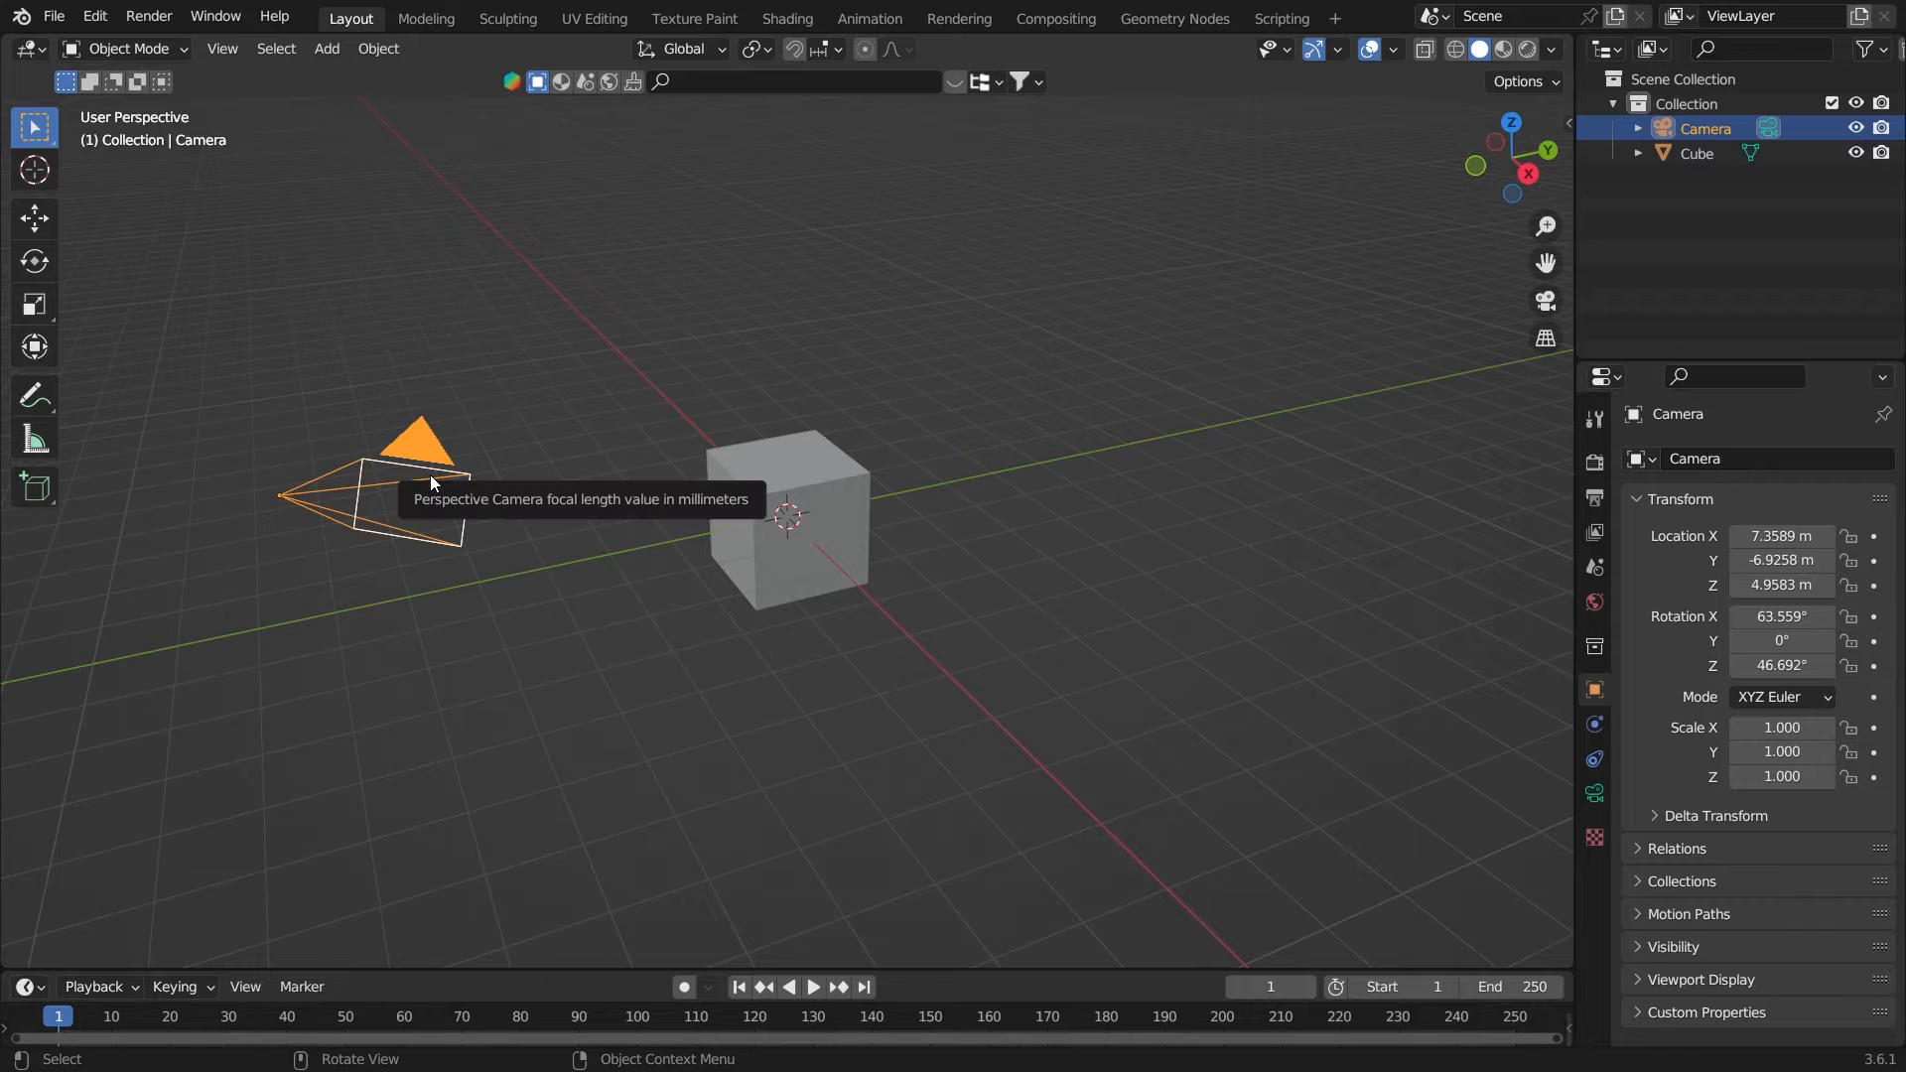
# Hide the camera and view the default cube from the right in orthographic projection
pyautogui.press('h')
pyautogui.click(771, 515)
pyautogui.press('KP_3')
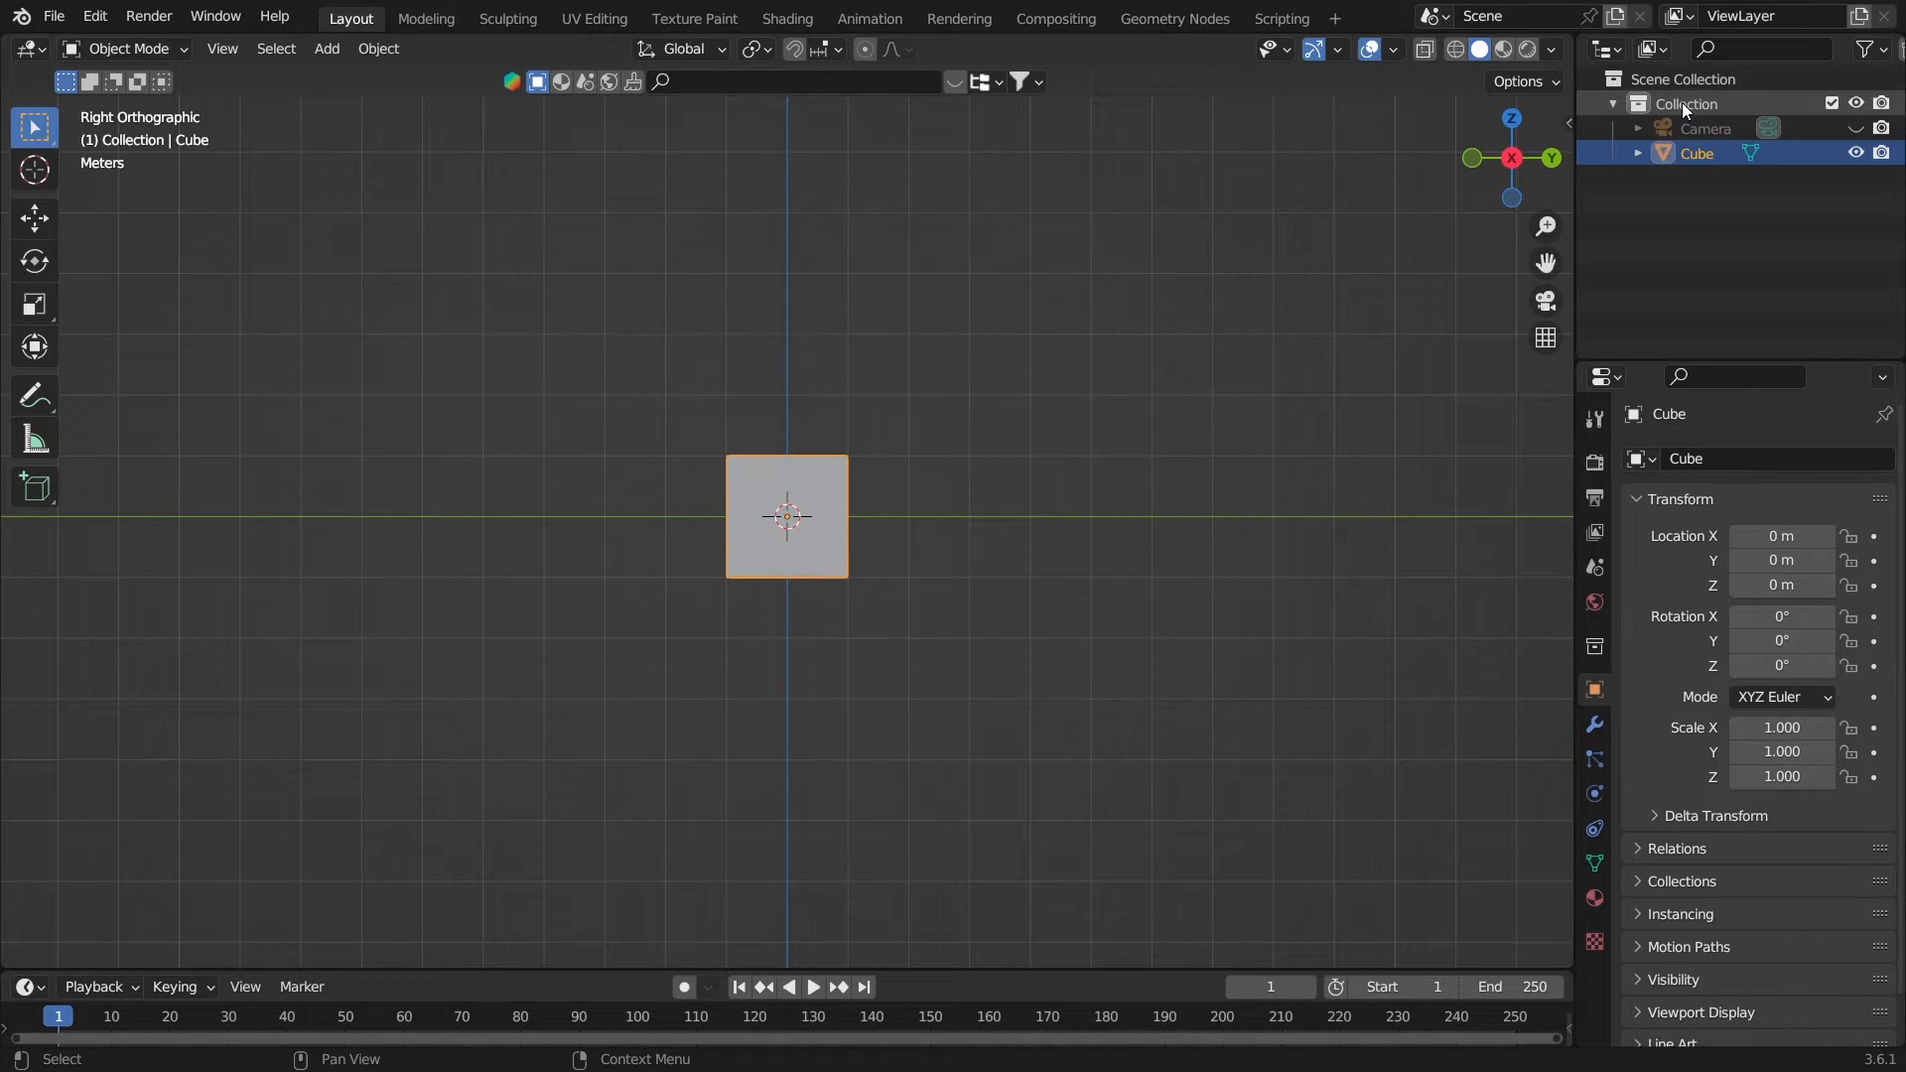
pyautogui.click(676, 480)
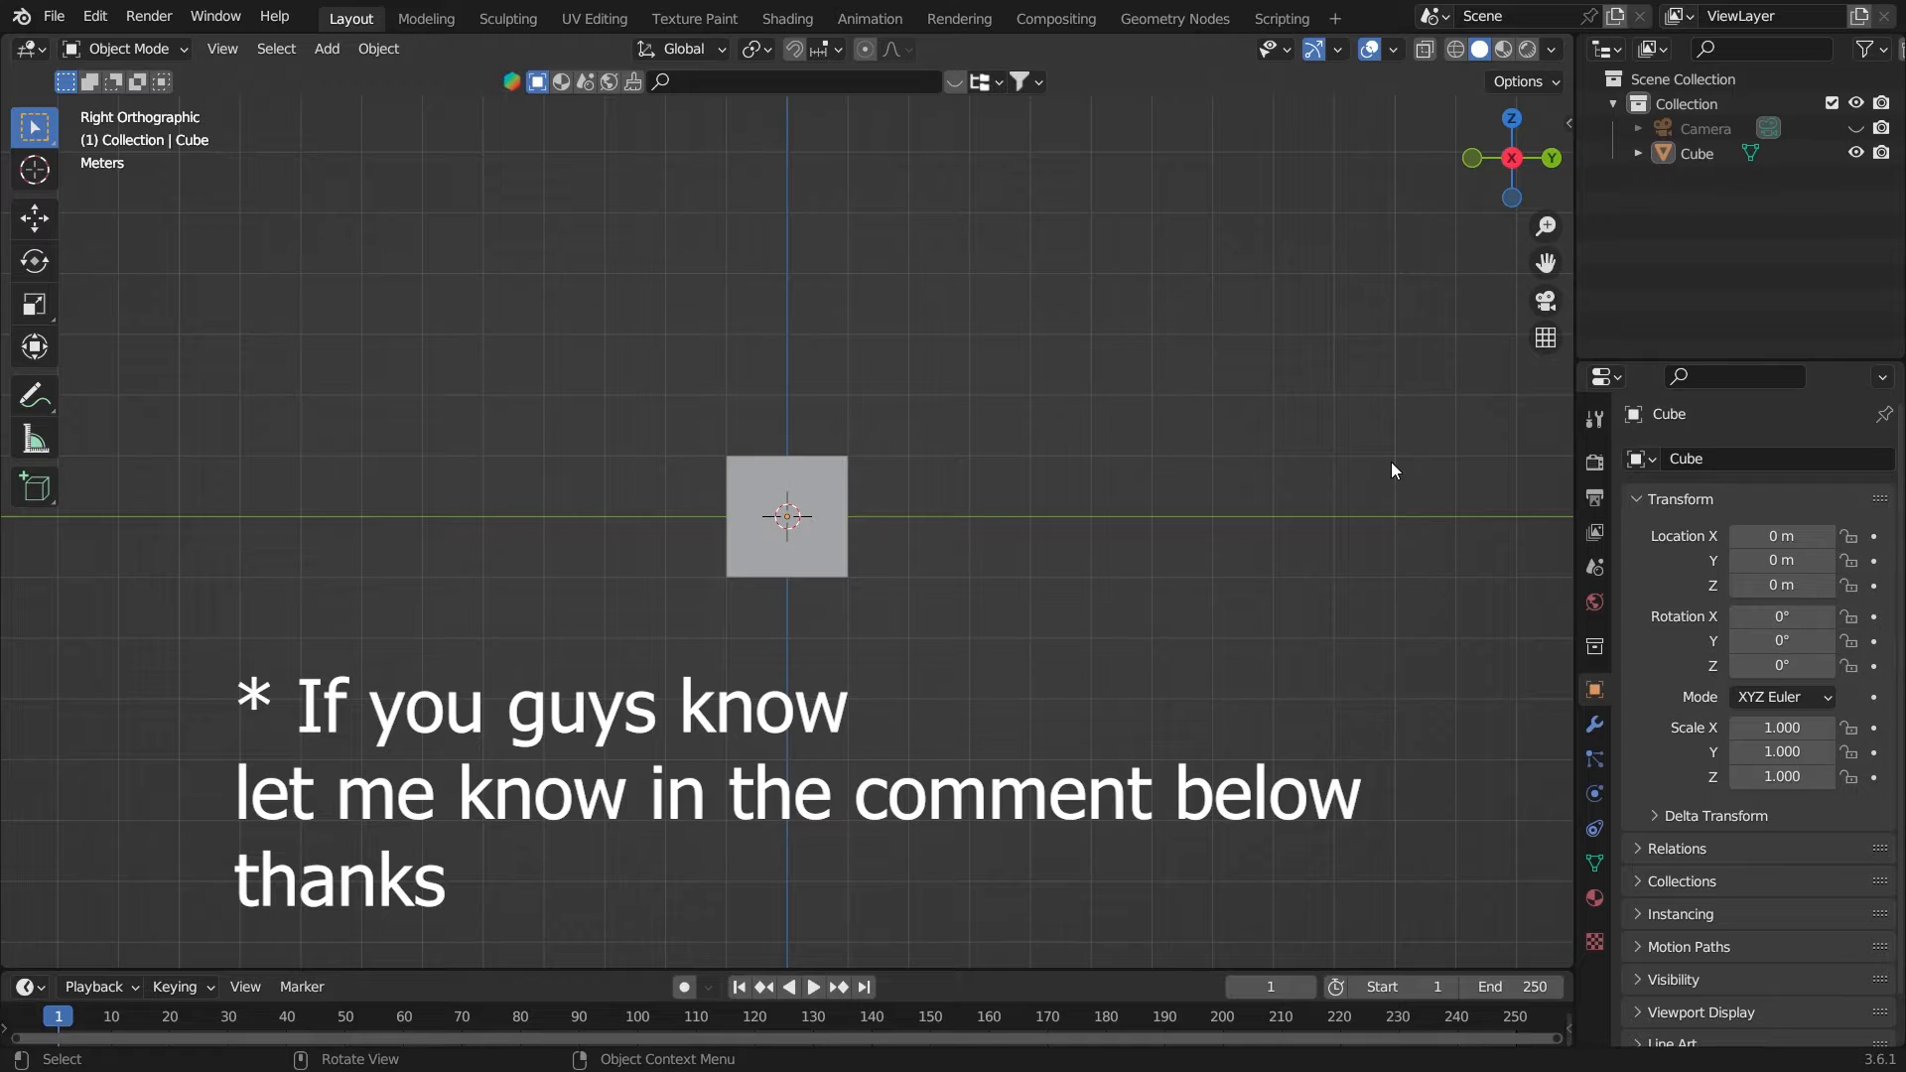
# Start the Shortcut VUr key display and close the sidebar
pyautogui.press('n')
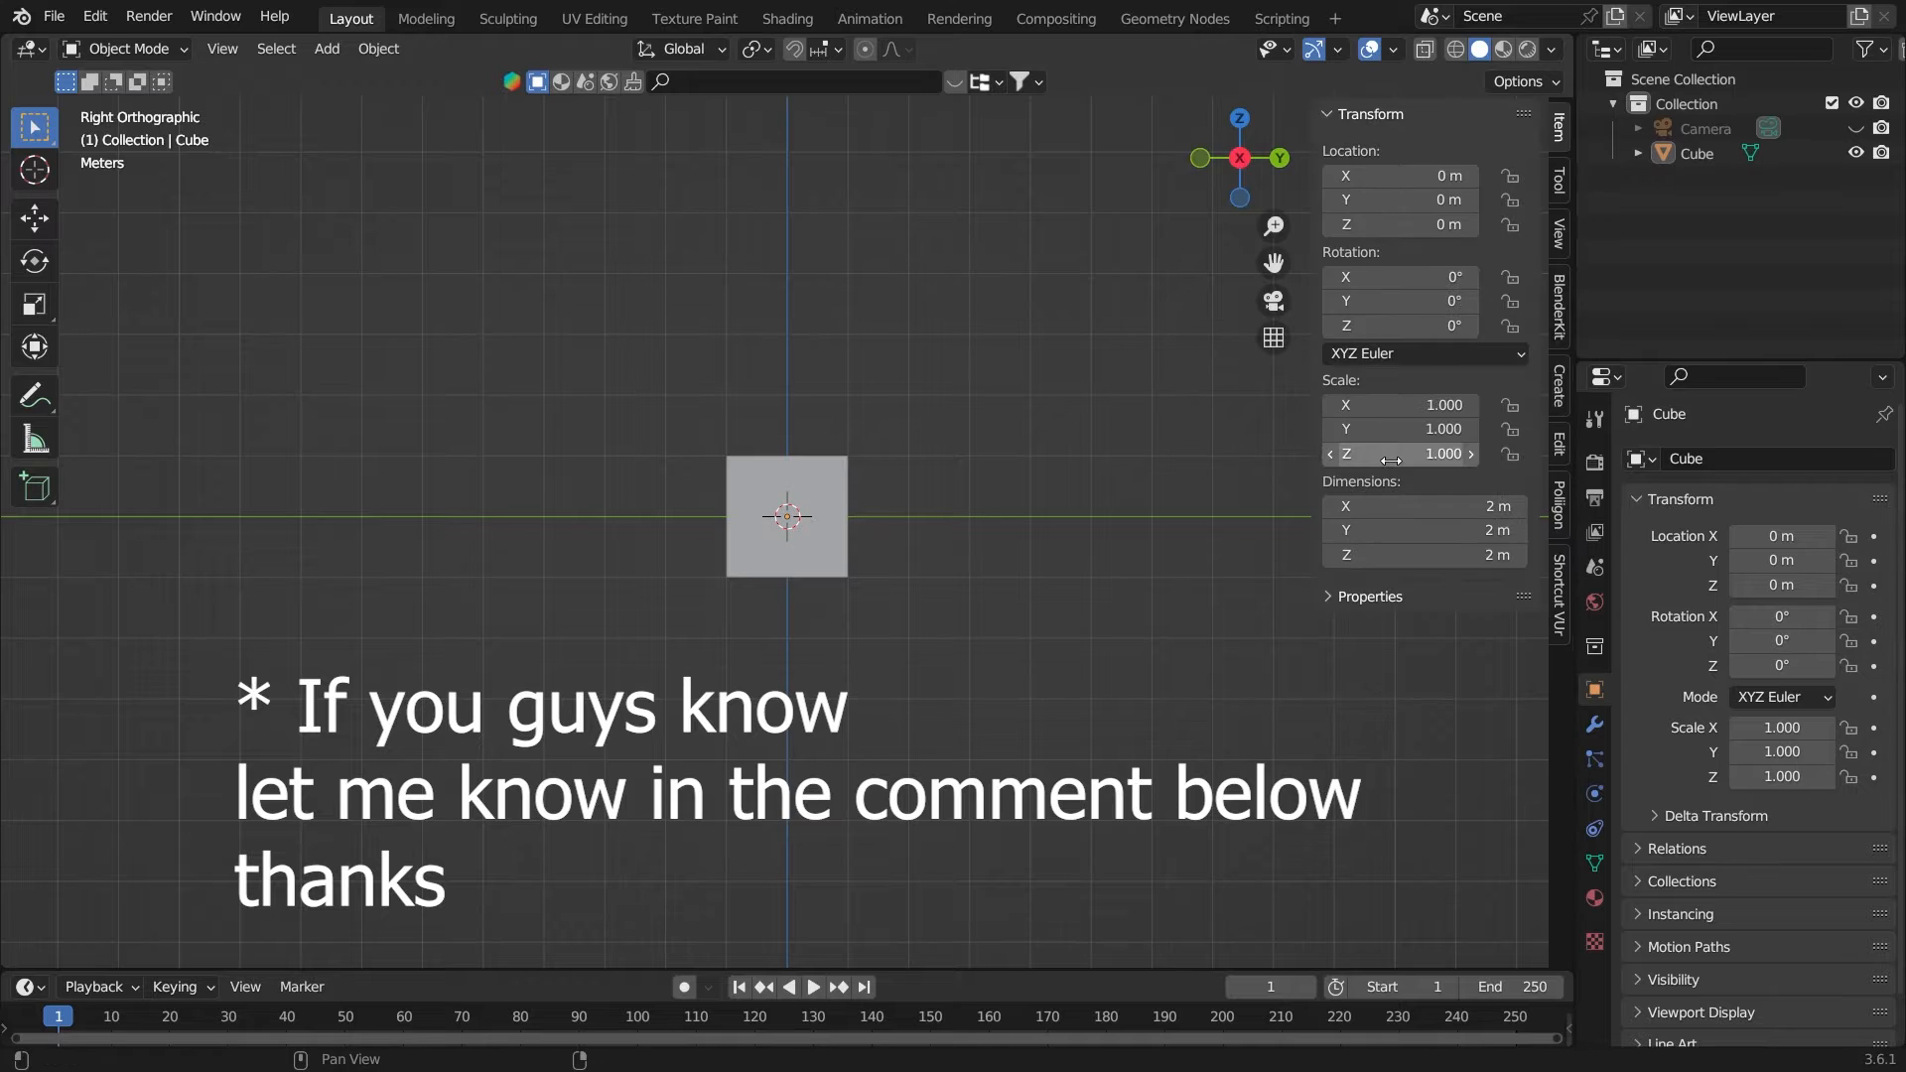
pyautogui.click(1560, 617)
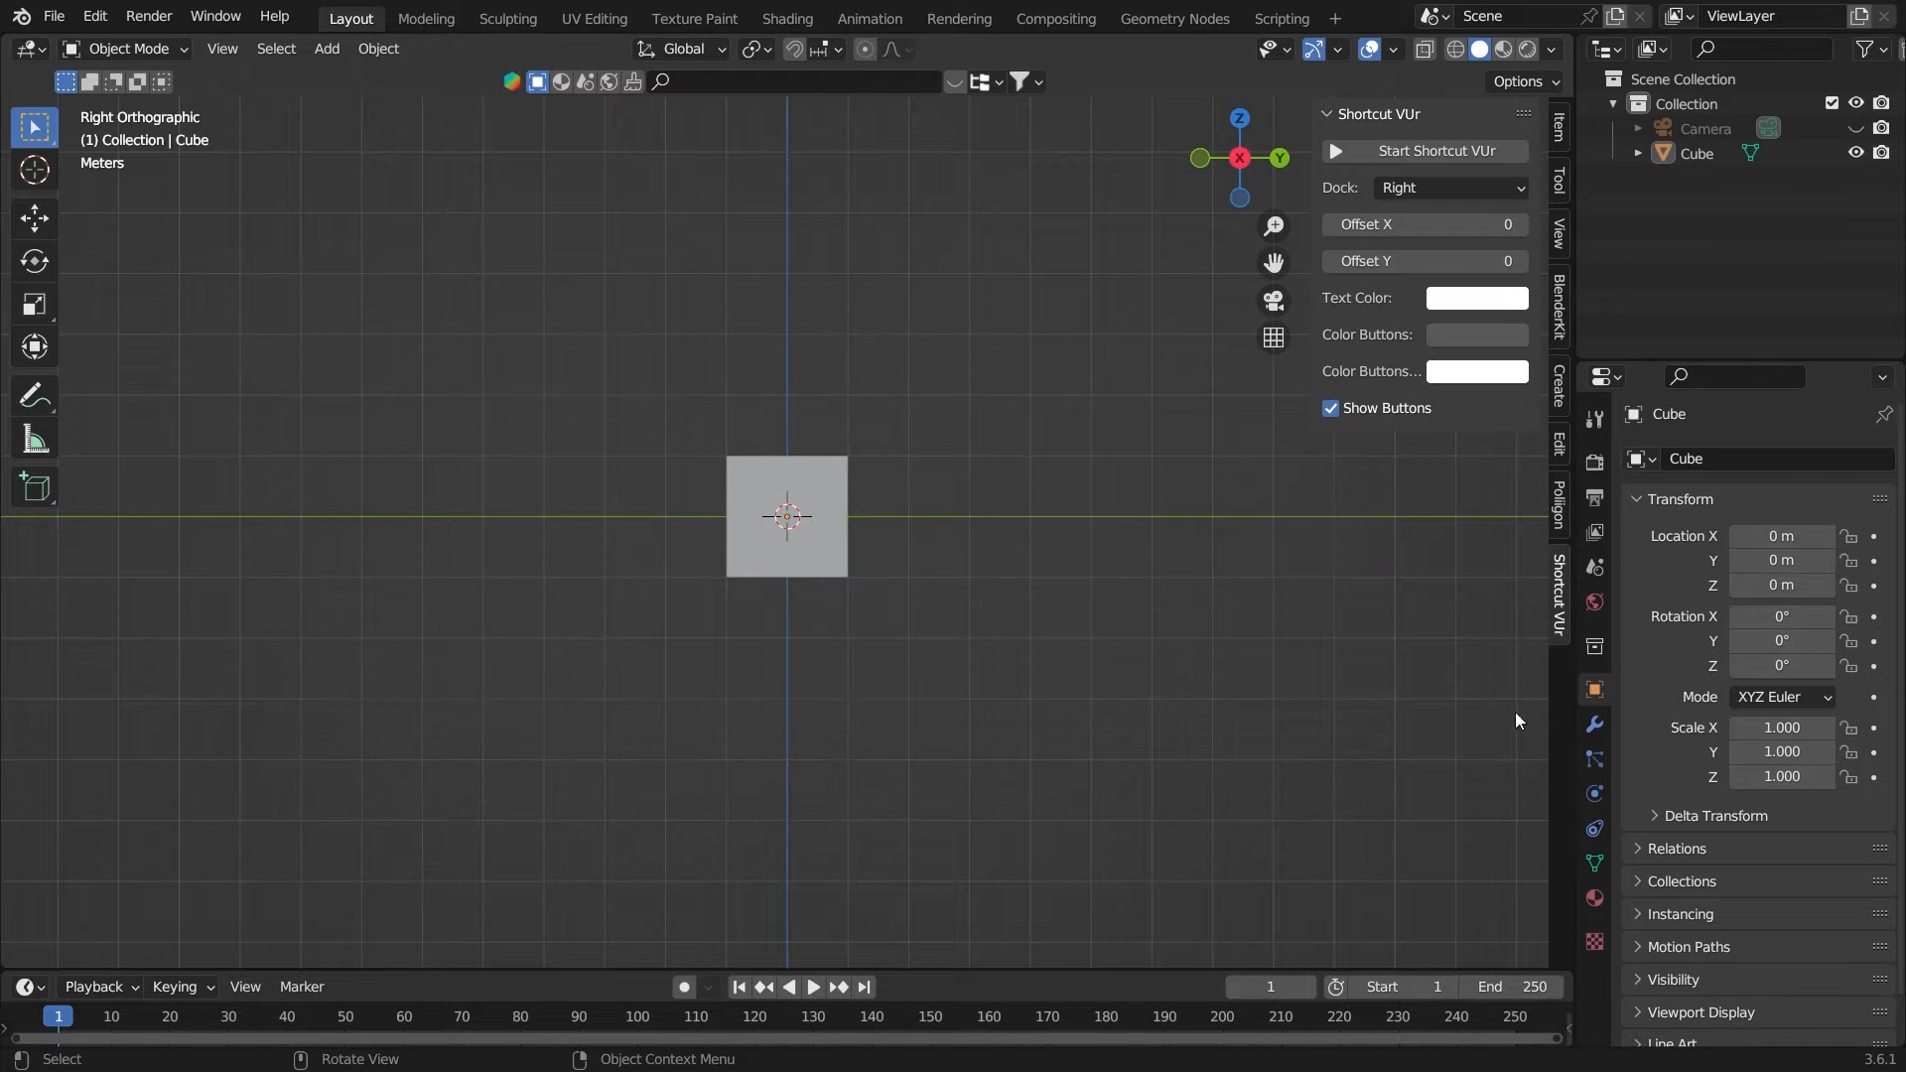
pyautogui.click(1447, 159)
pyautogui.moveTo(1445, 226); pyautogui.dragTo(1488, 259)
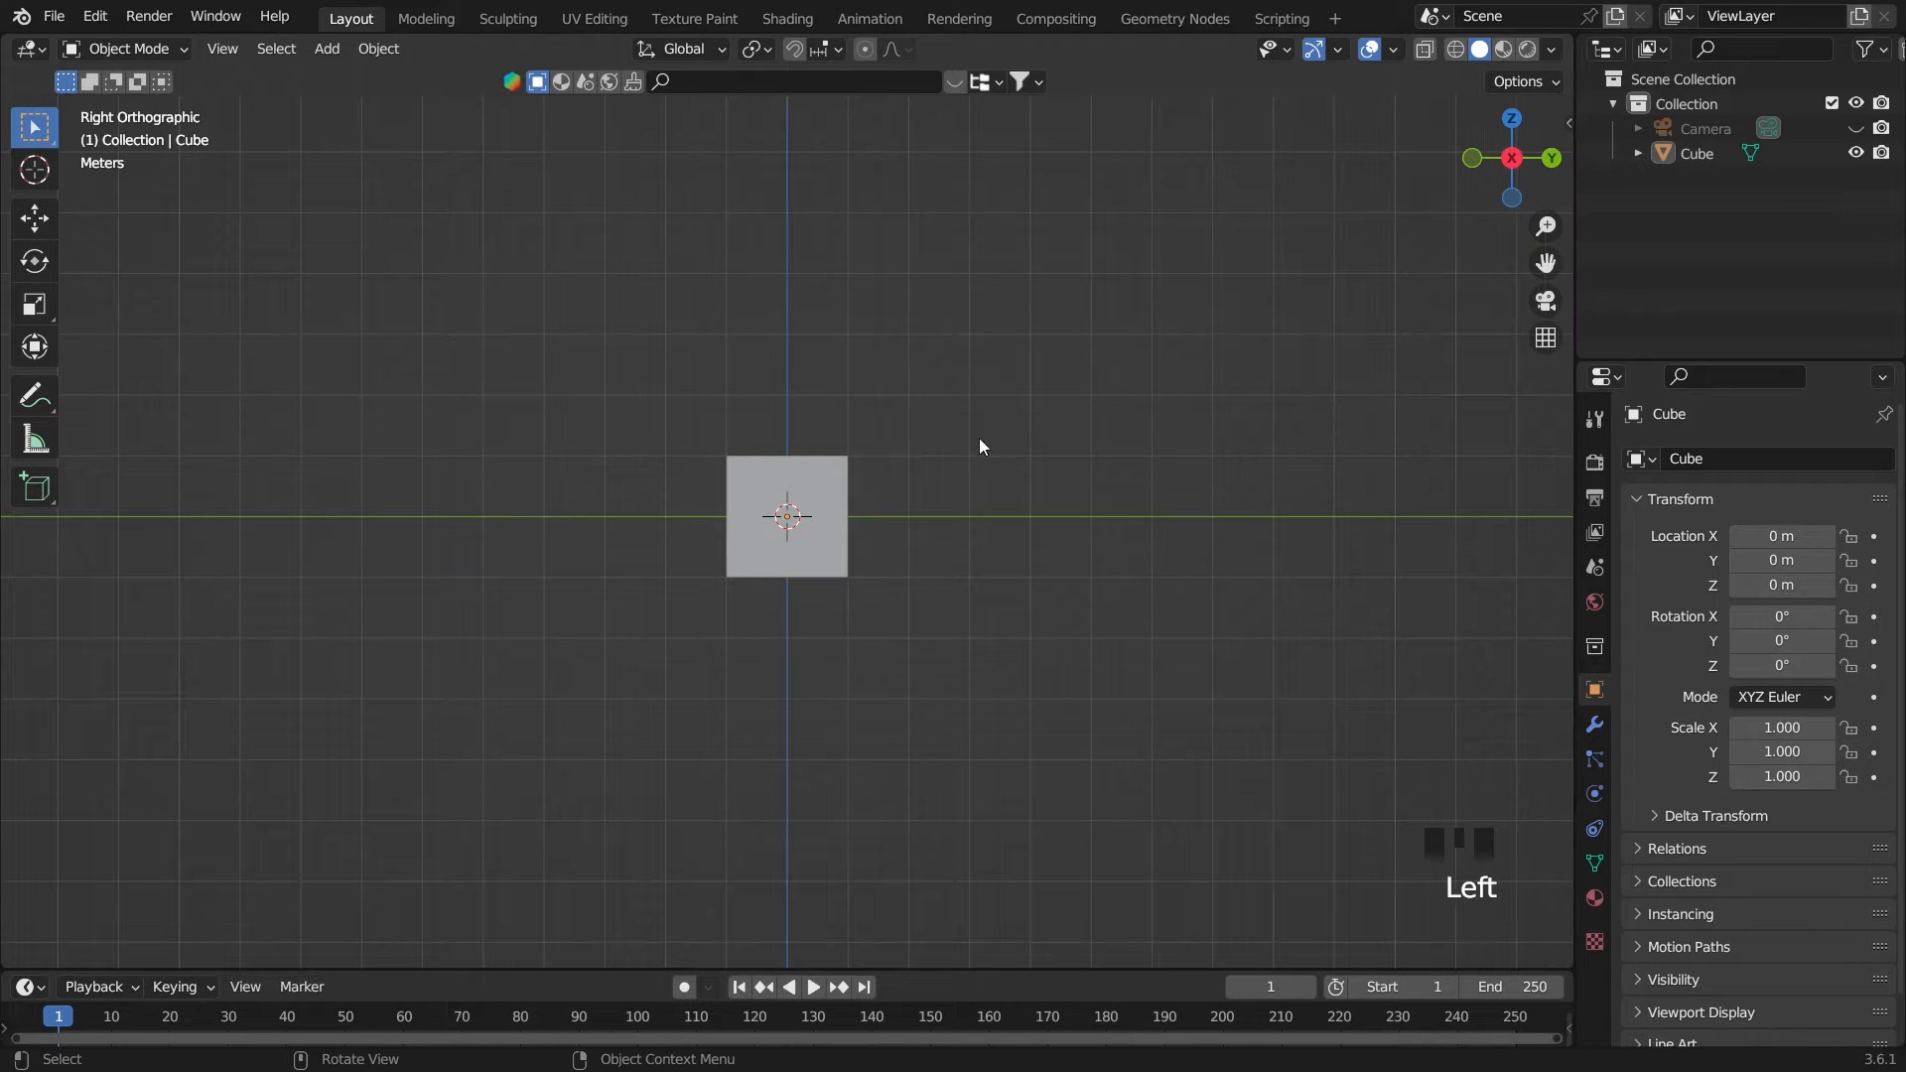
# In the front view, flatten the cube along Z to a scale of about 0.074
pyautogui.doubleClick(764, 532)
pyautogui.press('`')
pyautogui.scroll(2, 935, 354)
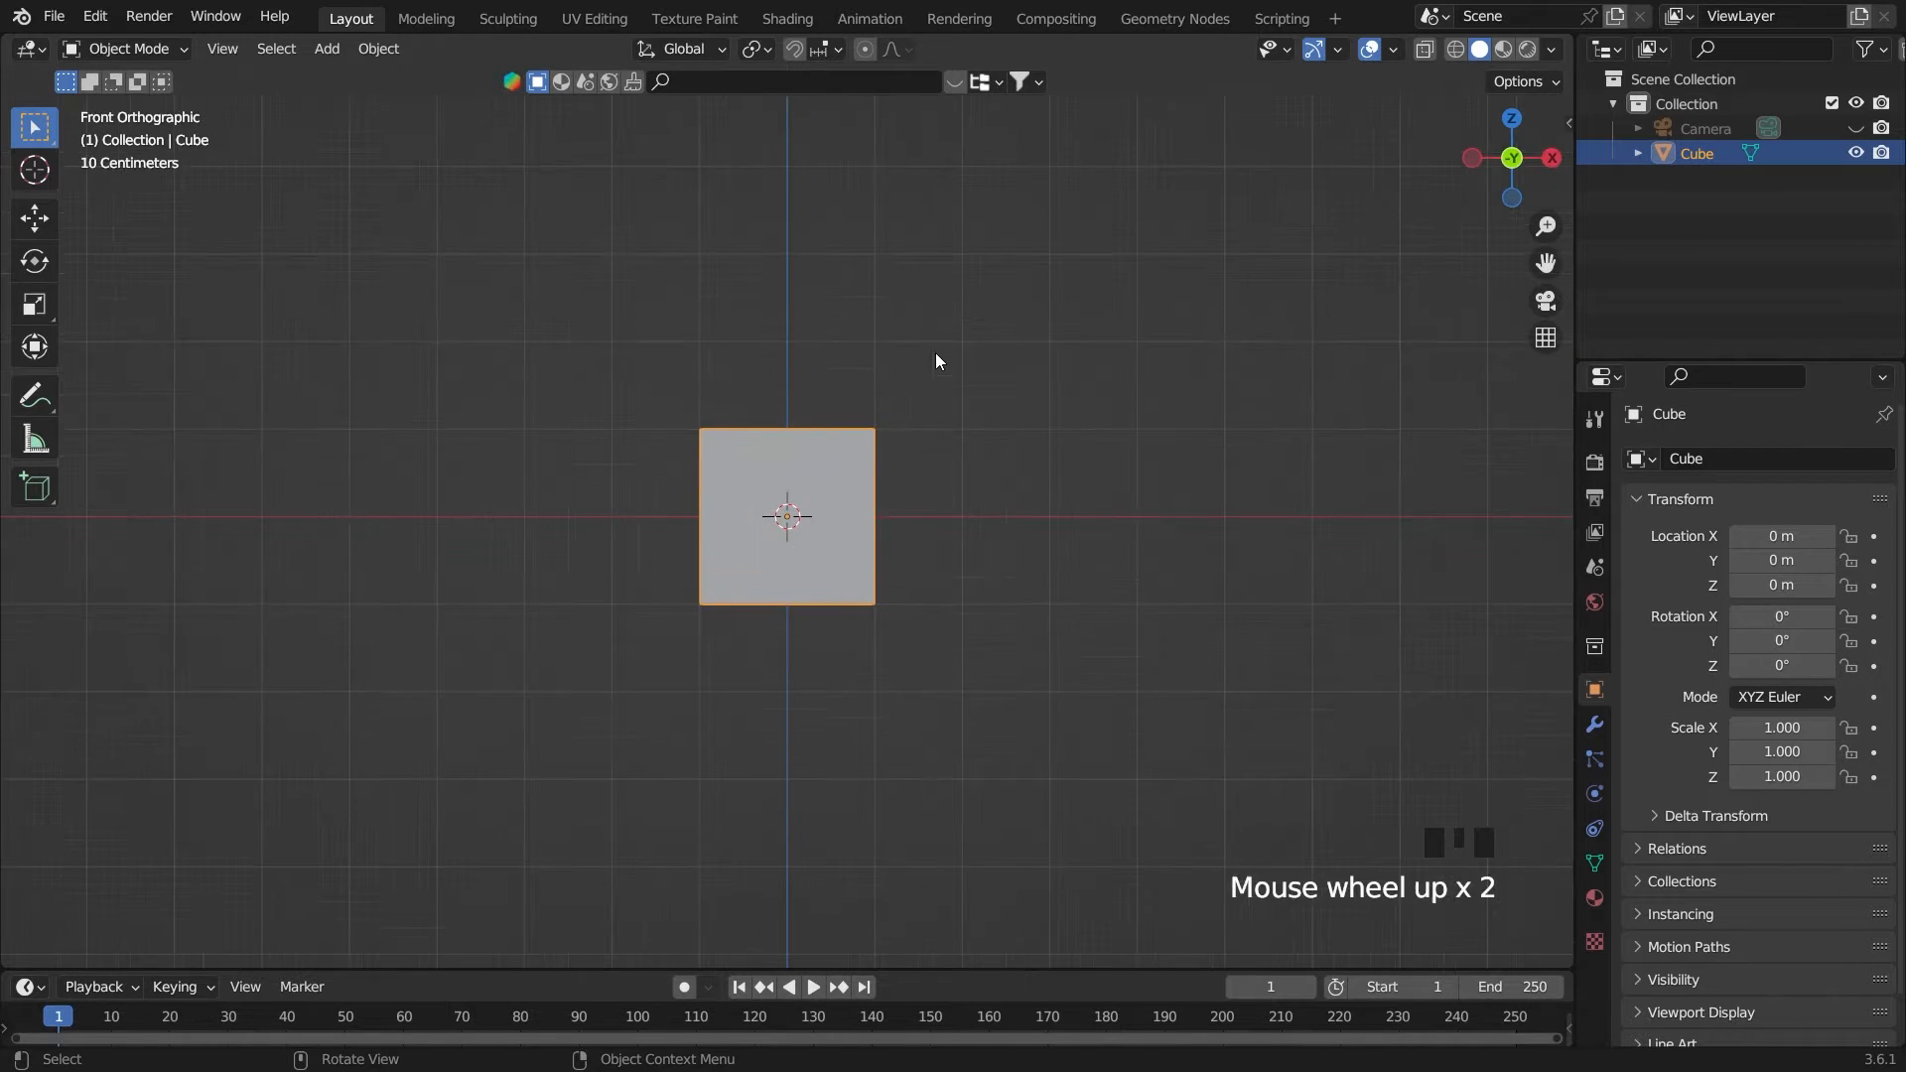
pyautogui.scroll(-1, 1025, 456)
pyautogui.press('s')
pyautogui.press('z')
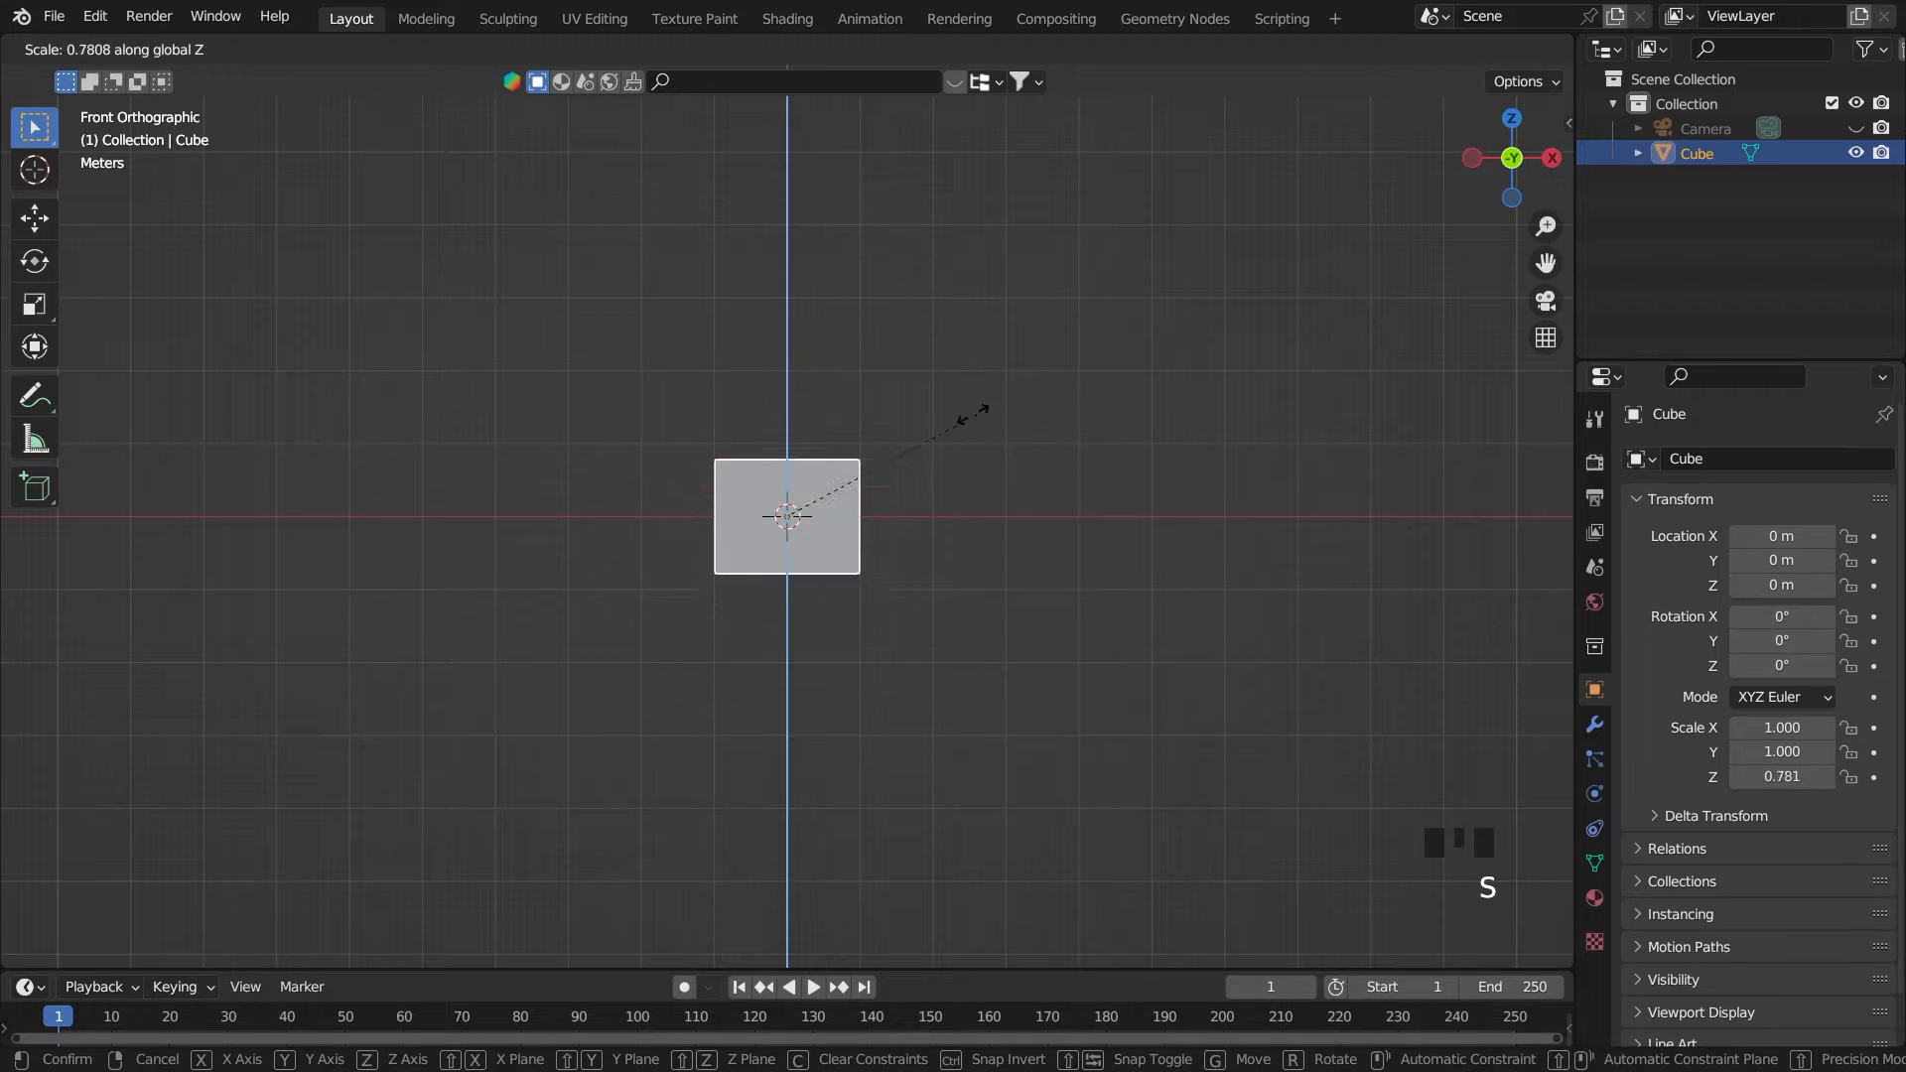
pyautogui.click(789, 503)
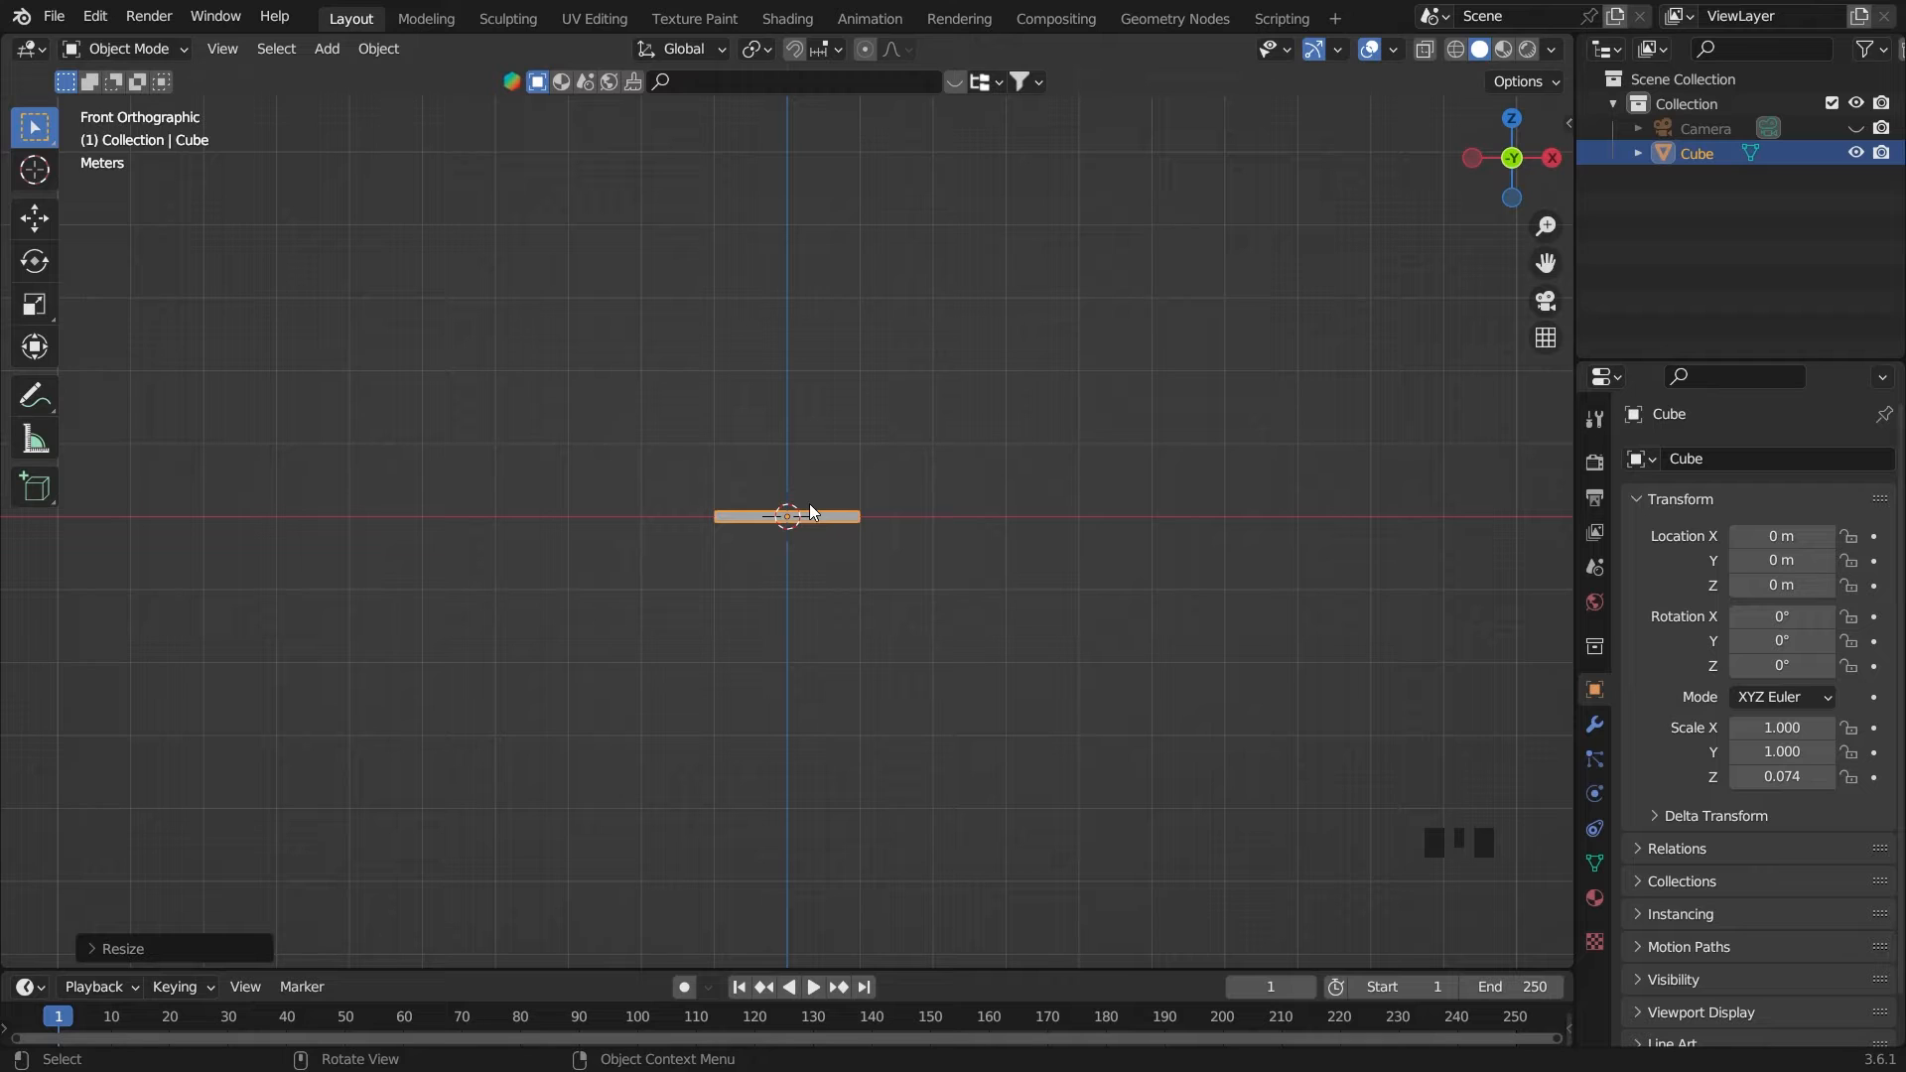
# In the top view, stretch the flattened cube along Y to a scale of about 1.92
pyautogui.press('`')
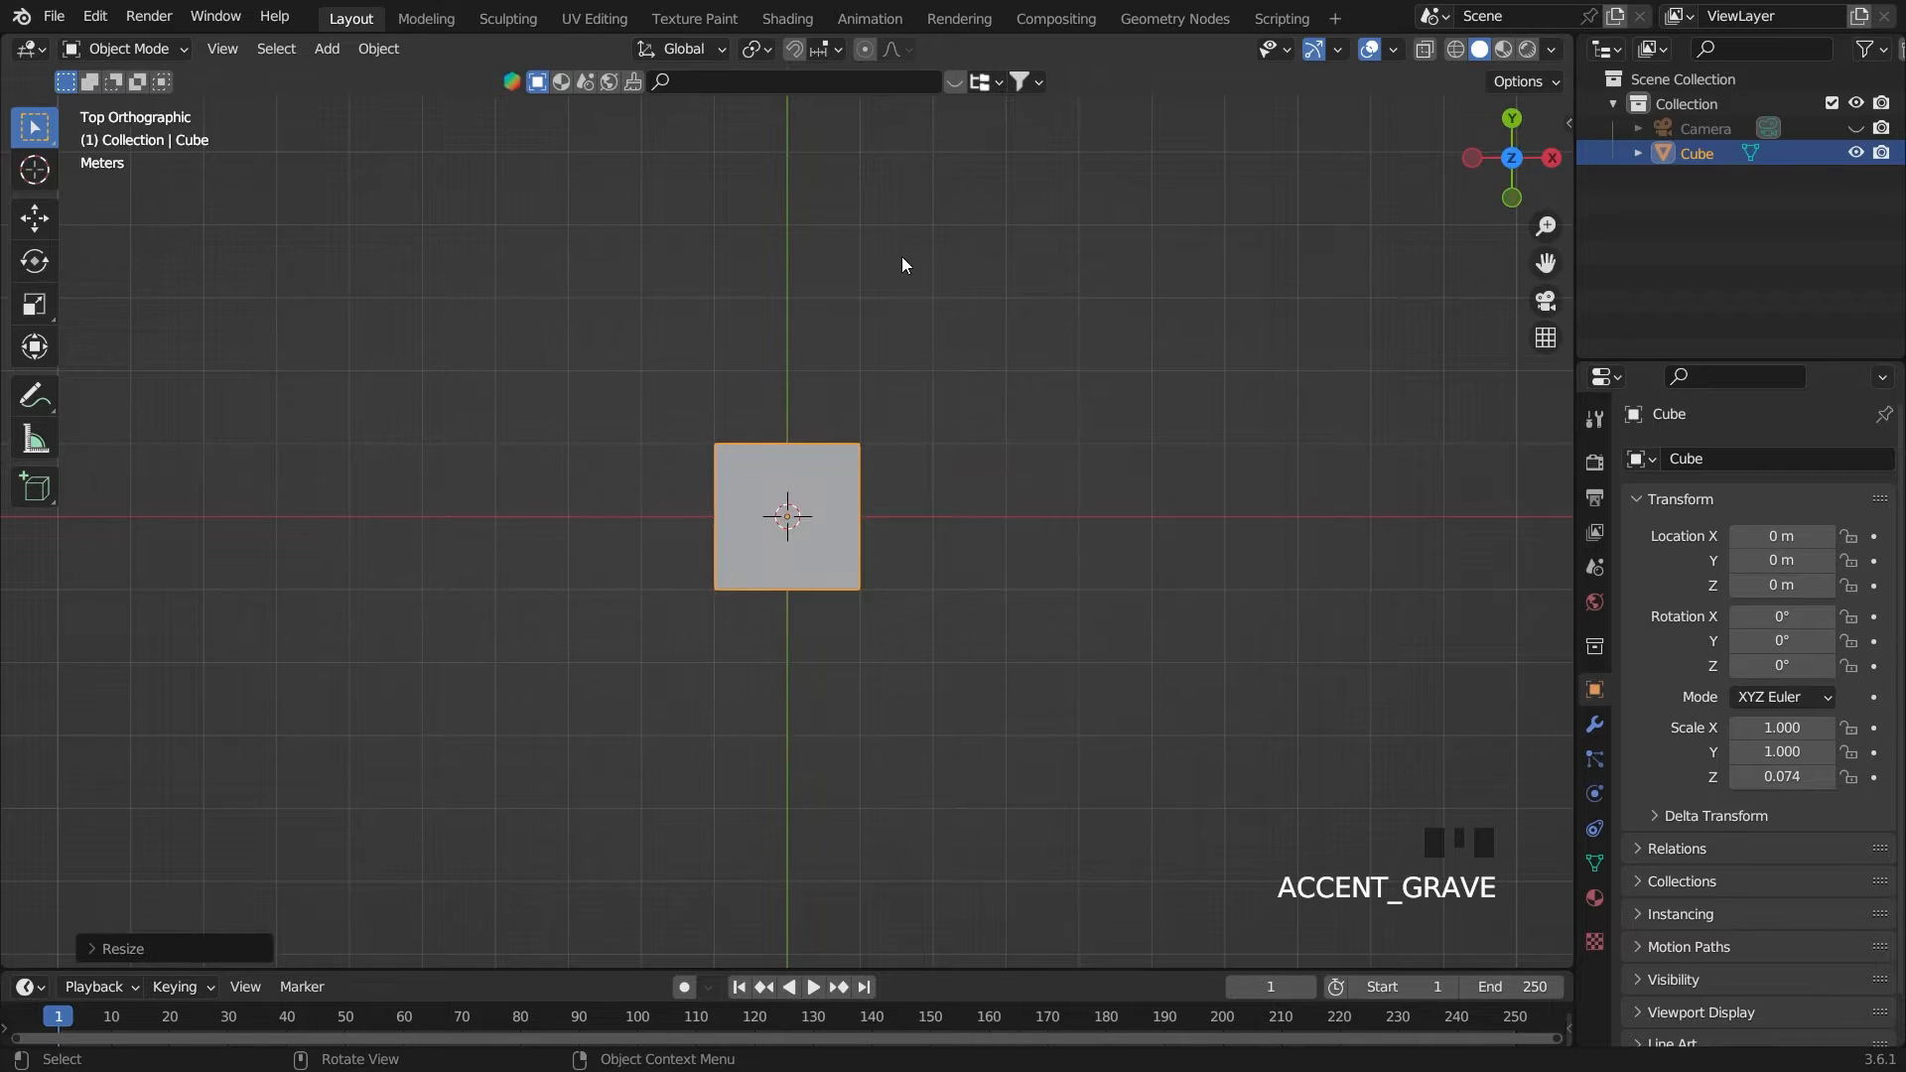
pyautogui.scroll(-1, 922, 346)
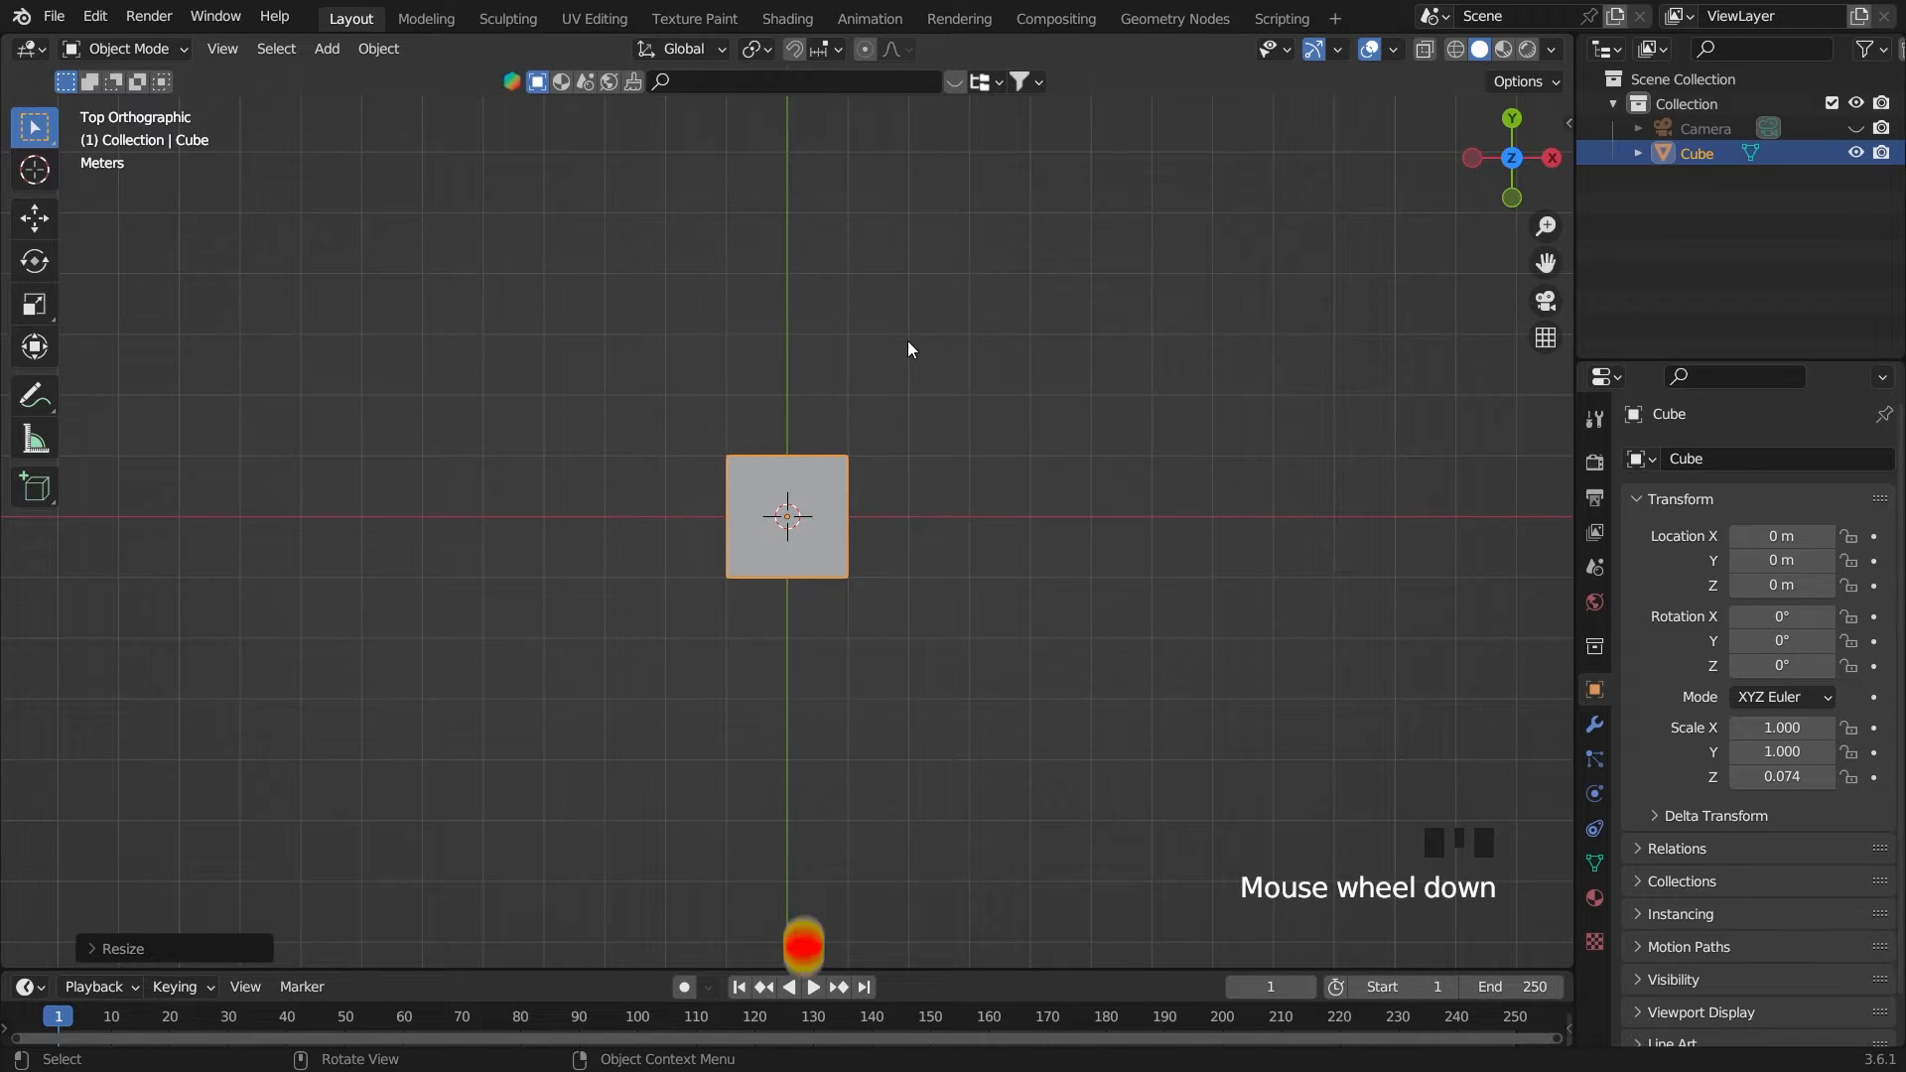
pyautogui.press('s')
pyautogui.press('y')
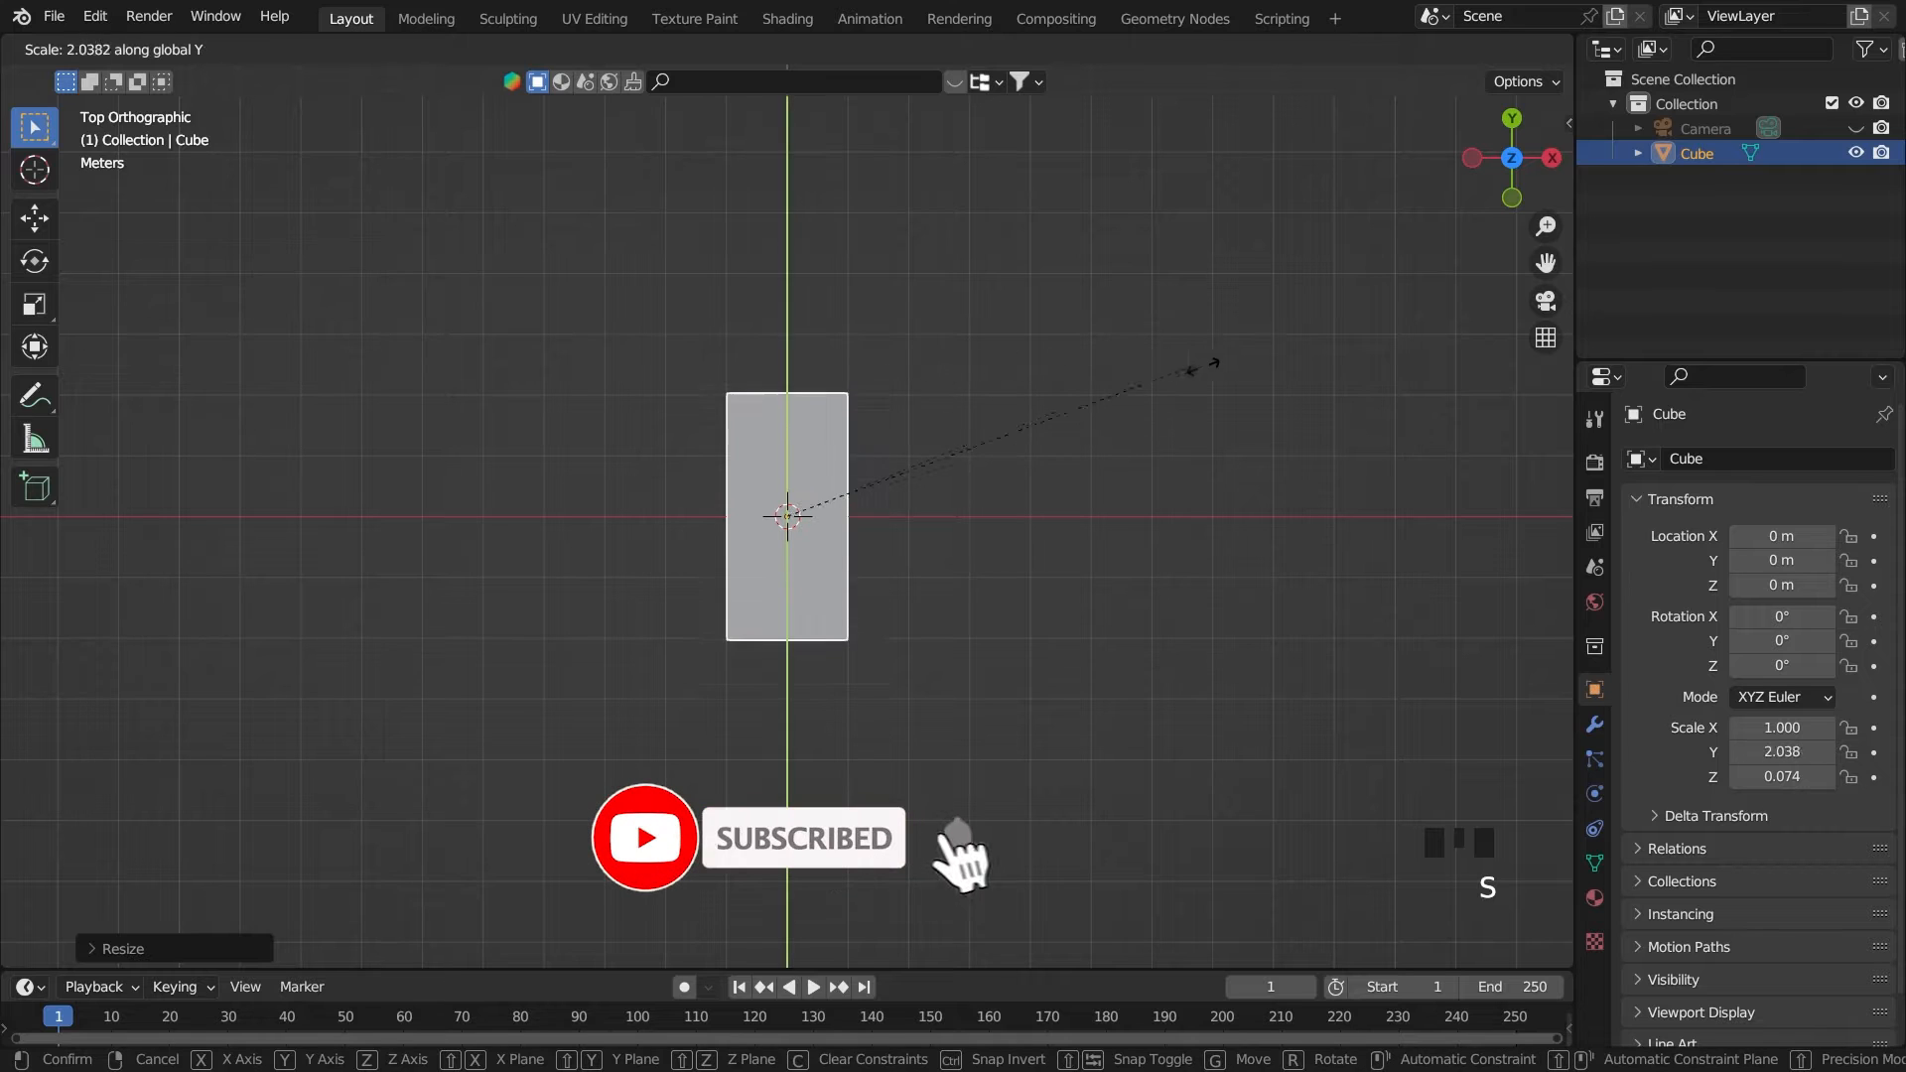
pyautogui.click(1172, 383)
# Lengthen the slab along X to a scale of about 5.53
pyautogui.press('s')
pyautogui.press('x')
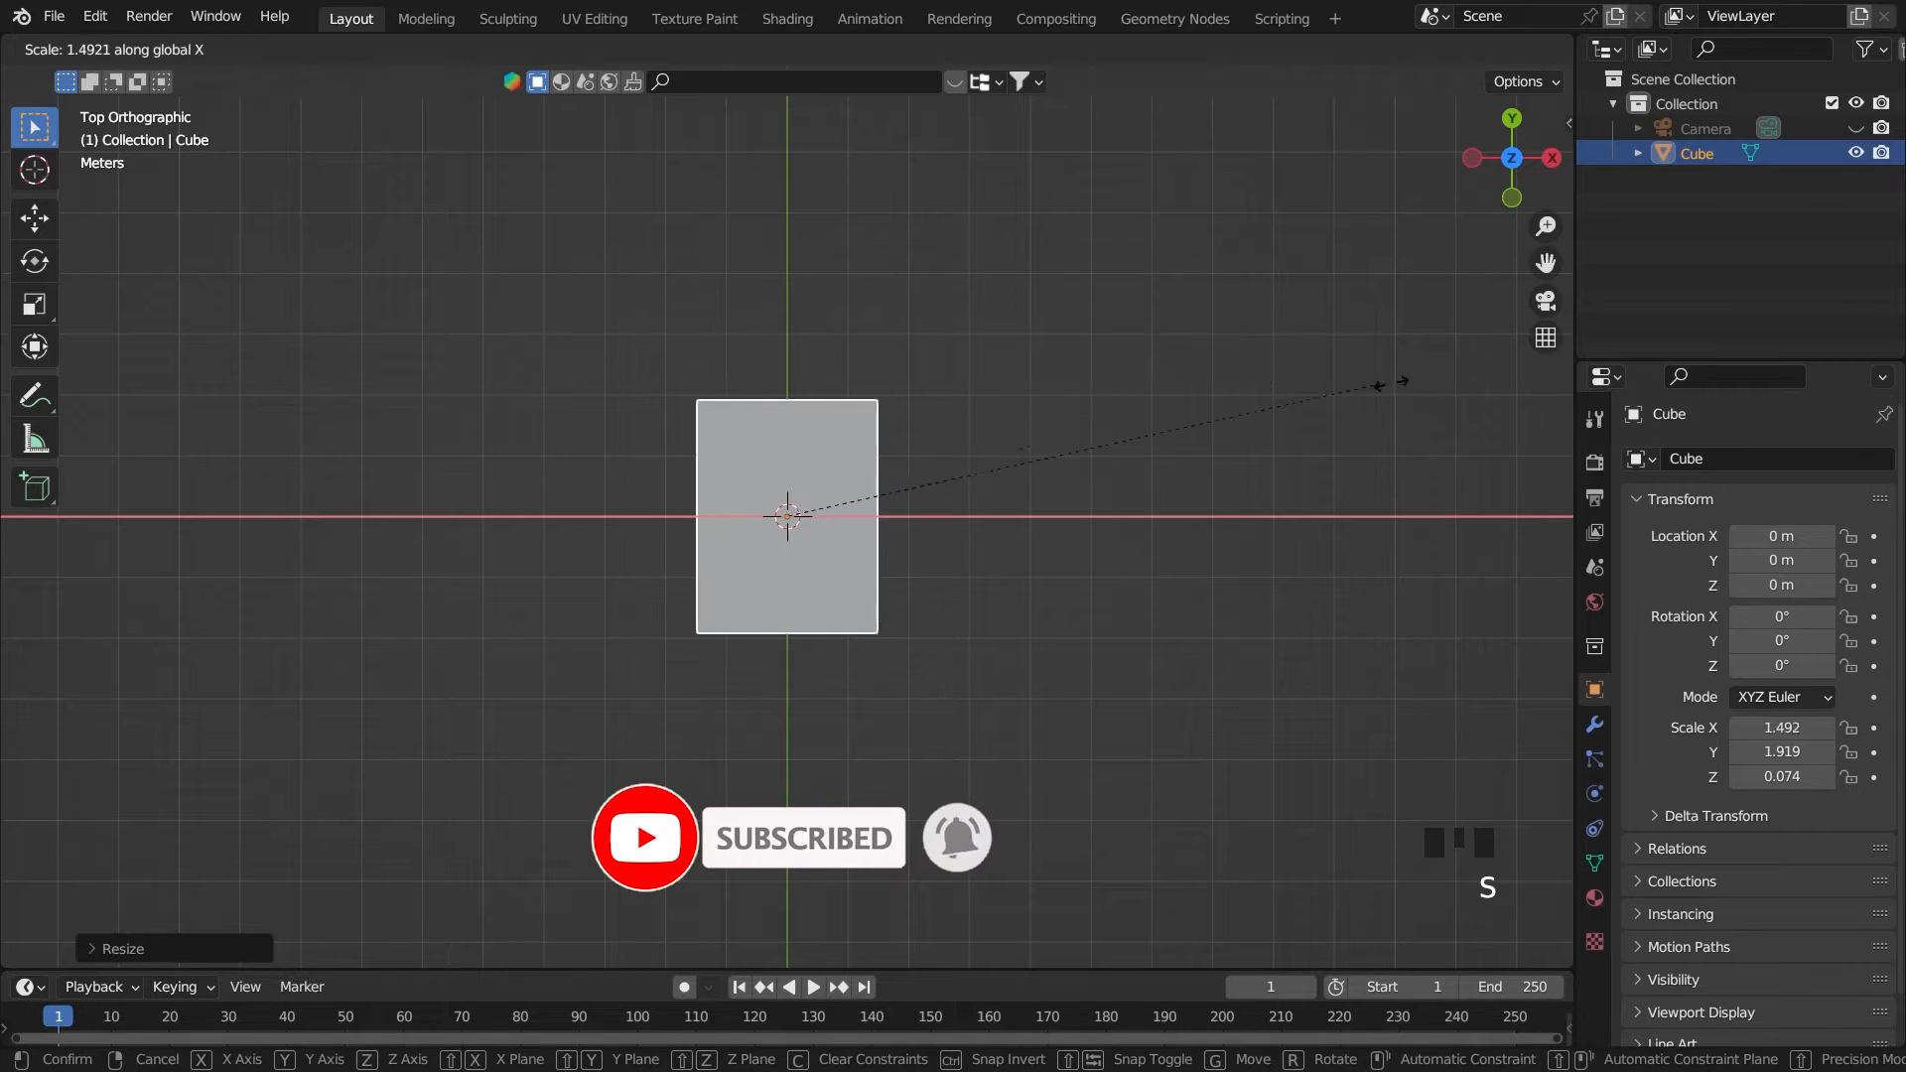
pyautogui.click(1259, 347)
pyautogui.press('s')
pyautogui.press('x')
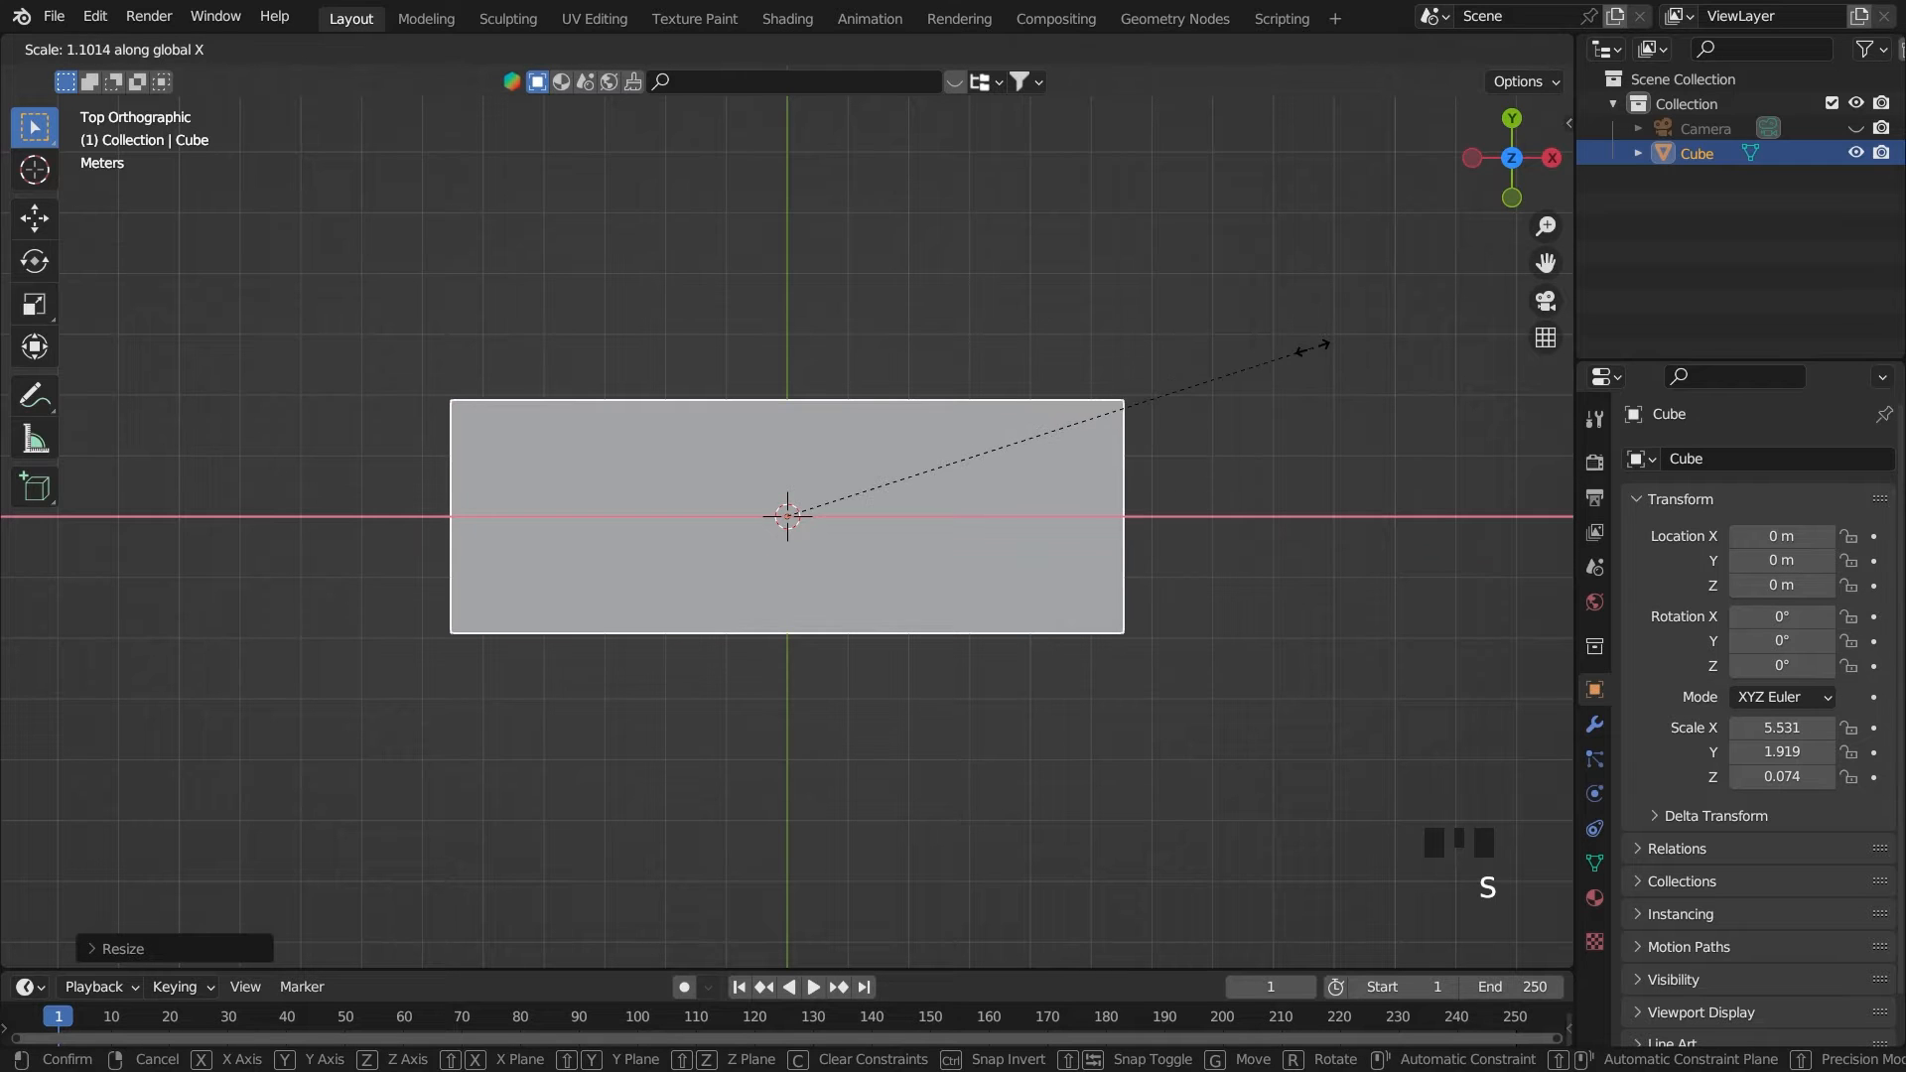
pyautogui.click(1311, 348)
# Widen the slab along Y to a scale of about 2.4
pyautogui.press('s')
pyautogui.press('y')
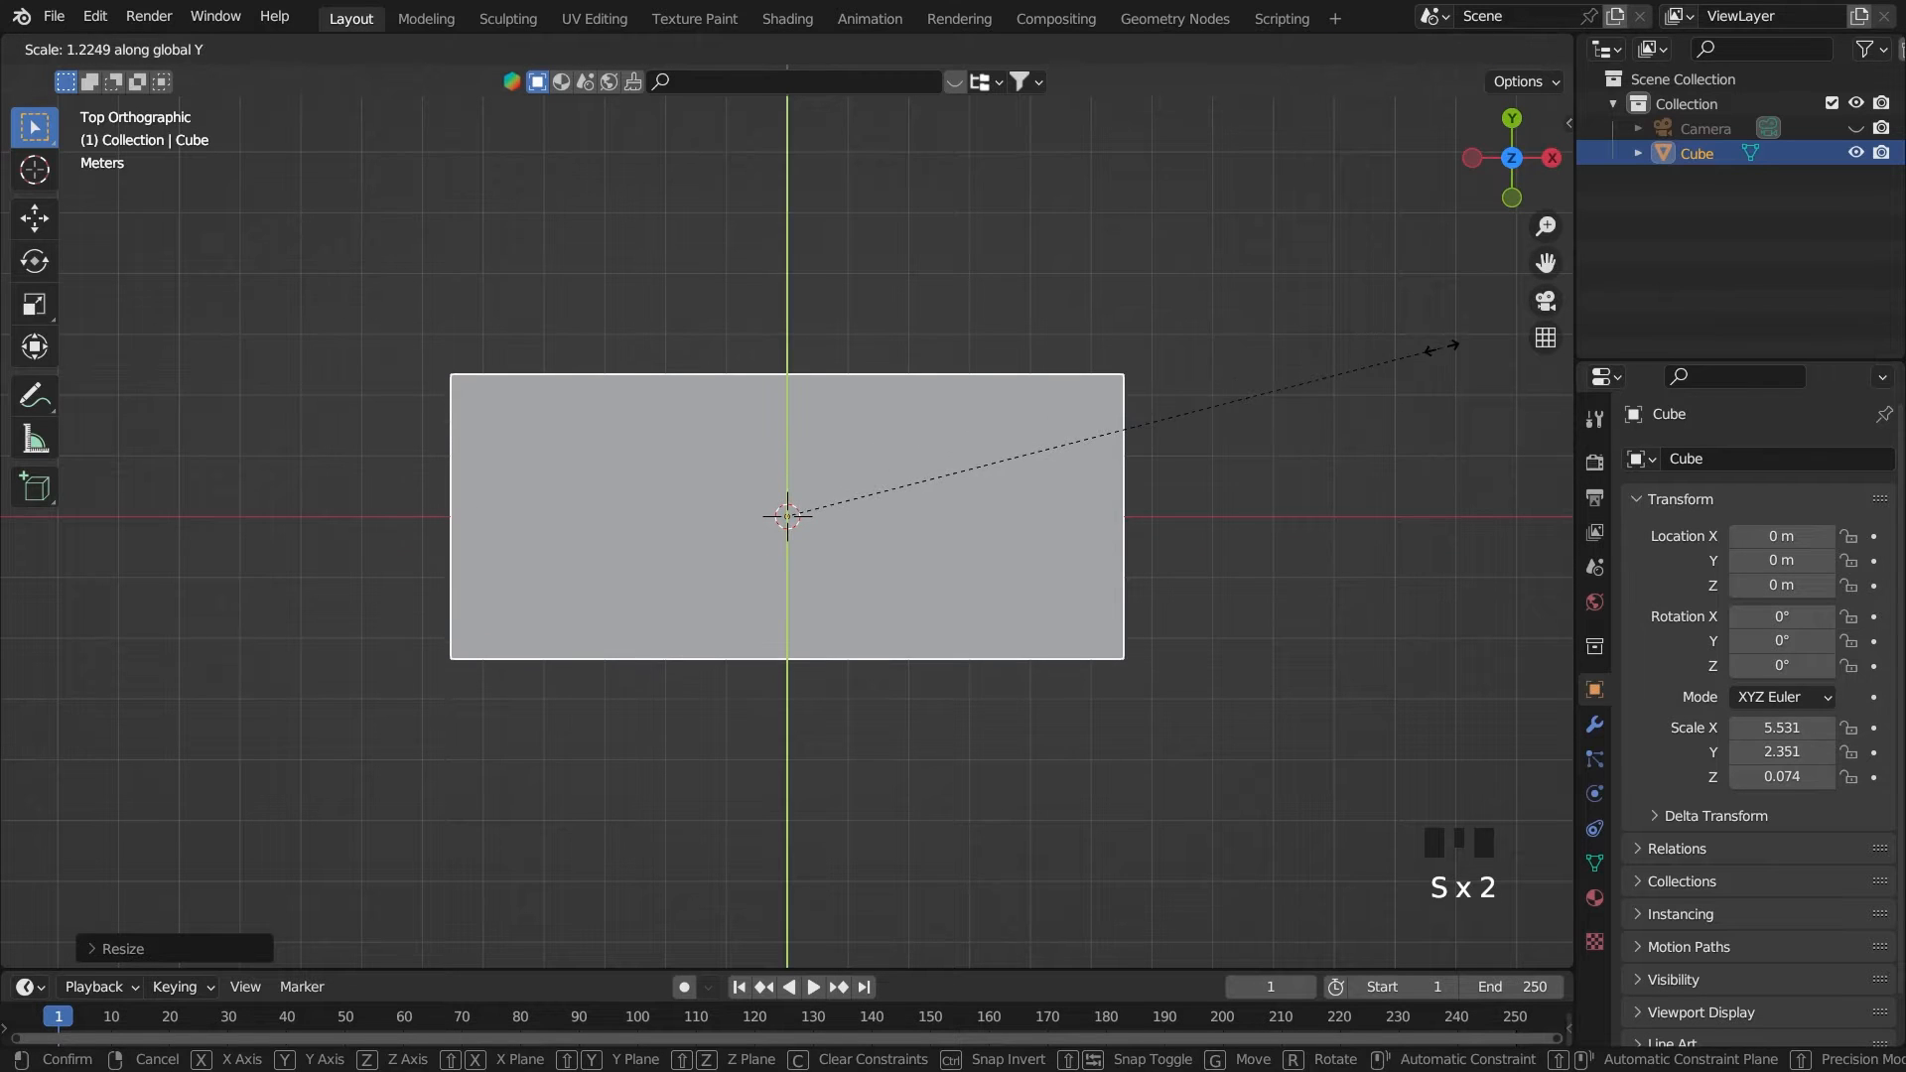
pyautogui.click(1455, 345)
# Add a Bevel modifier to the slab and set its segments to 20
pyautogui.press('`')
pyautogui.click(1278, 260)
pyautogui.scroll(3, 1228, 378)
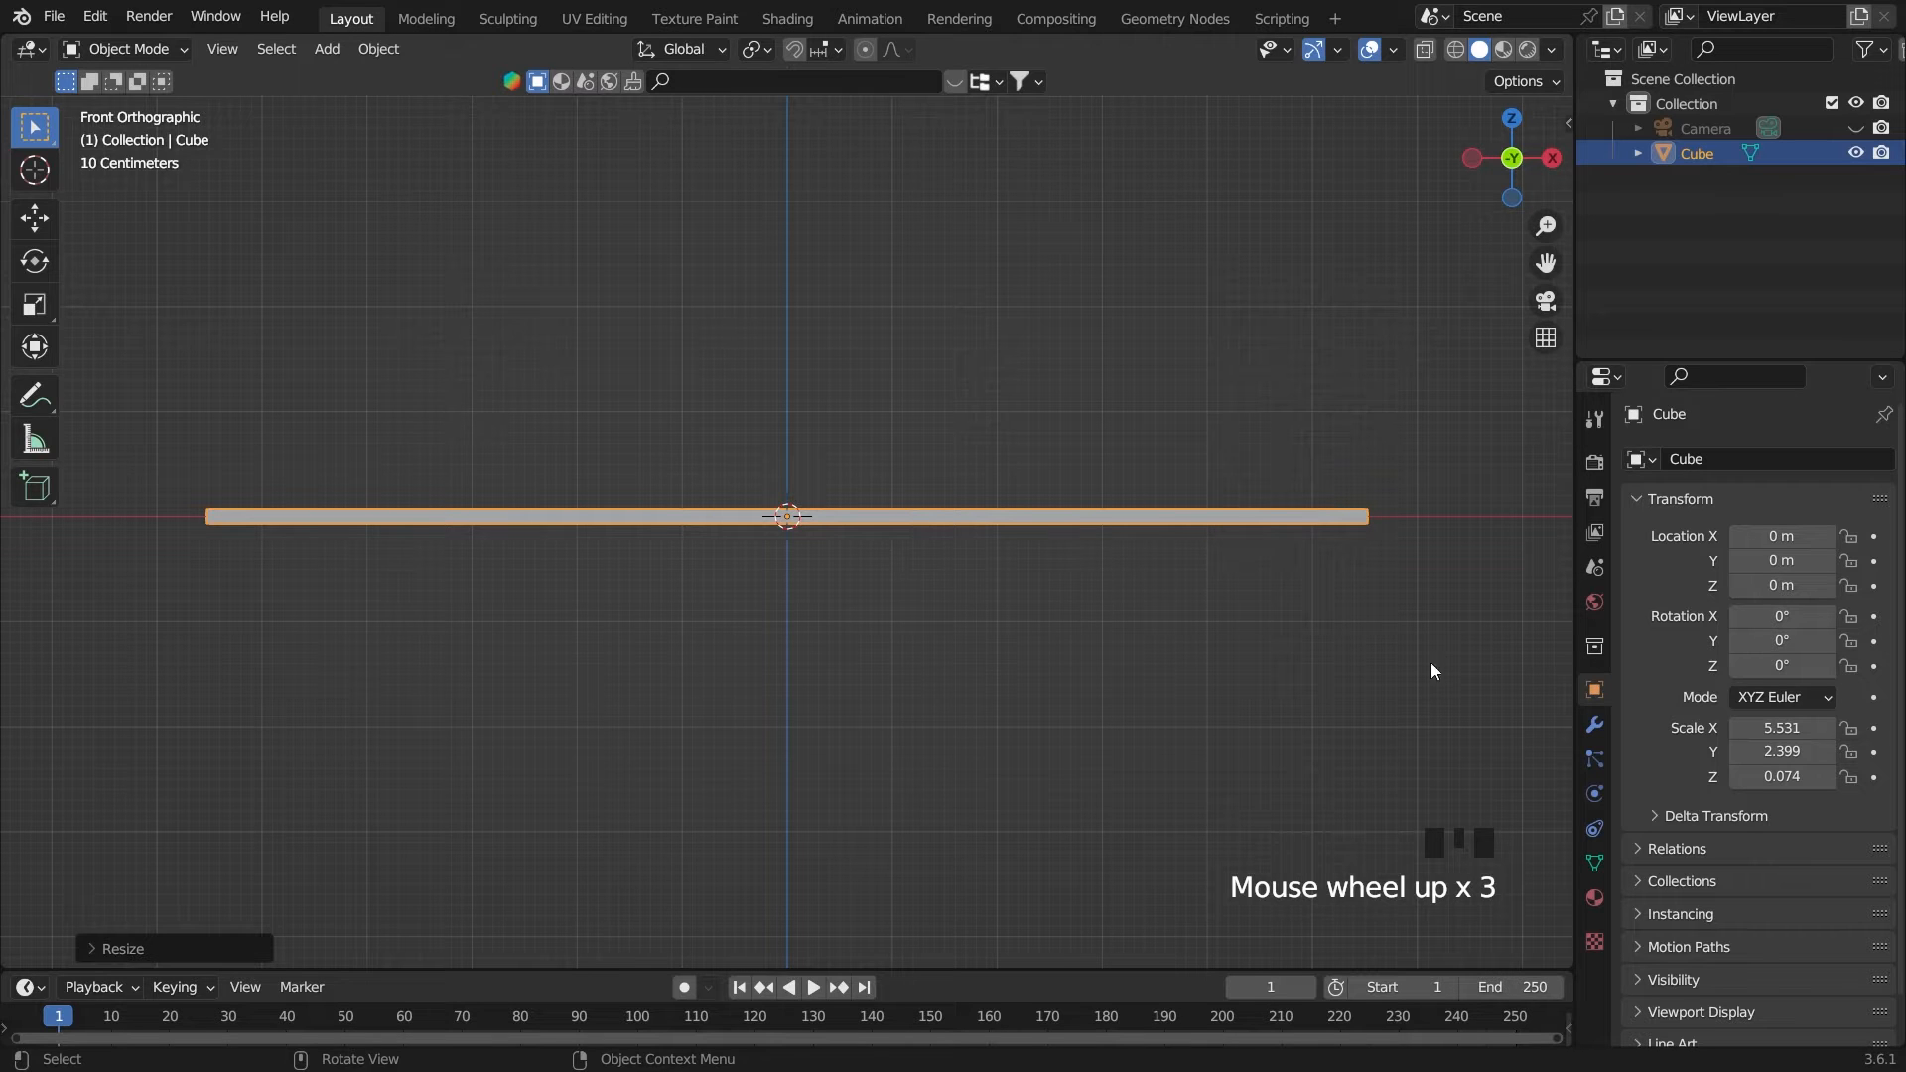
pyautogui.click(1594, 724)
pyautogui.click(1751, 457)
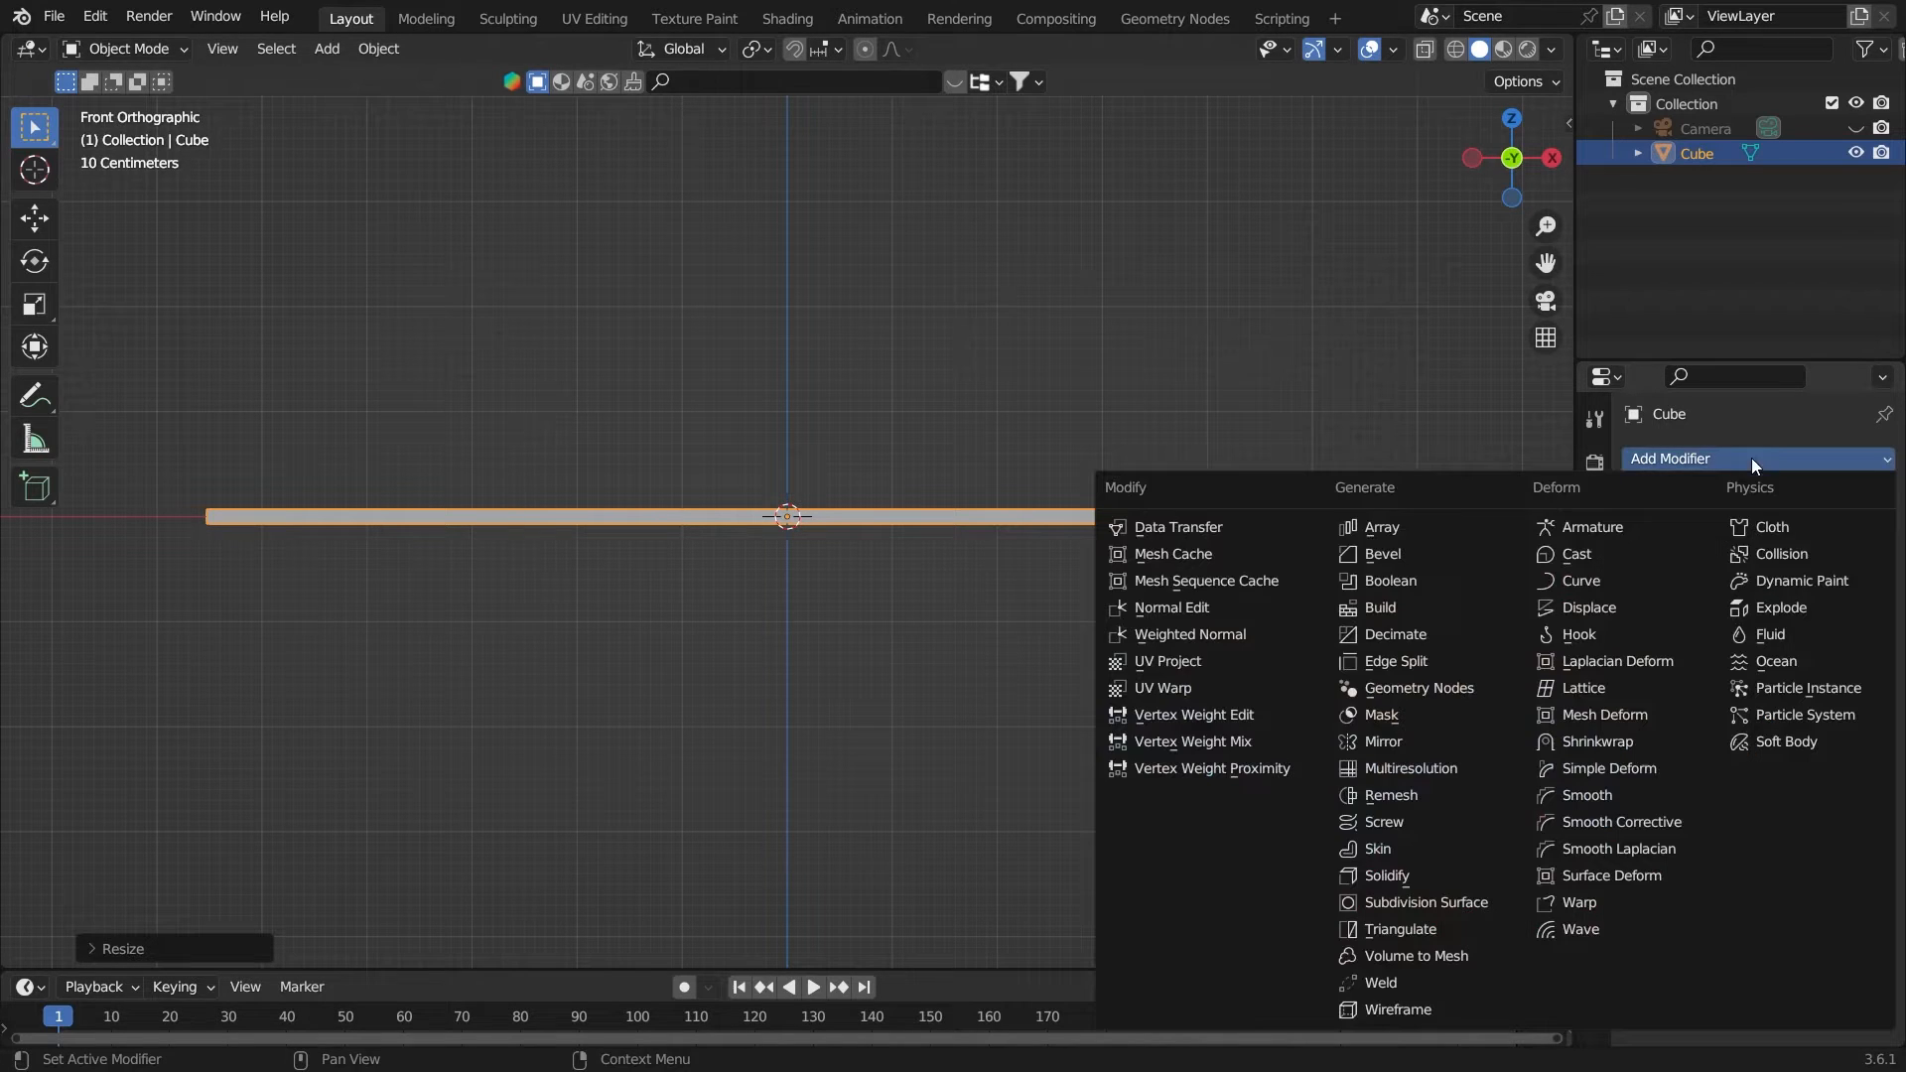
pyautogui.click(1379, 552)
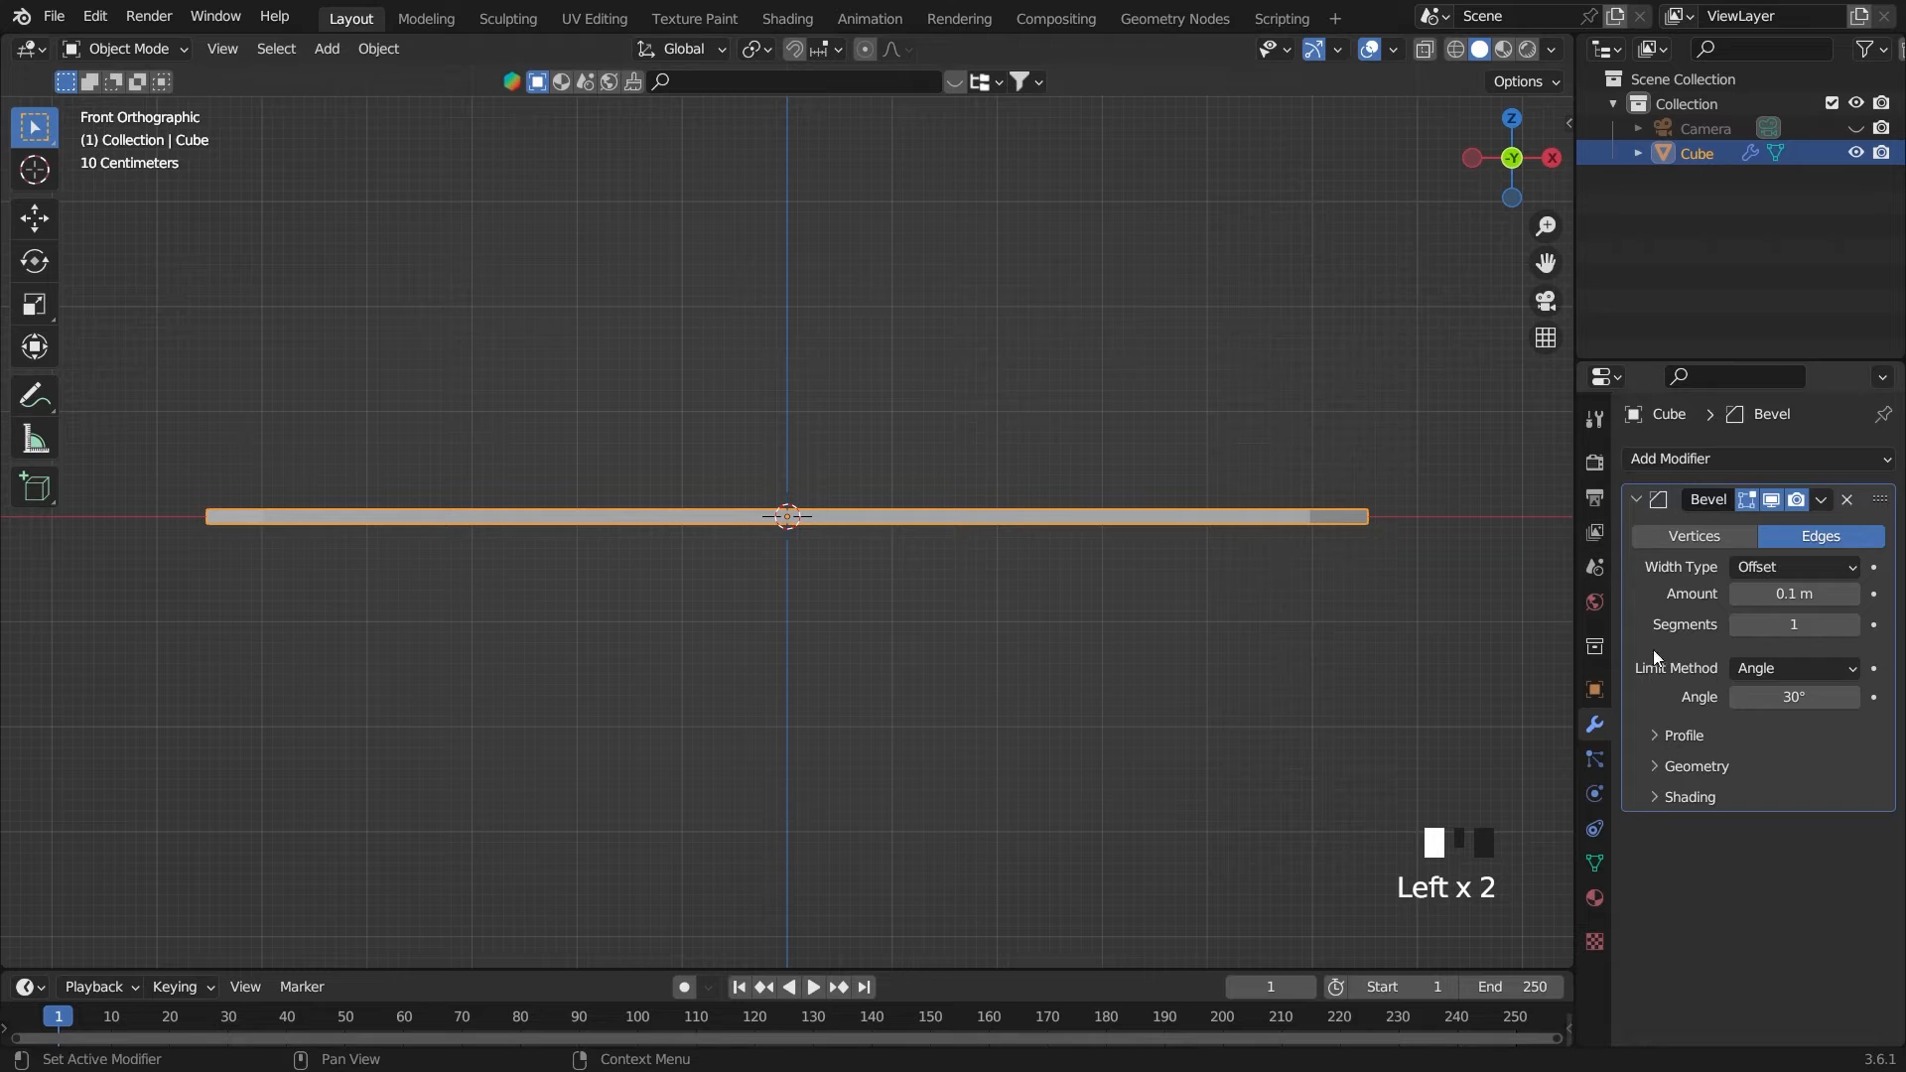
pyautogui.click(1805, 628)
pyautogui.write('20')
pyautogui.press('Return')
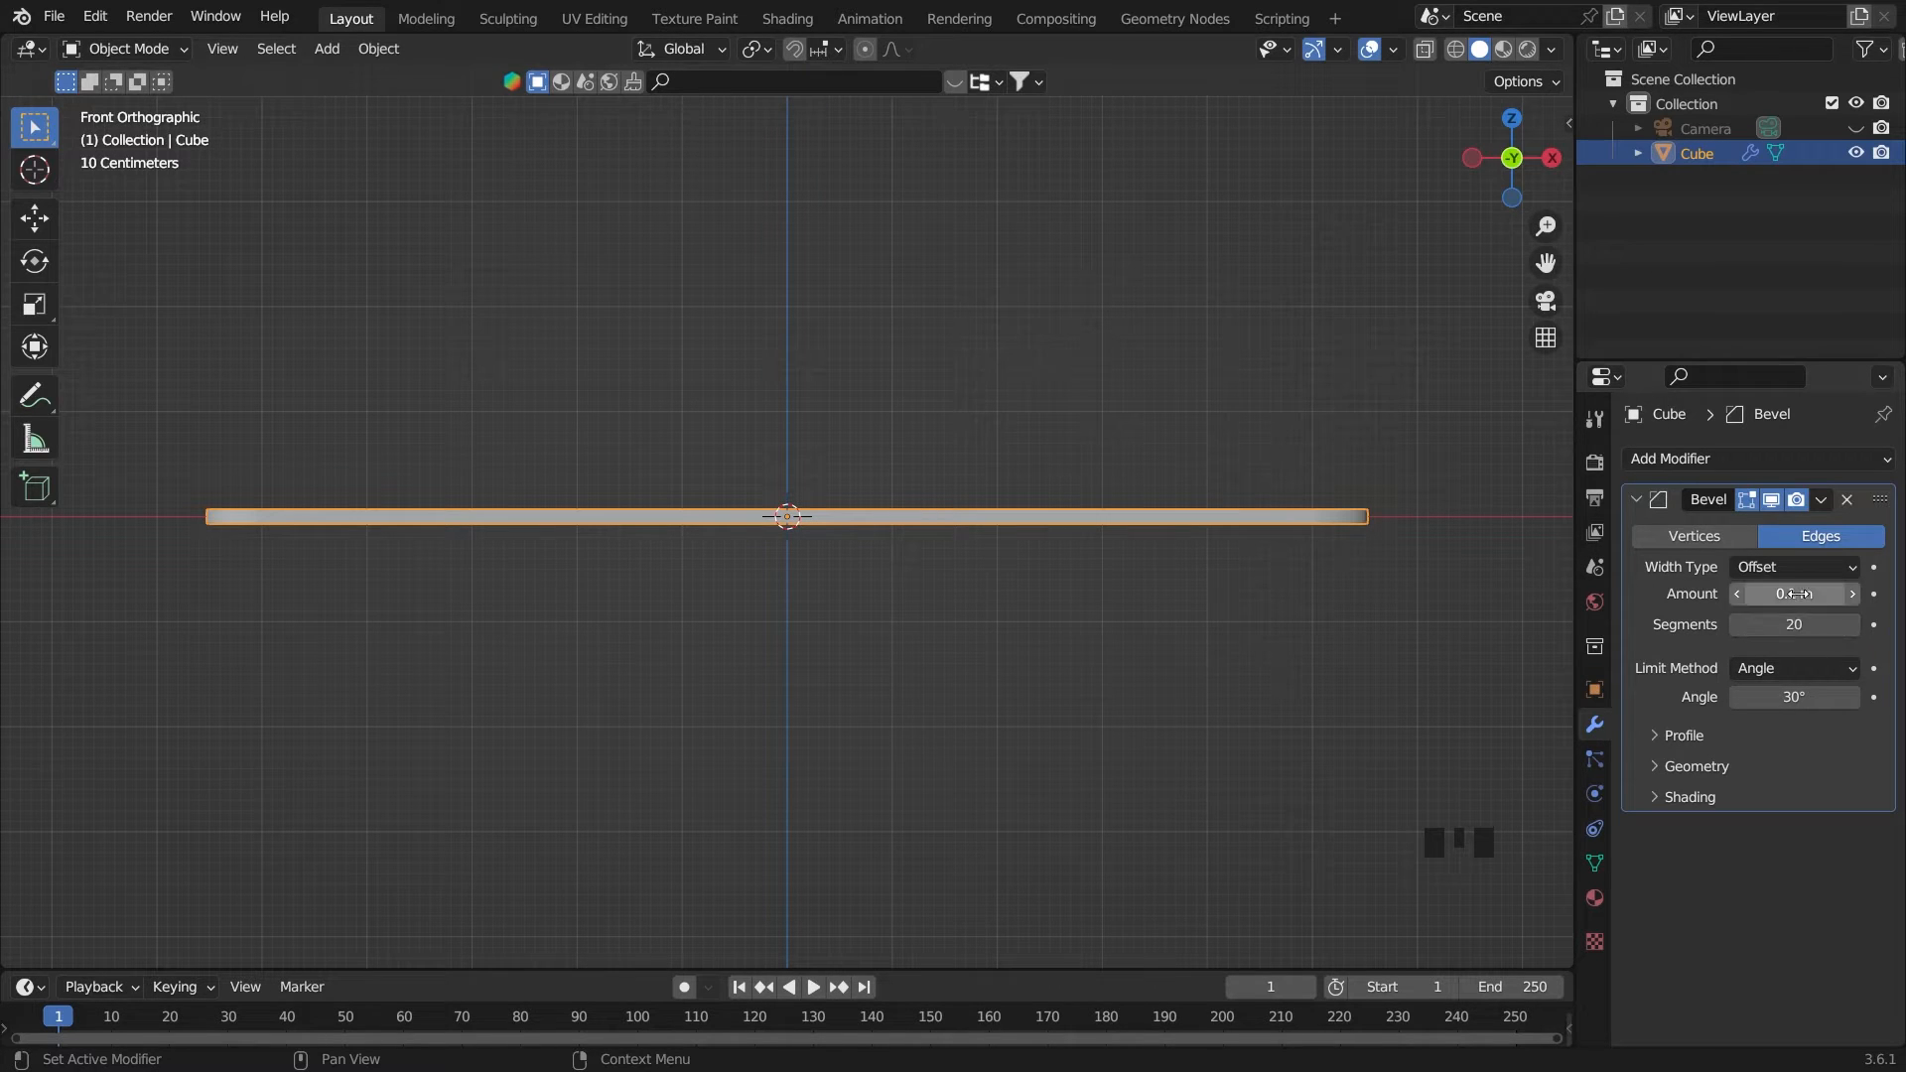
# Set the slab's bevel amount to 0.01 m
pyautogui.click(1797, 593)
pyautogui.press('BackSpace')
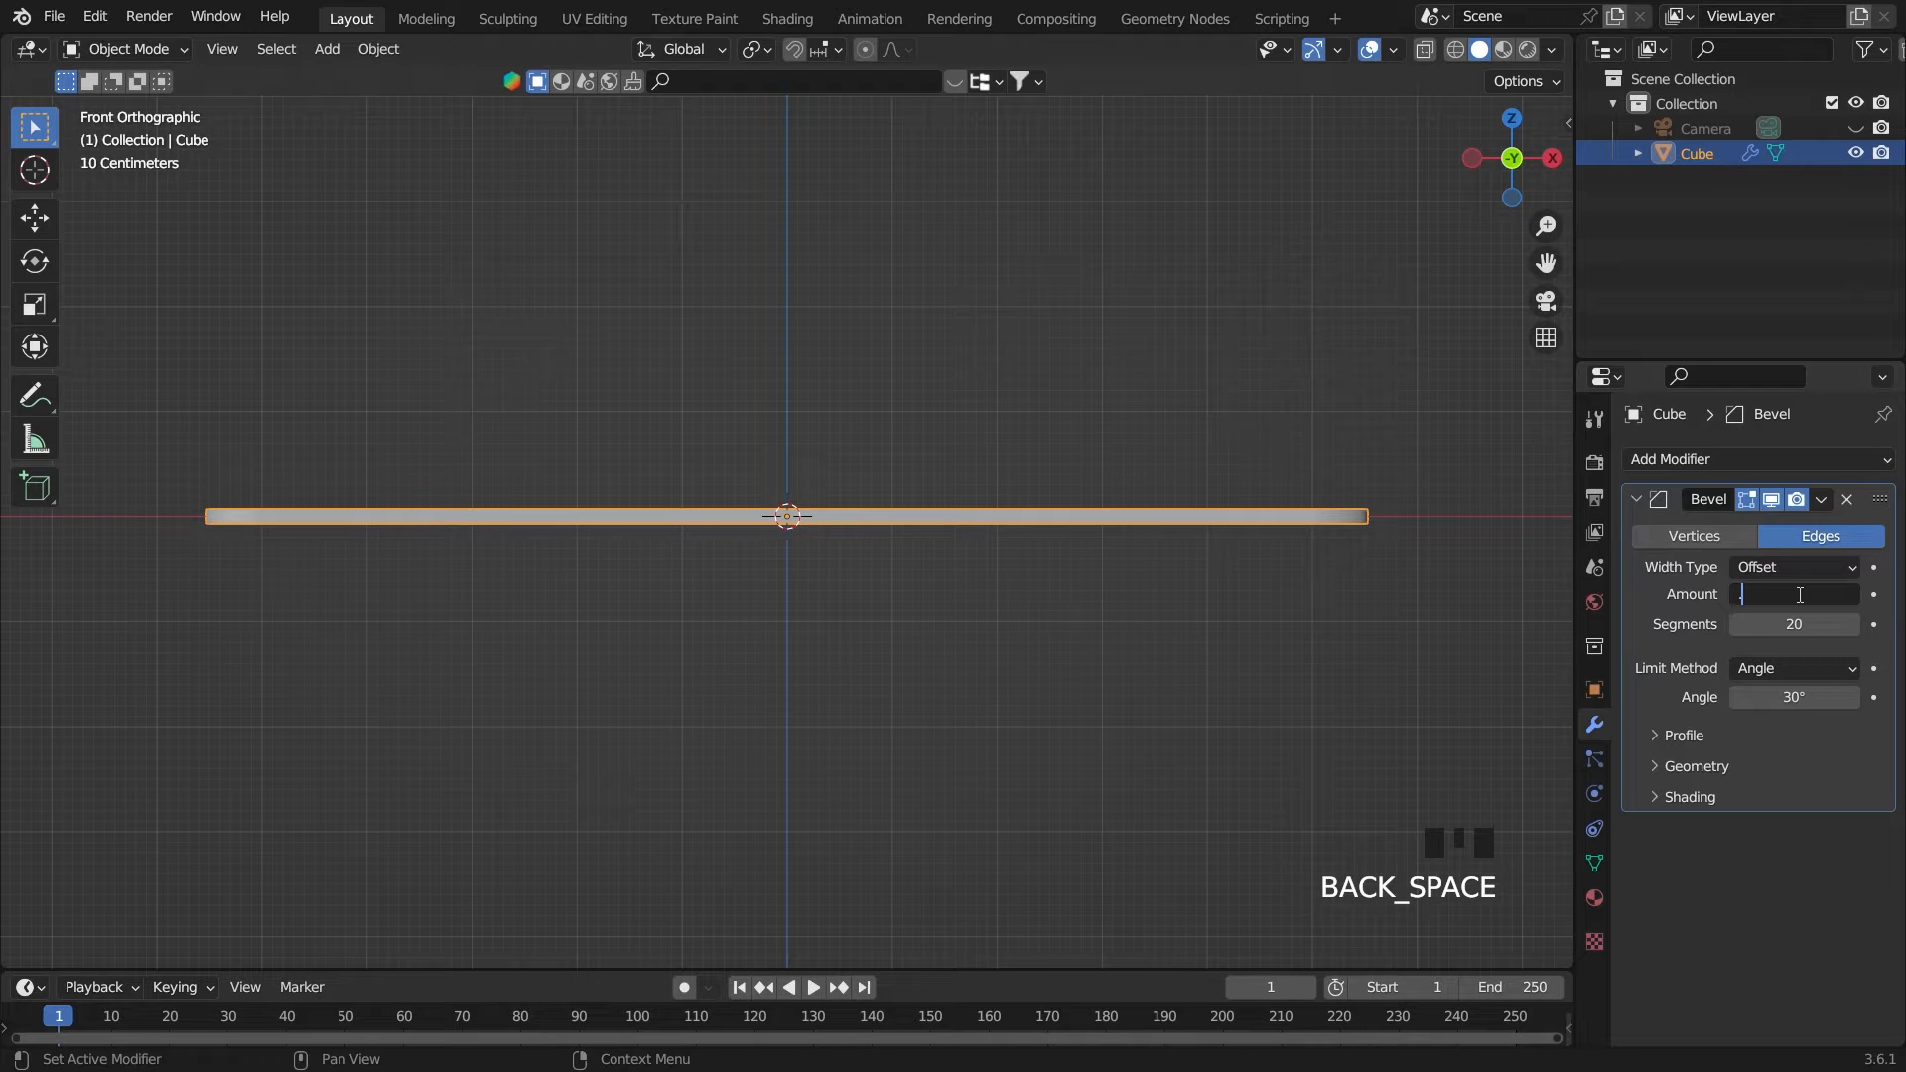
pyautogui.write('.01')
pyautogui.press('Return')
pyautogui.click(1029, 659)
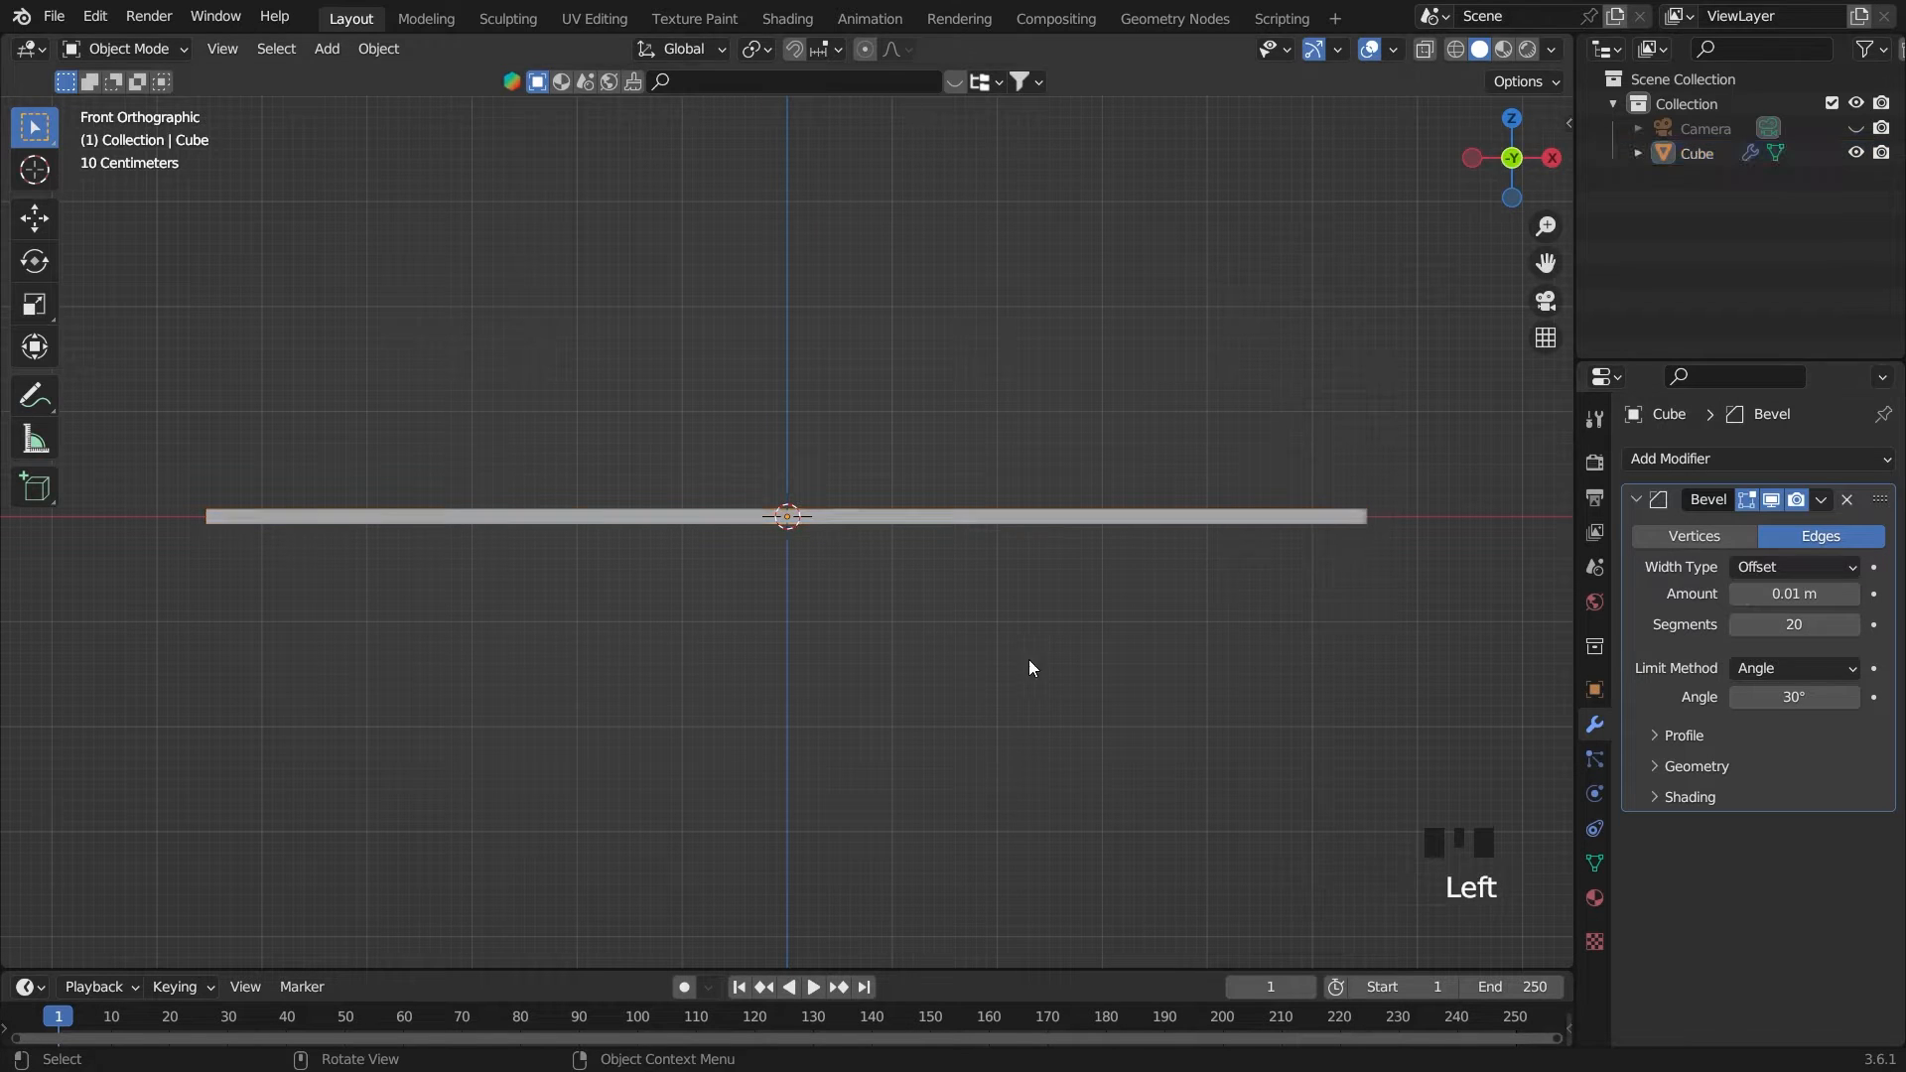
pyautogui.moveTo(1029, 659); pyautogui.dragTo(1064, 681, button='middle')
pyautogui.click(1062, 679)
# Duplicate the slab in place in the front view and shrink the copy along X to slightly over a third of its length
pyautogui.press('`')
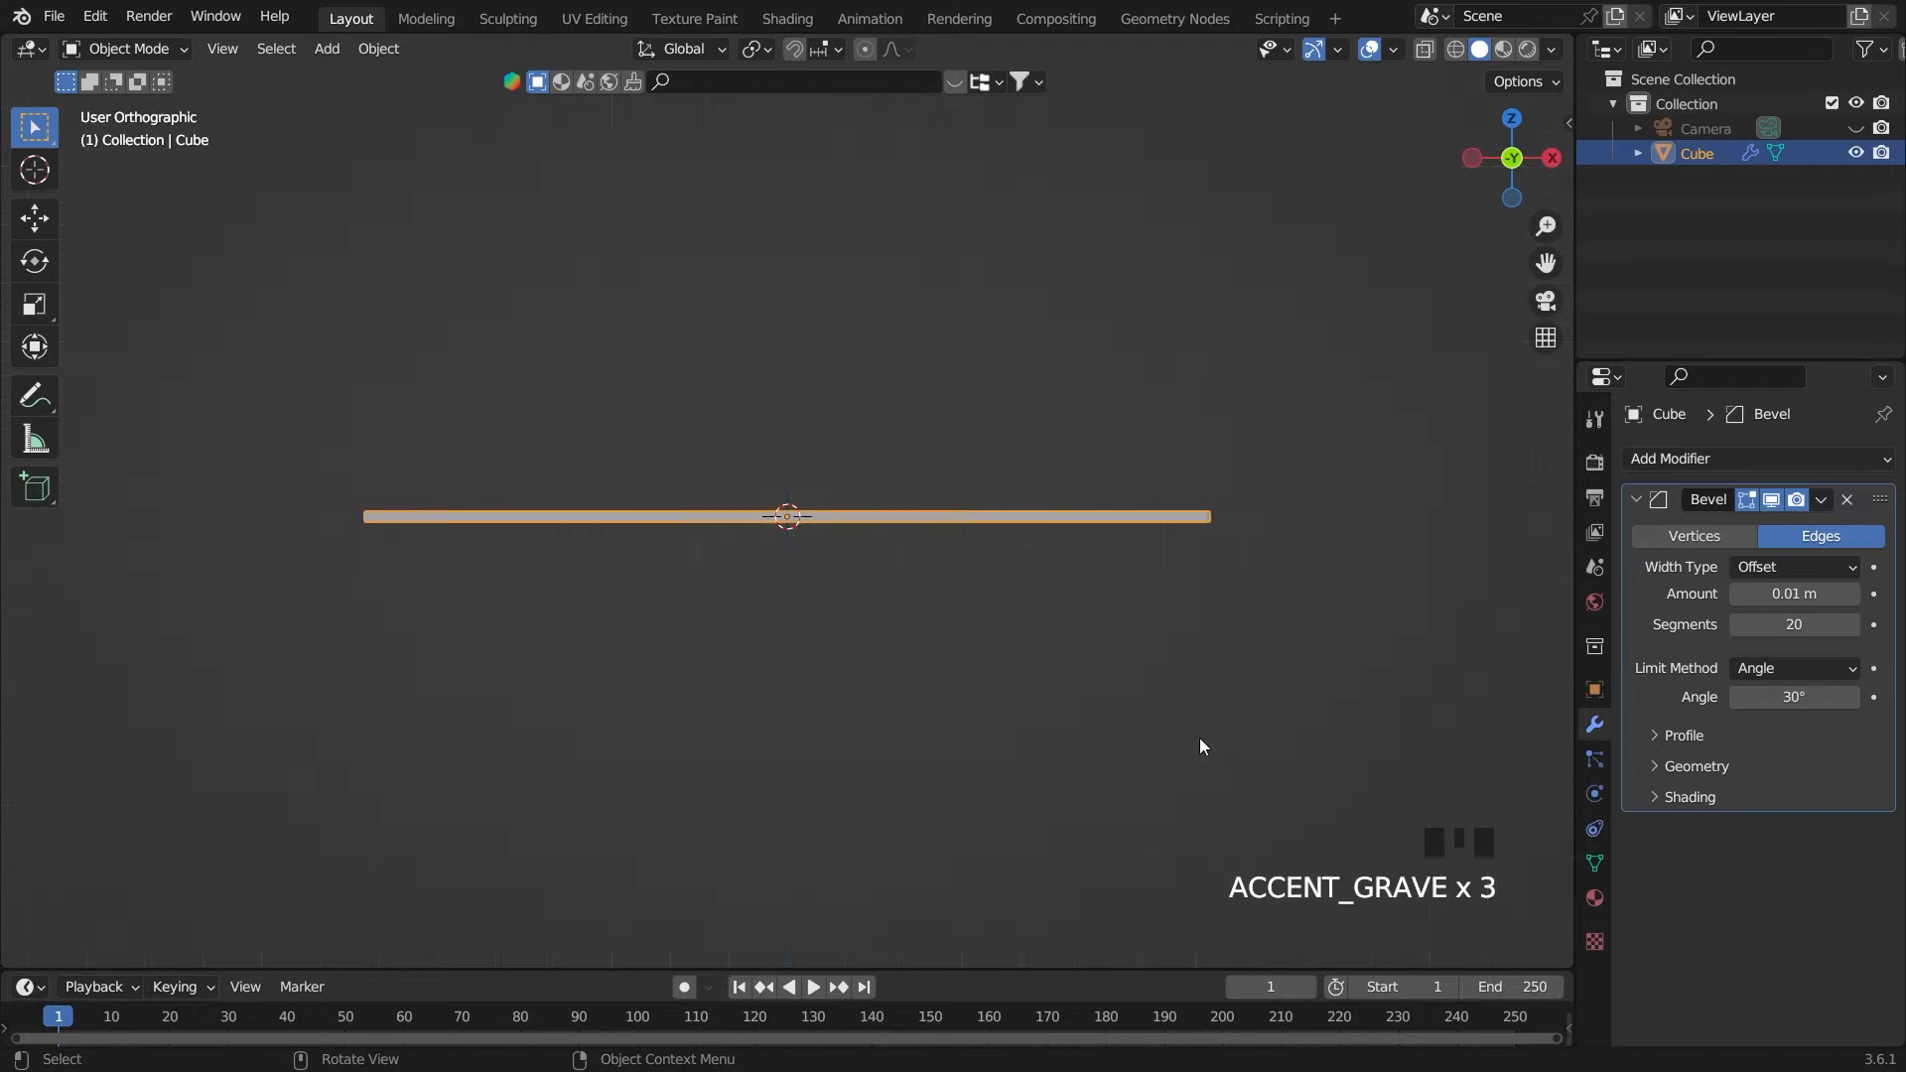
pyautogui.scroll(-2, 1338, 651)
pyautogui.scroll(2, 1318, 536)
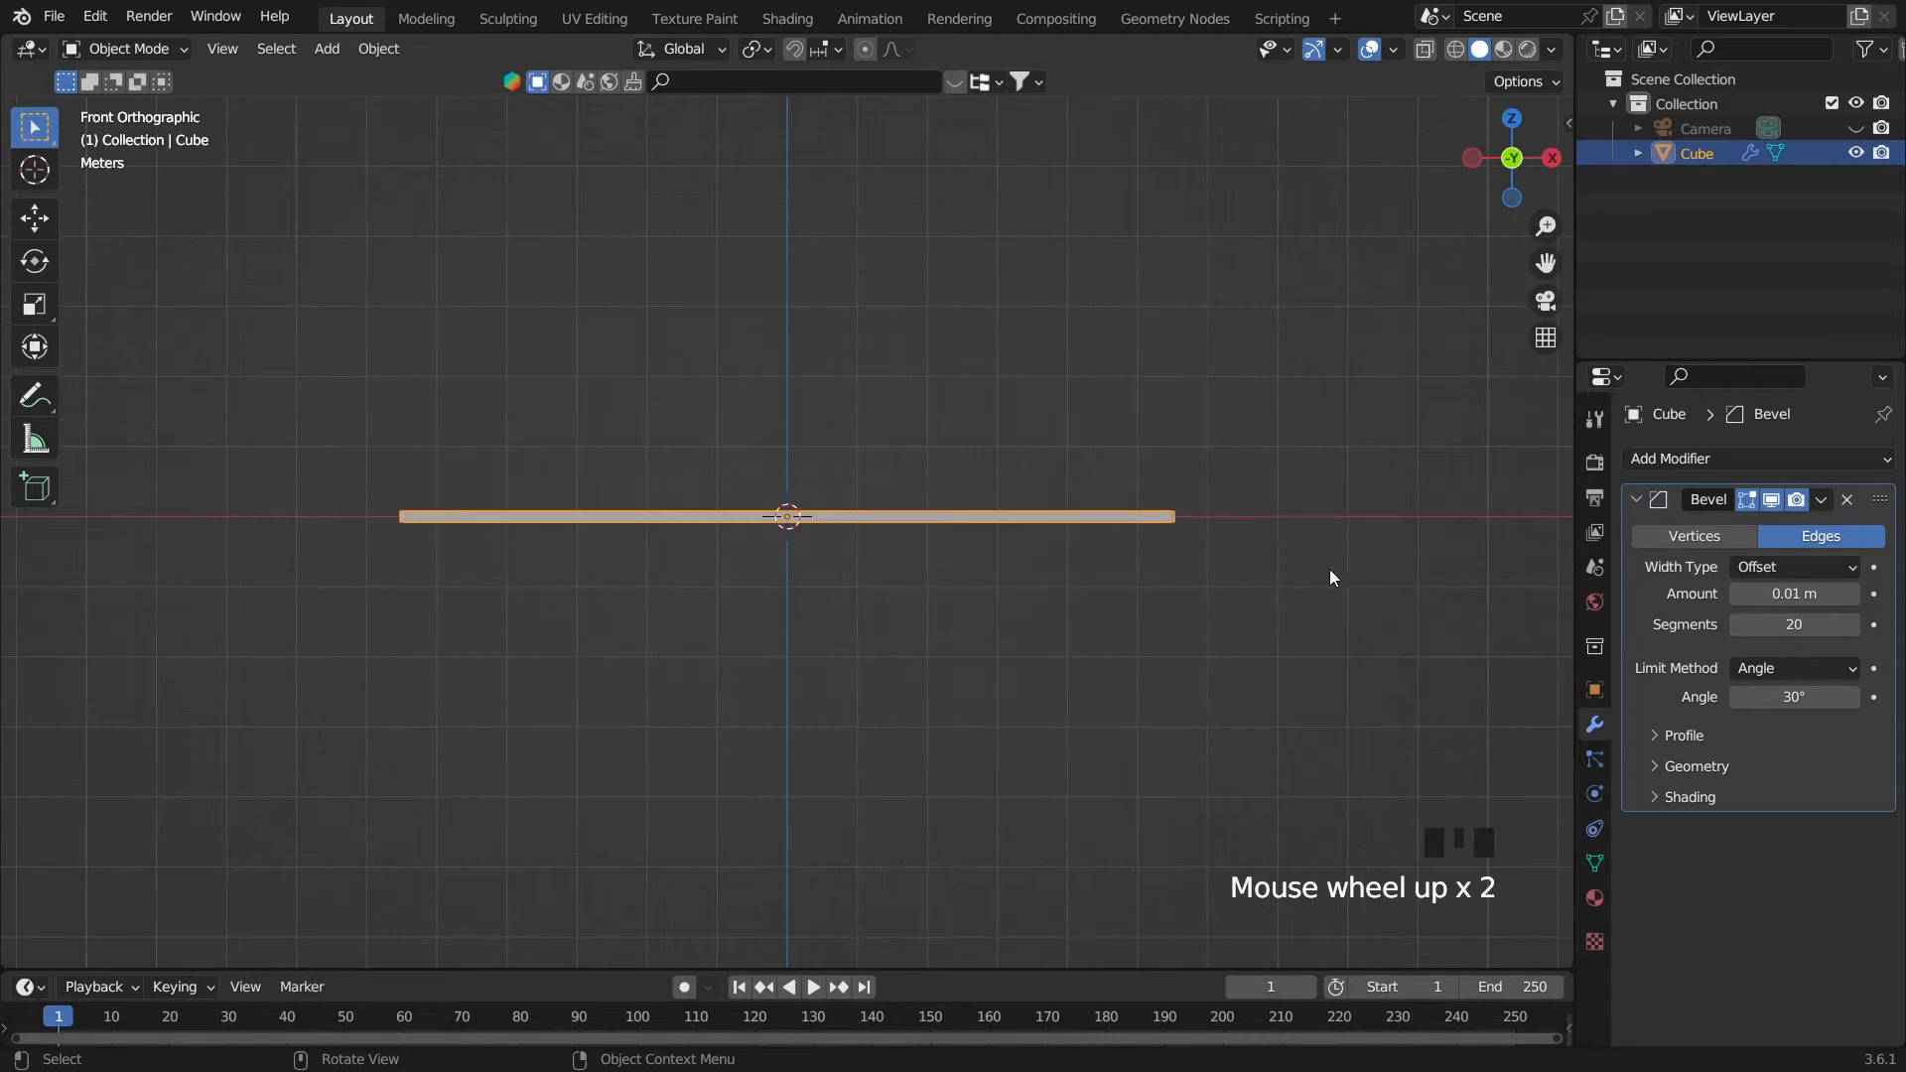
pyautogui.hotkey('shift', 'd')
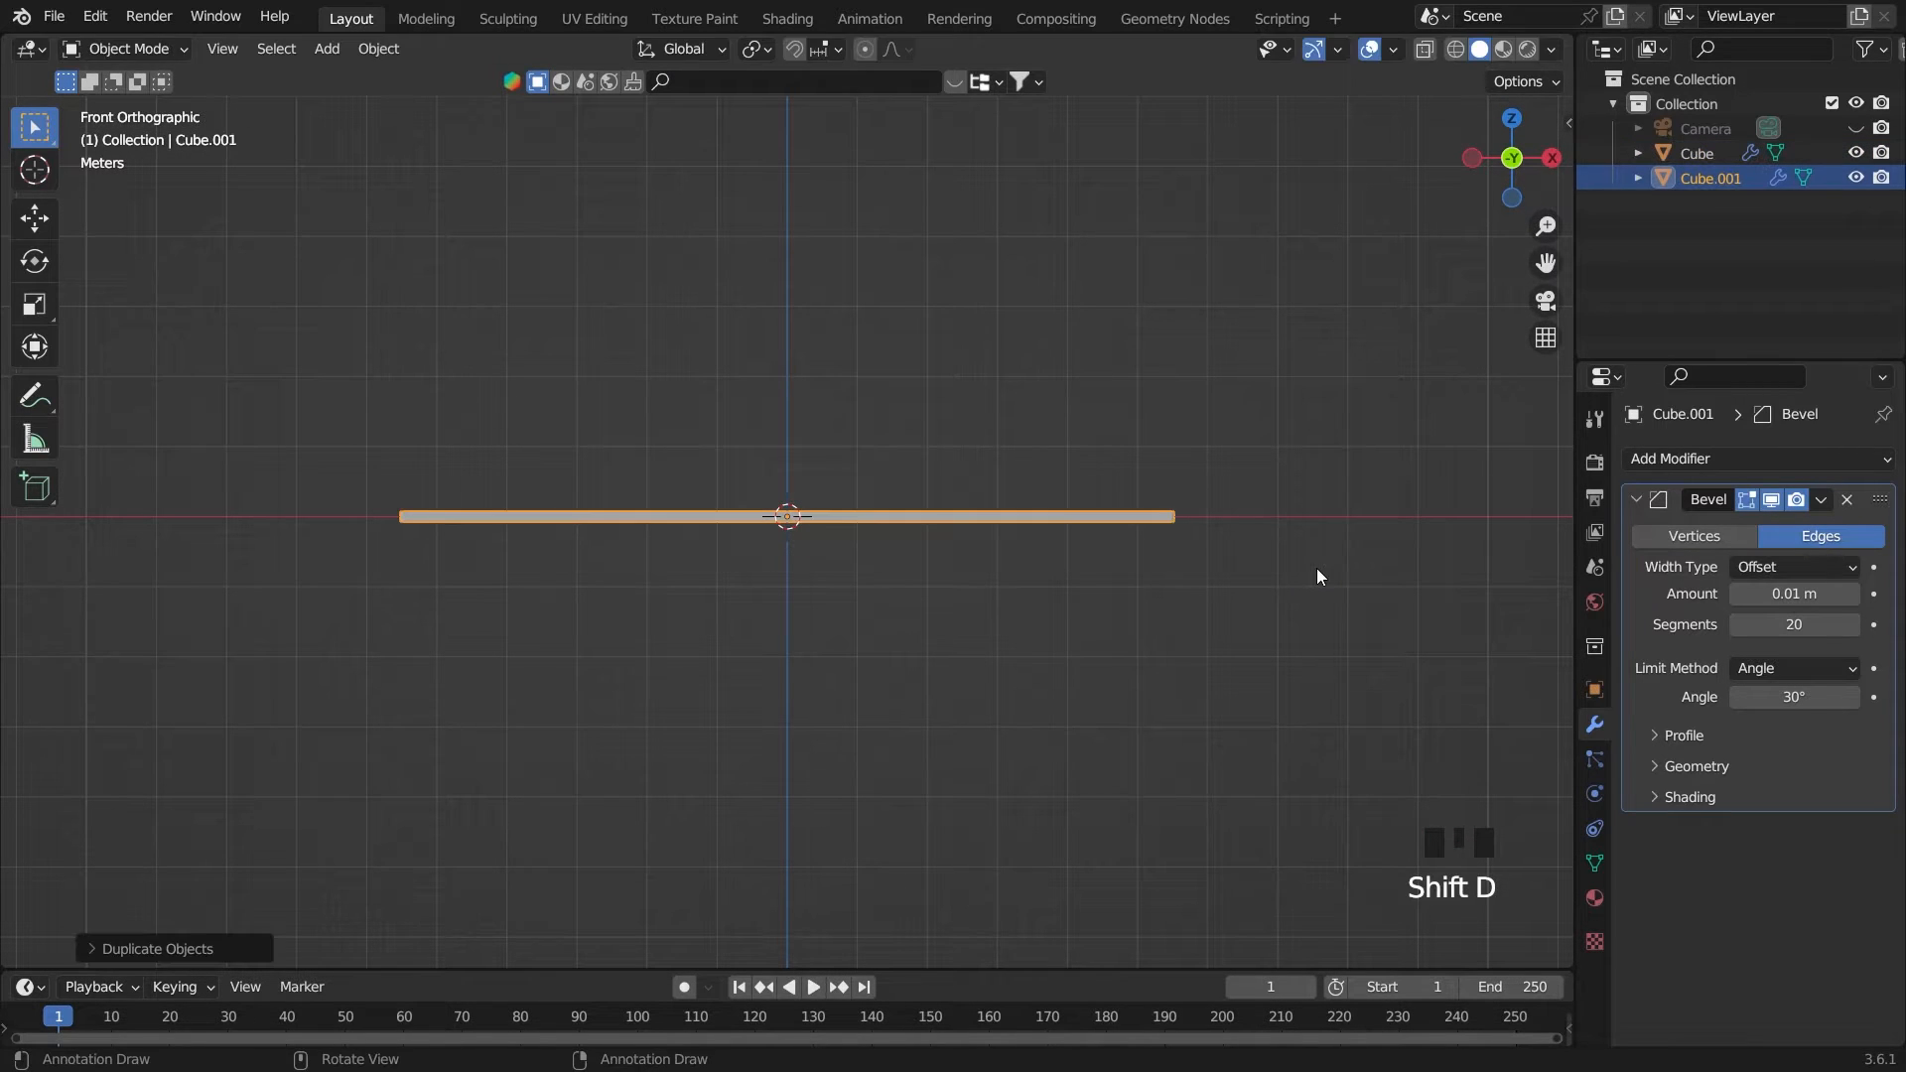
pyautogui.press('s')
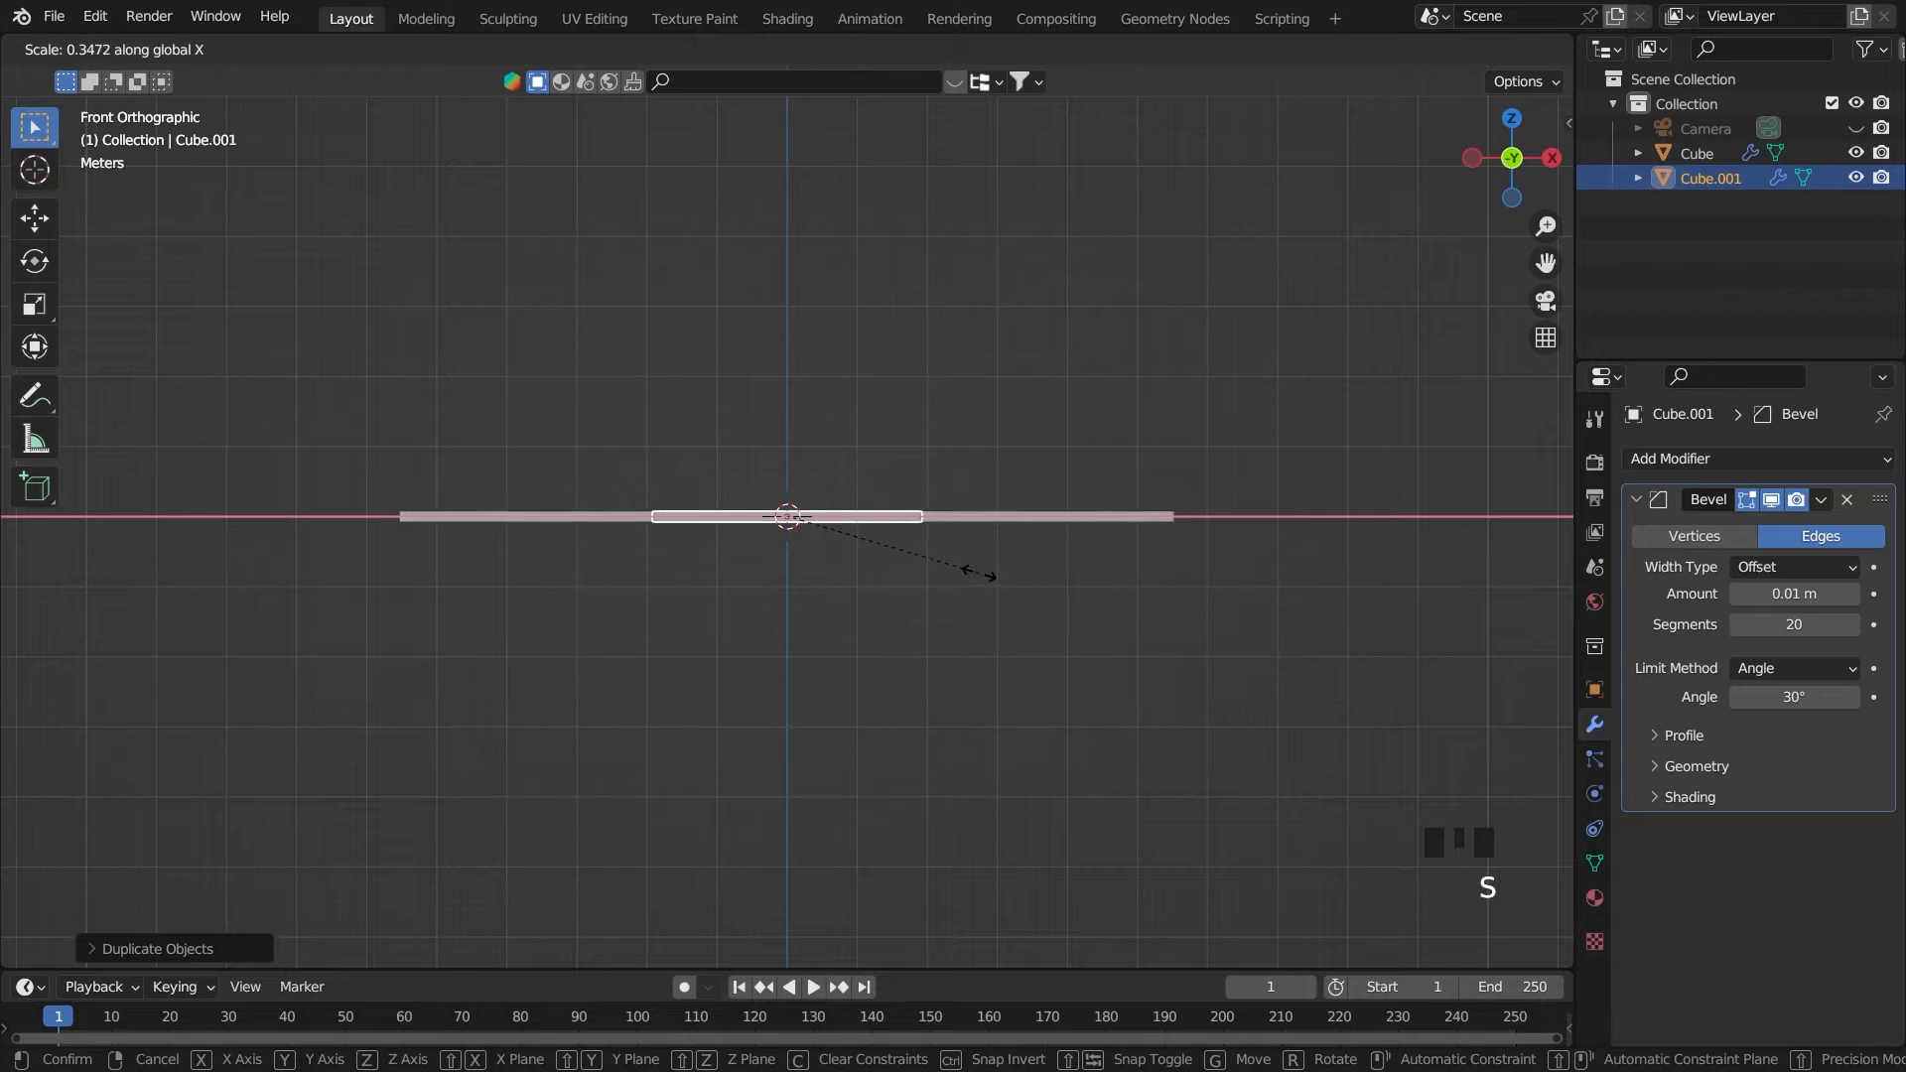
pyautogui.click(985, 574)
# Move the shortened copy about 3.53 m along X so its end lines up with the tabletop's right end
pyautogui.press('g')
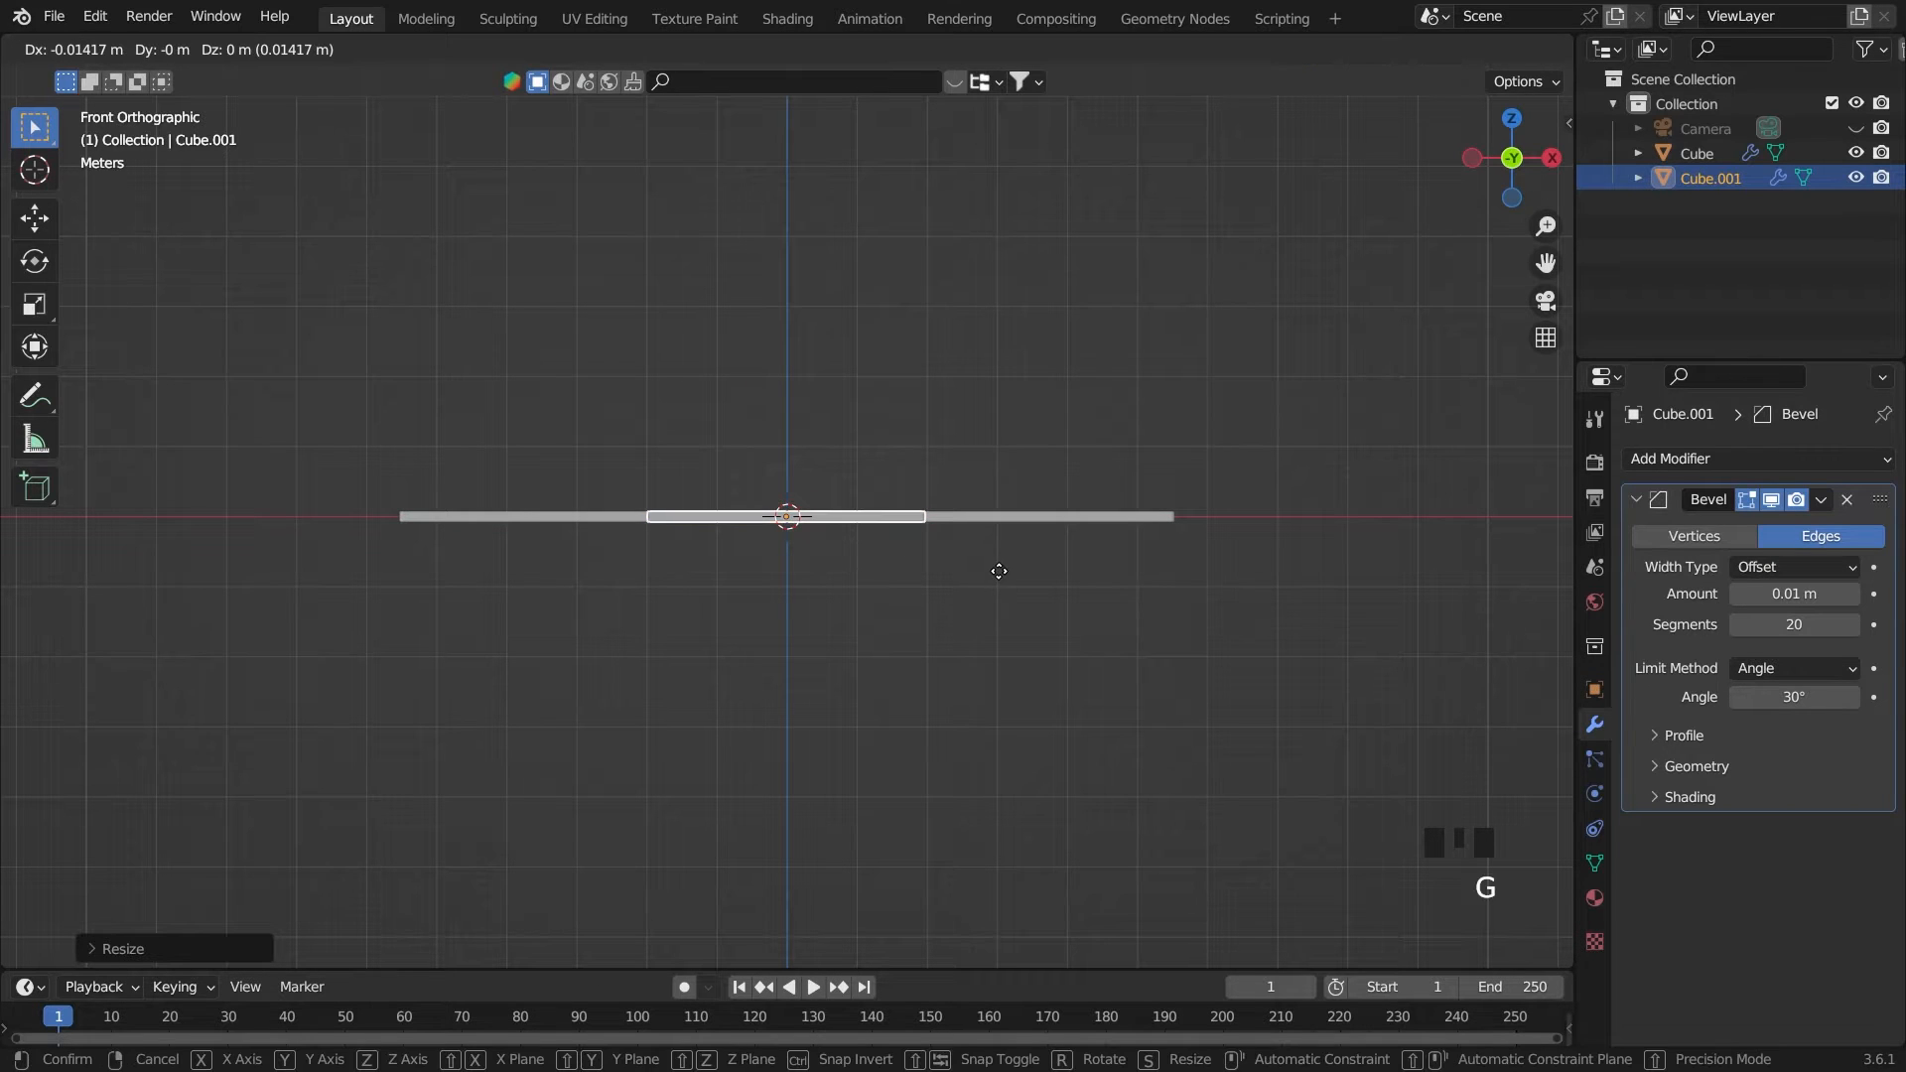
pyautogui.press('x')
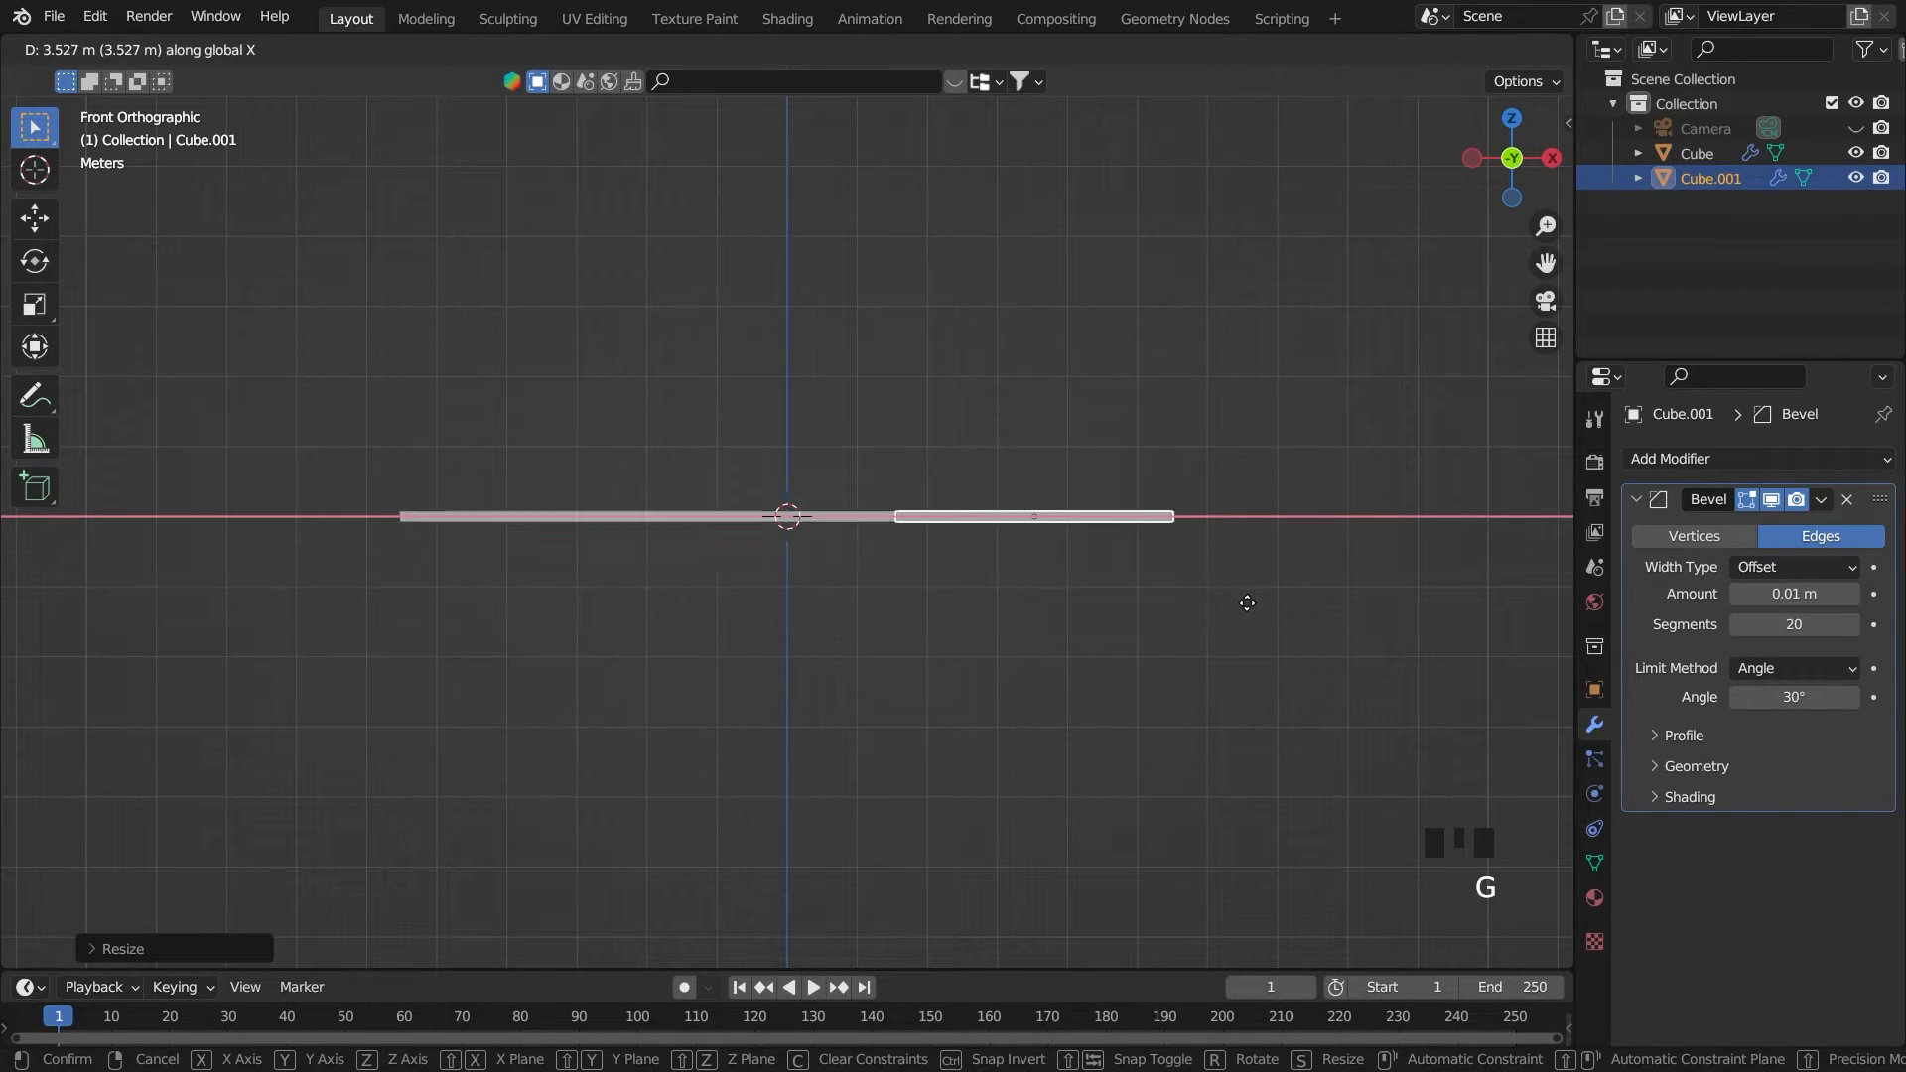
pyautogui.click(1243, 605)
# Lower the shortened copy along Z to about 2 m below the tabletop
pyautogui.press('`')
pyautogui.press('g')
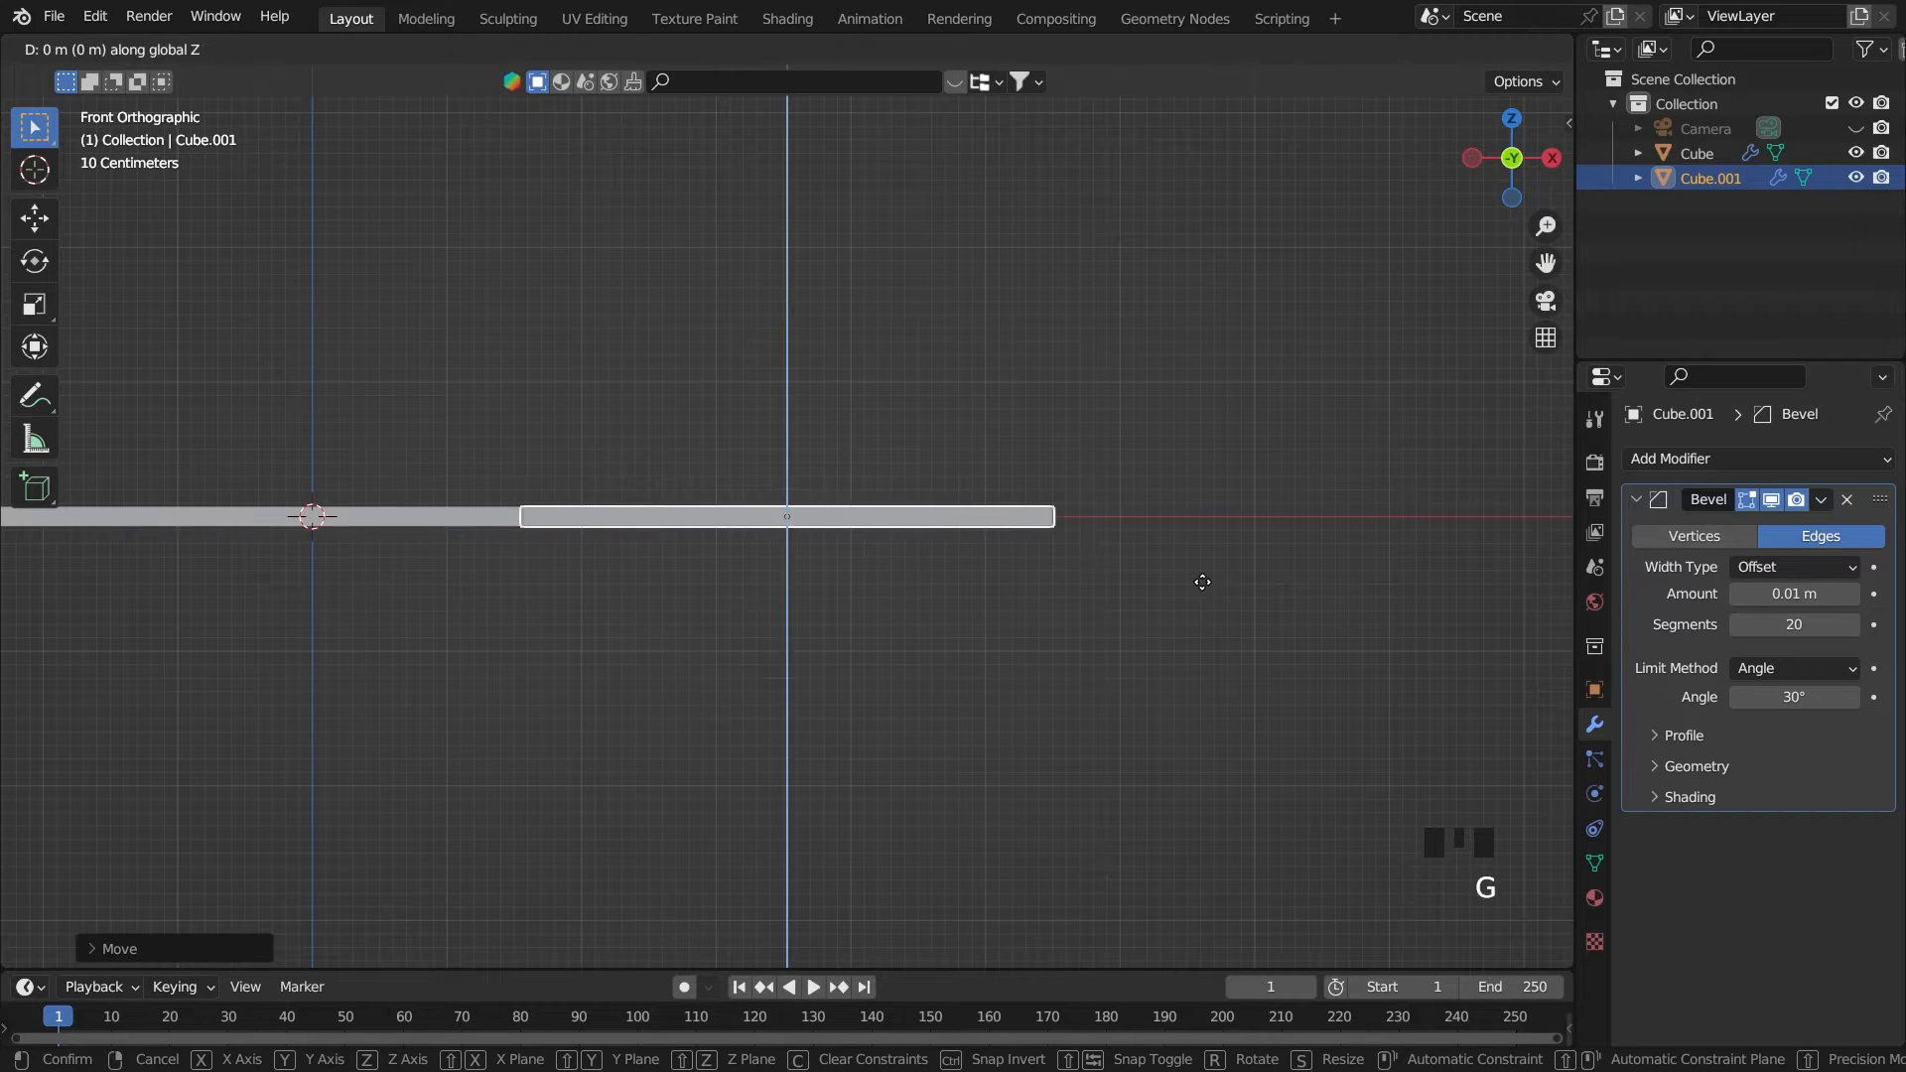
pyautogui.press('z')
pyautogui.click(1194, 845)
pyautogui.scroll(-2, 1194, 848)
# Scale the lowered copy along Z into a tall block slightly higher than it is wide
pyautogui.press('s')
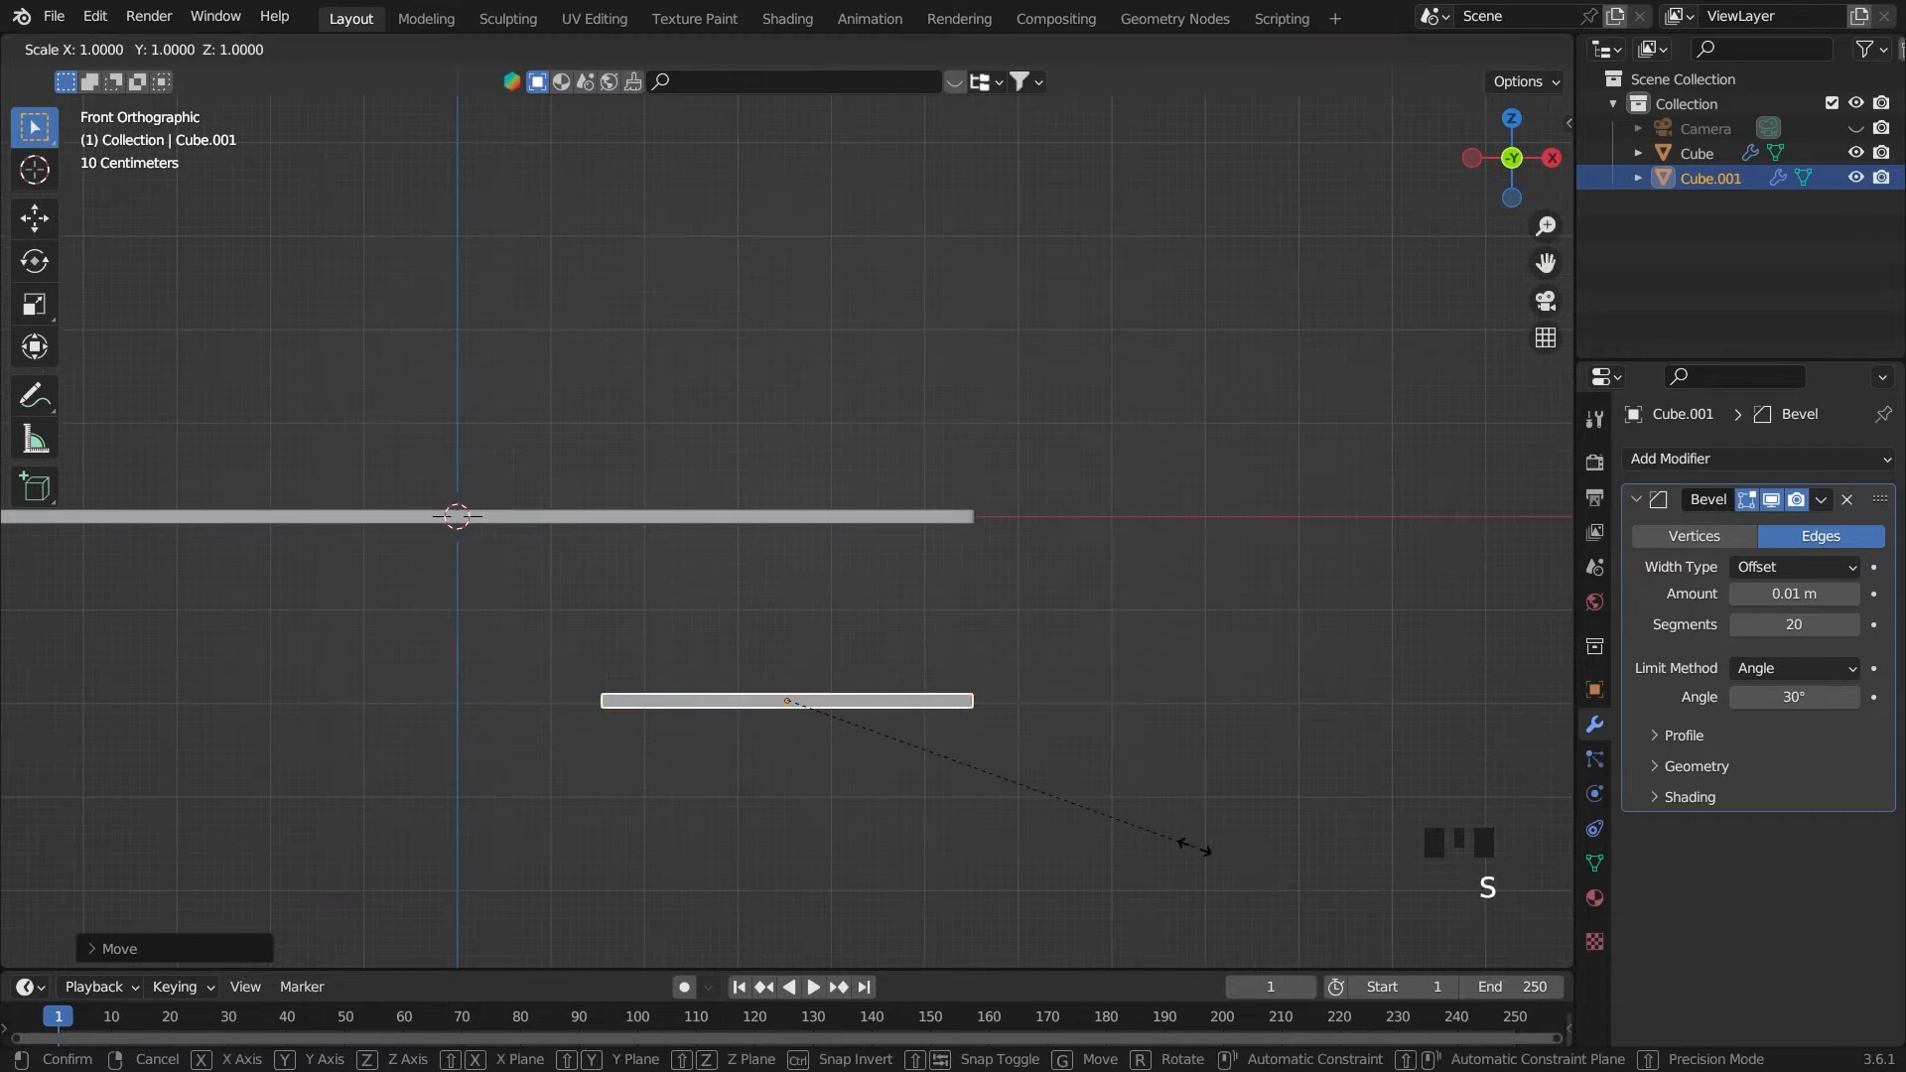
pyautogui.press('z')
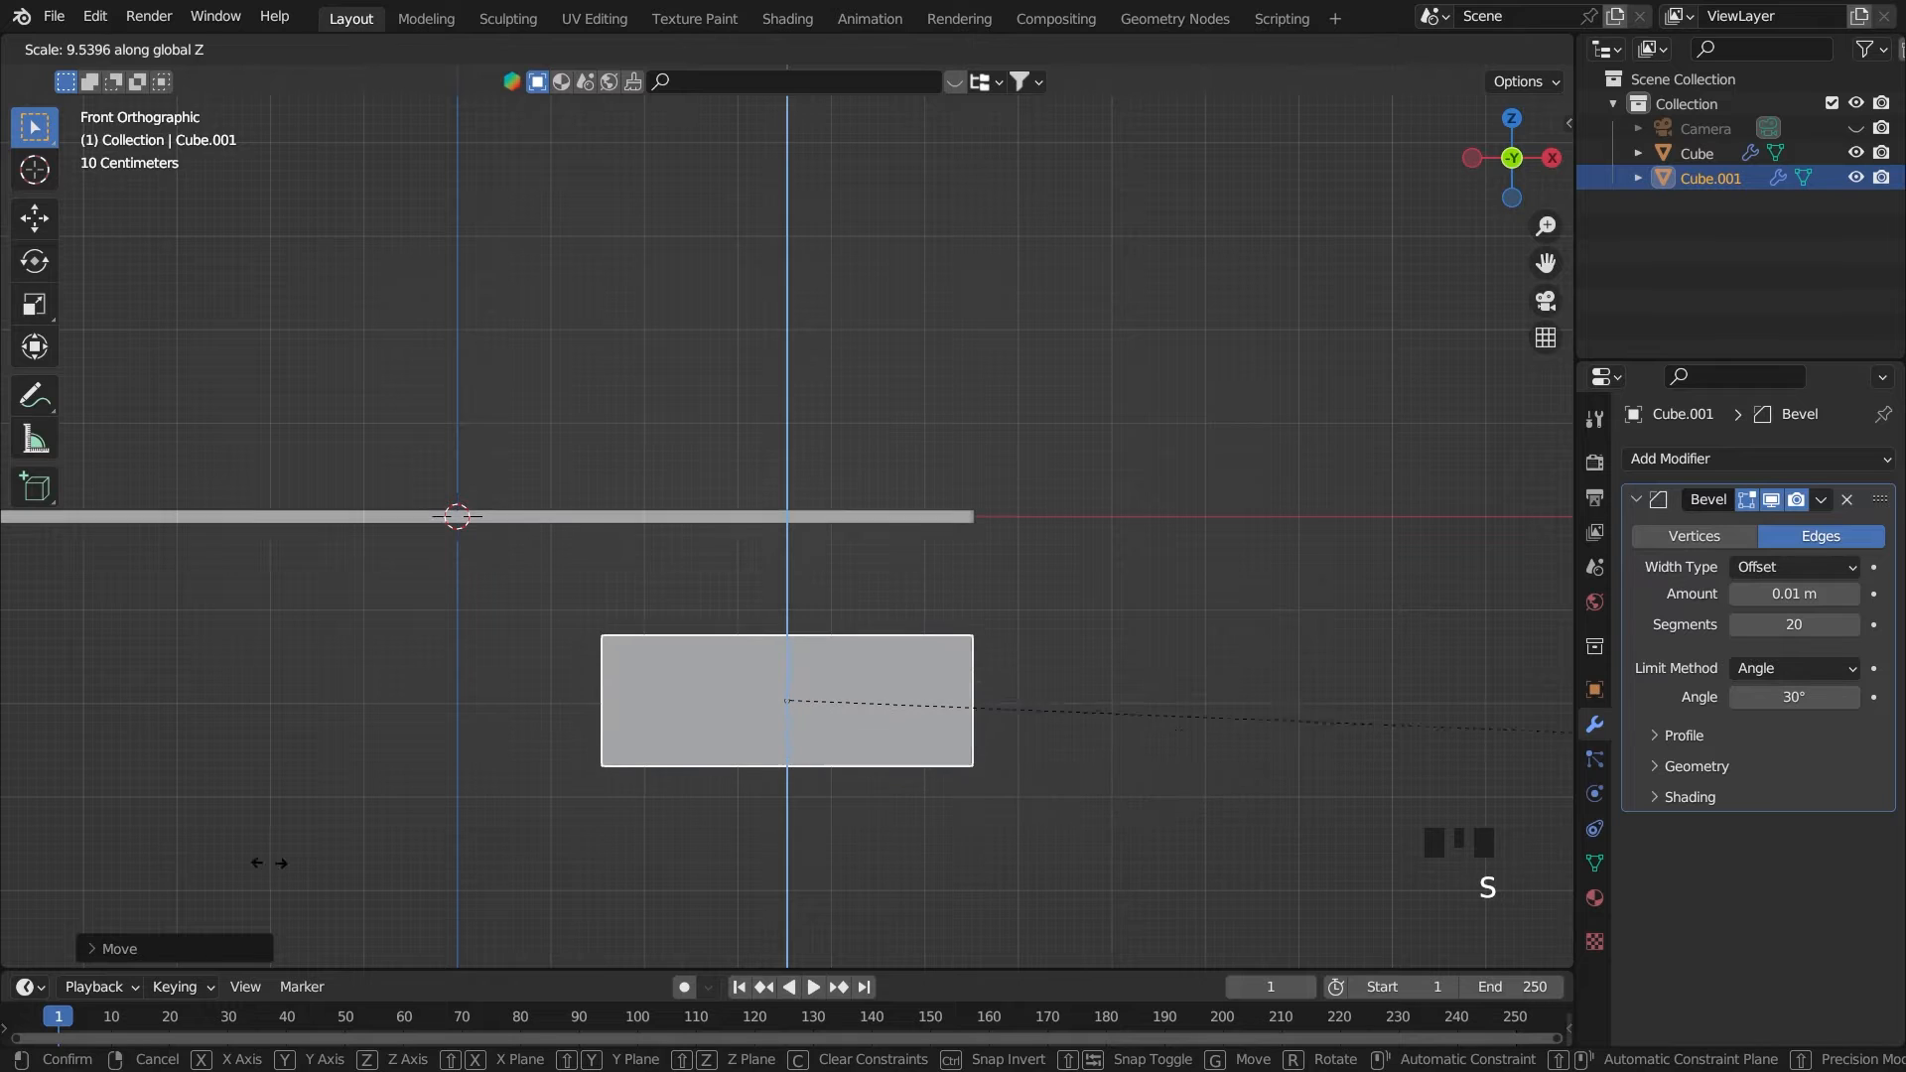
pyautogui.click(623, 200)
pyautogui.scroll(-4, 860, 354)
pyautogui.press('s')
pyautogui.press('z')
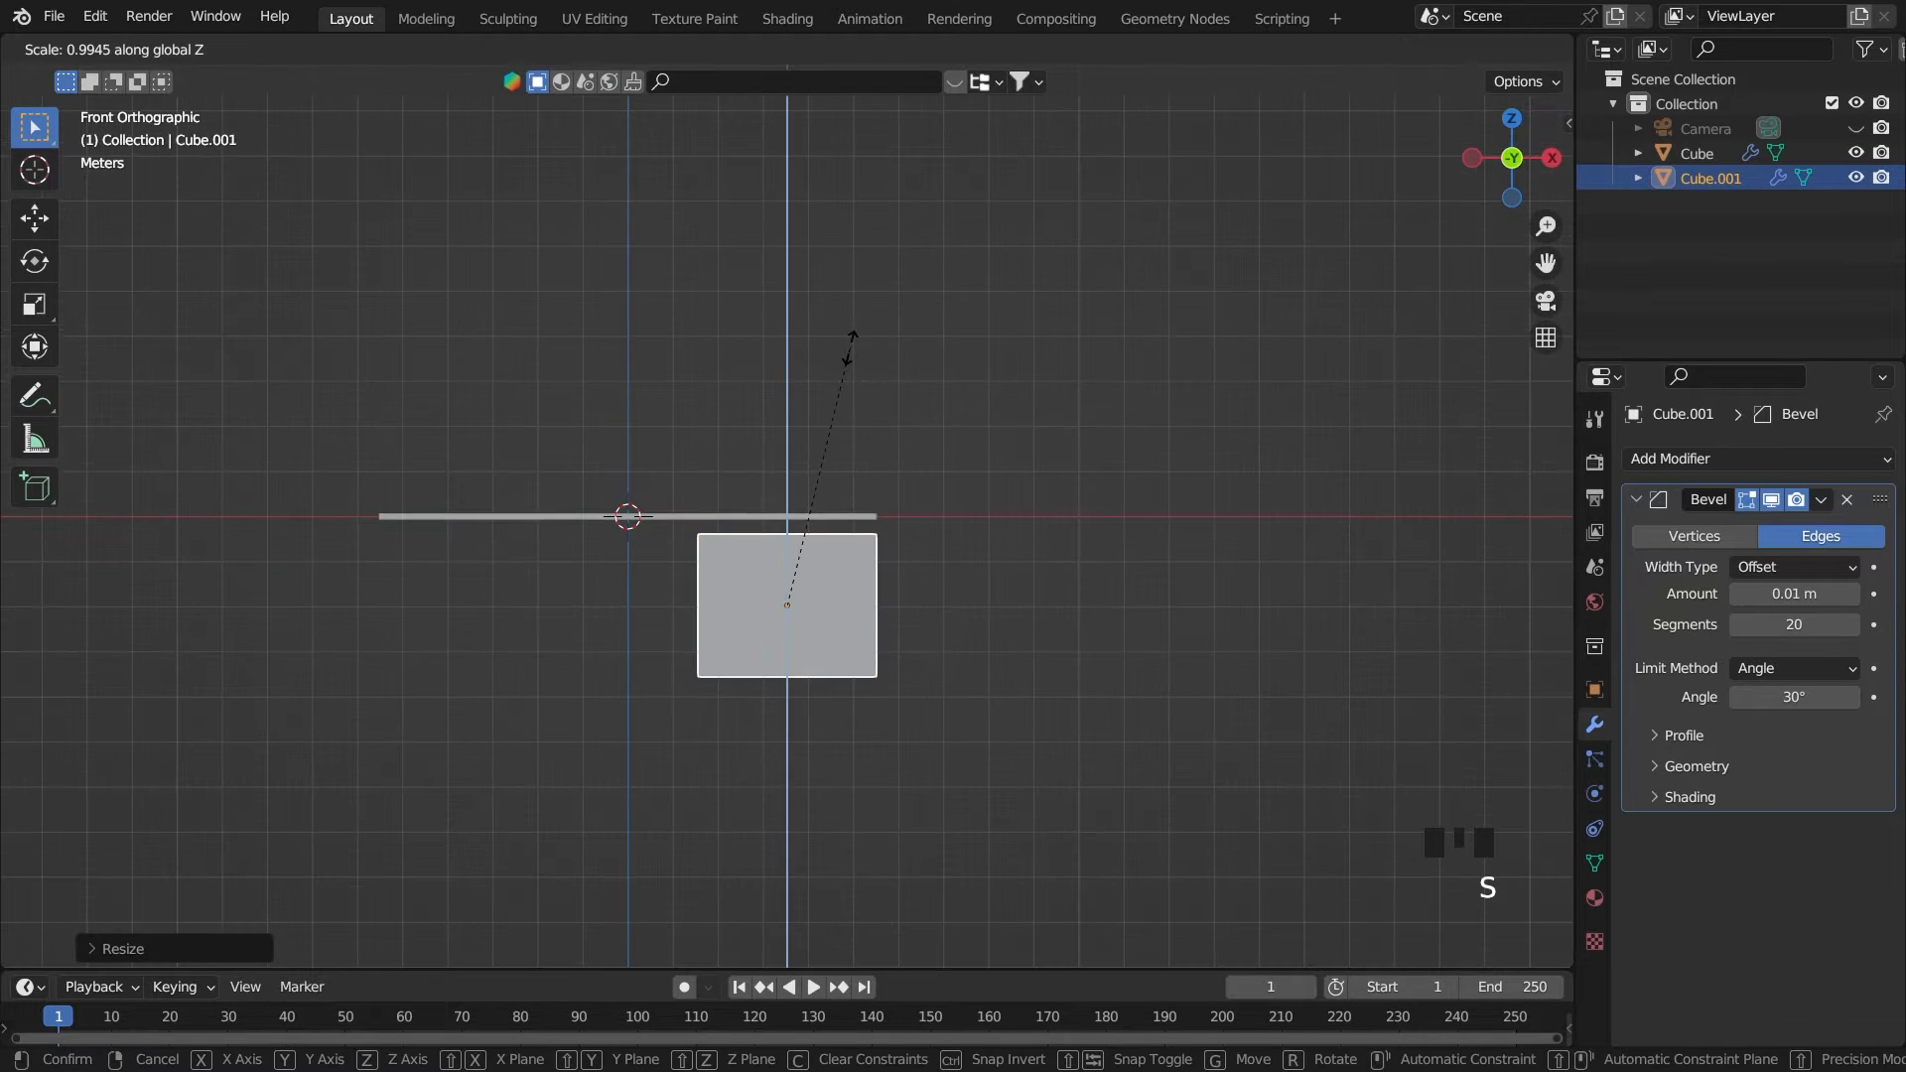
pyautogui.click(1058, 362)
# Move the block along Z until its upper face meets the underside of the tabletop
pyautogui.scroll(2, 1056, 378)
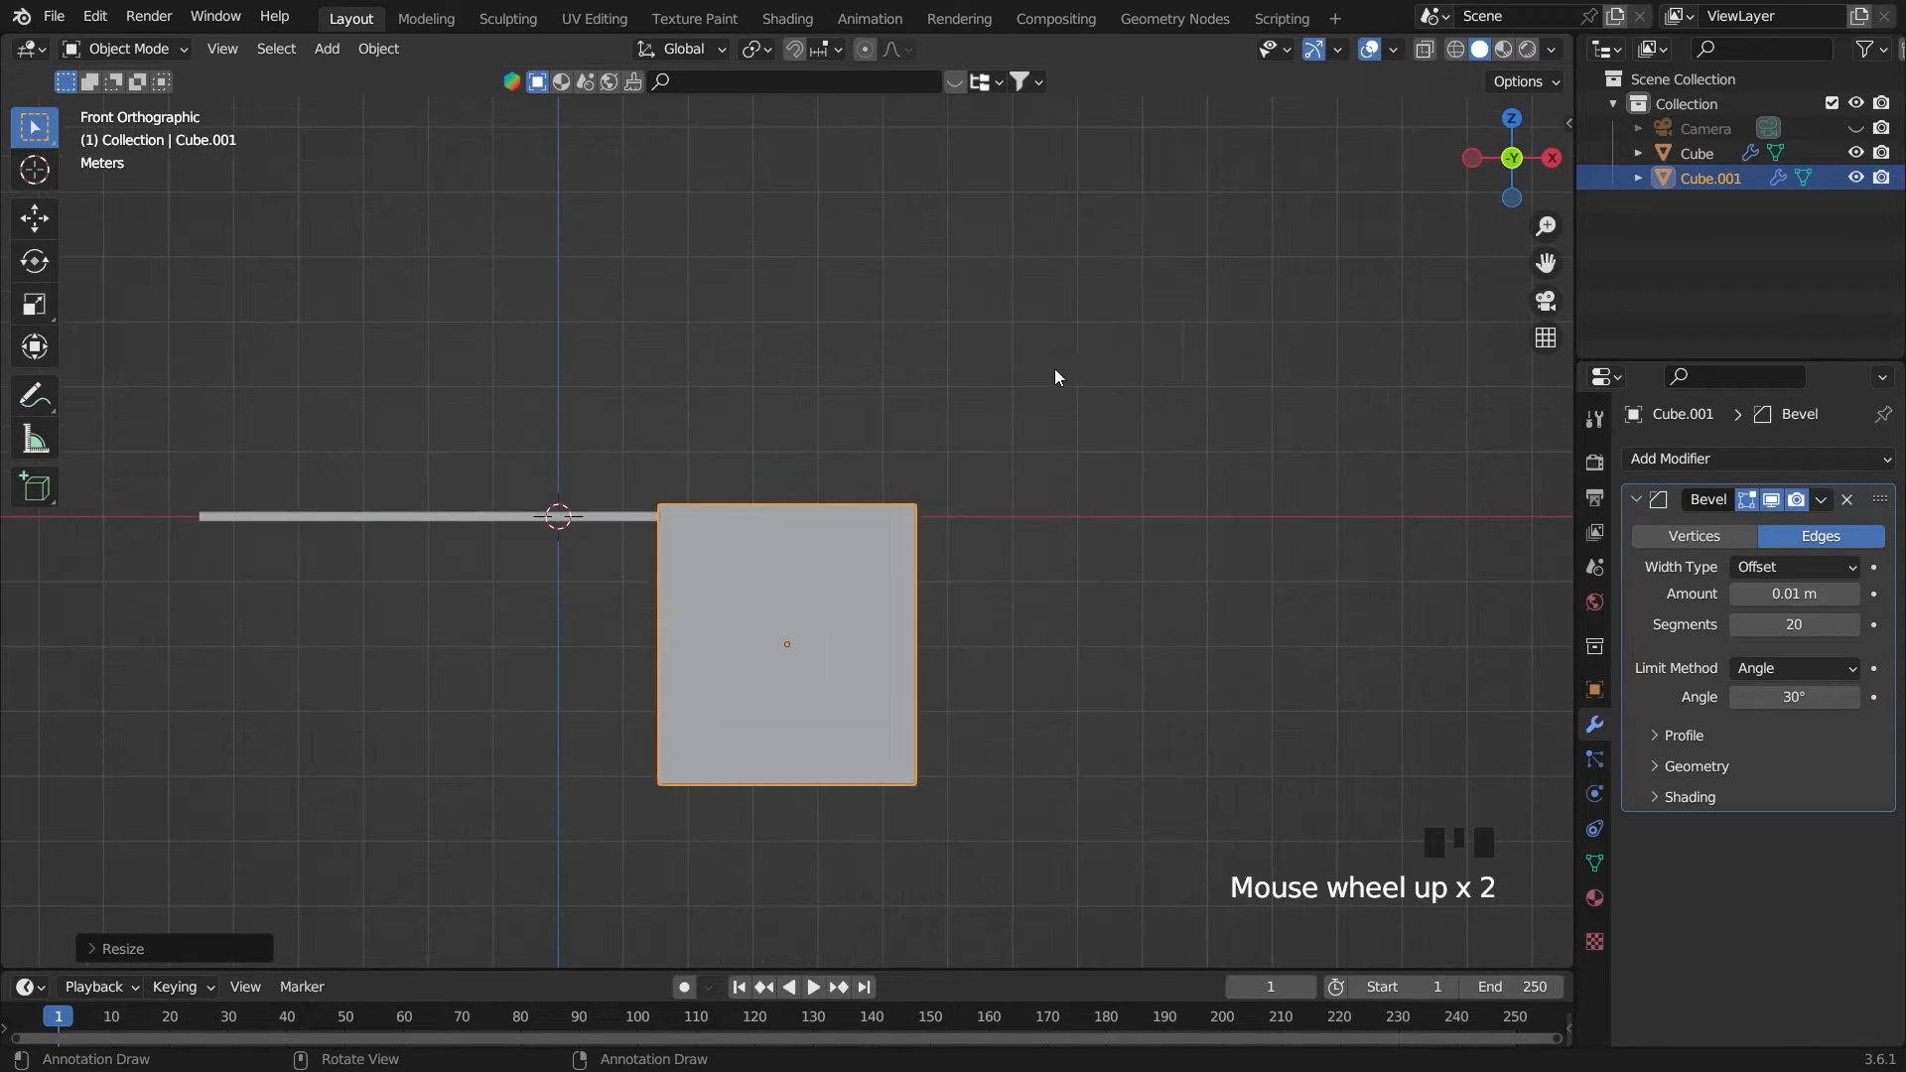
pyautogui.press('g')
pyautogui.press('z')
pyautogui.click(1178, 387)
pyautogui.scroll(5, 1177, 387)
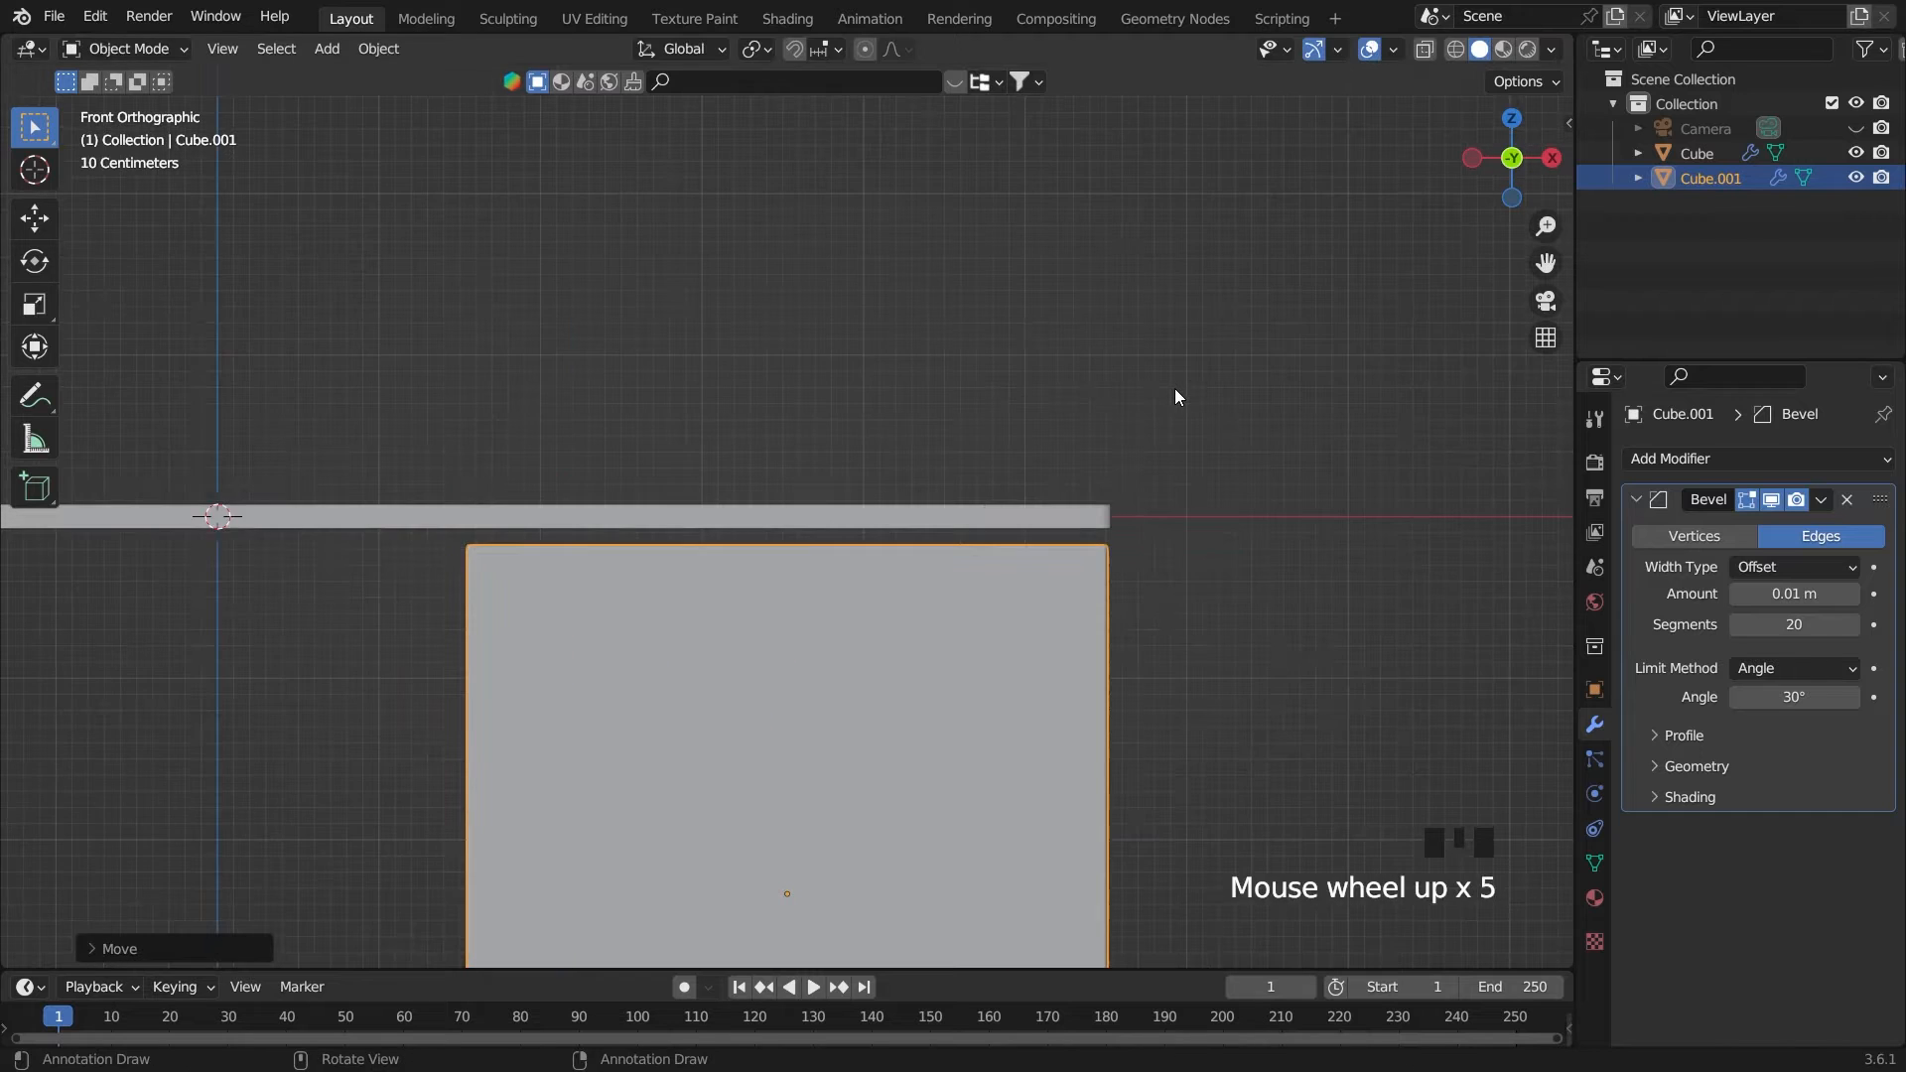
pyautogui.scroll(-1, 1175, 393)
pyautogui.press('g')
pyautogui.press('z')
pyautogui.click(1183, 375)
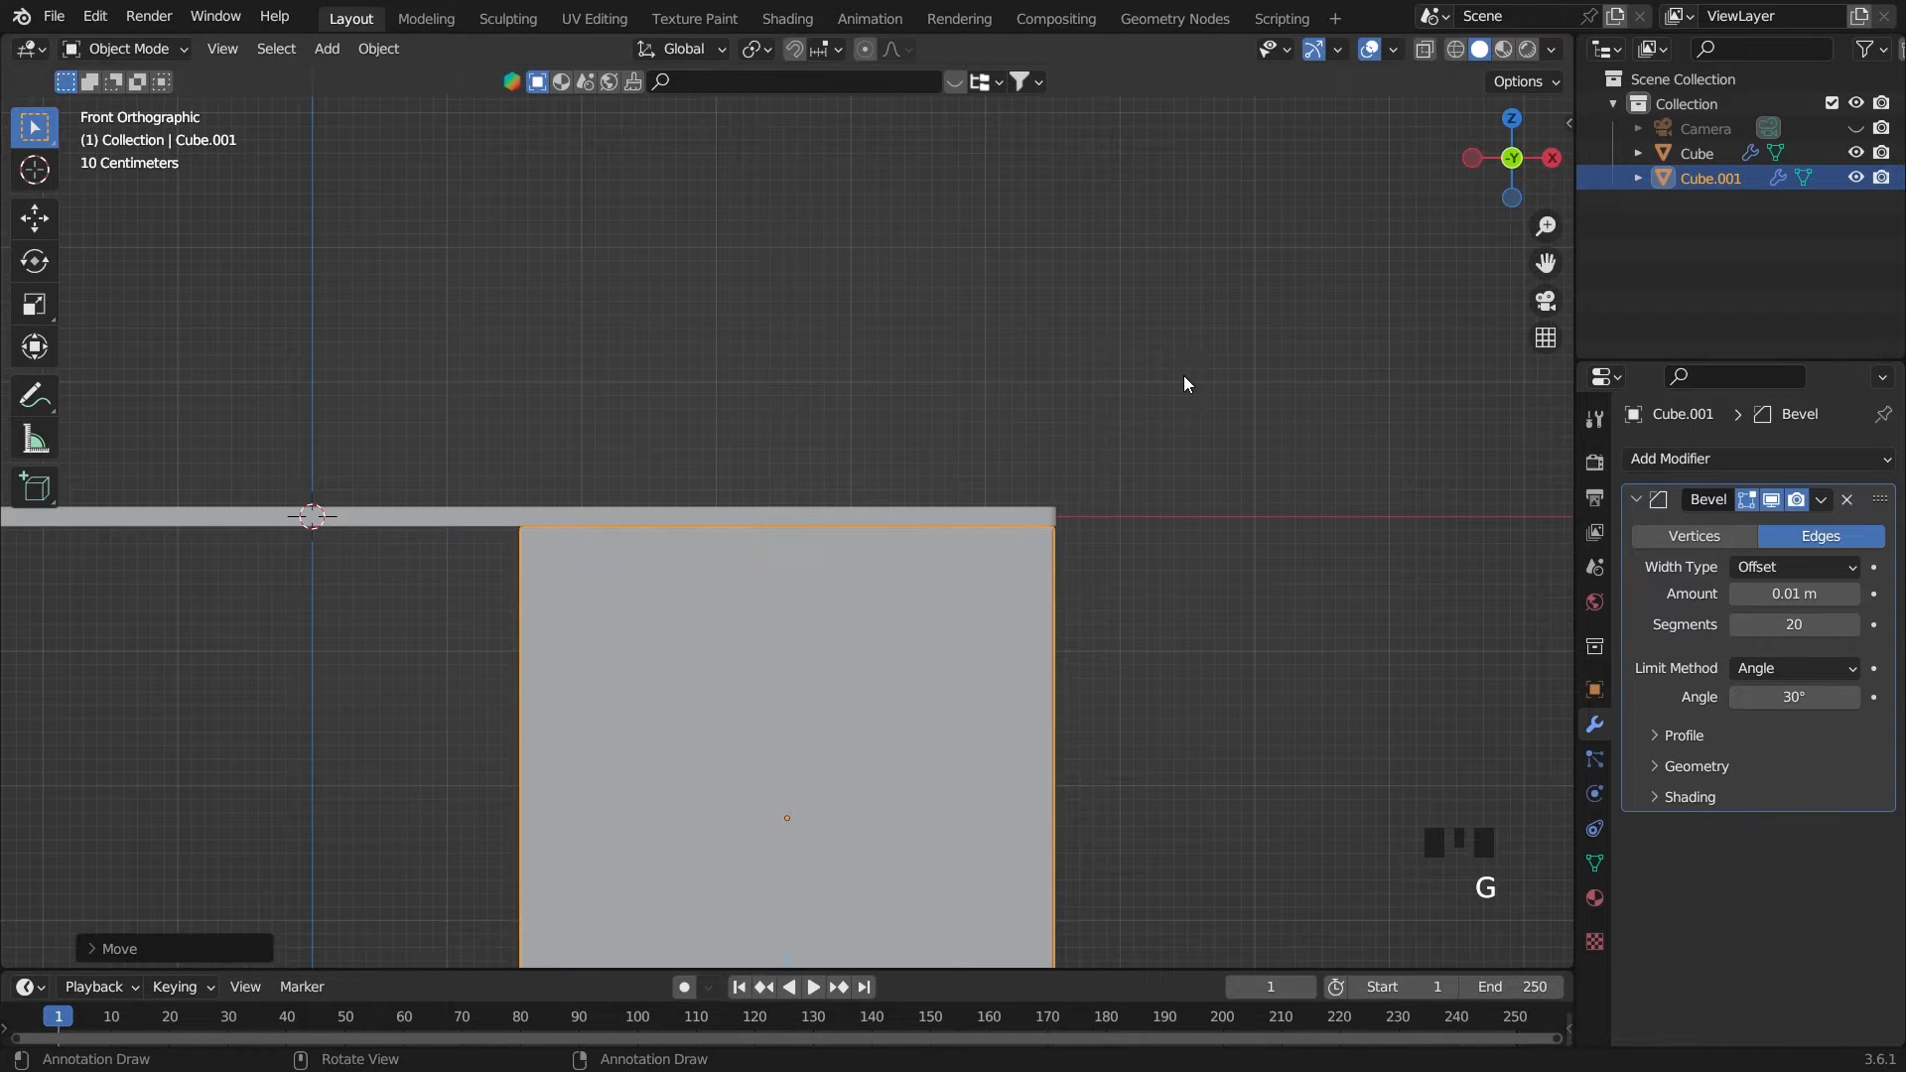
# Scale the cabinet block along Y until its front and back sit slightly inside the tabletop's edges
pyautogui.moveTo(1011, 667); pyautogui.dragTo(1179, 645, button='middle')
pyautogui.click(1179, 645)
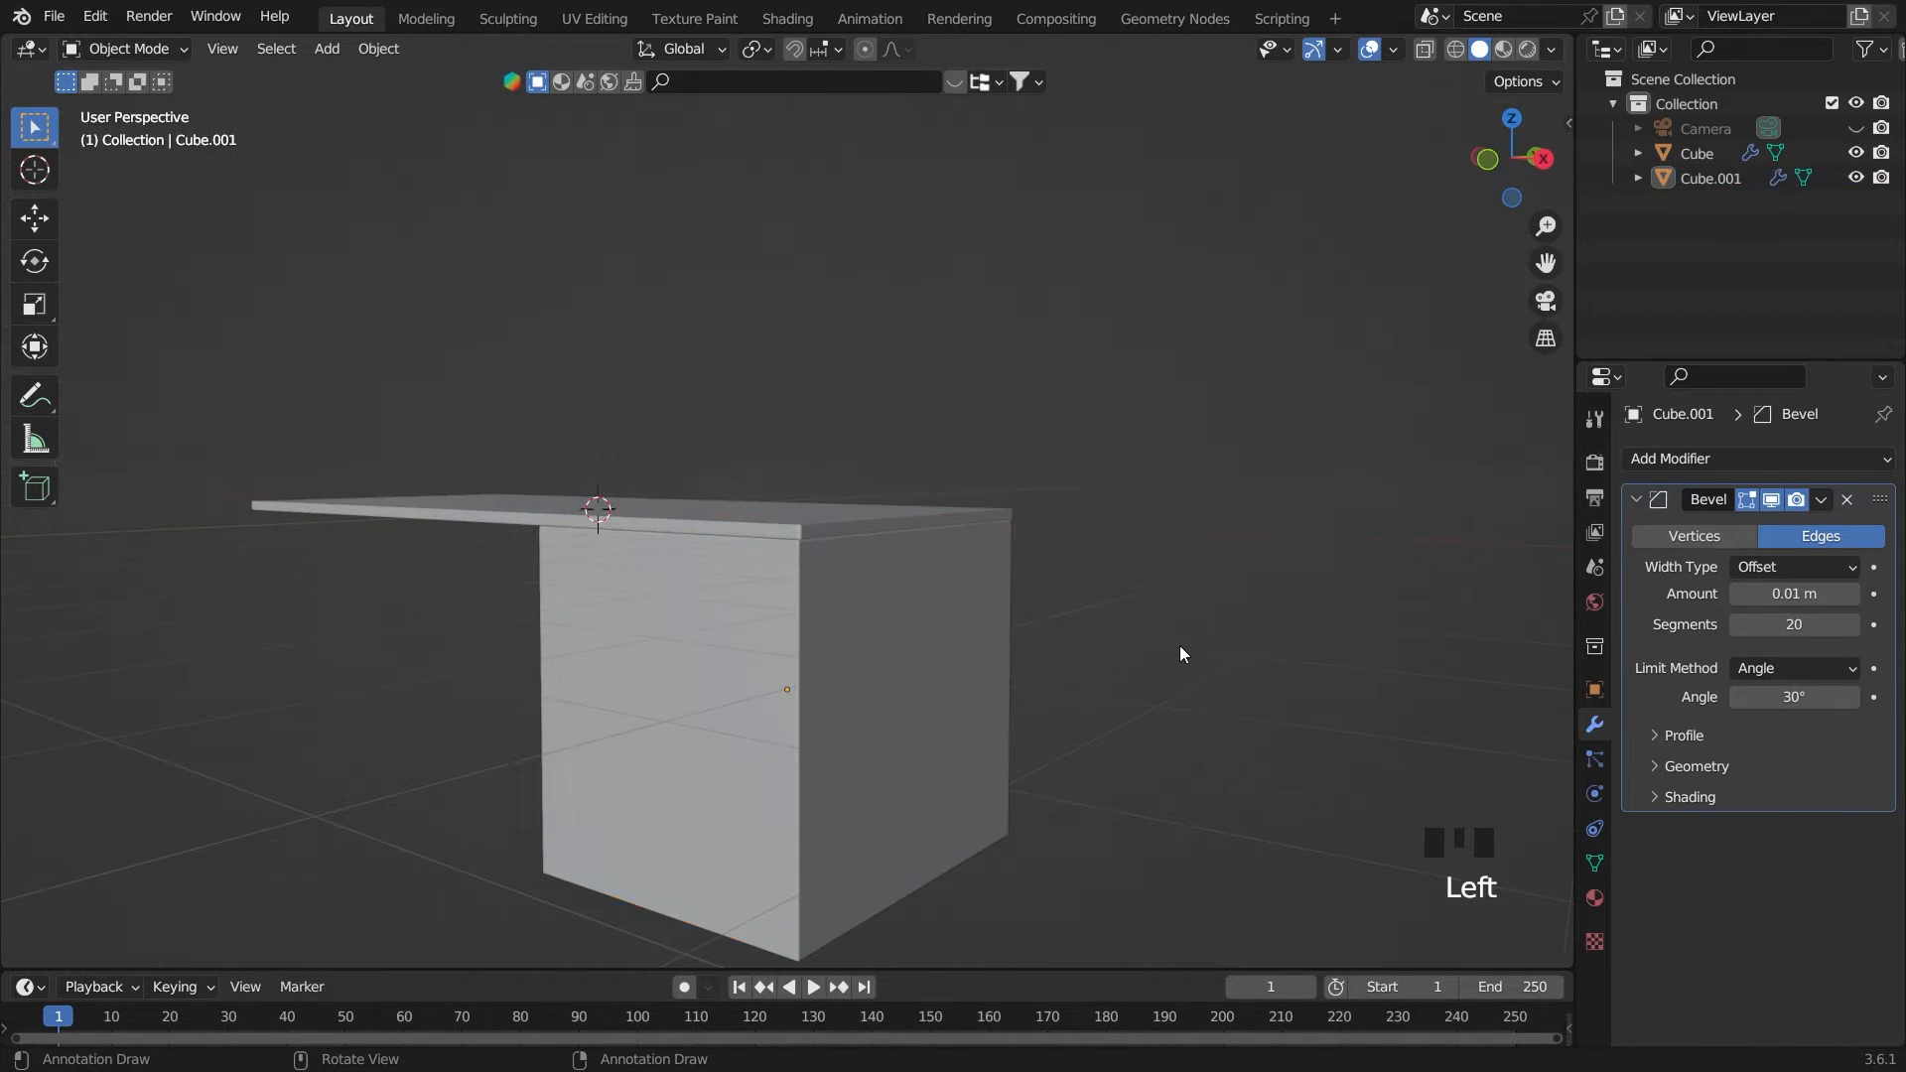
pyautogui.click(997, 630)
pyautogui.moveTo(967, 629); pyautogui.dragTo(891, 629, button='middle')
pyautogui.press('`')
pyautogui.press('`')
pyautogui.press('`')
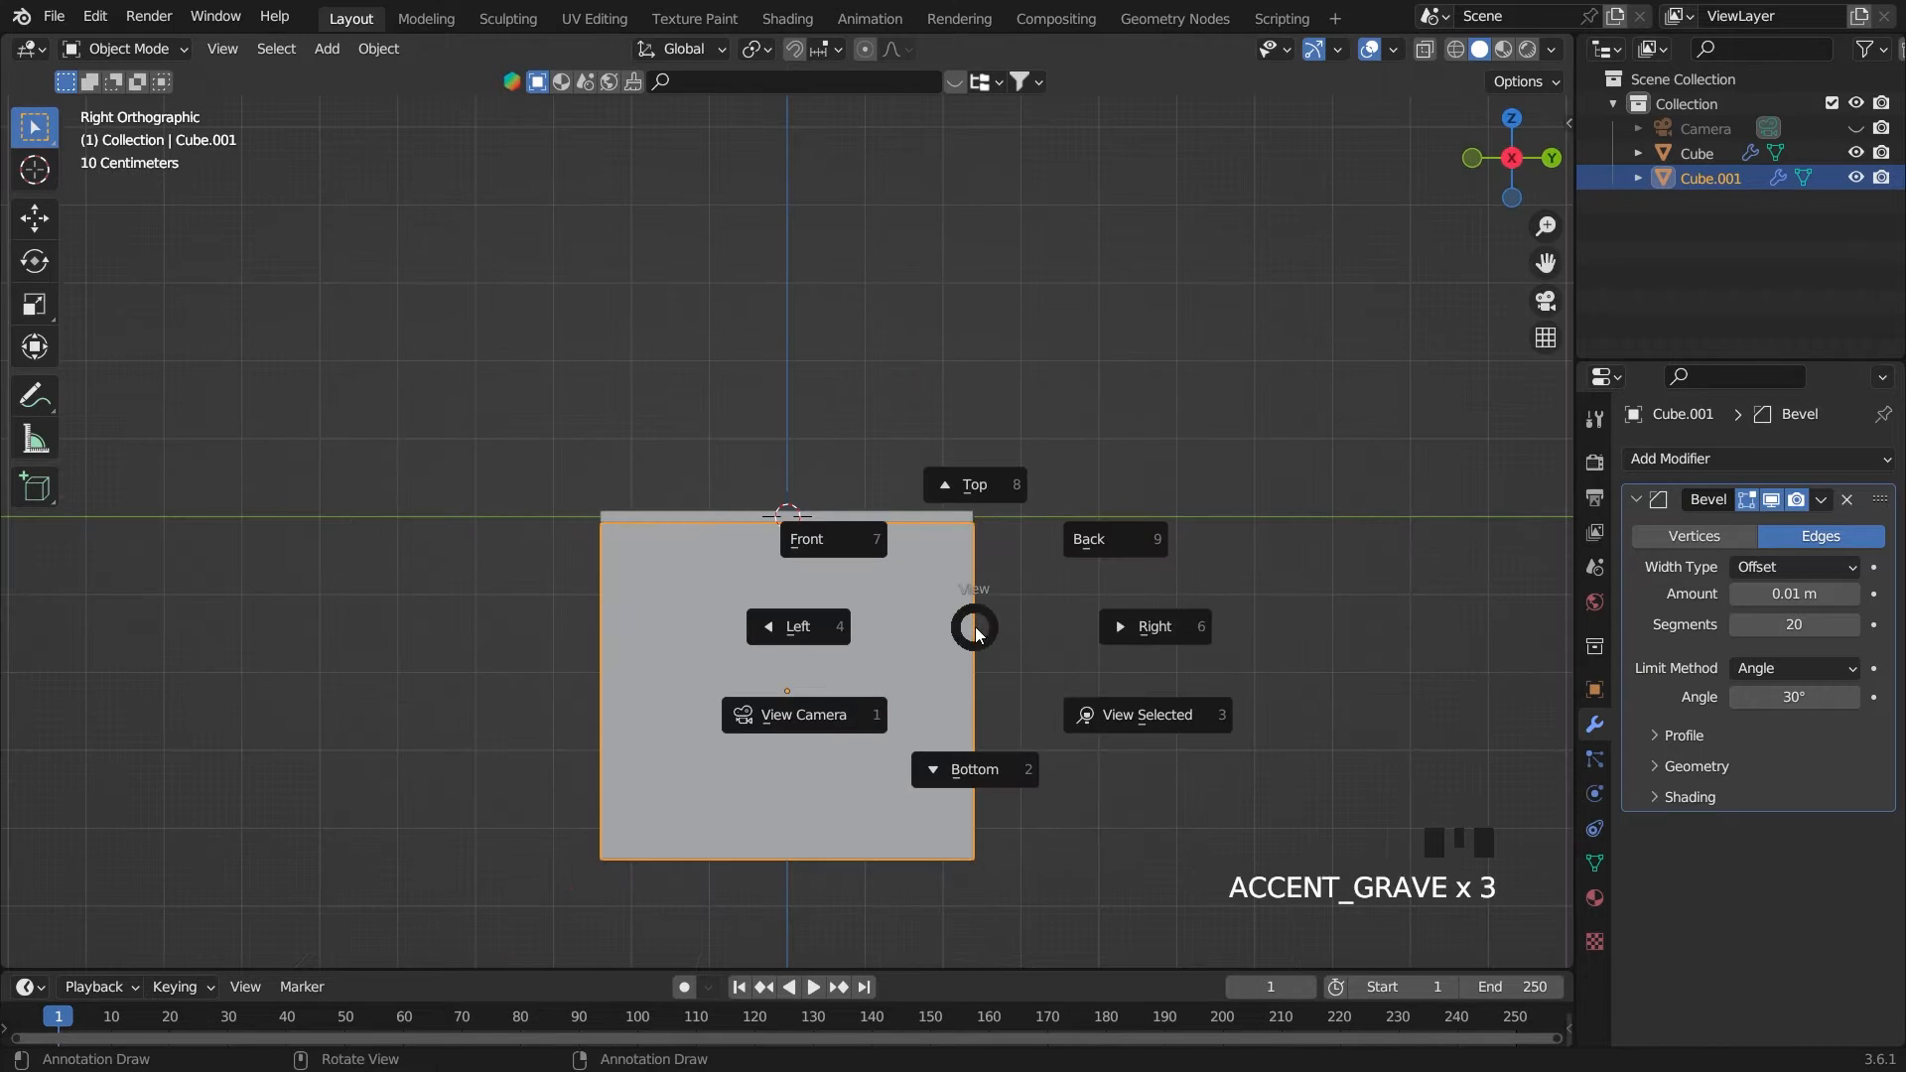
pyautogui.click(1140, 647)
pyautogui.scroll(4, 1141, 648)
pyautogui.press('s')
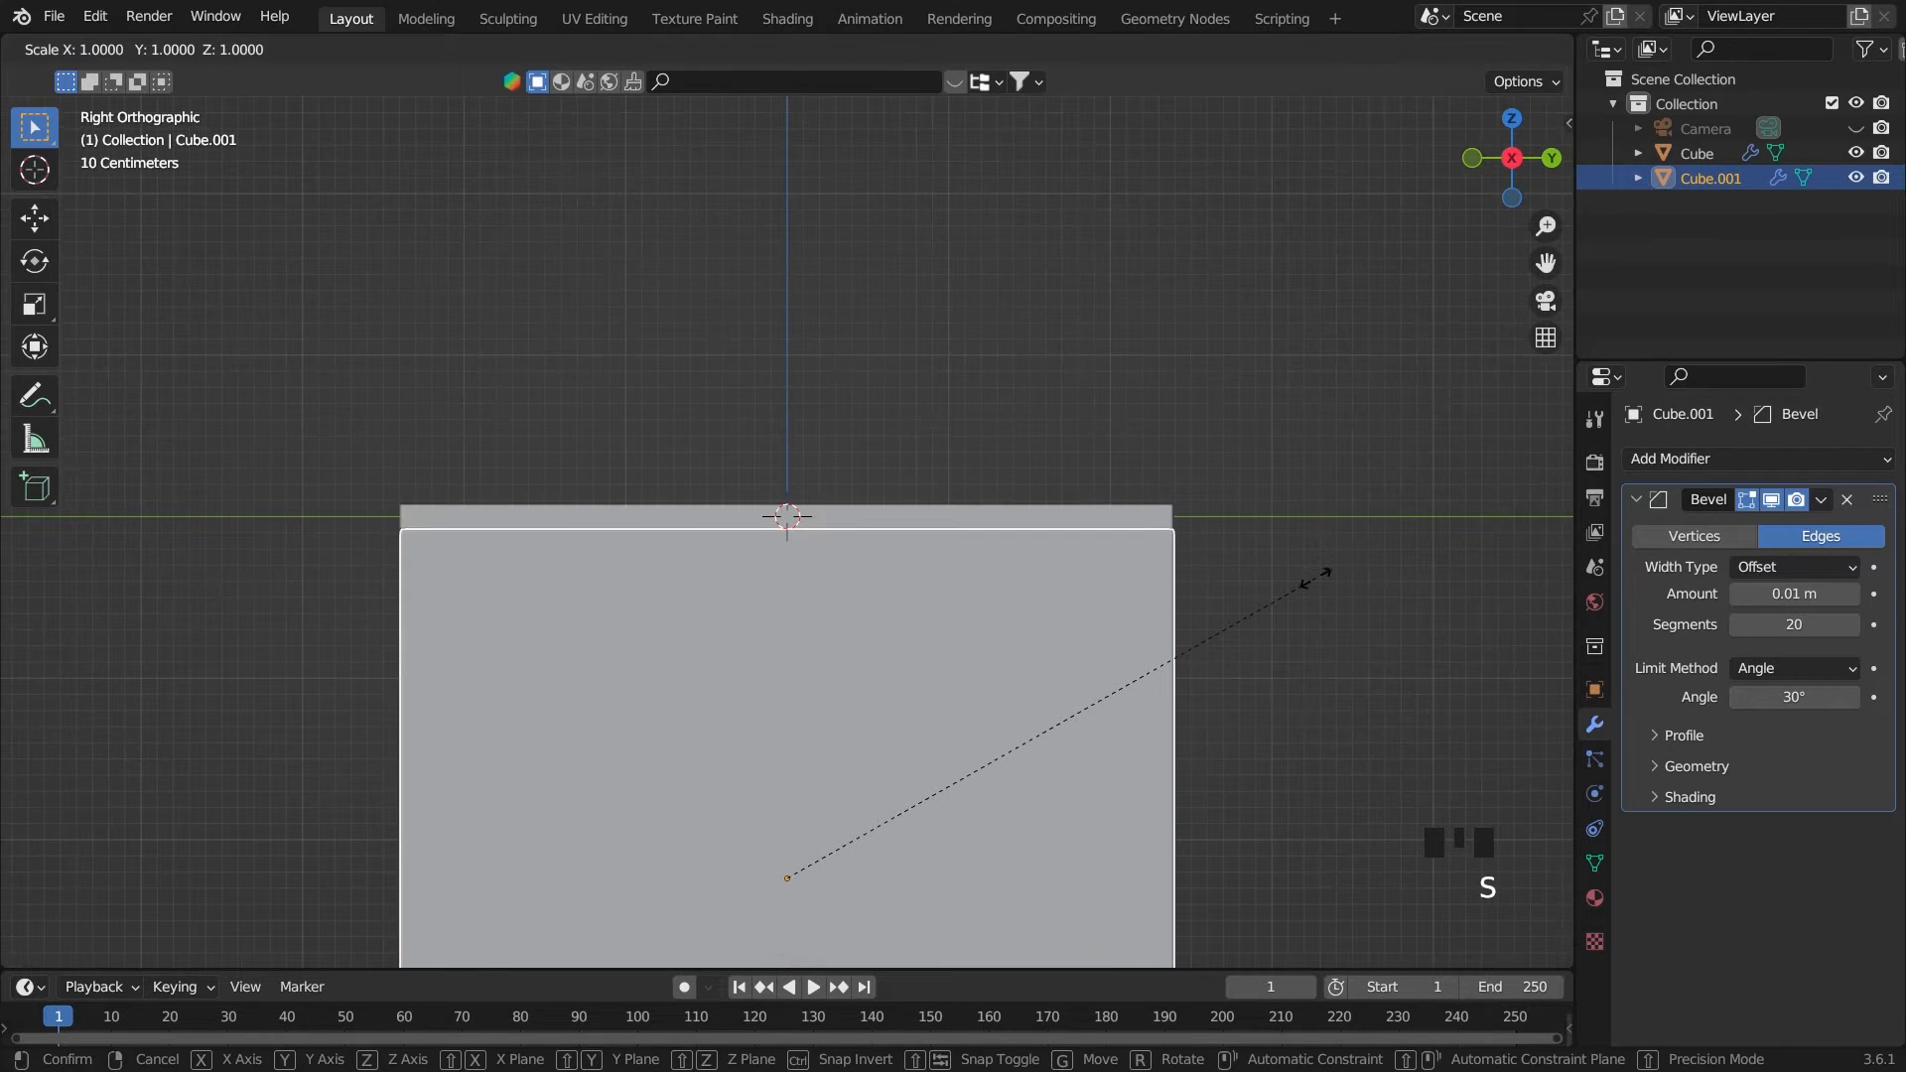
pyautogui.press('y')
pyautogui.click(1278, 566)
# Move the cabinet block slightly inward along X so the tabletop overhangs its outer side
pyautogui.press('`')
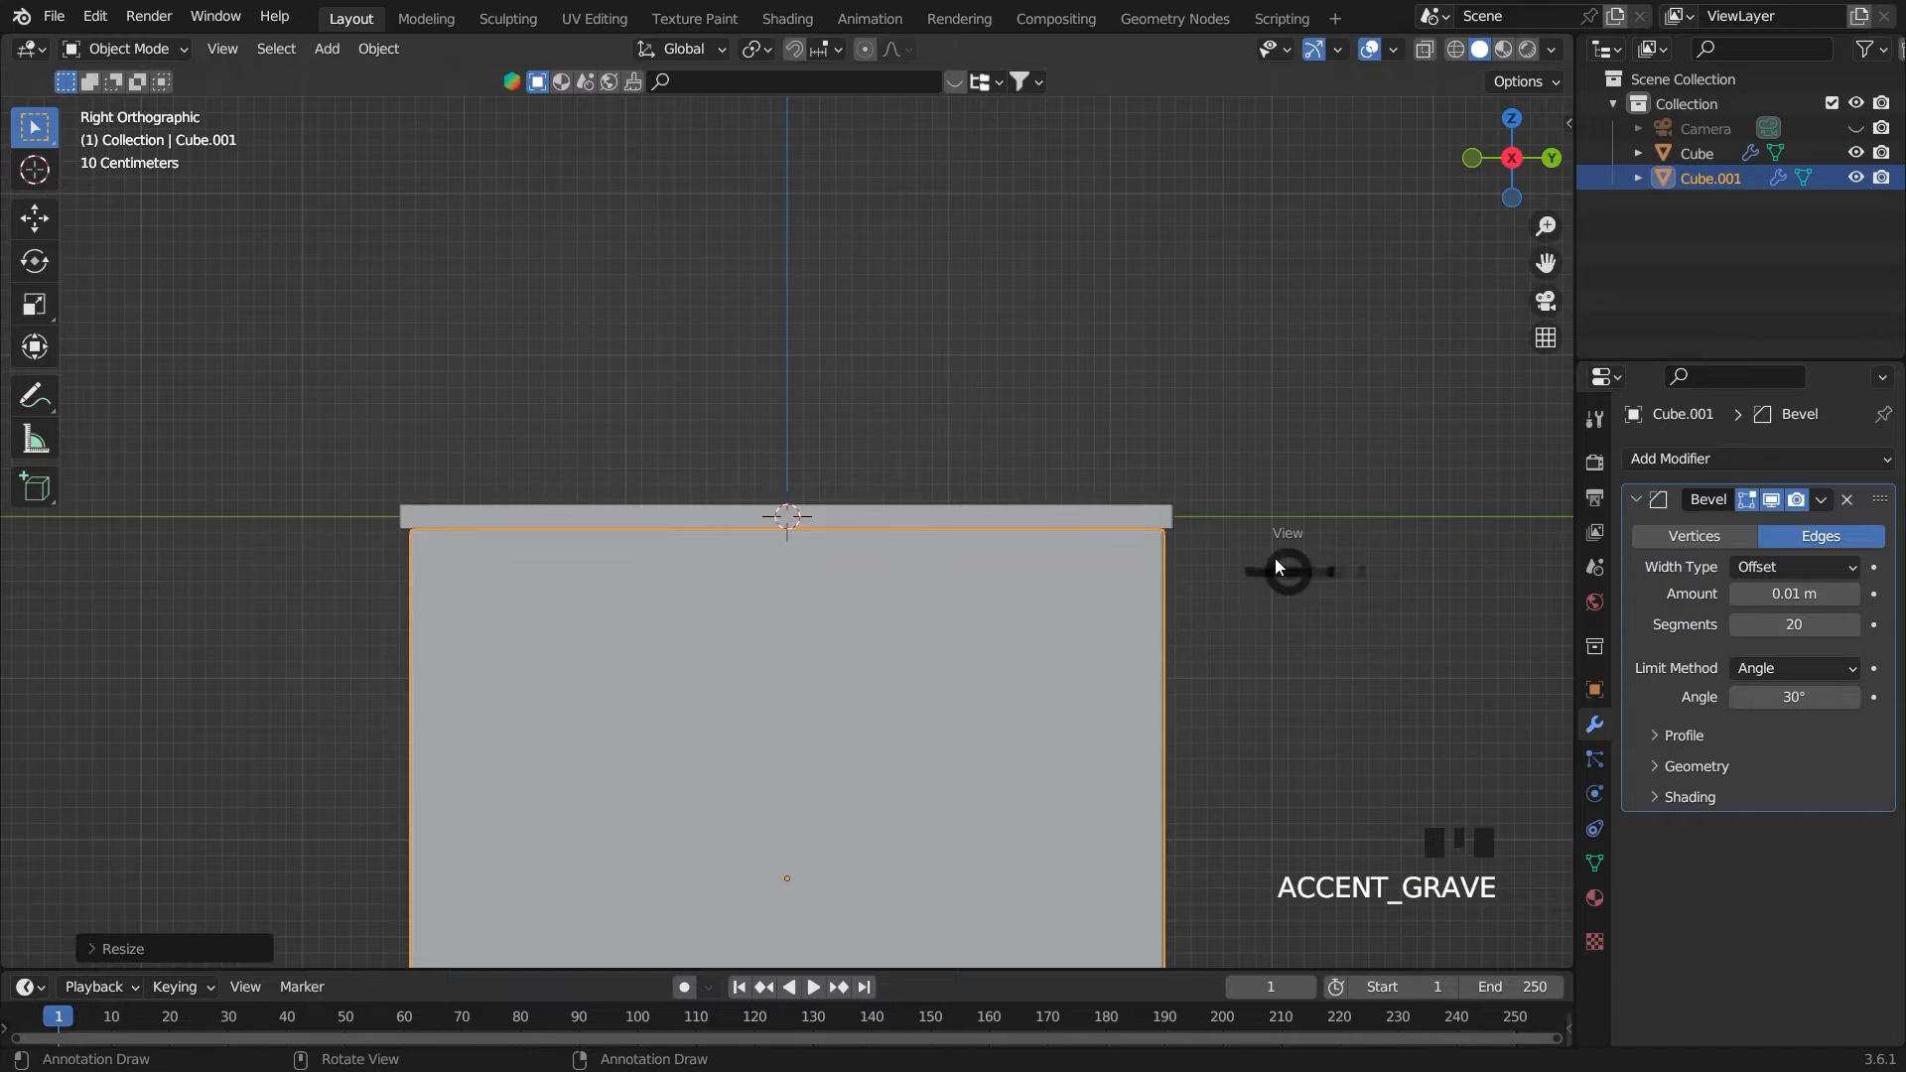
pyautogui.click(1227, 546)
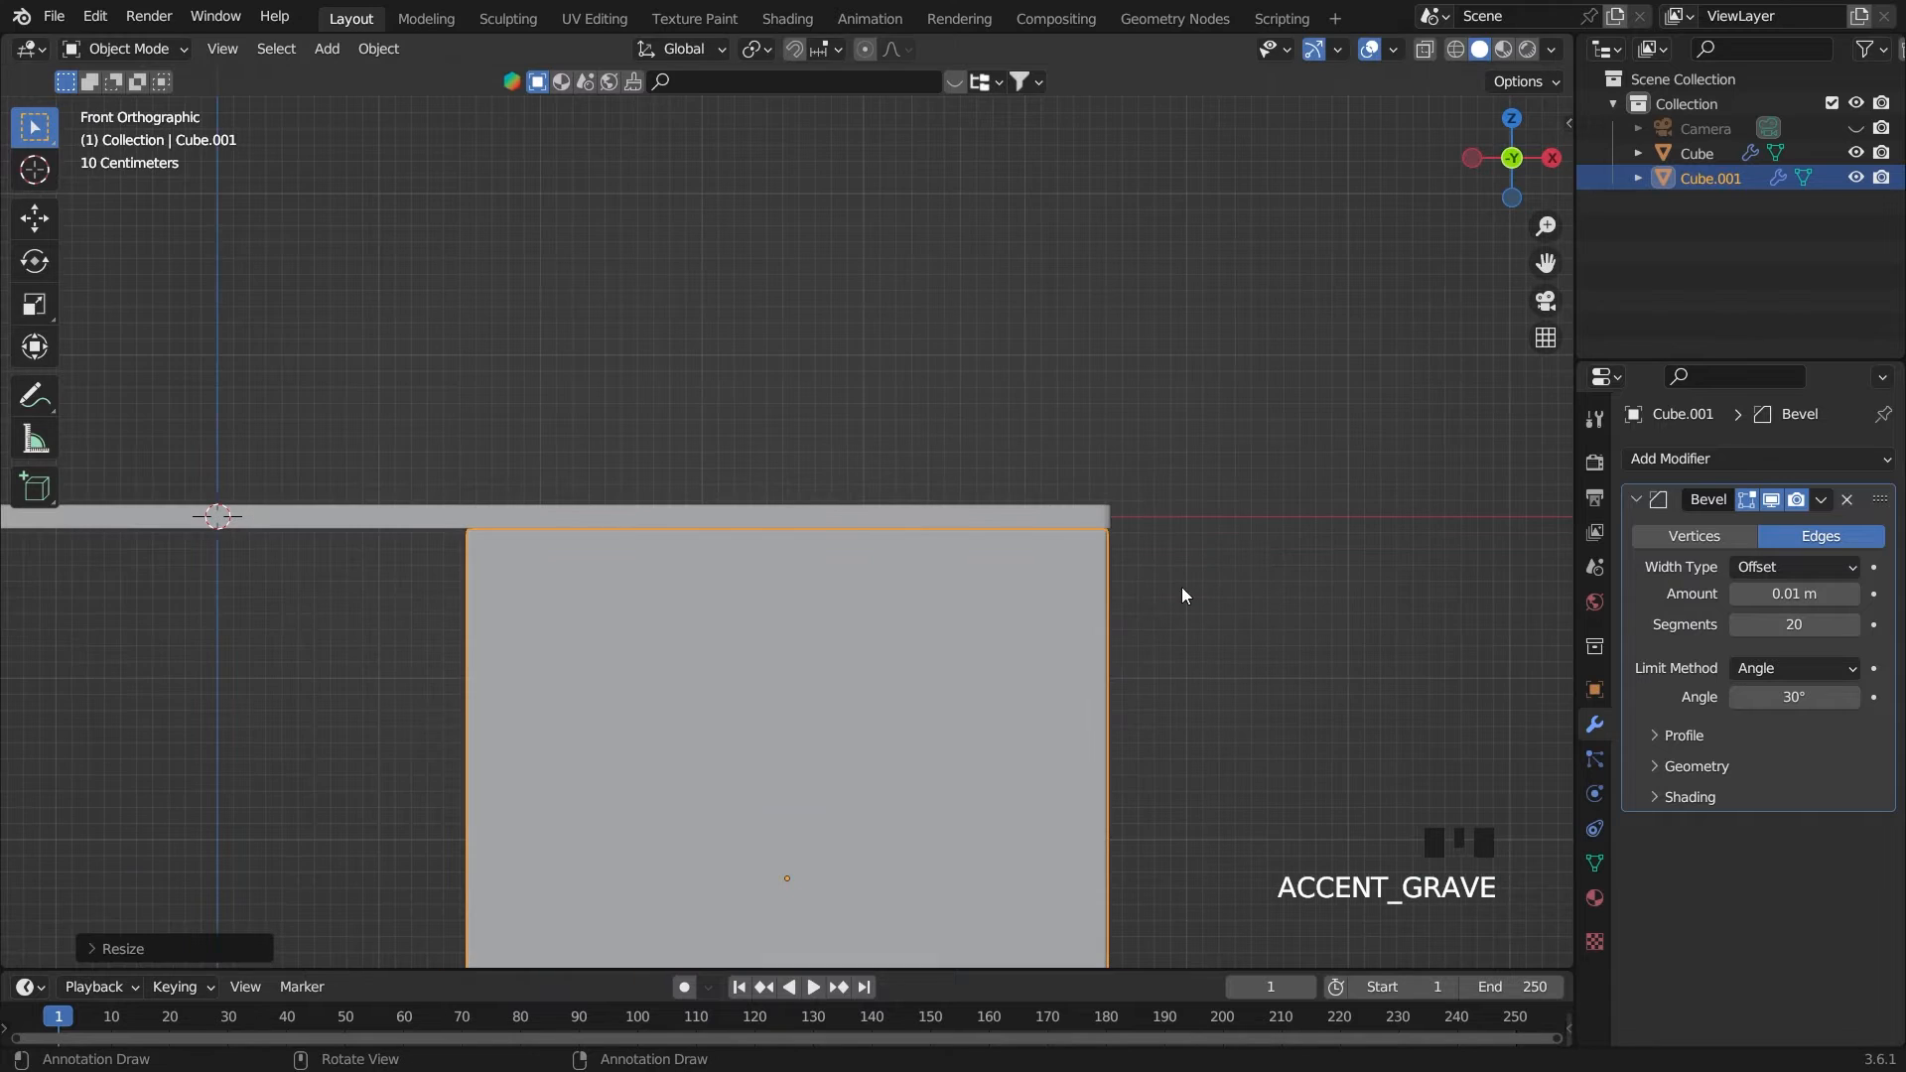
pyautogui.press('g')
pyautogui.press('x')
pyautogui.click(1284, 627)
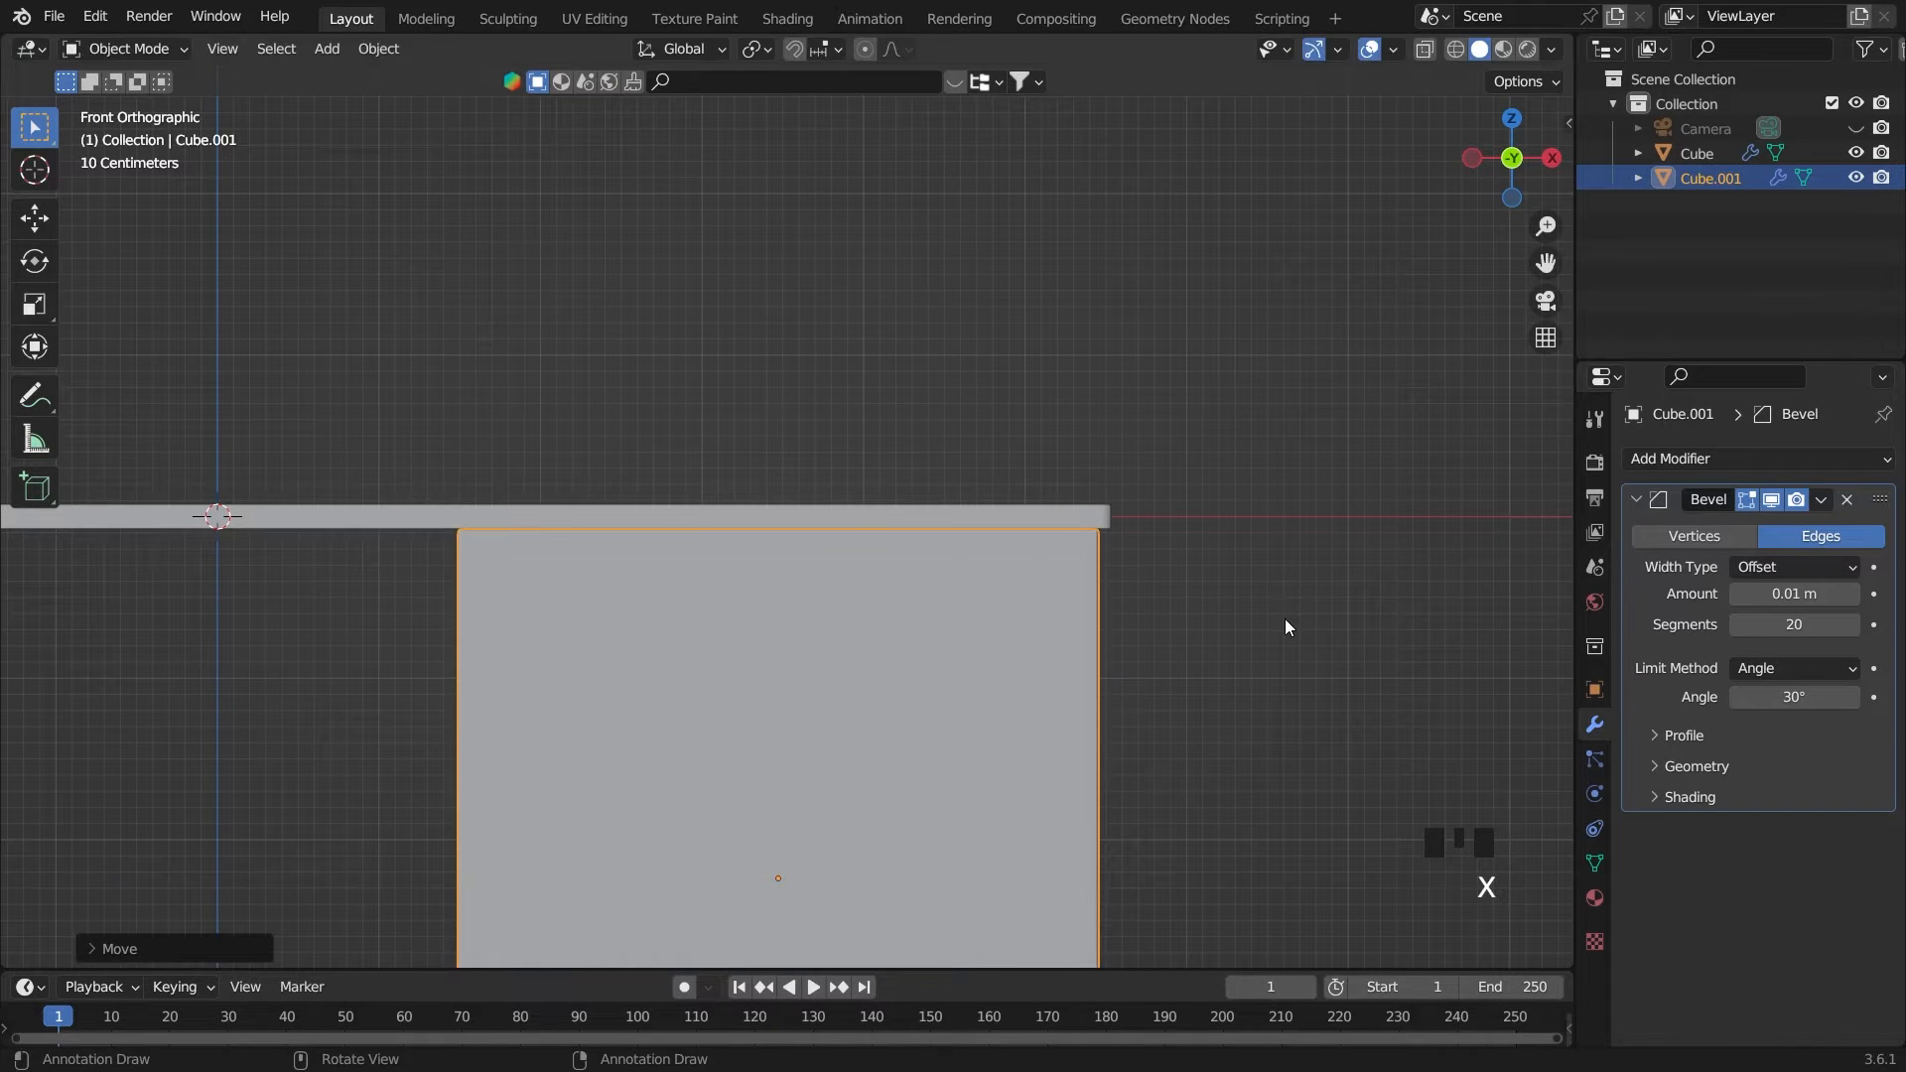
# Scale the cabinet block along X to about three quarters of its width
pyautogui.moveTo(1285, 628); pyautogui.dragTo(1106, 642, button='middle')
pyautogui.moveTo(1314, 634); pyautogui.dragTo(1209, 643, button='middle')
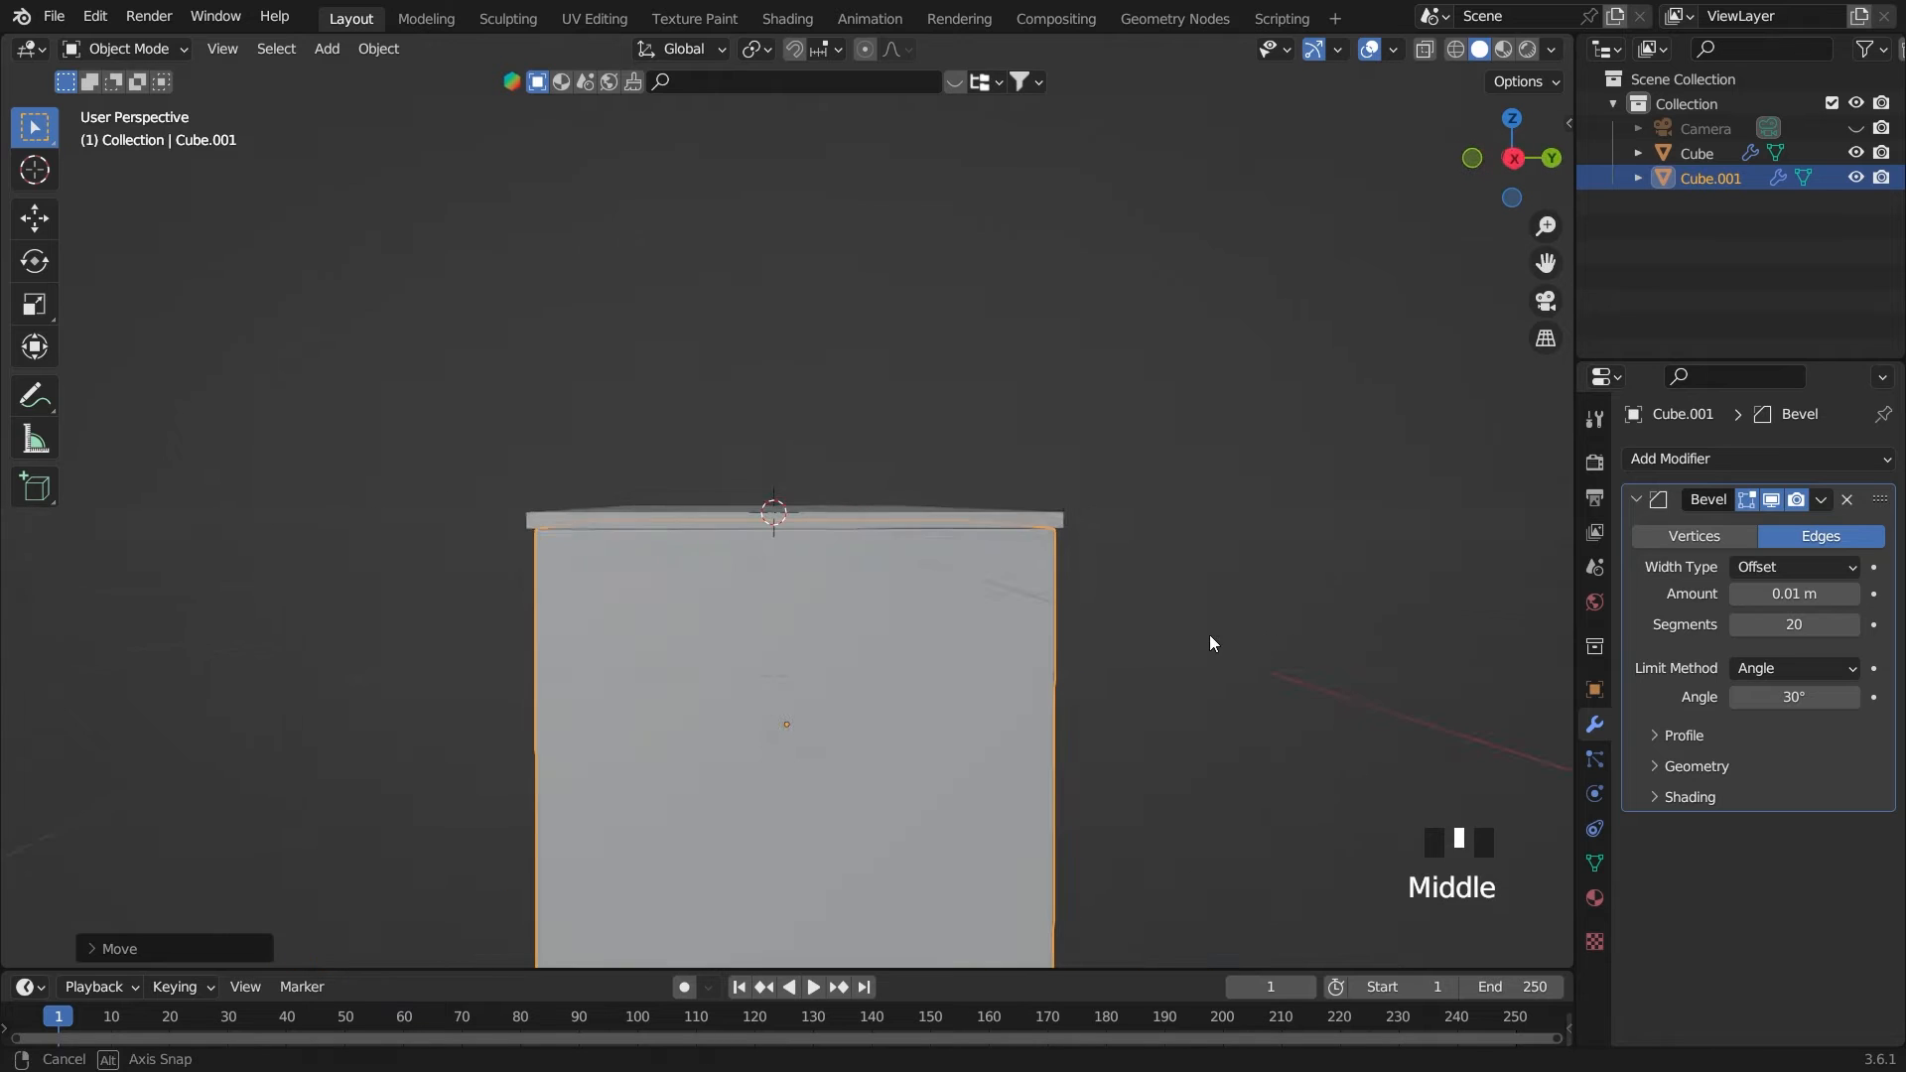
pyautogui.click(864, 645)
pyautogui.moveTo(746, 647); pyautogui.dragTo(938, 678, button='middle')
pyautogui.press('`')
pyautogui.click(879, 582)
pyautogui.scroll(-1, 879, 581)
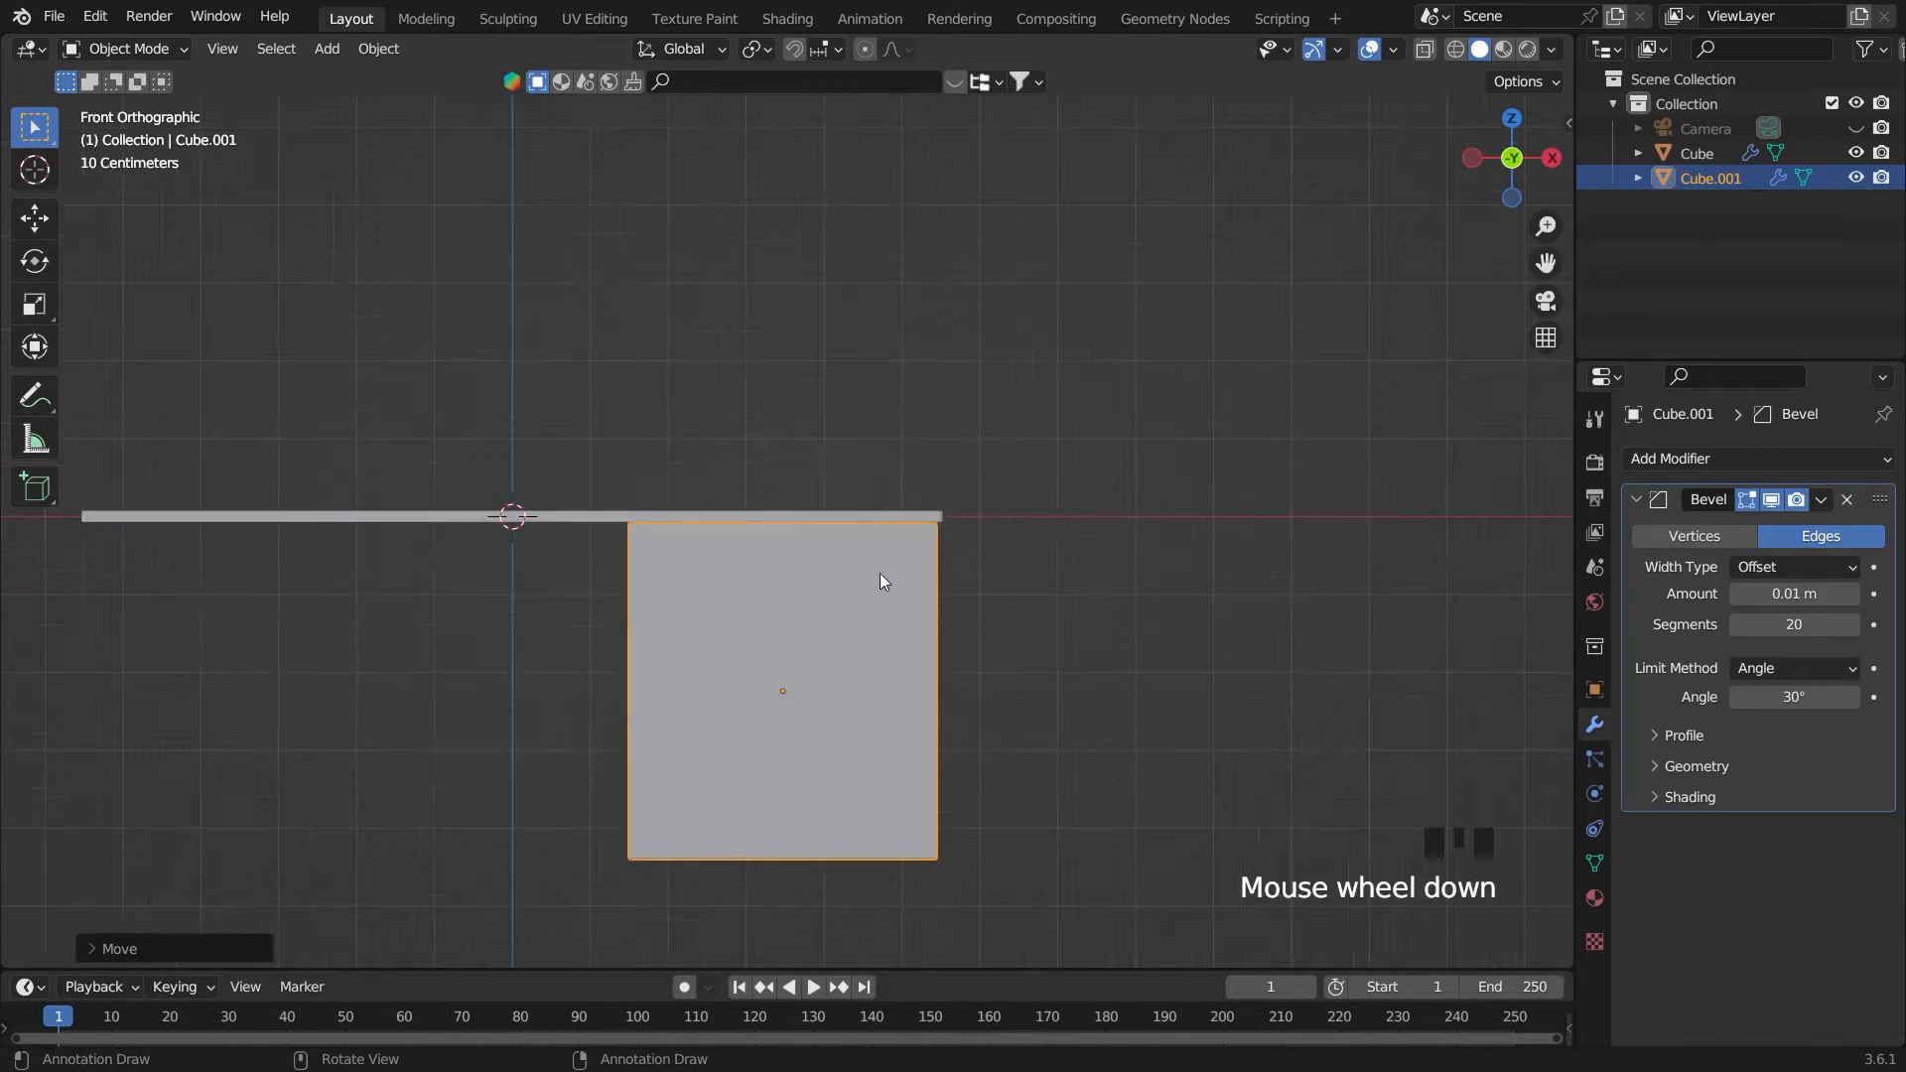
pyautogui.scroll(-2, 1021, 617)
pyautogui.scroll(2, 1022, 617)
pyautogui.press('s')
pyautogui.press('x')
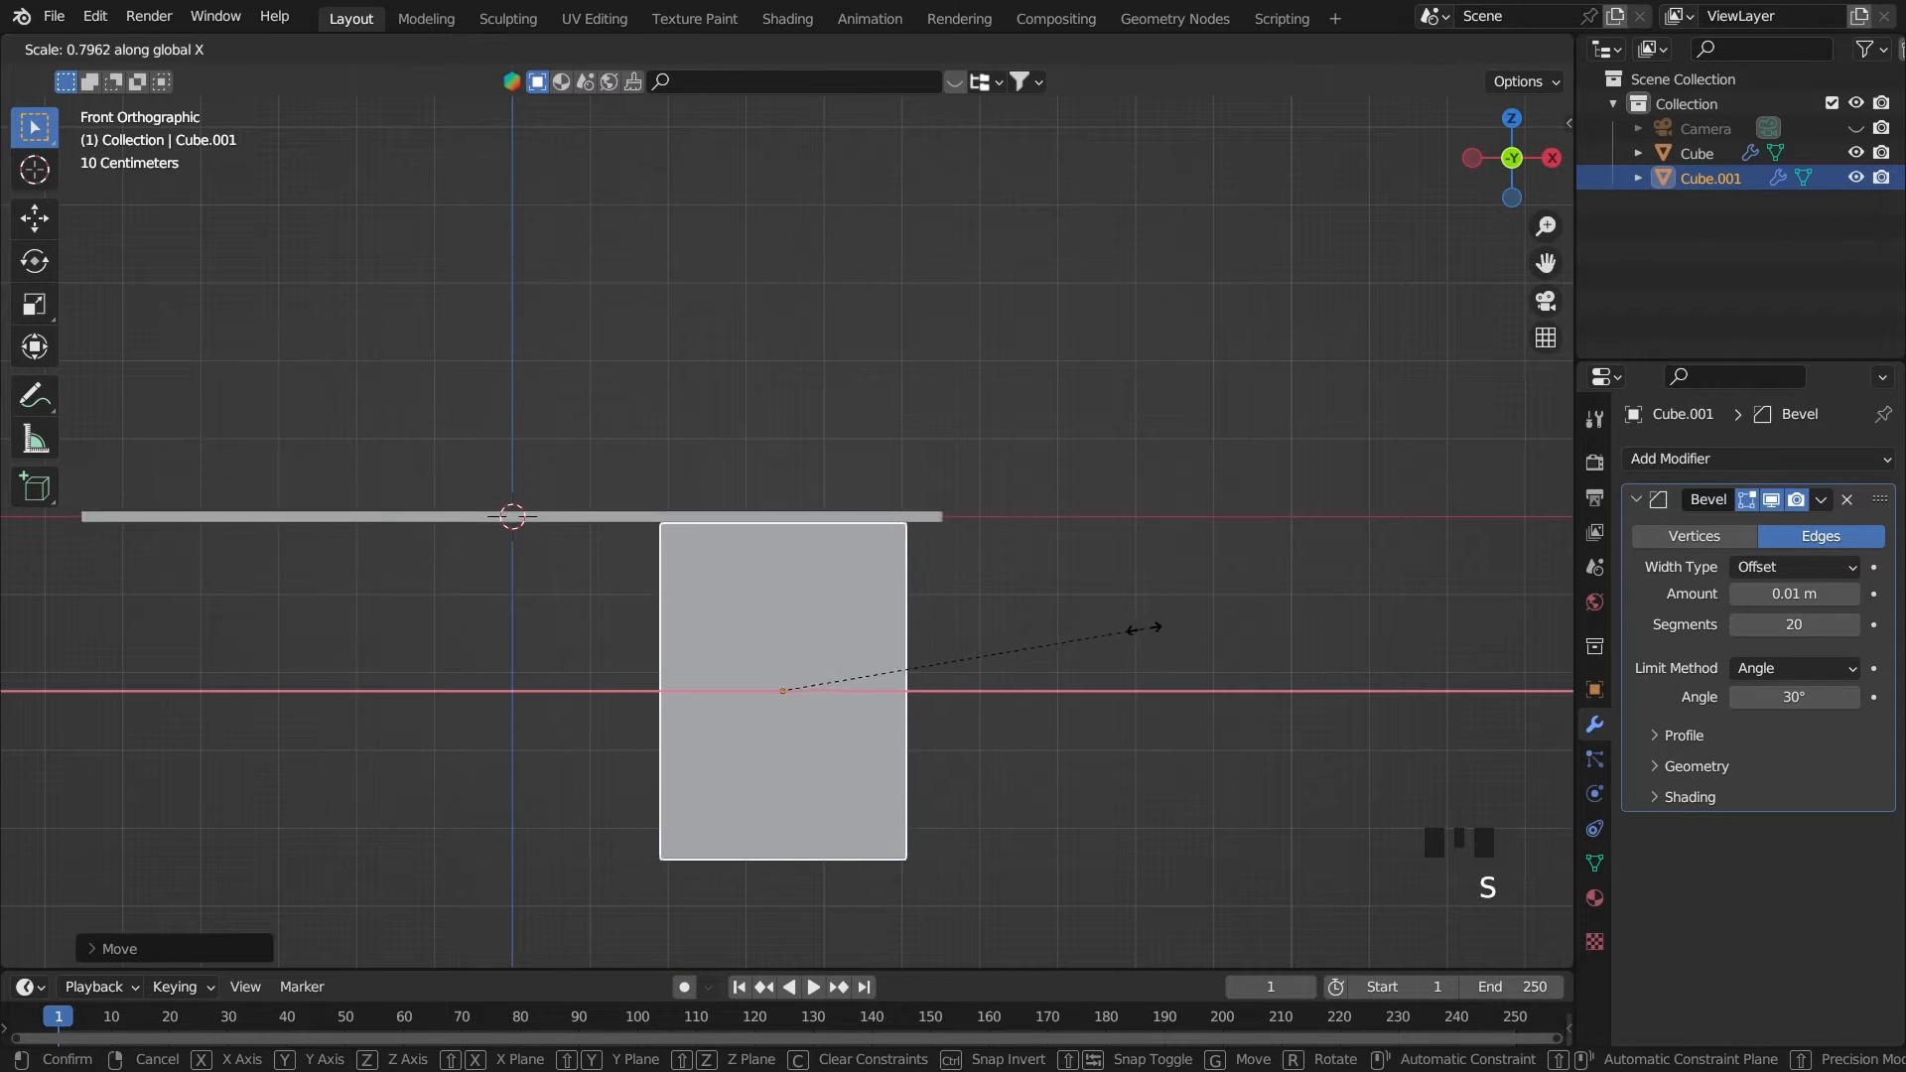
pyautogui.click(1123, 628)
# Move the narrowed cabinet block along X back toward the tabletop's right end
pyautogui.scroll(3, 1123, 627)
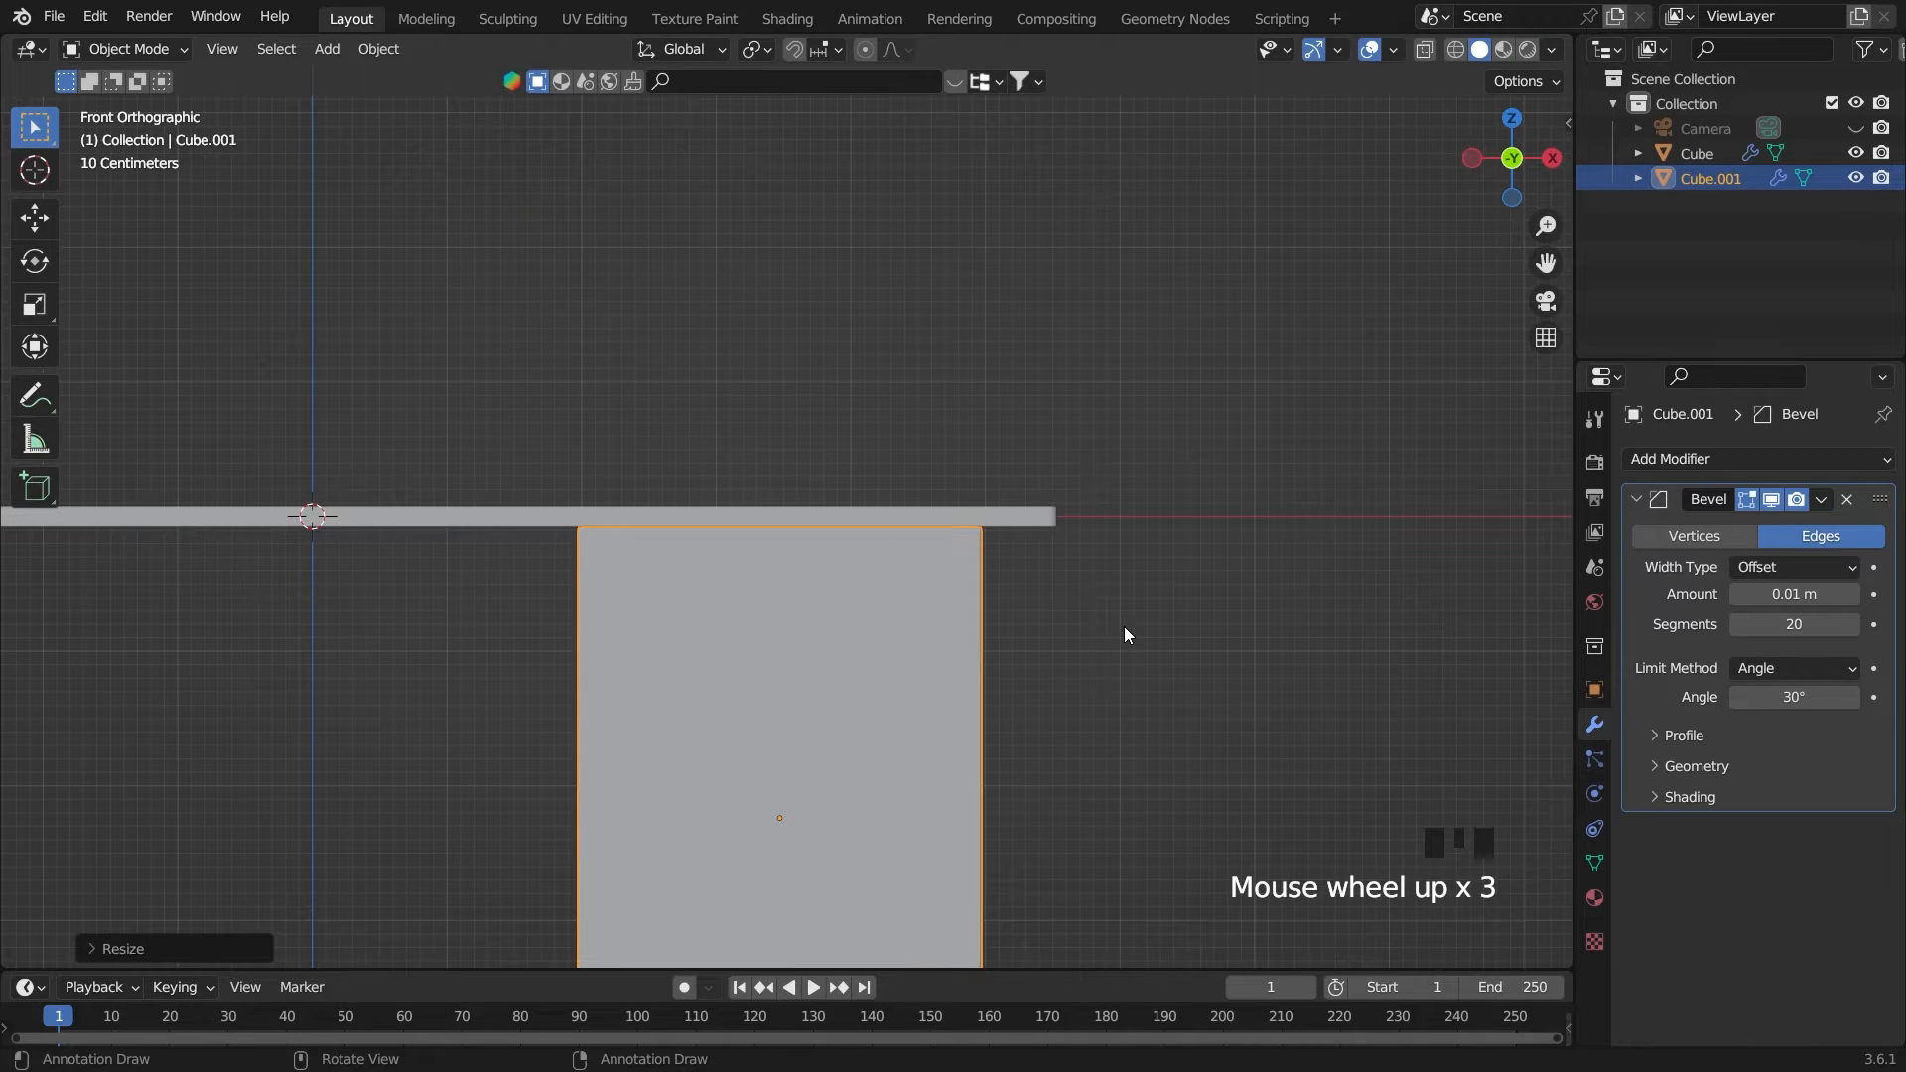
pyautogui.press('g')
pyautogui.press('x')
pyautogui.click(1161, 636)
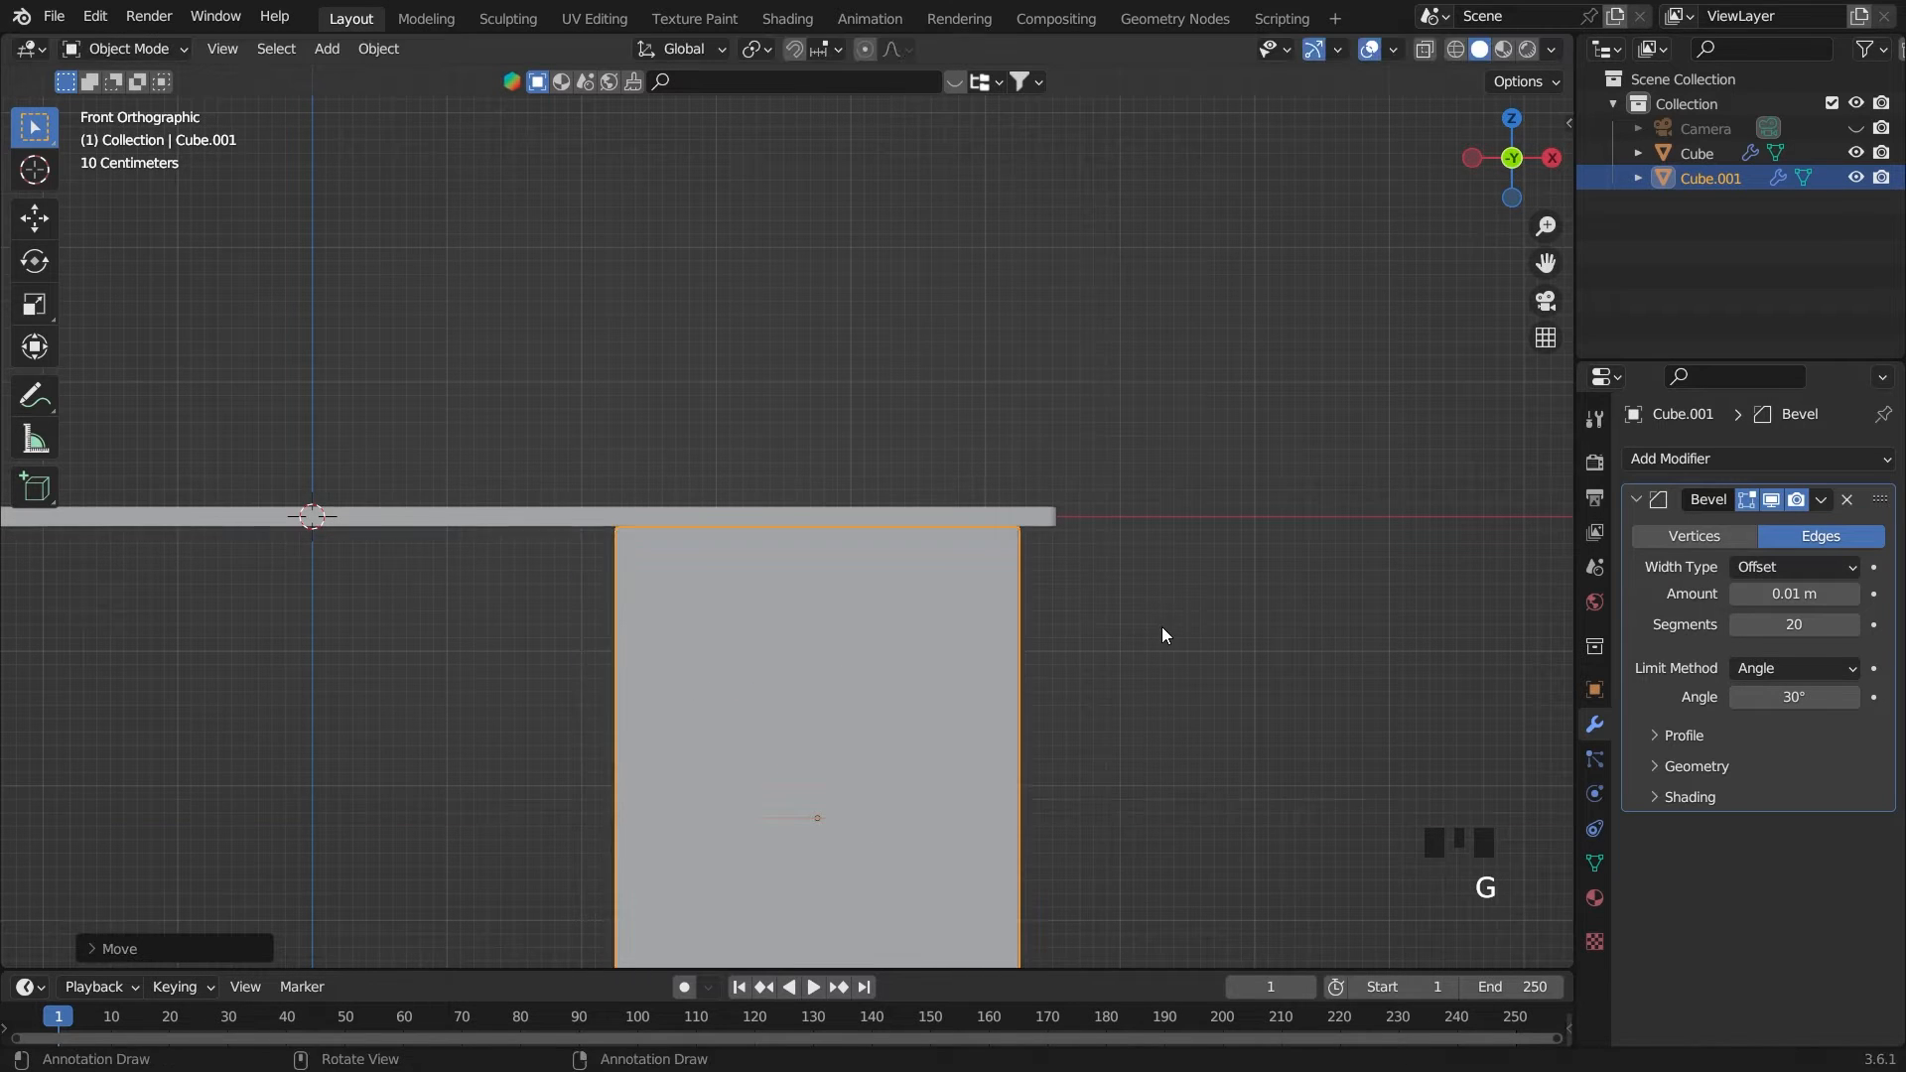
# Shift the cabinet block further along X until only a small tabletop overhang remains, and save the file
pyautogui.moveTo(1164, 636)
pyautogui.mouseDown(button='middle')
pyautogui.moveTo(1090, 630)
pyautogui.moveTo(1128, 638)
pyautogui.mouseUp(button='middle')
pyautogui.press('`')
pyautogui.scroll(-4, 1047, 534)
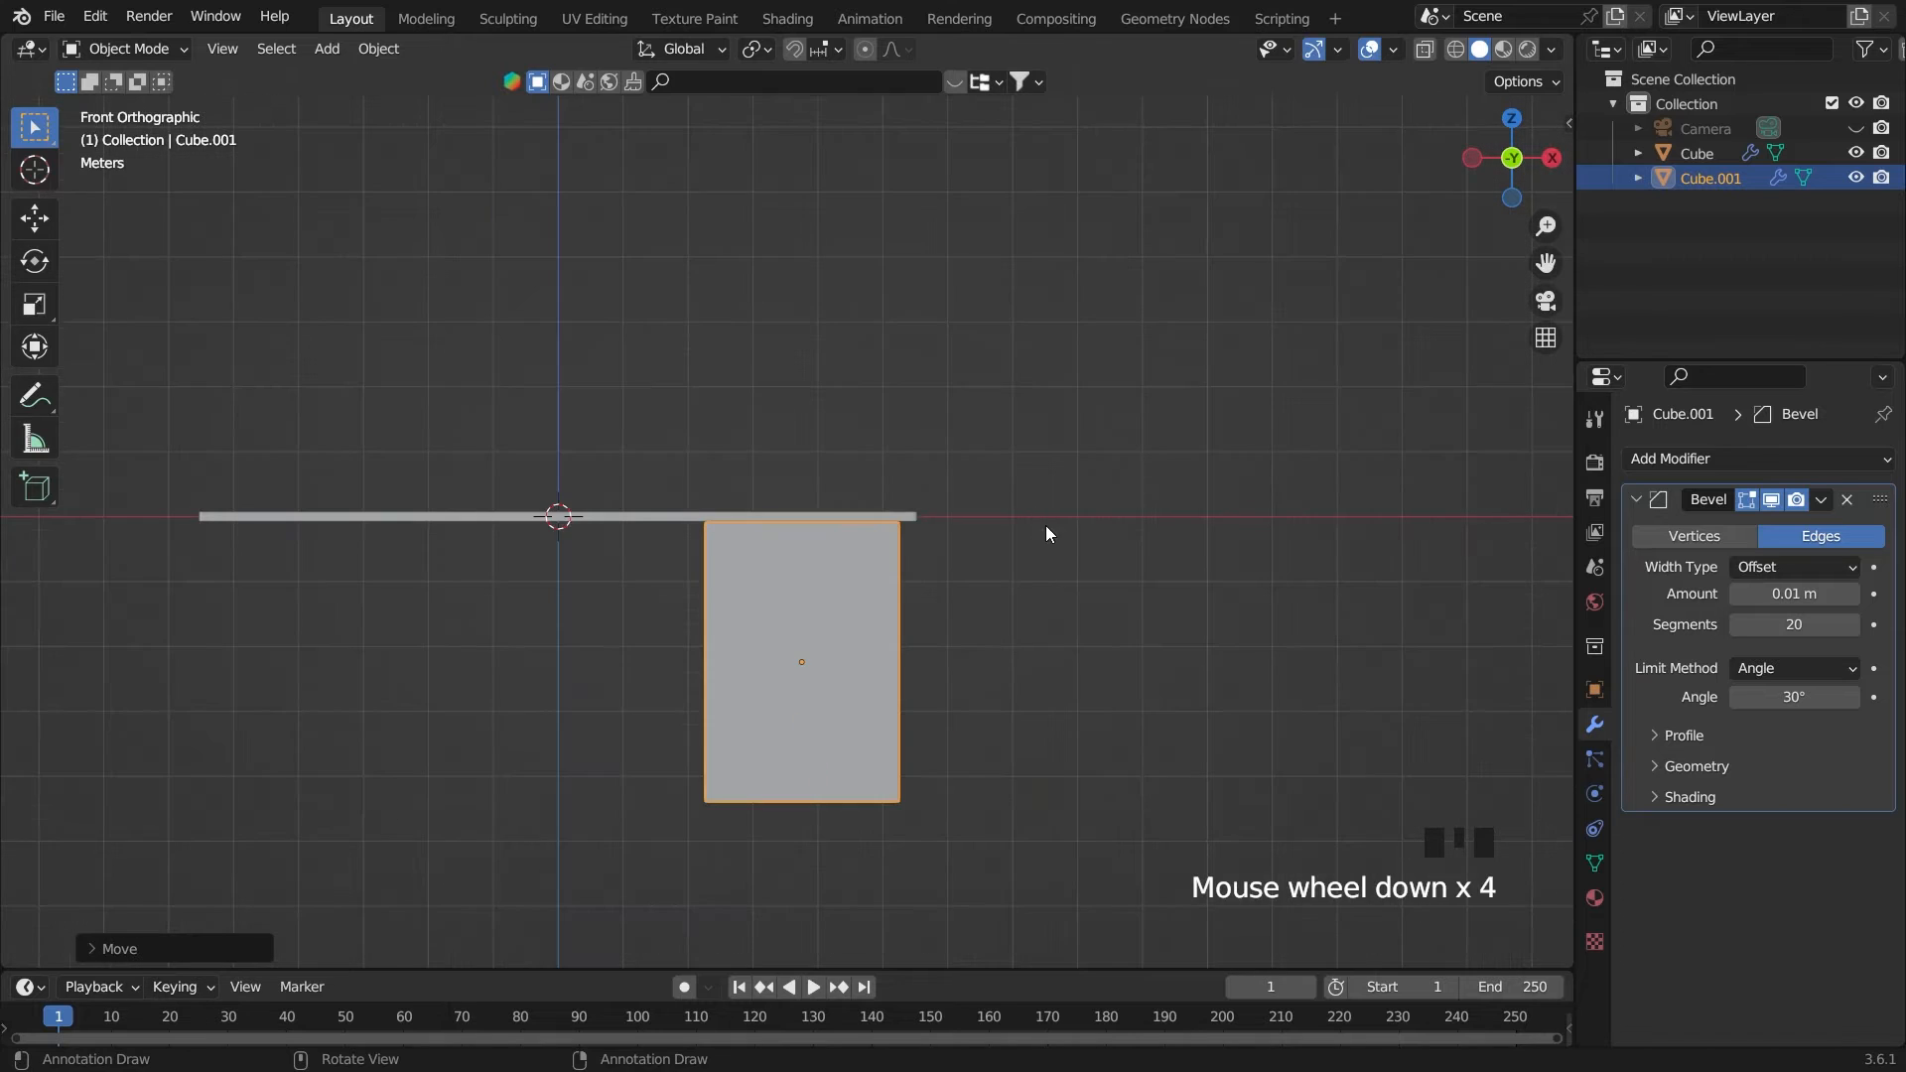
pyautogui.scroll(2, 1034, 540)
pyautogui.press('g')
pyautogui.press('x')
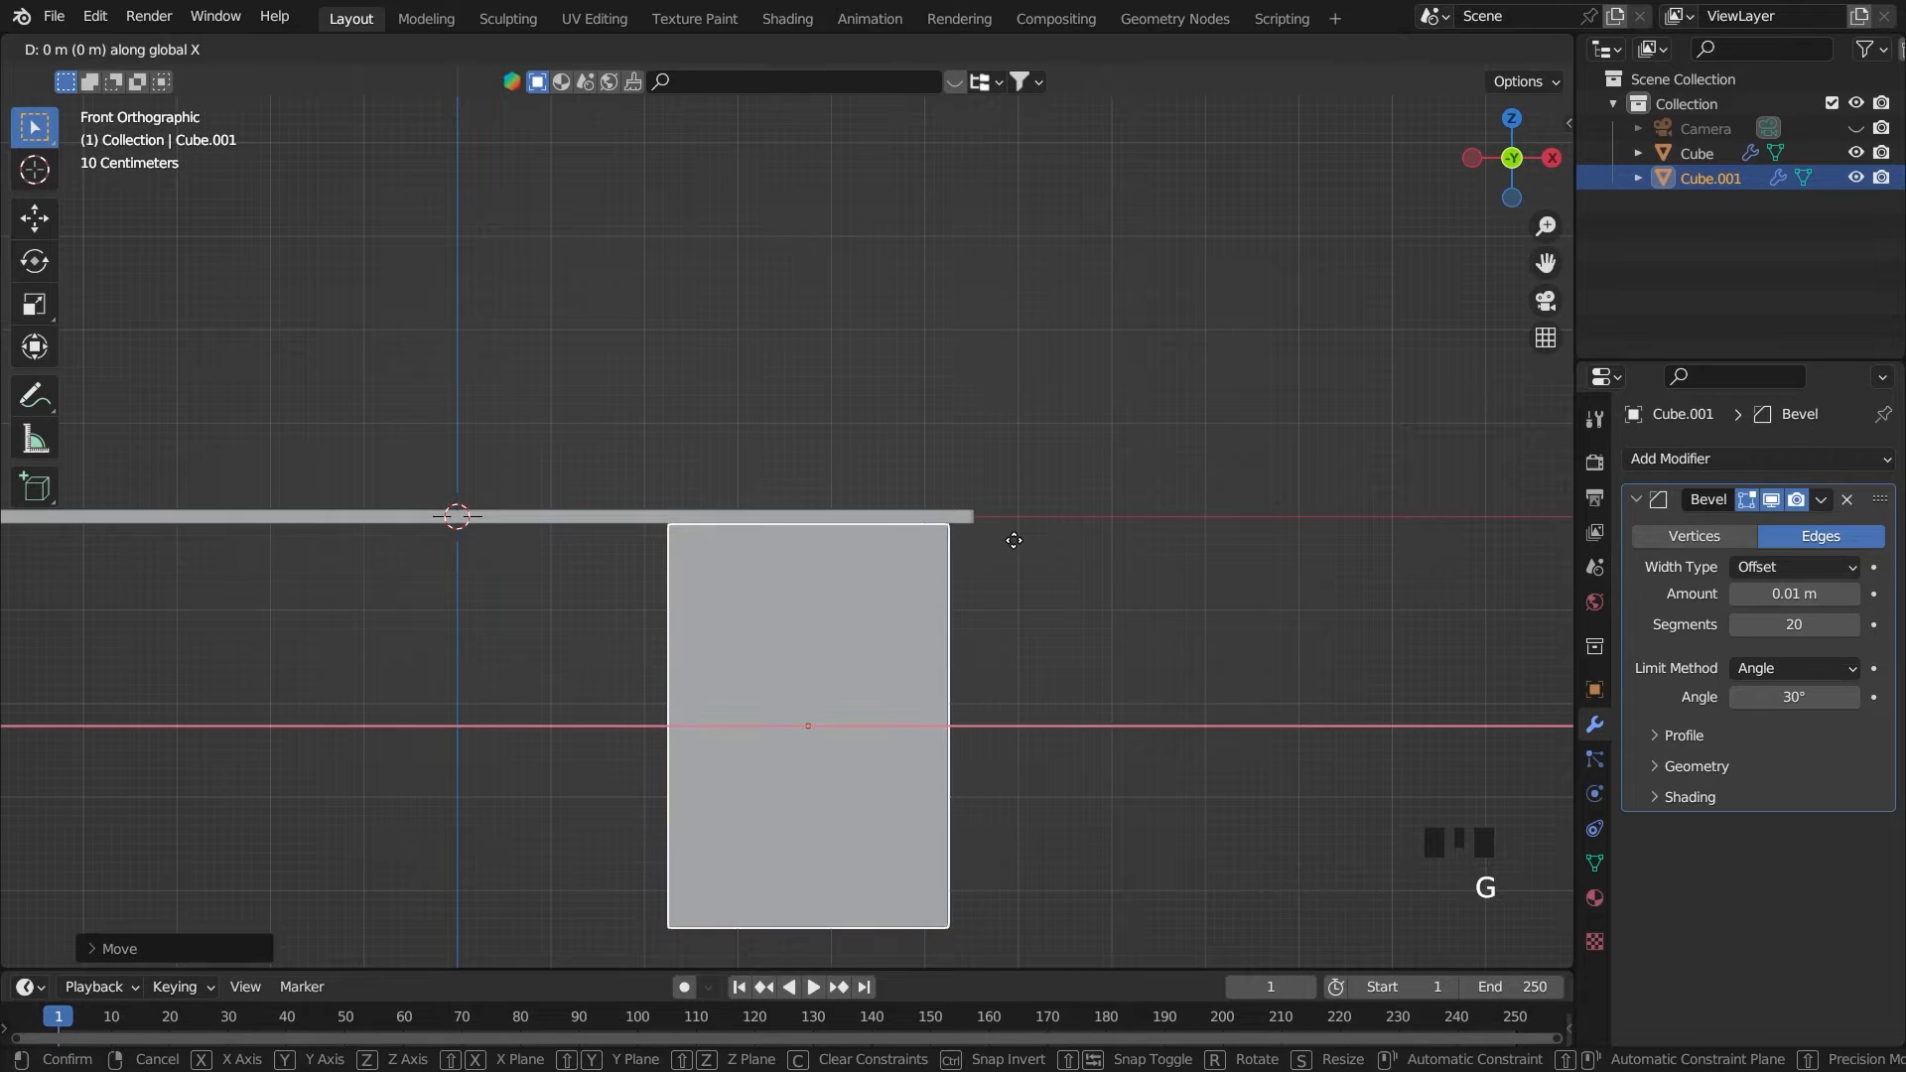
pyautogui.press('x')
pyautogui.click(1093, 550)
pyautogui.click(1100, 550)
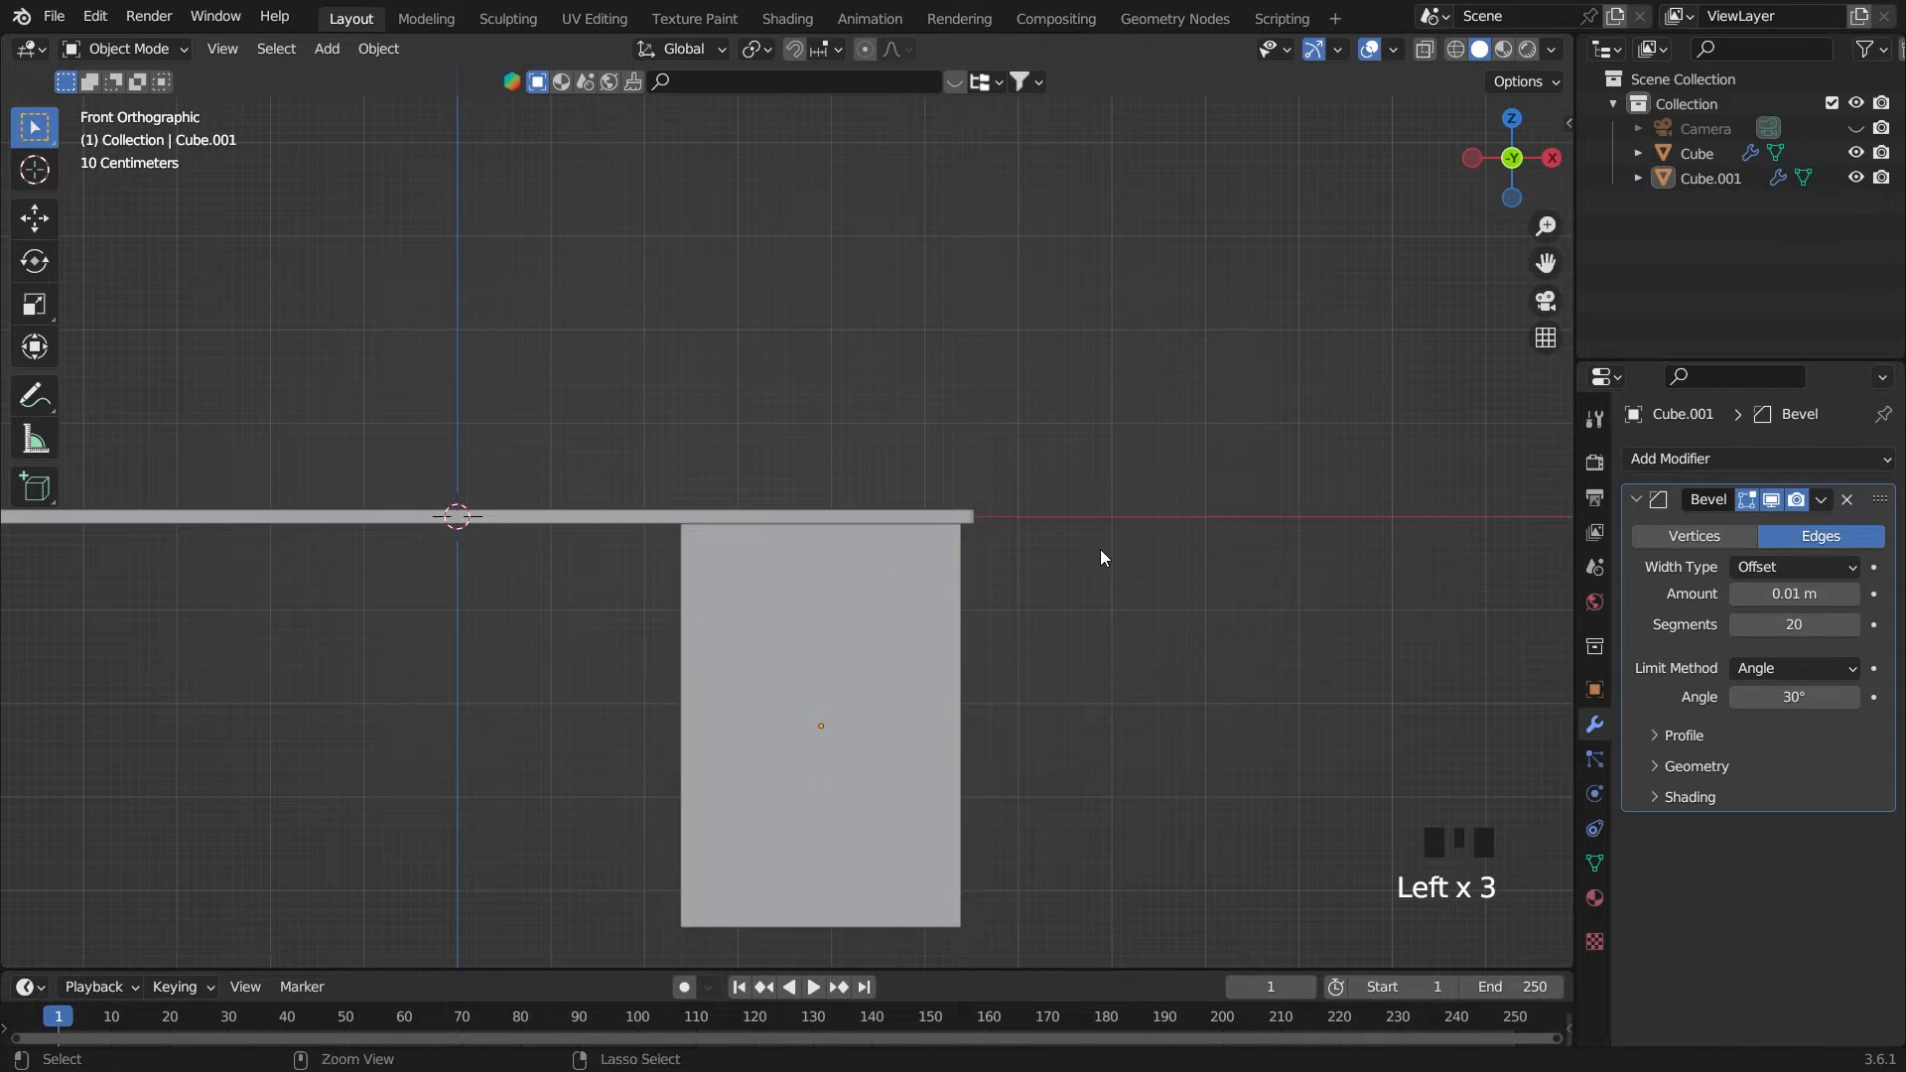
pyautogui.hotkey('ctrl', 's')
# Add two evenly spaced horizontal loop cuts to the cabinet block, dividing it into three equal levels
pyautogui.click(869, 652)
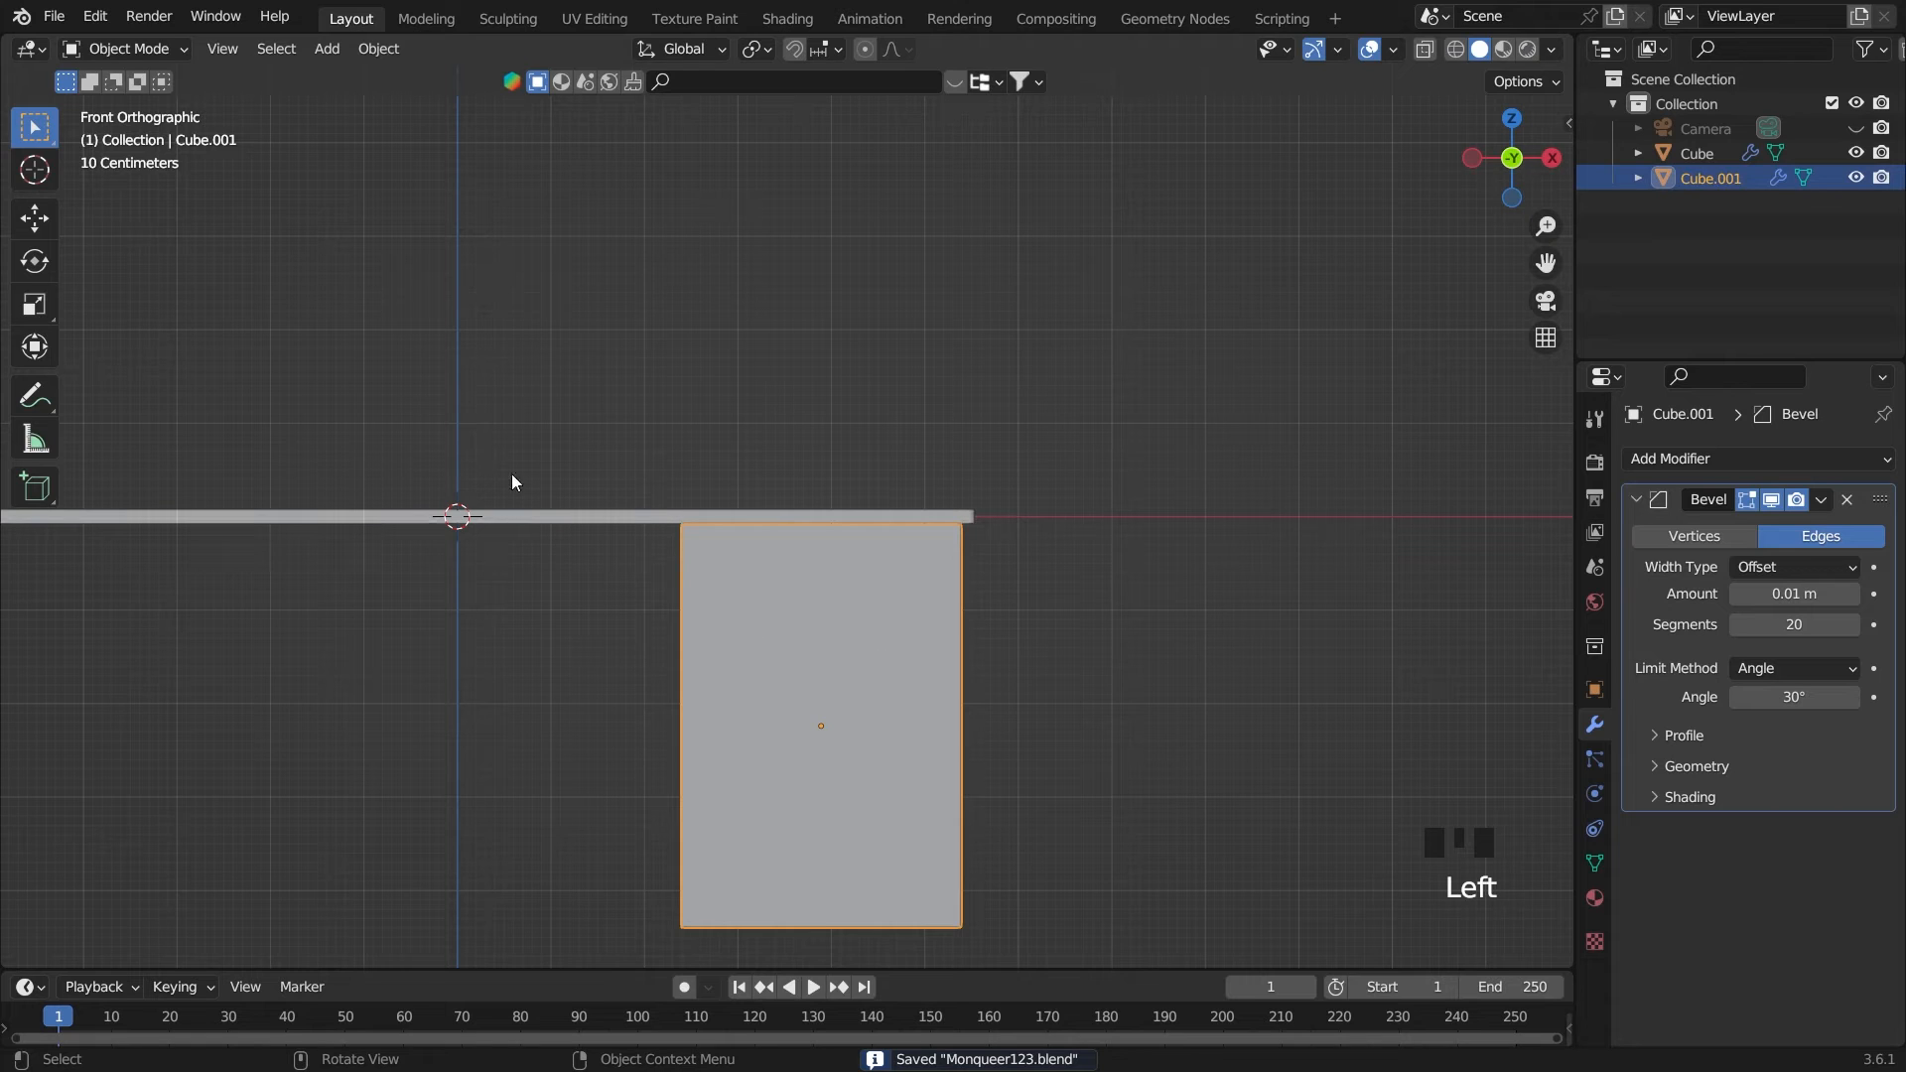
pyautogui.press('Tab')
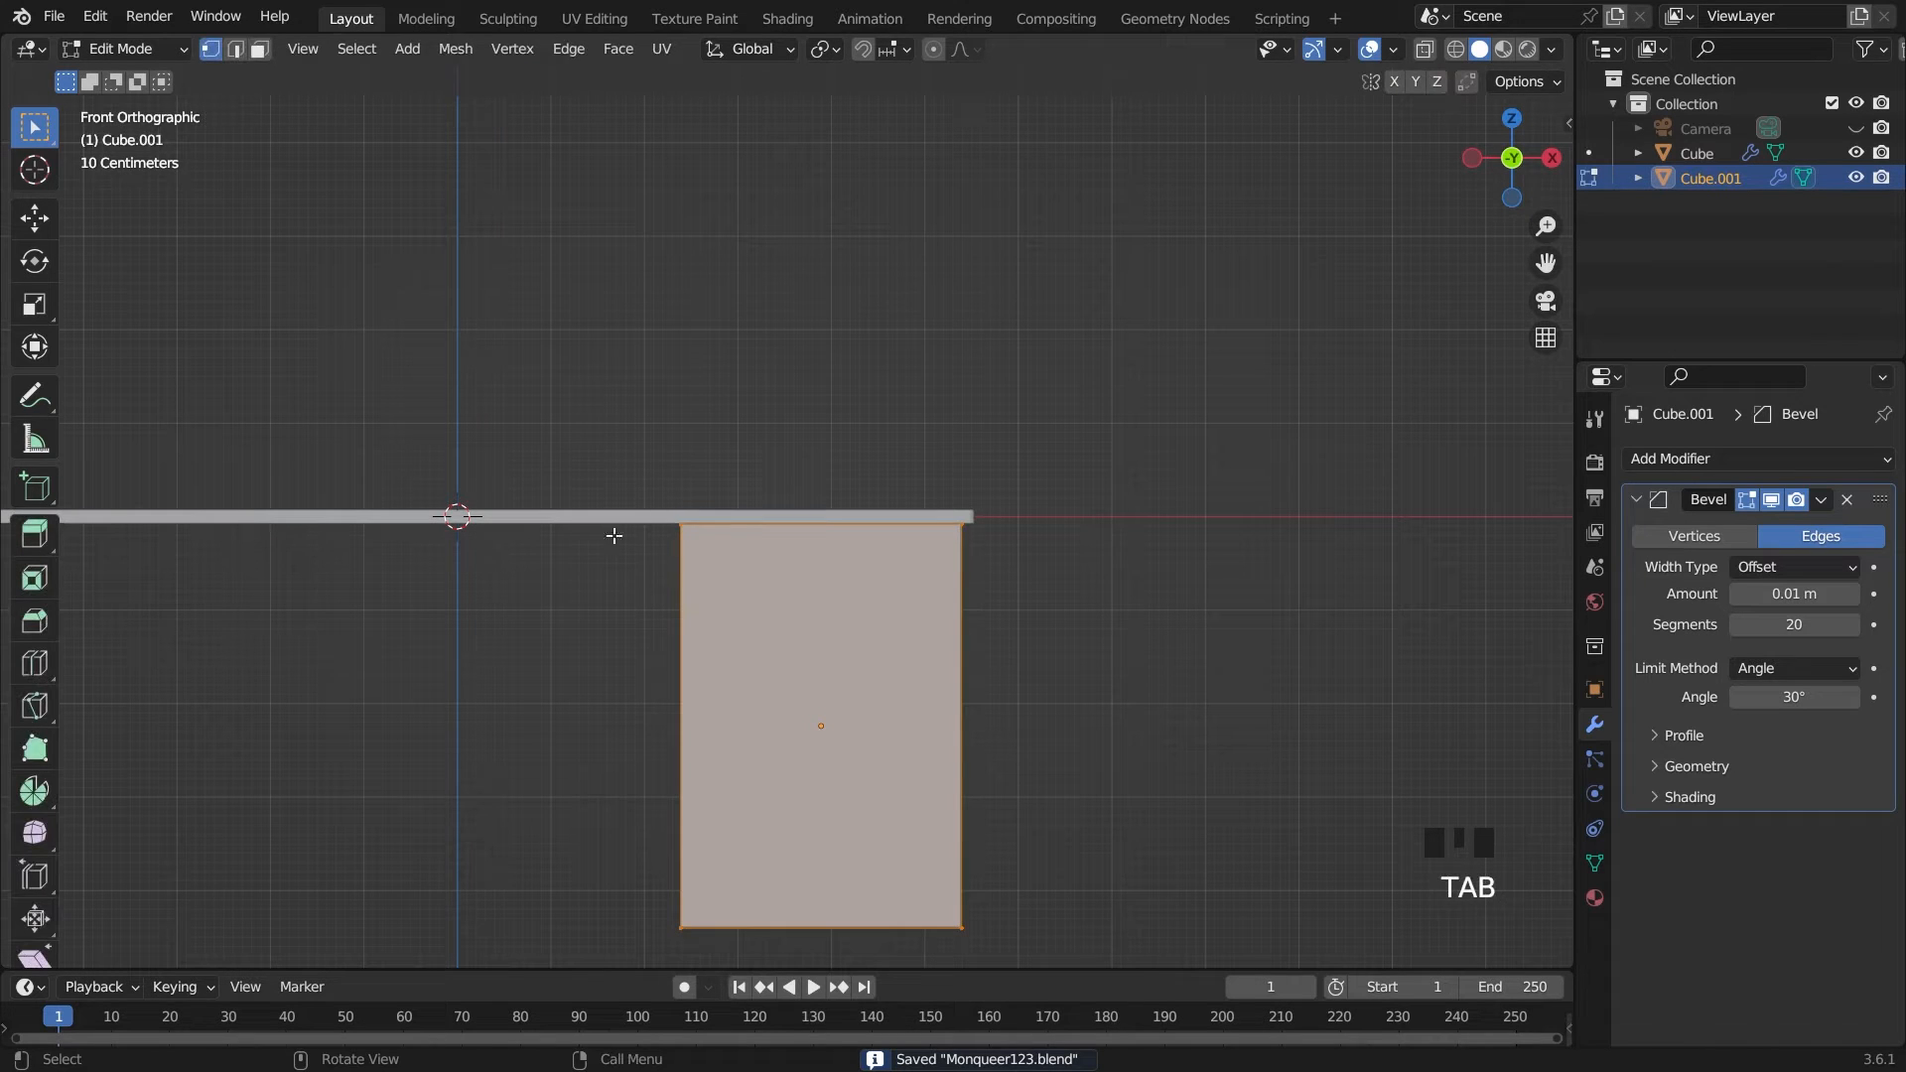
pyautogui.click(235, 49)
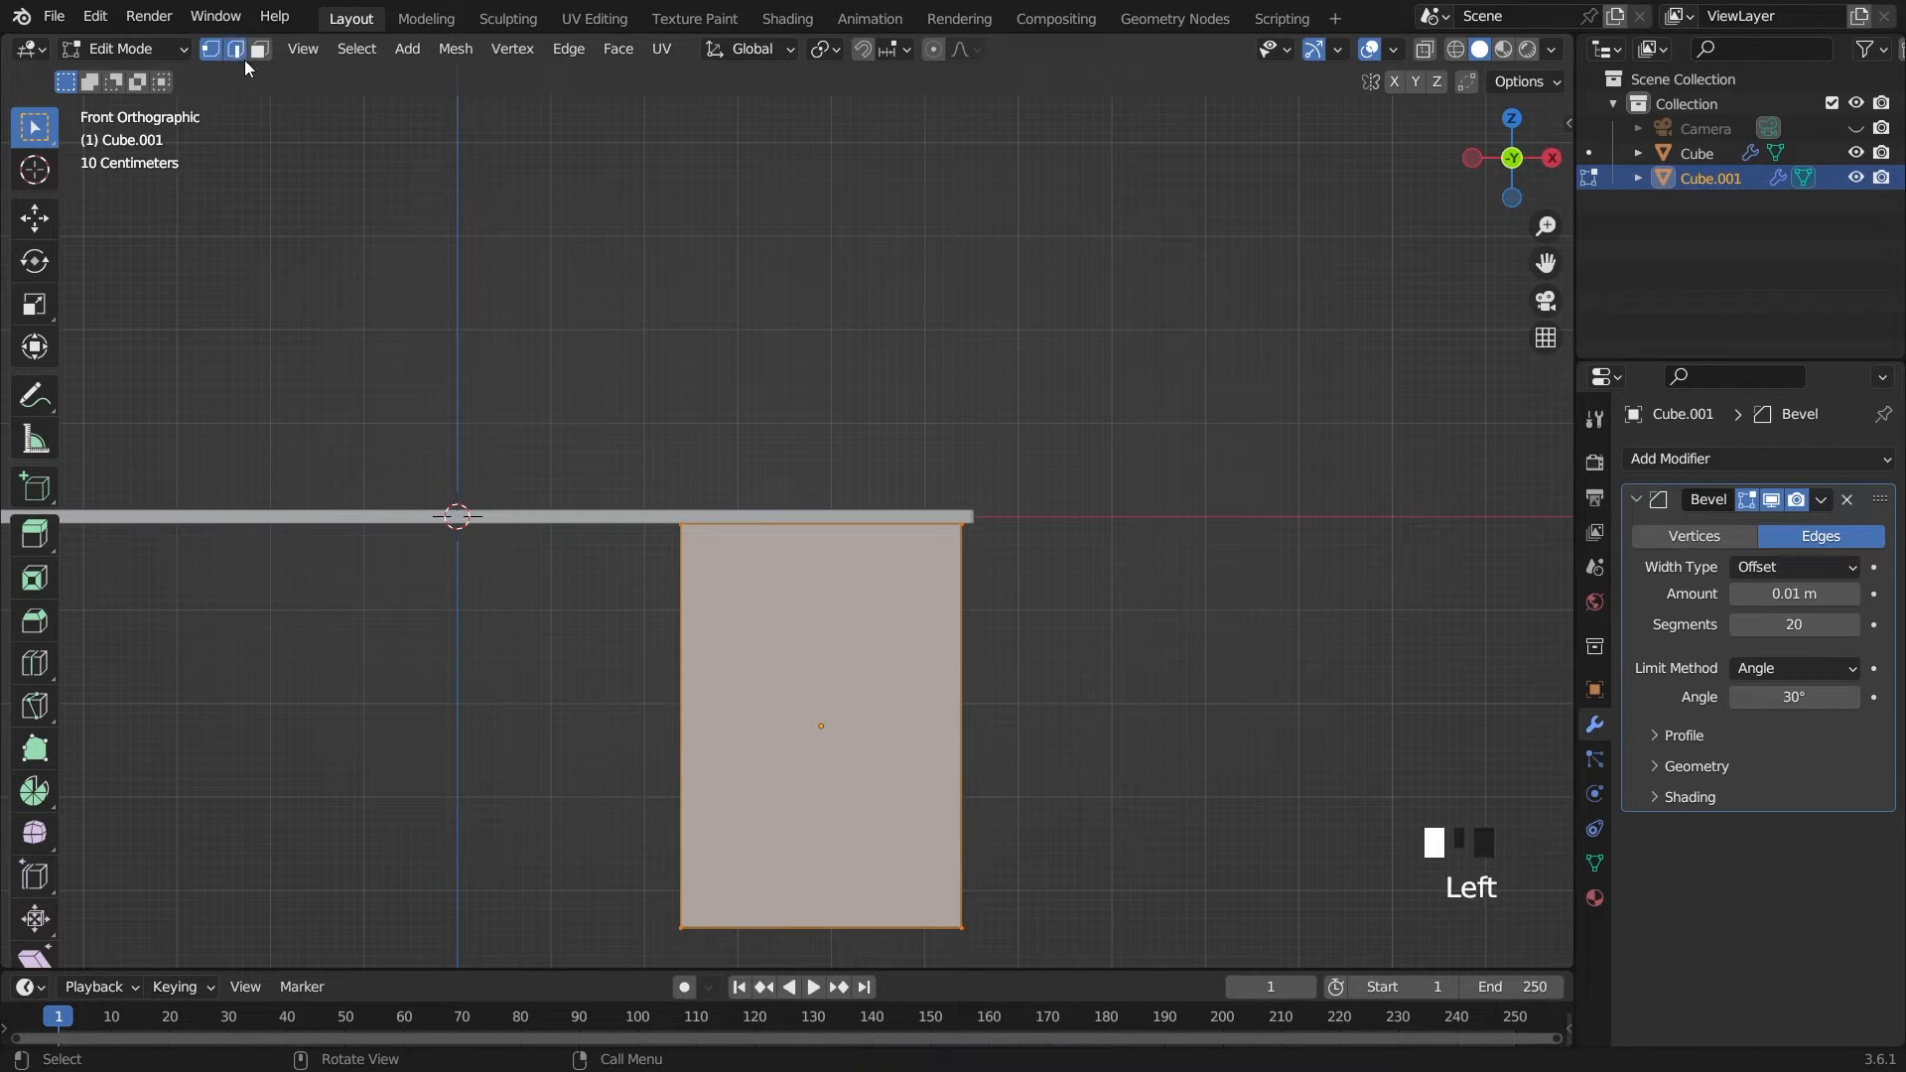
pyautogui.click(705, 744)
pyautogui.hotkey('ctrl', 'r')
pyautogui.scroll(1, 704, 745)
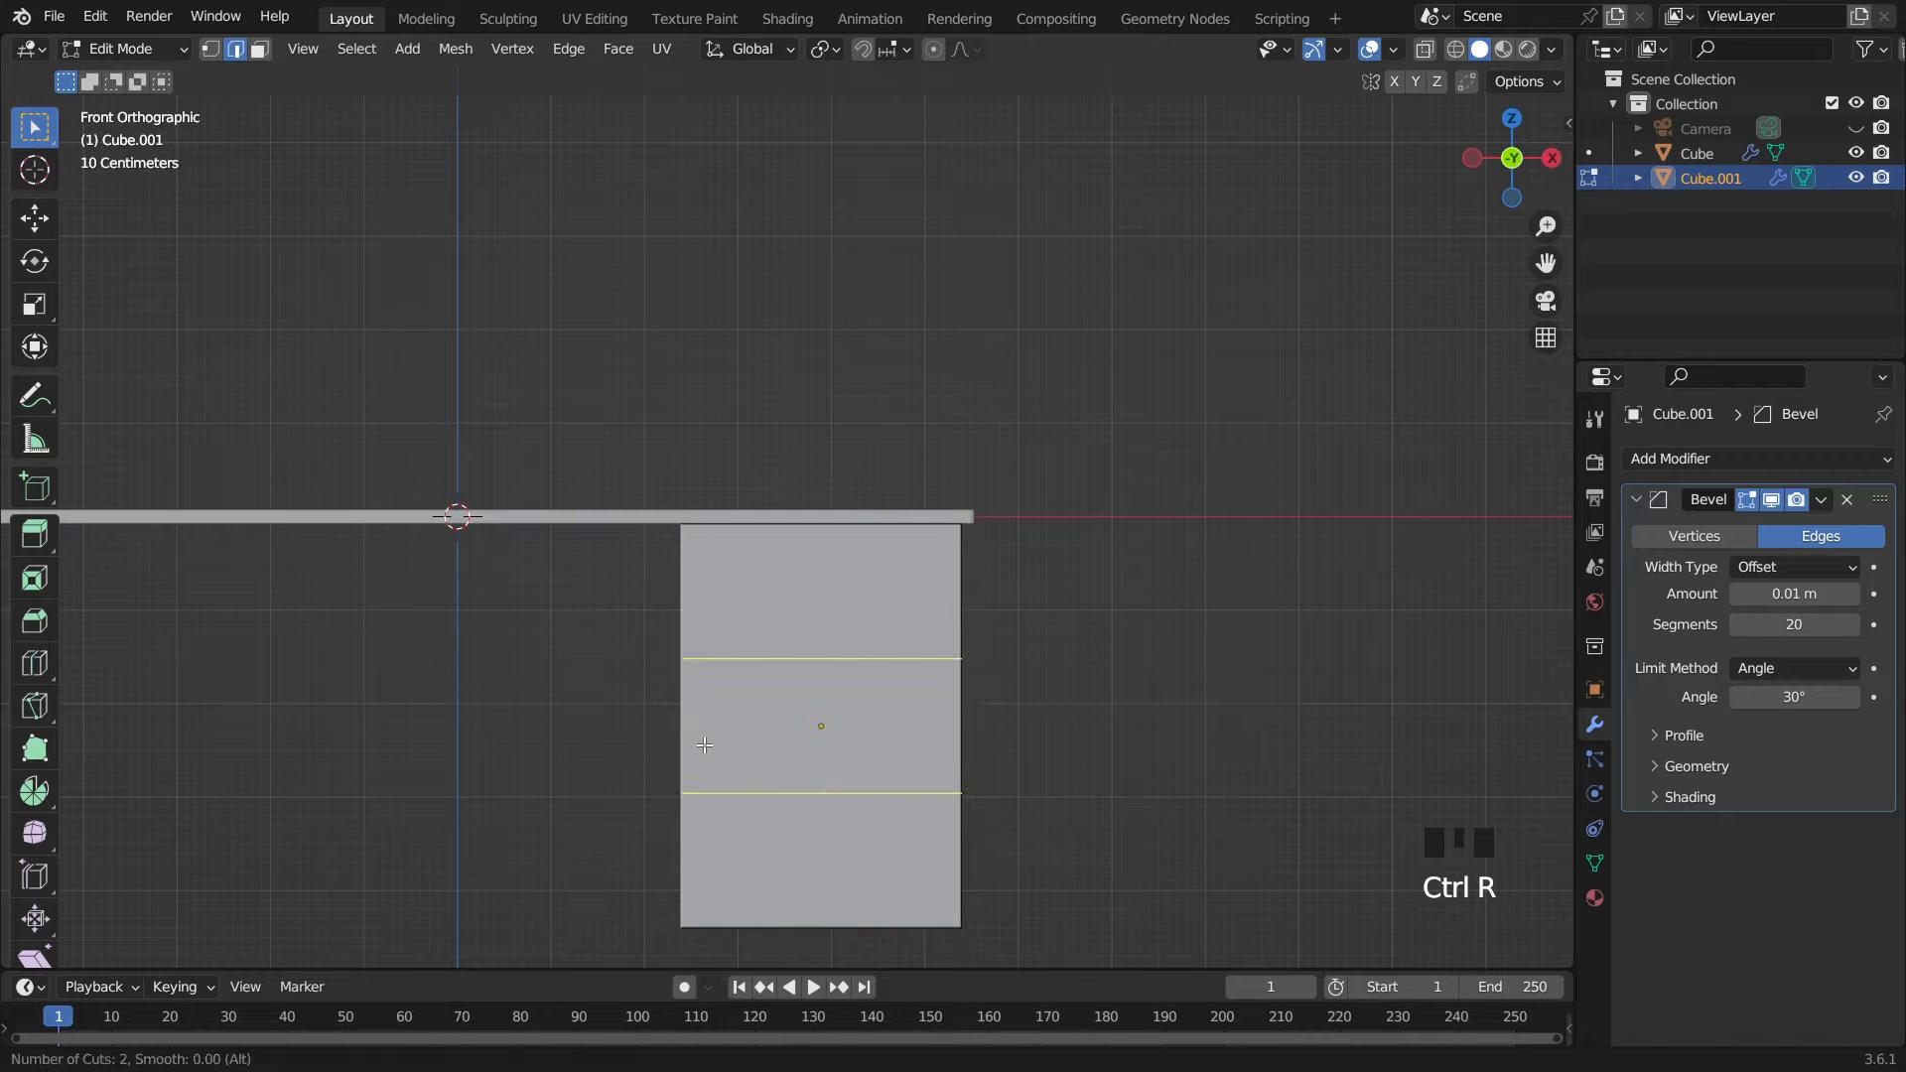
pyautogui.click(704, 745)
pyautogui.rightClick(705, 745)
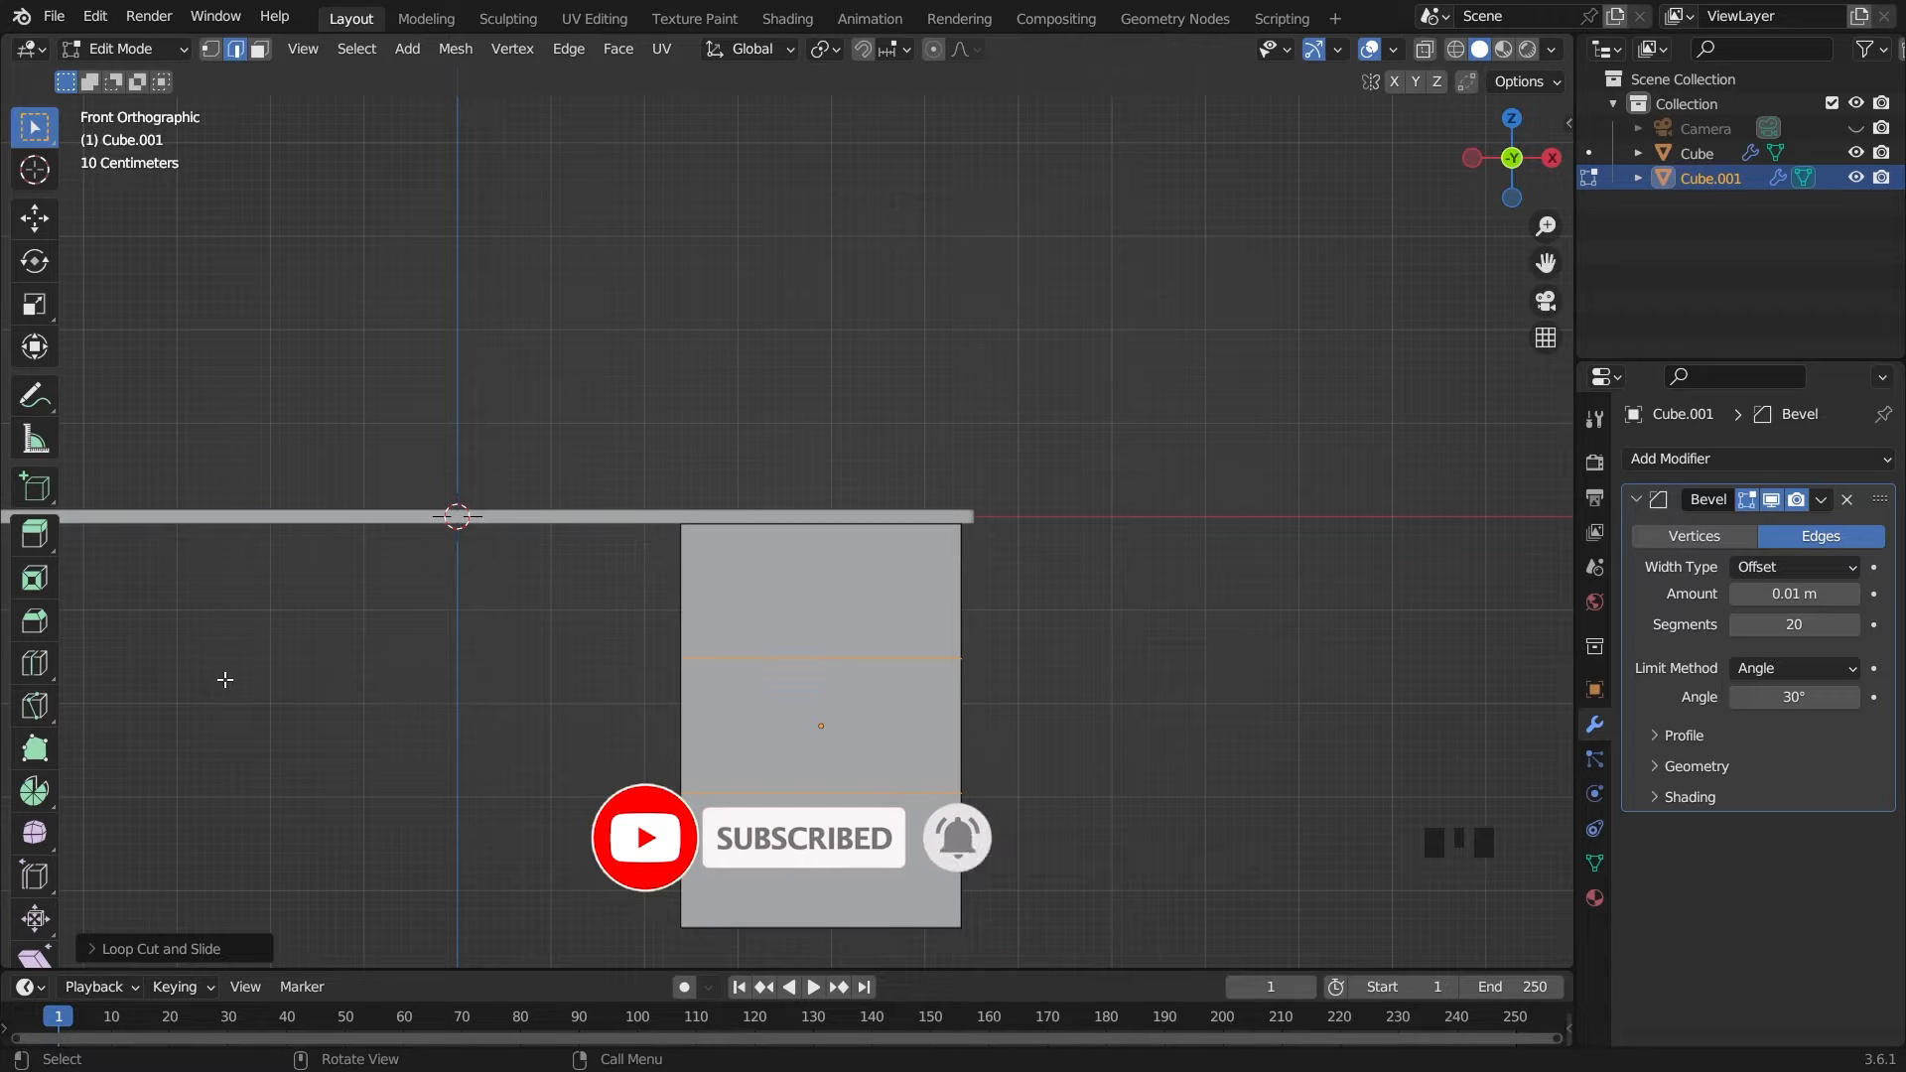
pyautogui.click(32, 663)
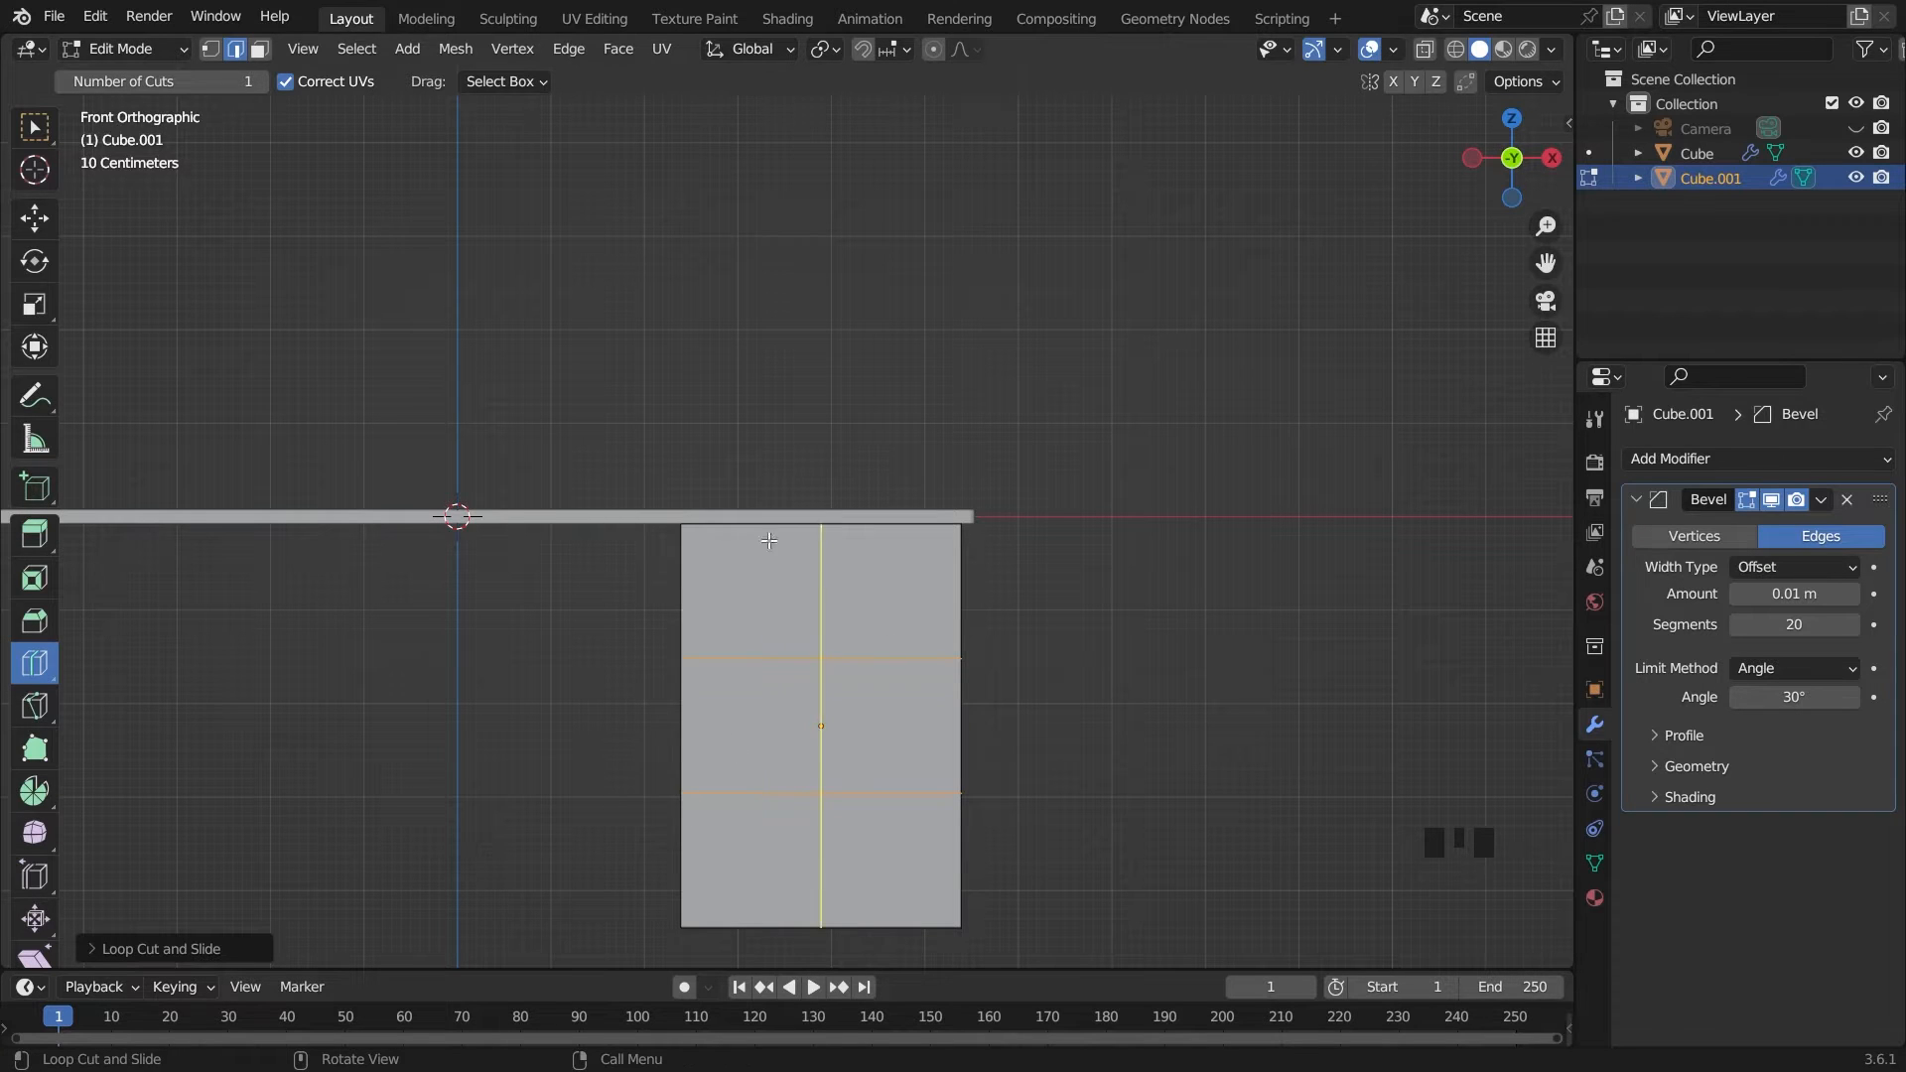
pyautogui.click(32, 139)
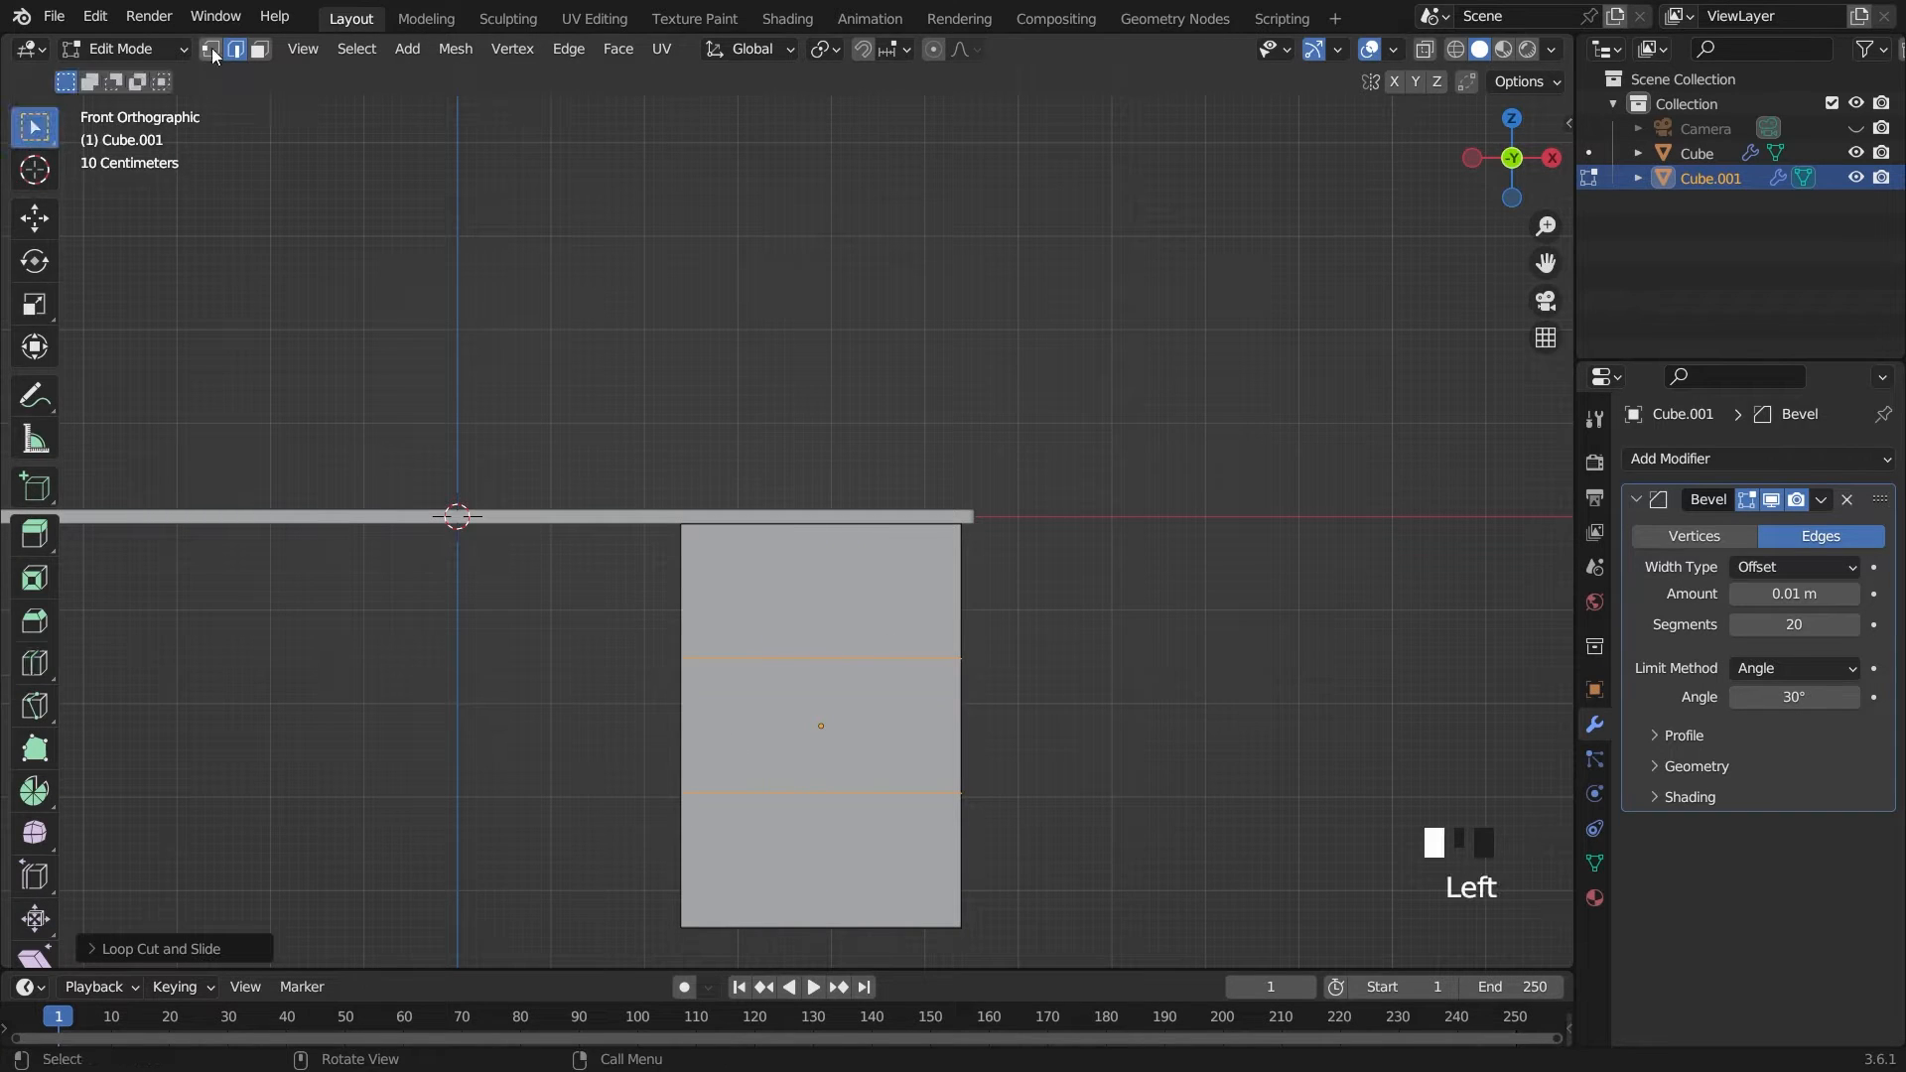
# Select the cabinet's three front faces and inset them individually by about 0.047 m
pyautogui.click(261, 50)
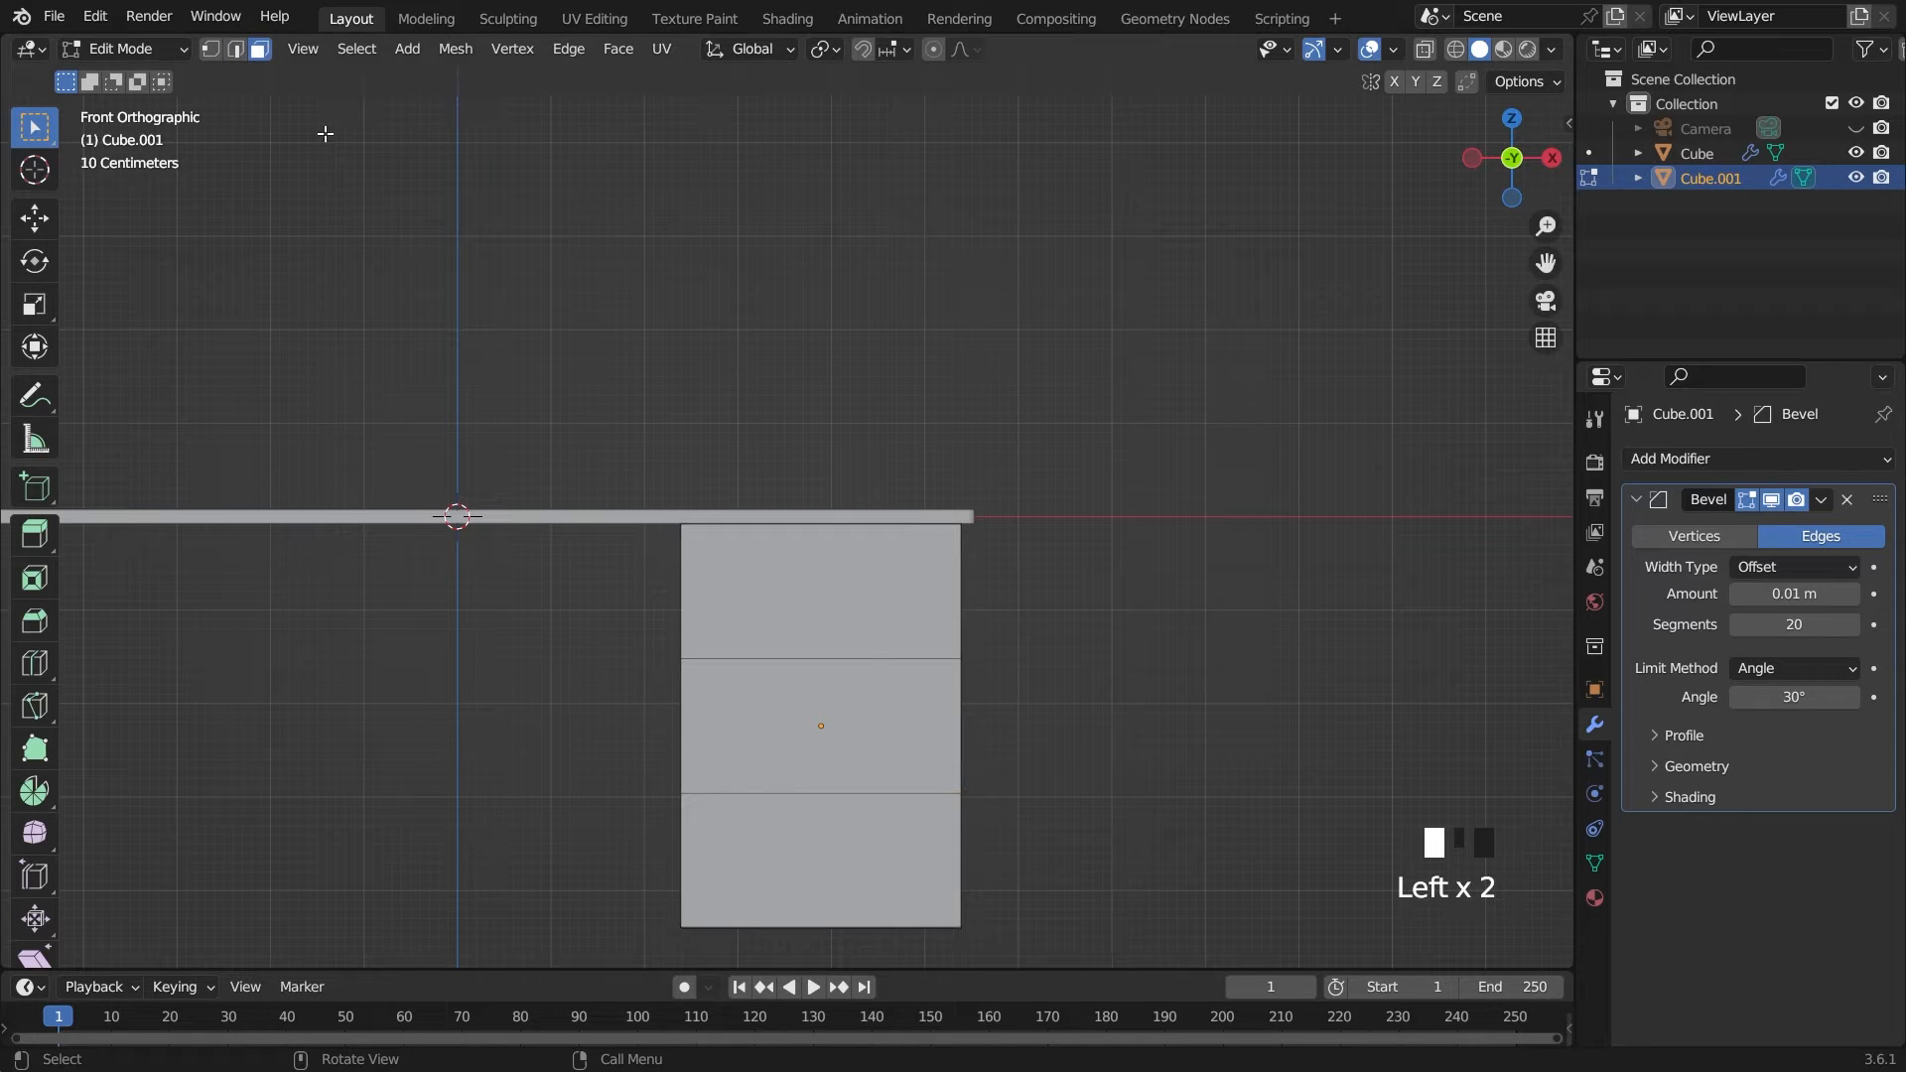
pyautogui.click(842, 600)
pyautogui.click(838, 710)
pyautogui.keyDown('shift'); pyautogui.click(829, 596); pyautogui.keyUp('shift')
pyautogui.keyDown('shift'); pyautogui.click(824, 853); pyautogui.keyUp('shift')
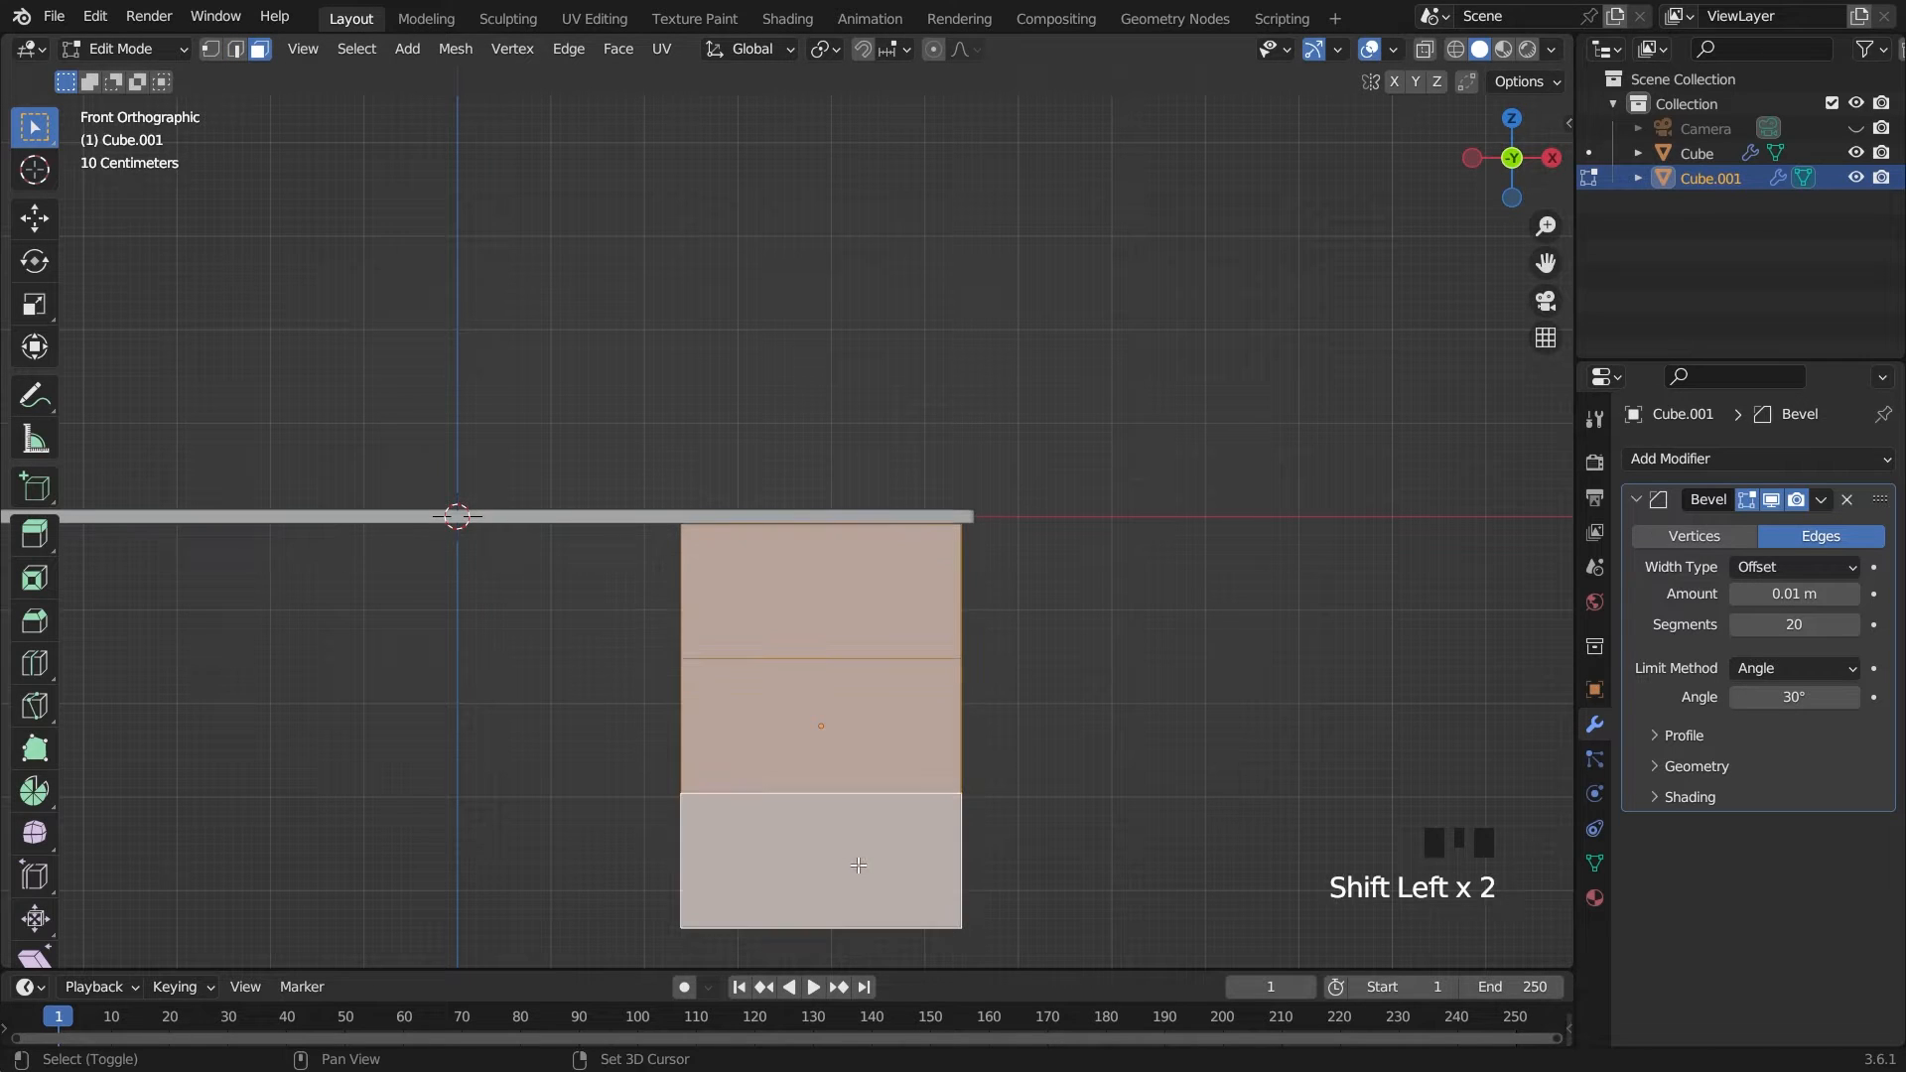
pyautogui.click(841, 51)
pyautogui.click(855, 131)
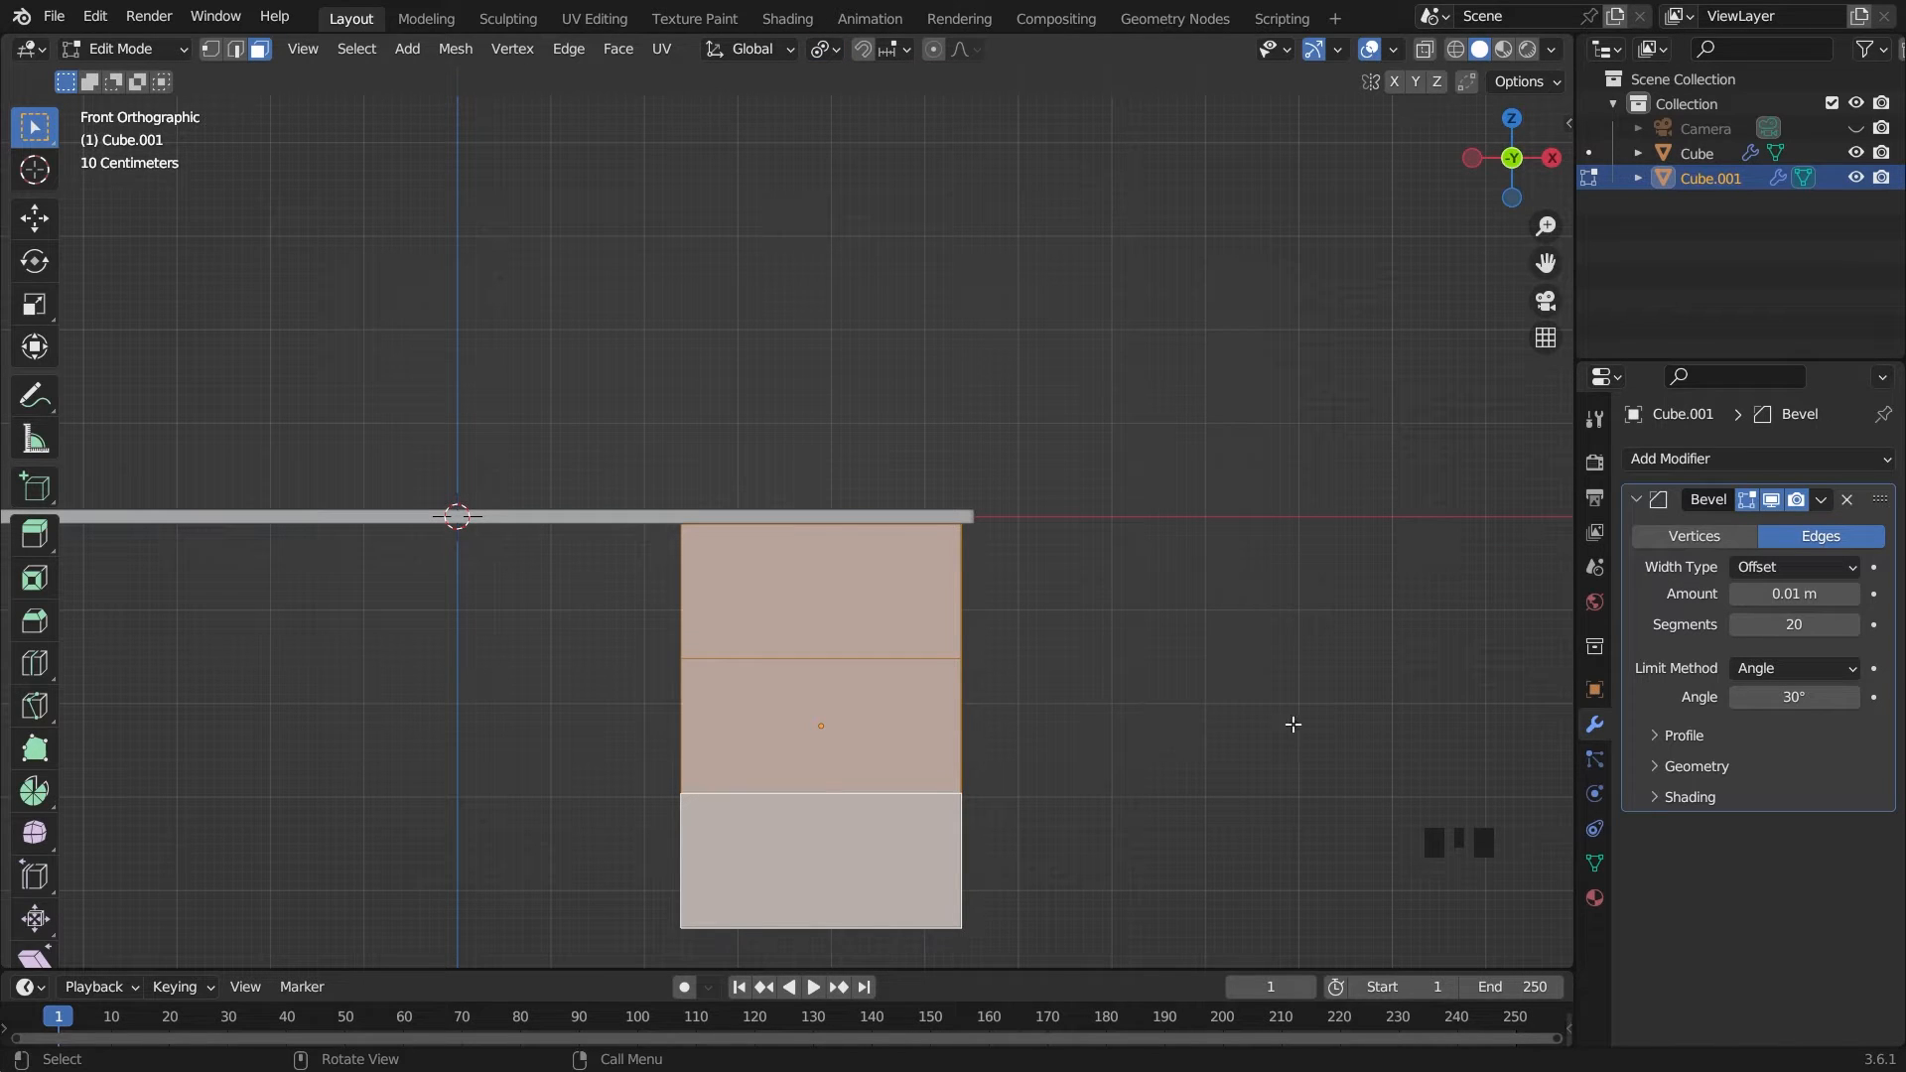
pyautogui.press('i')
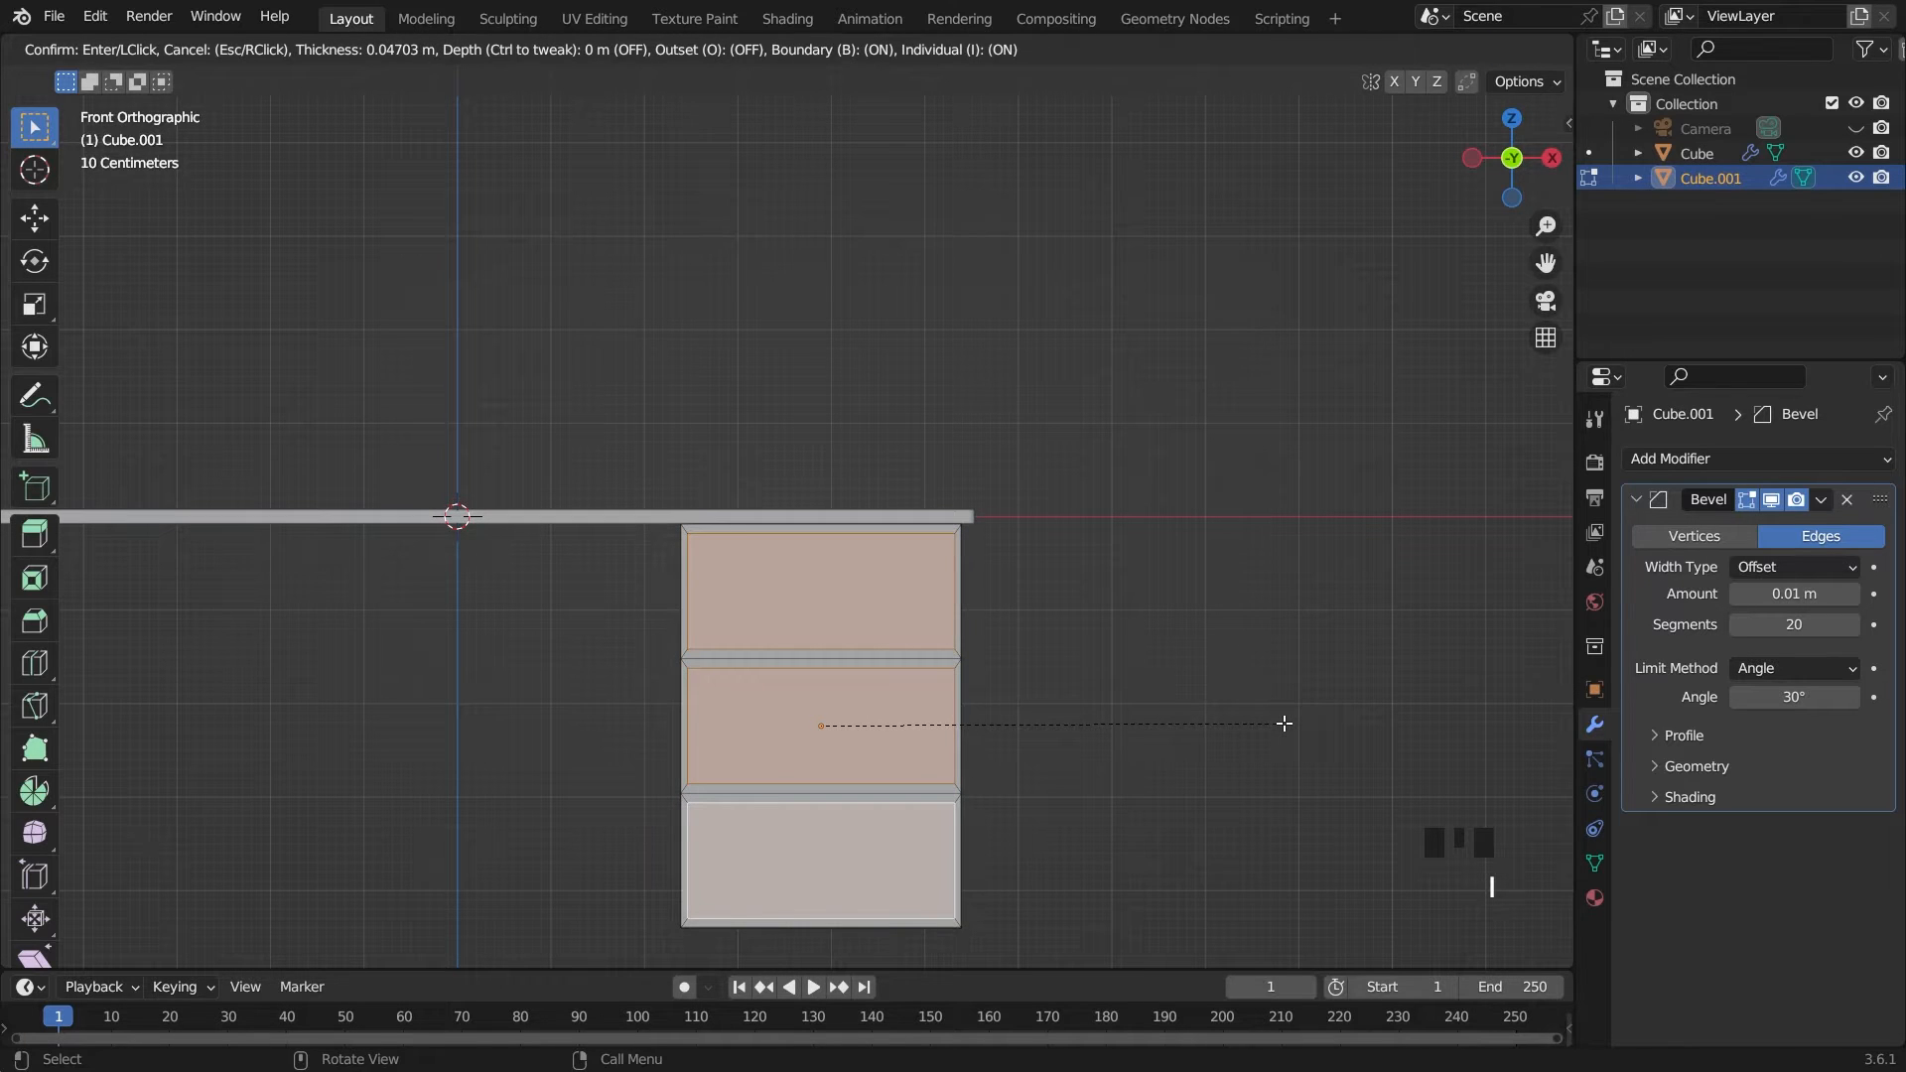
pyautogui.click(1284, 723)
# Extrude the three inset front faces about 3.6 m into the cabinet to form open compartments
pyautogui.moveTo(1284, 724); pyautogui.dragTo(1218, 772, button='middle')
pyautogui.scroll(-1, 1218, 772)
pyautogui.press('e')
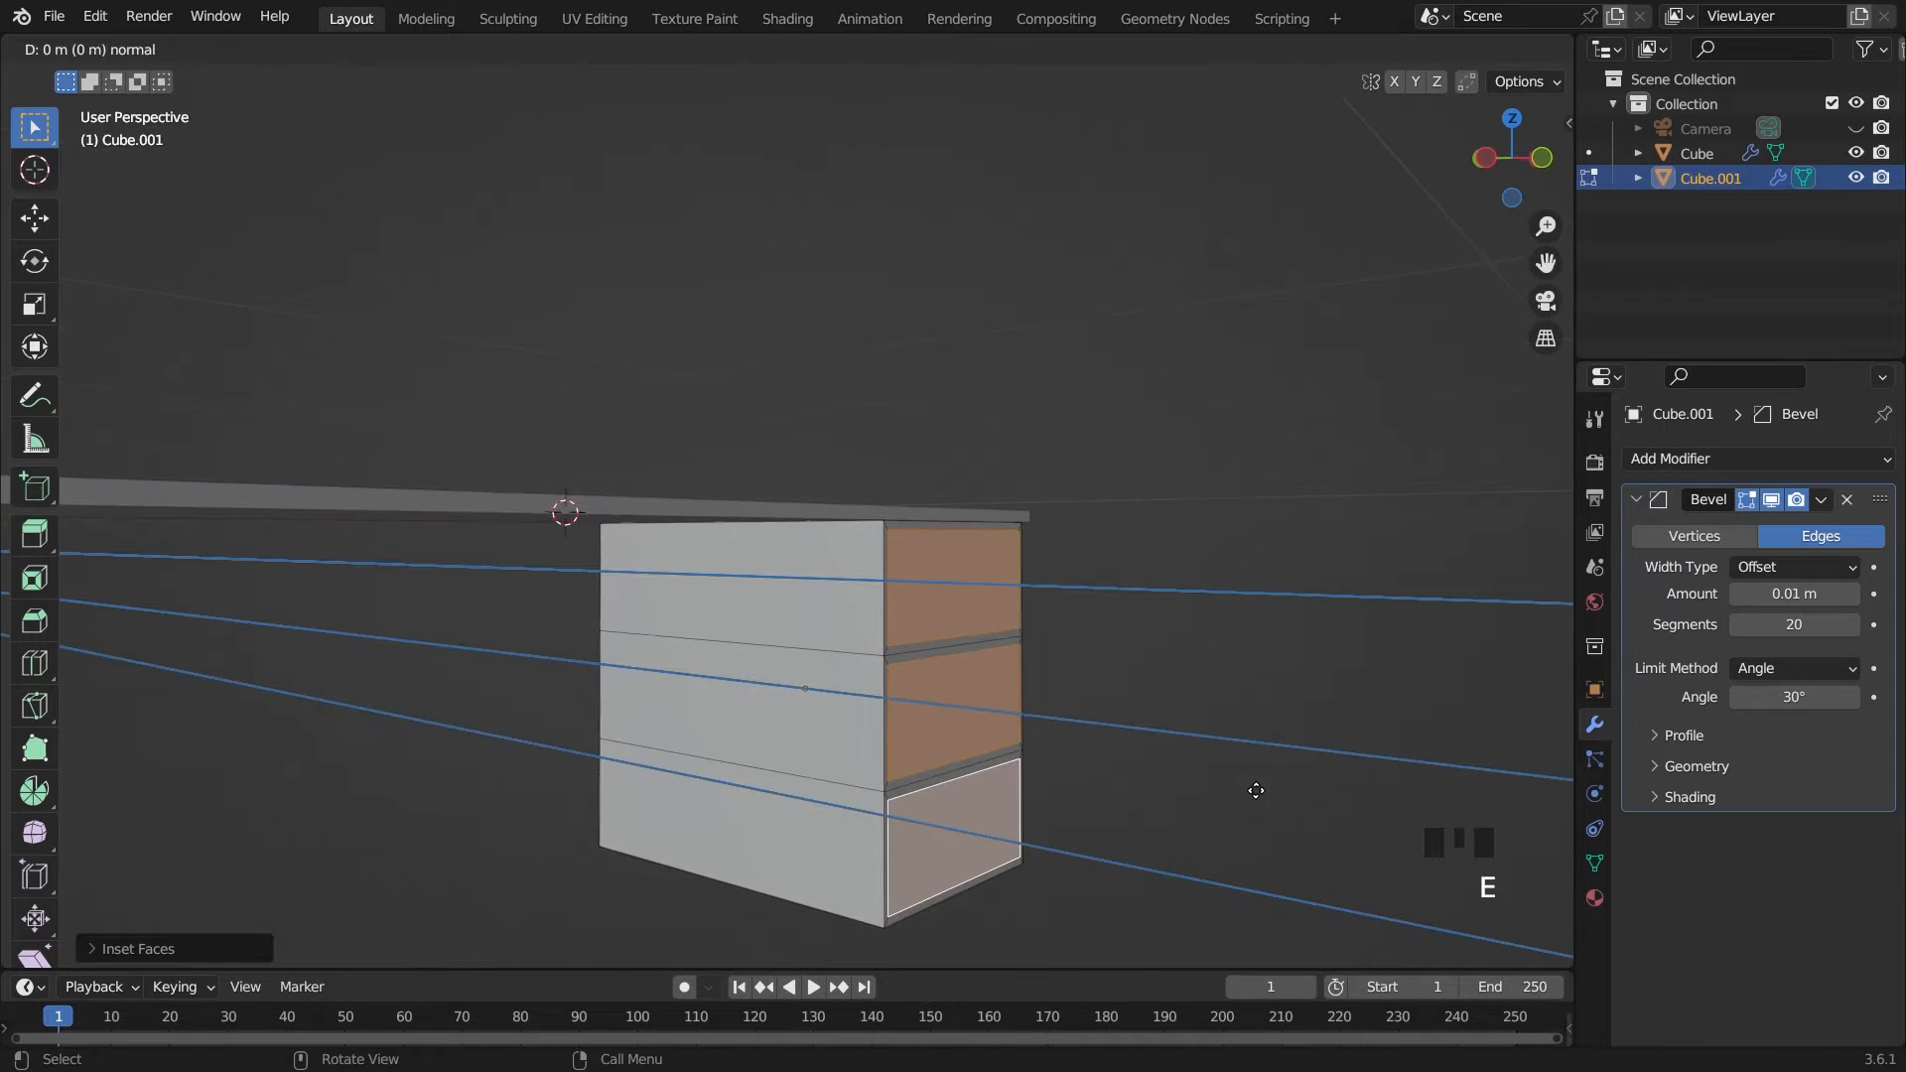
pyautogui.click(1030, 802)
# Move the compartments' rear faces about 0.9 m along Y, leaving a thin back wall, and restore solid shading
pyautogui.click(1455, 55)
pyautogui.press('`')
pyautogui.scroll(3, 1107, 542)
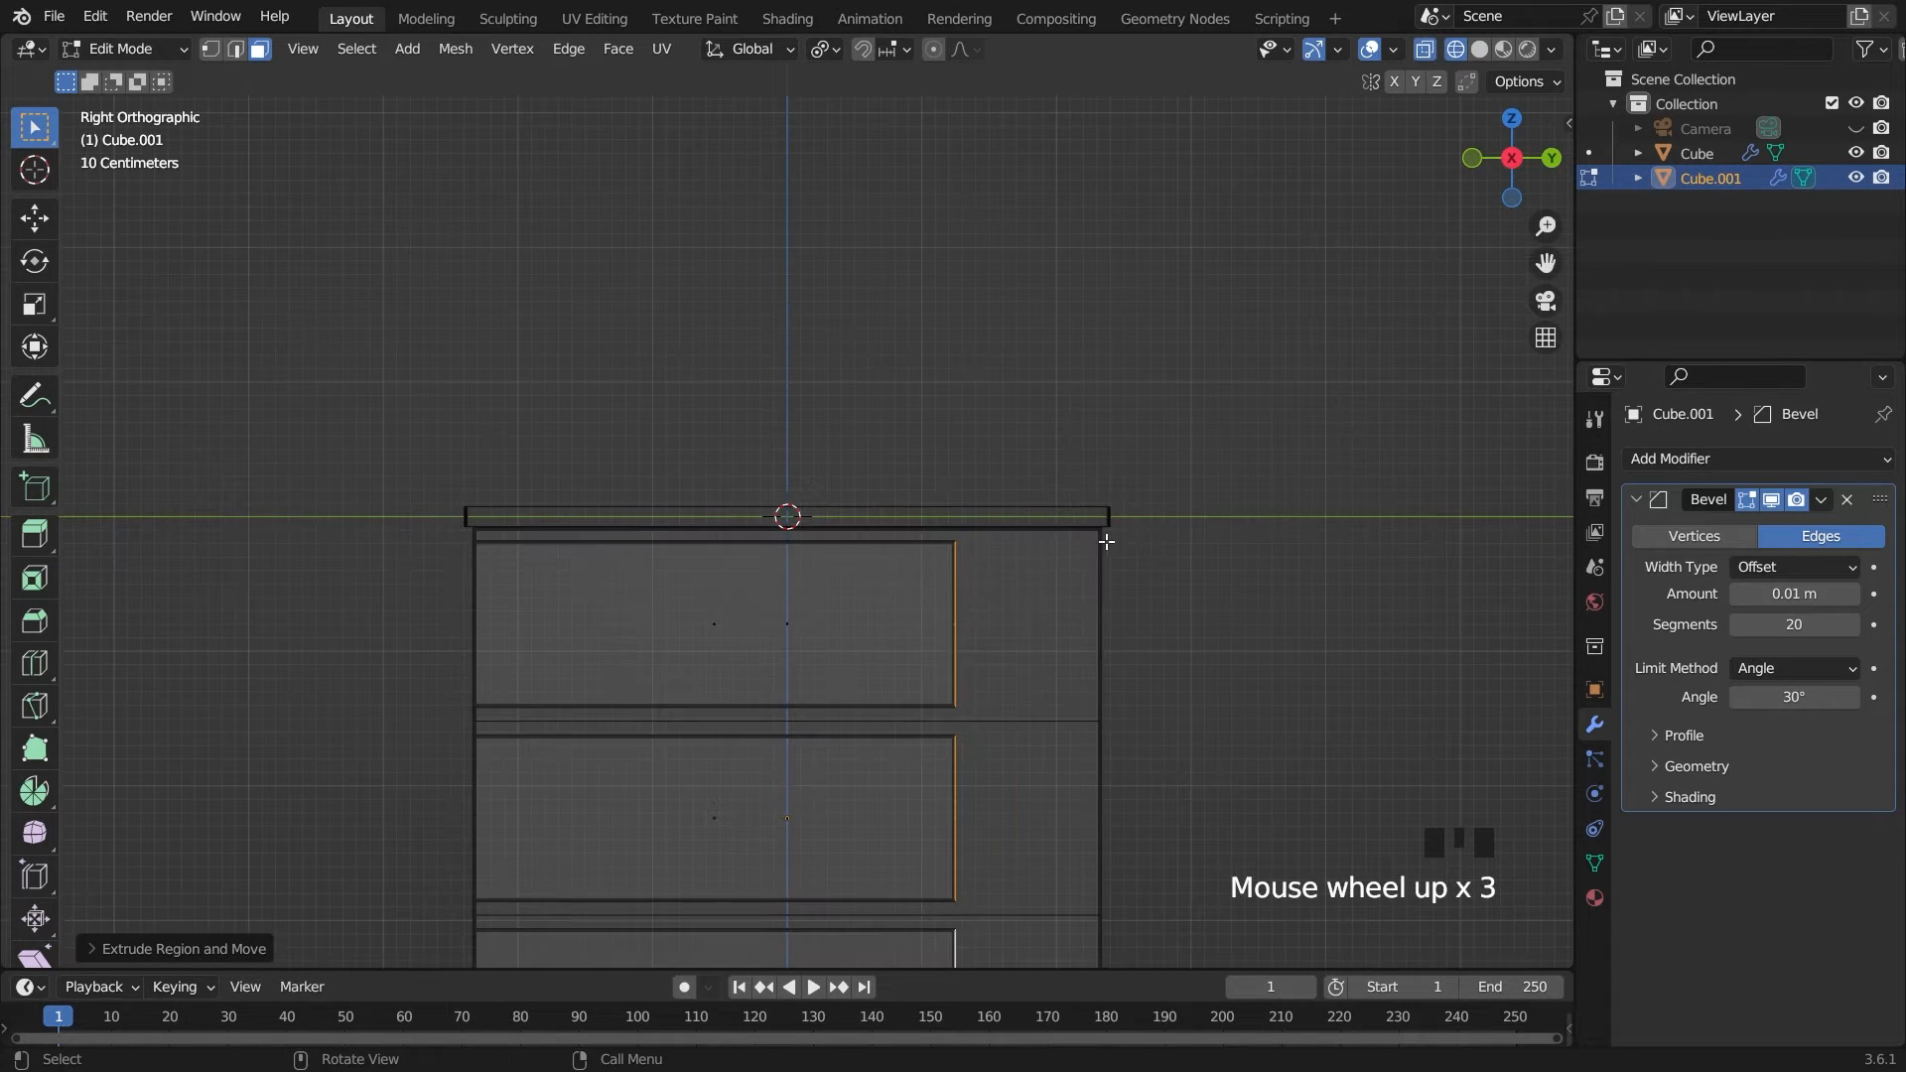
pyautogui.press('g')
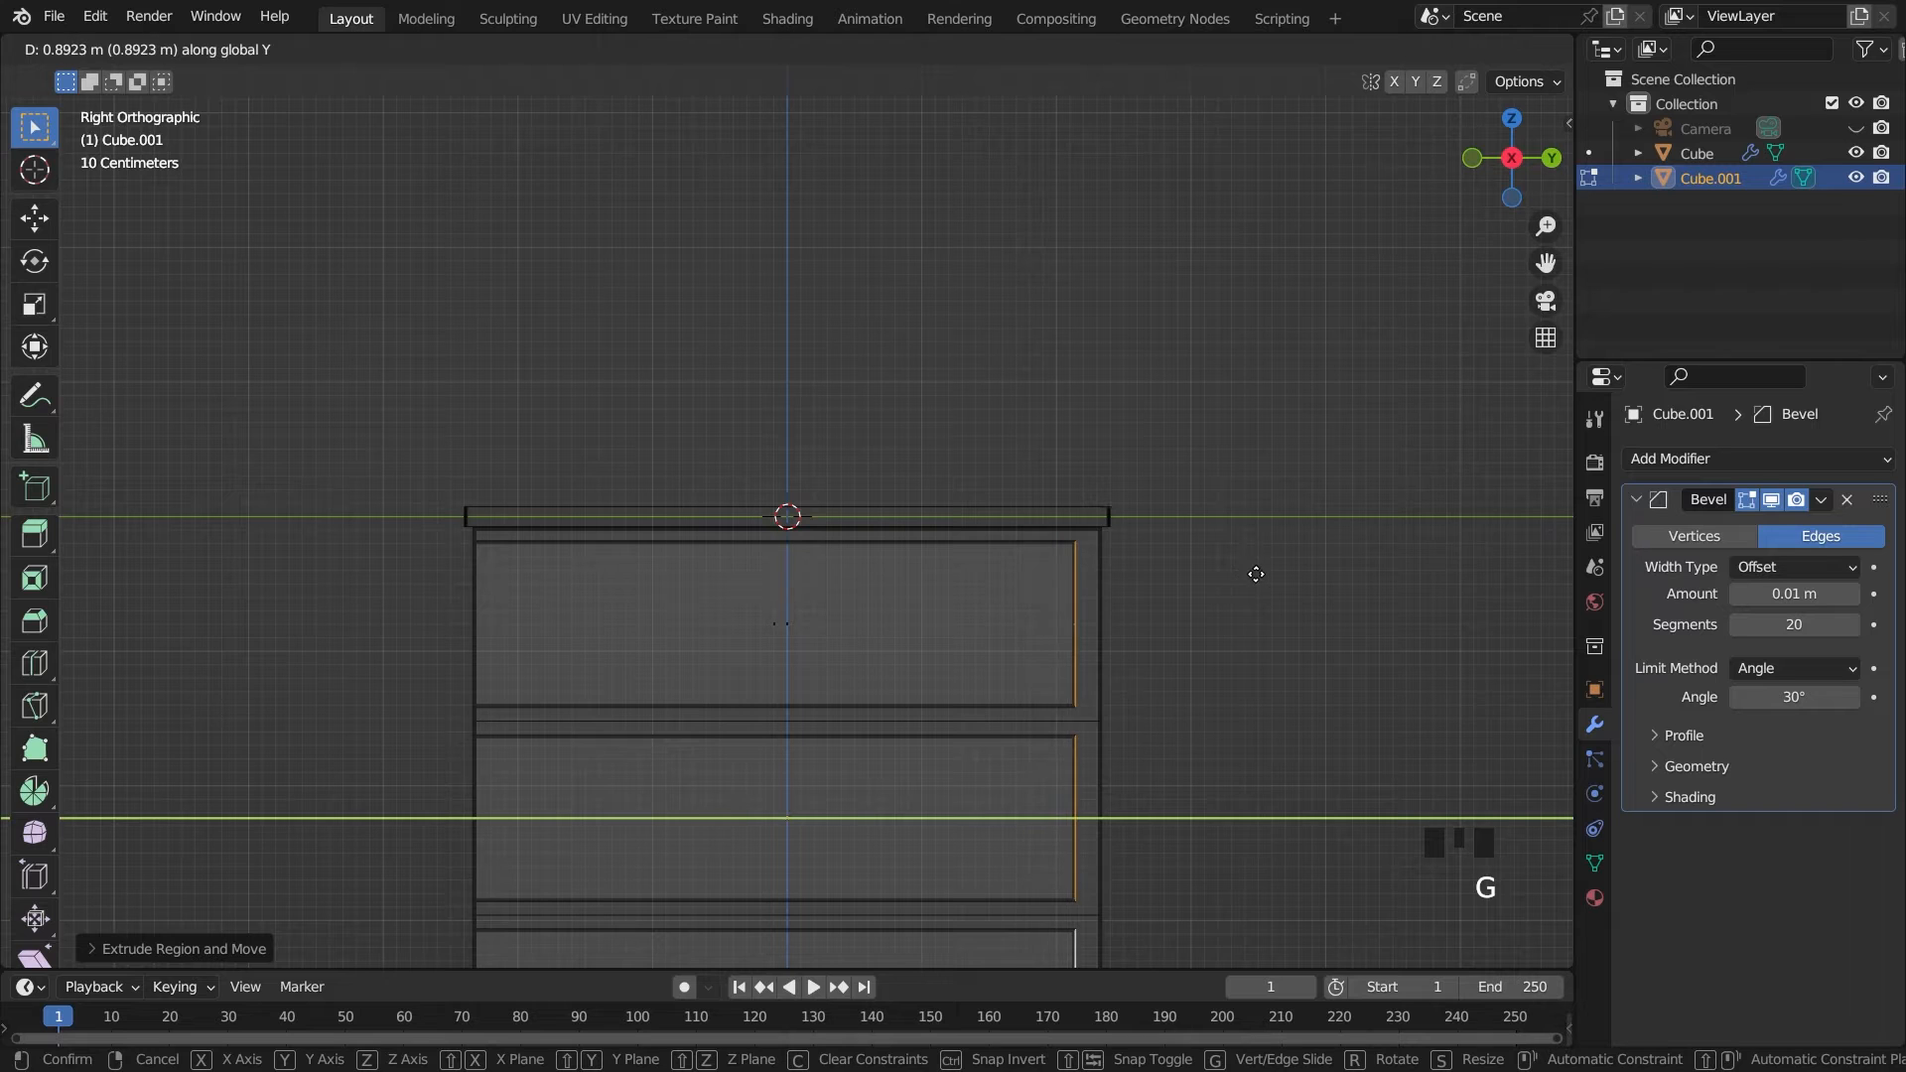
pyautogui.click(1264, 574)
pyautogui.press('Tab')
pyautogui.scroll(-4, 730, 587)
pyautogui.moveTo(730, 587)
pyautogui.mouseDown(button='middle')
pyautogui.moveTo(1002, 588)
pyautogui.moveTo(966, 622)
pyautogui.mouseUp(button='middle')
pyautogui.click(1434, 52)
pyautogui.click(1476, 47)
pyautogui.press('Tab')
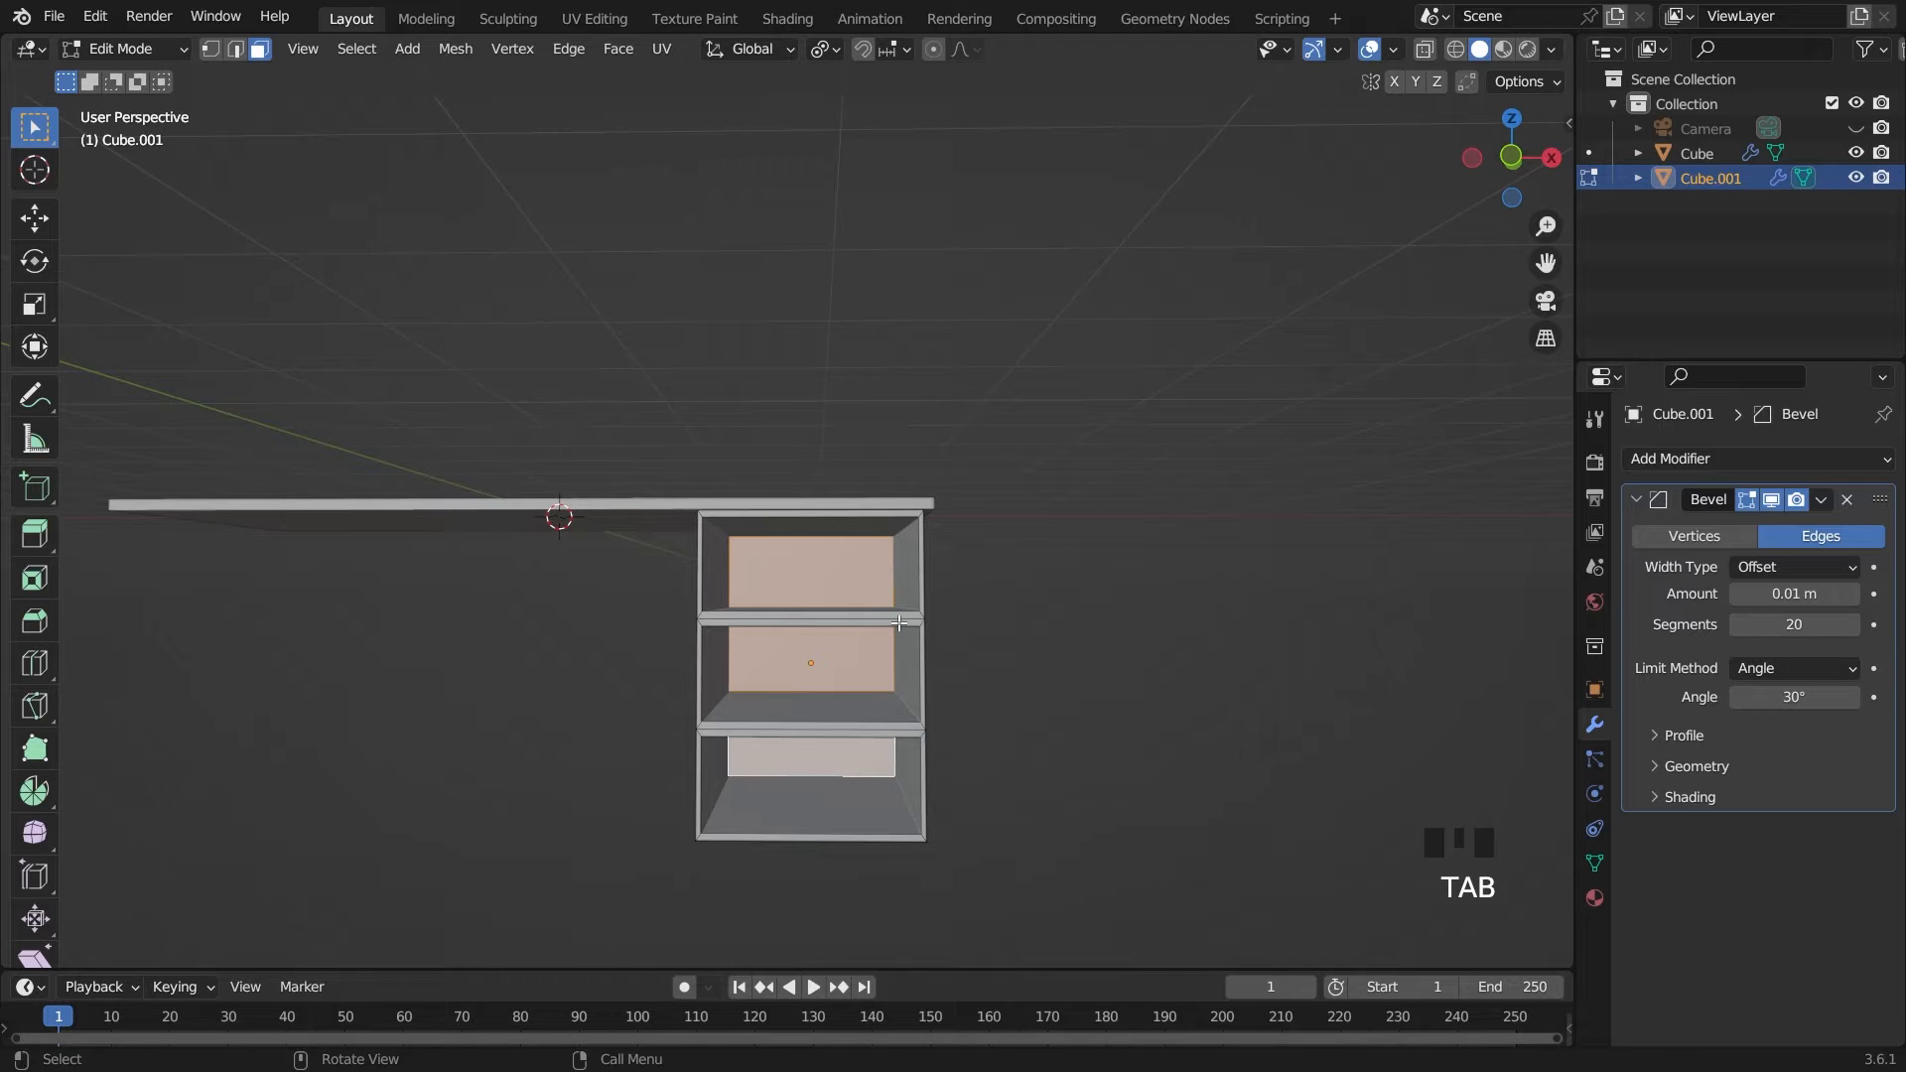
pyautogui.hotkey('shift', 'd')
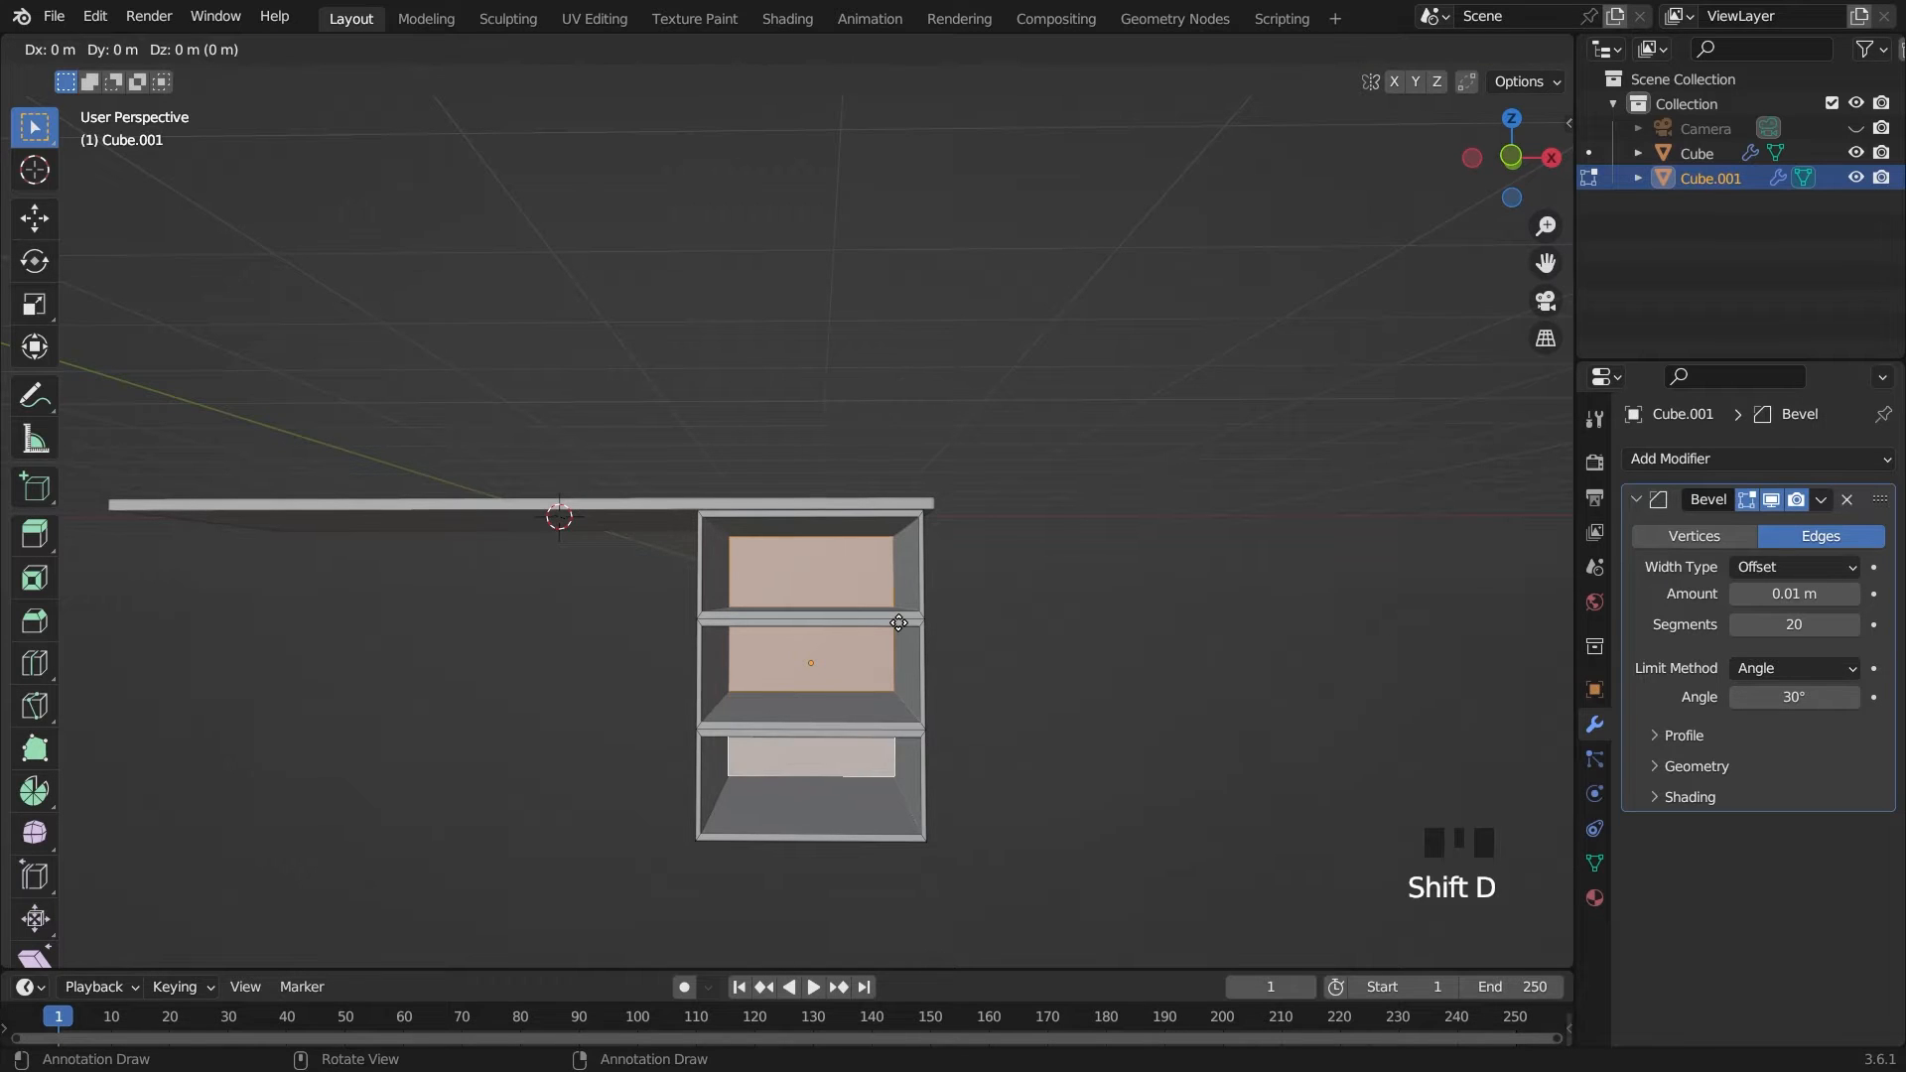
pyautogui.hotkey('ctrl', 'z')
pyautogui.moveTo(1055, 608); pyautogui.dragTo(1098, 651, button='middle')
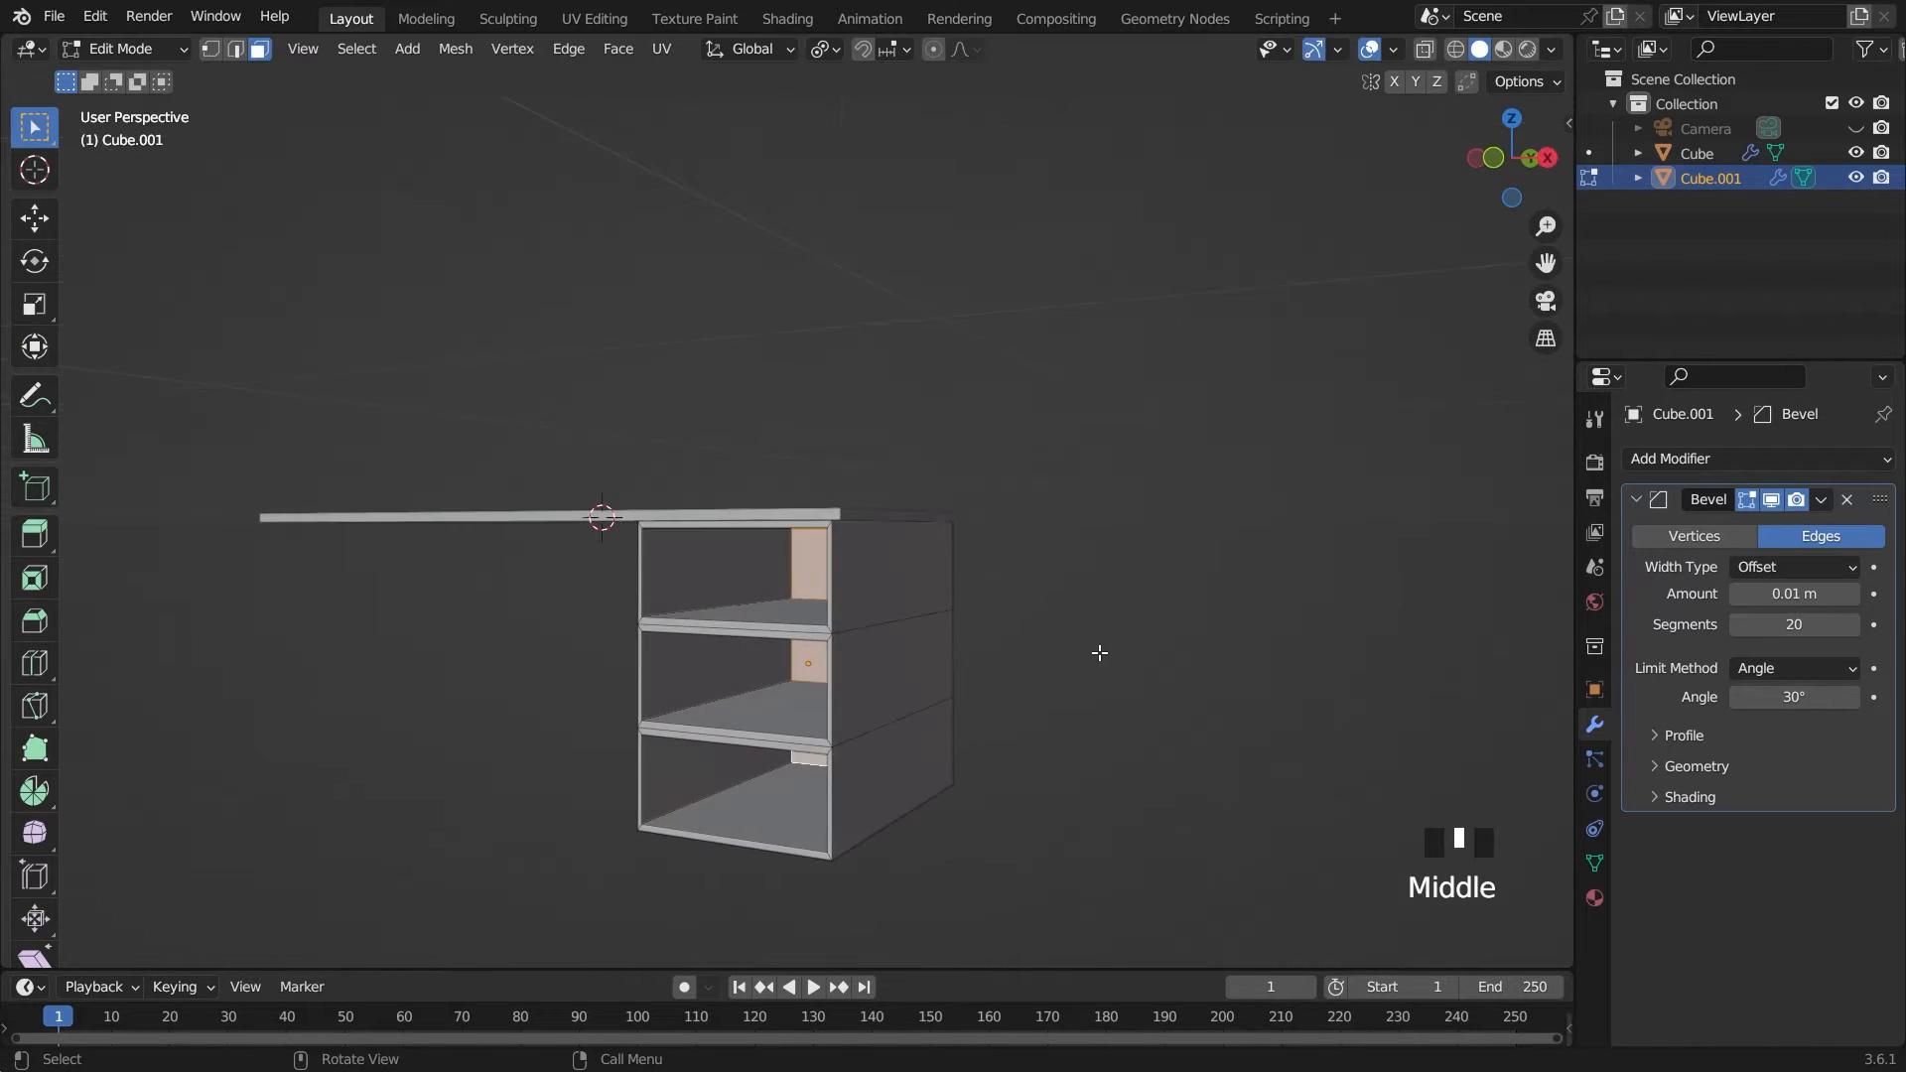
pyautogui.press('g')
pyautogui.press('y')
pyautogui.click(791, 813)
pyautogui.hotkey('ctrl', 'z')
# Duplicate the three compartment rear faces and move the copies along Y toward the cabinet's front
pyautogui.hotkey('shift', 'd')
pyautogui.rightClick(1022, 752)
pyautogui.press('g')
pyautogui.press('y')
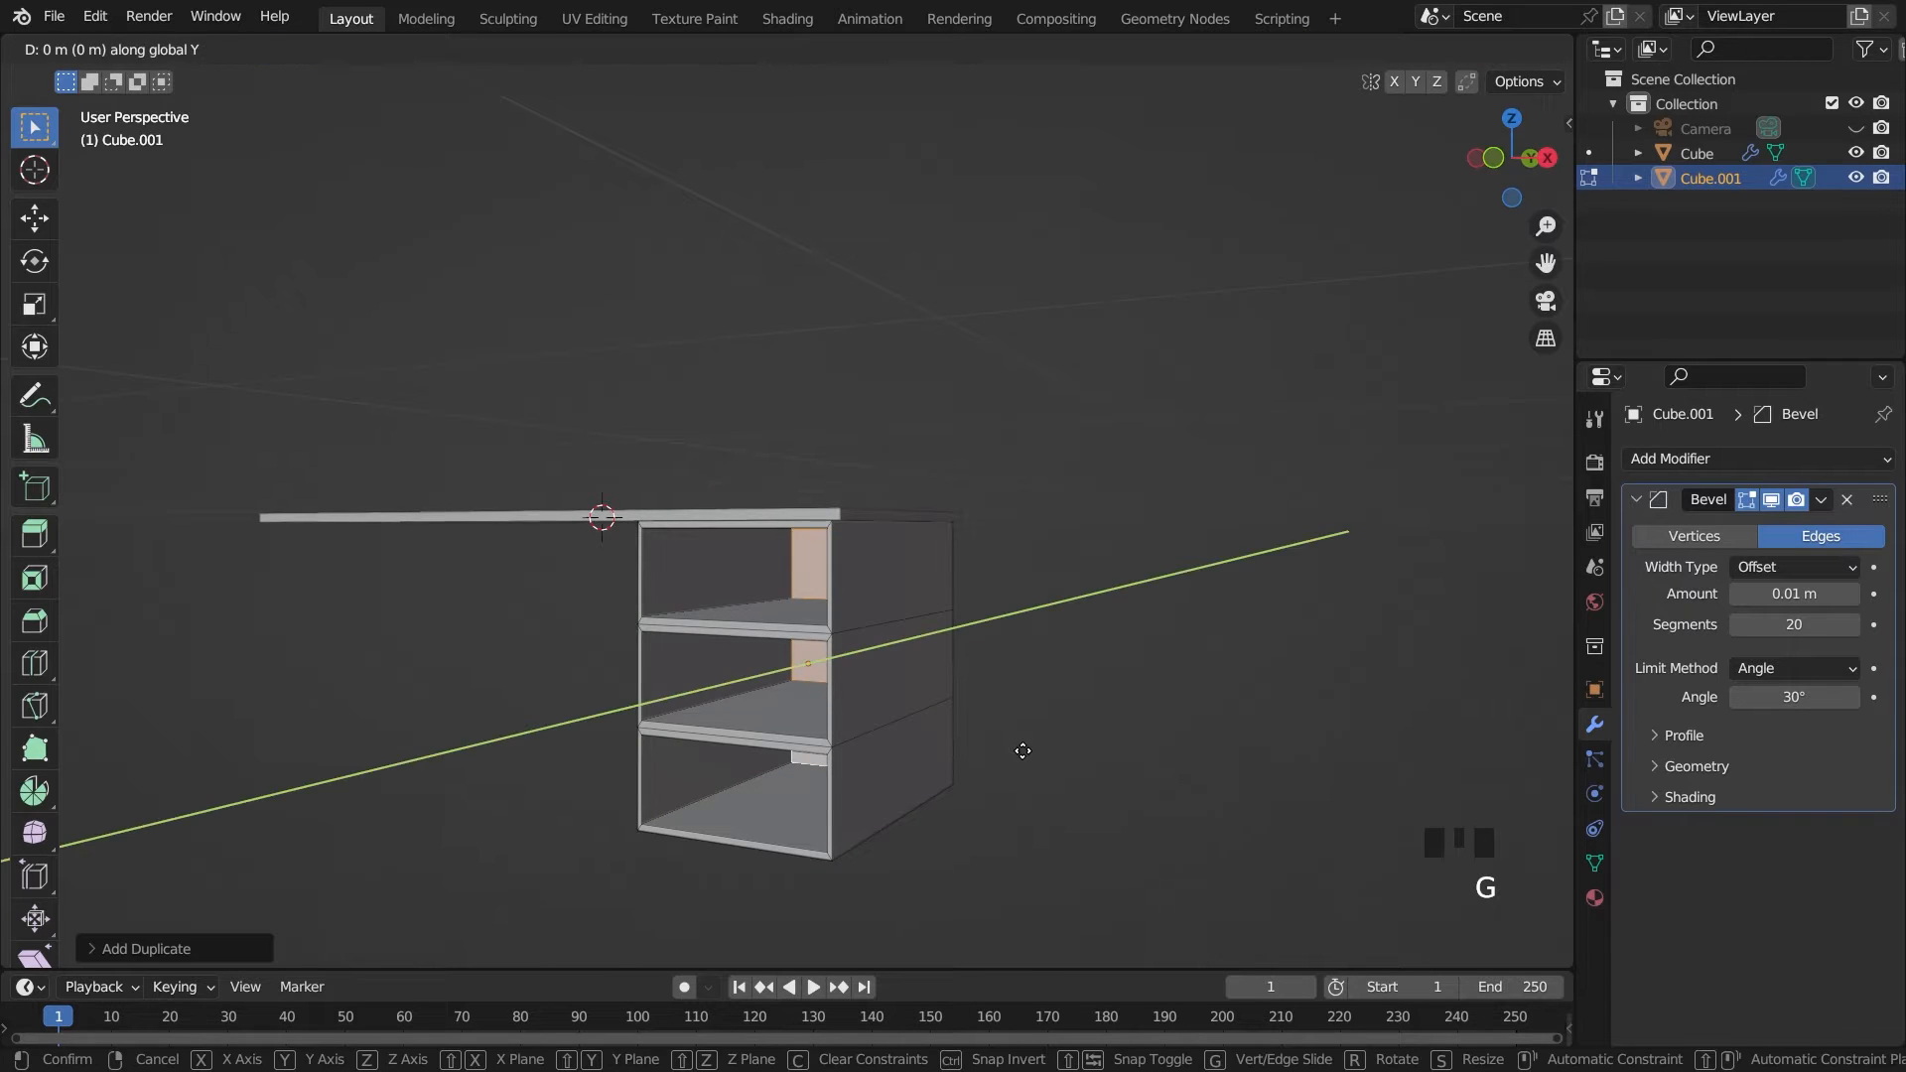
pyautogui.click(983, 781)
# Turn on X-ray and move the duplicated faces along Y to the middle of the cabinet's depth
pyautogui.press('`')
pyautogui.click(1085, 787)
pyautogui.scroll(5, 1122, 694)
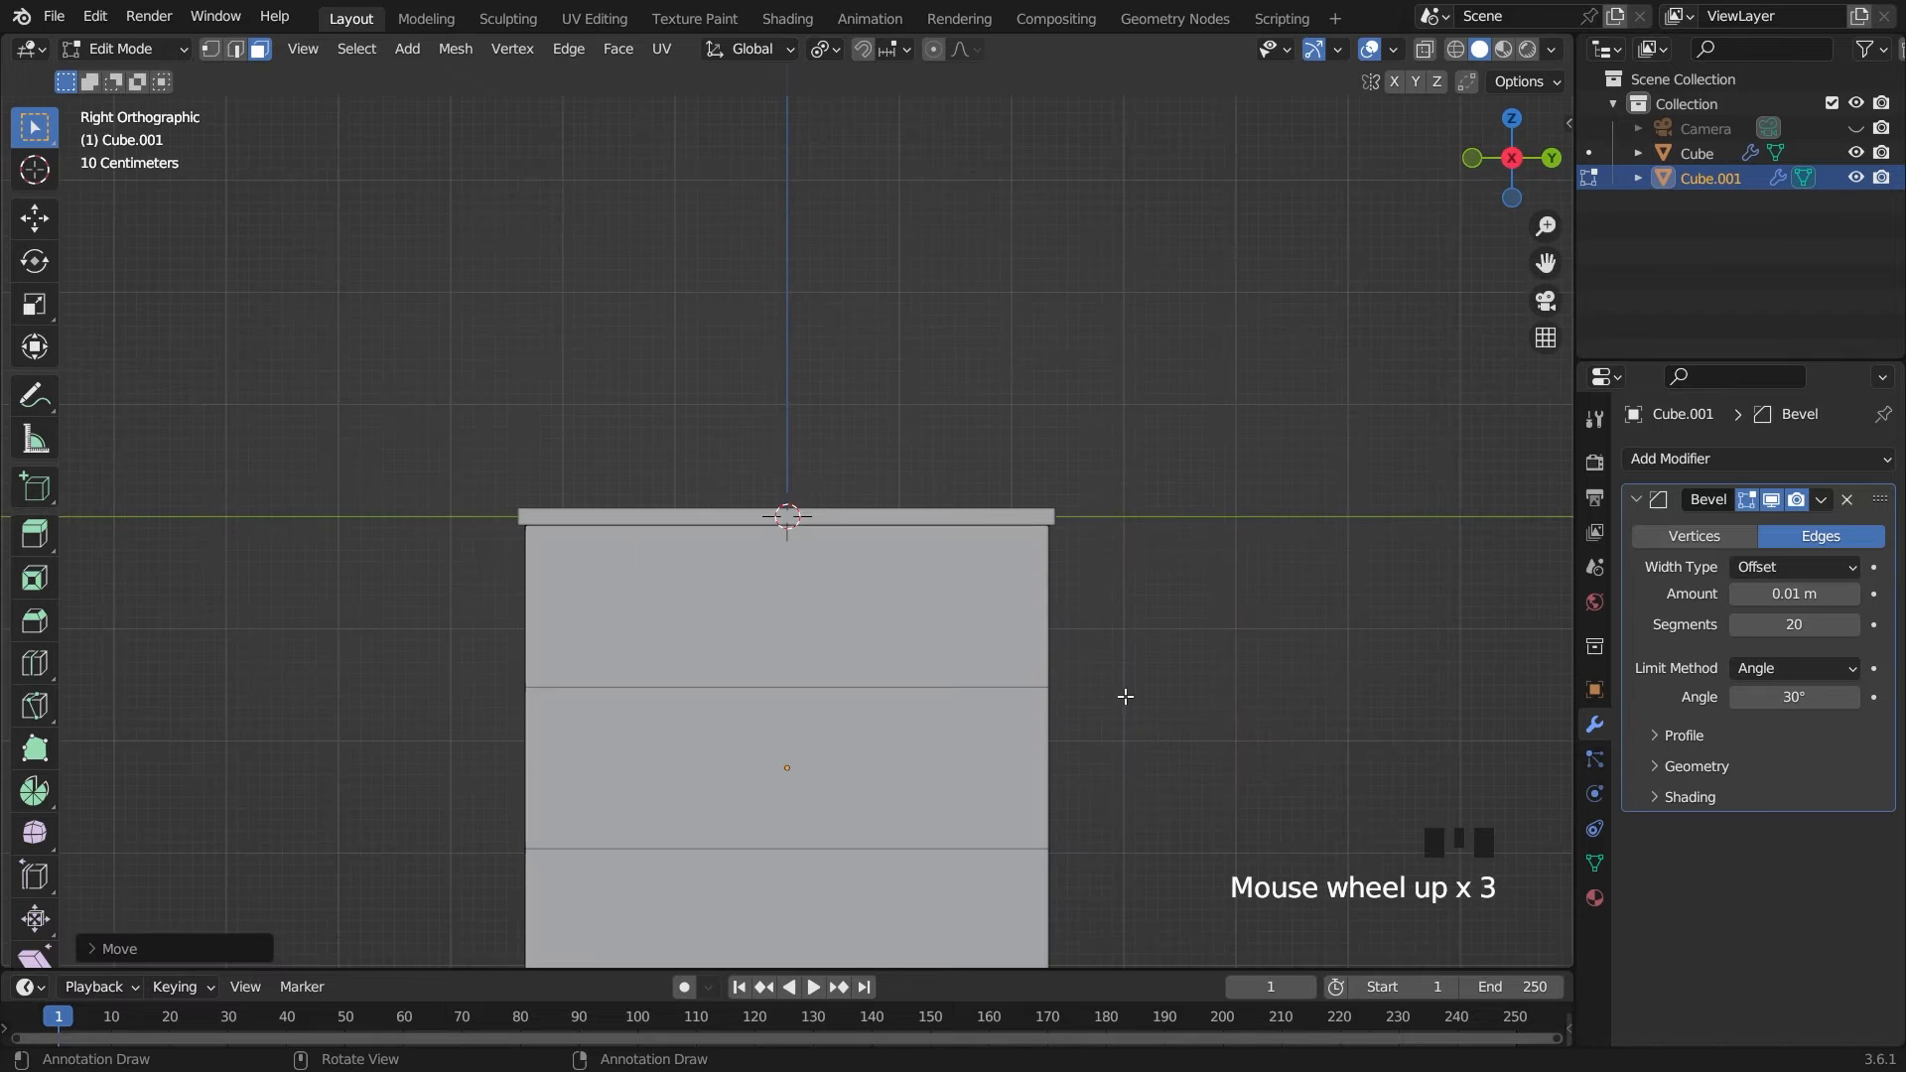
pyautogui.click(1425, 49)
pyautogui.scroll(-3, 1264, 344)
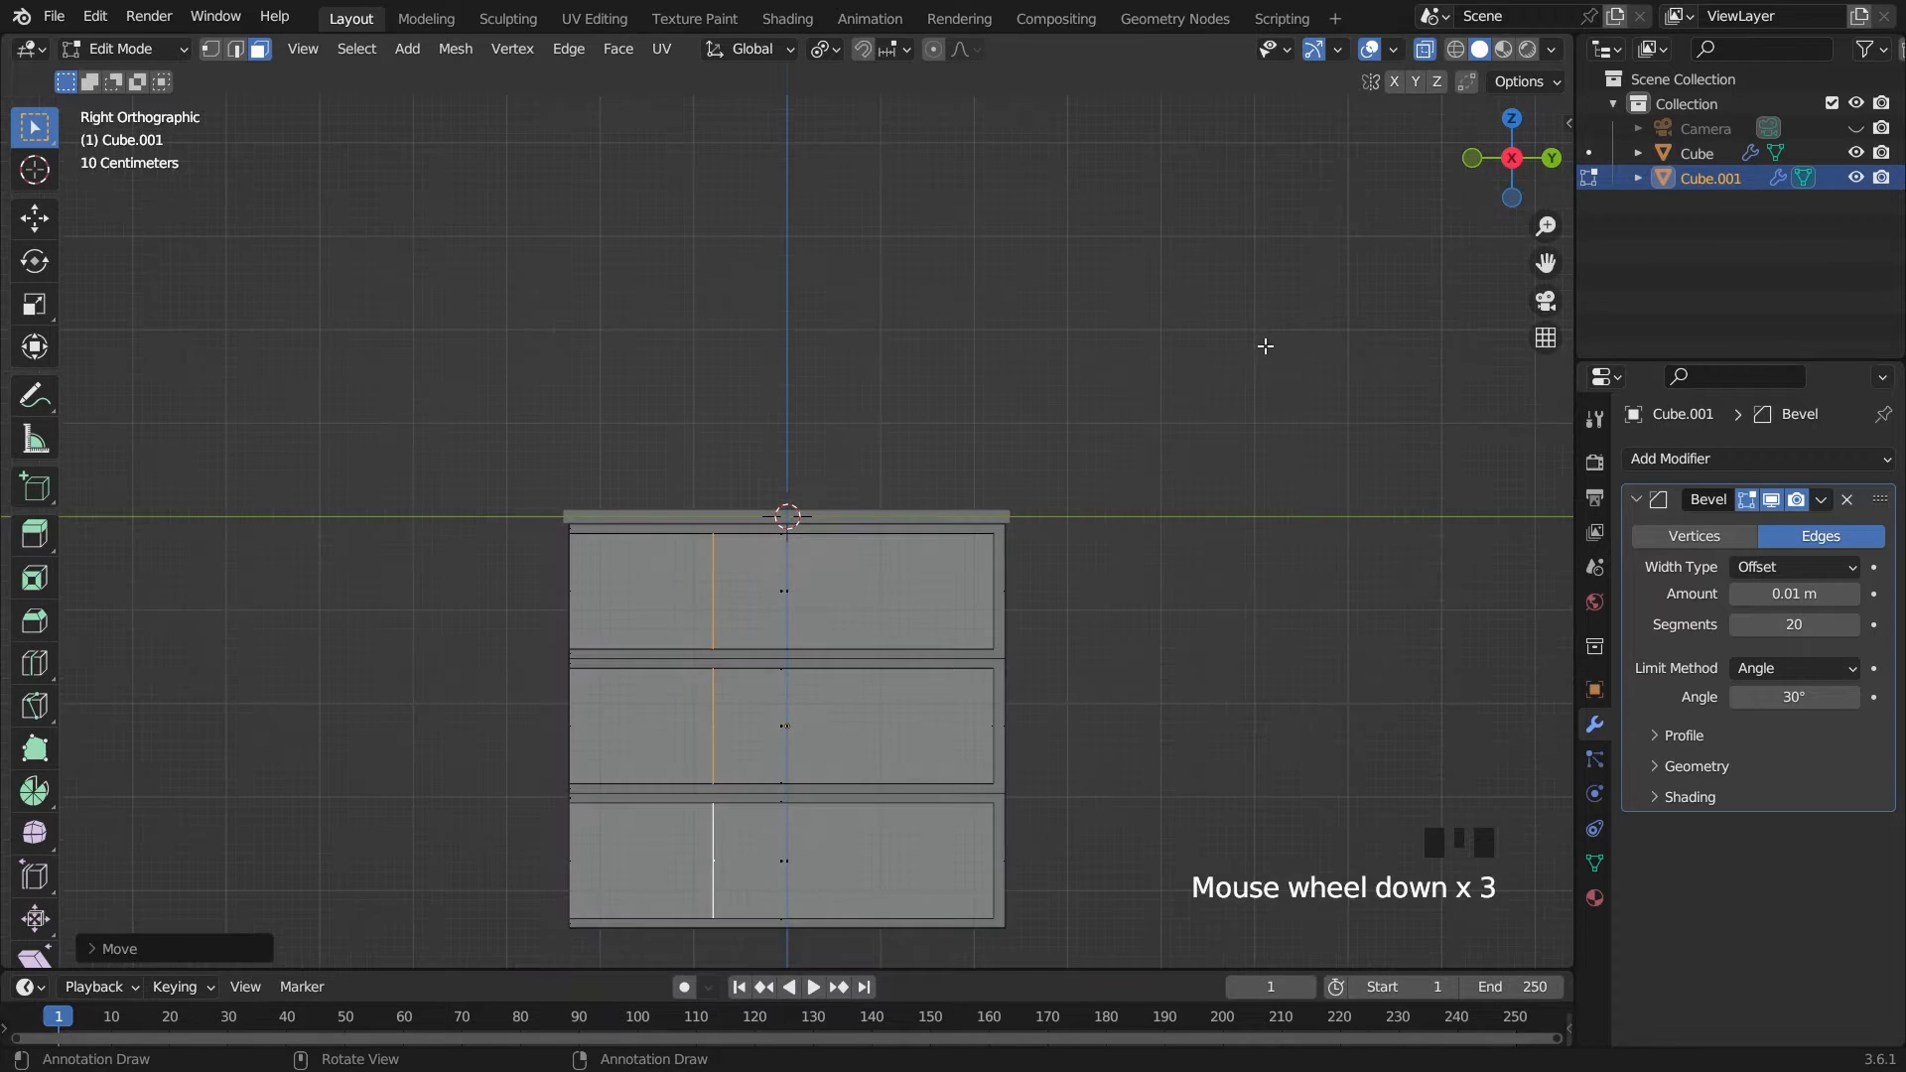
pyautogui.press('g')
pyautogui.press('y')
pyautogui.click(1339, 361)
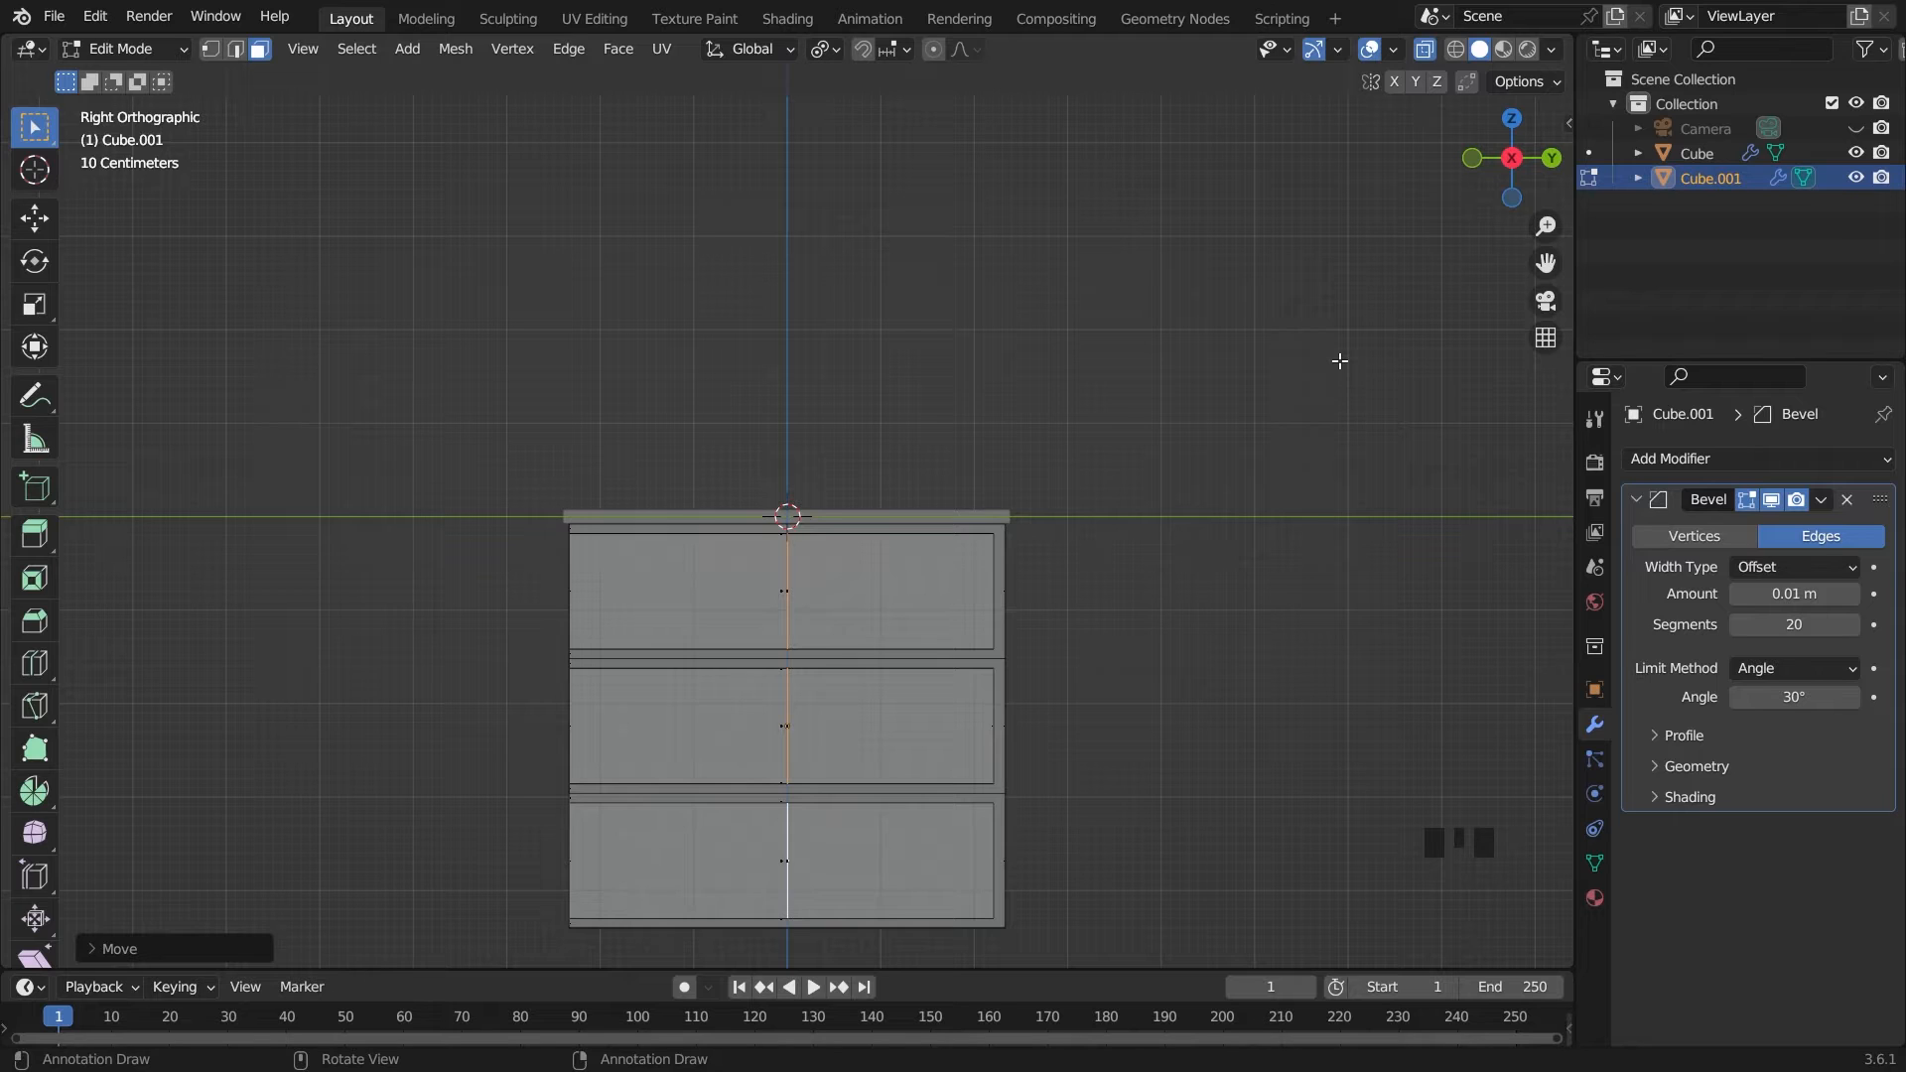
# Separate the three duplicated faces into their own object and return to Object Mode with that object selected
pyautogui.press('p')
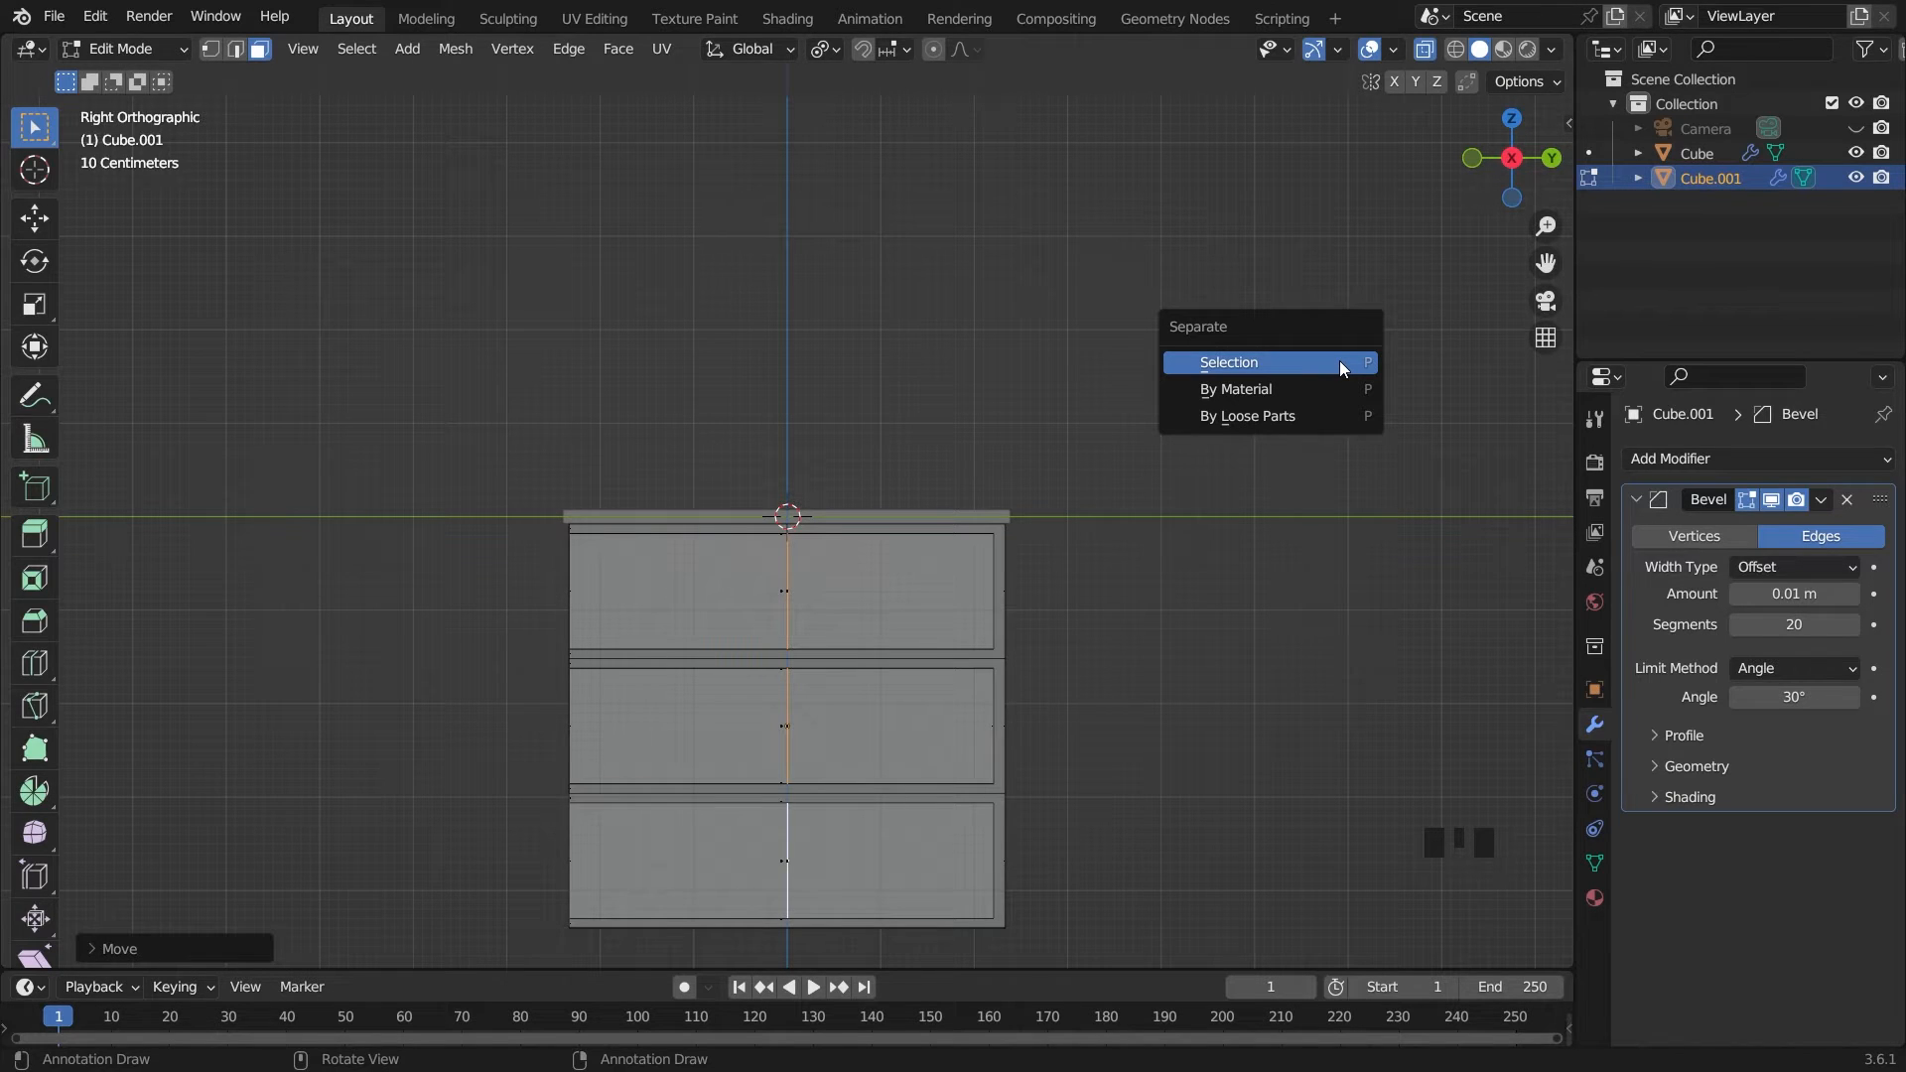
pyautogui.click(1338, 361)
pyautogui.press('Tab')
pyautogui.click(1330, 373)
pyautogui.moveTo(1263, 399); pyautogui.dragTo(1312, 421, button='middle')
pyautogui.moveTo(792, 487); pyautogui.dragTo(824, 605, button='middle')
pyautogui.click(825, 607)
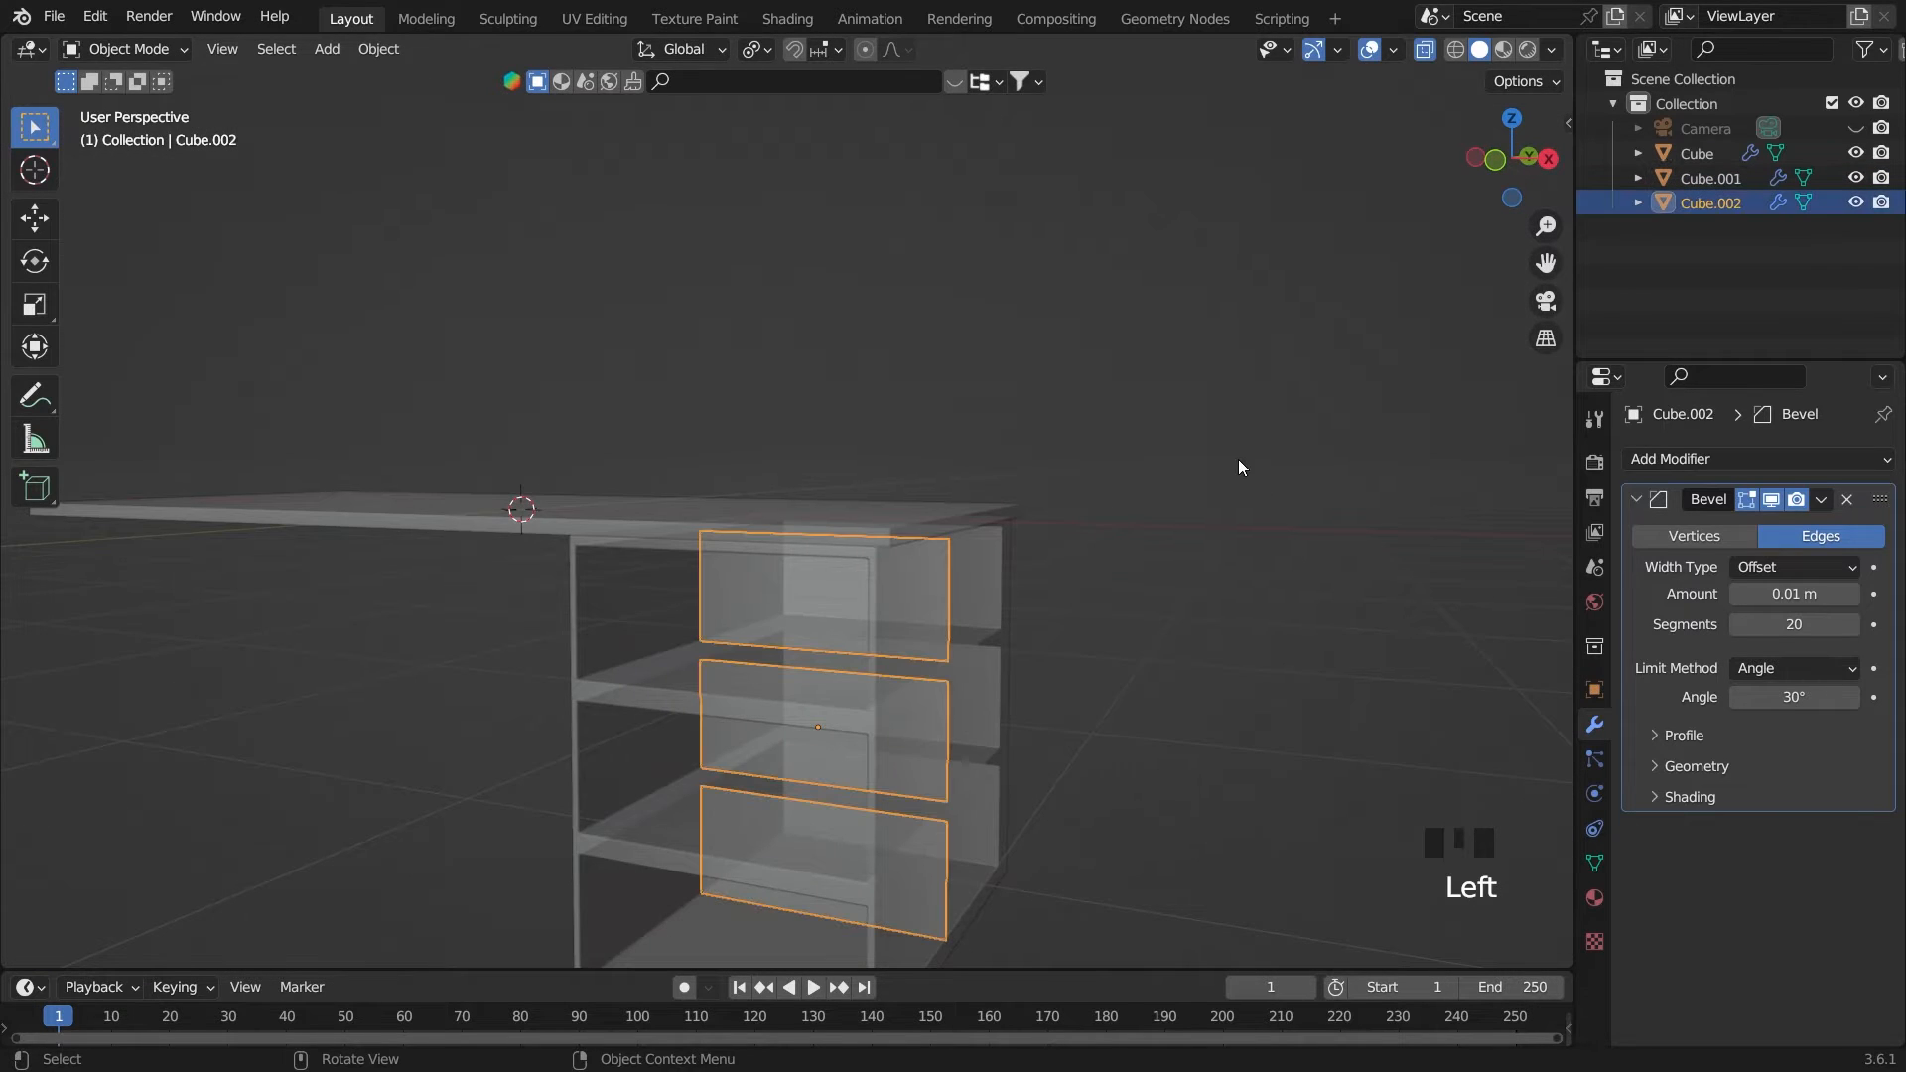
# Move the separated drawer faces about 6.3 m along negative Y, out in front of the cabinet
pyautogui.press('g')
pyautogui.press('y')
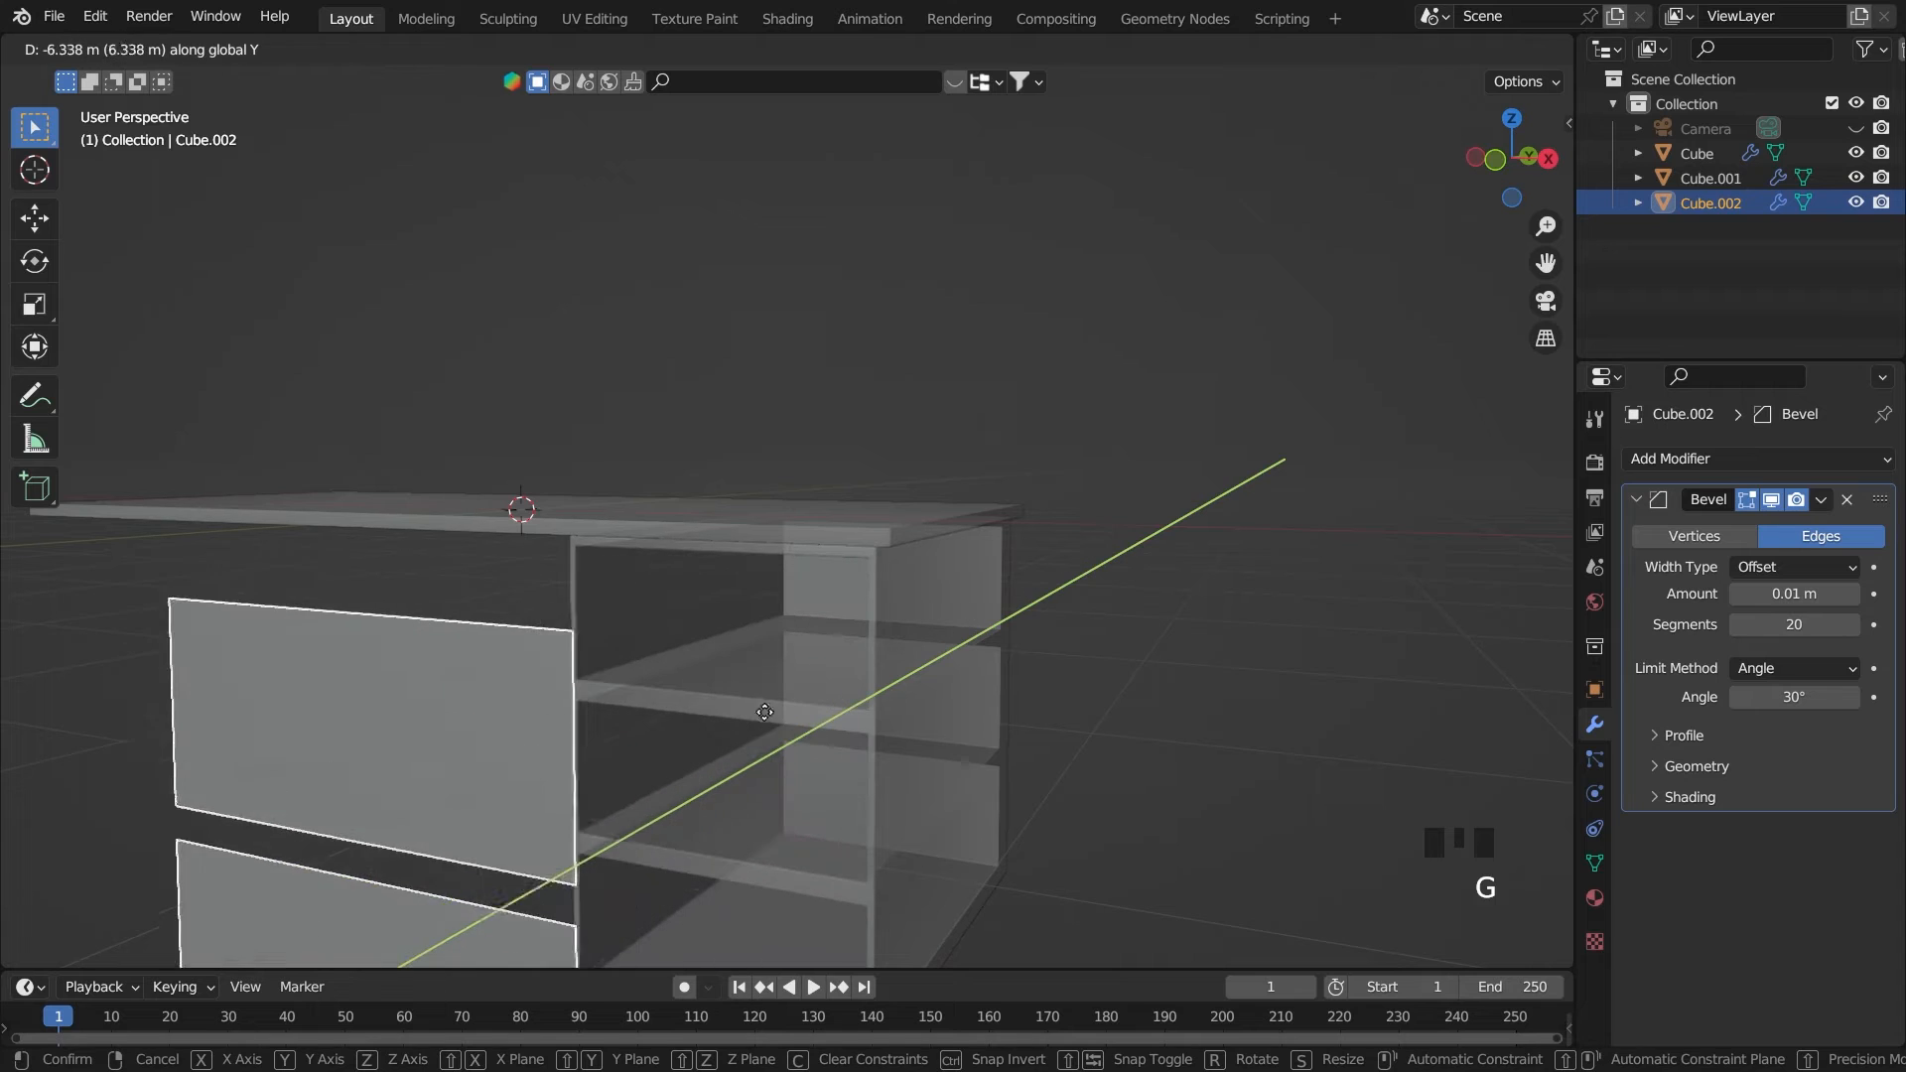
pyautogui.click(765, 711)
pyautogui.scroll(-1, 866, 651)
pyautogui.moveTo(866, 652); pyautogui.dragTo(591, 681, button='middle')
pyautogui.press('`')
pyautogui.moveTo(1102, 655); pyautogui.dragTo(991, 627, button='middle')
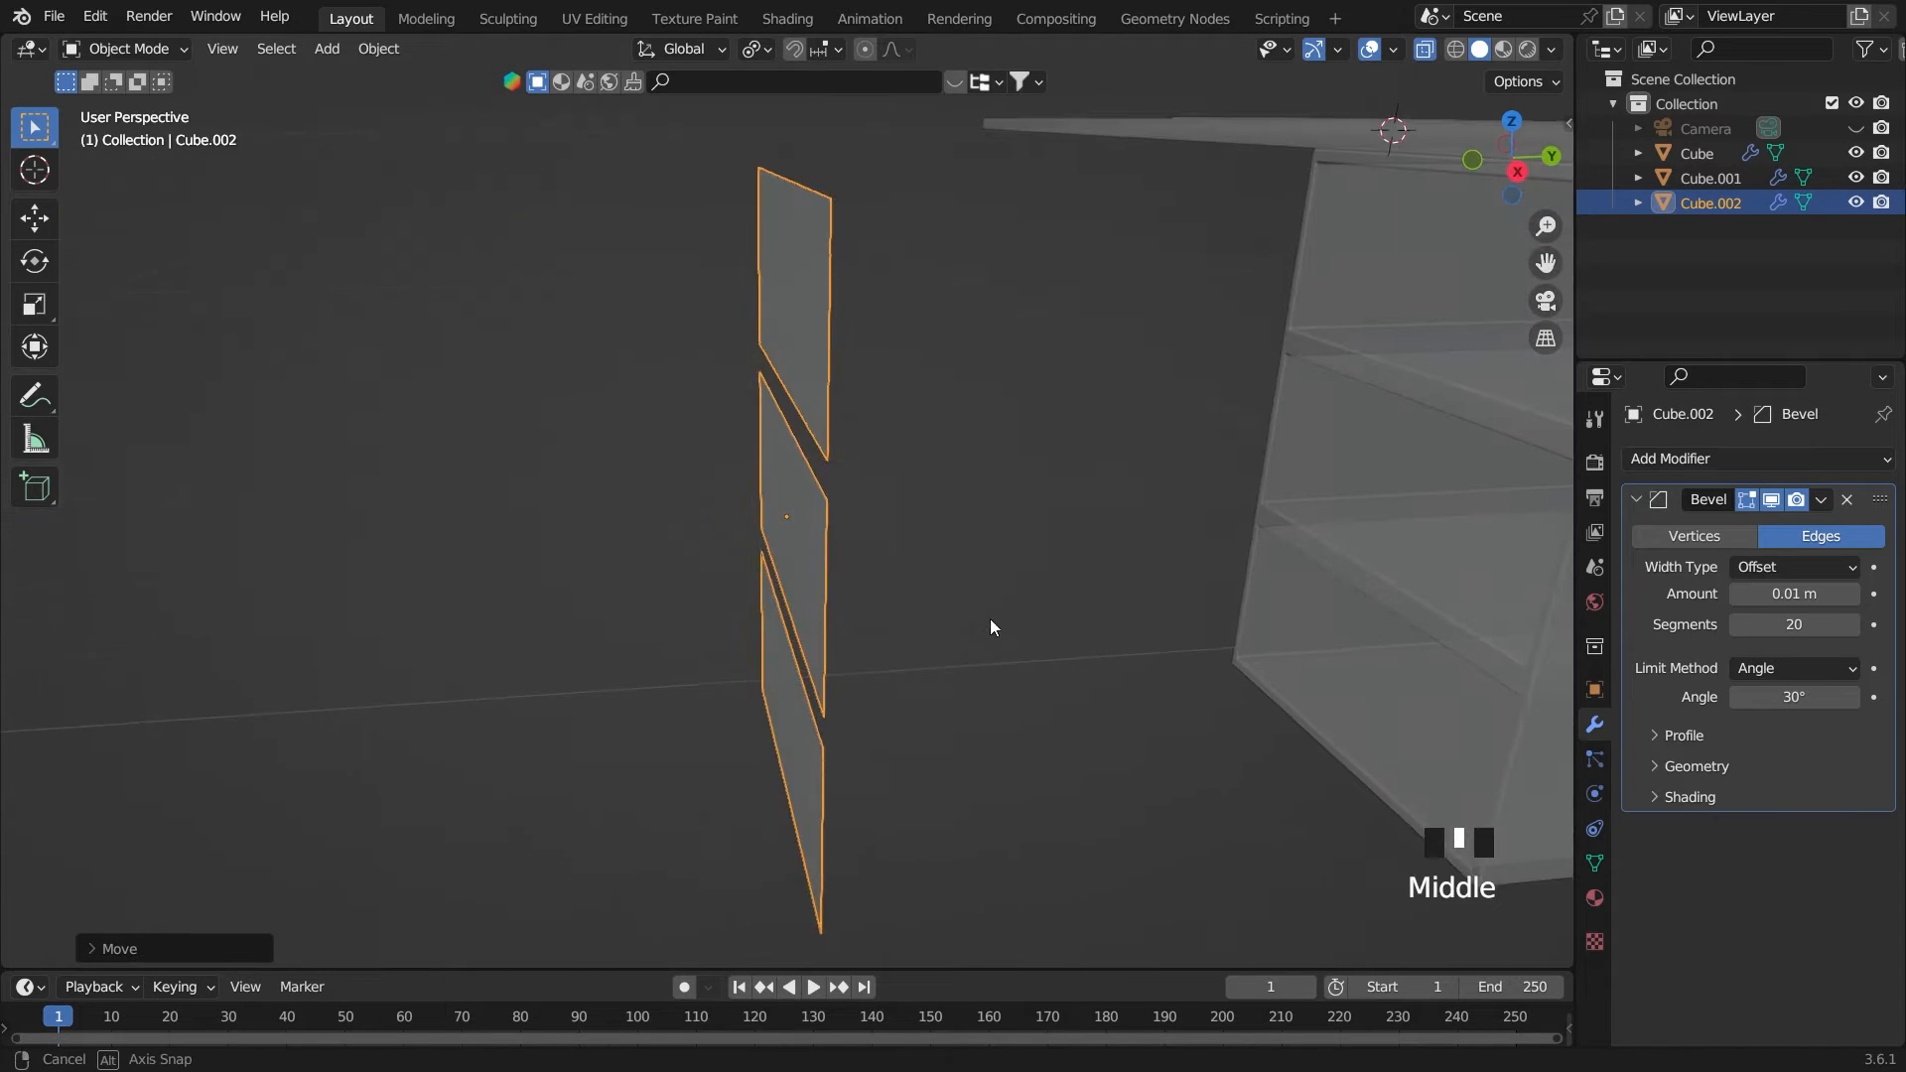
pyautogui.scroll(-1, 983, 595)
# Turn off X-ray and extrude all three drawer faces about 0.1 m toward the cabinet to form front panels
pyautogui.press('Tab')
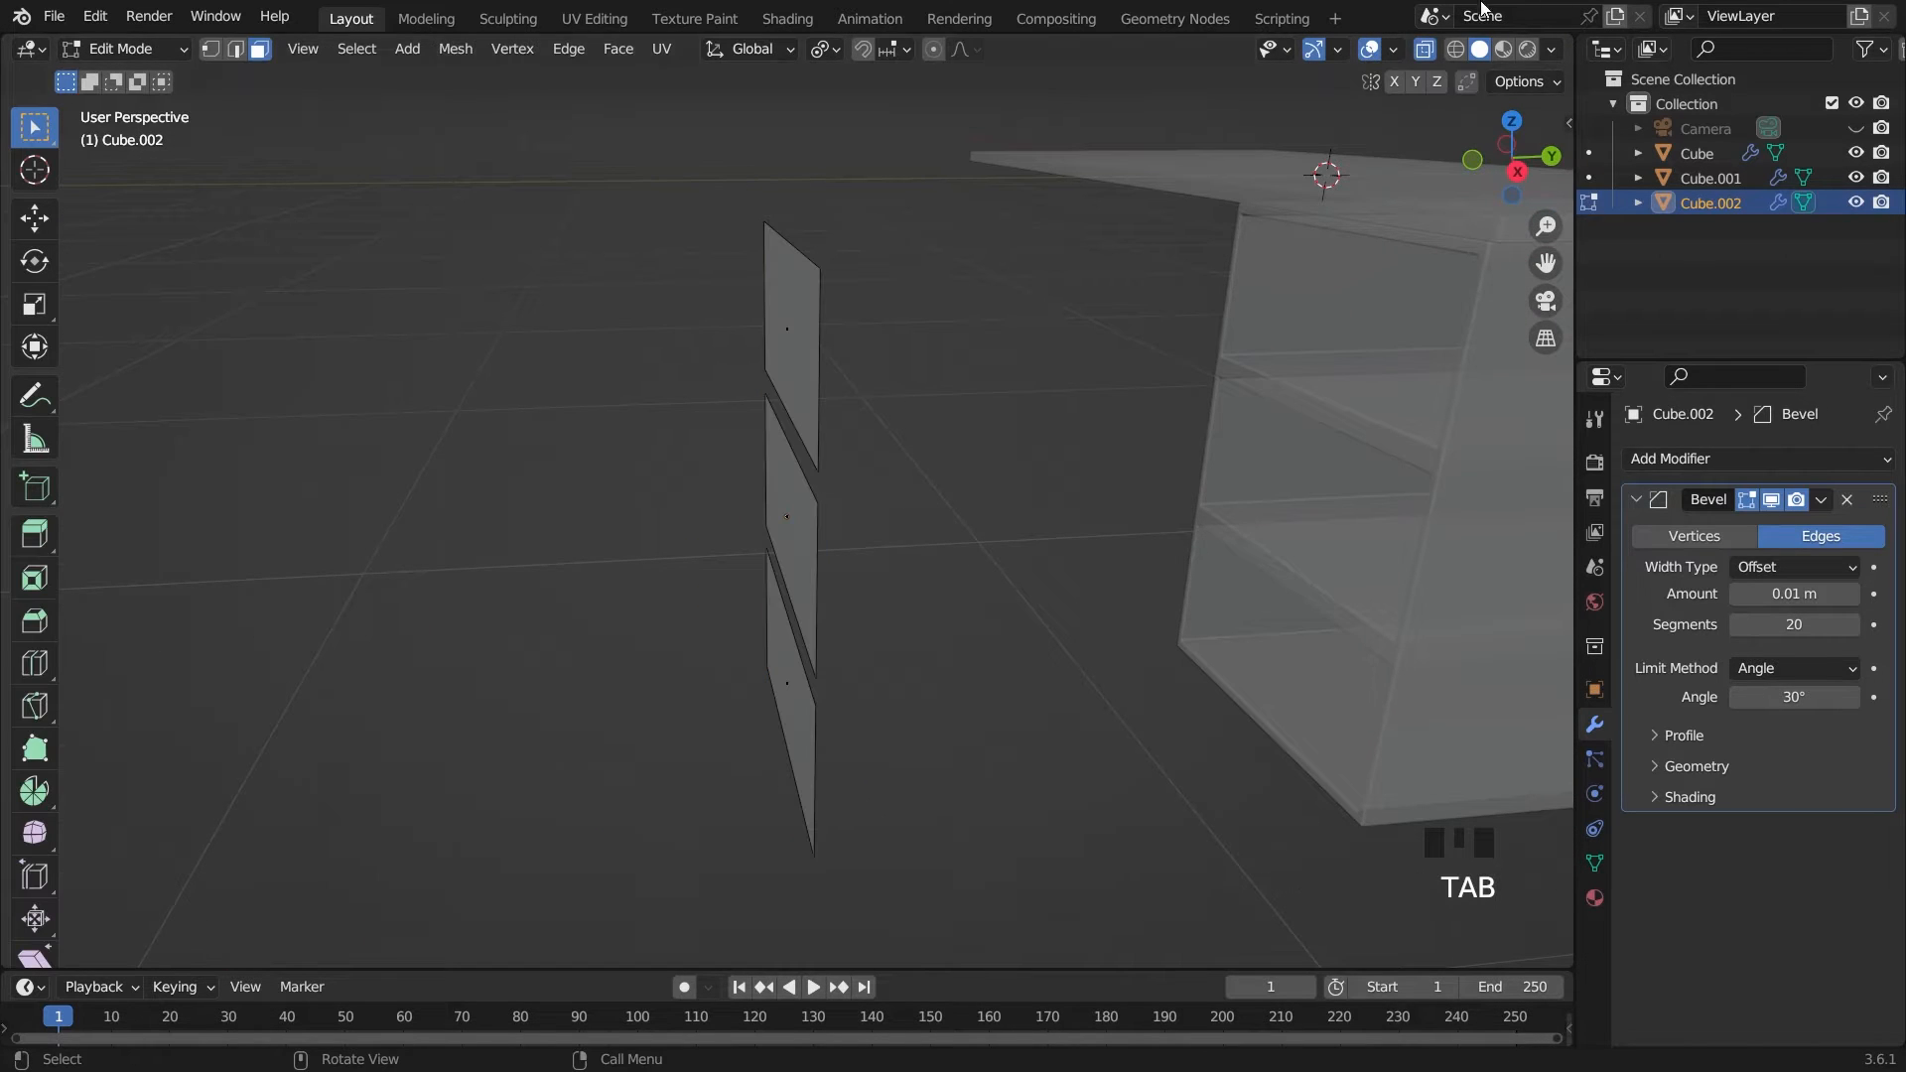
pyautogui.click(1424, 49)
pyautogui.moveTo(992, 387); pyautogui.dragTo(801, 373, button='middle')
pyautogui.moveTo(777, 351); pyautogui.dragTo(1040, 646)
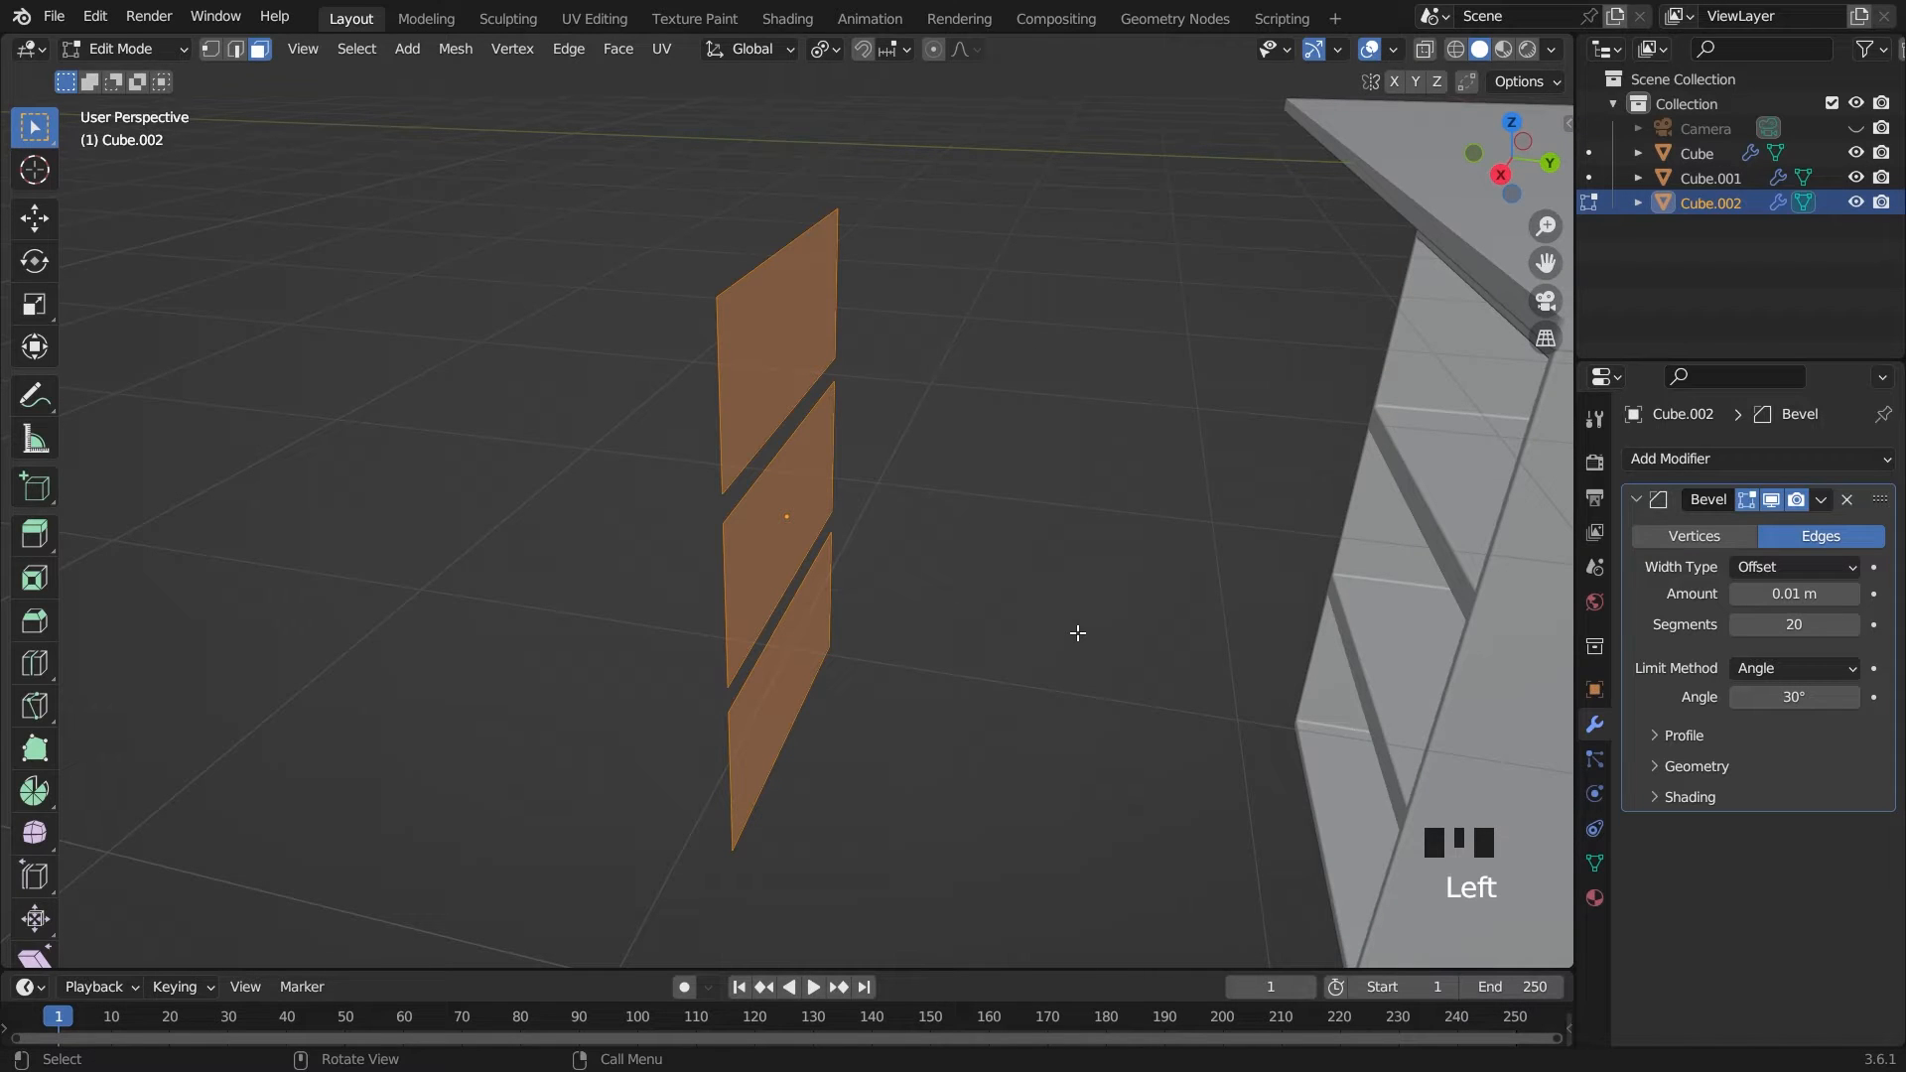
pyautogui.press('e')
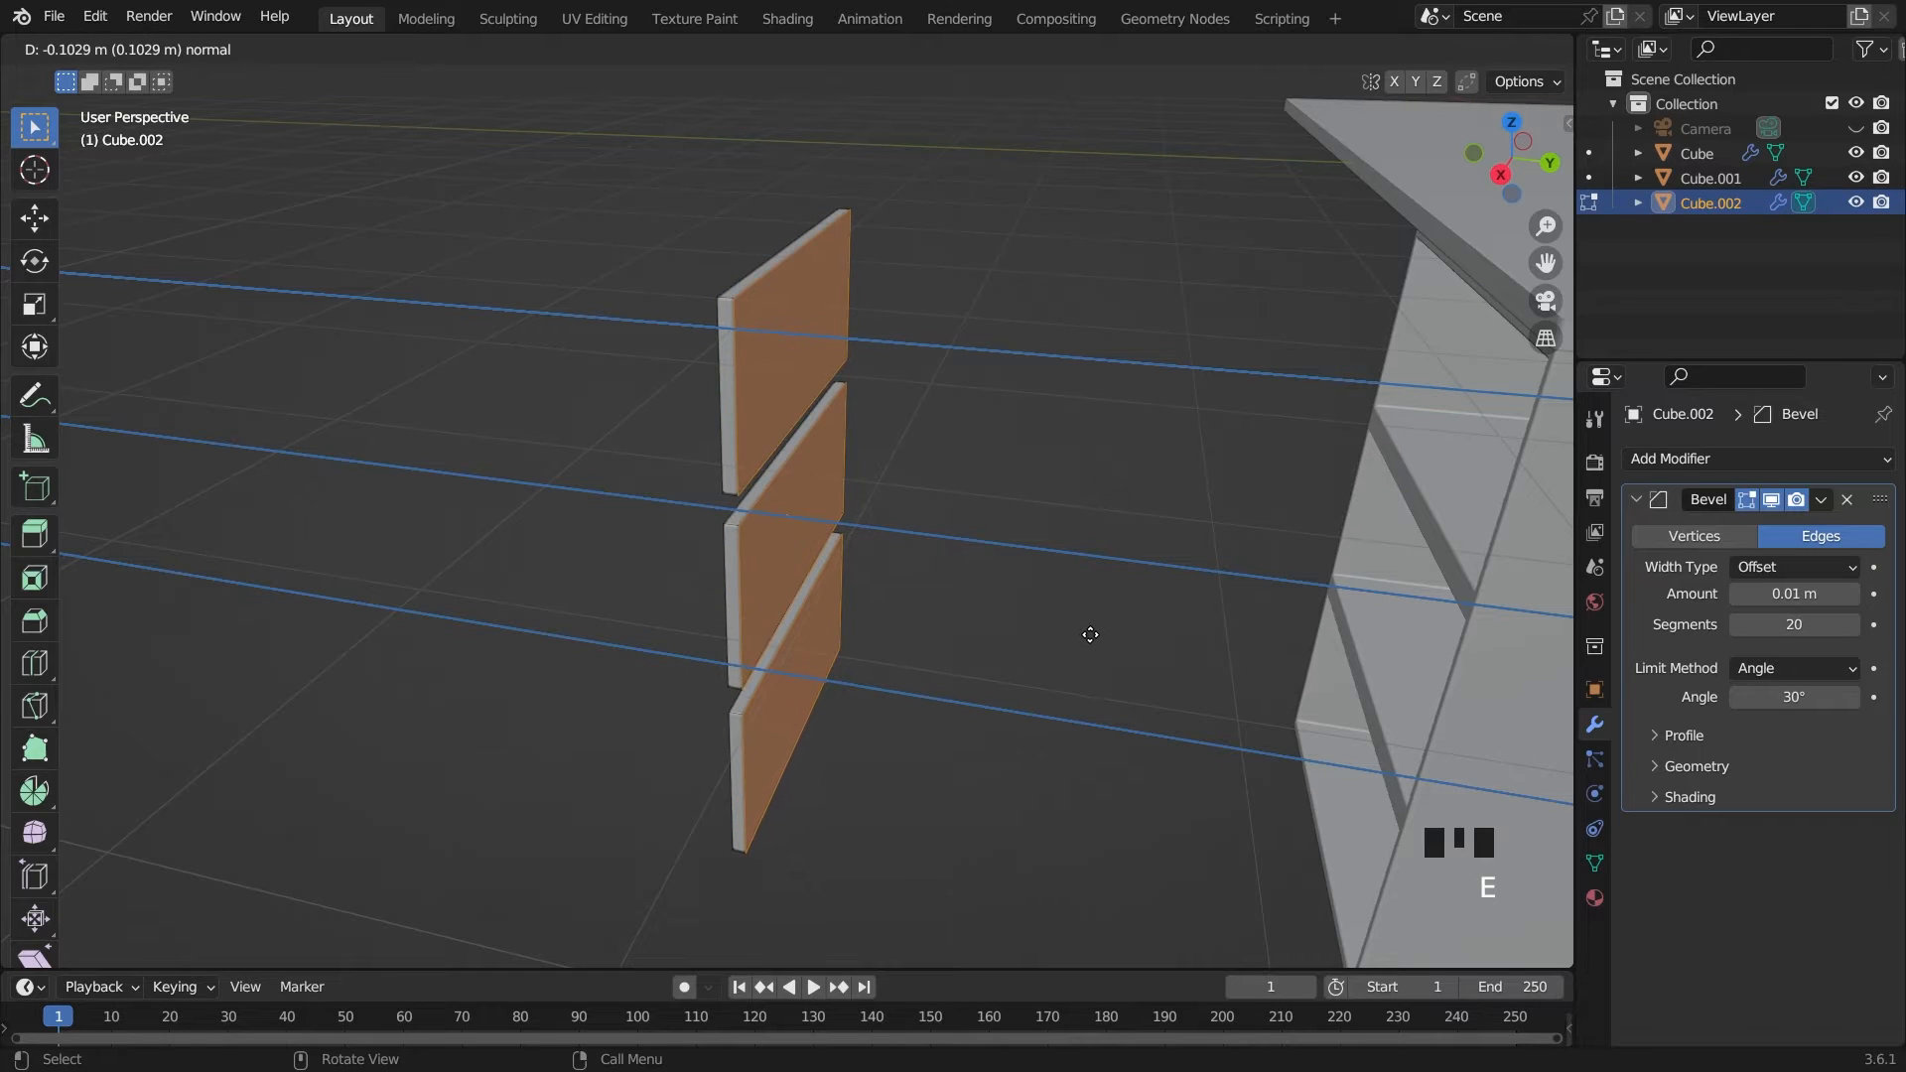
pyautogui.click(1087, 636)
# Inset the cabinet-facing faces of the three drawer panels slightly
pyautogui.press('`')
pyautogui.scroll(3, 1260, 523)
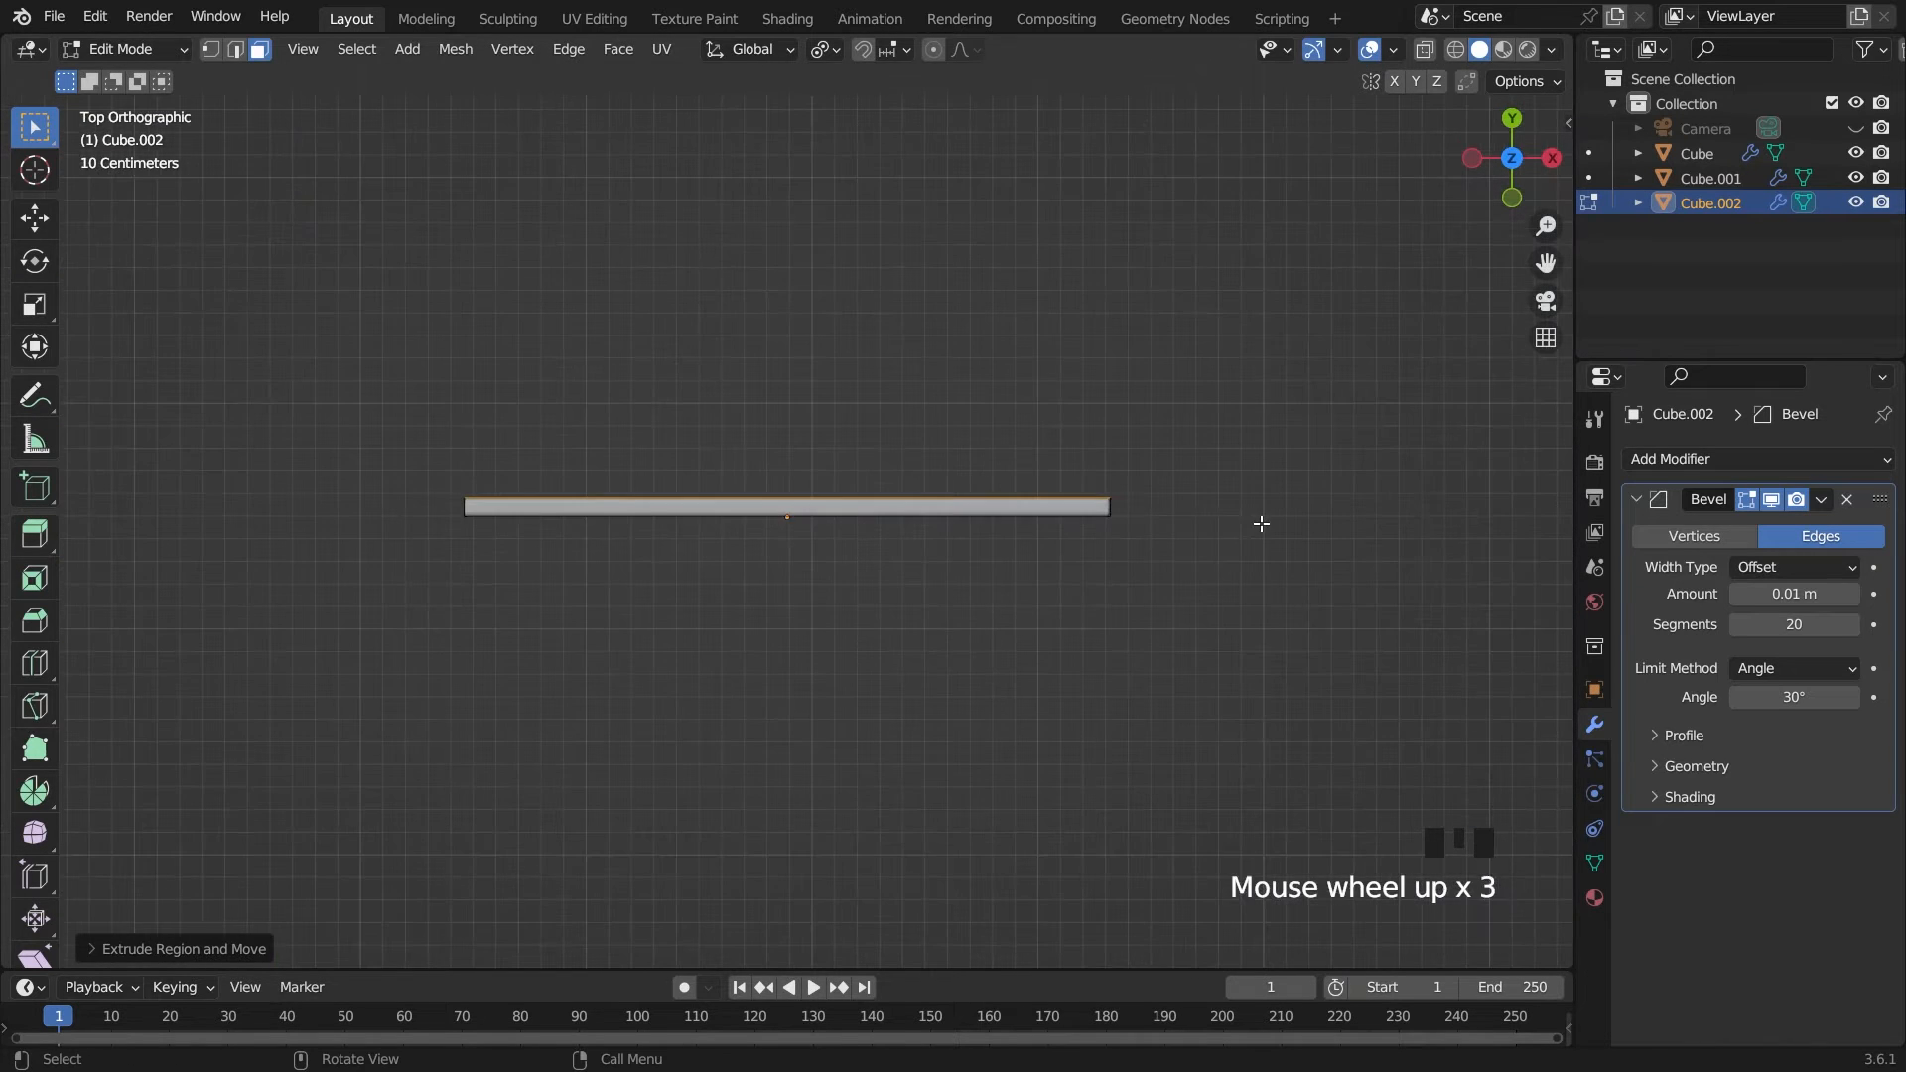
pyautogui.moveTo(1255, 530); pyautogui.dragTo(1131, 493, button='middle')
pyautogui.press('i')
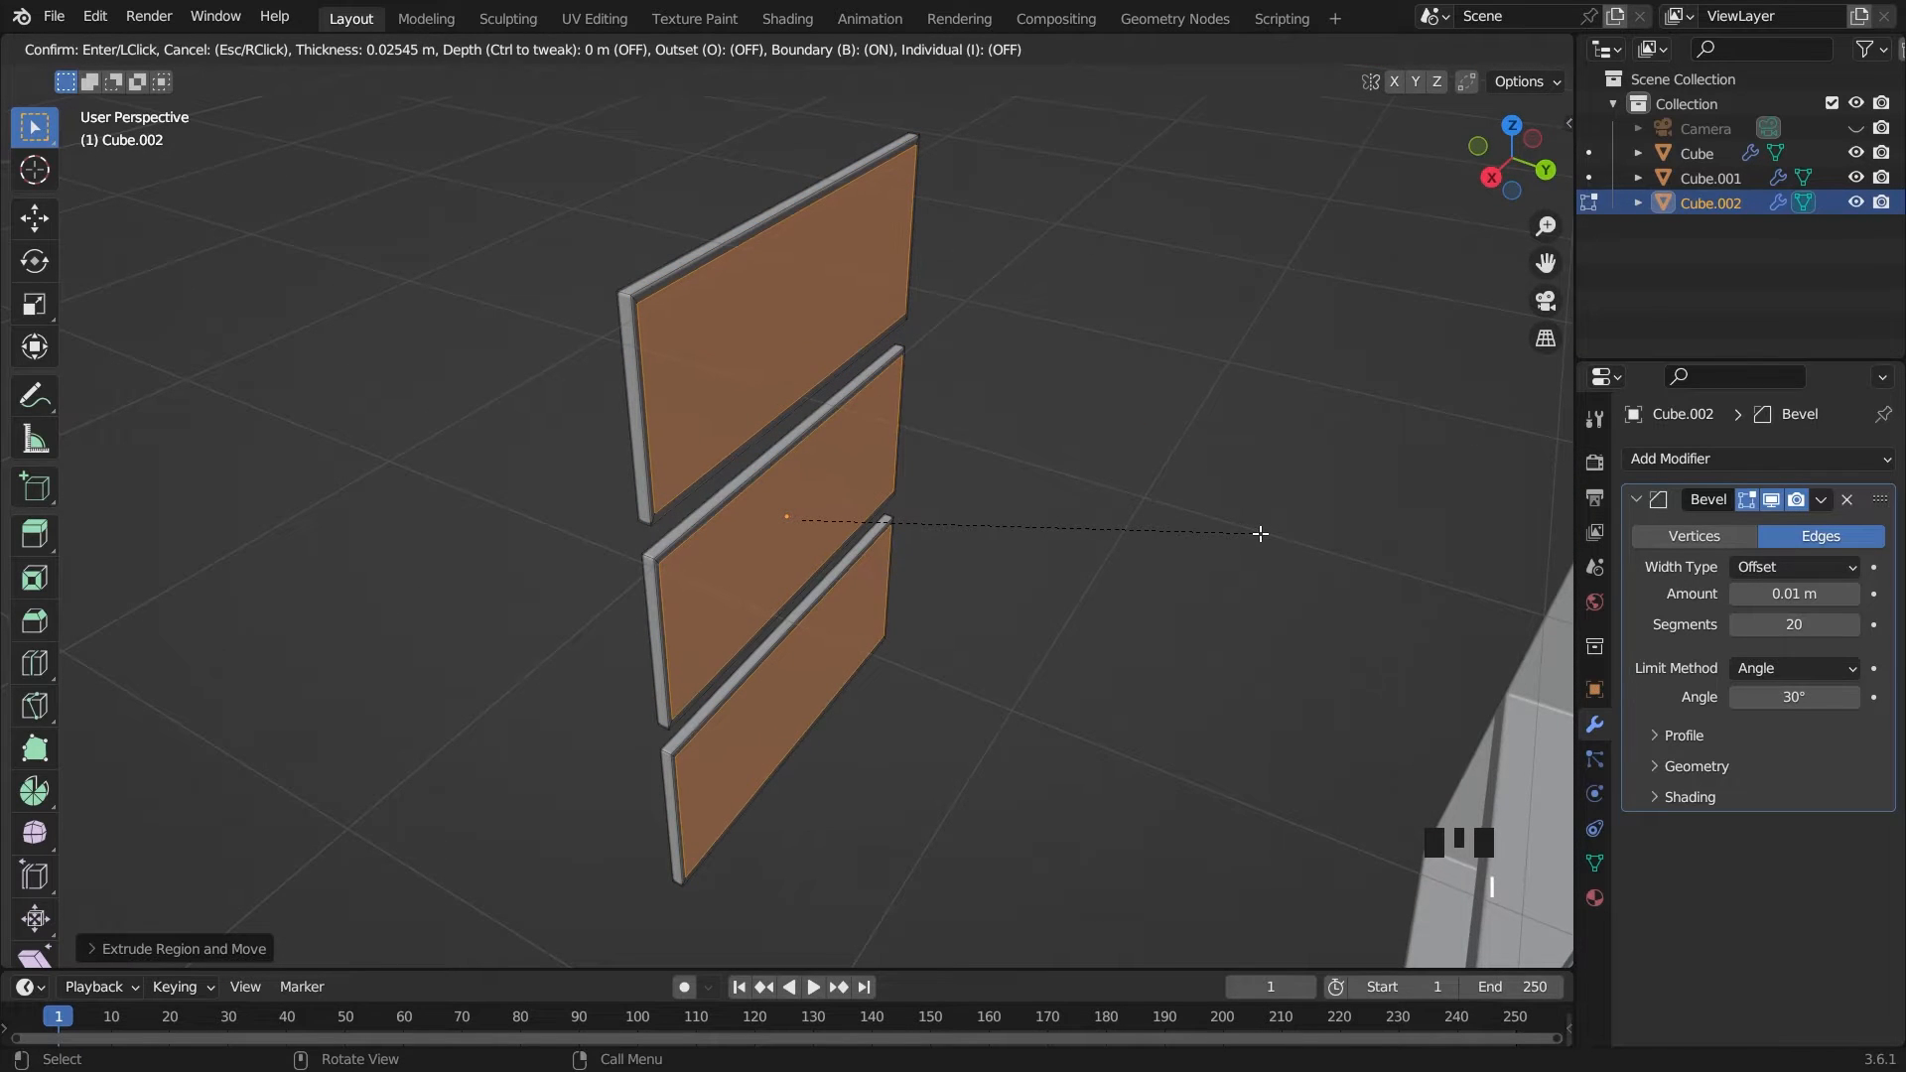
pyautogui.click(1222, 530)
pyautogui.scroll(-3, 1222, 530)
pyautogui.moveTo(1149, 527)
pyautogui.mouseDown(button='middle')
pyautogui.moveTo(1022, 406)
pyautogui.moveTo(1166, 522)
pyautogui.mouseUp(button='middle')
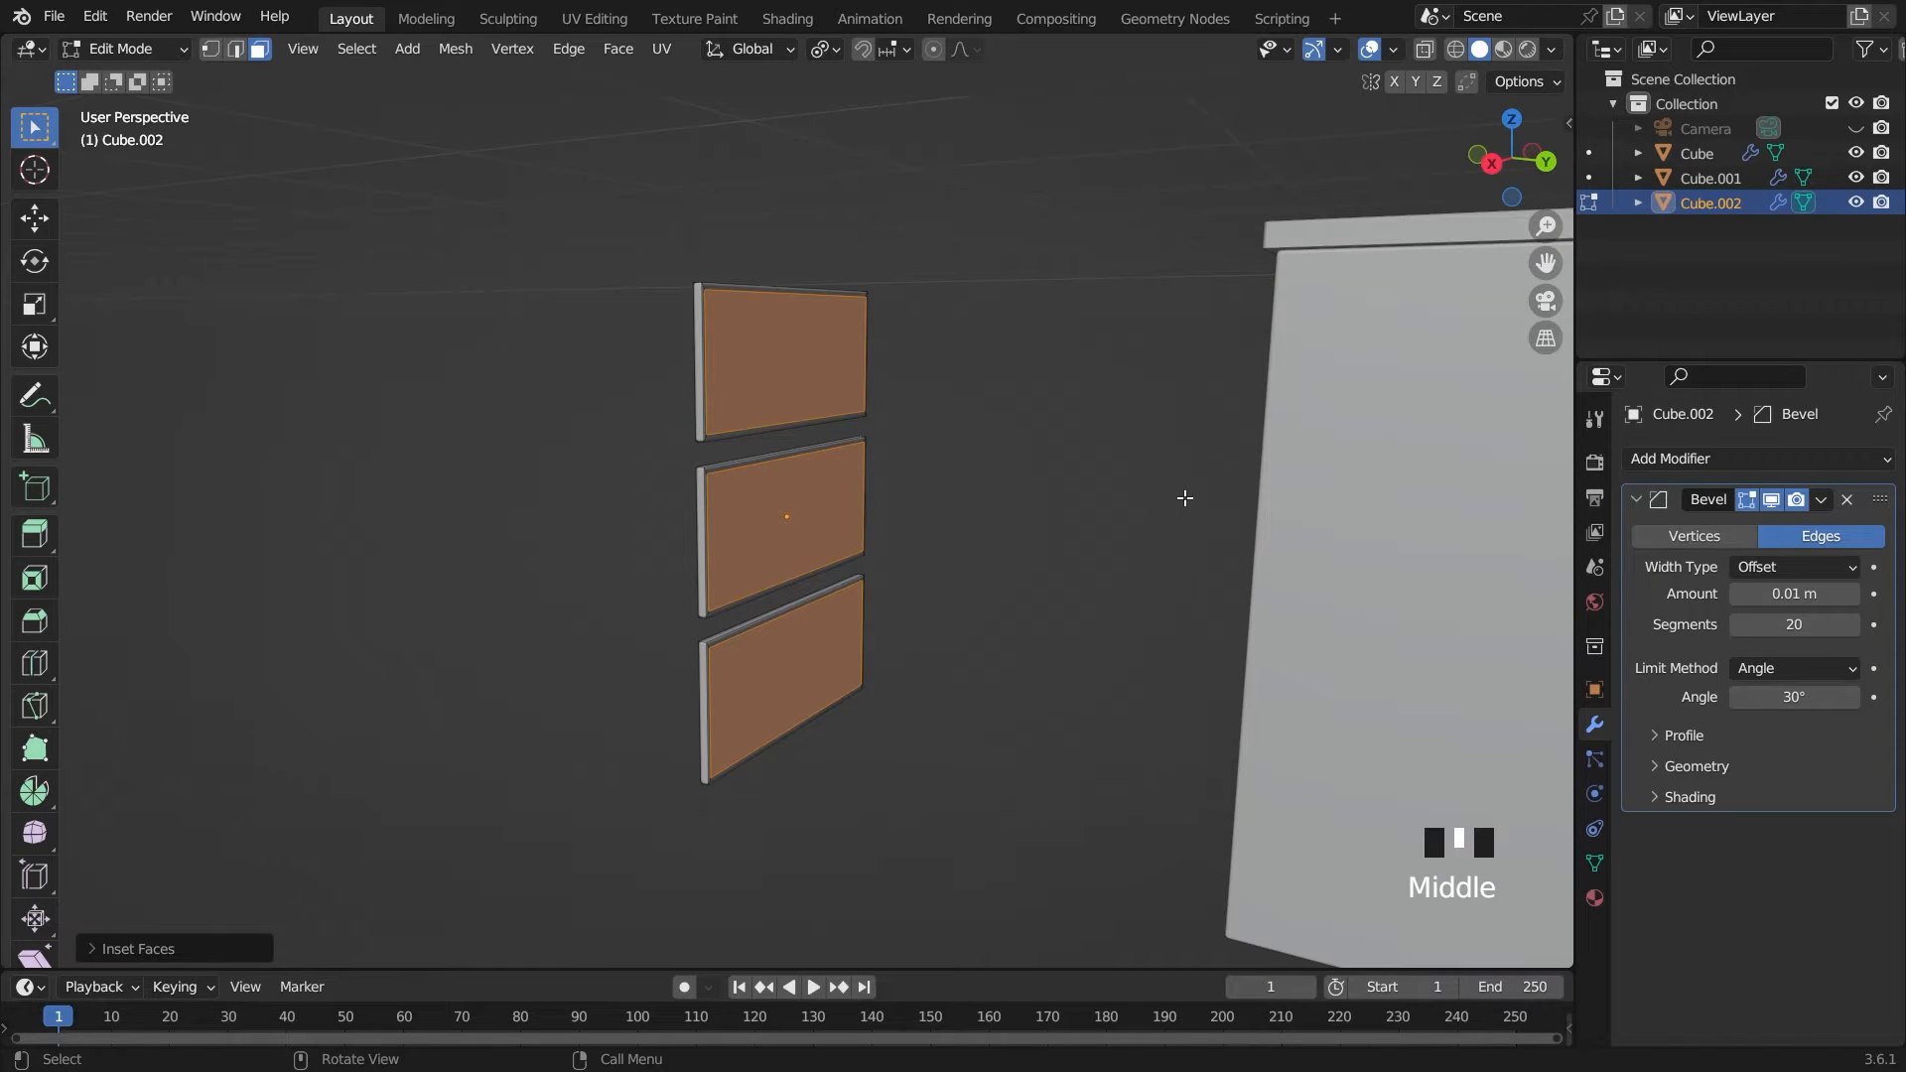
# Extrude the inset faces about 2.4 m toward the cabinet to form the drawer bodies
pyautogui.press('e')
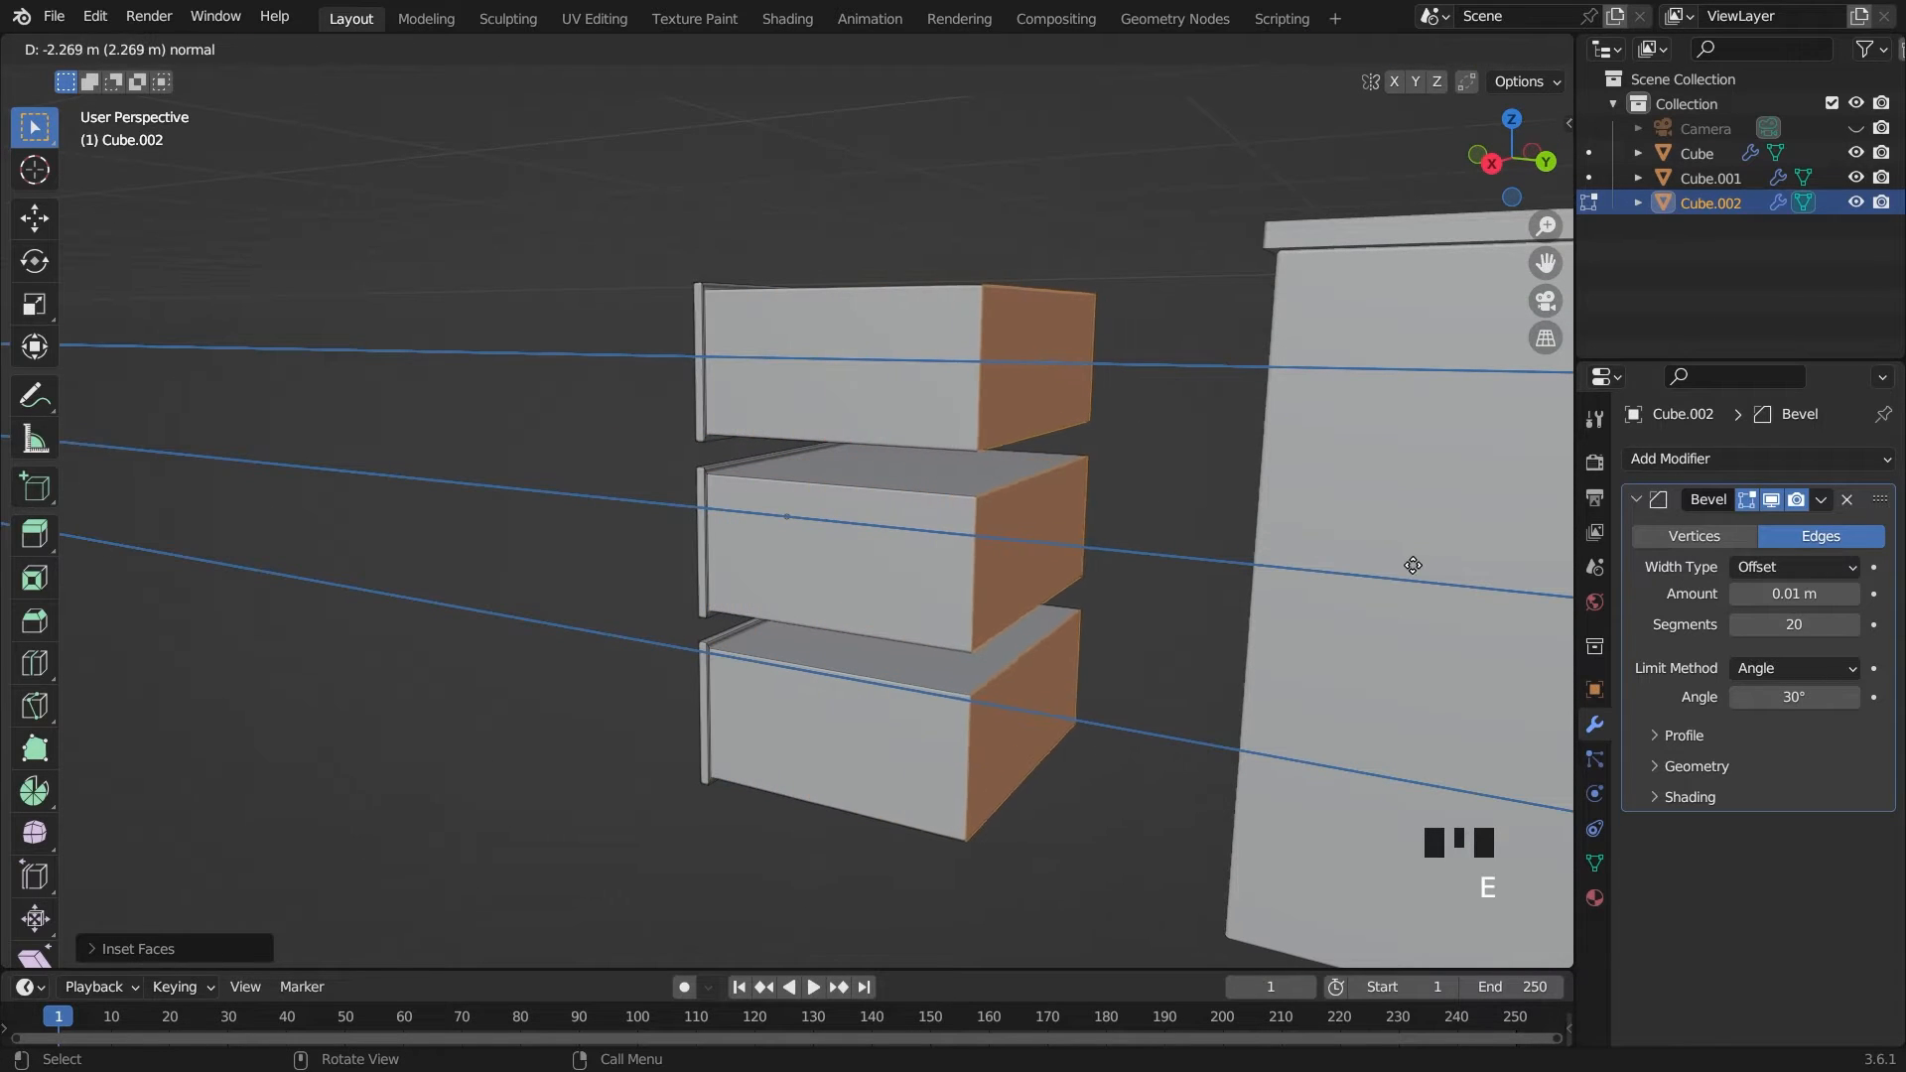
pyautogui.click(1439, 569)
pyautogui.scroll(-1, 1390, 556)
pyautogui.moveTo(1022, 472); pyautogui.dragTo(1151, 570, button='middle')
pyautogui.press('`')
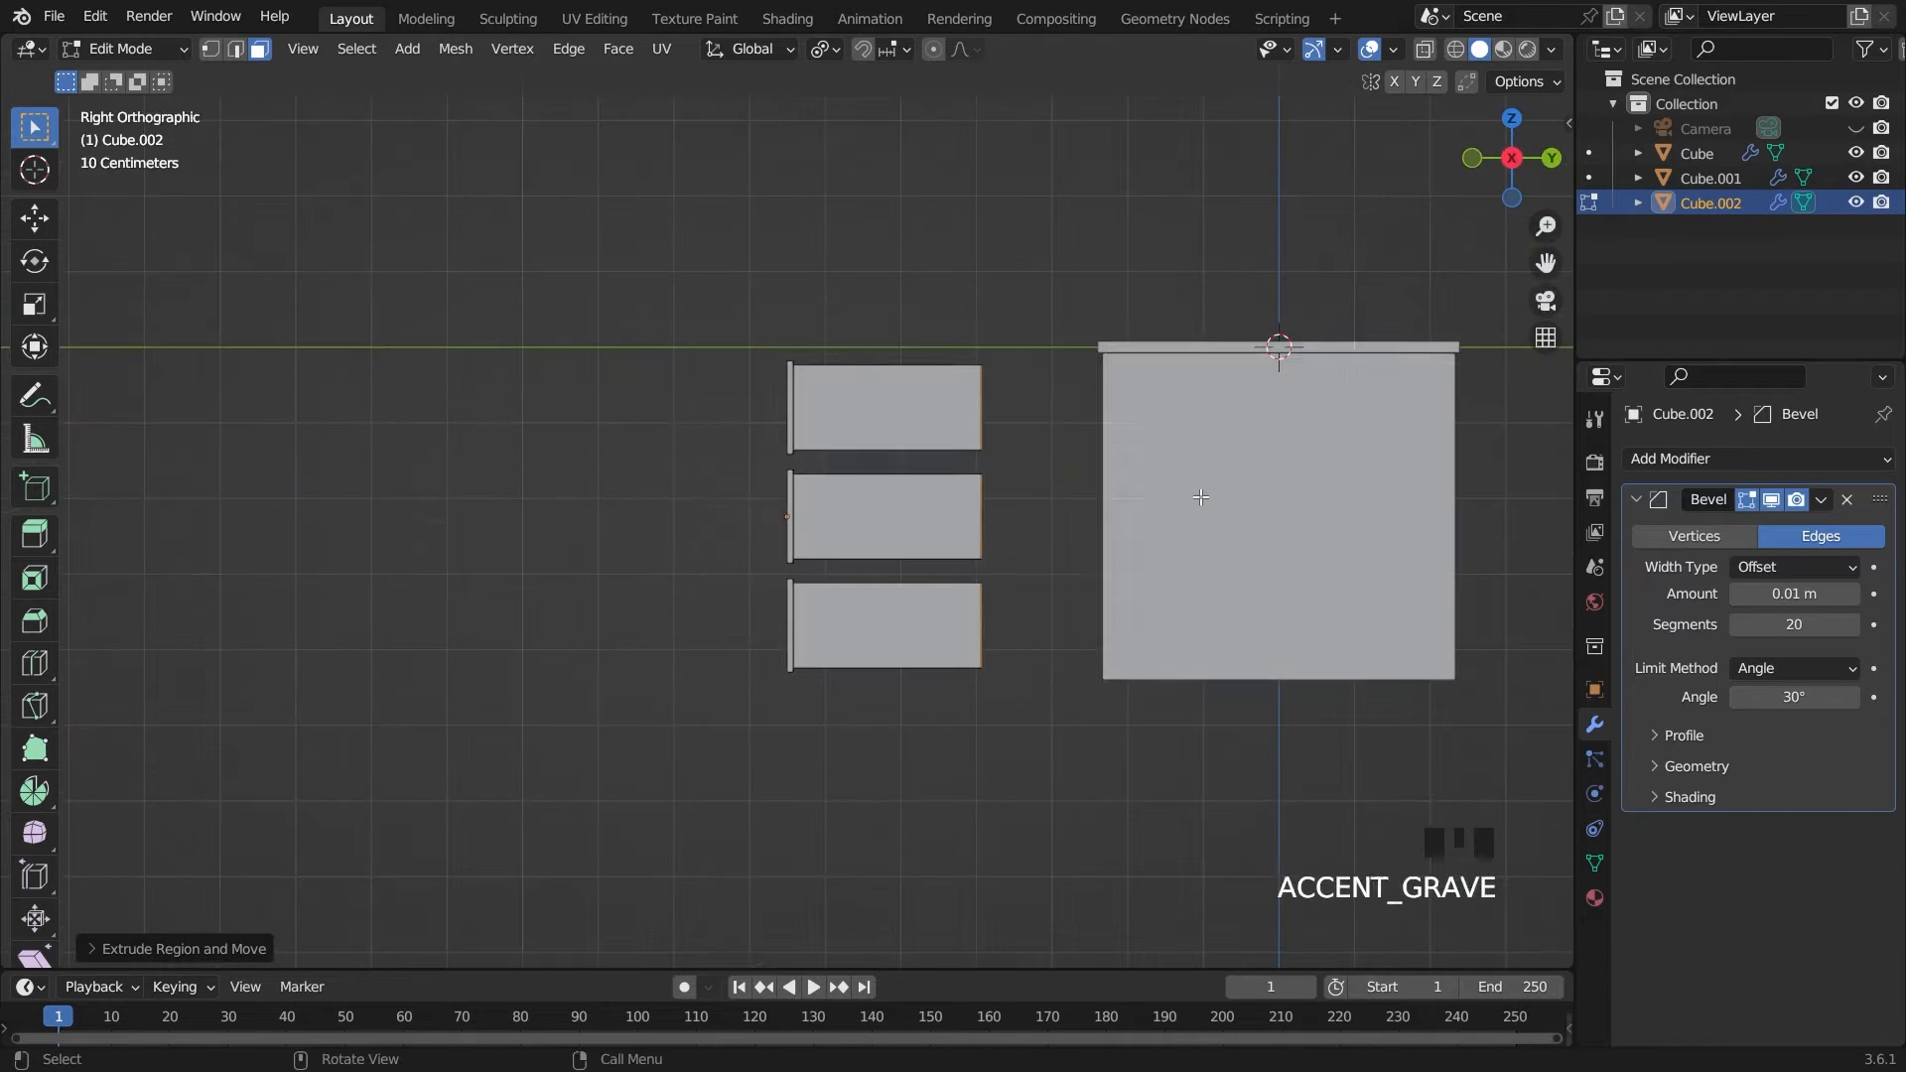
# Move the drawers object along Y into the cabinet until its front panels sit flush with the cabinet's front
pyautogui.press('Tab')
pyautogui.press('g')
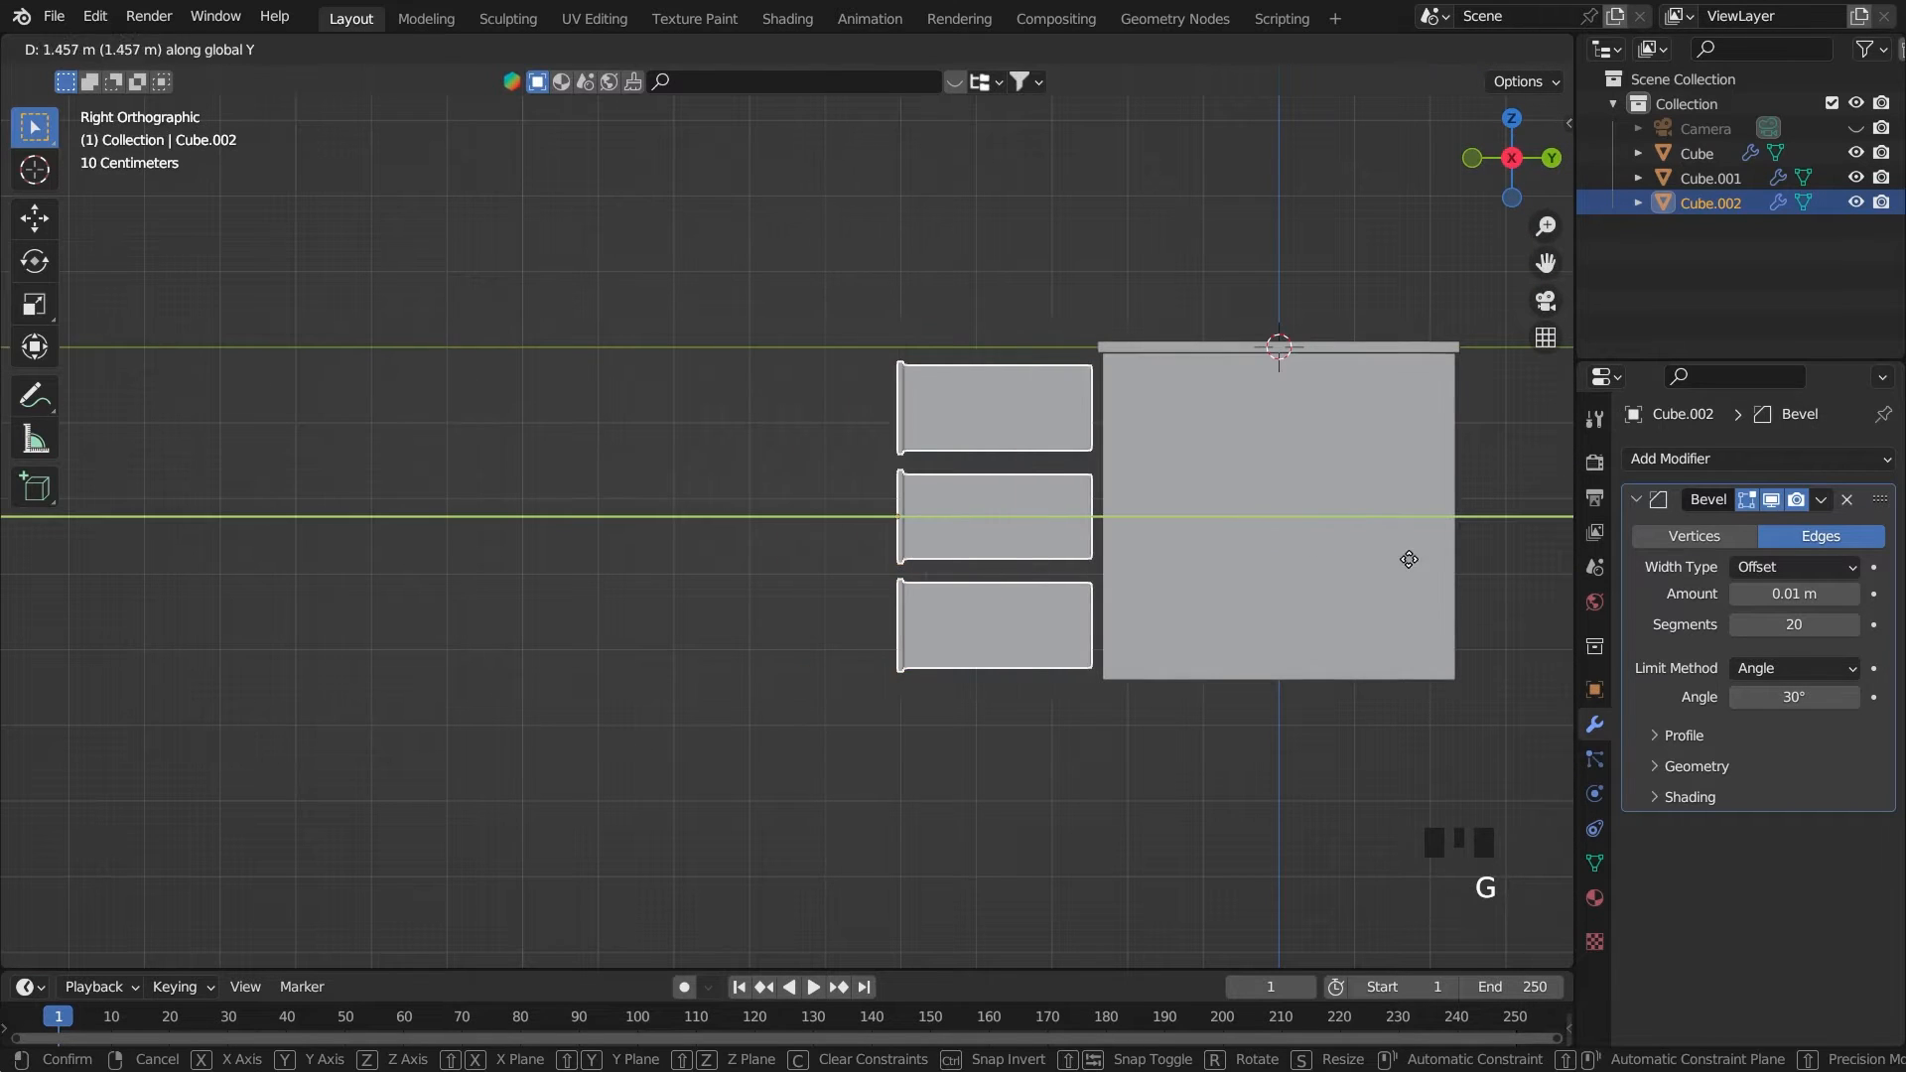
pyautogui.click(1556, 566)
pyautogui.scroll(1, 764, 646)
pyautogui.press('`')
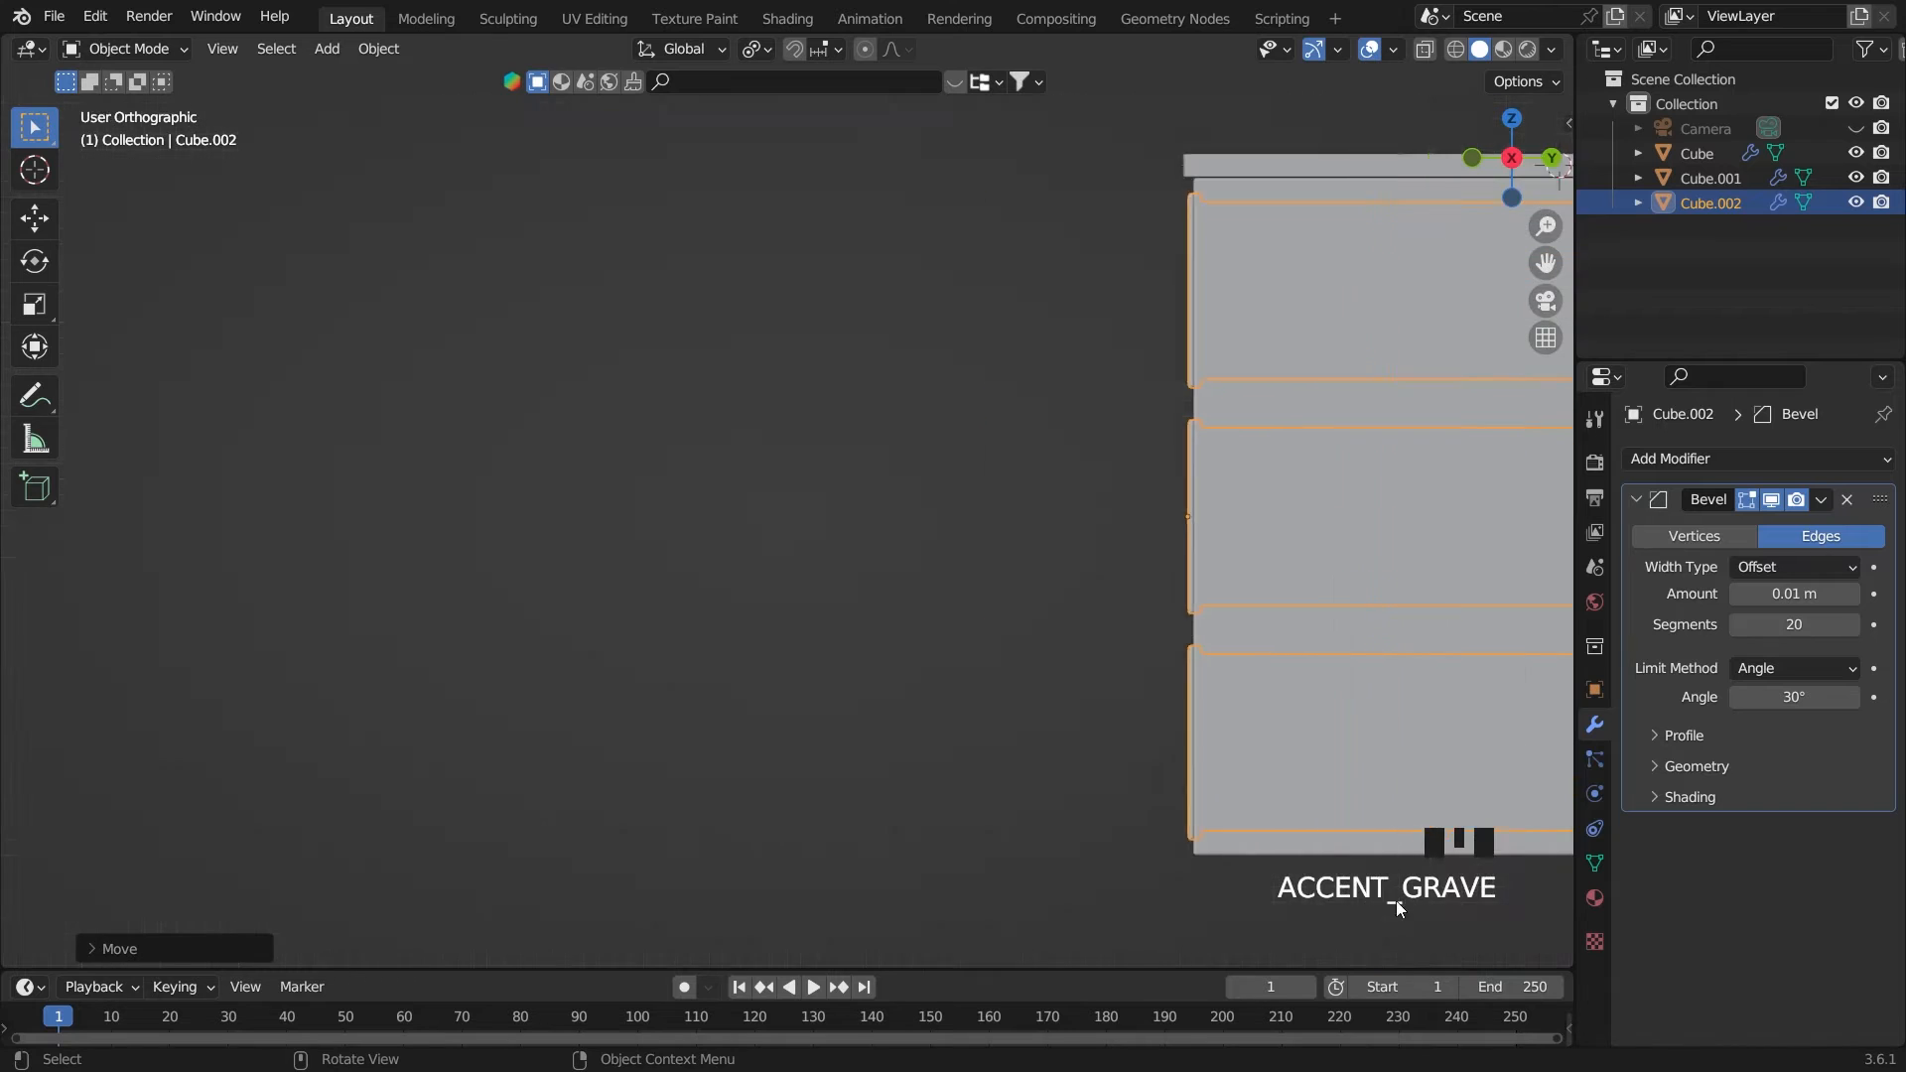
pyautogui.scroll(2, 1225, 785)
pyautogui.press('g')
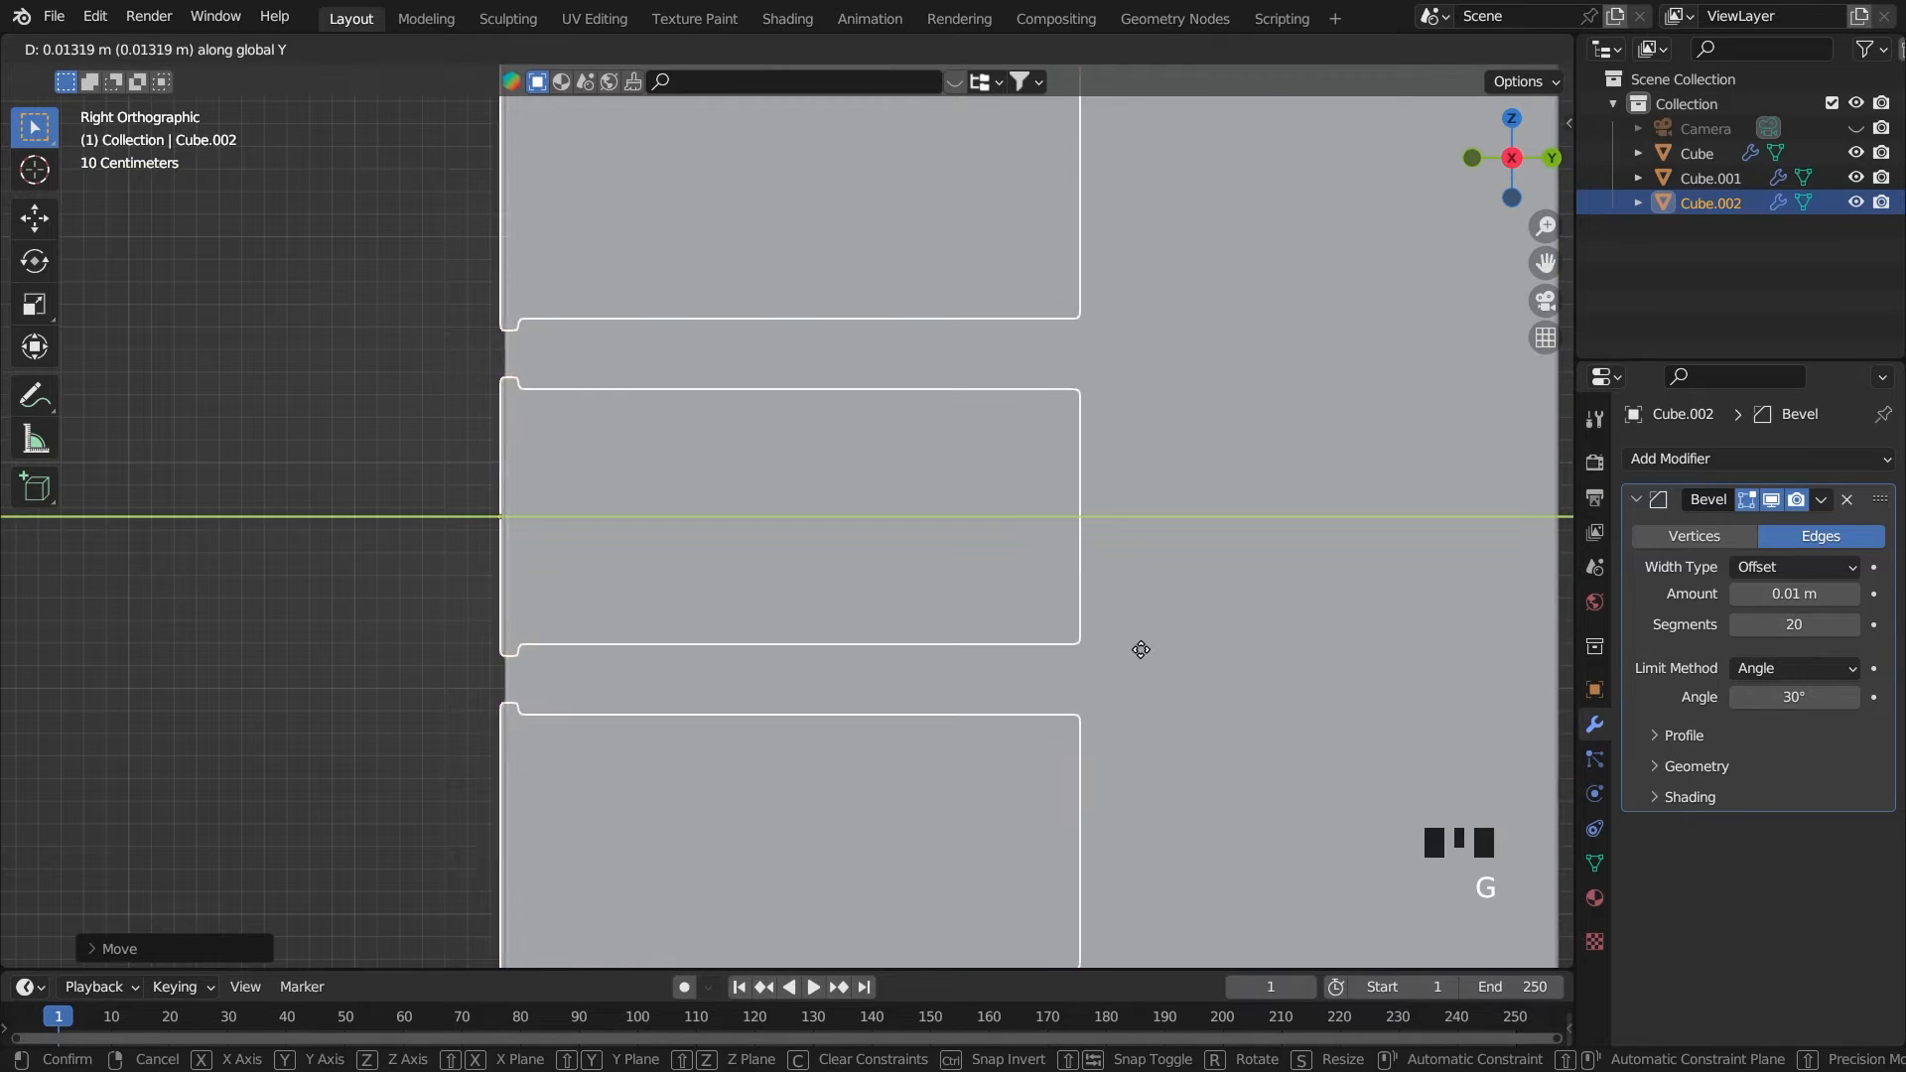
pyautogui.click(1151, 663)
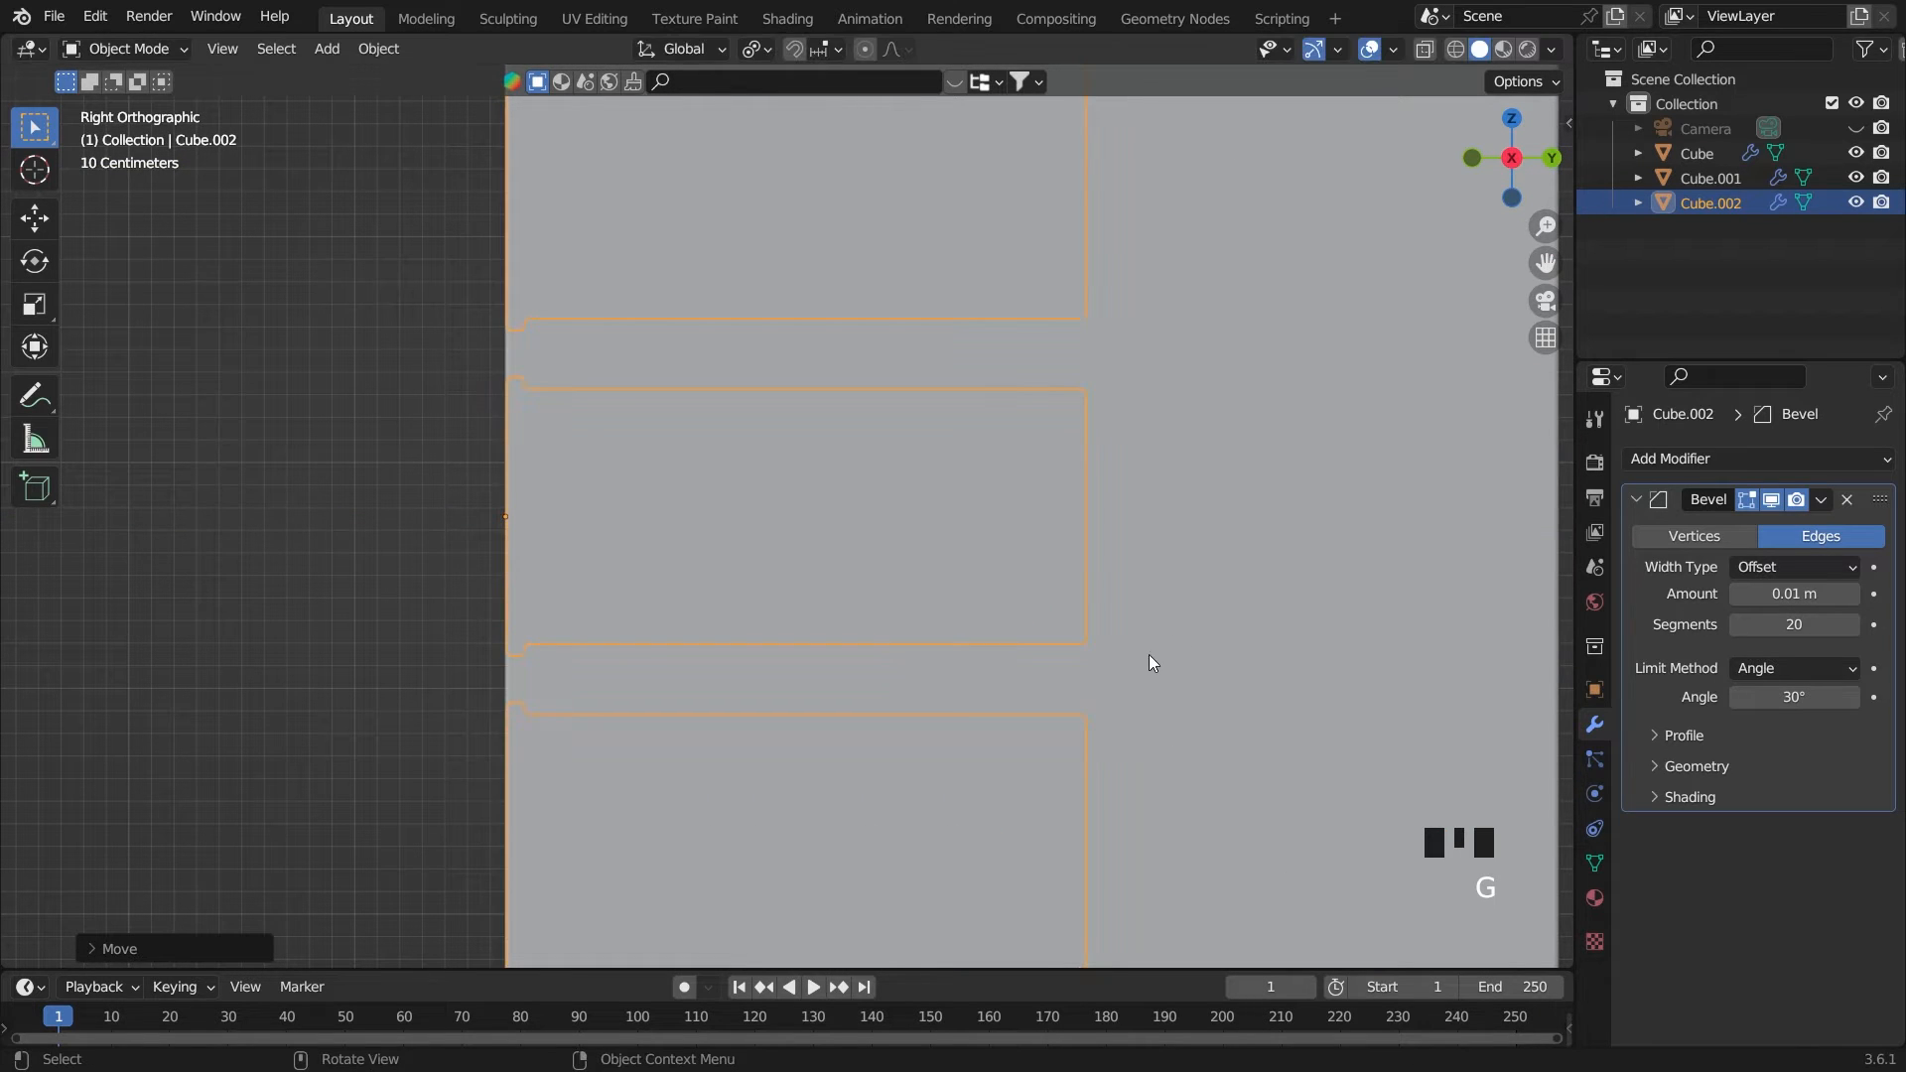
# Switch to wireframe and move the drawers' rear faces about 1.9 m along Y to just short of the compartments' back
pyautogui.click(1424, 49)
pyautogui.scroll(-5, 1340, 234)
pyautogui.click(1451, 50)
pyautogui.scroll(2, 1290, 331)
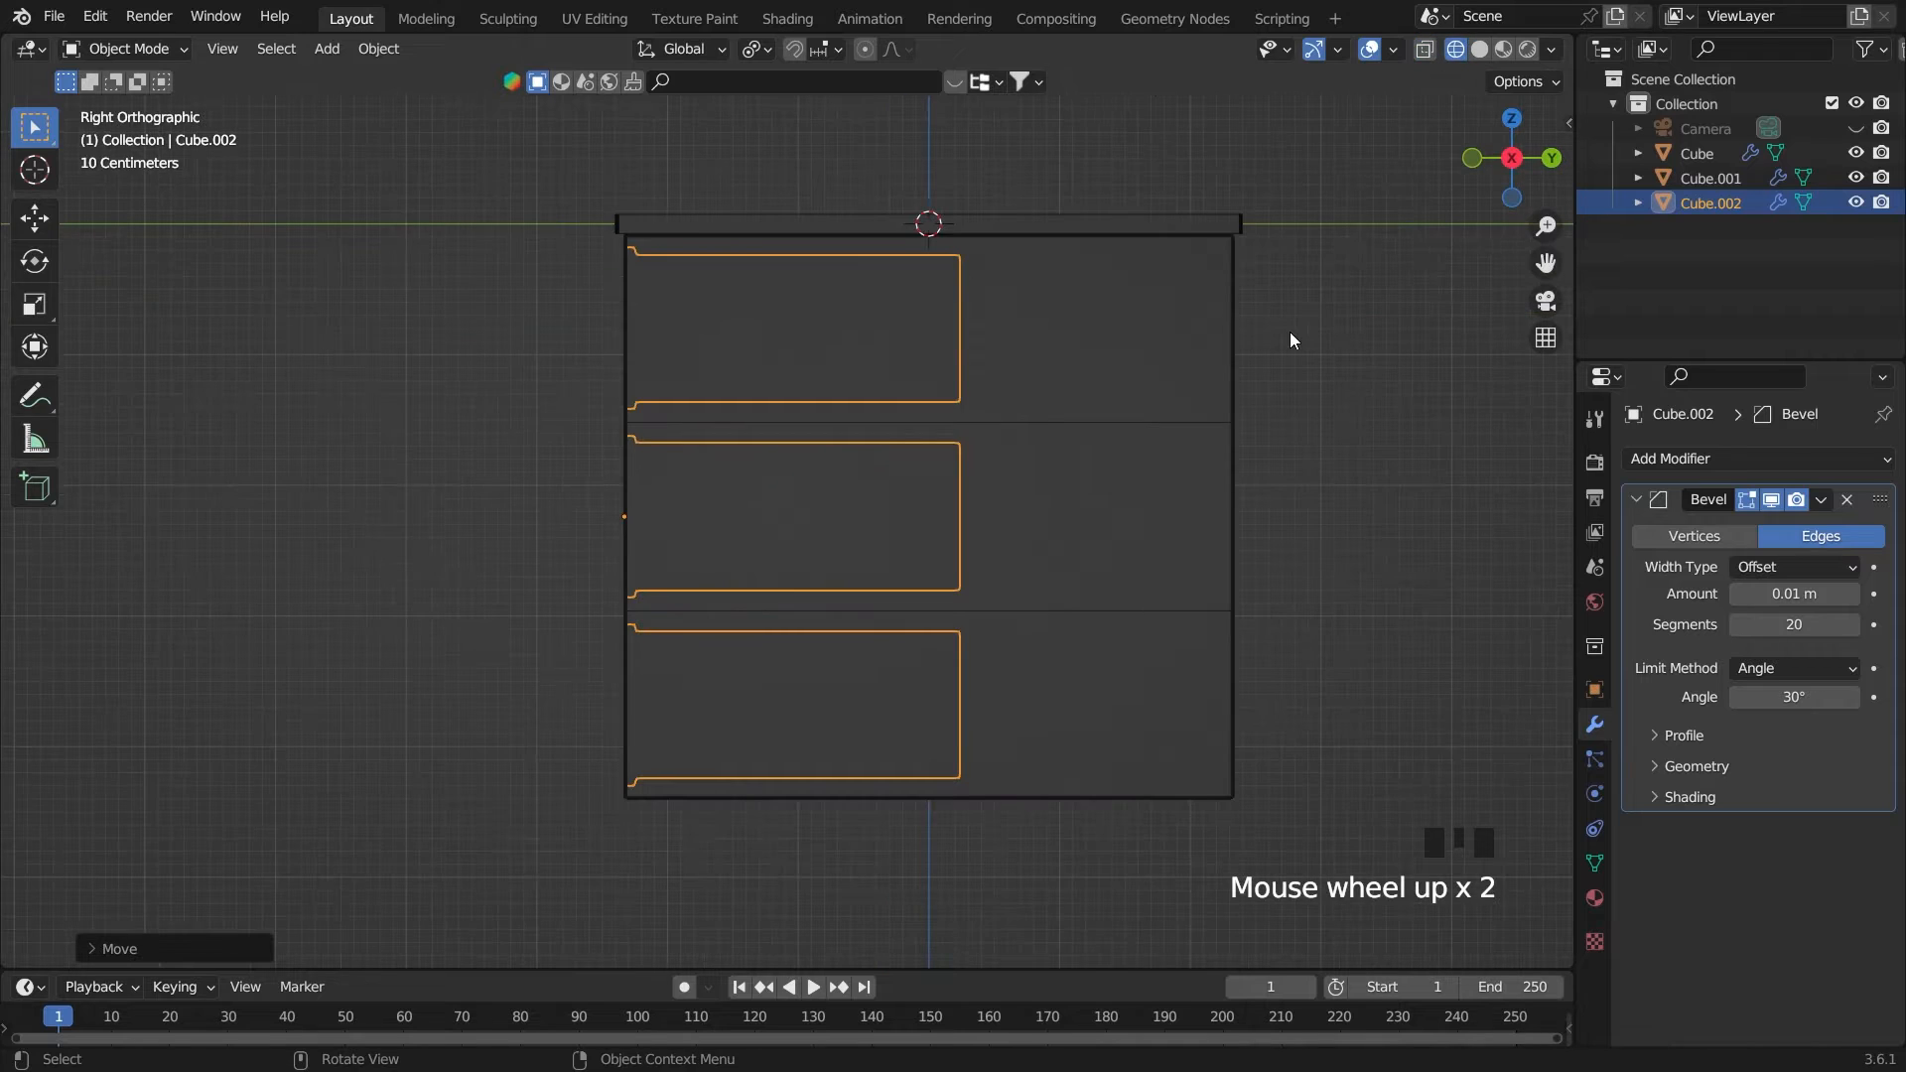
pyautogui.press('Tab')
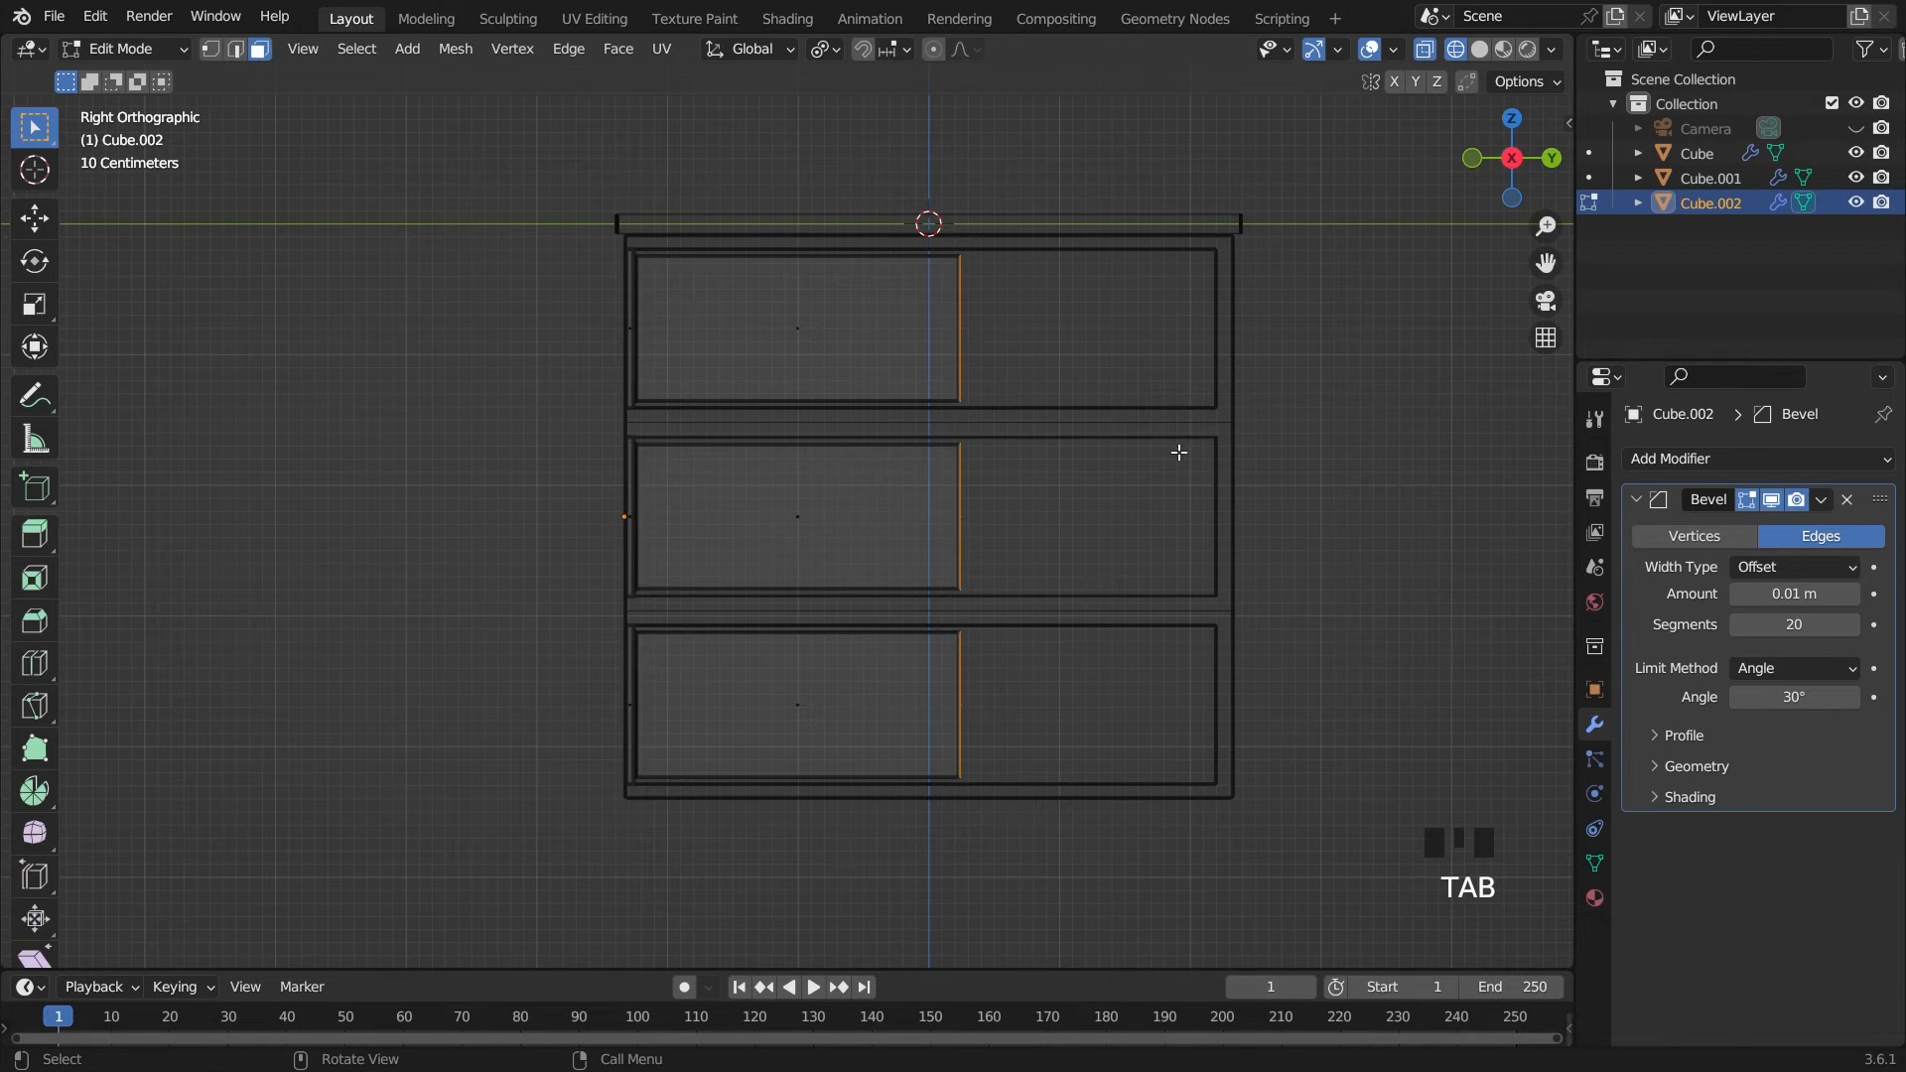
pyautogui.press('g')
pyautogui.moveTo(1179, 453); pyautogui.dragTo(1310, 466, button='middle')
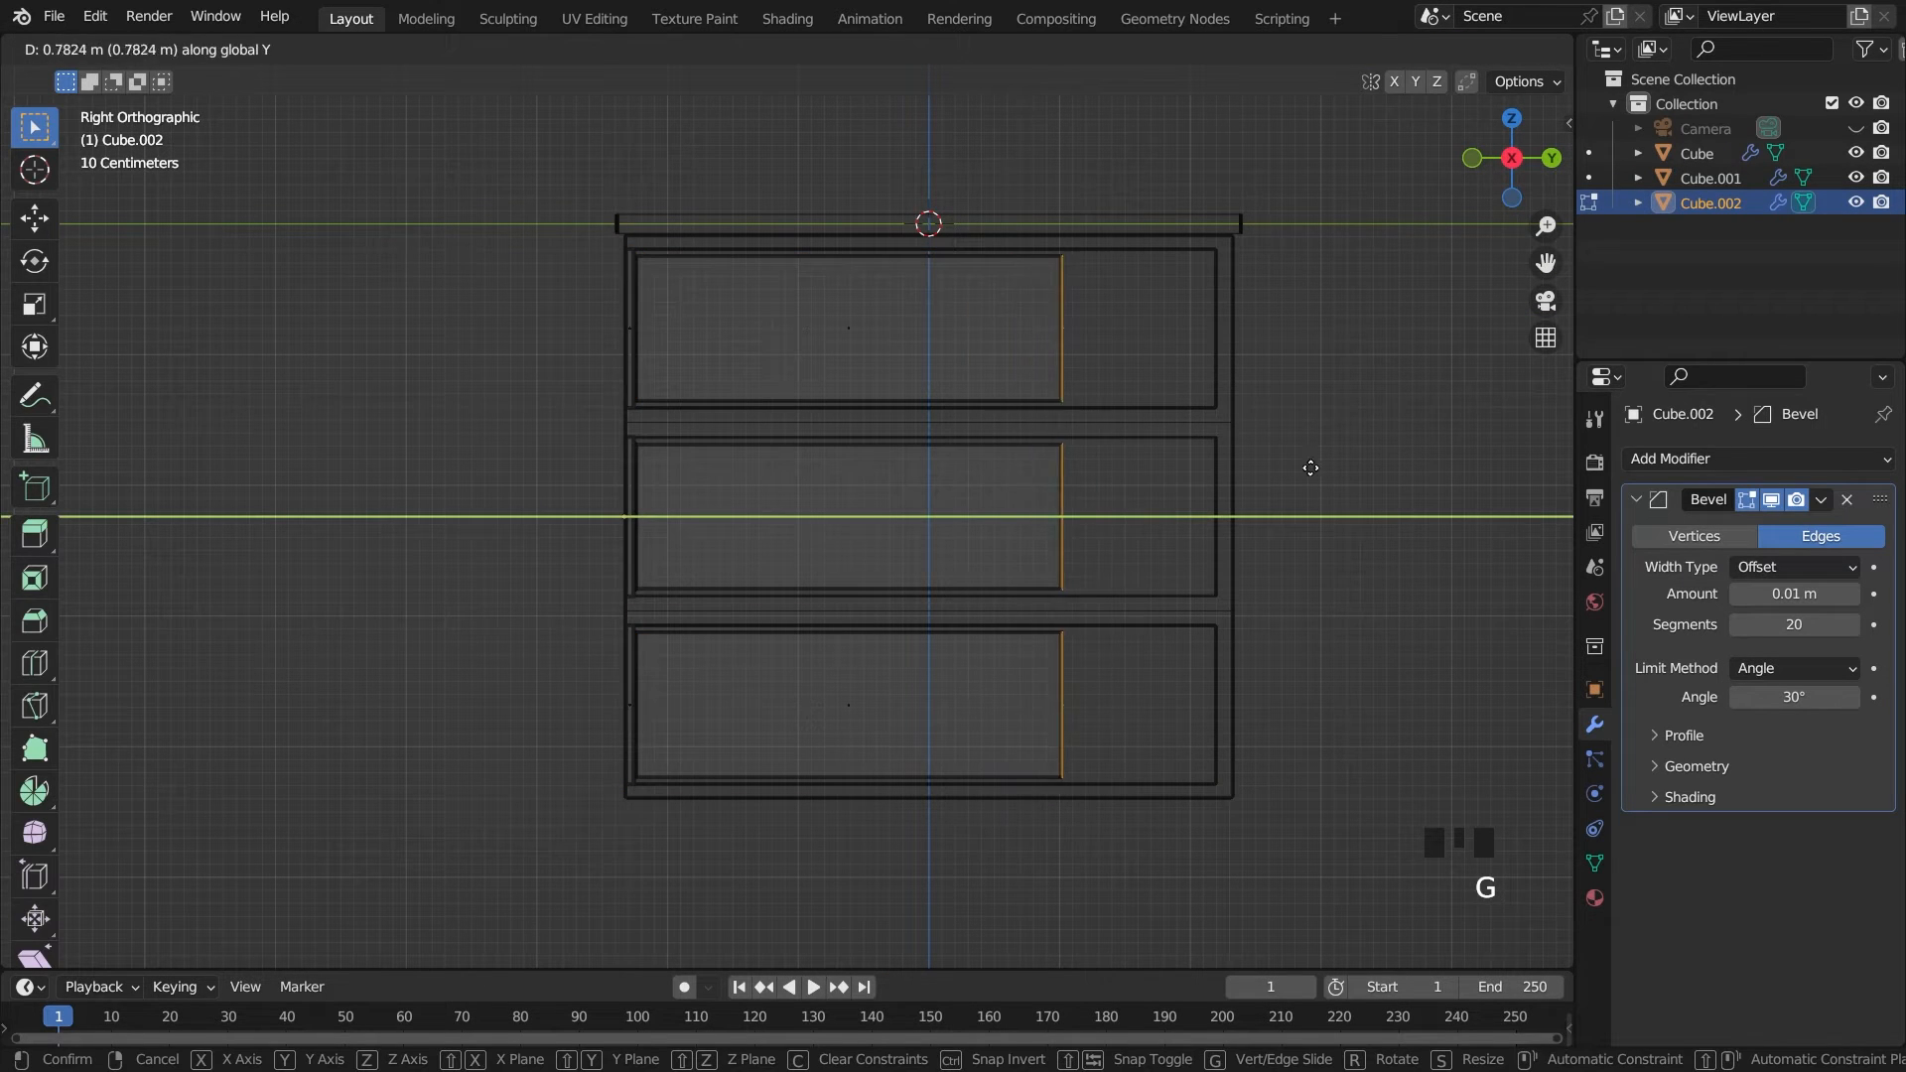
pyautogui.click(1429, 459)
pyautogui.press('Tab')
# Slide the drawers partway out of the cabinet along negative Y and deselect them
pyautogui.moveTo(1428, 458); pyautogui.dragTo(869, 465, button='middle')
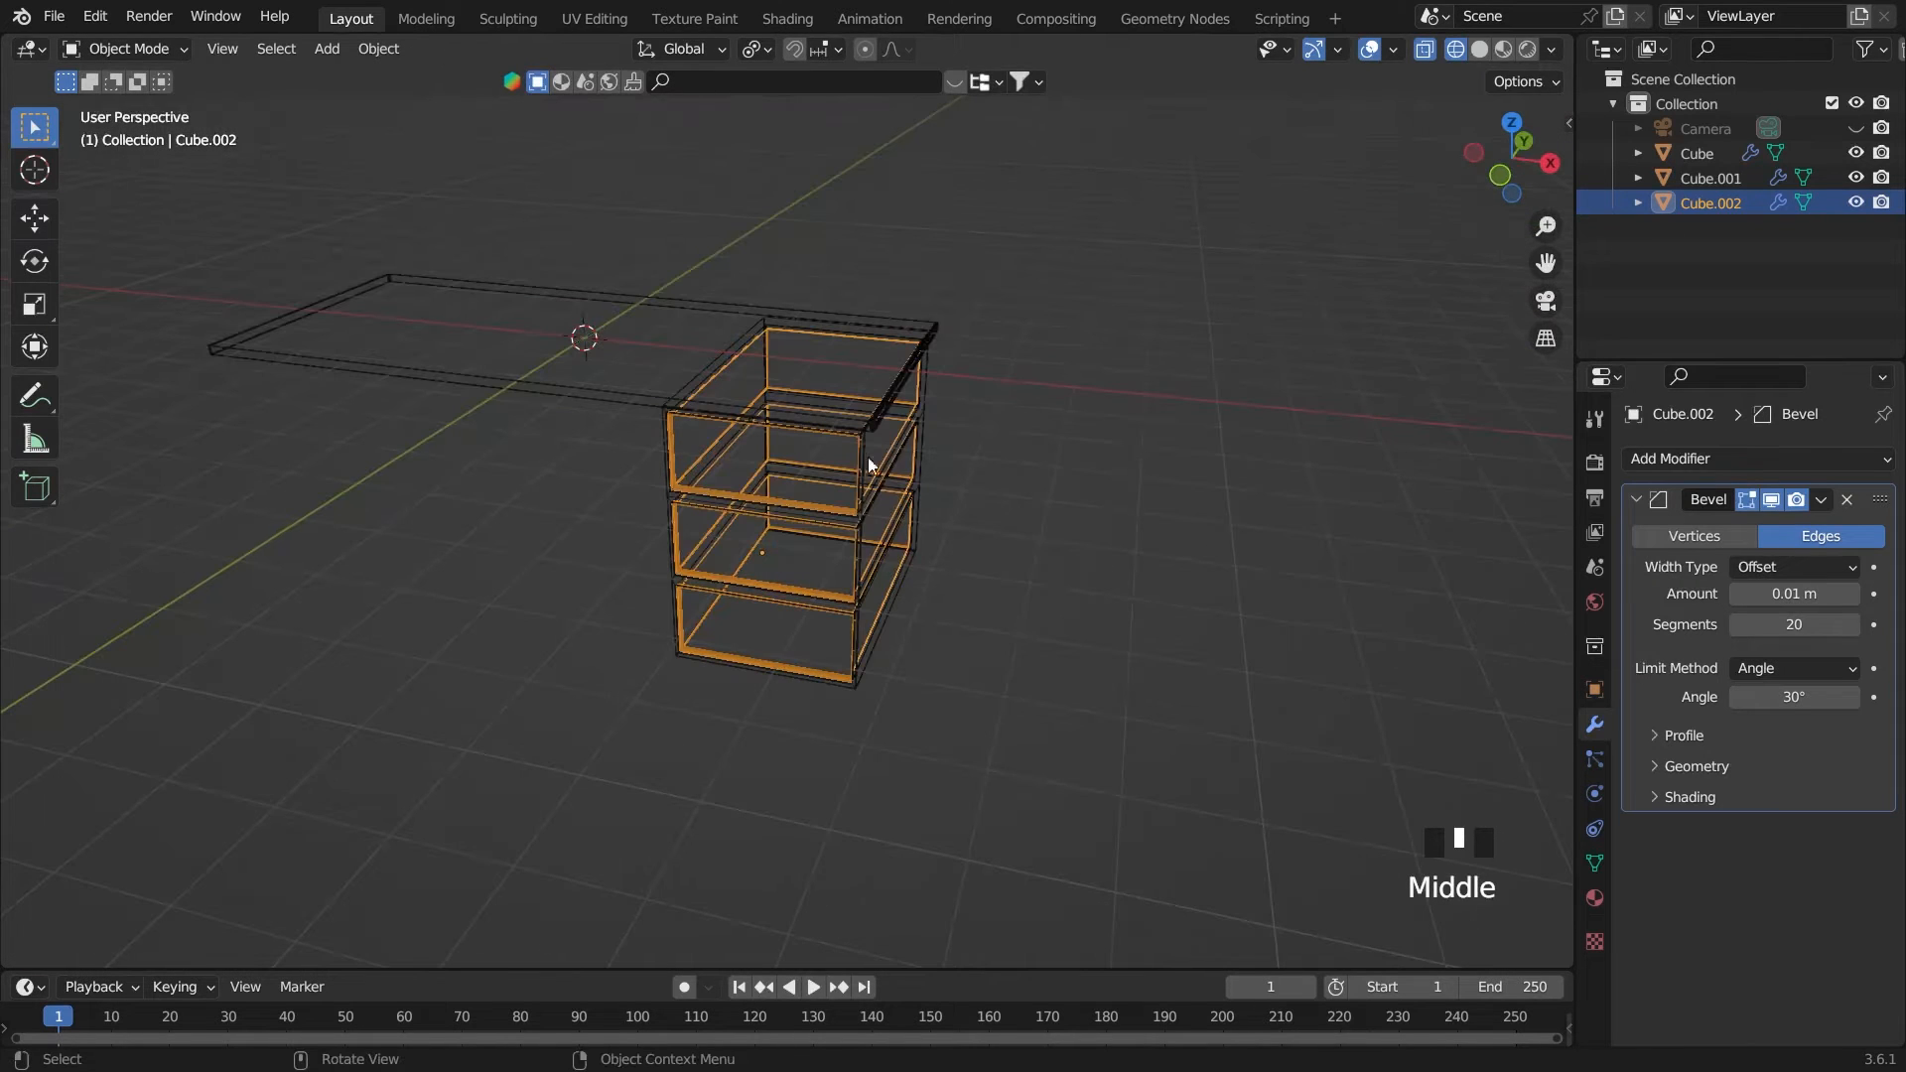
pyautogui.press('g')
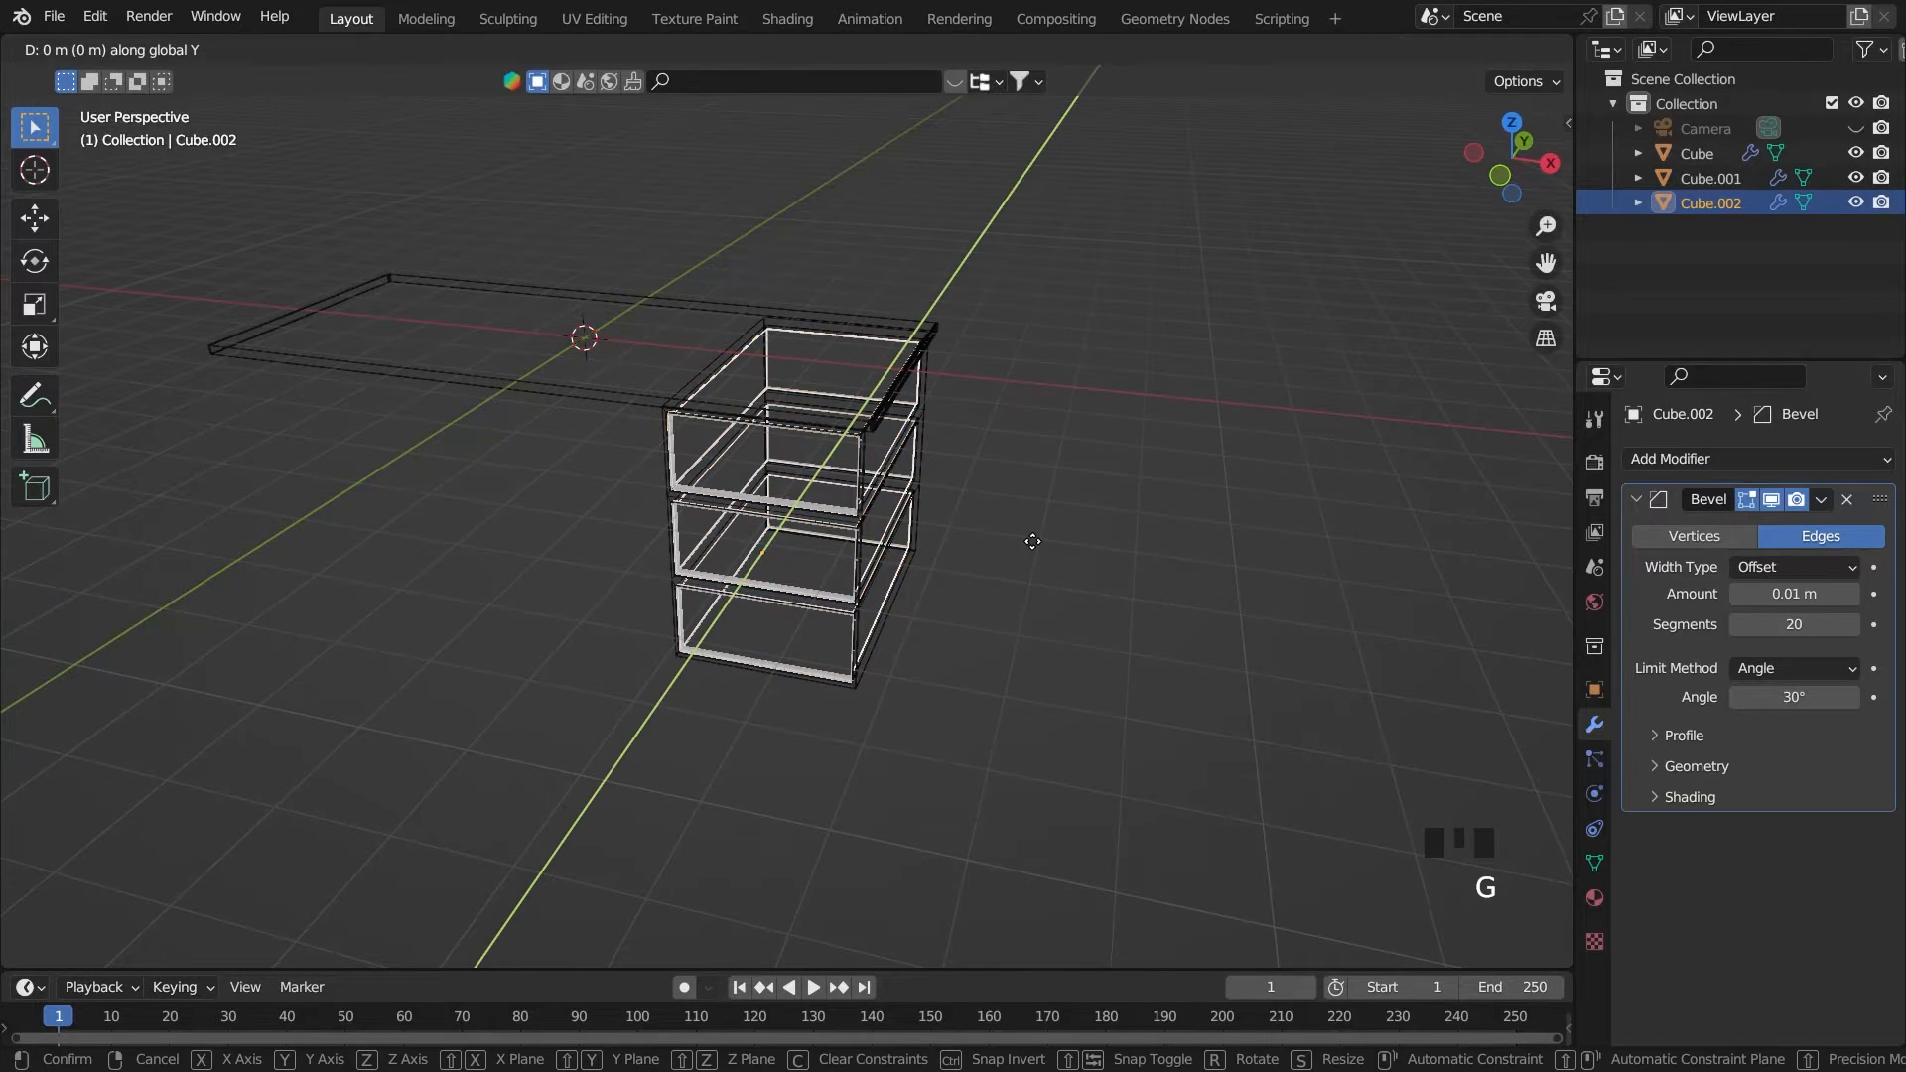
pyautogui.click(1016, 635)
pyautogui.click(1029, 689)
pyautogui.moveTo(1029, 689); pyautogui.dragTo(806, 718, button='middle')
pyautogui.click(838, 738)
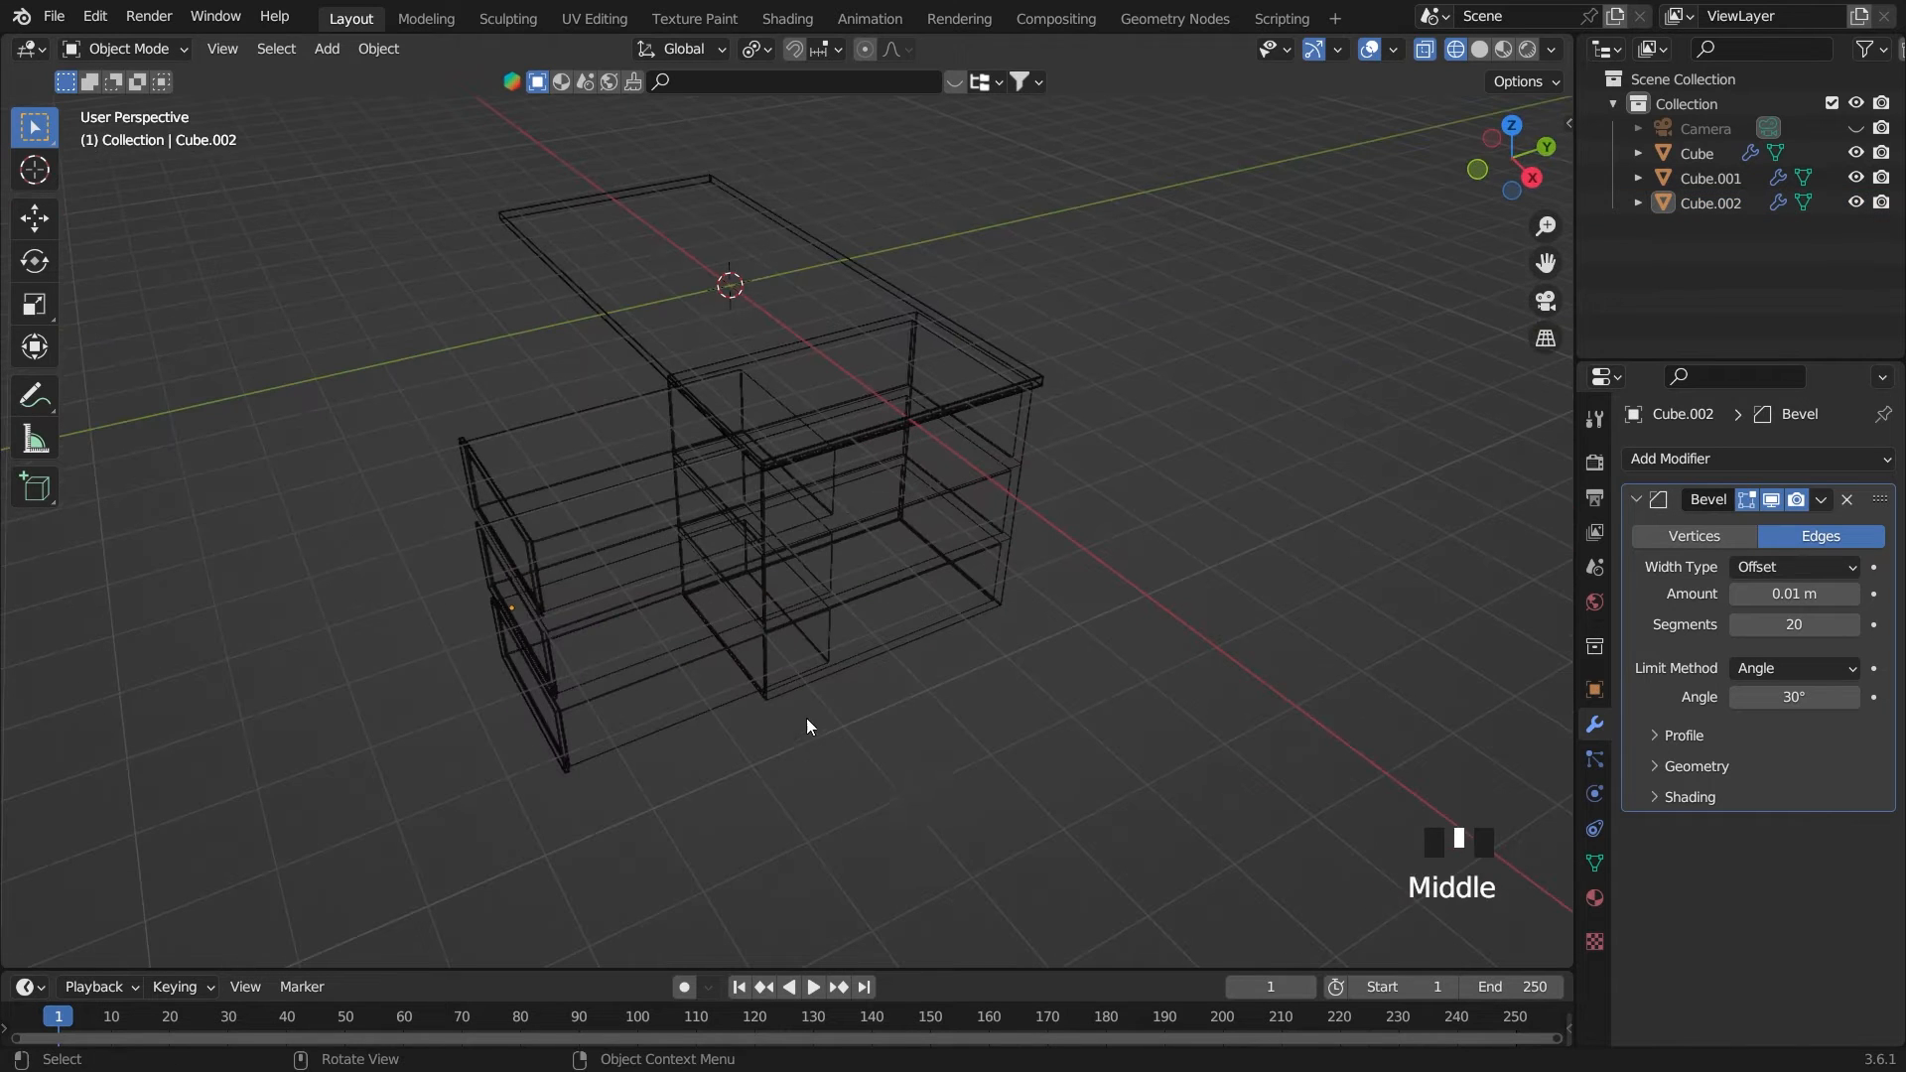
# Return to solid shading with X-ray off and select the drawers object
pyautogui.click(1423, 49)
pyautogui.moveTo(1241, 239)
pyautogui.mouseDown(button='middle')
pyautogui.moveTo(1044, 408)
pyautogui.moveTo(1215, 448)
pyautogui.moveTo(1156, 448)
pyautogui.mouseUp(button='middle')
pyautogui.click(586, 494)
pyautogui.click(1433, 52)
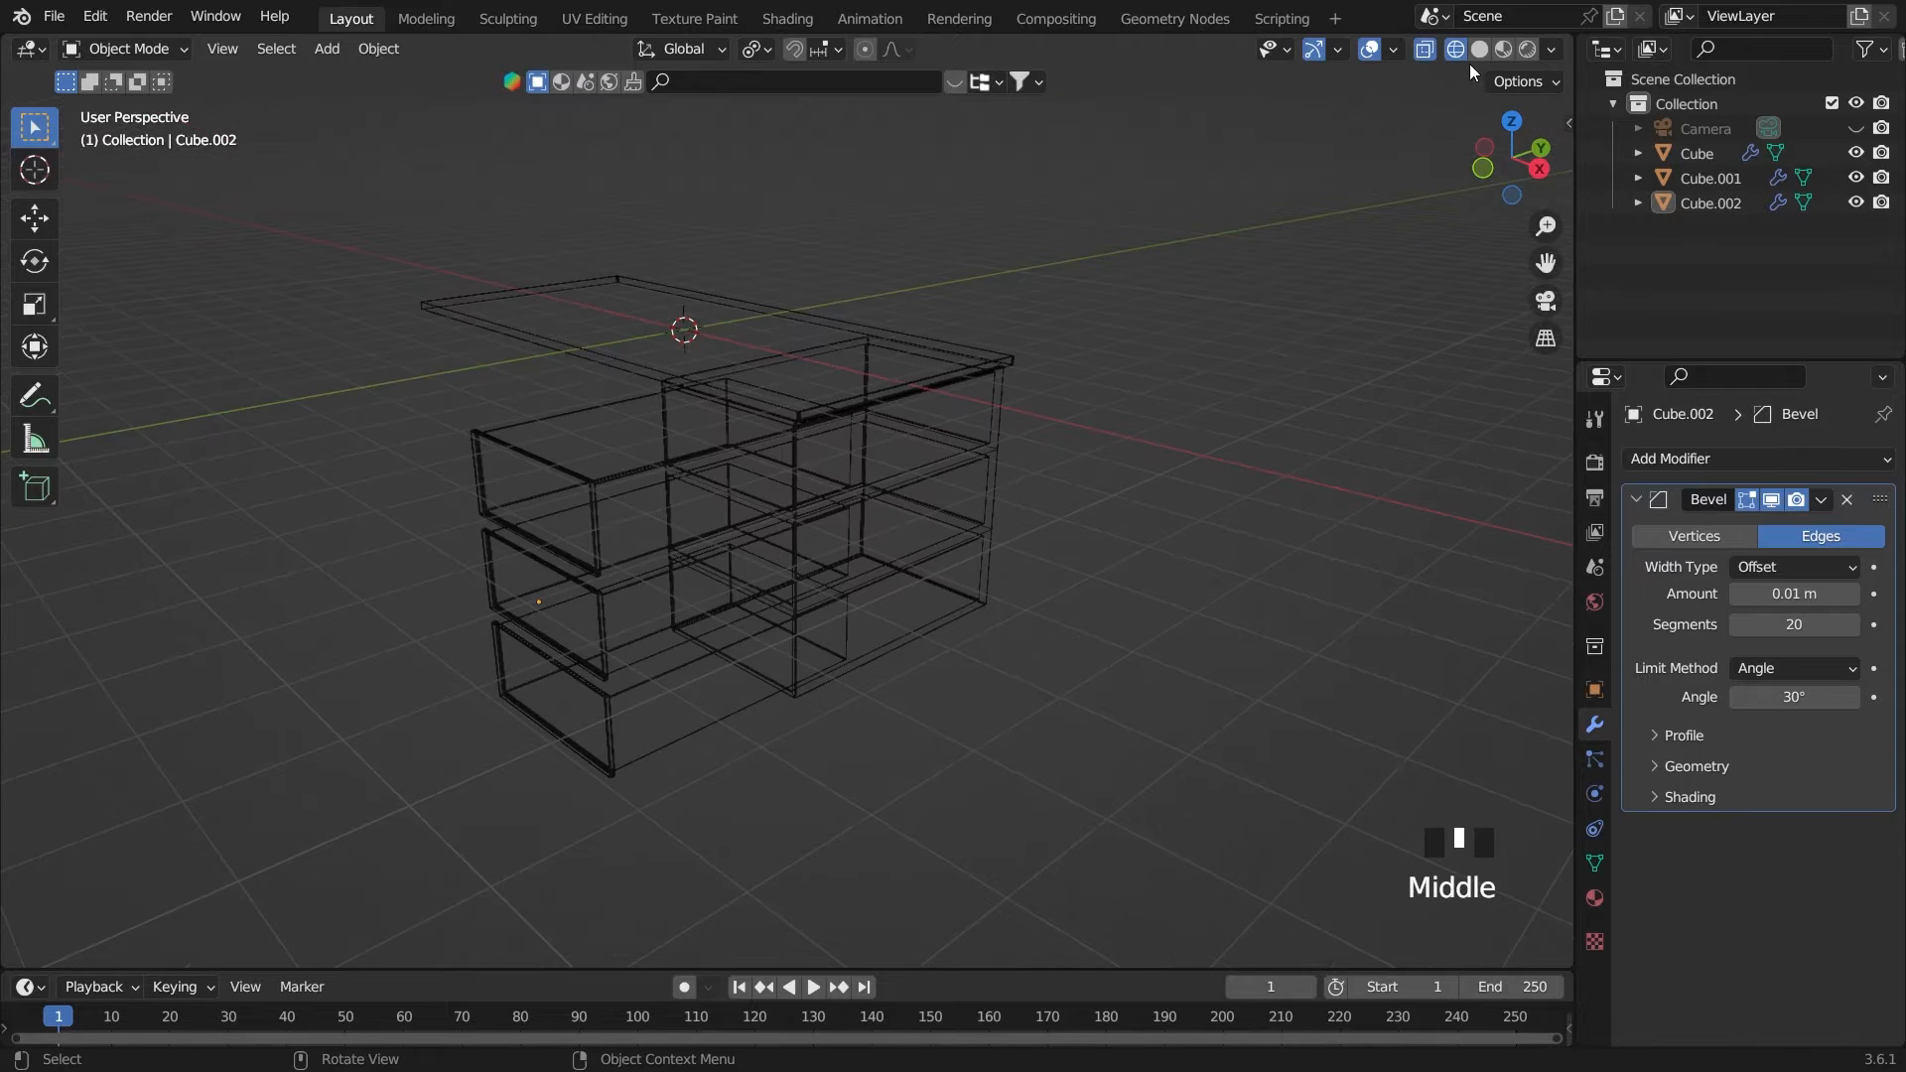
pyautogui.click(1478, 52)
pyautogui.click(1425, 51)
pyautogui.moveTo(1142, 327); pyautogui.dragTo(974, 476, button='middle')
pyautogui.click(577, 621)
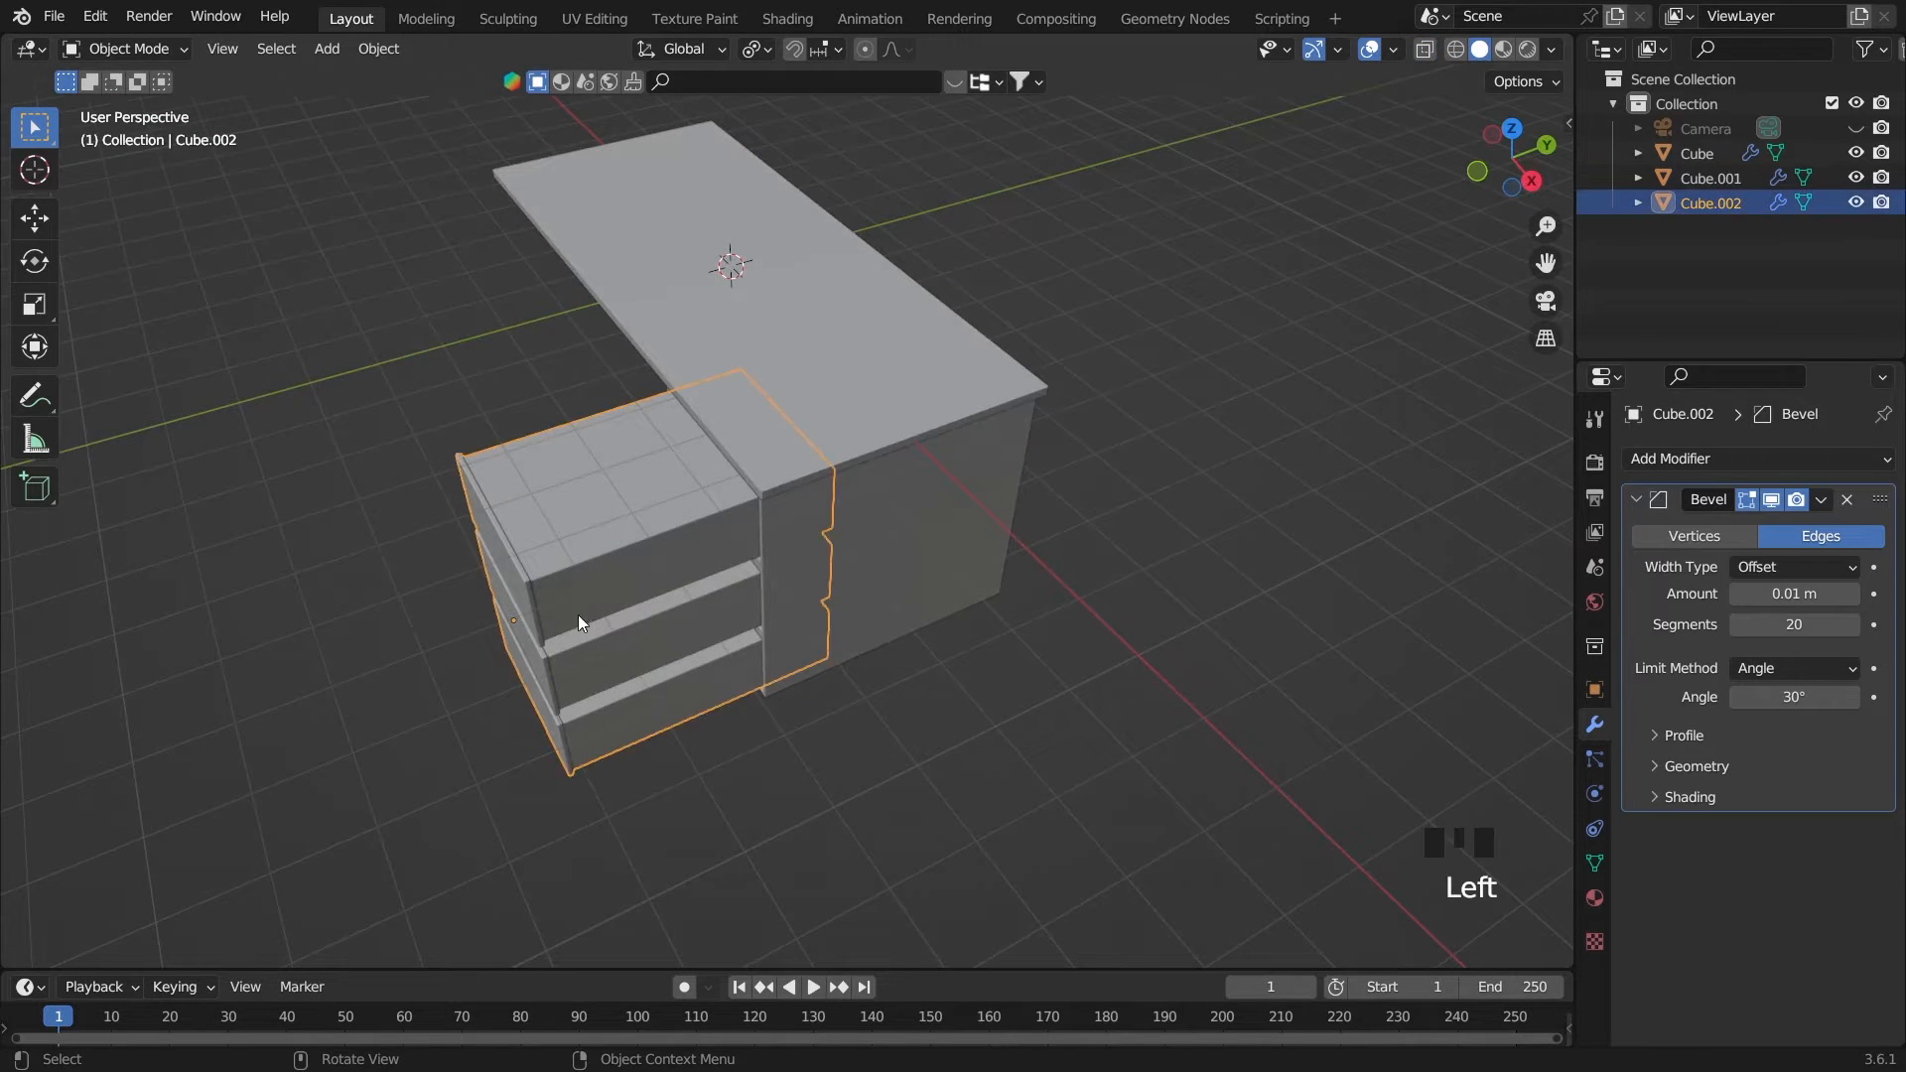
# Inset the top faces of the three drawers individually by about 0.04 m
pyautogui.moveTo(578, 621); pyautogui.dragTo(940, 477, button='middle')
pyautogui.press('Tab')
pyautogui.click(609, 587)
pyautogui.keyDown('shift'); pyautogui.click(611, 567); pyautogui.keyUp('shift')
pyautogui.keyDown('shift'); pyautogui.click(631, 652); pyautogui.keyUp('shift')
pyautogui.scroll(2, 941, 575)
pyautogui.press('i')
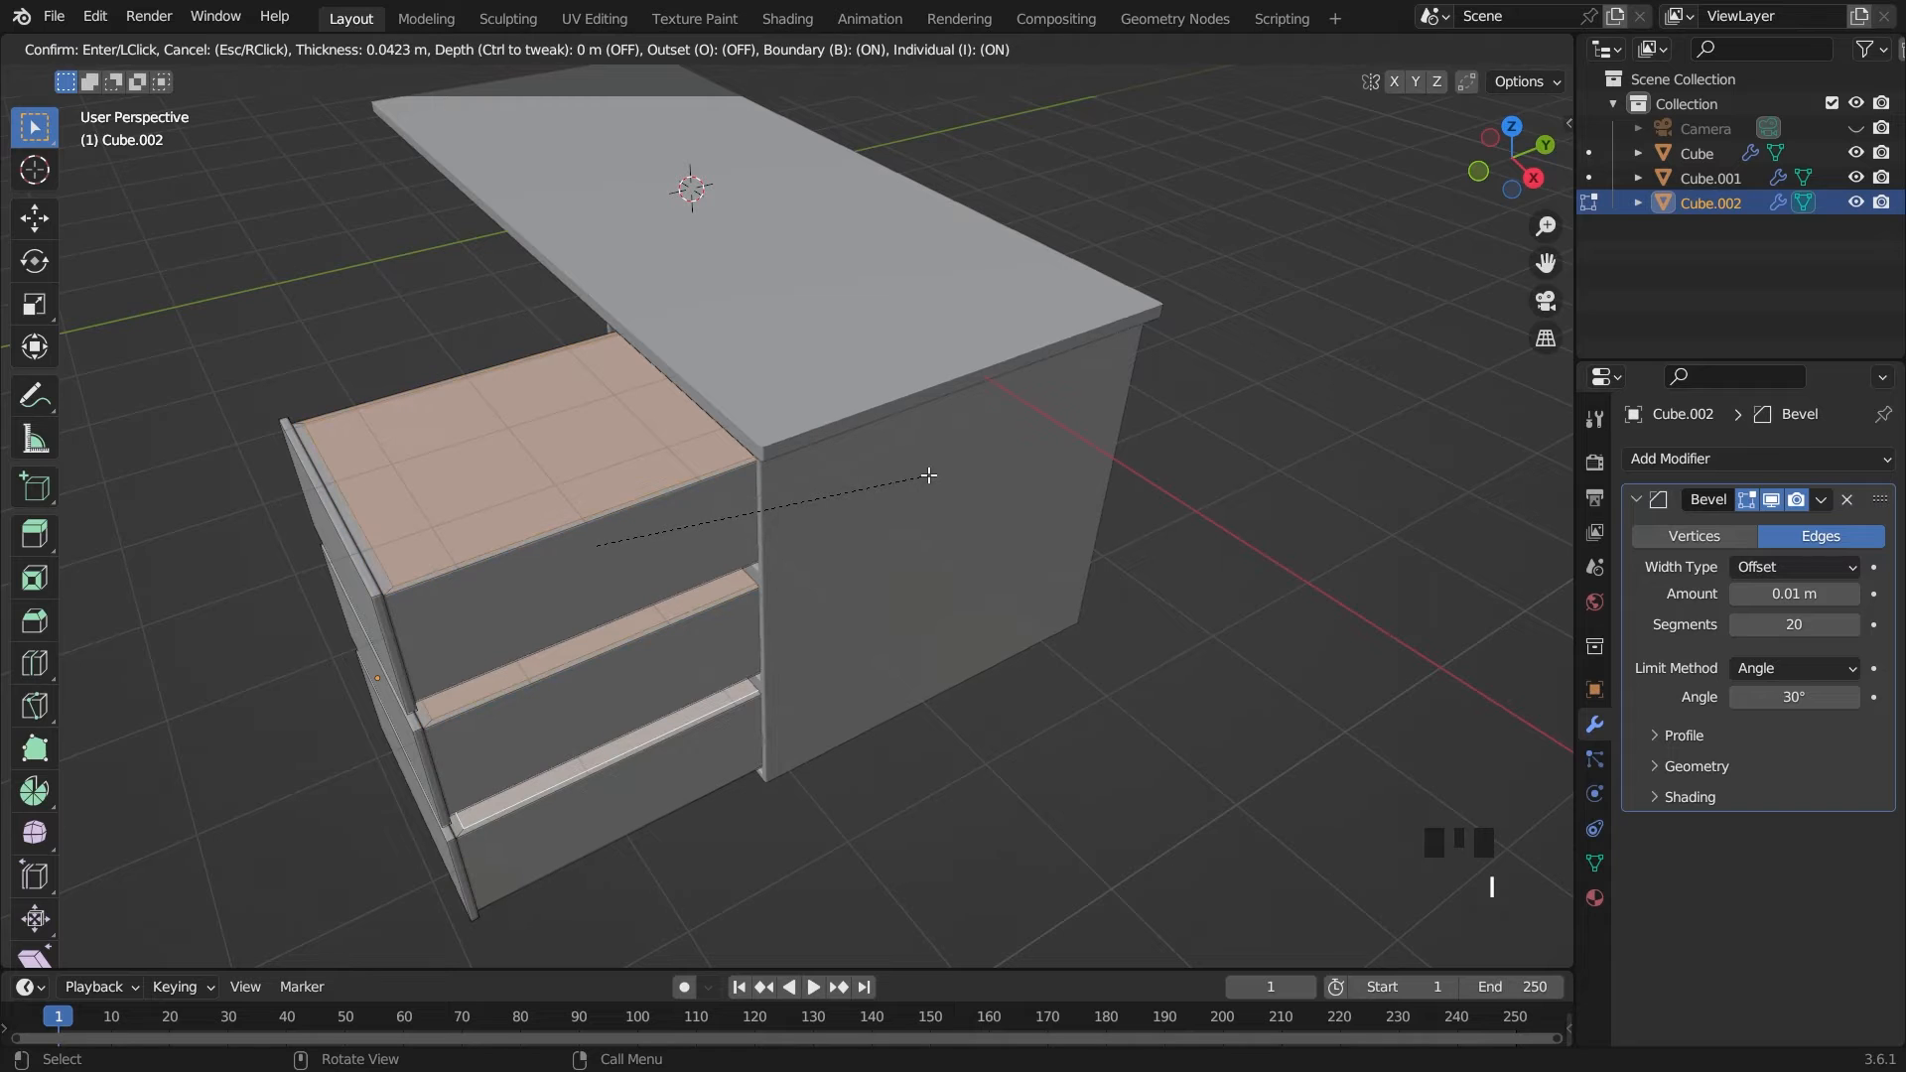
pyautogui.click(933, 475)
# Scale the inset top faces along X by about 0.99
pyautogui.moveTo(932, 475); pyautogui.dragTo(927, 528, button='middle')
pyautogui.press('`')
pyautogui.click(940, 415)
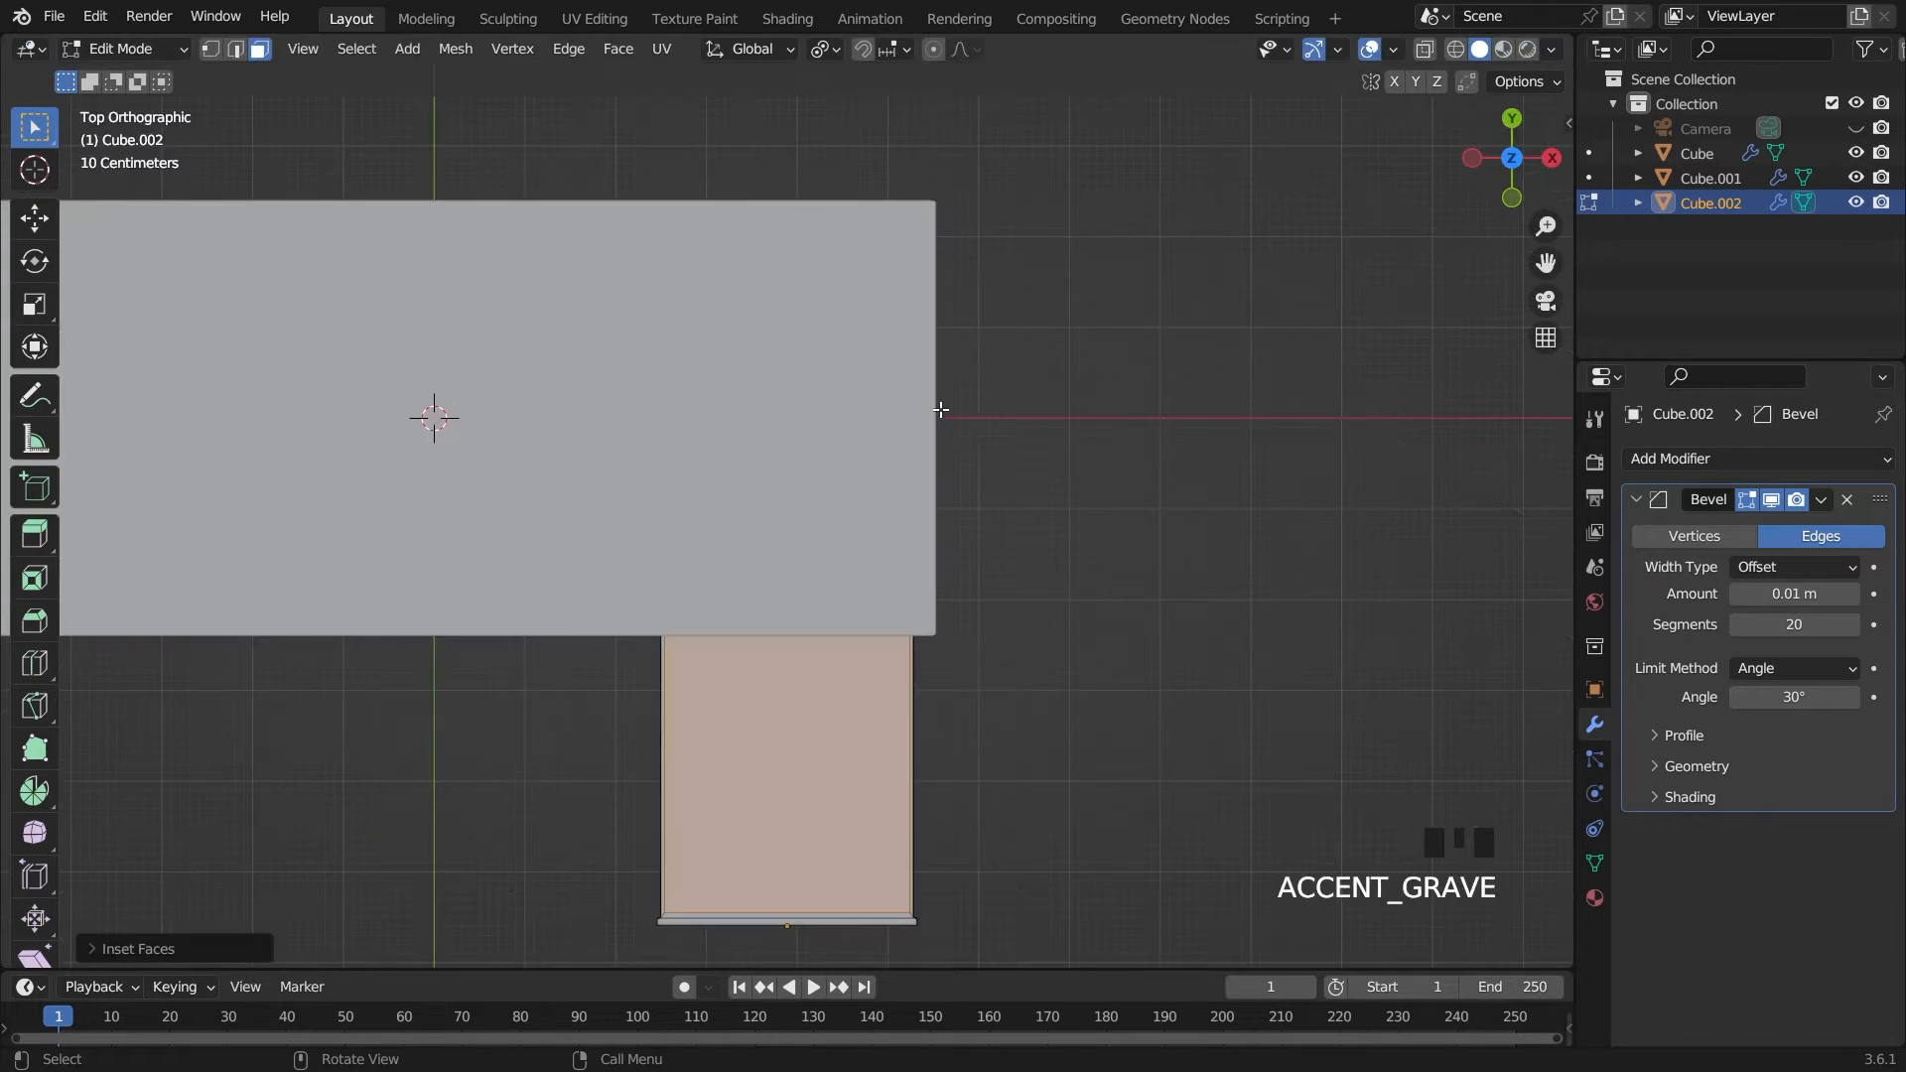
pyautogui.scroll(3, 1028, 536)
pyautogui.press('`')
pyautogui.click(1117, 658)
pyautogui.press('s')
pyautogui.press('x')
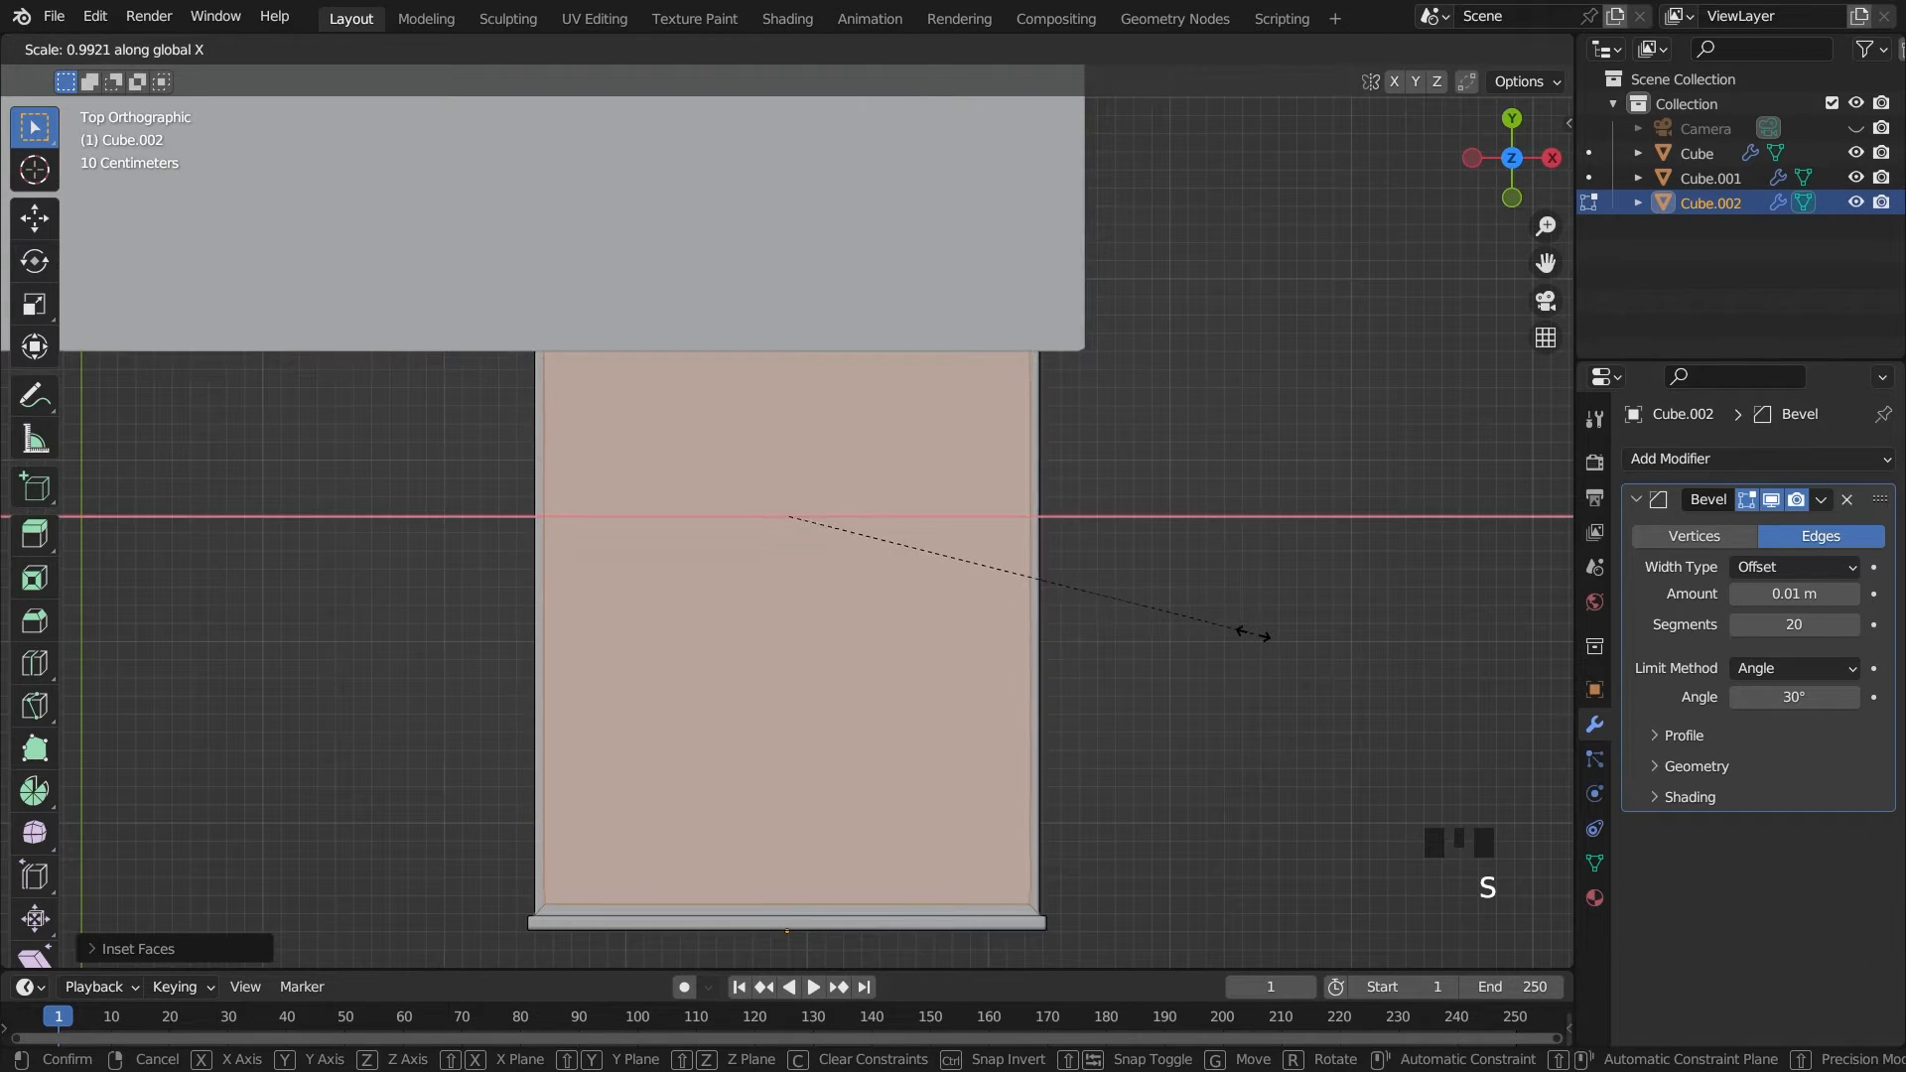
pyautogui.click(1246, 629)
# Switch to wireframe and extrude the inset top faces about 1.05 m downward to hollow out the drawers
pyautogui.moveTo(1246, 629); pyautogui.dragTo(1191, 595, button='middle')
pyautogui.moveTo(1191, 595); pyautogui.dragTo(1152, 526, button='middle')
pyautogui.moveTo(1182, 586)
pyautogui.mouseDown(button='middle')
pyautogui.moveTo(1195, 540)
pyautogui.moveTo(1178, 585)
pyautogui.mouseUp(button='middle')
pyautogui.scroll(-1, 1195, 540)
pyautogui.click(1437, 55)
pyautogui.click(1451, 51)
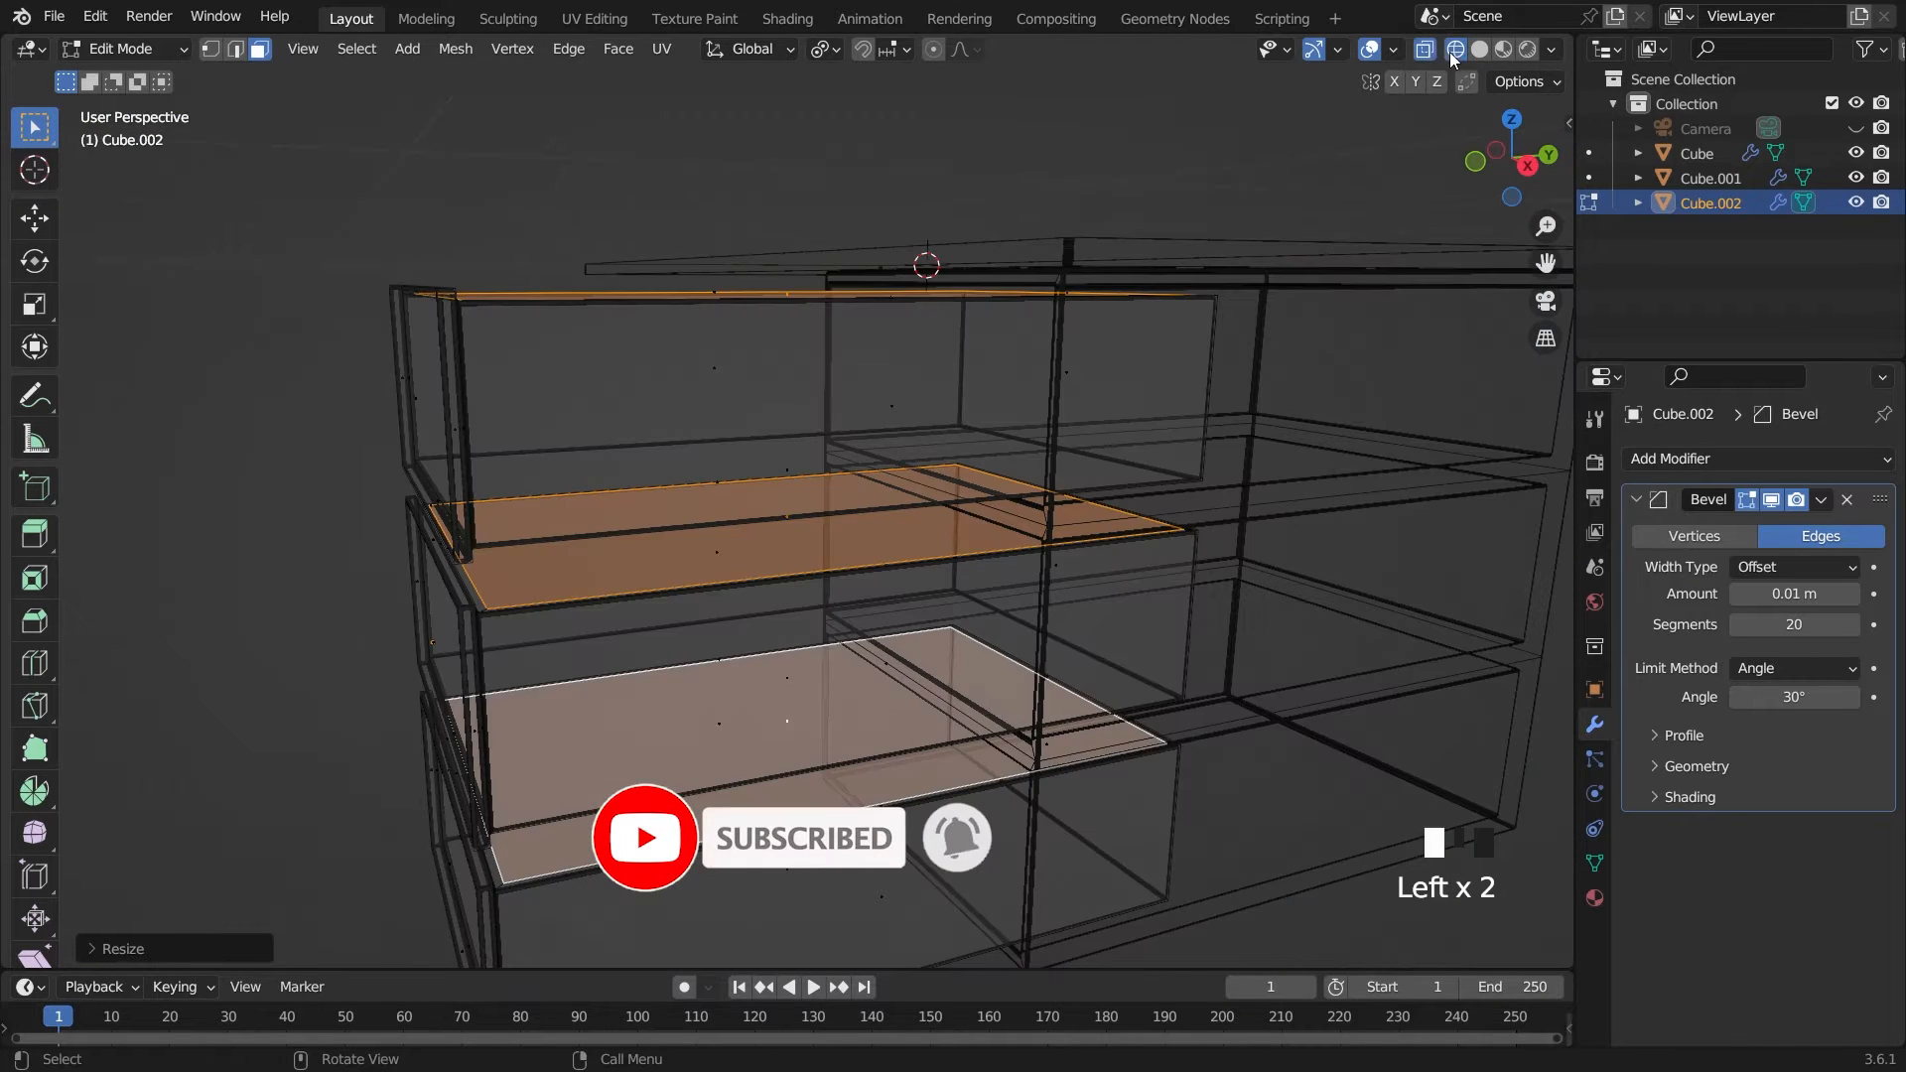
pyautogui.click(1430, 49)
pyautogui.click(1434, 49)
pyautogui.press('e')
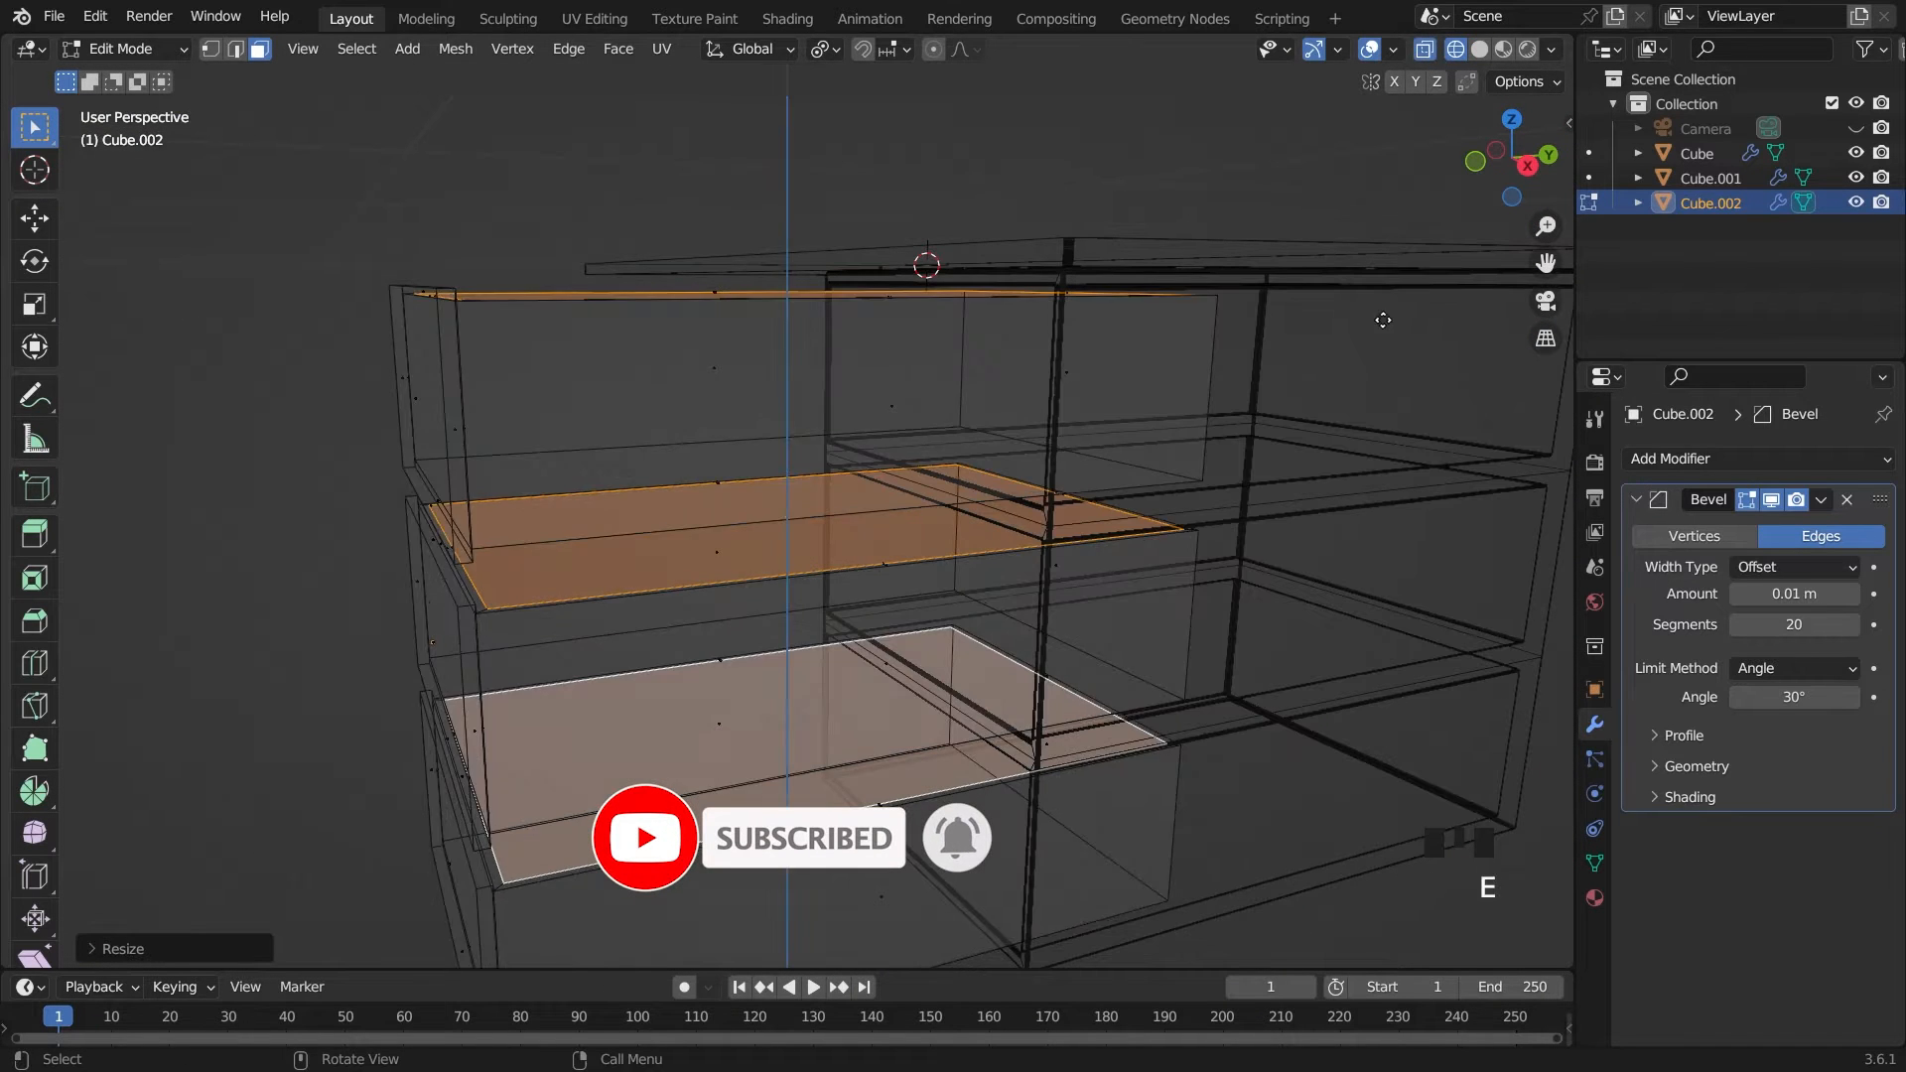
pyautogui.click(1375, 470)
# Select the whole top drawer from the right view and separate it into its own object
pyautogui.moveTo(1331, 492); pyautogui.dragTo(1268, 488, button='middle')
pyautogui.press('Tab')
pyautogui.scroll(-2, 1267, 488)
pyautogui.press('`')
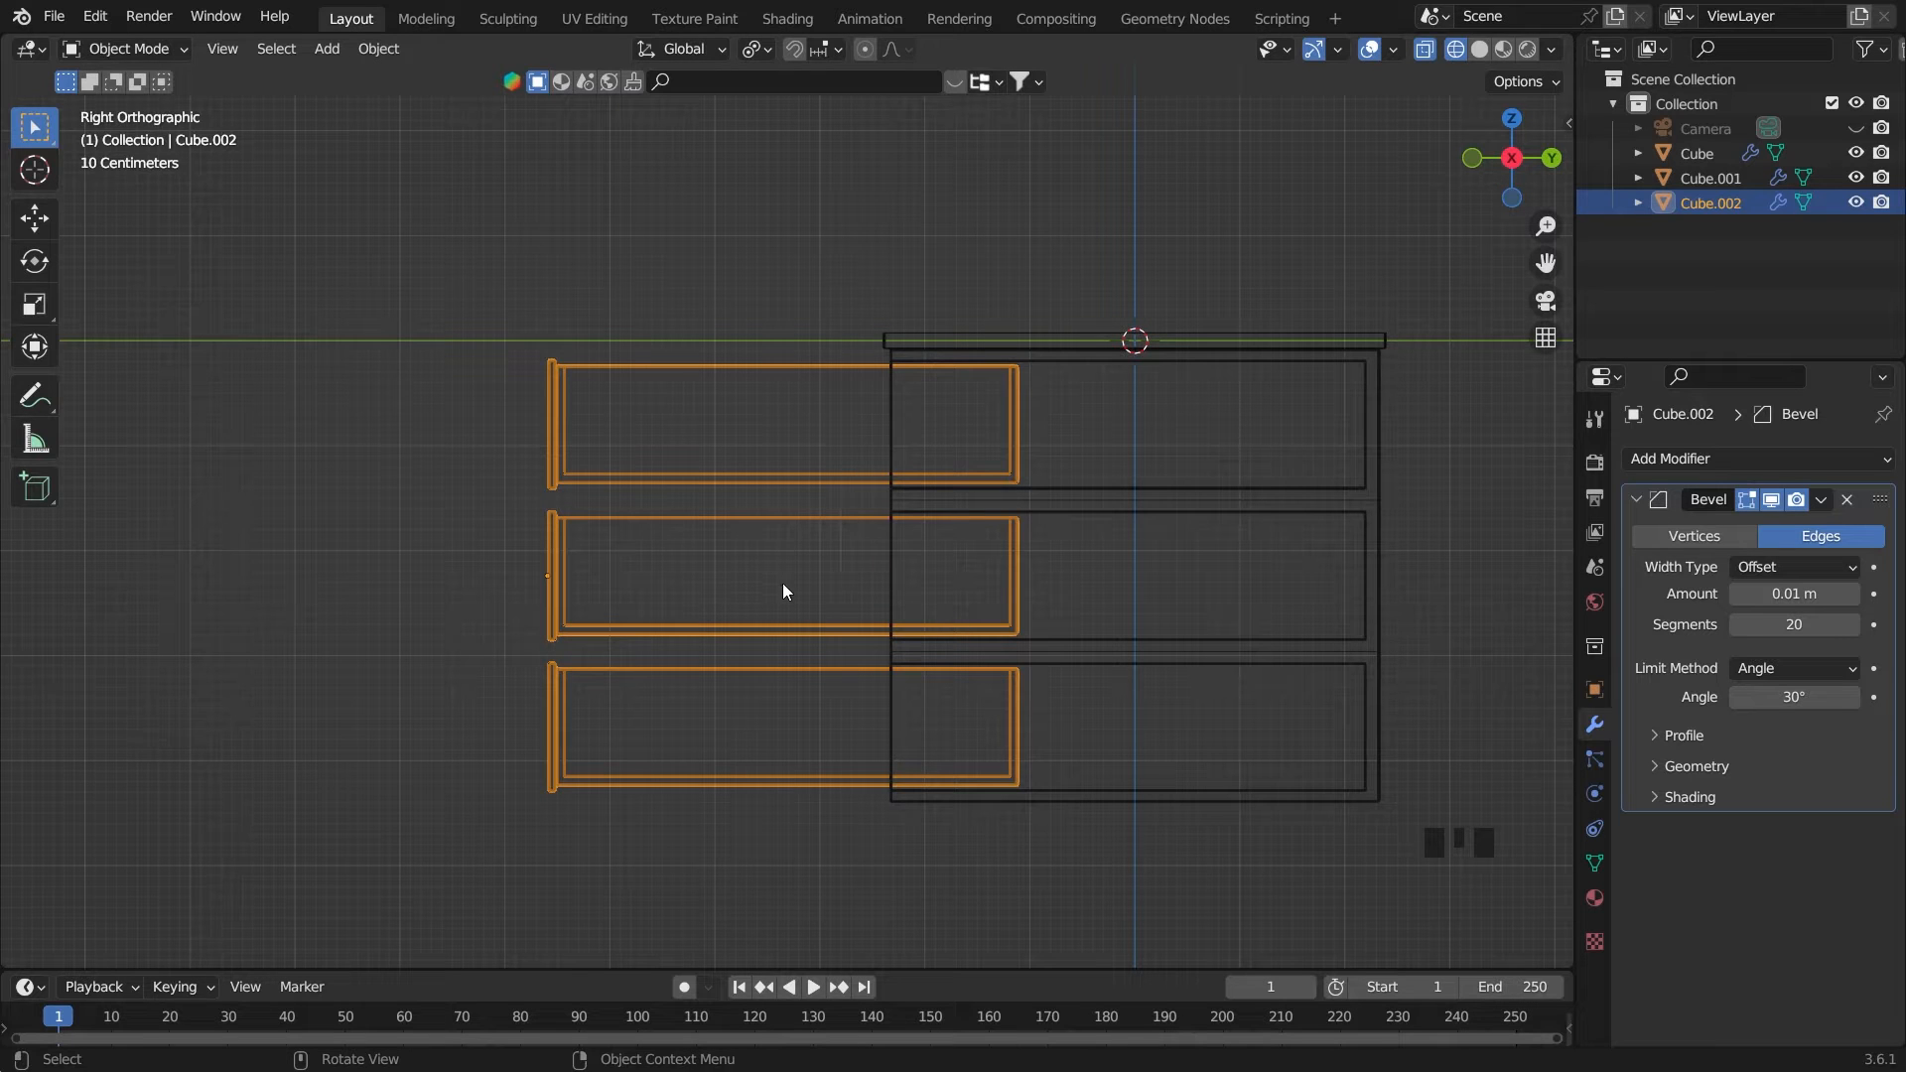
pyautogui.press('Tab')
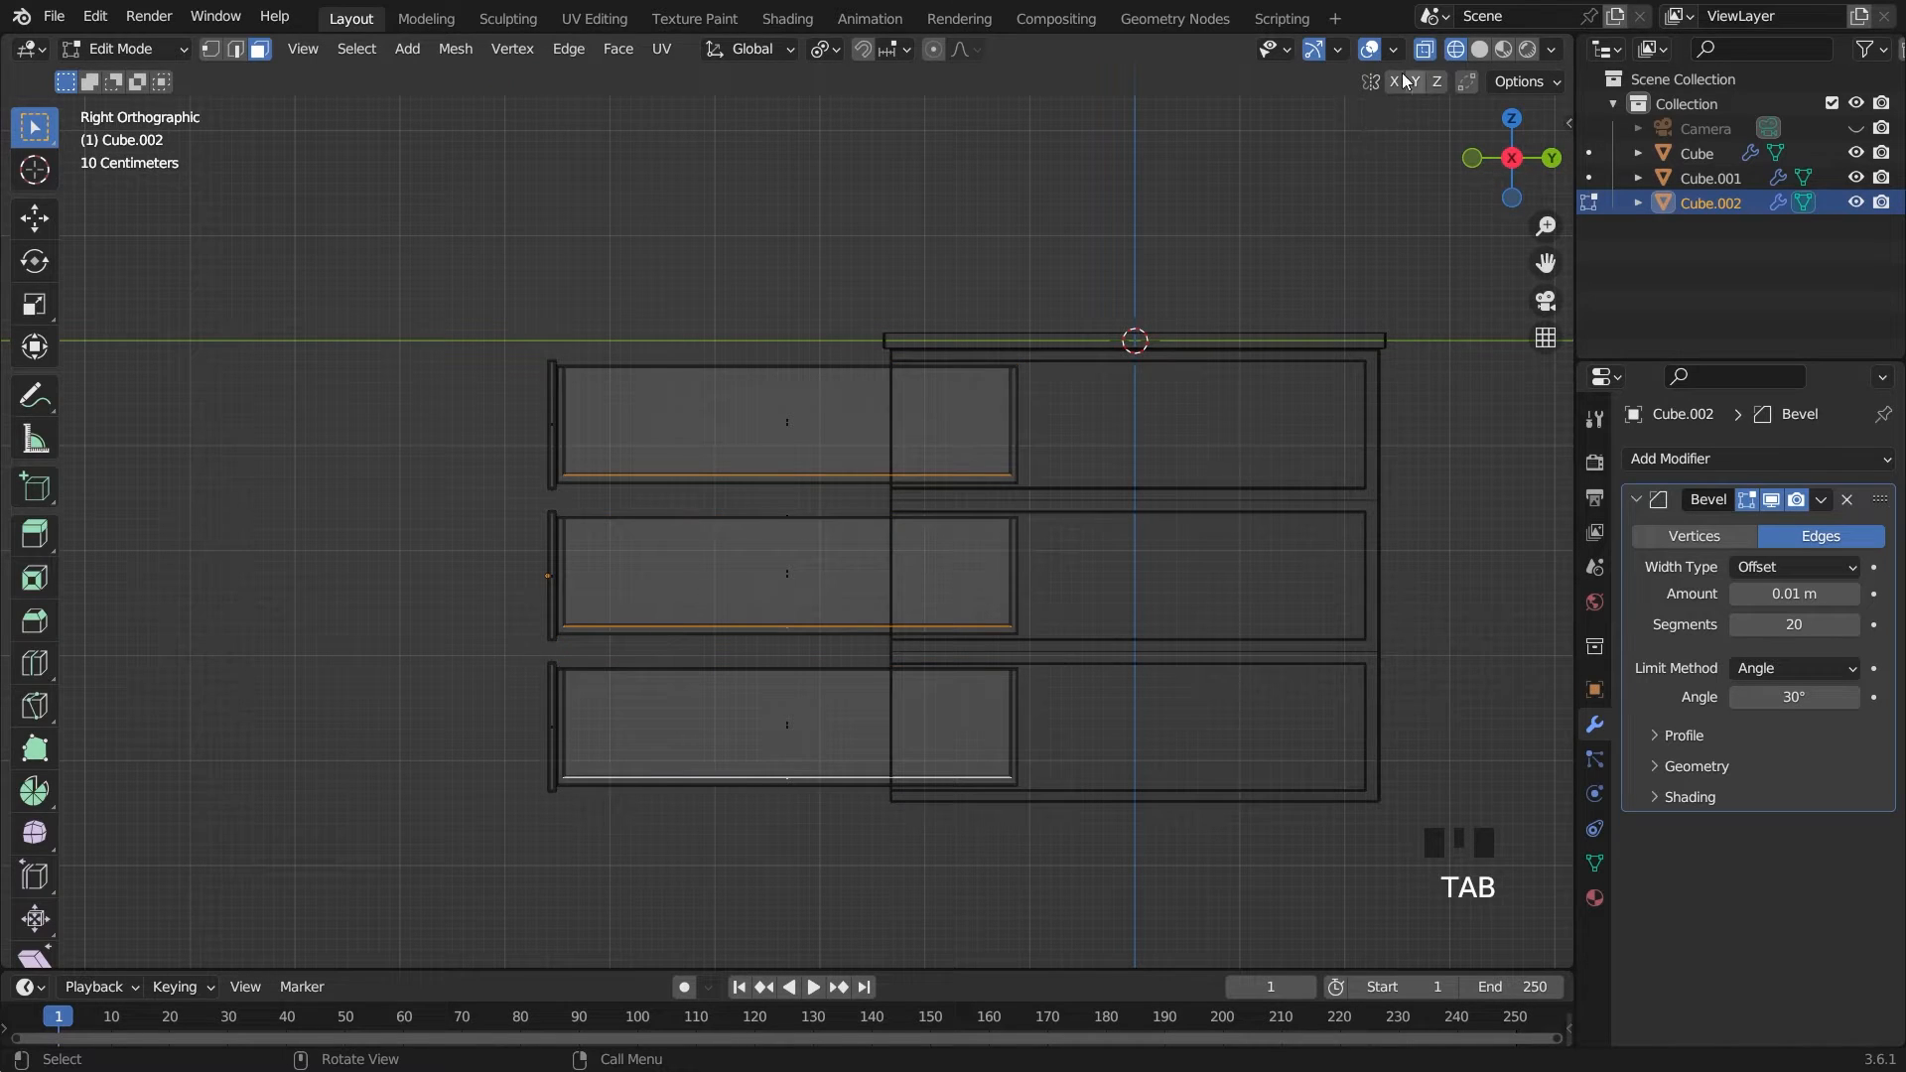
pyautogui.moveTo(424, 258); pyautogui.dragTo(1129, 494)
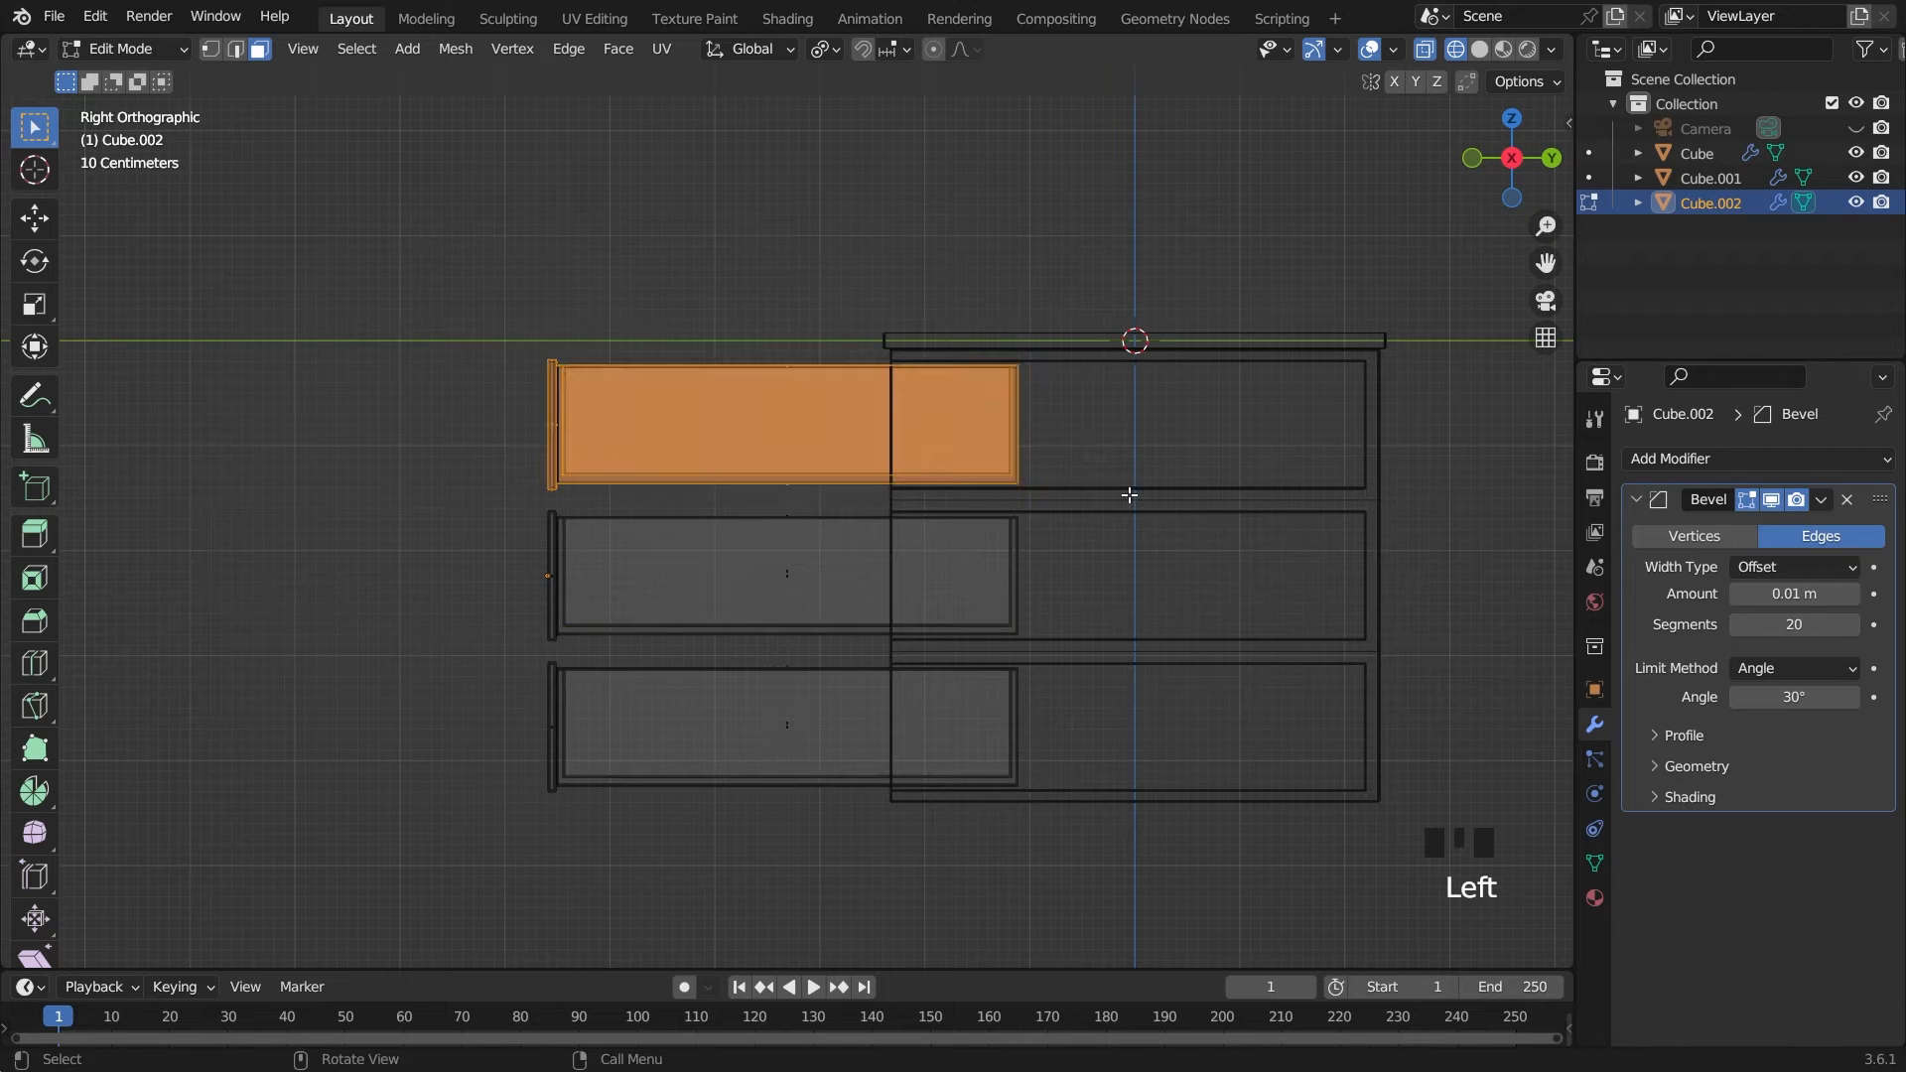
pyautogui.press('p')
pyautogui.click(1129, 495)
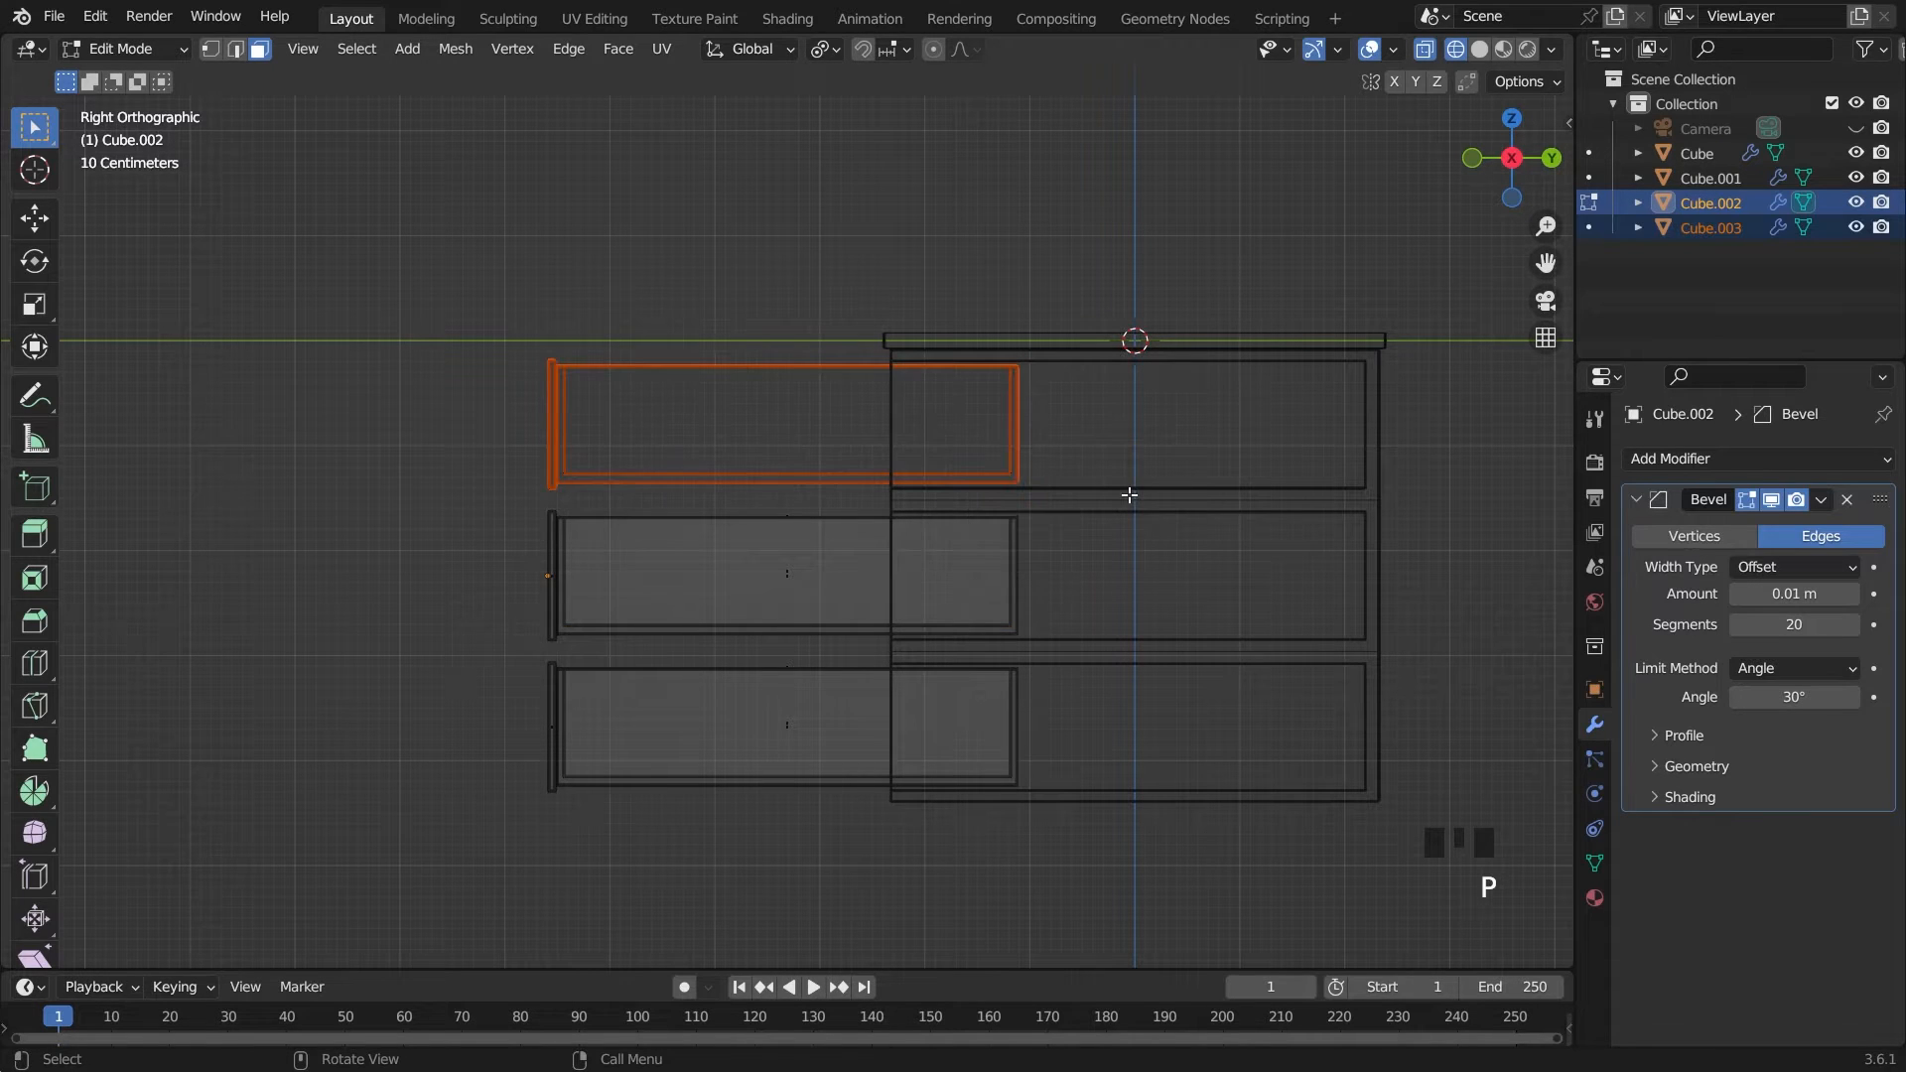
pyautogui.press('Tab')
pyautogui.click(562, 532)
pyautogui.press('Tab')
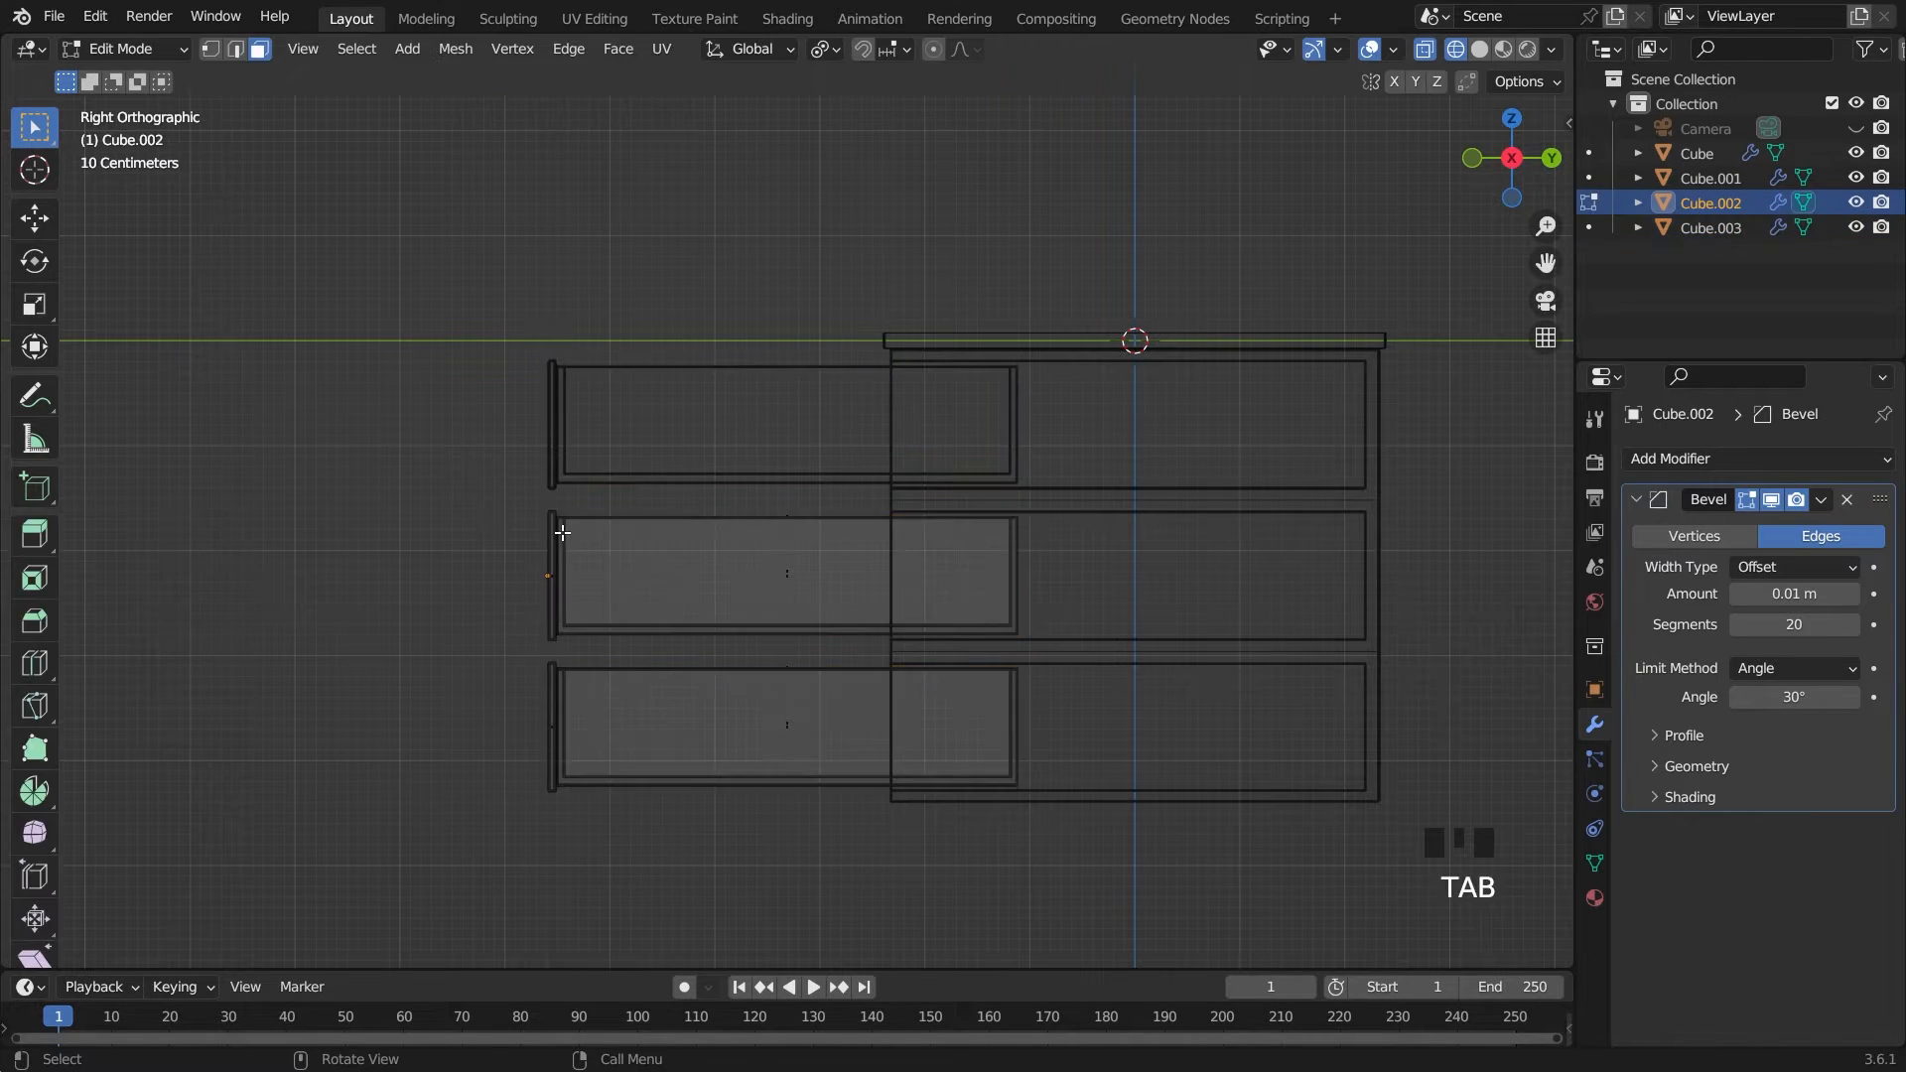
pyautogui.moveTo(513, 506); pyautogui.dragTo(1074, 642)
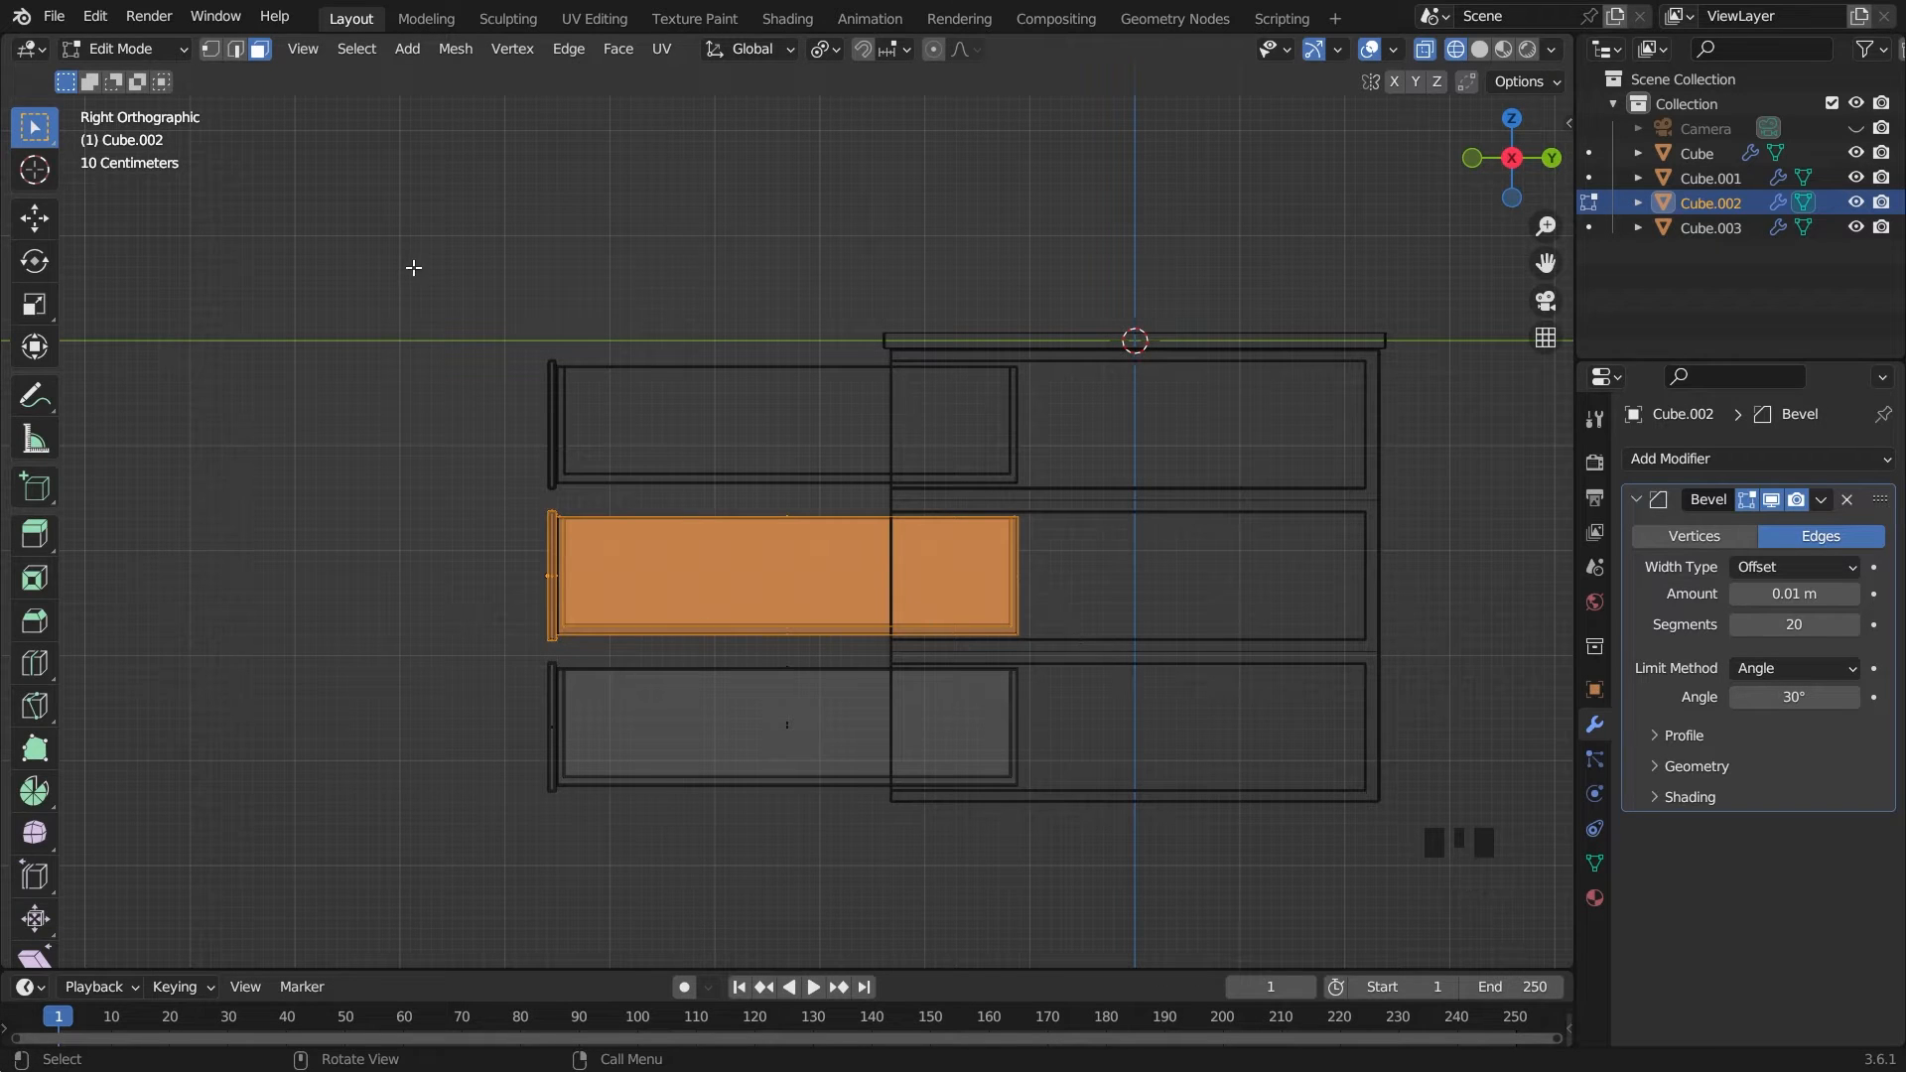
pyautogui.click(236, 49)
pyautogui.click(539, 391)
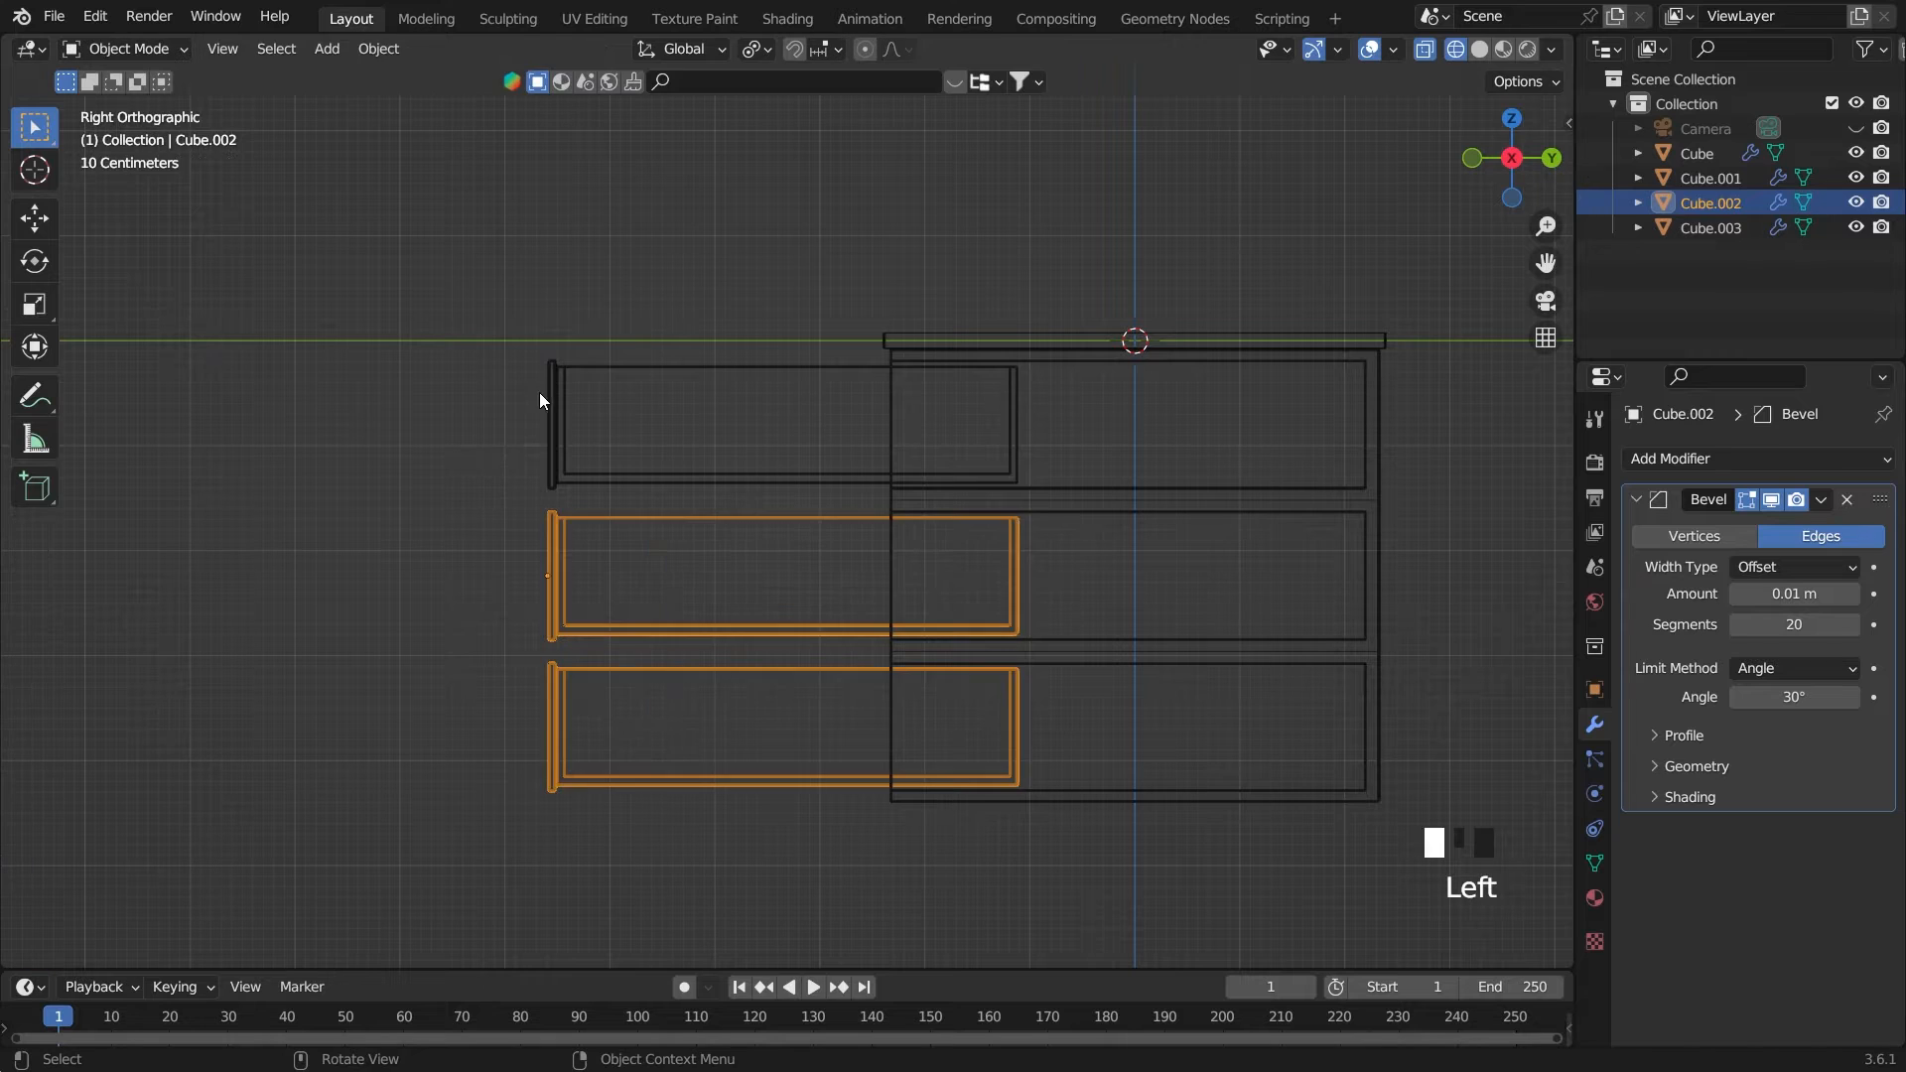
pyautogui.press('Tab')
pyautogui.press('Tab')
pyautogui.keyDown('shift'); pyautogui.click(553, 540); pyautogui.keyUp('shift')
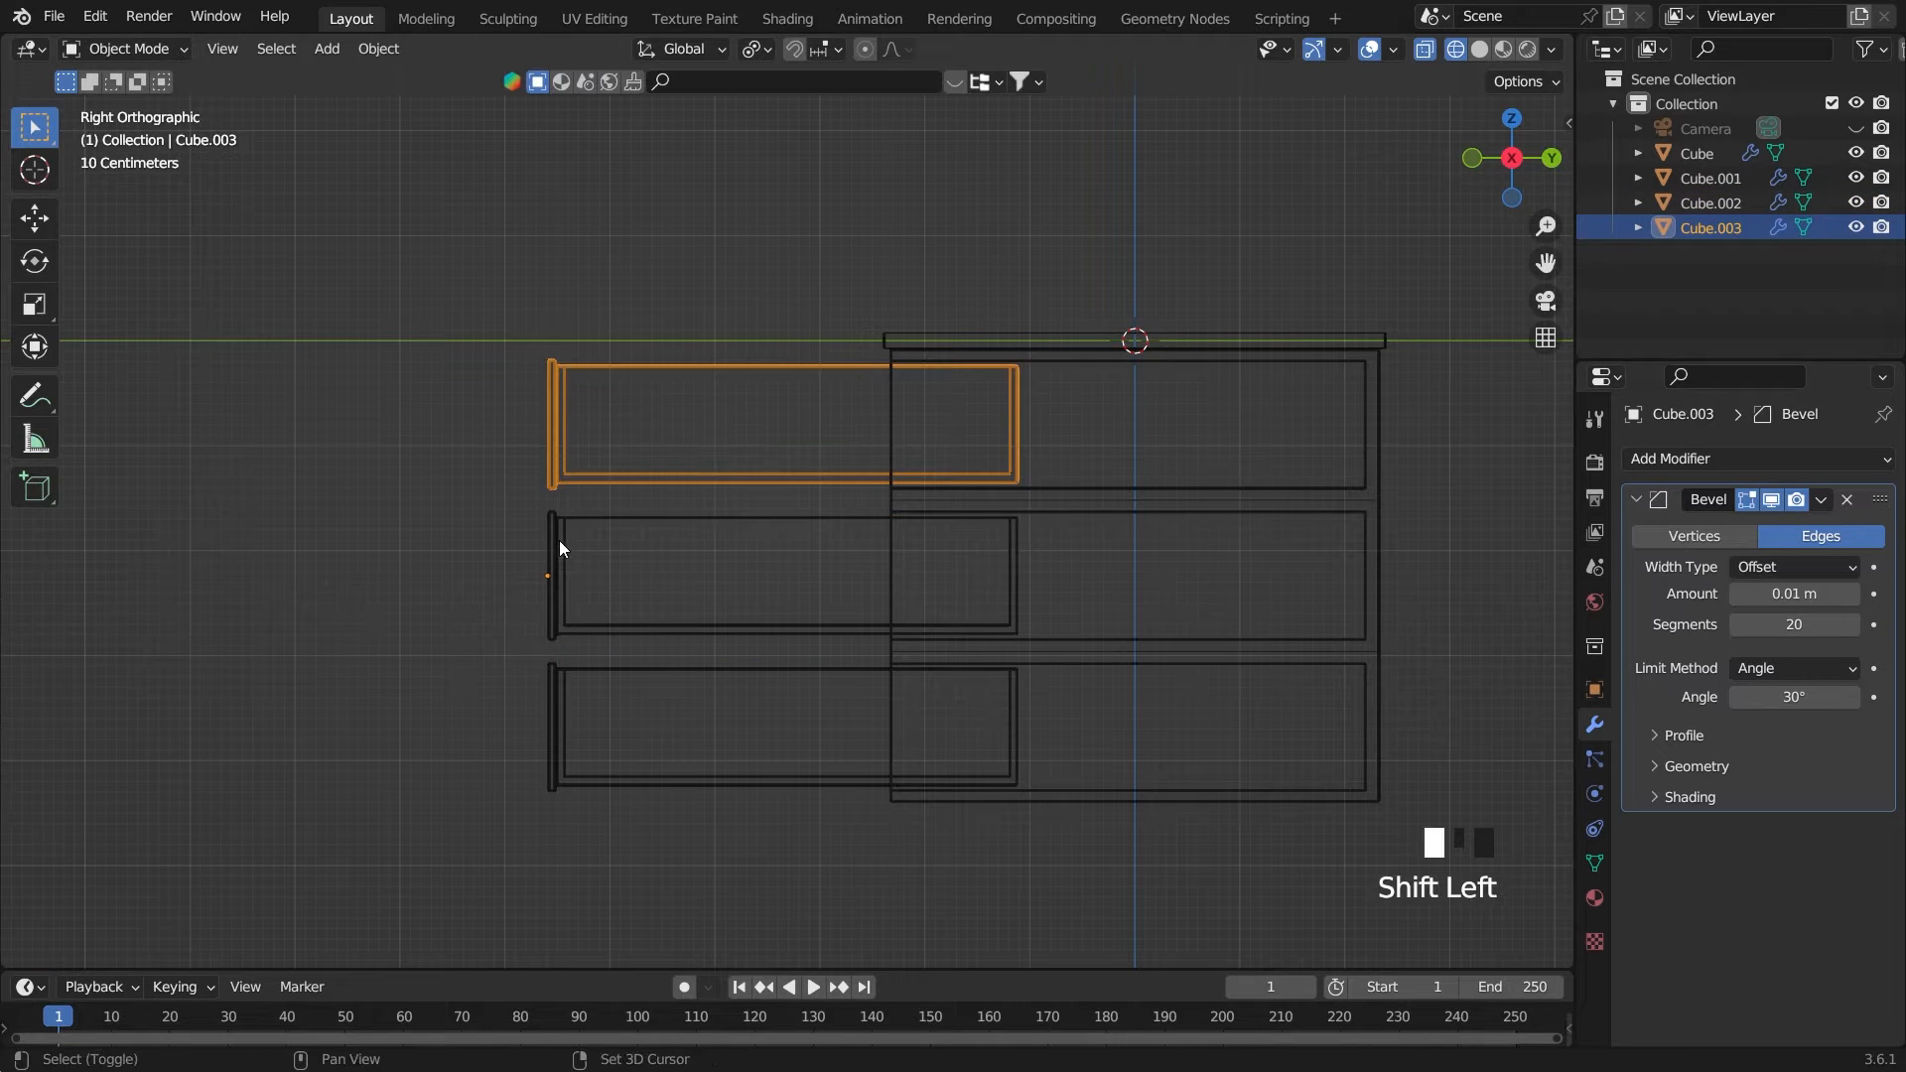
pyautogui.press('Tab')
pyautogui.moveTo(435, 265); pyautogui.dragTo(1097, 504)
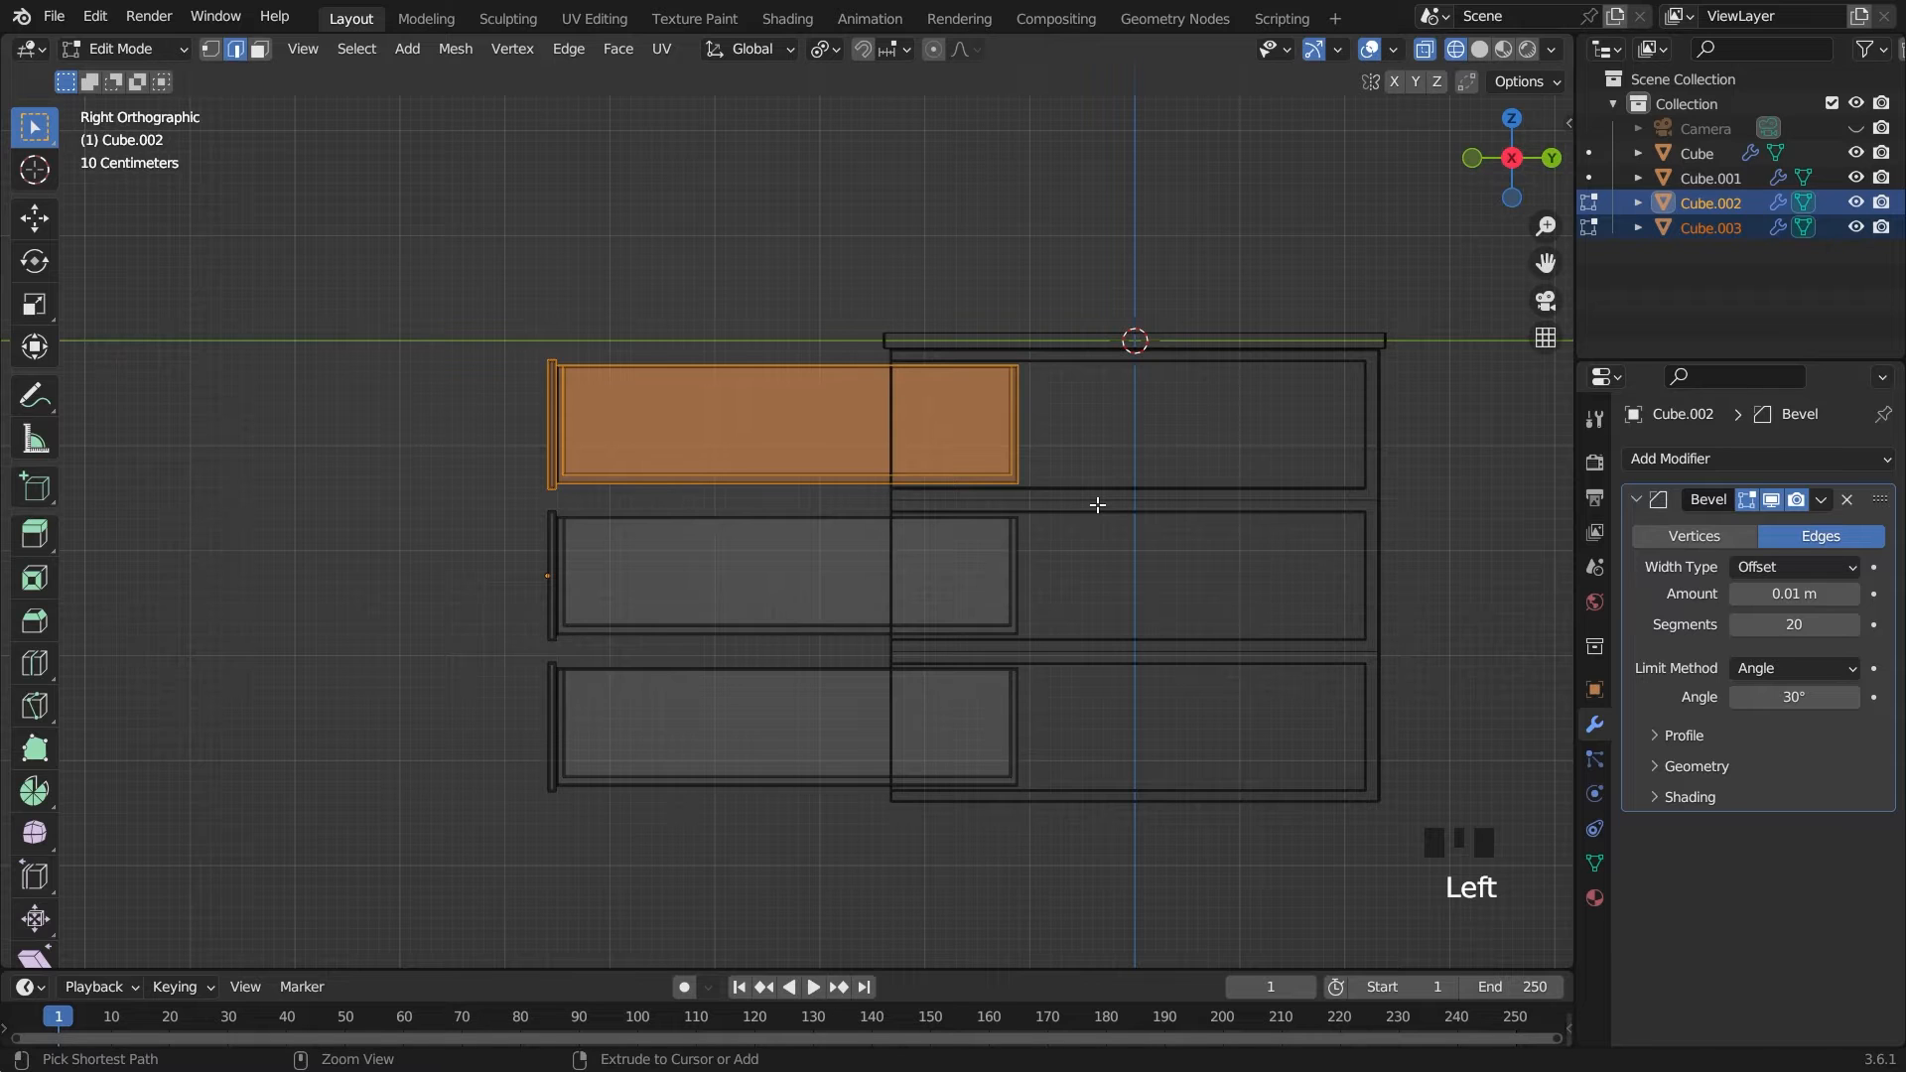
pyautogui.hotkey('ctrl', 'j')
pyautogui.press('Tab')
pyautogui.click(682, 474)
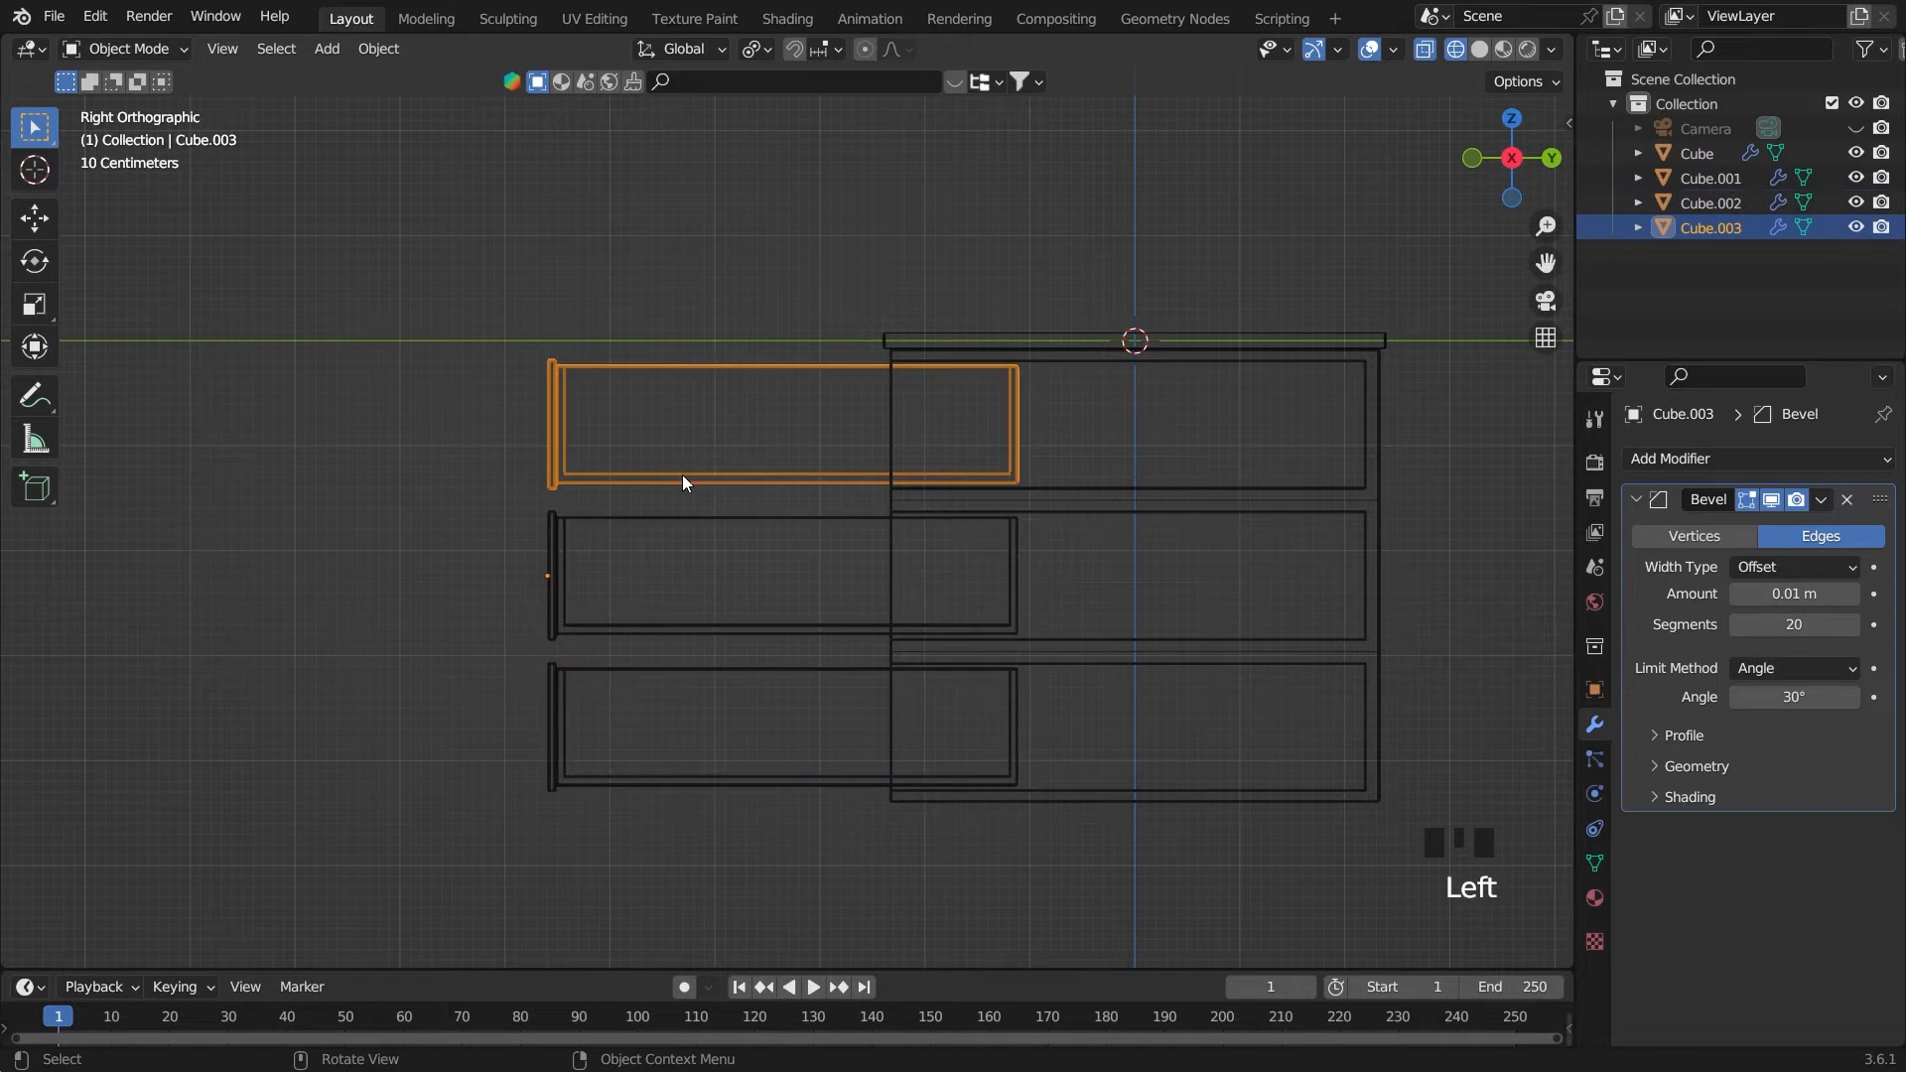
pyautogui.moveTo(629, 510); pyautogui.dragTo(692, 501, button='middle')
# Turn off X-ray, test-move the separated top drawer and undo the move
pyautogui.click(1425, 50)
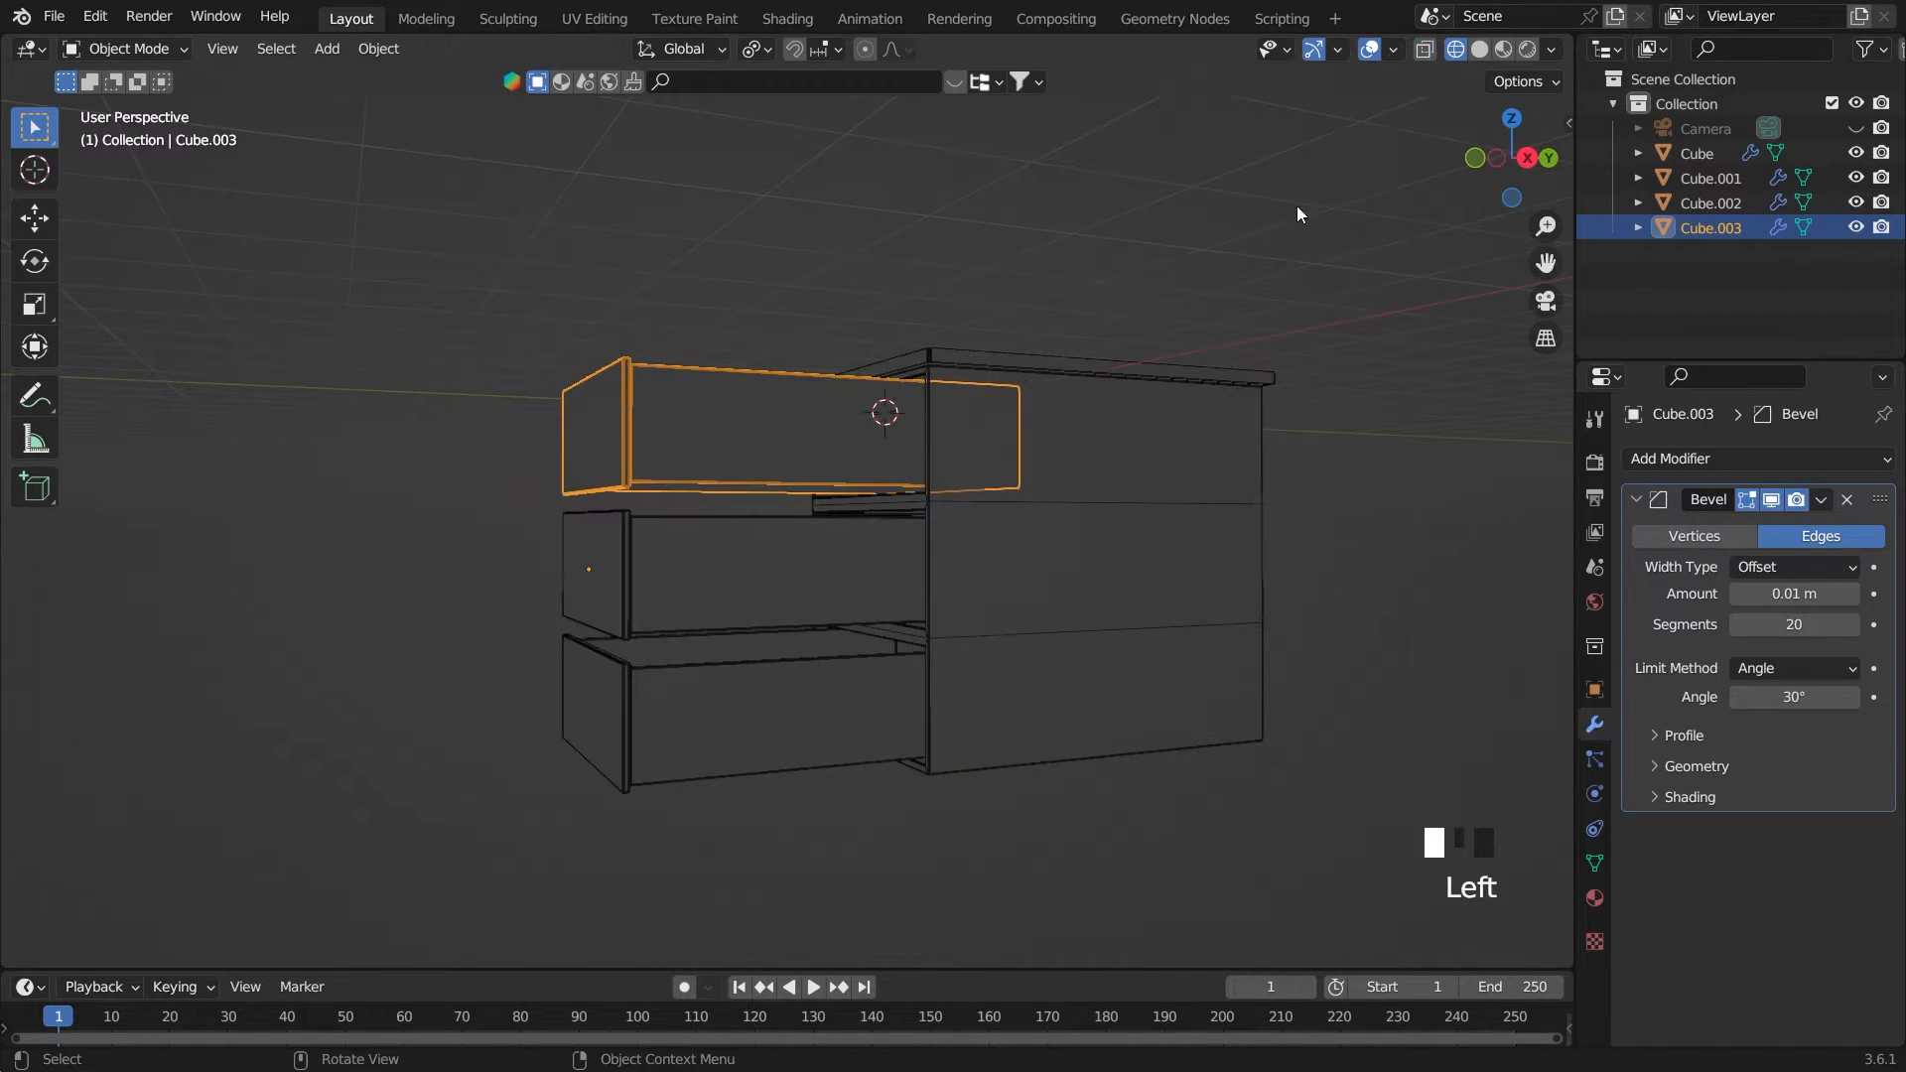
pyautogui.moveTo(1297, 213); pyautogui.dragTo(1217, 415, button='middle')
pyautogui.press('g')
pyautogui.hotkey('ctrl', 'z')
pyautogui.moveTo(1182, 246); pyautogui.dragTo(1295, 391, button='middle')
pyautogui.scroll(3, 1246, 353)
pyautogui.scroll(-1, 1193, 407)
# Select the whole middle drawer from the left view with X-ray on and separate it into its own object
pyautogui.press('`')
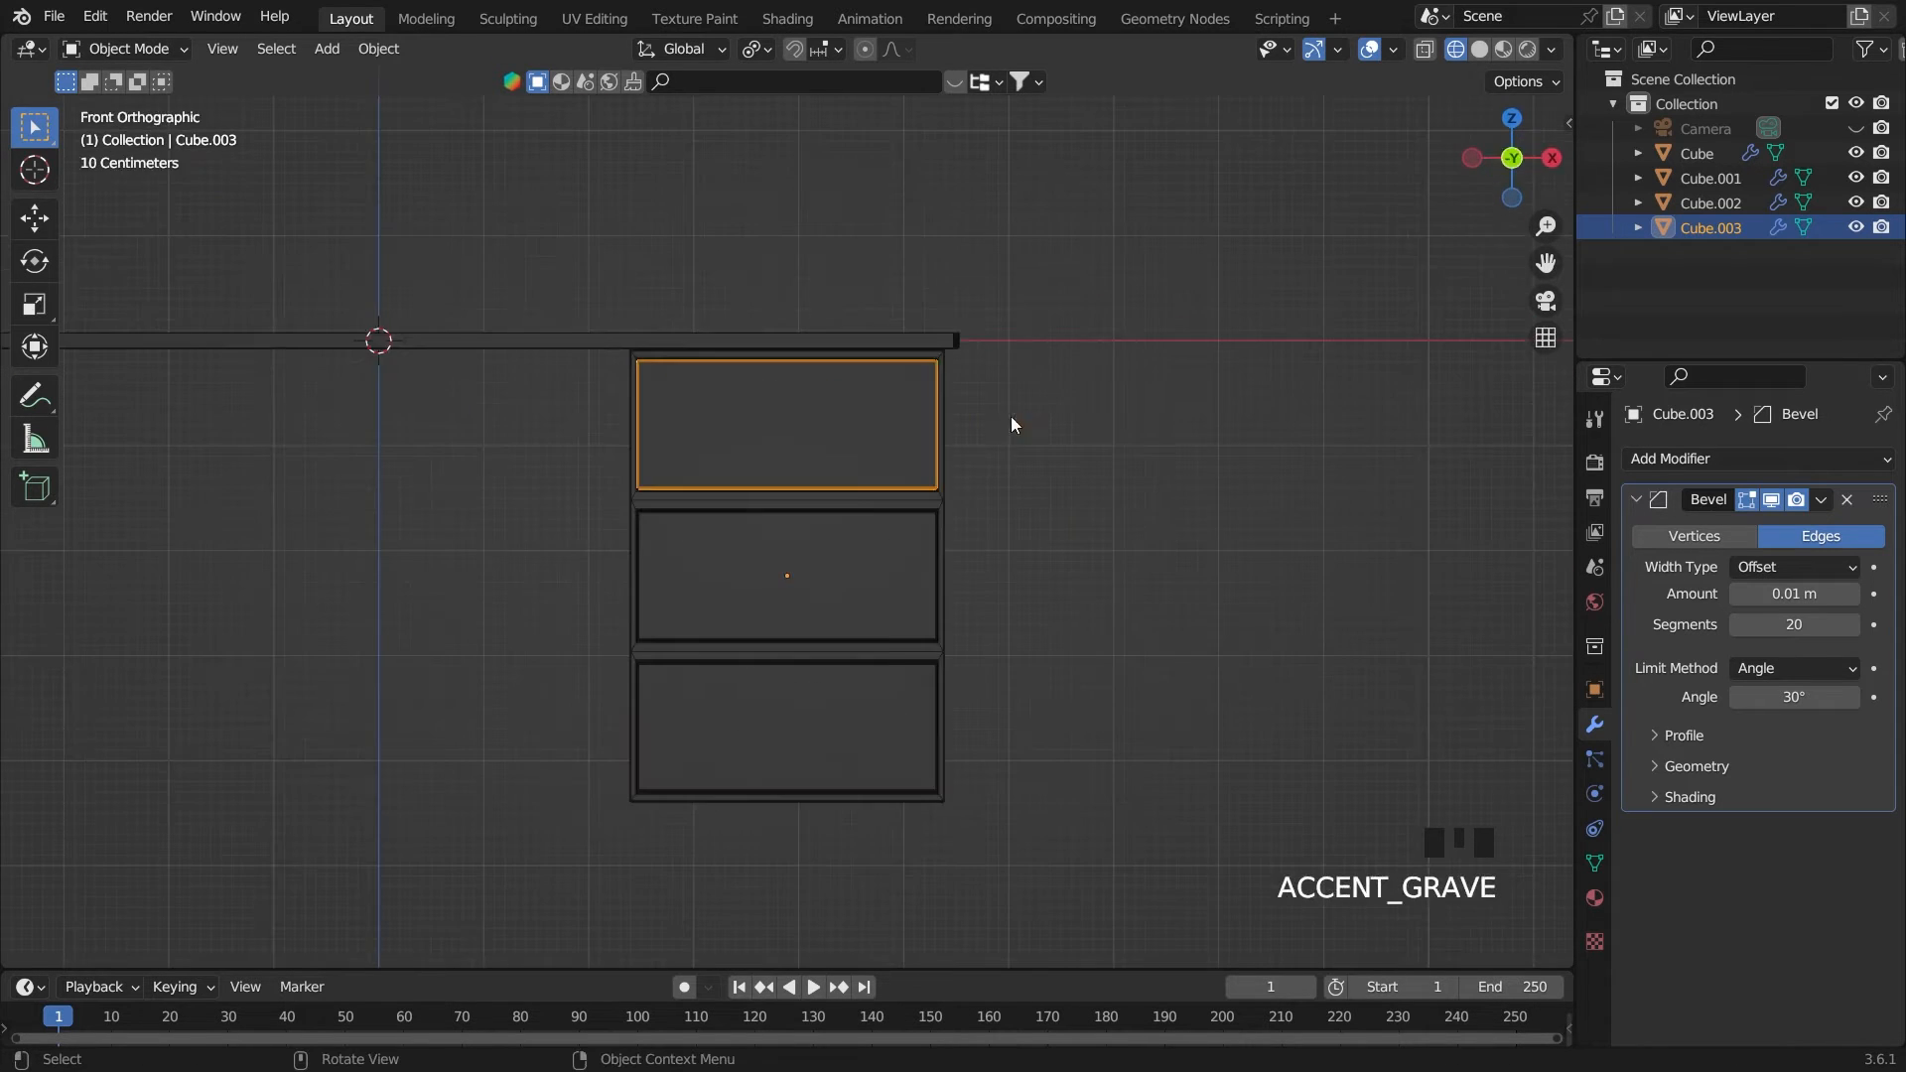
pyautogui.press('`')
pyautogui.click(889, 562)
pyautogui.press('Tab')
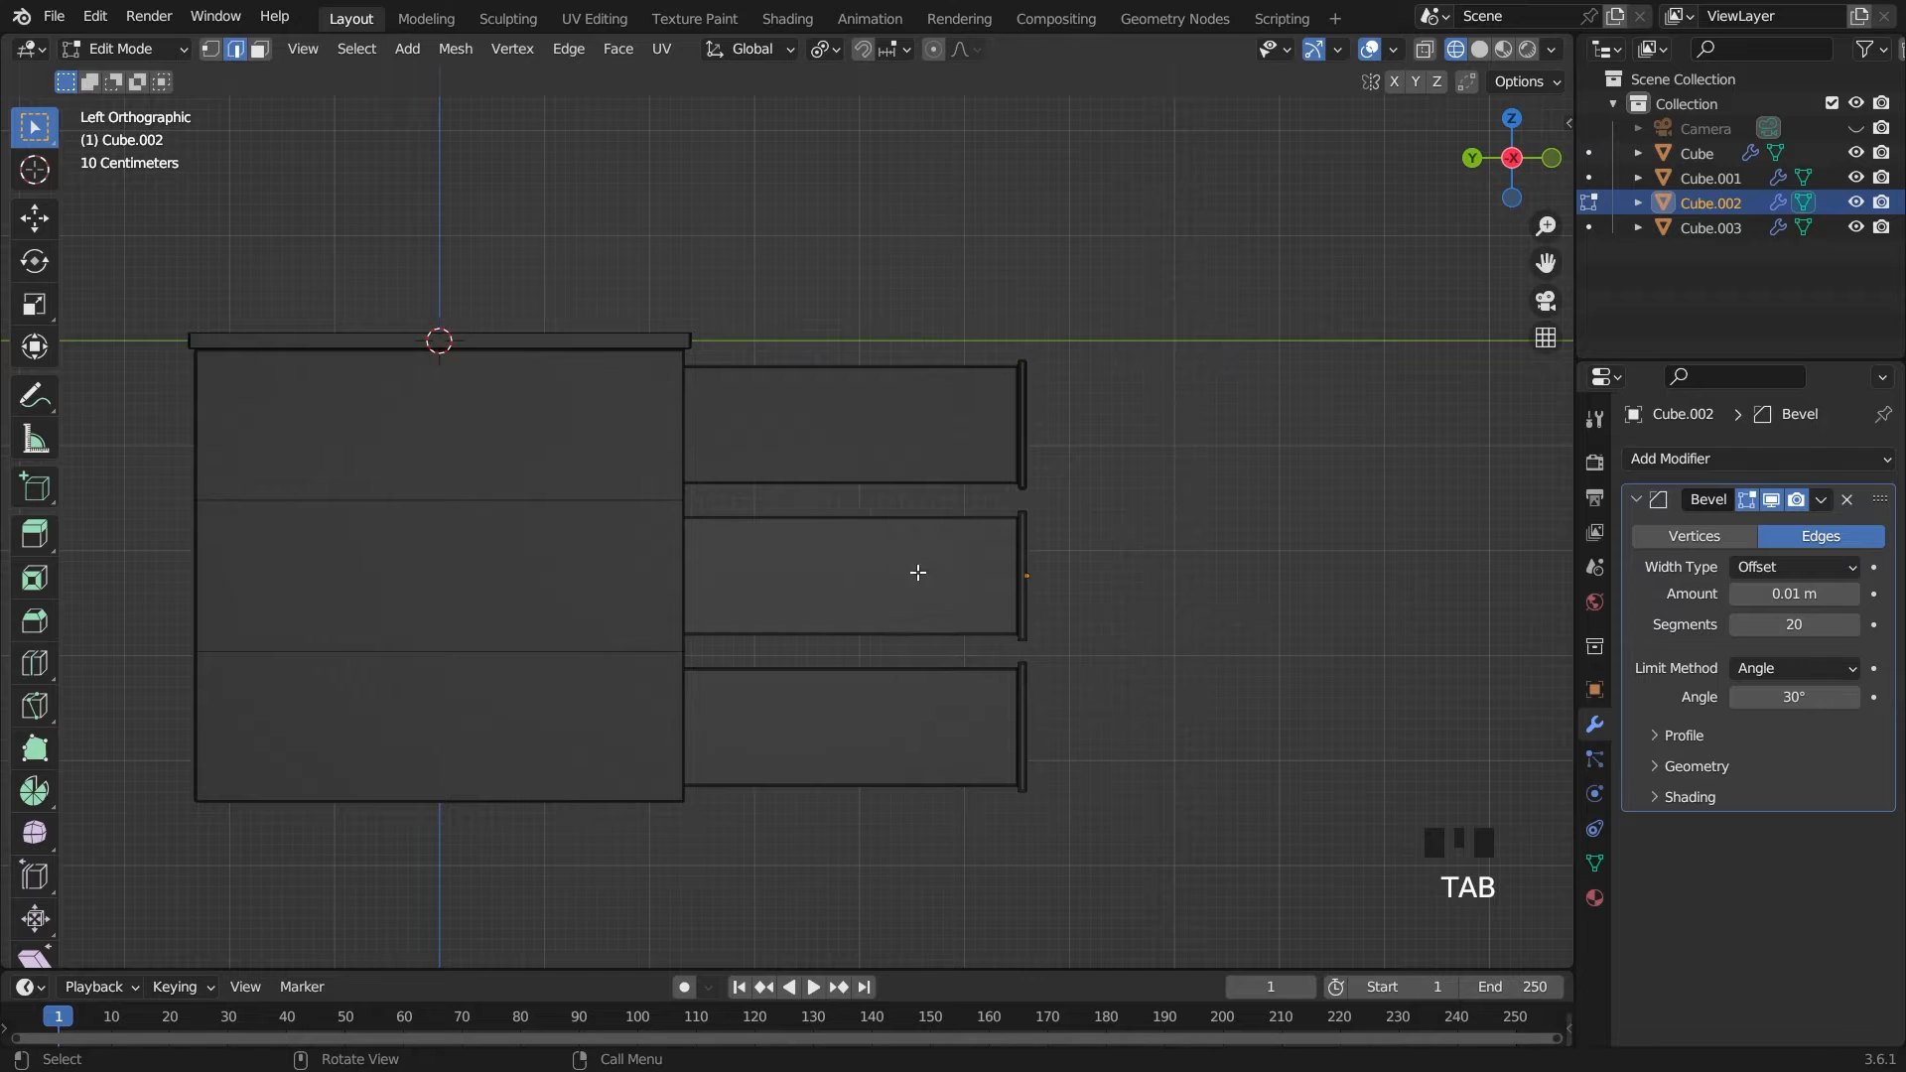
pyautogui.click(1425, 50)
pyautogui.moveTo(520, 523); pyautogui.dragTo(1188, 656)
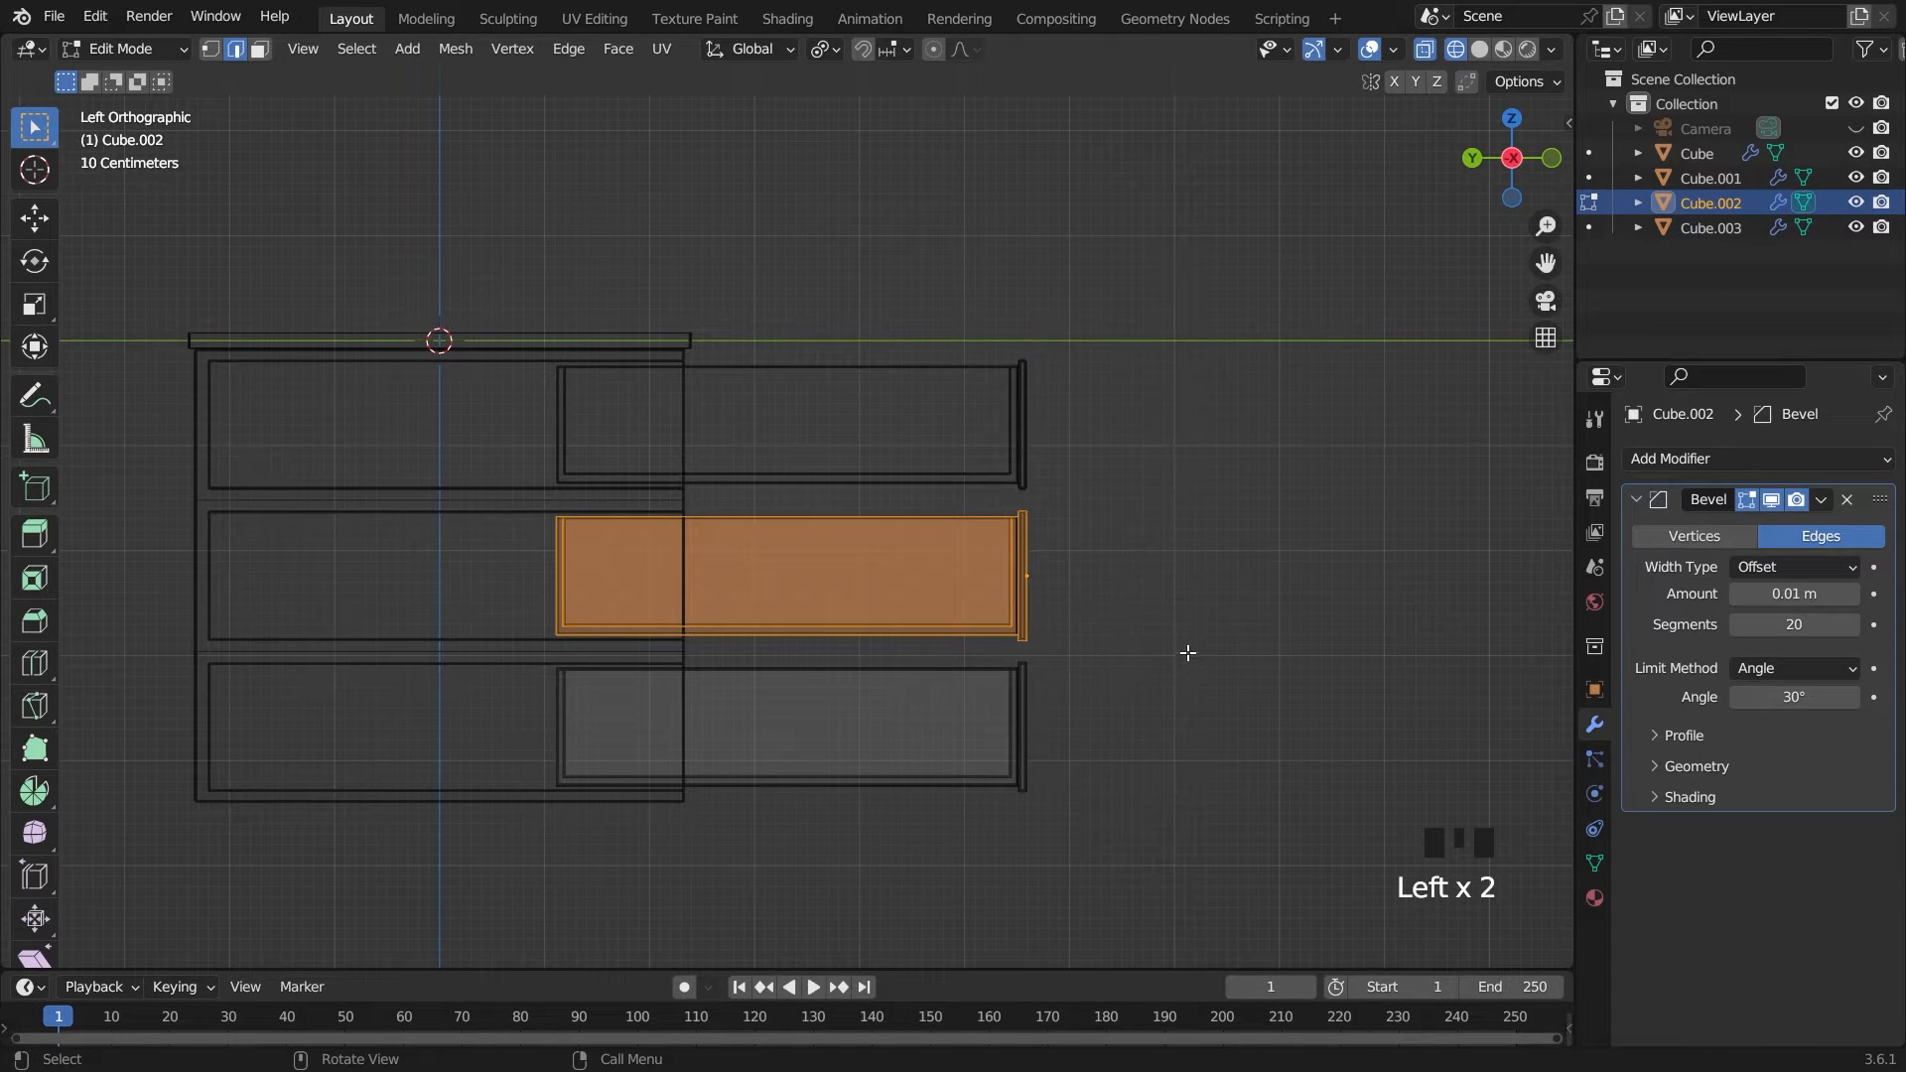
pyautogui.press('p')
pyautogui.click(1188, 653)
pyautogui.press('Tab')
pyautogui.click(1189, 653)
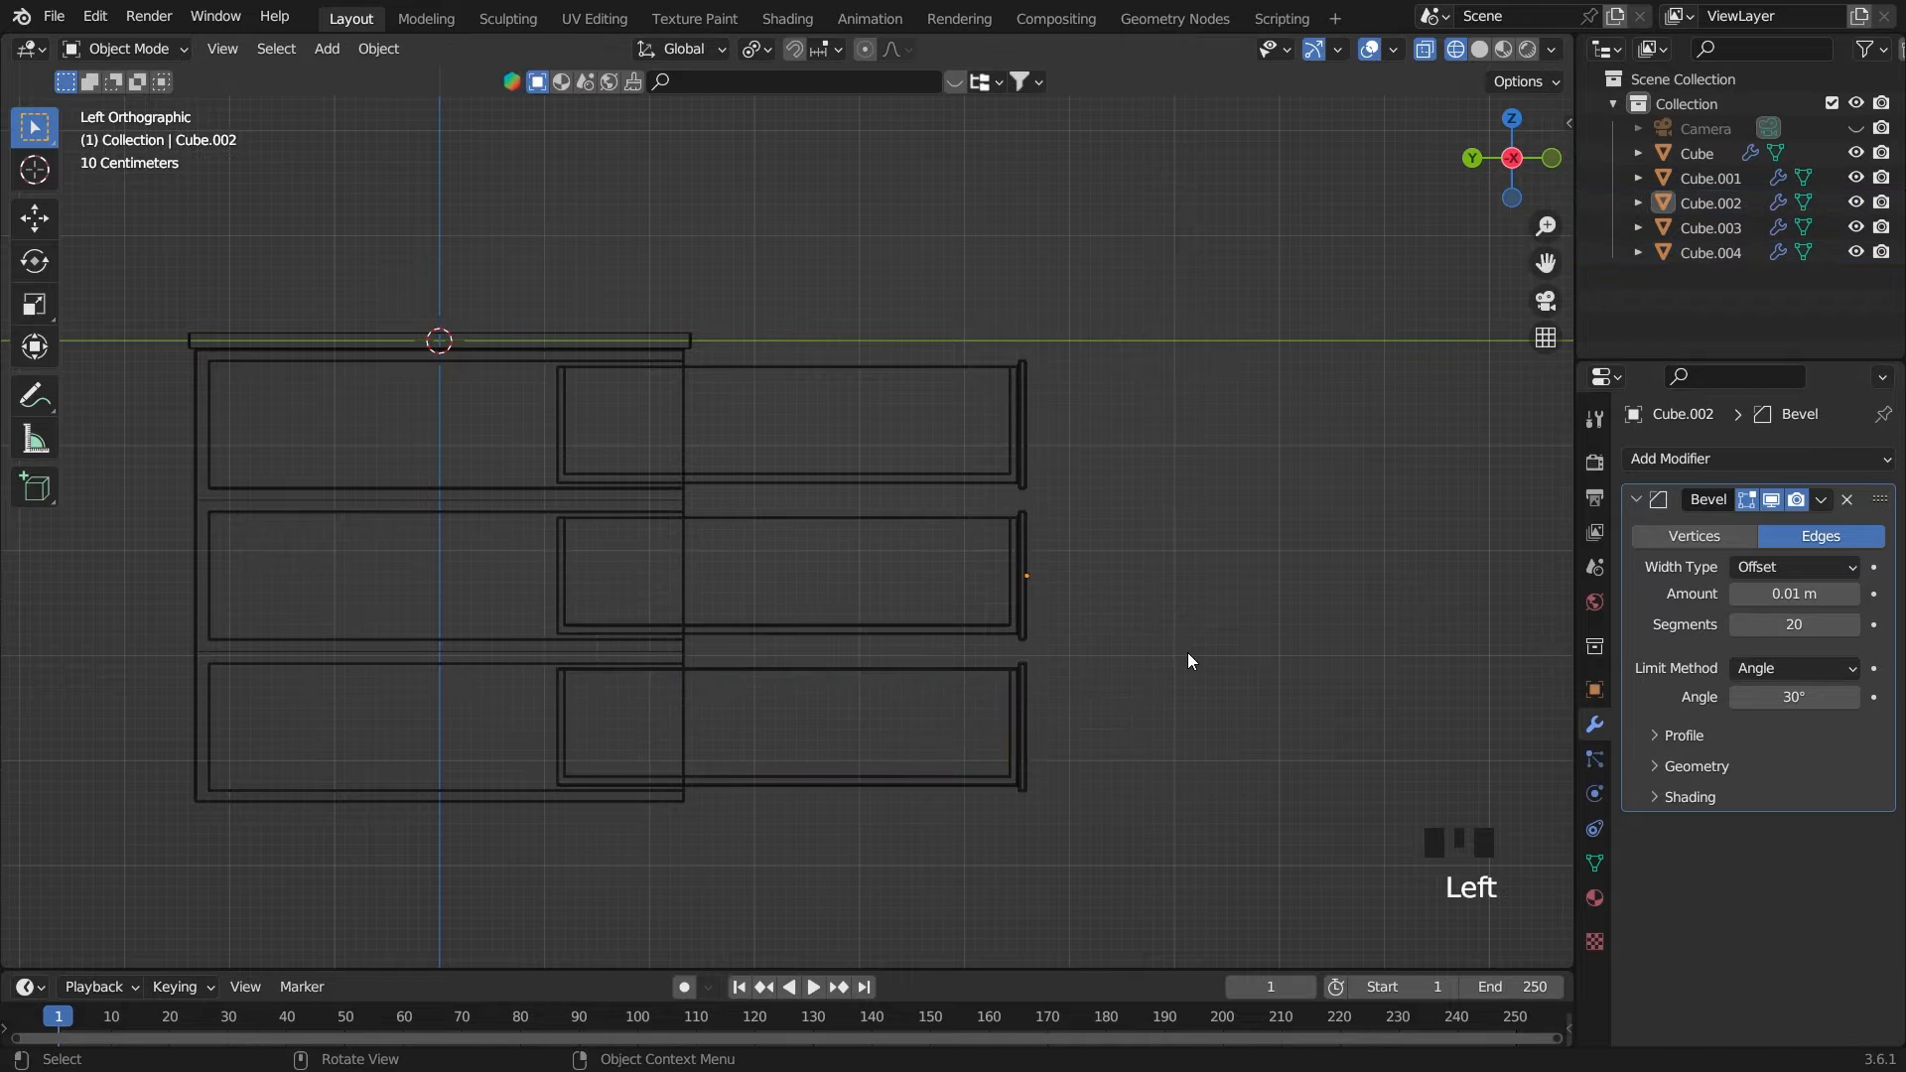
# Select all three drawers and move them together about 3.2 m along Y into the cabinet
pyautogui.click(1024, 726)
pyautogui.click(1008, 559)
pyautogui.moveTo(1274, 568); pyautogui.dragTo(1230, 611, button='middle')
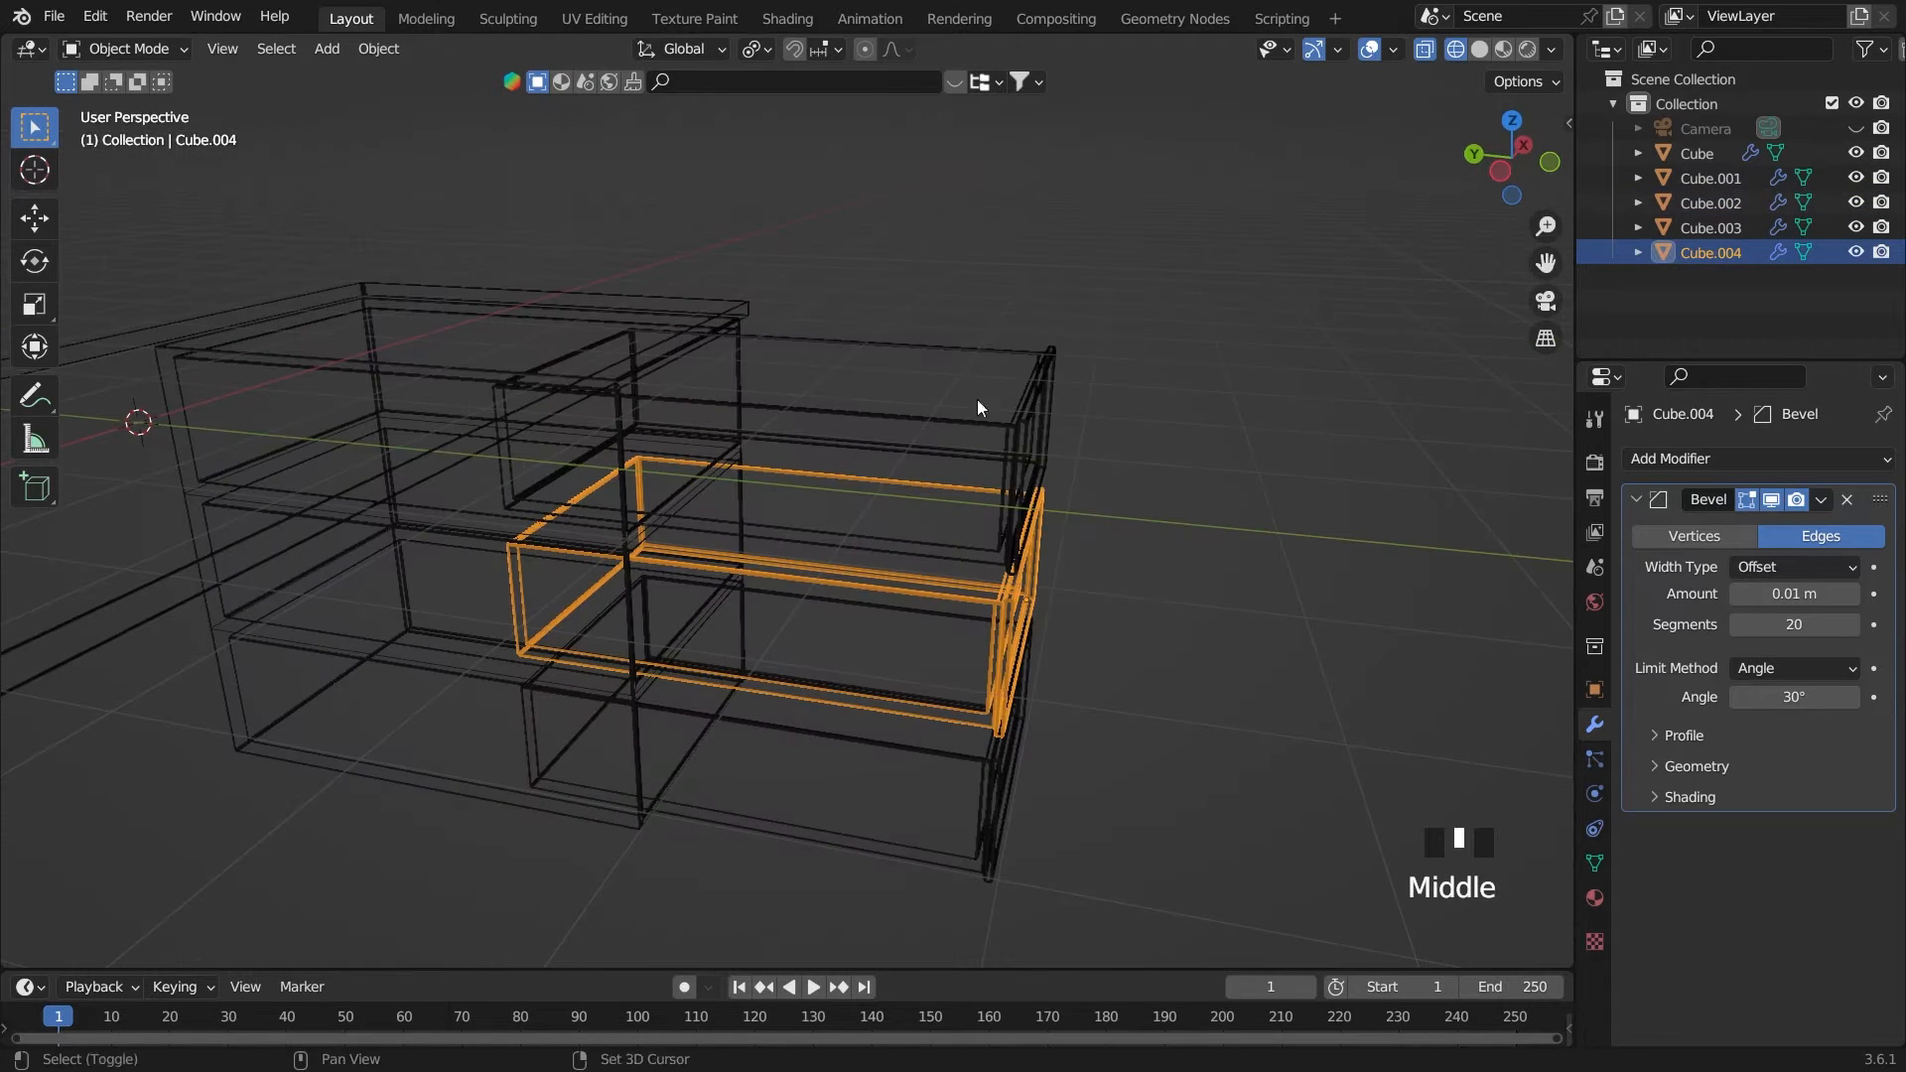
pyautogui.keyDown('shift'); pyautogui.moveTo(943, 329); pyautogui.dragTo(1122, 873); pyautogui.keyUp('shift')
pyautogui.press('`')
pyautogui.scroll(2, 1135, 425)
pyautogui.scroll(-1, 1135, 426)
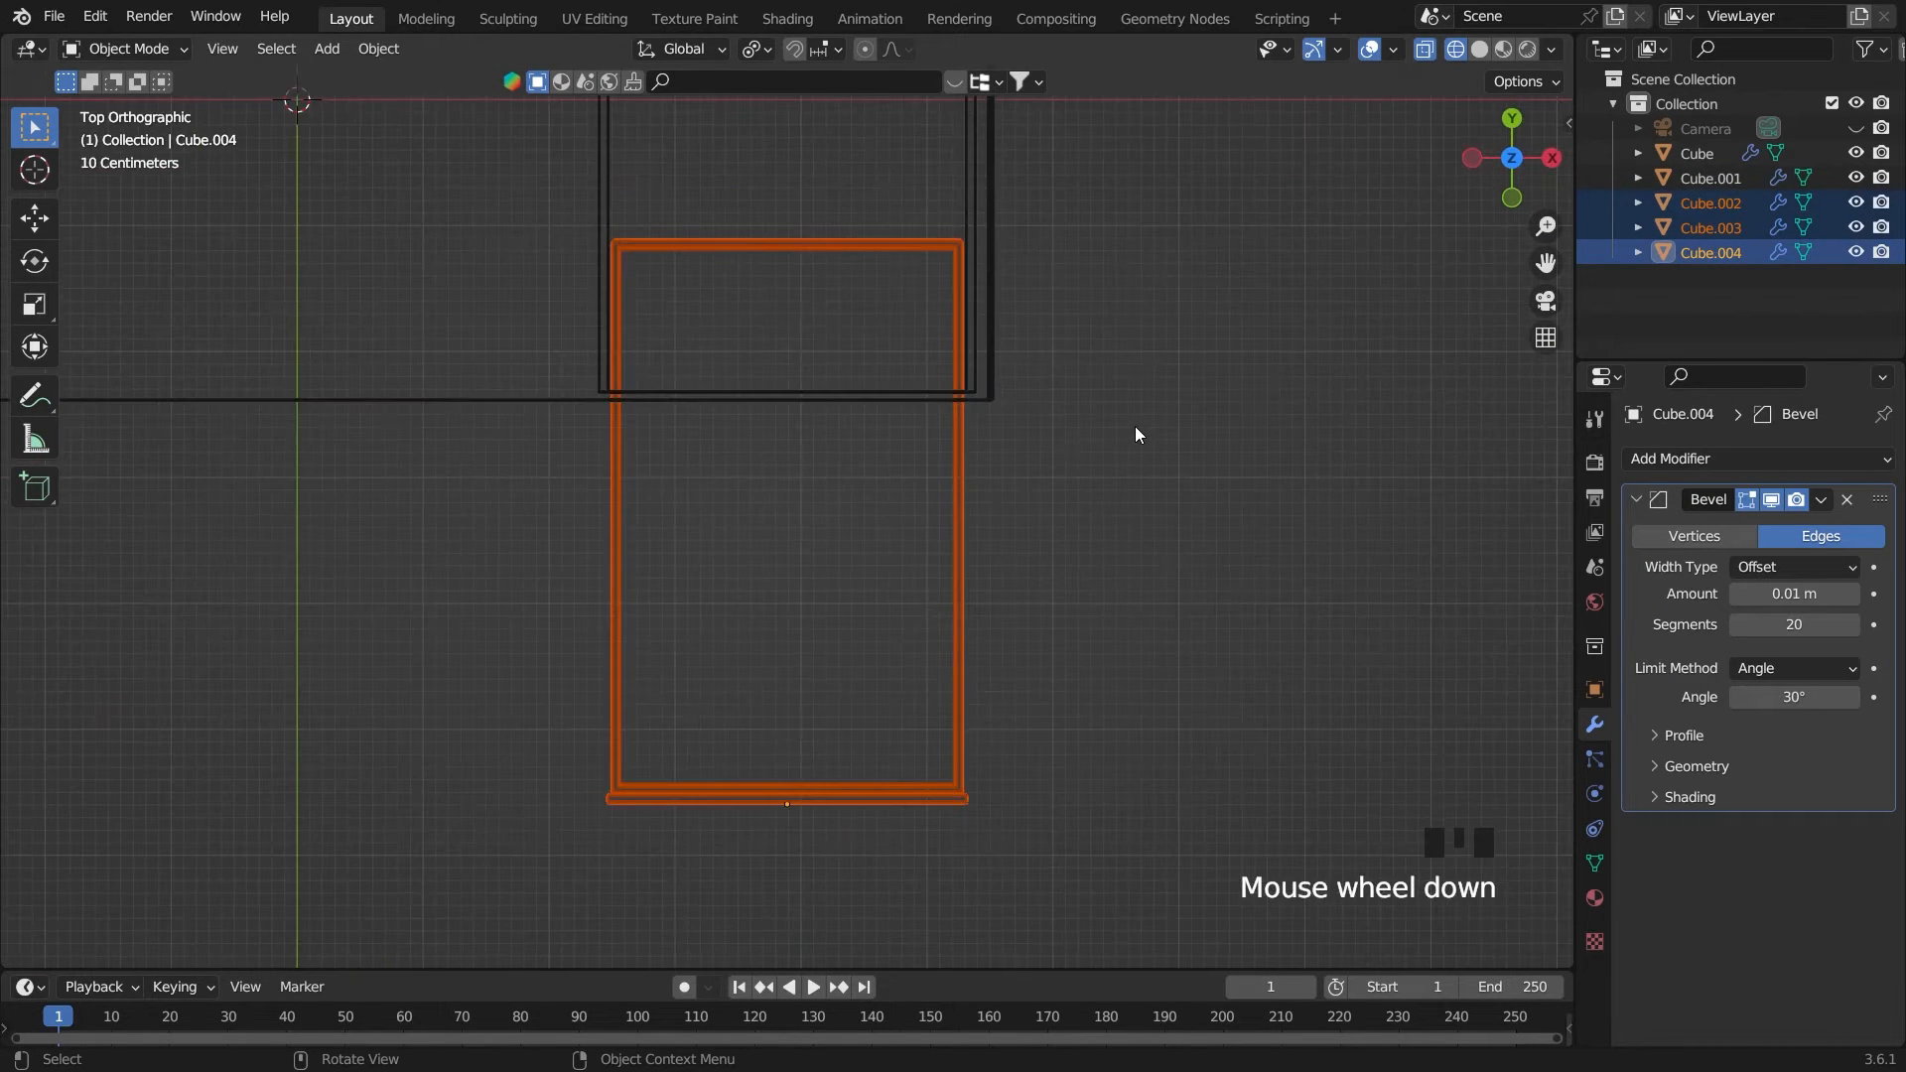
pyautogui.press('g')
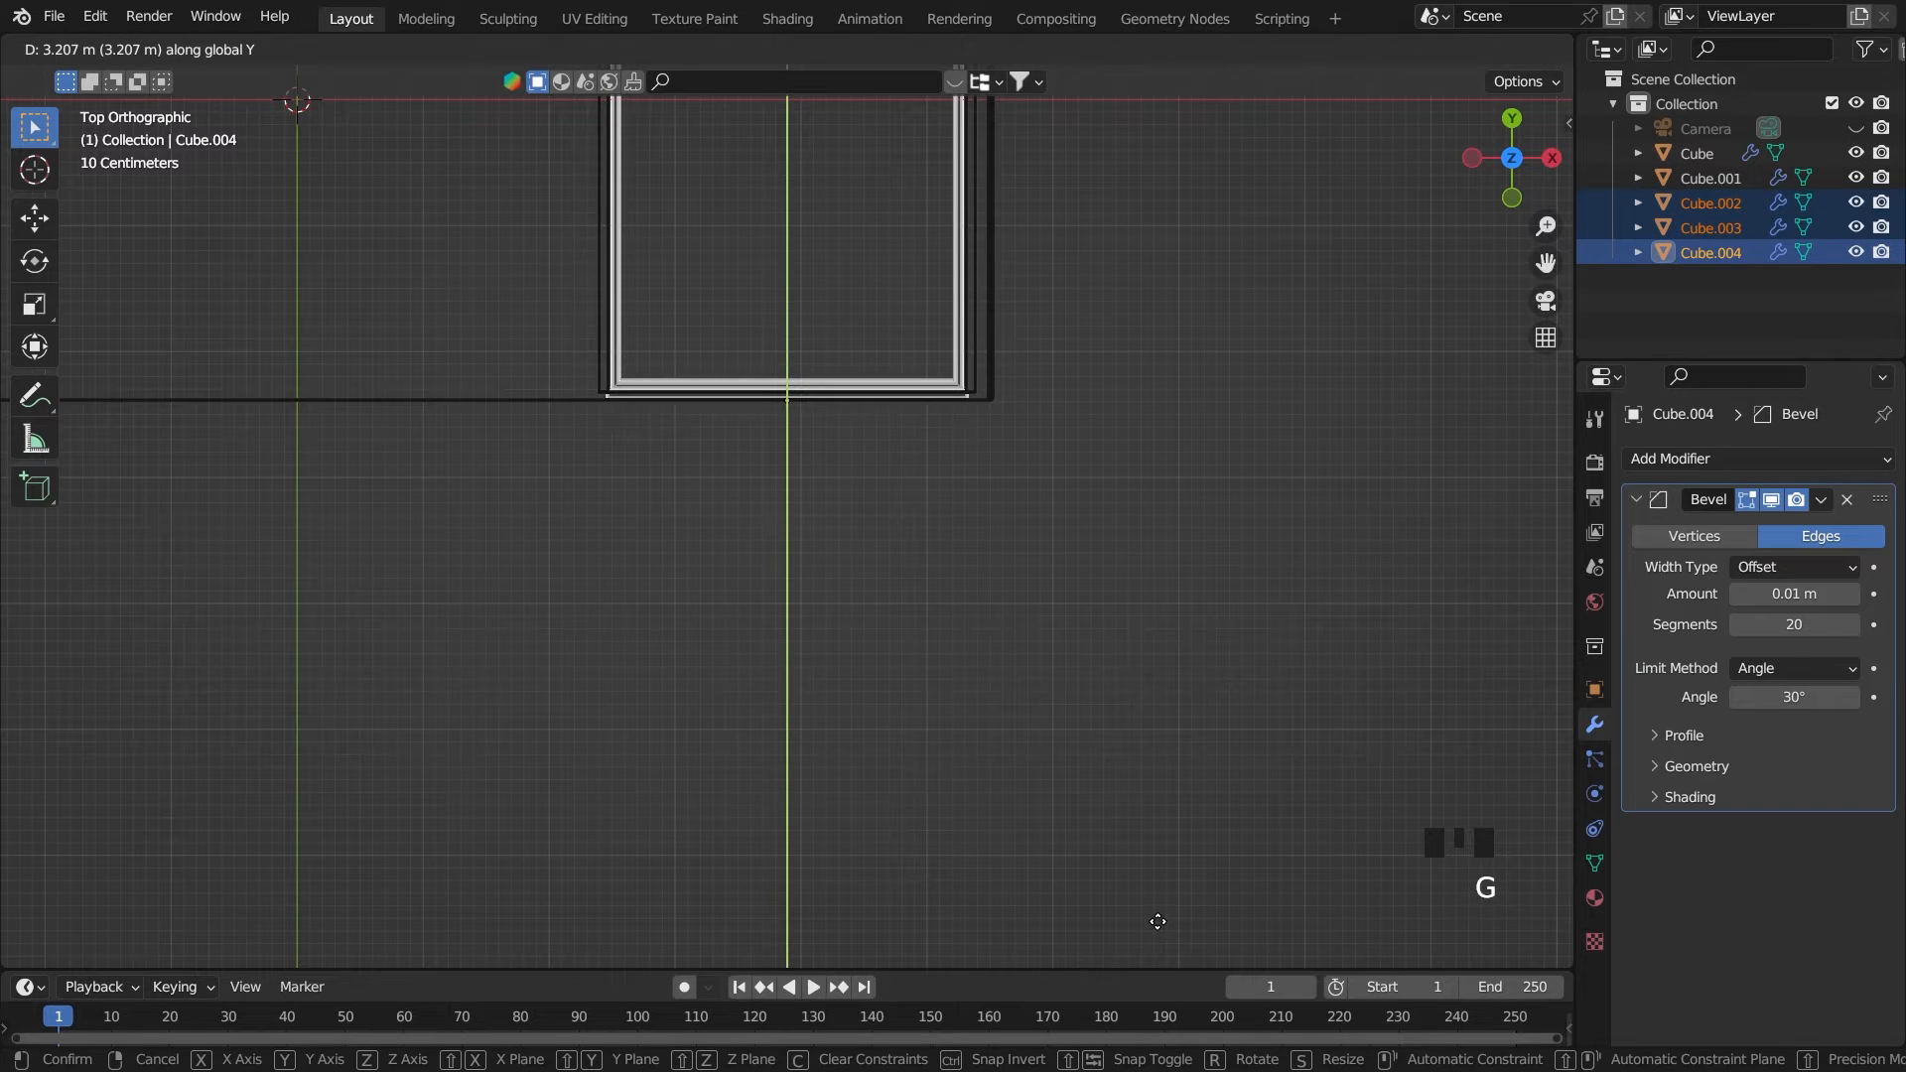
pyautogui.click(1149, 928)
# Switch to solid shading and move the three drawers about 0.06 m farther along Y into the cabinet
pyautogui.moveTo(1146, 824); pyautogui.dragTo(1253, 546, button='middle')
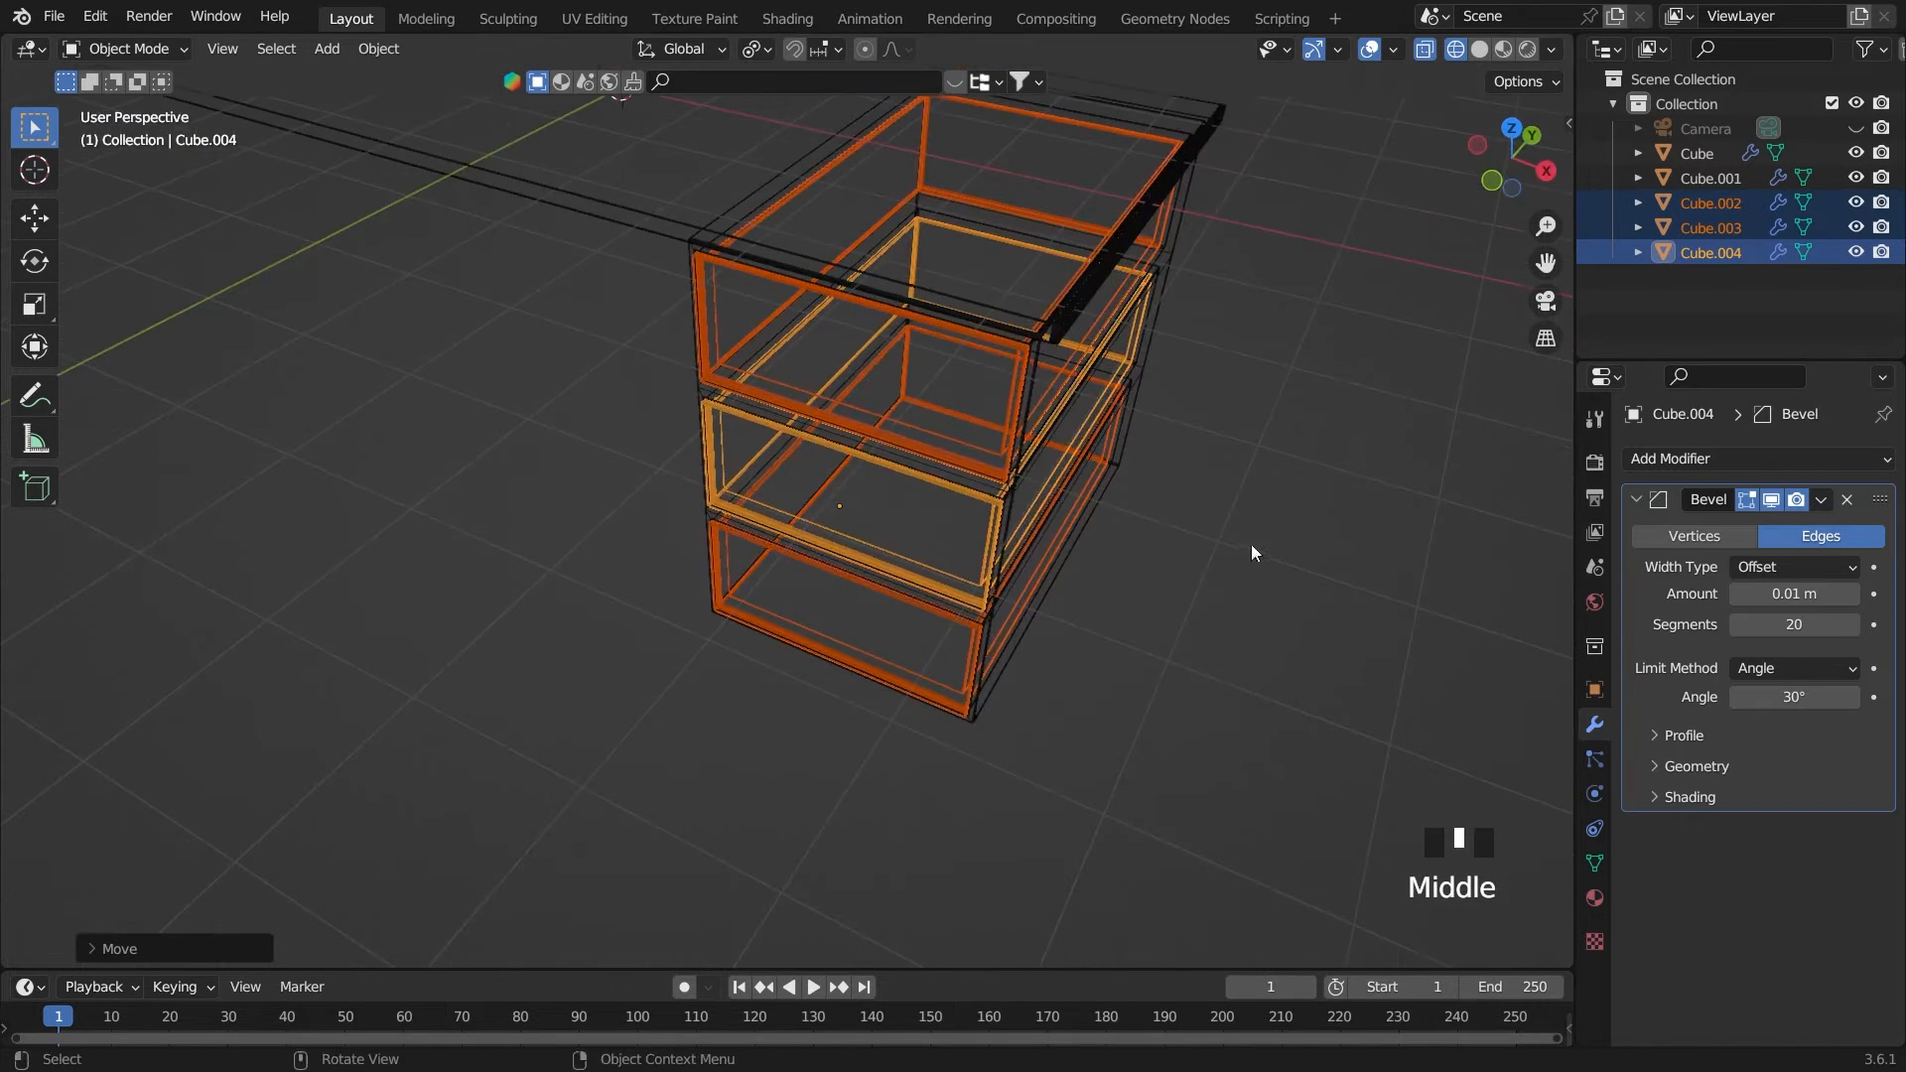
pyautogui.click(1425, 48)
pyautogui.moveTo(1392, 110); pyautogui.dragTo(1422, 67, button='middle')
pyautogui.click(1479, 49)
pyautogui.moveTo(1370, 199); pyautogui.dragTo(1265, 301, button='middle')
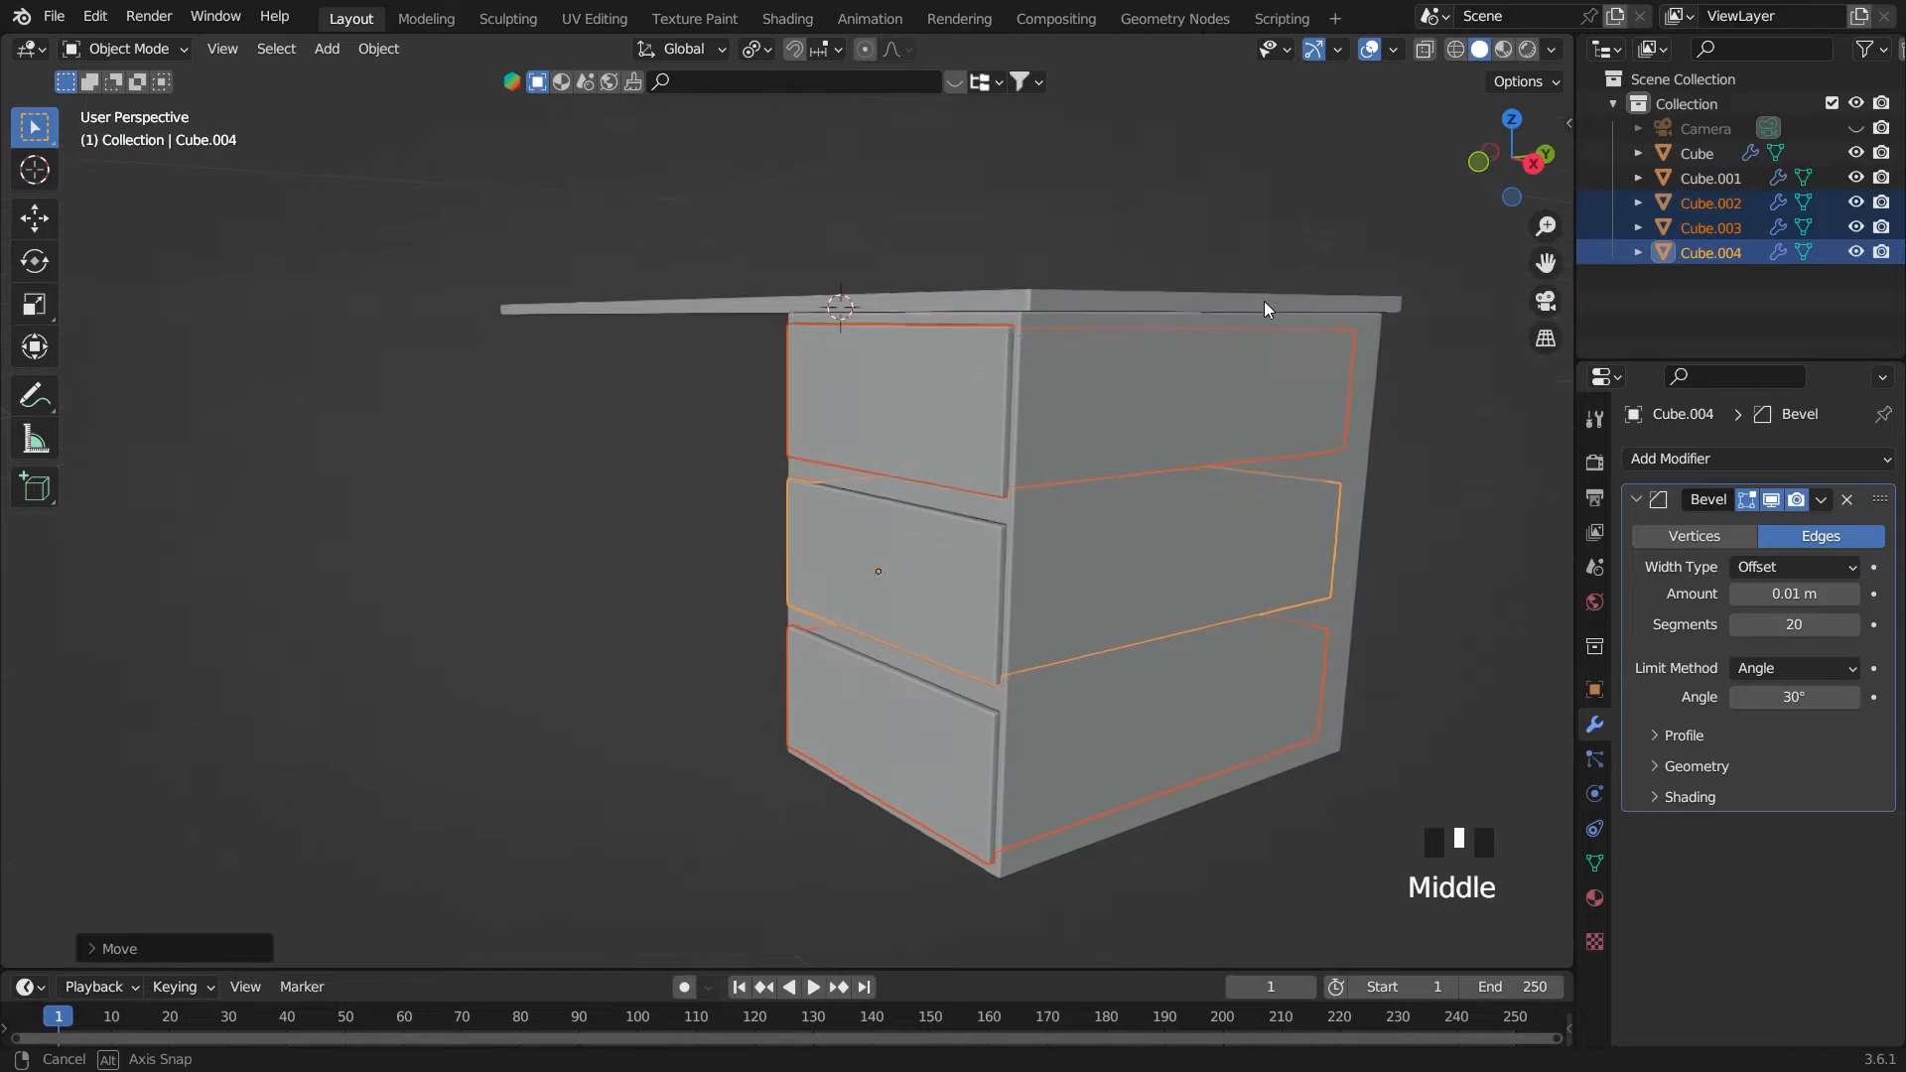
pyautogui.scroll(4, 1231, 510)
pyautogui.press('g')
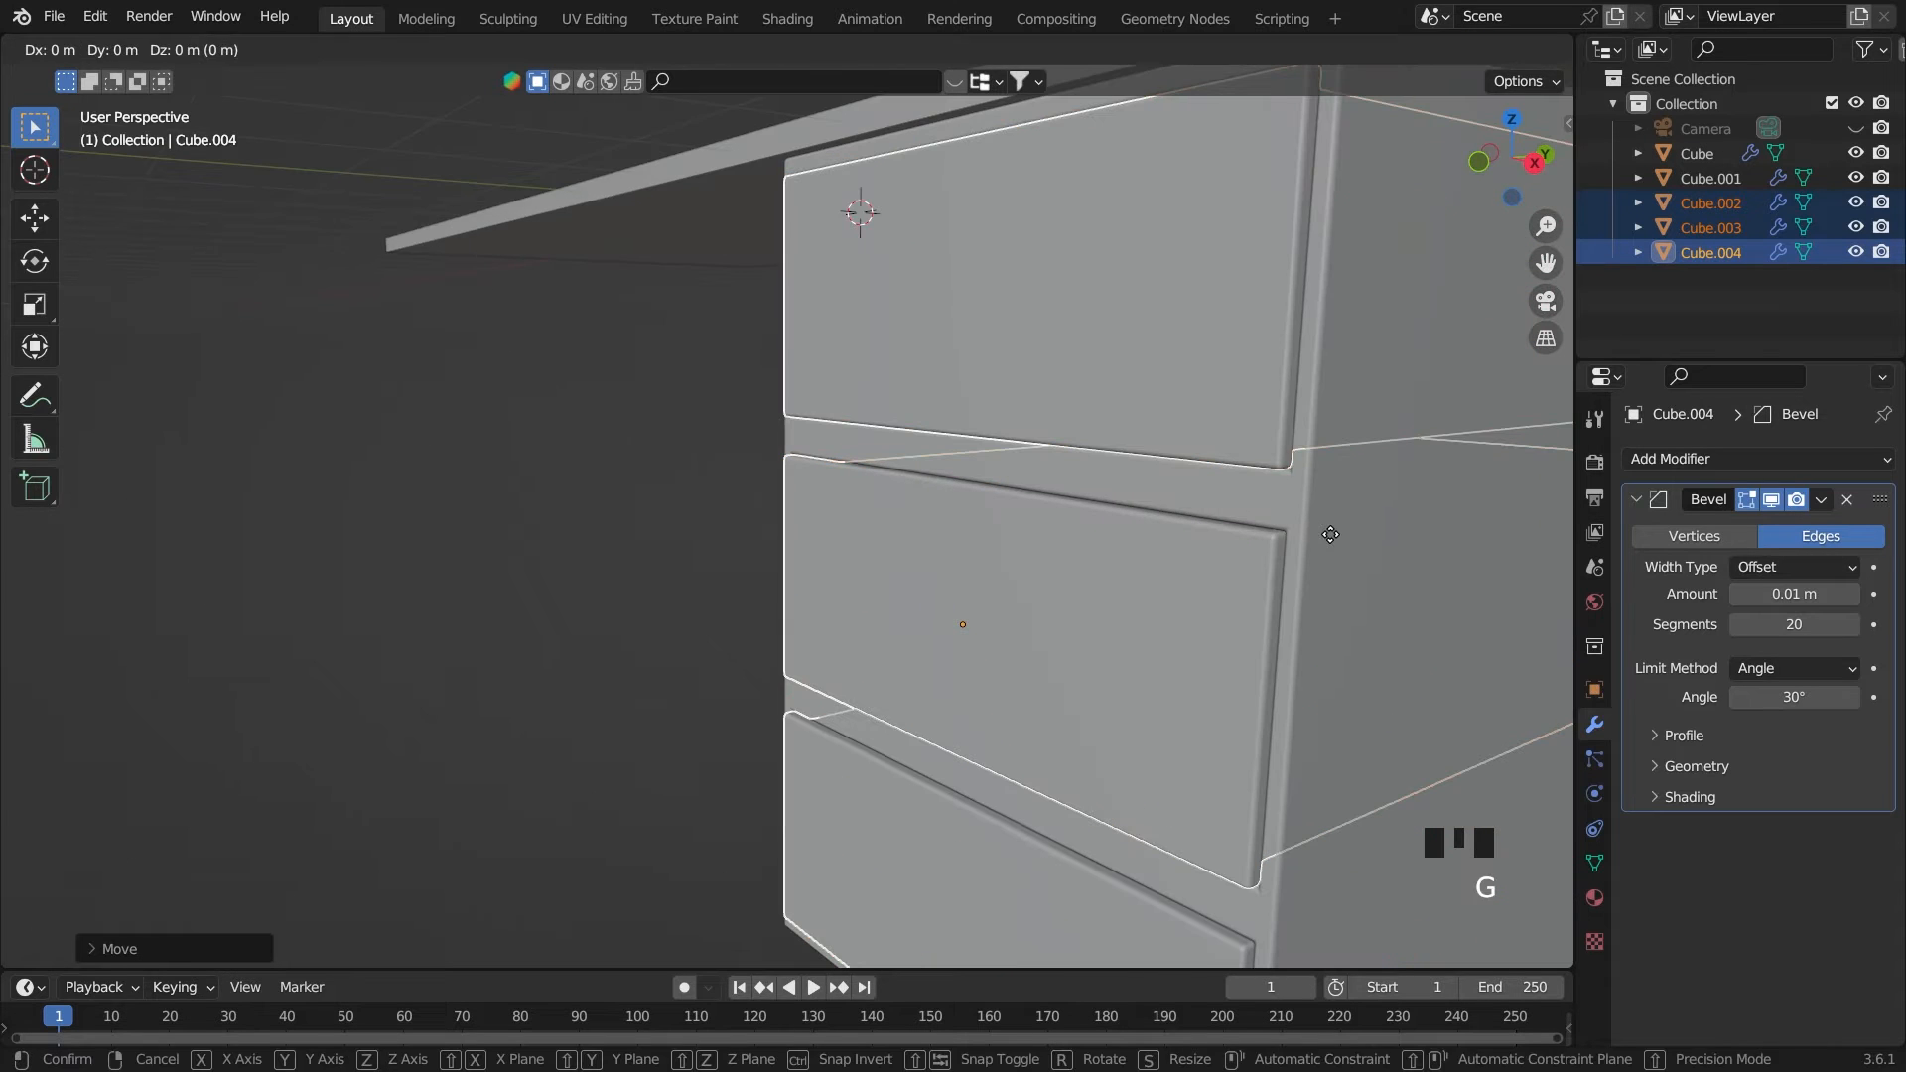
pyautogui.press('y')
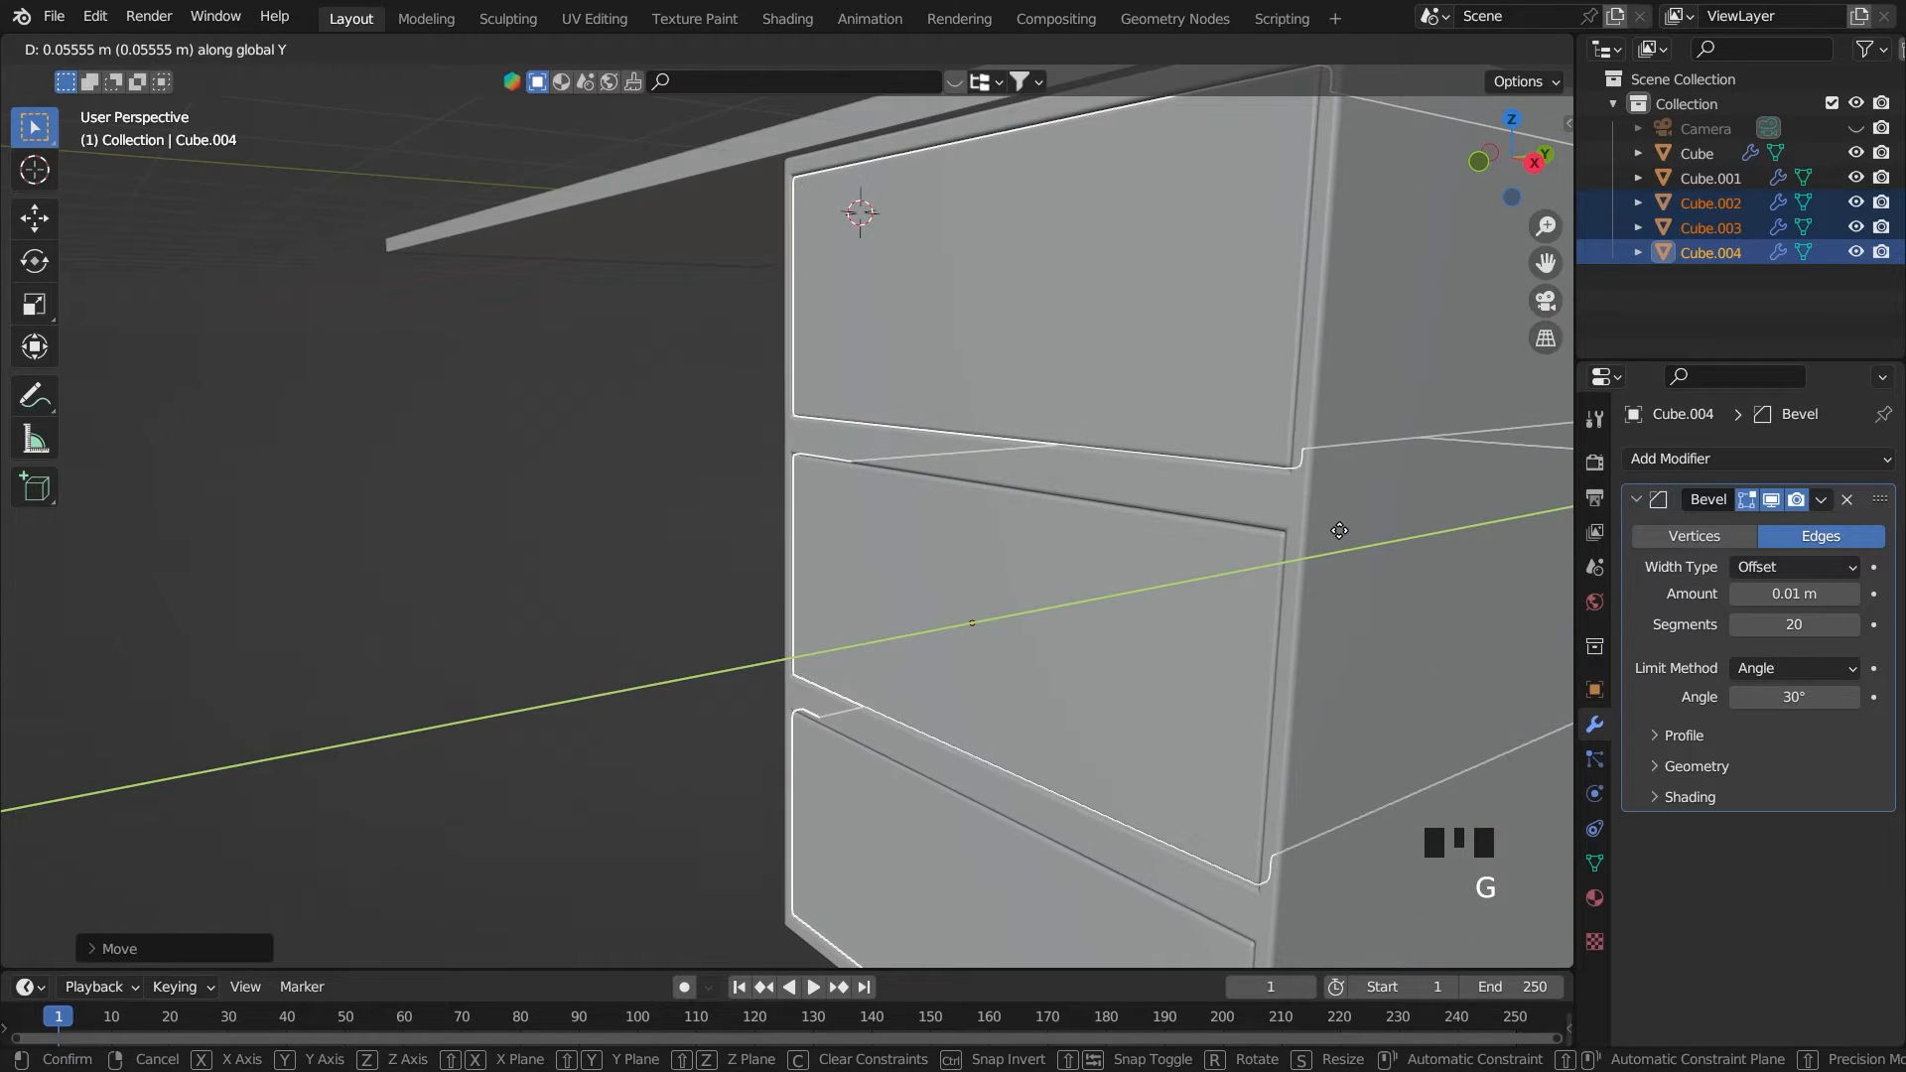
pyautogui.click(1339, 530)
# Deselect the drawers and save the file
pyautogui.click(612, 619)
pyautogui.moveTo(612, 620); pyautogui.dragTo(847, 646, button='middle')
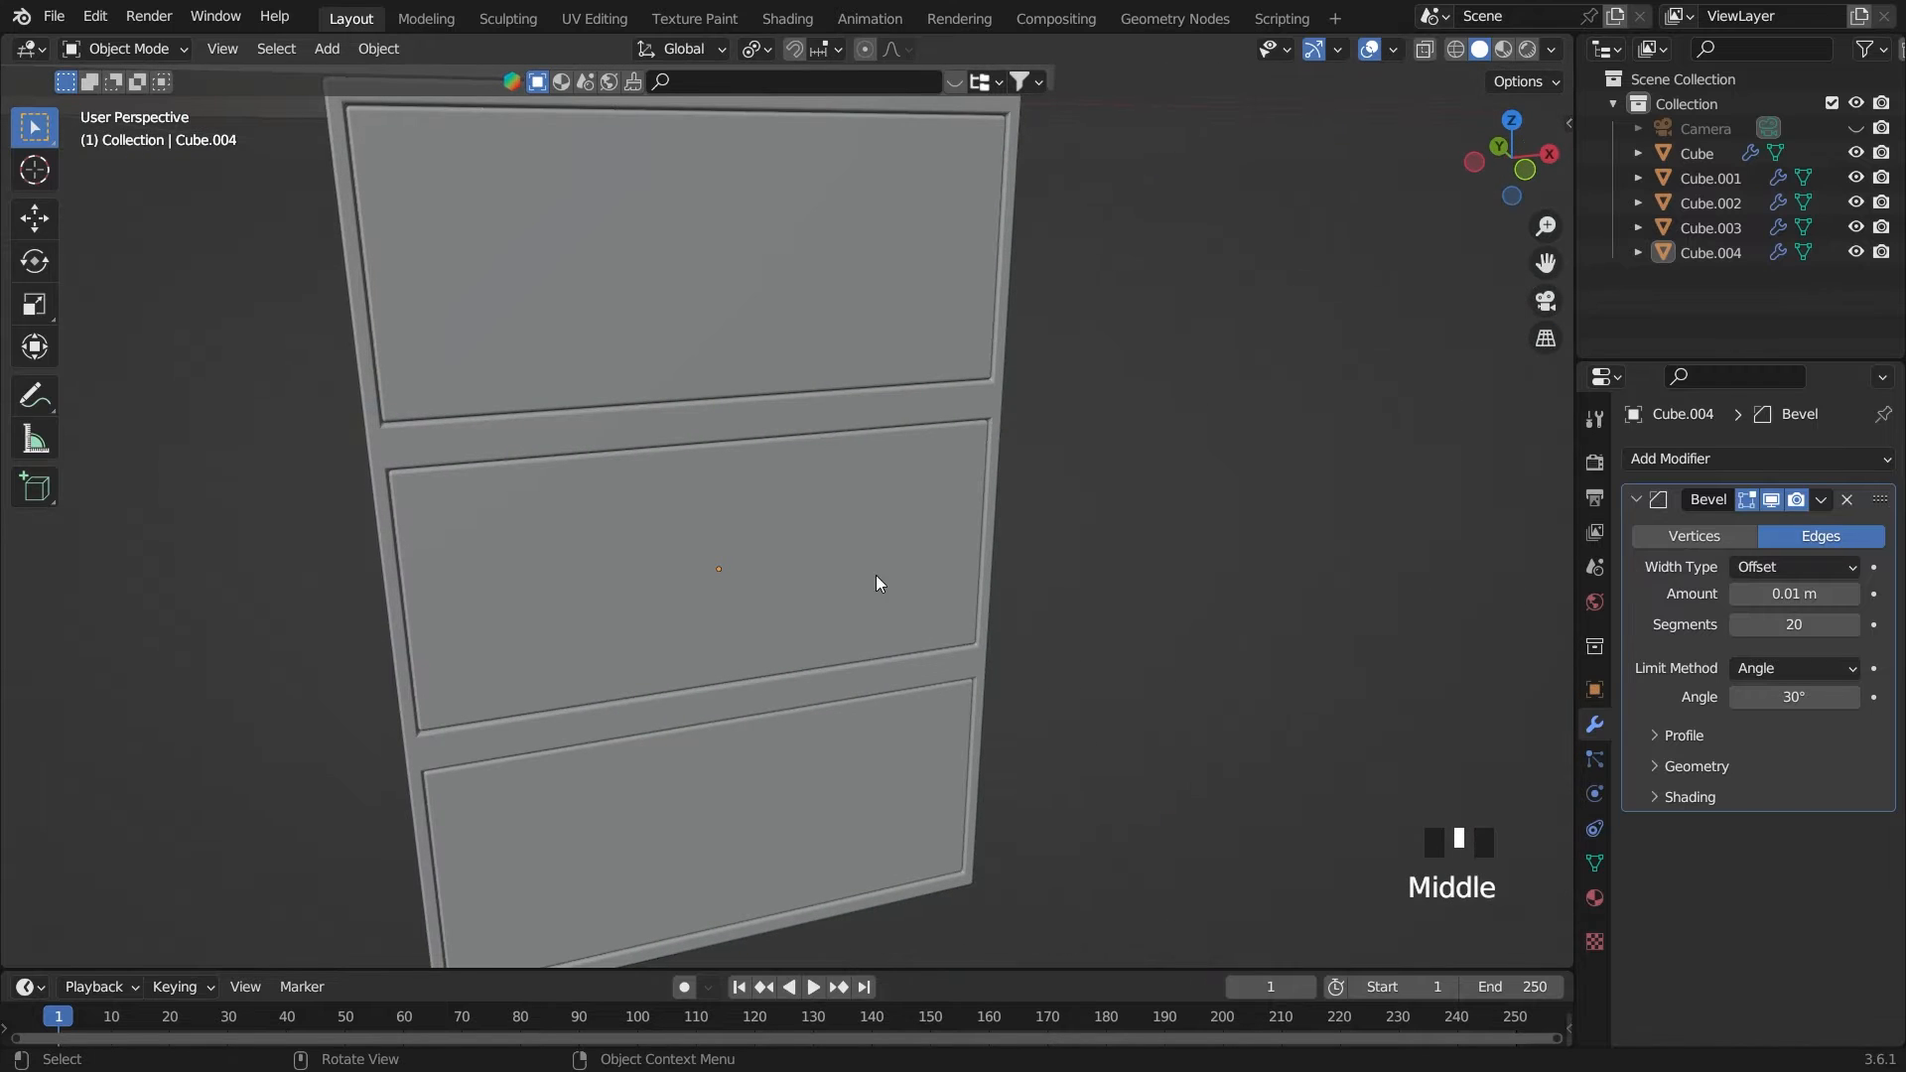
pyautogui.hotkey('ctrl', 's')
pyautogui.scroll(-5, 1157, 570)
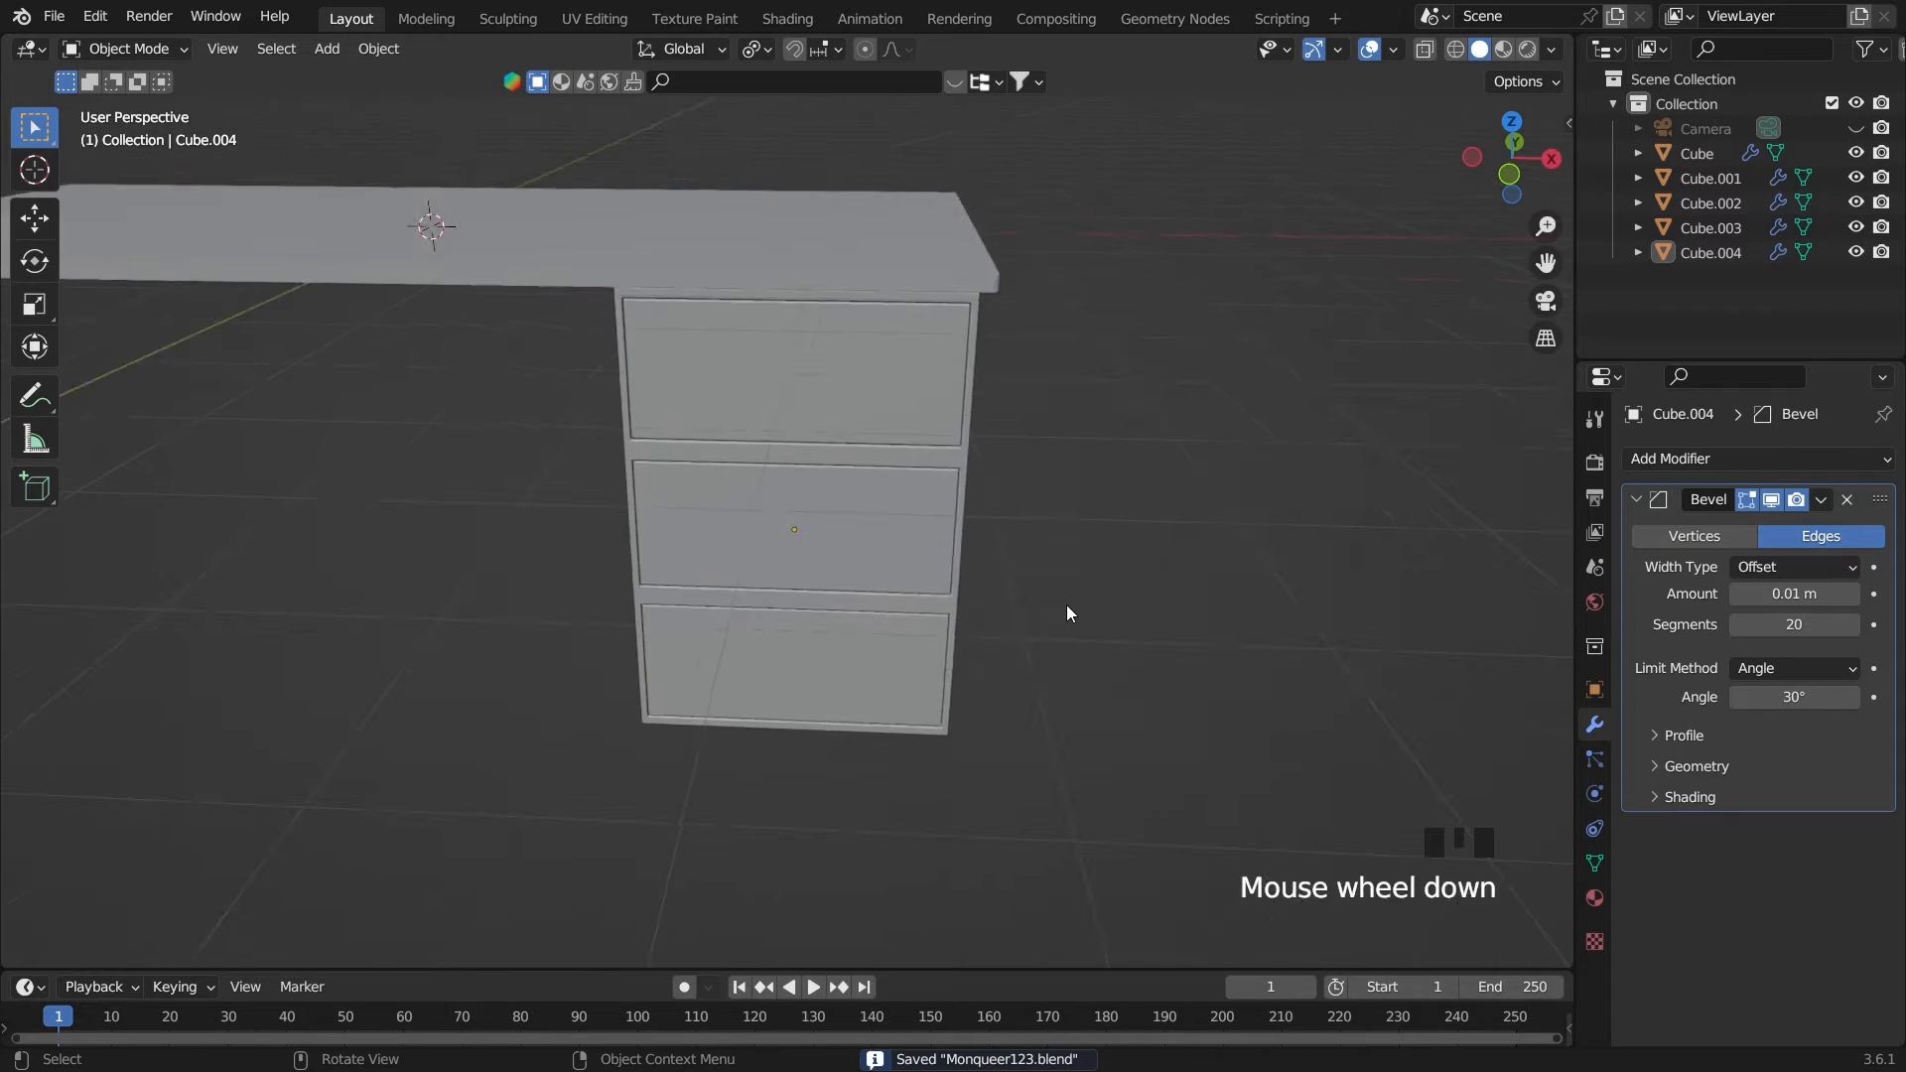
# Duplicate the tabletop in place and shrink the copy along X to a short handle-width block
pyautogui.moveTo(1003, 581); pyautogui.dragTo(699, 328, button='middle')
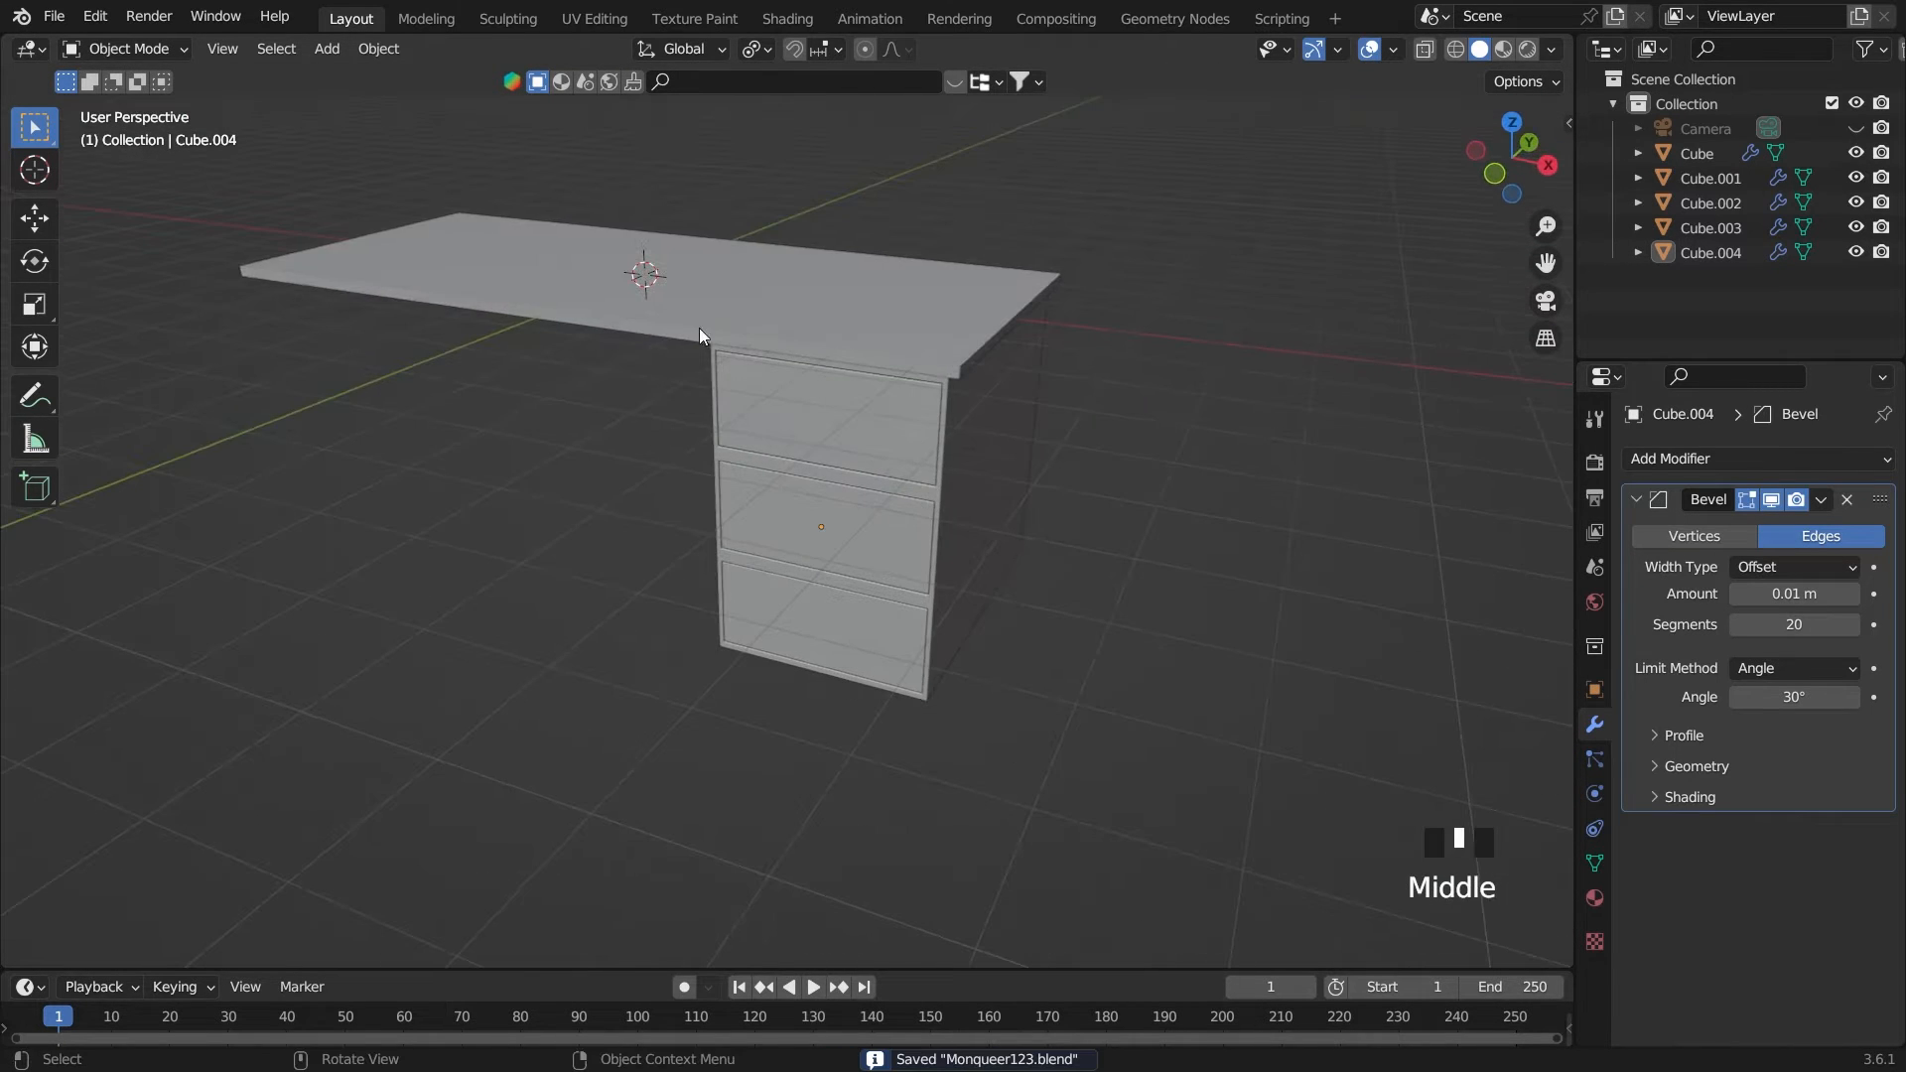
pyautogui.click(699, 327)
pyautogui.press('`')
pyautogui.press('`')
pyautogui.press('`')
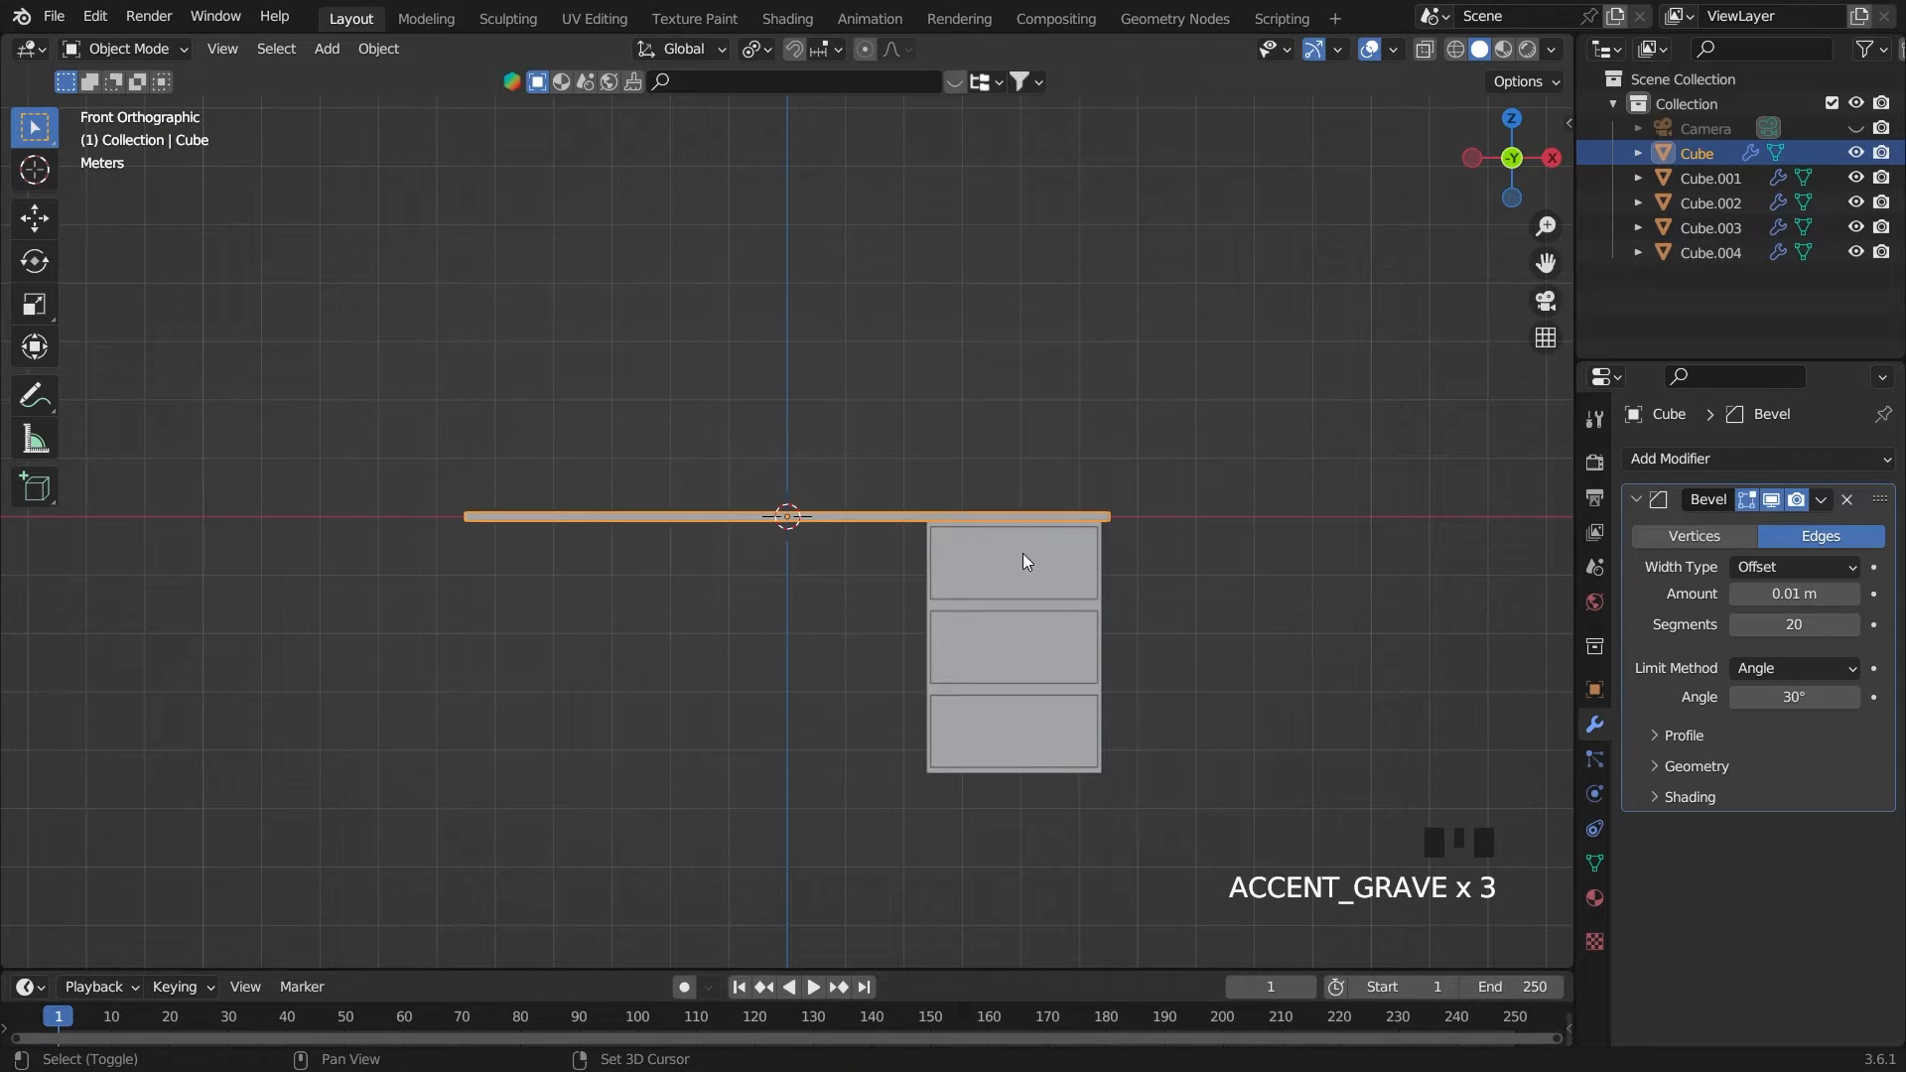
pyautogui.hotkey('shift', 'd')
pyautogui.rightClick(1081, 563)
pyautogui.press('s')
pyautogui.press('x')
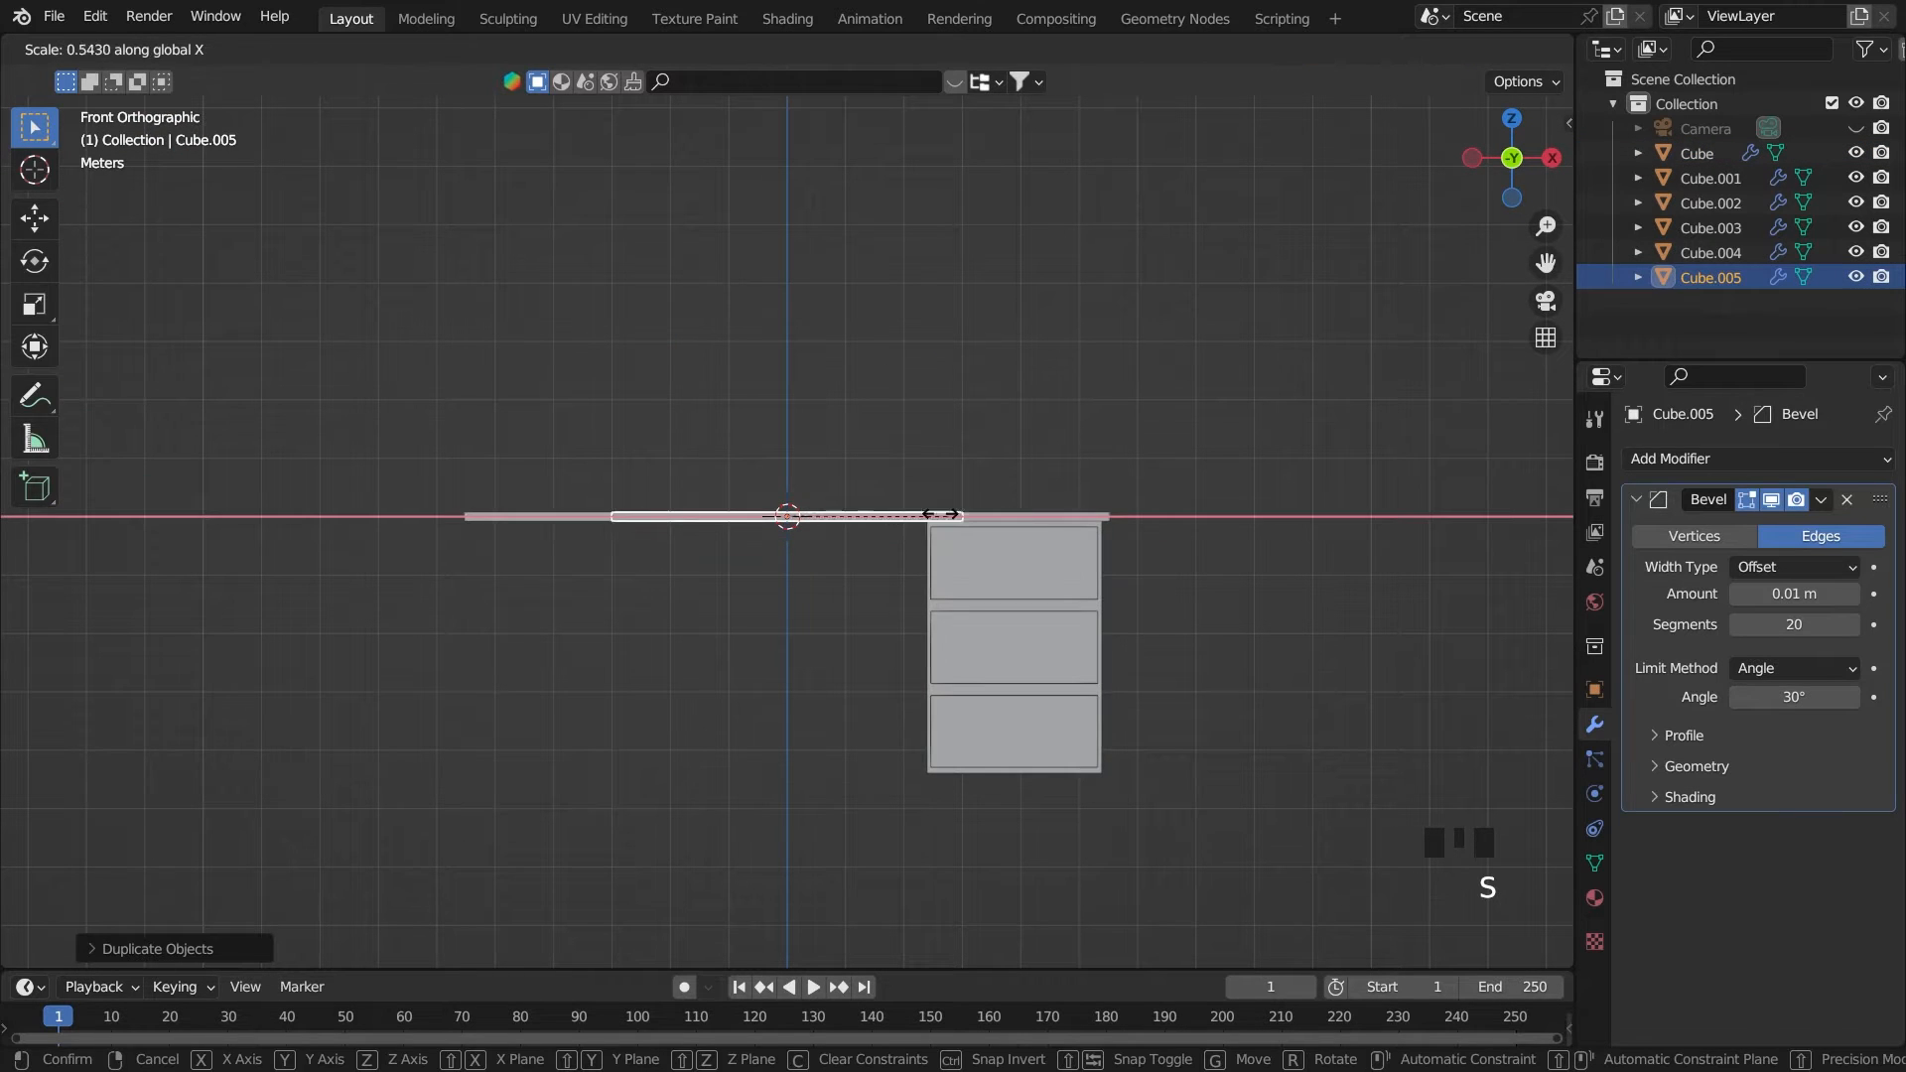
pyautogui.click(792, 490)
# Move the shortened copy about 3.96 m along X and 0.75 m down, and nudge it to the top drawer's centre
pyautogui.press('g')
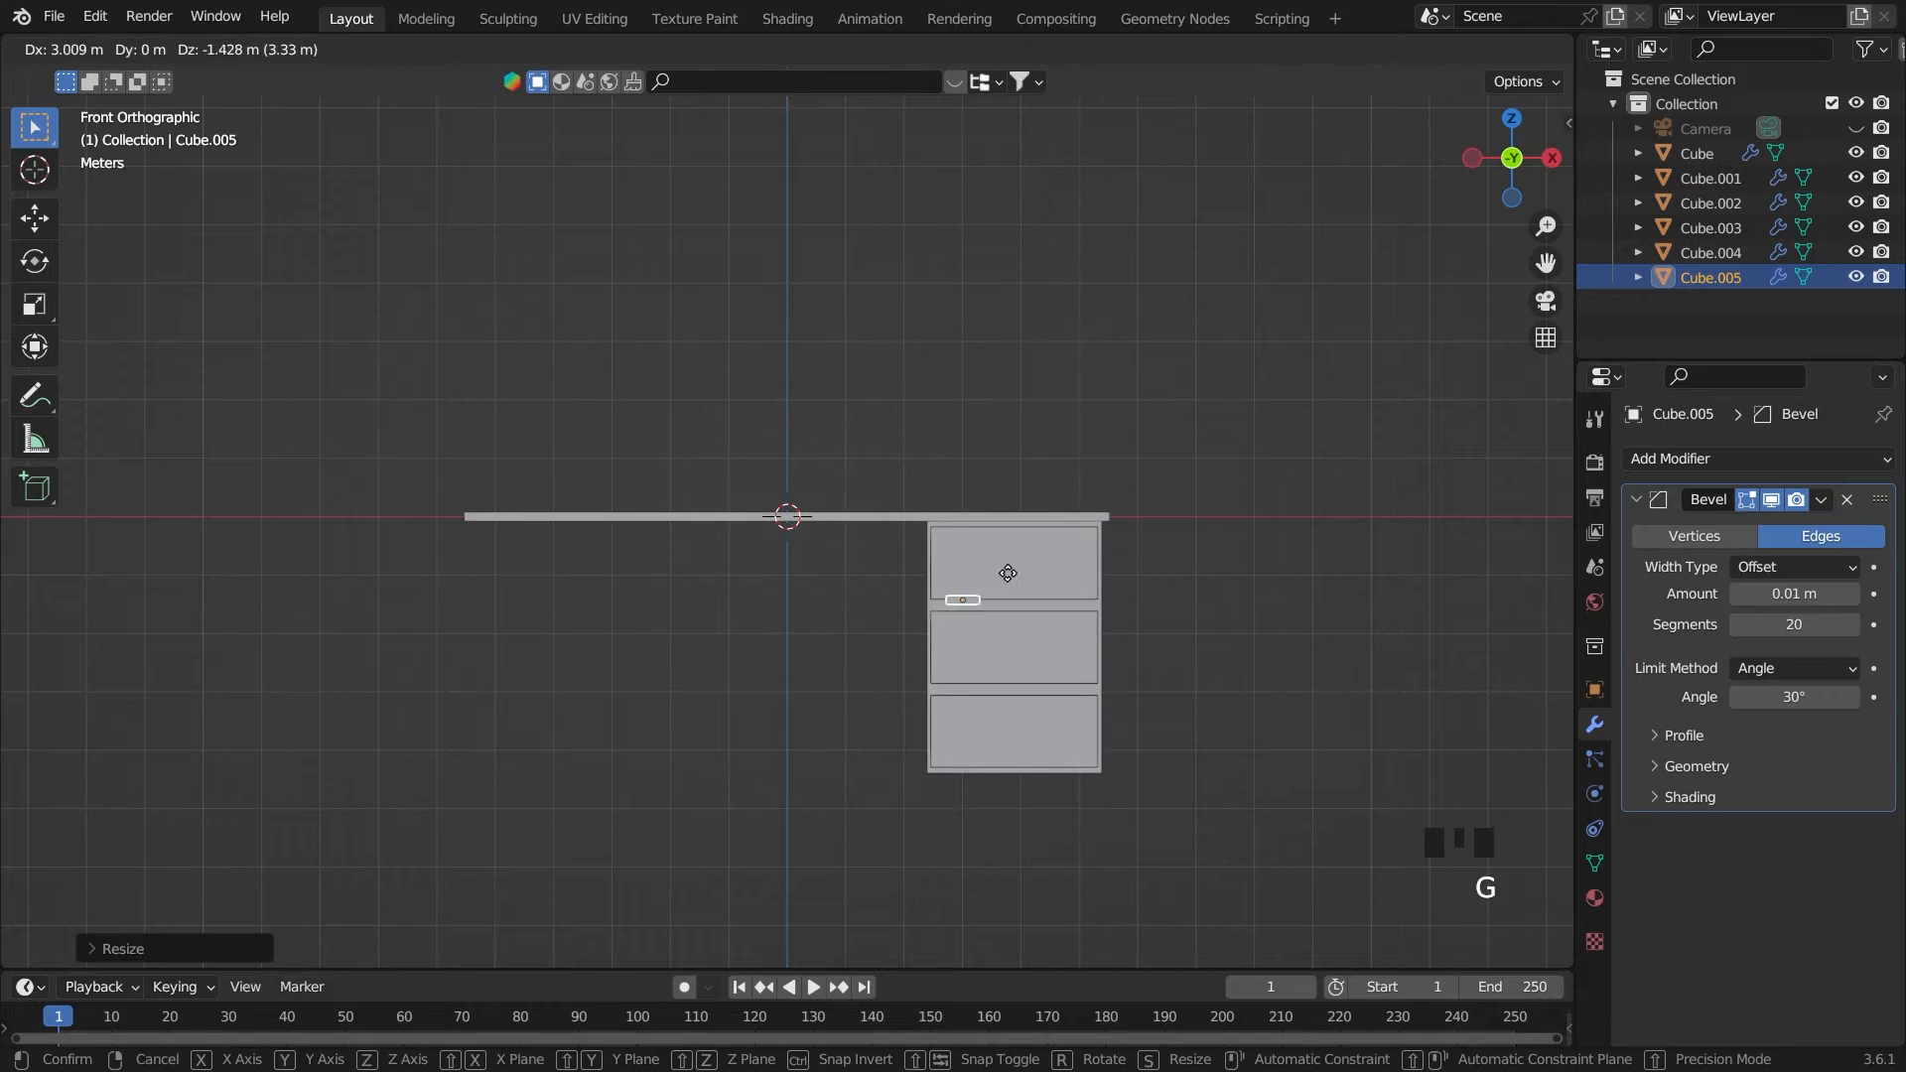
pyautogui.click(1056, 536)
pyautogui.press('`')
pyautogui.press('`')
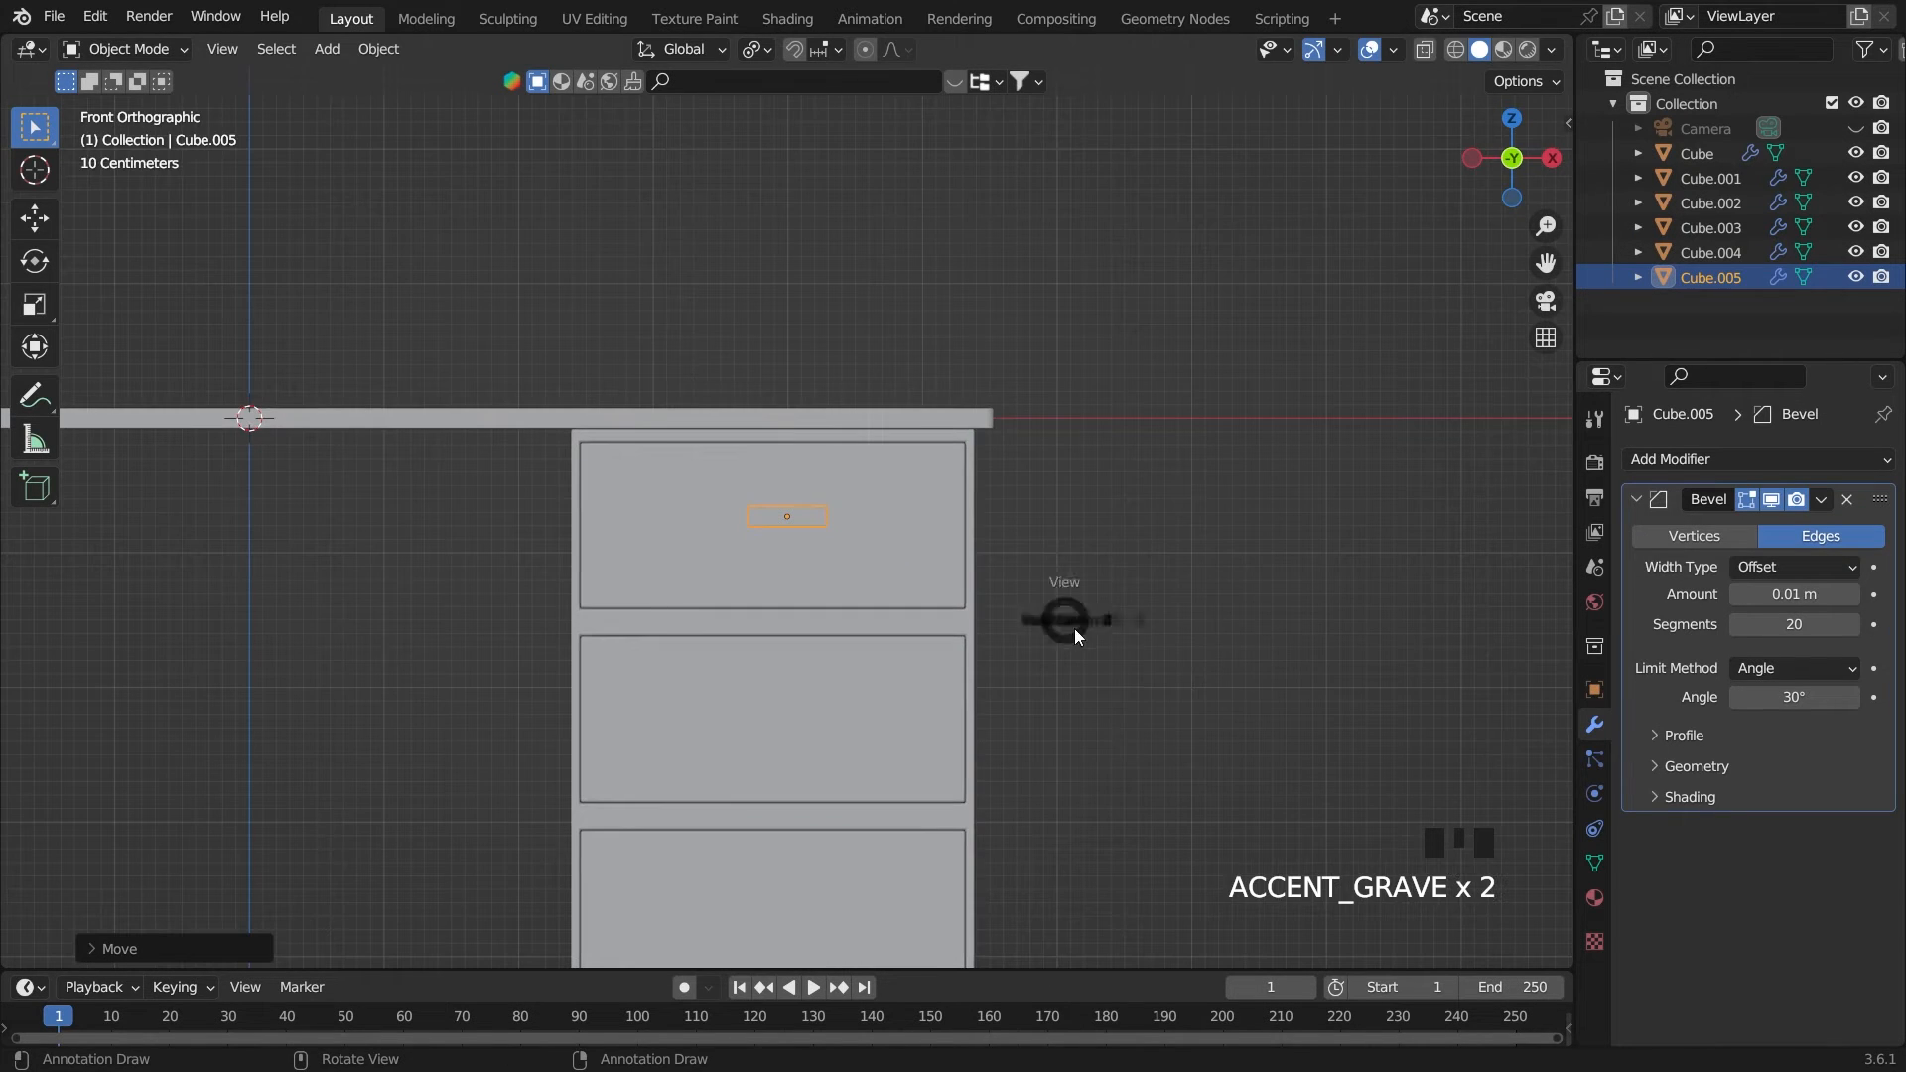
pyautogui.scroll(3, 1241, 595)
pyautogui.press('g')
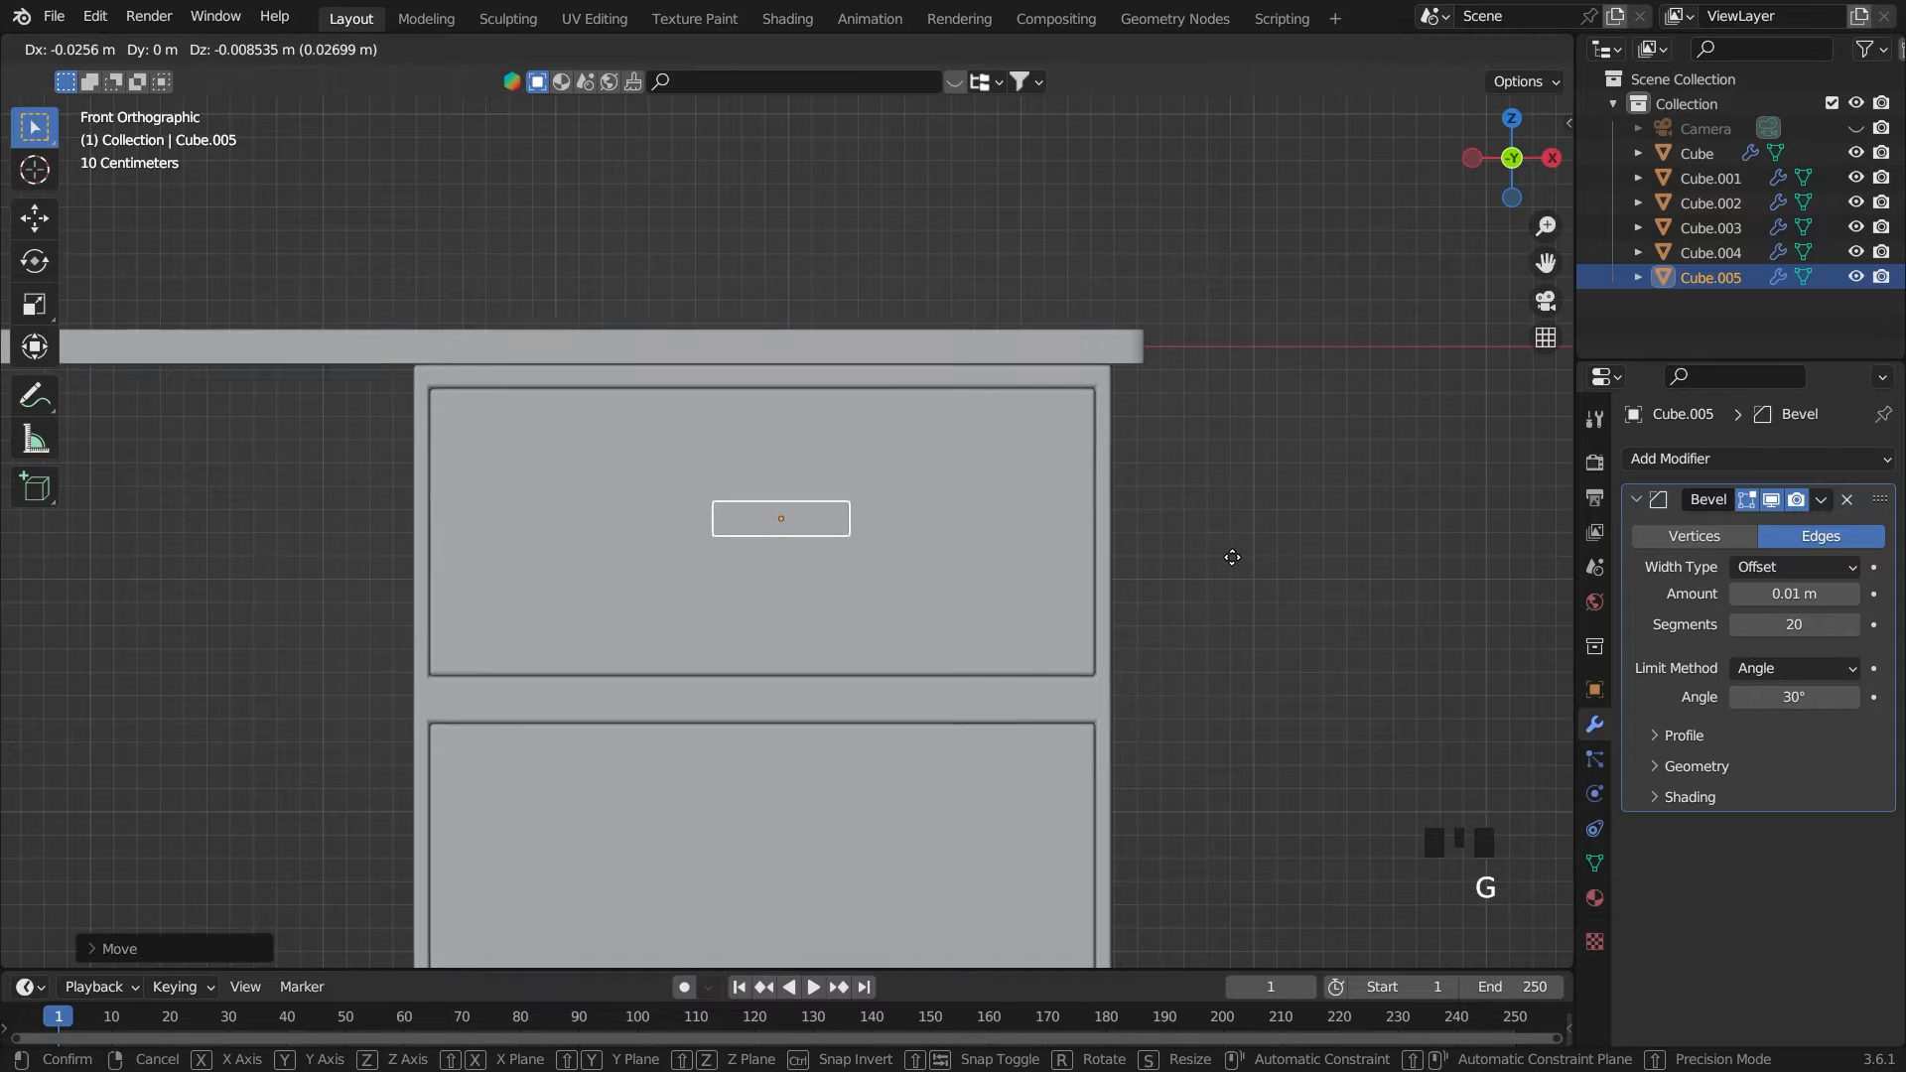
pyautogui.click(1207, 561)
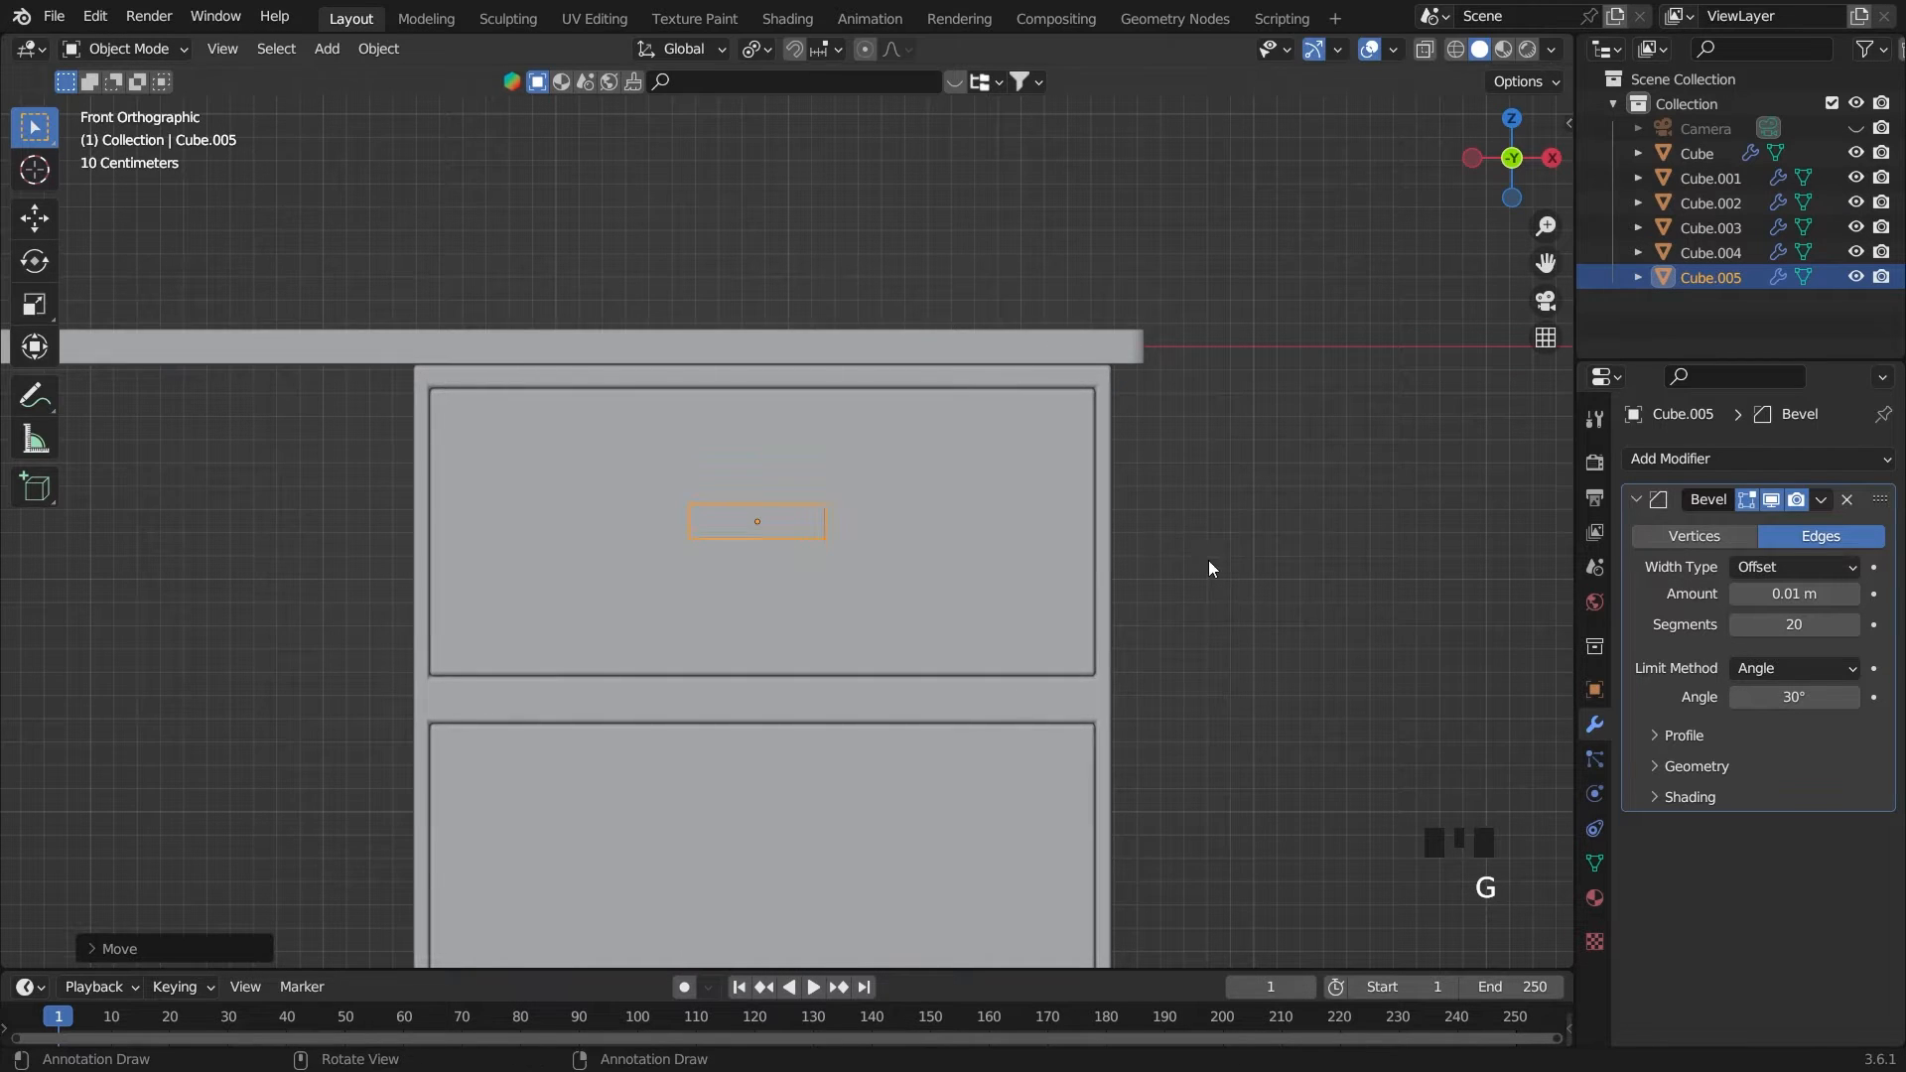
# Scale the handle block down along Y and move it along Y until it protrudes from the top drawer's front
pyautogui.moveTo(1207, 561); pyautogui.dragTo(1249, 647, button='middle')
pyautogui.press('s')
pyautogui.press('y')
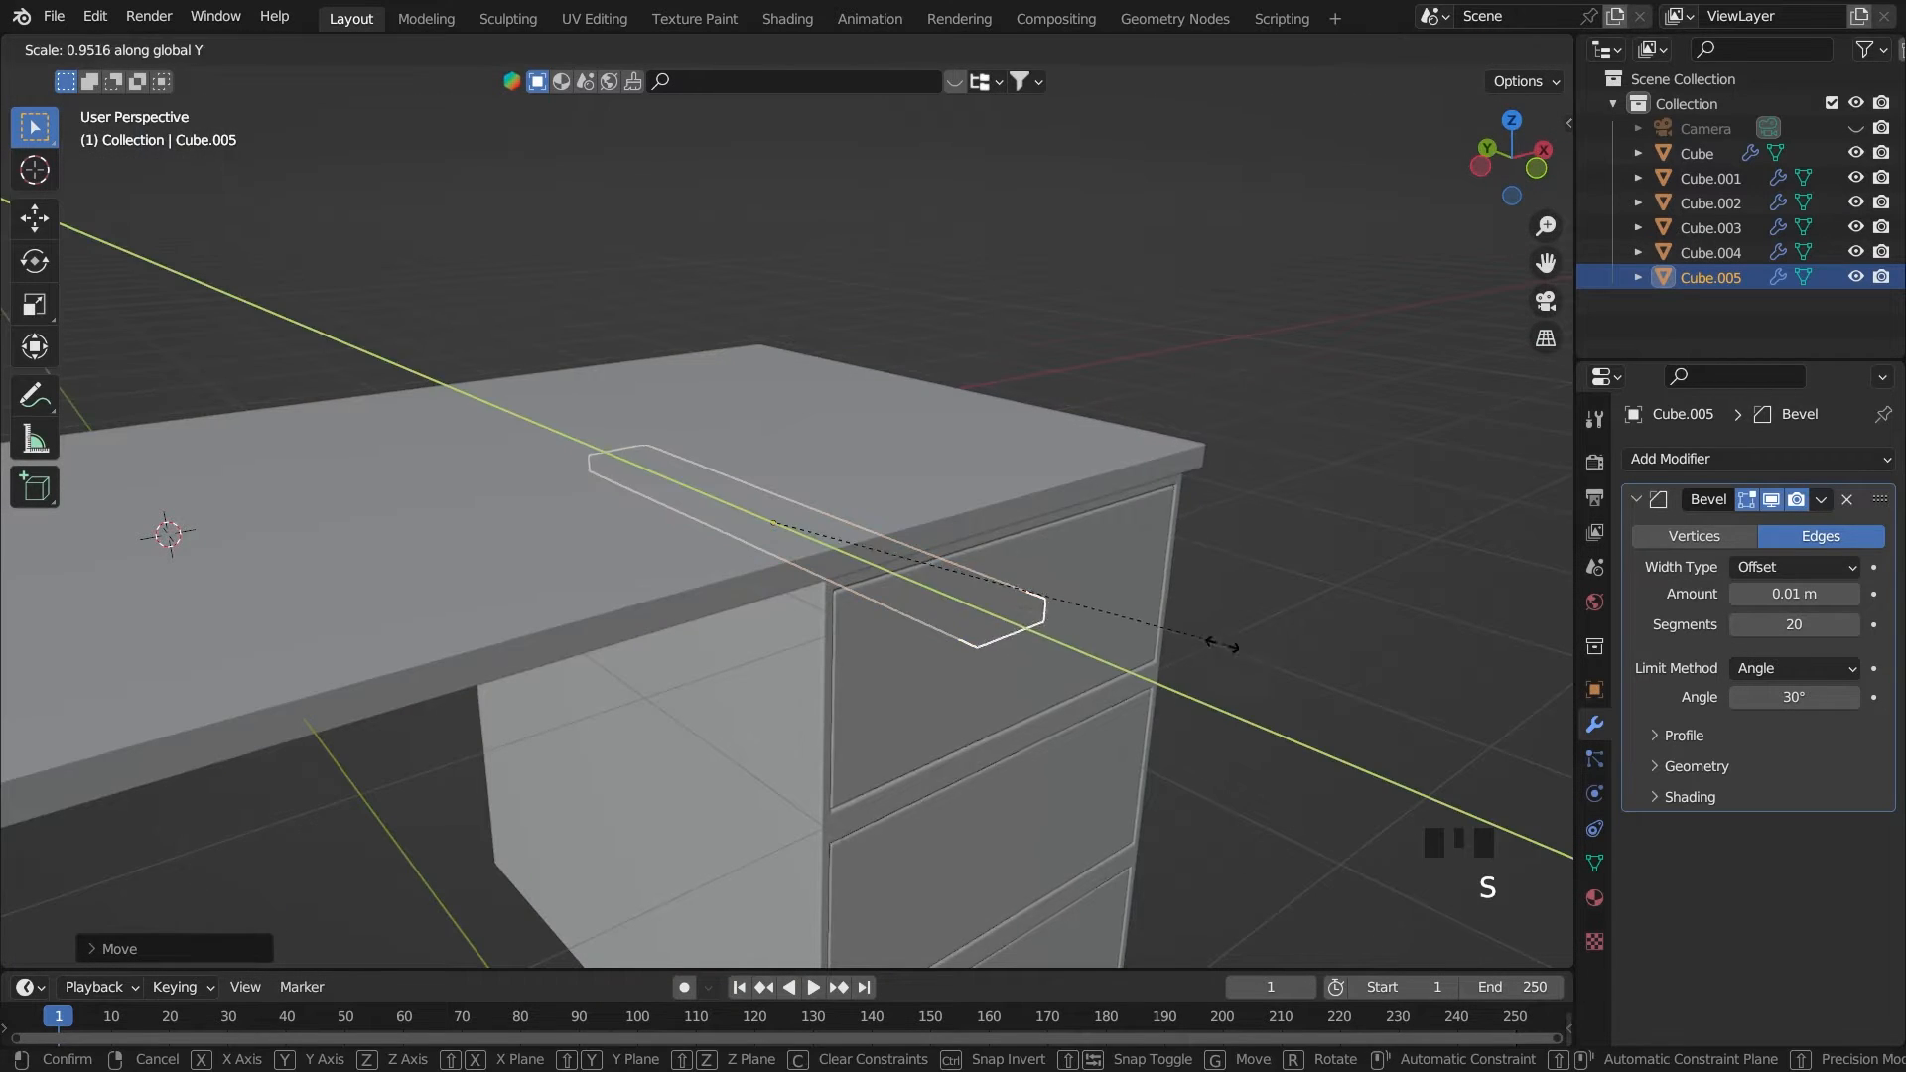
pyautogui.click(830, 521)
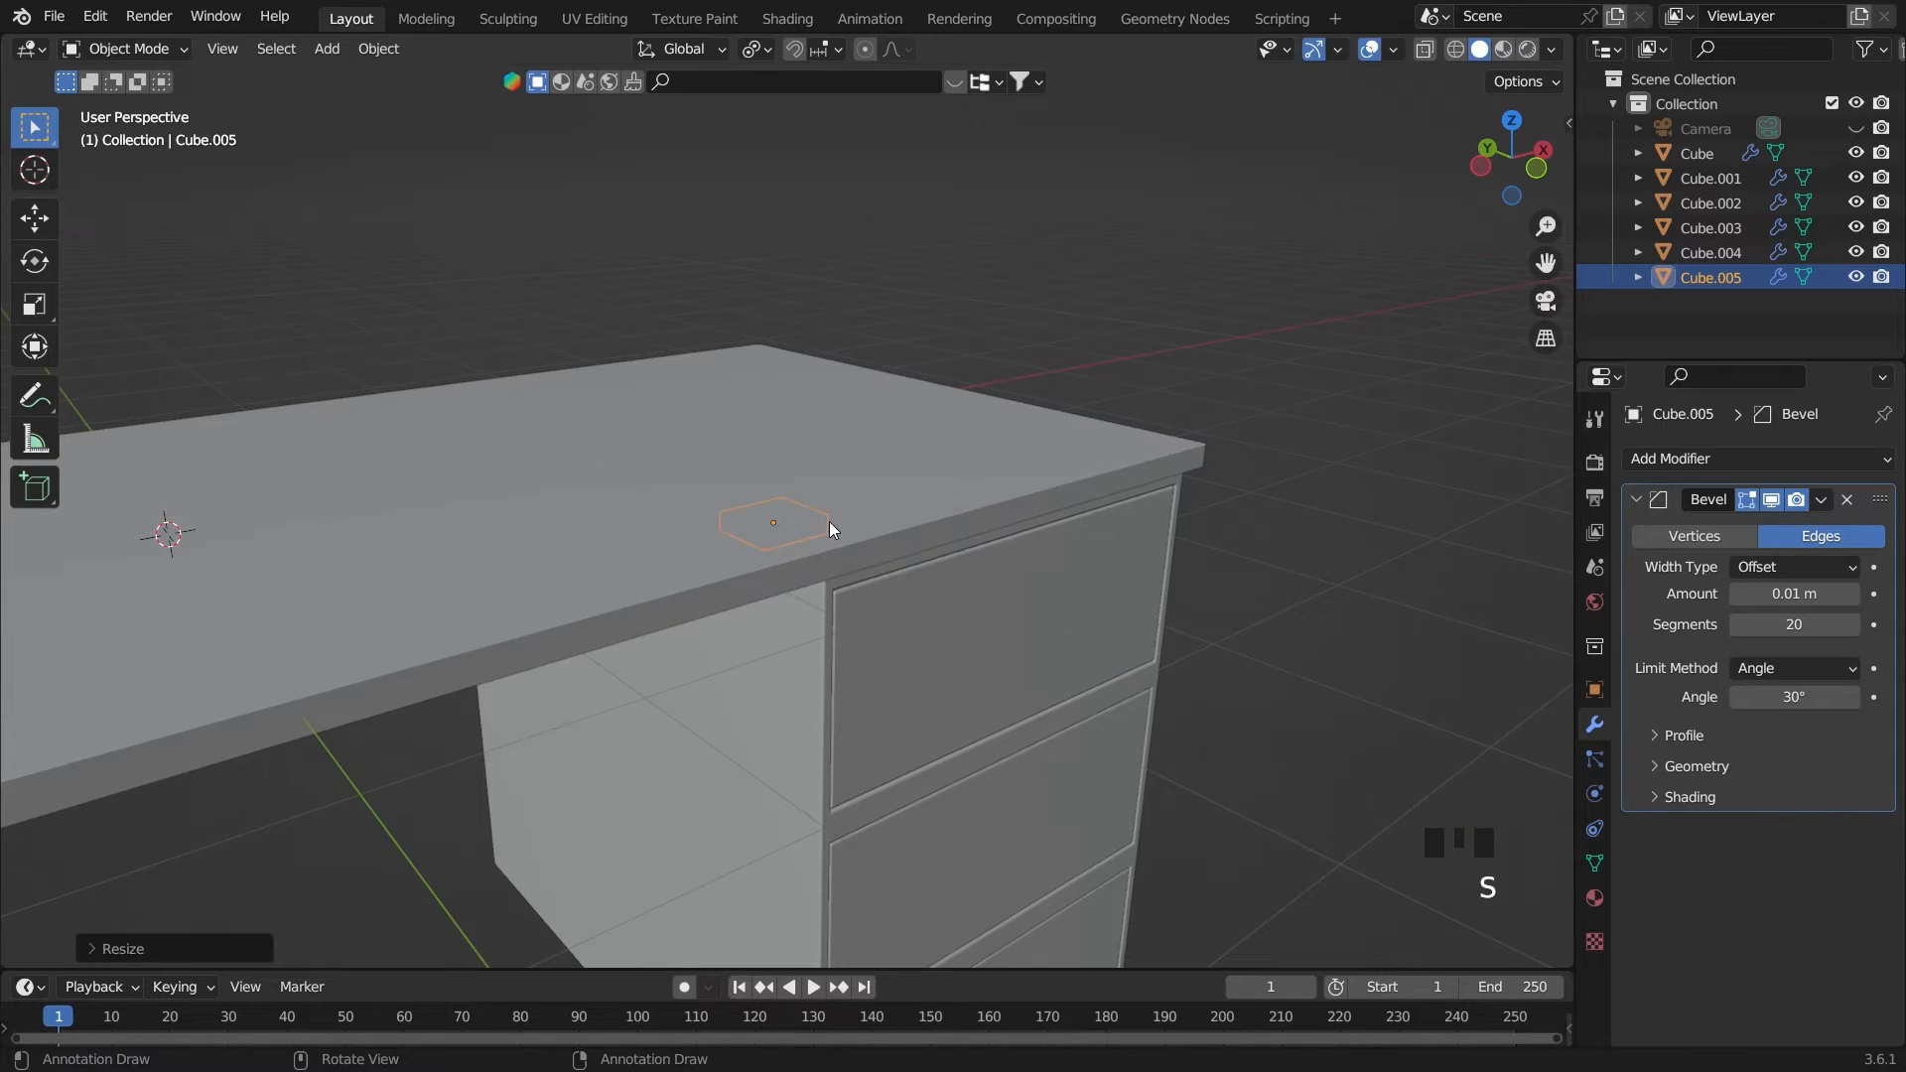
pyautogui.press('g')
pyautogui.press('y')
pyautogui.click(1060, 658)
# Make the handle block thinner along Y and shift it slightly along Y against the drawer front
pyautogui.press('s')
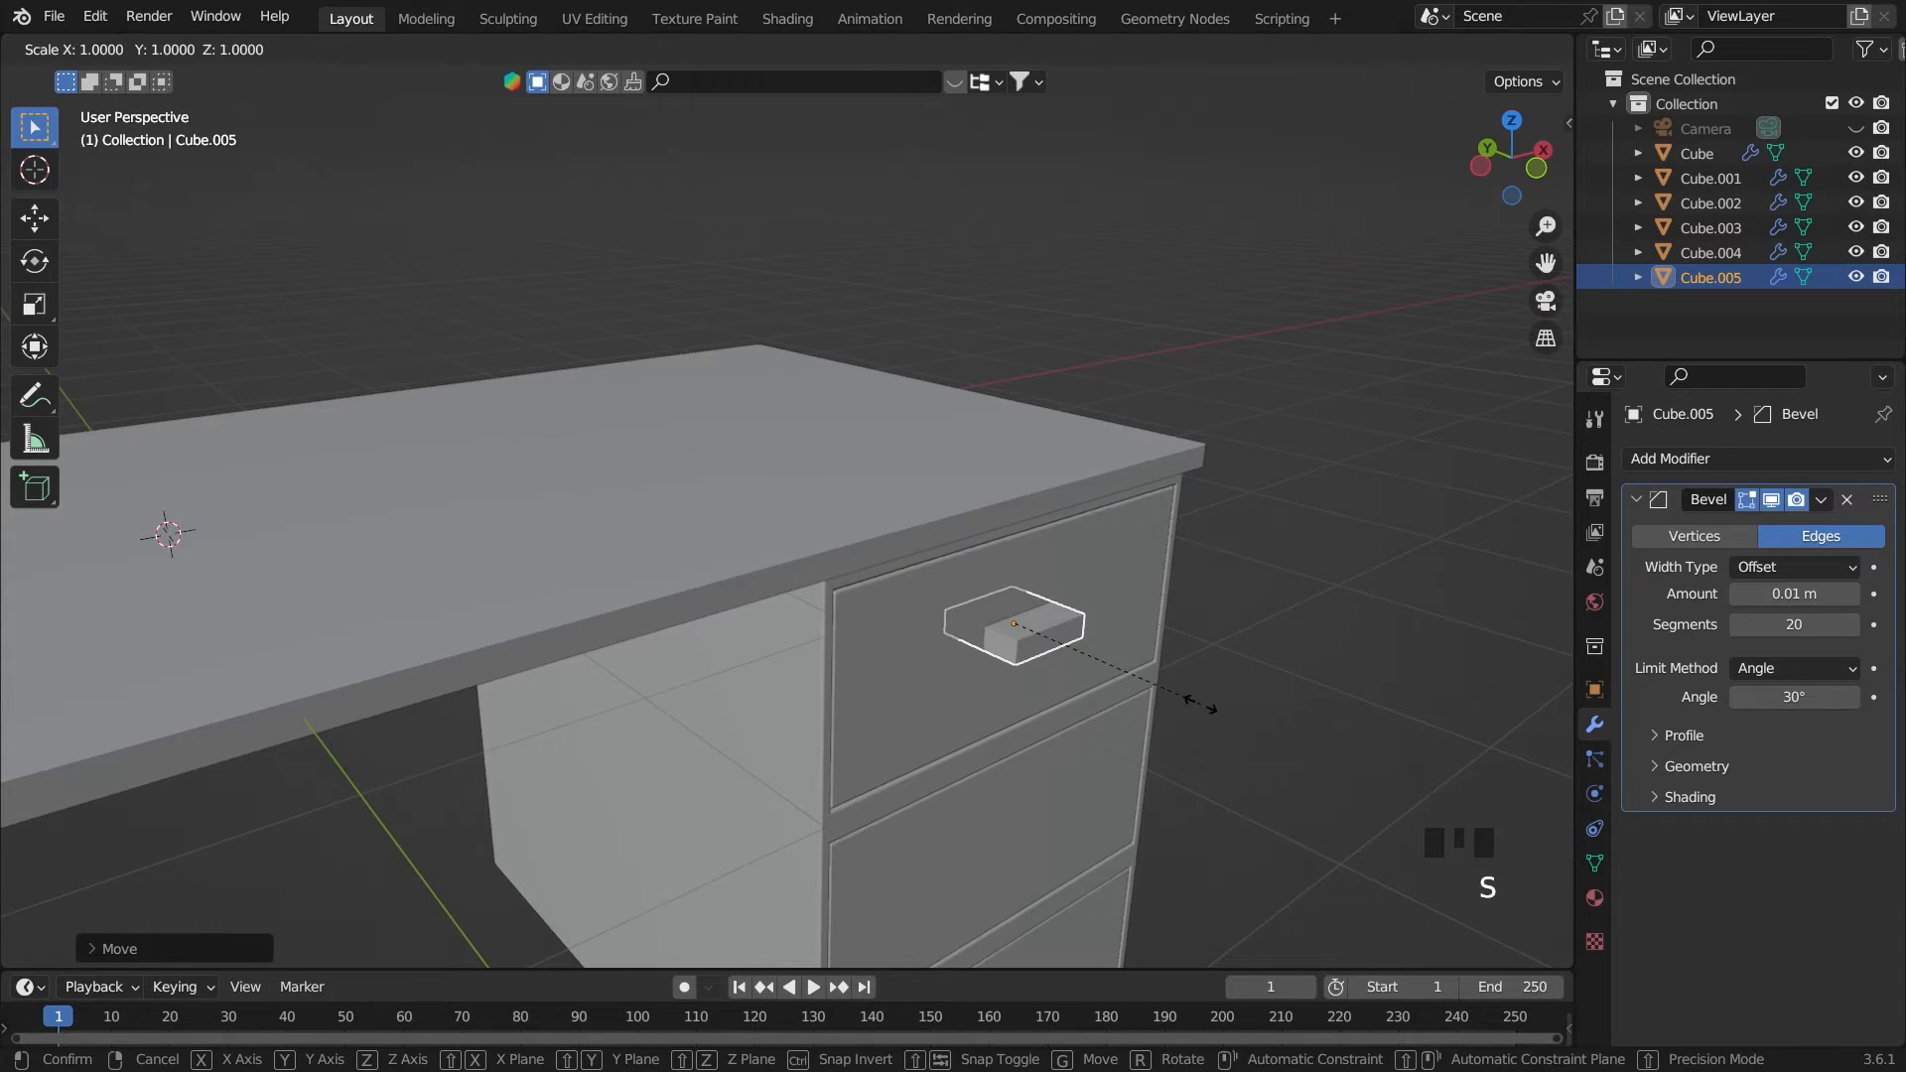
pyautogui.press('y')
pyautogui.click(1124, 667)
pyautogui.press('g')
pyautogui.press('y')
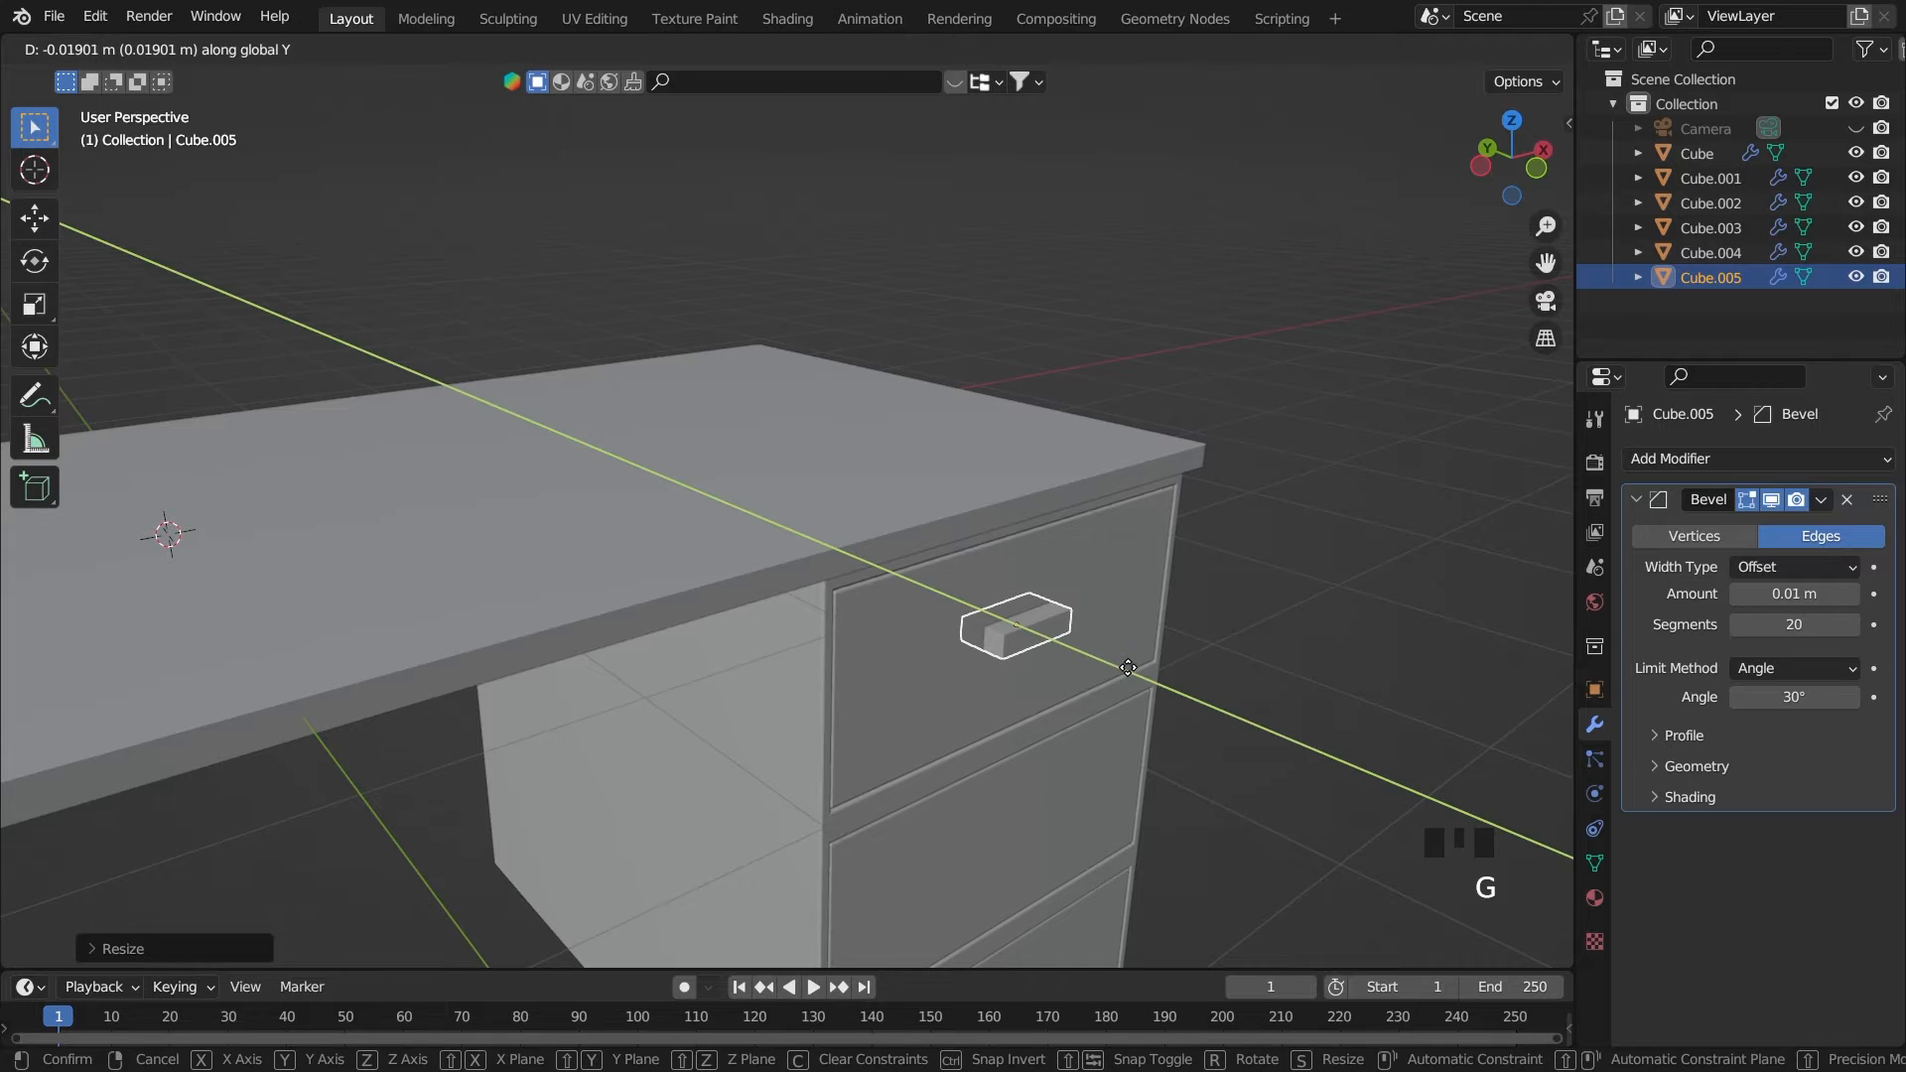
pyautogui.click(1165, 659)
# Add five evenly spaced loop cuts across the length of the handle block in Edit Mode
pyautogui.press('`')
pyautogui.scroll(-2, 1200, 623)
pyautogui.moveTo(1200, 624); pyautogui.dragTo(1211, 695, button='middle')
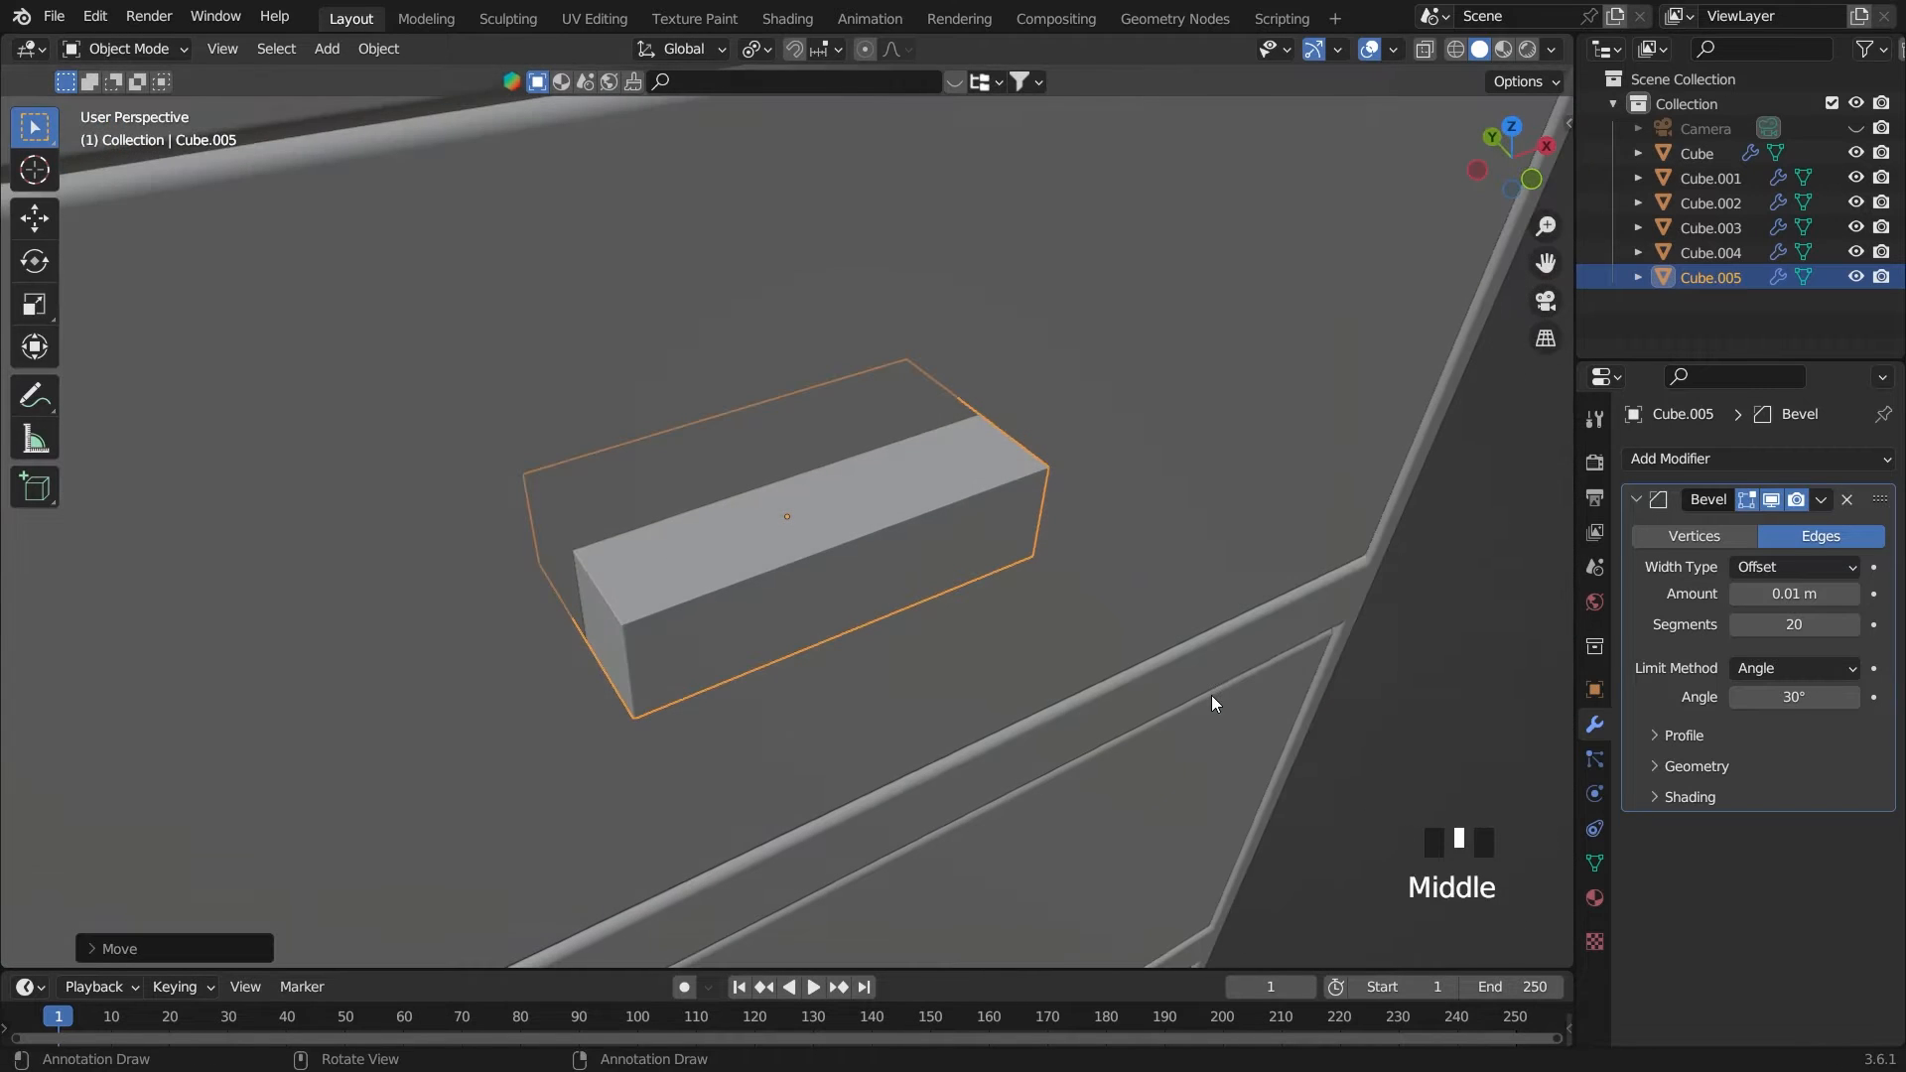
pyautogui.press('s')
pyautogui.click(868, 557)
pyautogui.press('Tab')
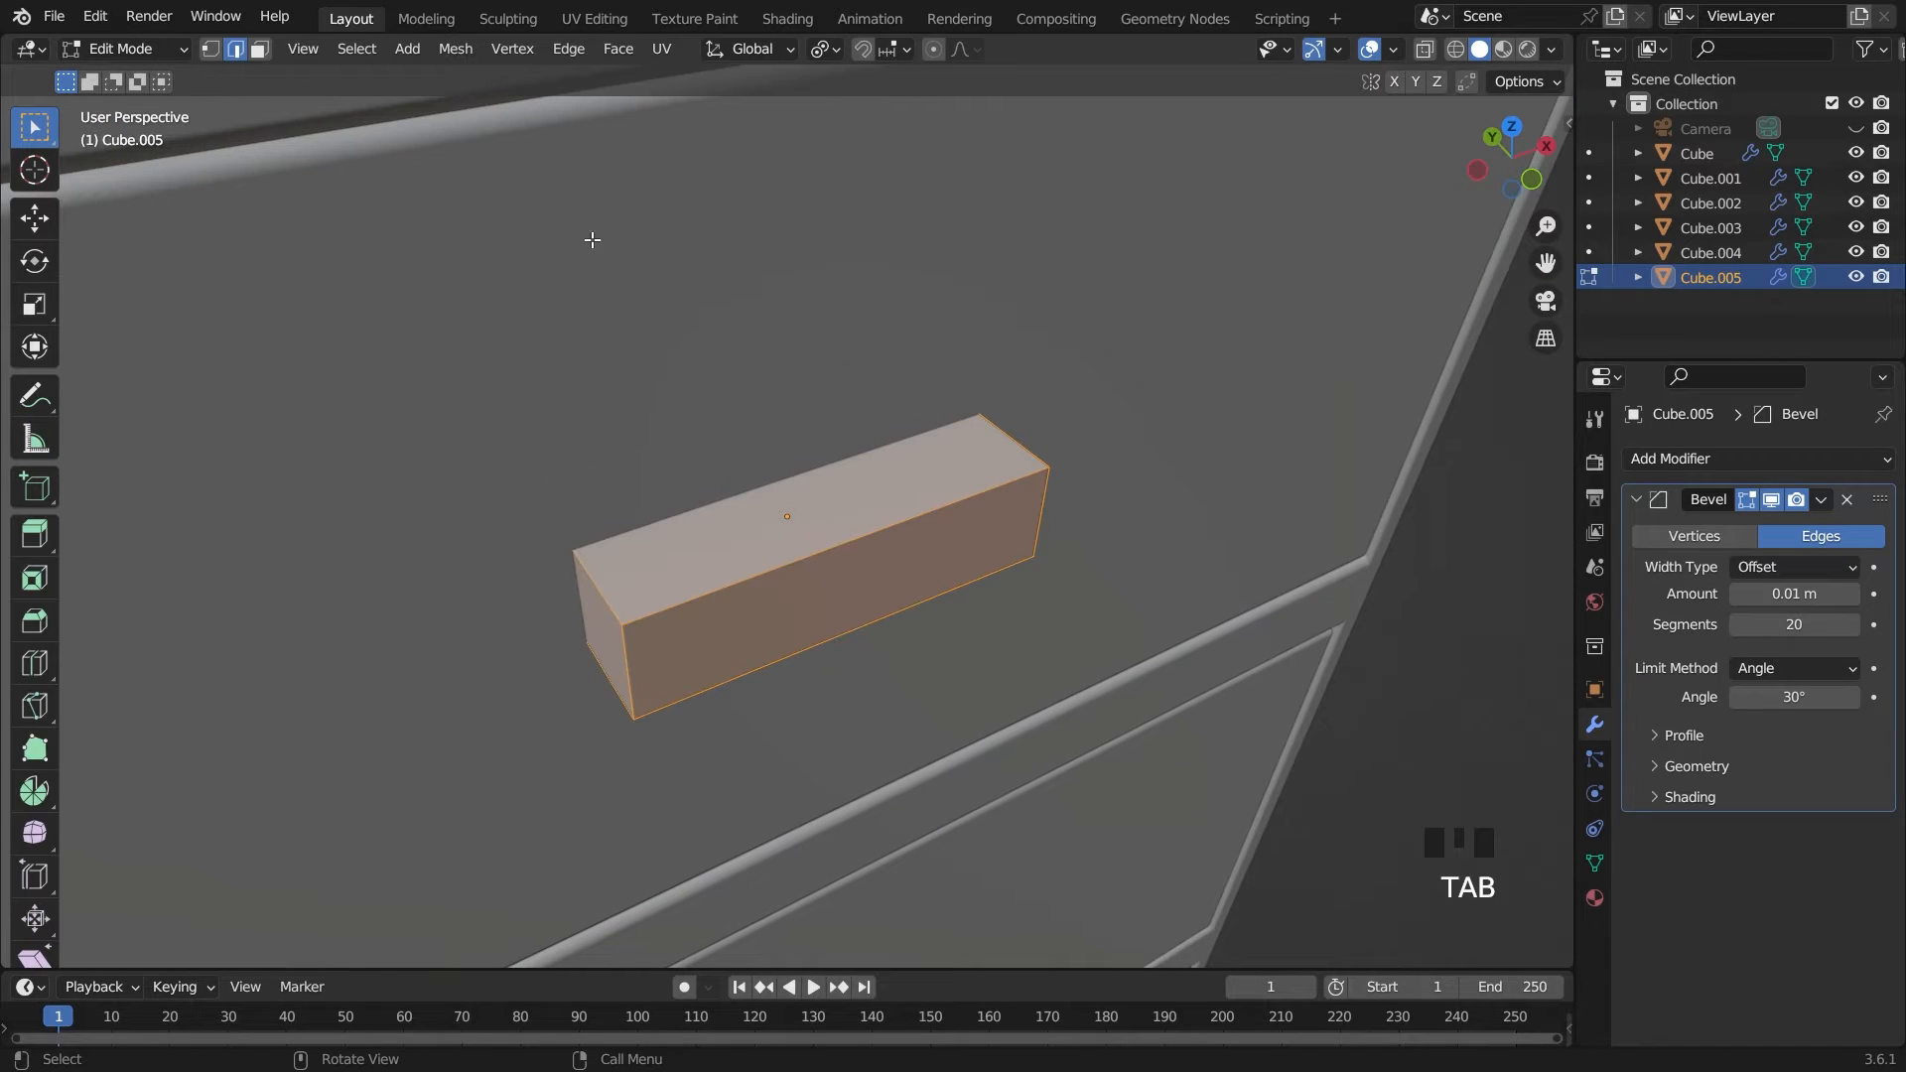
pyautogui.click(816, 512)
pyautogui.hotkey('ctrl', 'r')
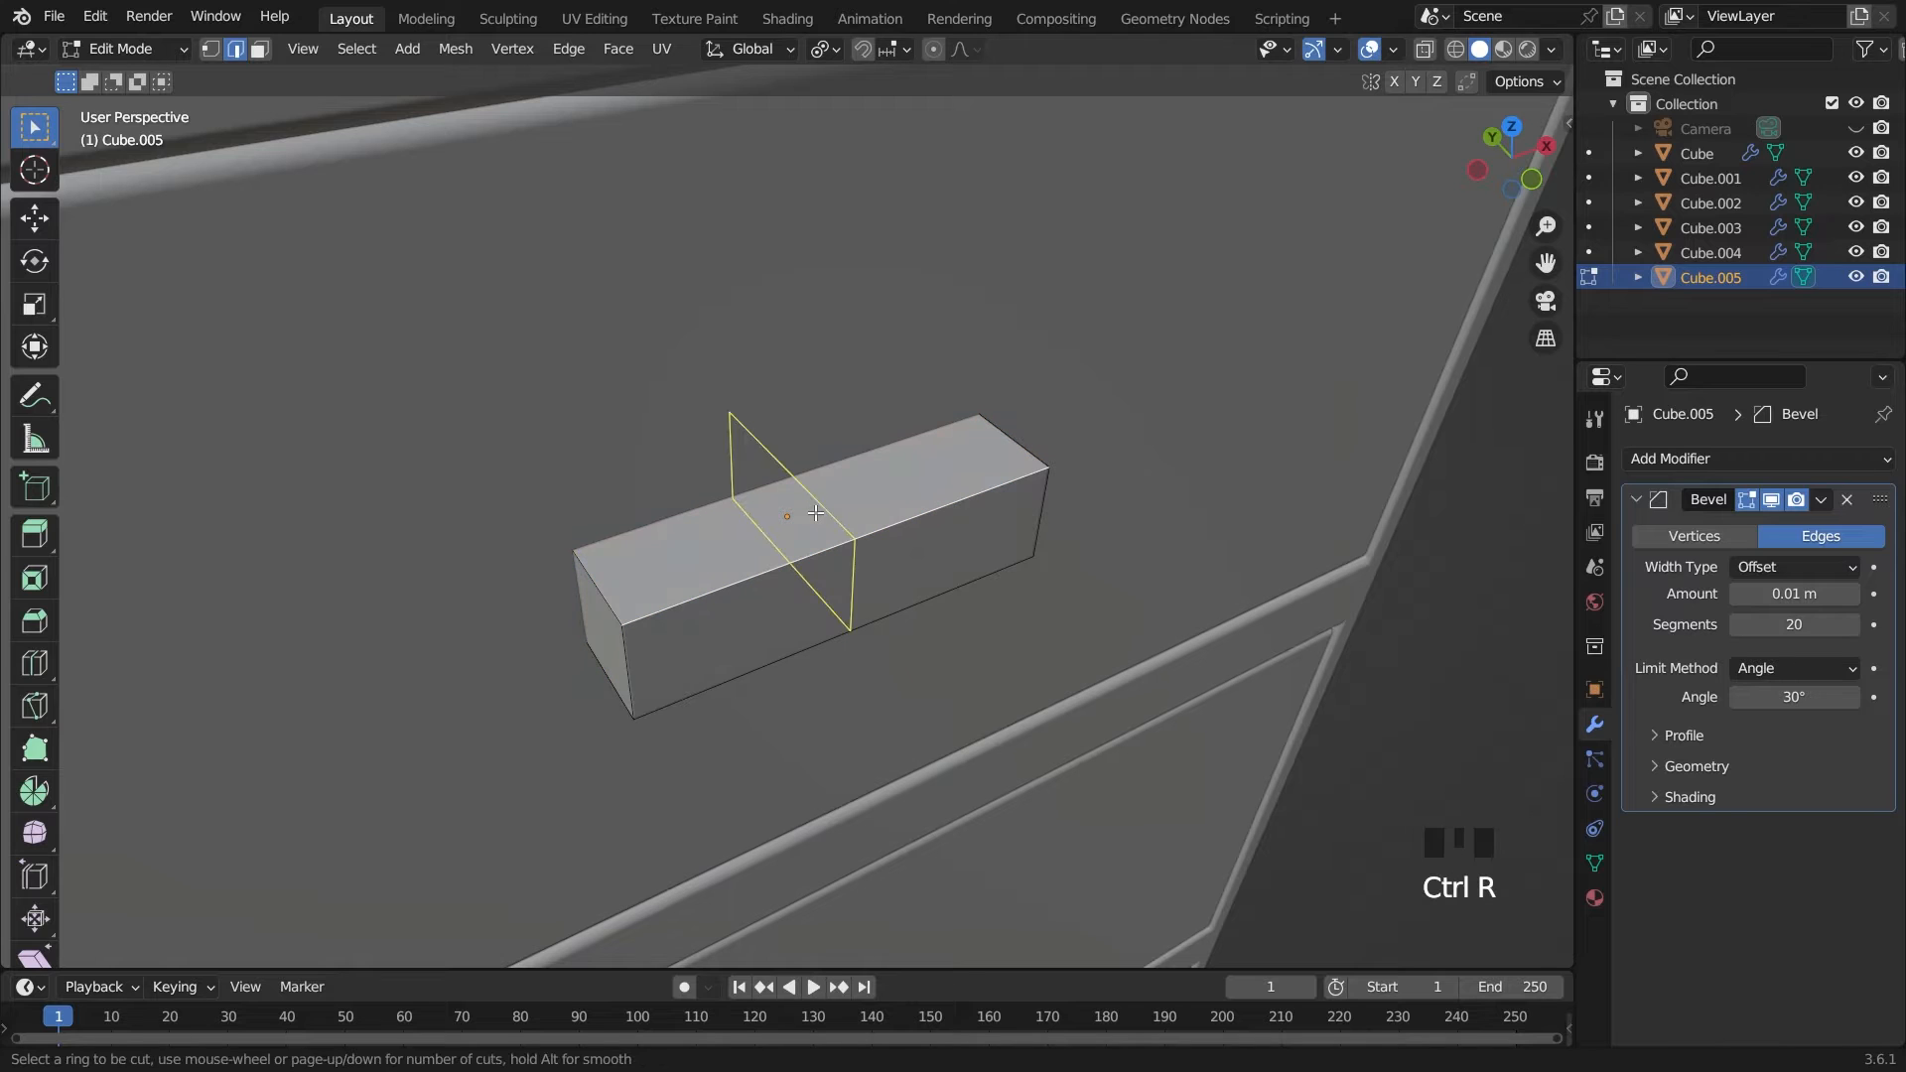
pyautogui.scroll(2, 816, 512)
pyautogui.scroll(1, 815, 512)
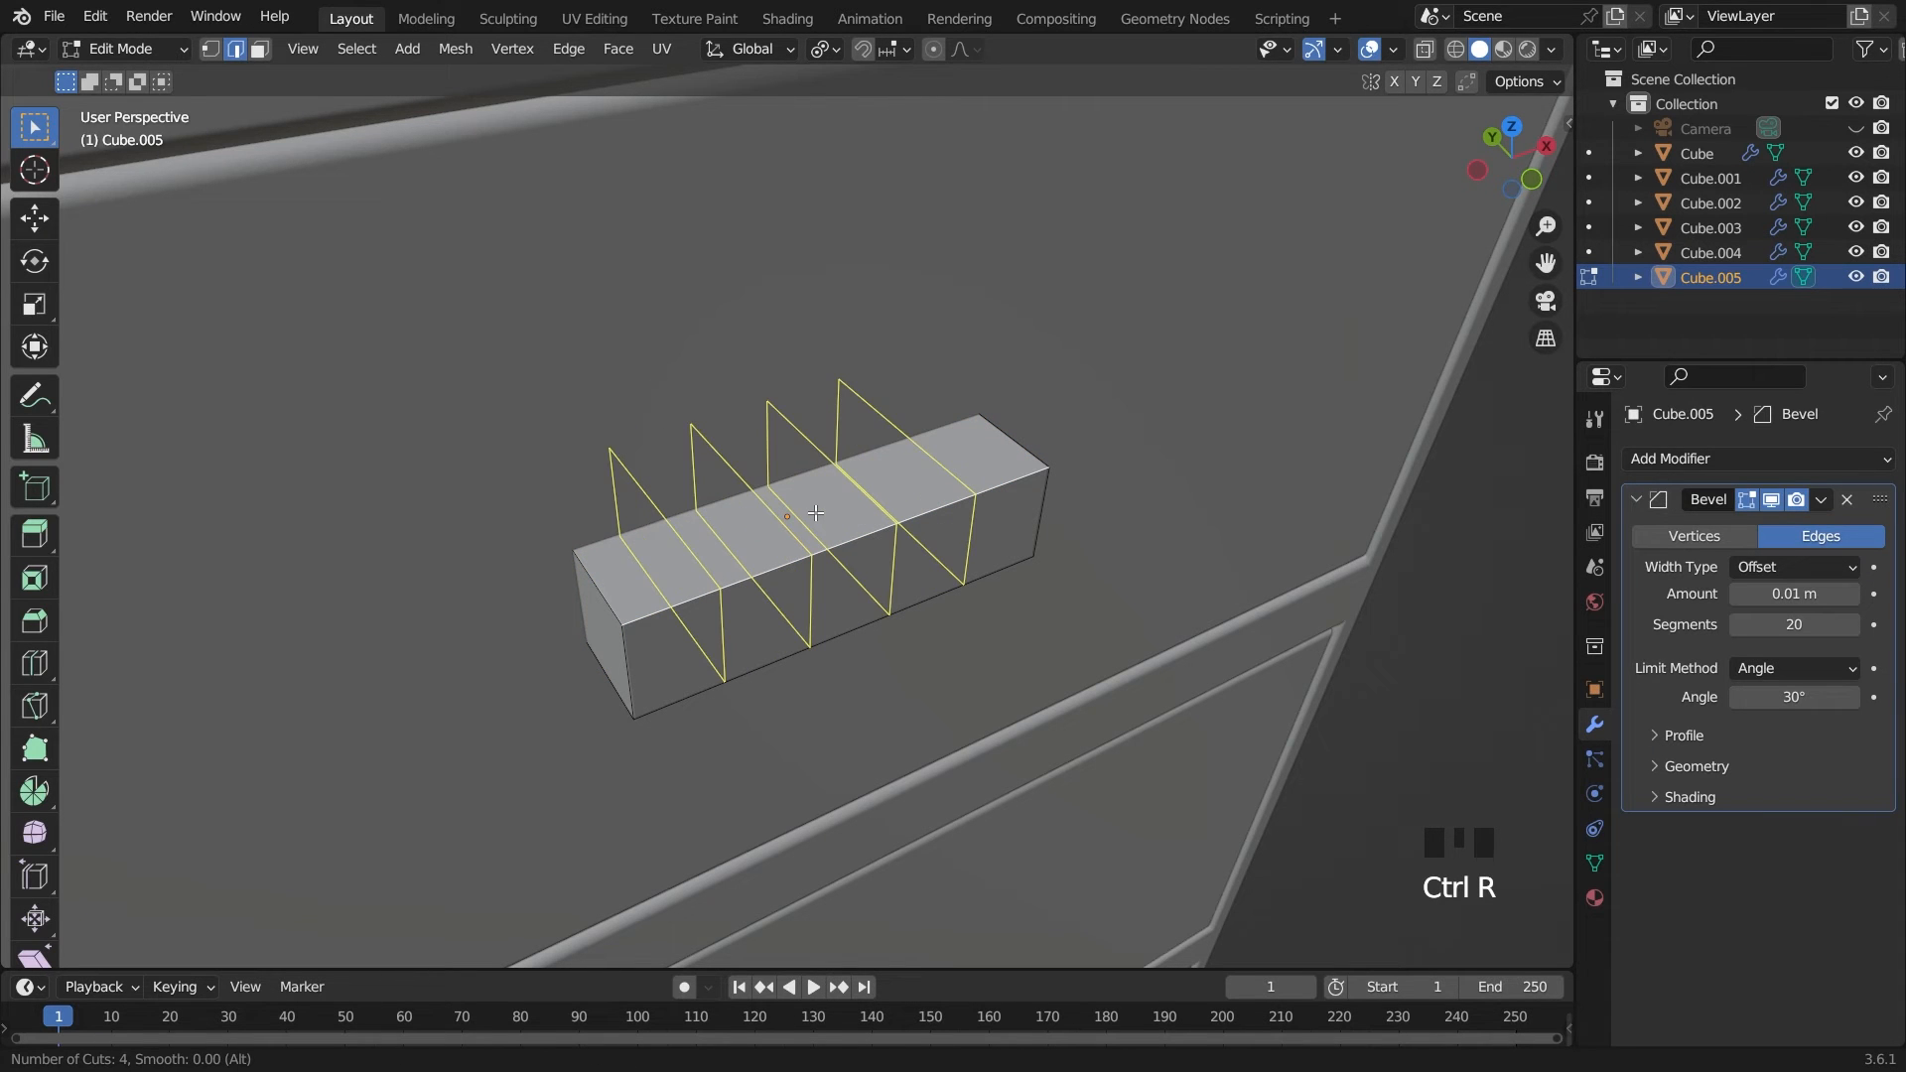
pyautogui.click(816, 512)
pyautogui.rightClick(816, 512)
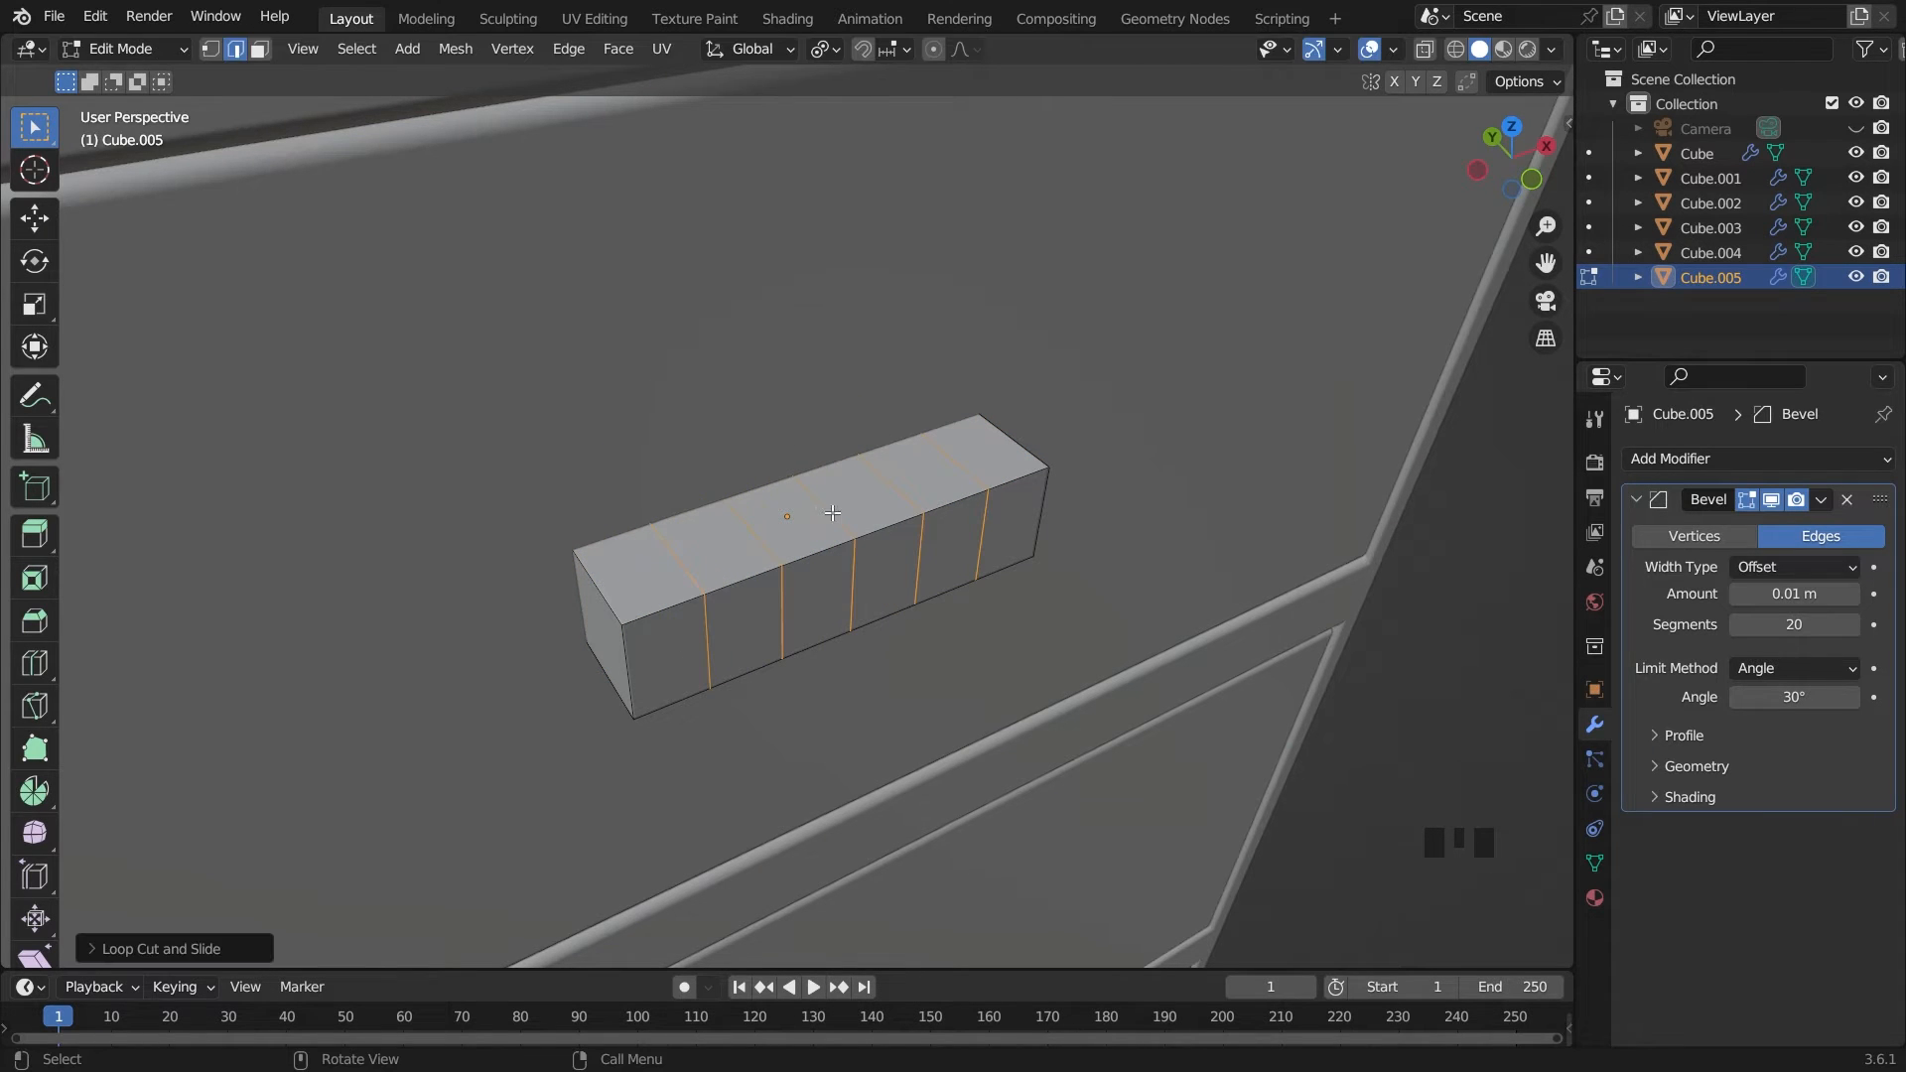
# Move the two outer front vertical edges of the handle block back along Y to angle its ends toward the drawer
pyautogui.click(618, 663)
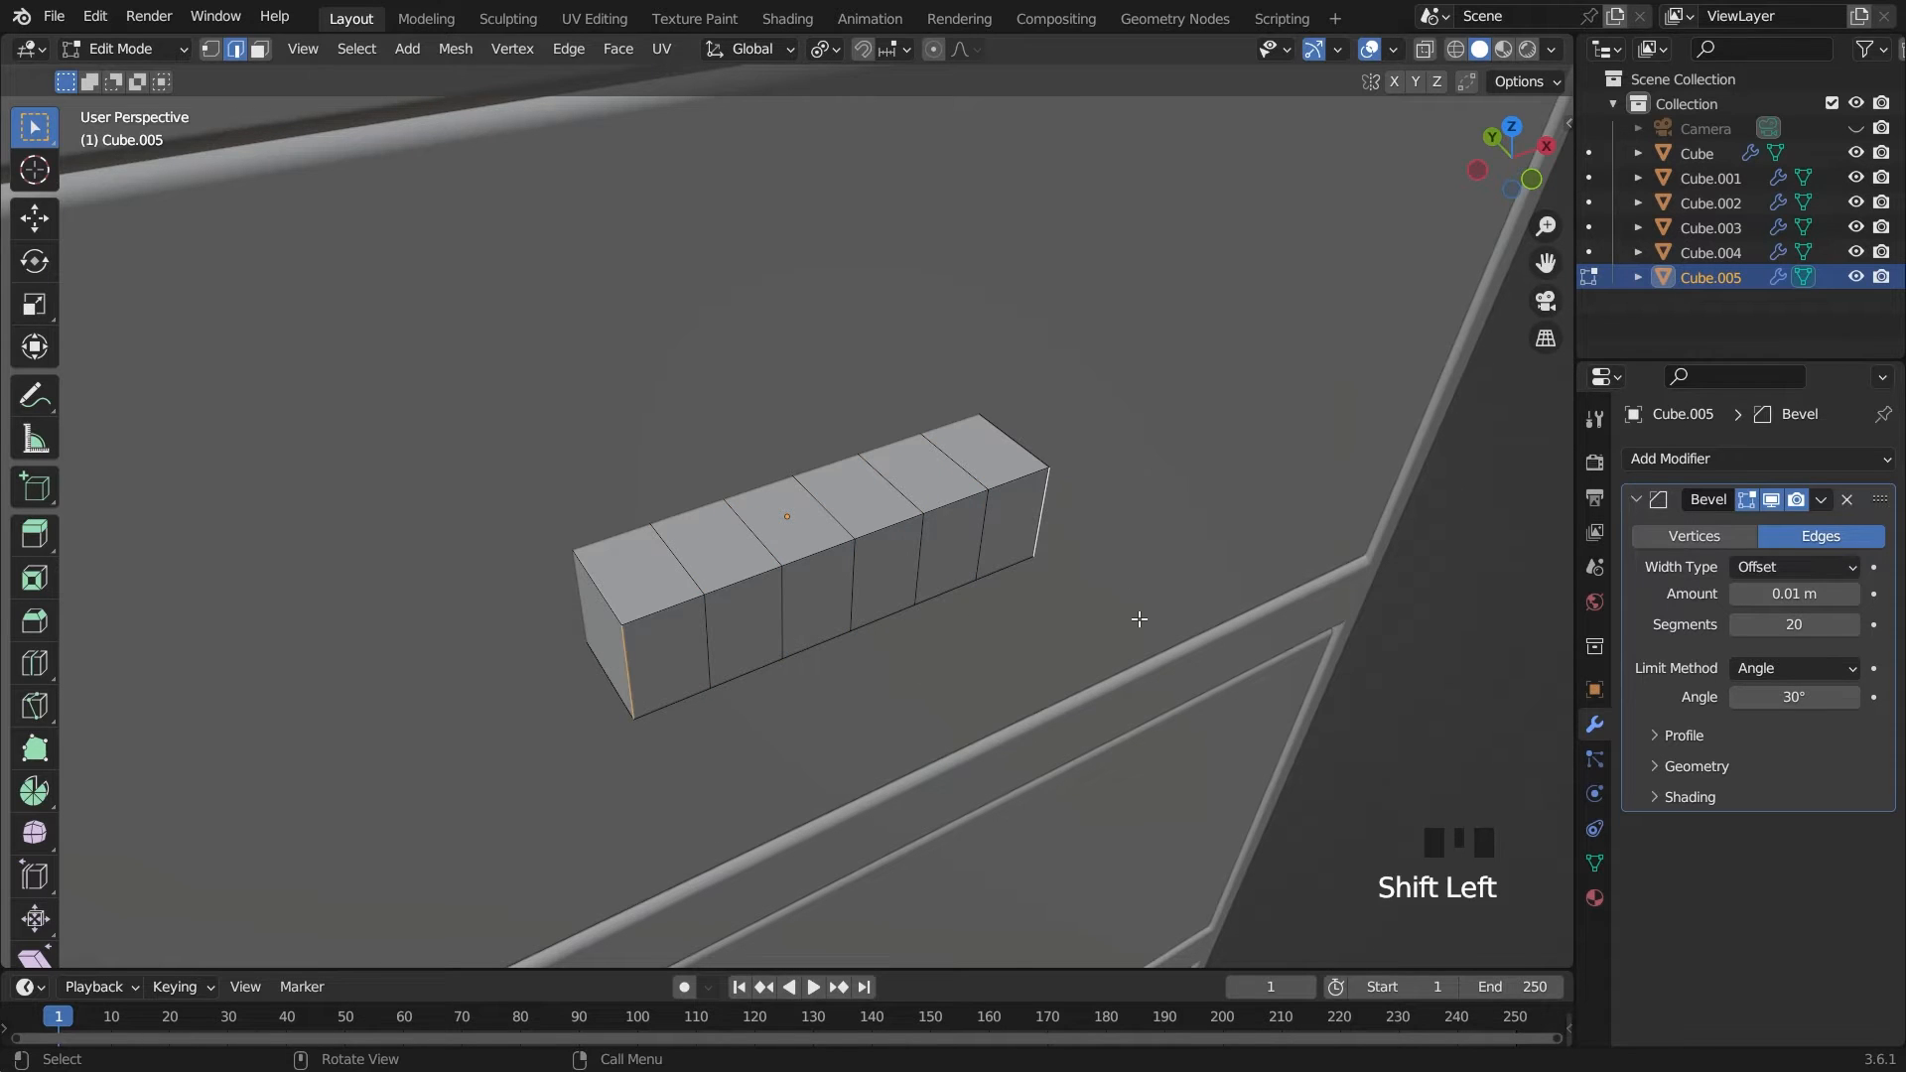
pyautogui.press('g')
pyautogui.press('y')
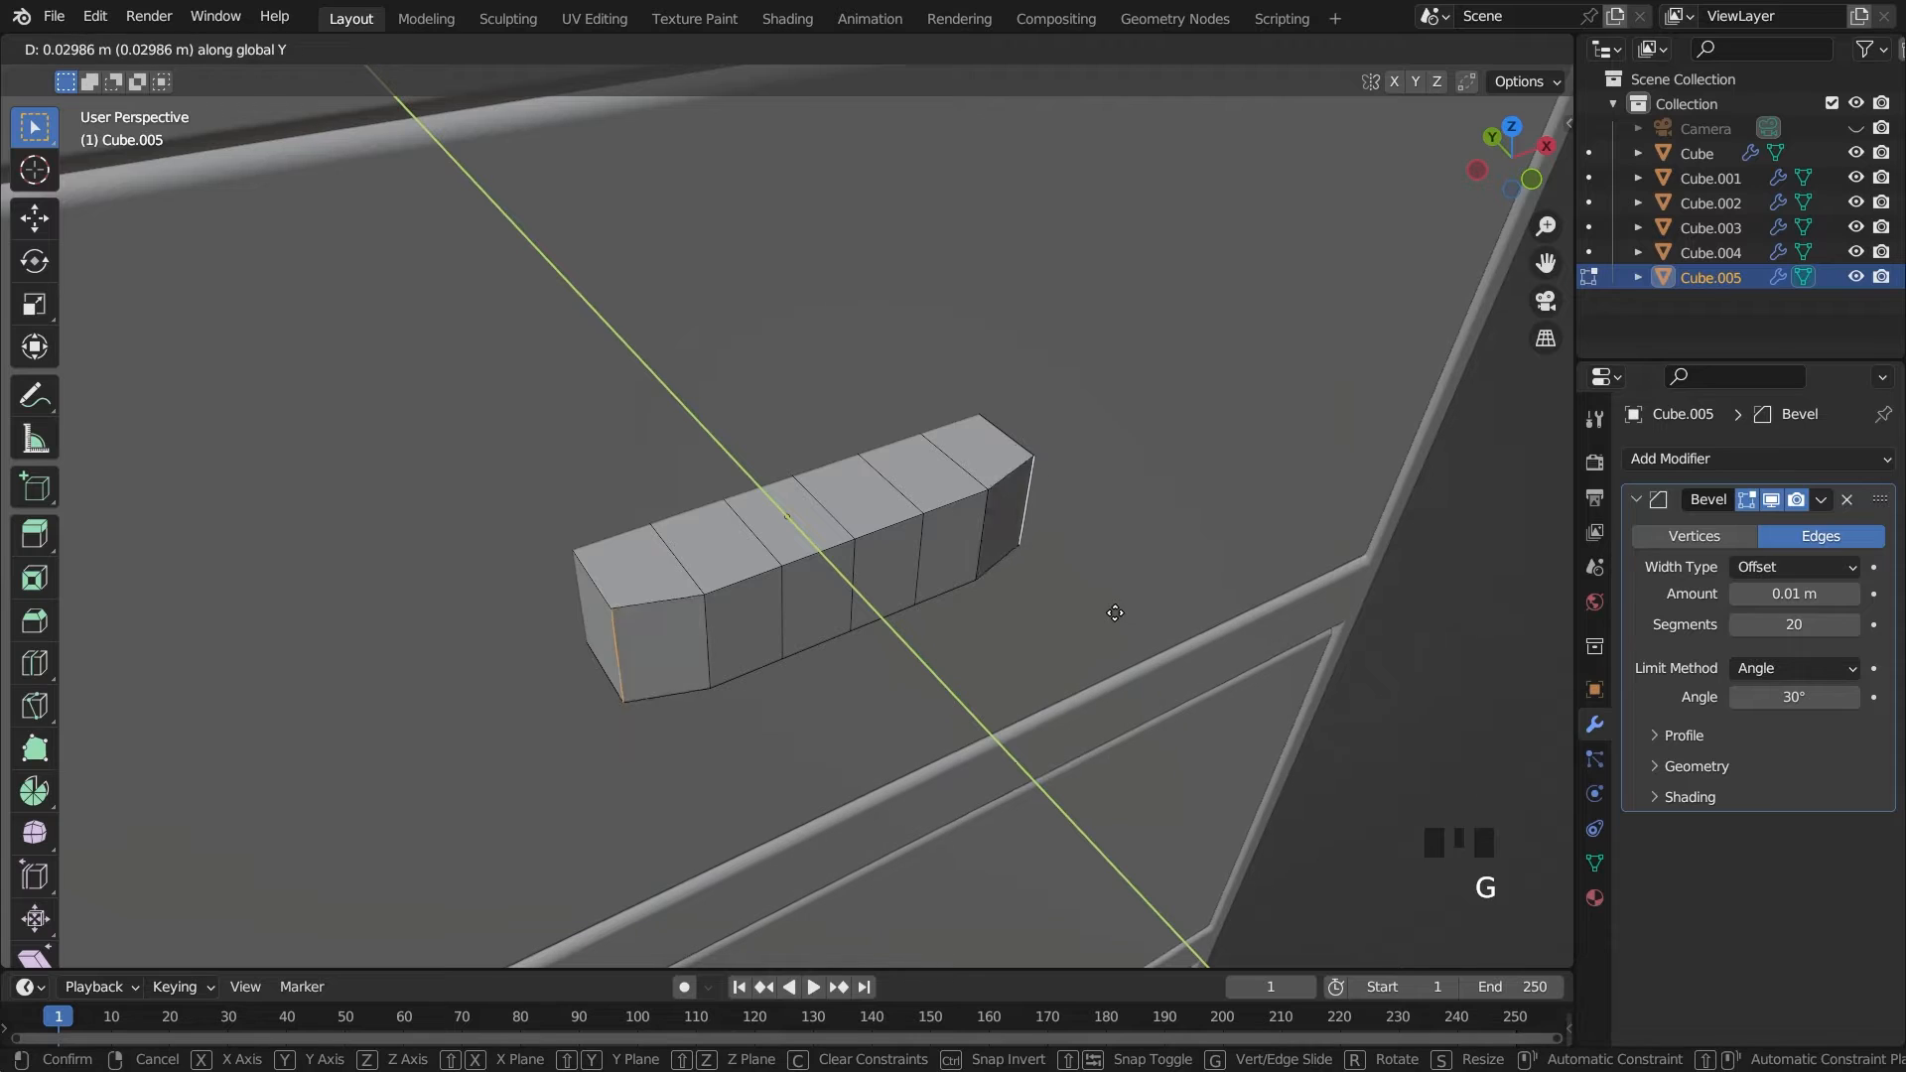
pyautogui.click(1080, 593)
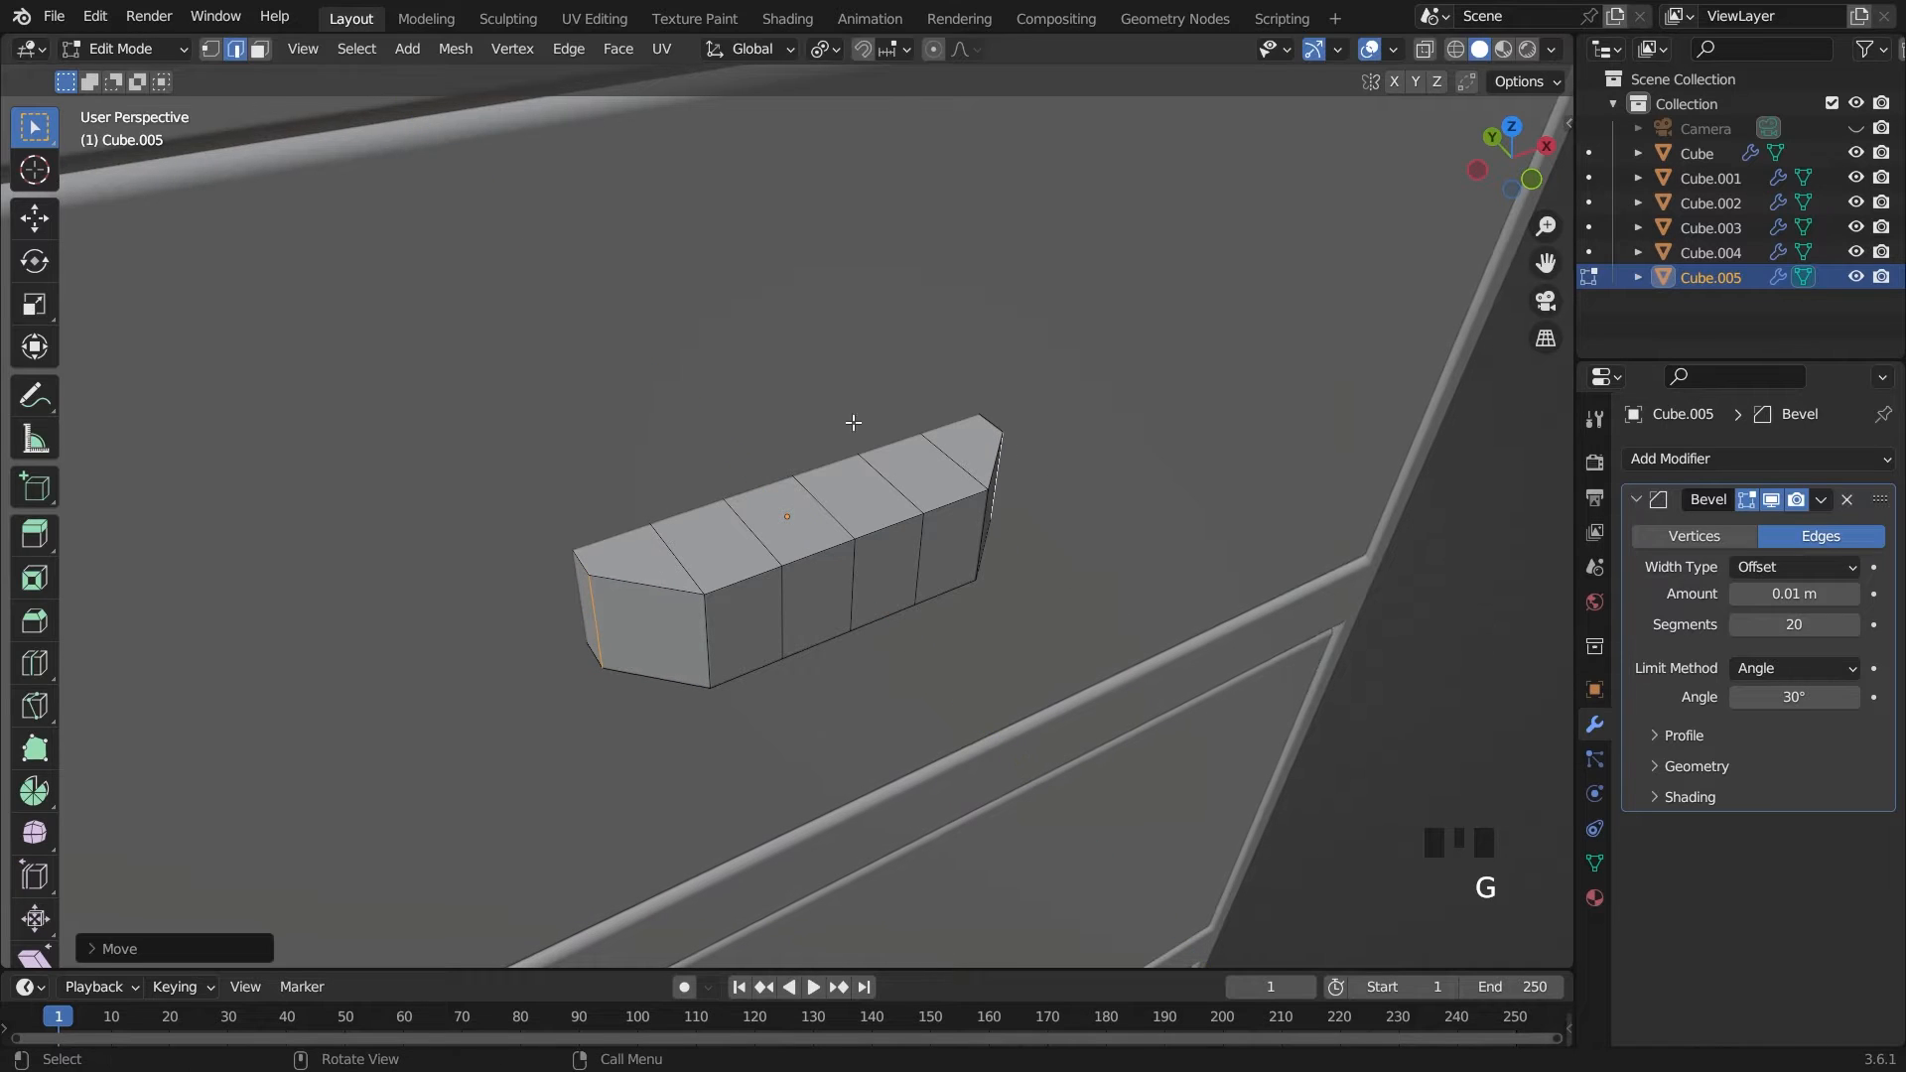
# Delete all six segmented faces on the top of the handle block
pyautogui.click(259, 49)
pyautogui.moveTo(665, 558); pyautogui.dragTo(679, 547)
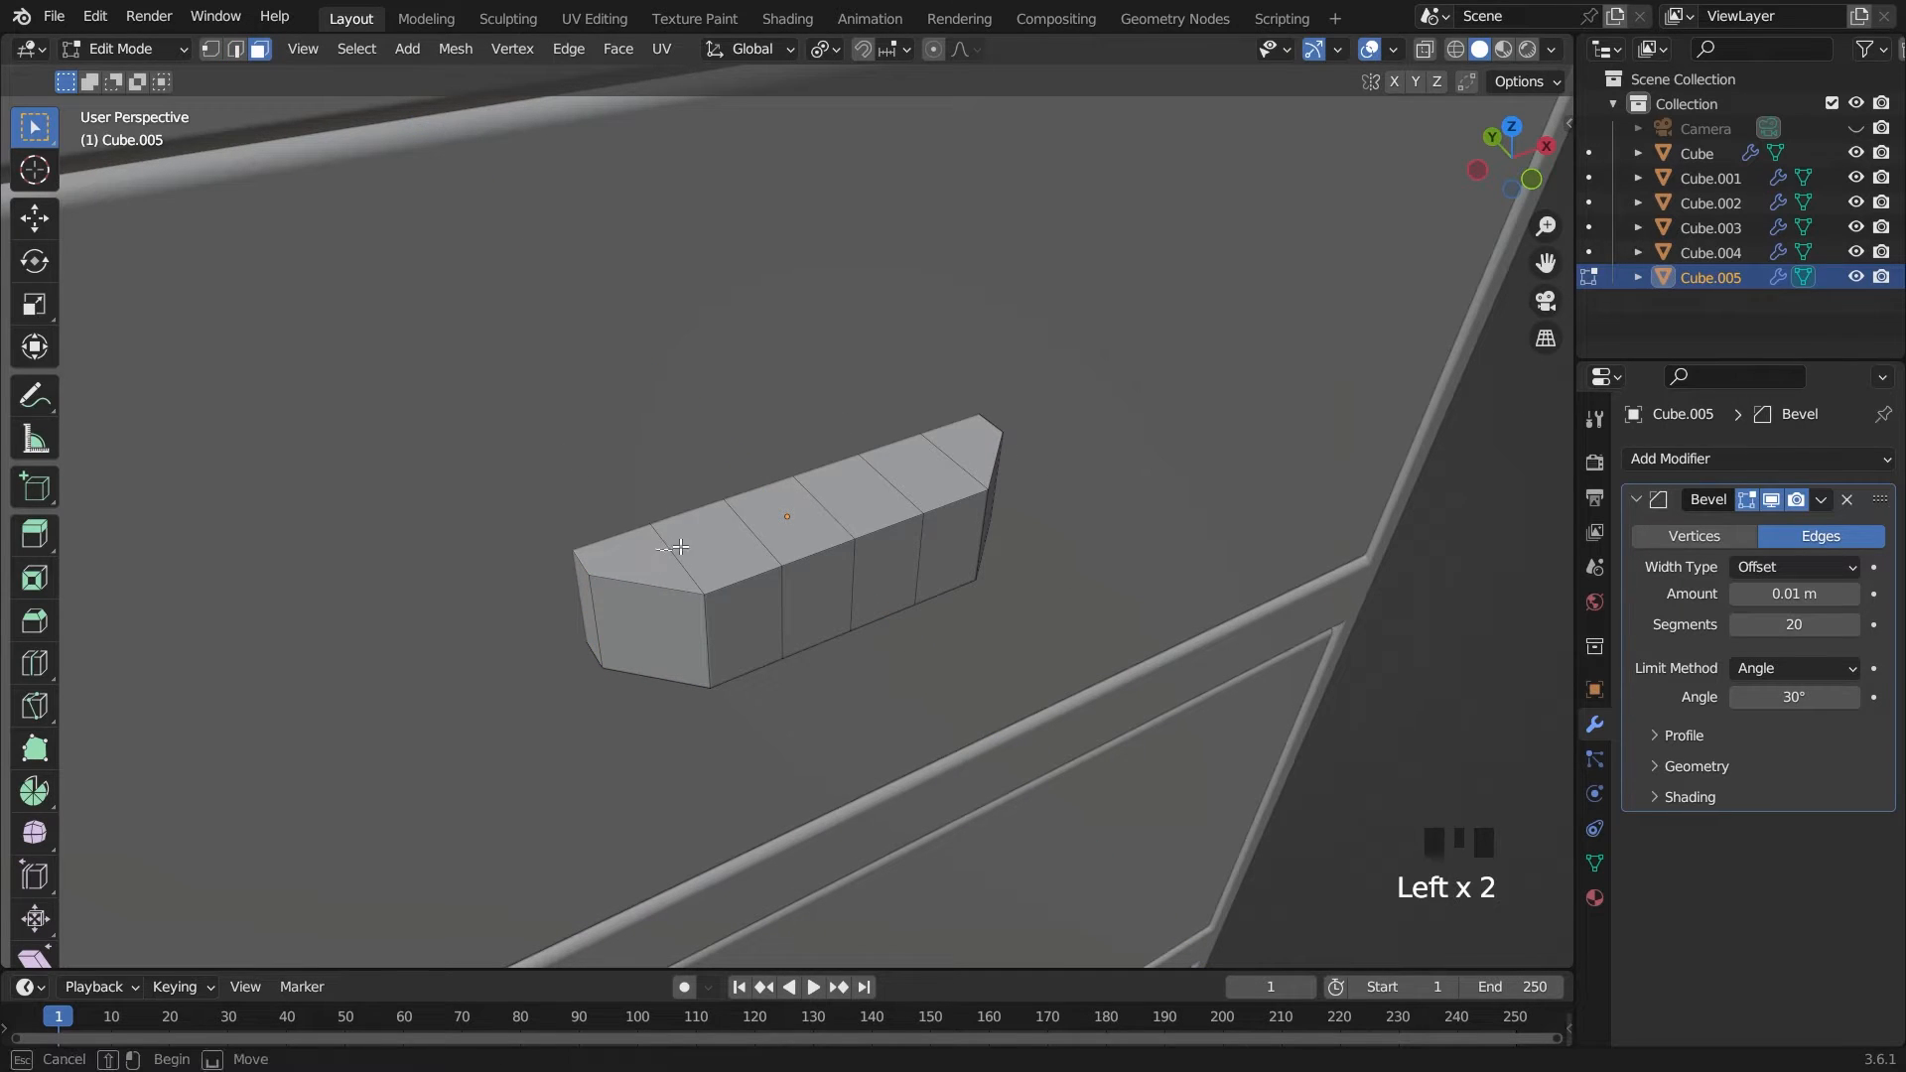
pyautogui.moveTo(801, 499); pyautogui.dragTo(798, 500)
pyautogui.keyDown('shift'); pyautogui.click(859, 493); pyautogui.keyUp('shift')
pyautogui.keyDown('shift'); pyautogui.click(915, 467); pyautogui.keyUp('shift')
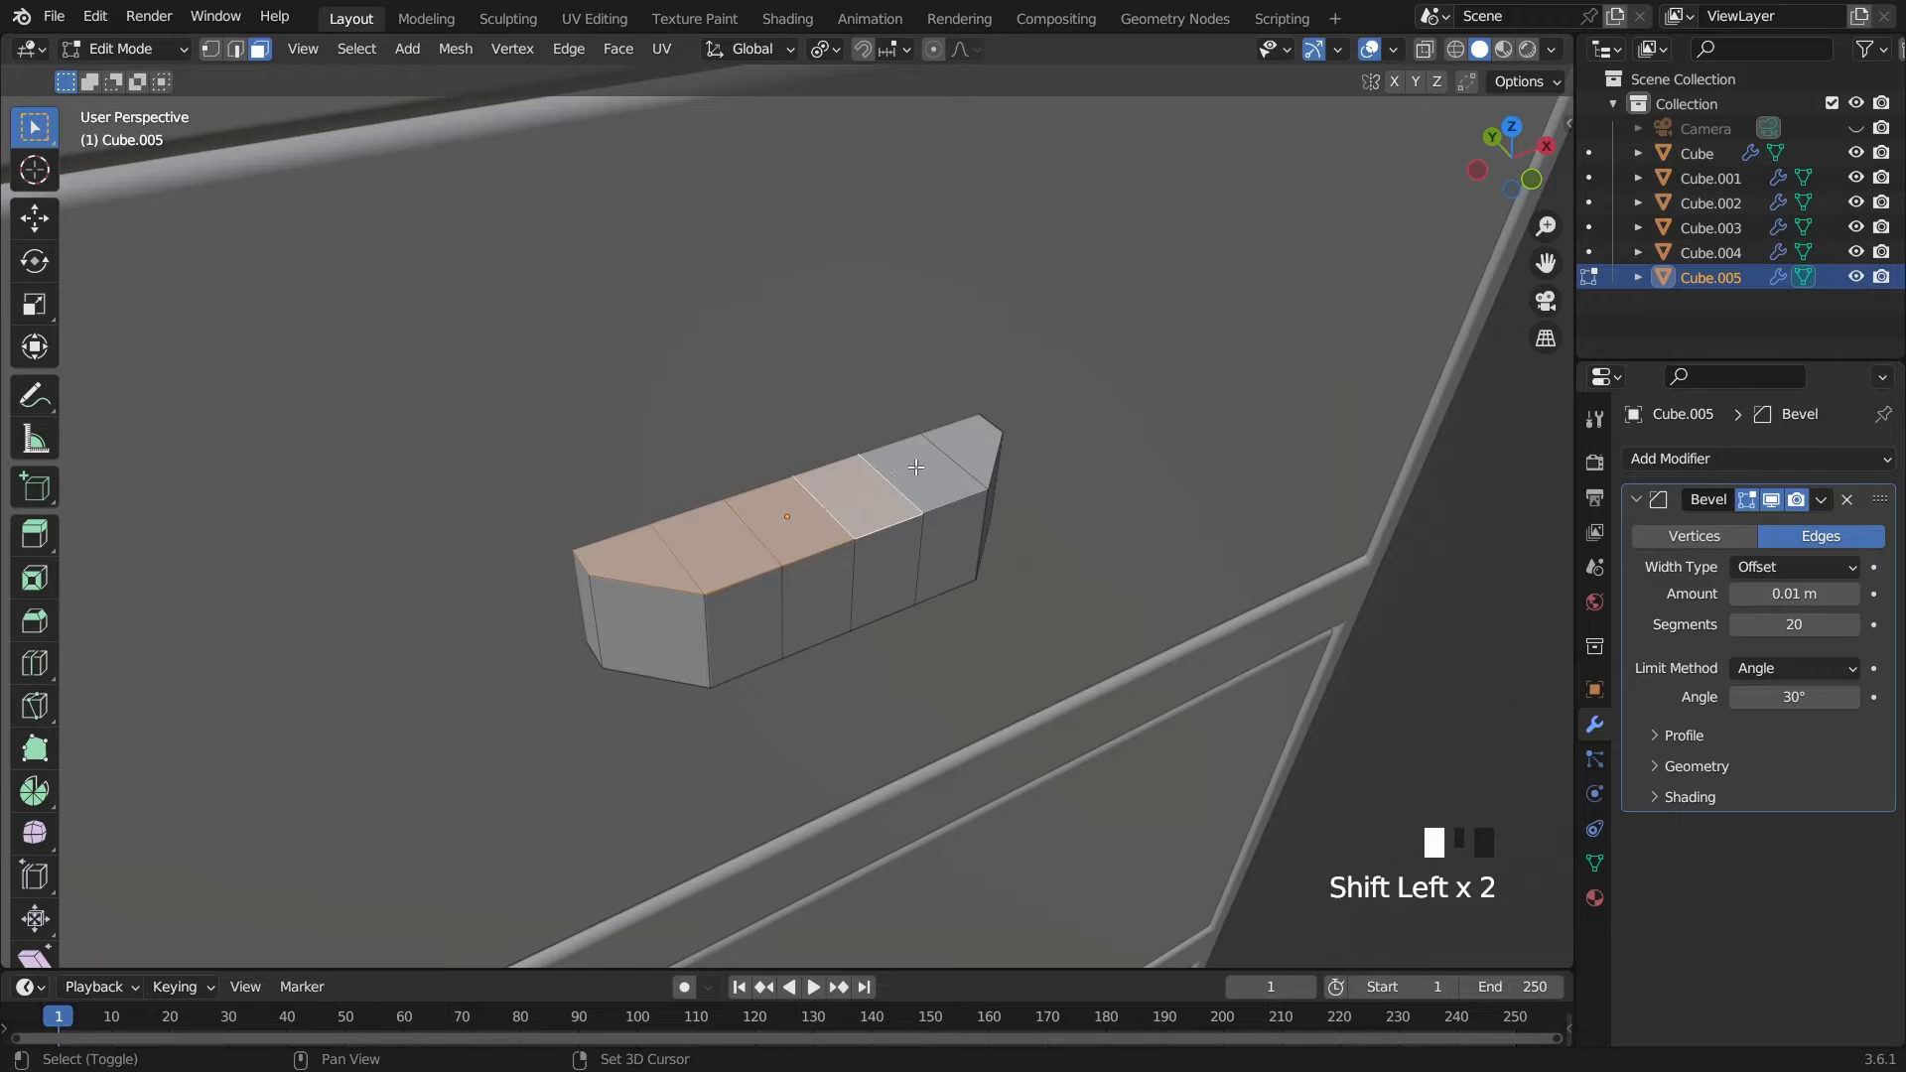
pyautogui.keyDown('shift'); pyautogui.click(963, 437); pyautogui.keyUp('shift')
pyautogui.press('x')
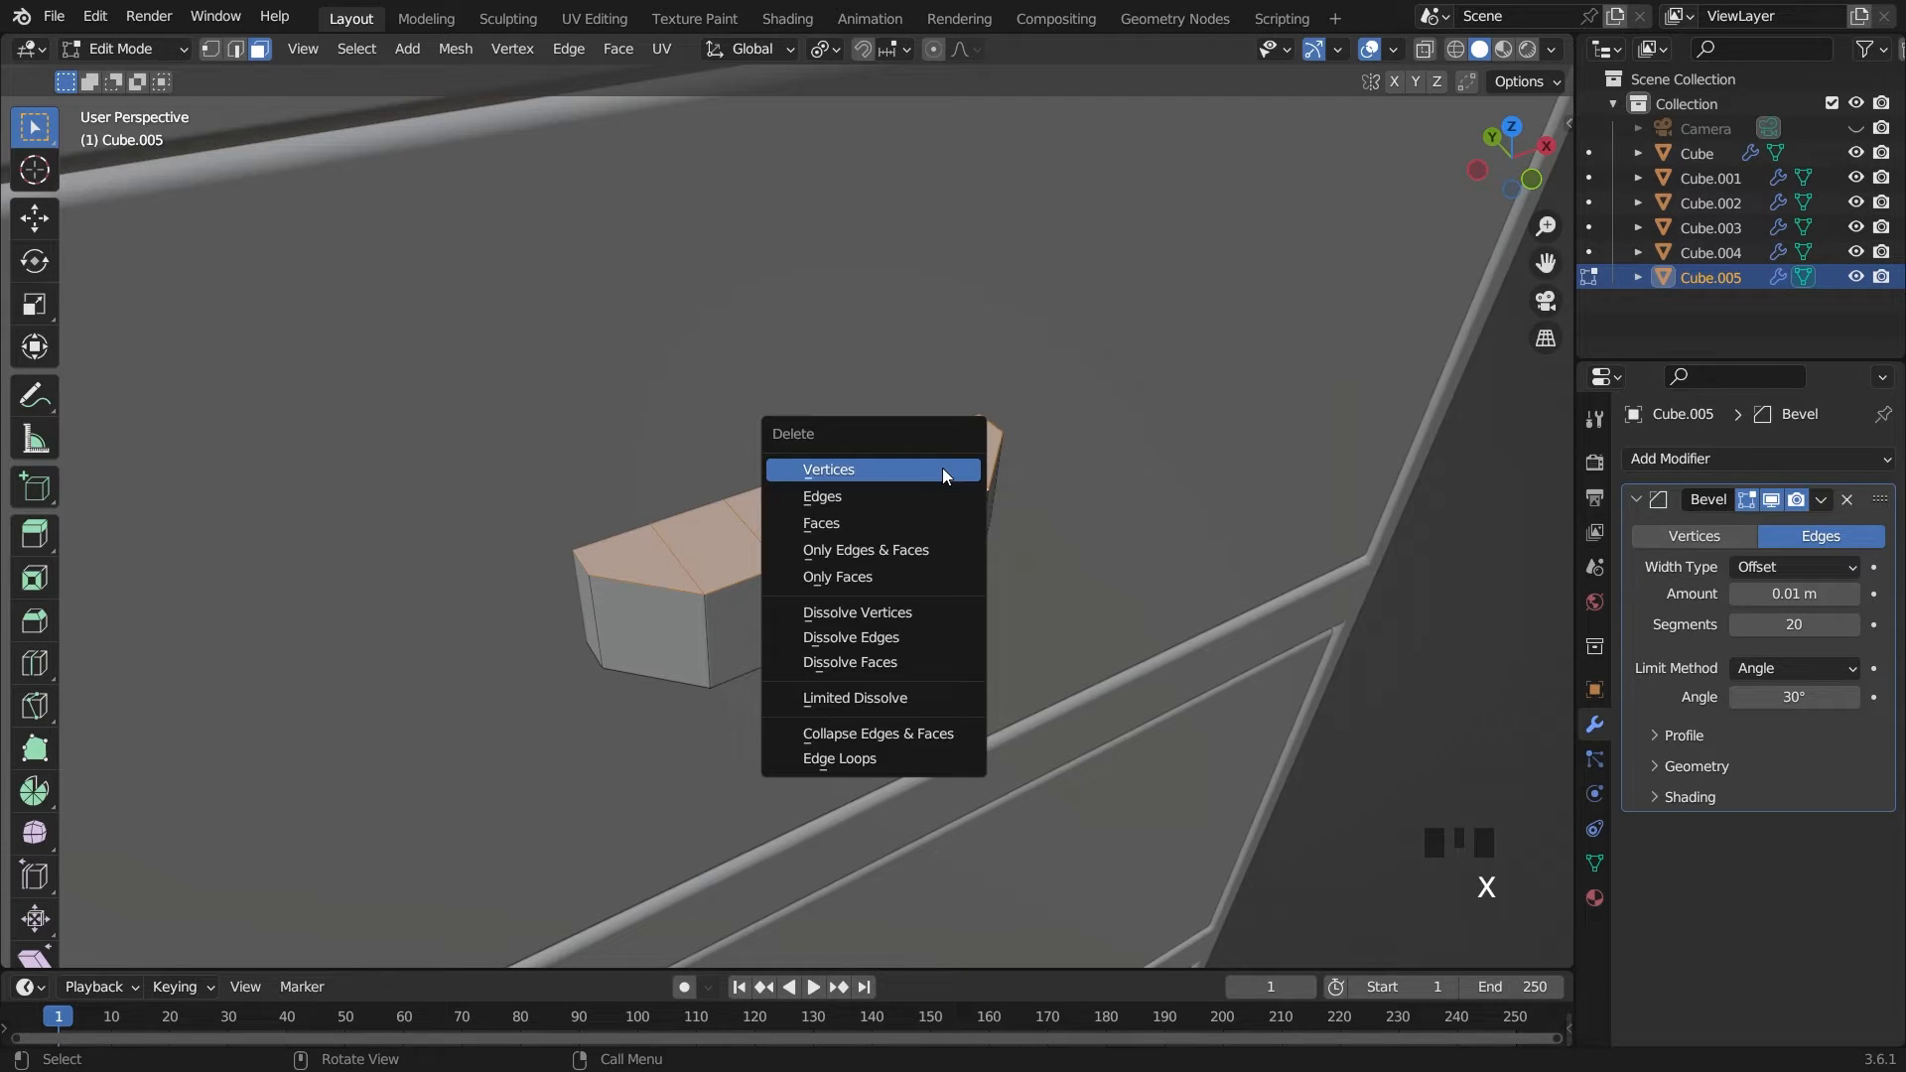
pyautogui.click(921, 521)
# Delete all six segmented faces on the underside of the handle block
pyautogui.moveTo(1007, 601); pyautogui.dragTo(971, 340, button='middle')
pyautogui.moveTo(662, 446); pyautogui.dragTo(901, 570)
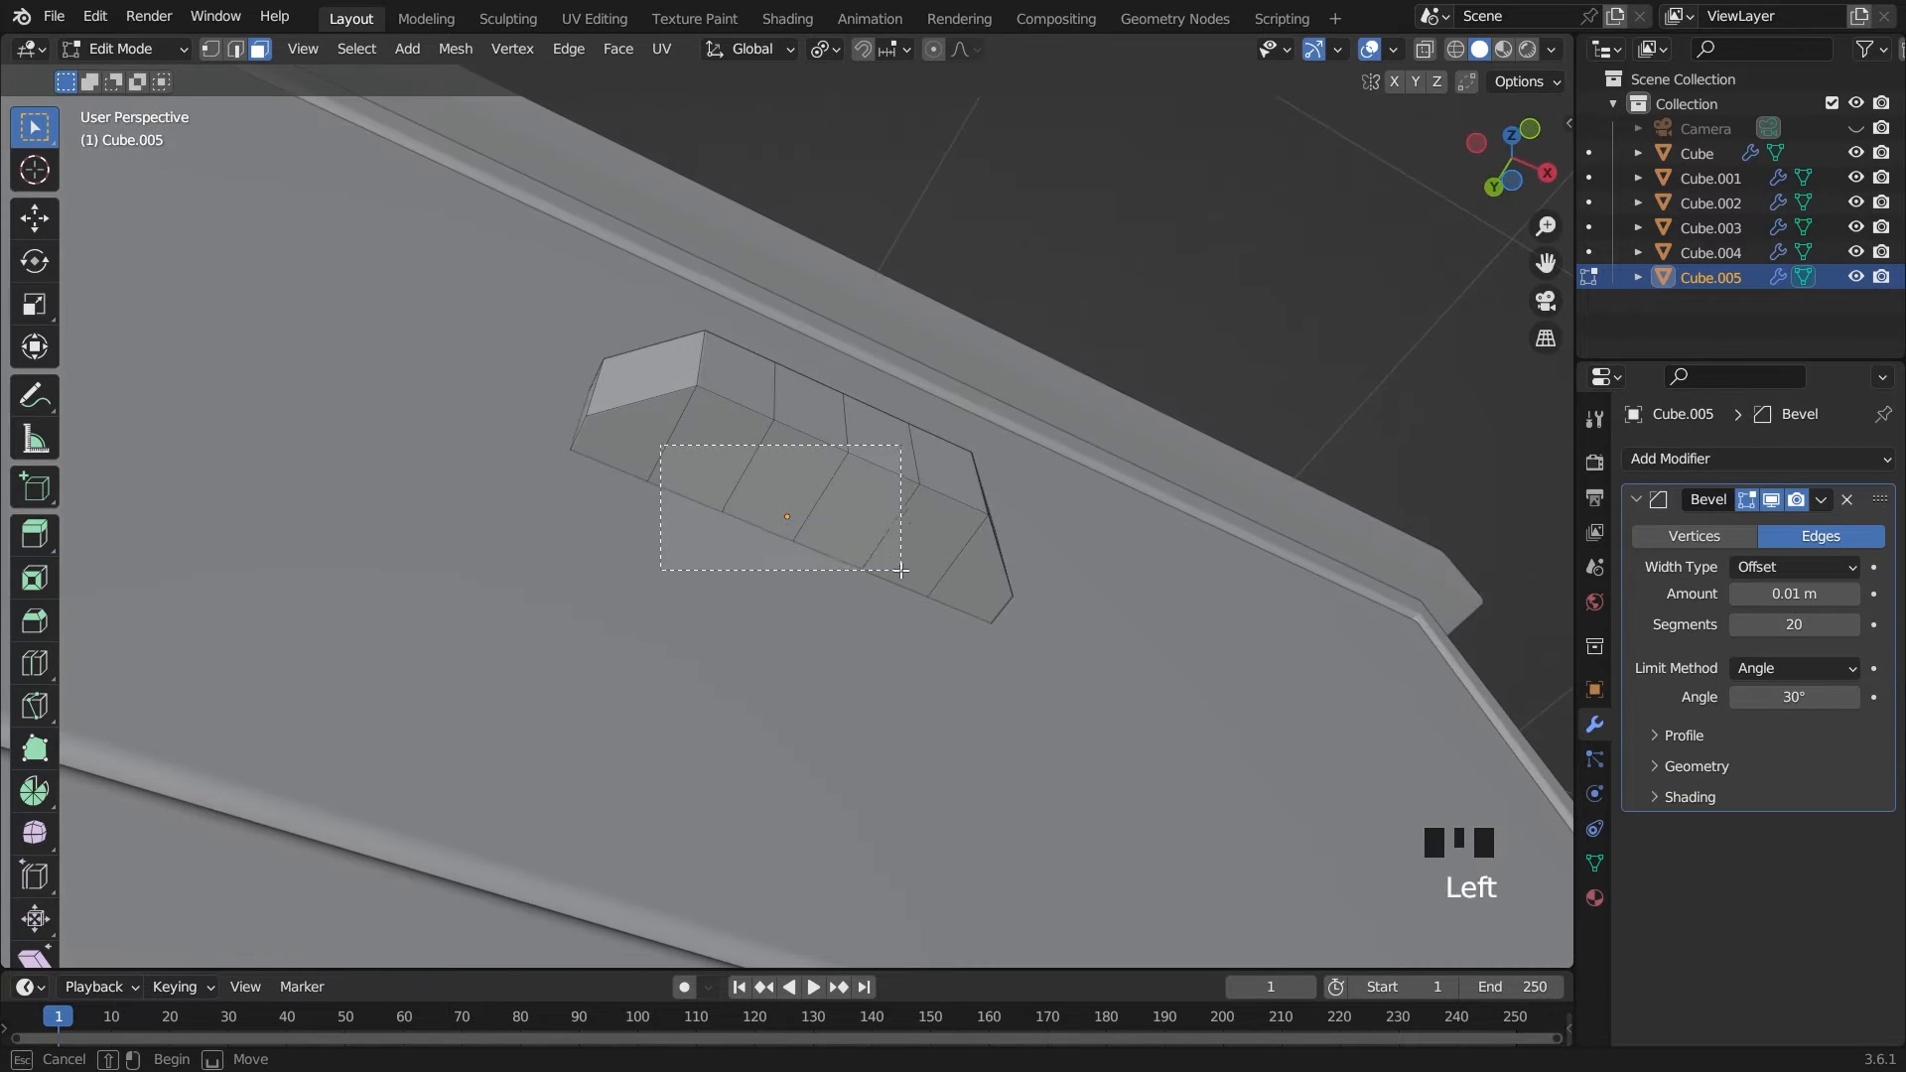
pyautogui.moveTo(827, 490); pyautogui.dragTo(898, 523)
pyautogui.keyDown('shift'); pyautogui.click(888, 526); pyautogui.keyUp('shift')
pyautogui.keyDown('shift'); pyautogui.click(938, 551); pyautogui.keyUp('shift')
pyautogui.keyDown('shift'); pyautogui.click(969, 582); pyautogui.keyUp('shift')
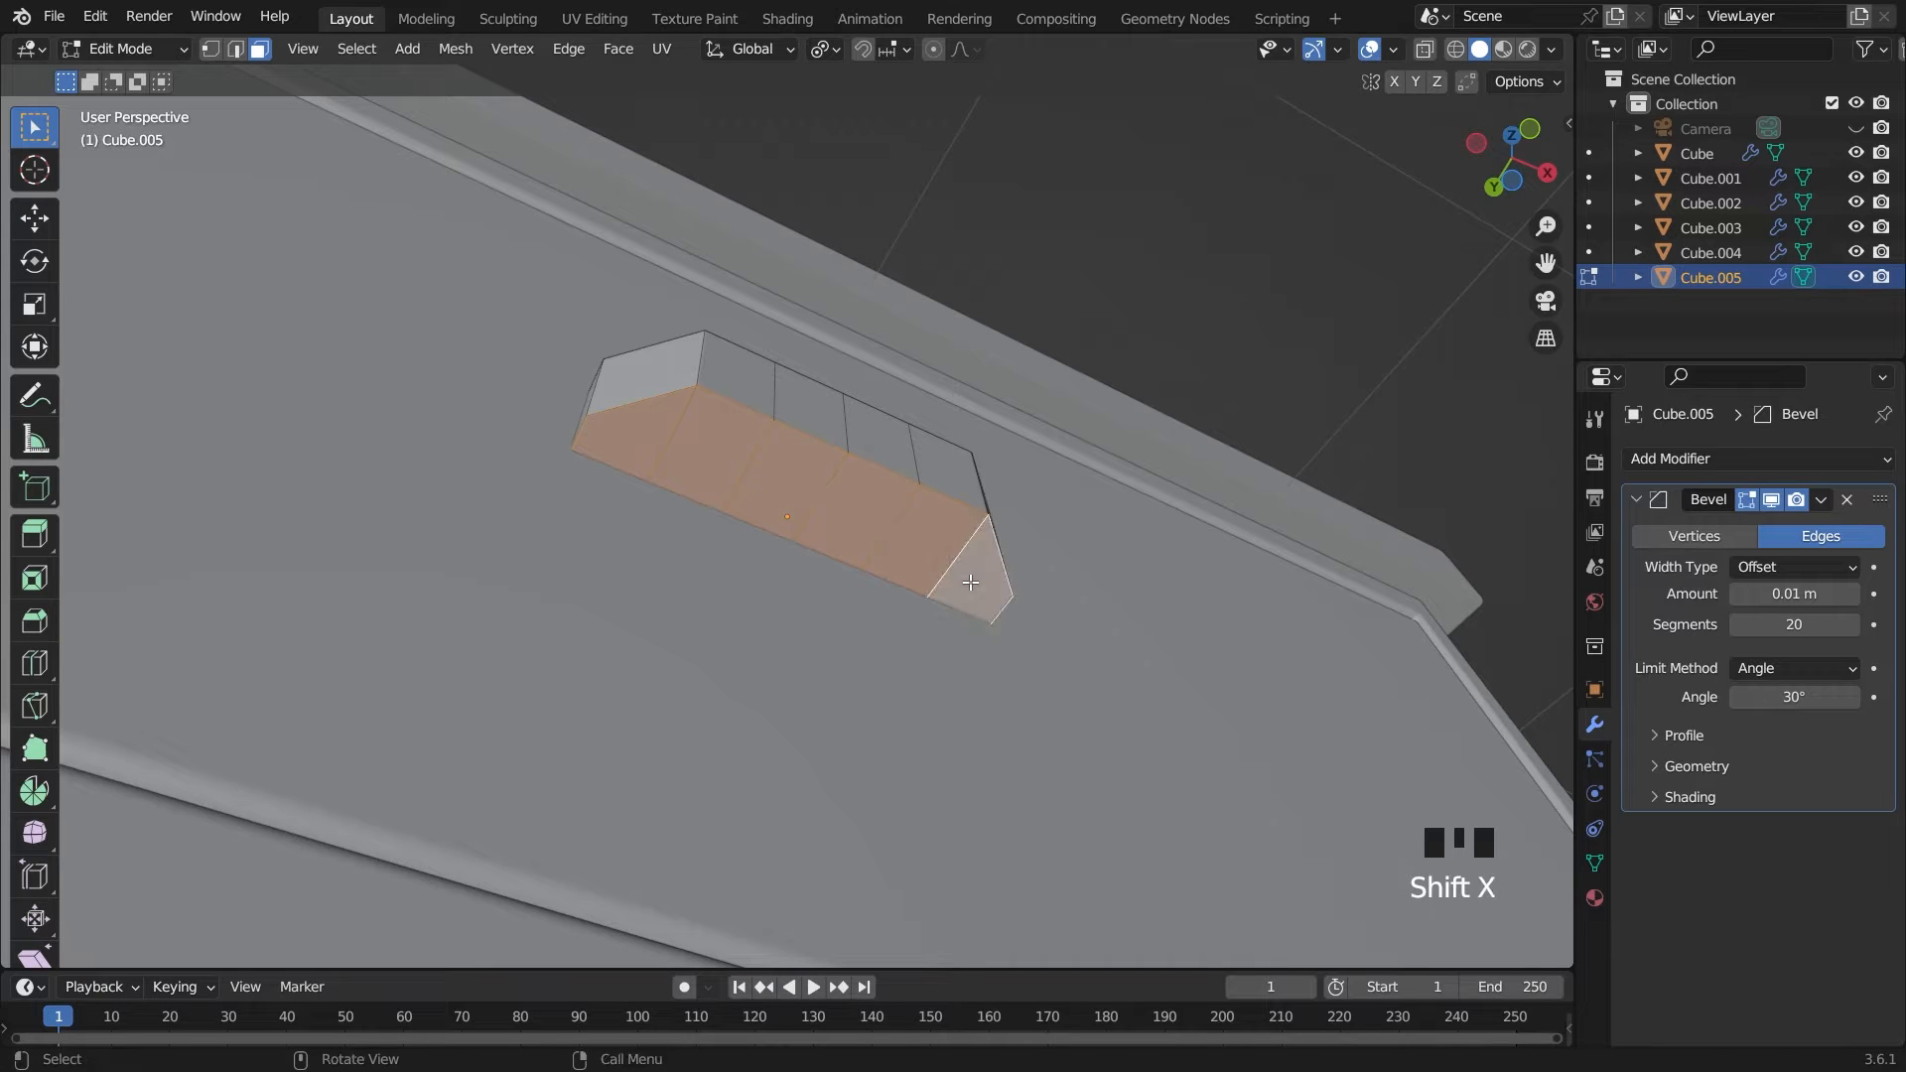
pyautogui.press('x')
pyautogui.click(970, 587)
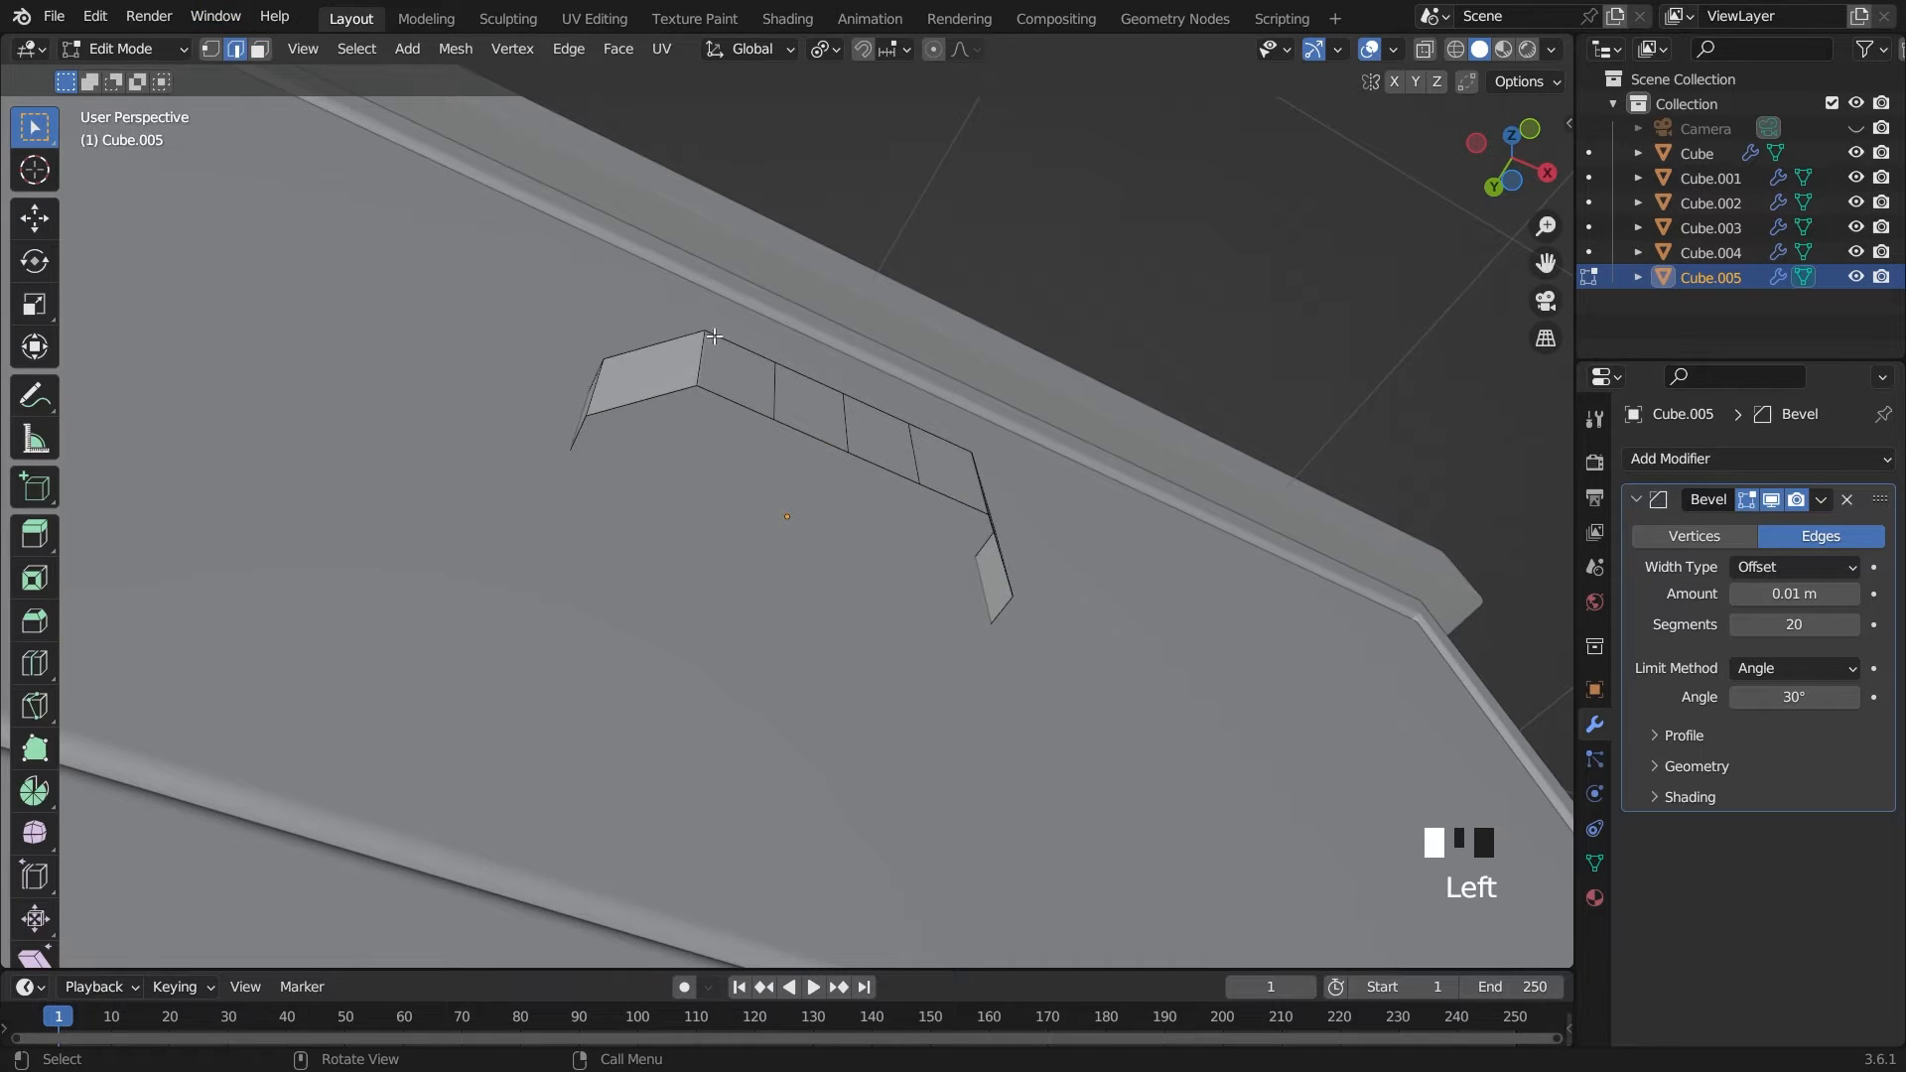
# Fill the open underside and top of the handle block with one single face each
pyautogui.moveTo(730, 397); pyautogui.dragTo(754, 400, button='middle')
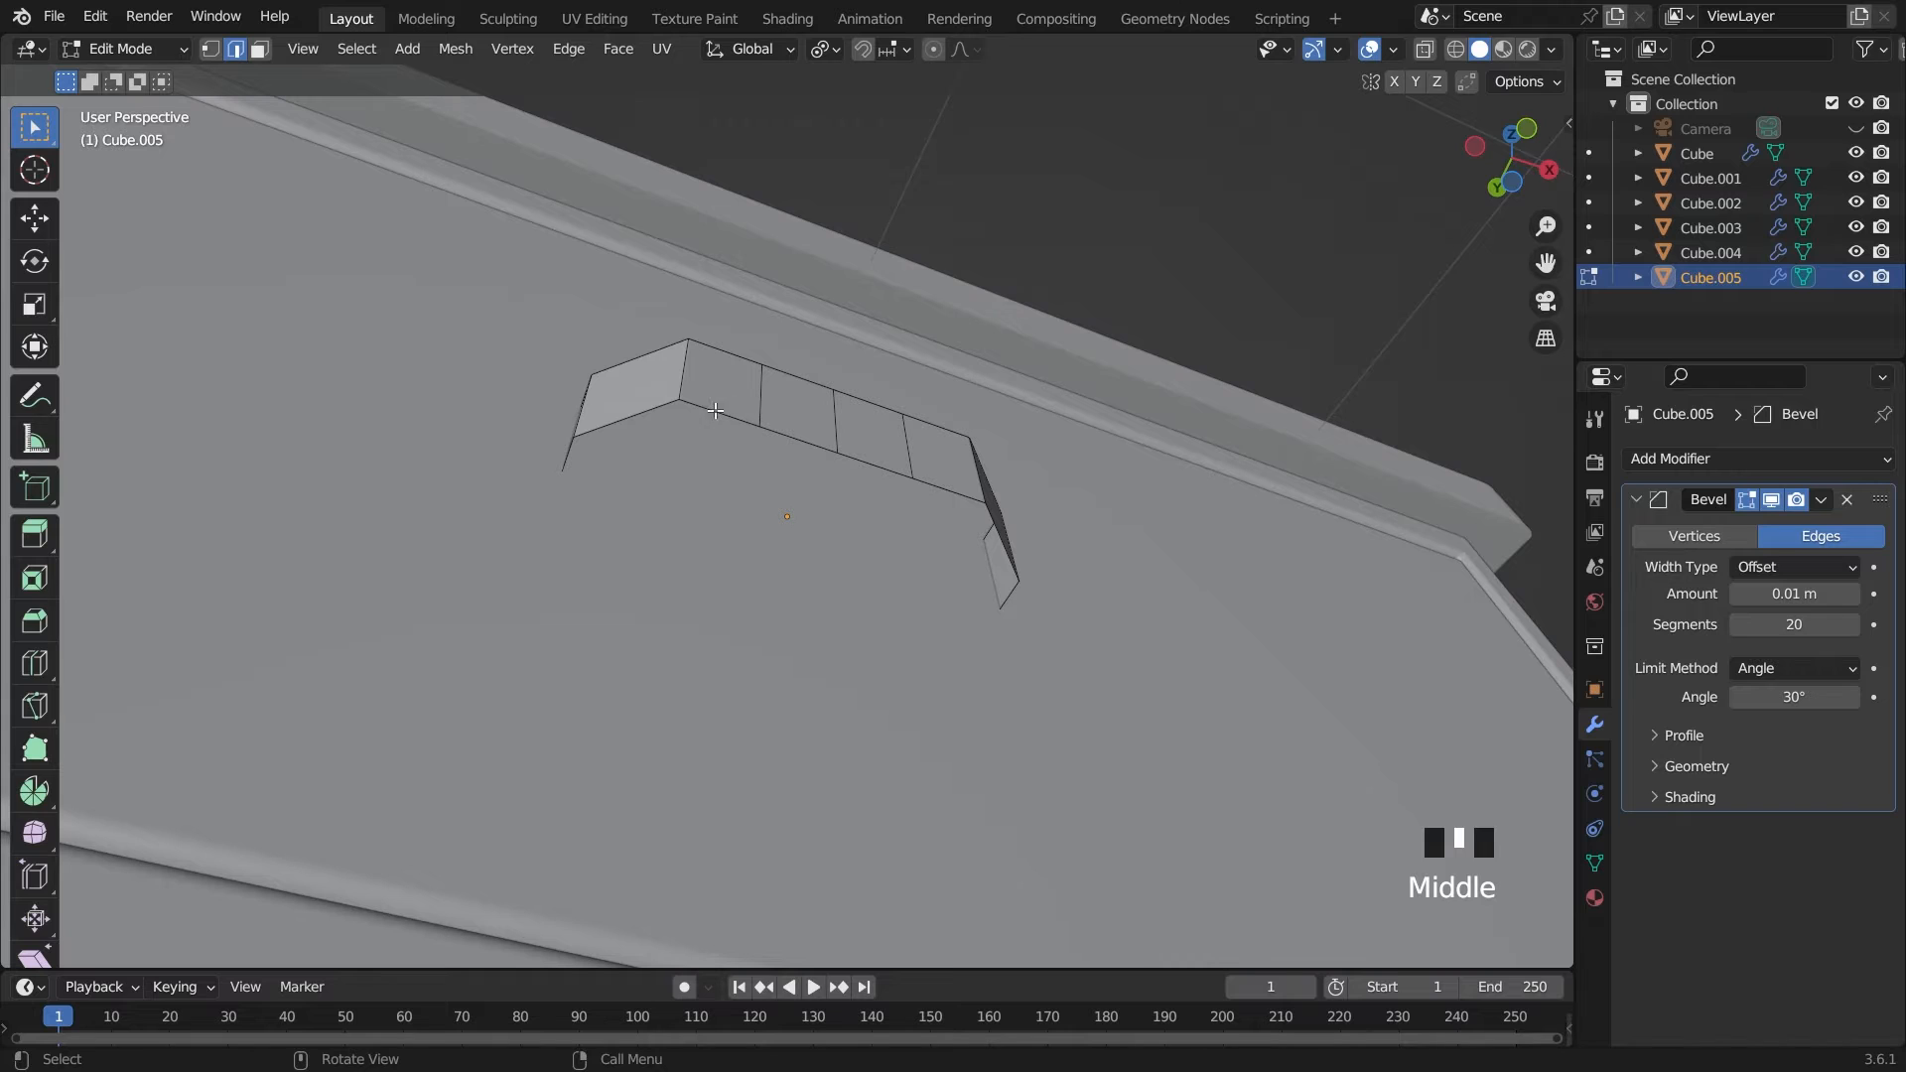
pyautogui.keyDown('alt'); pyautogui.click(712, 410); pyautogui.keyUp('alt')
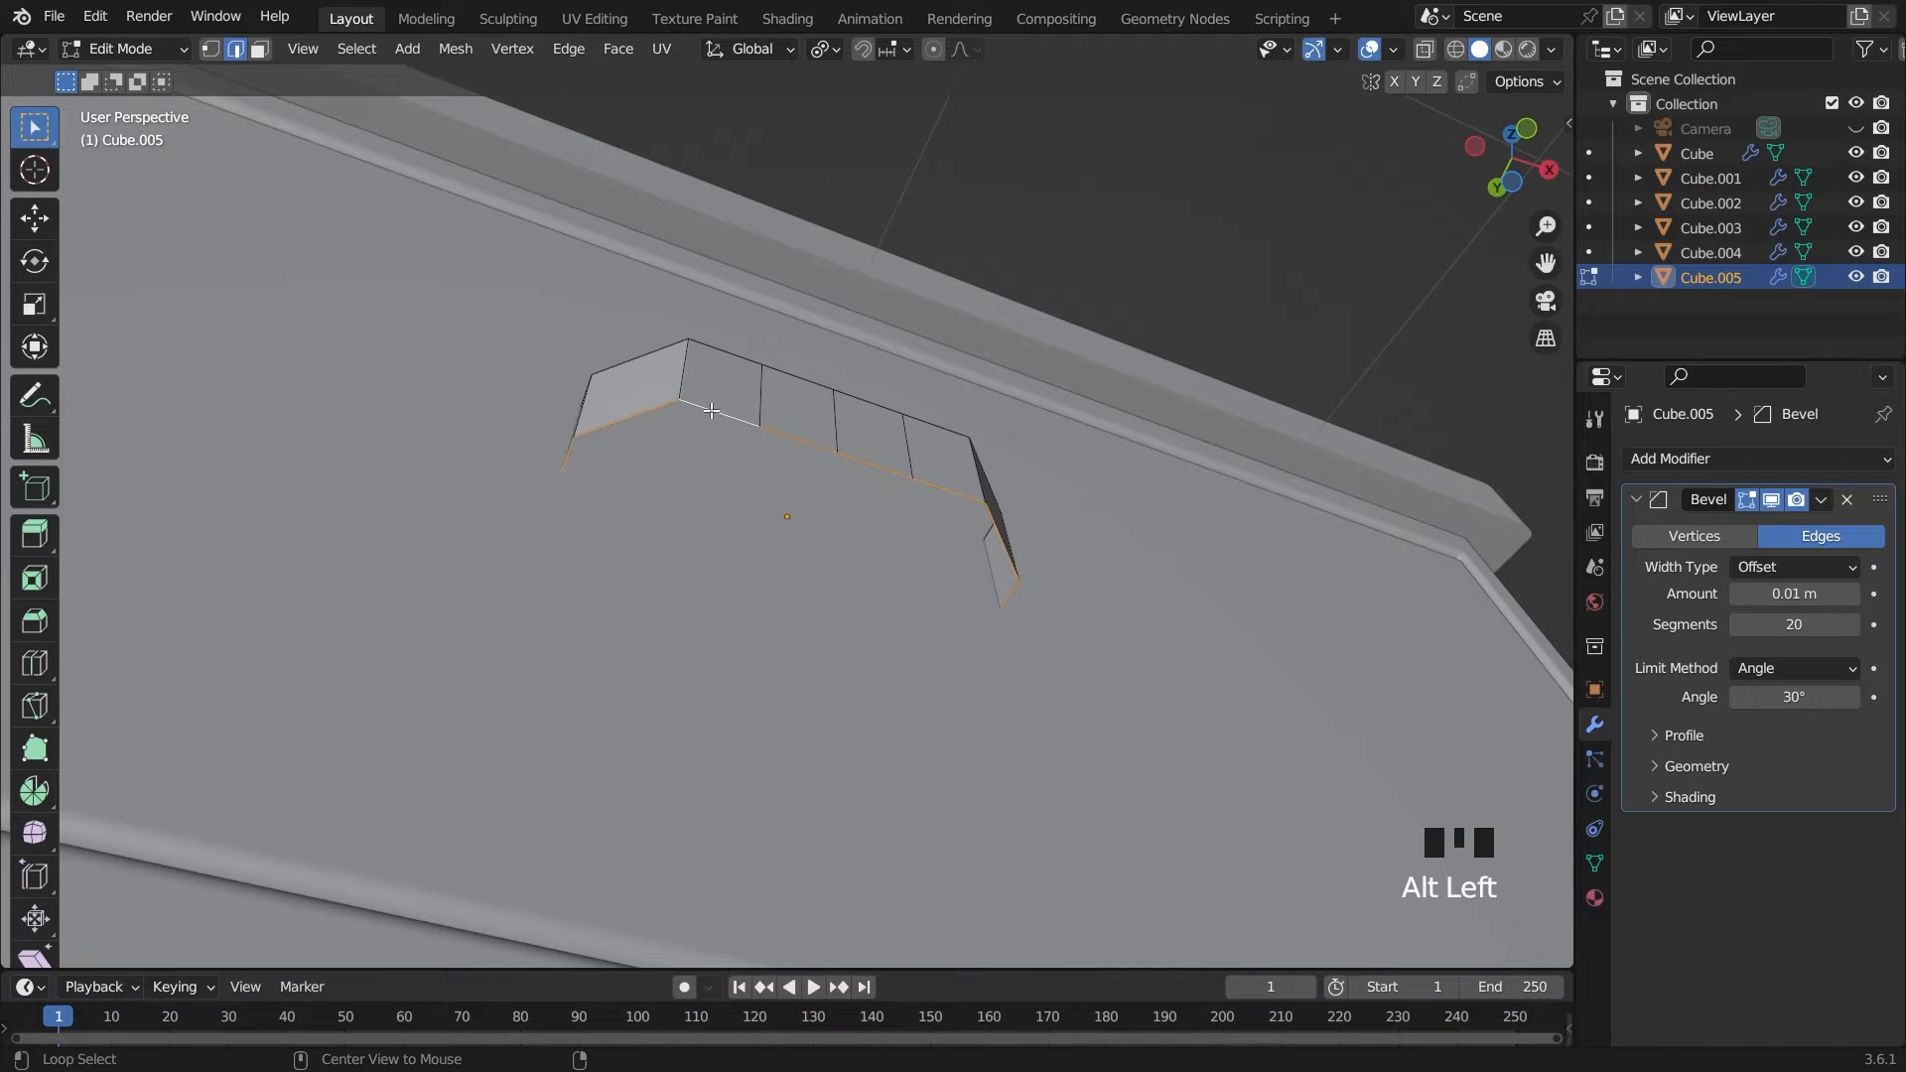
pyautogui.press('f')
pyautogui.moveTo(712, 410); pyautogui.dragTo(725, 531, button='middle')
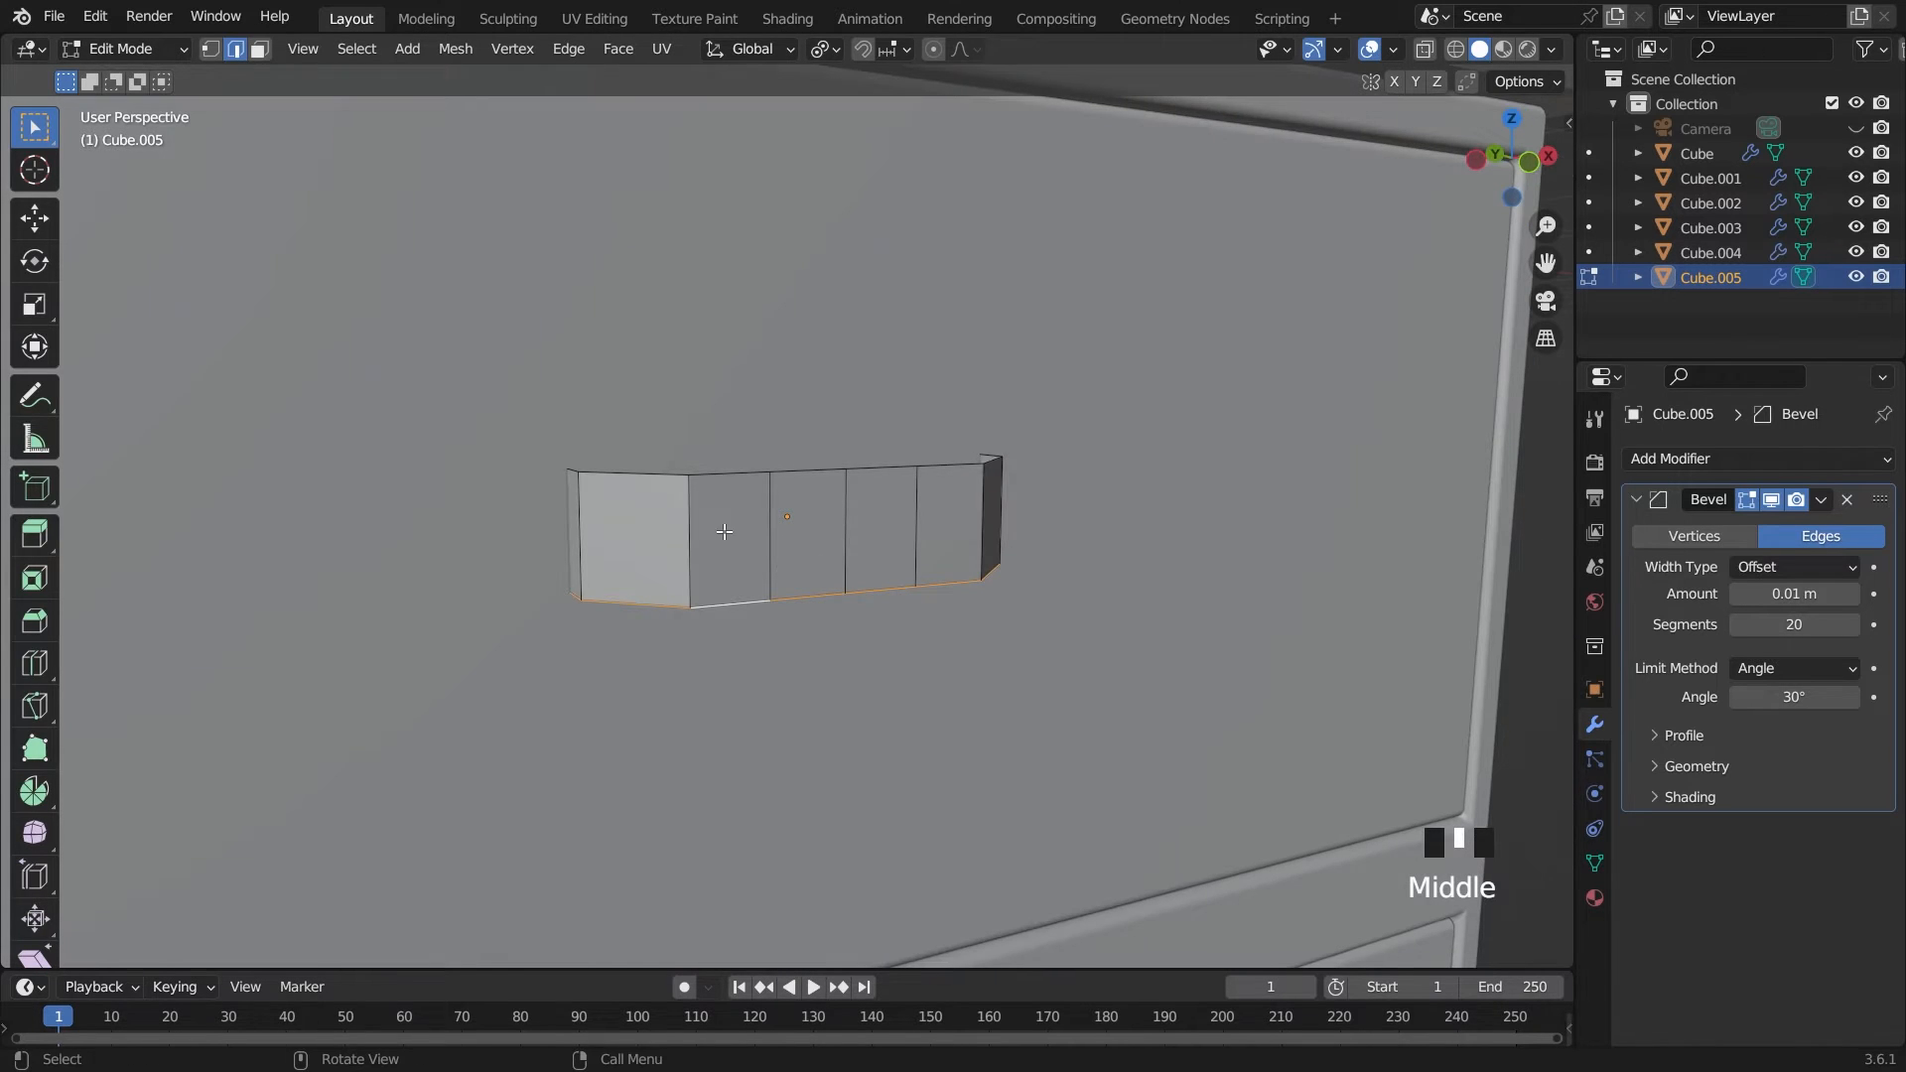
pyautogui.click(725, 470)
pyautogui.keyDown('alt'); pyautogui.click(760, 475); pyautogui.keyUp('alt')
pyautogui.press('f')
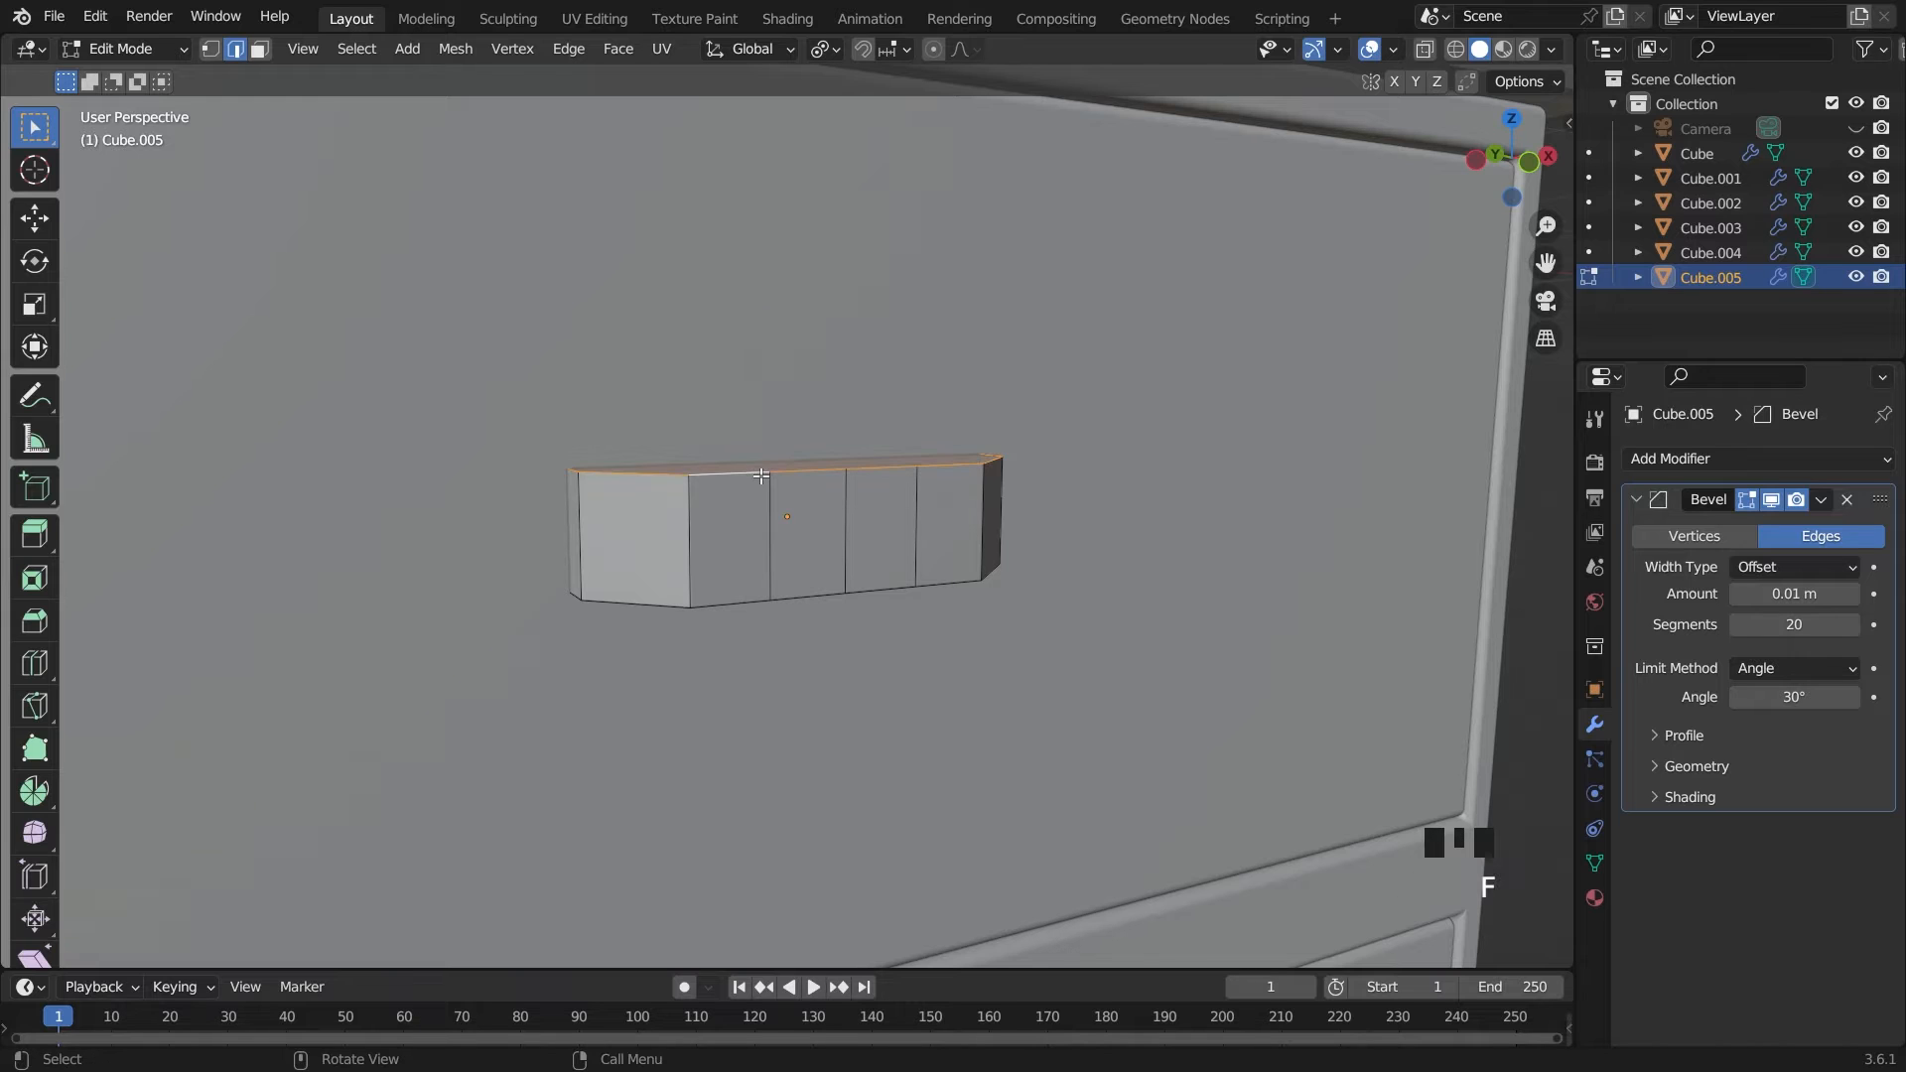
# Inset the handle's top and bottom faces together by about 0.08 m
pyautogui.moveTo(760, 476)
pyautogui.mouseDown(button='middle')
pyautogui.moveTo(775, 556)
pyautogui.moveTo(795, 489)
pyautogui.mouseUp(button='middle')
pyautogui.click(751, 500)
pyautogui.keyDown('shift'); pyautogui.click(795, 496); pyautogui.keyUp('shift')
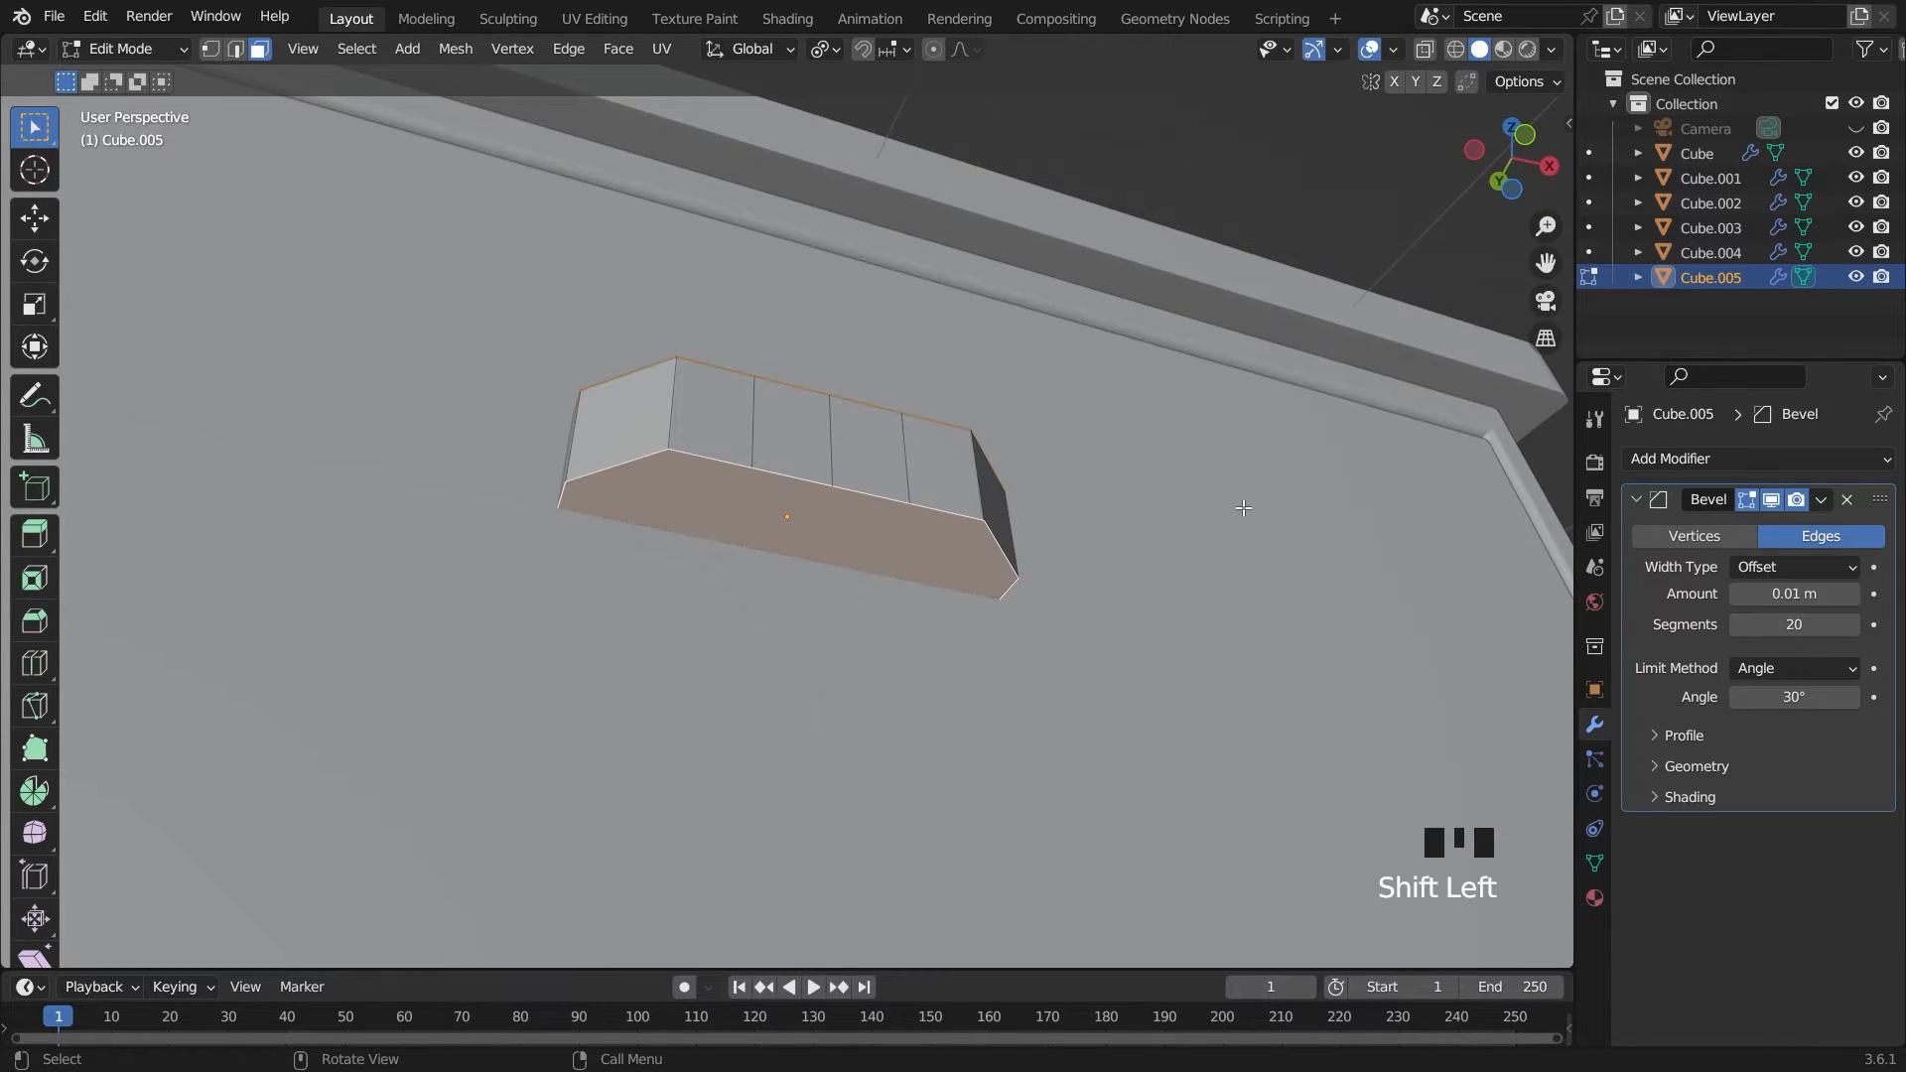
pyautogui.press('i')
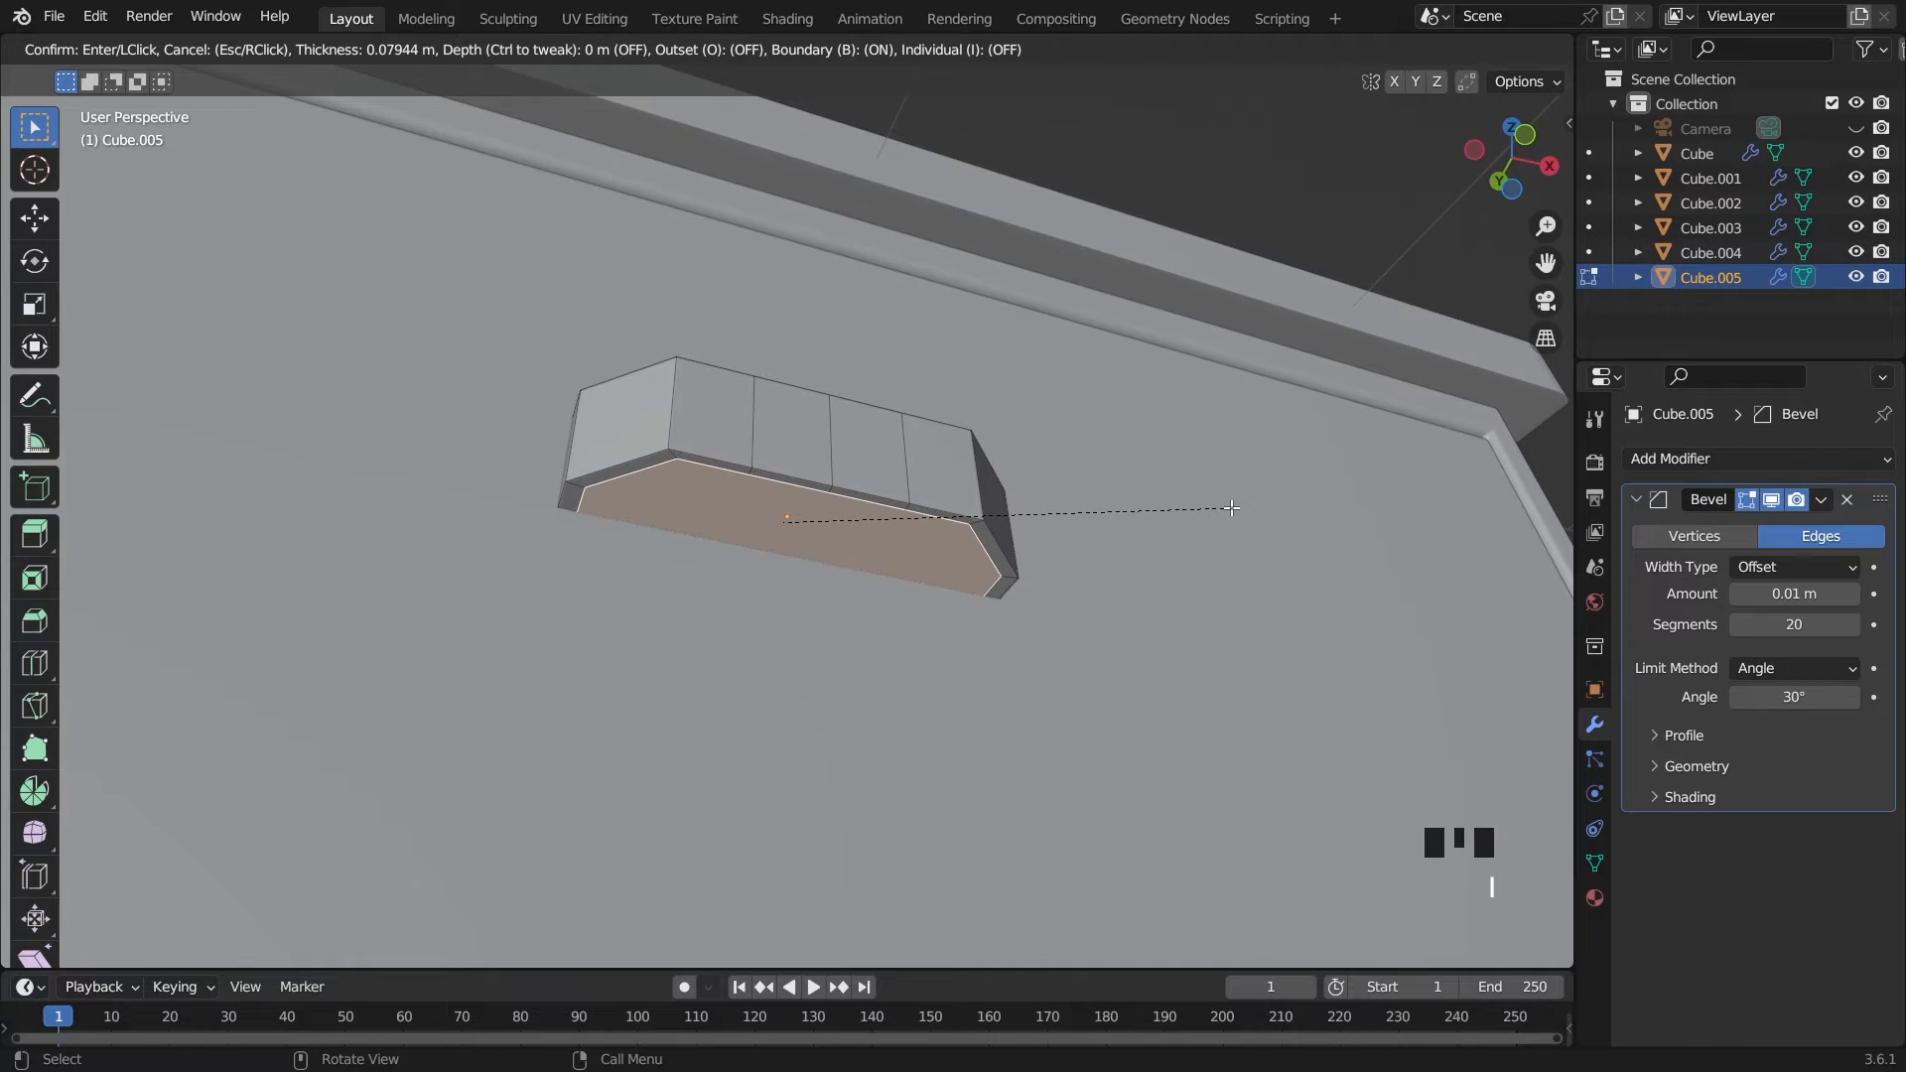
pyautogui.click(1231, 509)
# Extrude the inset top and bottom faces inward to hollow the handle from both sides
pyautogui.moveTo(1111, 470)
pyautogui.mouseDown(button='middle')
pyautogui.moveTo(1131, 586)
pyautogui.moveTo(1129, 490)
pyautogui.mouseUp(button='middle')
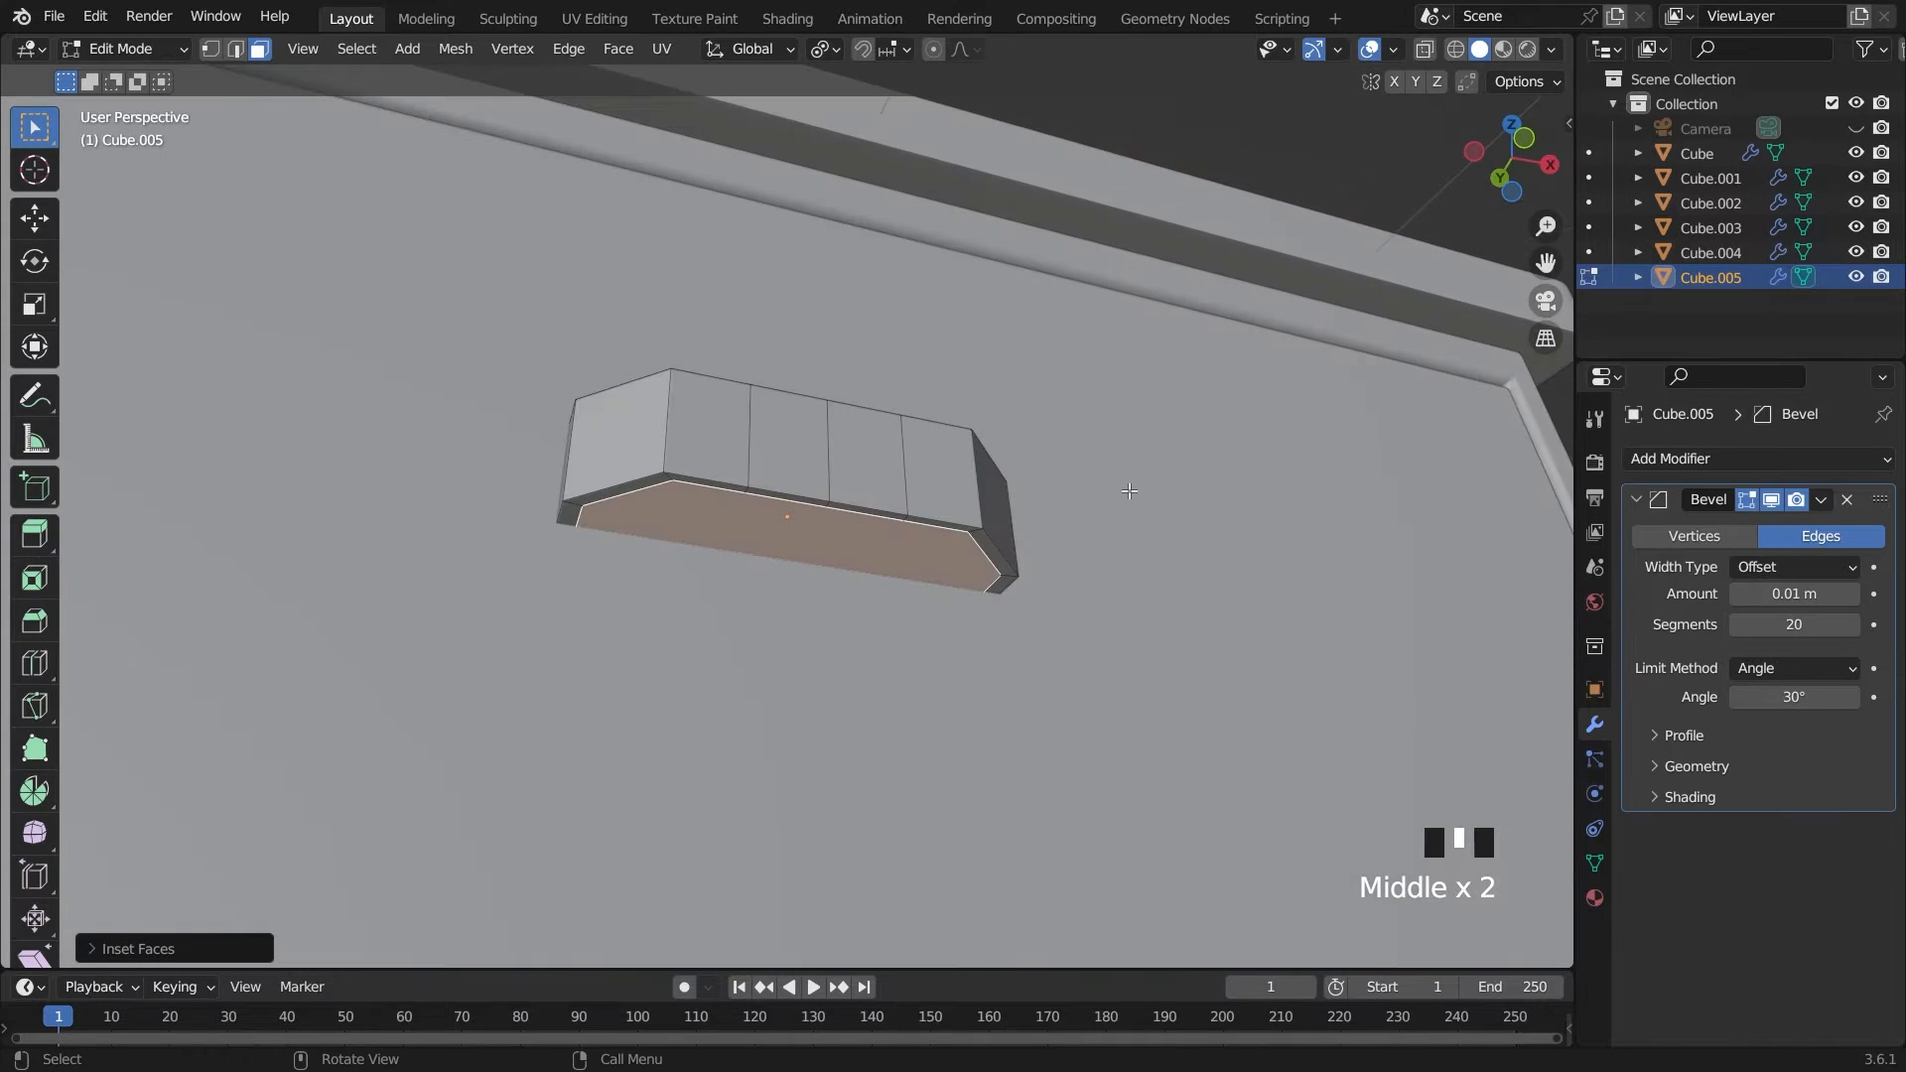
pyautogui.press('e')
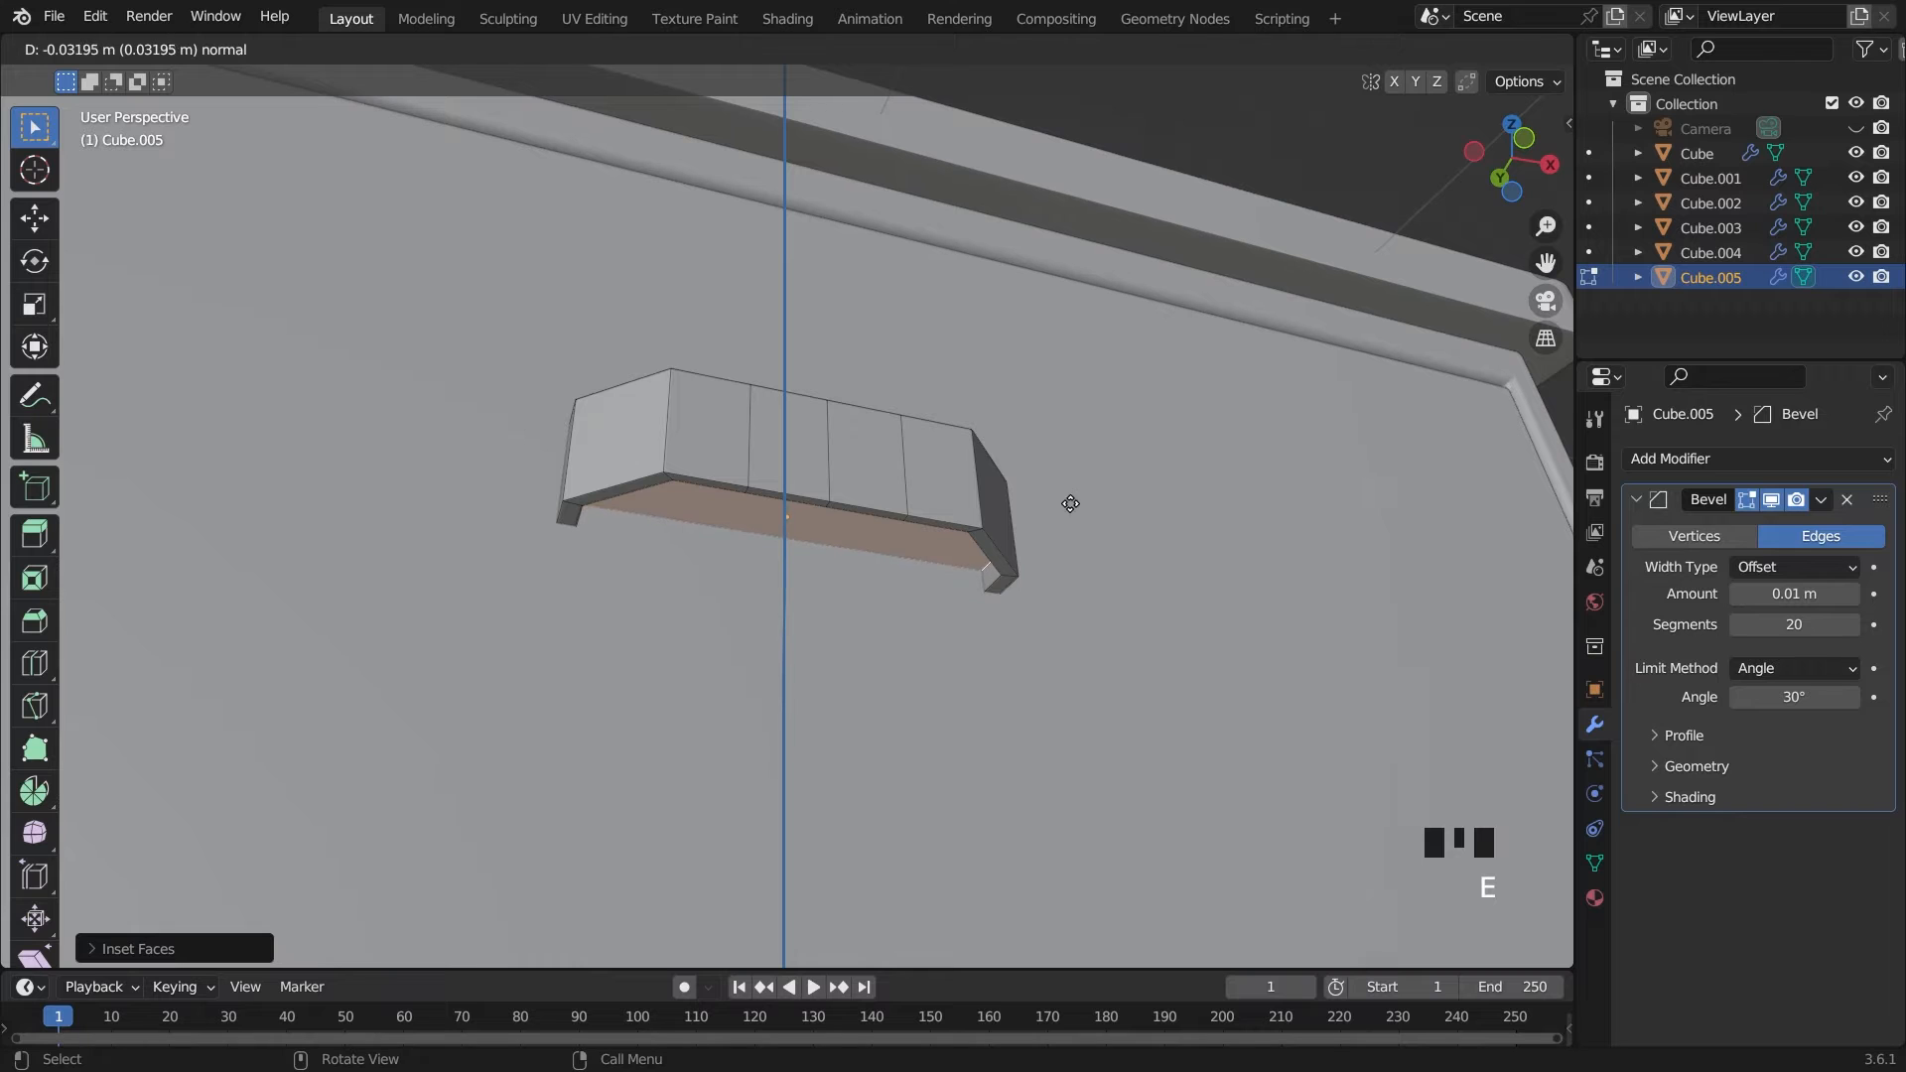
pyautogui.click(978, 519)
pyautogui.moveTo(977, 519); pyautogui.dragTo(1058, 575, button='middle')
# Flatten the whole handle along Z to roughly 0.6 of its height in Object Mode, and save the file
pyautogui.press('Tab')
pyautogui.press('s')
pyautogui.press('z')
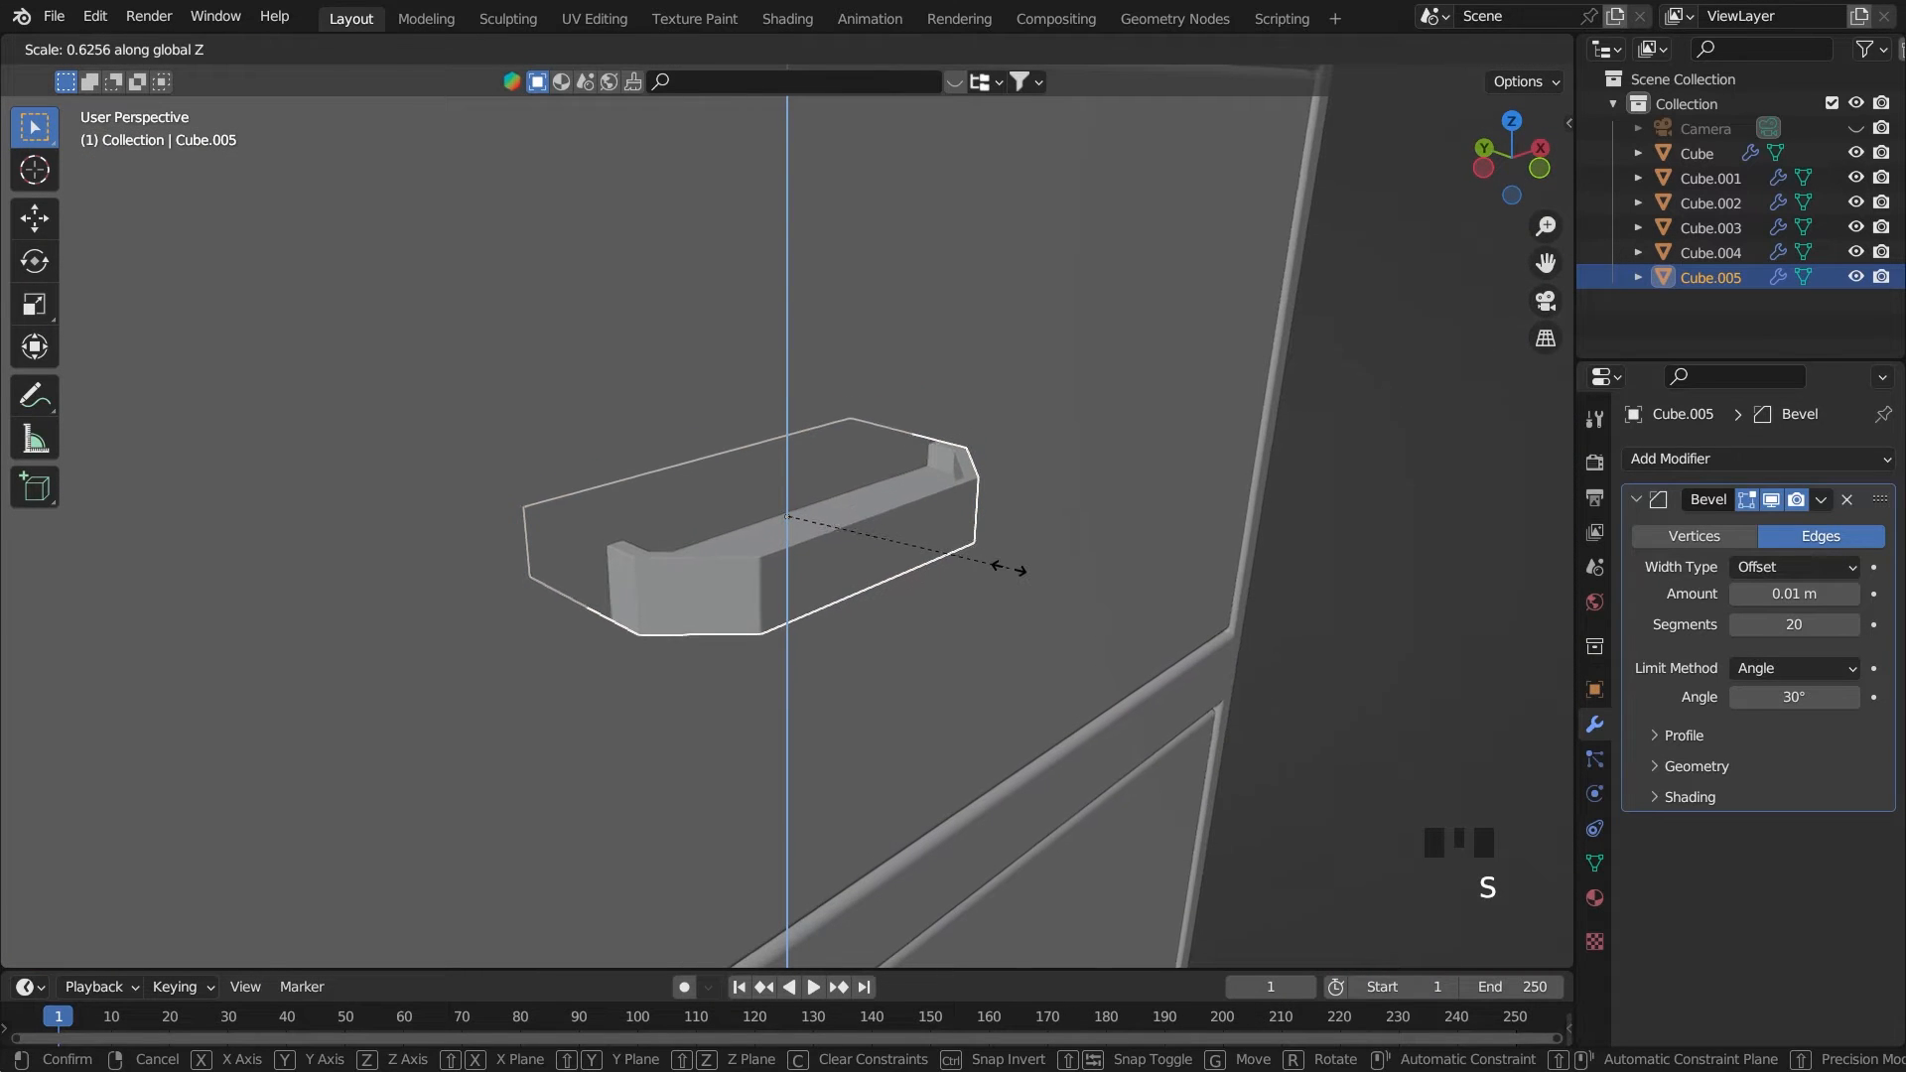
pyautogui.click(1034, 573)
pyautogui.moveTo(812, 548); pyautogui.dragTo(892, 511, button='middle')
pyautogui.press('`')
pyautogui.press('`')
pyautogui.press('`')
pyautogui.hotkey('ctrl', 's')
pyautogui.scroll(-4, 892, 511)
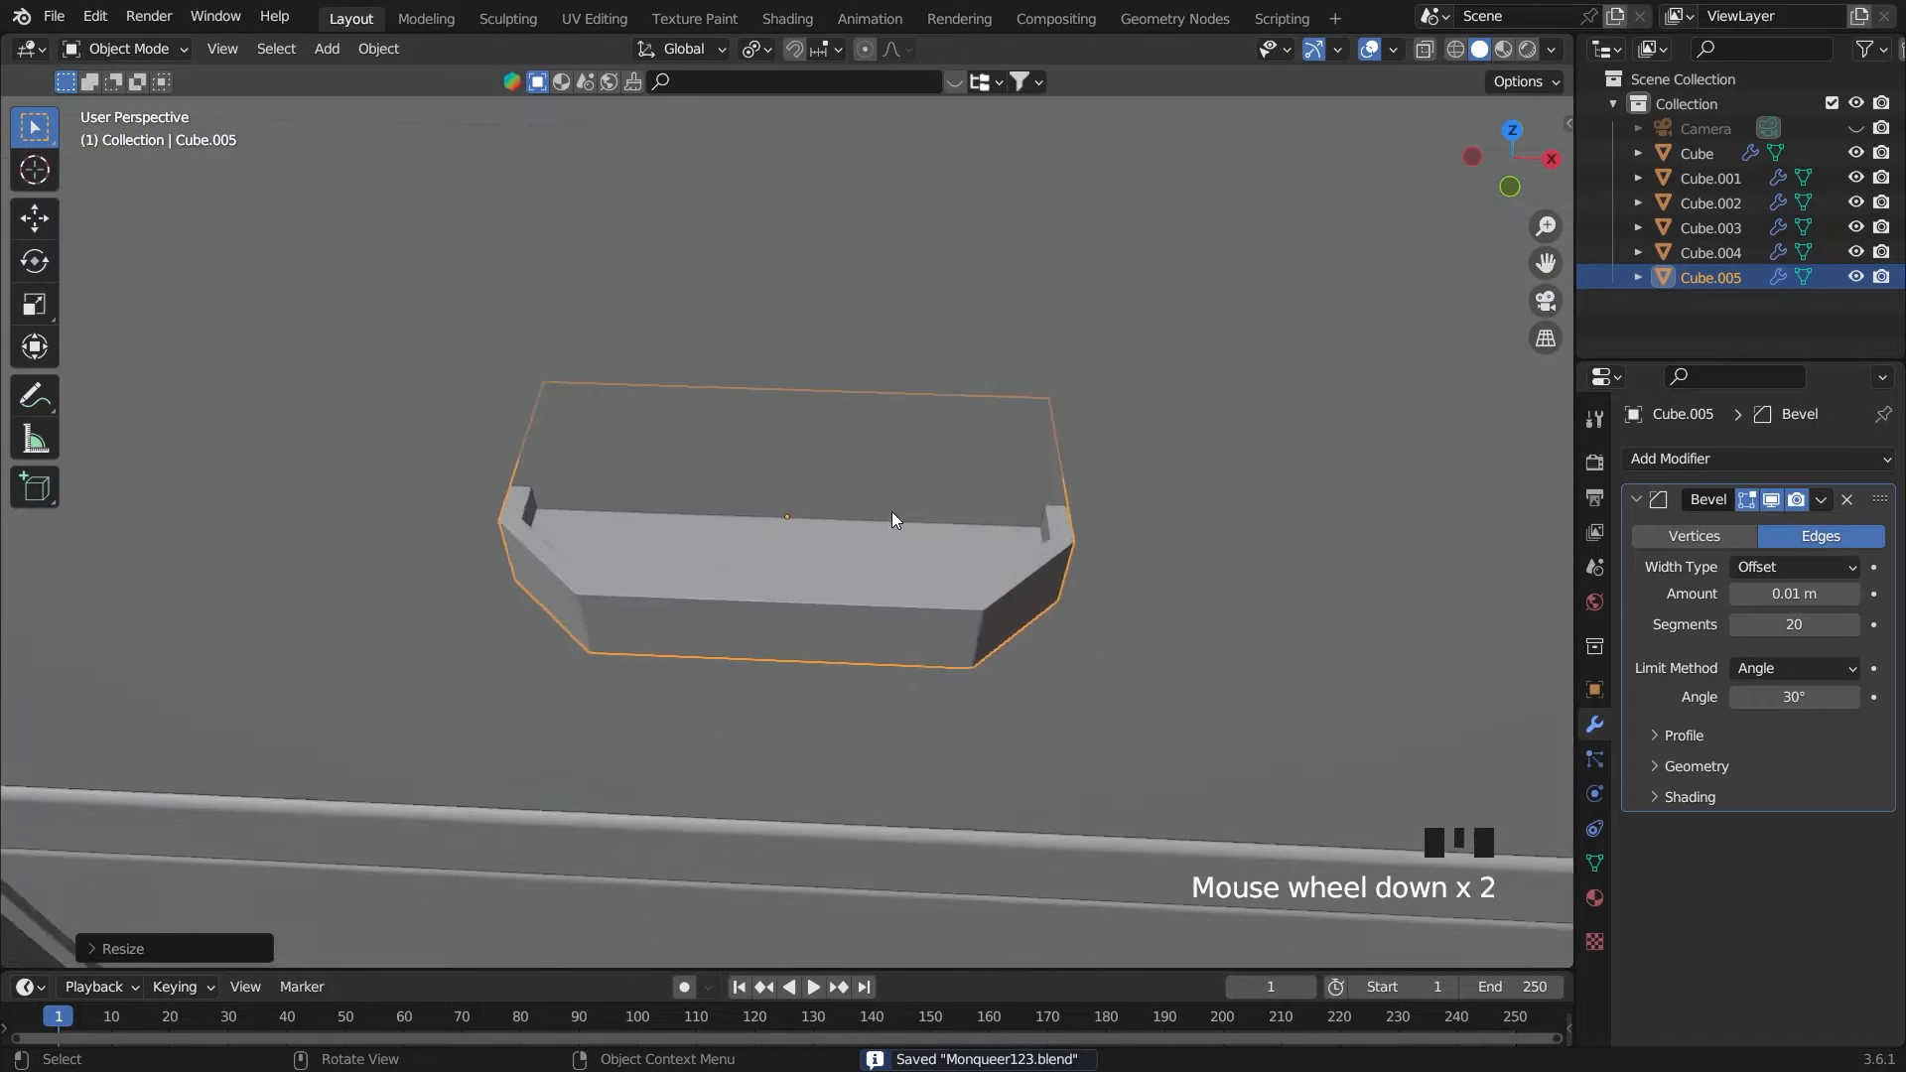
# Duplicate the handle and move the copy about 1.49 m down along Z onto the middle drawer, working in front view
pyautogui.press('`')
pyautogui.scroll(-5, 844, 450)
pyautogui.scroll(1, 867, 514)
pyautogui.press('g')
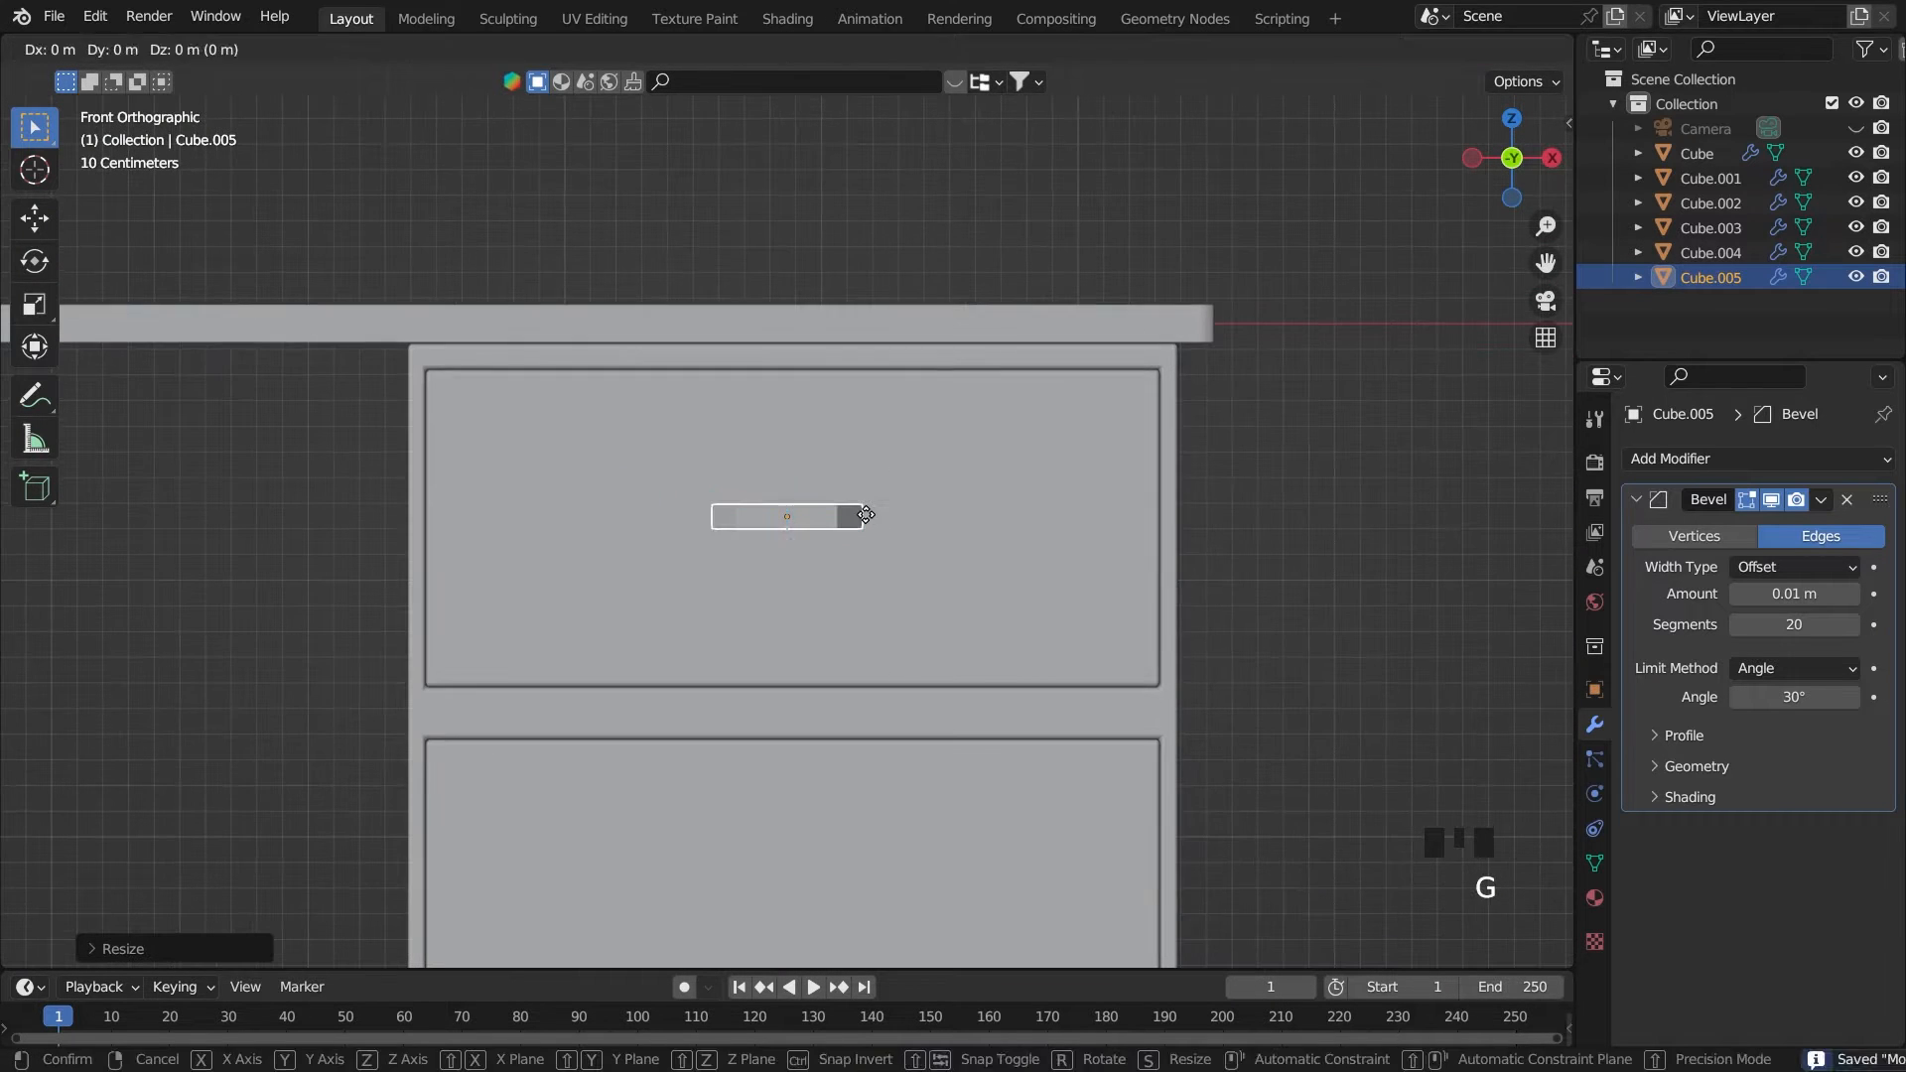
pyautogui.press('z')
pyautogui.click(866, 516)
pyautogui.scroll(-3, 865, 516)
pyautogui.hotkey('shift', 'd')
pyautogui.rightClick(866, 514)
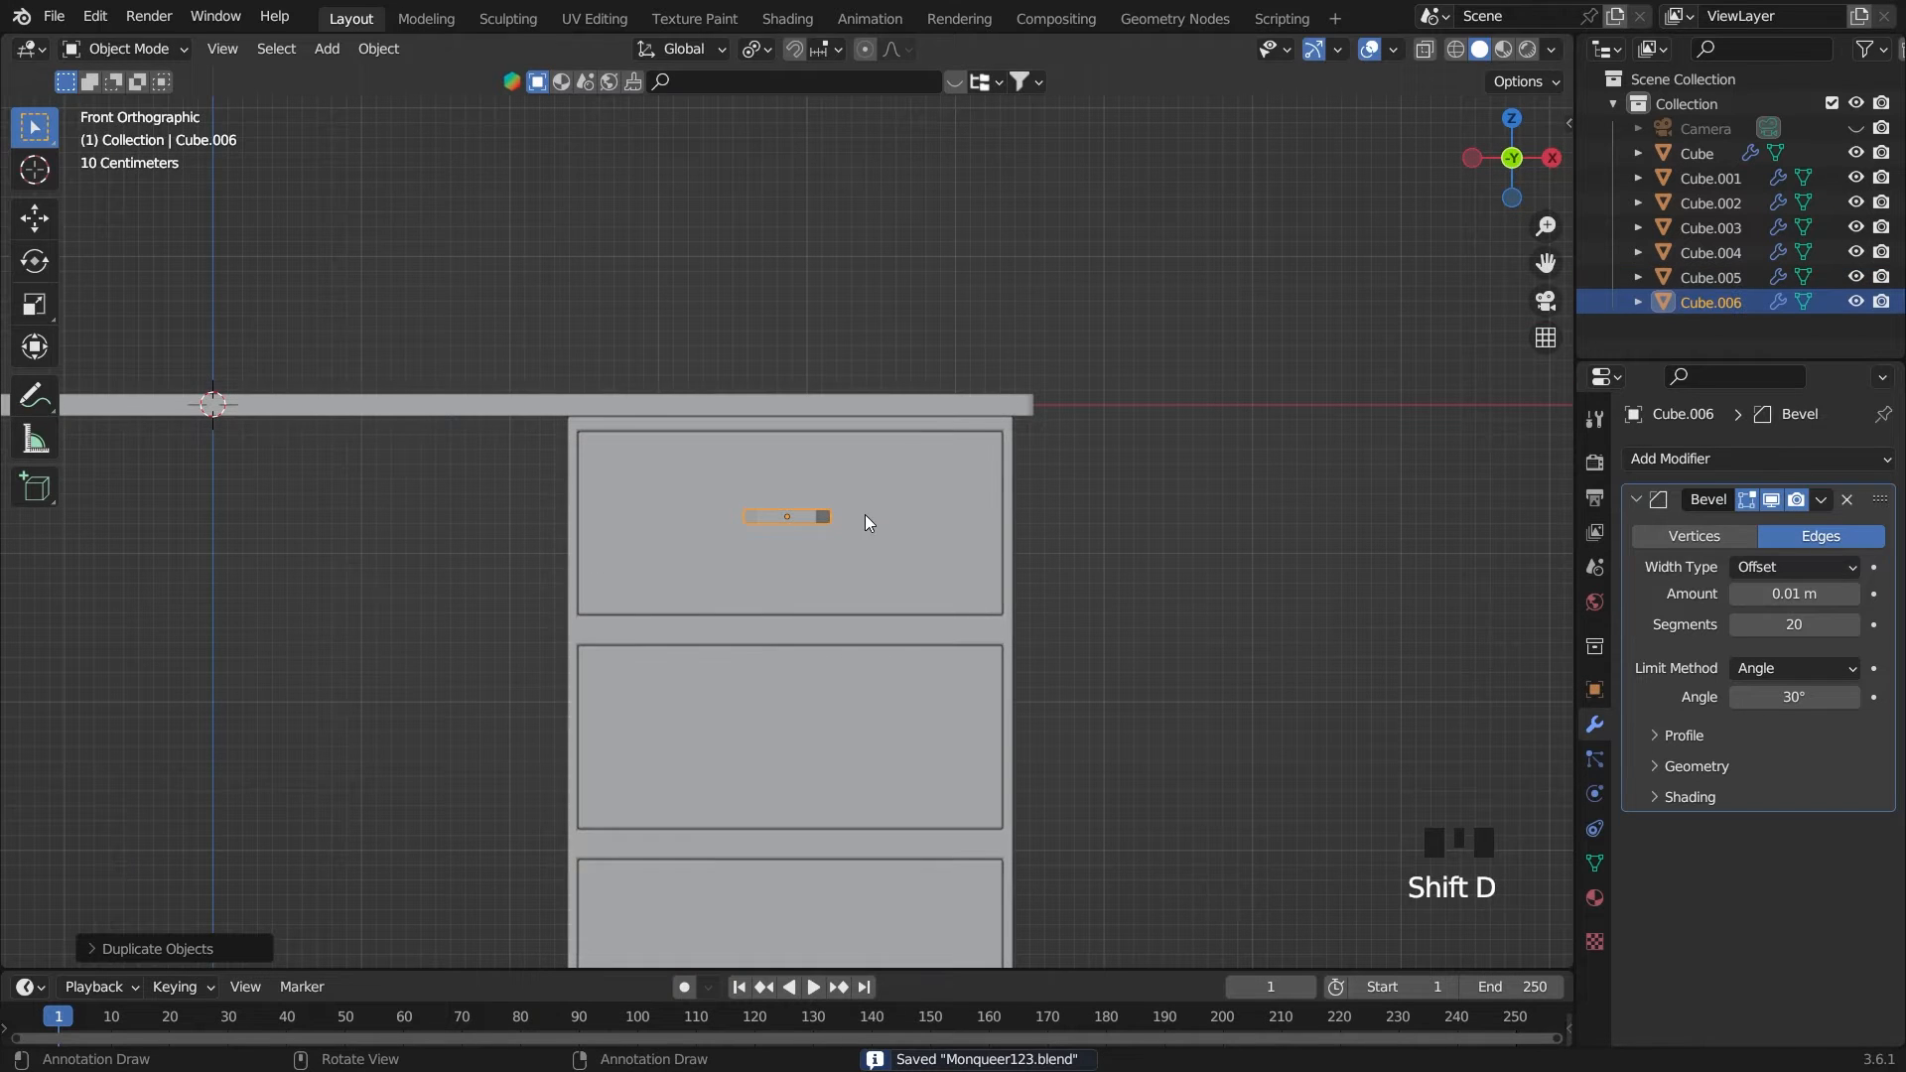
pyautogui.press('g')
pyautogui.press('z')
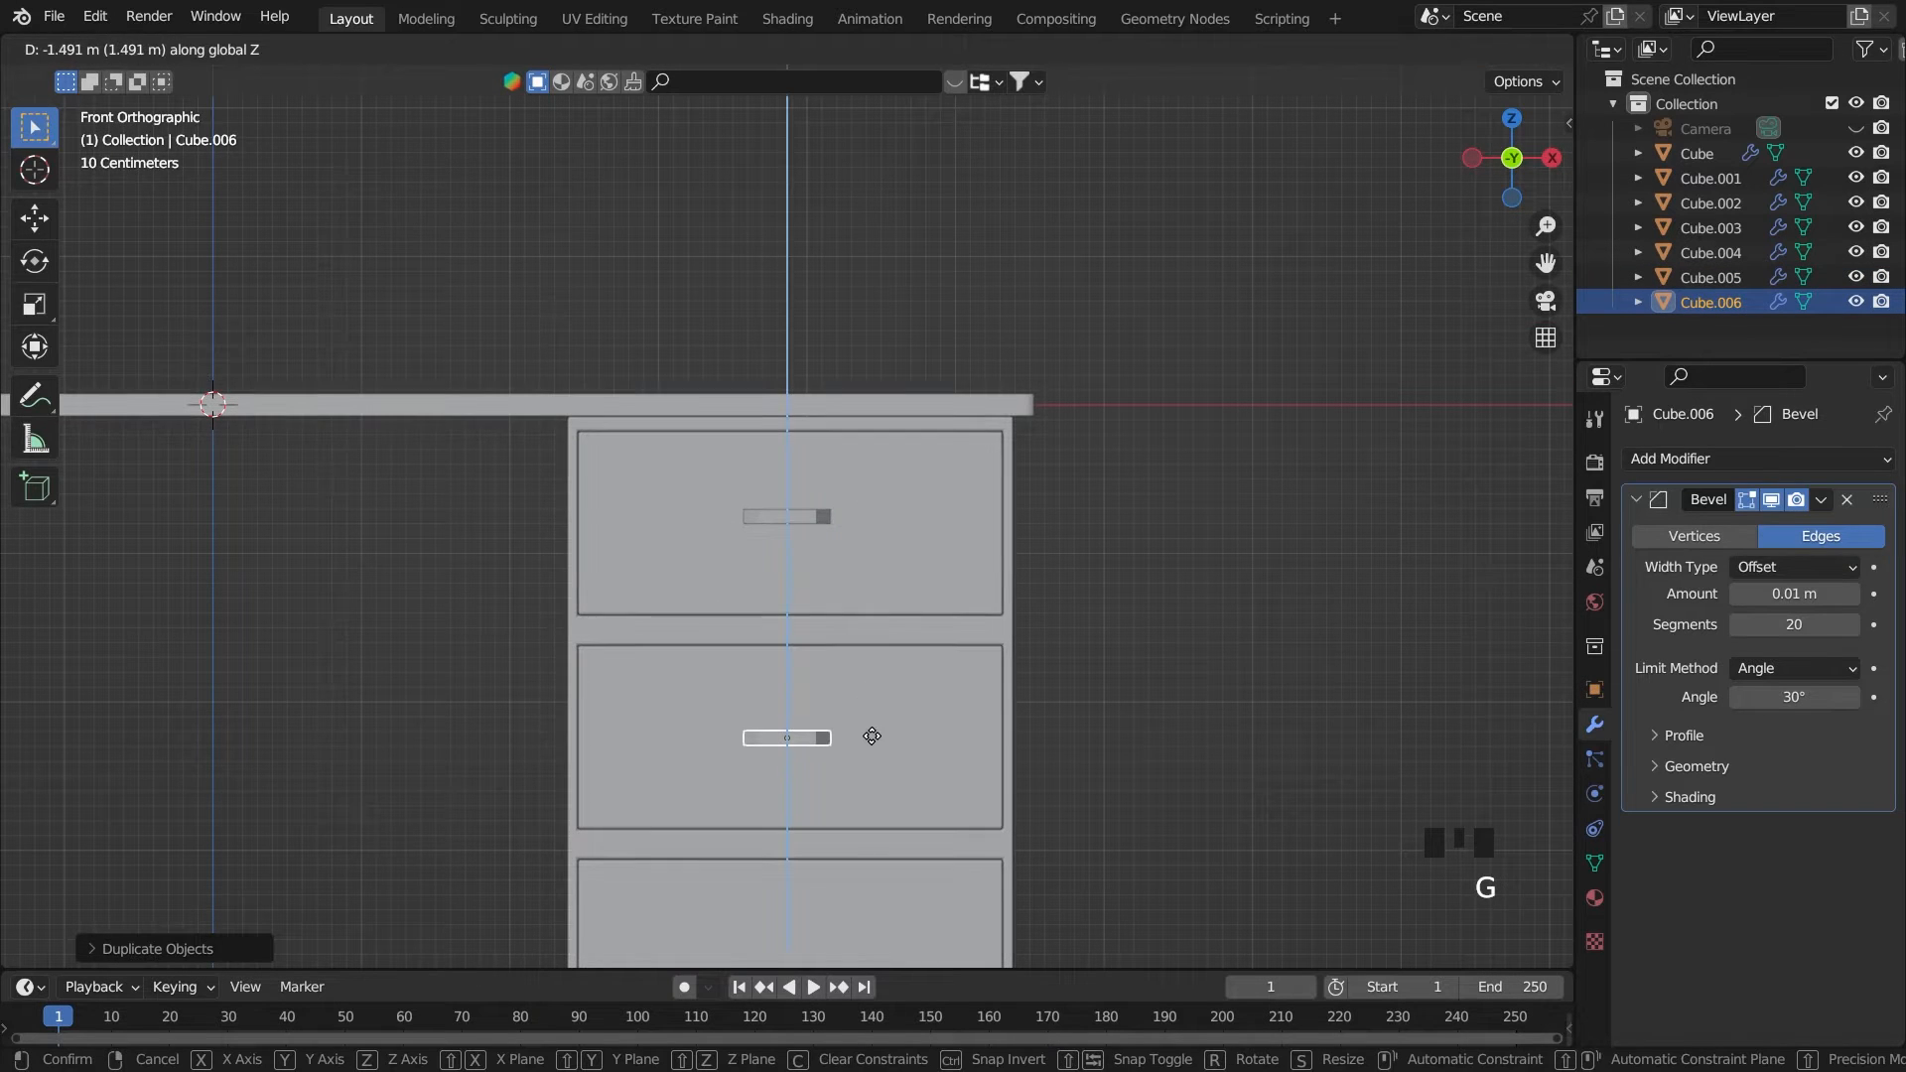
pyautogui.click(871, 736)
# Duplicate the middle handle and move the copy about 1.42 m down along Z onto the bottom drawer
pyautogui.scroll(-3, 872, 735)
pyautogui.hotkey('shift', 'd')
pyautogui.rightClick(872, 736)
pyautogui.press('g')
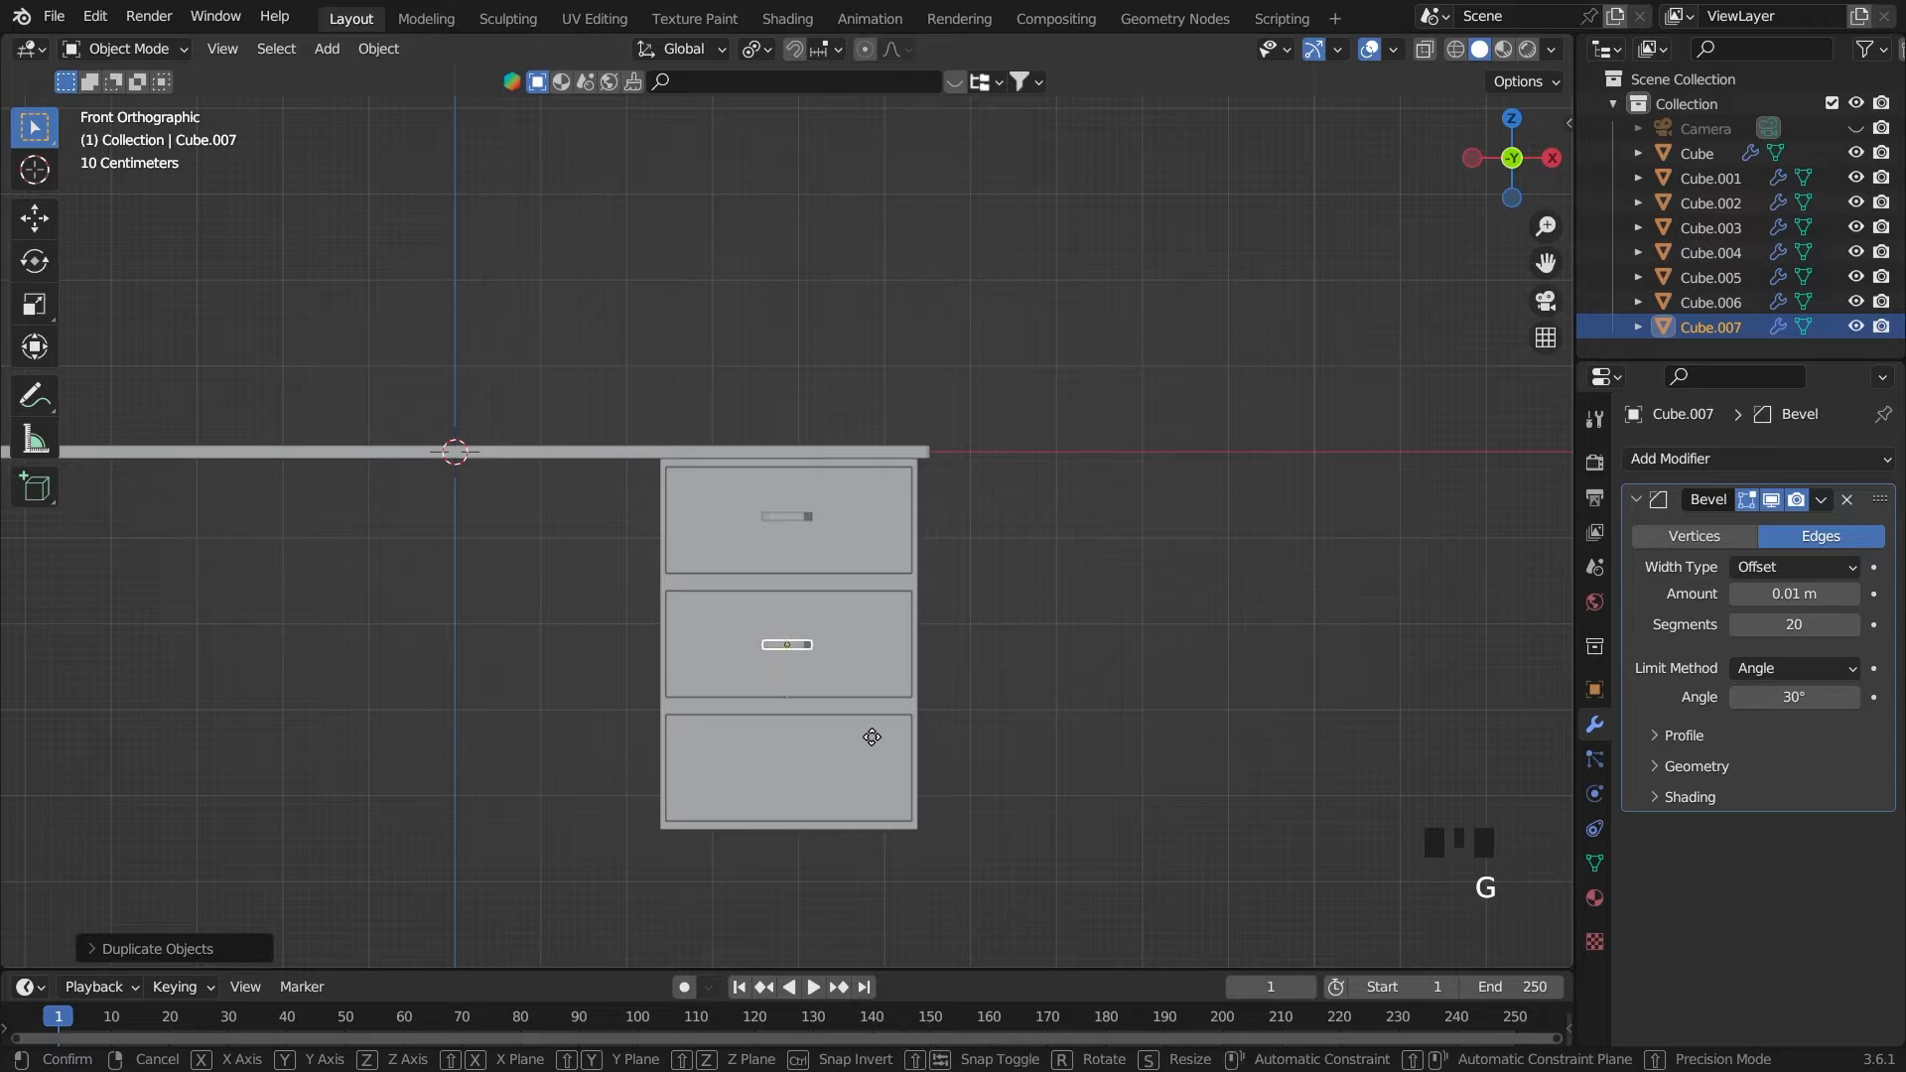
pyautogui.press('z')
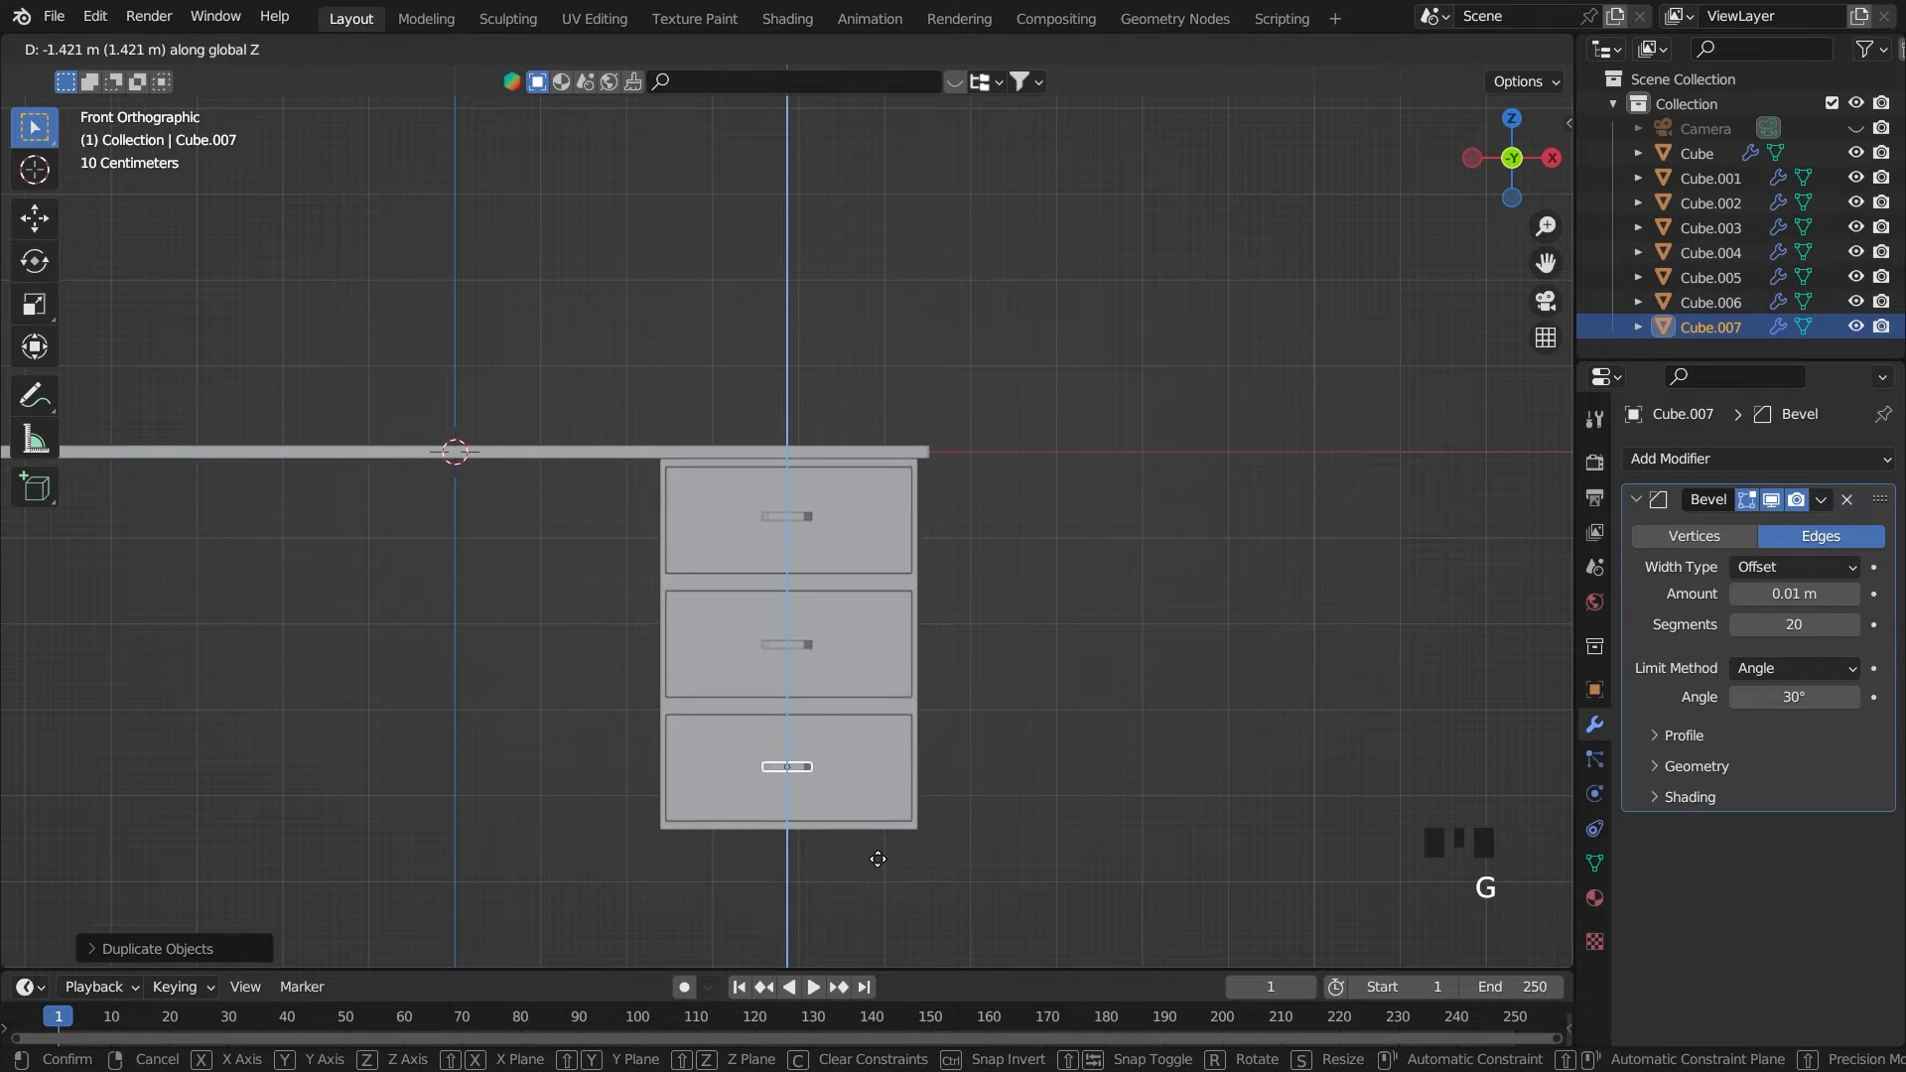
pyautogui.click(880, 862)
# Join the top handle with the top drawer into one object
pyautogui.moveTo(1244, 733); pyautogui.dragTo(1276, 646, button='middle')
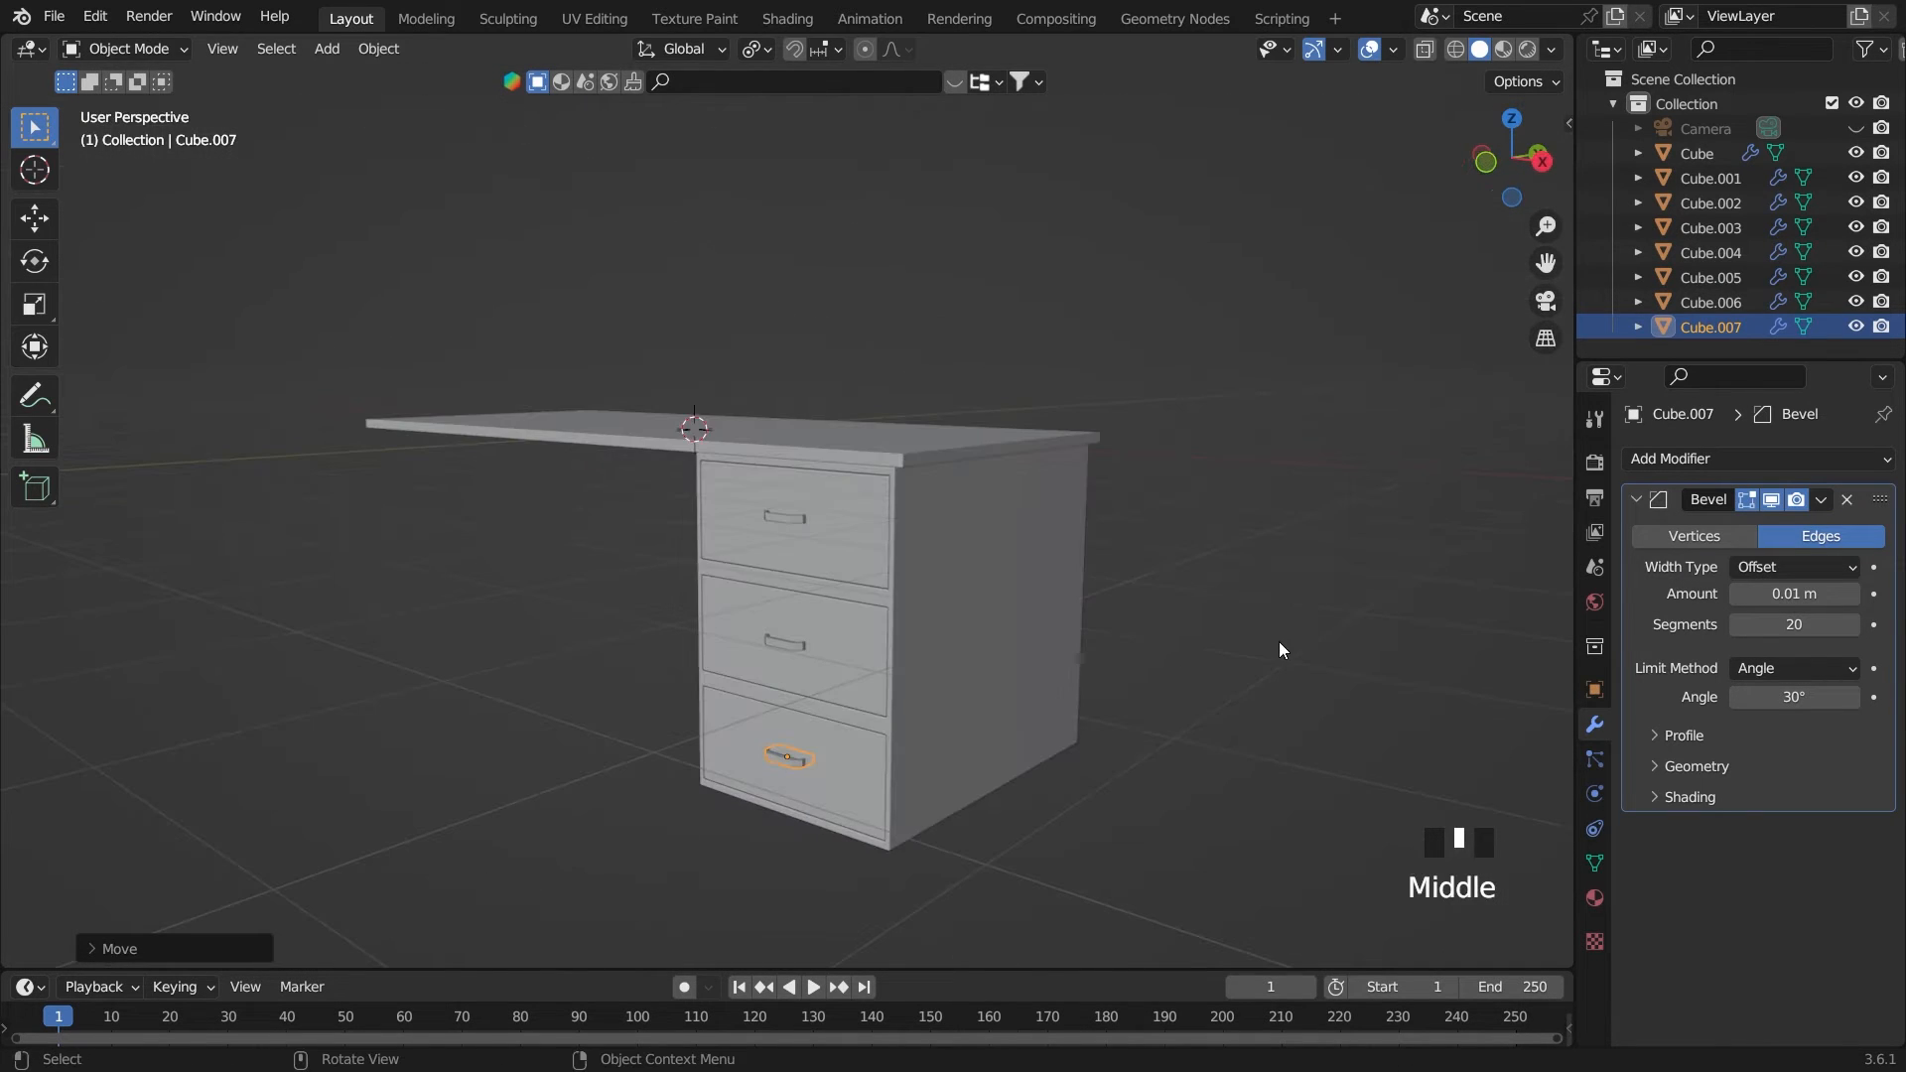
pyautogui.scroll(3, 1038, 567)
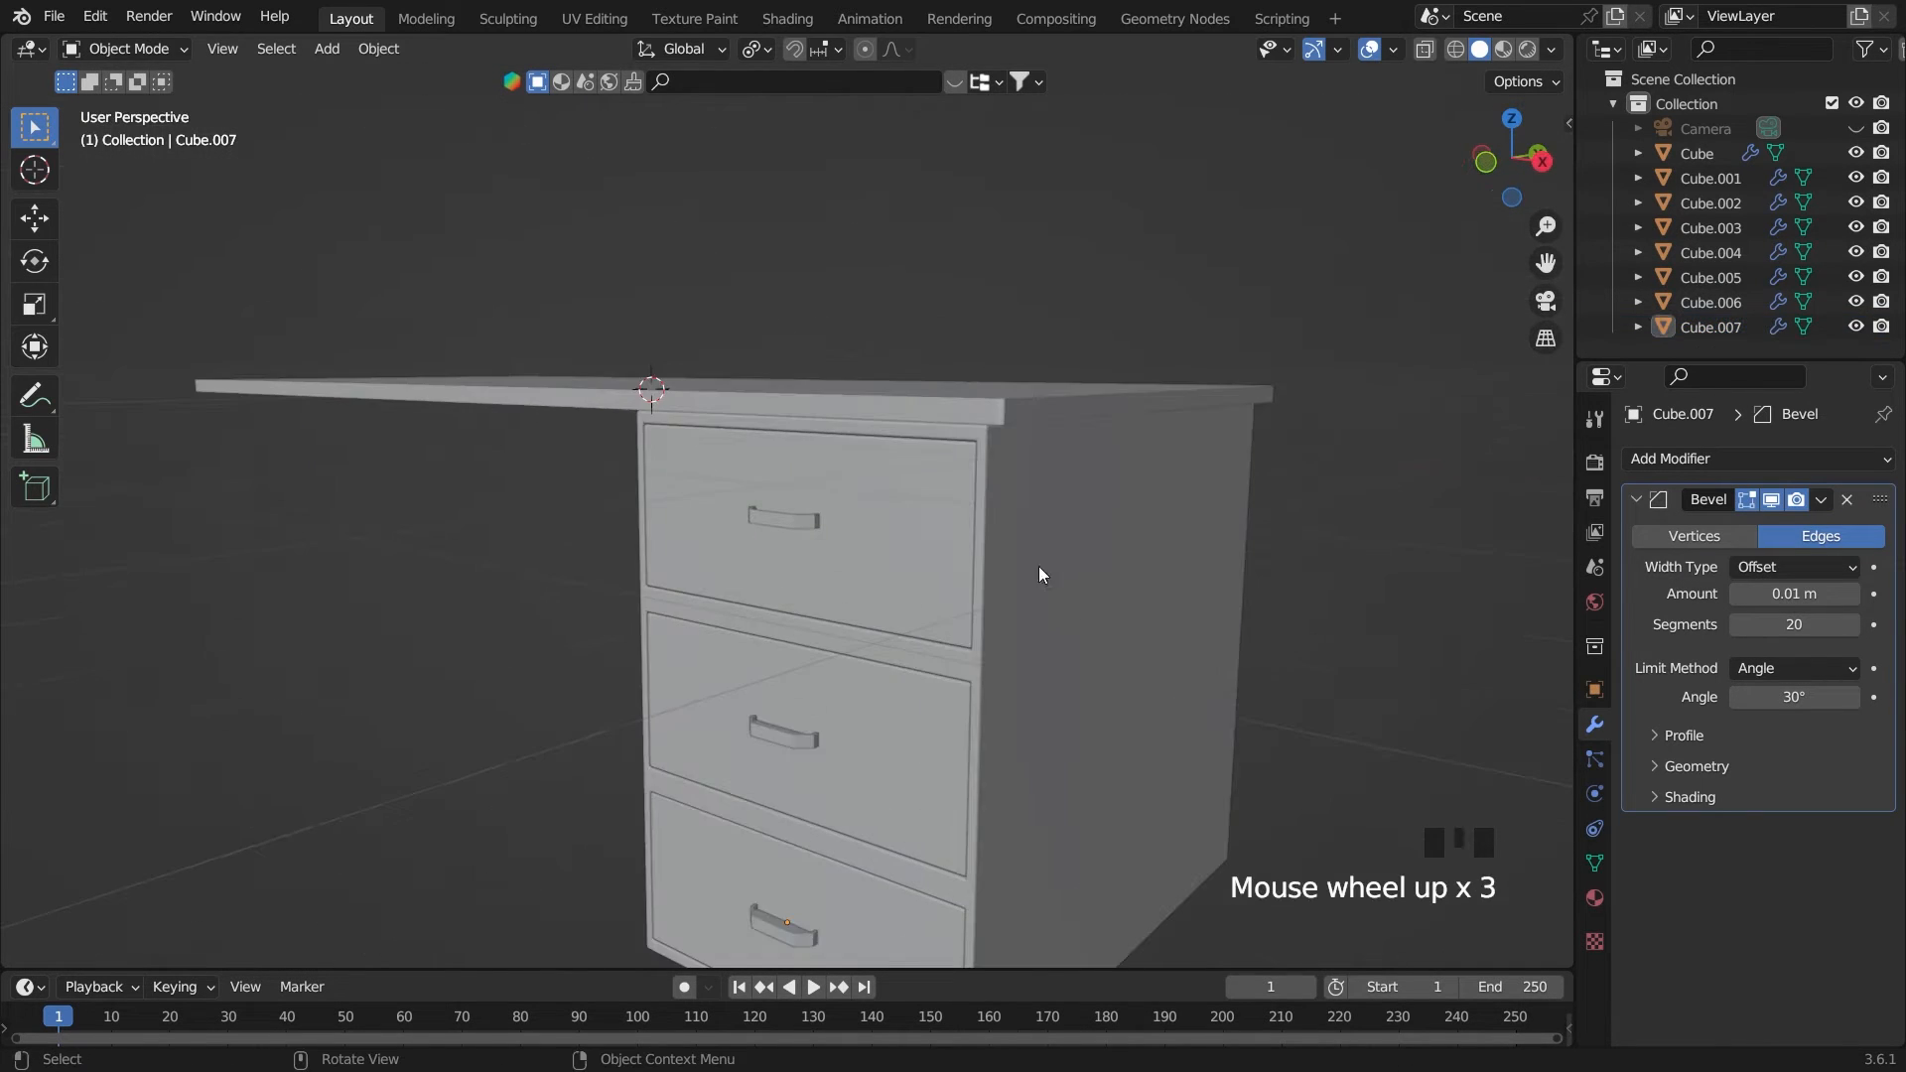
pyautogui.click(790, 521)
pyautogui.keyDown('shift'); pyautogui.click(909, 515); pyautogui.keyUp('shift')
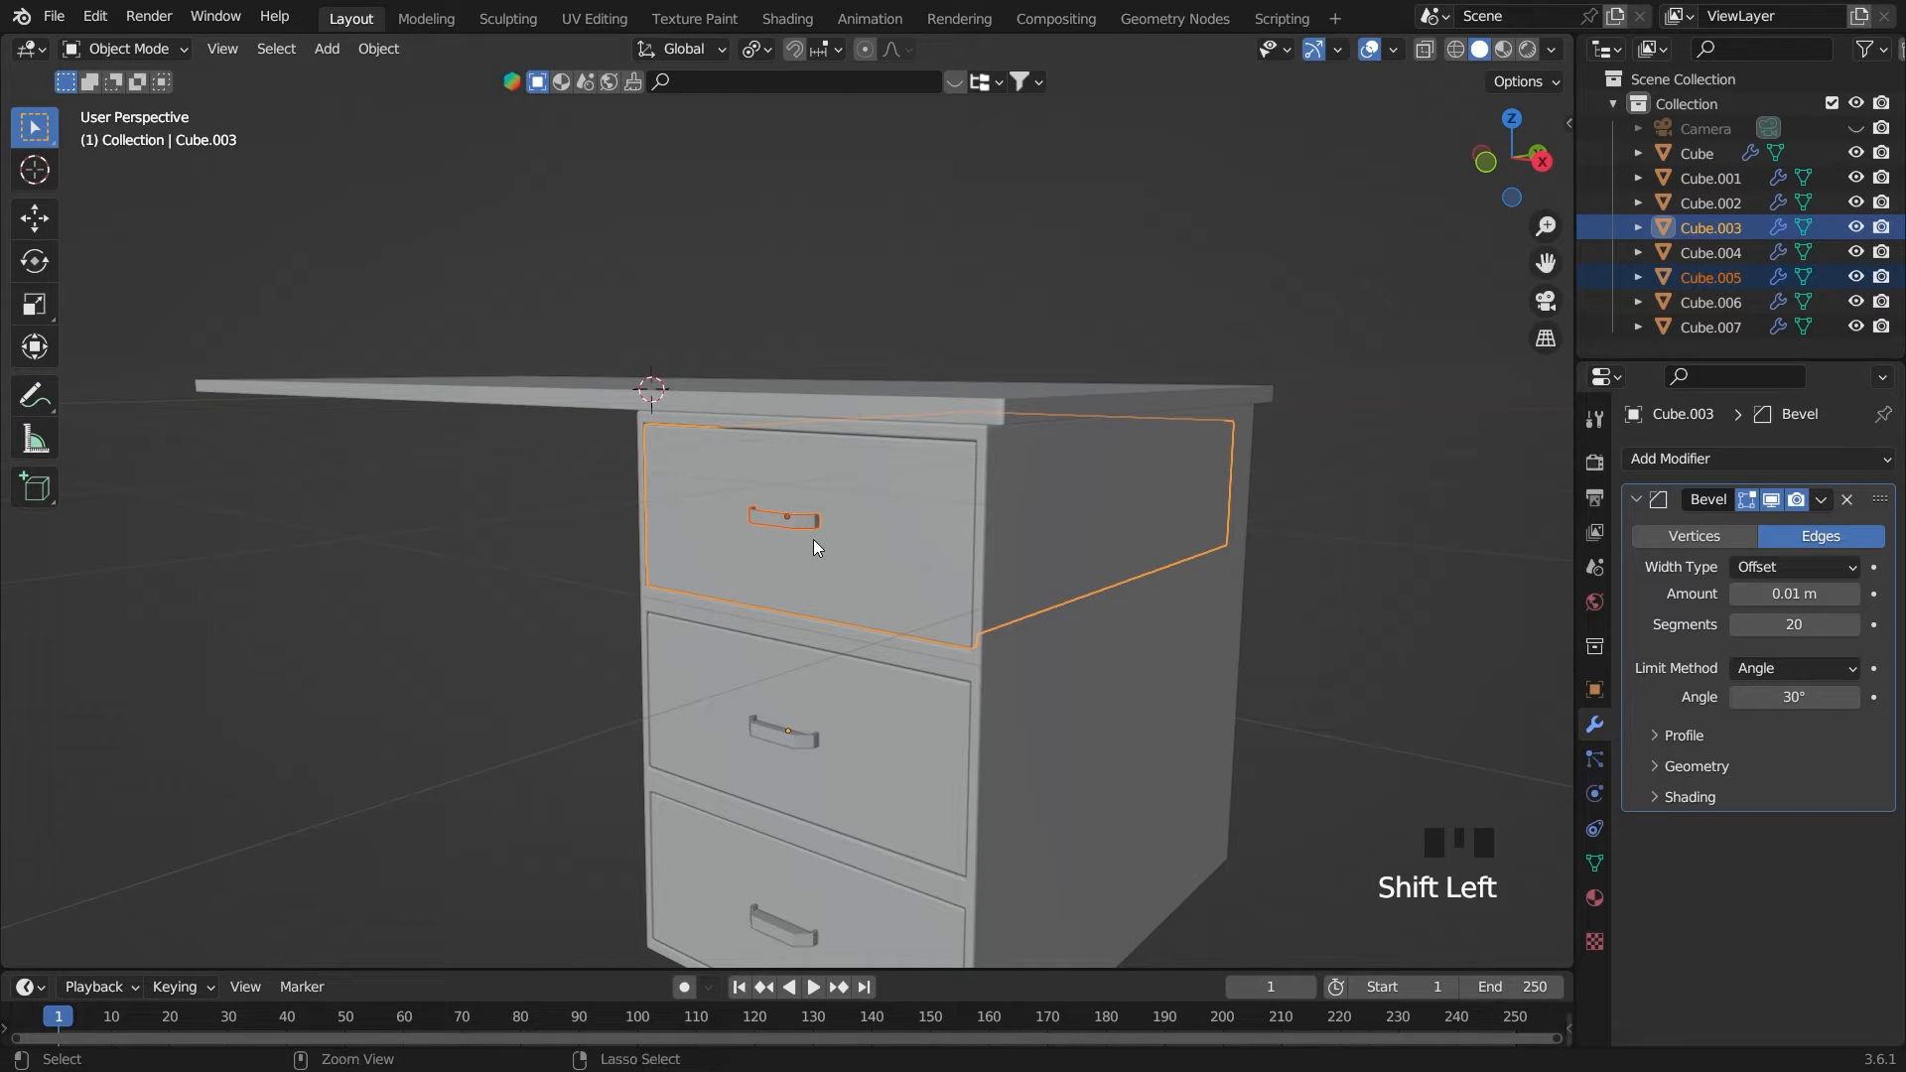
pyautogui.hotkey('ctrl', 'j')
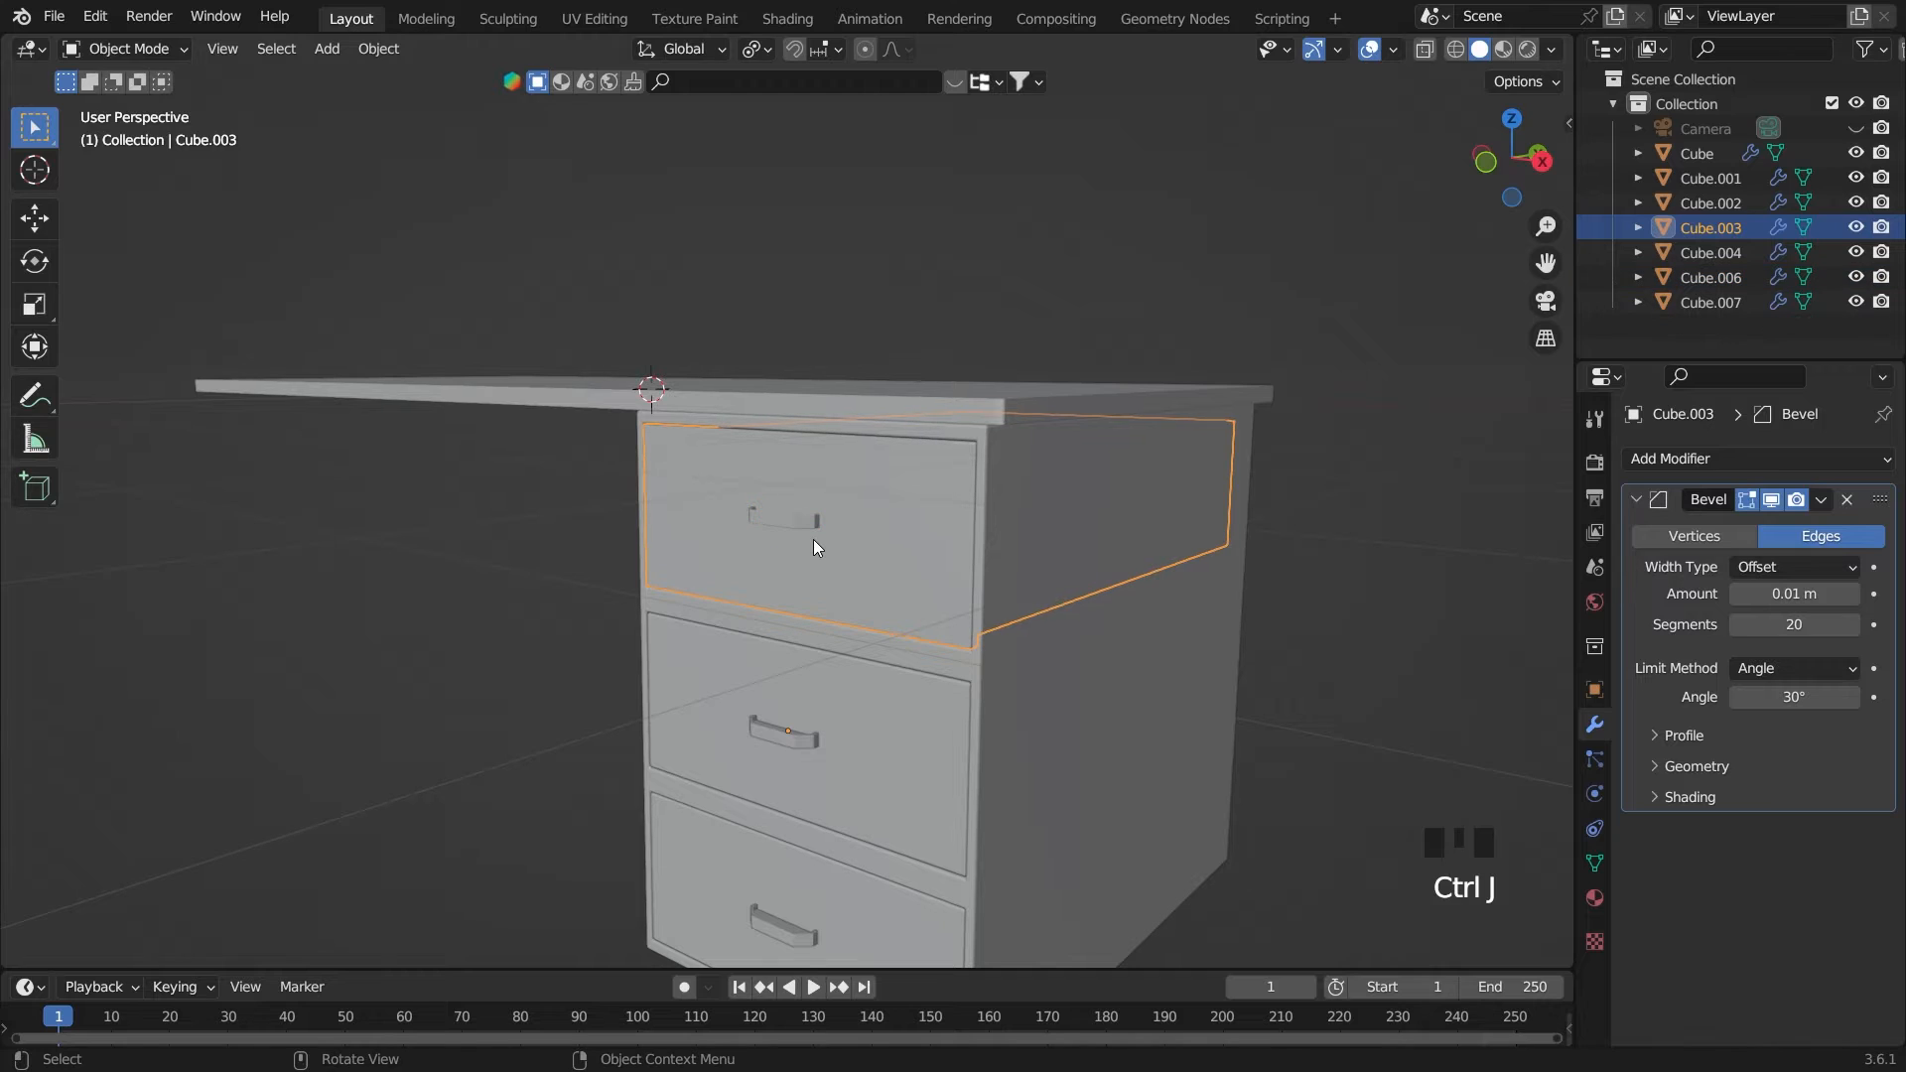
# Join the middle handle with the middle drawer into one object
pyautogui.click(795, 751)
pyautogui.keyDown('shift'); pyautogui.click(853, 721); pyautogui.keyUp('shift')
pyautogui.hotkey('ctrl', 'j')
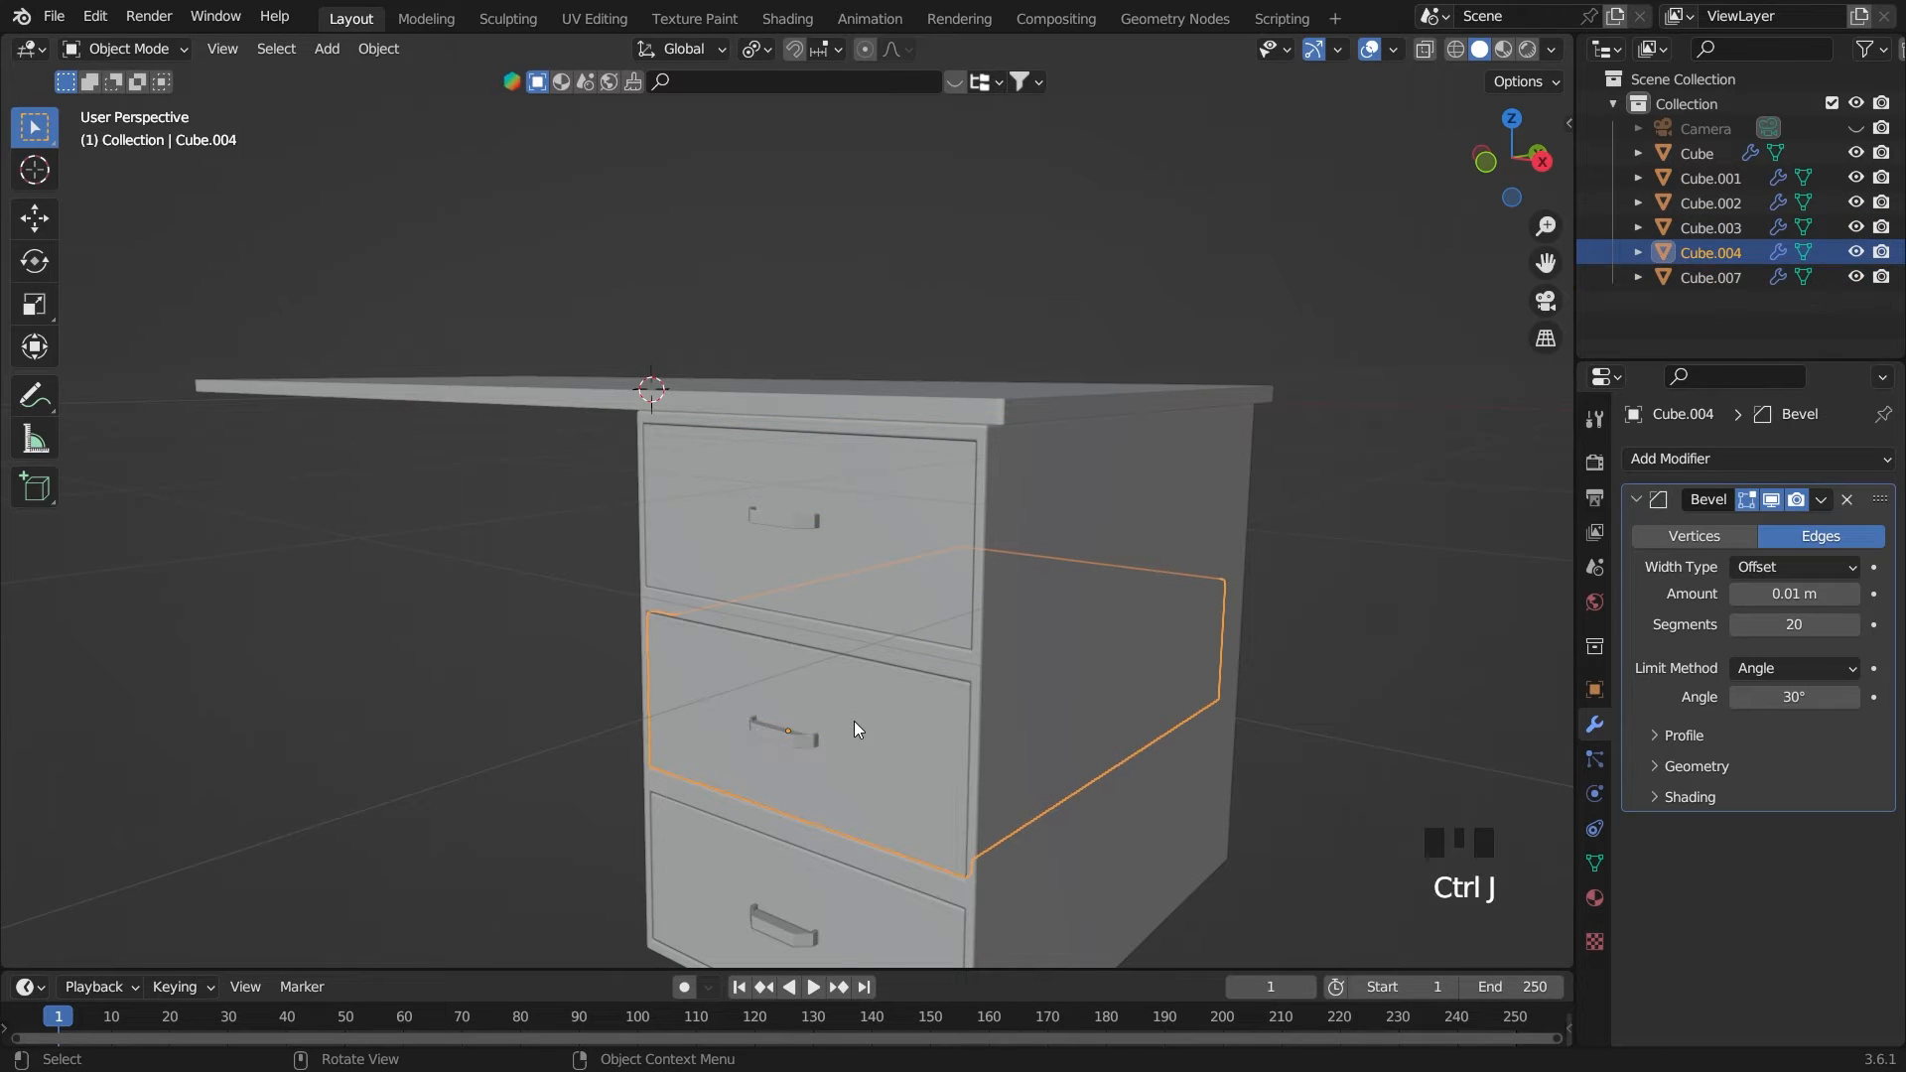
# Join the bottom handle with the bottom drawer into one object
pyautogui.click(853, 921)
pyautogui.keyDown('shift'); pyautogui.click(814, 920); pyautogui.keyUp('shift')
pyautogui.click(794, 927)
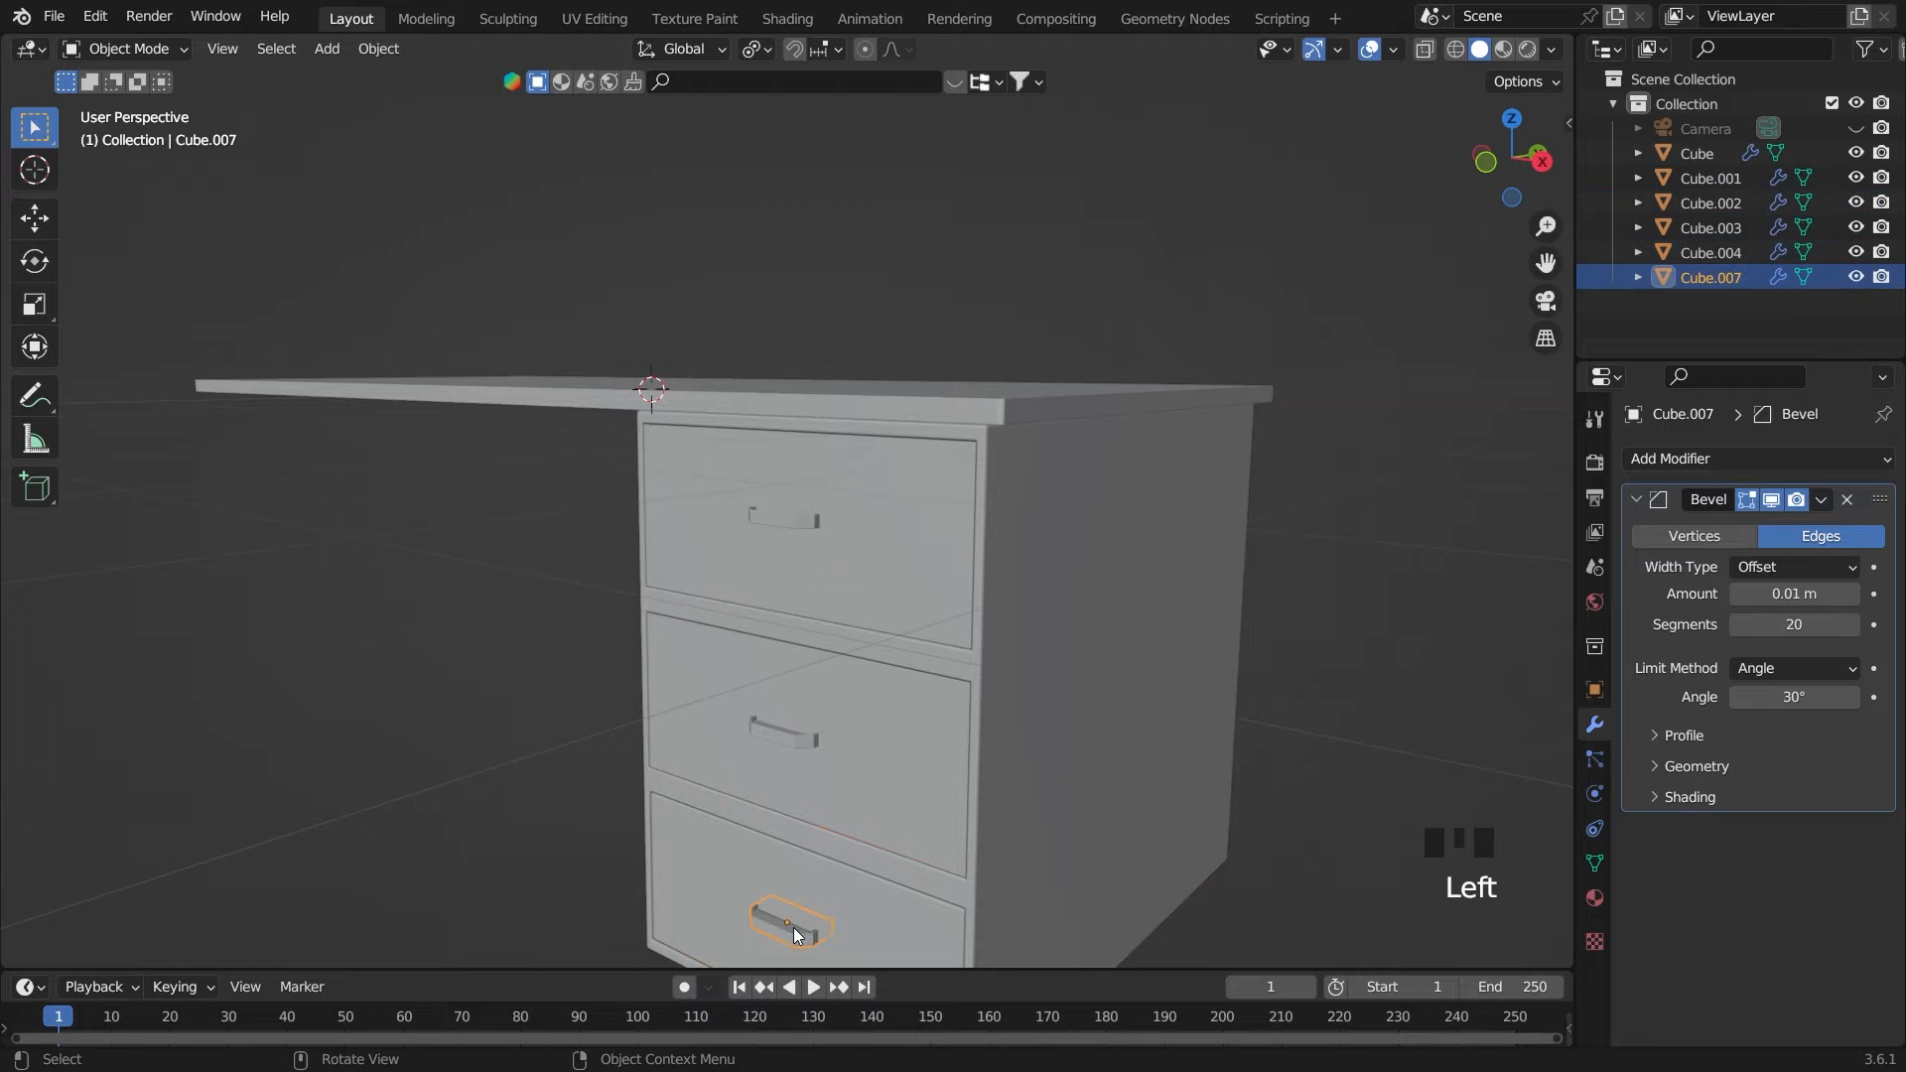
pyautogui.keyDown('shift'); pyautogui.click(845, 904); pyautogui.keyUp('shift')
pyautogui.hotkey('ctrl', 'j')
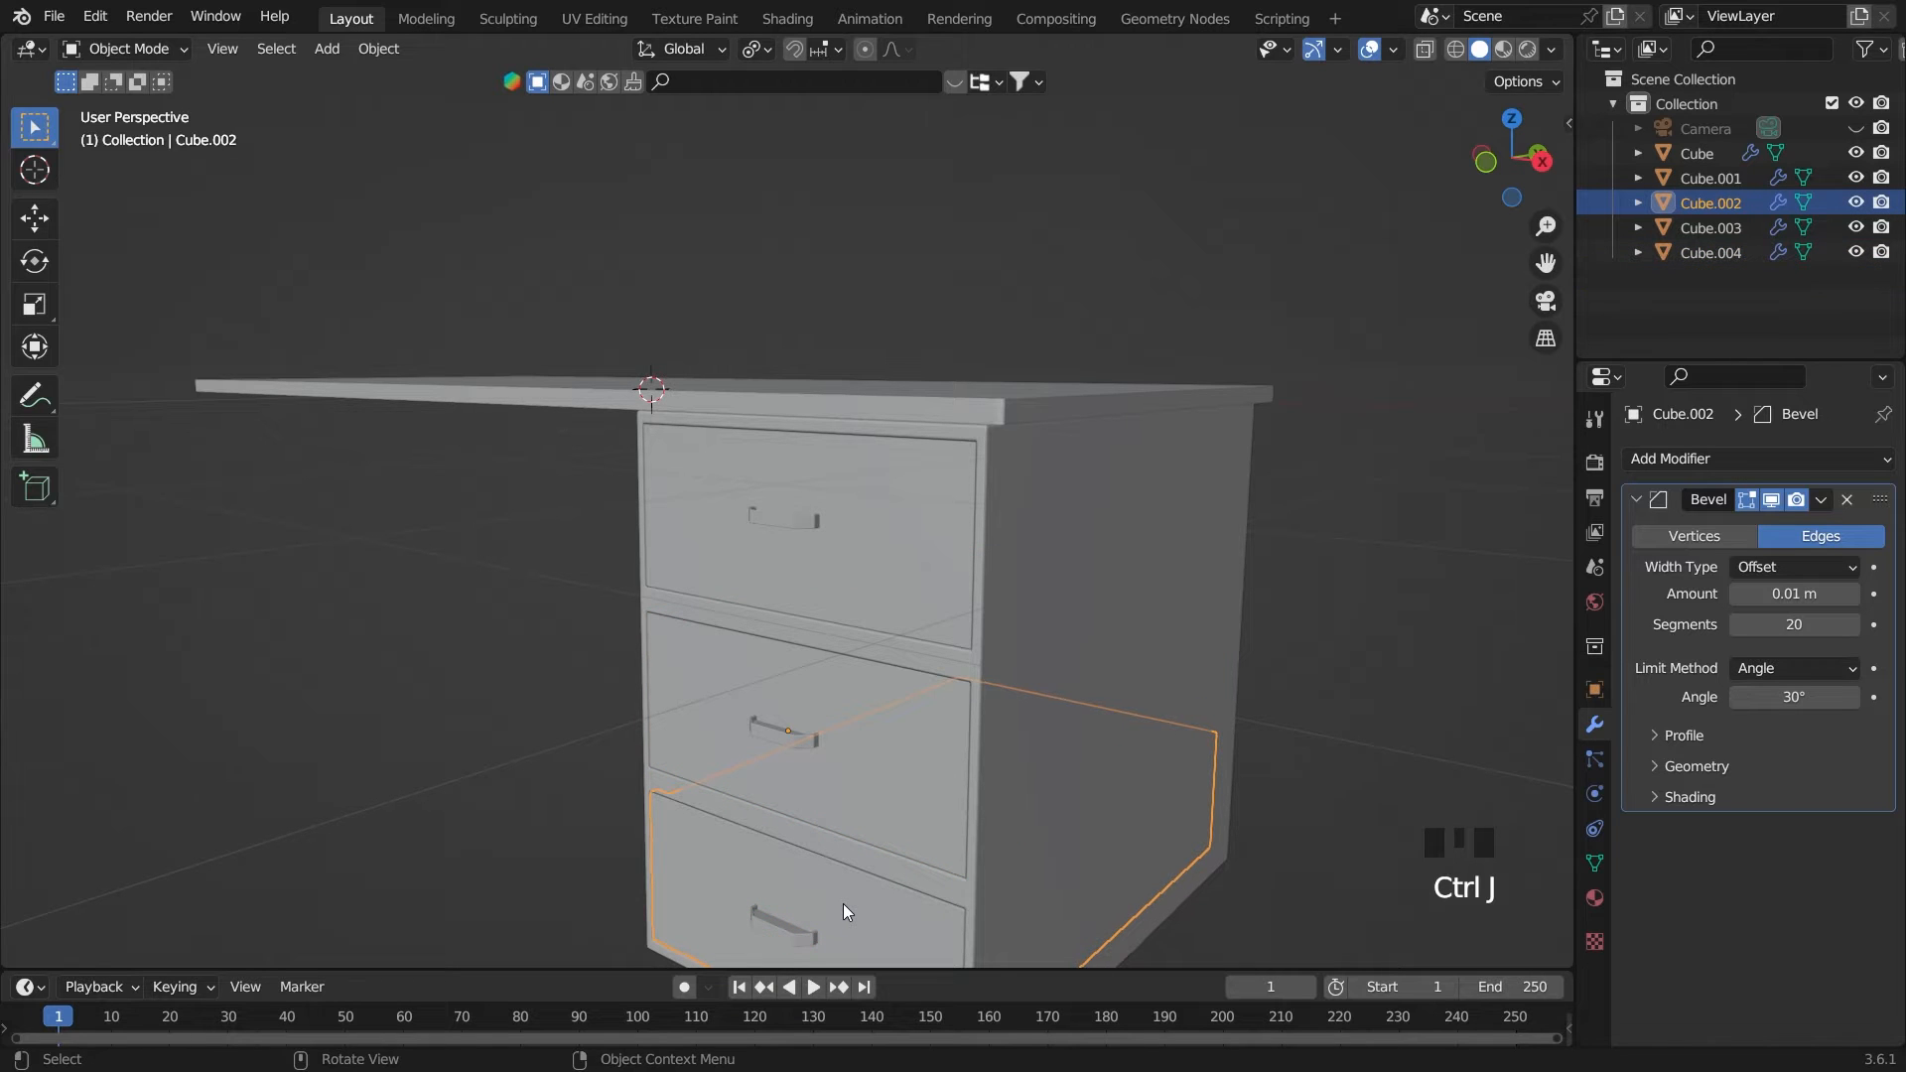
# Try sliding the top drawer out of the cabinet along Y, and undo the move
pyautogui.click(1334, 604)
pyautogui.click(802, 550)
pyautogui.press('g')
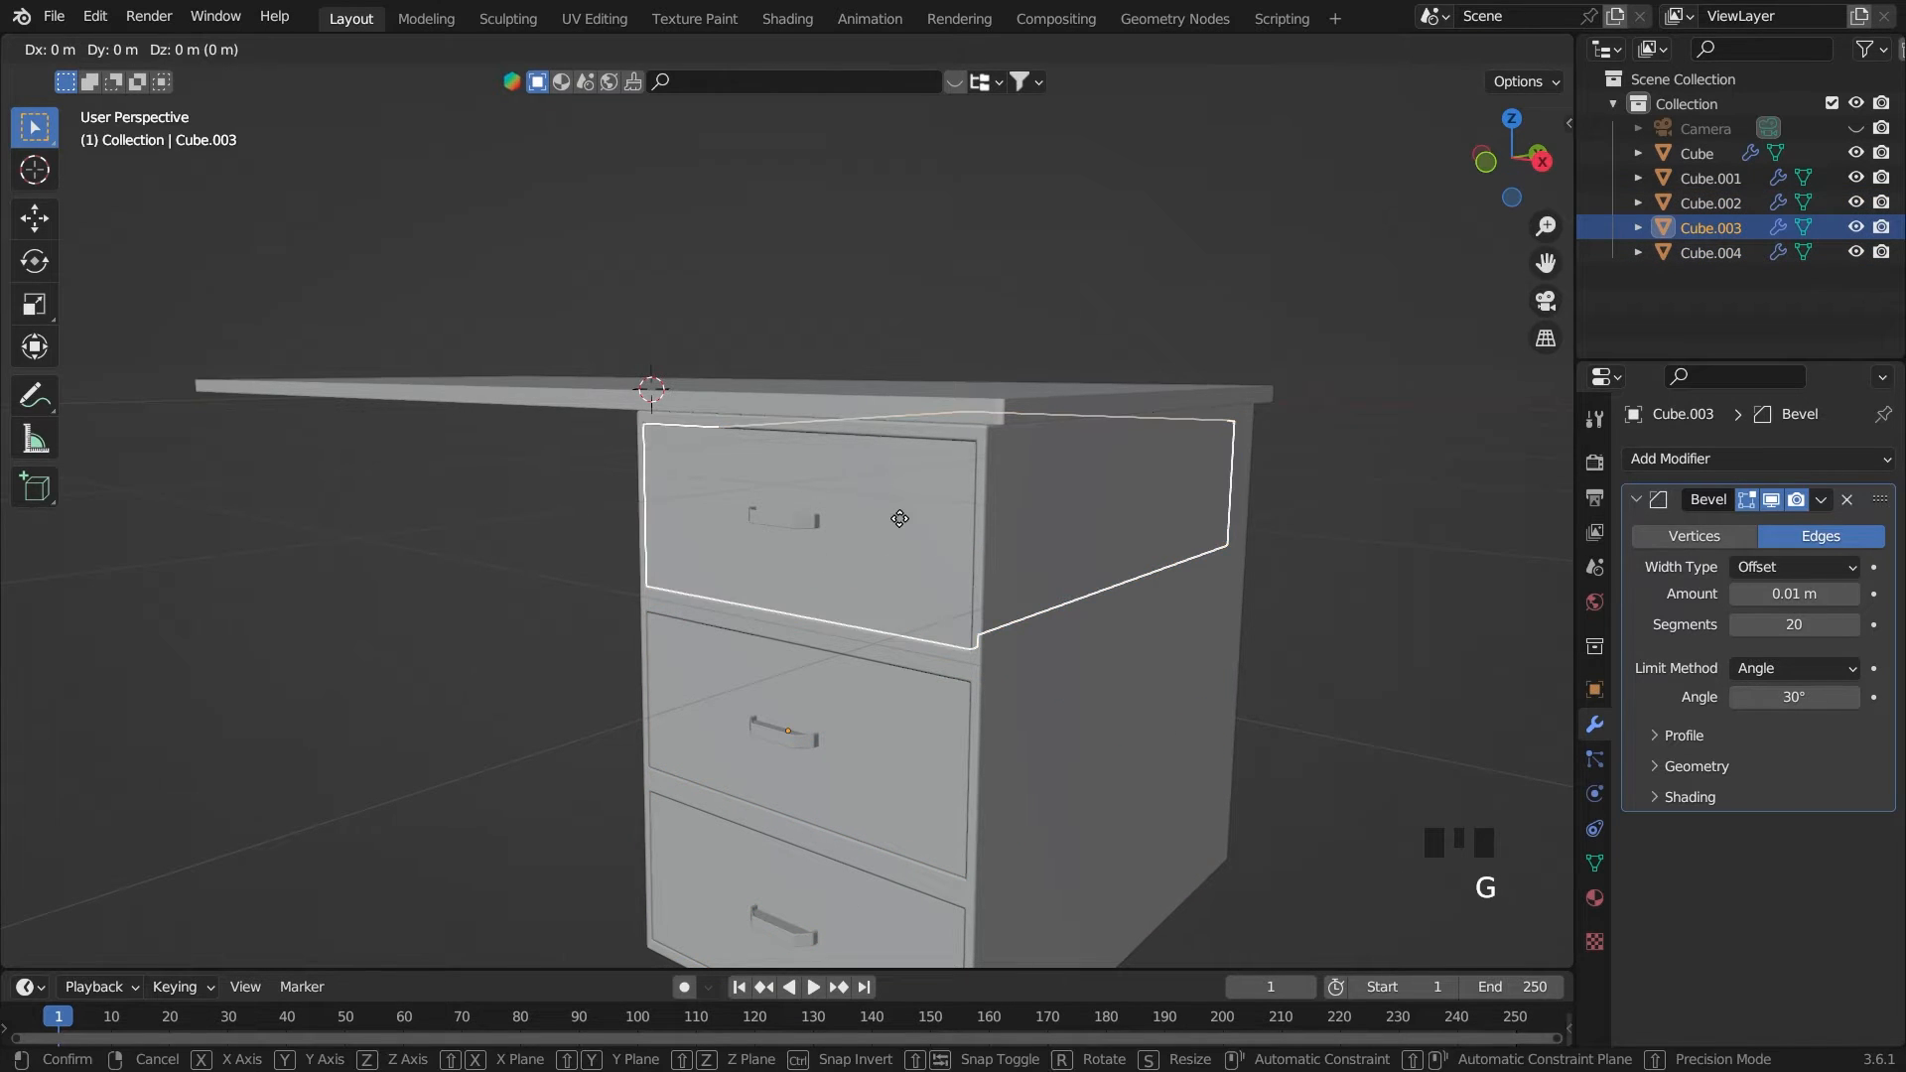
pyautogui.press('y')
pyautogui.click(913, 457)
pyautogui.moveTo(913, 457); pyautogui.dragTo(785, 544, button='middle')
pyautogui.hotkey('ctrl', 'z')
# Duplicate the tabletop in front view and shrink the copy along X into a short block
pyautogui.moveTo(983, 508); pyautogui.dragTo(1040, 504, button='middle')
pyautogui.scroll(-2, 1039, 504)
pyautogui.click(1092, 485)
pyautogui.scroll(-4, 727, 481)
pyautogui.click(516, 437)
pyautogui.press('`')
pyautogui.press('`')
pyautogui.press('`')
pyautogui.press('`')
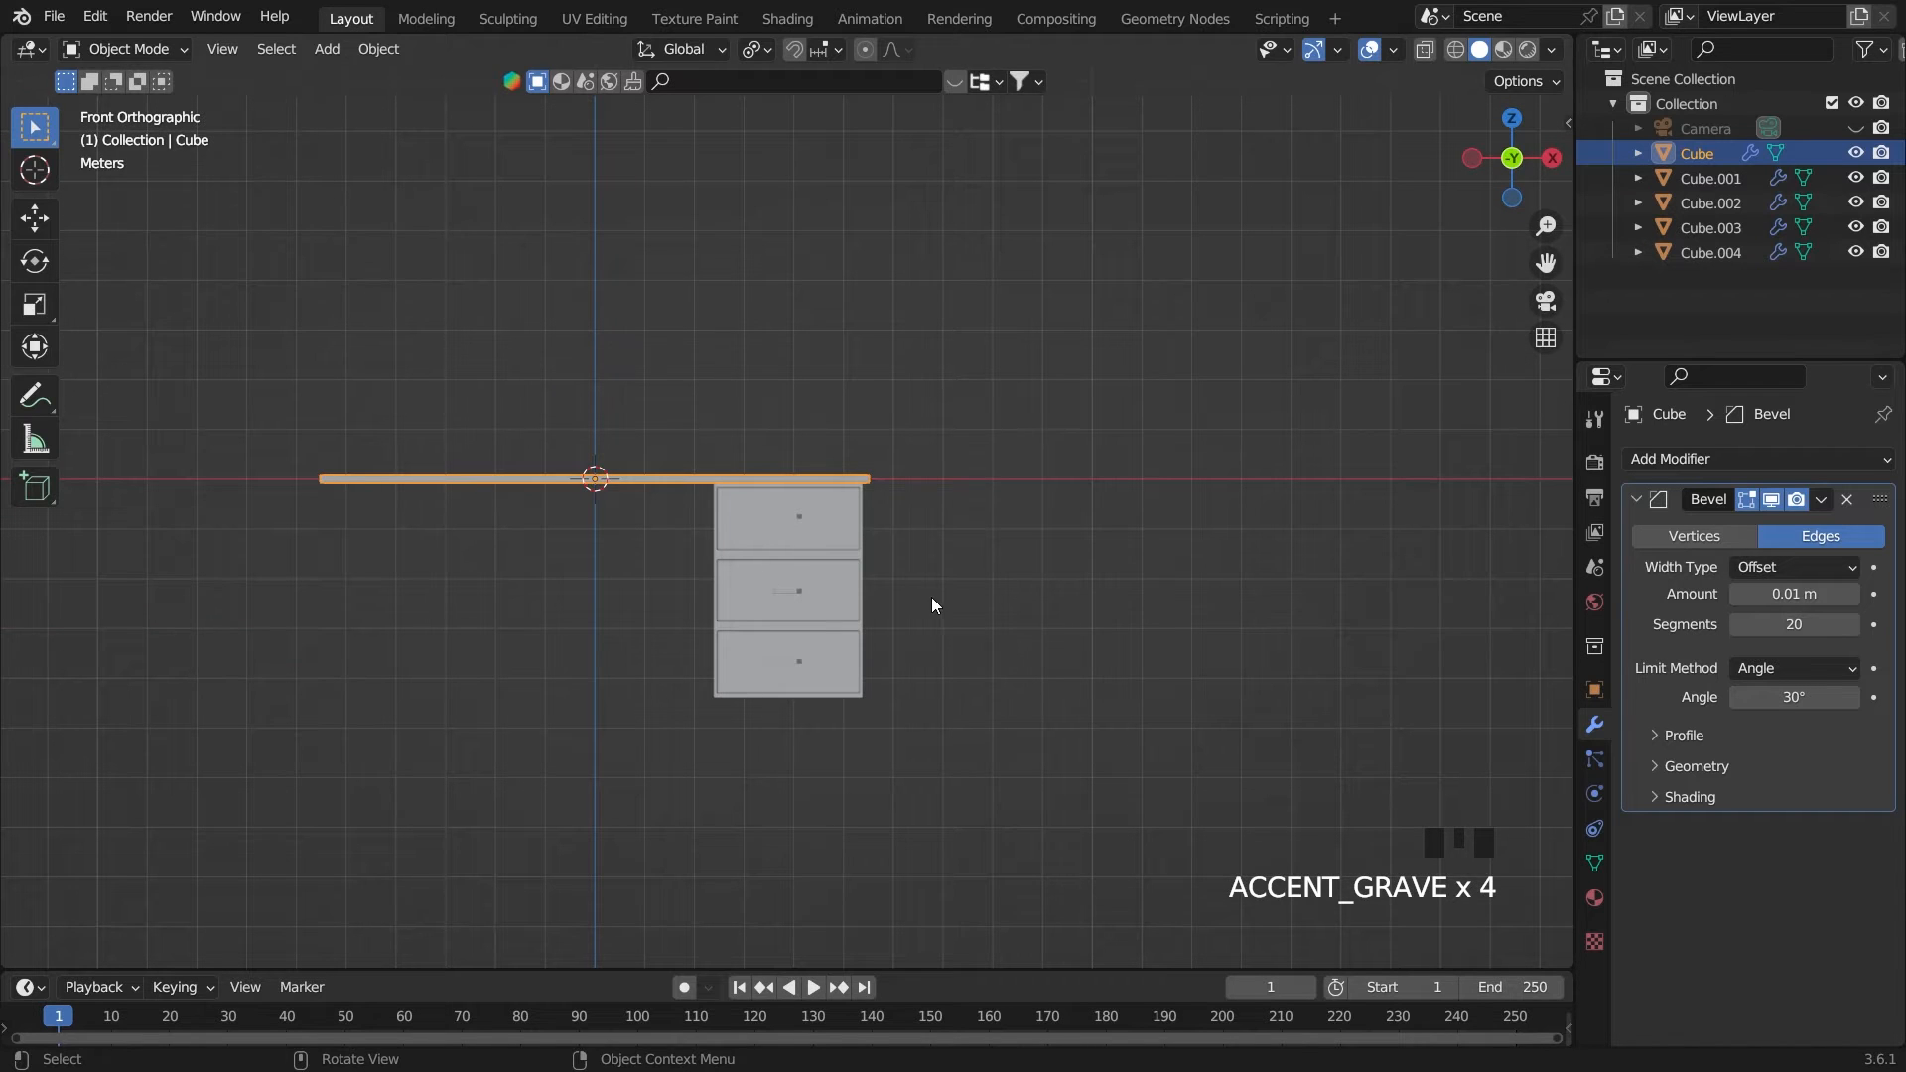
pyautogui.hotkey('shift', 'd')
pyautogui.press('s')
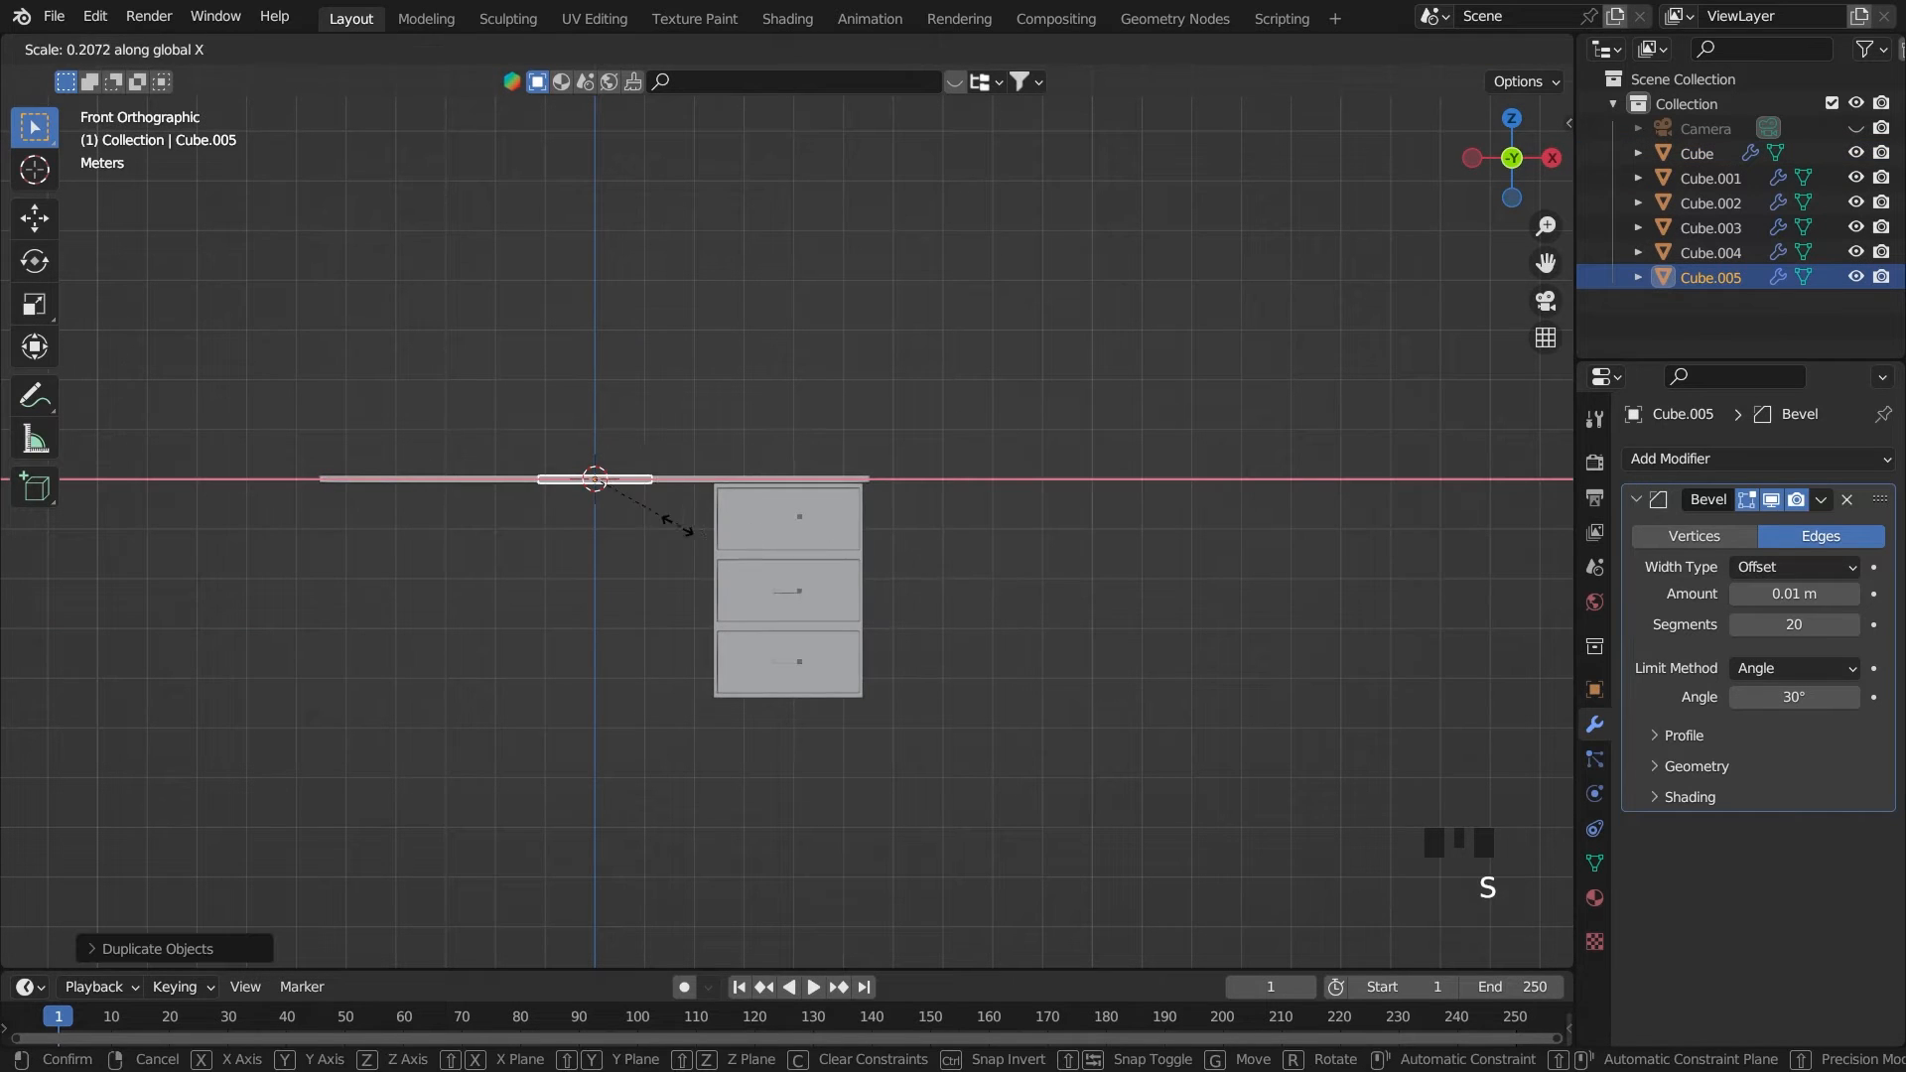
pyautogui.click(616, 503)
# Move the block along X near the tabletop end opposite the cabinet, and about 0.2 m down along Z beneath the tabletop
pyautogui.press('g')
pyautogui.press('x')
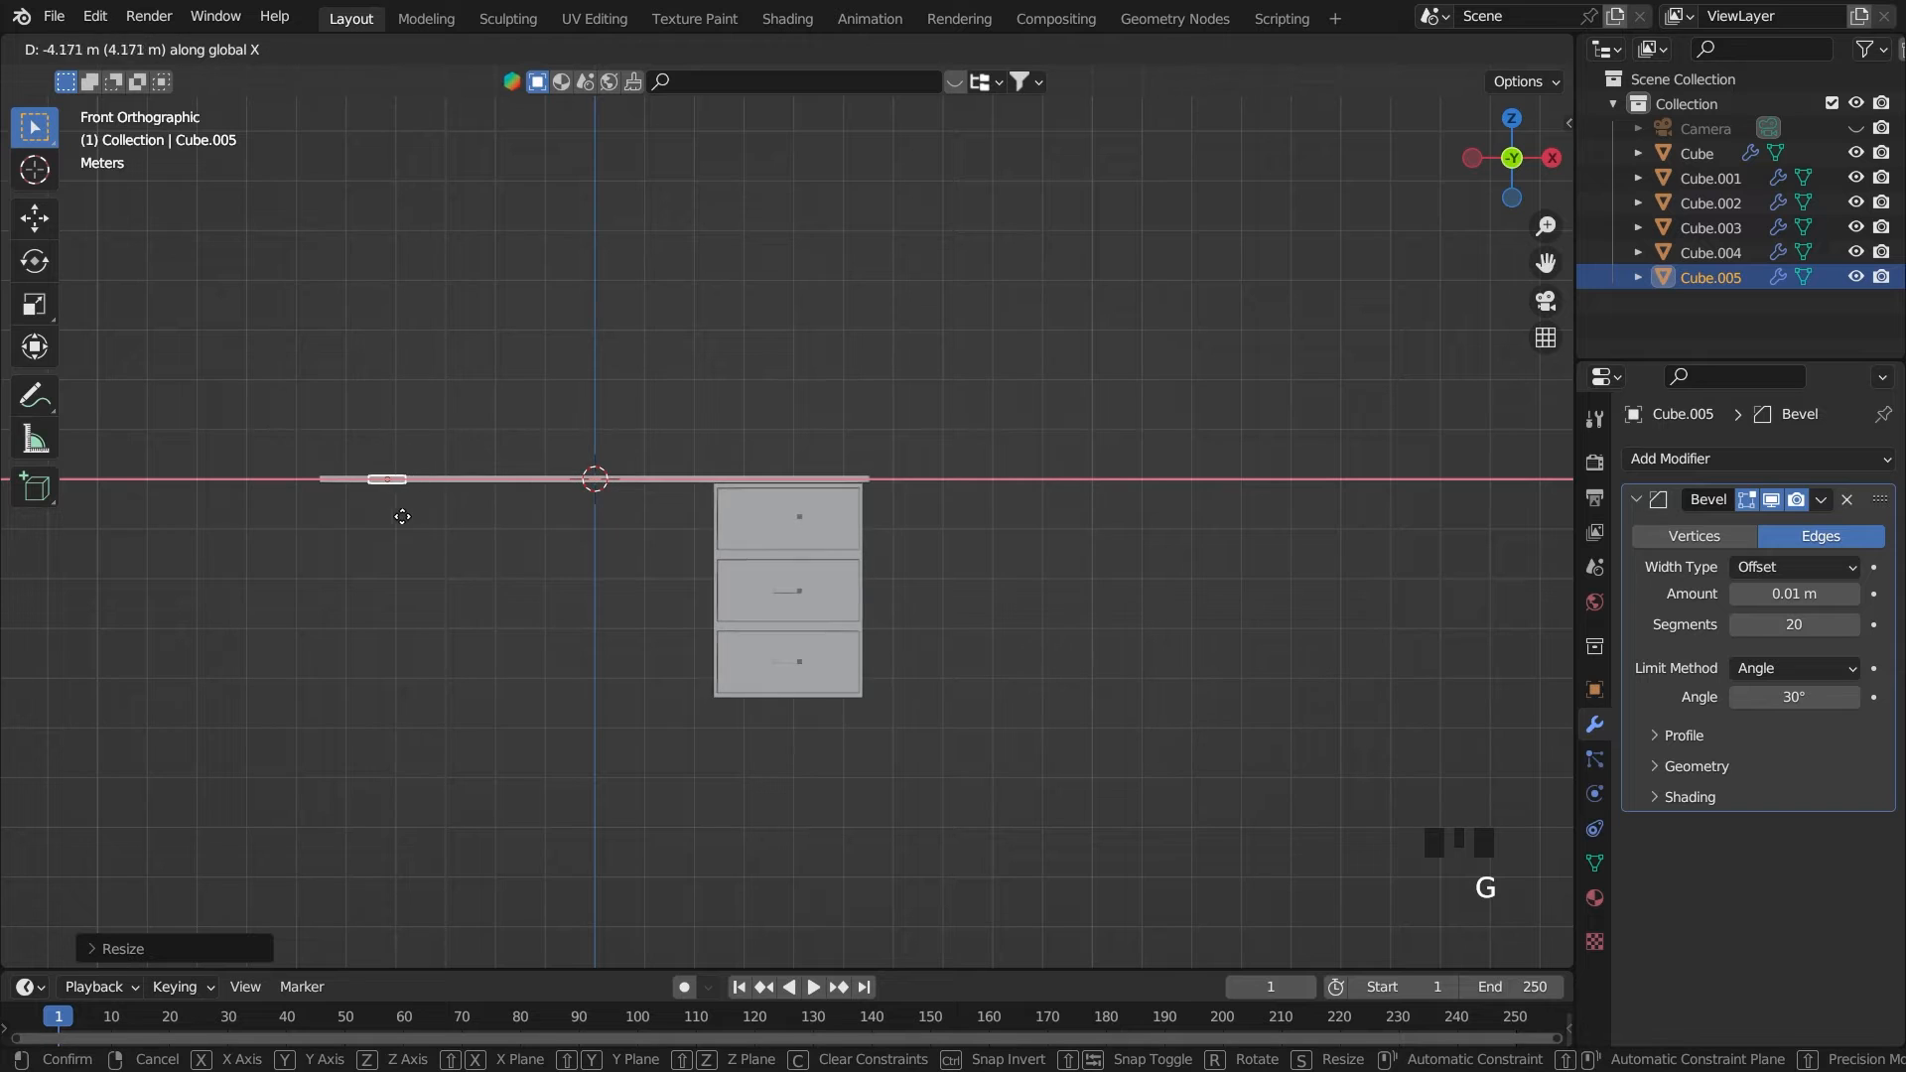
pyautogui.click(388, 516)
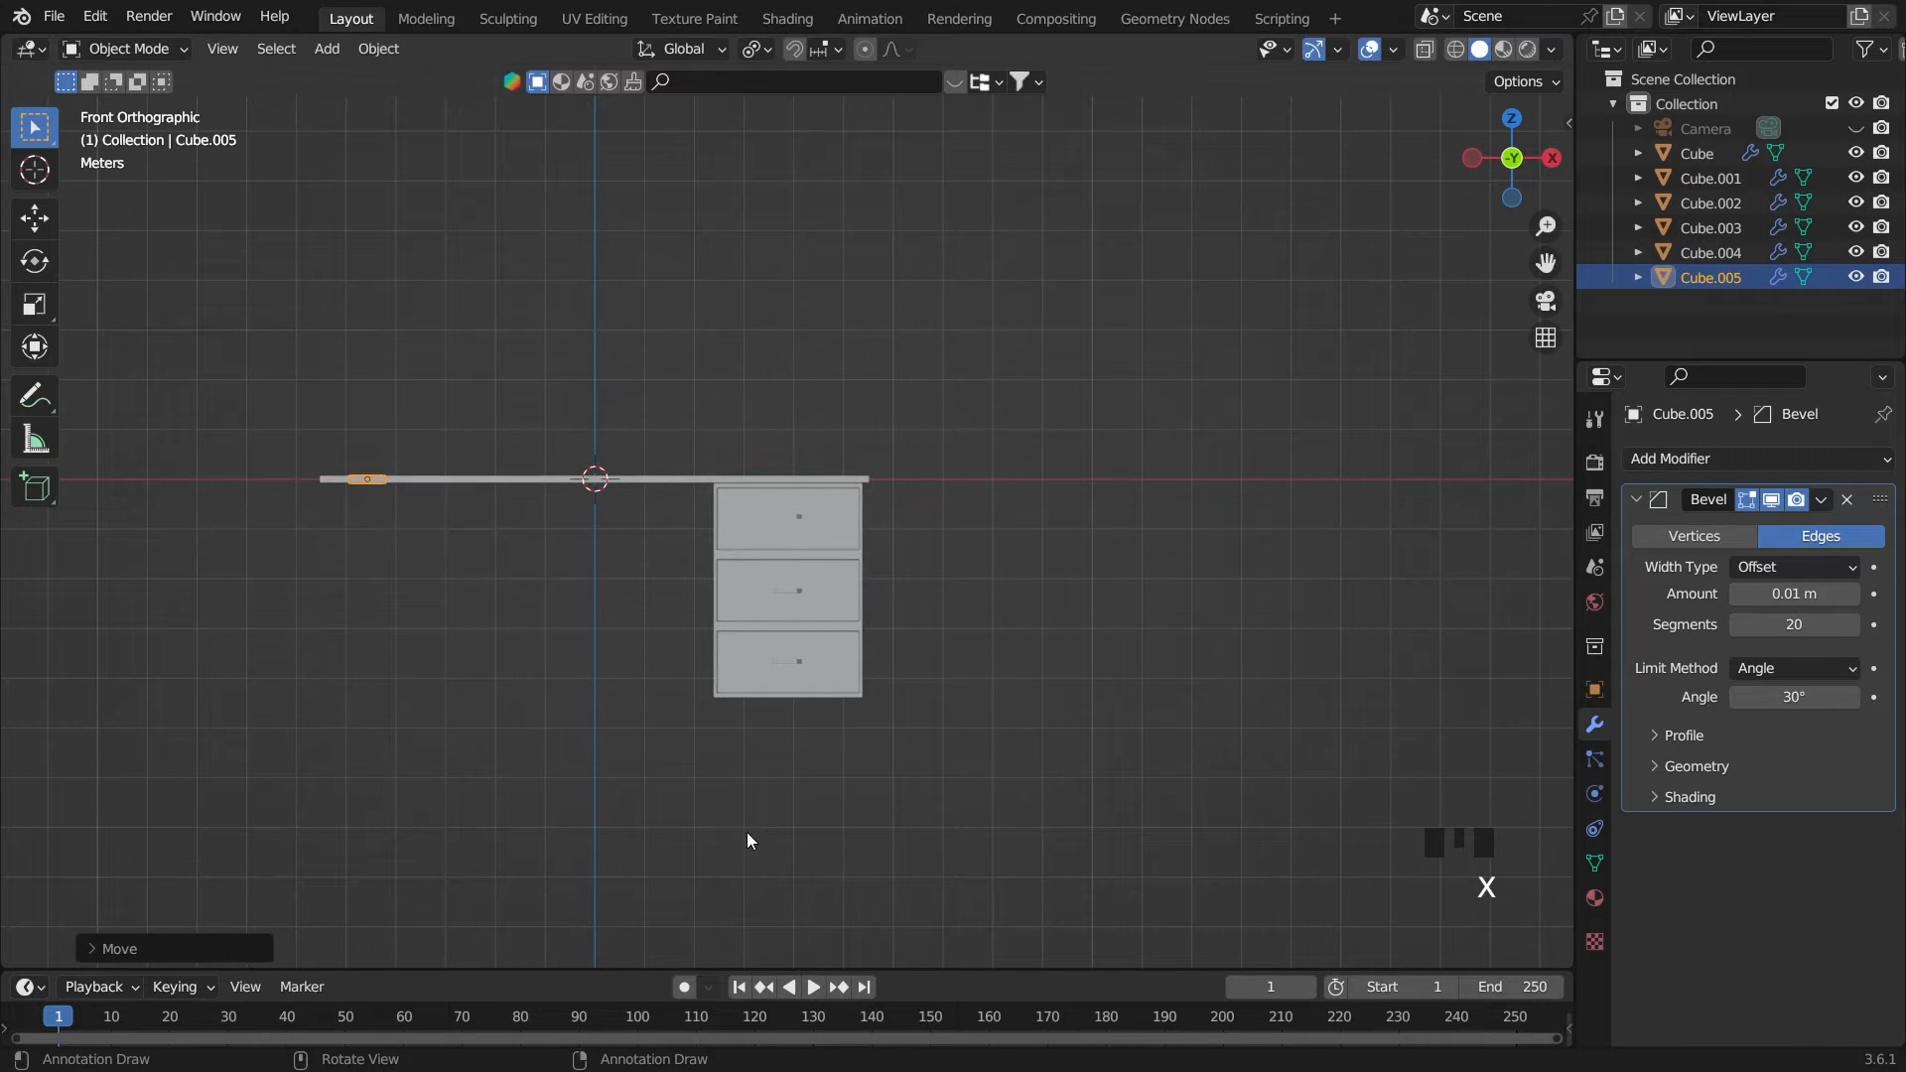
pyautogui.press('`')
pyautogui.scroll(3, 775, 489)
pyautogui.press('g')
pyautogui.press('x')
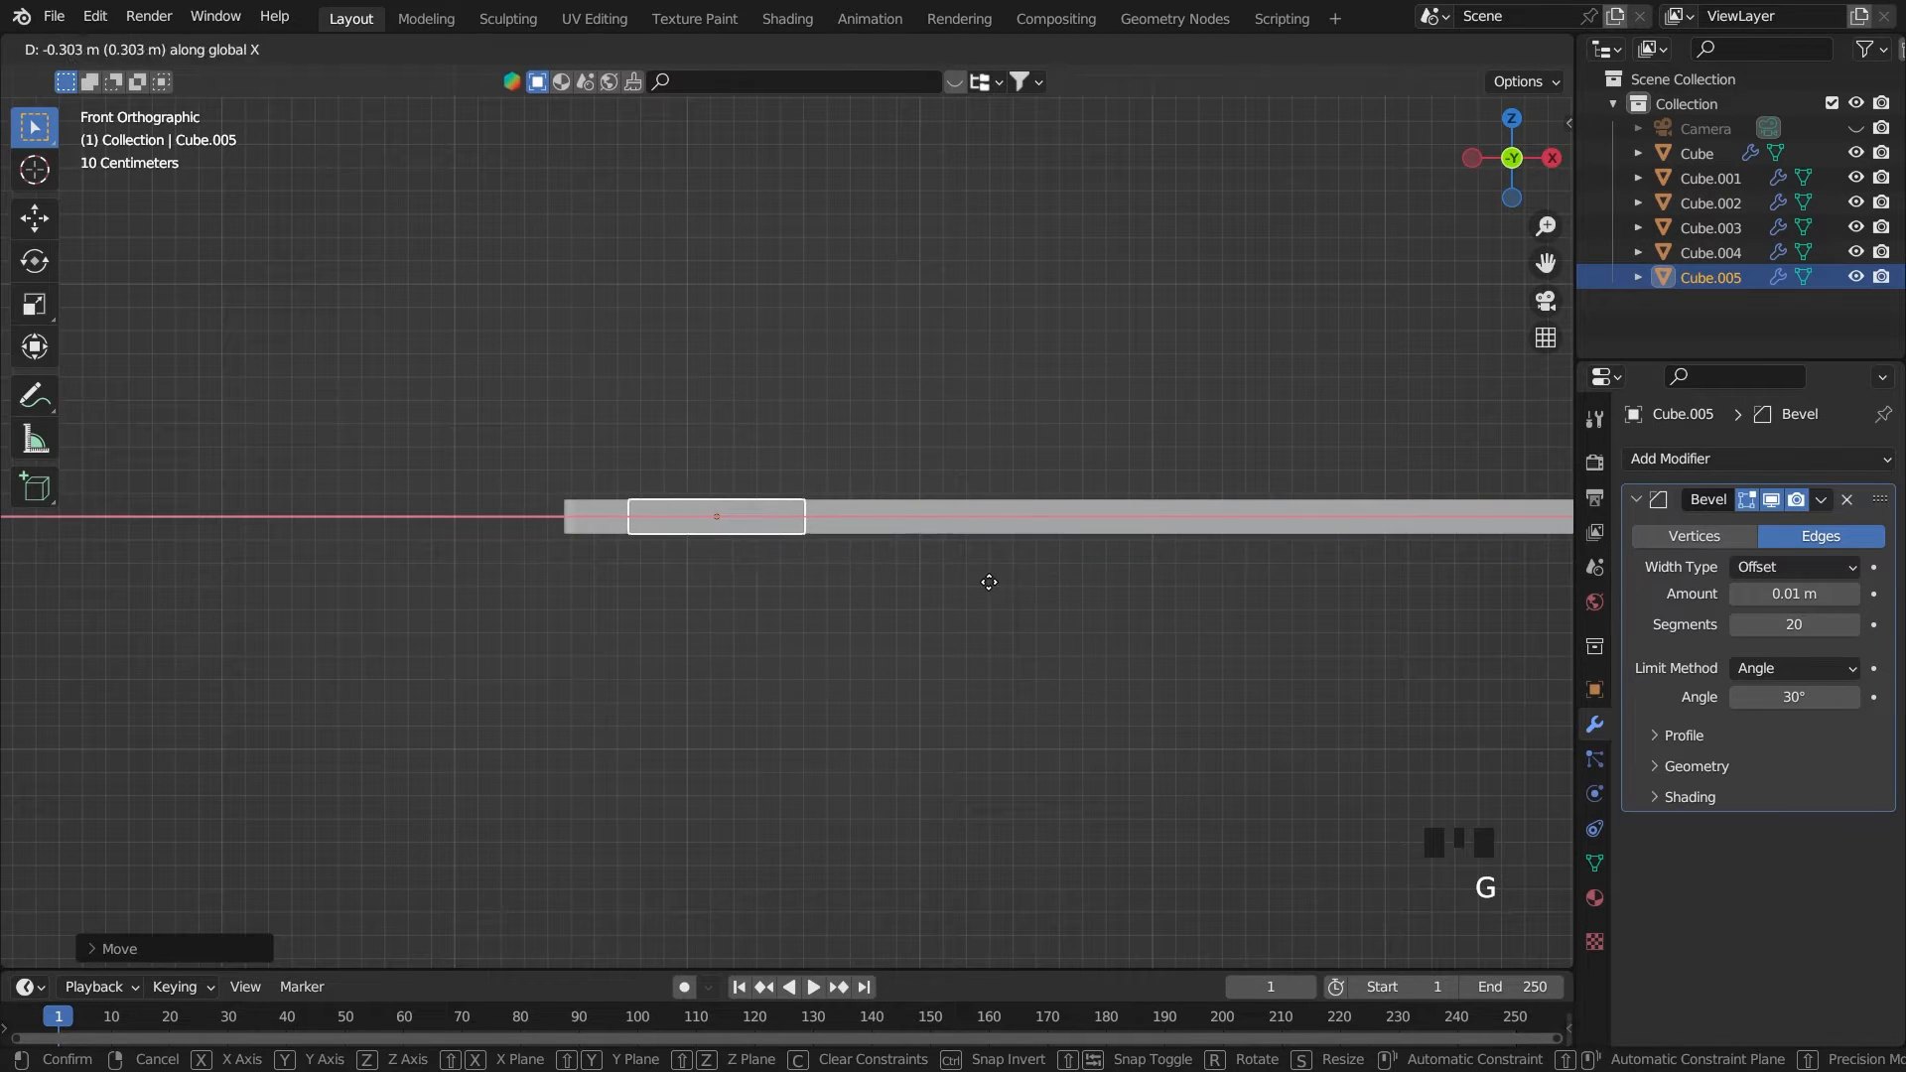
pyautogui.click(1008, 581)
pyautogui.press('g')
pyautogui.press('z')
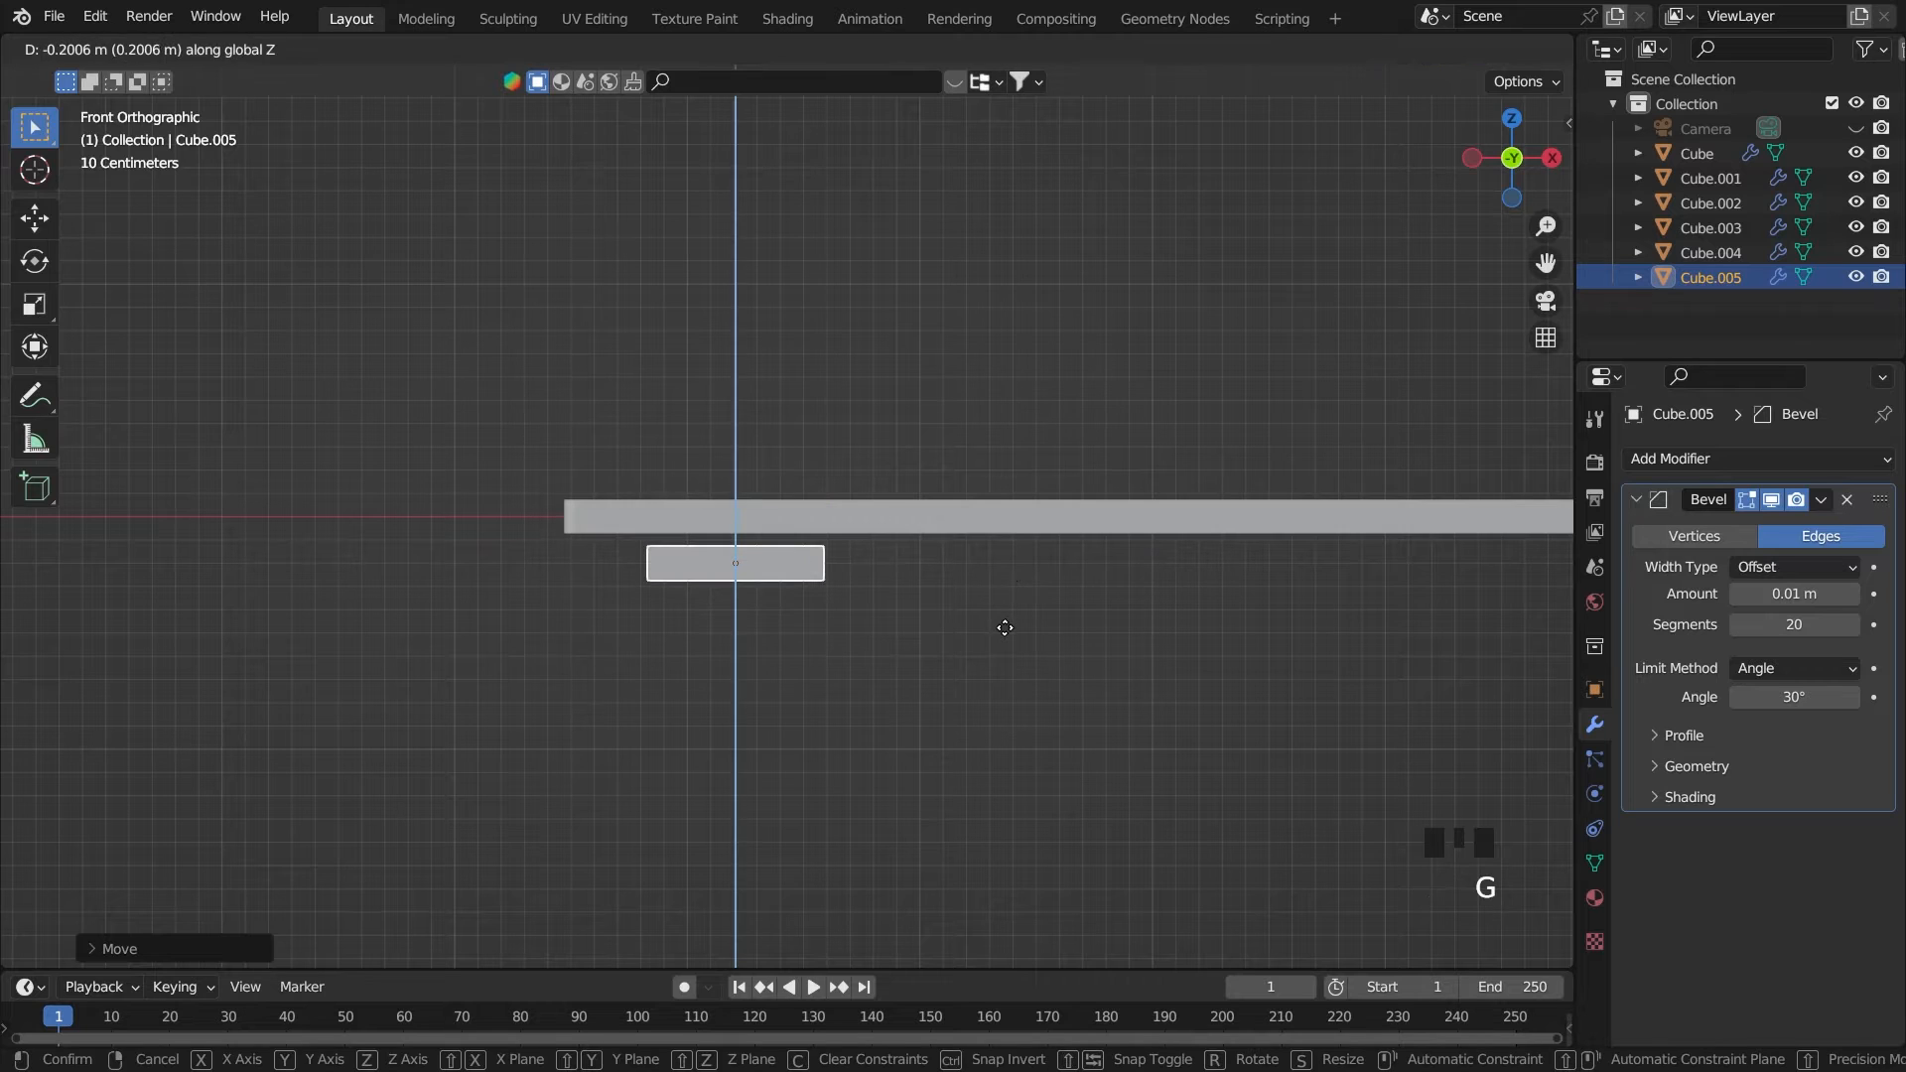
pyautogui.click(1004, 623)
# Rescale the block to be thicker along Z, slightly narrower along X and shorter than the tabletop's depth along Y
pyautogui.press('s')
pyautogui.press('z')
pyautogui.press('s')
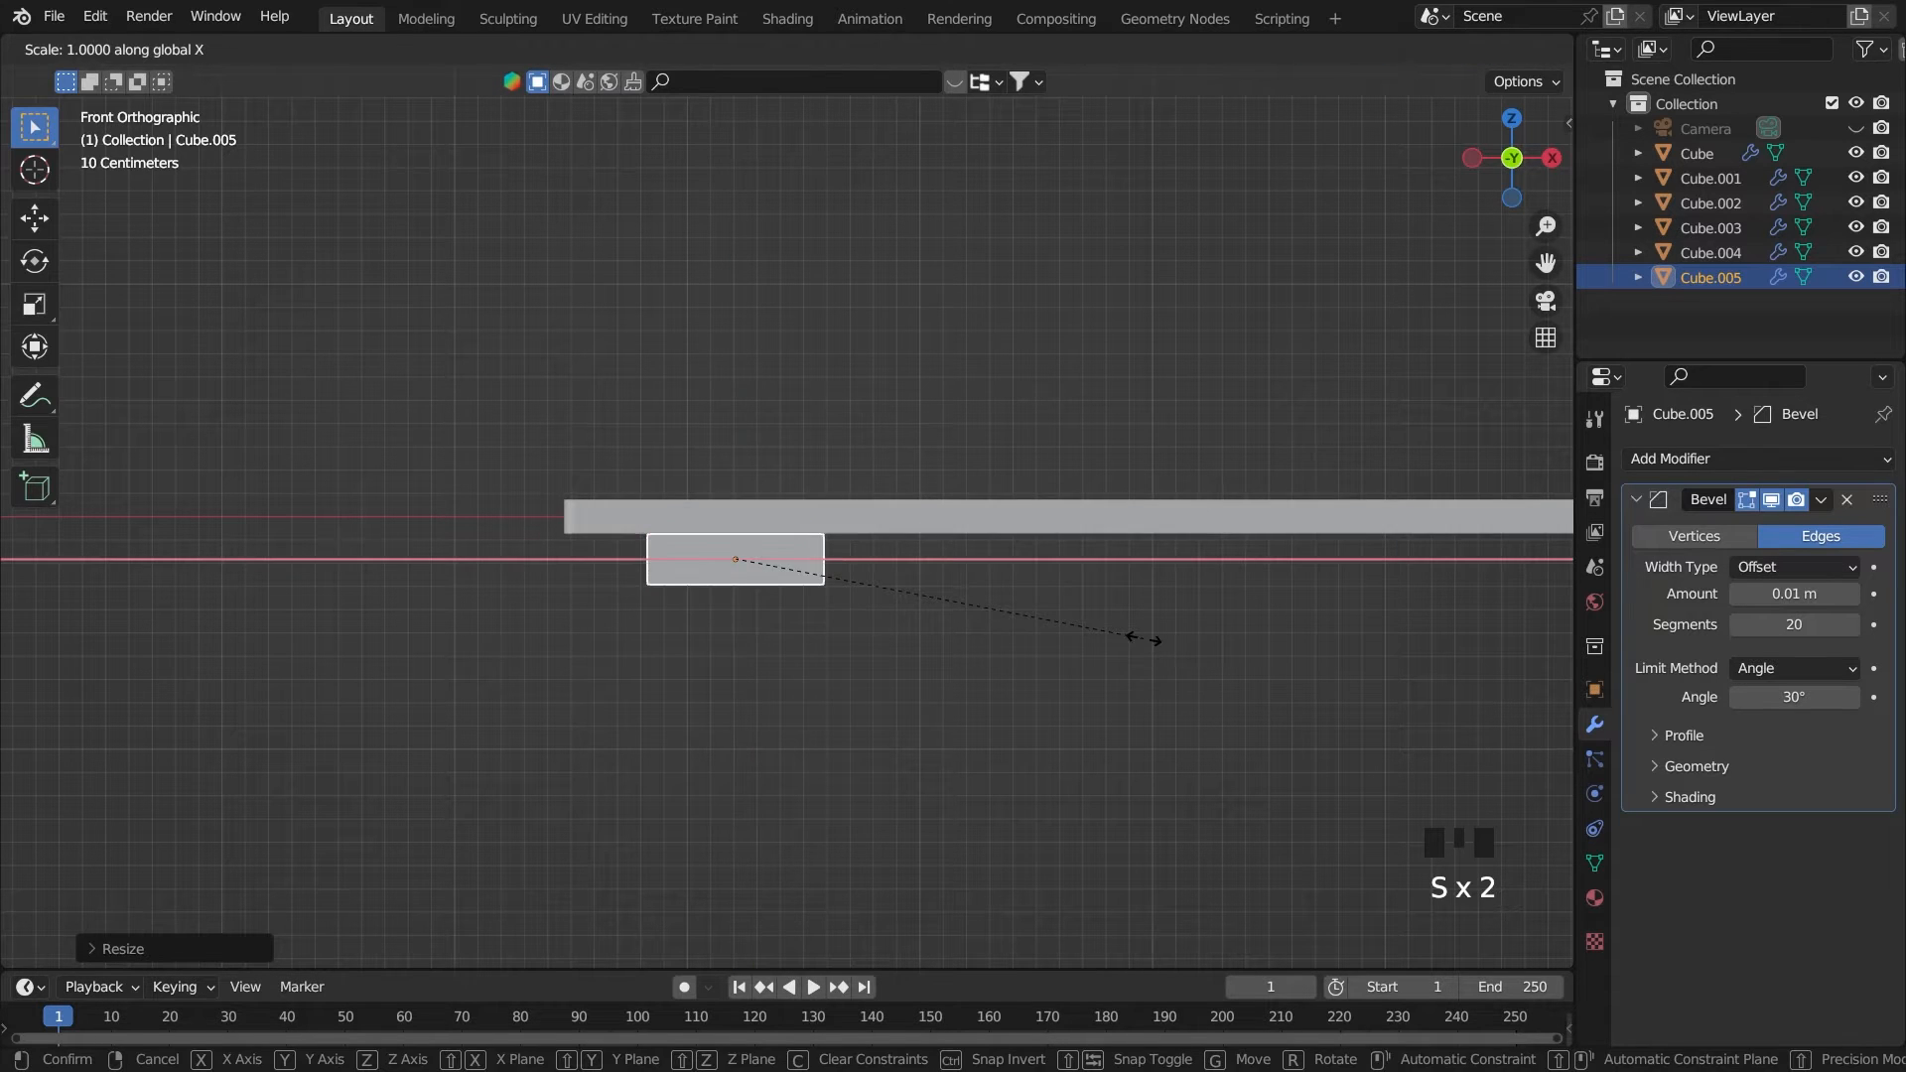
pyautogui.click(1060, 635)
pyautogui.press('`')
pyautogui.click(1182, 637)
pyautogui.press('s')
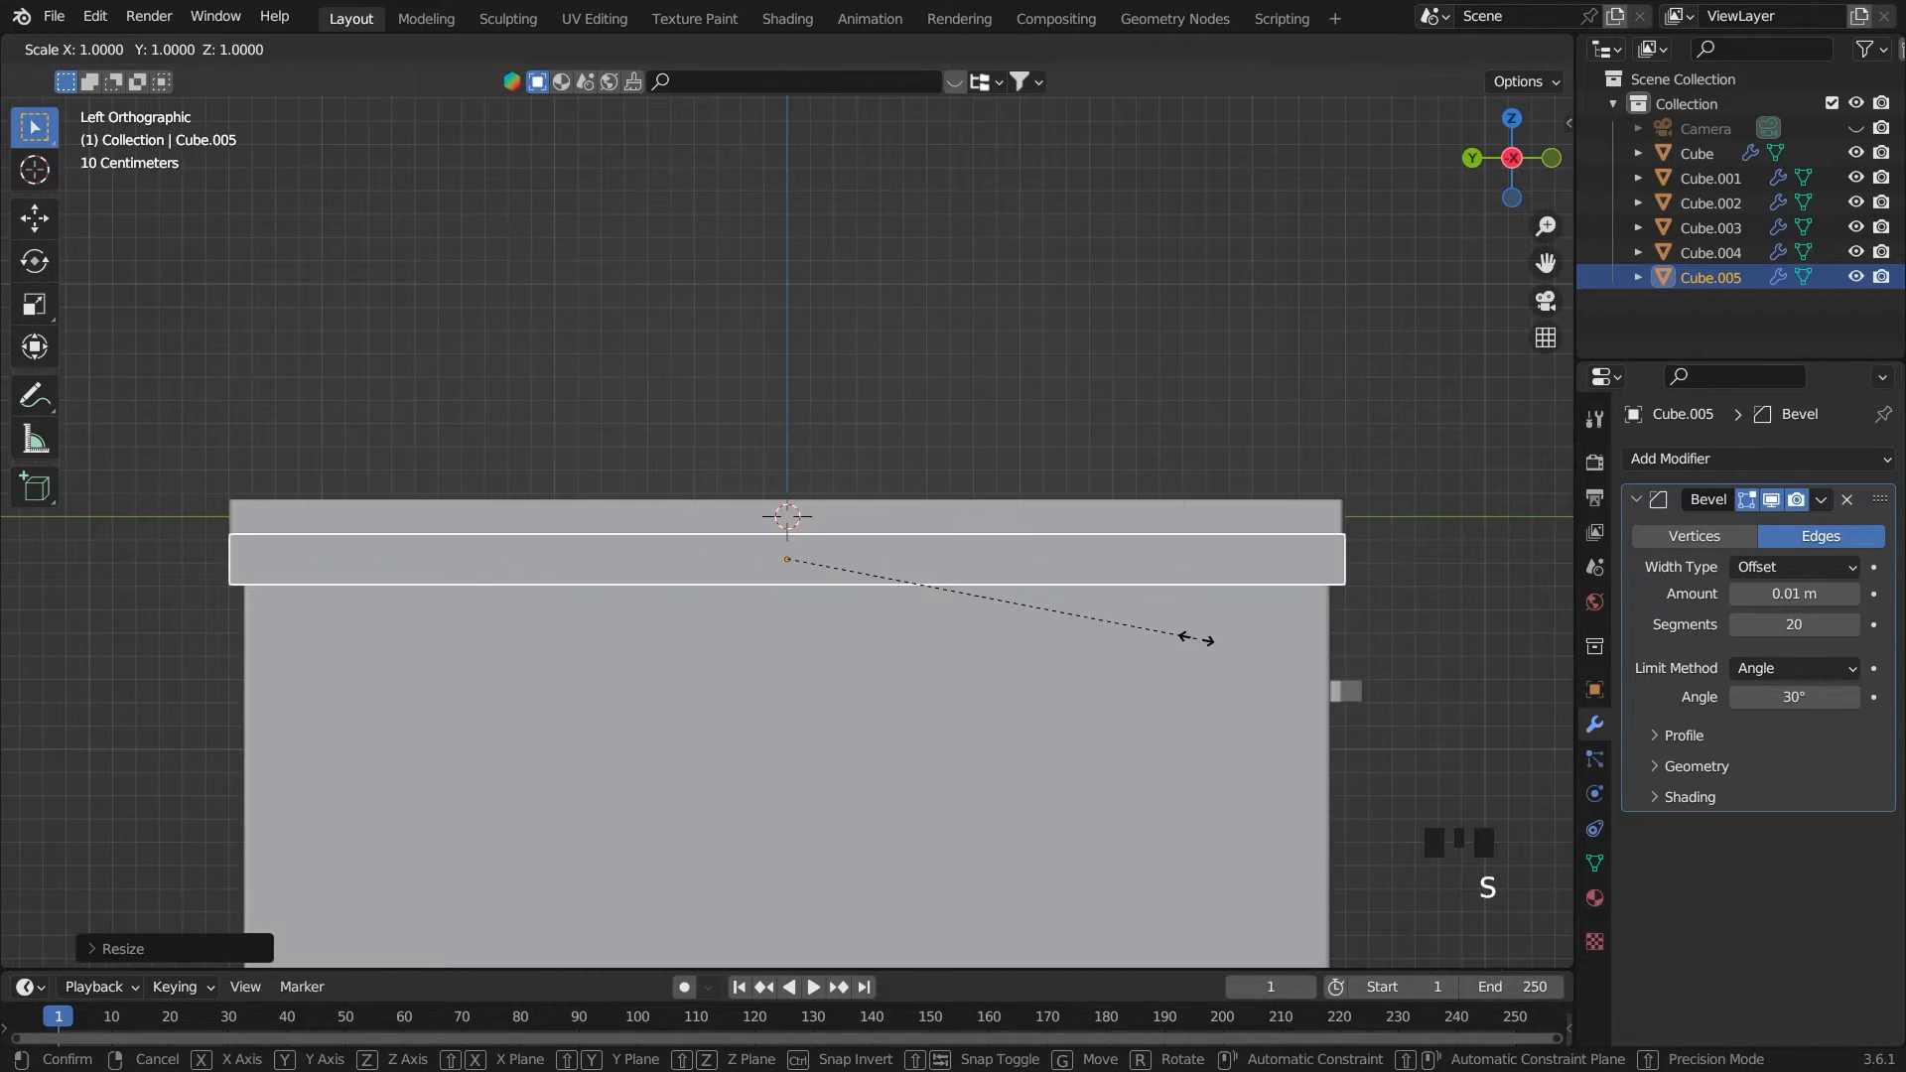
pyautogui.press('y')
pyautogui.click(1151, 635)
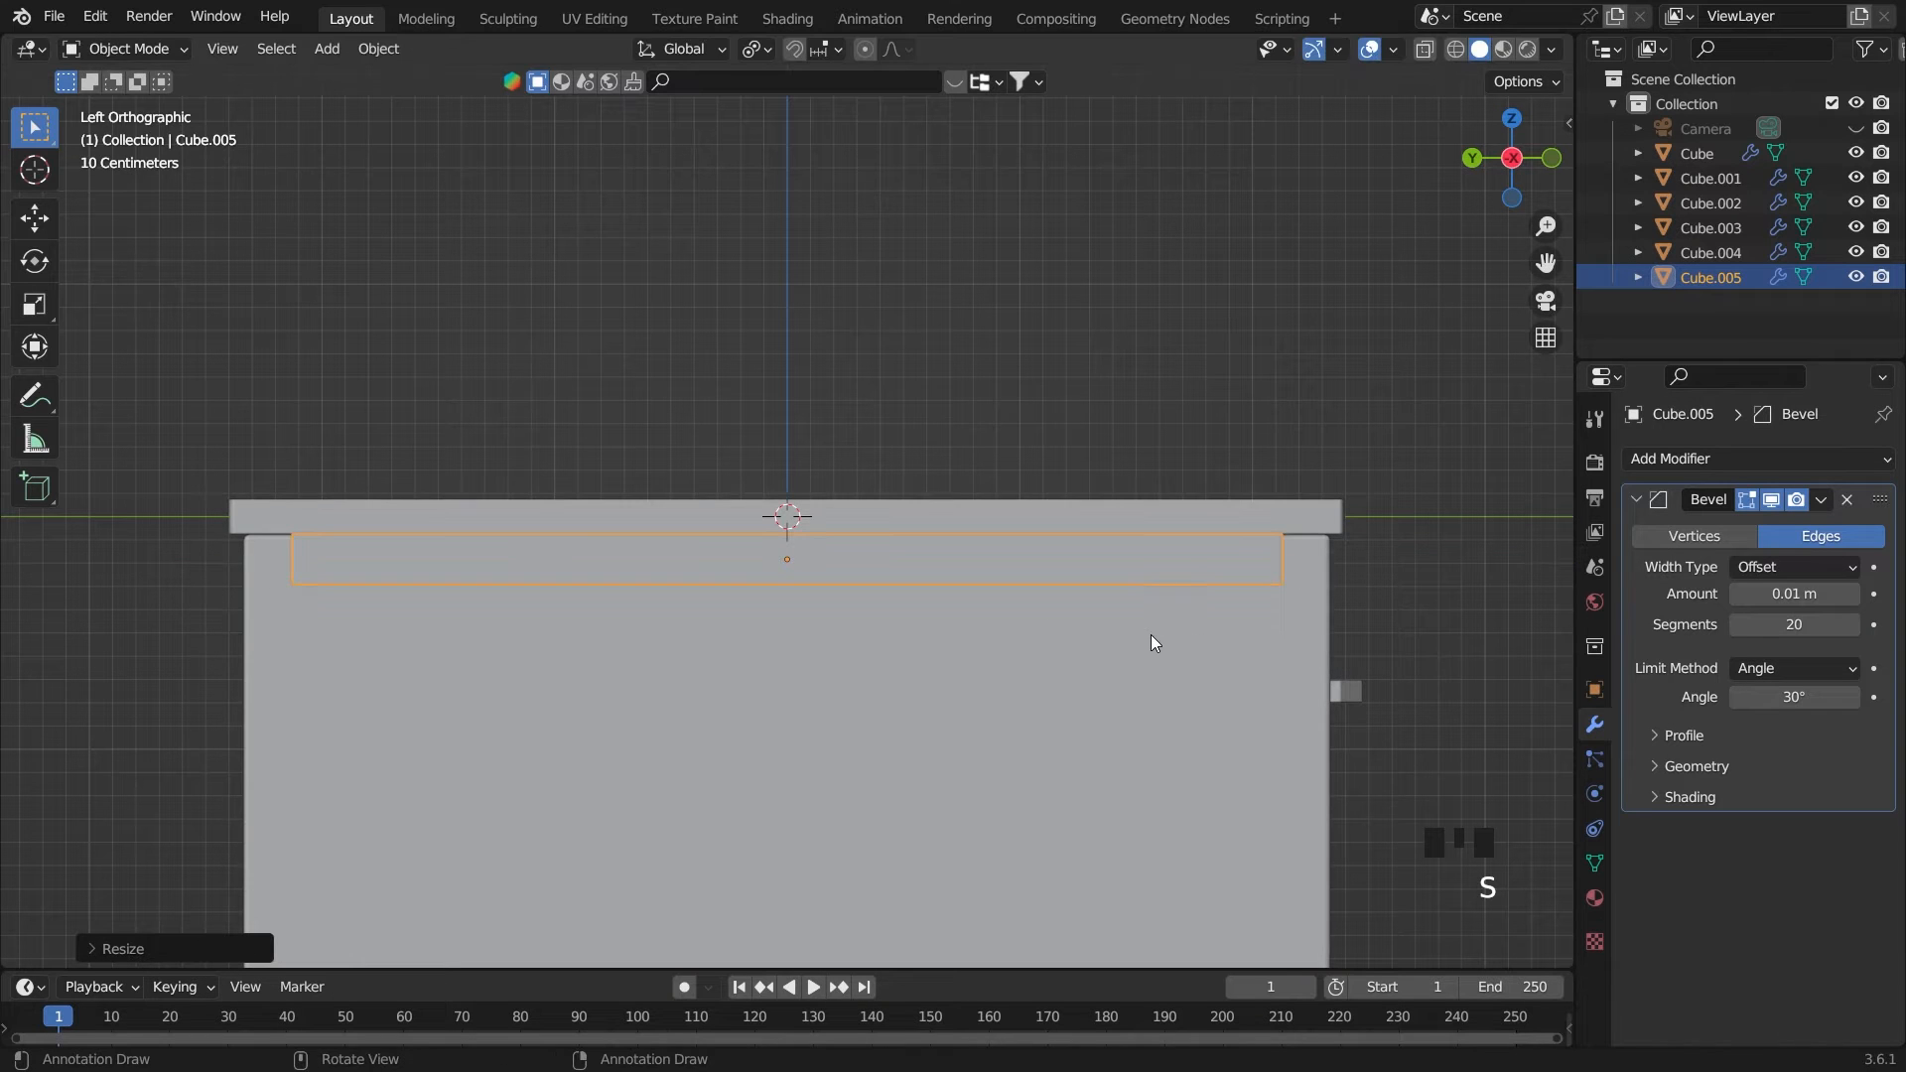
# Raise the block slightly along Z, about 0.01 m, so it sits against the tabletop's underside
pyautogui.press('`')
pyautogui.click(1154, 504)
pyautogui.scroll(4, 1219, 694)
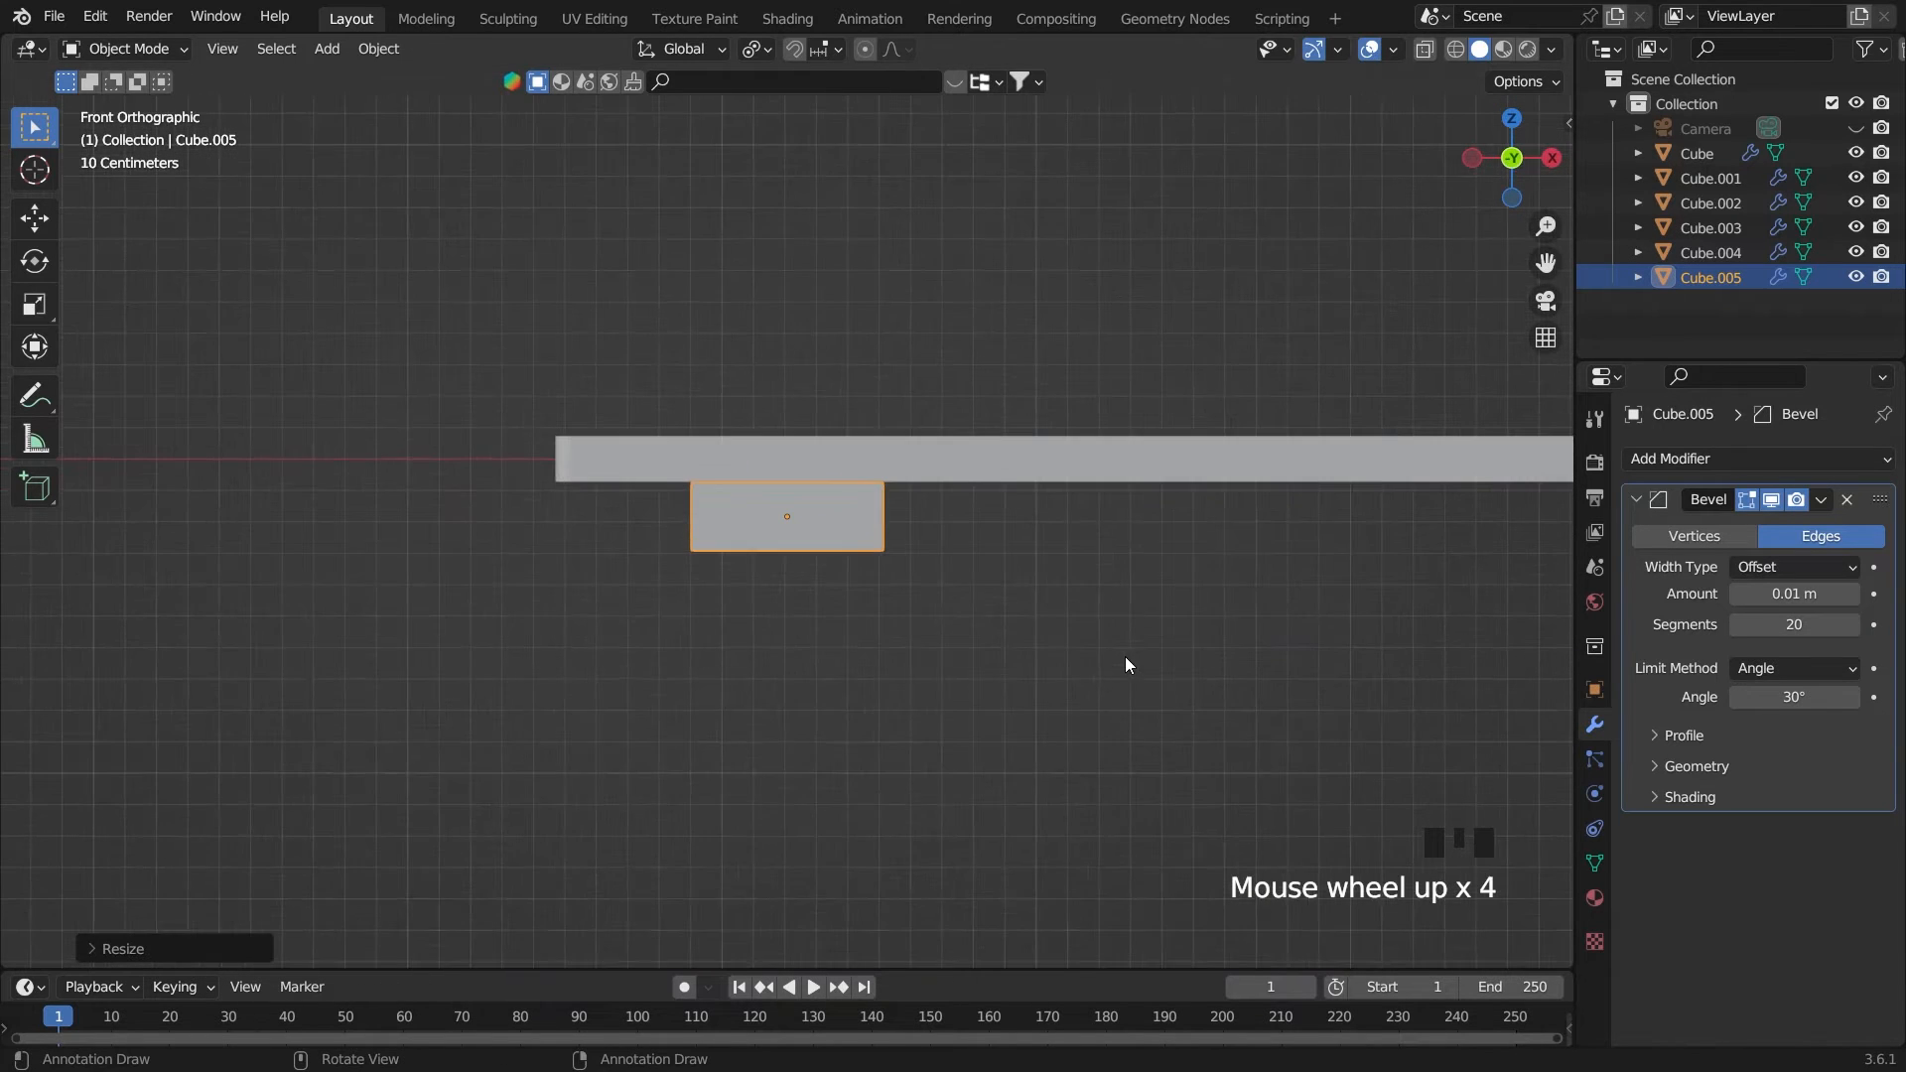
pyautogui.press('g')
pyautogui.press('z')
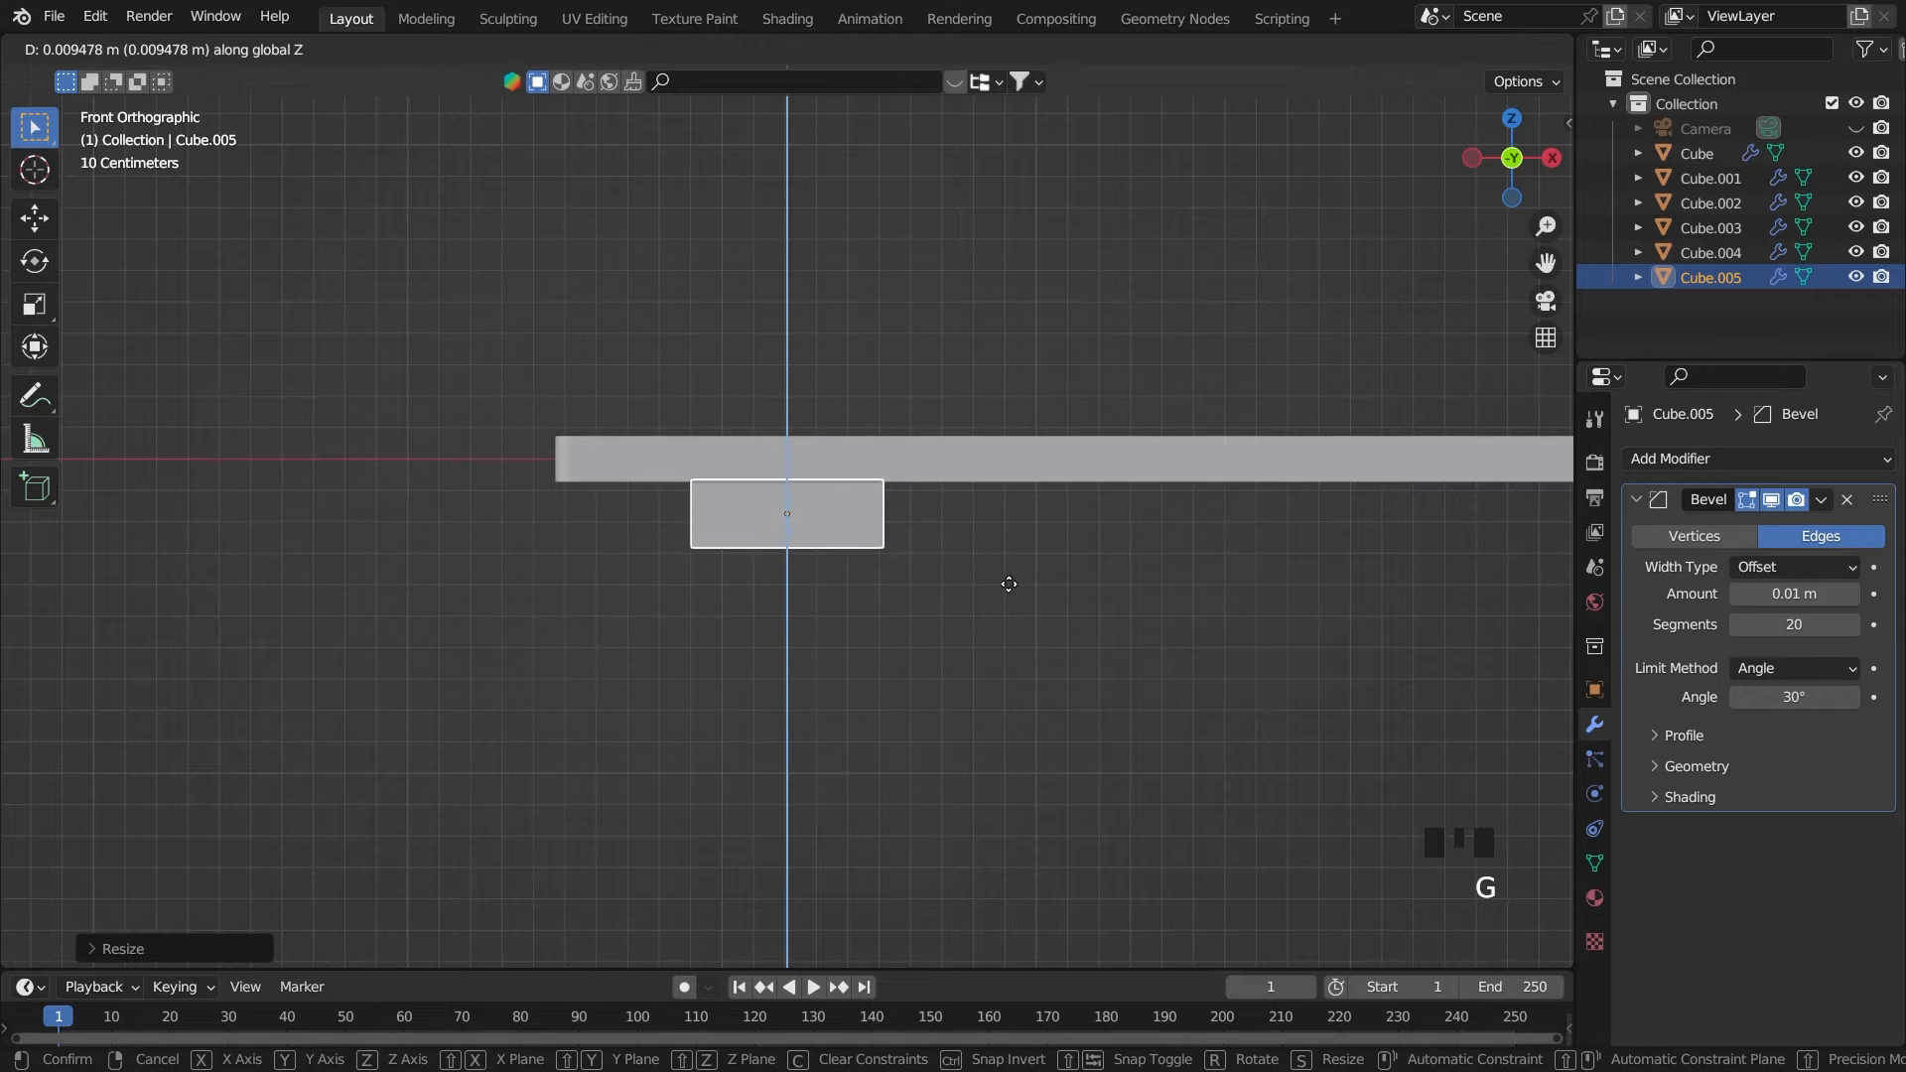
pyautogui.click(1005, 588)
# Return to front view, deselect the block and save the file
pyautogui.moveTo(1003, 588); pyautogui.dragTo(997, 601, button='middle')
pyautogui.scroll(-4, 1122, 586)
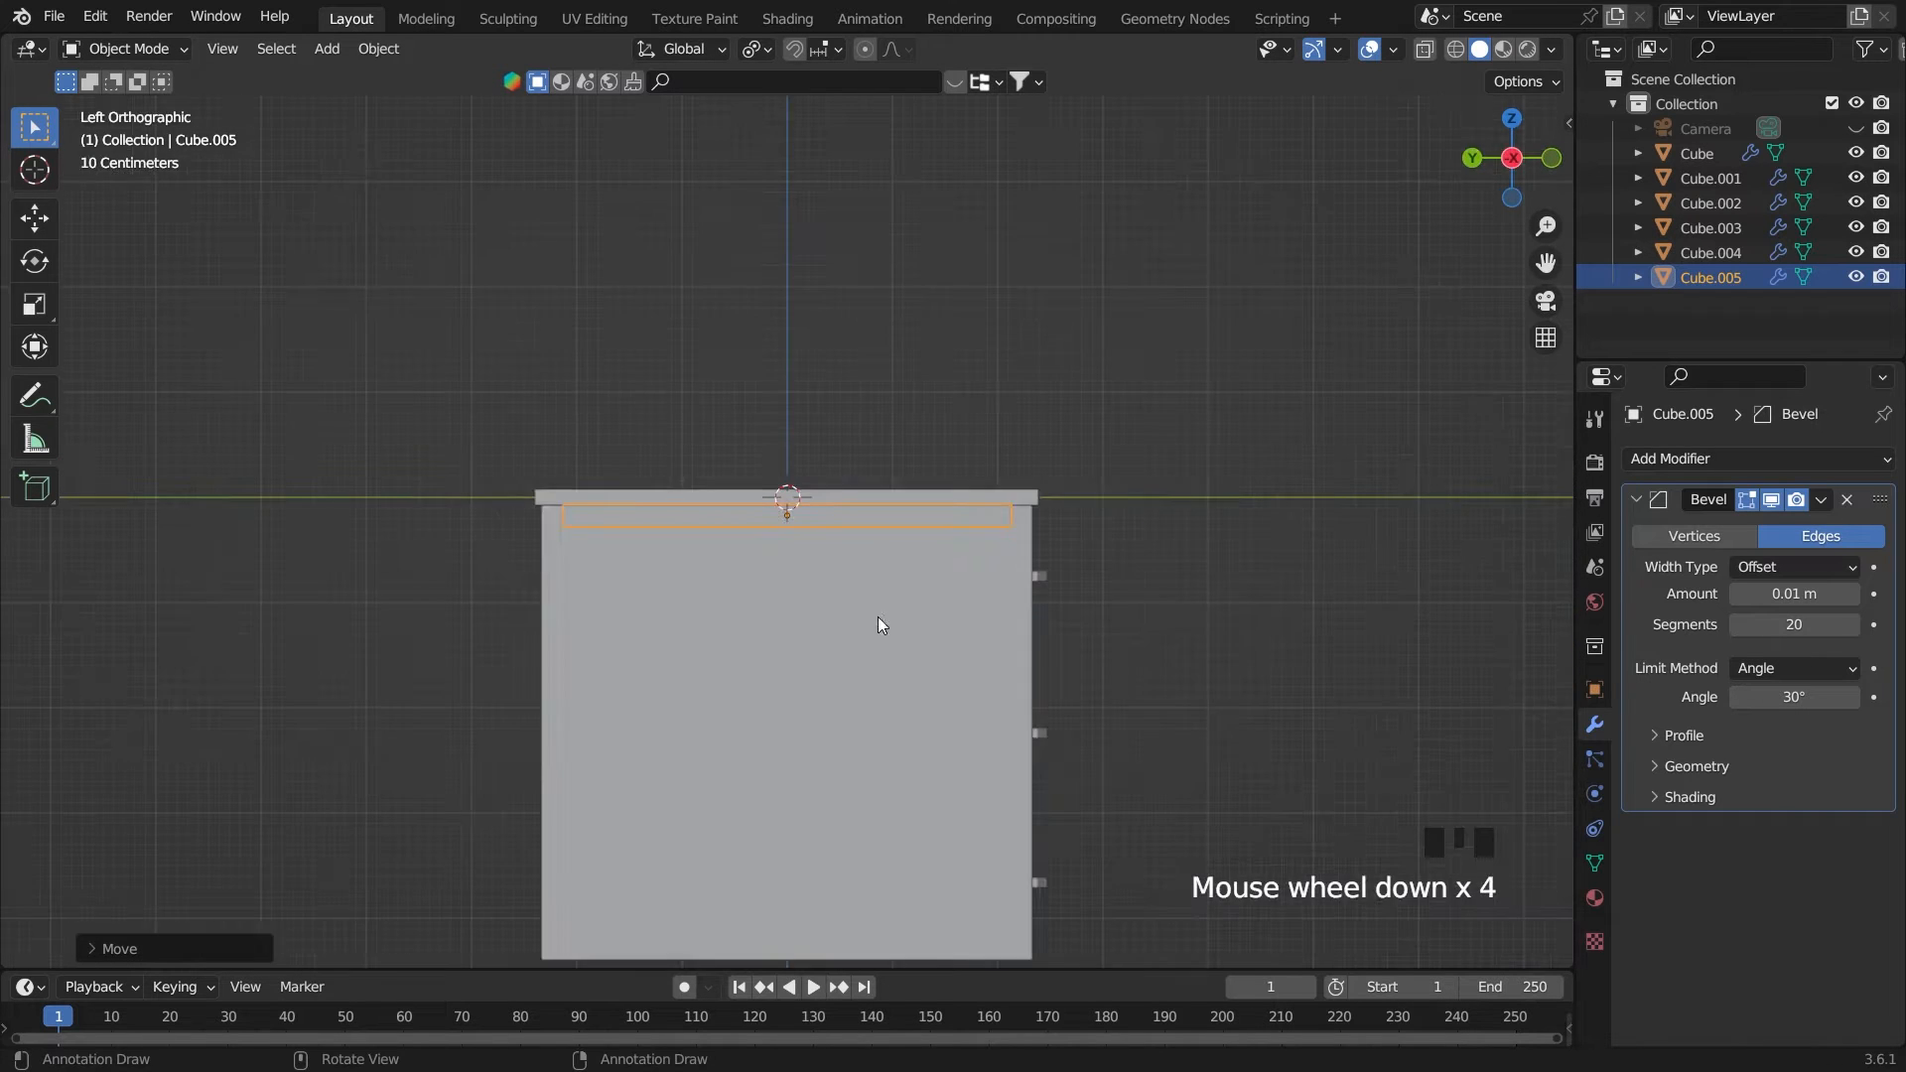
pyautogui.moveTo(878, 616); pyautogui.dragTo(888, 610, button='middle')
pyautogui.press('`')
pyautogui.click(820, 453)
pyautogui.click(1039, 316)
pyautogui.hotkey('ctrl', 's')
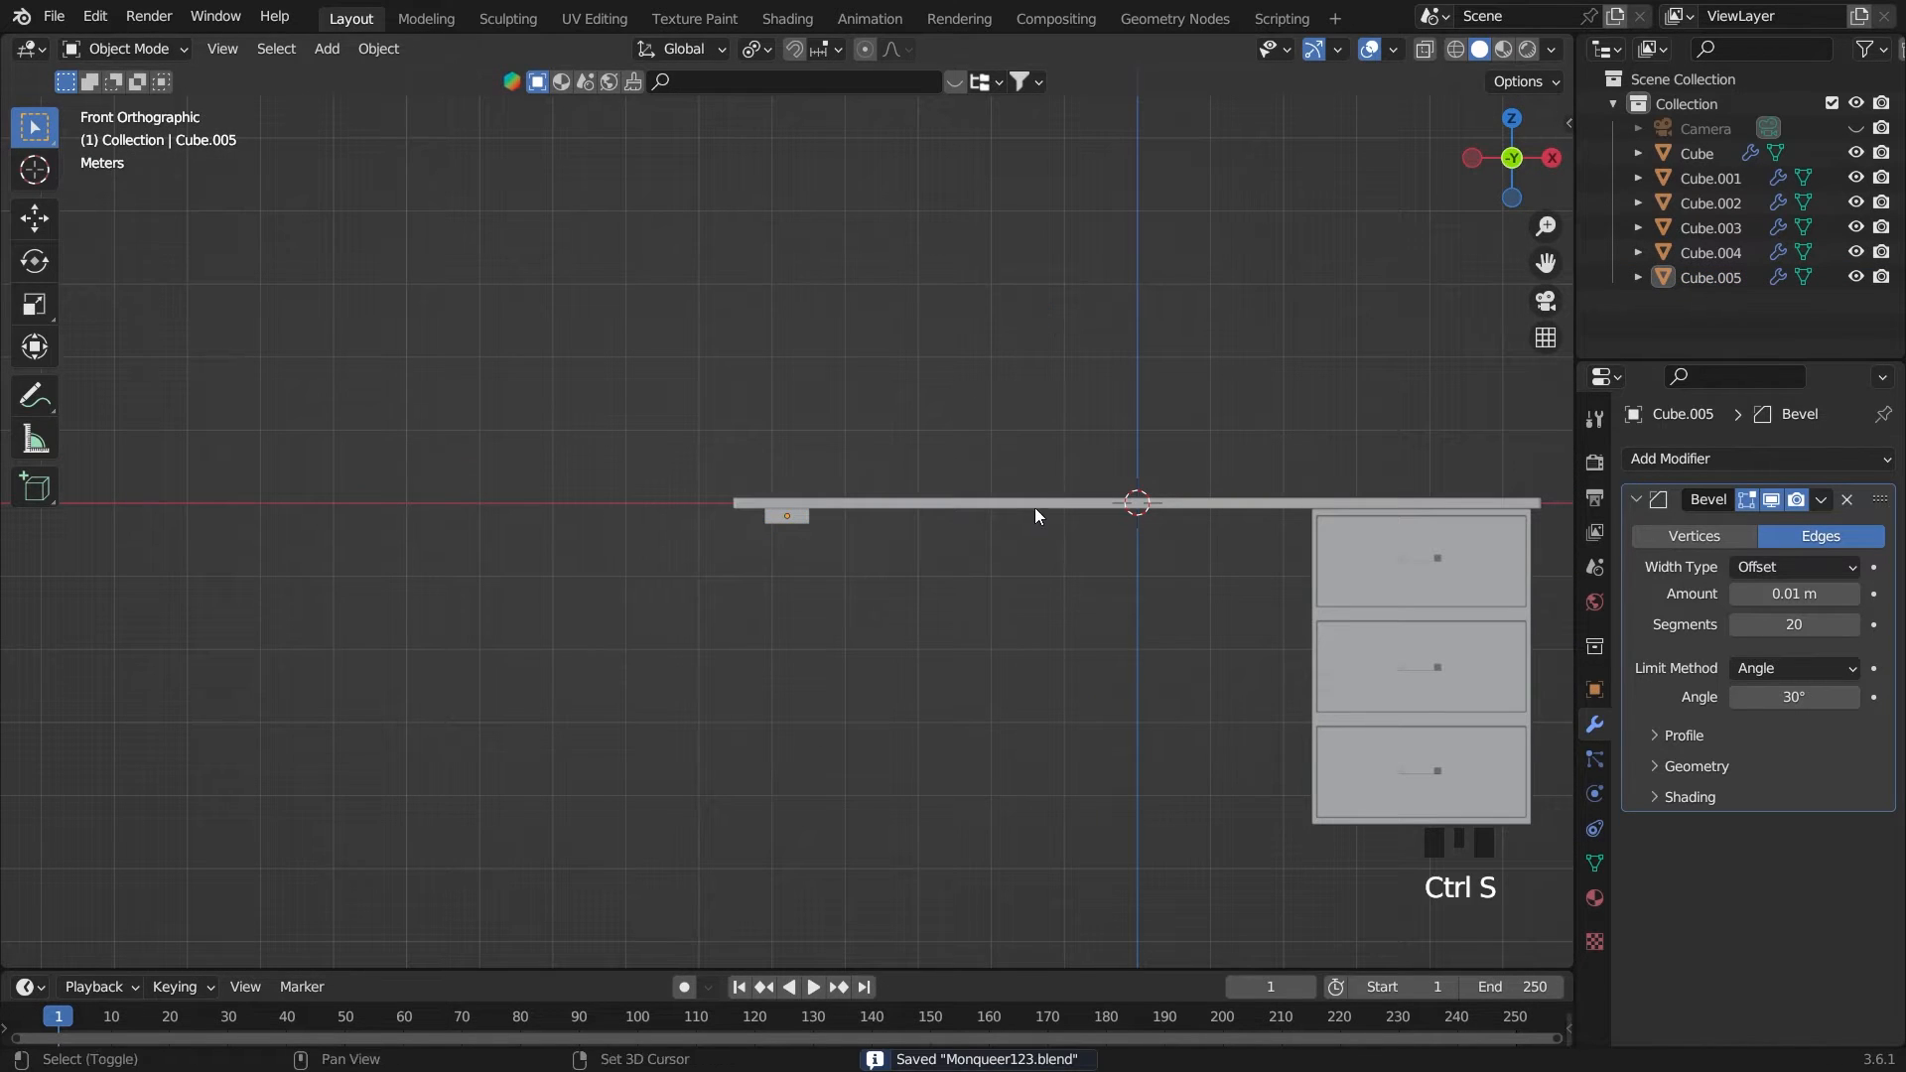
pyautogui.hotkey('shift', 'a')
pyautogui.moveTo(1030, 504)
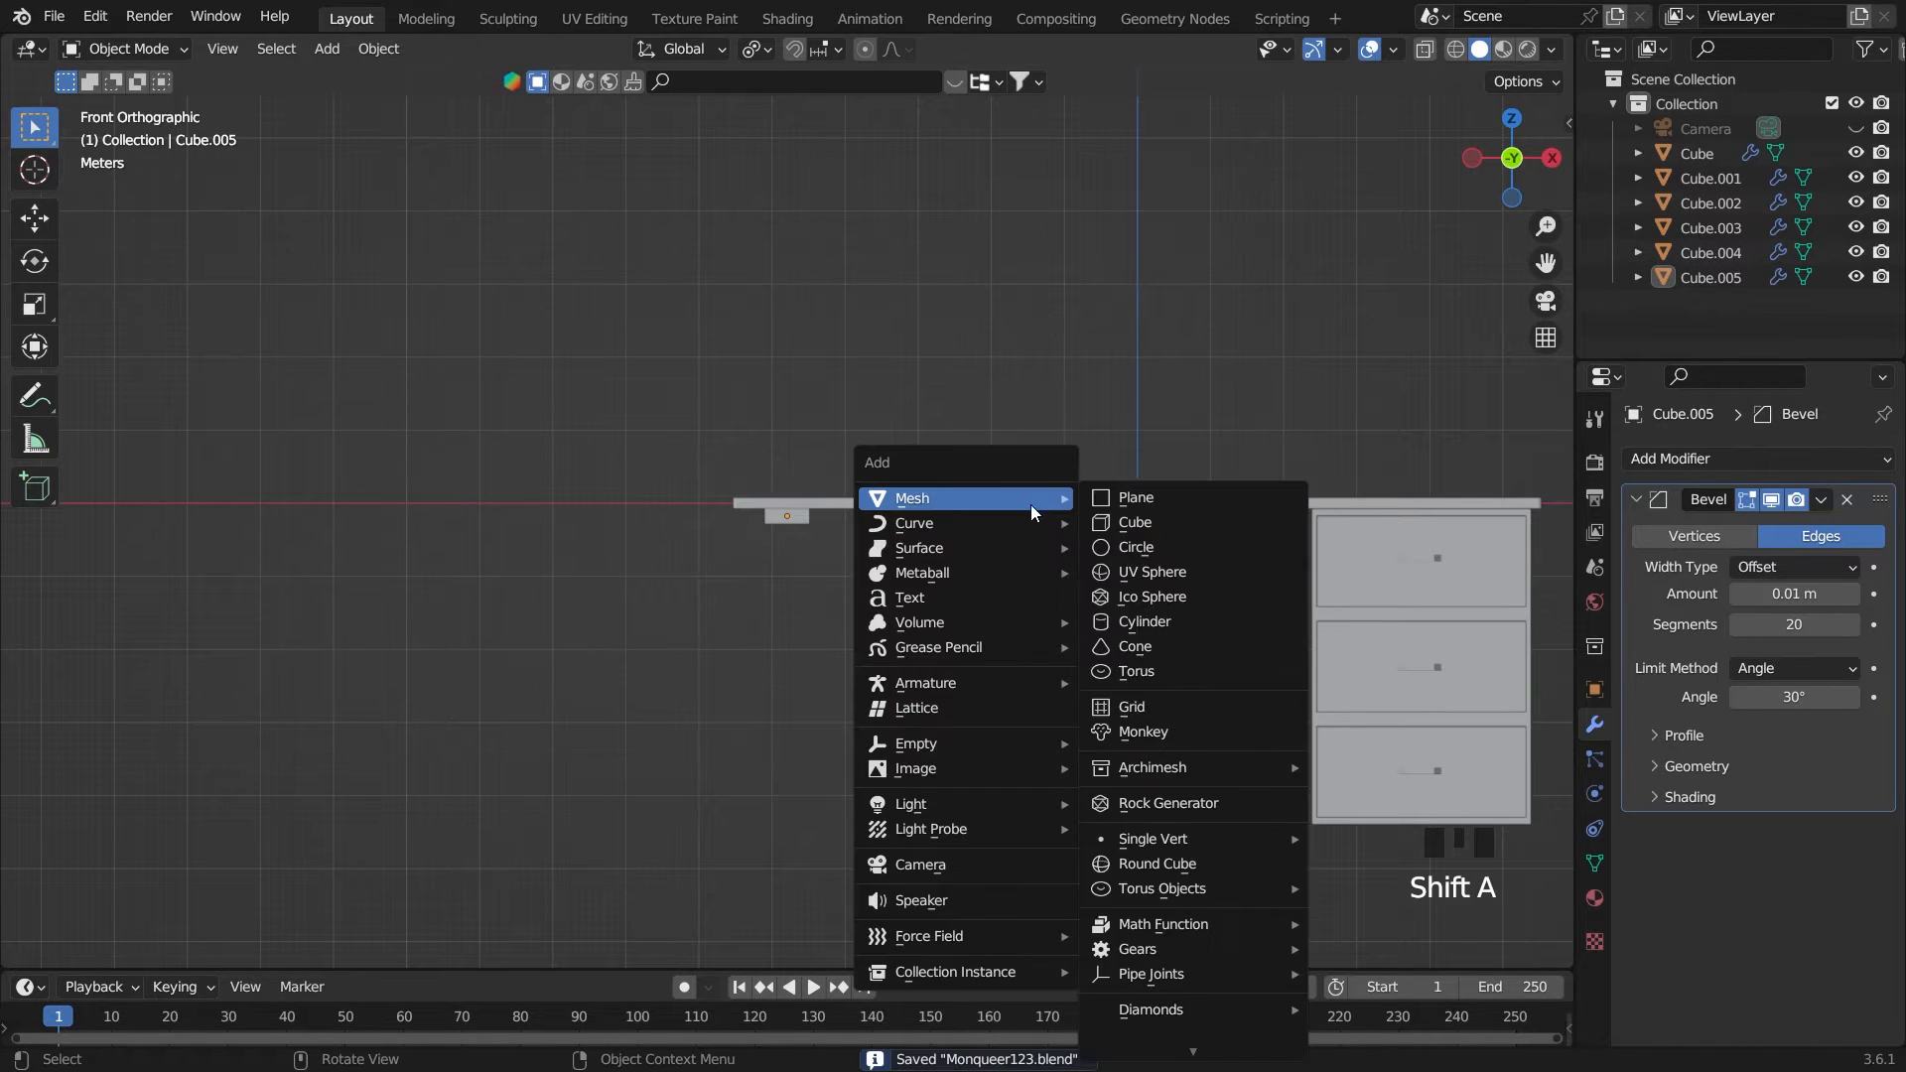
pyautogui.click(1163, 619)
pyautogui.click(228, 939)
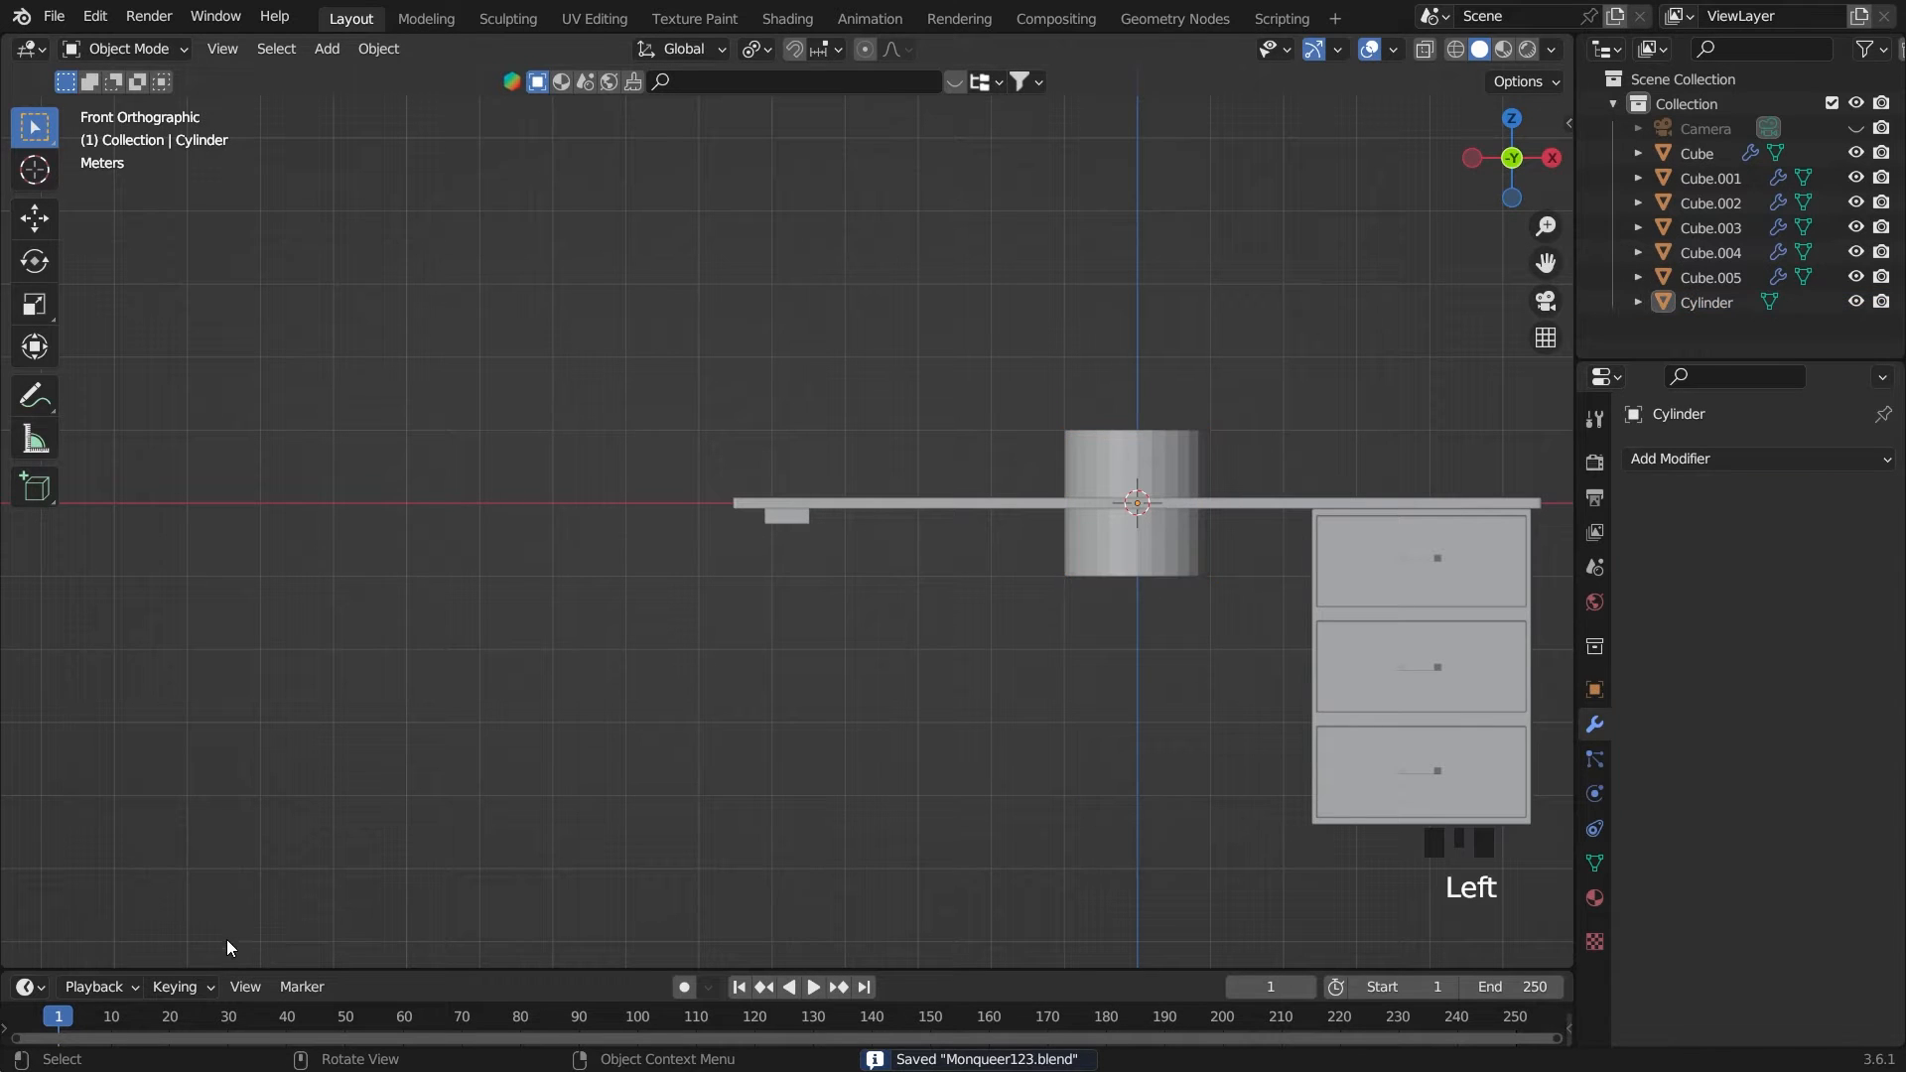
pyautogui.press('x')
pyautogui.click(1145, 544)
pyautogui.hotkey('shift', 'a')
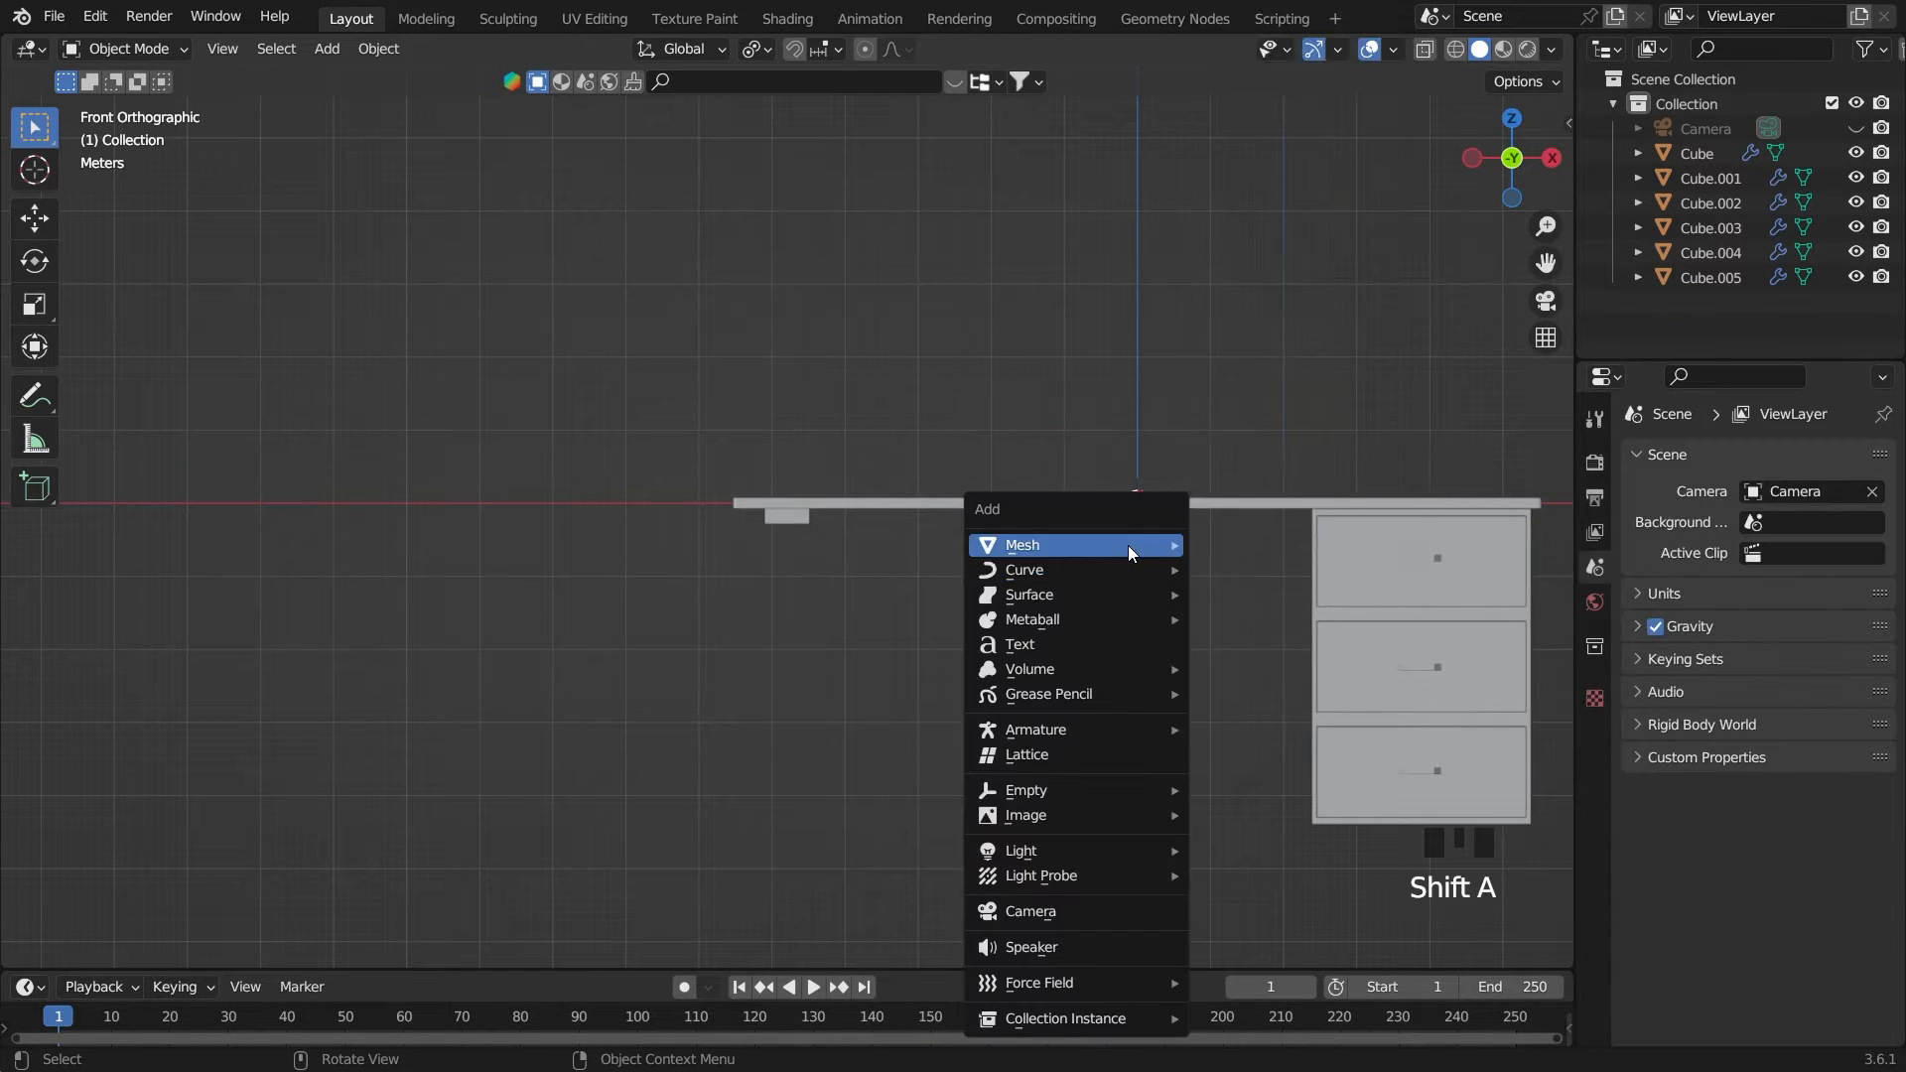
pyautogui.moveTo(1142, 545)
pyautogui.click(1277, 94)
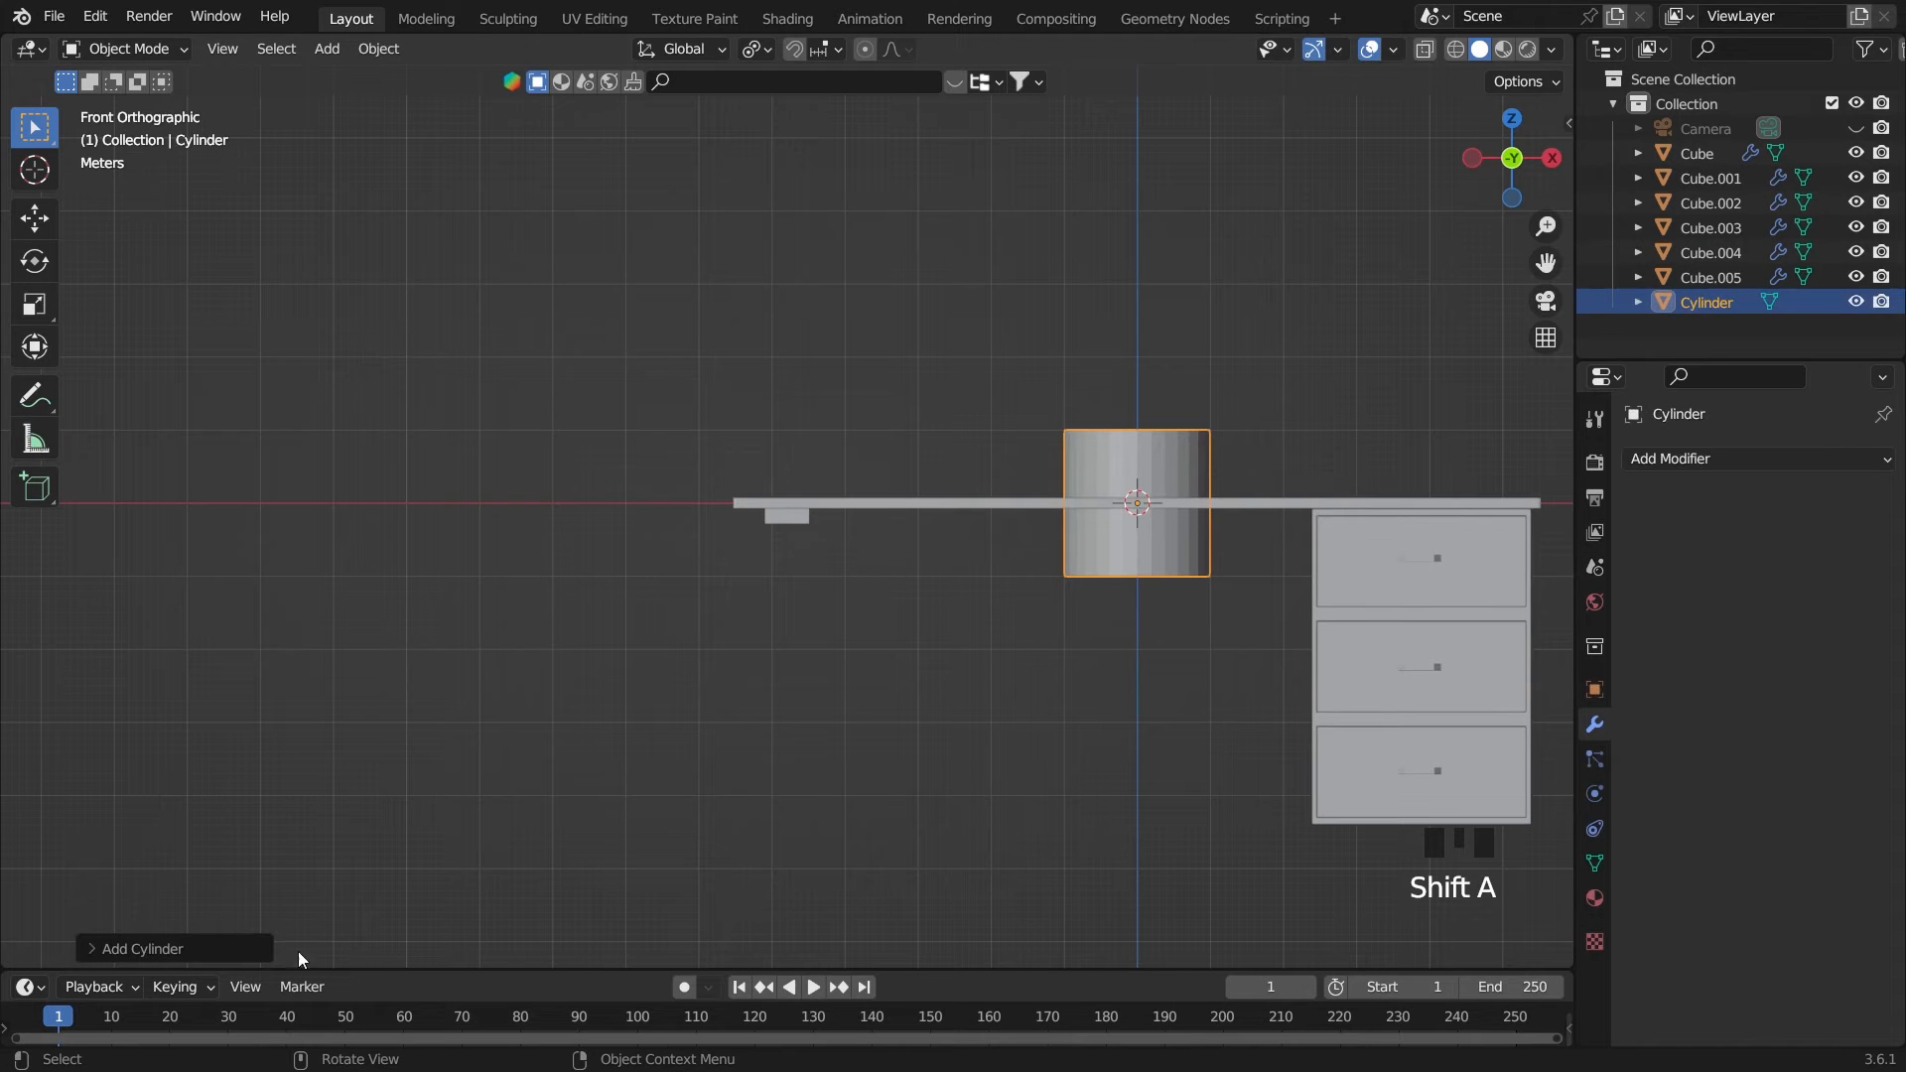
pyautogui.click(227, 941)
pyautogui.click(1149, 545)
pyautogui.press('x')
pyautogui.click(1146, 537)
# Add a cylinder mesh with 40 vertices at the origin
pyautogui.hotkey('shift', 'a')
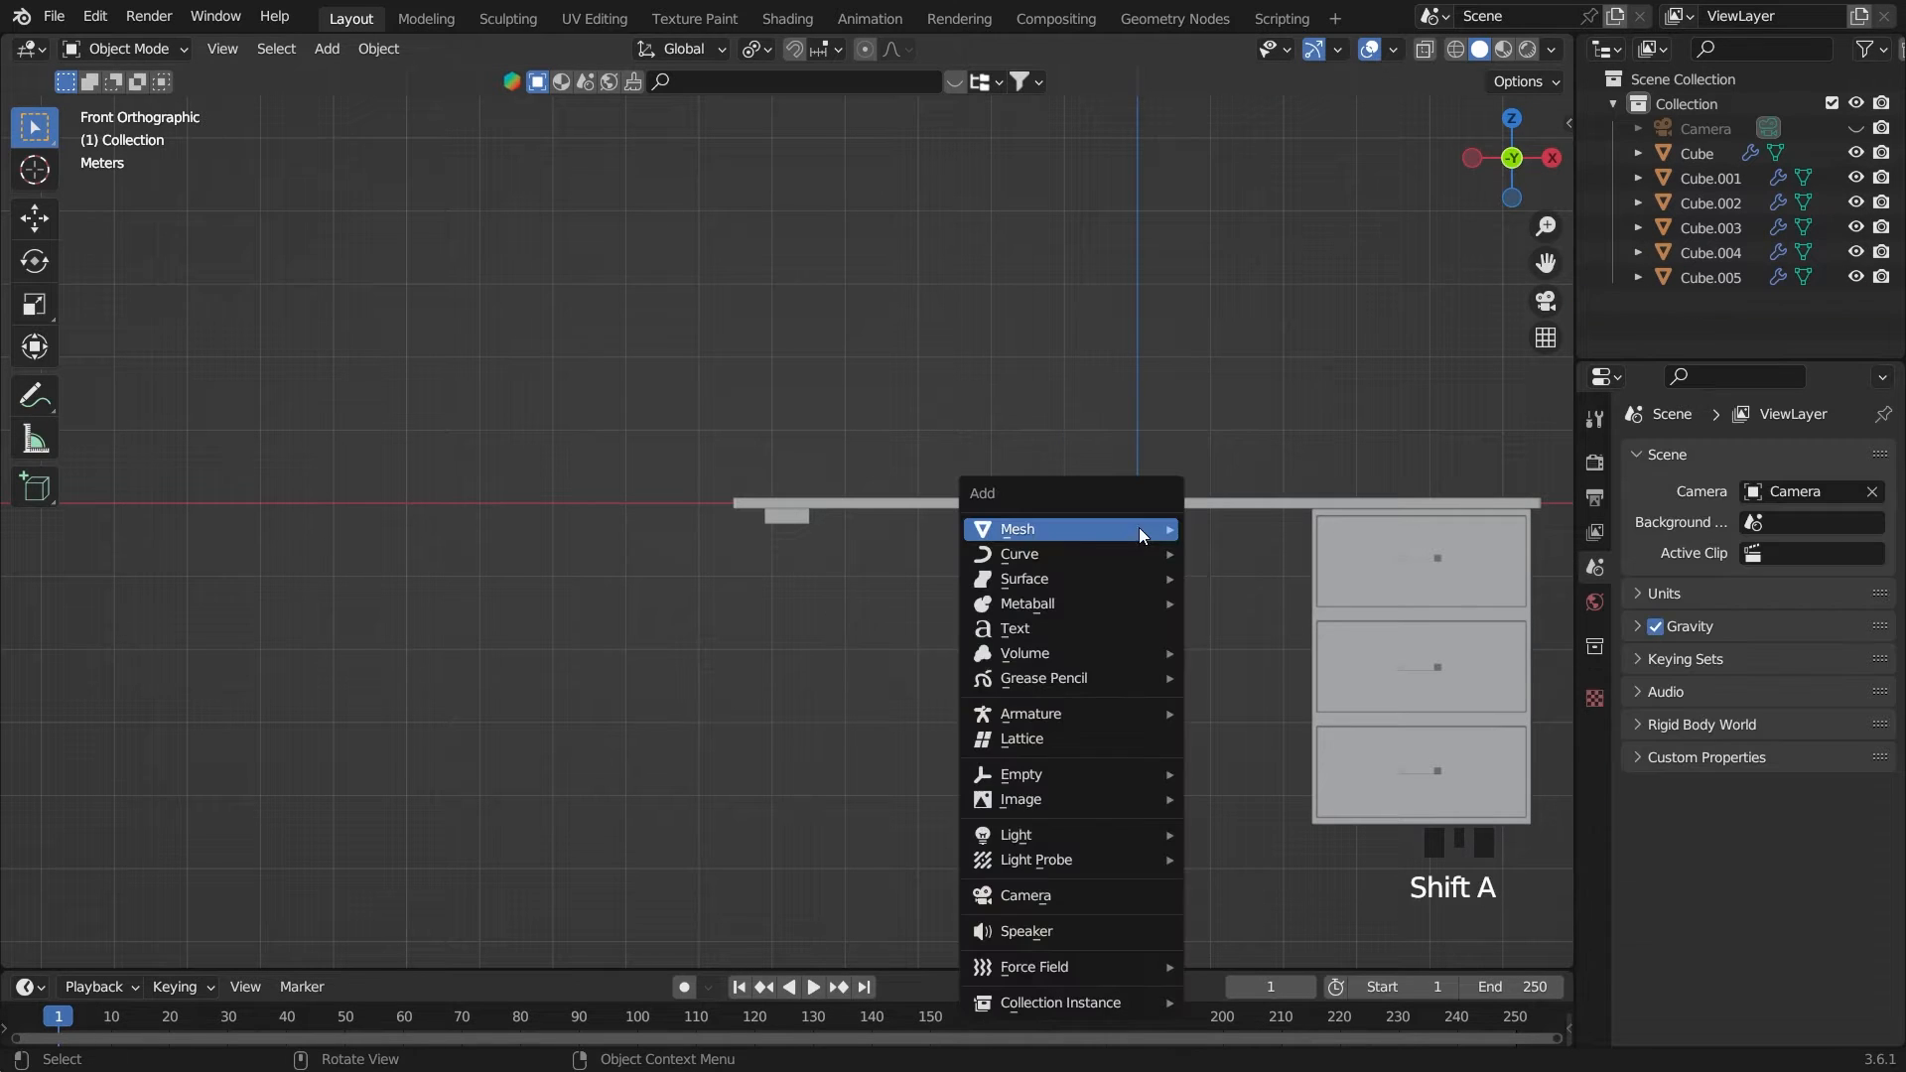
pyautogui.moveTo(1153, 528)
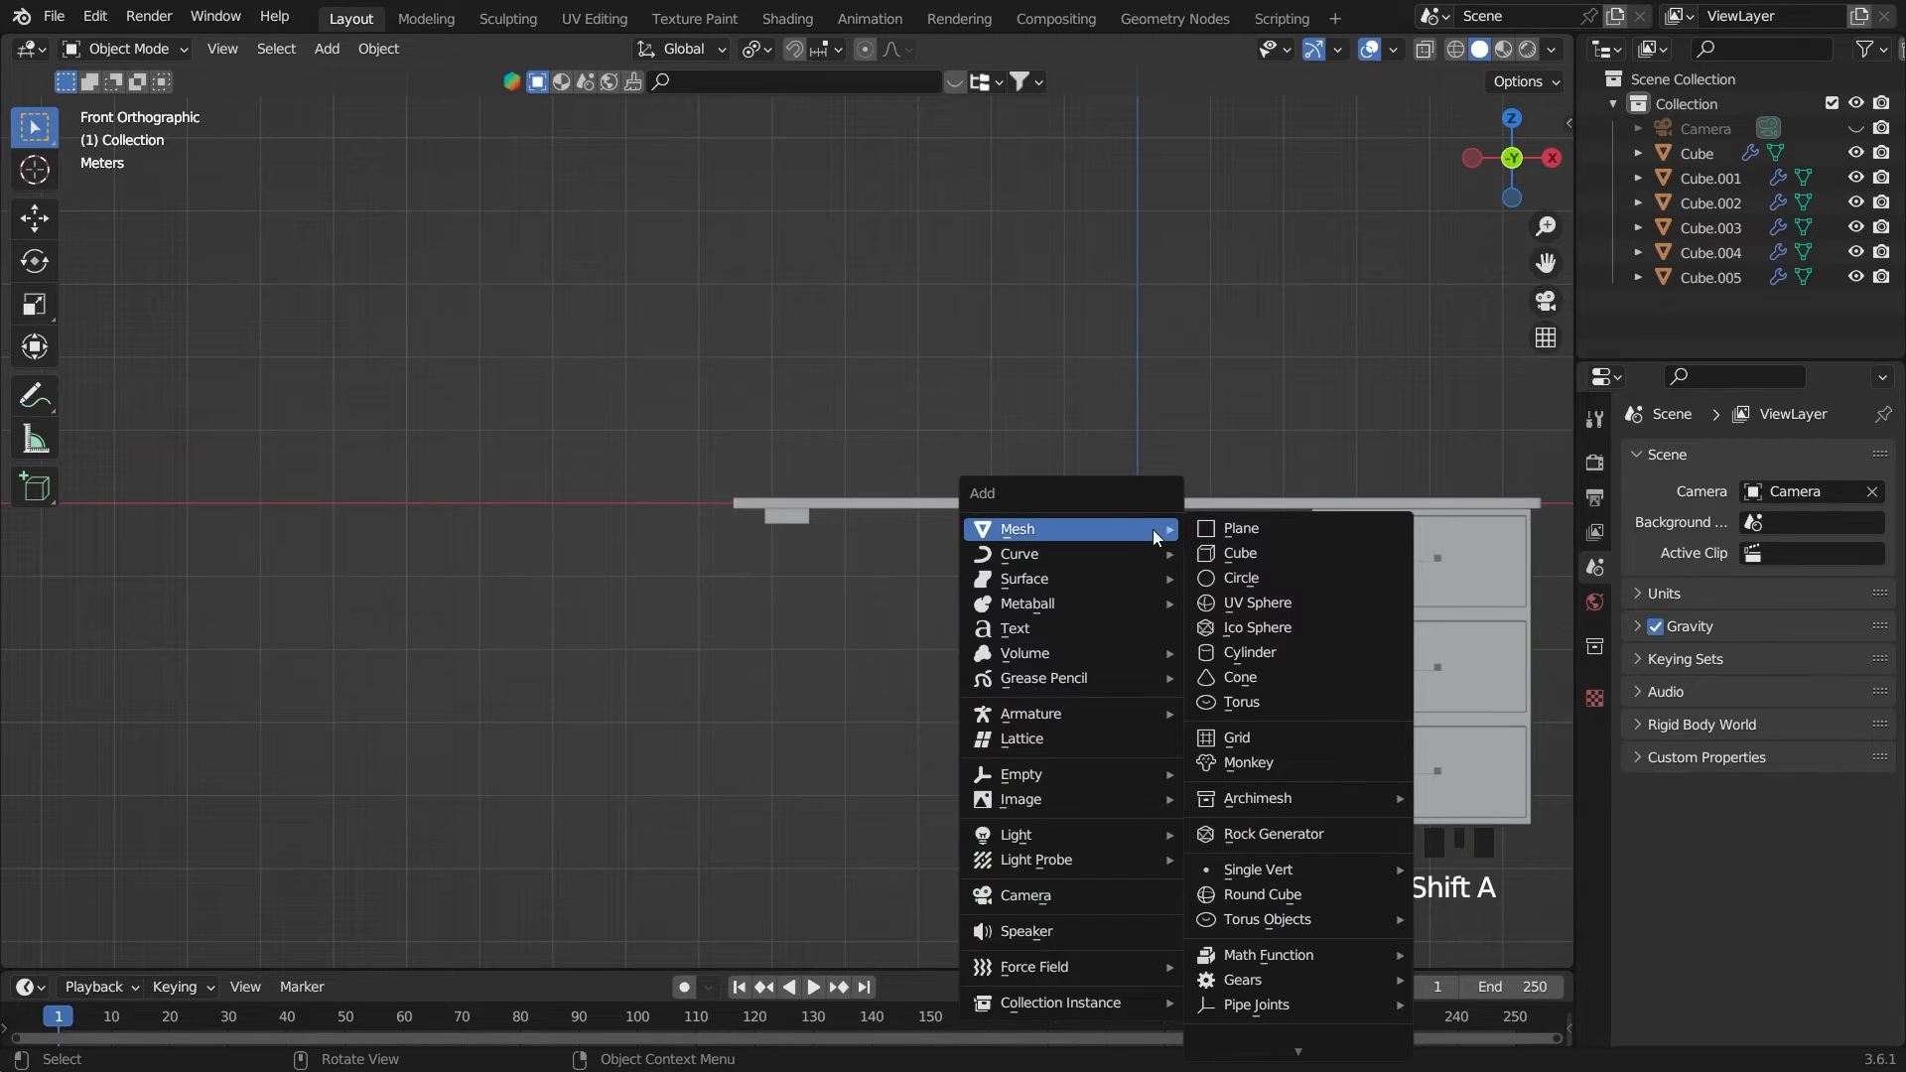
pyautogui.click(1253, 655)
pyautogui.click(129, 945)
pyautogui.click(314, 655)
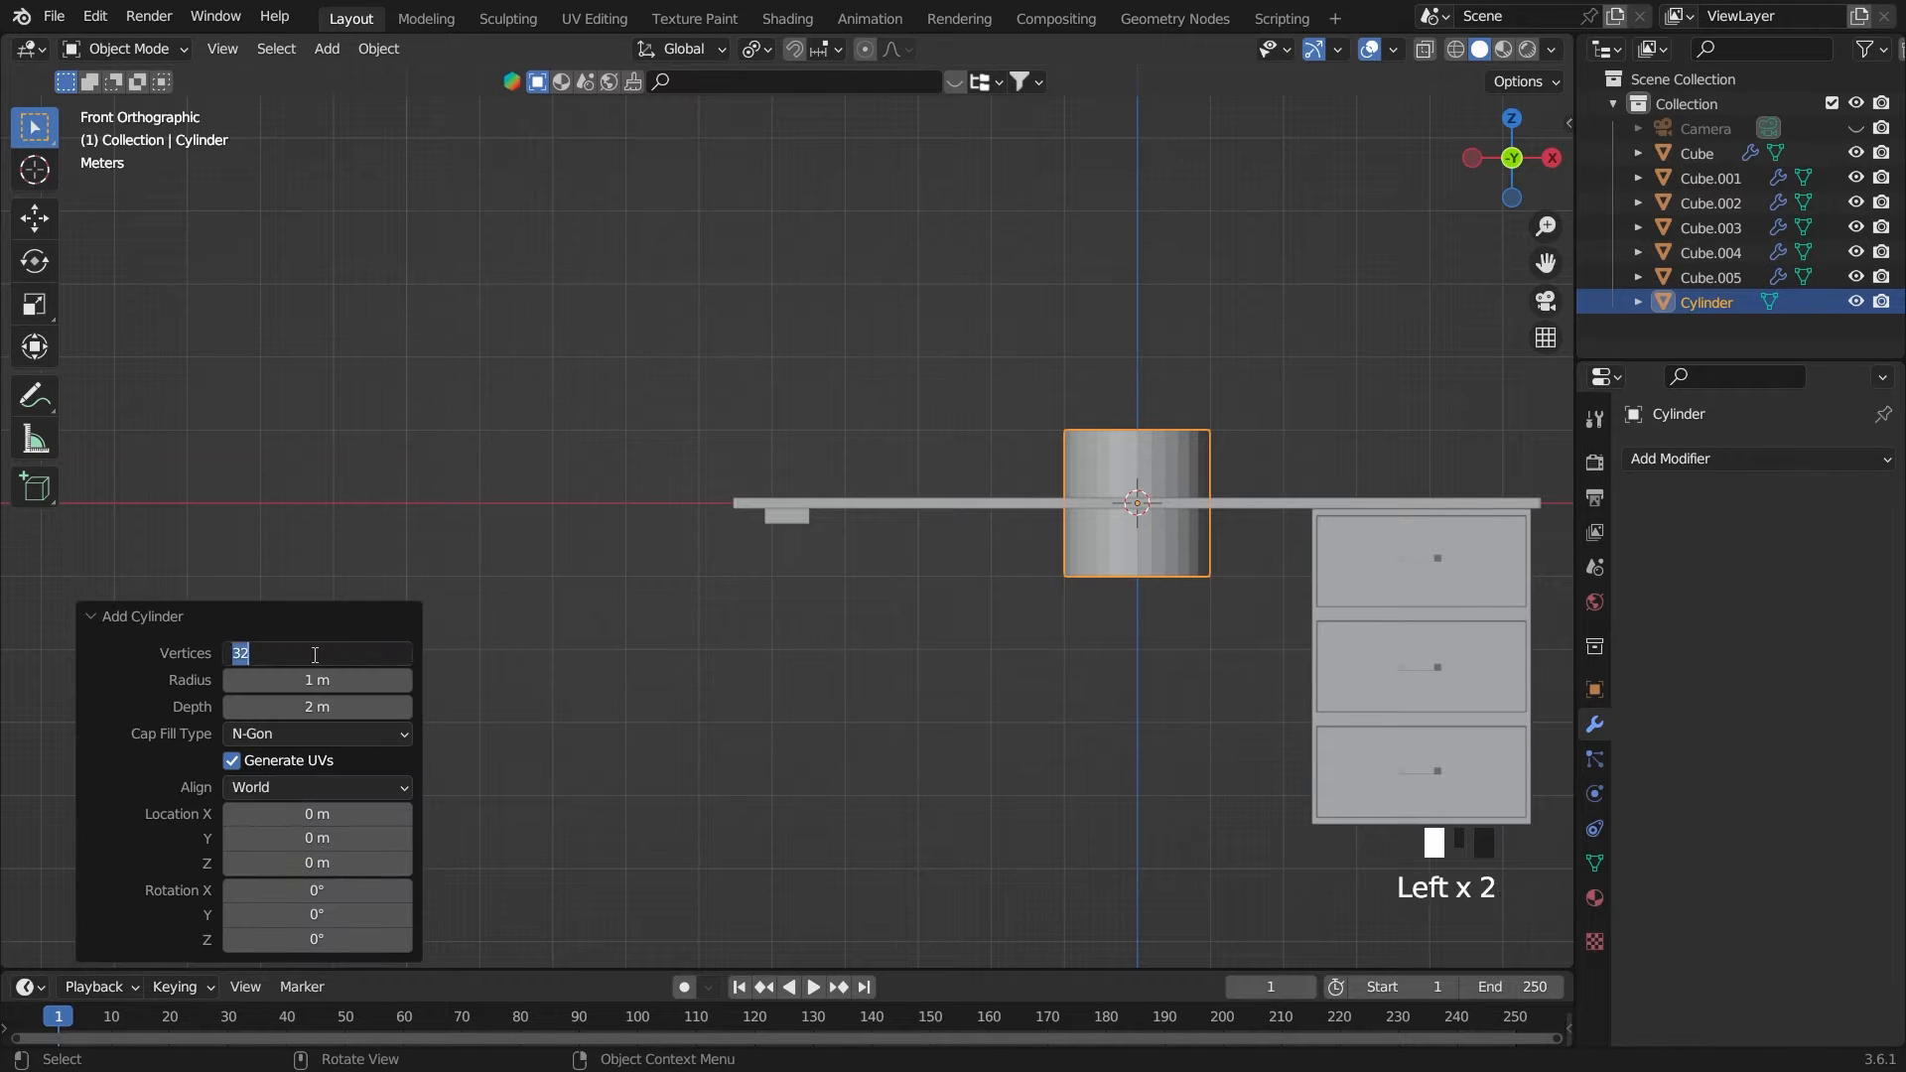
pyautogui.press('BackSpace')
pyautogui.press('BackSpace')
pyautogui.write('40')
pyautogui.press('Return')
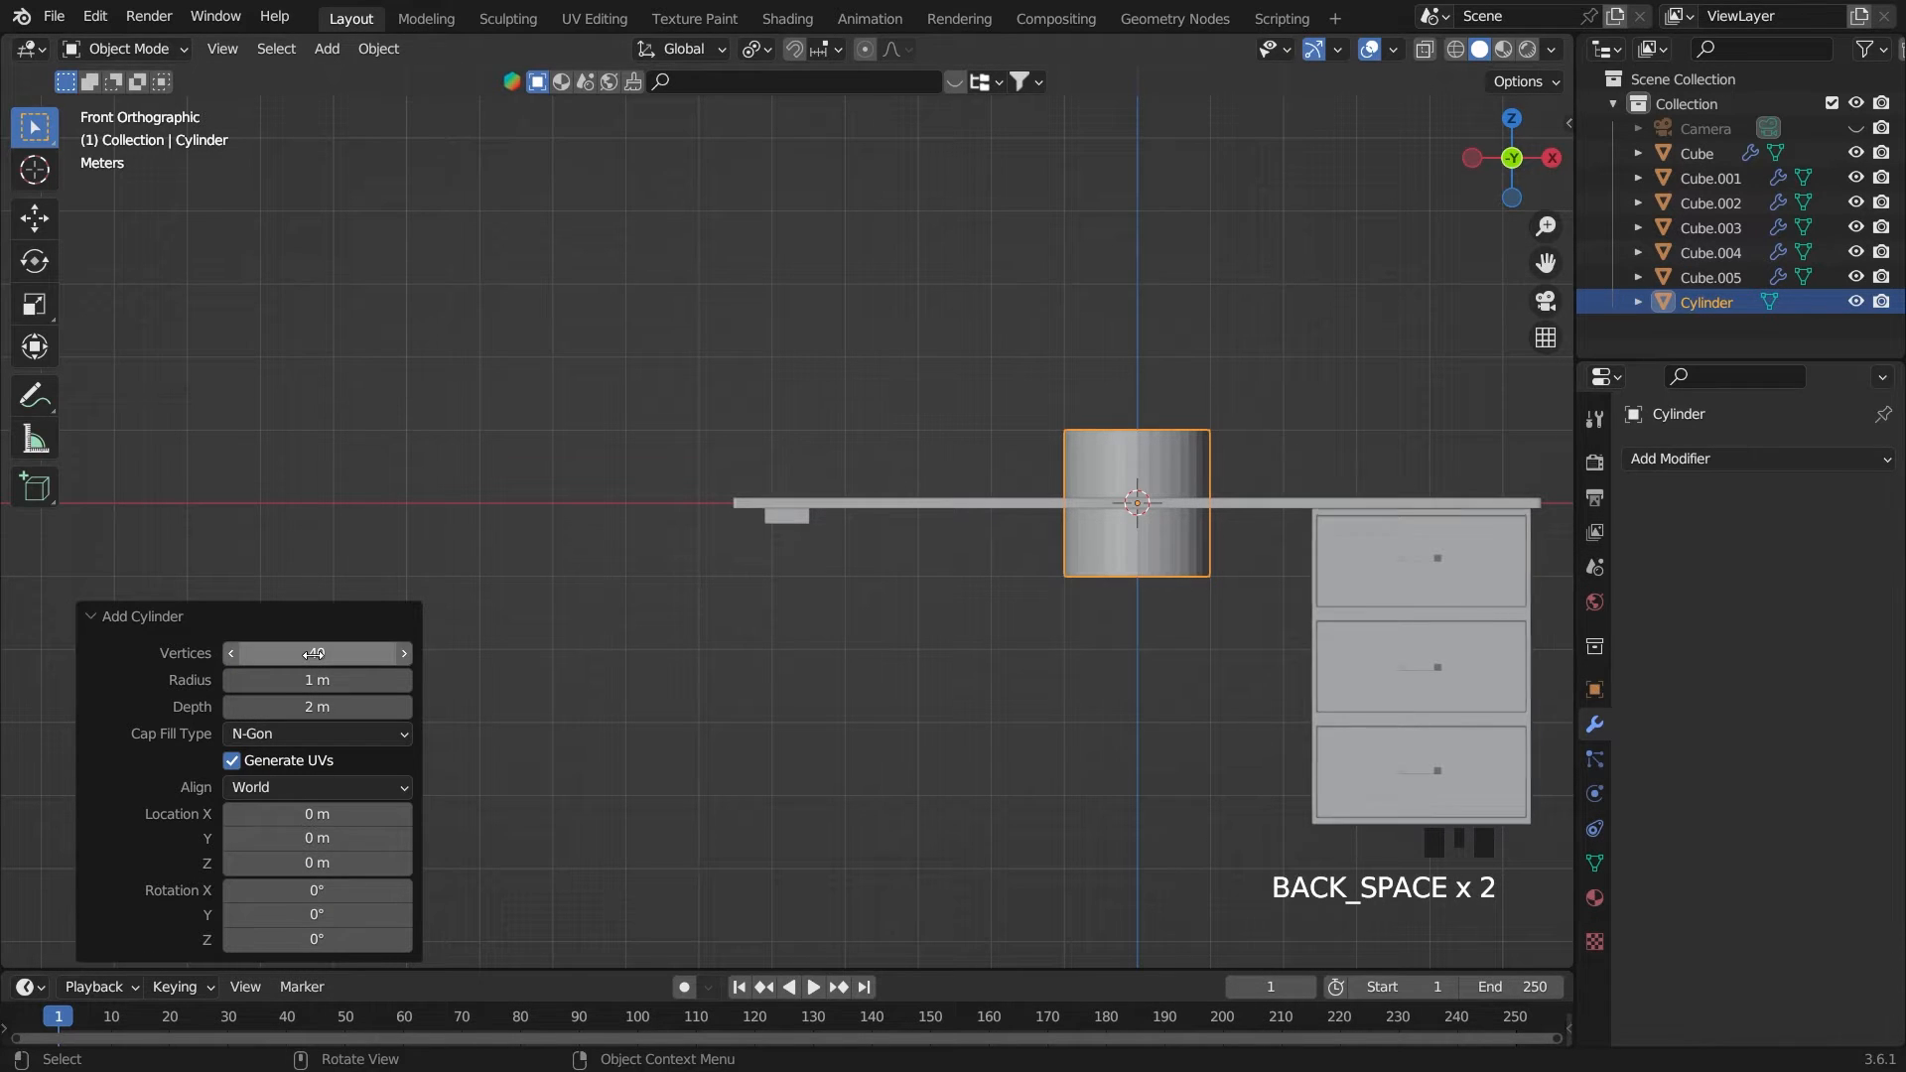
# Apply Shade Auto Smooth to the cylinder and scale it uniformly to about 0.146
pyautogui.click(1175, 540)
pyautogui.rightClick(1171, 546)
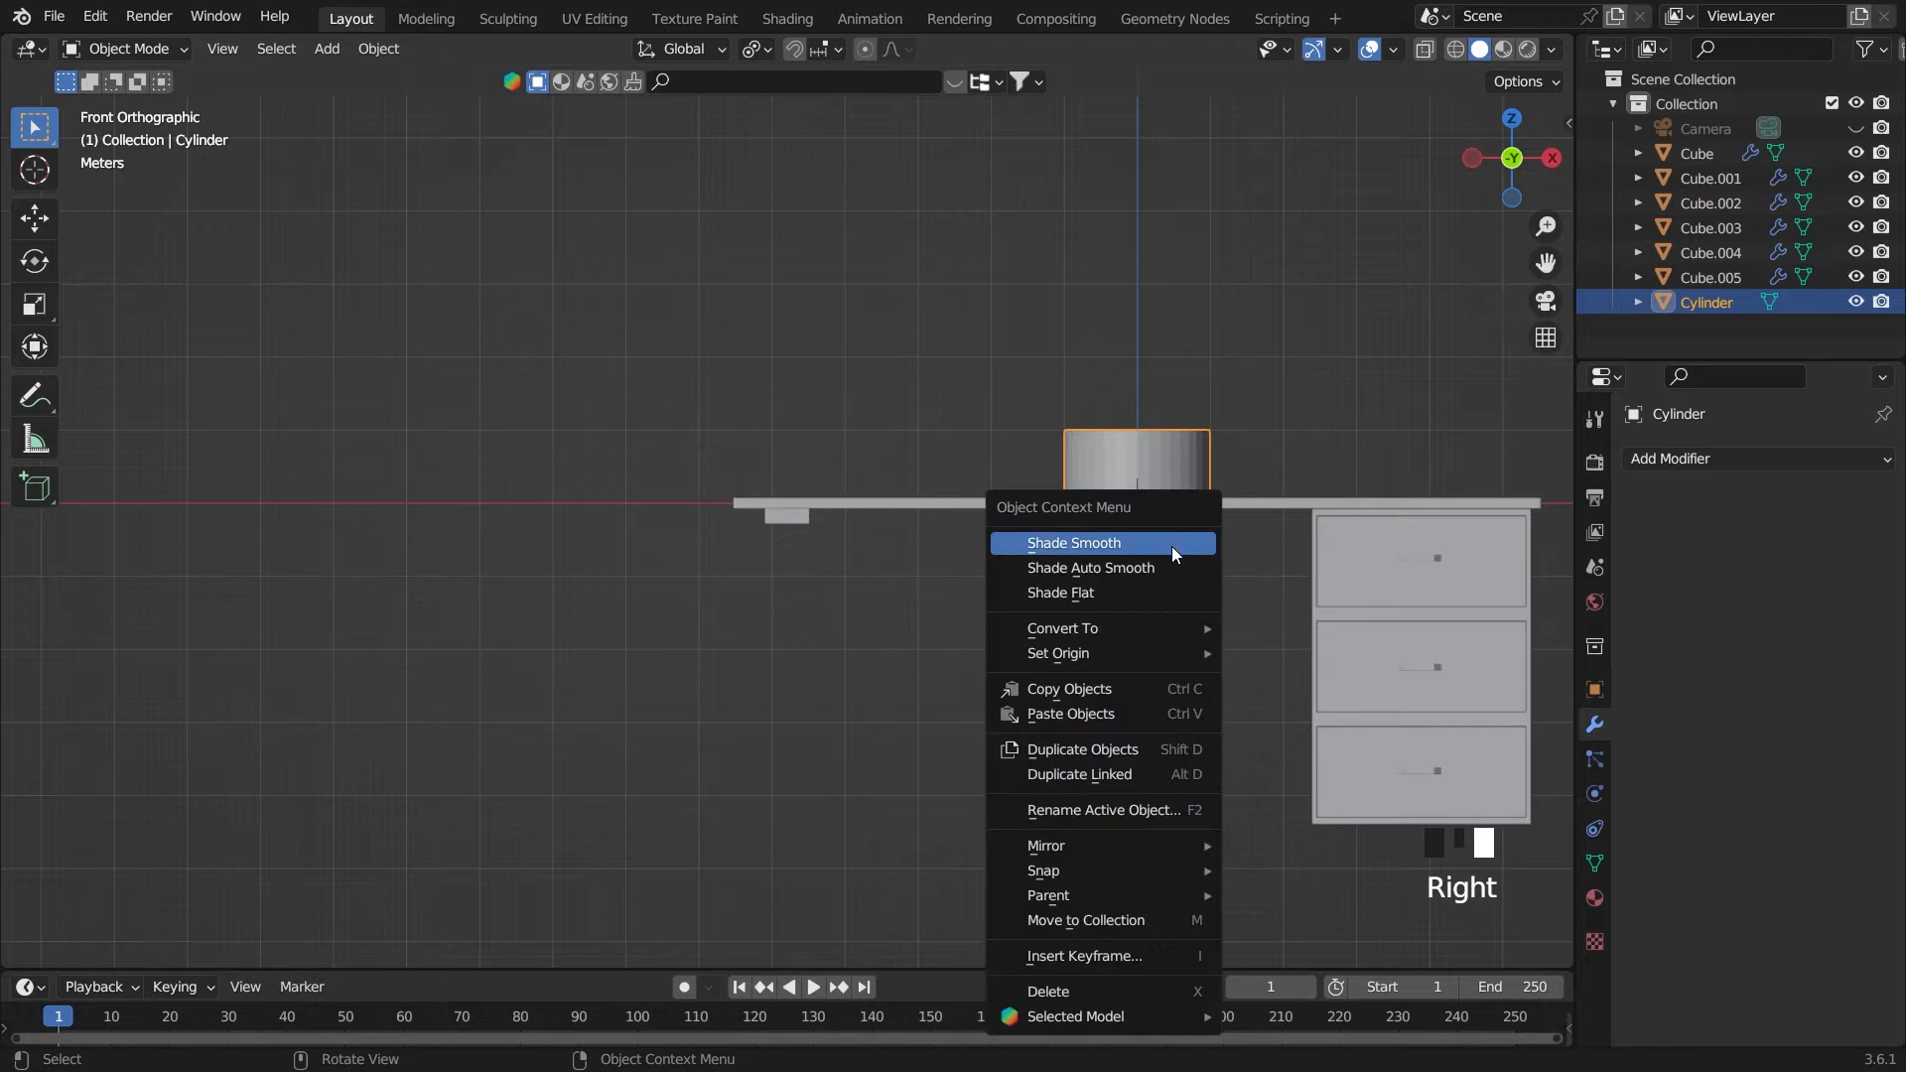
pyautogui.click(1165, 568)
pyautogui.press('s')
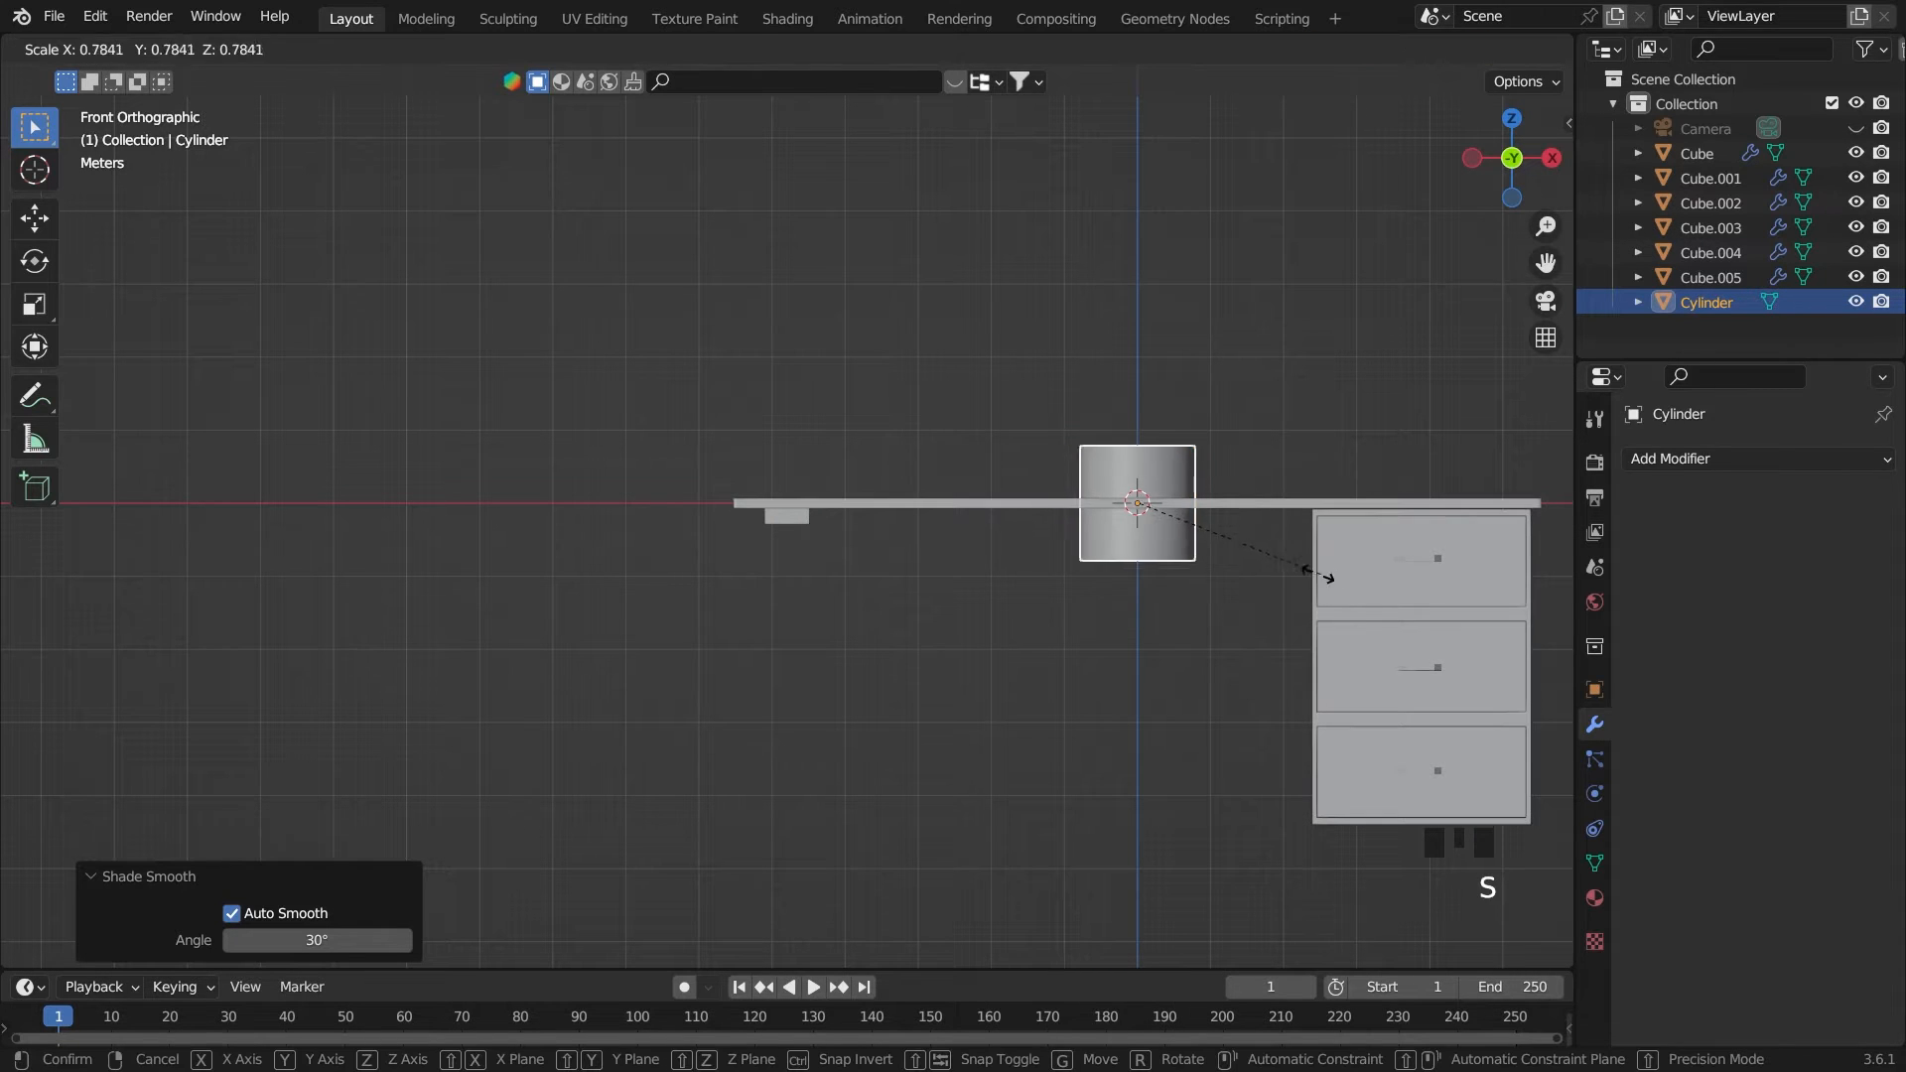
pyautogui.click(1164, 528)
# Move the cylinder about -4.8 m along X in line with the block and scale it up by about 1.275
pyautogui.press('g')
pyautogui.press('x')
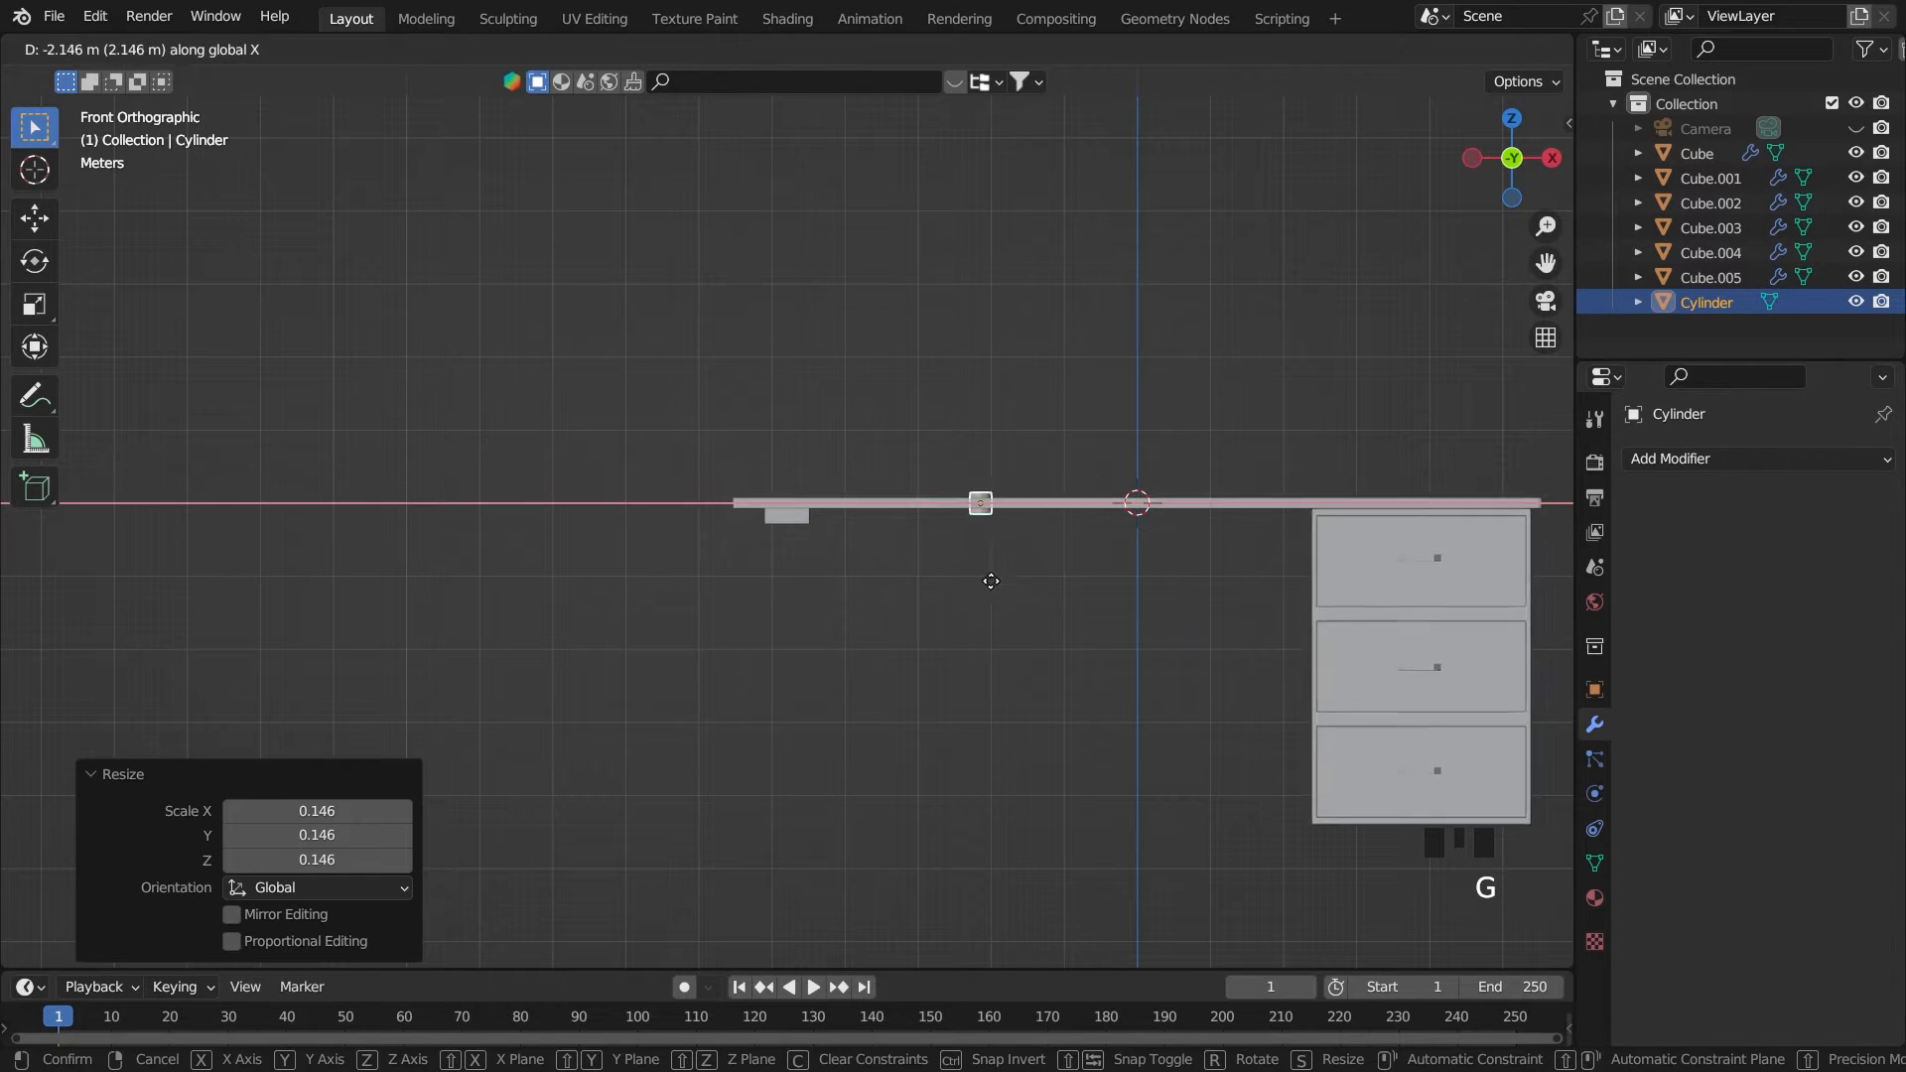
pyautogui.click(812, 605)
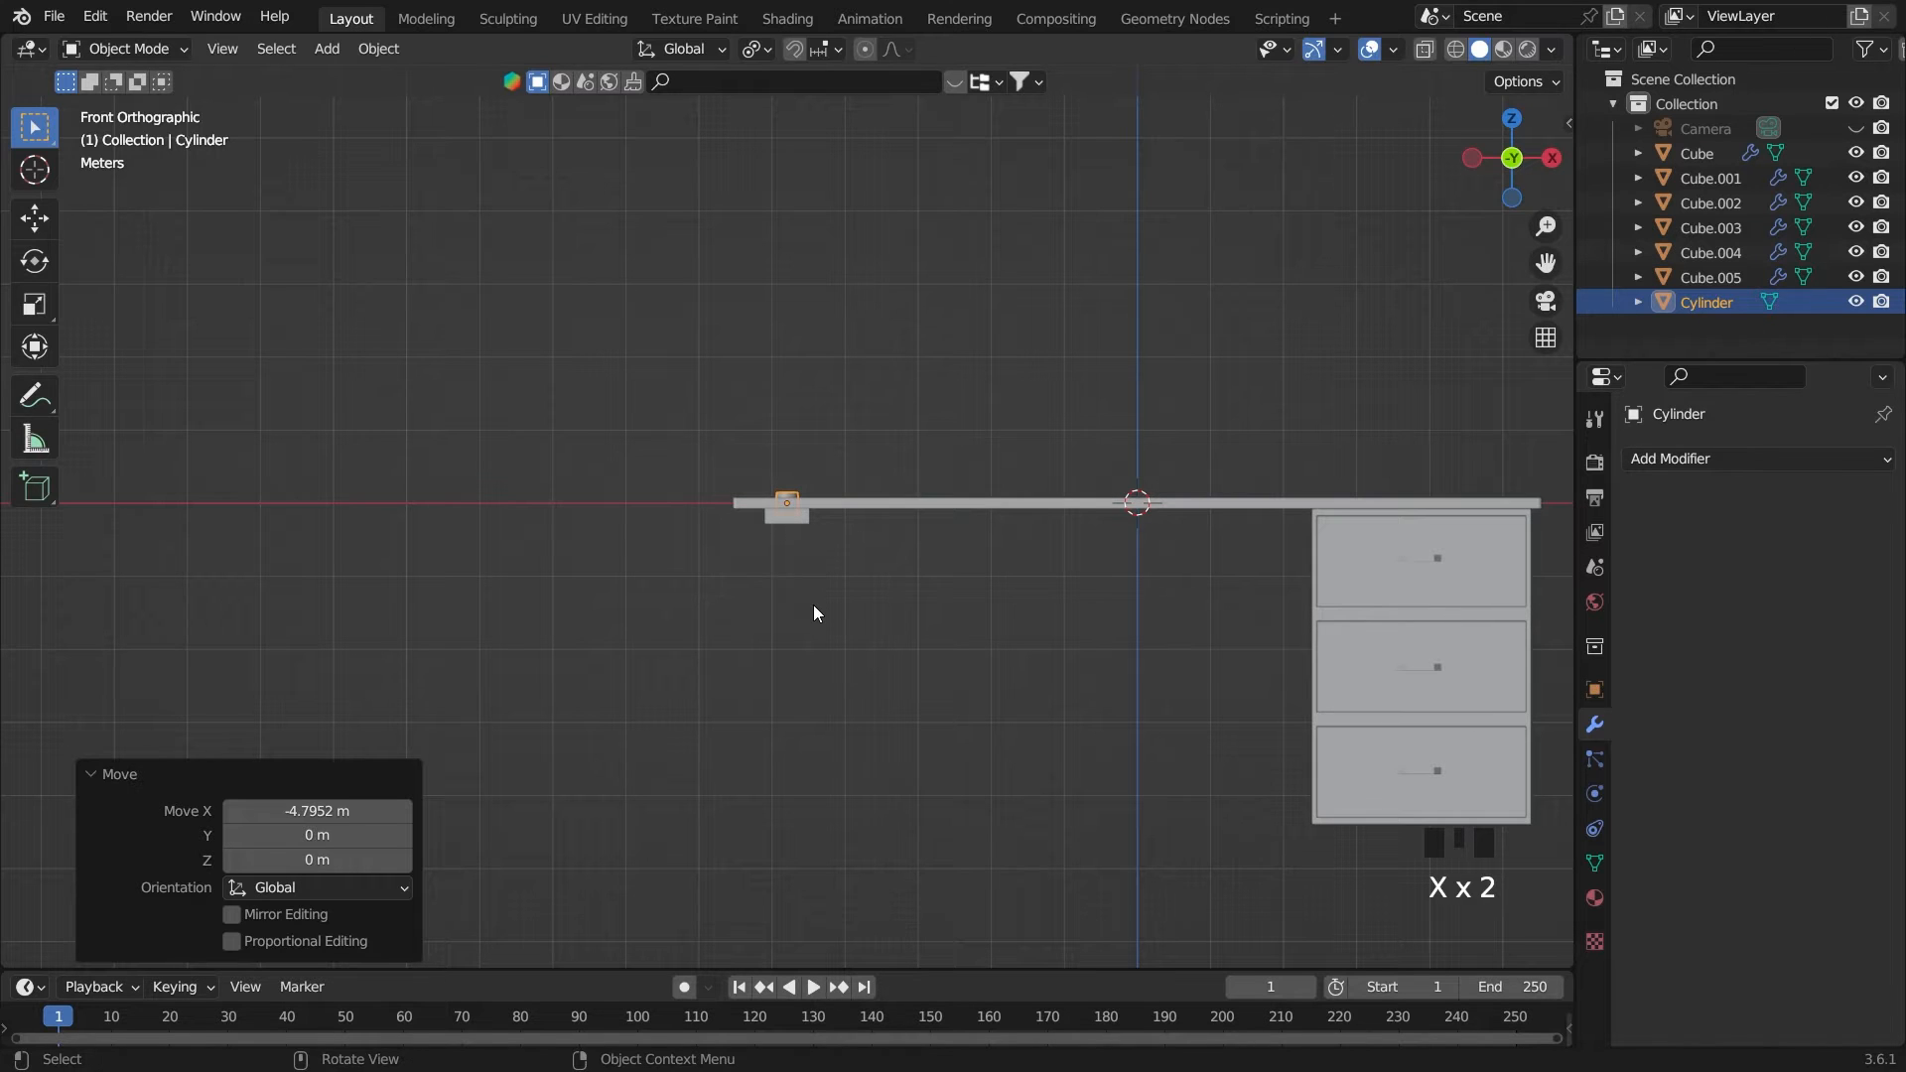
pyautogui.press('s')
pyautogui.click(868, 609)
# Lower the cylinder about 2.2 m along Z and stretch it along Z by a factor of about 9.15 into a leg
pyautogui.press('g')
pyautogui.press('z')
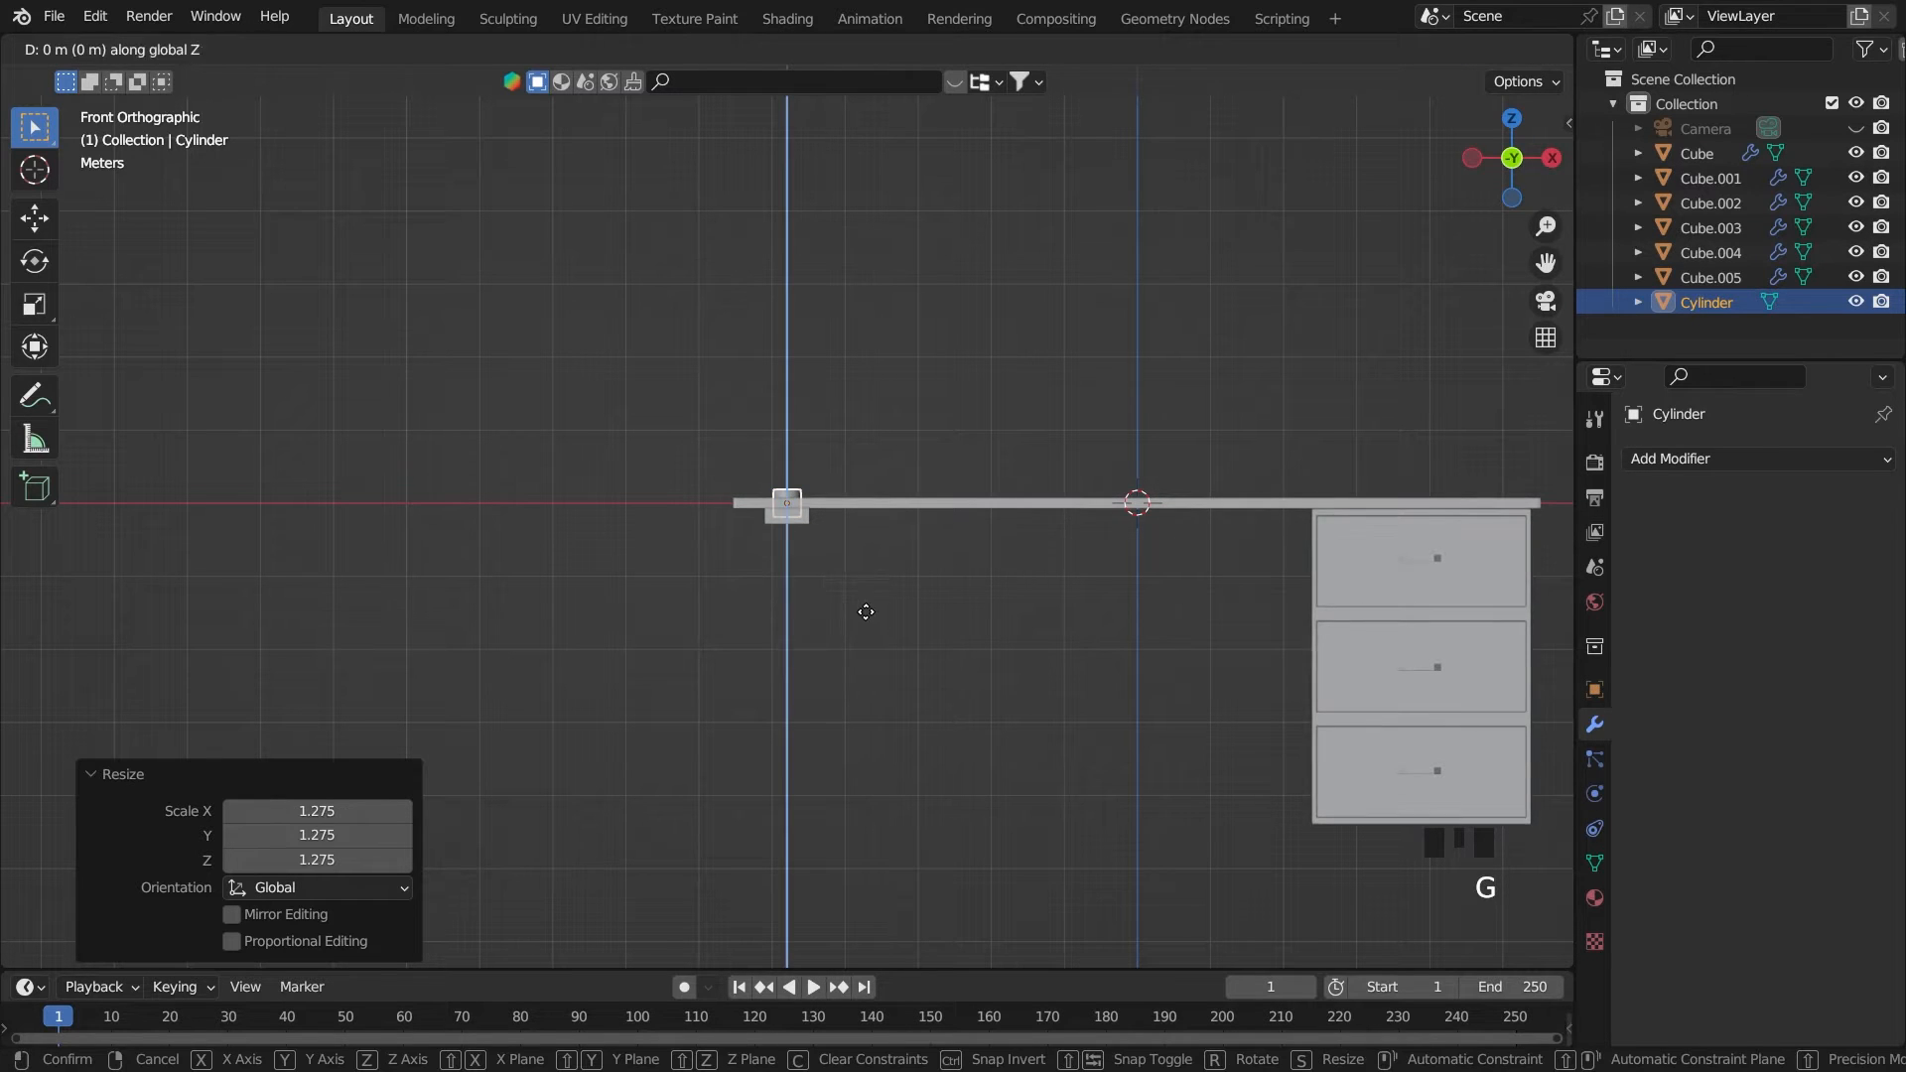
pyautogui.click(884, 770)
pyautogui.press('s')
pyautogui.press('z')
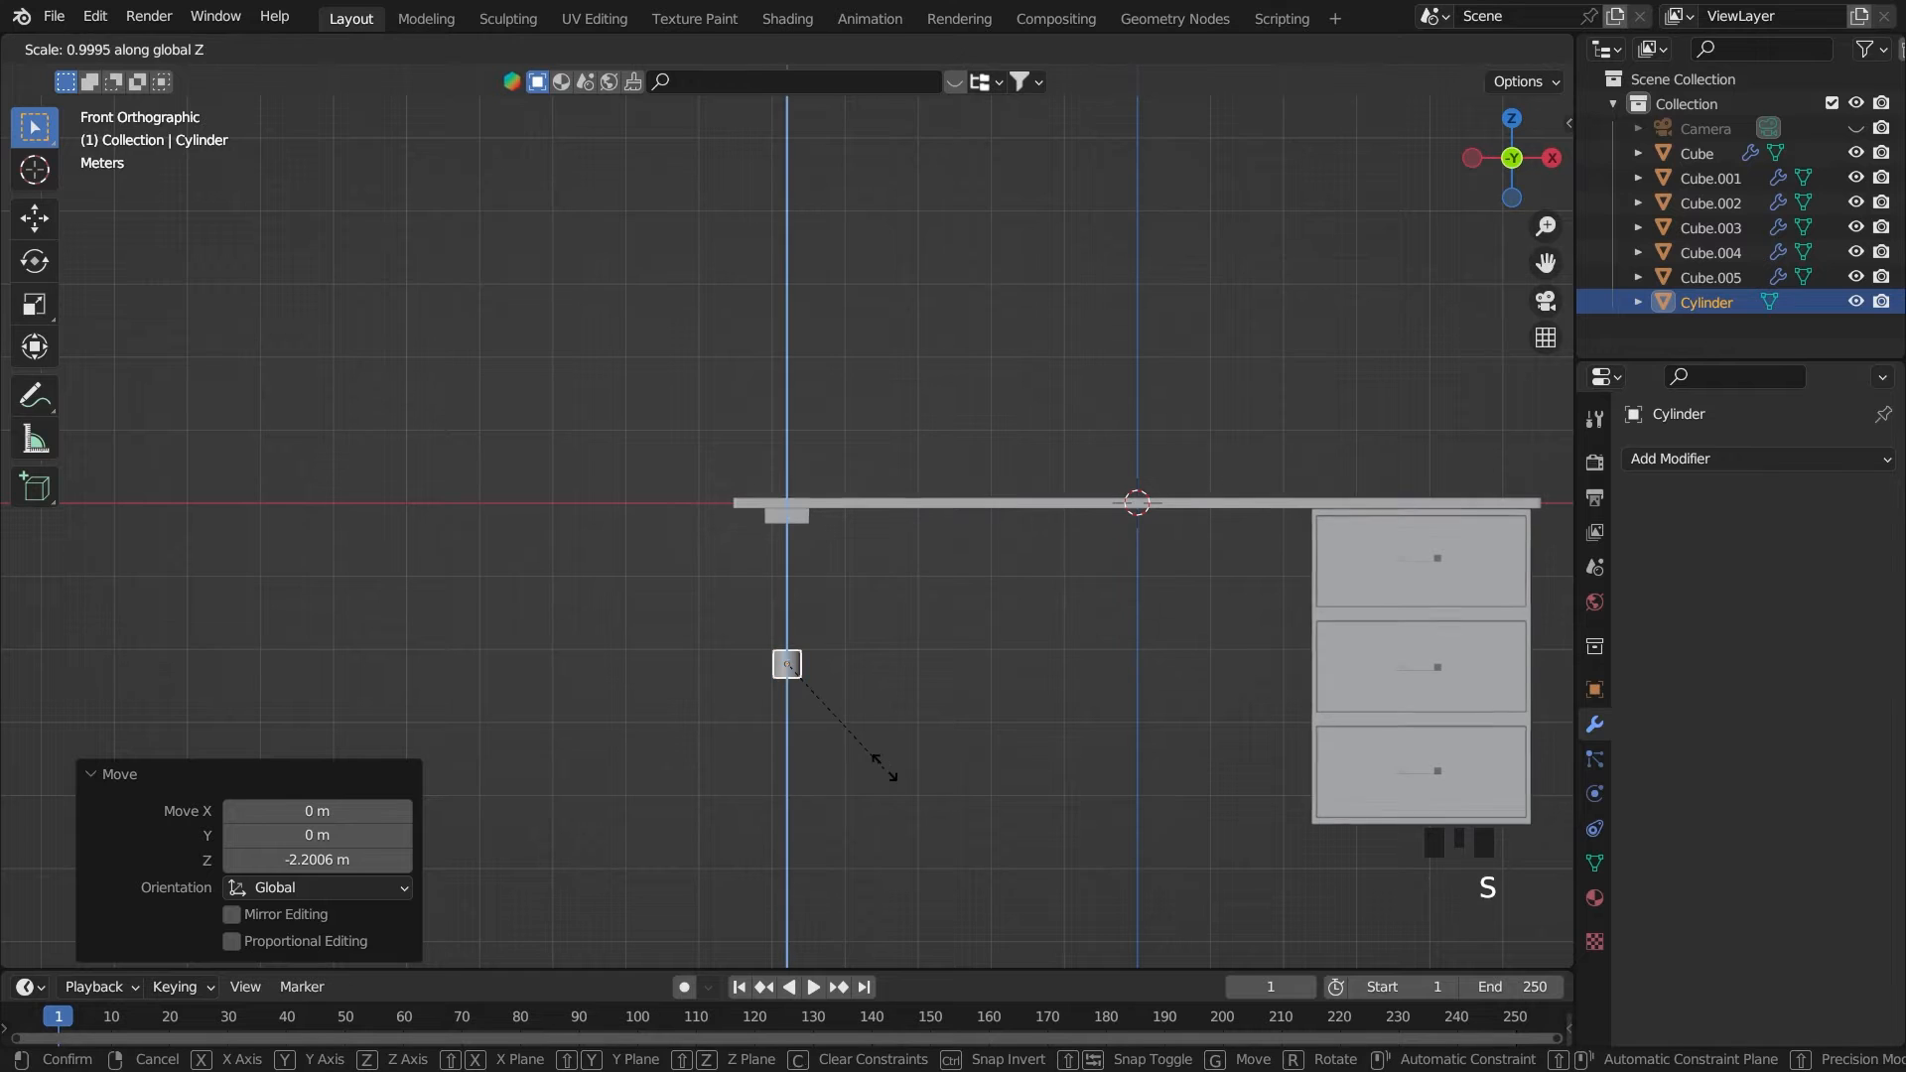
pyautogui.click(488, 723)
# Raise the leg along Z until its top meets the block under the tabletop
pyautogui.press('g')
pyautogui.press('z')
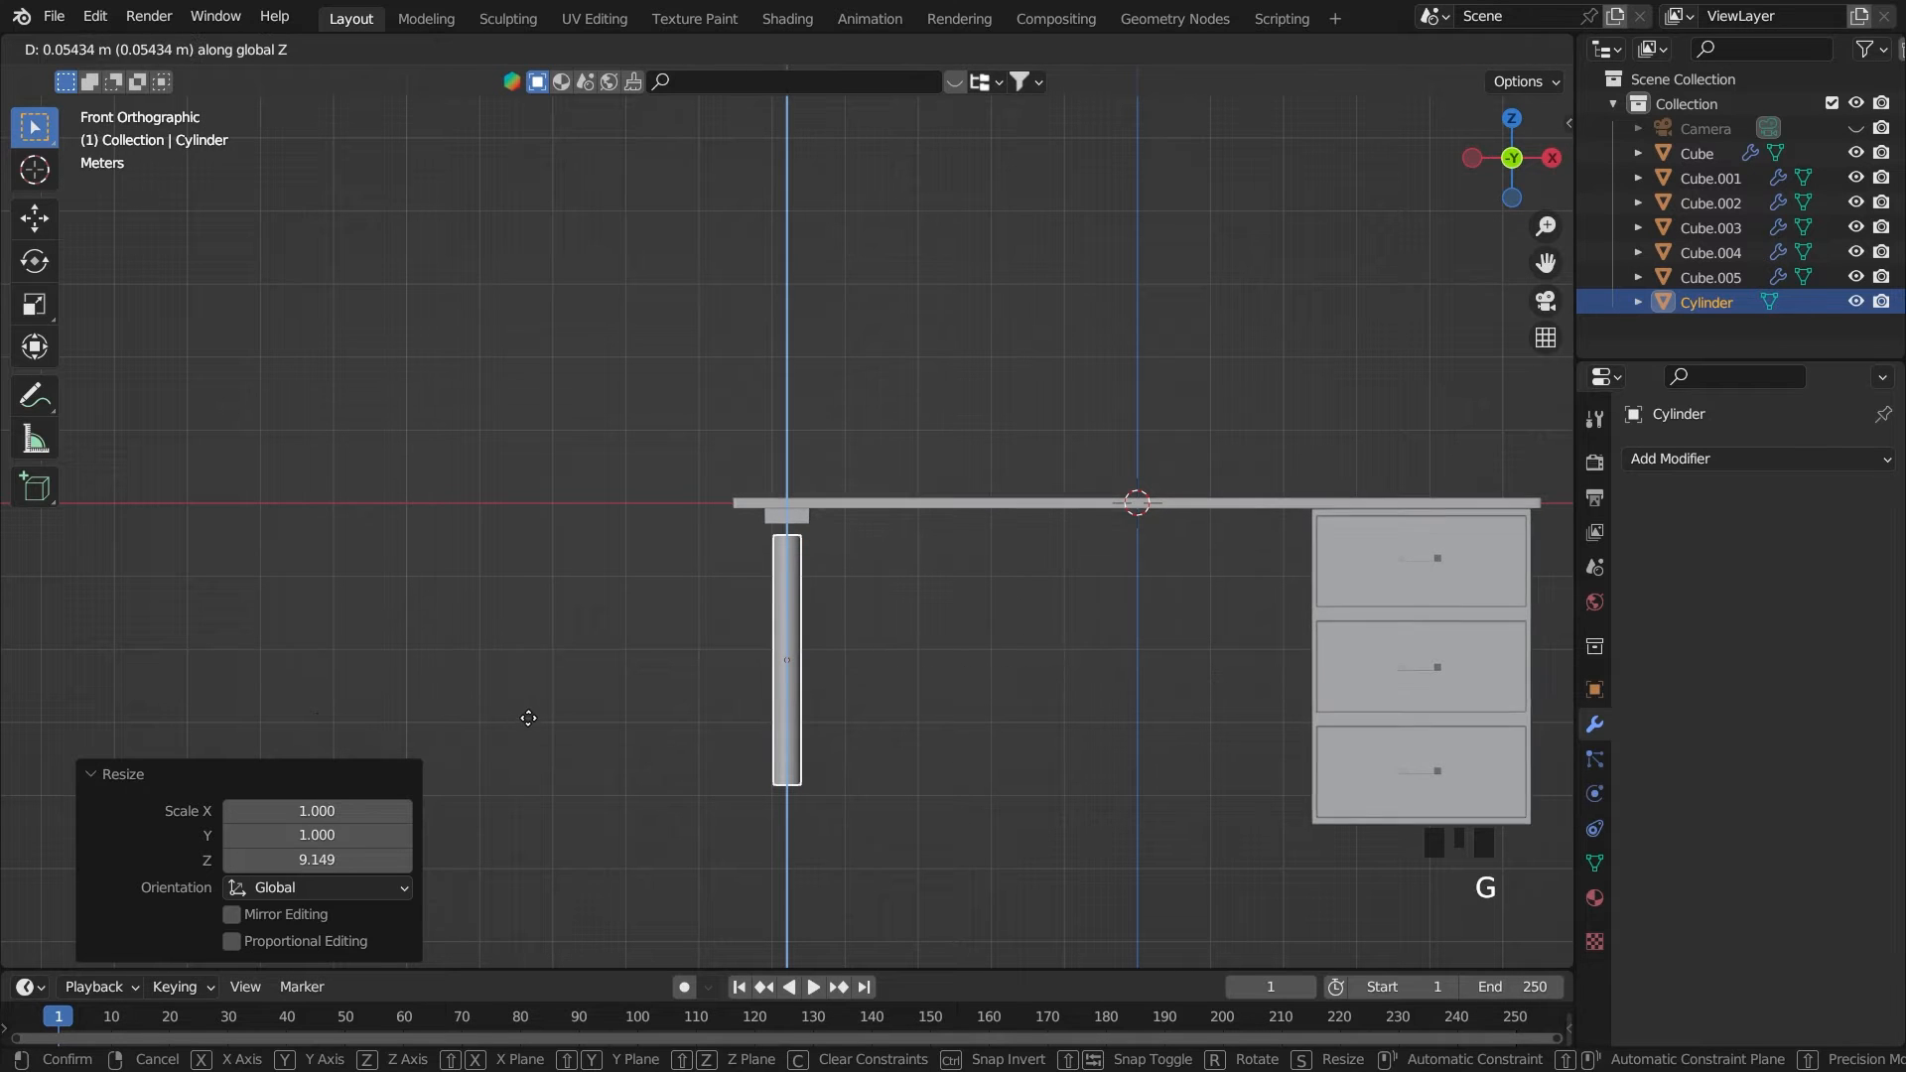
pyautogui.rightClick(566, 707)
# Move the leg's bottom face down about 0.79 m along Z to near the level of the drawer cabinet's base
pyautogui.press('Tab')
pyautogui.scroll(-2, 893, 779)
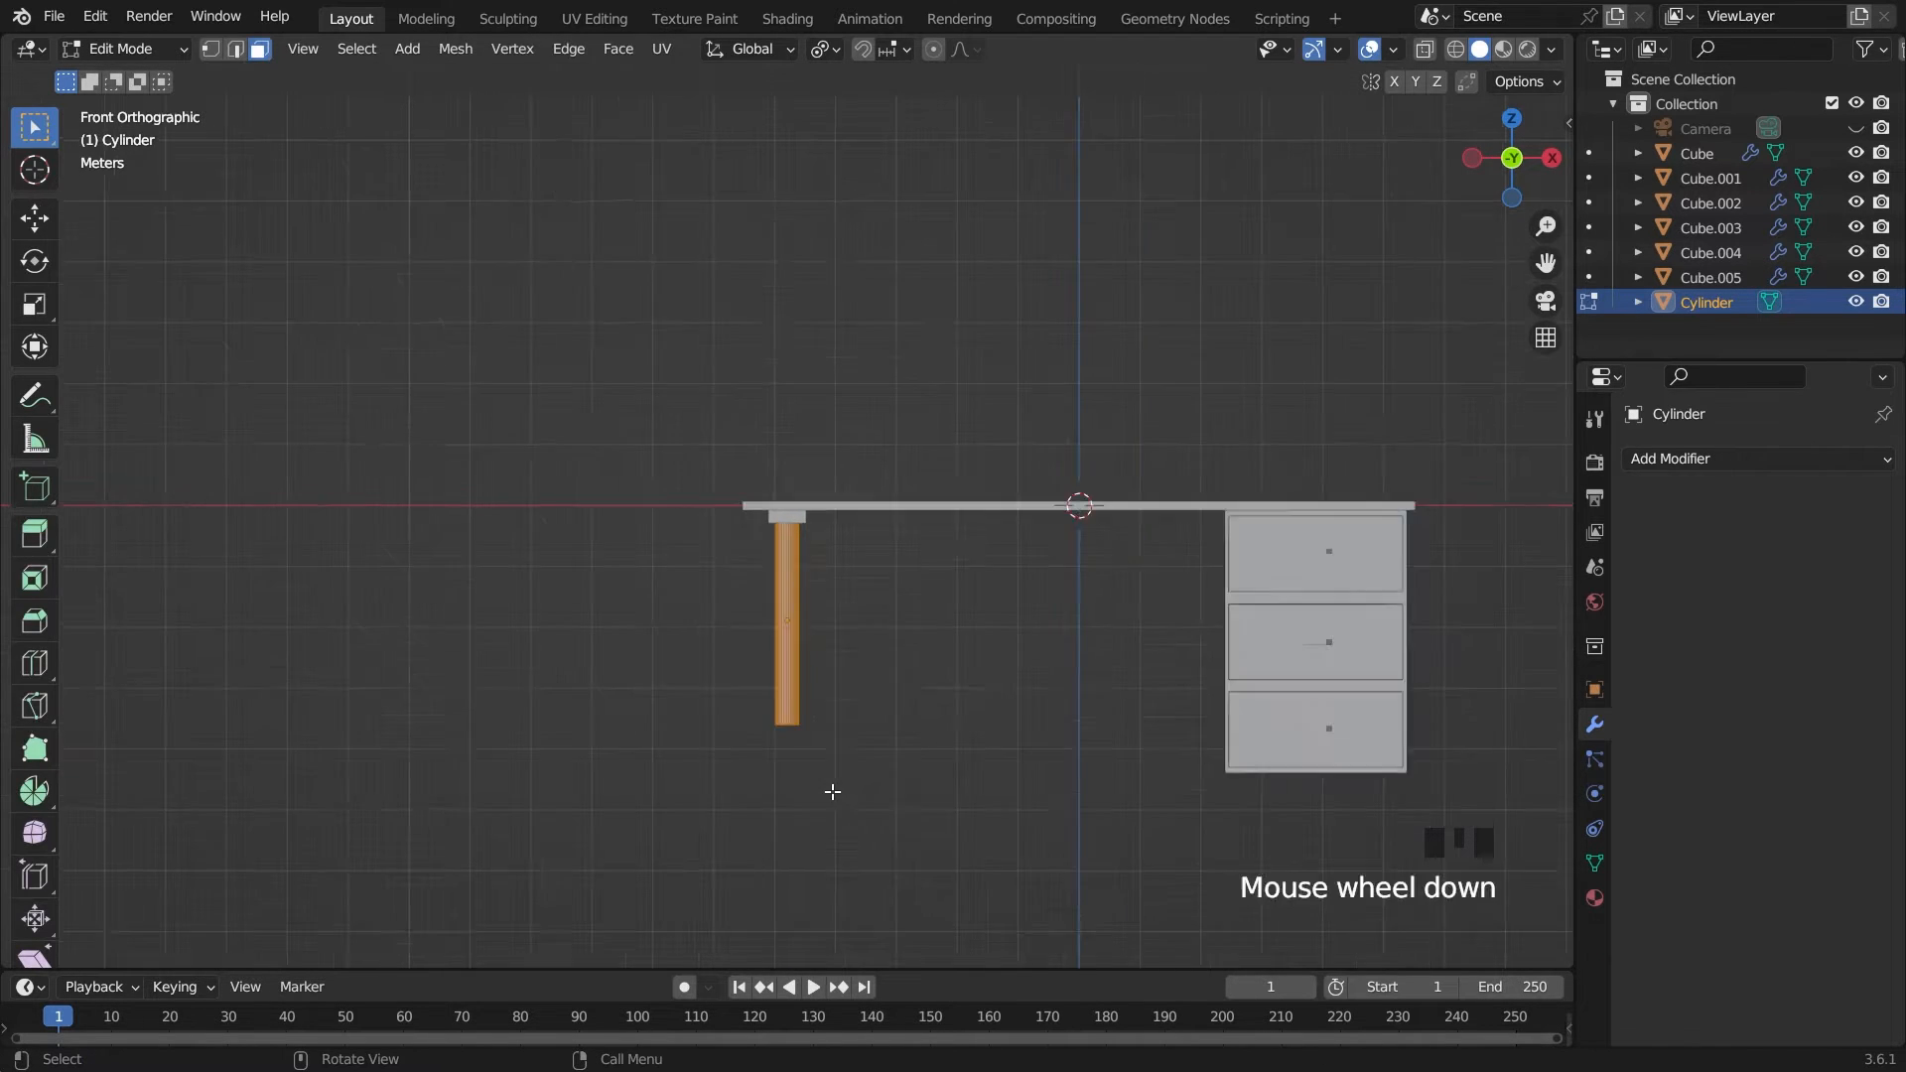
pyautogui.moveTo(829, 791); pyautogui.dragTo(571, 300, button='middle')
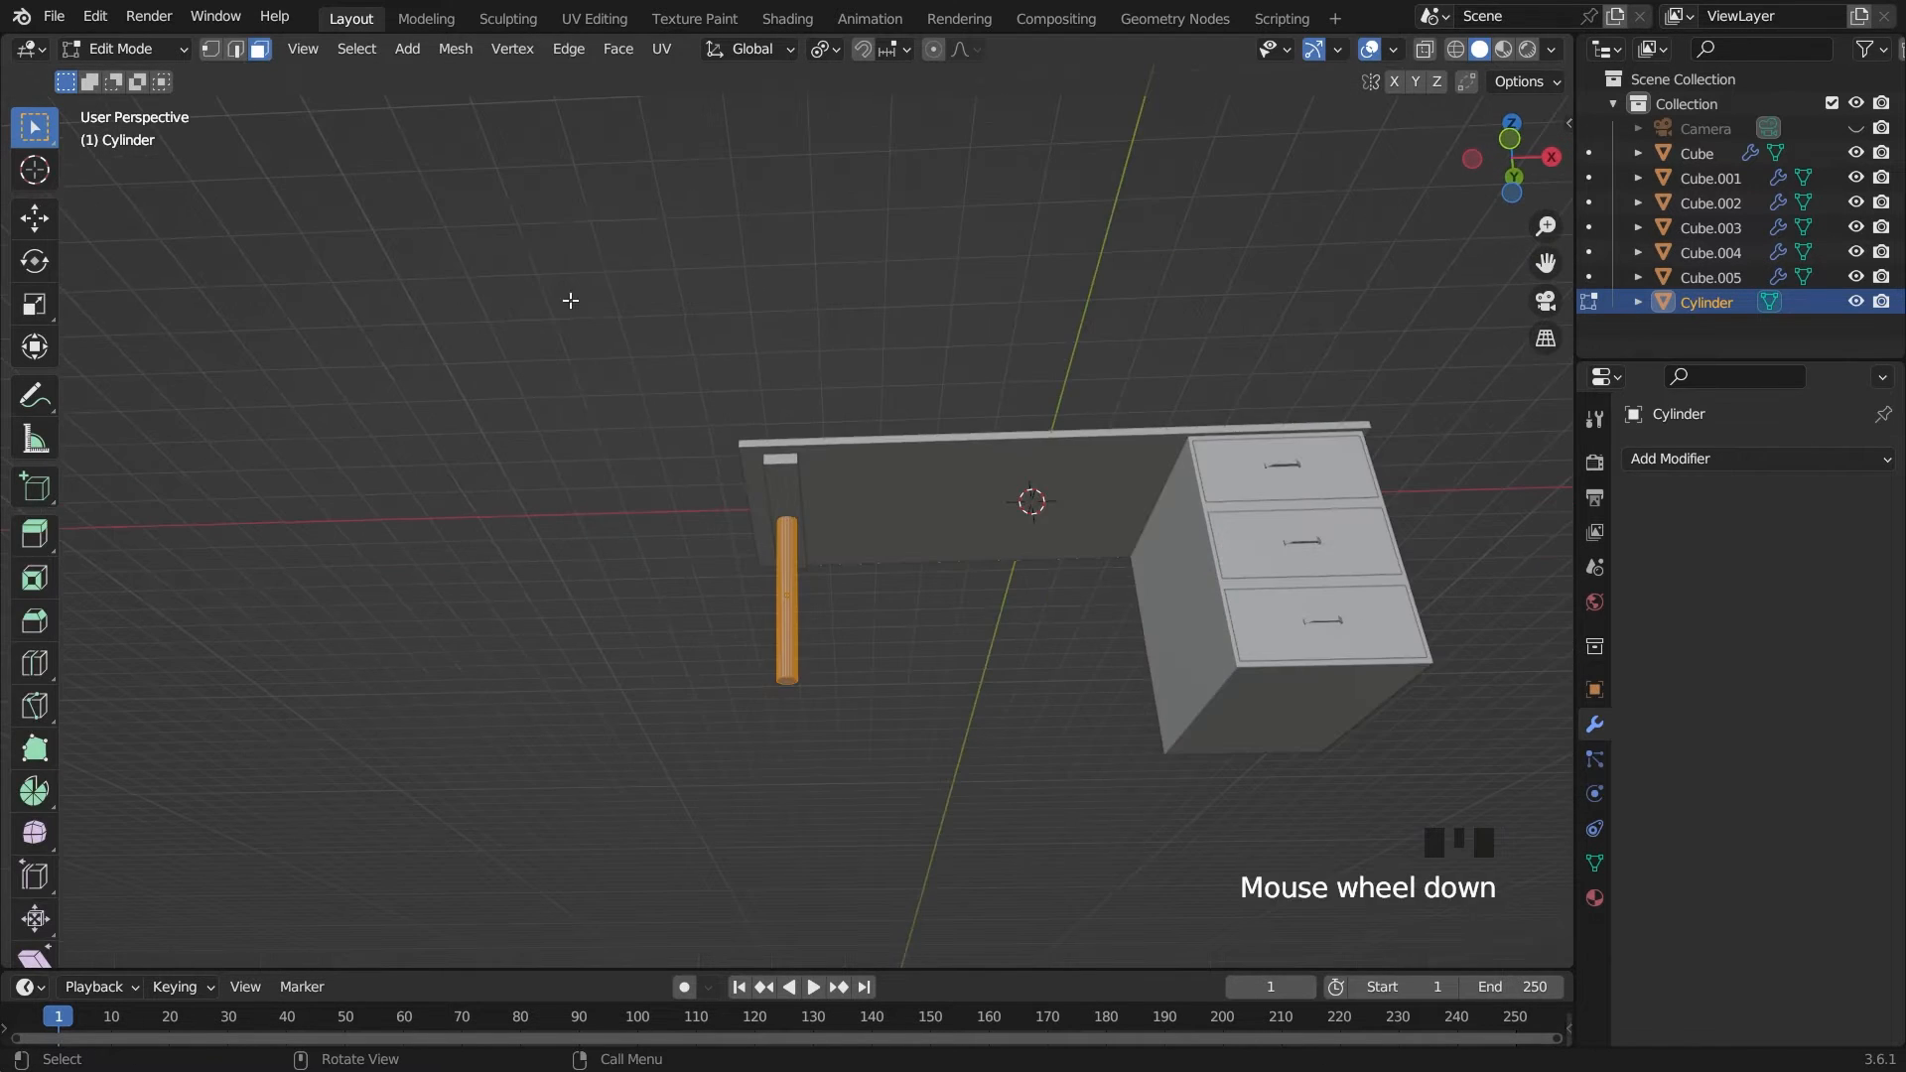
pyautogui.click(791, 686)
pyautogui.press('`')
pyautogui.press('`')
pyautogui.scroll(-6, 1012, 784)
pyautogui.press('`')
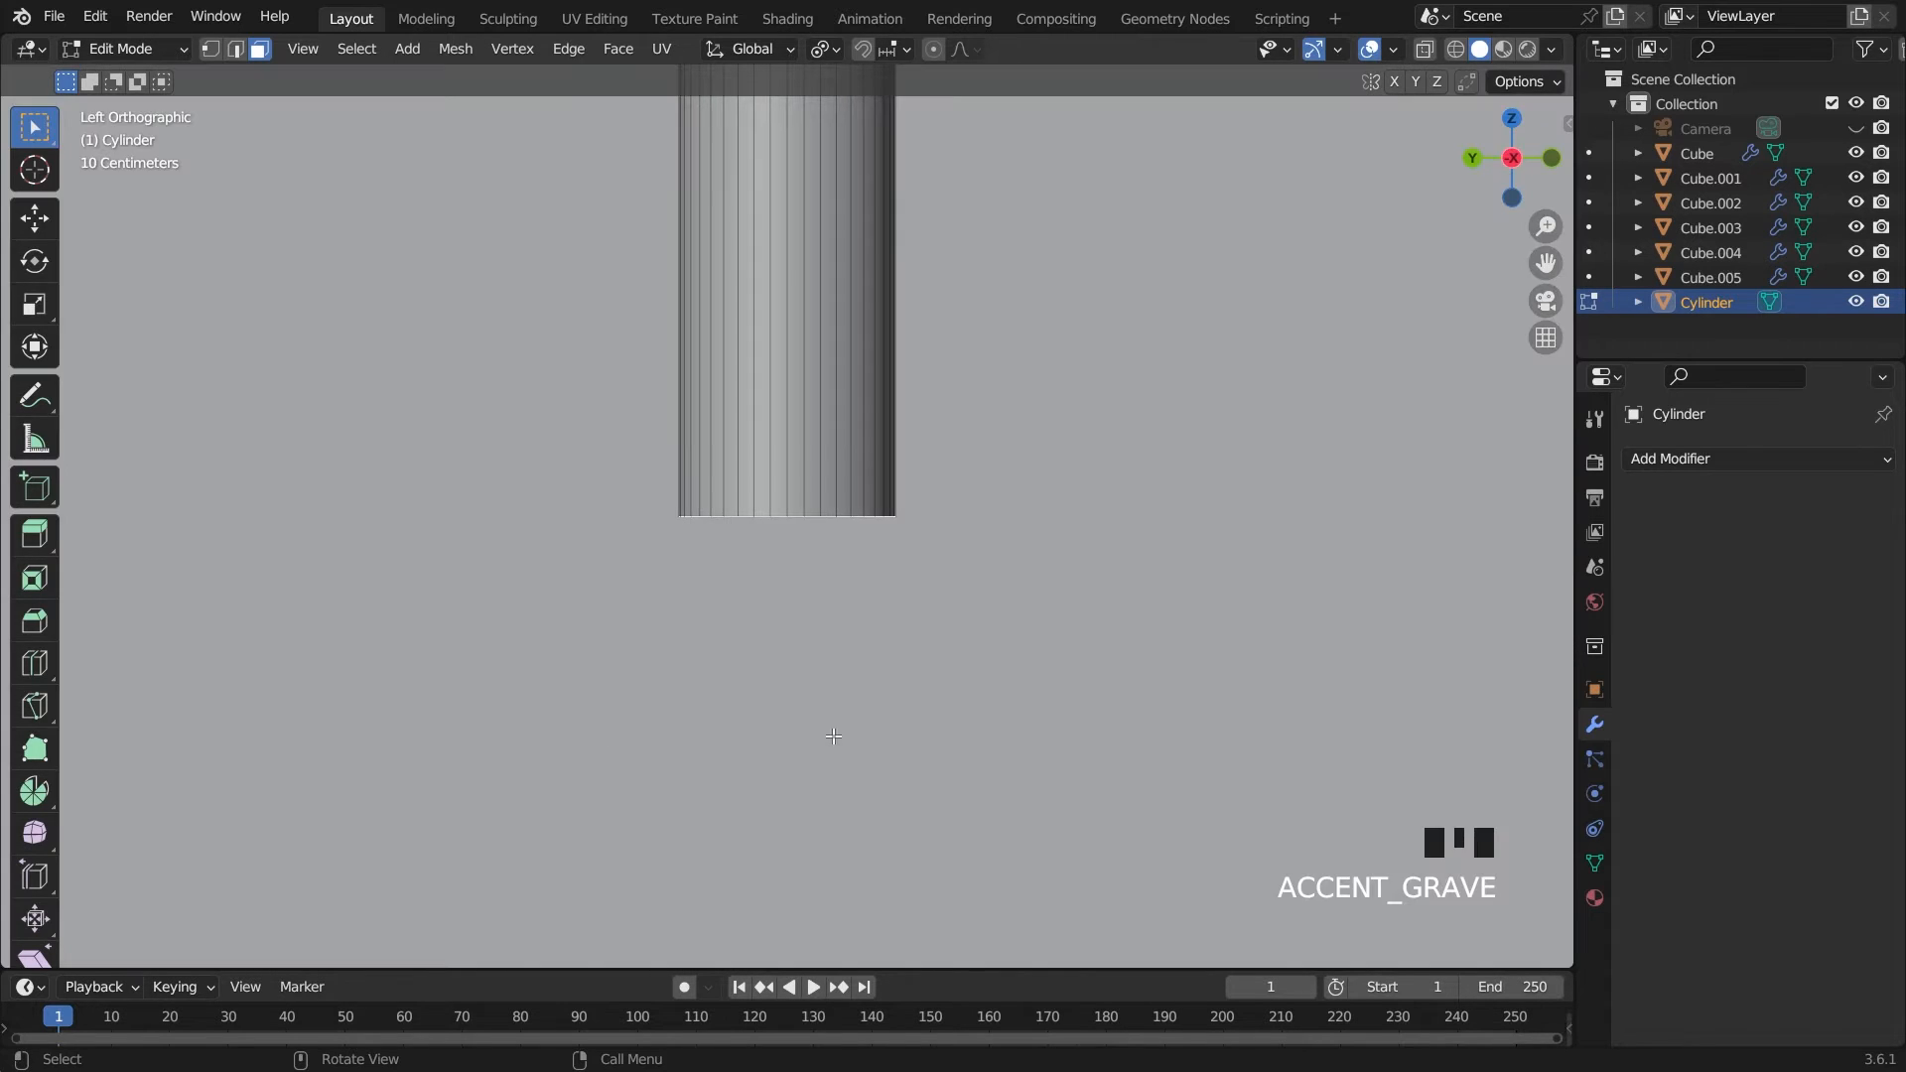
pyautogui.scroll(-6, 833, 735)
pyautogui.press('g')
pyautogui.press('z')
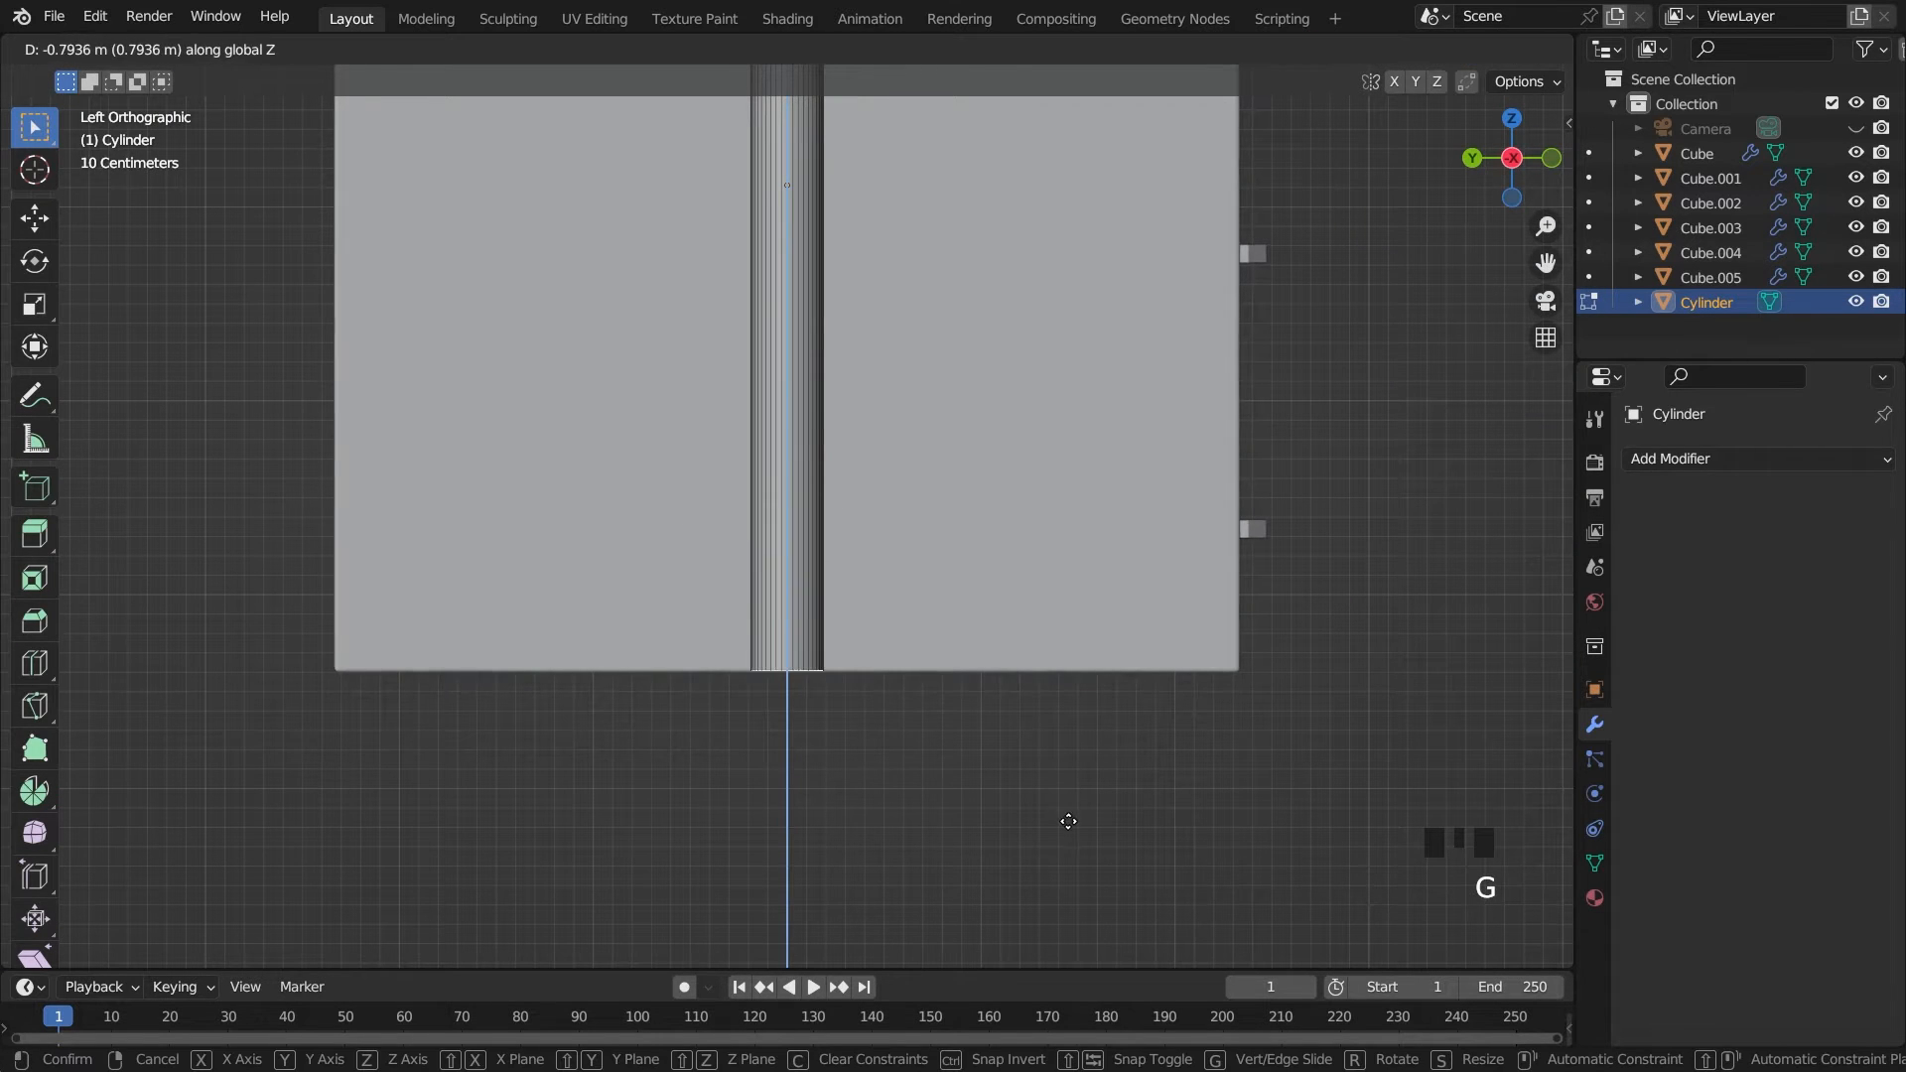
pyautogui.click(1068, 821)
# Raise the leg's bottom face about 0.10 m along Z and inset it by about 0.003 m
pyautogui.press('`')
pyautogui.scroll(-3, 1034, 655)
pyautogui.press('g')
pyautogui.press('z')
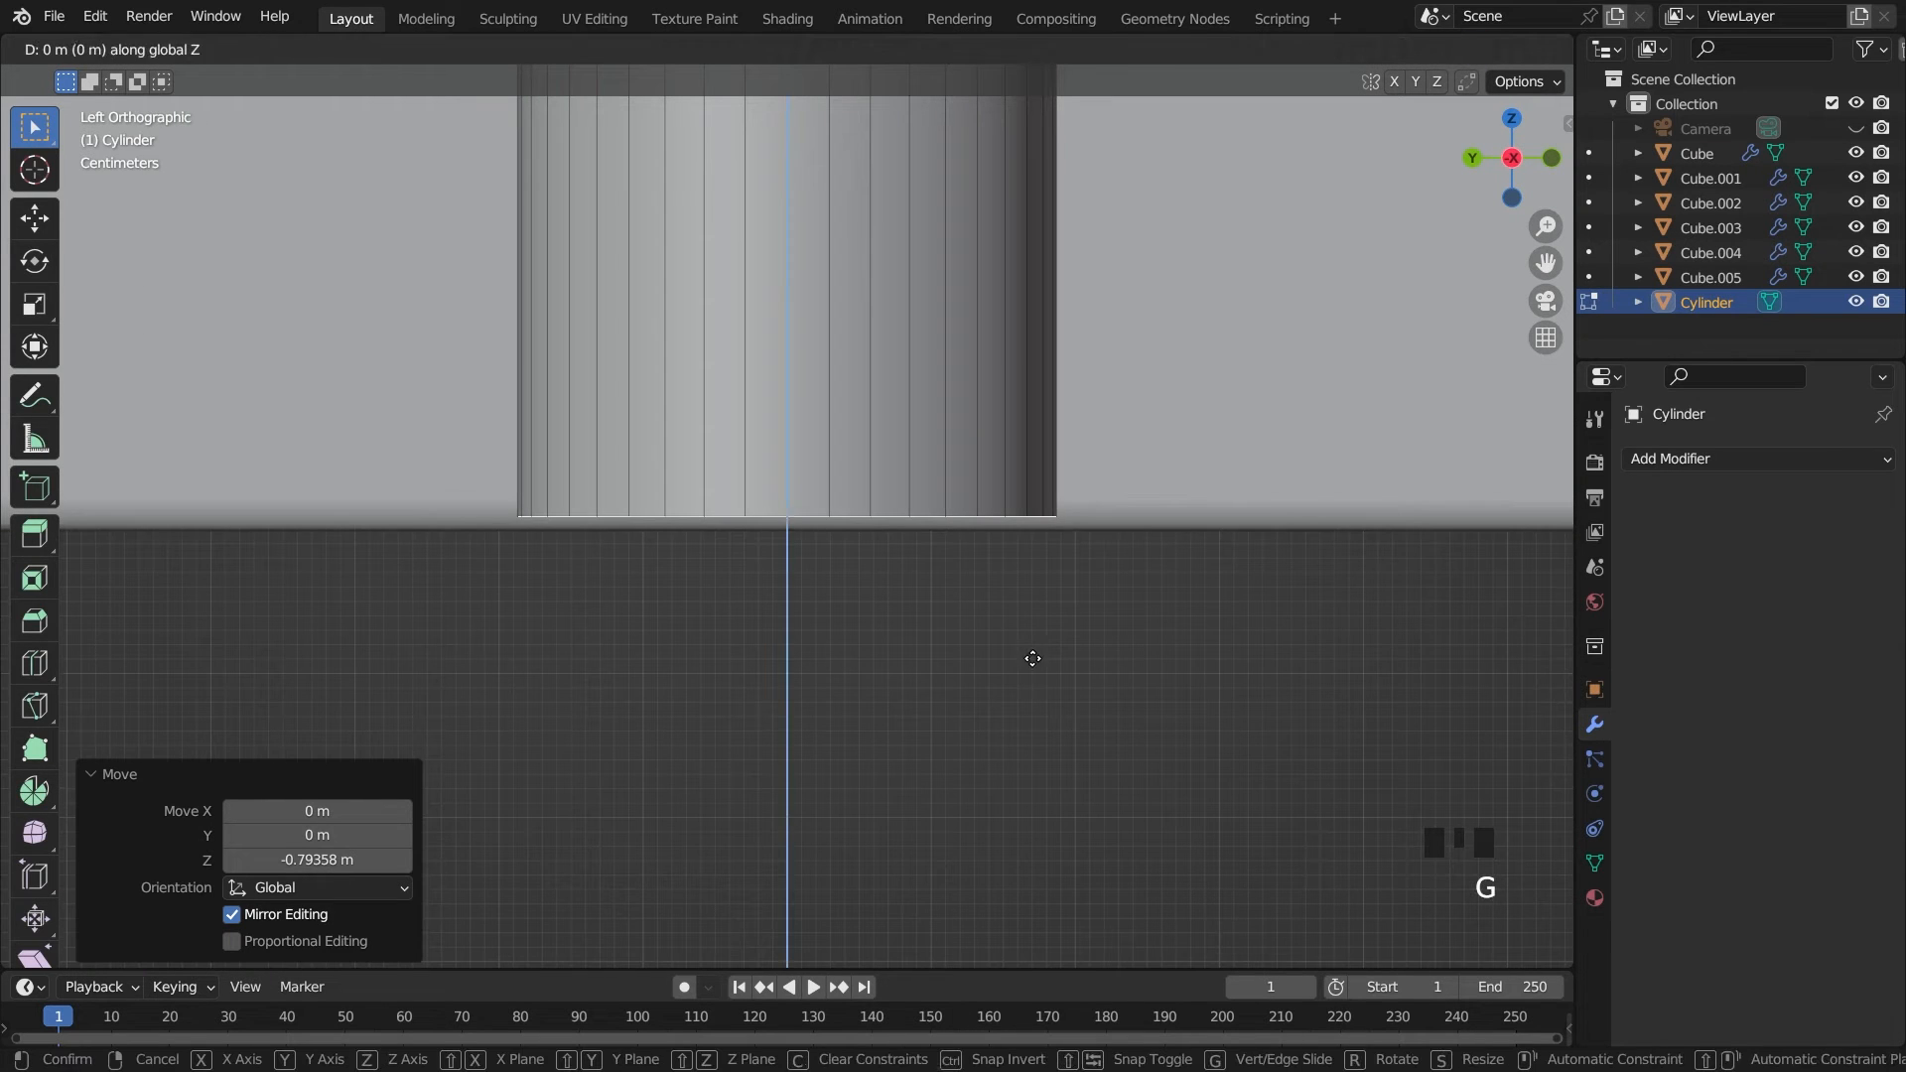
pyautogui.press('z')
pyautogui.press('z')
pyautogui.press('z')
pyautogui.click(1062, 511)
pyautogui.press('i')
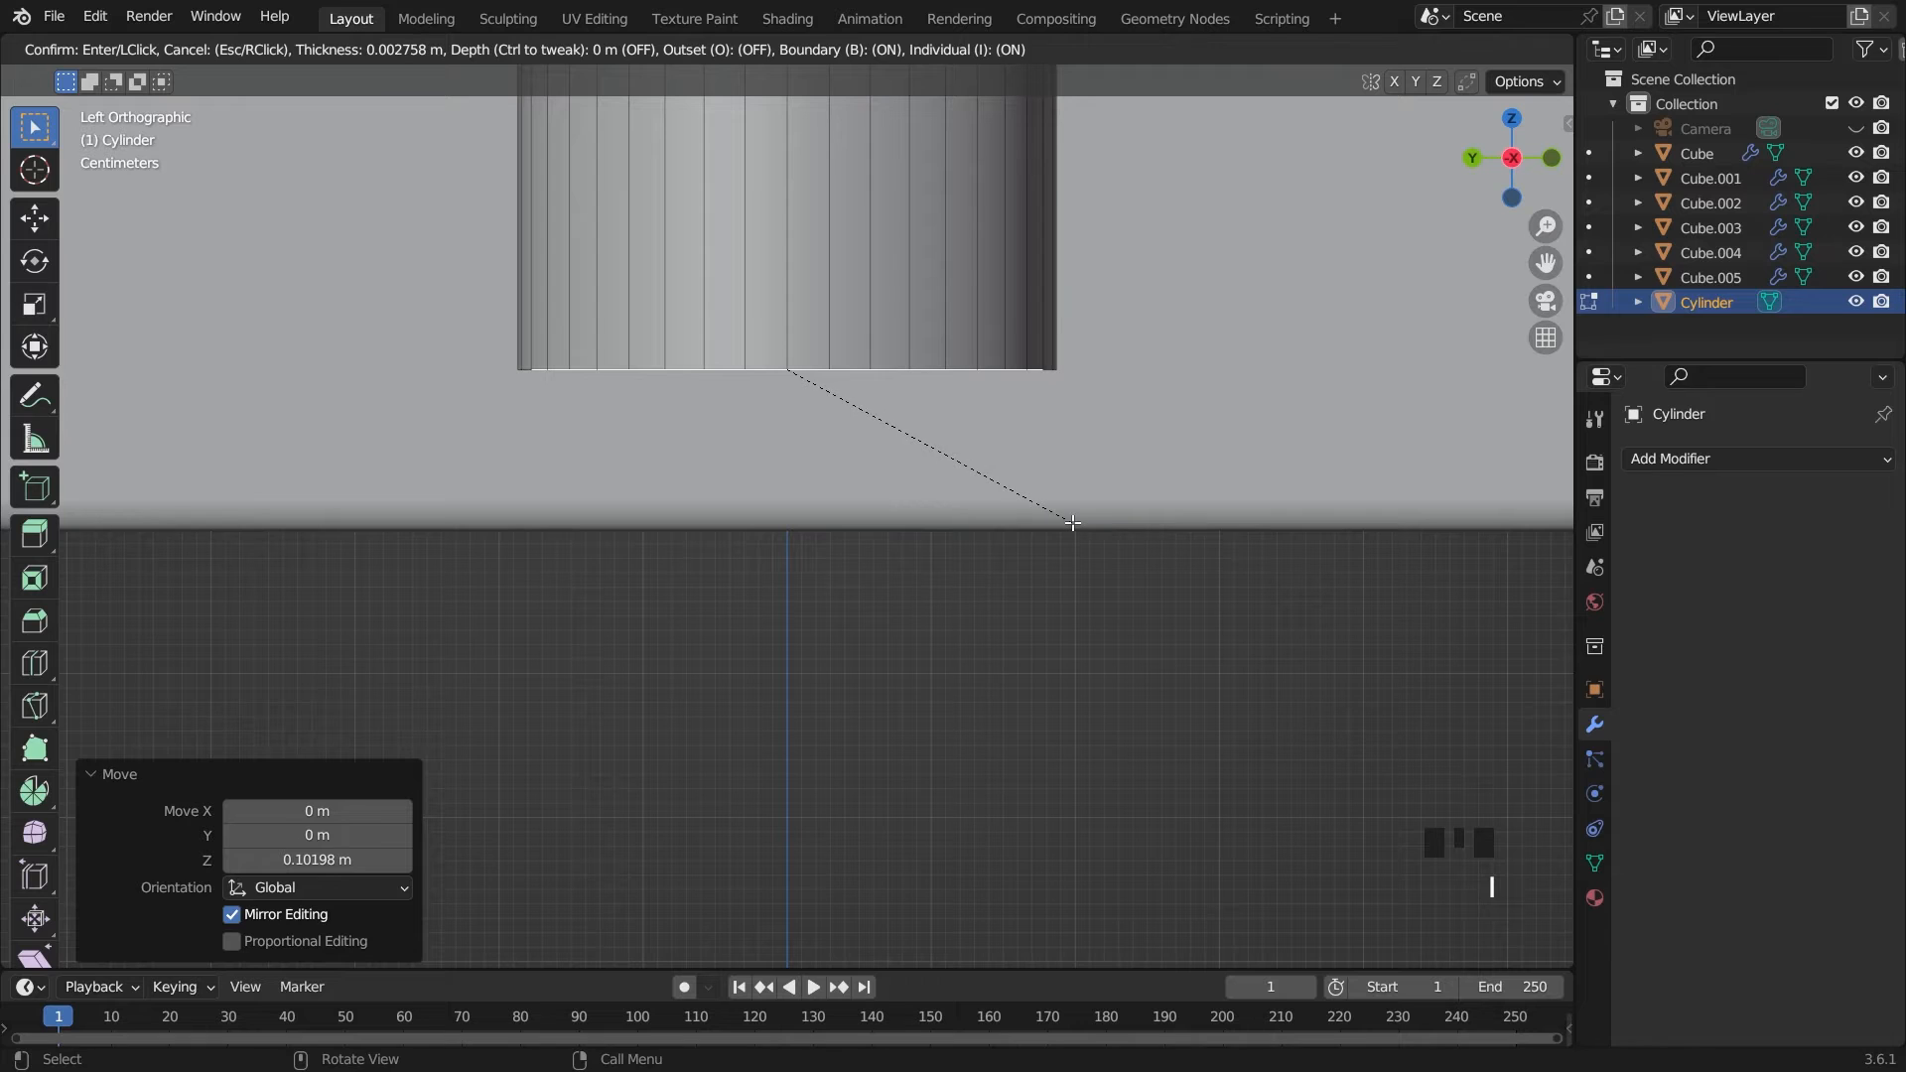
pyautogui.click(1072, 522)
pyautogui.press('e')
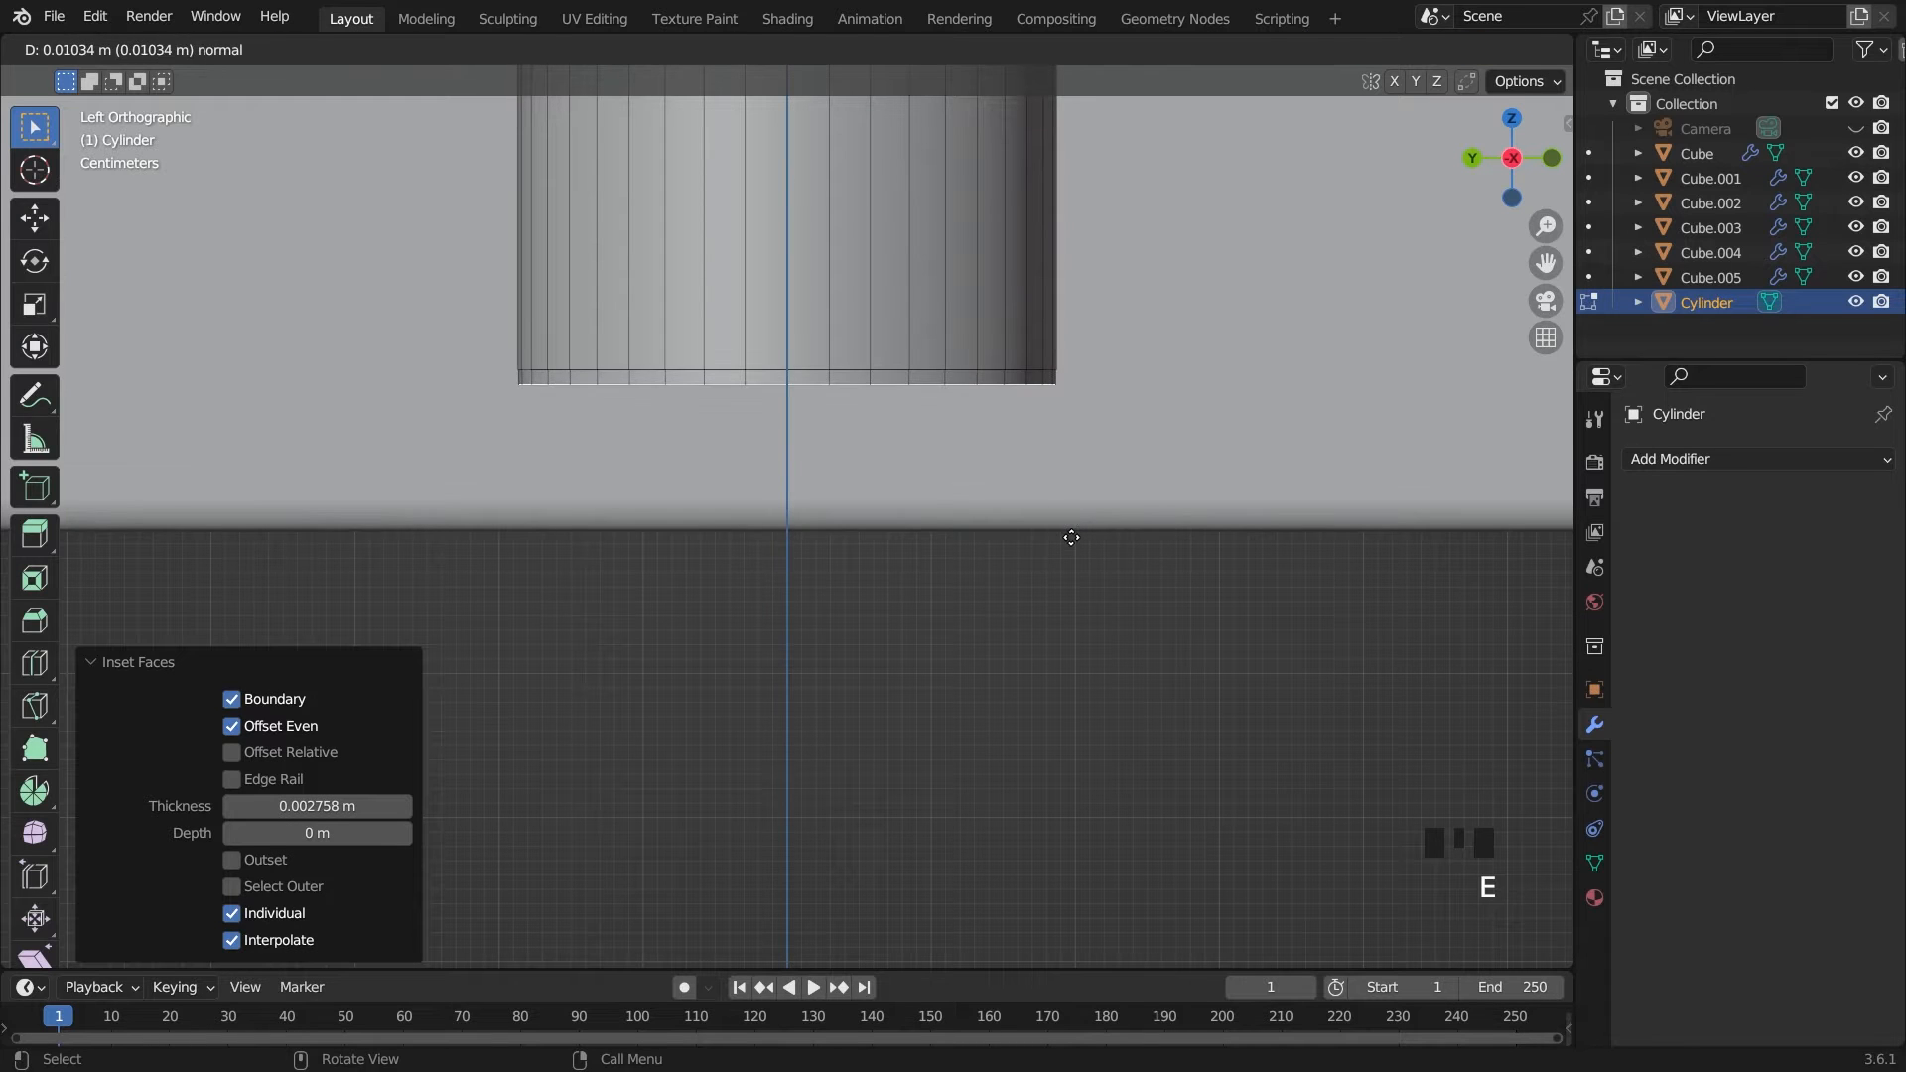
pyautogui.press('Escape')
pyautogui.hotkey('ctrl', 'z')
pyautogui.press('e')
pyautogui.press('Escape')
pyautogui.hotkey('ctrl', 'z')
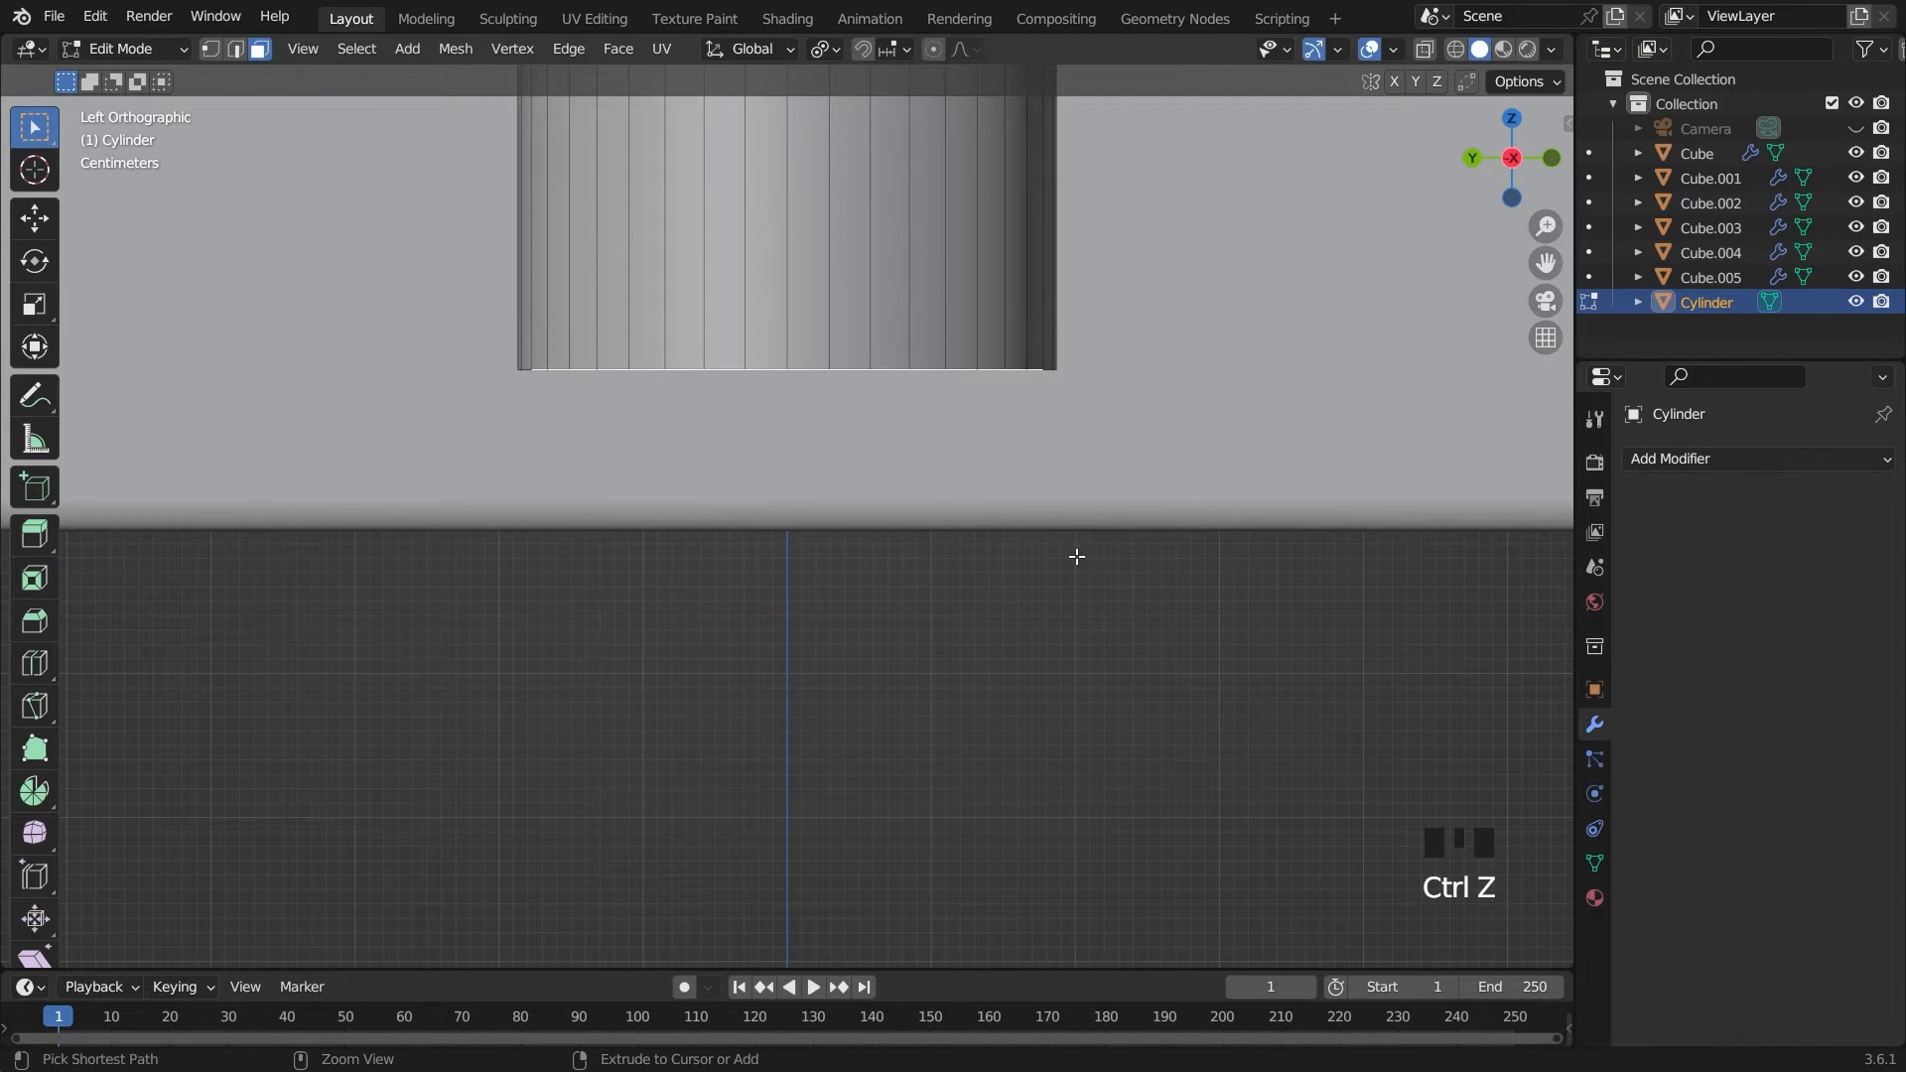
# Scale the inset face at the leg's bottom to about 0.949 and extrude it about 0.023 m
pyautogui.moveTo(1102, 559); pyautogui.dragTo(1246, 498, button='middle')
pyautogui.press('s')
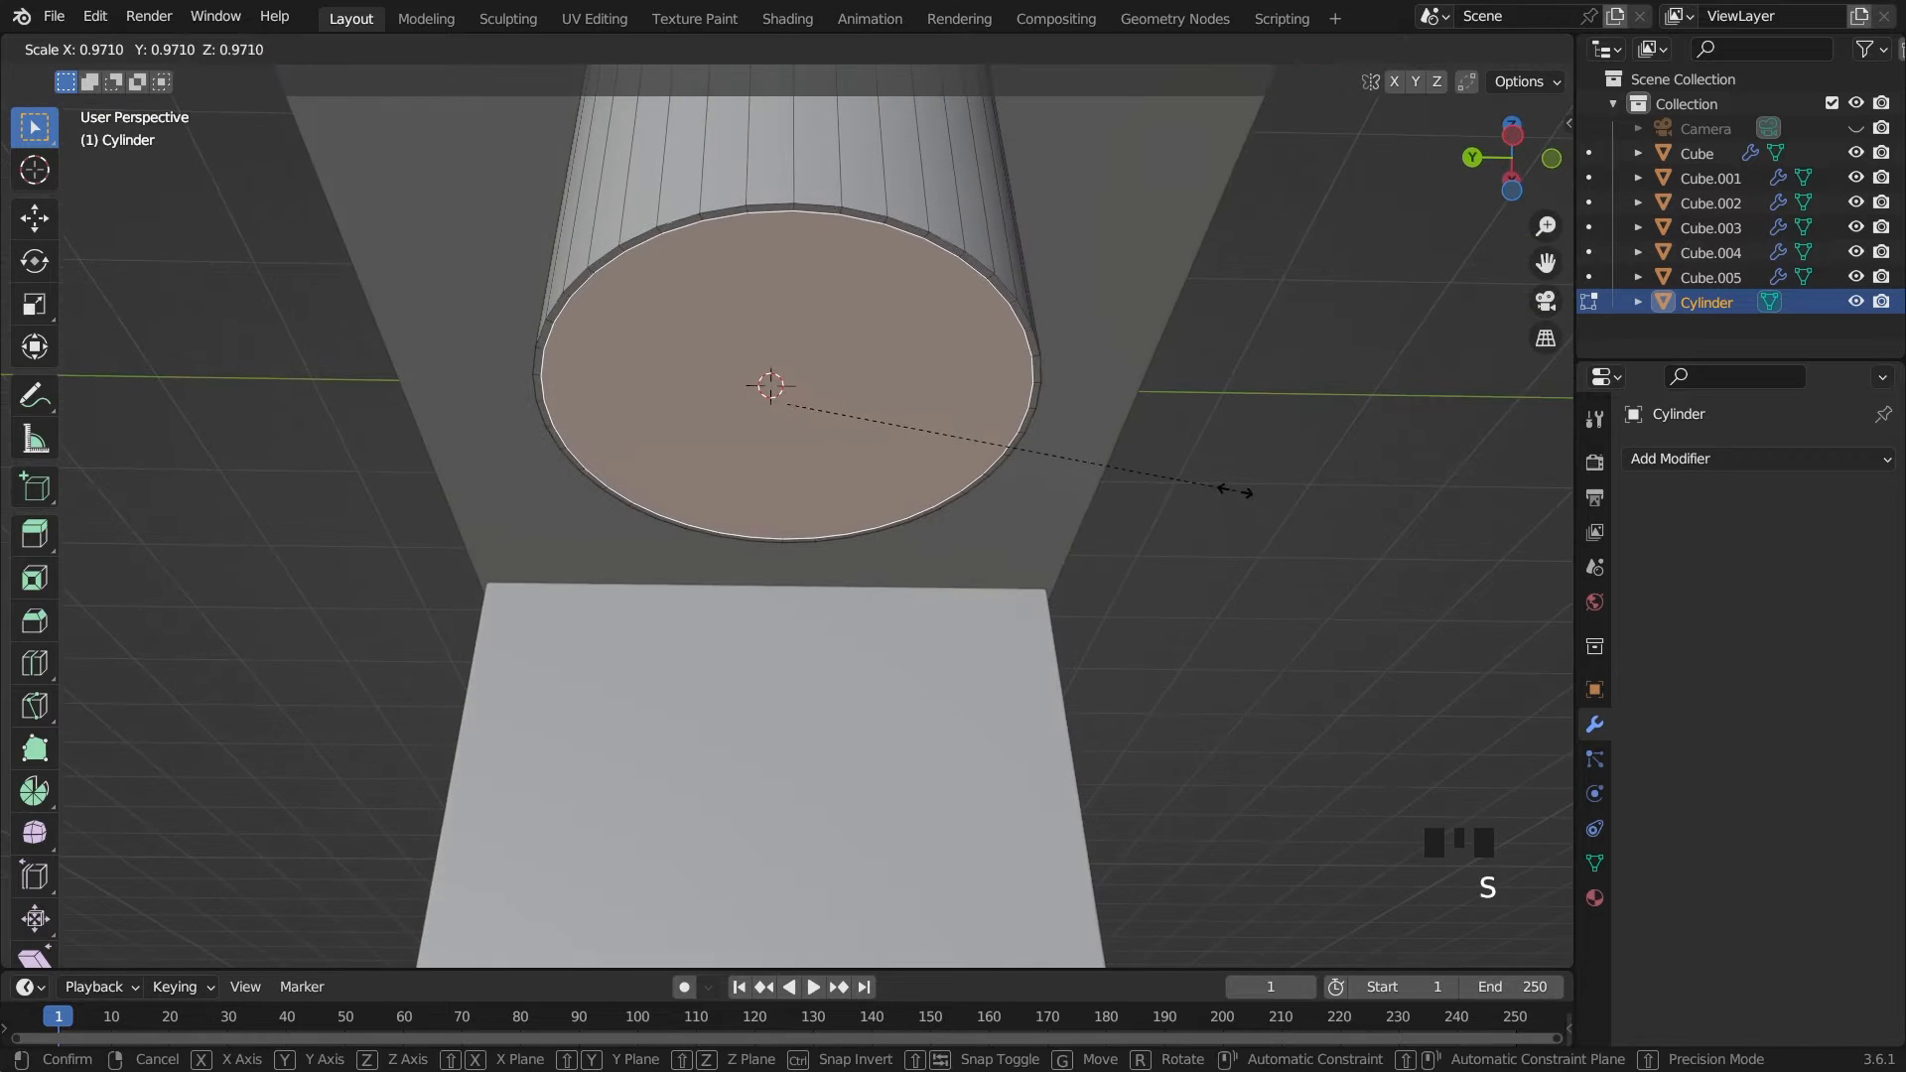
pyautogui.click(1226, 487)
pyautogui.press('`')
pyautogui.click(1112, 375)
pyautogui.press('e')
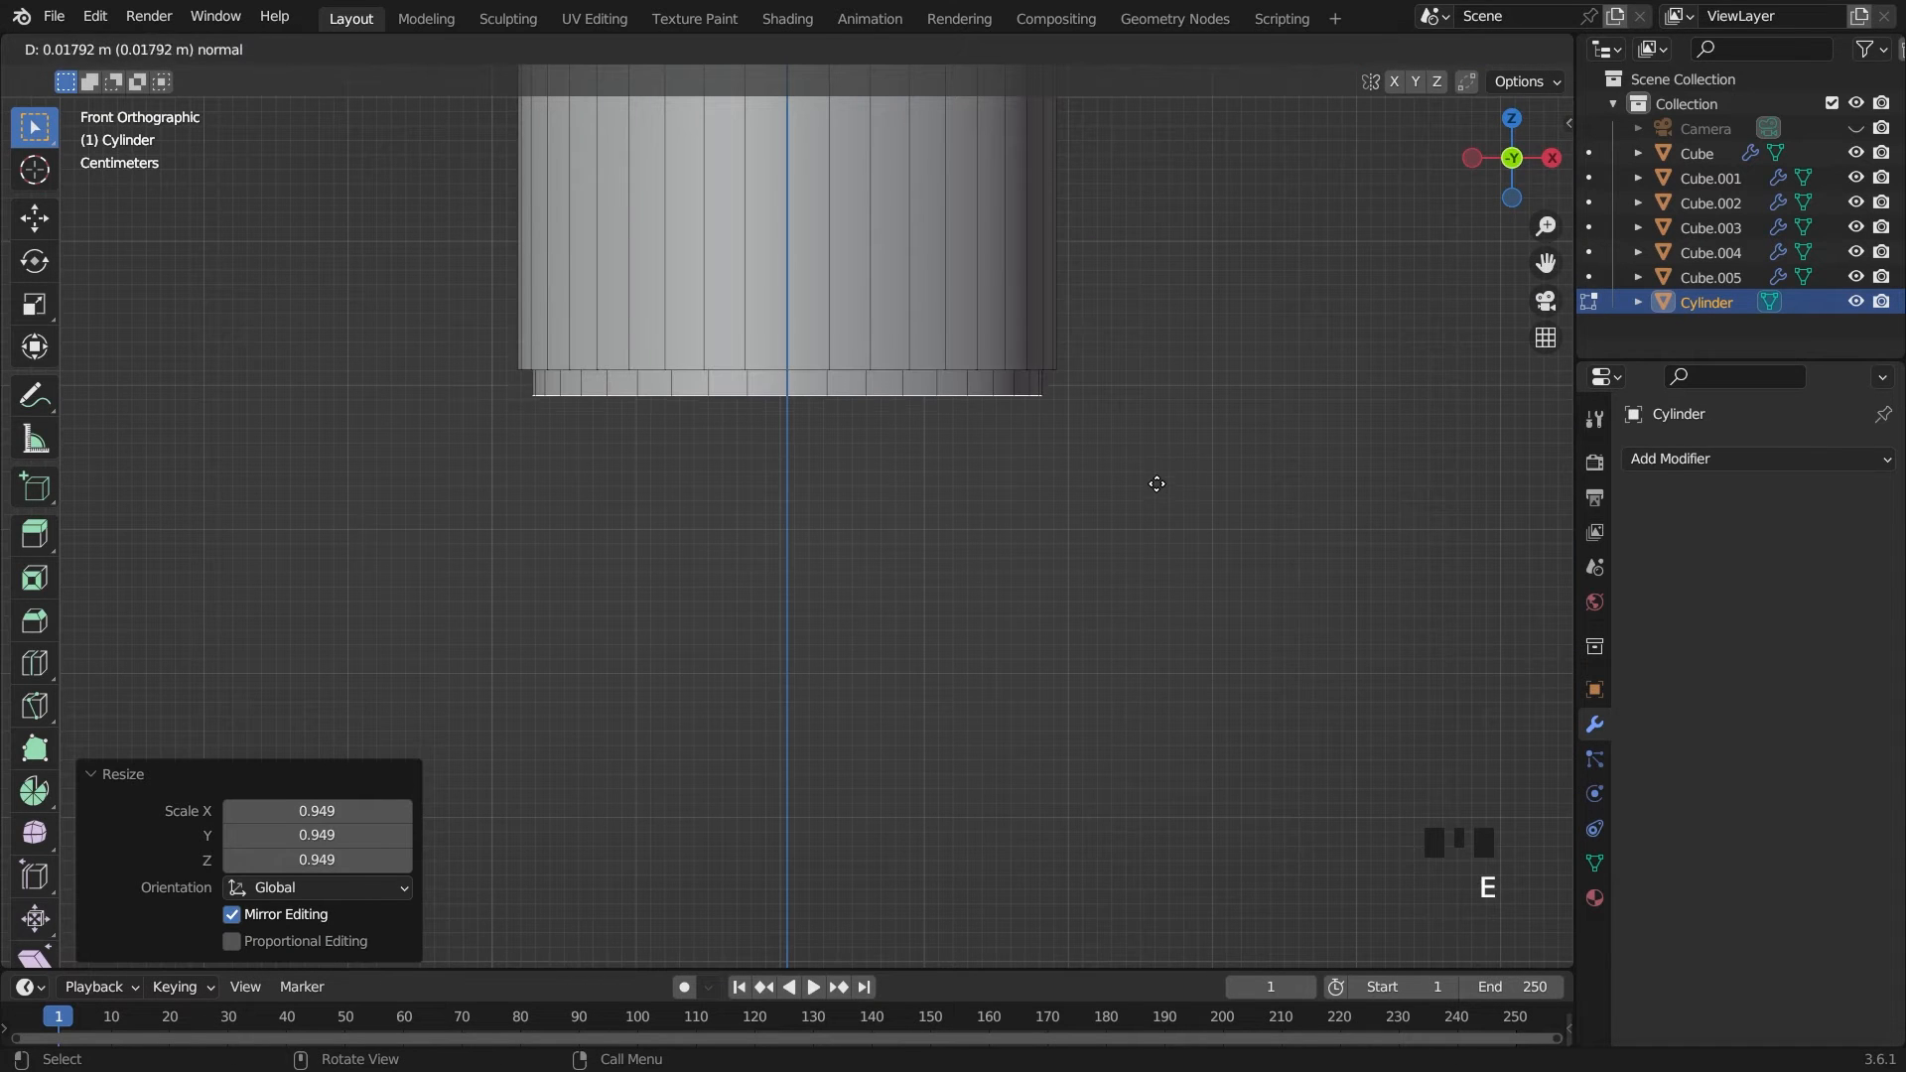
pyautogui.click(1156, 488)
# Inset the leg's extruded bottom face and scale the inner face to about 0.928
pyautogui.press('i')
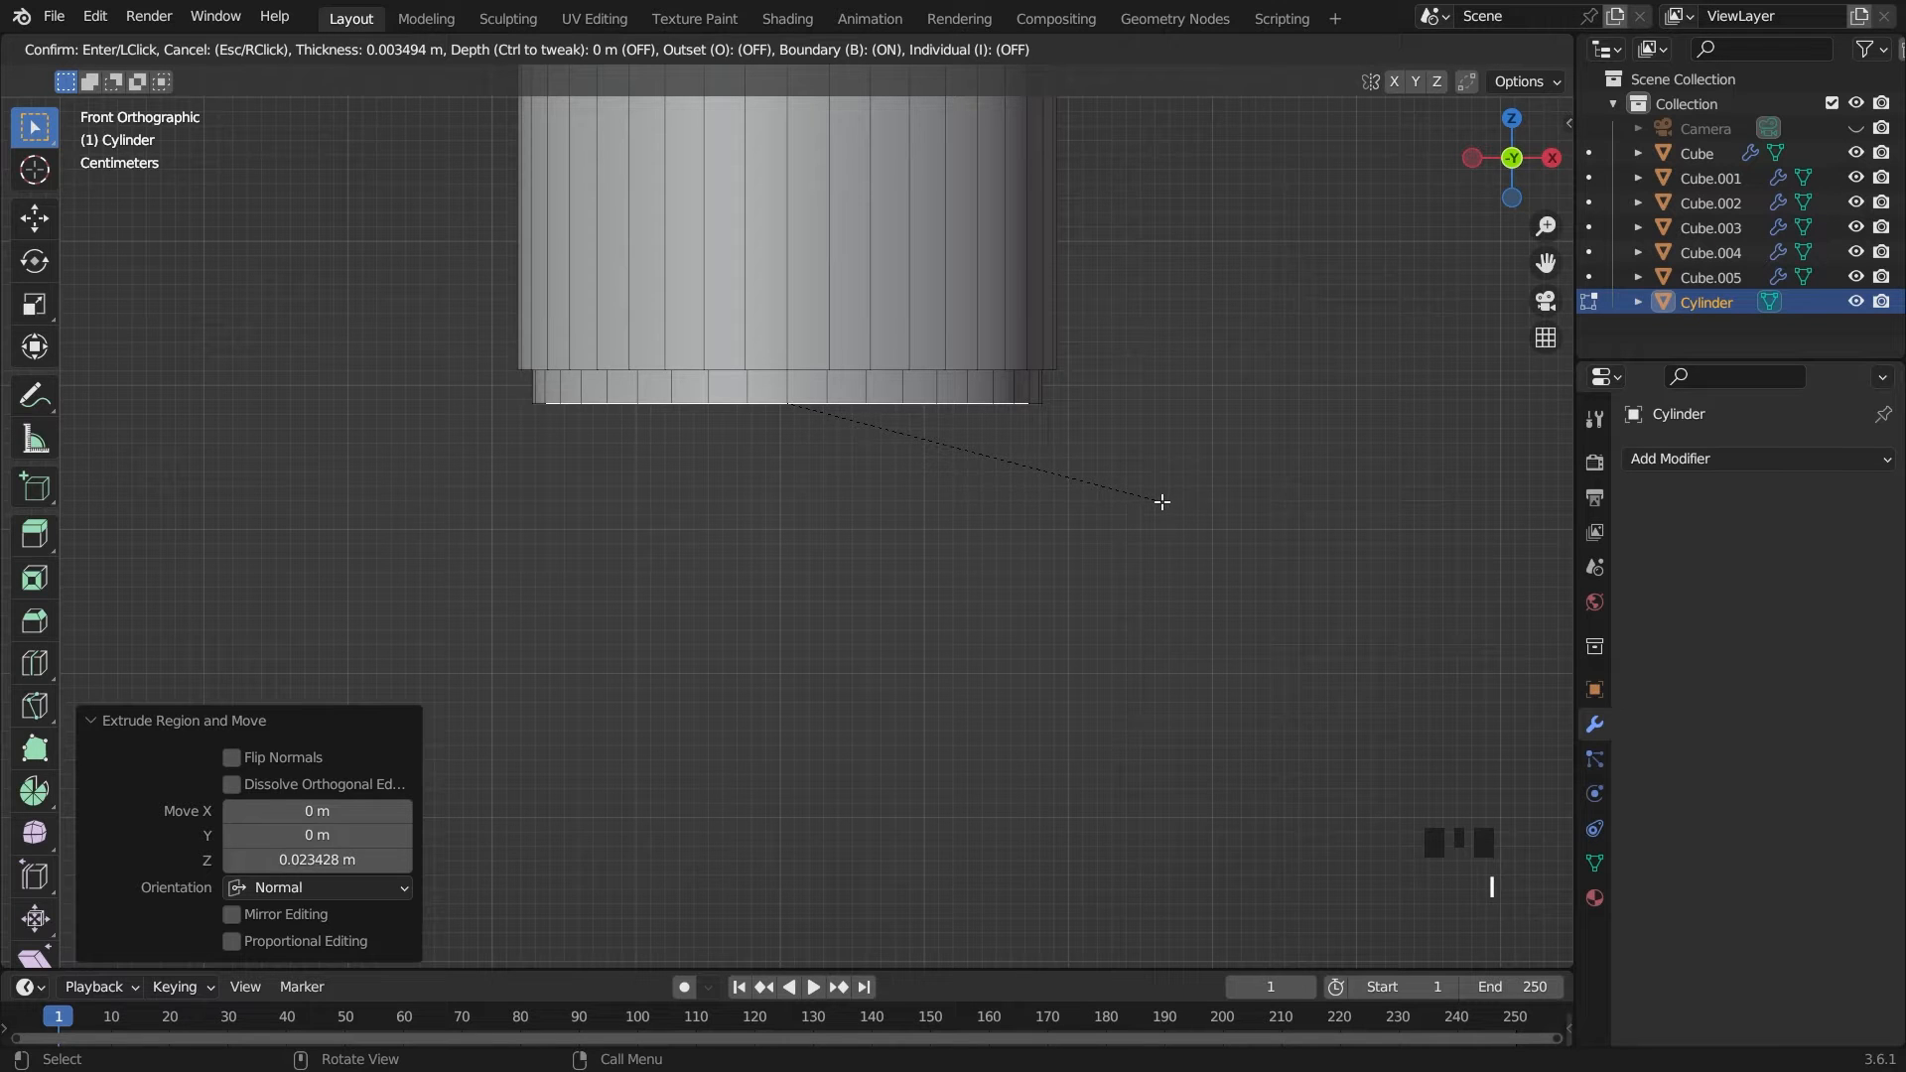
pyautogui.click(1162, 502)
pyautogui.press('e')
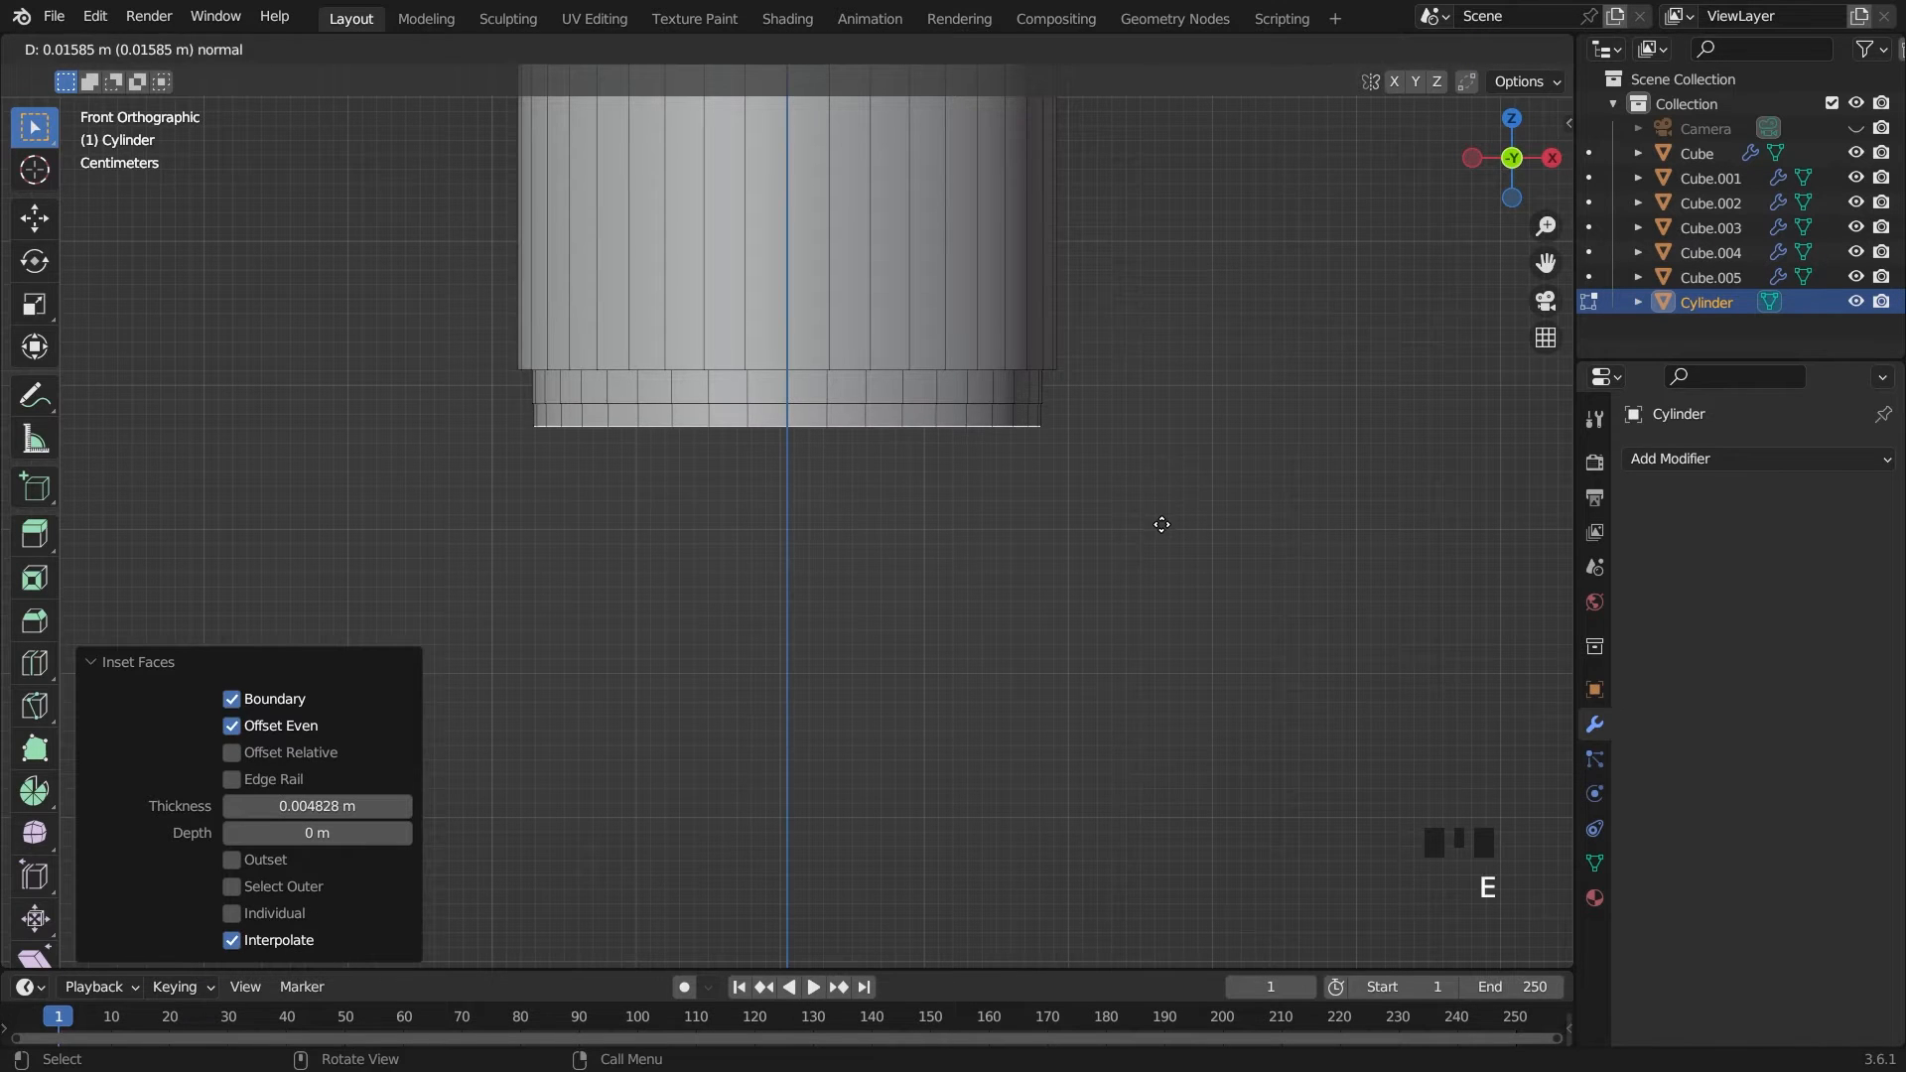
pyautogui.click(1163, 525)
pyautogui.hotkey('ctrl', 'z')
pyautogui.moveTo(1160, 537); pyautogui.dragTo(979, 359, button='middle')
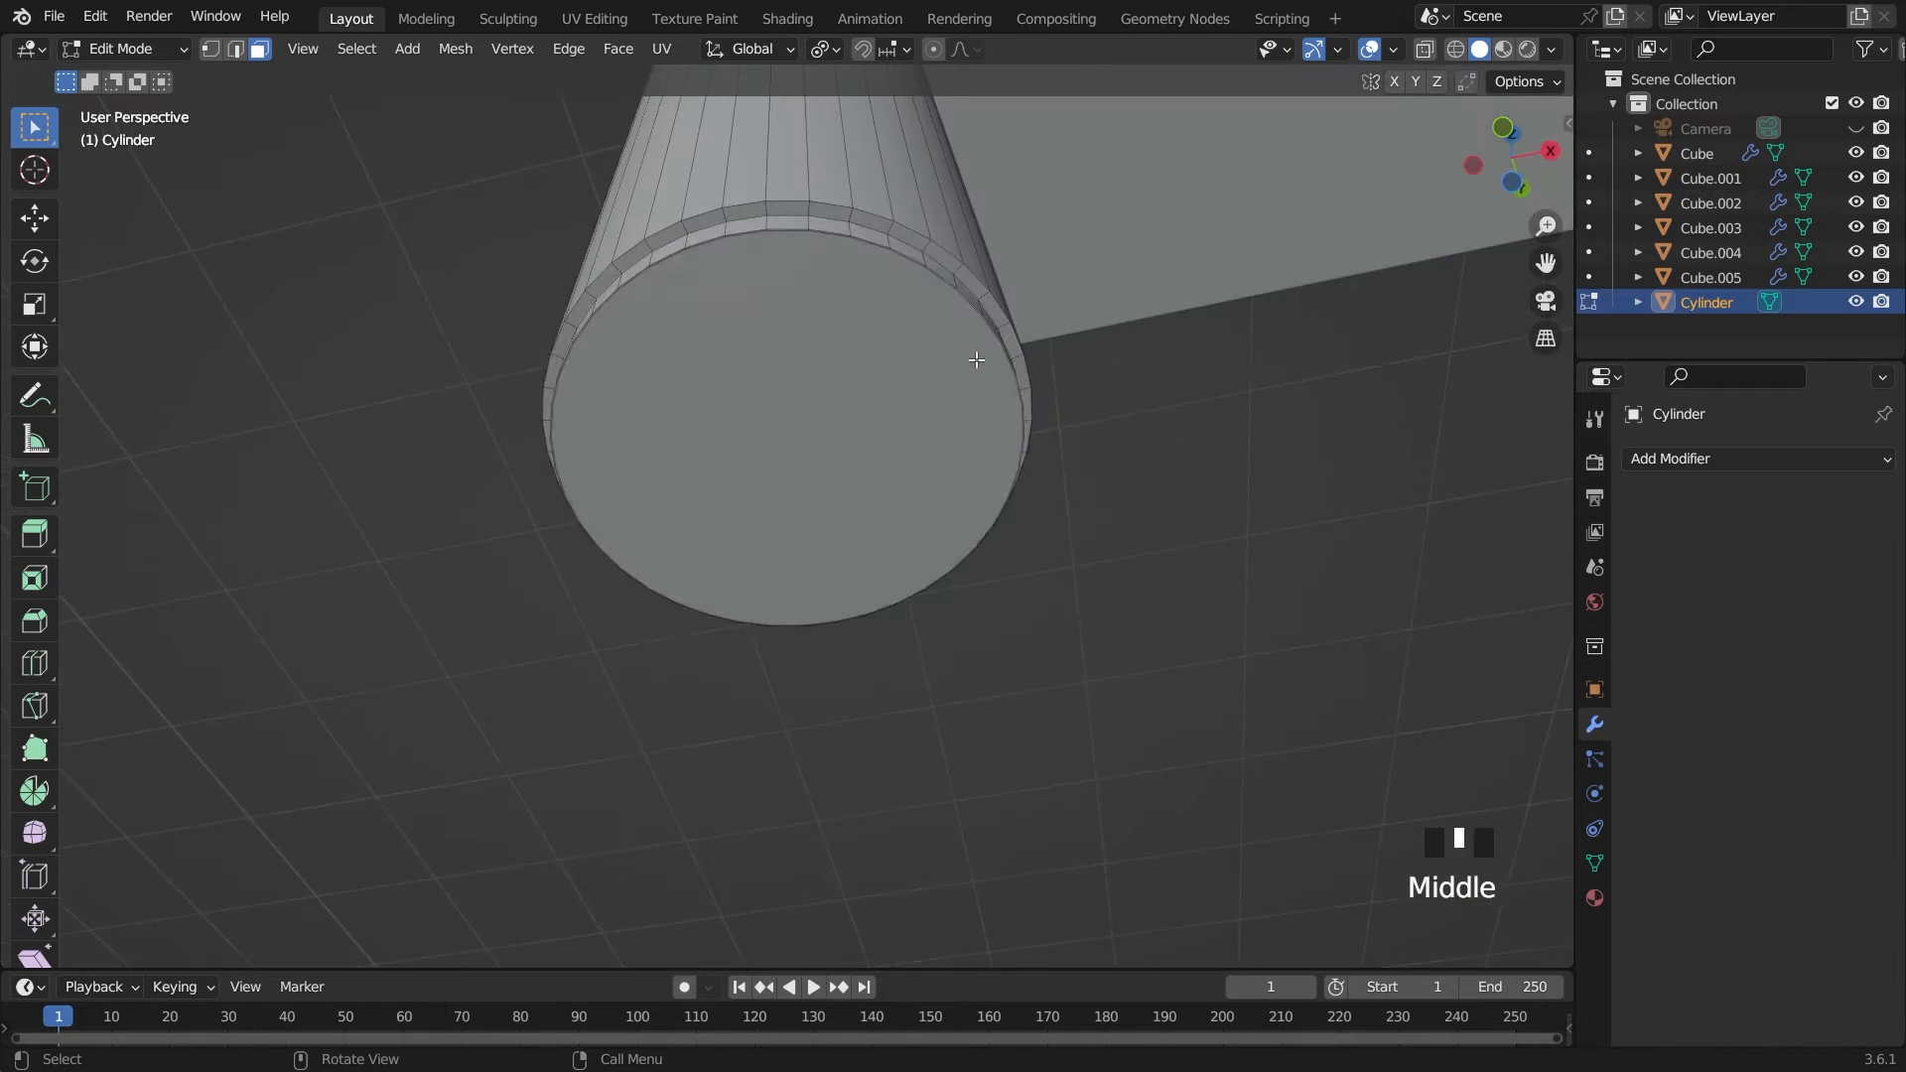
pyautogui.click(983, 363)
pyautogui.press('s')
pyautogui.click(1373, 460)
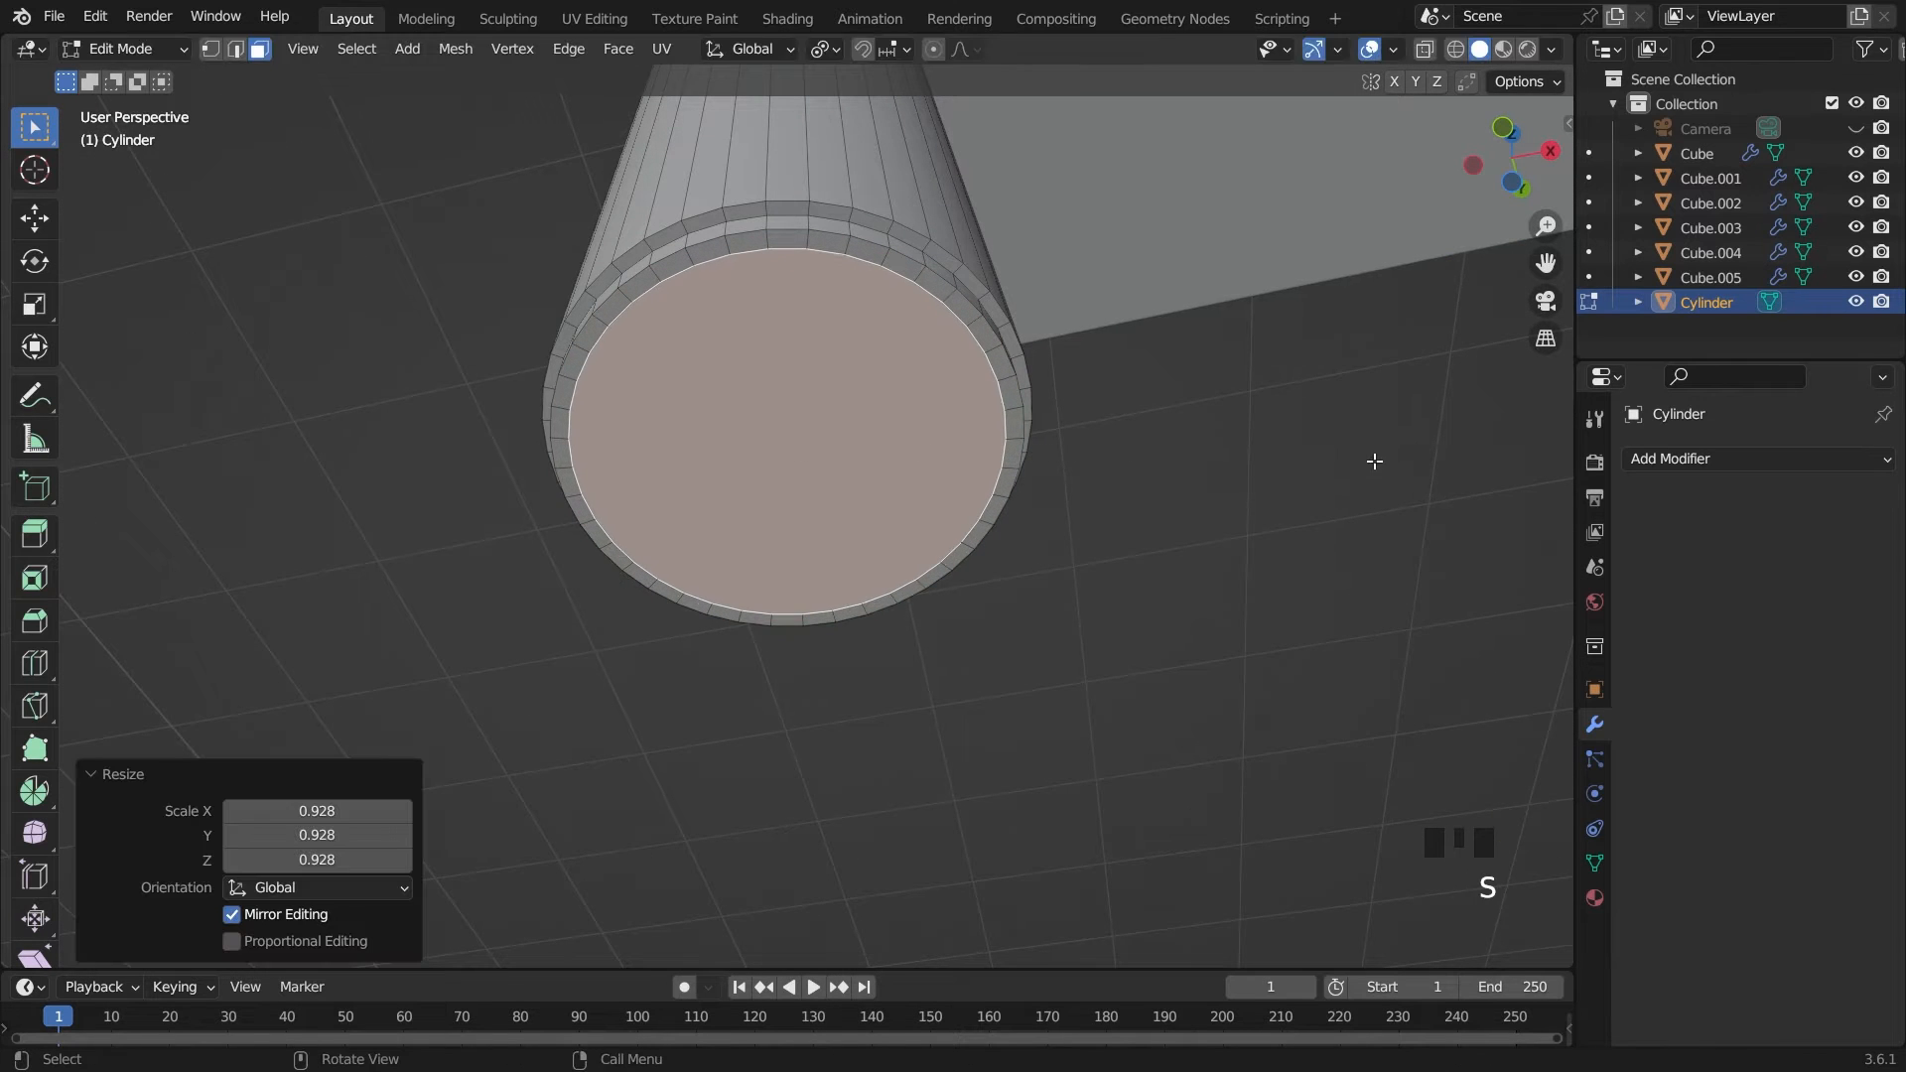
# Extrude the inner face about 0.067 m and scale its end by about 1.207 into a flared foot
pyautogui.press('e')
pyautogui.click(1136, 437)
pyautogui.press('`')
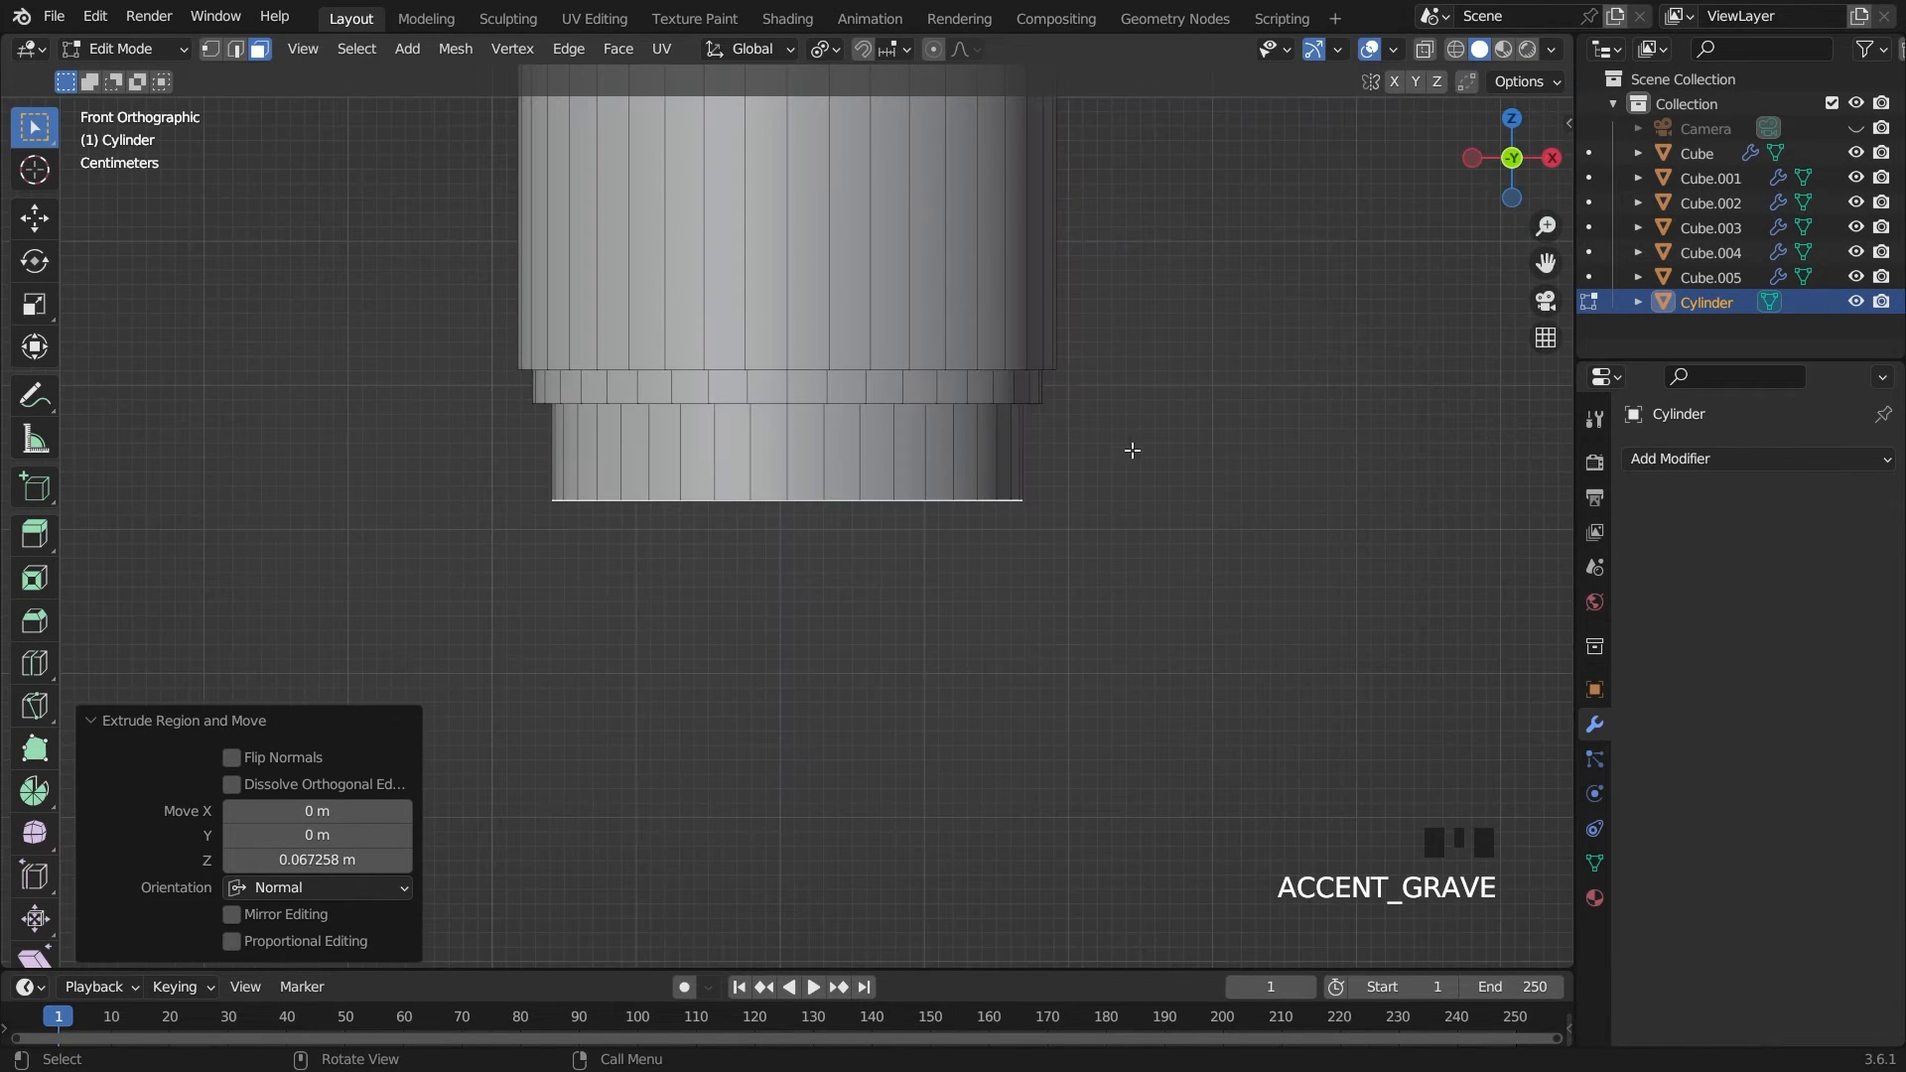
pyautogui.press('s')
pyautogui.click(1200, 424)
# Adjust the flared foot's bottom face along Z until it is level with the base of the drawer cabinet
pyautogui.press('g')
pyautogui.press('z')
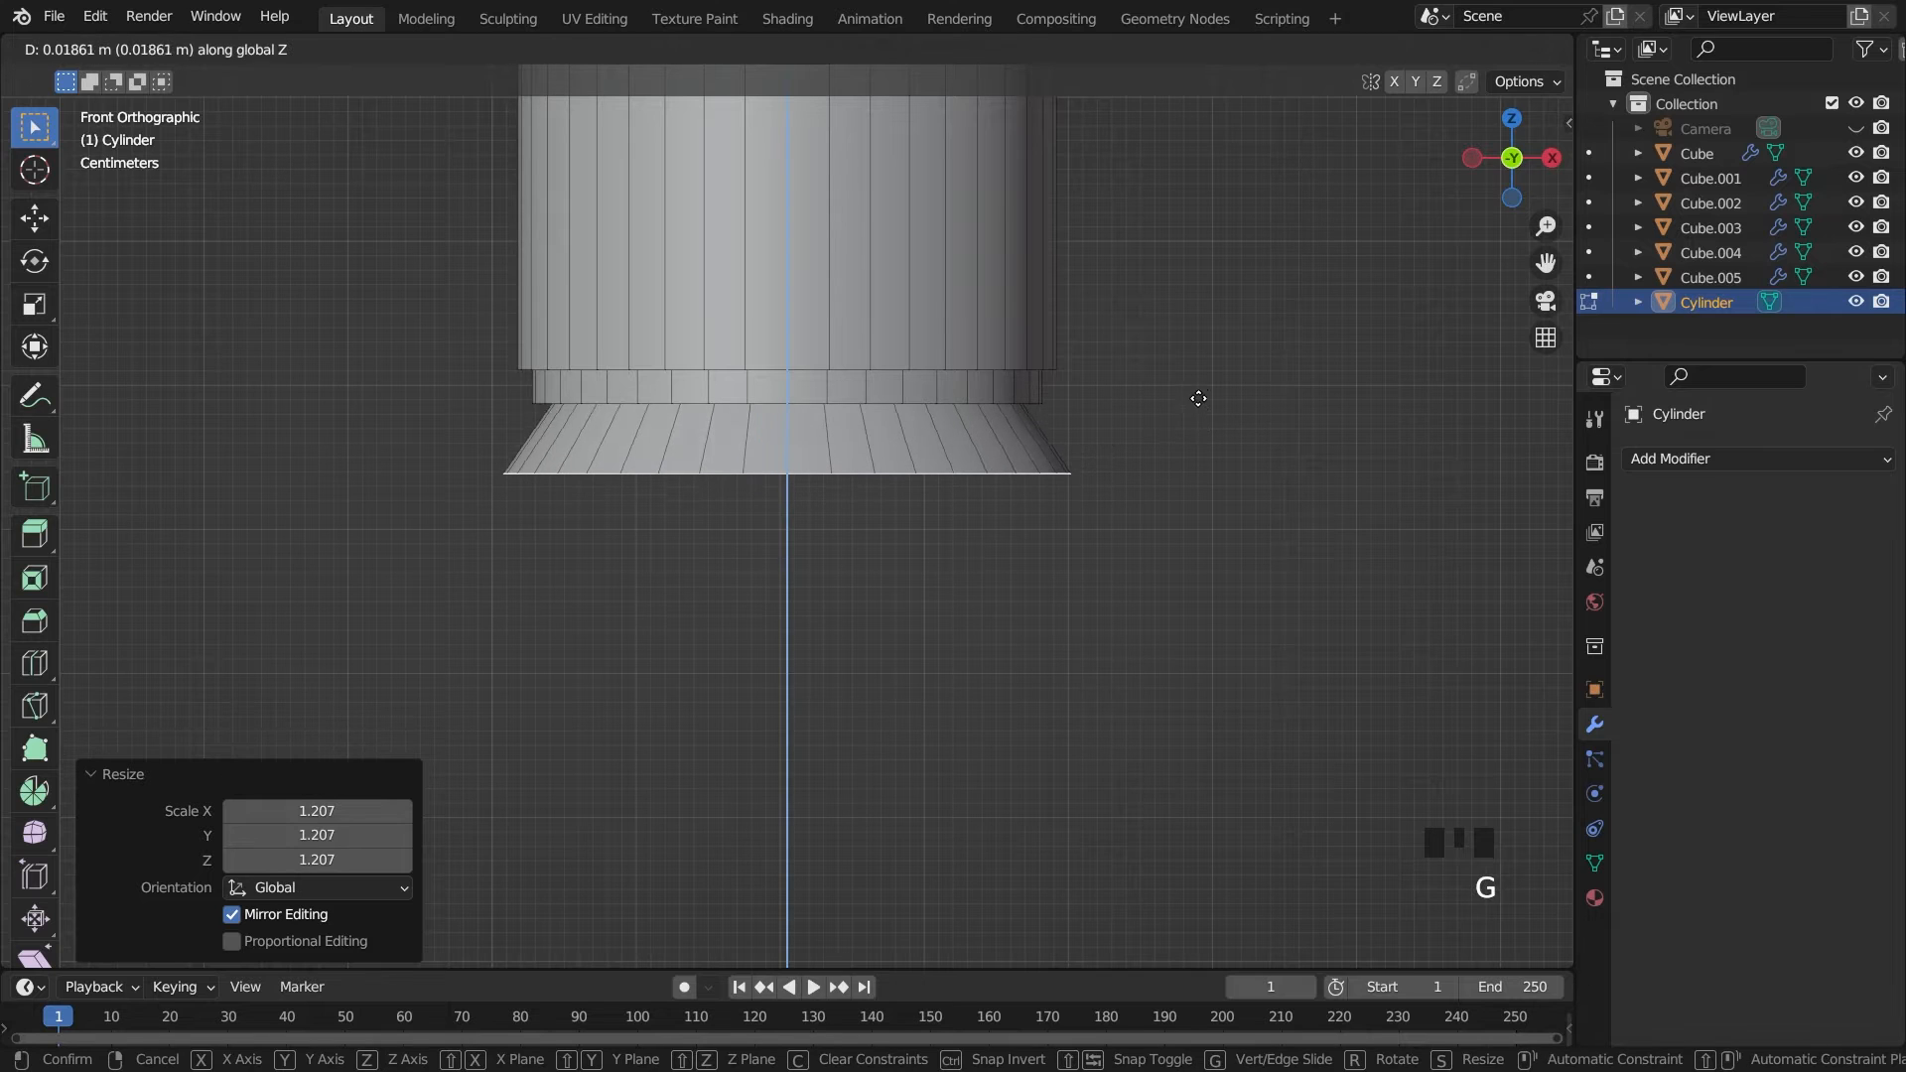
pyautogui.click(1197, 389)
pyautogui.press('Tab')
pyautogui.scroll(-4, 1195, 396)
pyautogui.press('`')
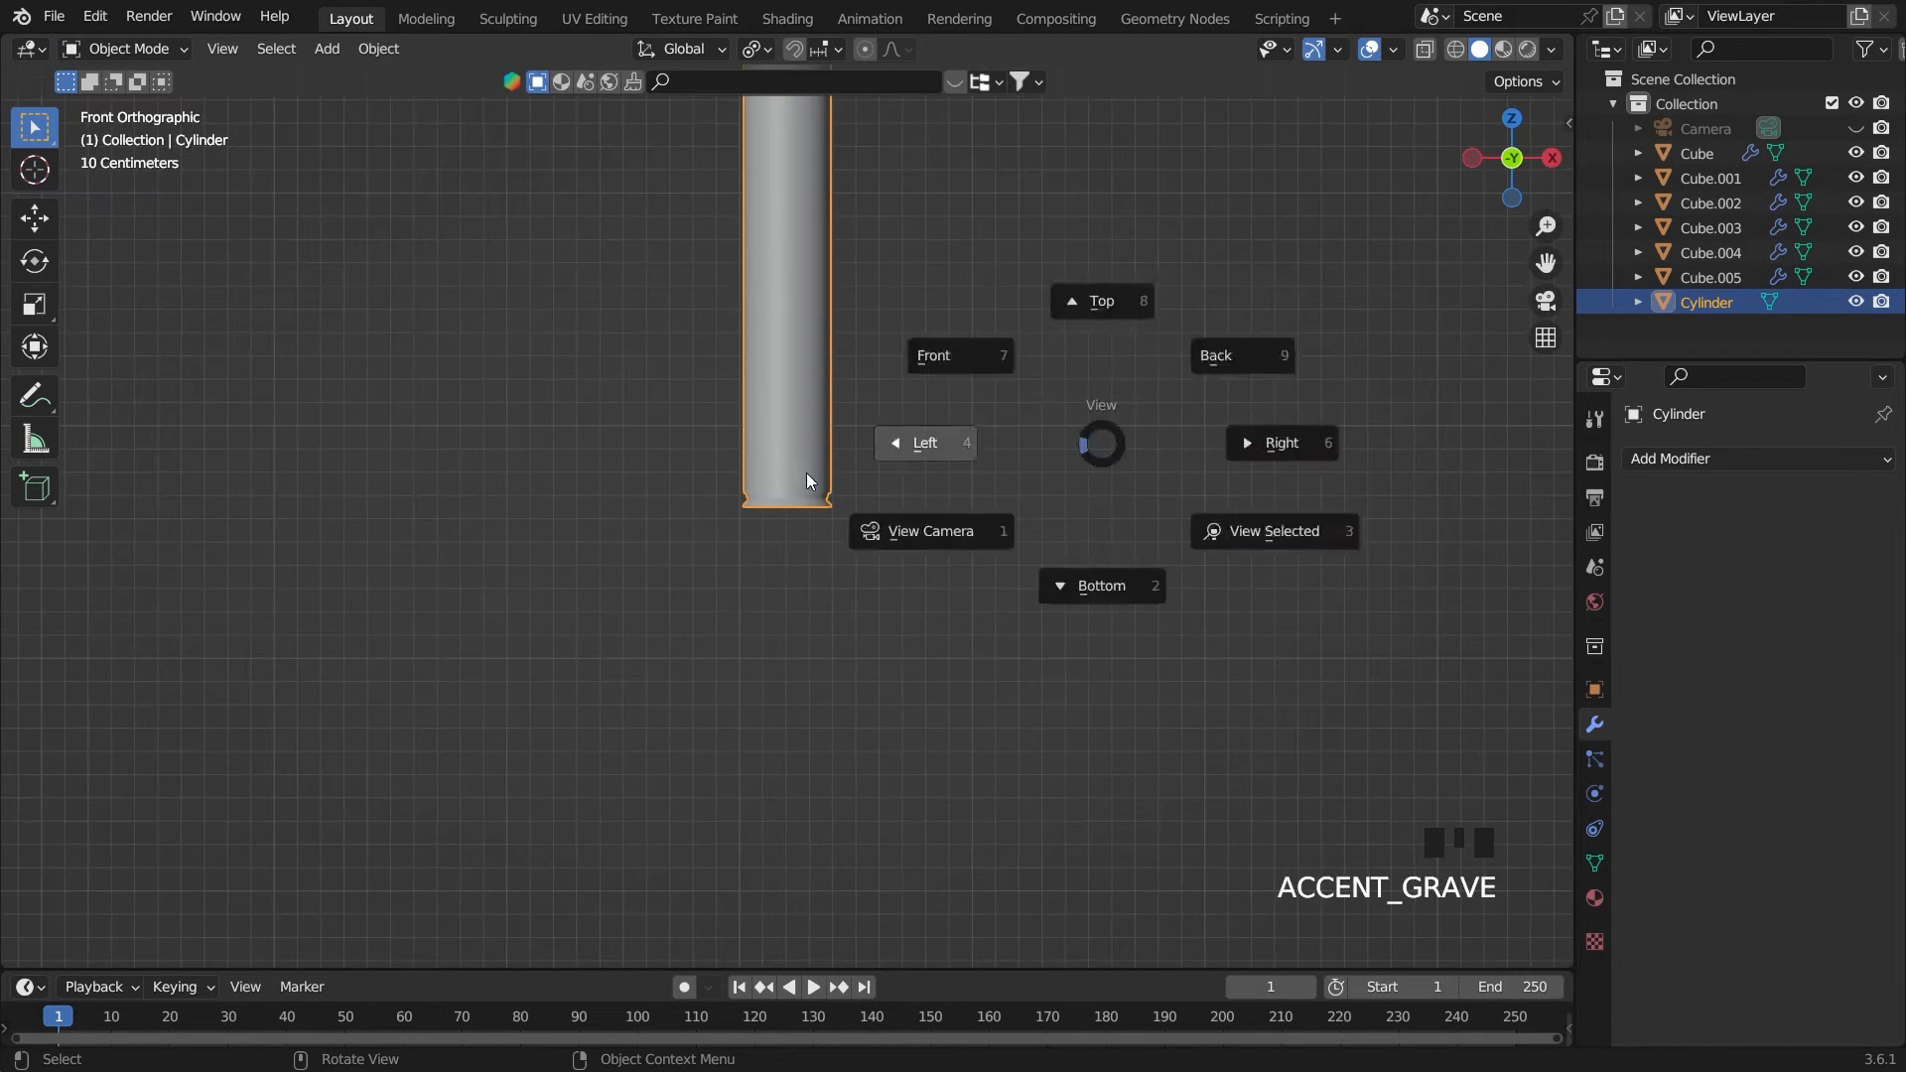
pyautogui.click(806, 473)
pyautogui.scroll(6, 838, 492)
pyautogui.press('Tab')
pyautogui.scroll(4, 926, 497)
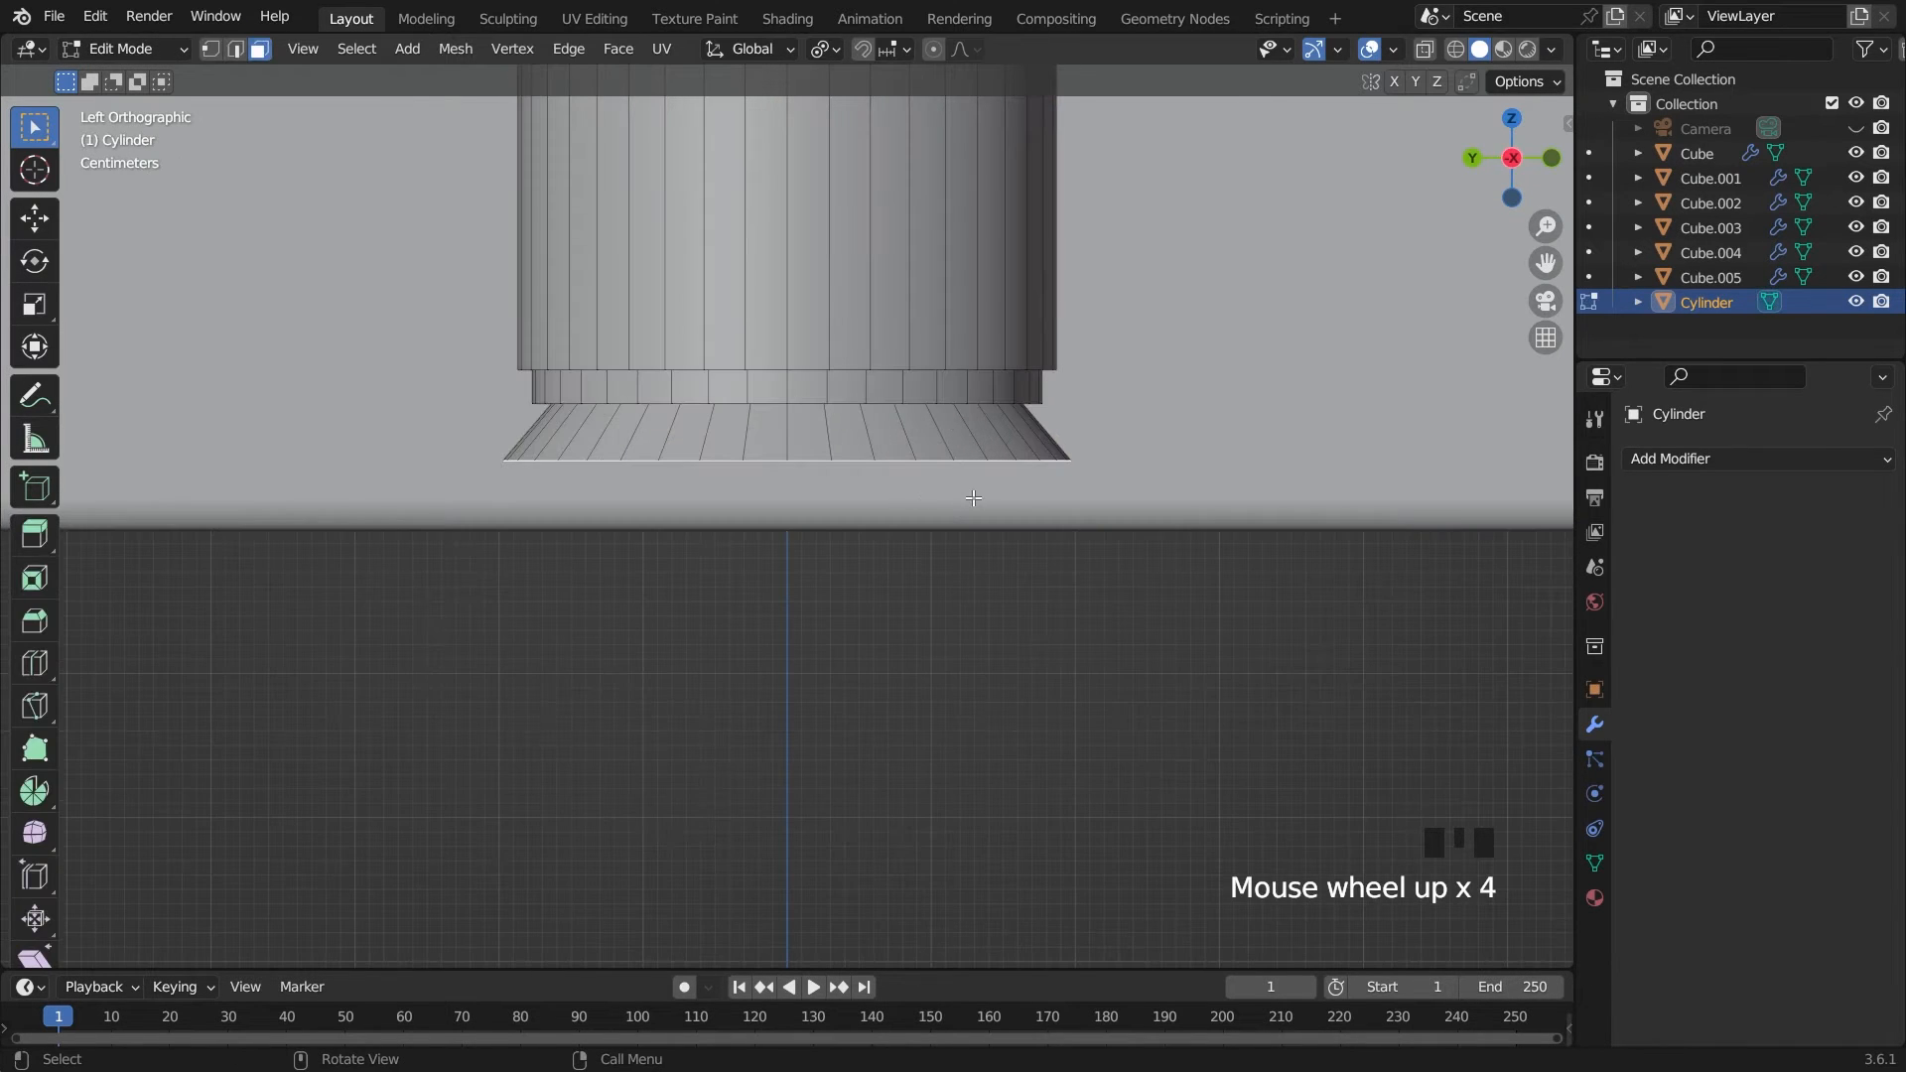
pyautogui.press('g')
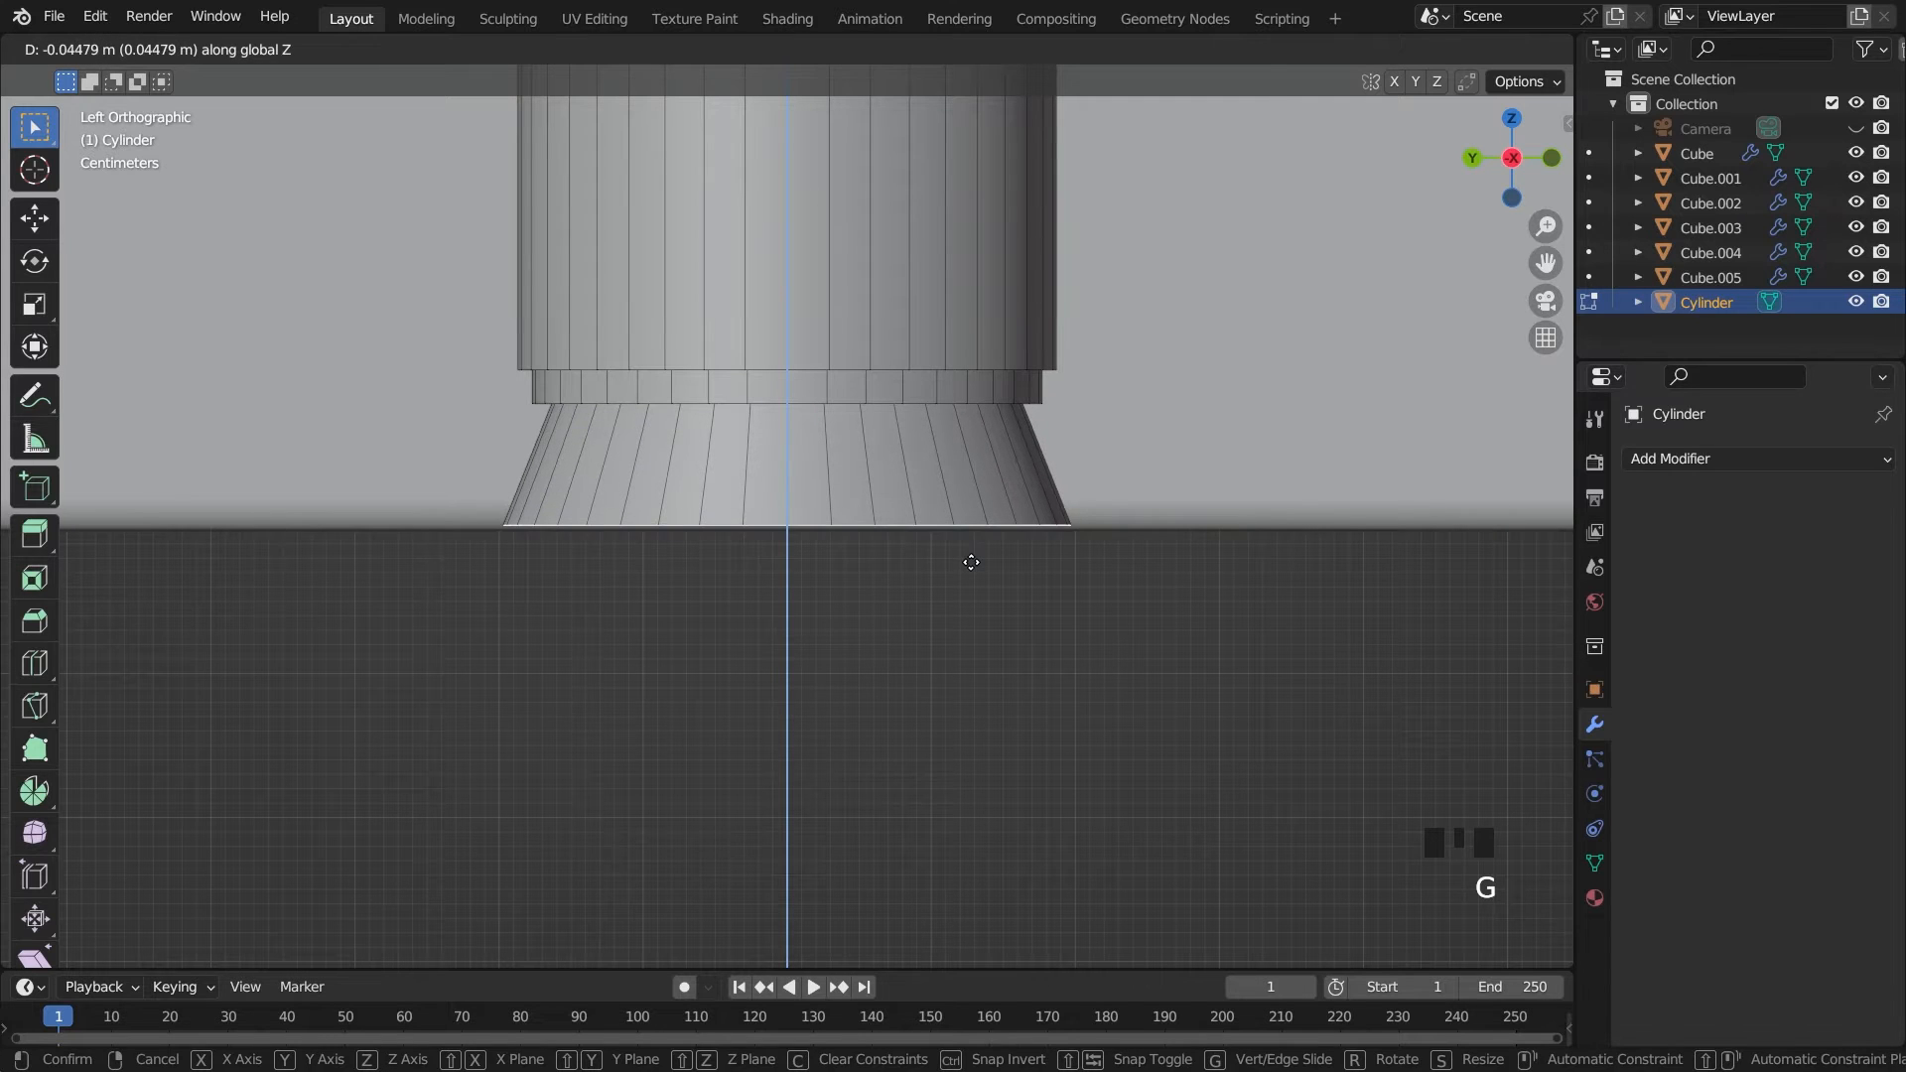
pyautogui.click(971, 561)
# Move the whole leg about -1.75 m along Y toward the front end of the support block
pyautogui.press('Tab')
pyautogui.scroll(-15, 972, 551)
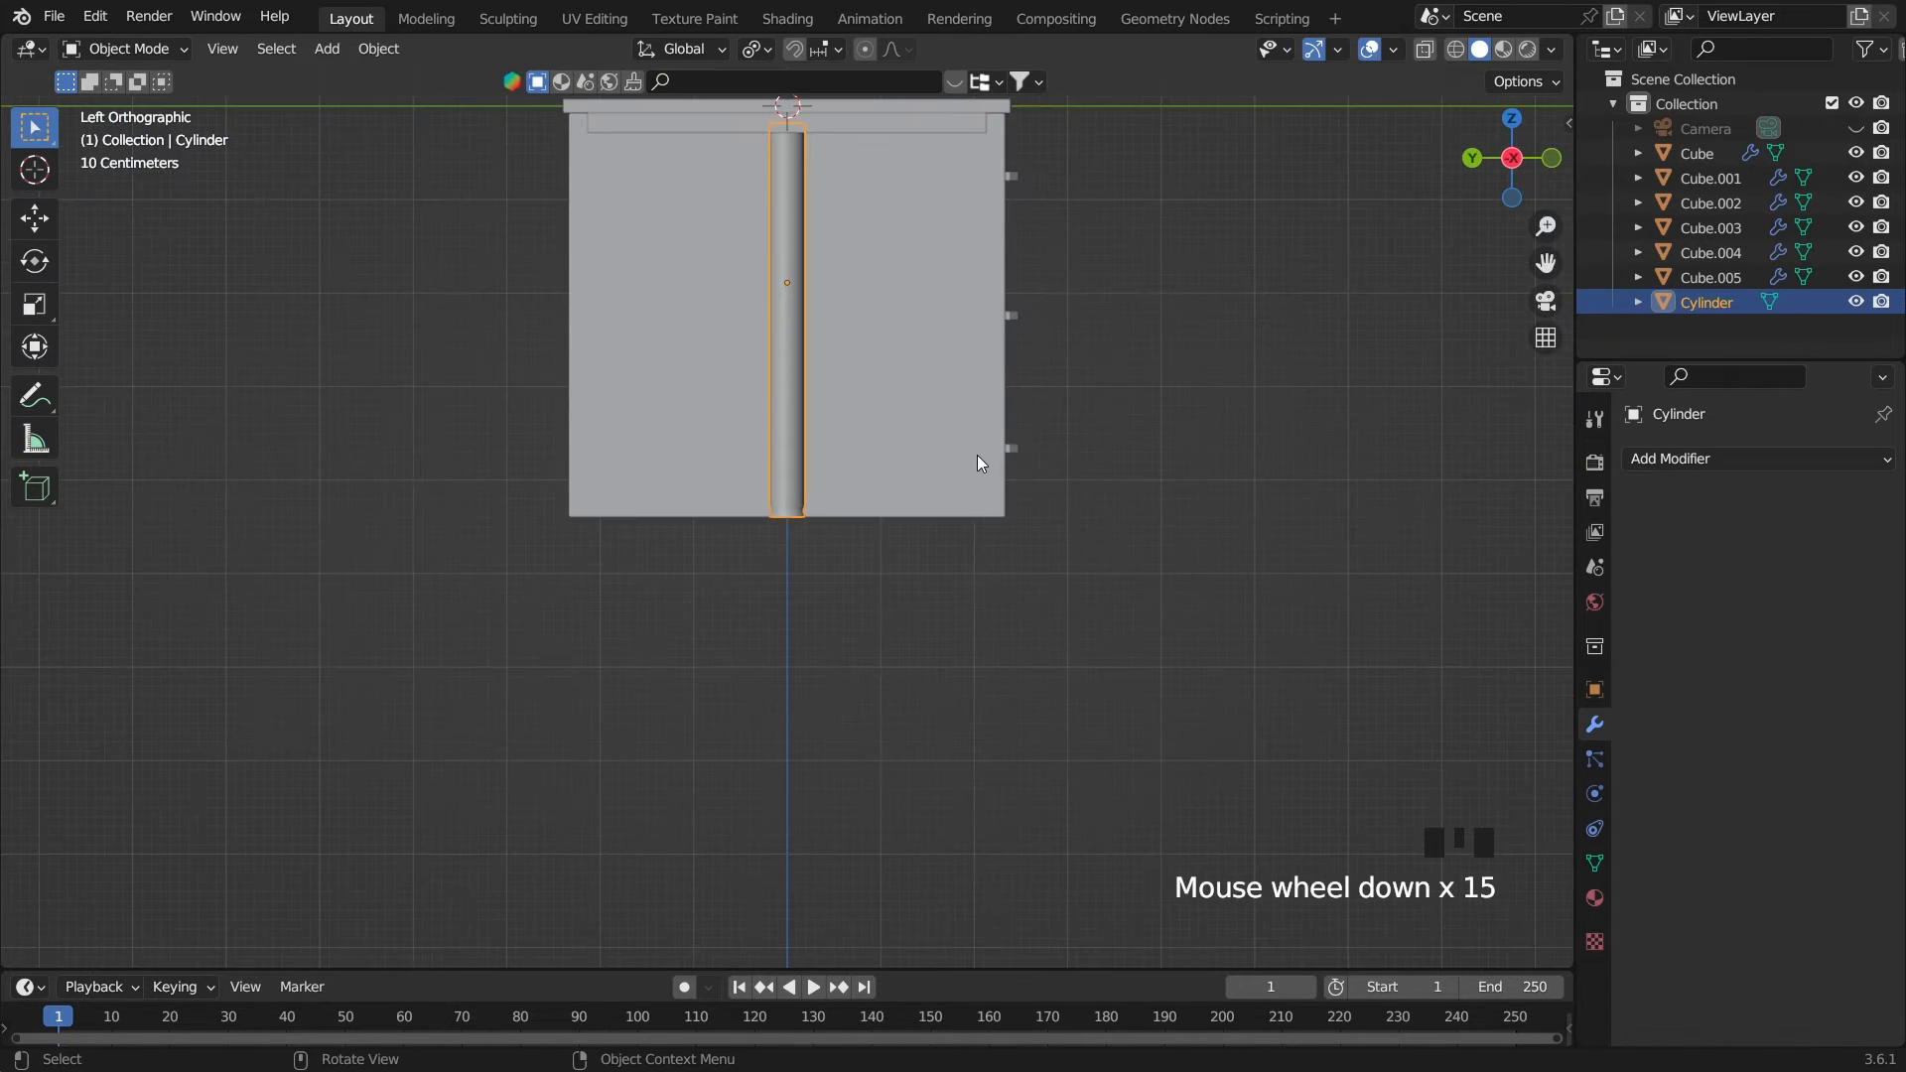
pyautogui.press('g')
pyautogui.press('y')
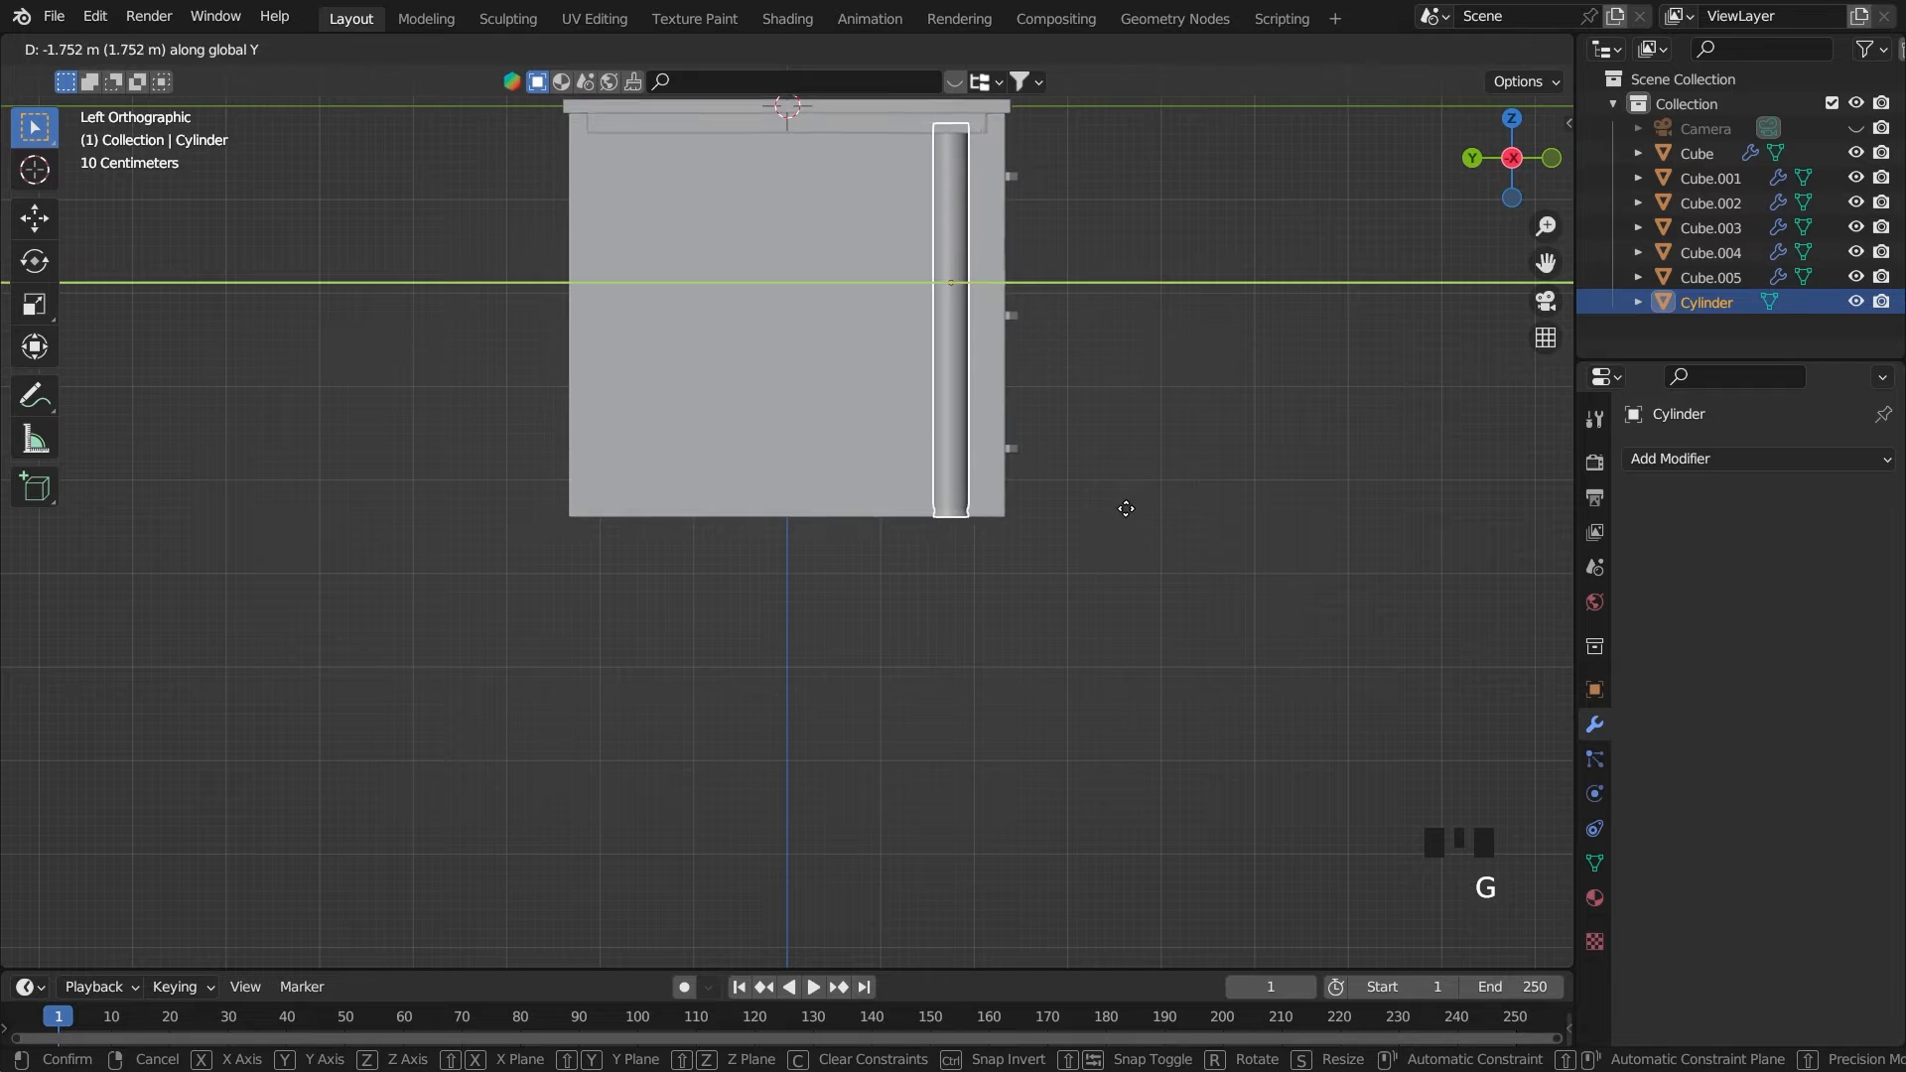
pyautogui.click(1123, 508)
# Scale the leg uniformly to about 0.902 and lower it about 0.22 m along Z to the cabinet's base level
pyautogui.press('s')
pyautogui.click(1091, 498)
pyautogui.press('g')
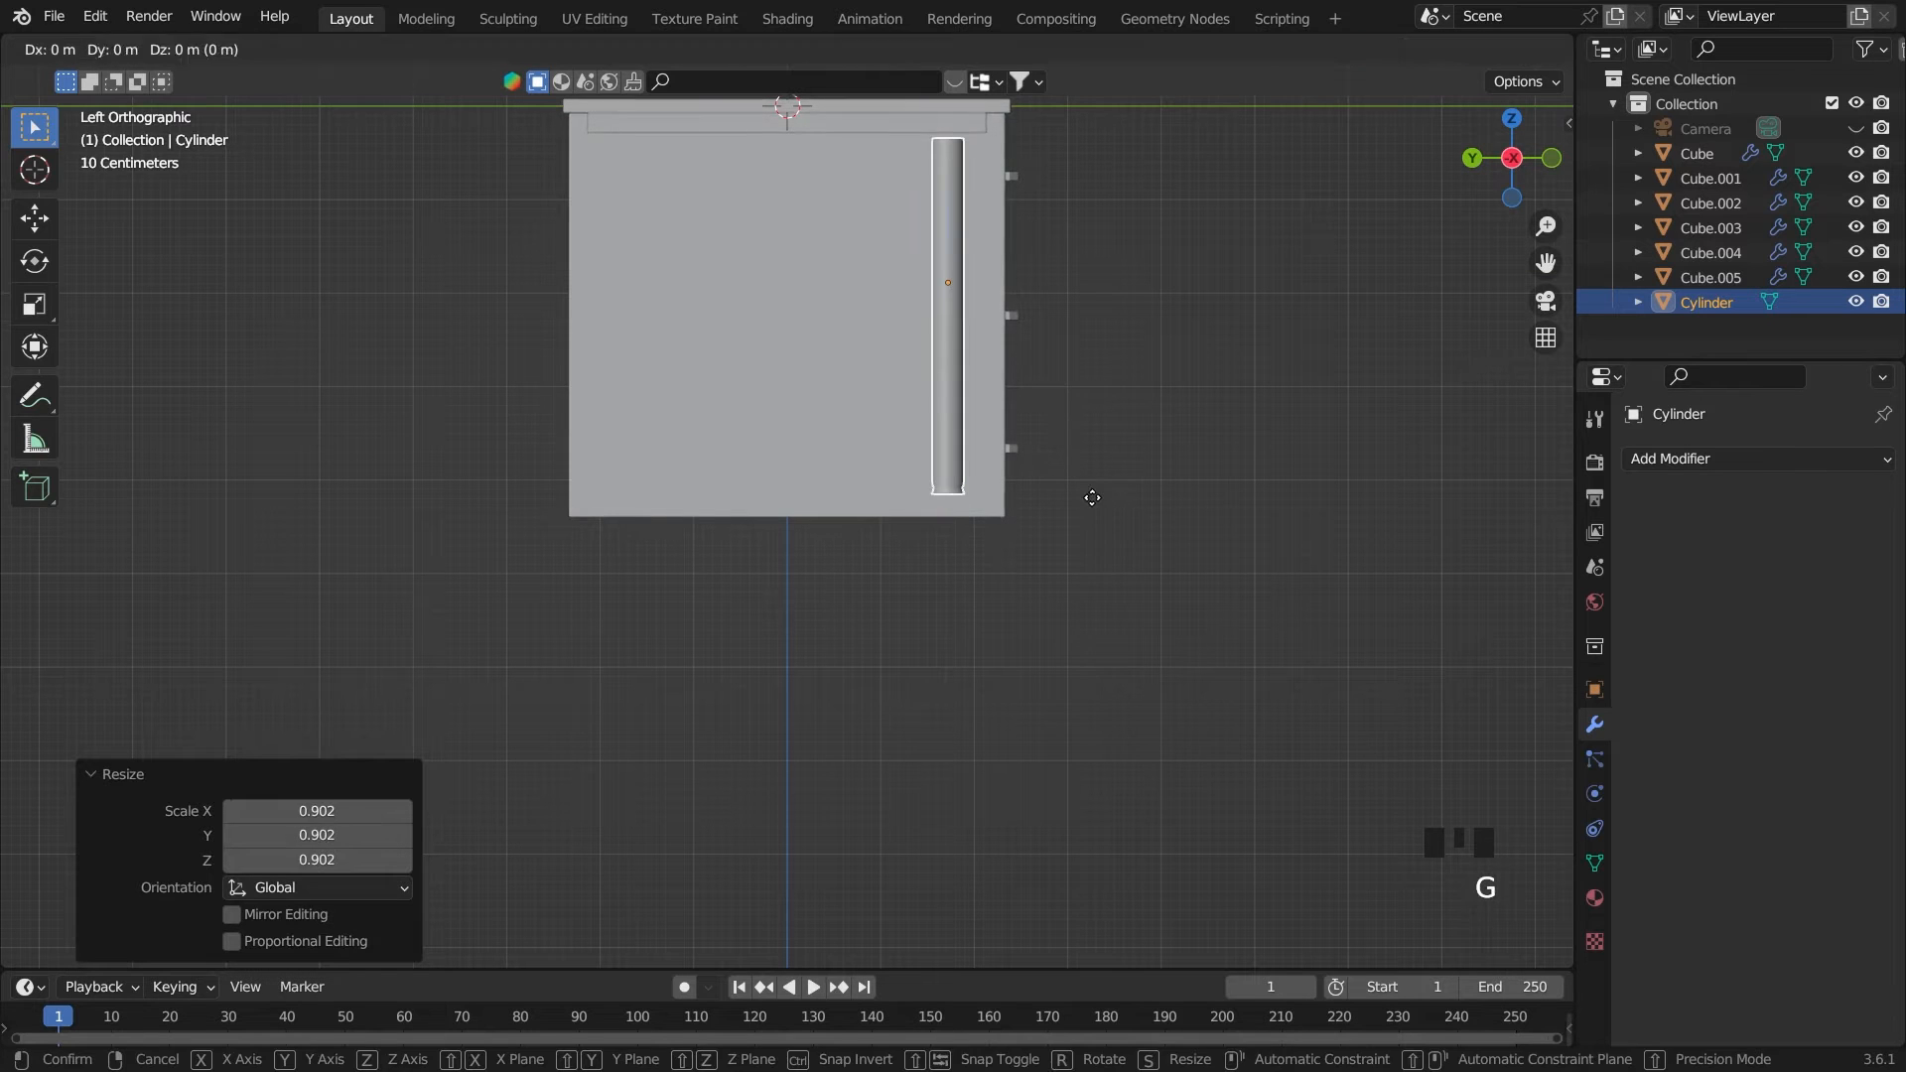
pyautogui.press('z')
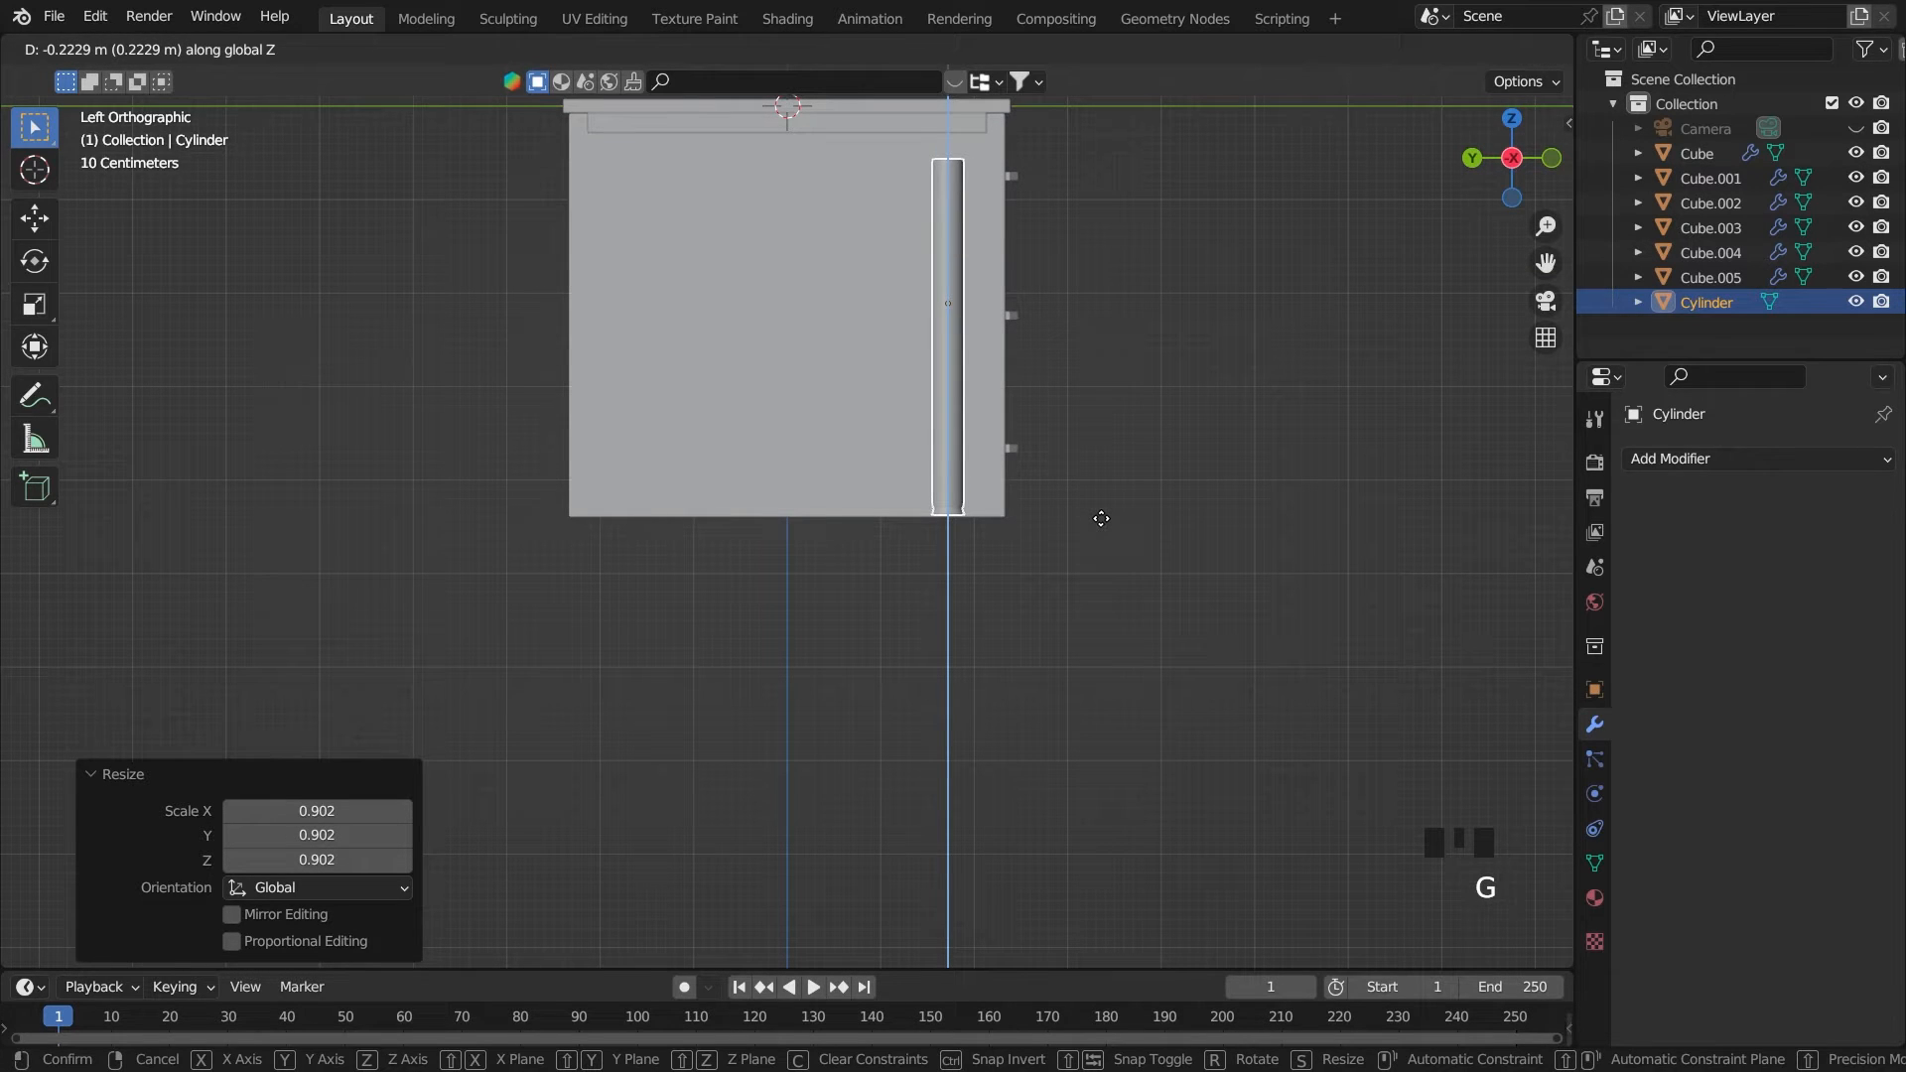
pyautogui.click(1101, 518)
# Raise the leg's top face along Z until it meets the underside of the support block
pyautogui.scroll(-2, 1105, 474)
pyautogui.moveTo(1106, 474); pyautogui.dragTo(932, 458, button='middle')
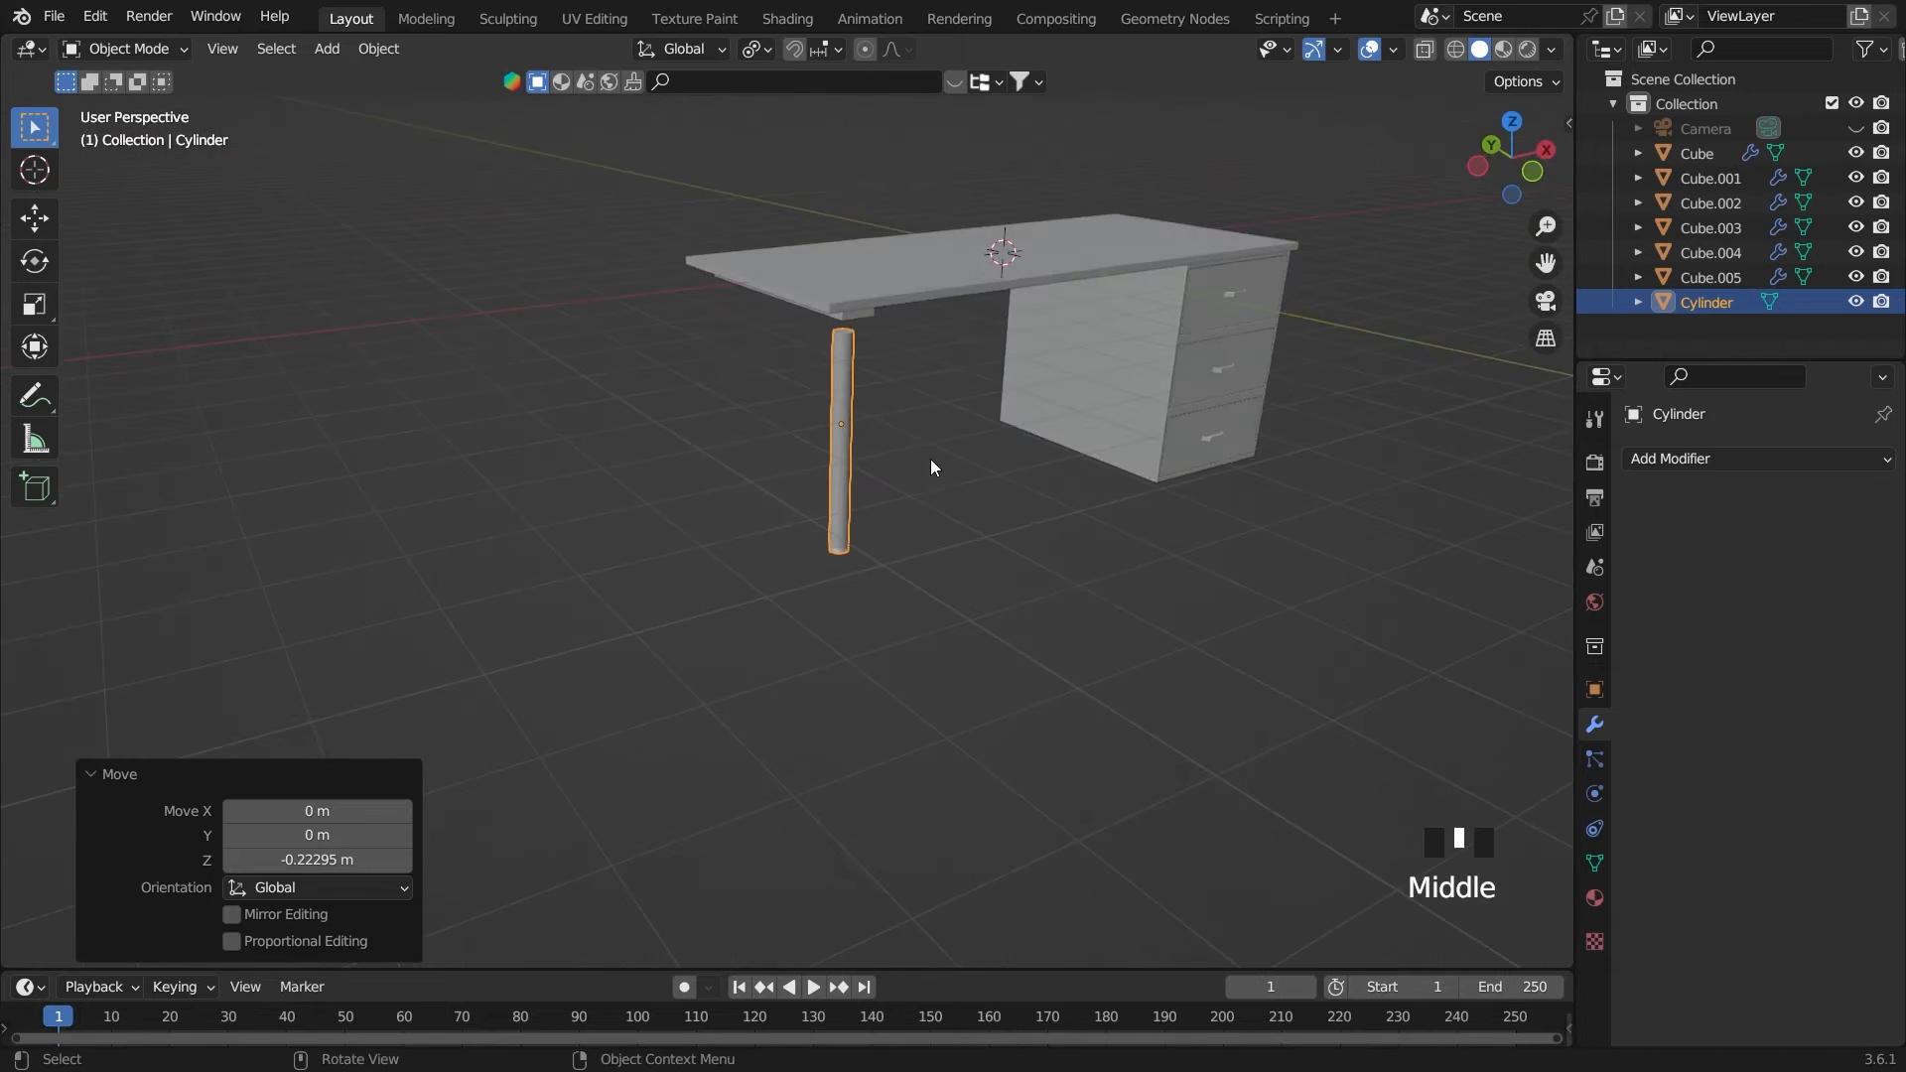
pyautogui.press('Tab')
pyautogui.click(848, 327)
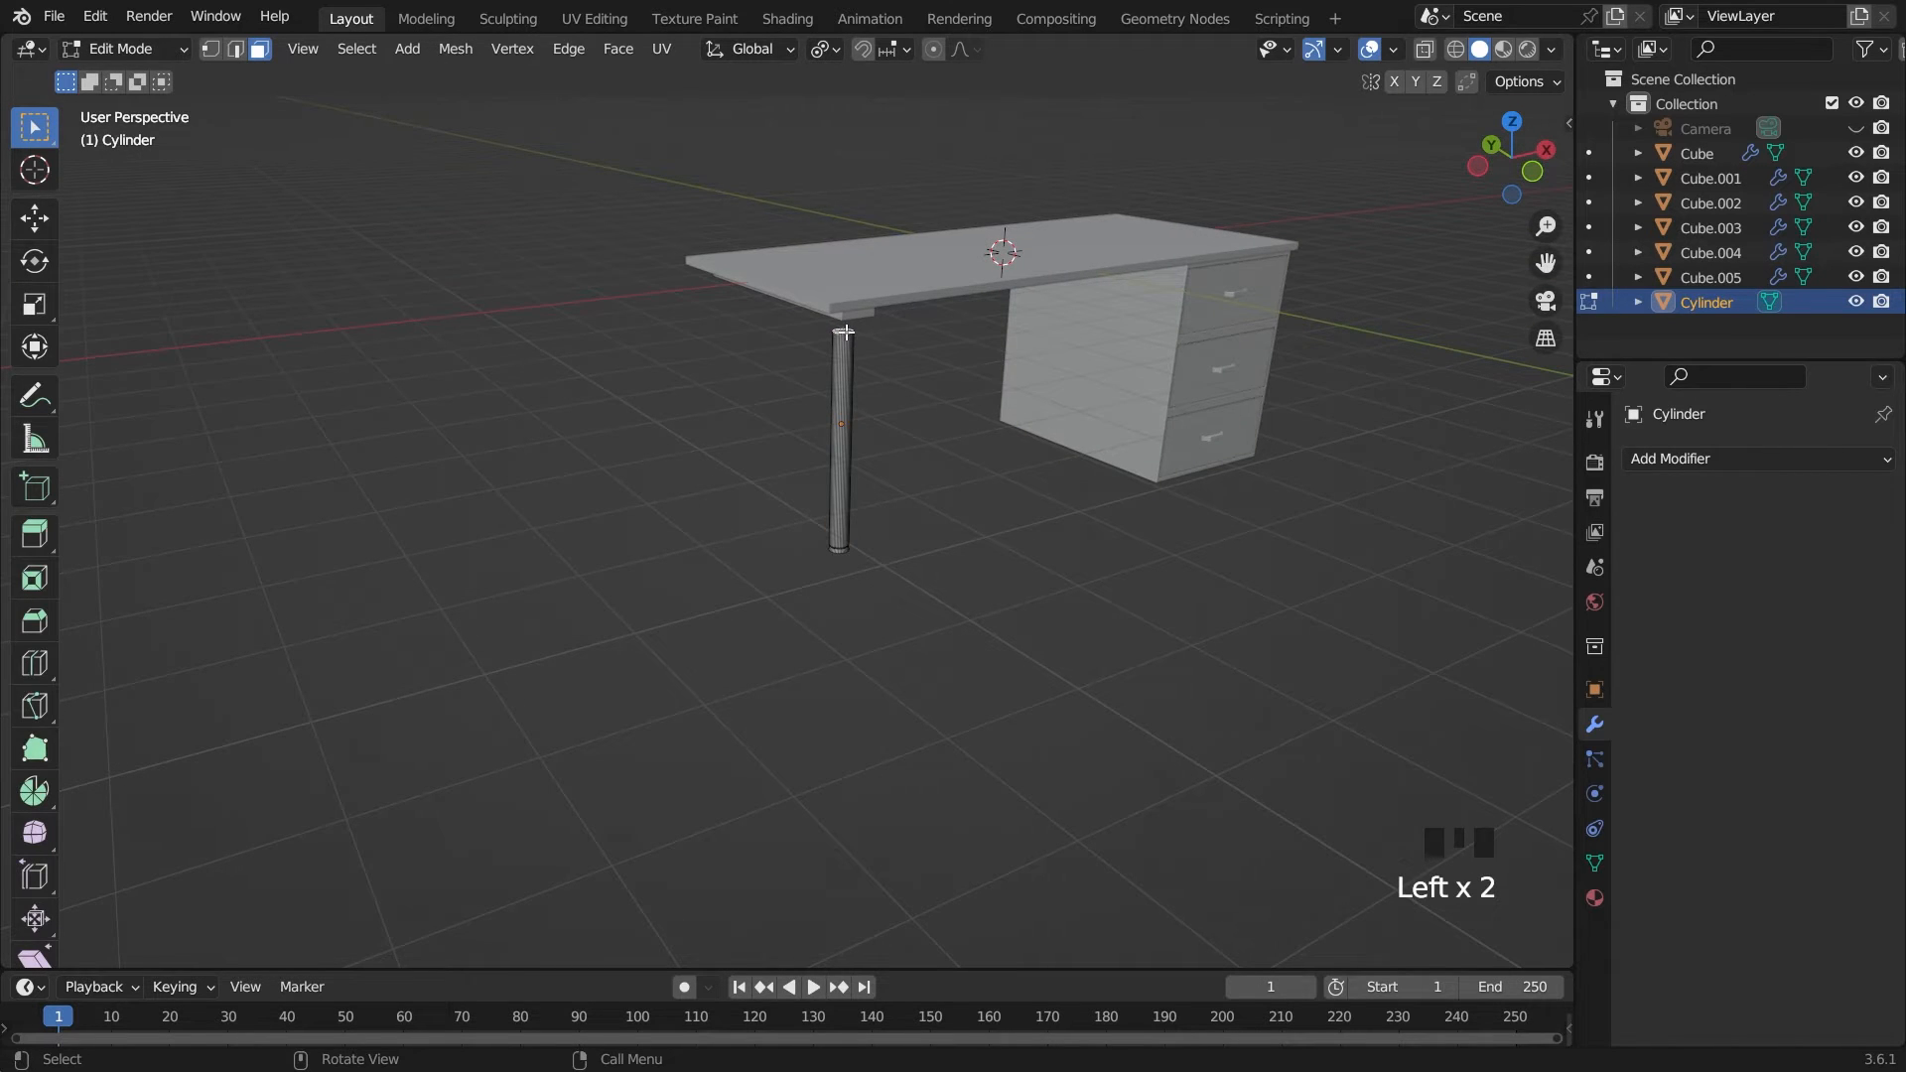
pyautogui.press('`')
pyautogui.press('`')
pyautogui.press('`')
pyautogui.scroll(-3, 986, 429)
pyautogui.press('g')
pyautogui.press('z')
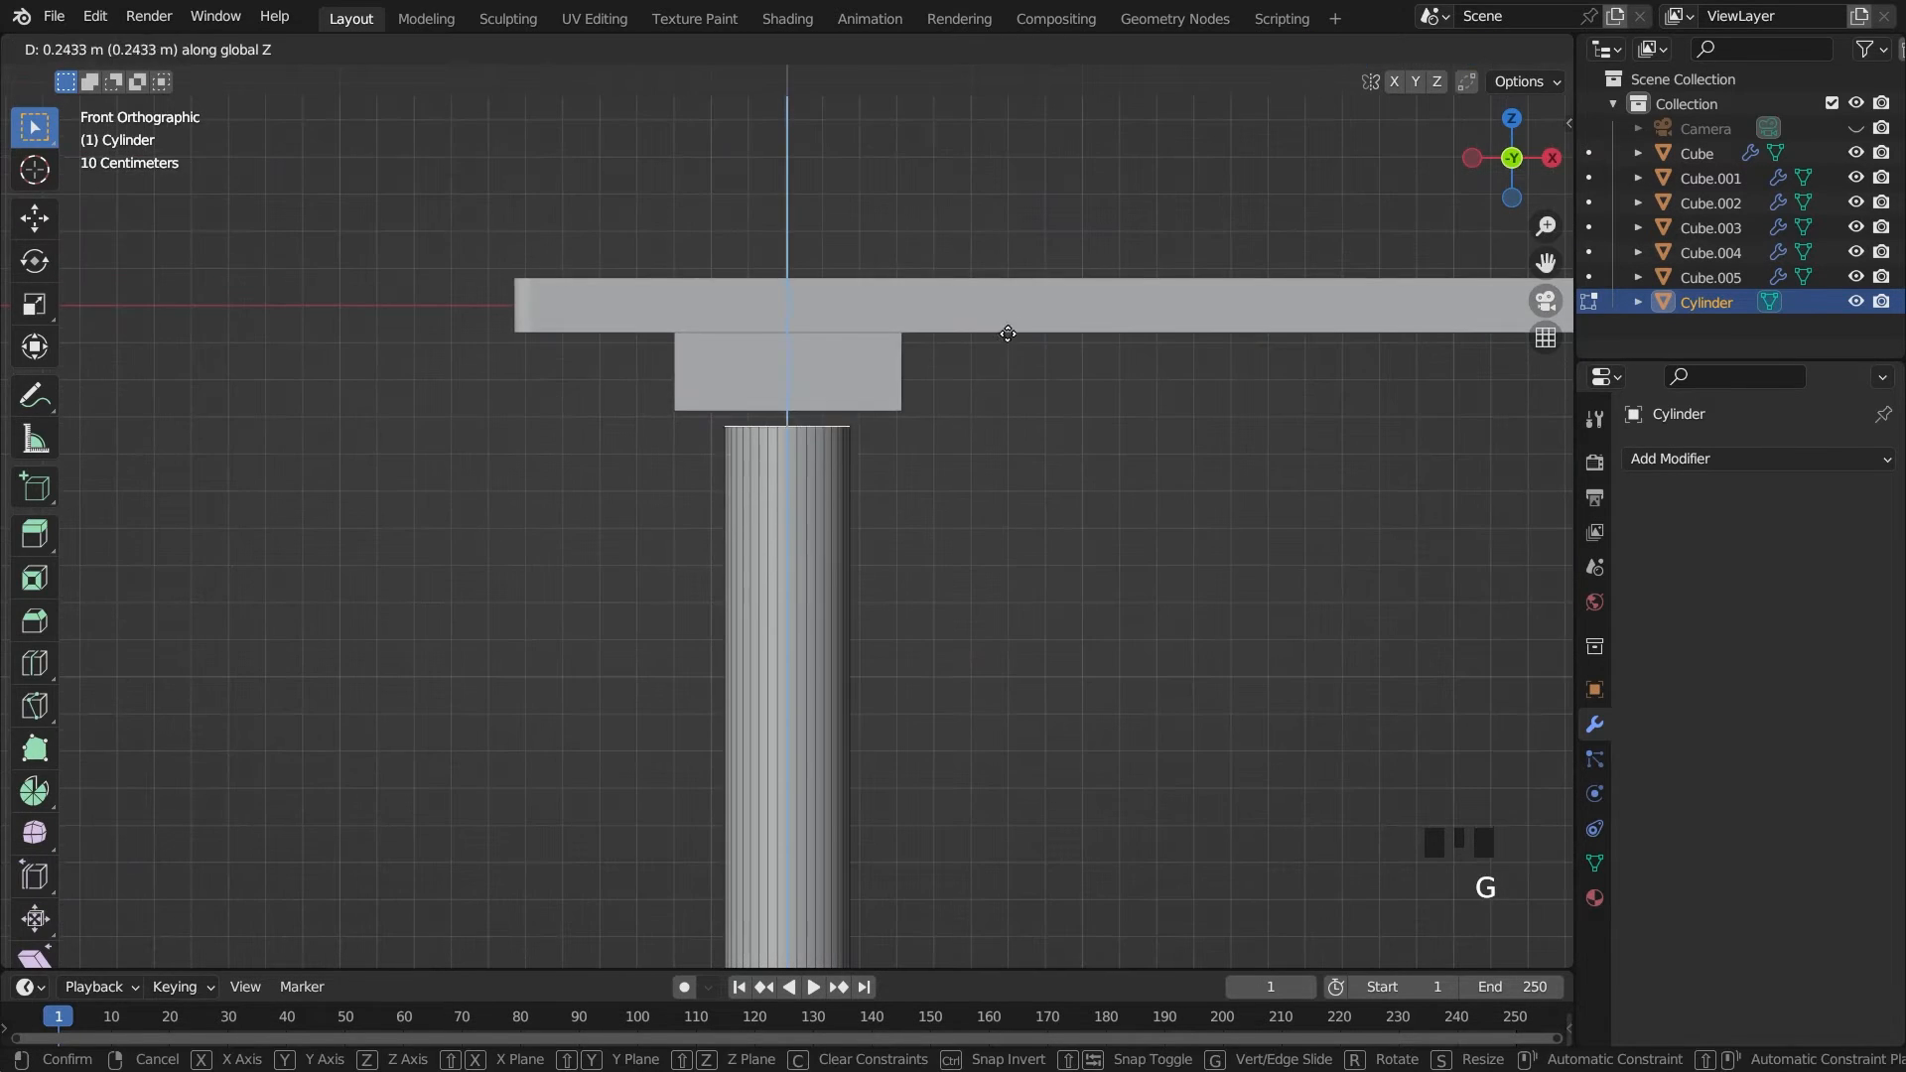
pyautogui.click(1017, 312)
# Add an Array modifier to the leg and set its relative offset factor X to 0
pyautogui.press('Tab')
pyautogui.scroll(-6, 1003, 348)
pyautogui.press('`')
pyautogui.click(765, 576)
pyautogui.scroll(-1, 853, 555)
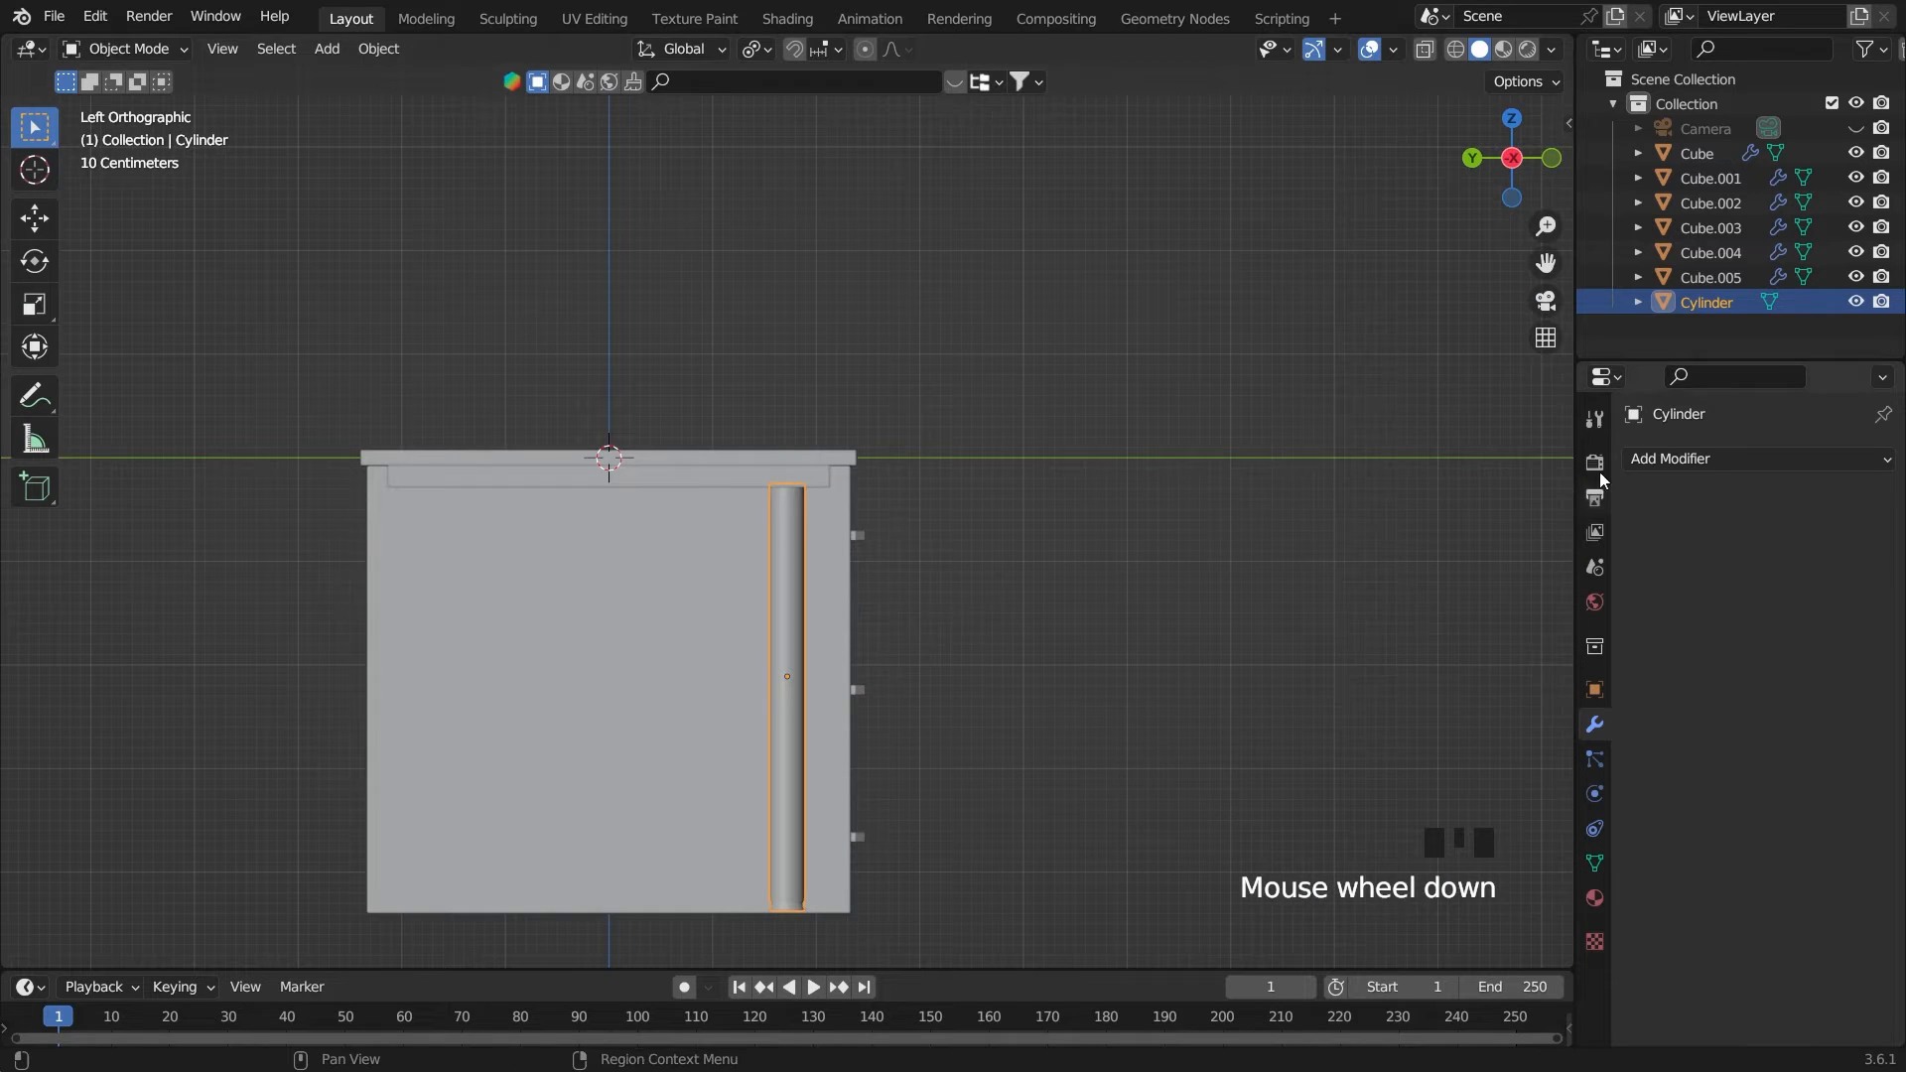
pyautogui.click(1737, 457)
pyautogui.click(1459, 527)
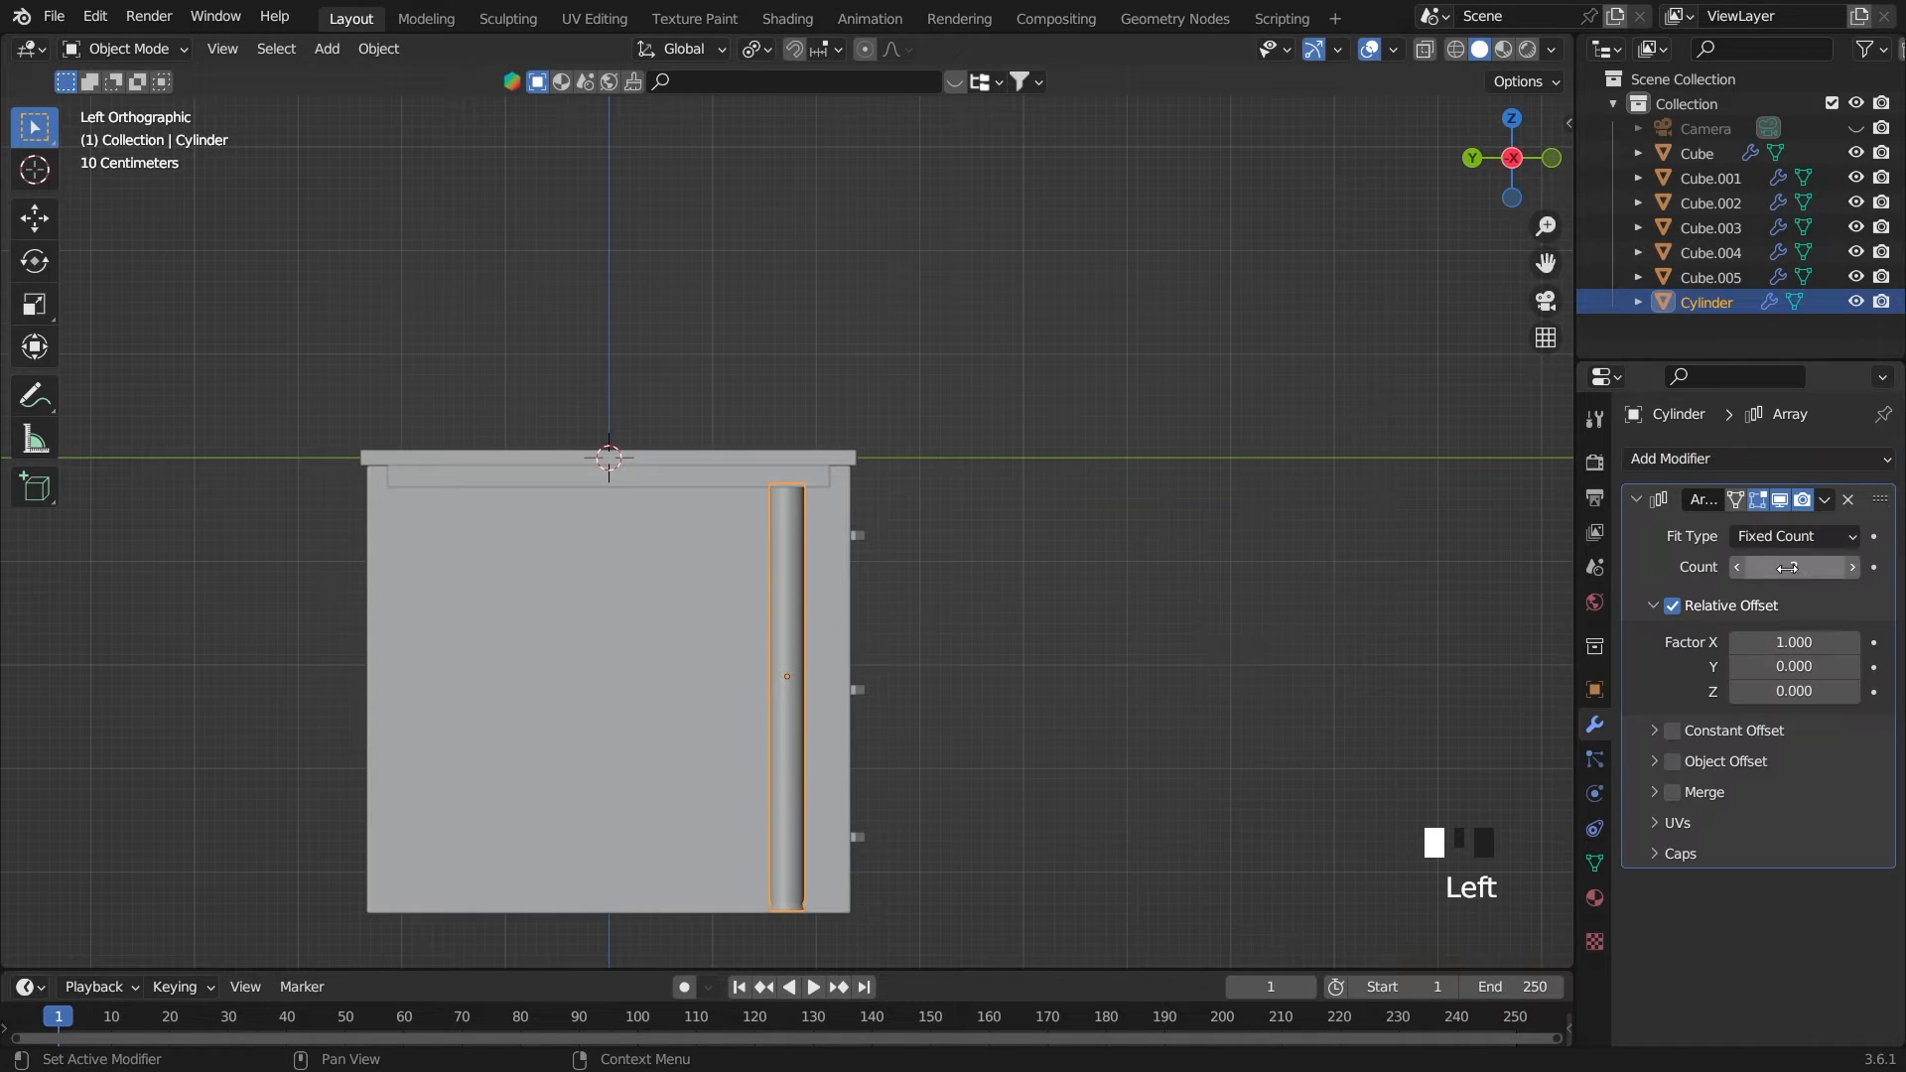
pyautogui.click(1775, 642)
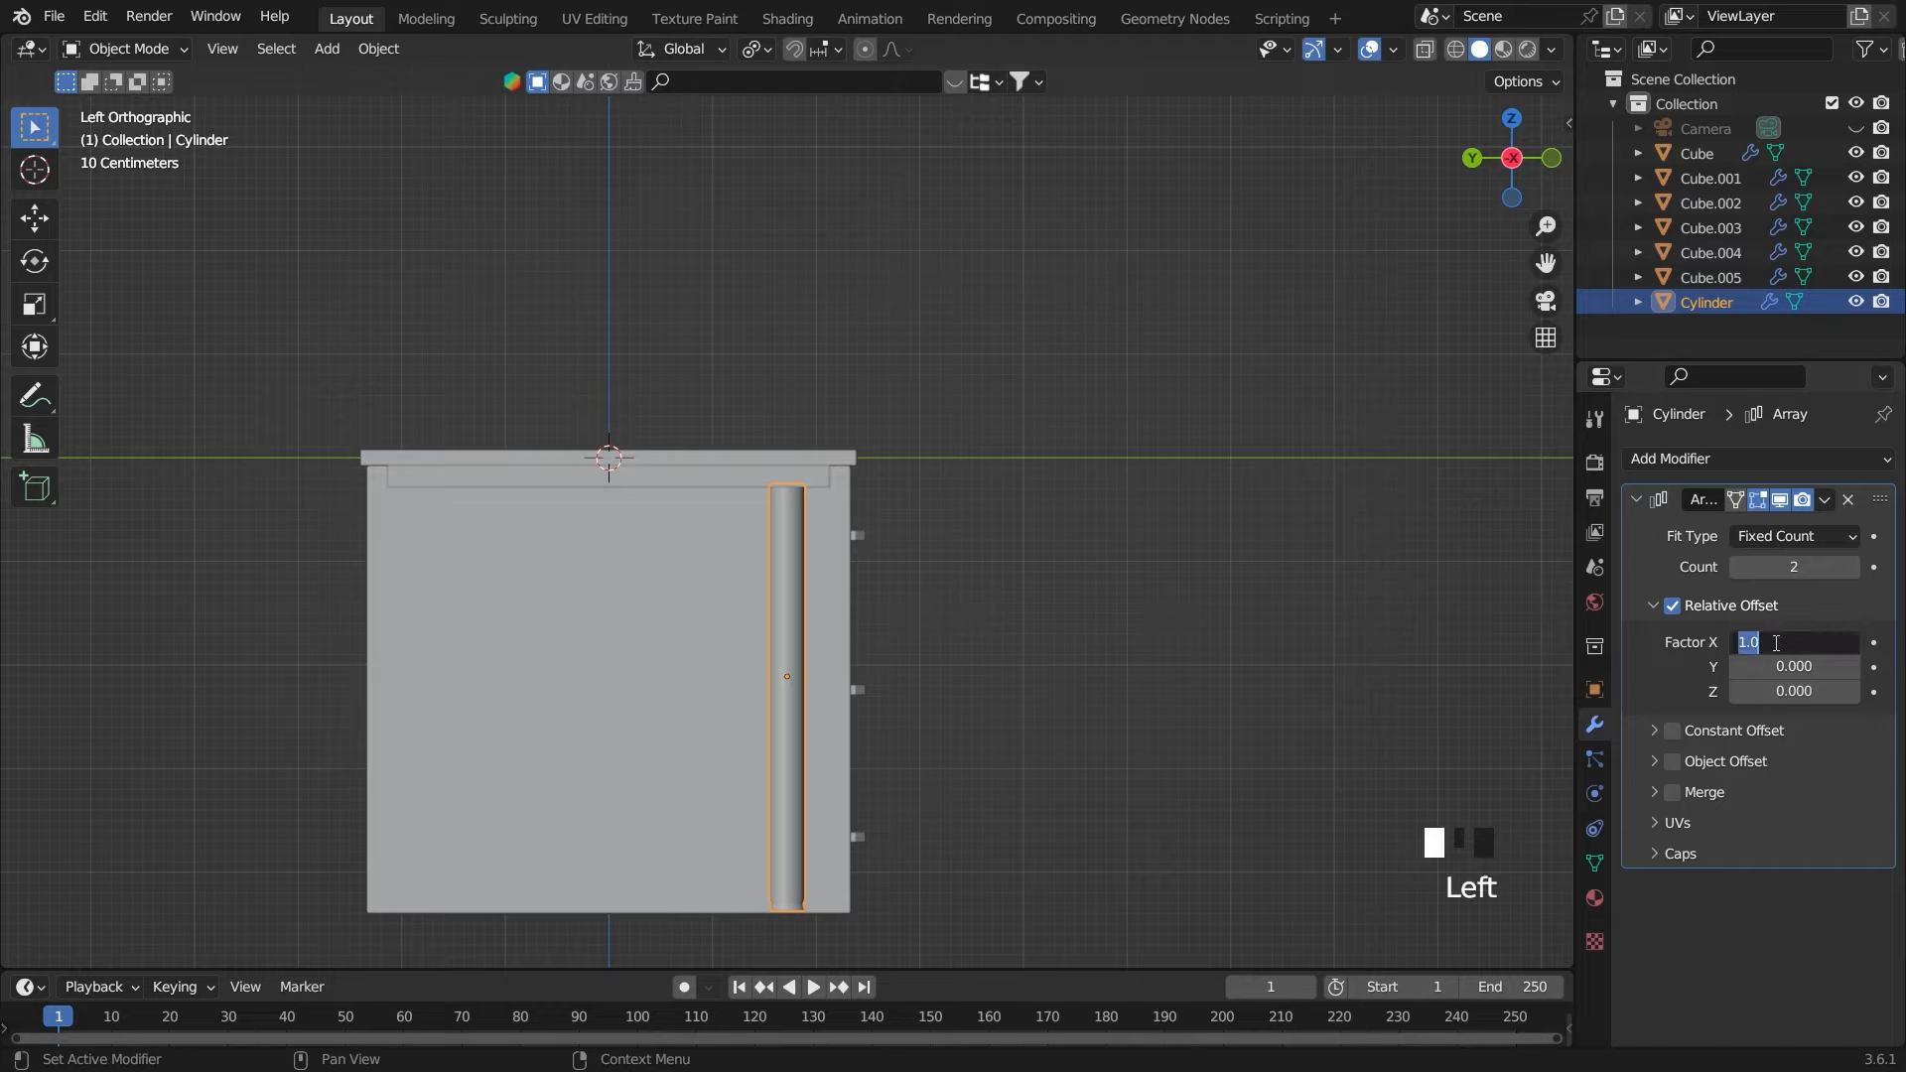
pyautogui.press('Return')
# Set the array's relative offset factor Y to 13 and reduce it to bring the second leg back under the desk
pyautogui.moveTo(1811, 665); pyautogui.dragTo(1803, 665)
pyautogui.click(1811, 665)
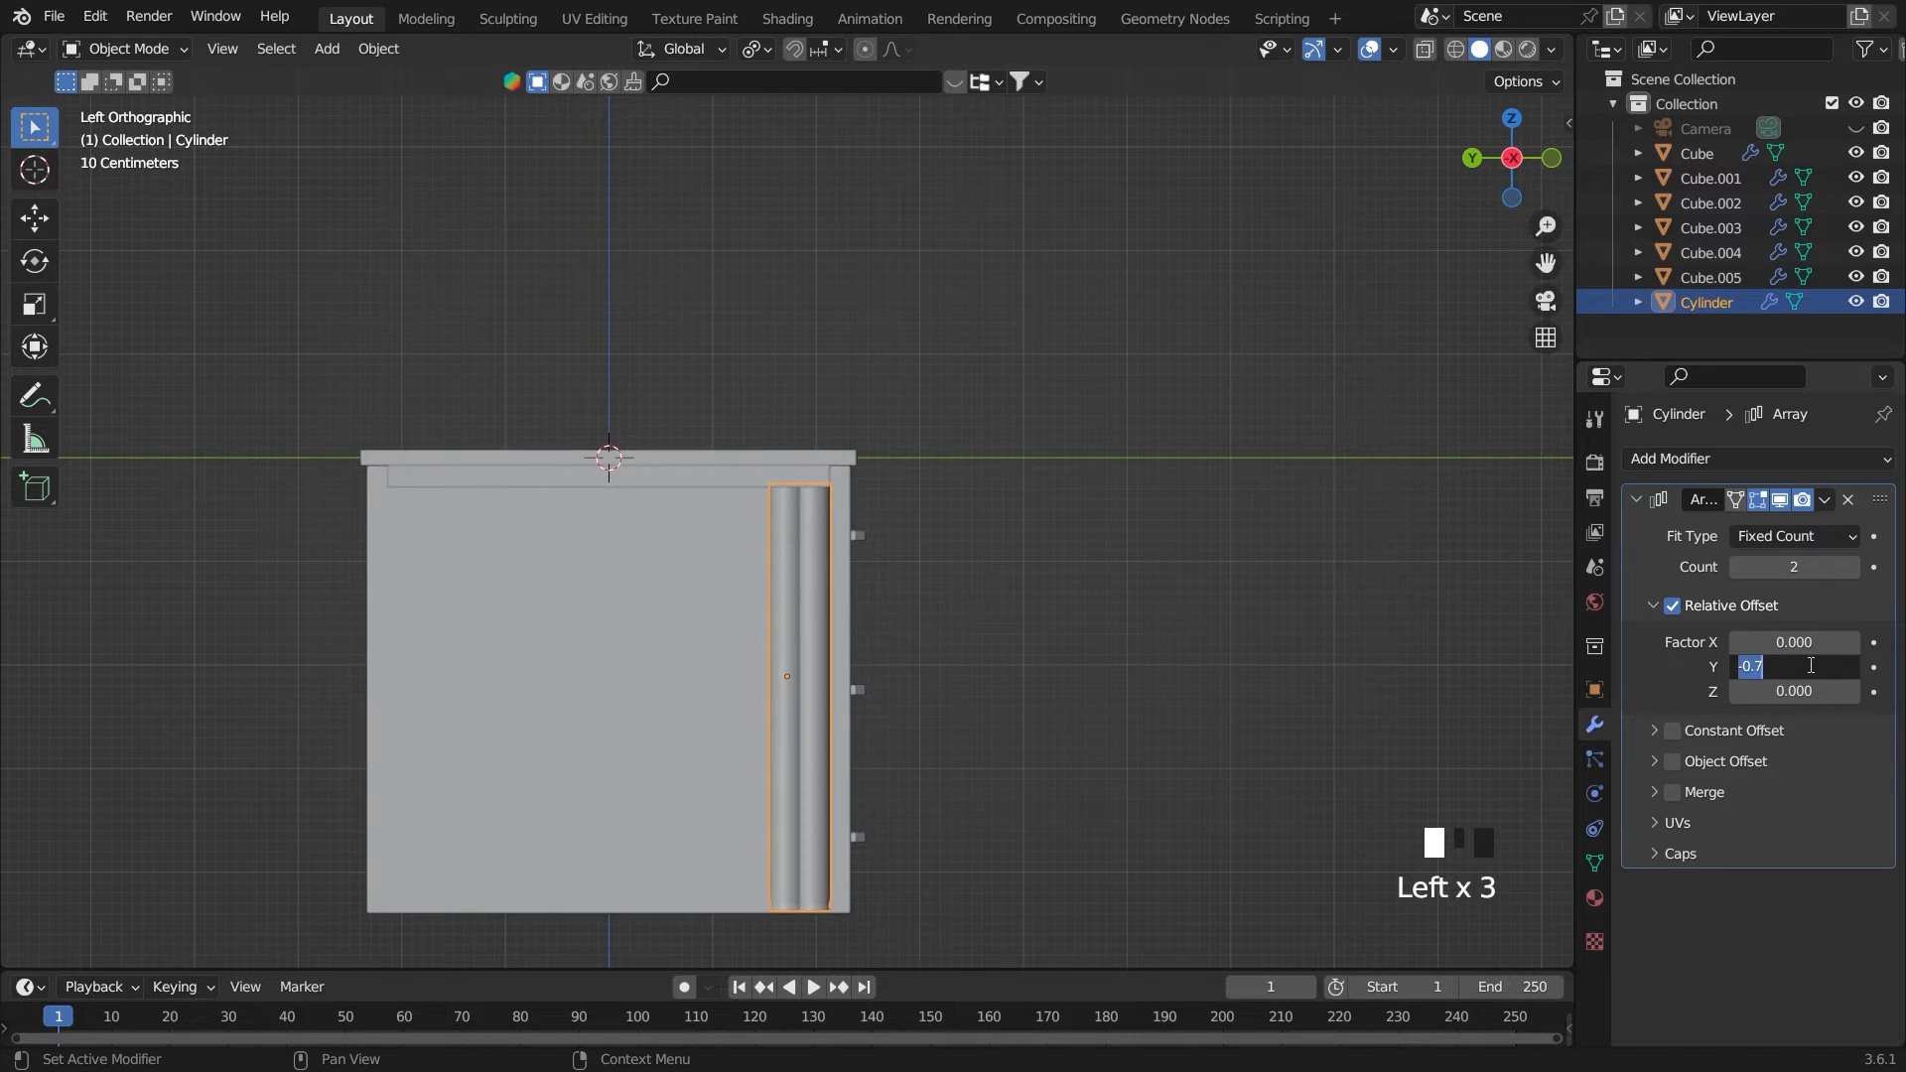
pyautogui.write('-13')
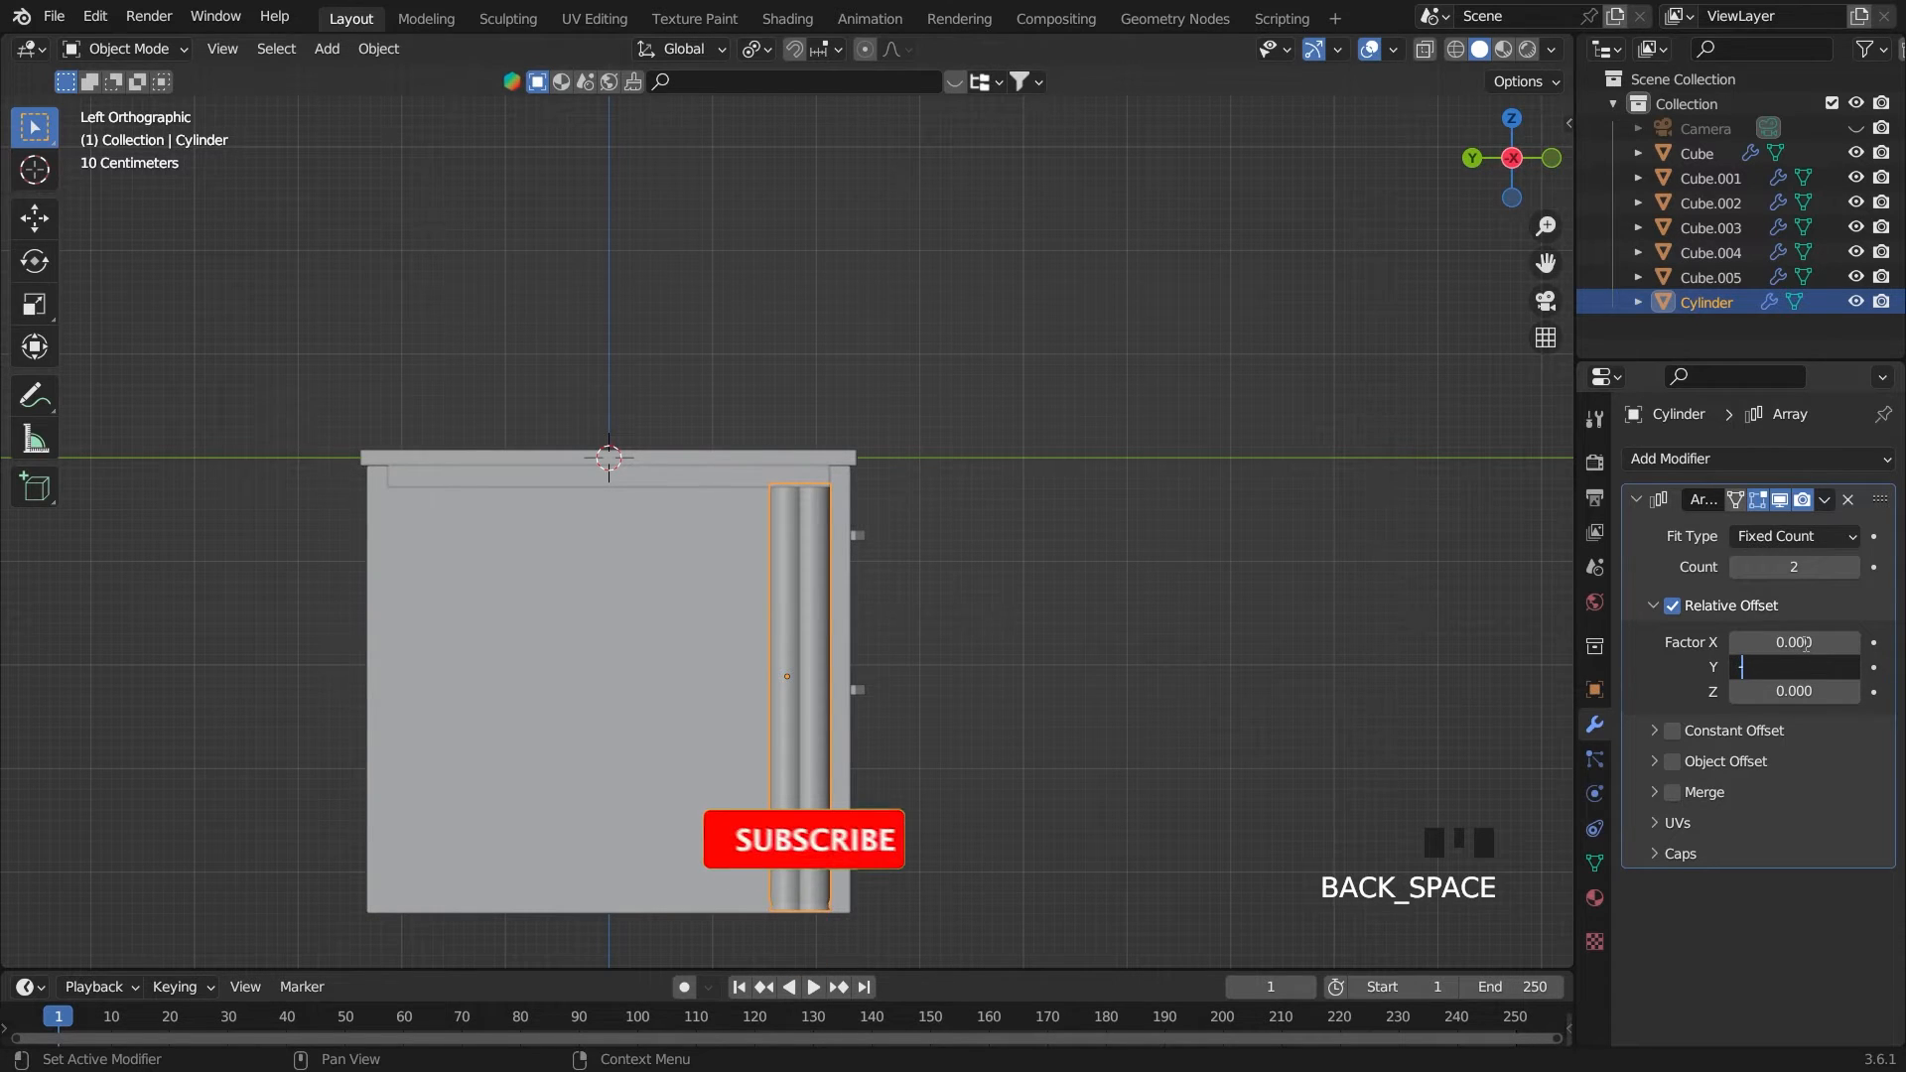
pyautogui.press('Return')
pyautogui.click(1798, 666)
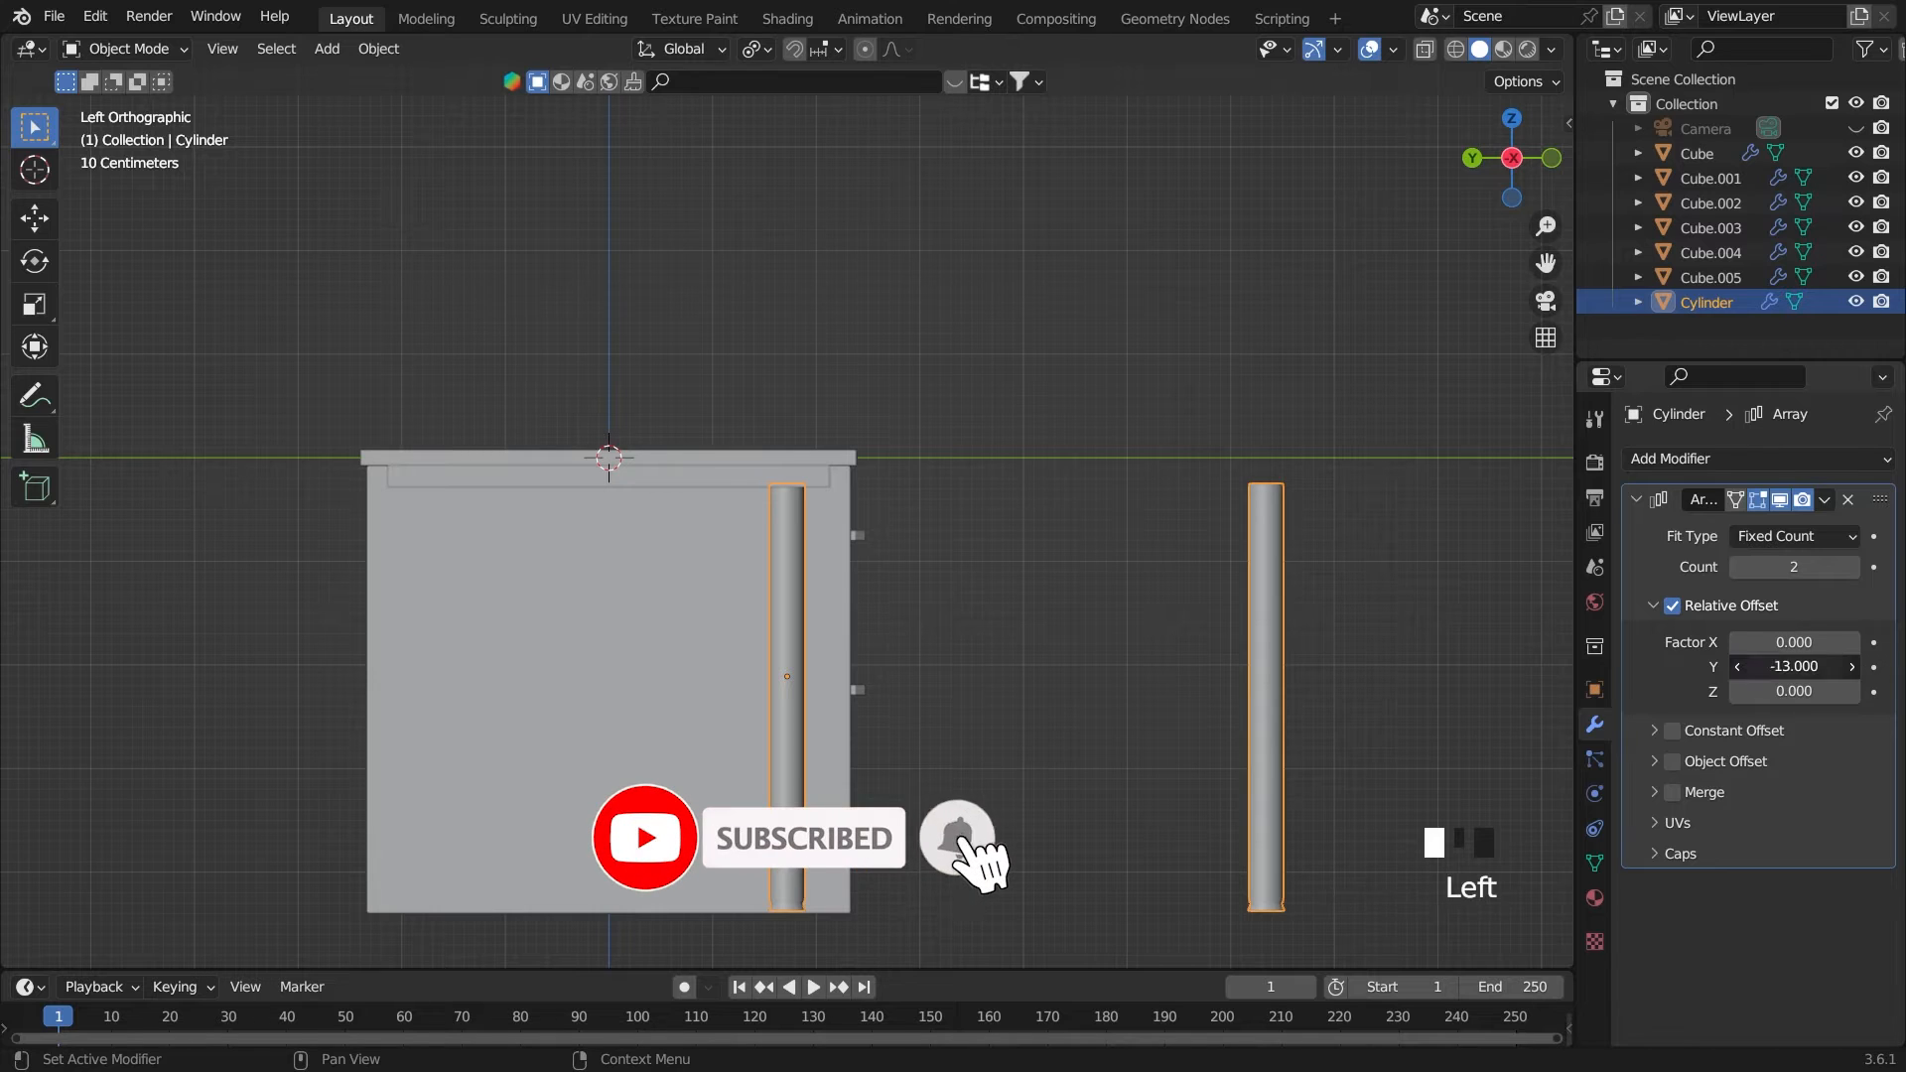
pyautogui.press('BackSpace')
pyautogui.press('Return')
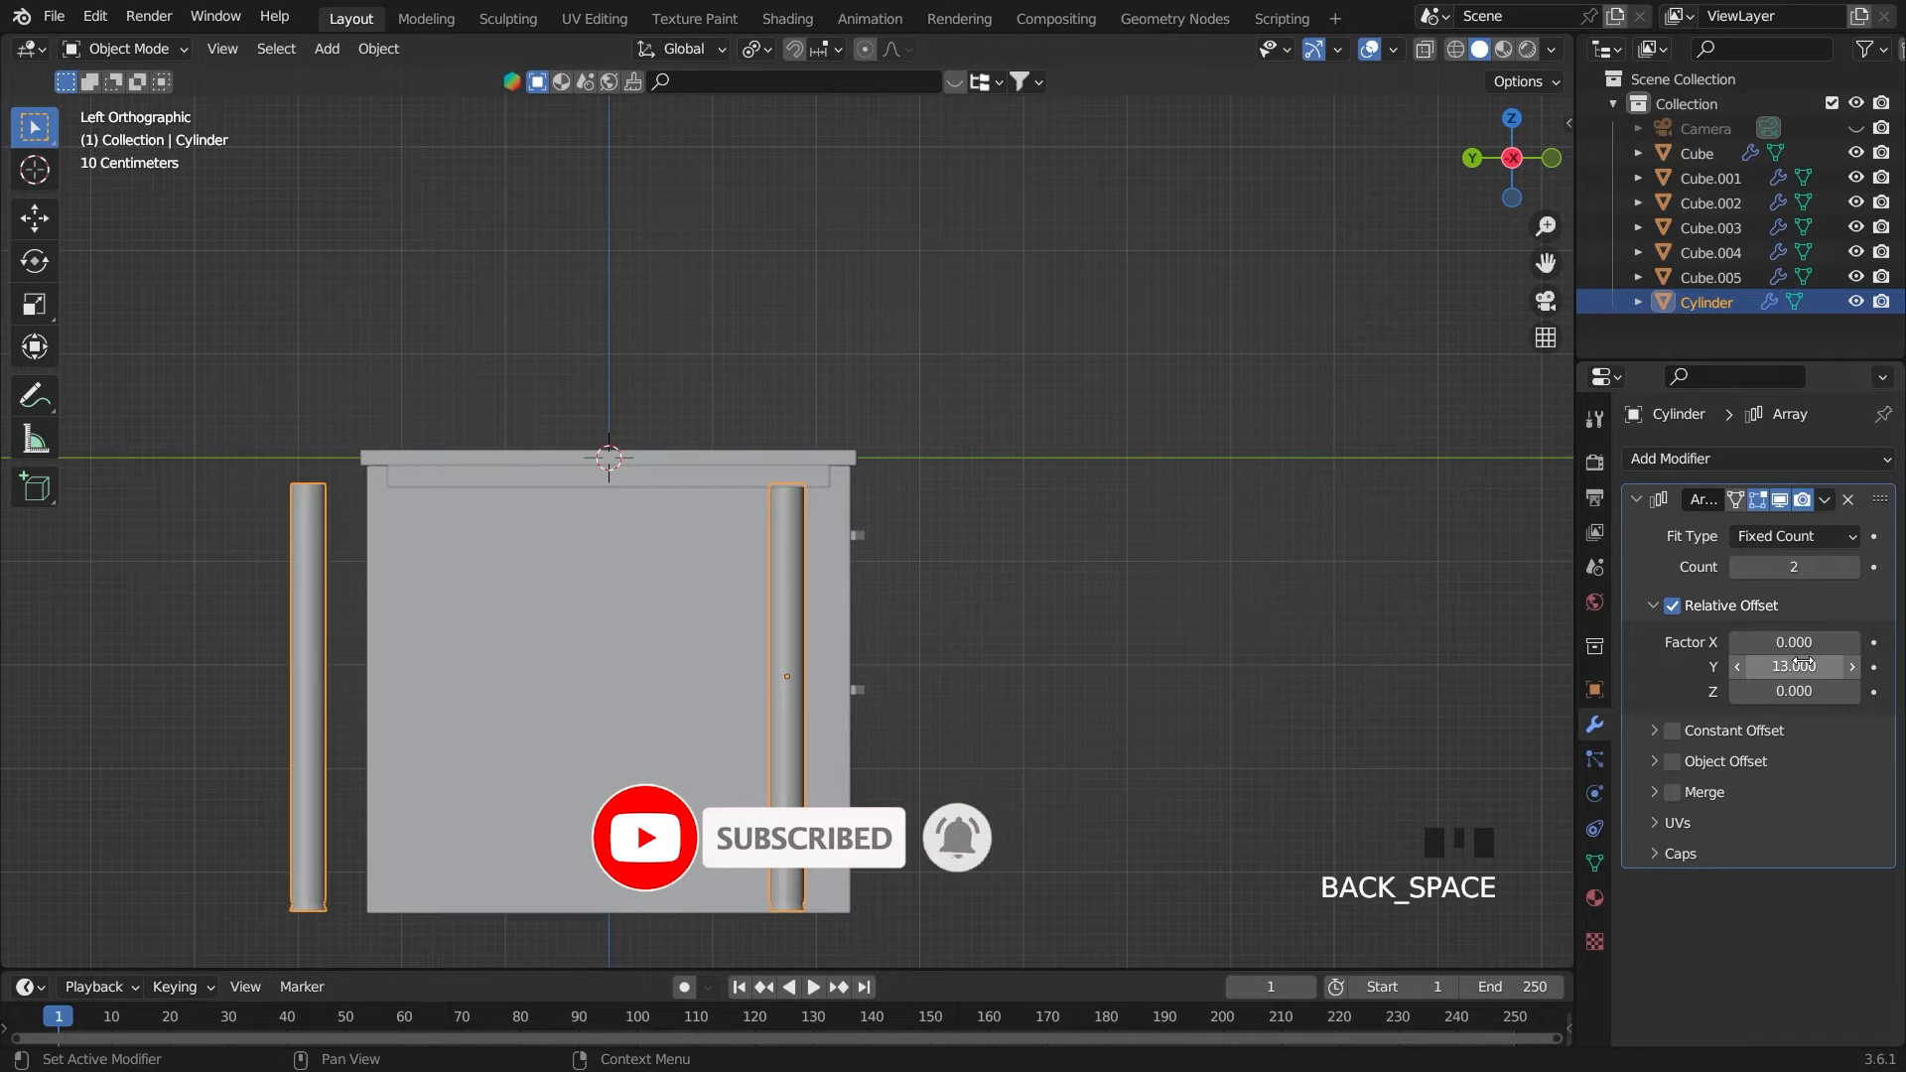
pyautogui.click(1737, 667)
pyautogui.click(1737, 667)
pyautogui.click(1737, 667)
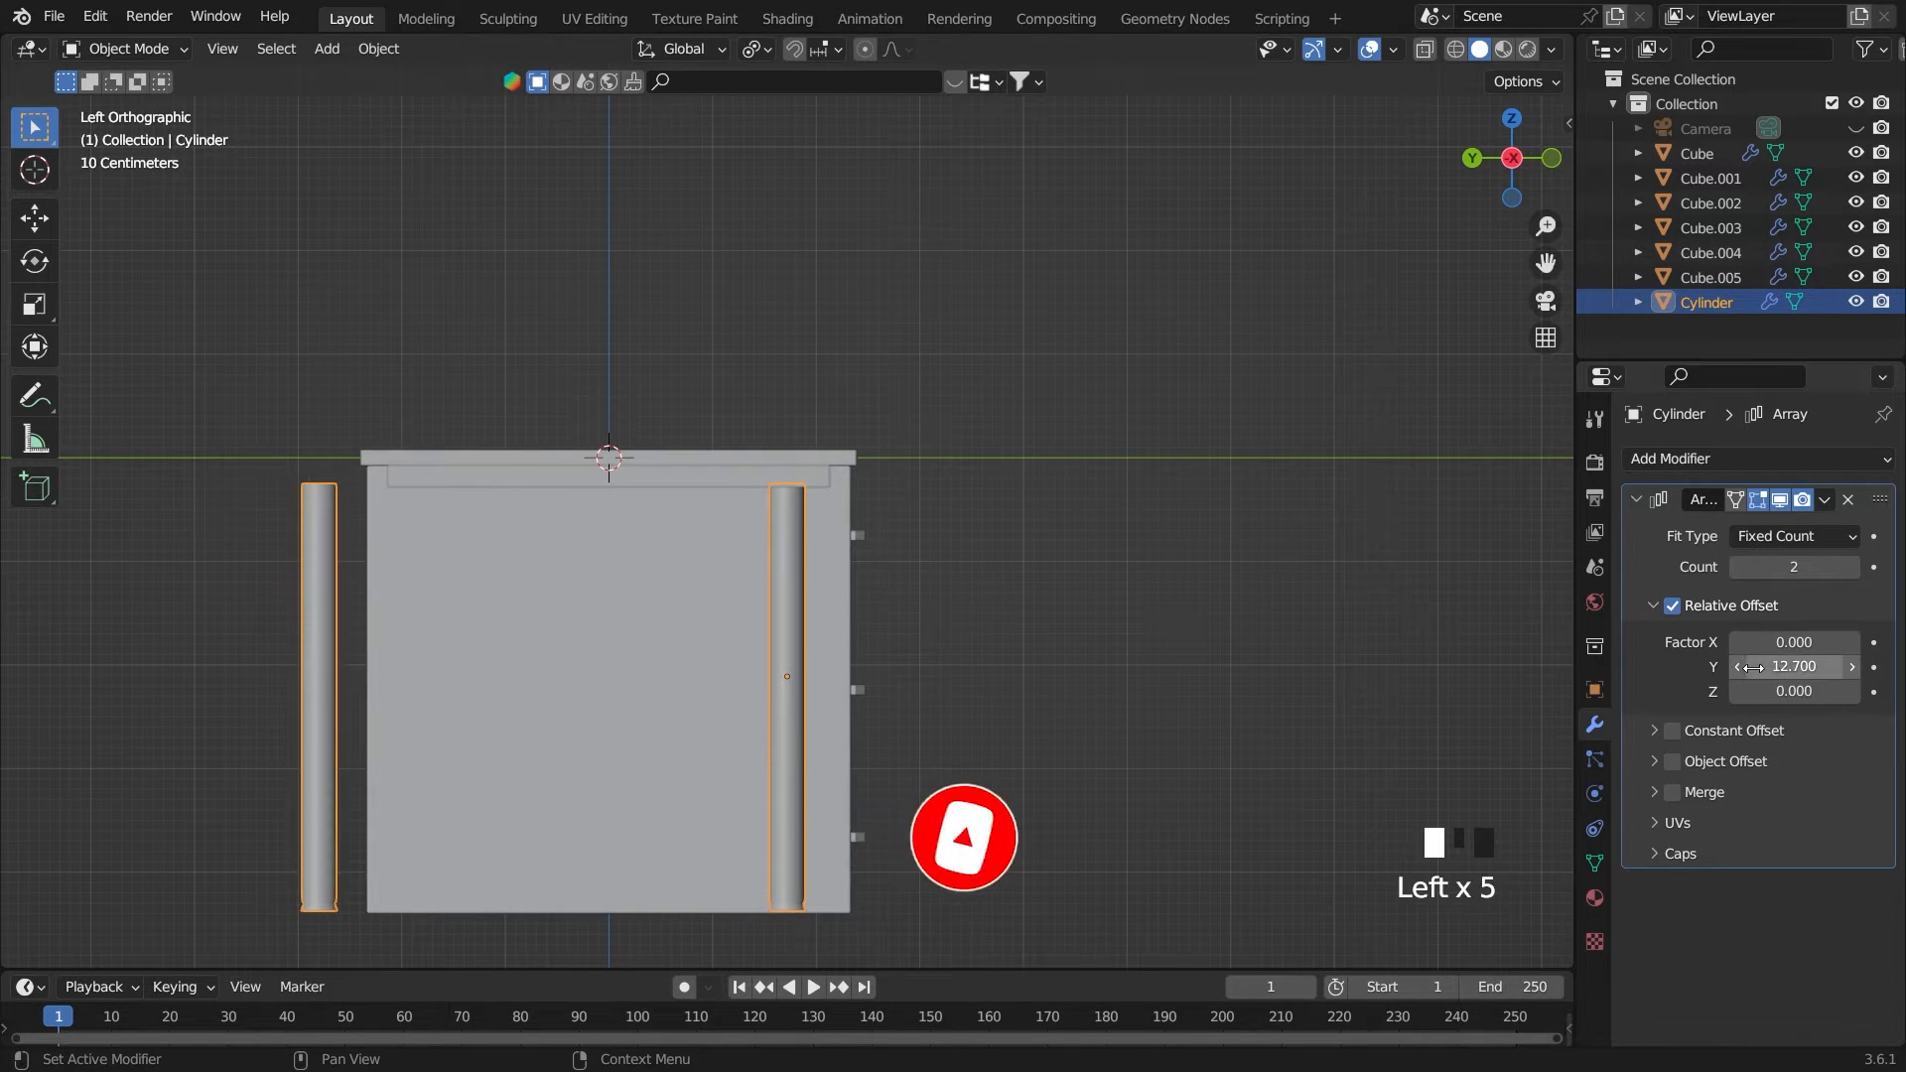
pyautogui.moveTo(1737, 668); pyautogui.dragTo(1519, 667)
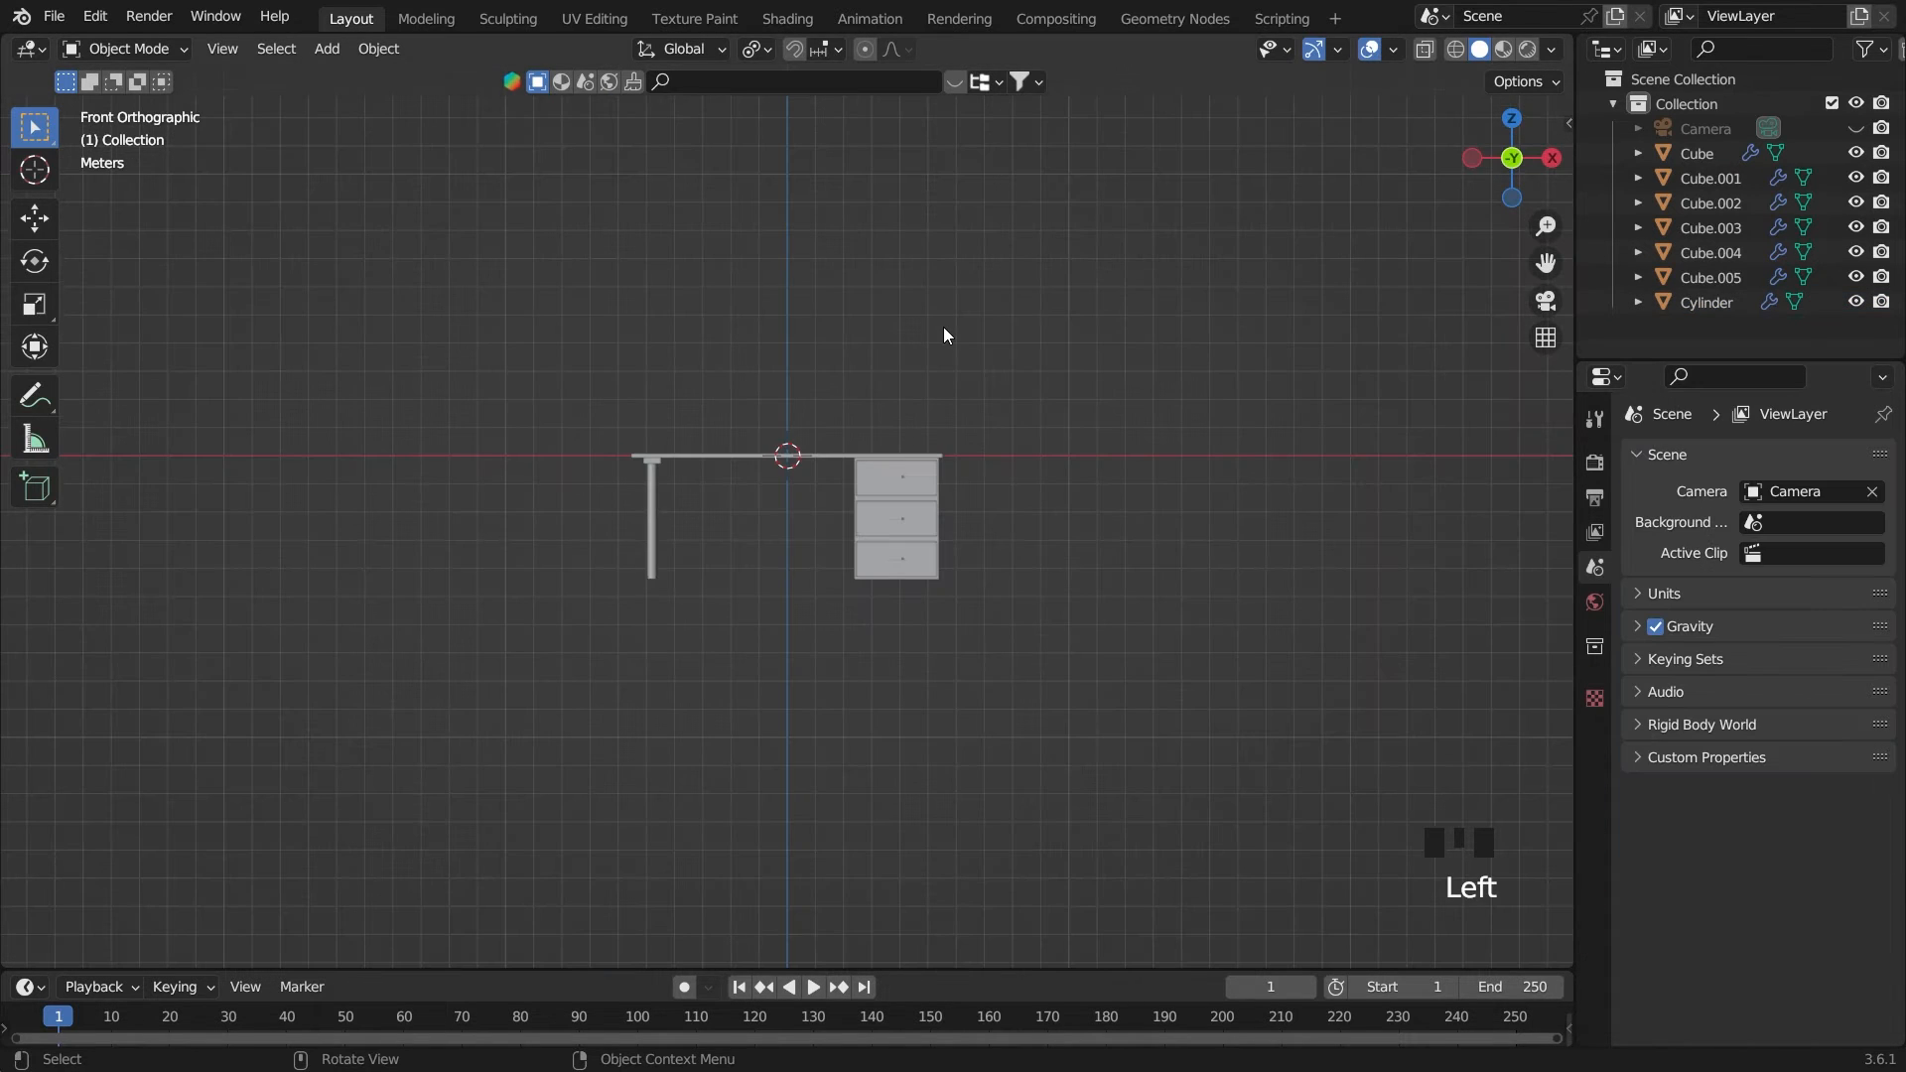
# Add a Plain Axes empty at the world origin and scale it uniformly to about 8.1
pyautogui.hotkey('shift', 'a')
pyautogui.moveTo(943, 325)
pyautogui.click(1026, 325)
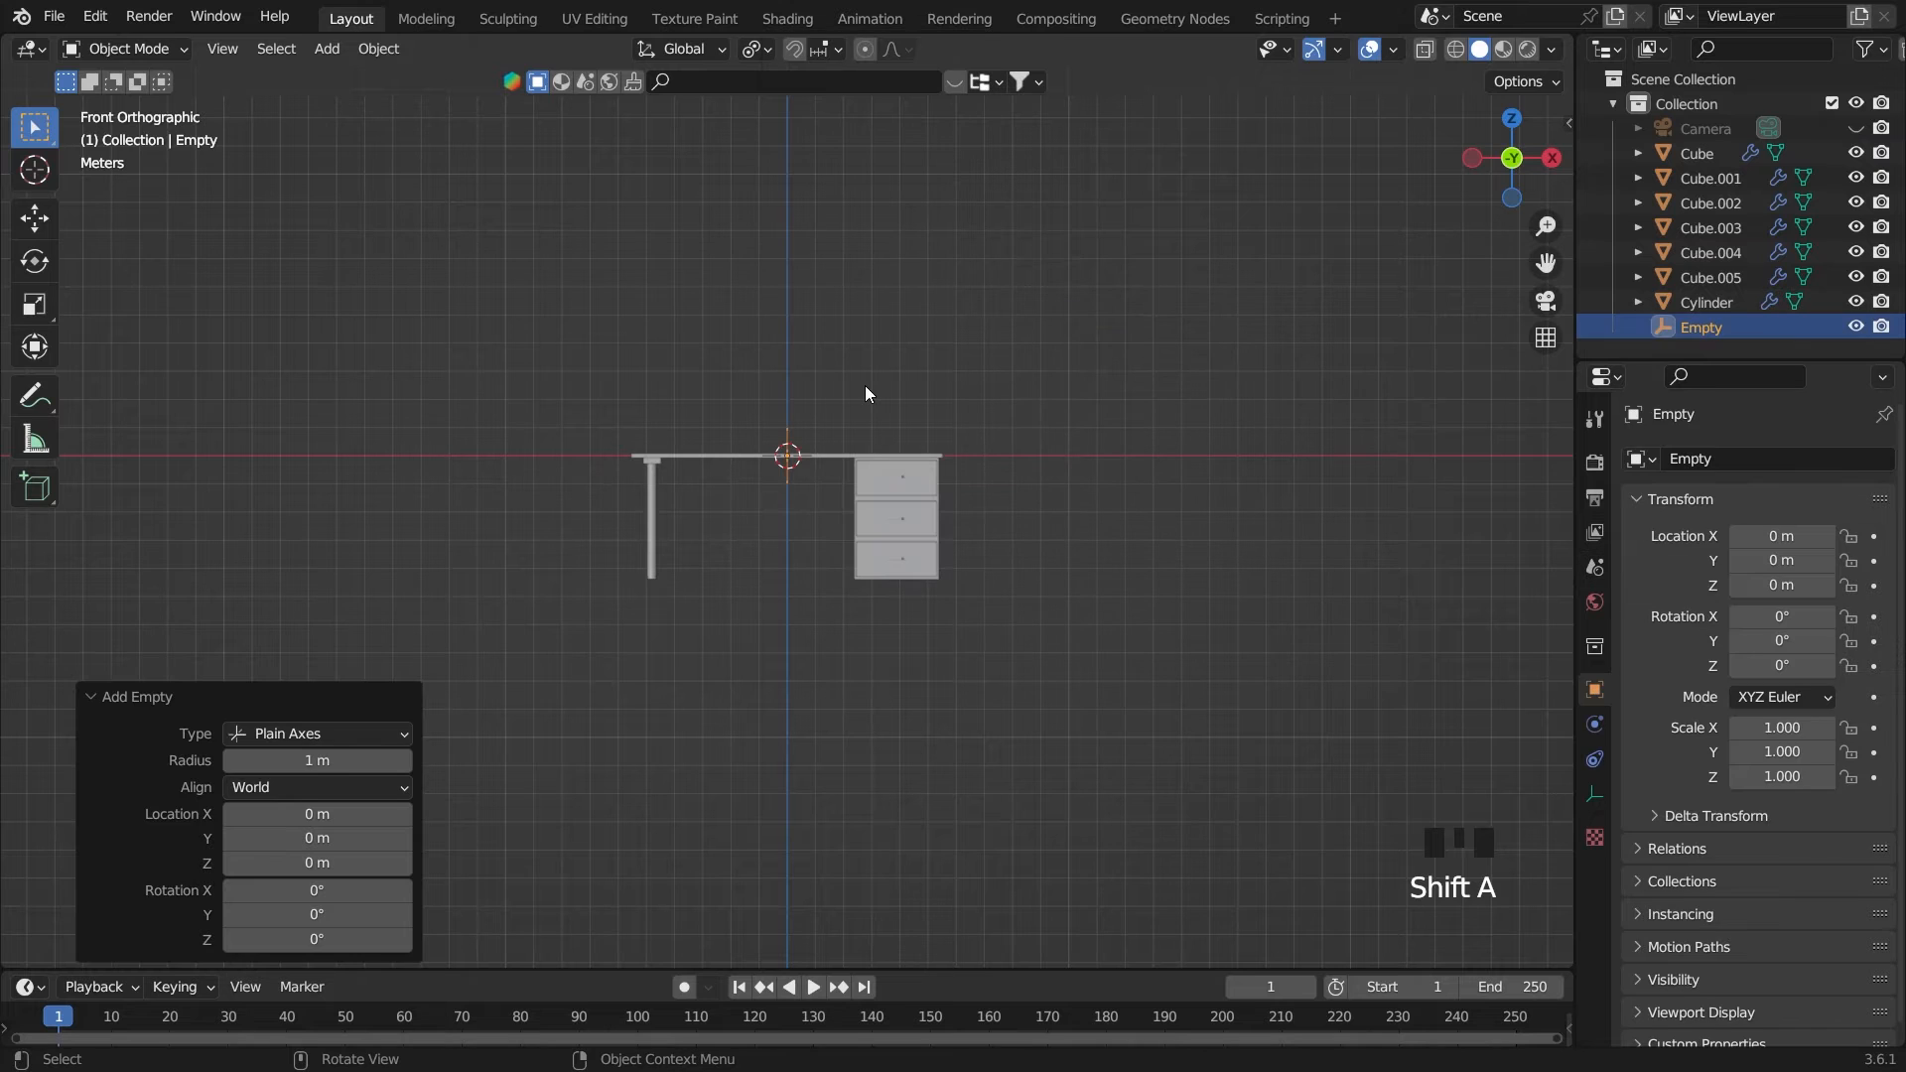
pyautogui.press('s')
pyautogui.click(56, 376)
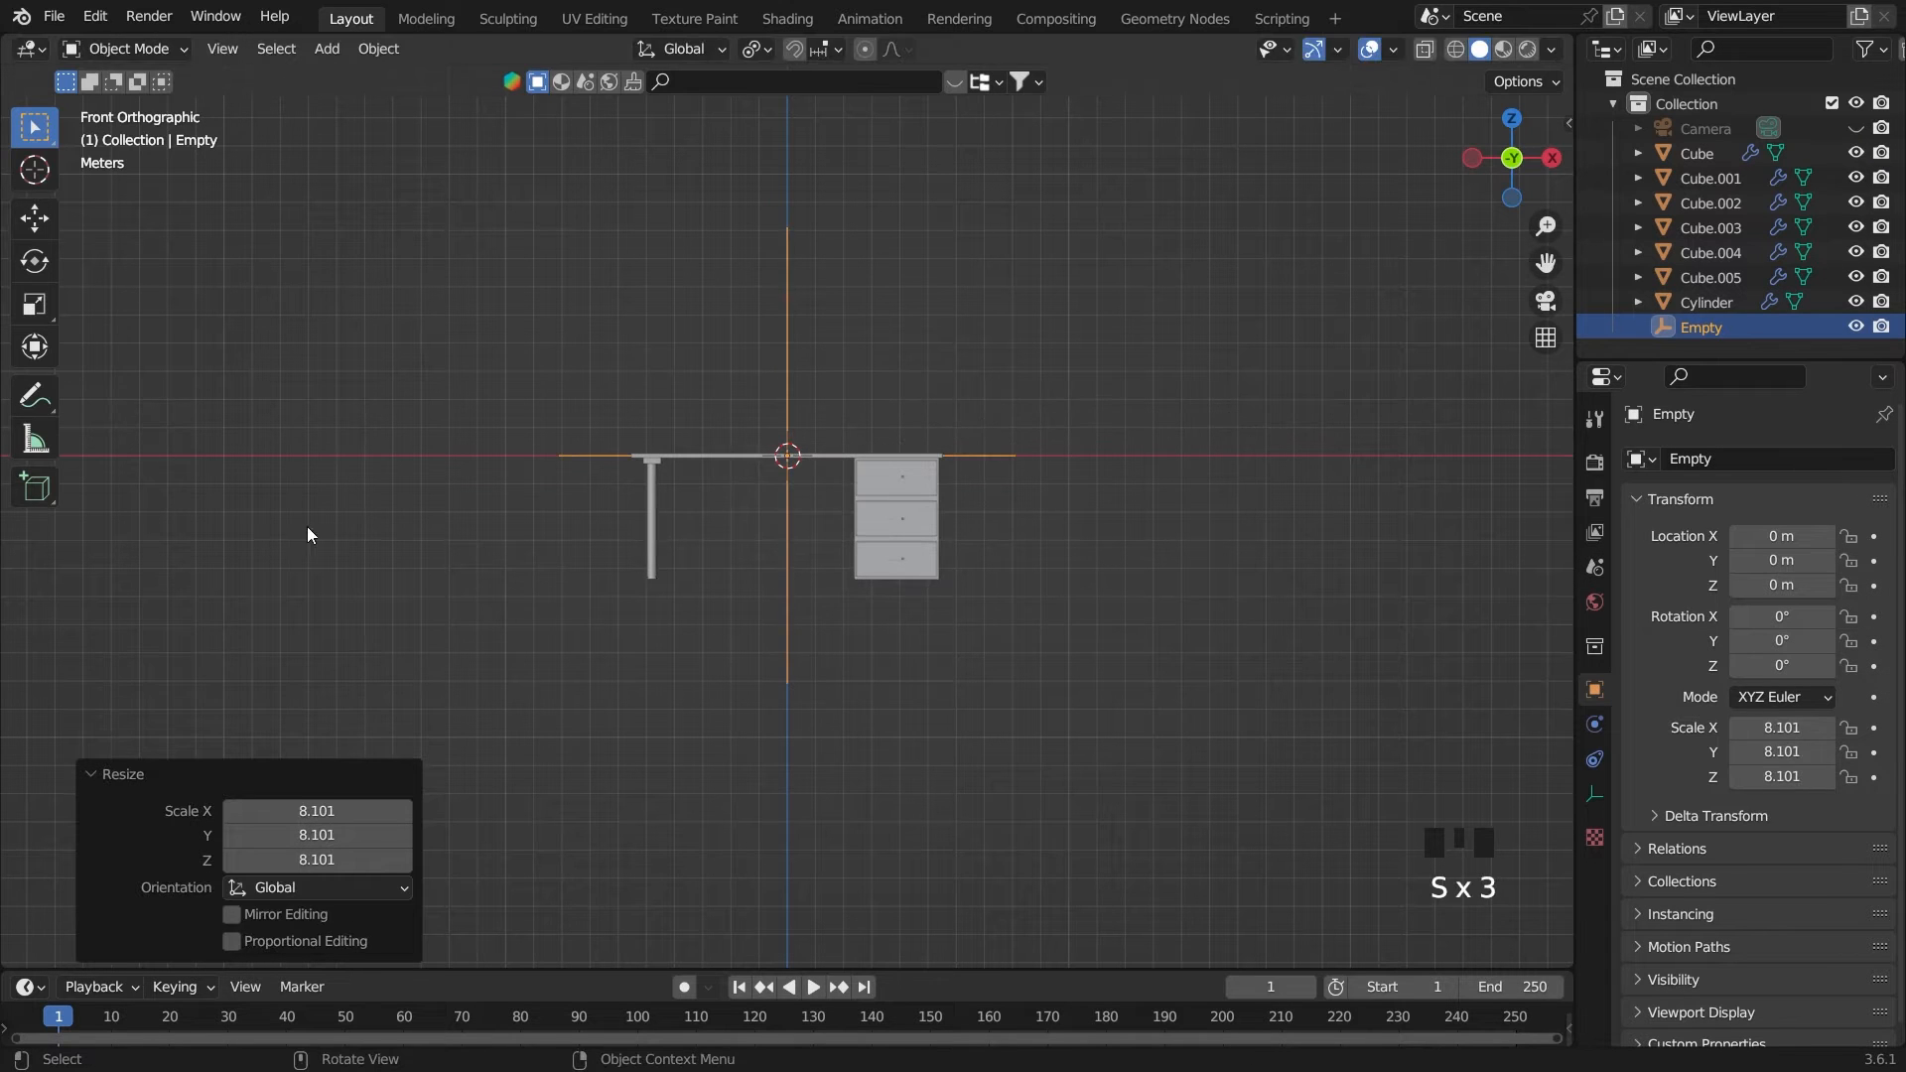
# Parent all desk parts to the empty with Object (Keep Transform), leaving only the empty selected
pyautogui.moveTo(1254, 783); pyautogui.dragTo(455, 230)
pyautogui.hotkey('ctrl', 'p')
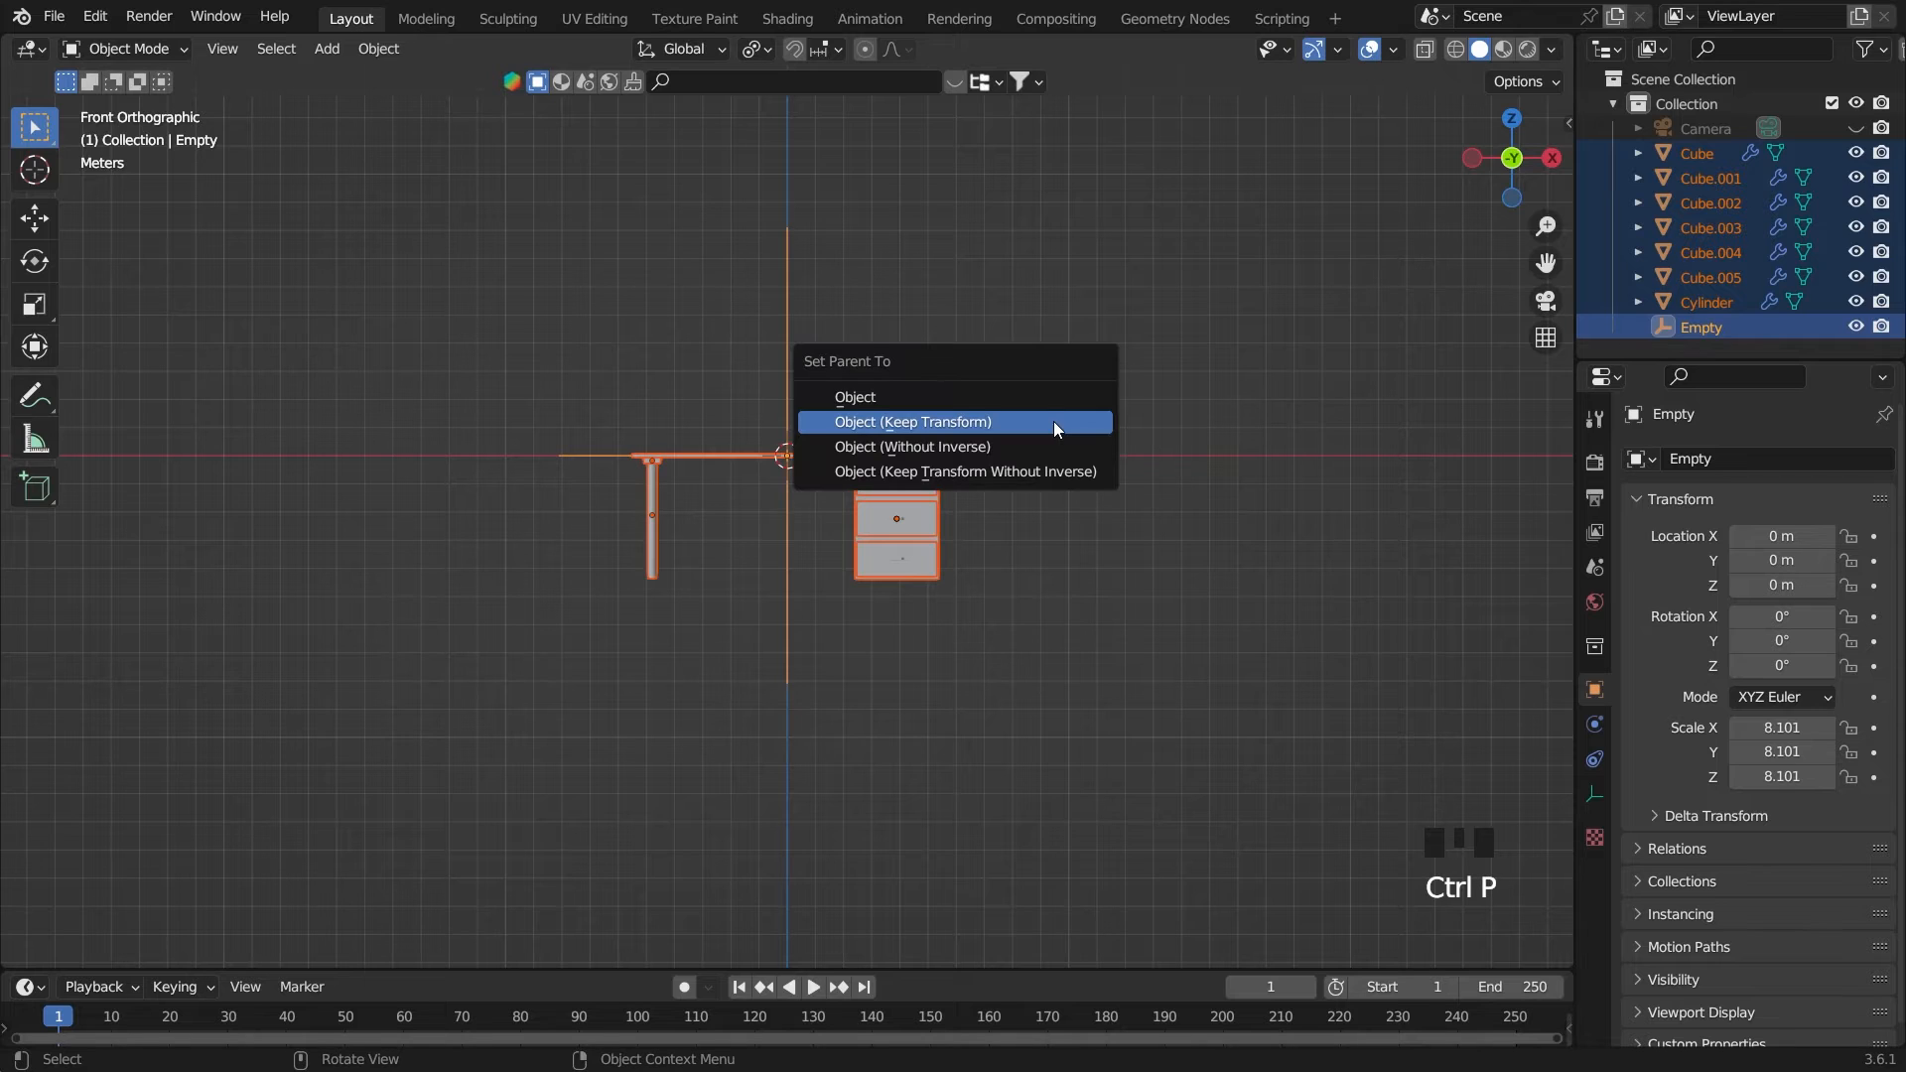
pyautogui.click(1052, 421)
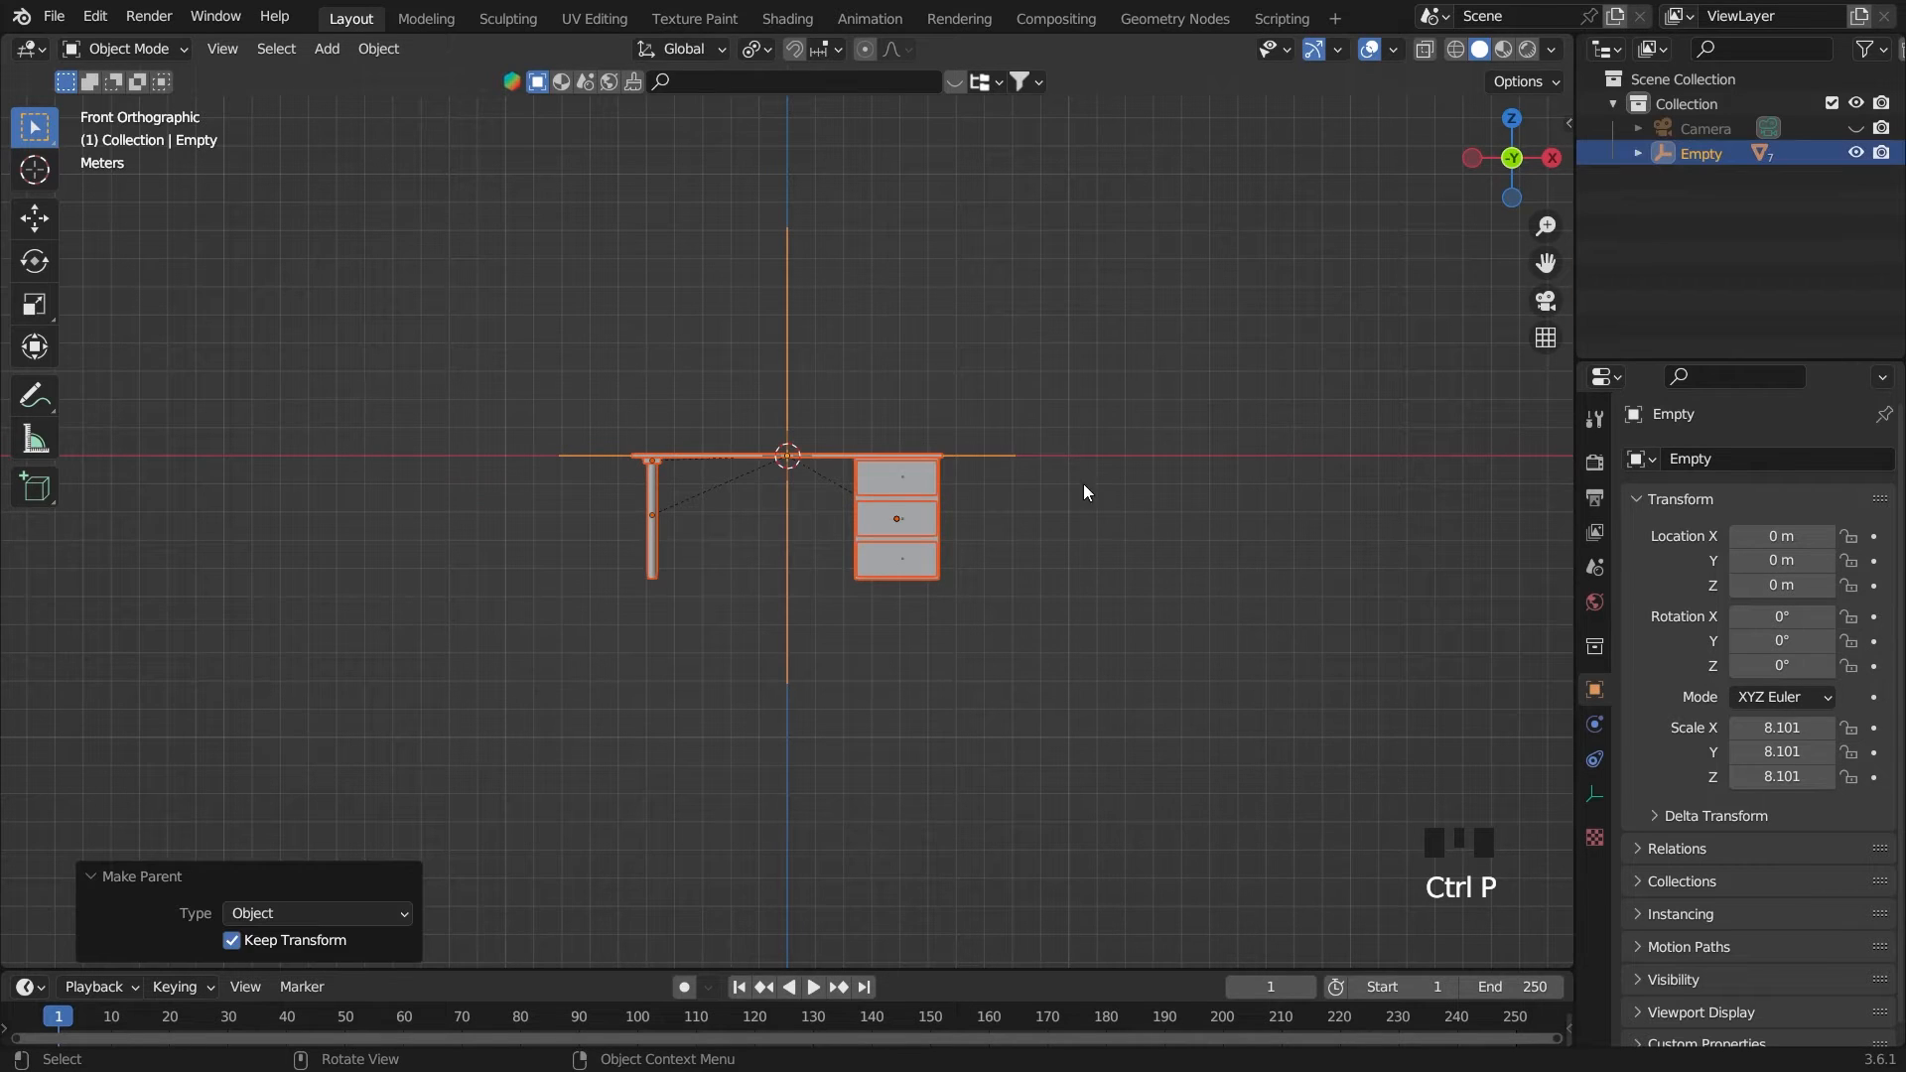
pyautogui.click(1291, 430)
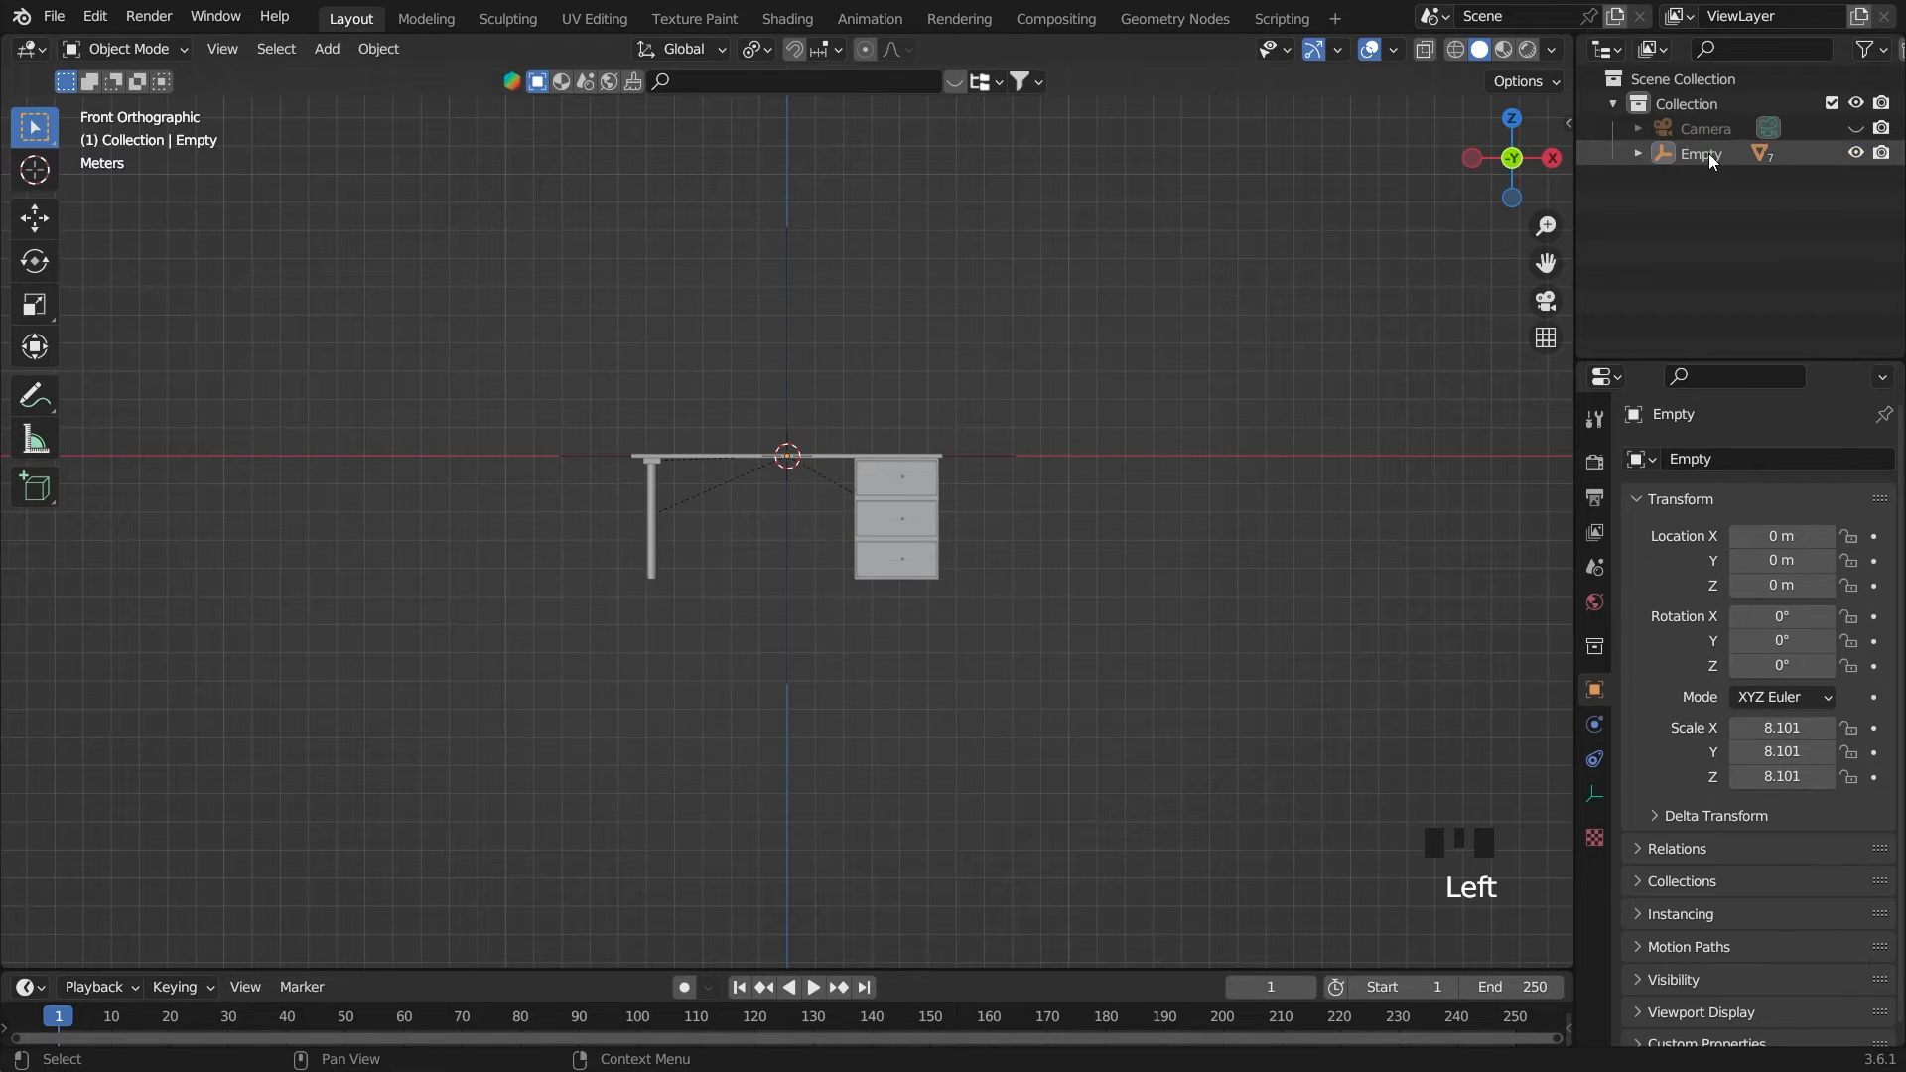
pyautogui.click(992, 461)
# Try moving the empty together with the desk, and undo the move
pyautogui.press('g')
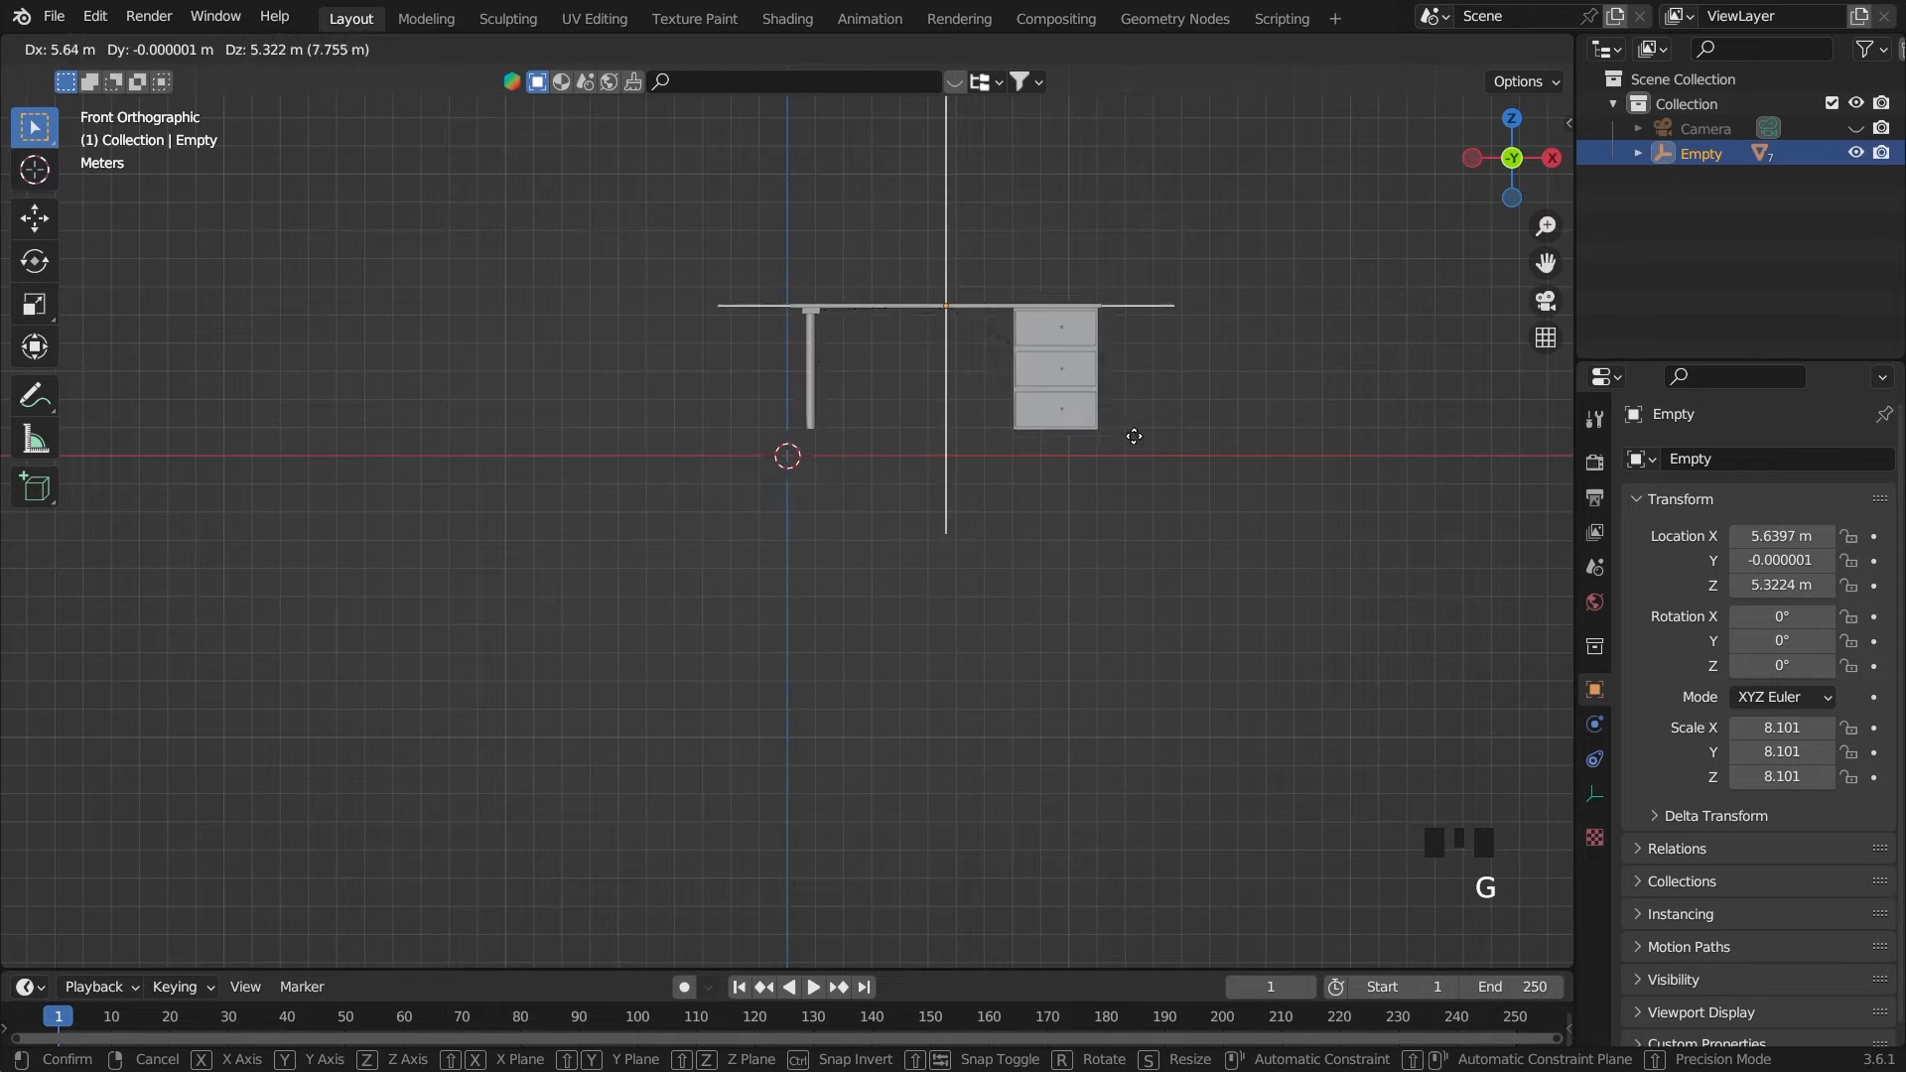
pyautogui.click(1038, 678)
pyautogui.hotkey('ctrl', 'z')
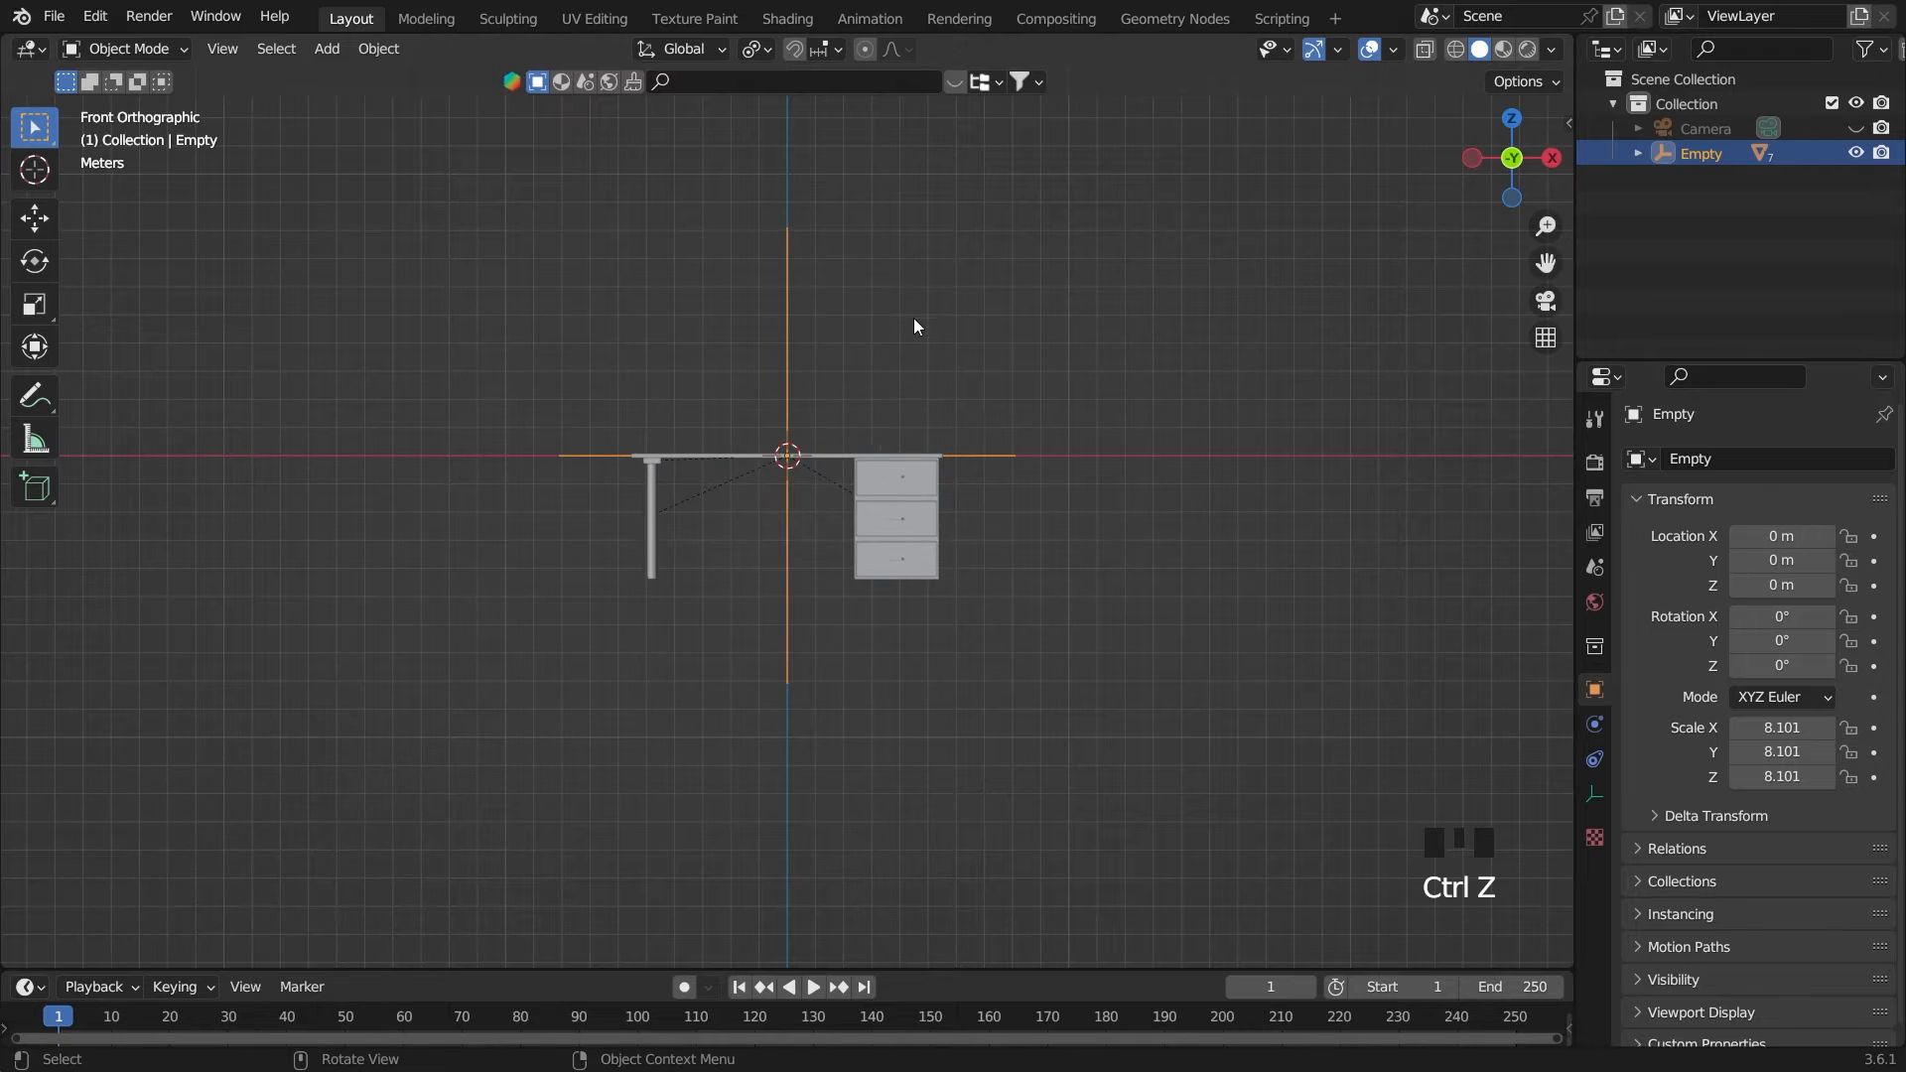
# Raise the empty with the desk along Z to about 4.70 m so the desk's base rests on the ground line
pyautogui.press('g')
pyautogui.press('z')
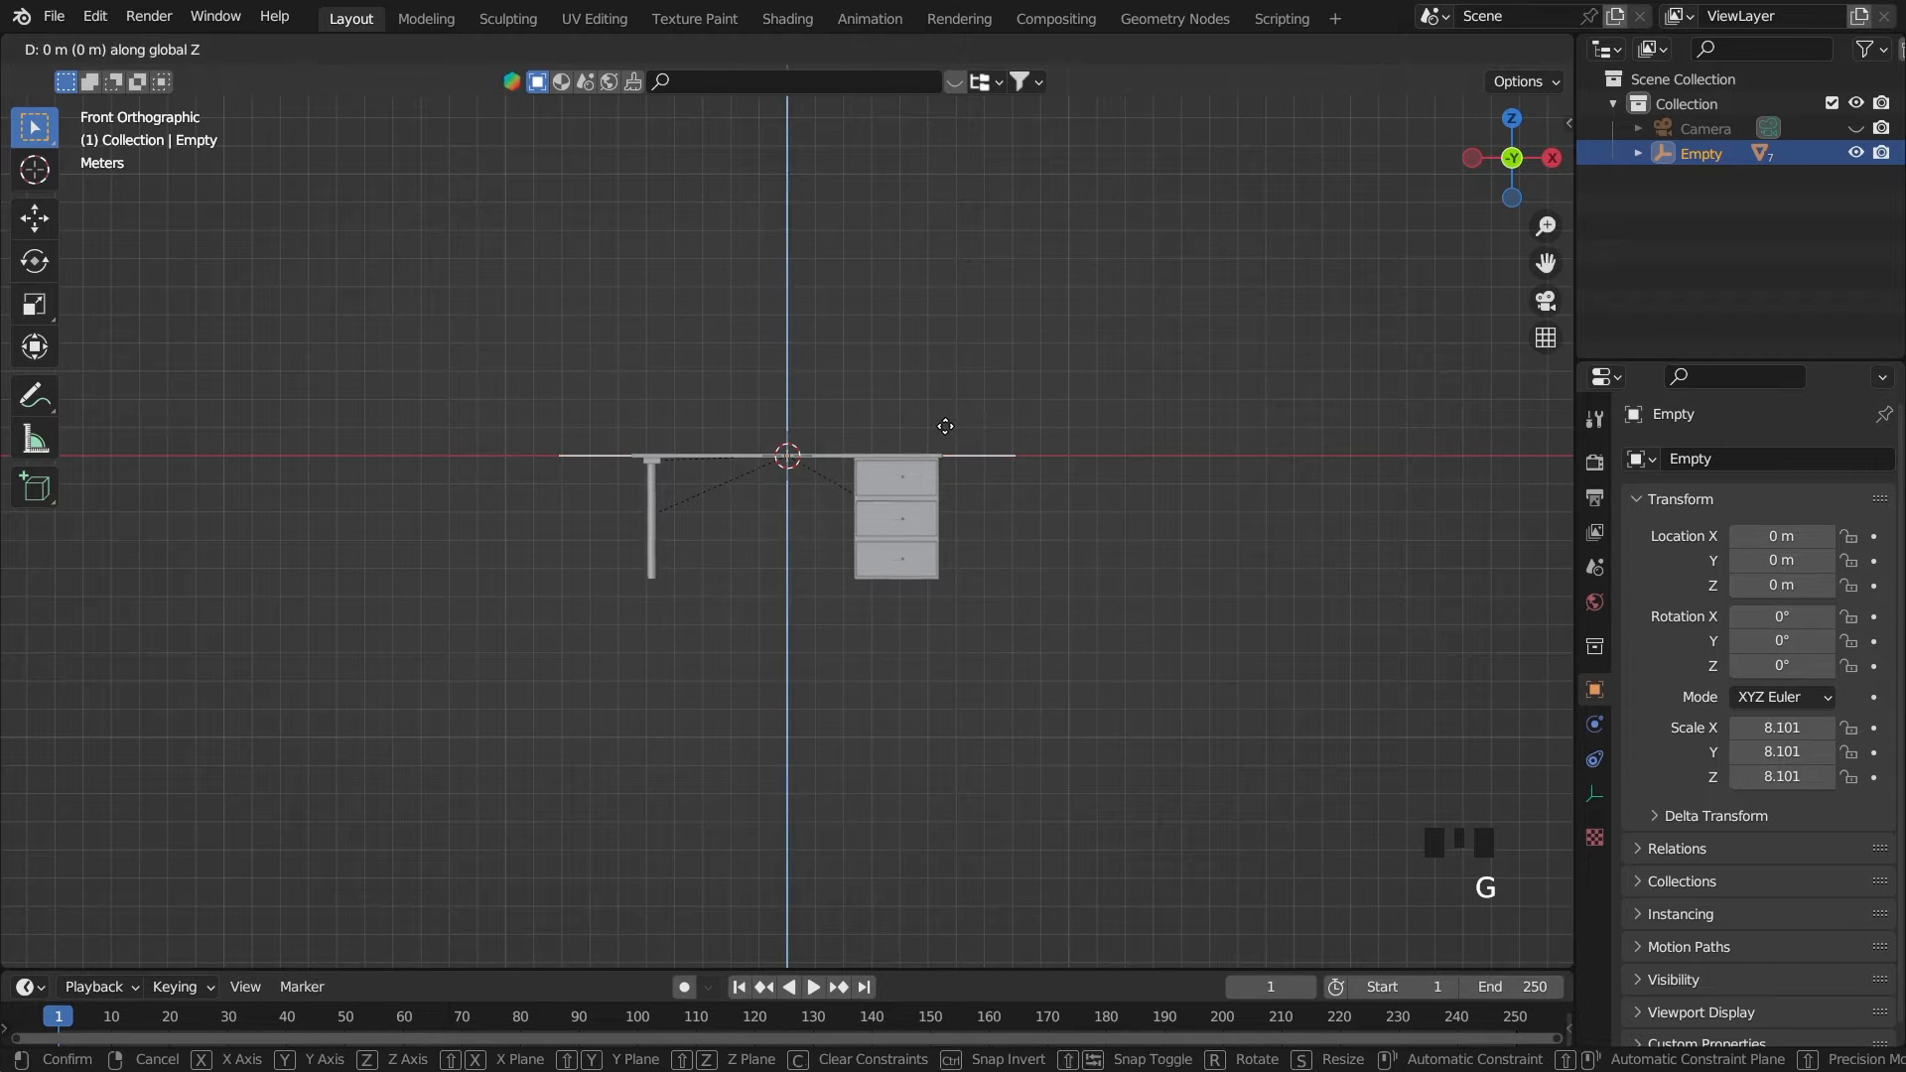
pyautogui.click(956, 293)
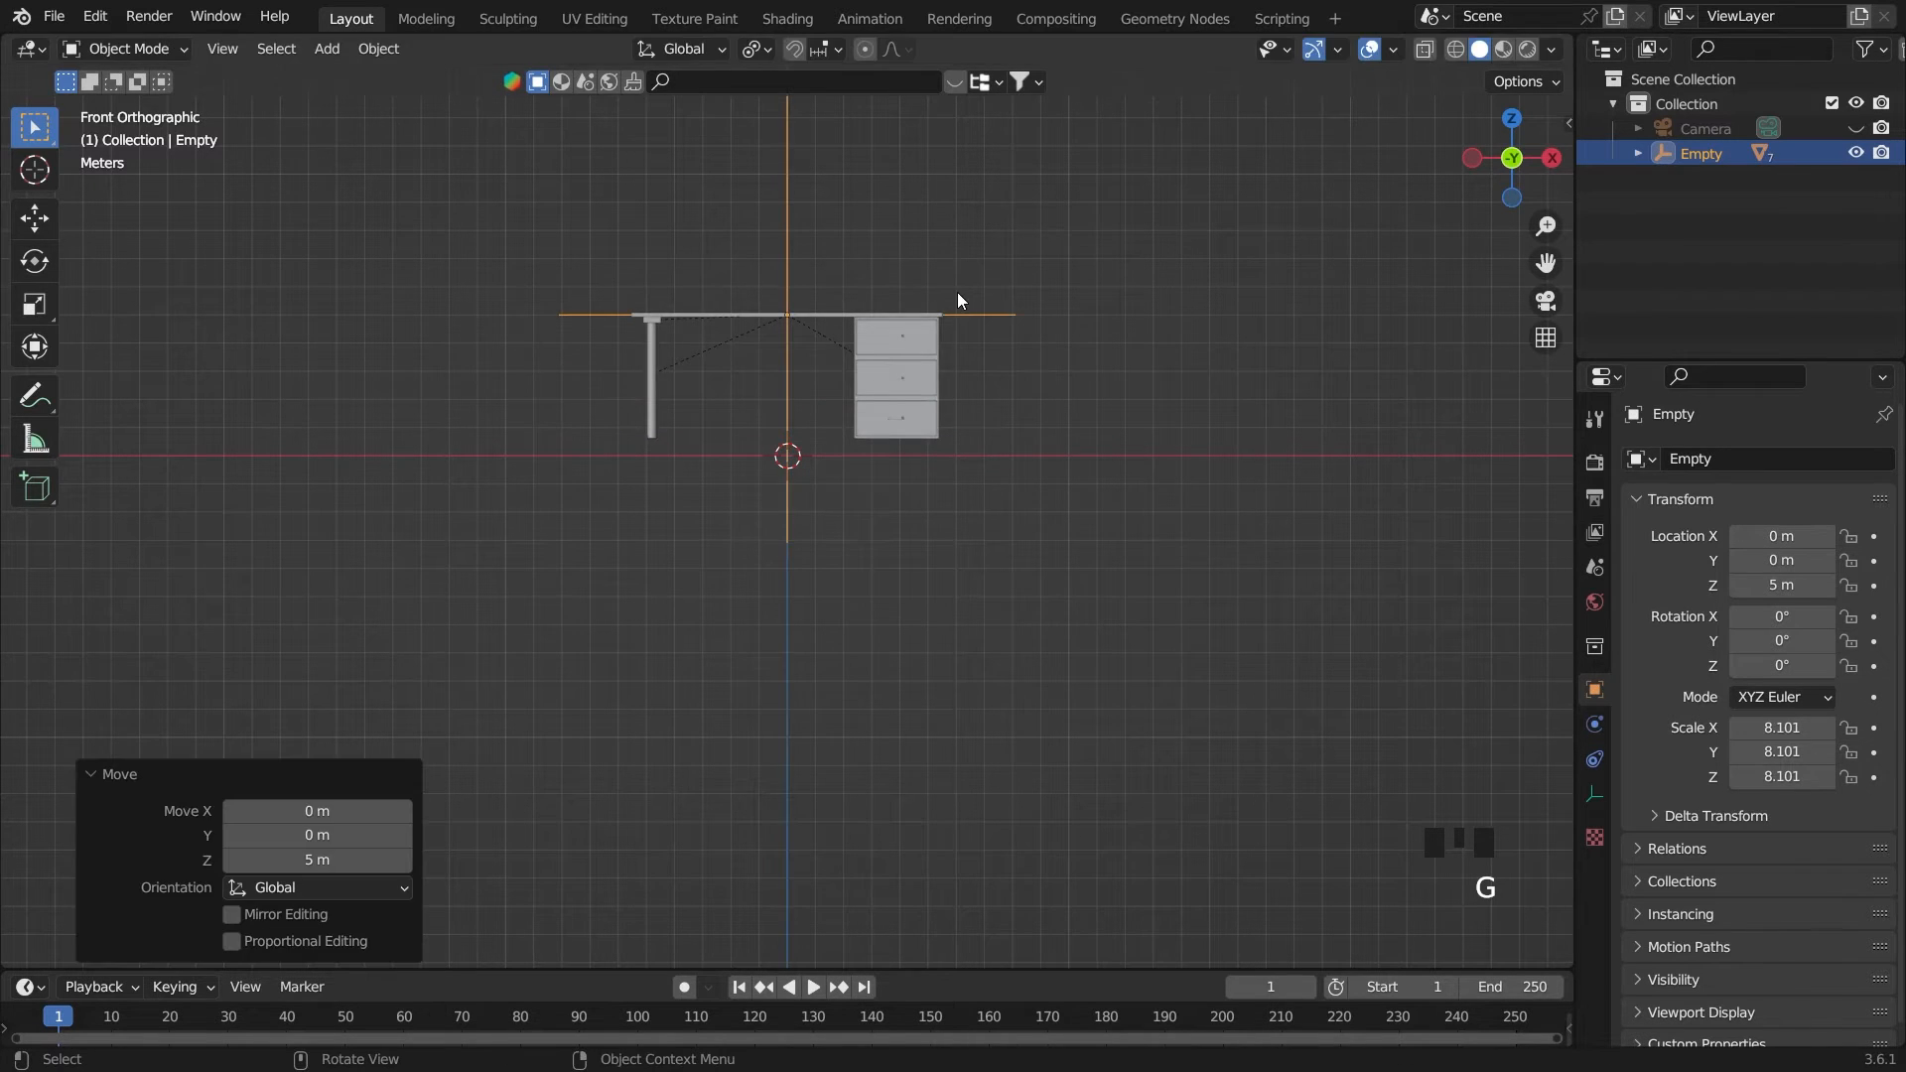
pyautogui.scroll(3, 953, 313)
pyautogui.press('g')
pyautogui.press('z')
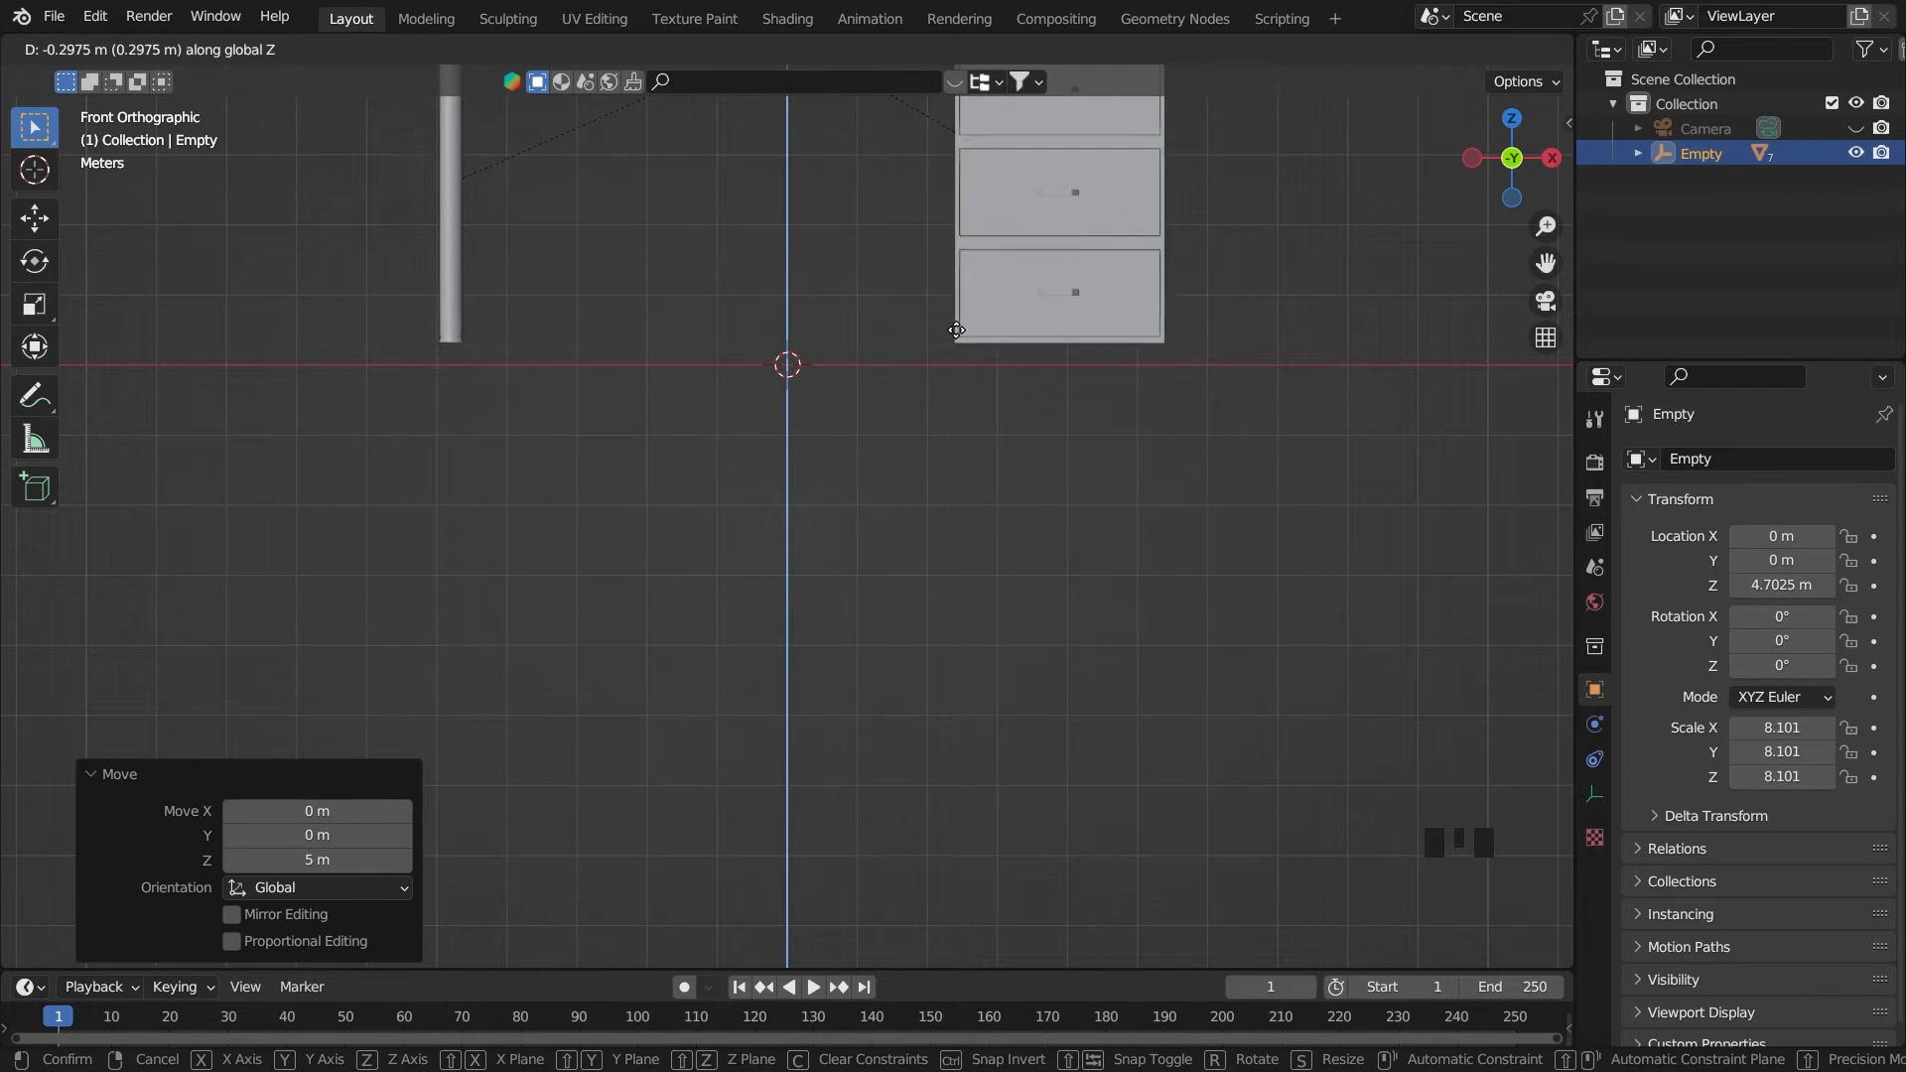
pyautogui.click(958, 332)
pyautogui.scroll(-5, 965, 397)
pyautogui.tripleClick(1068, 433)
# Add a cube at the world origin and scale it uniformly to about 9.04 so it encloses the desk
pyautogui.hotkey('shift', 'a')
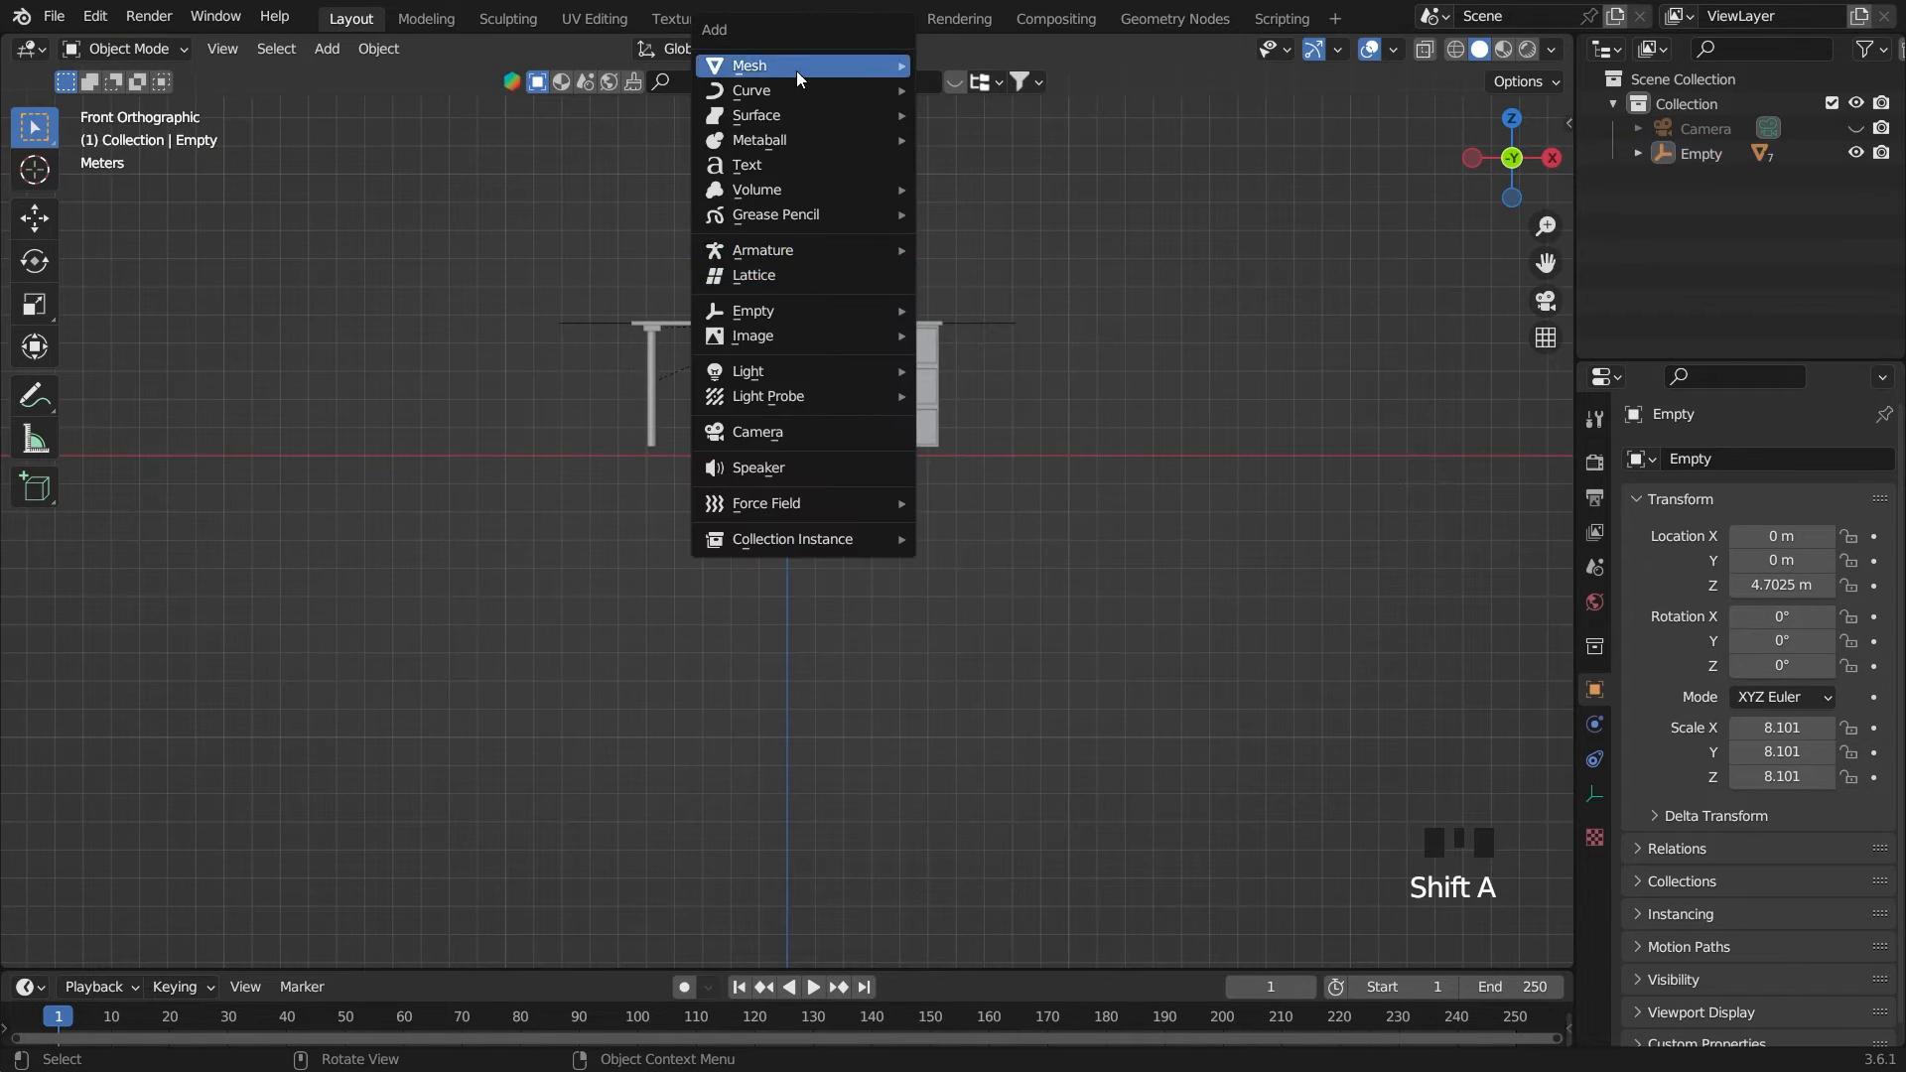
pyautogui.moveTo(796, 69)
pyautogui.click(977, 89)
pyautogui.press('s')
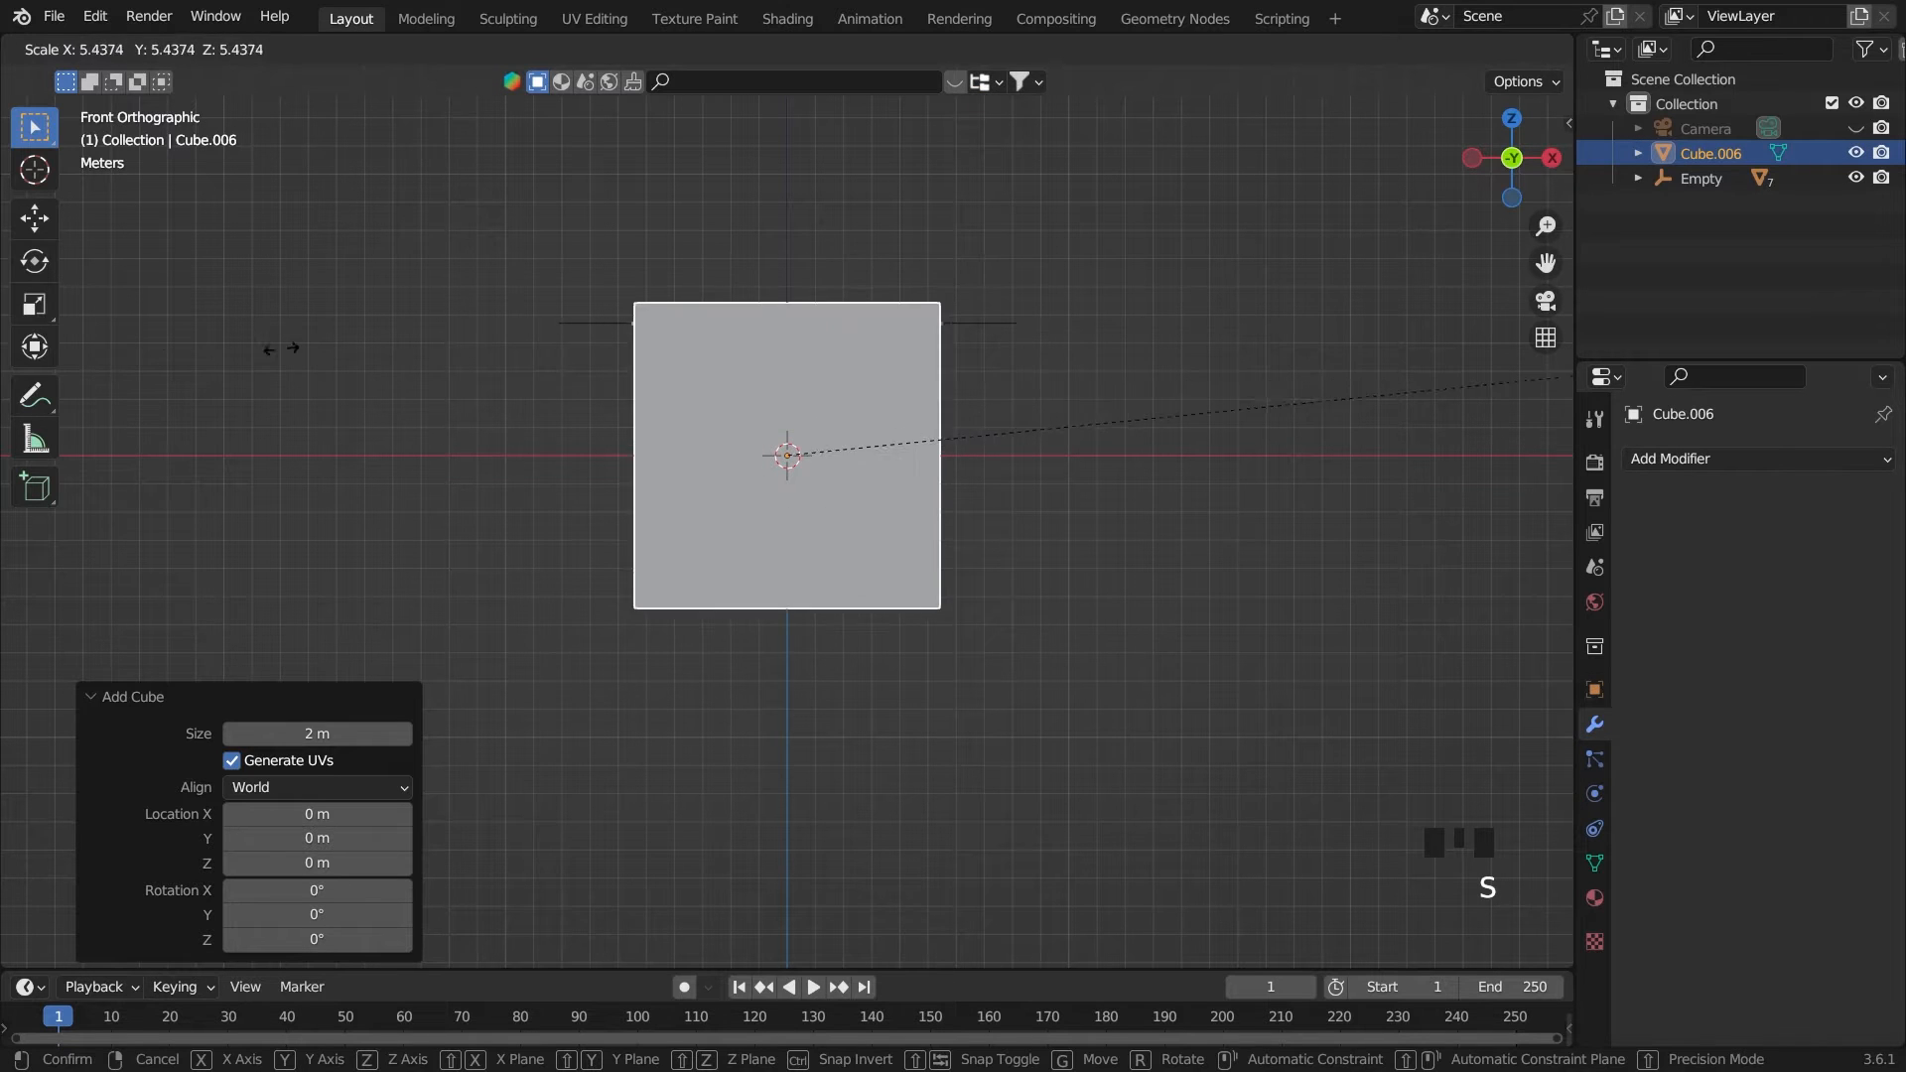
pyautogui.click(1002, 427)
# Raise the cube about 9.06 m along Z so its underside sits on the ground line
pyautogui.press('g')
pyautogui.press('z')
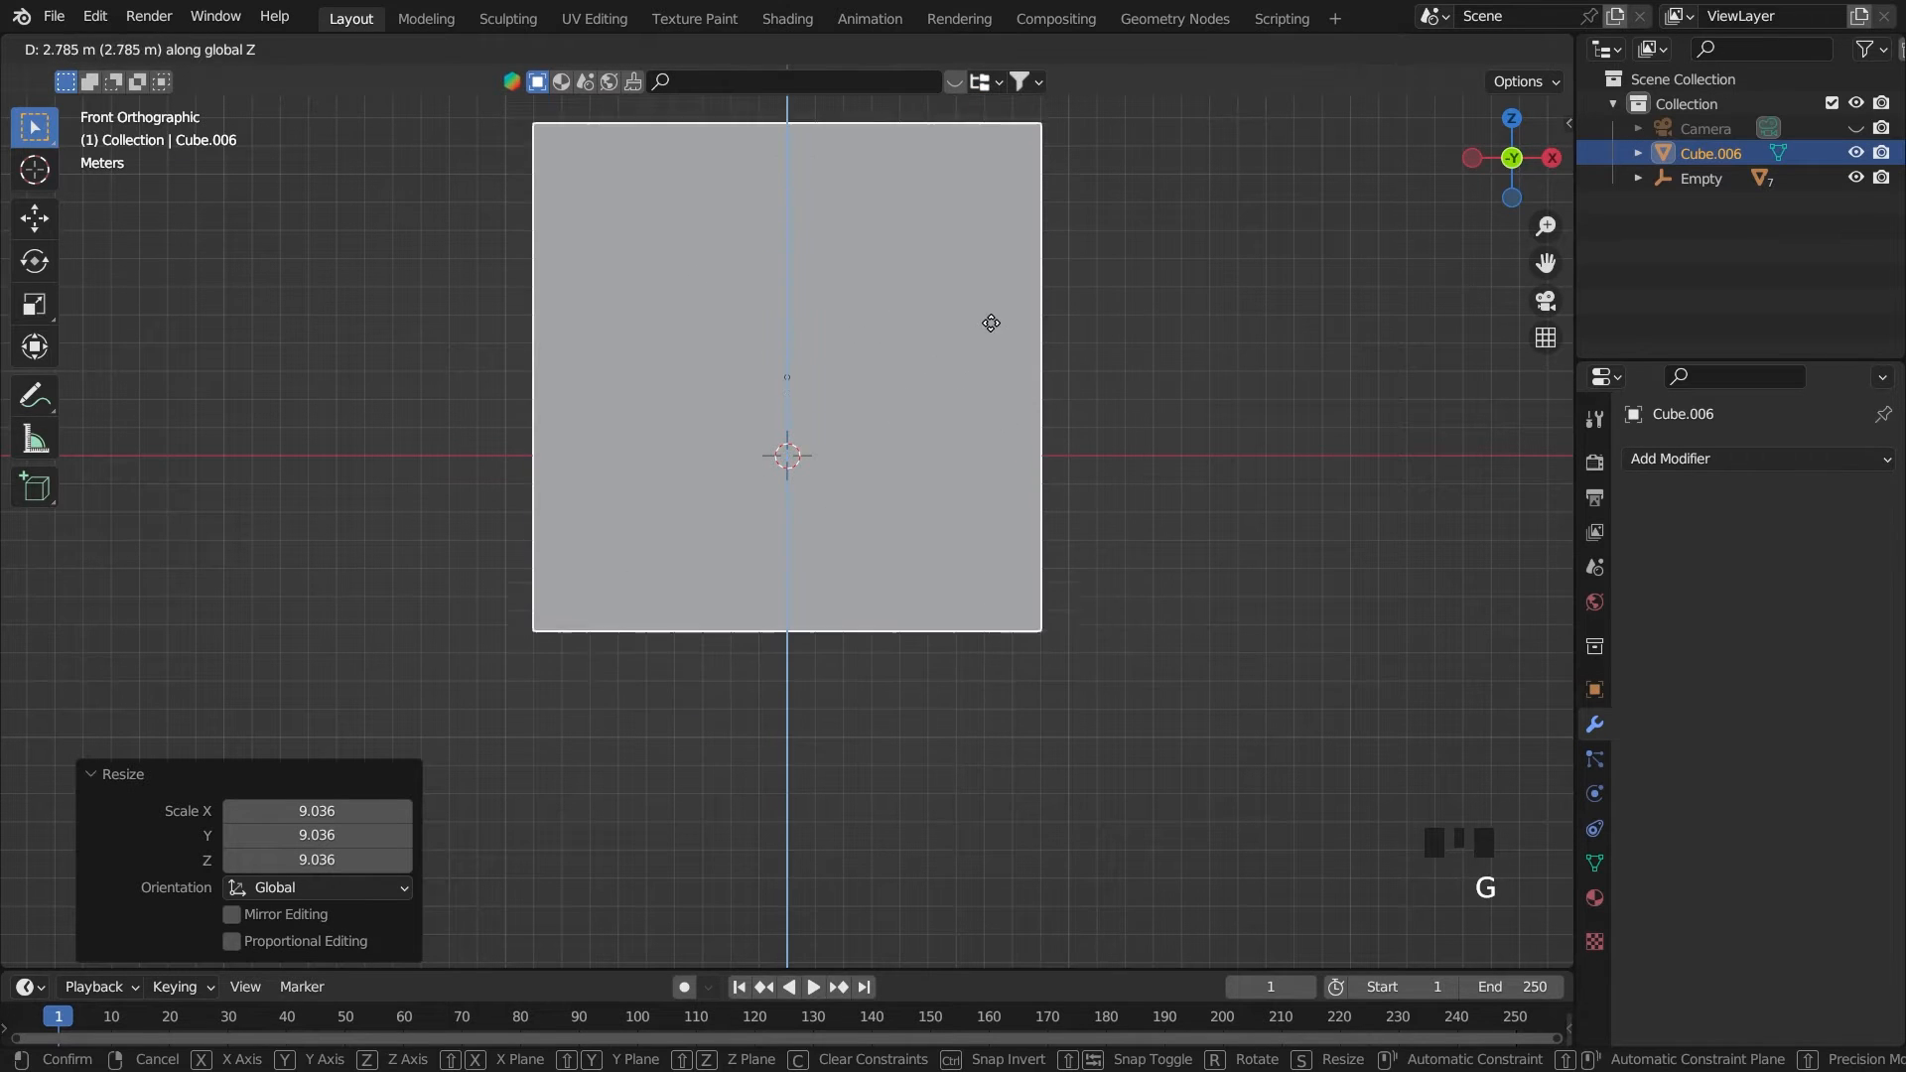
pyautogui.click(1032, 164)
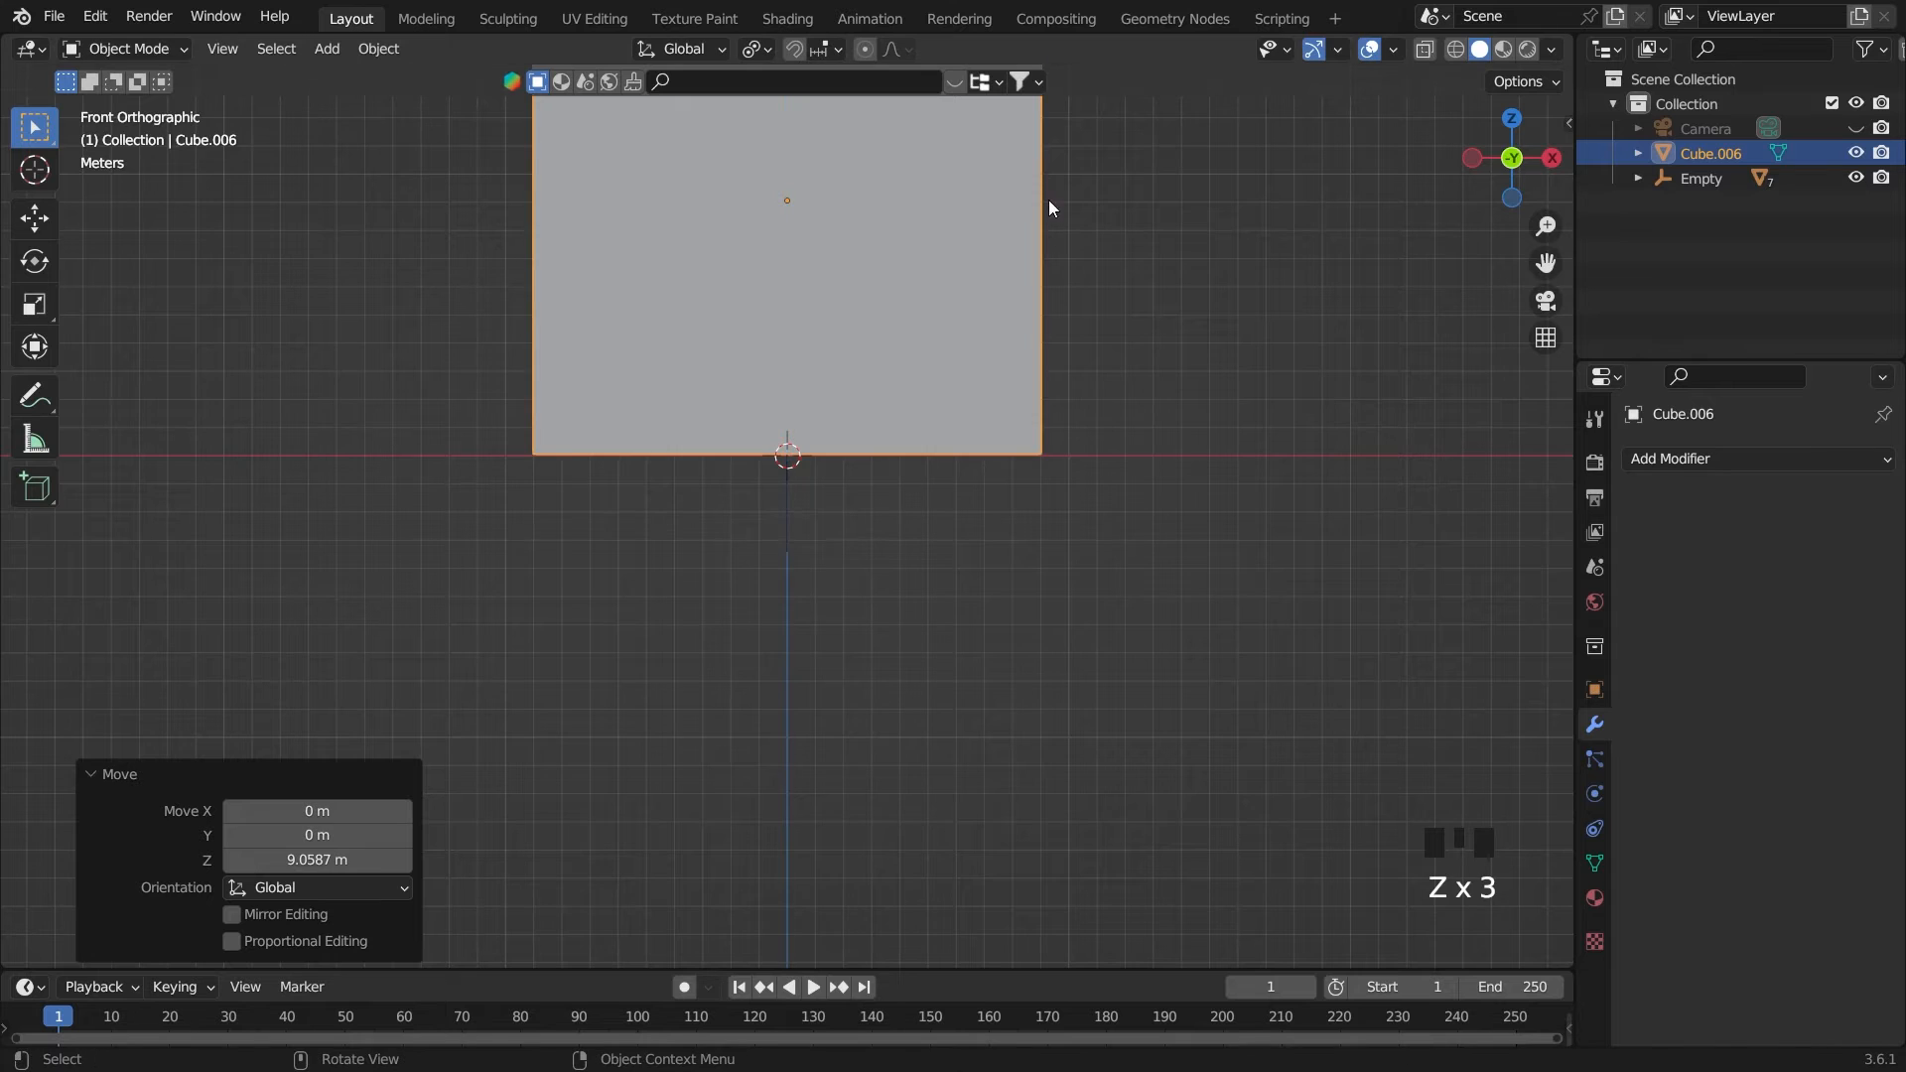
# In Edit Mode, move the cube's front face about 40.6 m along negative Y to lengthen the room
pyautogui.scroll(-5, 1042, 214)
pyautogui.moveTo(840, 347); pyautogui.dragTo(878, 409, button='middle')
pyautogui.scroll(-1, 893, 409)
pyautogui.moveTo(1157, 412); pyautogui.dragTo(1082, 392, button='middle')
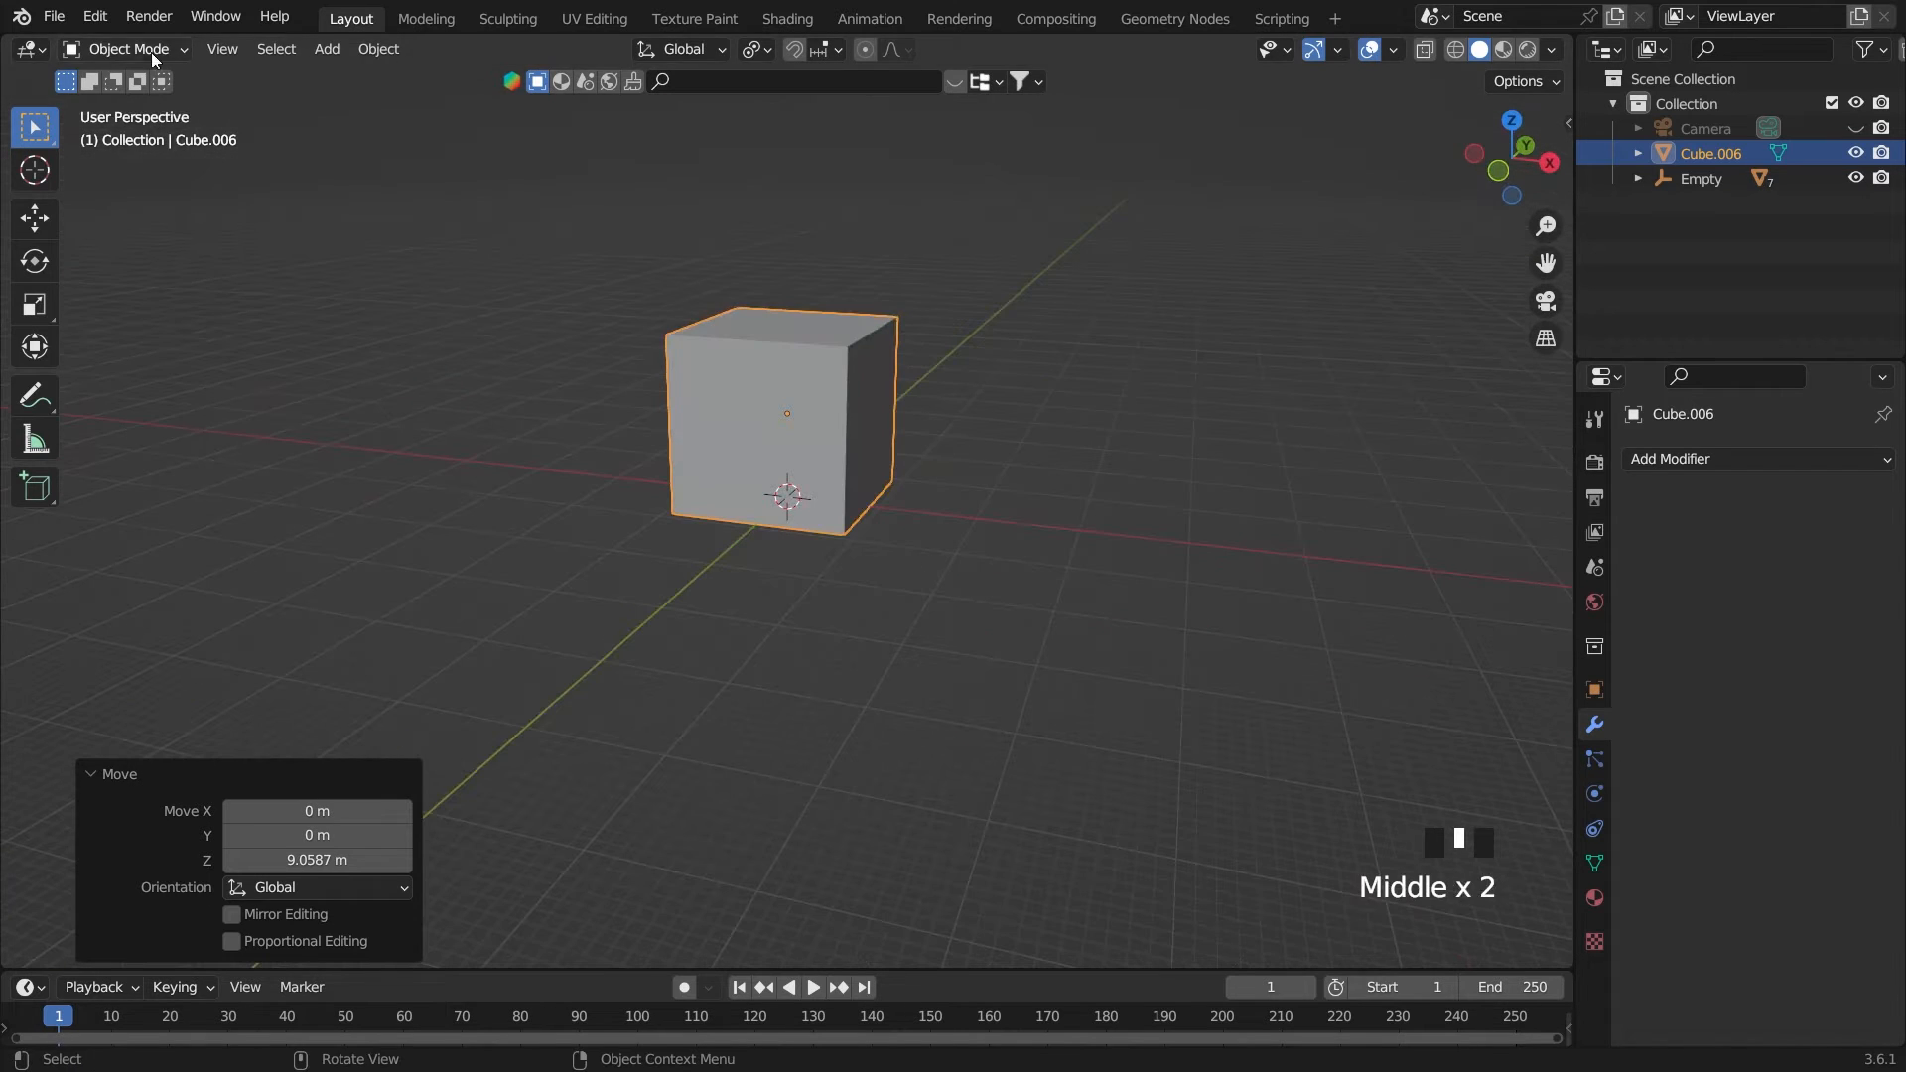
pyautogui.press('Tab')
pyautogui.click(736, 439)
pyautogui.moveTo(736, 439); pyautogui.dragTo(970, 438, button='middle')
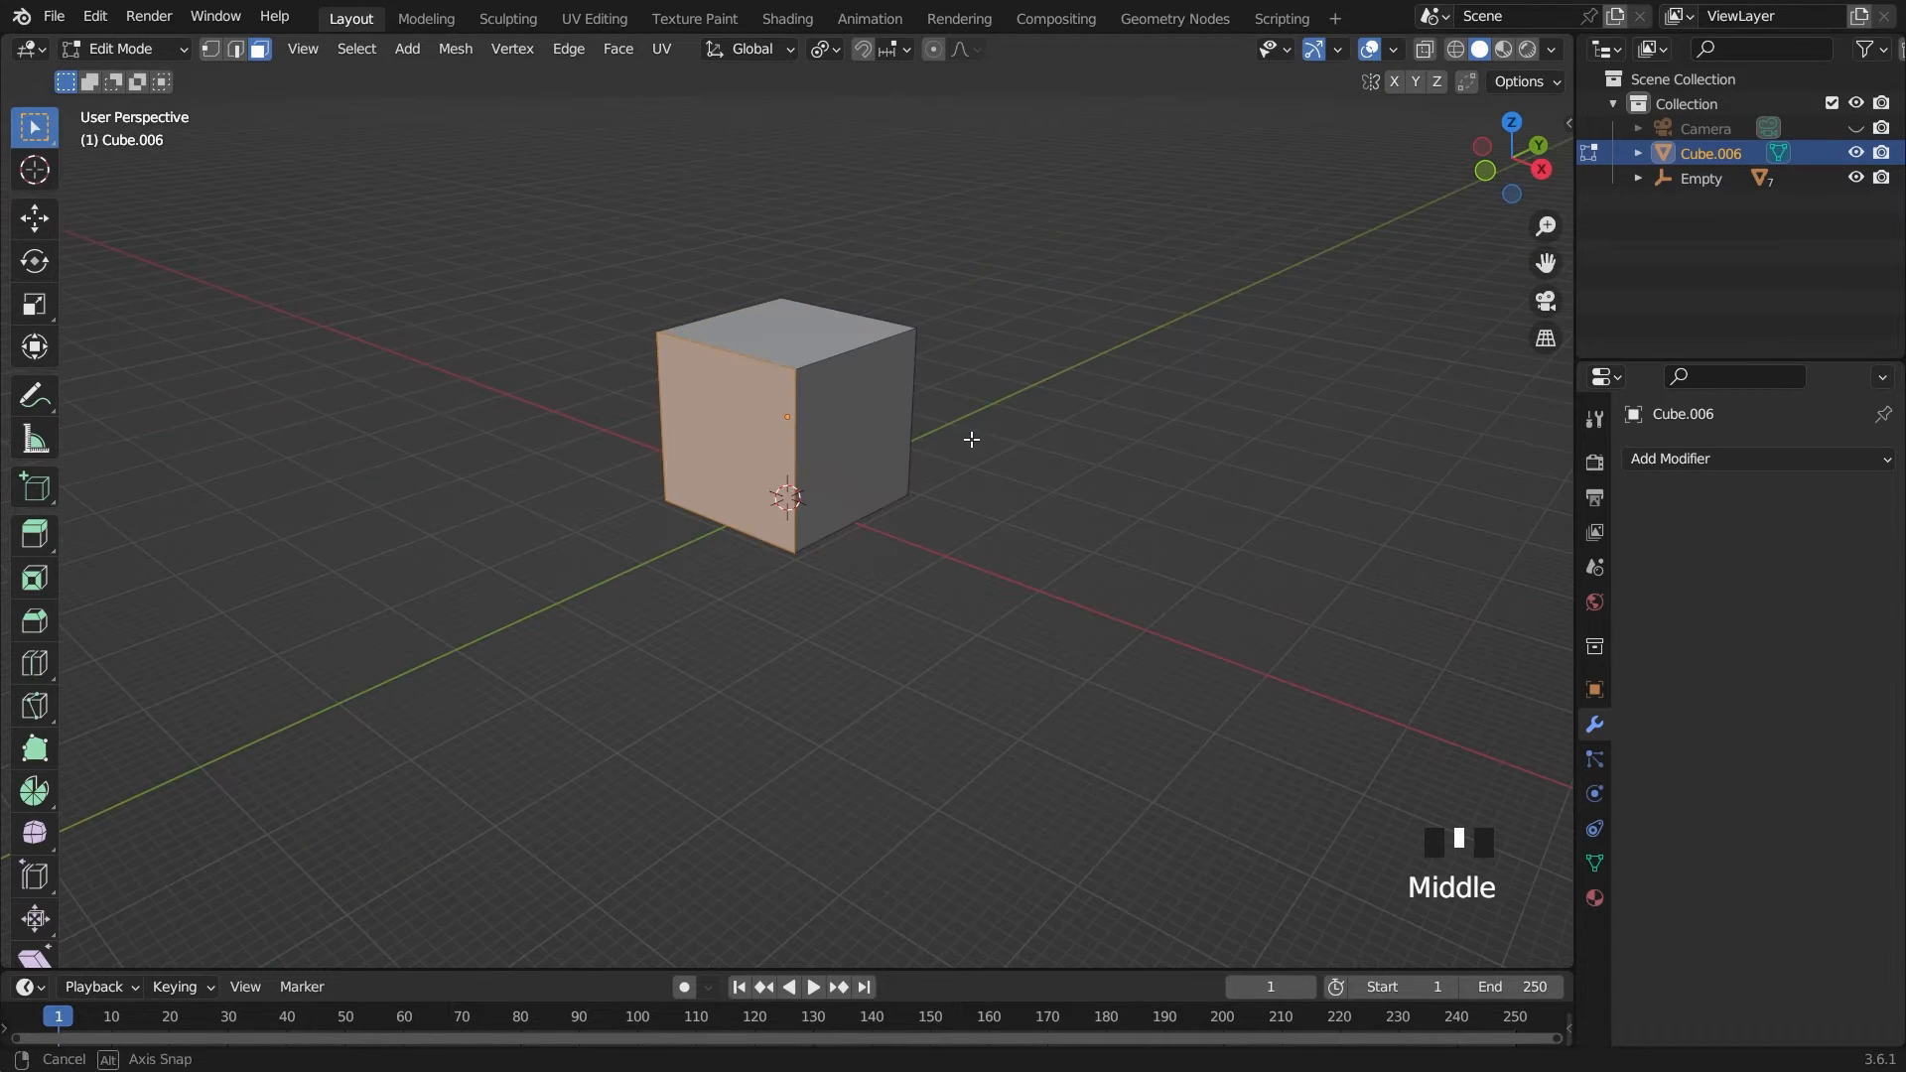
pyautogui.press('g')
pyautogui.press('y')
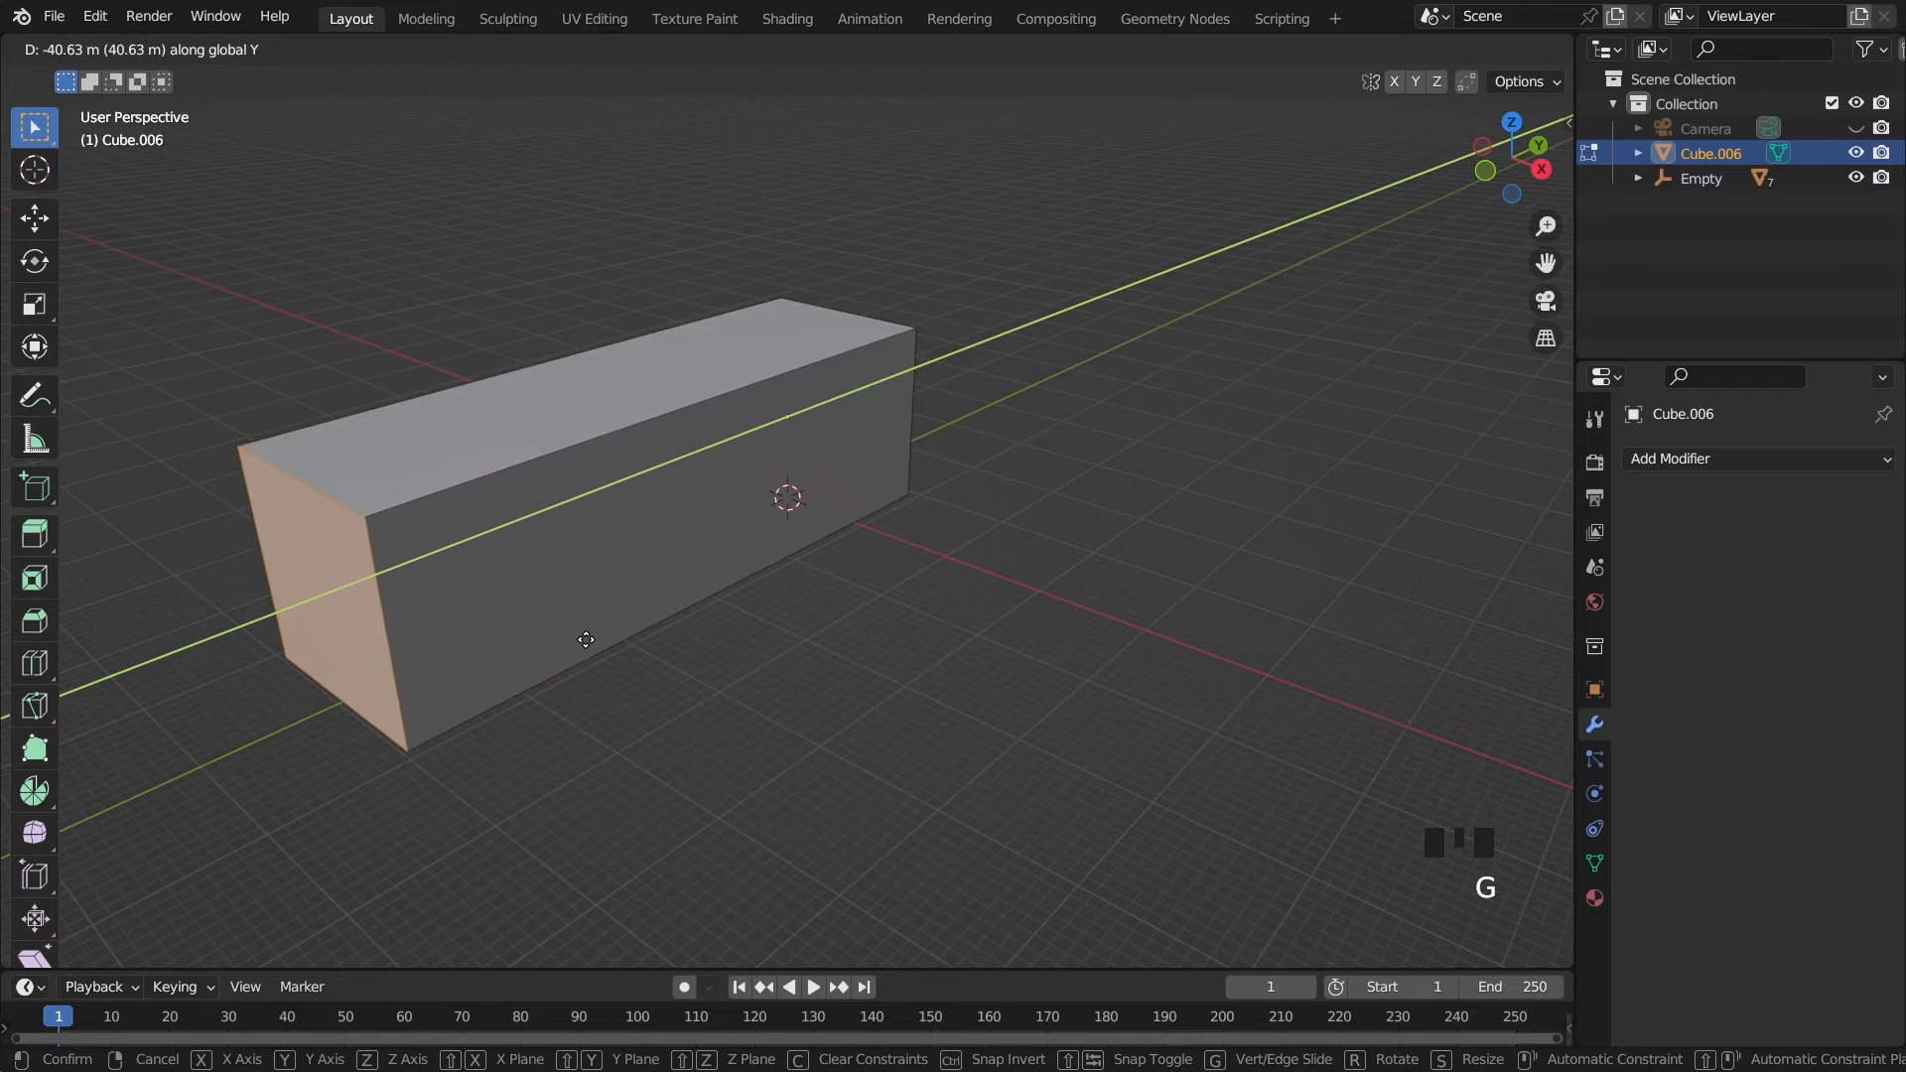
pyautogui.click(584, 641)
# Move the room's positive-X side face about 22.56 m along X to widen the room
pyautogui.click(777, 557)
pyautogui.press('g')
pyautogui.press('x')
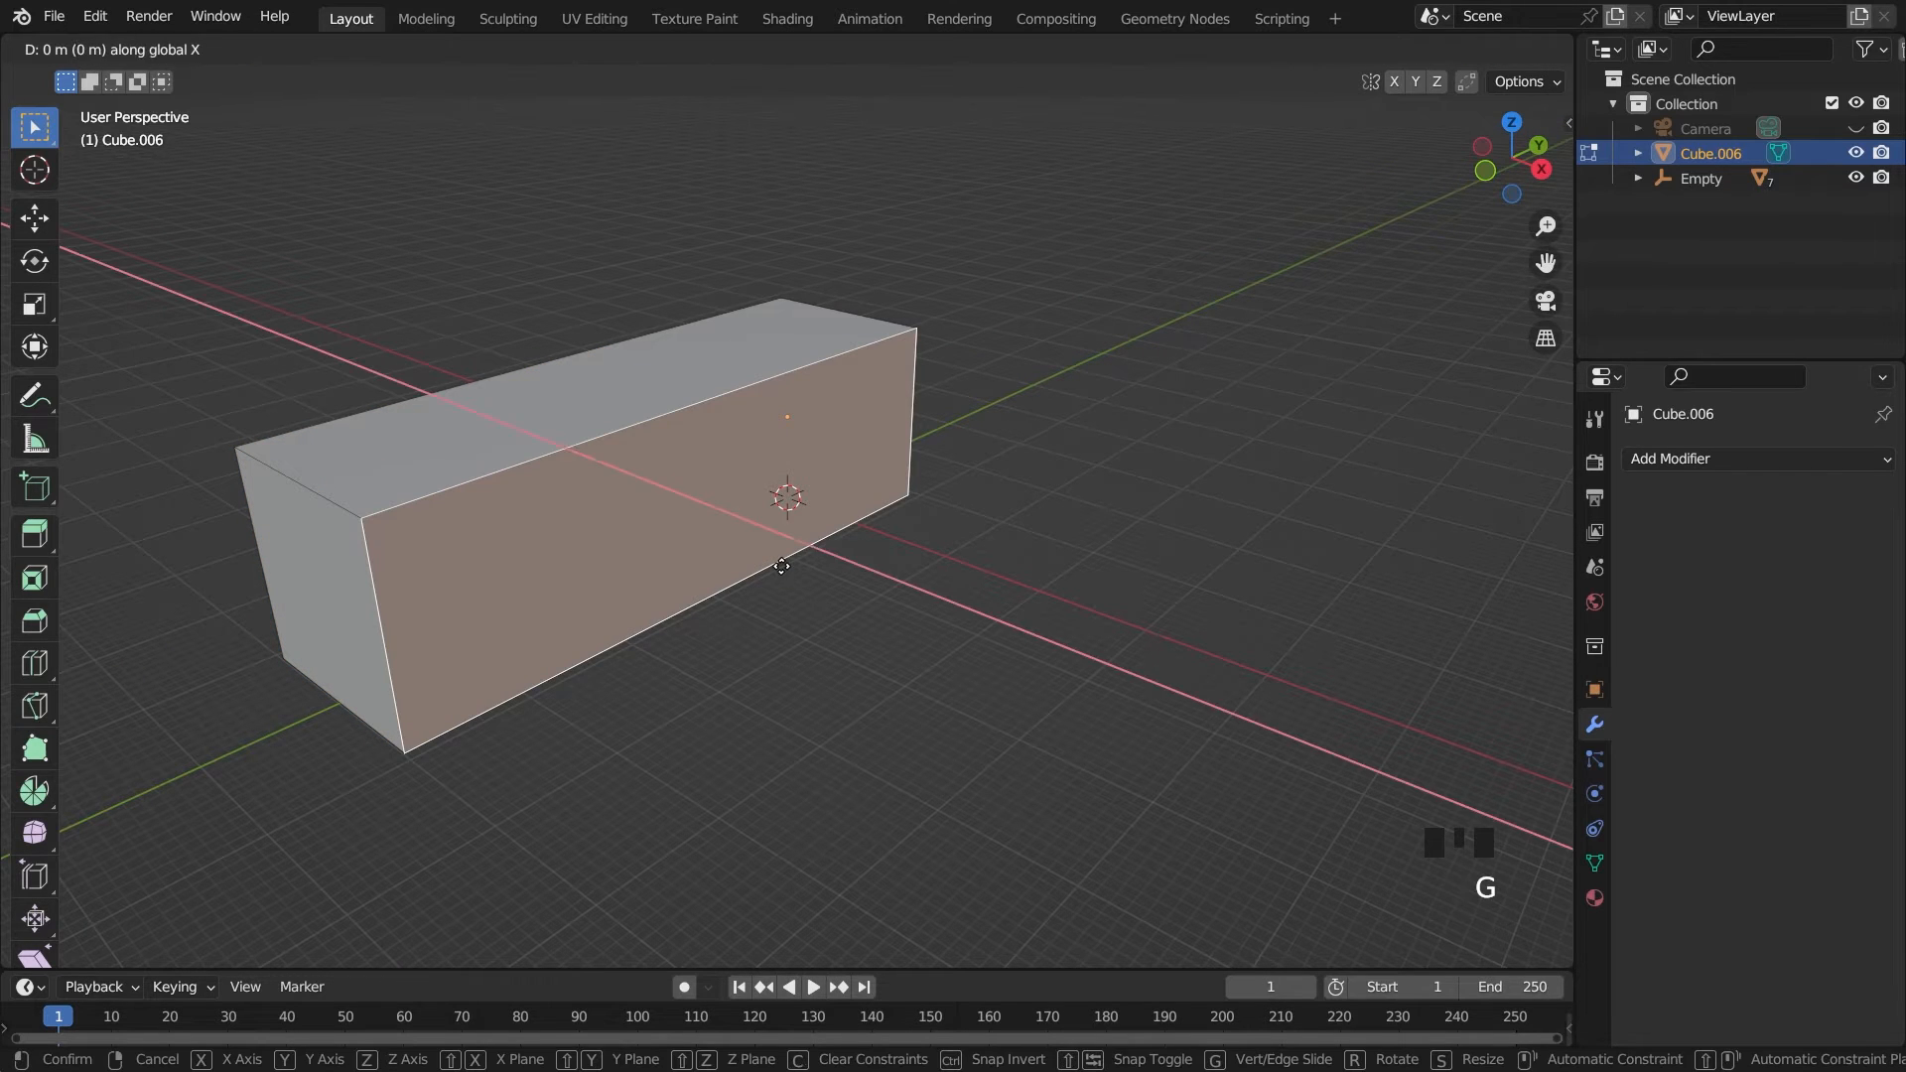
pyautogui.click(894, 604)
# Delete the room's front and positive-X side faces to open up the interior, and return to Object Mode
pyautogui.moveTo(995, 638); pyautogui.dragTo(962, 612, button='middle')
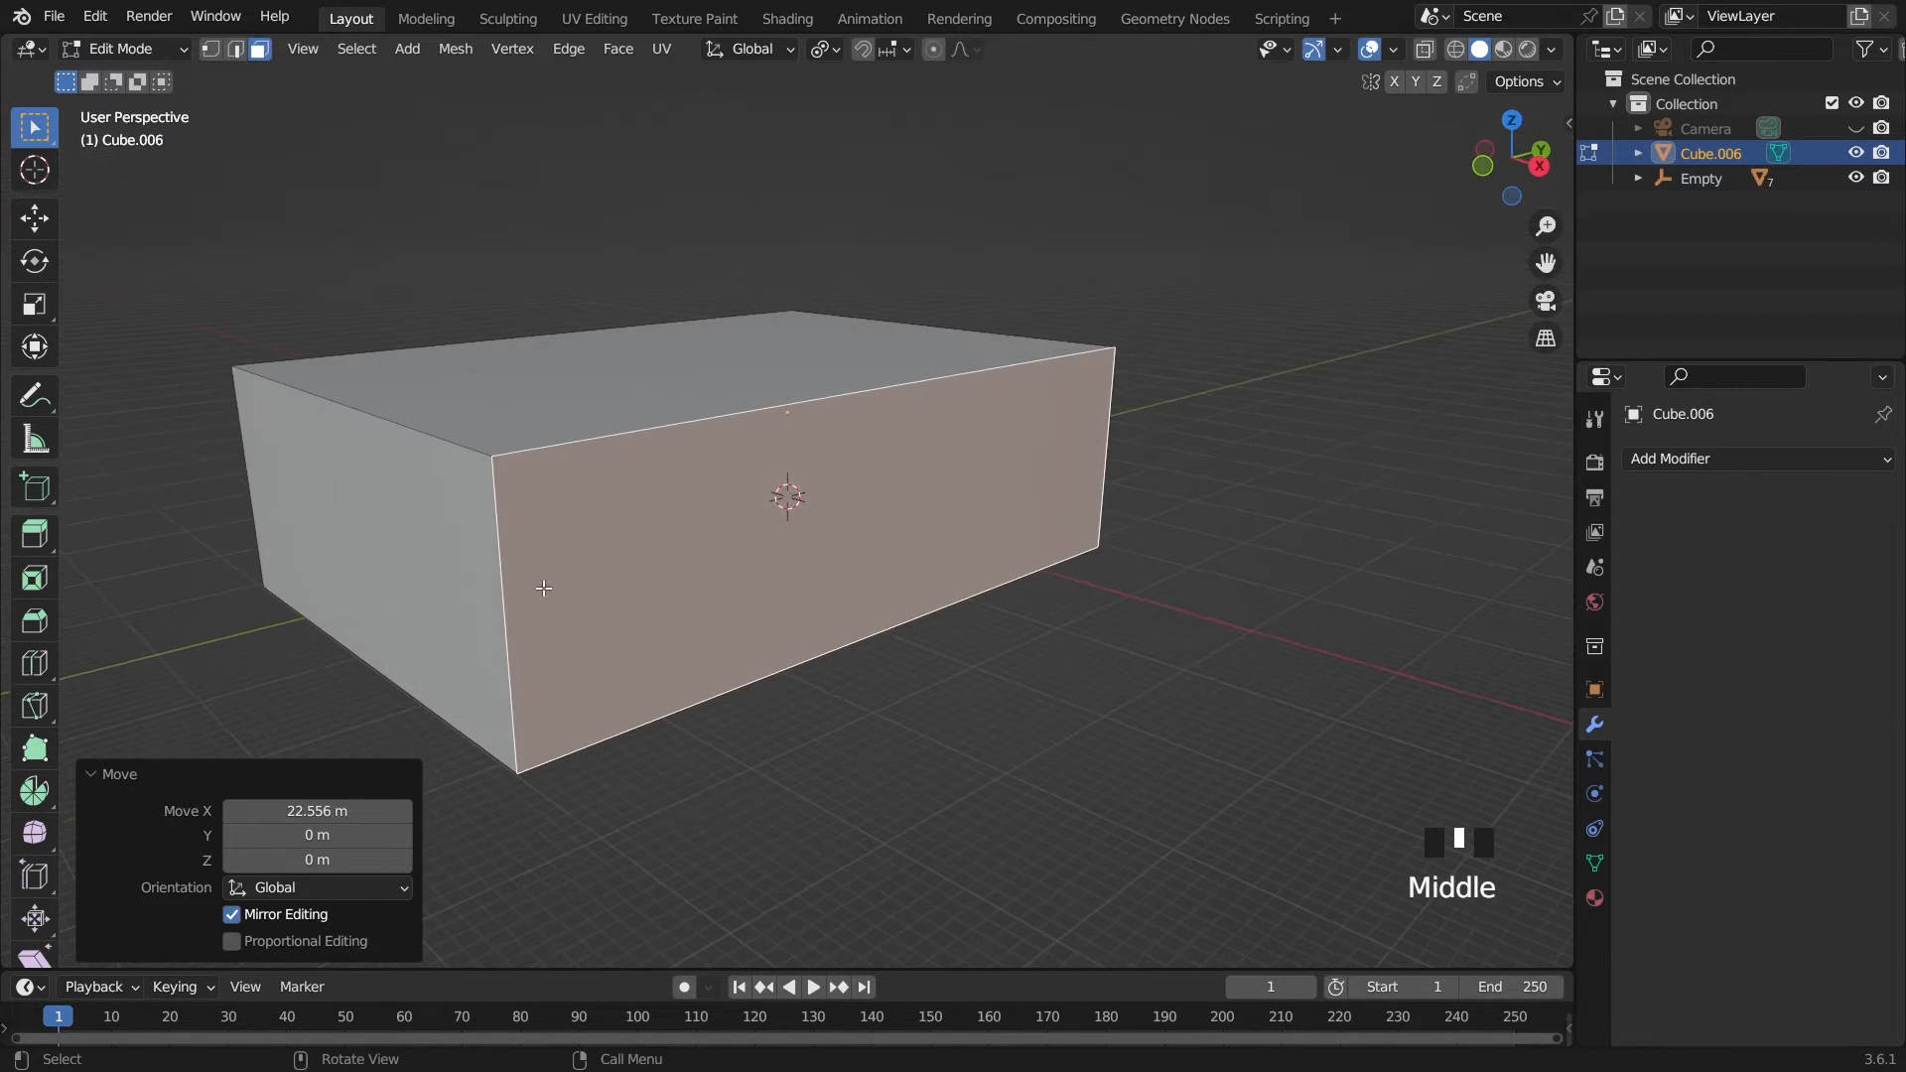
pyautogui.keyDown('shift'); pyautogui.click(468, 569); pyautogui.keyUp('shift')
pyautogui.press('x')
pyautogui.click(461, 581)
pyautogui.press('Tab')
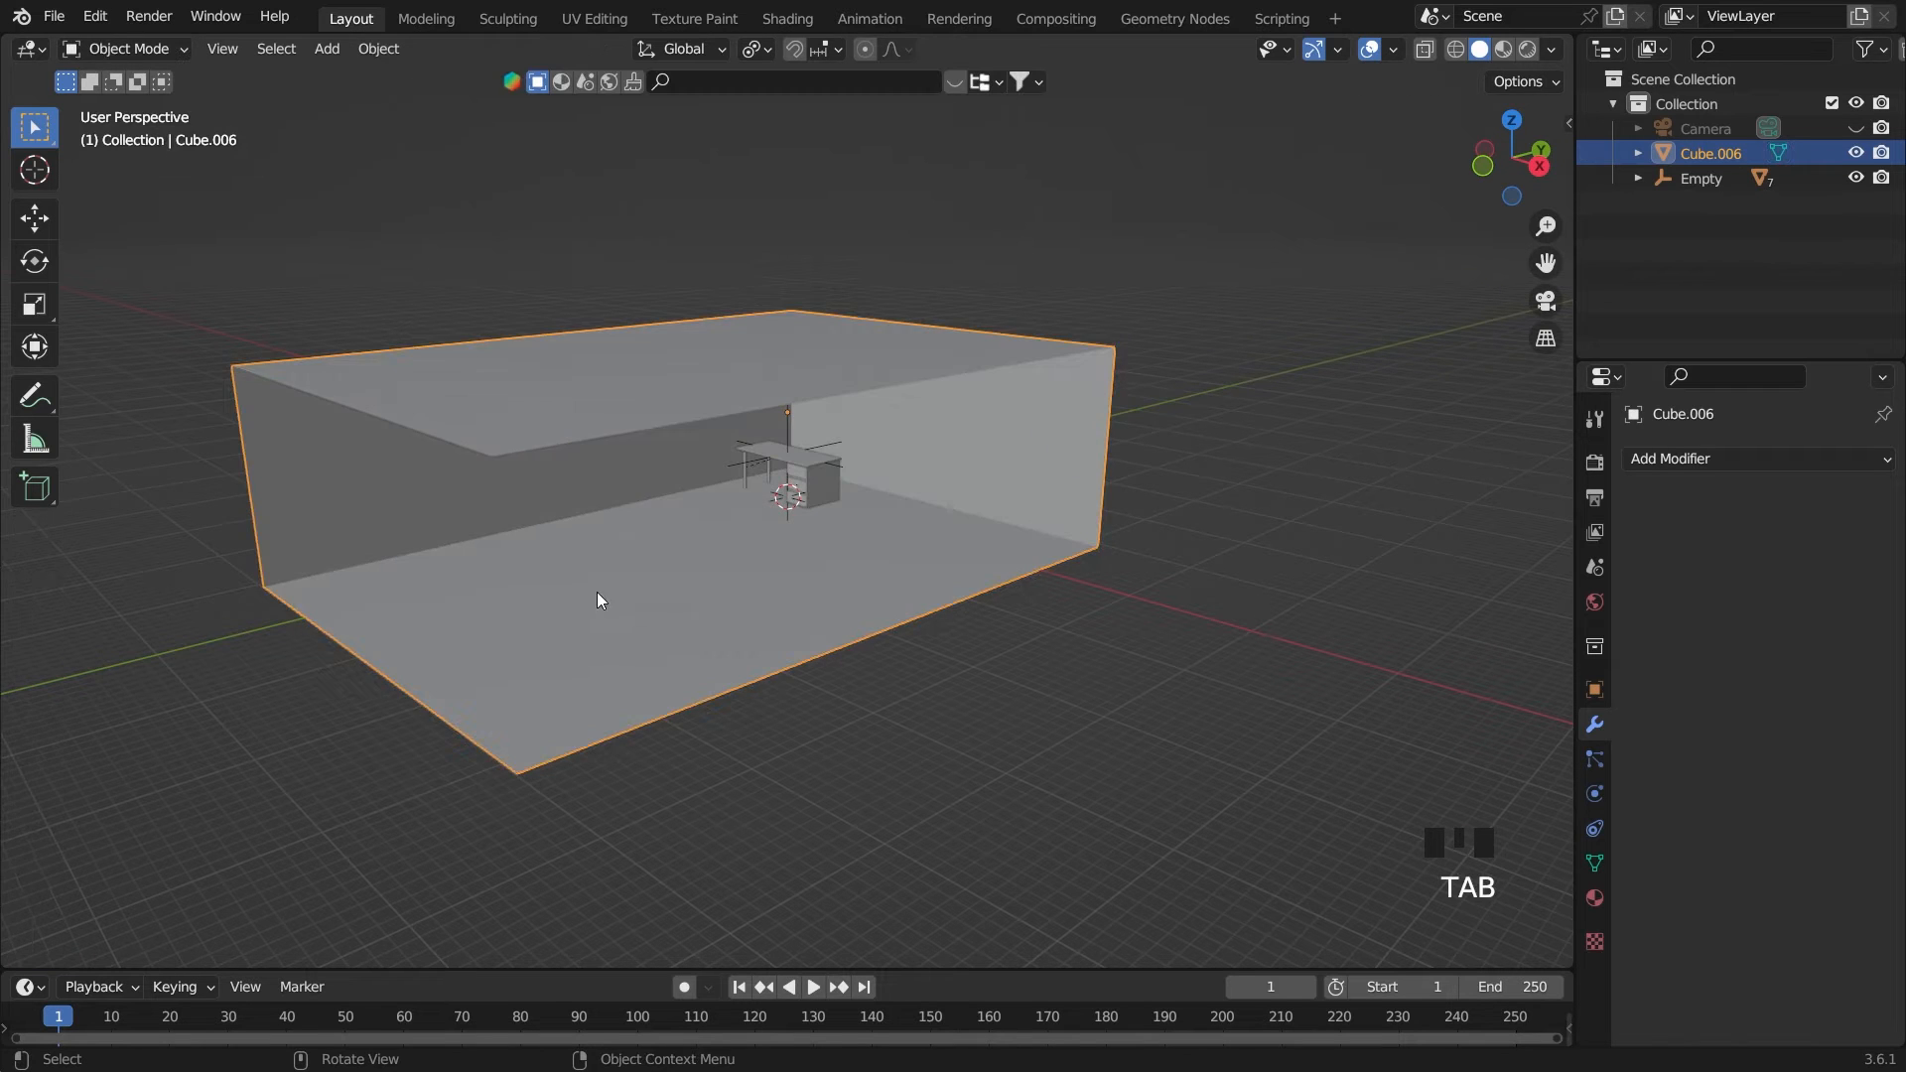
# Working in the right orthographic view, move the room along negative Y until its back wall sits just behind the desk
pyautogui.moveTo(597, 591); pyautogui.dragTo(906, 391, button='middle')
pyautogui.press('`')
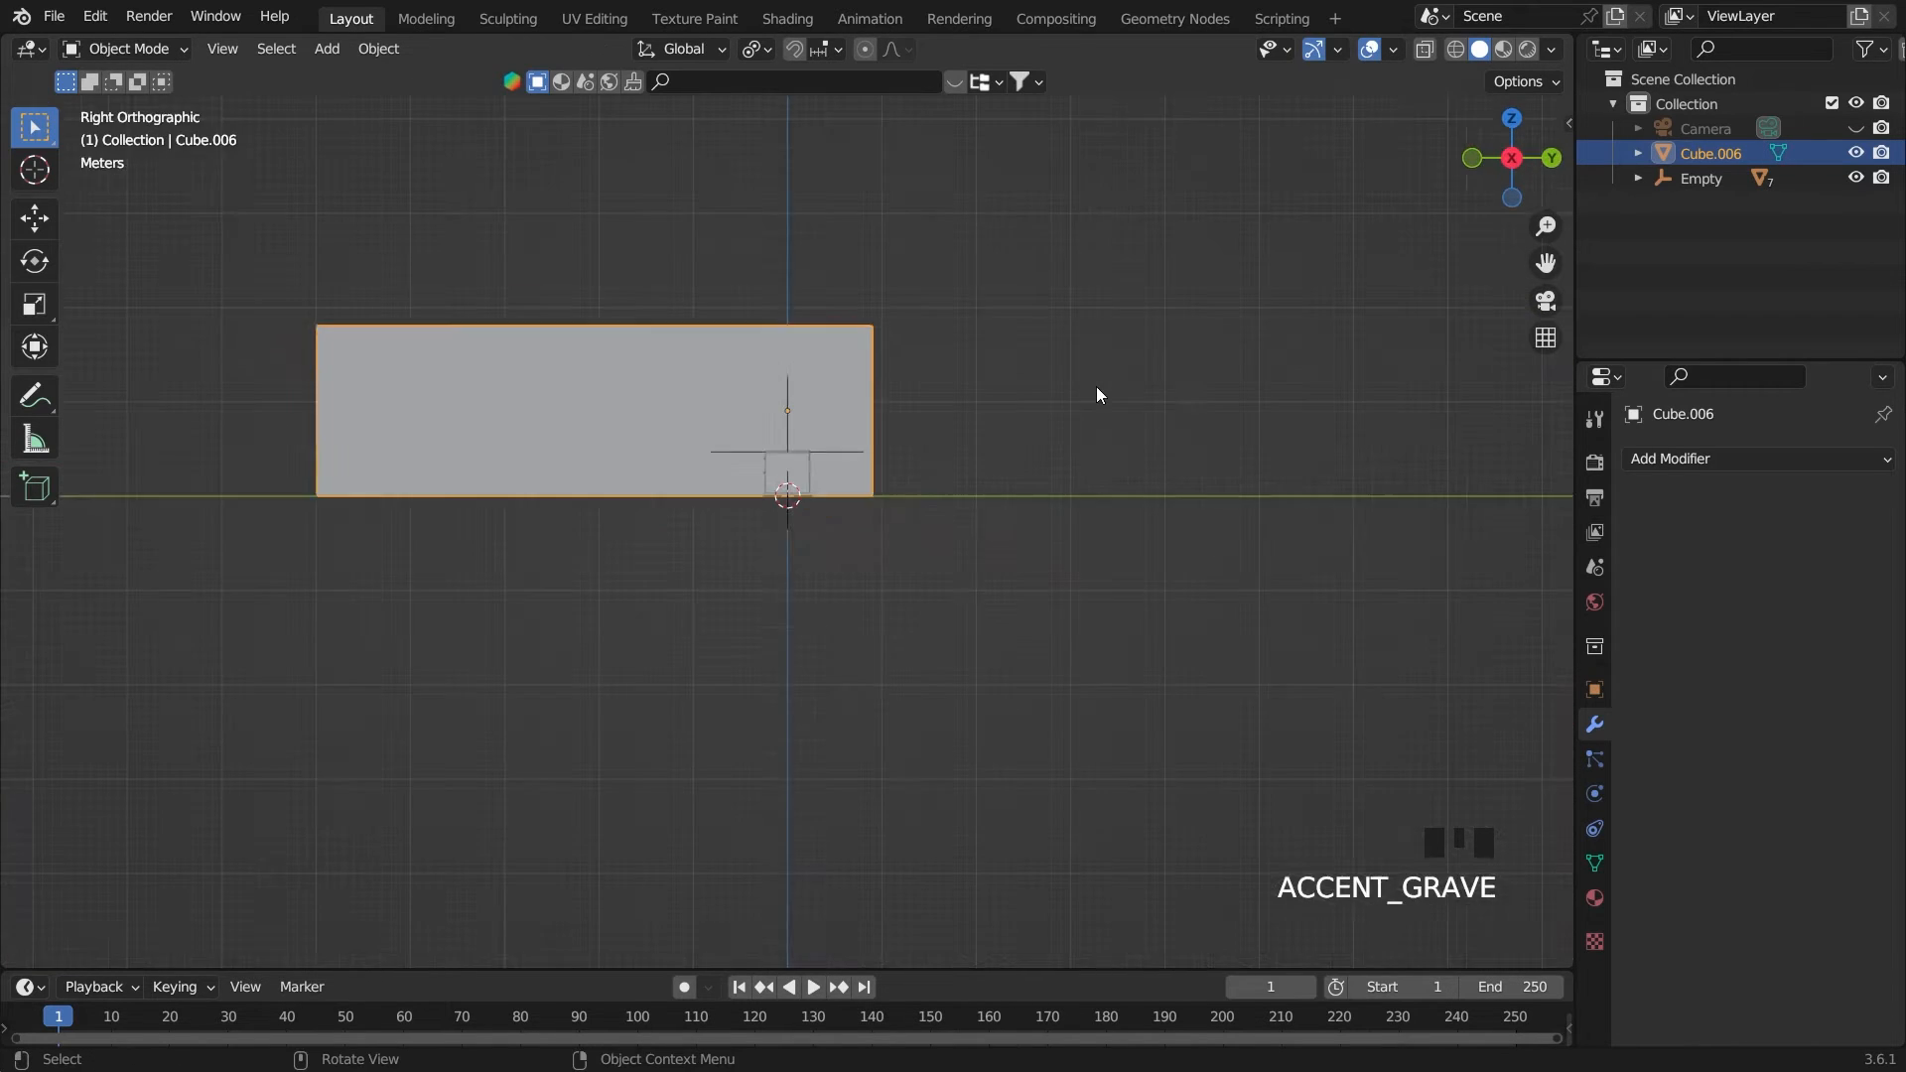
pyautogui.scroll(4, 1118, 417)
pyautogui.press('g')
pyautogui.press('y')
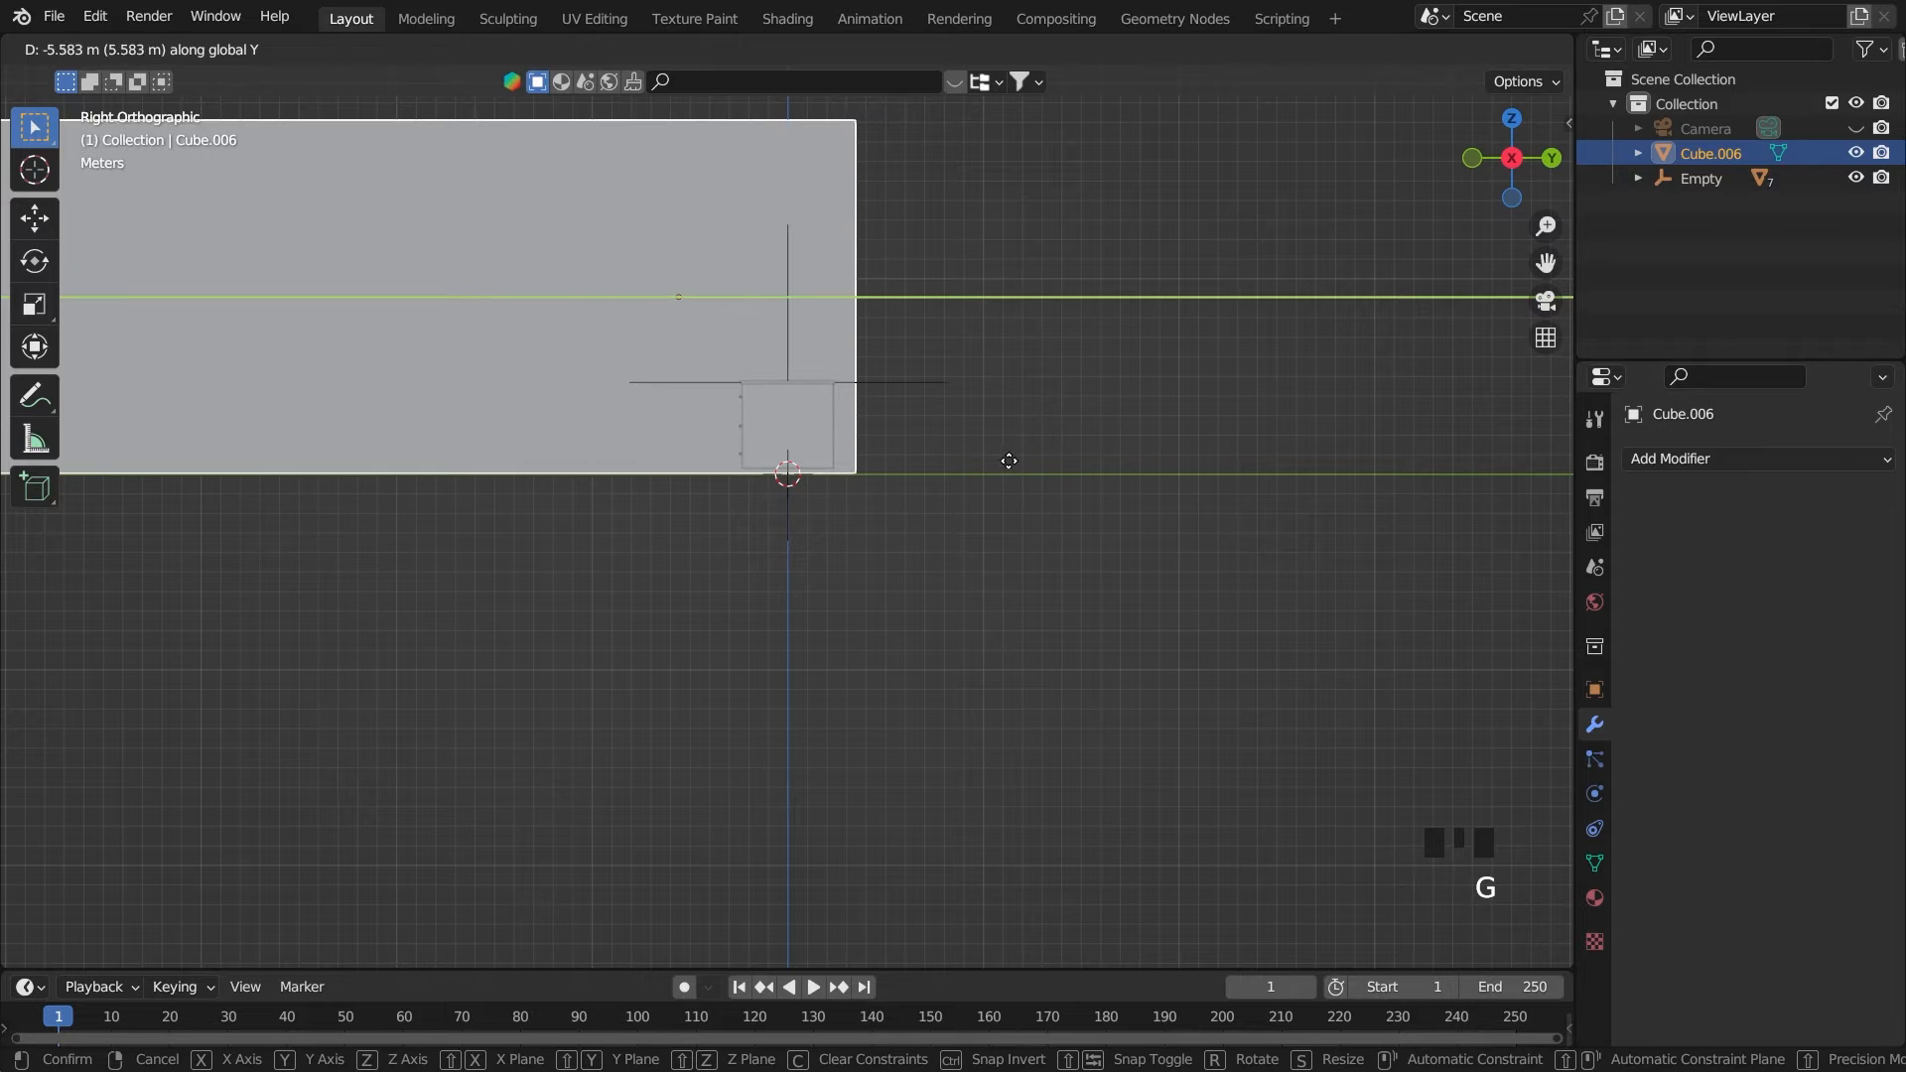
pyautogui.click(1001, 464)
# Move the room about 4.26 m along negative X
pyautogui.moveTo(1000, 465); pyautogui.dragTo(902, 506, button='middle')
pyautogui.press('g')
pyautogui.press('x')
pyautogui.click(806, 484)
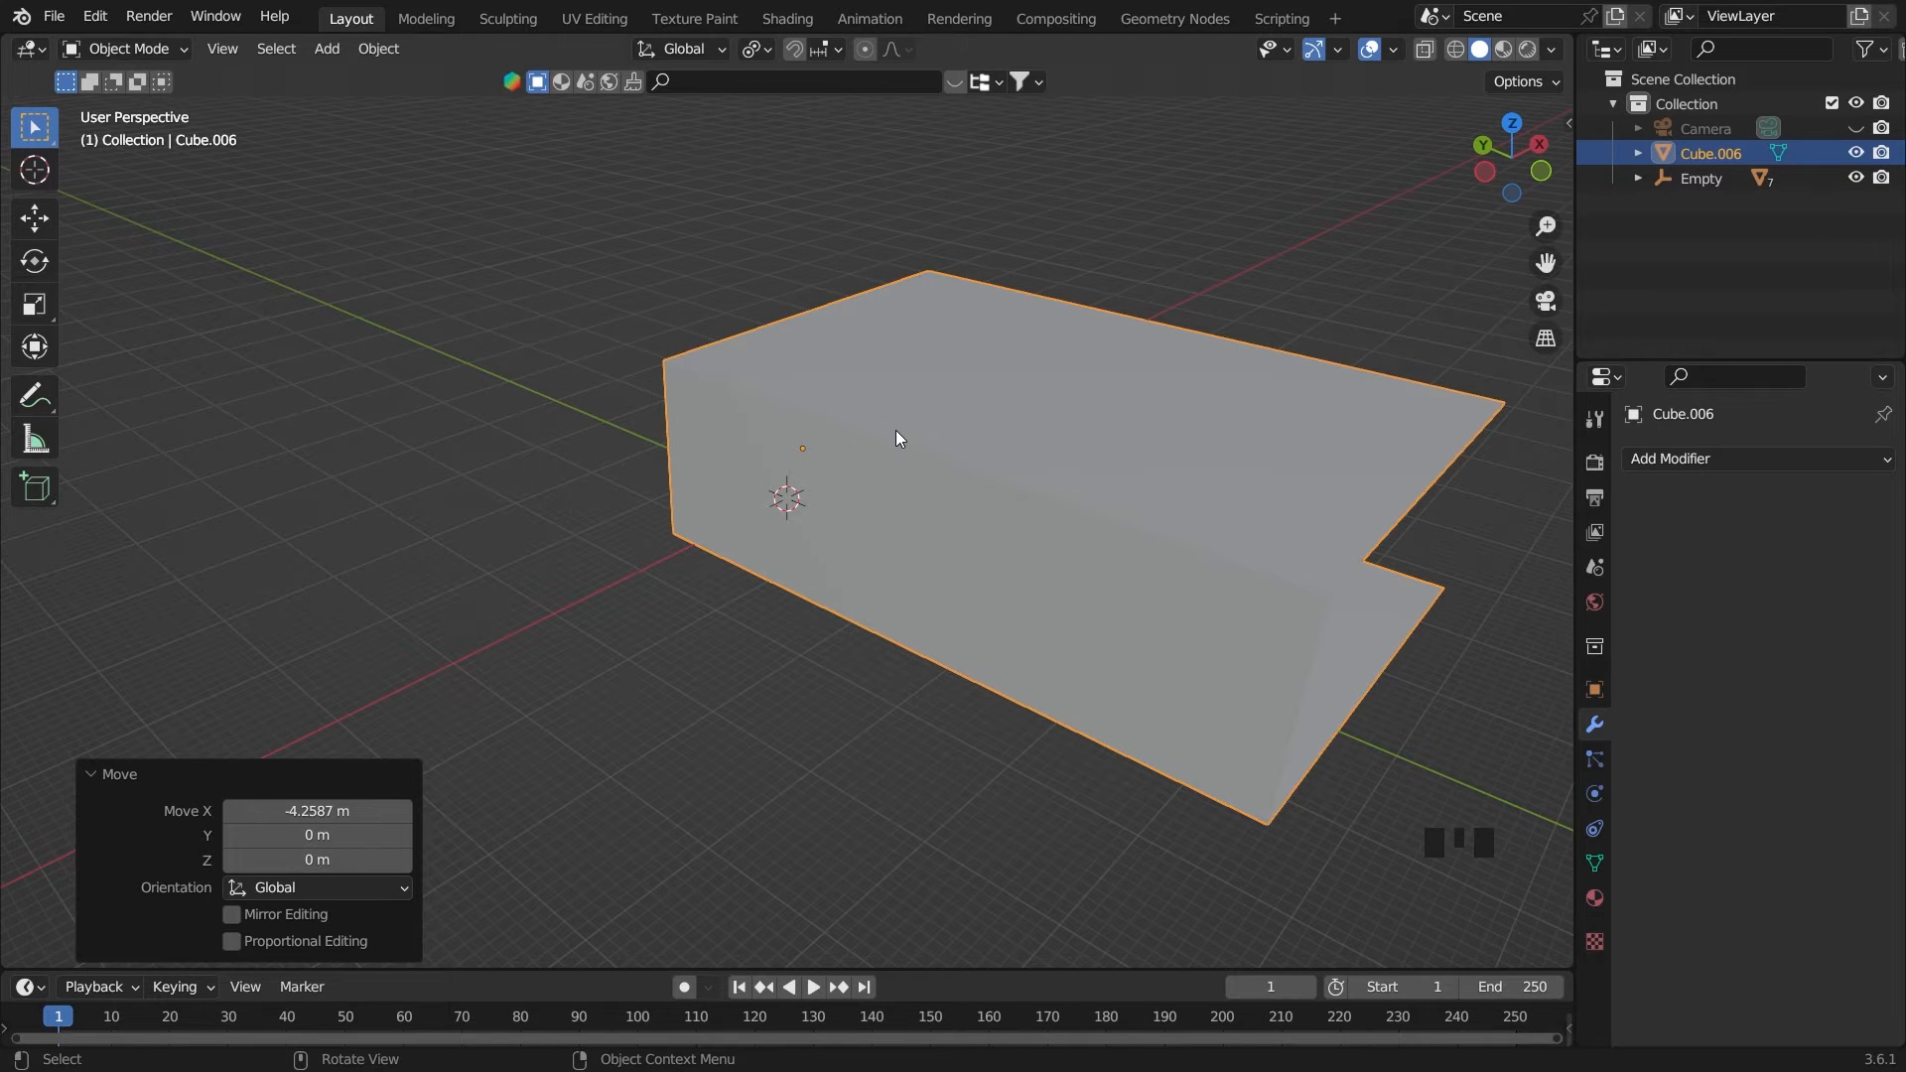
pyautogui.moveTo(897, 438); pyautogui.dragTo(866, 366, button='middle')
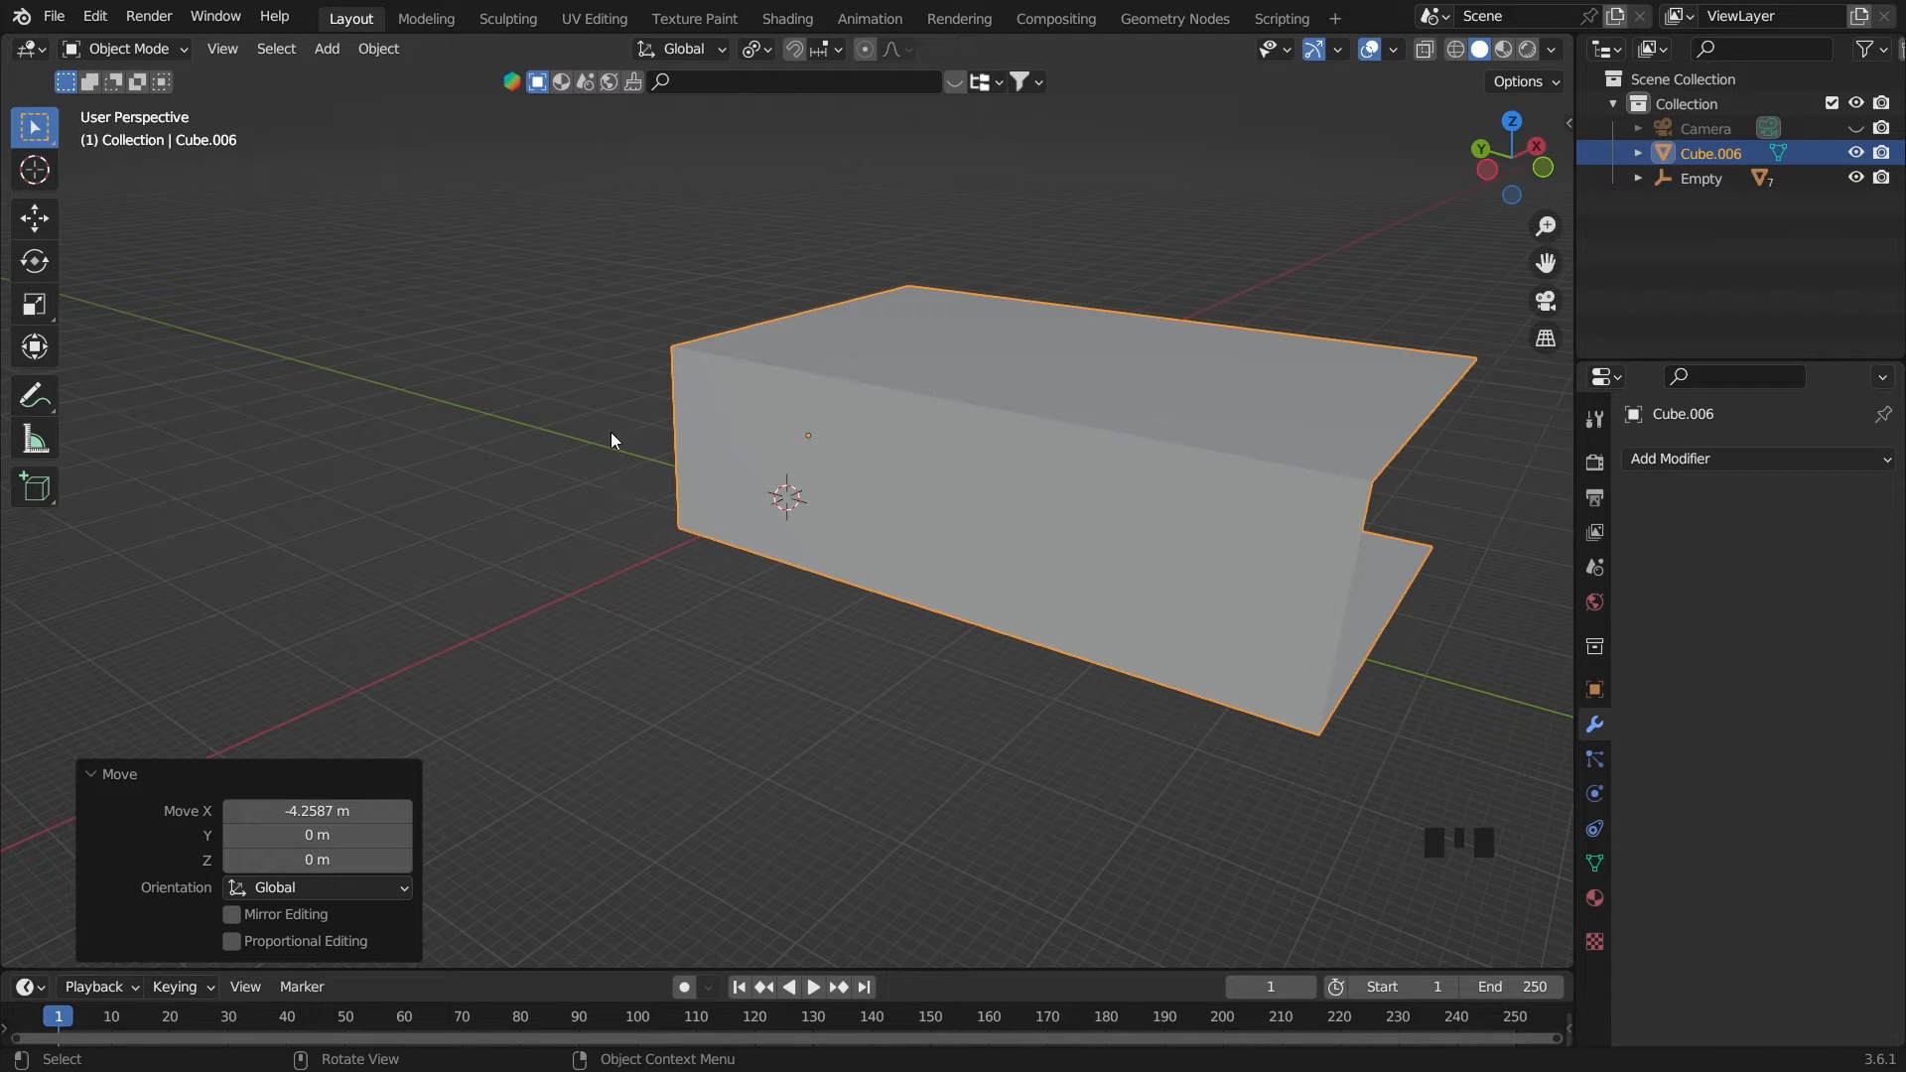
# In the left orthographic view, enter Edit Mode and add a vertical loop cut across the middle of the room's side wall
pyautogui.press('`')
pyautogui.press('`')
pyautogui.press('`')
pyautogui.scroll(2, 782, 506)
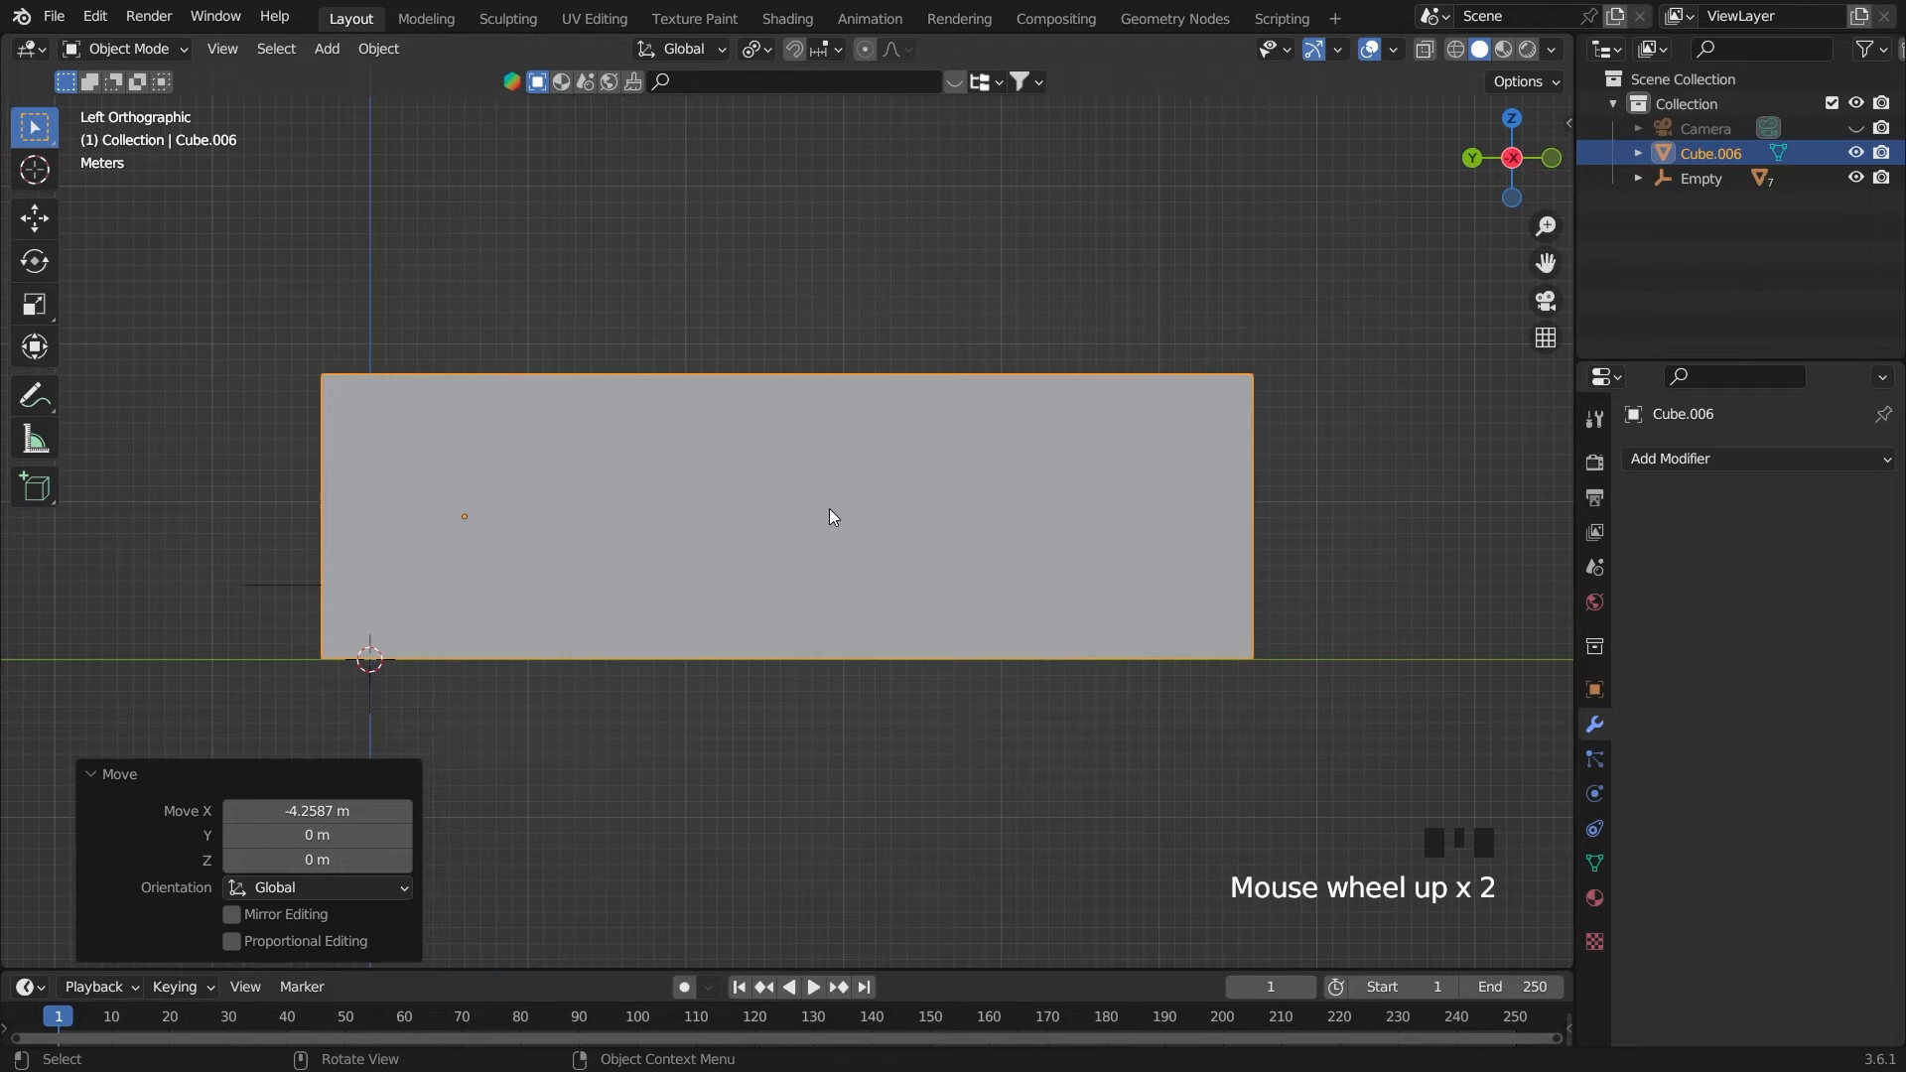
pyautogui.press('Tab')
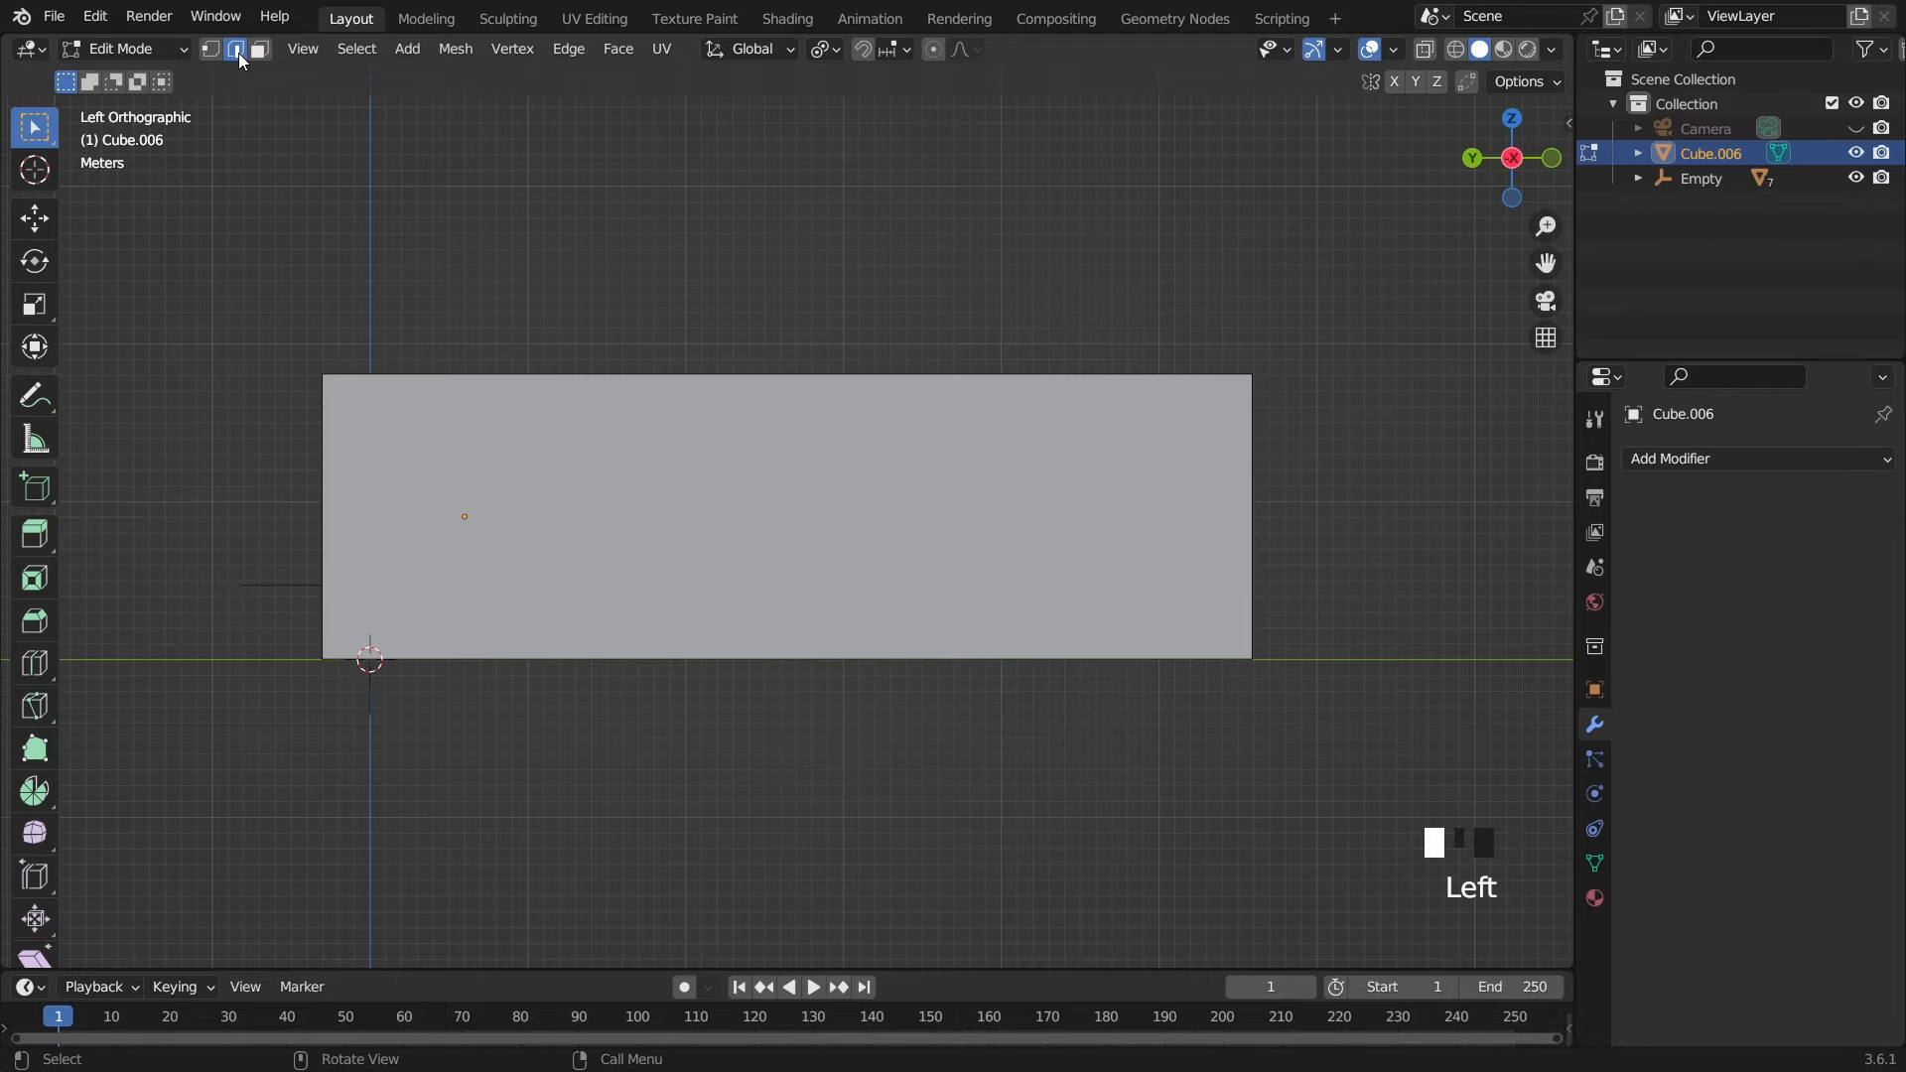
pyautogui.hotkey('ctrl', 'r')
pyautogui.click(754, 396)
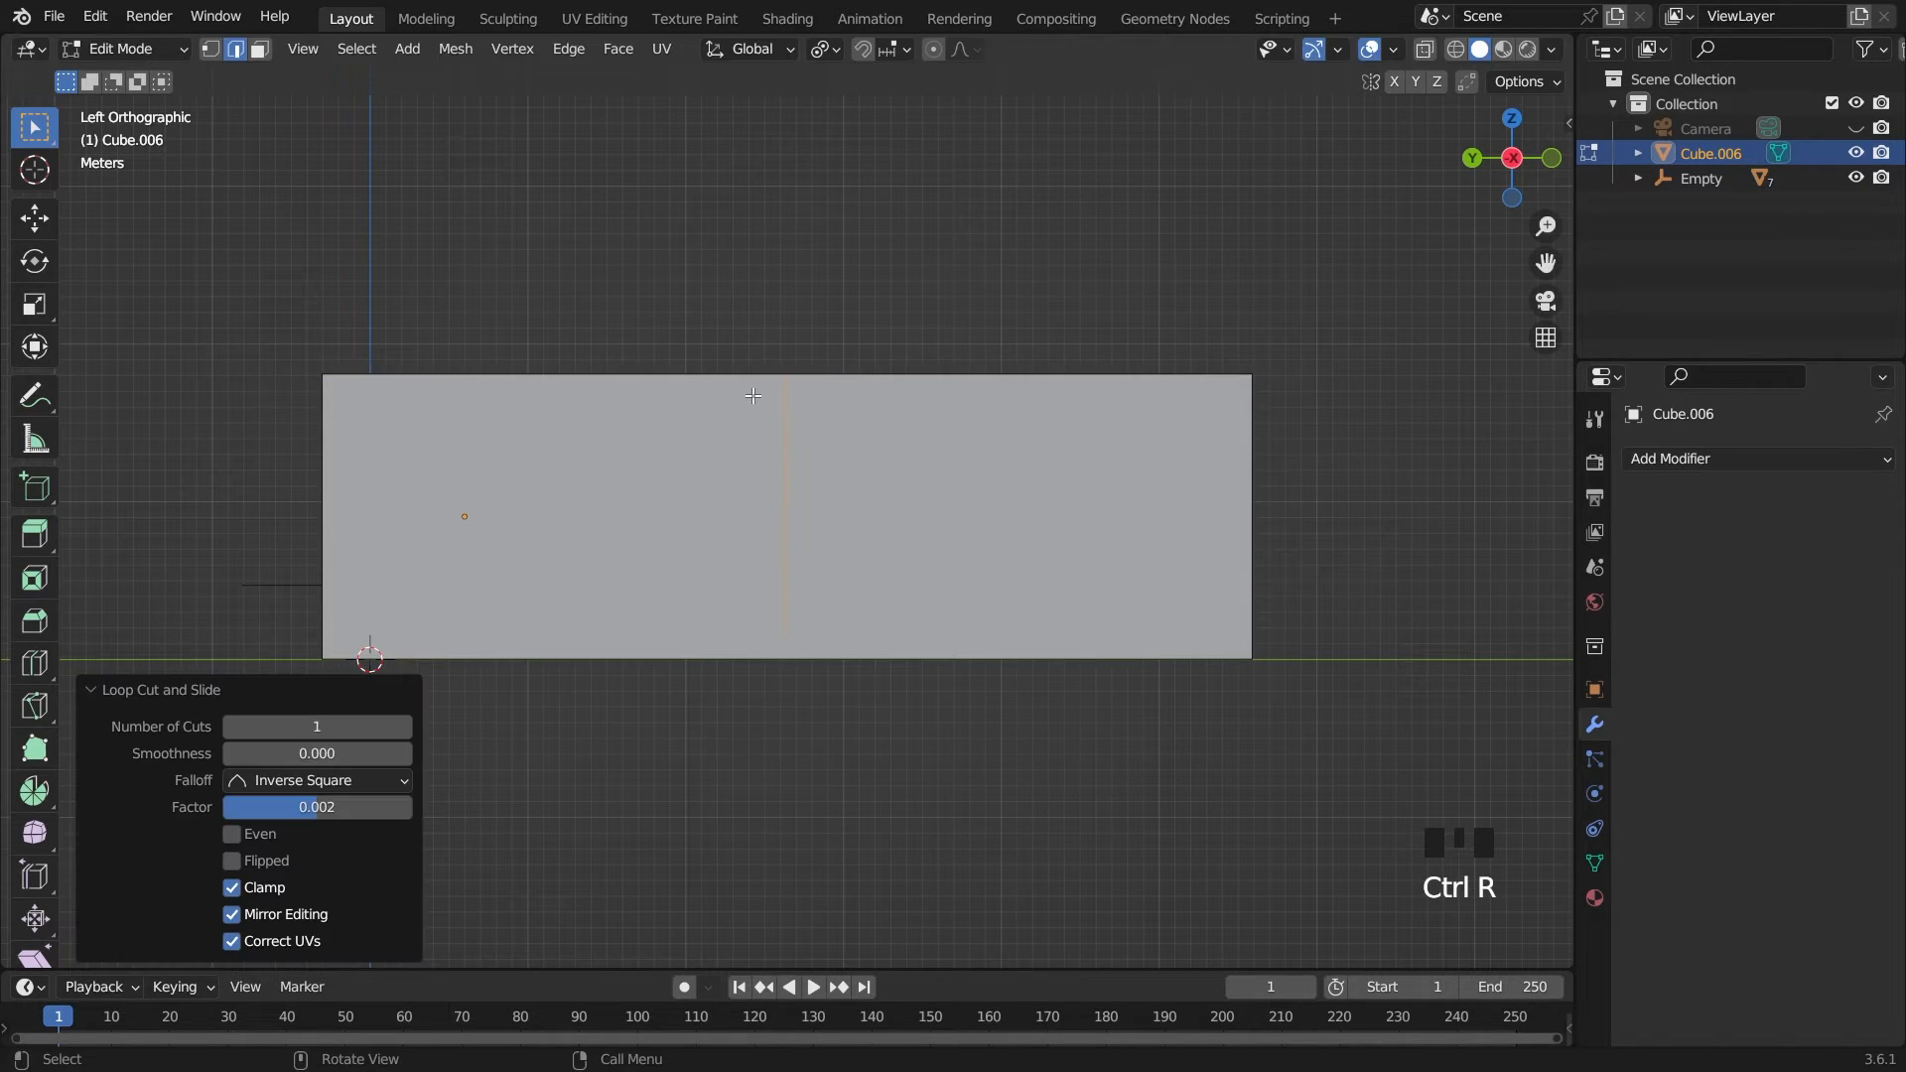
# Add four evenly spaced vertical loop cuts between the room's back wall and the middle cut
pyautogui.hotkey('ctrl', 'r')
pyautogui.scroll(3, 521, 390)
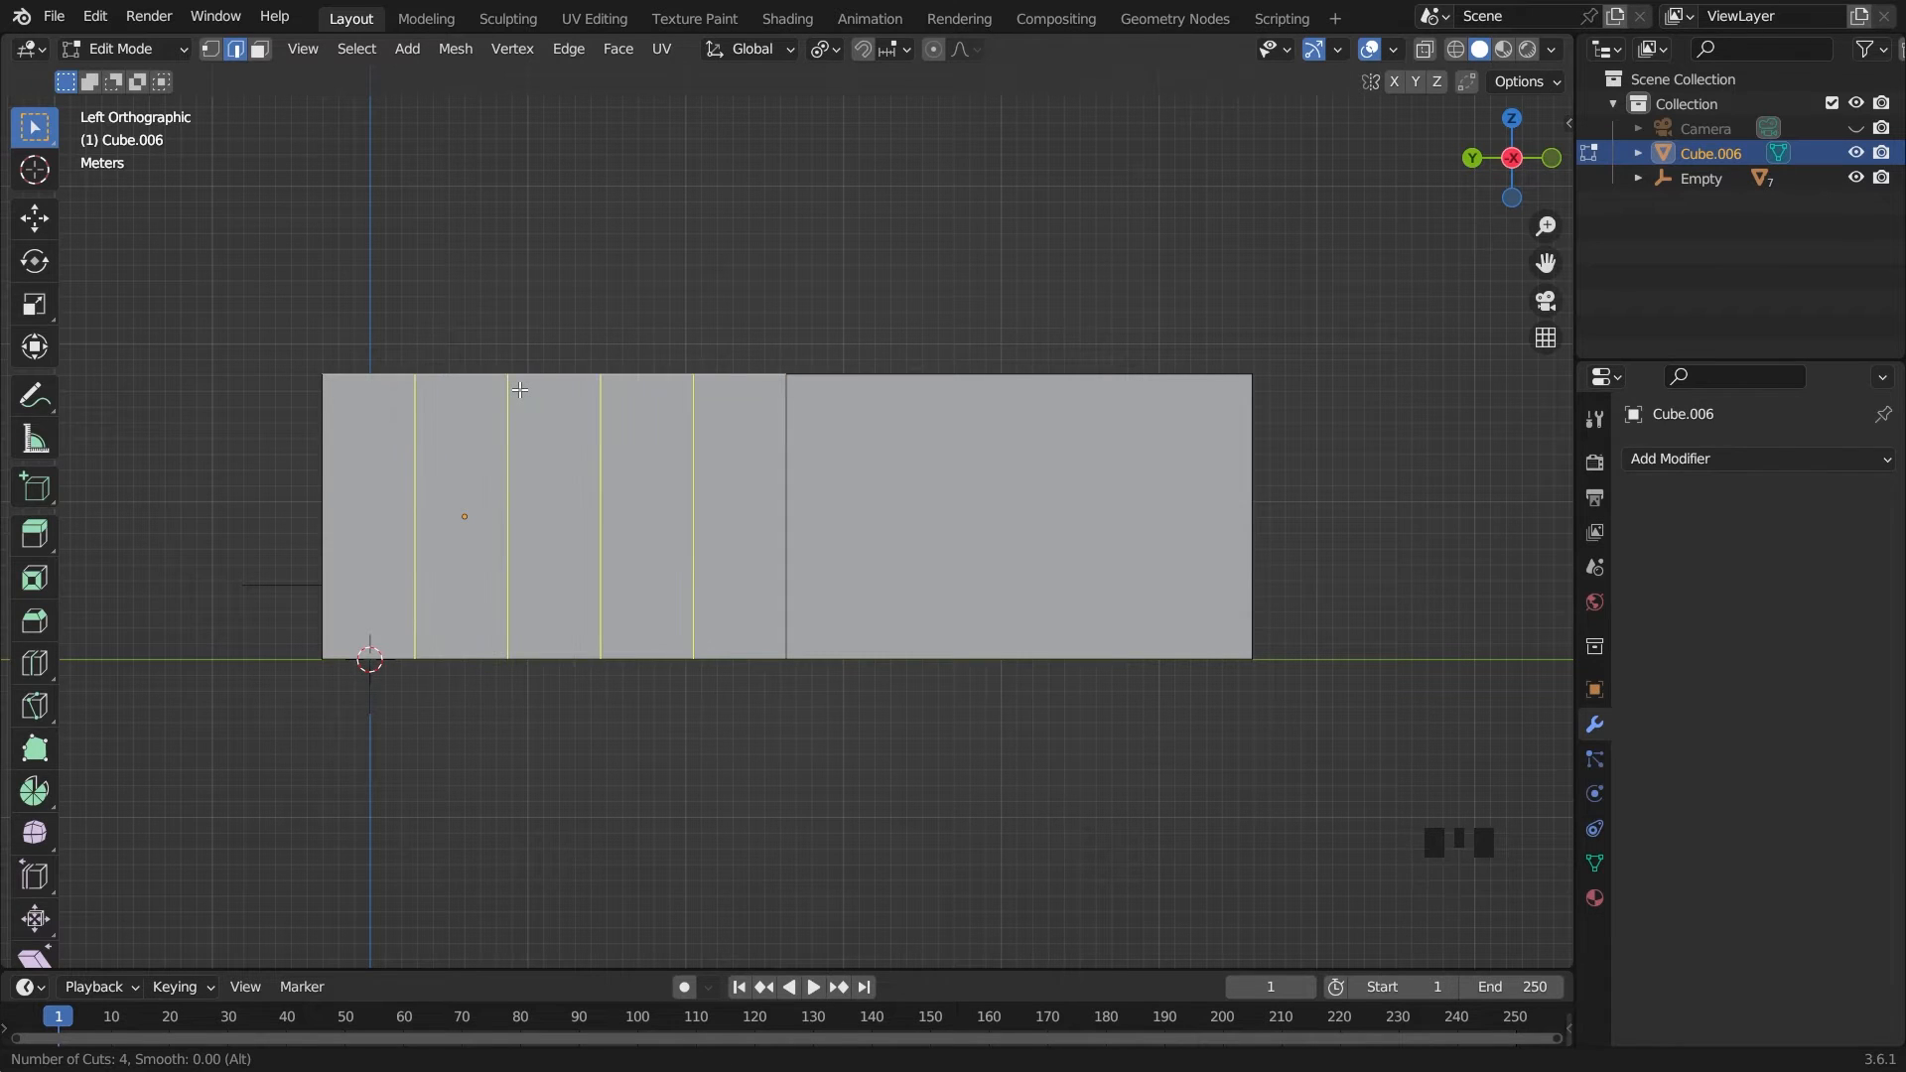
pyautogui.click(521, 390)
pyautogui.rightClick(519, 390)
# Add a horizontal loop cut around the room's walls and lower it about 0.7 m along Z, just above the desktop
pyautogui.click(259, 50)
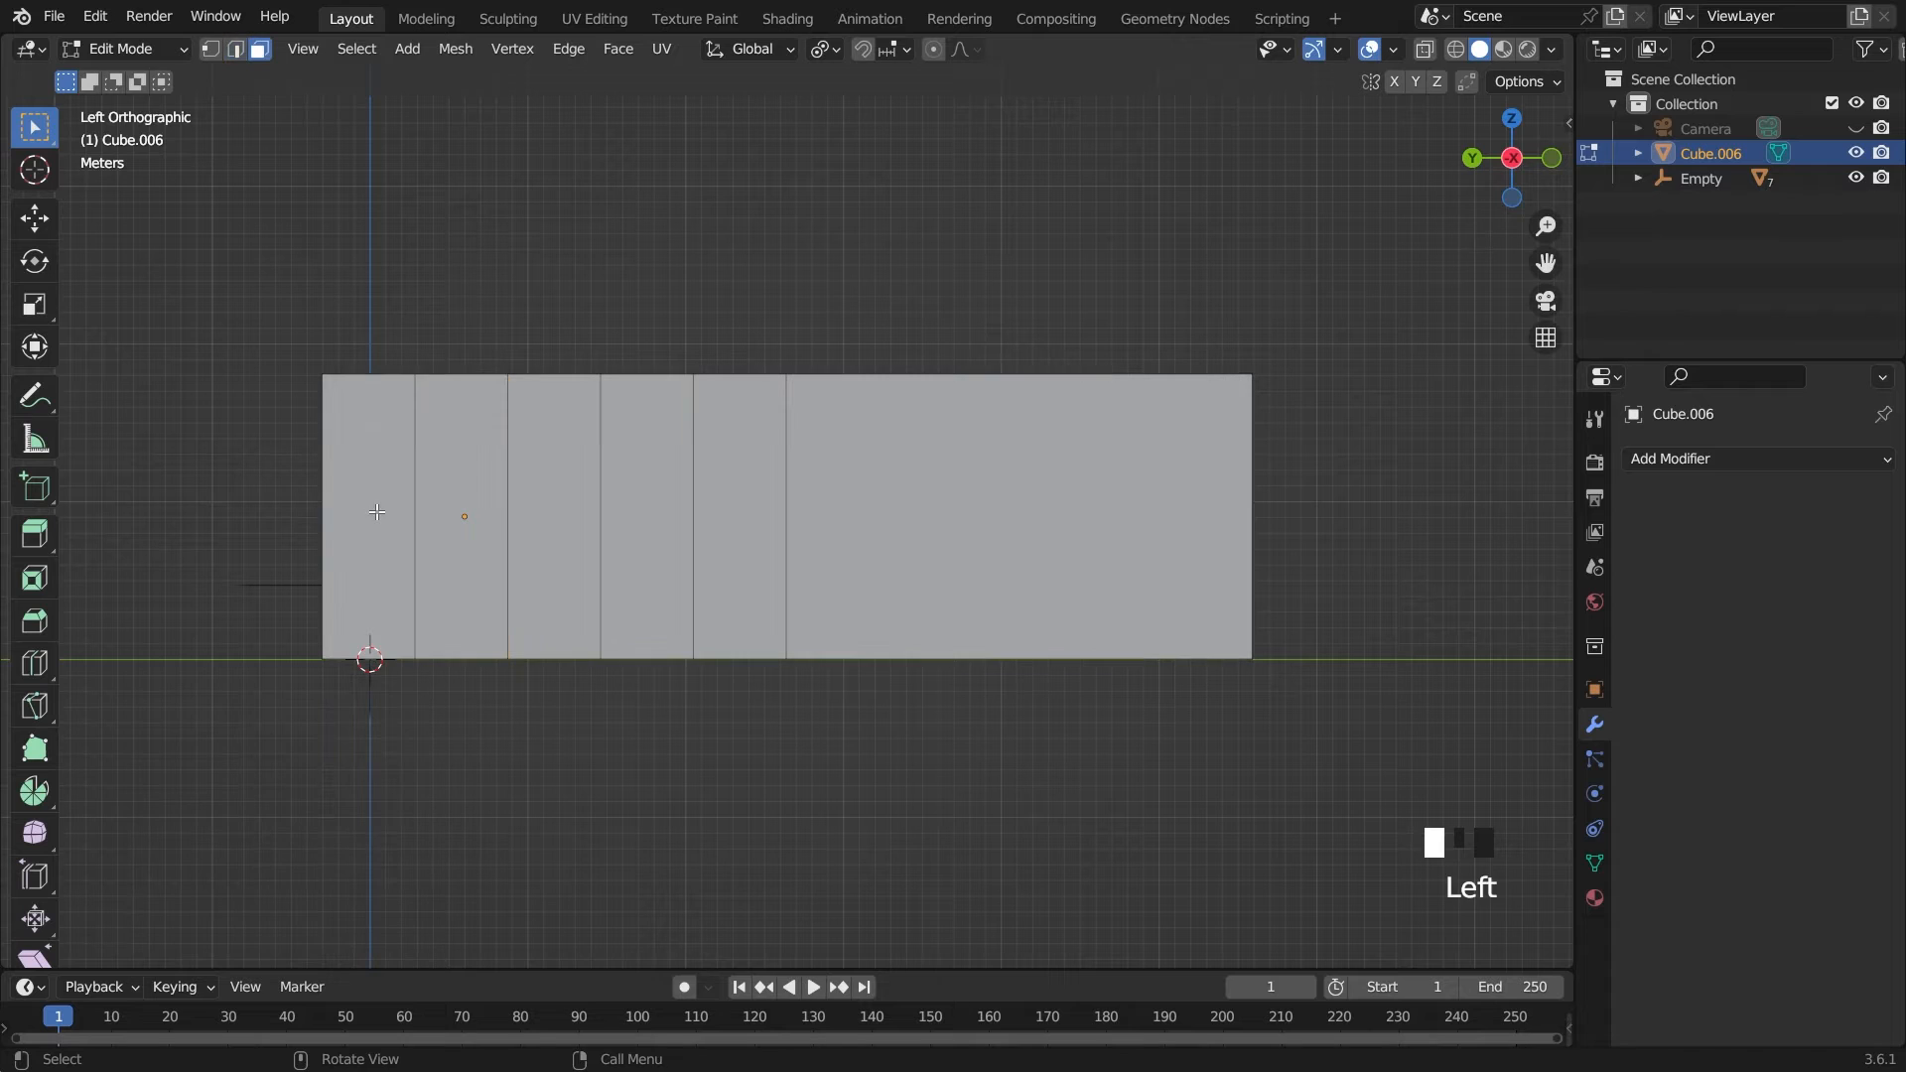
pyautogui.click(461, 447)
pyautogui.keyDown('shift'); pyautogui.click(554, 427); pyautogui.keyUp('shift')
pyautogui.click(229, 50)
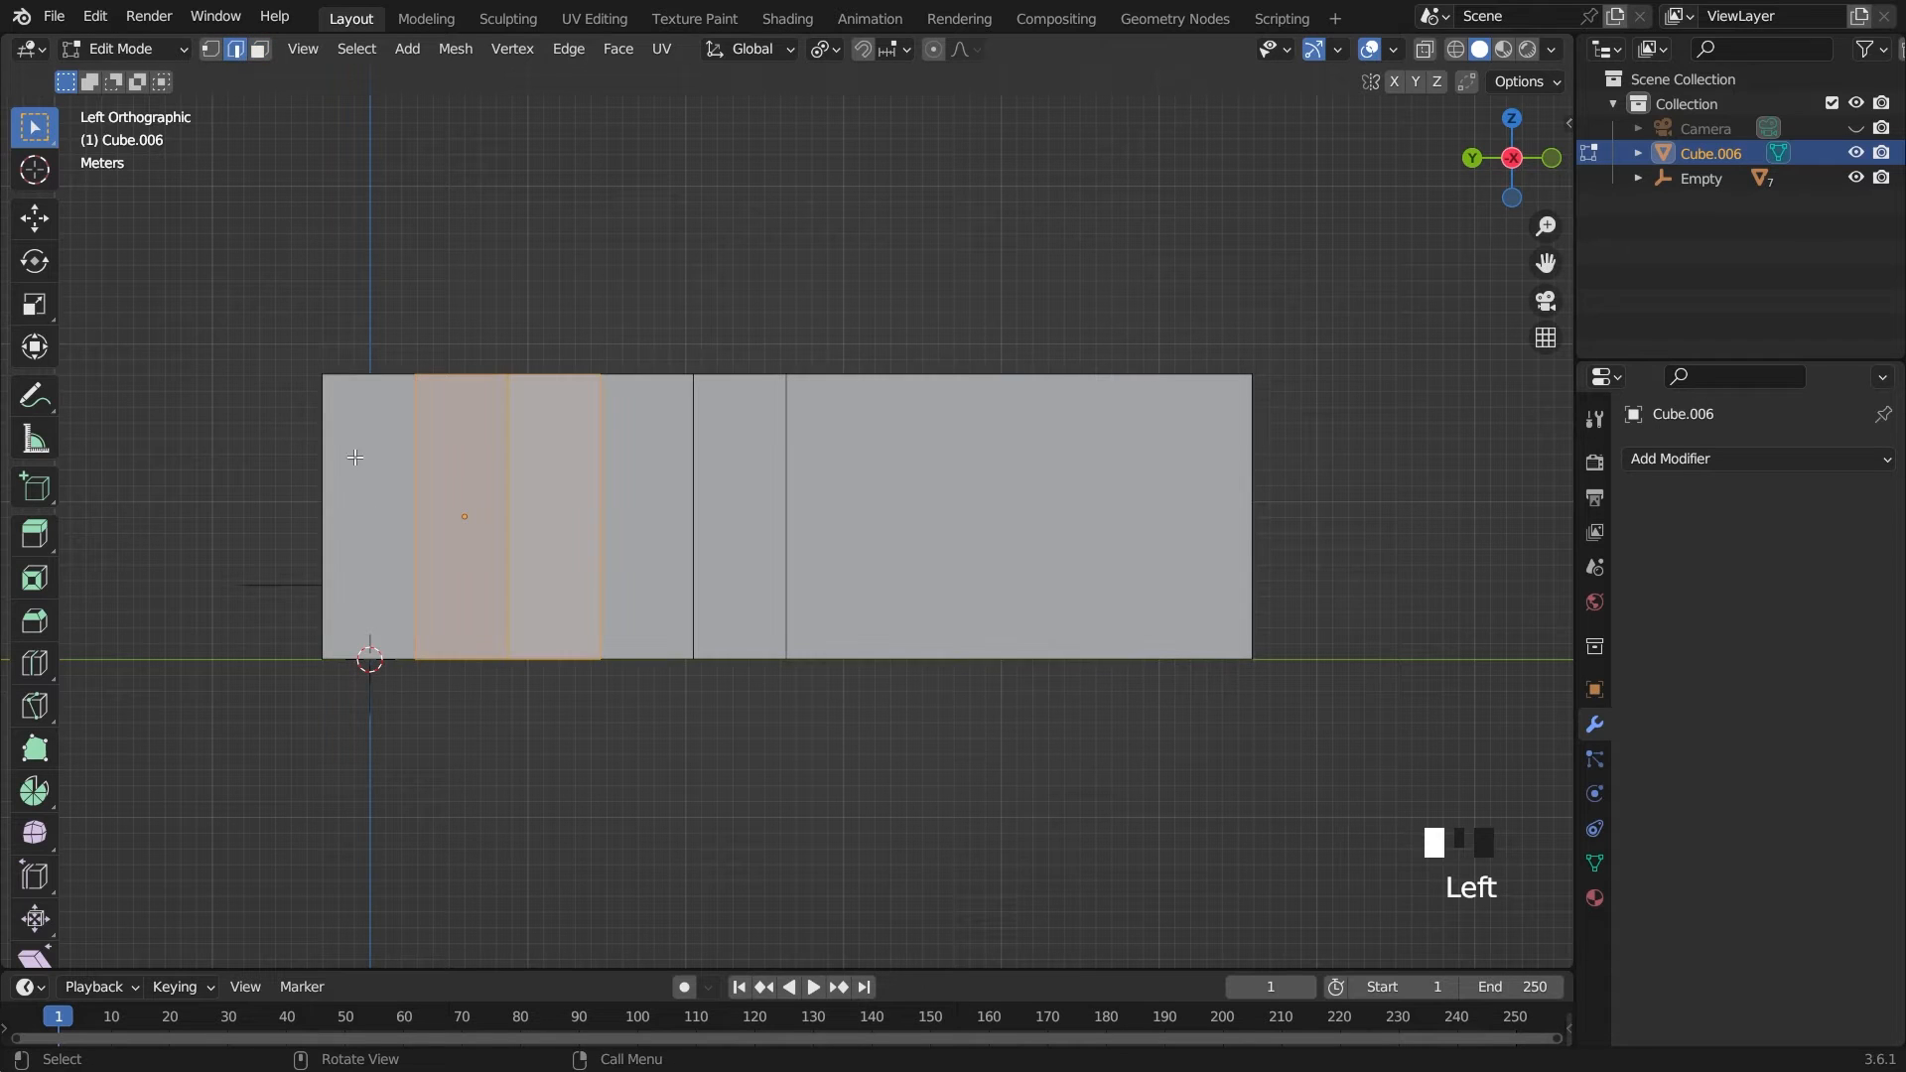
pyautogui.hotkey('ctrl', 'r')
pyautogui.click(377, 541)
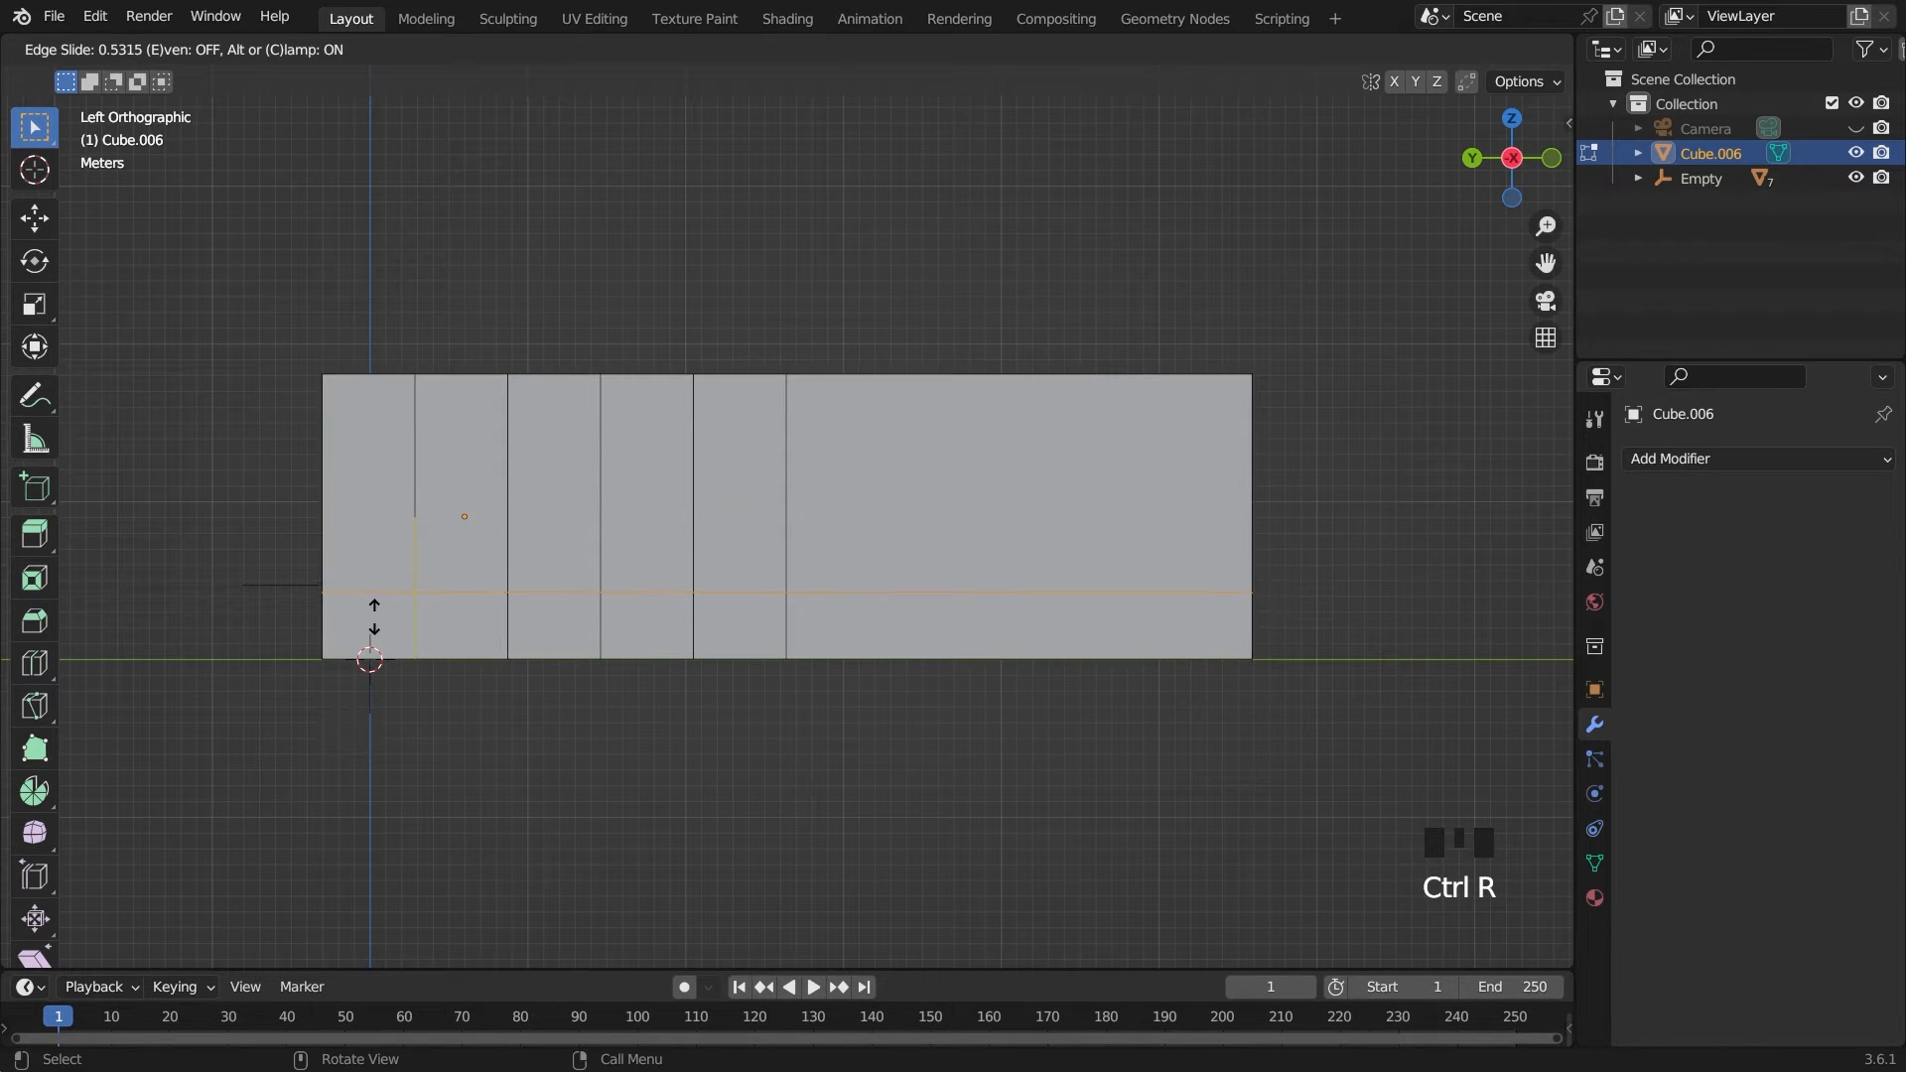
pyautogui.click(374, 593)
pyautogui.press('`')
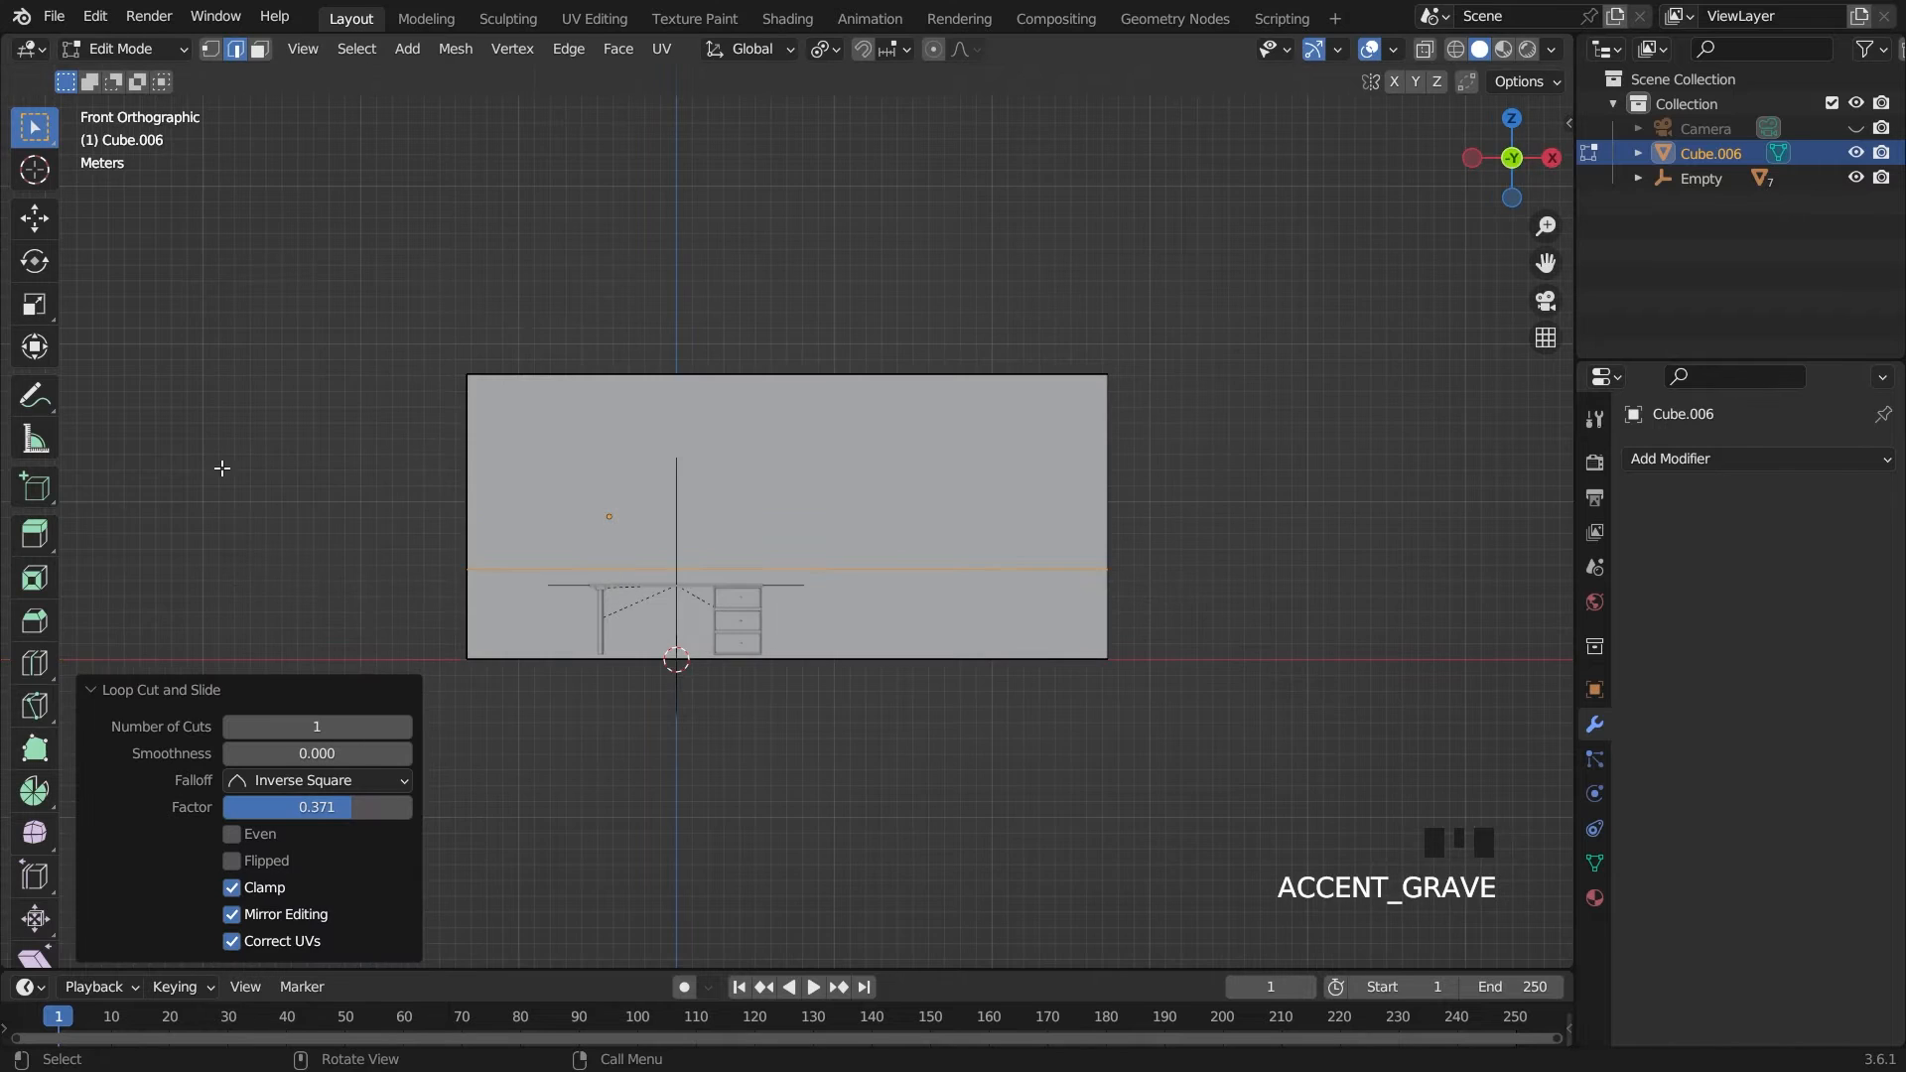
pyautogui.scroll(2, 534, 593)
pyautogui.press('g')
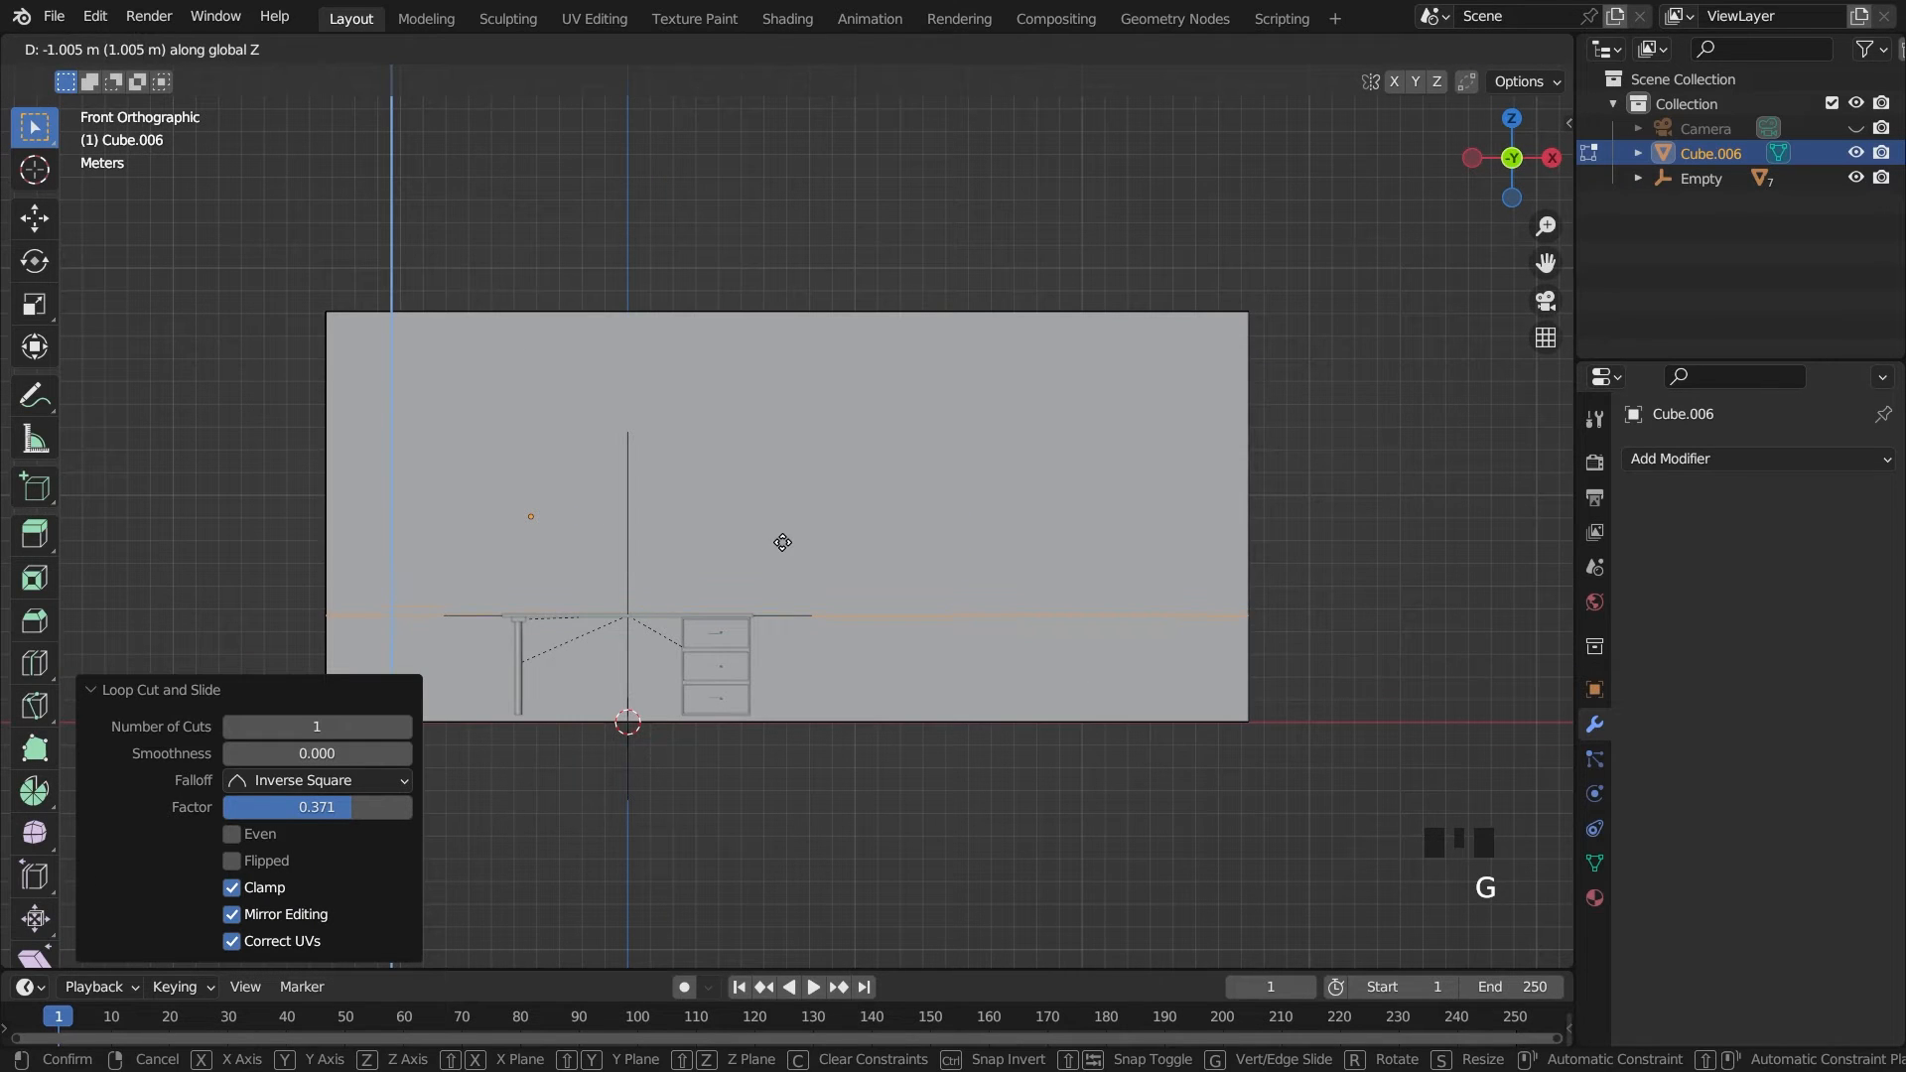
pyautogui.click(785, 535)
# Add a second horizontal loop cut in the upper part of the walls to mark the top of the windows
pyautogui.moveTo(596, 493); pyautogui.dragTo(672, 519, button='middle')
pyautogui.scroll(-3, 672, 519)
pyautogui.click(702, 587)
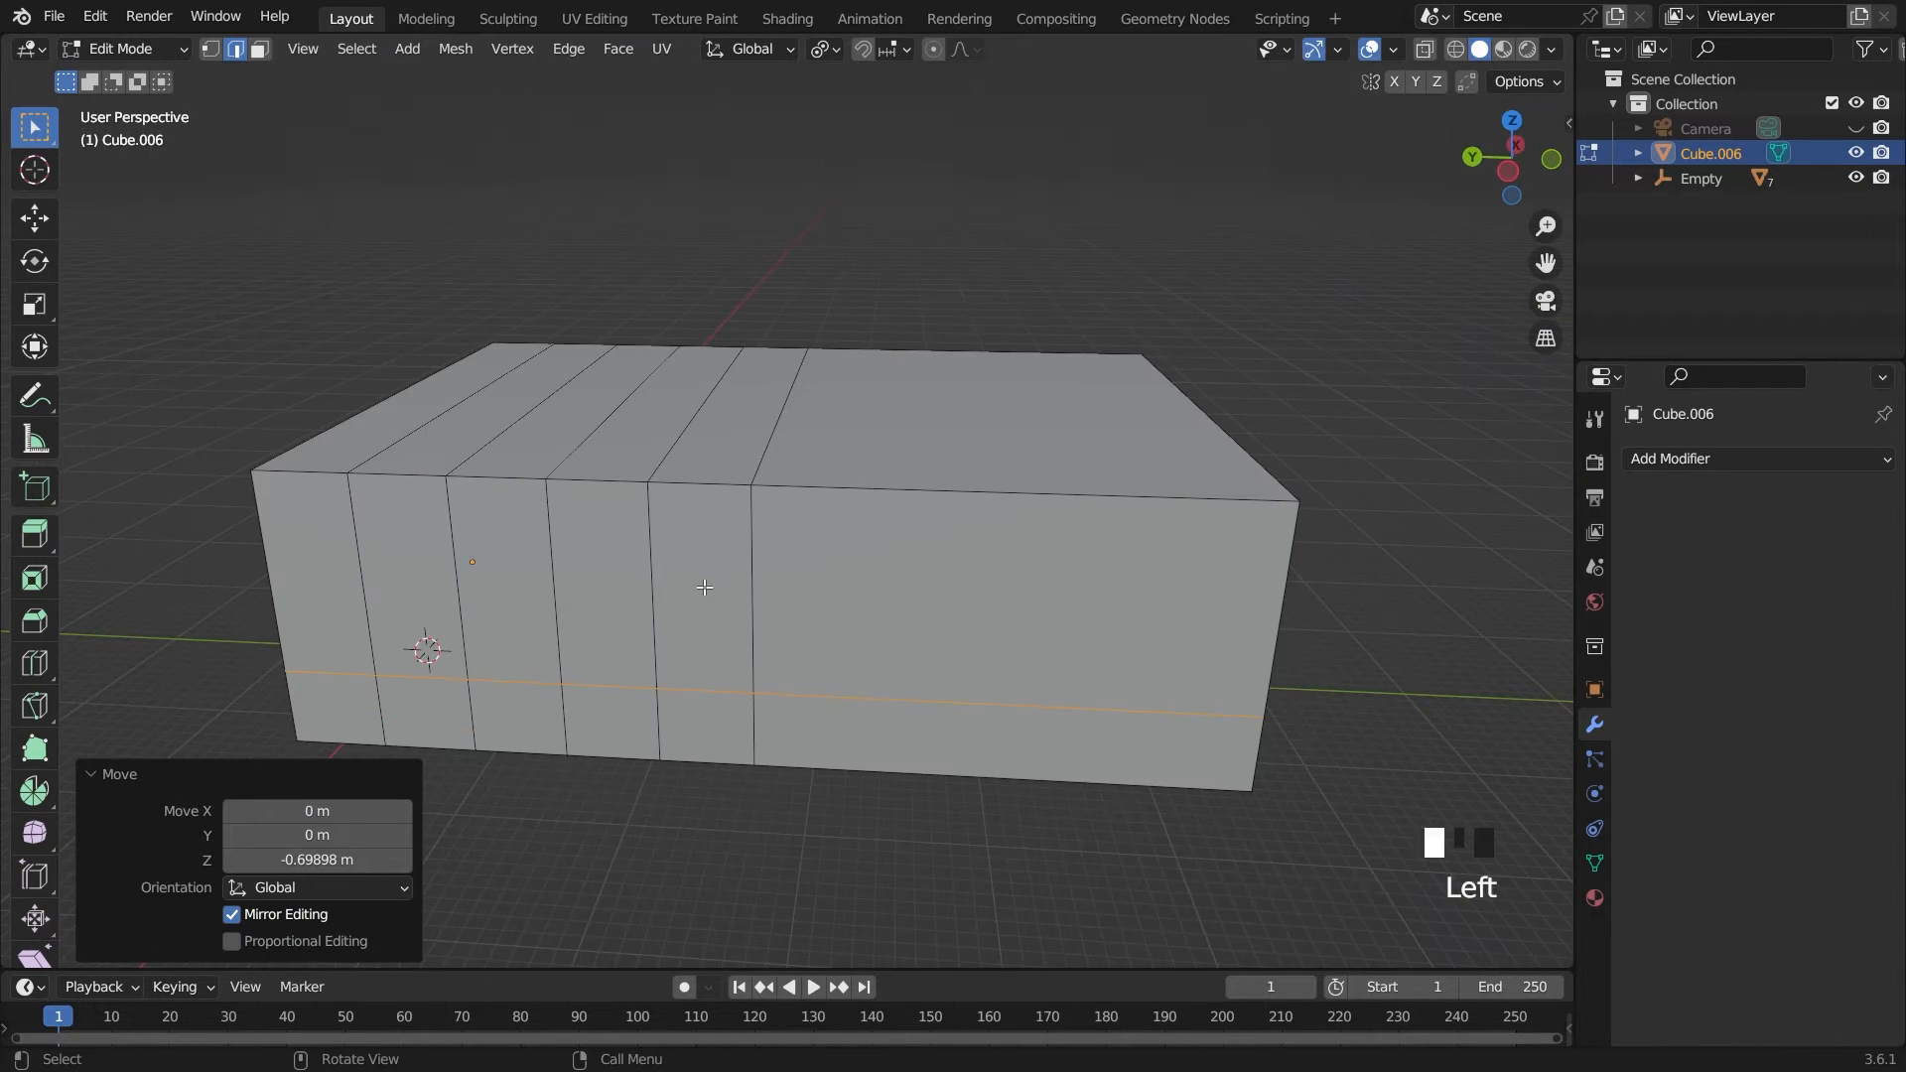
pyautogui.press('`')
pyautogui.press('`')
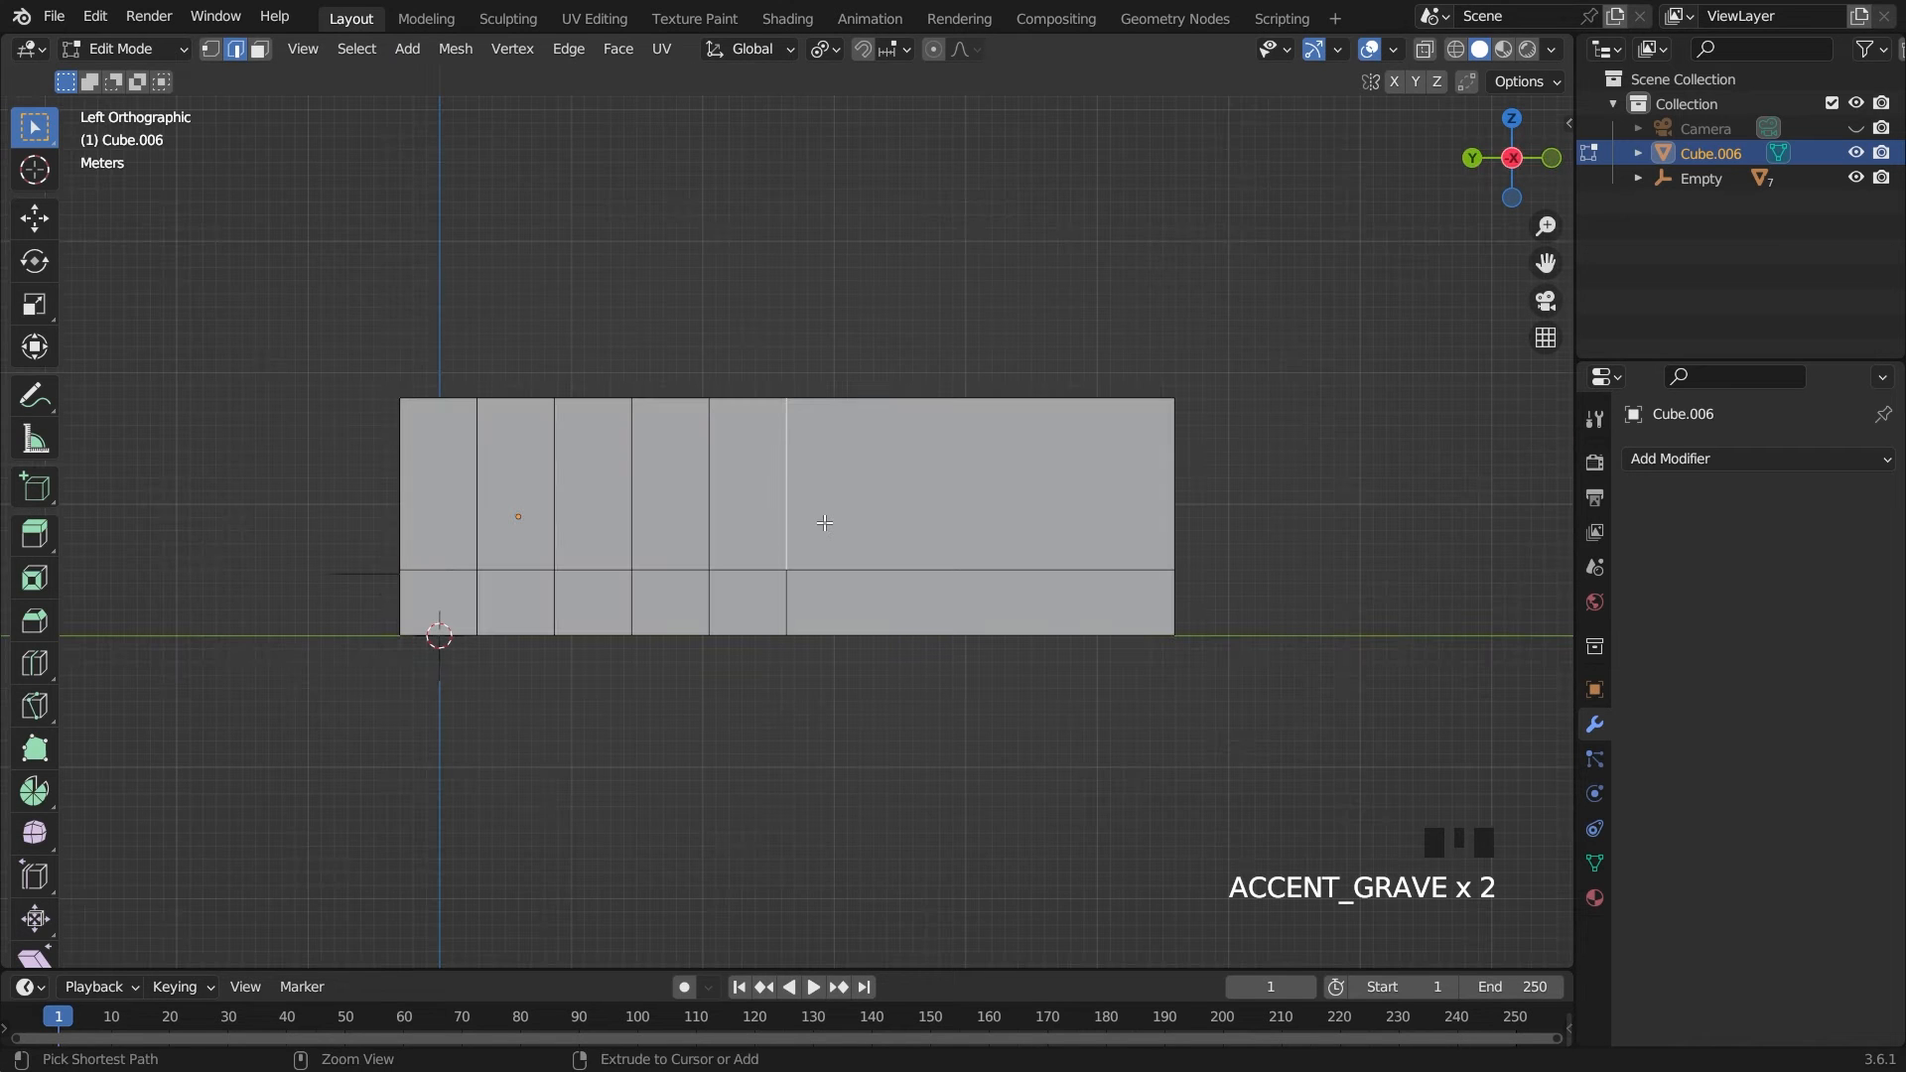
pyautogui.hotkey('ctrl', 'r')
pyautogui.click(721, 476)
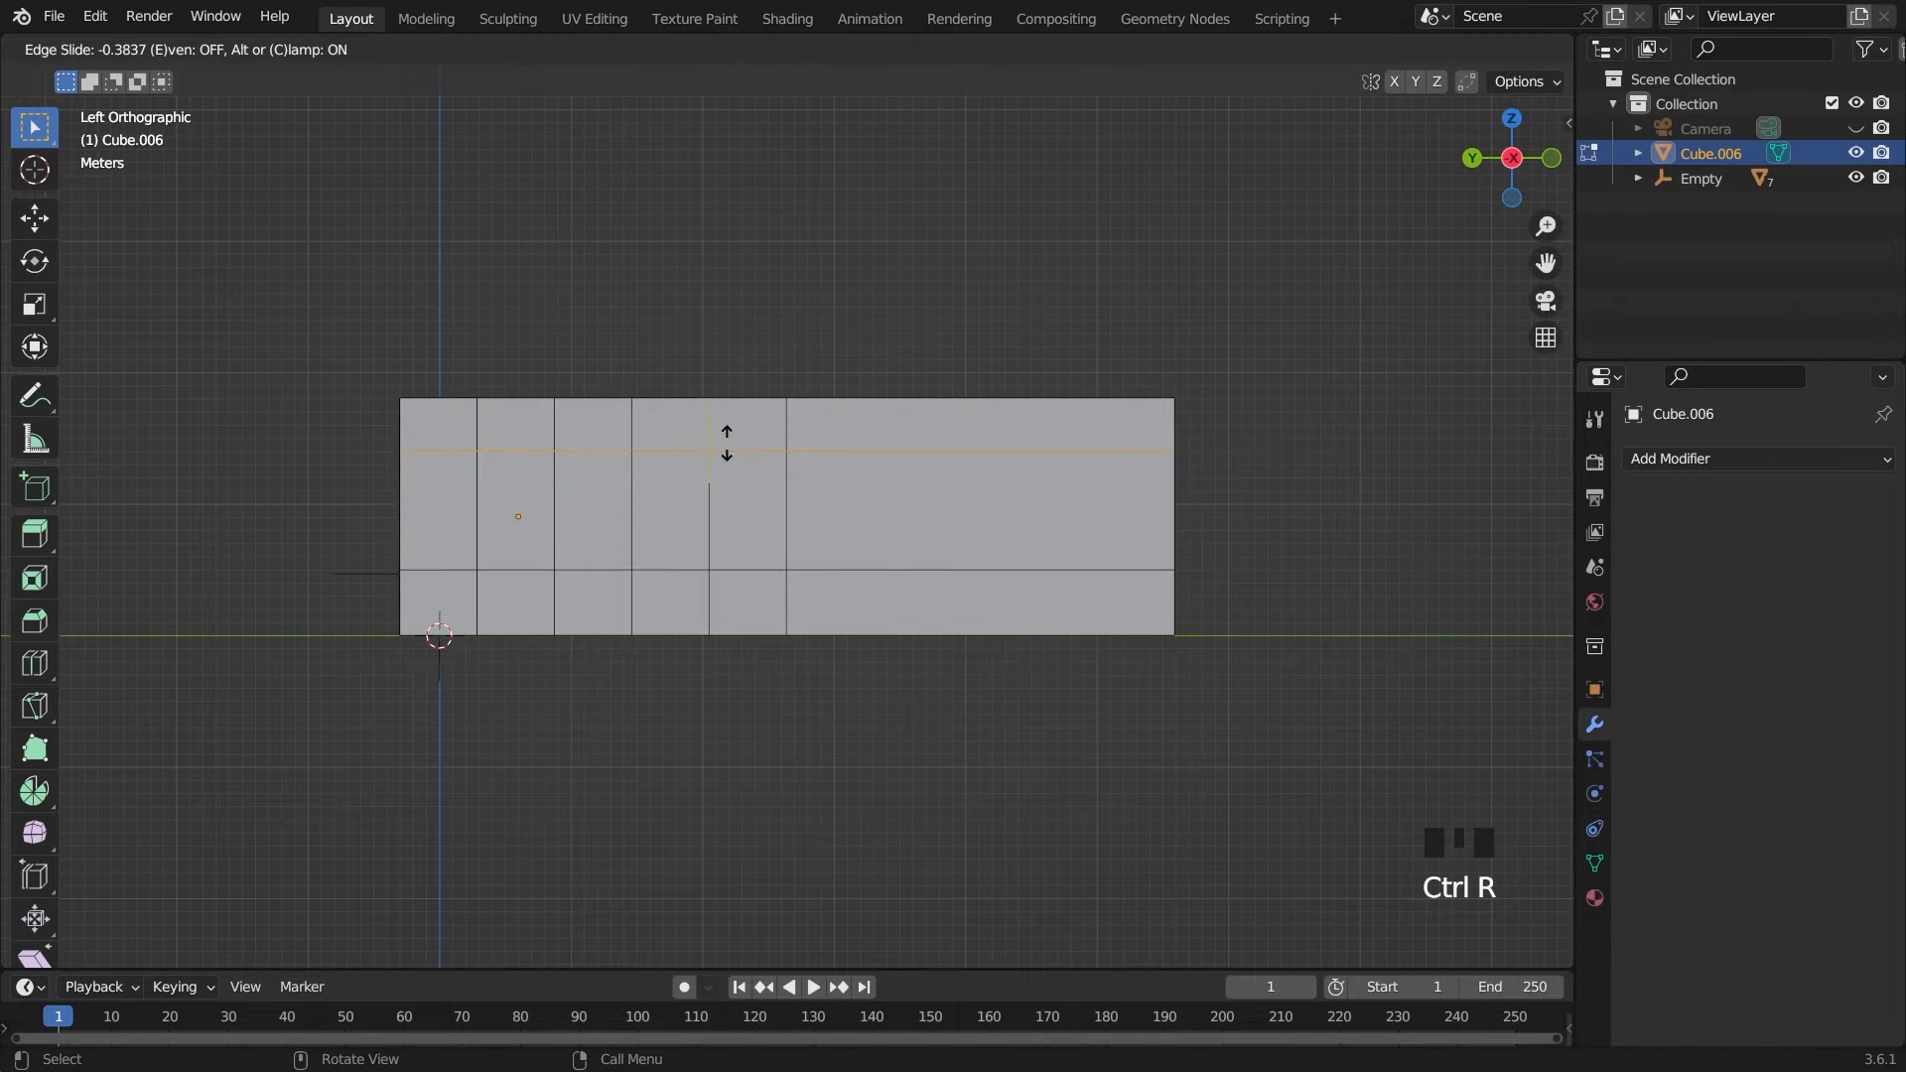
pyautogui.click(726, 443)
# Inset the second and third middle-row faces from the back wall individually by about 0.043 m to form window frames
pyautogui.click(260, 50)
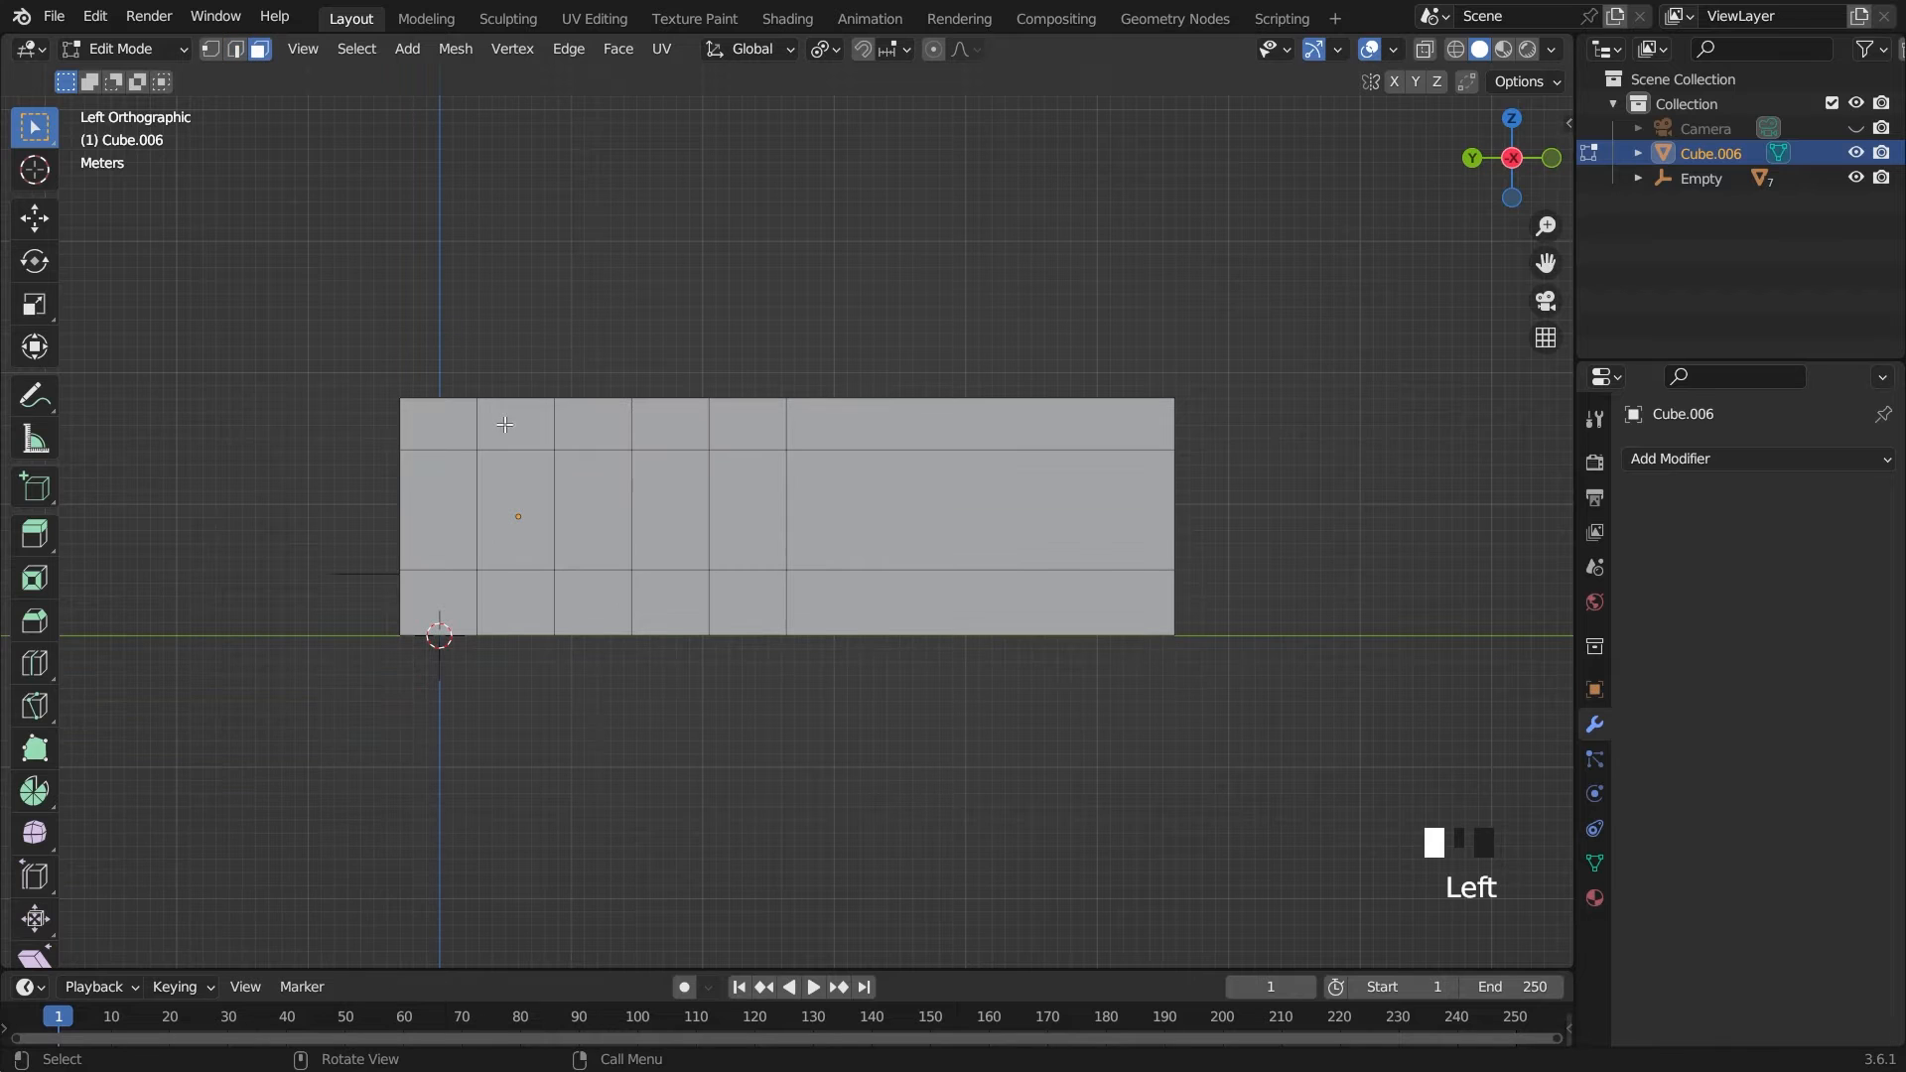
pyautogui.click(516, 511)
pyautogui.keyDown('shift'); pyautogui.click(593, 511); pyautogui.keyUp('shift')
pyautogui.scroll(1, 544, 558)
pyautogui.scroll(2, 910, 527)
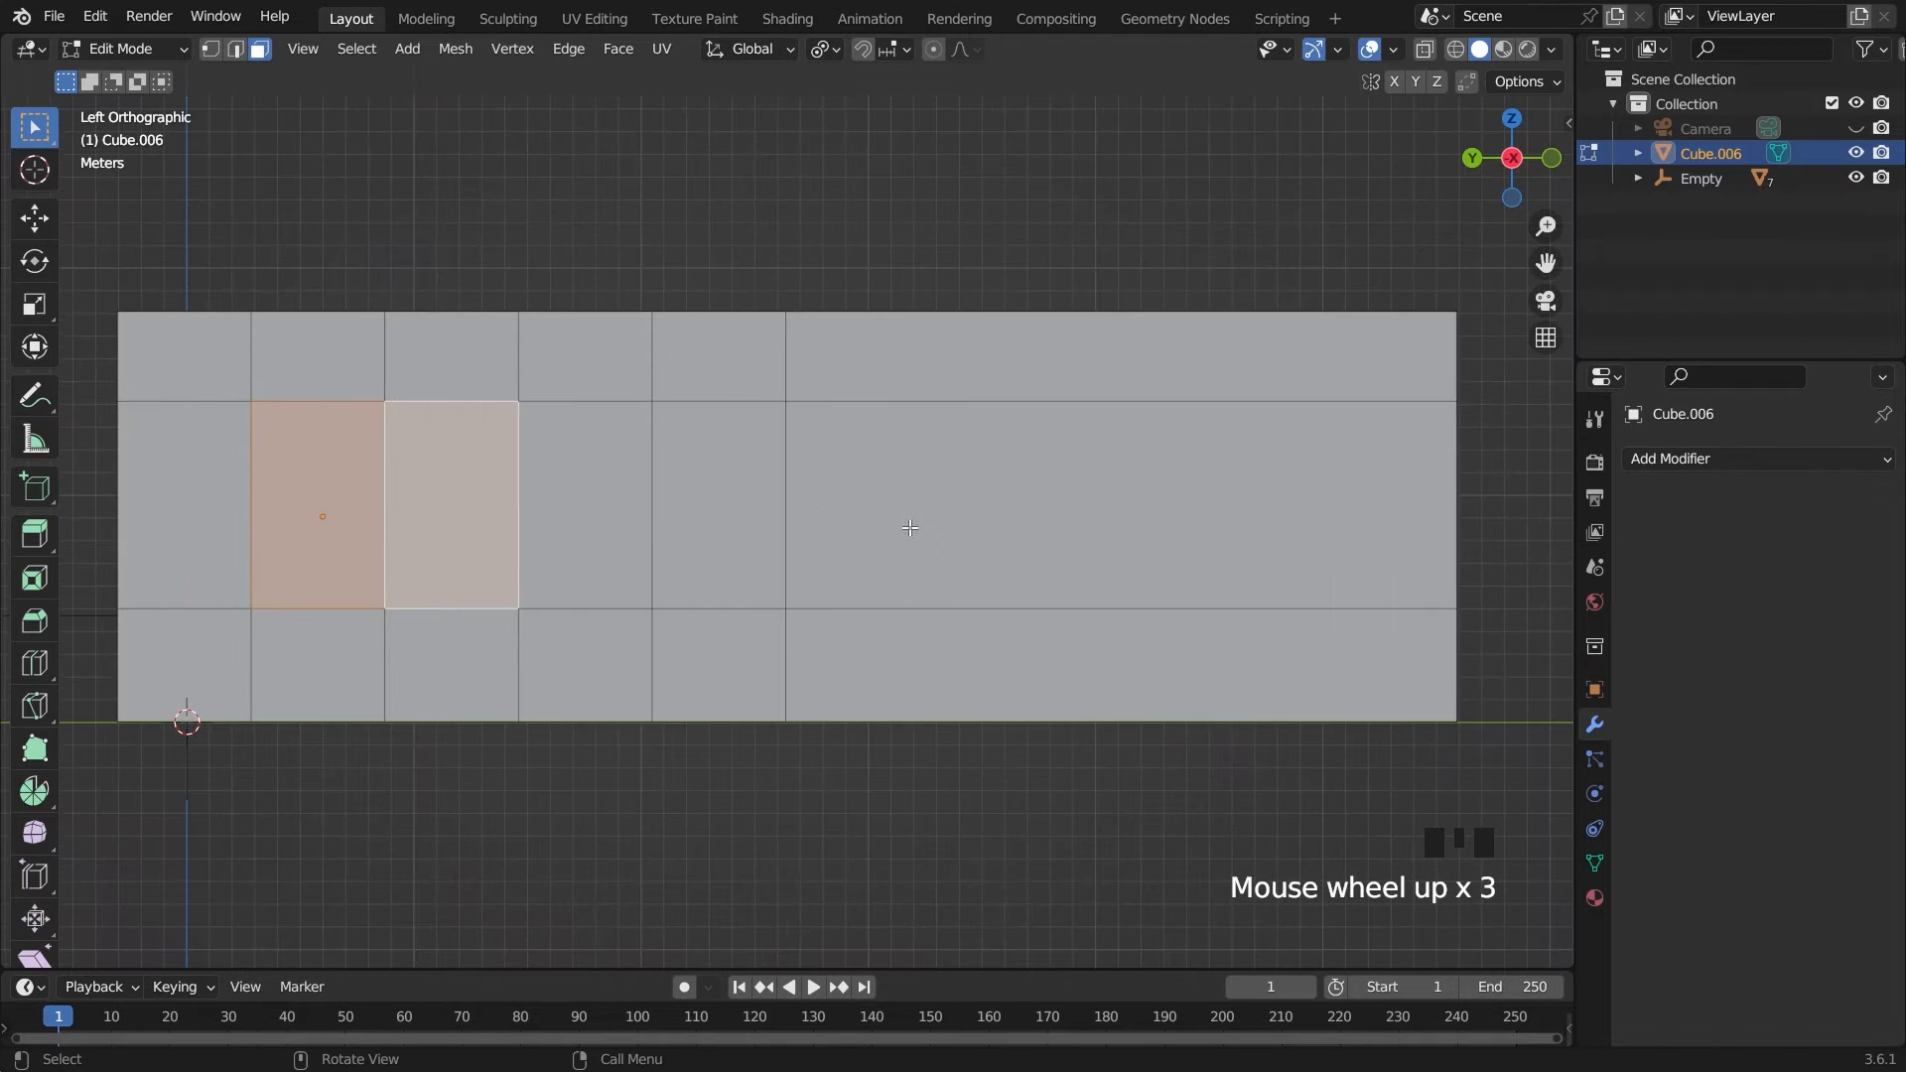
pyautogui.press('i')
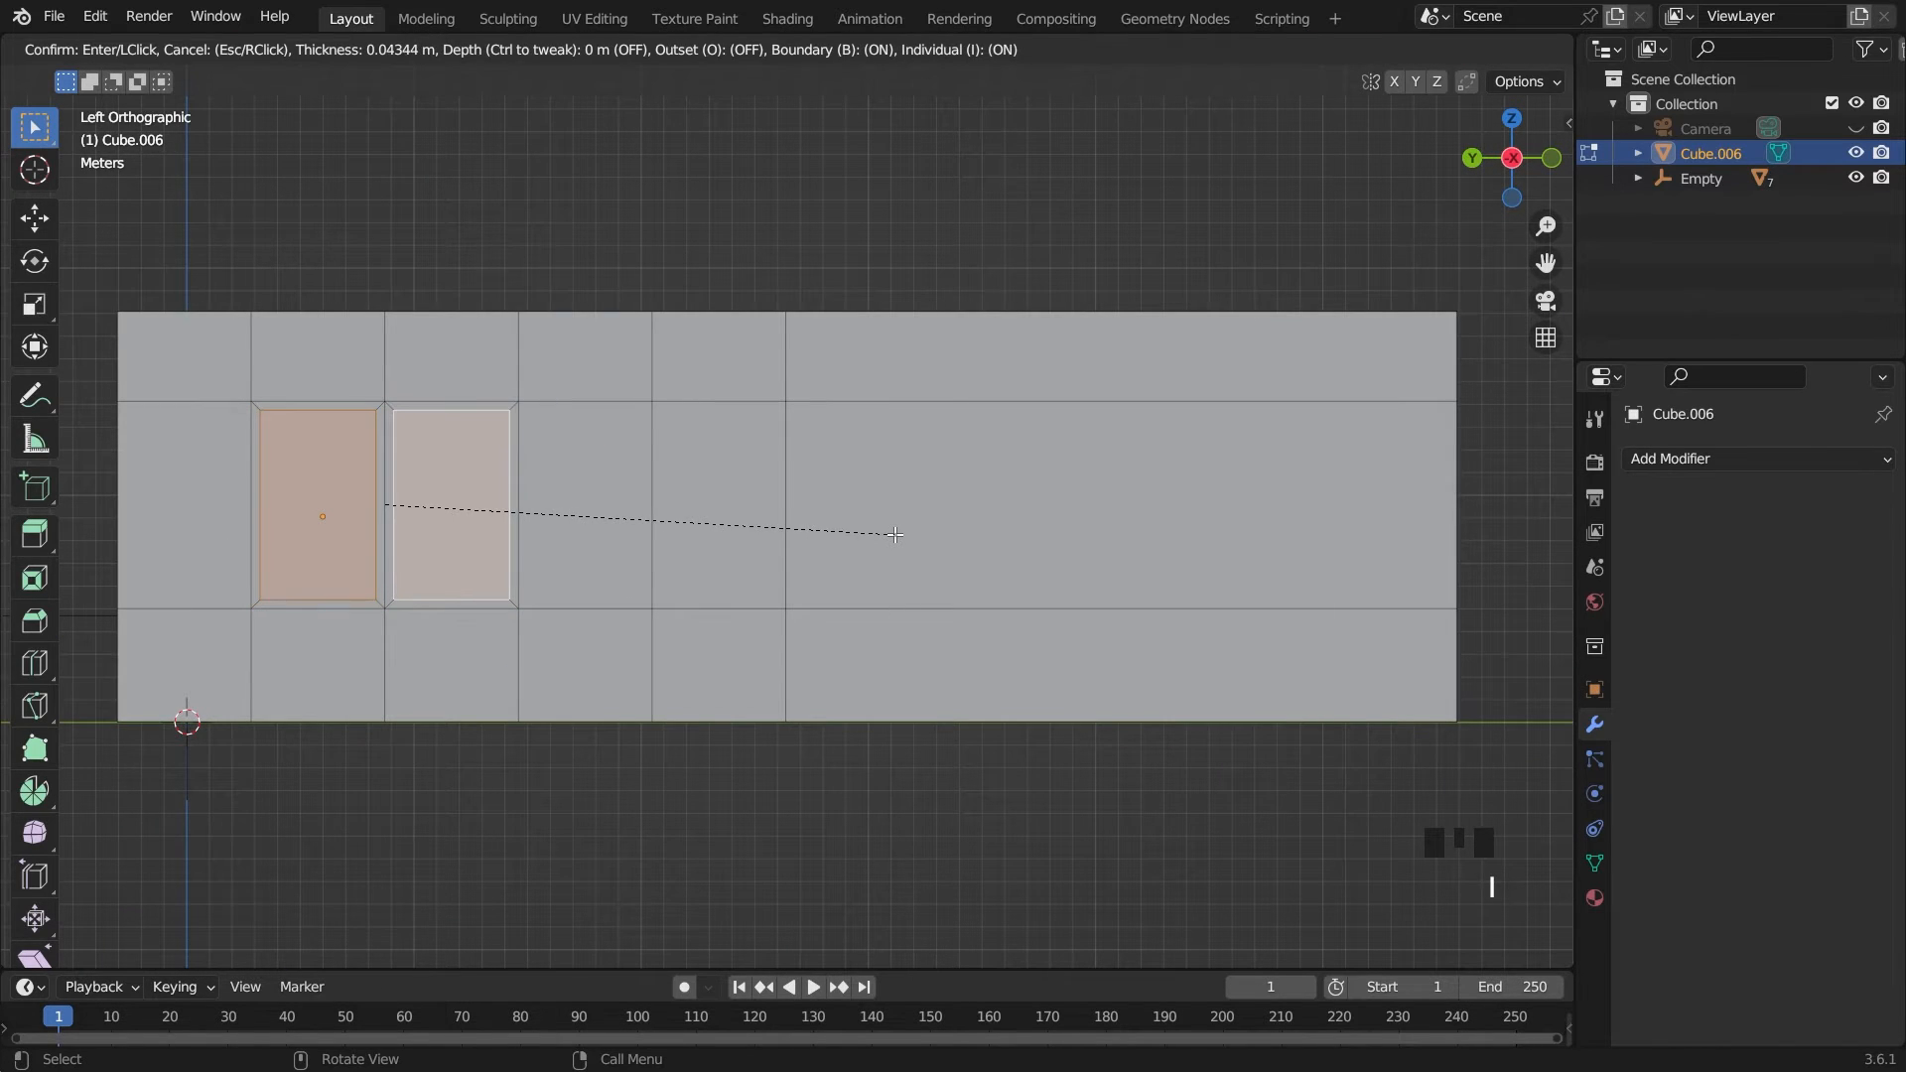
pyautogui.click(894, 534)
# Delete the two inset faces to open the windows, return to Object Mode and save the file
pyautogui.moveTo(895, 534); pyautogui.dragTo(866, 552, button='middle')
pyautogui.press('x')
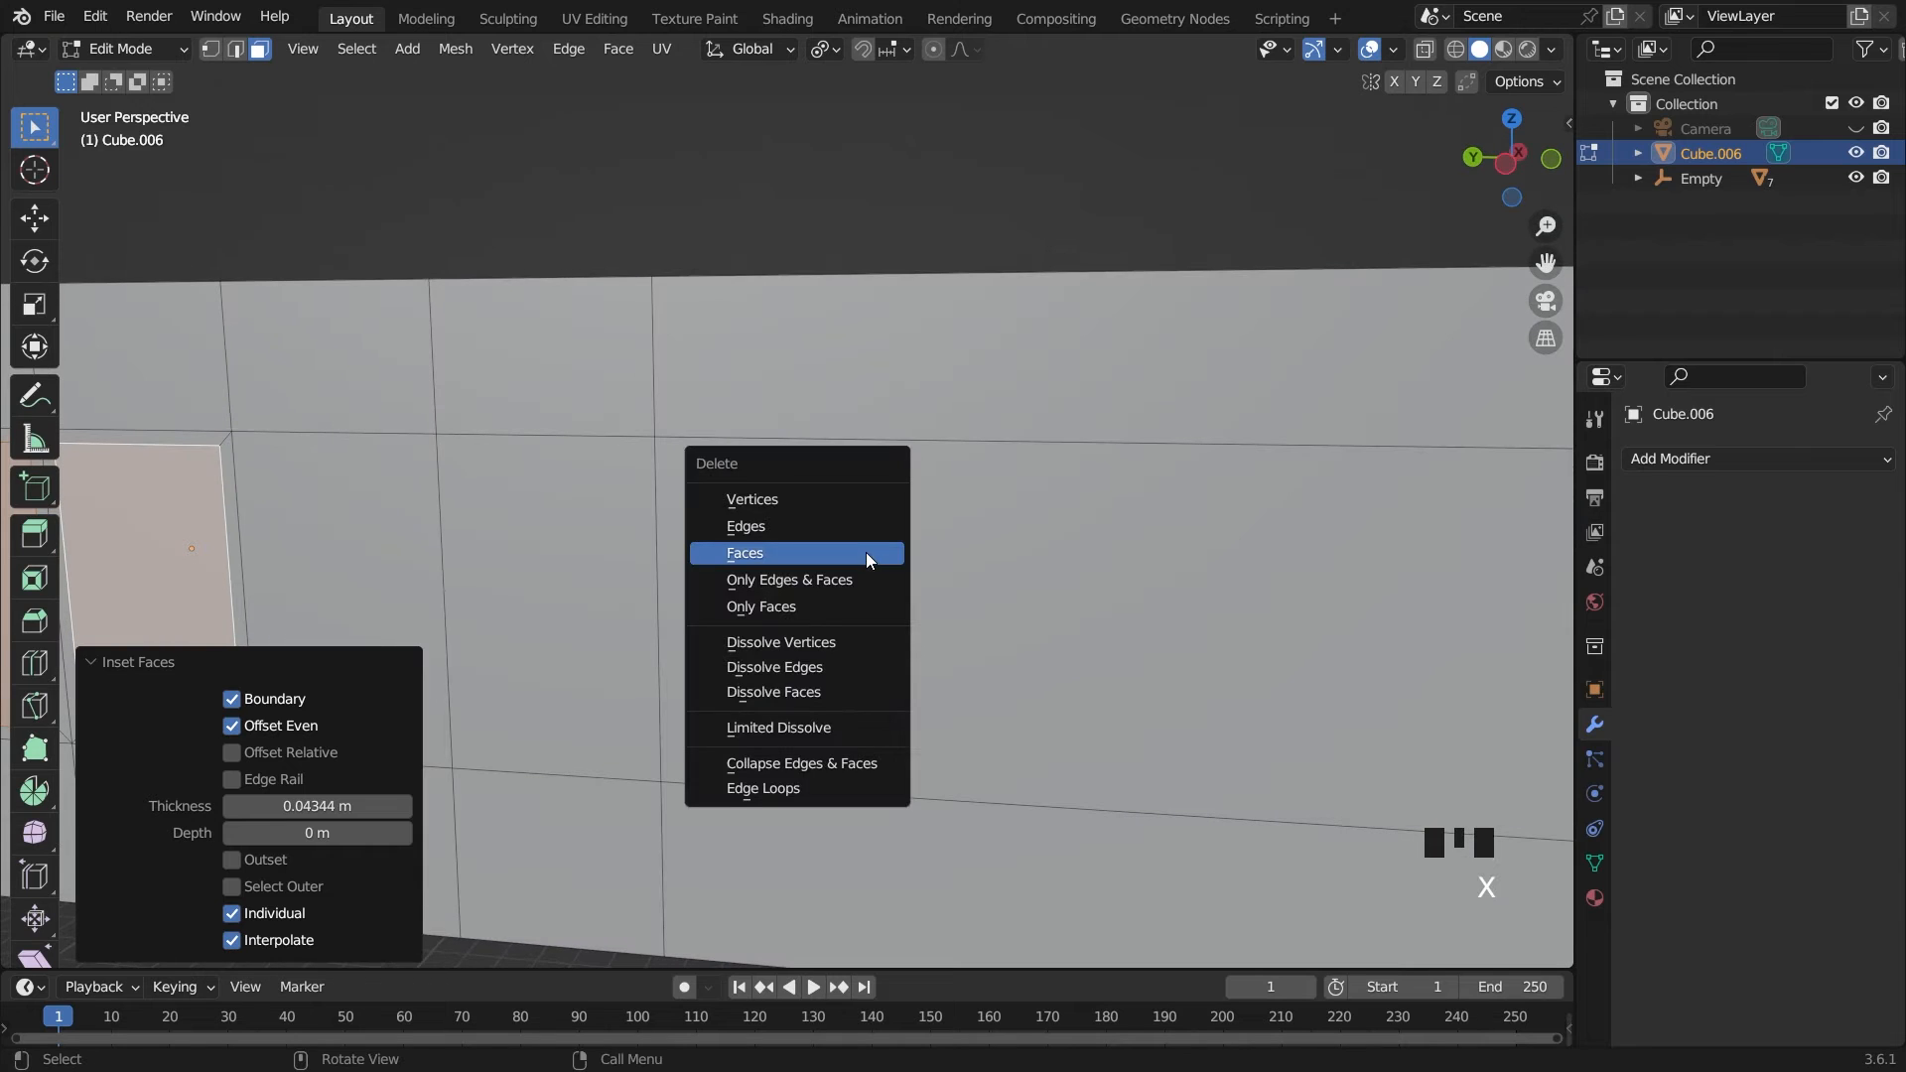
pyautogui.click(865, 552)
pyautogui.scroll(-4, 866, 552)
pyautogui.press('Tab')
pyautogui.moveTo(913, 266); pyautogui.dragTo(875, 478, button='middle')
pyautogui.hotkey('ctrl', 's')
pyautogui.click(875, 478)
# Examine the room and the desk's placement from above, from the front and through the open side
pyautogui.press('`')
pyautogui.press('`')
pyautogui.press('`')
pyautogui.click(782, 588)
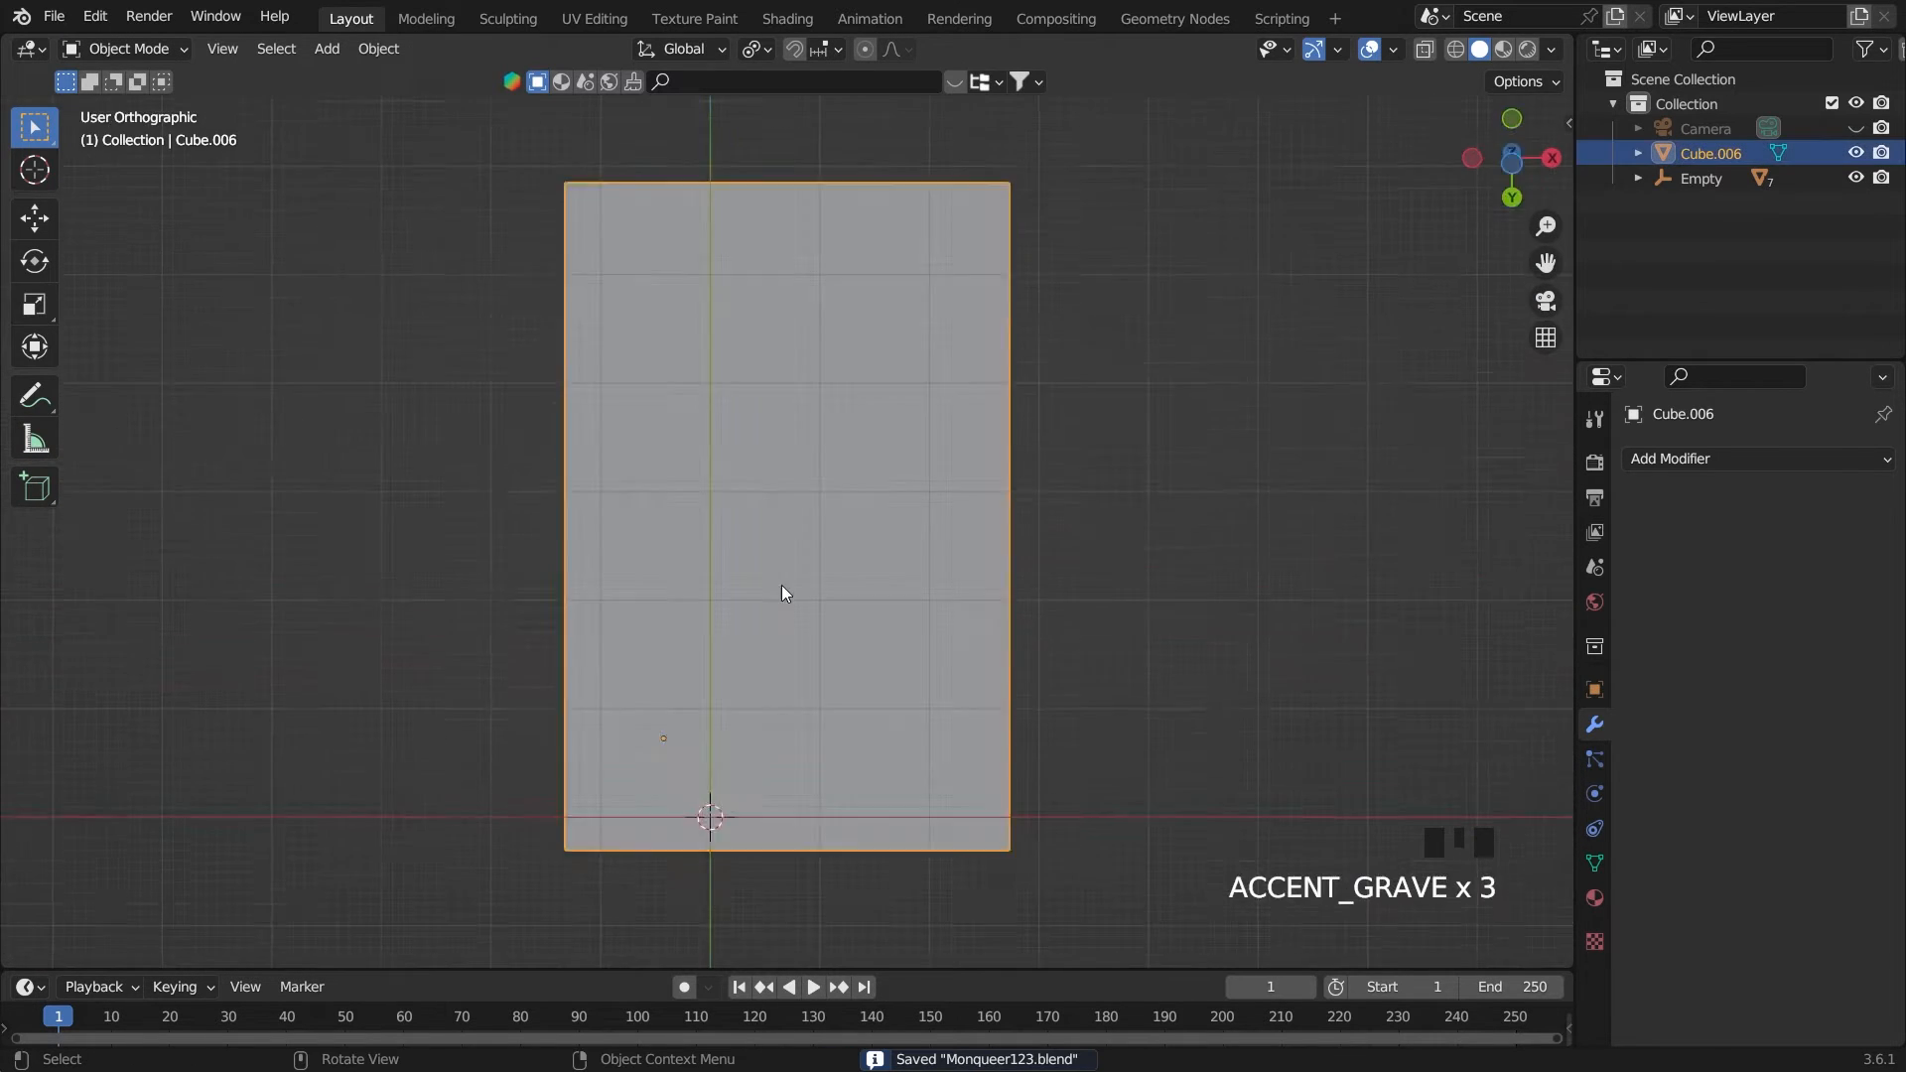
pyautogui.scroll(3, 834, 560)
pyautogui.press('`')
pyautogui.click(685, 386)
pyautogui.scroll(2, 861, 488)
pyautogui.scroll(-2, 1092, 566)
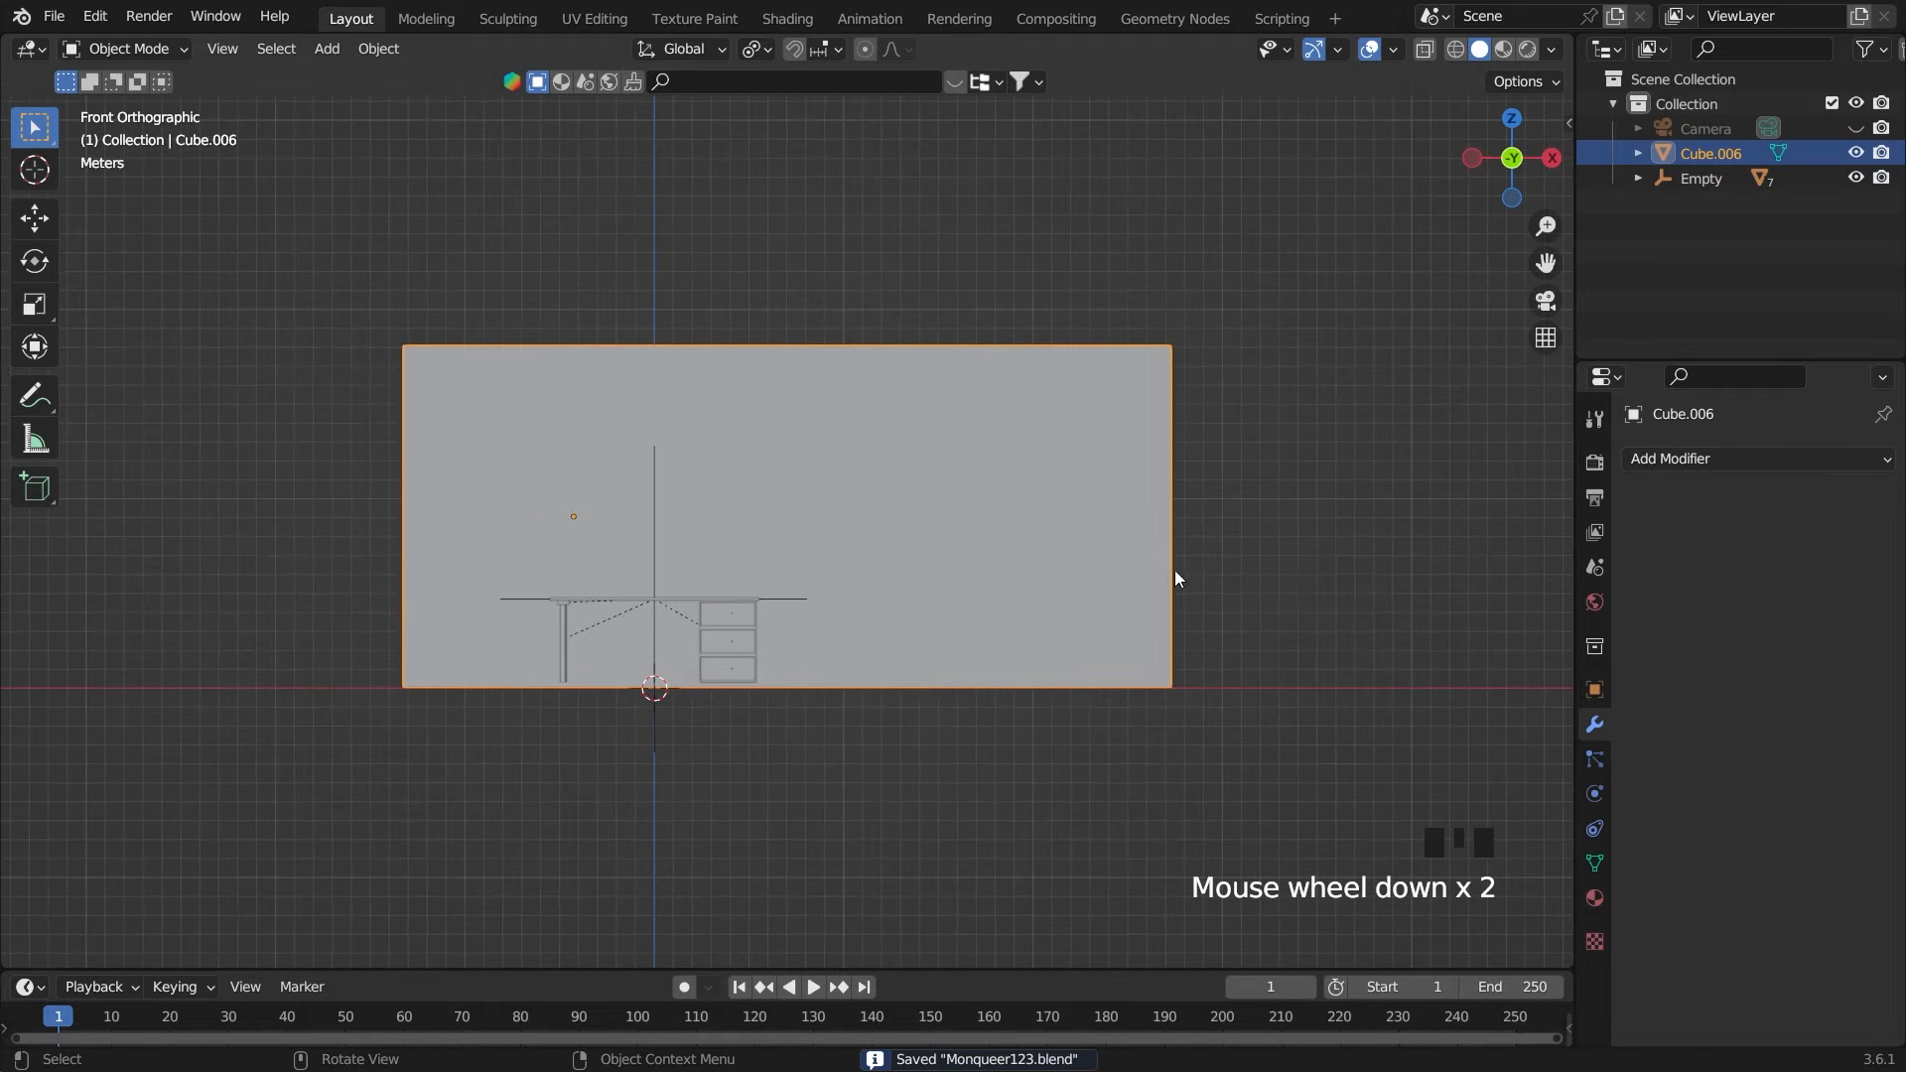
pyautogui.moveTo(1301, 575); pyautogui.dragTo(1048, 510, button='middle')
pyautogui.click(1206, 575)
pyautogui.click(1046, 506)
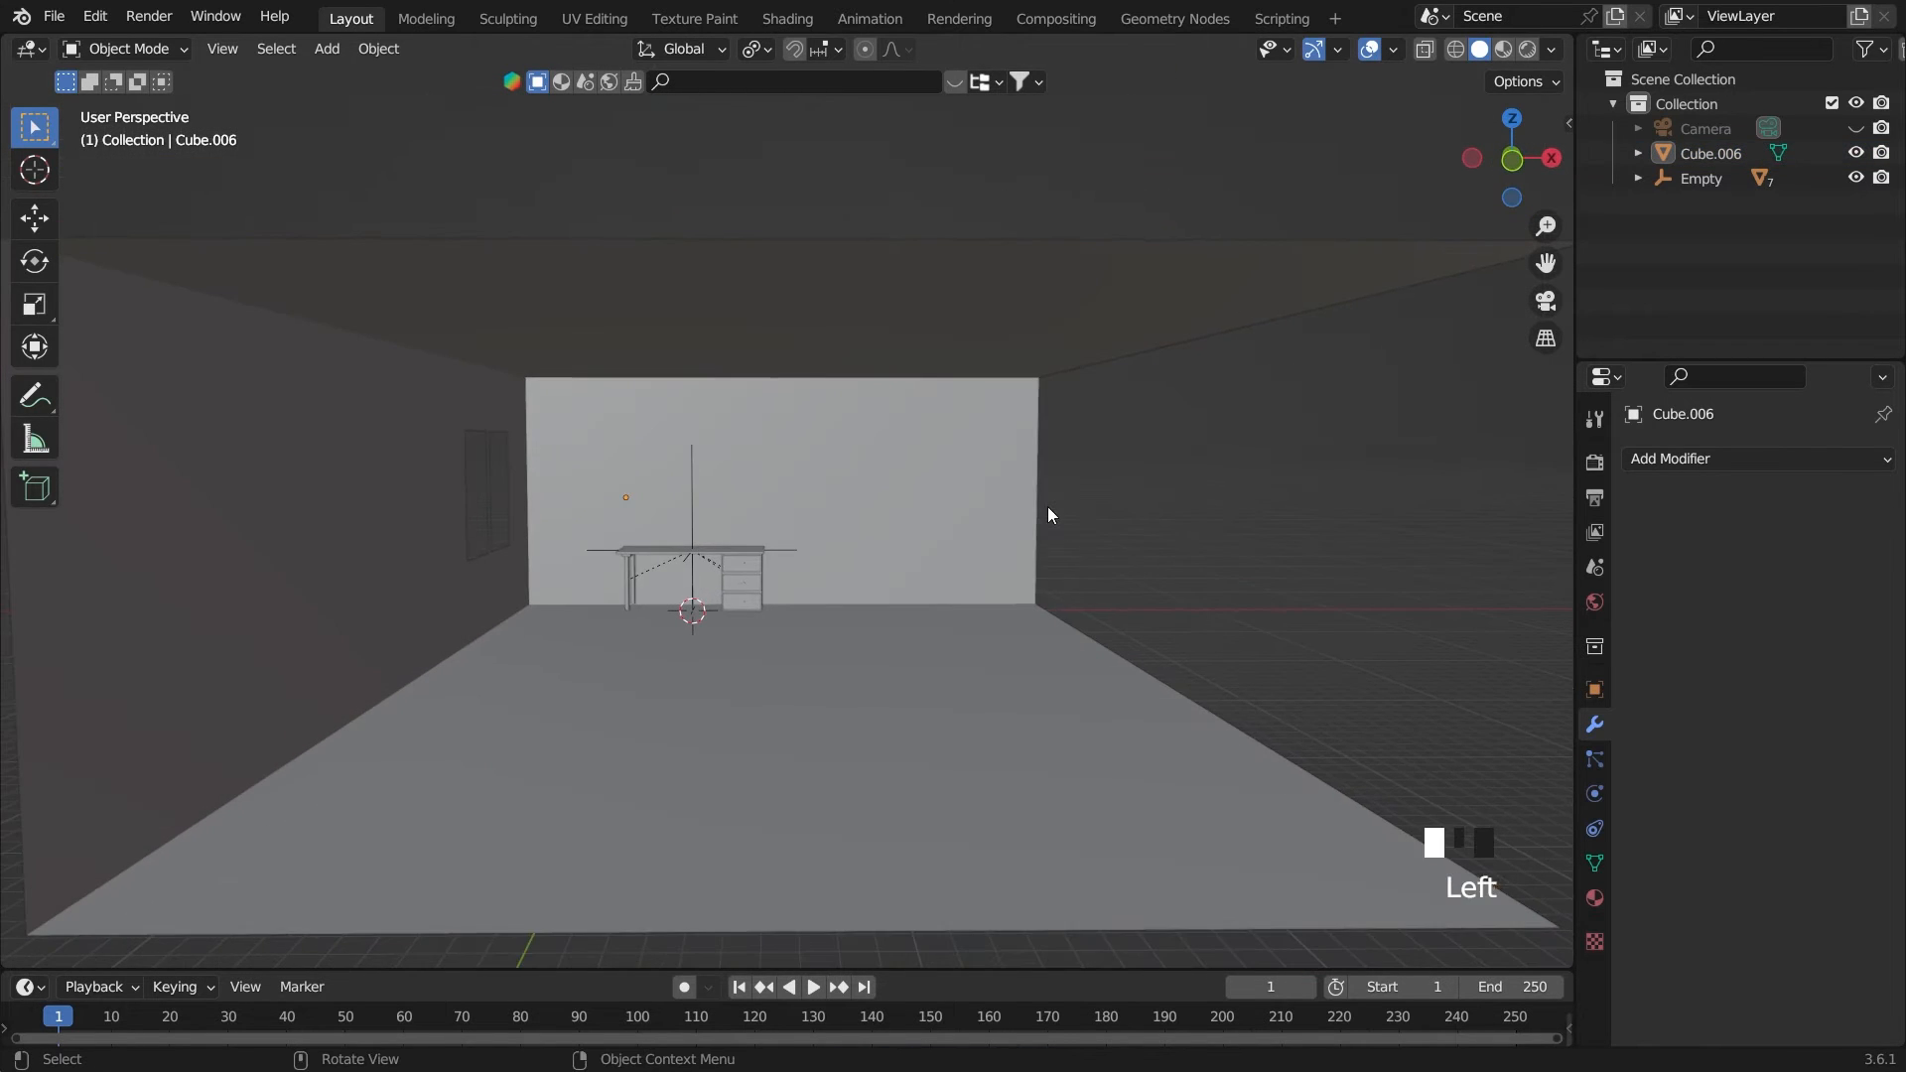
# Add a Solidify modifier to the room
pyautogui.press('`')
pyautogui.press('`')
pyautogui.press('`')
pyautogui.scroll(3, 1533, 534)
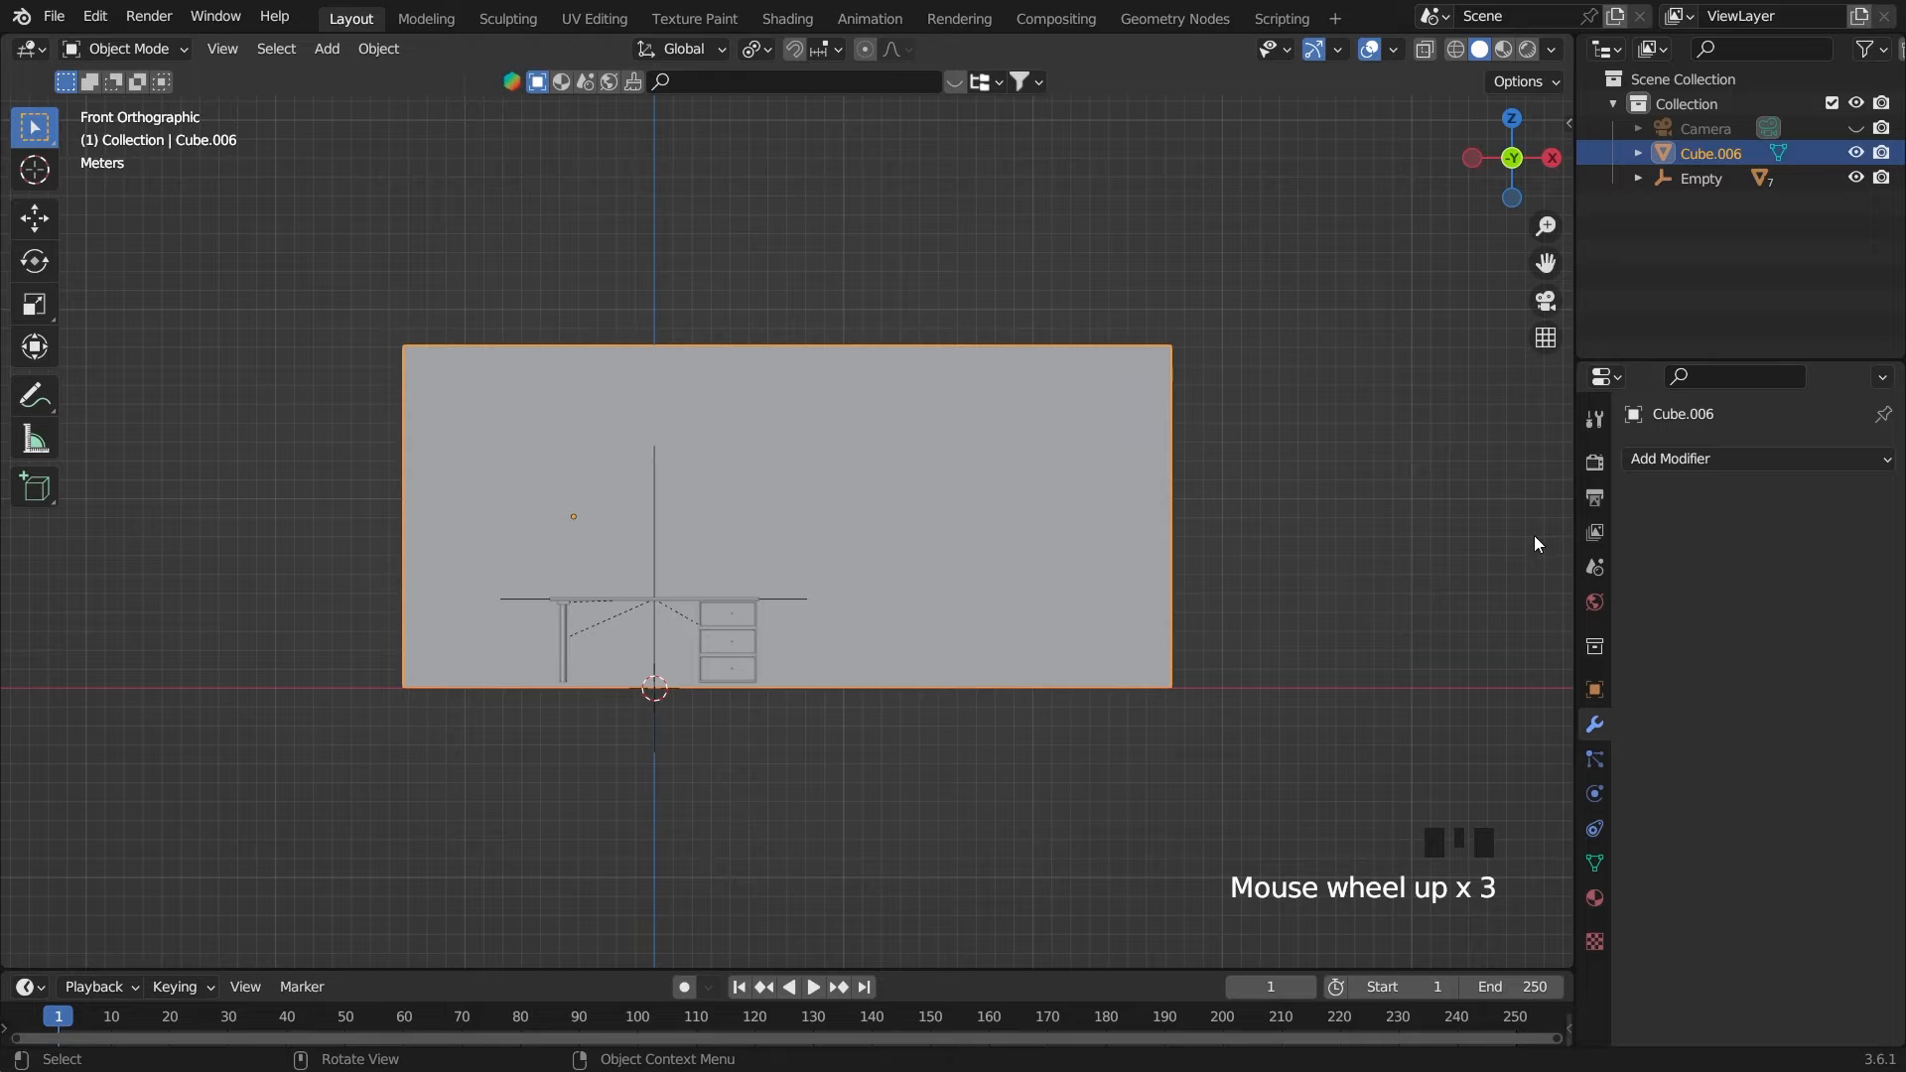
pyautogui.click(1674, 466)
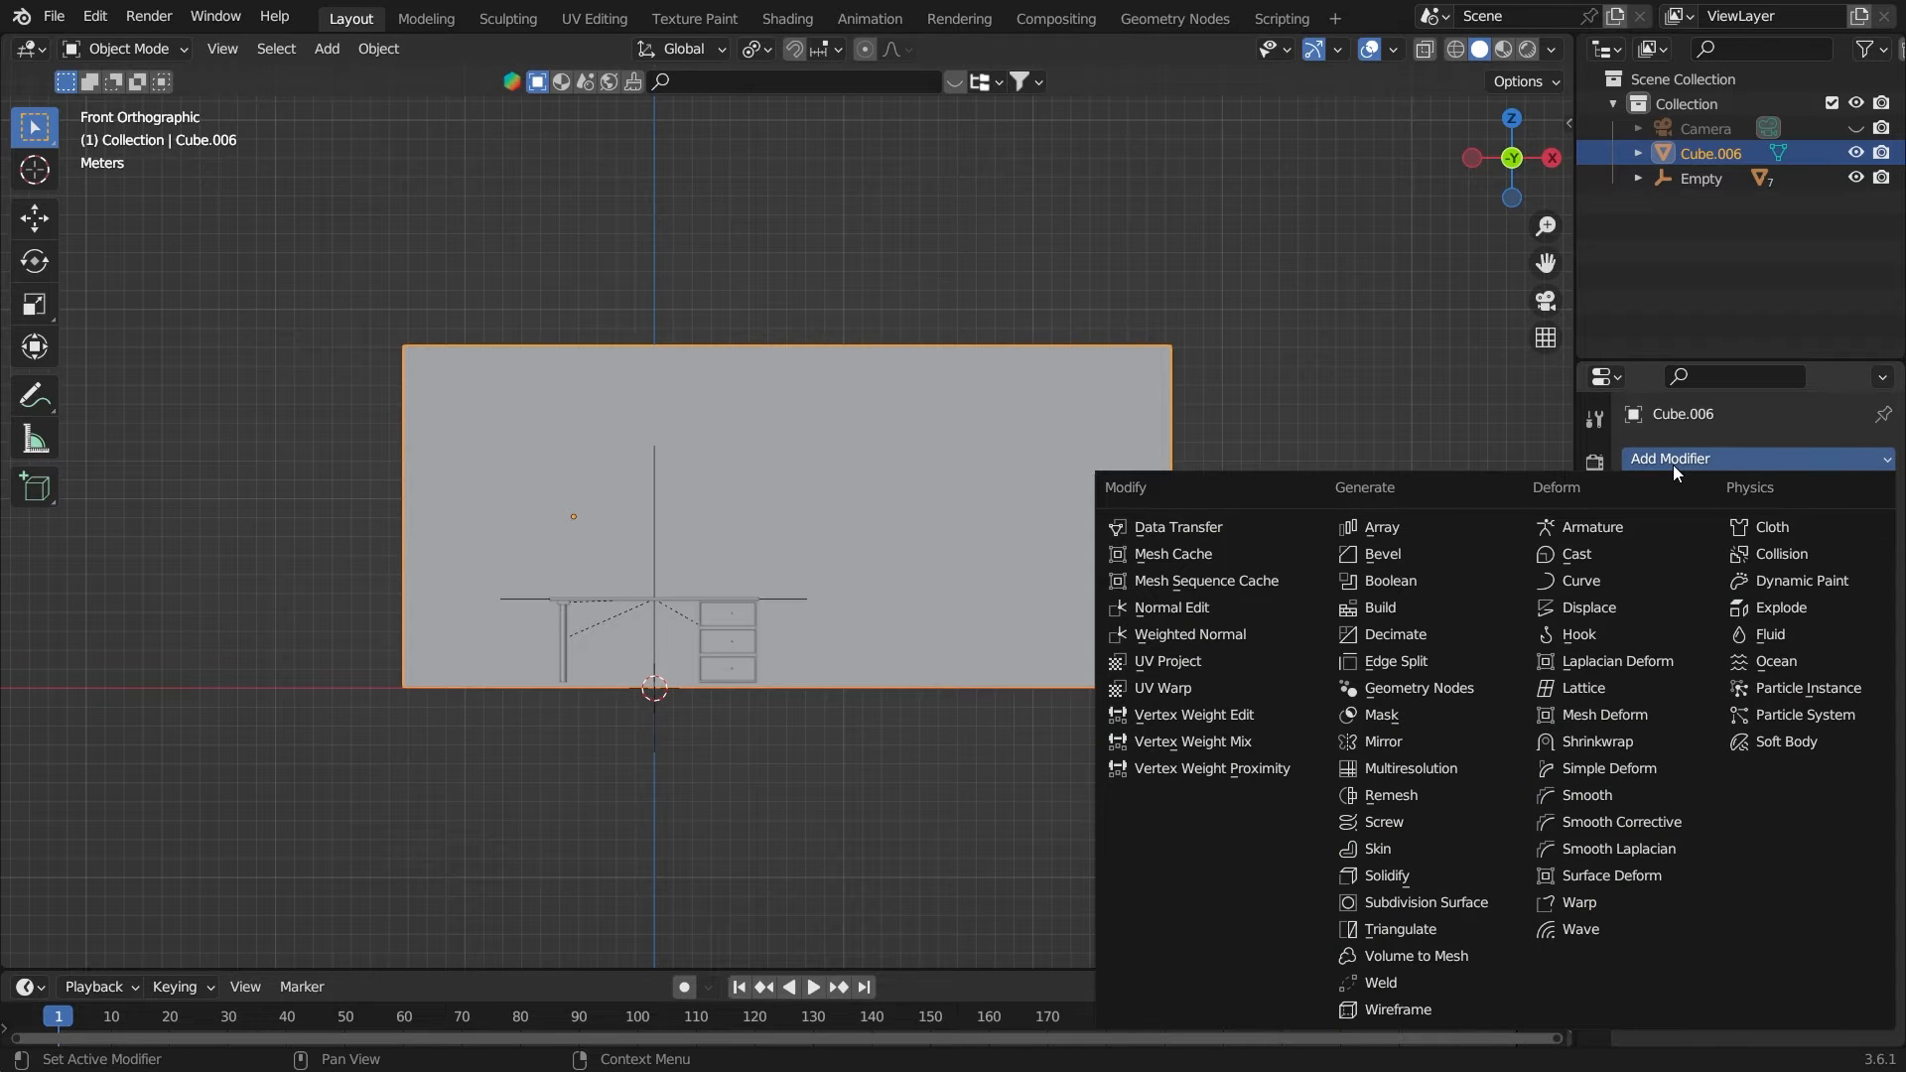
pyautogui.click(1469, 876)
pyautogui.moveTo(1112, 725); pyautogui.dragTo(1136, 718, button='middle')
pyautogui.scroll(-2, 1191, 710)
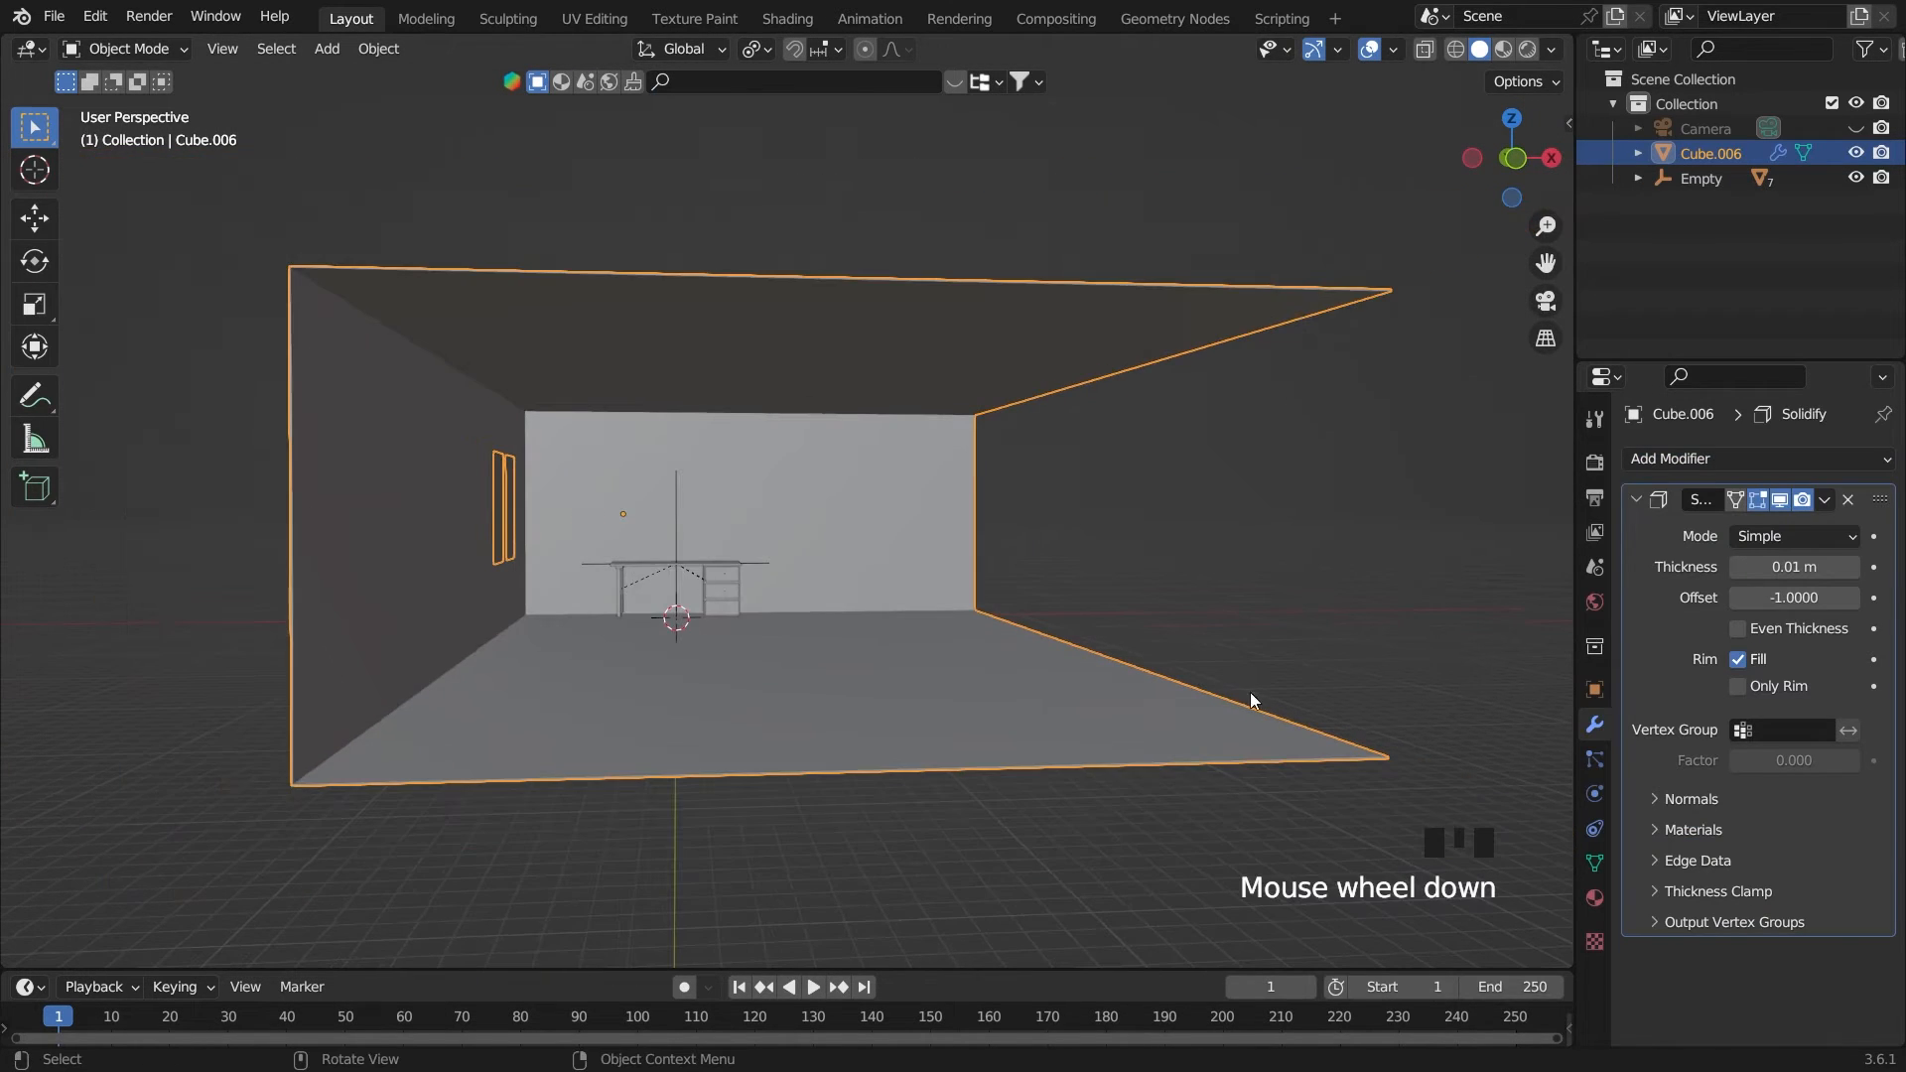
# Set the room's Solidify thickness to 0.1 m
pyautogui.moveTo(1251, 701); pyautogui.dragTo(1553, 749, button='middle')
pyautogui.click(1857, 571)
pyautogui.click(1856, 571)
pyautogui.click(1856, 571)
pyautogui.click(1856, 570)
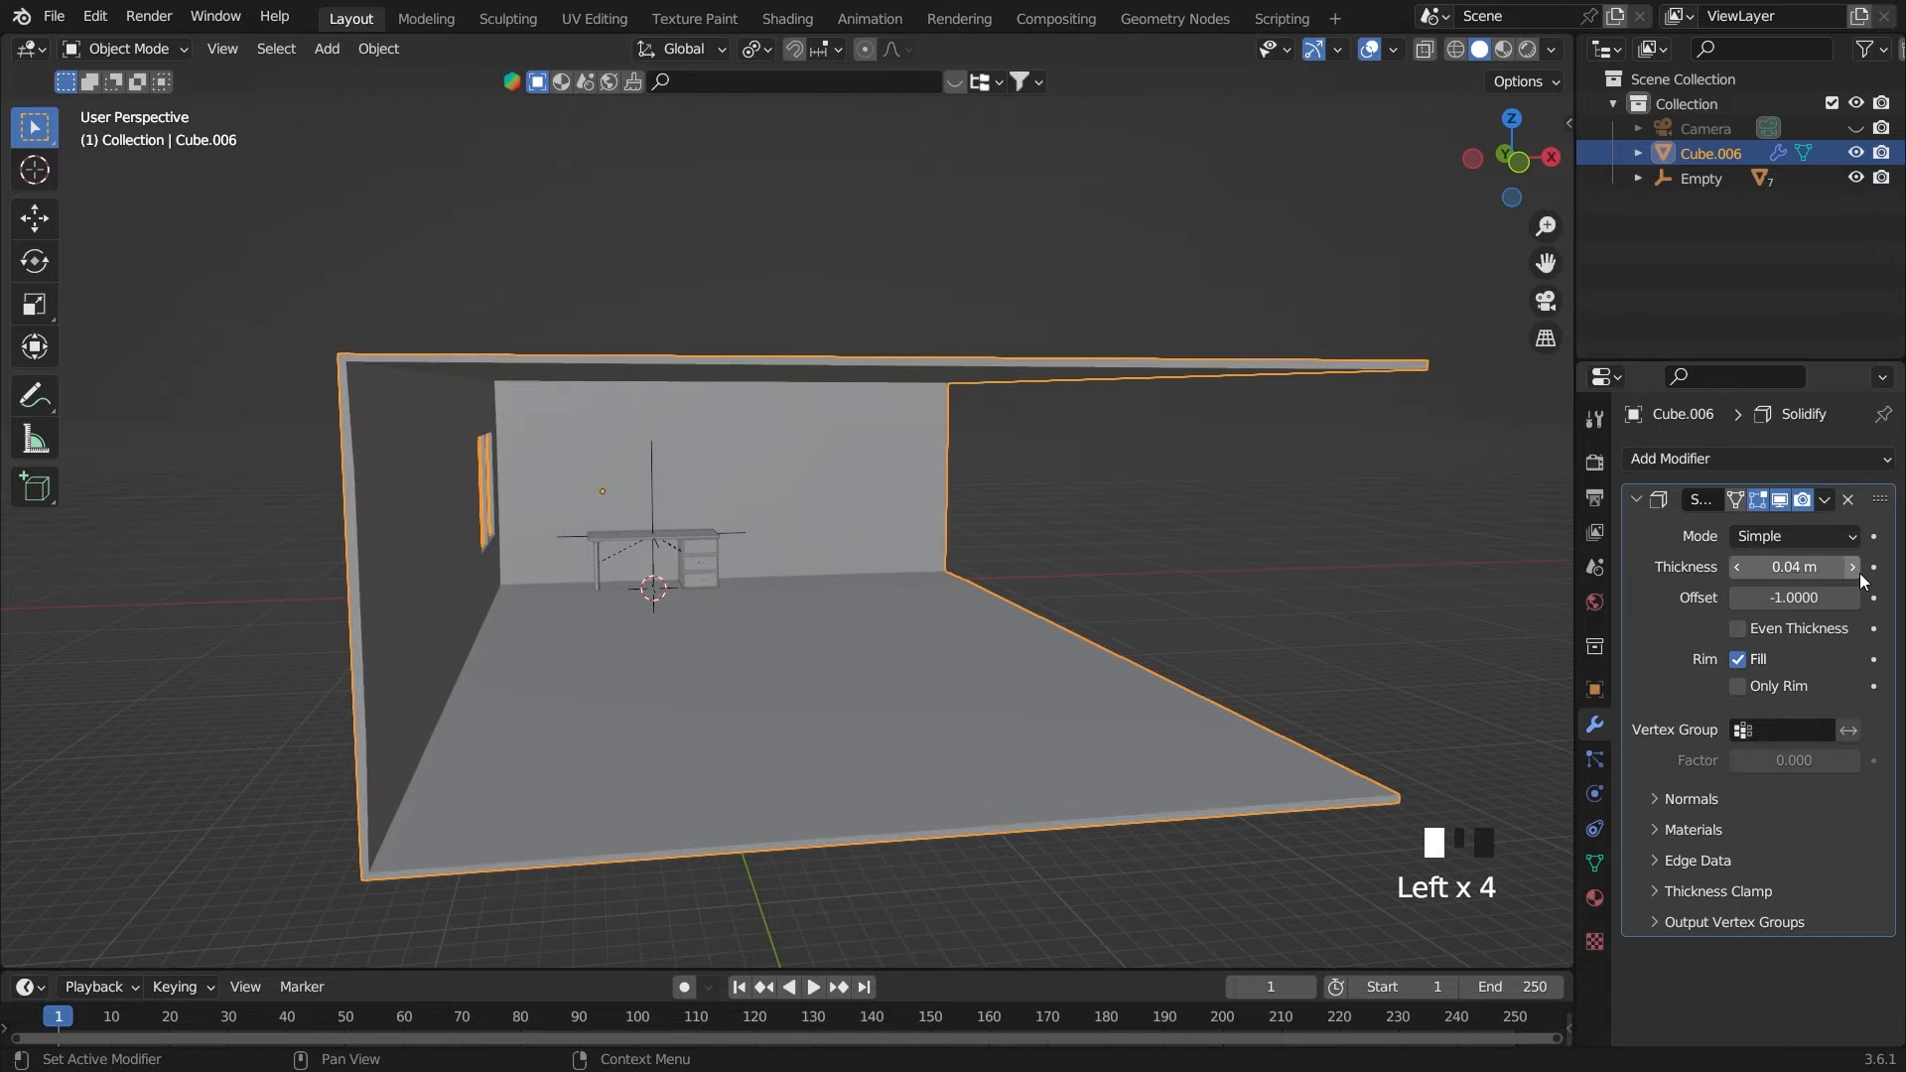
pyautogui.click(1857, 570)
pyautogui.click(1856, 571)
pyautogui.click(1856, 571)
pyautogui.click(1856, 571)
pyautogui.click(1856, 570)
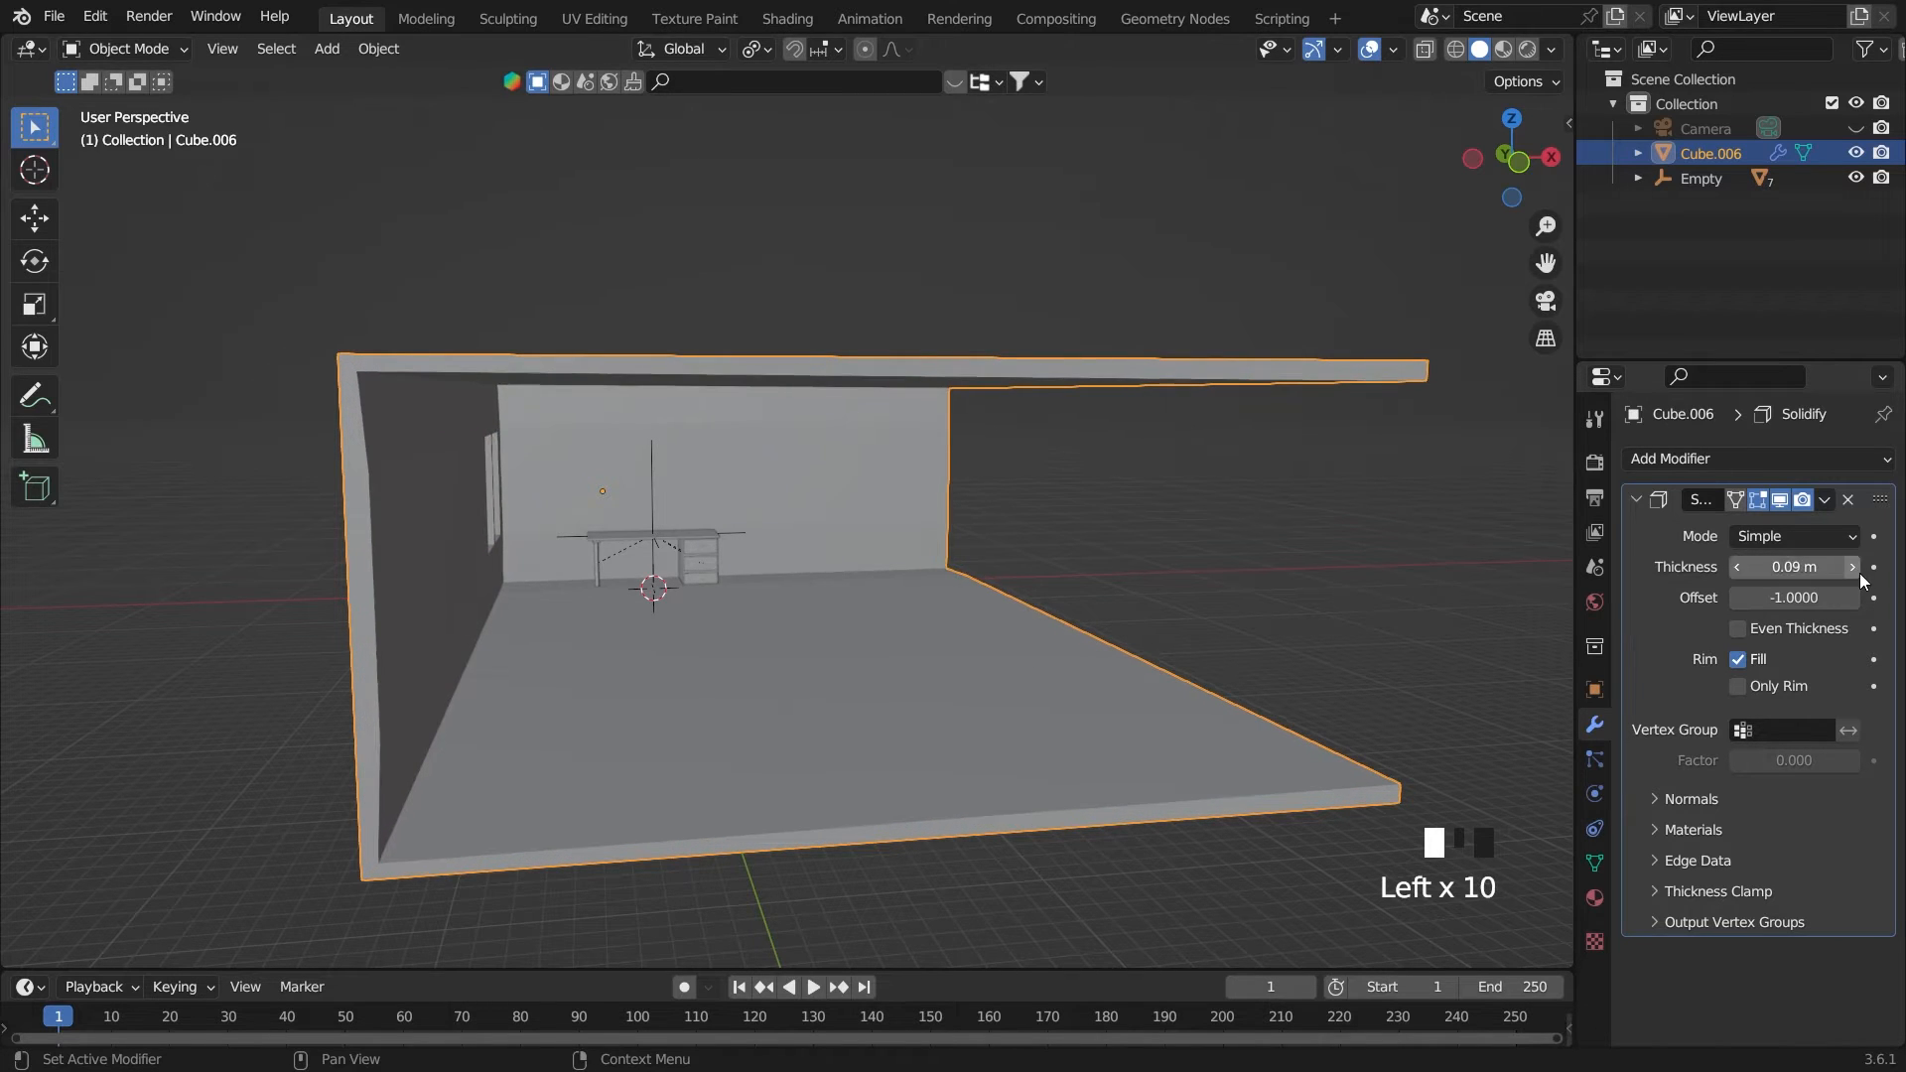
pyautogui.click(1856, 571)
pyautogui.click(1856, 571)
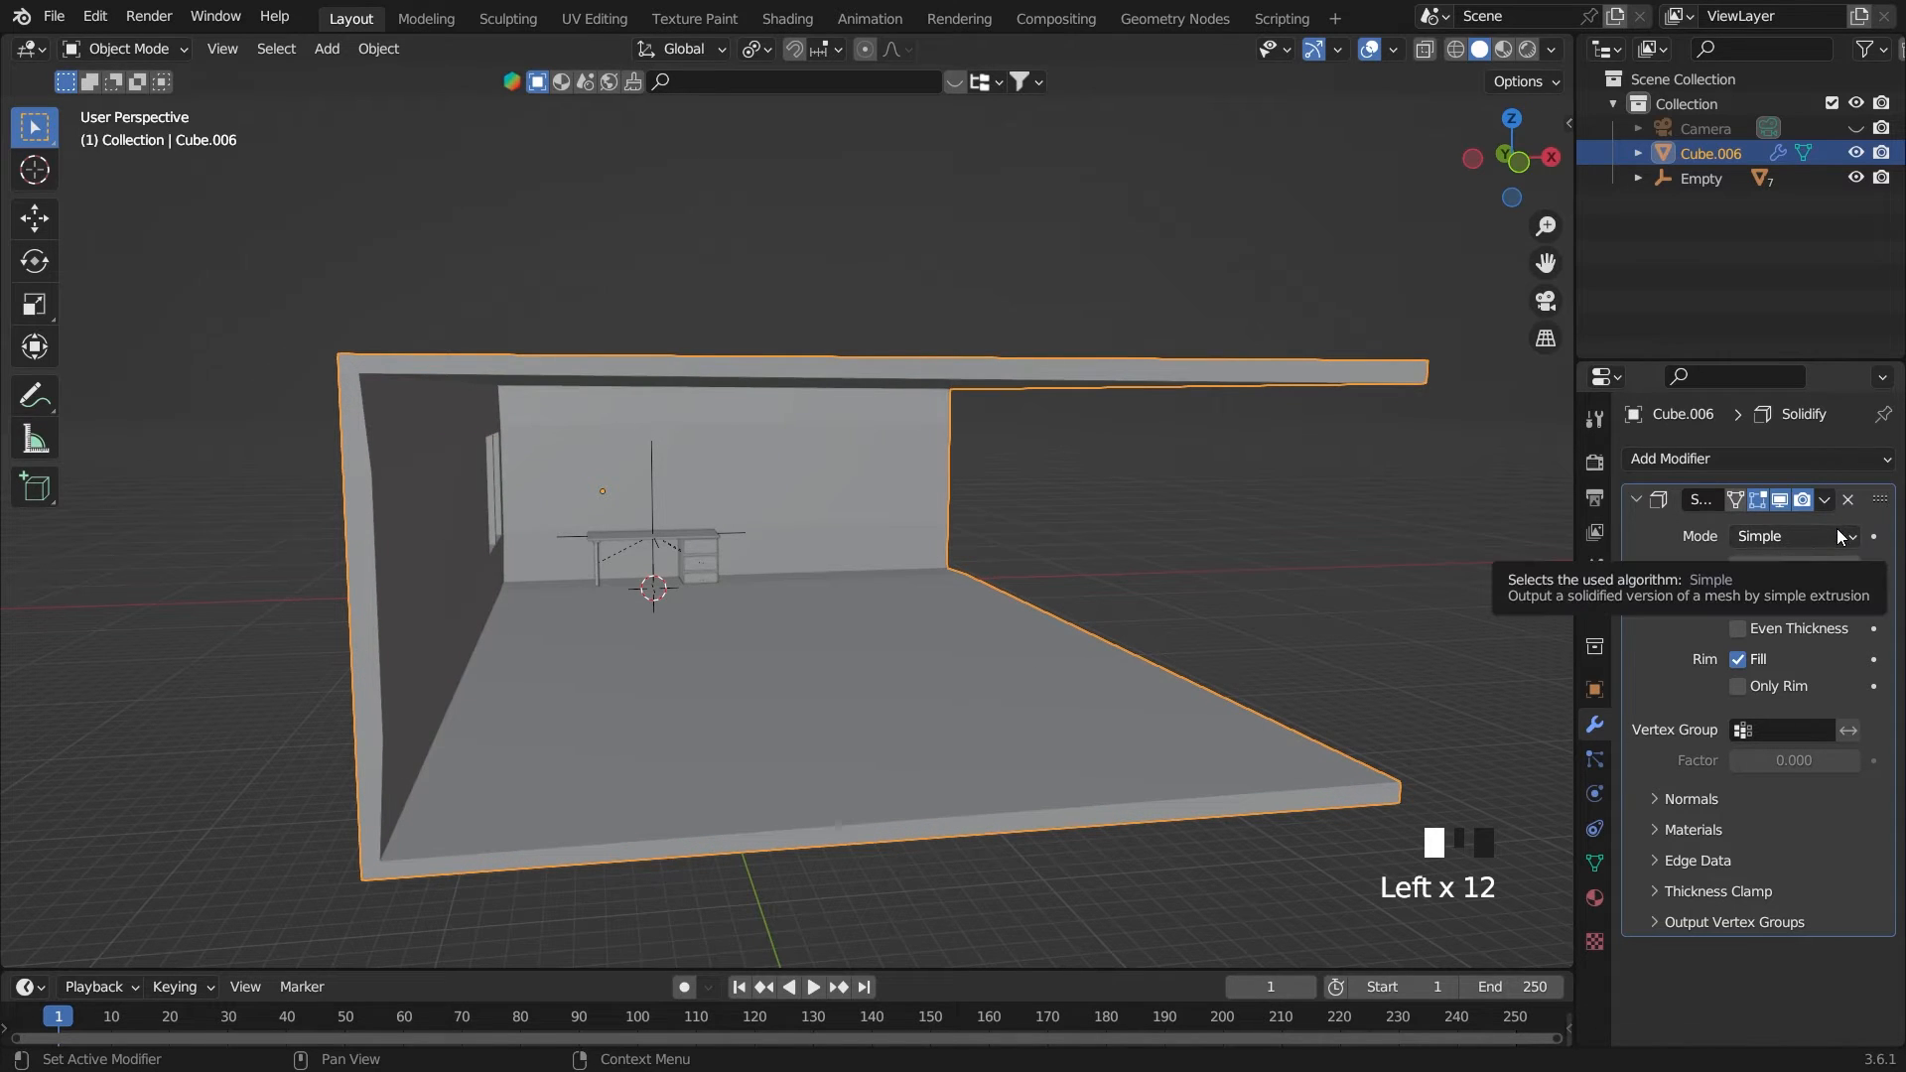
# Change the Solidify mode to Complex and save the file
pyautogui.moveTo(1836, 536); pyautogui.dragTo(1824, 587)
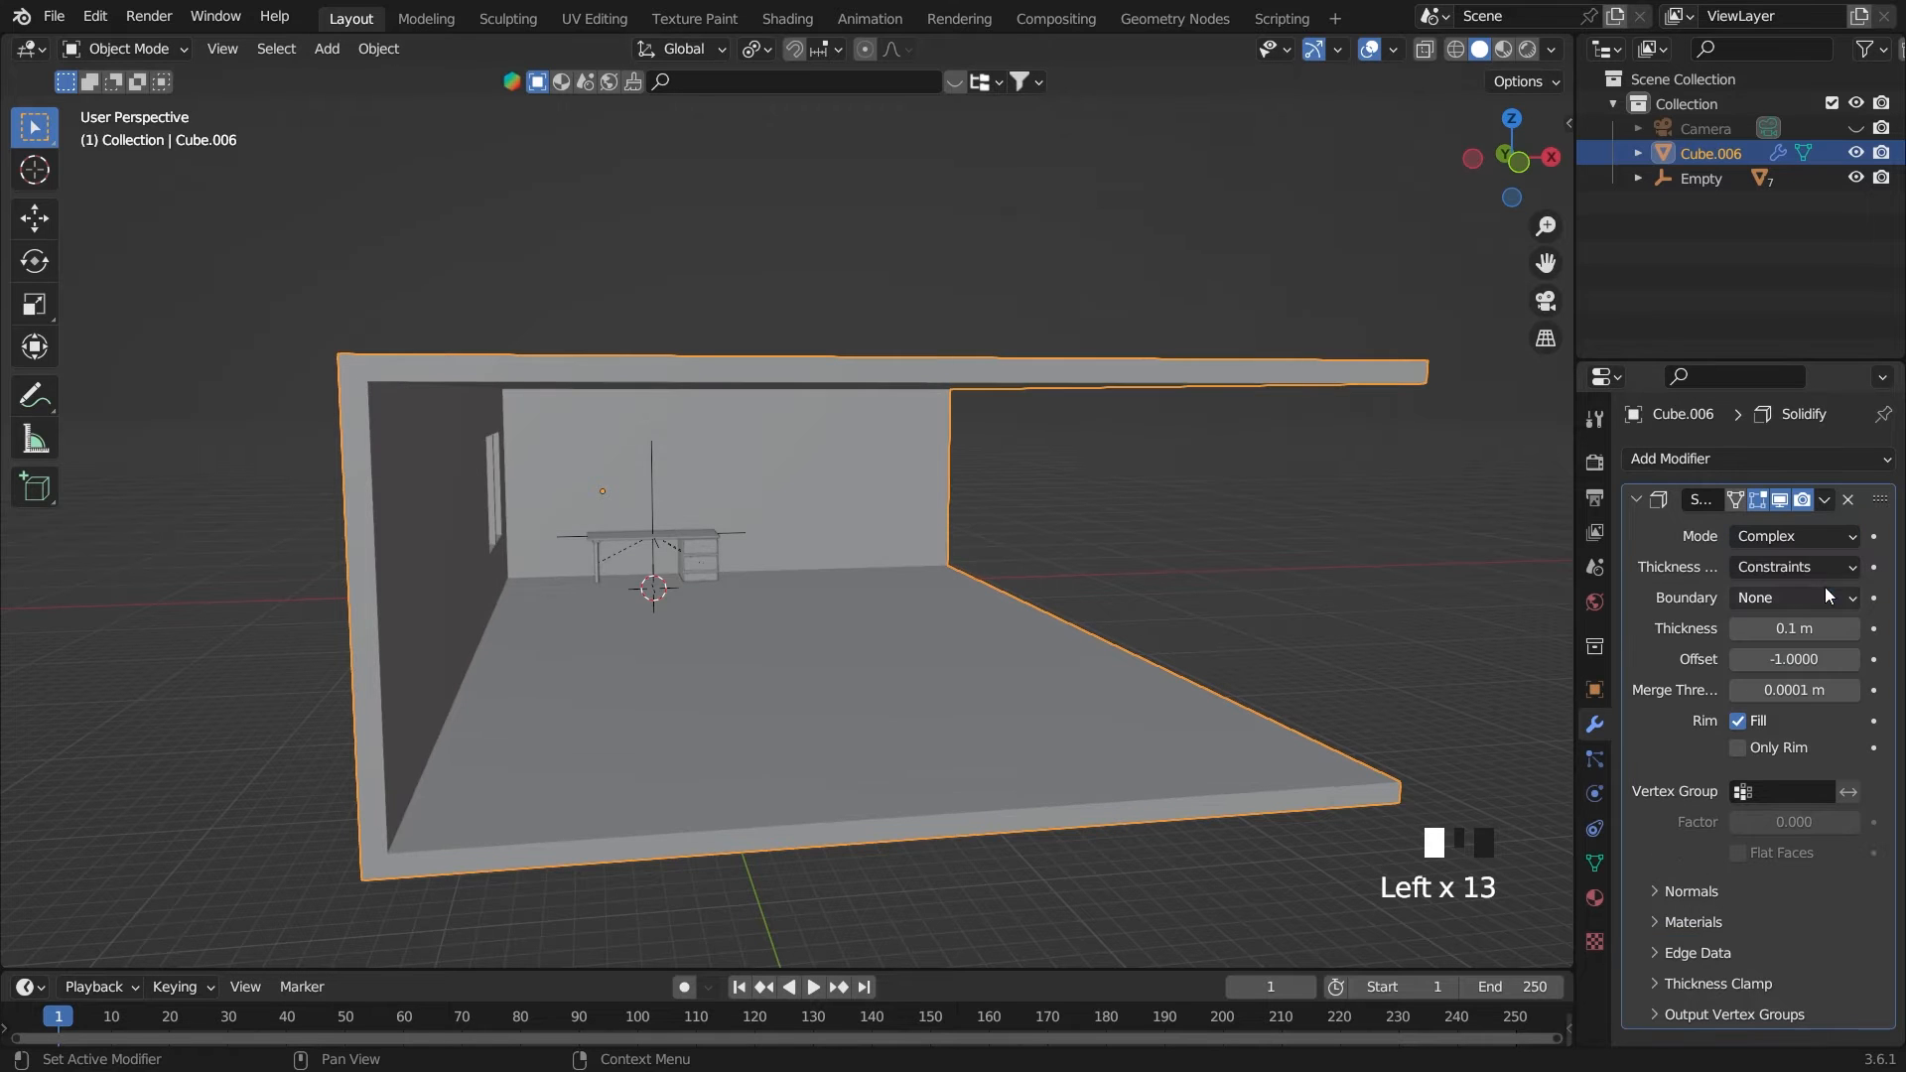
pyautogui.moveTo(1489, 556); pyautogui.dragTo(1109, 506, button='middle')
pyautogui.scroll(-2, 1175, 570)
pyautogui.hotkey('ctrl', 's')
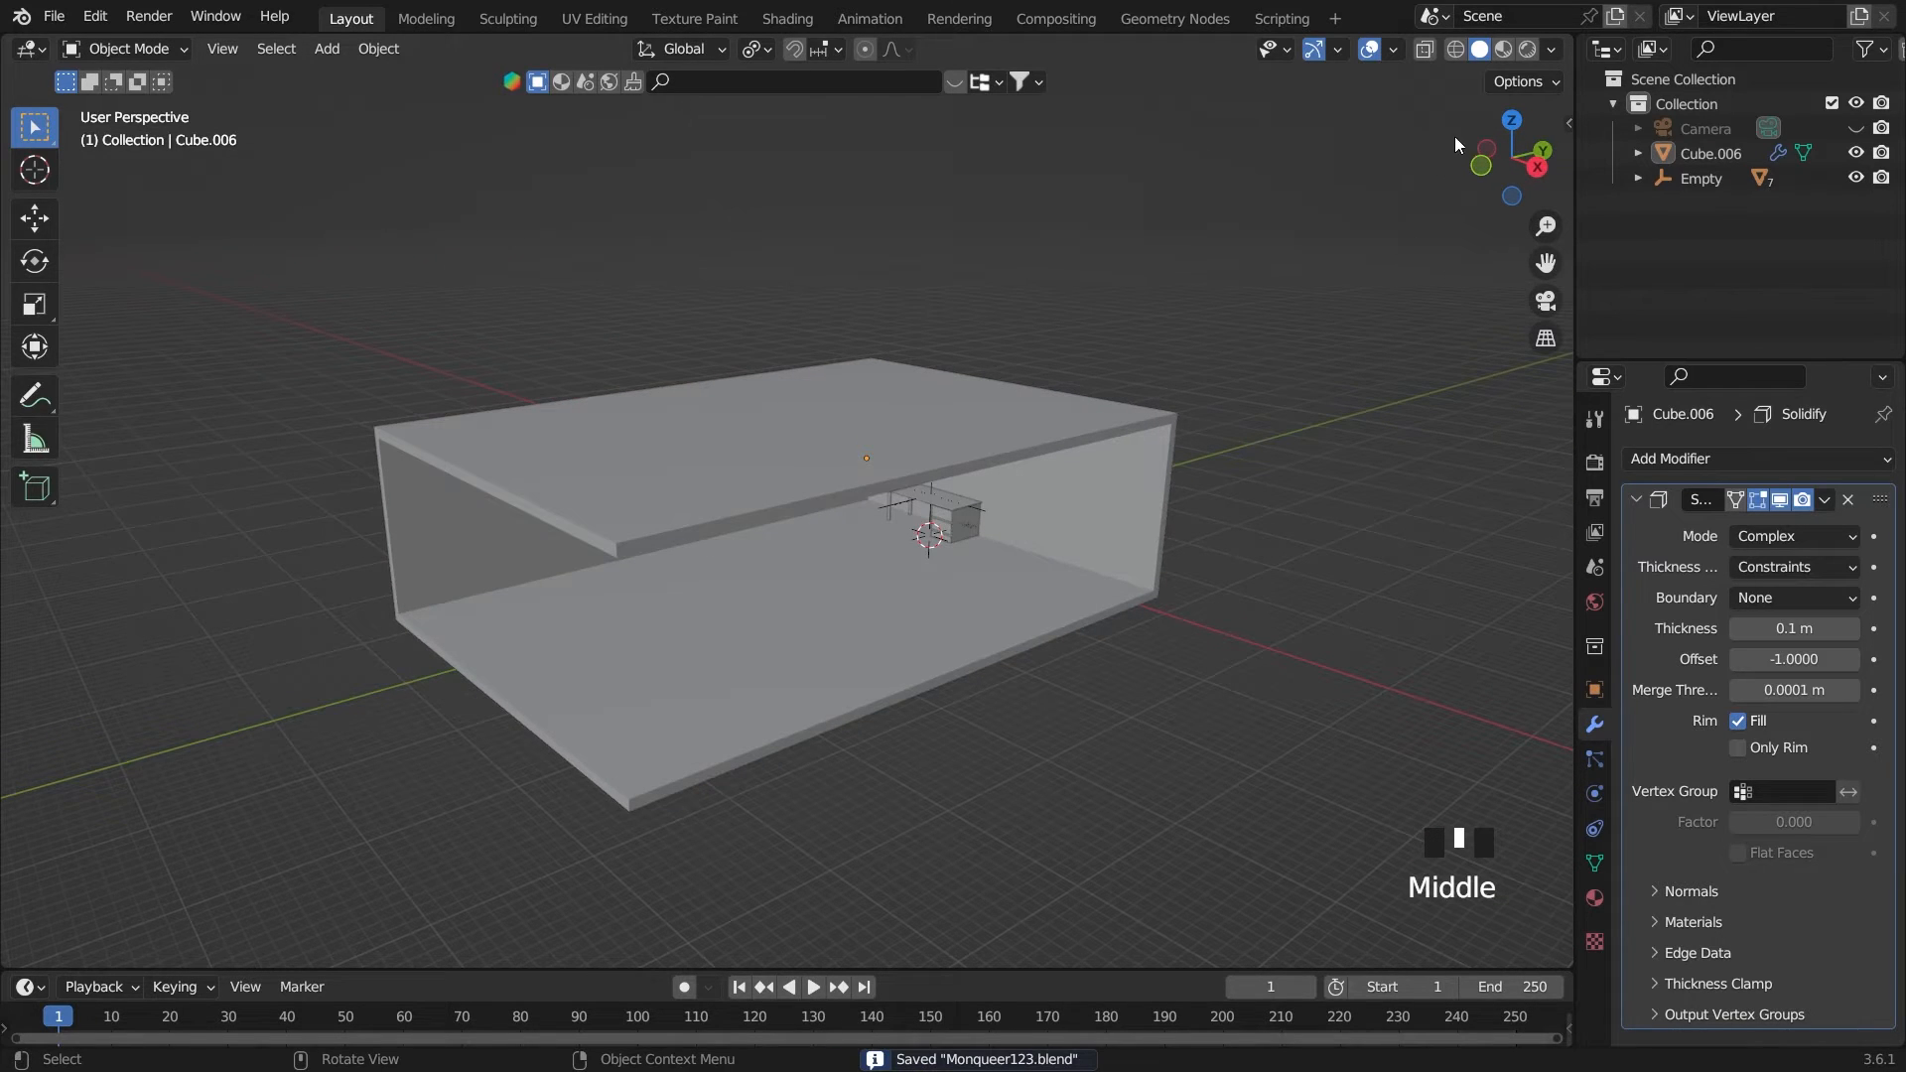
# Assign a Sky Texture to the world background color and switch the viewport to rendered shading
pyautogui.click(1594, 603)
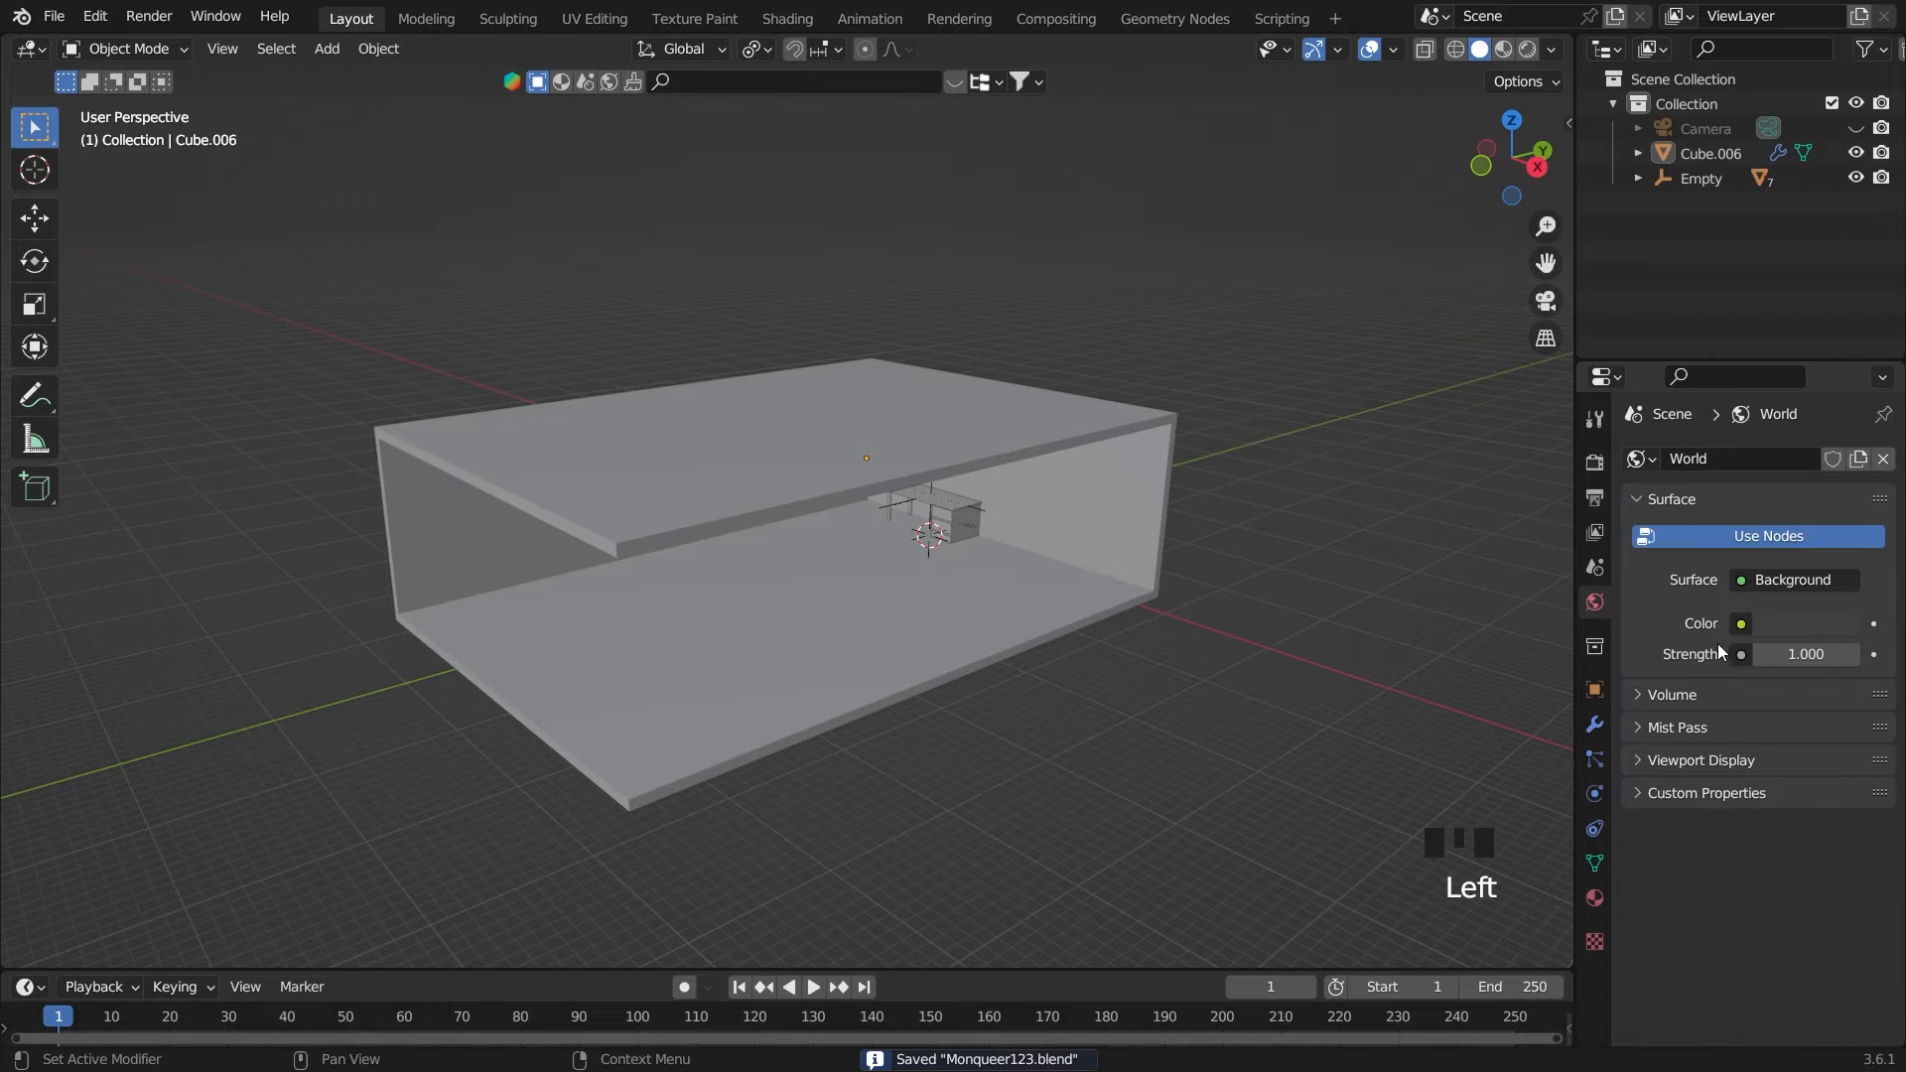
pyautogui.click(1740, 625)
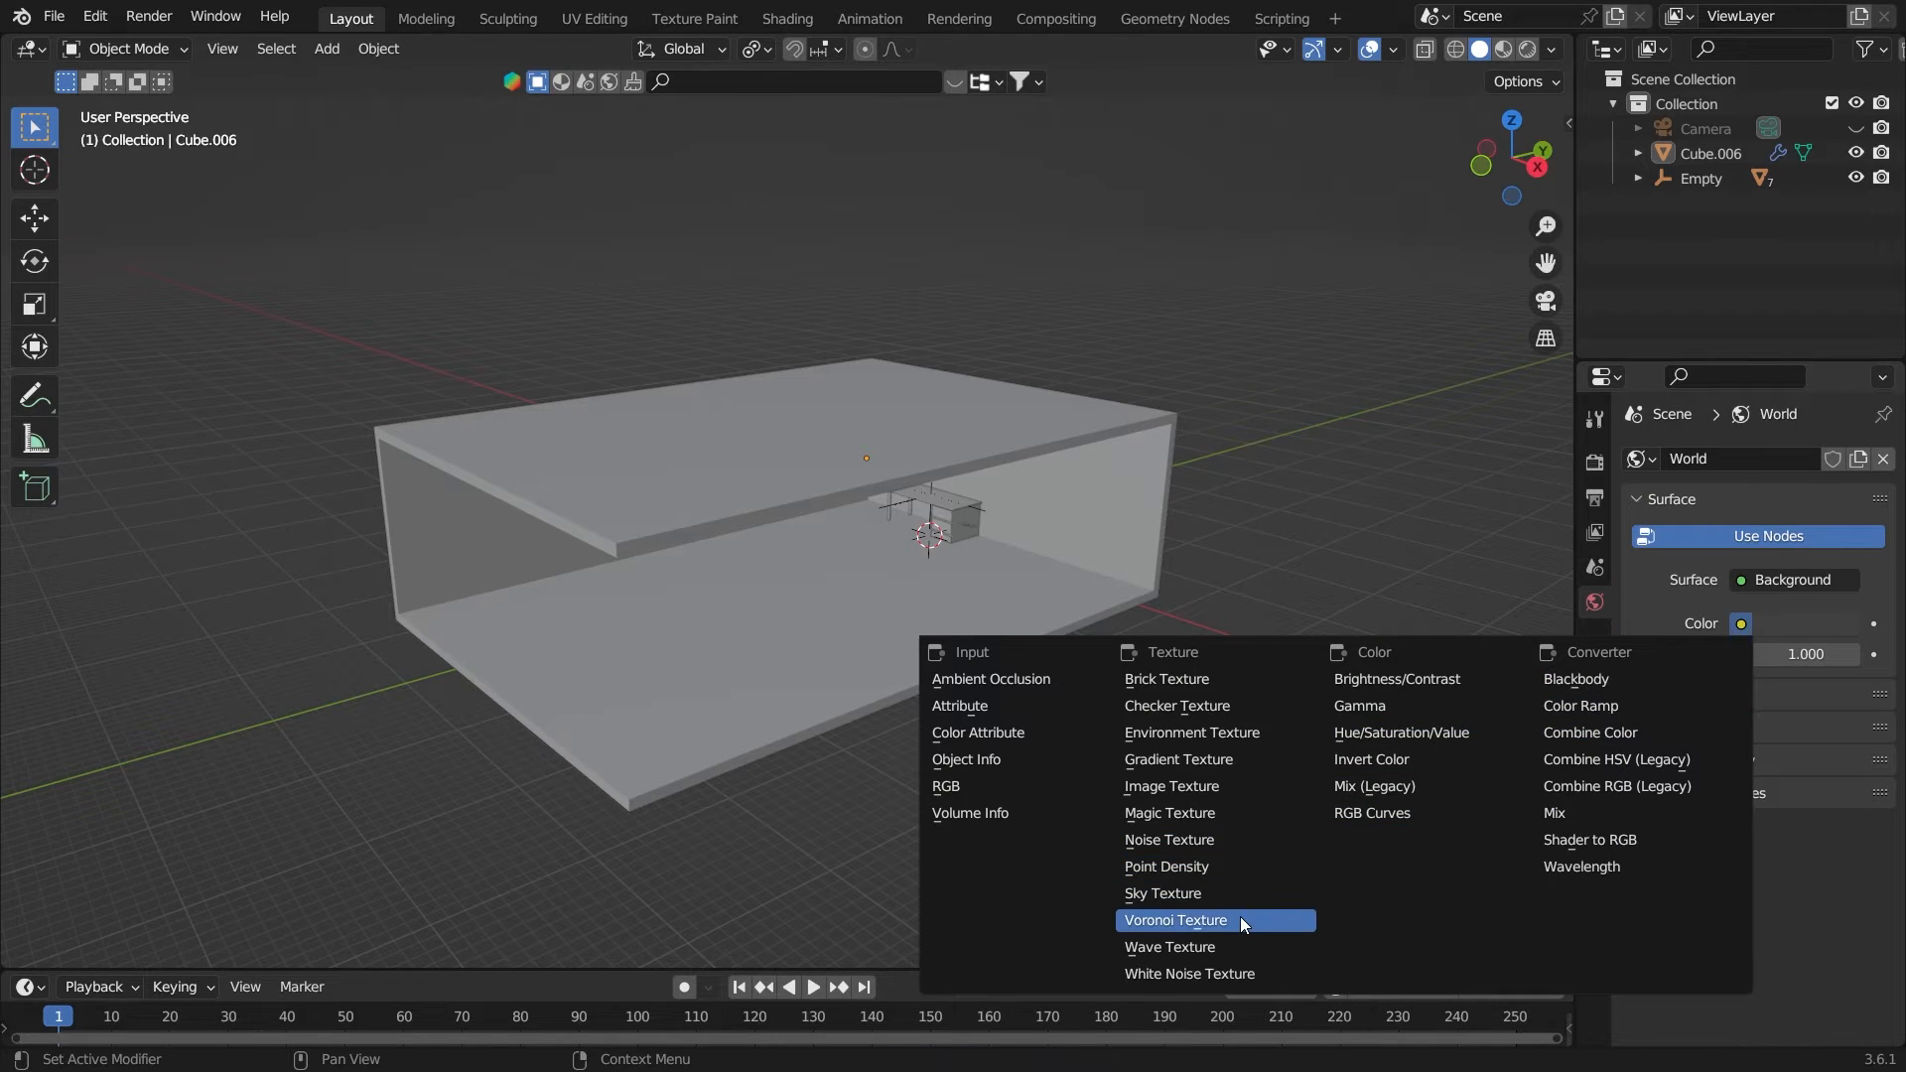
pyautogui.click(1245, 892)
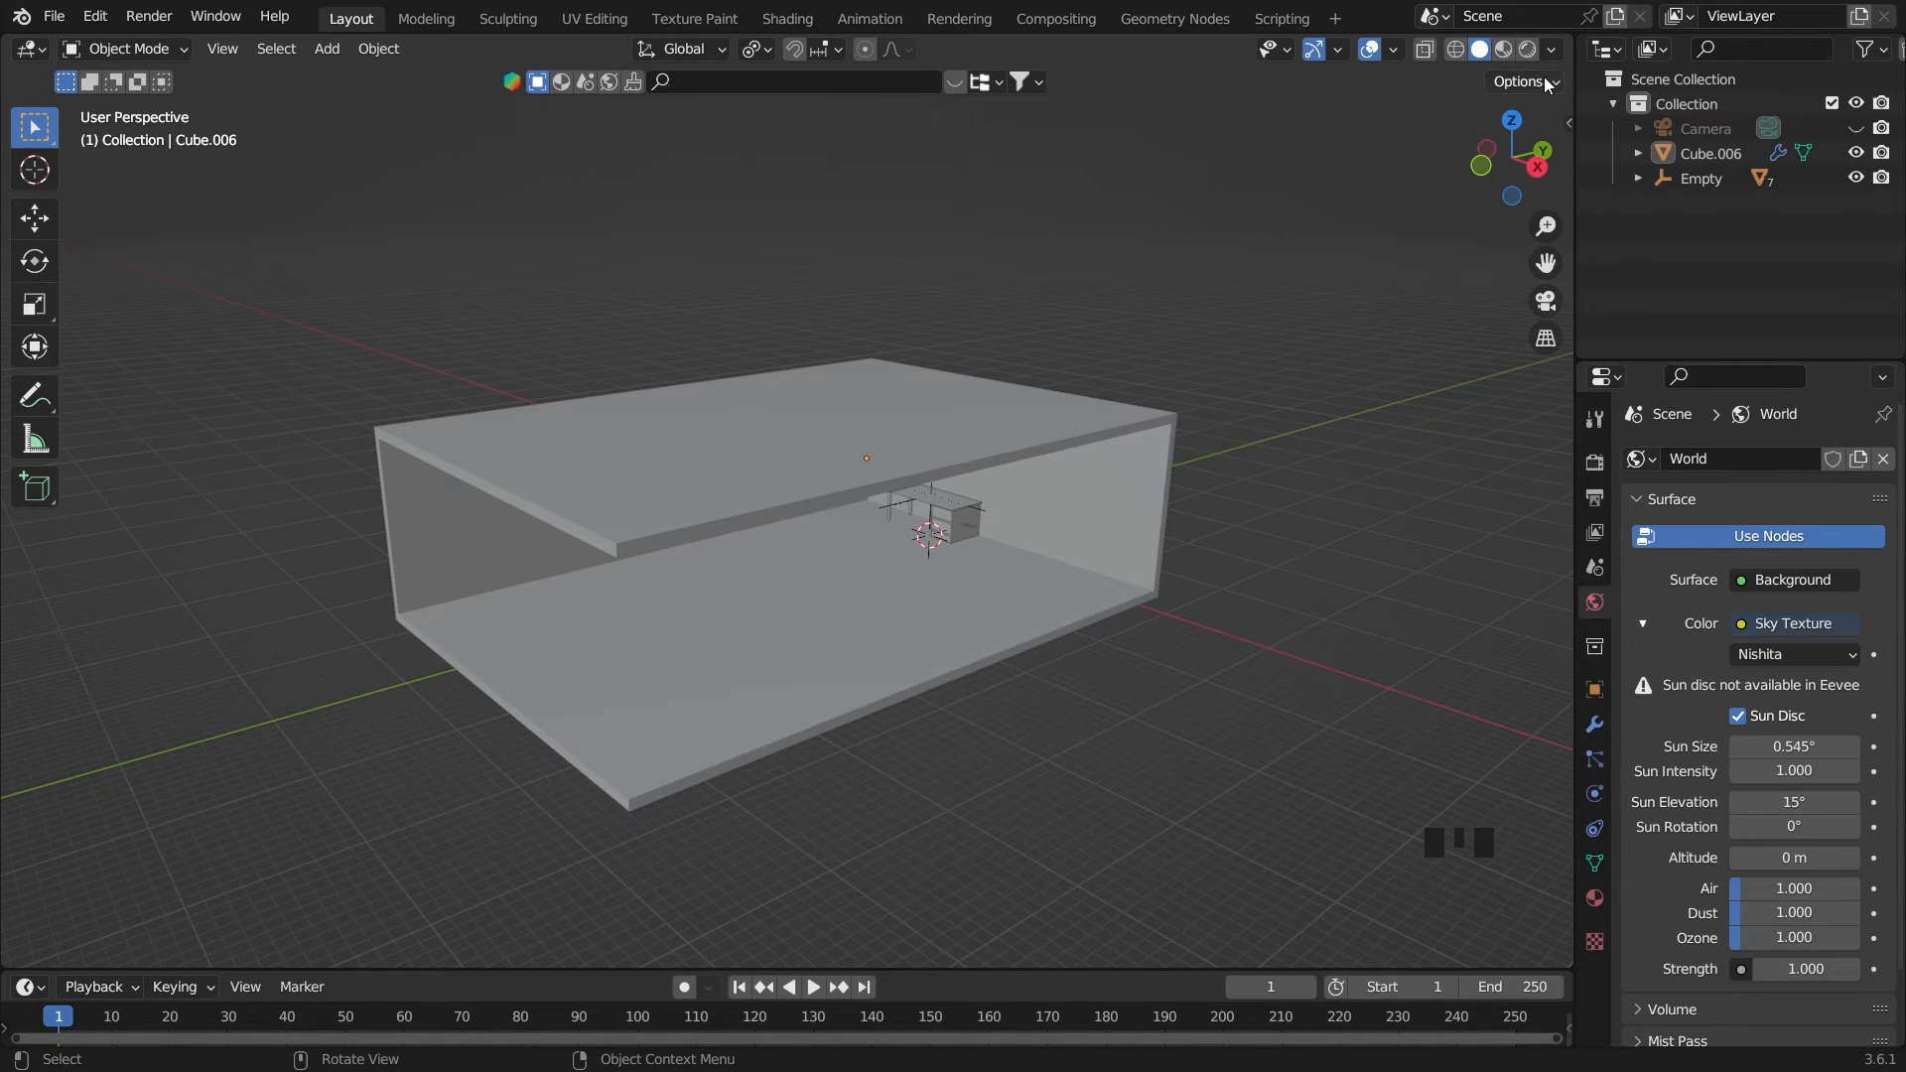
pyautogui.click(1526, 48)
pyautogui.moveTo(1063, 461); pyautogui.dragTo(1068, 440, button='middle')
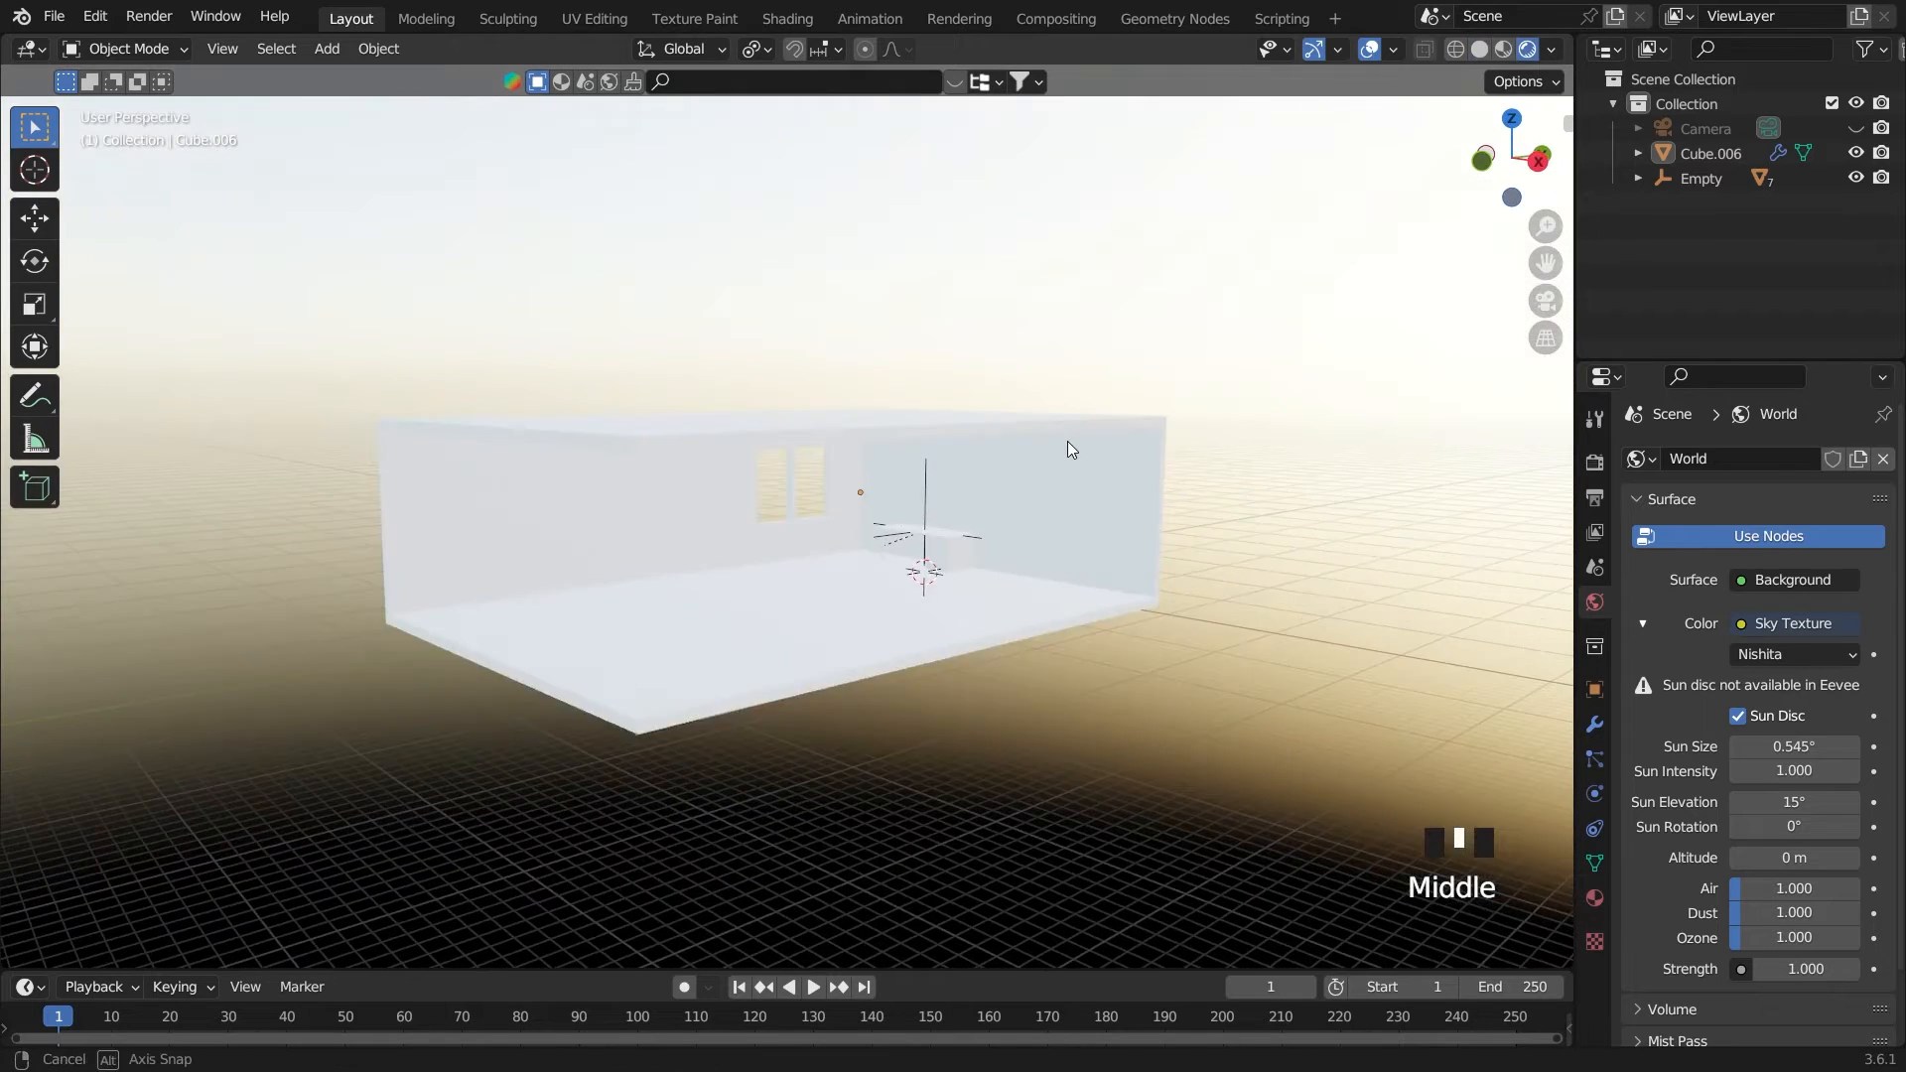
pyautogui.scroll(2, 1227, 449)
# Set the render engine to Cycles on GPU Compute and limit the viewport to 10 max samples
pyautogui.click(1594, 461)
pyautogui.click(1776, 460)
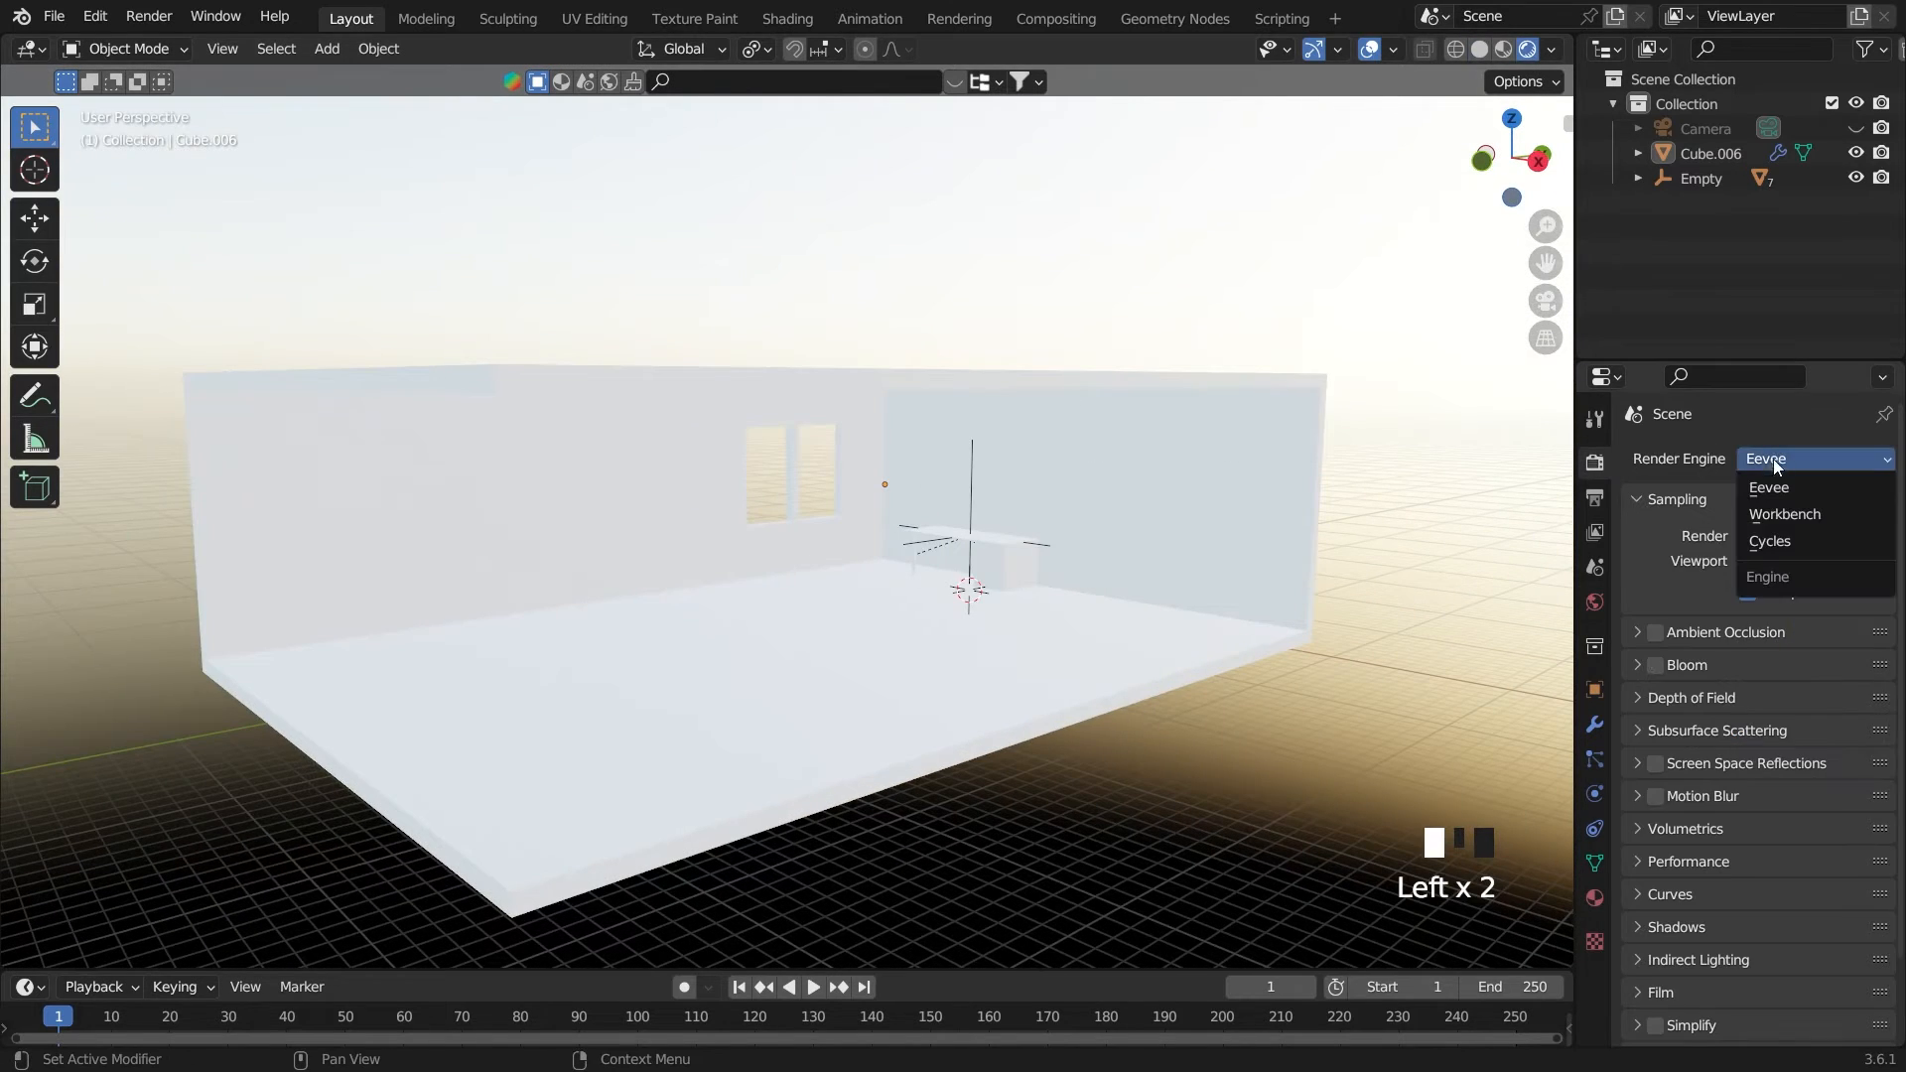
pyautogui.click(1776, 542)
pyautogui.click(1795, 520)
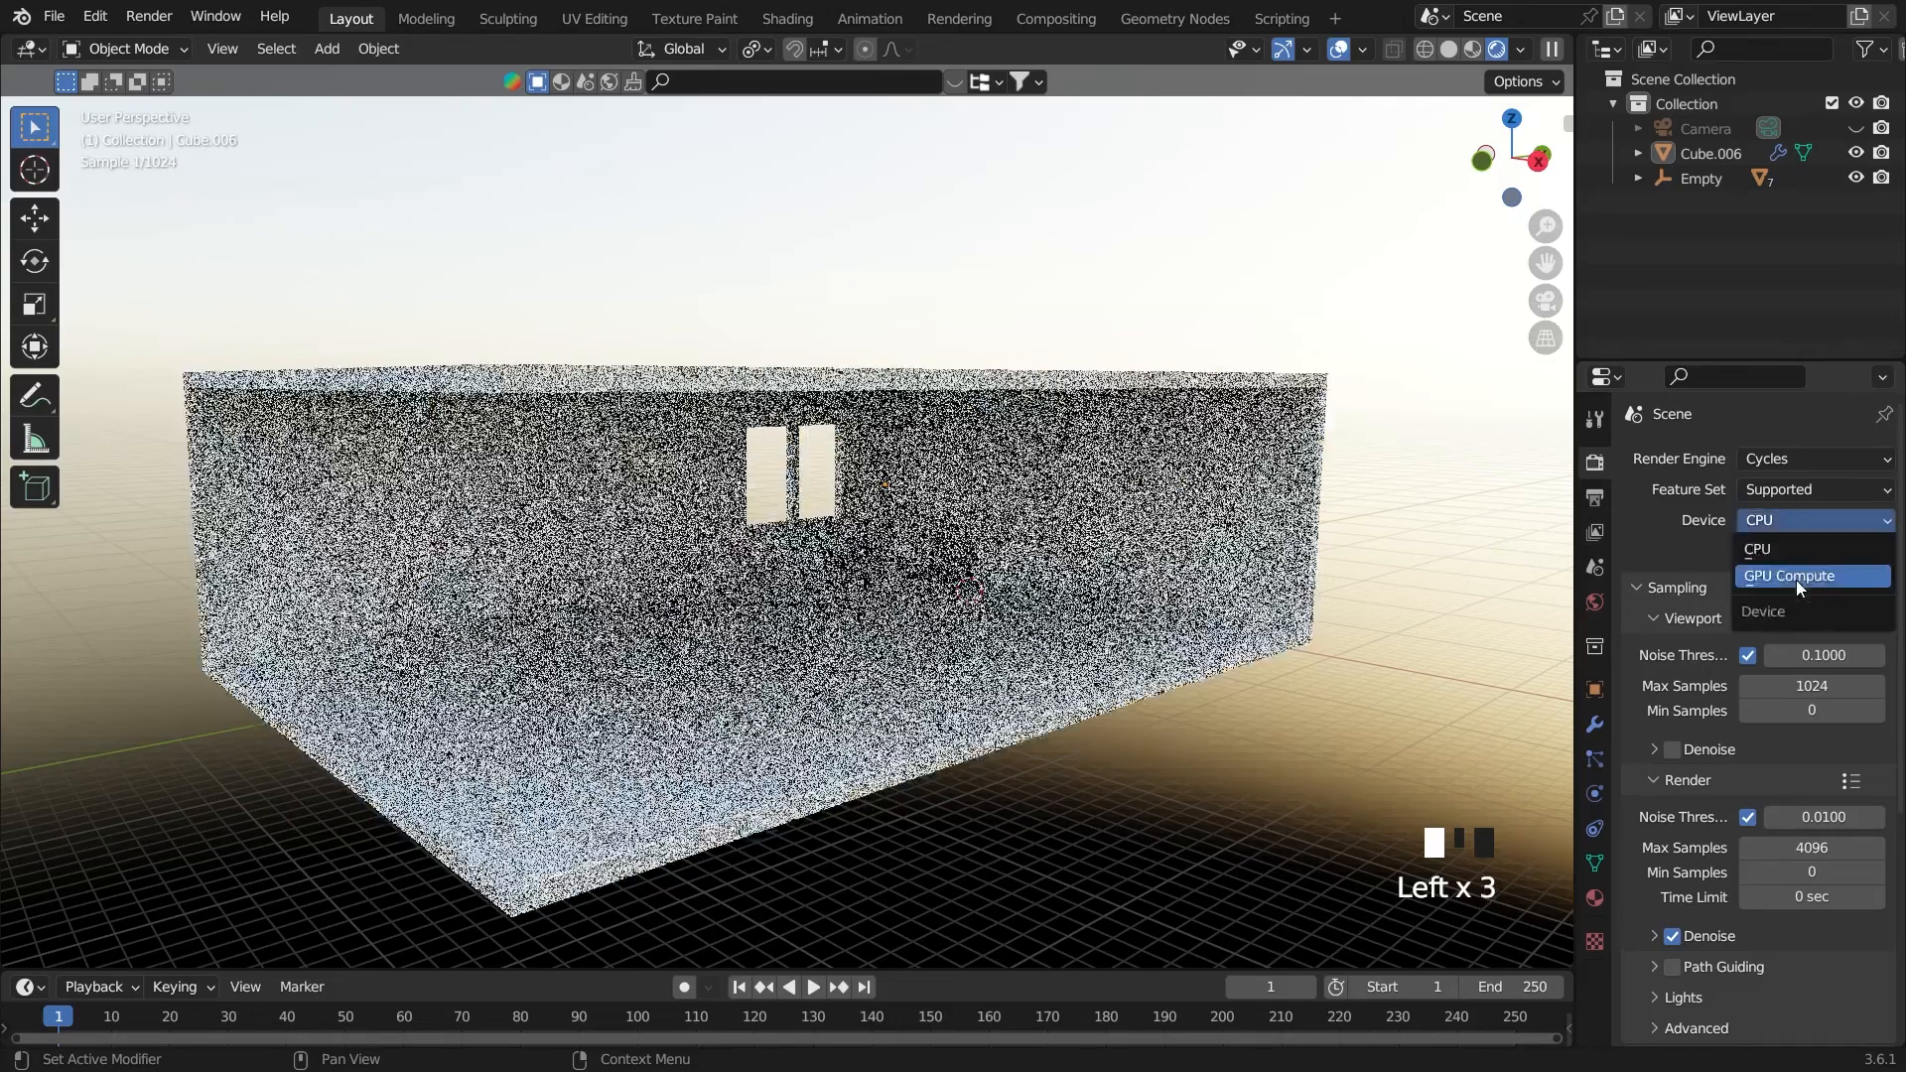
pyautogui.click(1786, 576)
pyautogui.click(1806, 655)
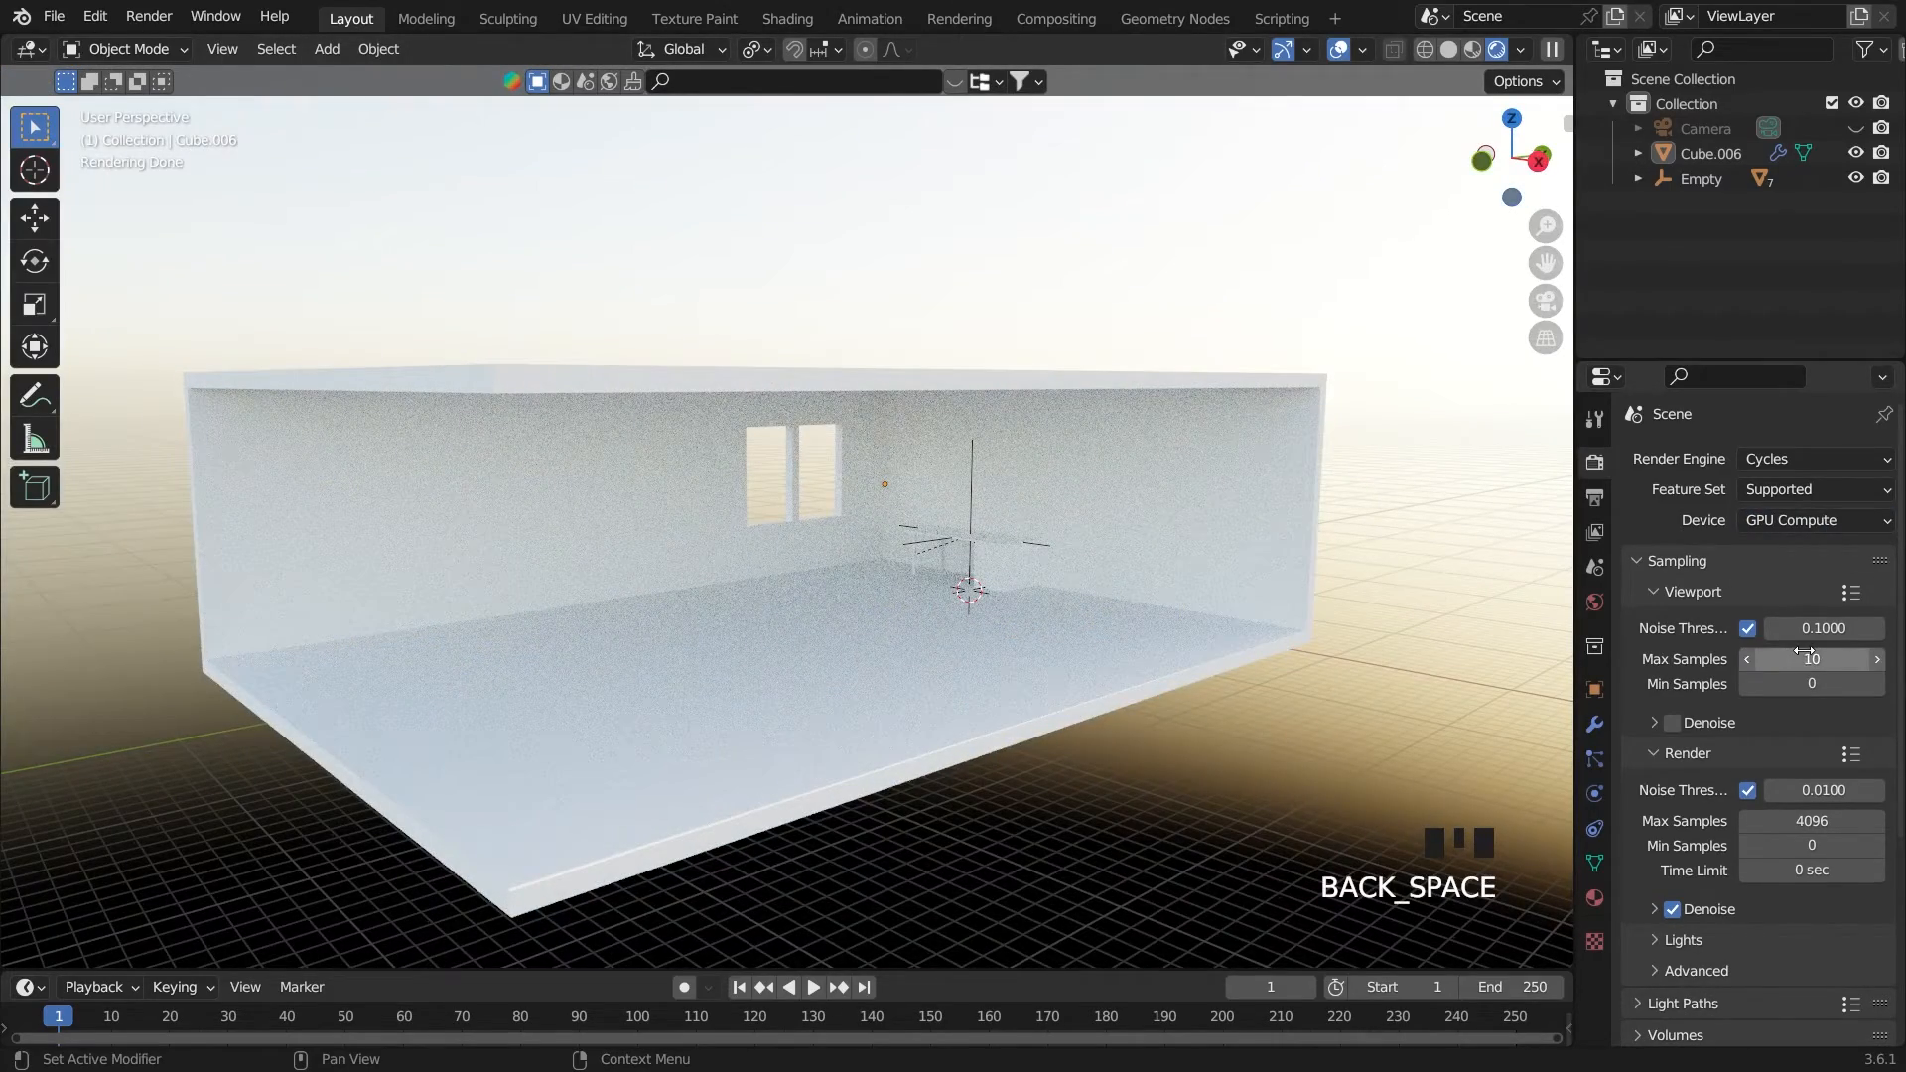
# Set the sky texture's sun rotation to -106° so sunlight enters through the windows
pyautogui.click(1594, 602)
pyautogui.moveTo(1793, 785); pyautogui.dragTo(1624, 785)
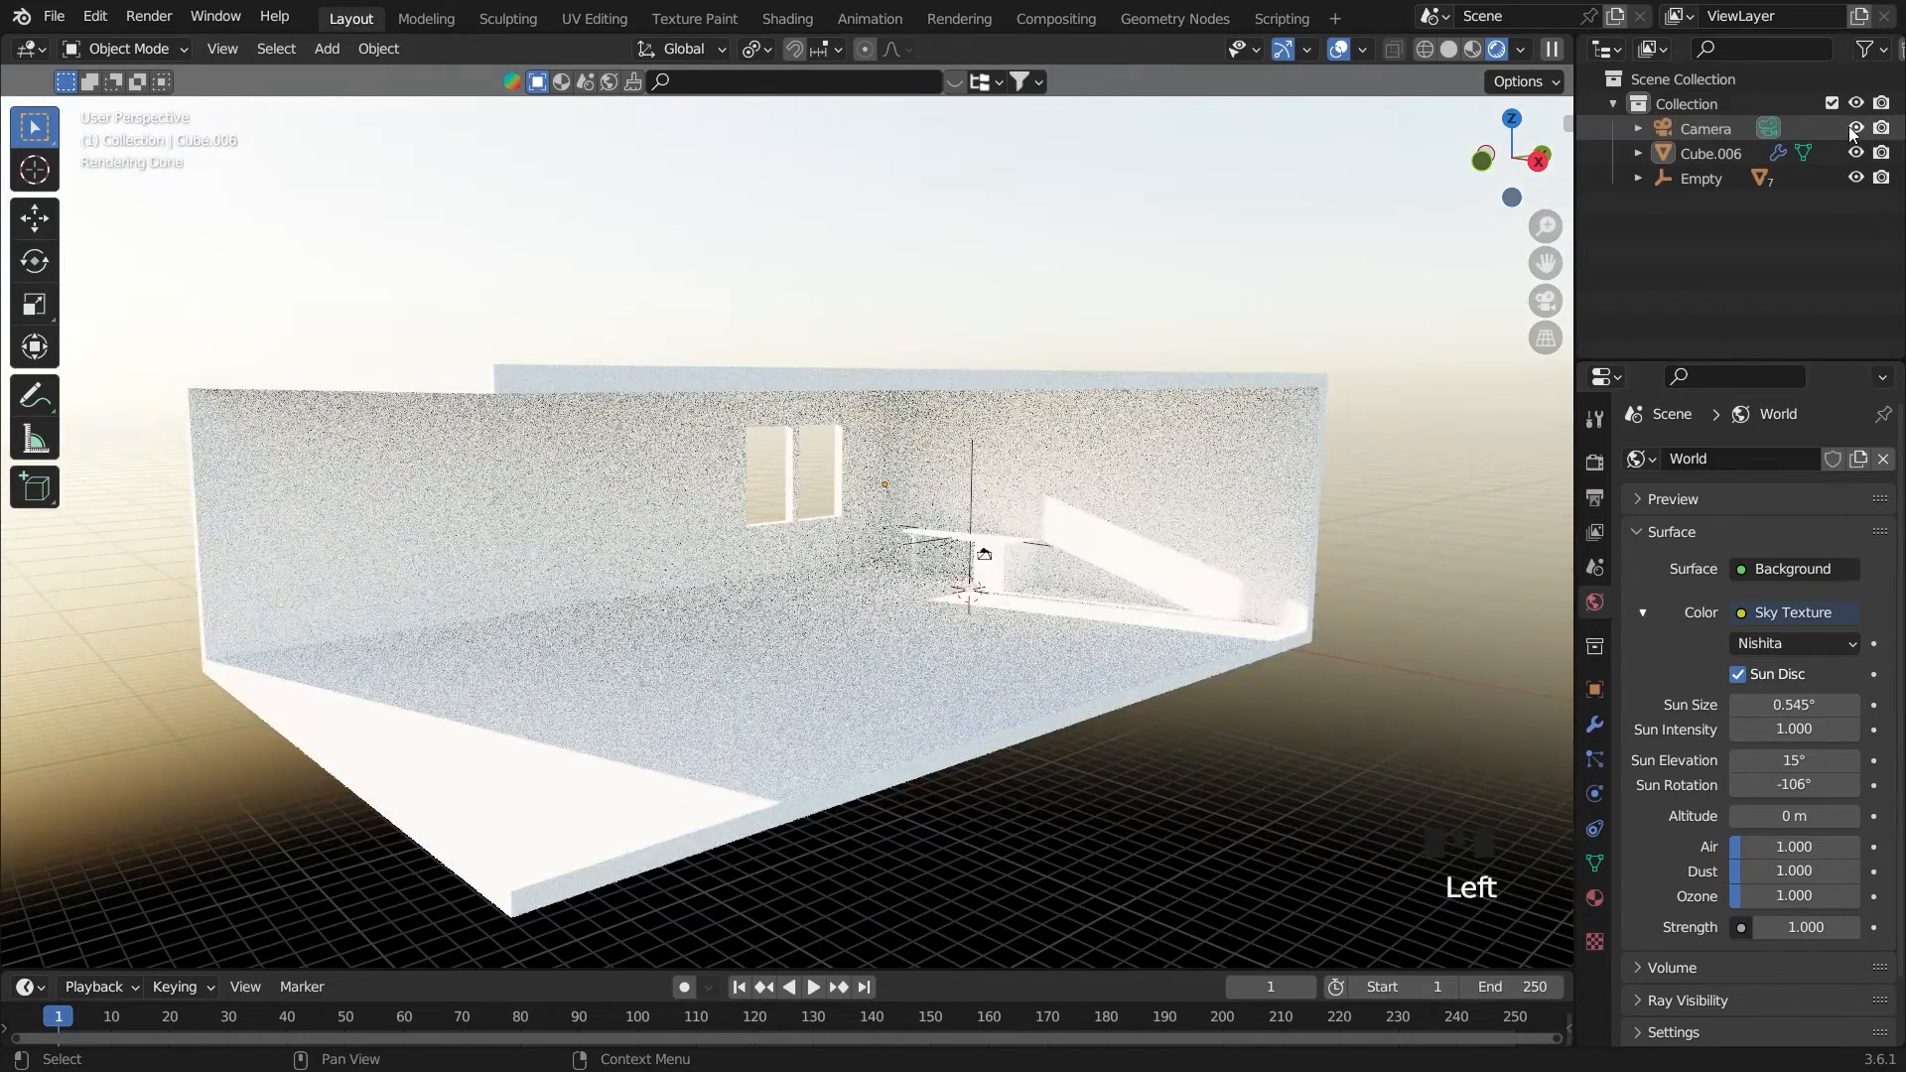
# Look through the camera, lock the camera to the view, and navigate until the desk and its corner fill the frame
pyautogui.press('`')
pyautogui.press('n')
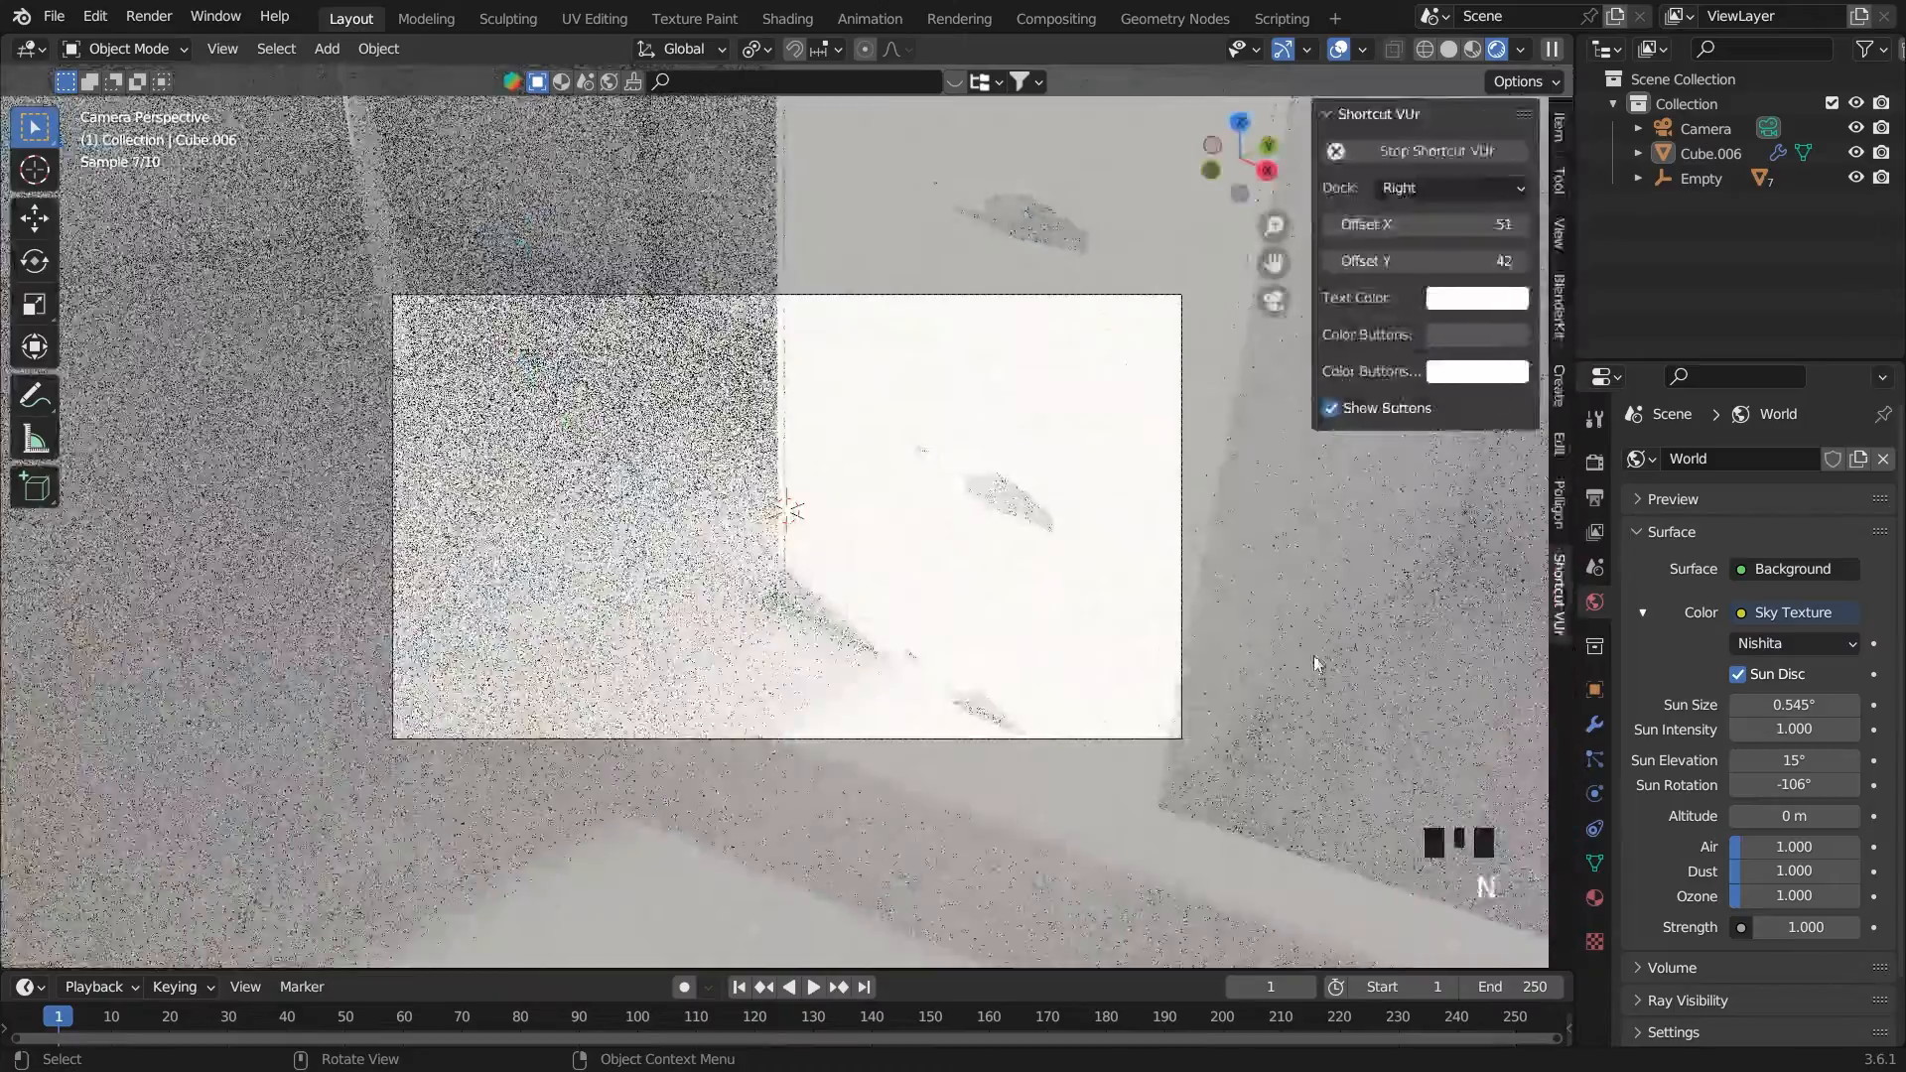
pyautogui.click(1557, 237)
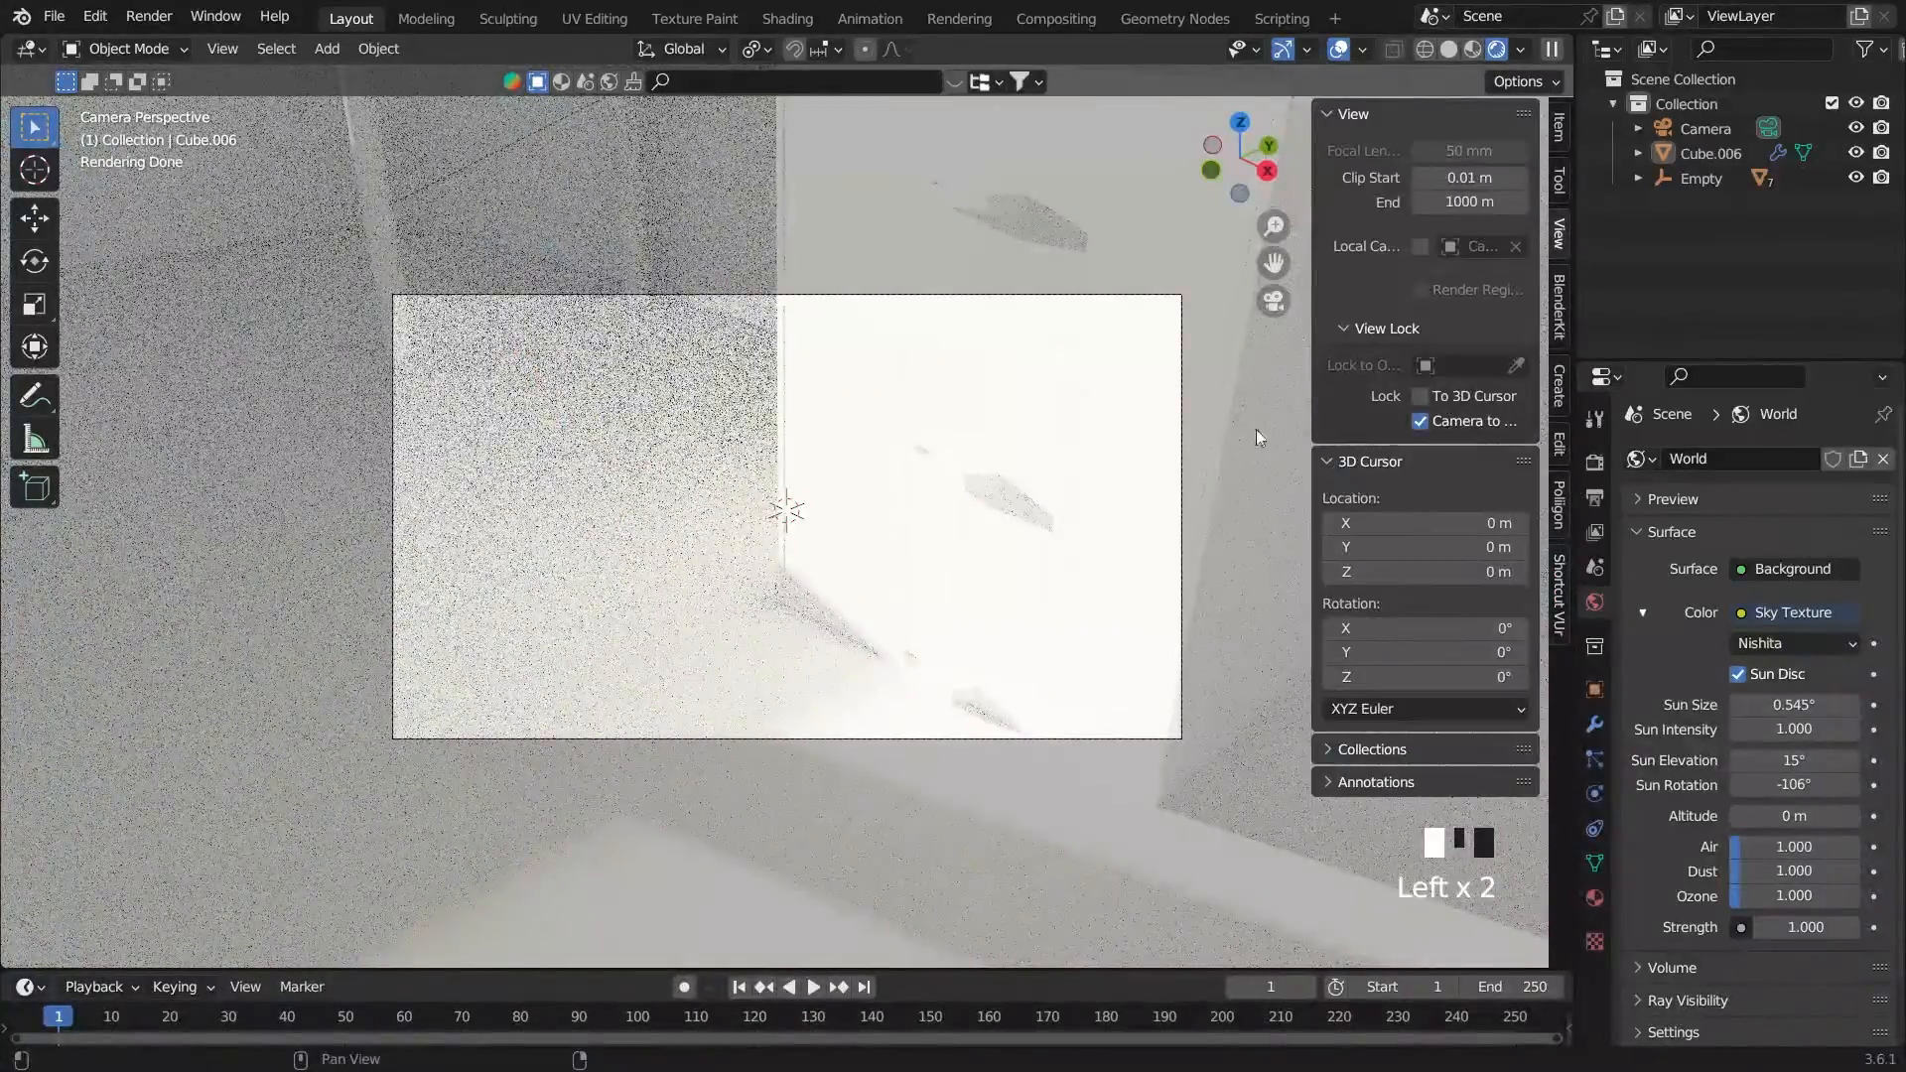
pyautogui.scroll(-2, 1172, 436)
pyautogui.moveTo(1095, 457); pyautogui.dragTo(1044, 541, button='middle')
pyautogui.scroll(-4, 1080, 397)
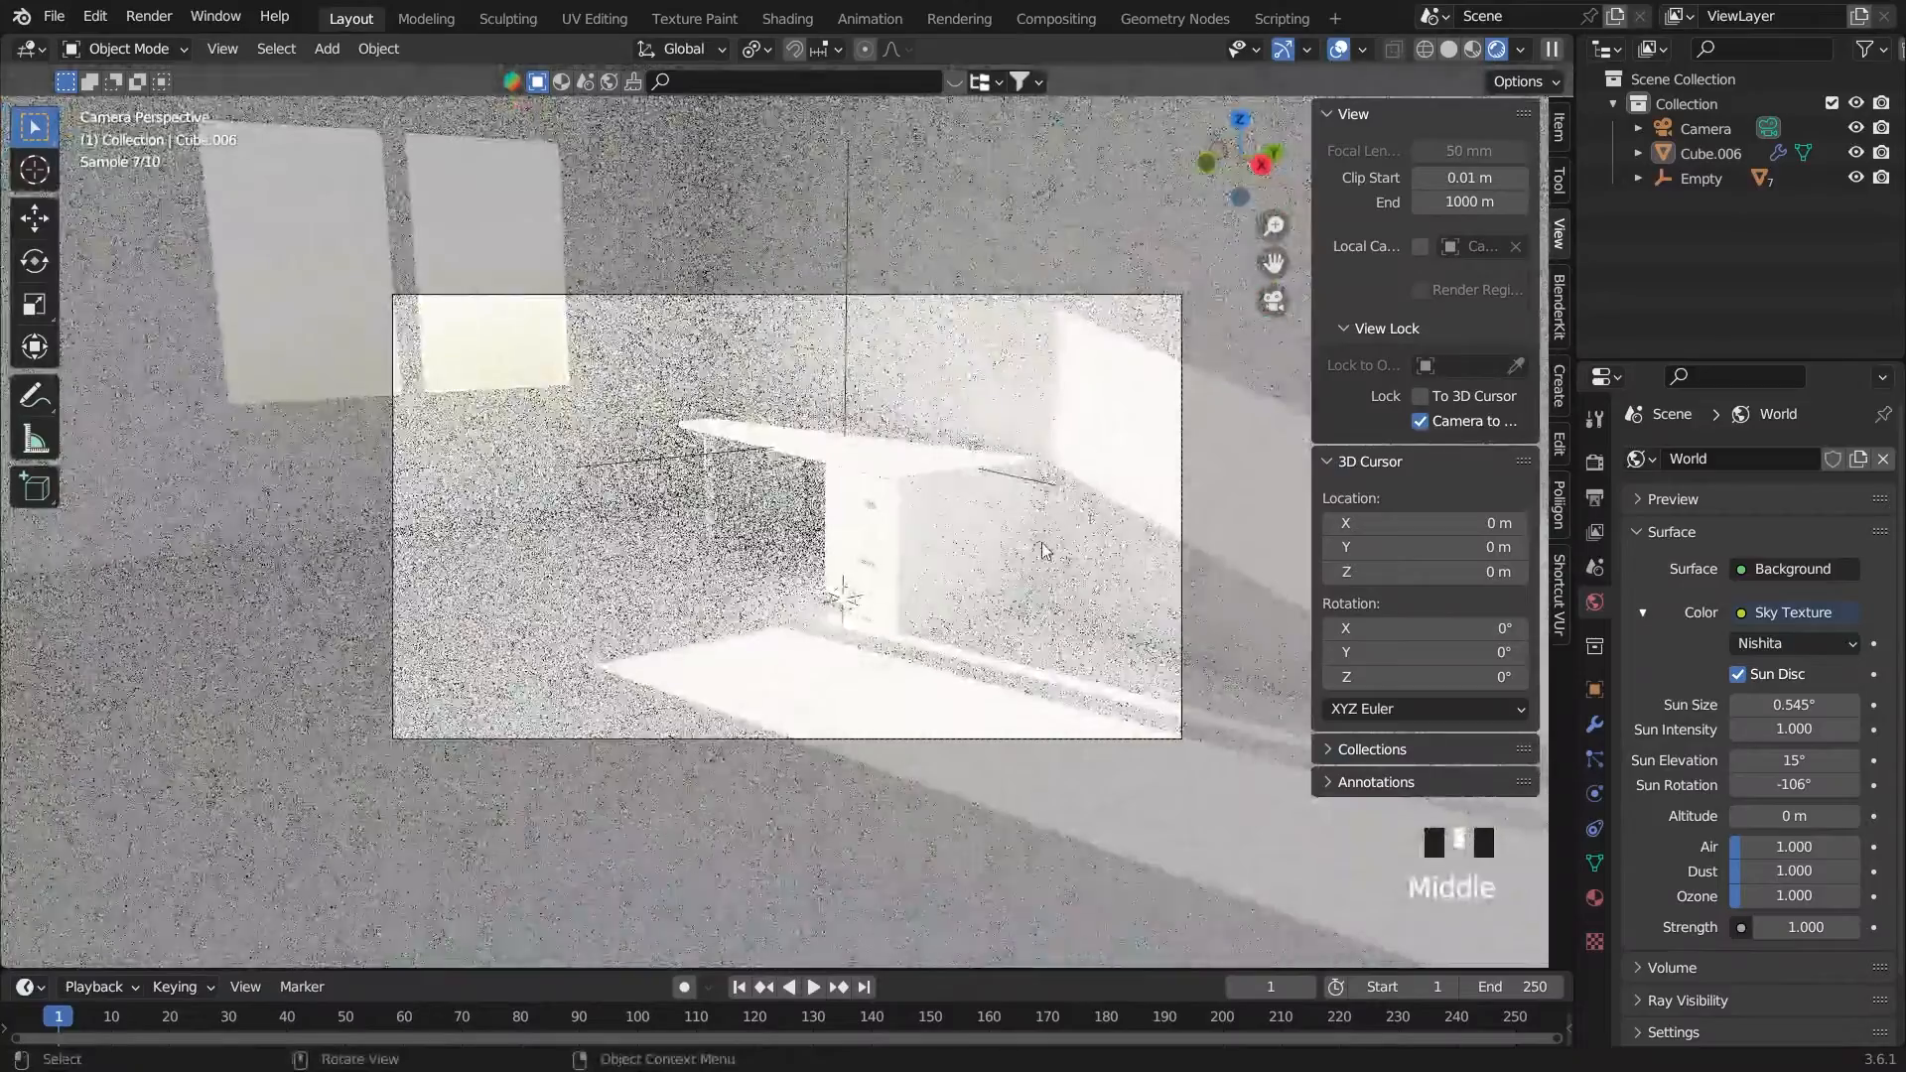
# Move the camera to reposition the desk within the frame, with the sunlit wall beside it
pyautogui.press('g')
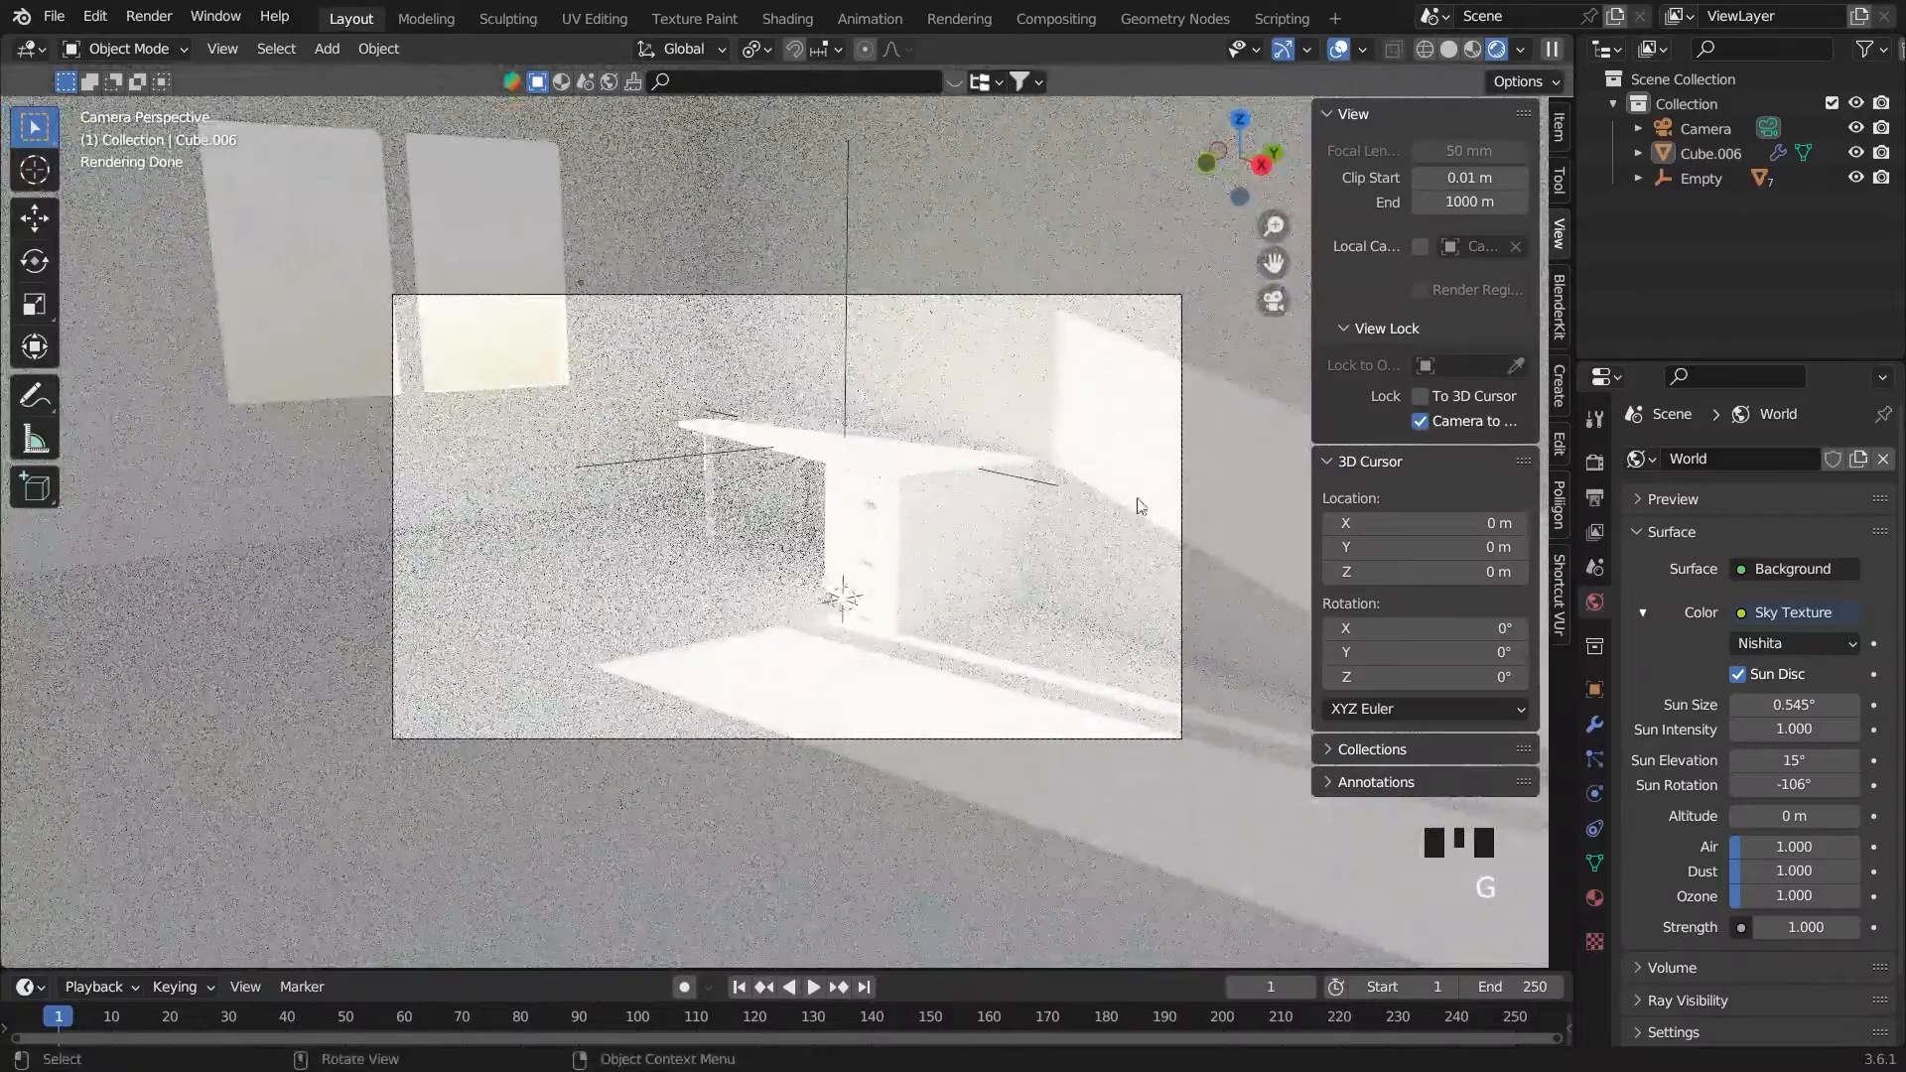
pyautogui.click(1722, 127)
pyautogui.press('g')
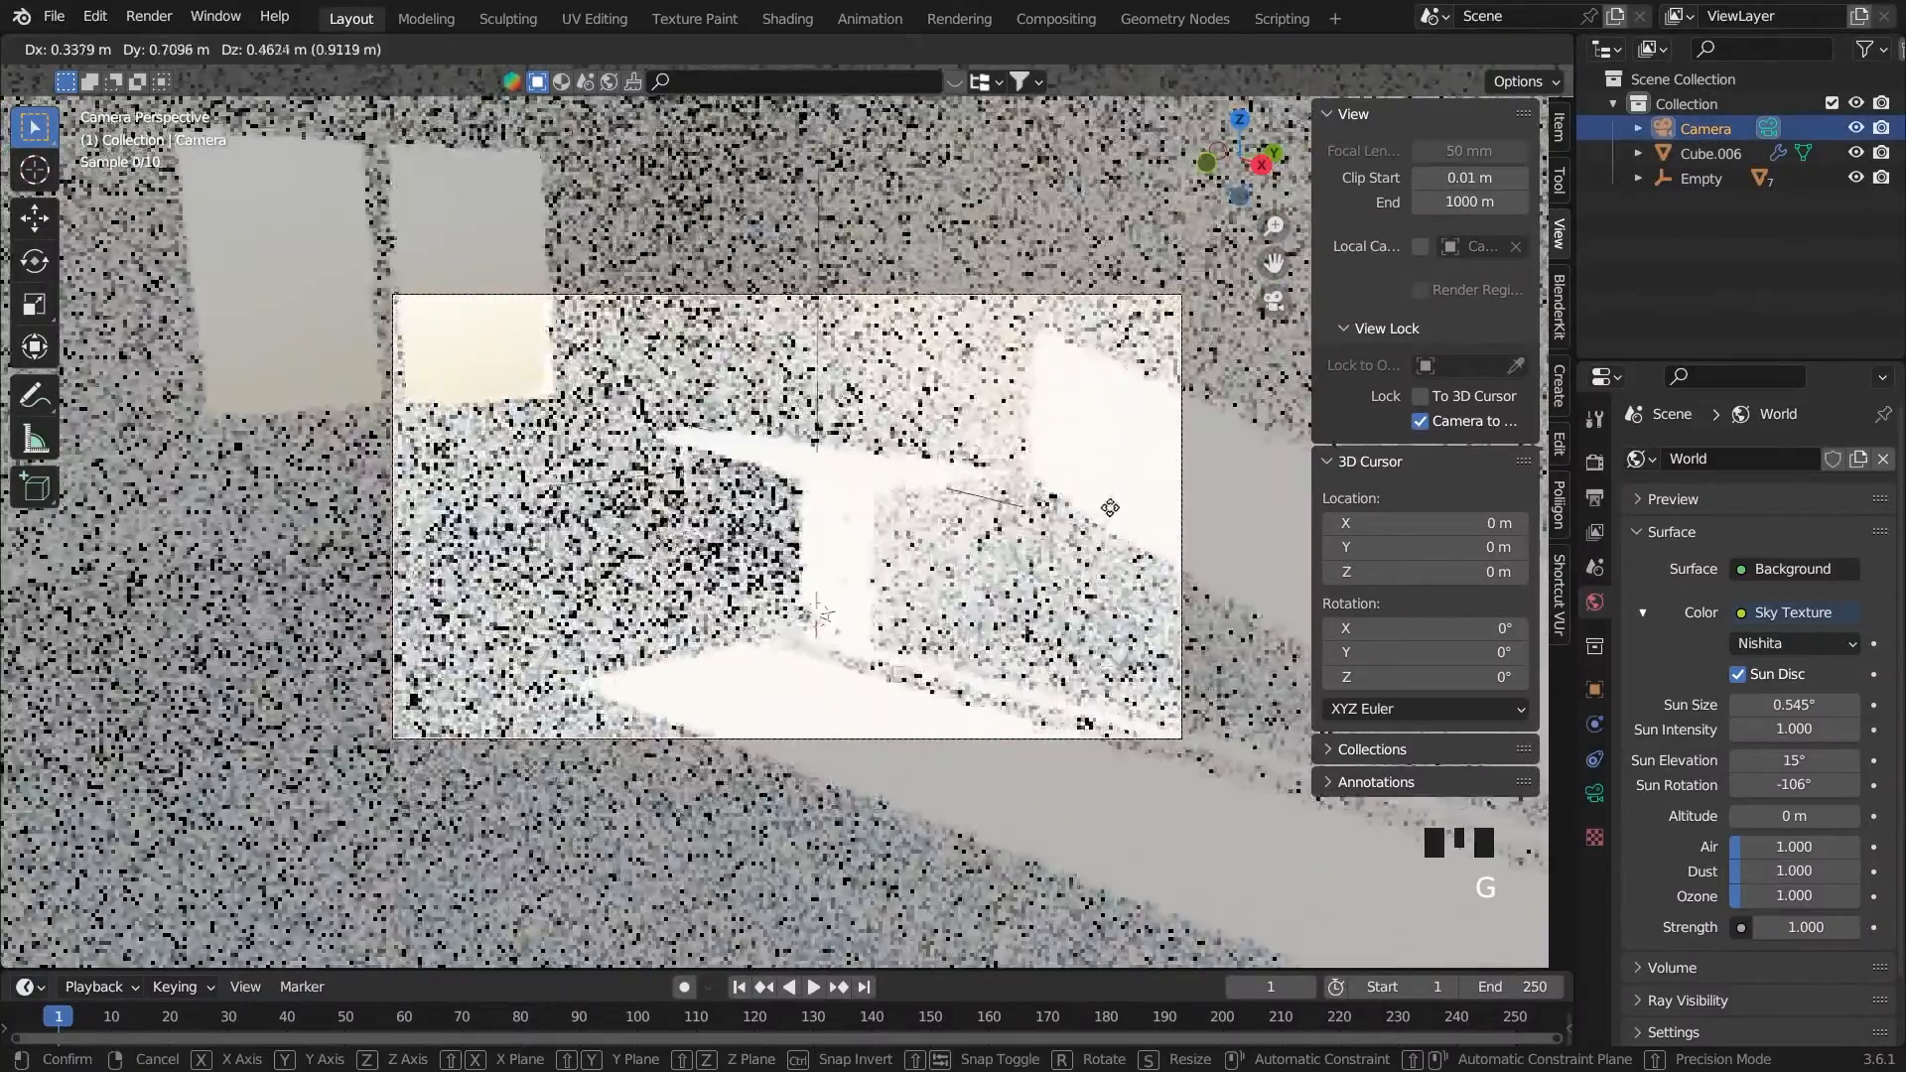
pyautogui.click(1207, 456)
pyautogui.moveTo(1205, 457); pyautogui.dragTo(1227, 448, button='middle')
pyautogui.press('g')
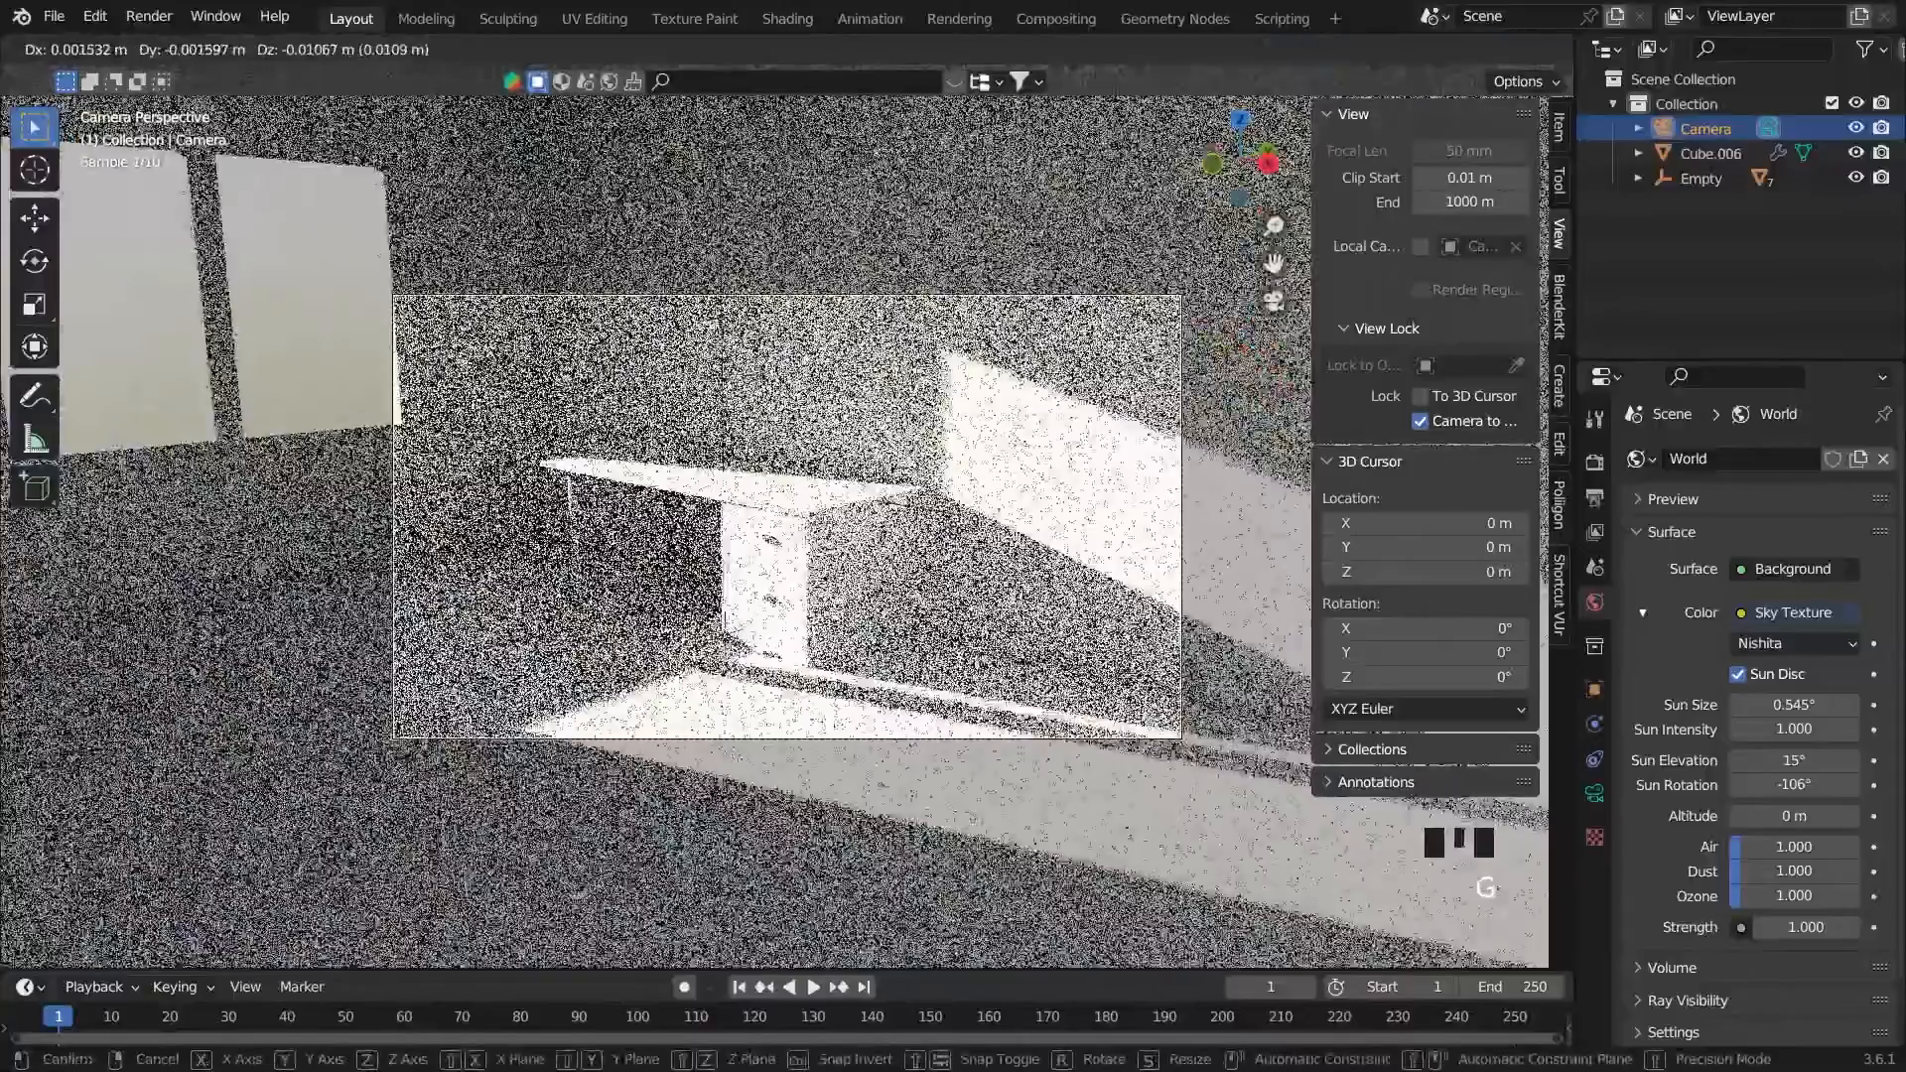
pyautogui.click(1231, 452)
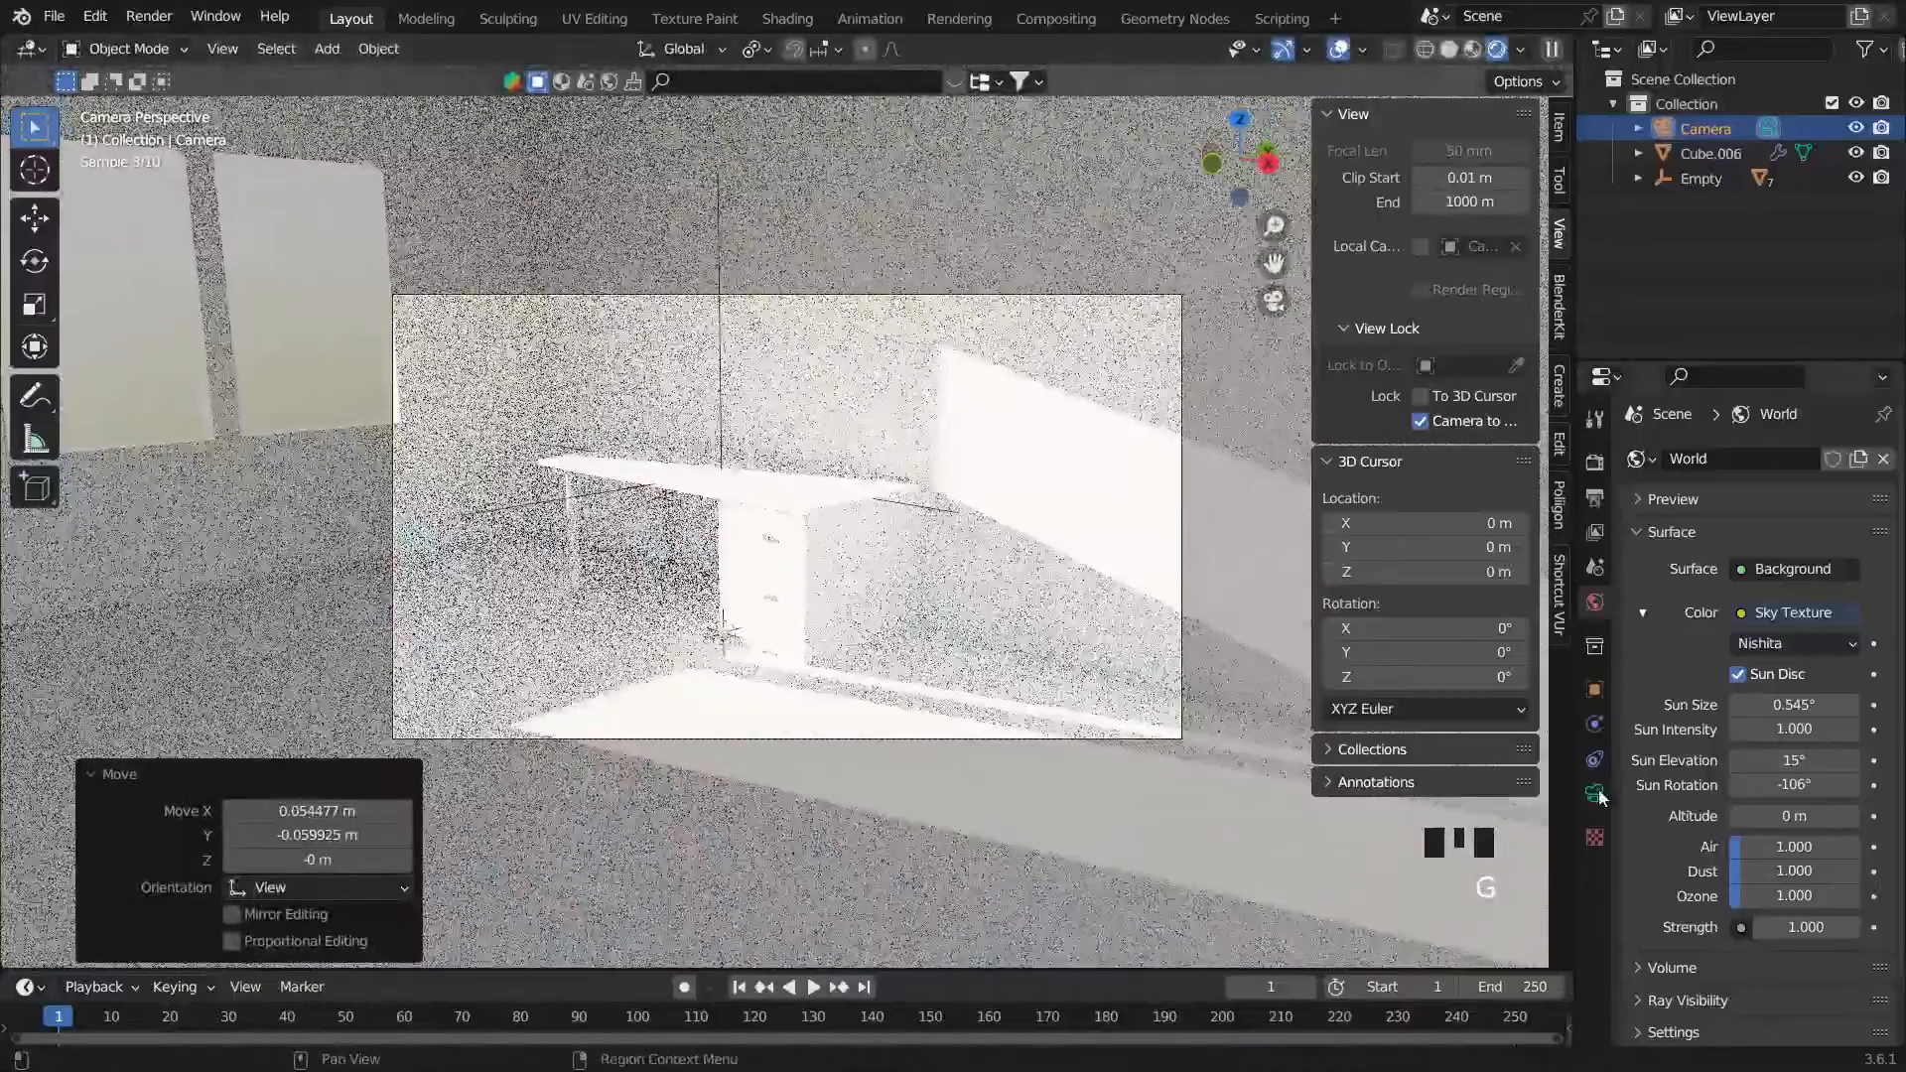
# Set the camera's focal length to 150 mm and switch the viewport to solid shading
pyautogui.click(1595, 793)
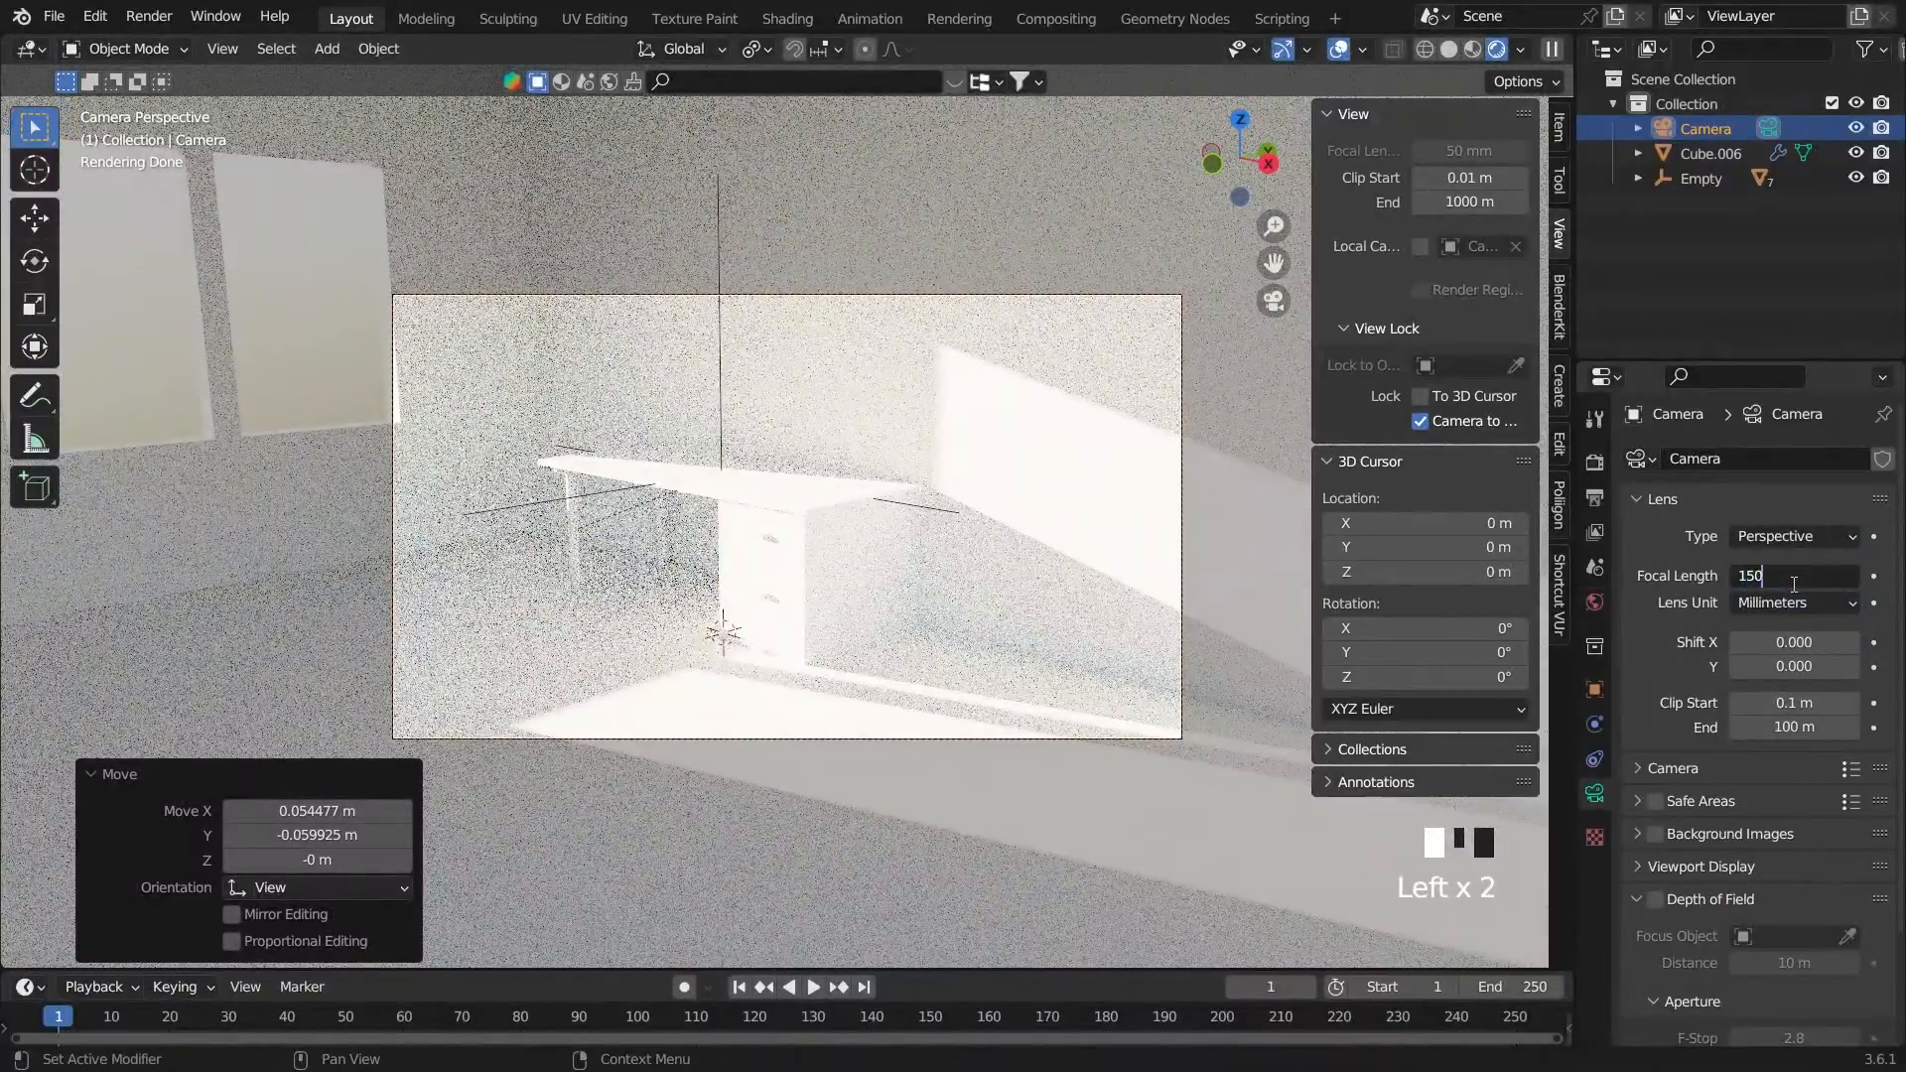
pyautogui.press('Return')
pyautogui.click(1451, 49)
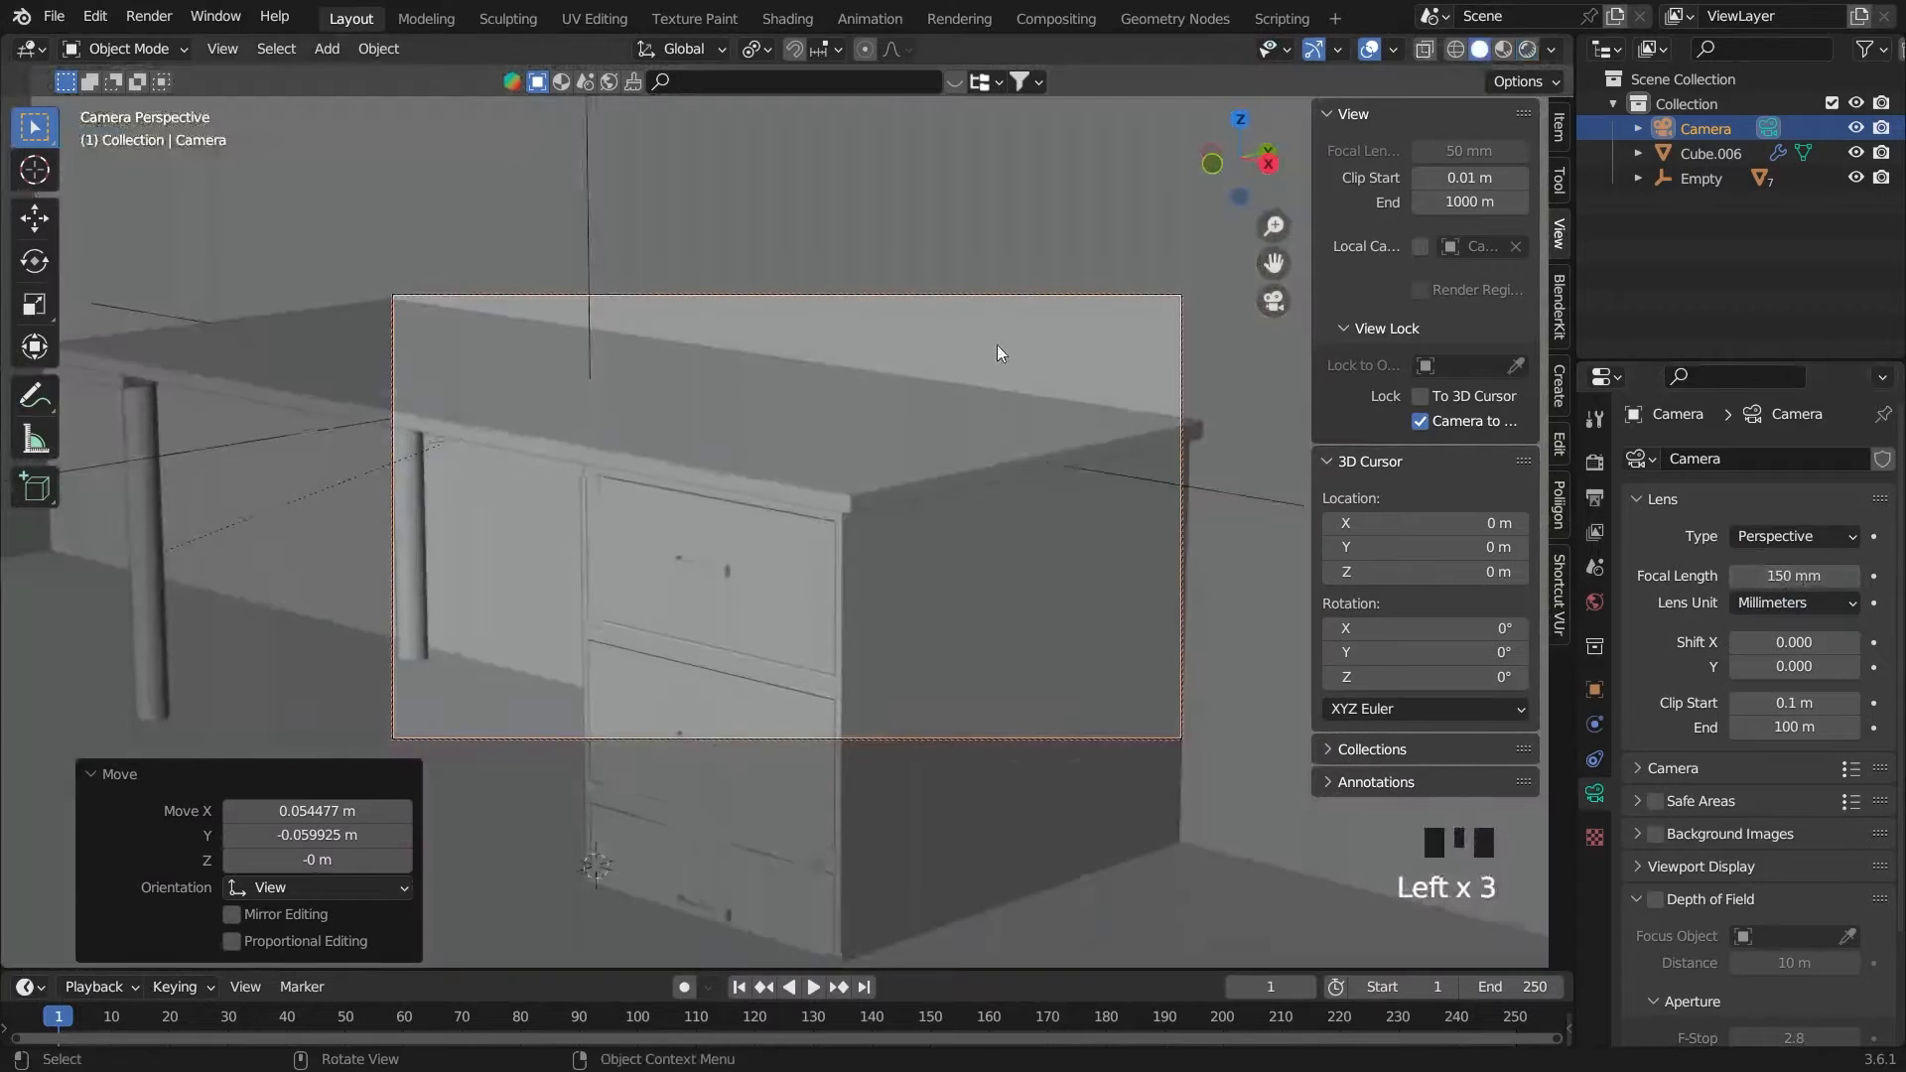
# Pull the camera back and shift it until the desktop and both legs fit inside the frame
pyautogui.scroll(-4, 997, 352)
pyautogui.press('g')
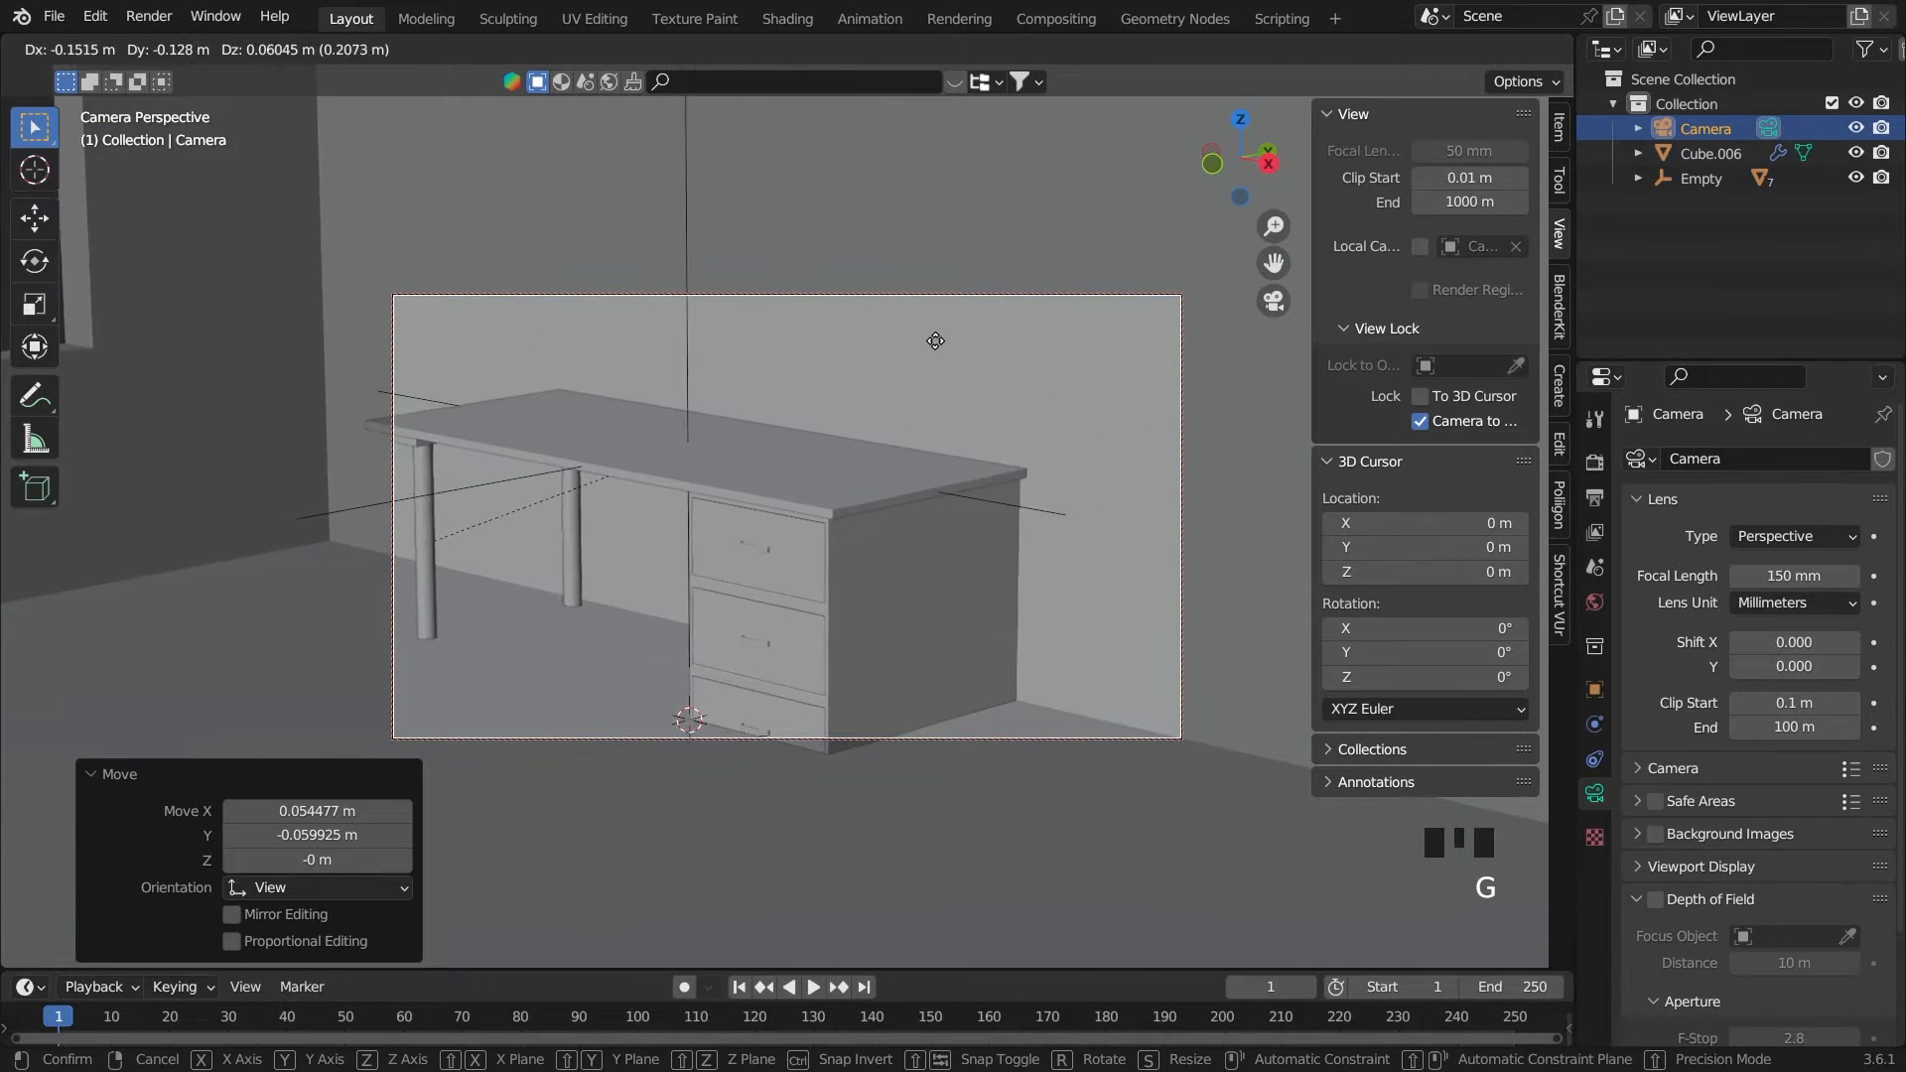
pyautogui.click(1368, 719)
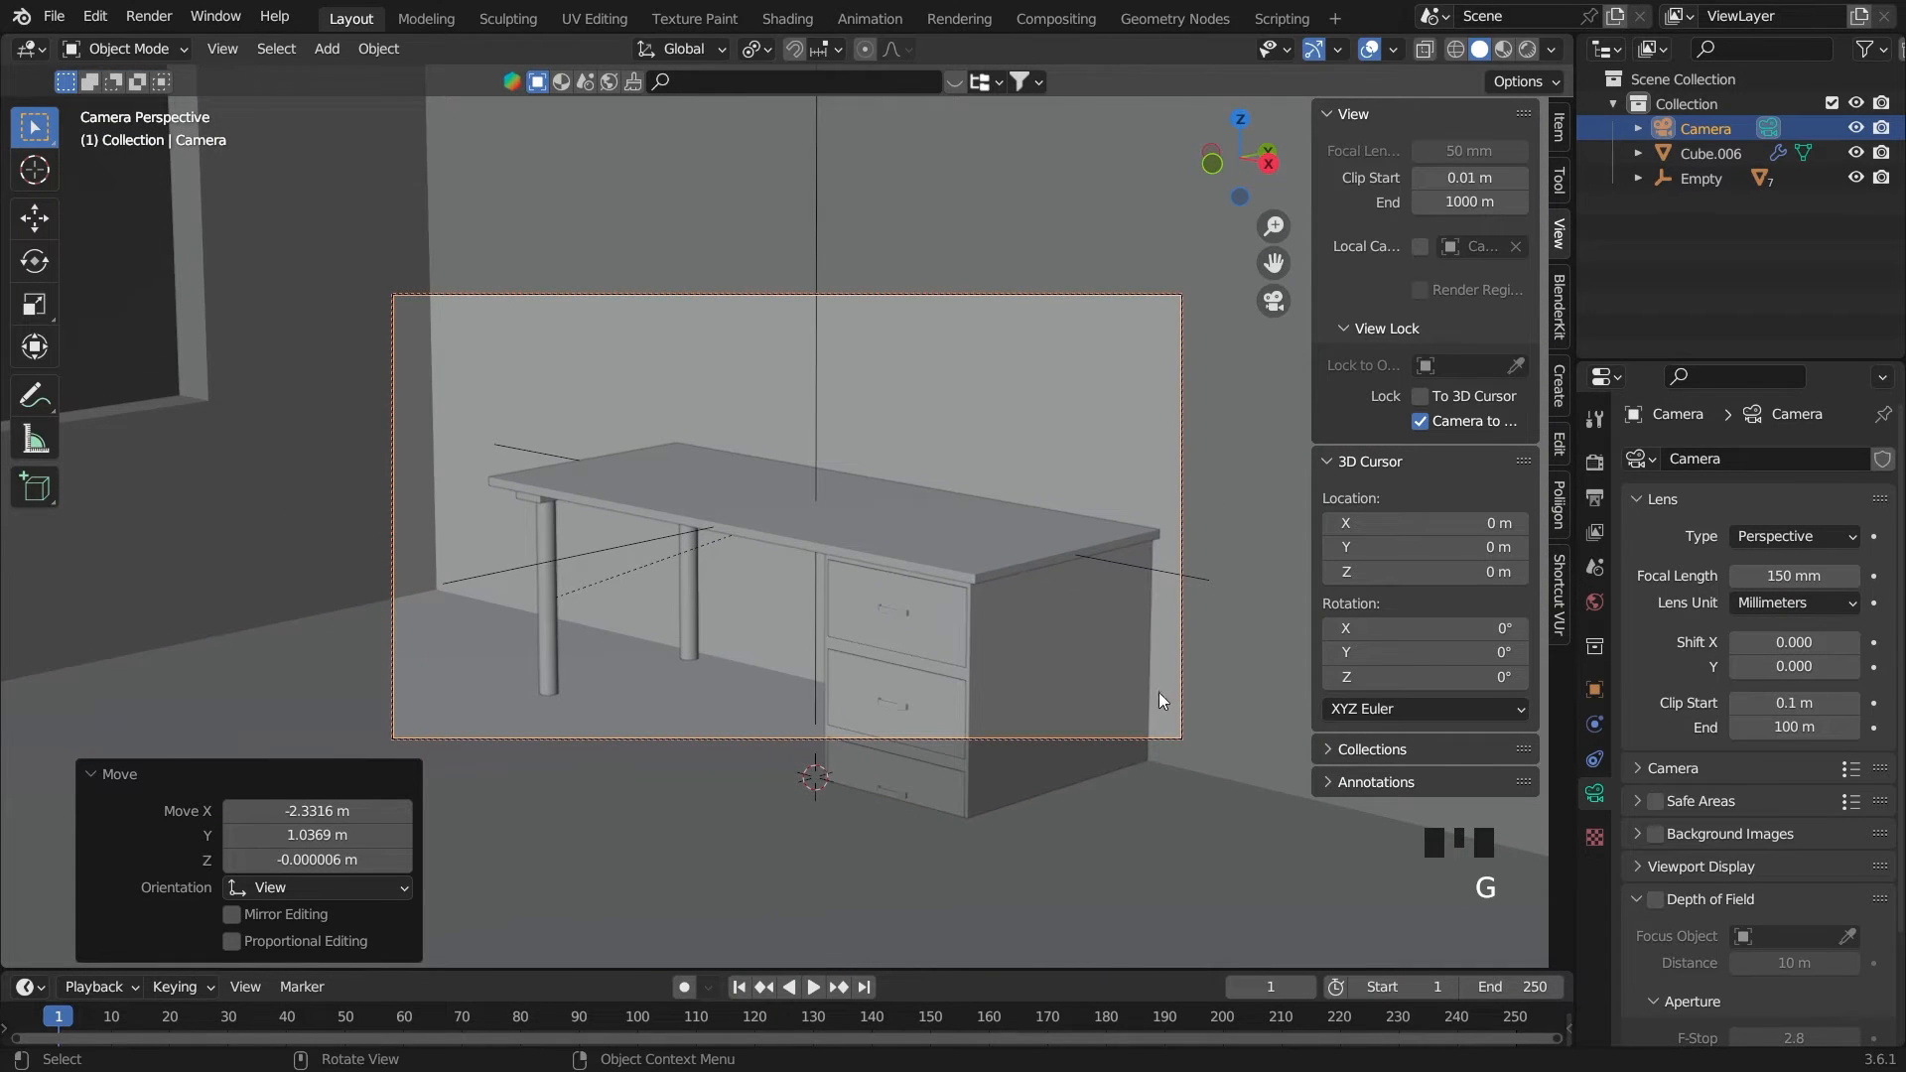
pyautogui.press('g')
pyautogui.moveTo(877, 558); pyautogui.dragTo(936, 592, button='middle')
pyautogui.press('g')
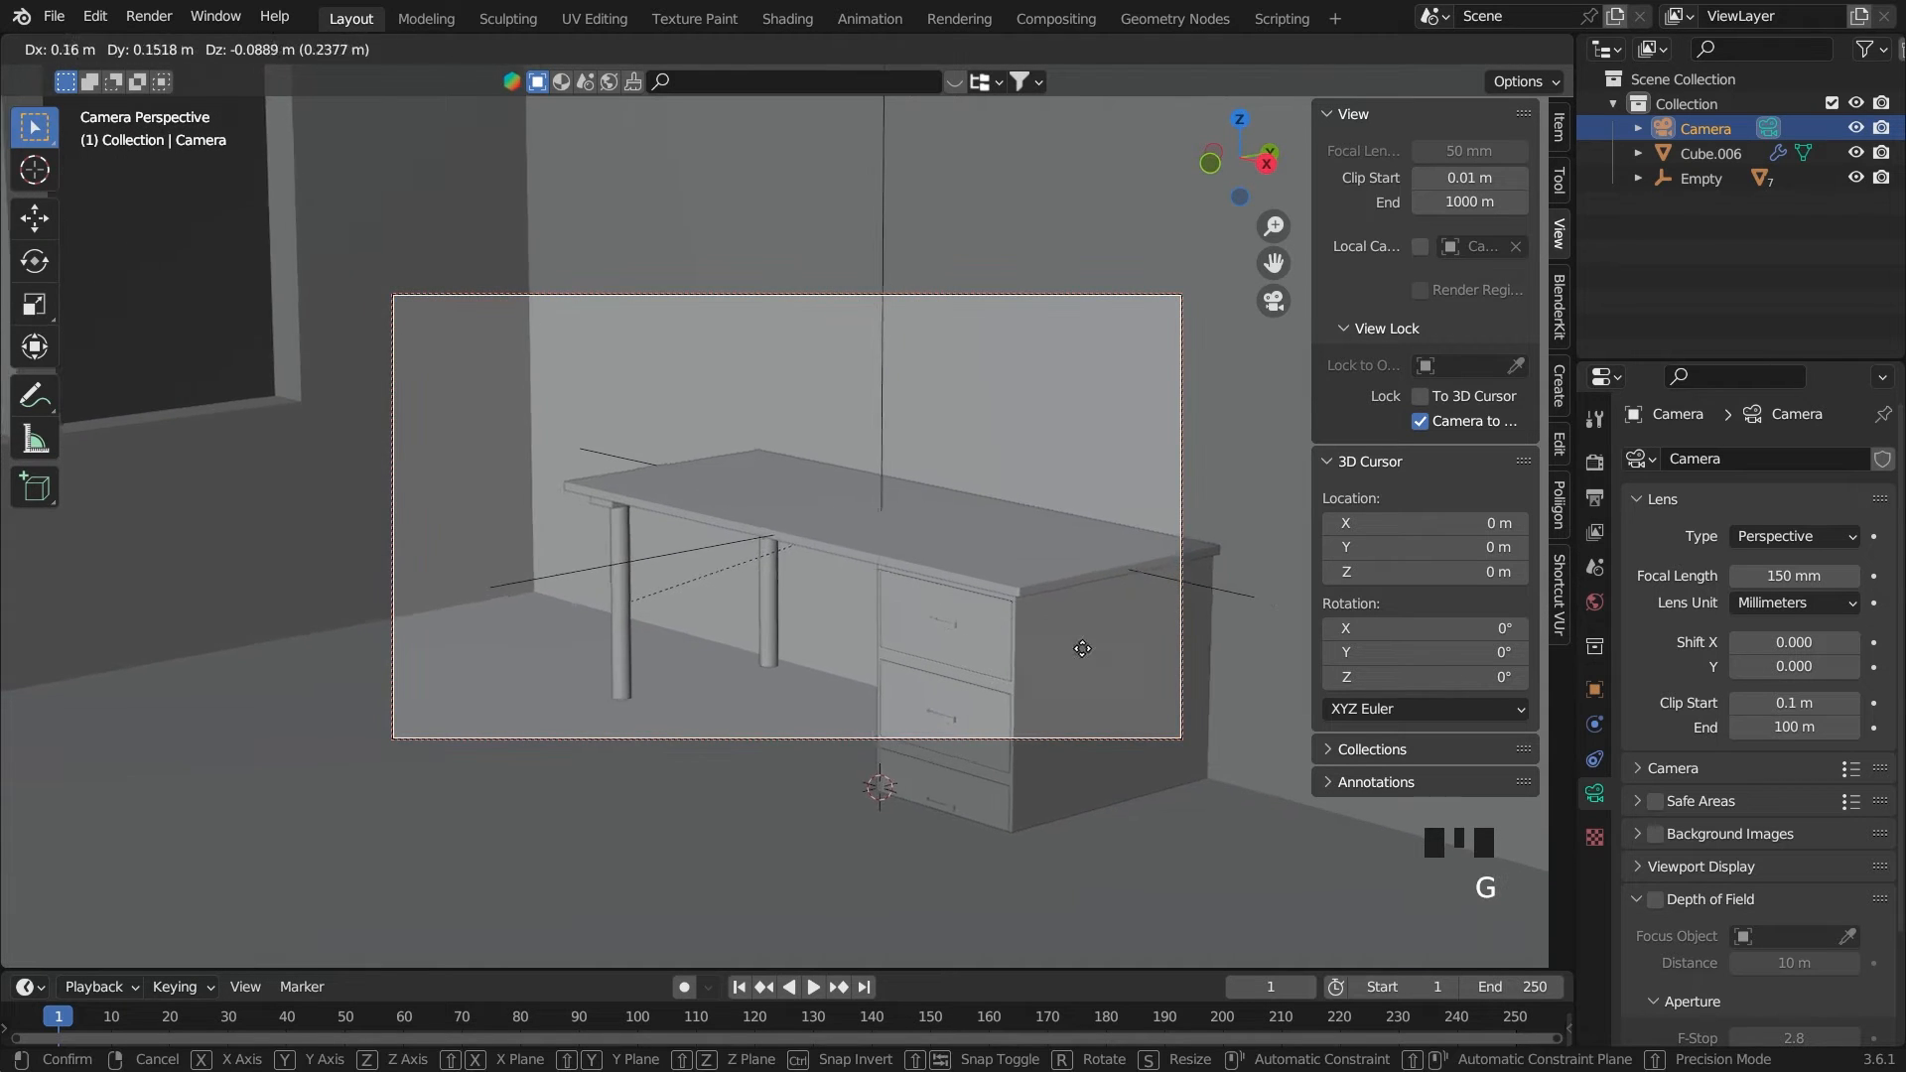
pyautogui.click(237, 768)
# Bring the camera closer and raise it about 1.36 m so the desk sits in the lower half of the frame
pyautogui.scroll(2, 548, 759)
pyautogui.press('g')
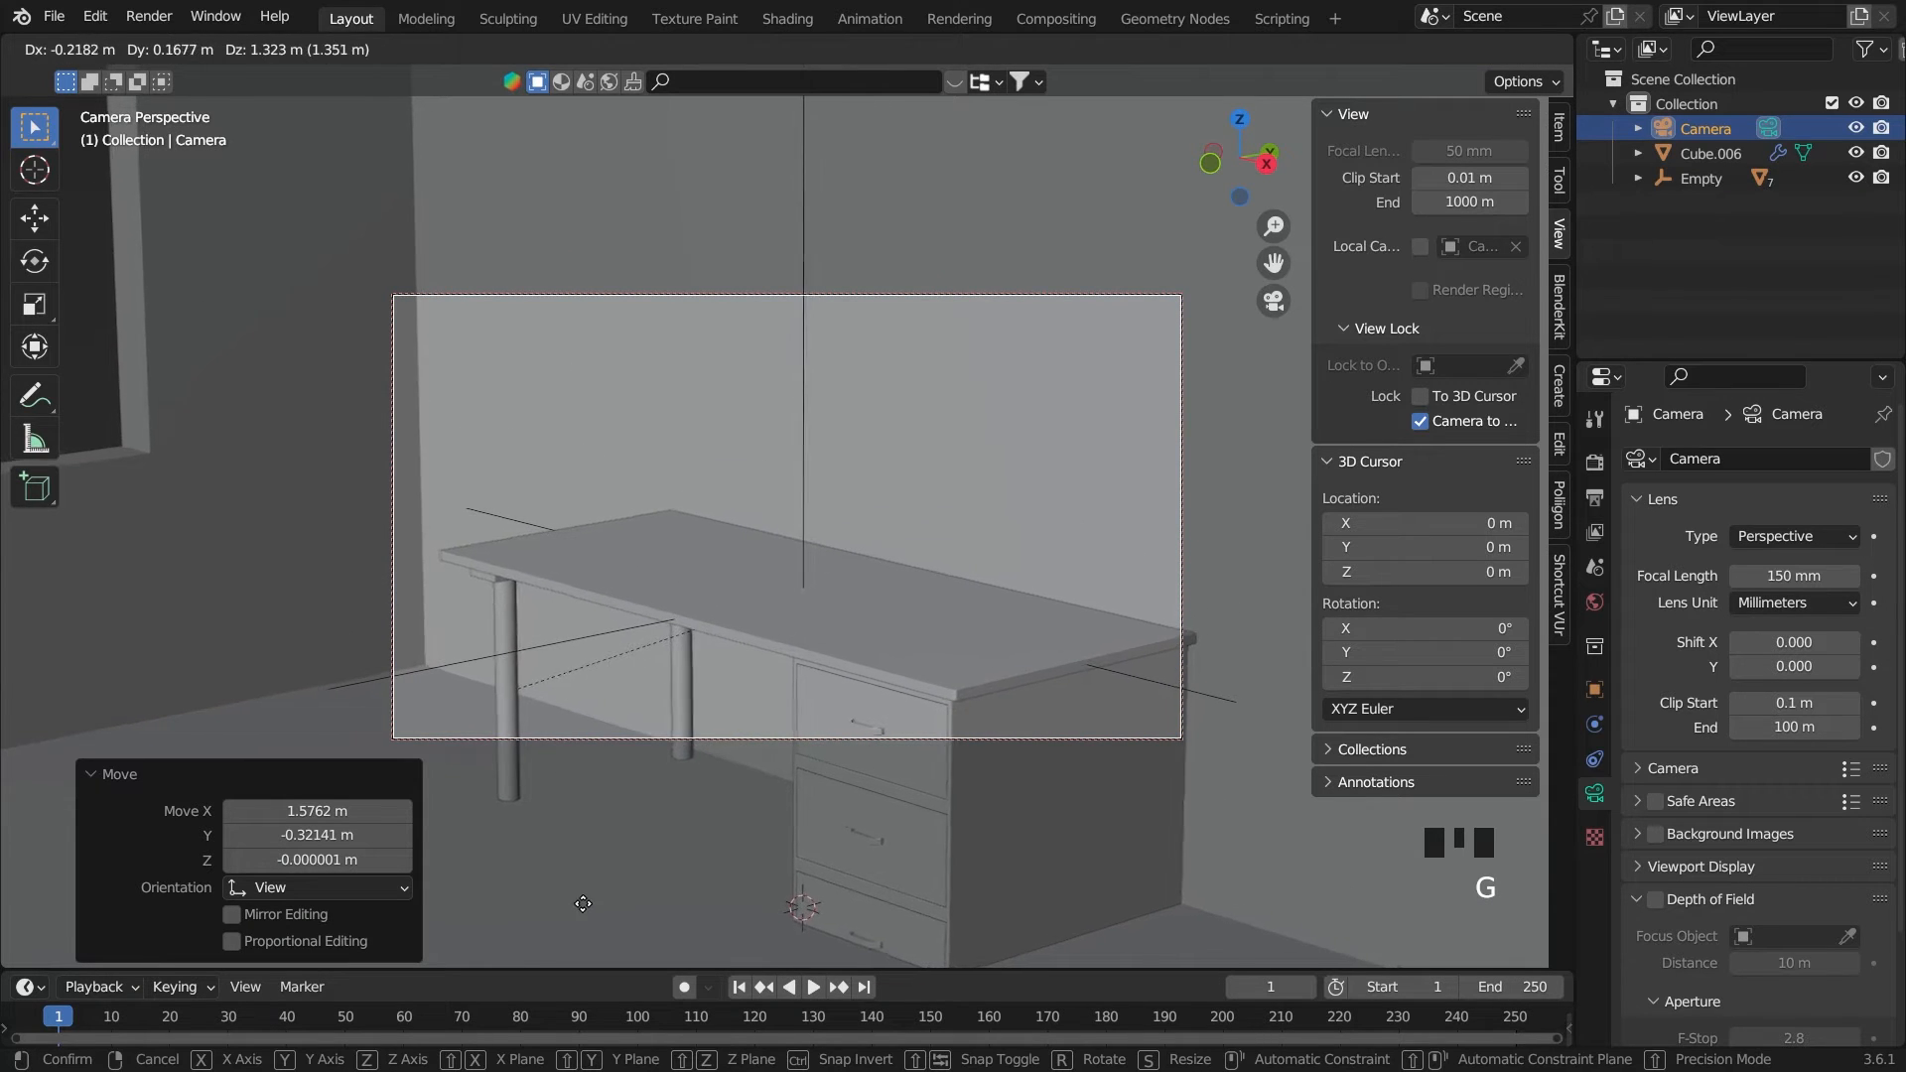
pyautogui.click(1119, 951)
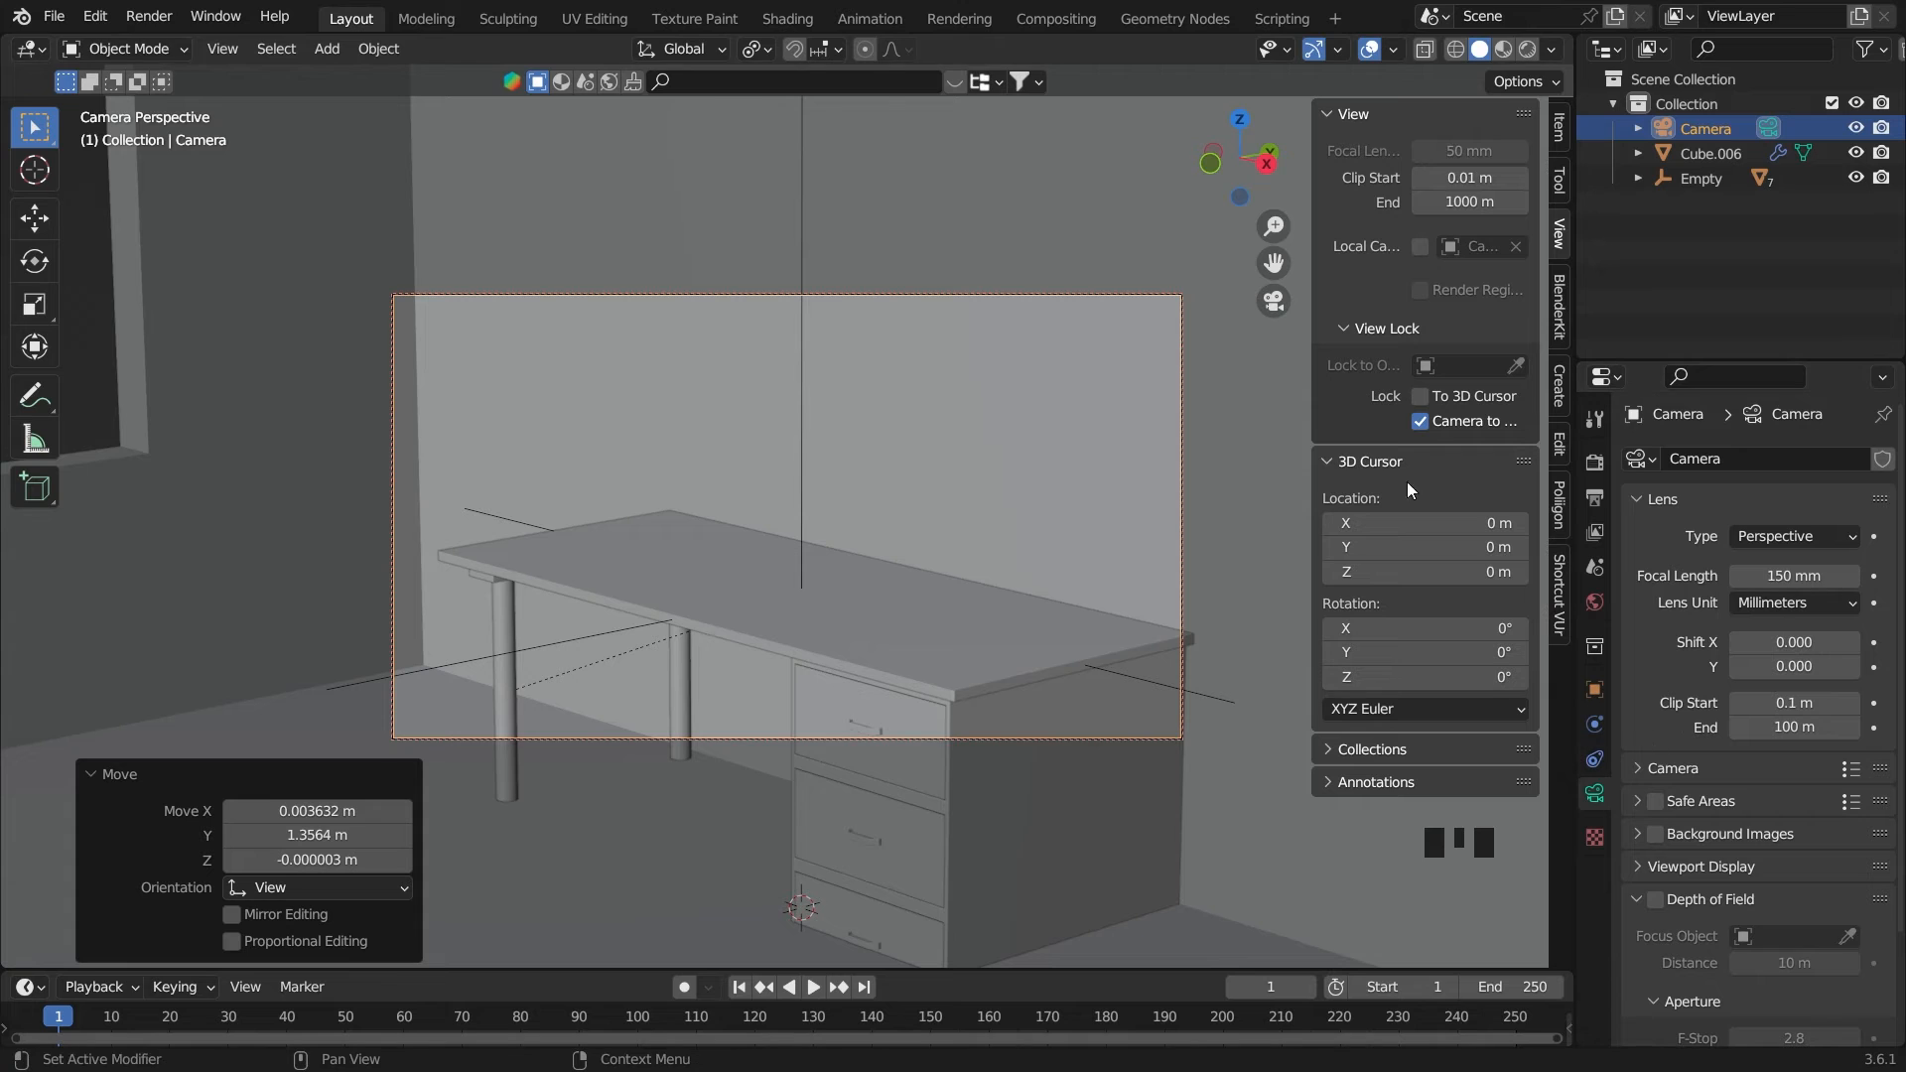
pyautogui.press('n')
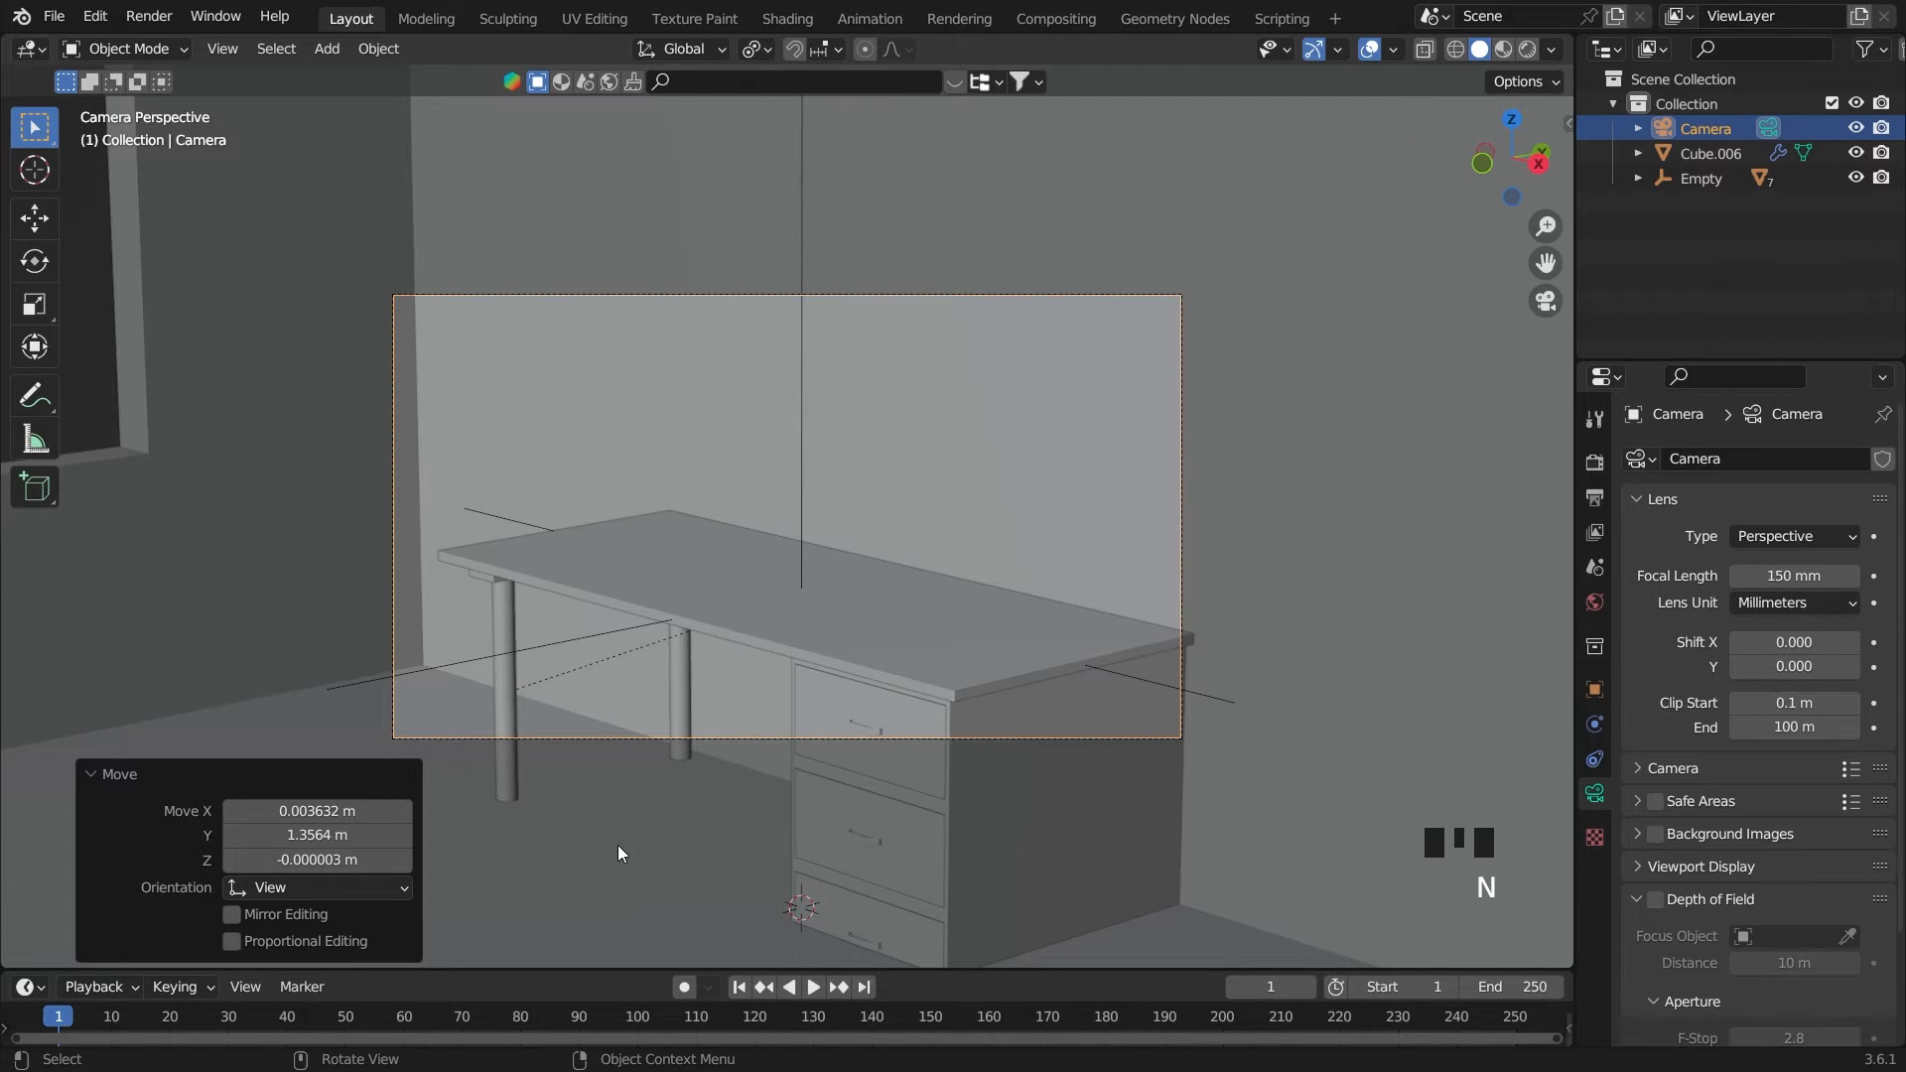
# In a wireframe front view, raise the desk's parent empty about 0.61 m along Z so the desk stands on the floor, and save
pyautogui.click(716, 829)
pyautogui.press('`')
pyautogui.press('`')
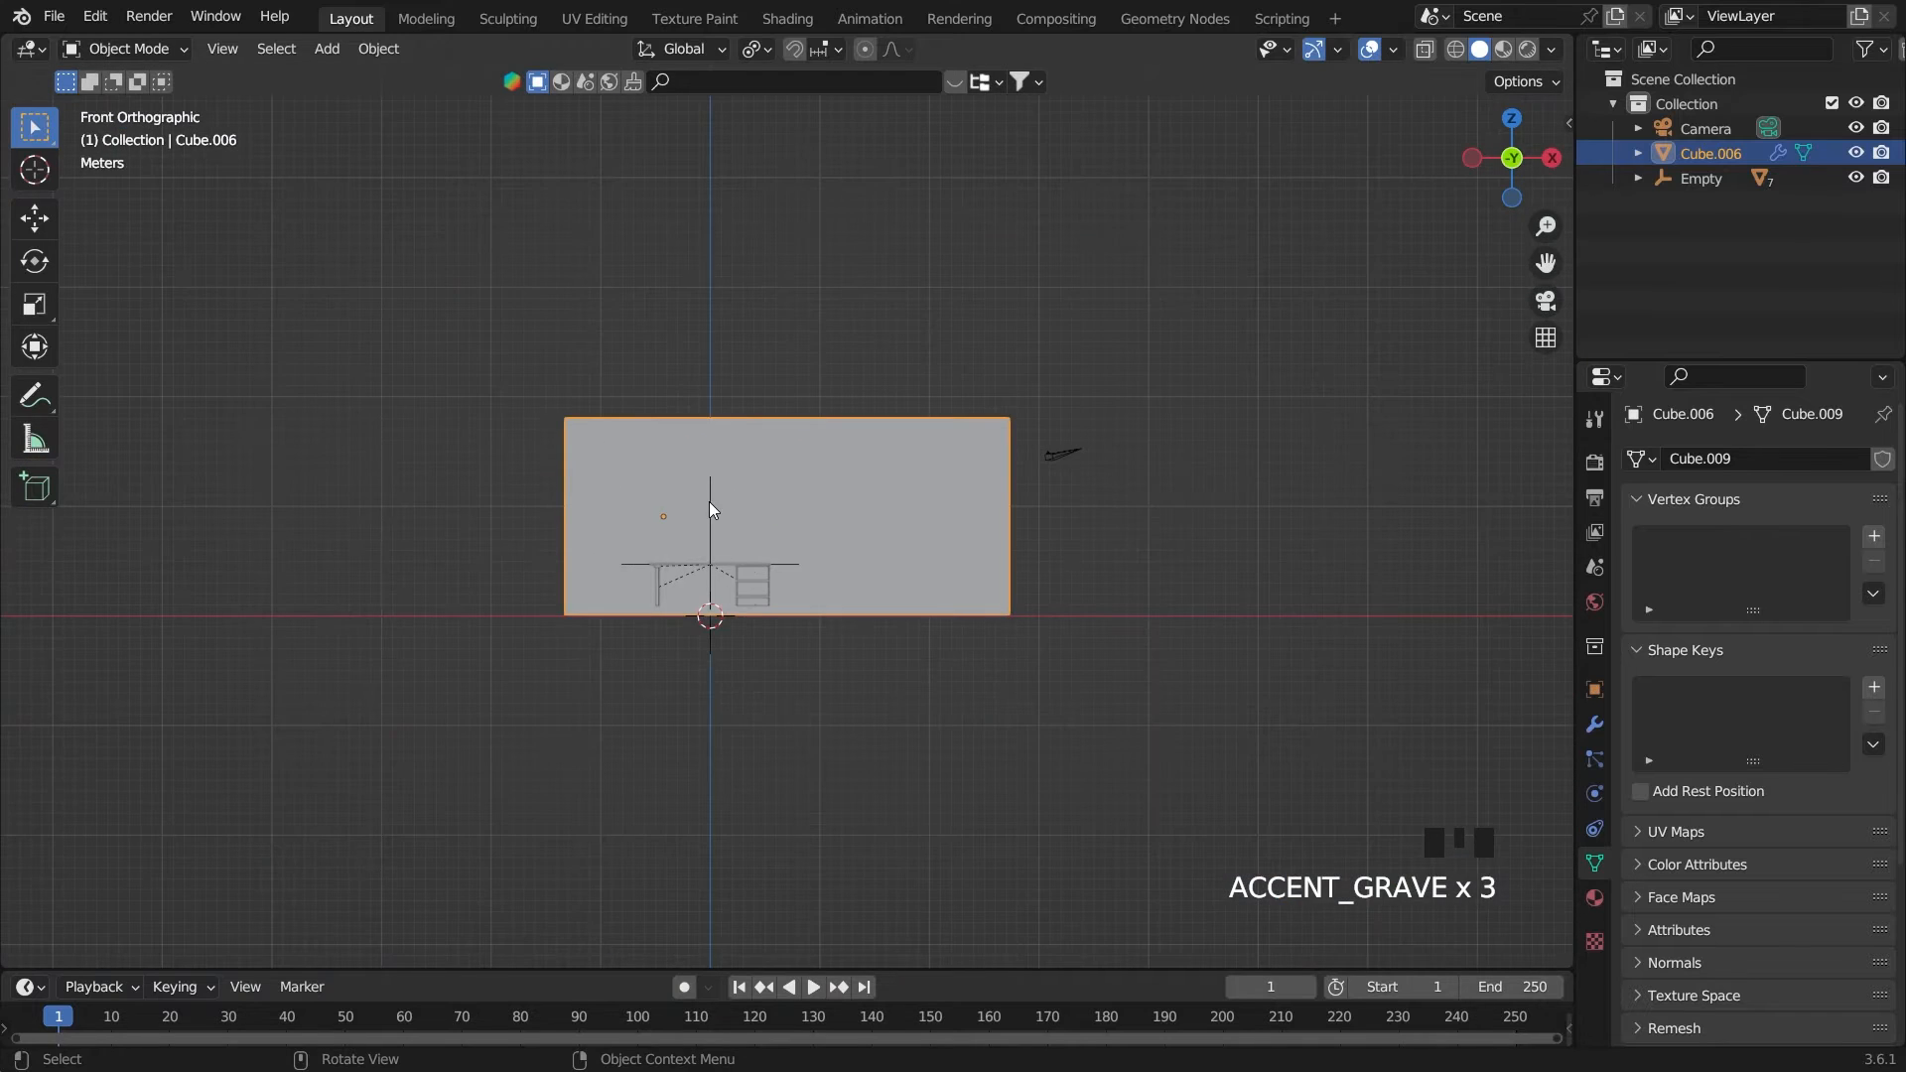
pyautogui.click(706, 504)
pyautogui.scroll(3, 706, 524)
pyautogui.scroll(3, 704, 534)
pyautogui.press('`')
pyautogui.scroll(4, 1397, 244)
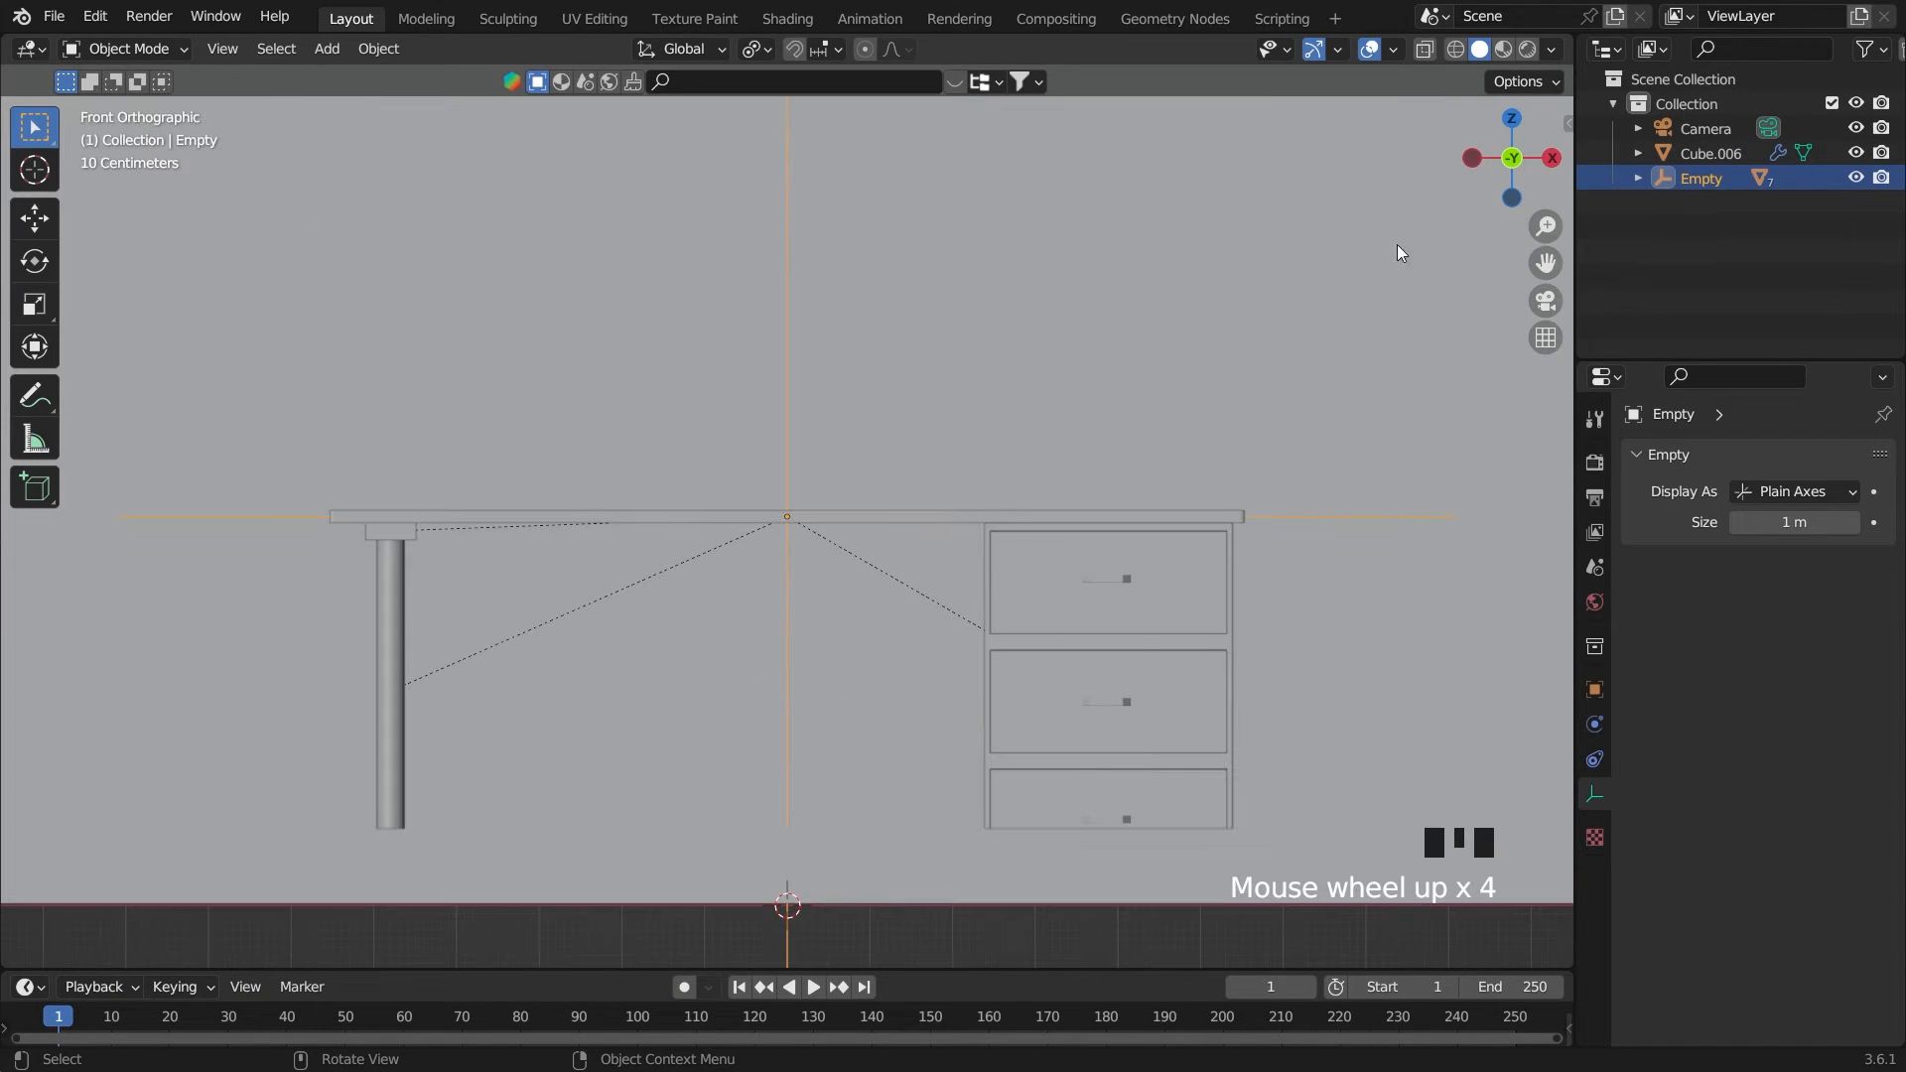
pyautogui.click(1427, 50)
pyautogui.click(1455, 50)
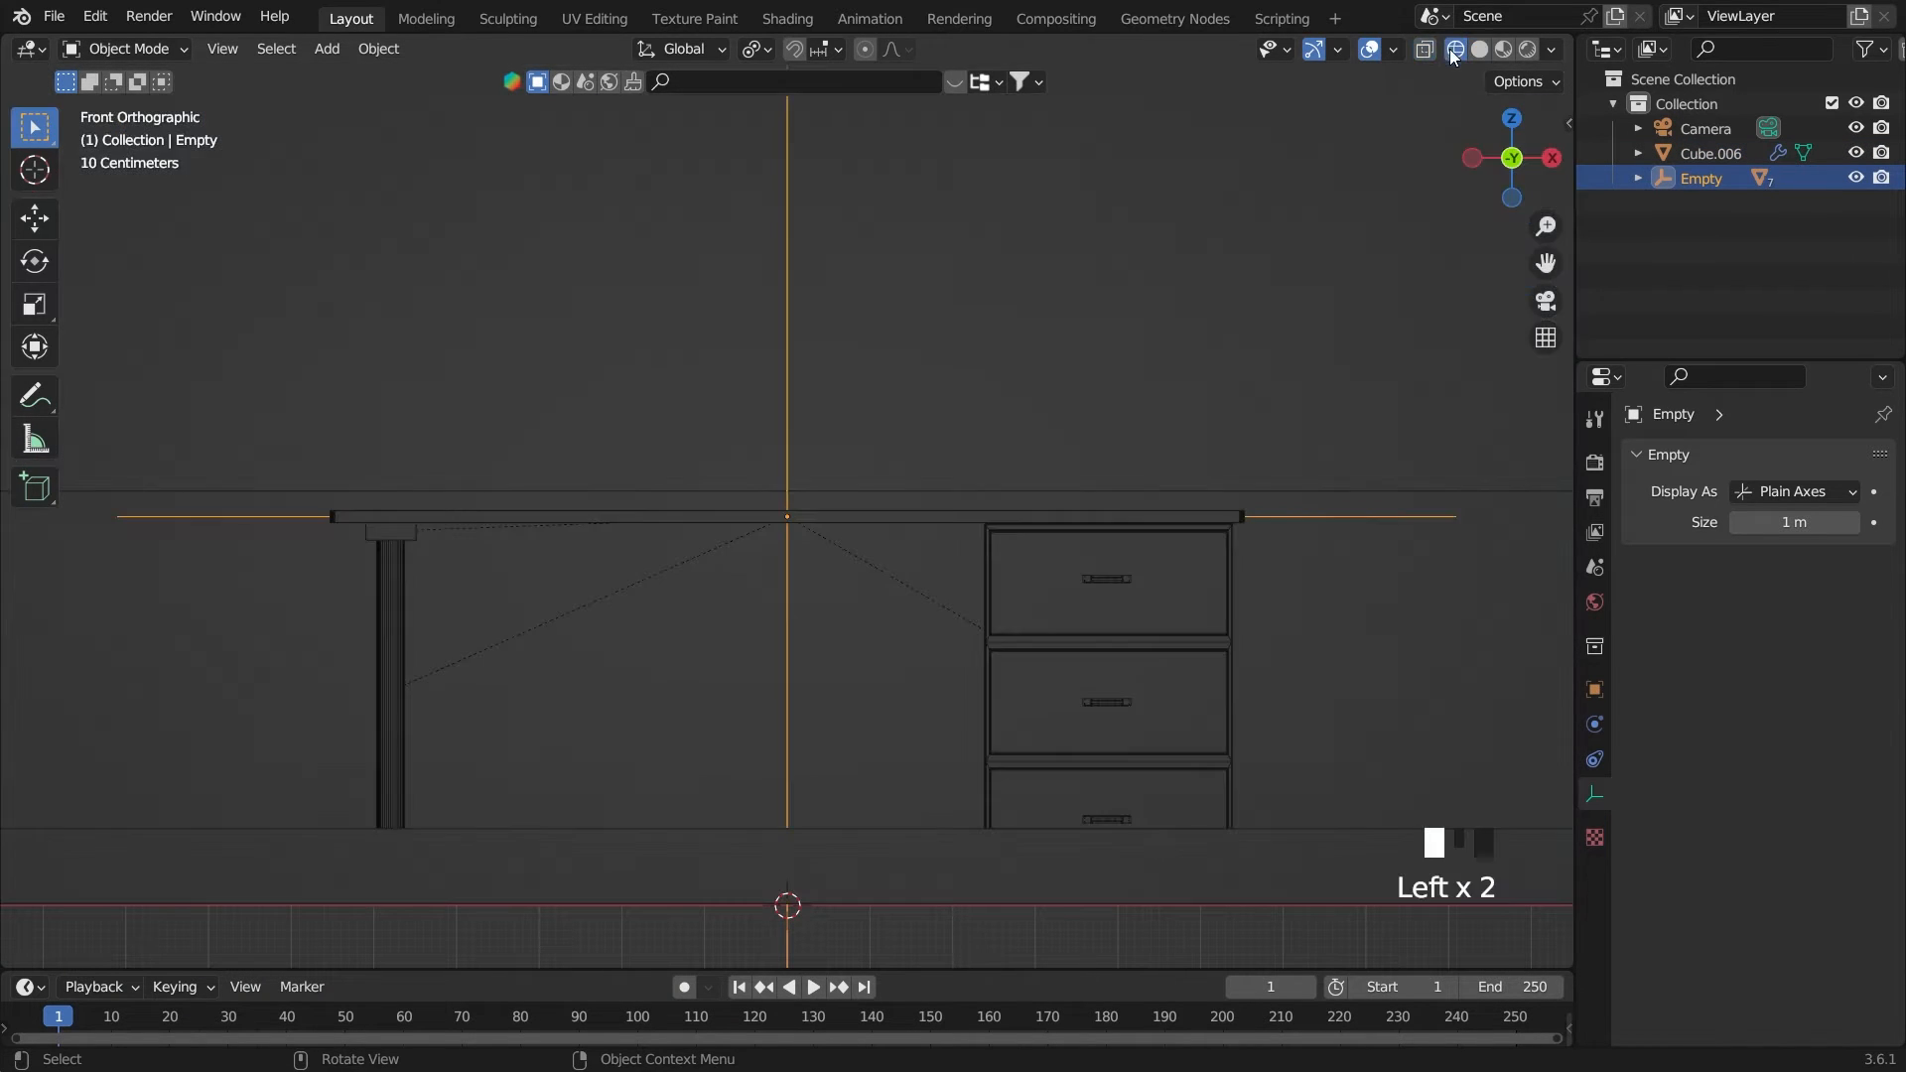
pyautogui.press('g')
pyautogui.press('z')
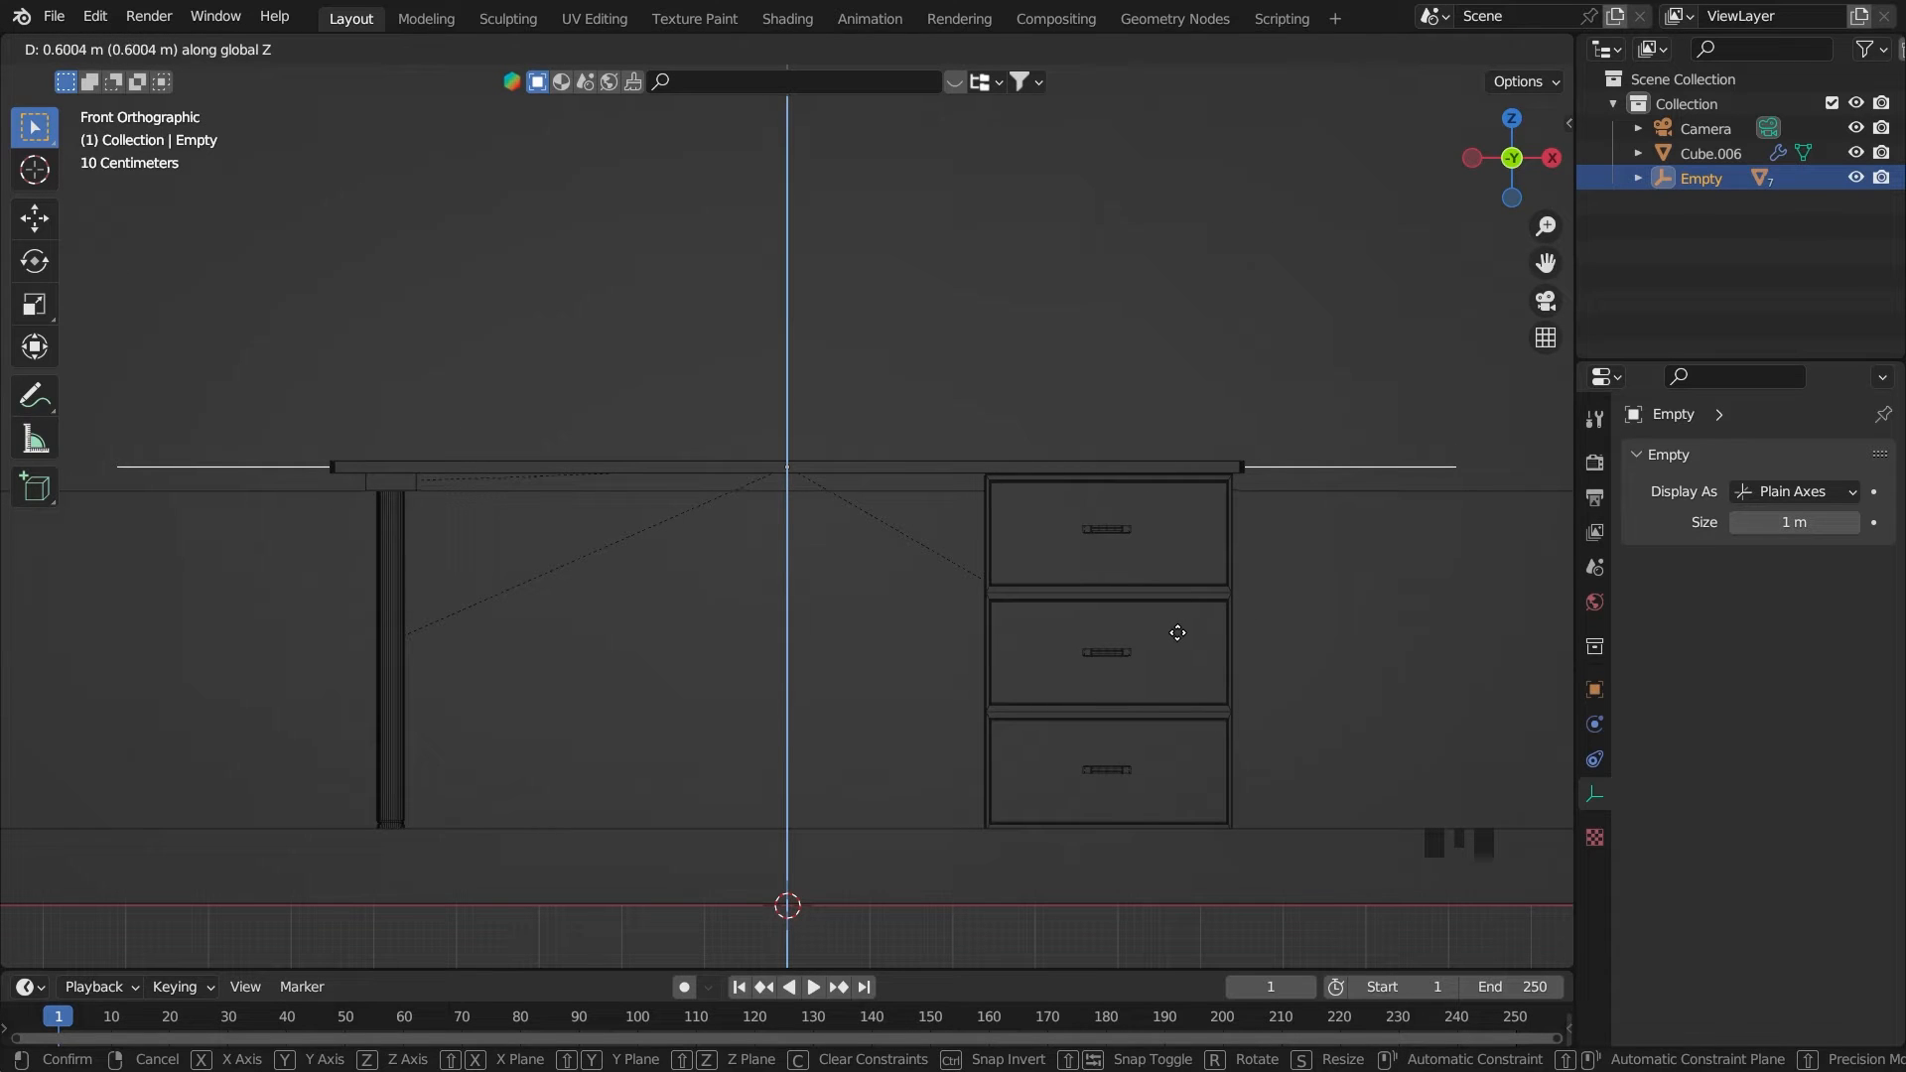
pyautogui.click(1181, 639)
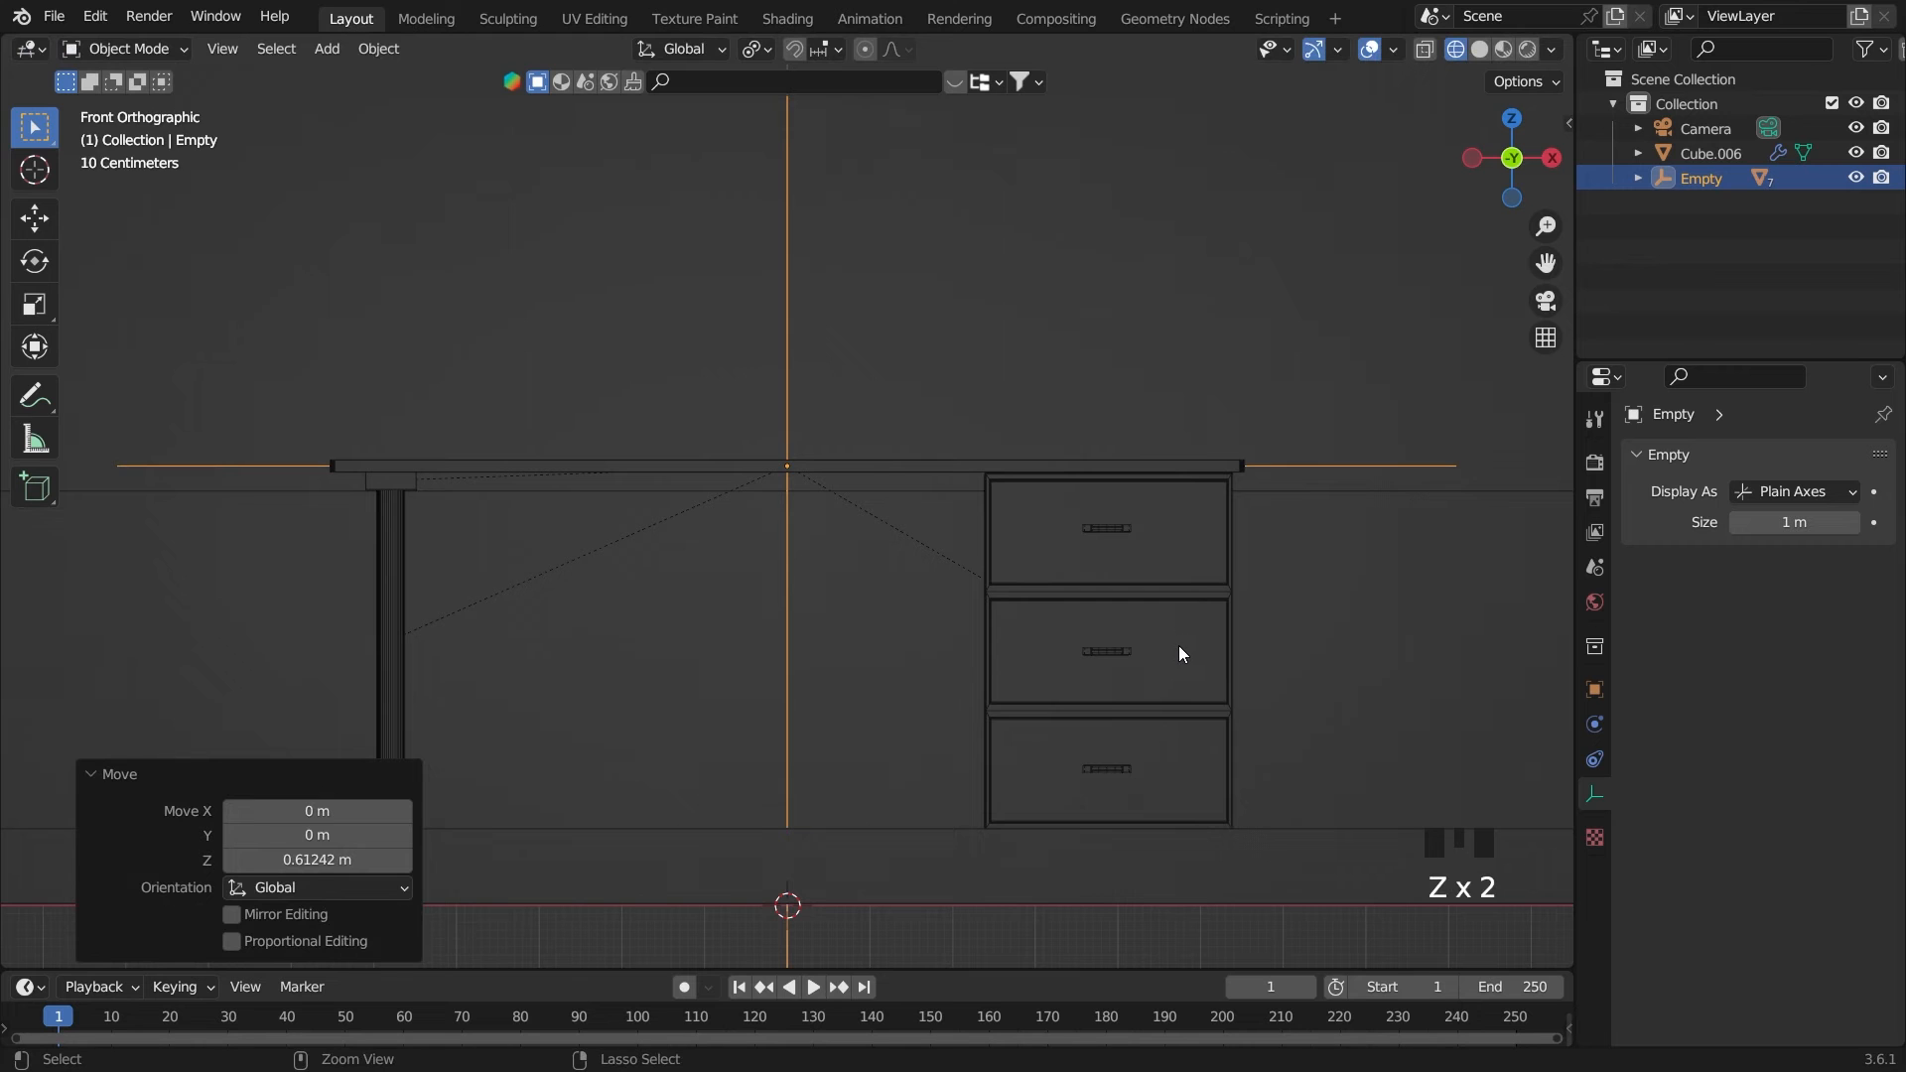
pyautogui.hotkey('ctrl', 's')
# In the right side view, move the desk's parent empty about -0.34 m along Y, clear of the back wall, and save
pyautogui.scroll(-4, 1207, 915)
pyautogui.moveTo(1207, 915); pyautogui.dragTo(1212, 800, button='middle')
pyautogui.scroll(-3, 1096, 797)
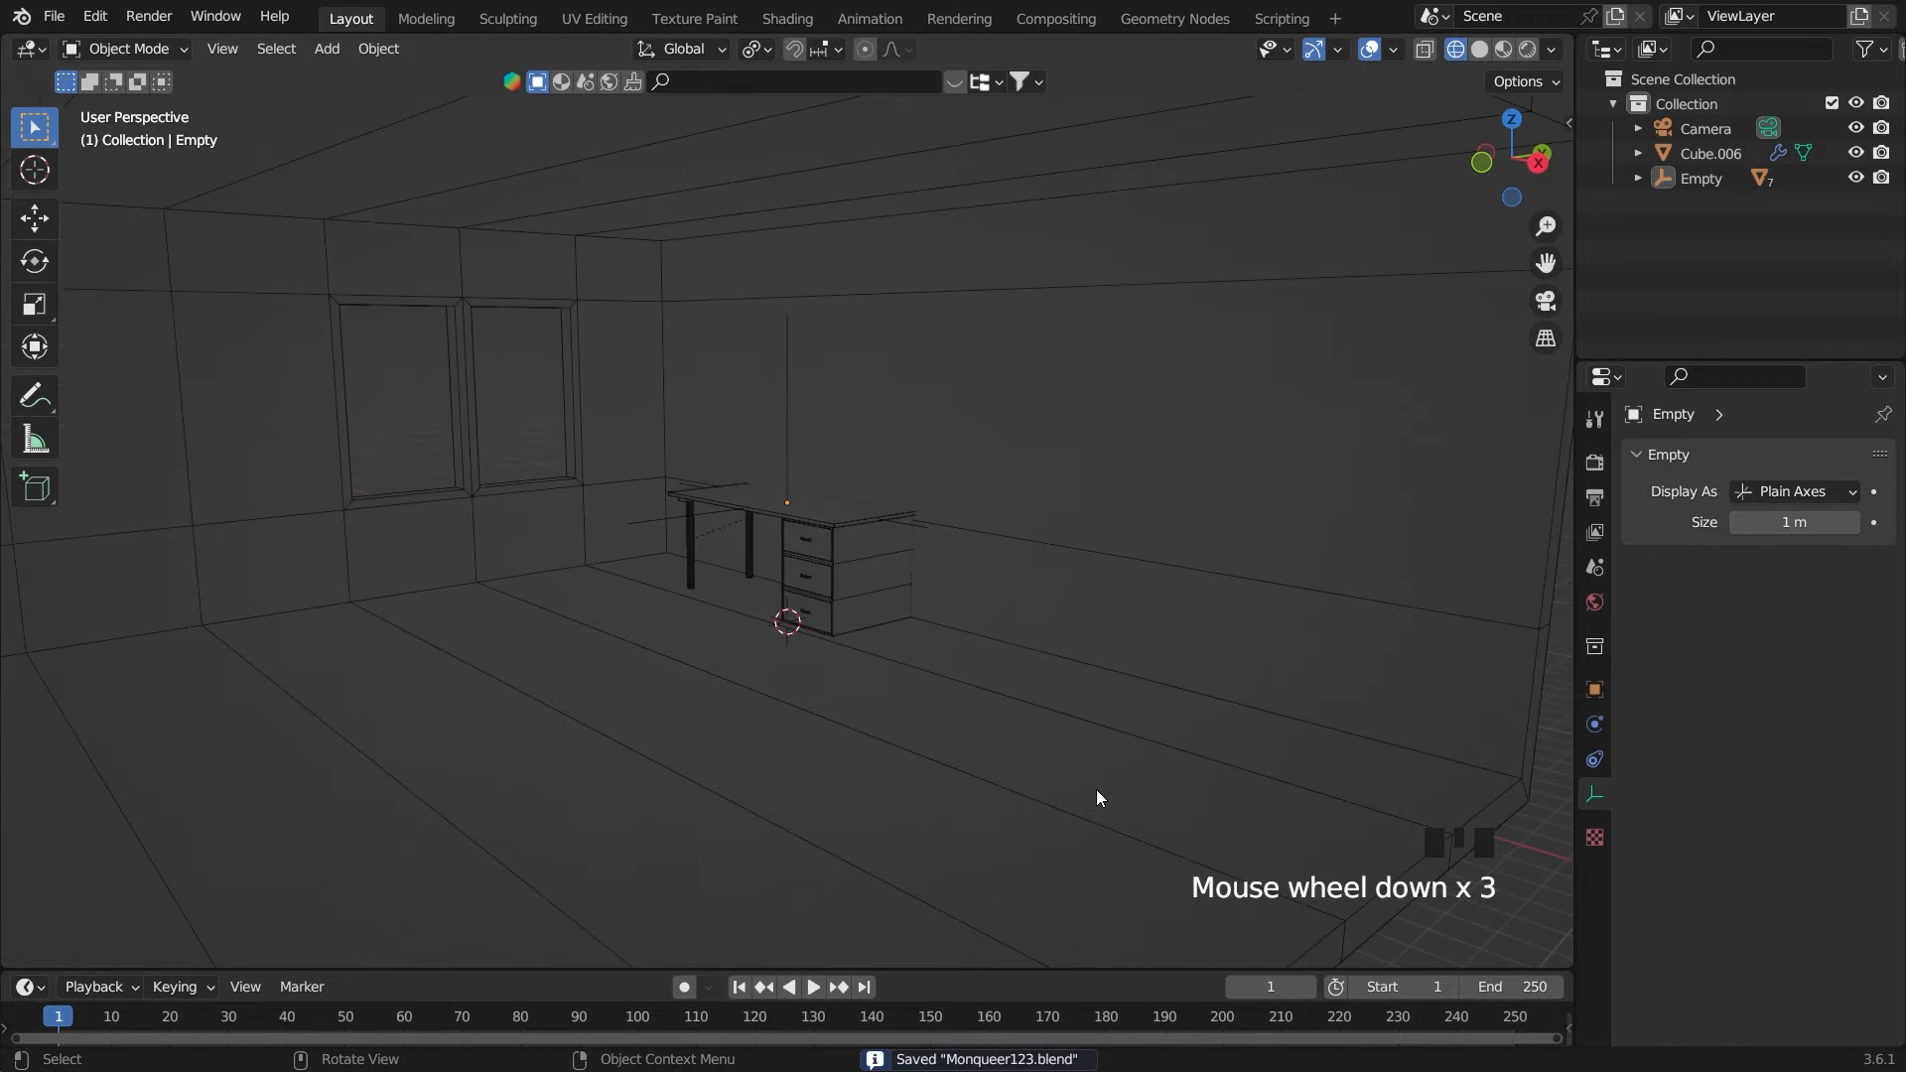
pyautogui.moveTo(1096, 797); pyautogui.dragTo(1063, 871, button='middle')
pyautogui.scroll(2, 1020, 787)
pyautogui.press('`')
pyautogui.scroll(3, 1102, 749)
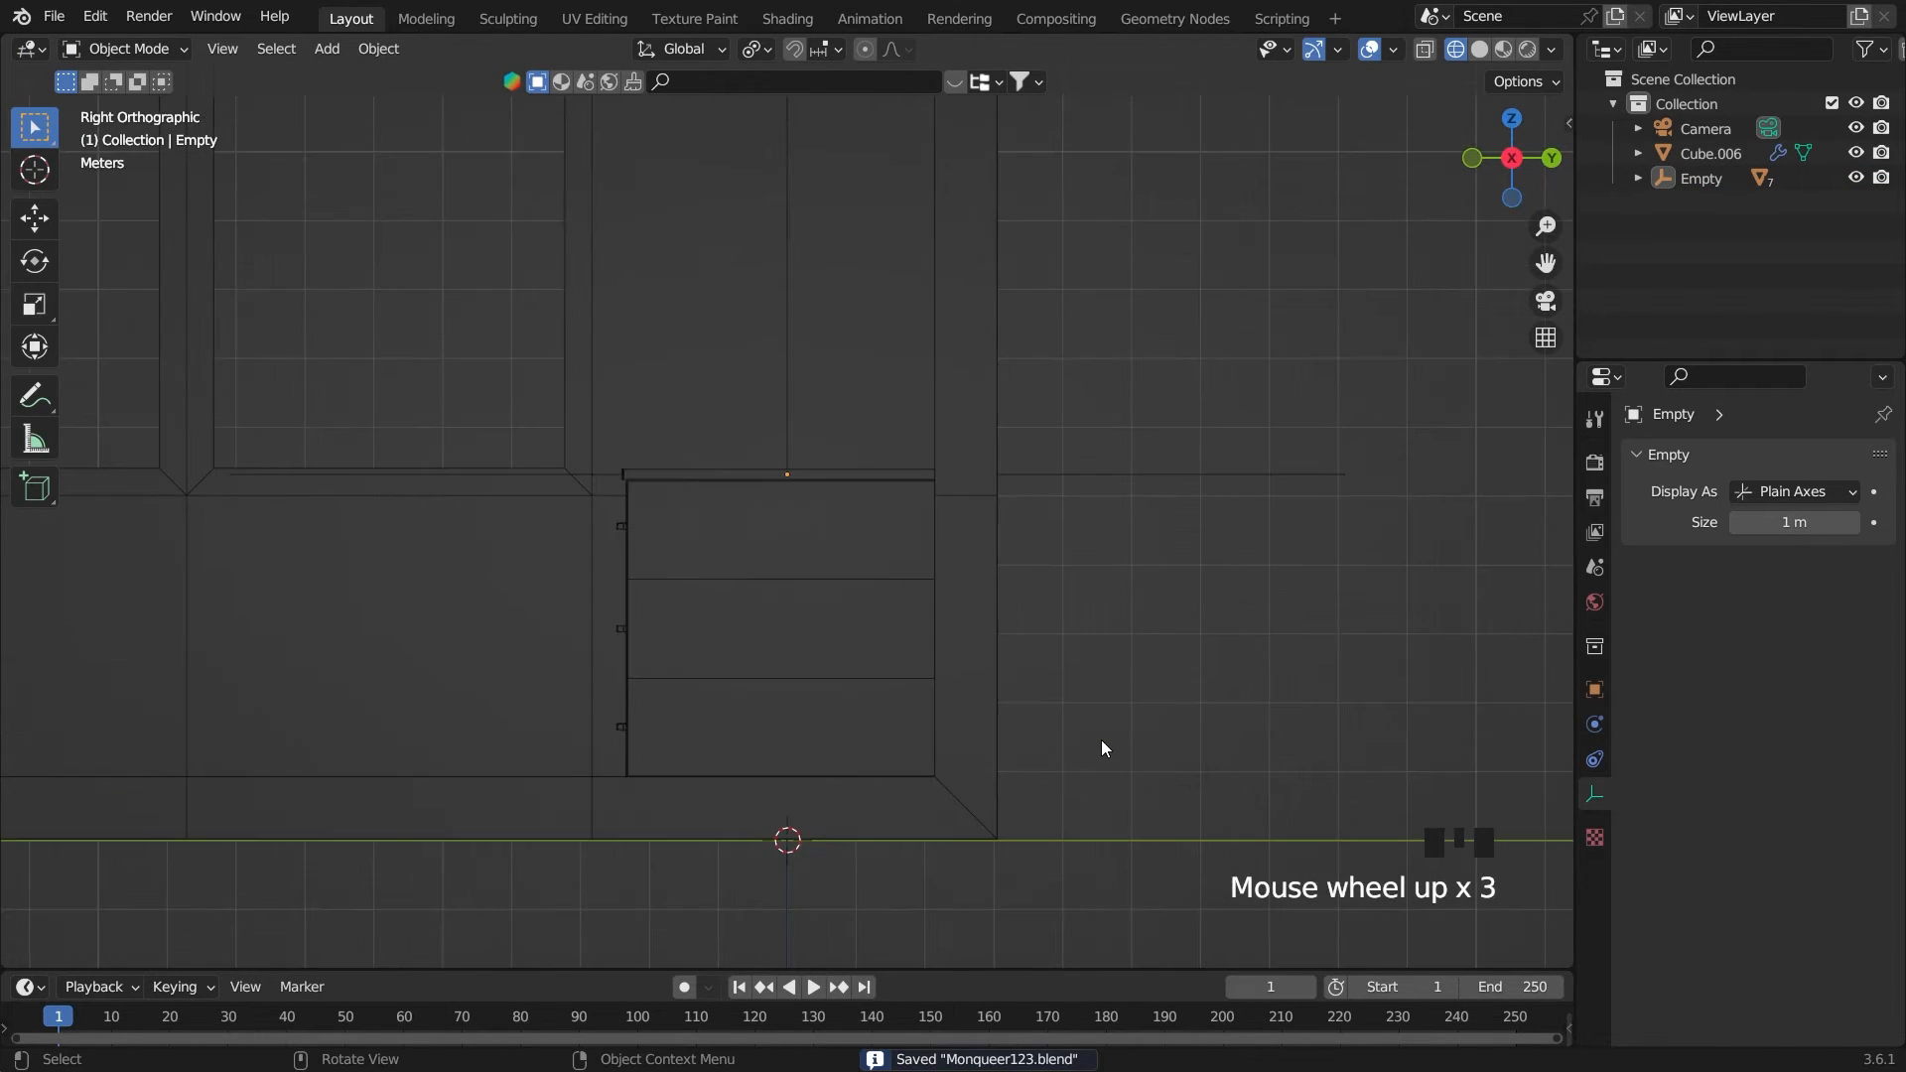
pyautogui.scroll(3, 1102, 749)
pyautogui.scroll(2, 1318, 542)
pyautogui.click(1422, 410)
pyautogui.scroll(-4, 1417, 527)
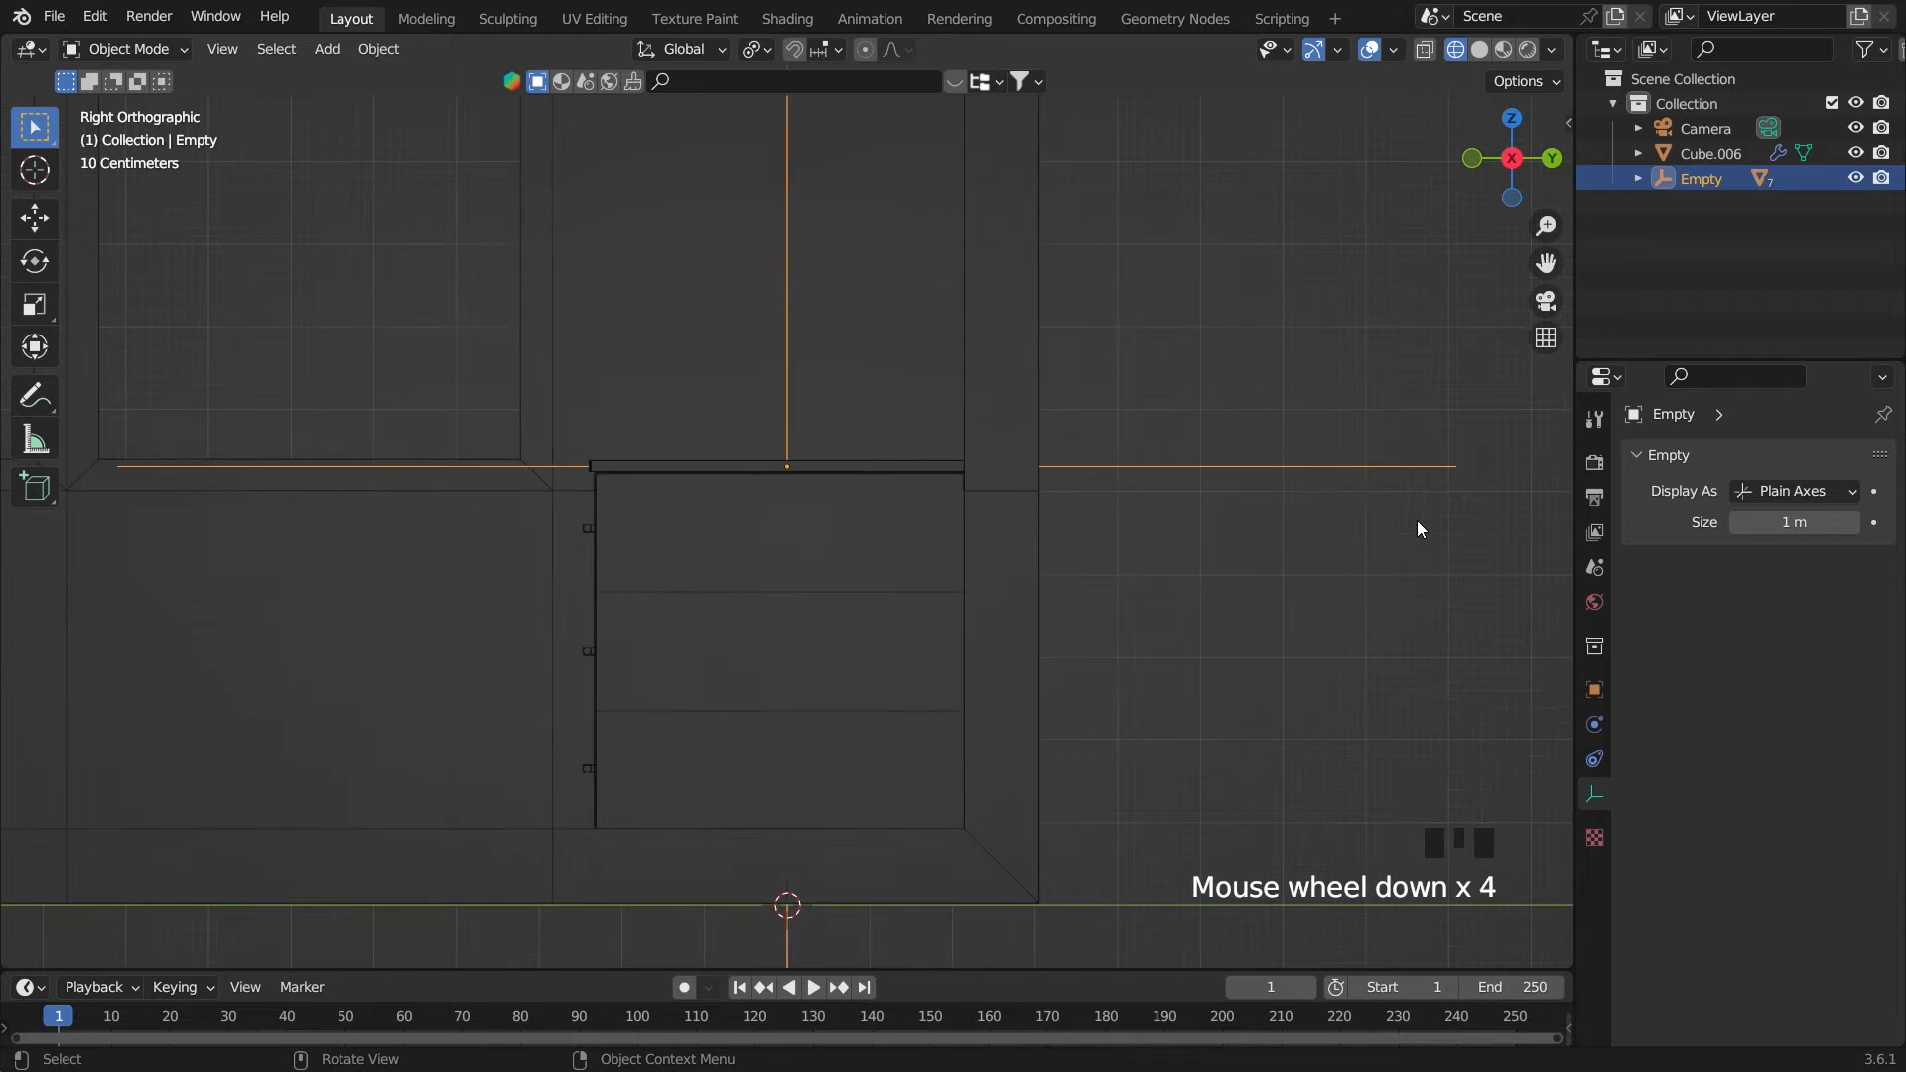
pyautogui.press('g')
pyautogui.press('y')
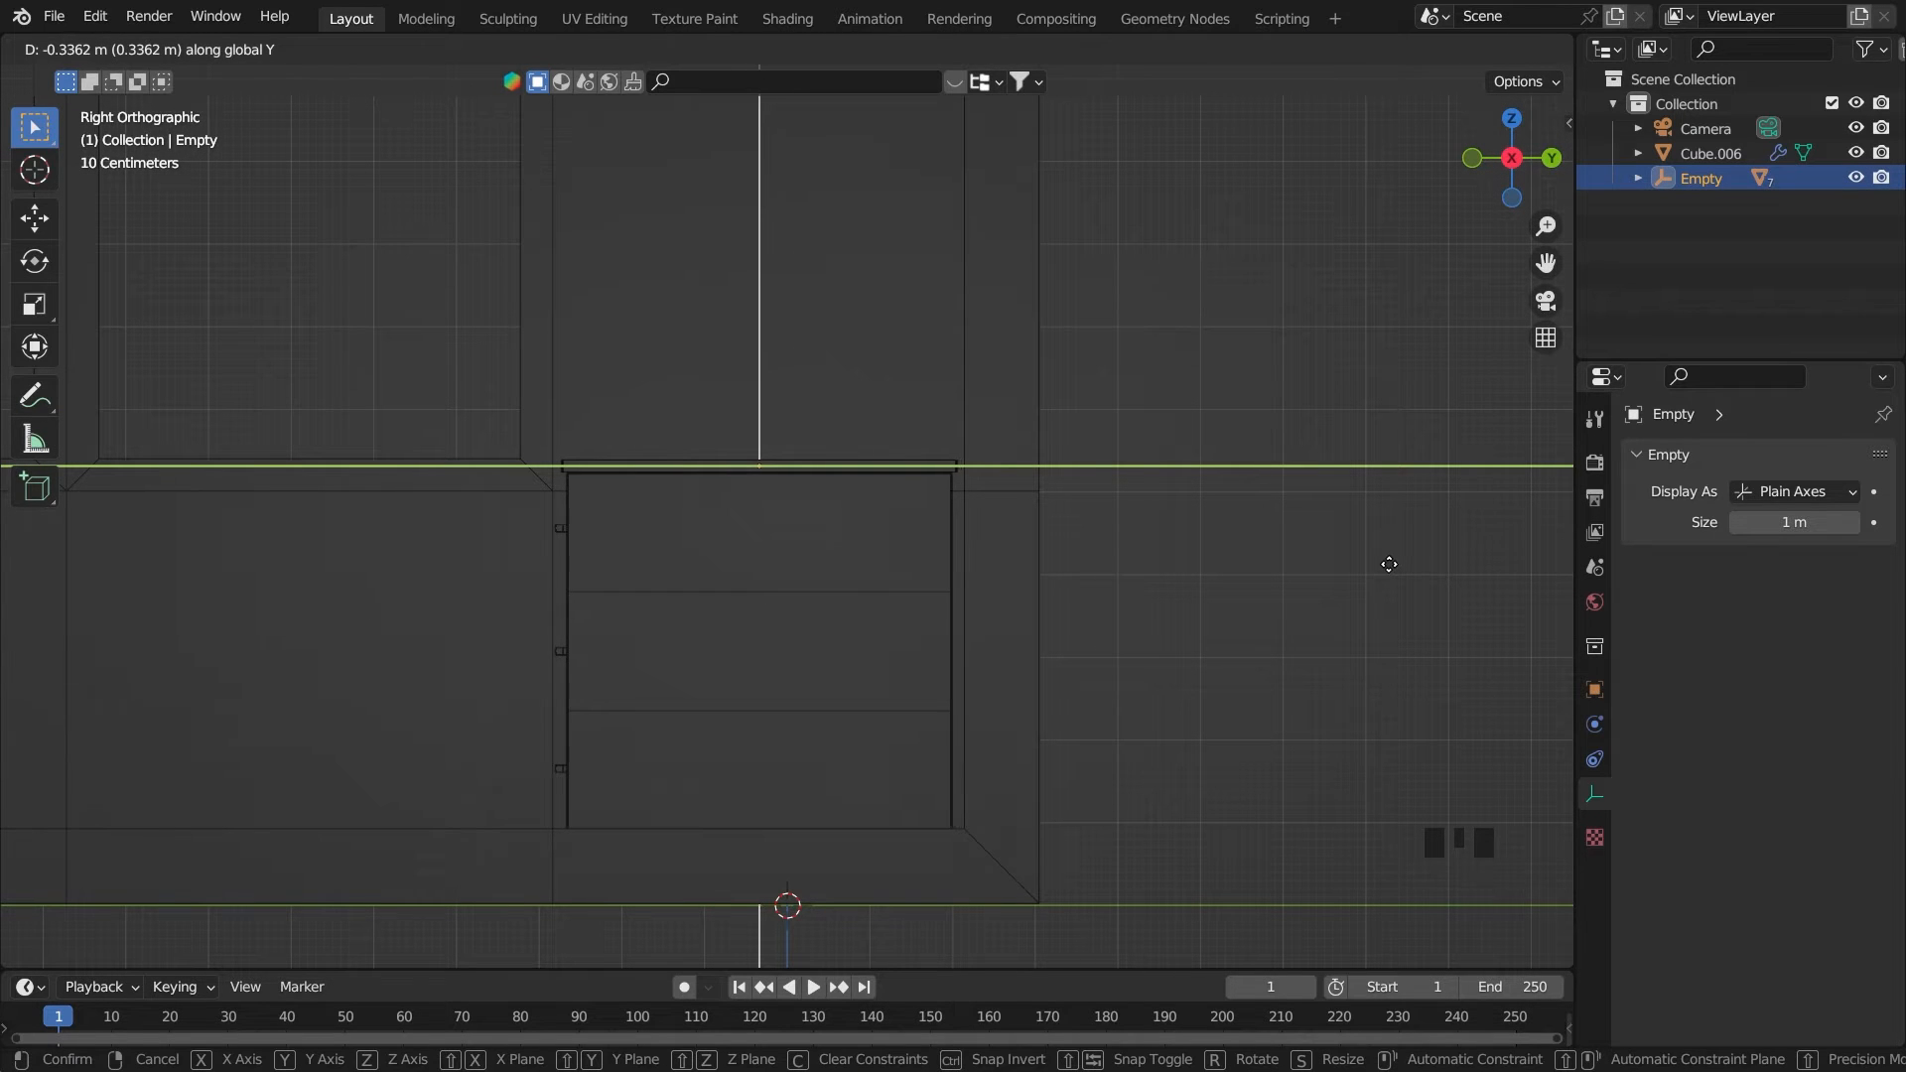
pyautogui.click(1388, 563)
pyautogui.click(1330, 614)
pyautogui.hotkey('ctrl', 's')
# Switch the viewport to material preview and hide the room object to isolate the desk
pyautogui.moveTo(1284, 603); pyautogui.dragTo(860, 616, button='middle')
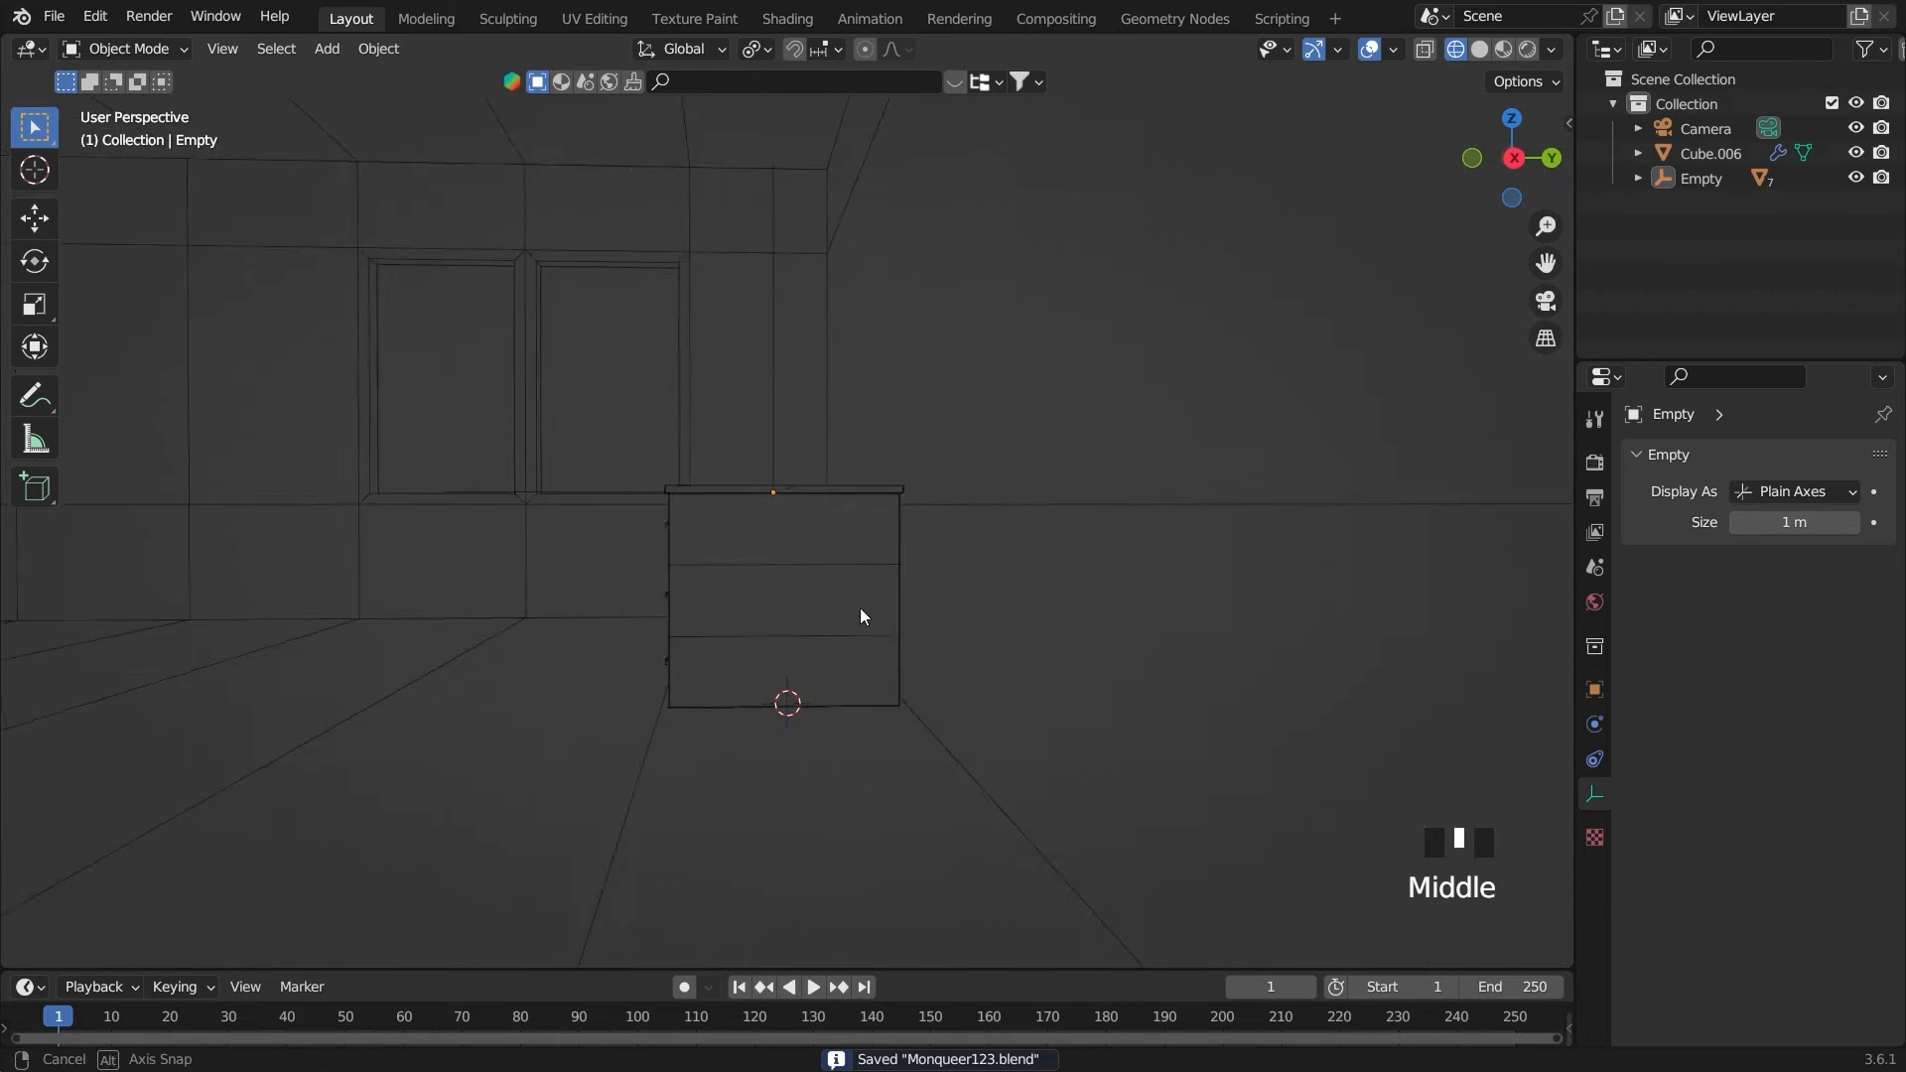
pyautogui.scroll(-4, 1038, 670)
pyautogui.scroll(-3, 1419, 608)
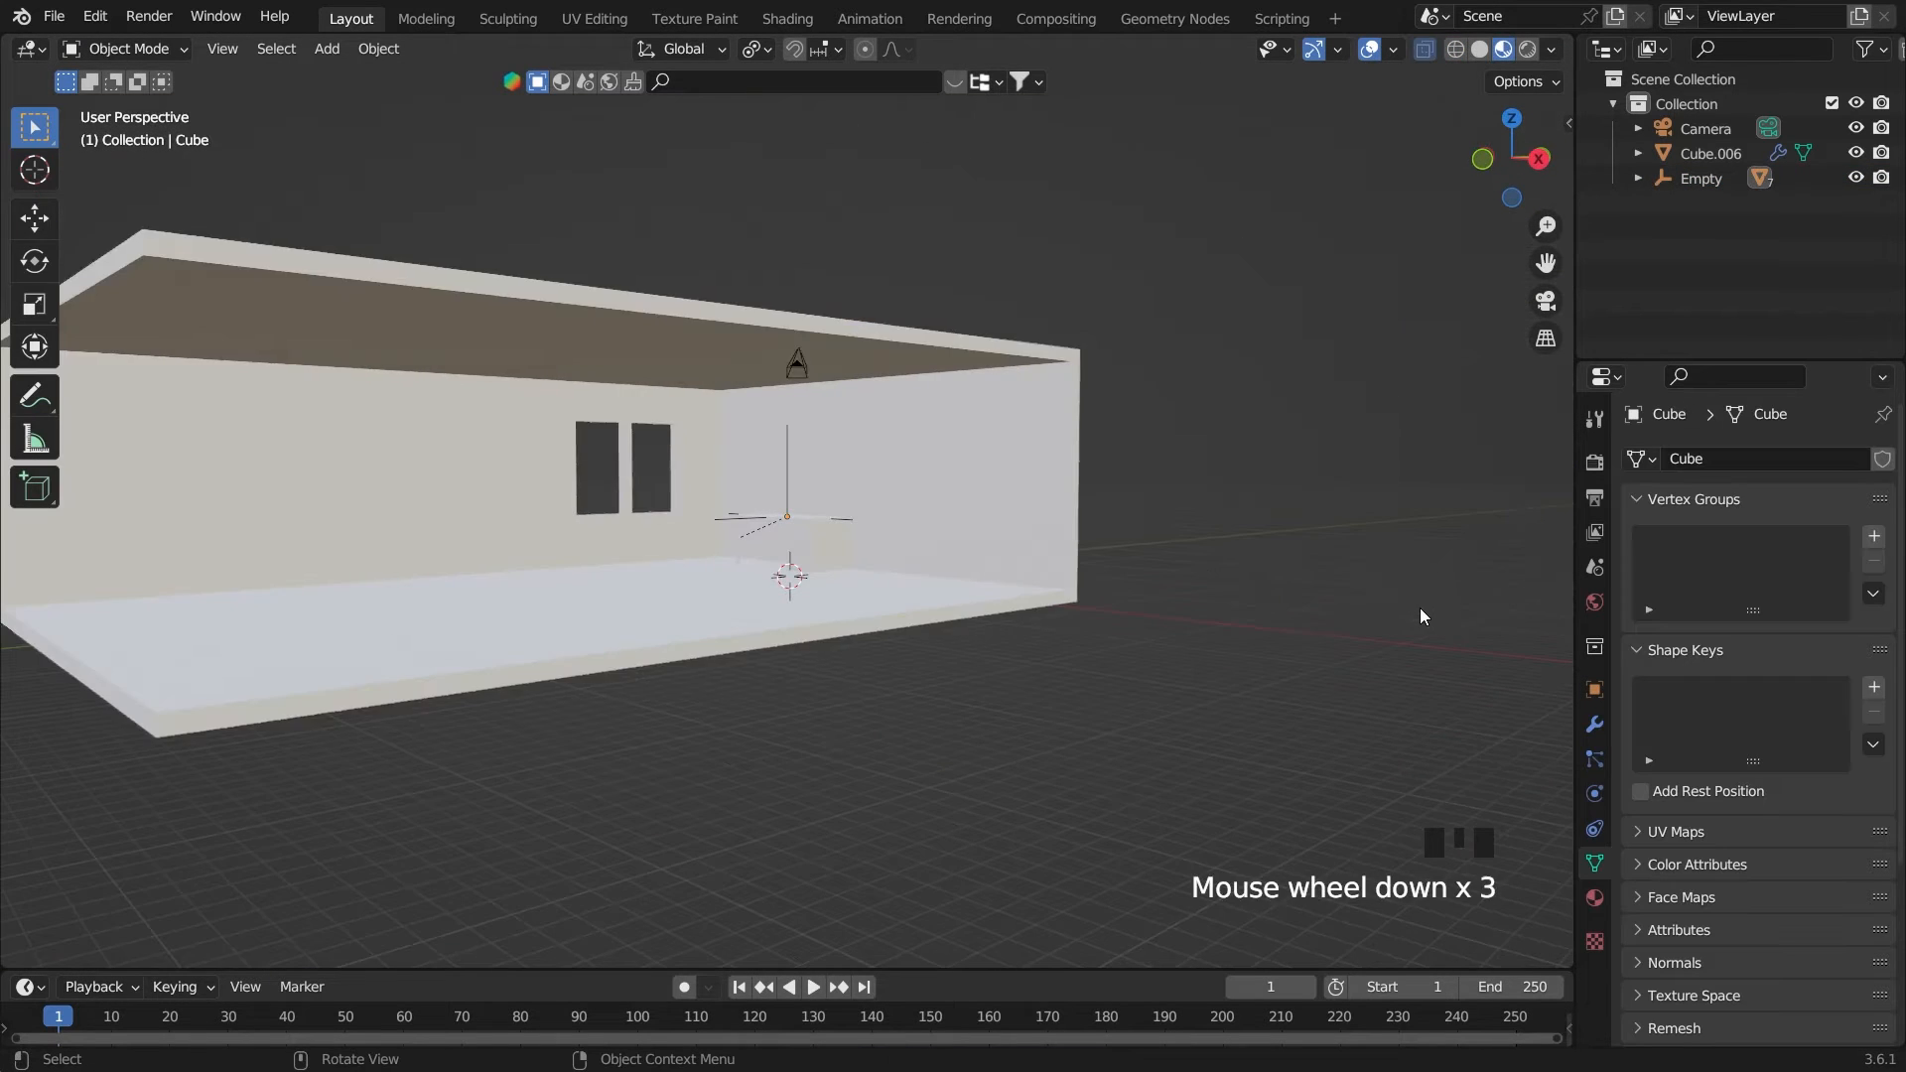
pyautogui.click(1411, 601)
pyautogui.moveTo(1221, 568); pyautogui.dragTo(1222, 567, button='middle')
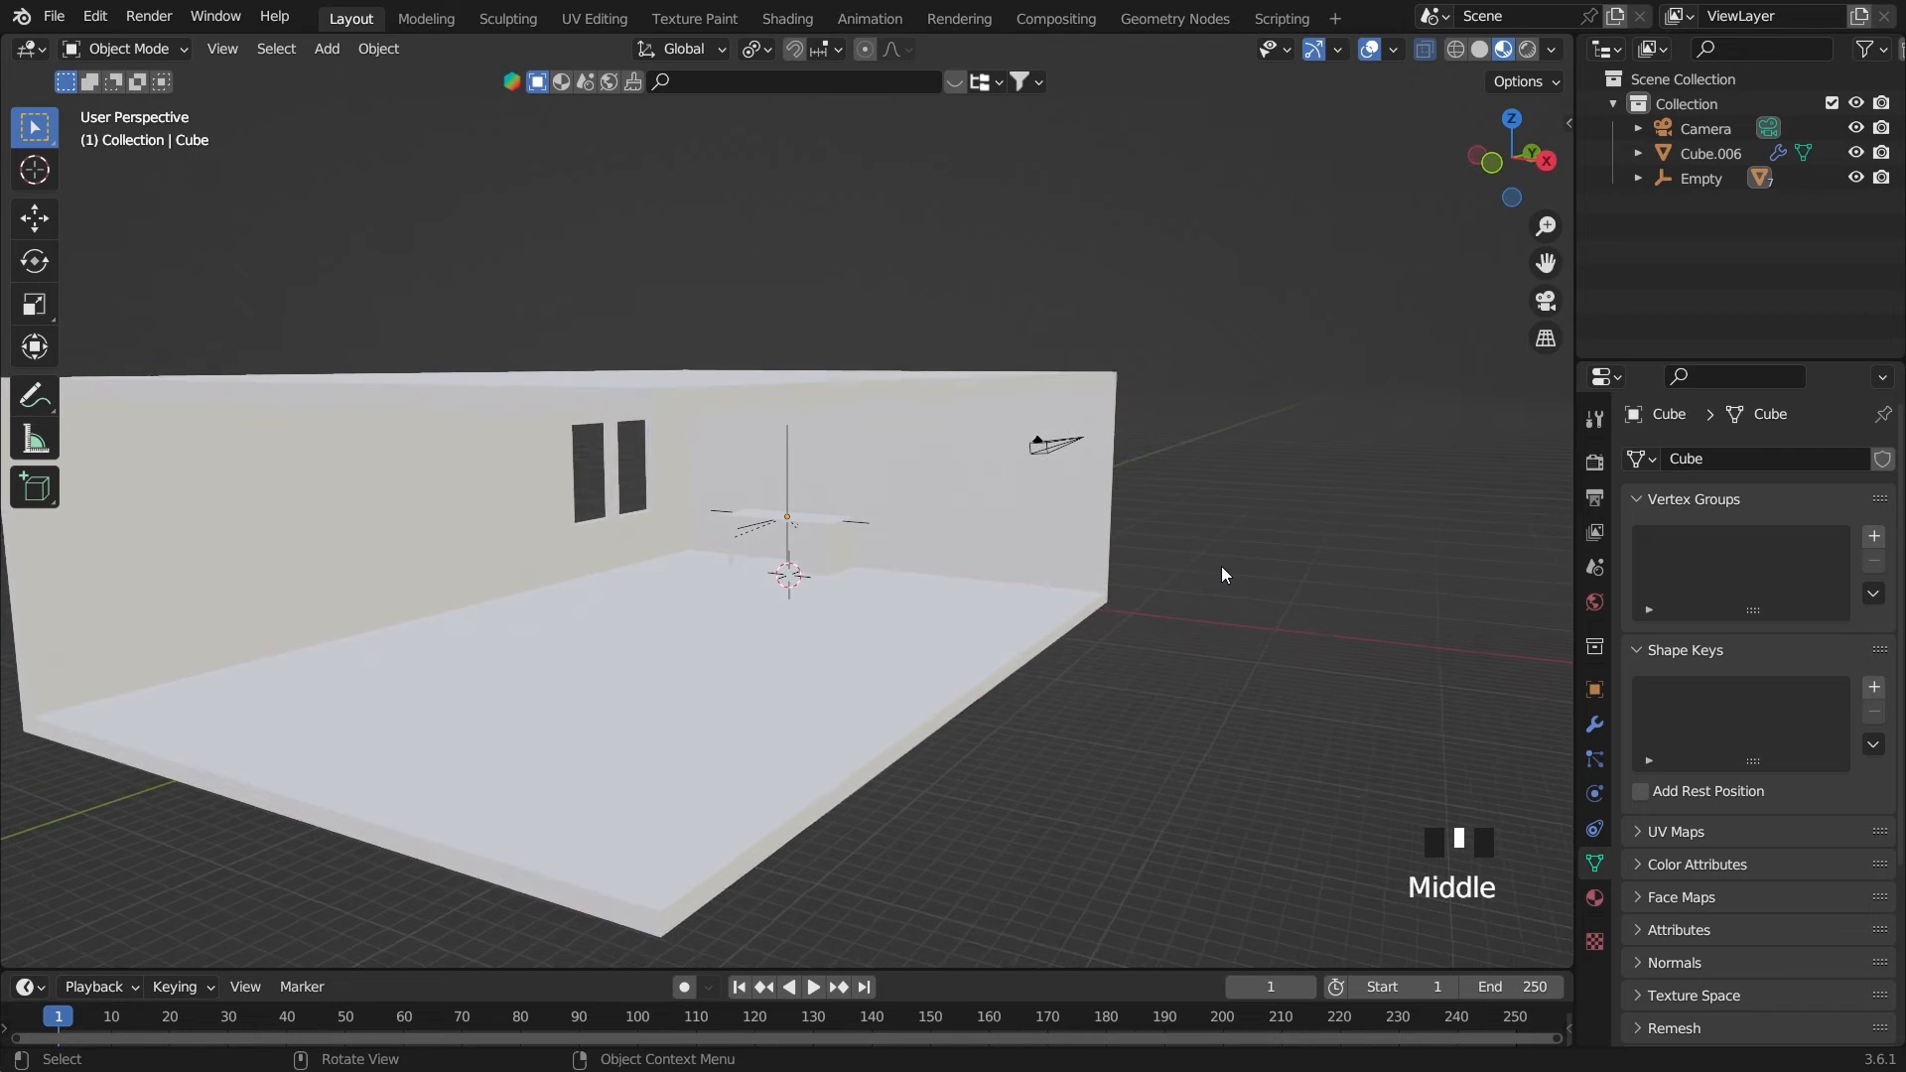
pyautogui.click(1062, 602)
pyautogui.press('h')
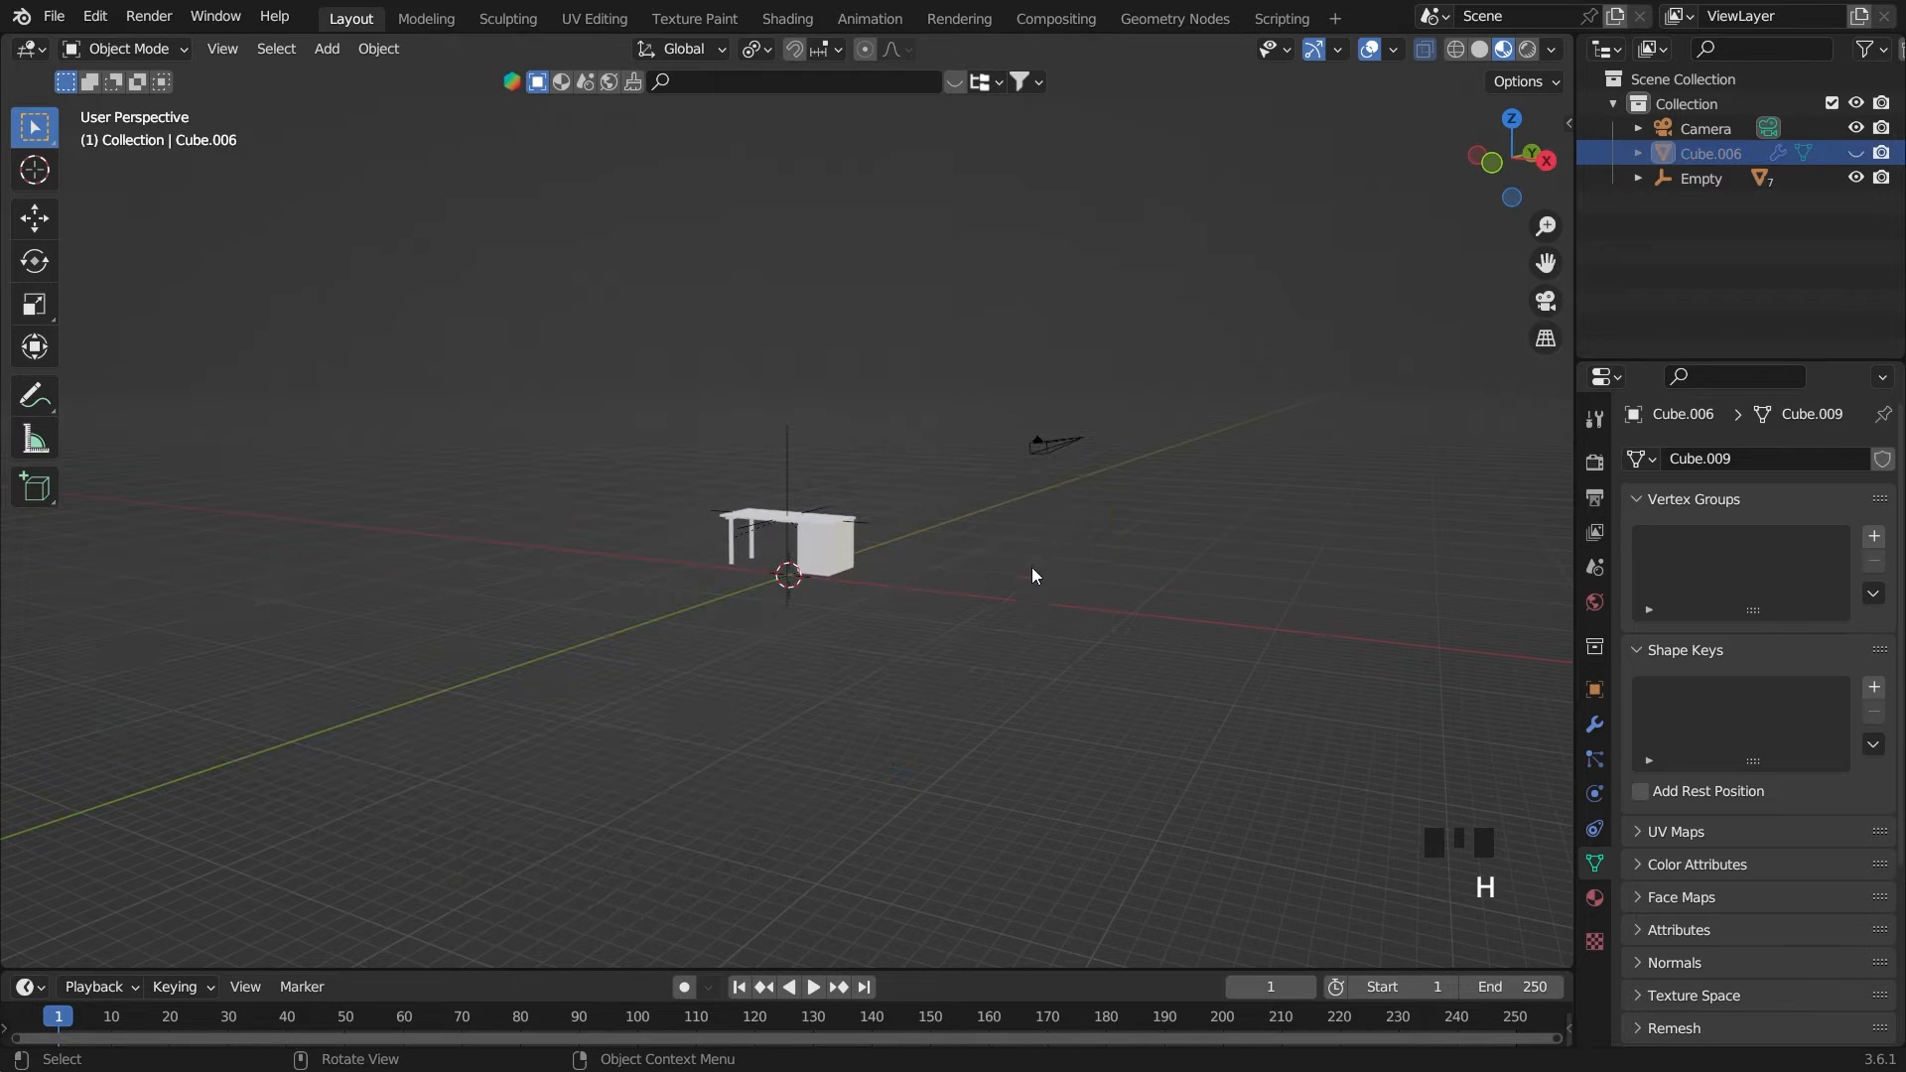
# Select the desktop and center the view on it from above
pyautogui.click(819, 544)
pyautogui.press('`')
pyautogui.press('`')
pyautogui.scroll(-3, 856, 494)
pyautogui.moveTo(854, 492); pyautogui.dragTo(766, 447, button='middle')
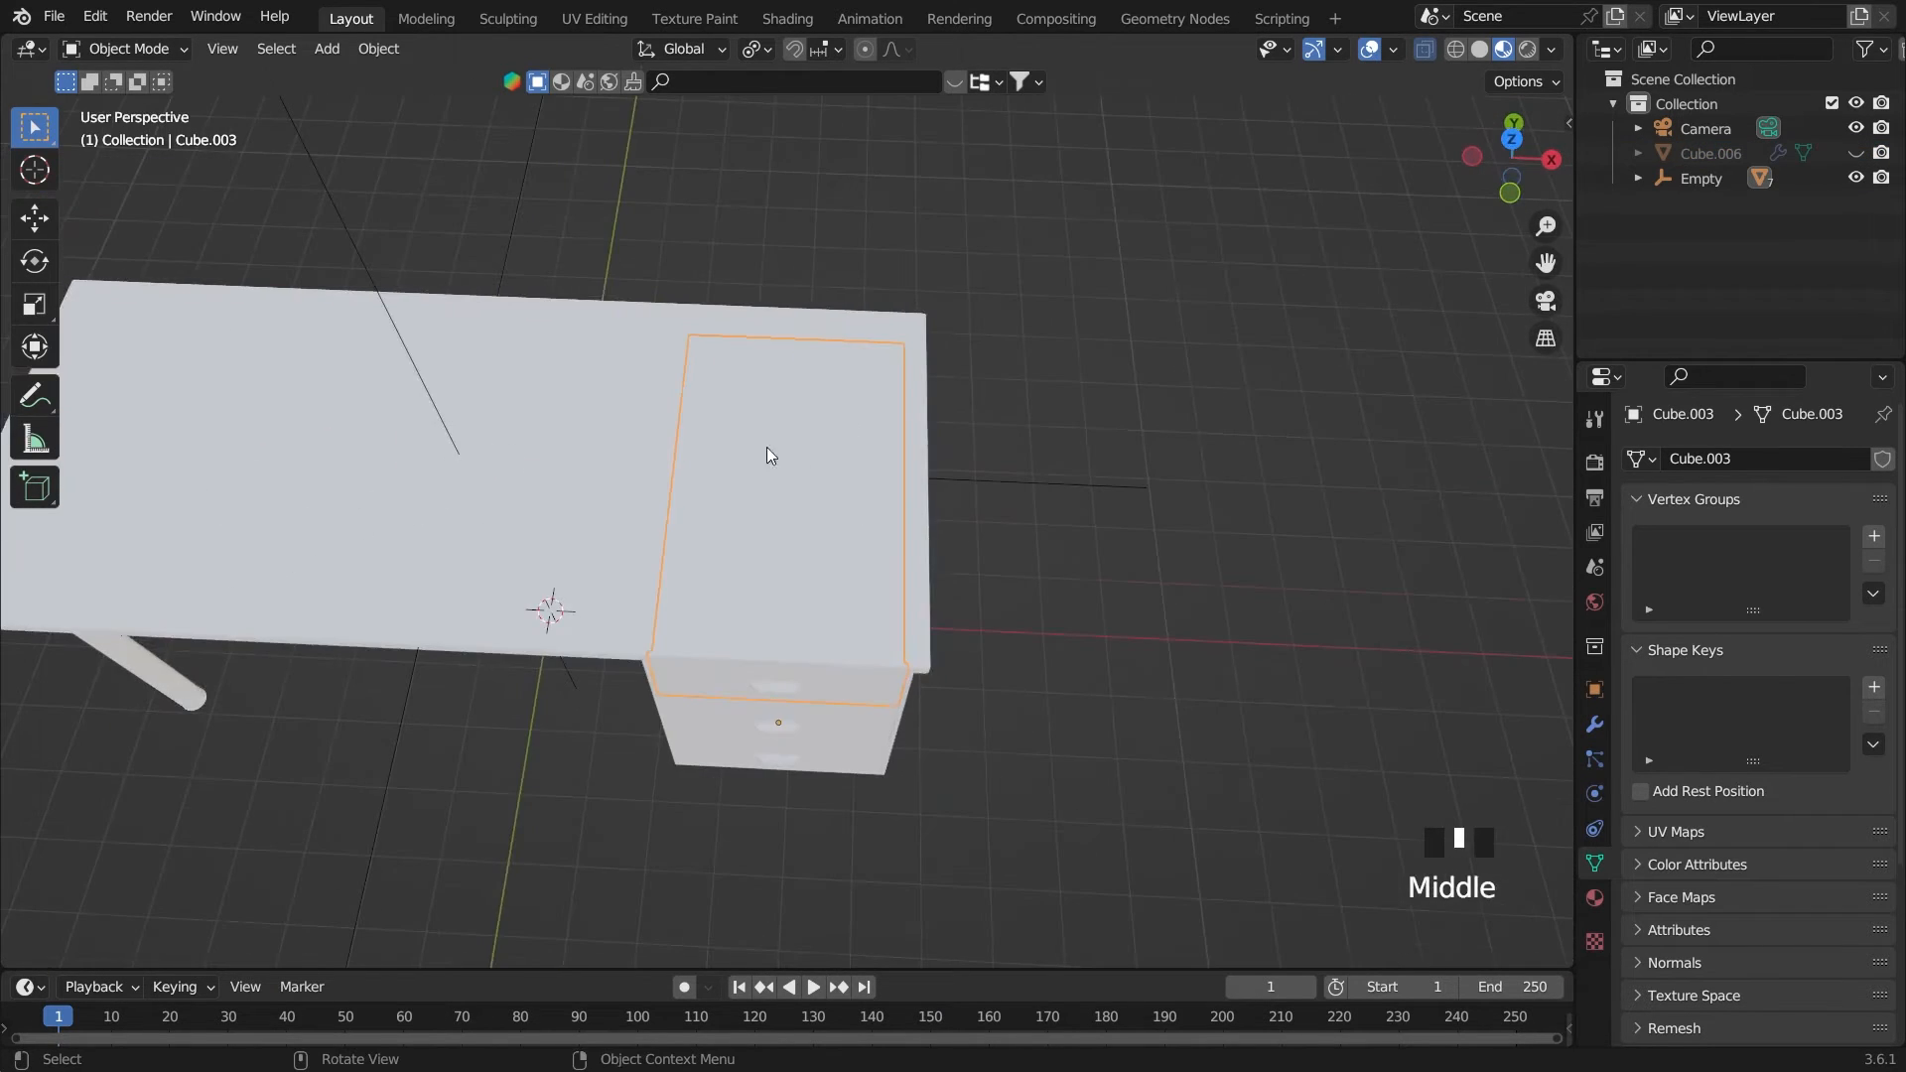
pyautogui.click(767, 446)
pyautogui.press('`')
pyautogui.press('`')
pyautogui.press('`')
pyautogui.moveTo(1124, 593); pyautogui.dragTo(1099, 477, button='middle')
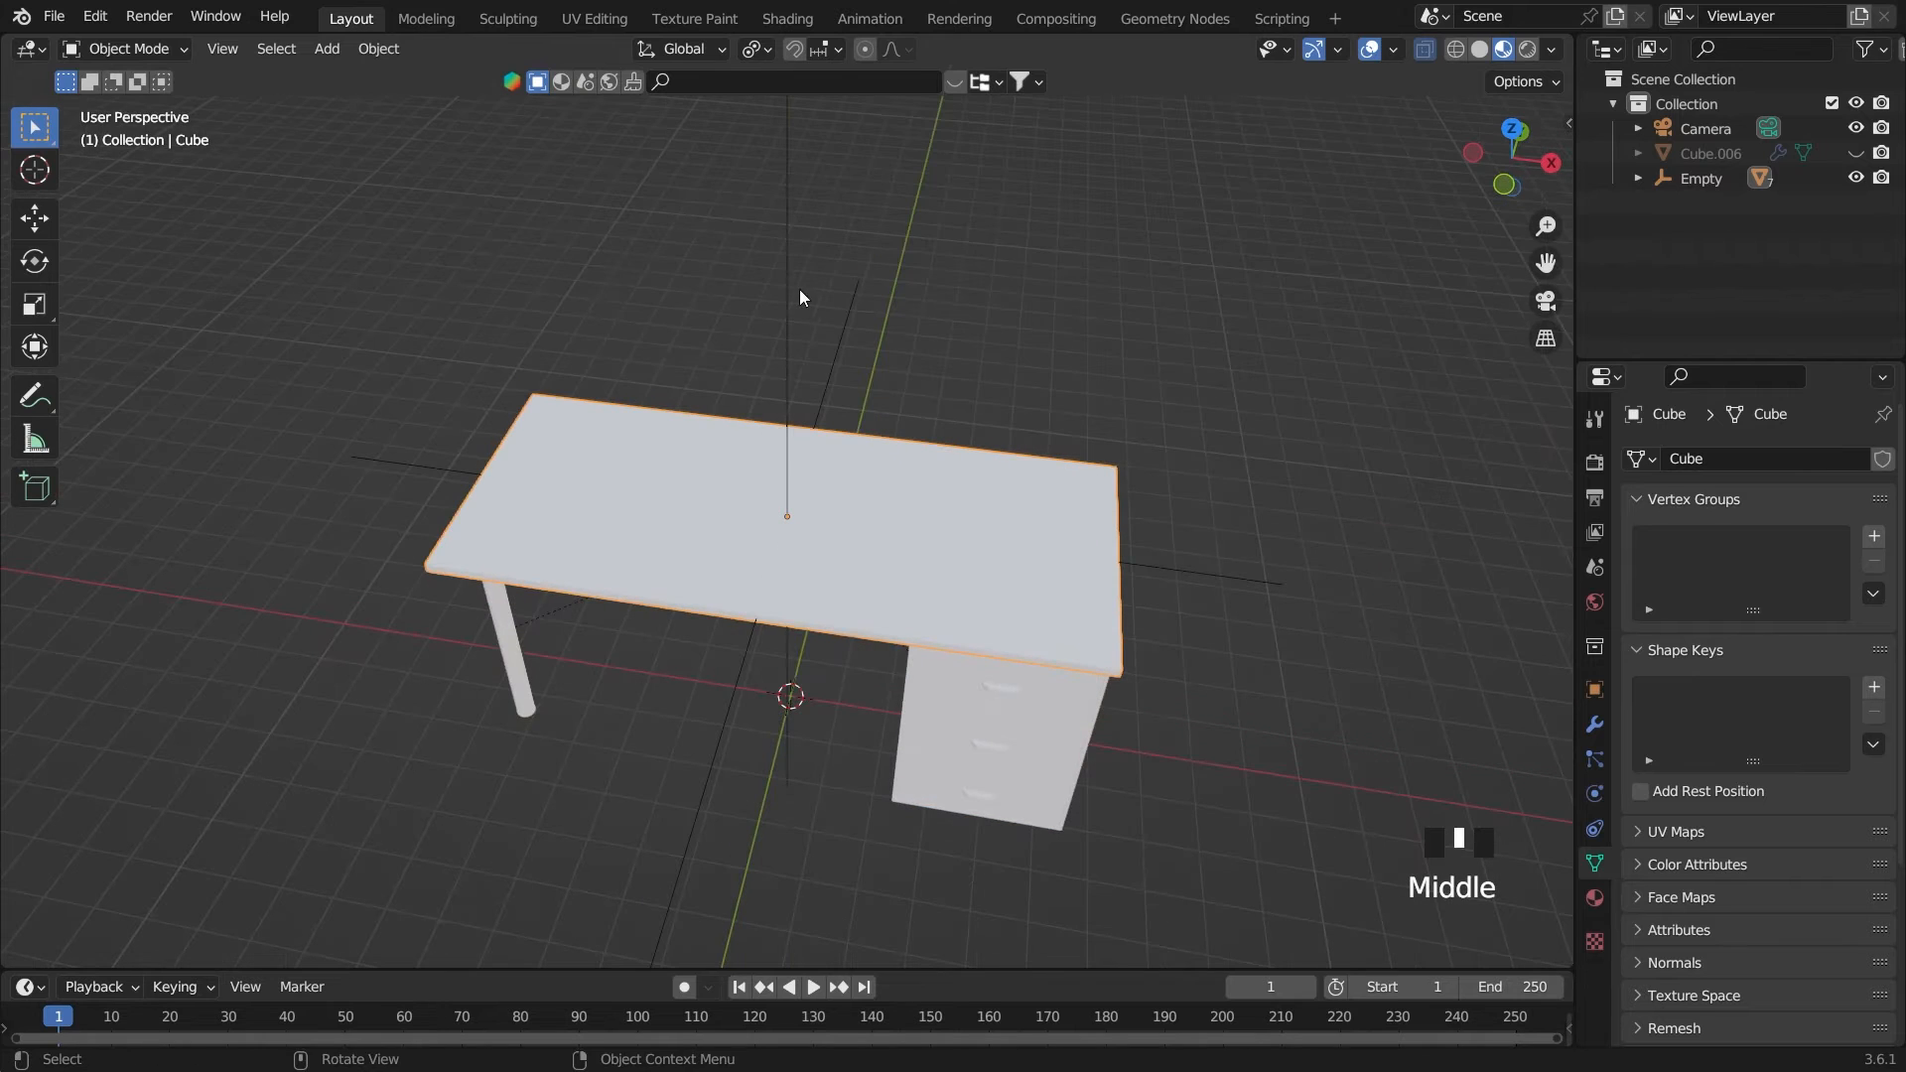
# Search the BlenderKit material library for "wood"
pyautogui.click(563, 90)
pyautogui.click(704, 85)
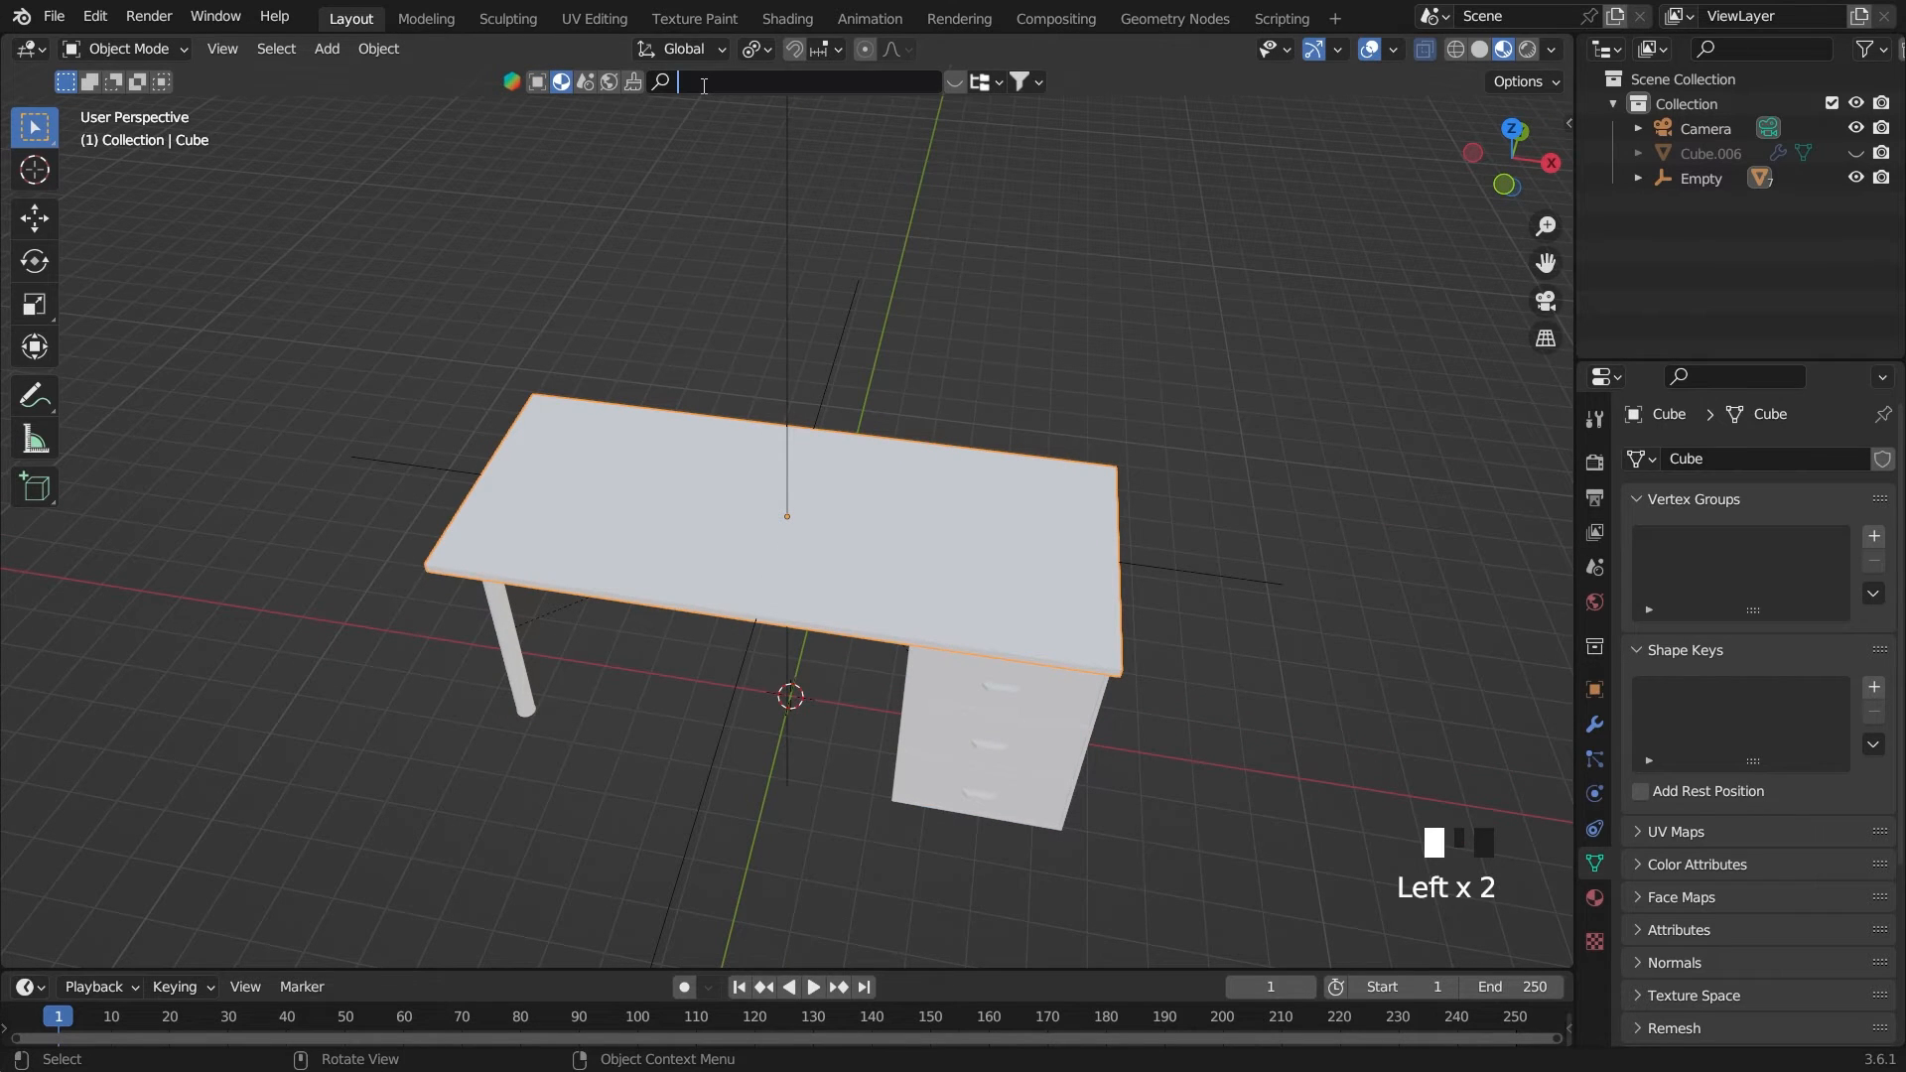
pyautogui.write('wood')
pyautogui.press('Return')
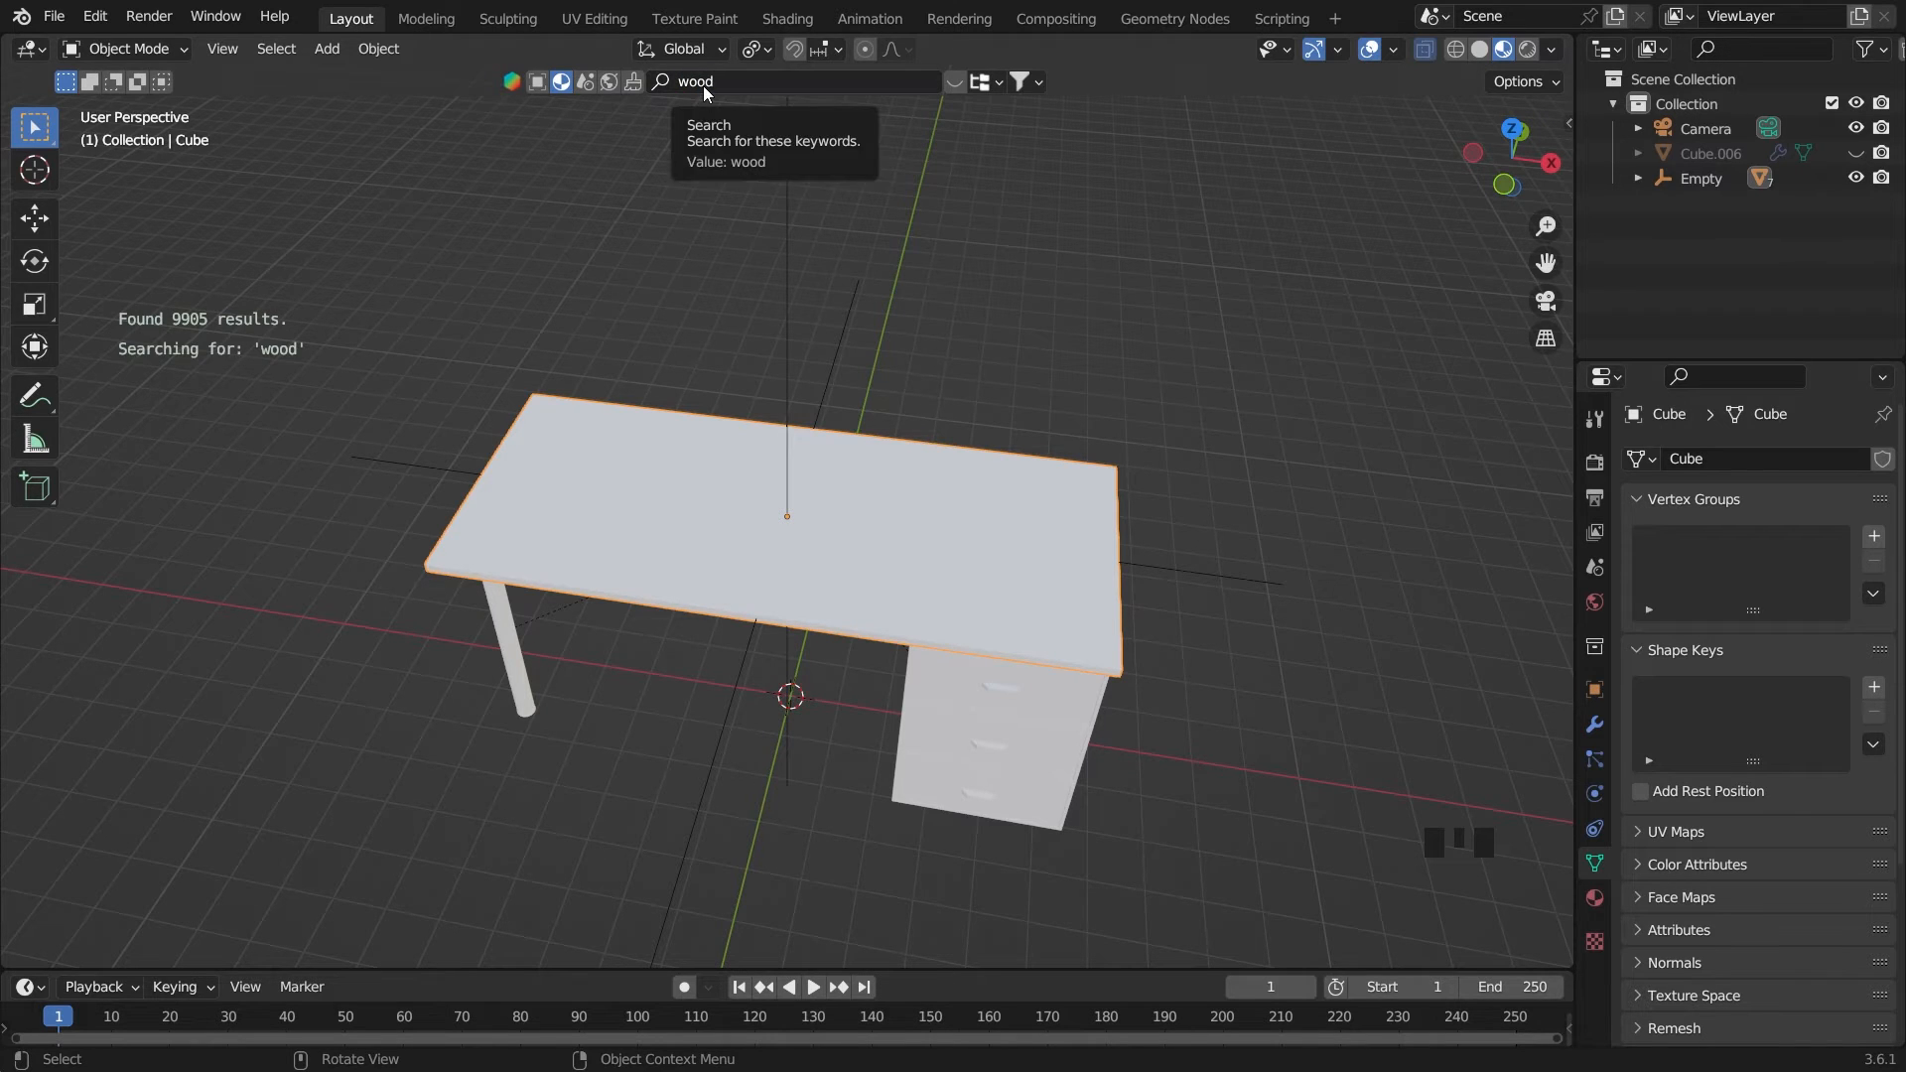
# Browse further through the wood material results and apply Pine Wood to the desktop
pyautogui.click(1380, 221)
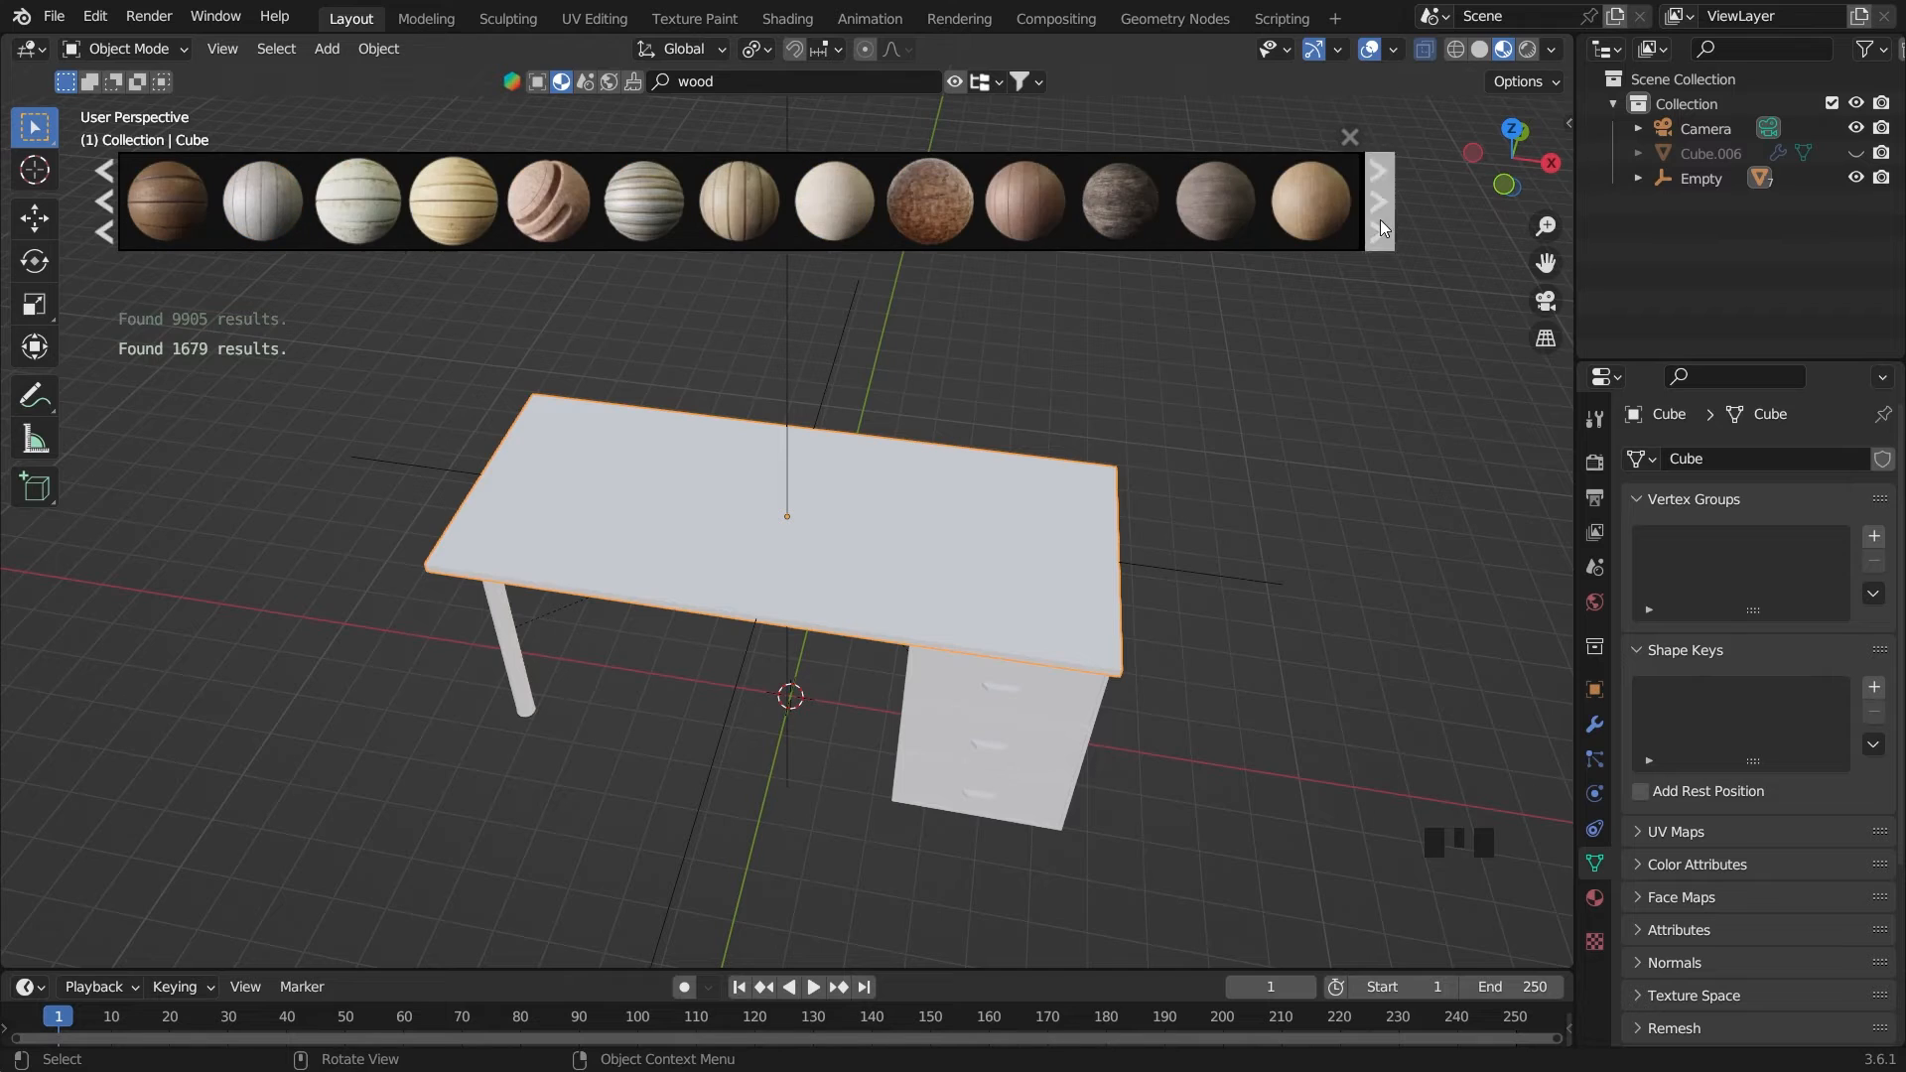
pyautogui.click(1380, 220)
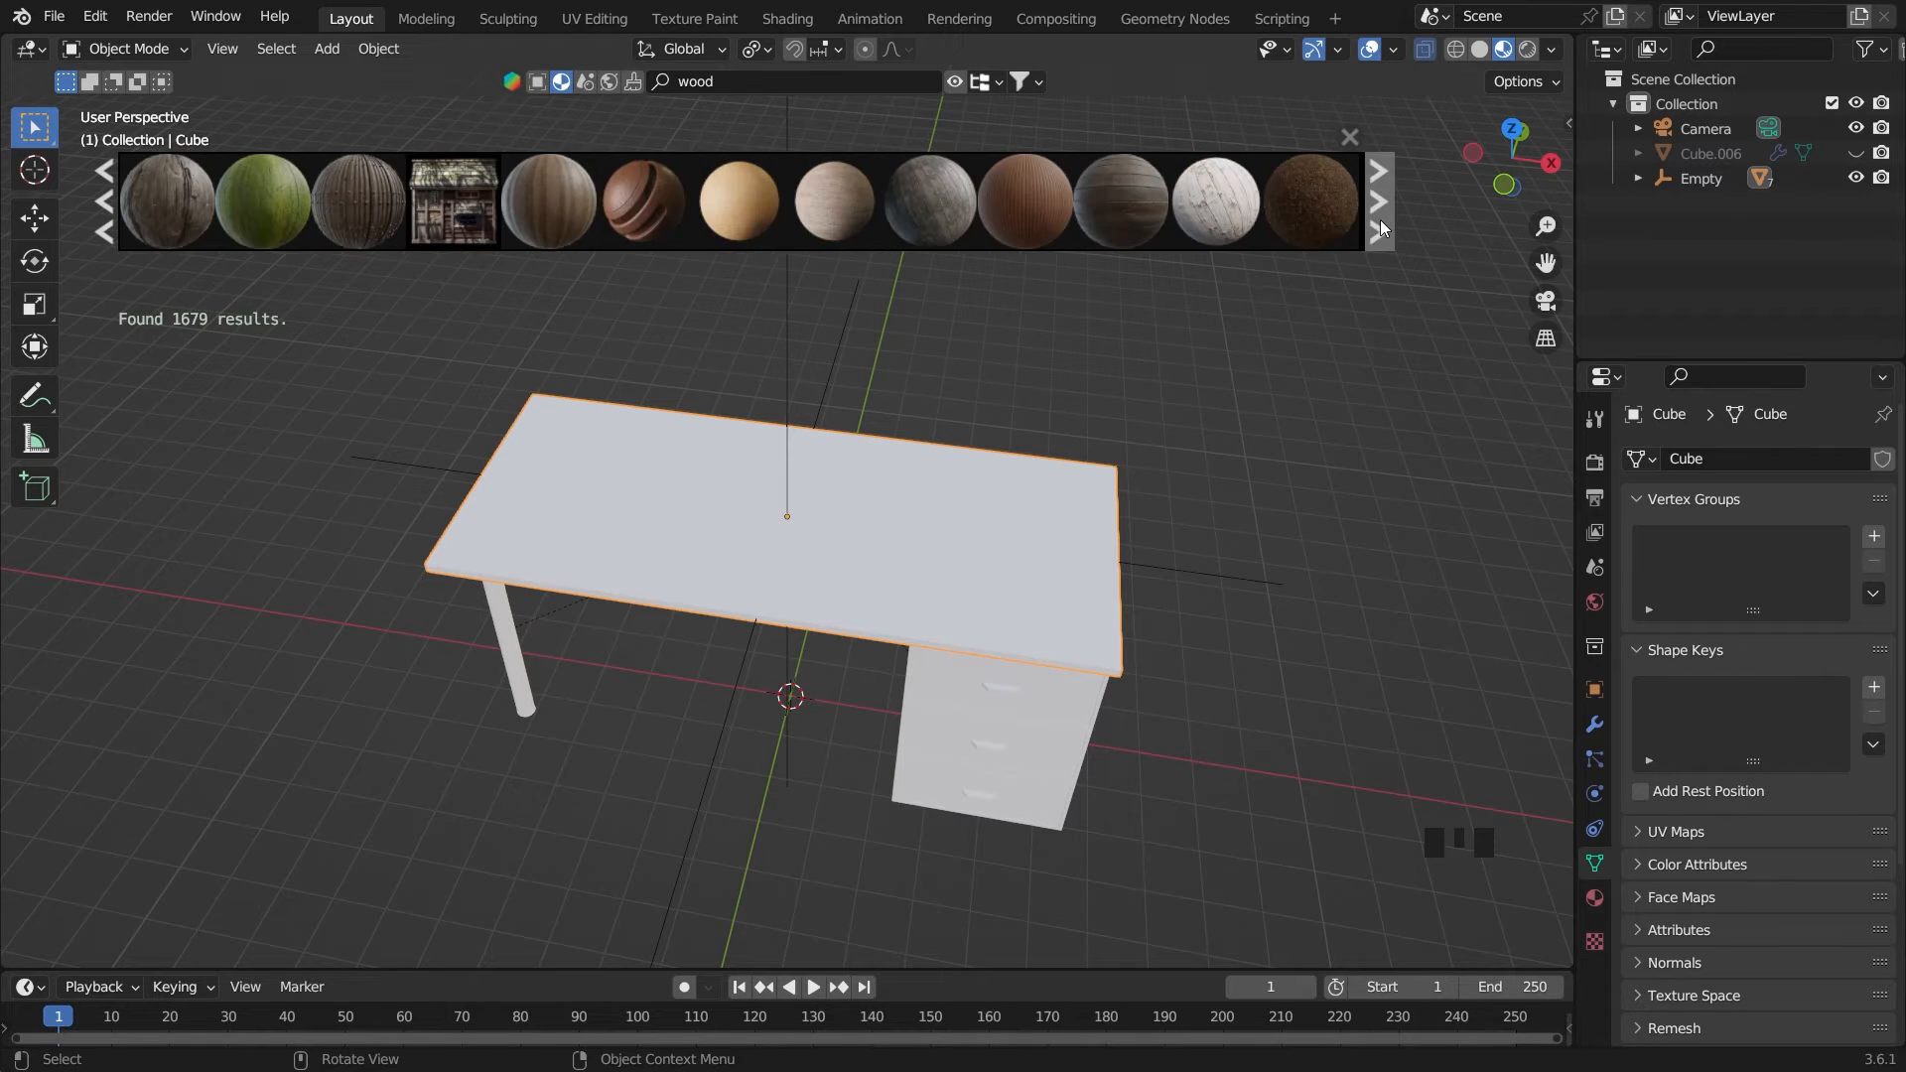
pyautogui.click(1380, 220)
pyautogui.click(1380, 220)
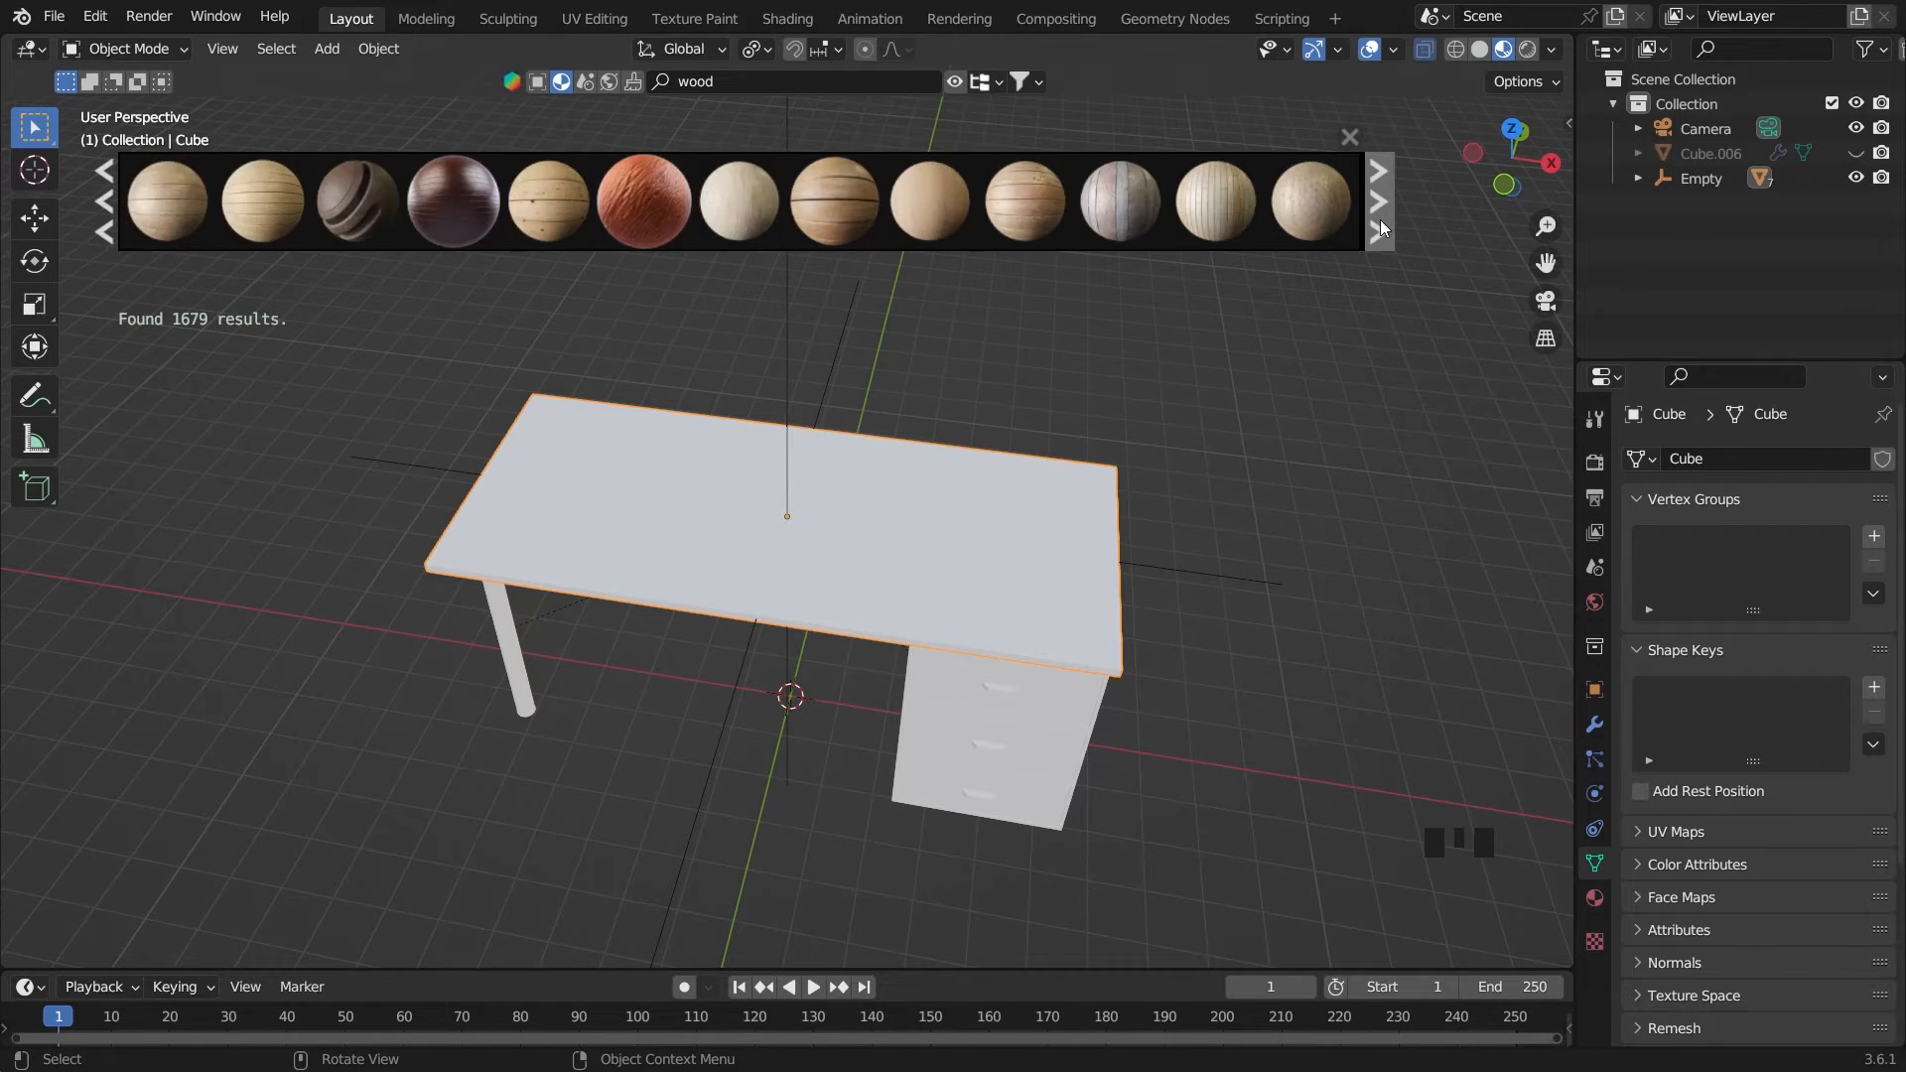
pyautogui.click(1380, 220)
pyautogui.click(1380, 221)
pyautogui.click(1380, 220)
pyautogui.click(1380, 220)
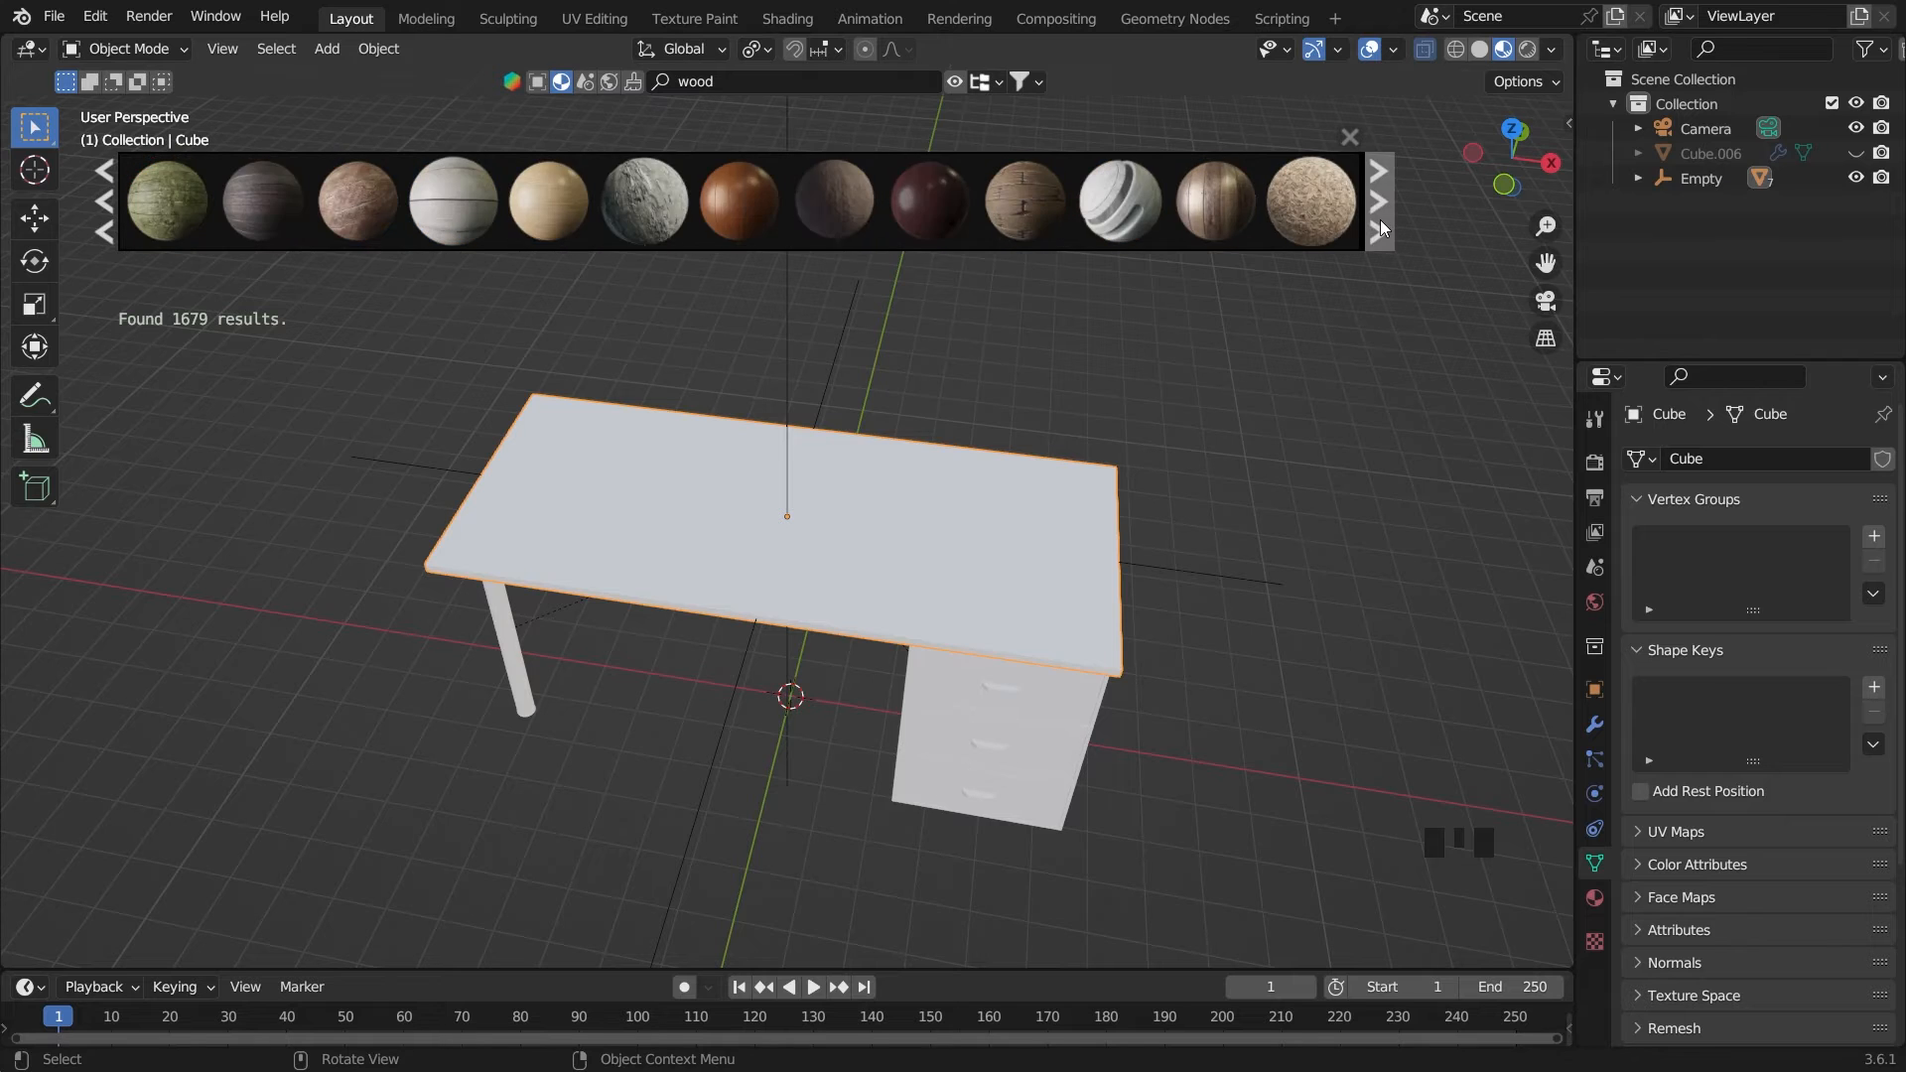
pyautogui.click(1380, 220)
pyautogui.click(1380, 221)
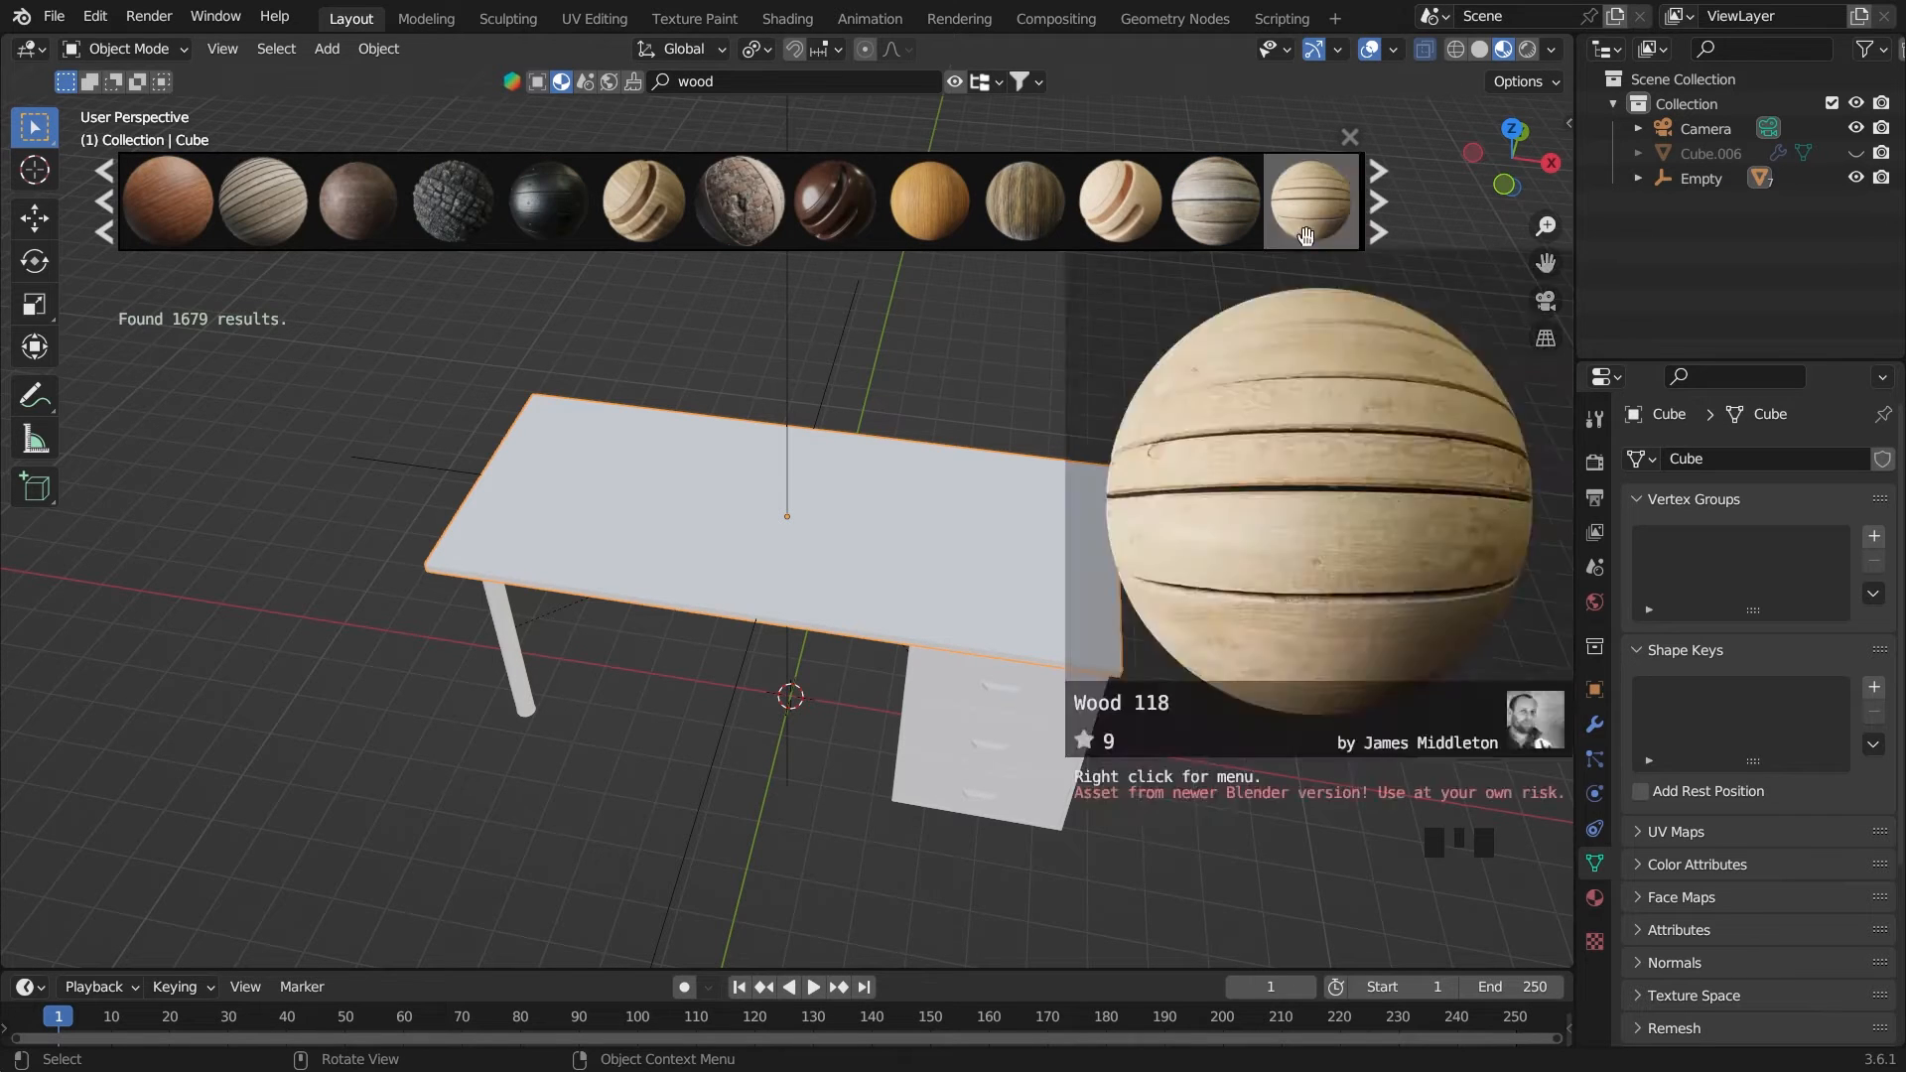
pyautogui.click(1119, 226)
# Apply the same Pine Wood material to the desk legs and the support piece beneath the desktop
pyautogui.moveTo(1152, 480); pyautogui.dragTo(1112, 430, button='middle')
pyautogui.click(508, 593)
pyautogui.click(1118, 224)
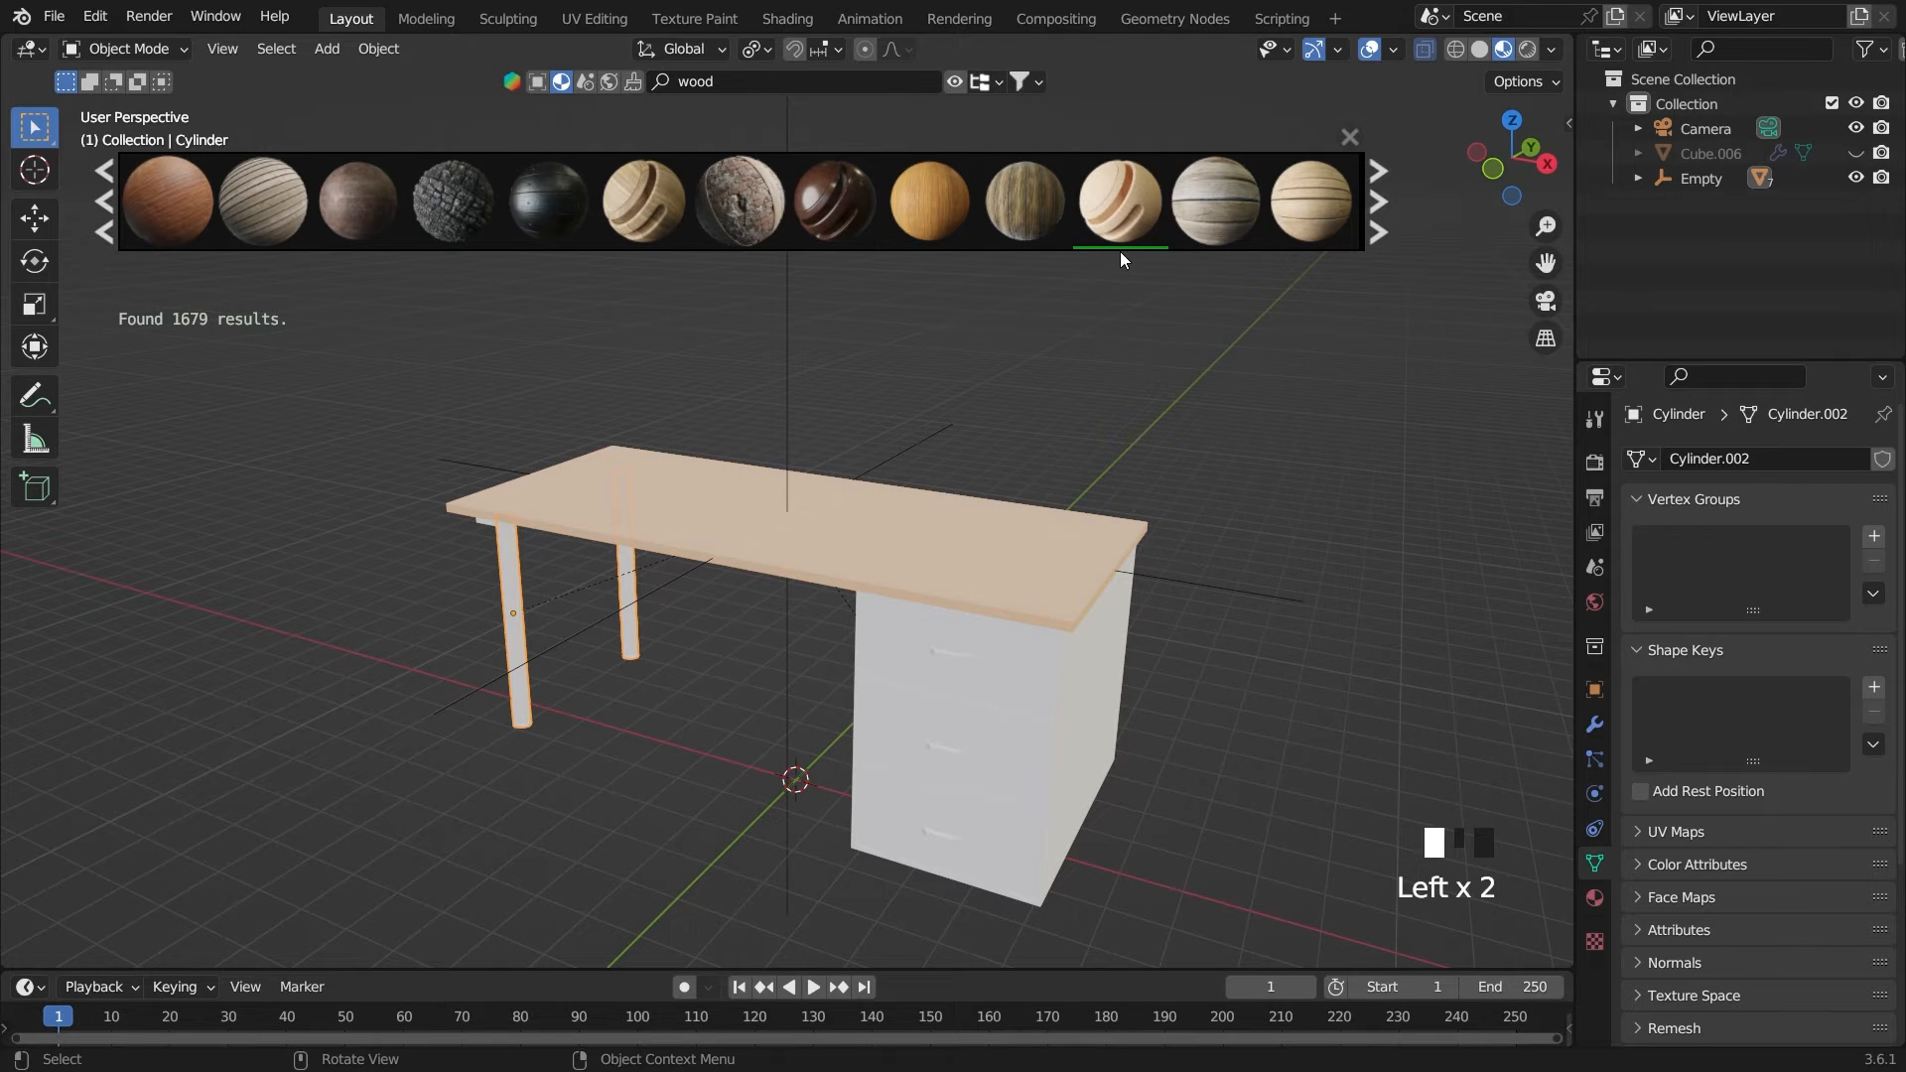
pyautogui.click(493, 539)
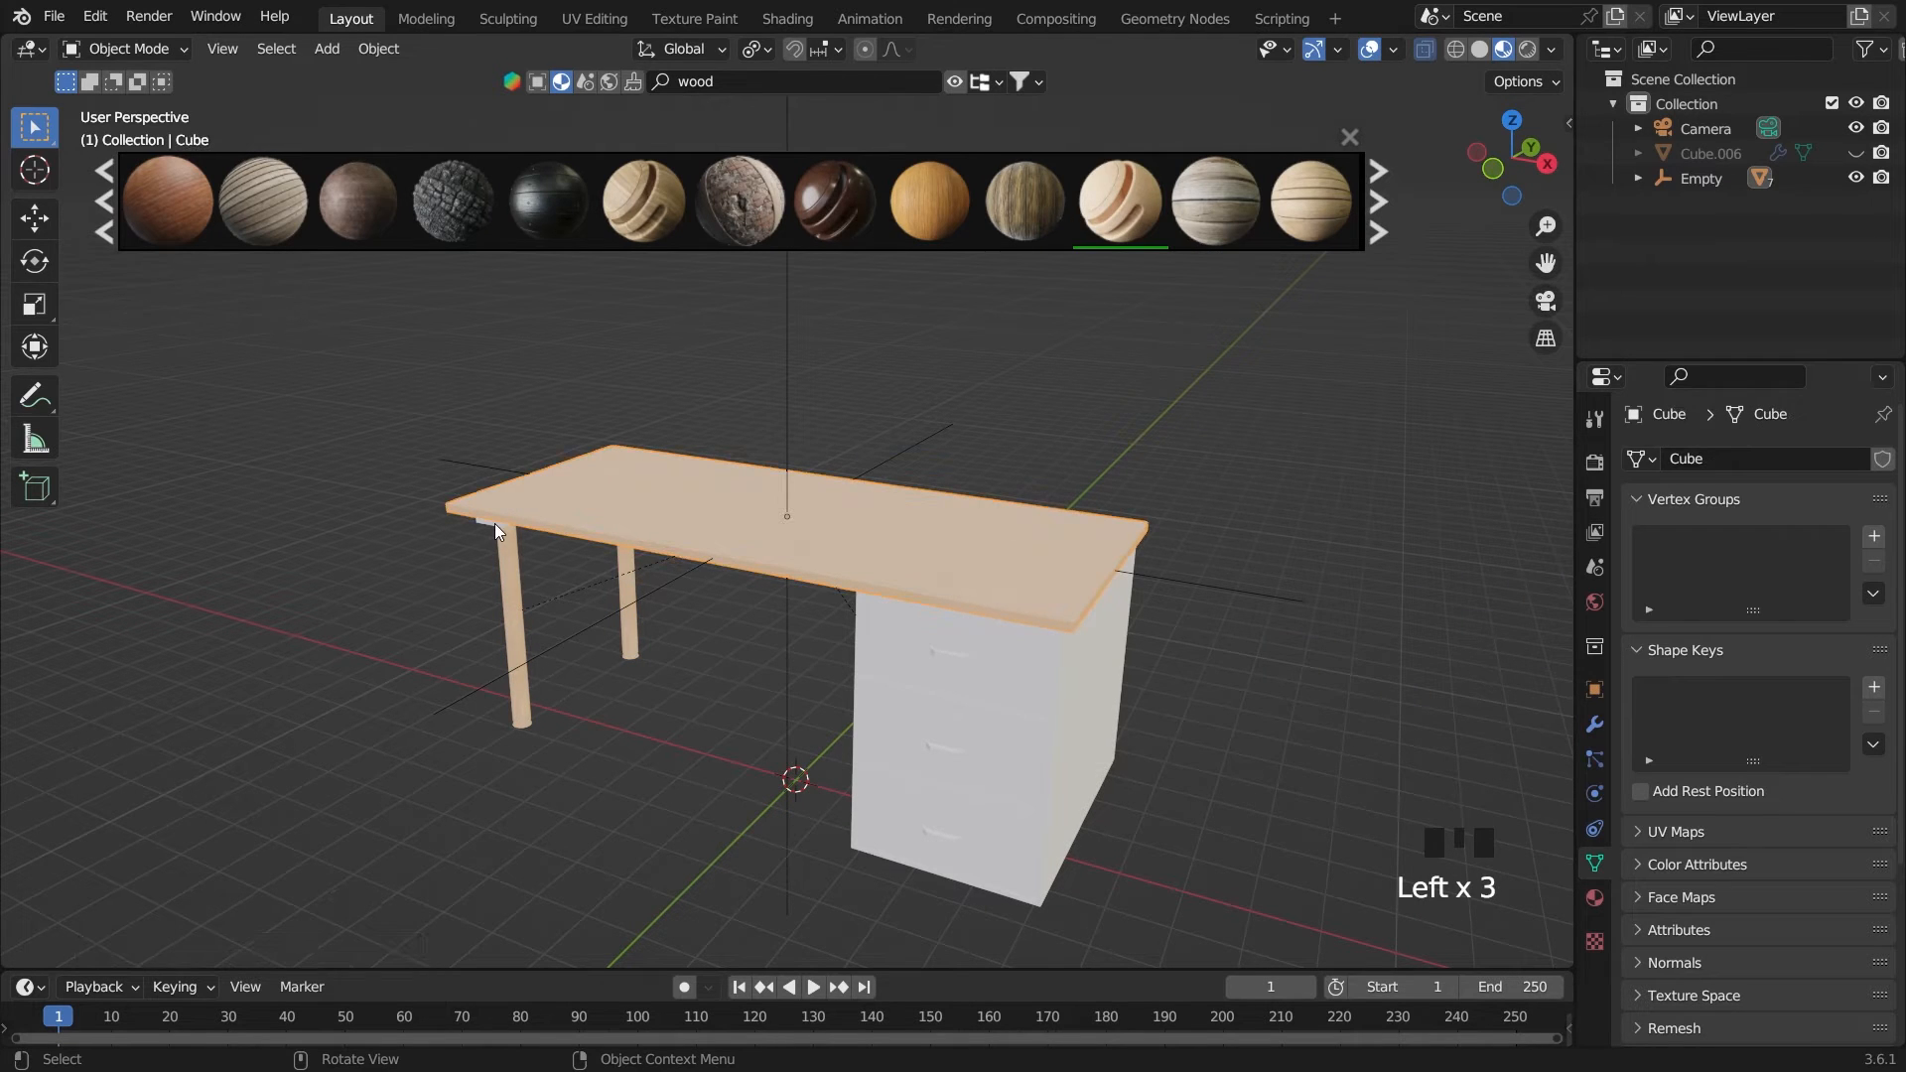
pyautogui.click(492, 541)
pyautogui.click(1120, 221)
# Apply Pine Wood to the body of the drawer cabinet
pyautogui.moveTo(1187, 733); pyautogui.dragTo(1120, 705, button='middle')
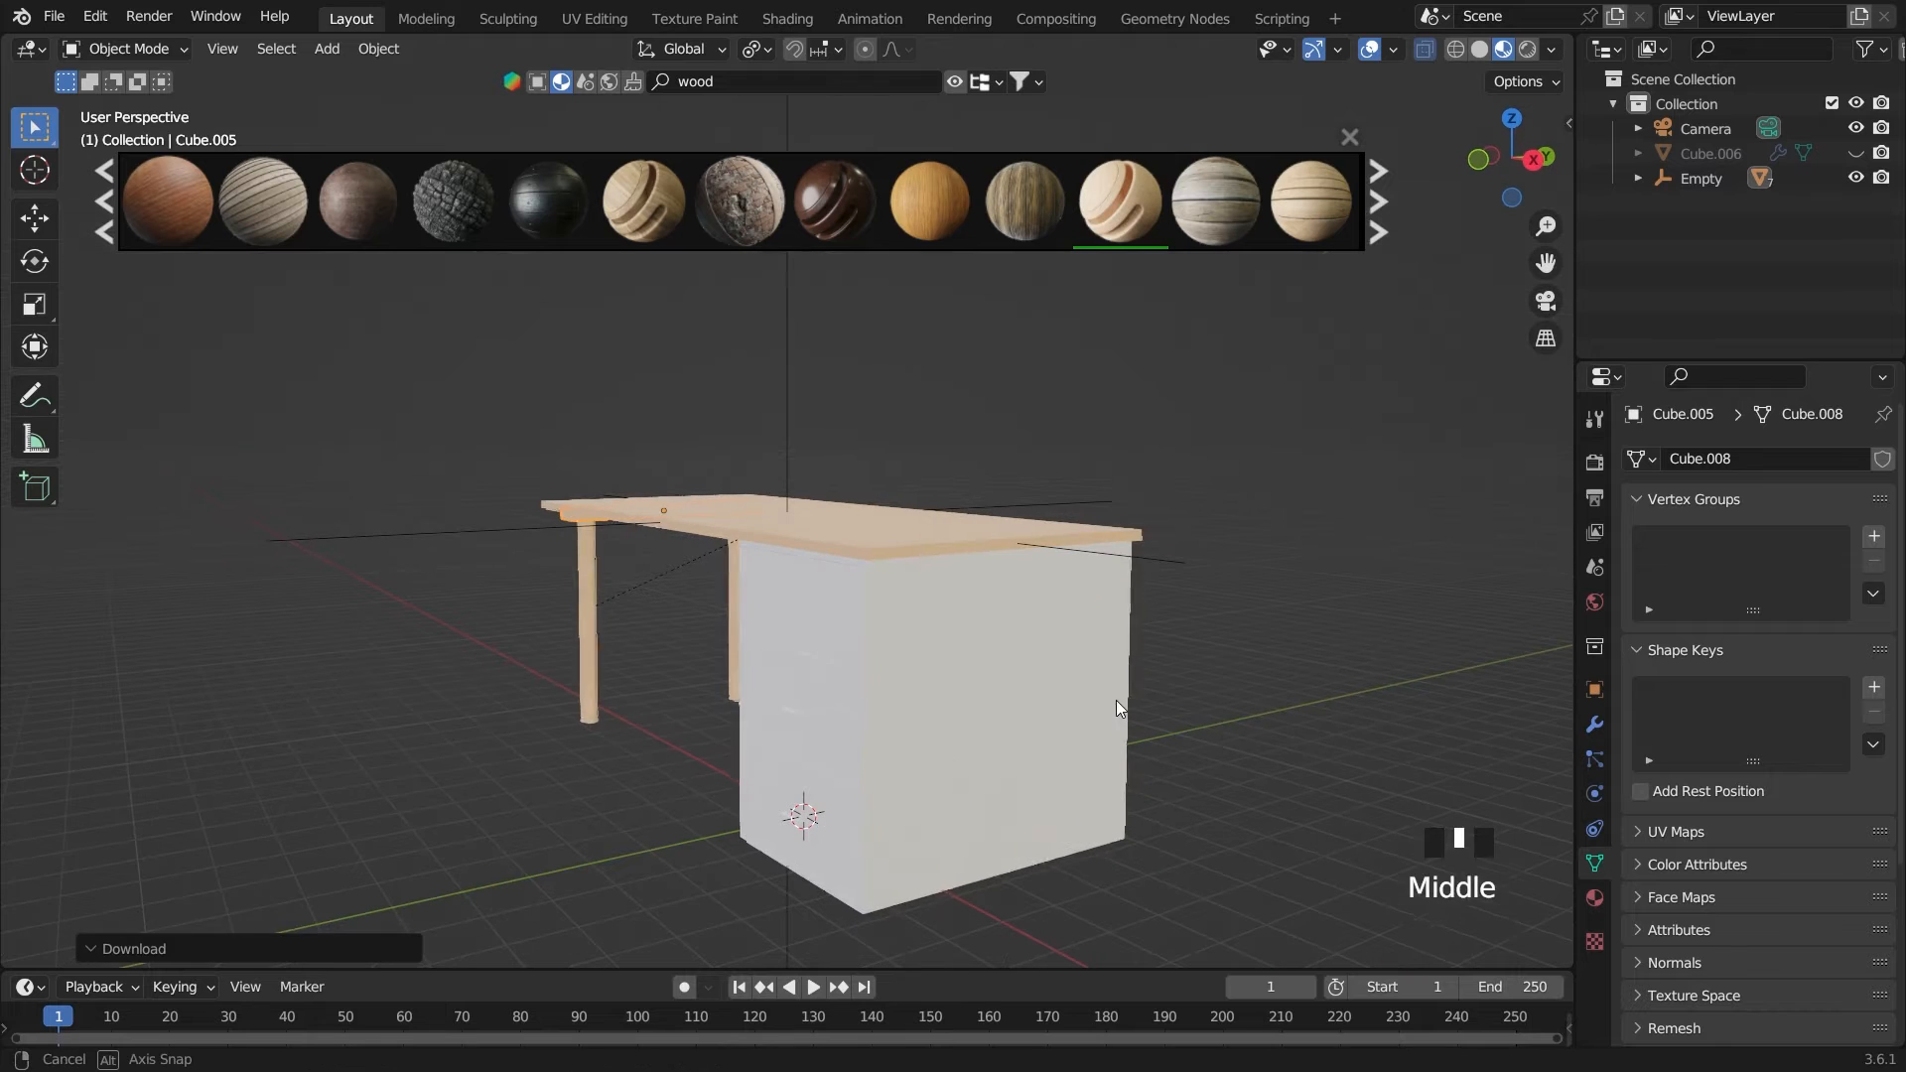
pyautogui.click(1116, 701)
pyautogui.click(1120, 222)
# Apply Pine Wood to the top drawer of the cabinet
pyautogui.moveTo(1042, 536); pyautogui.dragTo(1040, 506, button='middle')
pyautogui.scroll(3, 1010, 611)
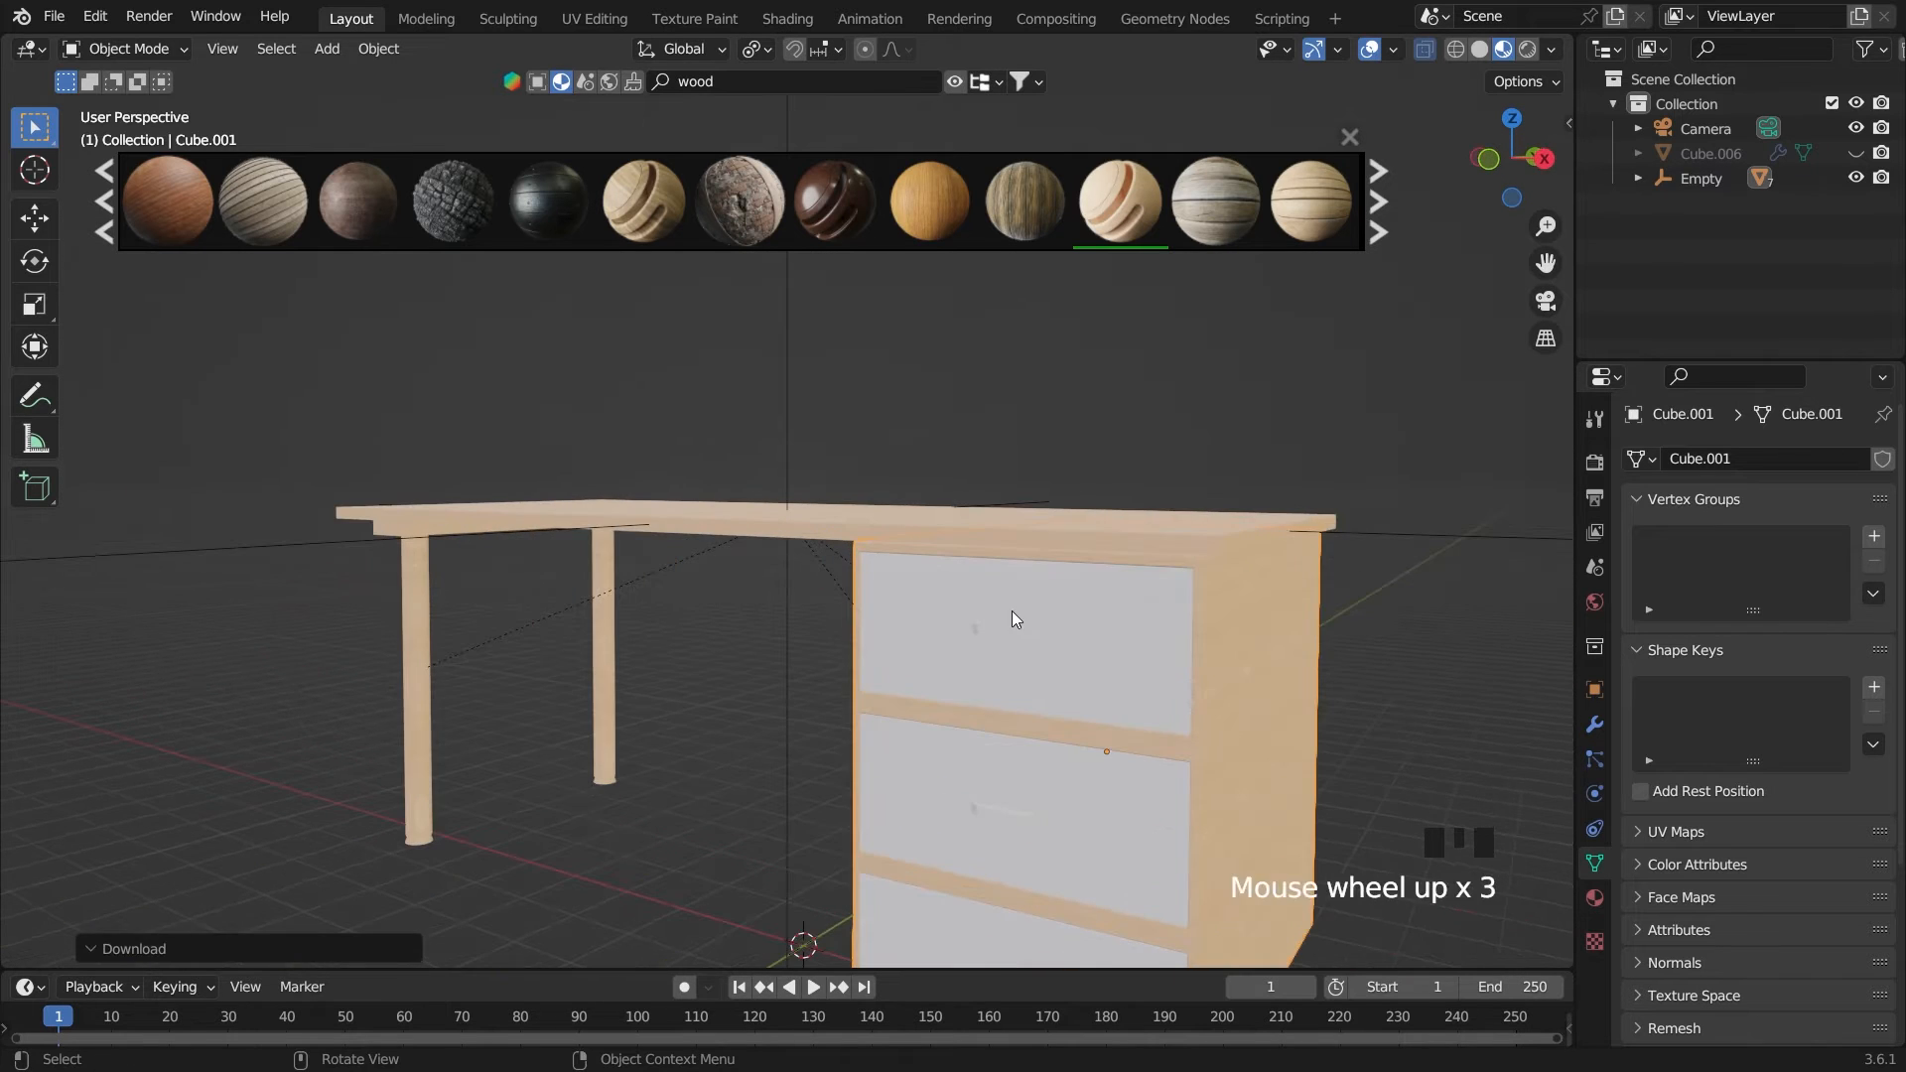
pyautogui.click(1029, 639)
pyautogui.press('`')
pyautogui.moveTo(1136, 731); pyautogui.dragTo(1046, 648, button='middle')
pyautogui.scroll(3, 1047, 648)
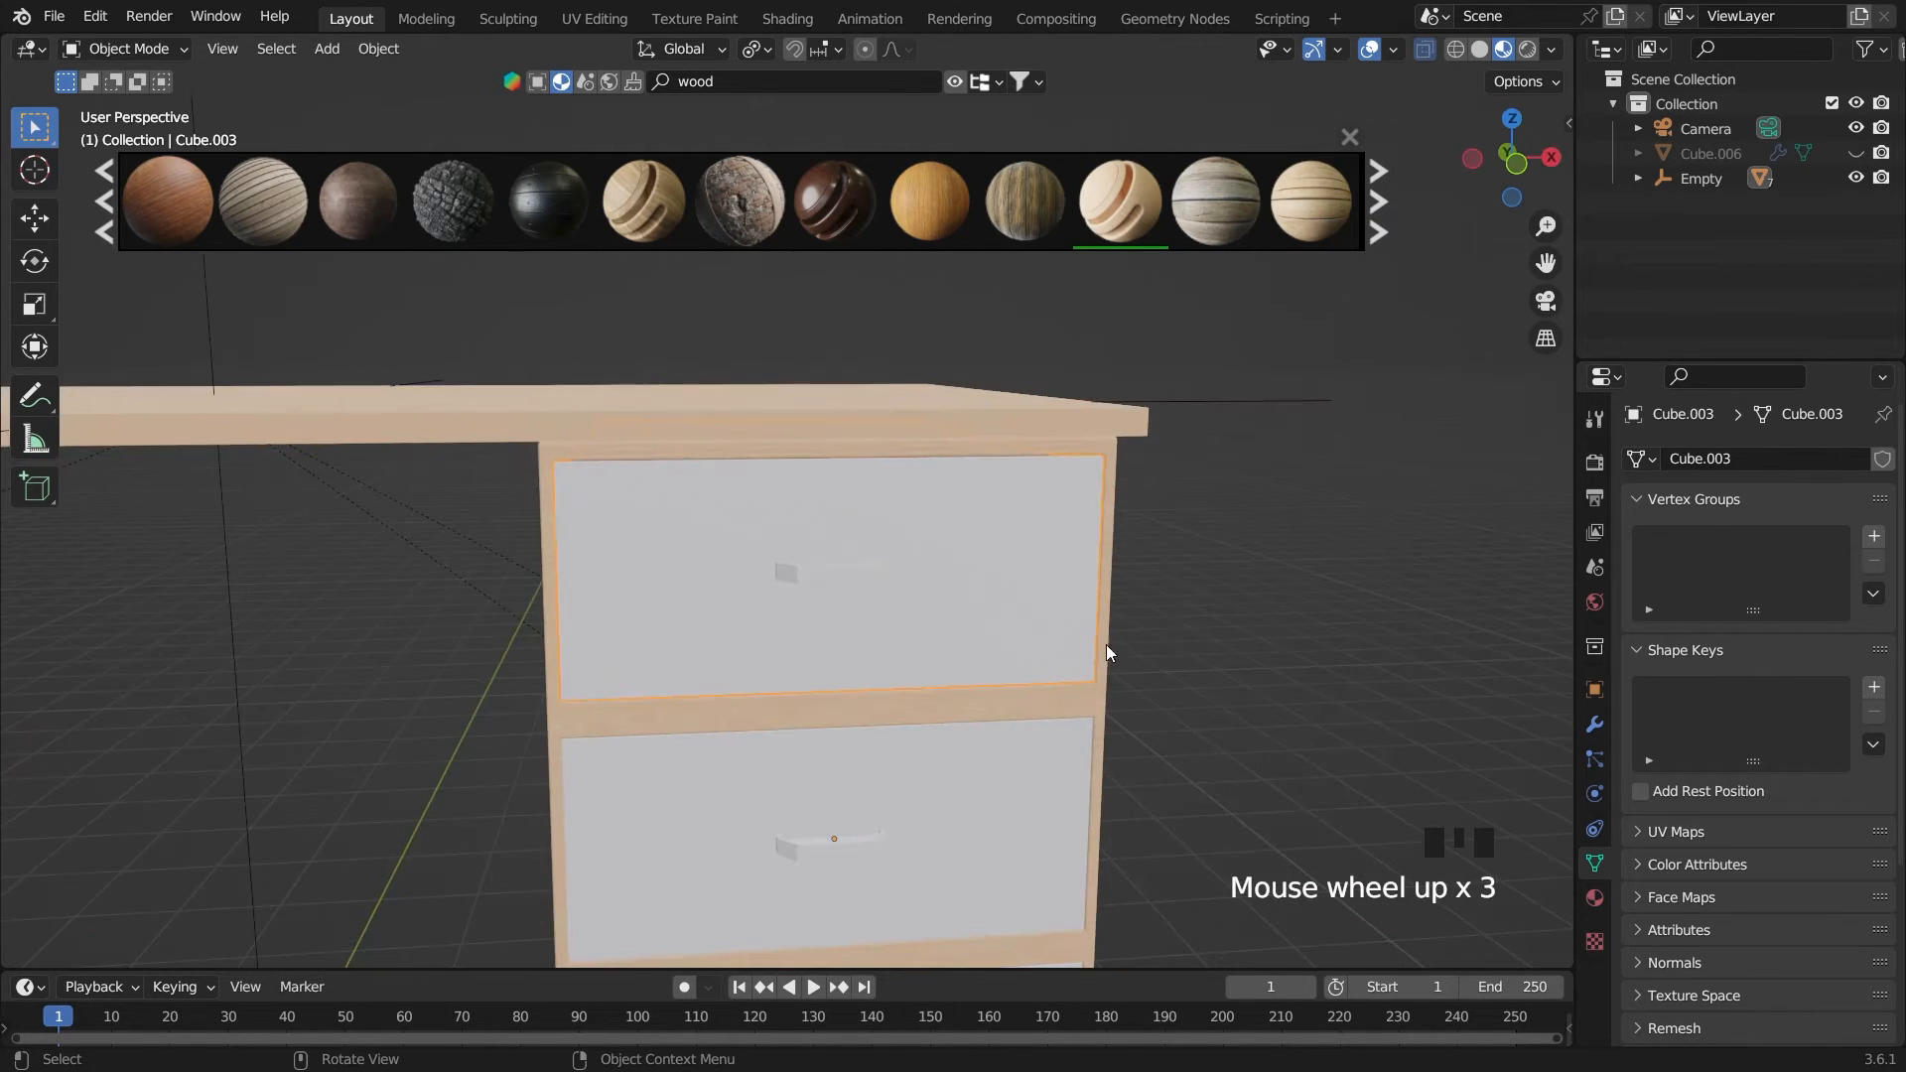
pyautogui.click(1120, 203)
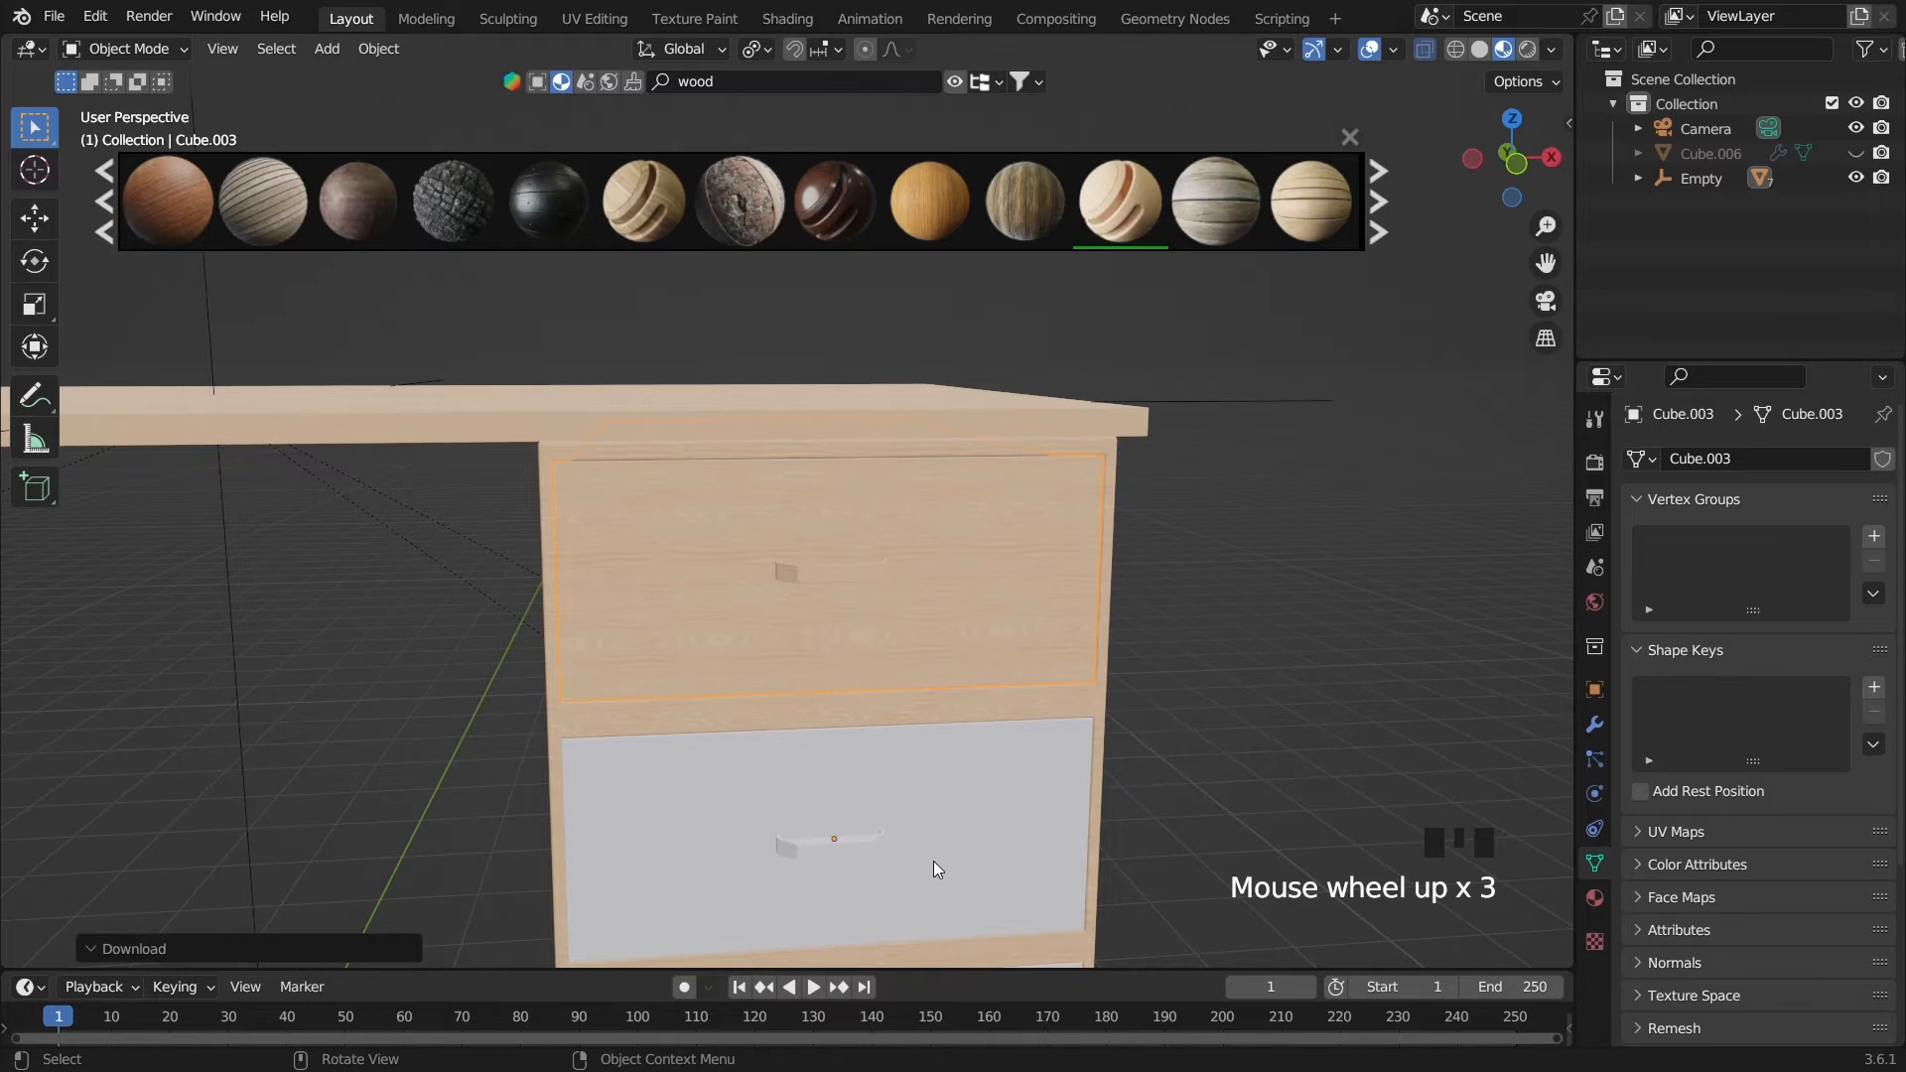
# Apply Pine Wood to the middle and bottom drawers, and close the material search results
pyautogui.click(944, 872)
pyautogui.scroll(-2, 939, 850)
pyautogui.click(1120, 204)
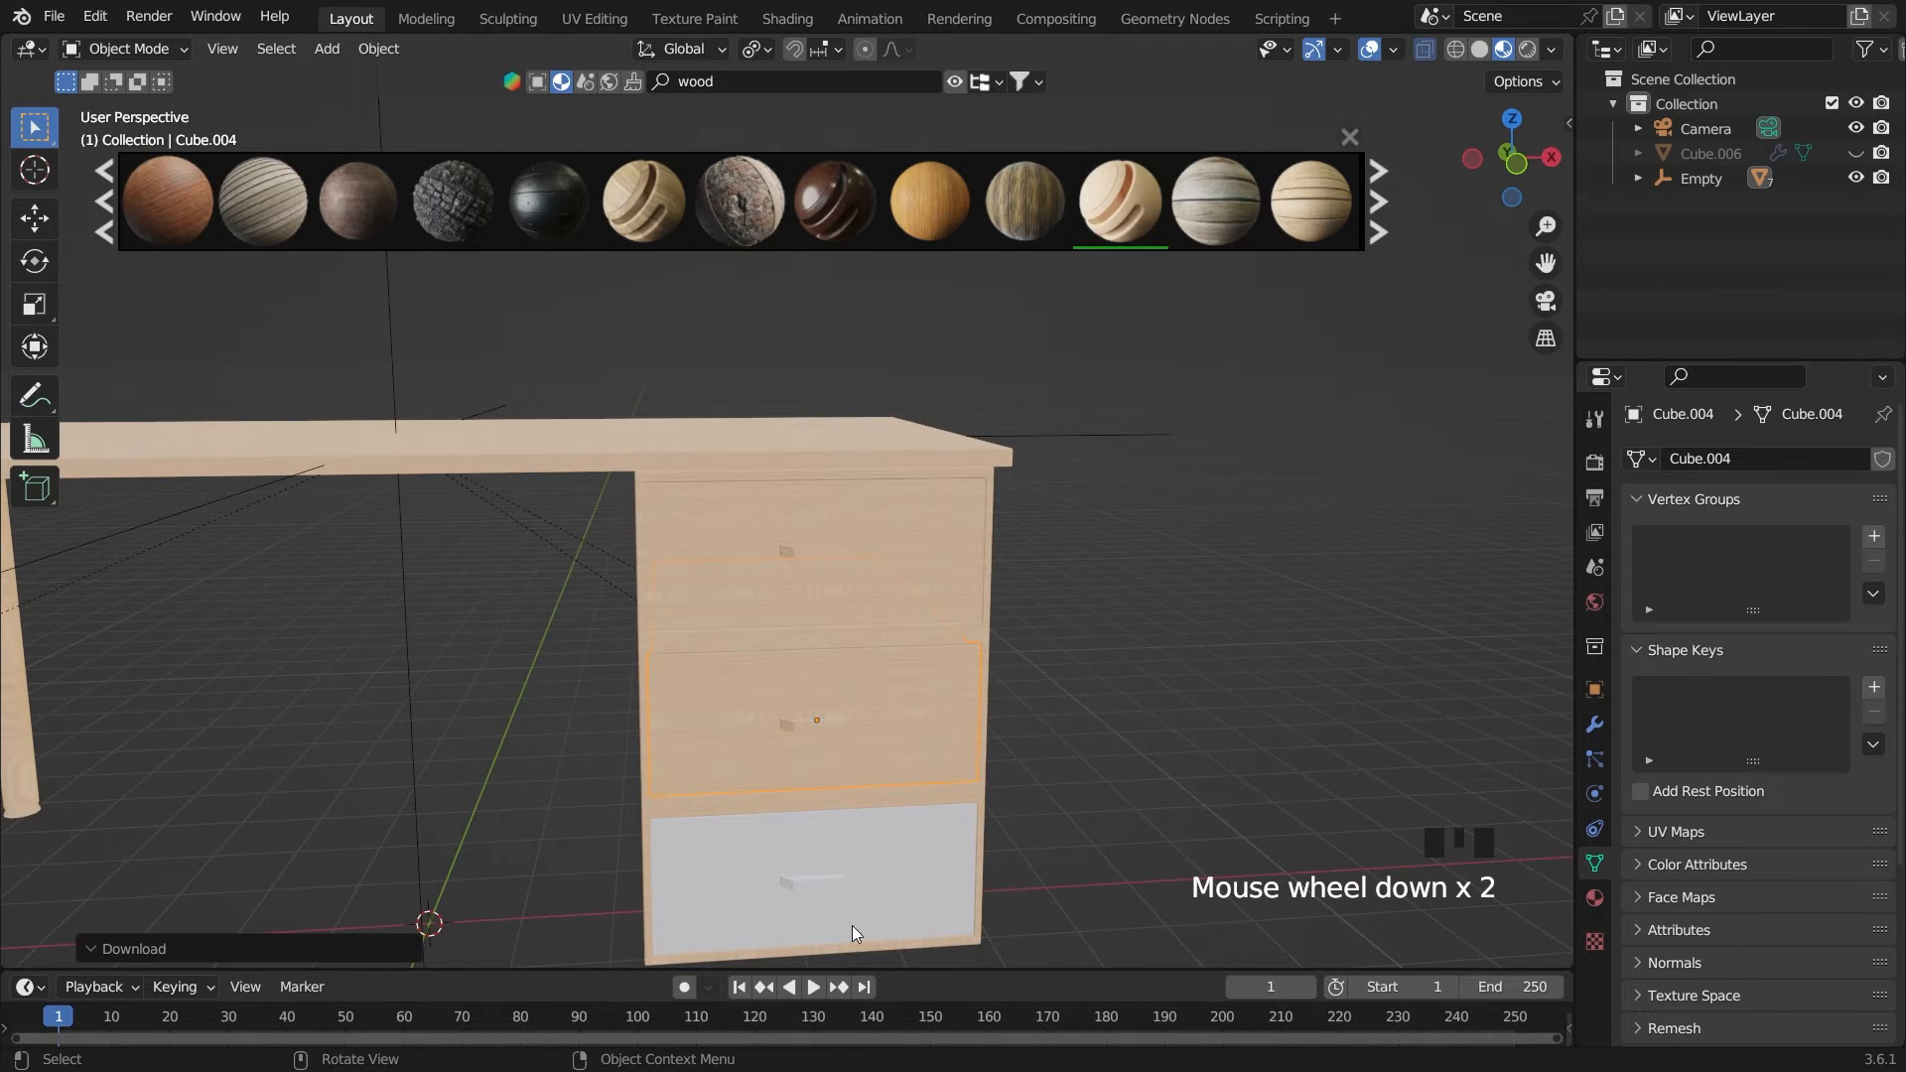
pyautogui.click(854, 928)
pyautogui.scroll(-1, 853, 928)
pyautogui.moveTo(854, 928); pyautogui.dragTo(1065, 531, button='middle')
pyautogui.click(1120, 204)
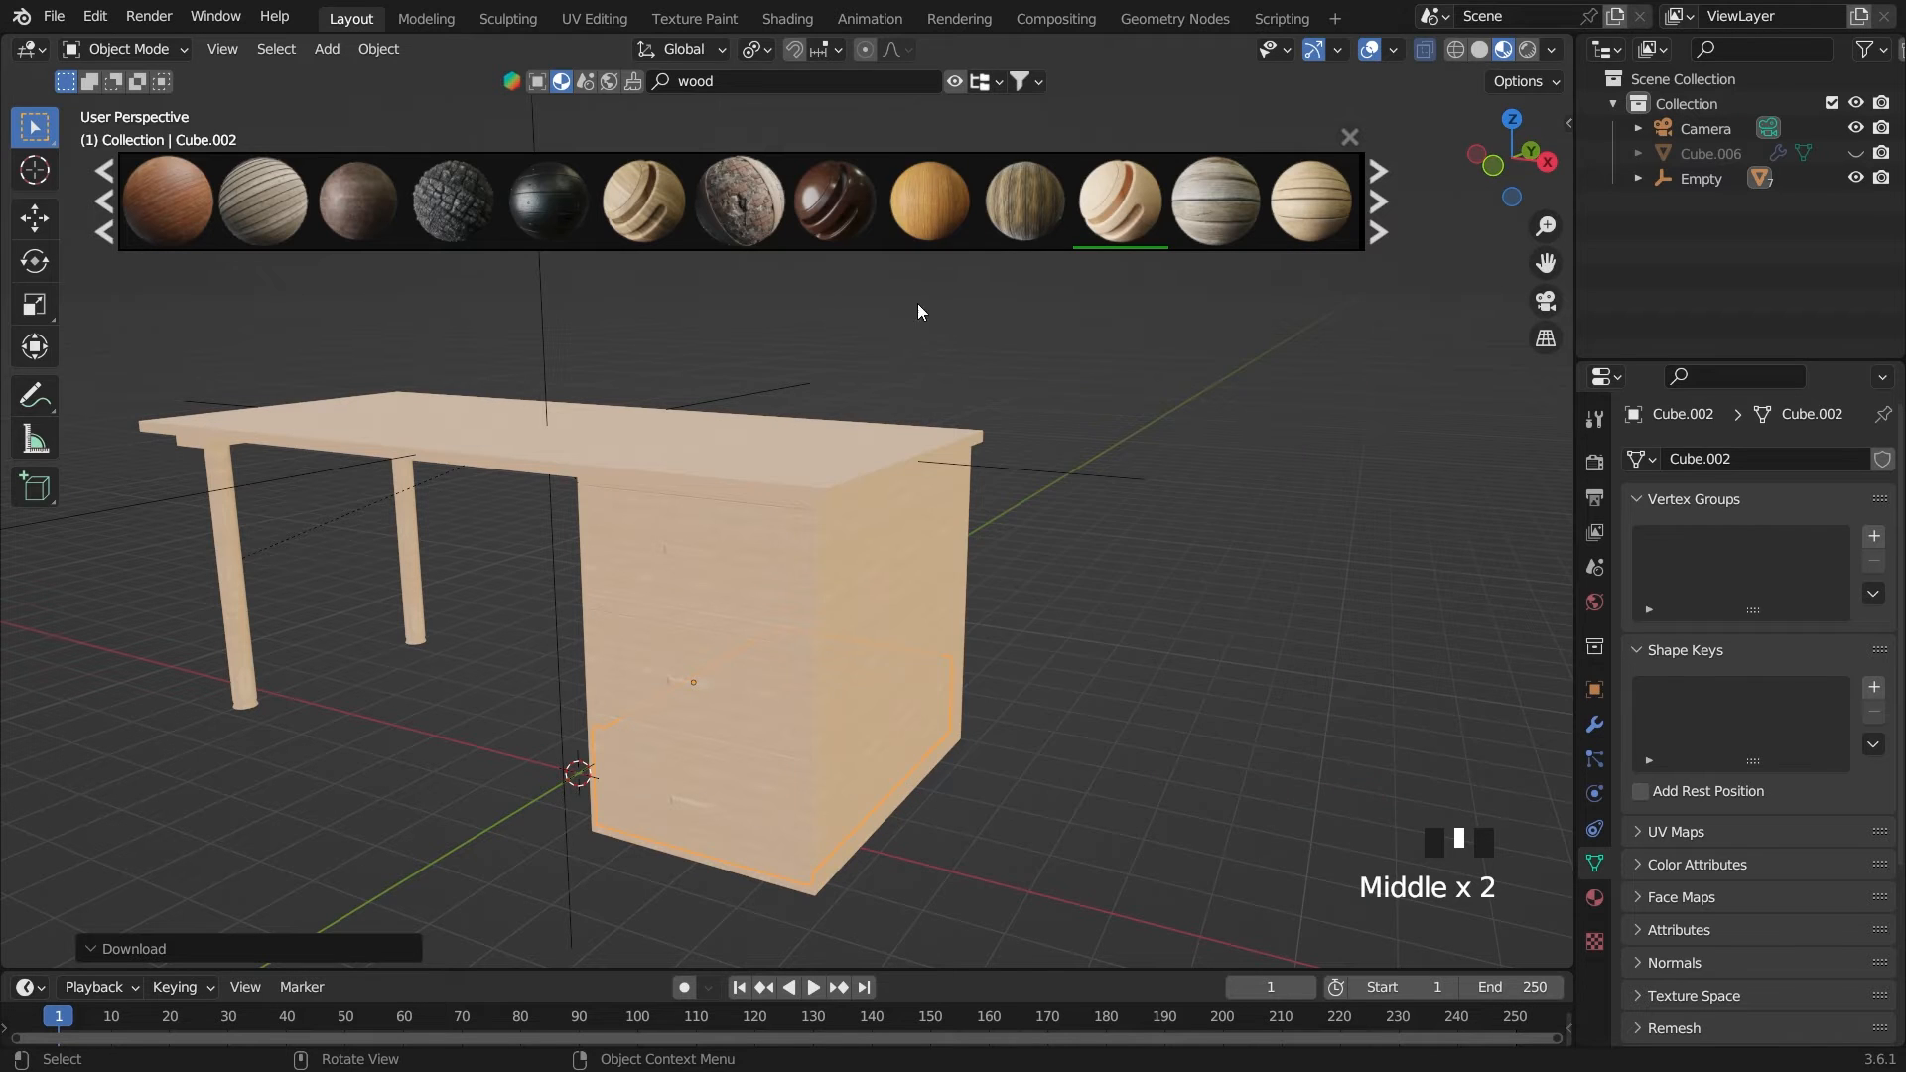
pyautogui.click(1349, 138)
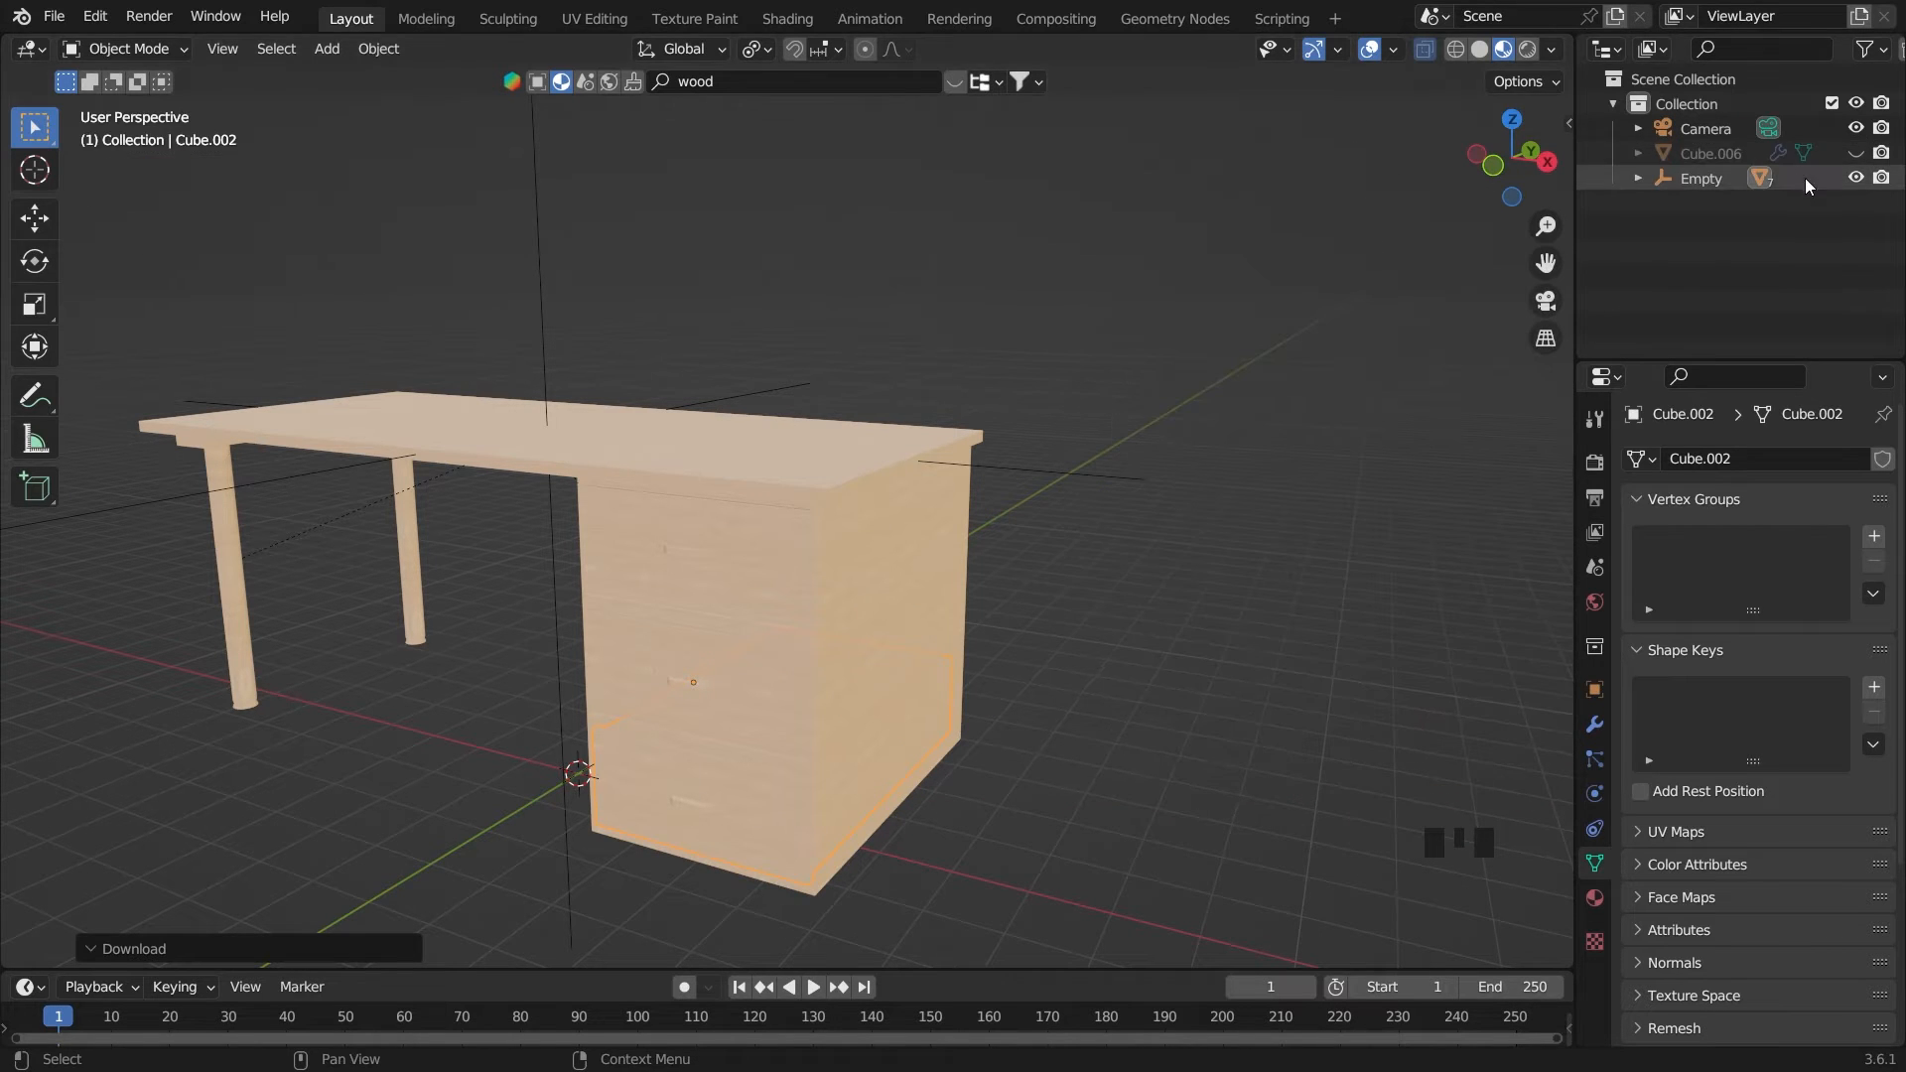
# Unhide the room object and give it a new material
pyautogui.click(1856, 153)
pyautogui.click(1427, 408)
pyautogui.scroll(-3, 1411, 401)
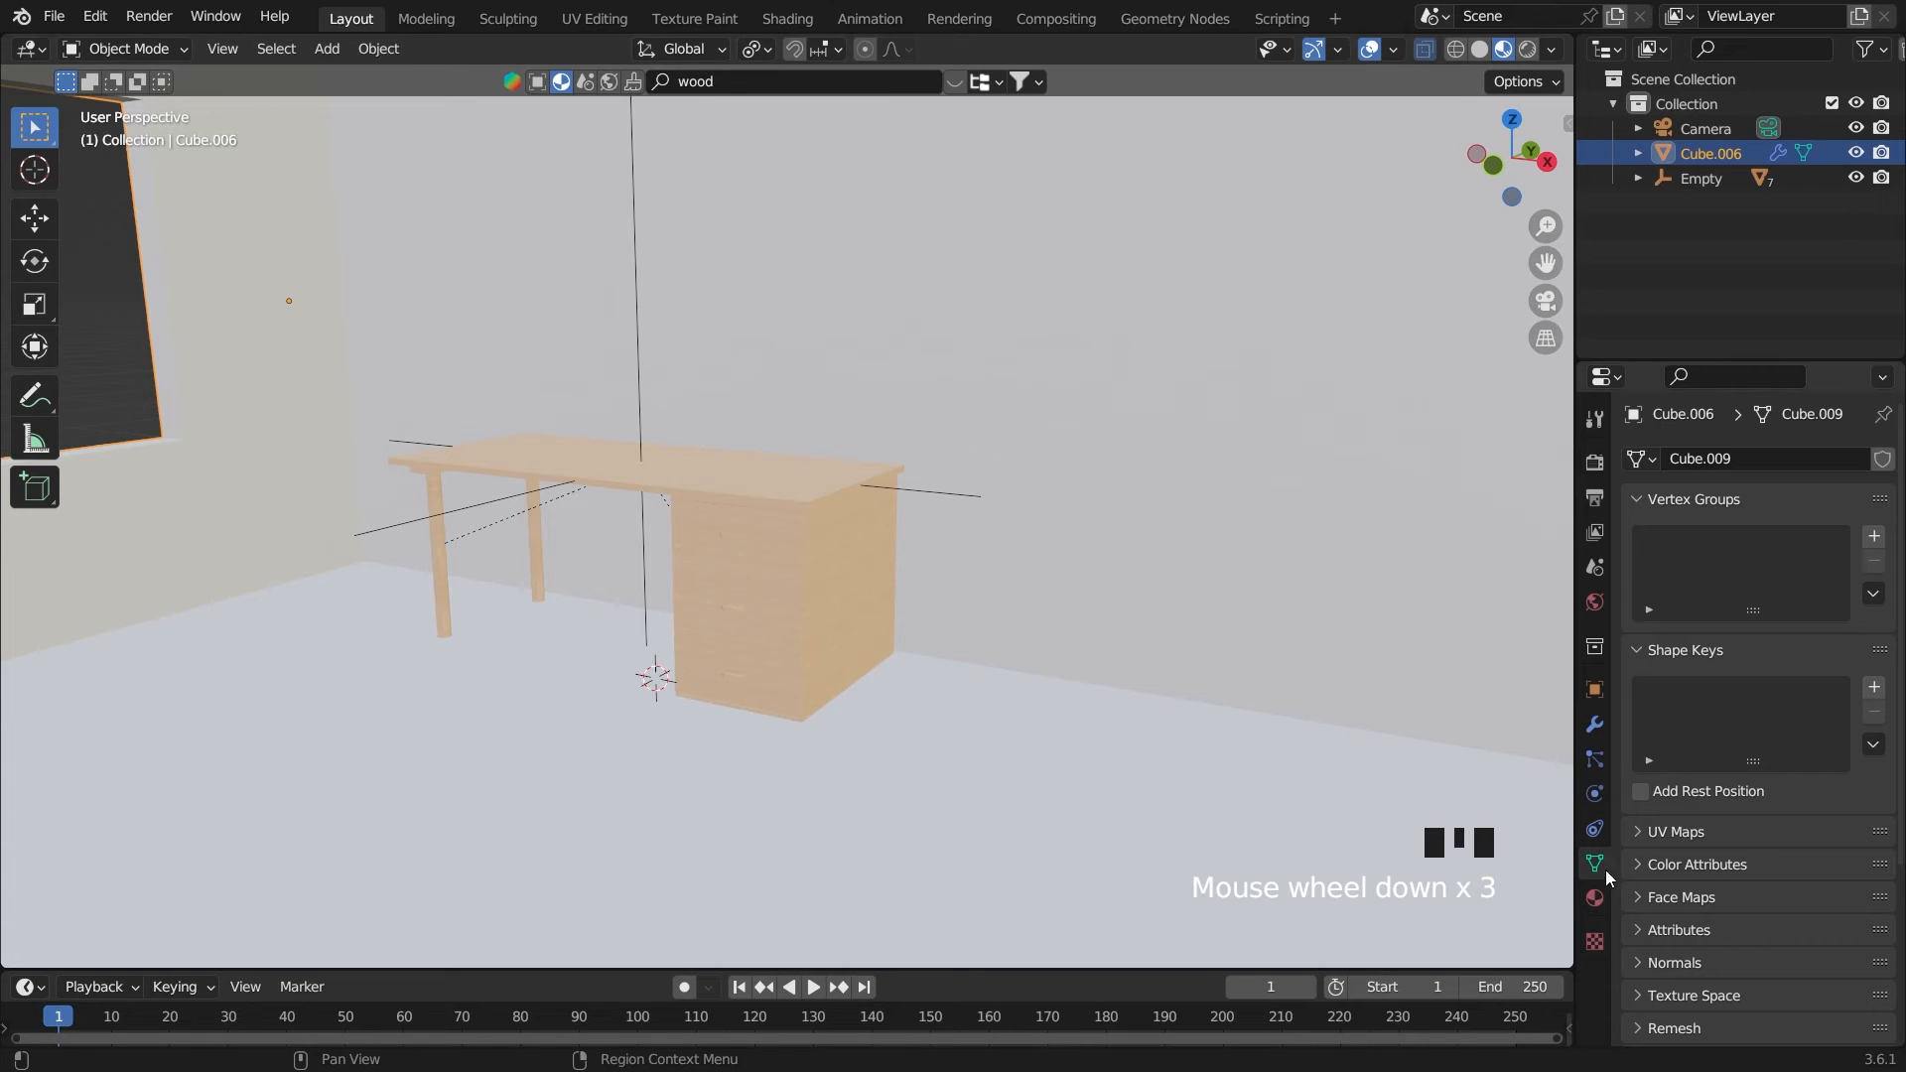
pyautogui.click(1596, 897)
pyautogui.click(1639, 562)
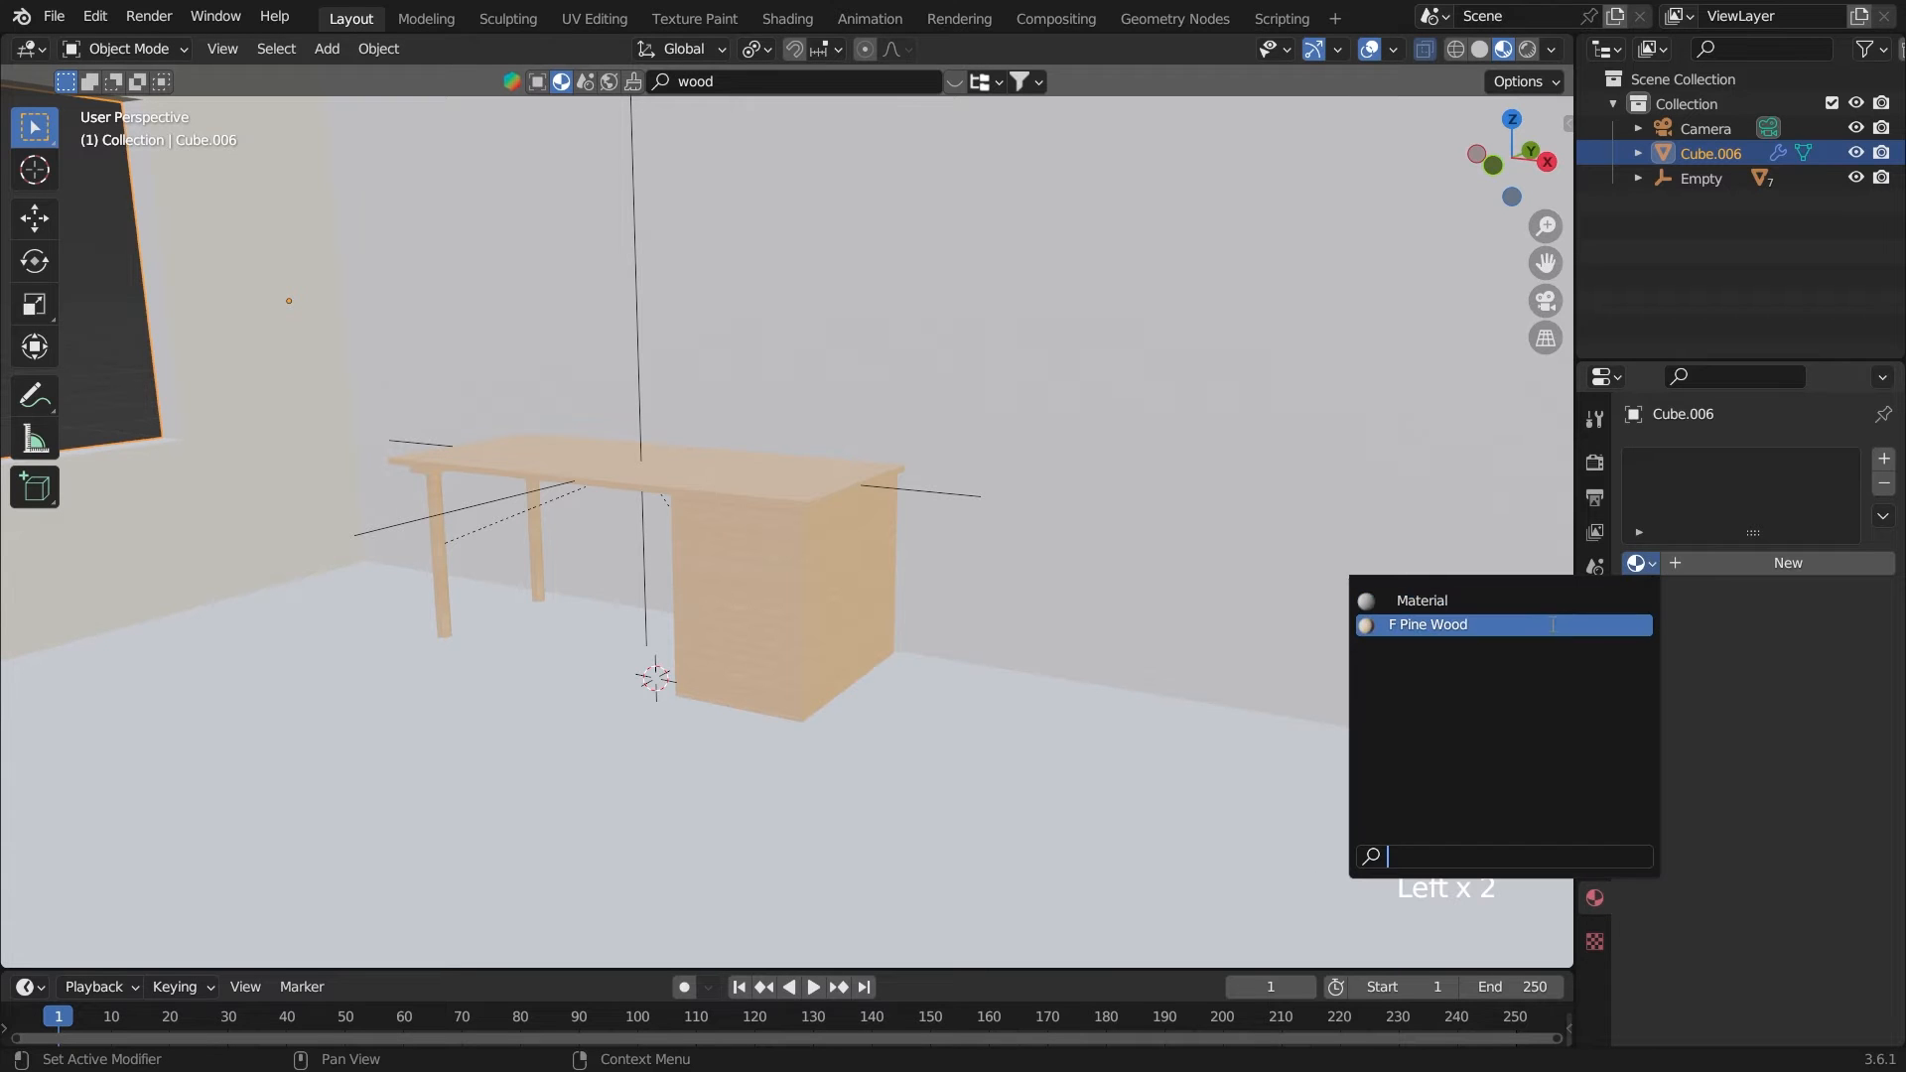
pyautogui.click(1741, 563)
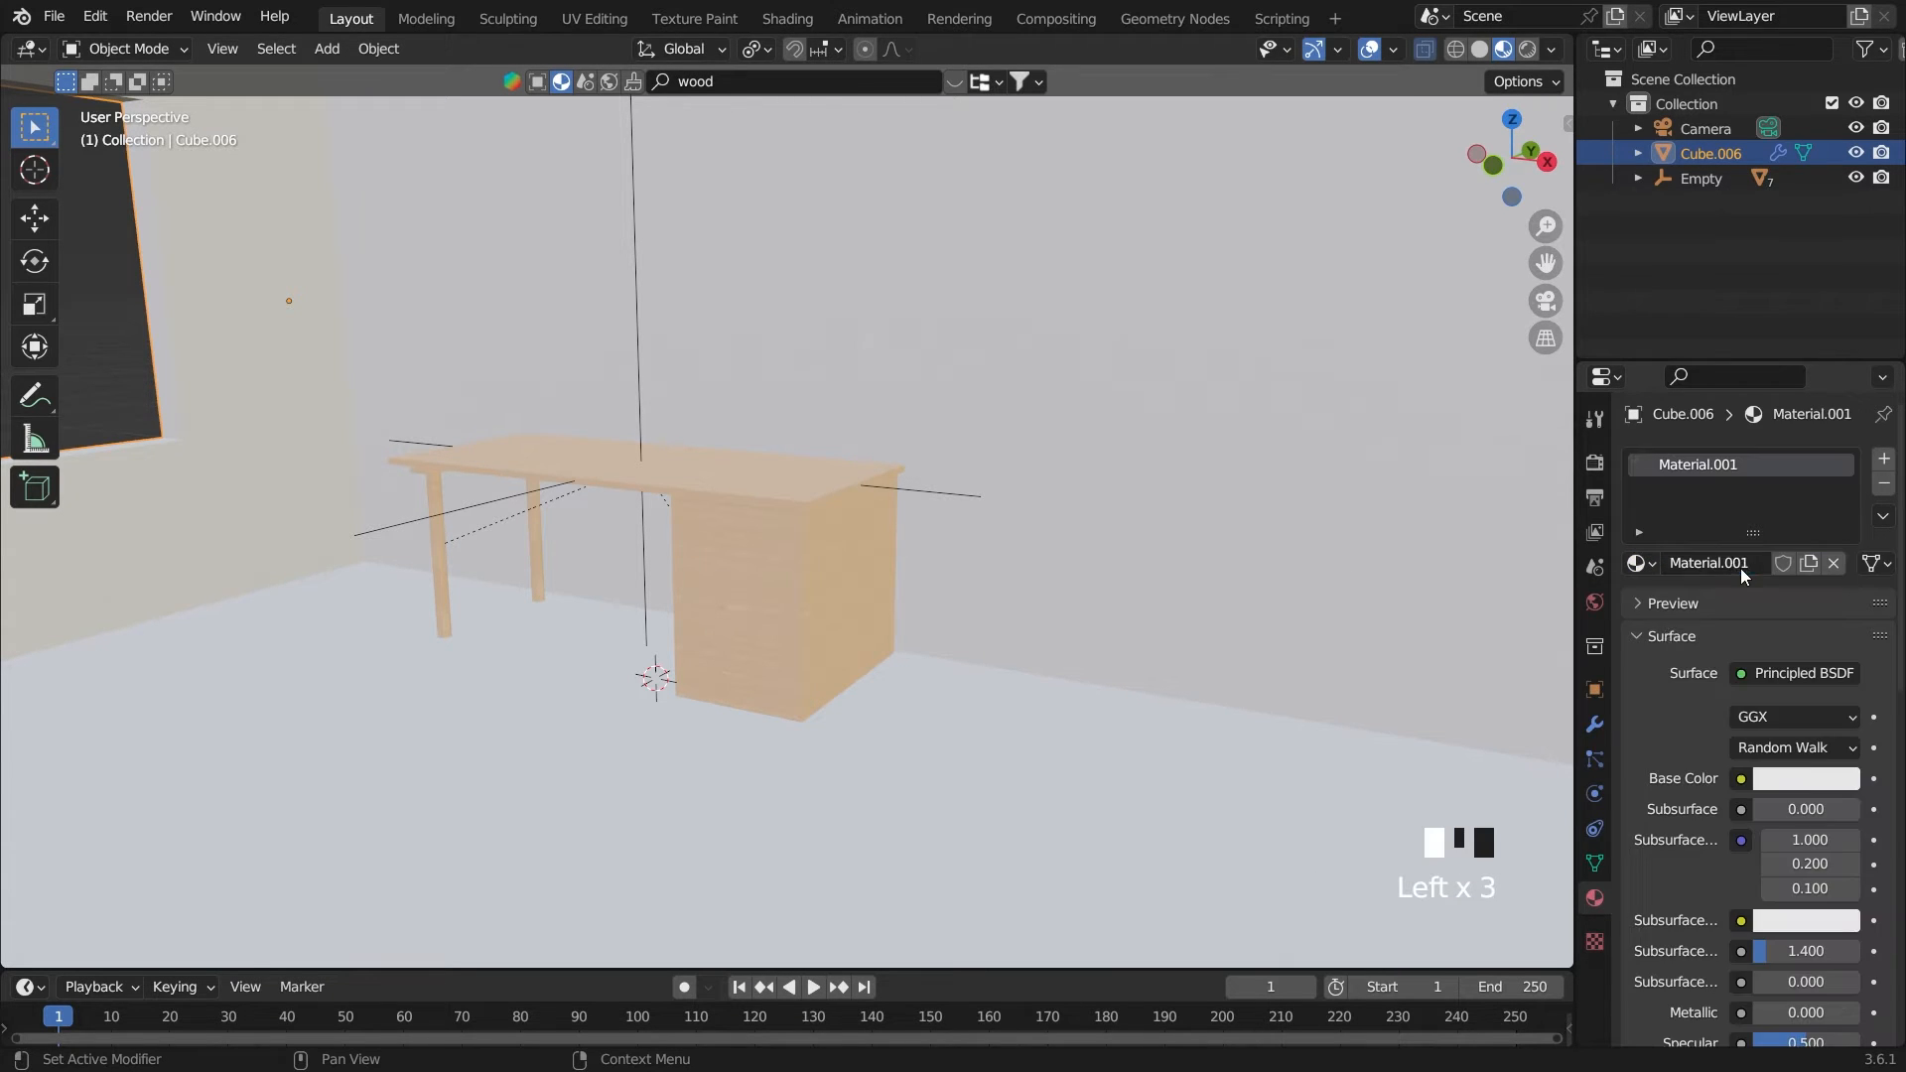
# Set the room material's base color to a light peach with hue 0.057 and saturation 0.317, and save the file
pyautogui.click(1806, 779)
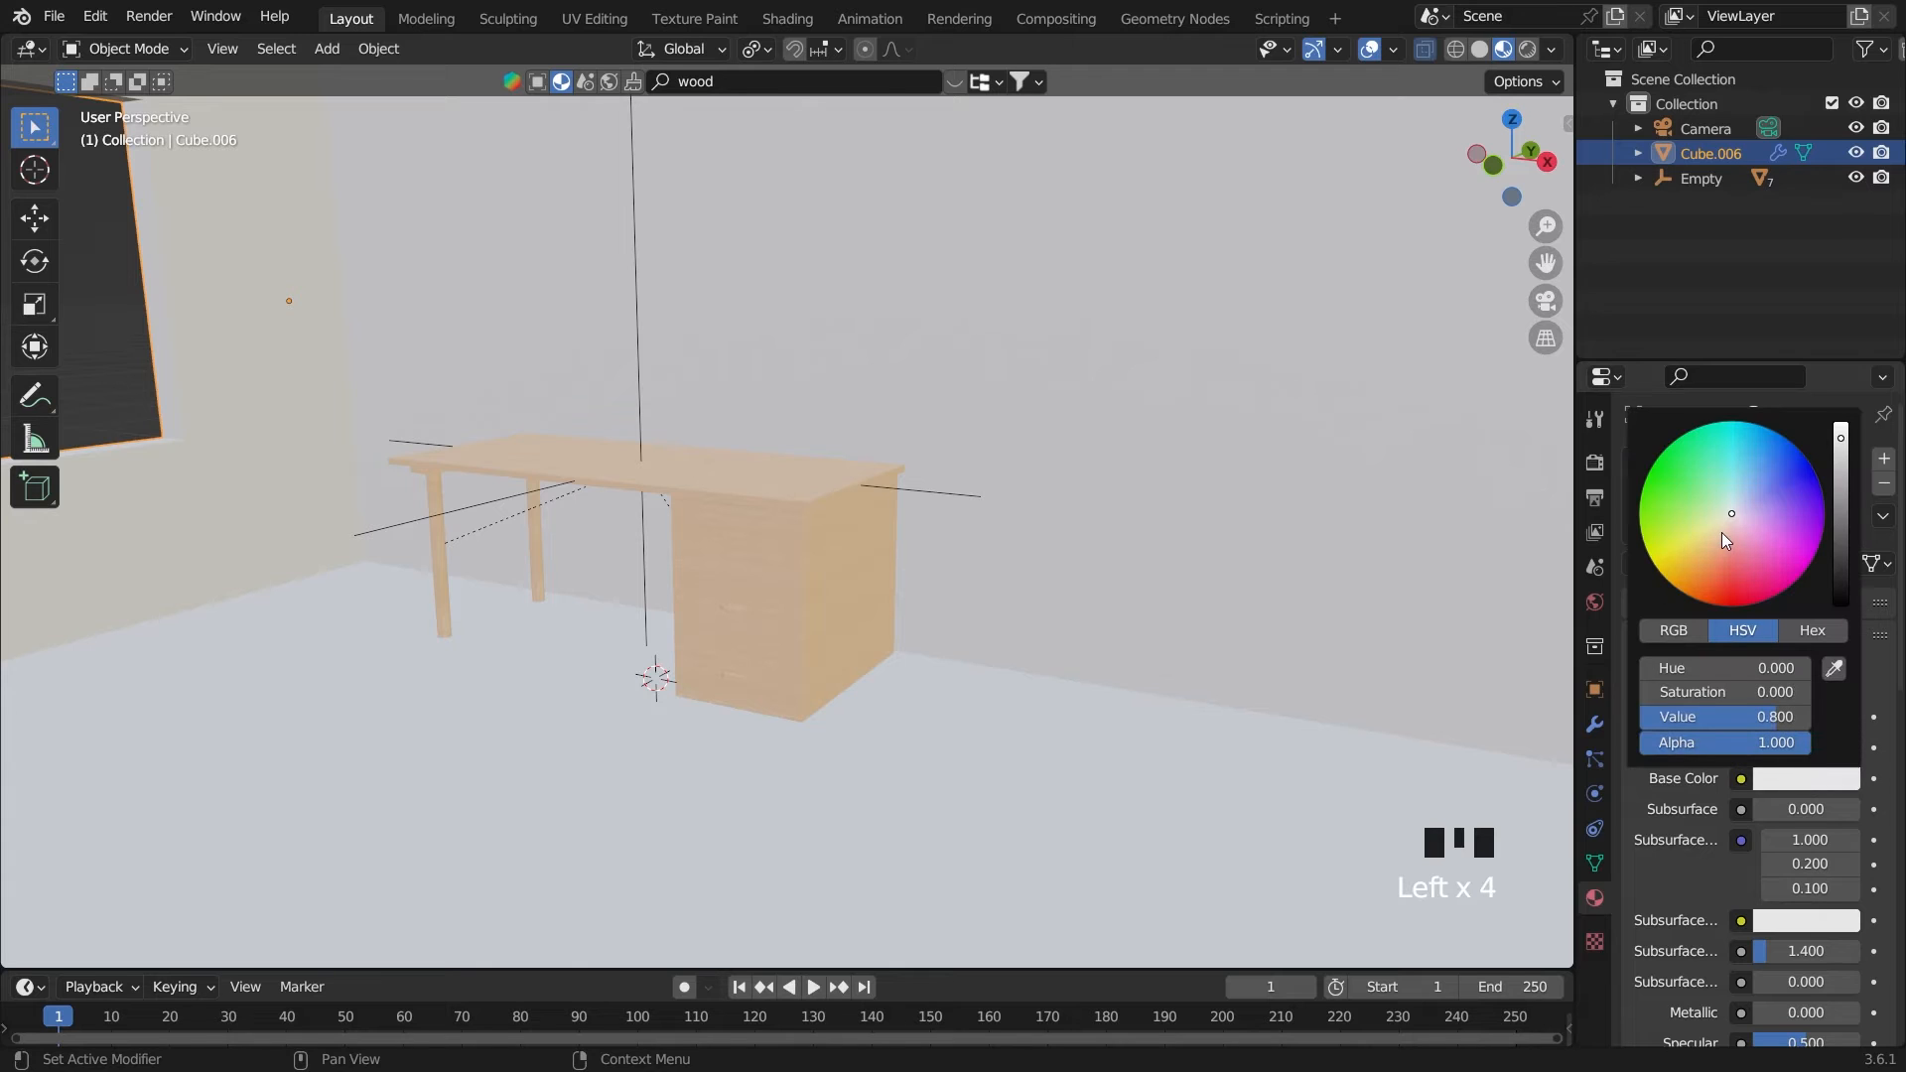
pyautogui.click(1723, 531)
pyautogui.moveTo(1724, 530); pyautogui.dragTo(1726, 527)
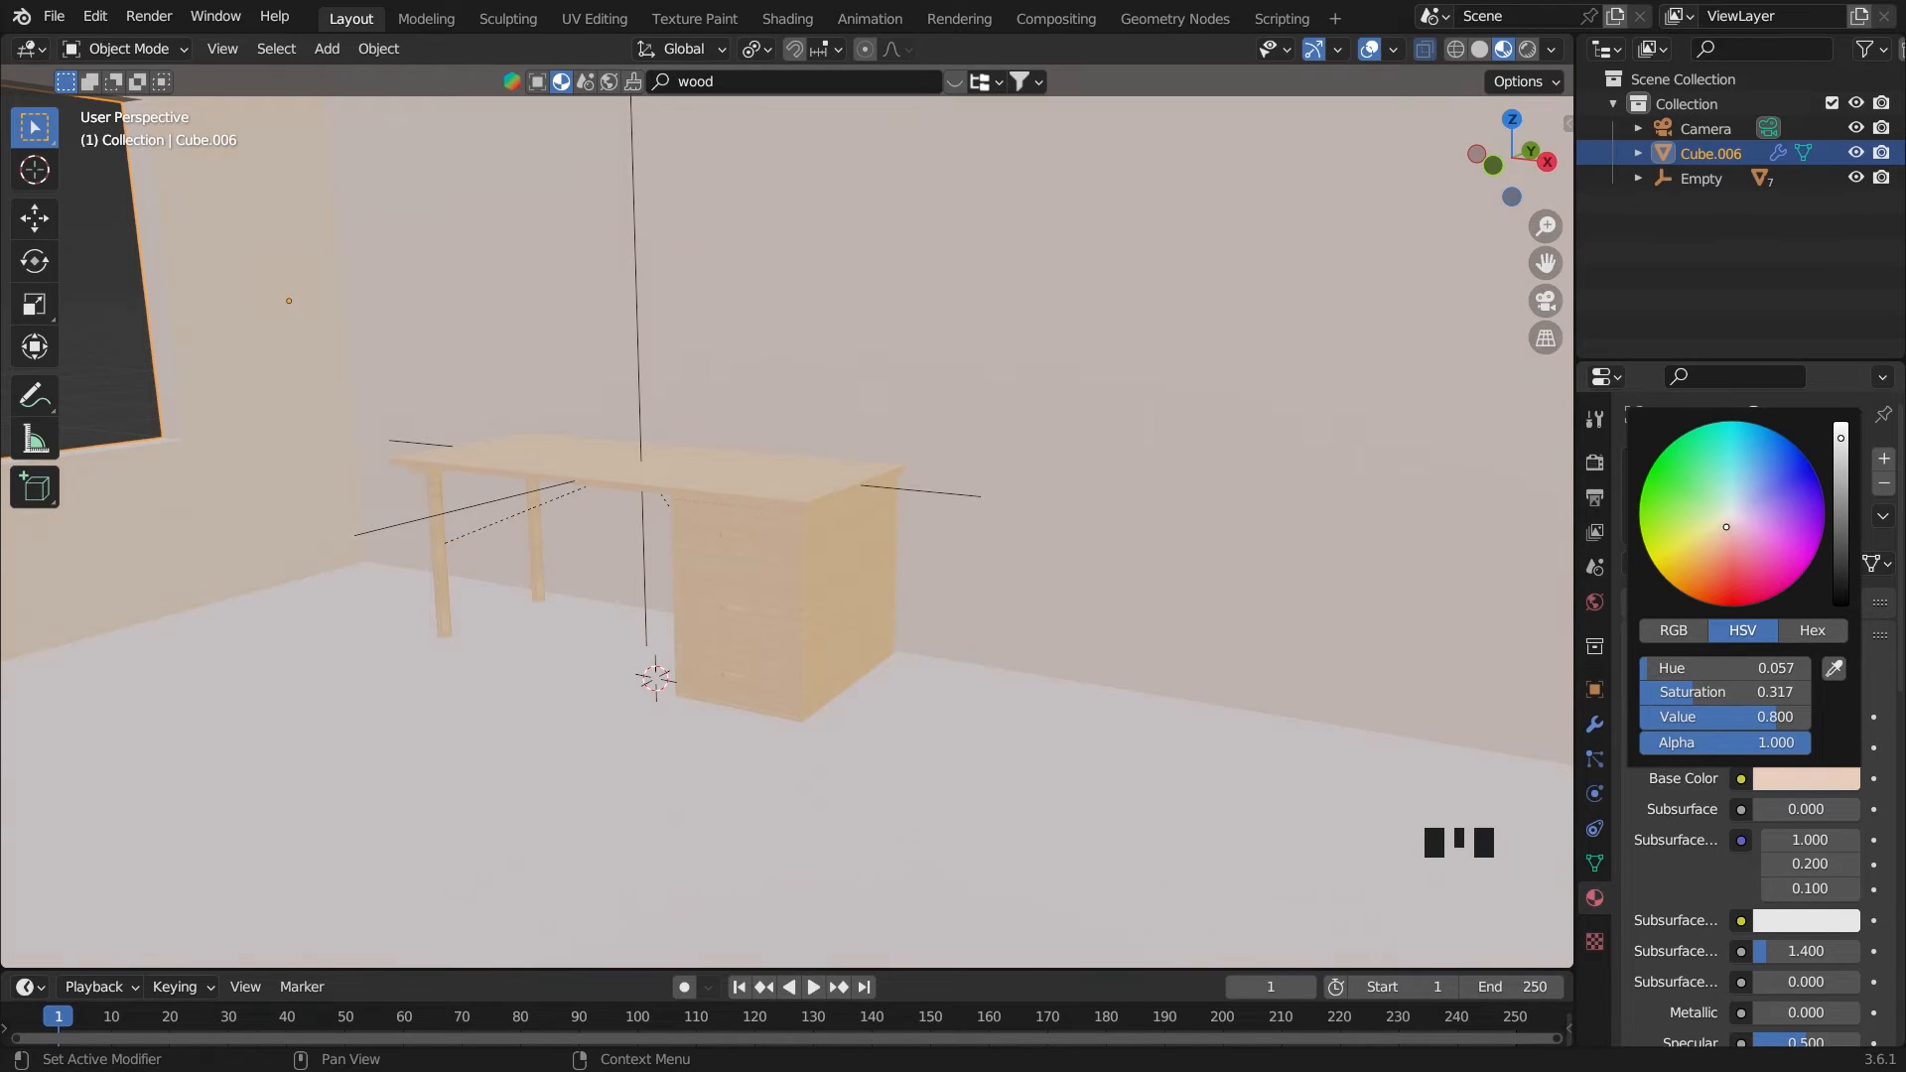
pyautogui.click(92, 367)
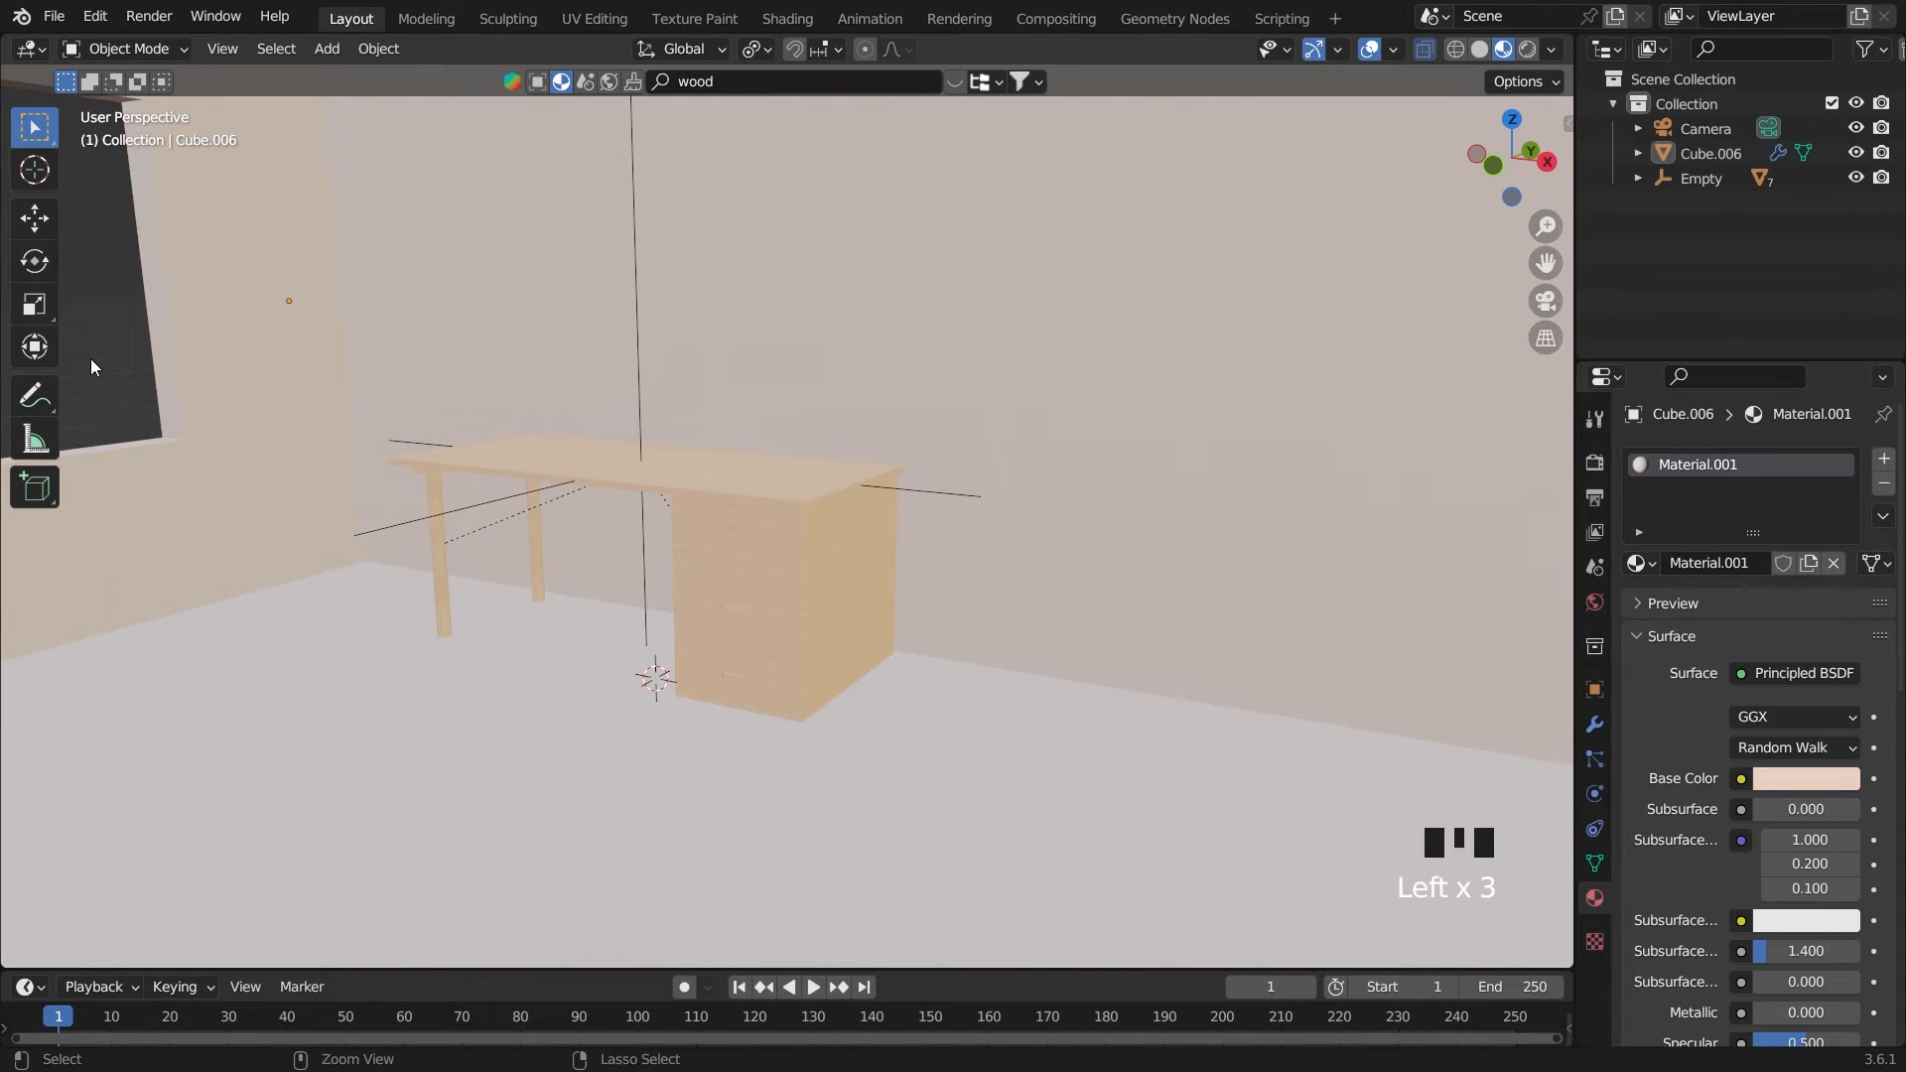
pyautogui.hotkey('ctrl', 's')
# Open the top drawer in Edit Mode from the front view, with X-ray off and solid shading
pyautogui.moveTo(972, 626); pyautogui.dragTo(1015, 594, button='middle')
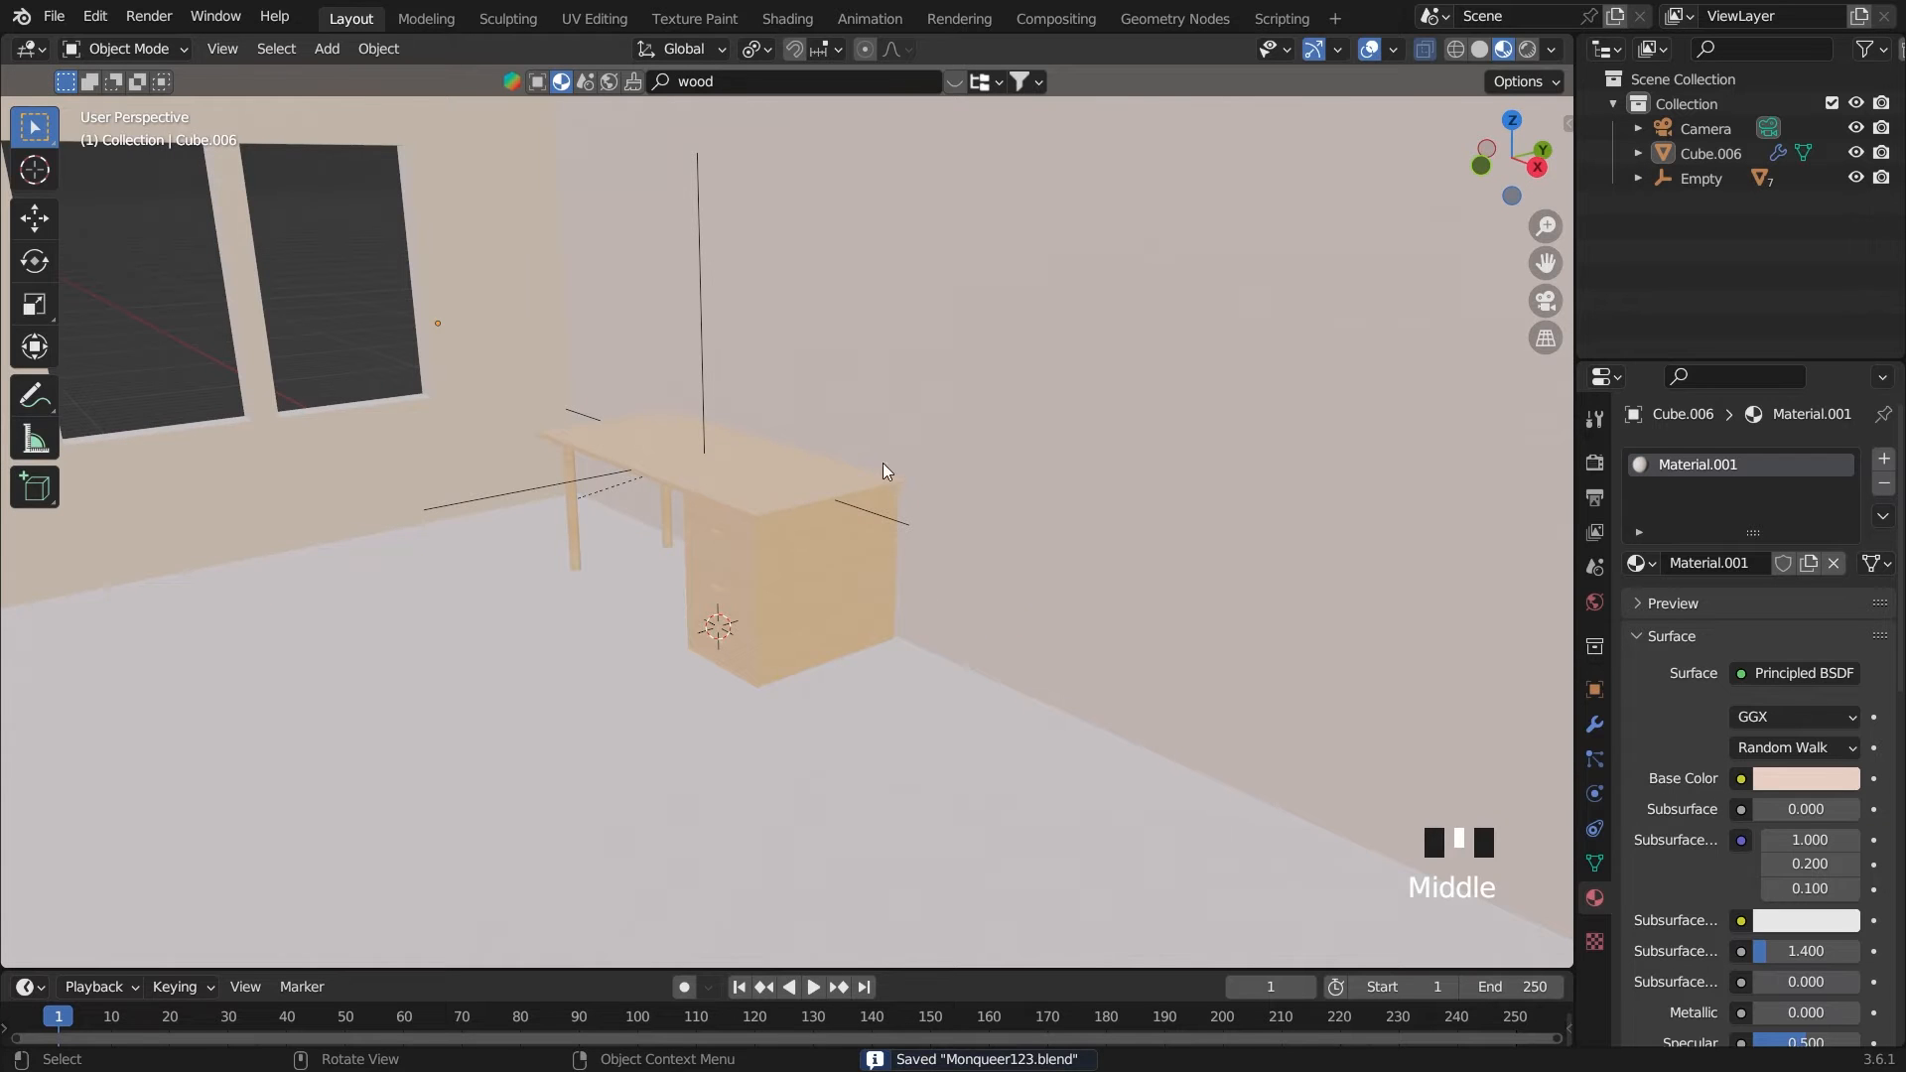
pyautogui.scroll(4, 923, 481)
pyautogui.scroll(1, 802, 588)
pyautogui.click(802, 586)
pyautogui.moveTo(802, 588); pyautogui.dragTo(801, 576, button='middle')
pyautogui.press('Tab')
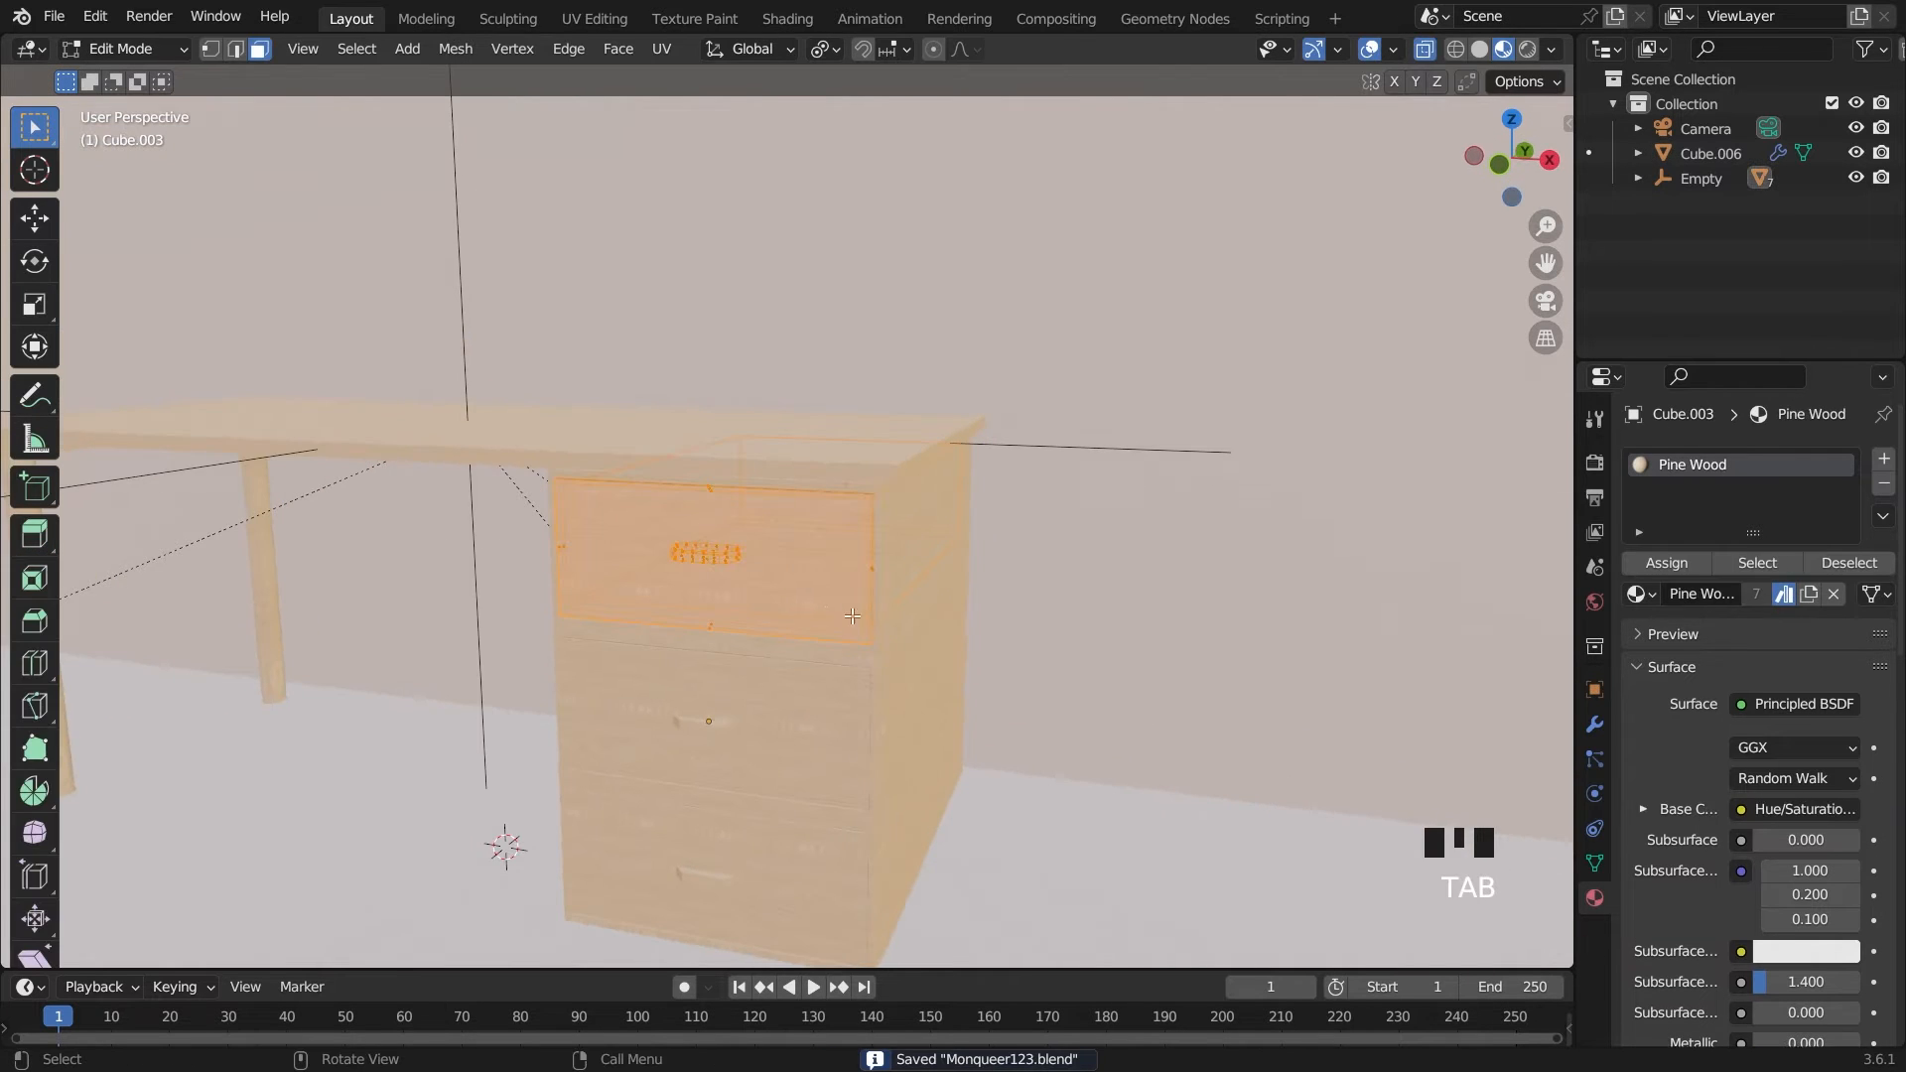
pyautogui.press('`')
pyautogui.scroll(3, 1317, 189)
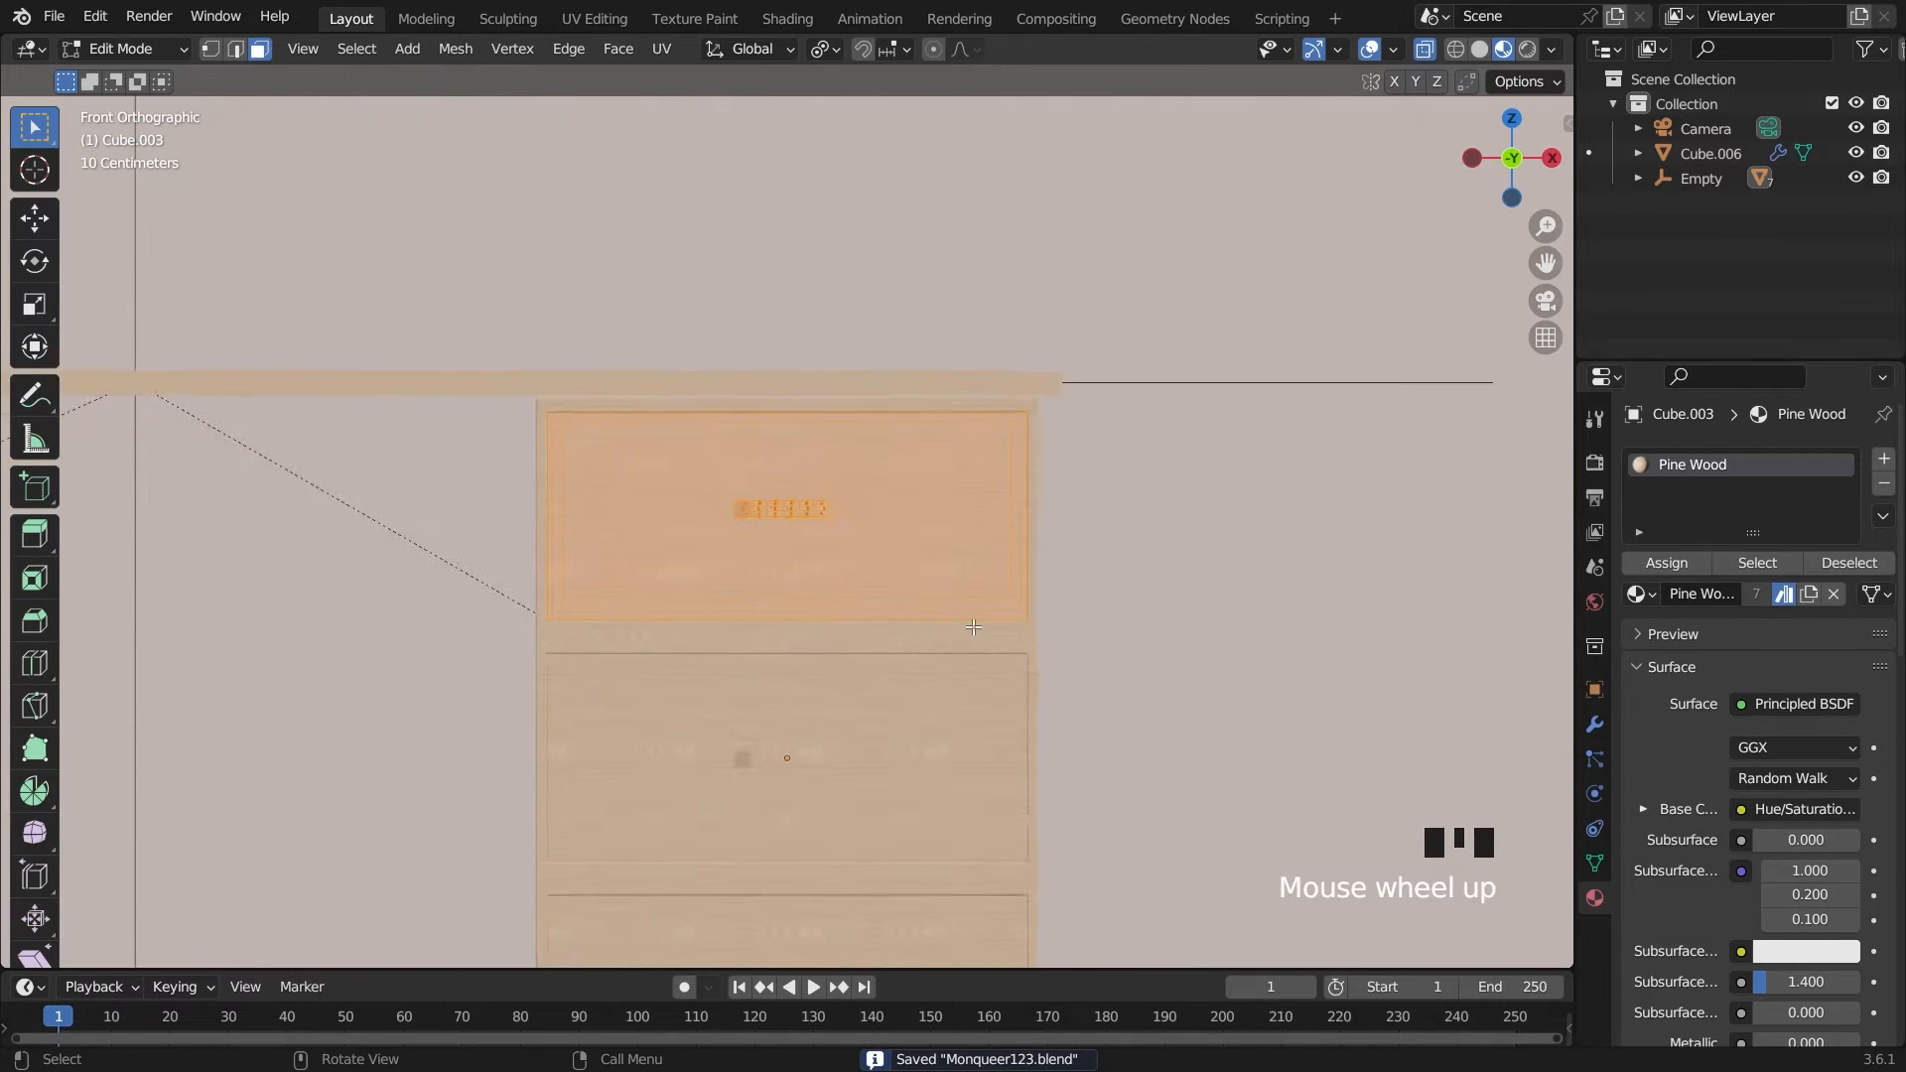
pyautogui.click(1424, 49)
pyautogui.click(1479, 48)
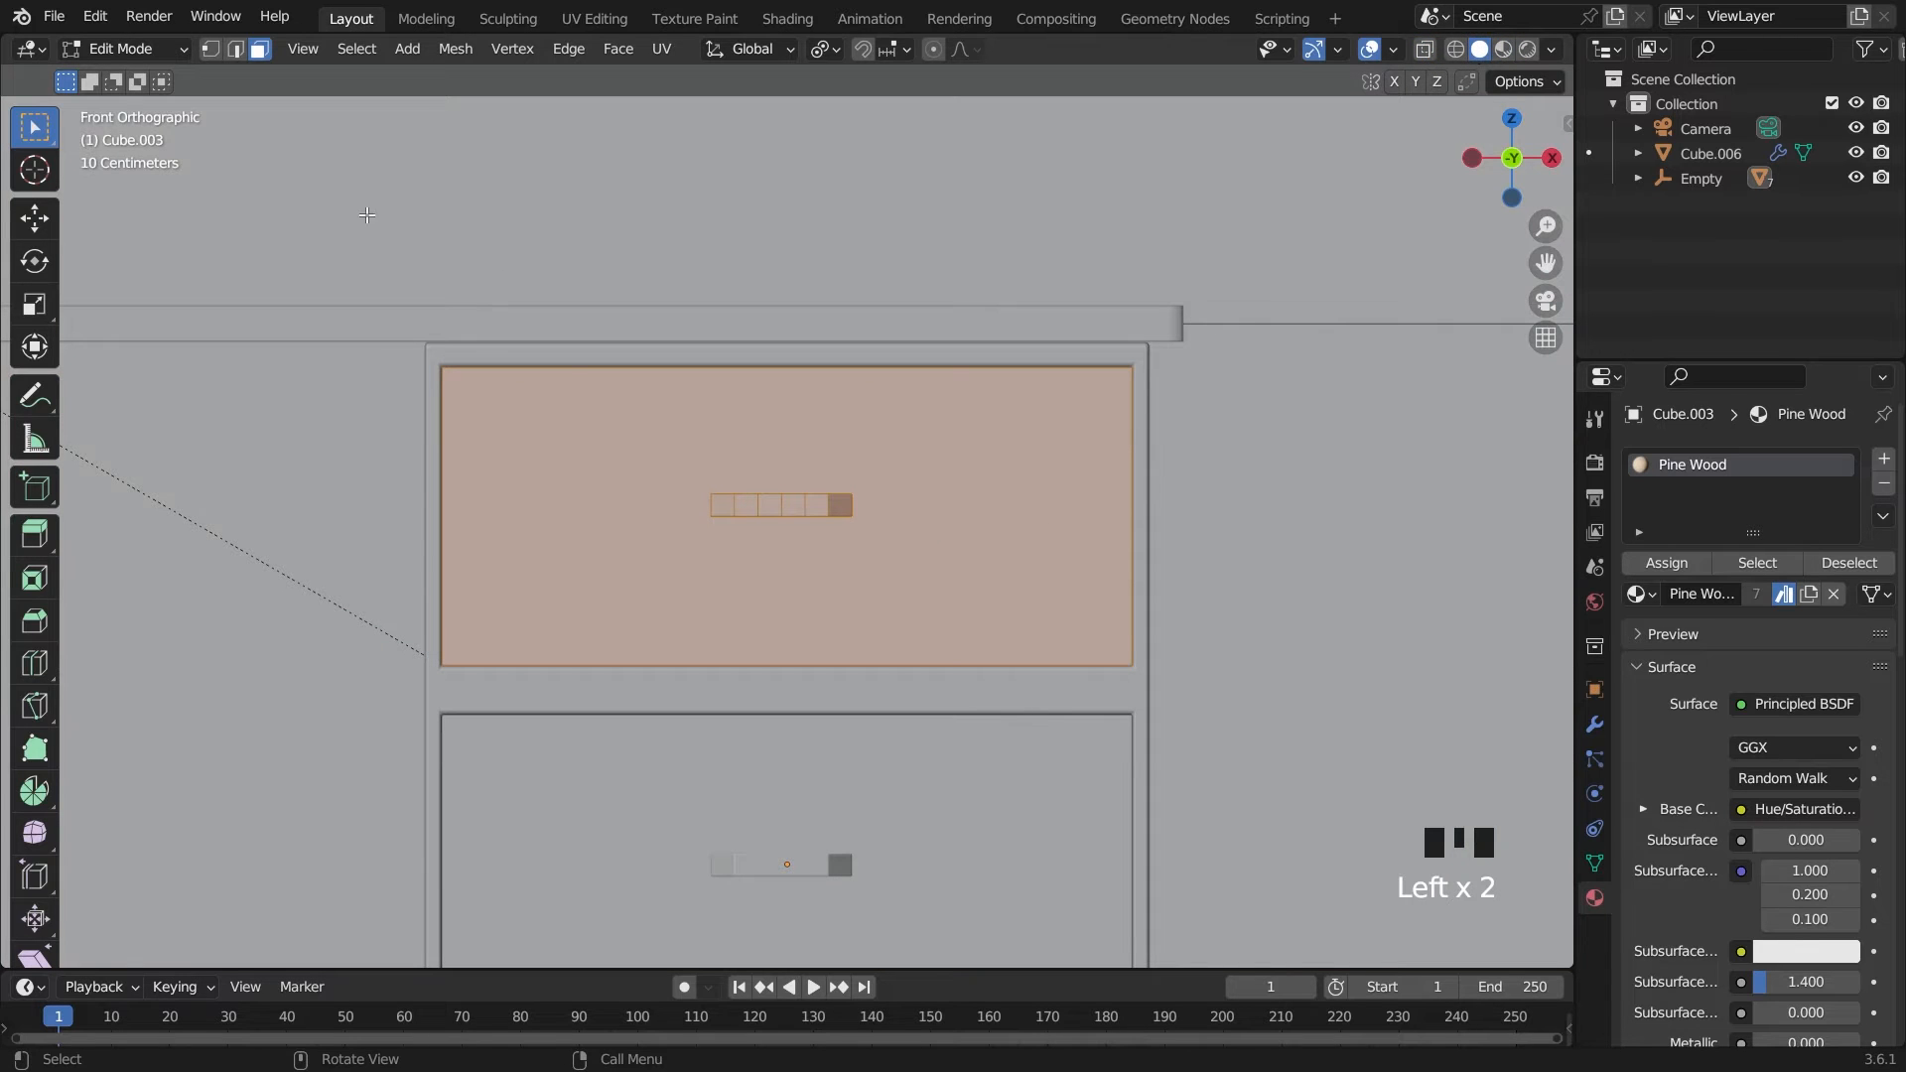
# Select the top drawer's front face and assign it to a new second material slot
pyautogui.click(902, 496)
pyautogui.keyDown('shift'); pyautogui.click(941, 712); pyautogui.keyUp('shift')
pyautogui.scroll(-4, 941, 794)
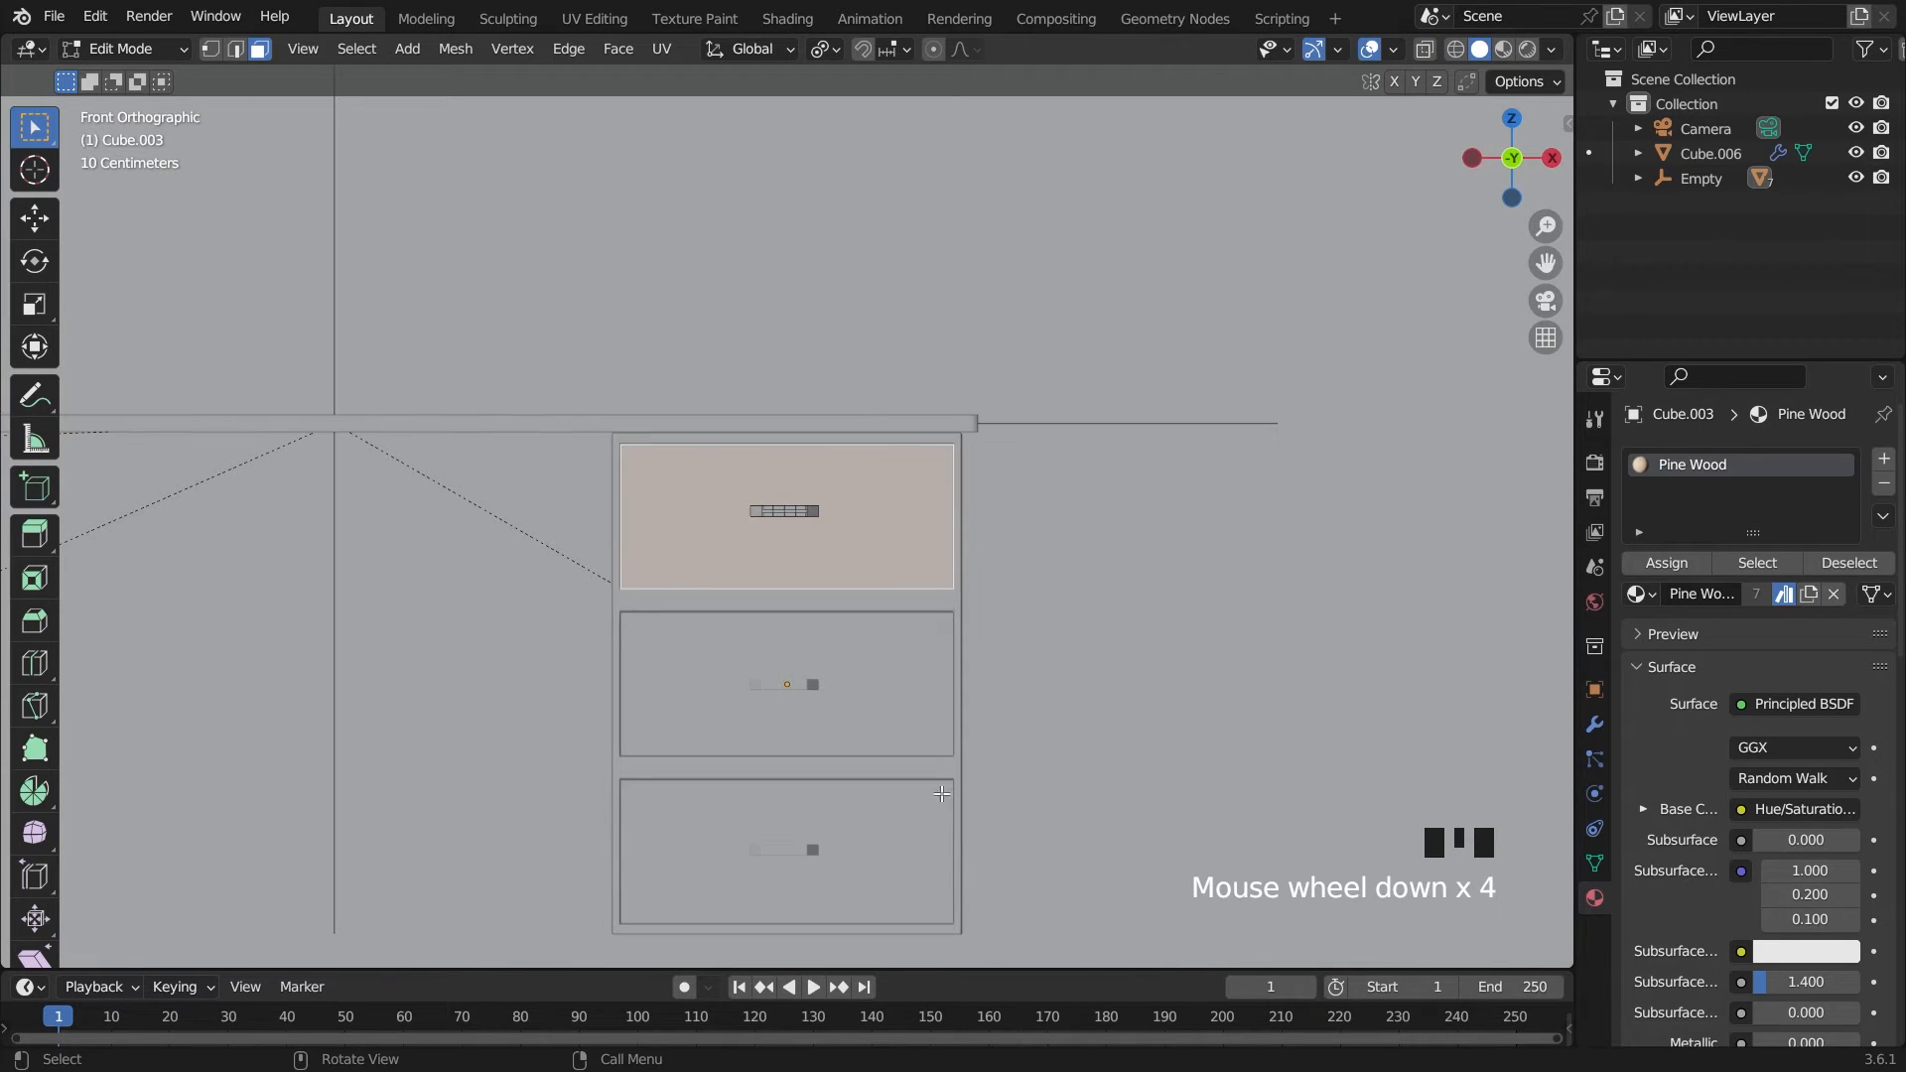
pyautogui.click(1883, 458)
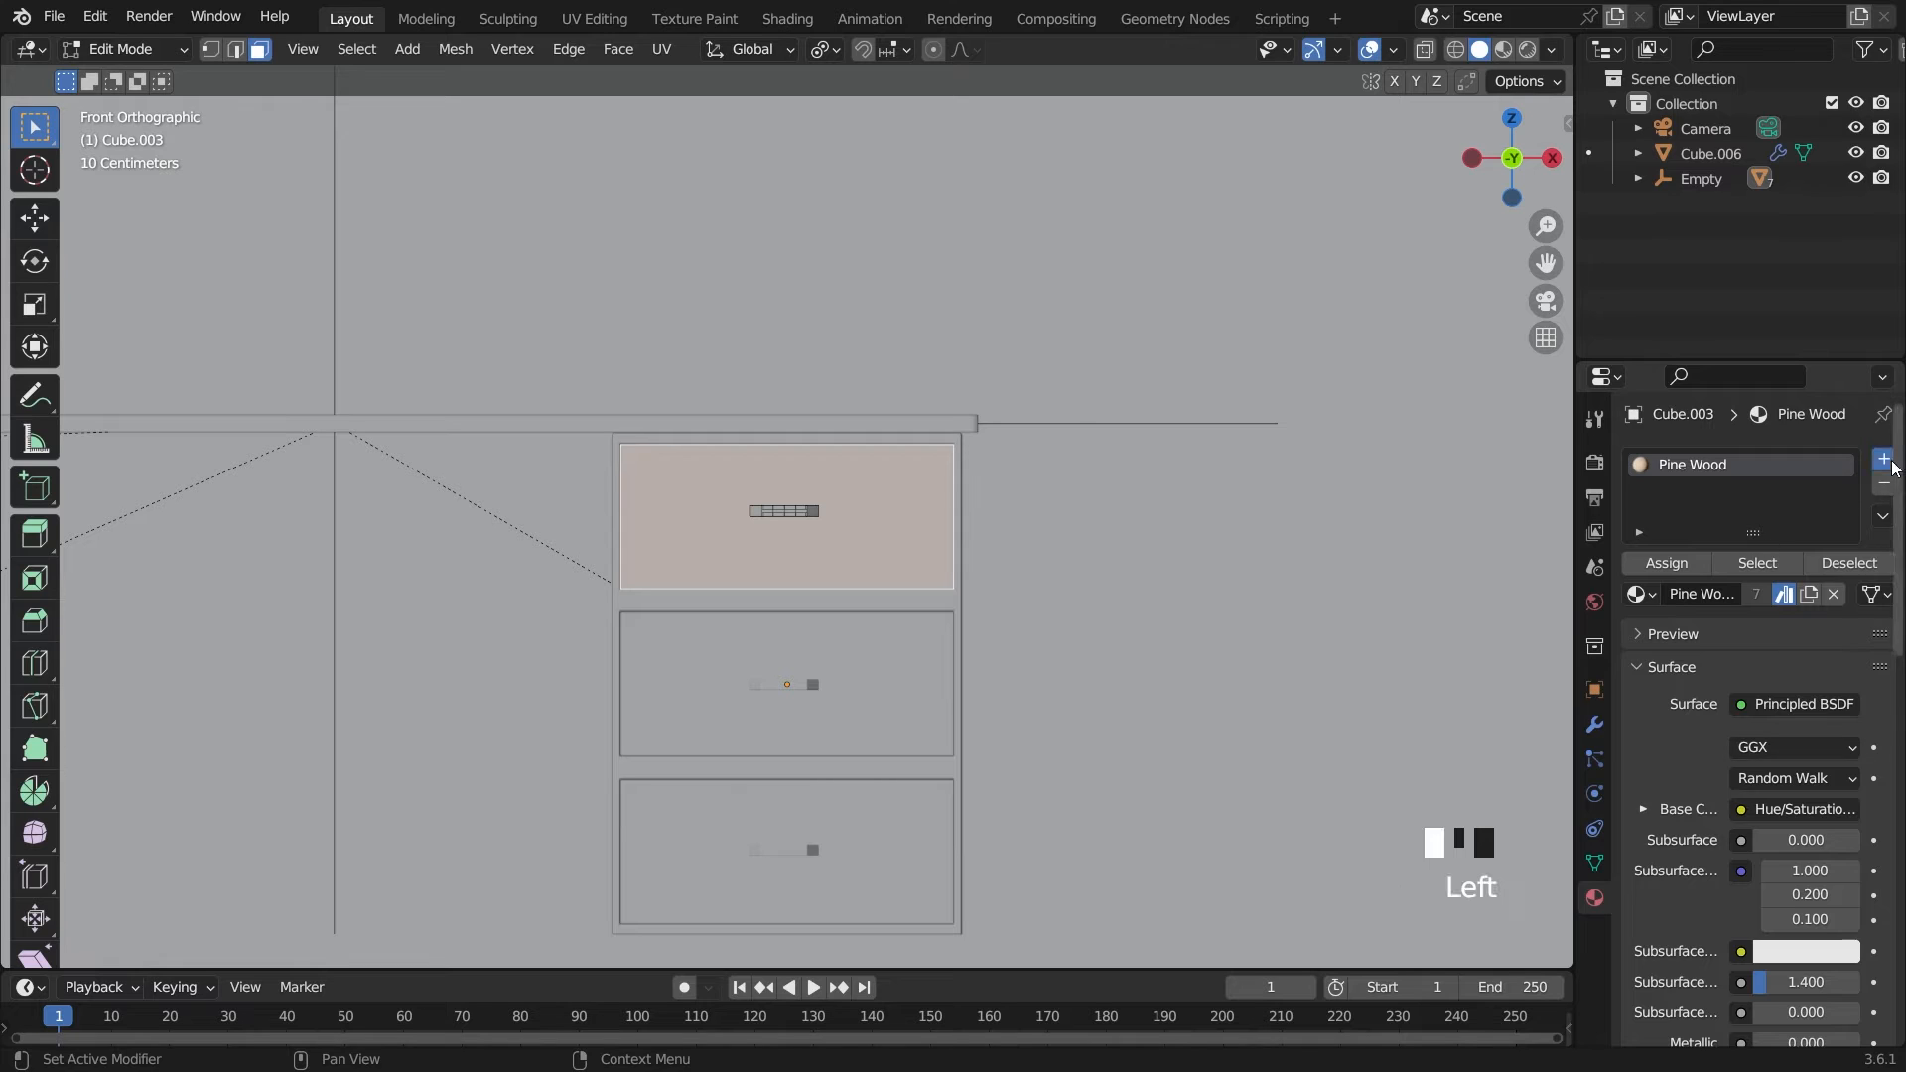
pyautogui.click(1689, 602)
pyautogui.press('Tab')
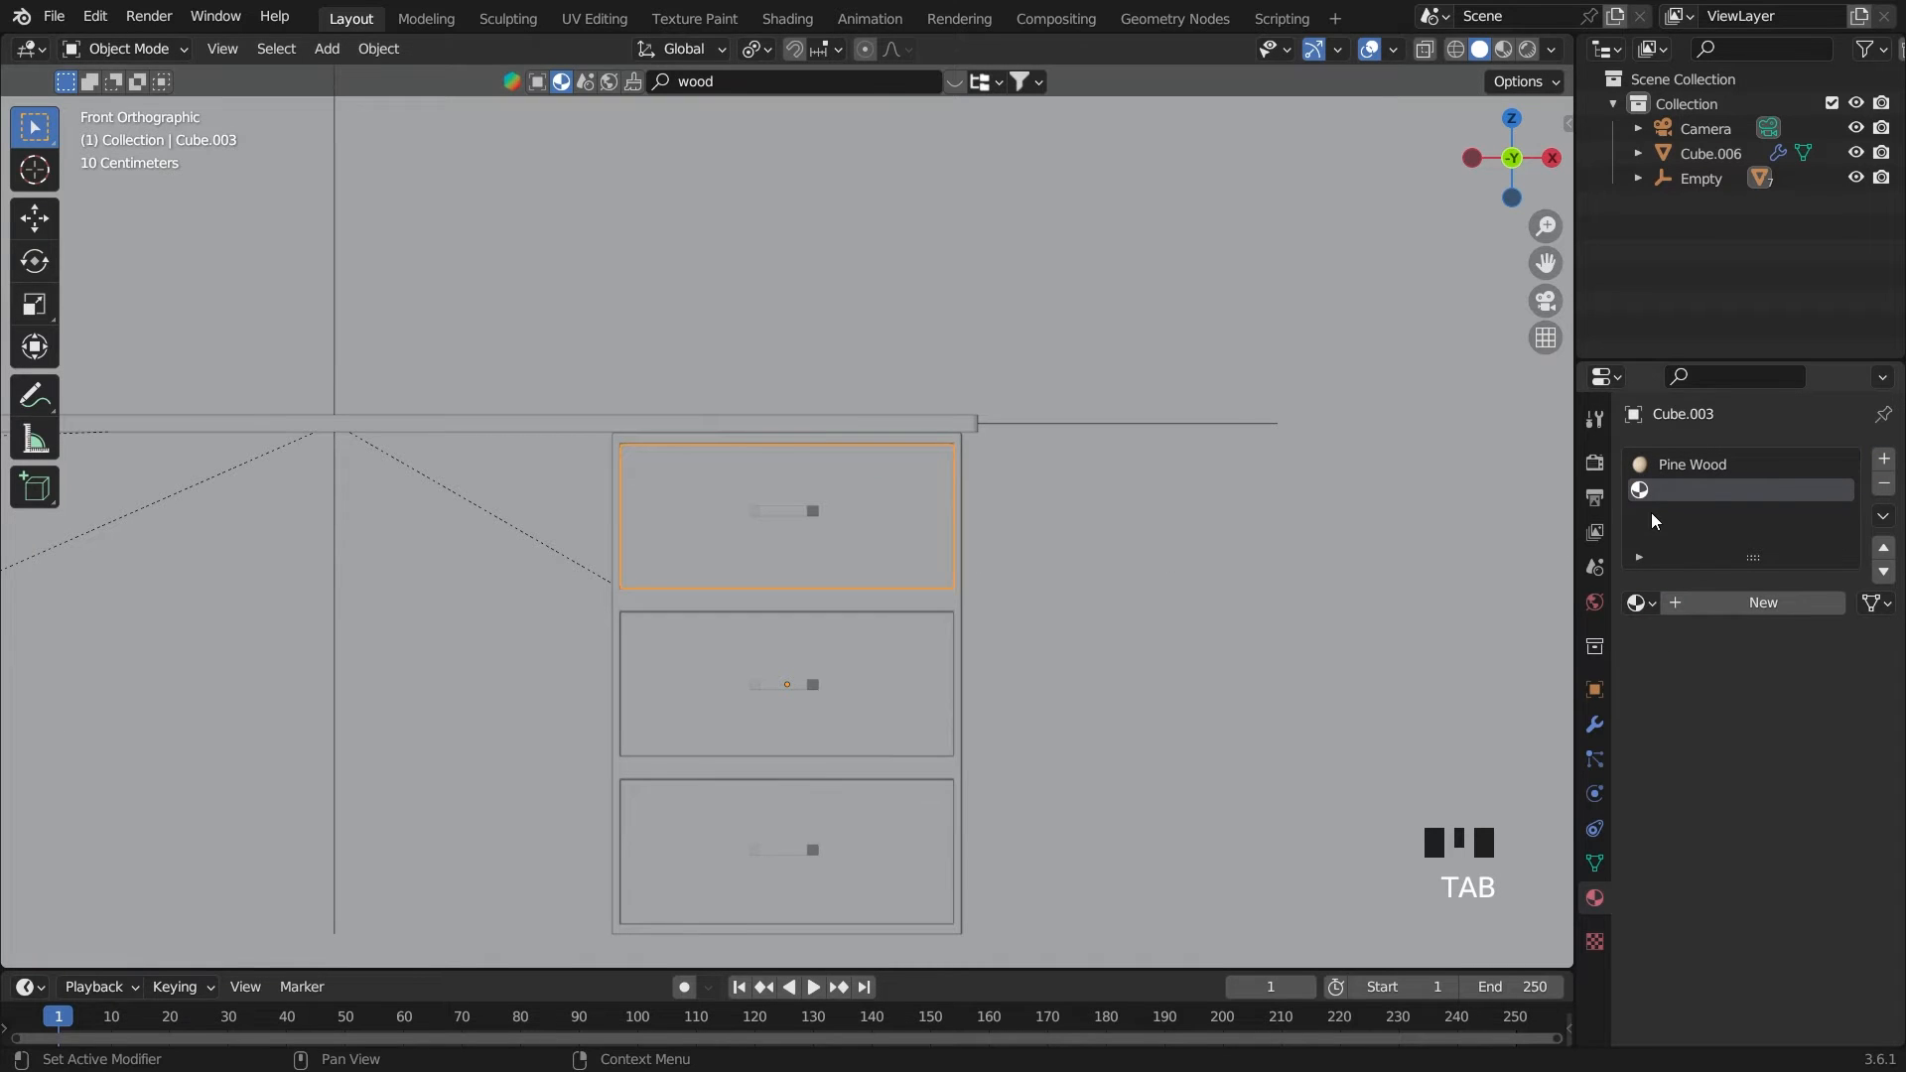
# Put Pine Wood in the drawer's second material slot and make it a separate copy of the material
pyautogui.click(1708, 464)
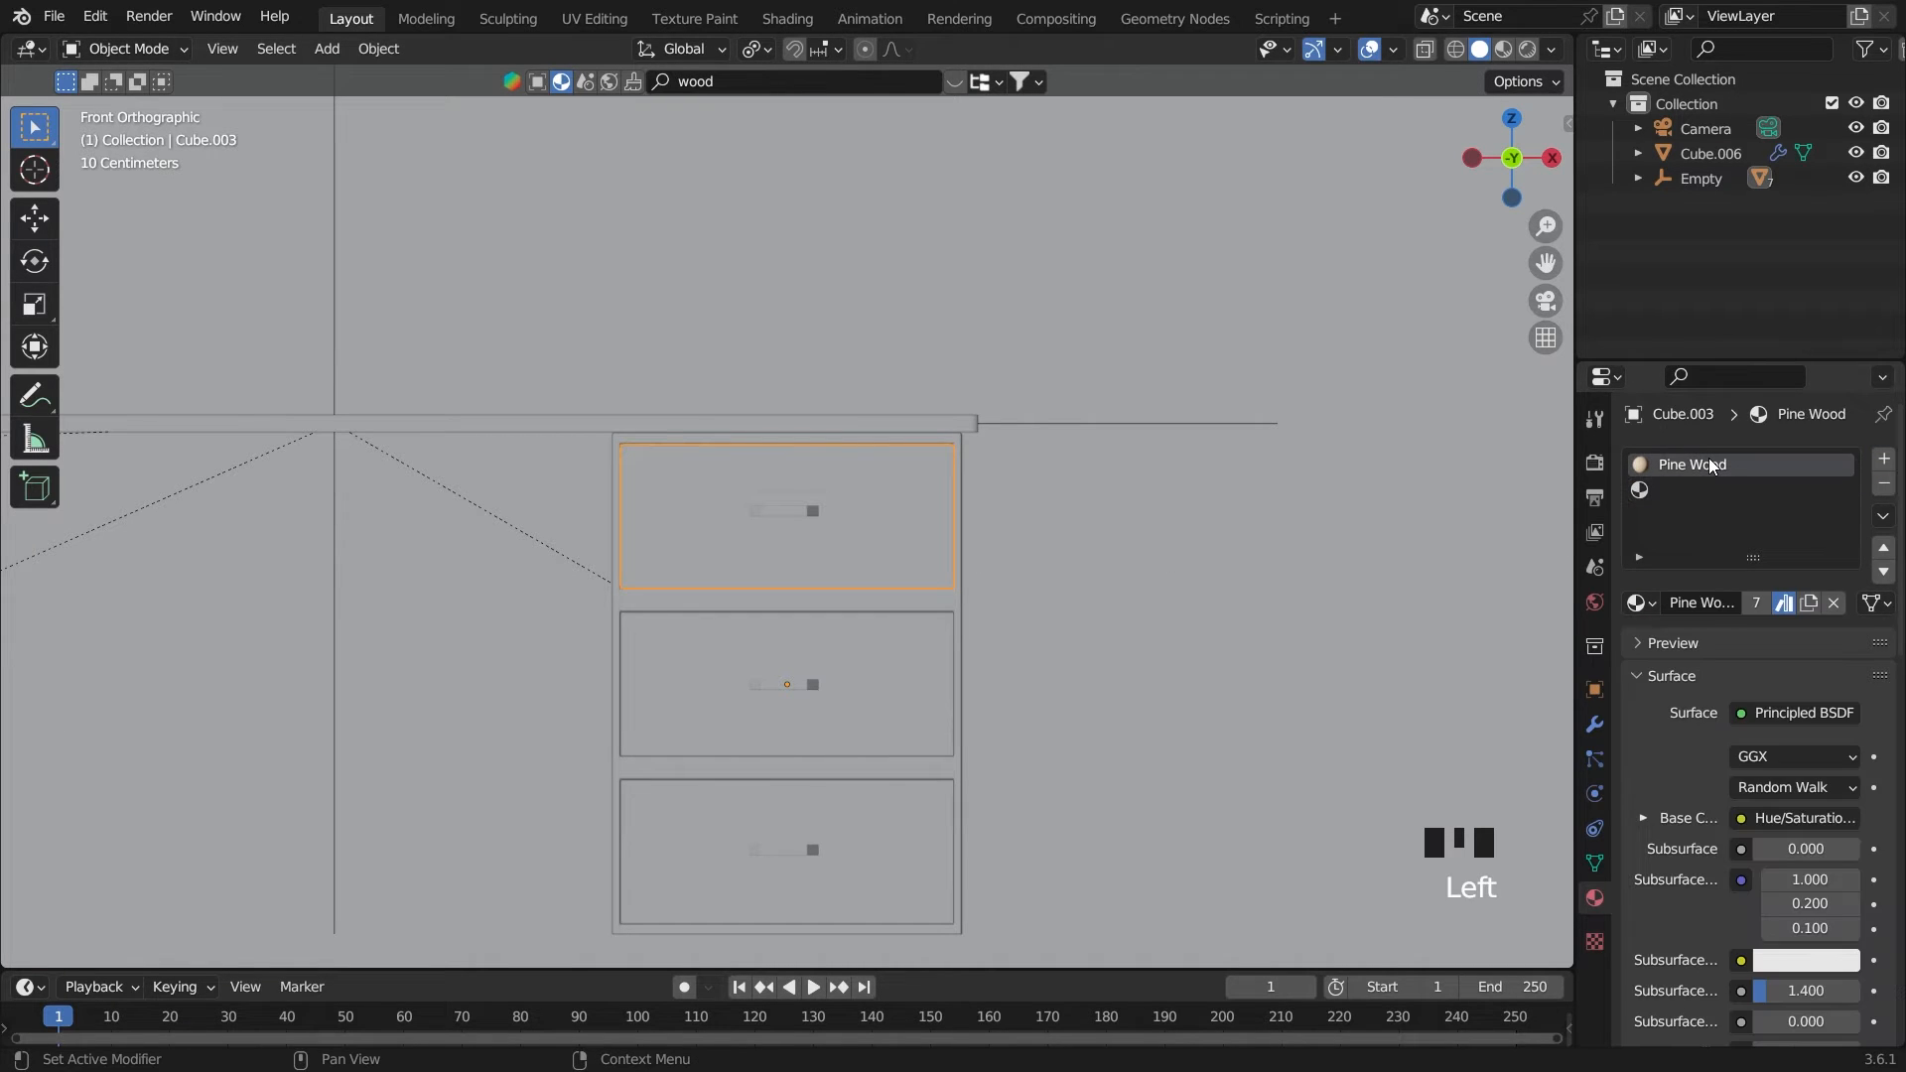
pyautogui.click(1713, 474)
pyautogui.click(1714, 488)
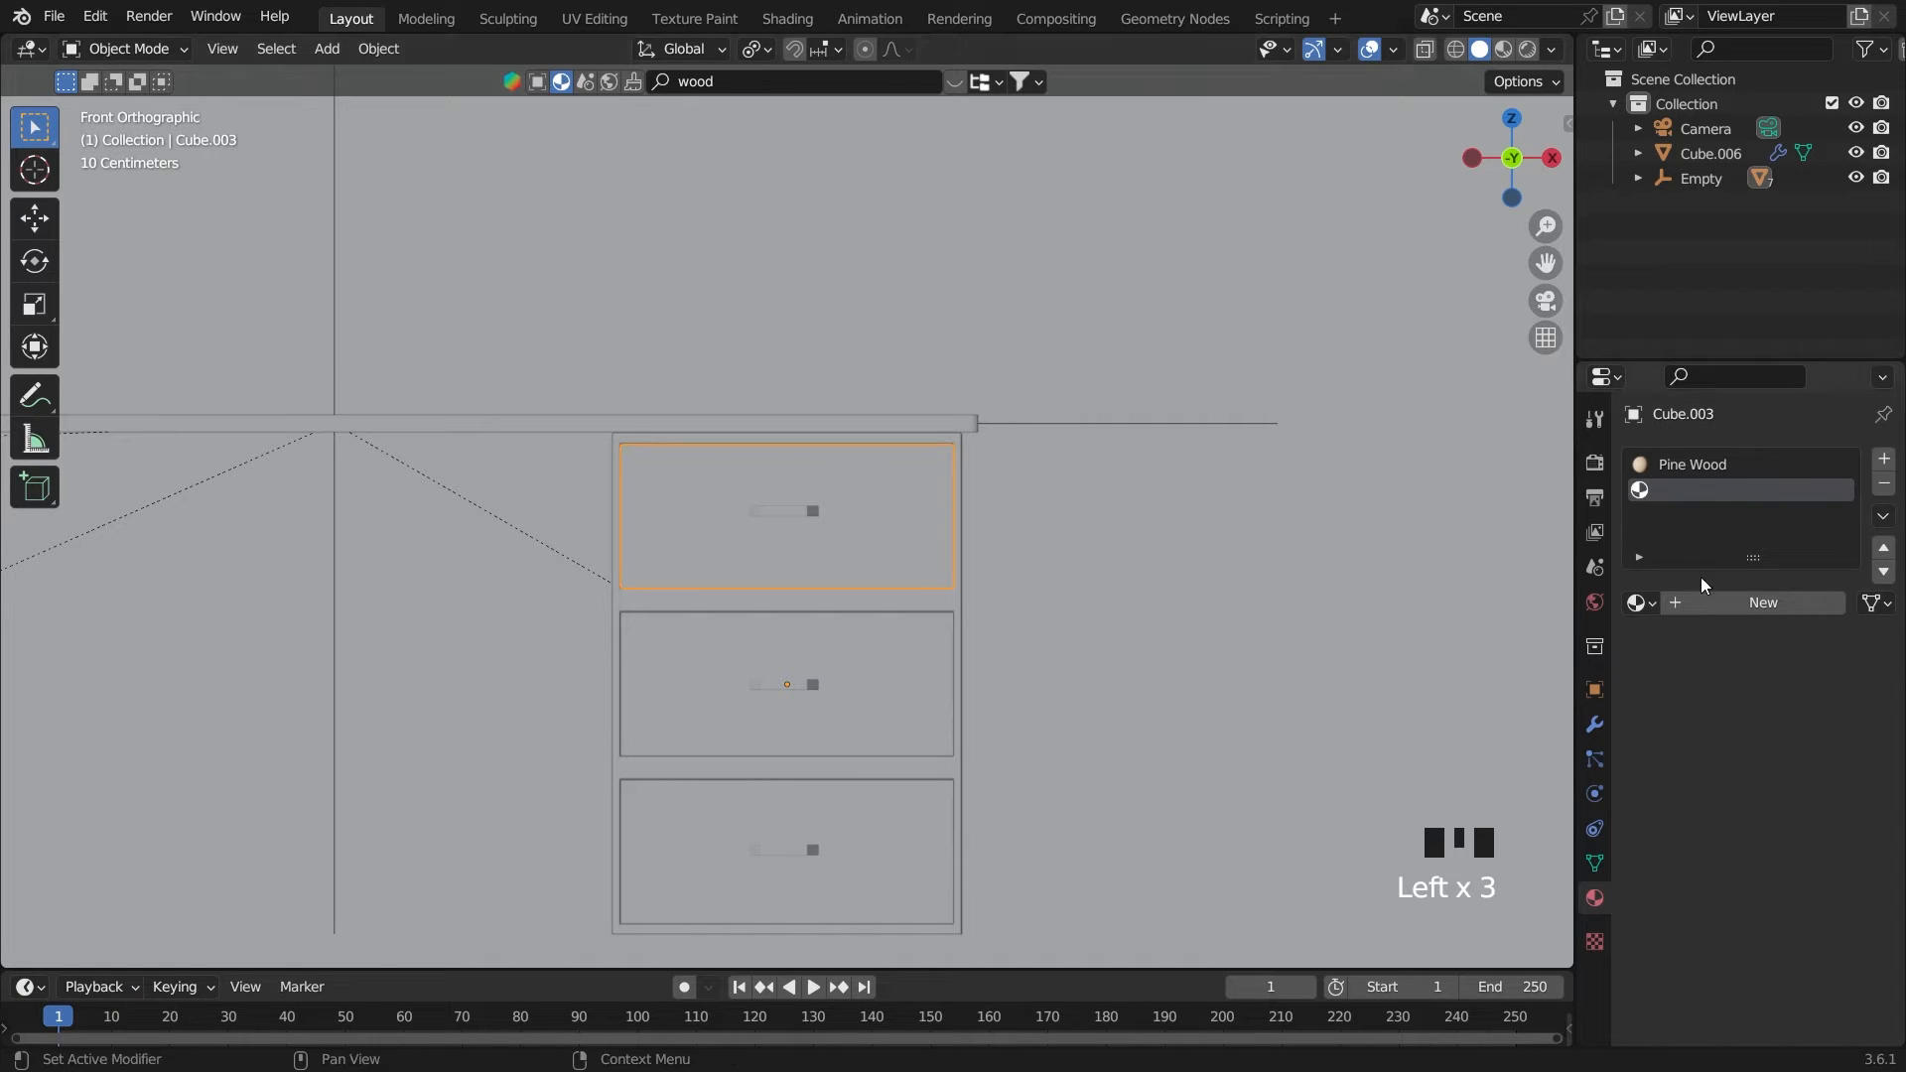
pyautogui.click(1639, 602)
pyautogui.click(1569, 692)
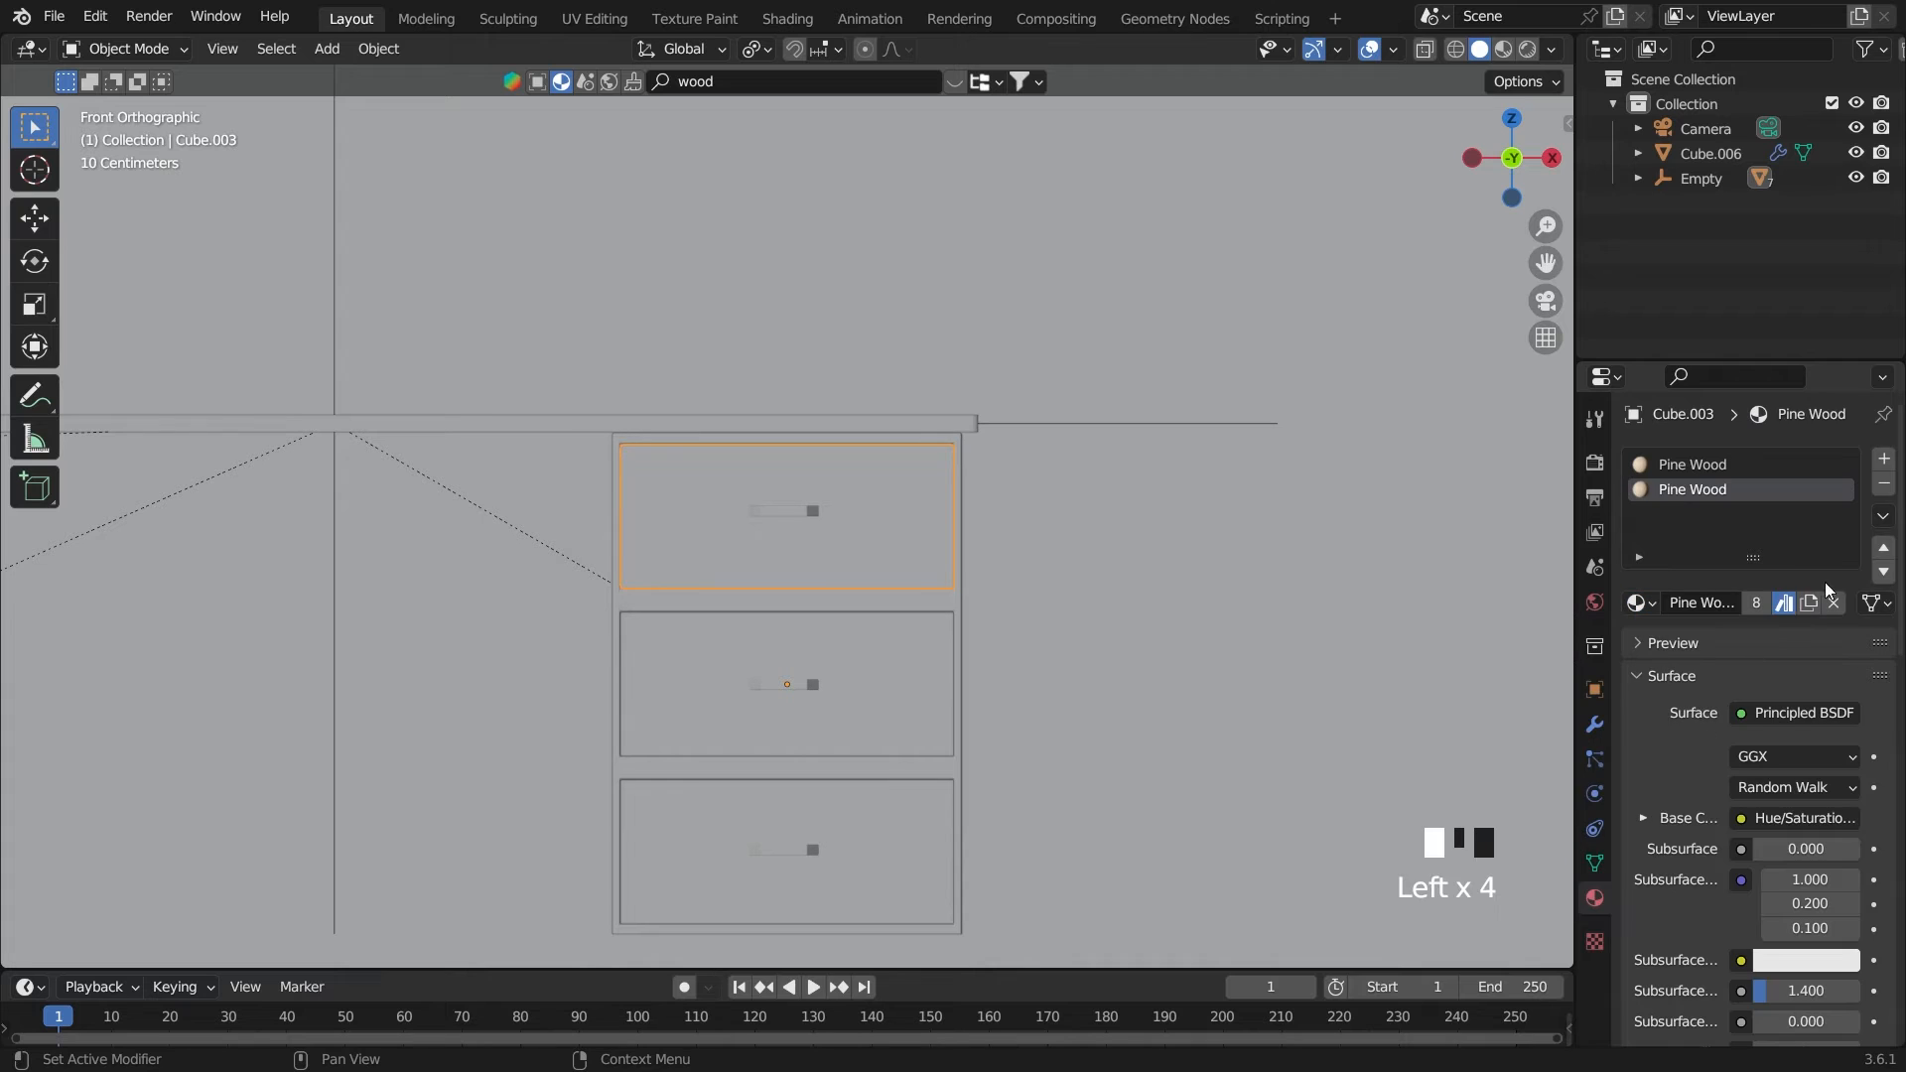
pyautogui.click(1809, 606)
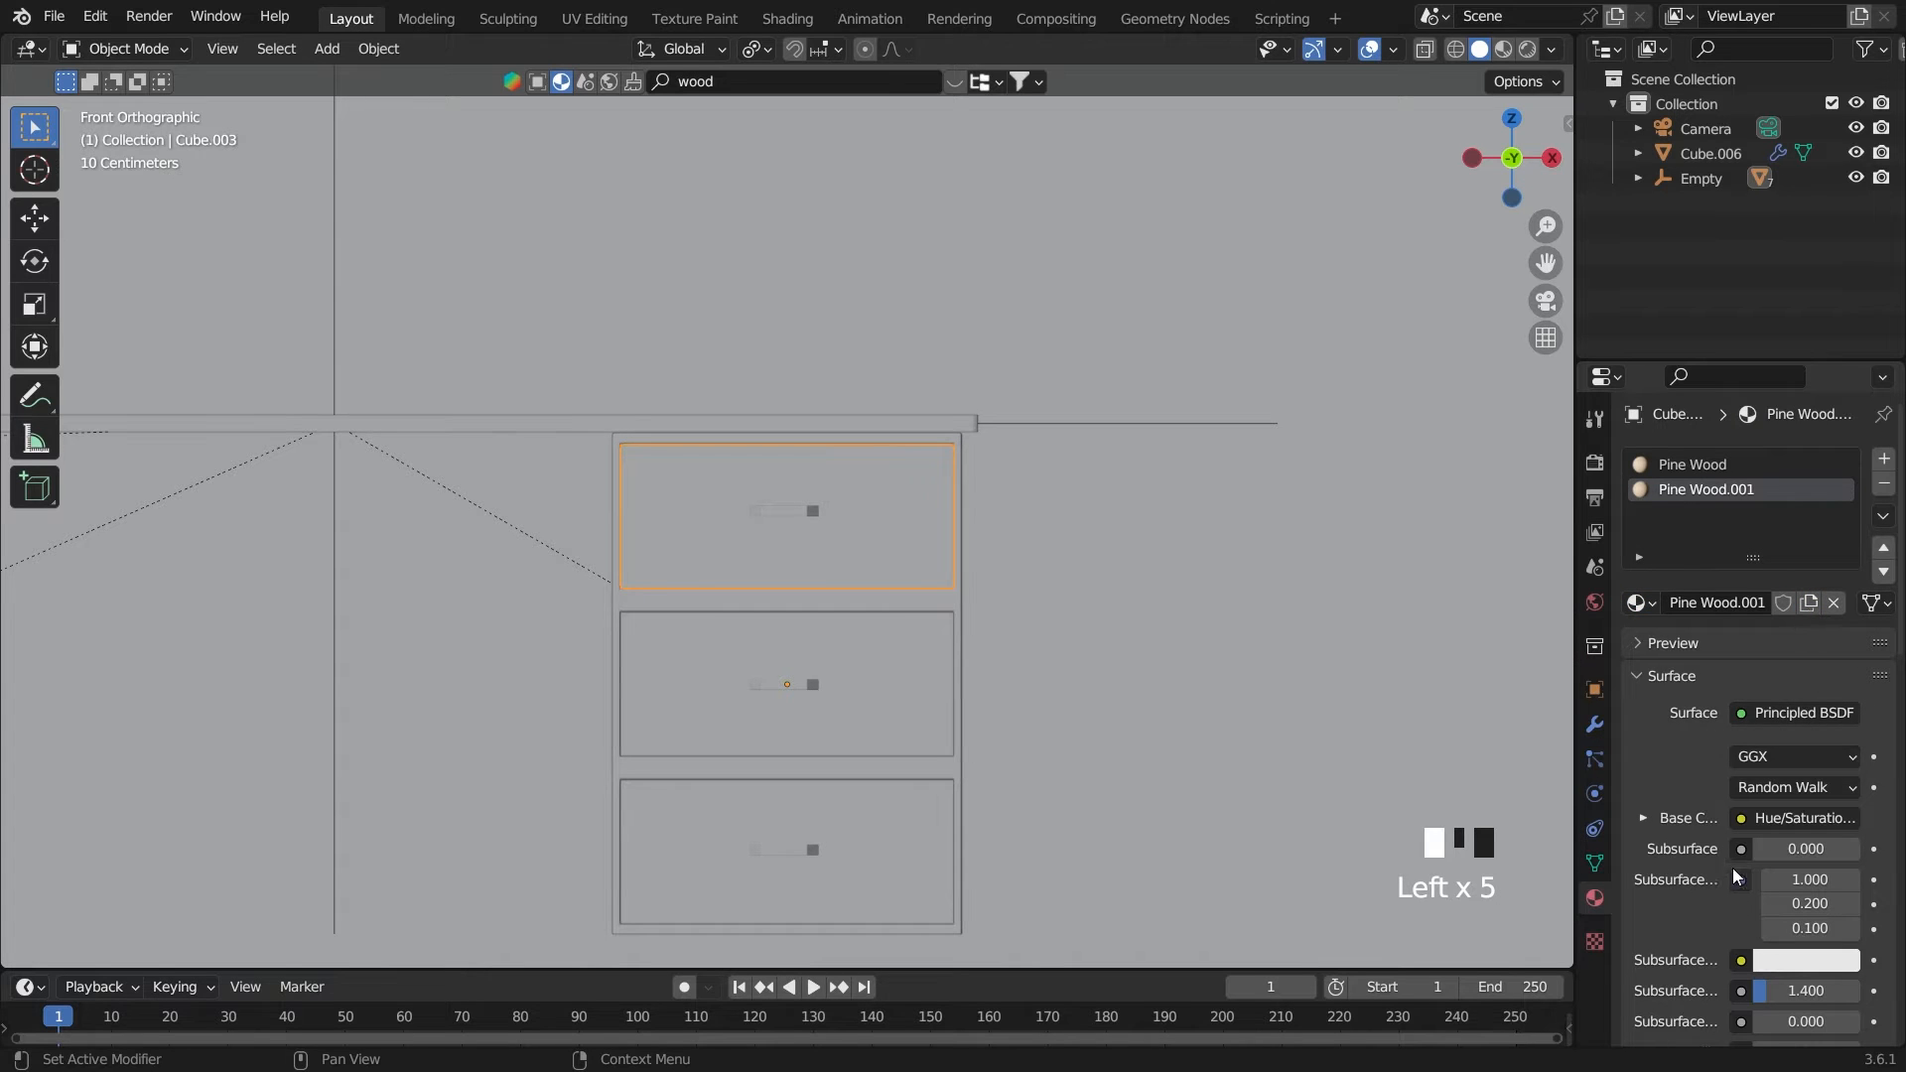
pyautogui.rightClick(1170, 971)
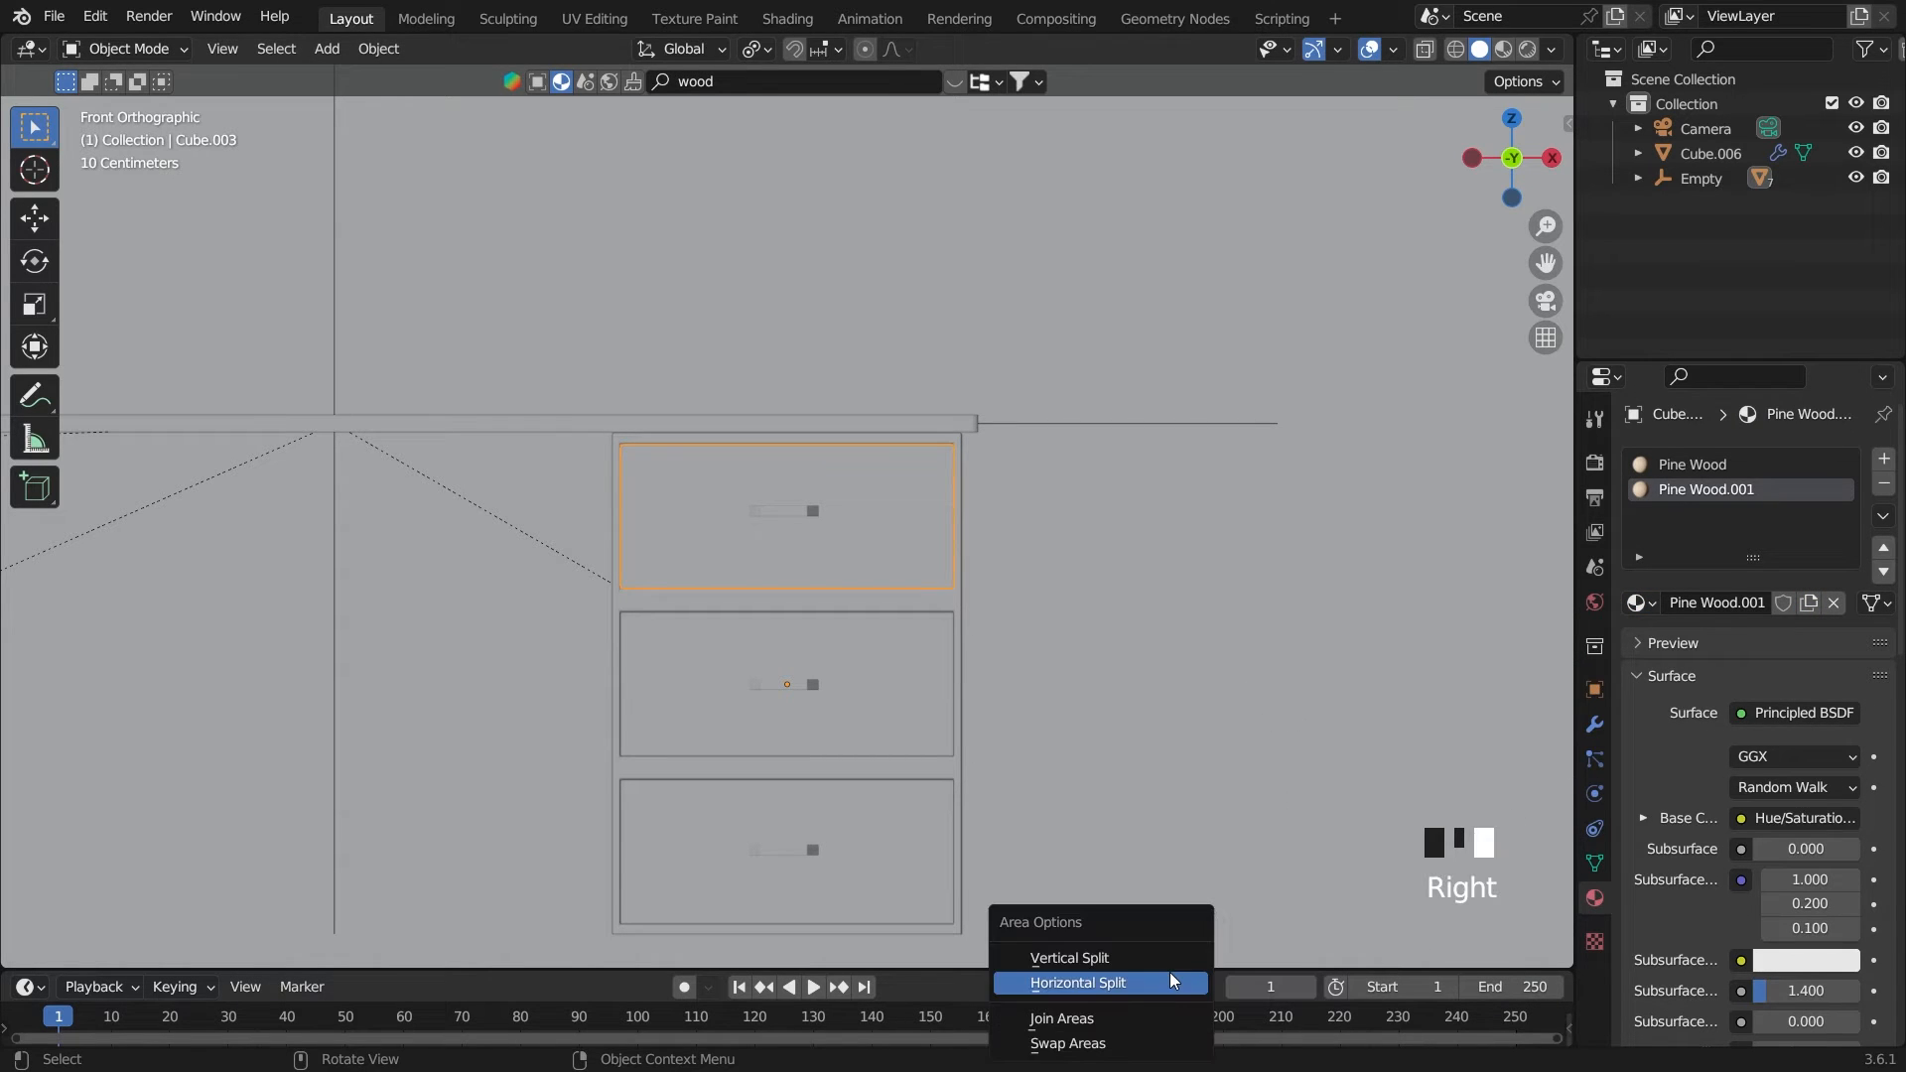
pyautogui.click(1430, 921)
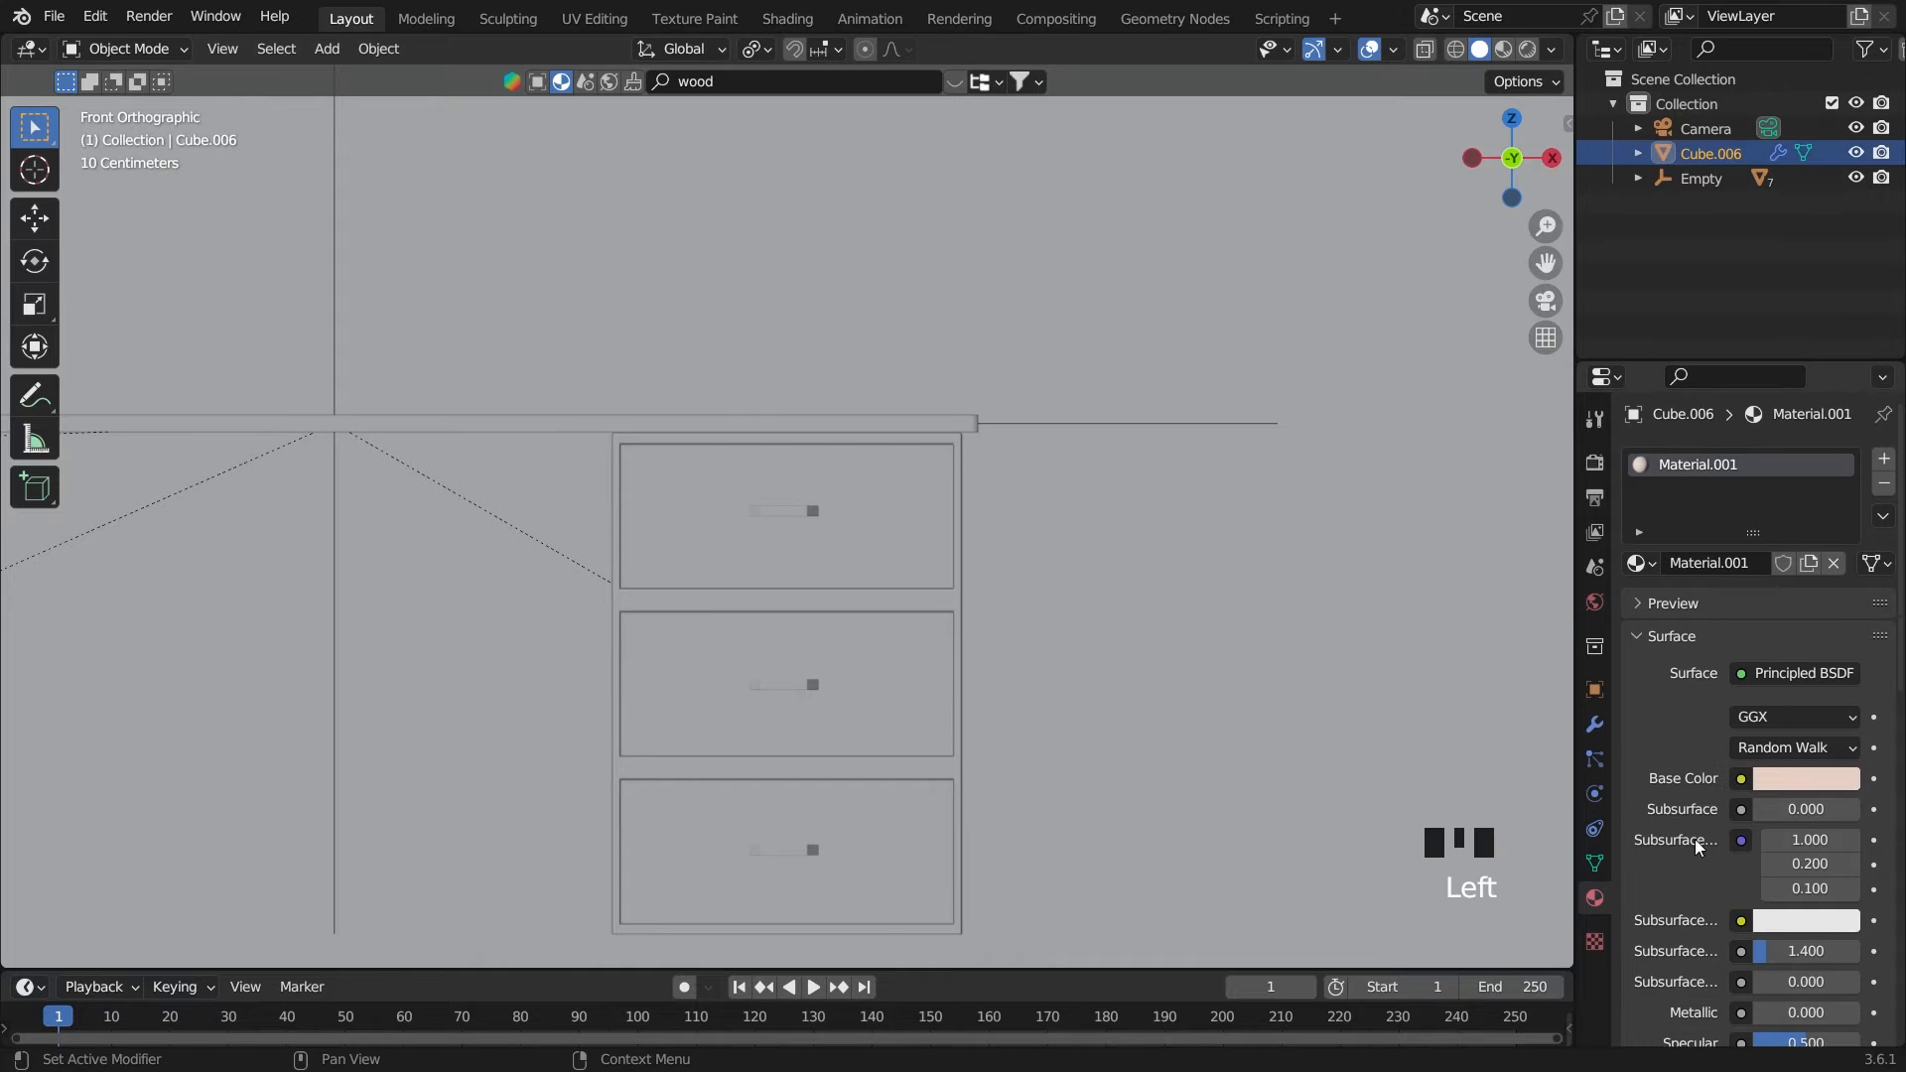
pyautogui.click(874, 526)
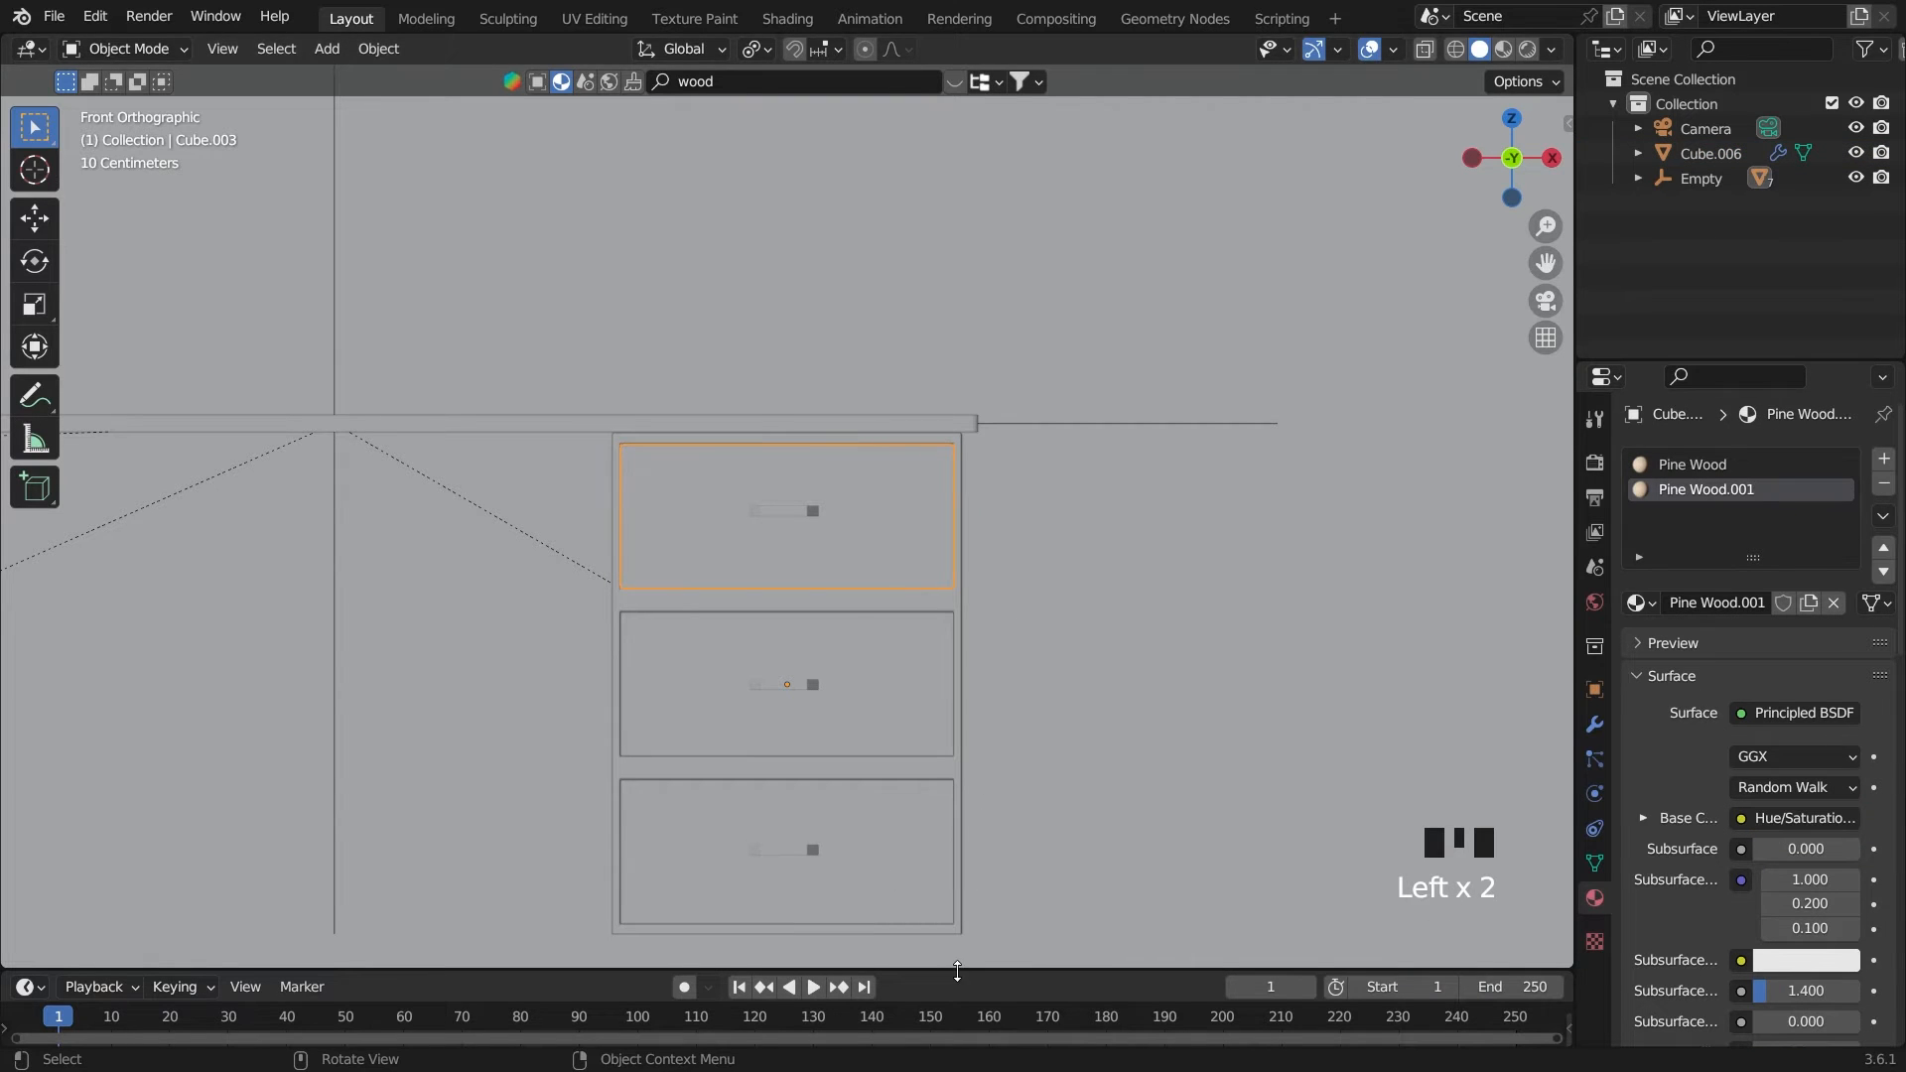
# Enlarge the timeline area below the viewport and turn it into a Shader Editor
pyautogui.moveTo(957, 971); pyautogui.dragTo(957, 664)
pyautogui.click(26, 680)
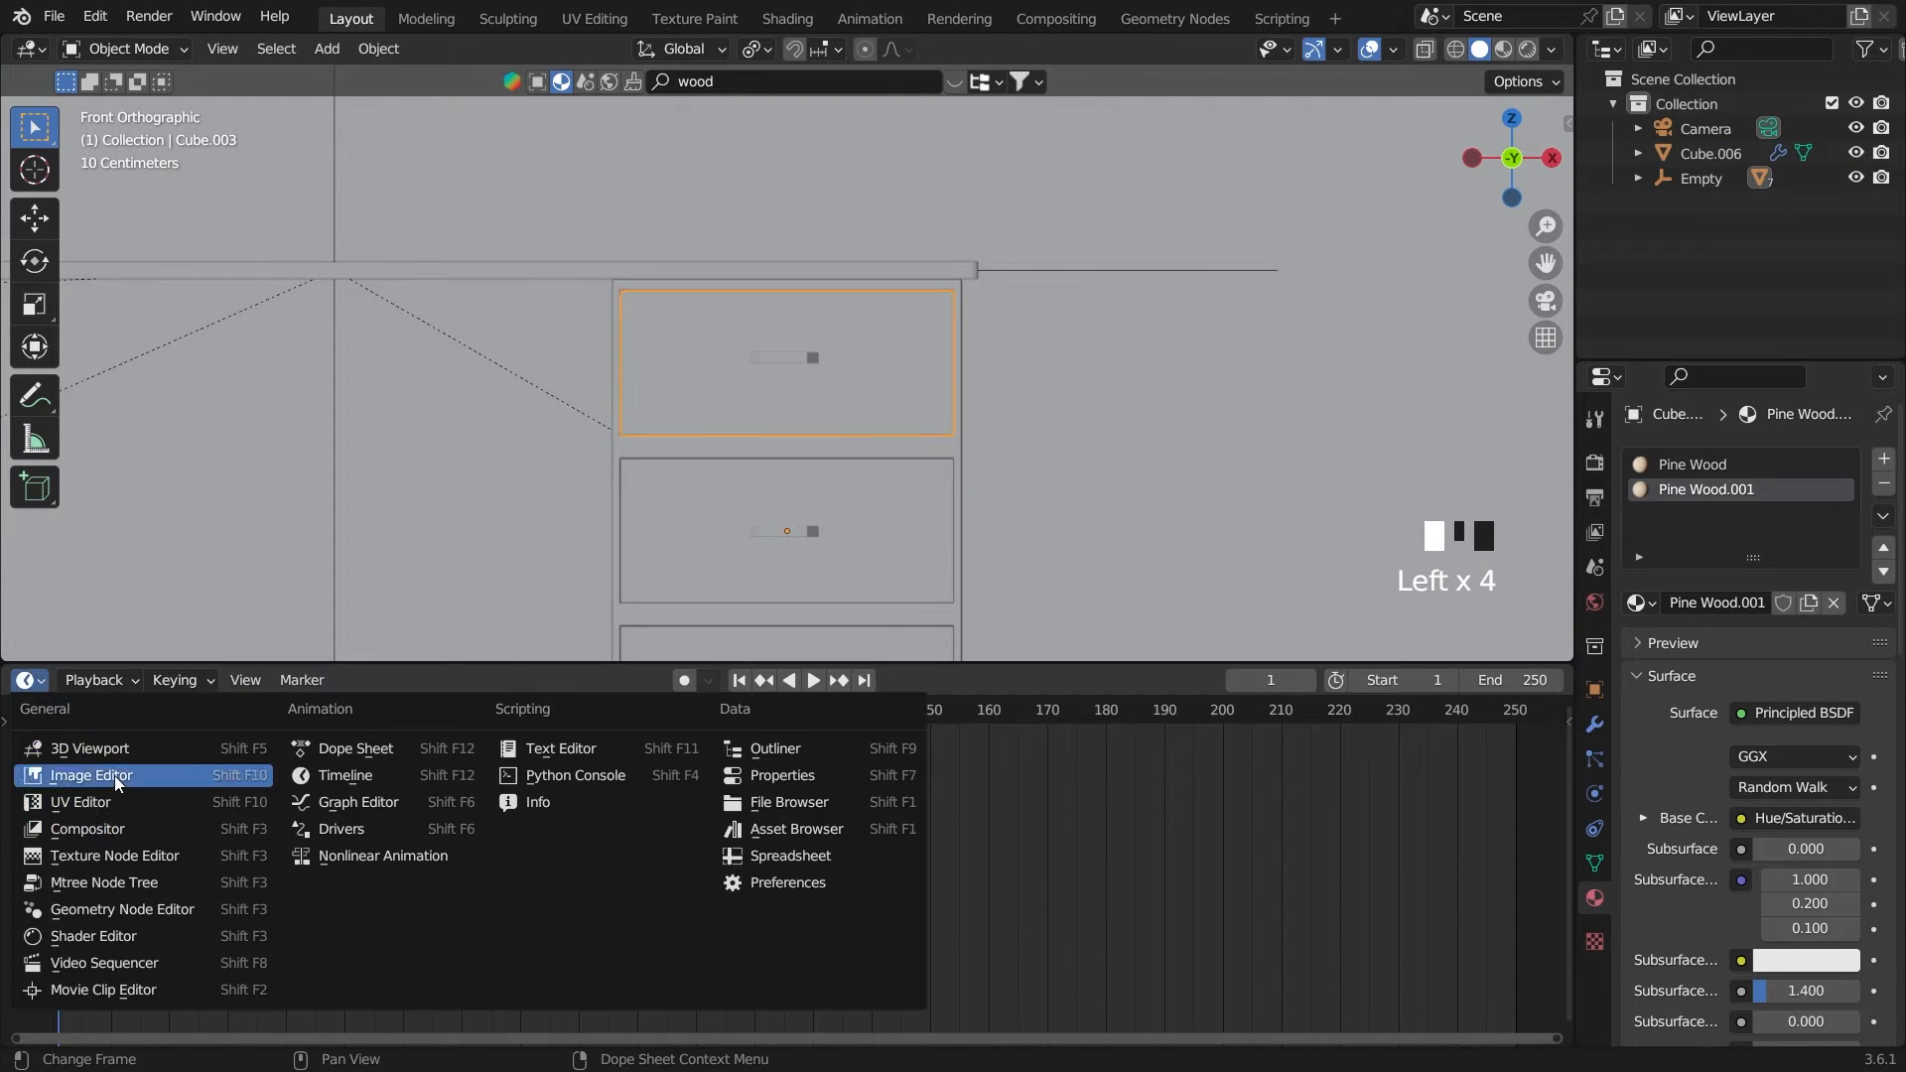
pyautogui.click(93, 936)
# Insert a Color Ramp node between Hue/Saturation/Value and the Principled BSDF's Base Color in Pine Wood.001
pyautogui.scroll(7, 600, 921)
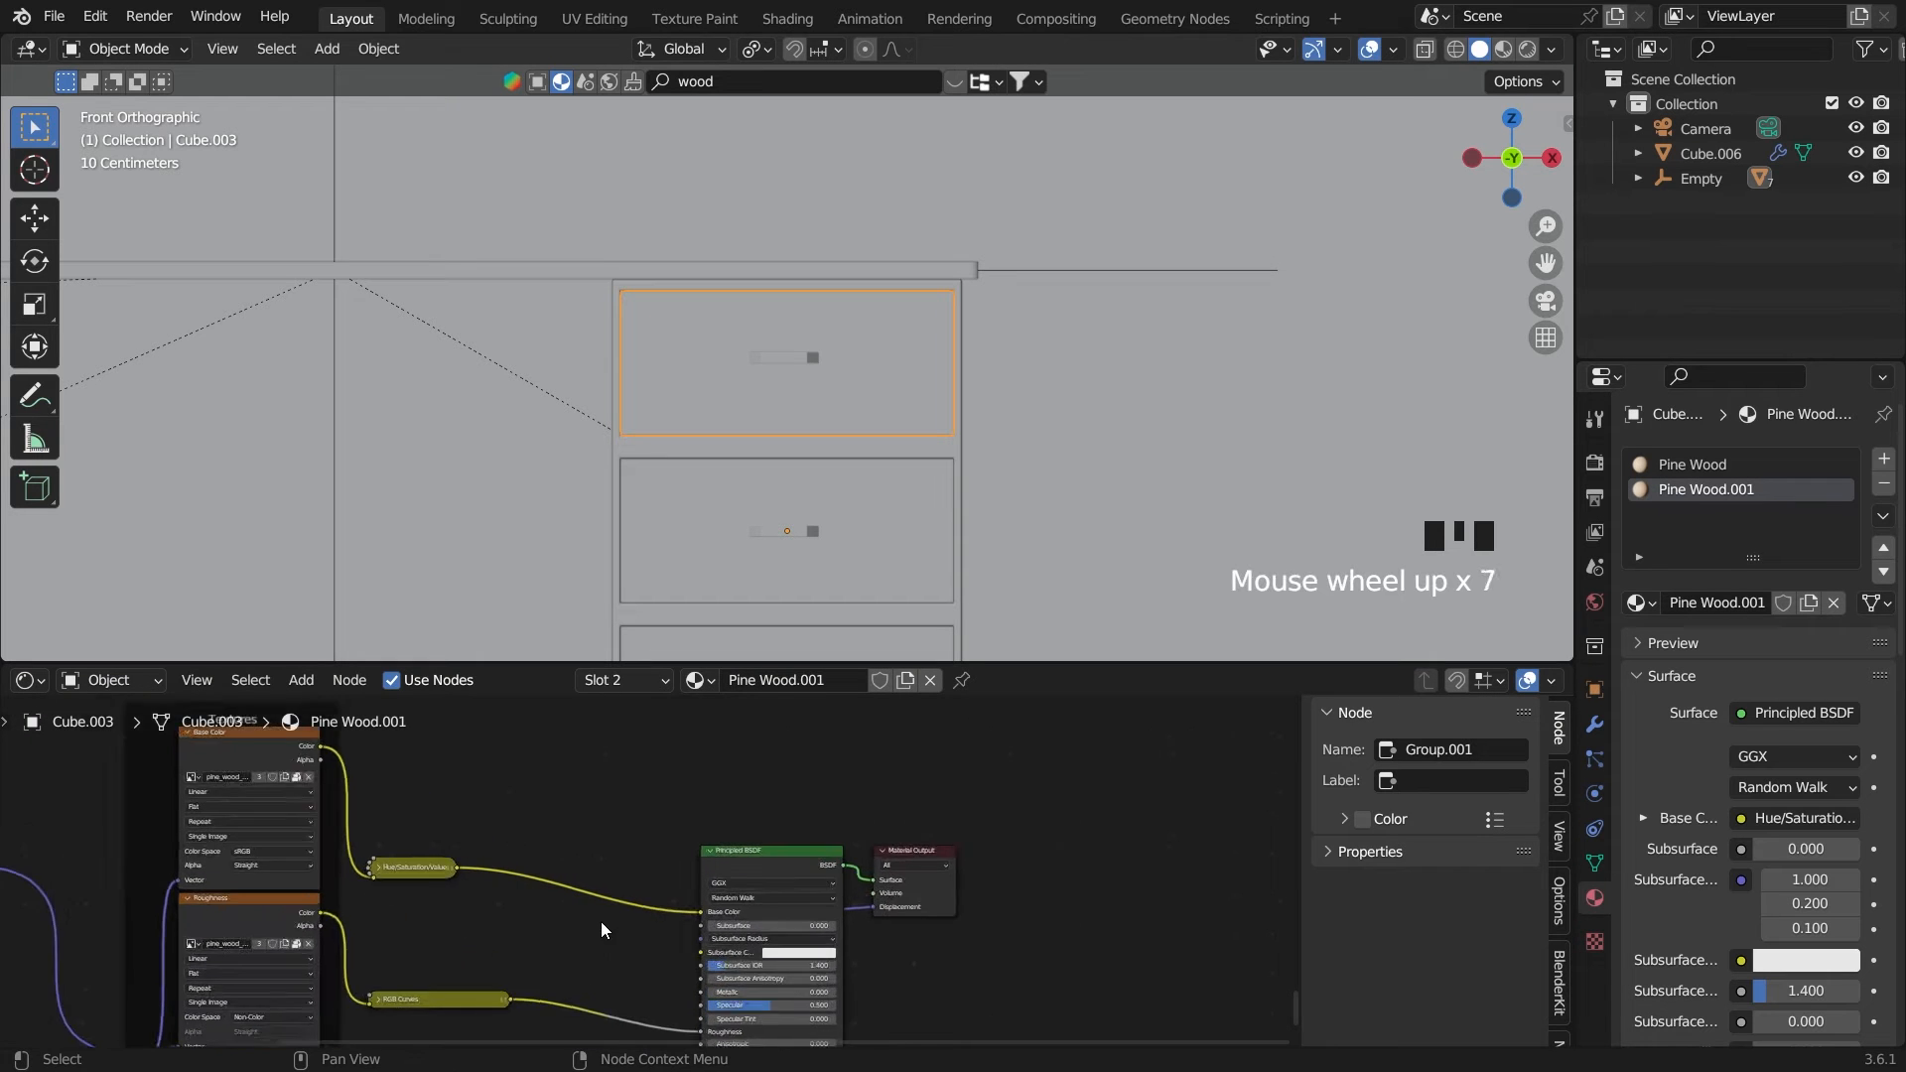
pyautogui.click(639, 836)
pyautogui.hotkey('shift', 'a')
pyautogui.moveTo(598, 763)
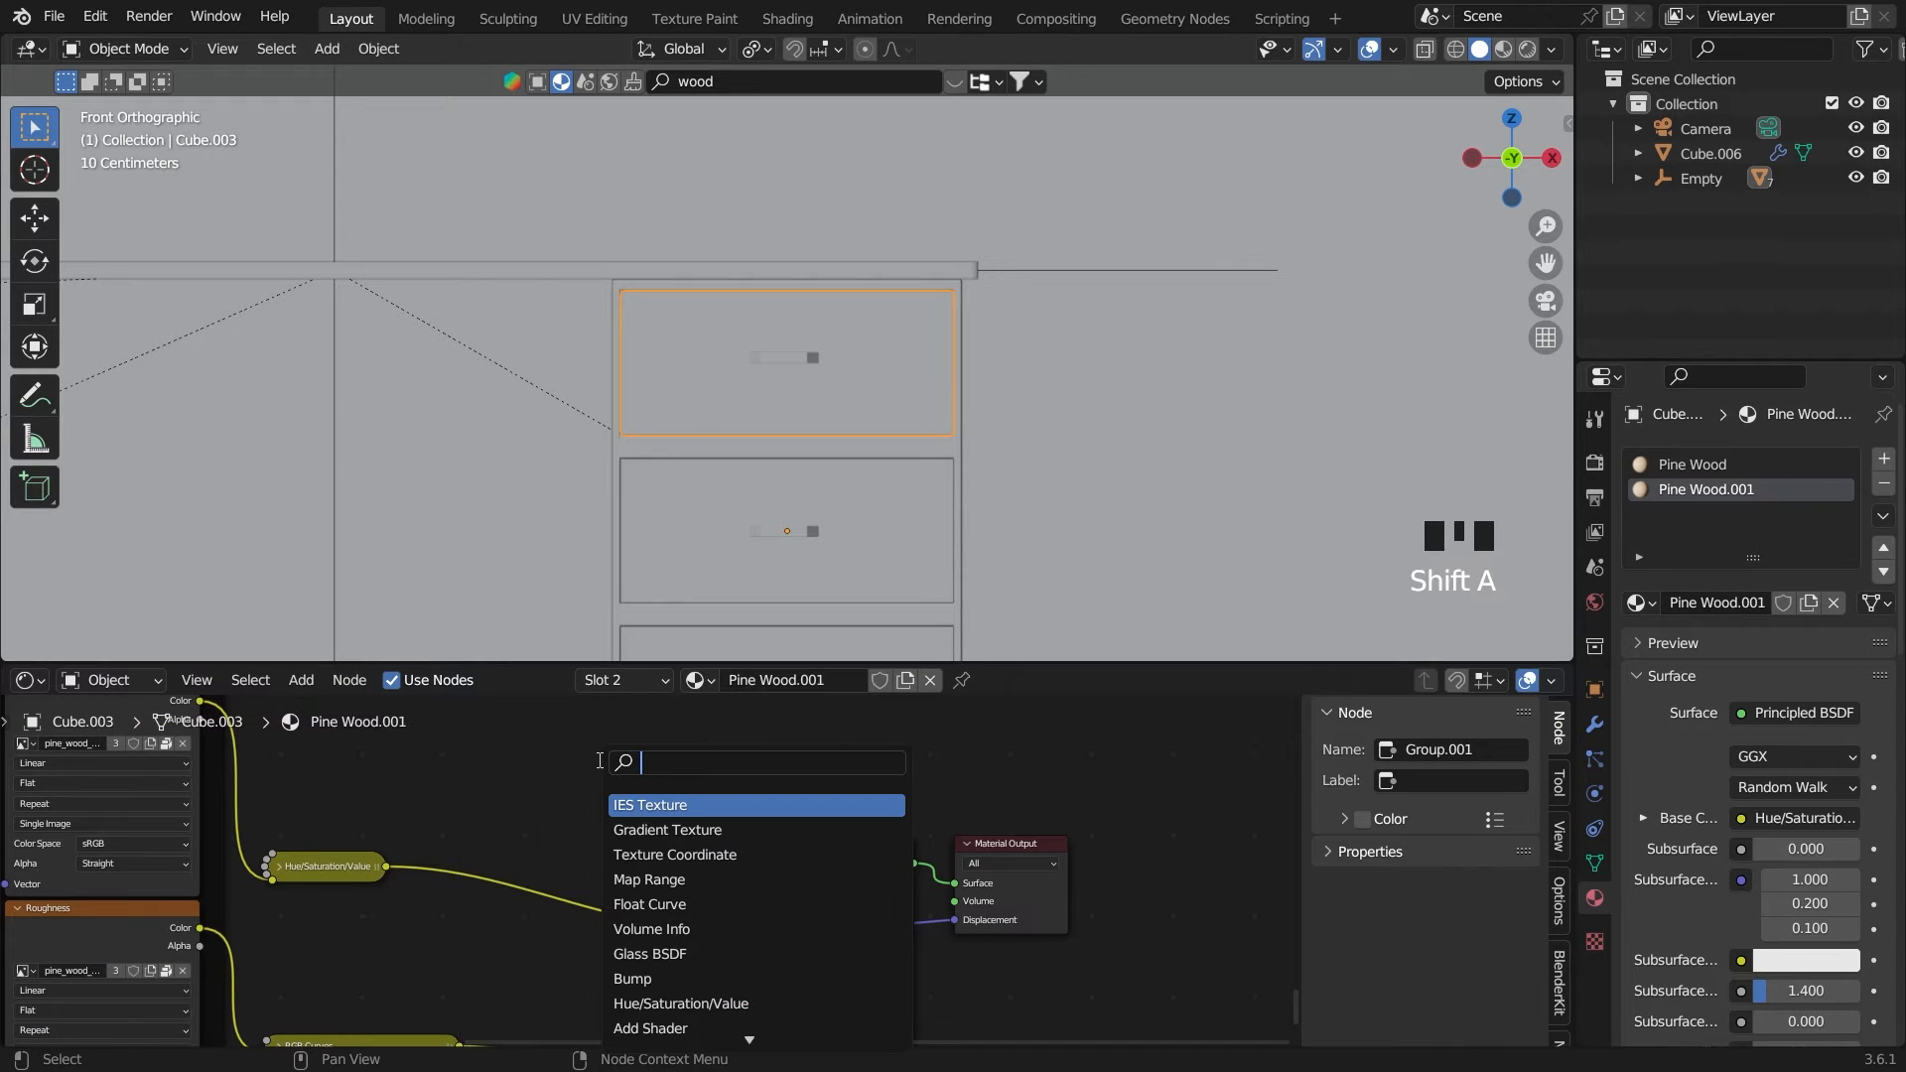
pyautogui.write('color')
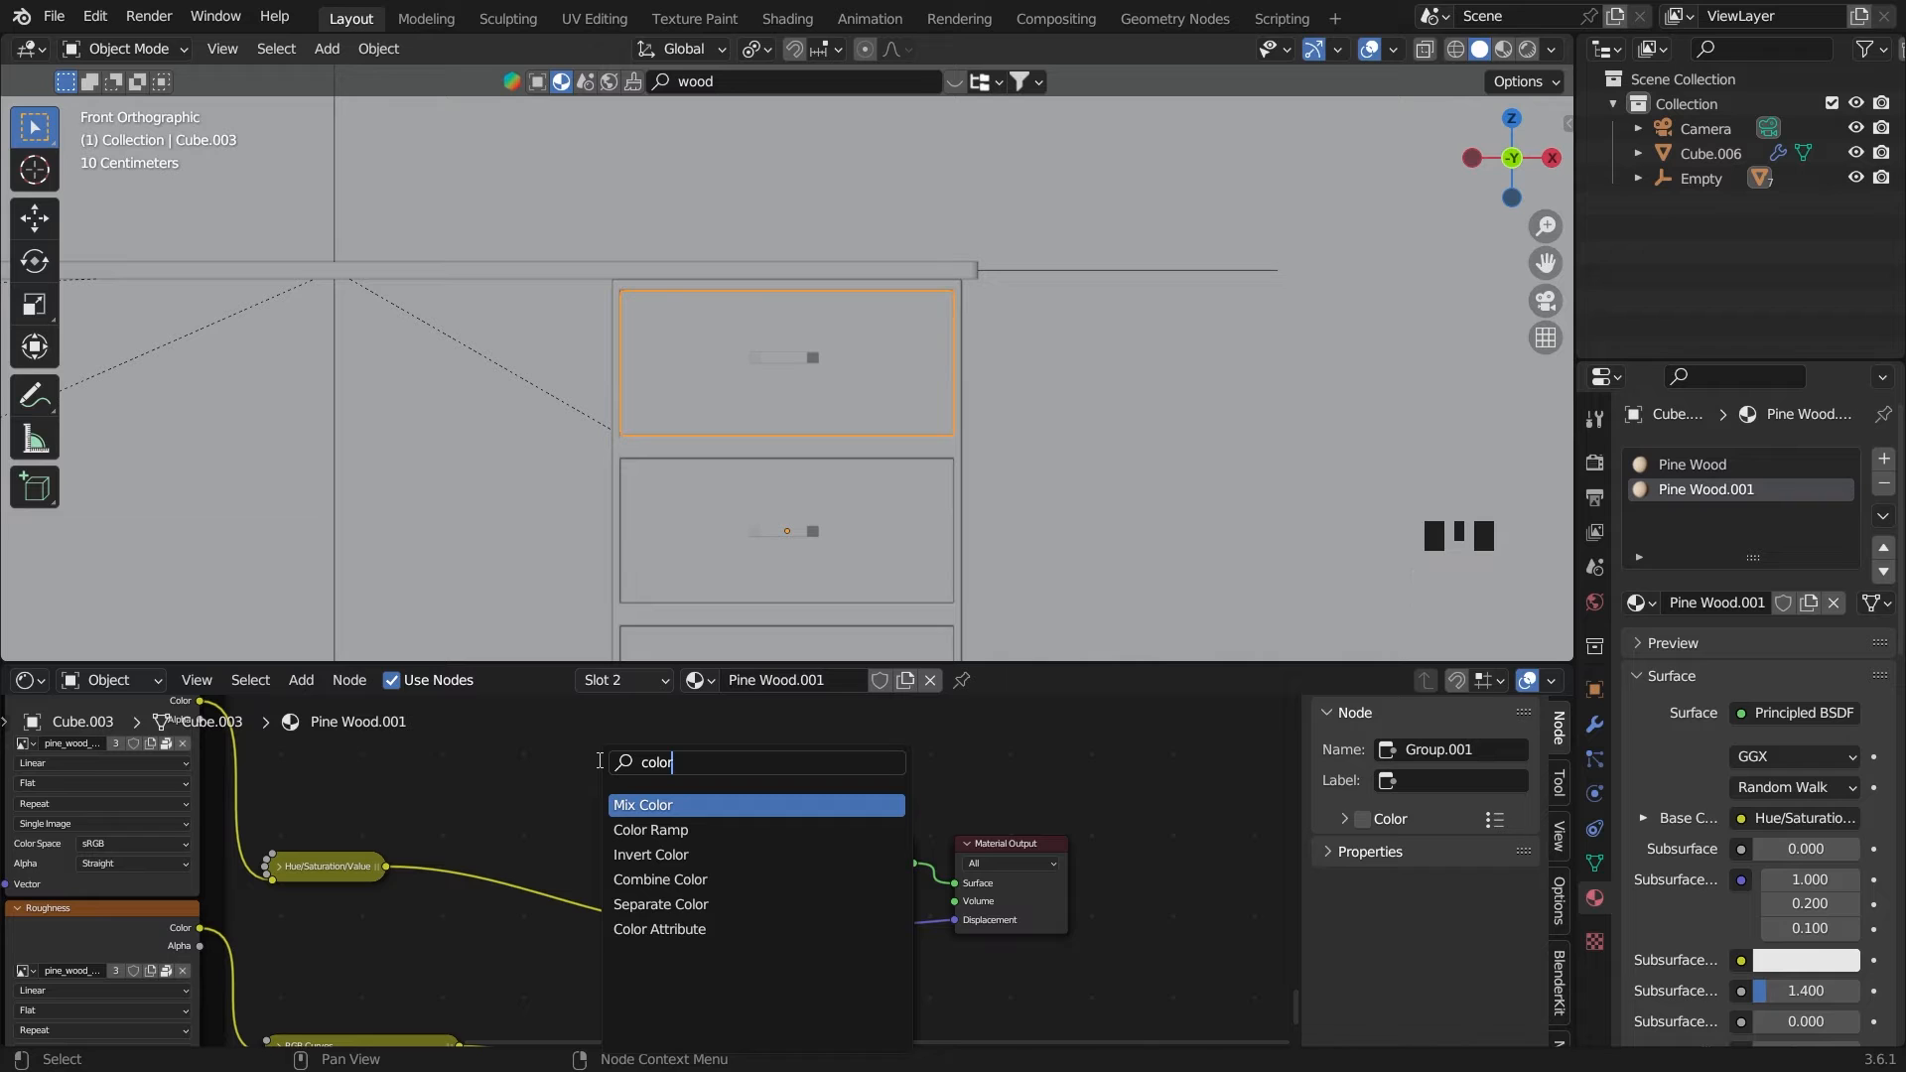
pyautogui.click(650, 830)
pyautogui.click(548, 819)
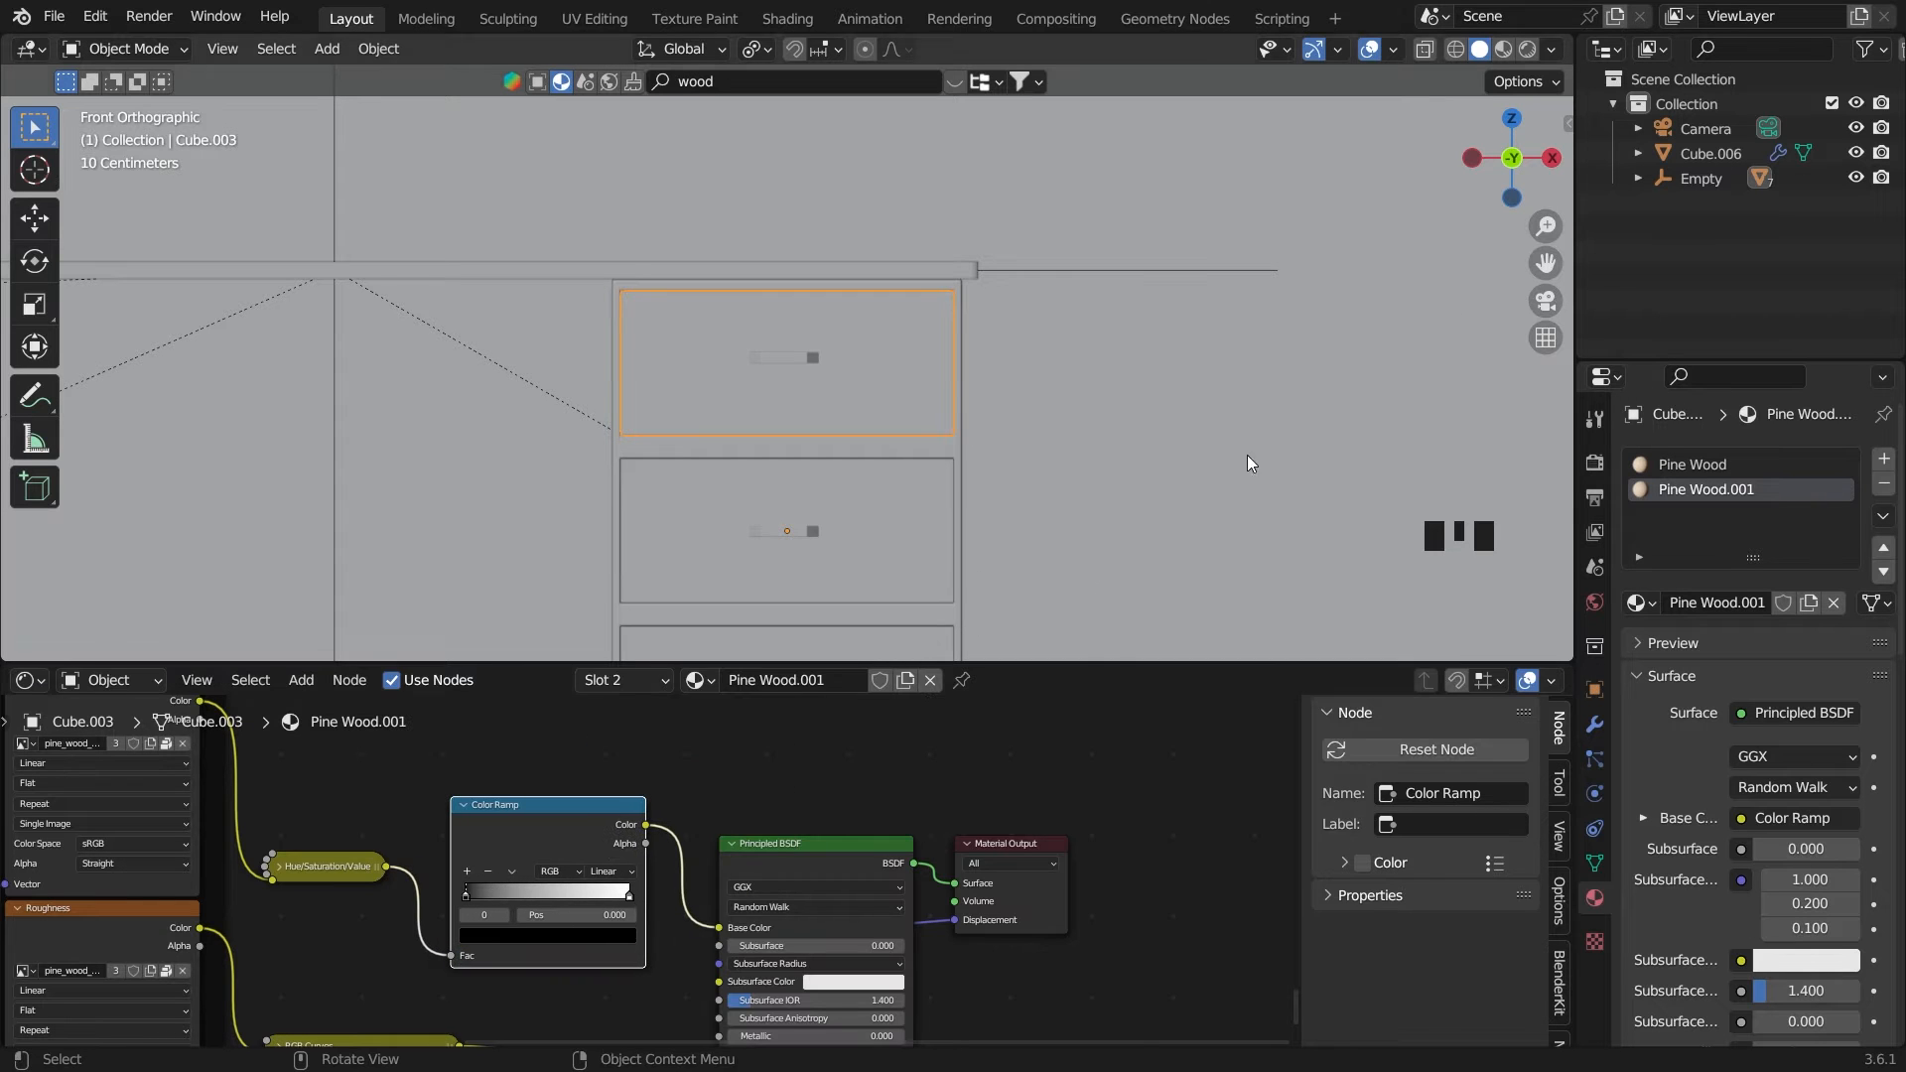
# Switch the viewport to Material Preview shading and view the drawers in perspective
pyautogui.click(1503, 49)
pyautogui.moveTo(1143, 417); pyautogui.dragTo(937, 272, button='middle')
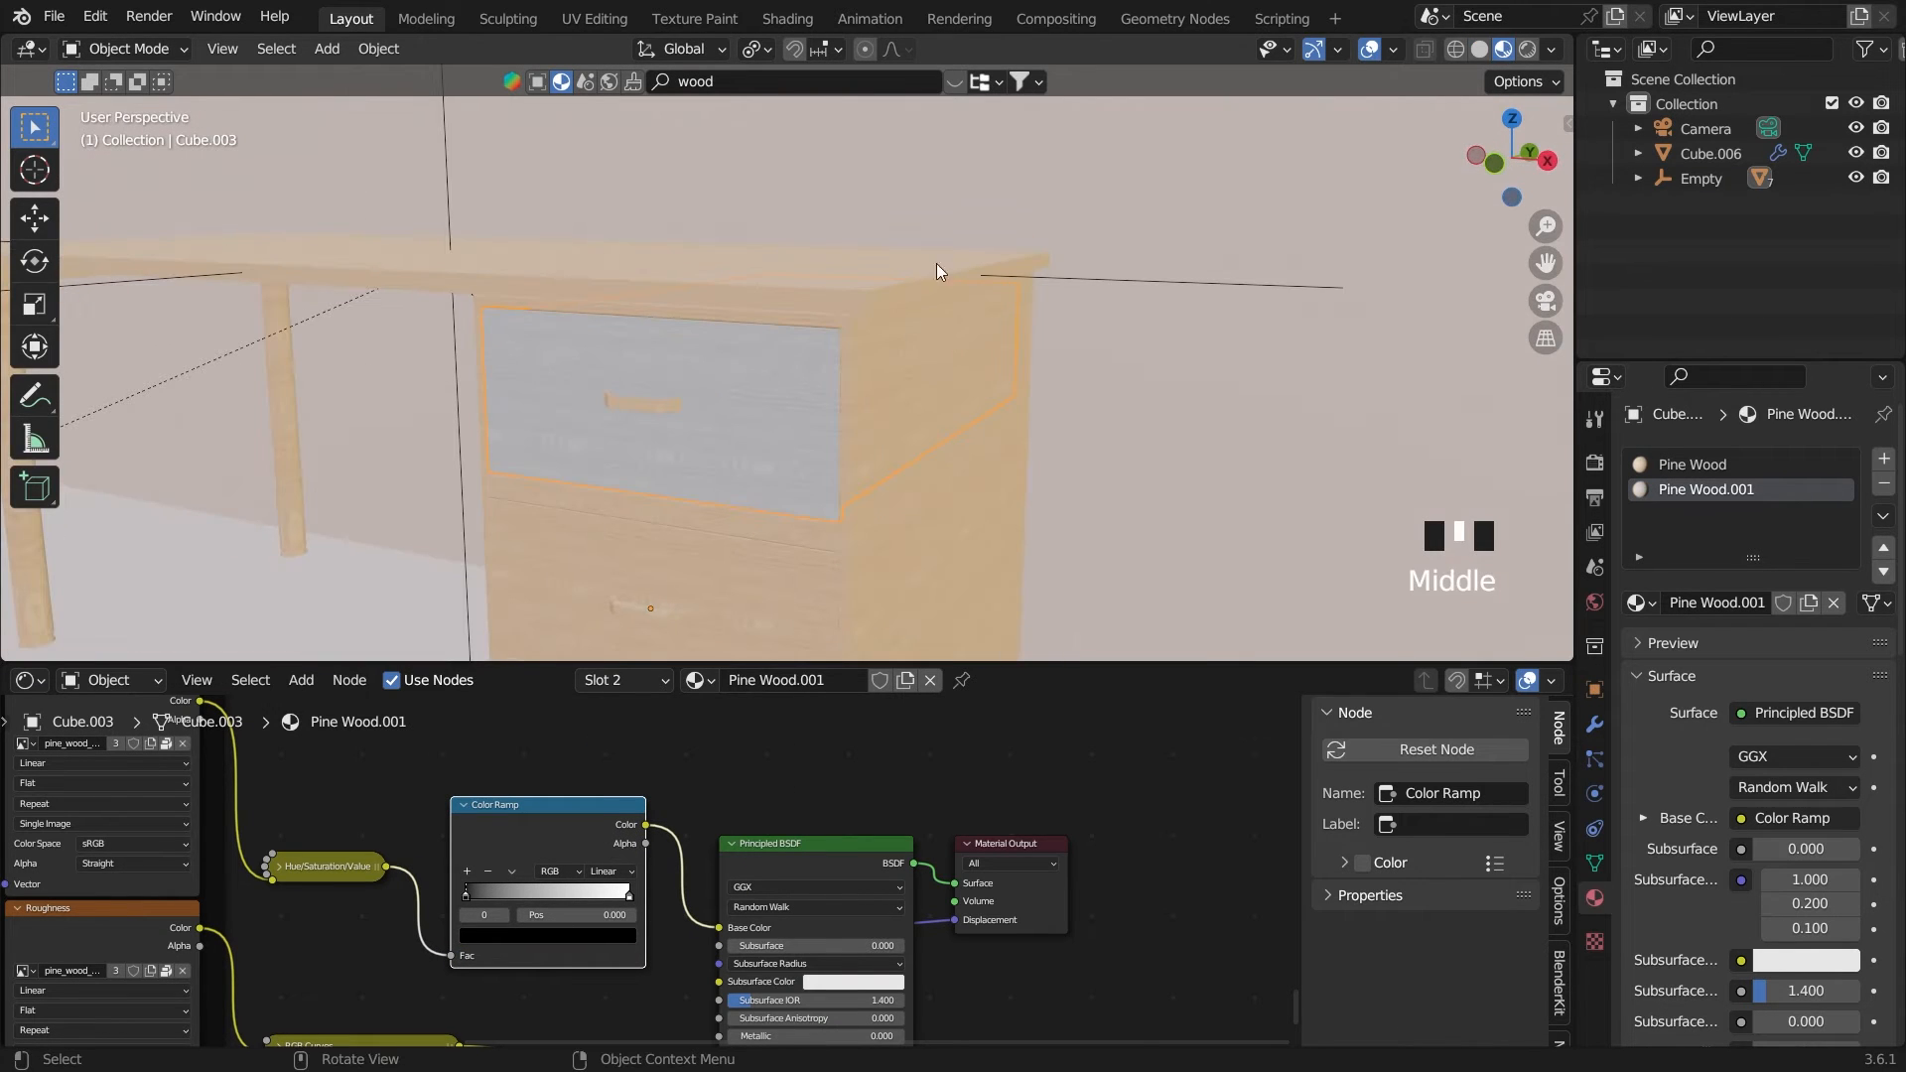
pyautogui.scroll(-2, 800, 478)
pyautogui.moveTo(755, 481); pyautogui.dragTo(826, 538, button='middle')
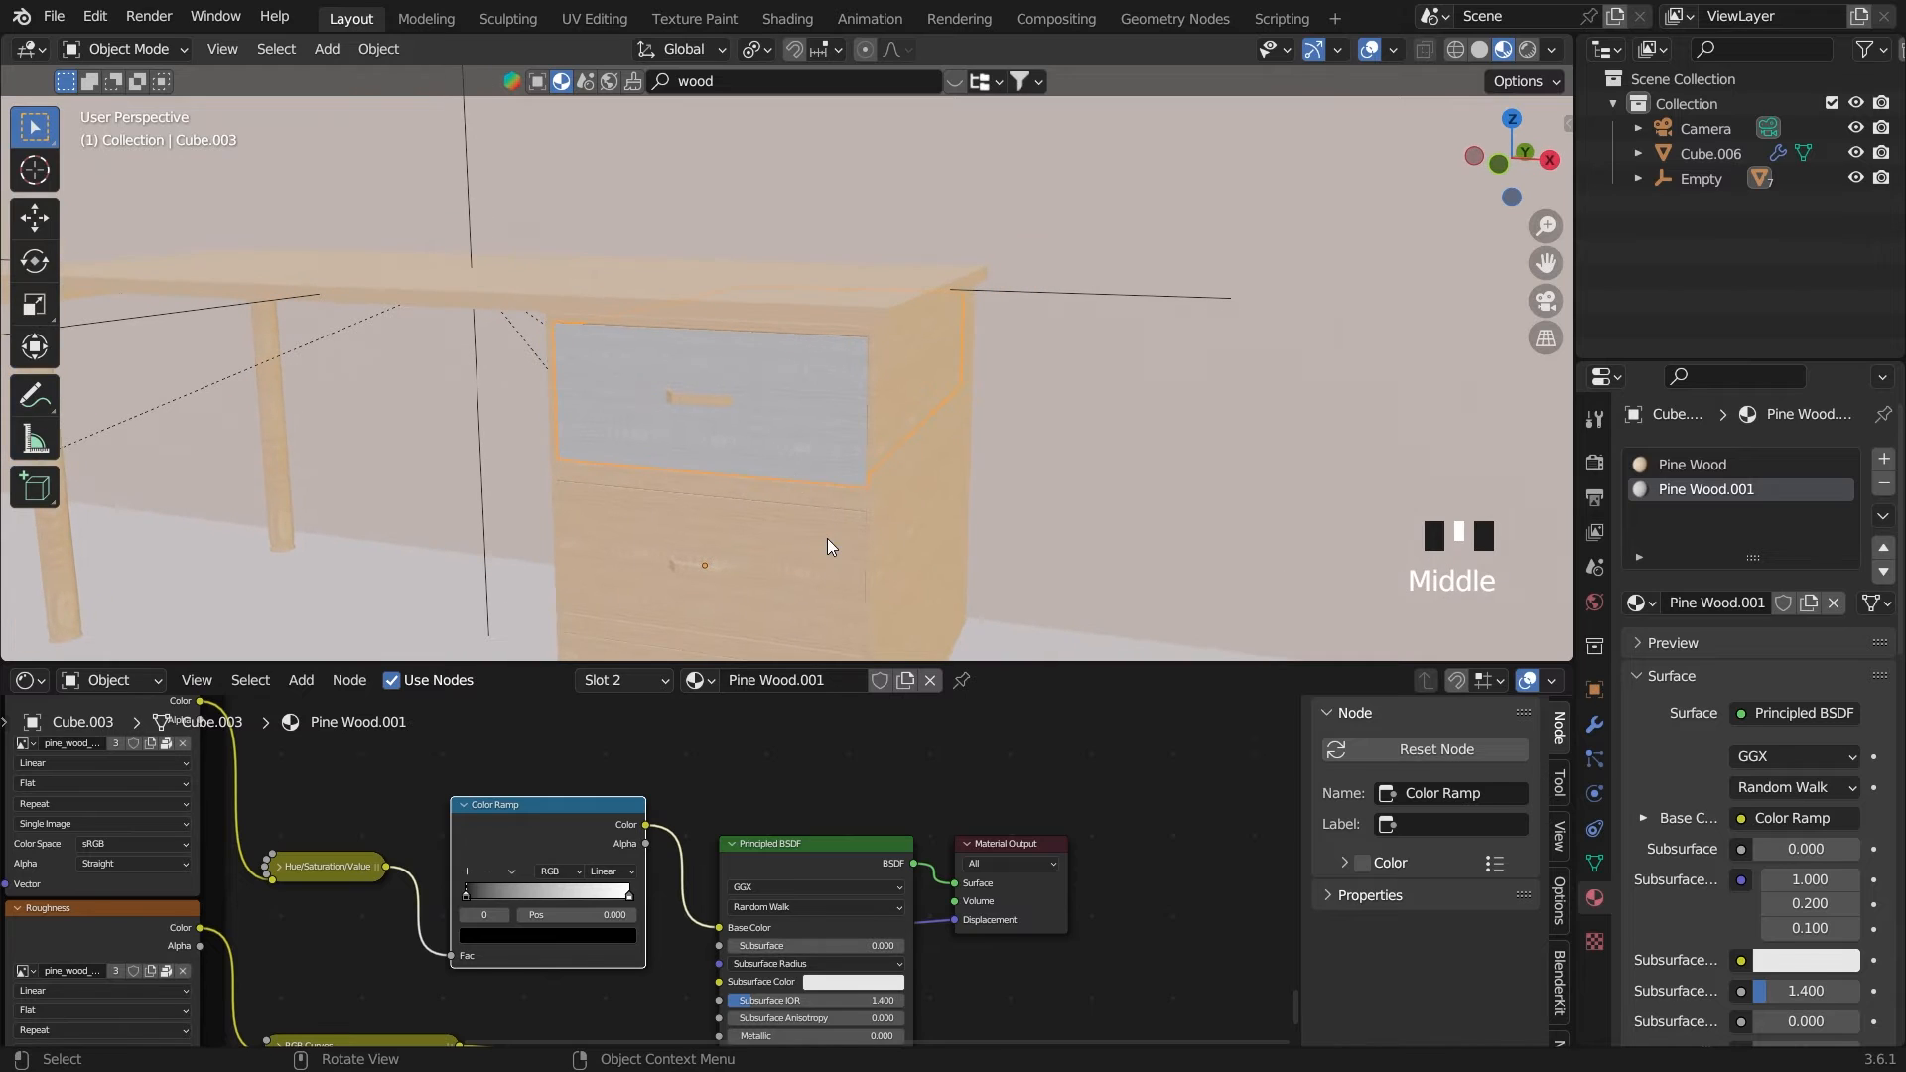
# Assign the middle drawer's front face to a new second material slot and put Pine Wood.001 in it
pyautogui.click(826, 538)
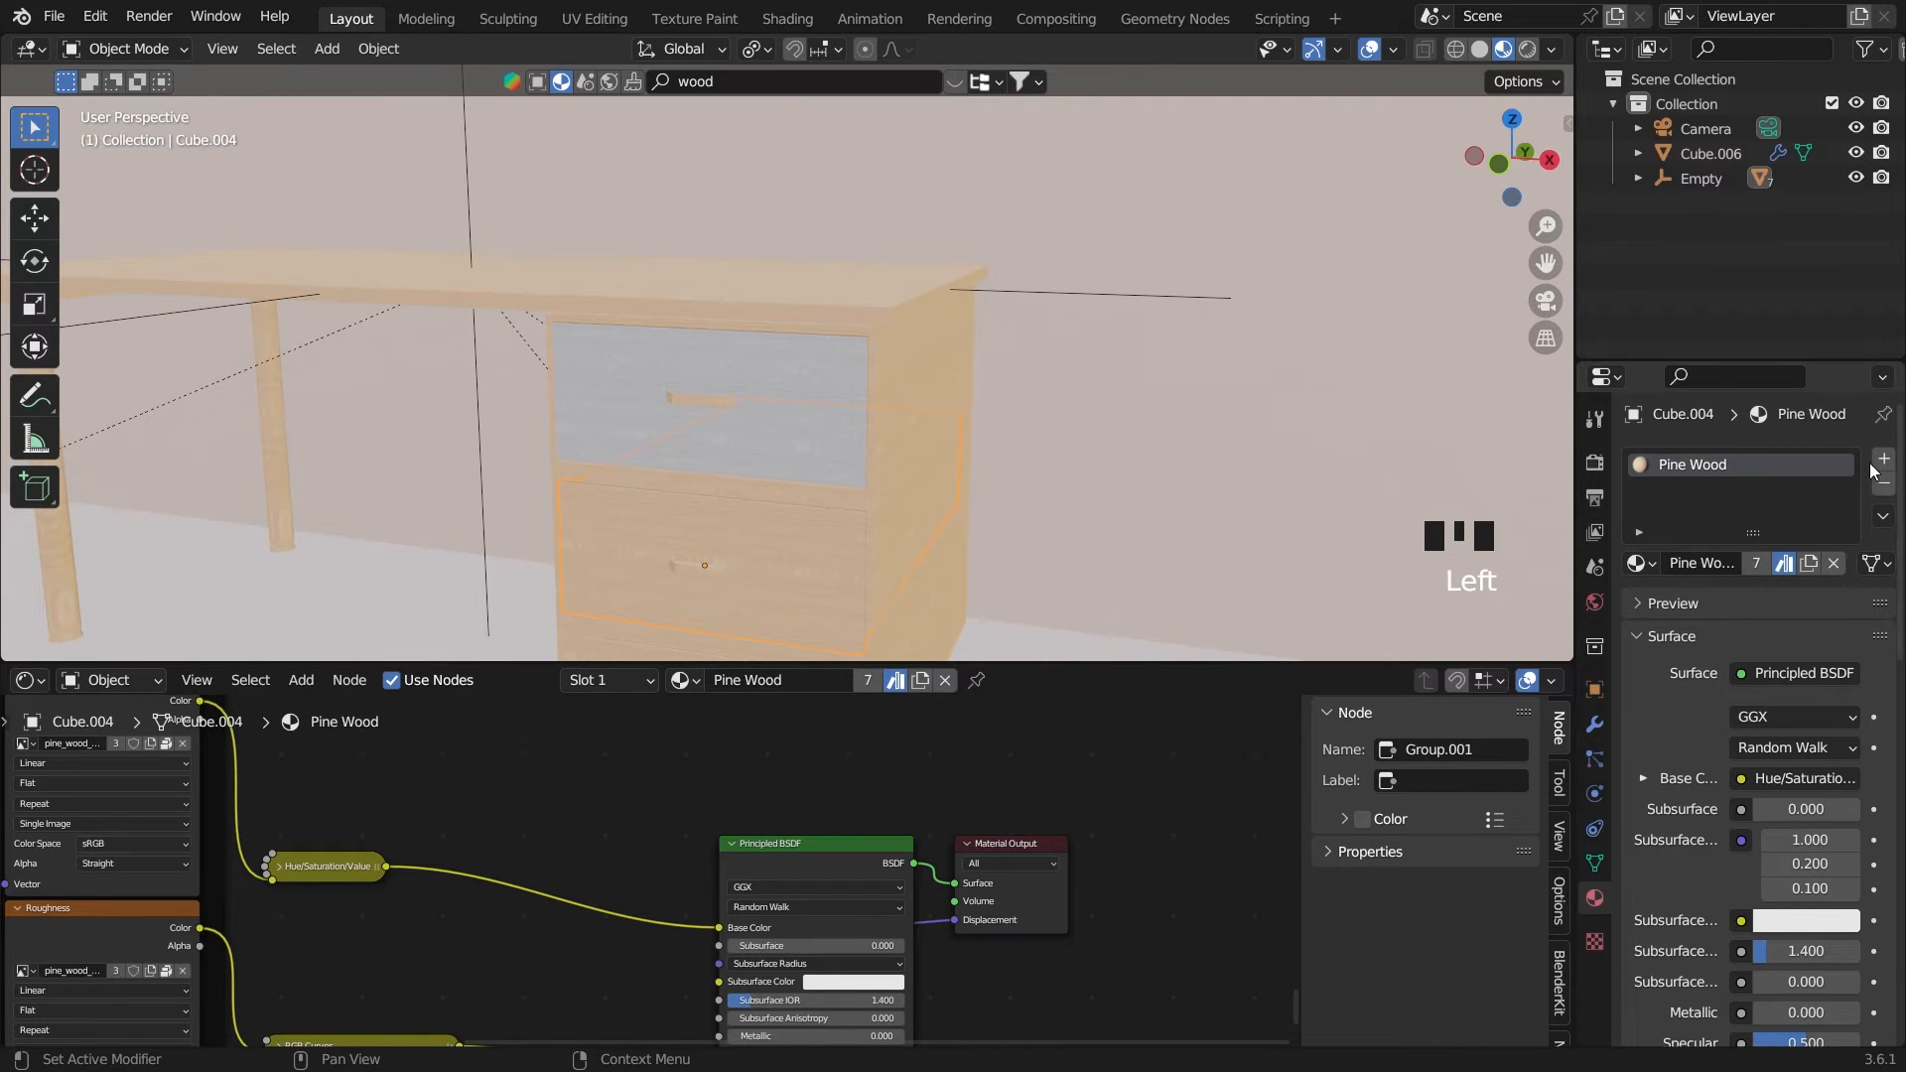
pyautogui.press('Tab')
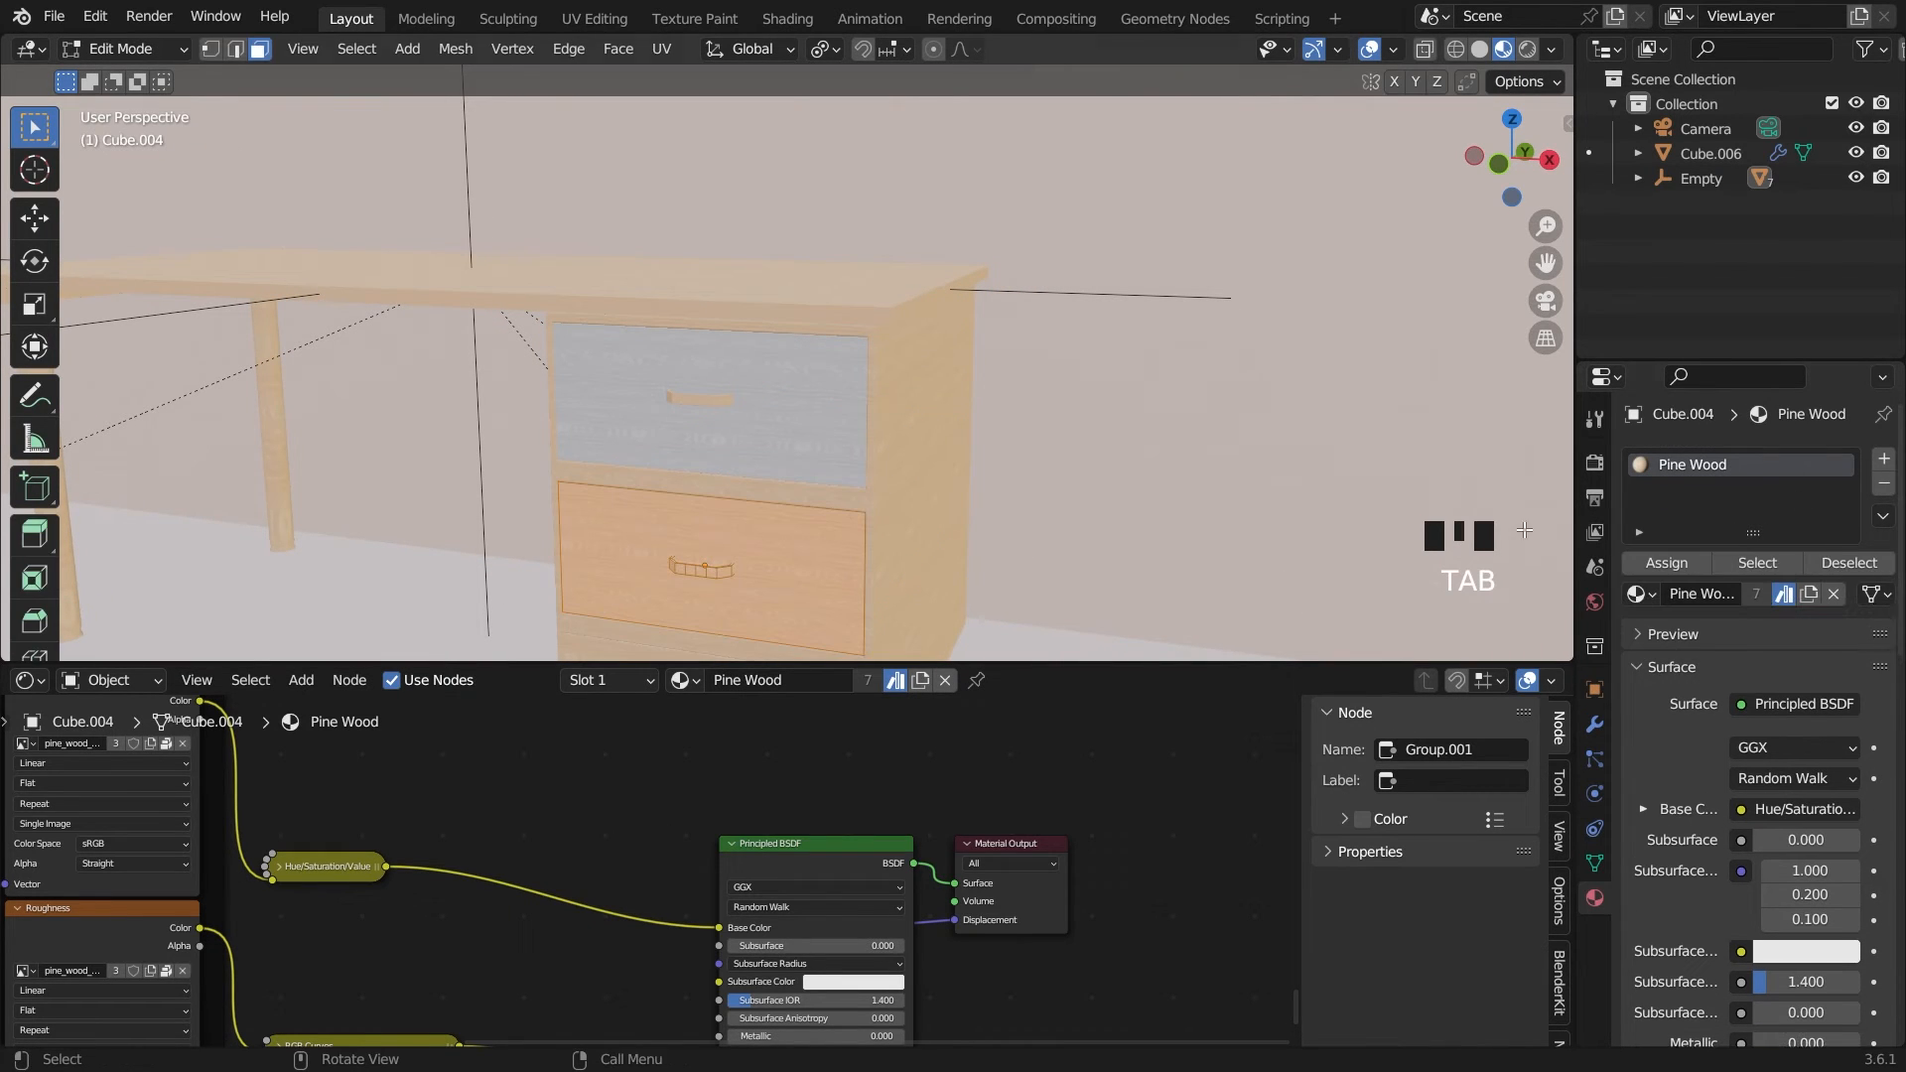
pyautogui.click(641, 615)
pyautogui.click(1885, 460)
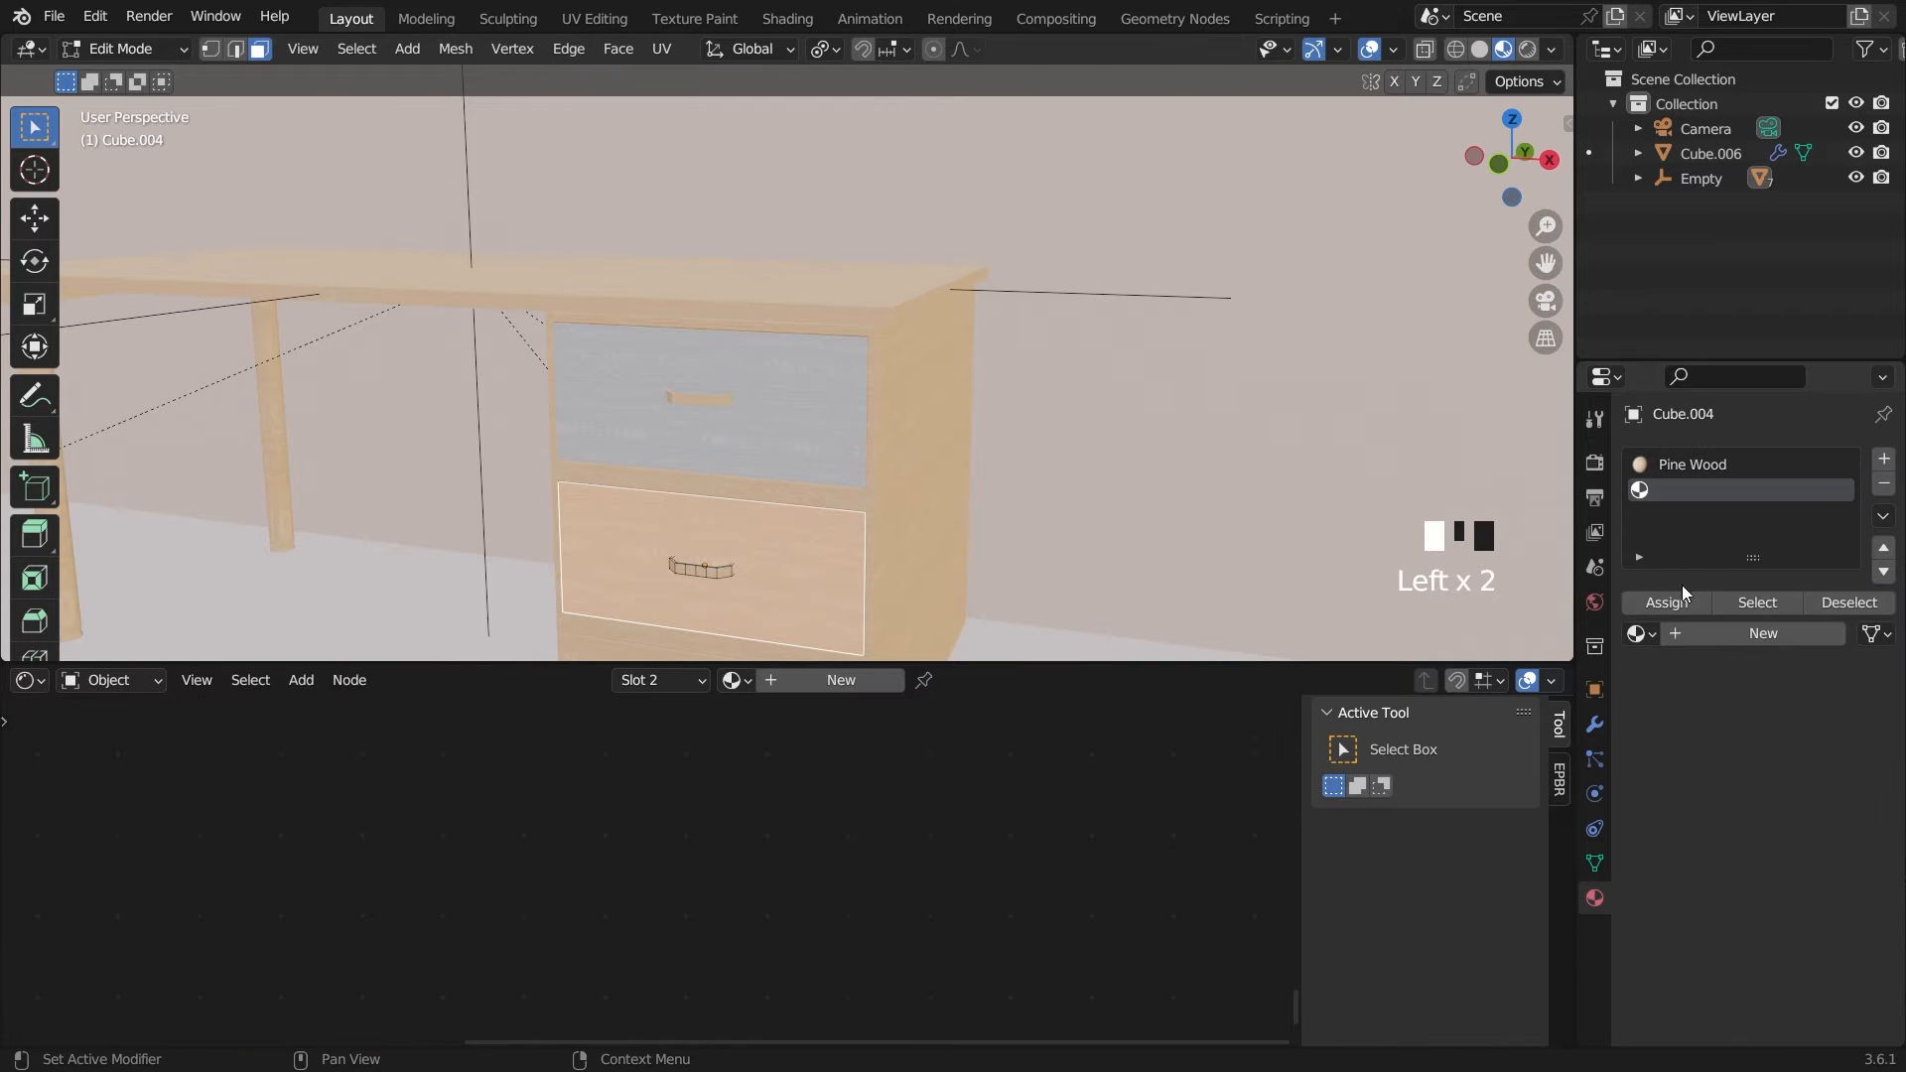
pyautogui.click(1675, 602)
pyautogui.press('Tab')
pyautogui.click(754, 680)
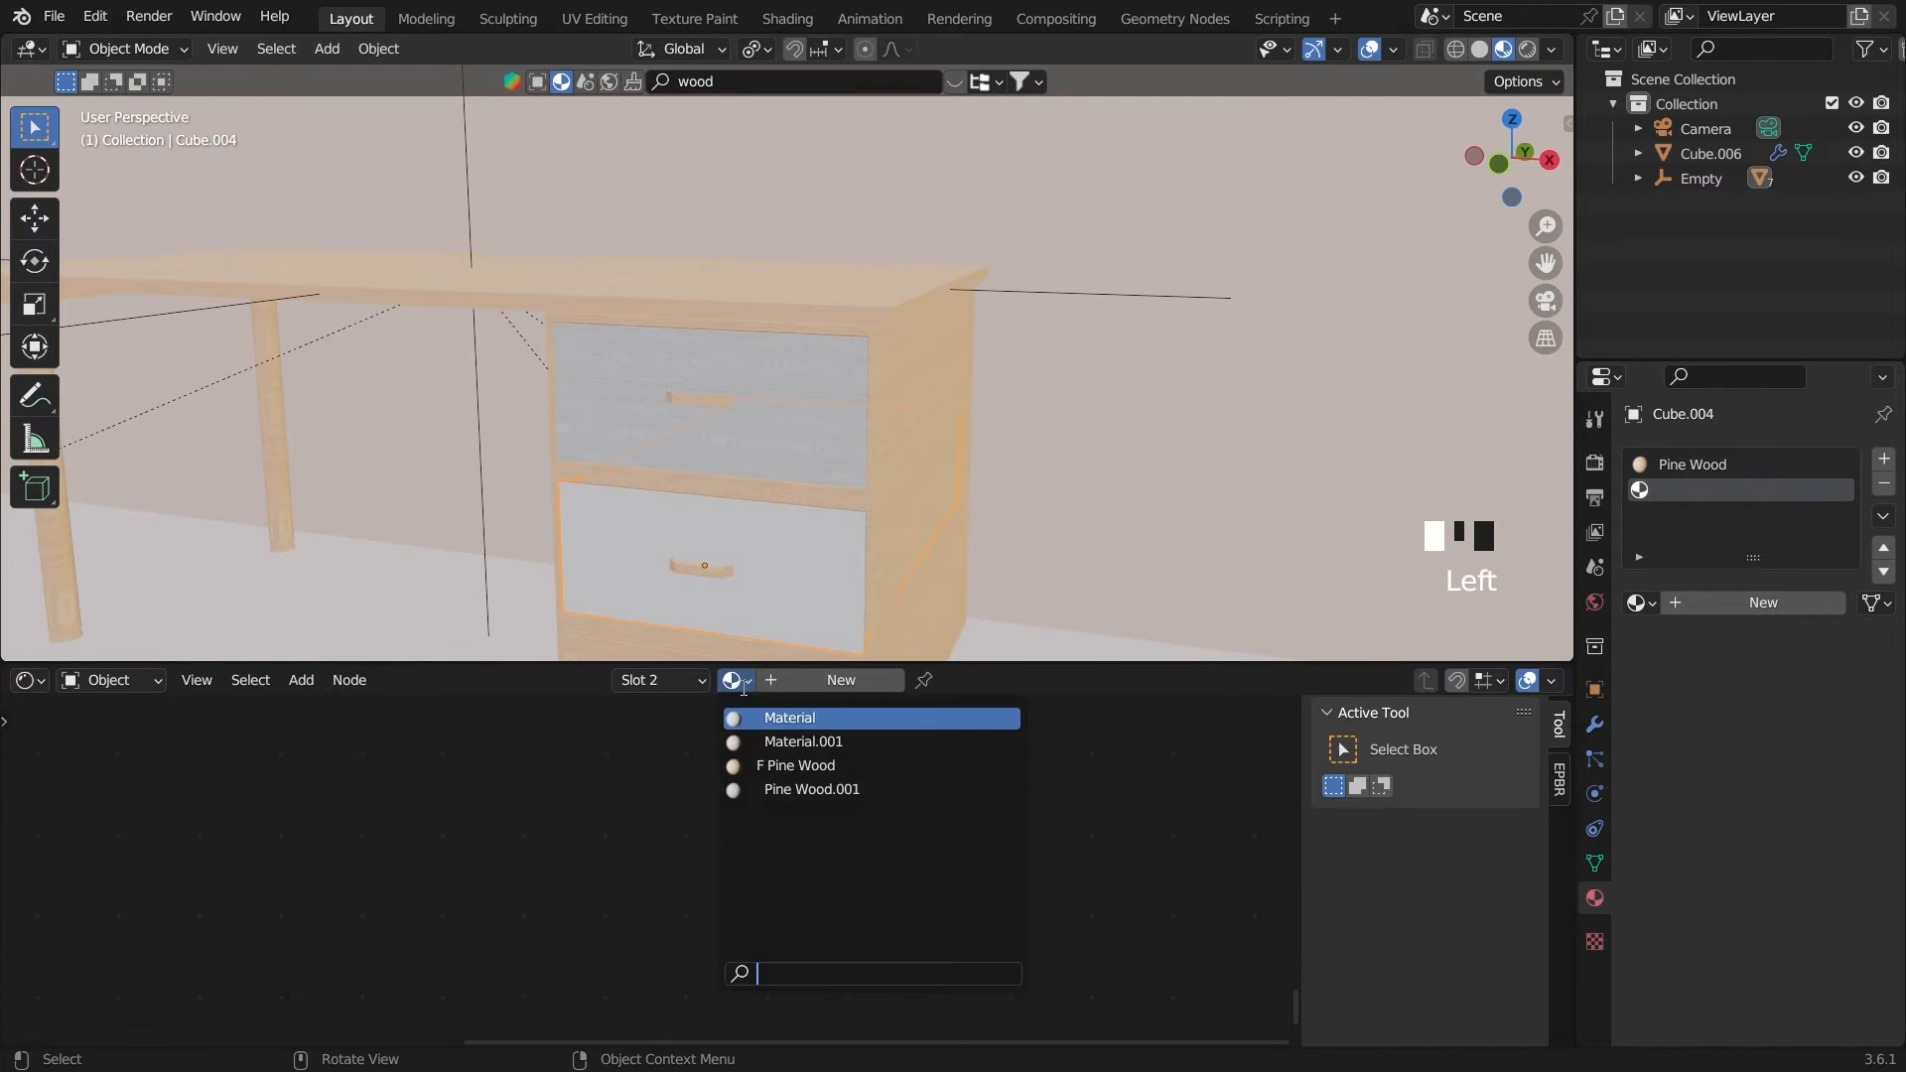
pyautogui.click(794, 789)
# Assign the bottom drawer's front face to a new second slot holding Pine Wood.001, and save the file
pyautogui.scroll(-2, 770, 594)
pyautogui.click(759, 603)
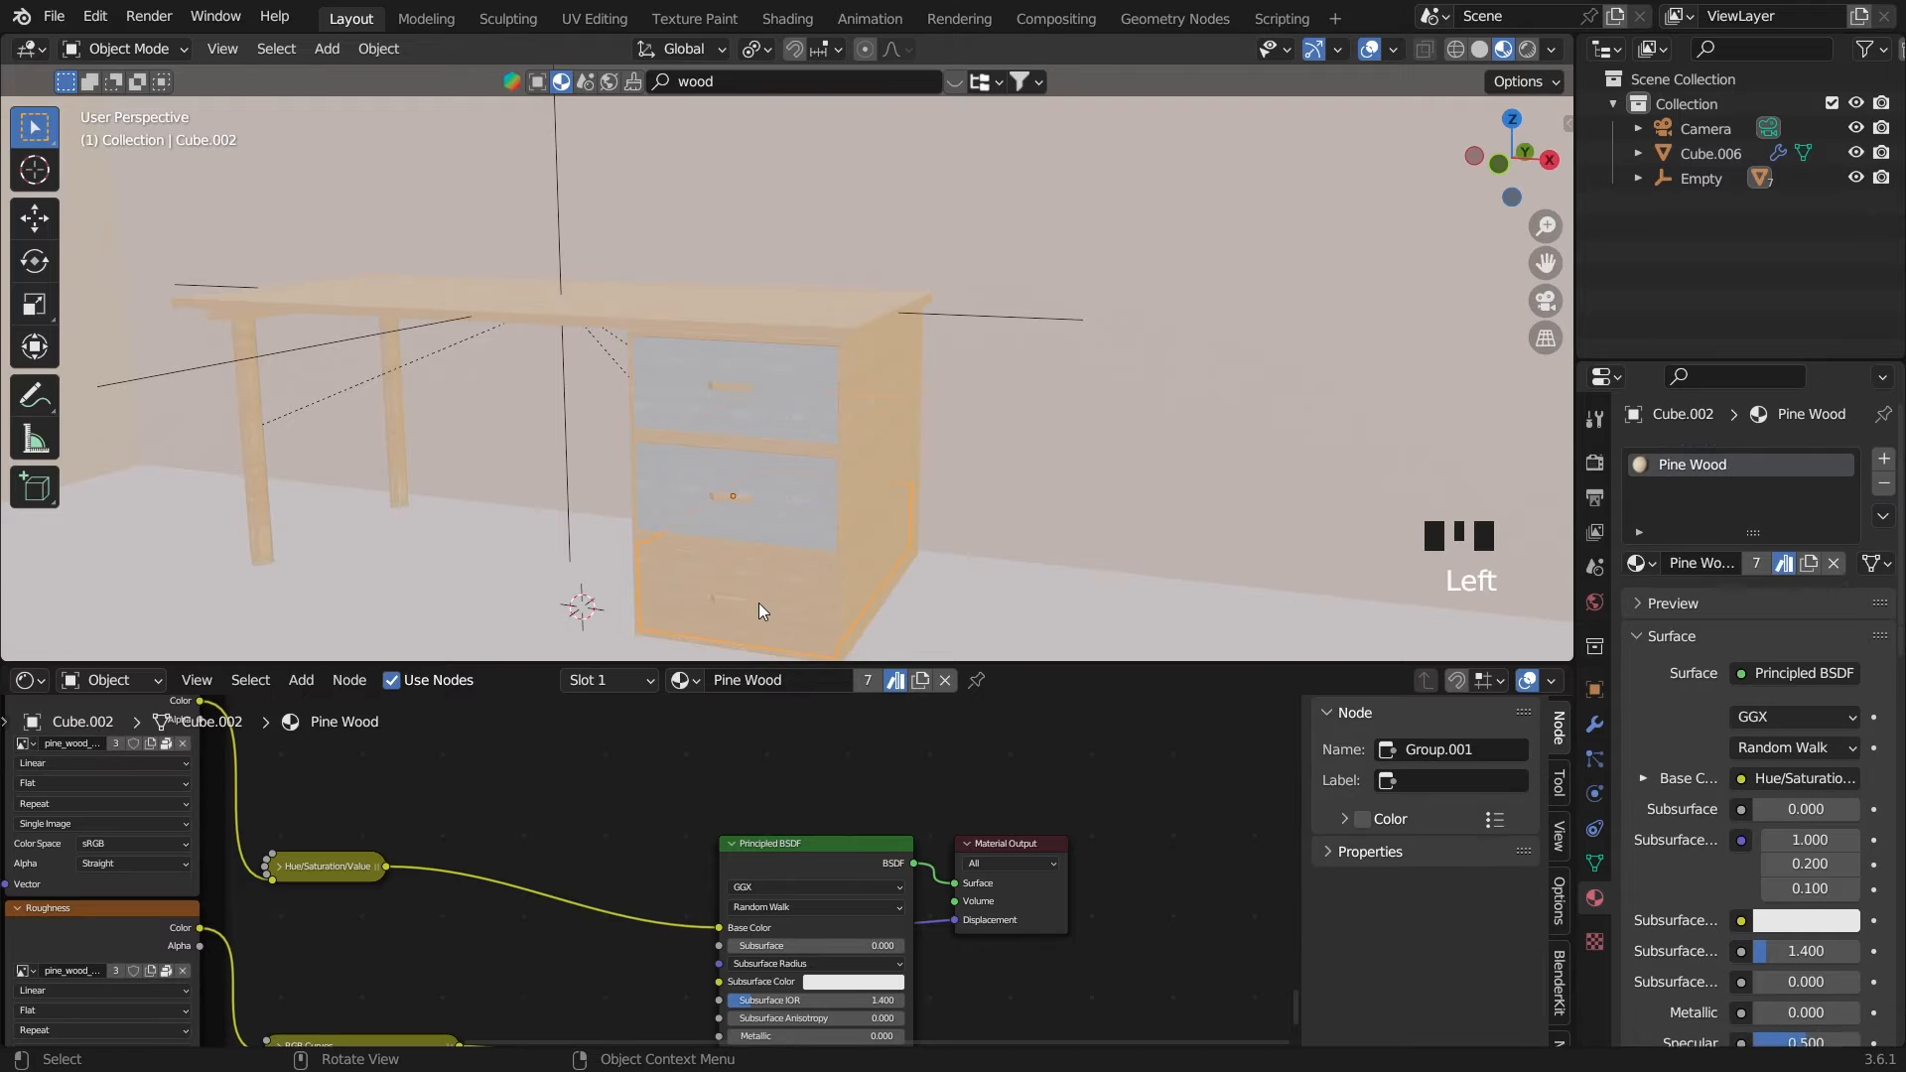
pyautogui.press('Tab')
pyautogui.click(758, 603)
pyautogui.click(1884, 460)
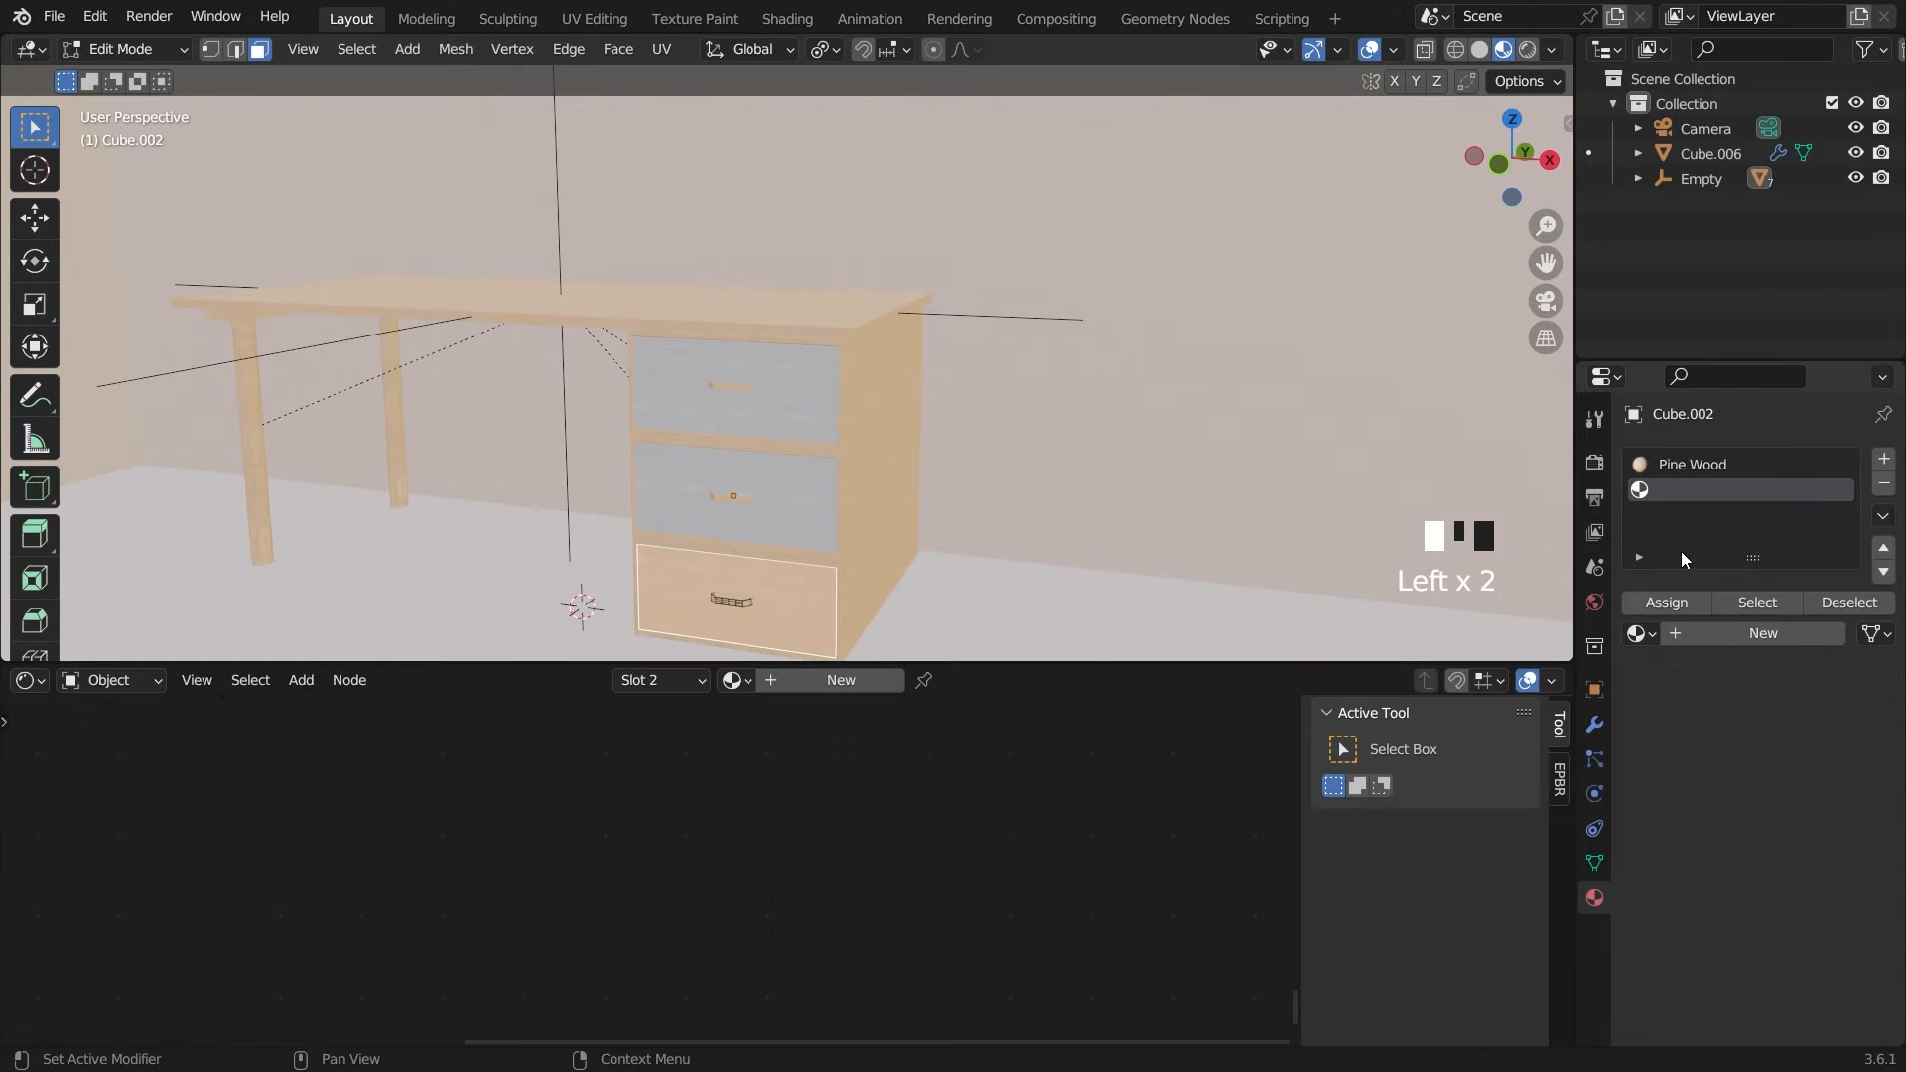
pyautogui.click(1665, 602)
pyautogui.click(735, 680)
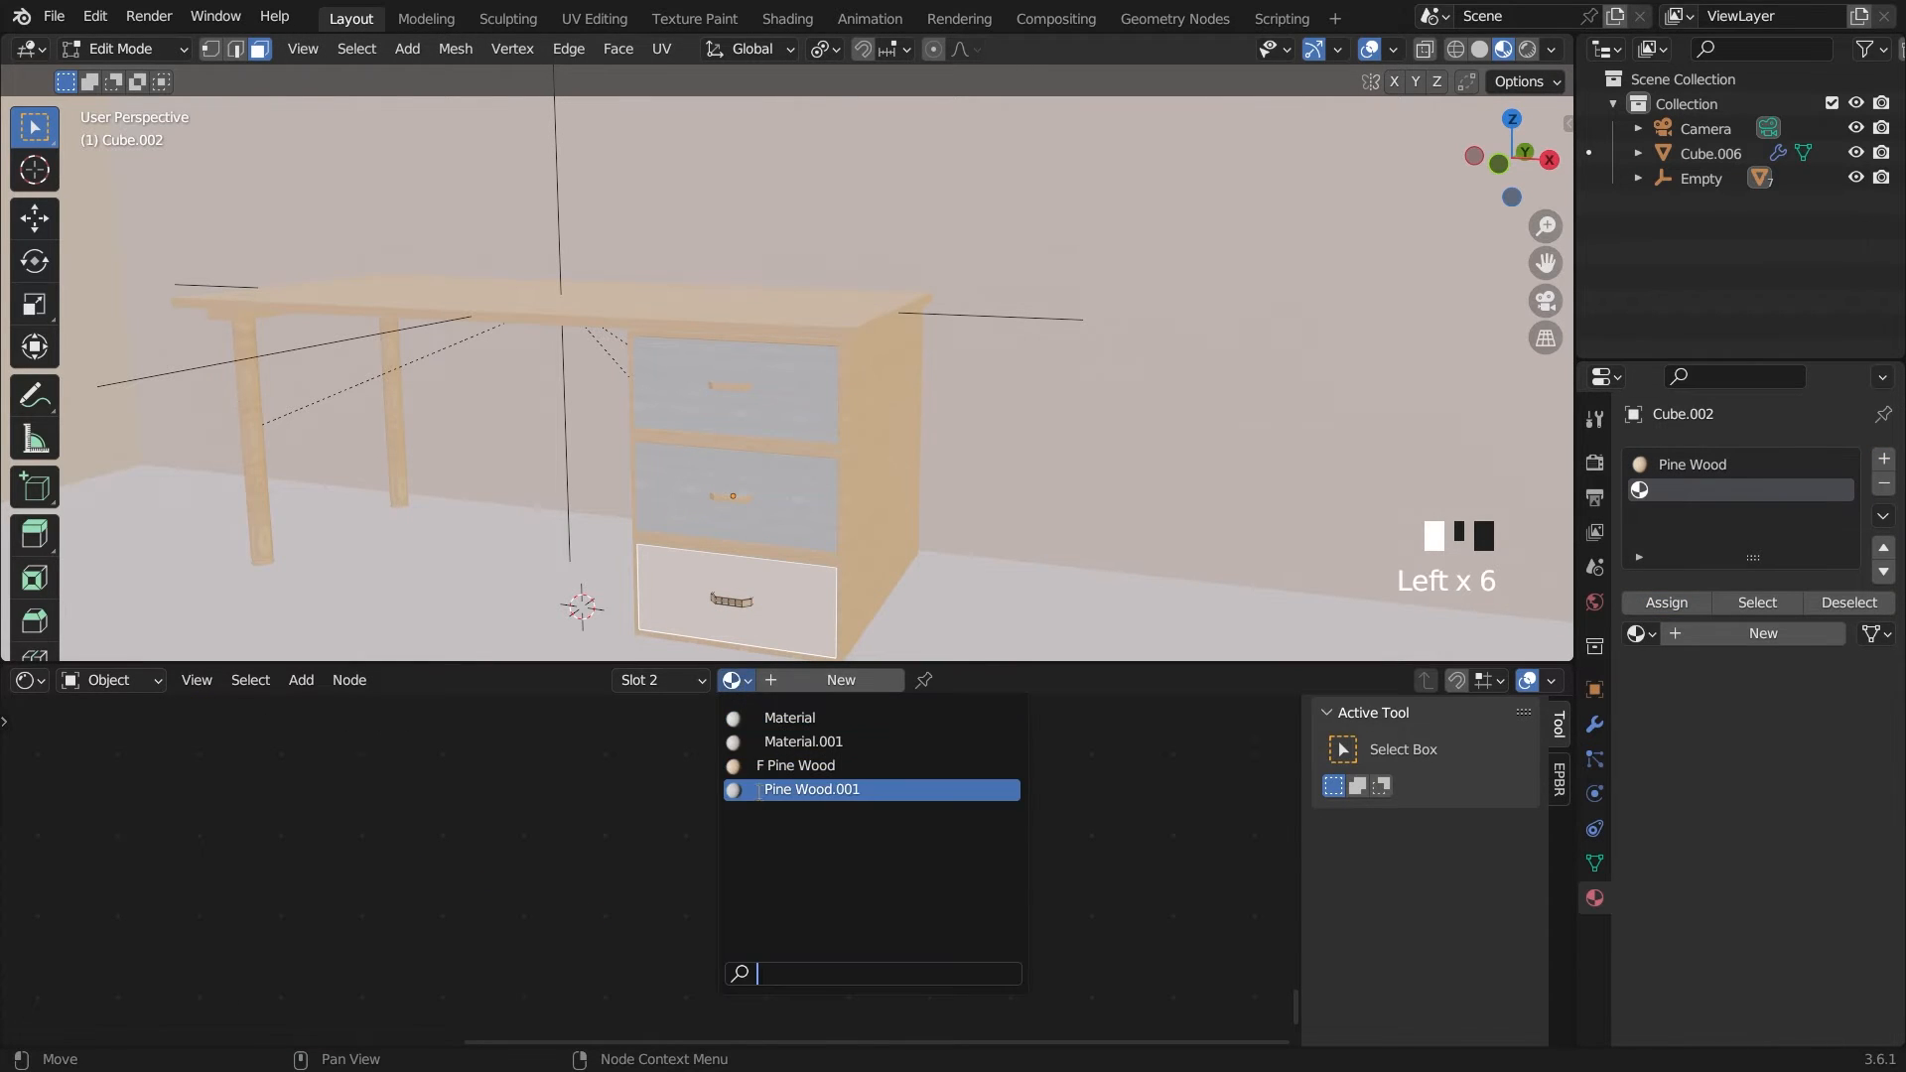
pyautogui.click(804, 790)
pyautogui.press('Tab')
pyautogui.hotkey('ctrl', 's')
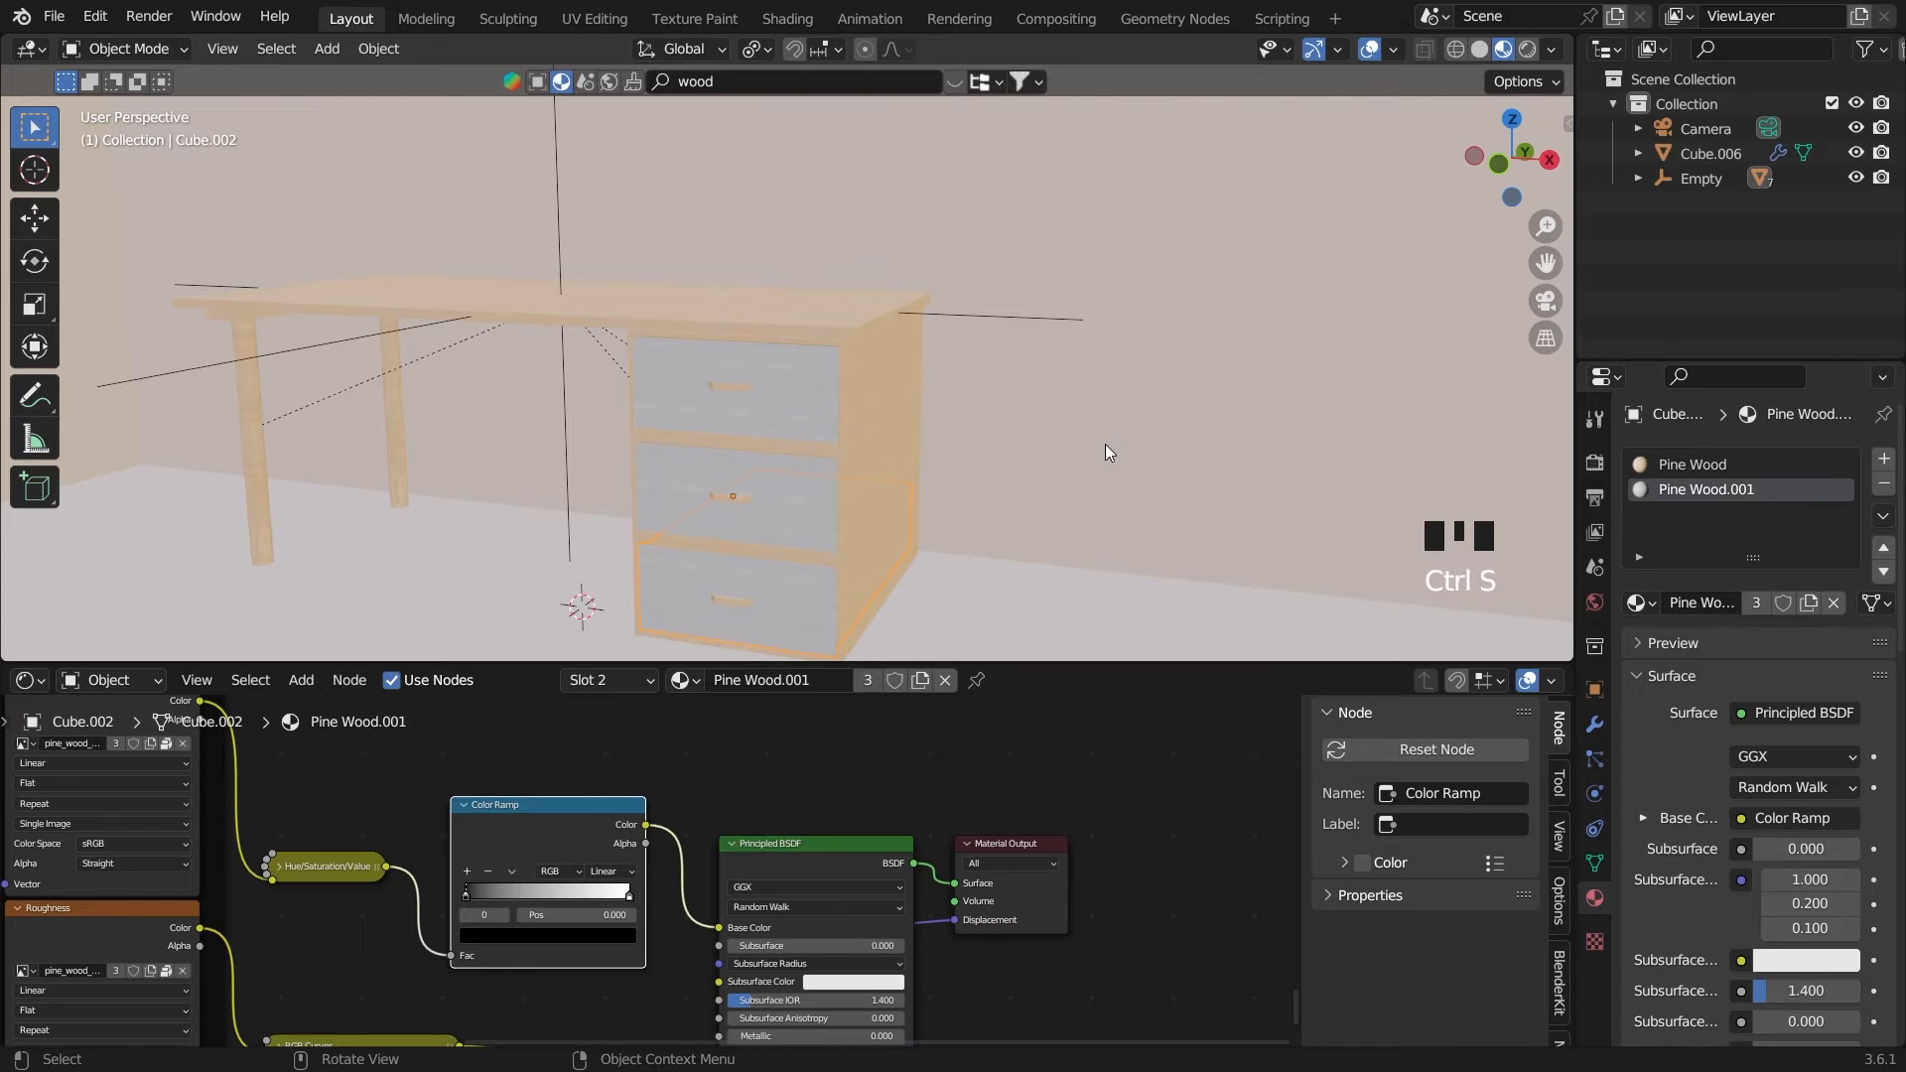
# Hide the room object surrounding the desk
pyautogui.moveTo(1021, 440); pyautogui.dragTo(1027, 487, button='middle')
pyautogui.scroll(-3, 1064, 456)
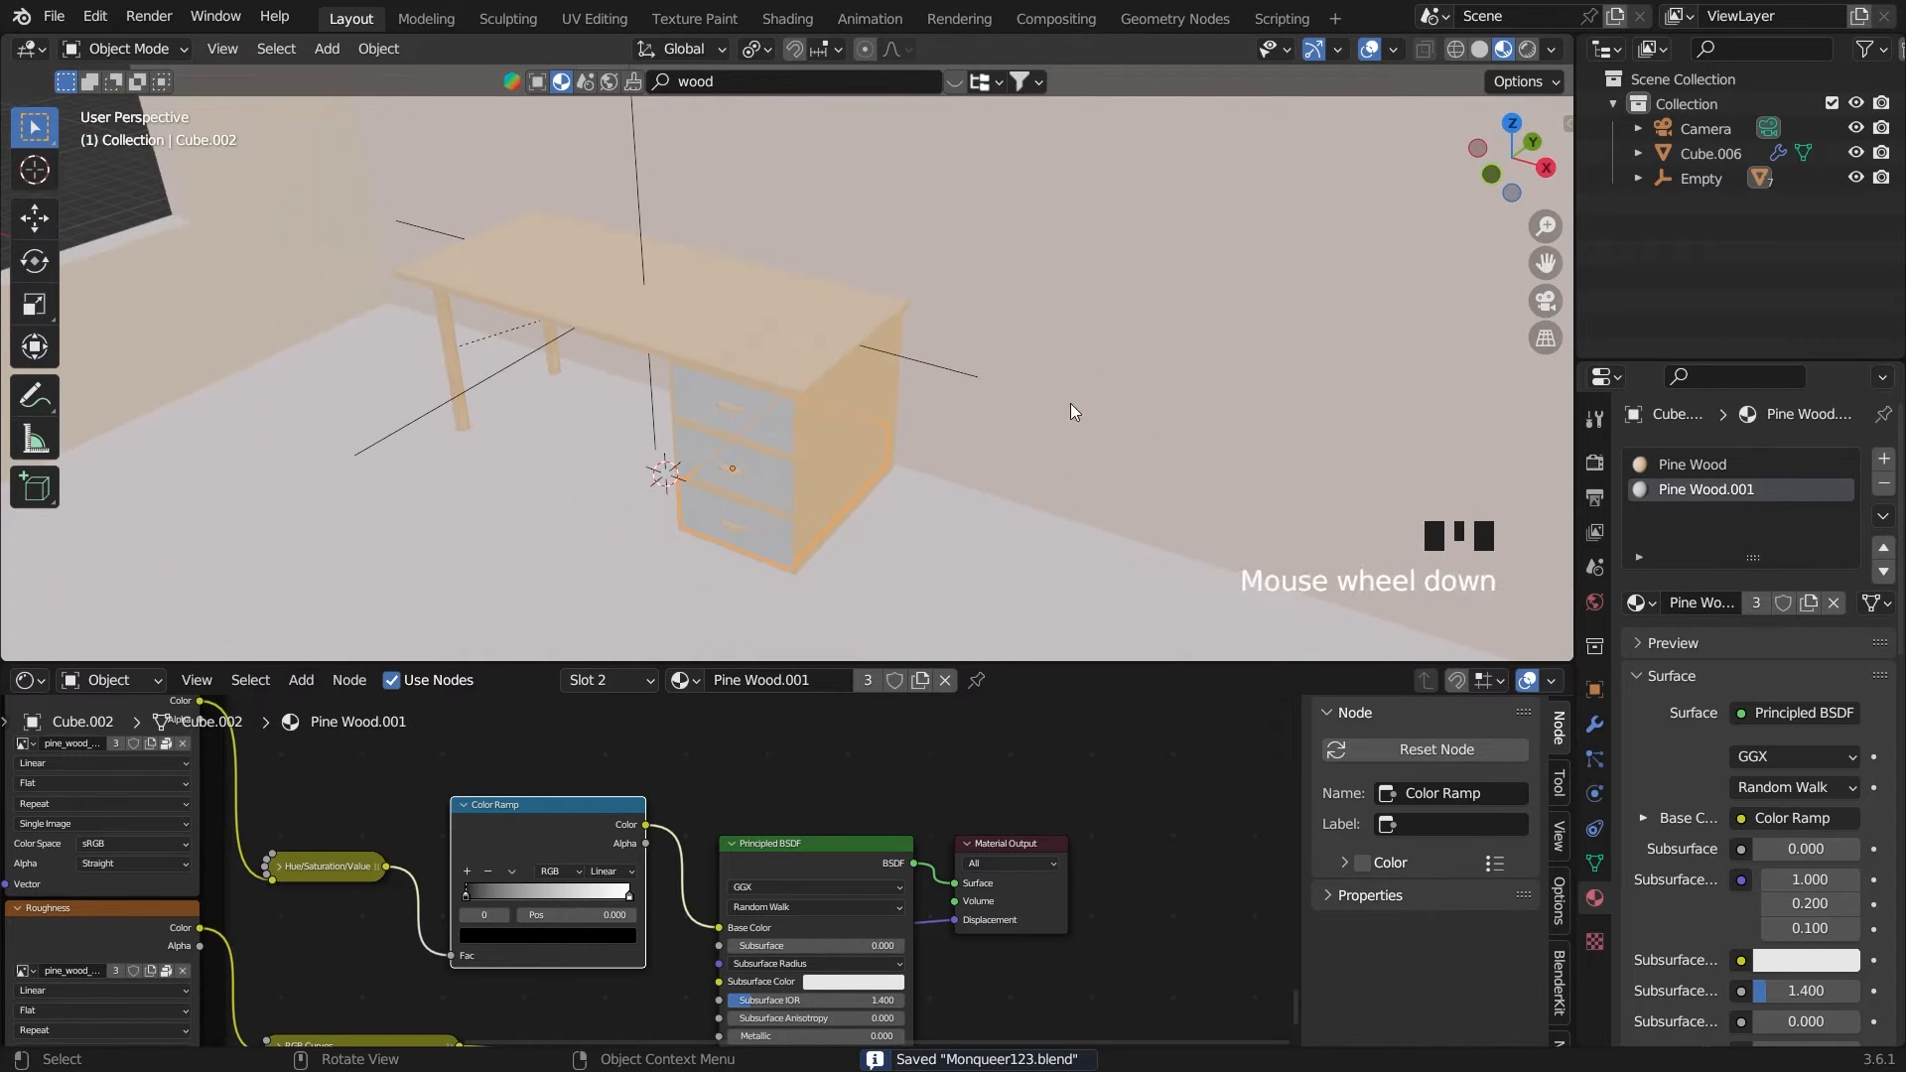
pyautogui.click(1111, 350)
pyautogui.press('h')
# Select the desk's tabletop and collapse the Shader Editor area to enlarge the 3D viewport
pyautogui.click(804, 344)
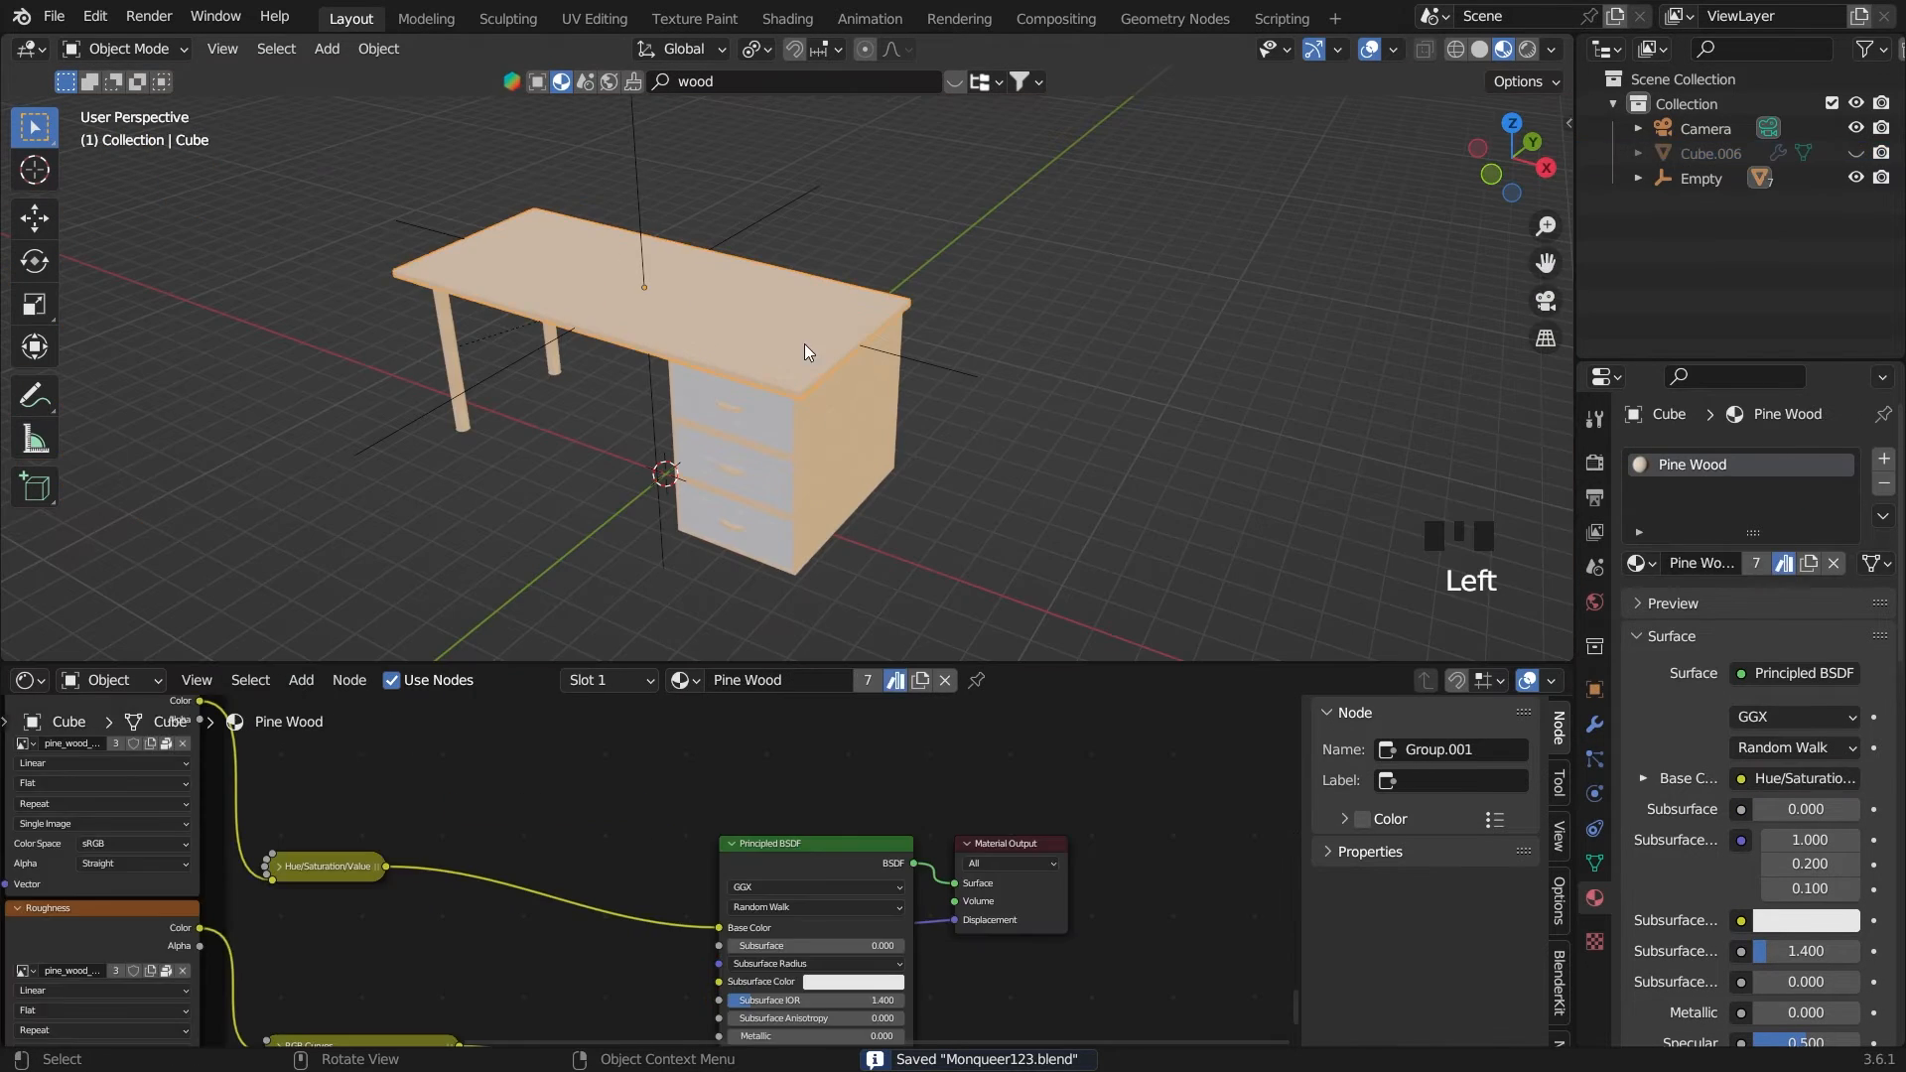
pyautogui.click(938, 230)
pyautogui.scroll(1, 697, 307)
pyautogui.click(701, 335)
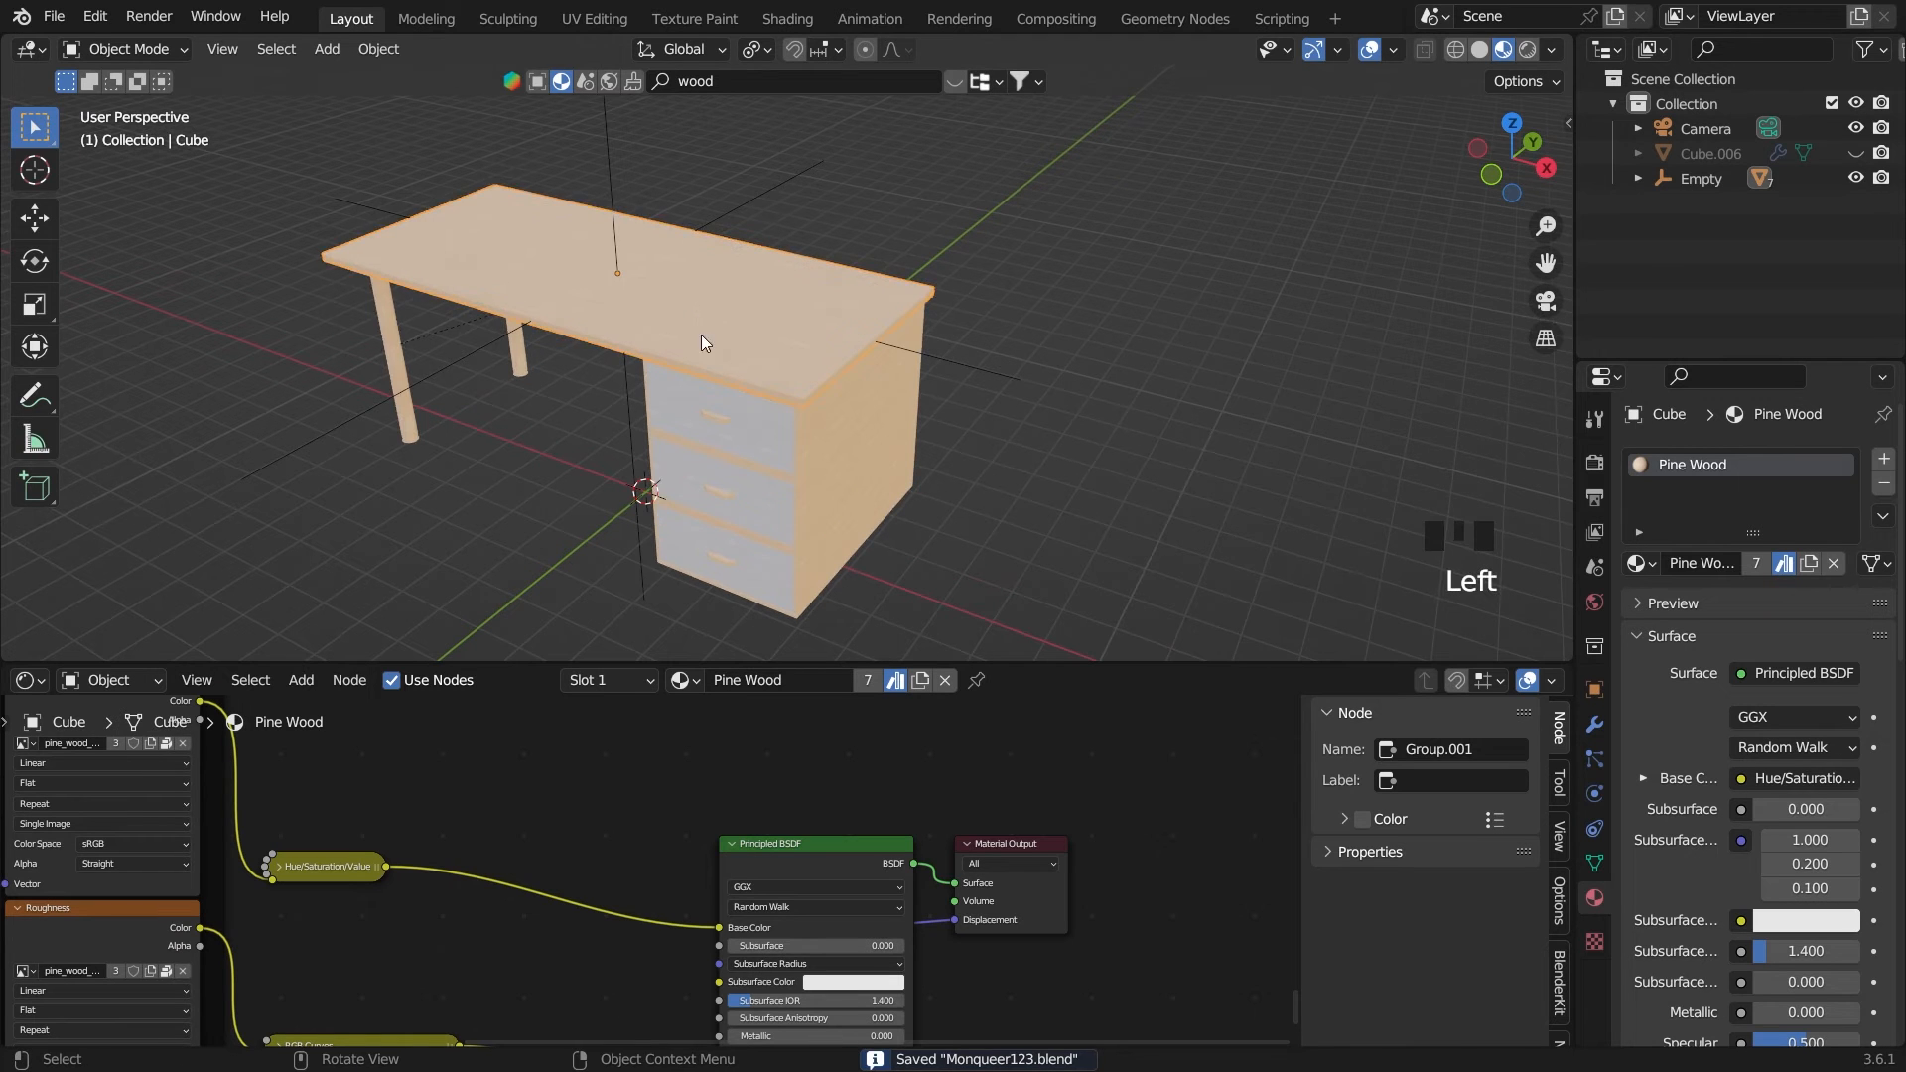
pyautogui.moveTo(852, 667); pyautogui.dragTo(850, 1067)
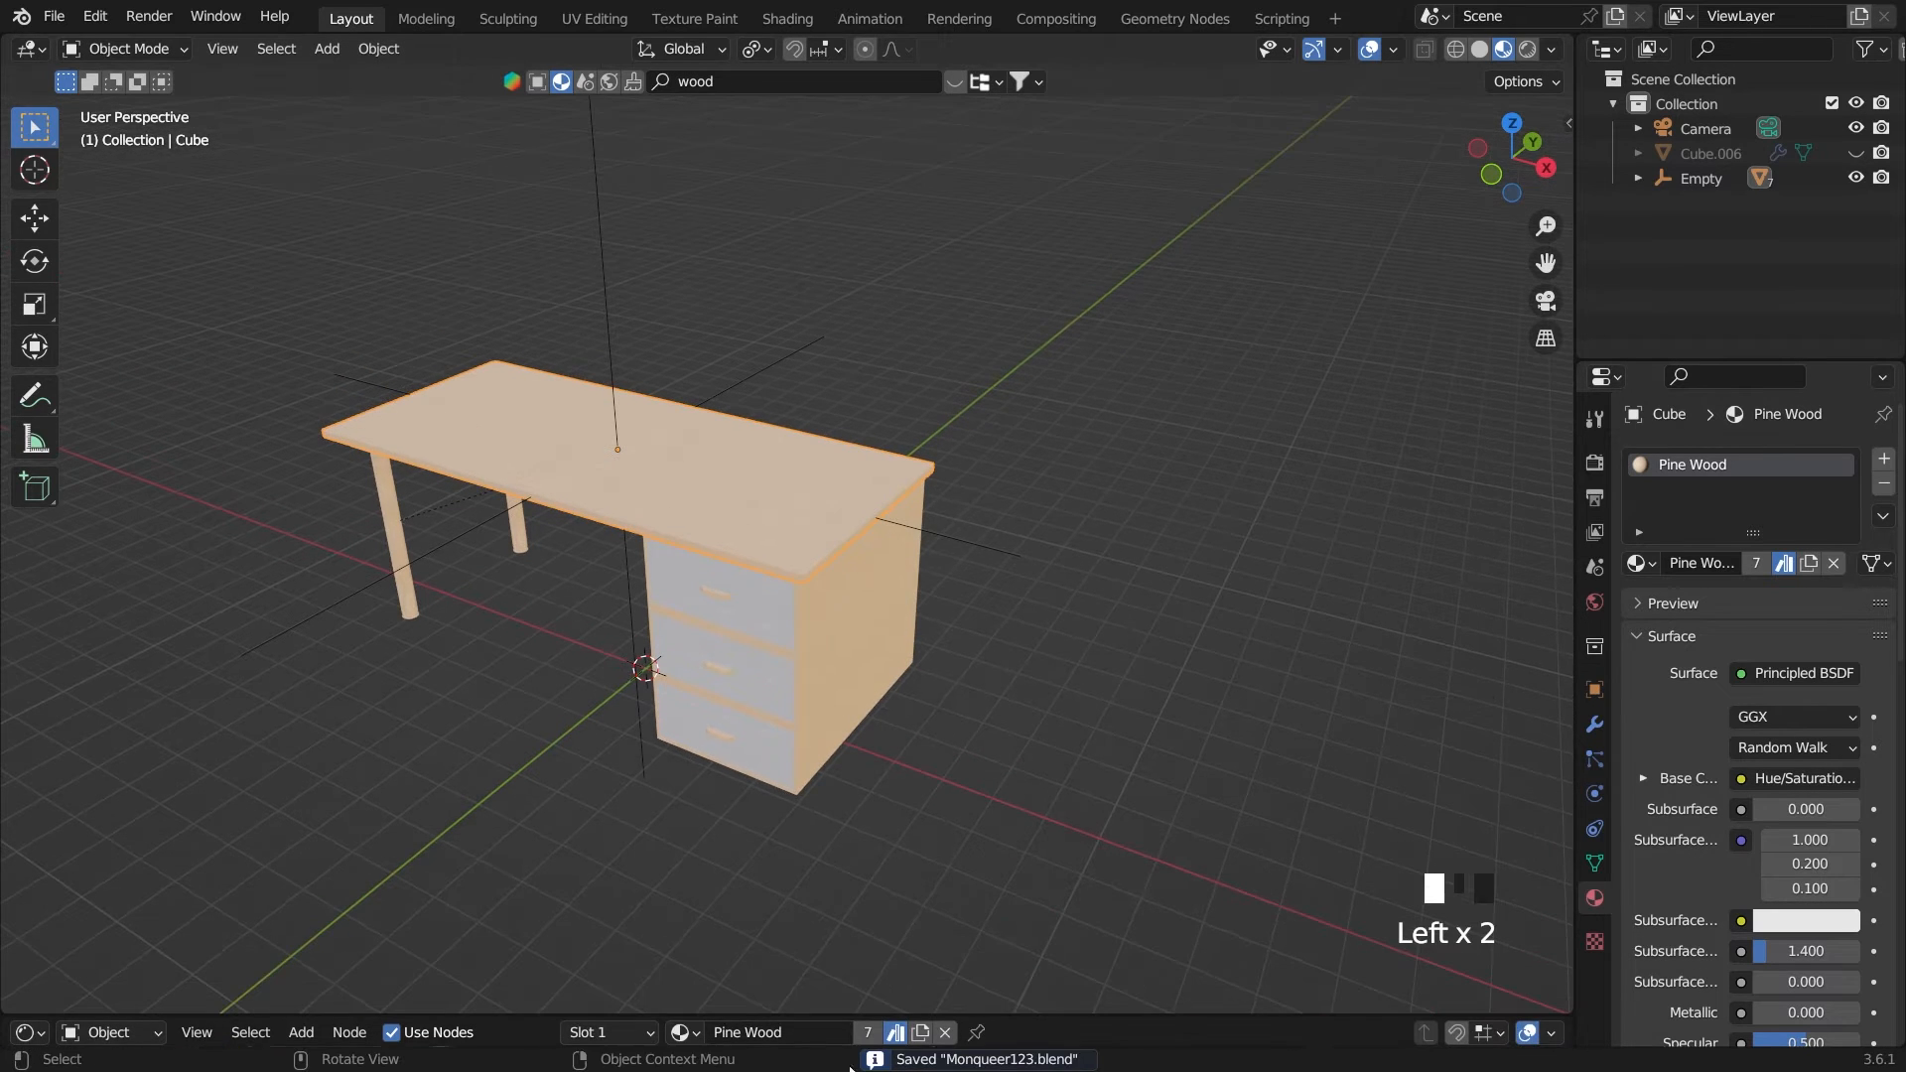
# Search the BlenderKit models for "keyboard" and page through the results to find a desktop computer
pyautogui.click(544, 89)
pyautogui.click(725, 80)
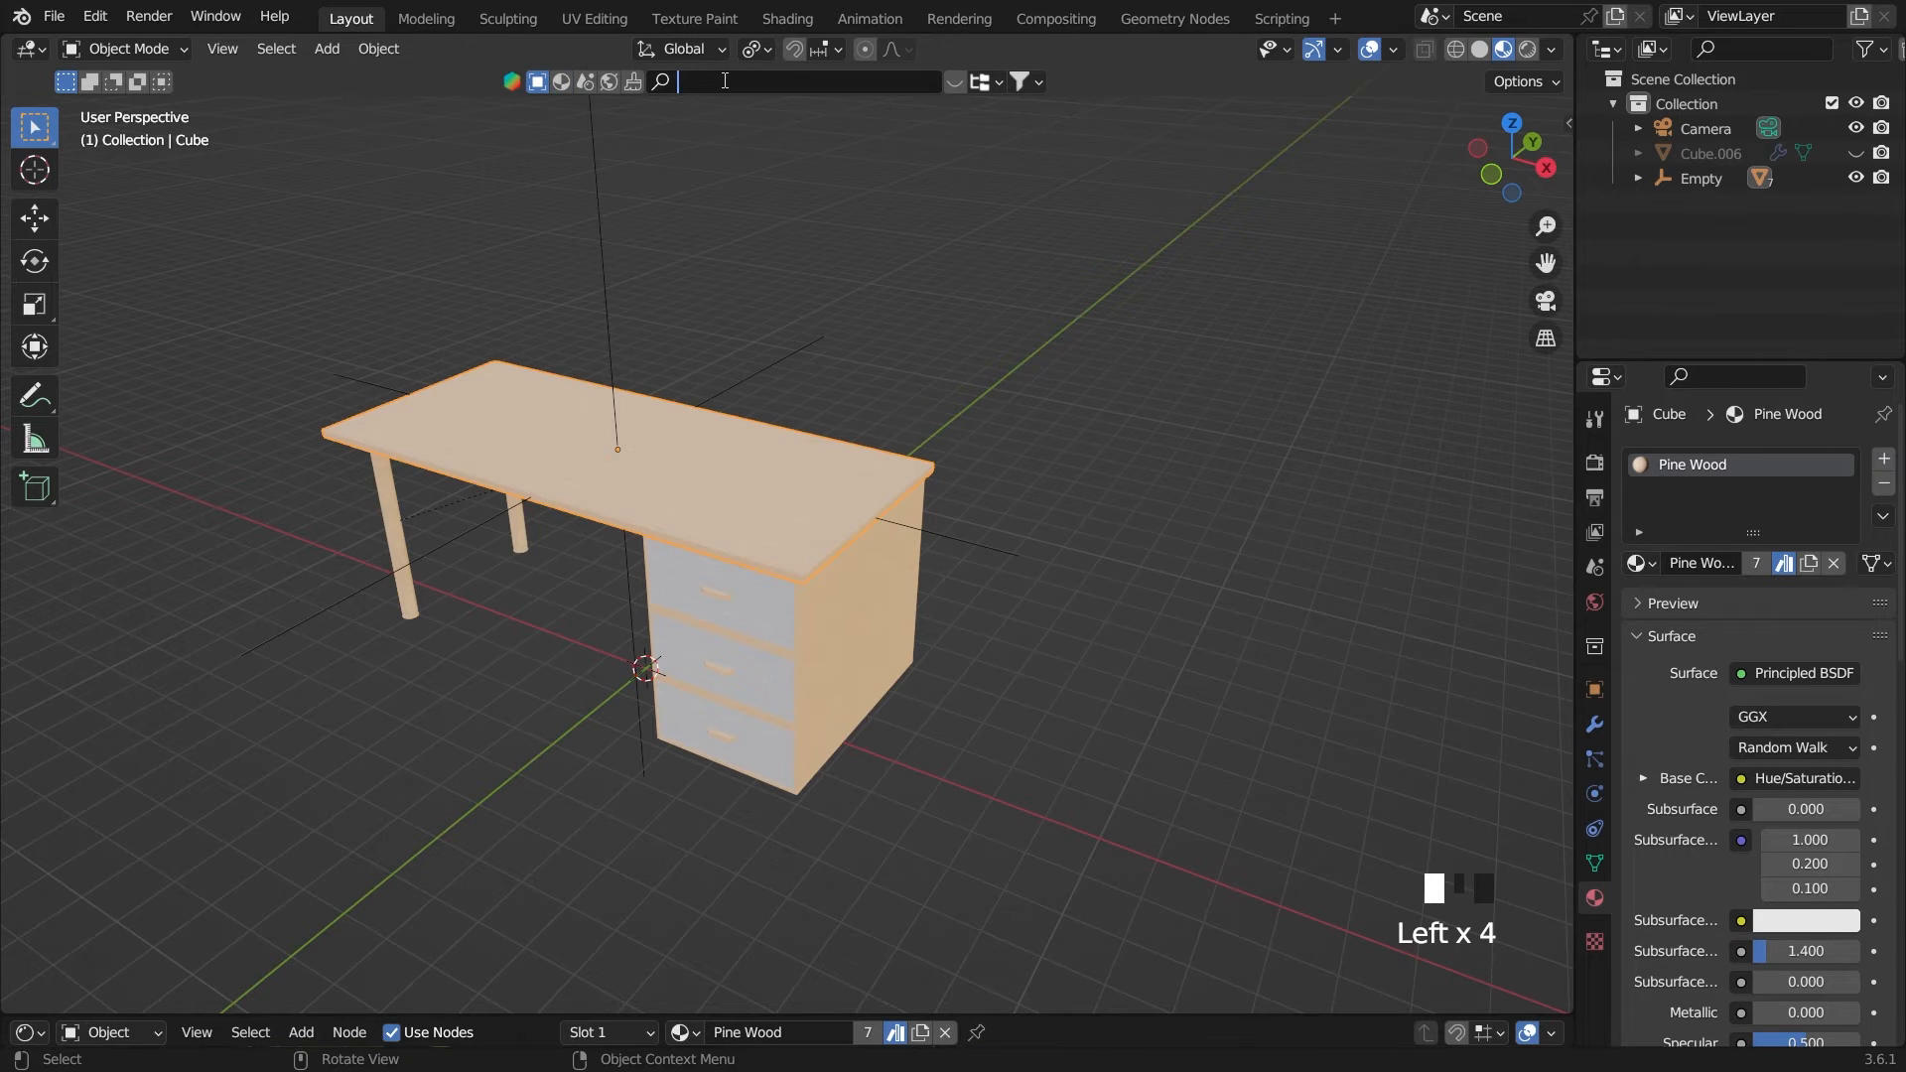
pyautogui.write('keyboard')
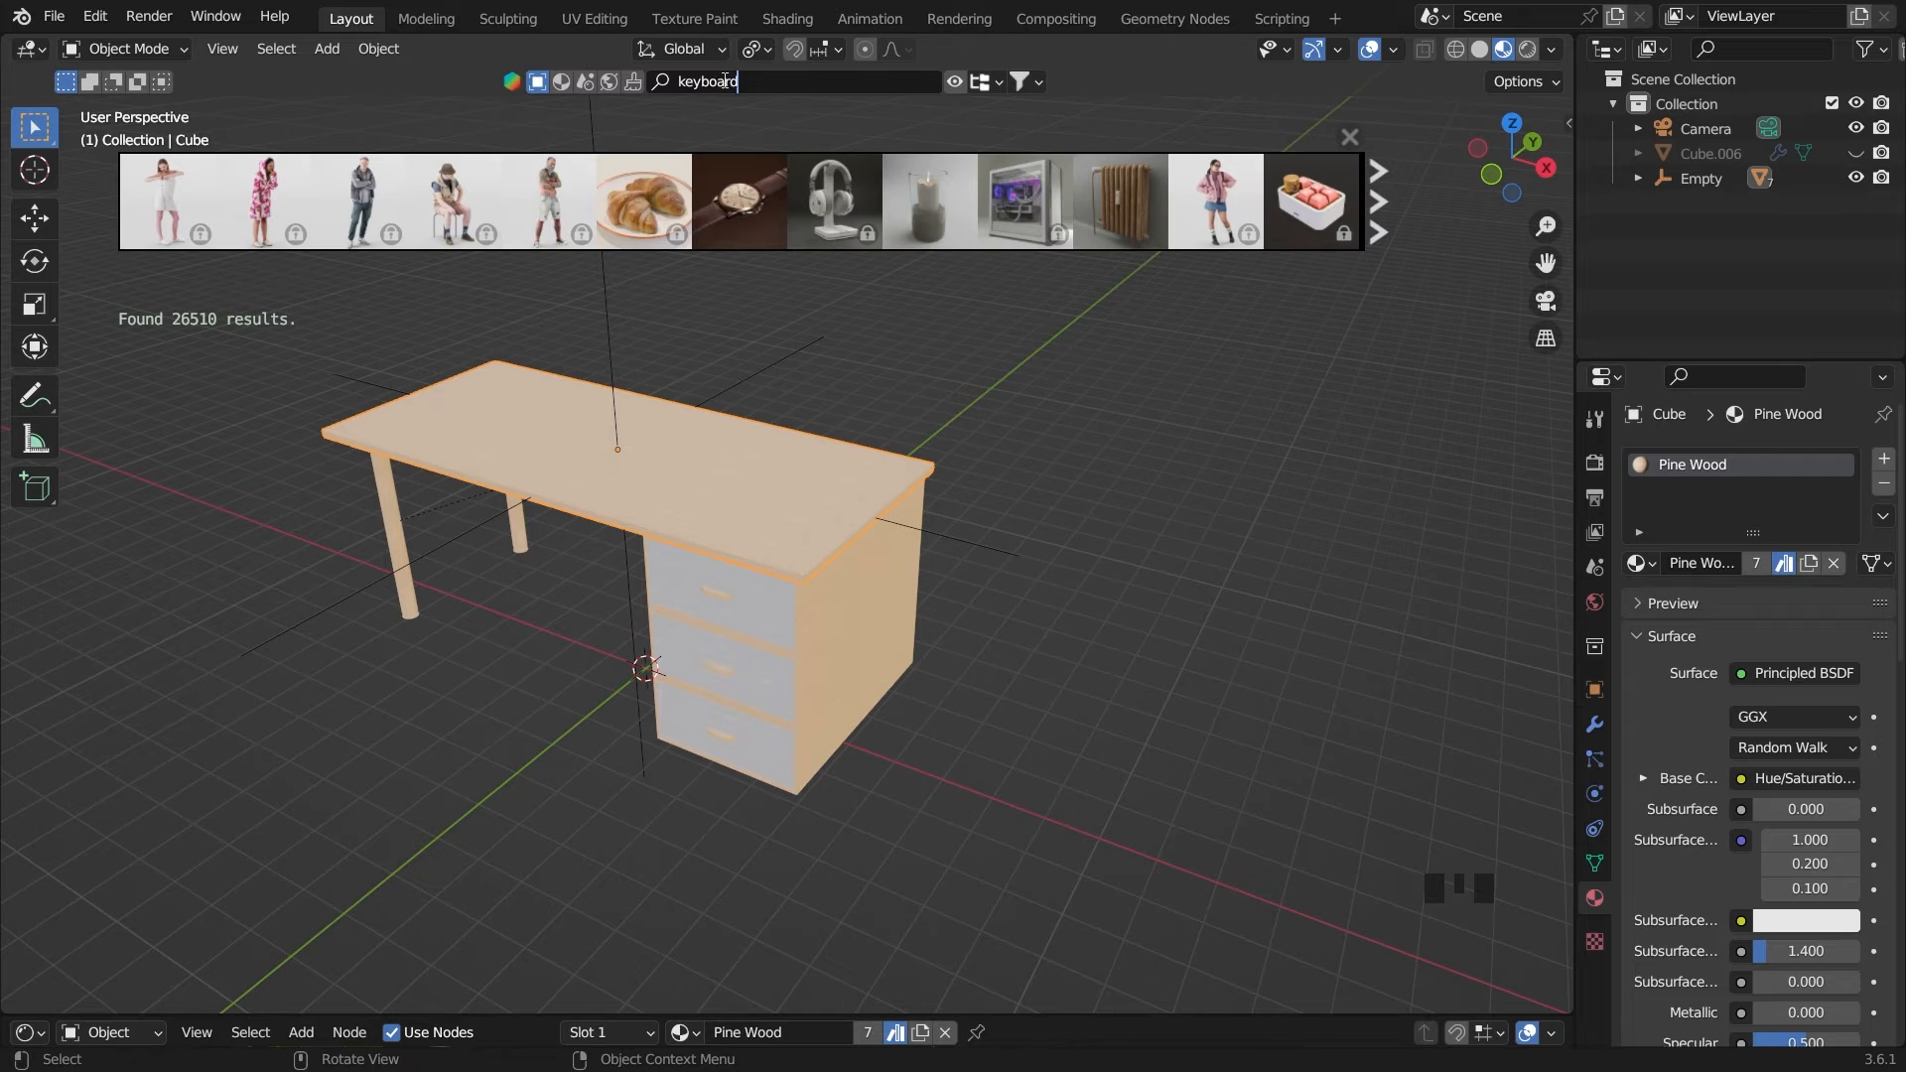
pyautogui.press('Return')
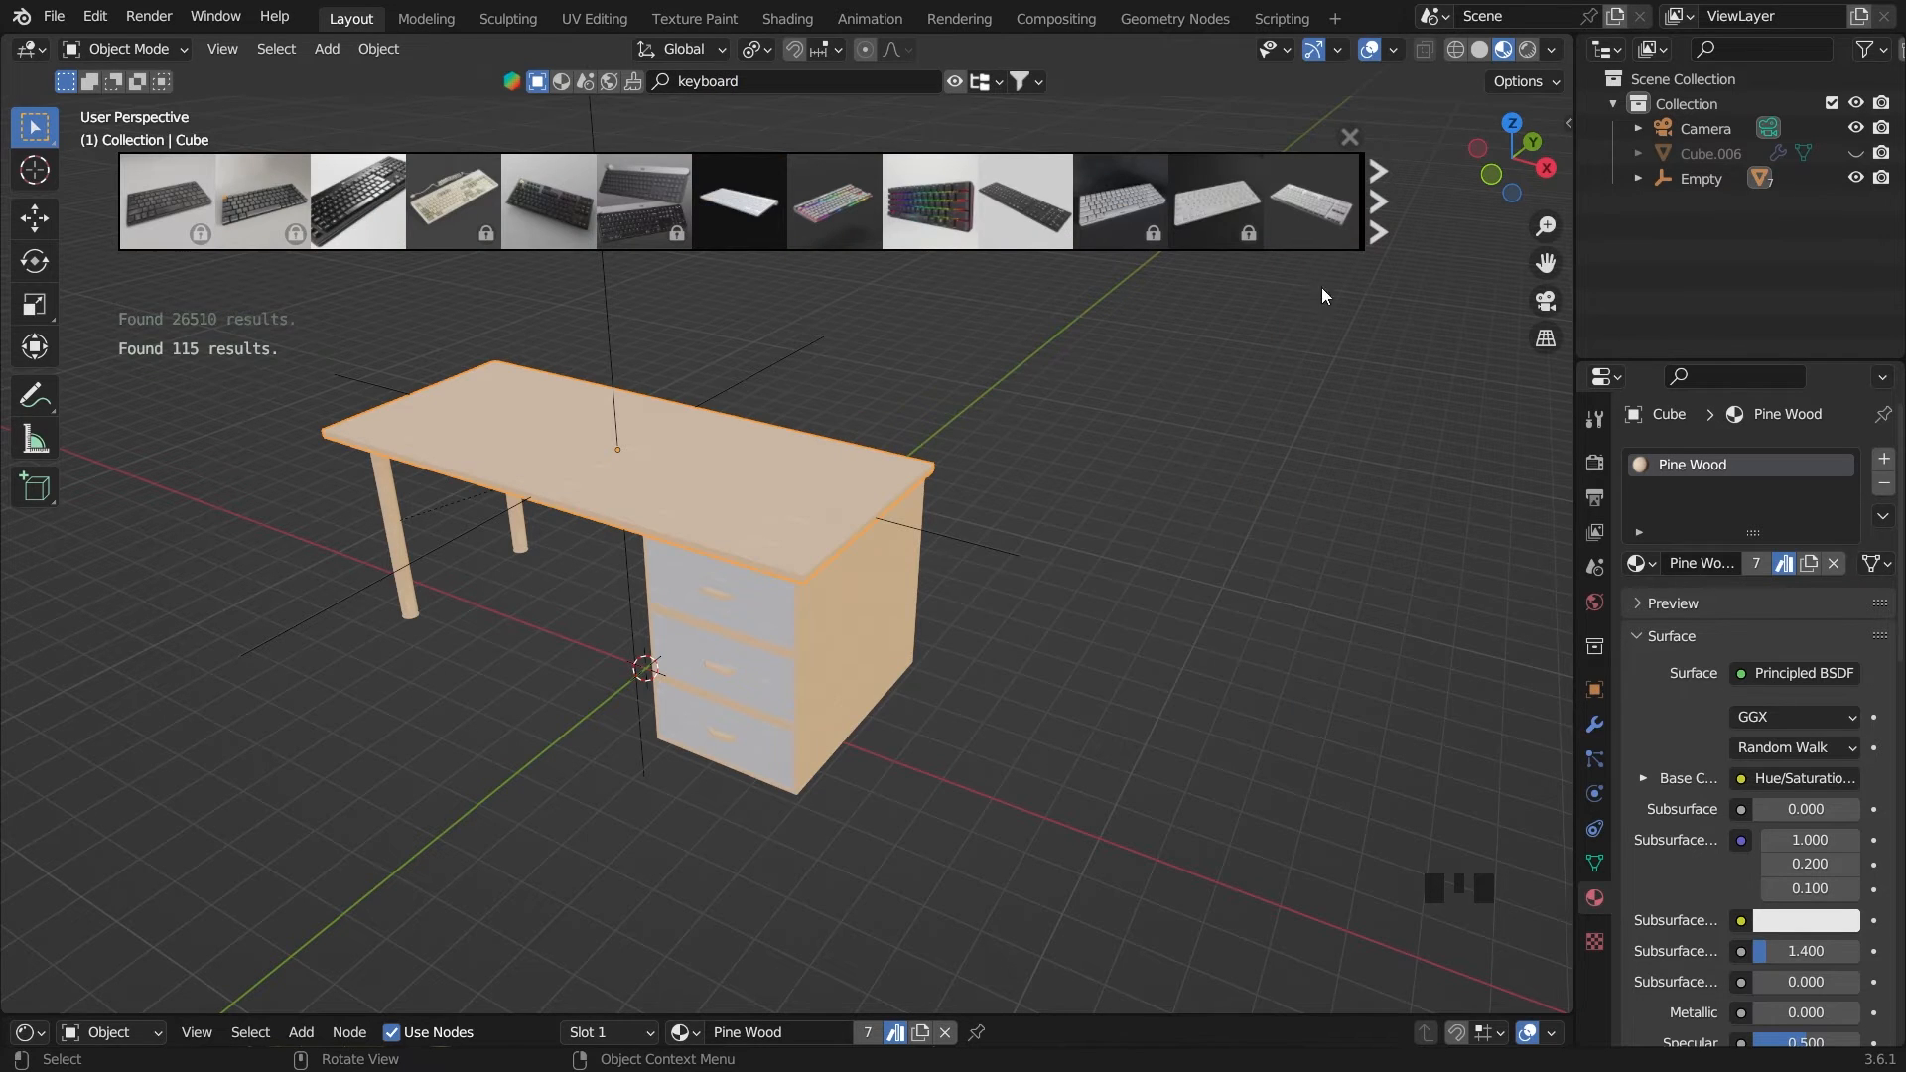
pyautogui.click(1382, 226)
pyautogui.click(1379, 226)
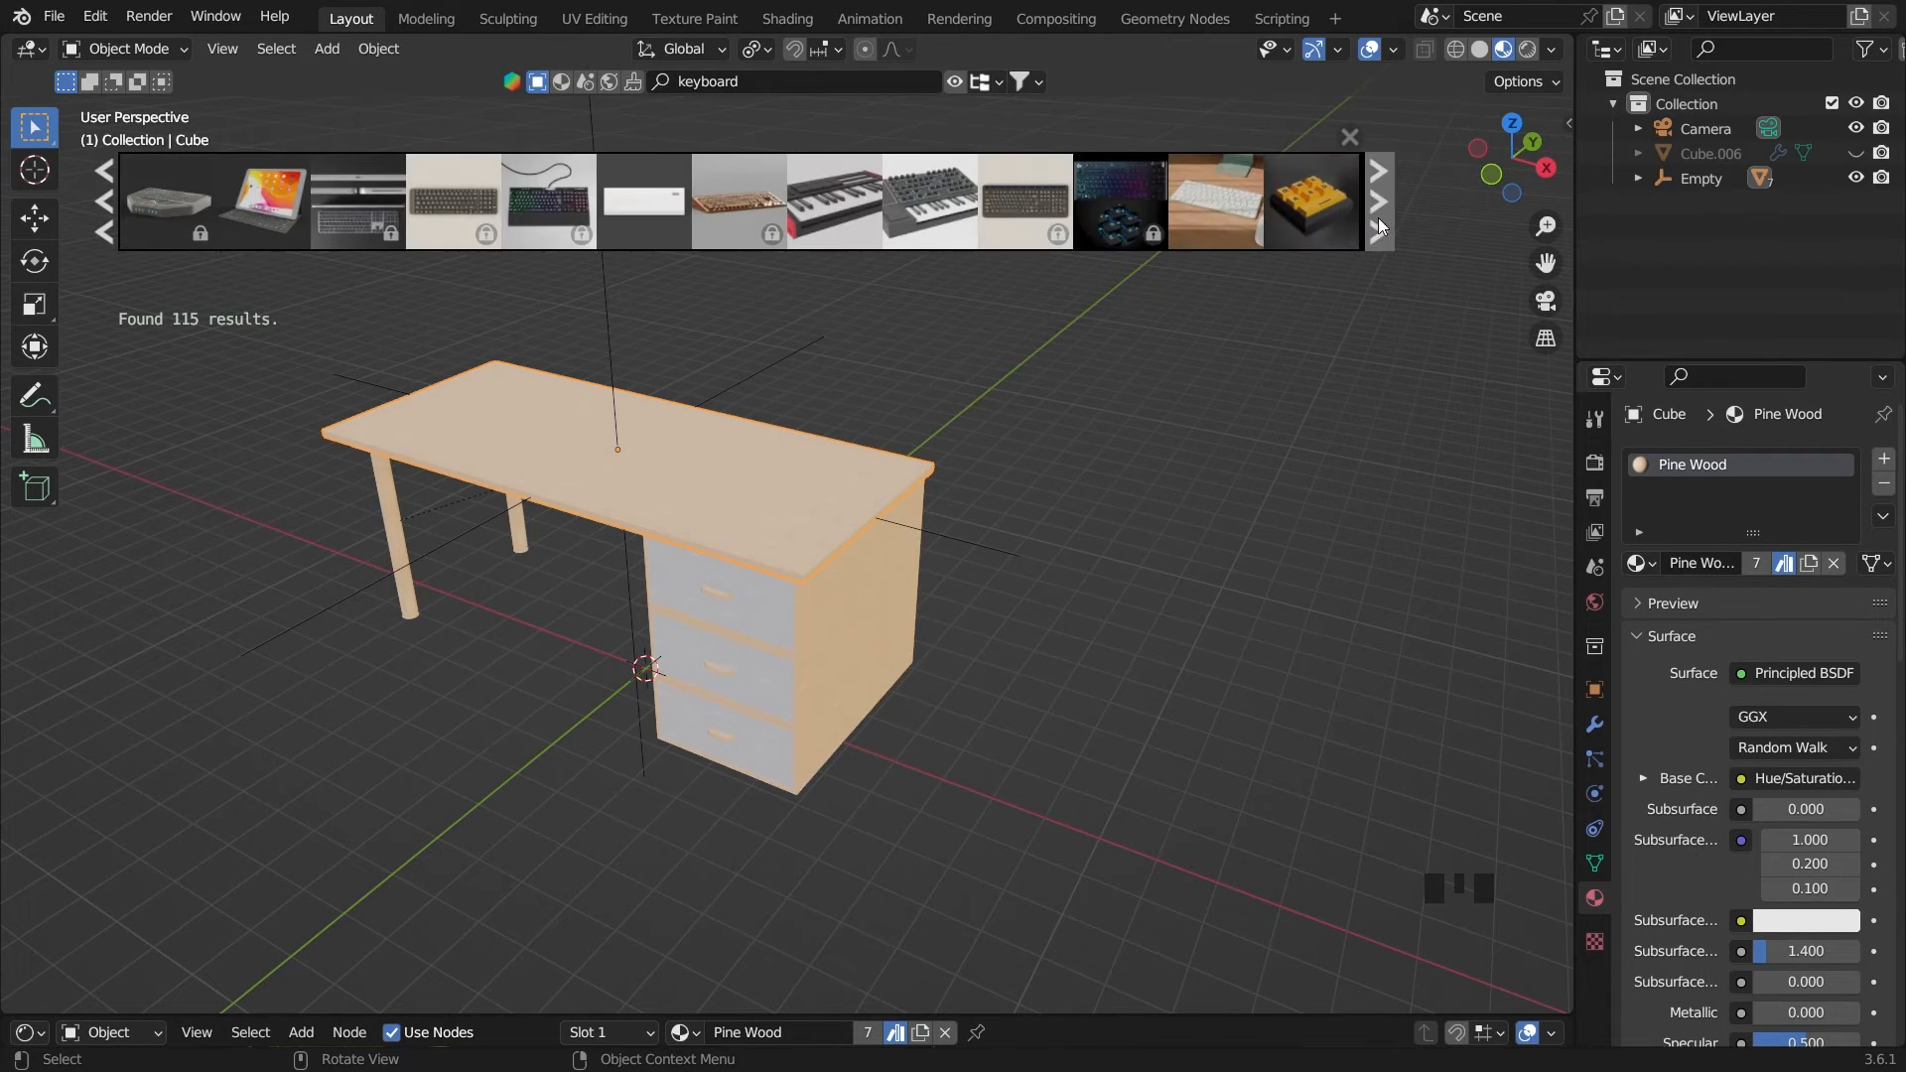
pyautogui.click(1380, 225)
pyautogui.click(1380, 225)
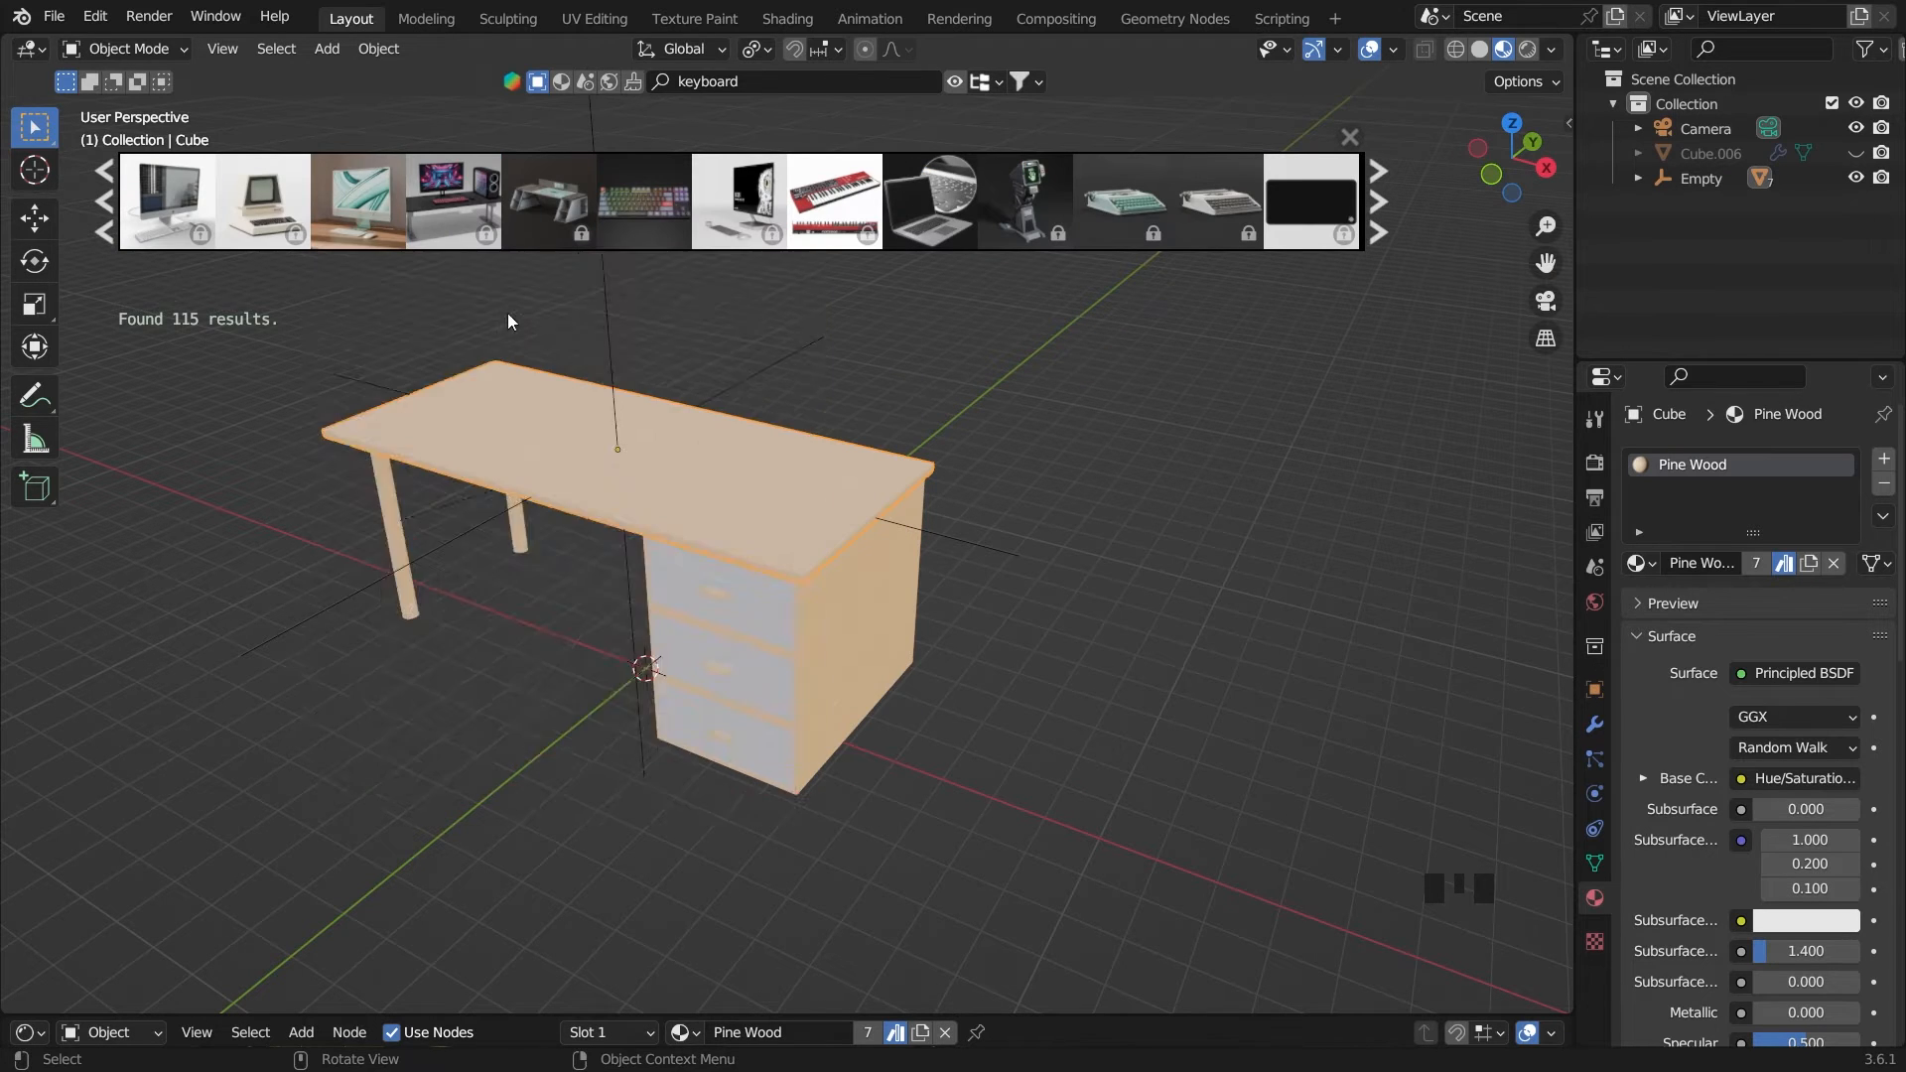
# Place the green iMac model near the middle of the tabletop from the top view
pyautogui.press('`')
pyautogui.scroll(2, 625, 389)
pyautogui.moveTo(352, 224); pyautogui.dragTo(514, 574)
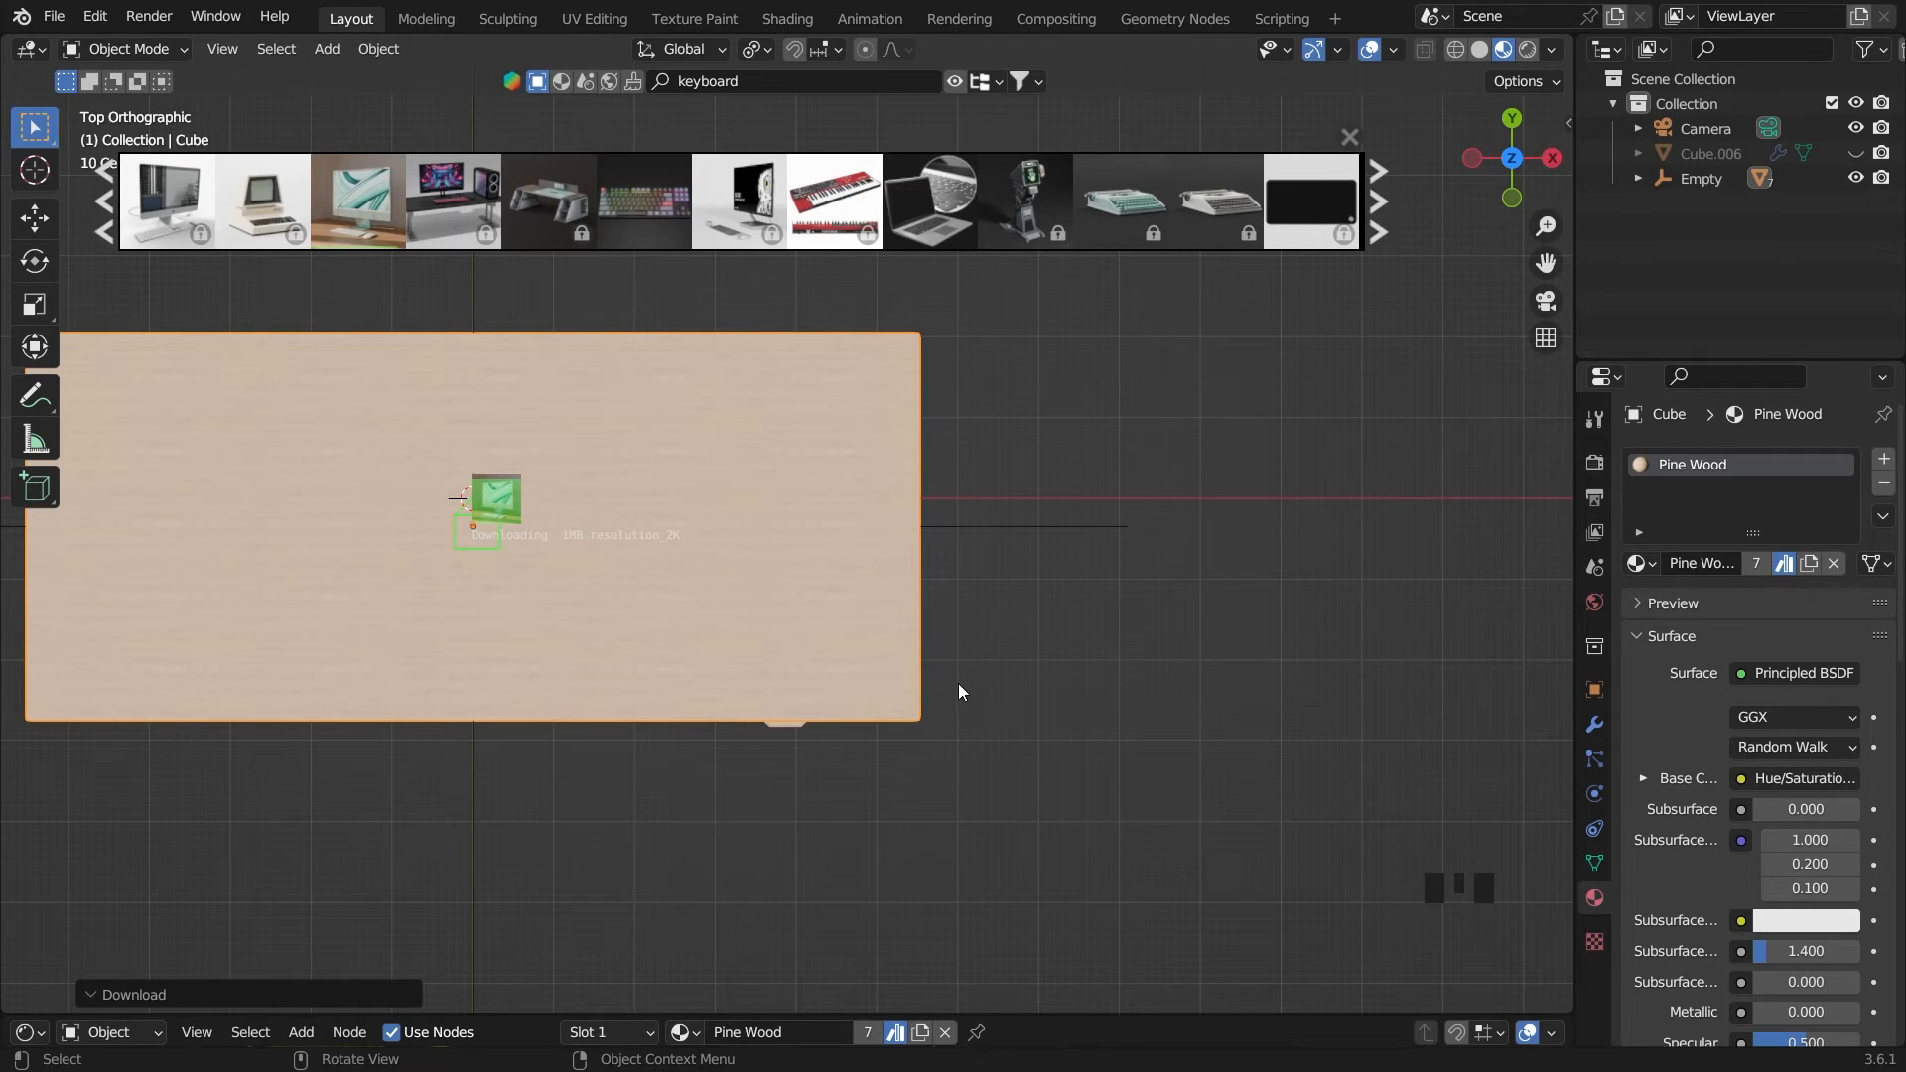
pyautogui.moveTo(957, 689); pyautogui.dragTo(705, 459, button='middle')
pyautogui.scroll(-2, 641, 402)
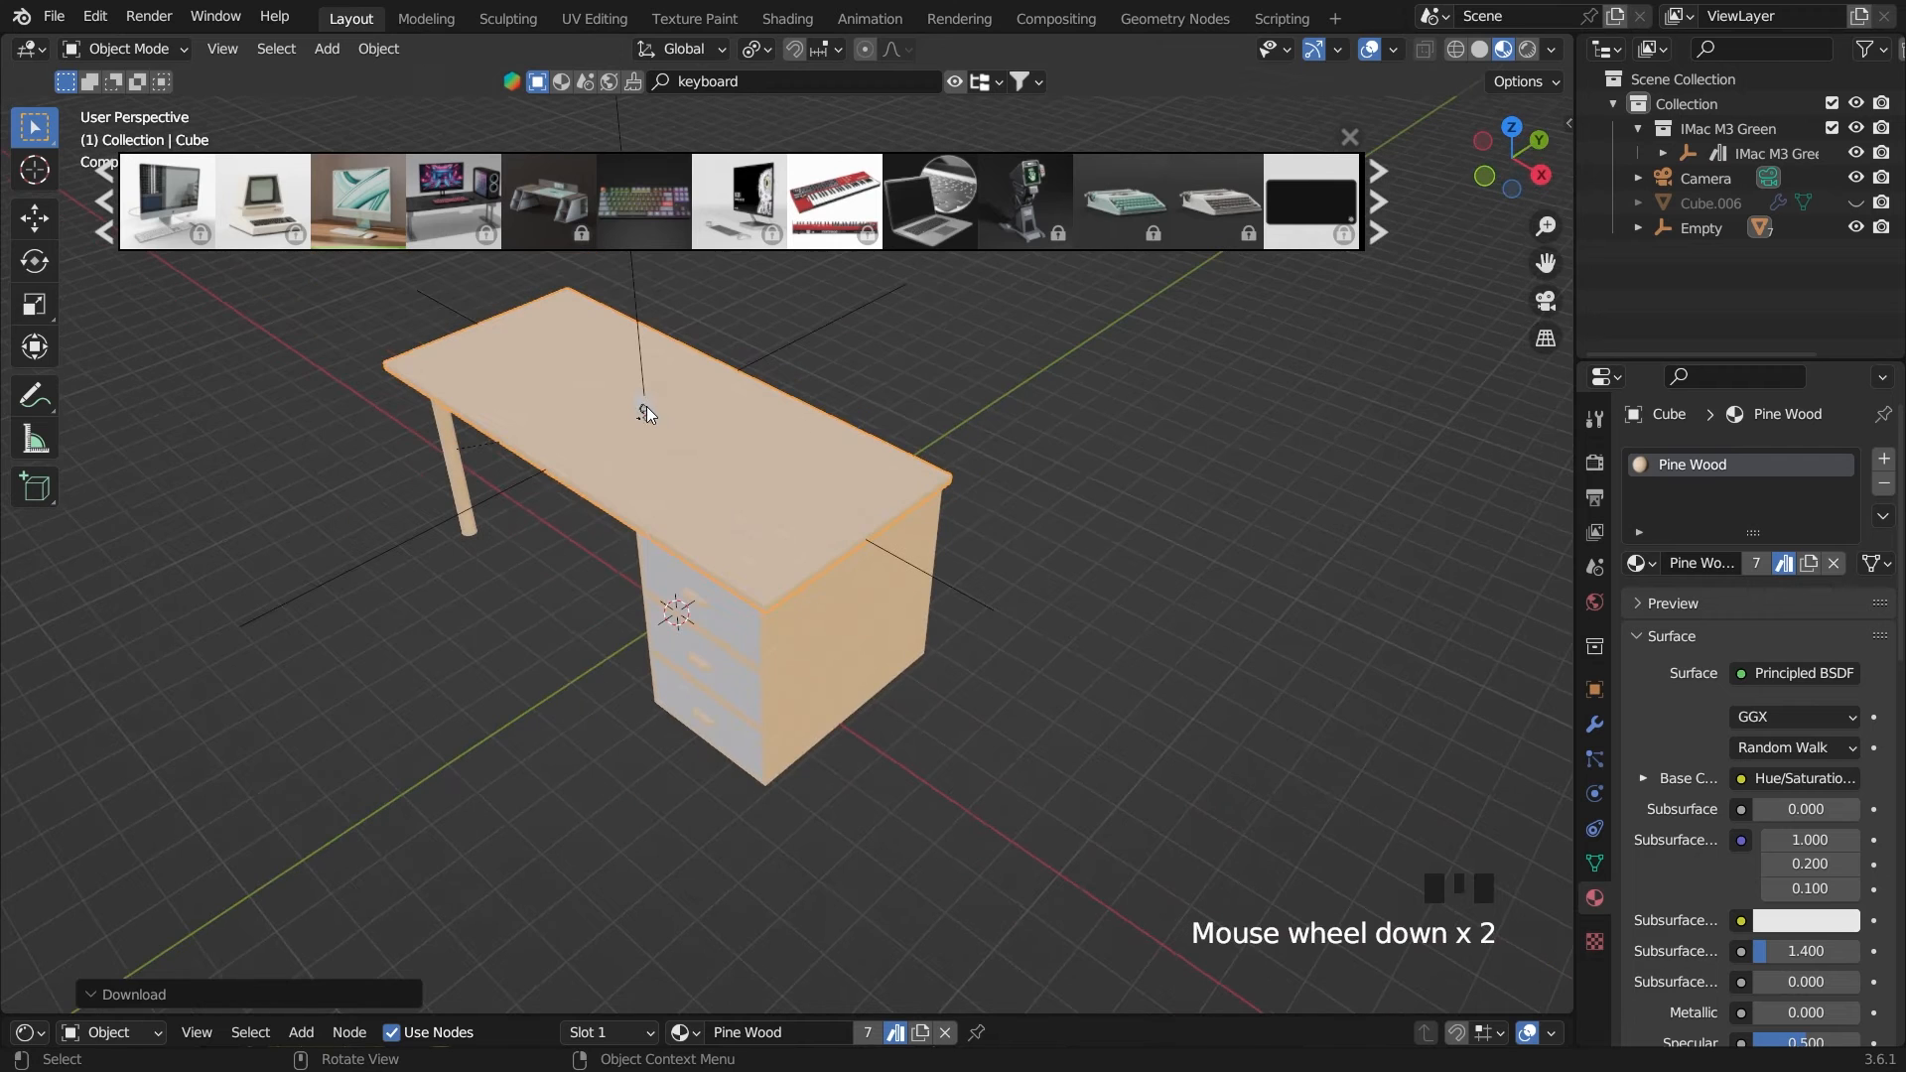
# Select the IMac M3 Green parent object and scale it up by 7.672
pyautogui.click(645, 411)
pyautogui.press('`')
pyautogui.scroll(-4, 822, 634)
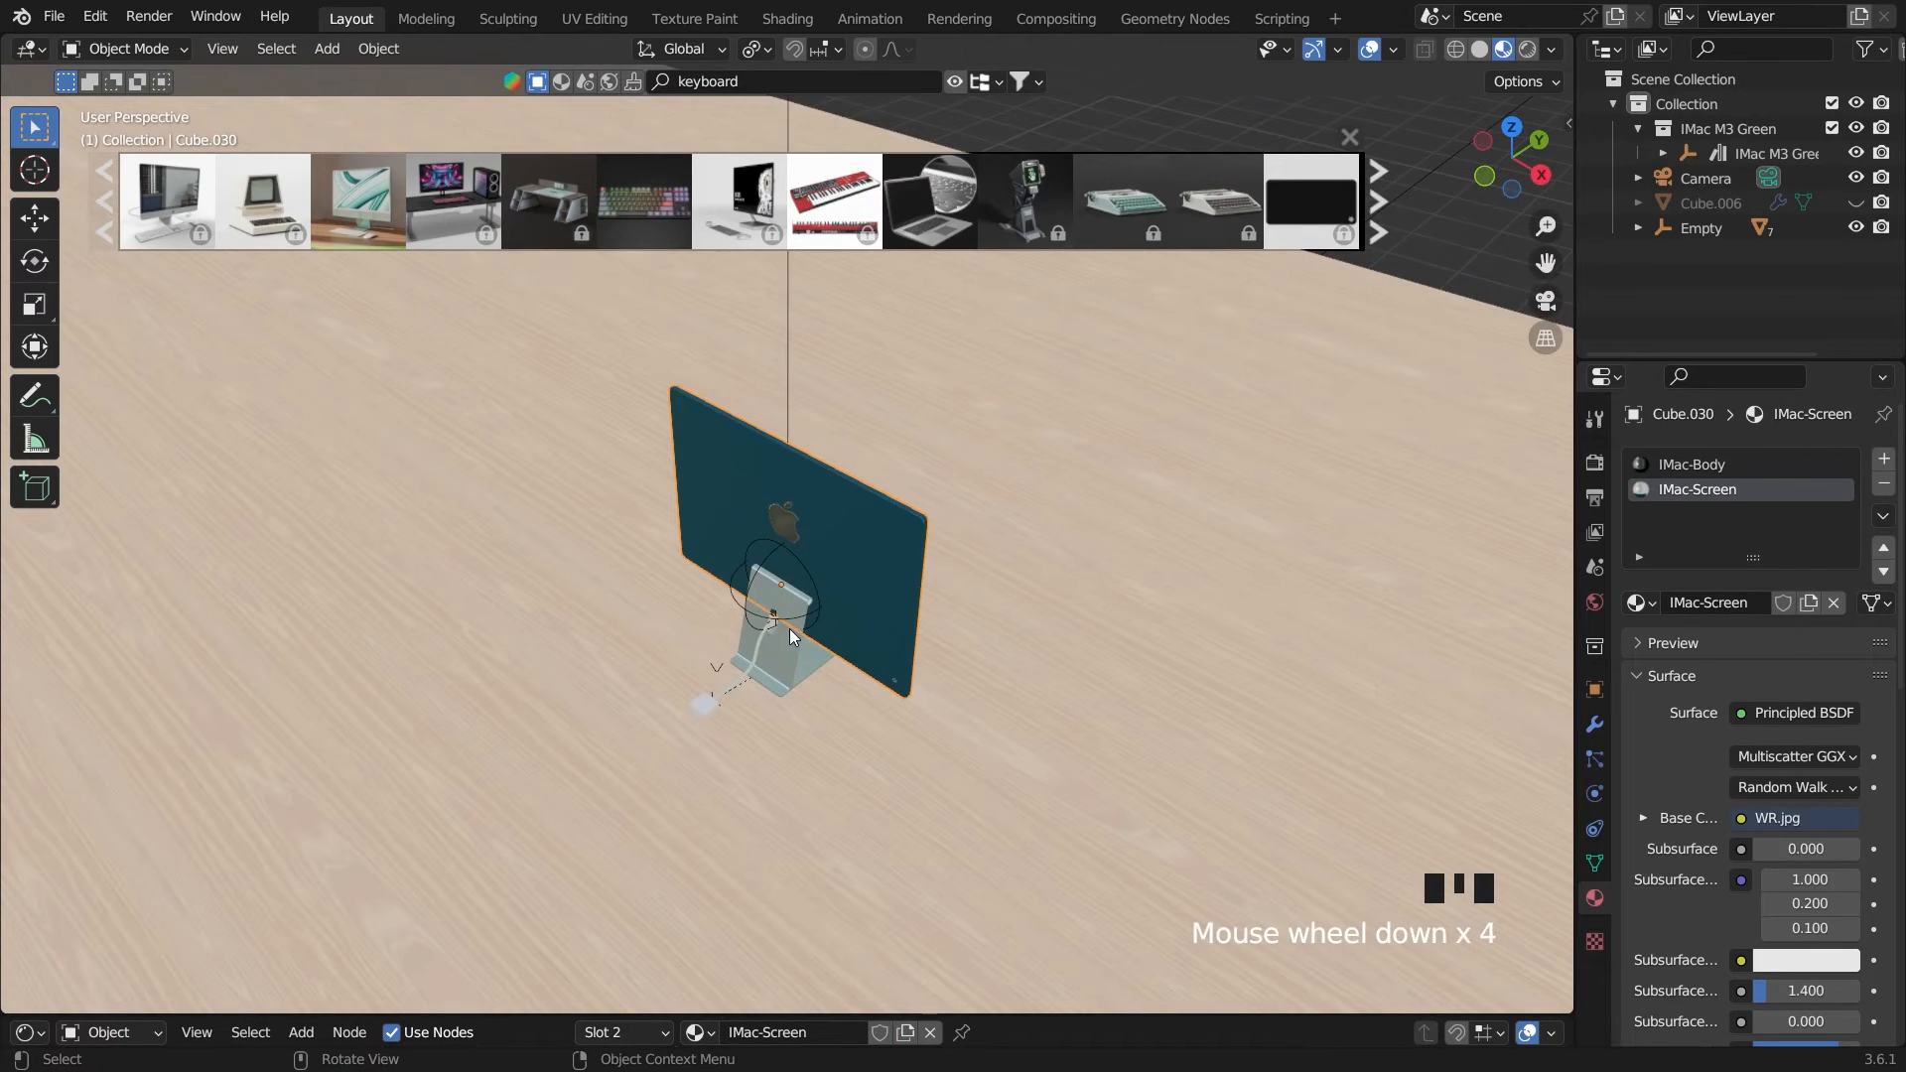
pyautogui.moveTo(789, 628); pyautogui.dragTo(832, 643, button='middle')
pyautogui.click(850, 594)
pyautogui.scroll(-5, 872, 612)
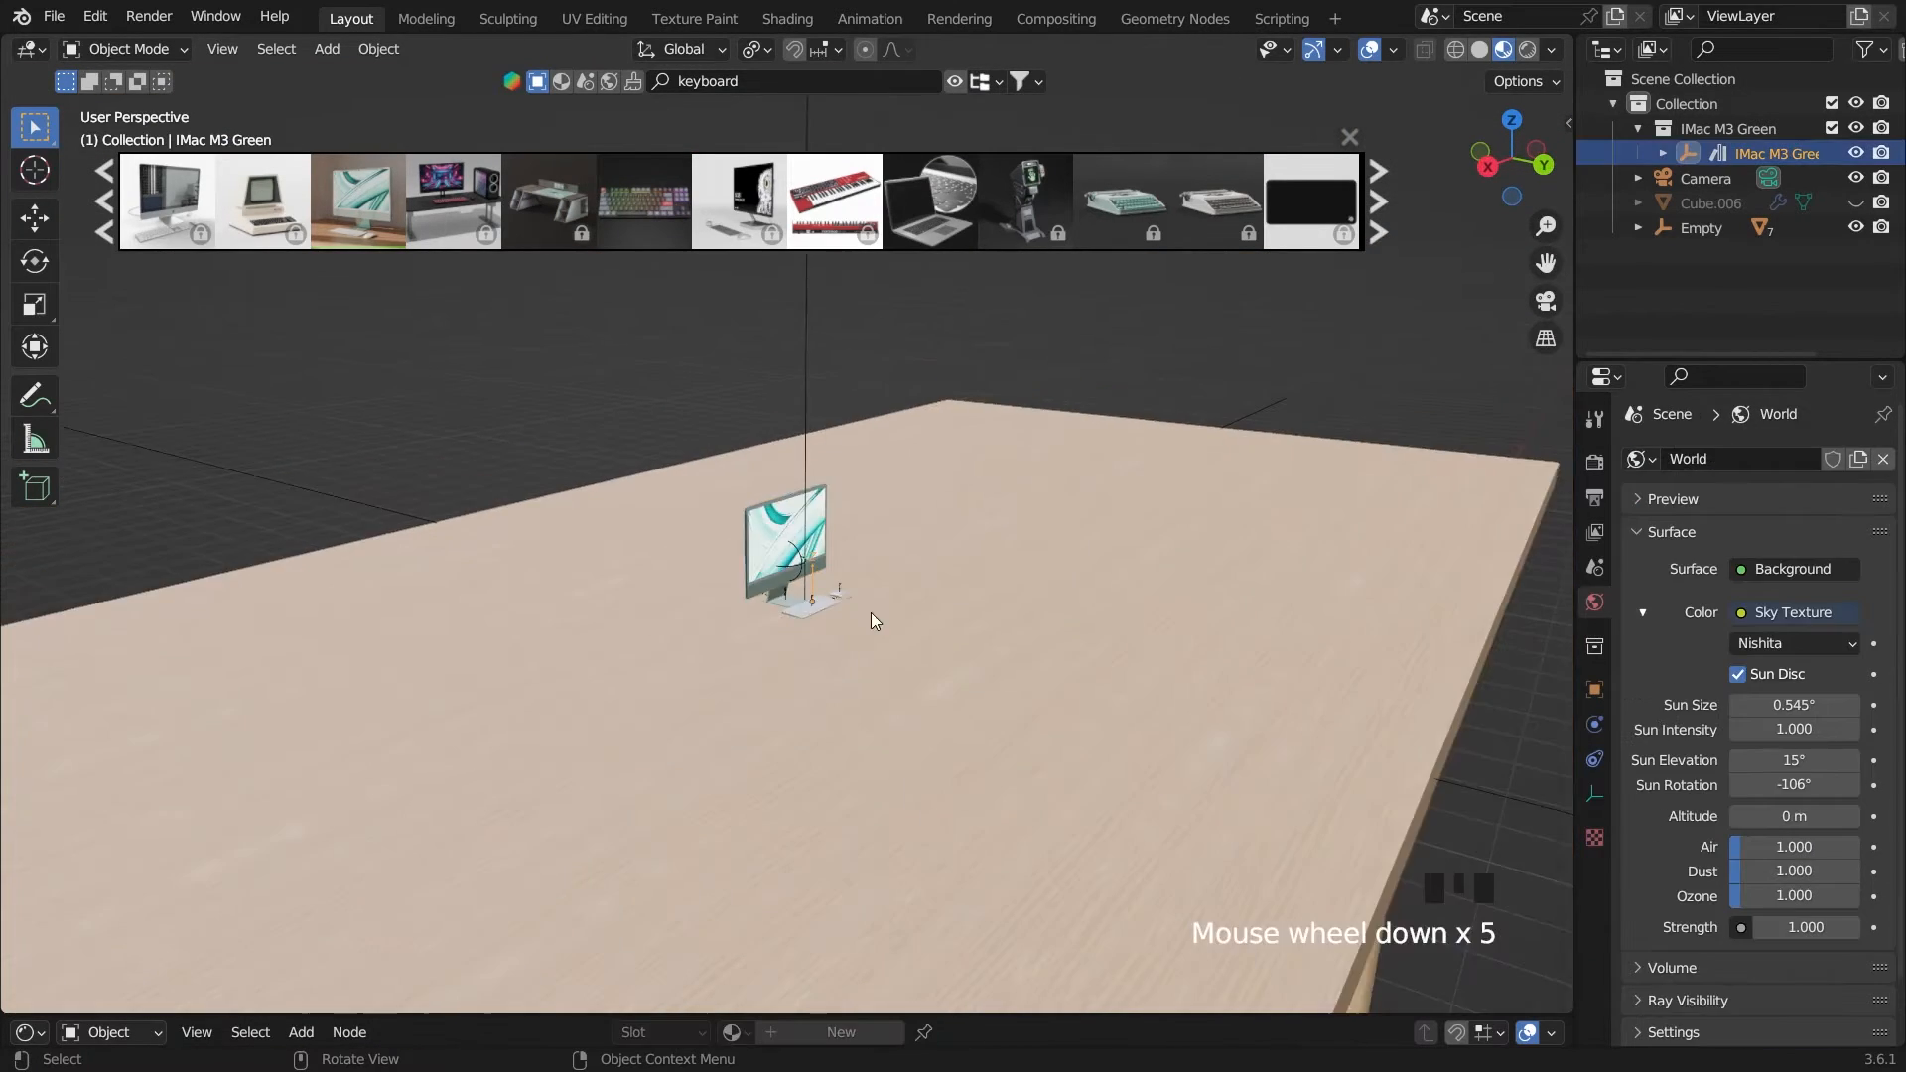
pyautogui.press('s')
pyautogui.click(107, 741)
pyautogui.scroll(-5, 561, 693)
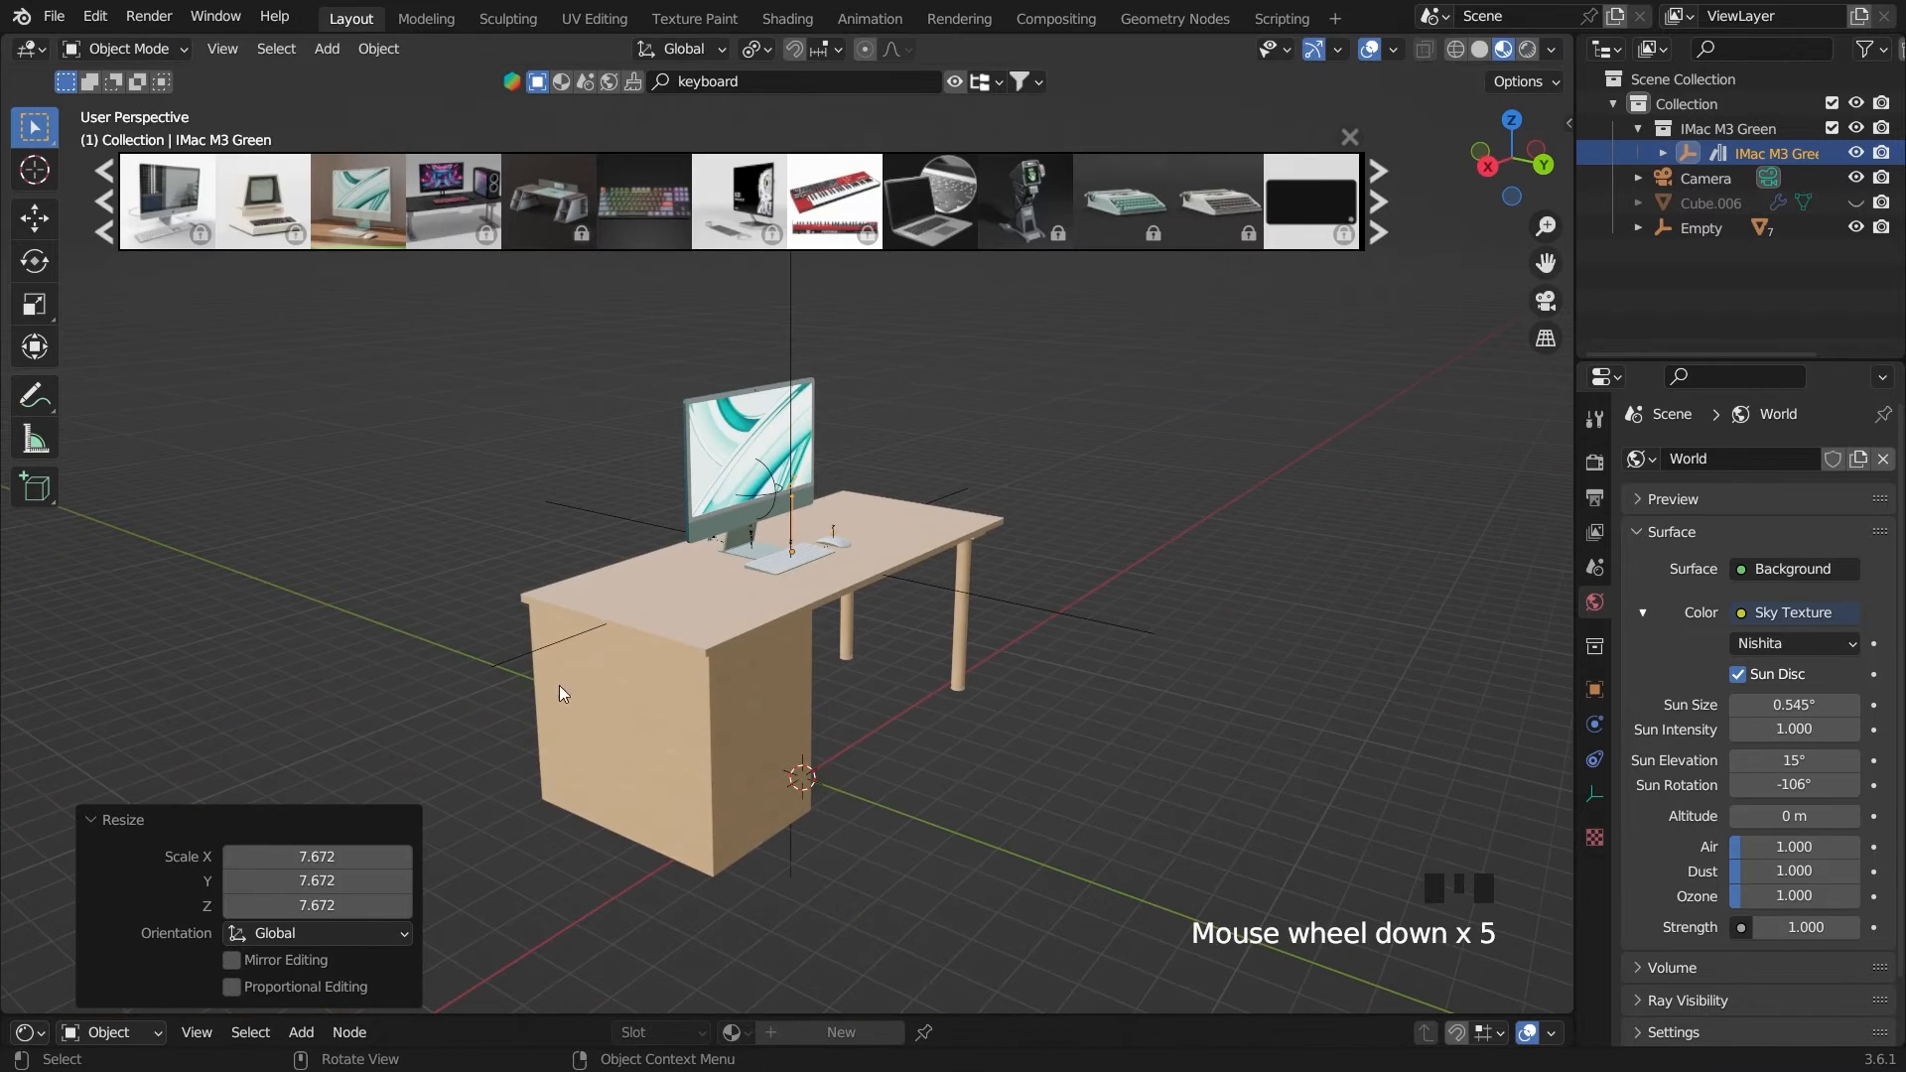
# In the camera view, scale the iMac by 0.776 and rotate it 180° around the Z axis
pyautogui.press('`')
pyautogui.press('s')
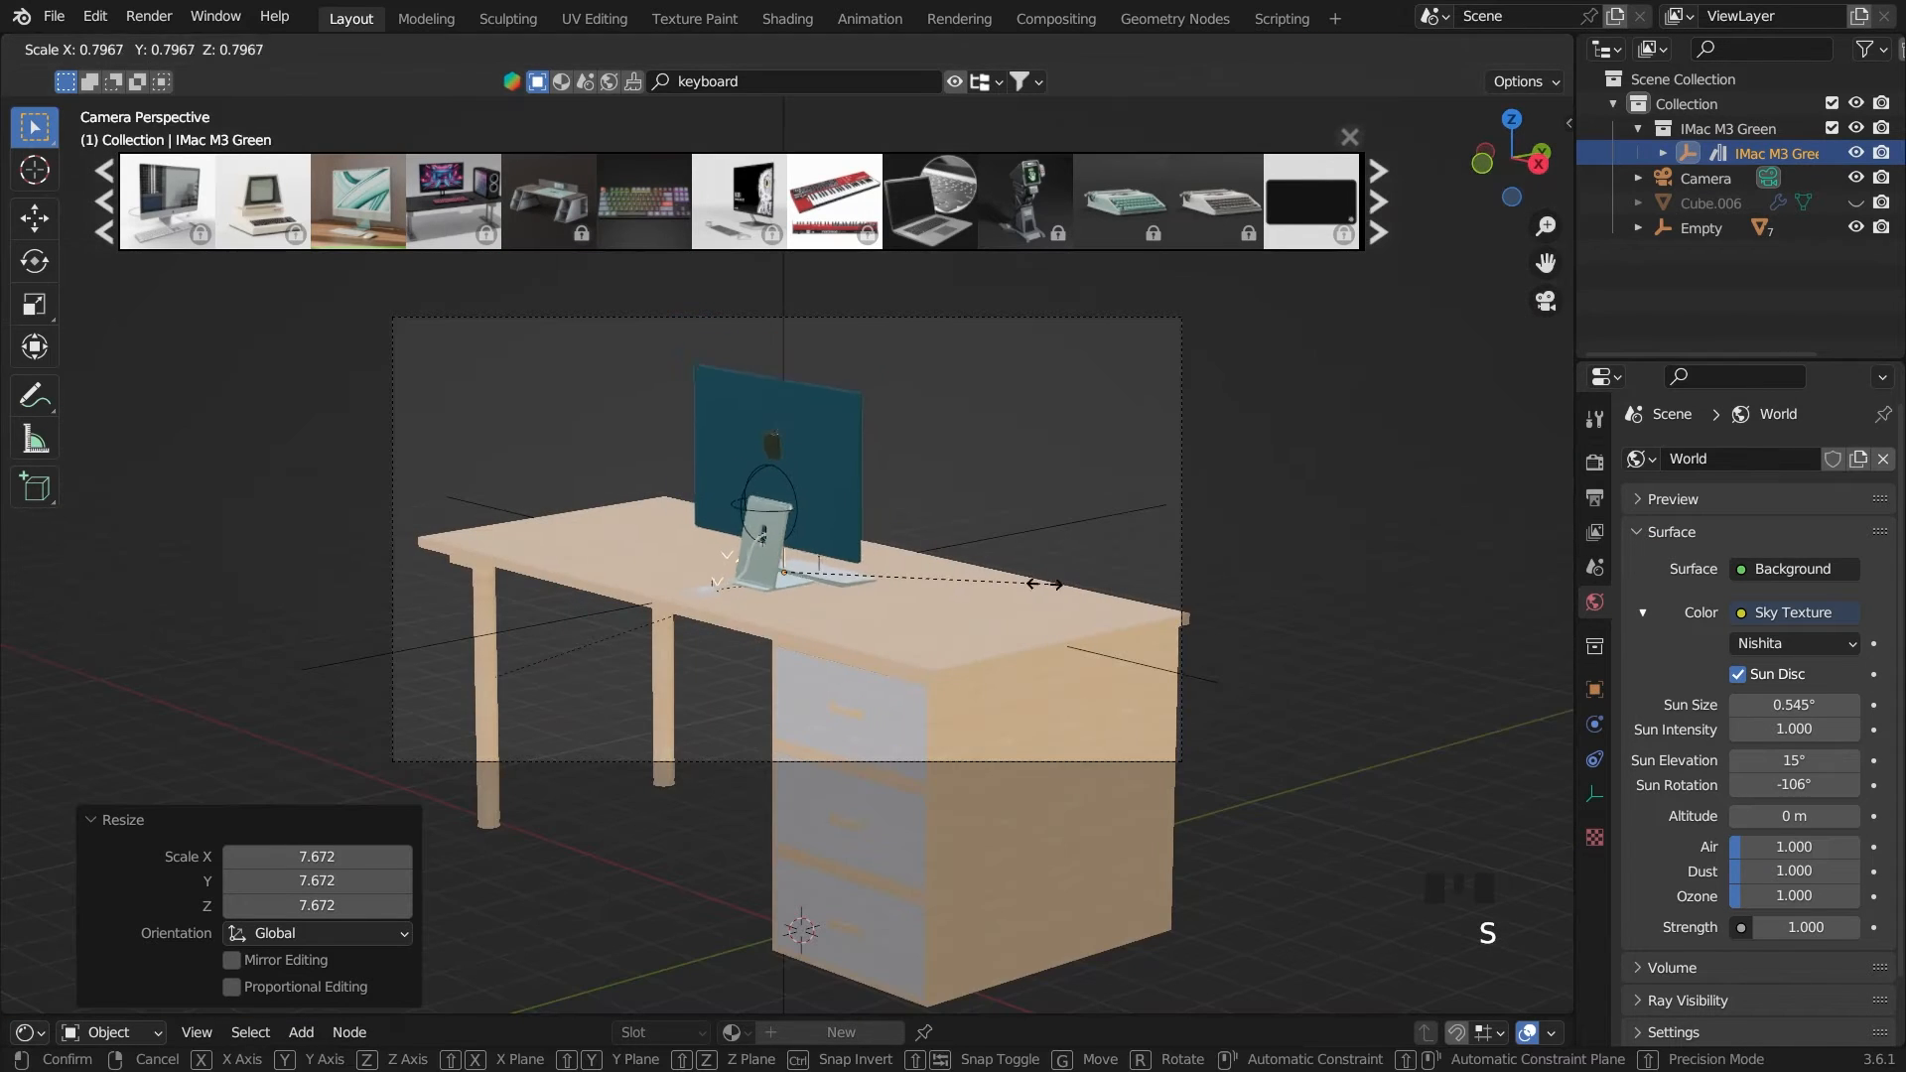
pyautogui.click(1040, 587)
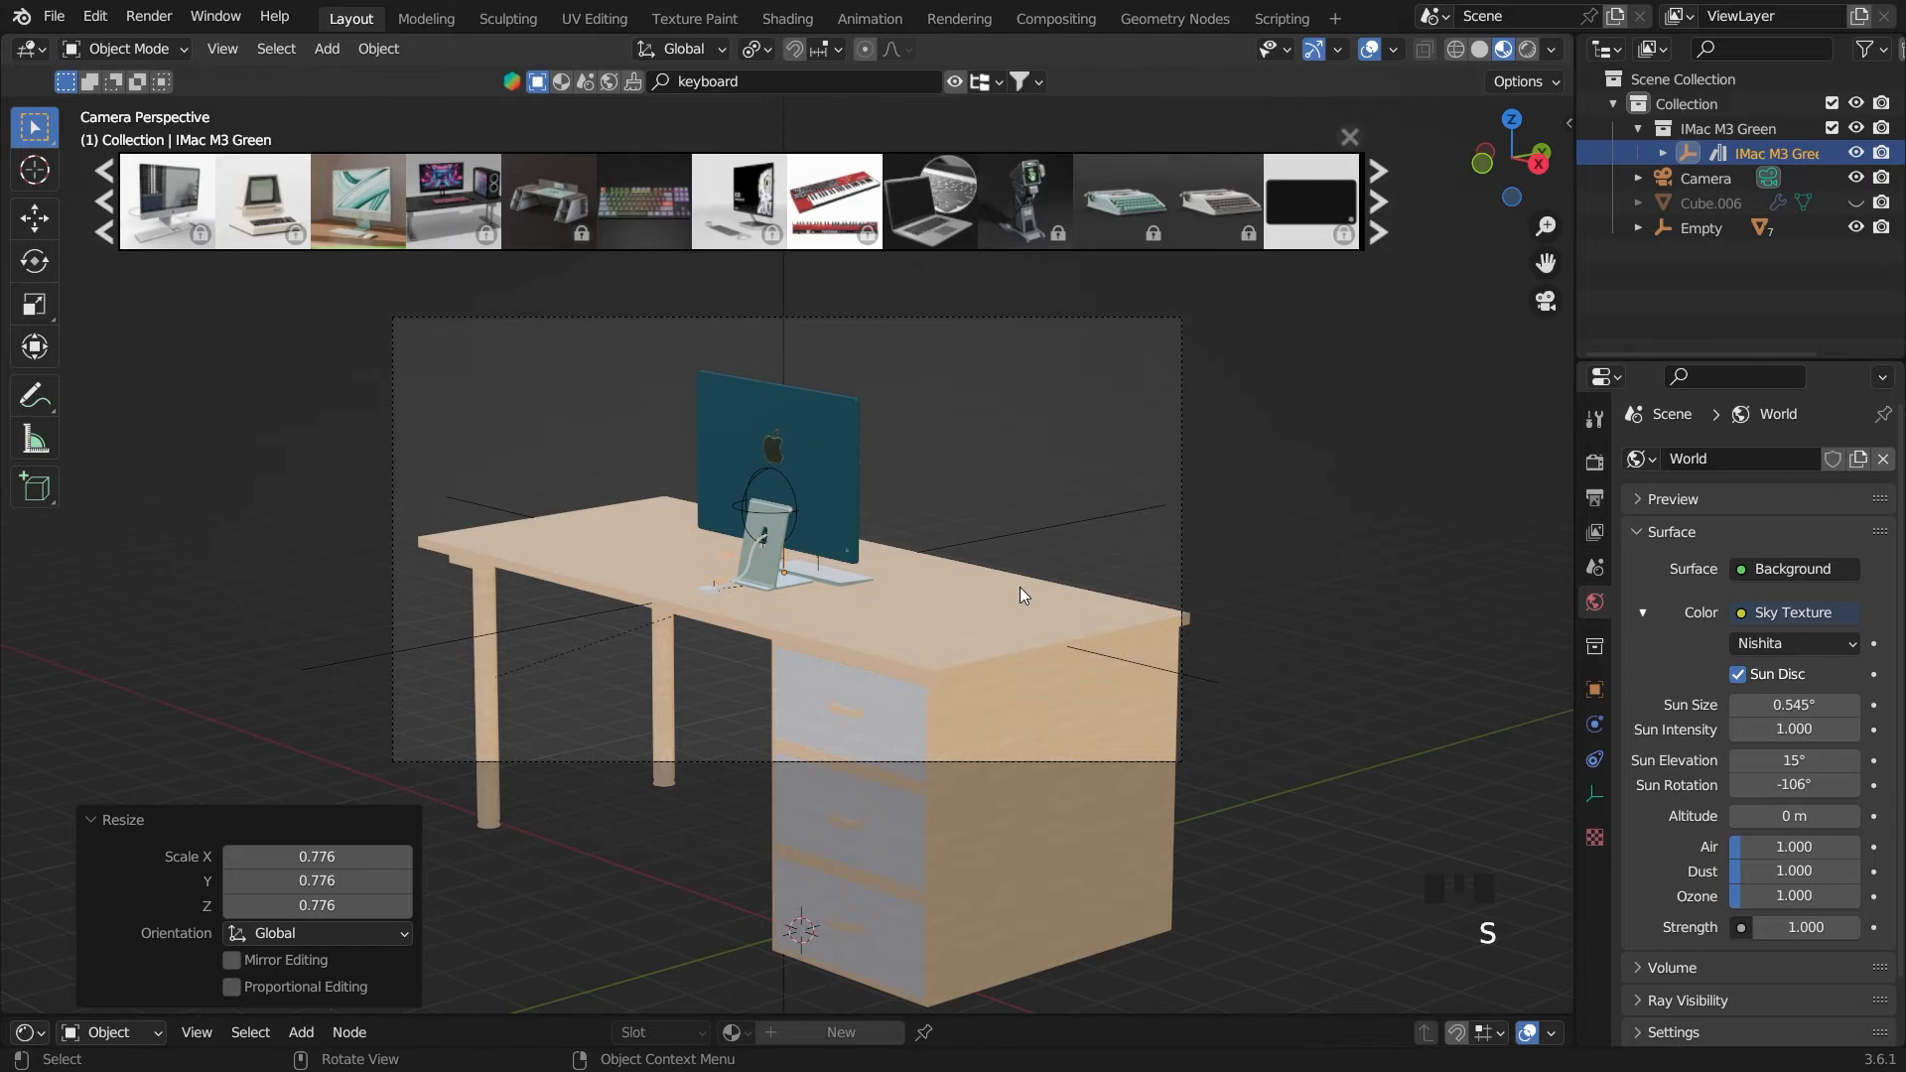
pyautogui.write('r180')
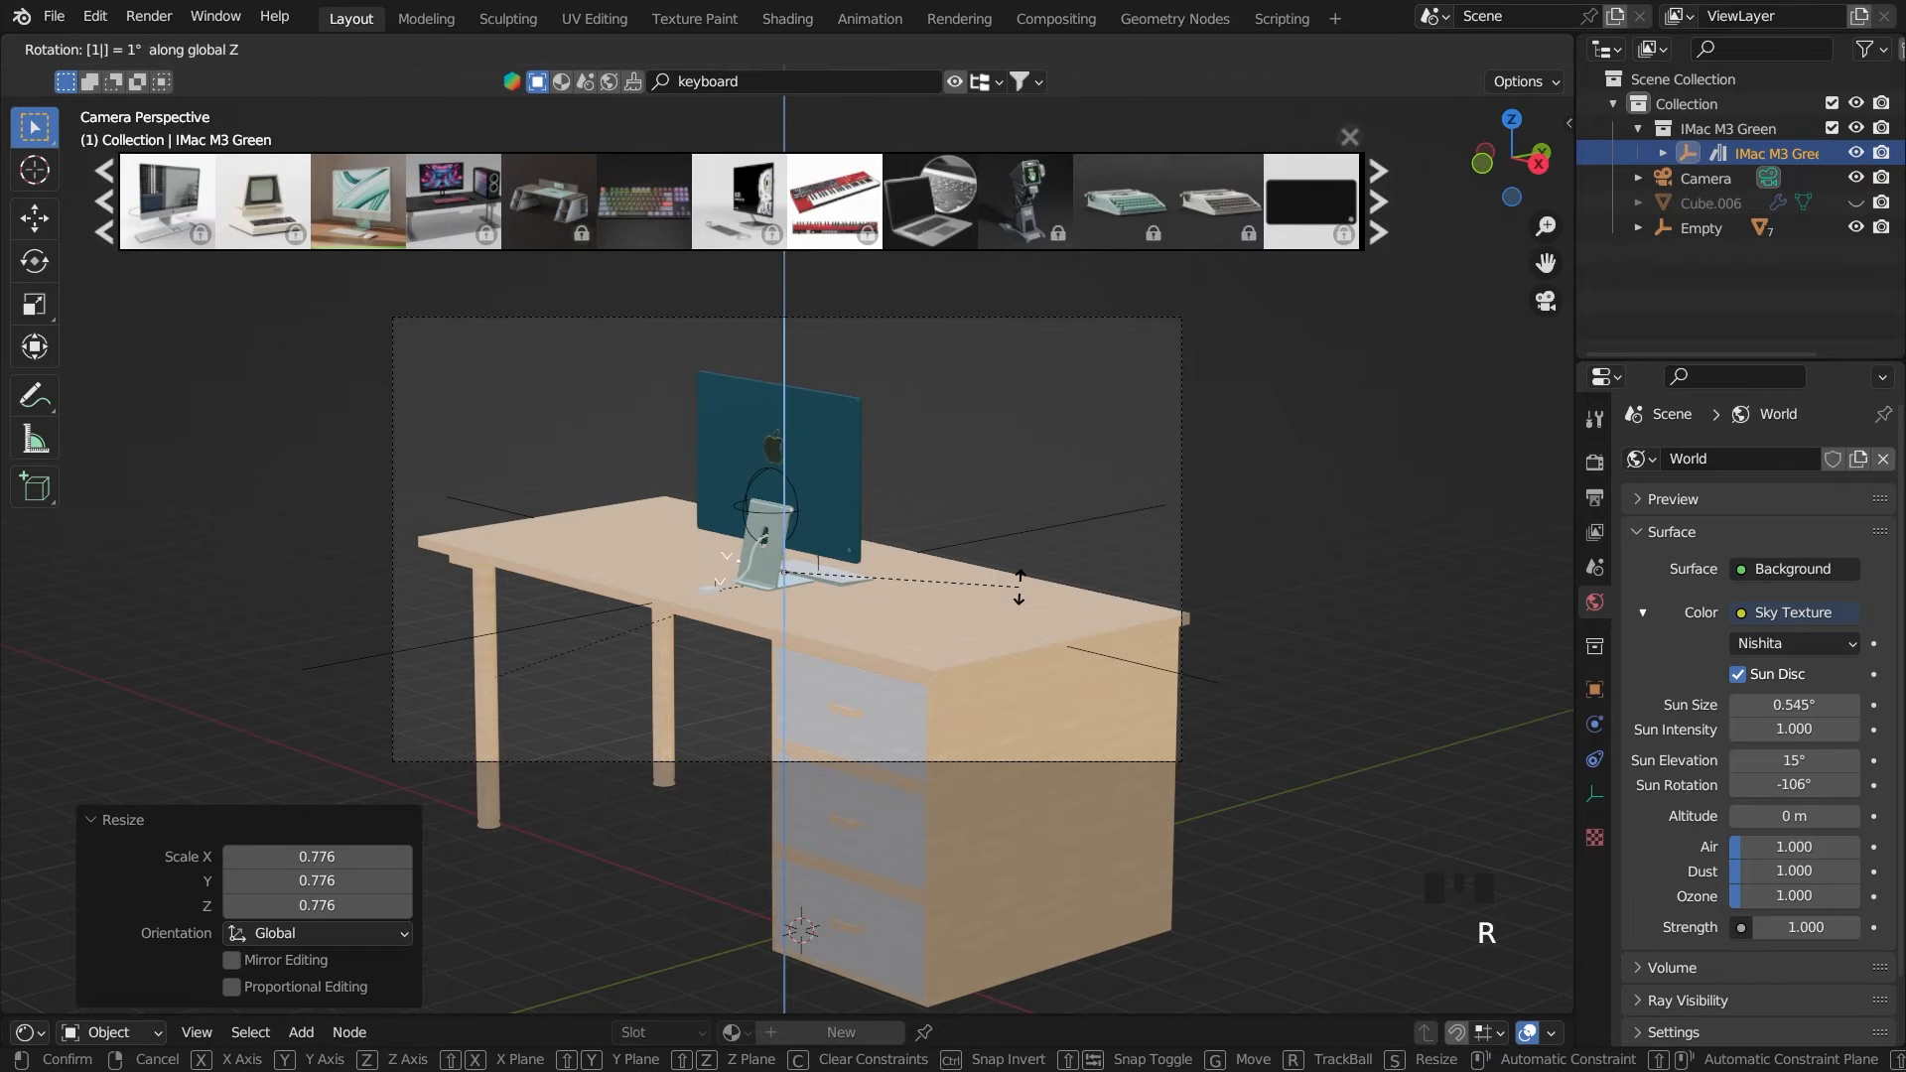
pyautogui.click(1022, 593)
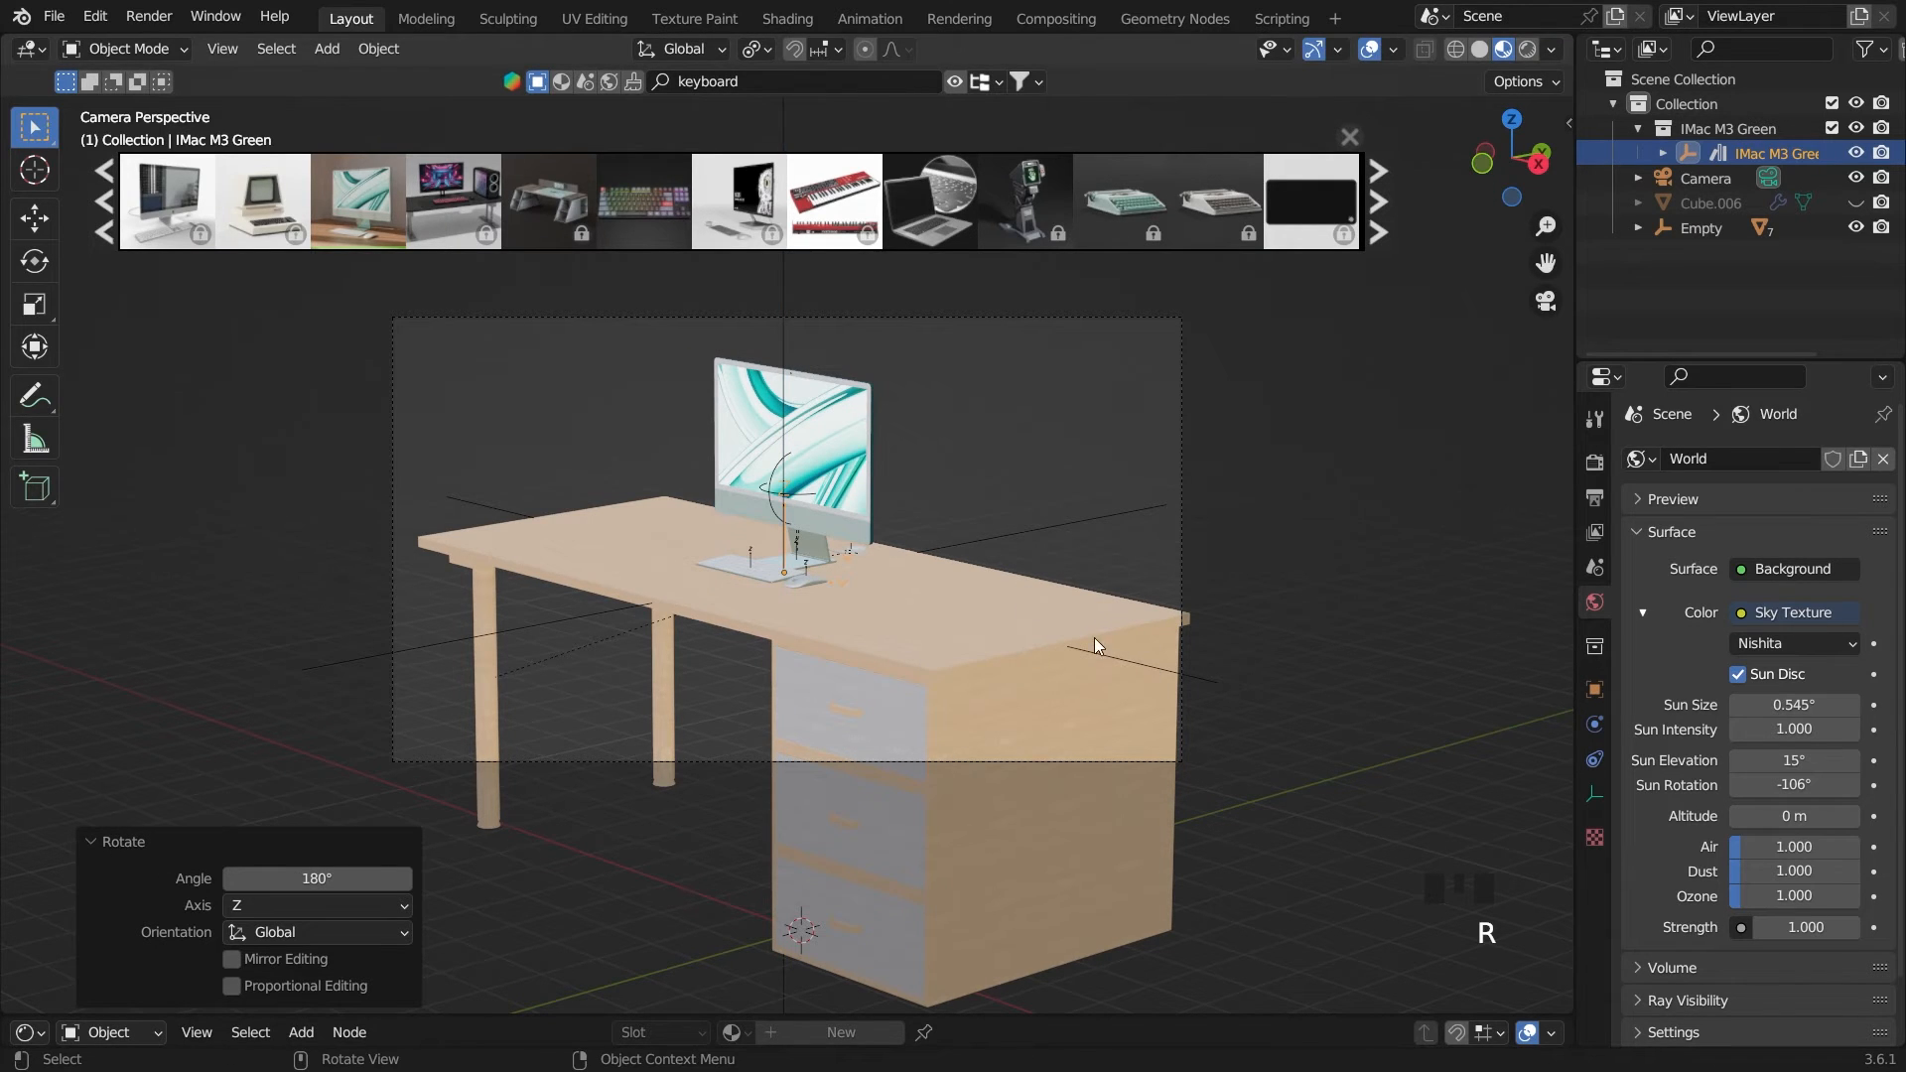
# Move the iMac set back along the Y axis, toward the desk's rear edge, by roughly 0.7 m
pyautogui.press('Left')
pyautogui.press('Left')
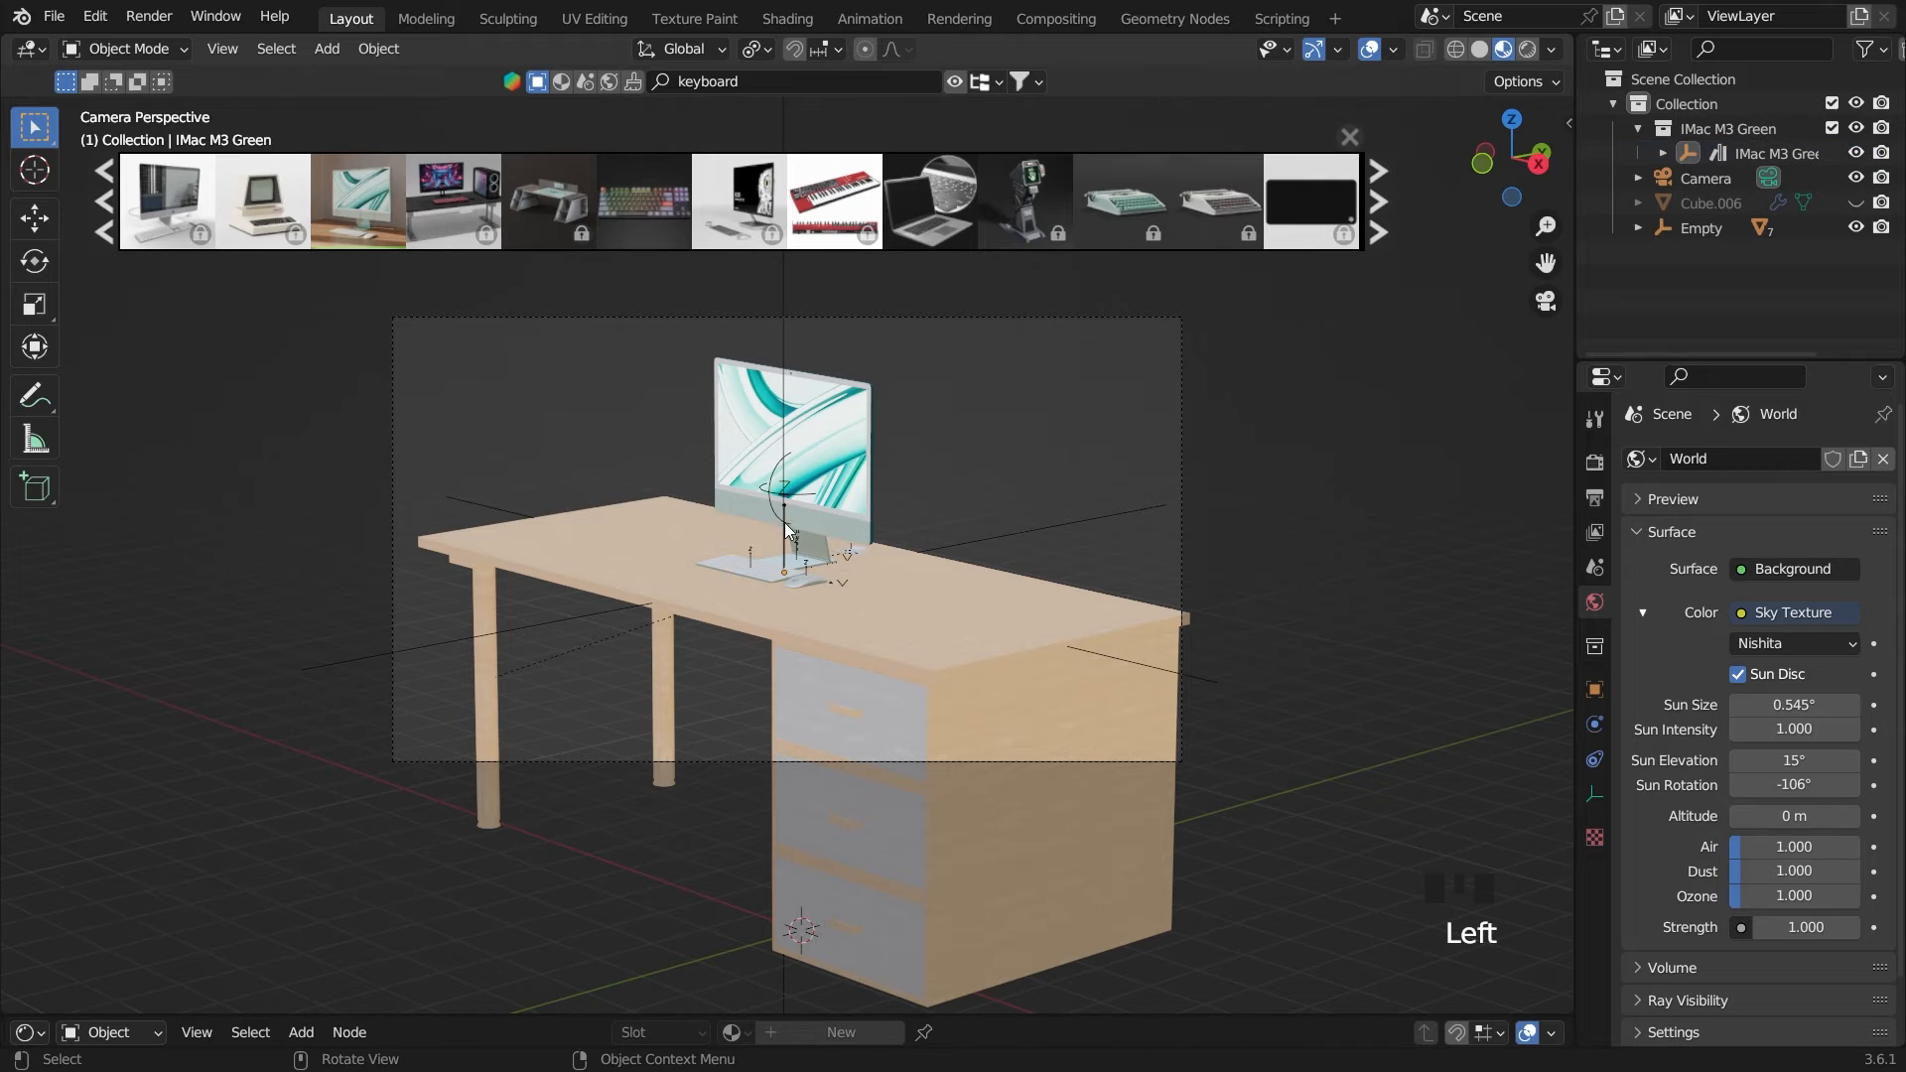
pyautogui.press('g')
pyautogui.press('y')
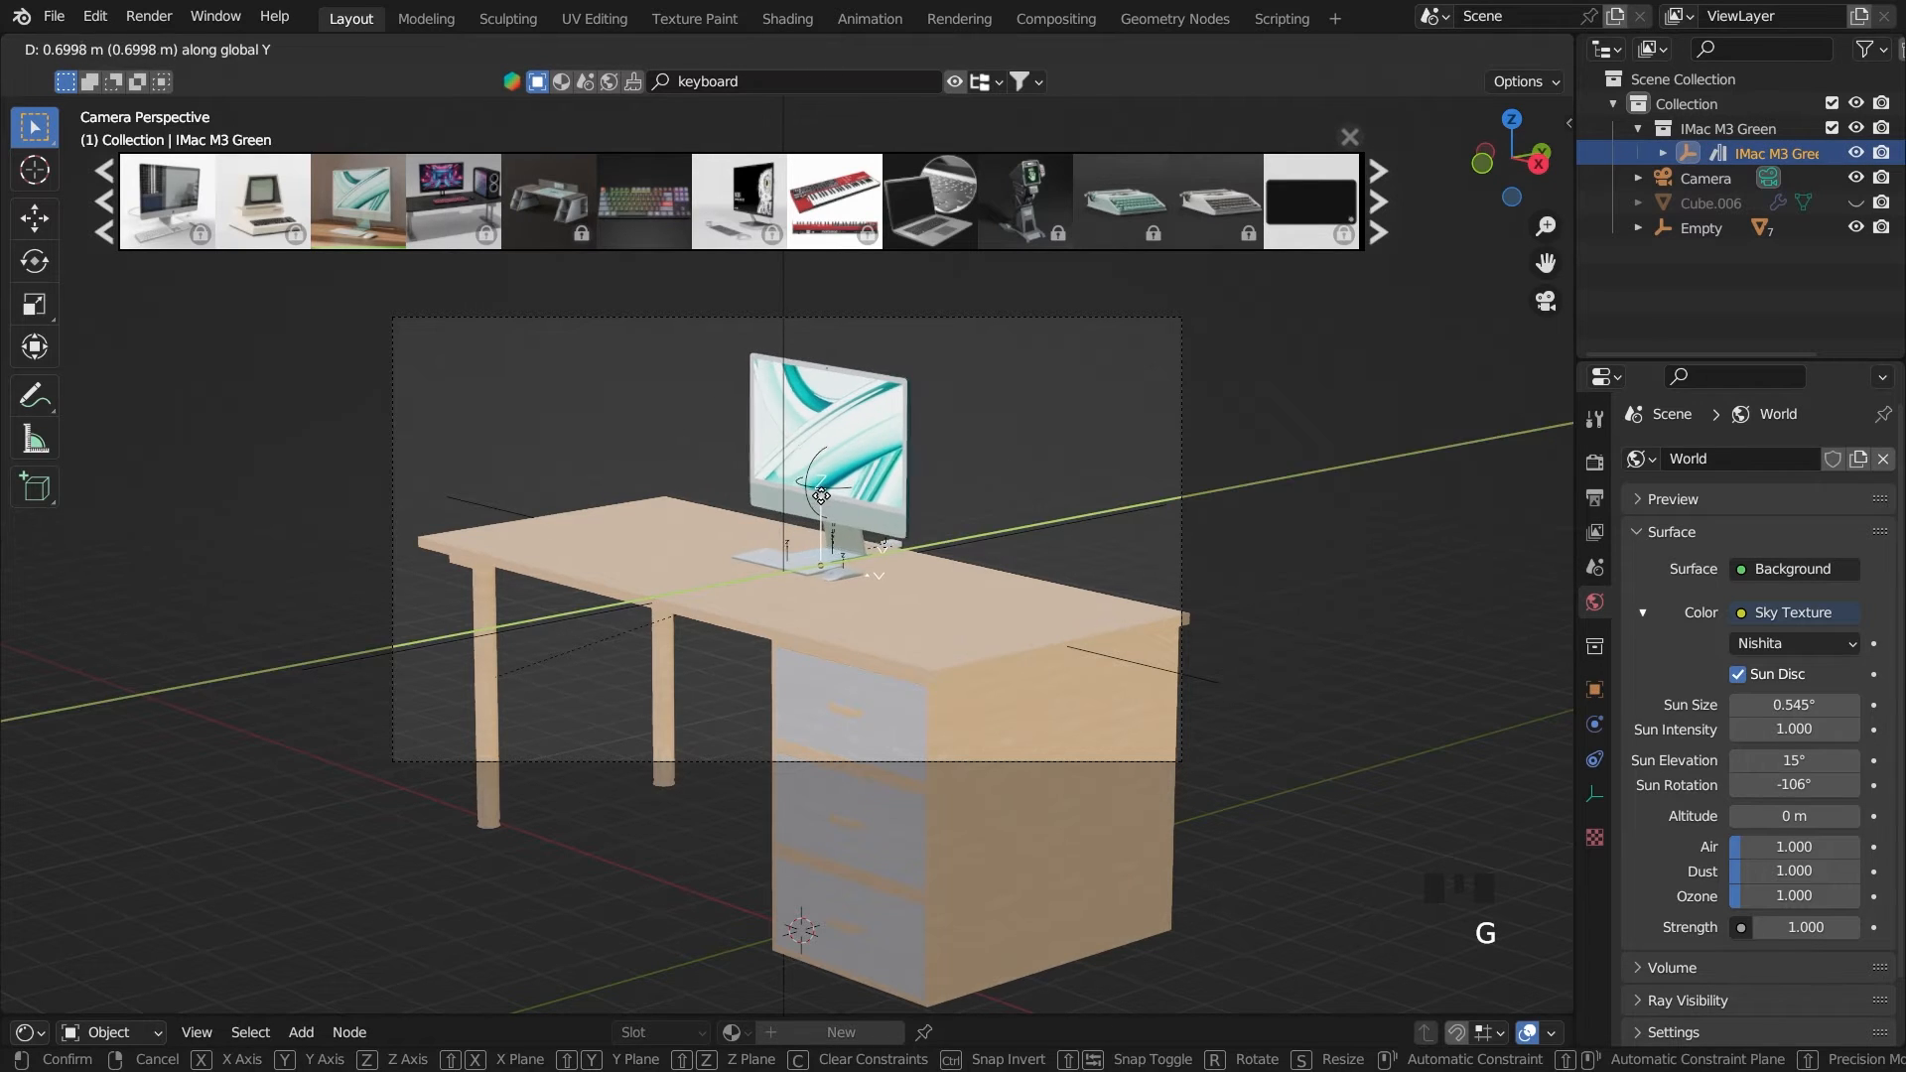
pyautogui.click(808, 498)
pyautogui.click(886, 500)
# Select the keyboard and mouse controllers, move them -1.1864 m along the Y axis and scale them up slightly
pyautogui.scroll(2, 756, 552)
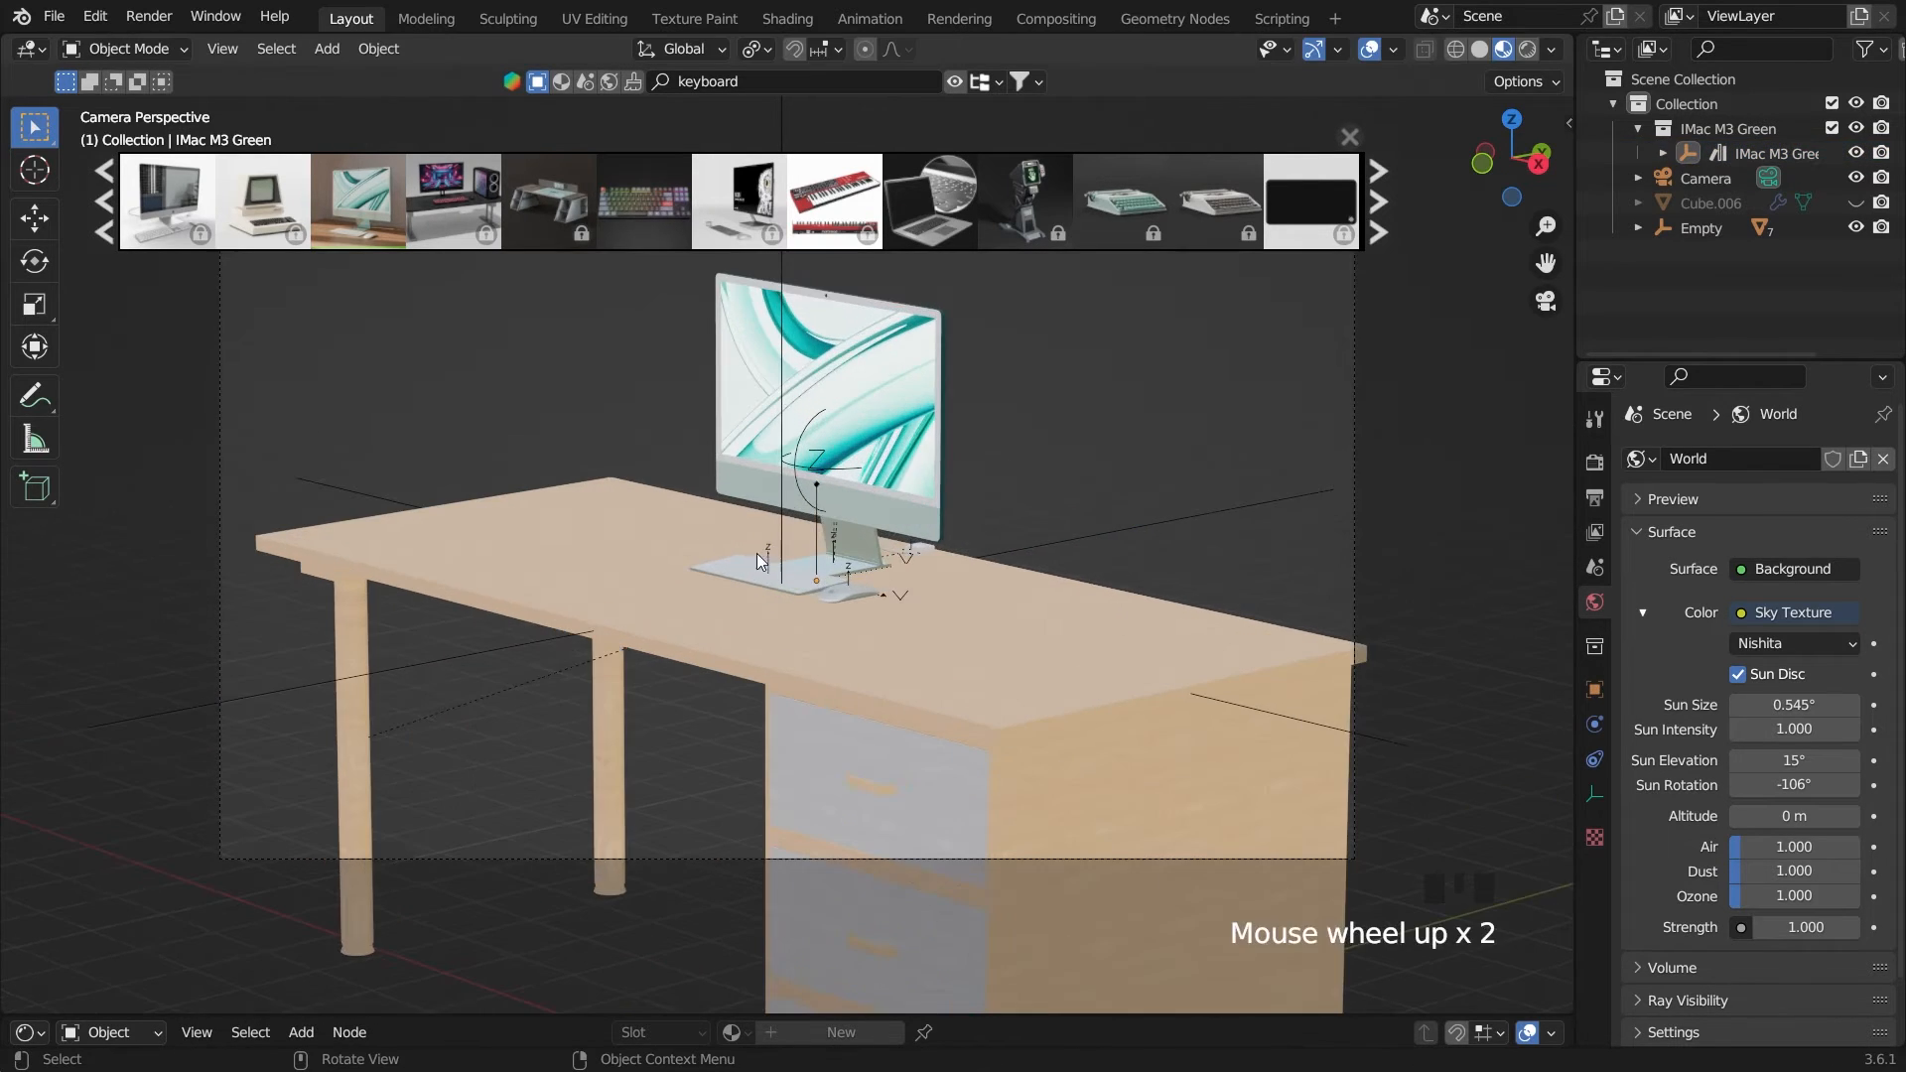
pyautogui.keyDown('shift'); pyautogui.click(855, 580); pyautogui.keyUp('shift')
pyautogui.keyDown('shift'); pyautogui.click(850, 570); pyautogui.keyUp('shift')
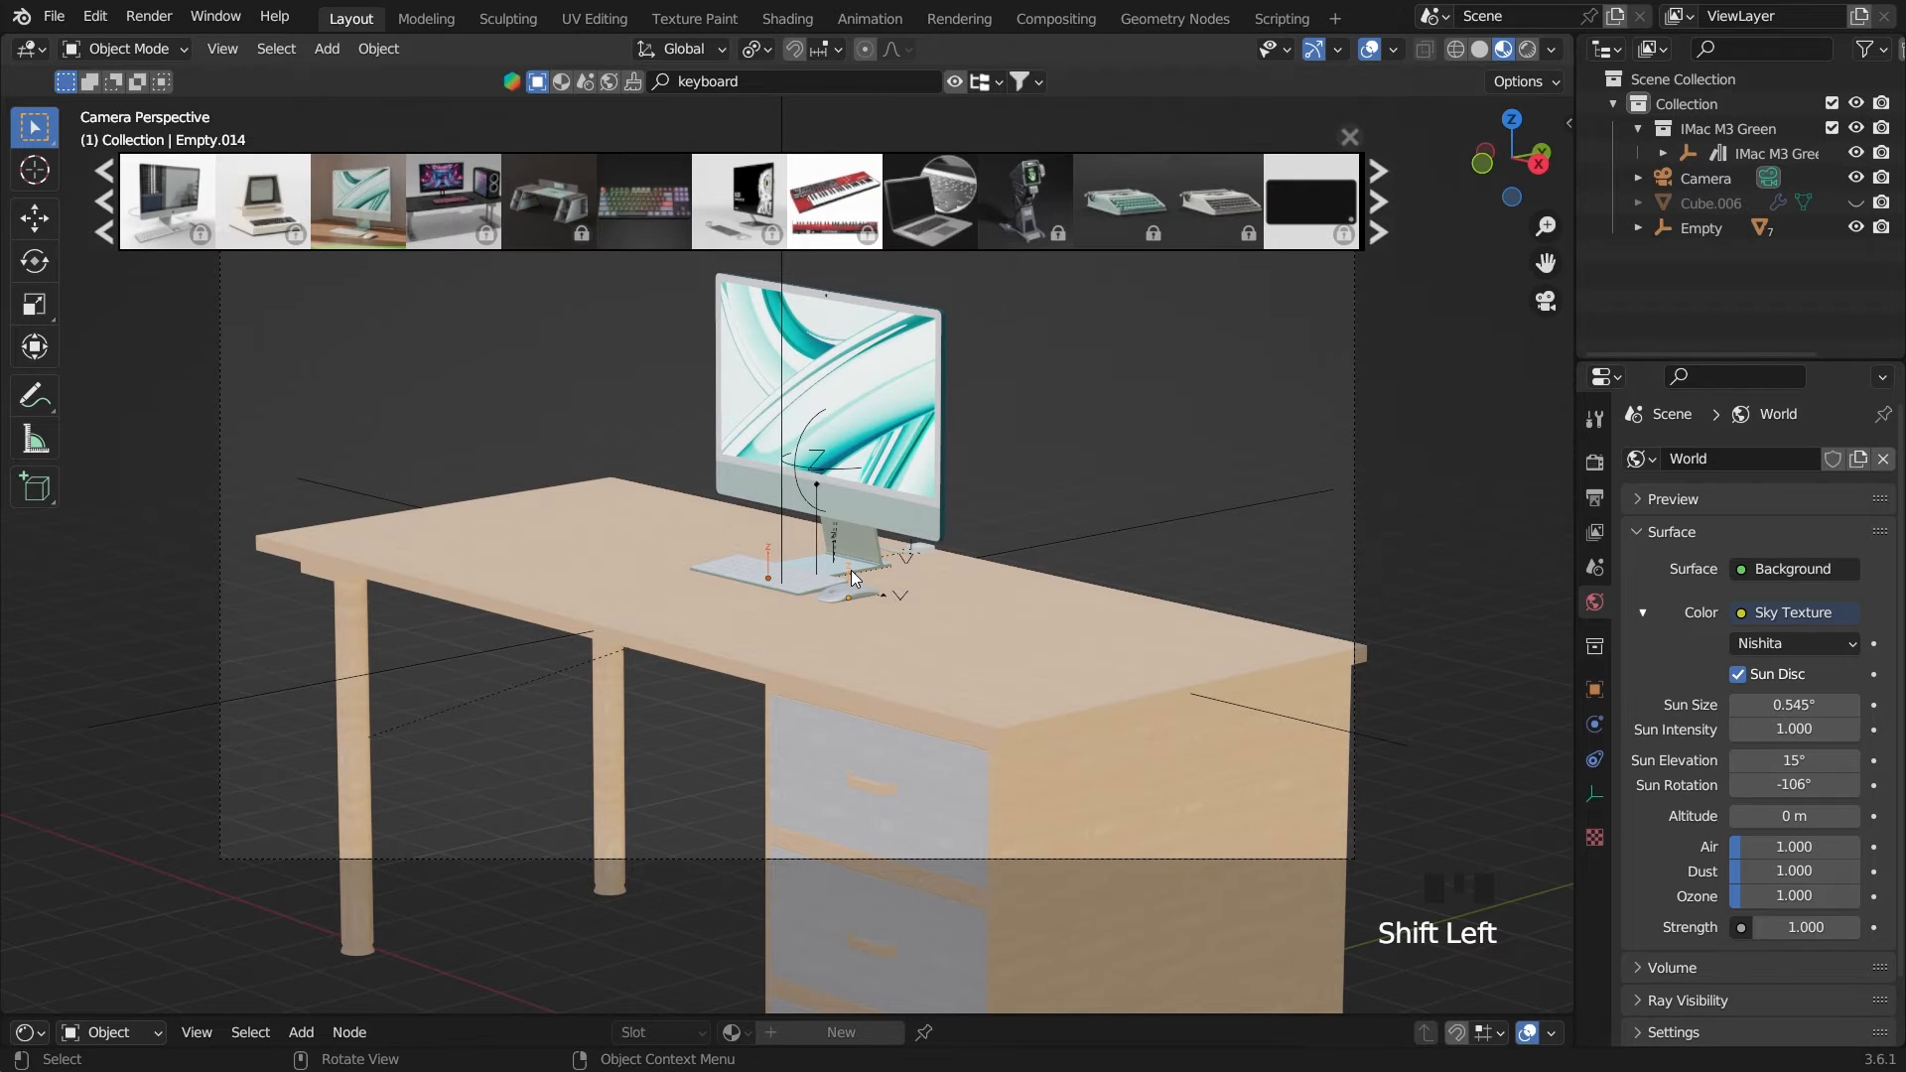
pyautogui.press('g')
pyautogui.press('y')
pyautogui.click(645, 673)
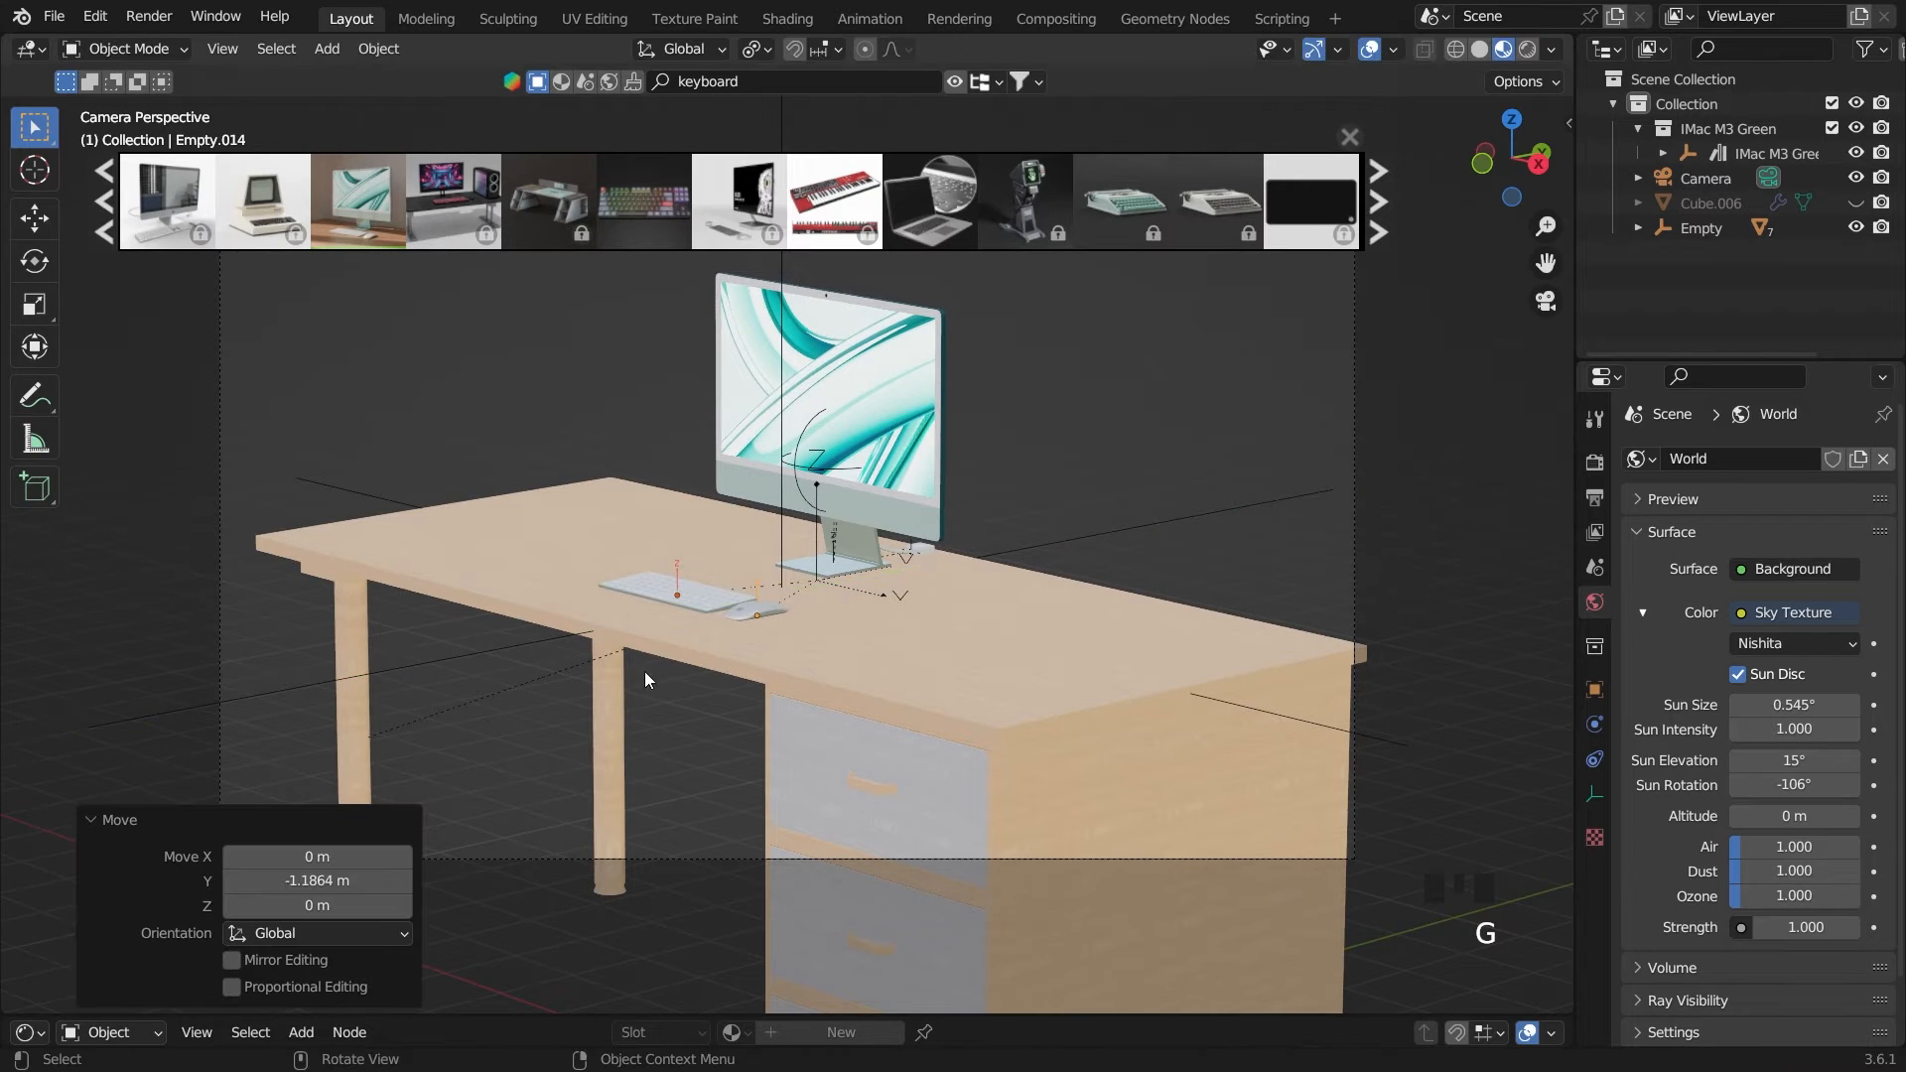
pyautogui.press('s')
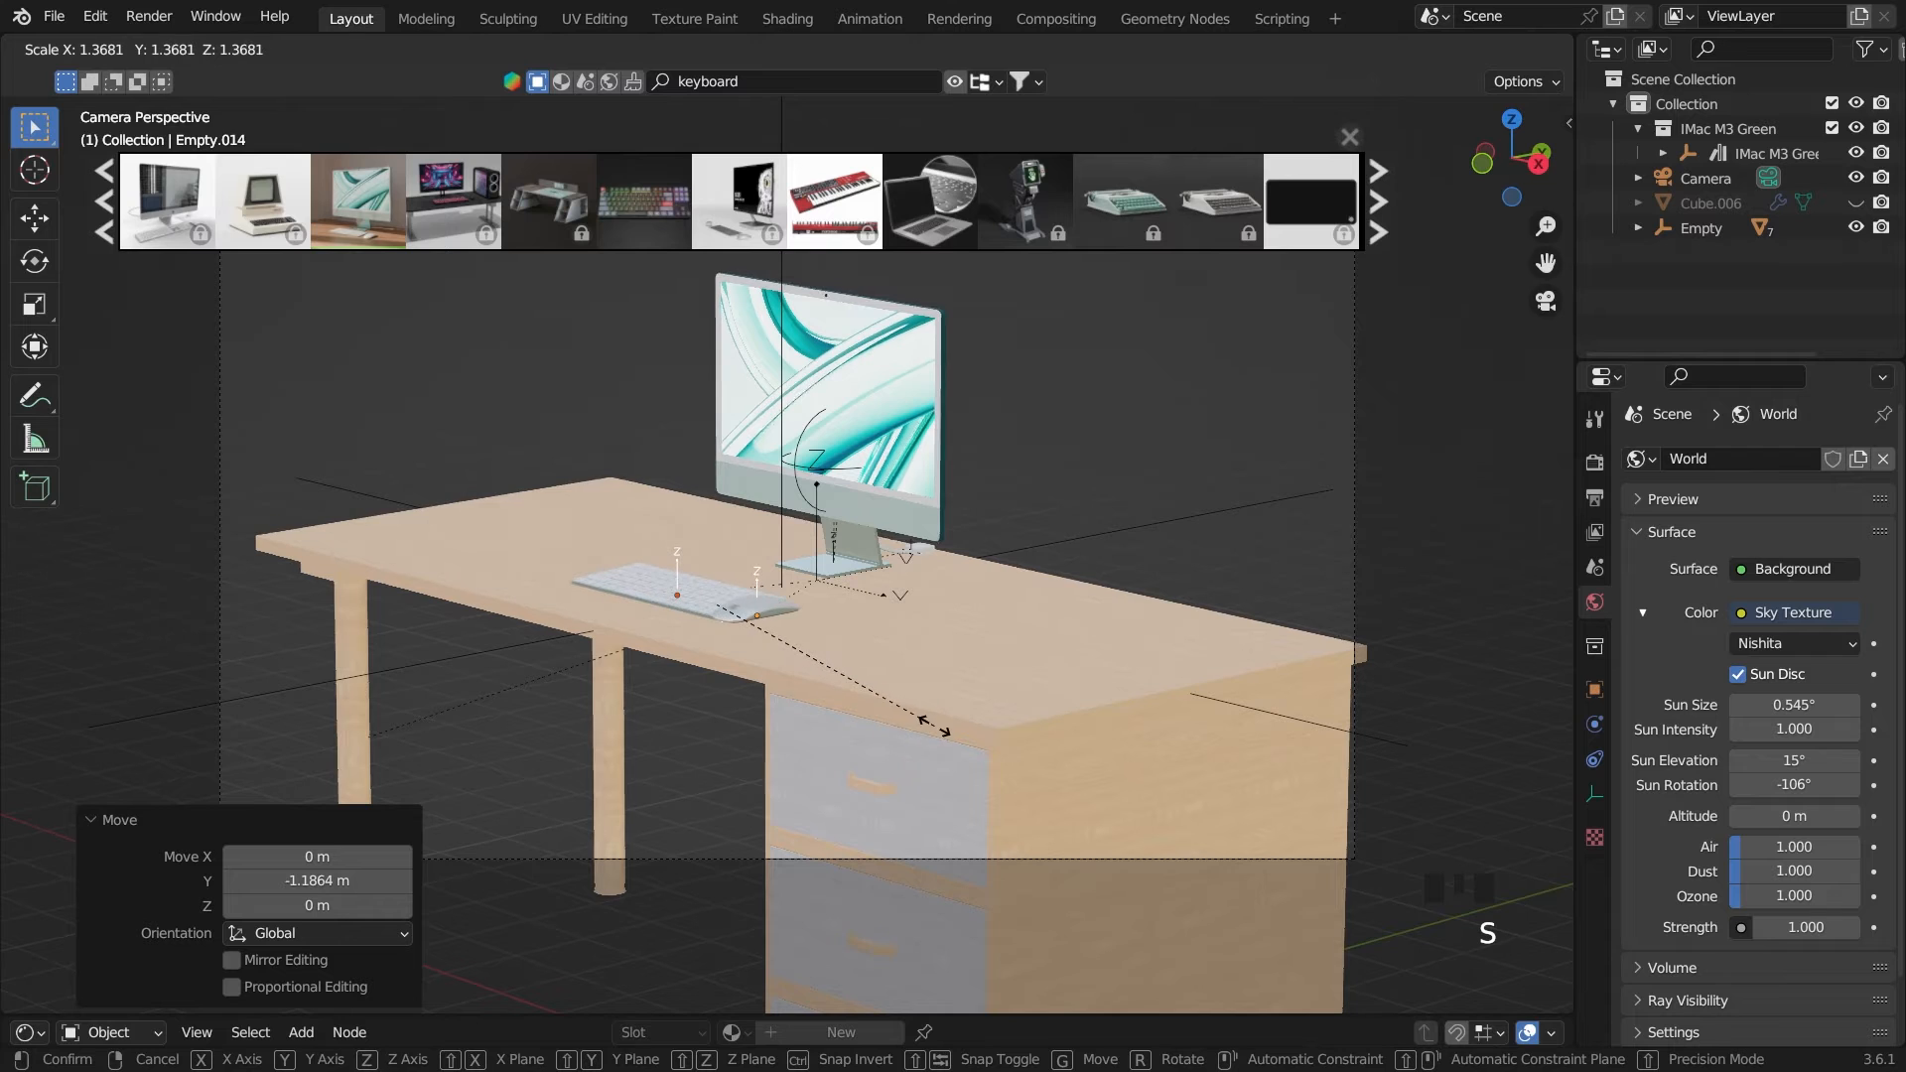
pyautogui.click(914, 727)
# Move the computer mouse along the X axis away from the keyboard, then clear the selection
pyautogui.click(752, 585)
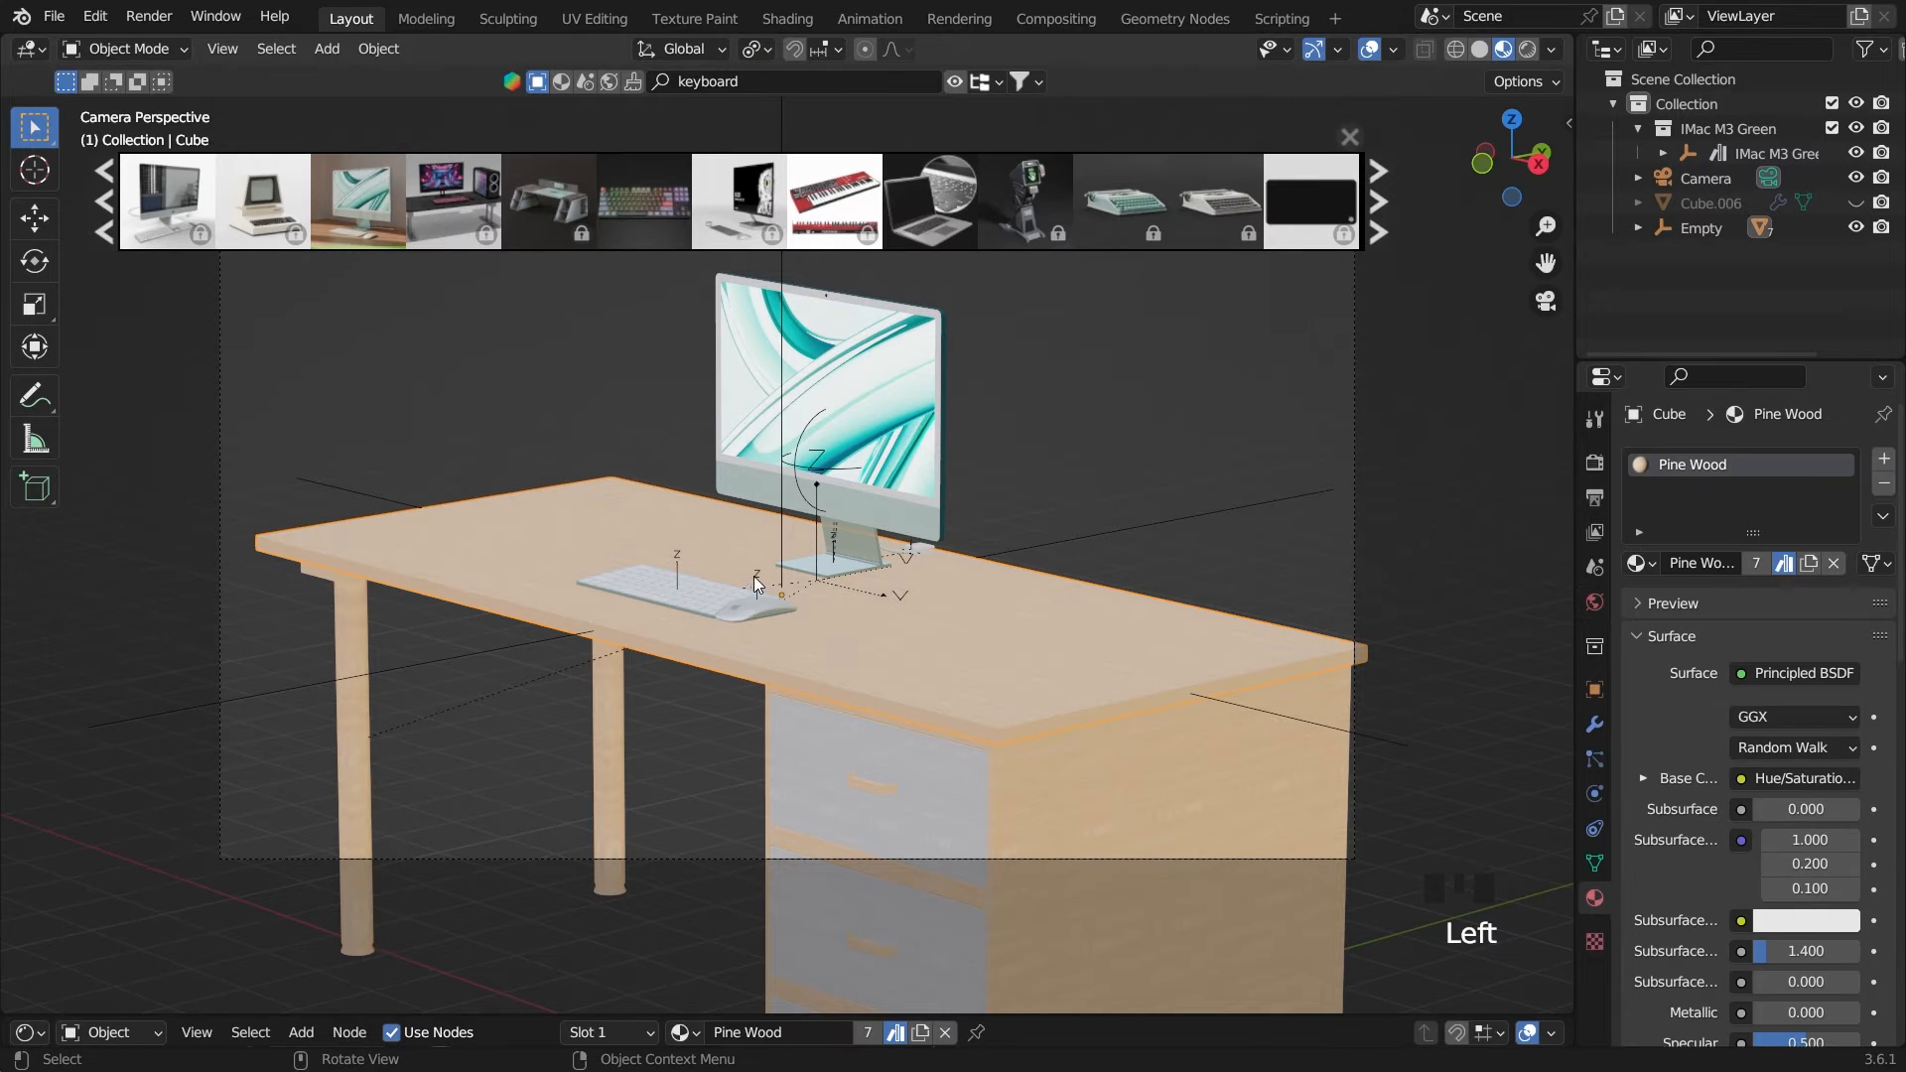
pyautogui.click(754, 576)
pyautogui.press('g')
pyautogui.press('x')
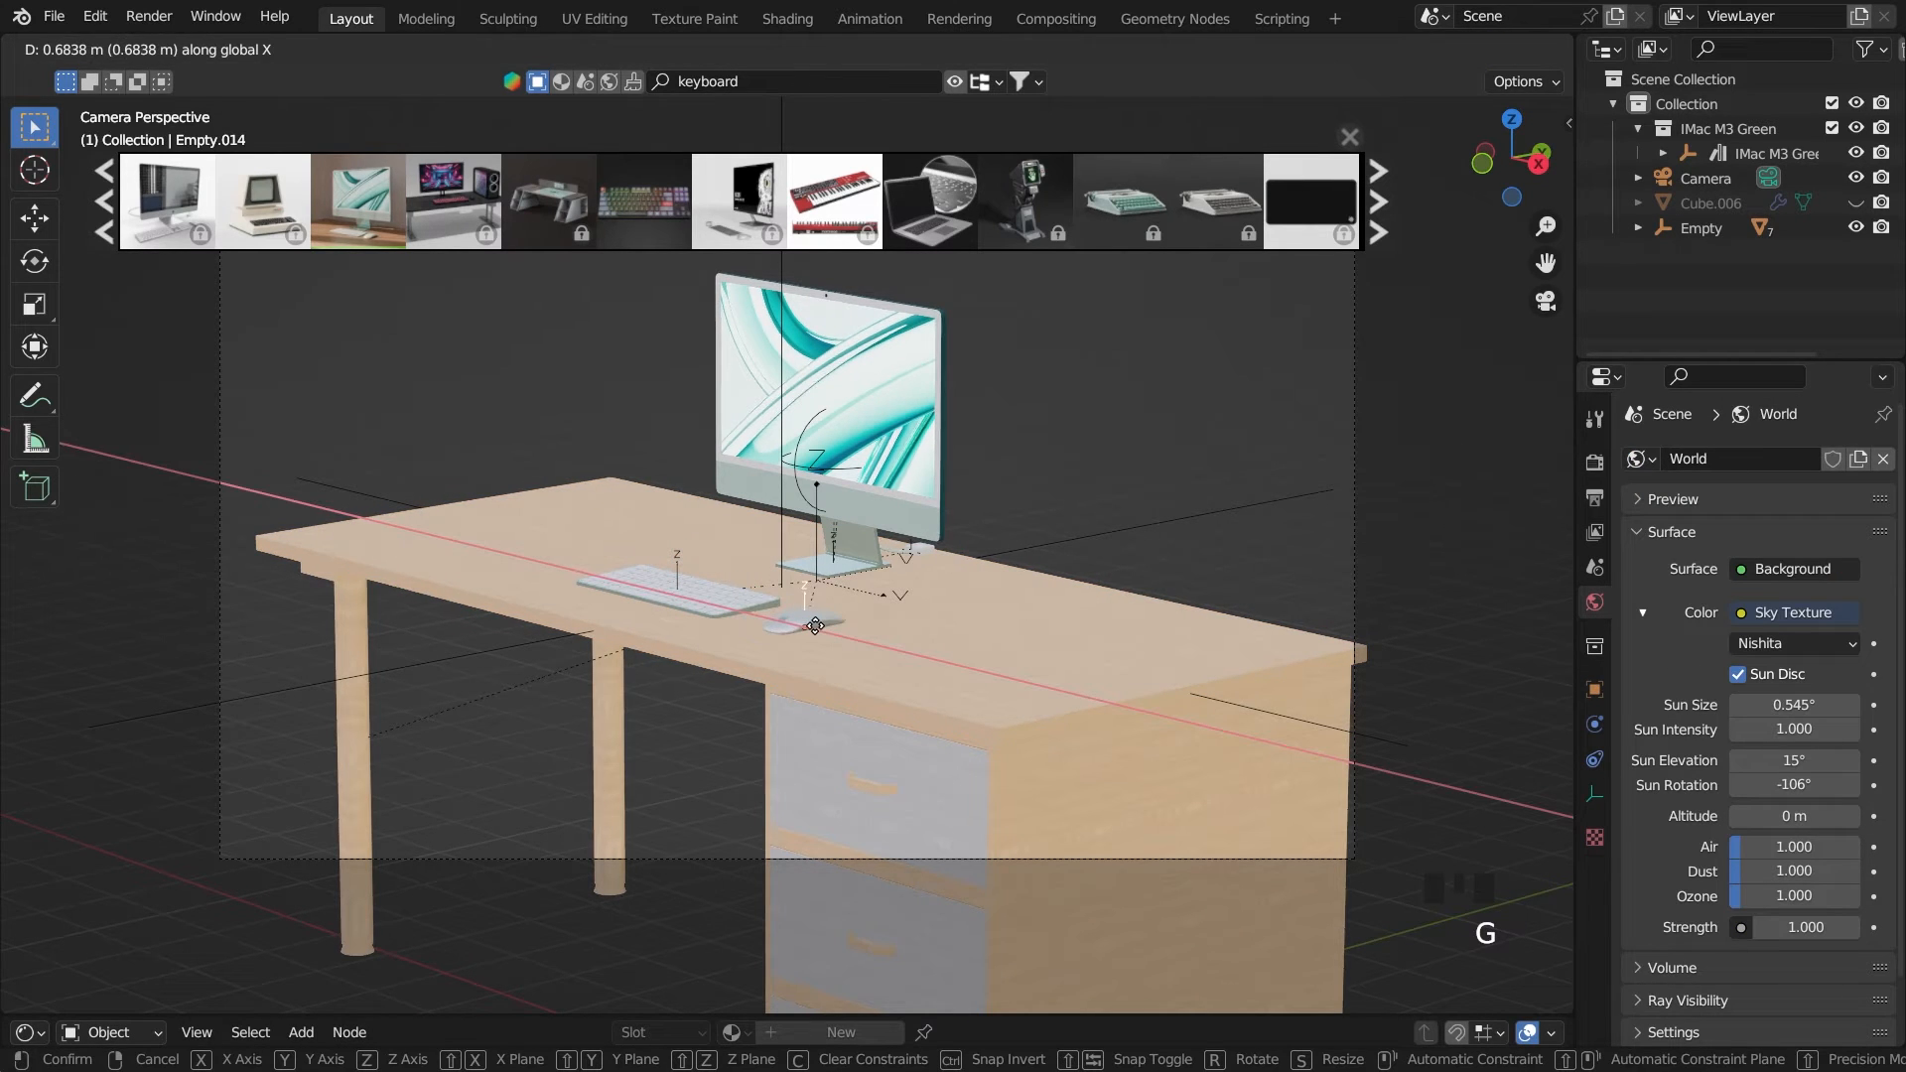
pyautogui.click(831, 632)
pyautogui.click(1064, 538)
pyautogui.click(1064, 467)
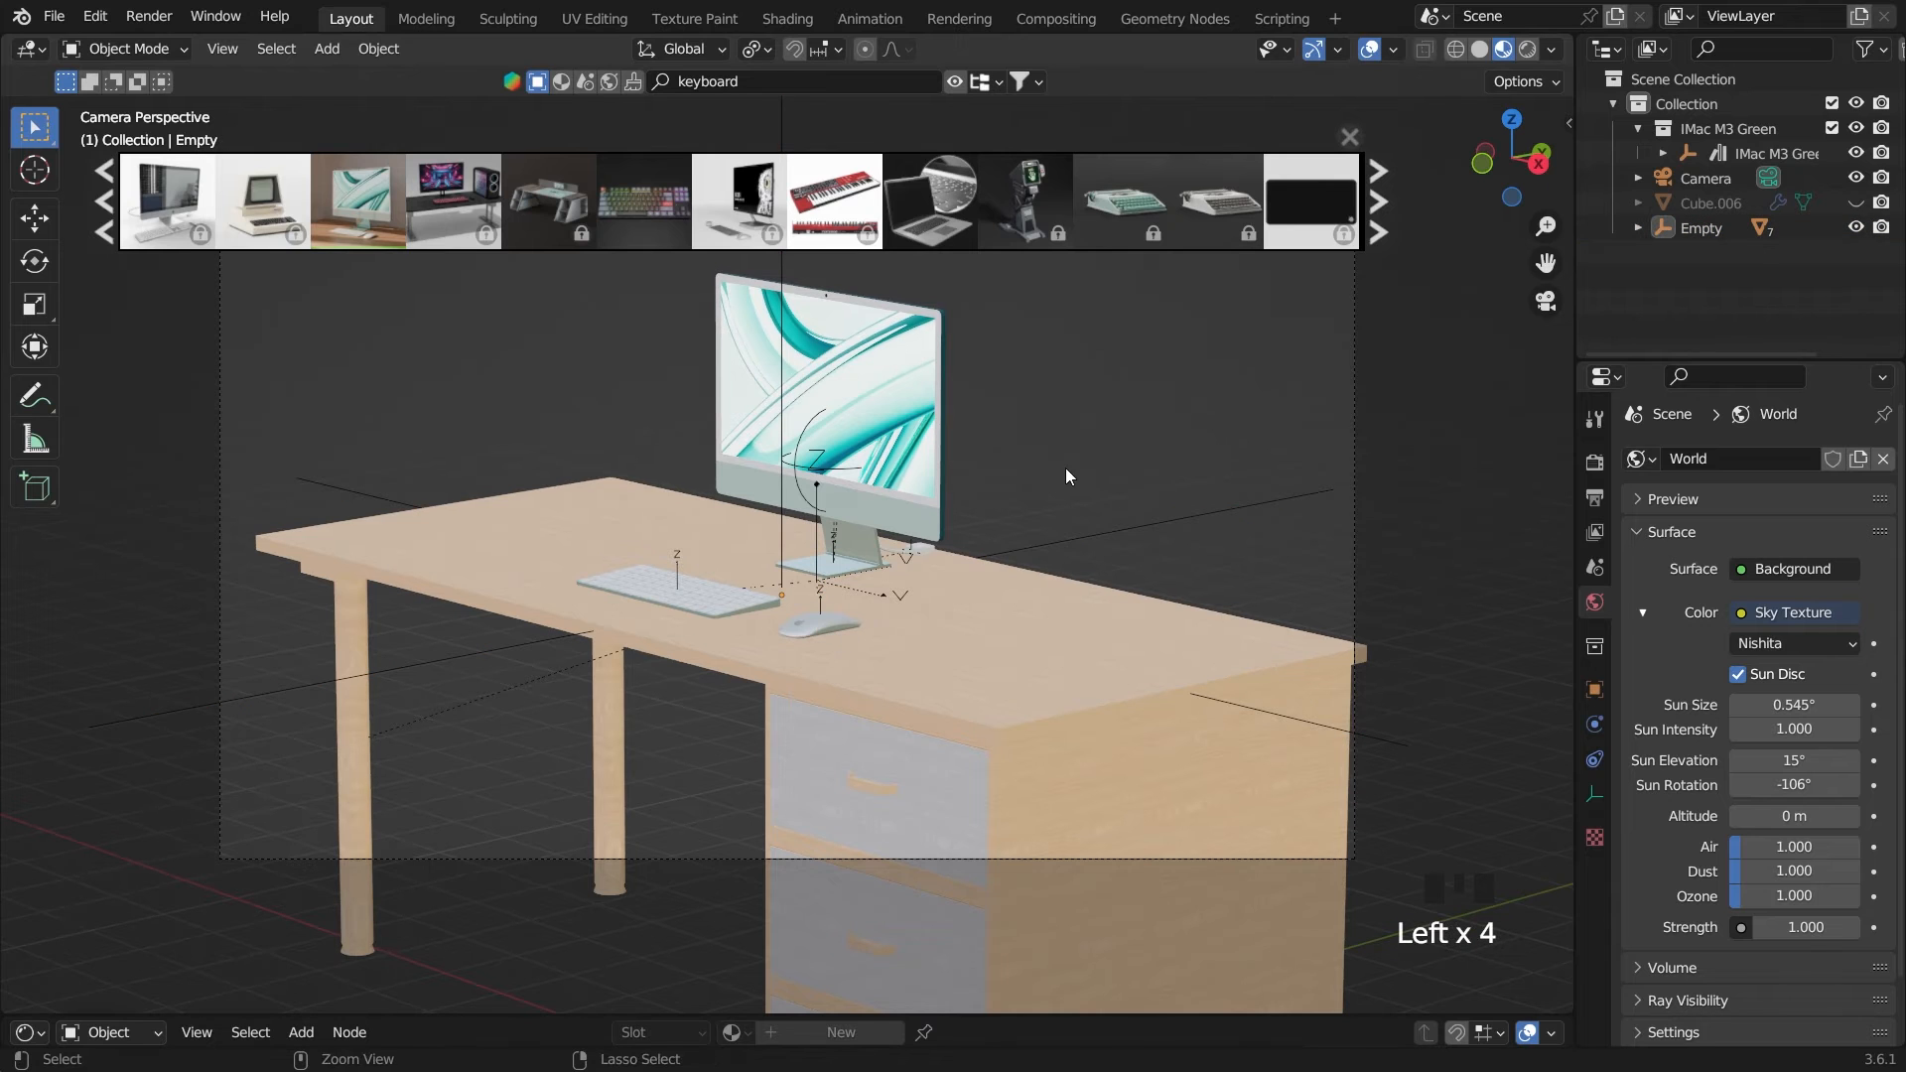
# Save the file and close the BlenderKit results
pyautogui.hotkey('ctrl', 's')
pyautogui.click(1351, 138)
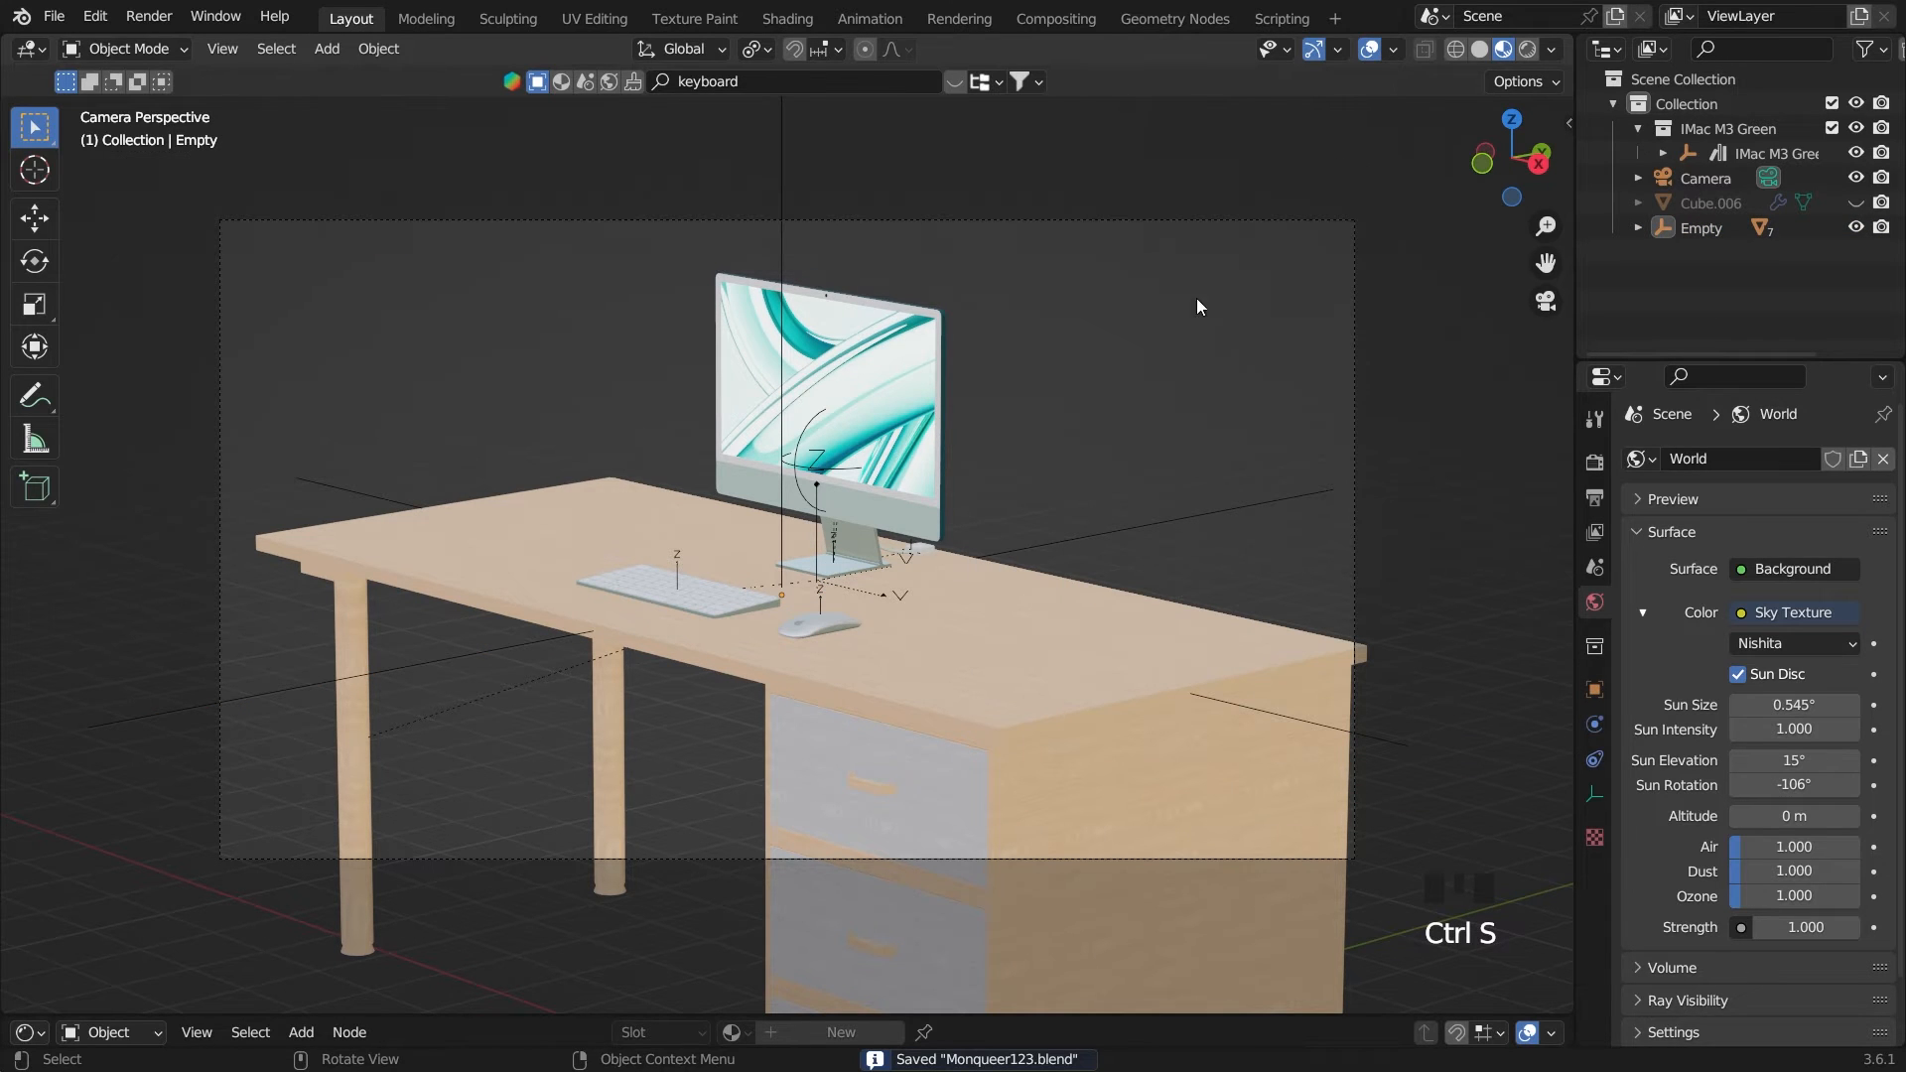
pyautogui.click(1195, 298)
# Search the BlenderKit models for "succulent" and show the results
pyautogui.moveTo(766, 359); pyautogui.dragTo(969, 472, button='middle')
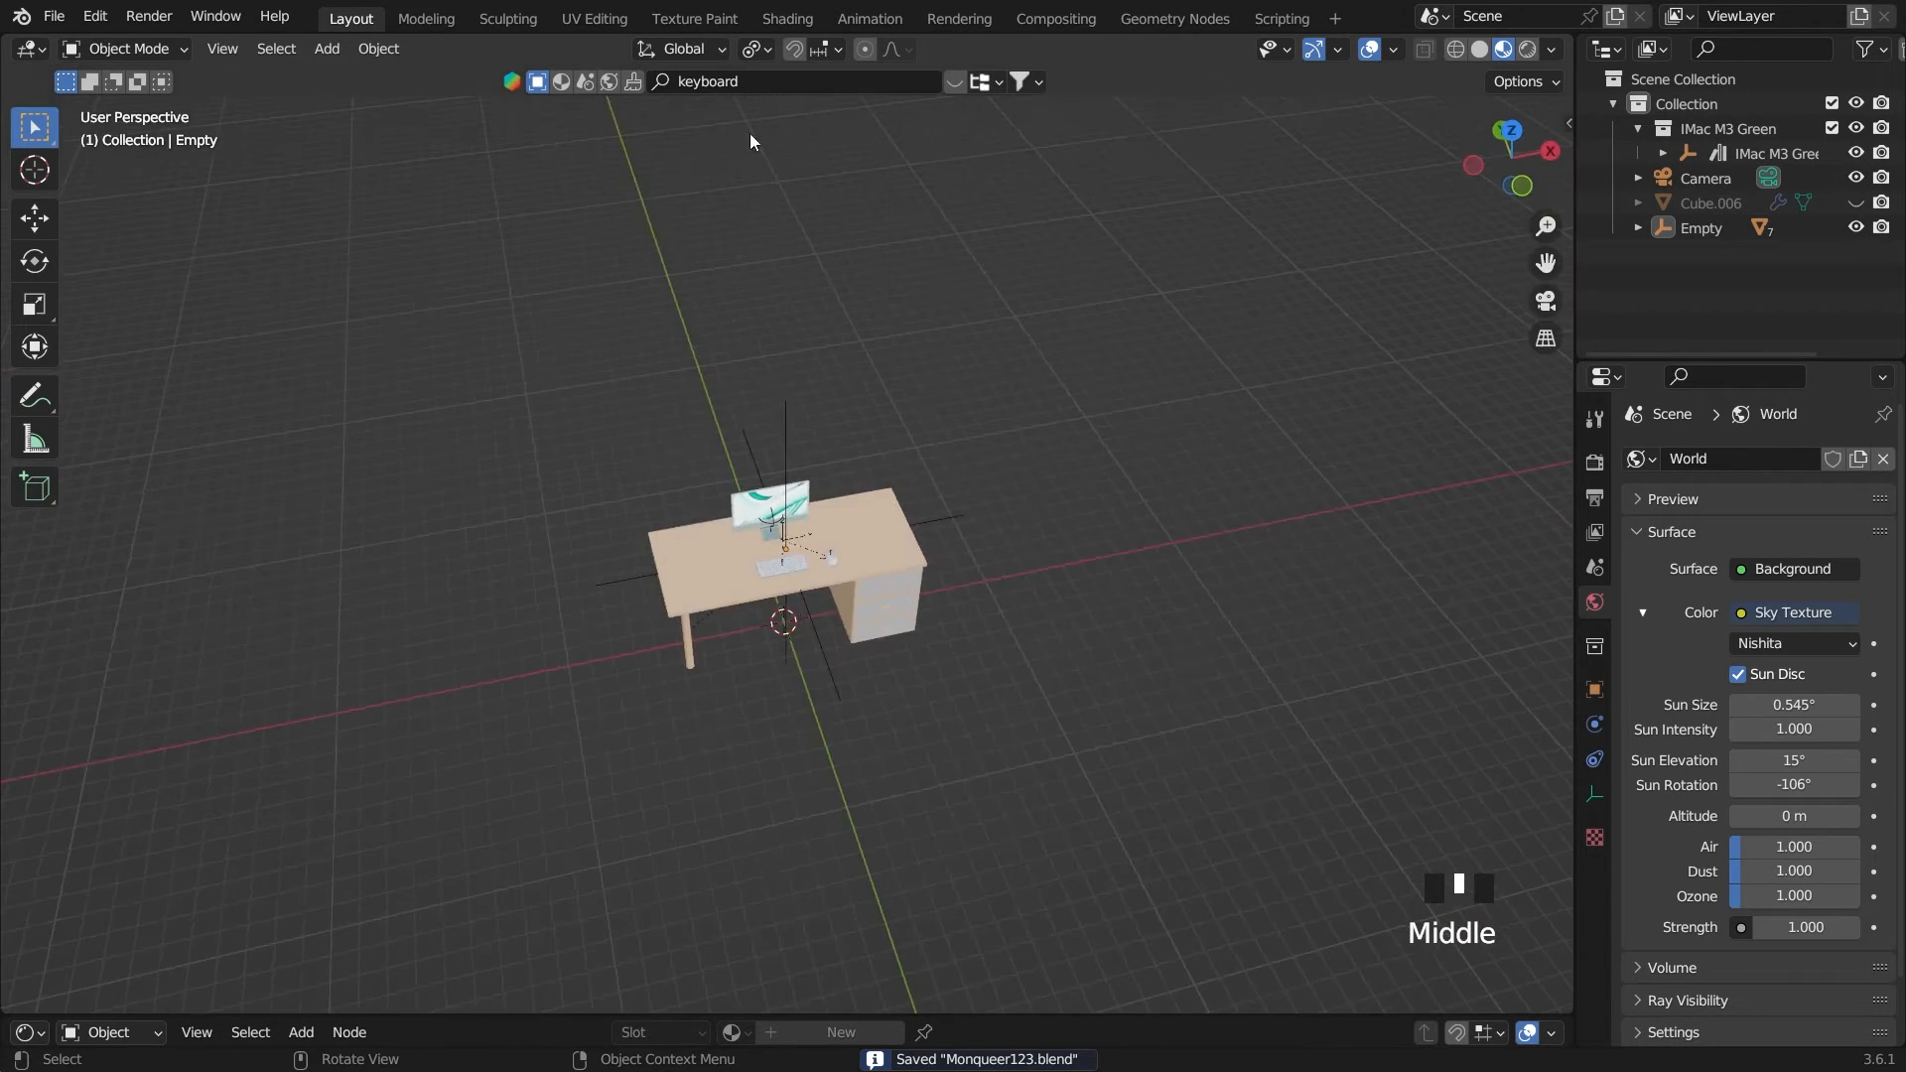
pyautogui.click(777, 86)
pyautogui.press('BackSpace')
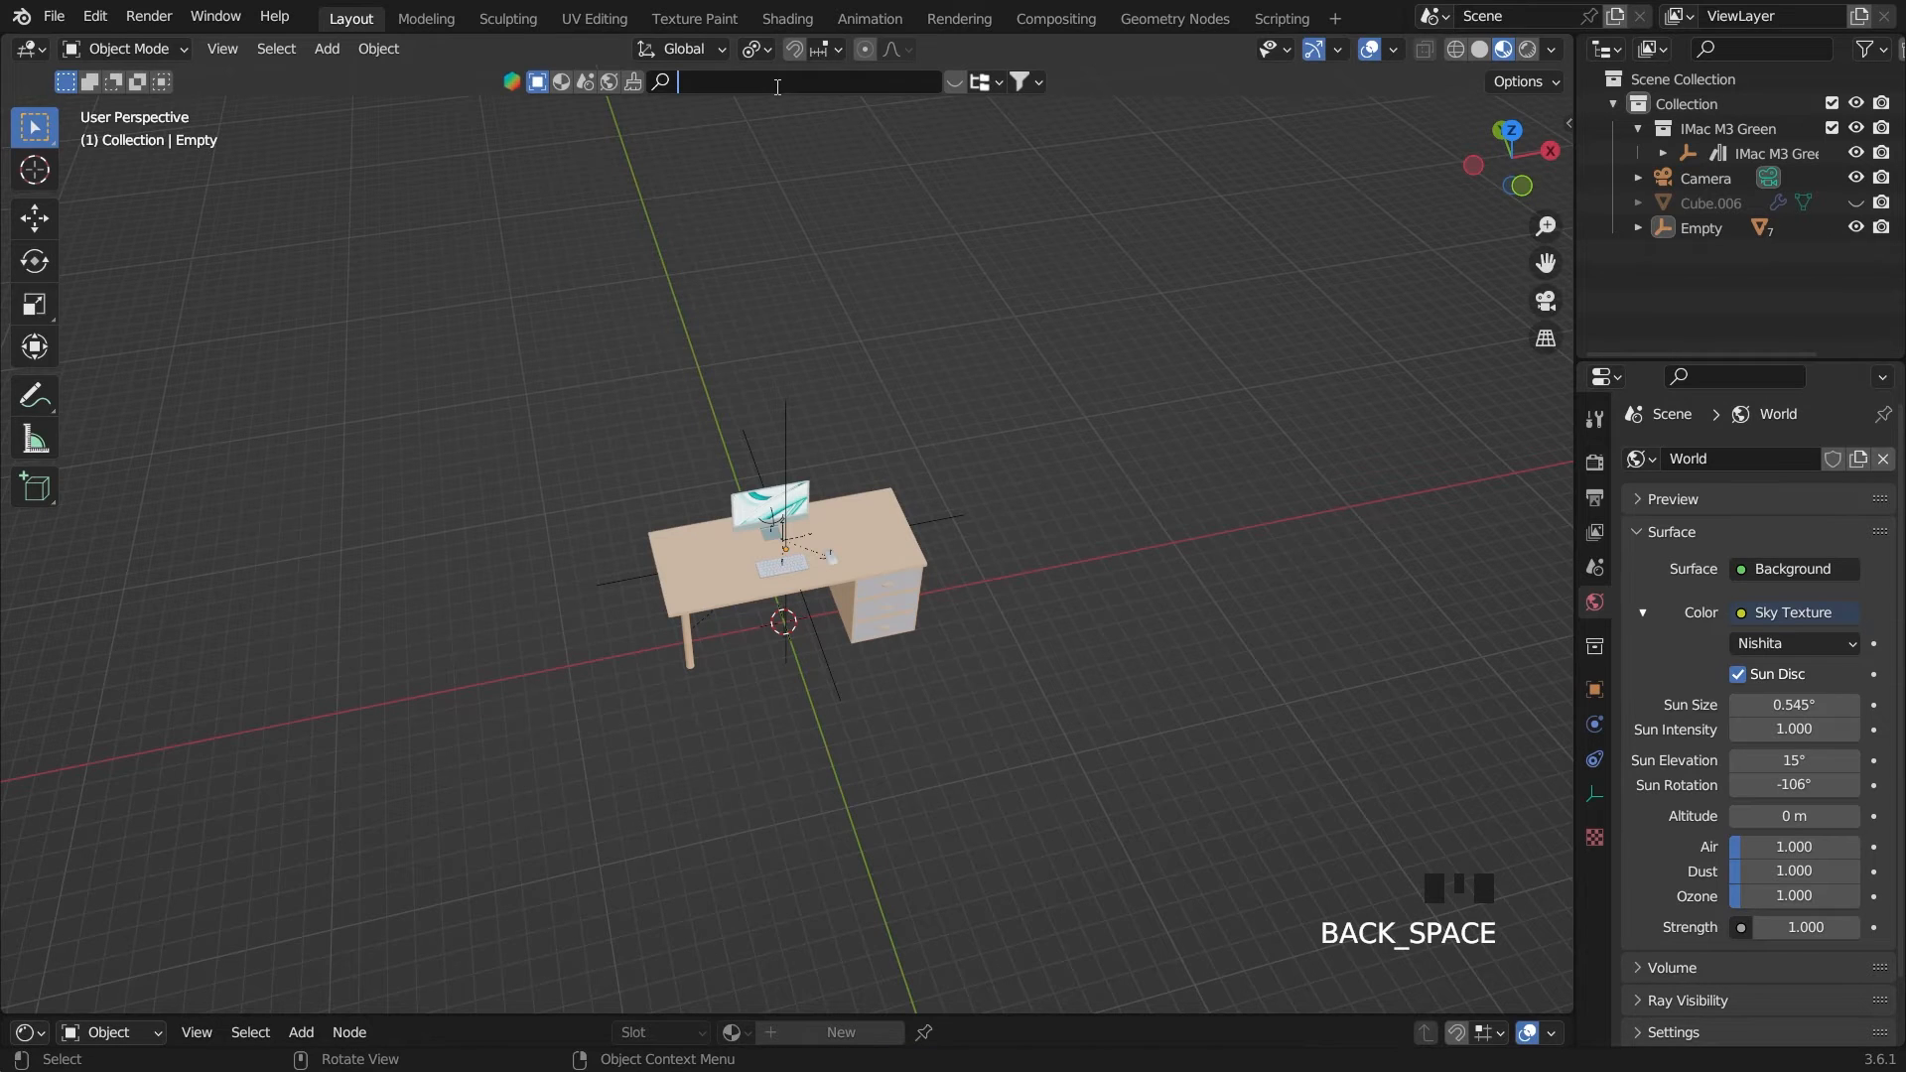
pyautogui.write('succulent')
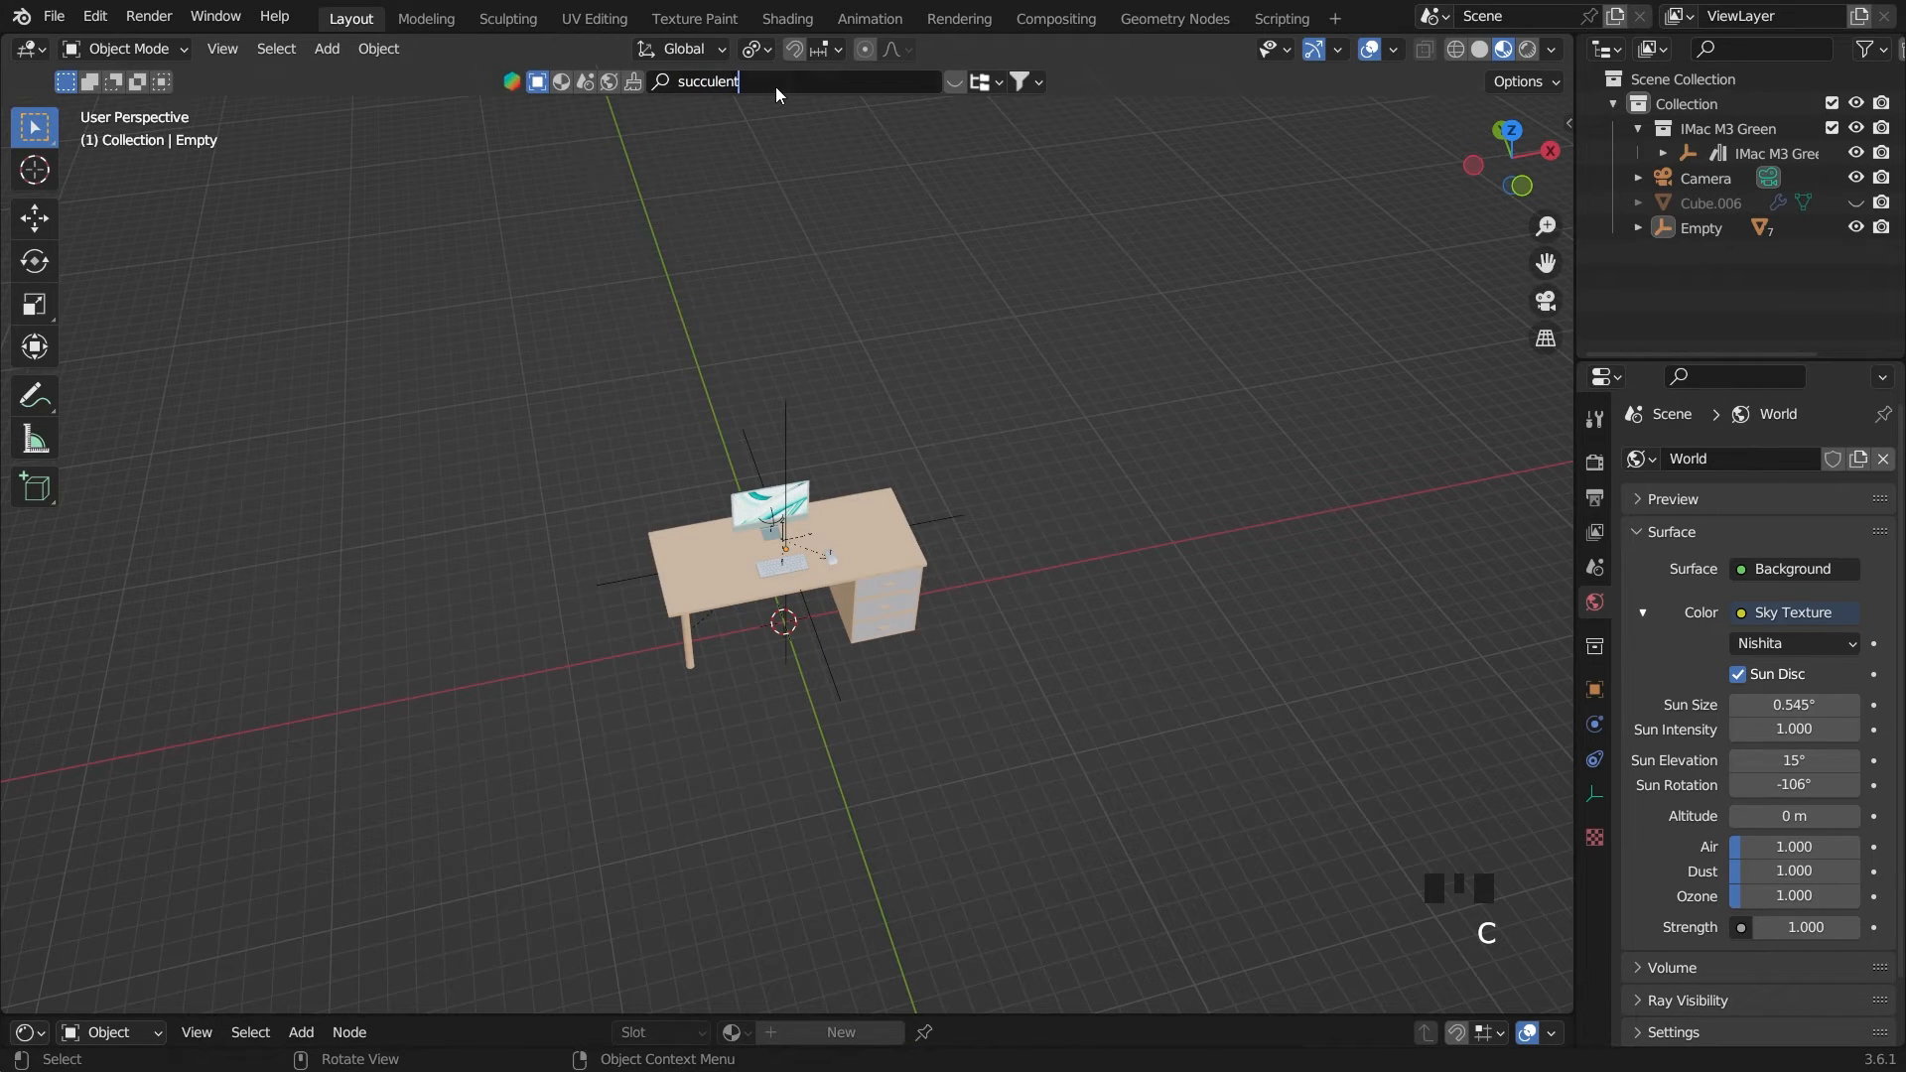
pyautogui.click(951, 86)
pyautogui.click(949, 87)
pyautogui.moveTo(740, 182)
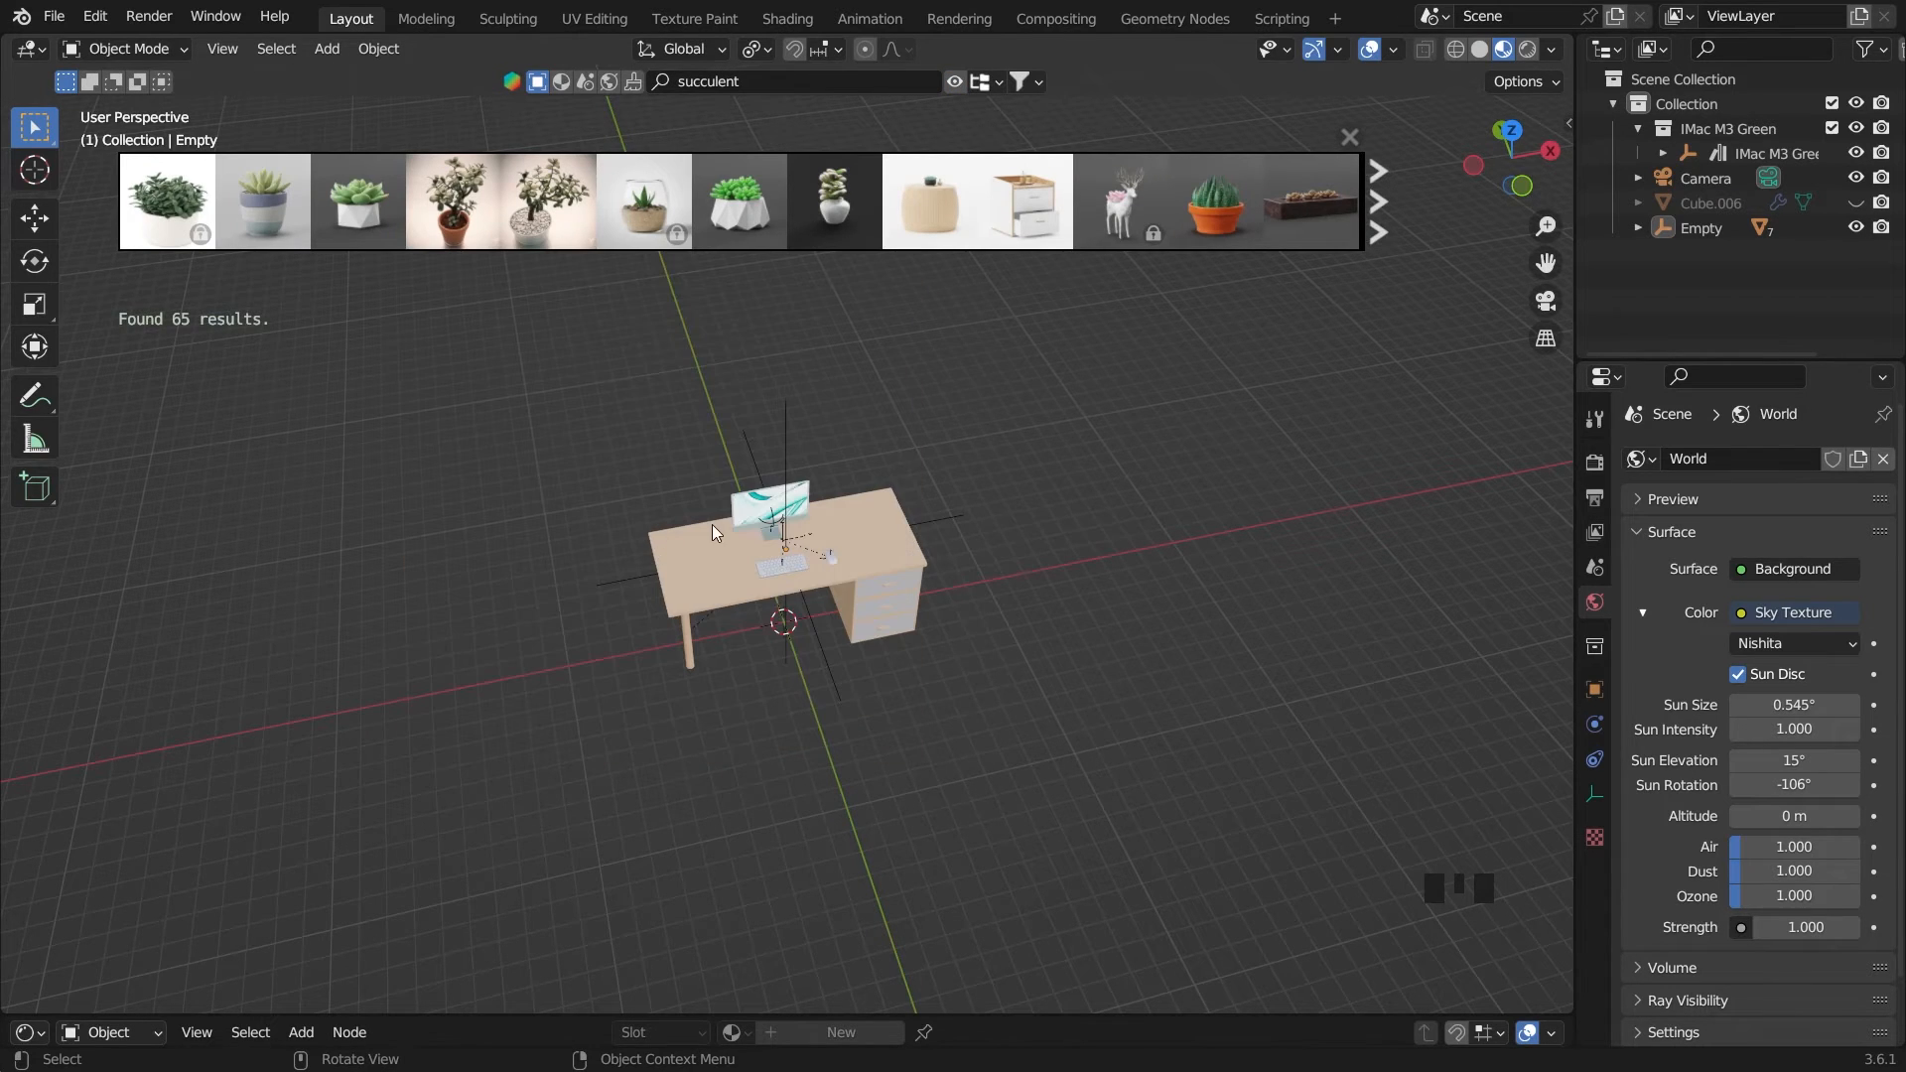
# From the top view, place the white-potted Succulent plant model on the tabletop on the iMac's left side
pyautogui.press('`')
pyautogui.press('`')
pyautogui.press('`')
pyautogui.press('`')
pyautogui.scroll(4, 657, 413)
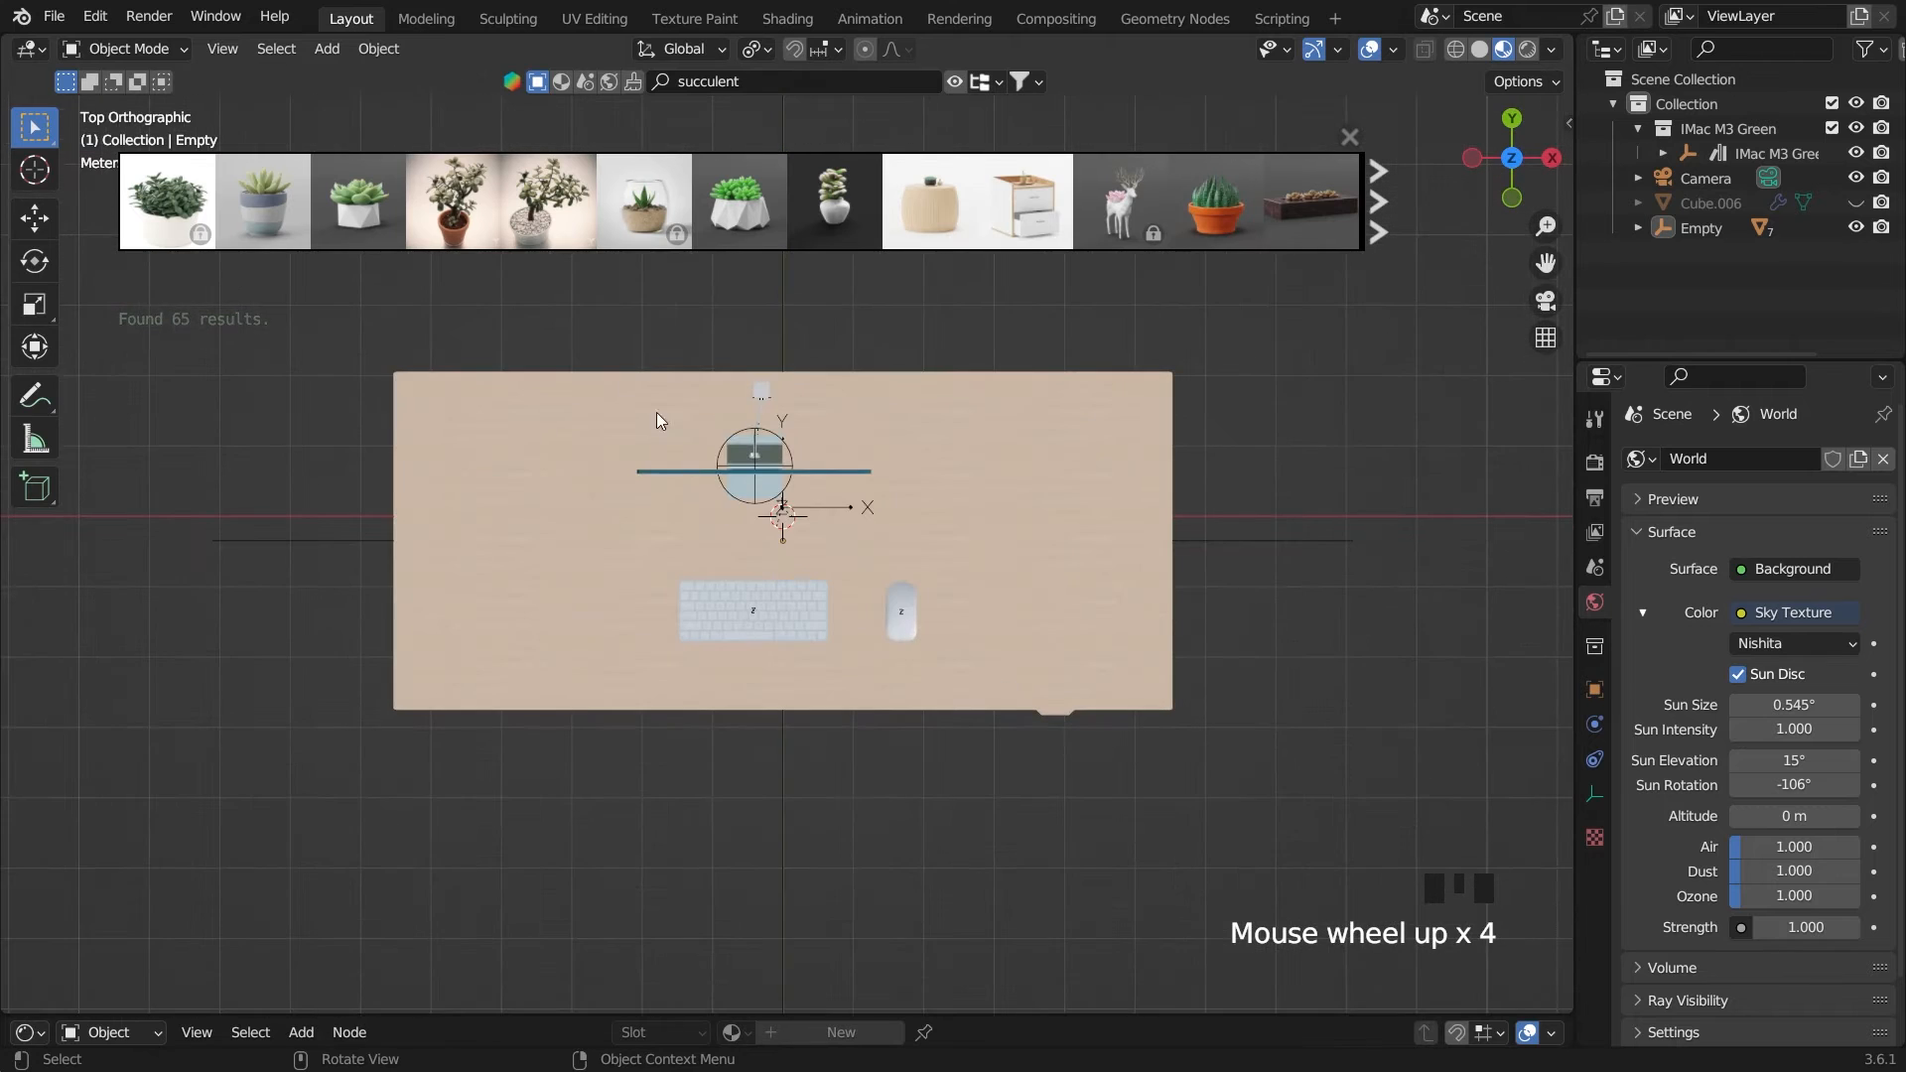
pyautogui.moveTo(435, 236)
pyautogui.moveTo(381, 220)
pyautogui.moveTo(358, 204); pyautogui.dragTo(534, 486)
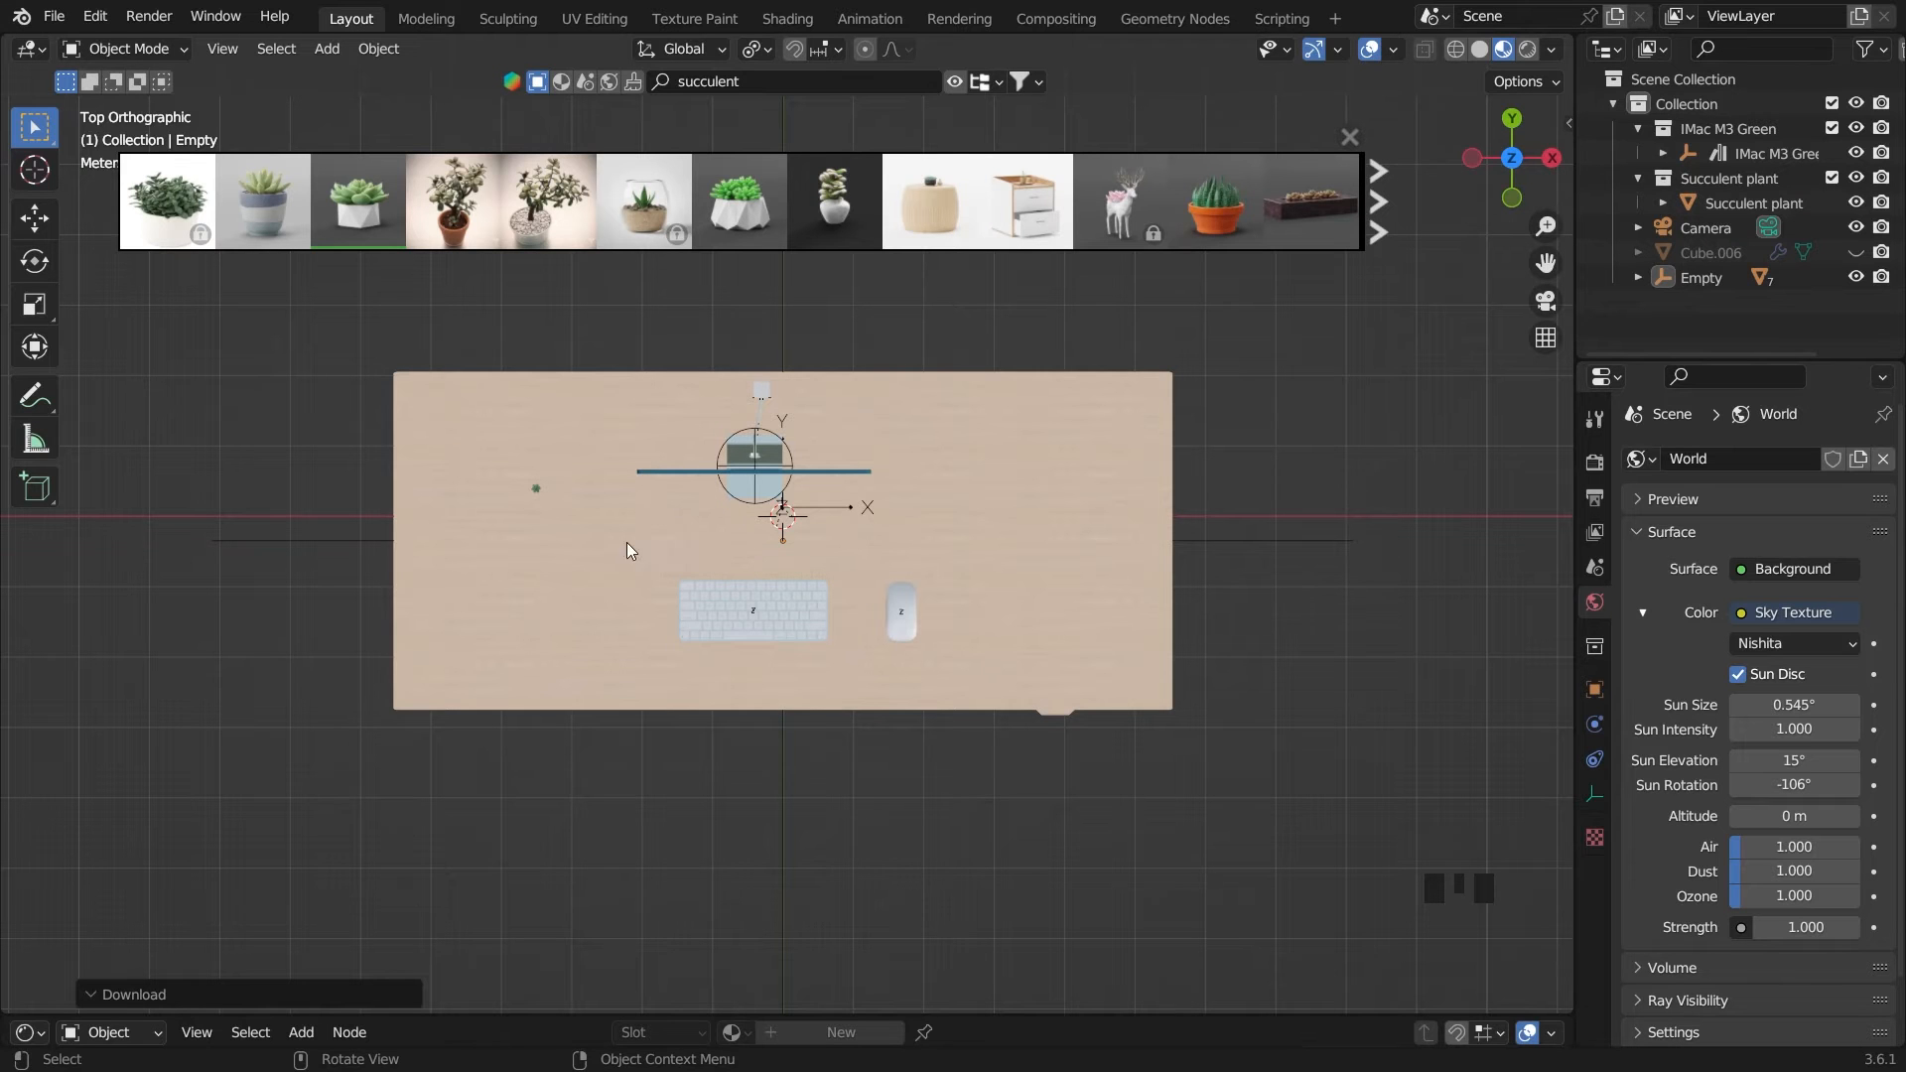
# Select the Succulent plant's pot and scale it up by 8.870
pyautogui.moveTo(627, 542); pyautogui.dragTo(518, 493, button='middle')
pyautogui.scroll(2, 518, 493)
pyautogui.click(504, 490)
pyautogui.press('`')
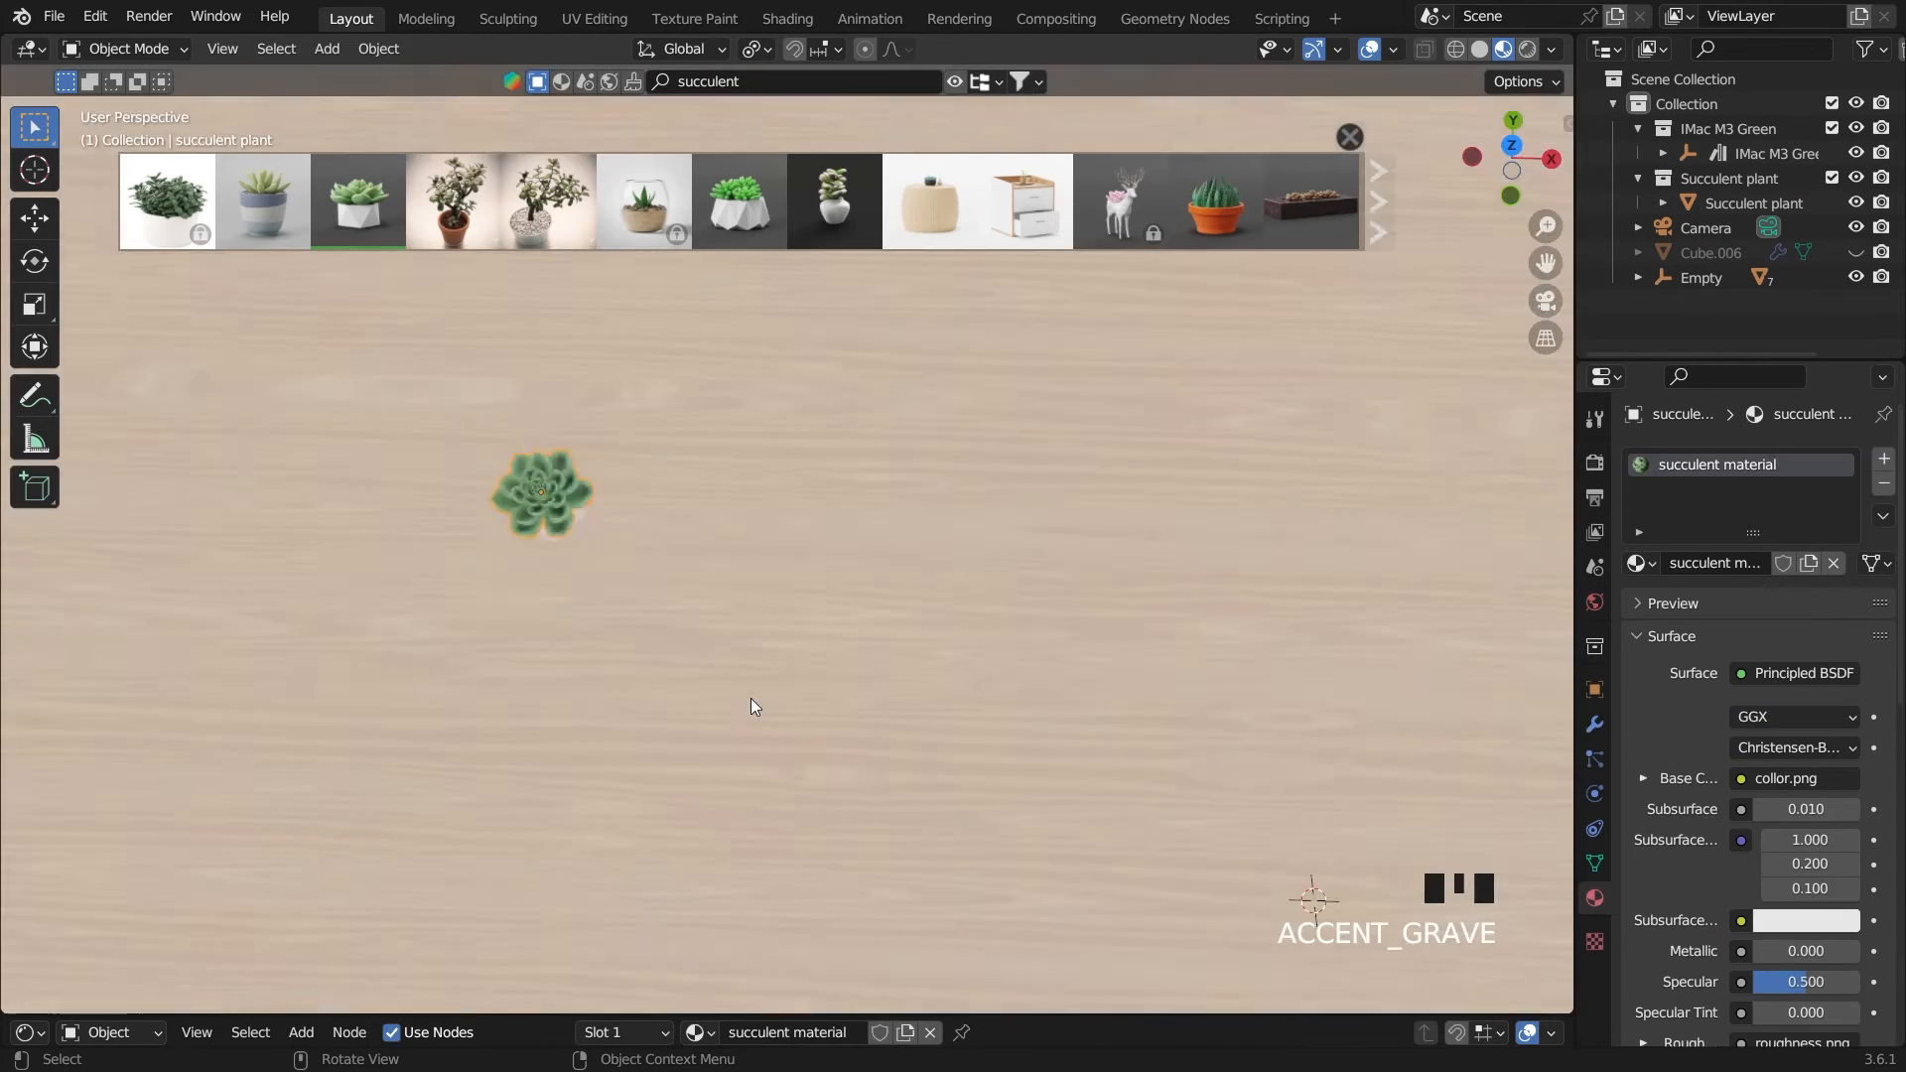
pyautogui.moveTo(750, 698); pyautogui.dragTo(707, 534, button='middle')
pyautogui.scroll(-6, 706, 534)
pyautogui.click(778, 671)
pyautogui.scroll(-7, 819, 646)
pyautogui.scroll(-4, 819, 645)
pyautogui.press('s')
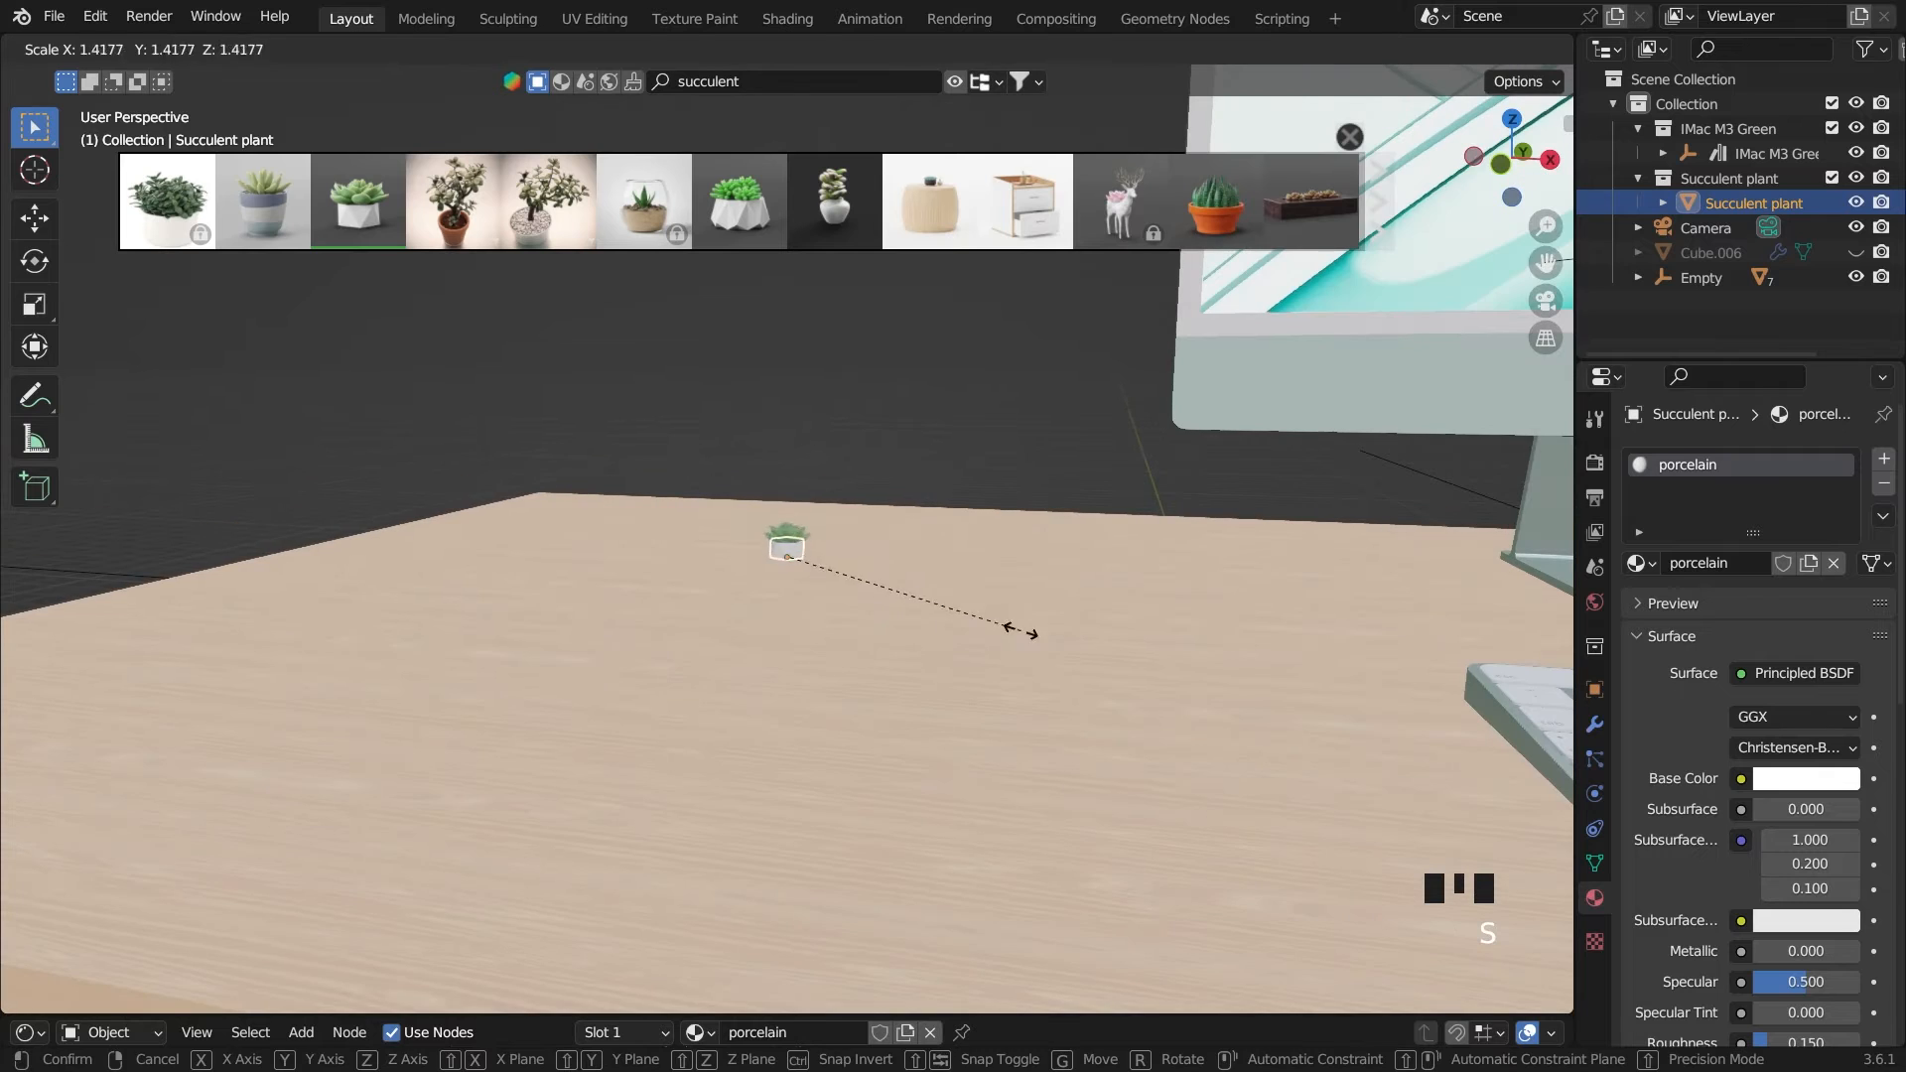
pyautogui.click(1072, 701)
# In the camera view, scale the succulent by 0.640 and shift it slightly back along the Y axis
pyautogui.press('`')
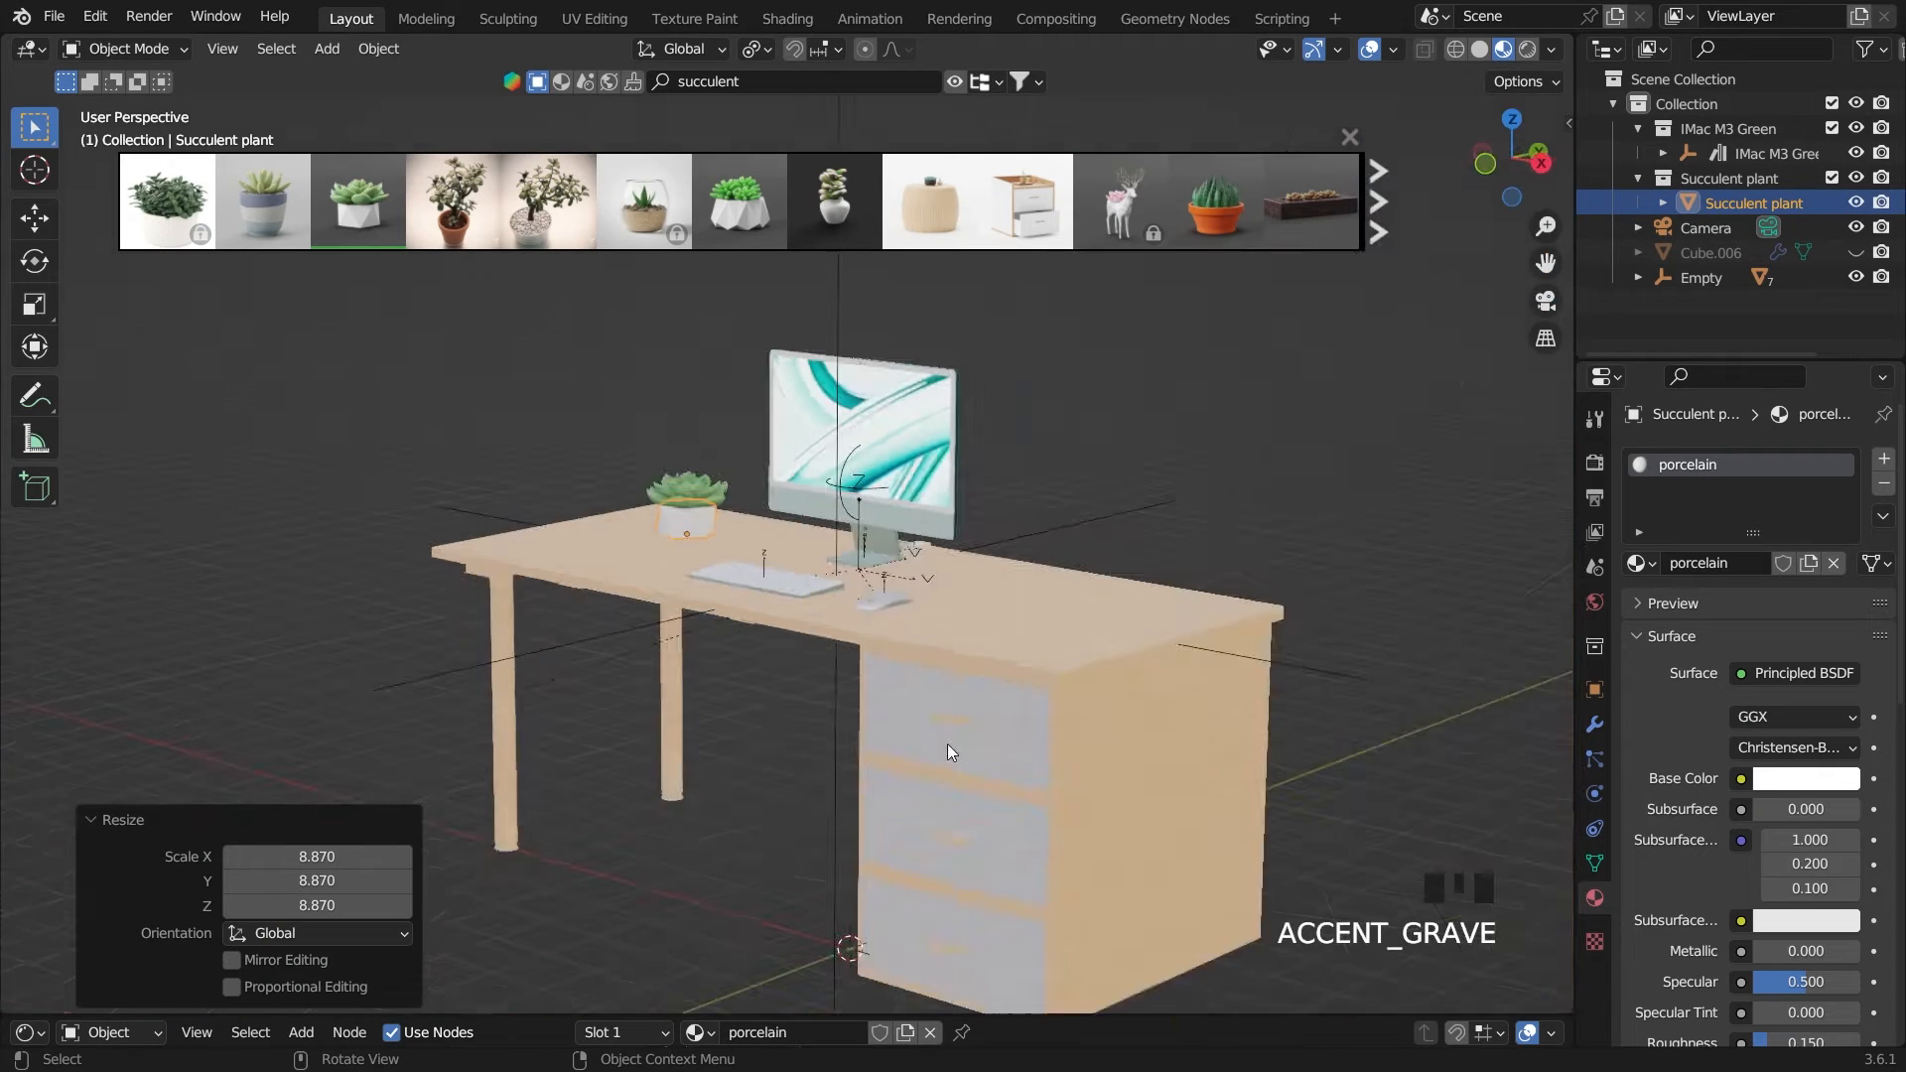
pyautogui.press('s')
pyautogui.click(881, 635)
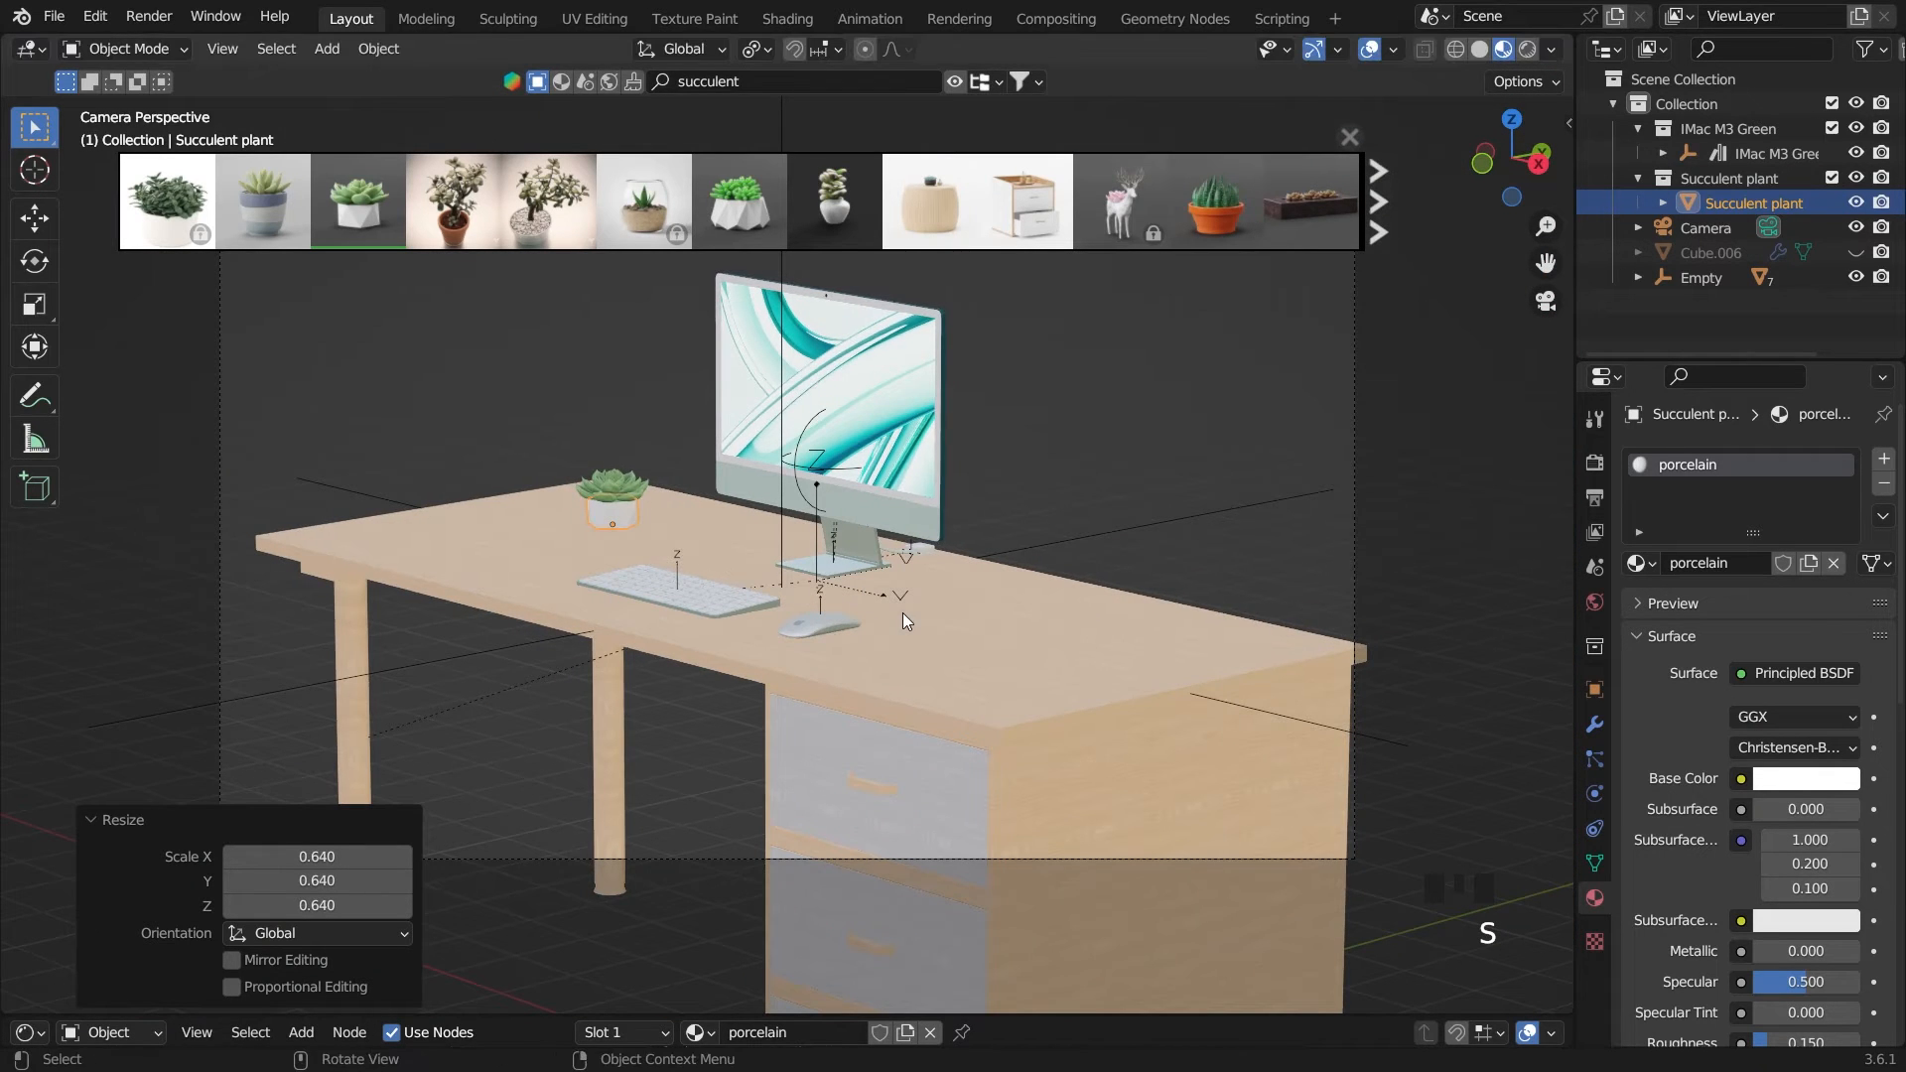
pyautogui.press('g')
pyautogui.press('y')
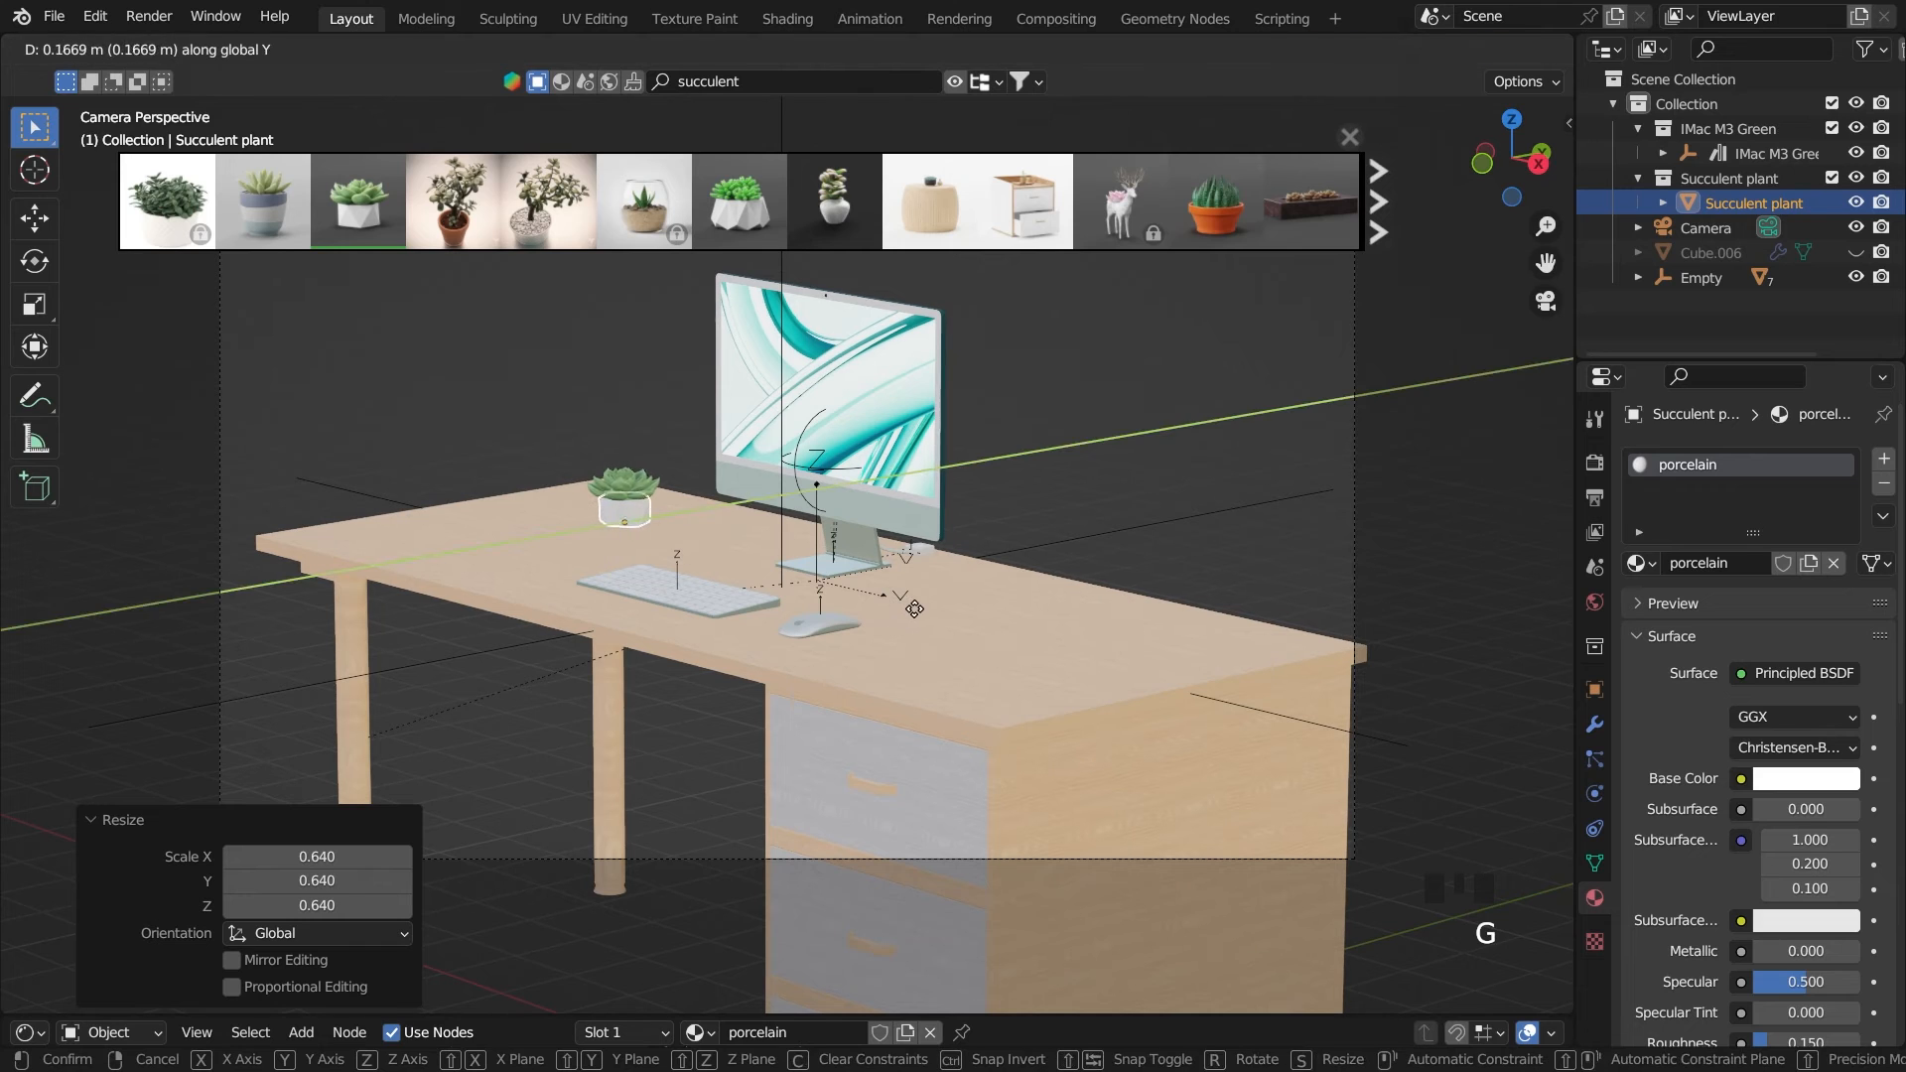
pyautogui.click(1098, 539)
pyautogui.click(1104, 538)
pyautogui.click(1076, 466)
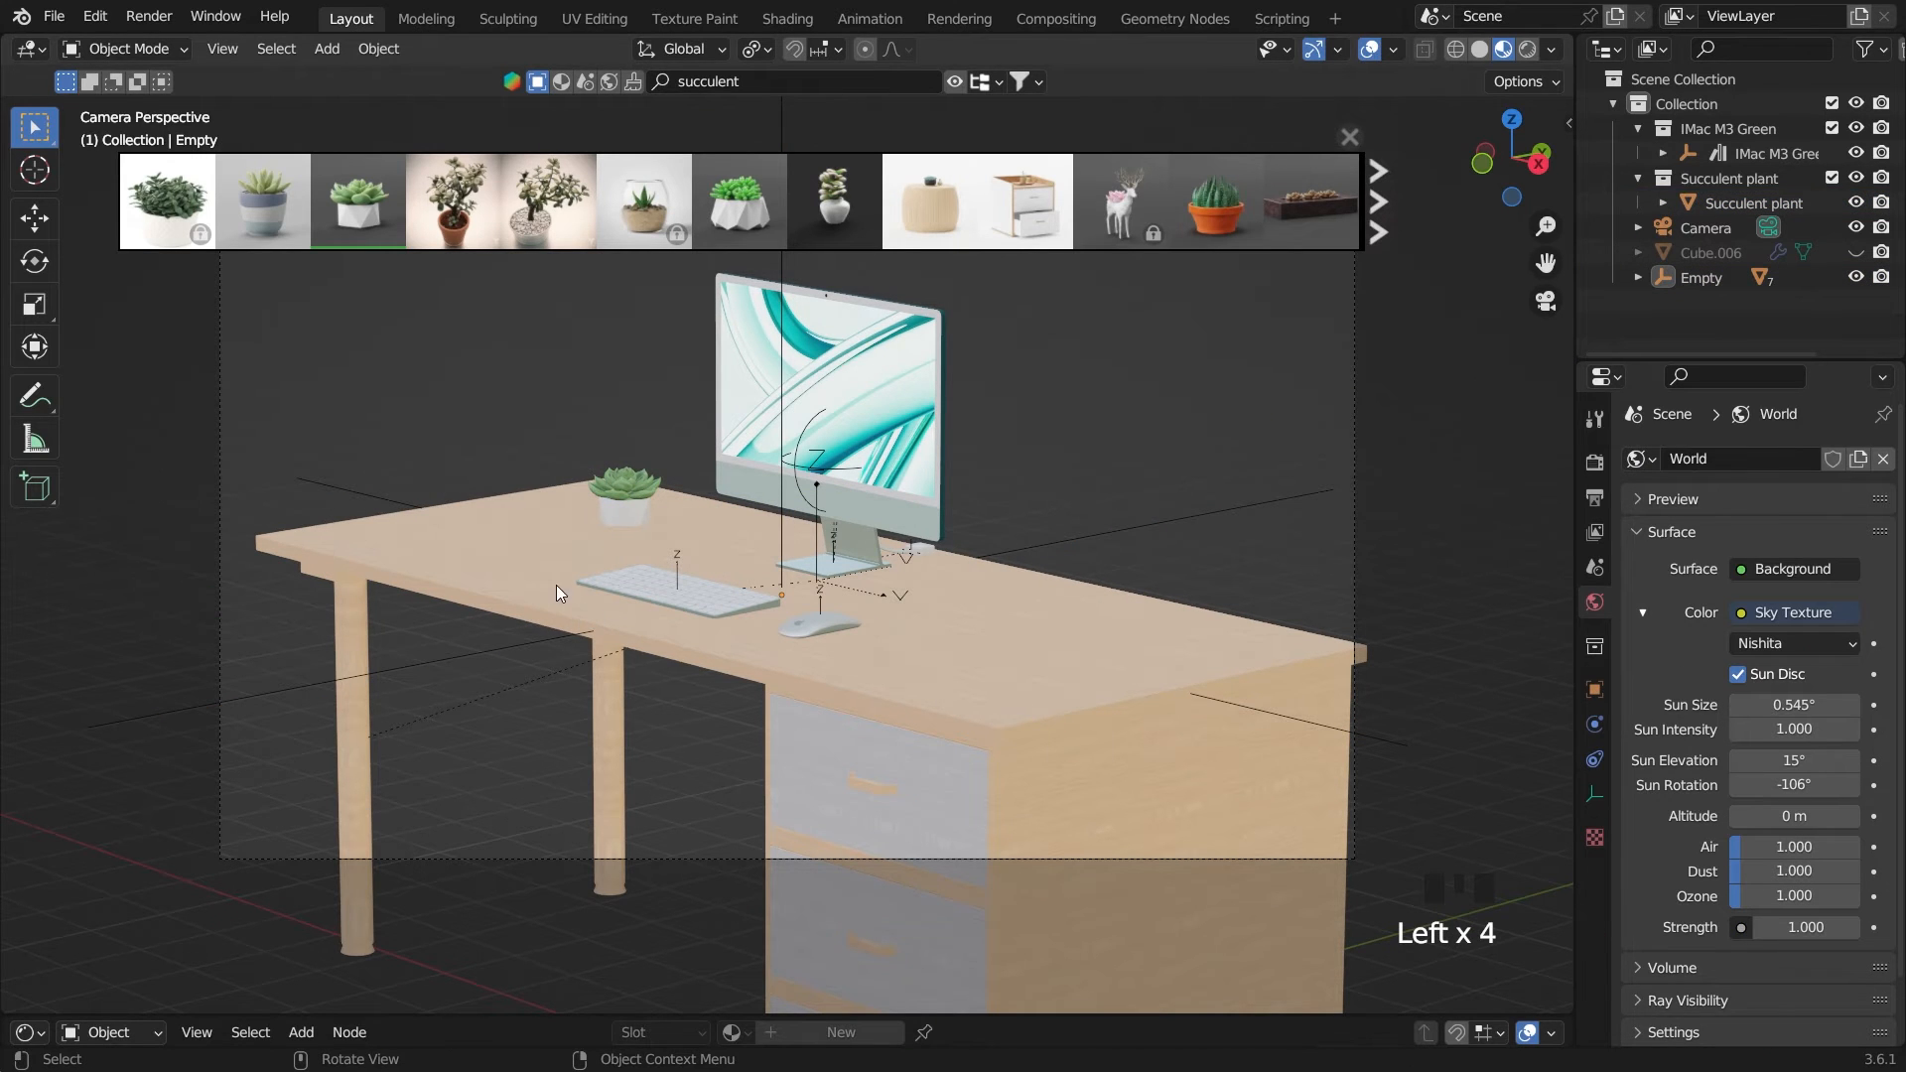
# Add a 40-vertex cylinder and, in the front view, move it -3.5141 m in X and 5.6485 m in Z onto the desk
pyautogui.moveTo(551, 592); pyautogui.dragTo(651, 609, button='middle')
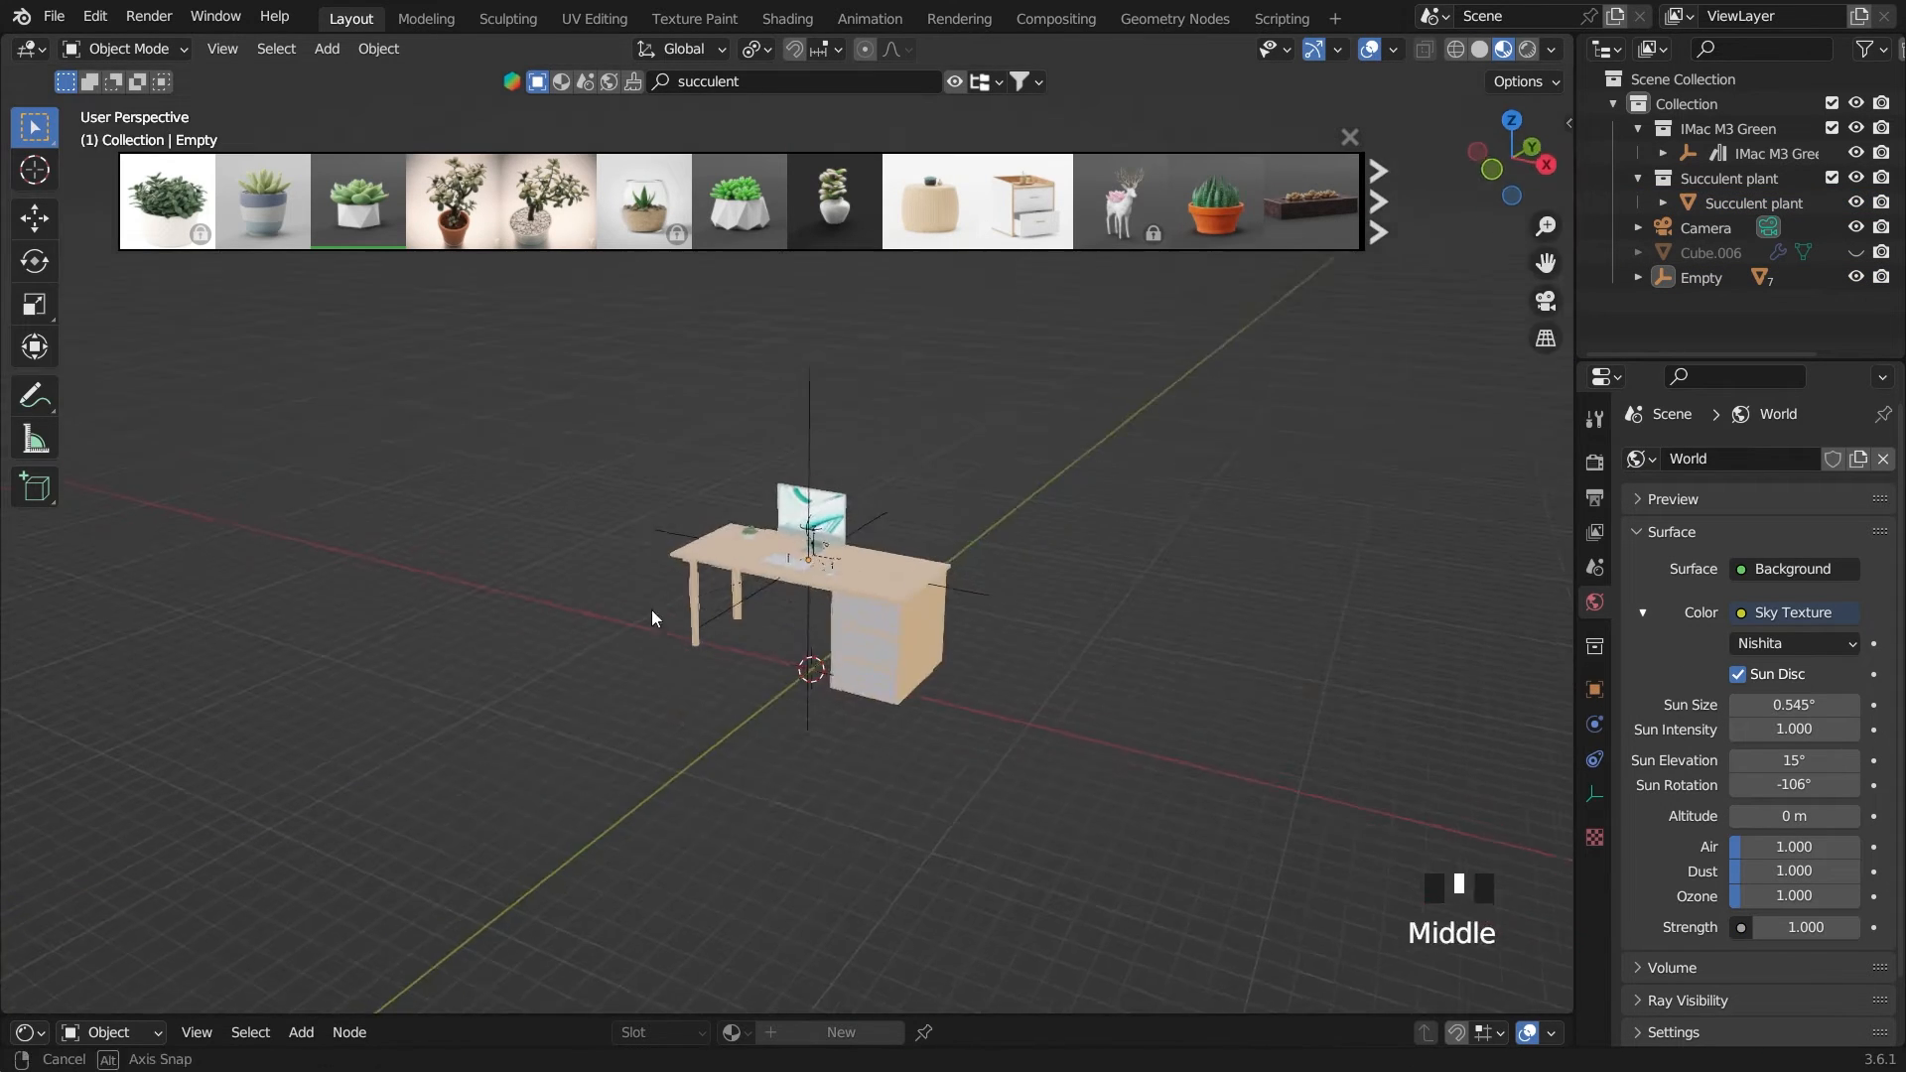
pyautogui.press('`')
pyautogui.scroll(3, 879, 582)
pyautogui.hotkey('shift', 'a')
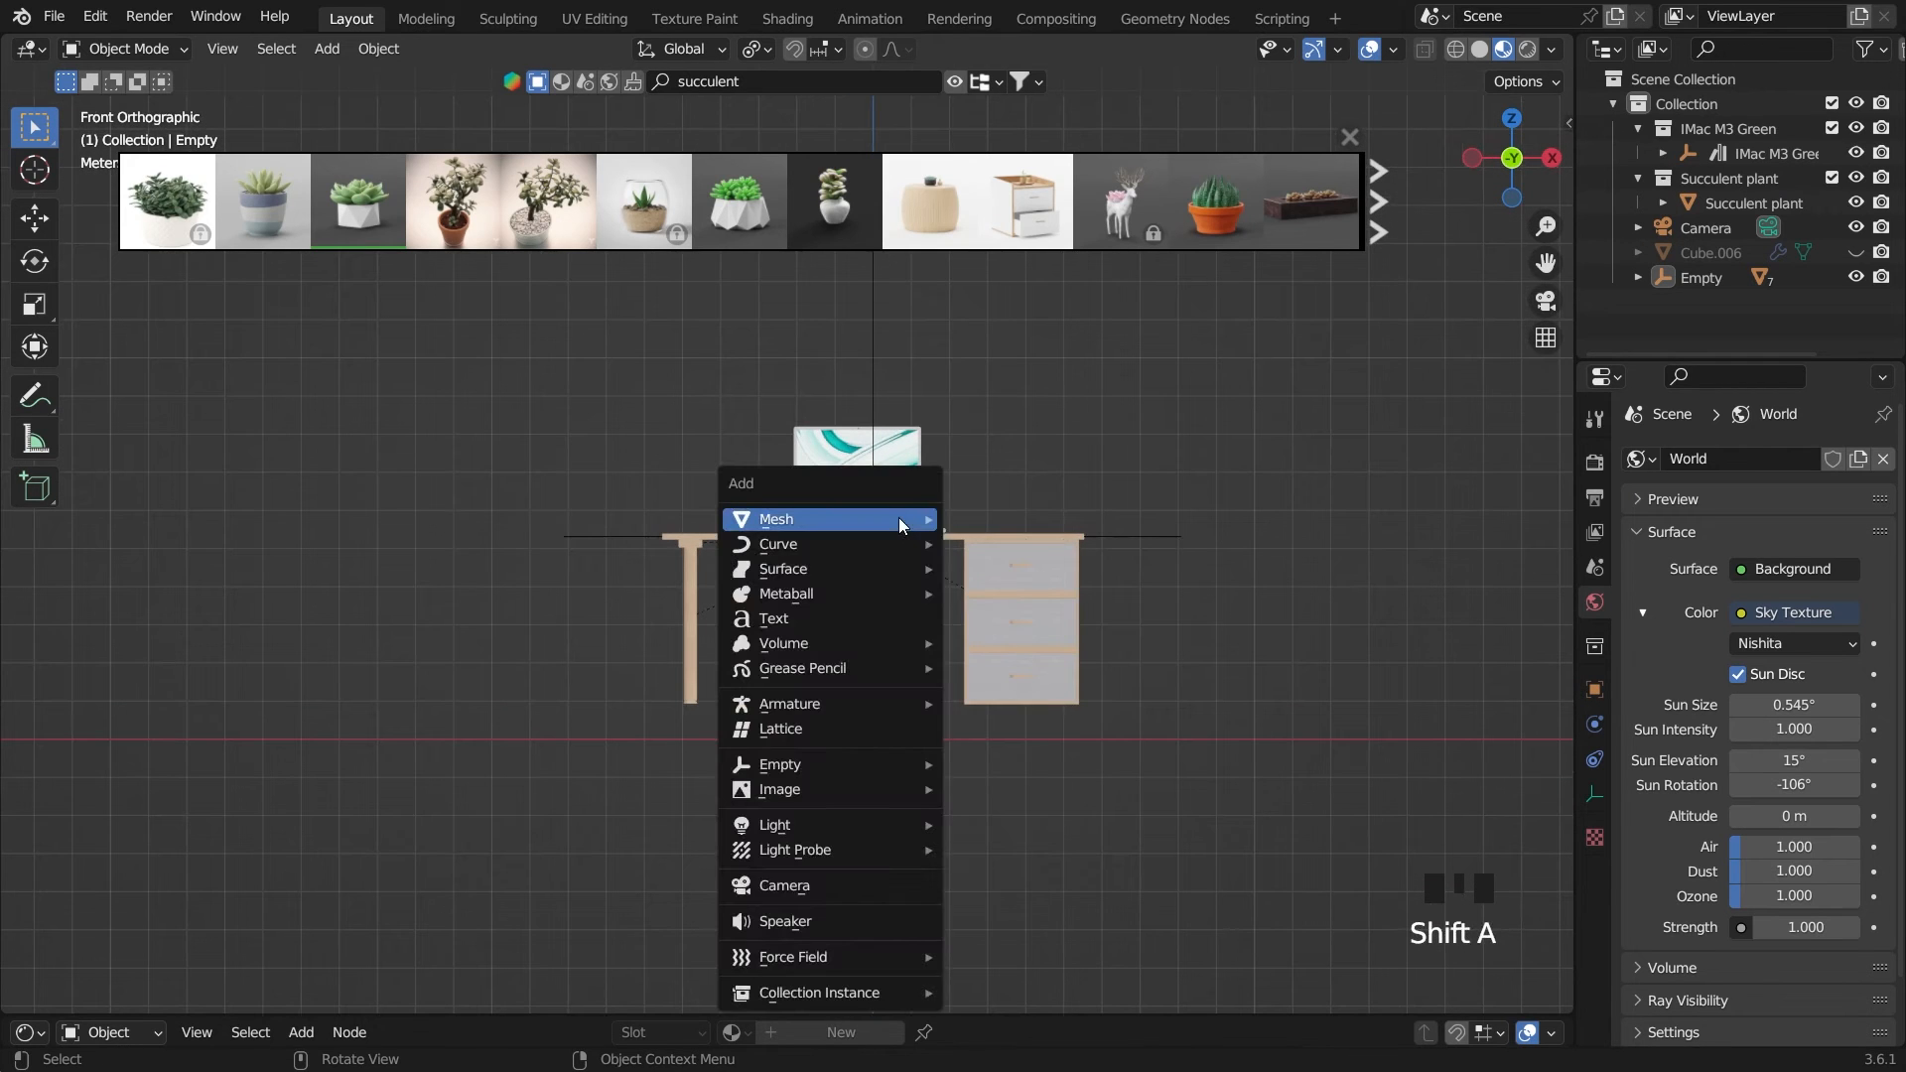
pyautogui.moveTo(897, 516)
pyautogui.click(1003, 647)
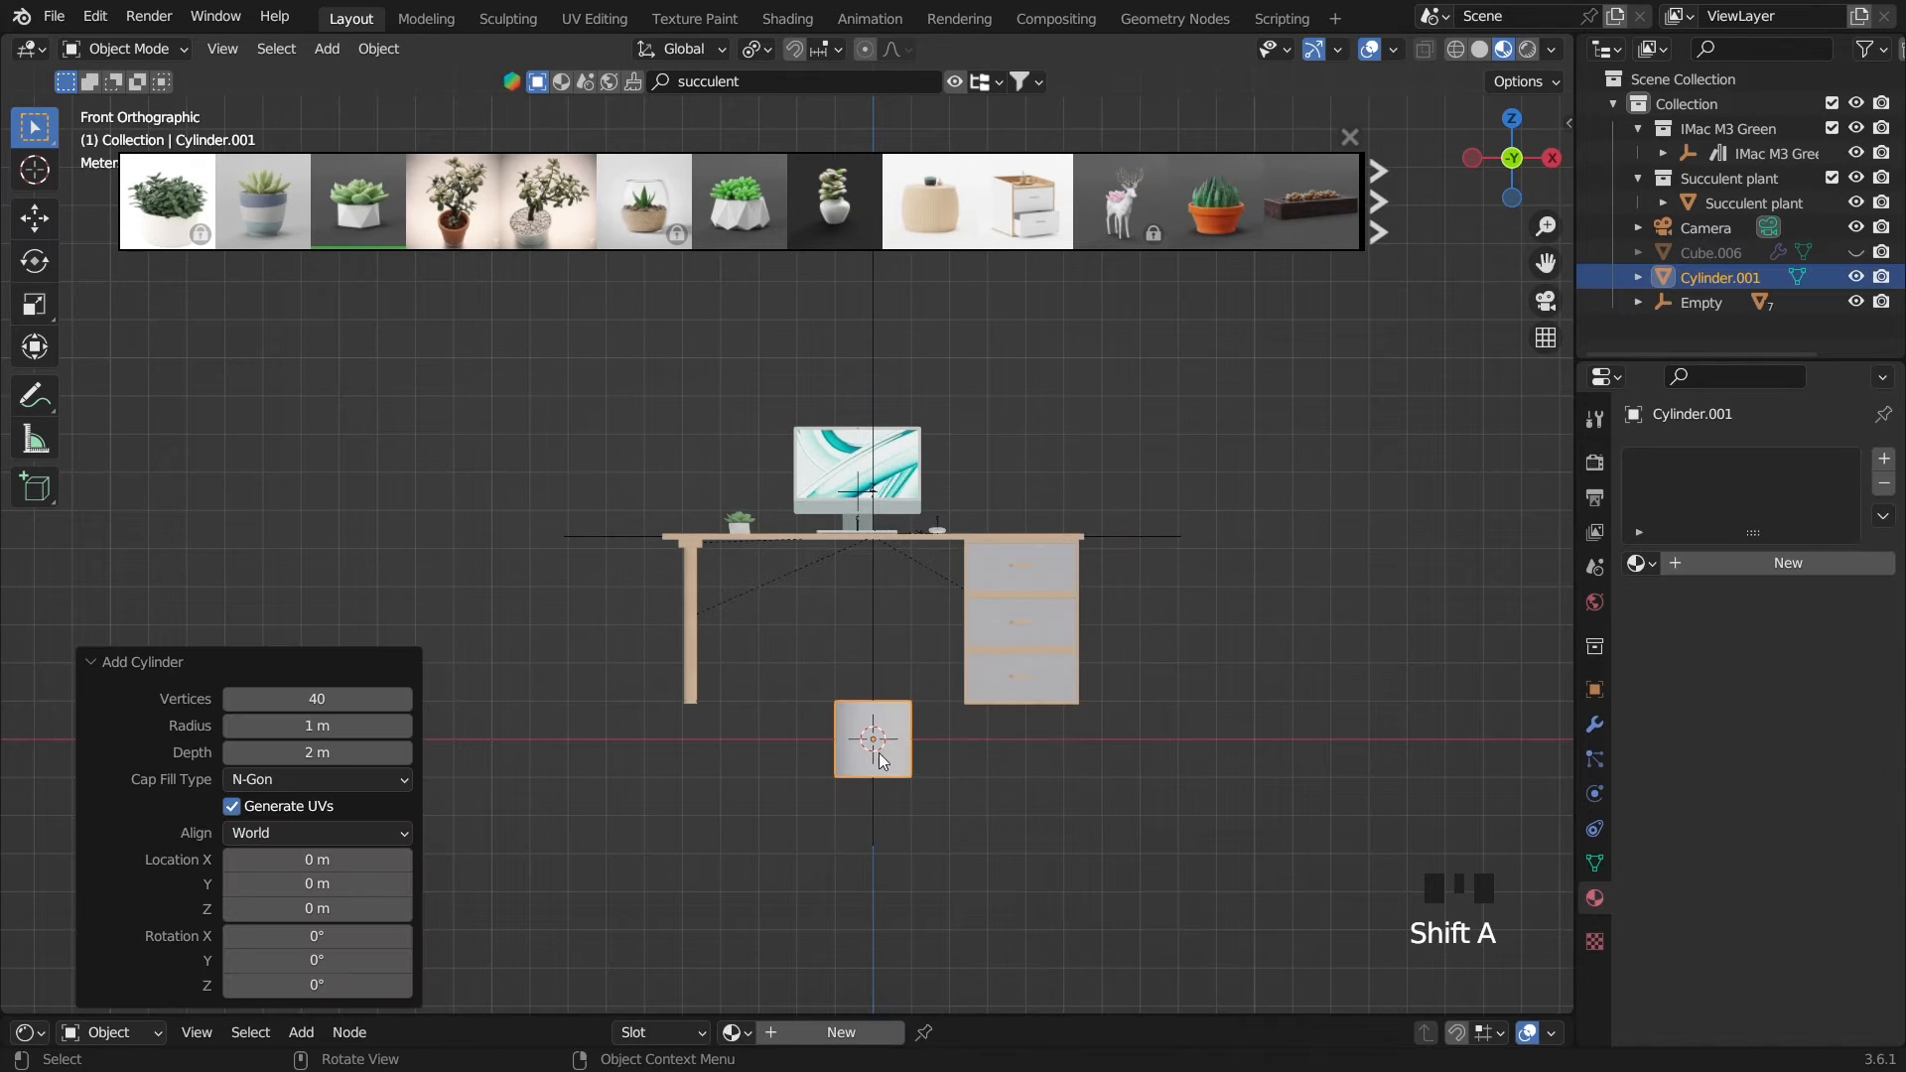
pyautogui.press('g')
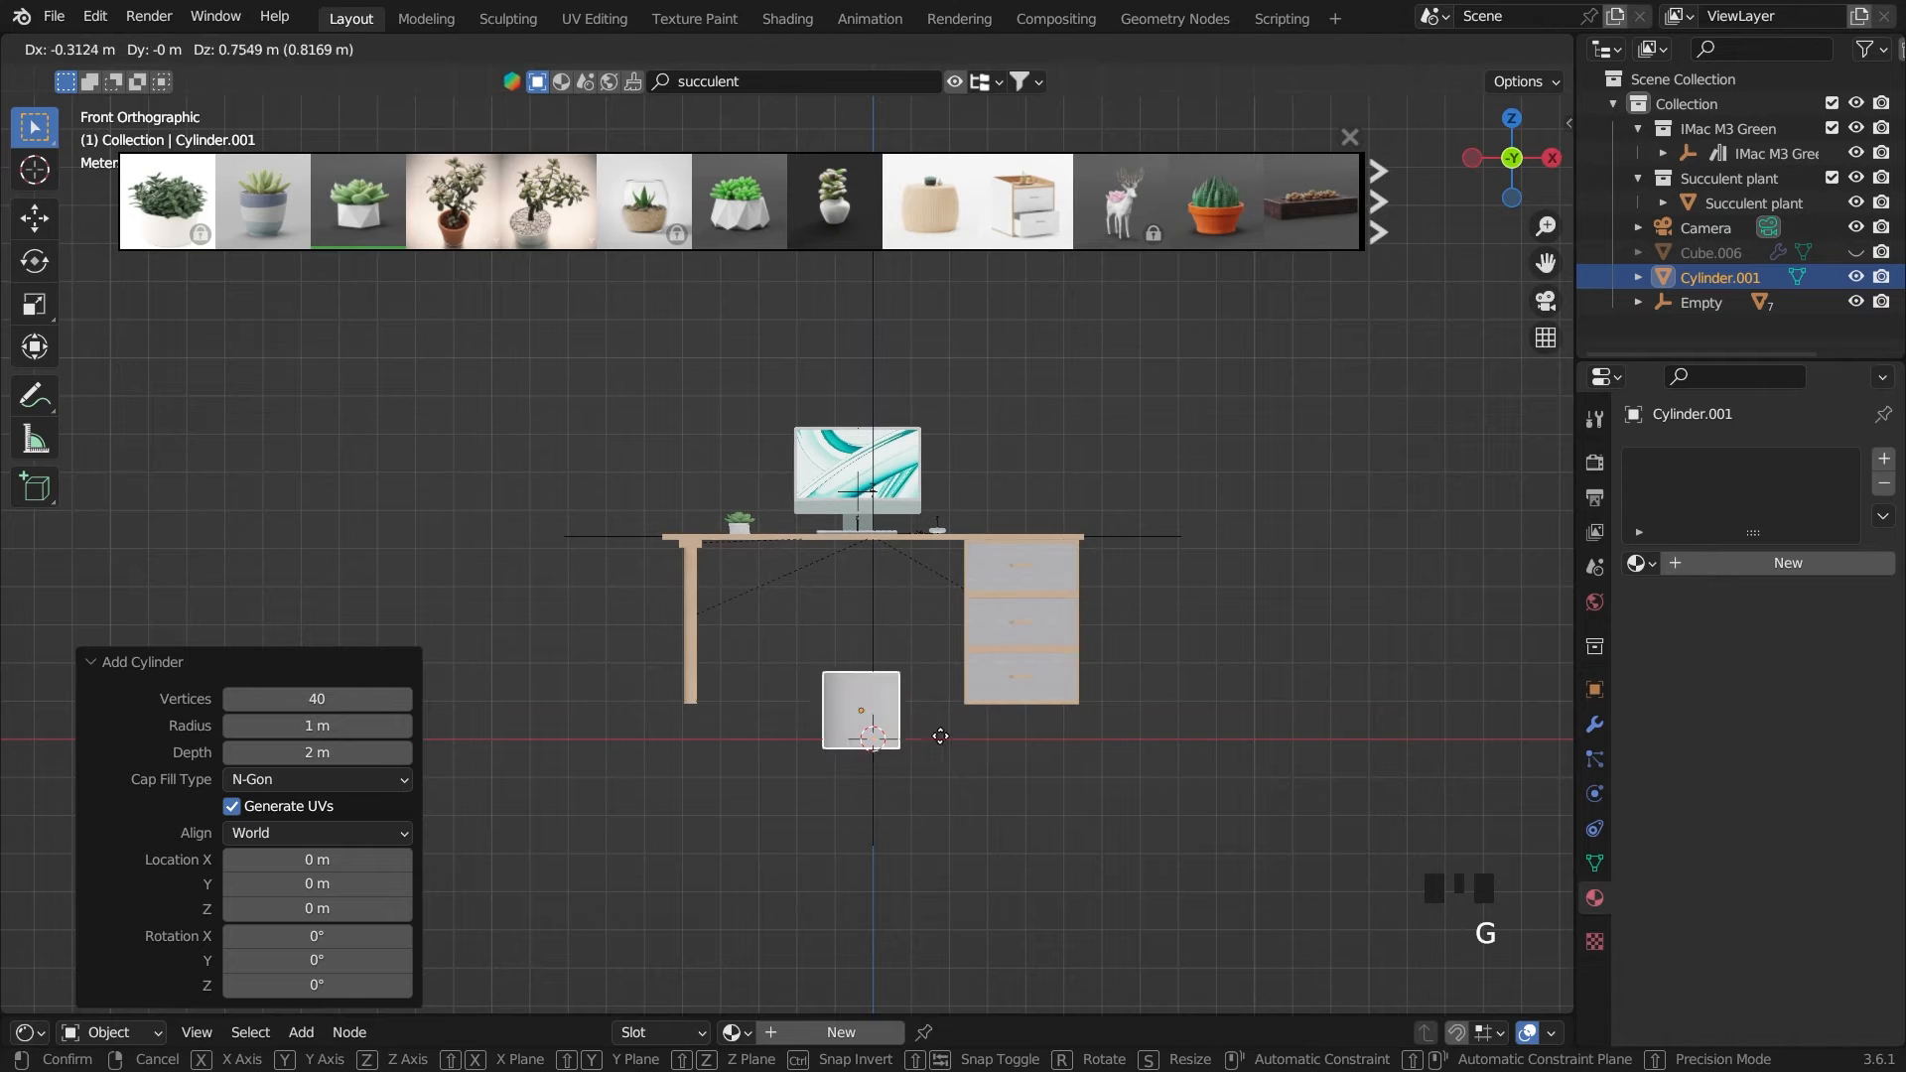
pyautogui.click(823, 570)
# From the top view, scale the cylinder by 0.321 and move it -1.2494 m along the Y axis
pyautogui.press('`')
pyautogui.press('s')
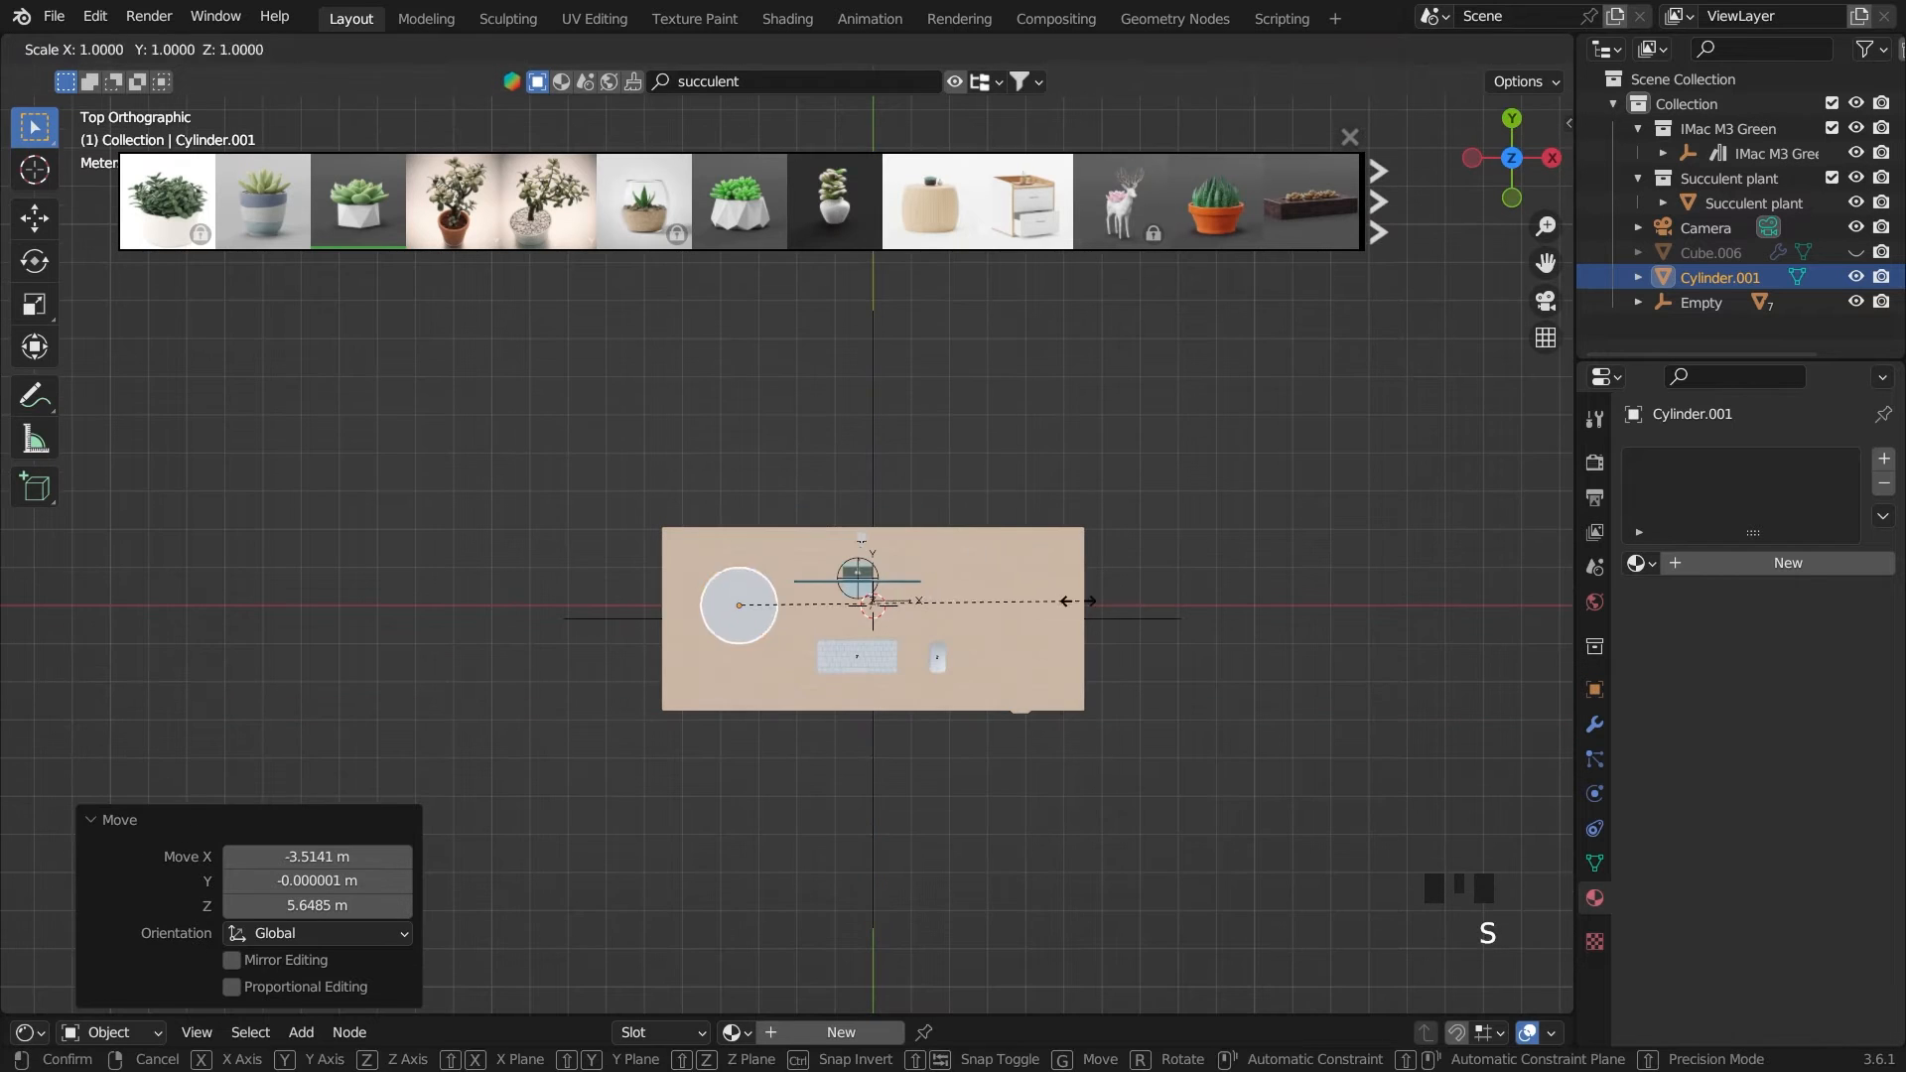
pyautogui.click(847, 588)
pyautogui.press('g')
pyautogui.press('y')
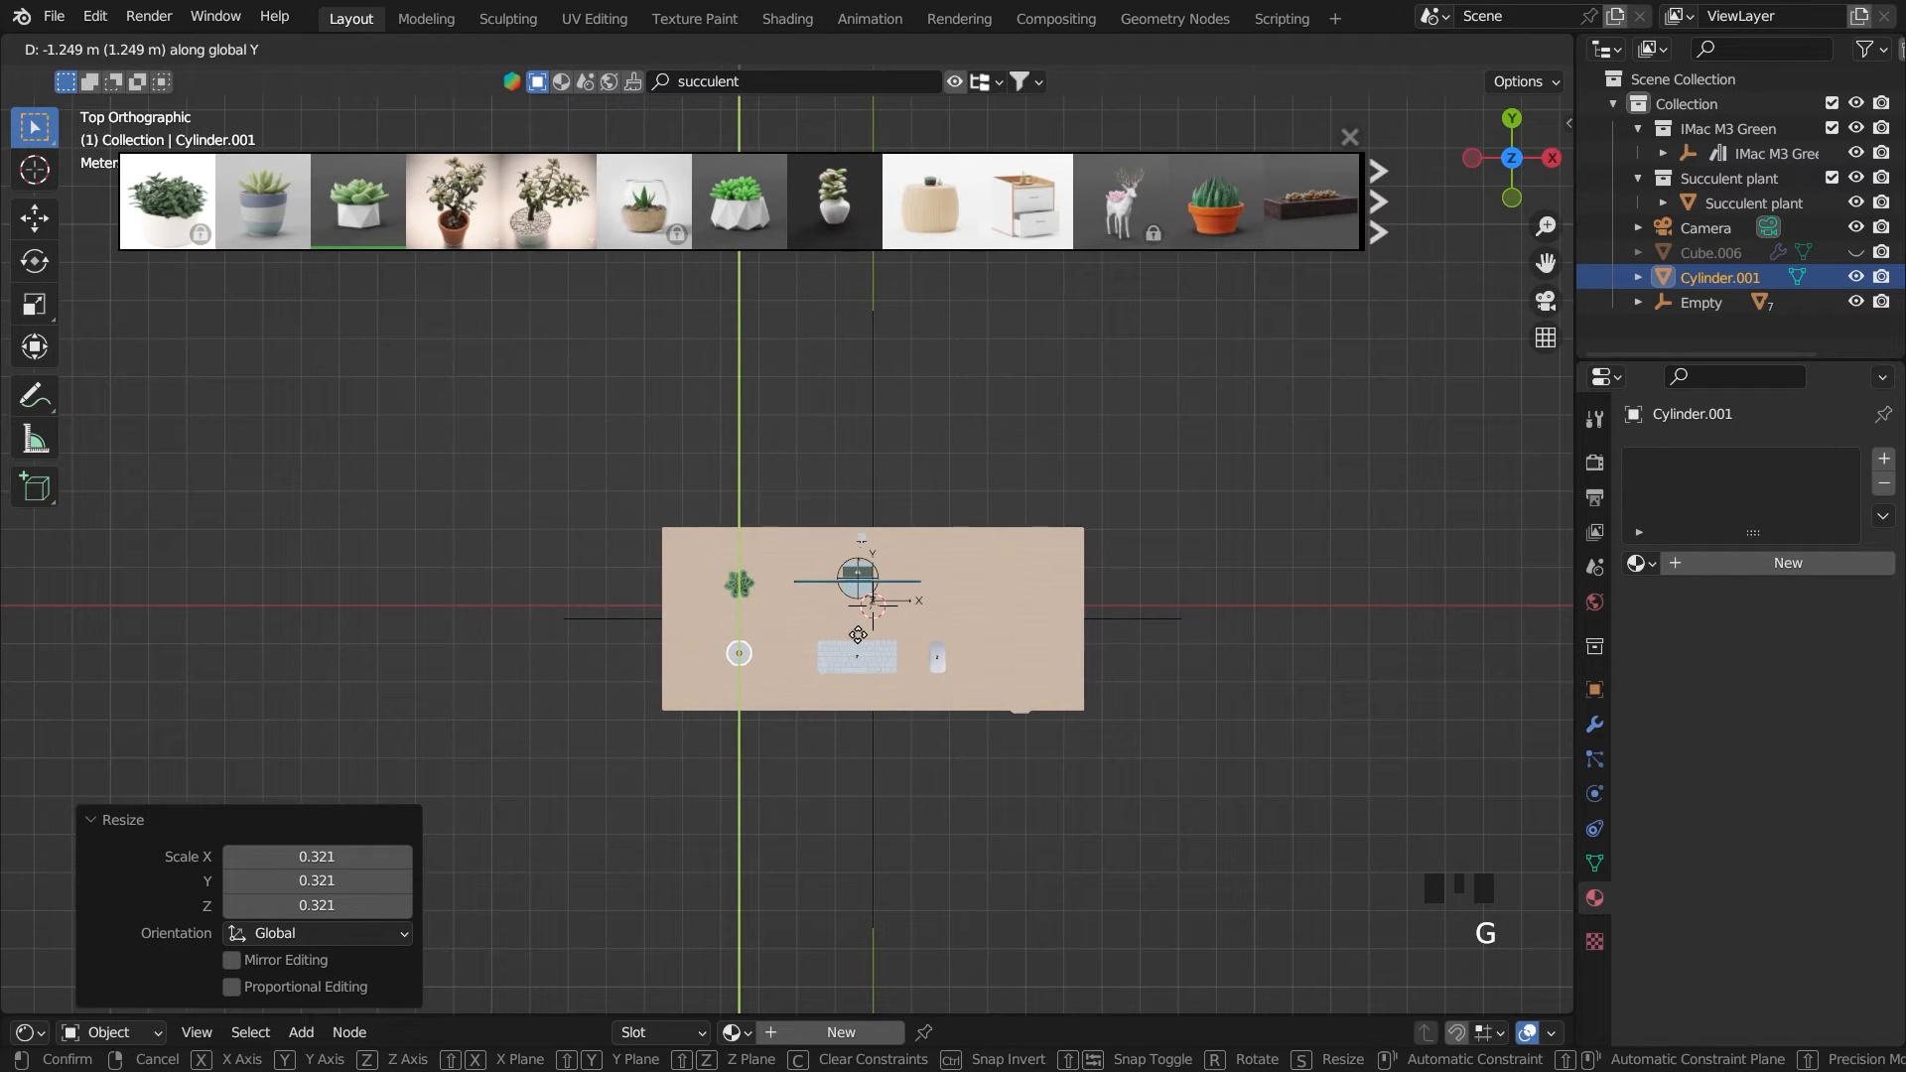
pyautogui.click(858, 635)
# Scale the cylinder by 0.714 in the camera view
pyautogui.press('`')
pyautogui.press('`')
pyautogui.press('`')
pyautogui.press('`')
pyautogui.click(951, 675)
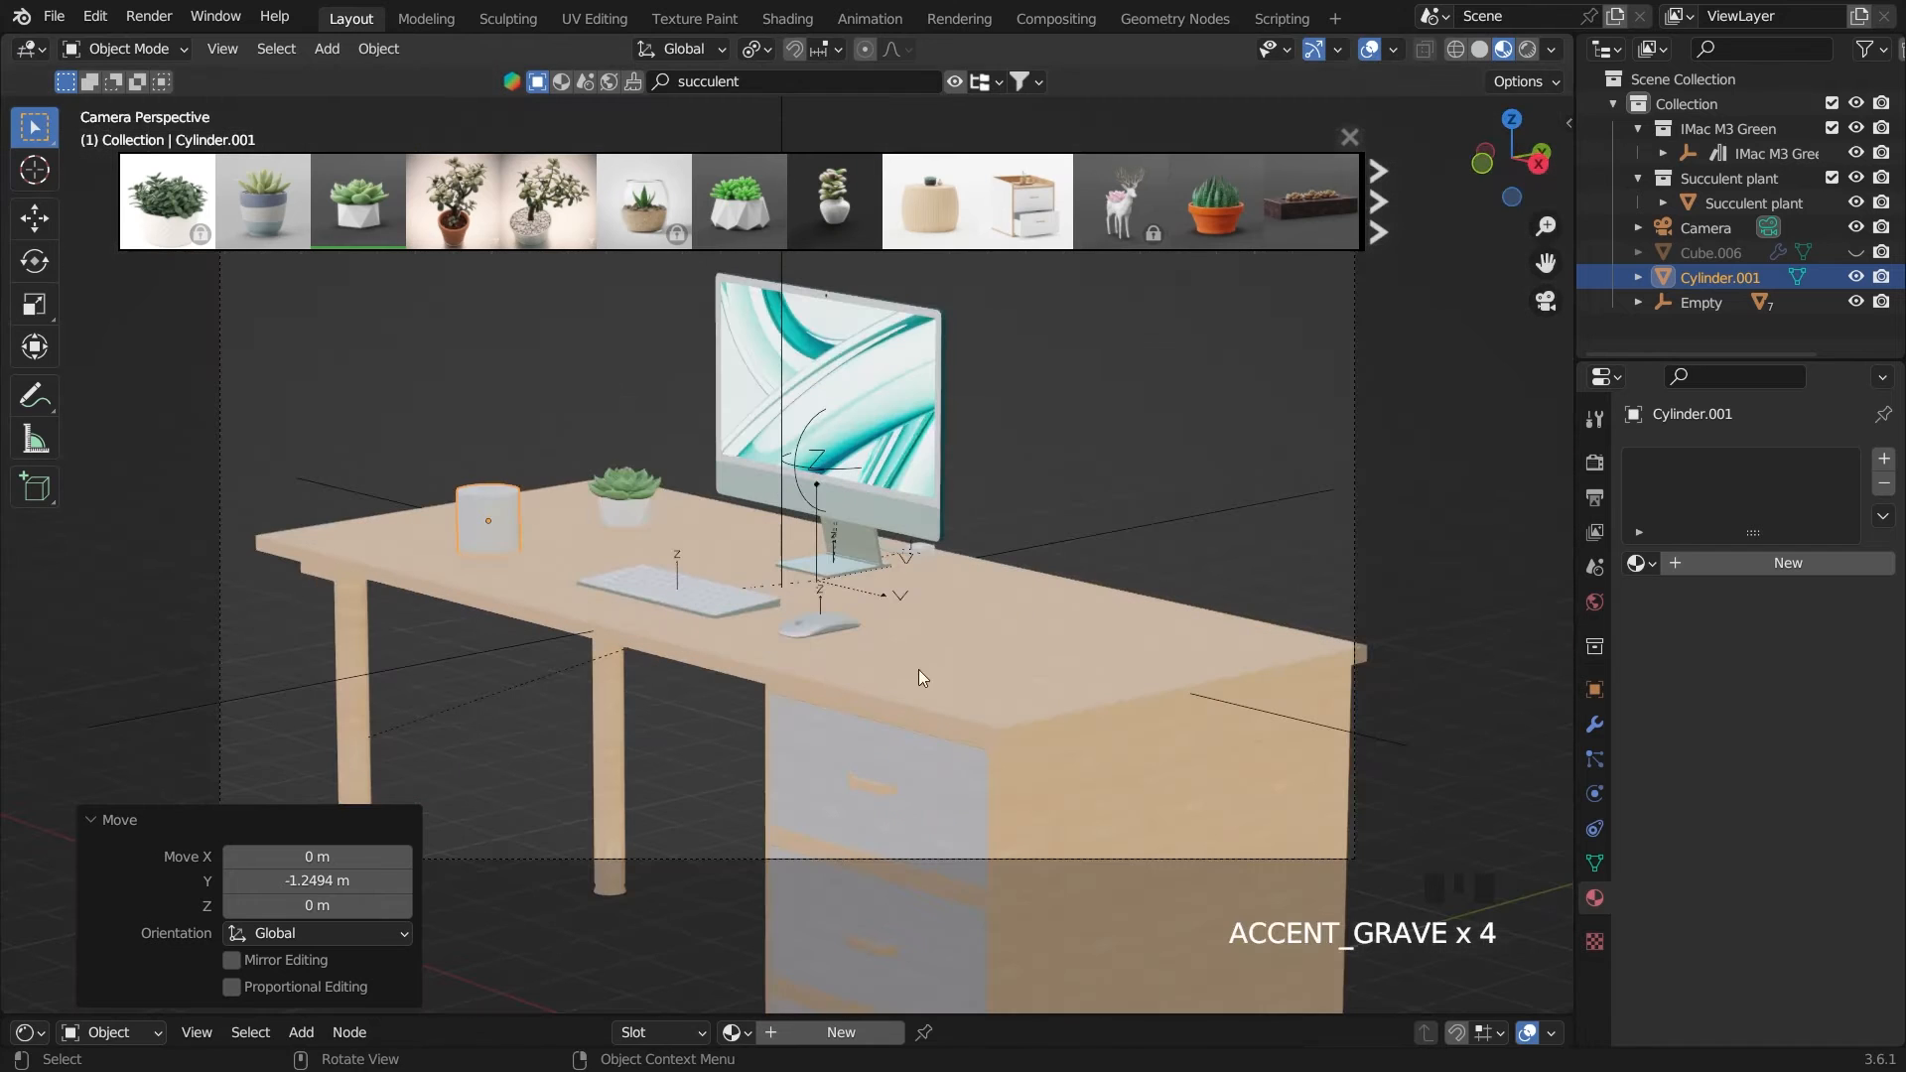
pyautogui.press('s')
pyautogui.click(793, 652)
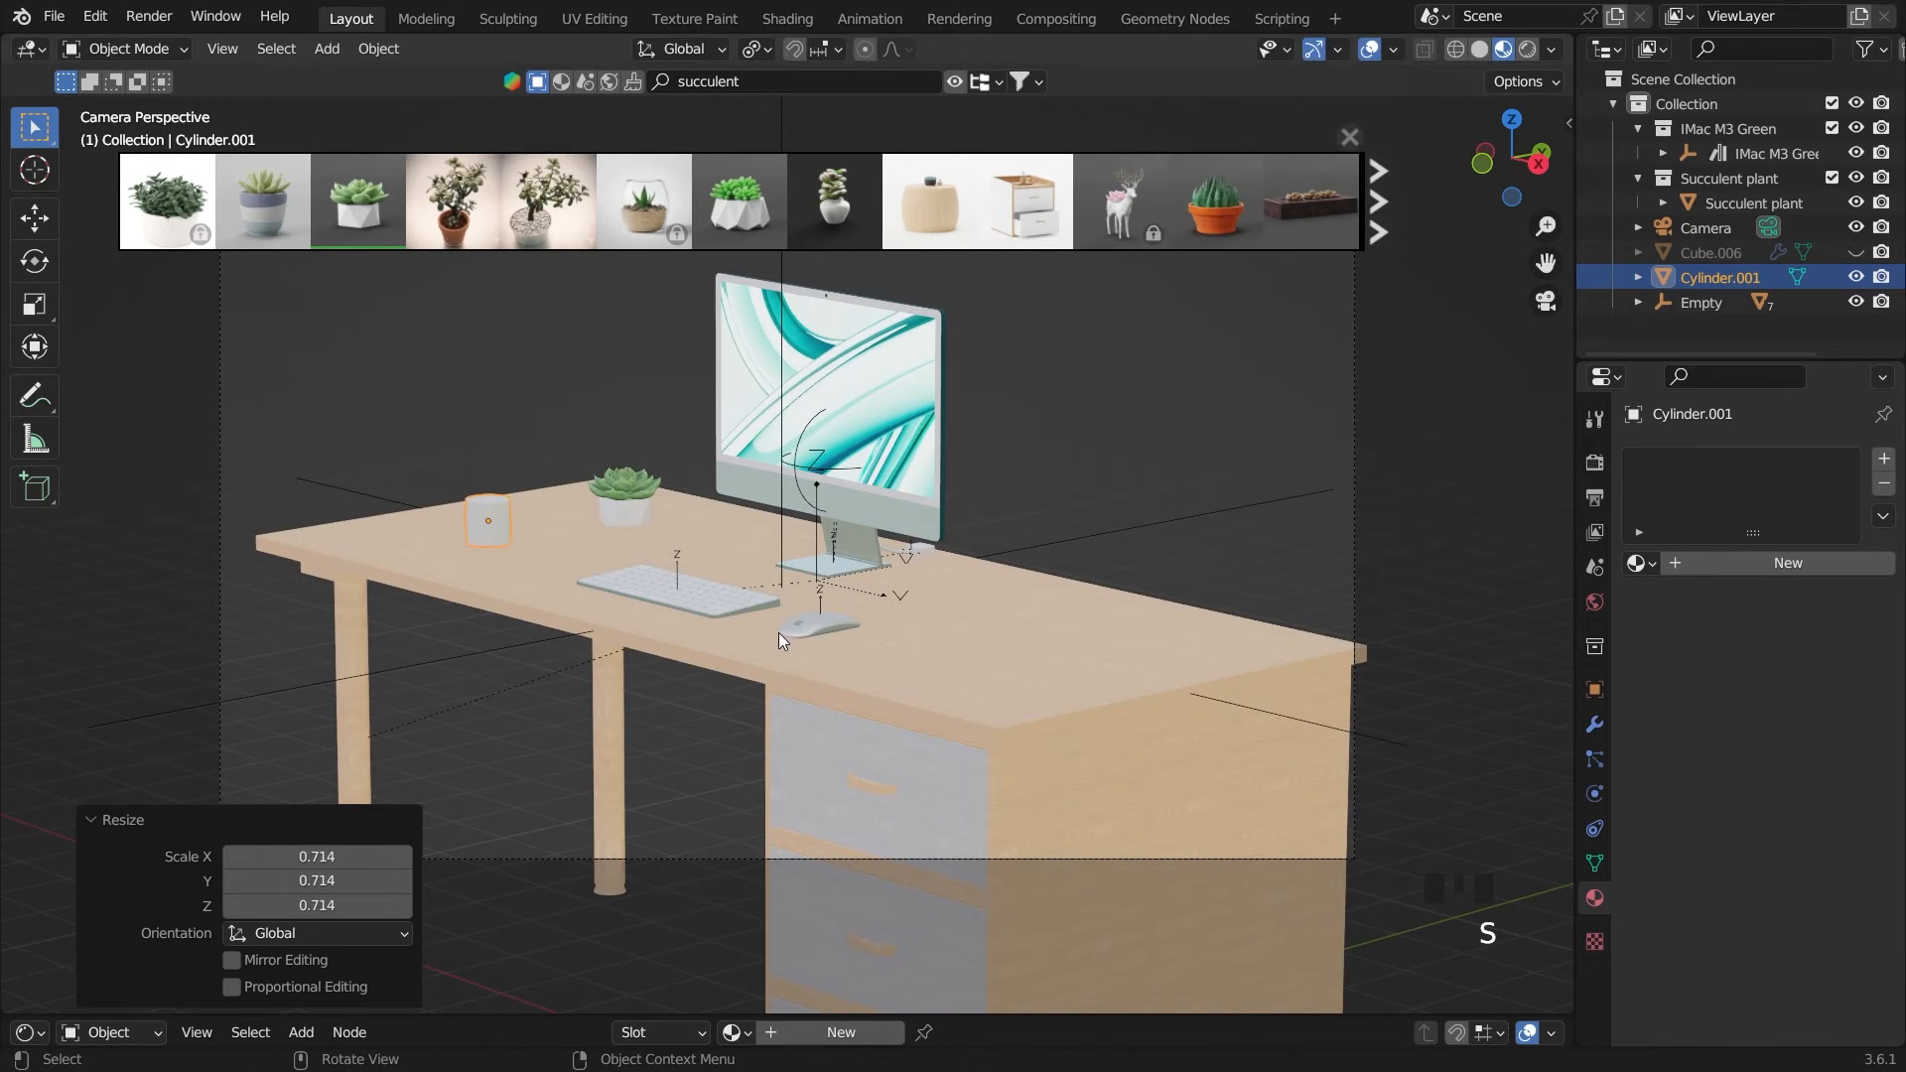
# In the front view, apply auto smooth shading at 30° to the cylinder and set the viewport to solid shading
pyautogui.press('`')
pyautogui.press('`')
pyautogui.press('`')
pyautogui.scroll(-4, 1032, 682)
pyautogui.rightClick(854, 551)
pyautogui.click(854, 550)
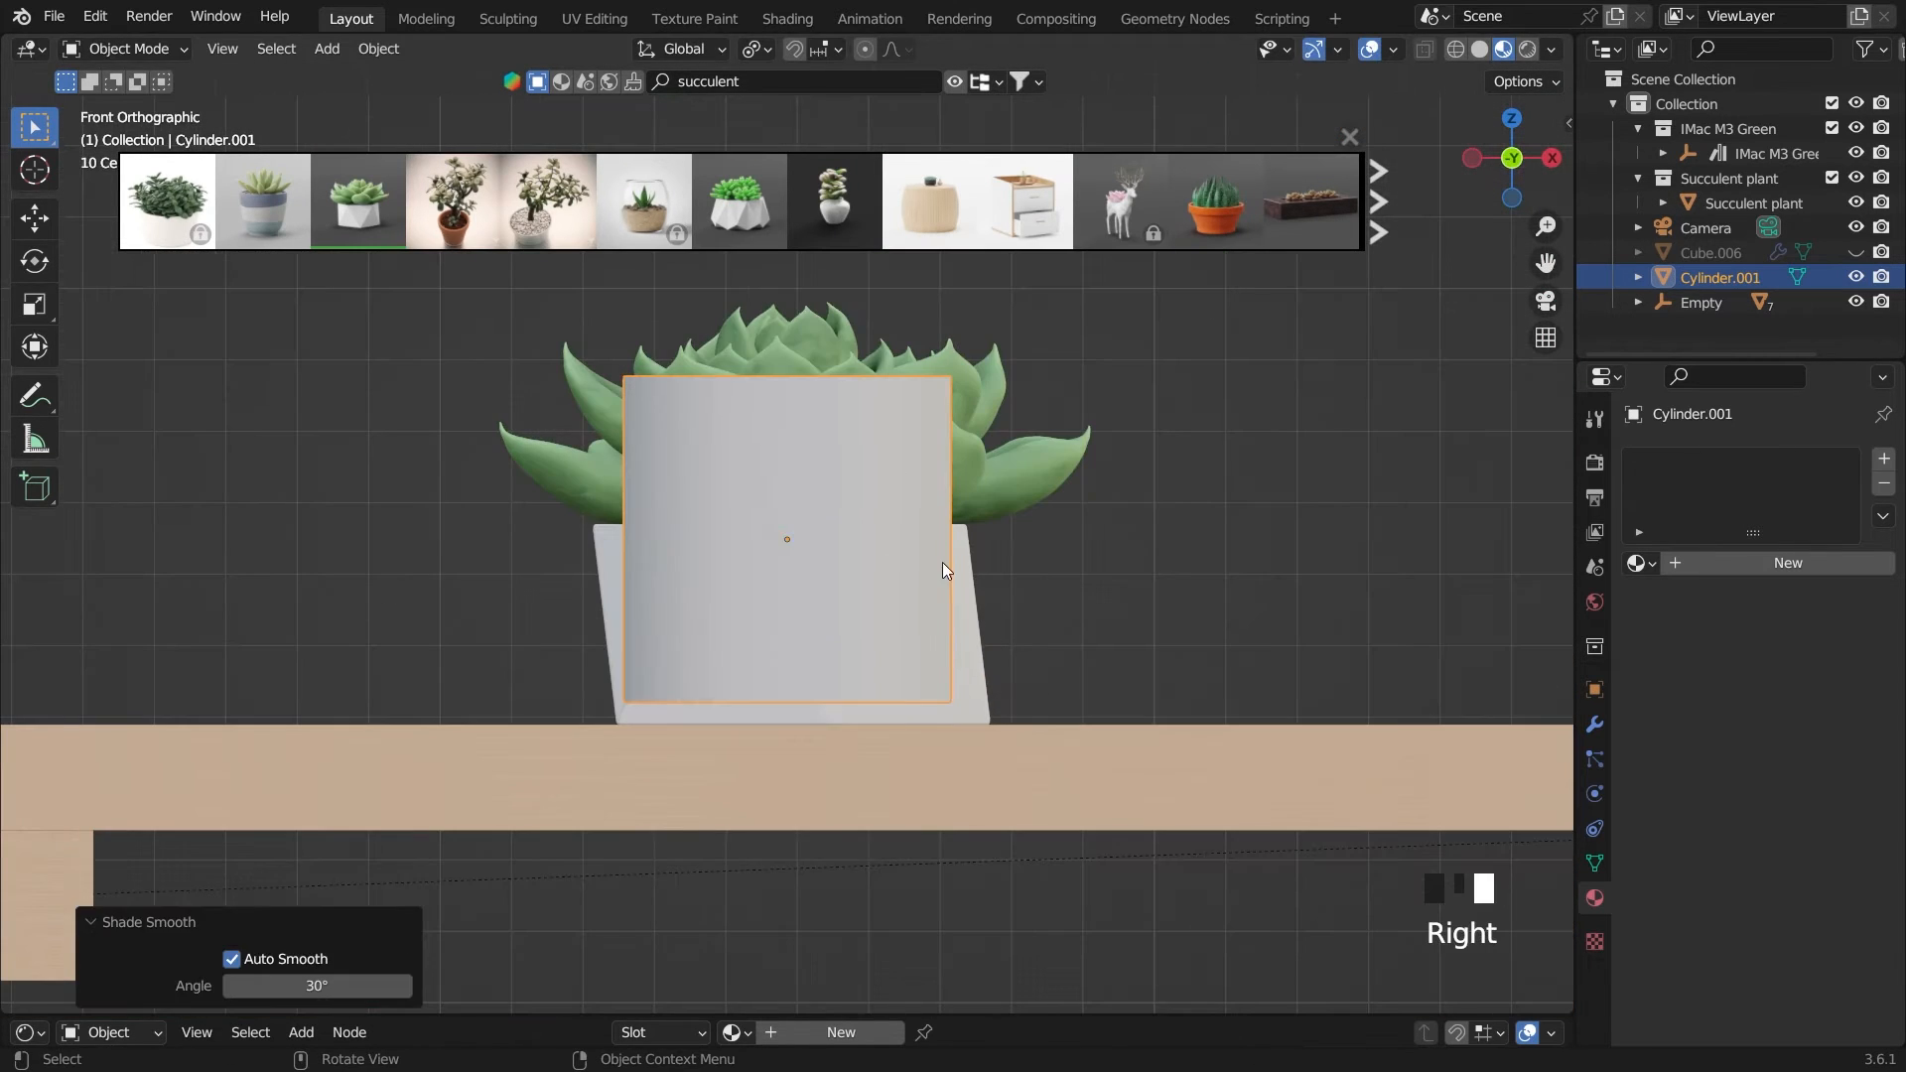
pyautogui.click(1477, 51)
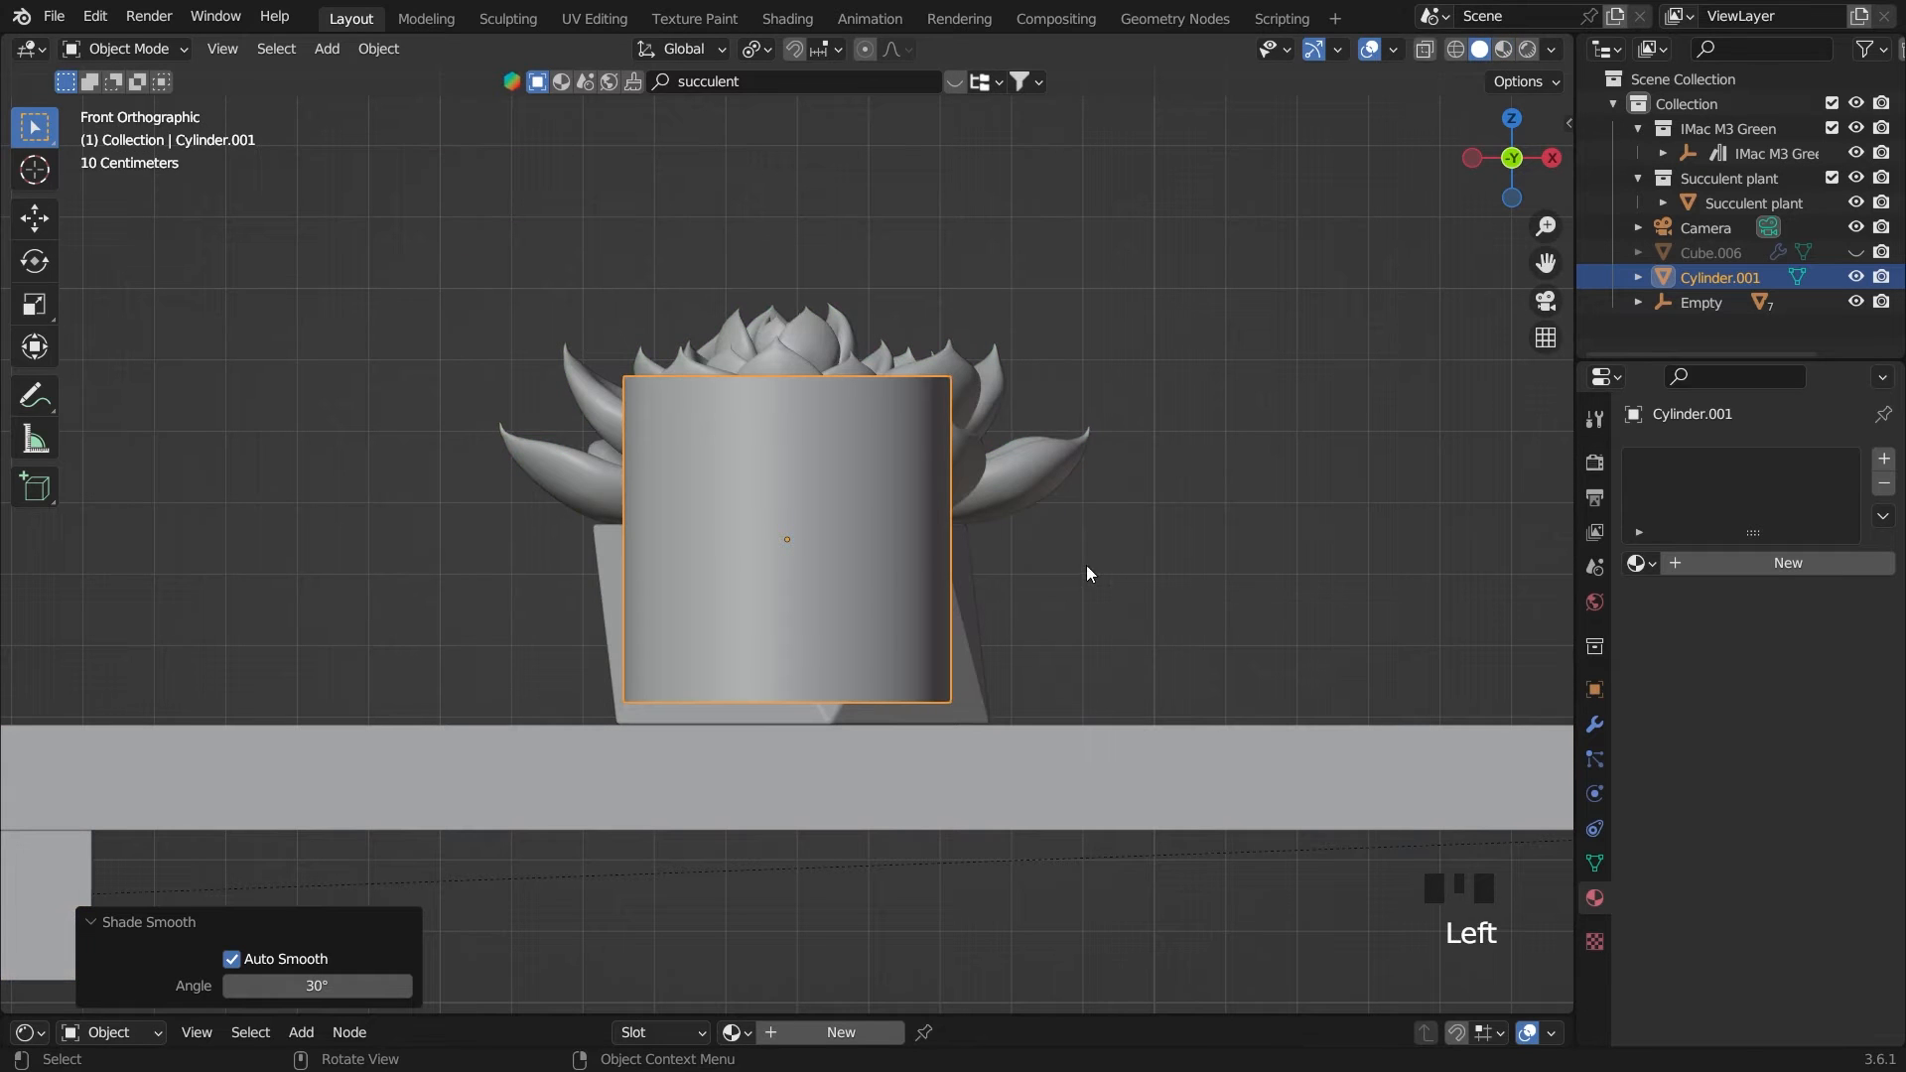
# Raise the cylinder 0.12092 m along the Z axis and stretch it taller along Z
pyautogui.press('g')
pyautogui.press('z')
pyautogui.click(1112, 478)
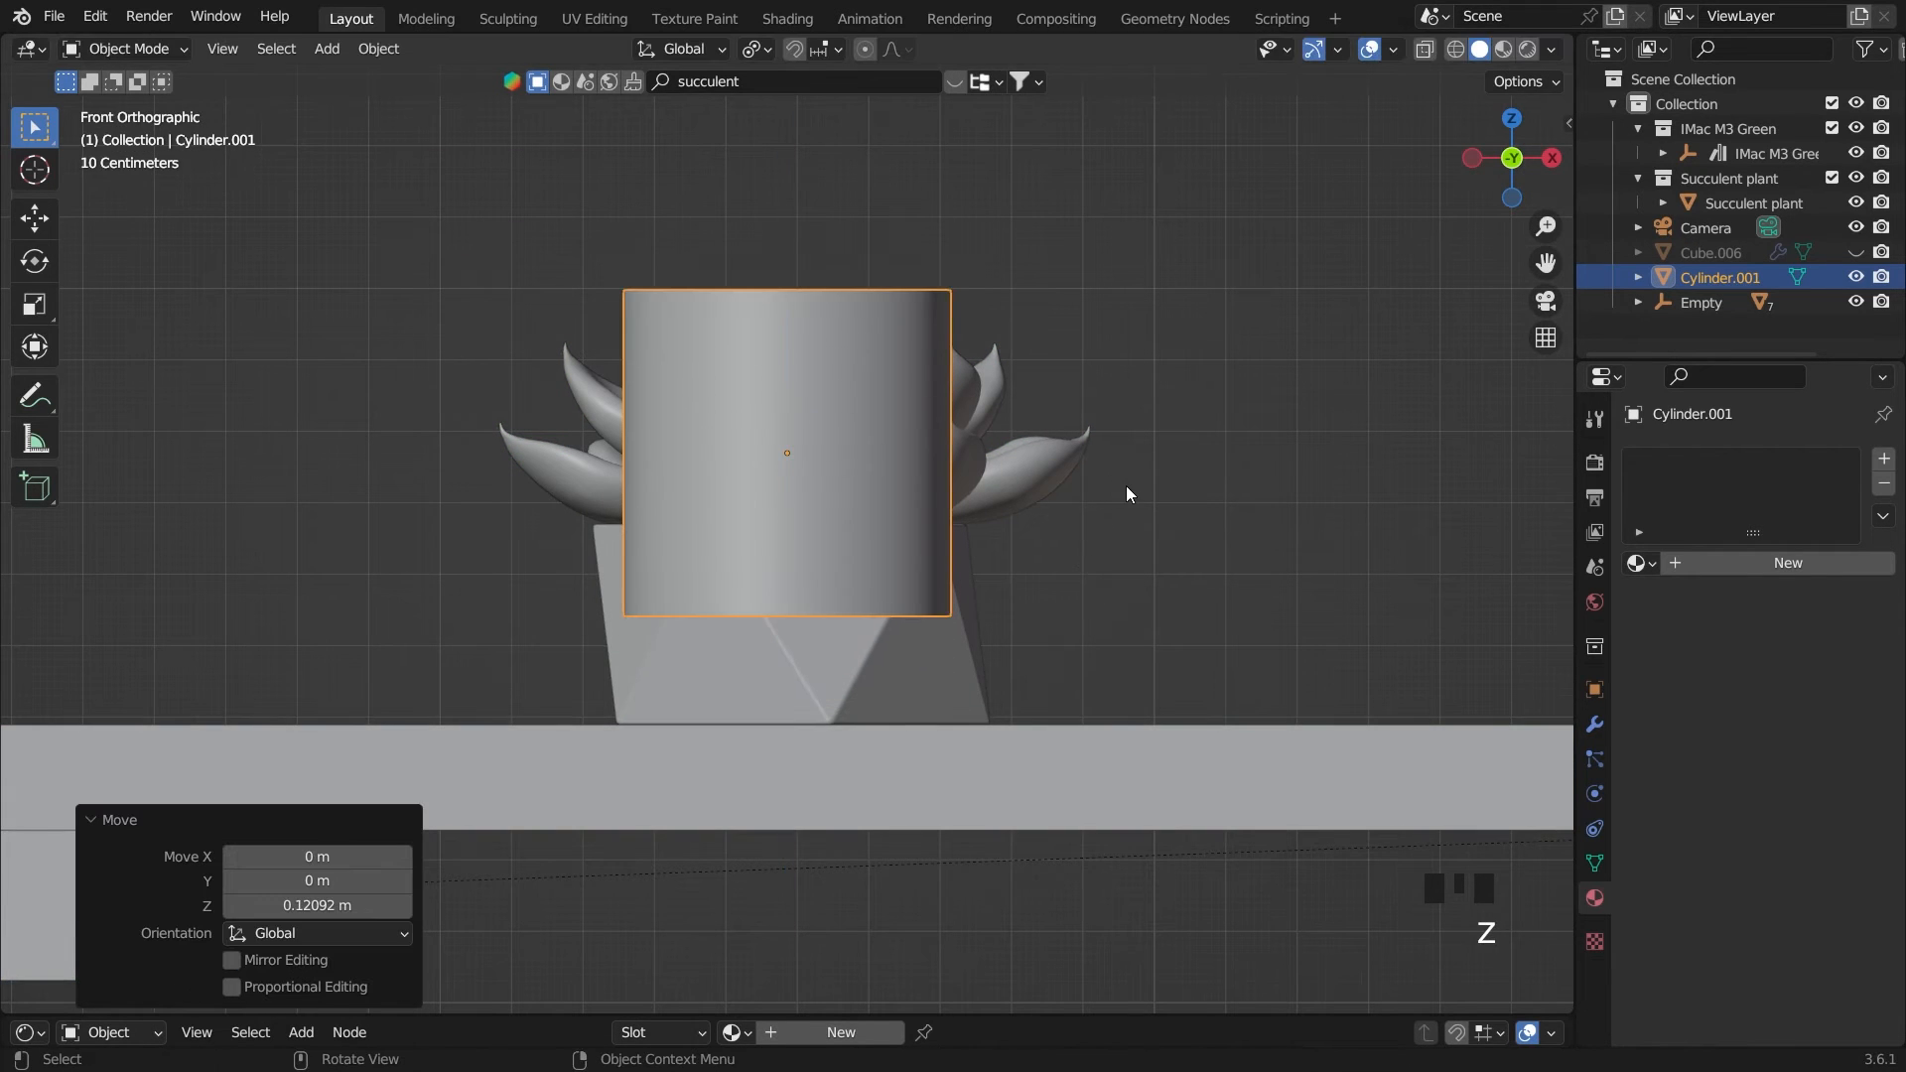
pyautogui.scroll(-2, 1070, 423)
pyautogui.moveTo(1070, 423)
pyautogui.mouseDown(button='middle')
pyautogui.moveTo(1062, 456)
pyautogui.moveTo(1068, 437)
pyautogui.mouseUp(button='middle')
pyautogui.press('`')
pyautogui.press('s')
pyautogui.press('z')
pyautogui.click(1091, 407)
# Select the cylinder's top face in Edit Mode and inset it by 0.1232 m
pyautogui.press('Tab')
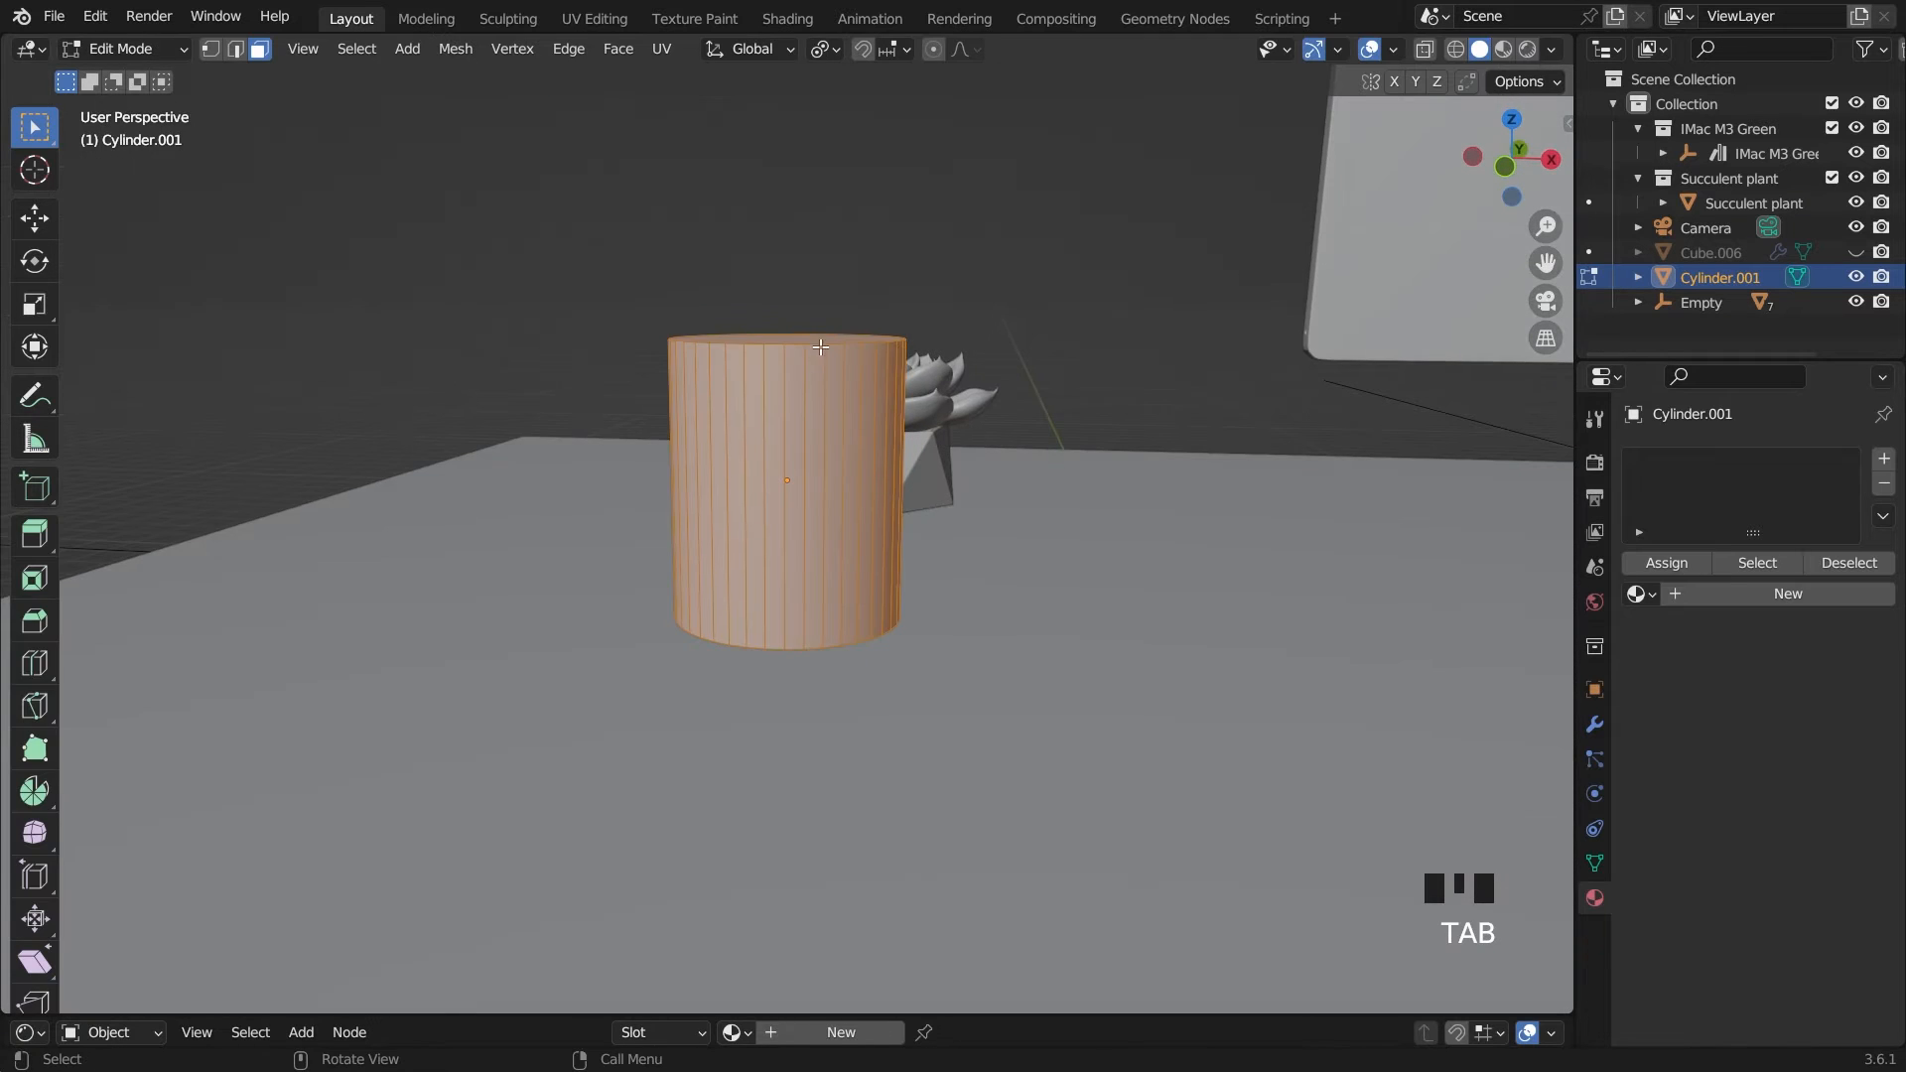
pyautogui.moveTo(820, 347); pyautogui.dragTo(950, 400, button='middle')
pyautogui.click(950, 400)
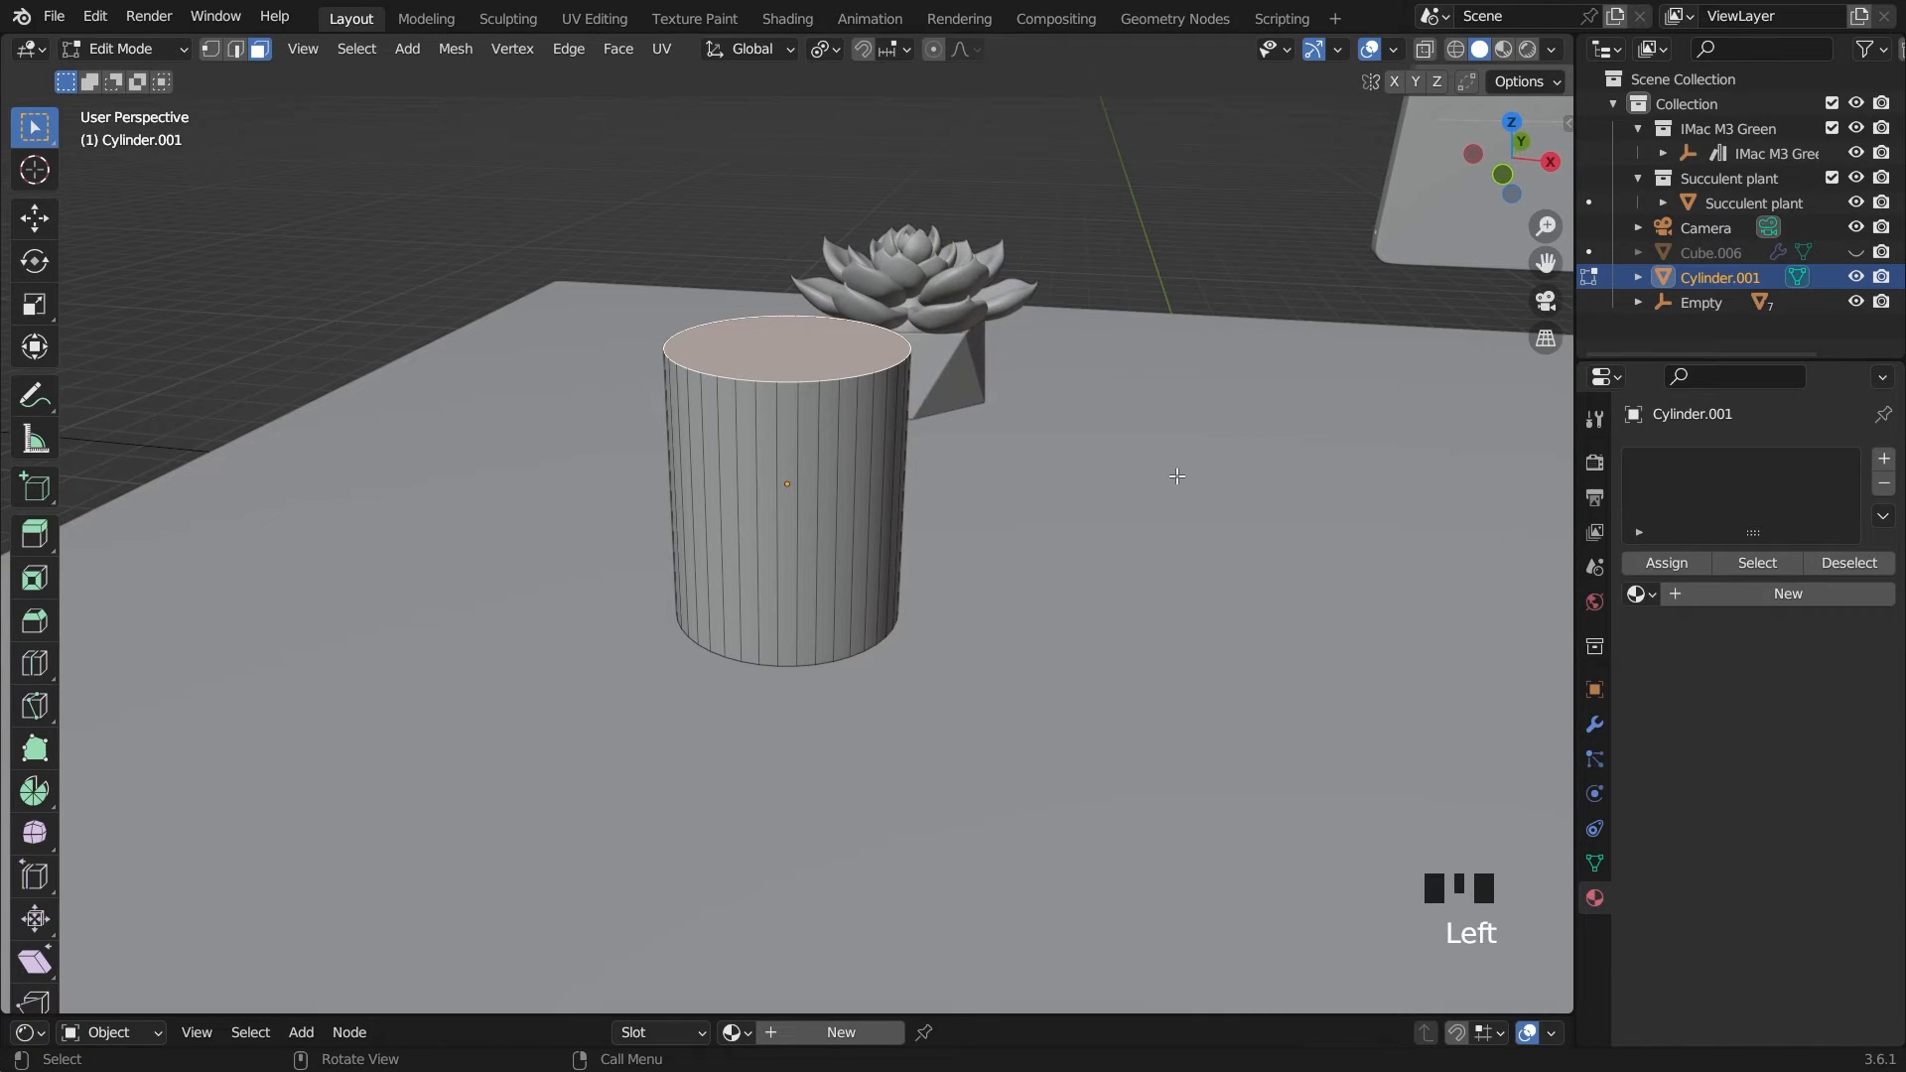
pyautogui.press('i')
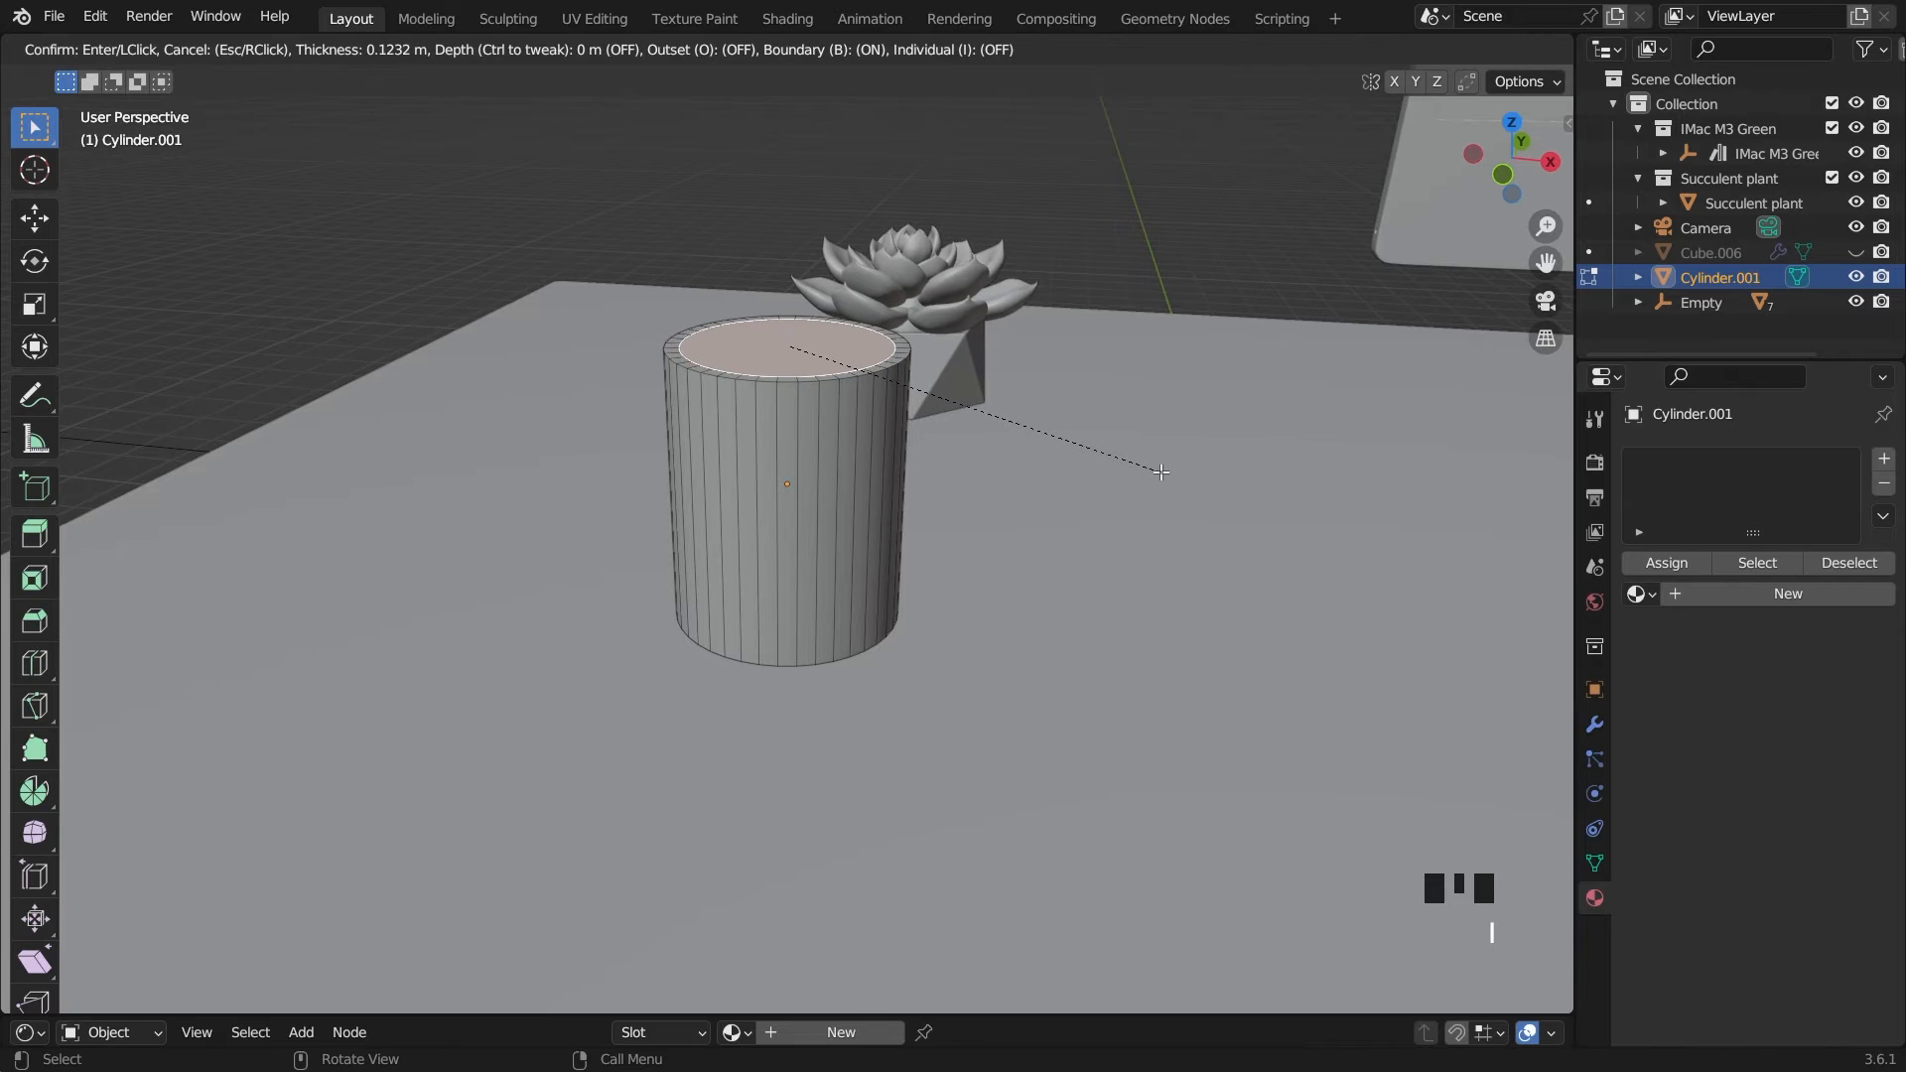
pyautogui.click(1151, 461)
# Extrude the inset face down inside the cylinder to hollow it out, and return to Object Mode
pyautogui.press('e')
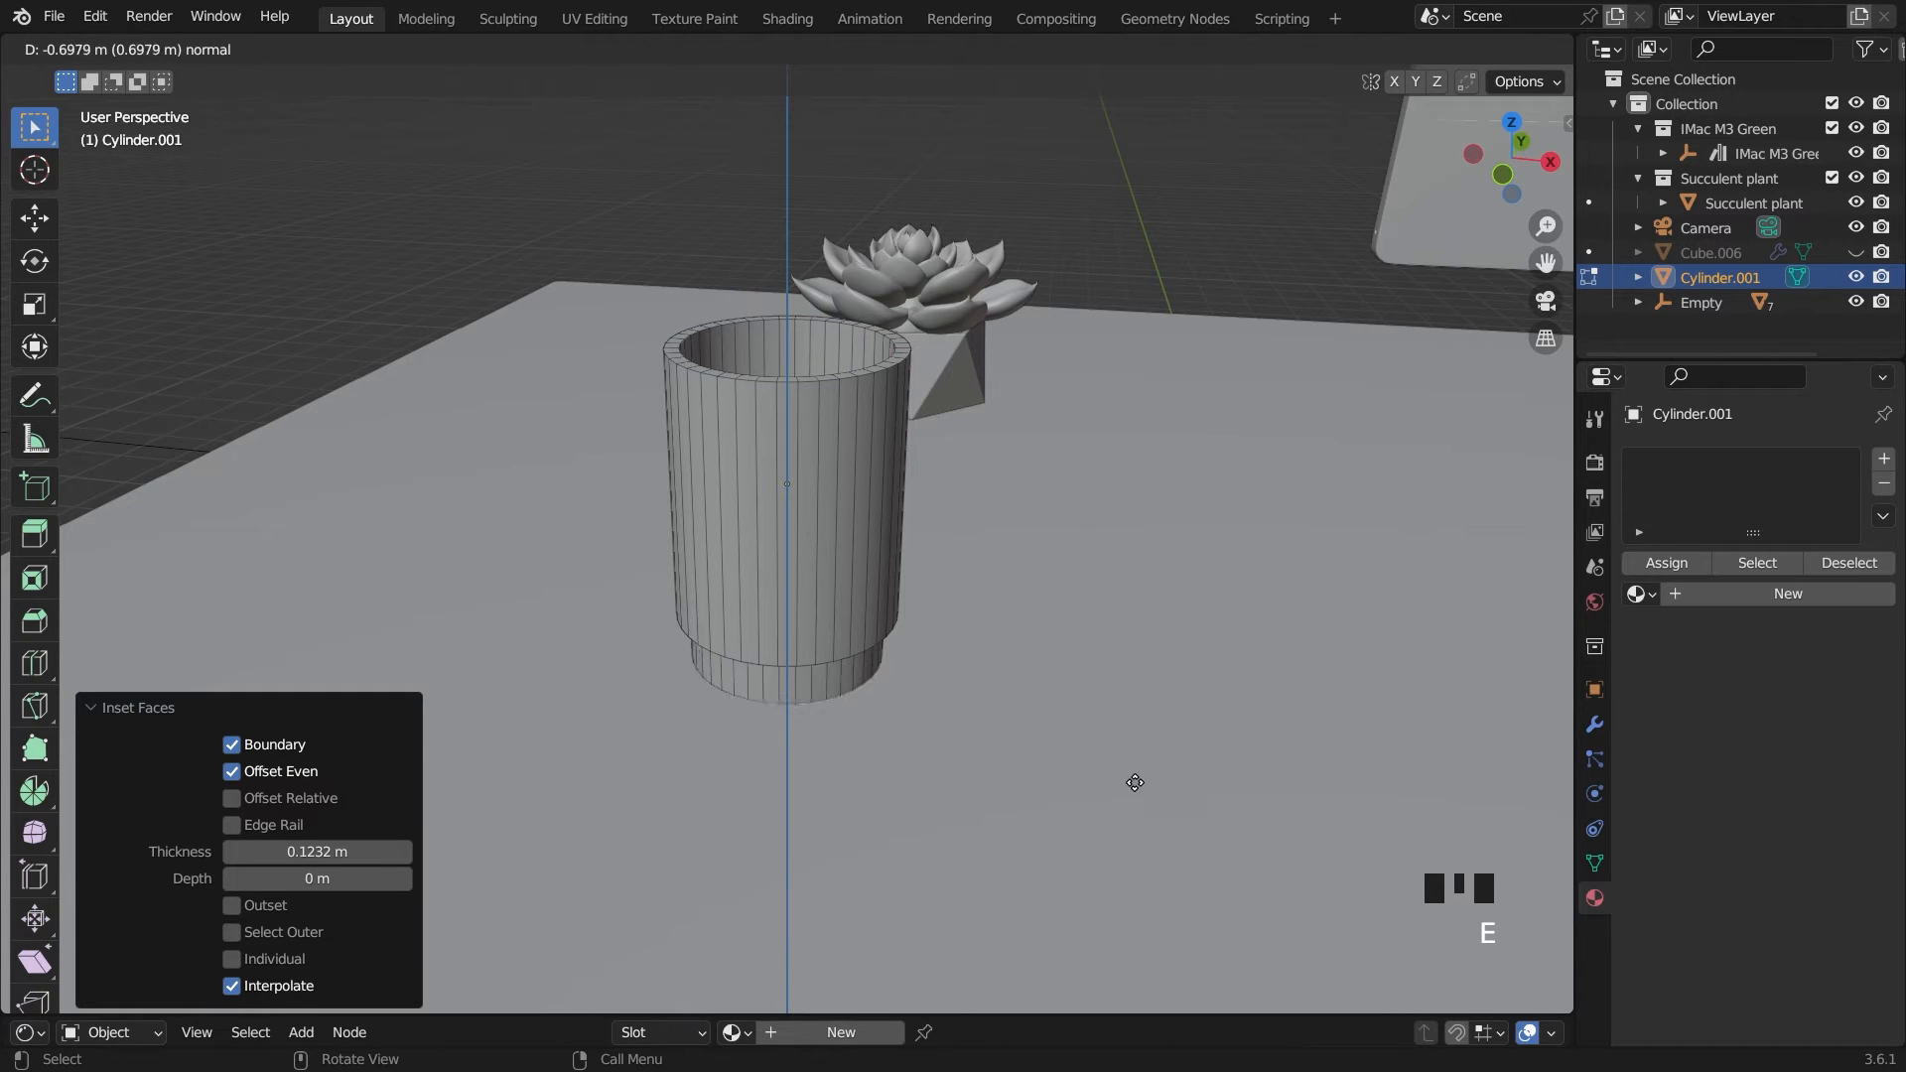
pyautogui.click(1127, 659)
pyautogui.moveTo(1126, 660); pyautogui.dragTo(1122, 657, button='middle')
pyautogui.scroll(2, 1121, 660)
pyautogui.press('Tab')
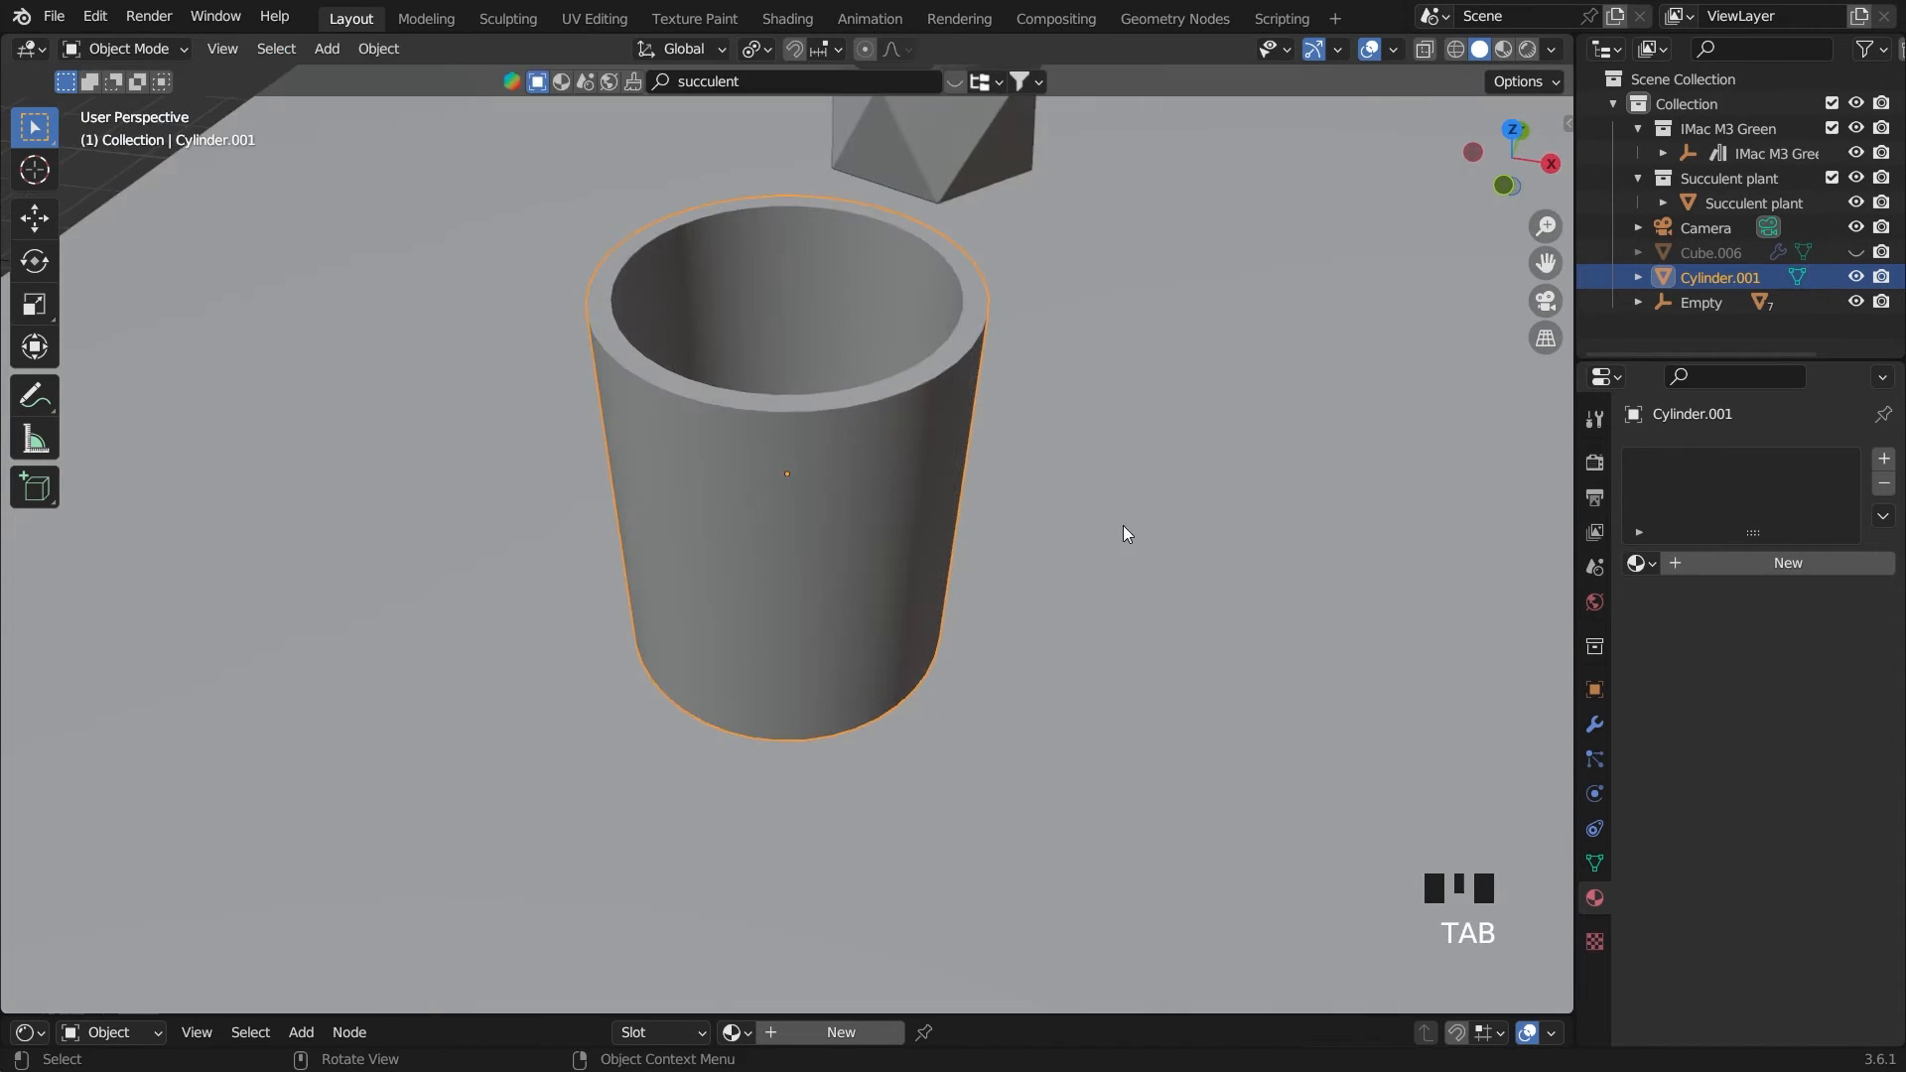
# Add a Bevel modifier to the hollow cylinder with 20 segments and an amount of 0.01 m
pyautogui.scroll(-6, 978, 452)
pyautogui.click(1595, 726)
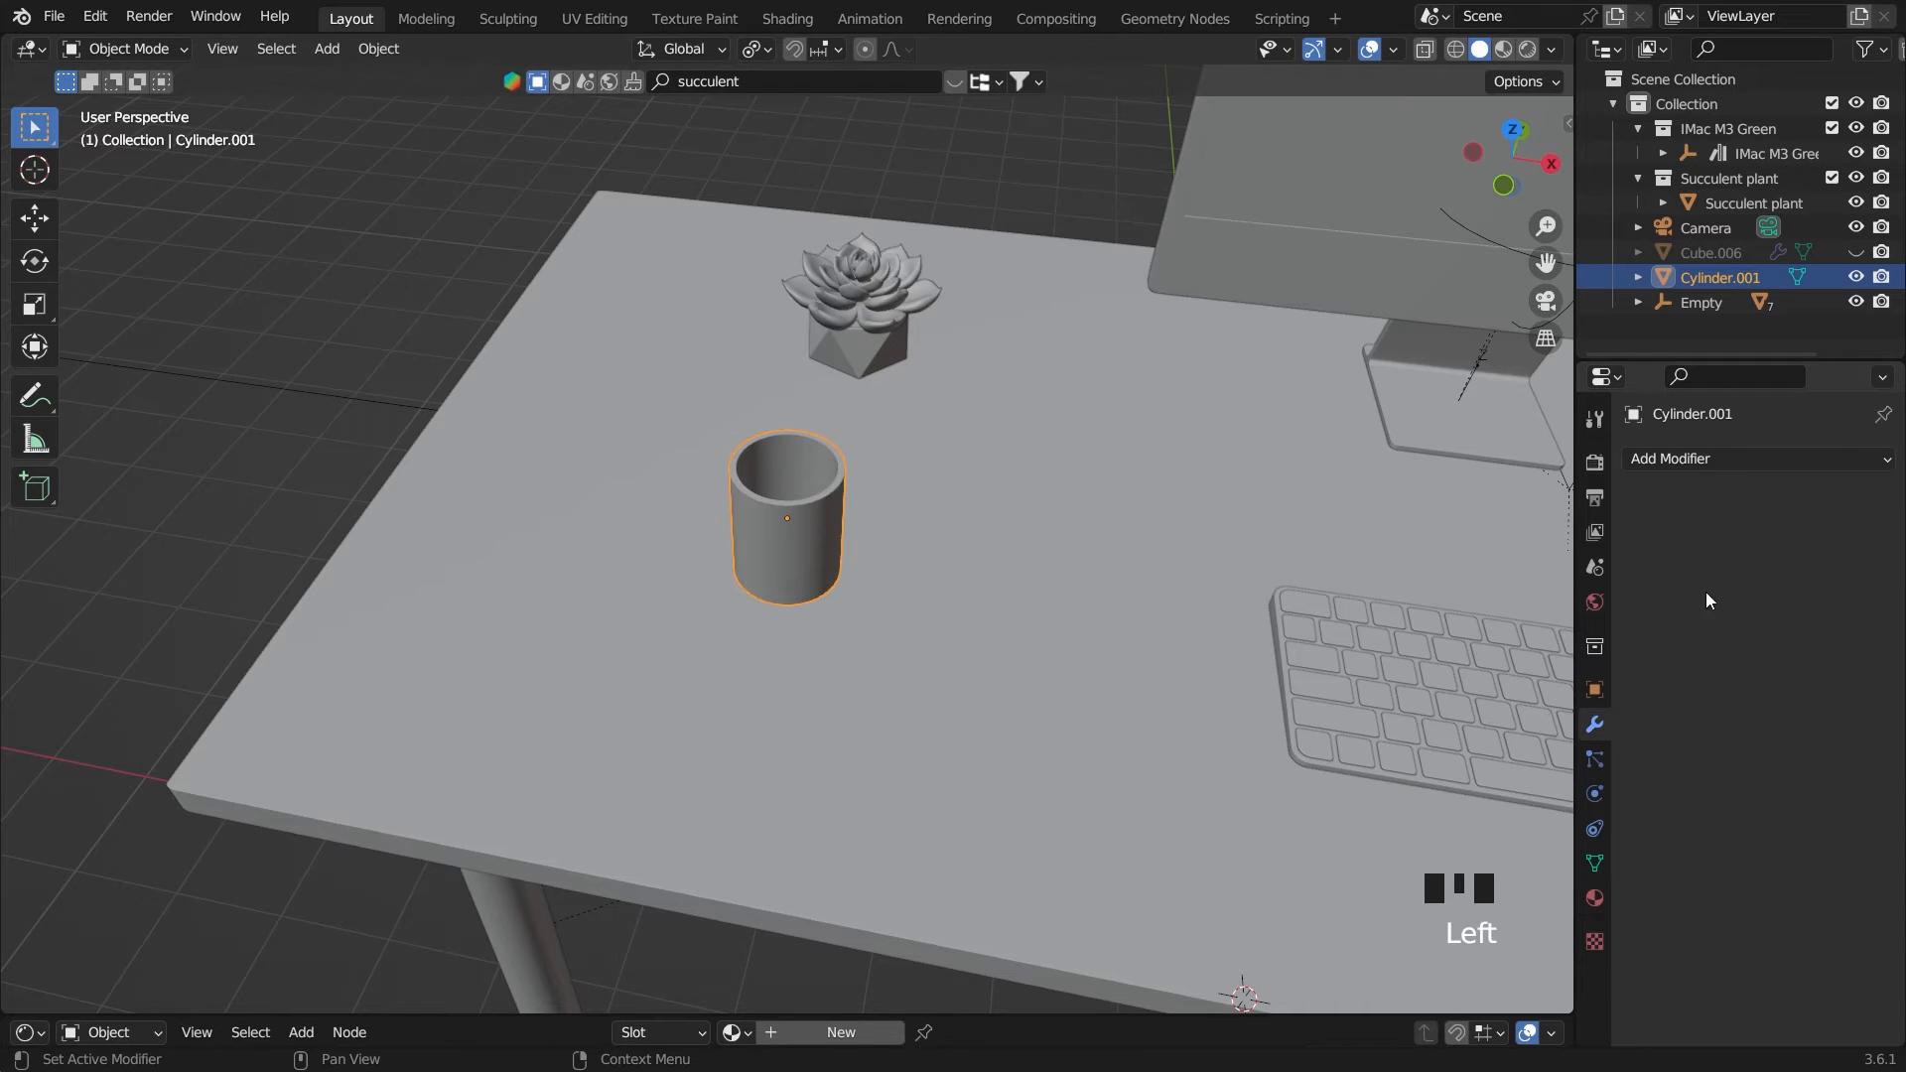
pyautogui.click(1749, 455)
pyautogui.click(1471, 556)
pyautogui.scroll(5, 1178, 622)
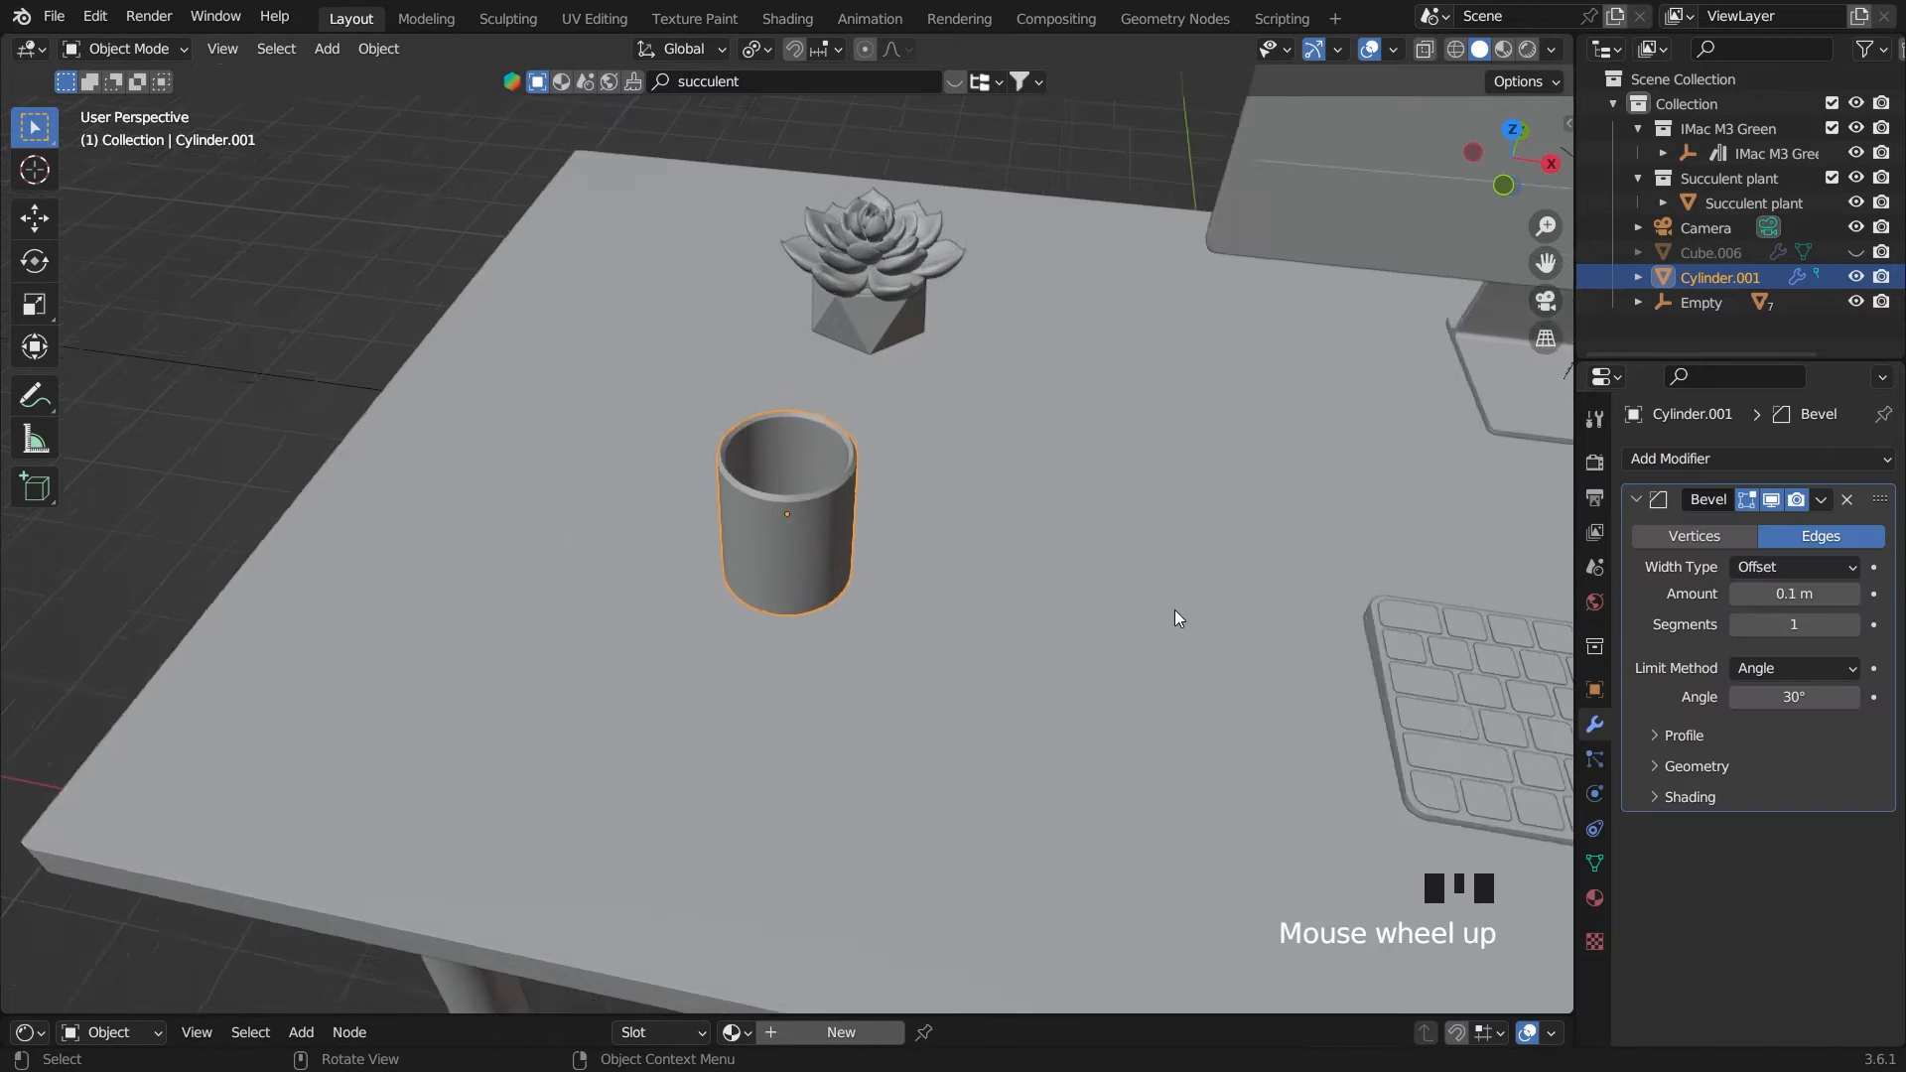
pyautogui.click(1796, 626)
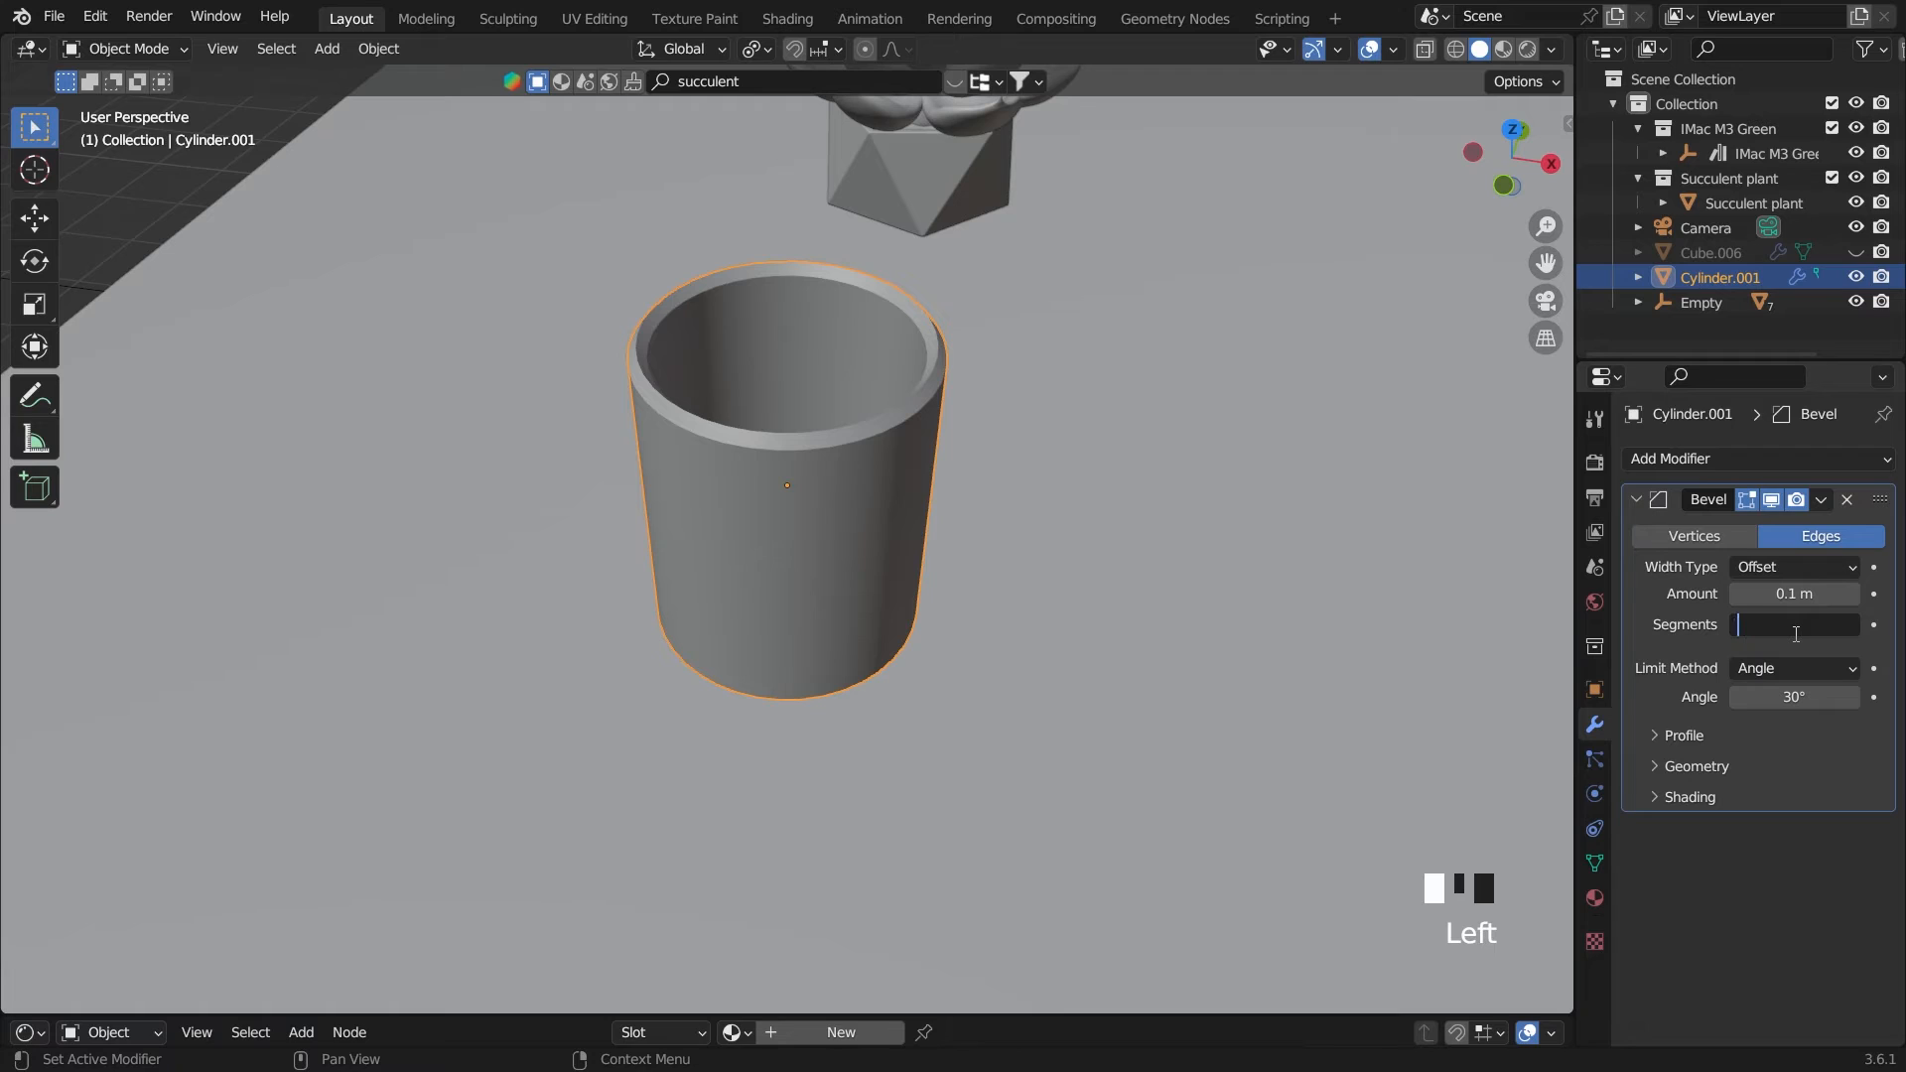
pyautogui.write('20')
pyautogui.press('Return')
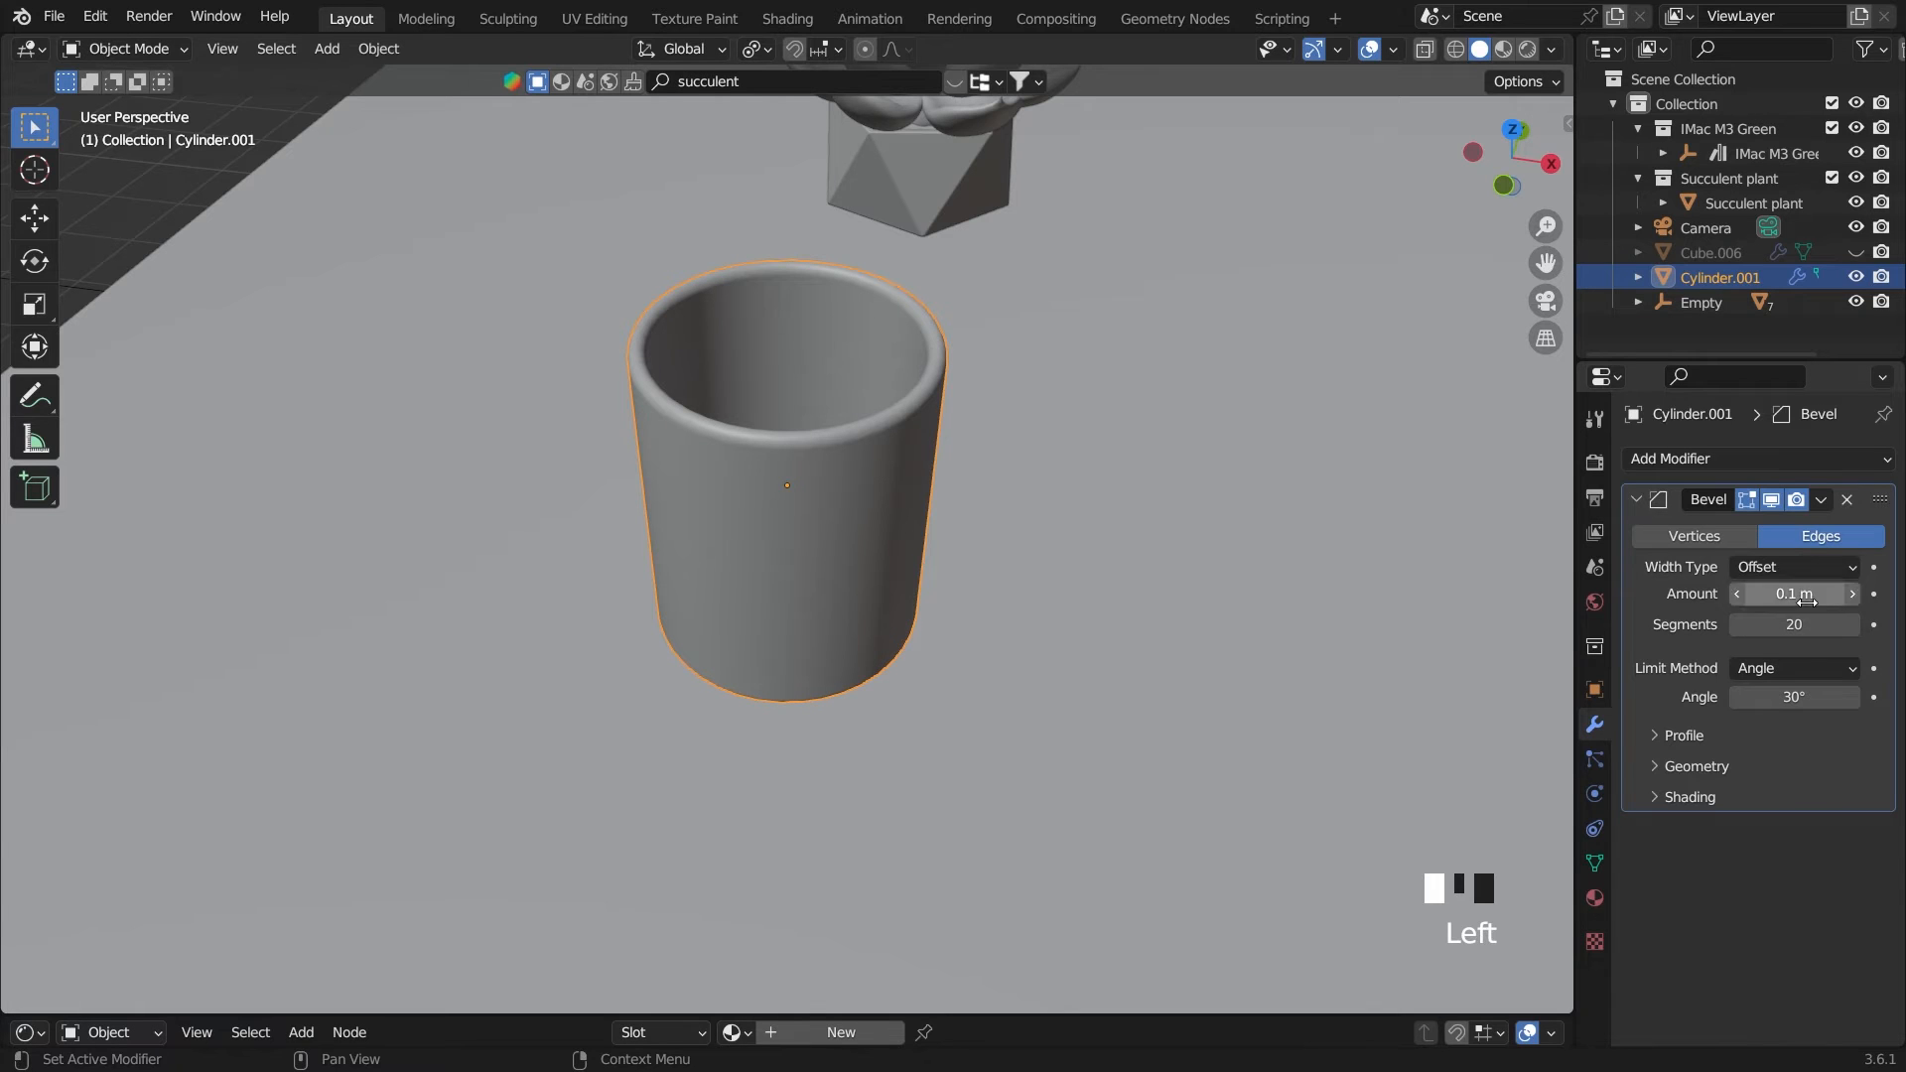
pyautogui.click(1809, 597)
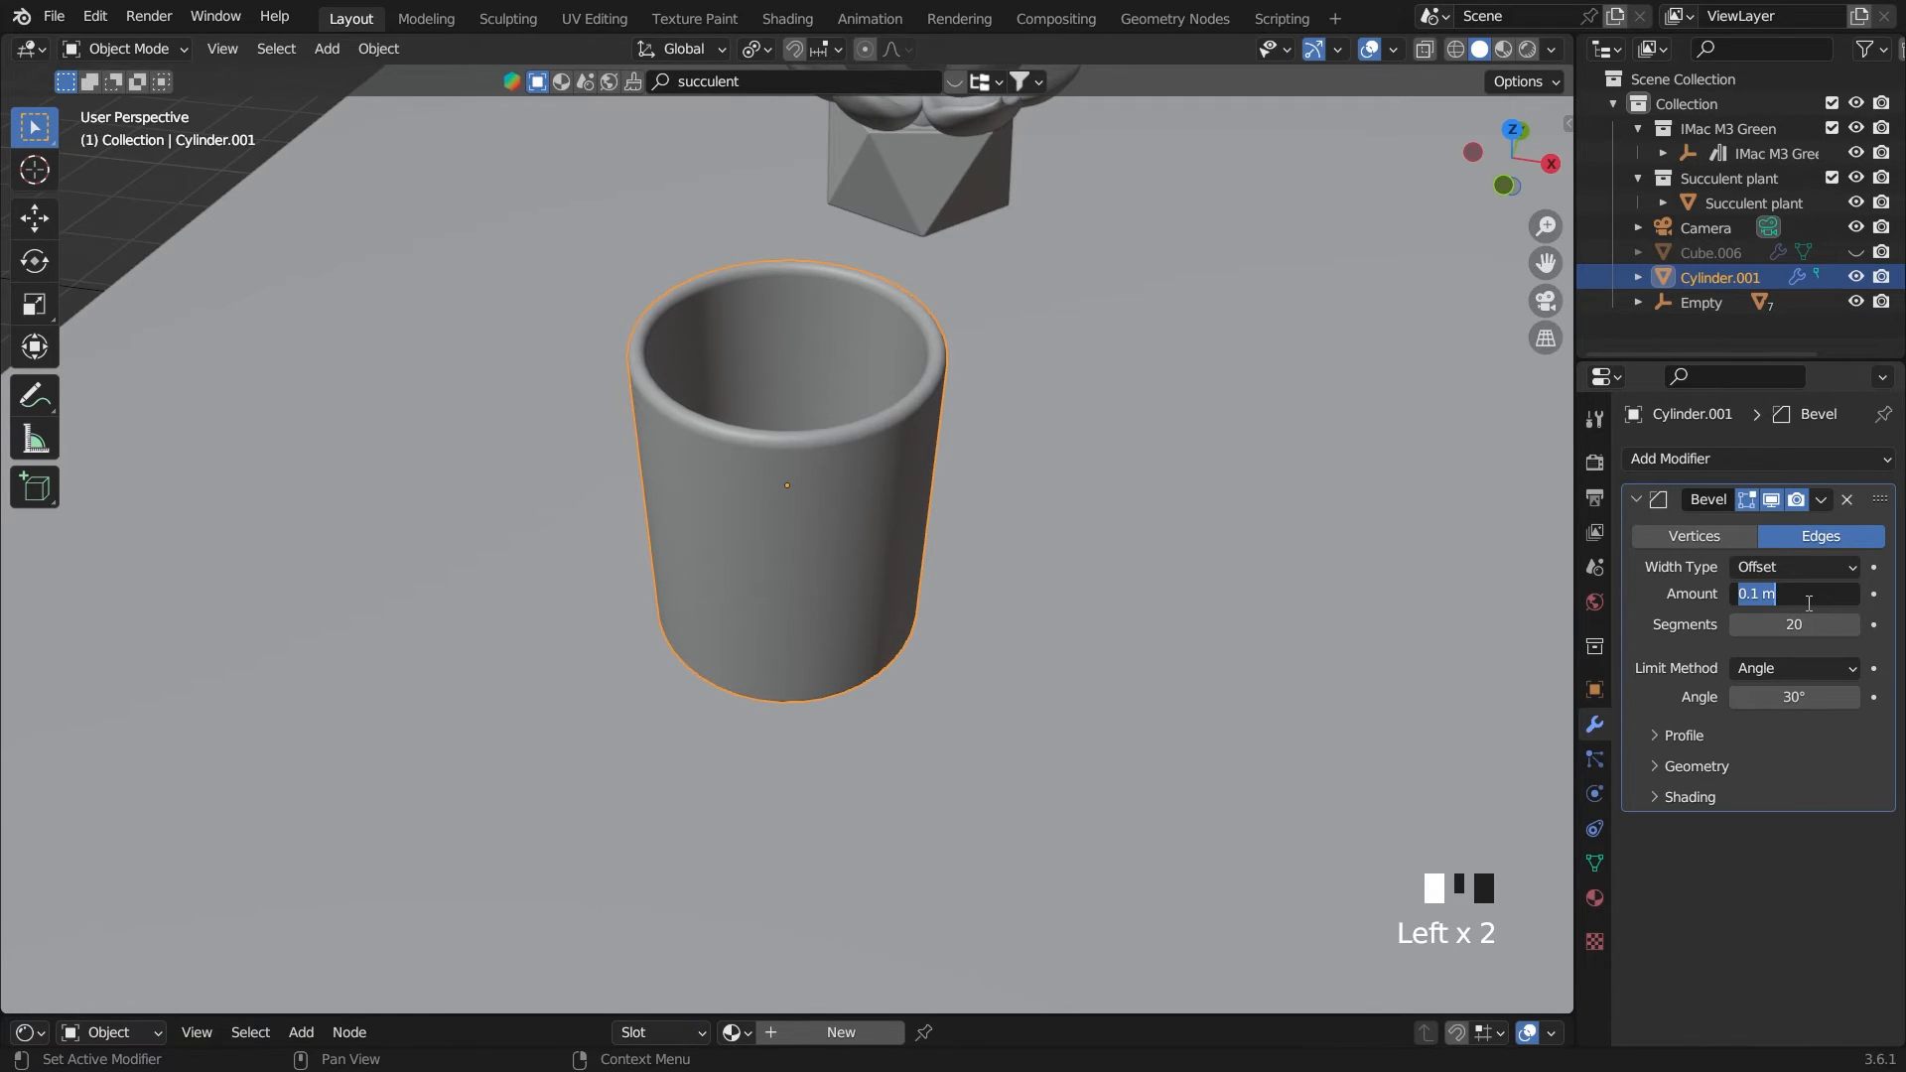
pyautogui.press('BackSpace')
pyautogui.write('.01')
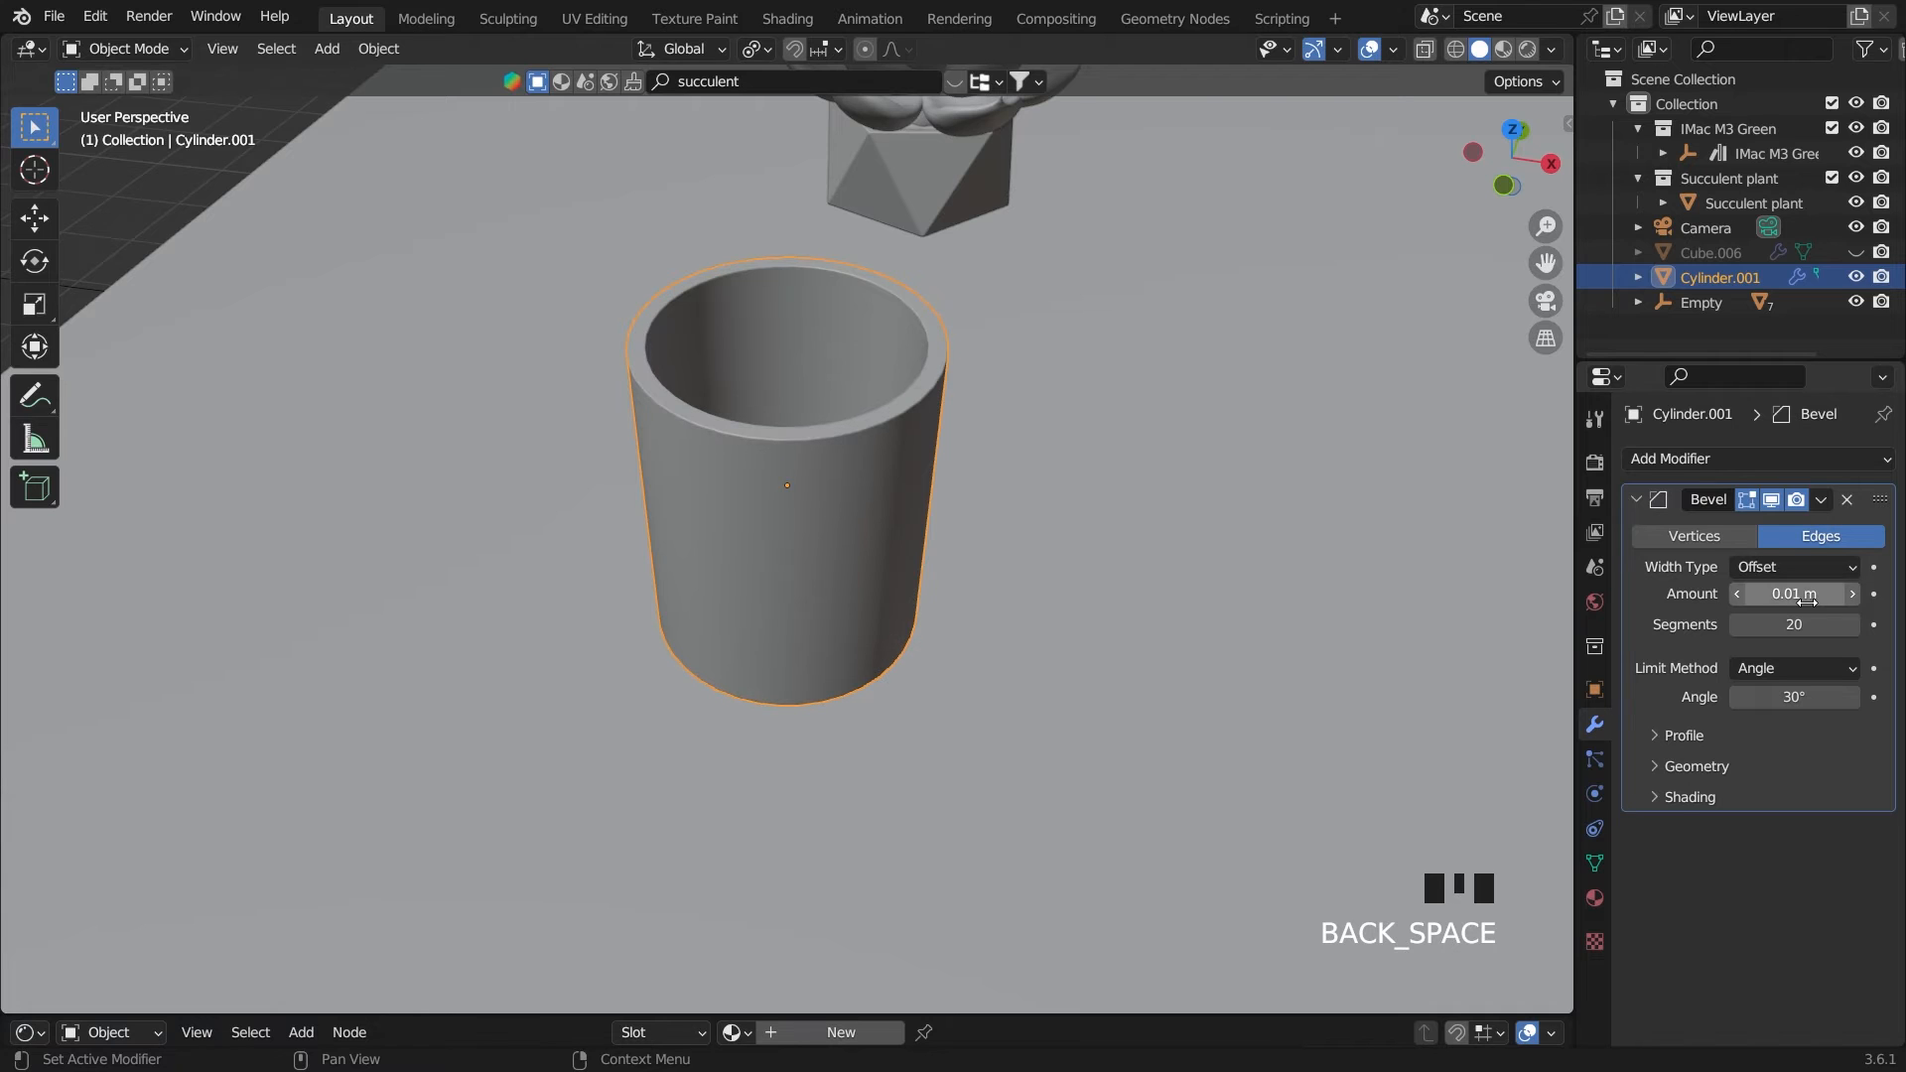
pyautogui.scroll(-3, 1104, 622)
pyautogui.moveTo(1103, 621); pyautogui.dragTo(694, 414, button='middle')
pyautogui.click(602, 241)
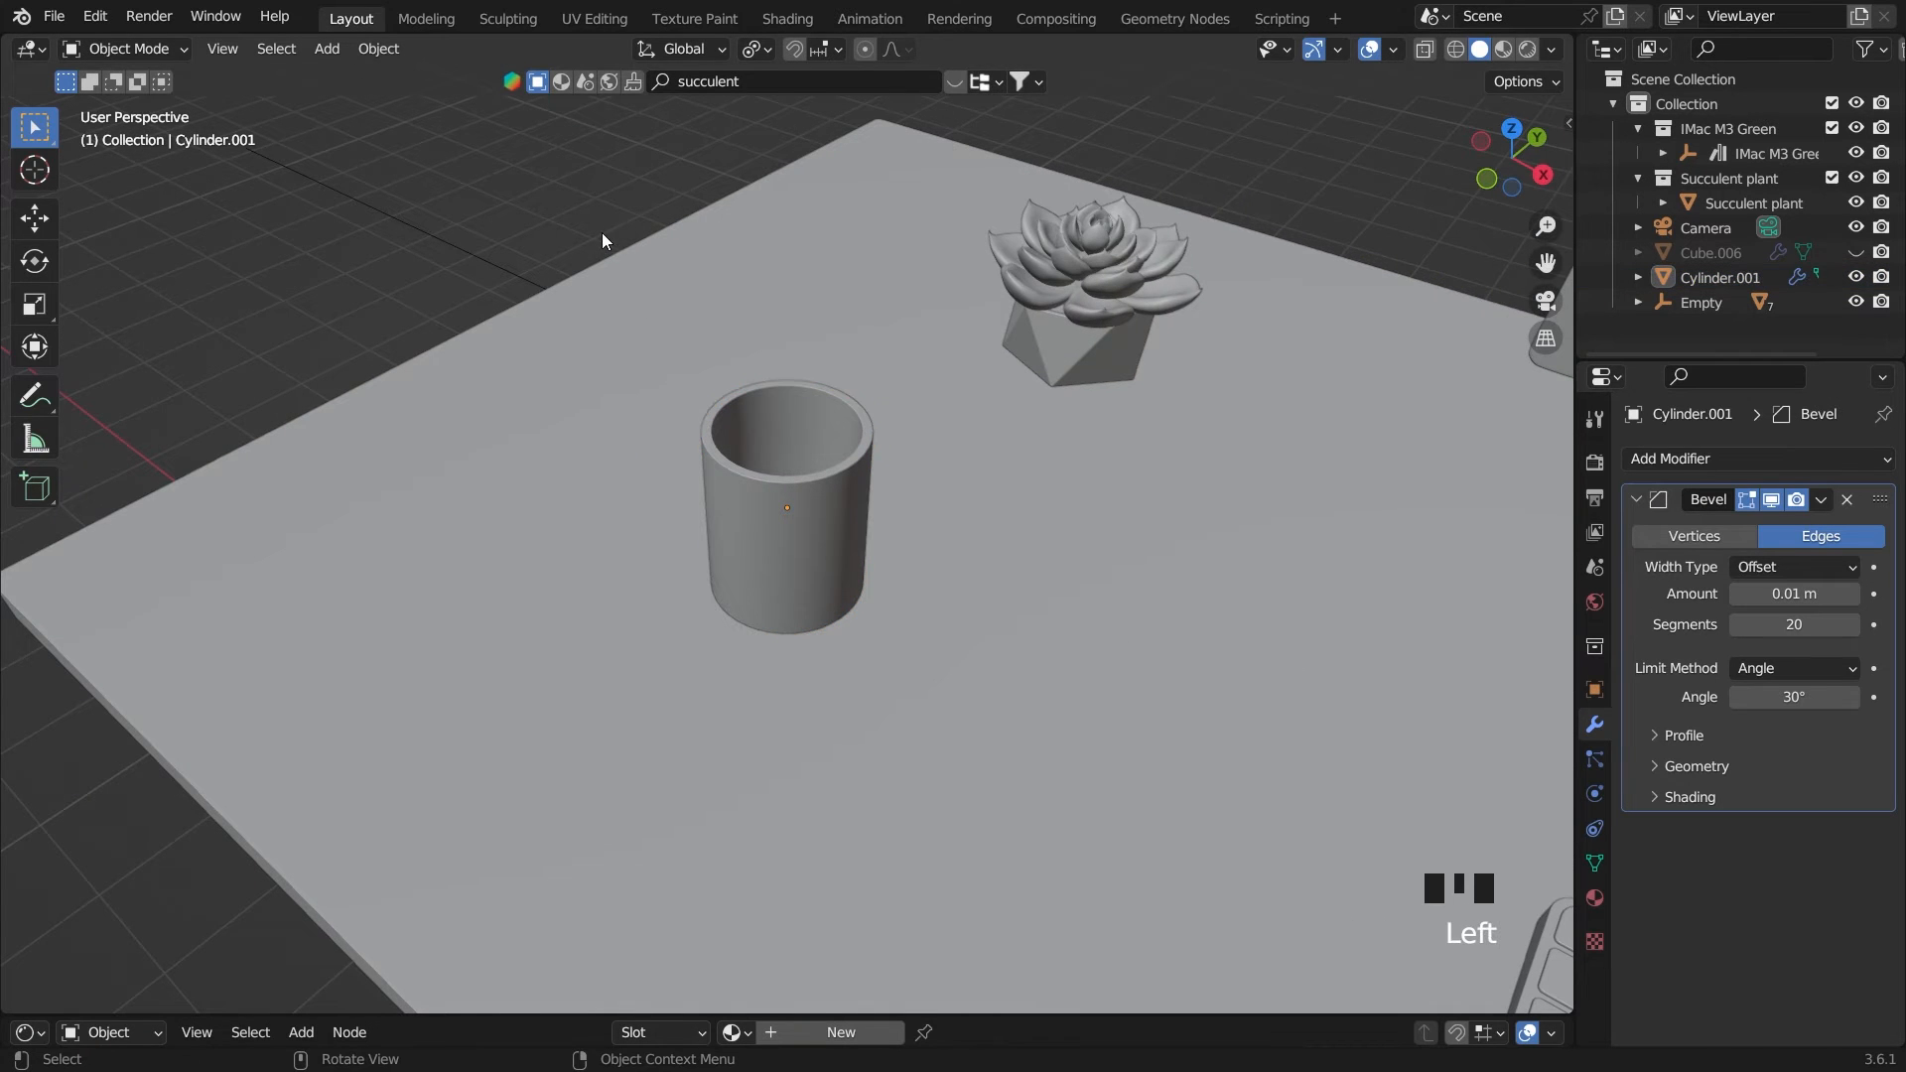
# Duplicate the hollow cylinder in the front view and lower the copy 0.30438 m along Z
pyautogui.moveTo(1005, 660); pyautogui.dragTo(962, 596, button='middle')
pyautogui.scroll(2, 962, 596)
pyautogui.click(852, 510)
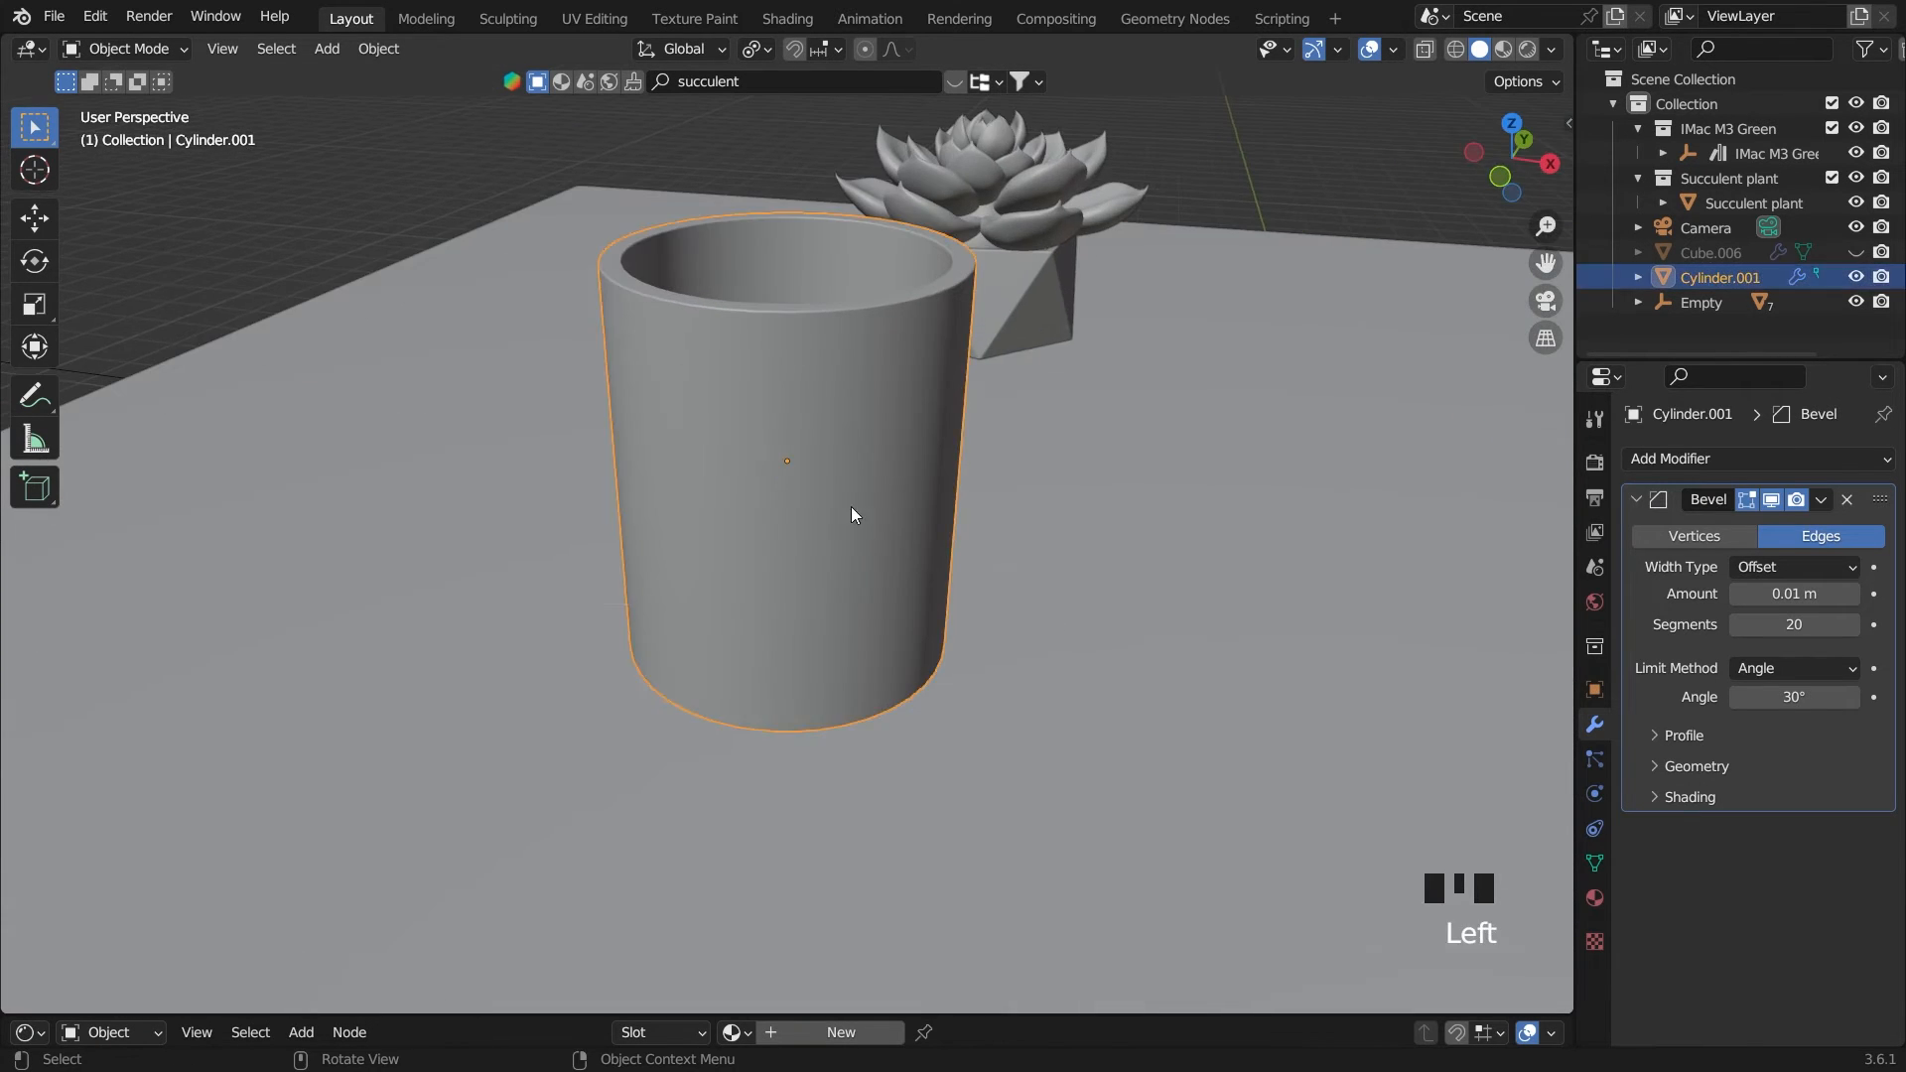
pyautogui.press('`')
pyautogui.hotkey('shift', 'd')
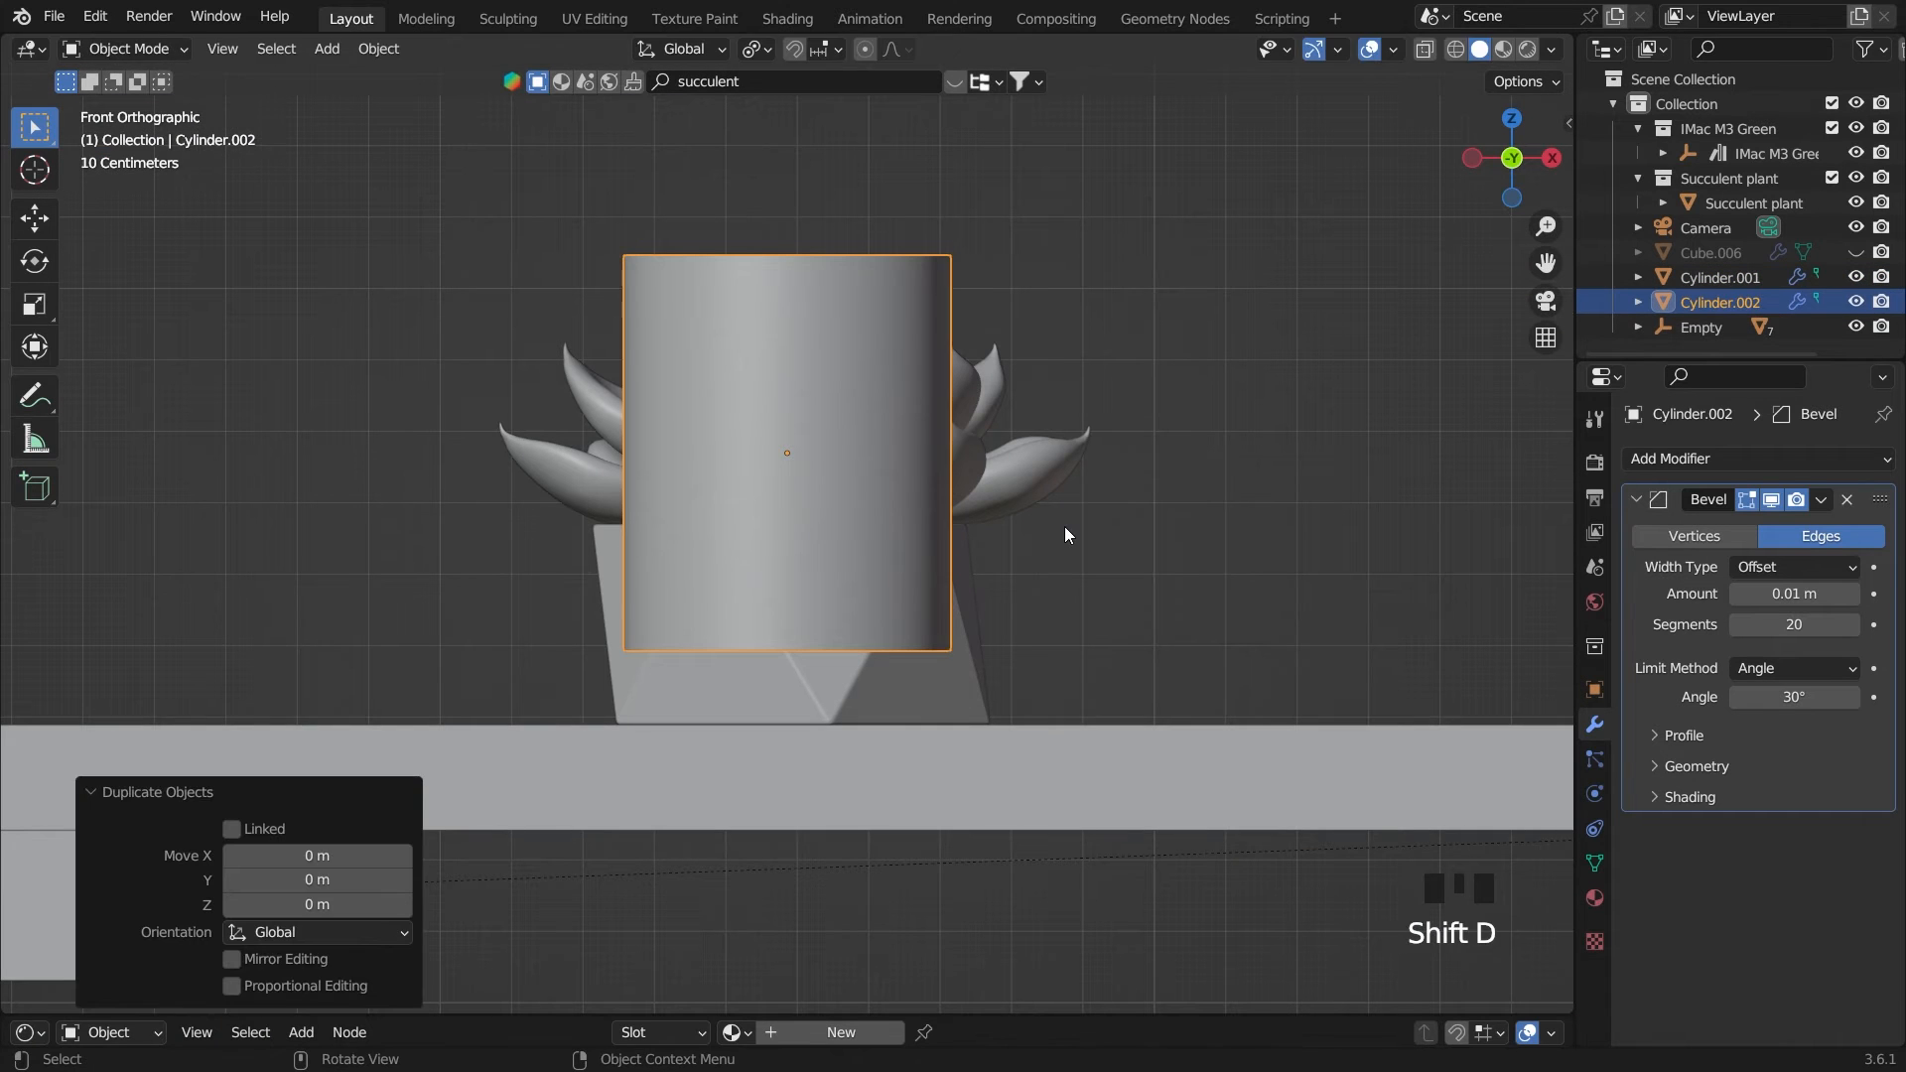
pyautogui.press('g')
pyautogui.press('z')
pyautogui.click(1060, 742)
# Flatten the duplicate into a shallow saucer by scaling it along Z by 0.019 and again by 5.407
pyautogui.press('s')
pyautogui.press('z')
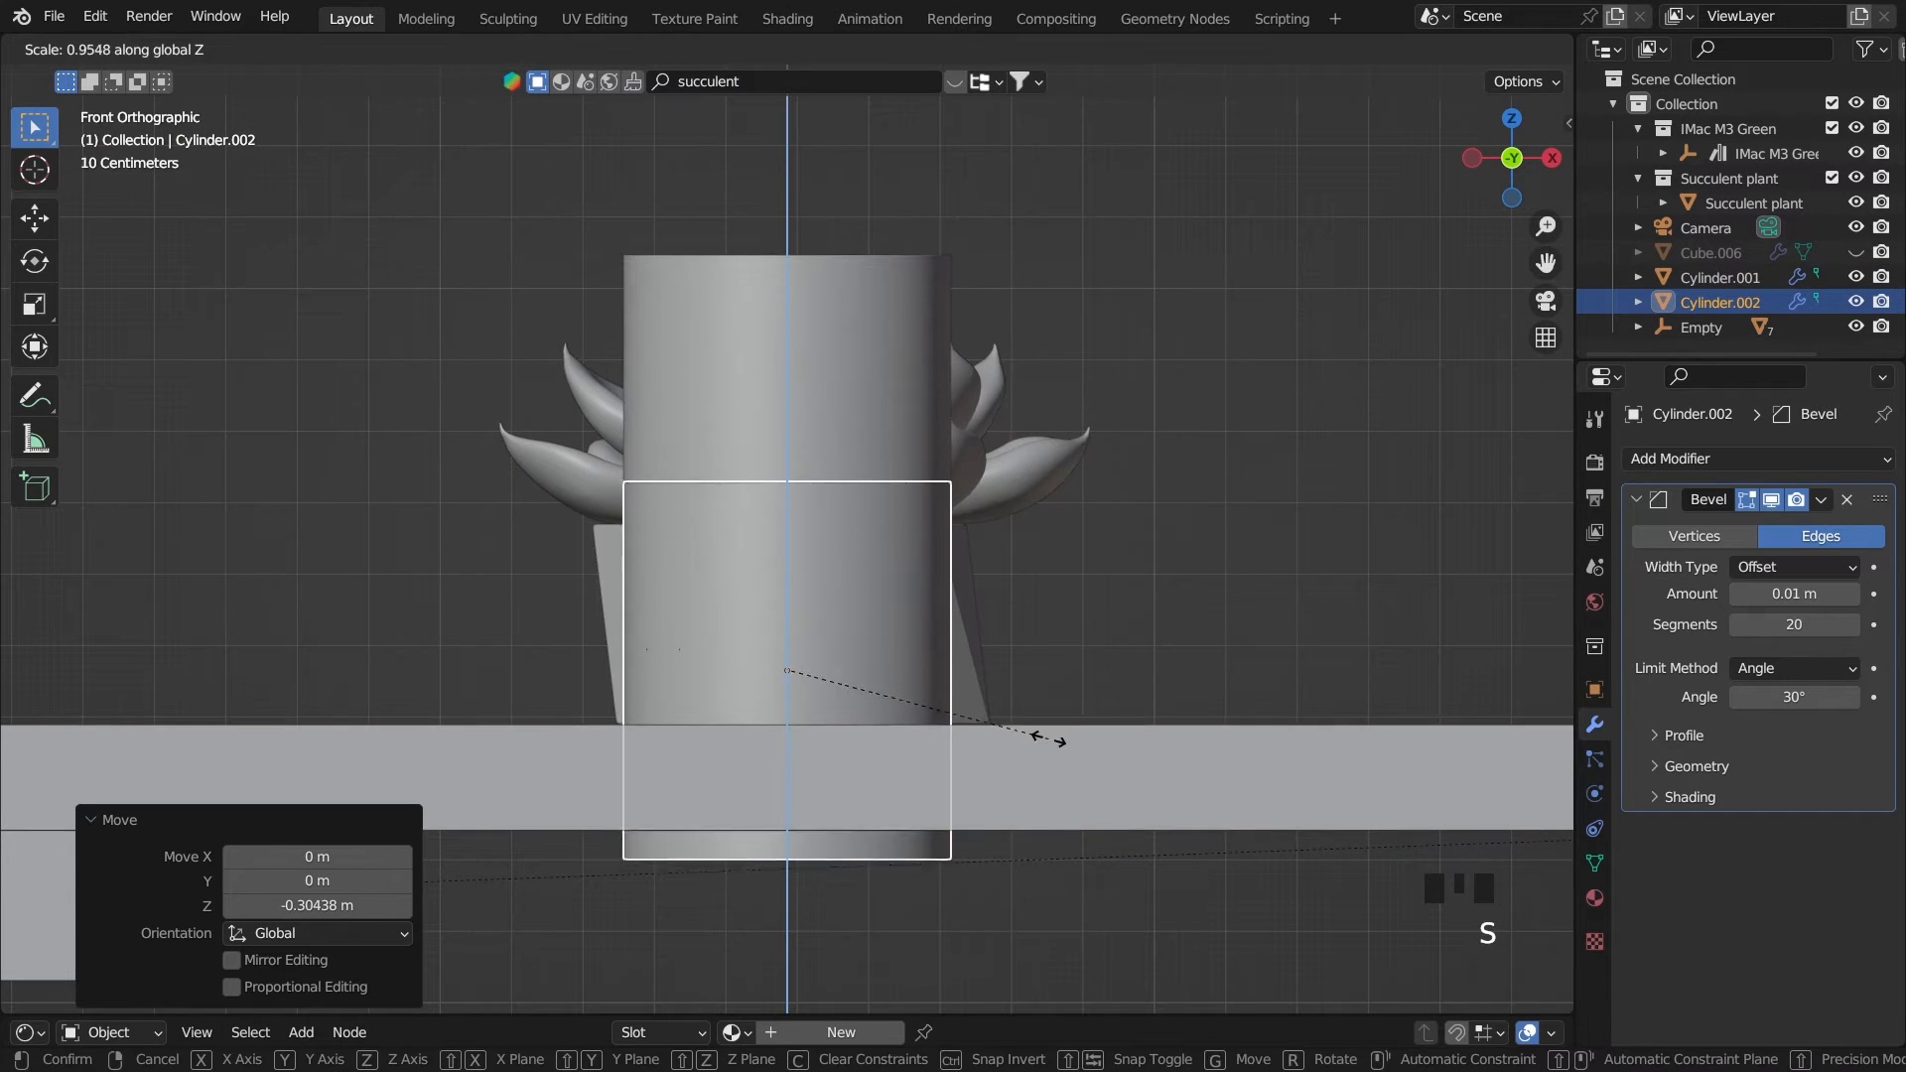
pyautogui.click(790, 675)
pyautogui.press('s')
pyautogui.press('z')
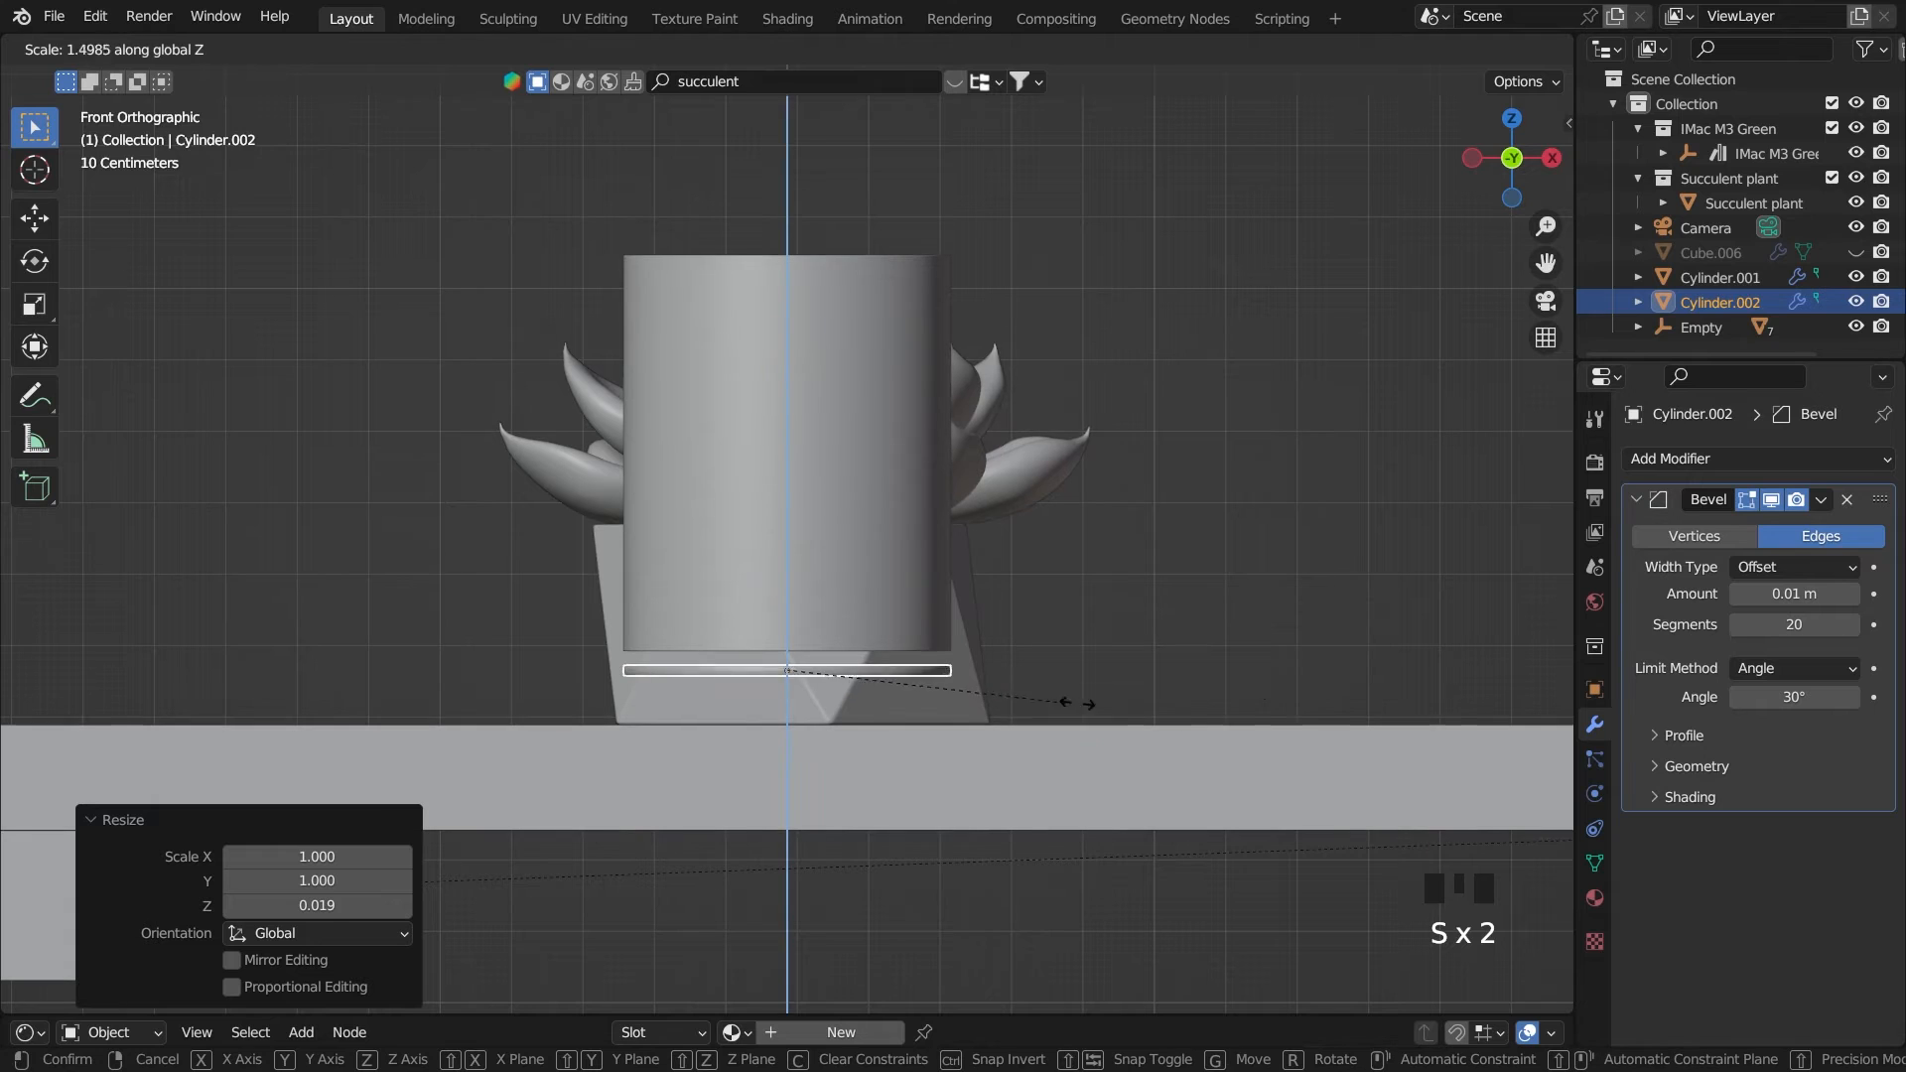
pyautogui.click(335, 713)
# Scale the saucer uniformly by 1.300 and lower it 0.039572 m along Z onto the desktop
pyautogui.press('s')
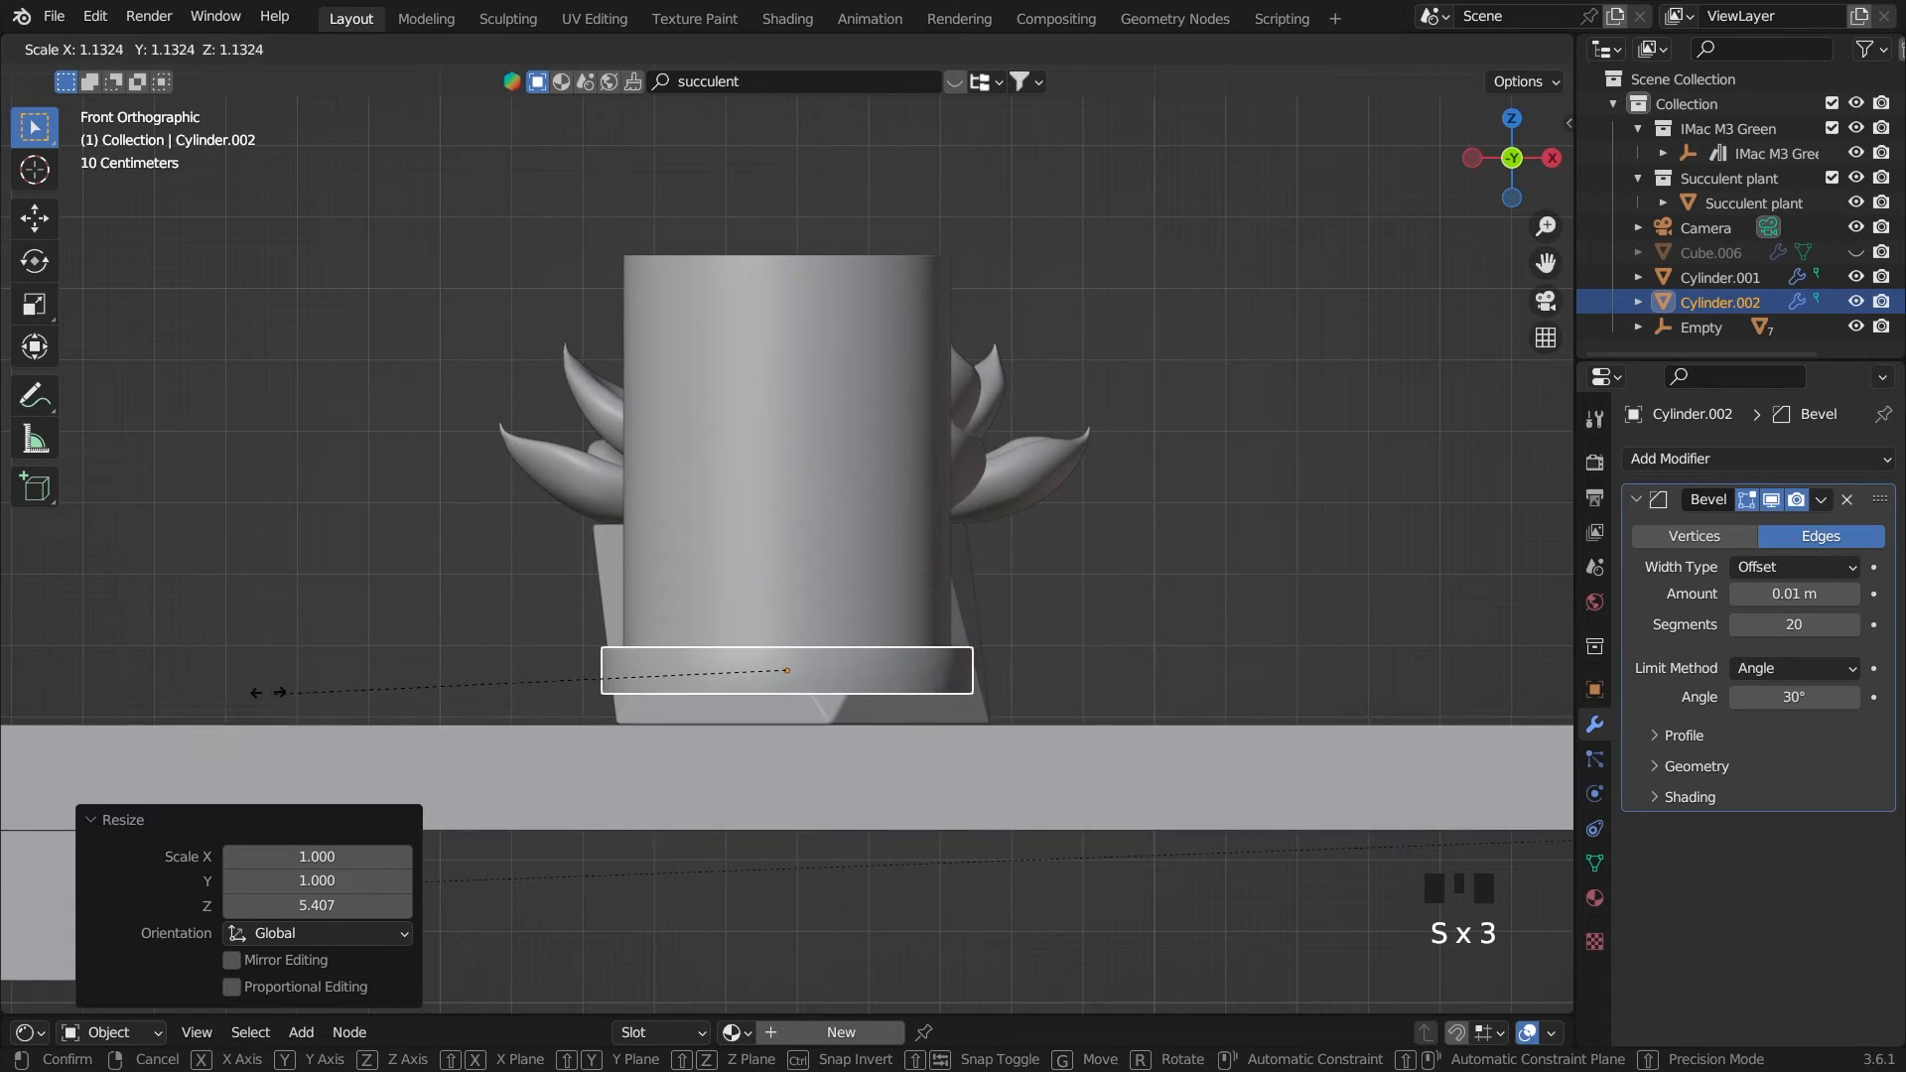
pyautogui.click(264, 689)
pyautogui.scroll(2, 1070, 565)
pyautogui.press('g')
pyautogui.press('z')
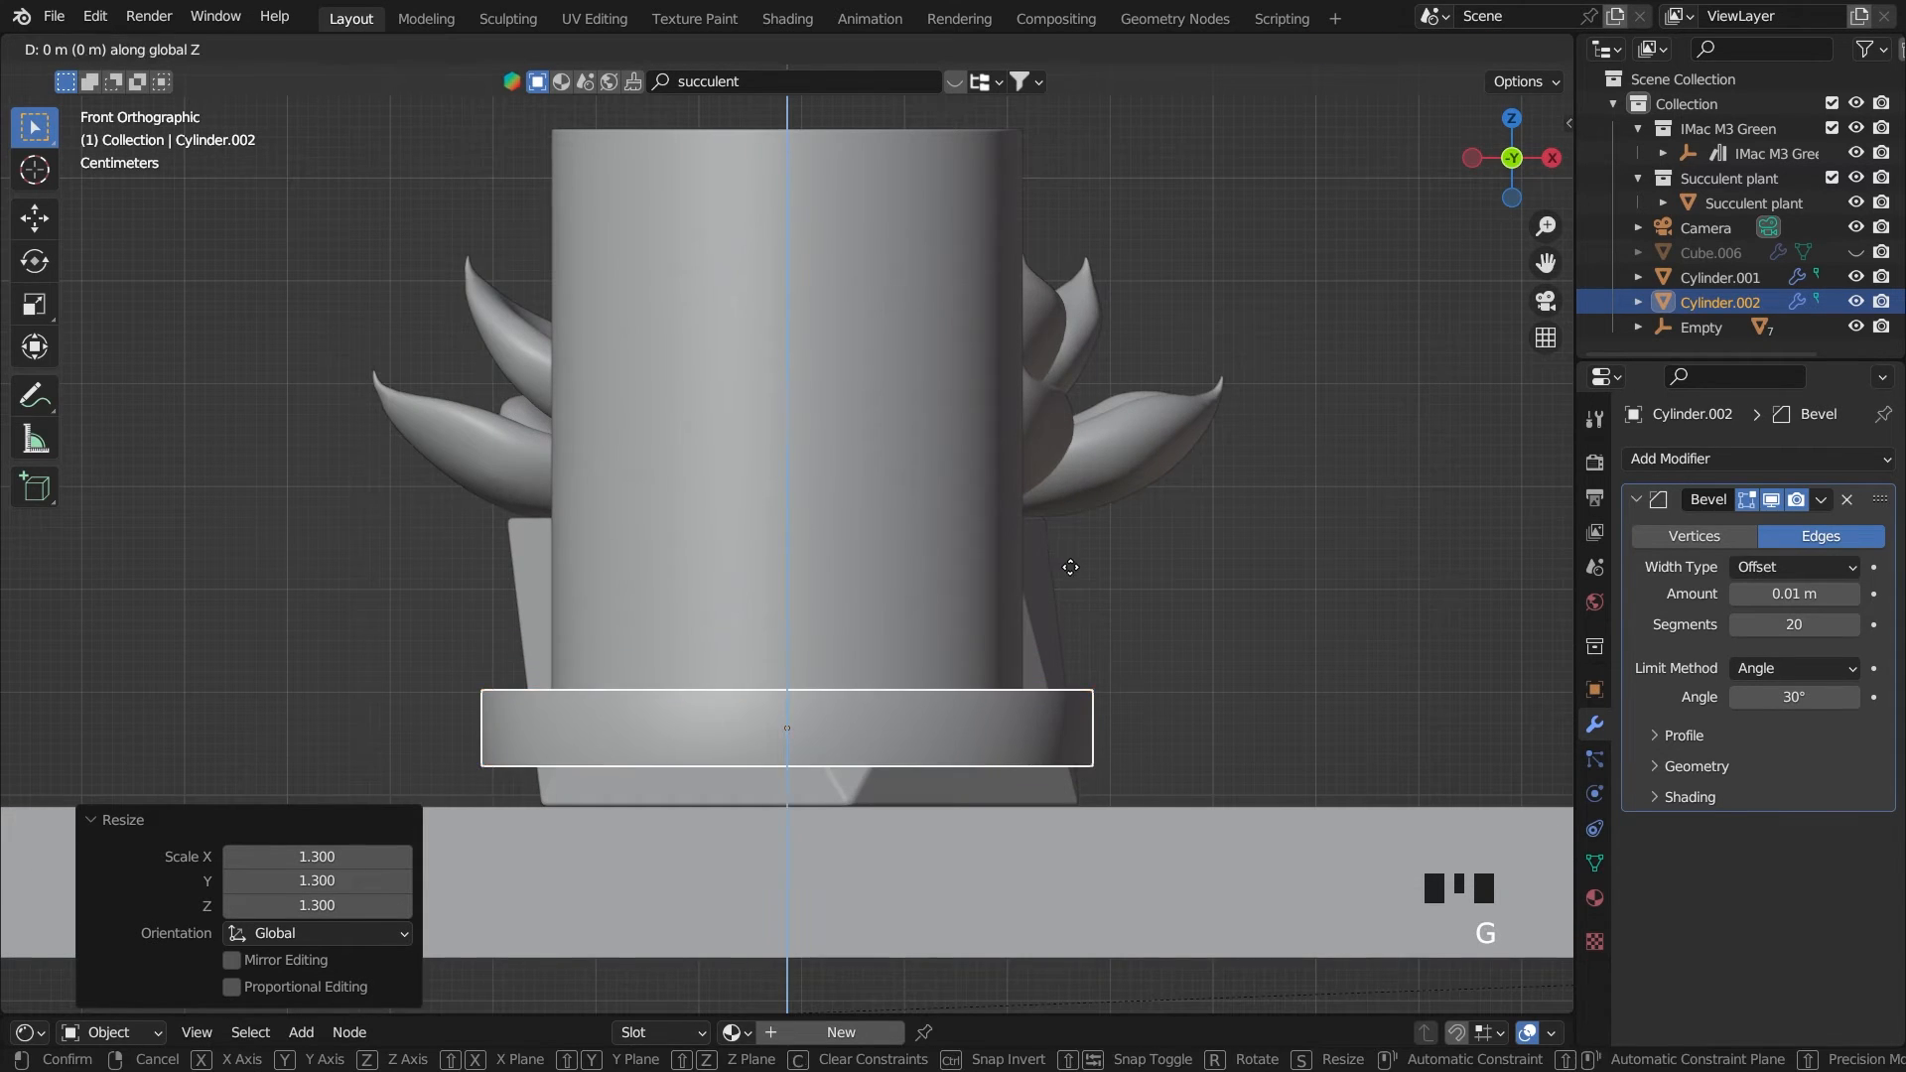
pyautogui.click(1074, 611)
# Select the cup from the top view, and in the front view lower it 0.054693 m along Z into the saucer
pyautogui.press('`')
pyautogui.click(1066, 434)
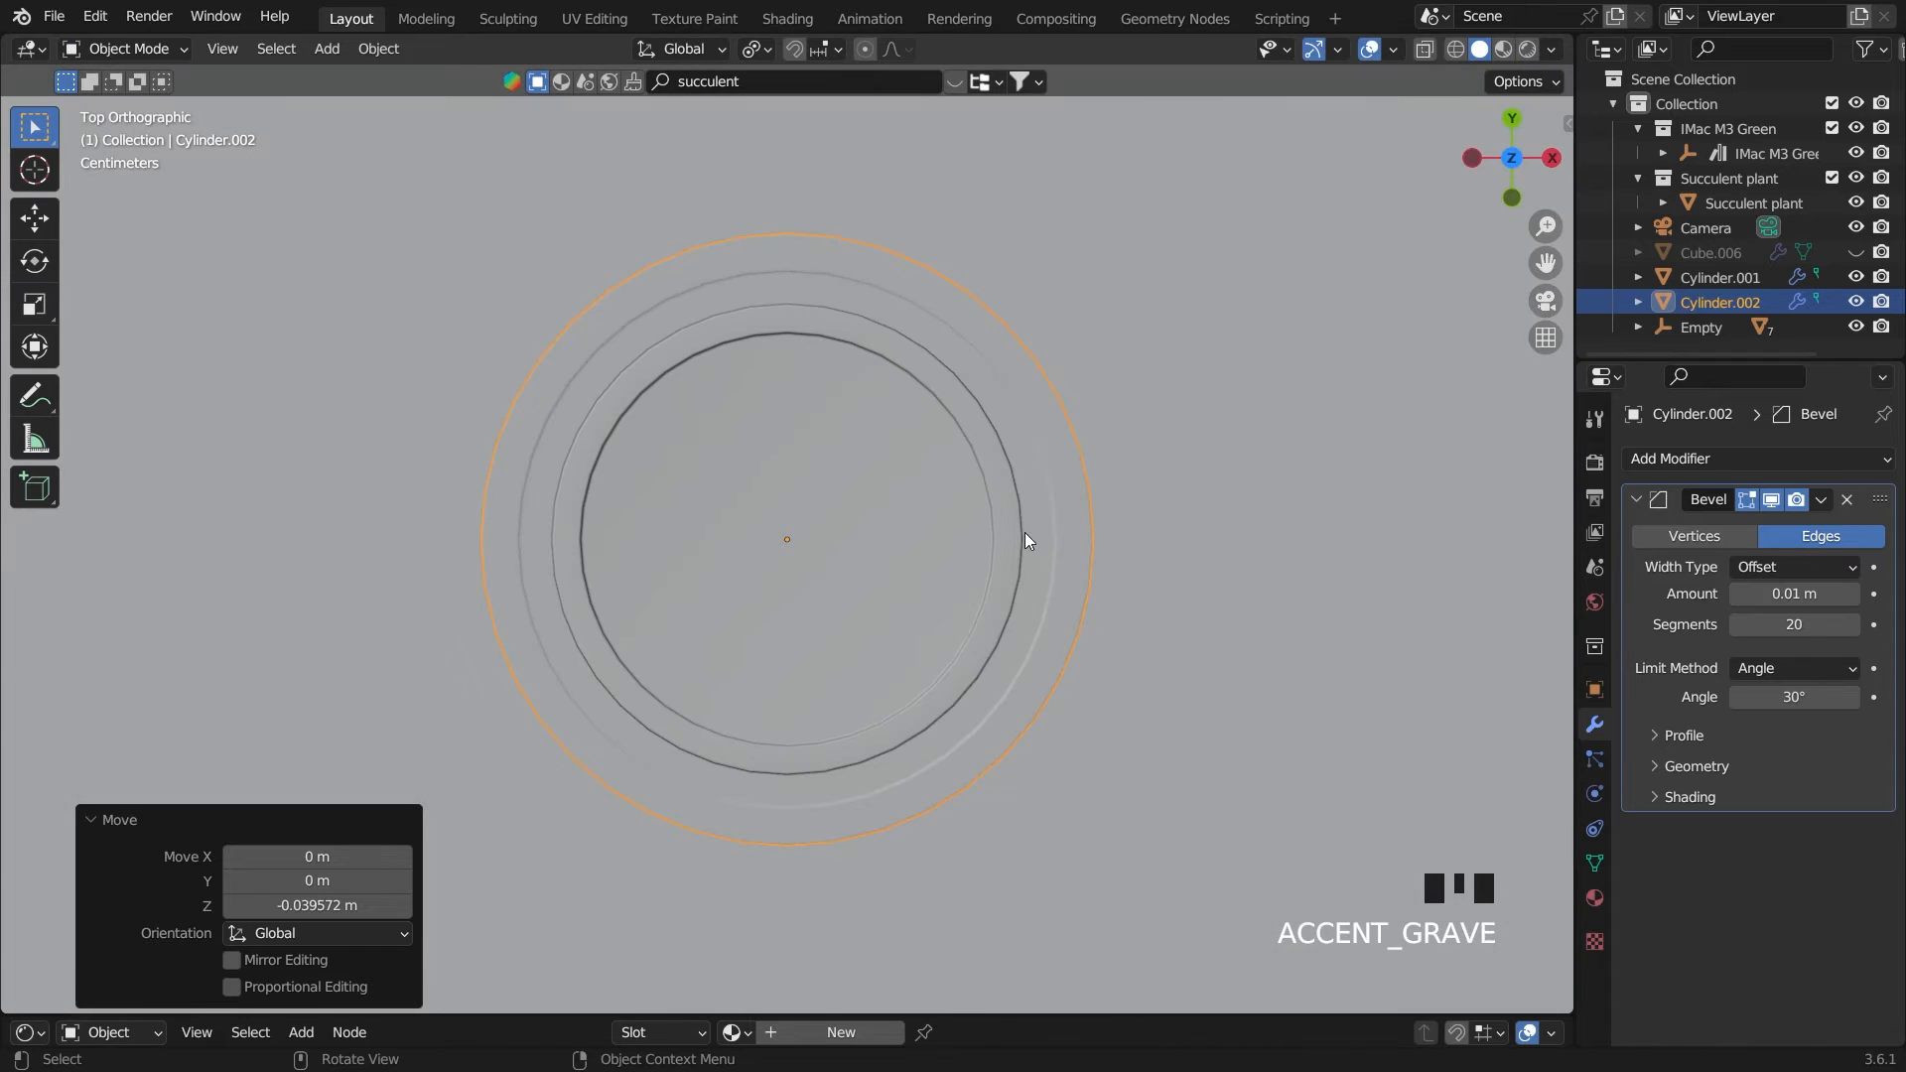
pyautogui.click(969, 542)
pyautogui.press('`')
pyautogui.click(820, 340)
pyautogui.scroll(2, 1043, 454)
pyautogui.press('g')
pyautogui.press('z')
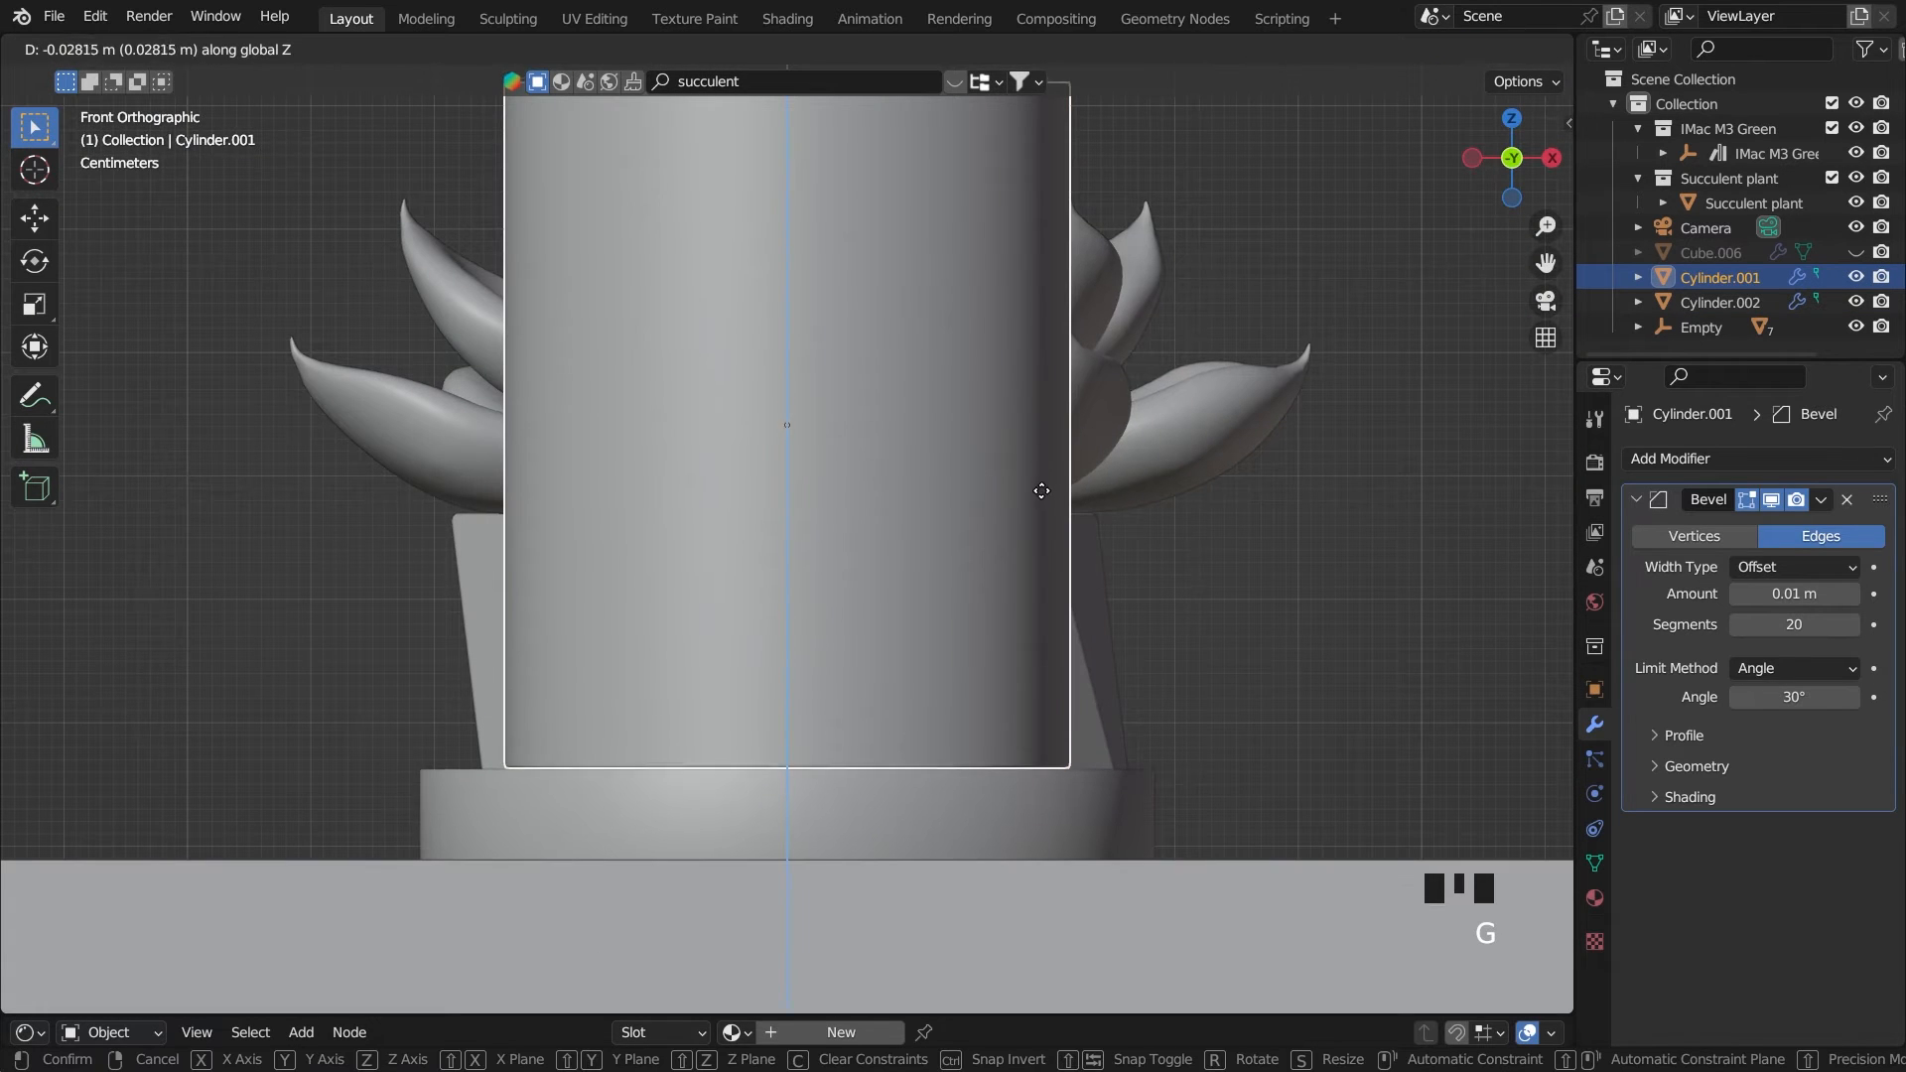
pyautogui.click(1092, 521)
# Save the file and return to the camera view of the desk
pyautogui.moveTo(1199, 508); pyautogui.dragTo(1307, 621, button='middle')
pyautogui.scroll(-4, 1409, 288)
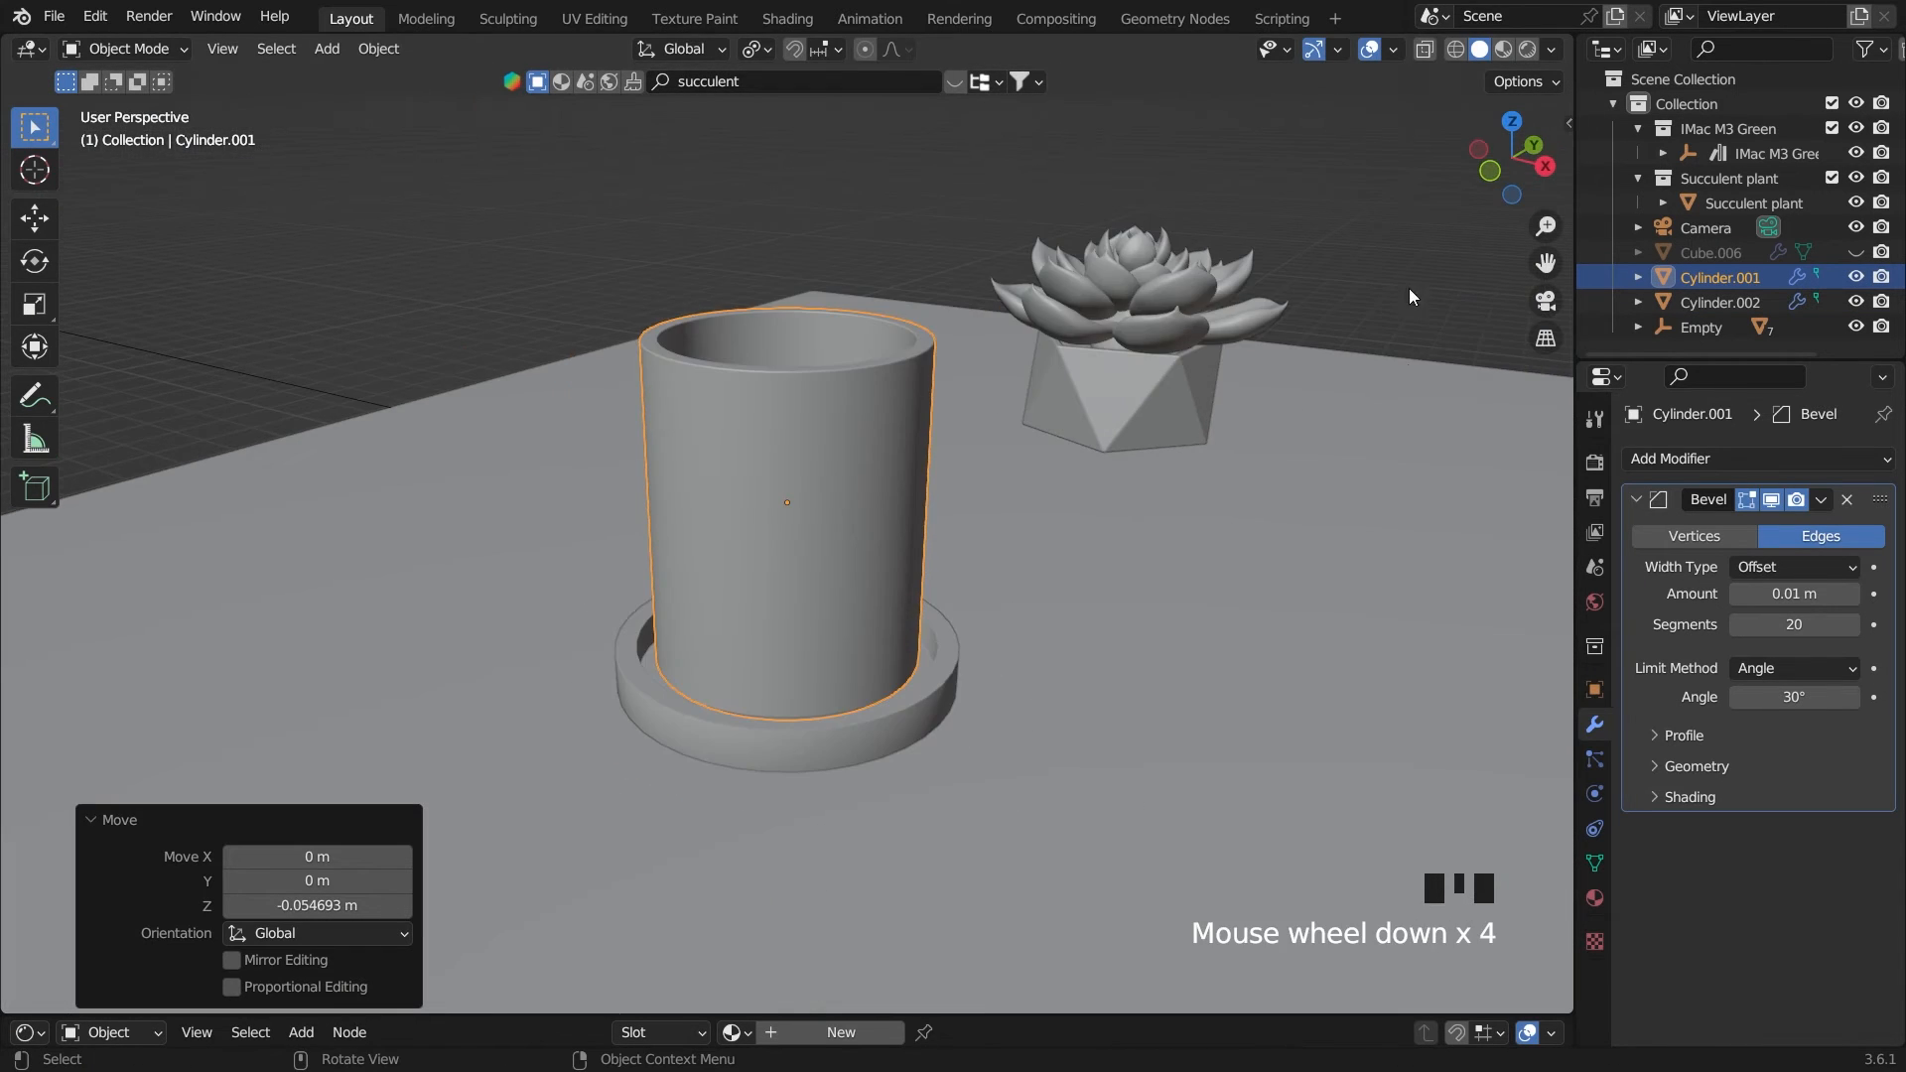
pyautogui.click(1413, 235)
pyautogui.hotkey('ctrl', 's')
pyautogui.press('`')
pyautogui.click(1199, 498)
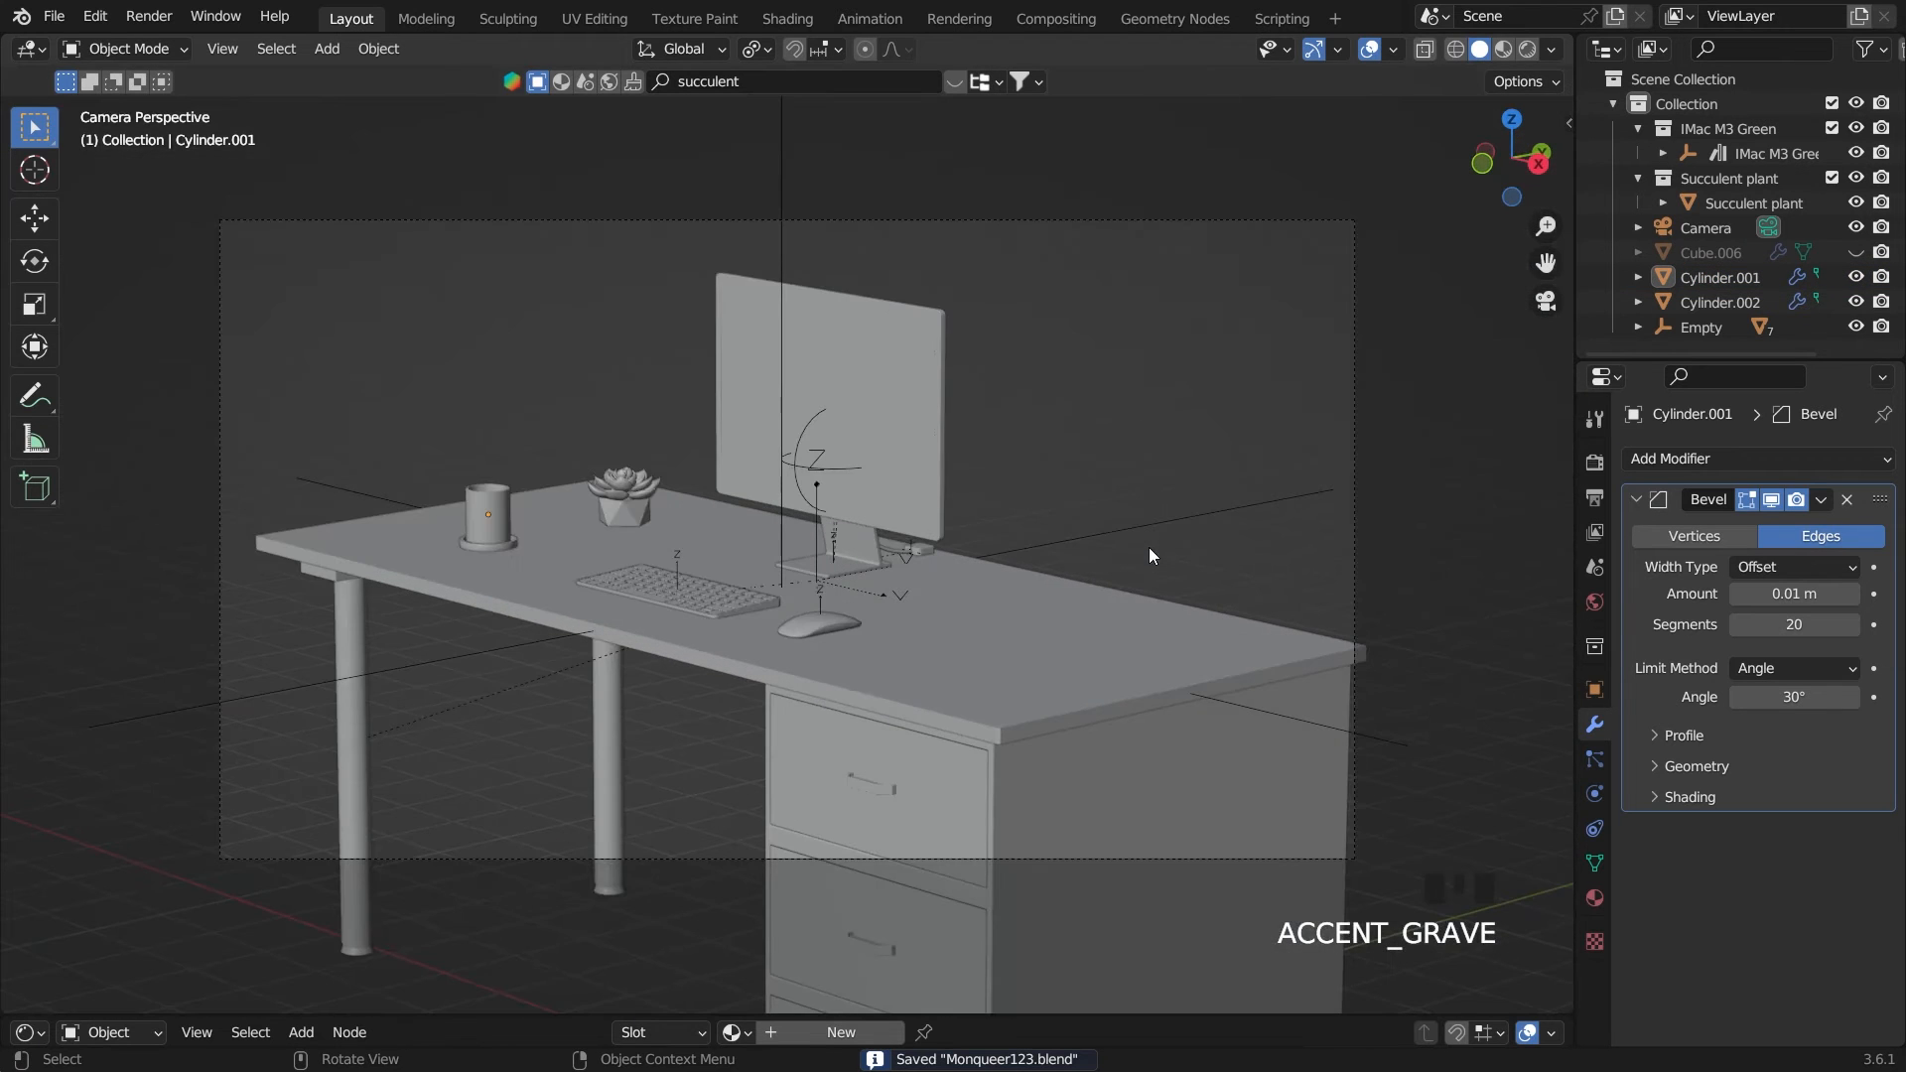
pyautogui.click(1184, 433)
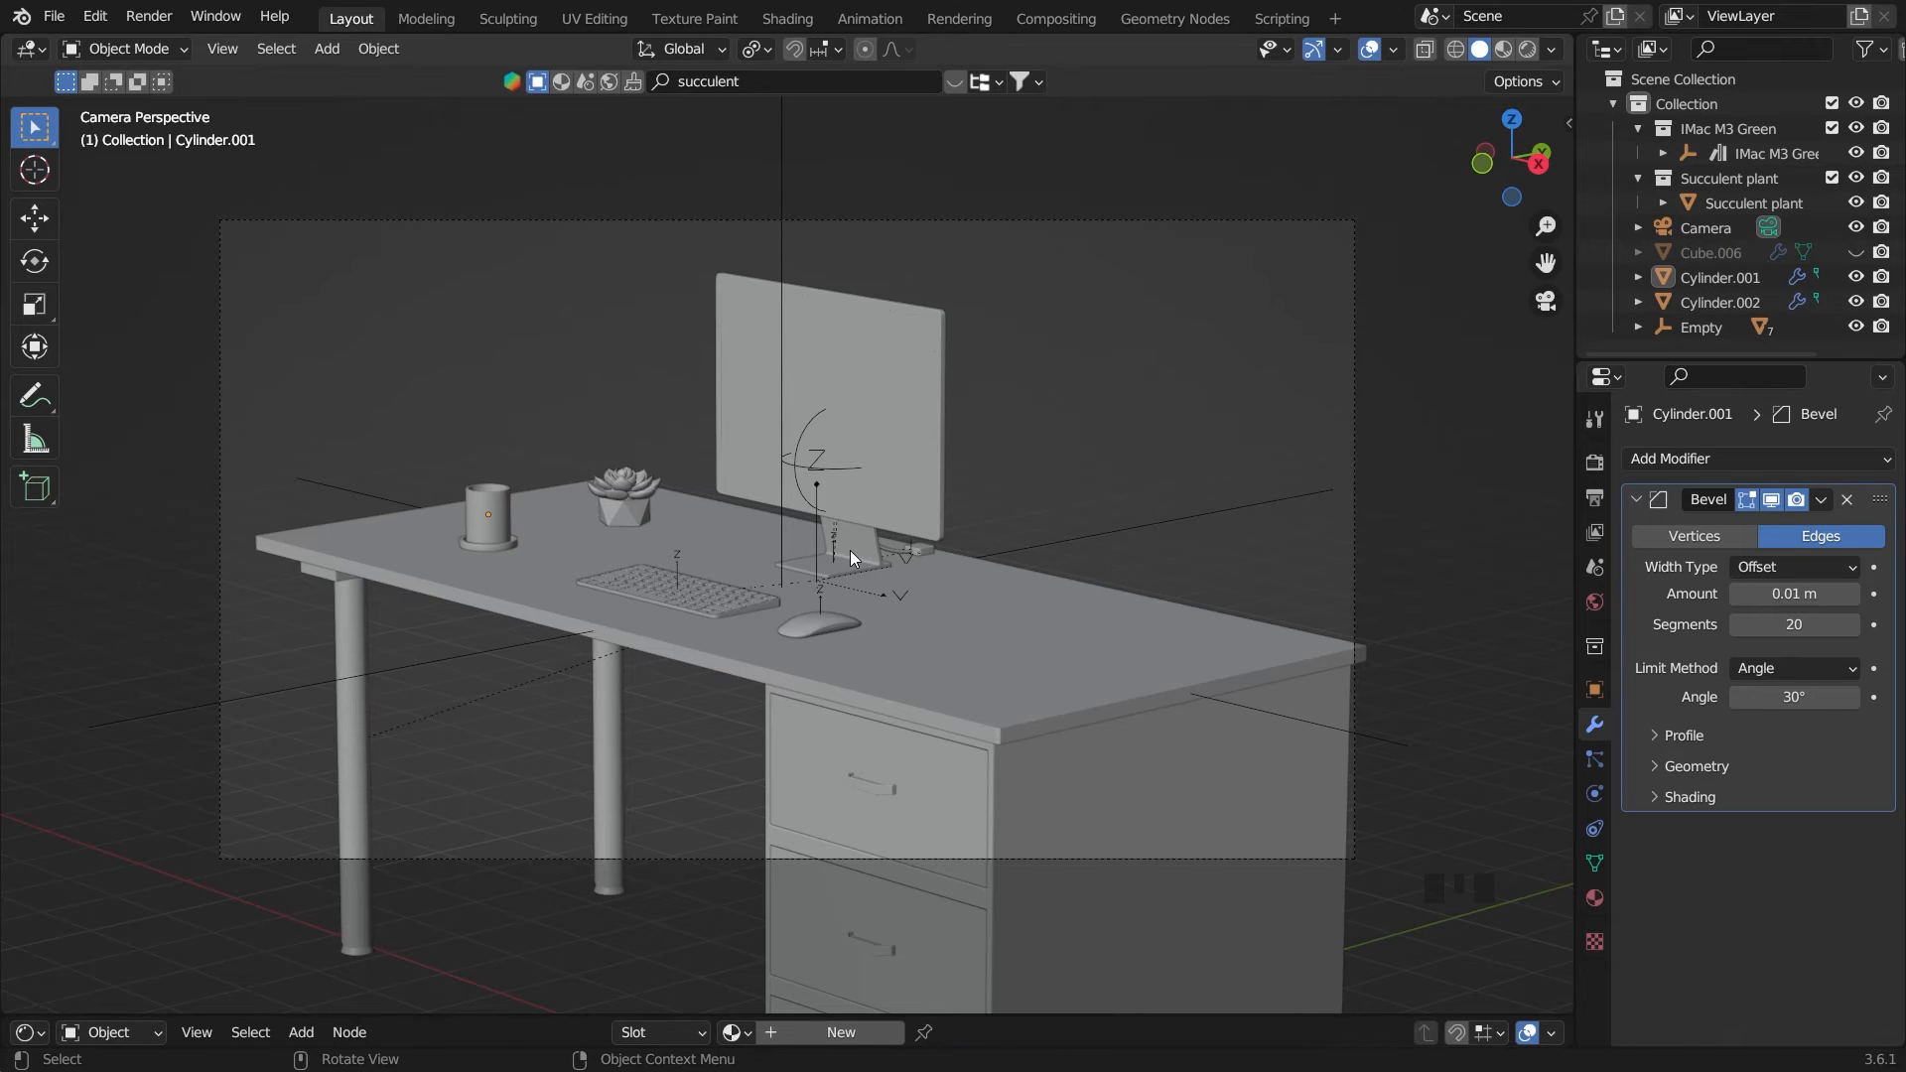
# Move the lamp -13.406 m along X above the drawers and raise it about 1.358 m along Z onto the desktop
pyautogui.scroll(-3, 1015, 546)
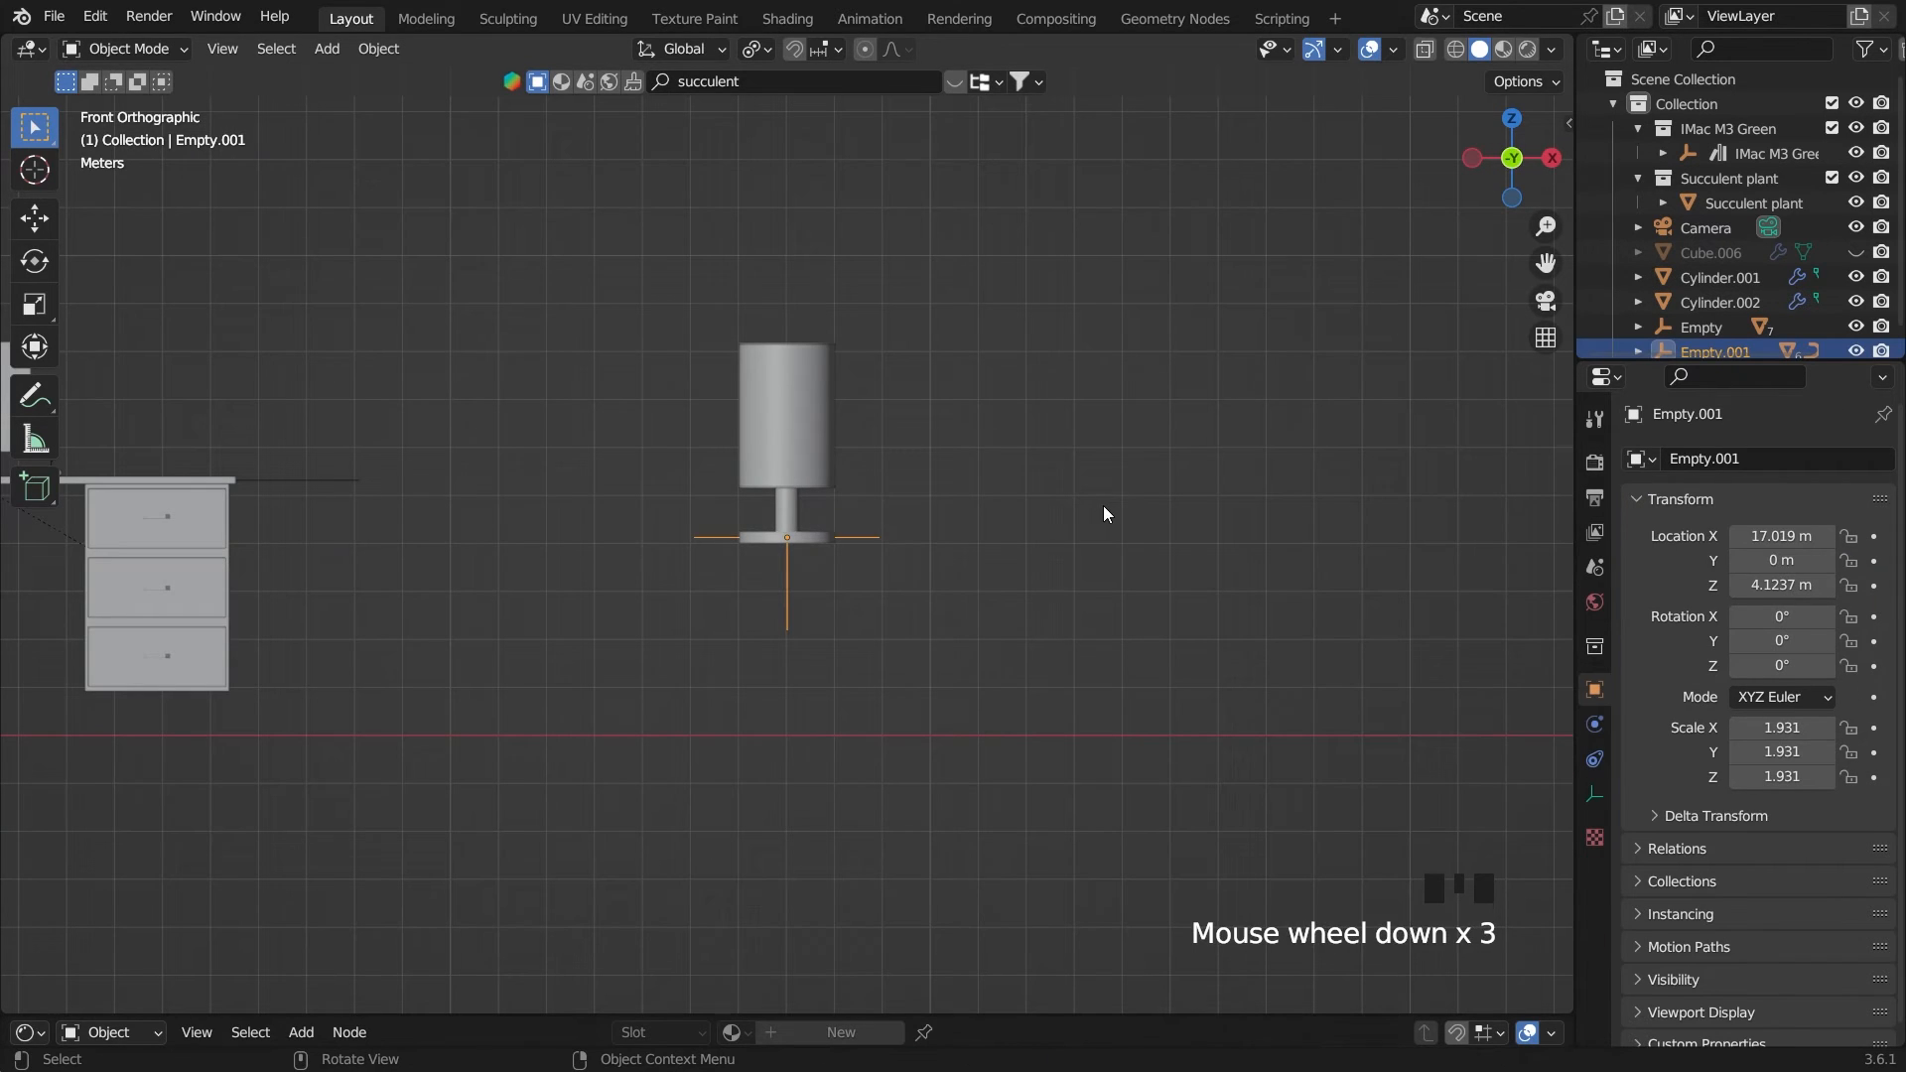
pyautogui.press('g')
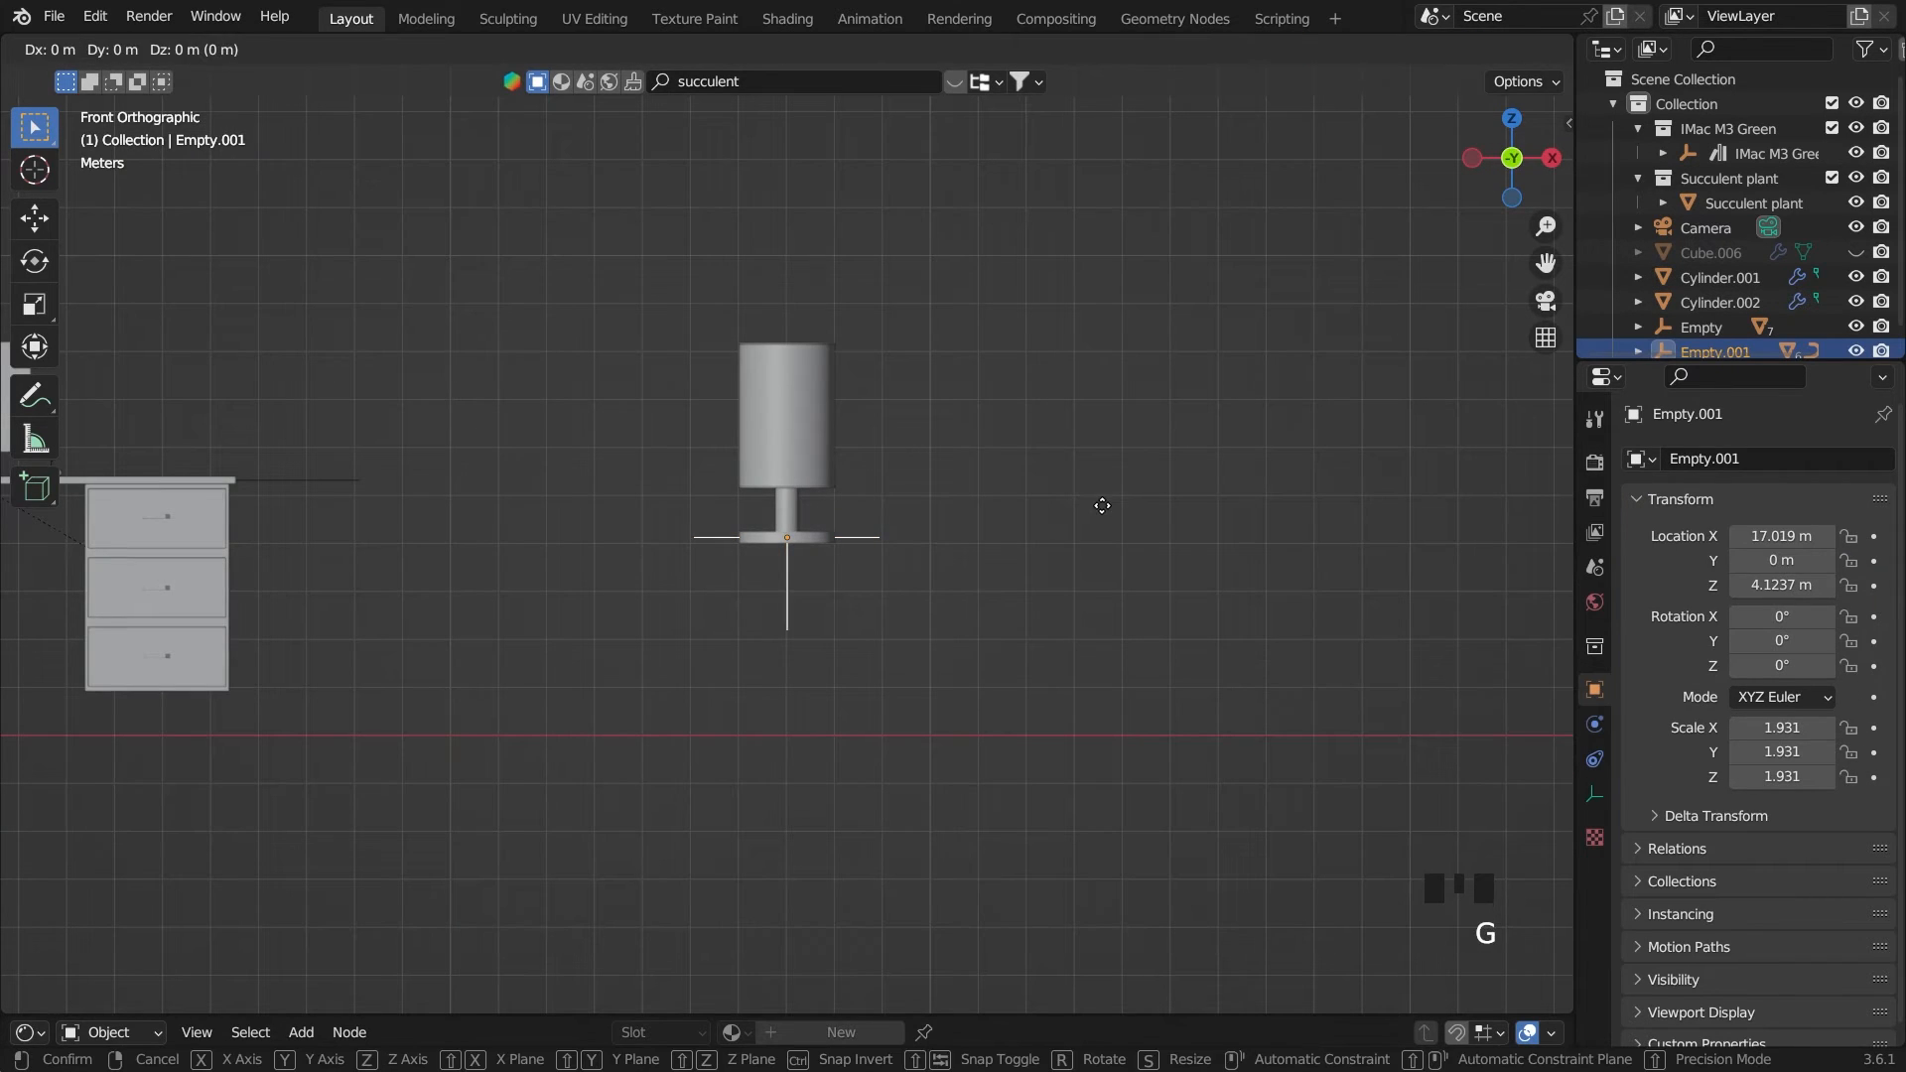
pyautogui.click(459, 545)
pyautogui.press('`')
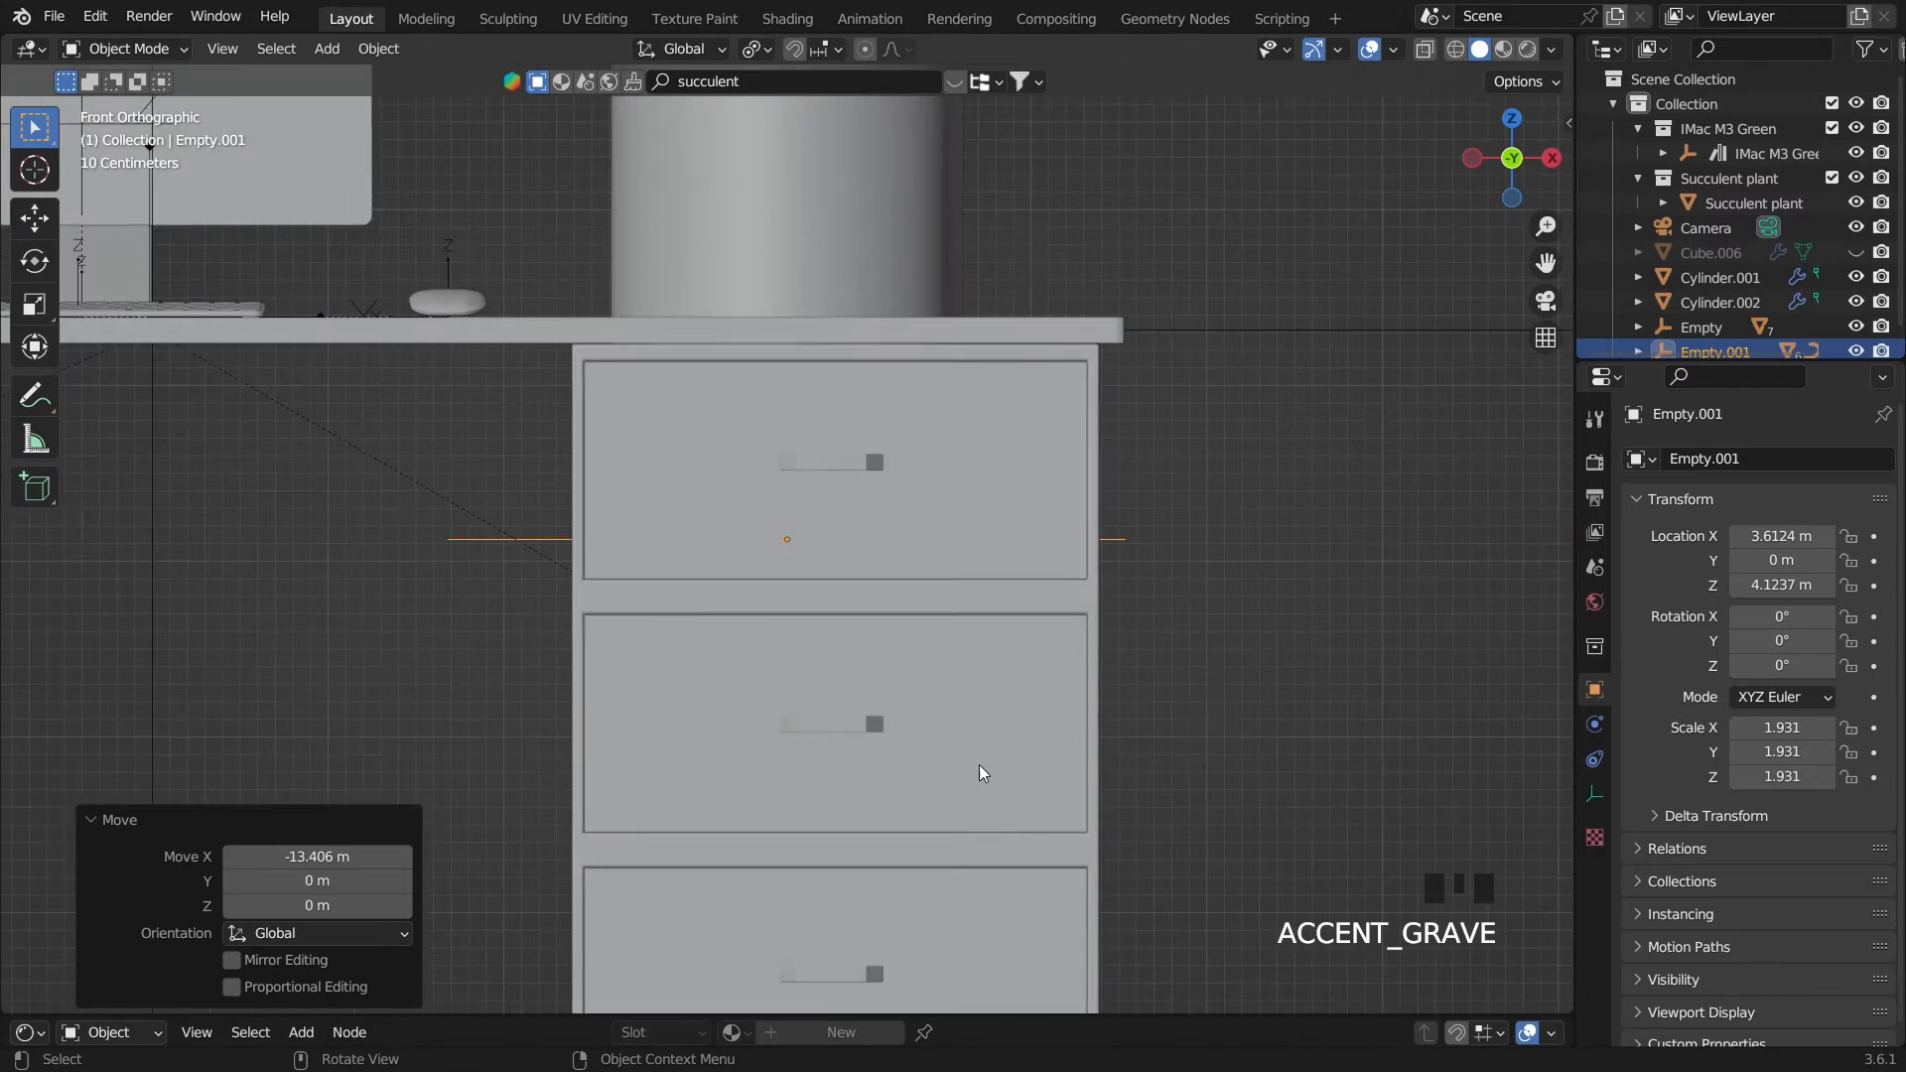
pyautogui.scroll(-2, 933, 645)
pyautogui.press('g')
pyautogui.press('z')
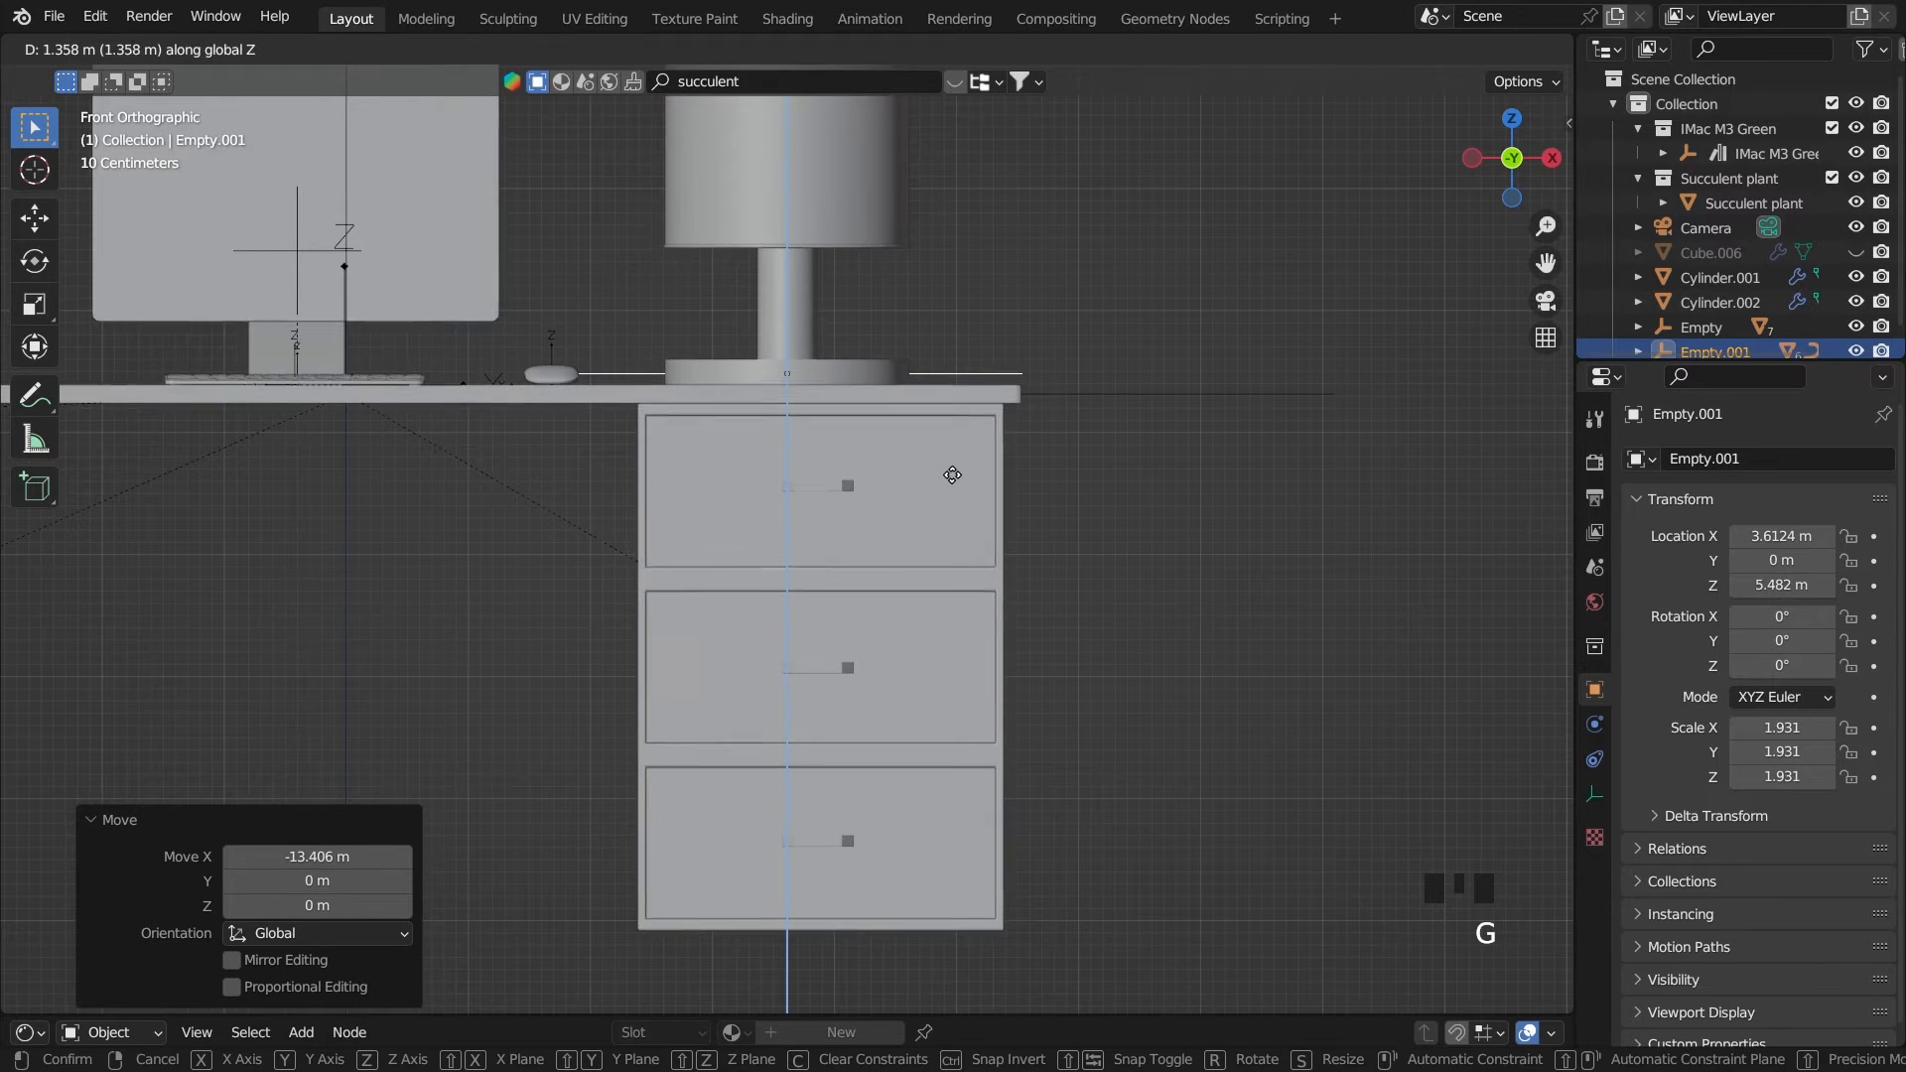
pyautogui.click(1238, 512)
# Scale the lamp down by 0.483 in the front view and by 0.824 in the camera view
pyautogui.press('s')
pyautogui.click(948, 479)
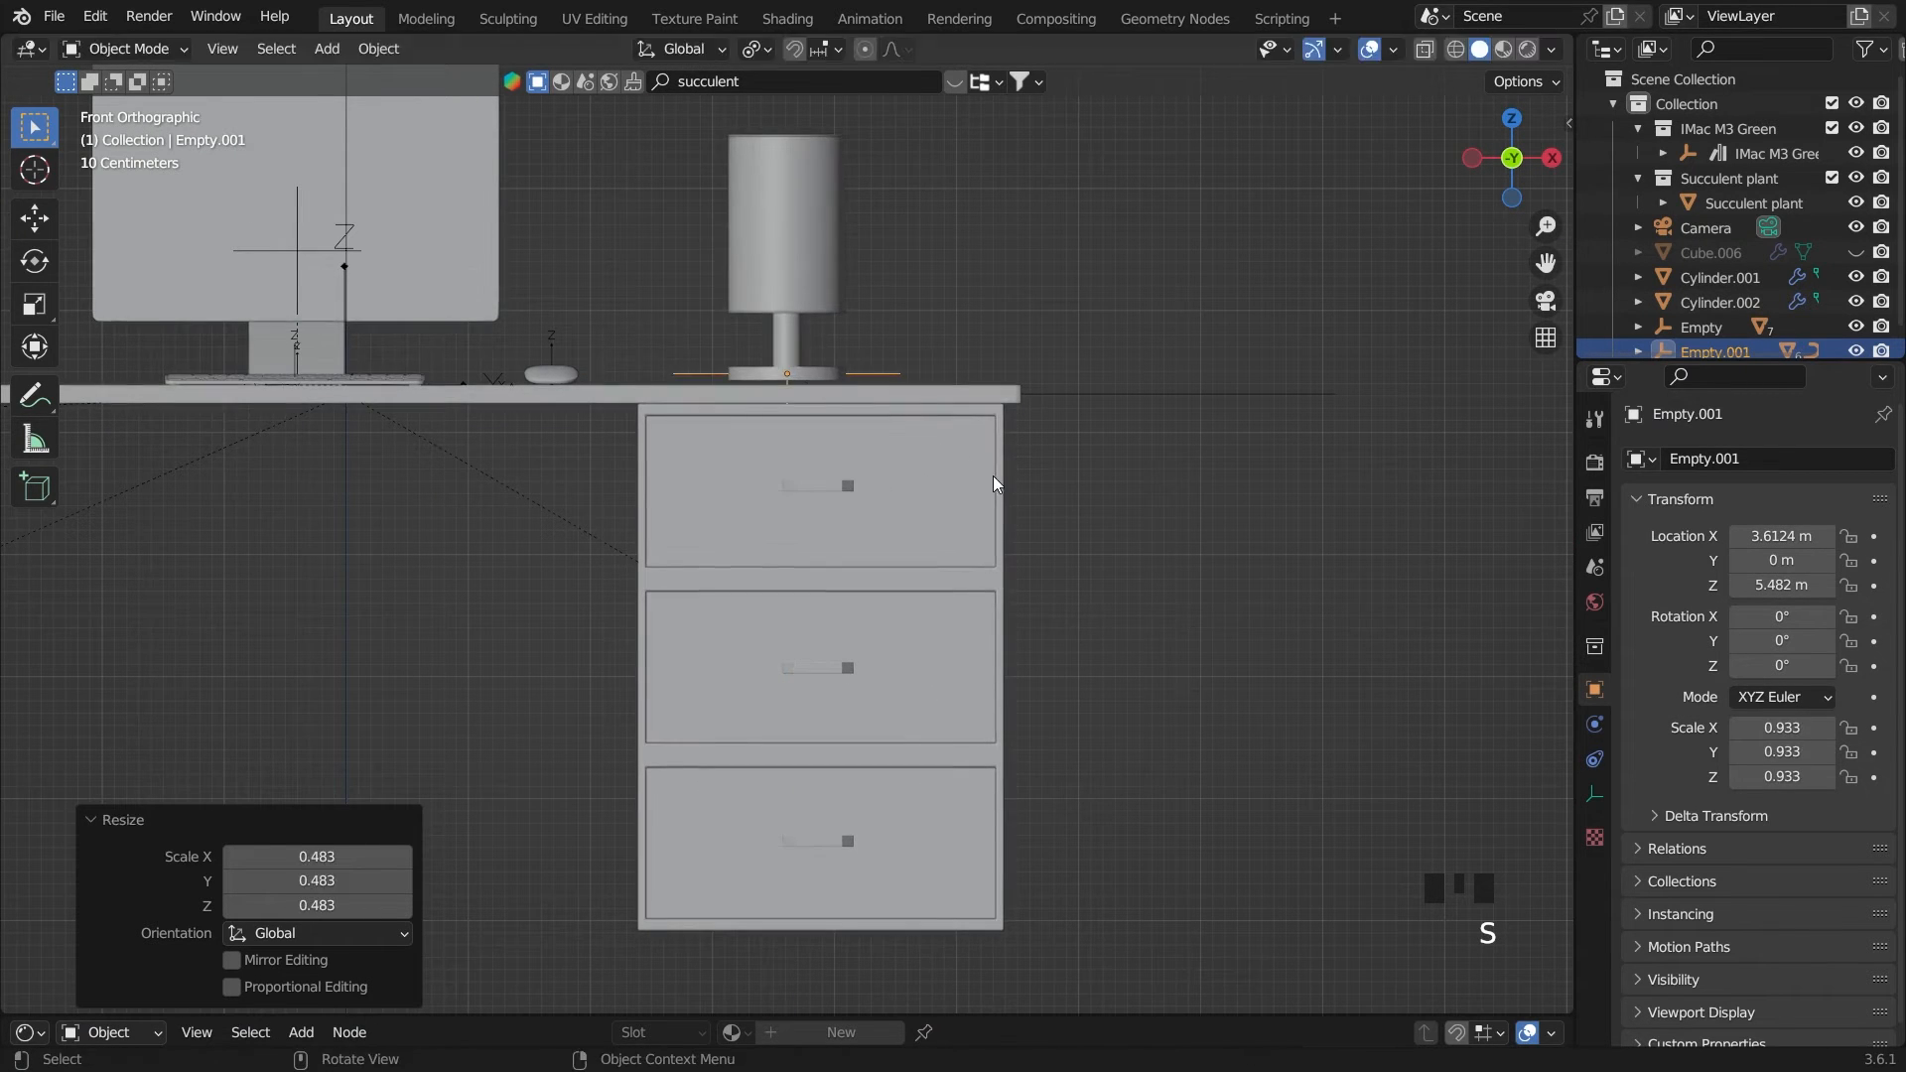
pyautogui.press('`')
pyautogui.scroll(2, 1112, 607)
pyautogui.press('s')
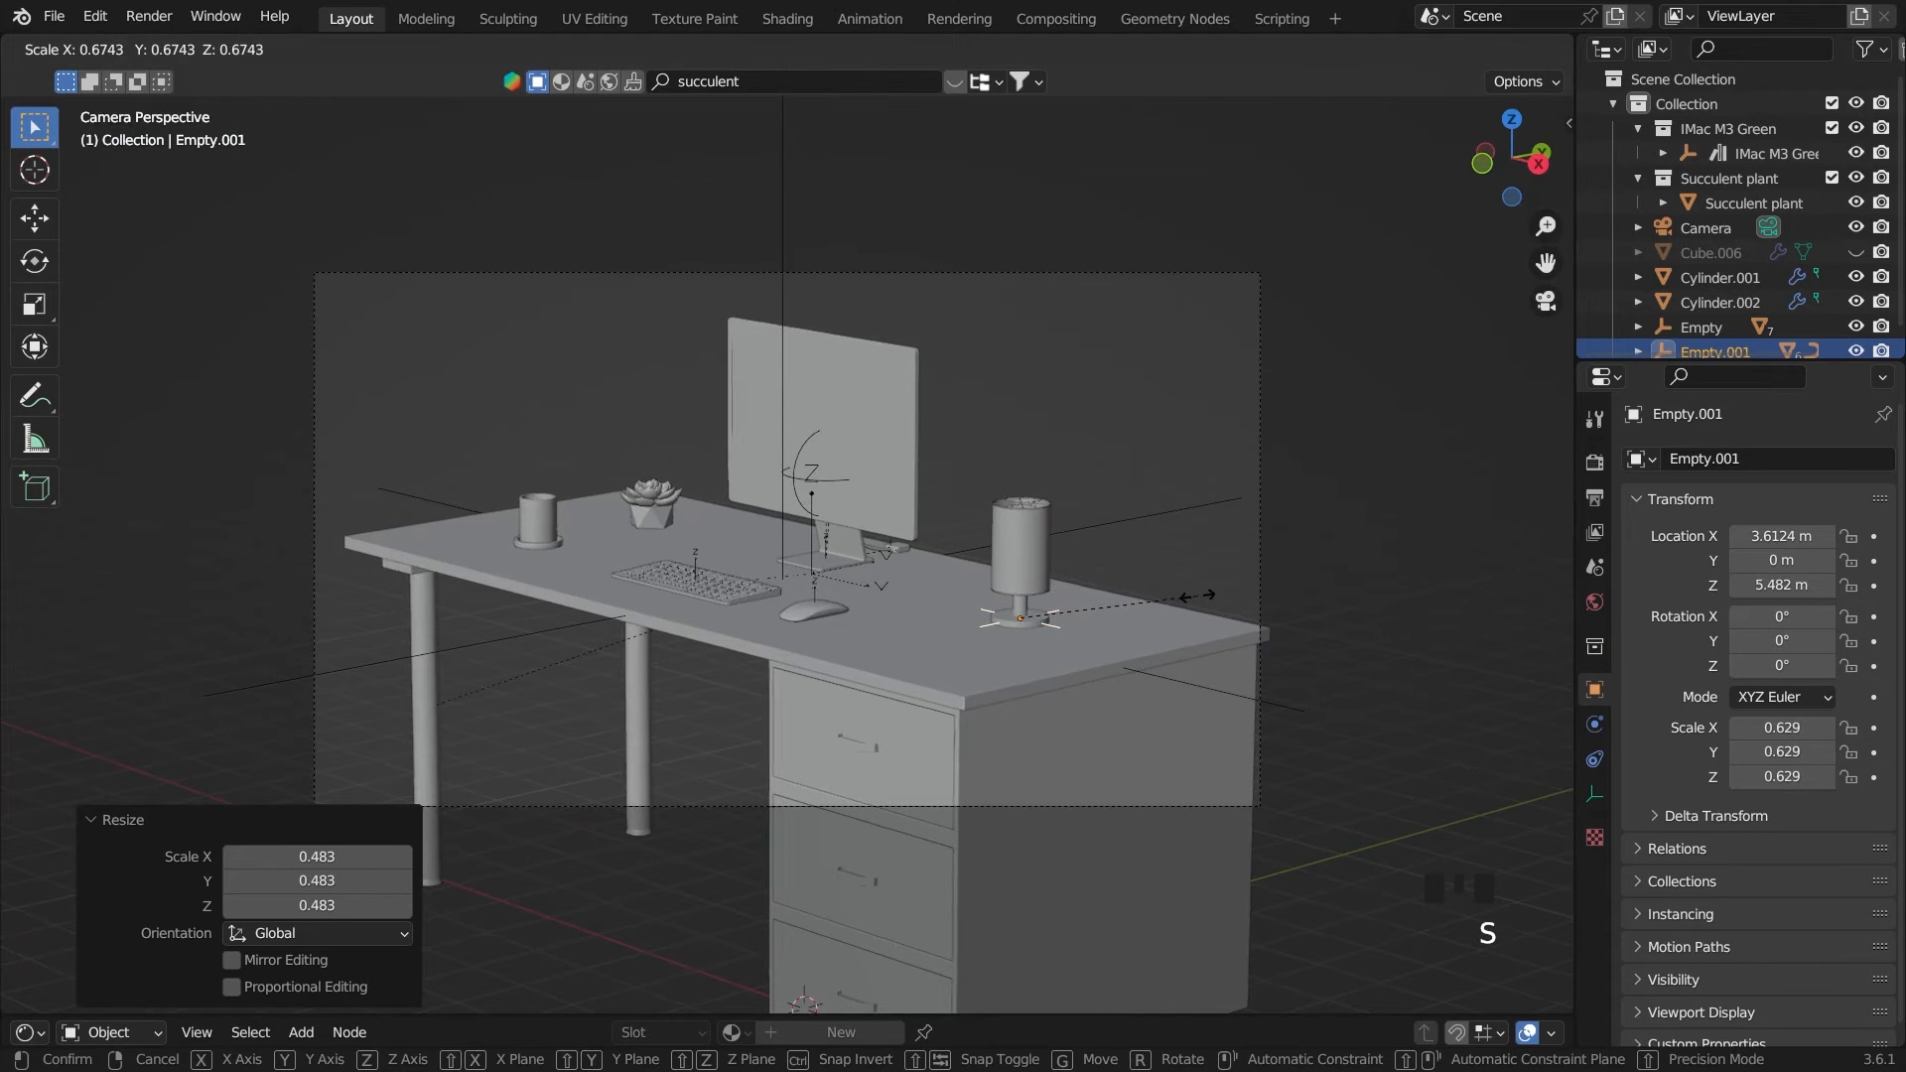
pyautogui.click(1236, 594)
# In the front view, move the lamp -0.37316 m along X and -0.042758 m along Z
pyautogui.press('`')
pyautogui.press('`')
pyautogui.press('`')
pyautogui.scroll(-3, 1162, 588)
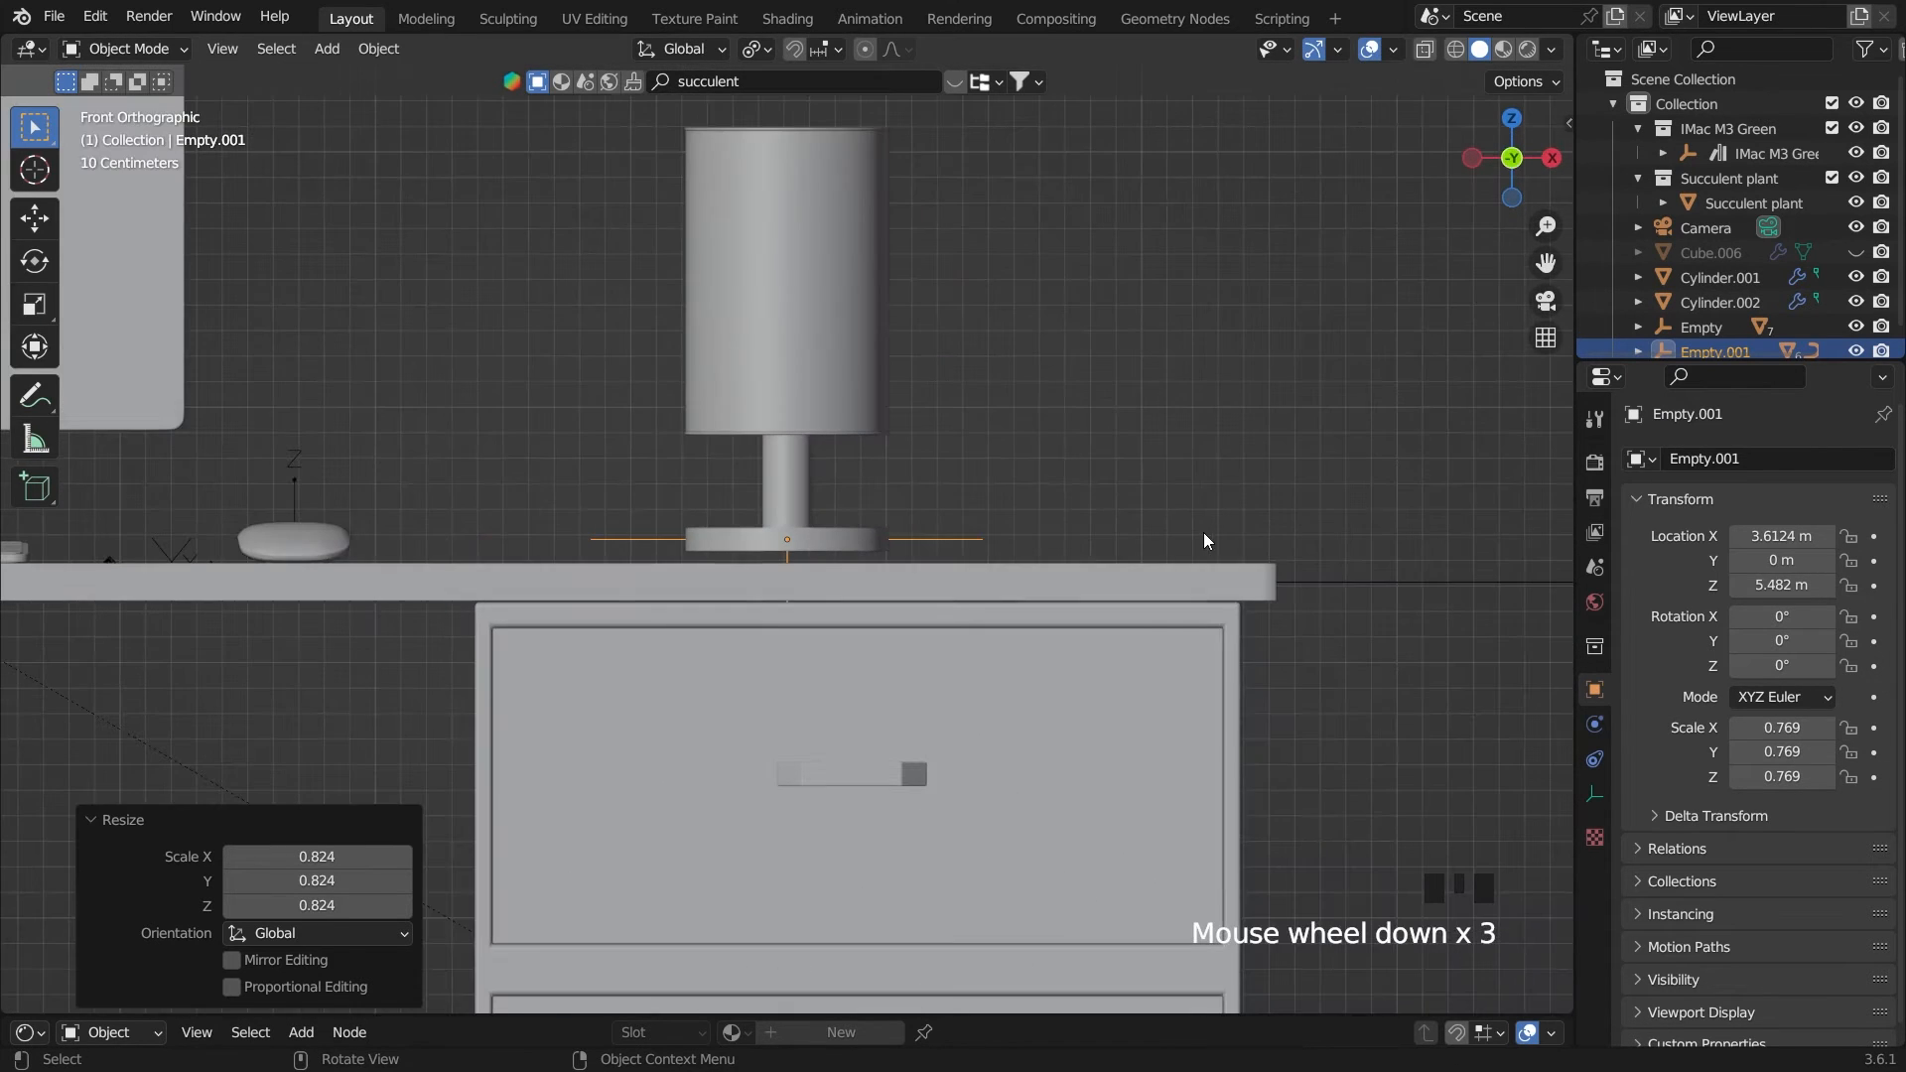
pyautogui.press('g')
pyautogui.click(1050, 558)
pyautogui.moveTo(1050, 558); pyautogui.dragTo(1009, 482, button='middle')
pyautogui.press('`')
pyautogui.press('`')
pyautogui.click(998, 420)
# Scale the lamp by 1.063 and reposition it along Z to 5.4354 m so its base meets the desktop
pyautogui.press('s')
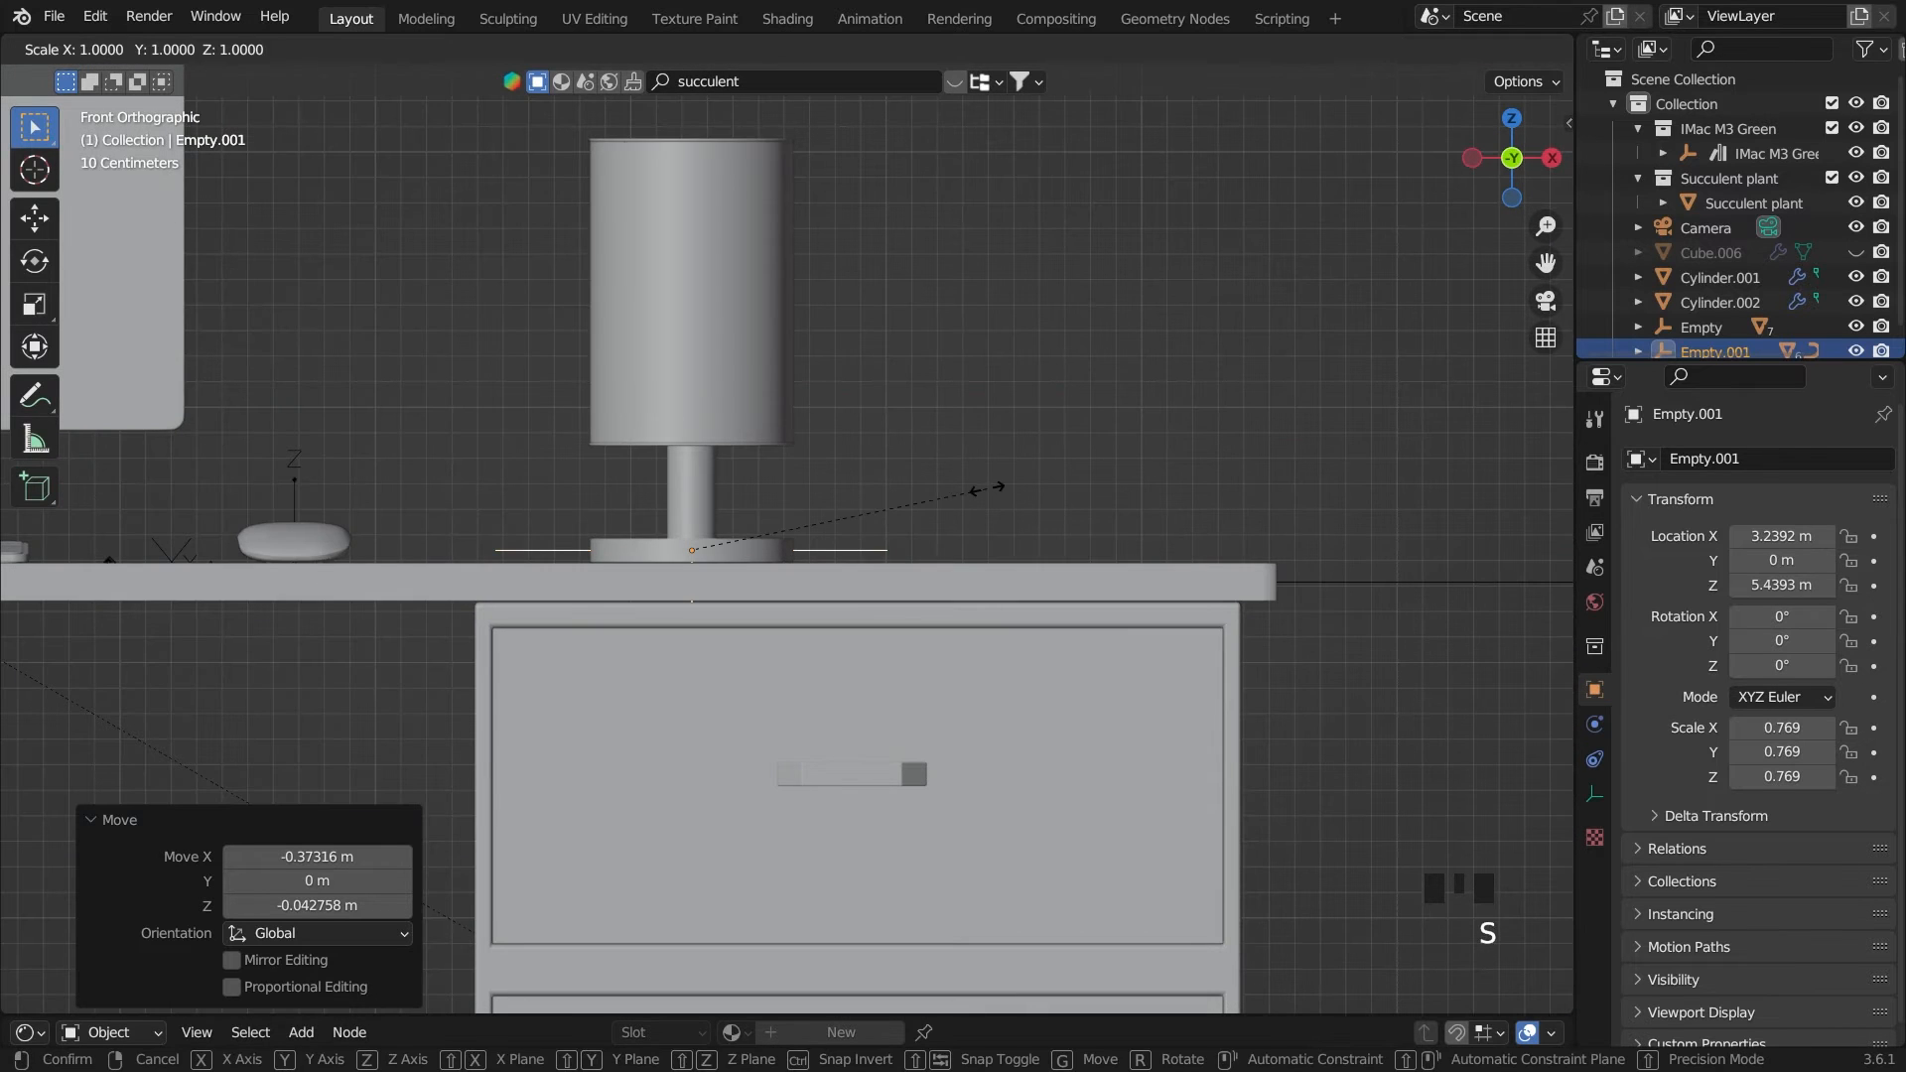
pyautogui.click(997, 485)
pyautogui.press('g')
pyautogui.press('z')
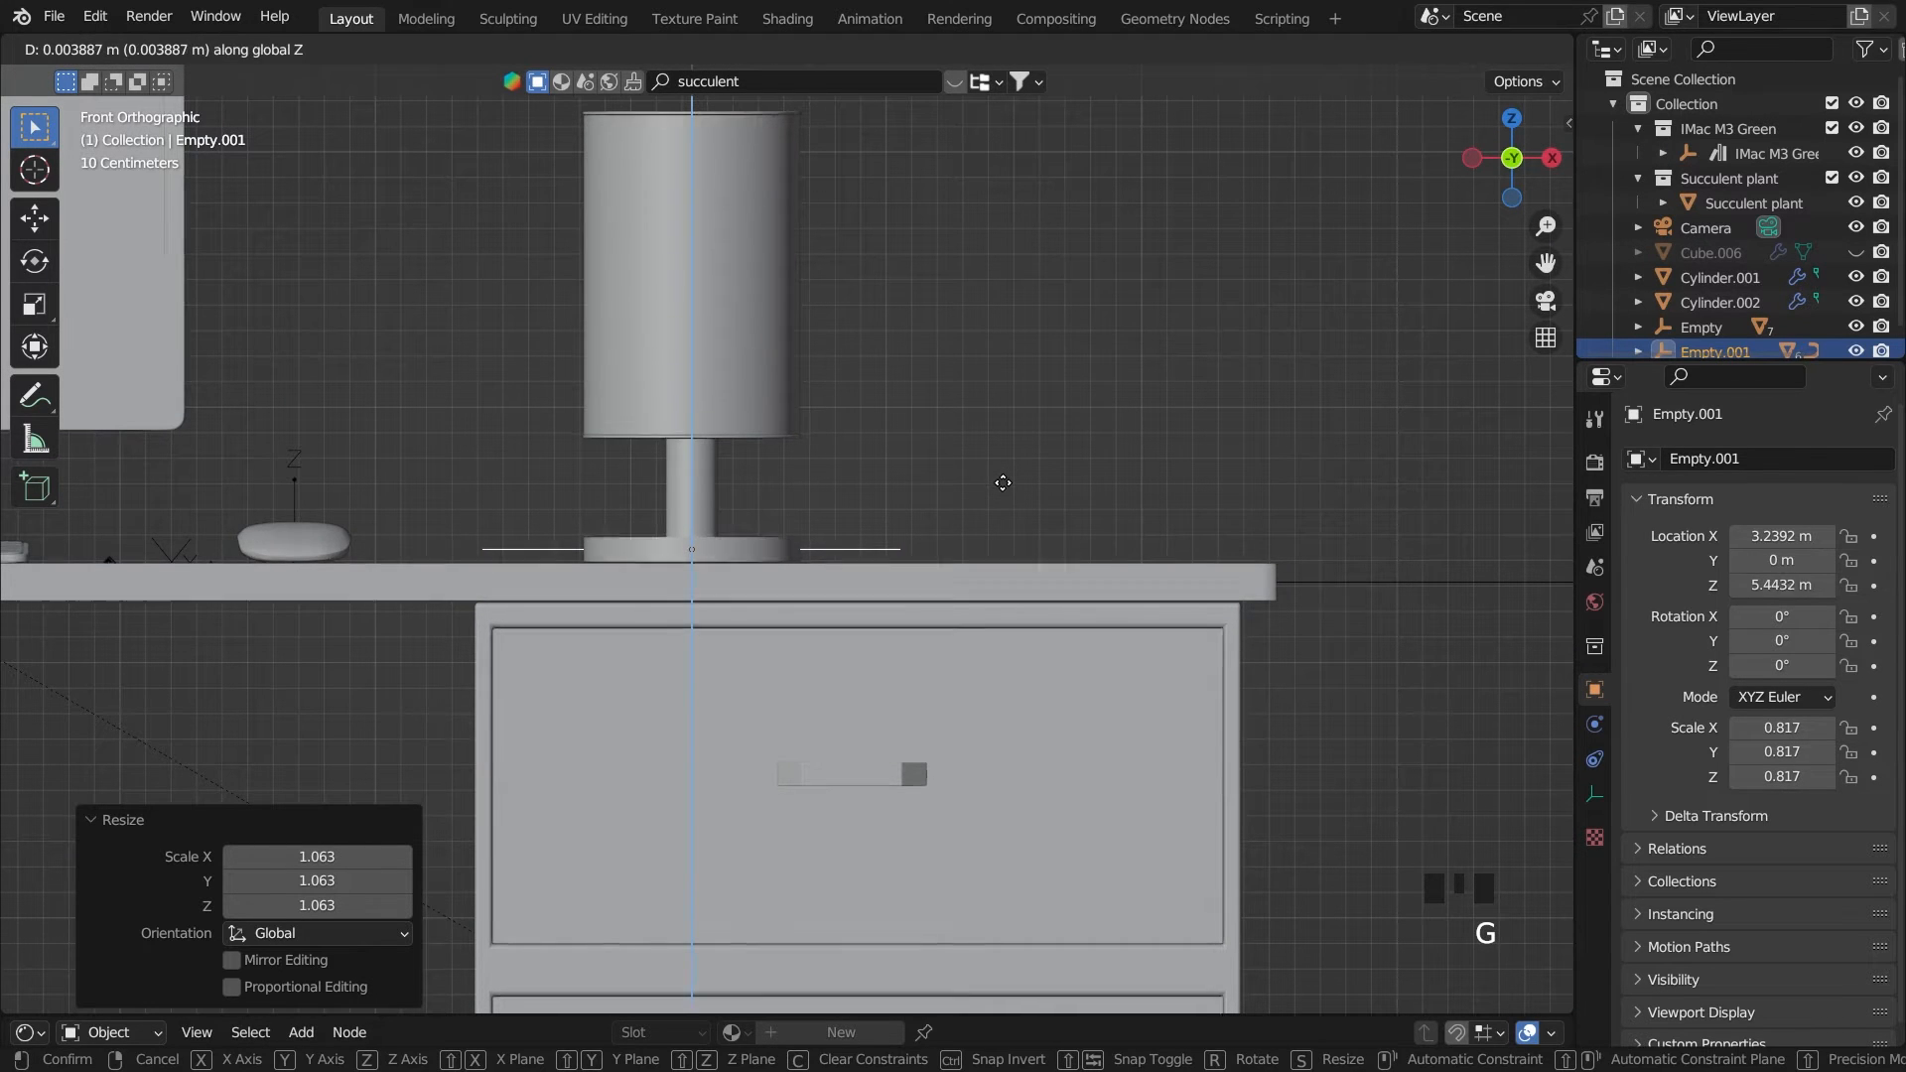
pyautogui.click(1002, 482)
# Save the file with the placed lamp and switch to the camera view
pyautogui.hotkey('ctrl', 's')
pyautogui.press('`')
pyautogui.click(876, 590)
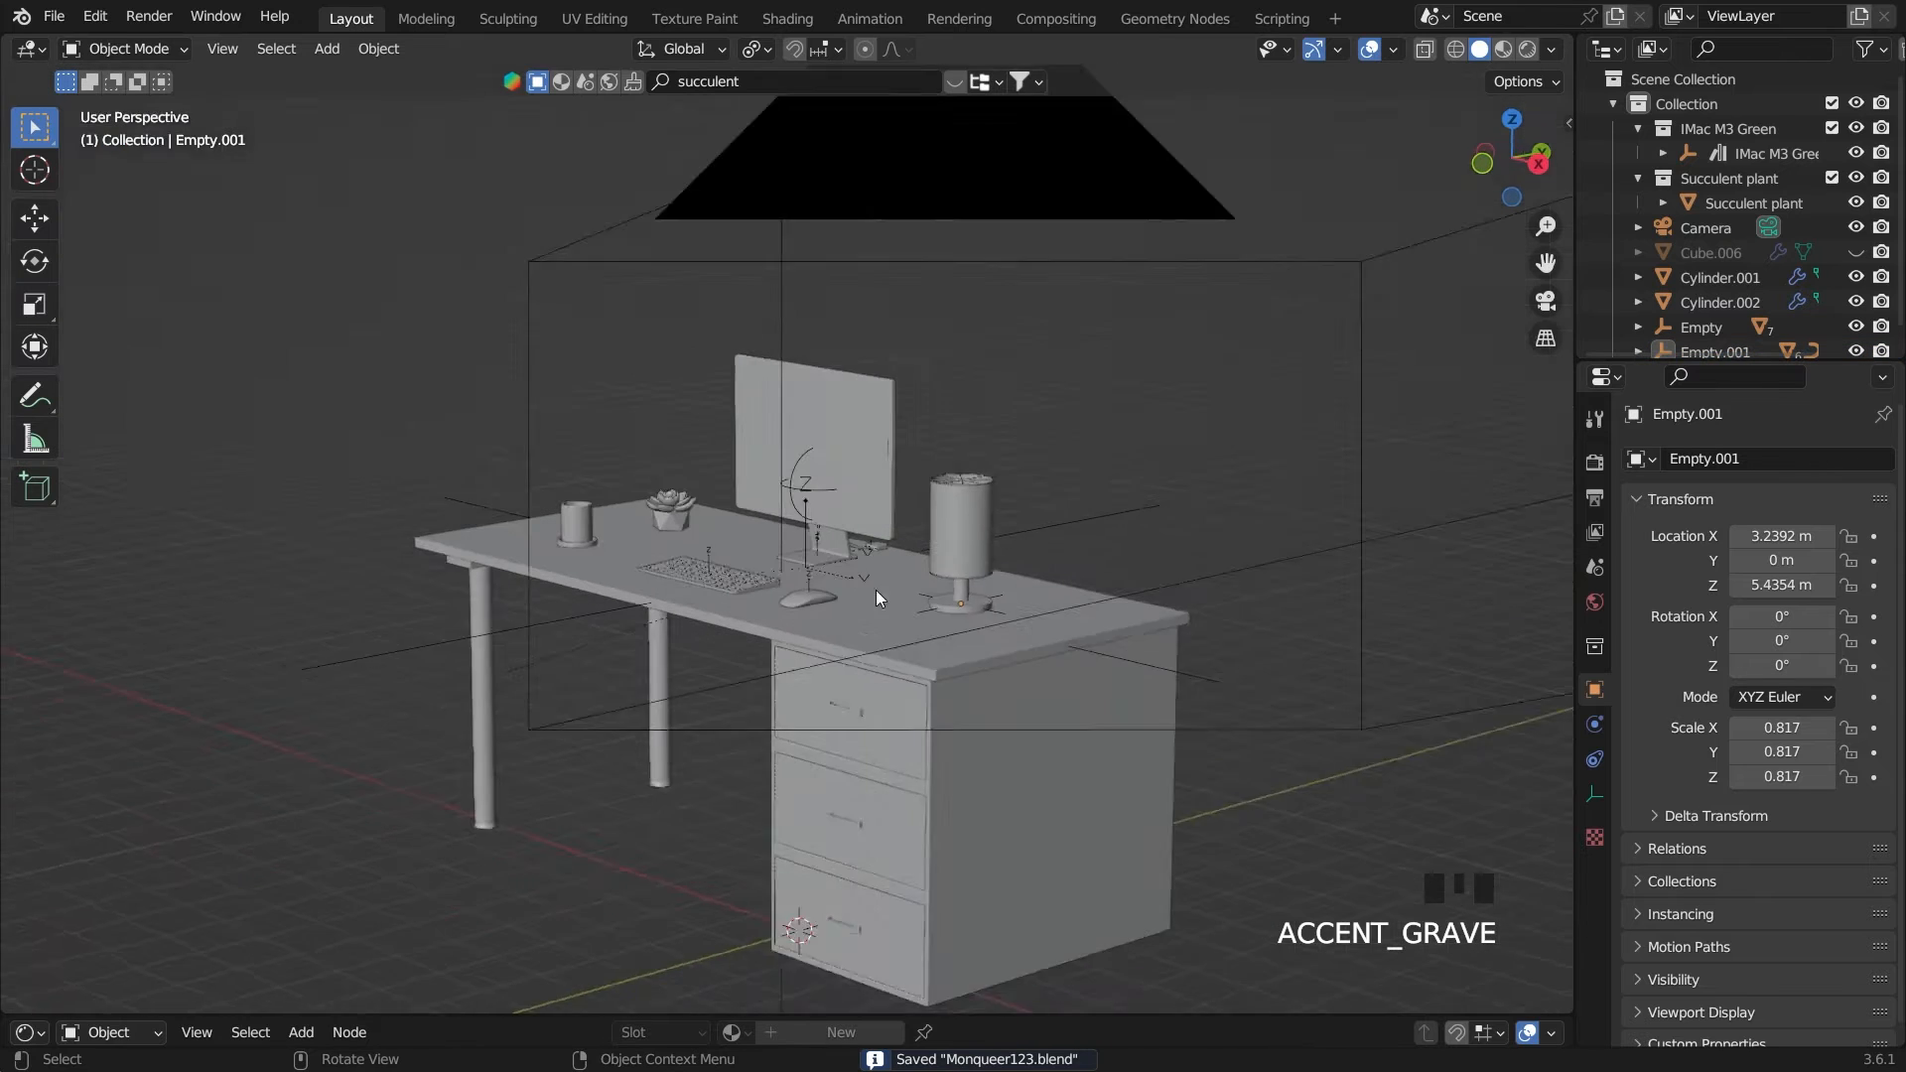
# Unhide the room object Cube.006 and set the viewport to rendered shading
pyautogui.click(1855, 254)
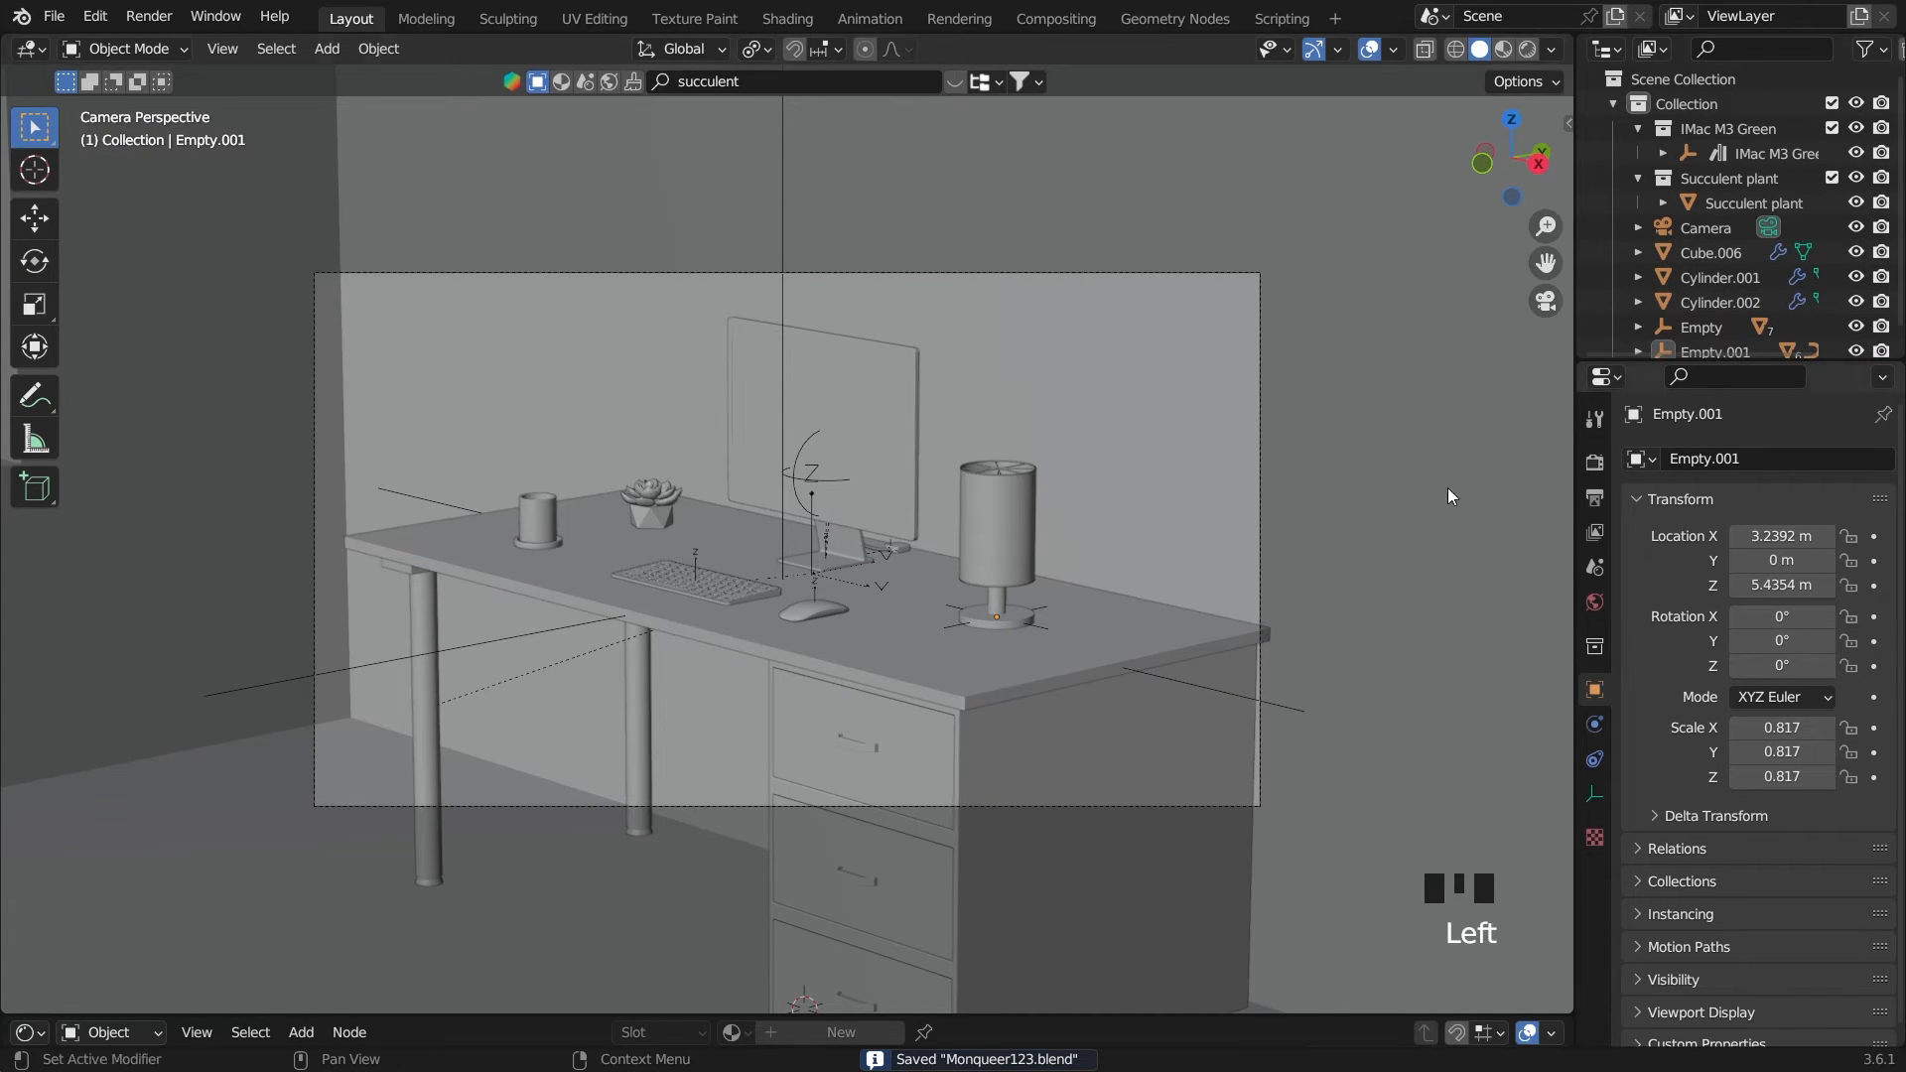
pyautogui.click(1525, 49)
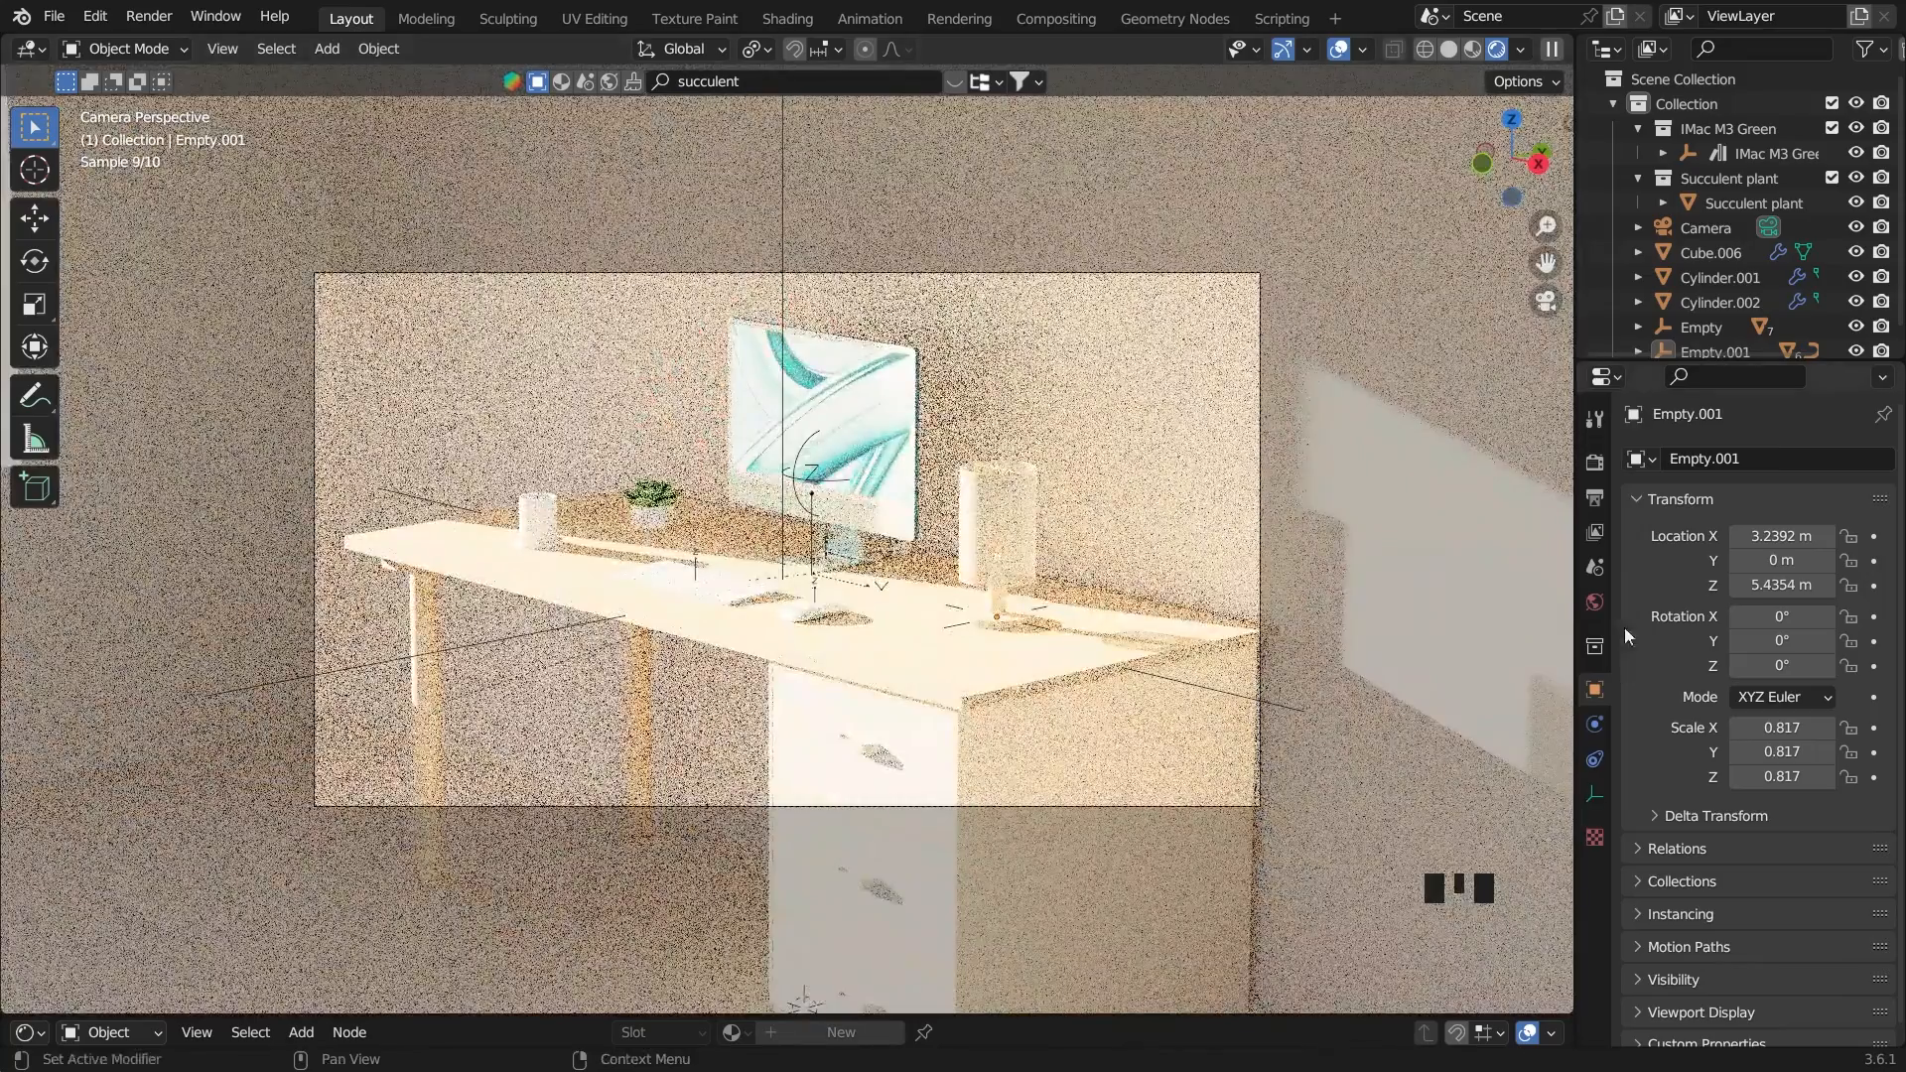
# Try dimming the sky by lowering the world background strength to 0 and to a very low value
pyautogui.click(1595, 600)
pyautogui.click(1760, 931)
pyautogui.click(1760, 931)
pyautogui.click(1760, 931)
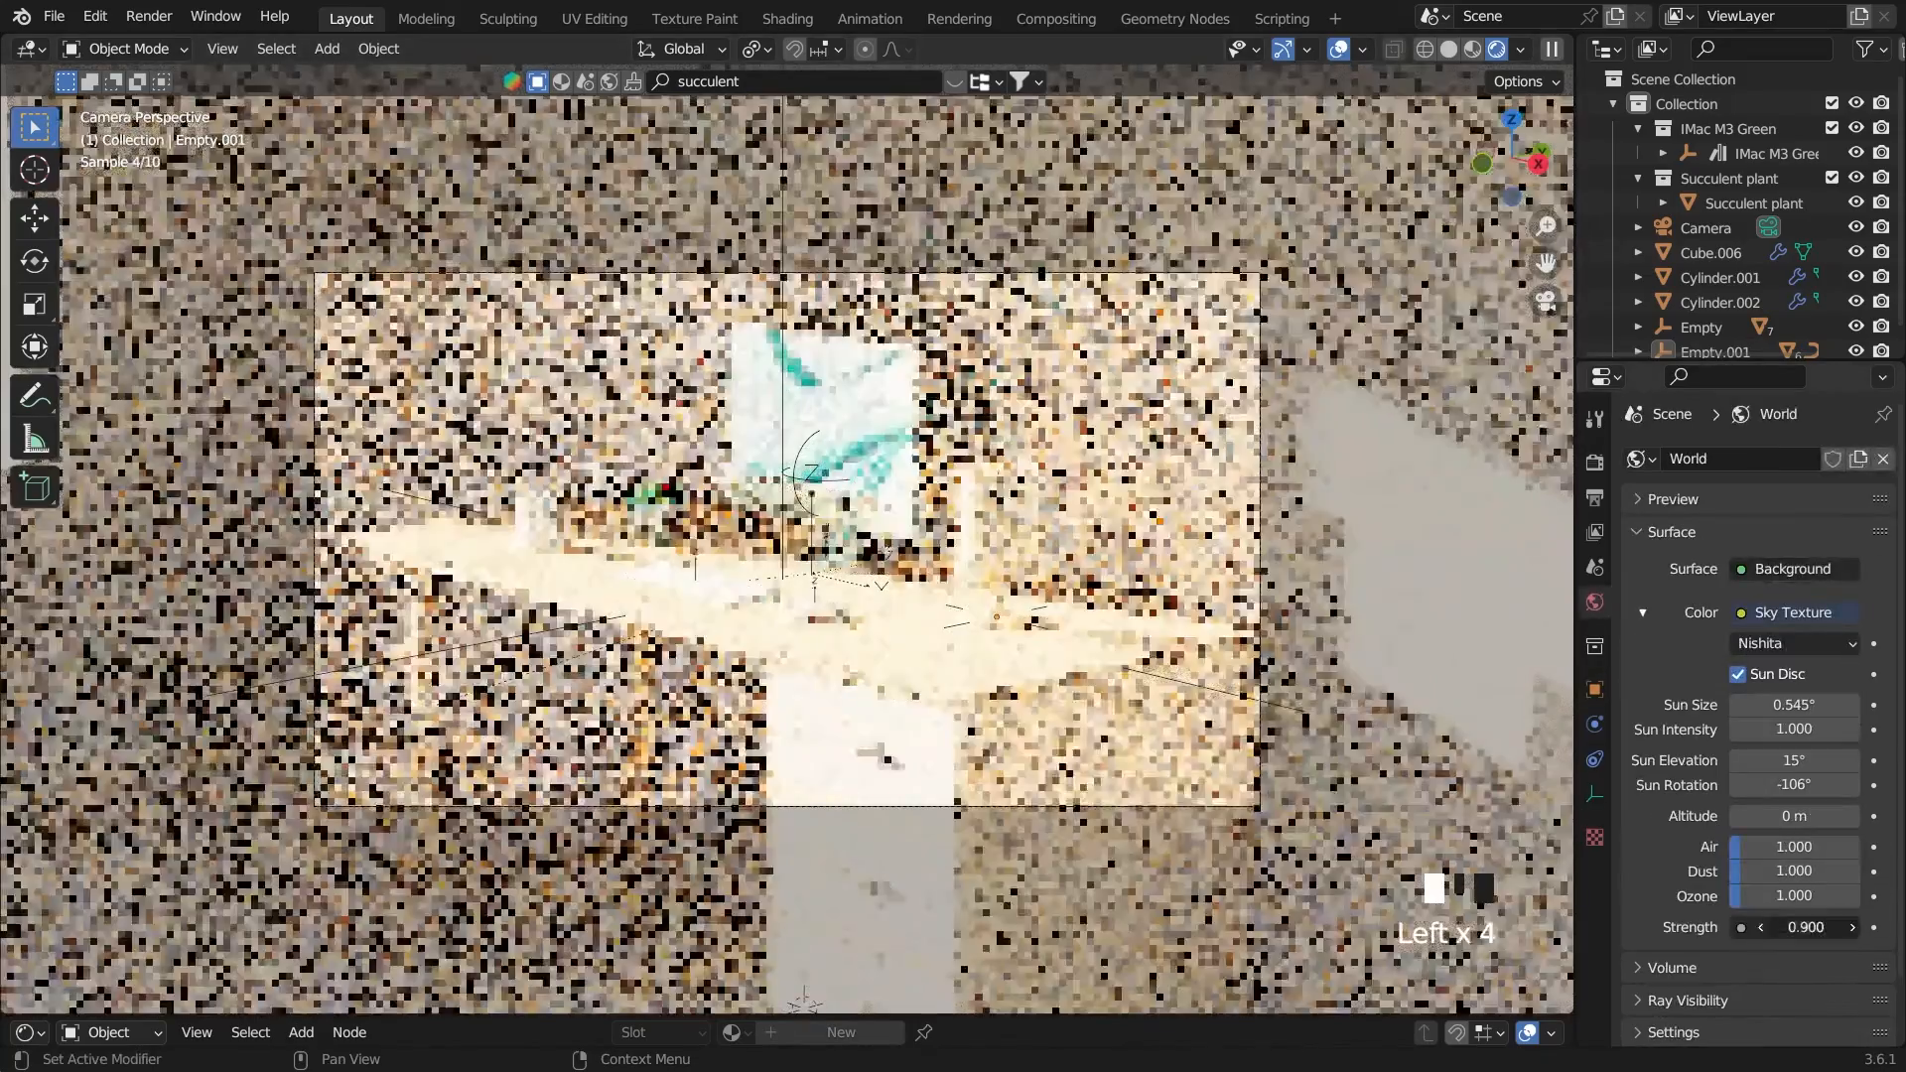
pyautogui.doubleClick(1809, 925)
pyautogui.press('BackSpace')
pyautogui.press('BackSpace')
pyautogui.press('BackSpace')
pyautogui.press('Return')
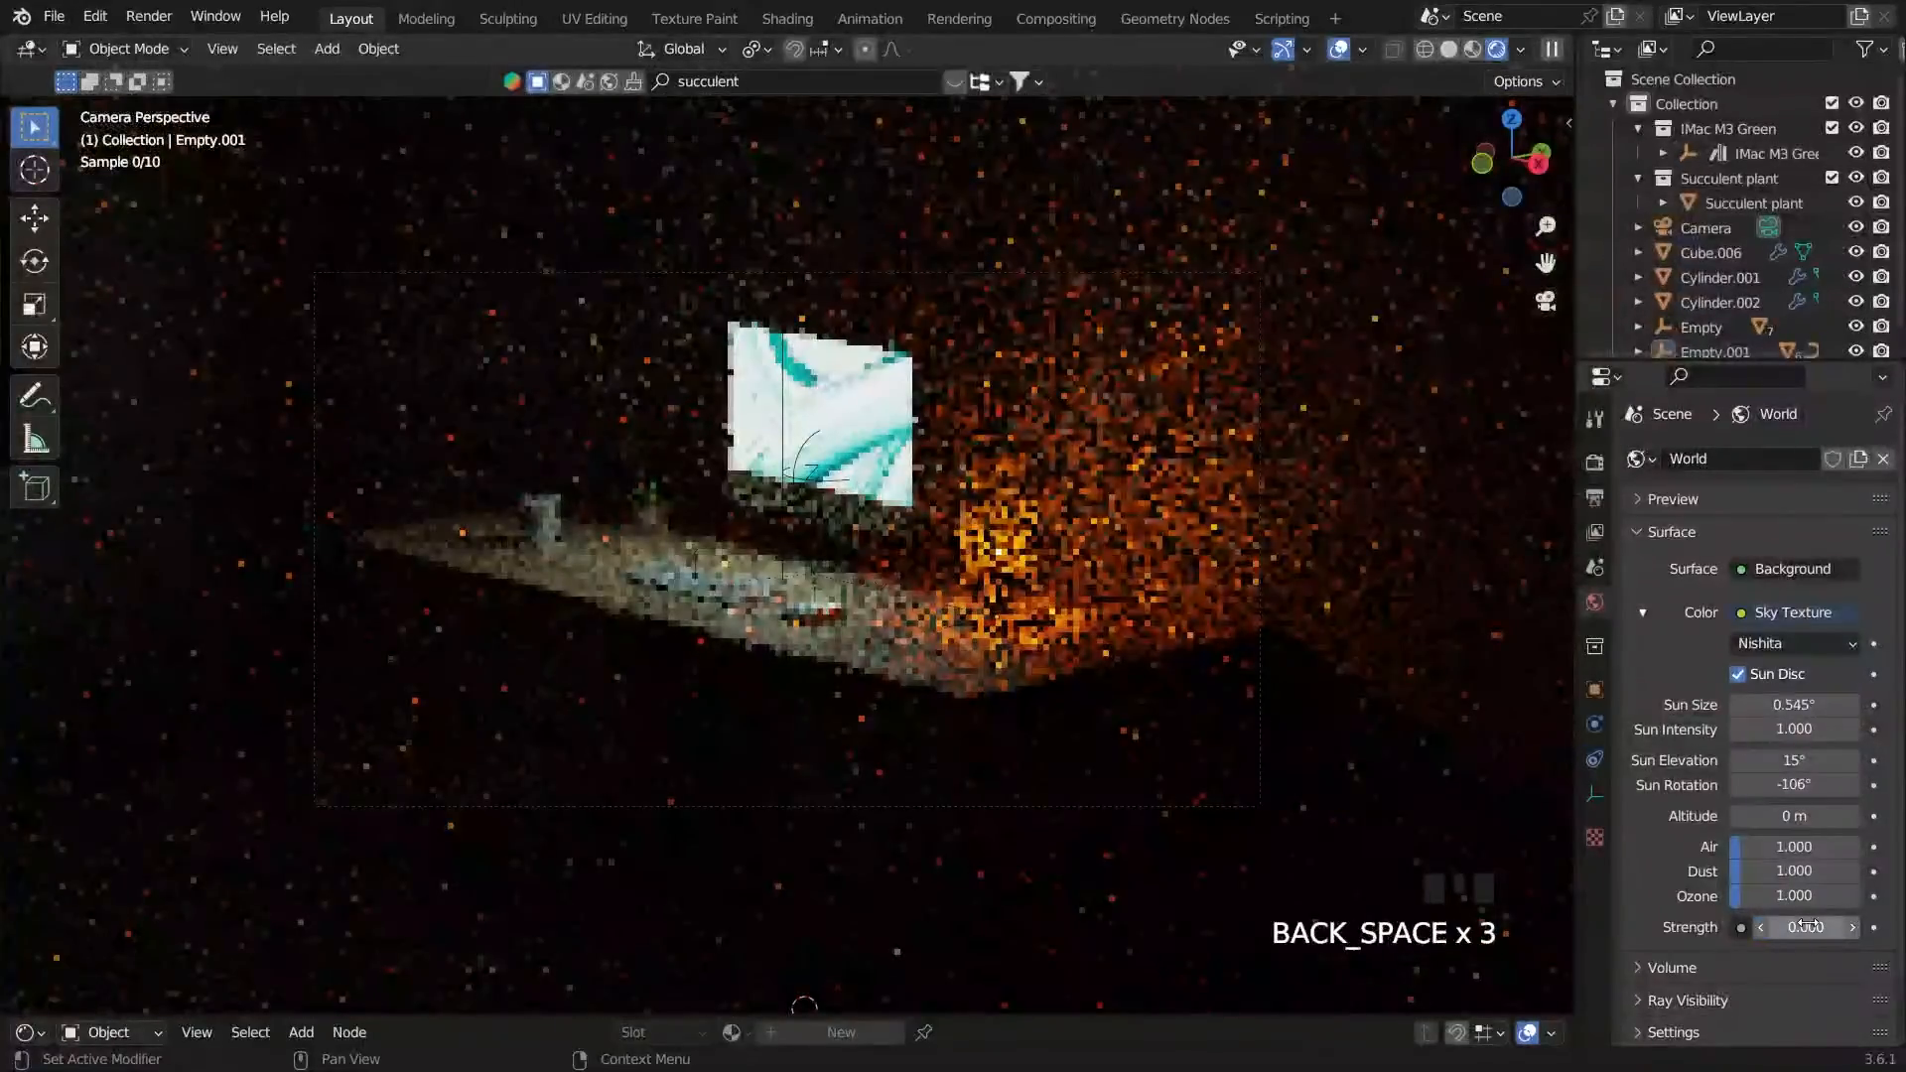
pyautogui.press('Return')
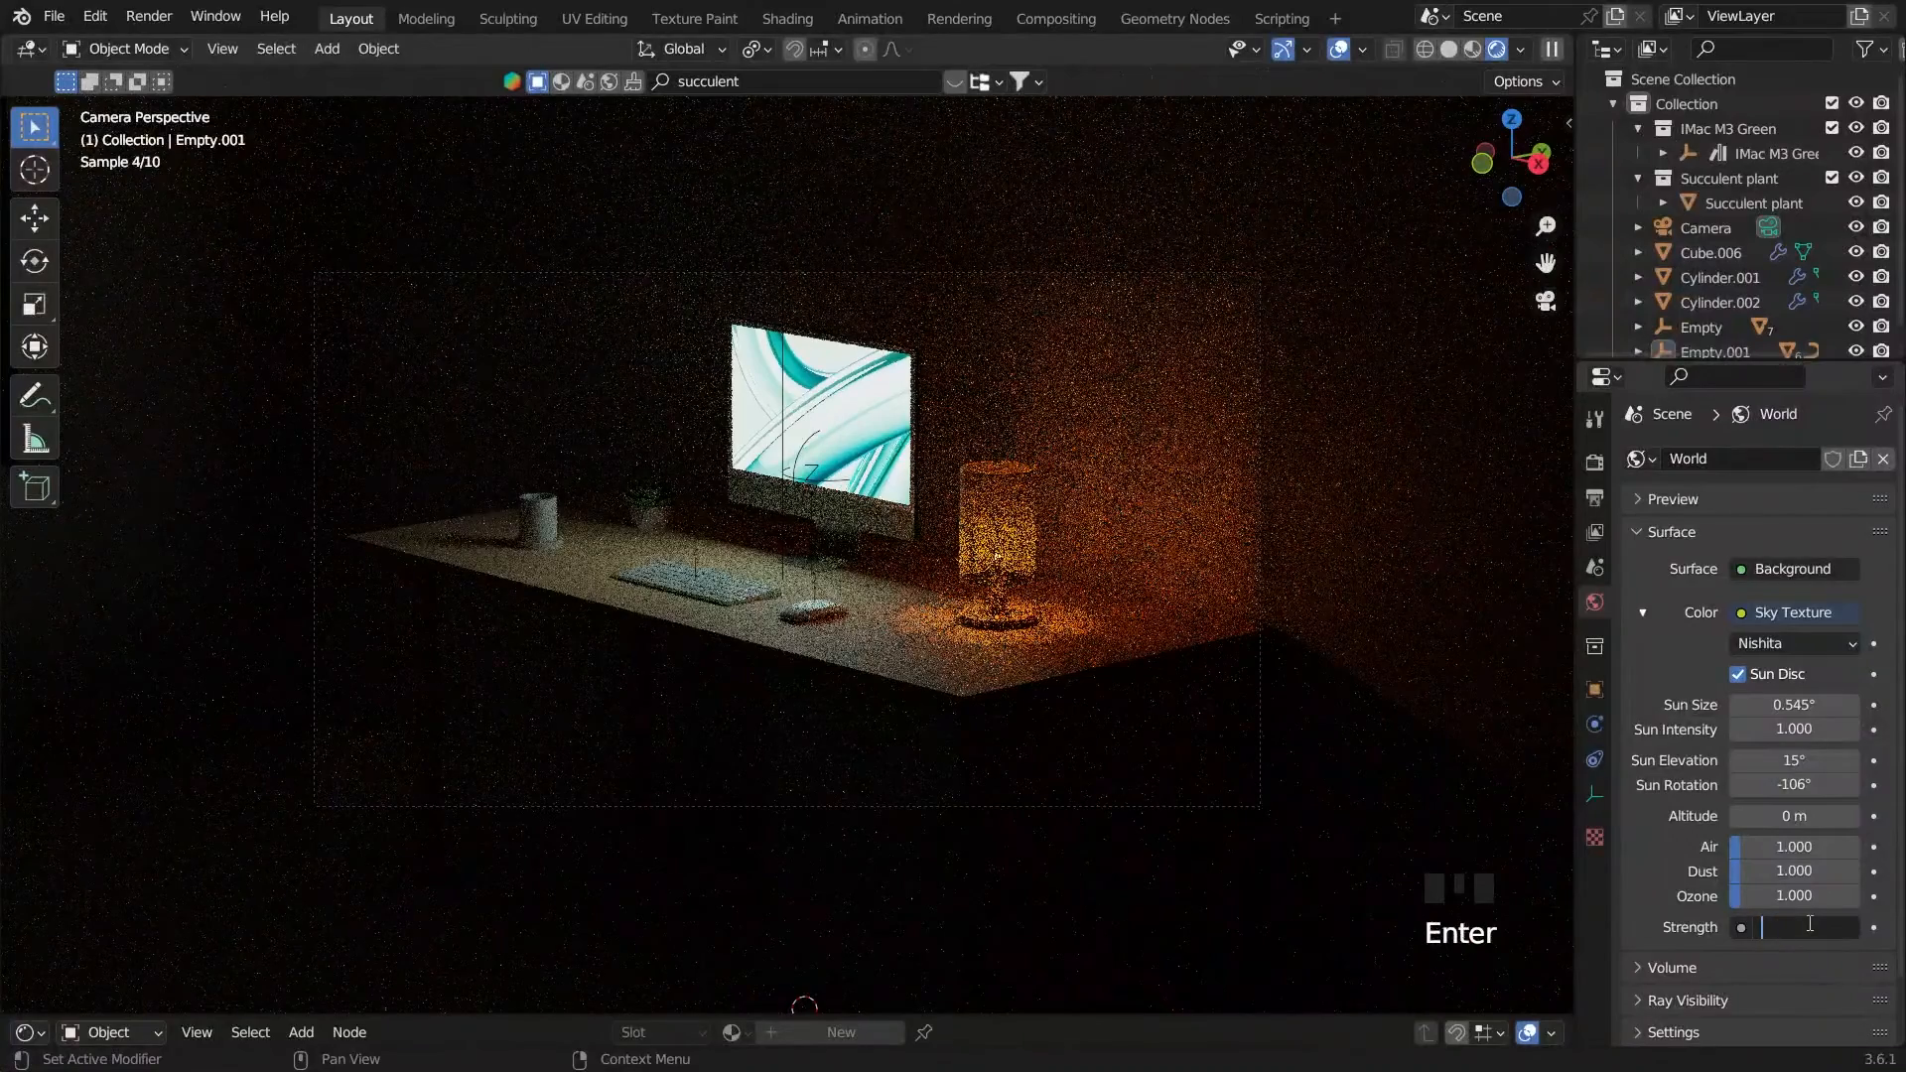
pyautogui.press('Return')
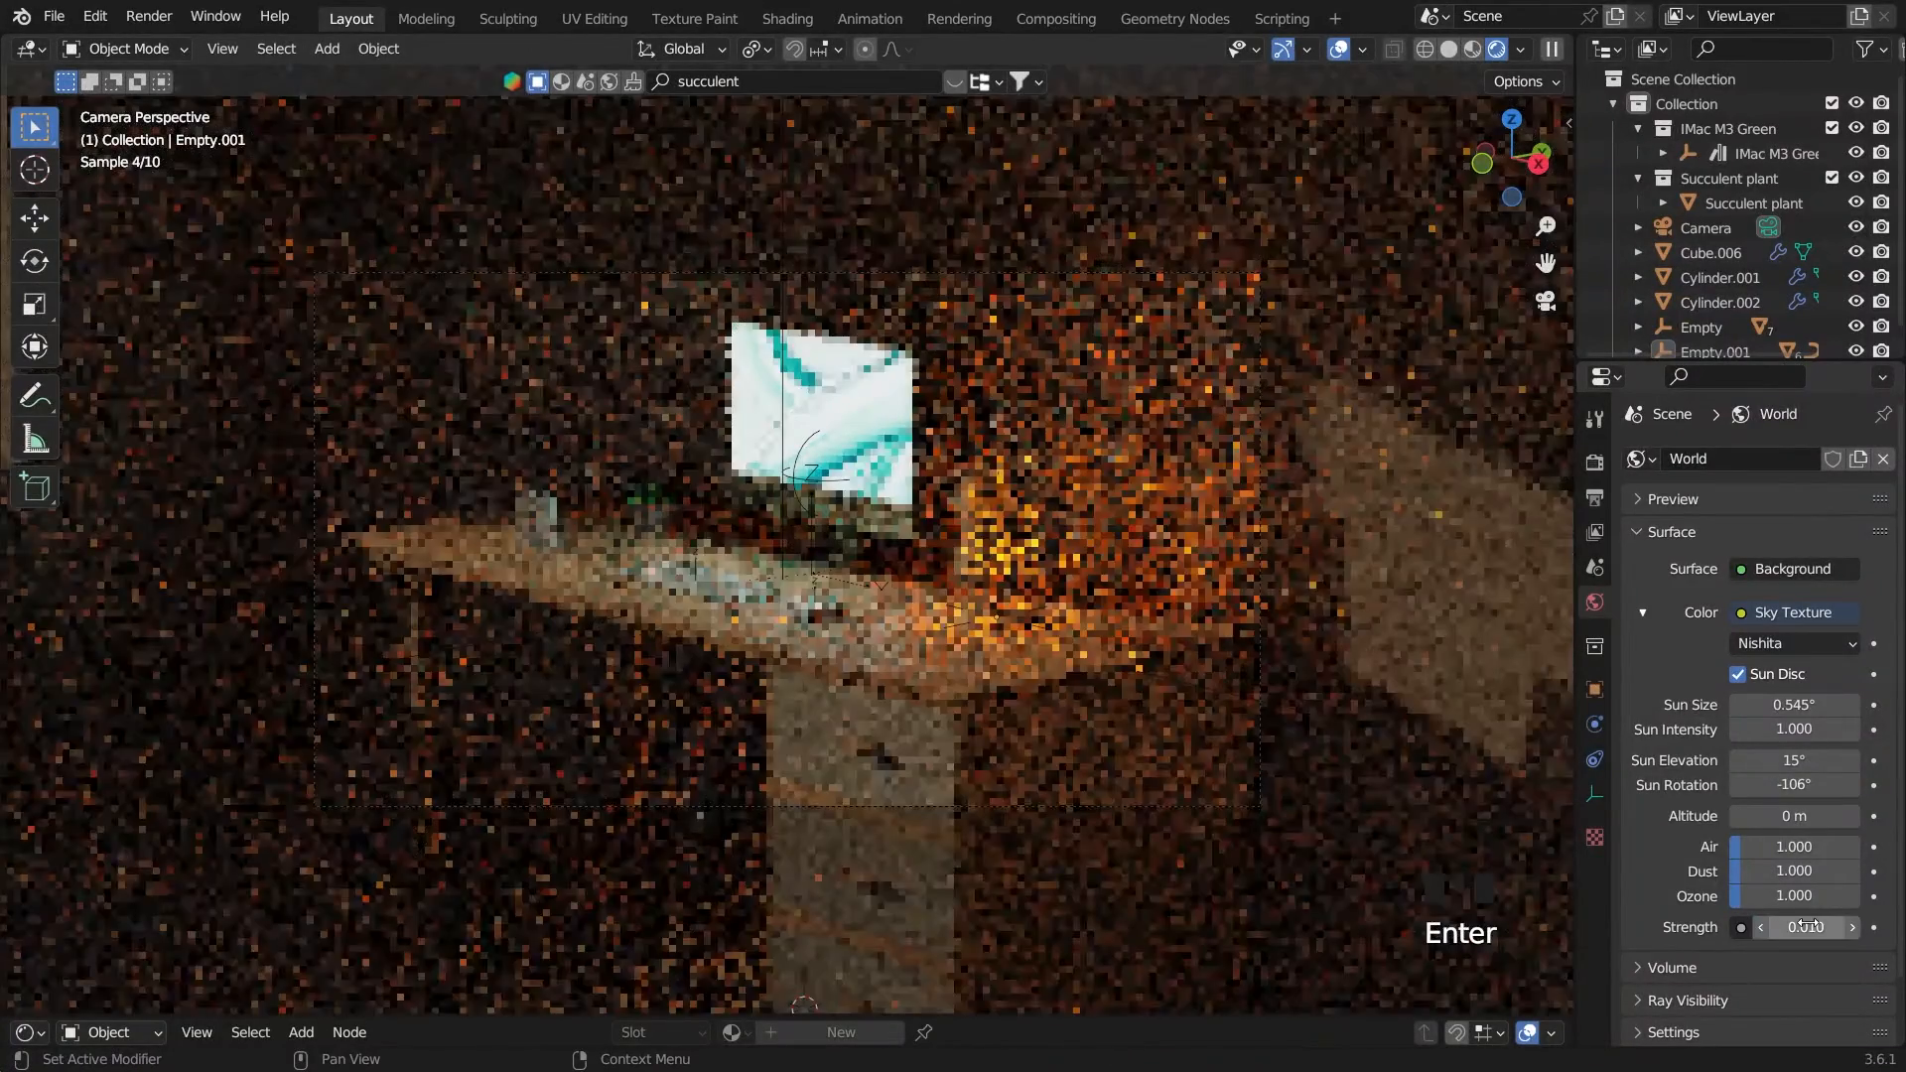
pyautogui.press('Return')
pyautogui.press('Return')
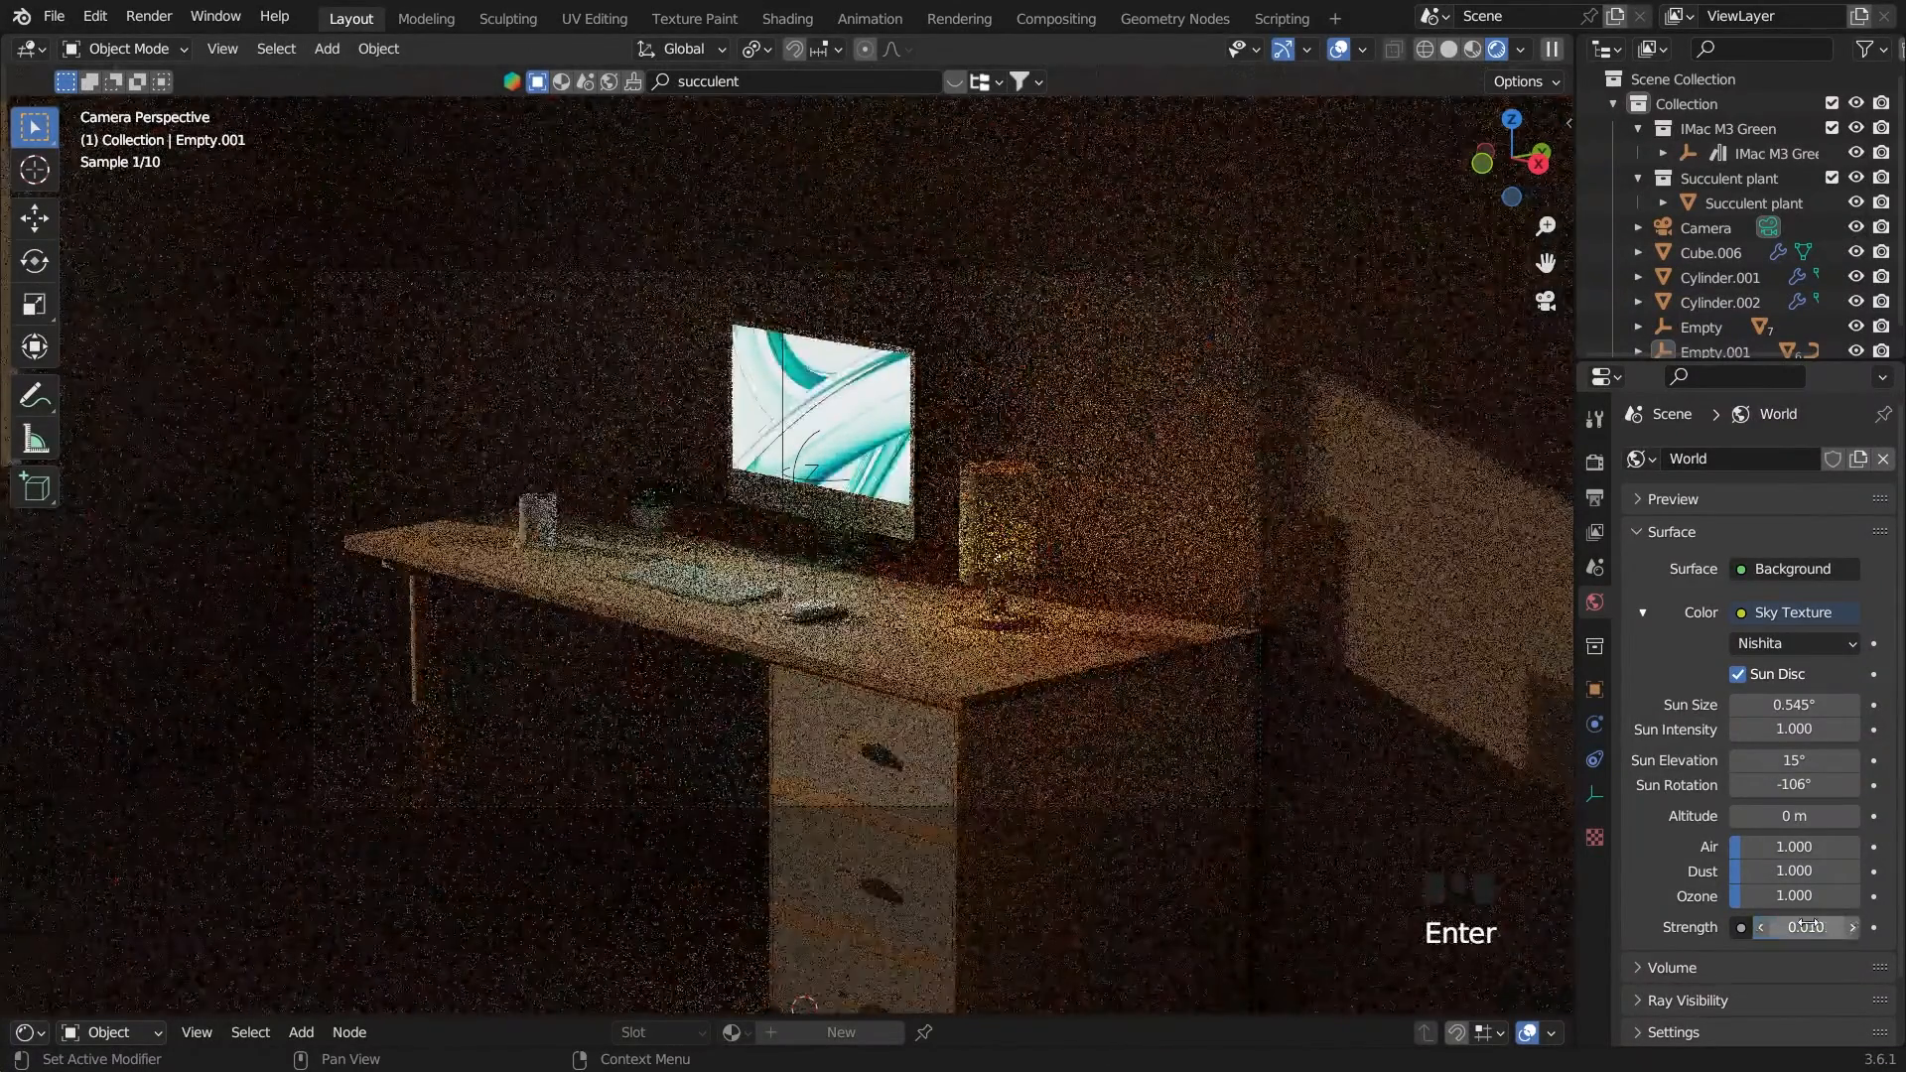
# Set the world background strength to 0.1
pyautogui.click(1815, 927)
pyautogui.press('Left')
pyautogui.press('BackSpace')
pyautogui.press('BackSpace')
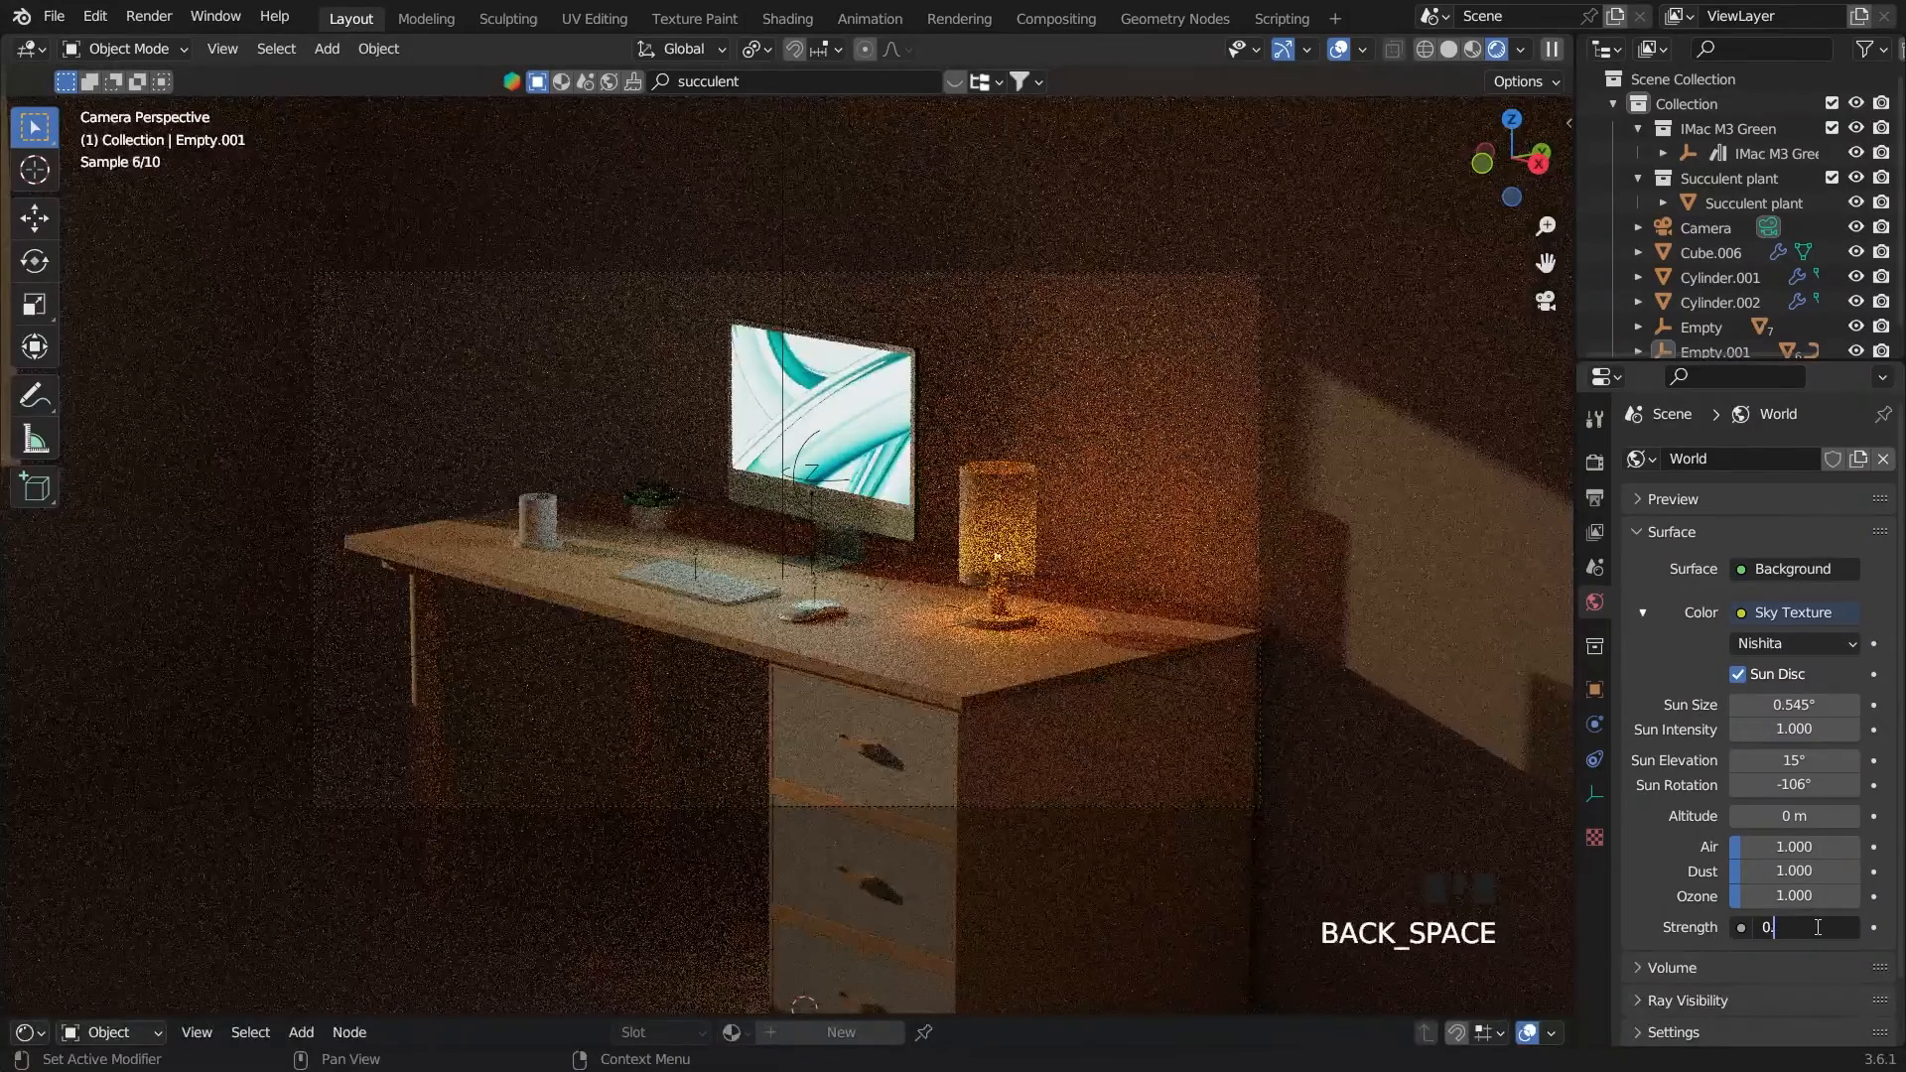
pyautogui.write('1')
pyautogui.press('Return')
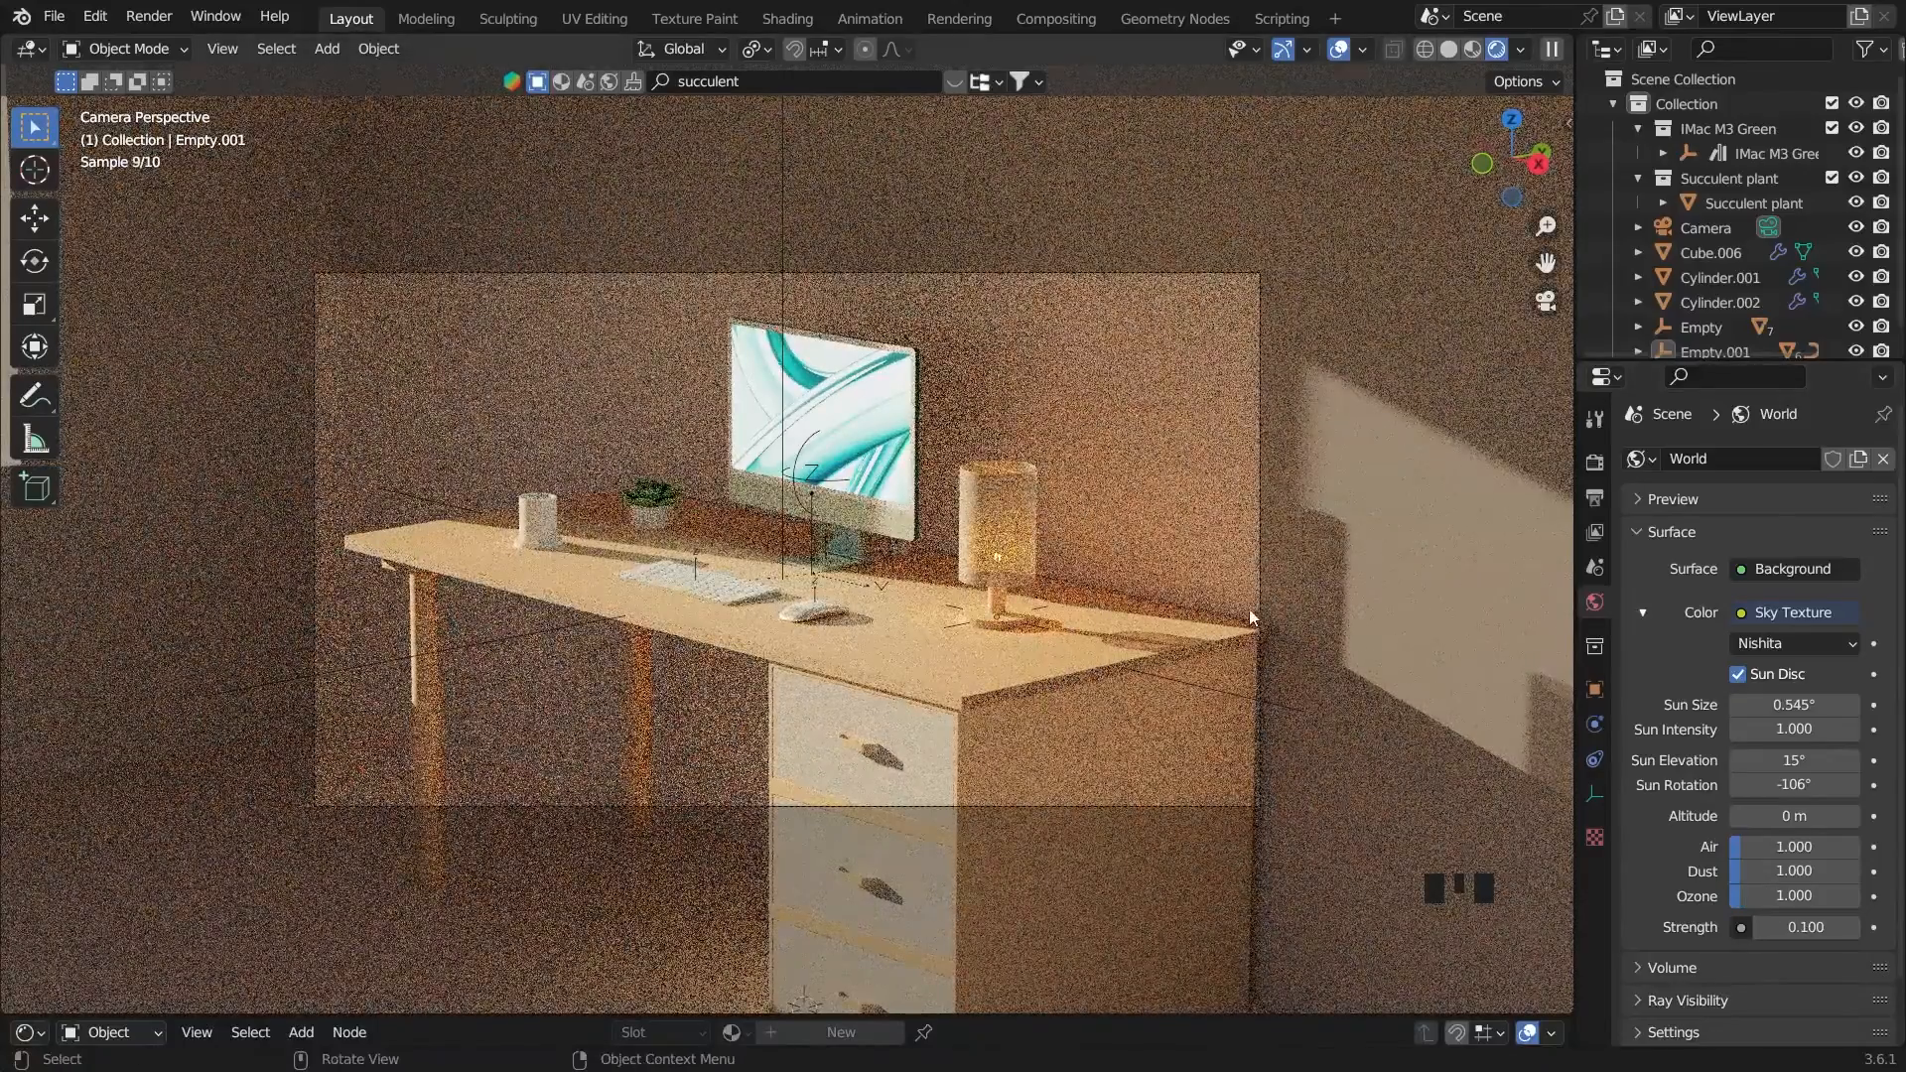
# Set the film exposure in the render settings to 2
pyautogui.click(1592, 464)
pyautogui.scroll(-3, 1787, 933)
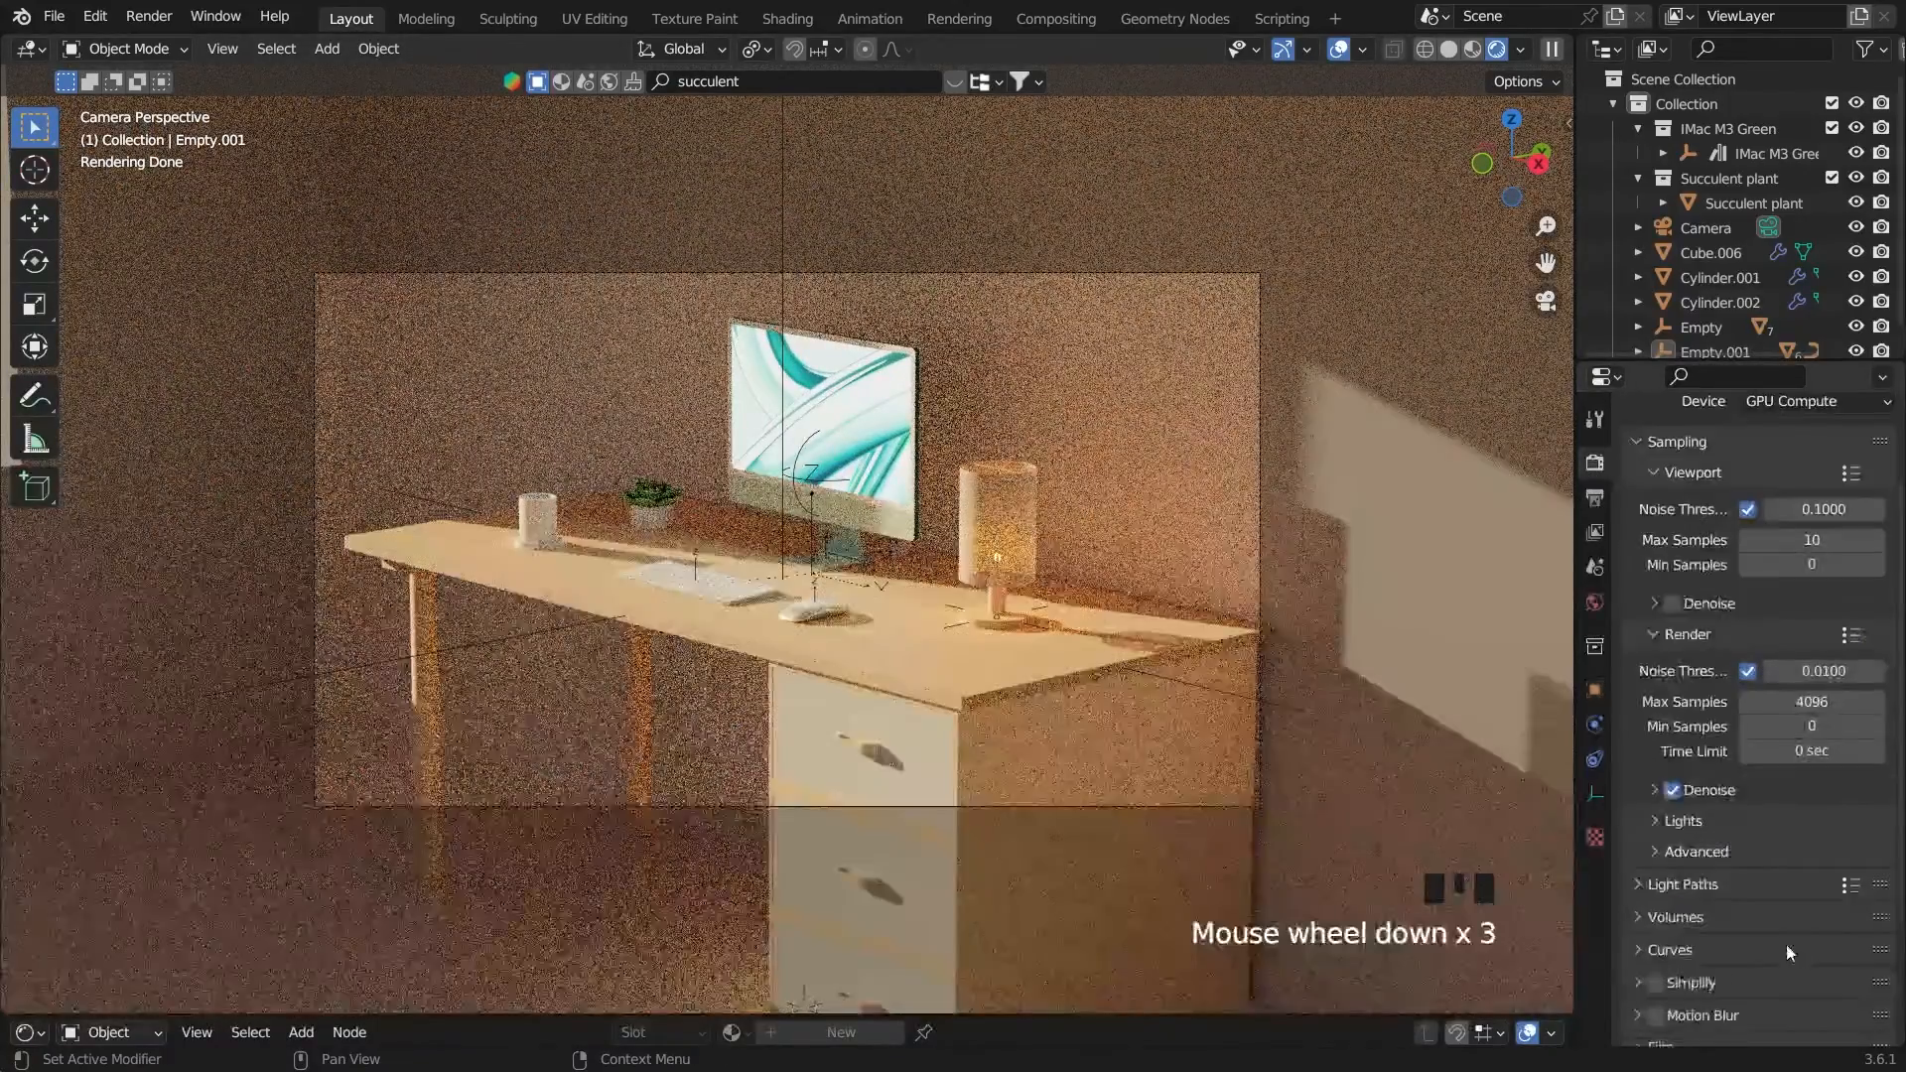
pyautogui.scroll(-2, 1725, 882)
pyautogui.scroll(-2, 1712, 879)
pyautogui.click(1705, 891)
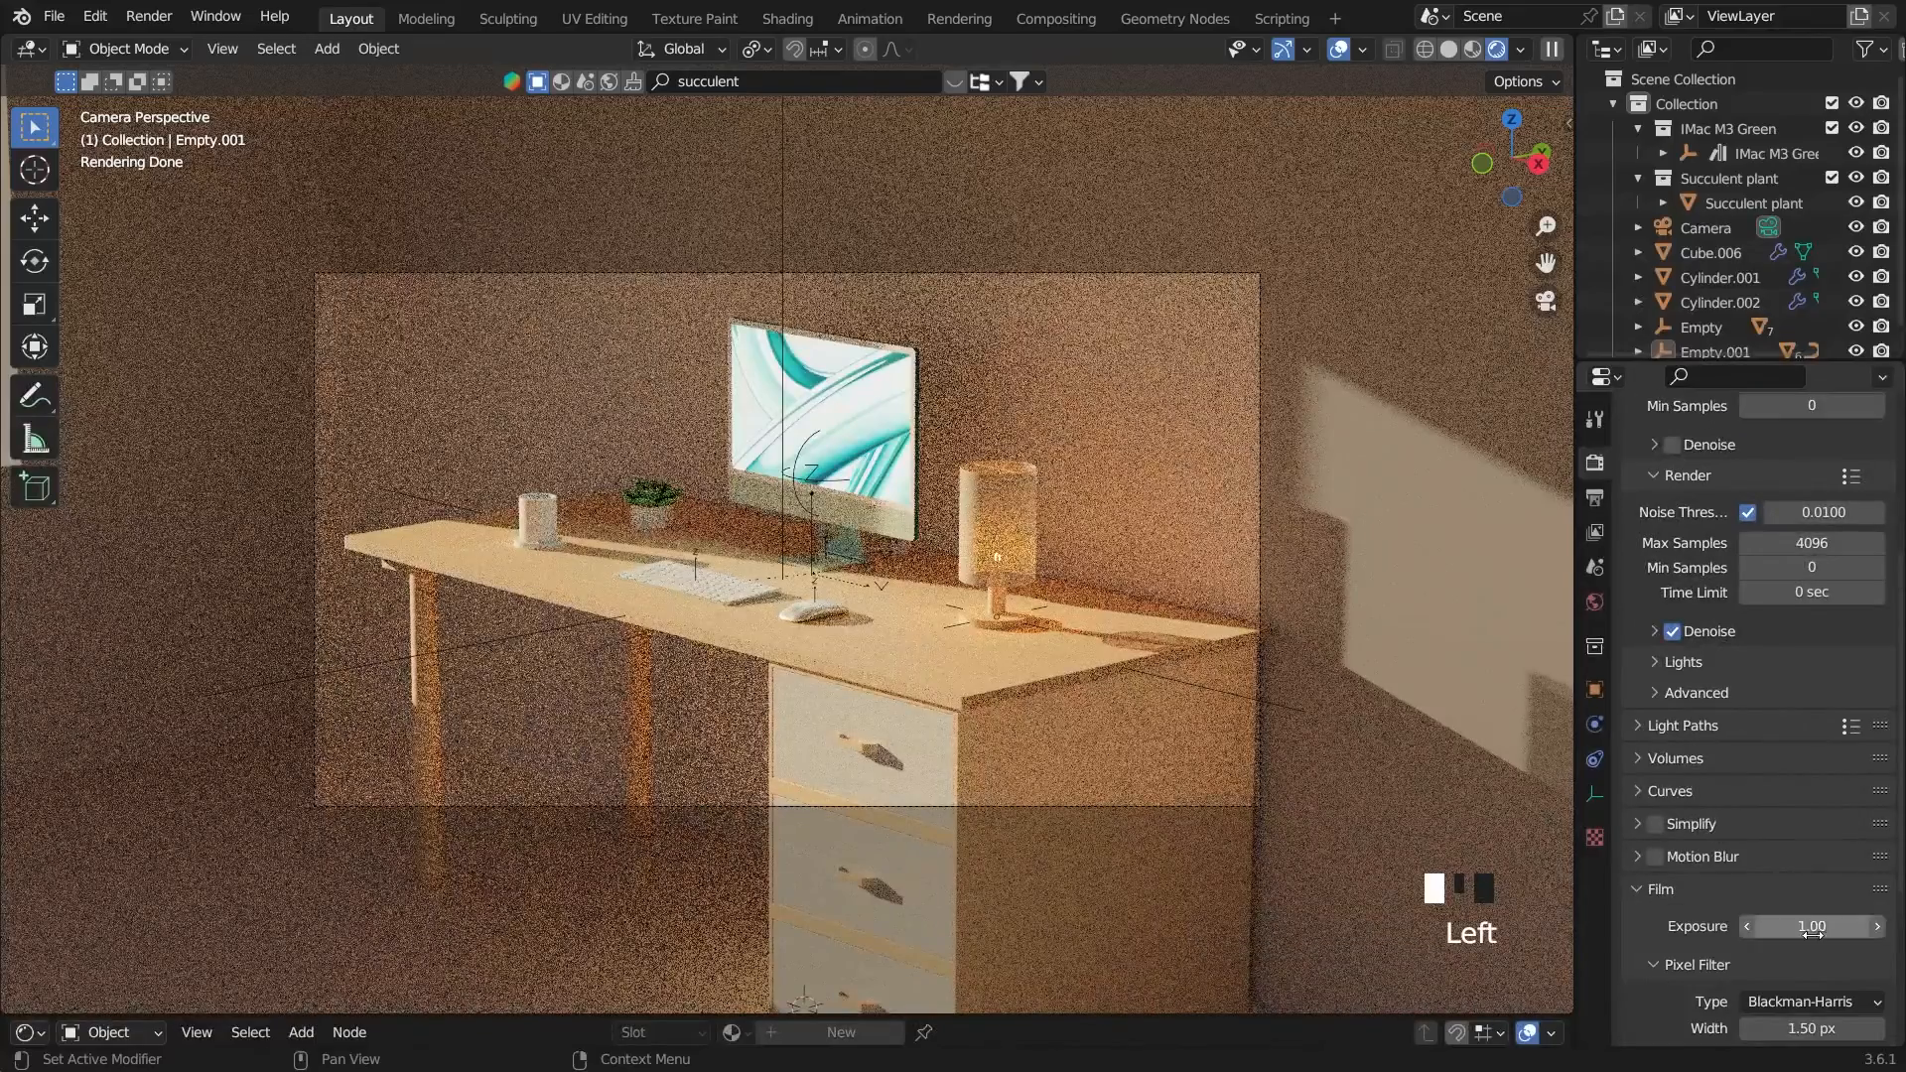
pyautogui.click(1816, 927)
pyautogui.write('2')
pyautogui.press('Return')
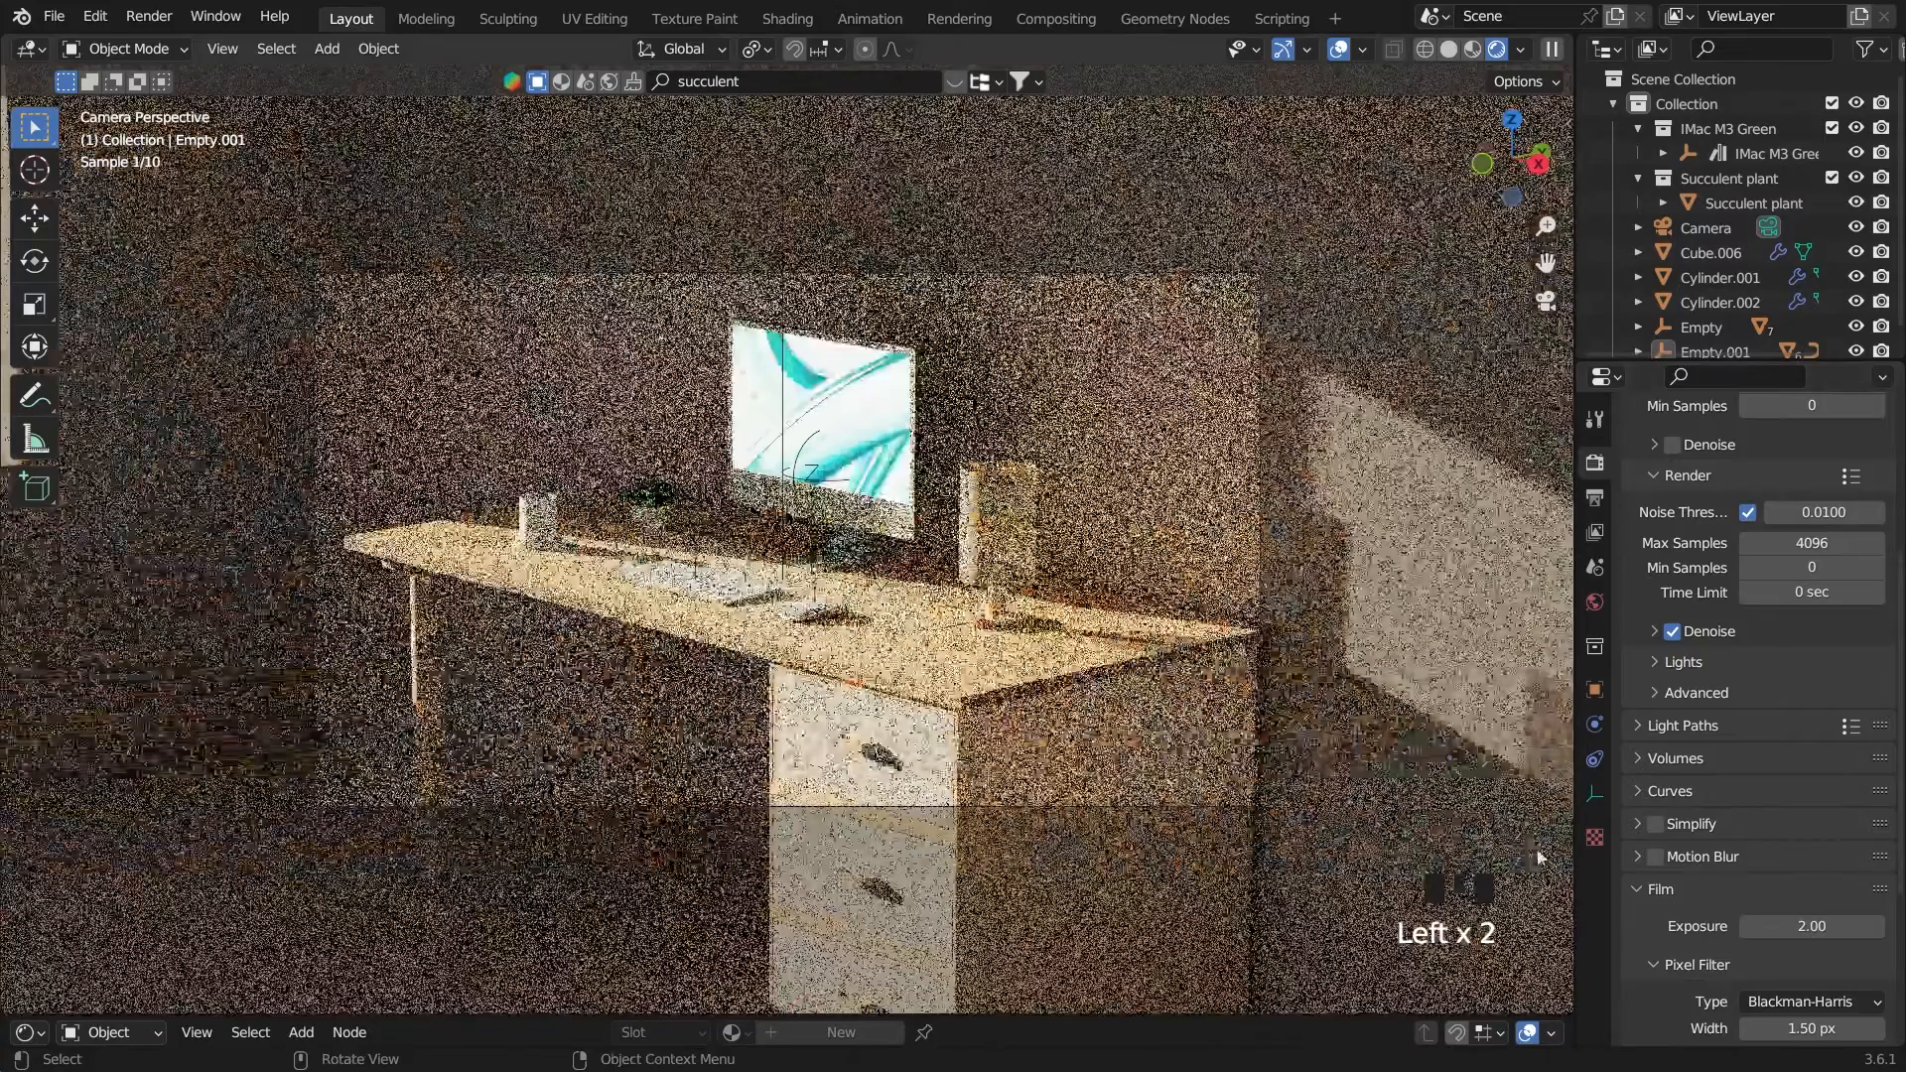
# Expand the Color Management render settings and open the View Transform choices
pyautogui.scroll(-2, 1700, 861)
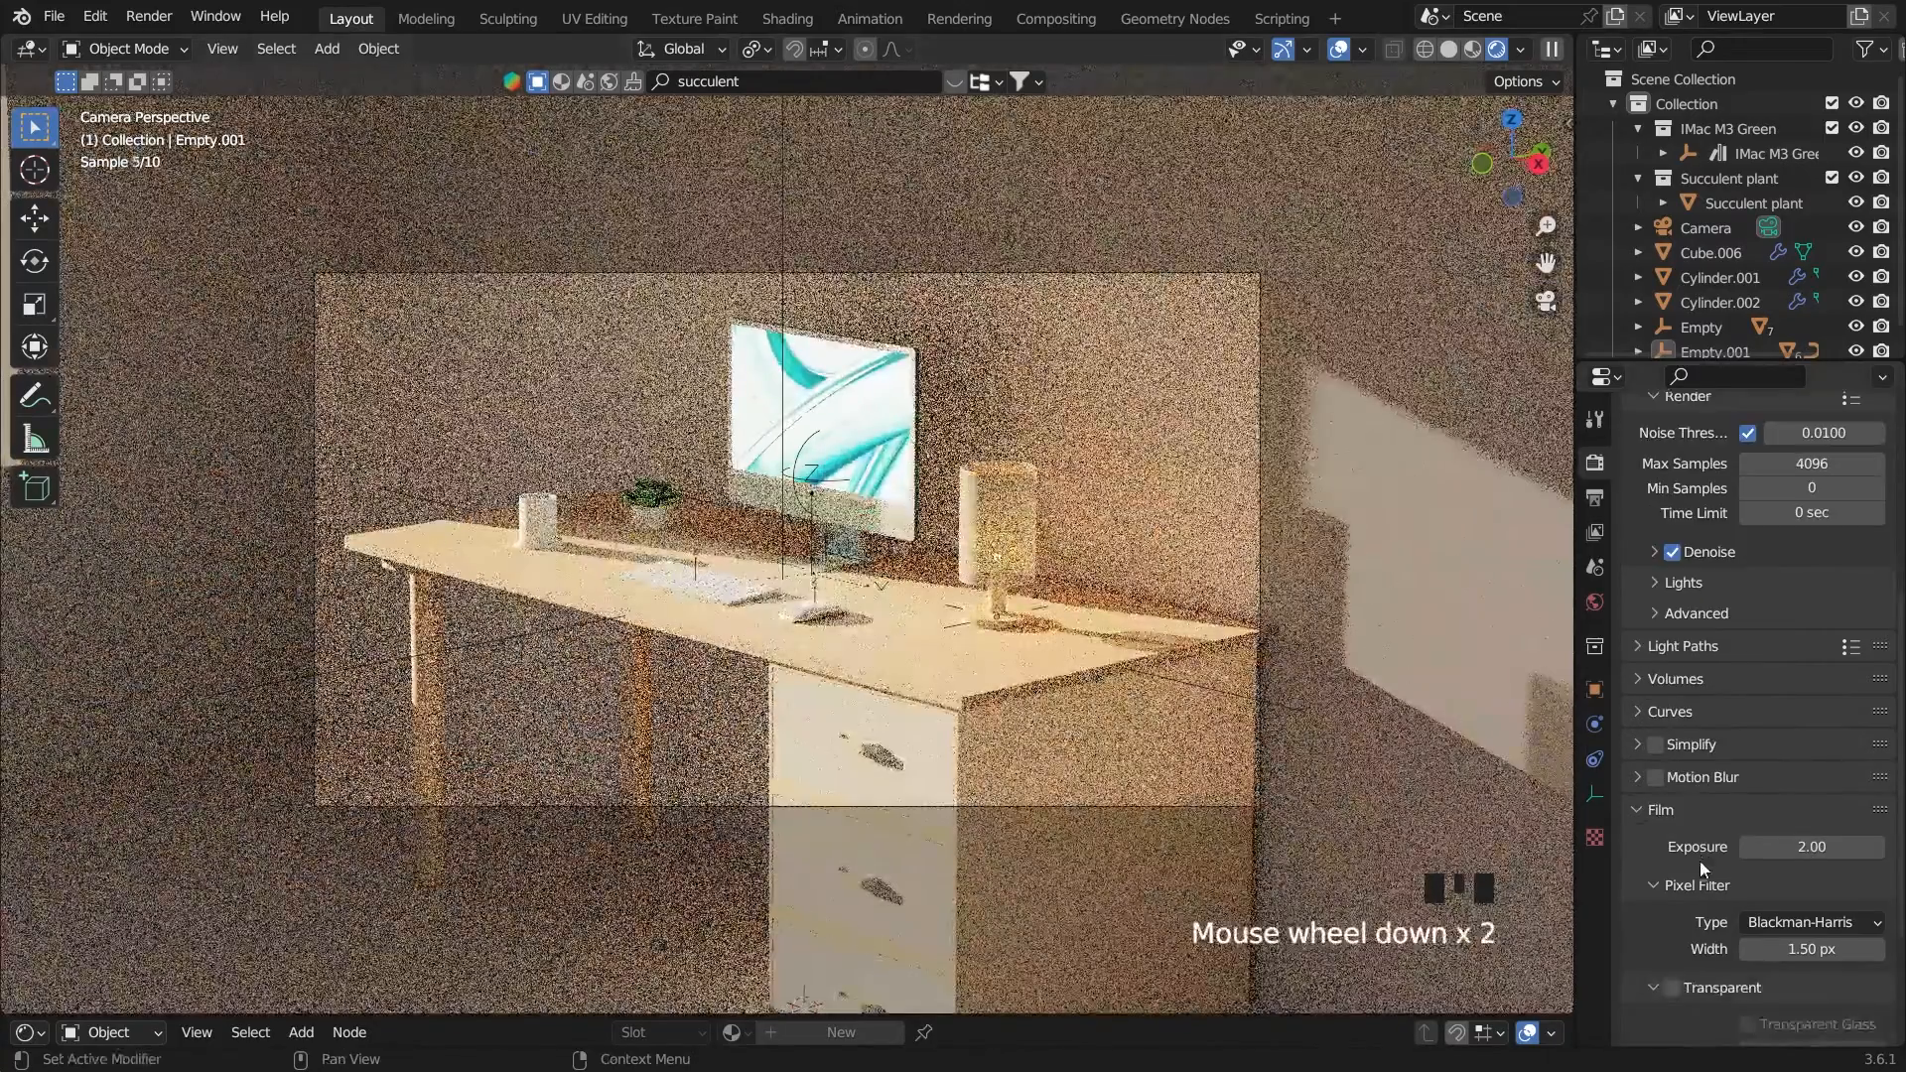
pyautogui.scroll(-7, 1797, 987)
pyautogui.scroll(-4, 1777, 980)
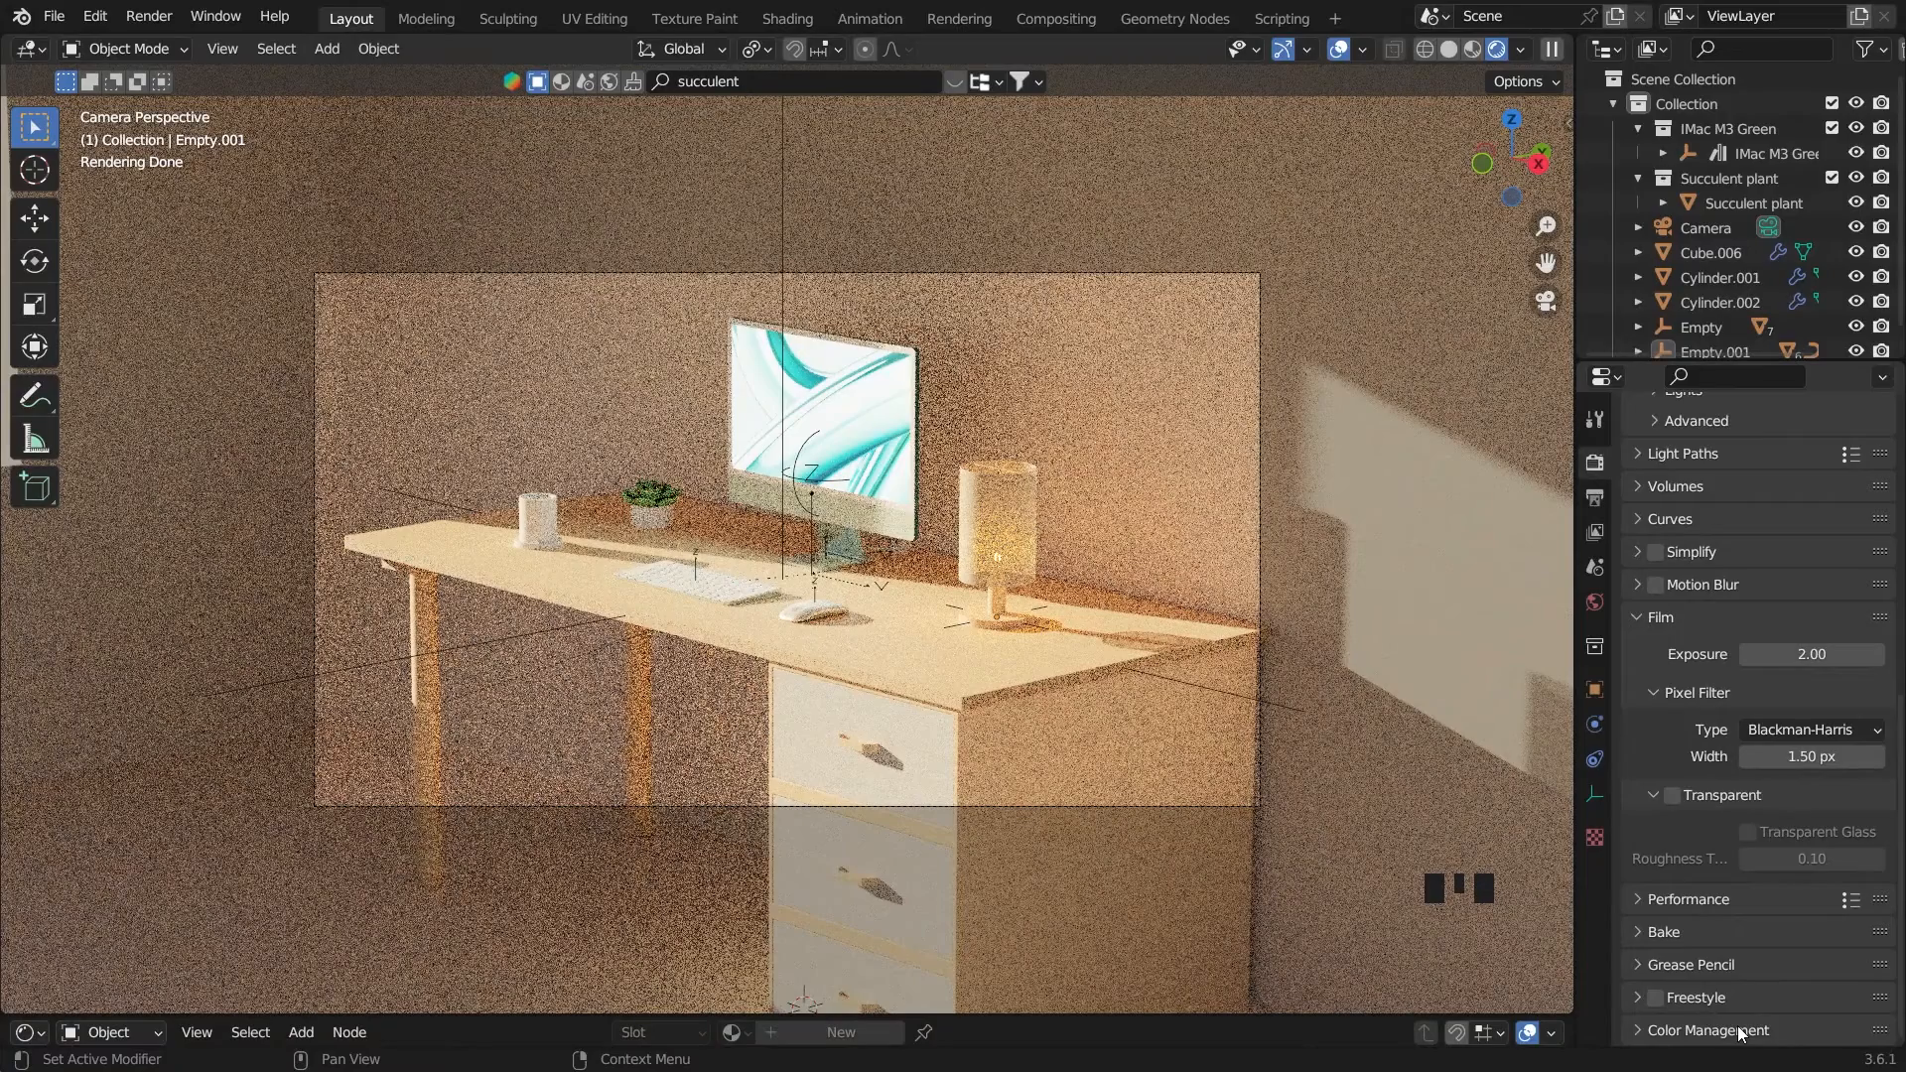
pyautogui.click(1747, 1019)
pyautogui.scroll(-4, 1761, 933)
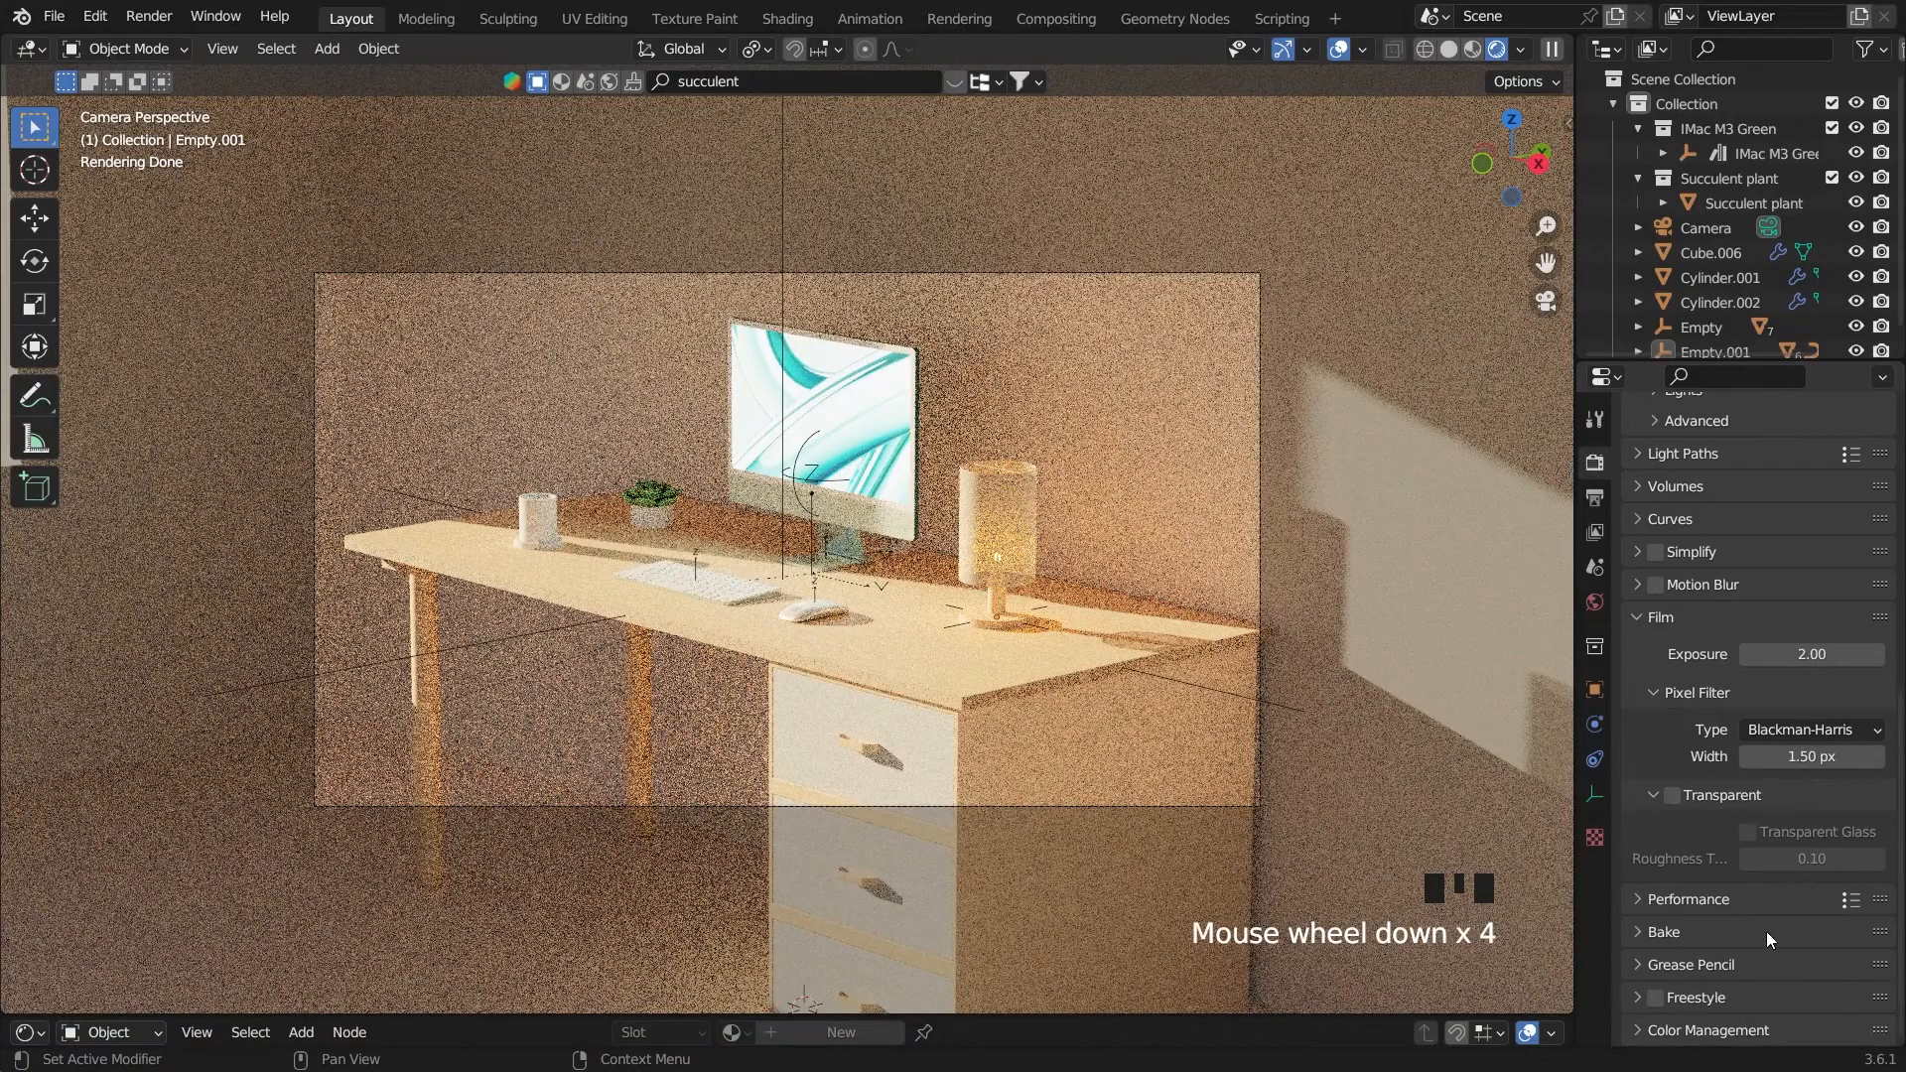
pyautogui.scroll(-1, 1792, 962)
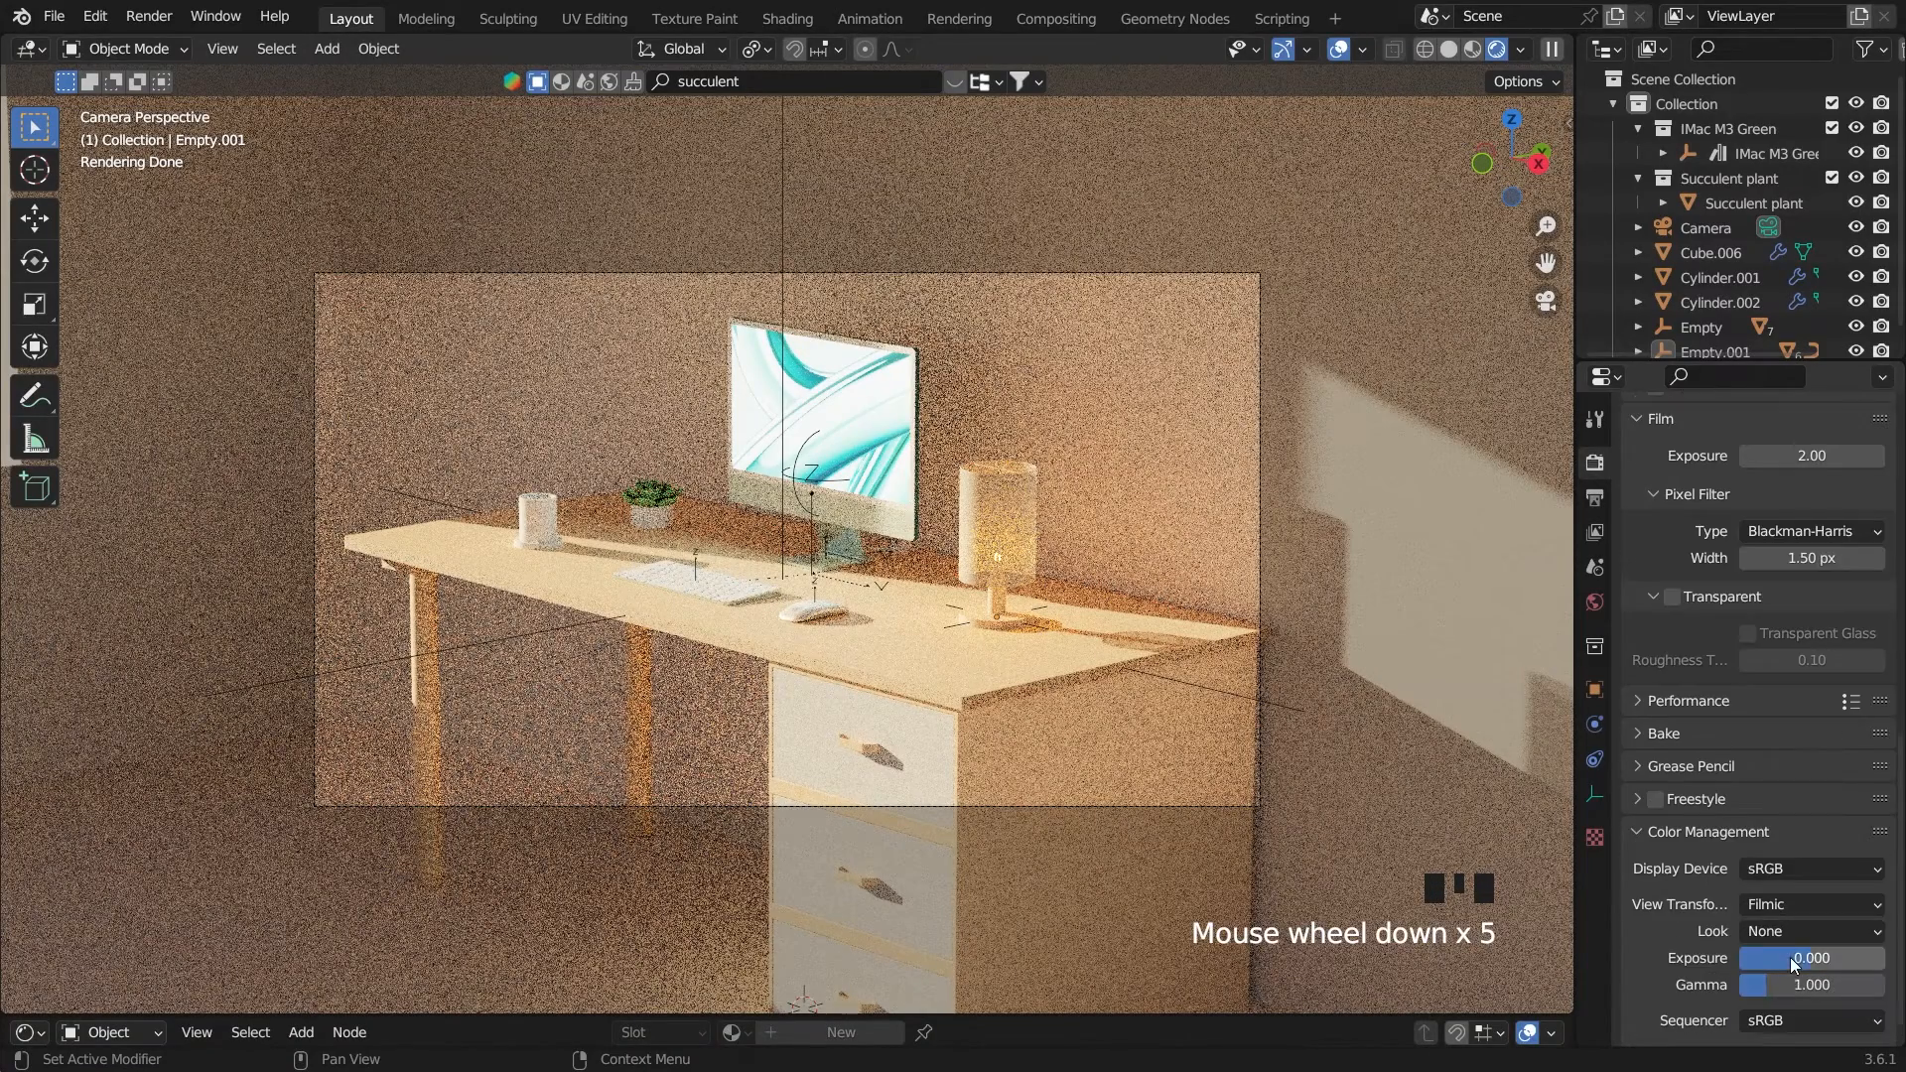
pyautogui.click(1803, 901)
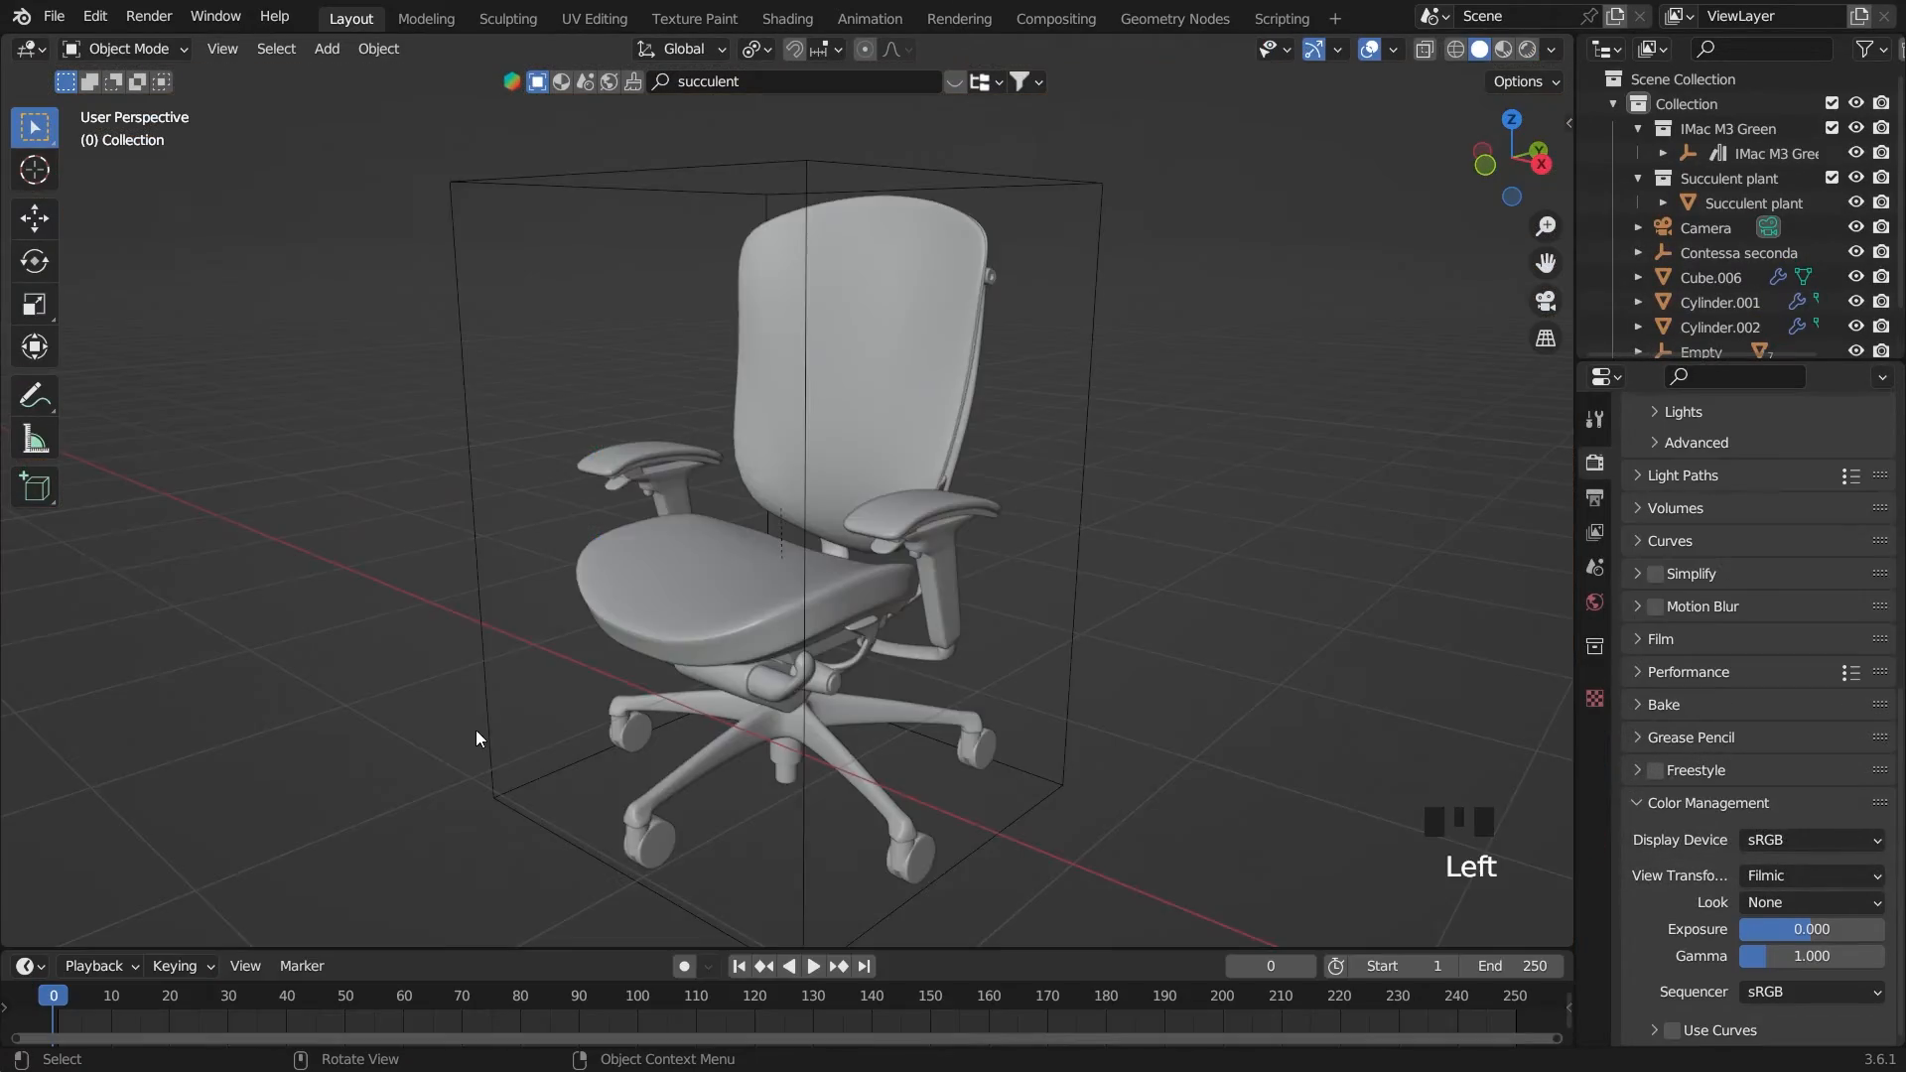
# In the front view, move the Contessa seconda chair 43.861 m along X and 1.7231 m along Z to the desk
pyautogui.scroll(-4, 886, 671)
pyautogui.moveTo(886, 671); pyautogui.dragTo(897, 540, button='middle')
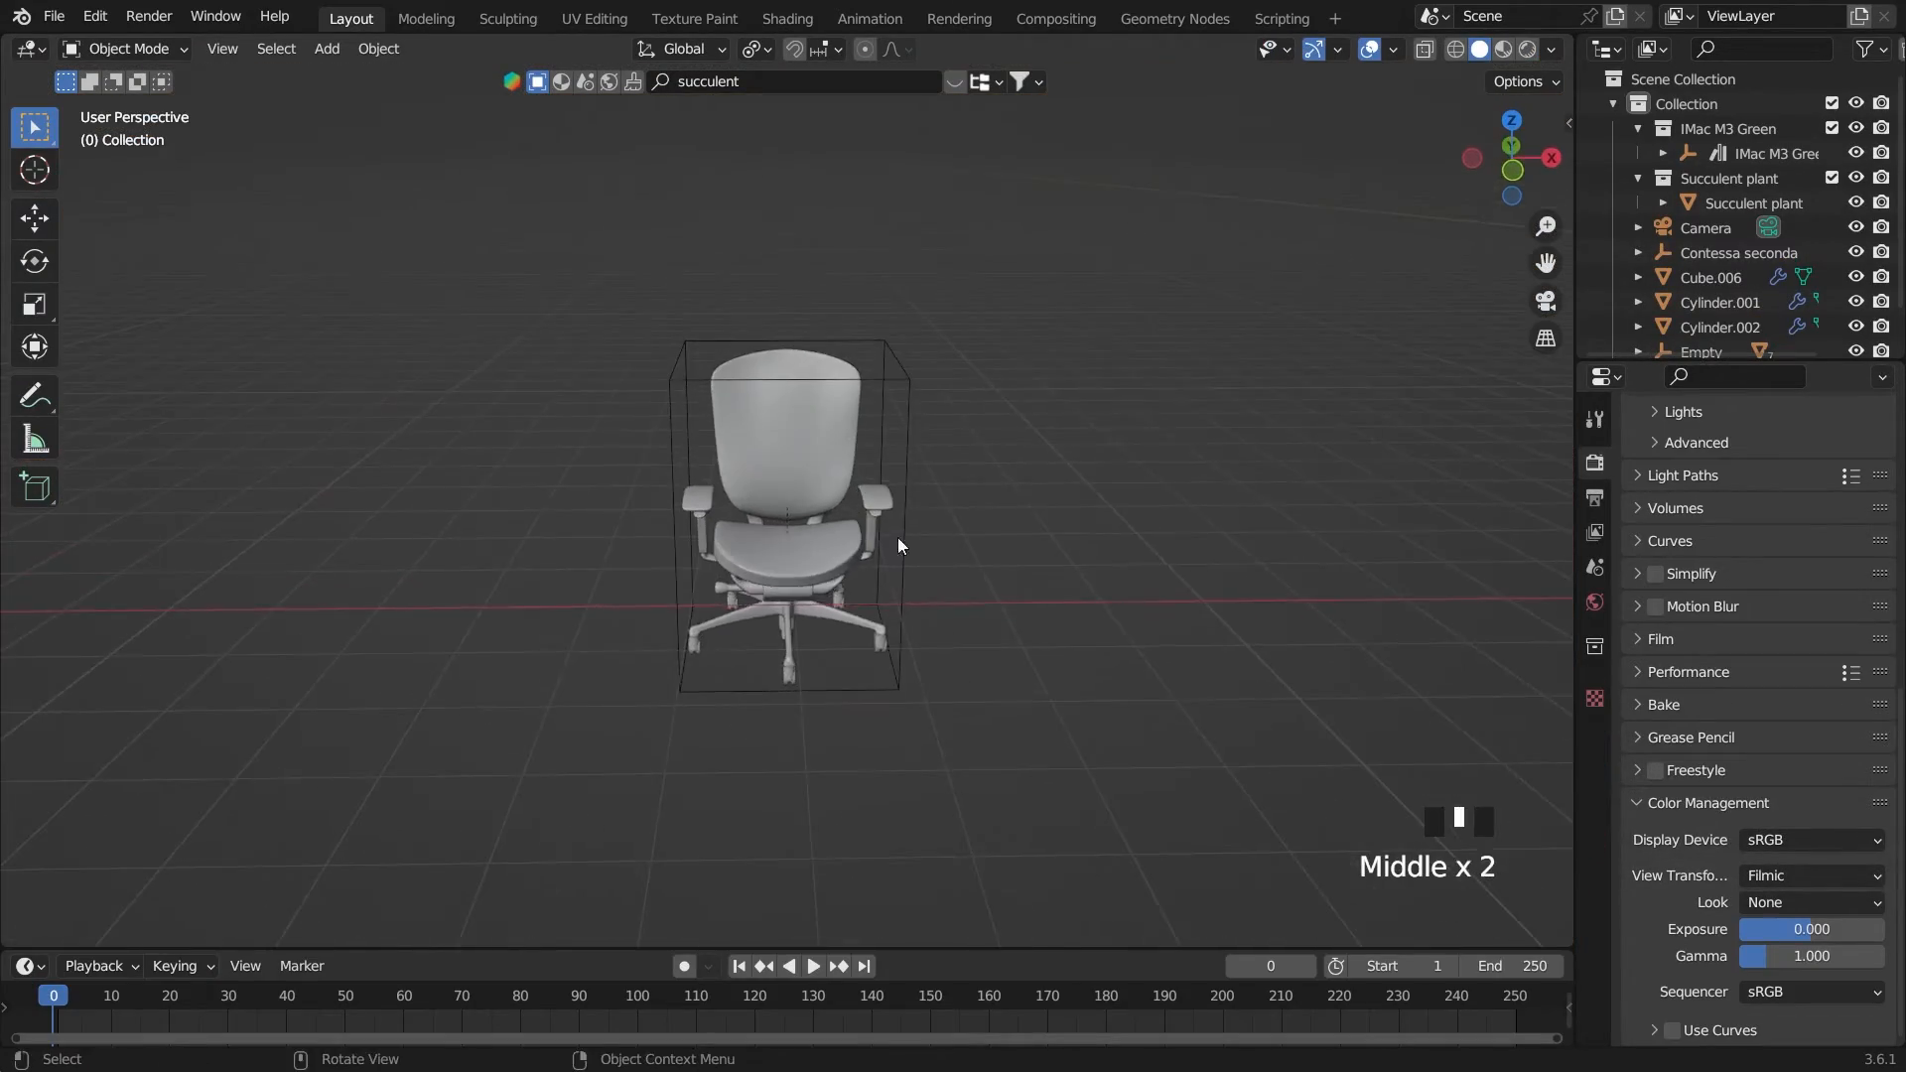
pyautogui.click(895, 467)
pyautogui.press('`')
pyautogui.scroll(-6, 1056, 561)
pyautogui.scroll(-5, 1057, 585)
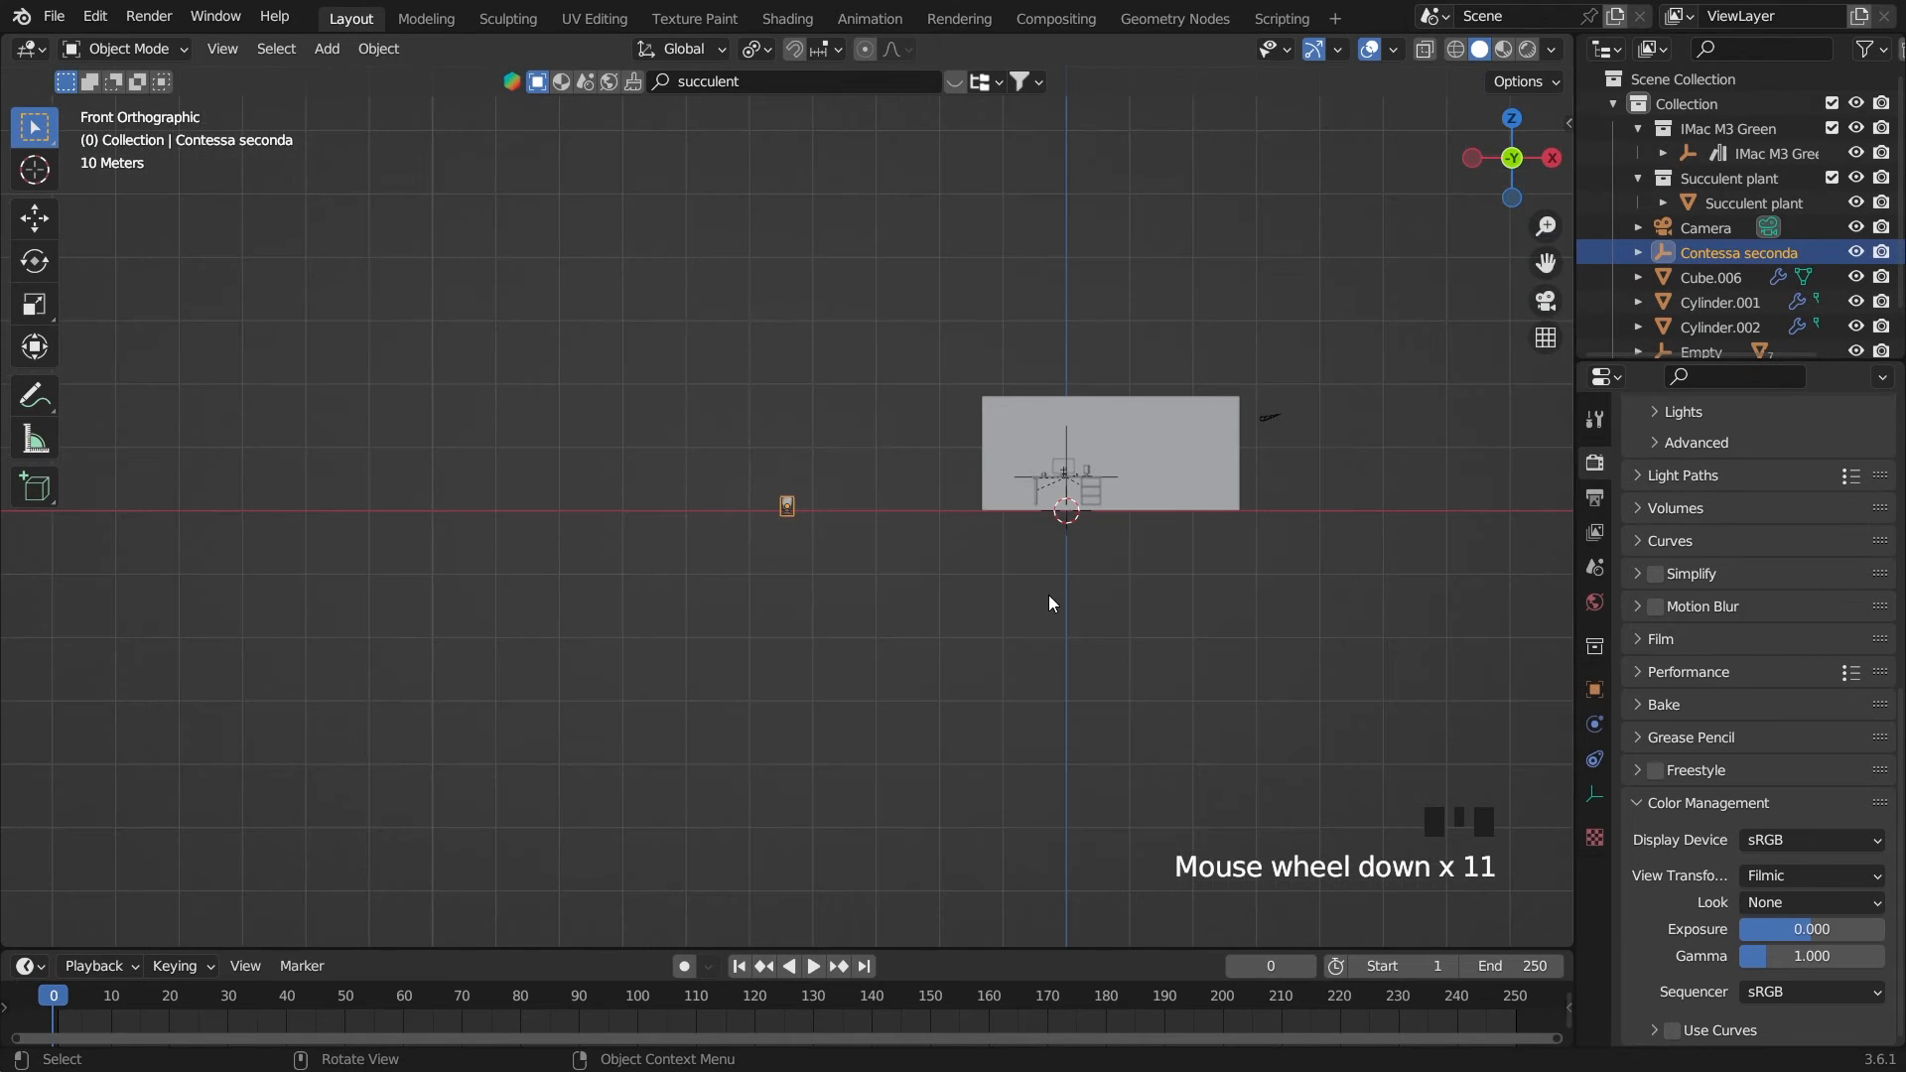
pyautogui.press('g')
pyautogui.click(1316, 596)
# Enlarge the chair toward desk proportions, finishing with a 1.717 scale, and raise it 1.1834 m along Z
pyautogui.press('`')
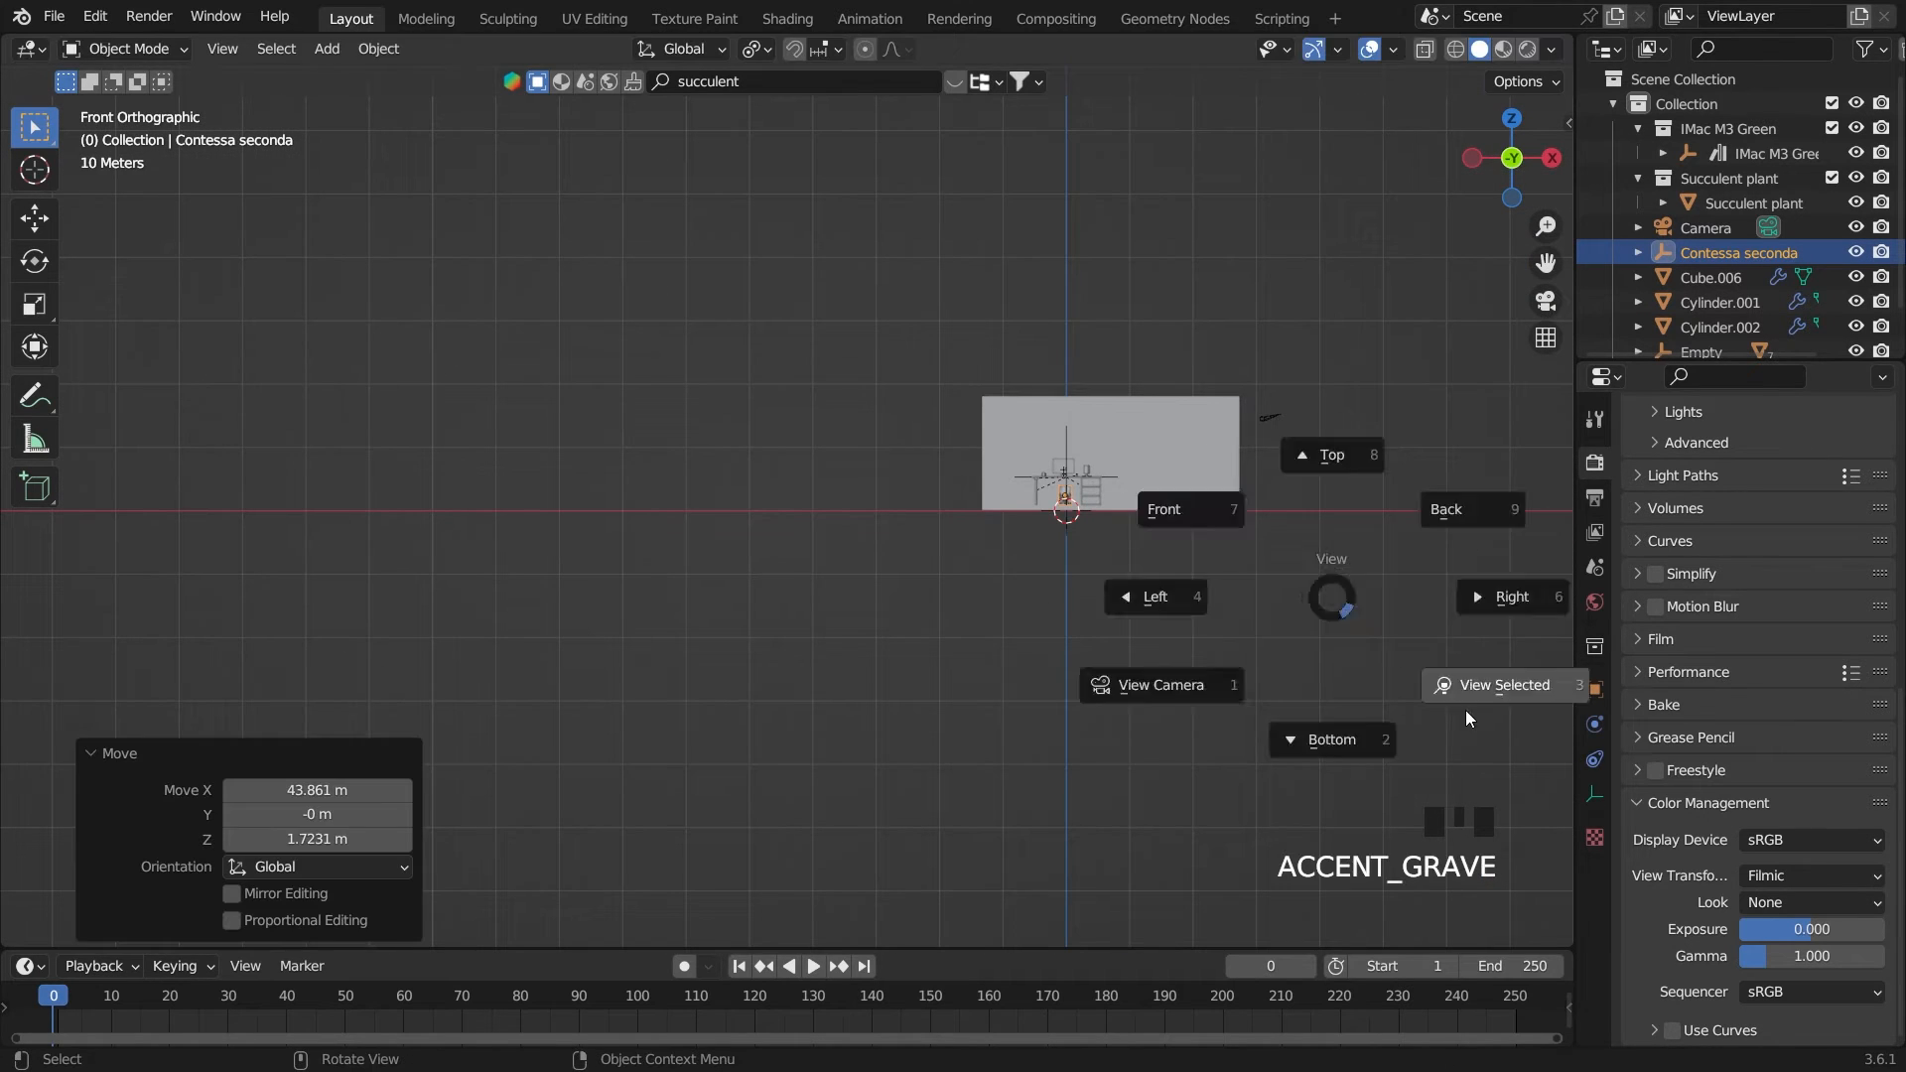
pyautogui.click(1465, 710)
pyautogui.scroll(-4, 1356, 609)
pyautogui.press('s')
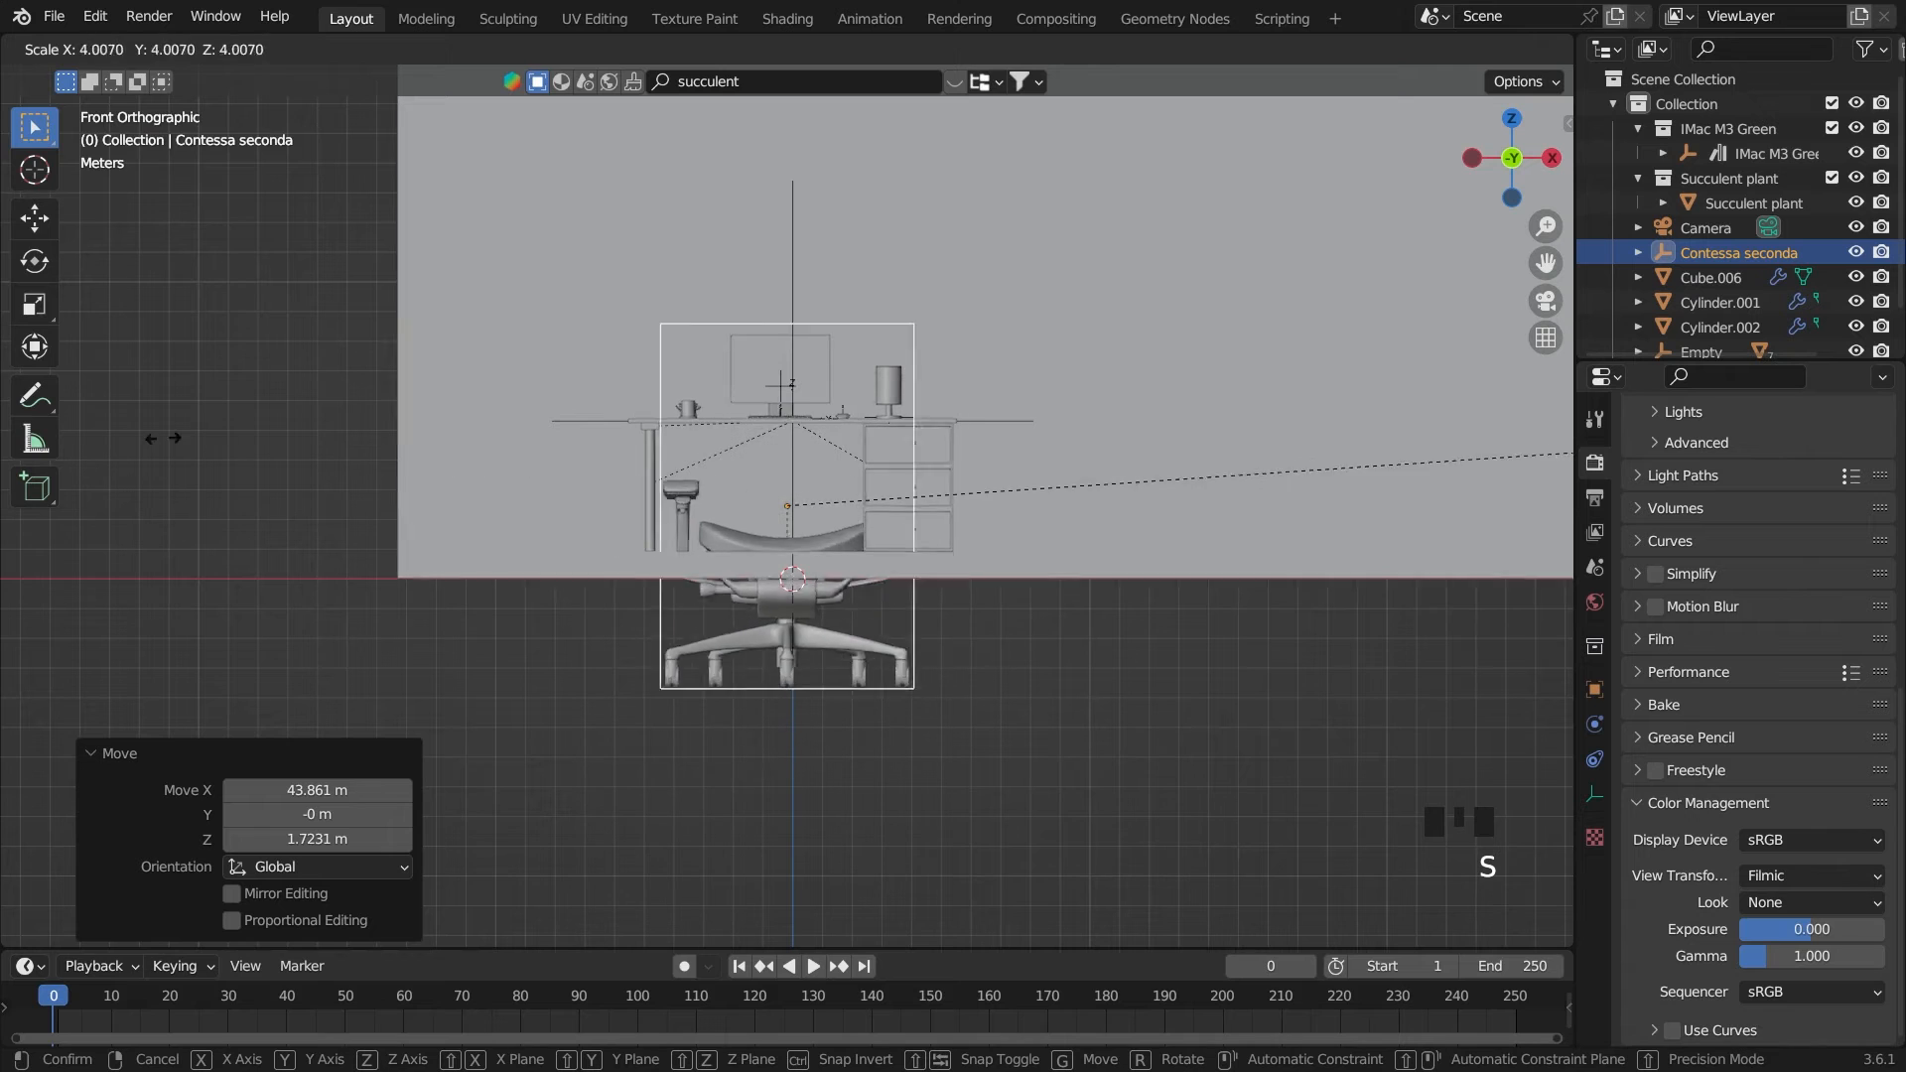
pyautogui.click(1169, 385)
pyautogui.scroll(2, 1182, 502)
pyautogui.press('g')
pyautogui.press('z')
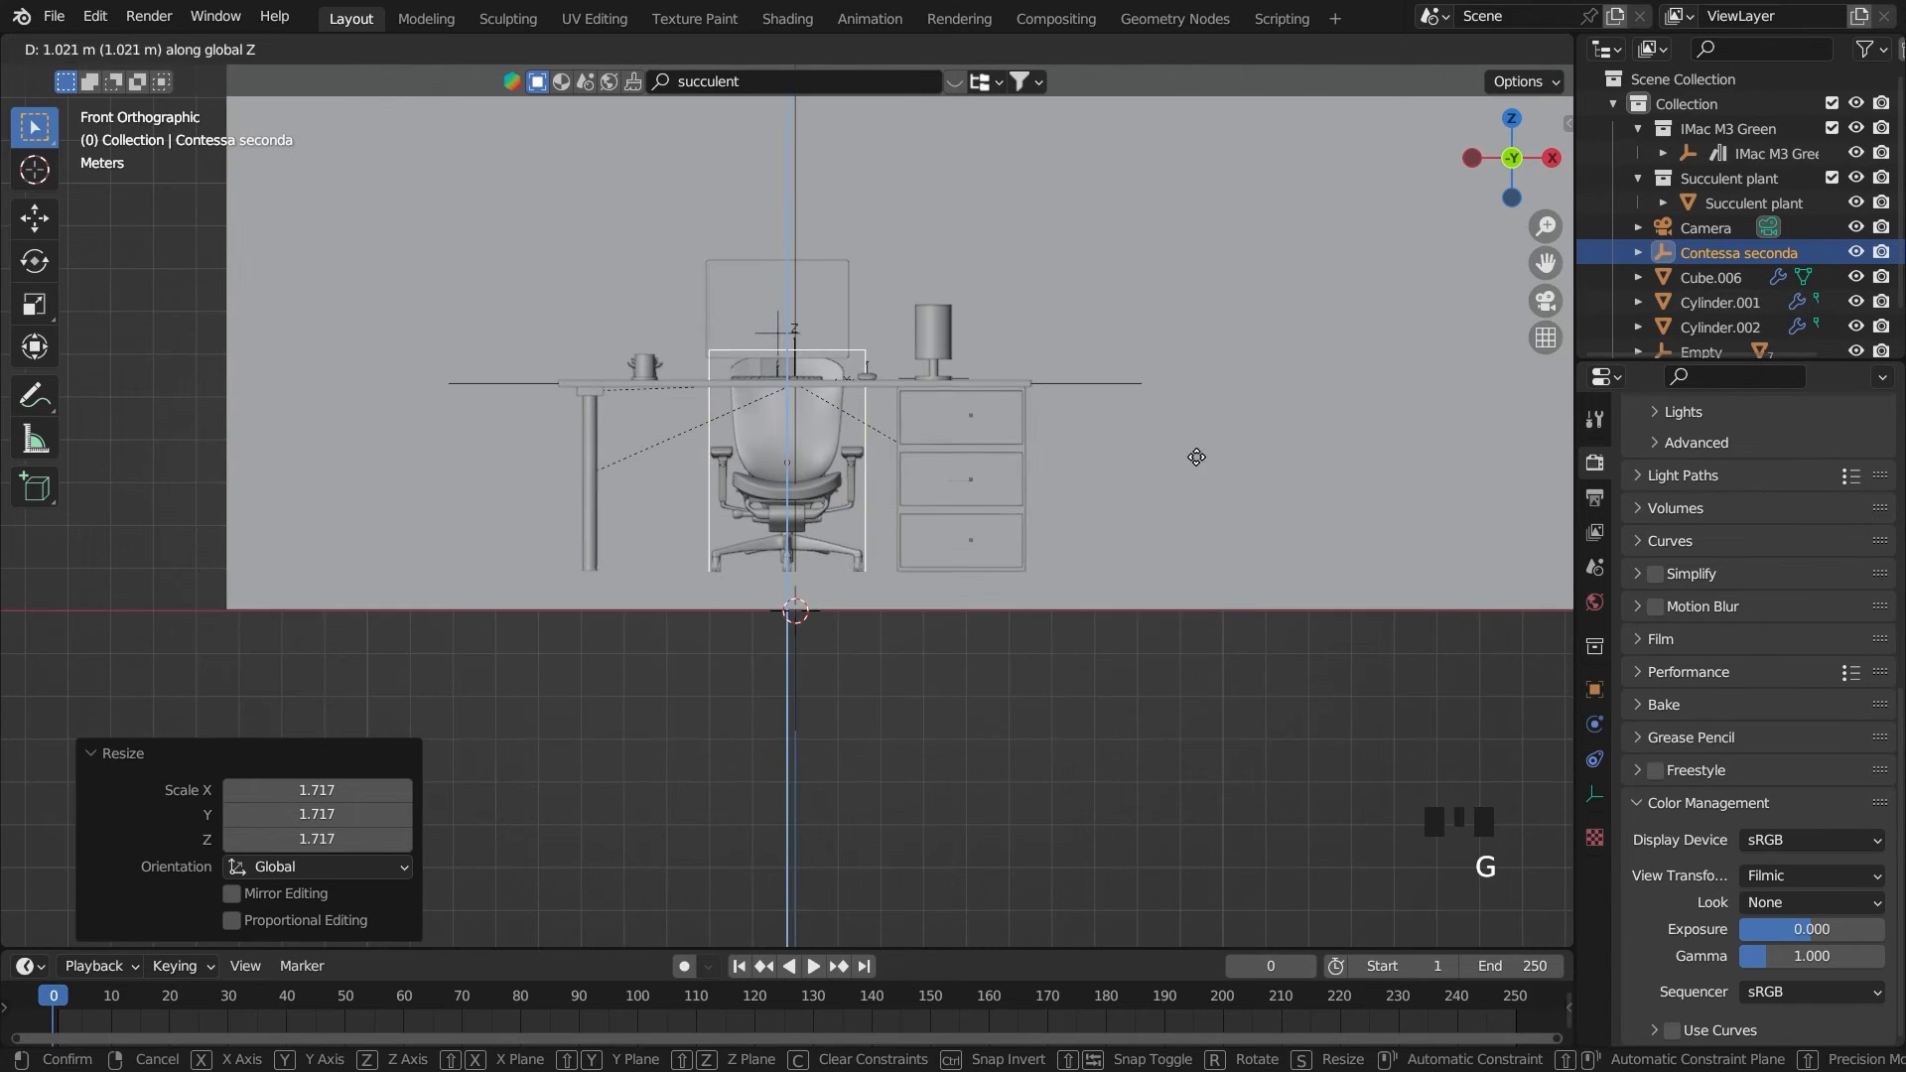
pyautogui.click(1200, 459)
# With X-ray on, scale the chair by 1.808 and switch the viewport to wireframe display
pyautogui.click(1425, 49)
pyautogui.press('s')
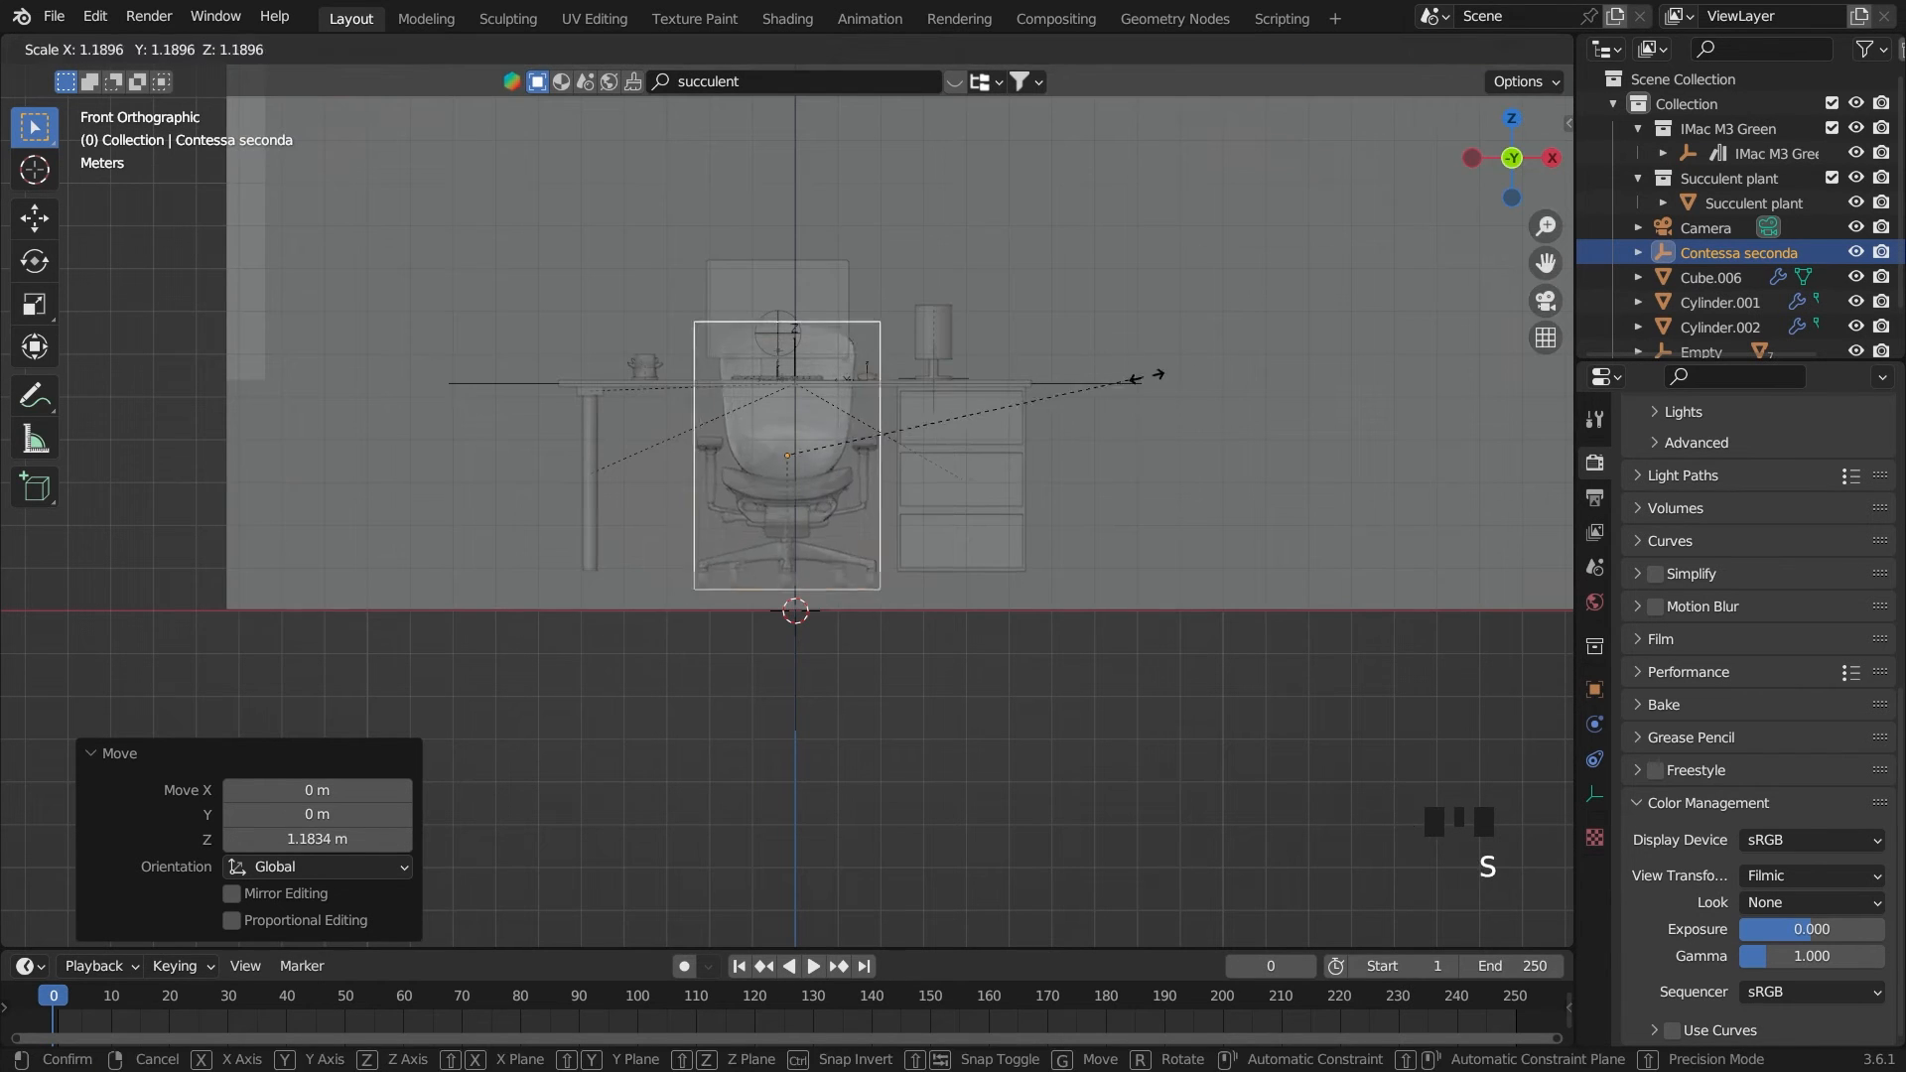
pyautogui.click(1376, 285)
pyautogui.click(1455, 49)
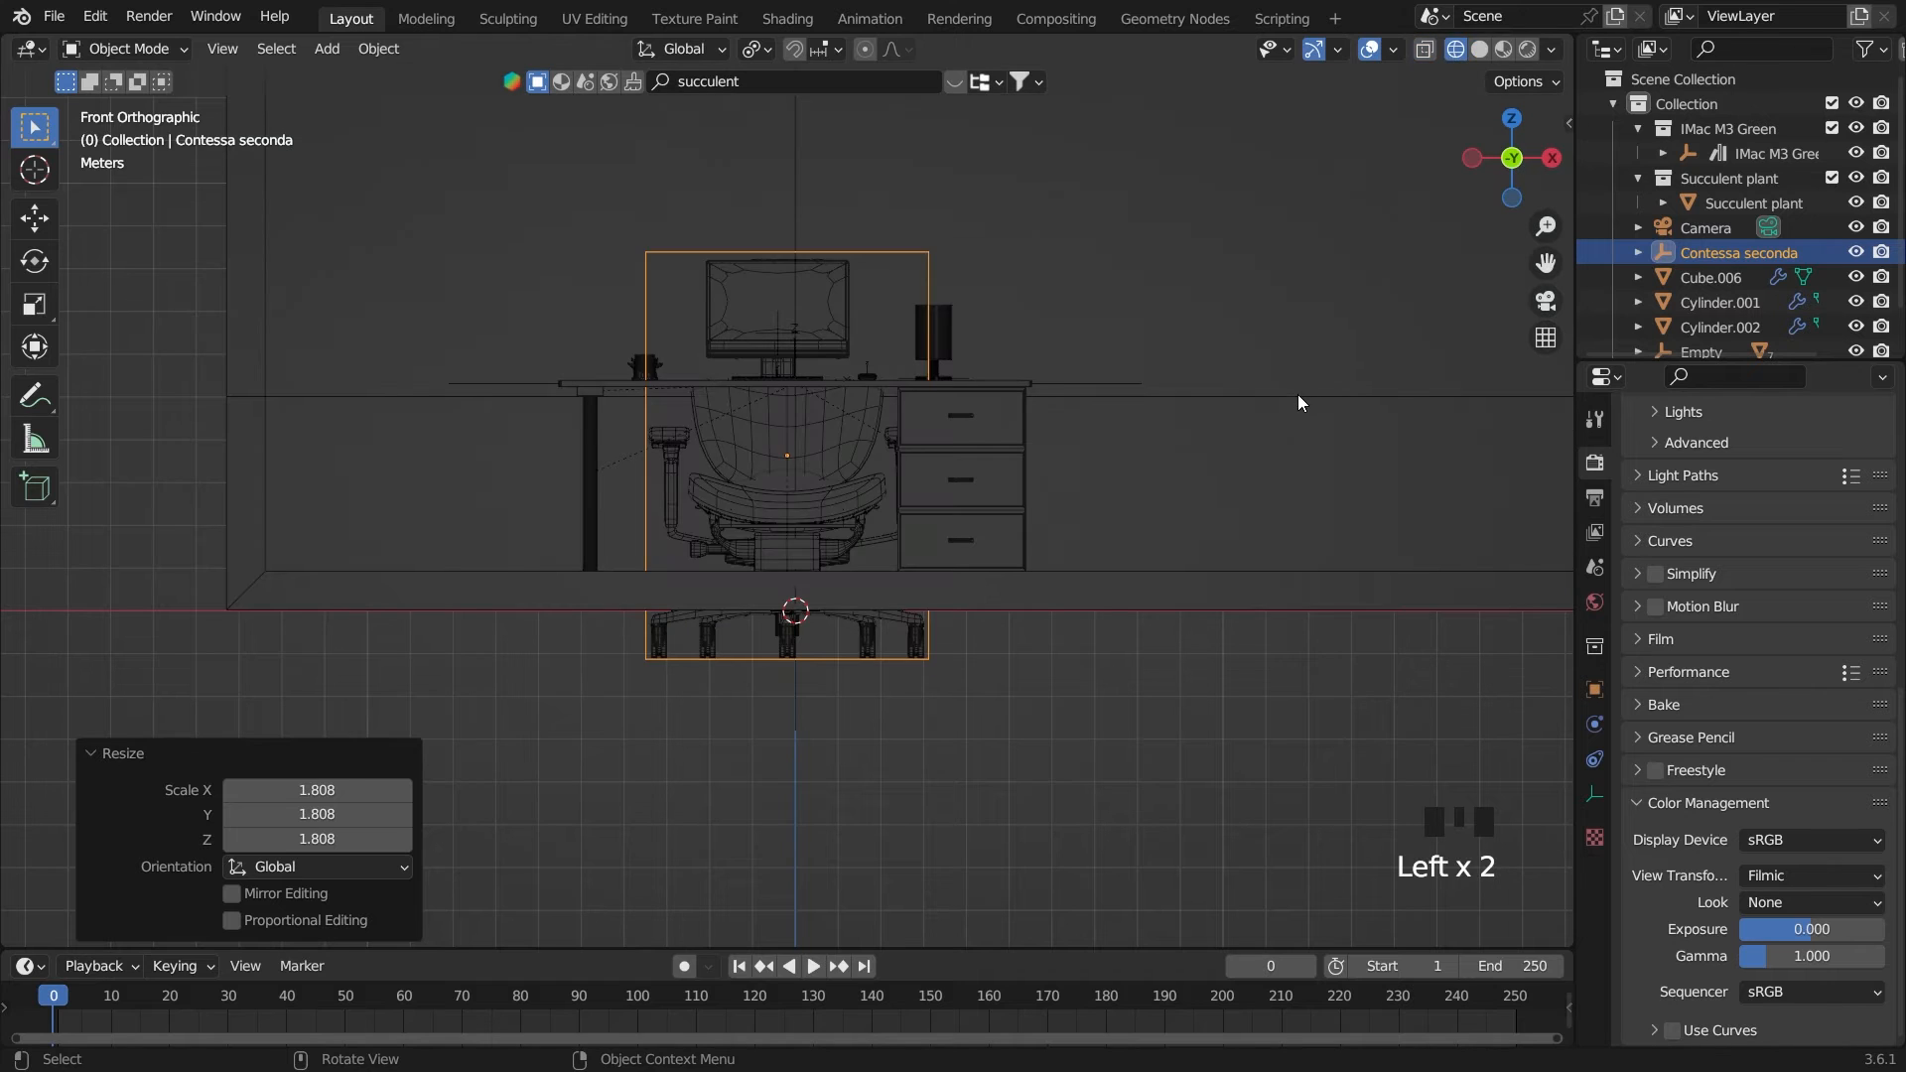
# Scale the chair by 0.790 and raise it 1.0442 m along Z so its wheels rest on the floor
pyautogui.press('s')
pyautogui.click(1191, 413)
pyautogui.press('g')
pyautogui.press('z')
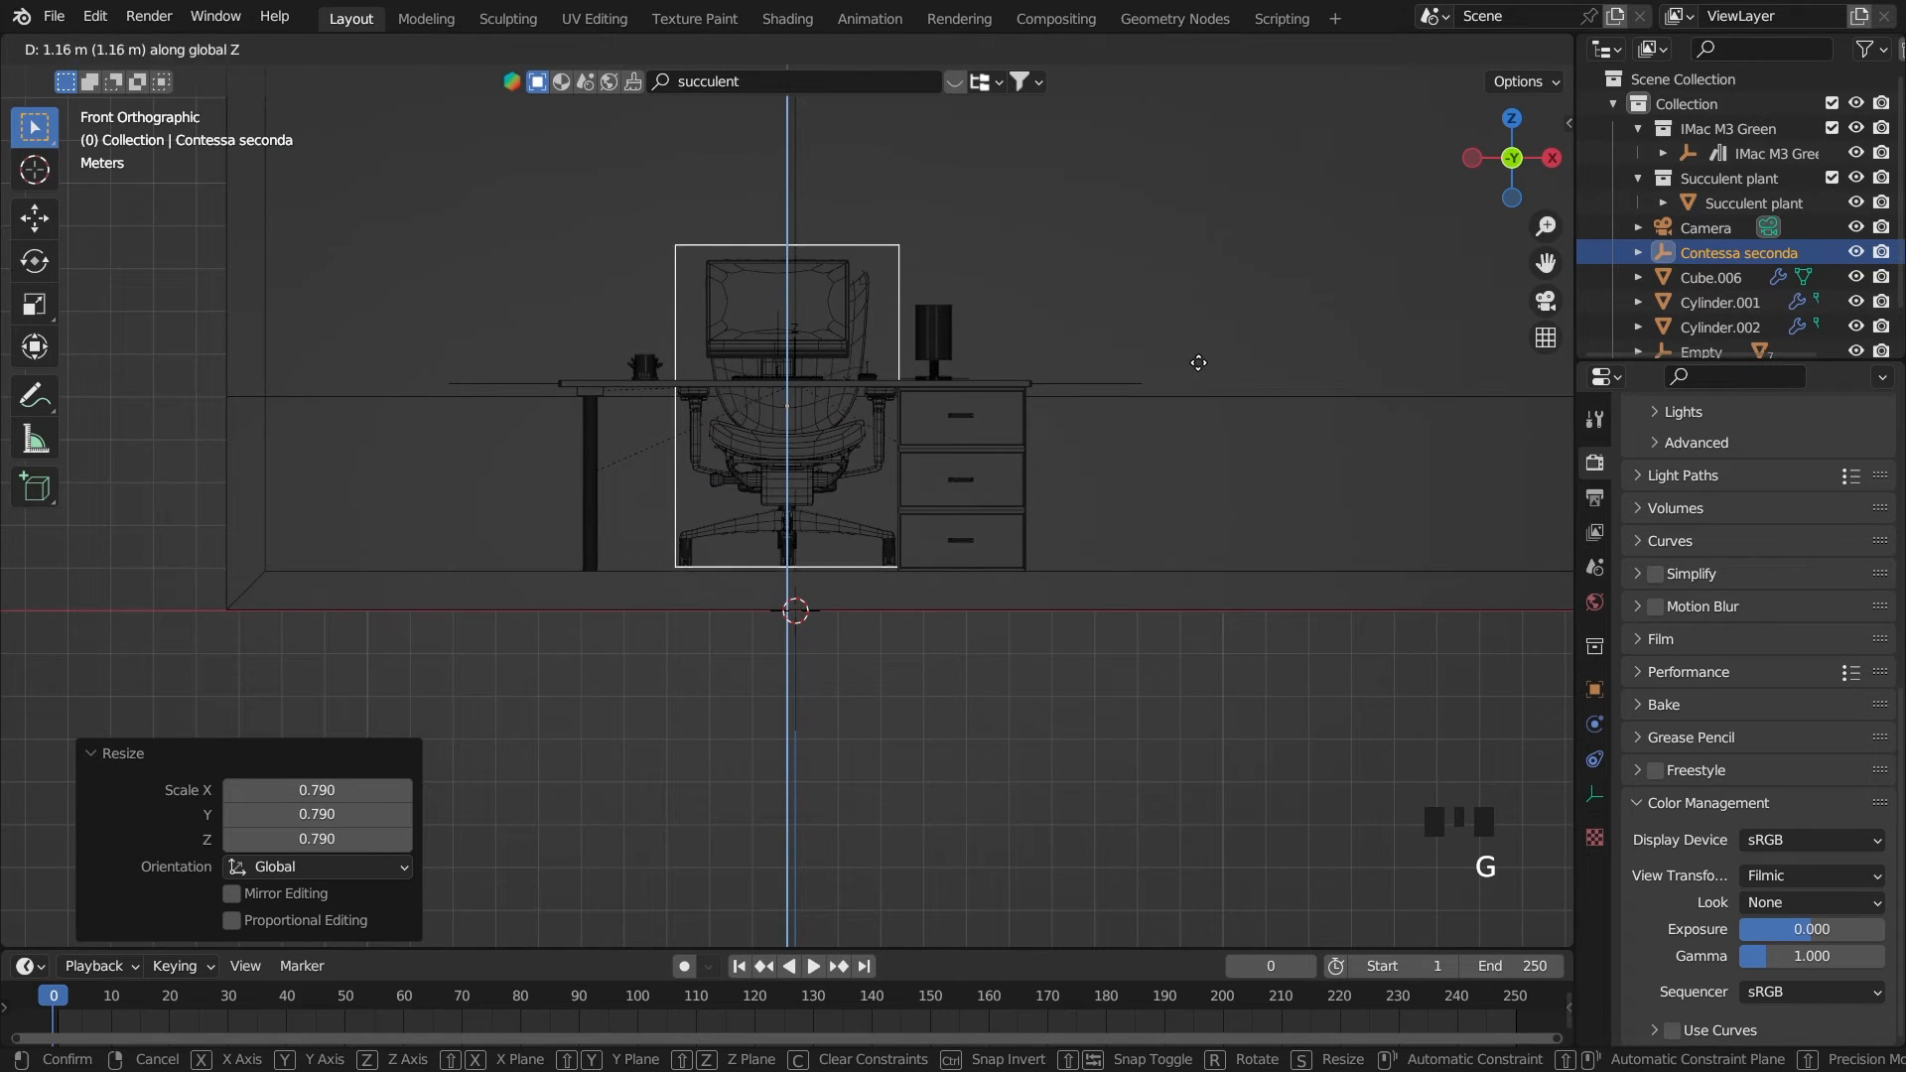
pyautogui.click(1194, 372)
# In the right side view, move the chair -5.7547 m along Y, out in front of the desk
pyautogui.press('`')
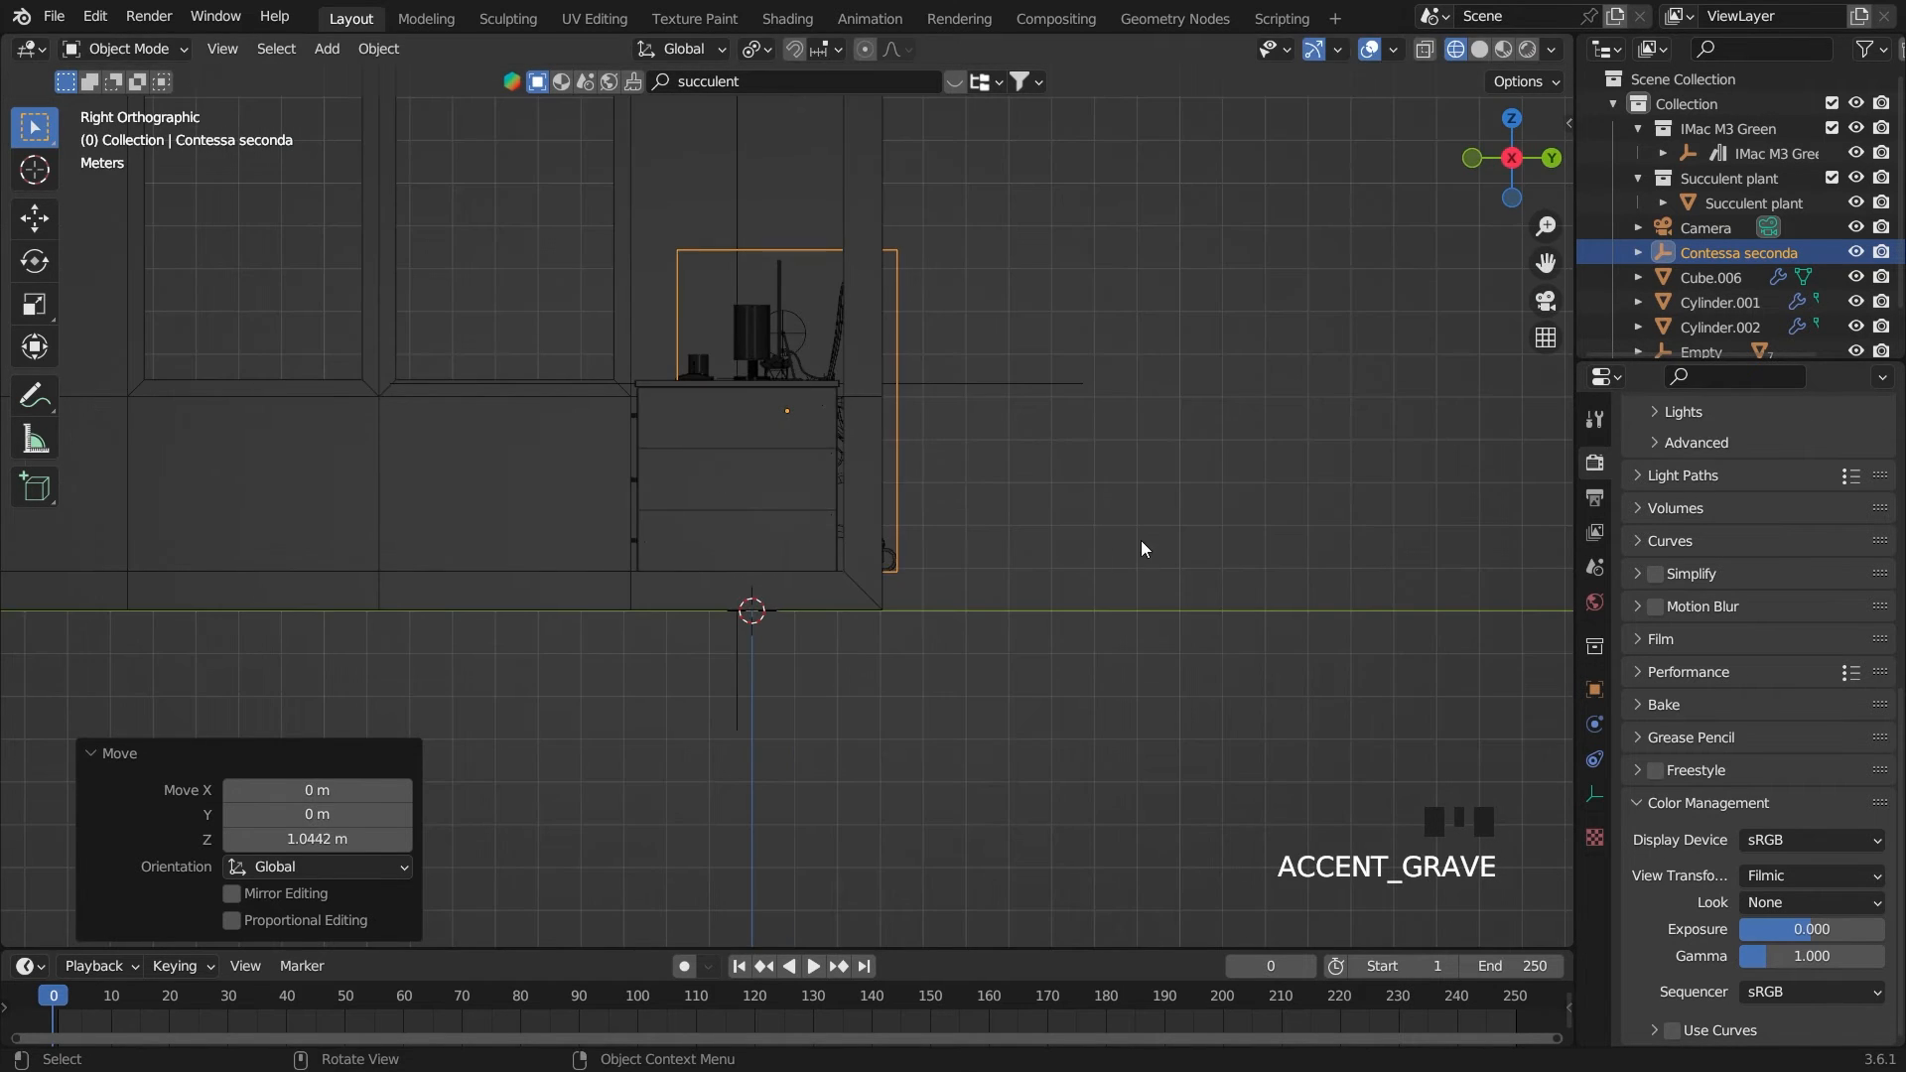
pyautogui.press('g')
pyautogui.press('y')
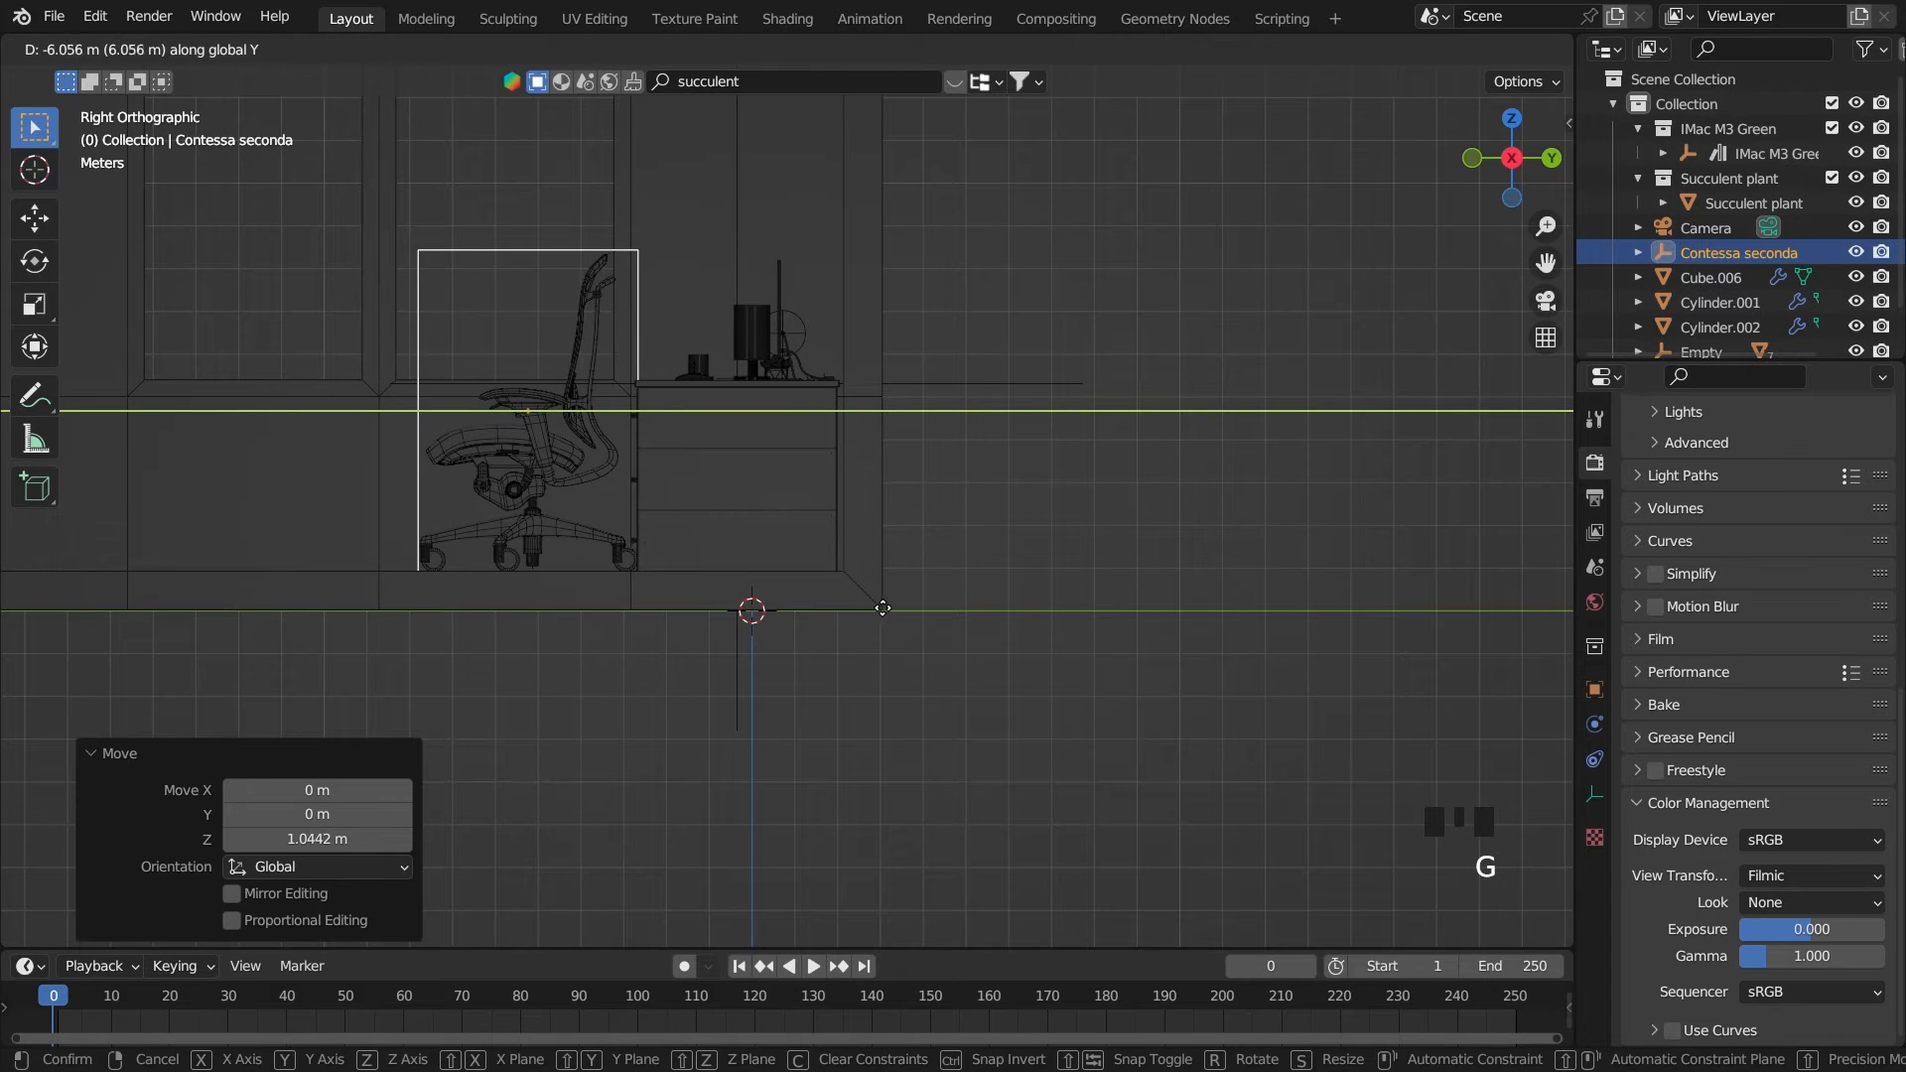
pyautogui.click(903, 621)
# Rotate the chair 189° about the Z axis
pyautogui.write('r')
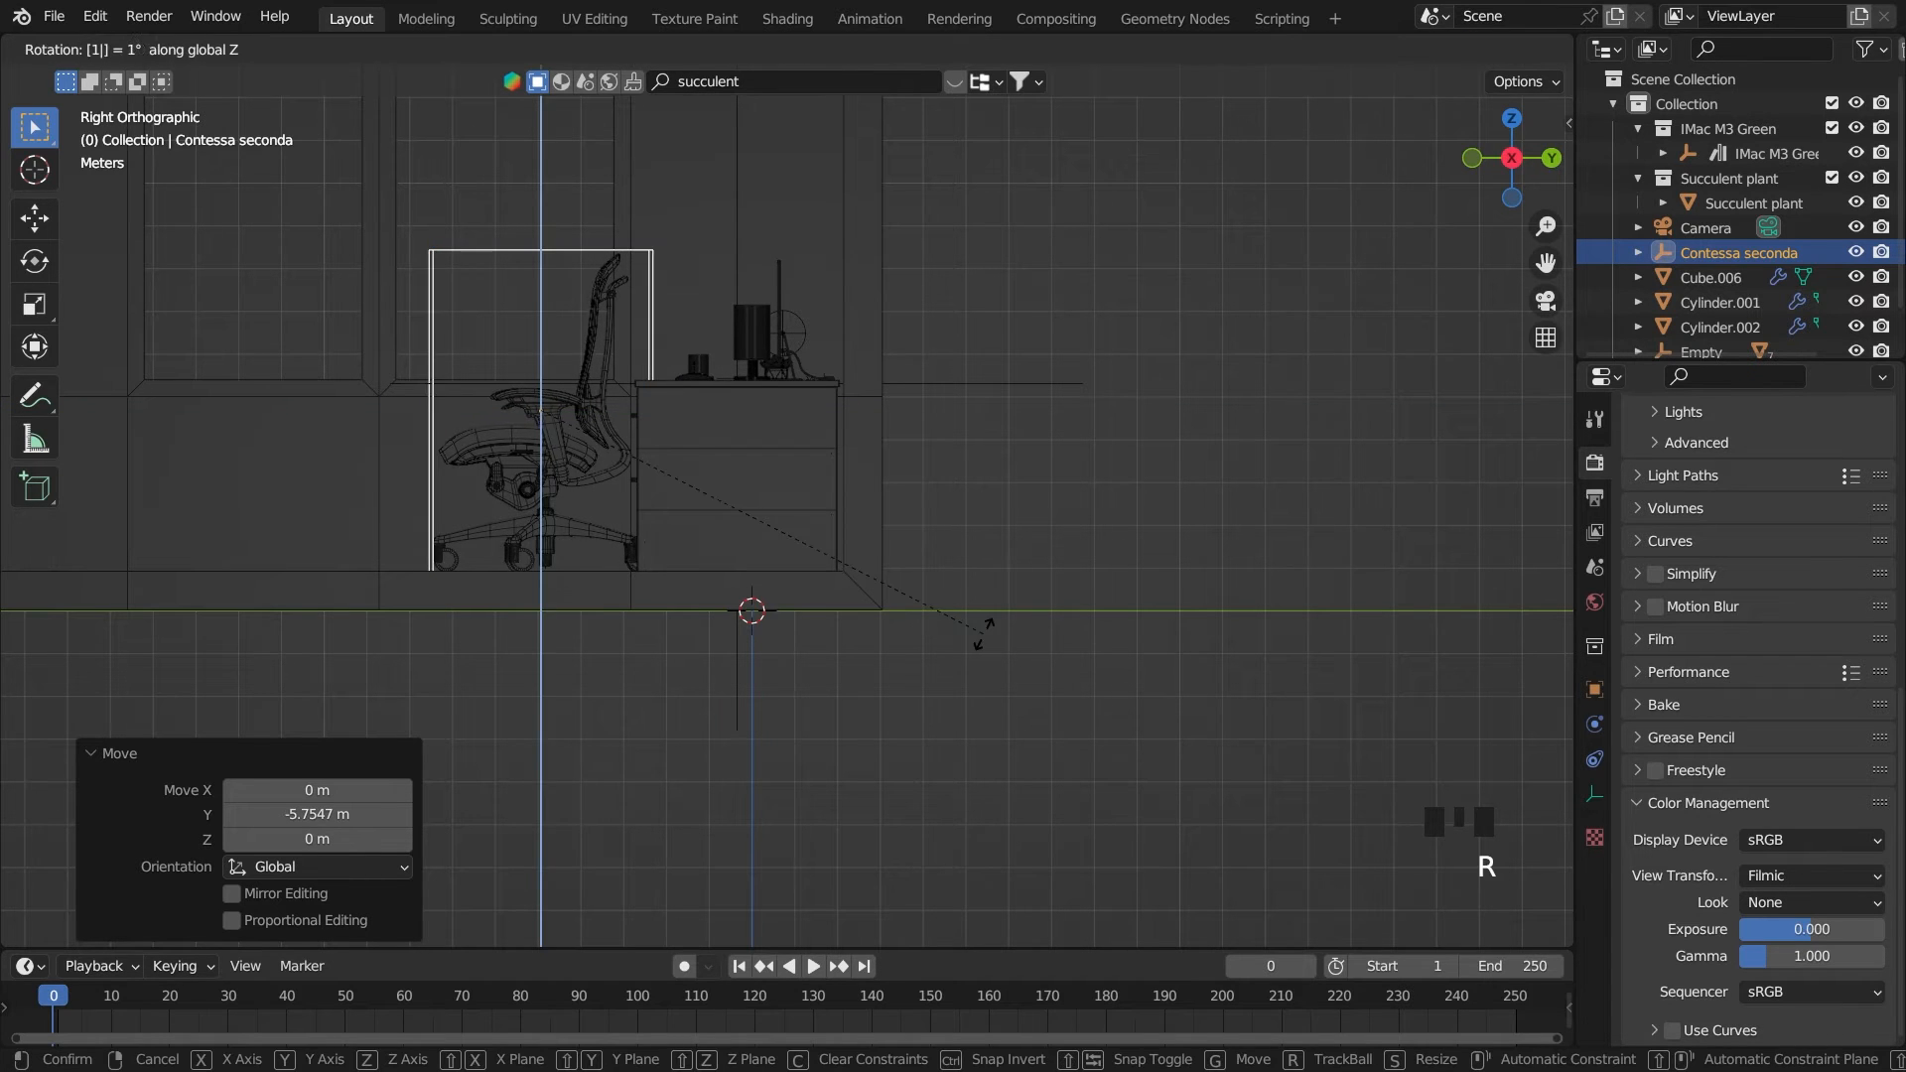
pyautogui.write('189')
pyautogui.press('Return')
pyautogui.moveTo(840, 540); pyautogui.dragTo(895, 576, button='middle')
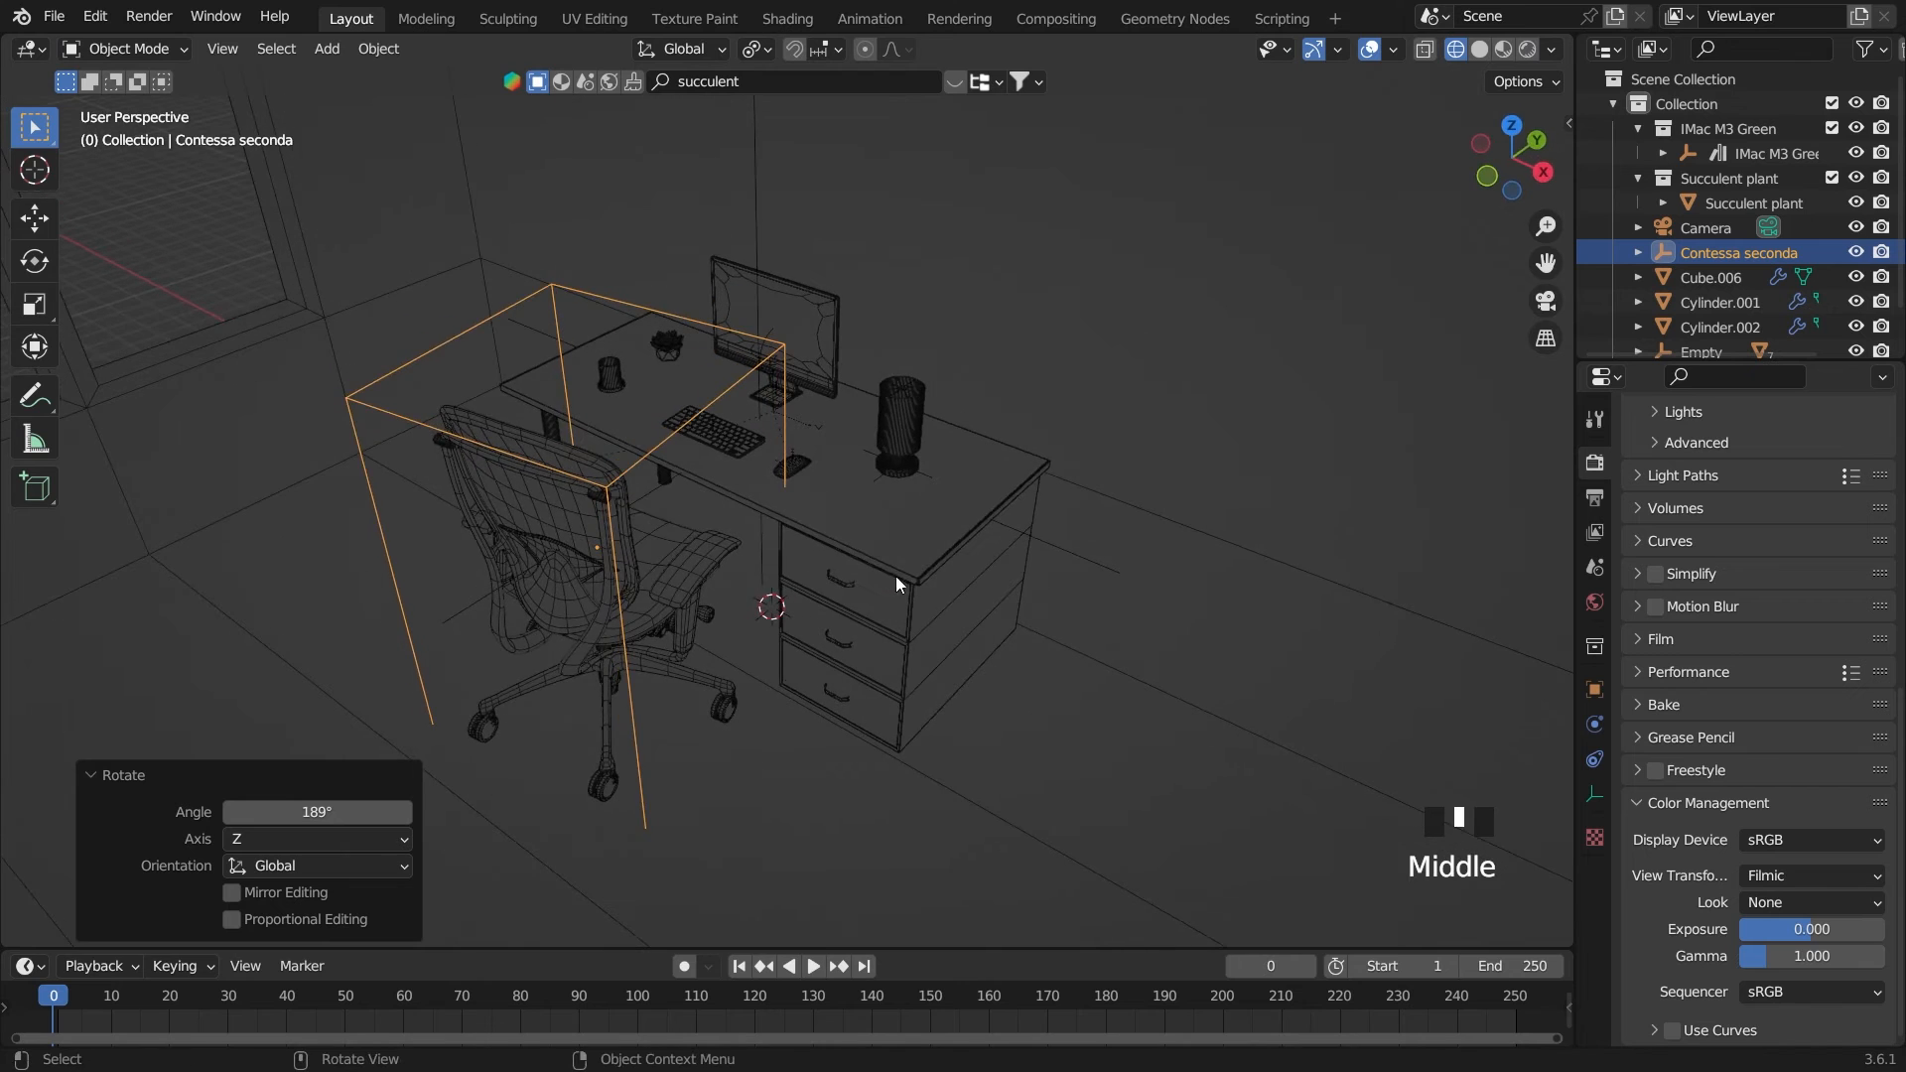
# In the top view with X-ray on, turn the chair by 7.58° and set its Z rotation to exactly 180°
pyautogui.press('`')
pyautogui.press('`')
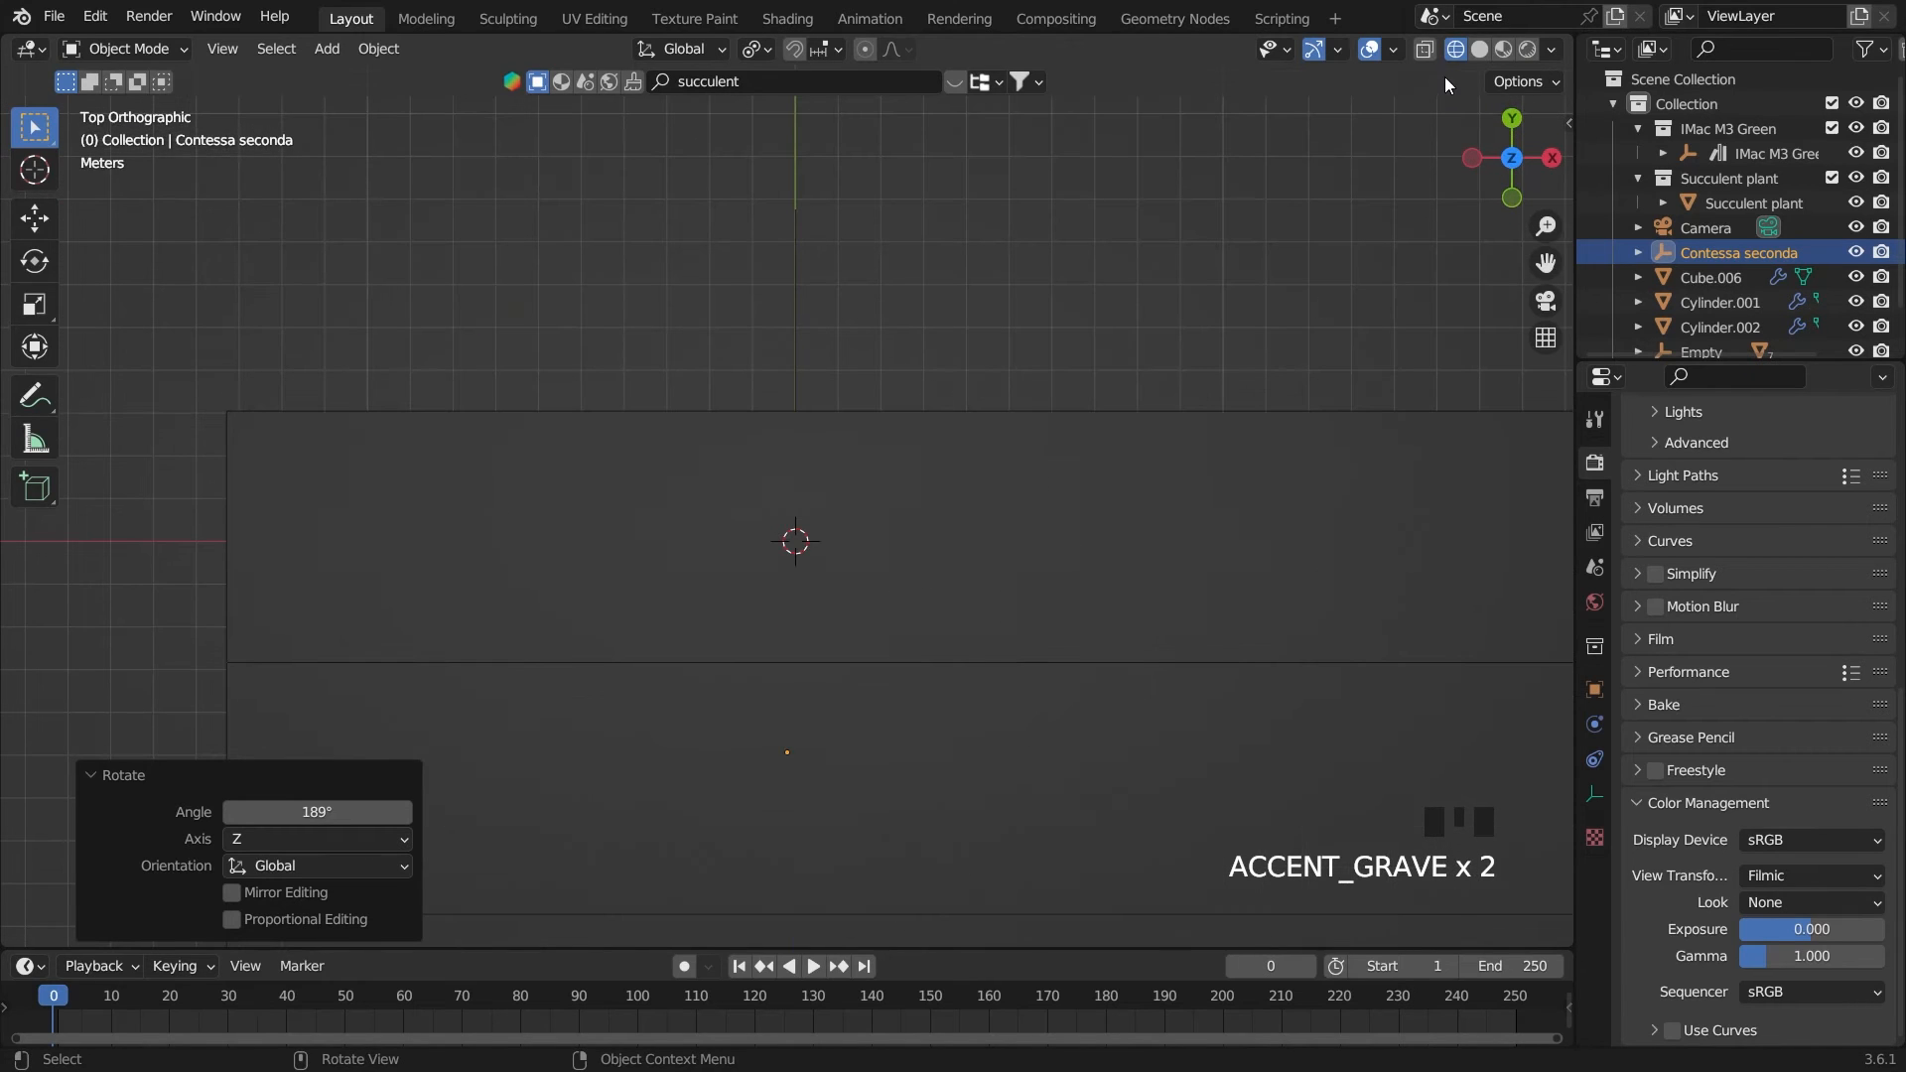
pyautogui.click(1423, 50)
pyautogui.press('r')
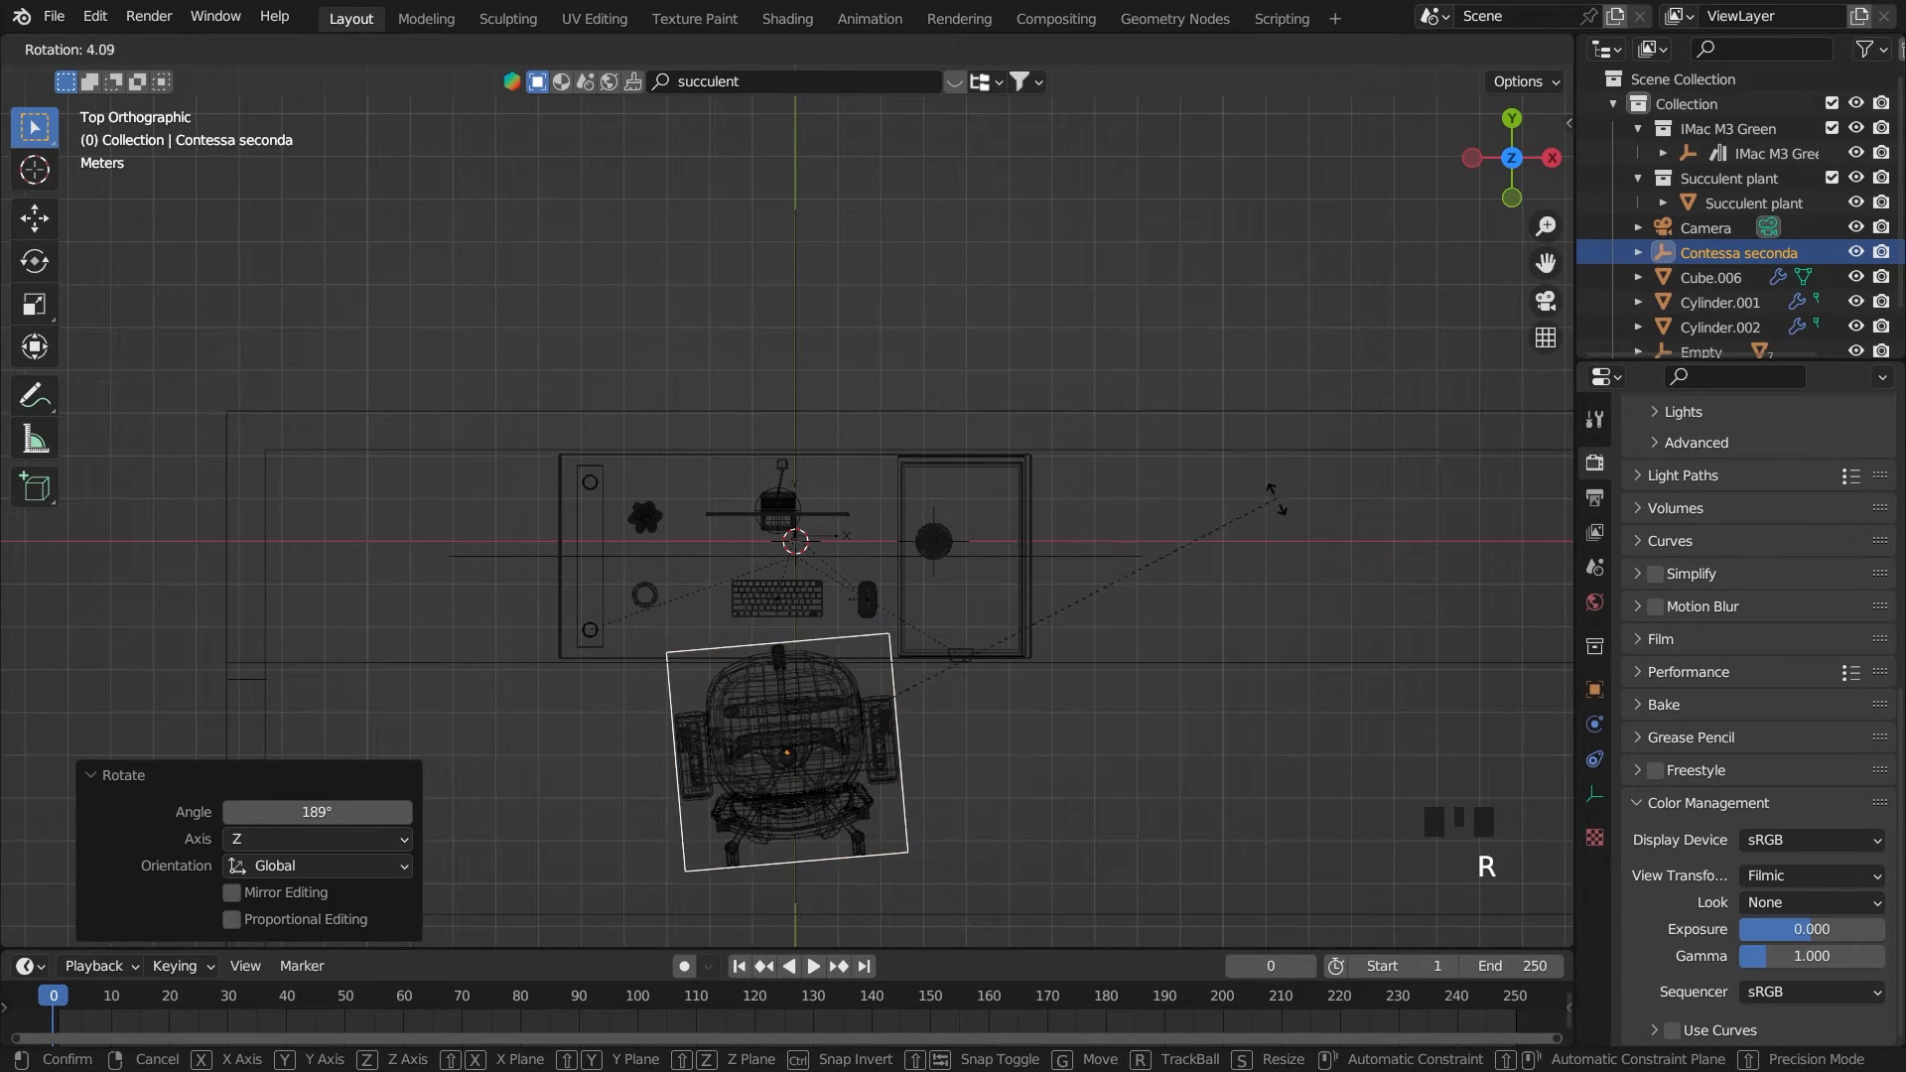
pyautogui.click(1291, 536)
pyautogui.press('n')
pyautogui.click(1440, 327)
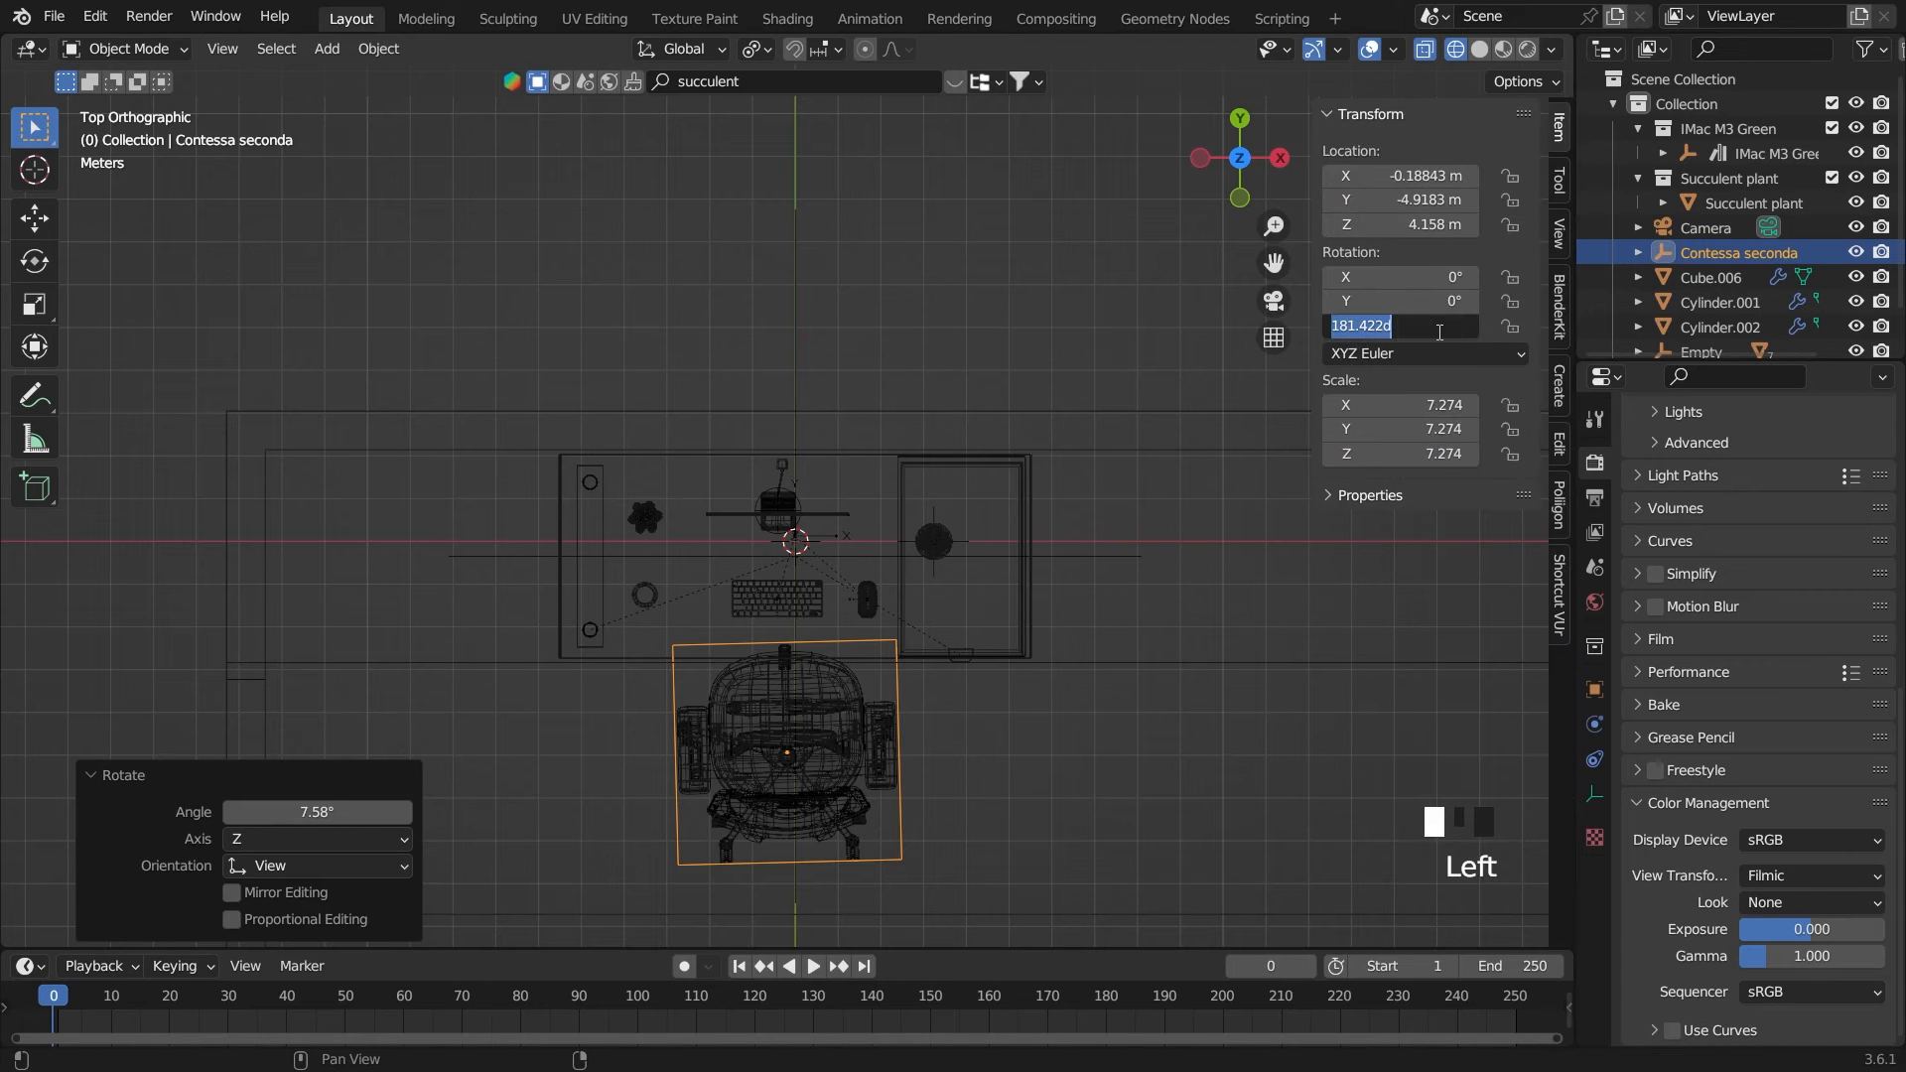
pyautogui.write('180')
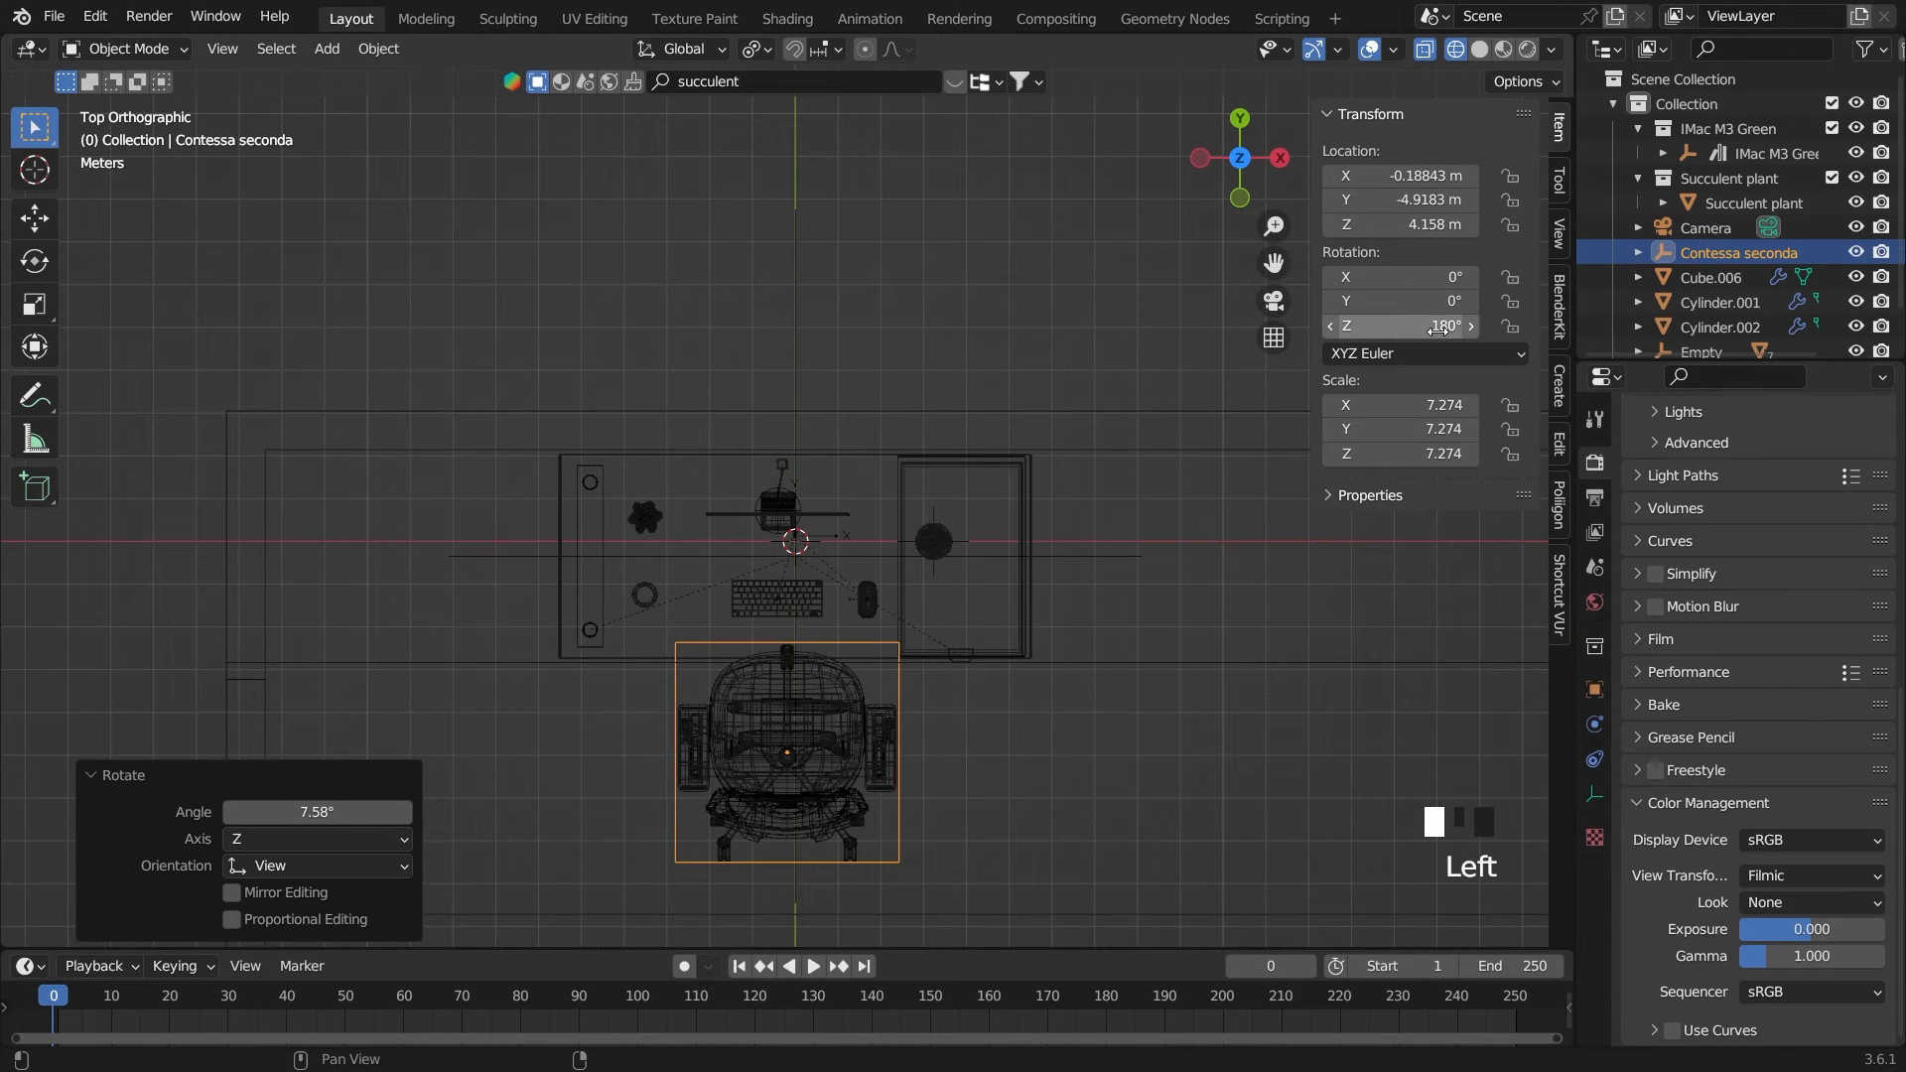
pyautogui.press('Return')
# Check the chair from the right side, switch to the camera view in solid shading and hide the transform sidebar
pyautogui.press('`')
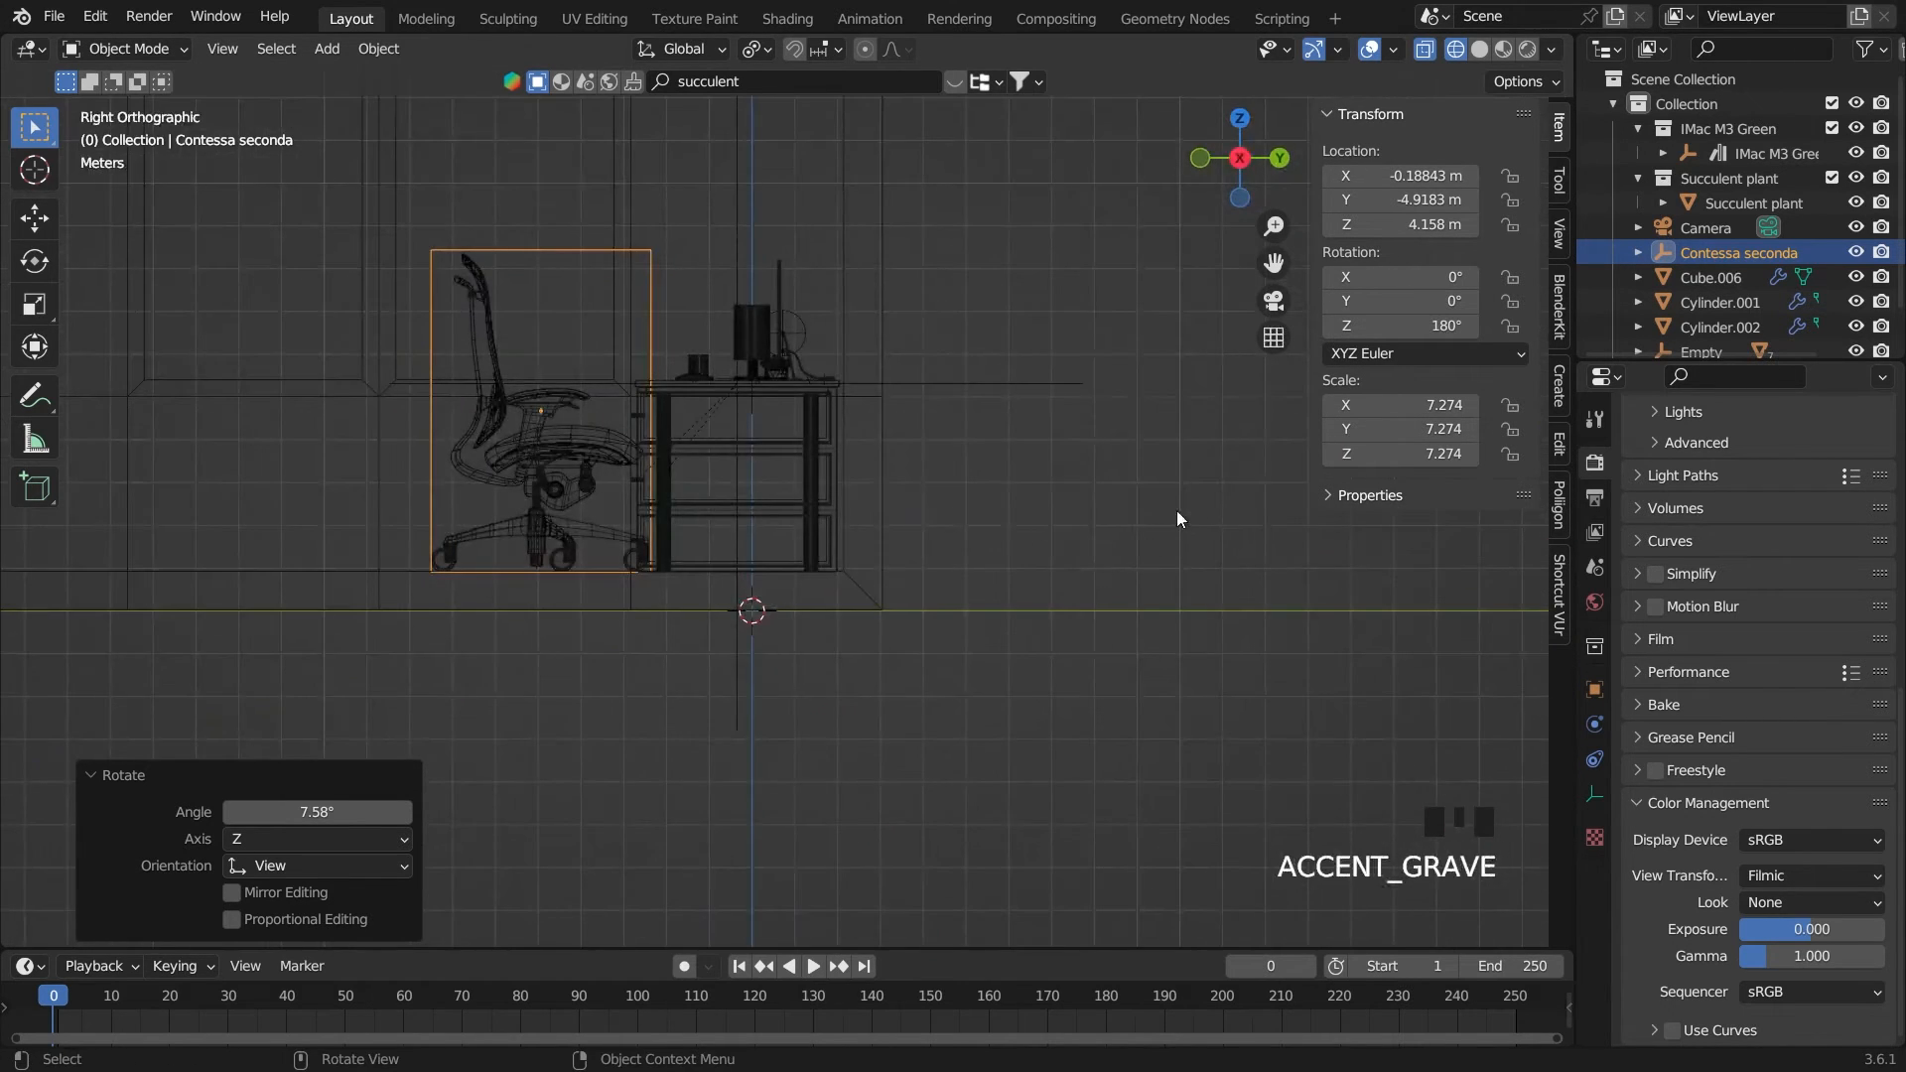
pyautogui.press('`')
pyautogui.click(1446, 52)
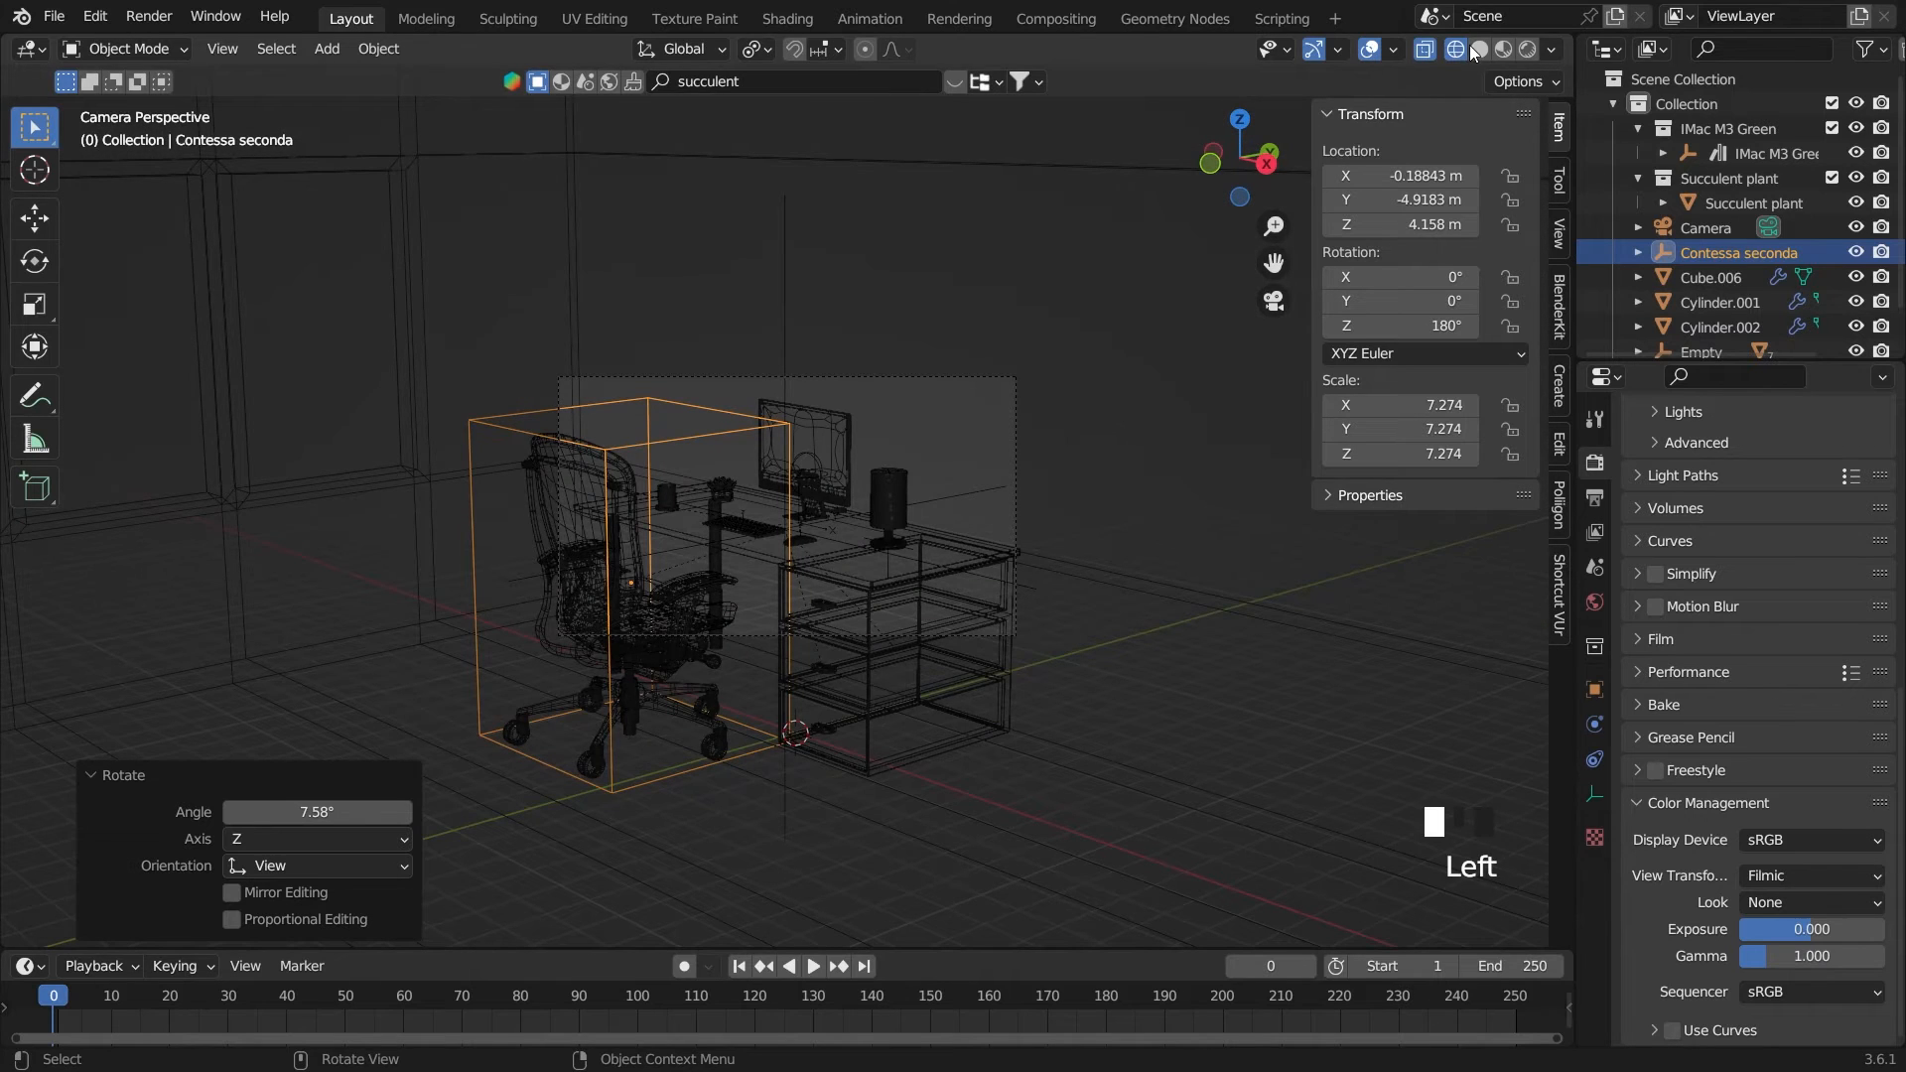
pyautogui.click(1479, 49)
pyautogui.press('n')
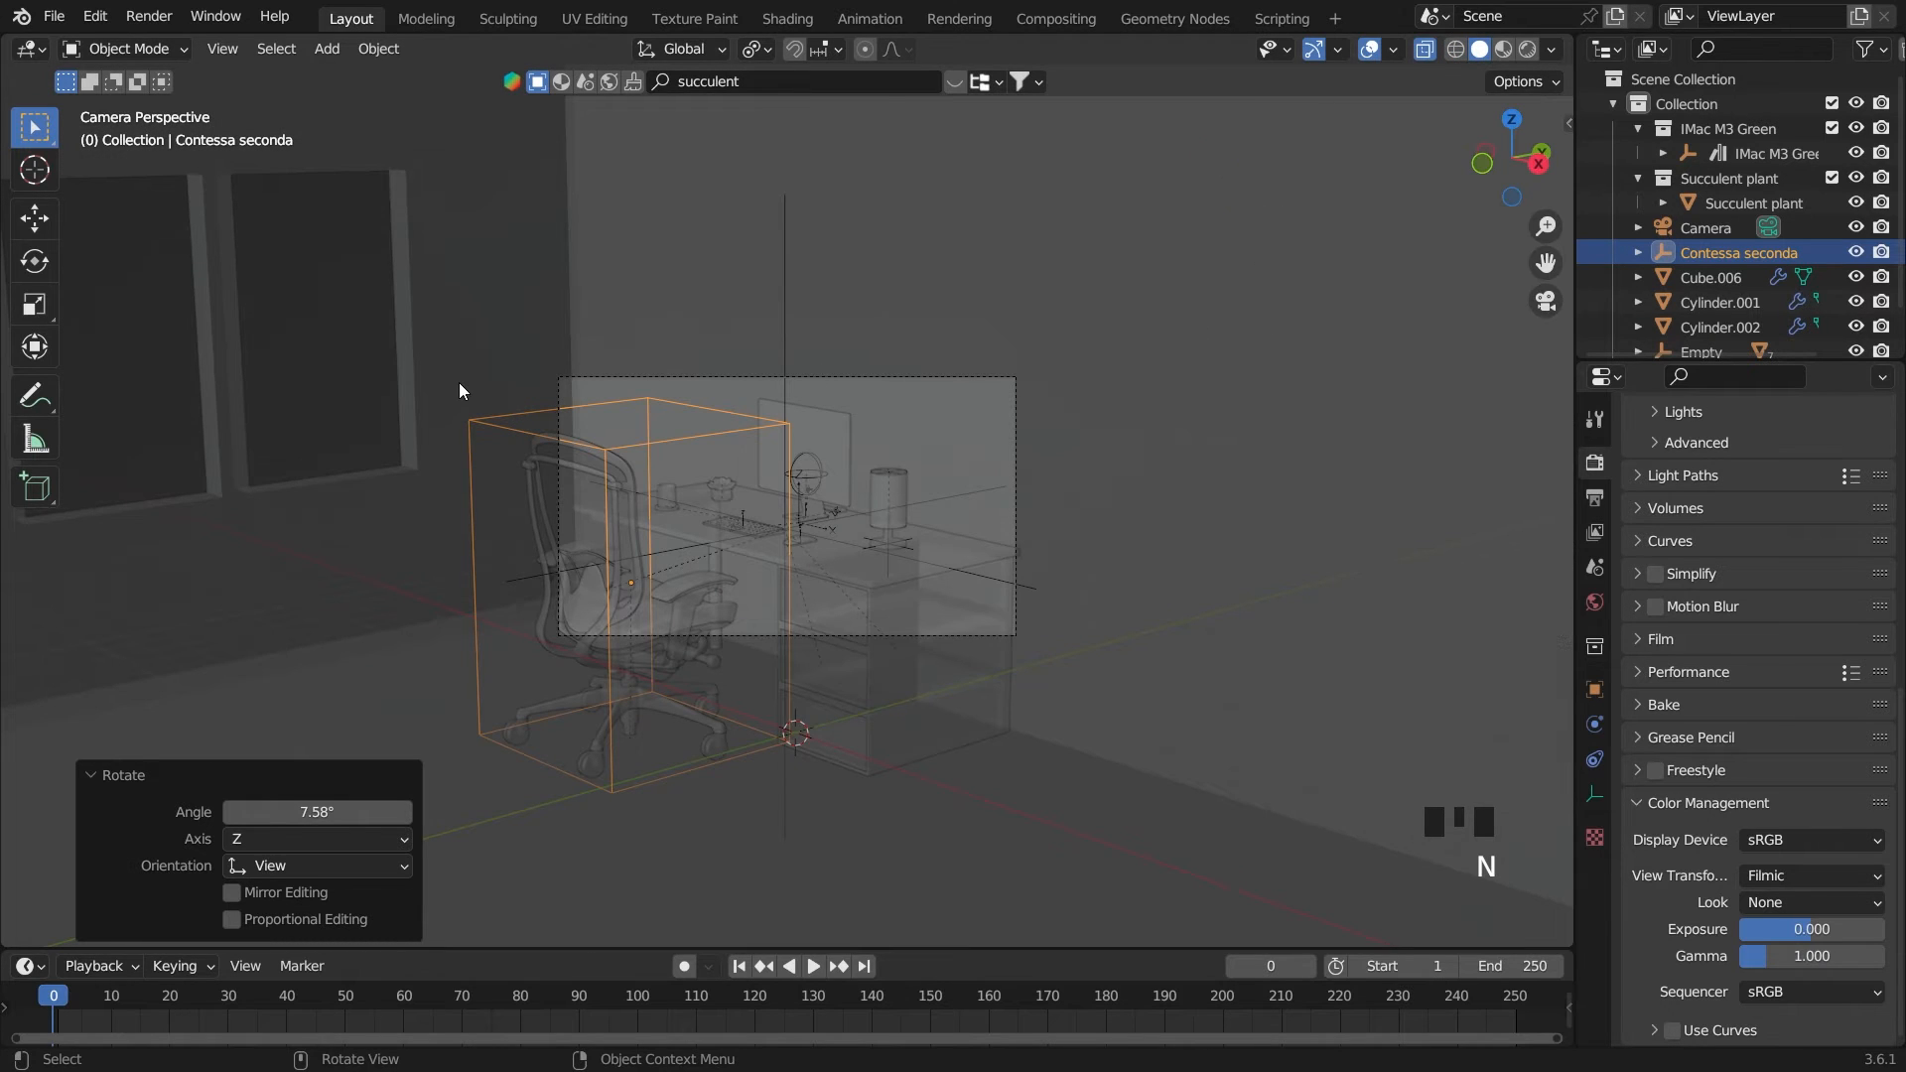
# Deselect the chair, save the file and turn off X-ray display in the camera view
pyautogui.click(337, 362)
pyautogui.hotkey('ctrl', 's')
pyautogui.scroll(3, 1050, 546)
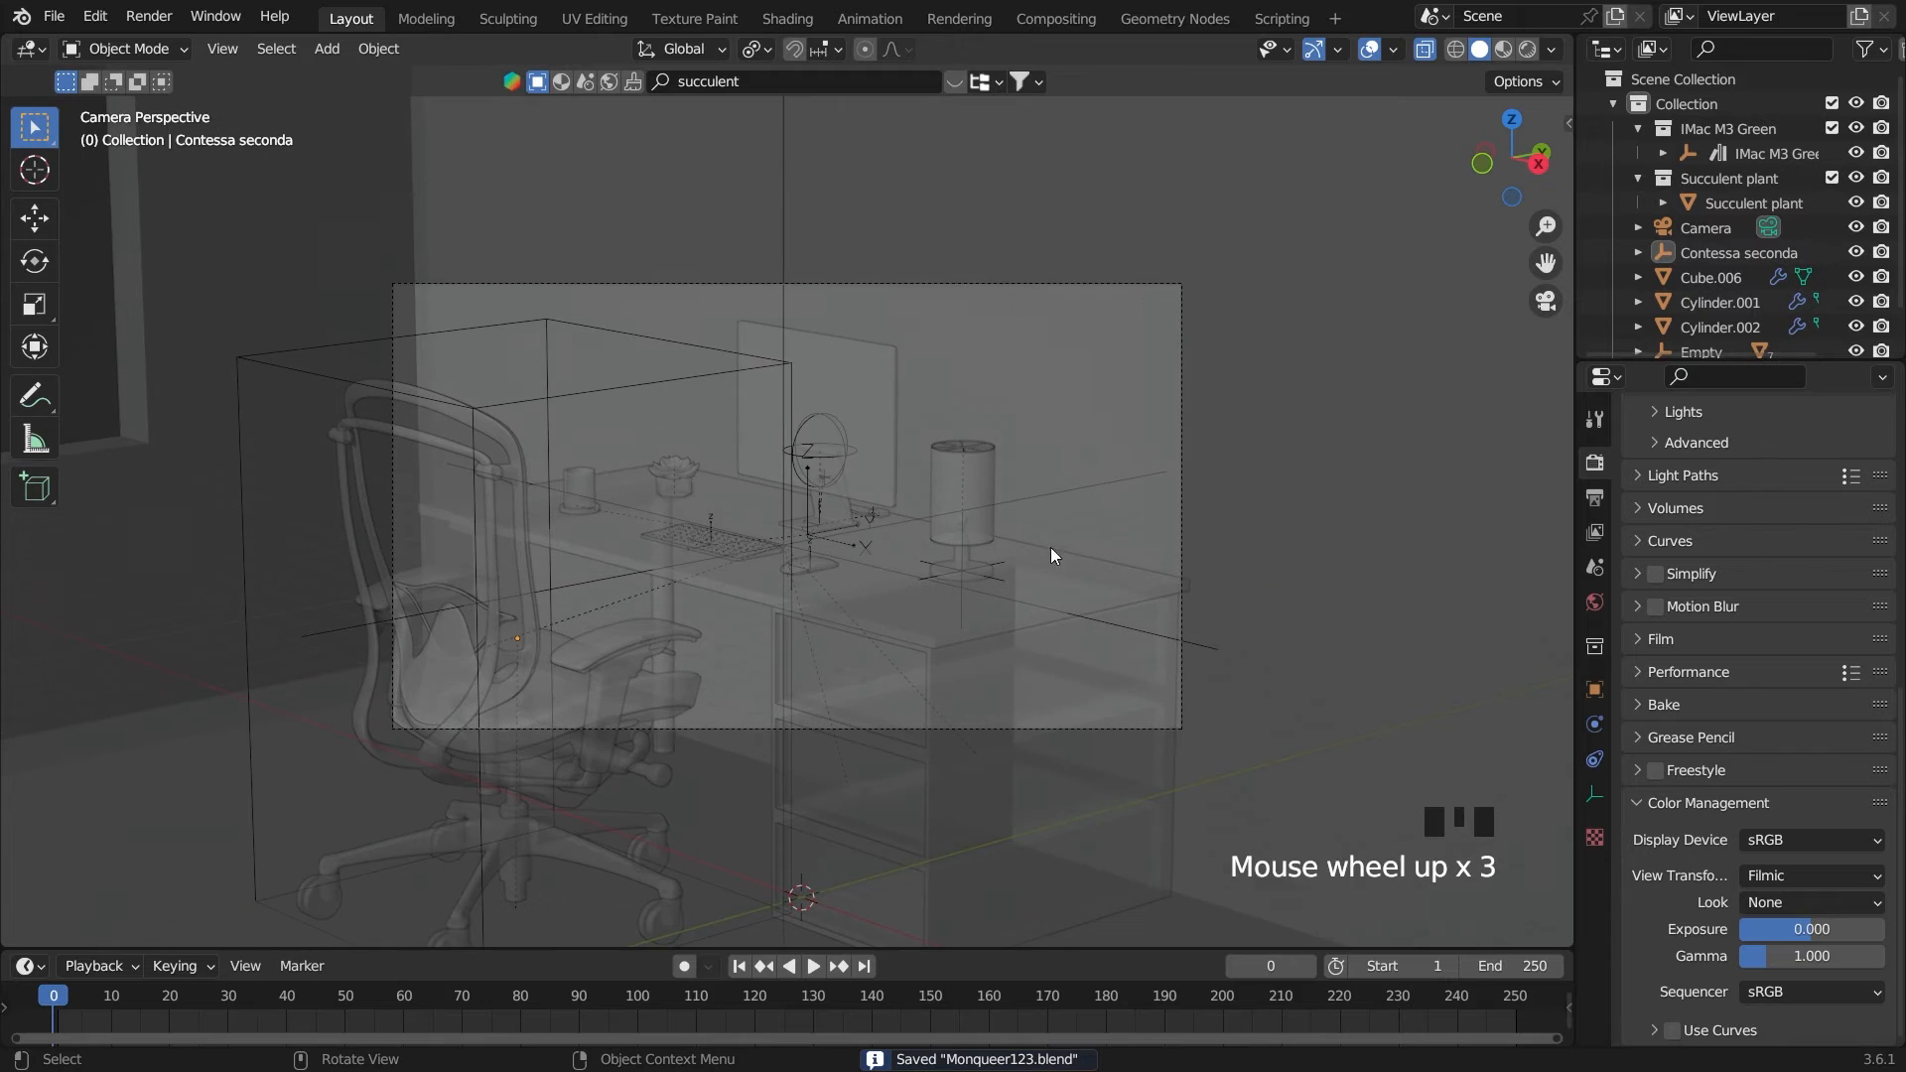
pyautogui.click(1427, 50)
pyautogui.scroll(2, 1261, 248)
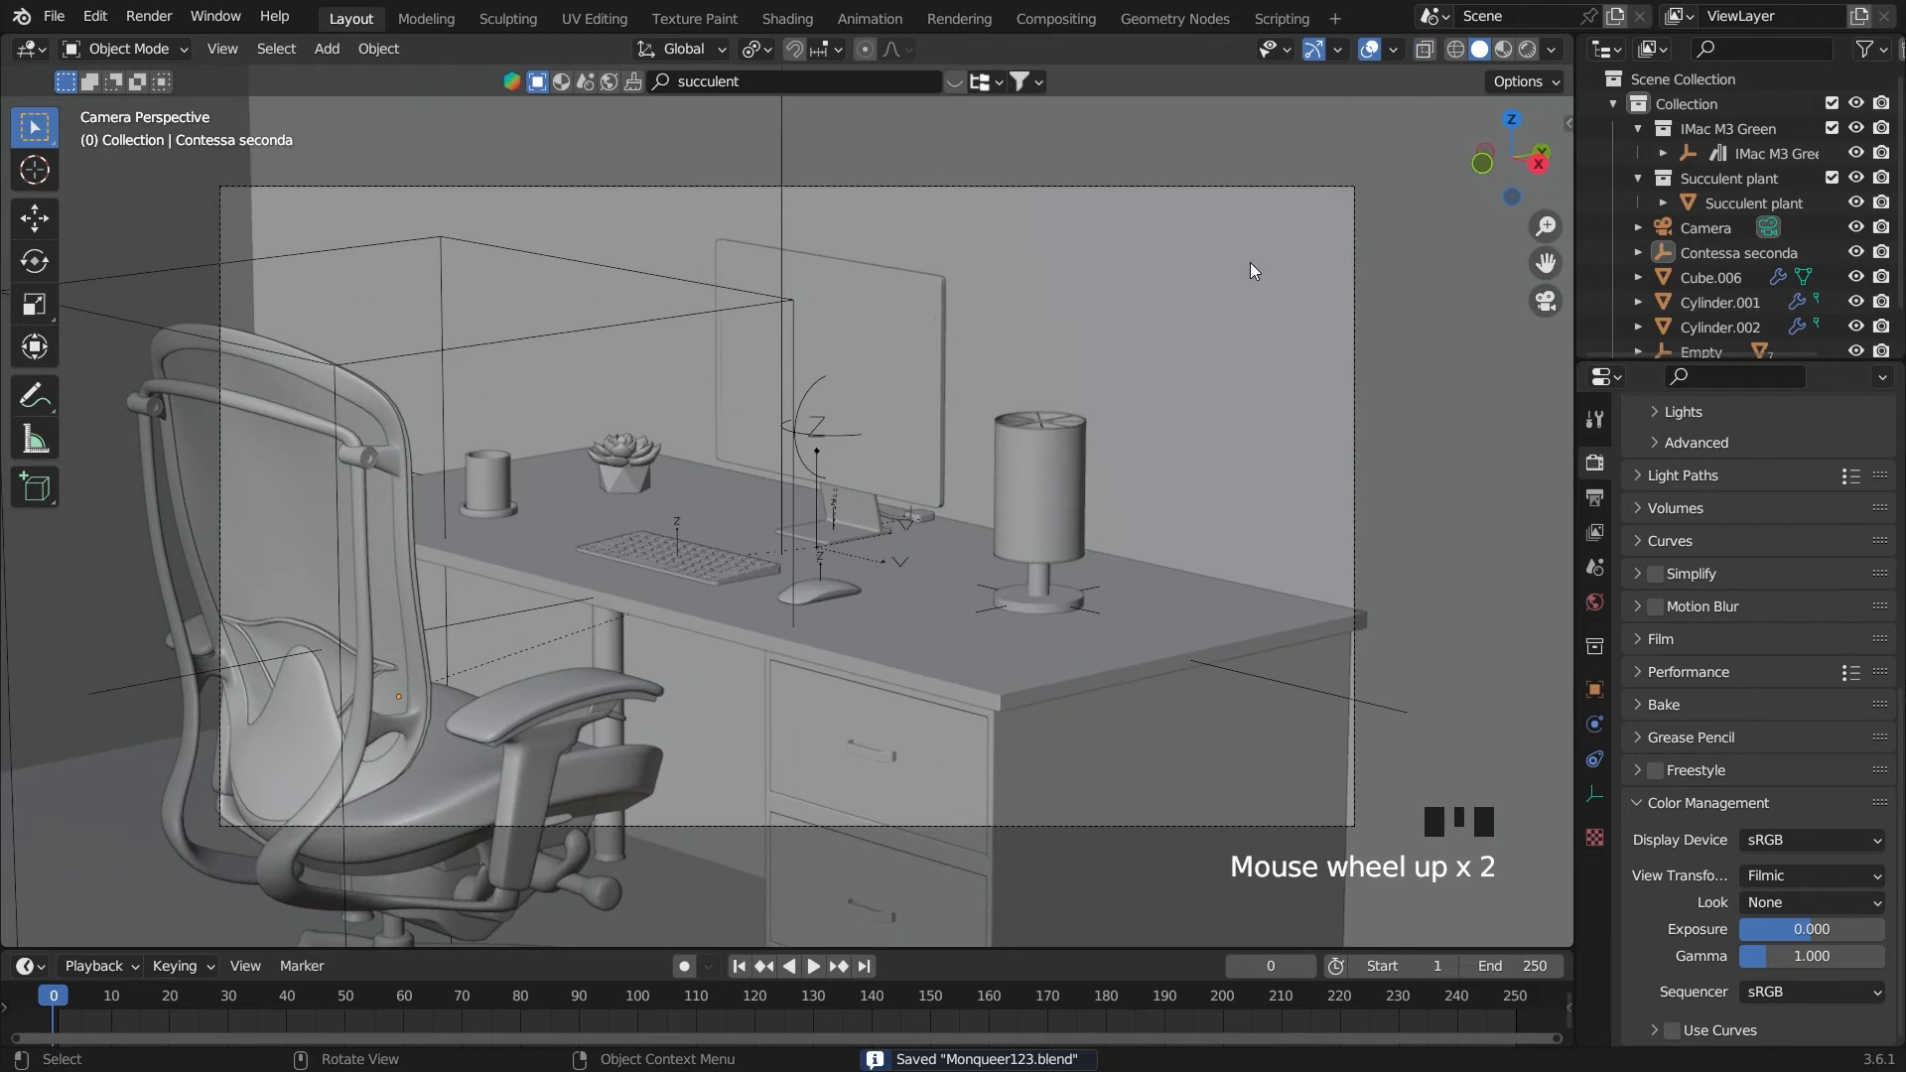
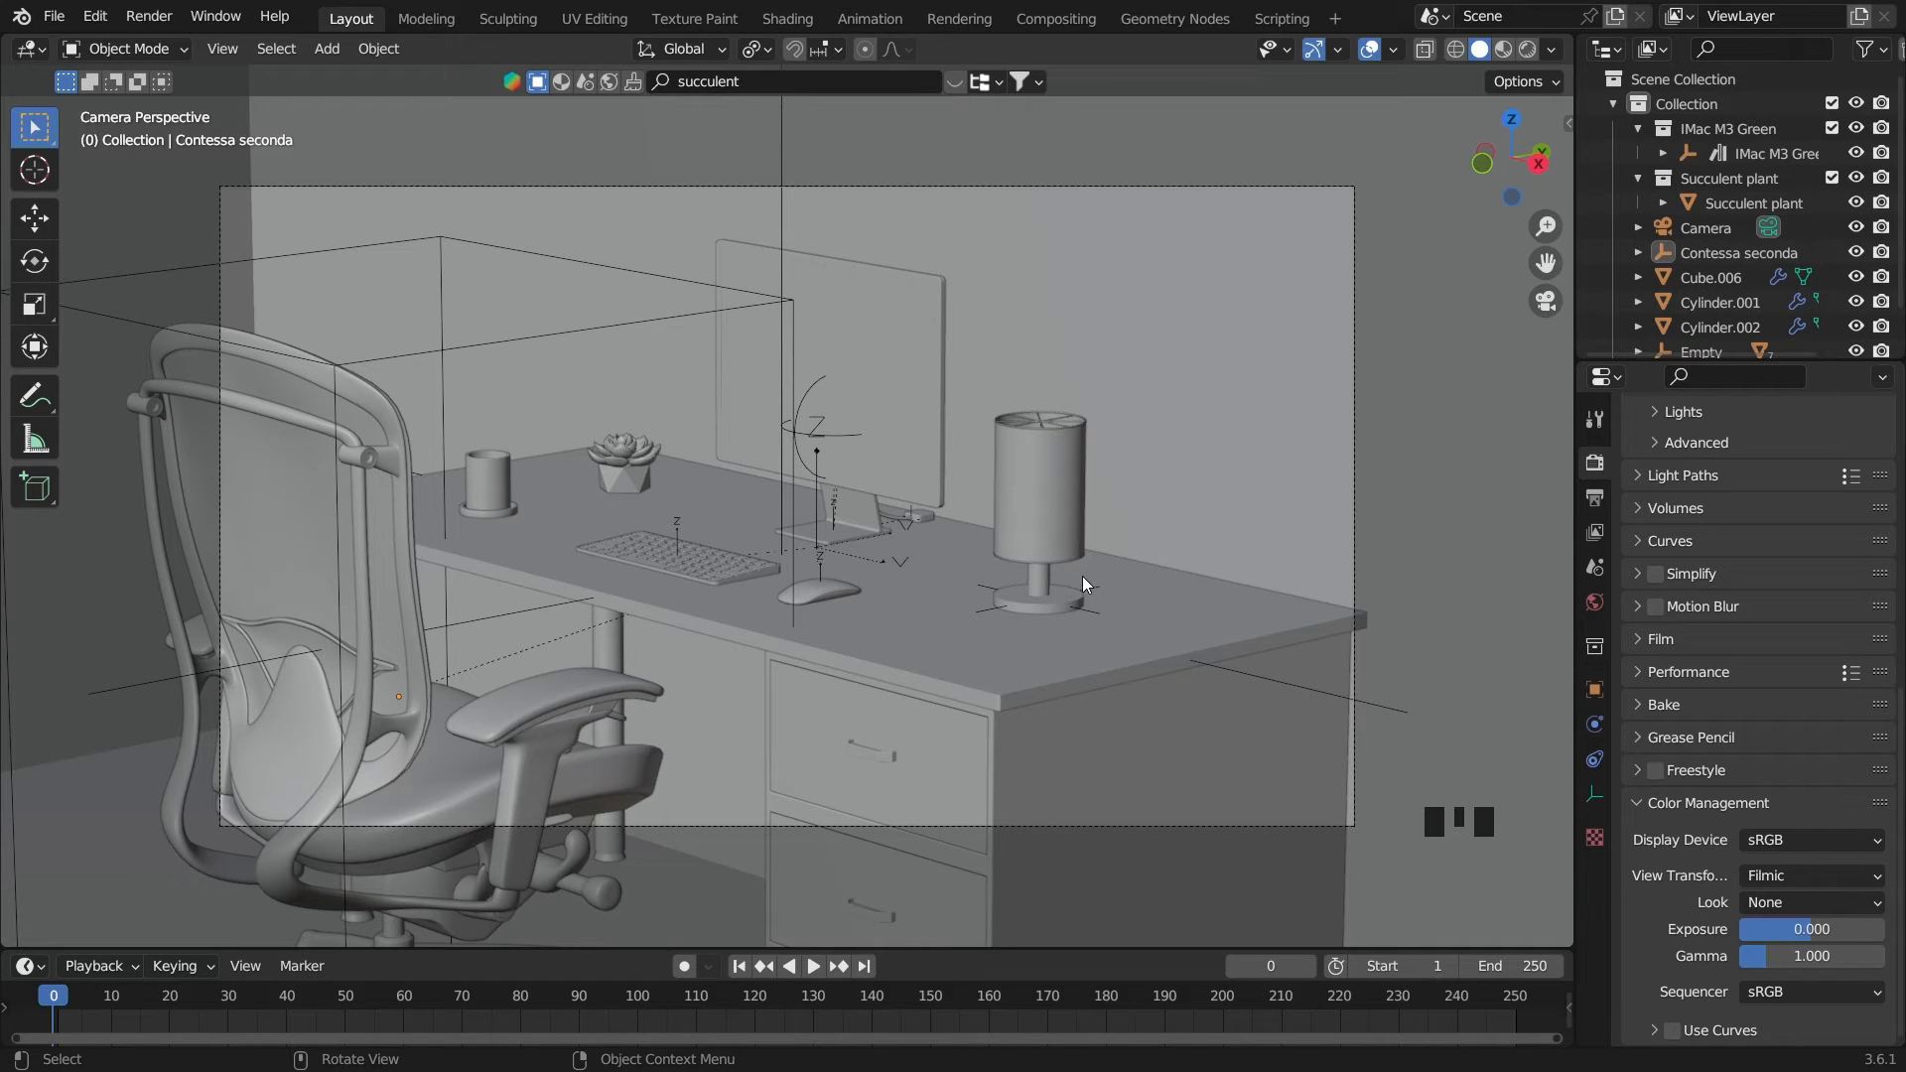
# Select the empty that controls the desk lamp and show its object transform properties
pyautogui.scroll(-2, 1058, 782)
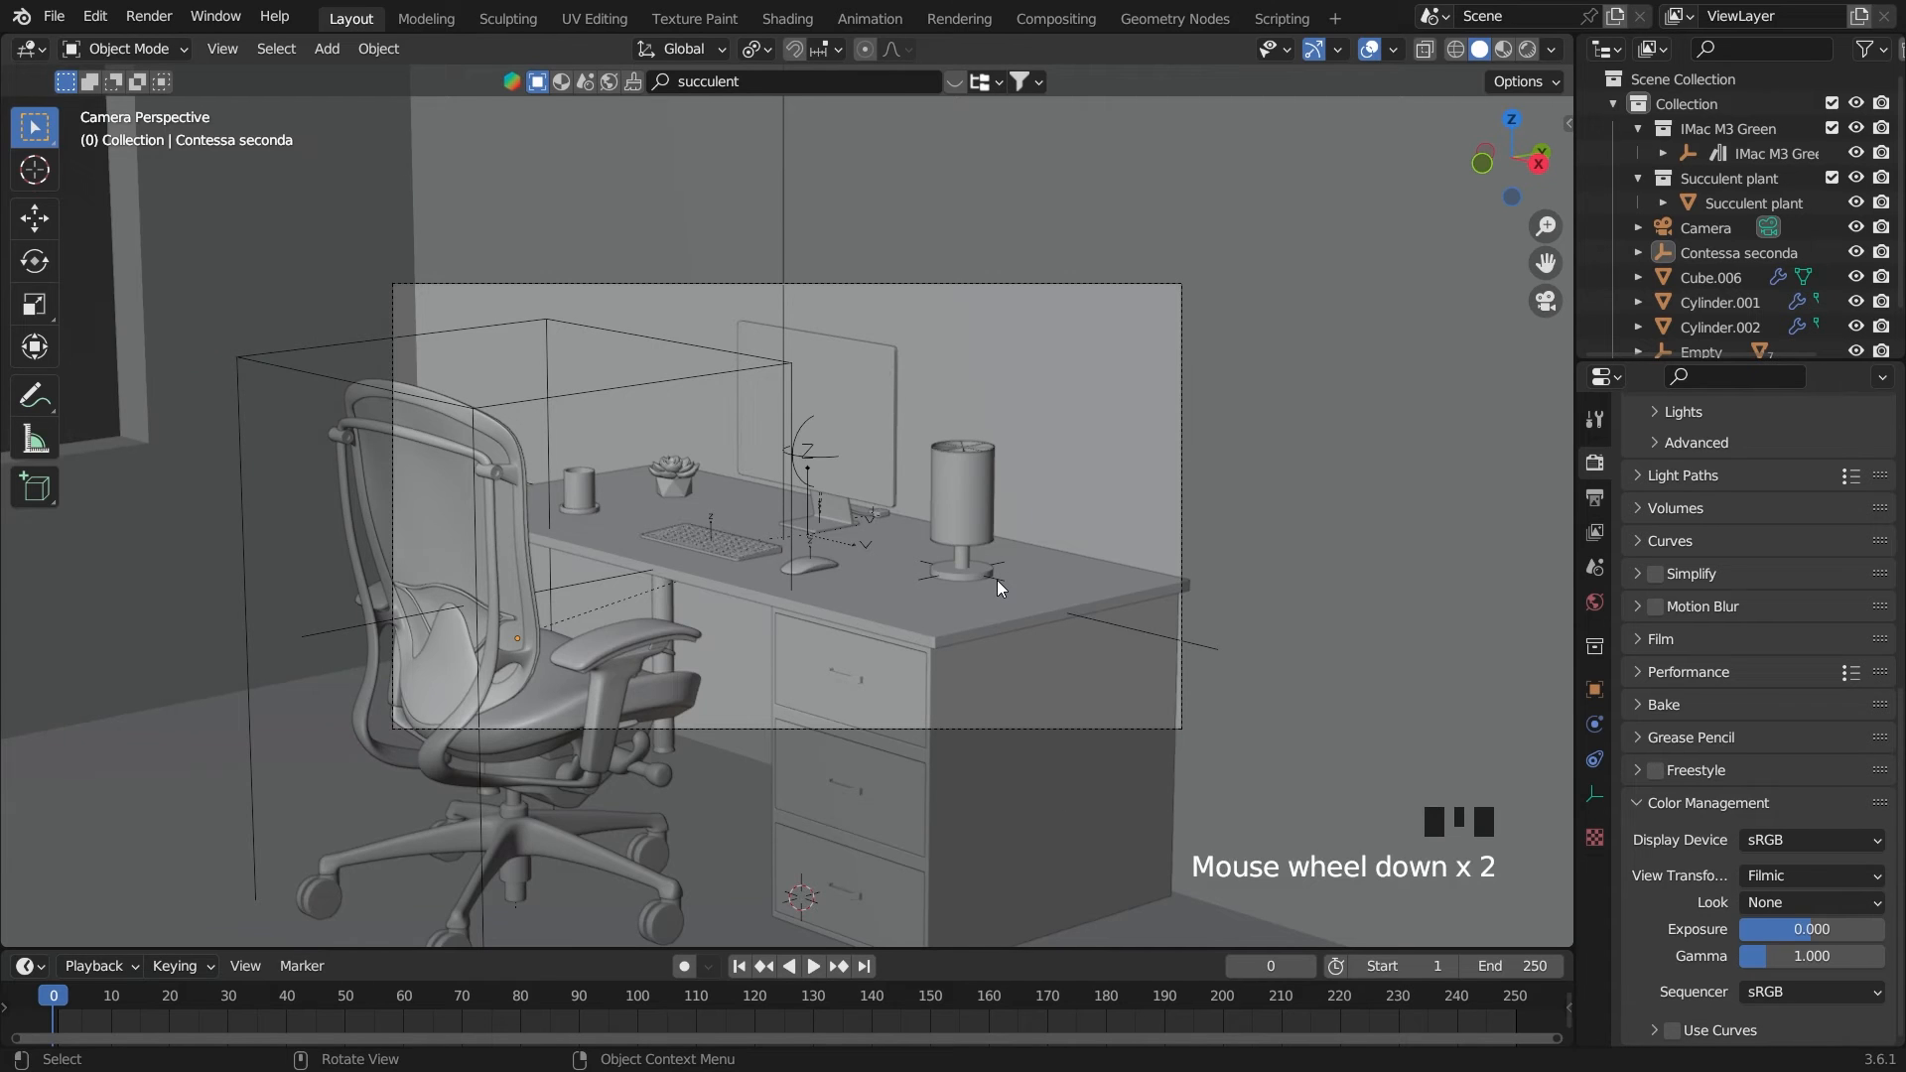
pyautogui.click(997, 588)
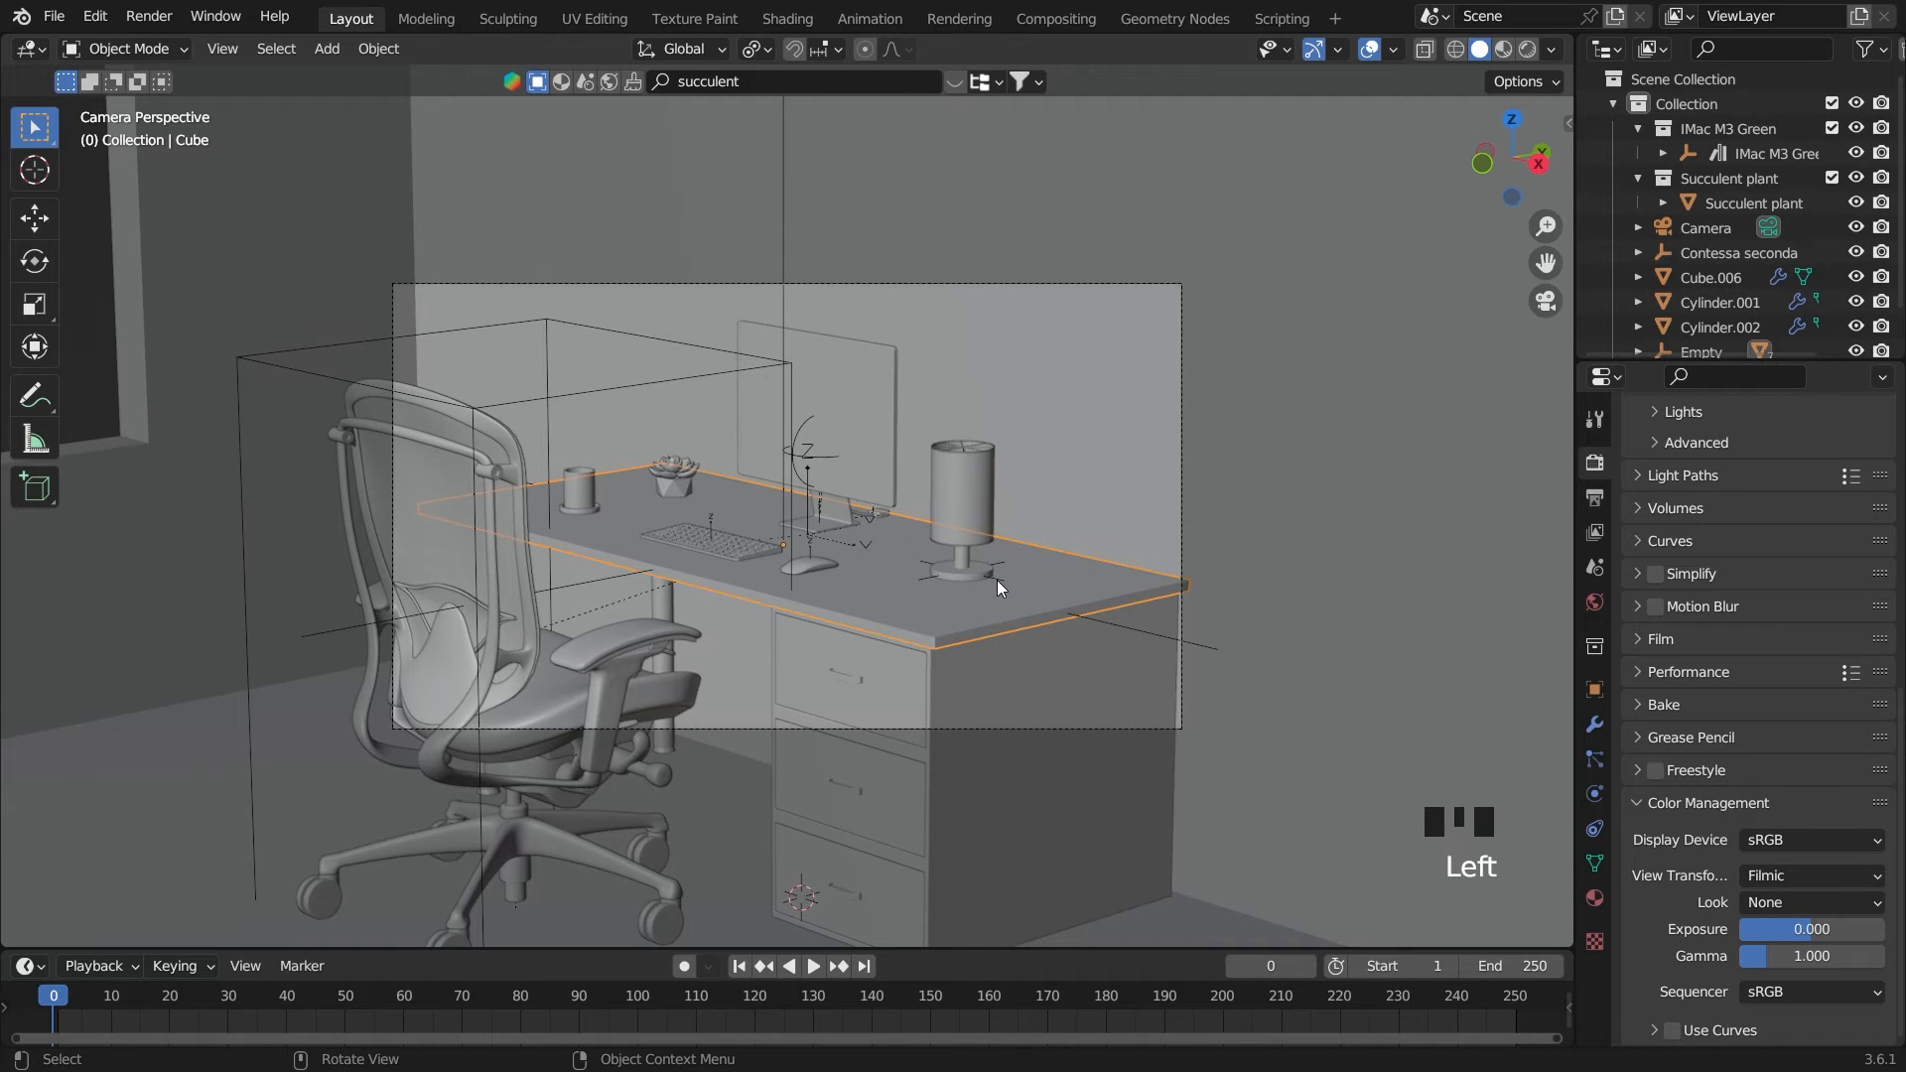
pyautogui.click(997, 576)
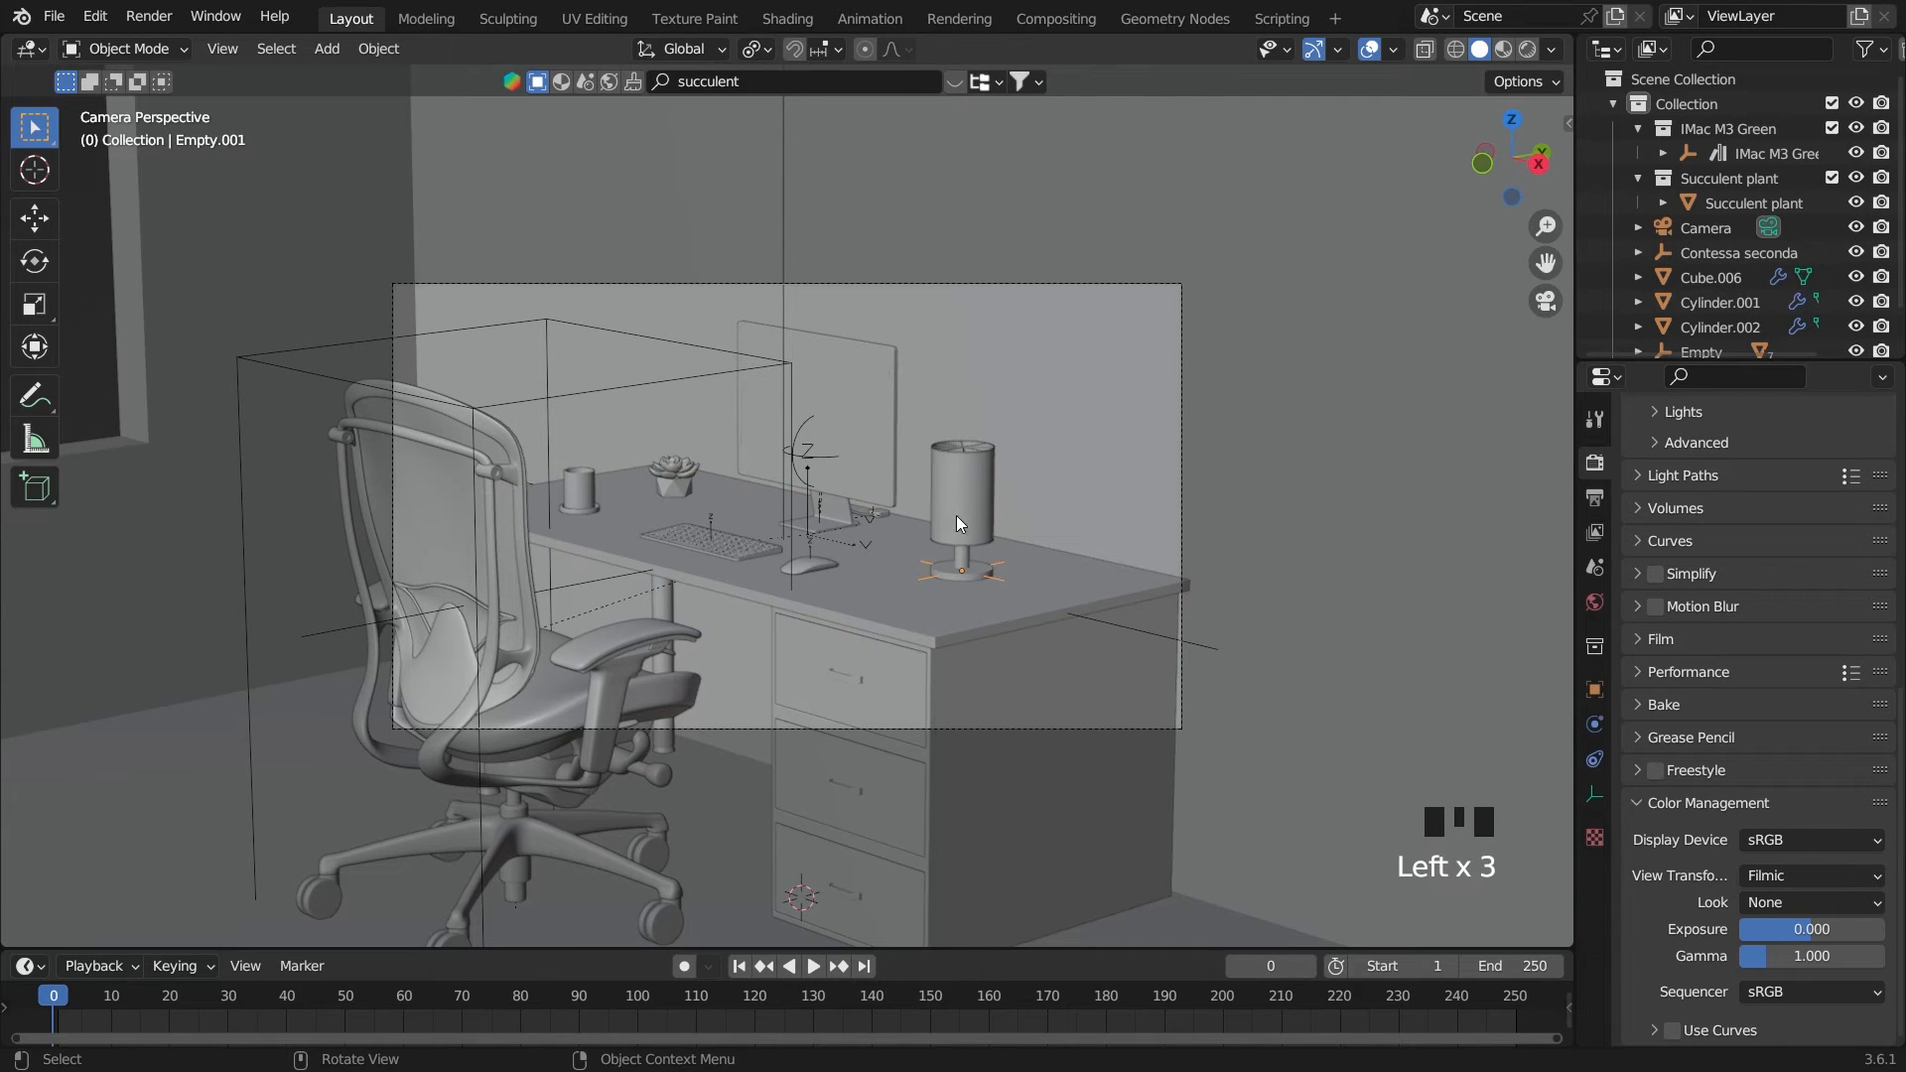
pyautogui.click(1596, 695)
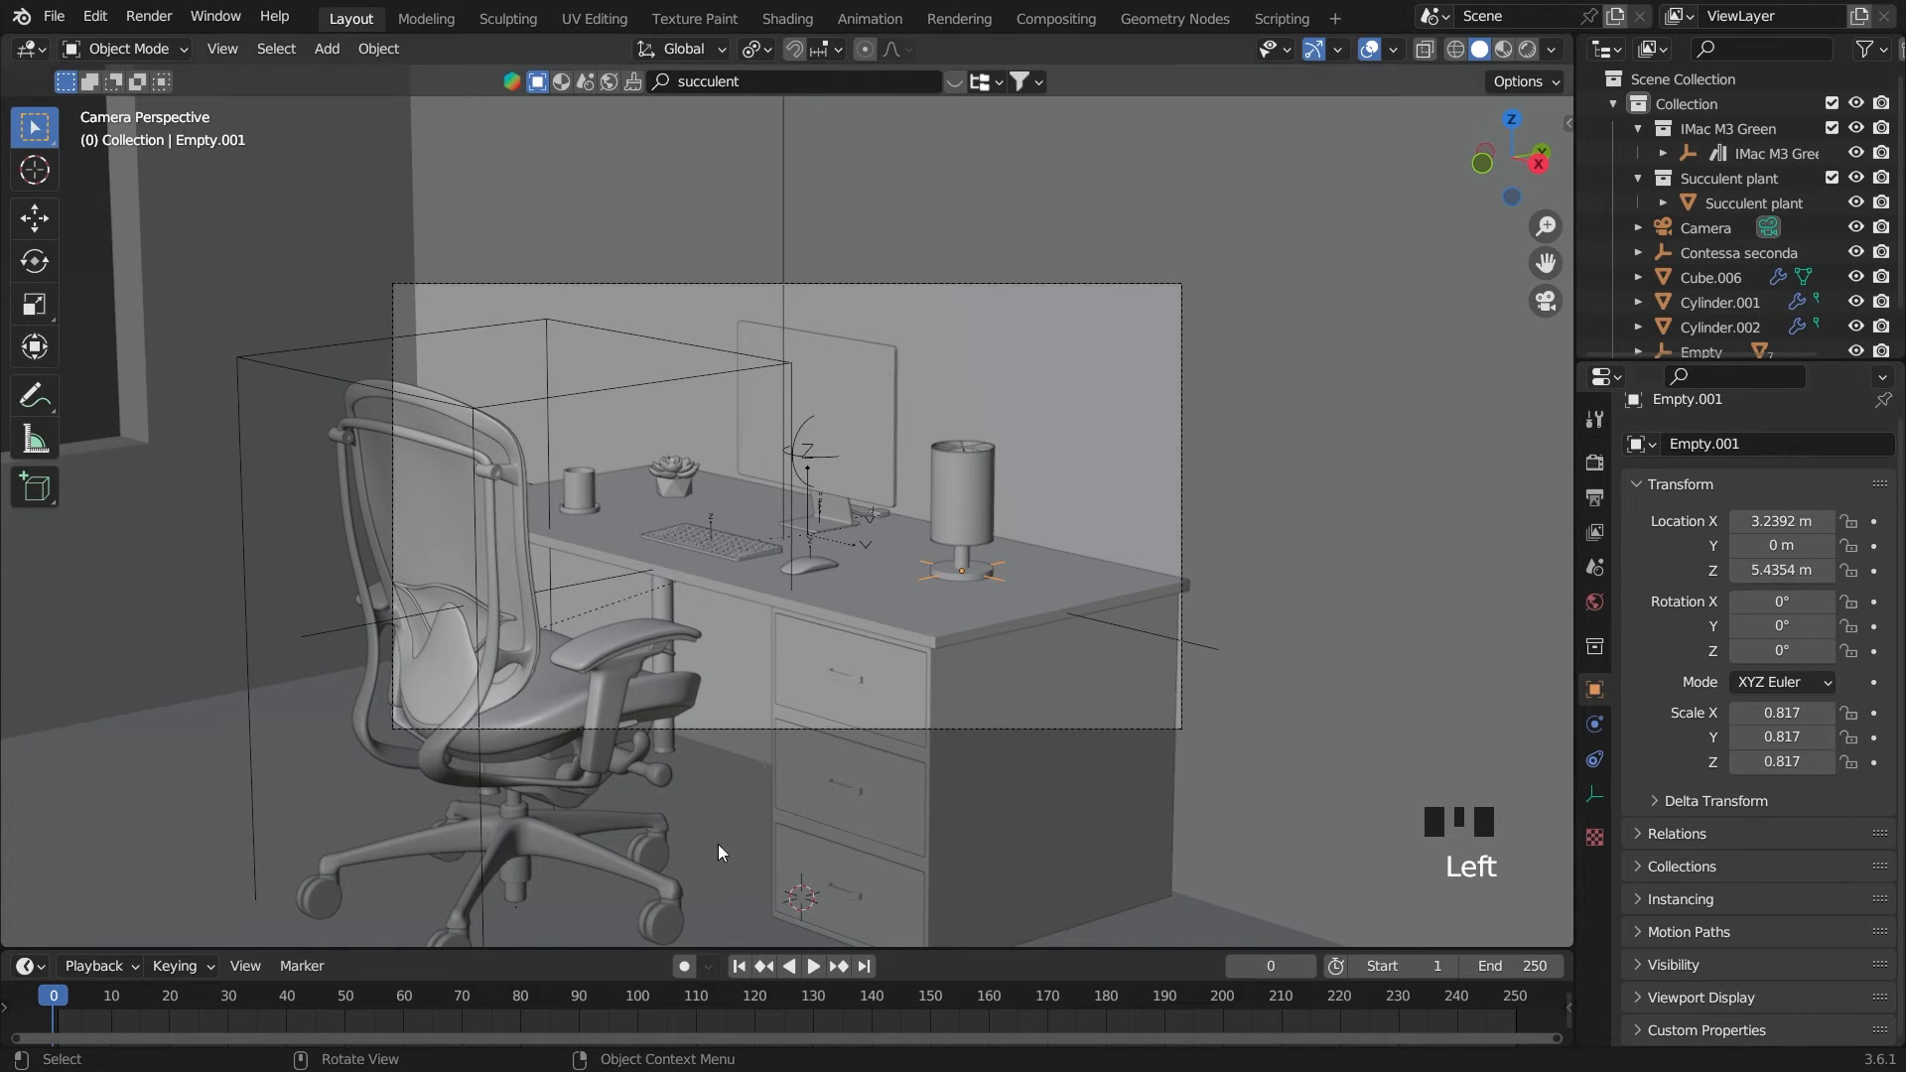
# Set the animation's end frame to 120
pyautogui.click(1511, 970)
pyautogui.write('130')
pyautogui.press('Return')
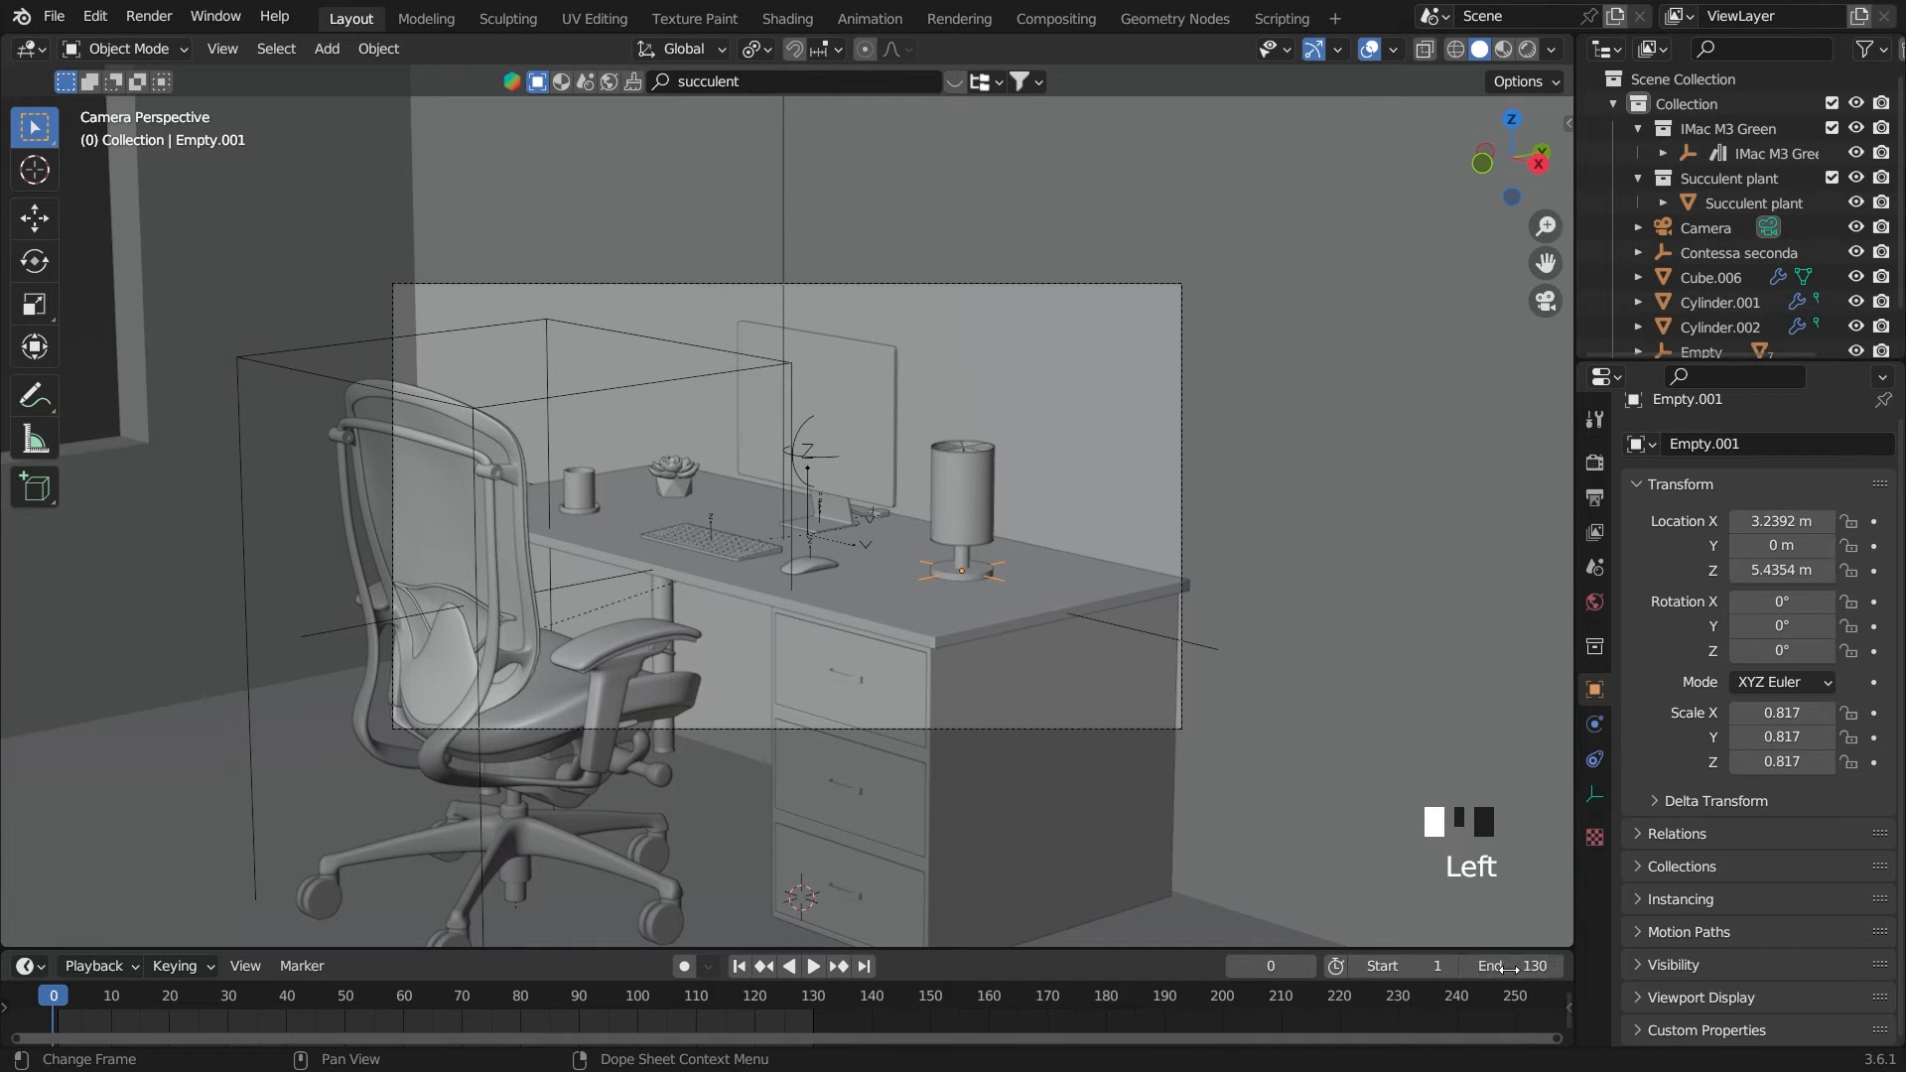
pyautogui.doubleClick(1522, 970)
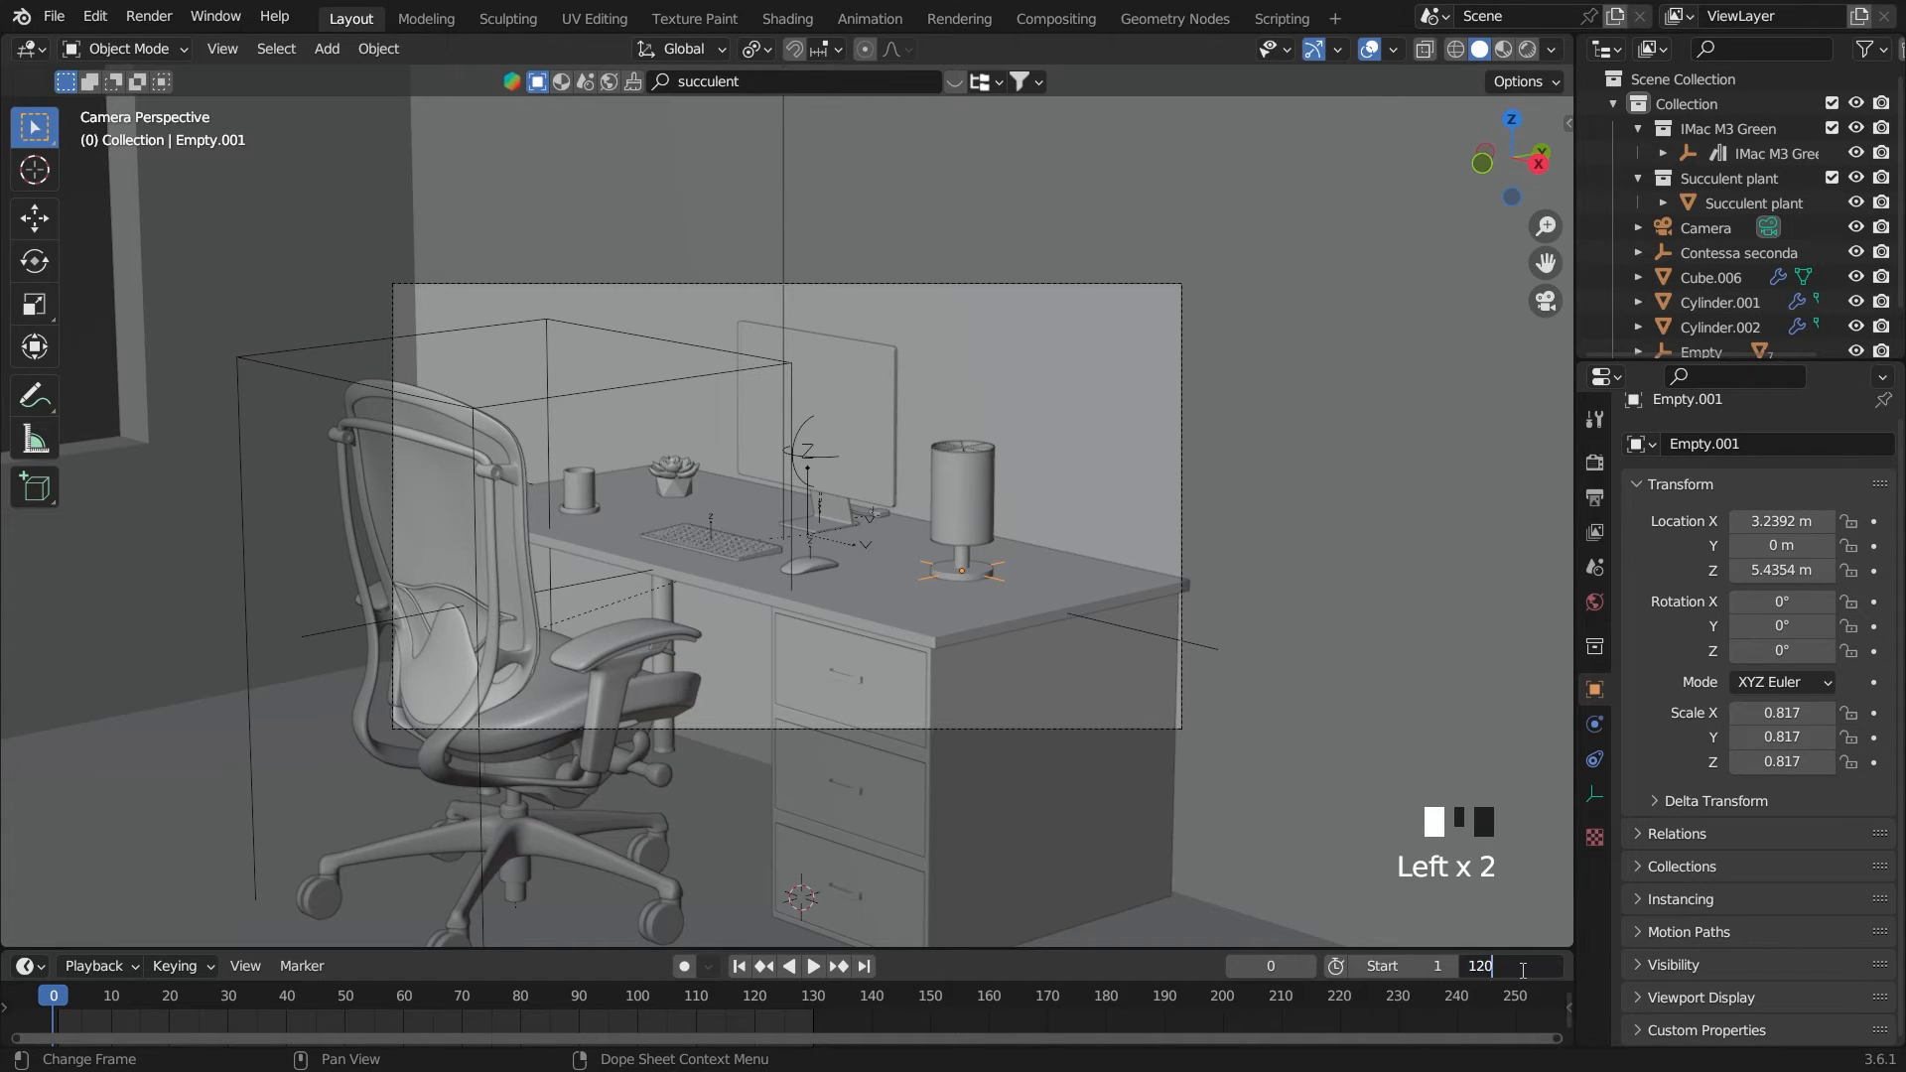
pyautogui.press('Return')
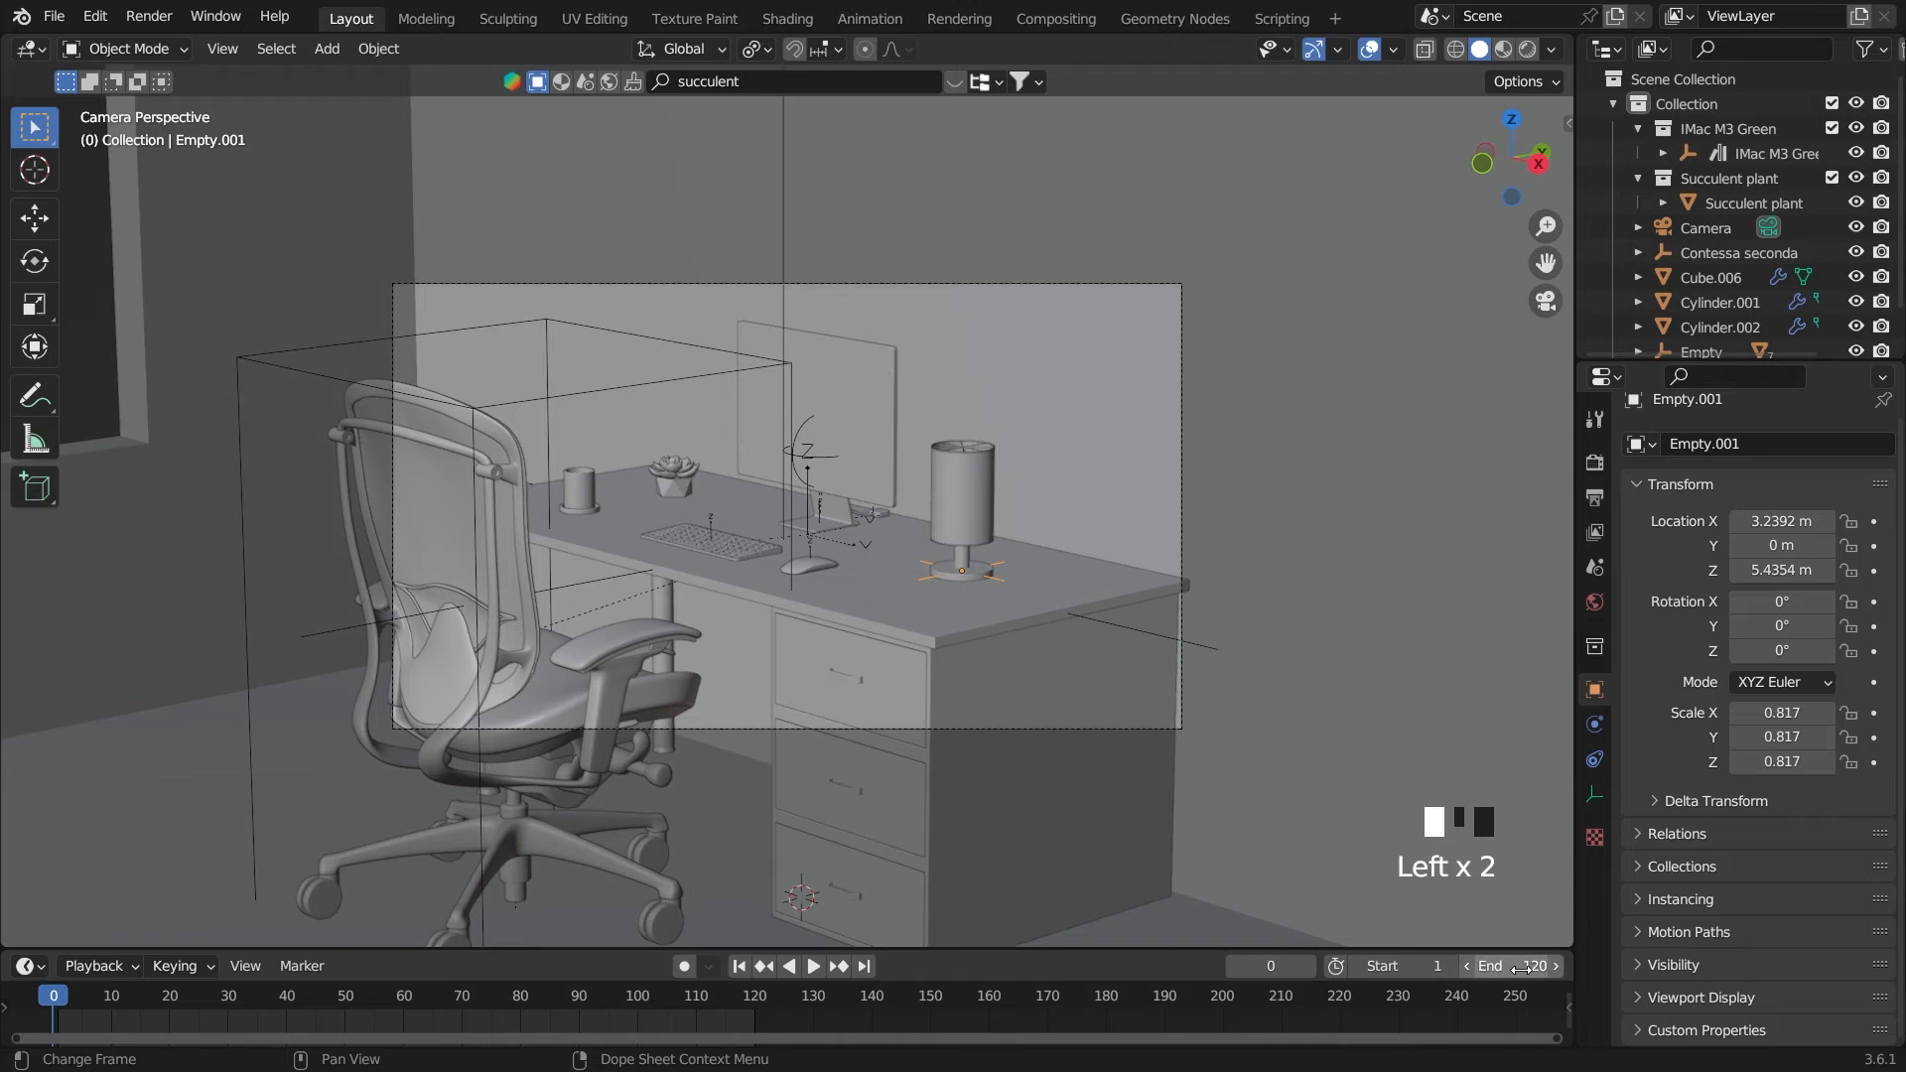
# Enlarge the timeline and keyframe the lamp empty's Z location at its resting height on frame 60
pyautogui.click(405, 994)
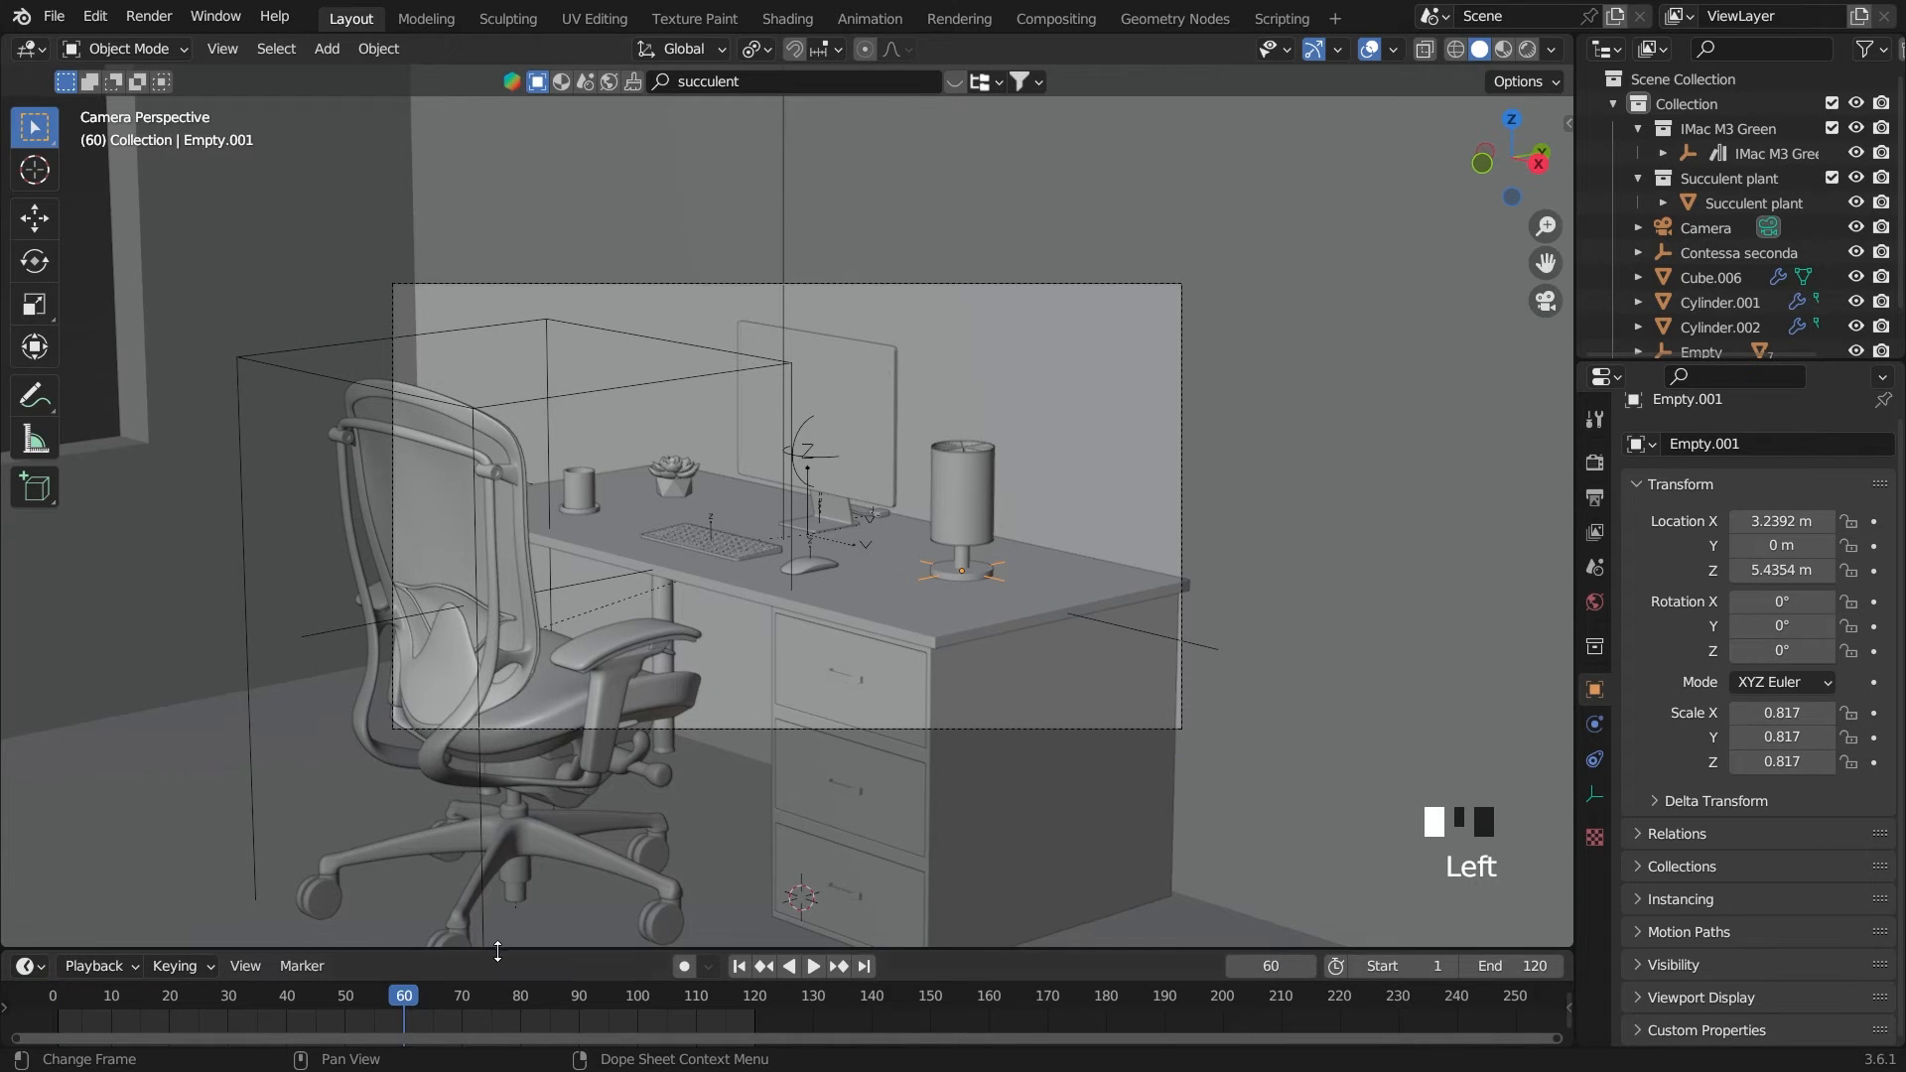
pyautogui.moveTo(498, 951); pyautogui.dragTo(472, 879)
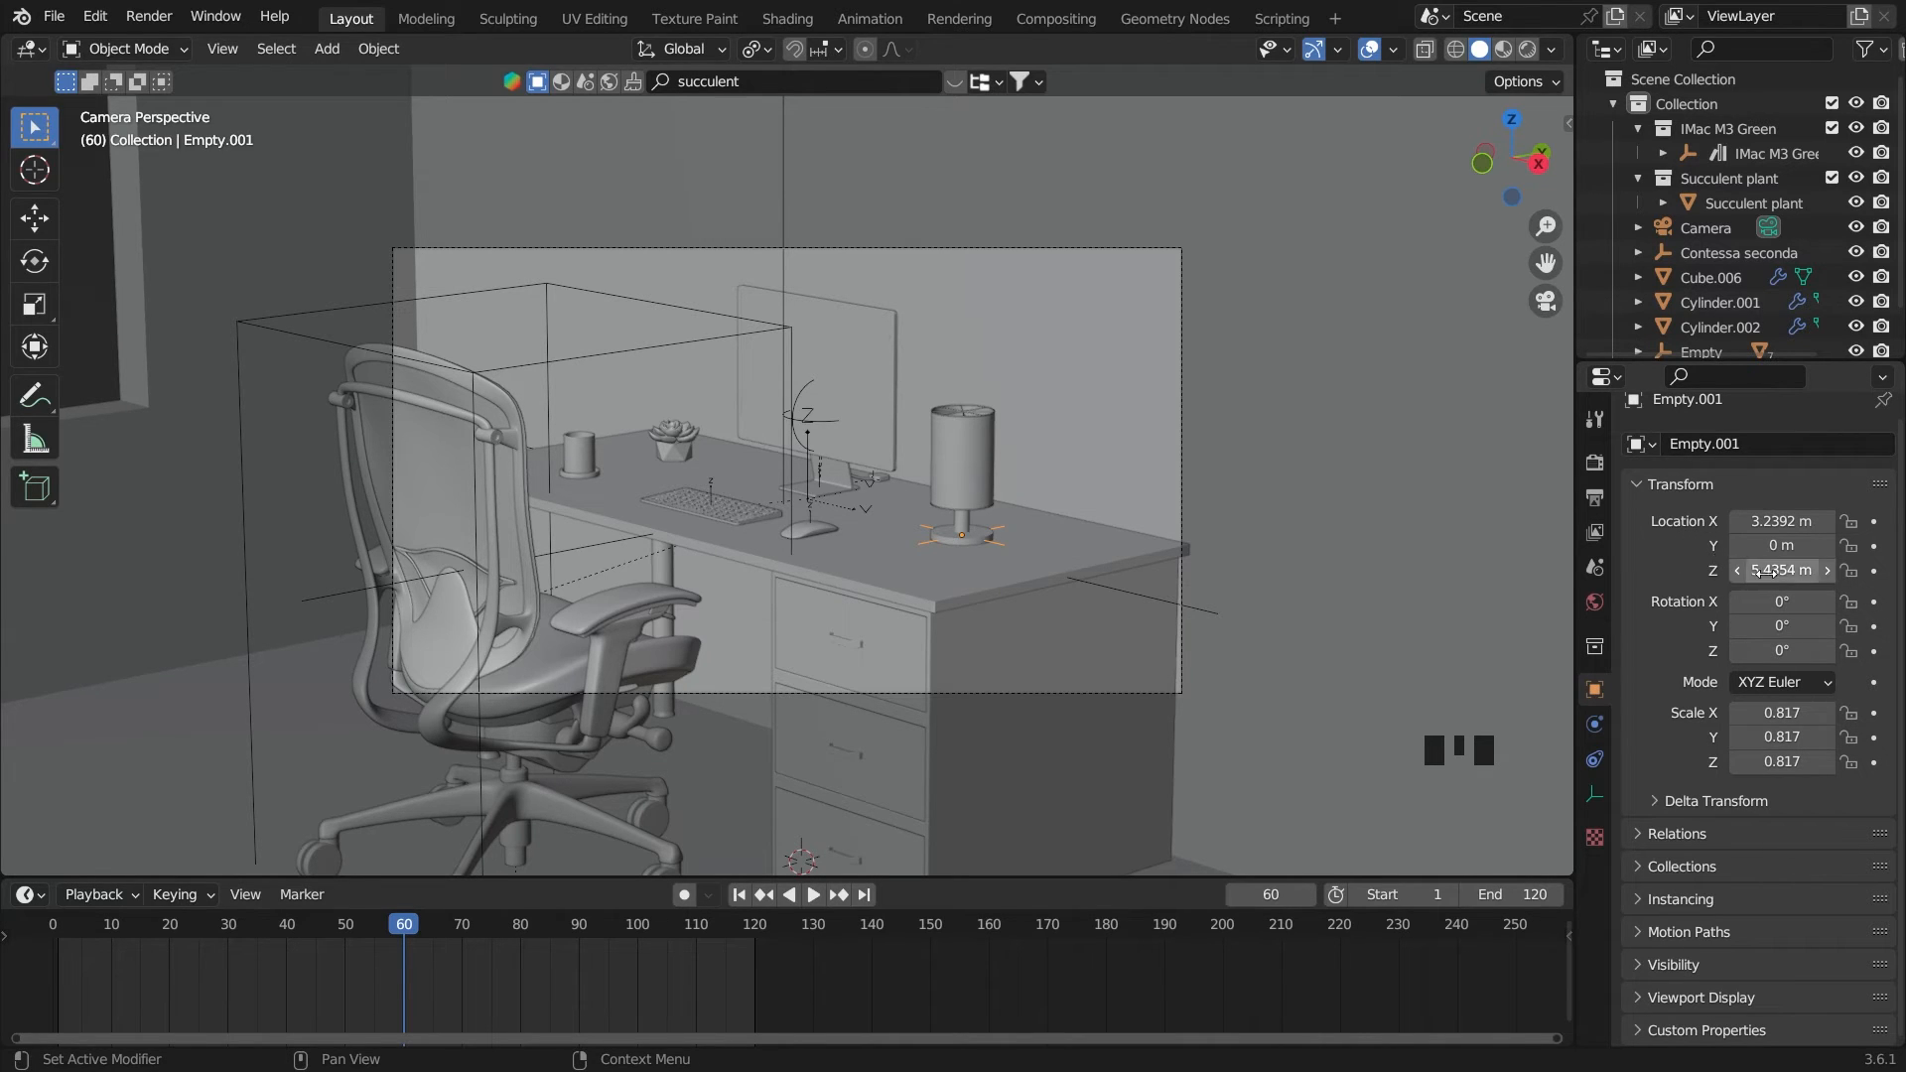
pyautogui.moveTo(1785, 574); pyautogui.dragTo(1866, 573)
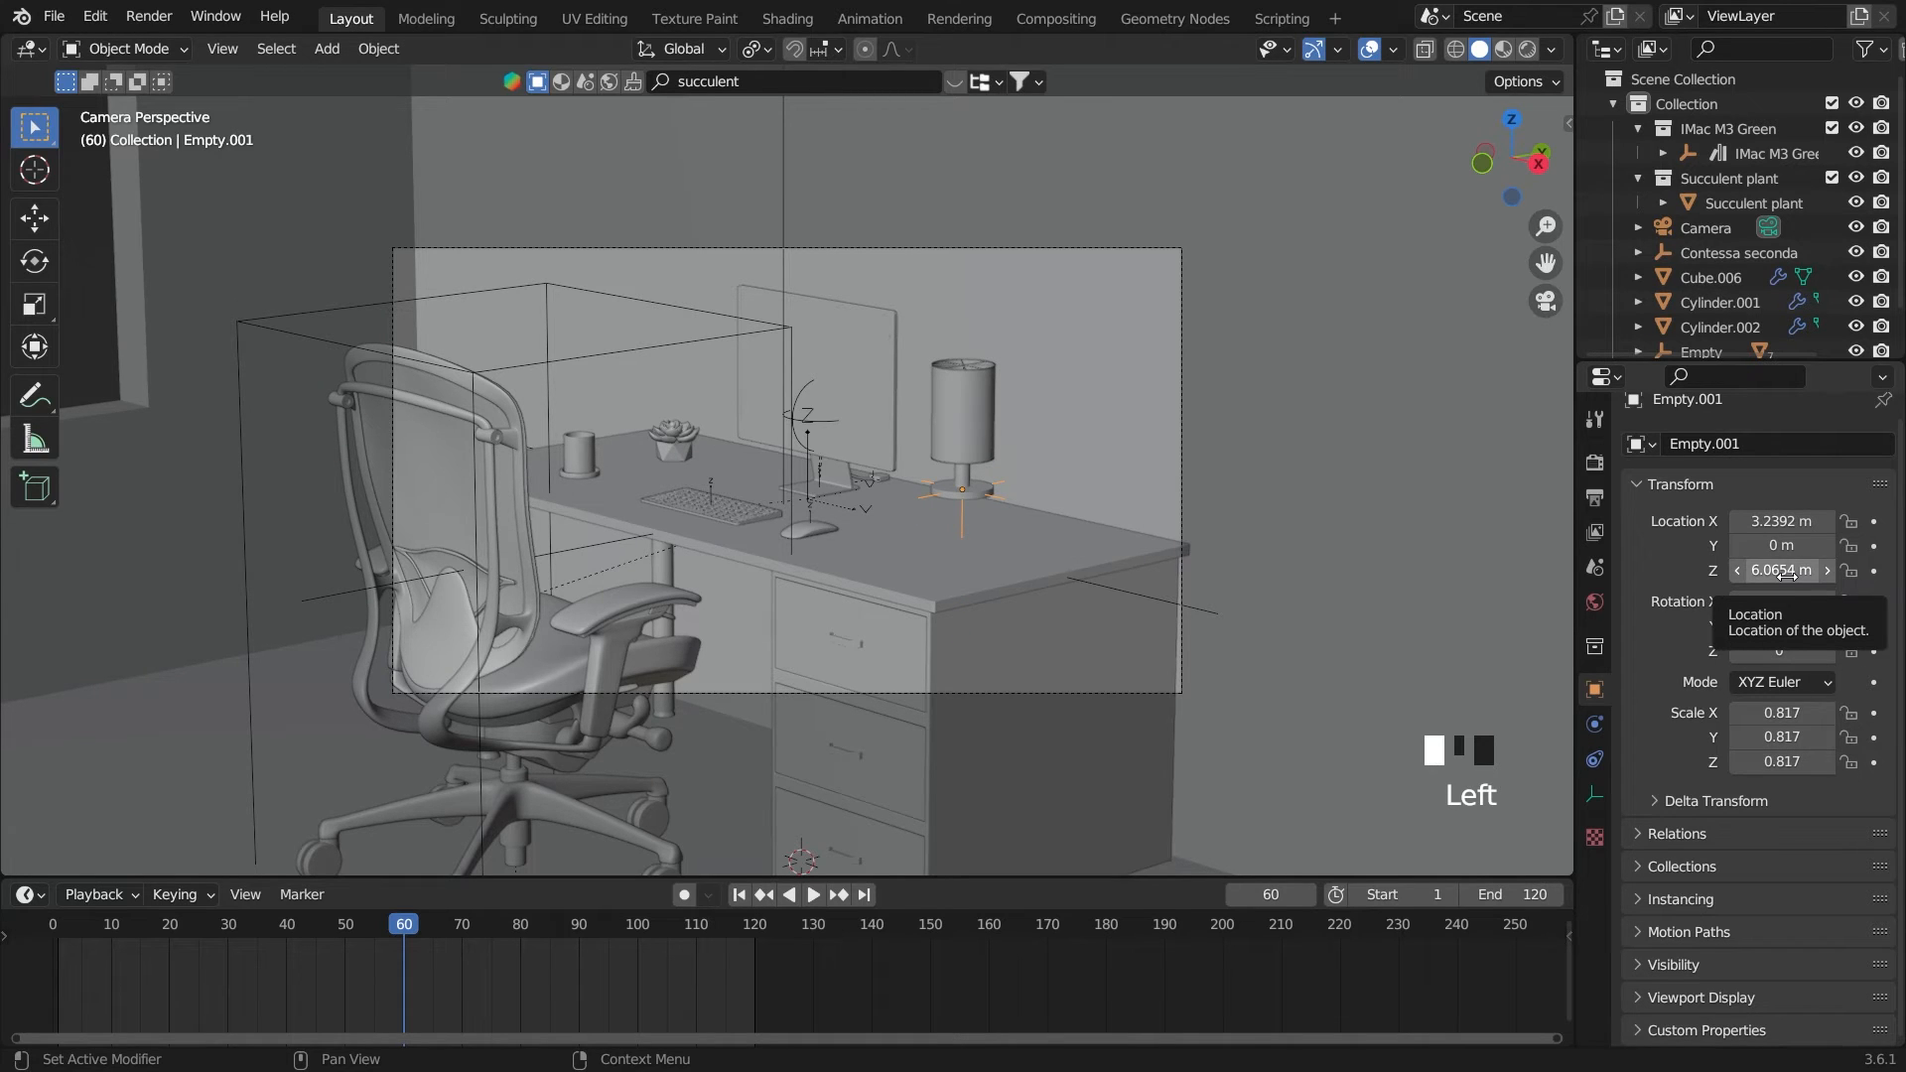
pyautogui.hotkey('ctrl', 'z')
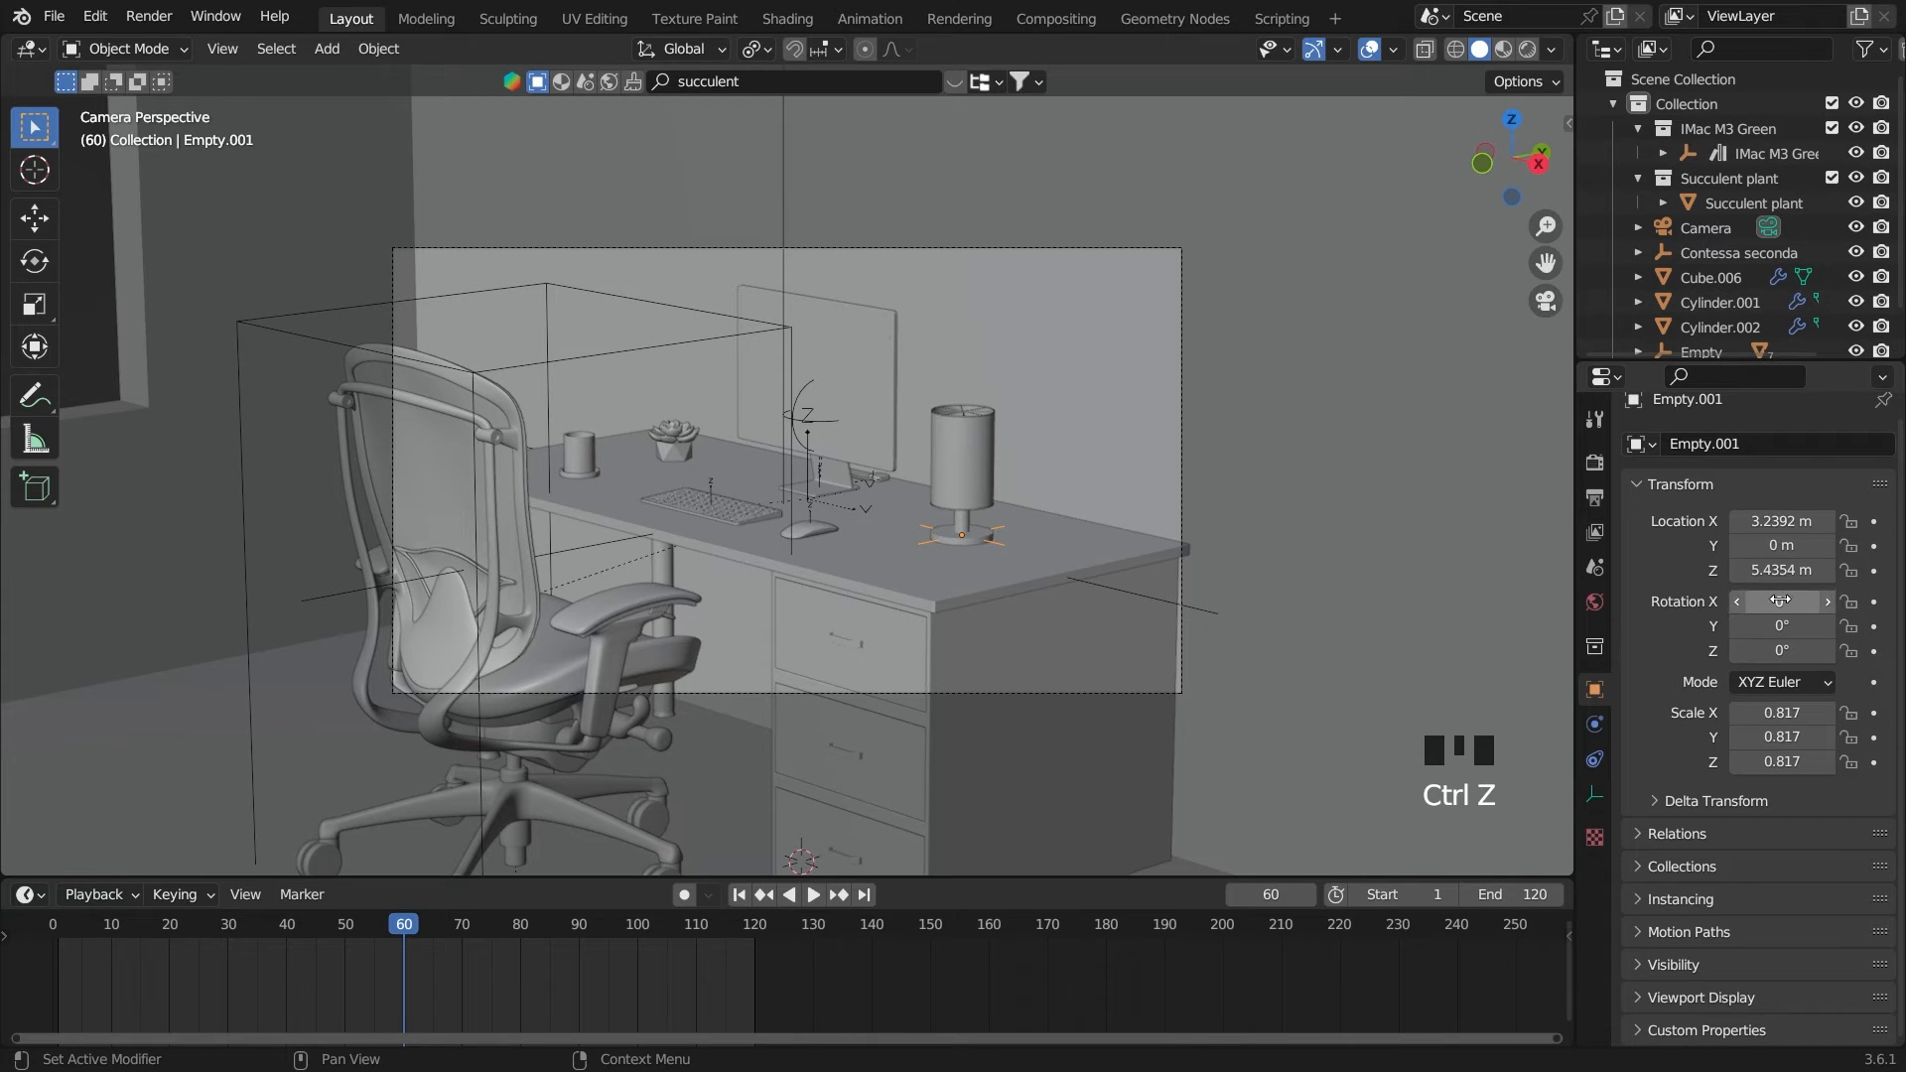
pyautogui.click(1874, 571)
# On frame 0, raise the lamp empty to a Z location of 6.6954 m and keyframe it
pyautogui.click(738, 895)
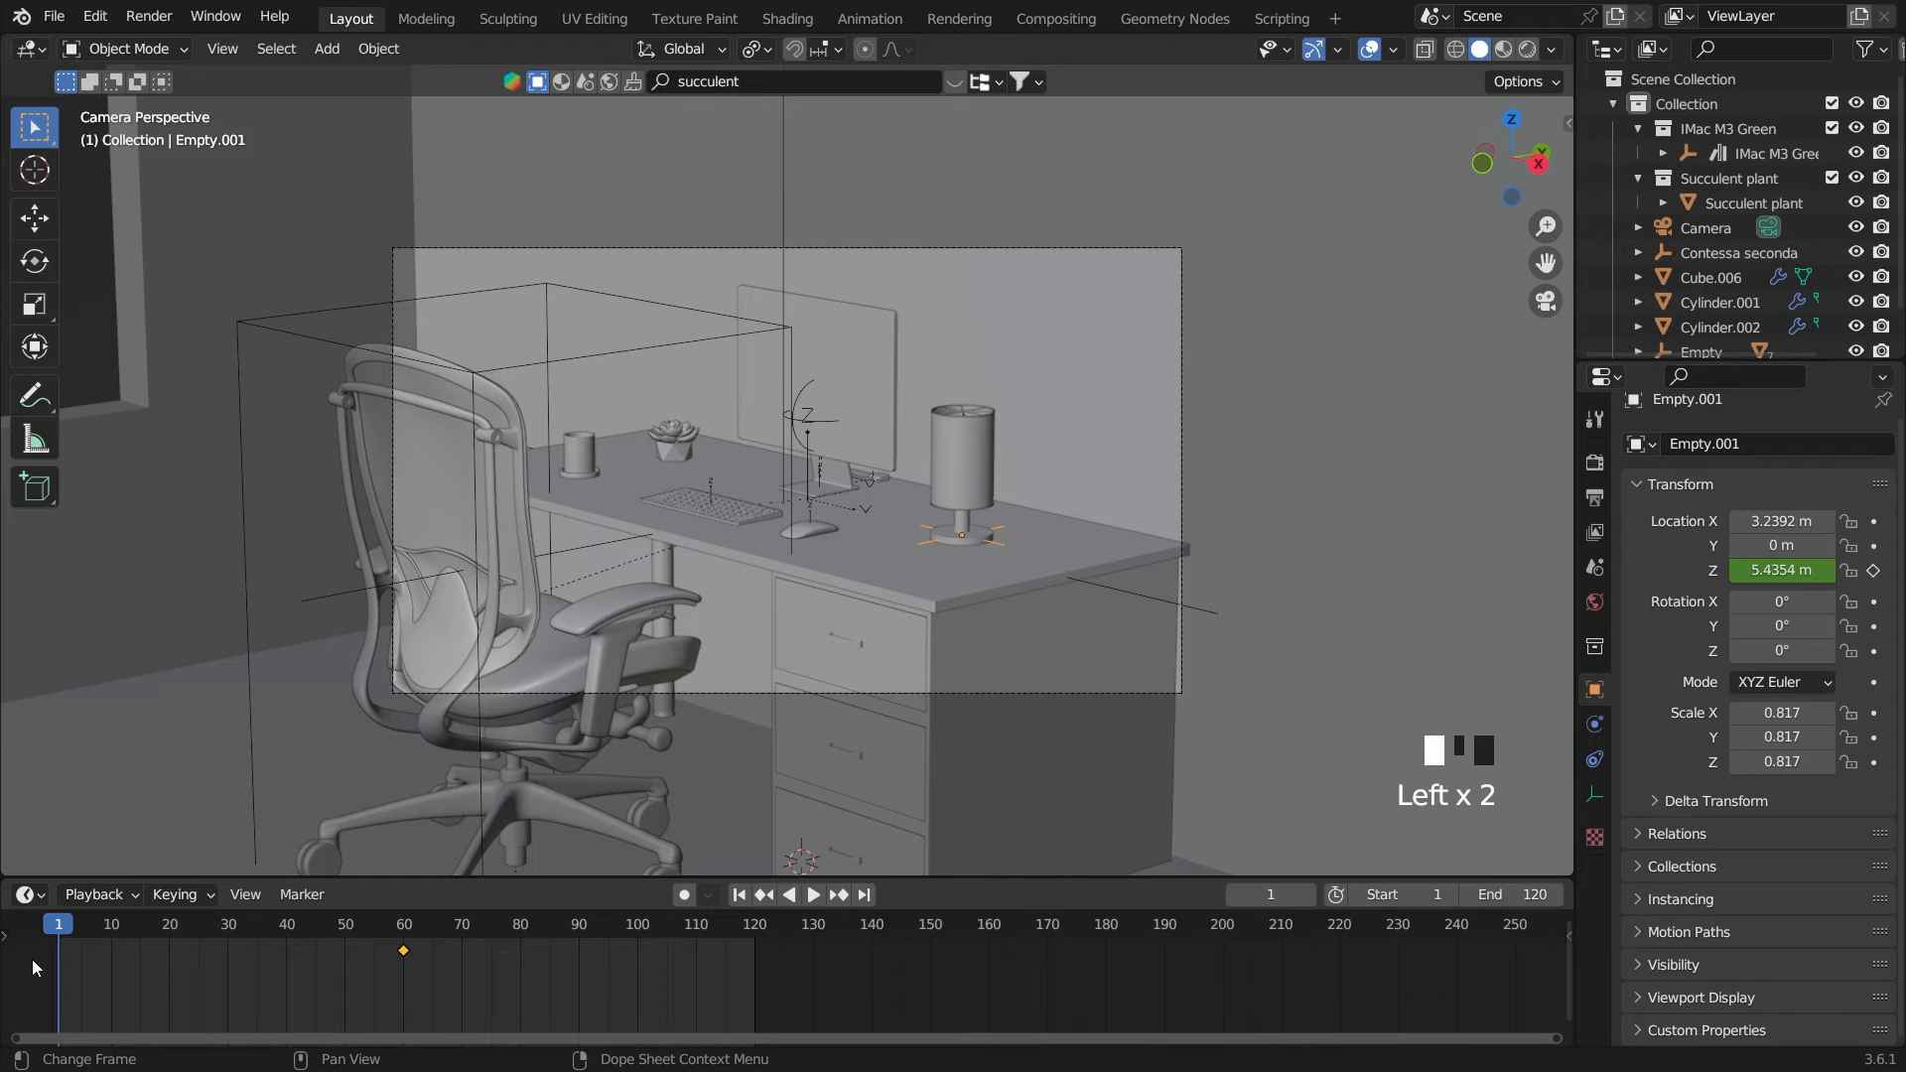
pyautogui.click(53, 932)
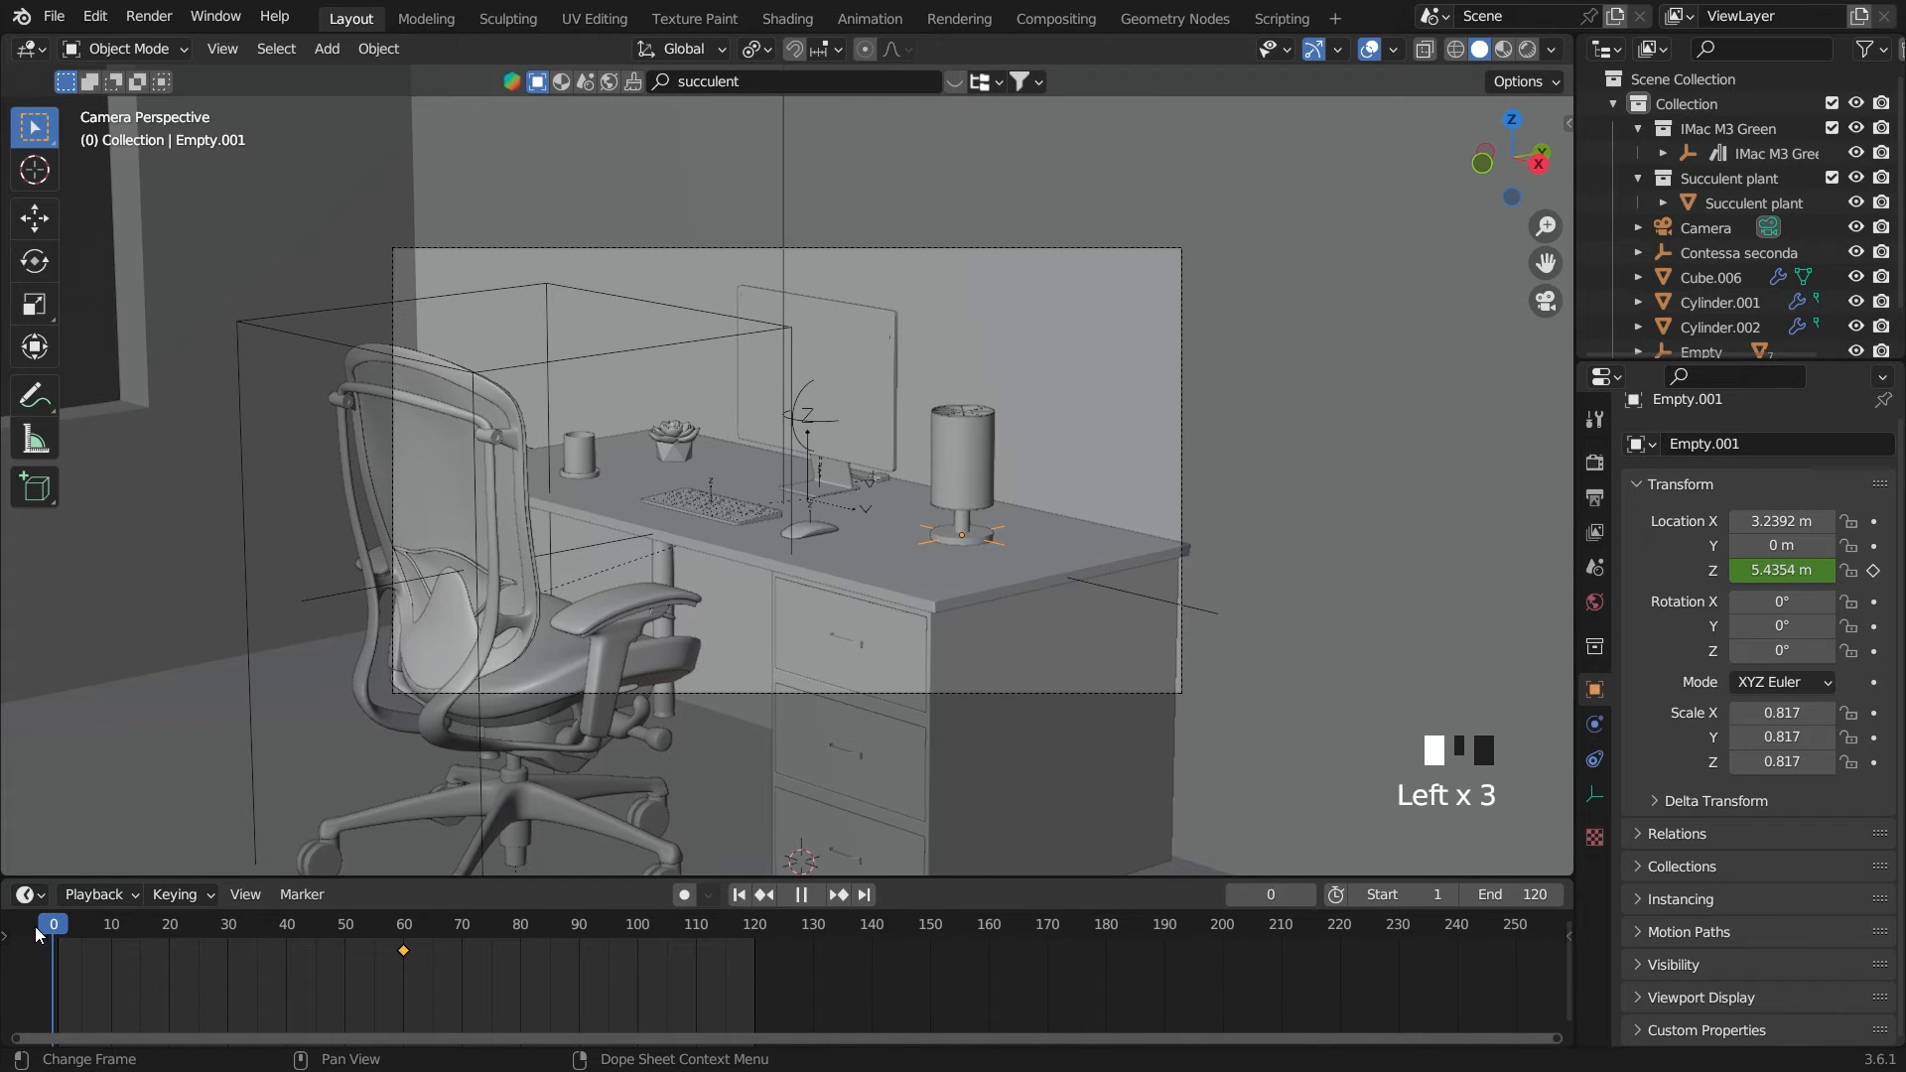
pyautogui.click(1782, 570)
pyautogui.moveTo(1782, 570); pyautogui.dragTo(1876, 569)
pyautogui.click(1873, 569)
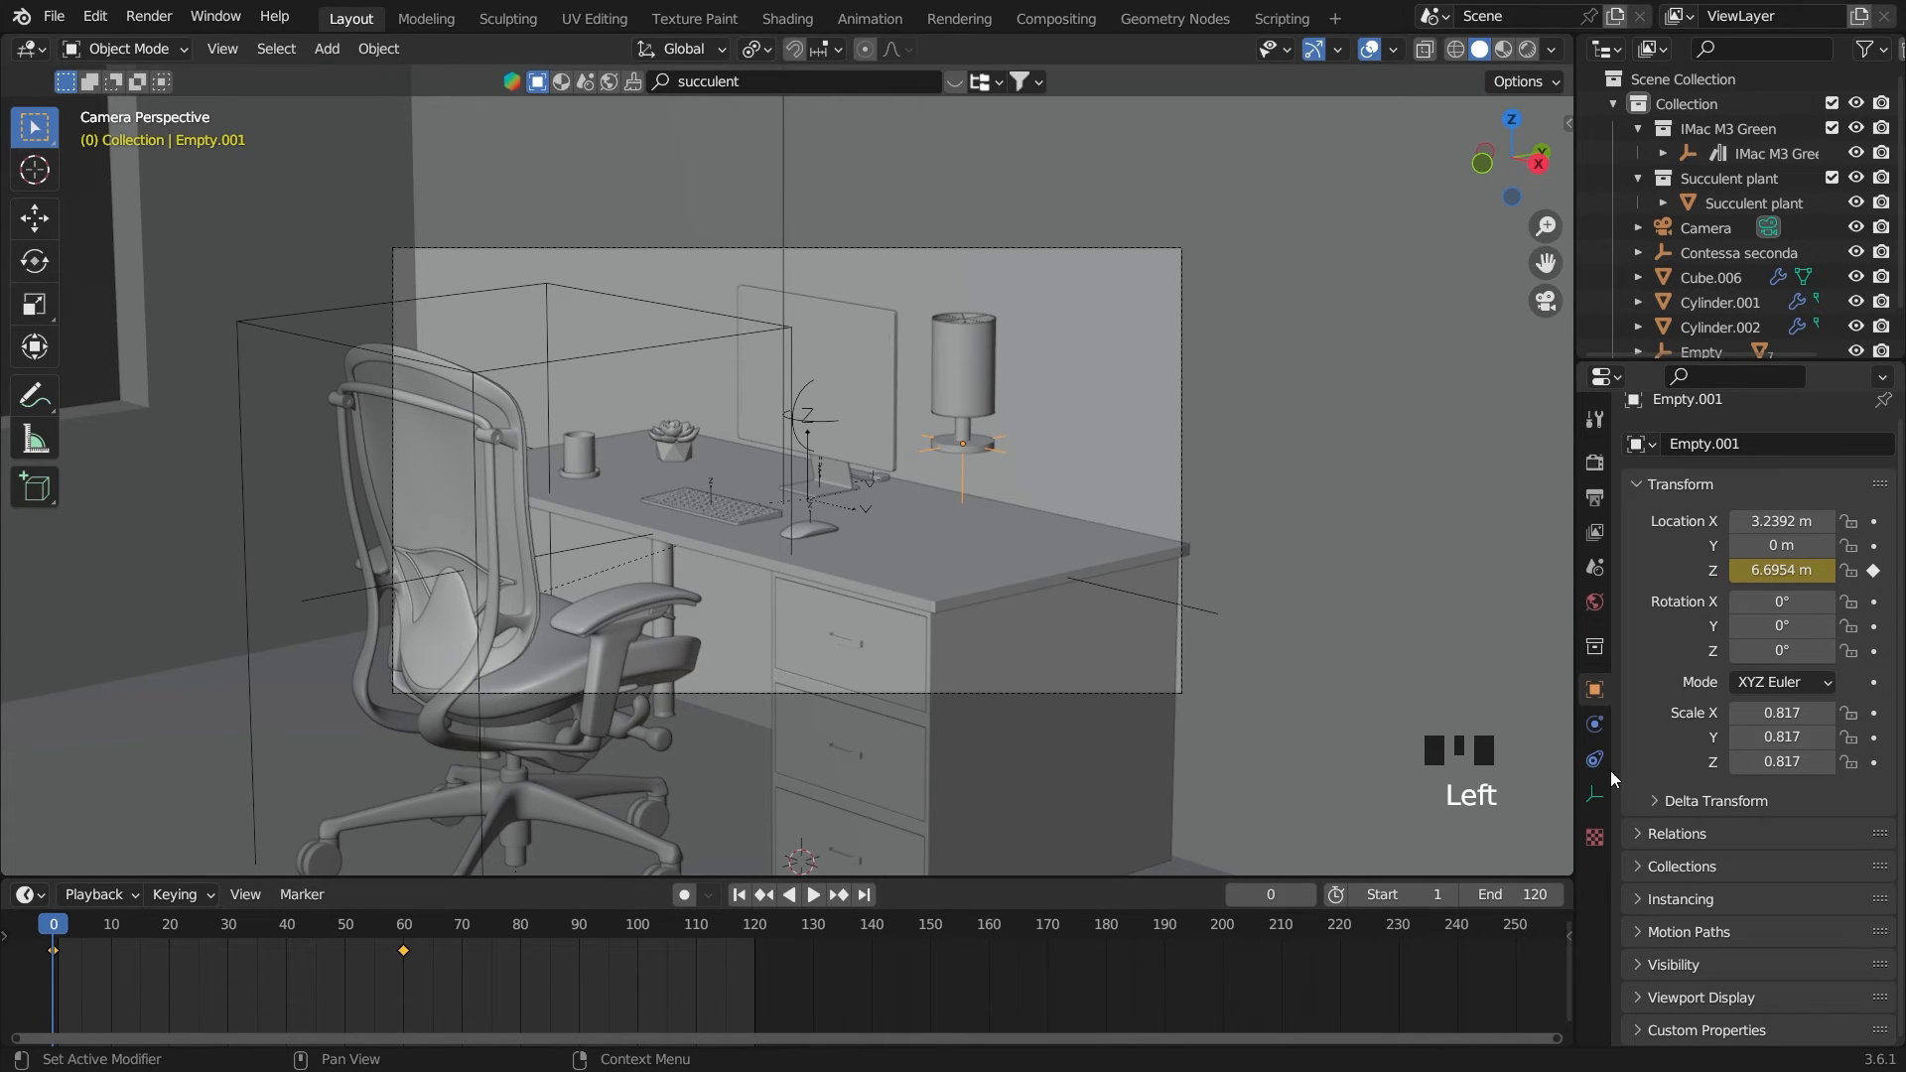
# Keyframe the lamp empty's X, Y and Z rotation at 0° on frame 60 and return to frame 0
pyautogui.click(402, 928)
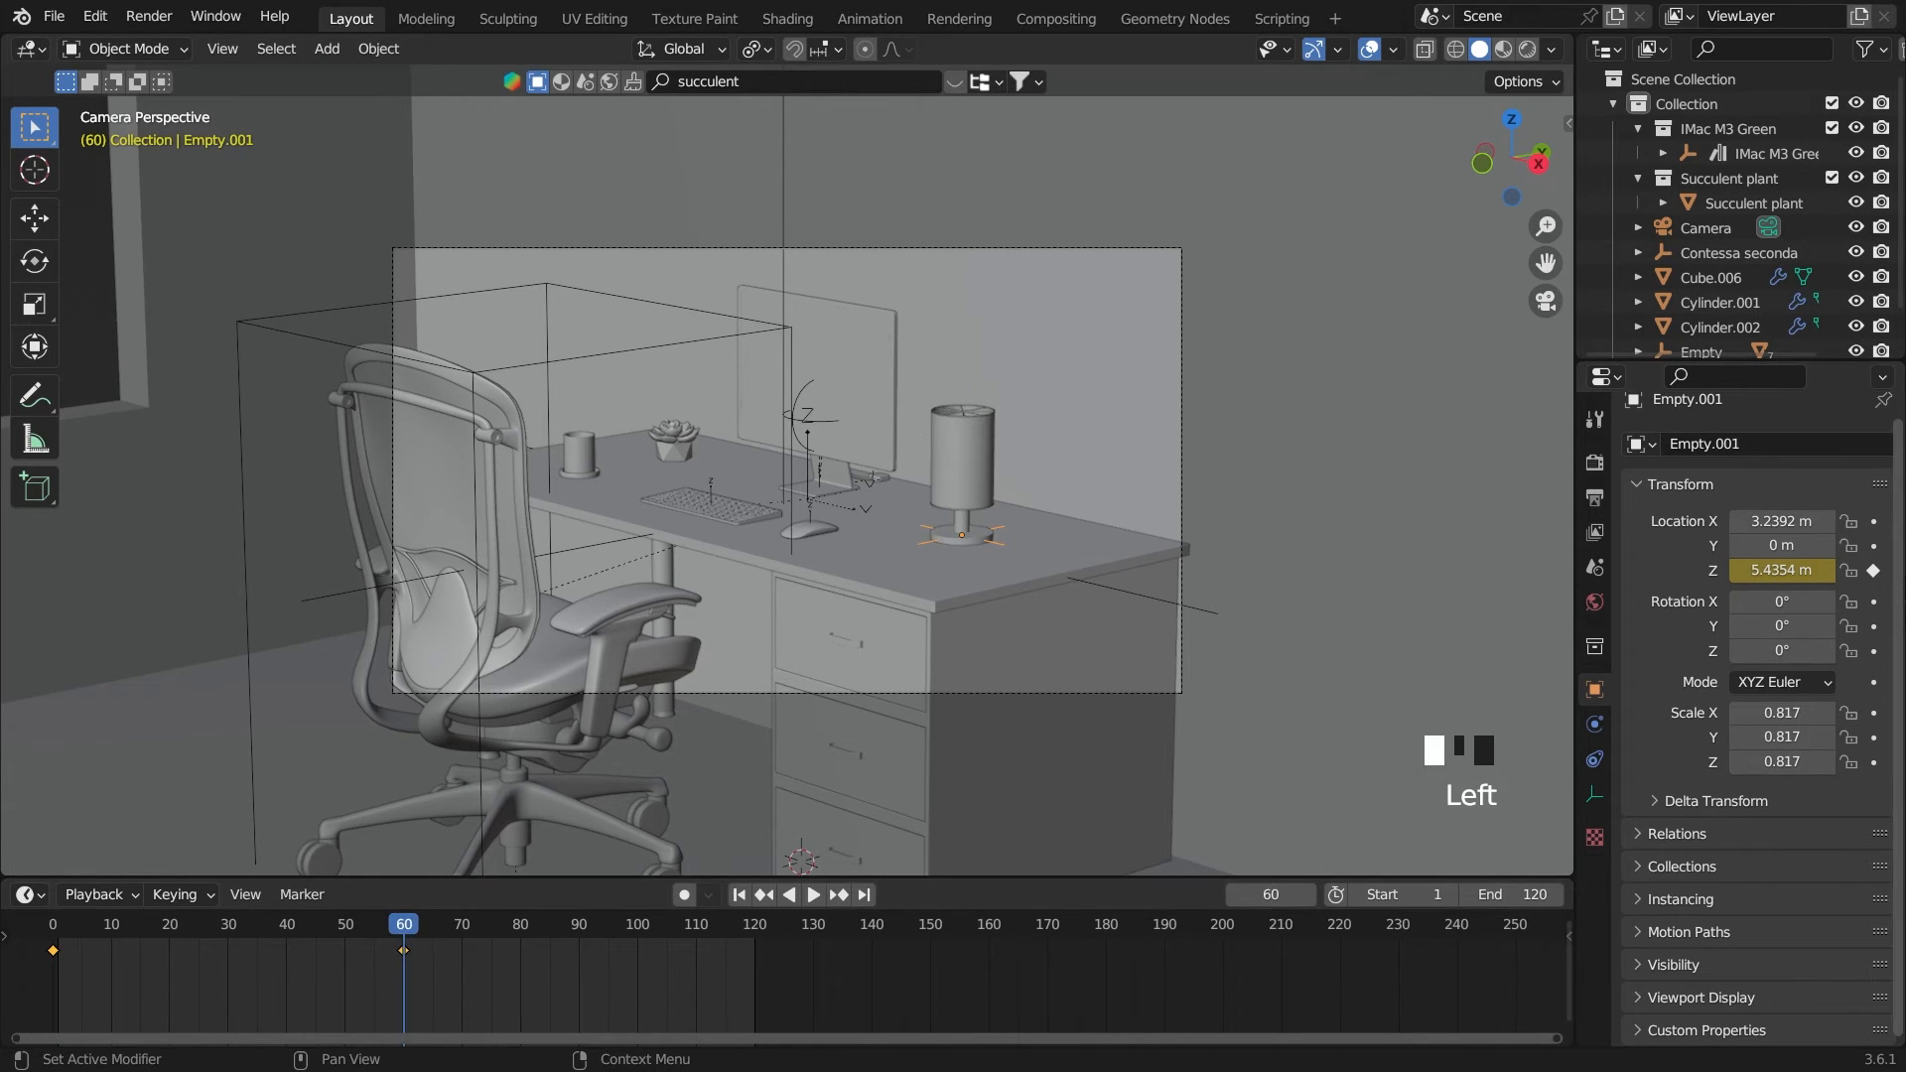
pyautogui.moveTo(1873, 602); pyautogui.dragTo(1872, 652)
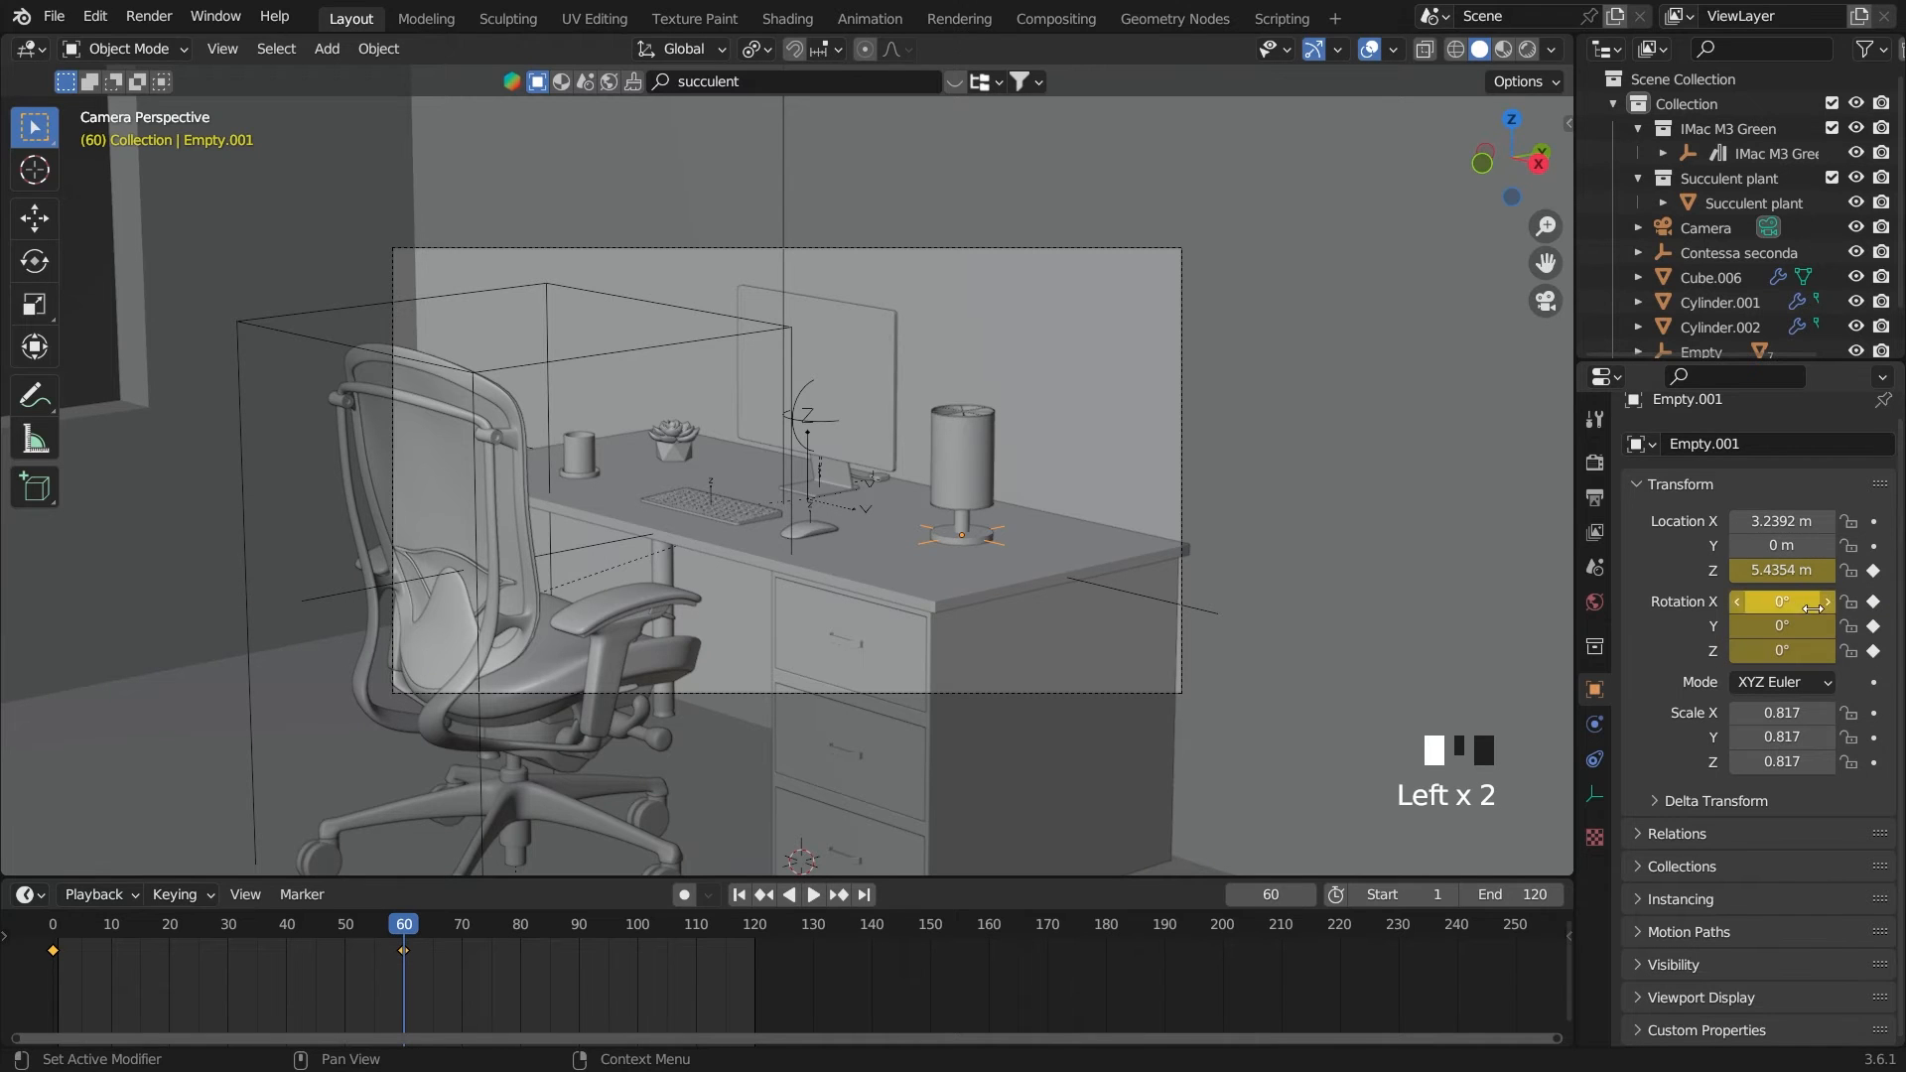
pyautogui.moveTo(404, 935); pyautogui.dragTo(53, 933)
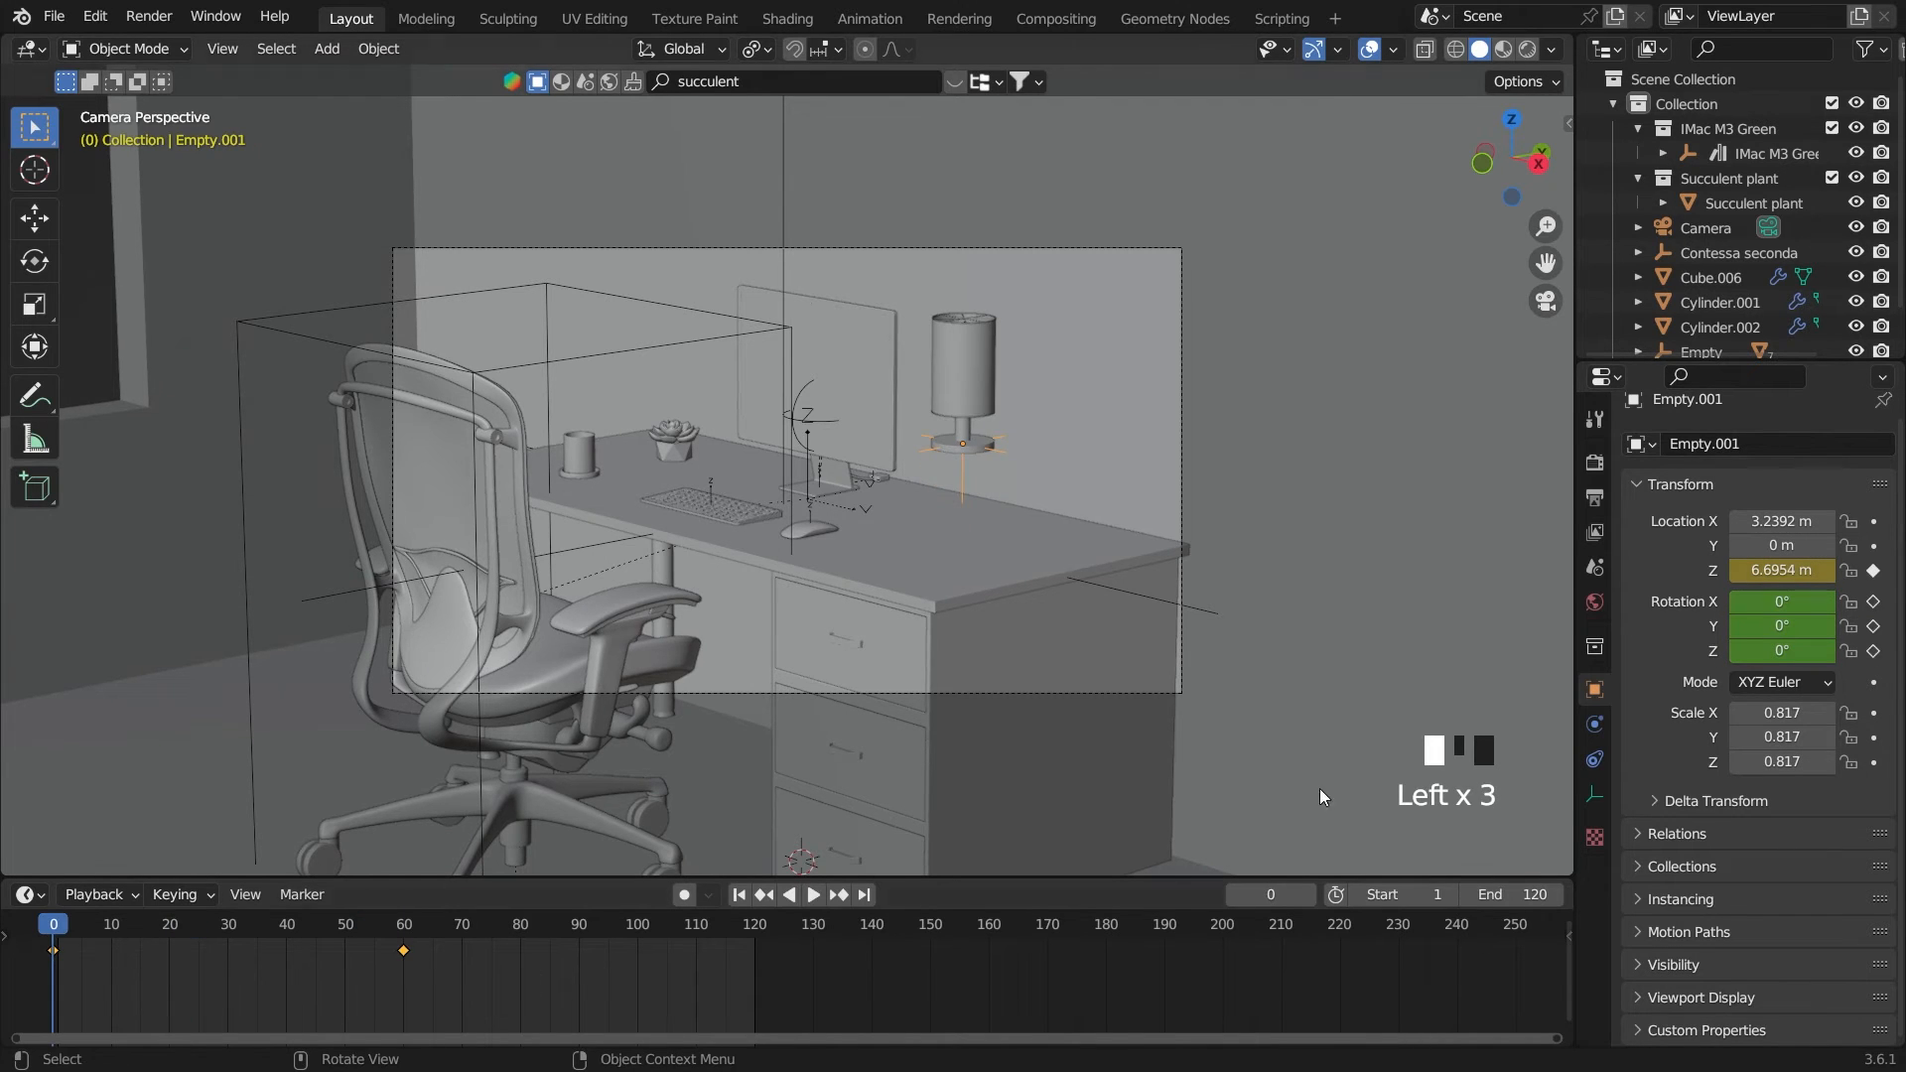
# Tilt the lamp by 18.2°, trackball-rotate it by -26.4° and 2.29°, and keyframe its rotation on frame 0
pyautogui.press('r')
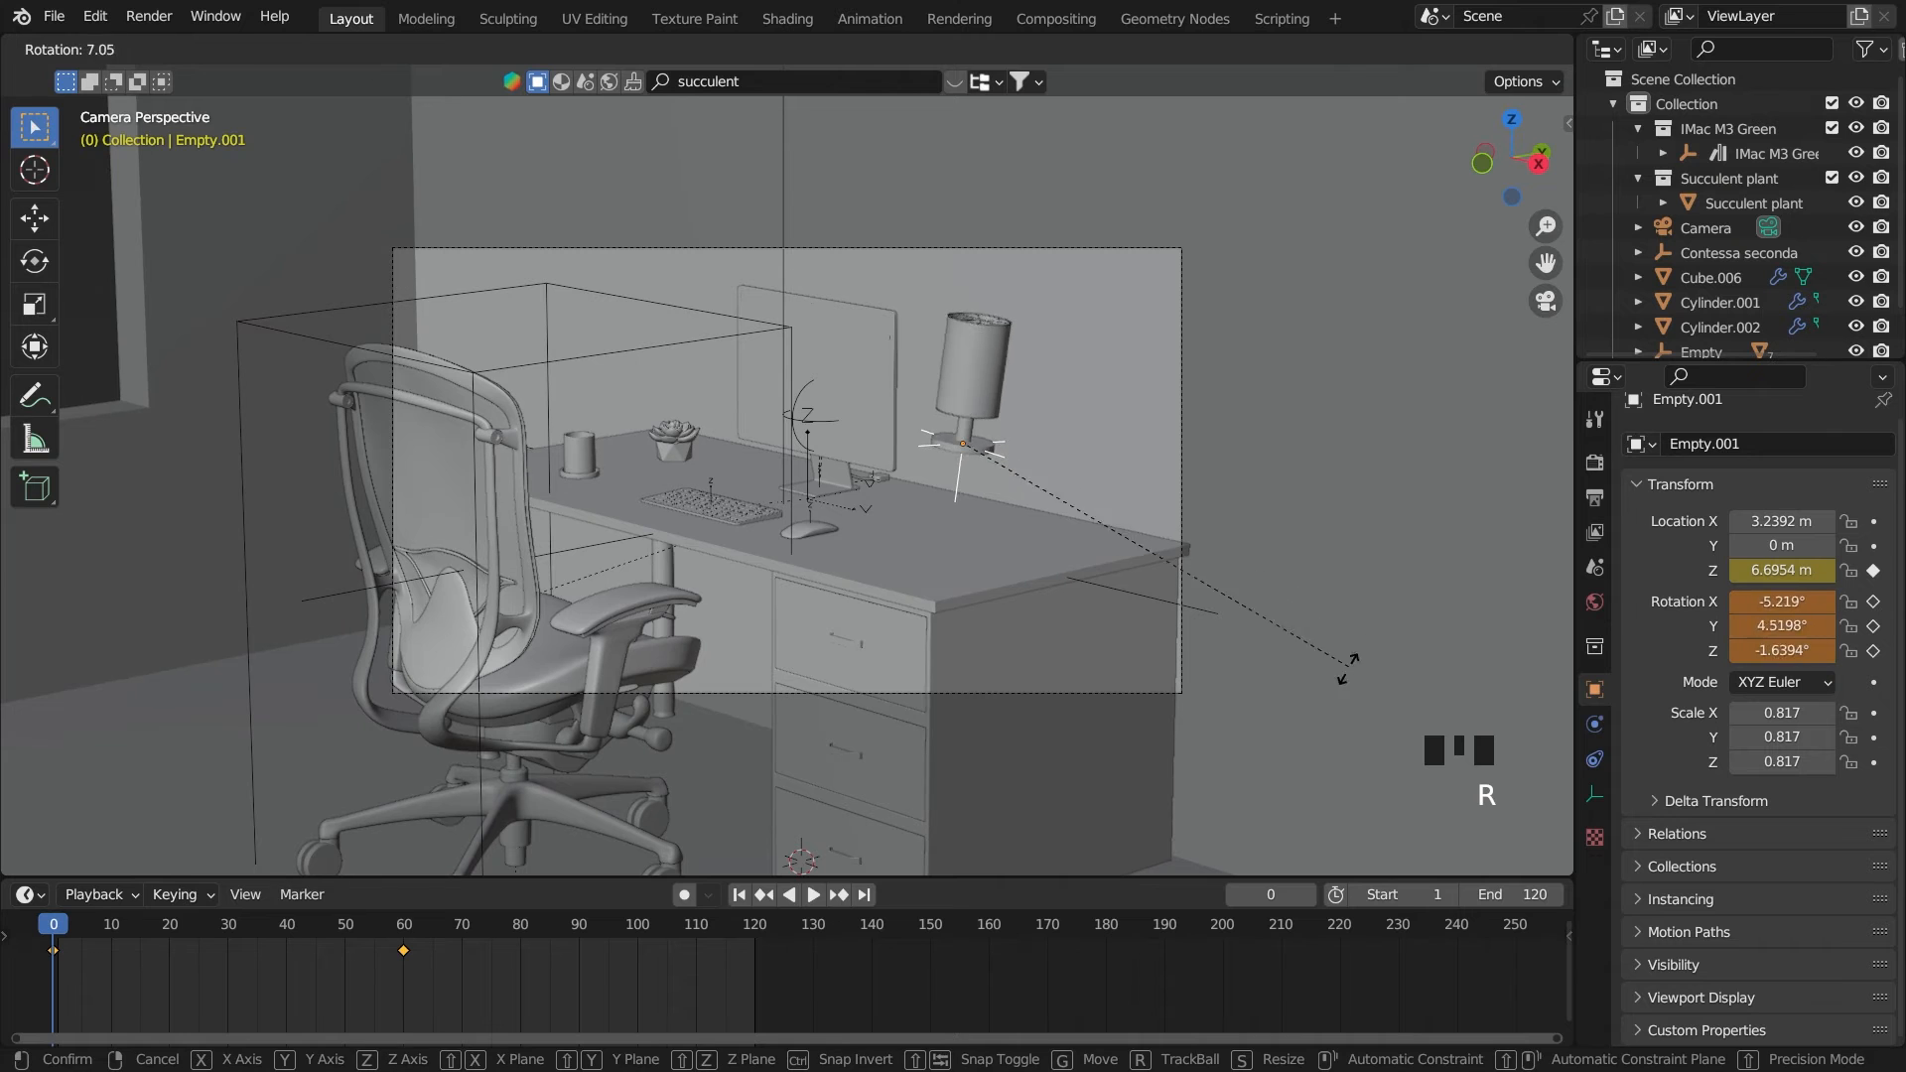
pyautogui.click(1291, 731)
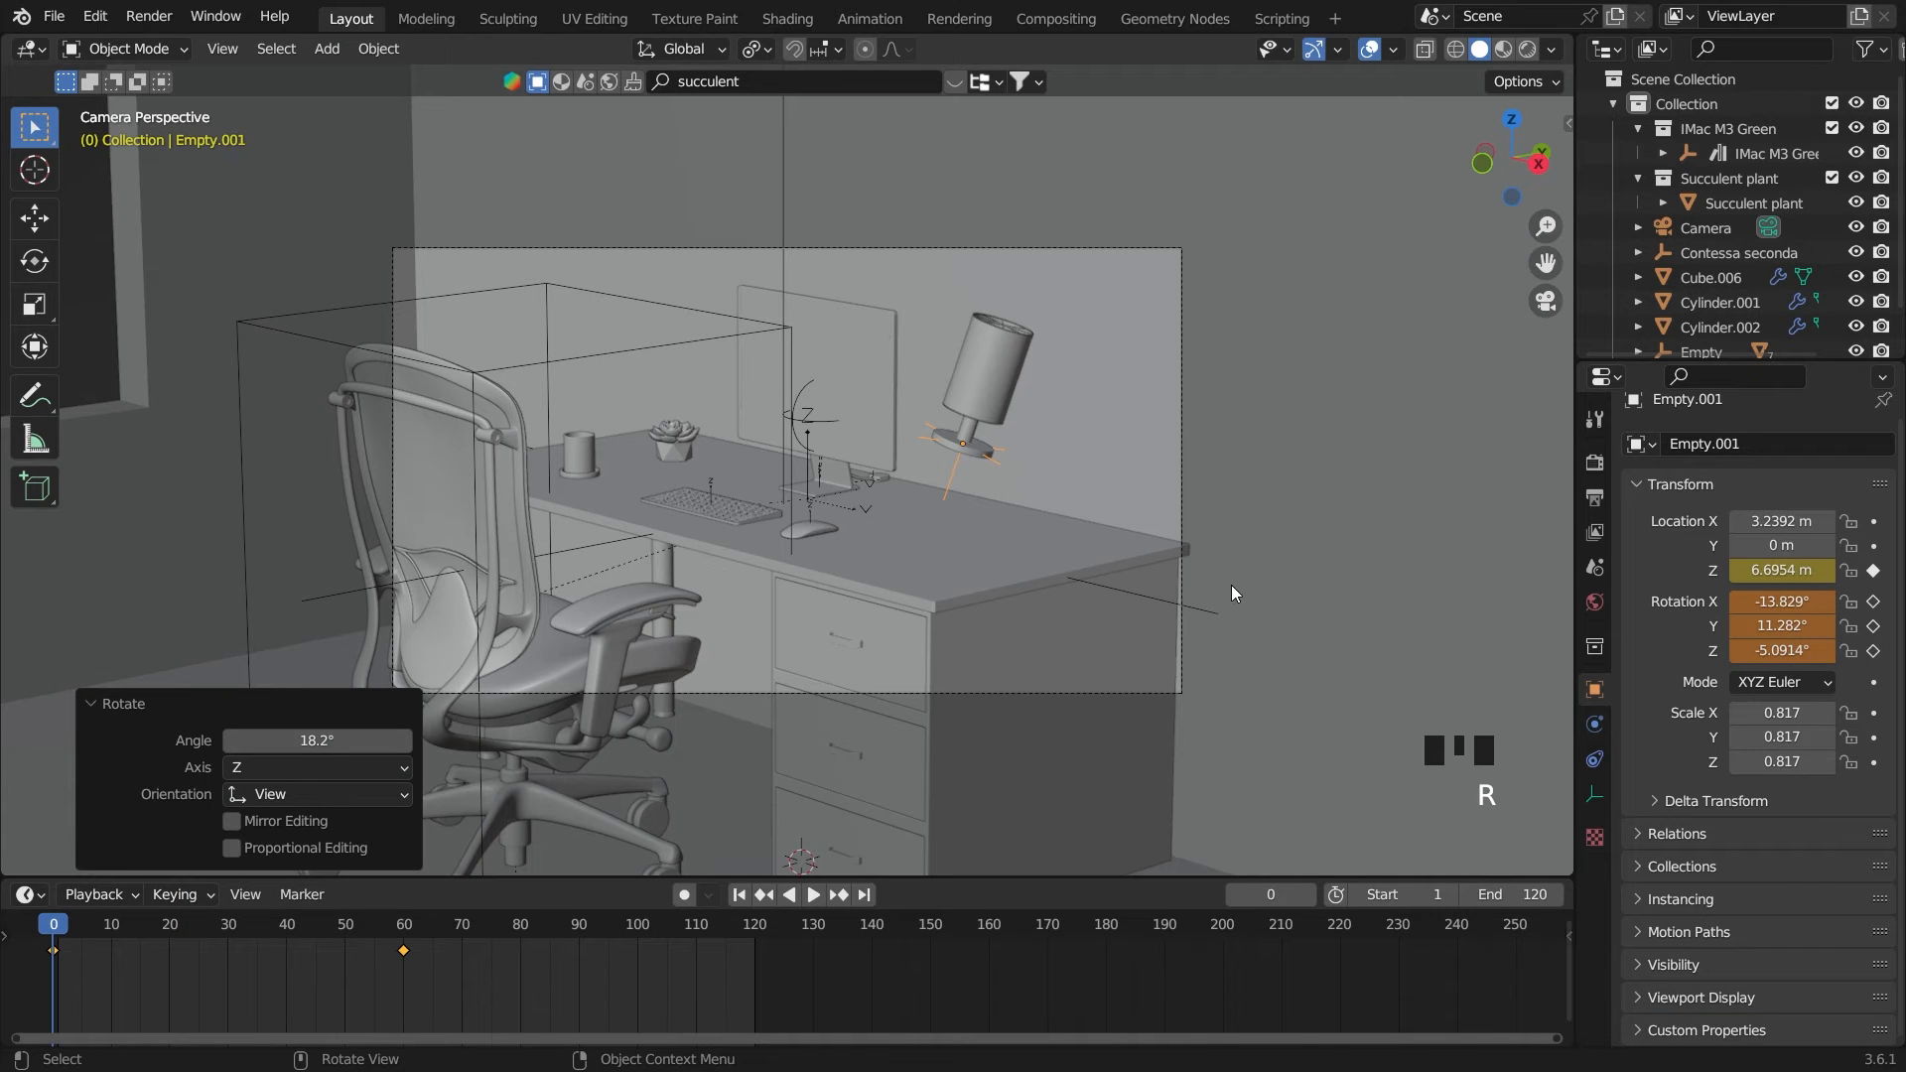
pyautogui.moveTo(1203, 505)
pyautogui.mouseDown(button='middle')
pyautogui.moveTo(1193, 524)
pyautogui.moveTo(1171, 502)
pyautogui.mouseUp(button='middle')
pyautogui.scroll(3, 1177, 520)
pyautogui.press('r')
pyautogui.press('r')
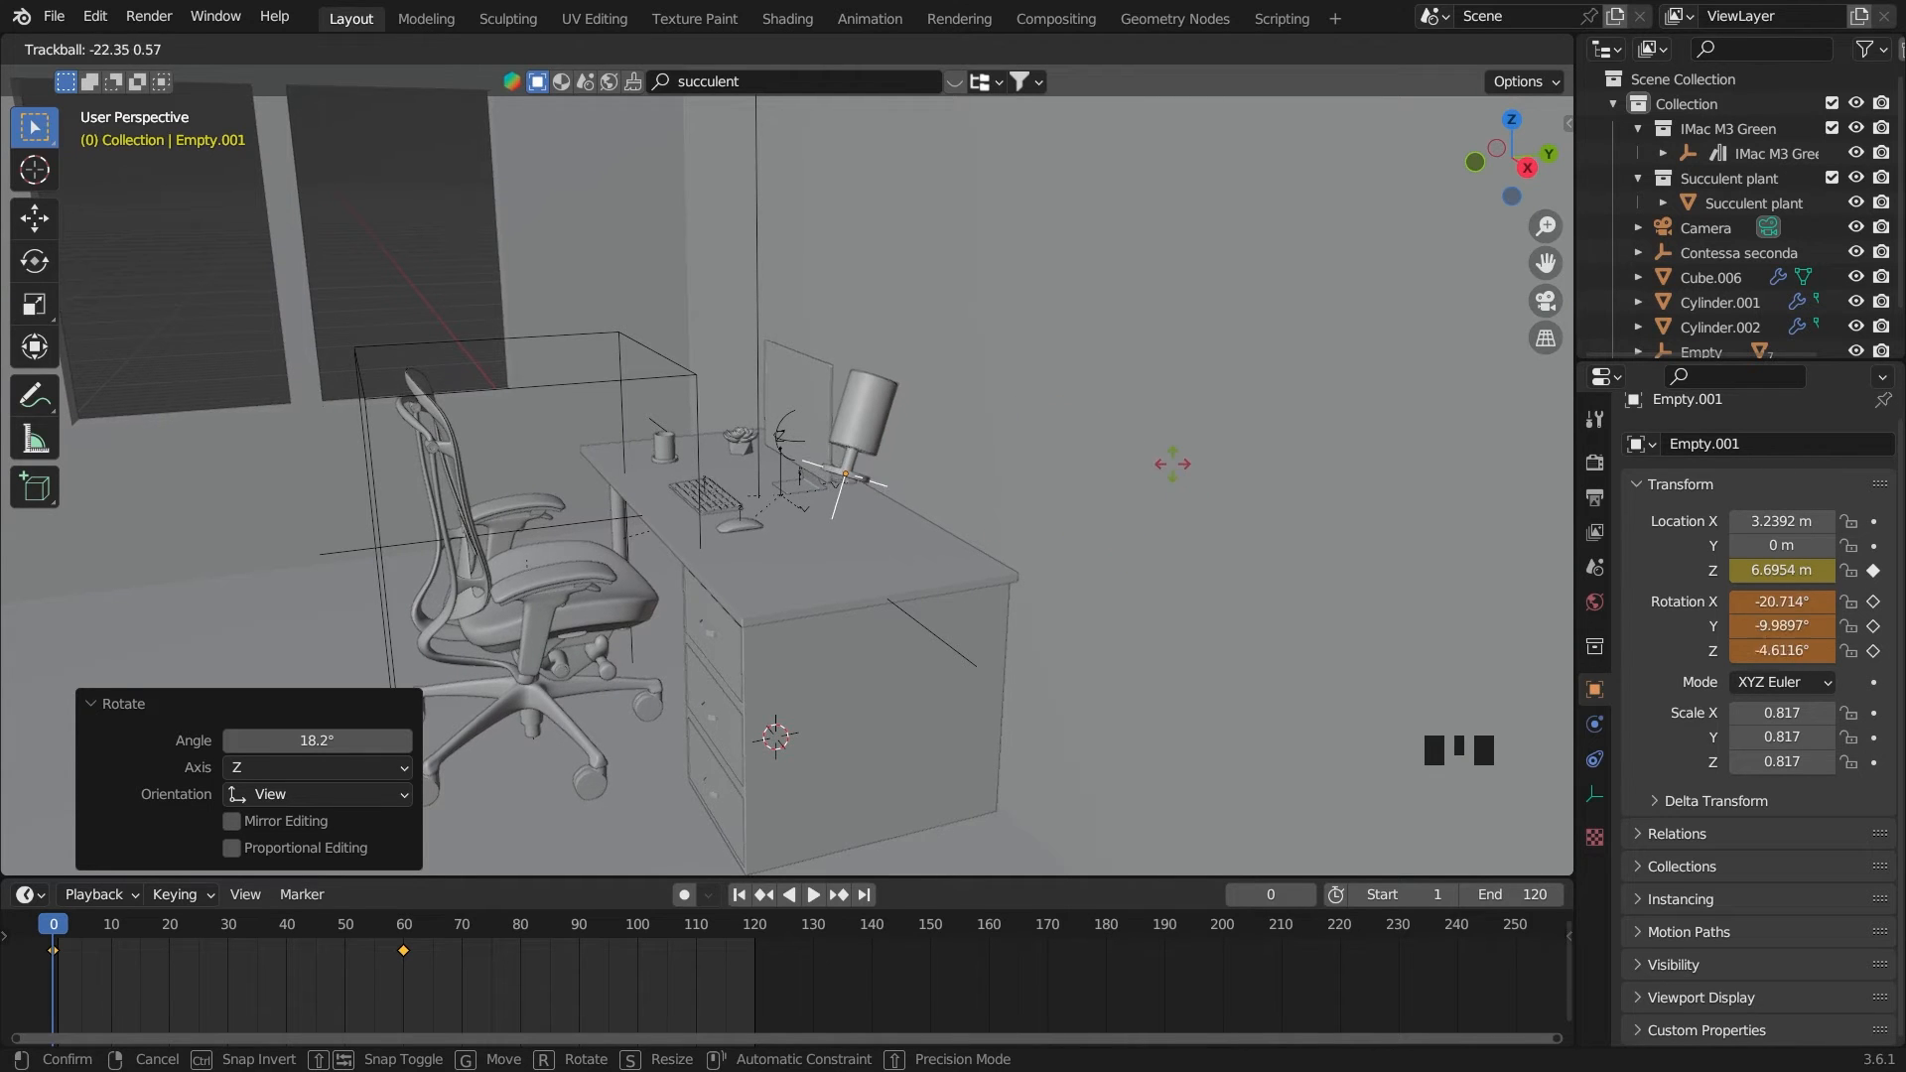
pyautogui.click(1605, 574)
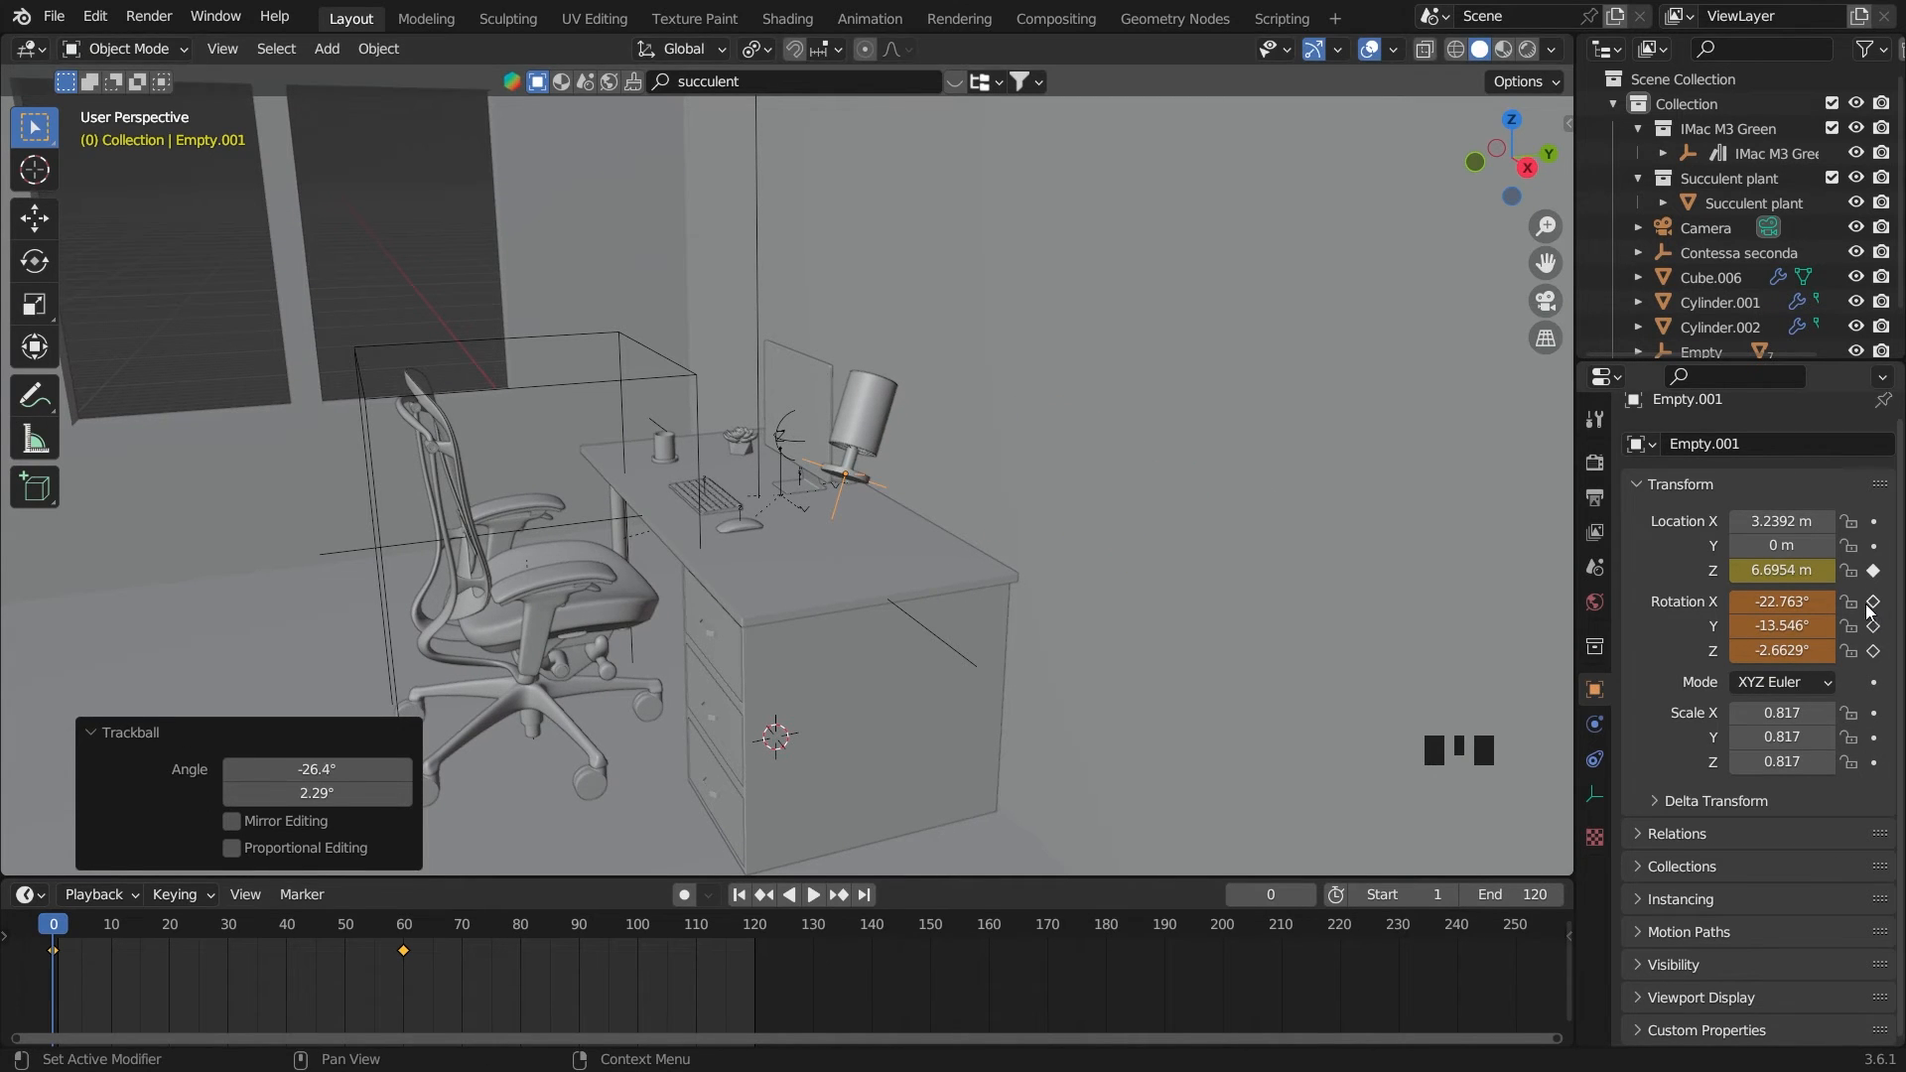
pyautogui.moveTo(1870, 603); pyautogui.dragTo(1872, 679)
pyautogui.click(1872, 680)
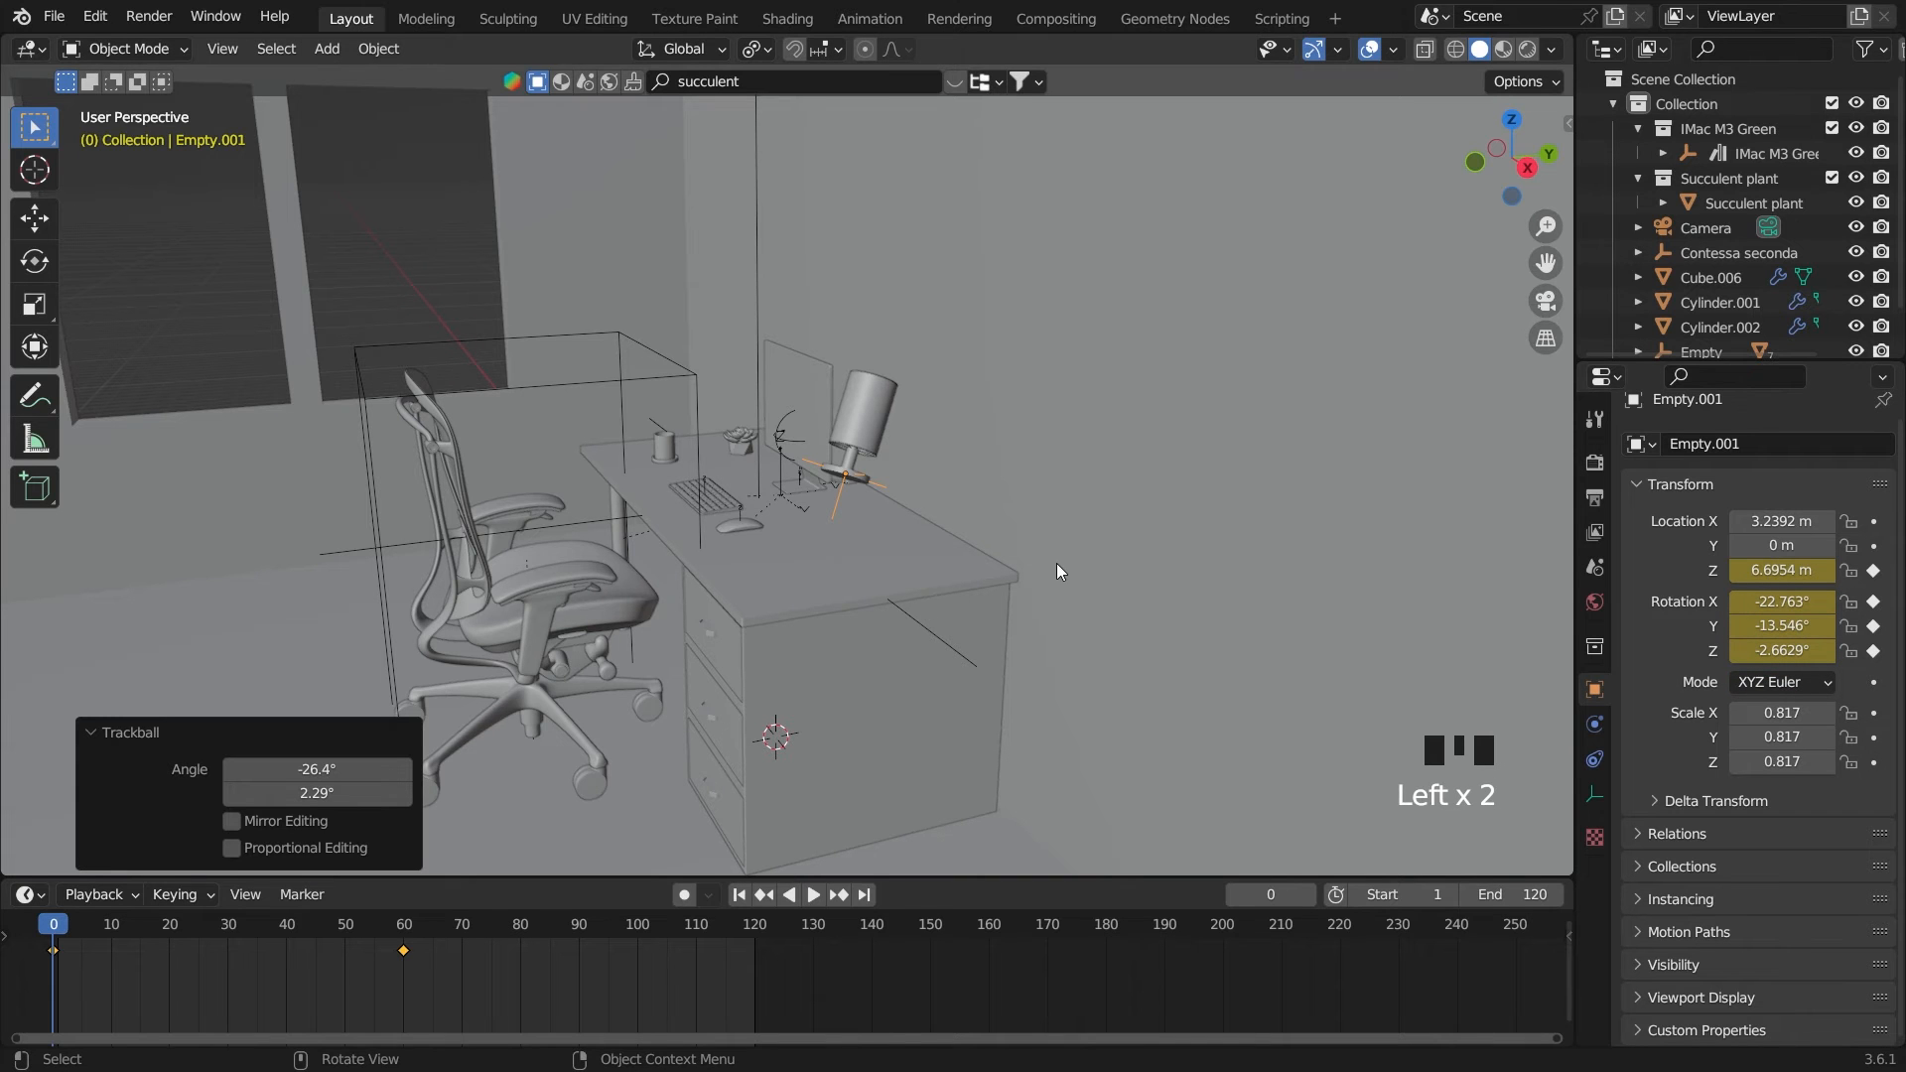
# Play the lamp's drop animation twice, checking its motion up close from different angles
pyautogui.press('space')
pyautogui.scroll(2, 1002, 551)
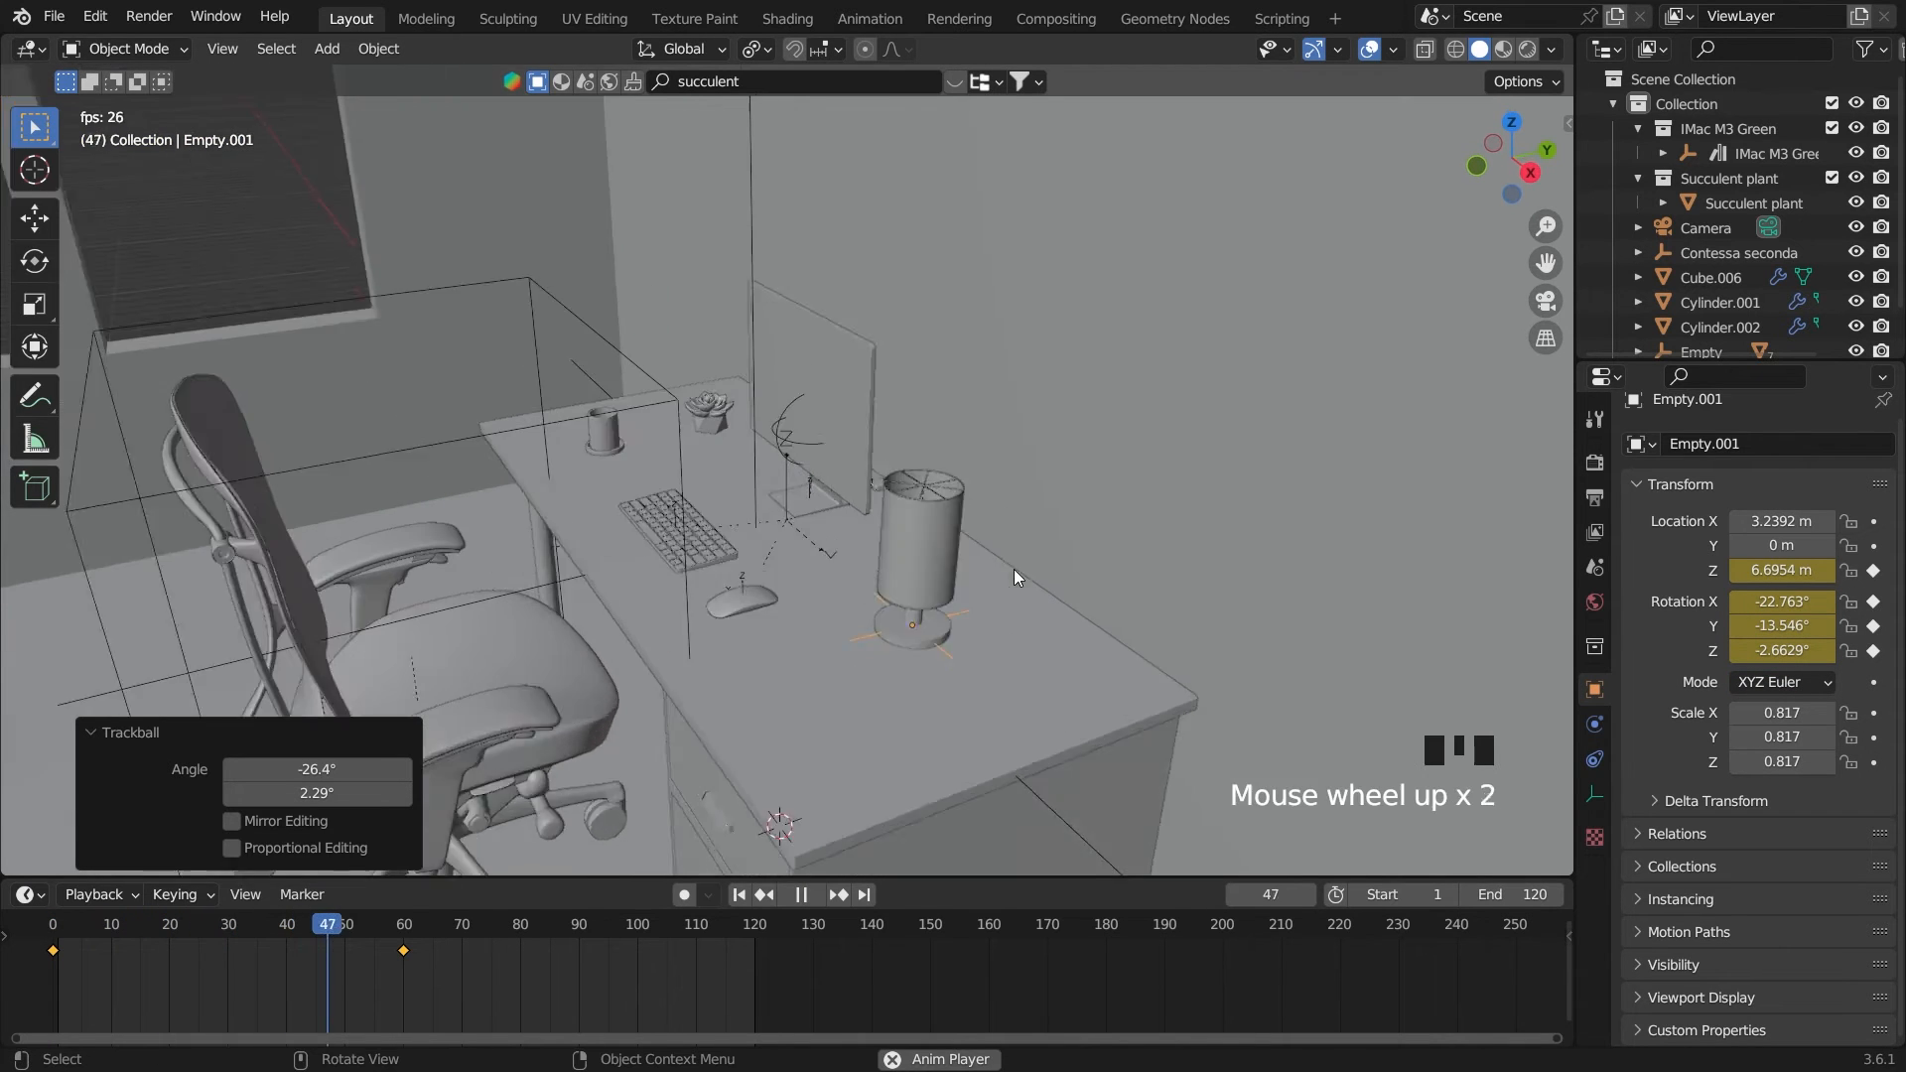
pyautogui.scroll(1, 1014, 569)
pyautogui.press('space')
pyautogui.click(738, 894)
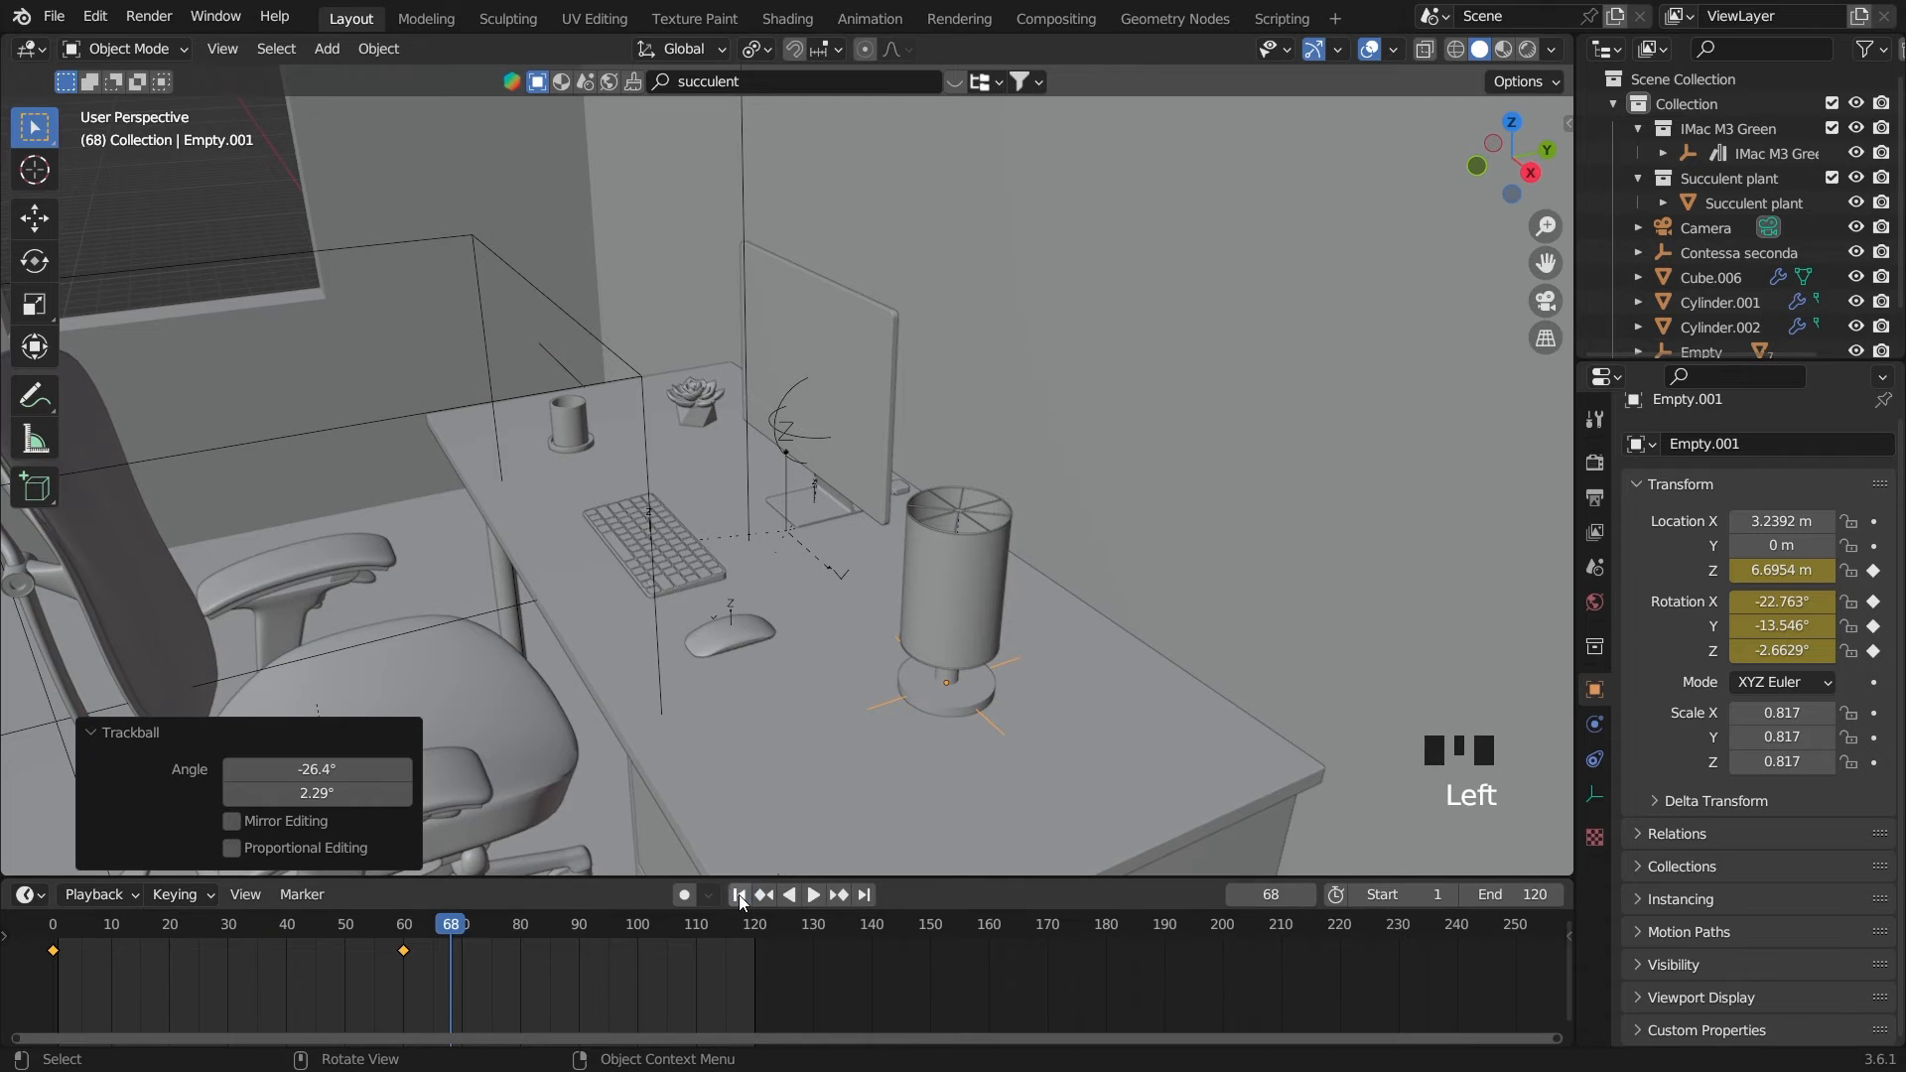
pyautogui.click(737, 895)
pyautogui.press('space')
pyautogui.moveTo(870, 770); pyautogui.dragTo(938, 711, button='middle')
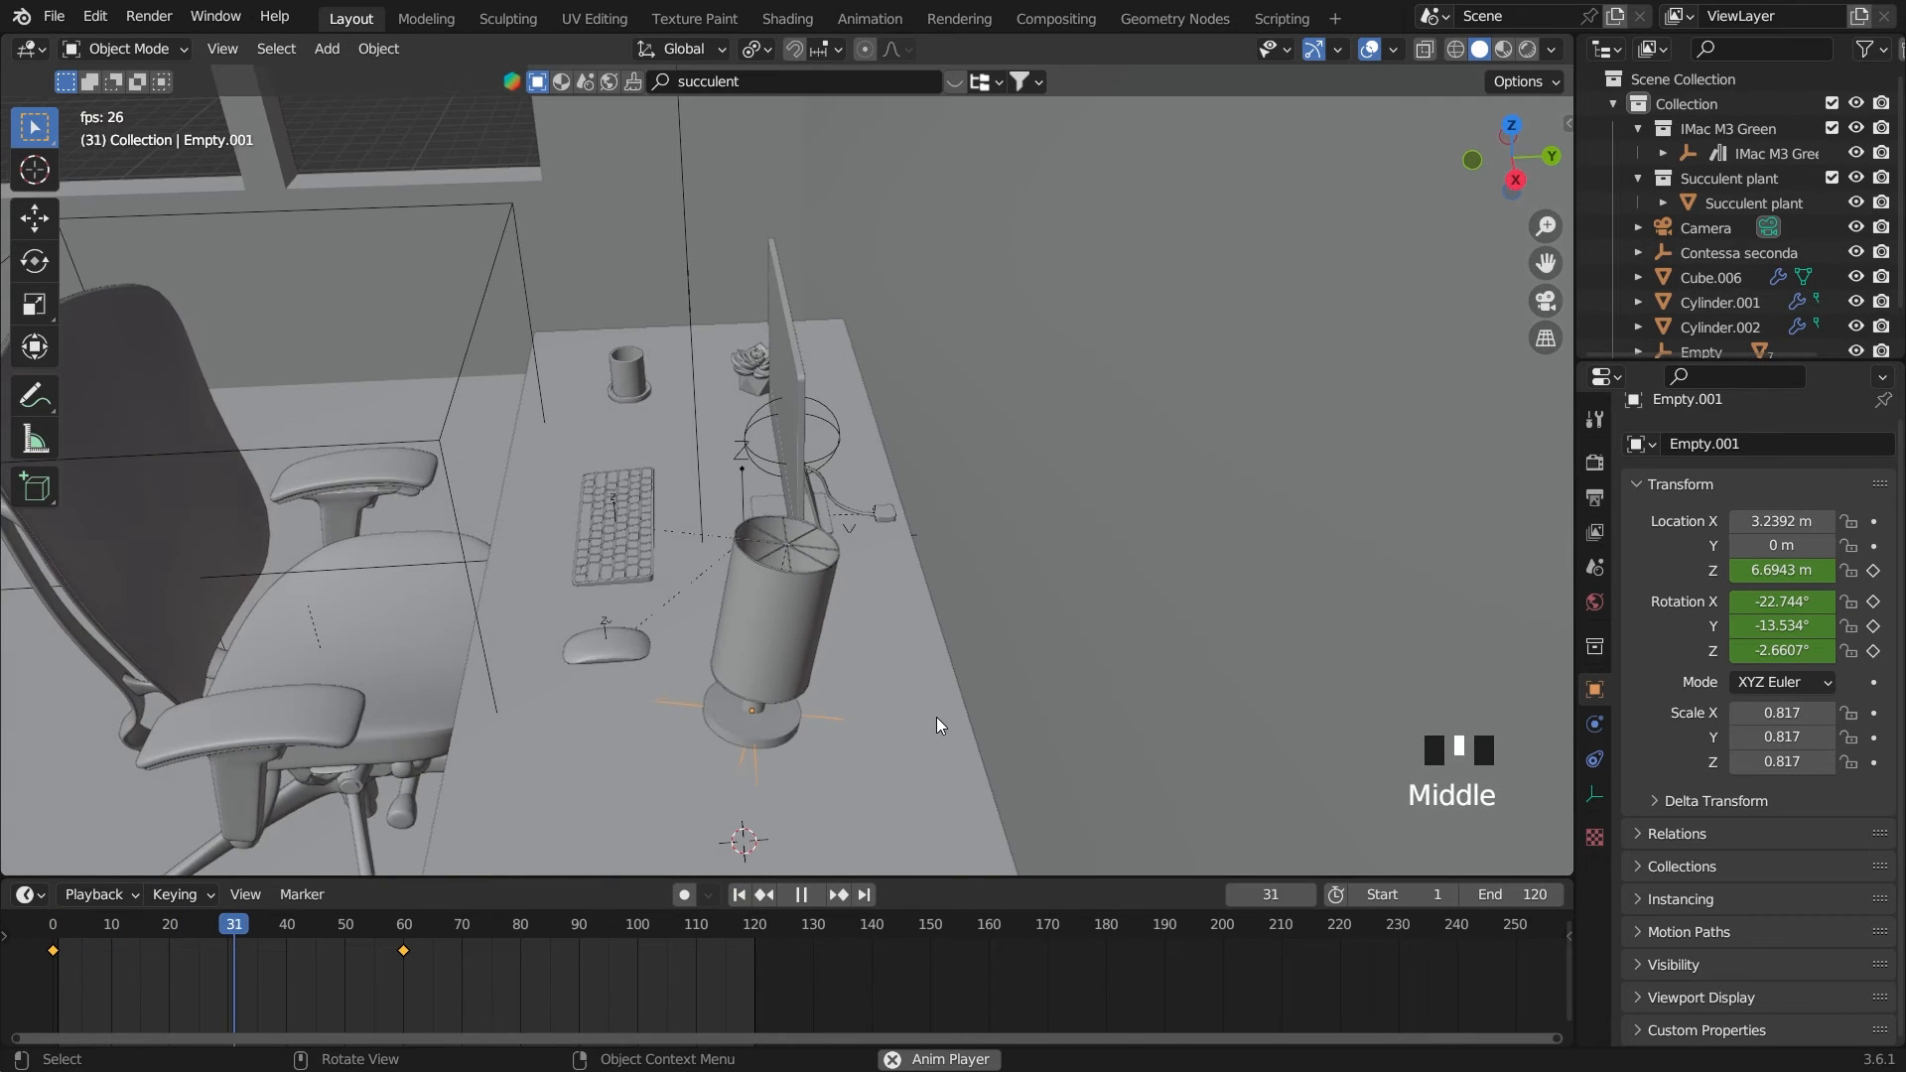
pyautogui.press('space')
pyautogui.click(738, 894)
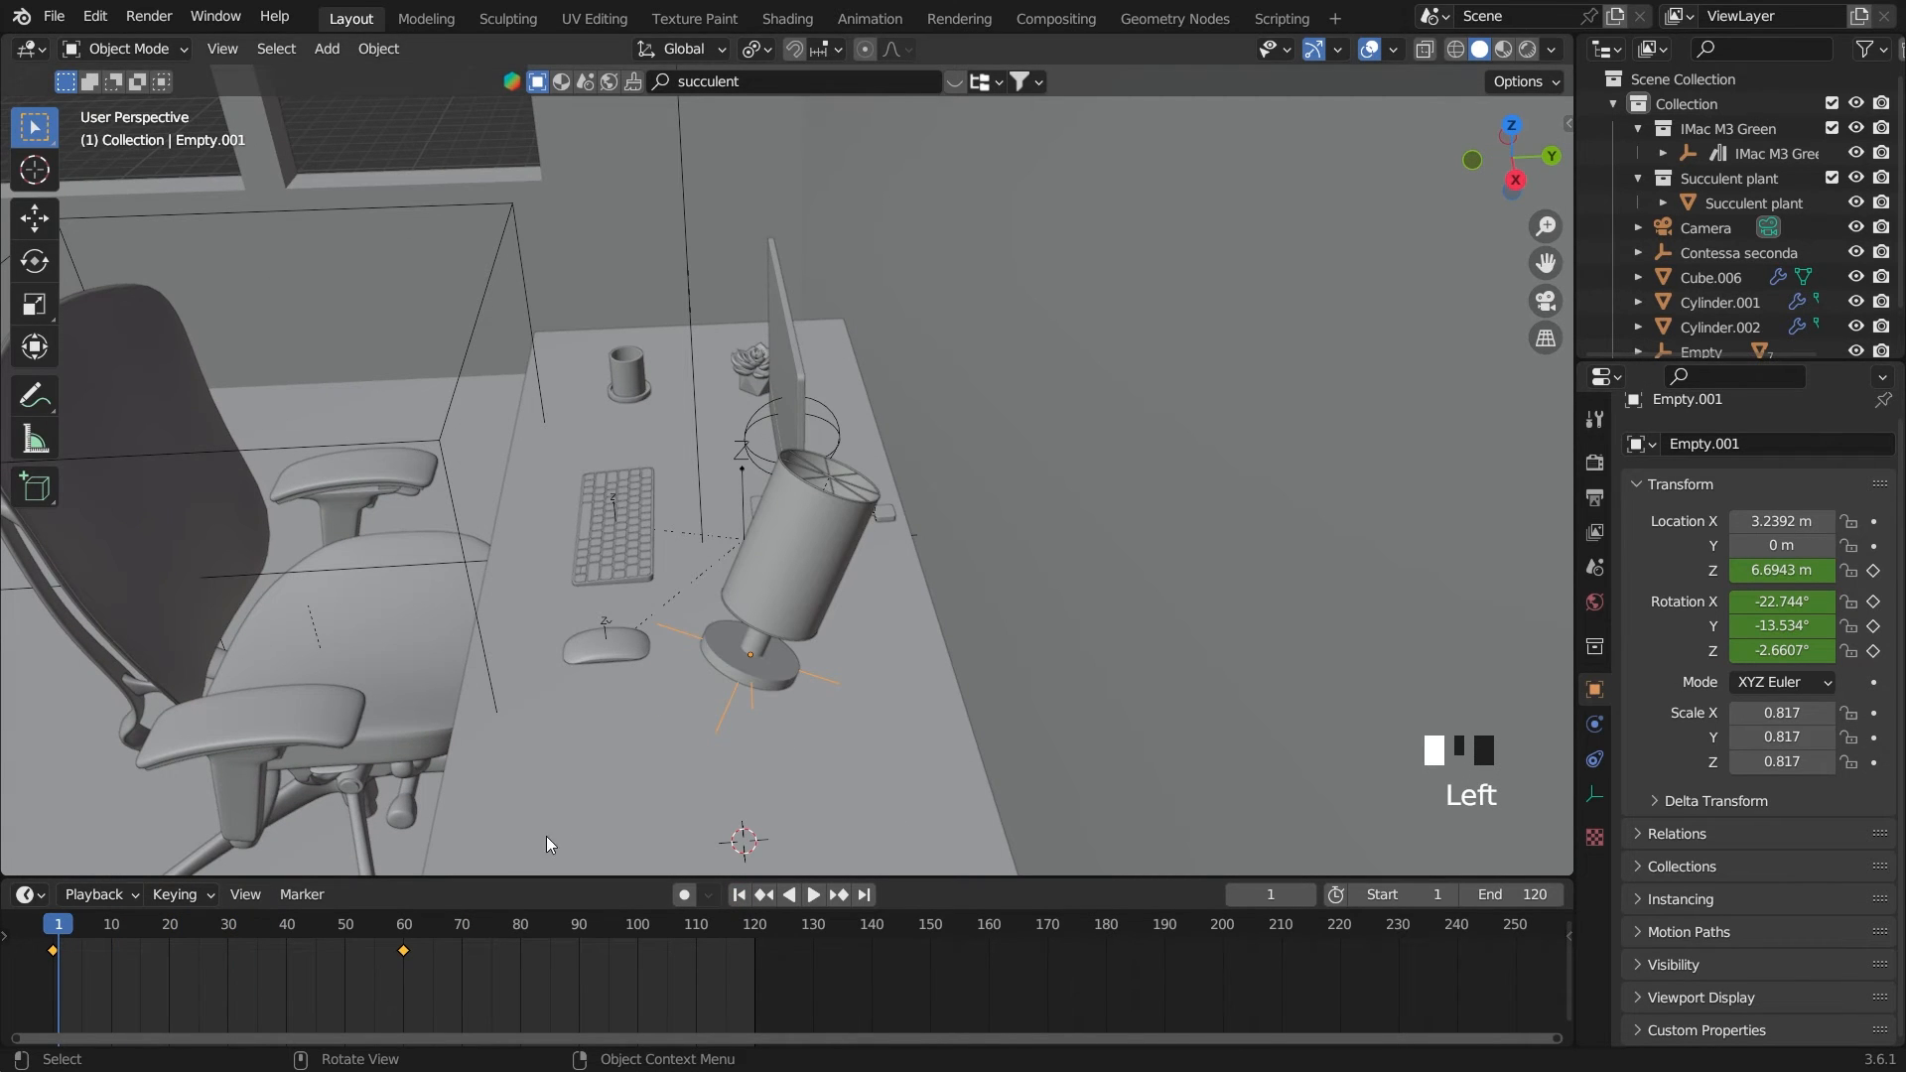
# On frame 0, set the lamp empty's Z rotation to -57.663° and keyframe it
pyautogui.press('Left')
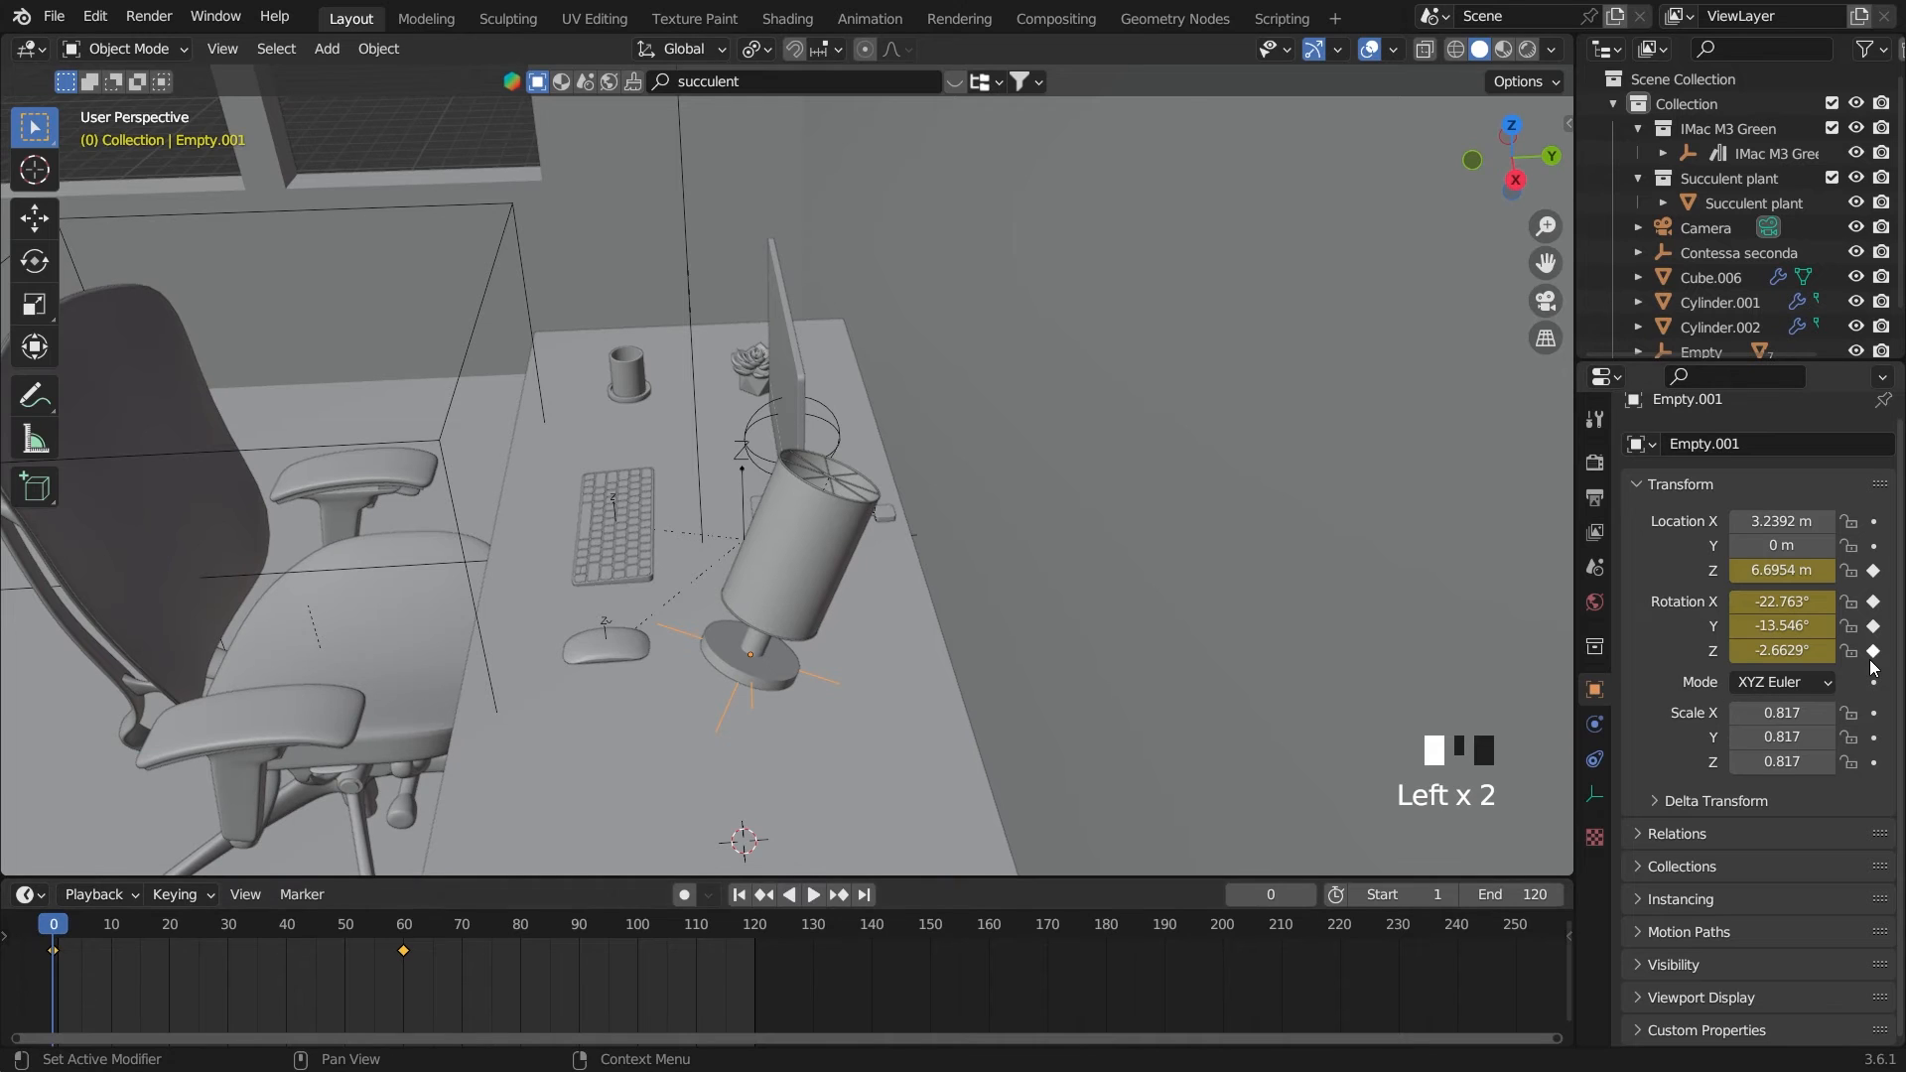
pyautogui.moveTo(1782, 650); pyautogui.dragTo(1736, 650)
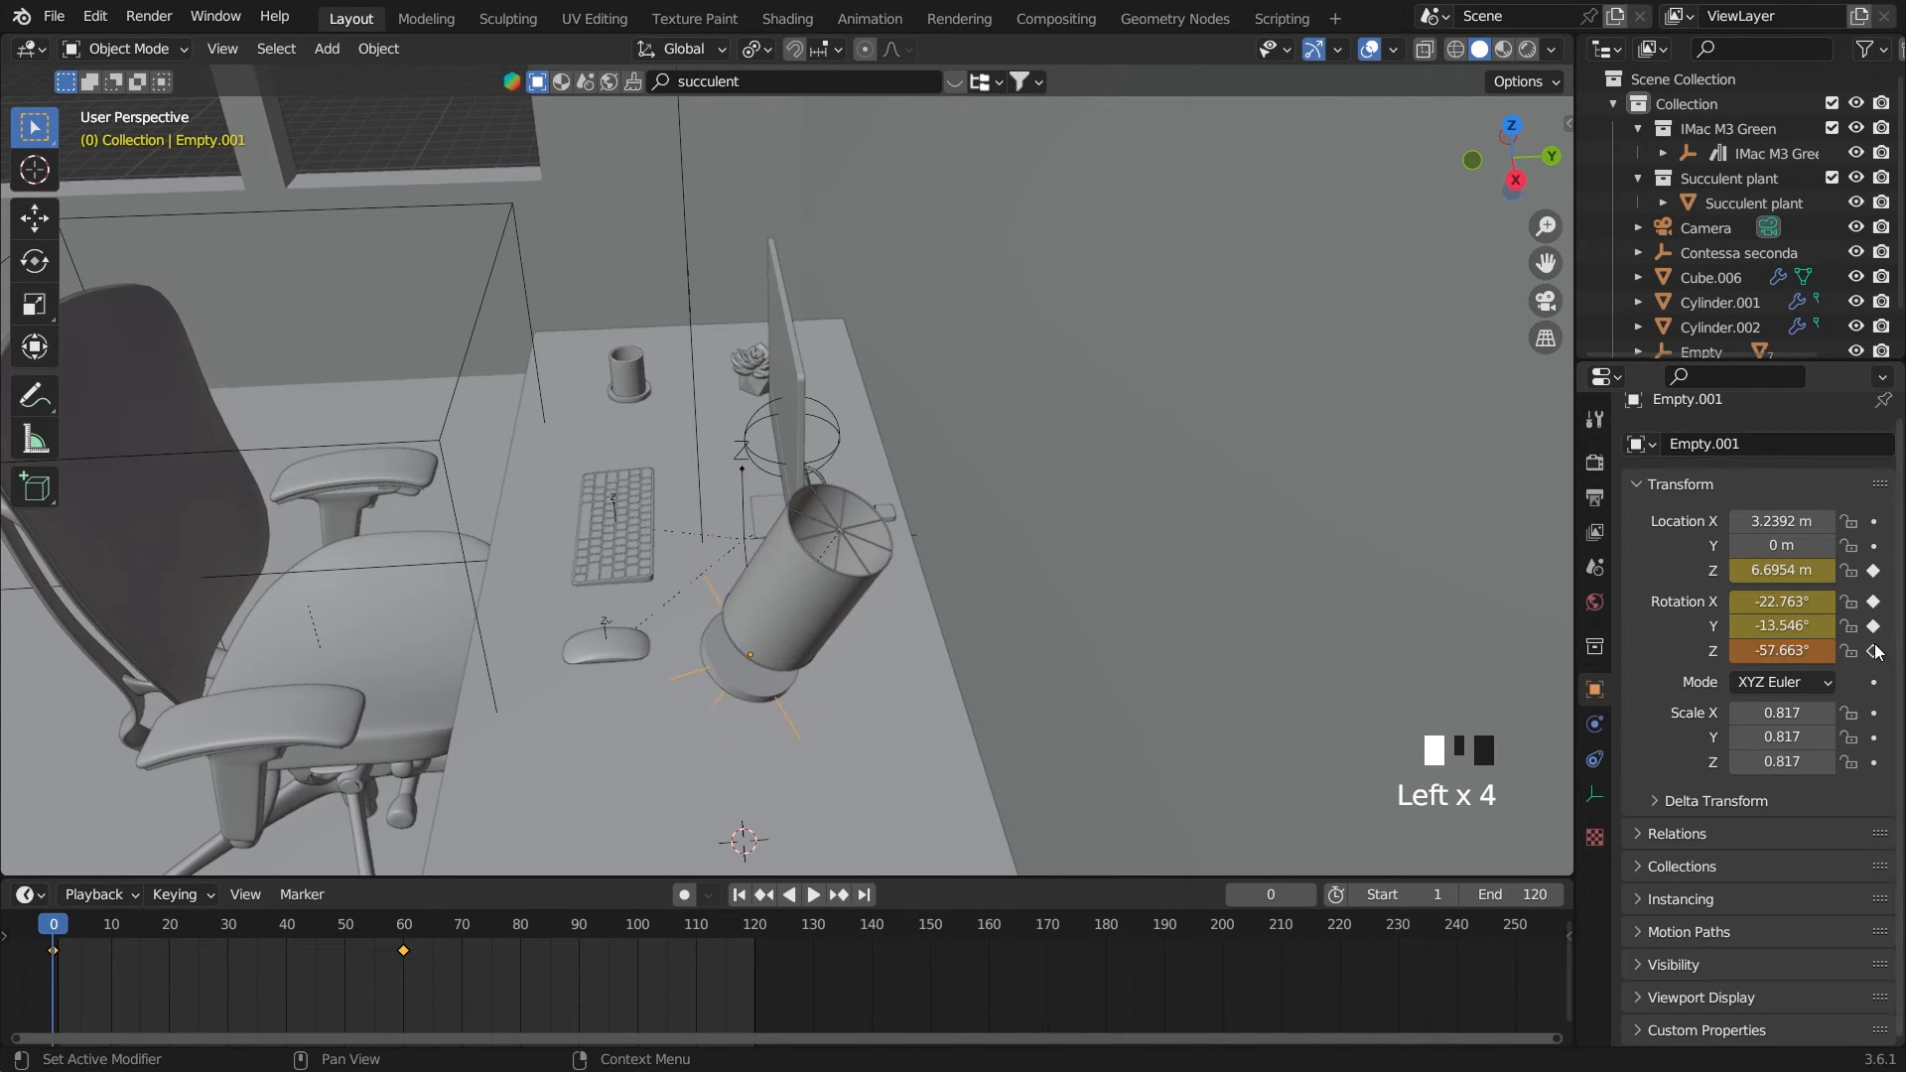
pyautogui.click(1873, 650)
# Play the lamp animation through the camera view and rewind to the start frame
pyautogui.press('space')
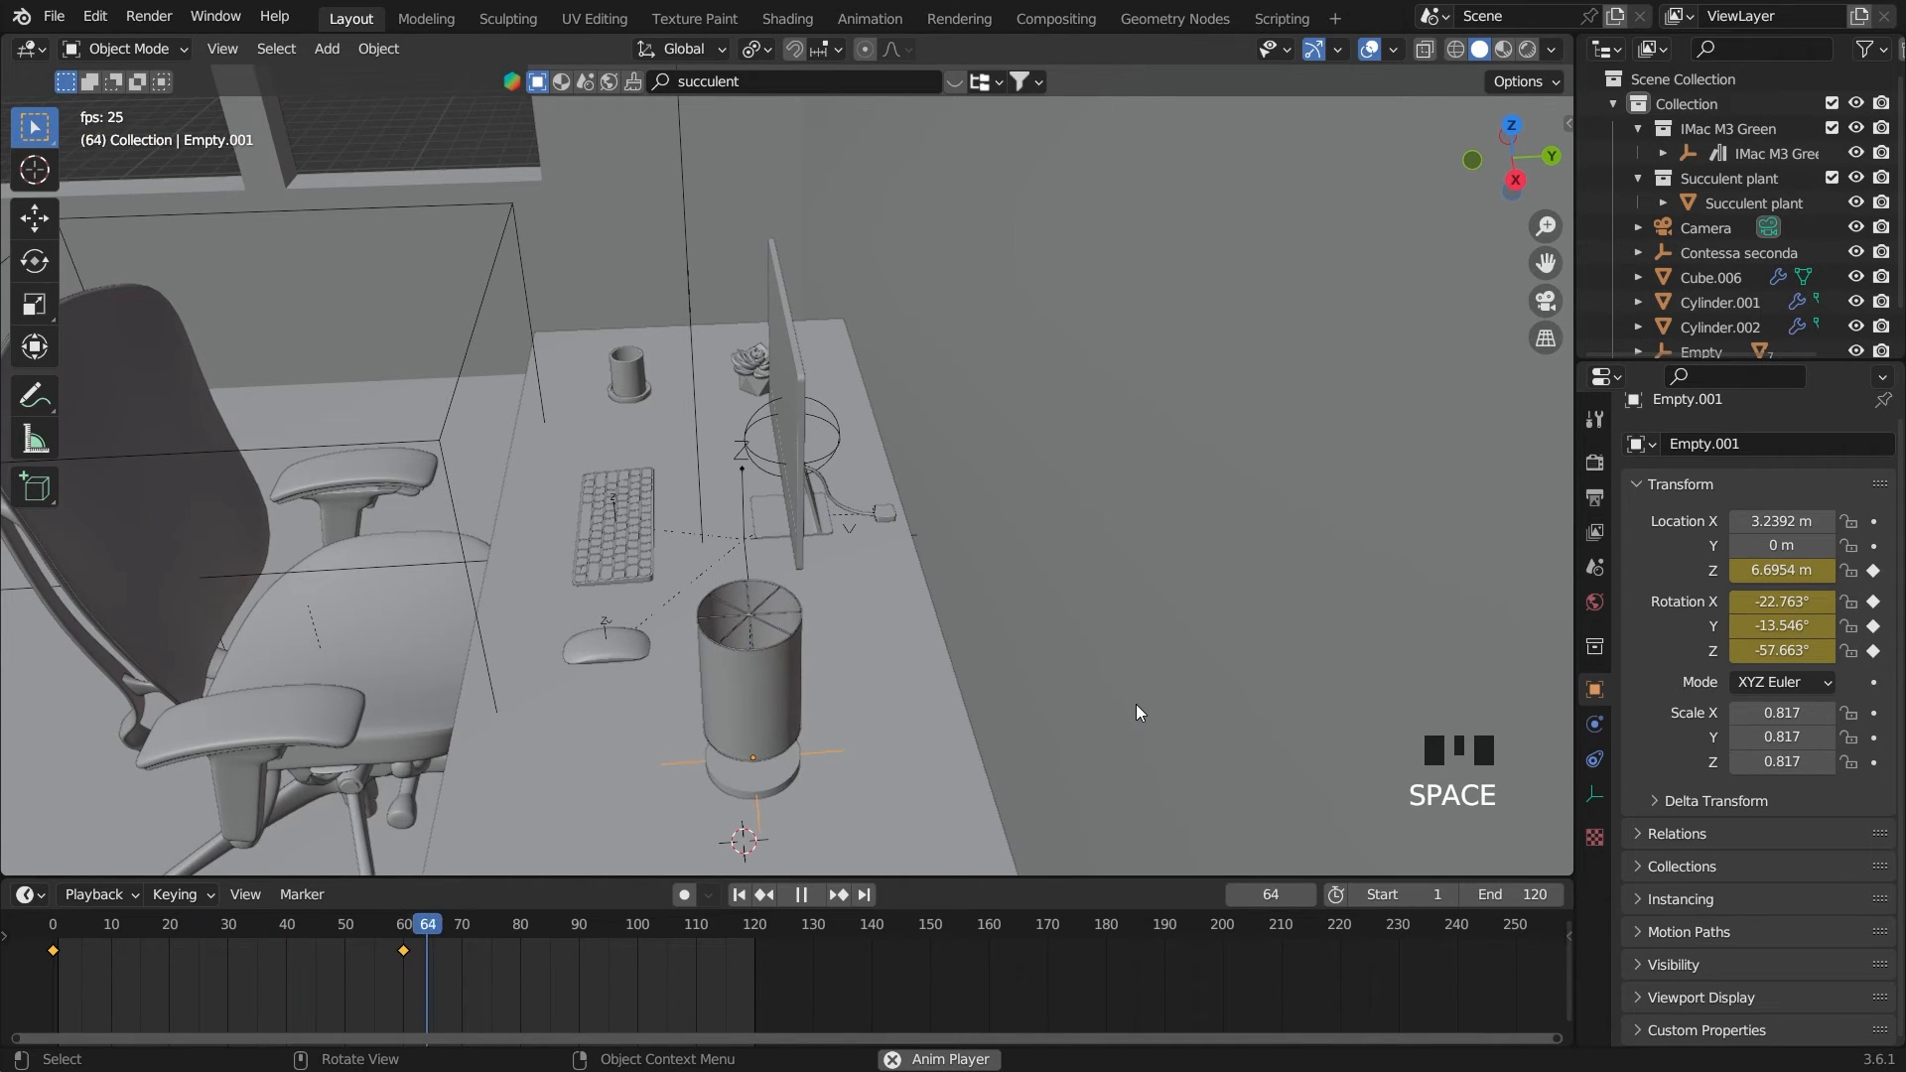
pyautogui.press('`')
pyautogui.click(1019, 747)
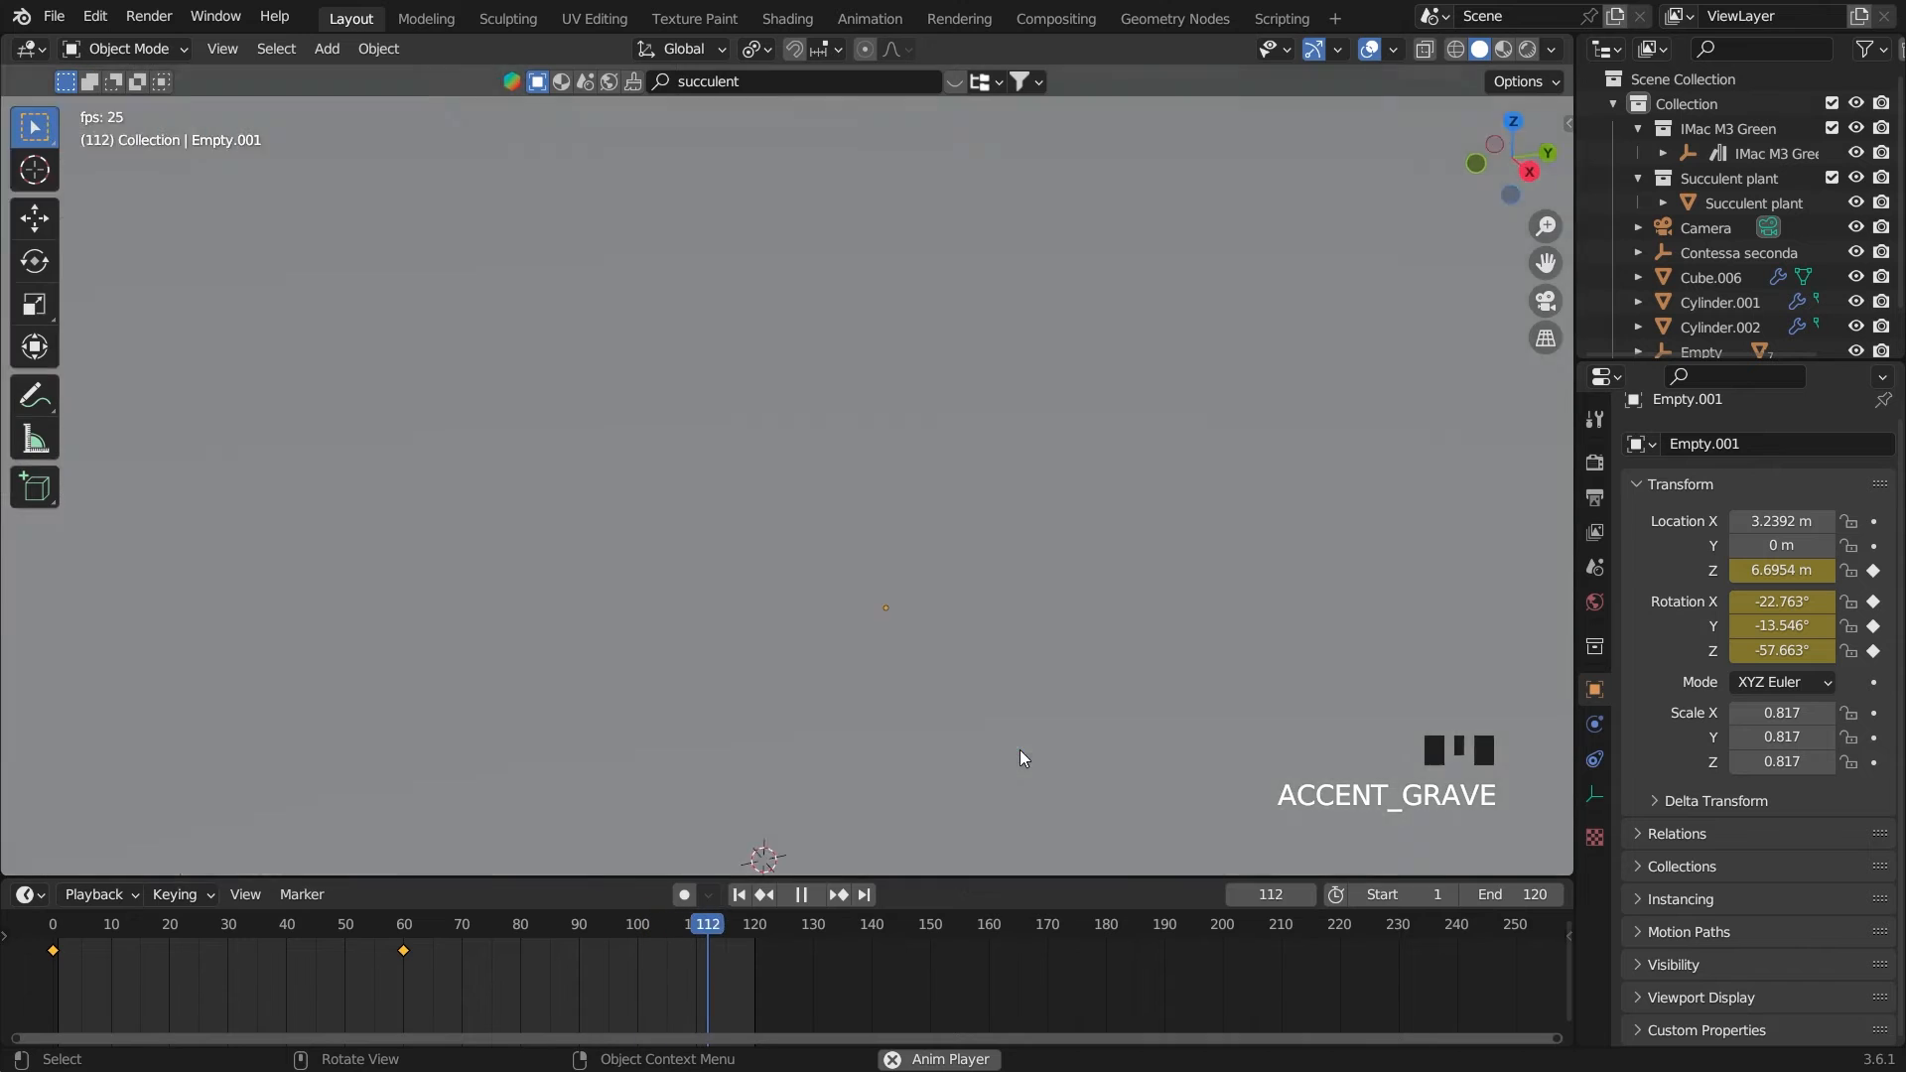
pyautogui.press('space')
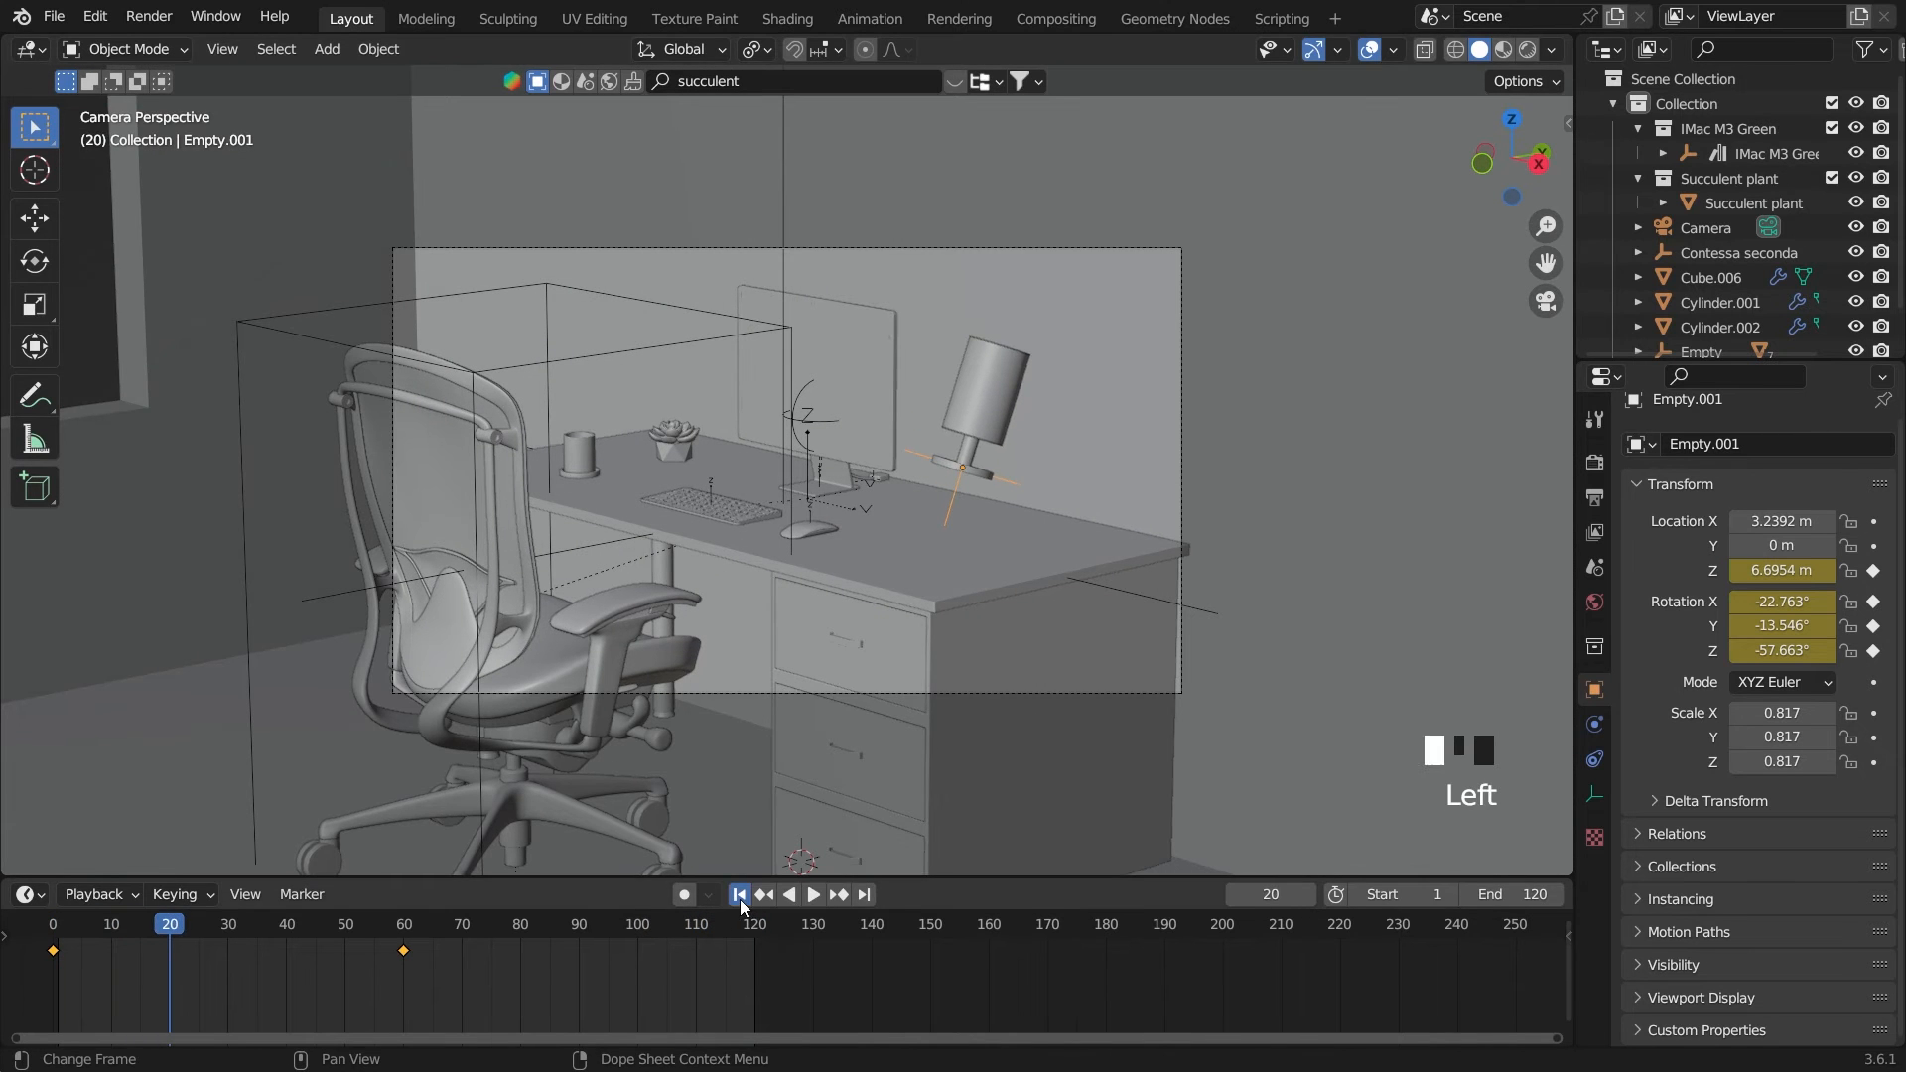
pyautogui.click(740, 894)
# Select Empty.006 by the monitor's base and keyframe its current Z location on frame 60
pyautogui.click(824, 466)
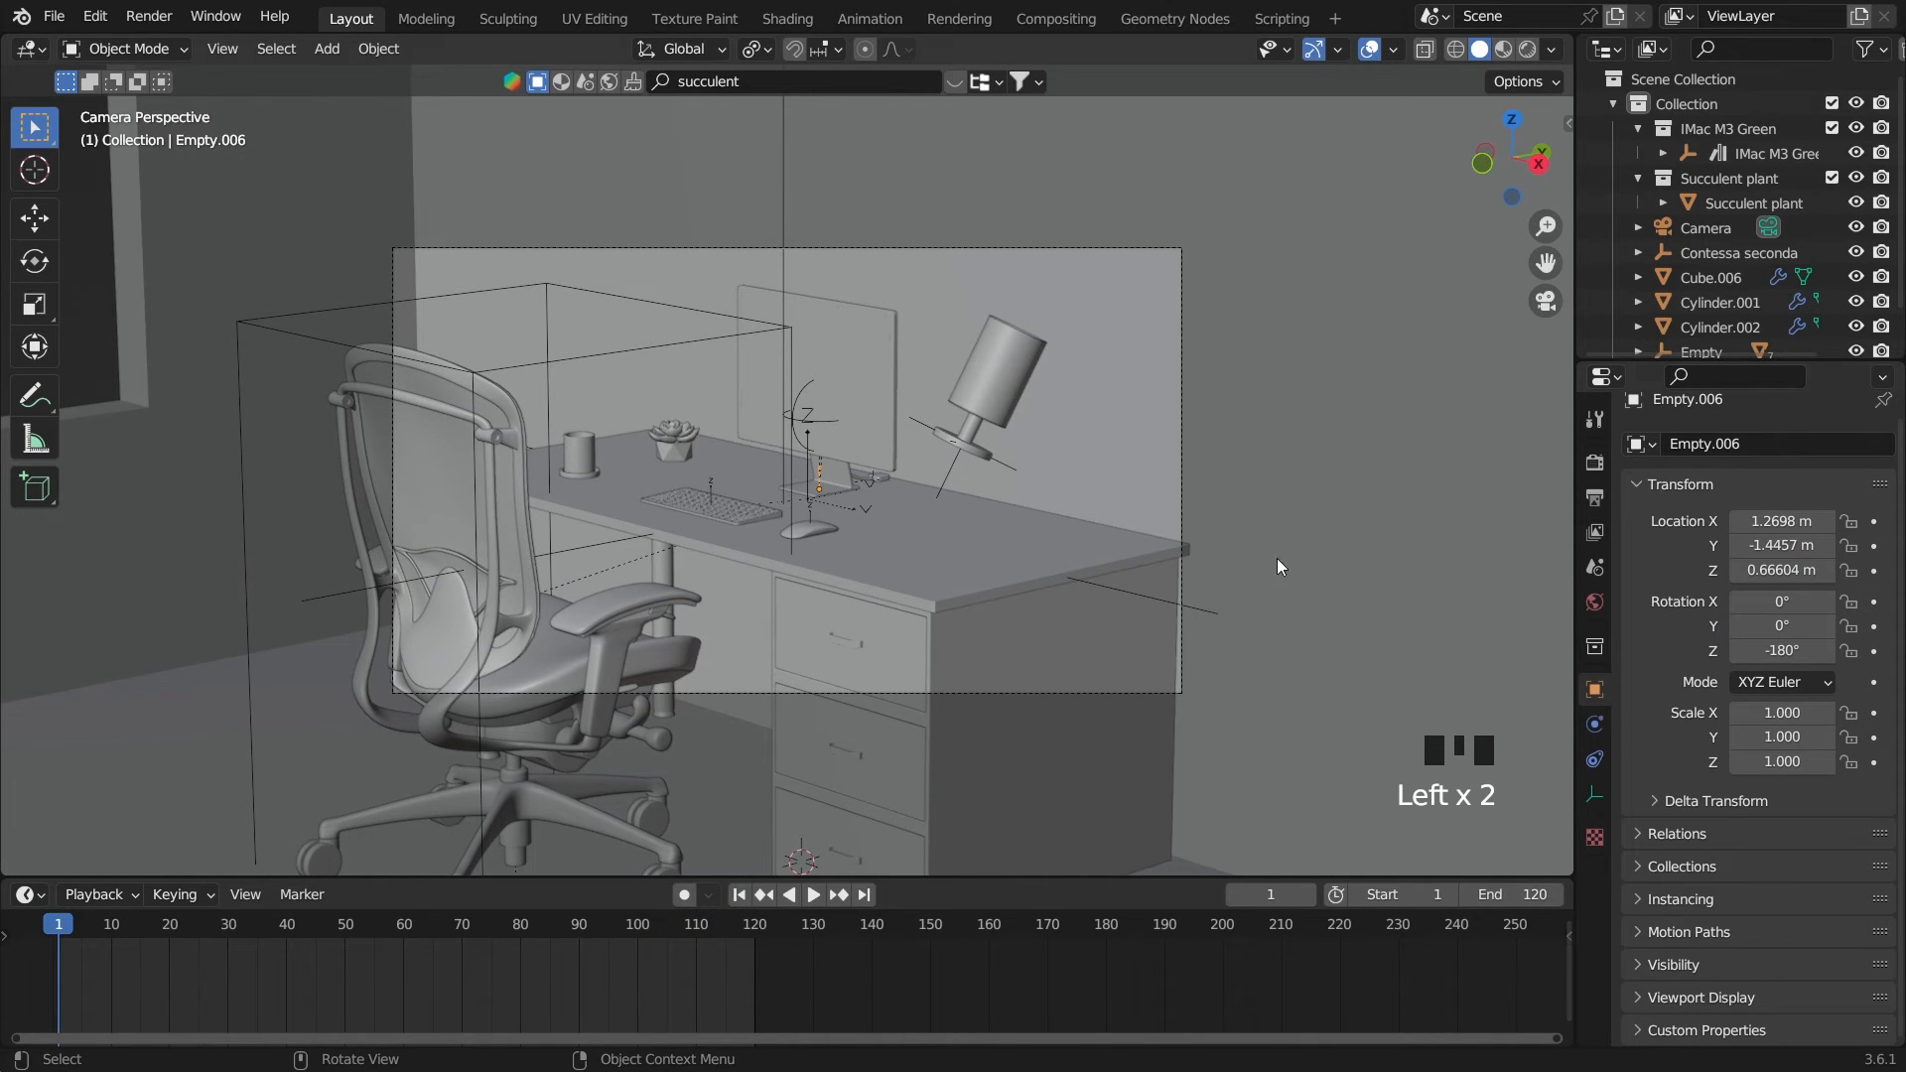
pyautogui.click(403, 929)
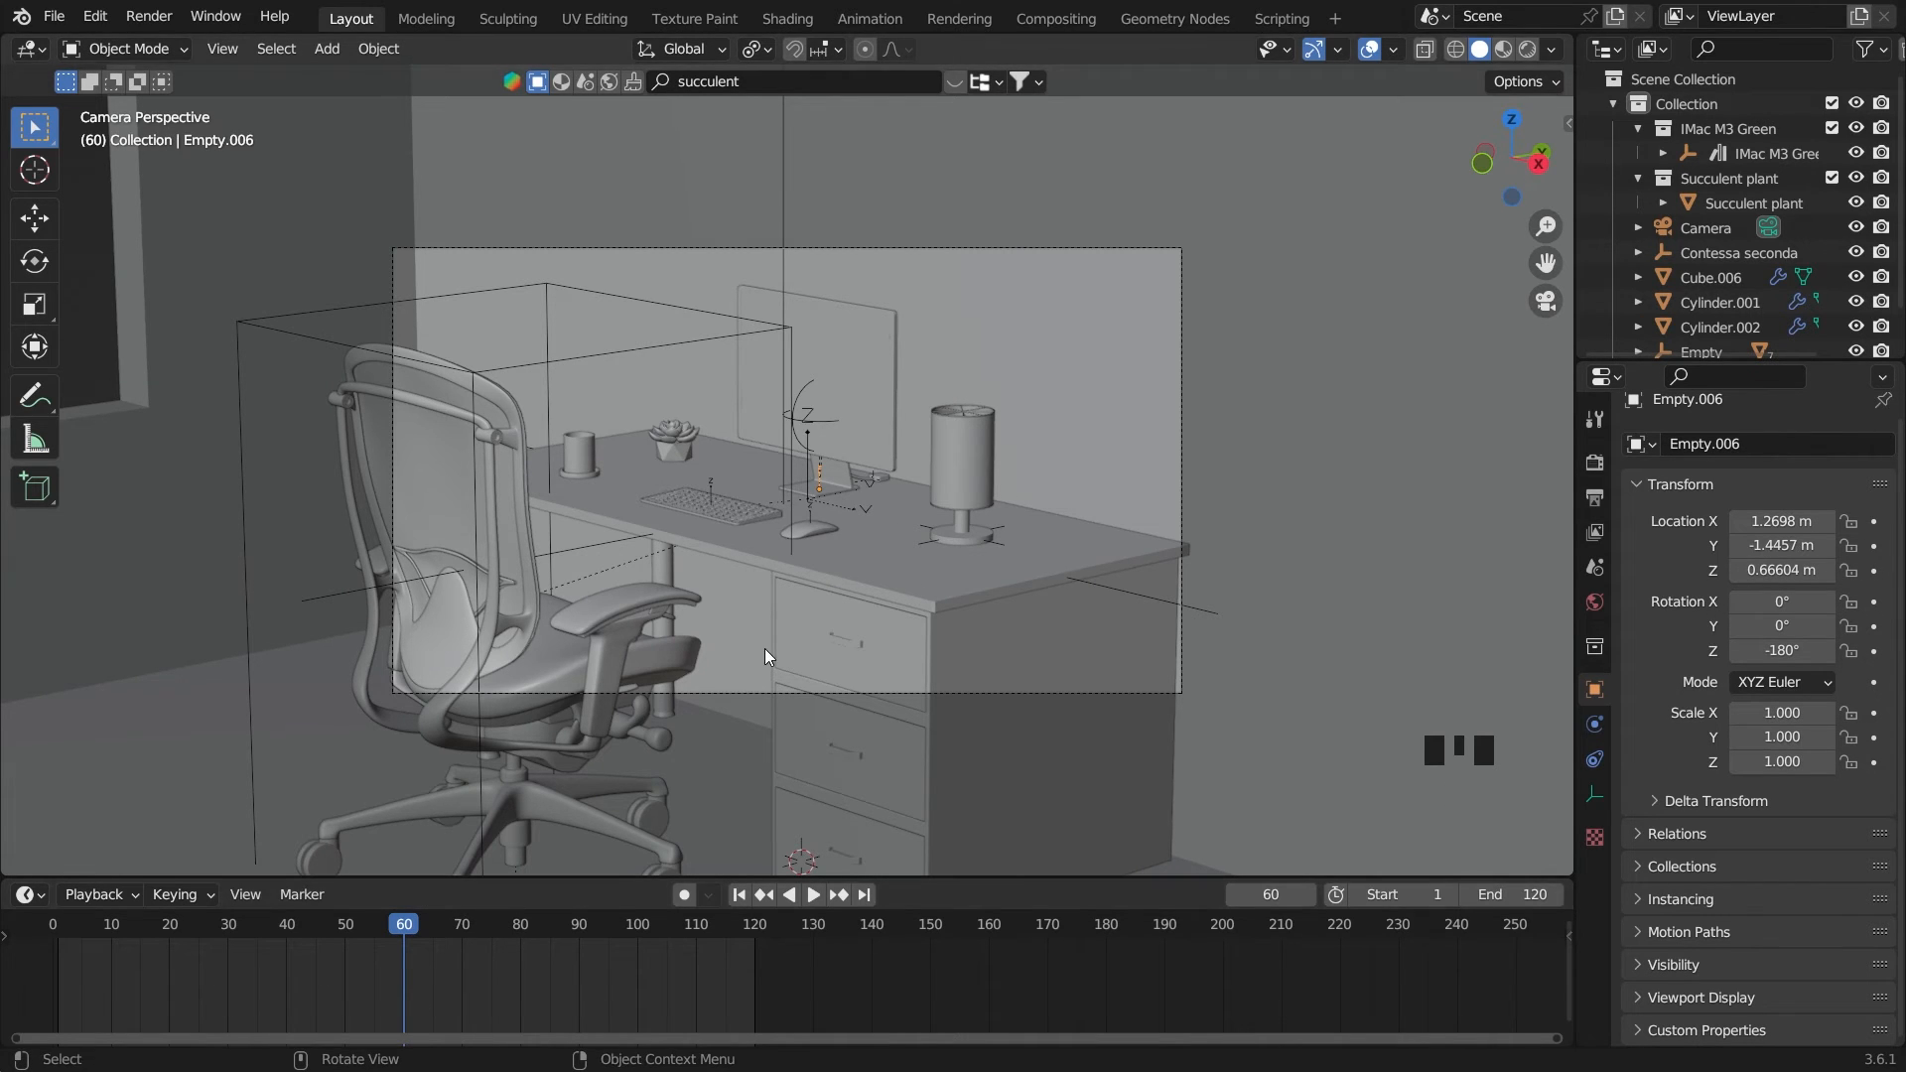
pyautogui.press('g')
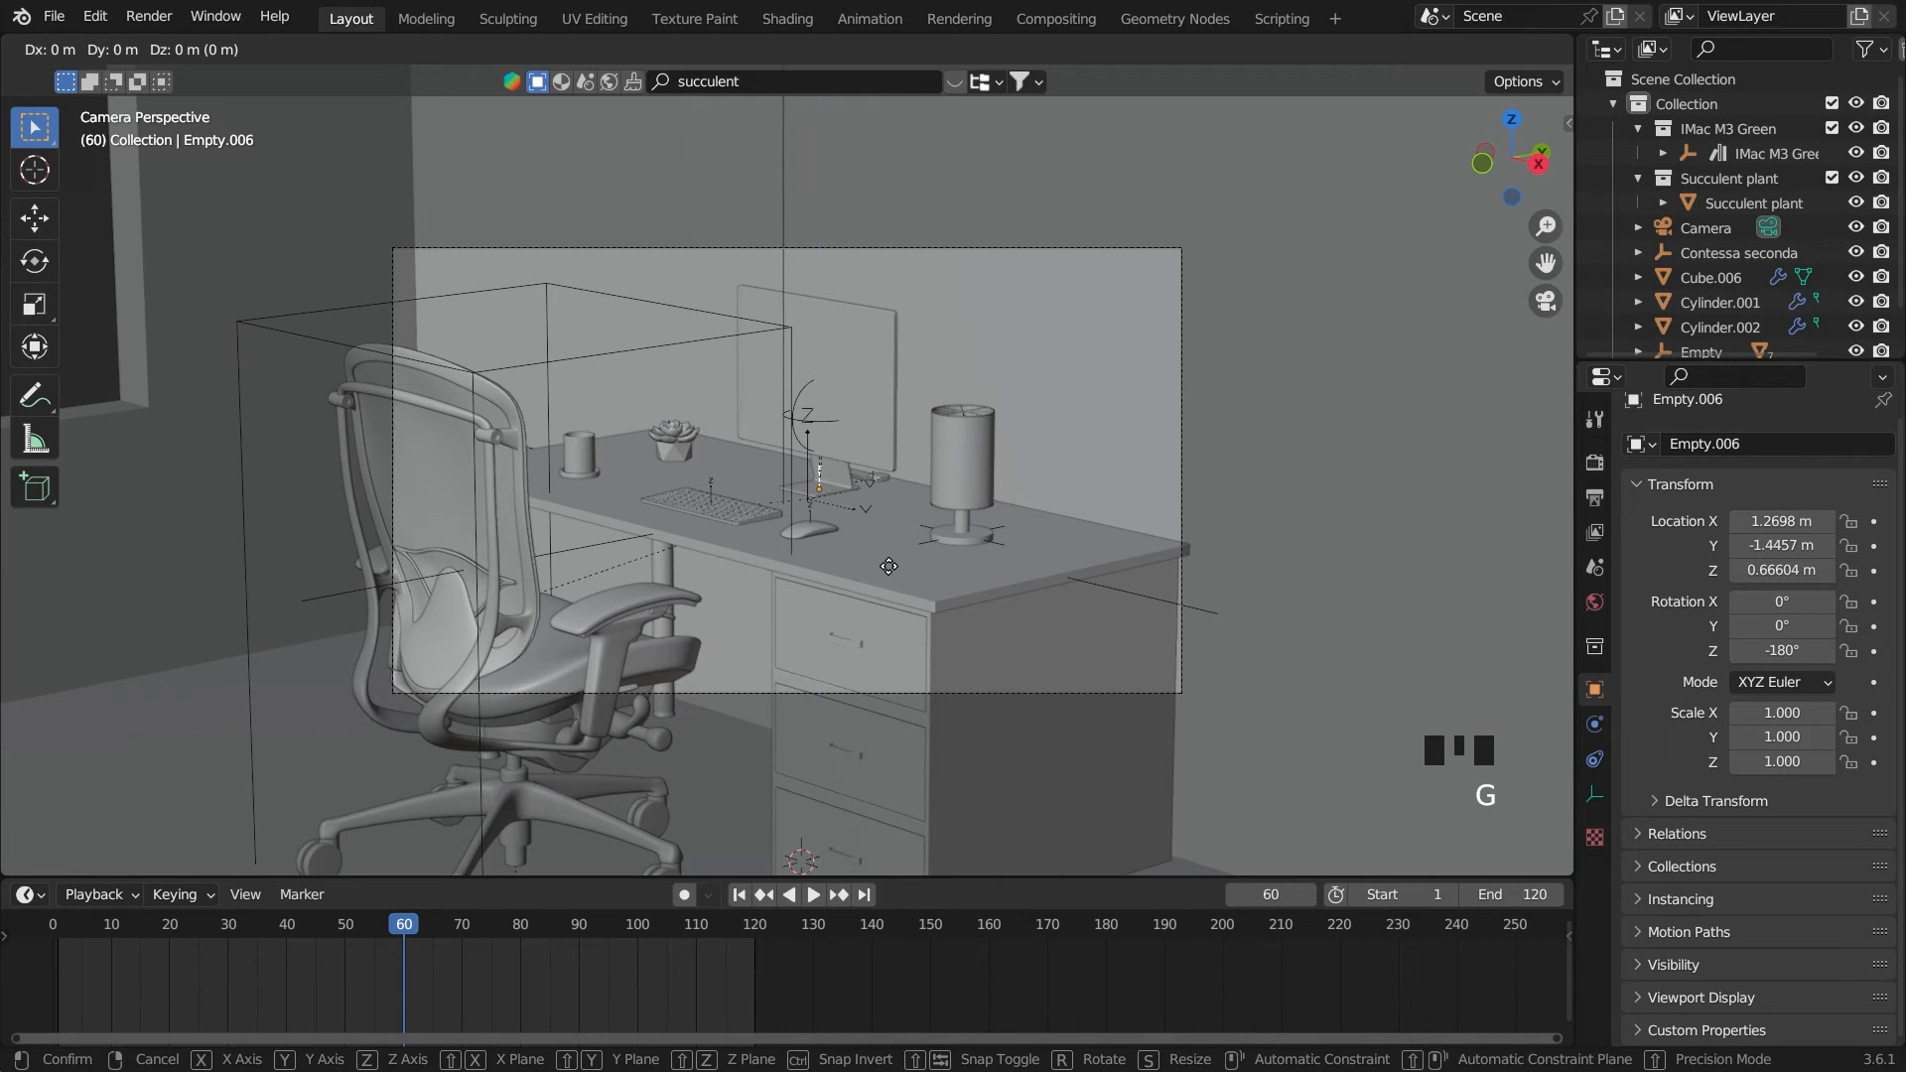
pyautogui.click(889, 565)
pyautogui.click(1873, 570)
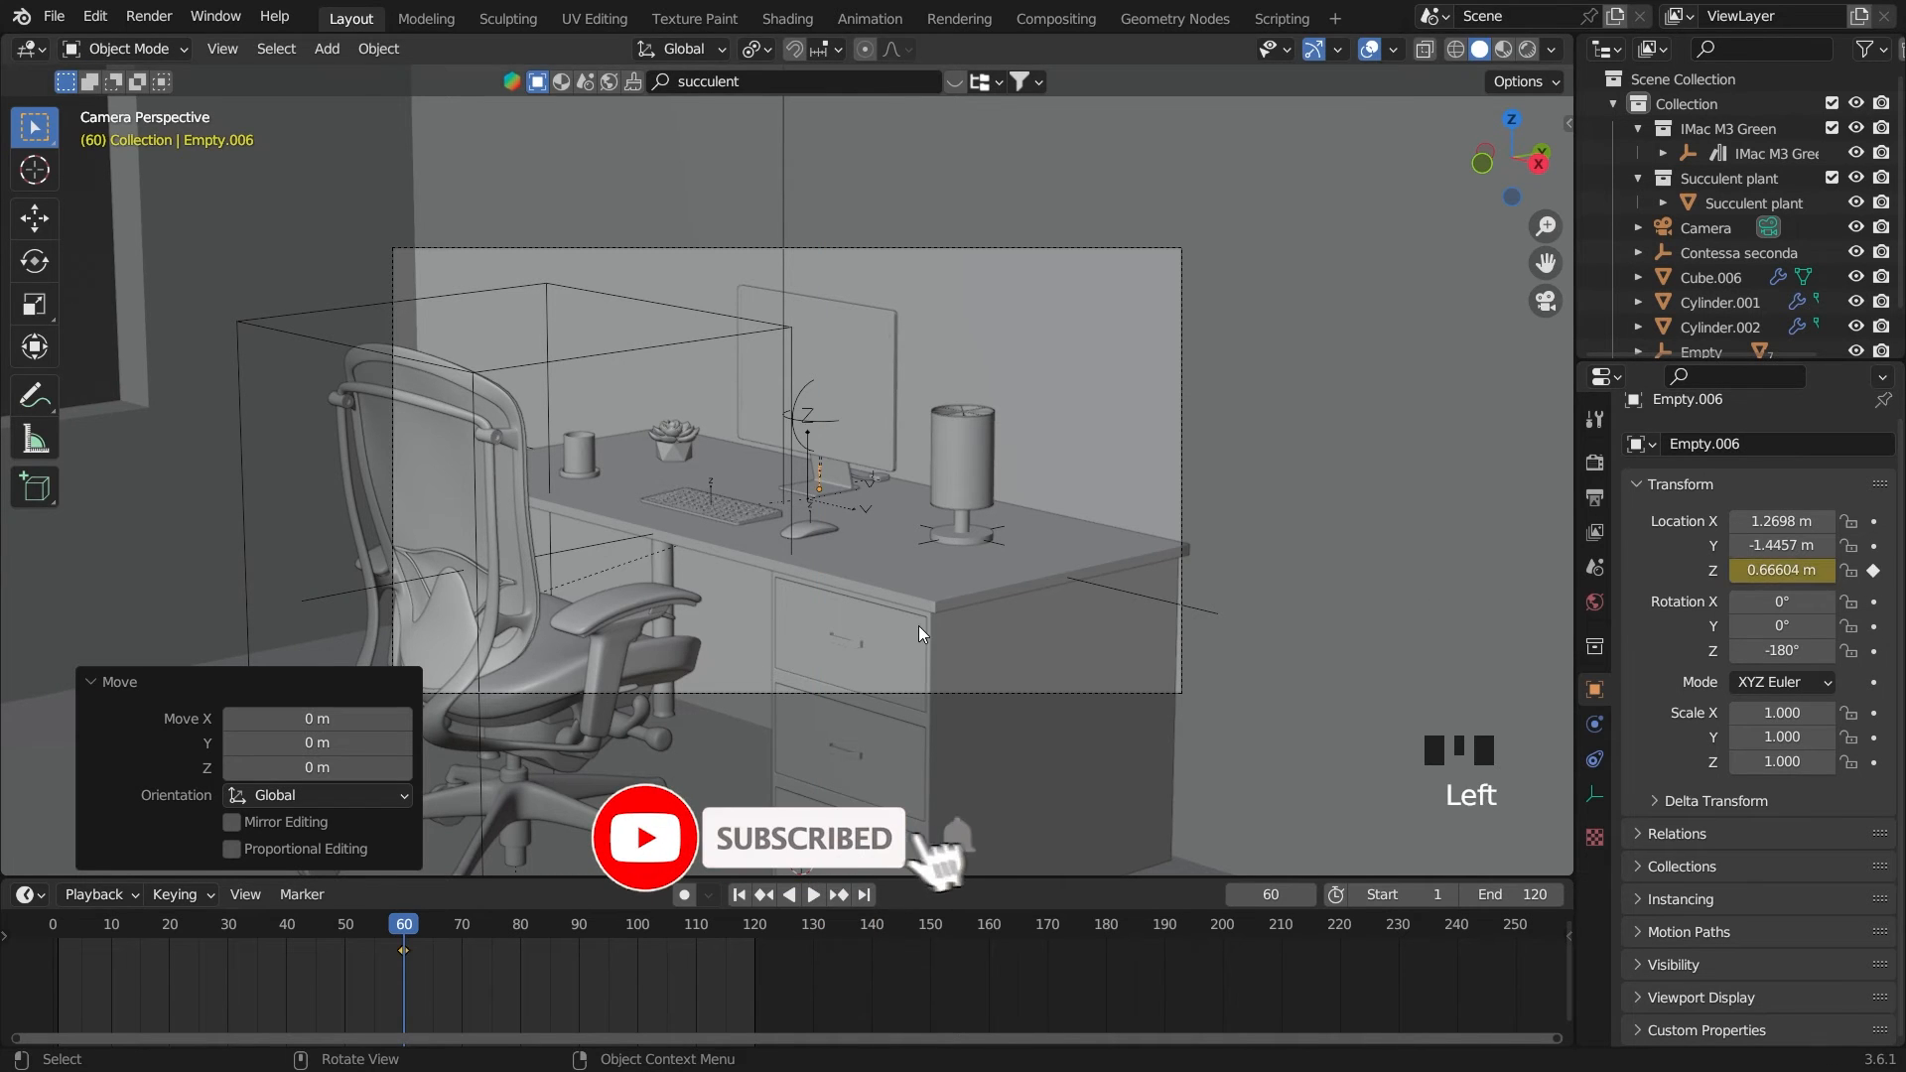
# Try raising the monitor's empty to a Z location of 0.76447 m and shifting it along Y on frame 60
pyautogui.press('g')
pyautogui.press('z')
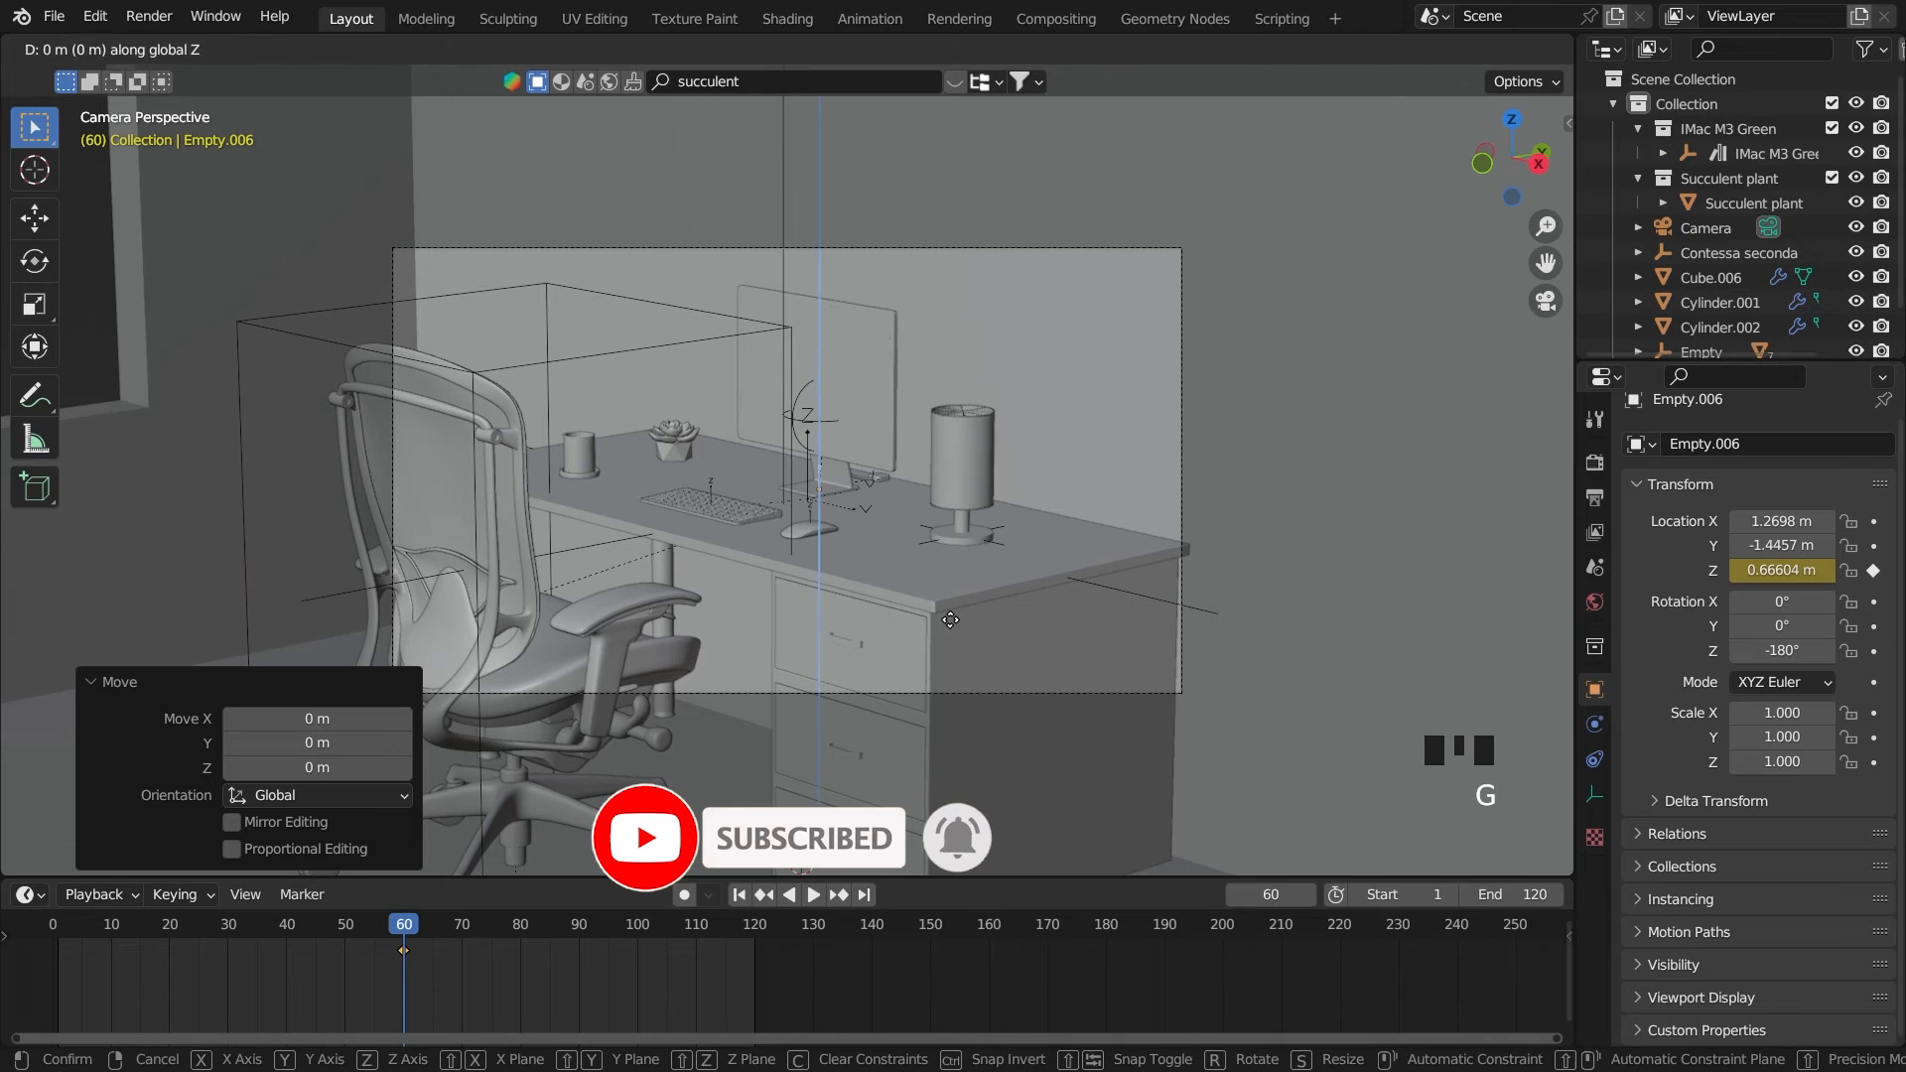
pyautogui.press('z')
pyautogui.press('z')
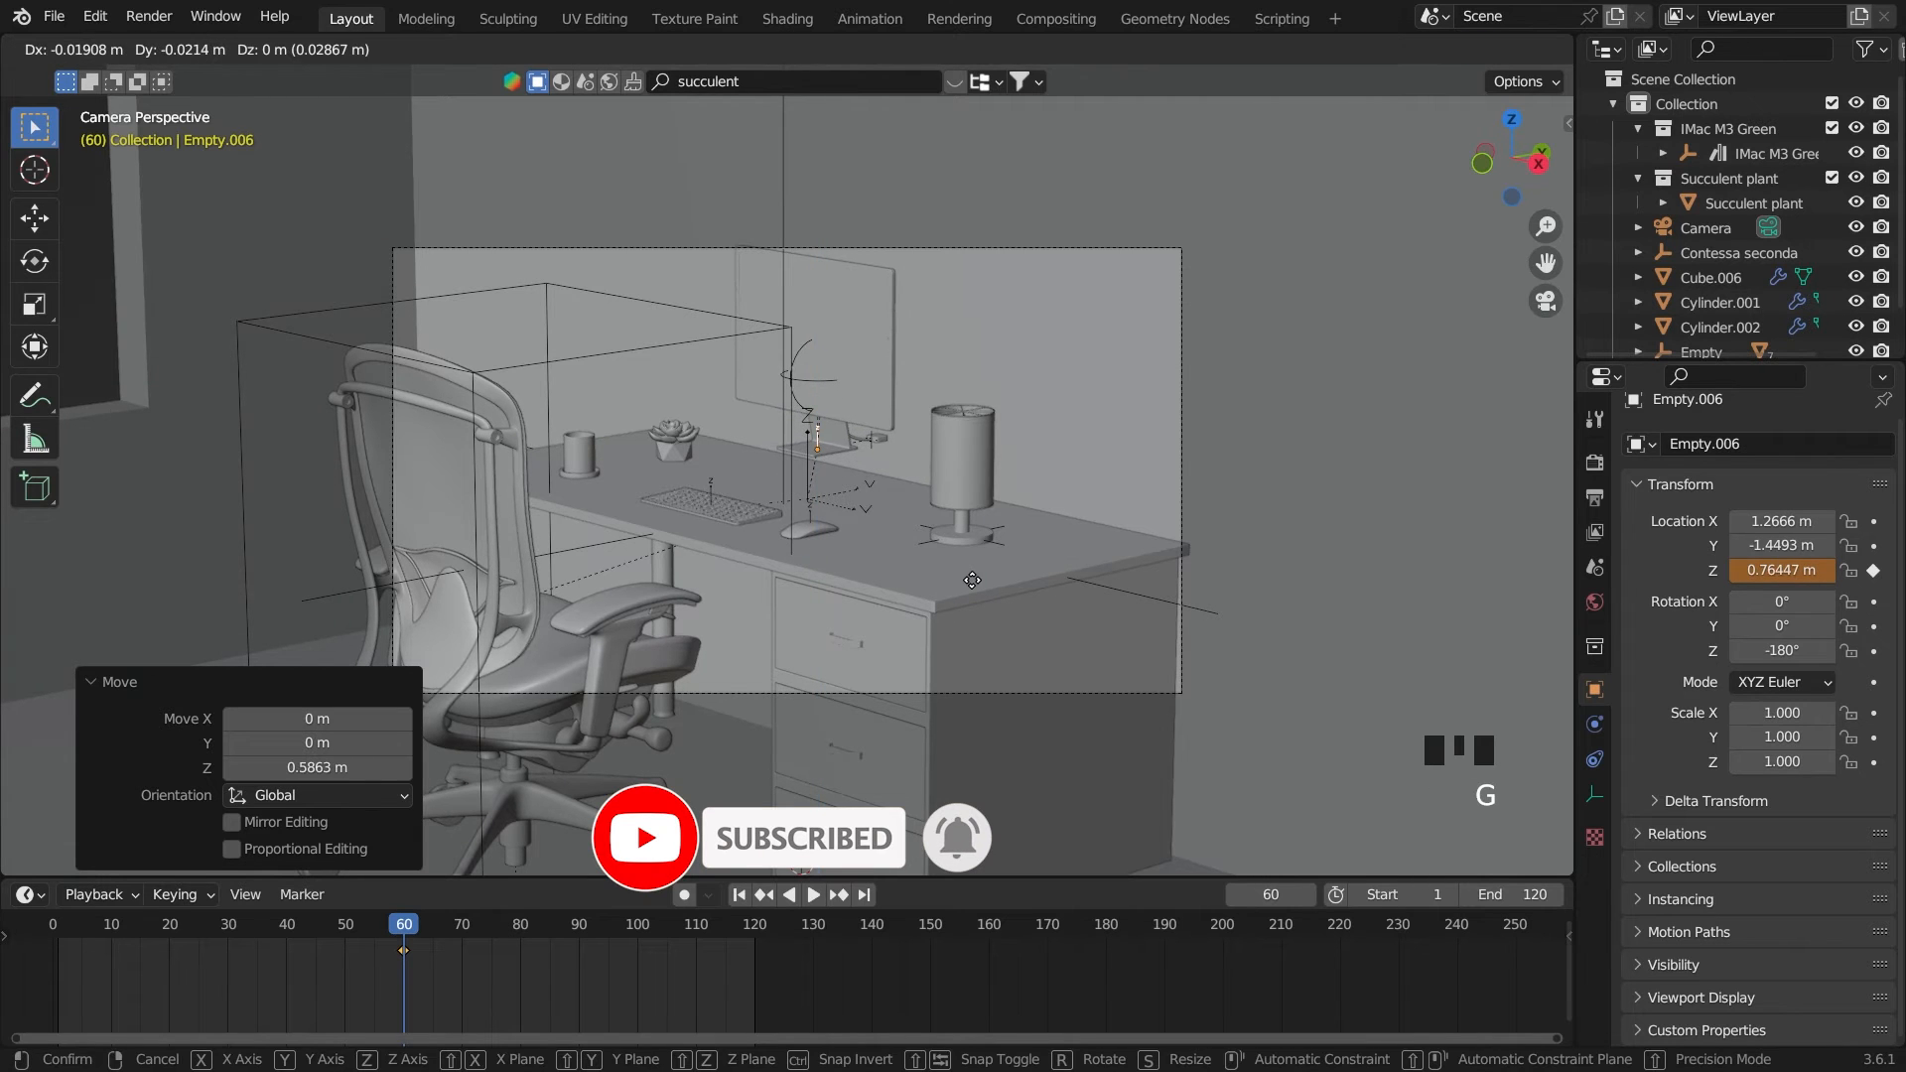
pyautogui.press('y')
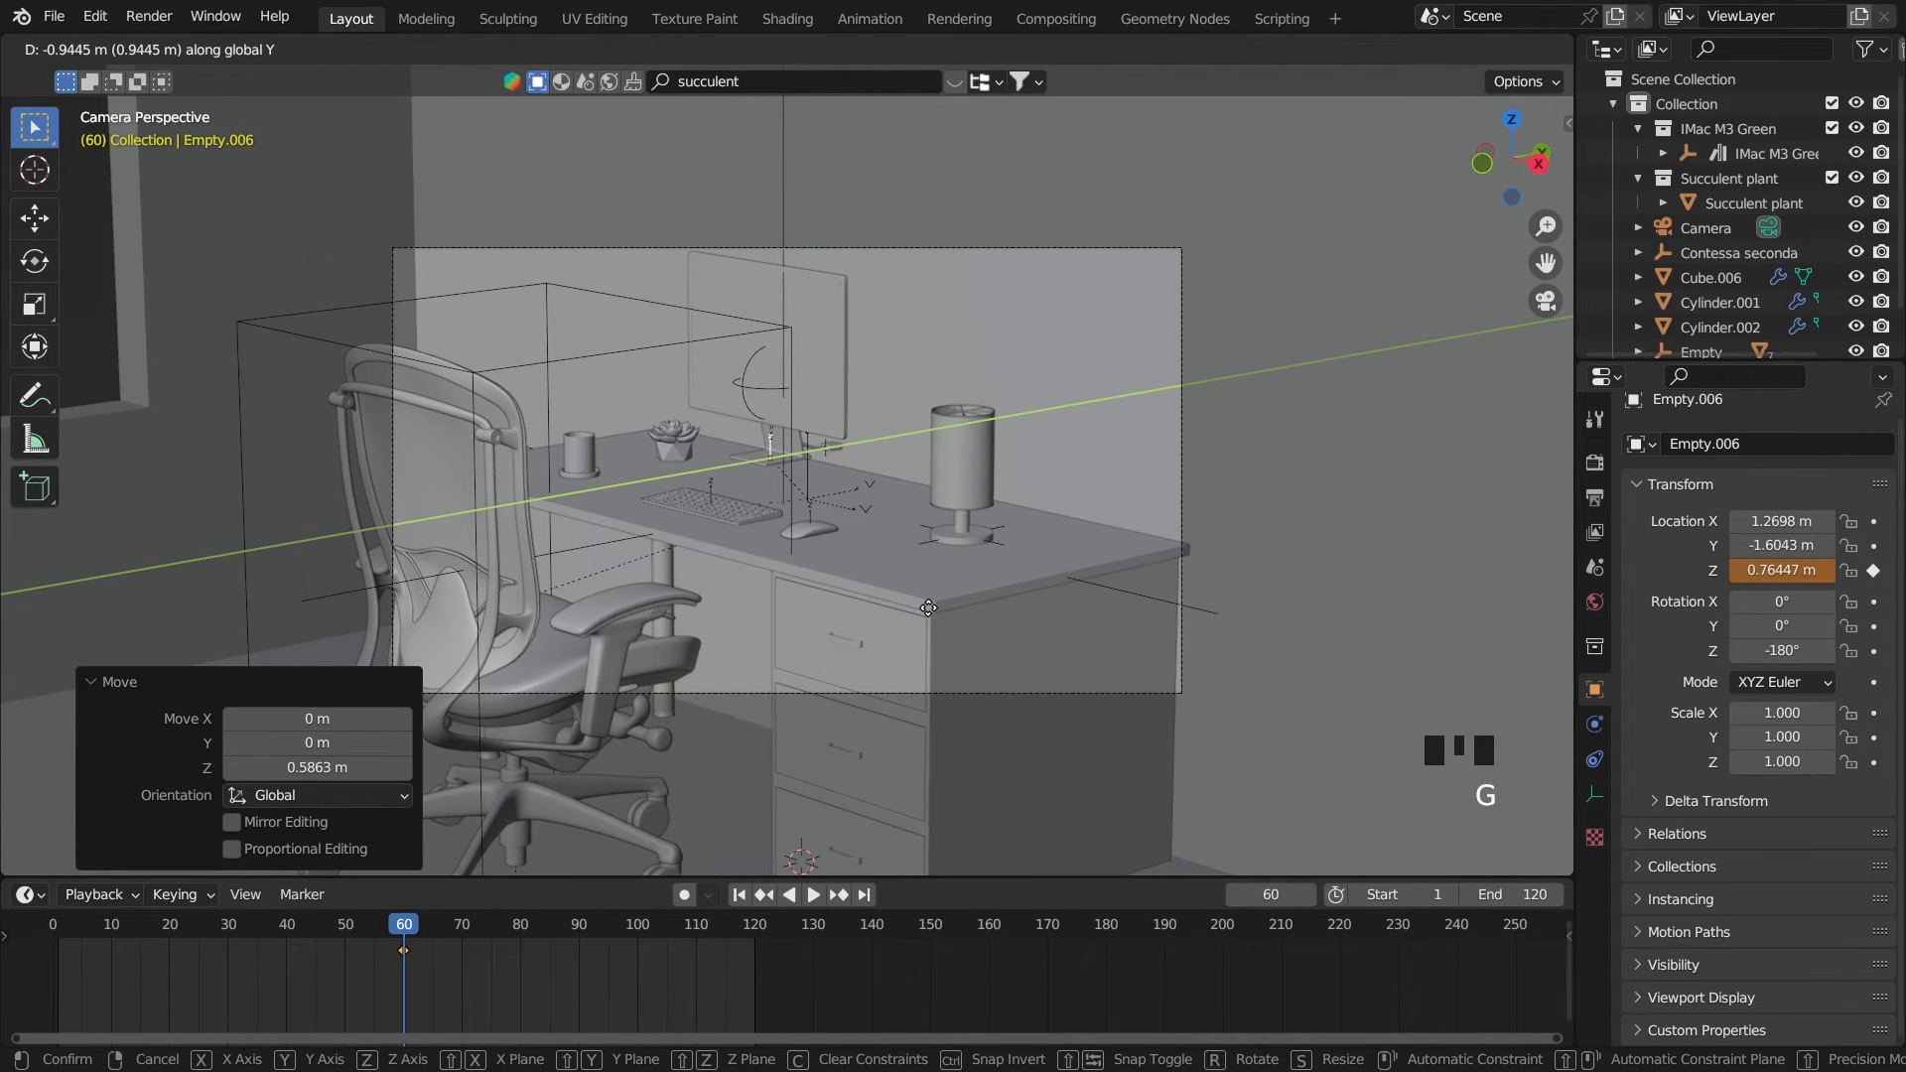
pyautogui.click(928, 608)
pyautogui.hotkey('ctrl', 'z')
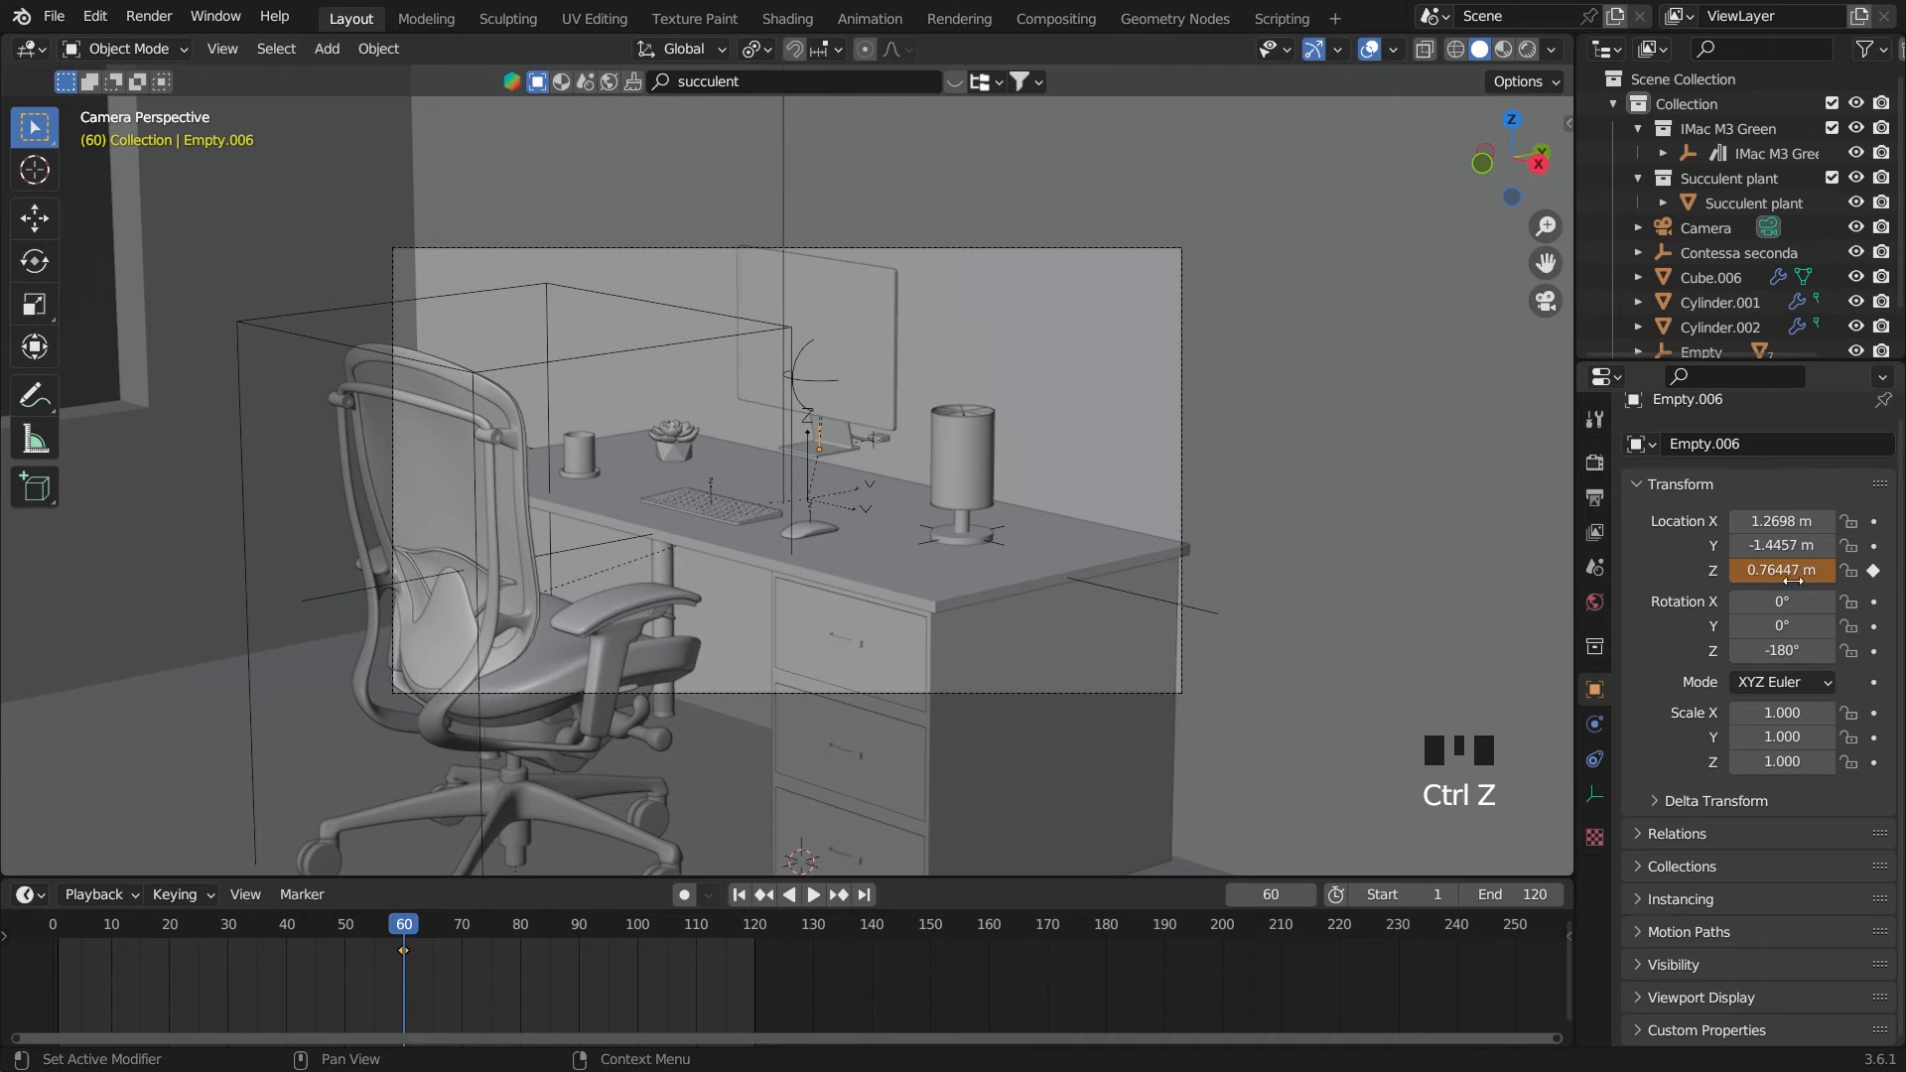
# Keyframe the monitor empty's Y location and rotation on frame 60 and shift it along Y to -1.6168 m
pyautogui.click(1874, 545)
pyautogui.press('g')
pyautogui.press('y')
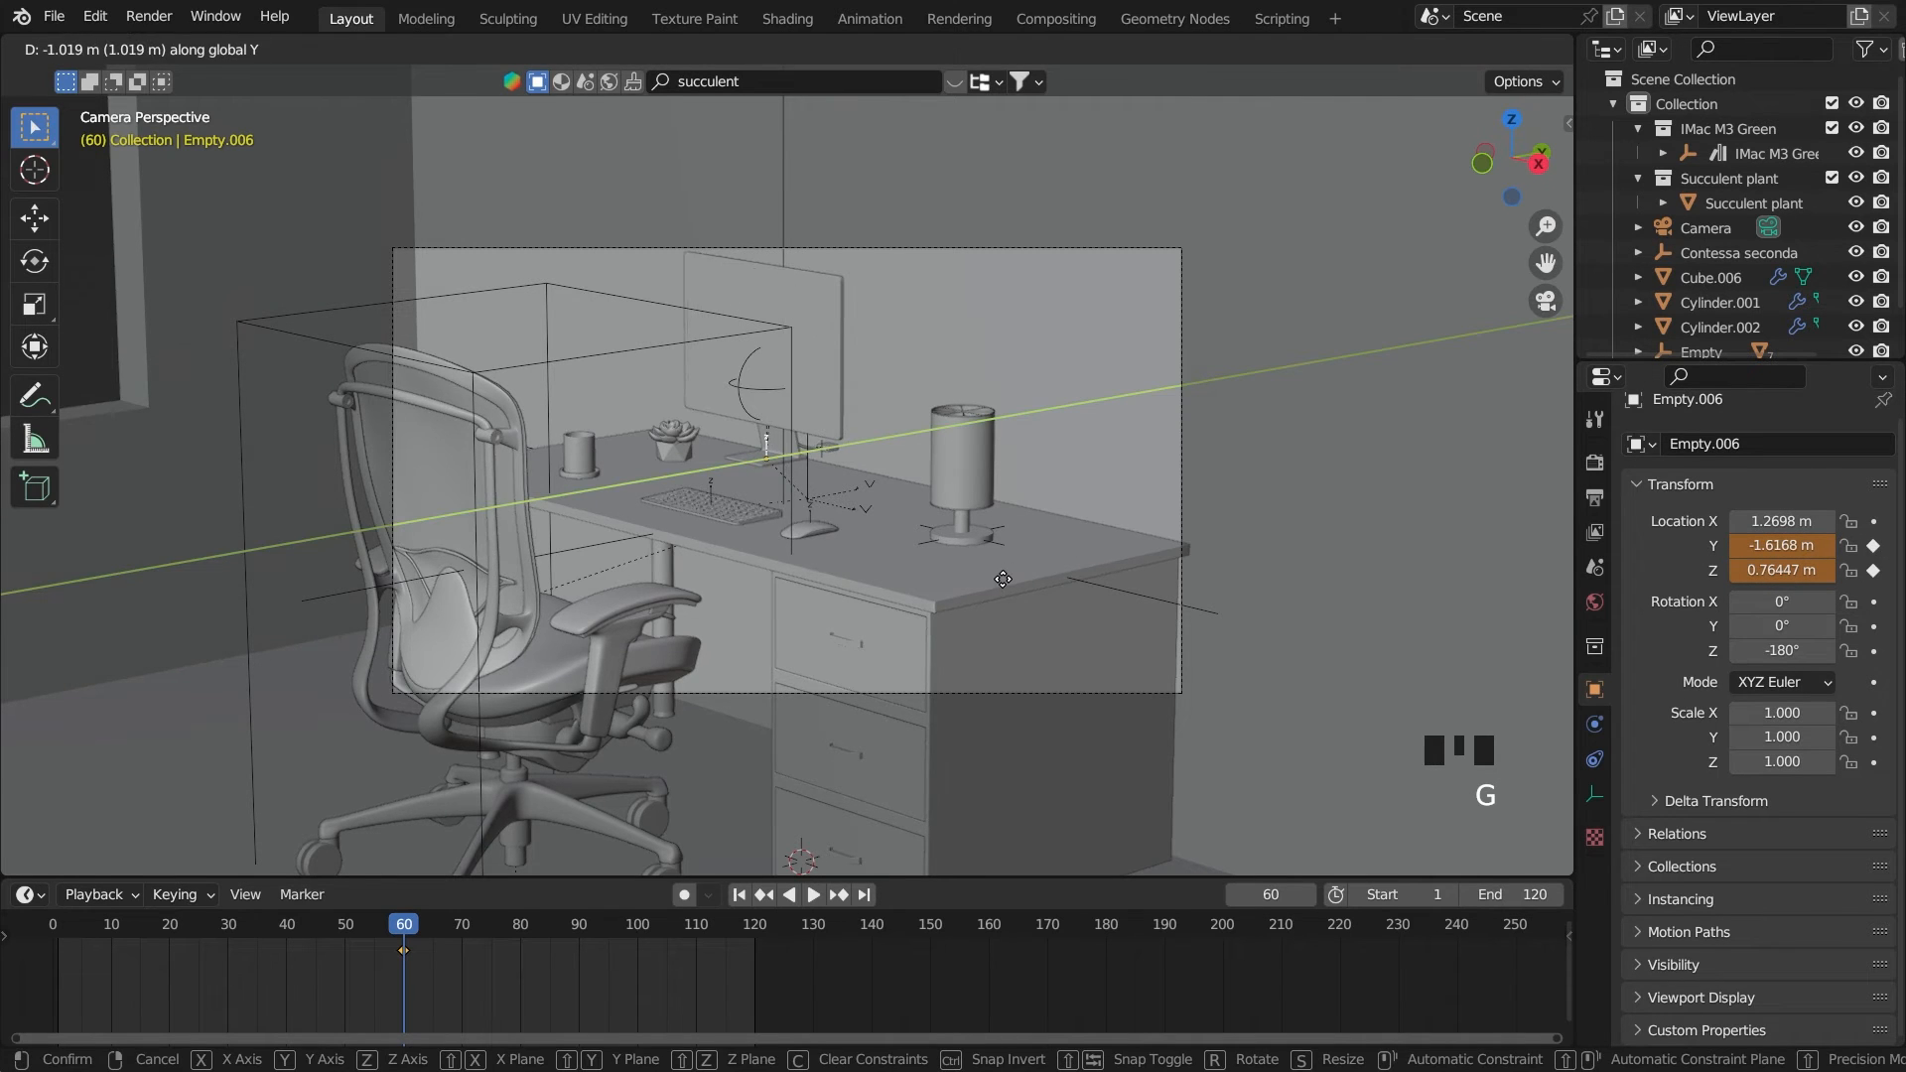
pyautogui.click(1003, 579)
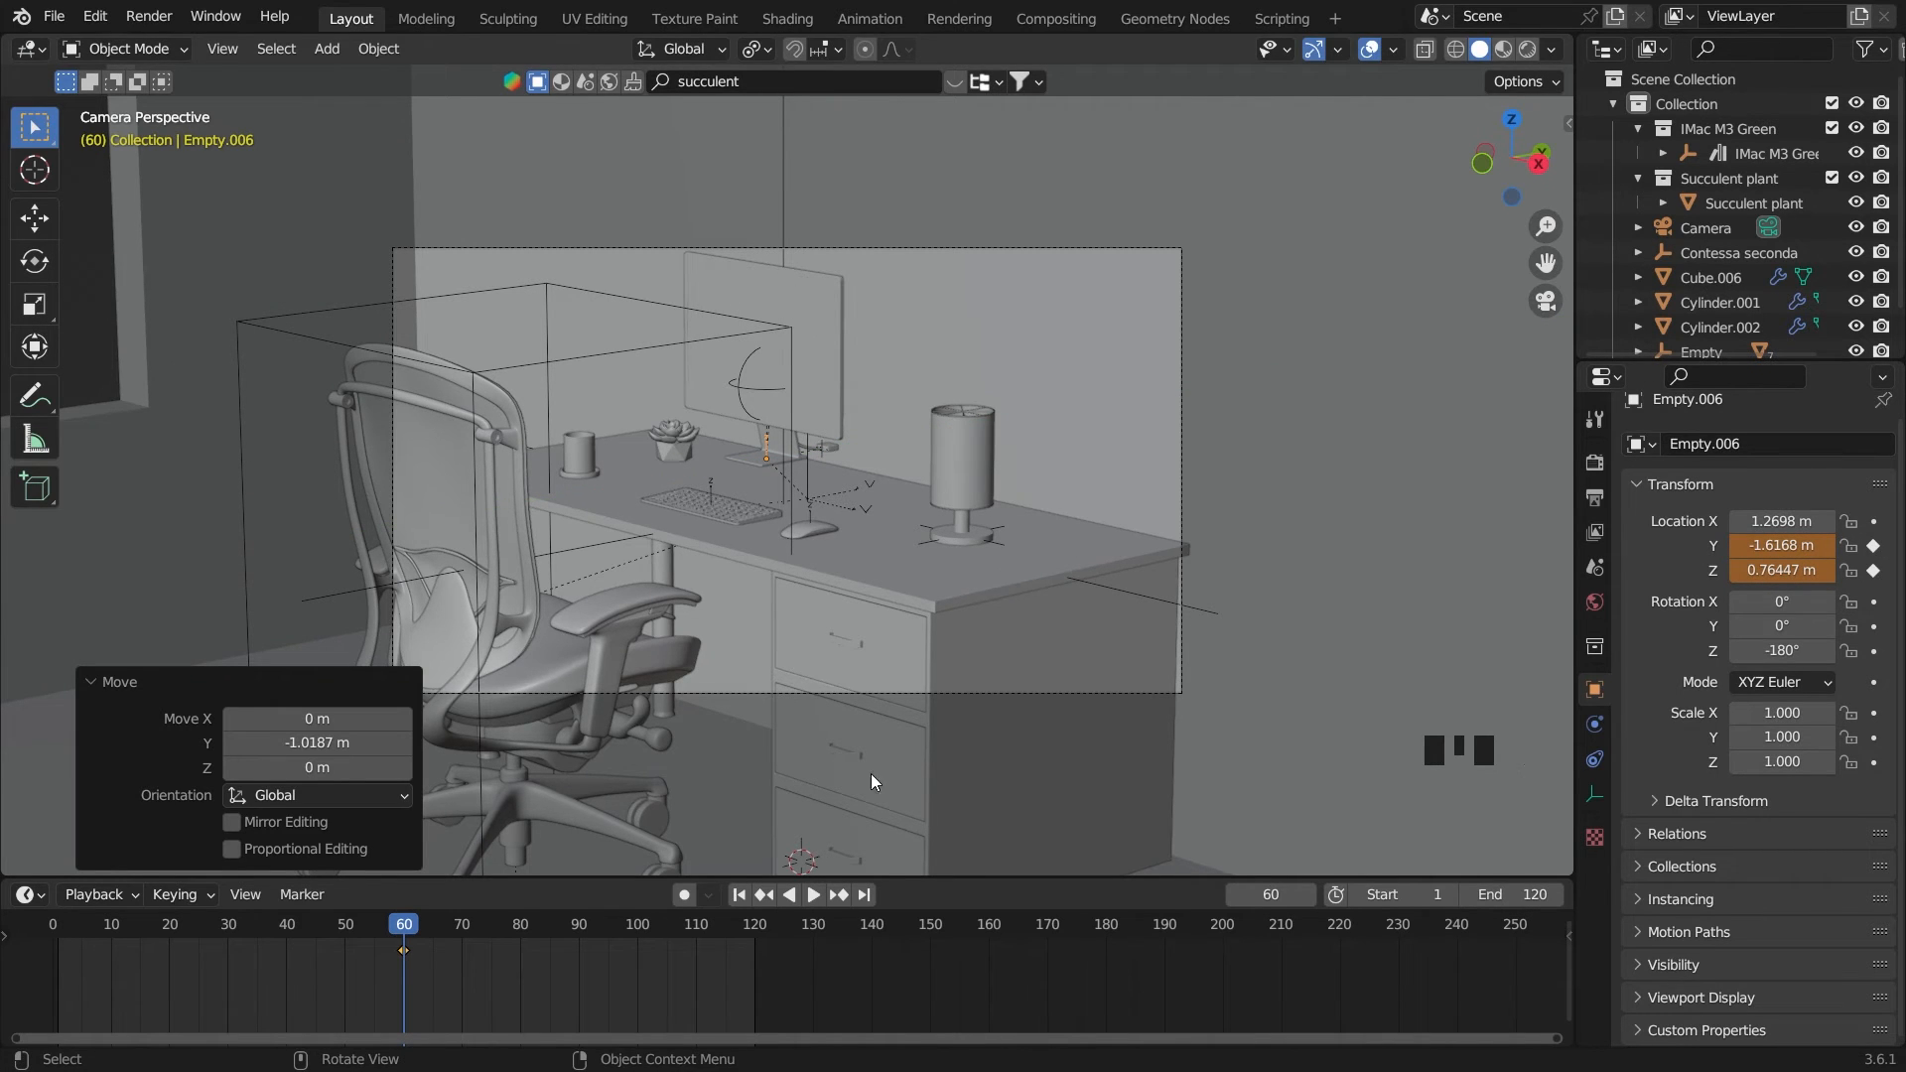
pyautogui.moveTo(1874, 602); pyautogui.dragTo(1879, 651)
pyautogui.press('r')
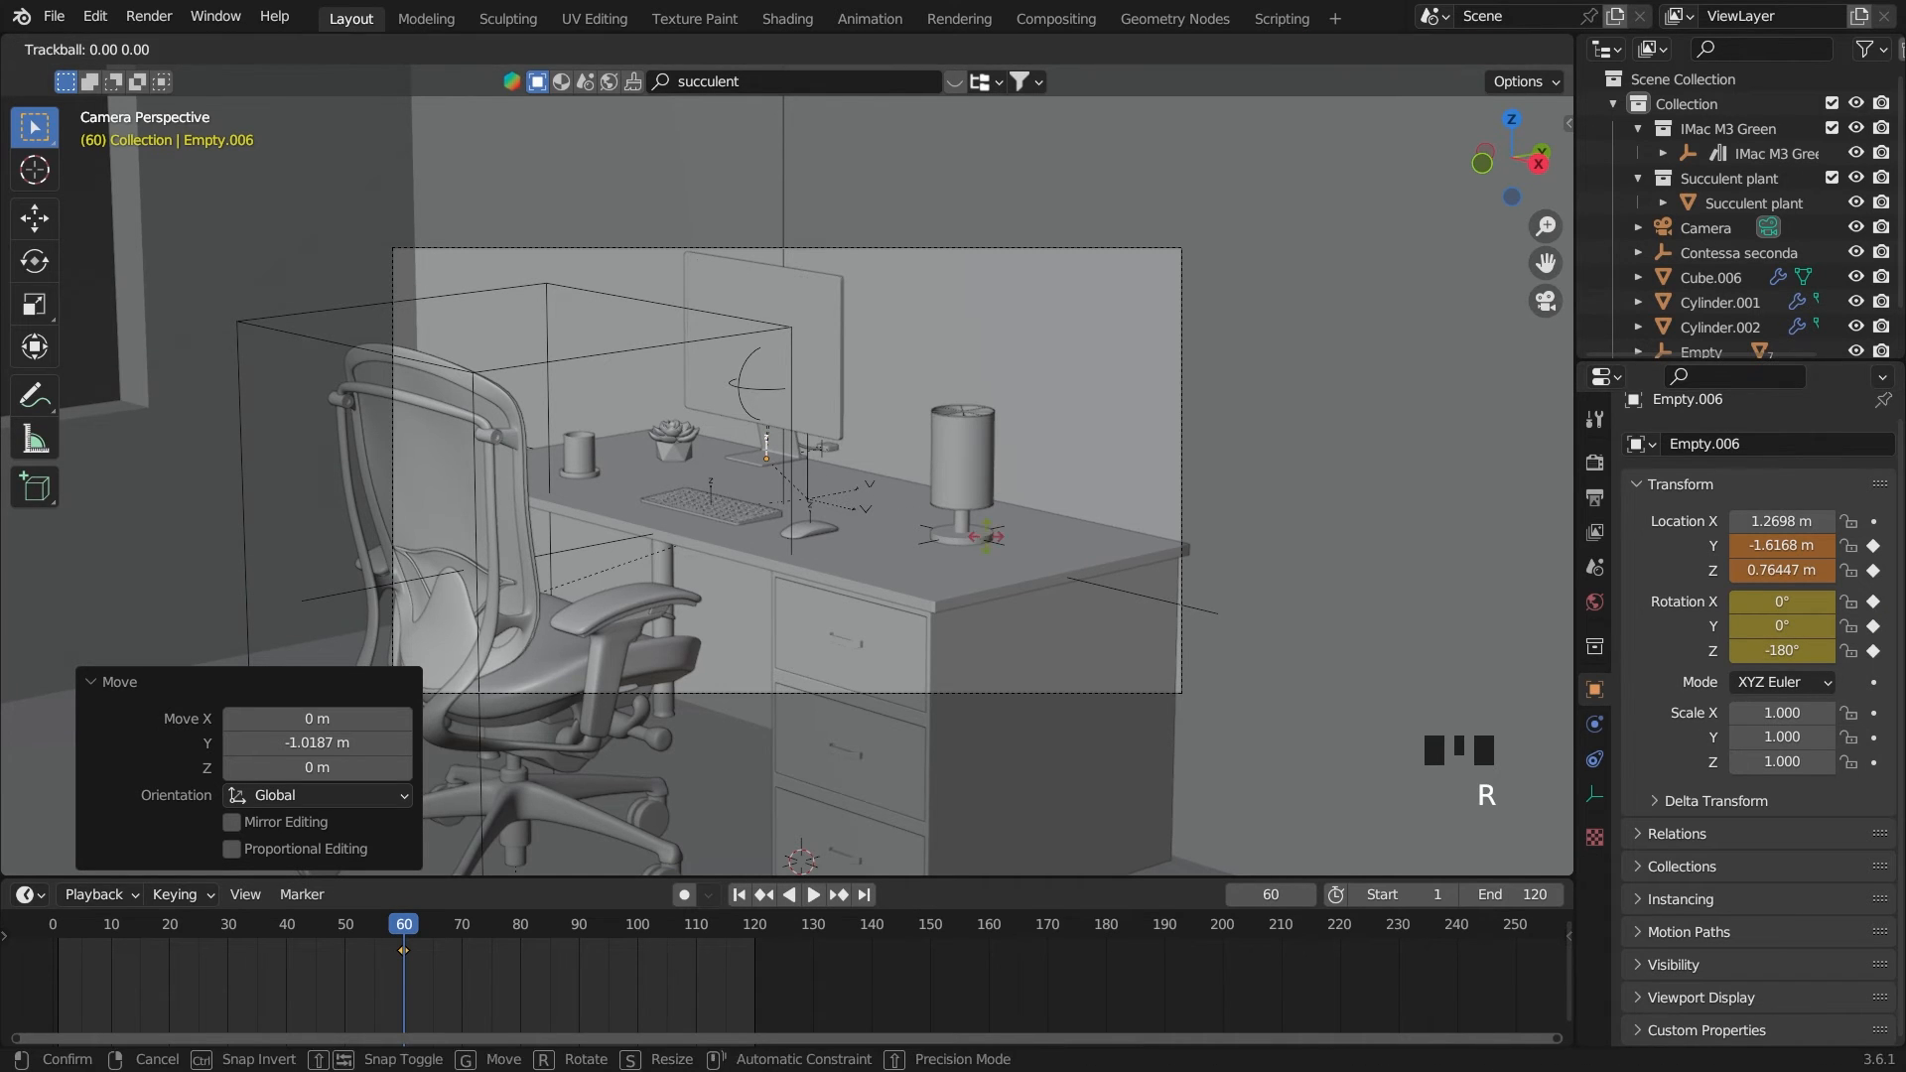
pyautogui.click(1414, 596)
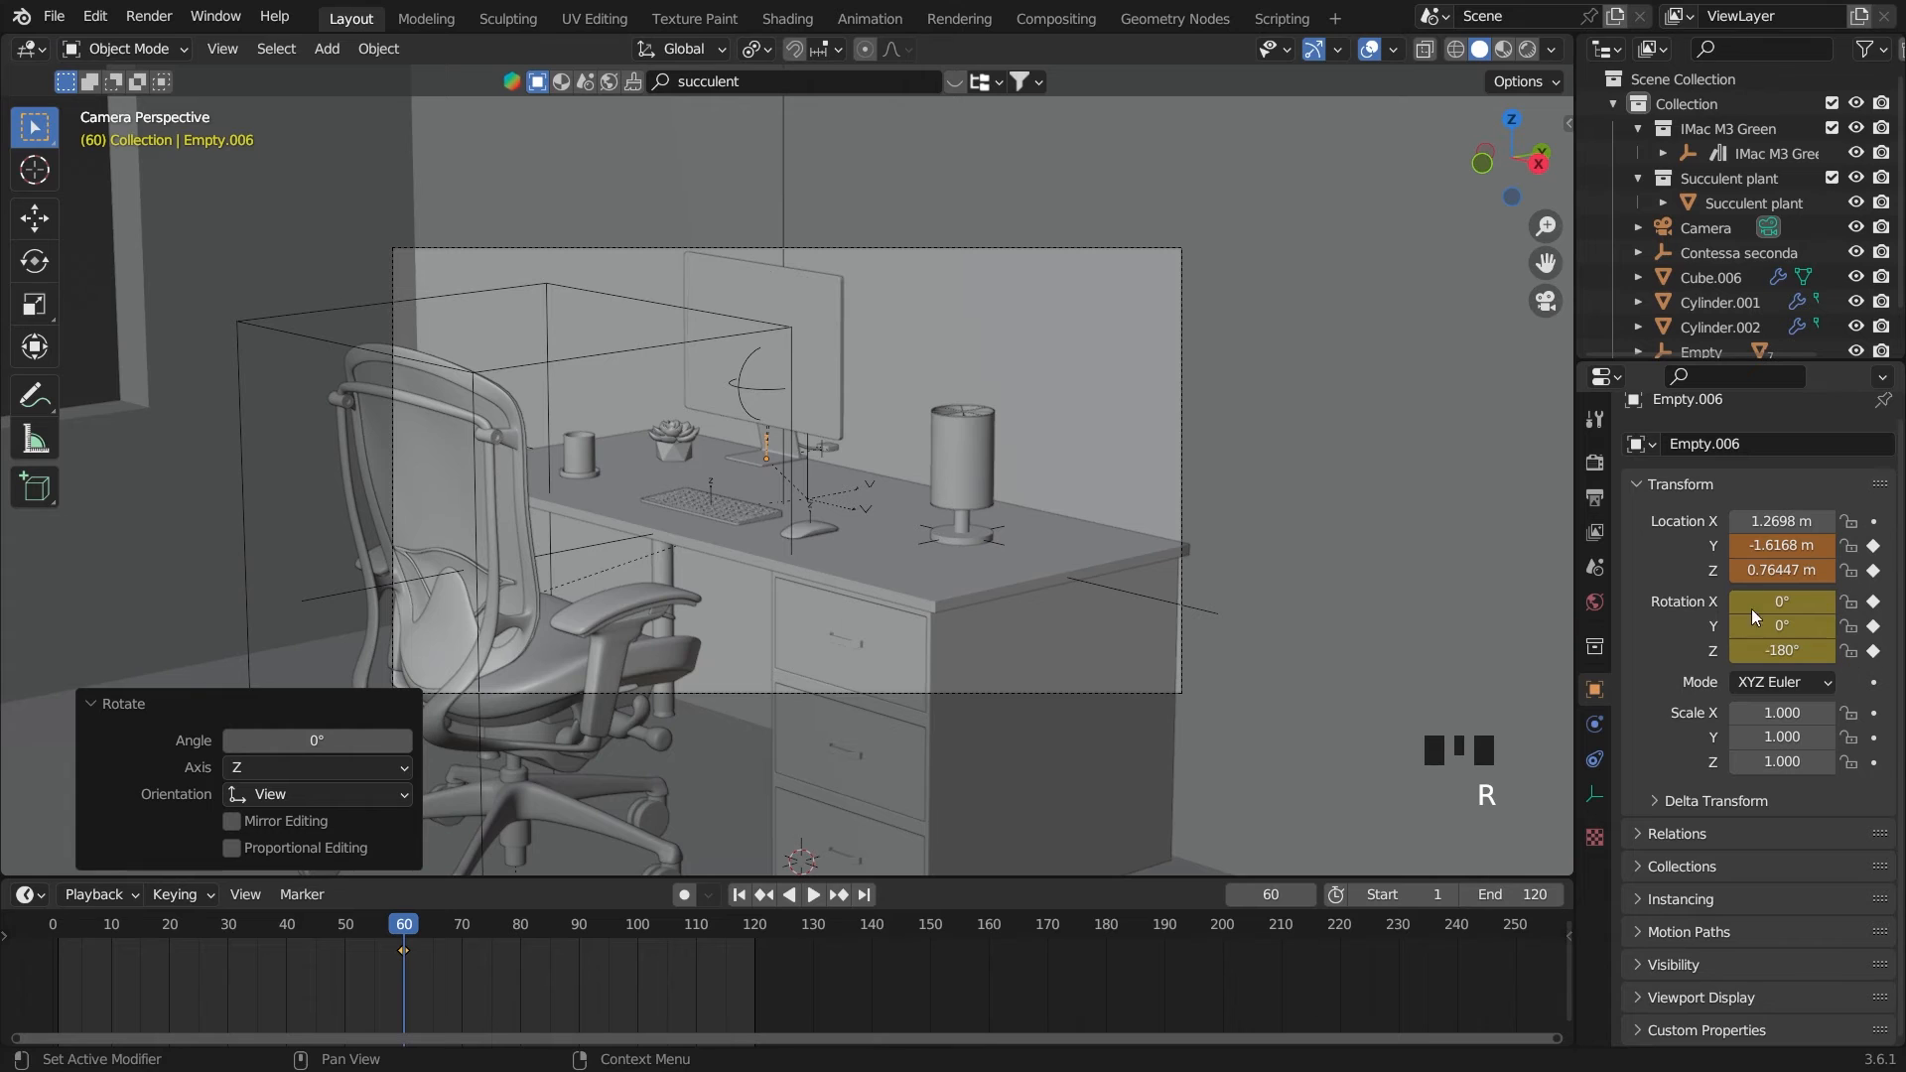
# Go to frame 0 and delete the monitor empty's keyframe on frame 60
pyautogui.moveTo(429, 954); pyautogui.dragTo(53, 955)
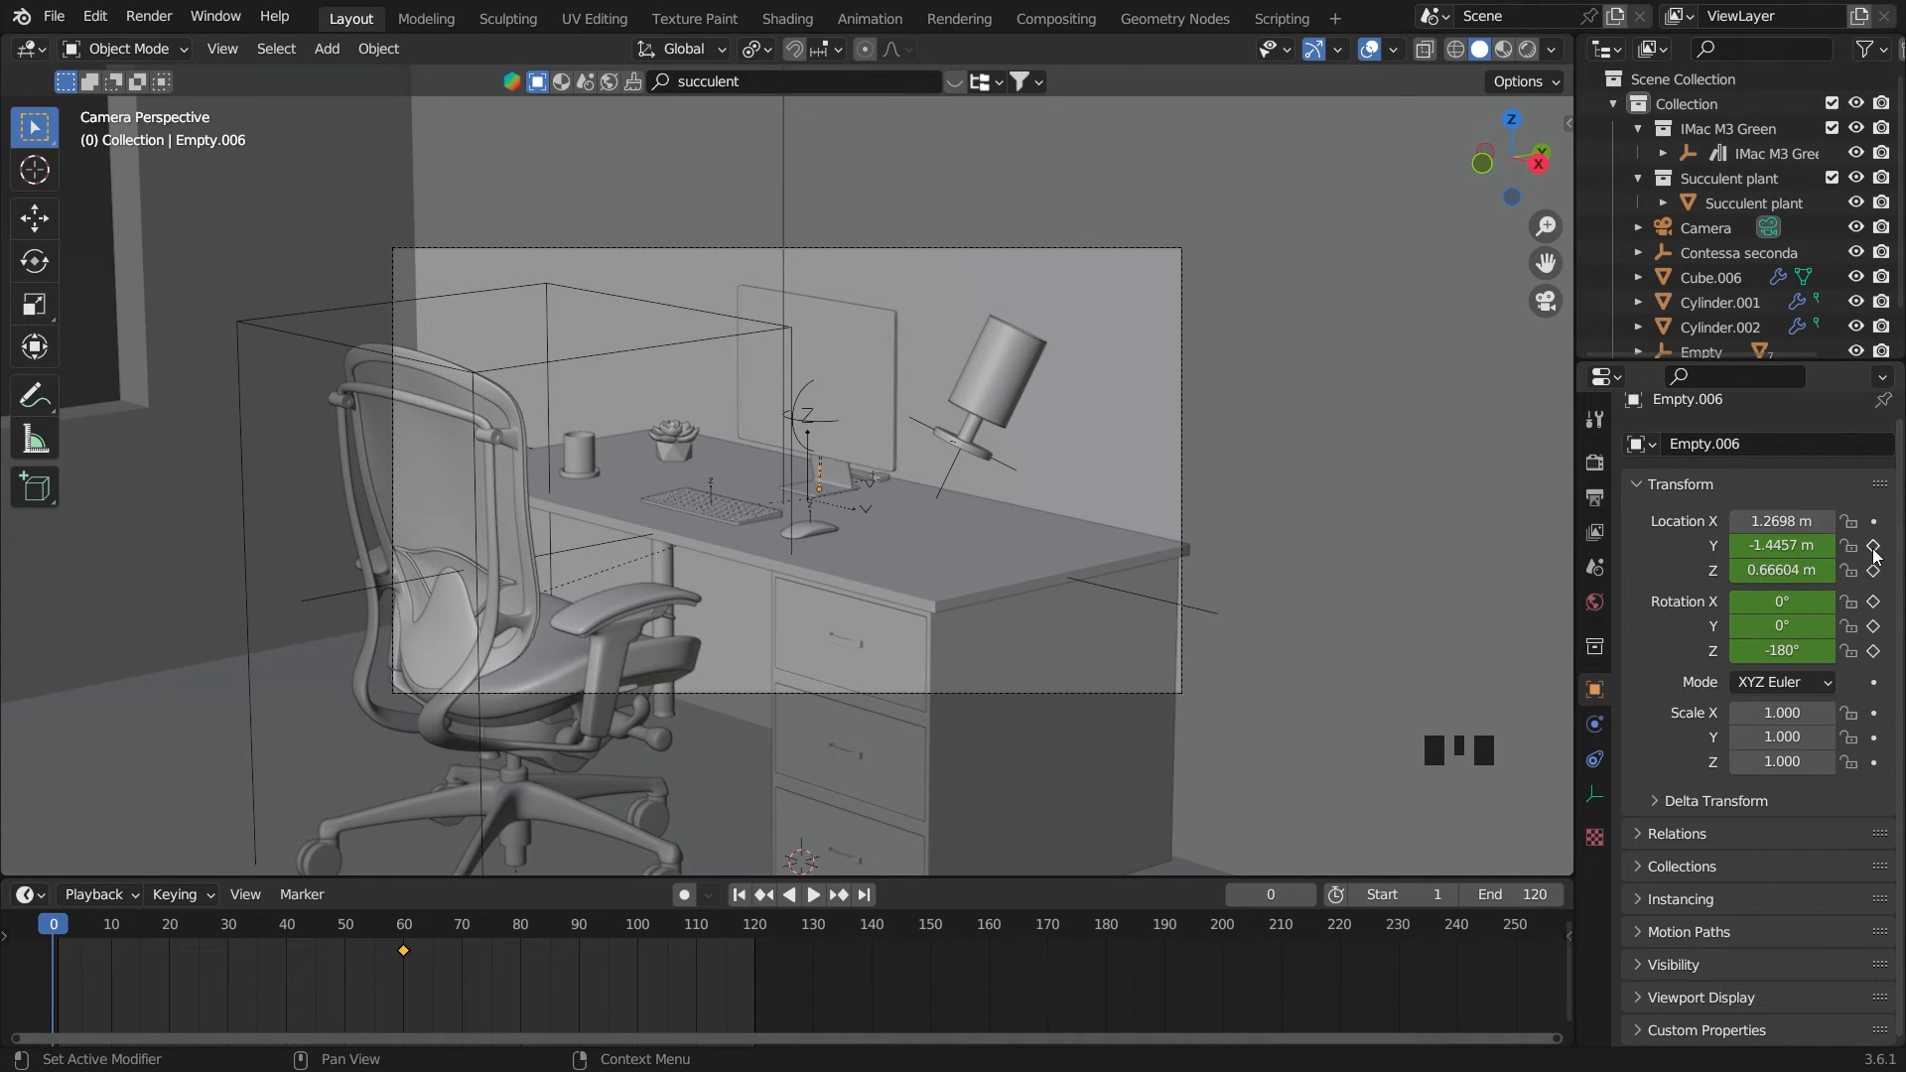
pyautogui.rightClick(403, 951)
pyautogui.rightClick(402, 950)
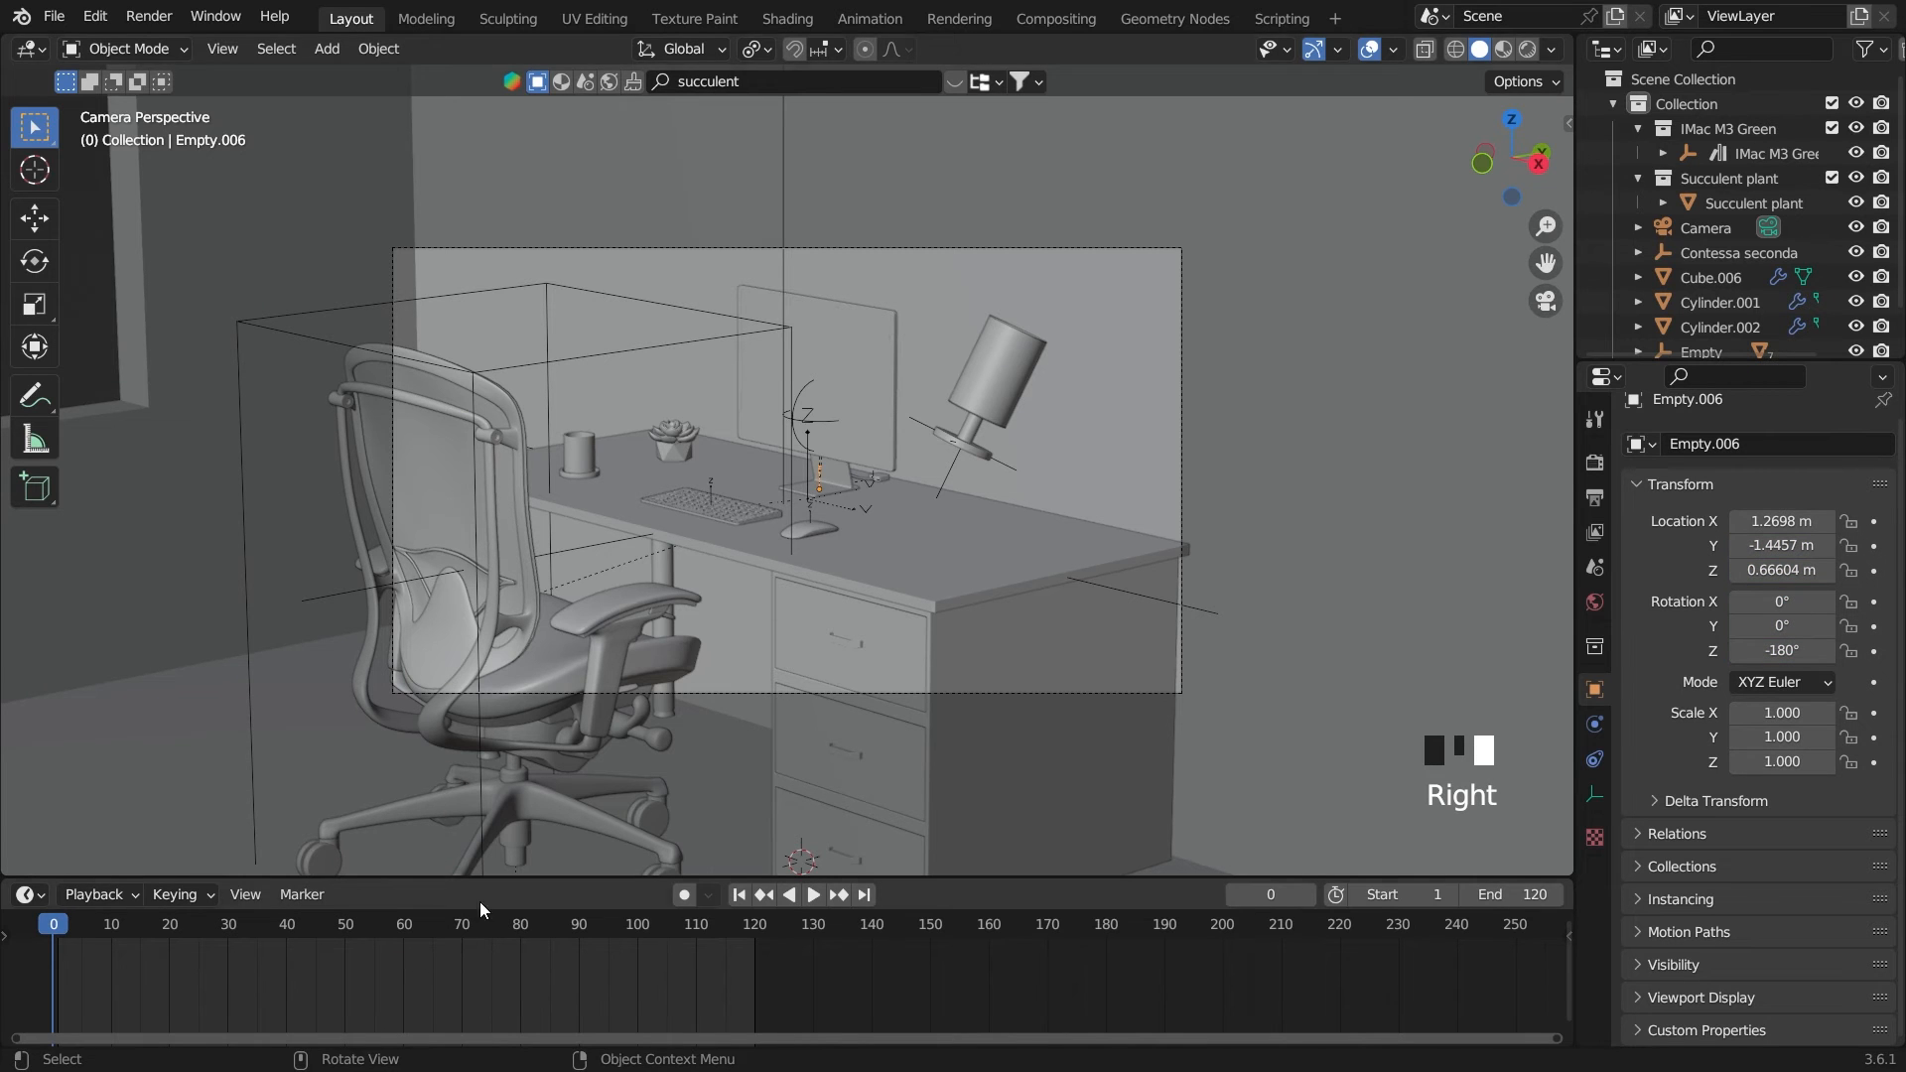
# On frame 60, keyframe the monitor empty's current Y and Z location and its X, Y and Z rotation
pyautogui.click(407, 926)
pyautogui.moveTo(407, 926); pyautogui.dragTo(402, 931)
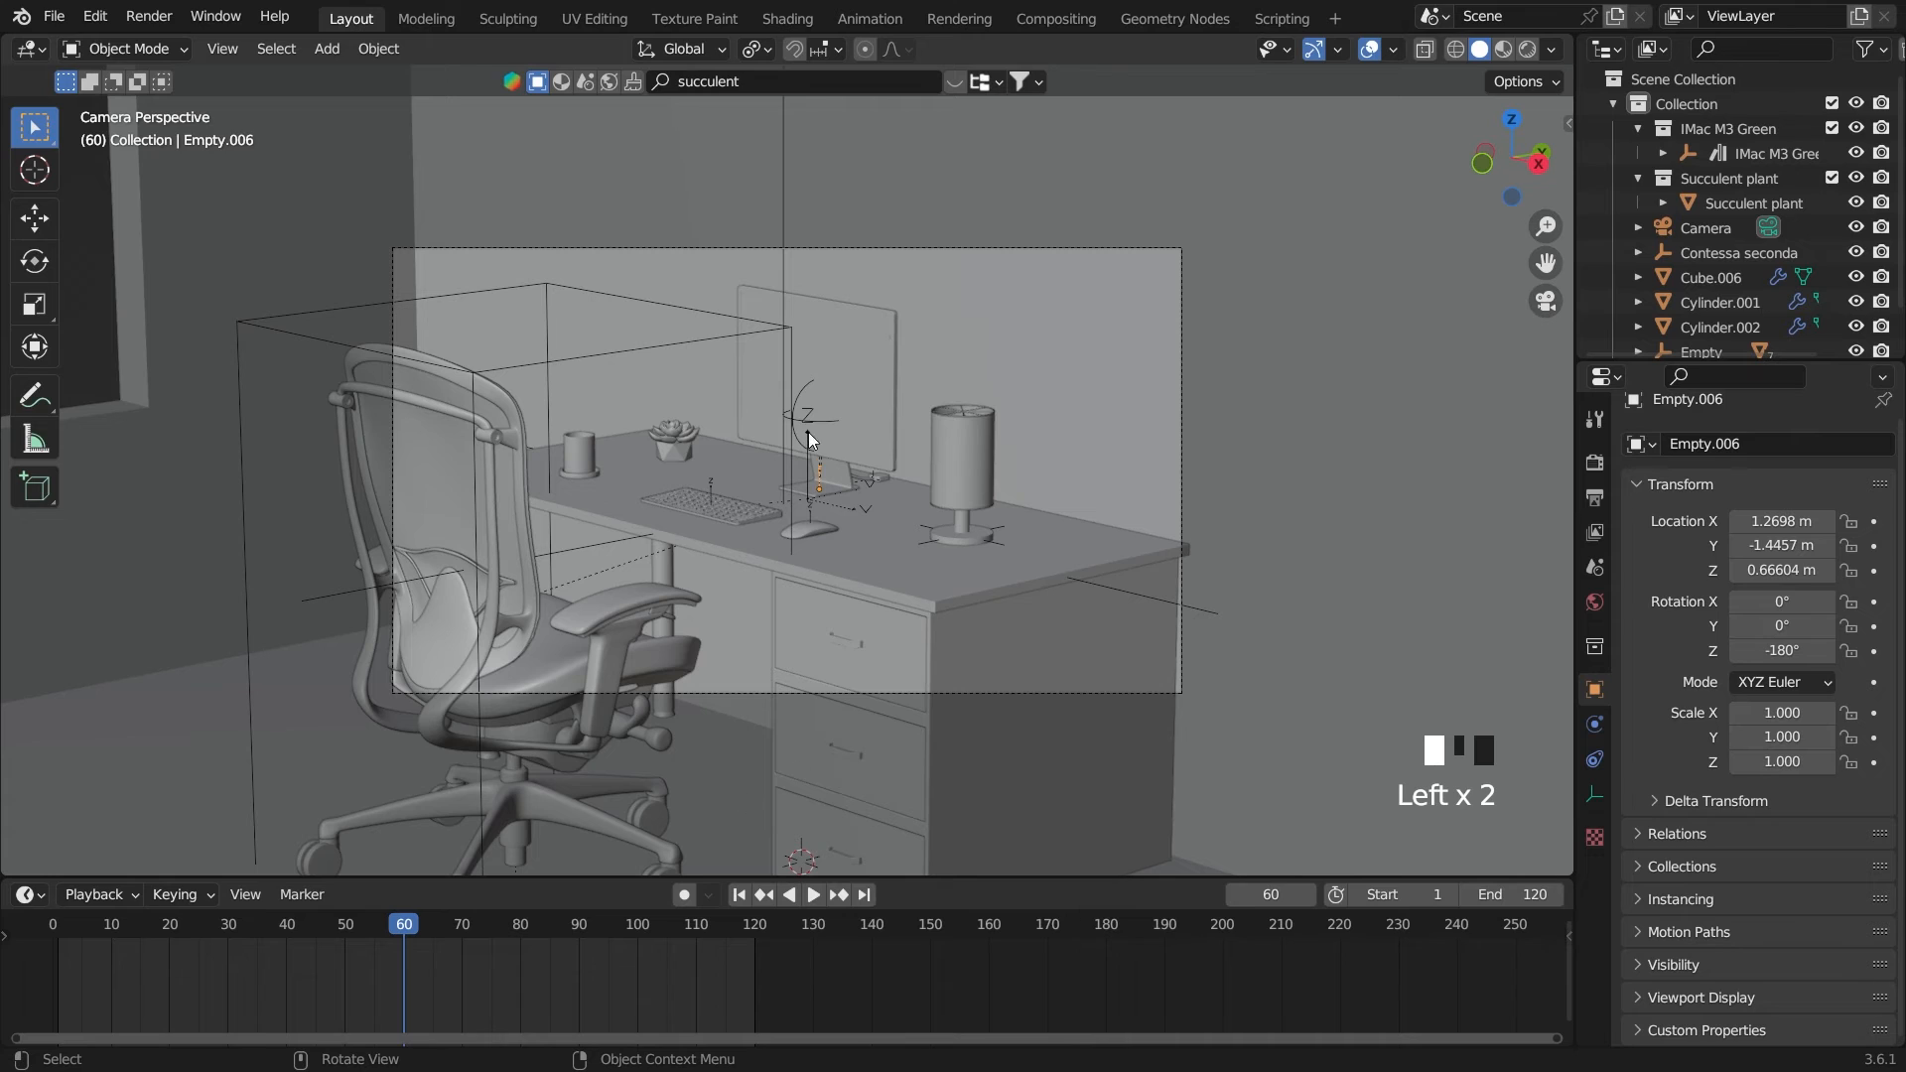
pyautogui.click(1874, 573)
pyautogui.click(1874, 546)
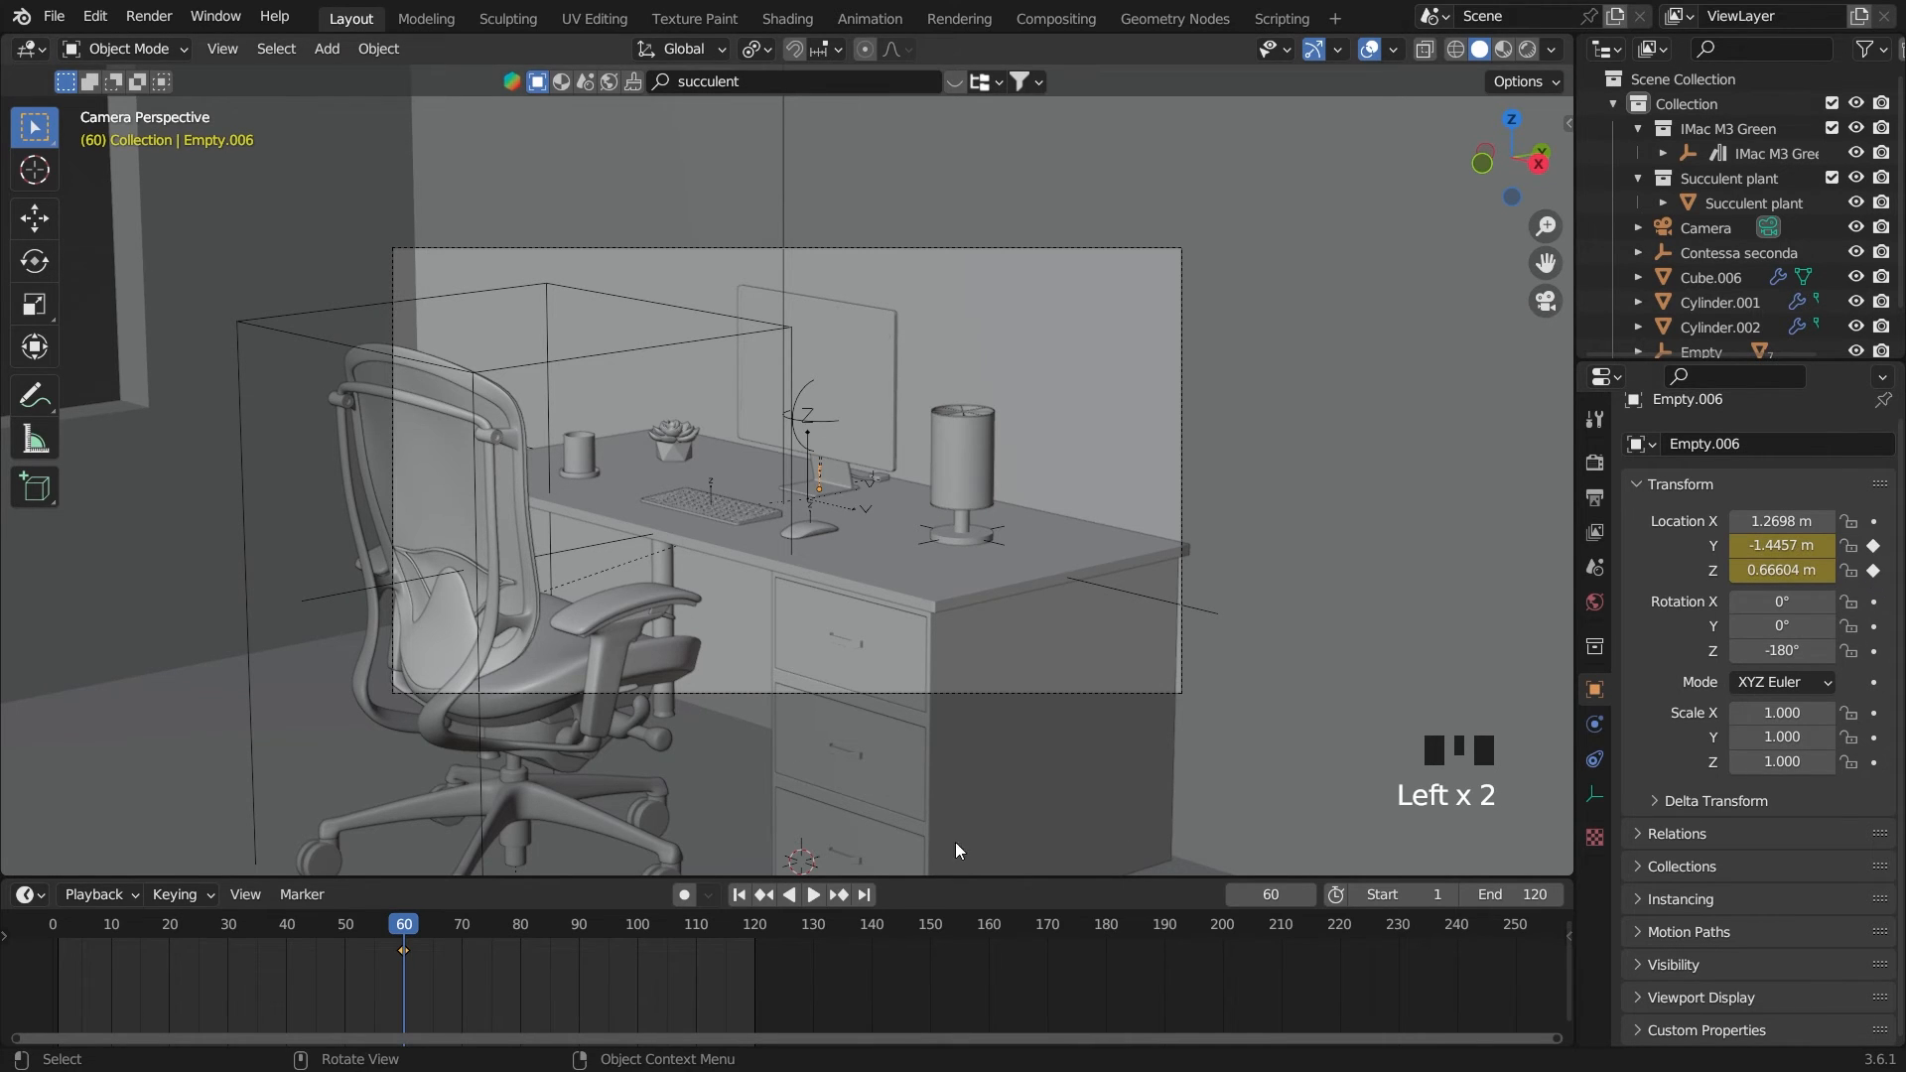
pyautogui.moveTo(1874, 603); pyautogui.dragTo(1874, 651)
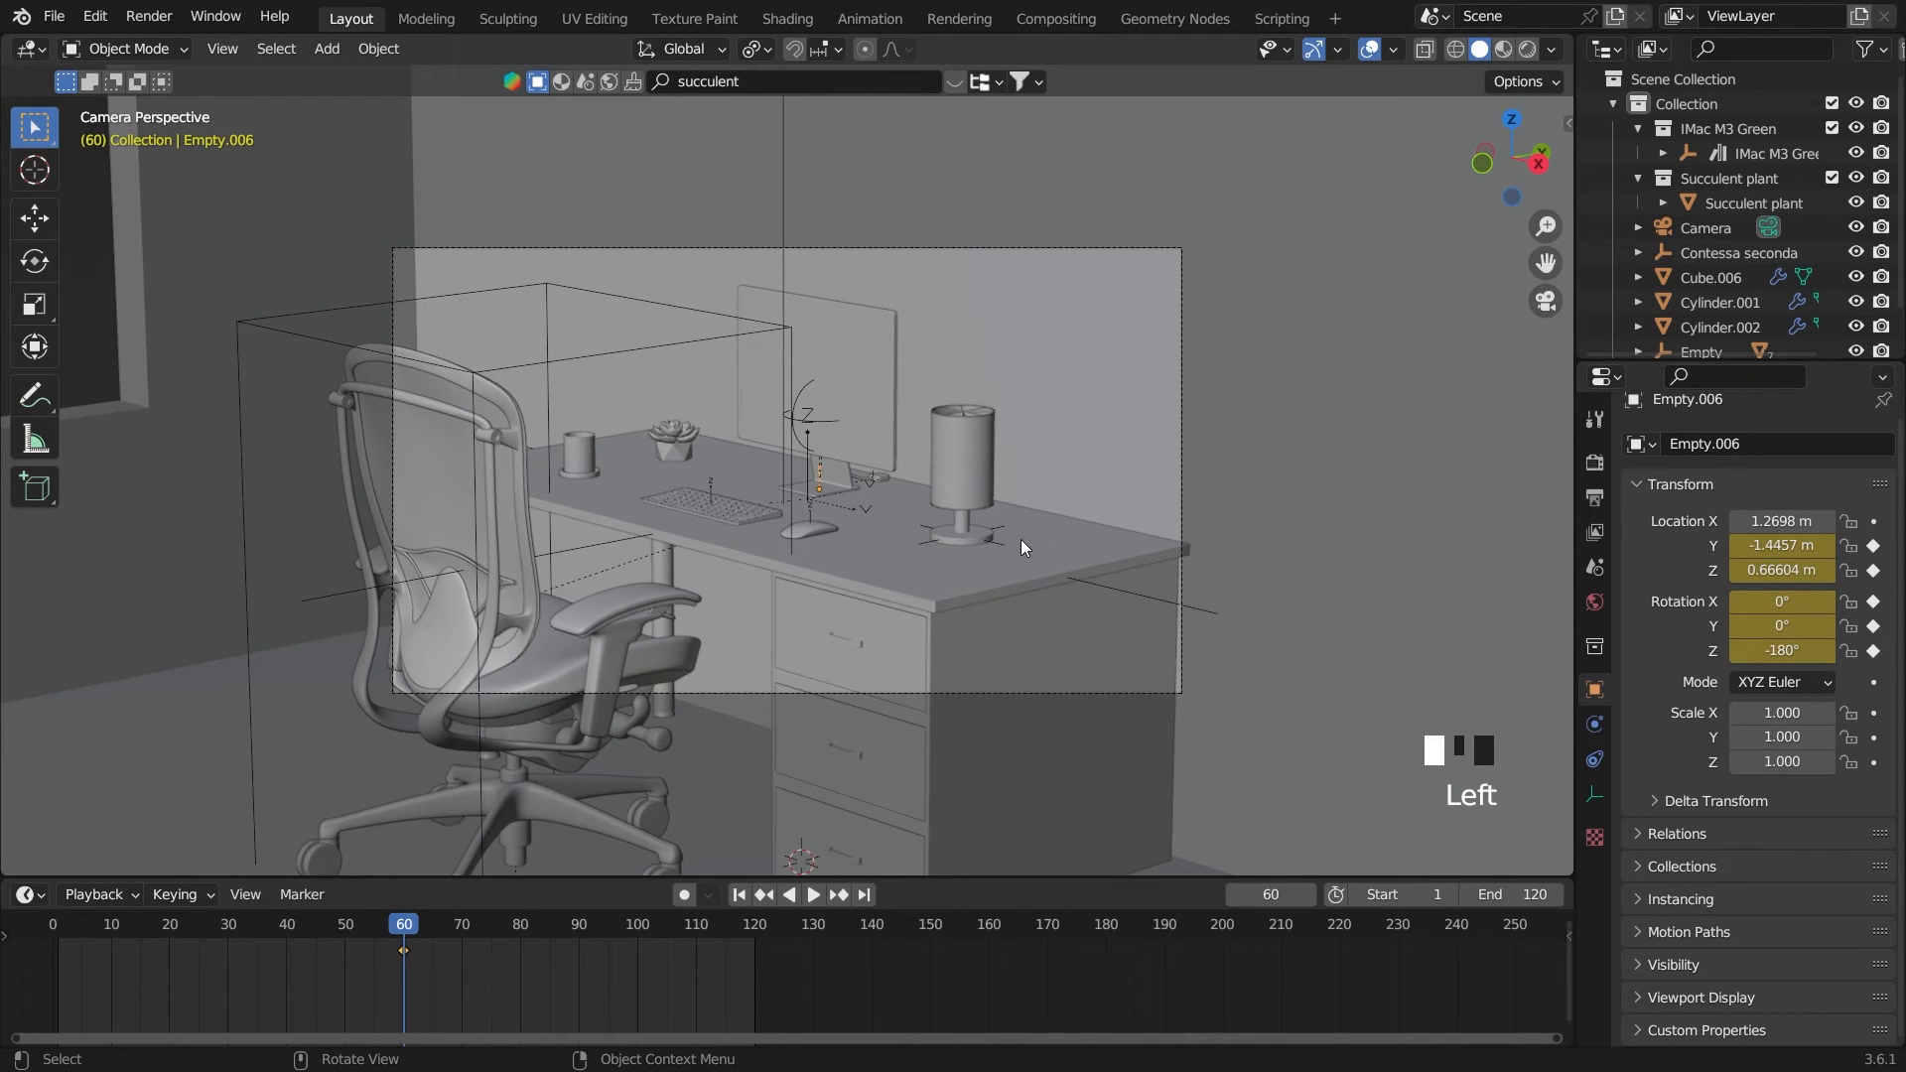
# On frame 0, raise the monitor's empty to a Z location of 0.75712 m and shift it along Y to -1.5828 m
pyautogui.moveTo(394, 934); pyautogui.dragTo(33, 937)
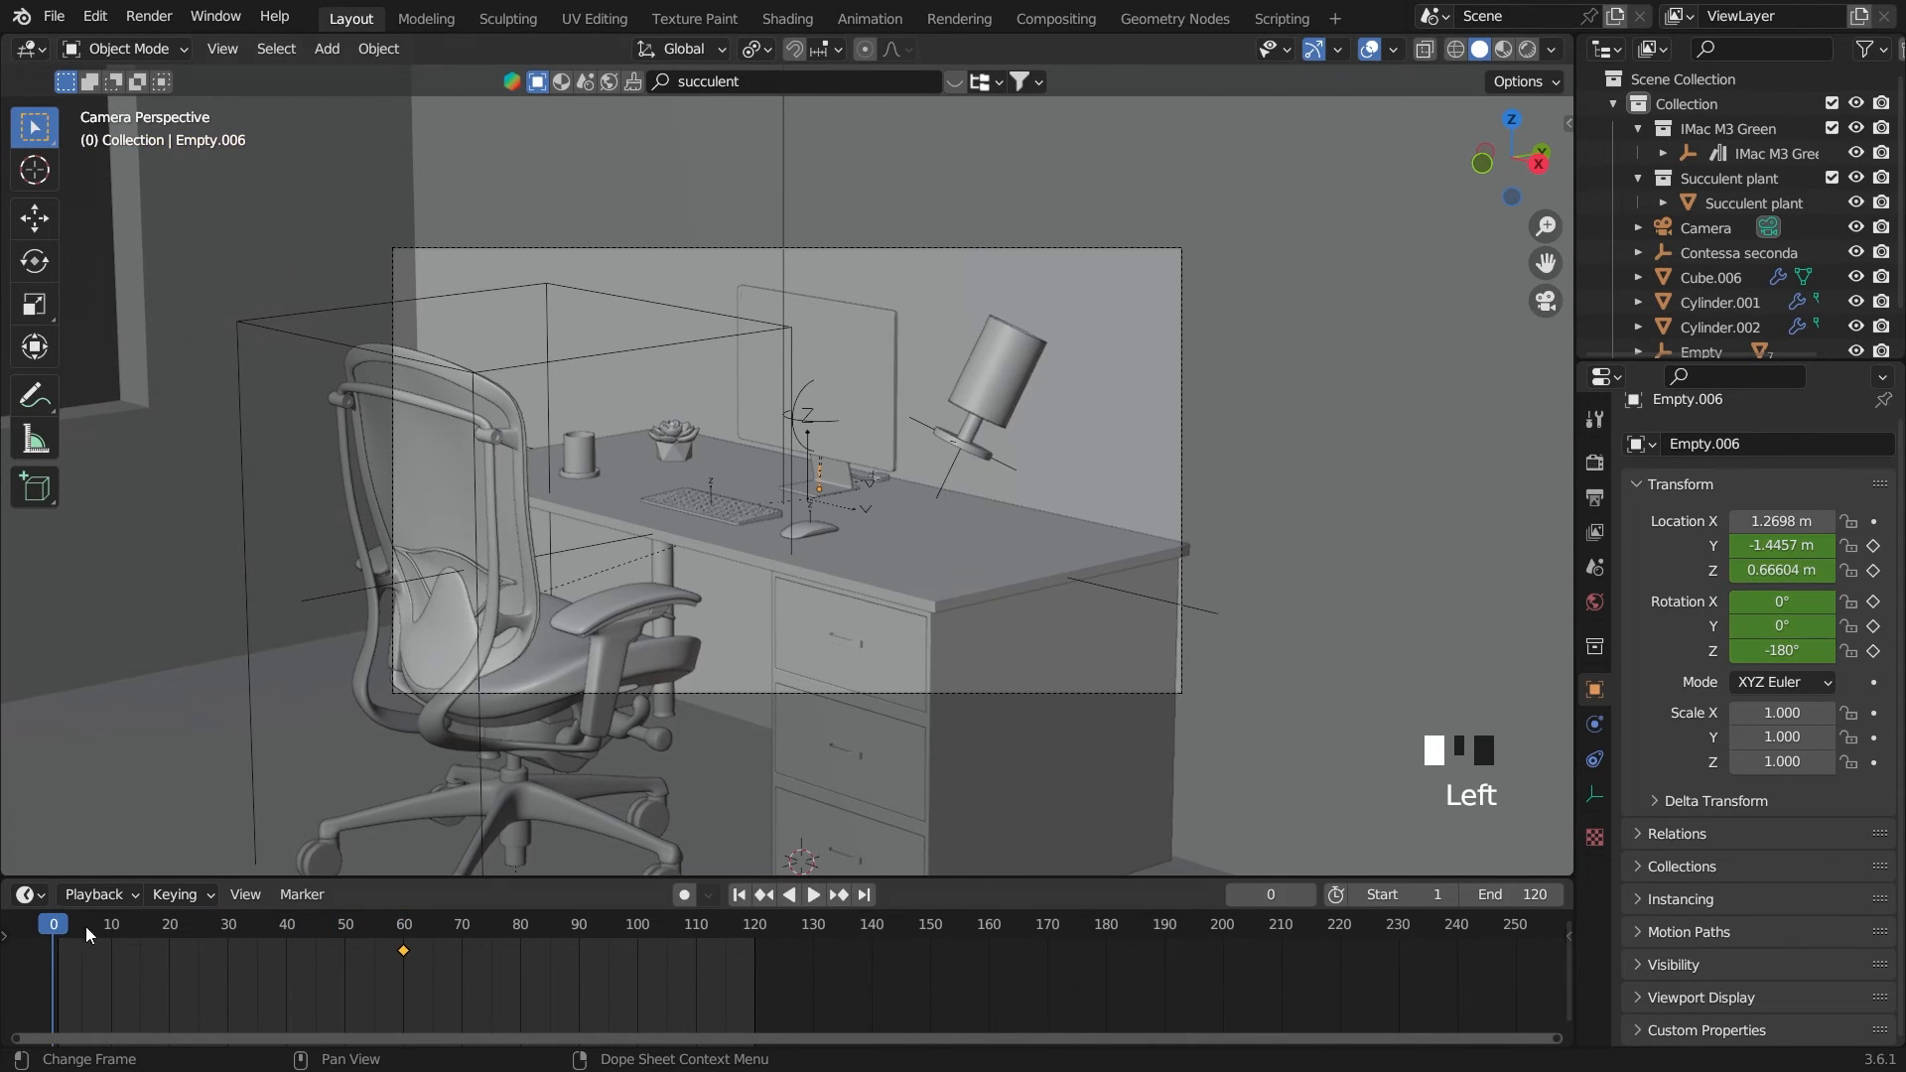
pyautogui.press('g')
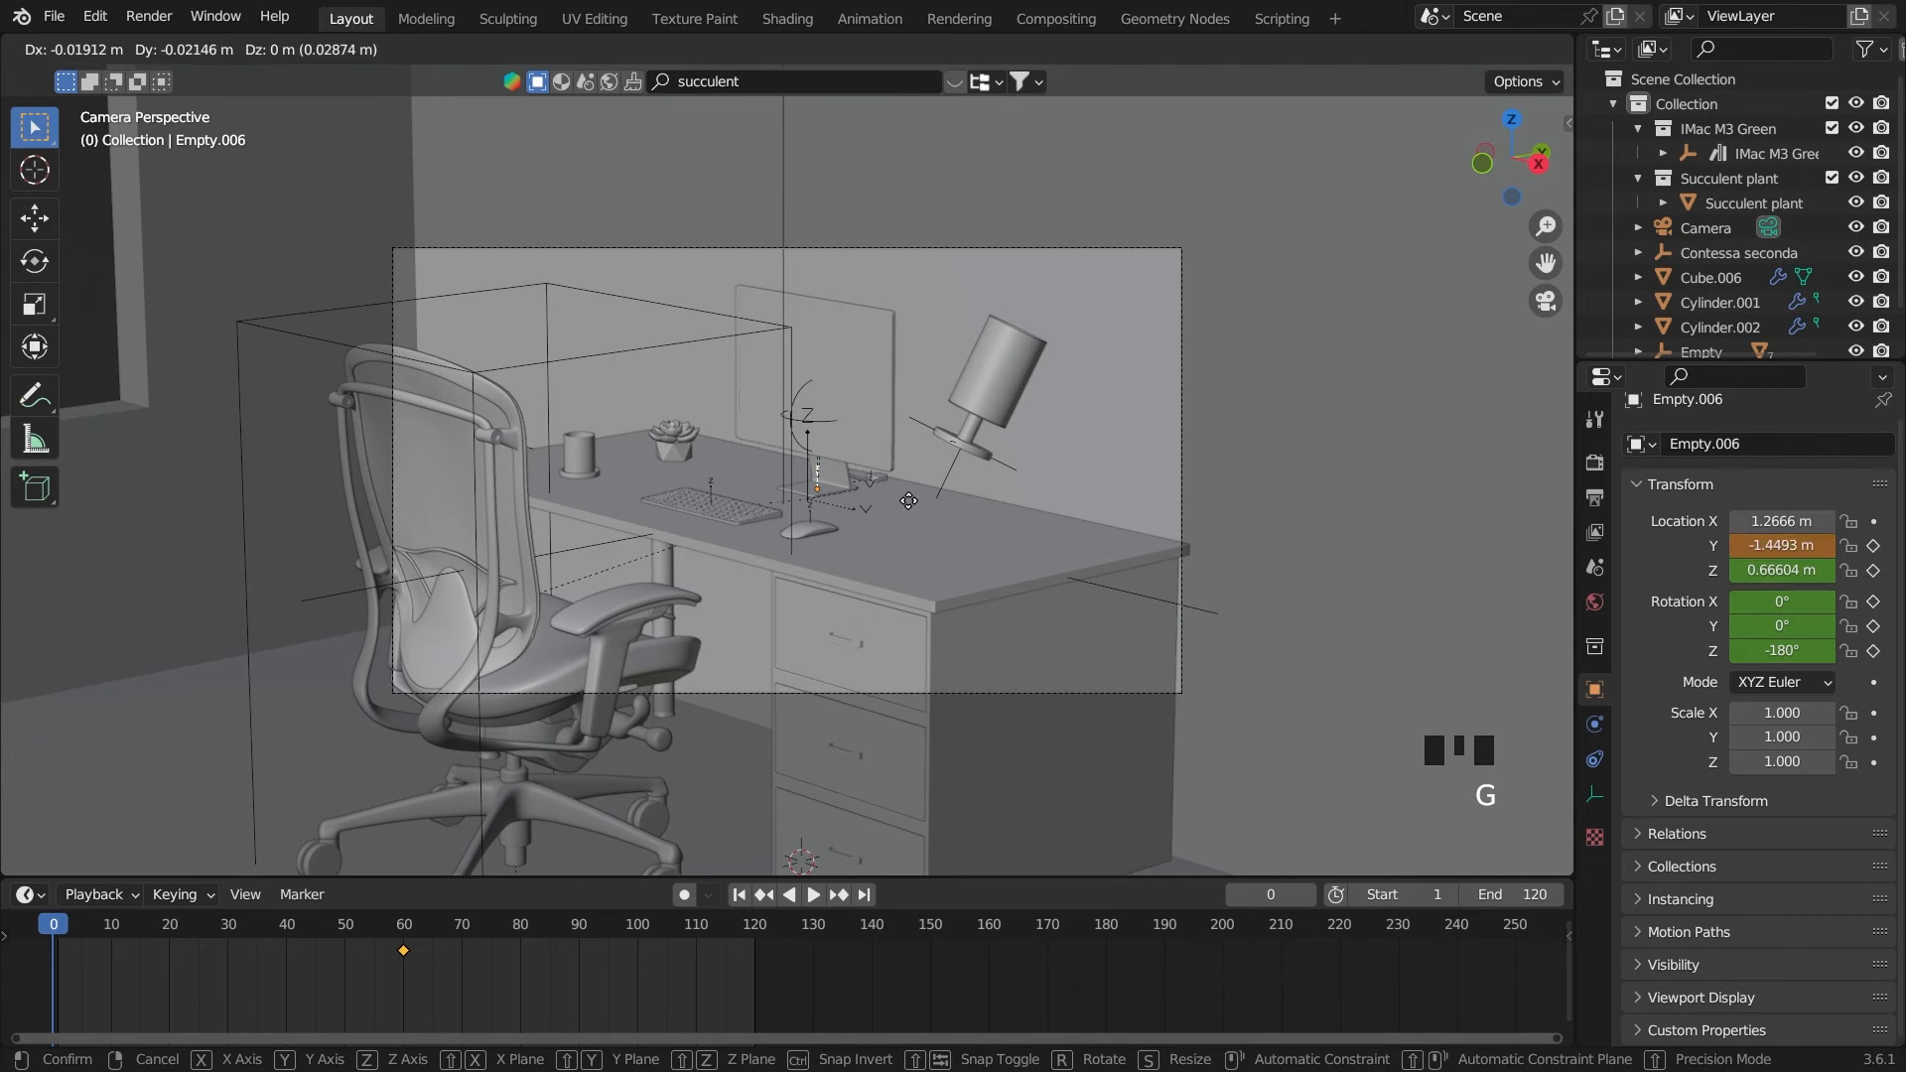
pyautogui.press('z')
pyautogui.click(913, 465)
pyautogui.press('g')
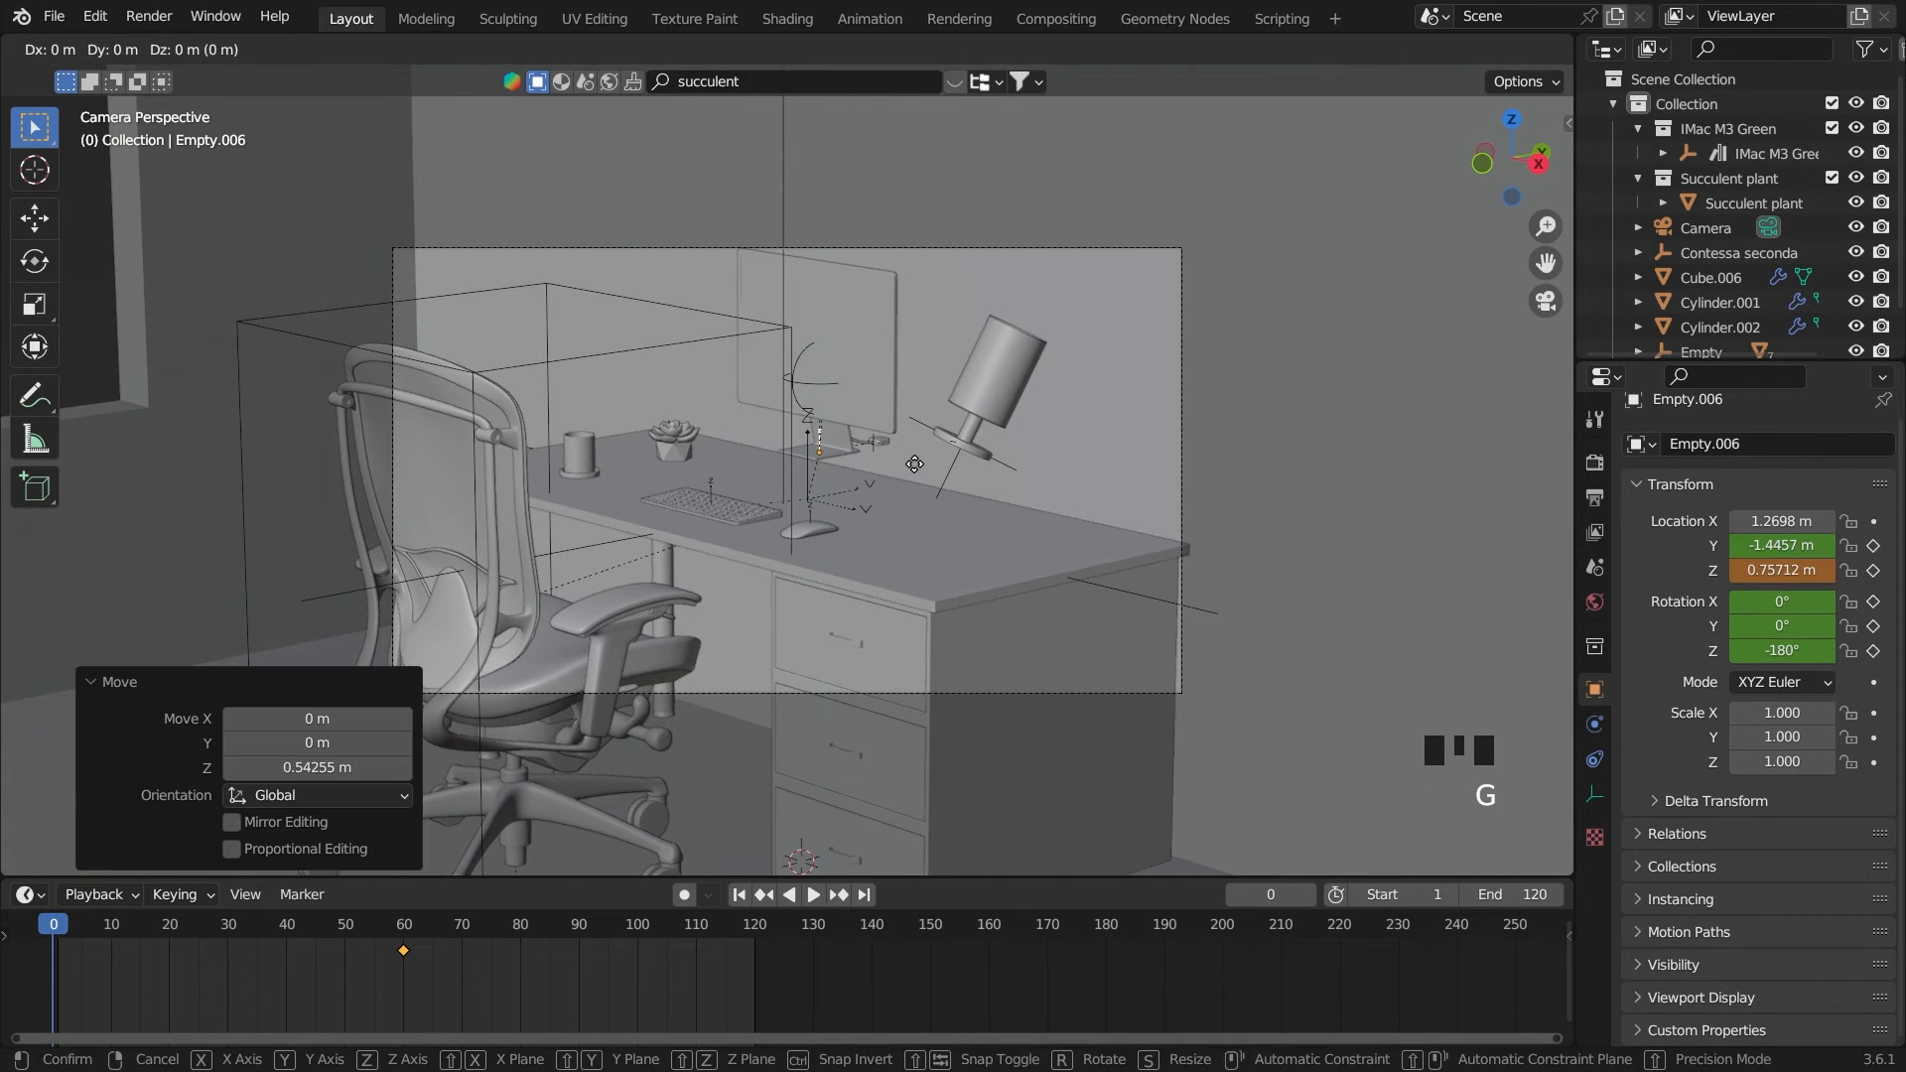
pyautogui.press('y')
pyautogui.click(890, 496)
# Tilt the monitor's empty to about X 0.3°, Y 25.7°, Z -185.9° and keyframe its Y and Z location and rotation on frame 0
pyautogui.press('r')
pyautogui.press('r')
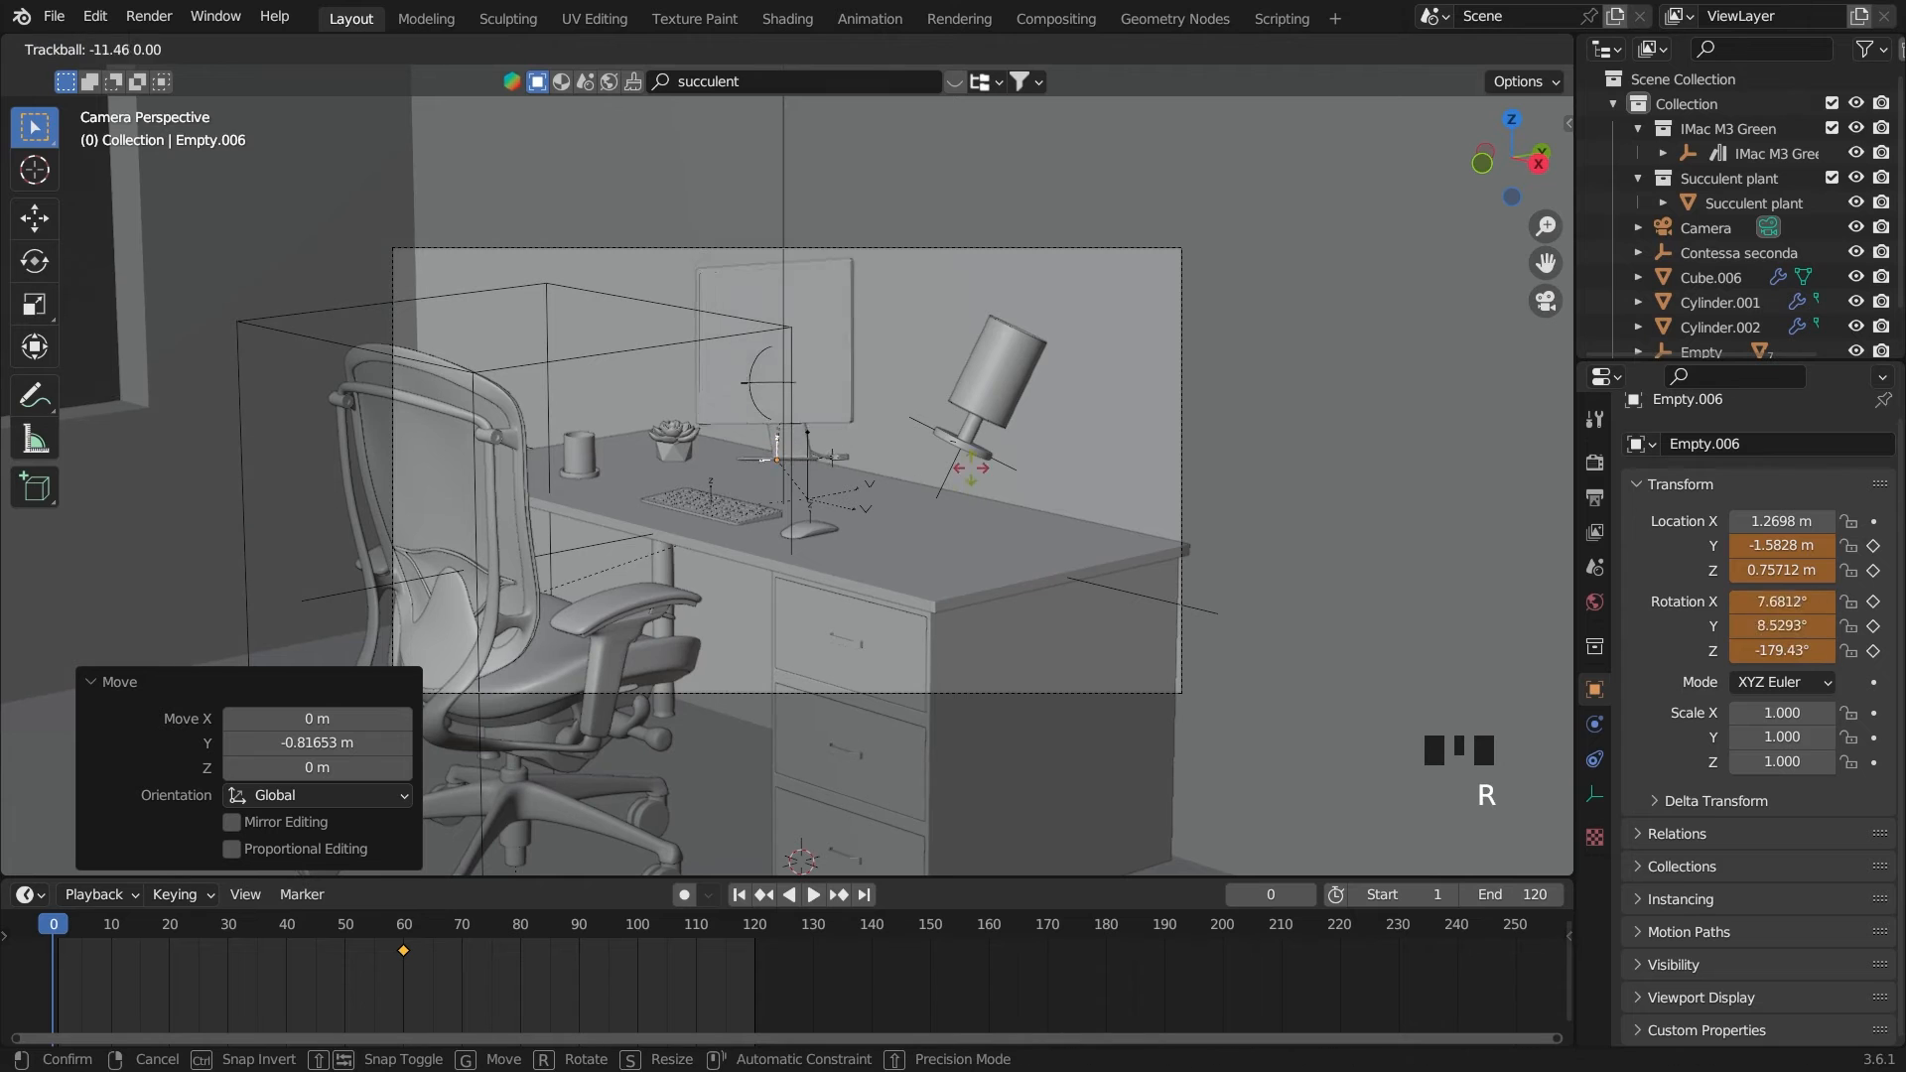
pyautogui.press('r')
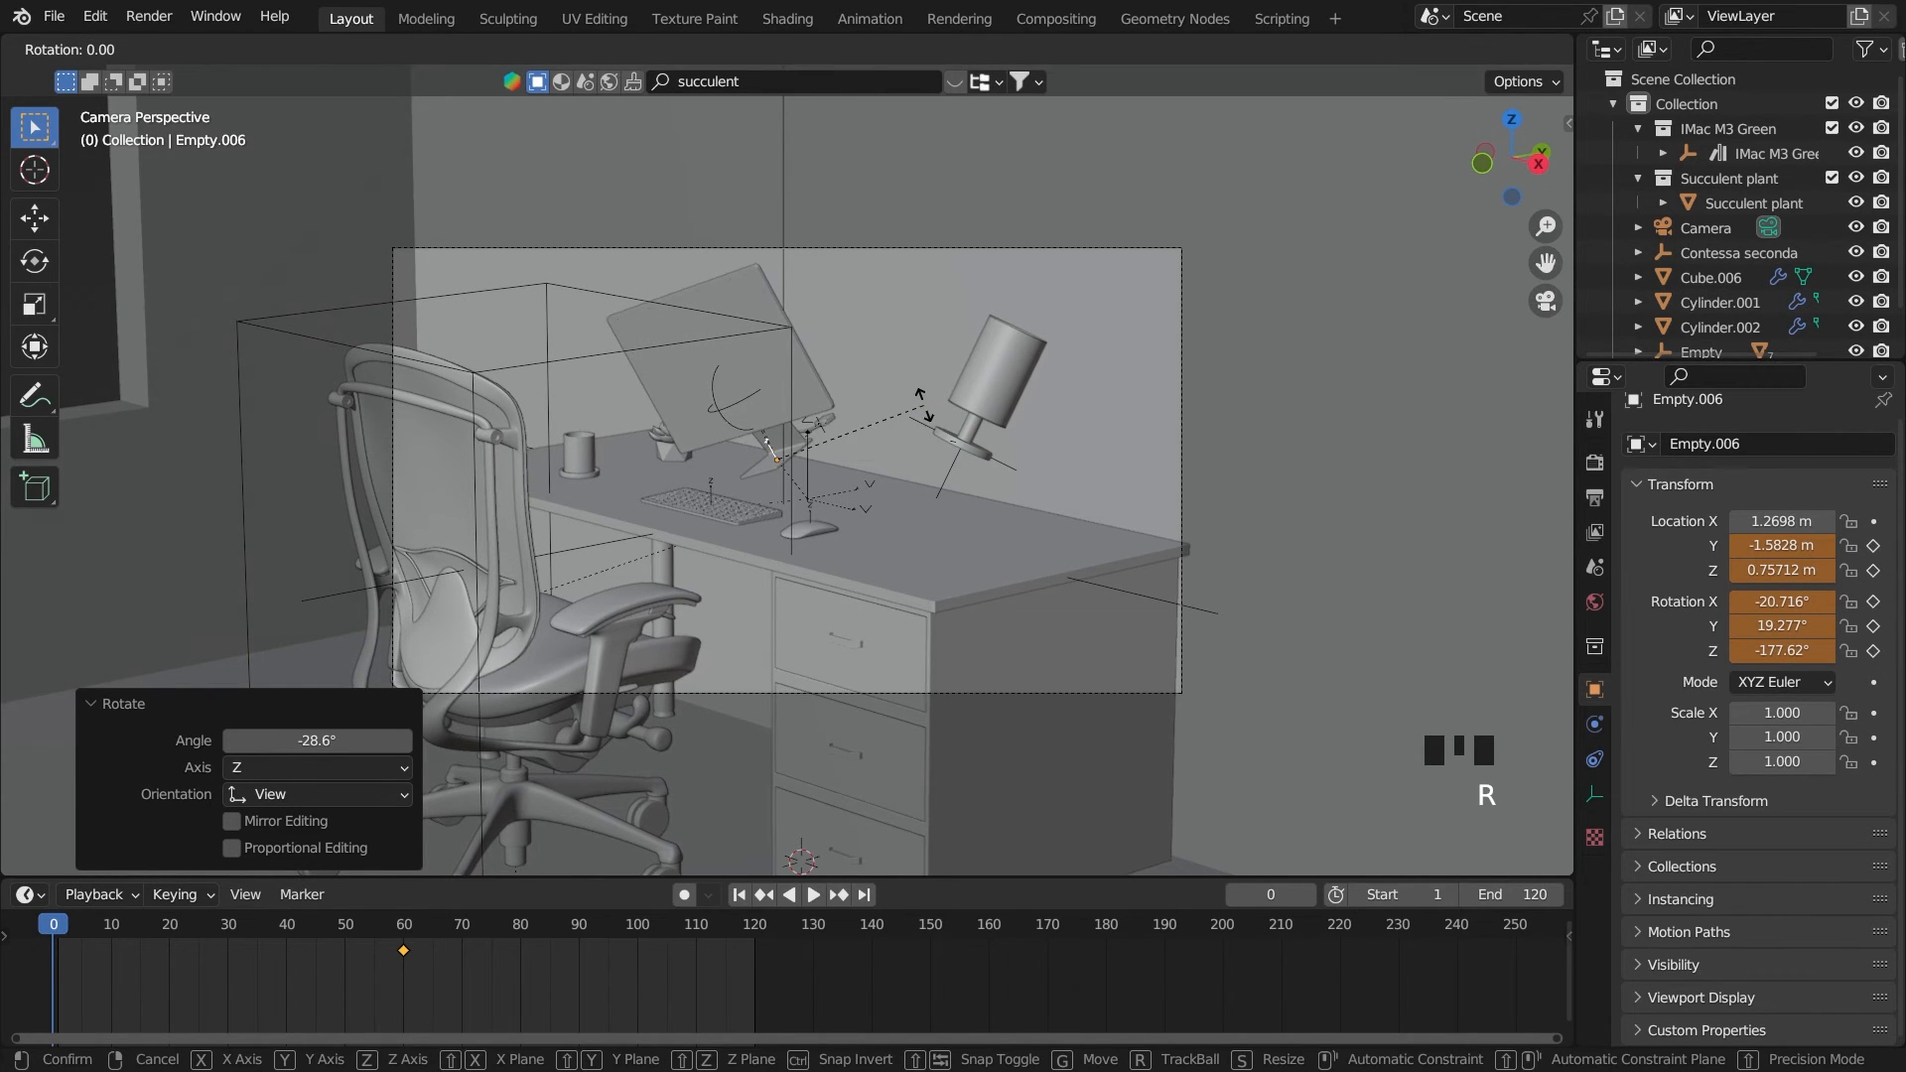
pyautogui.click(910, 499)
pyautogui.press('r')
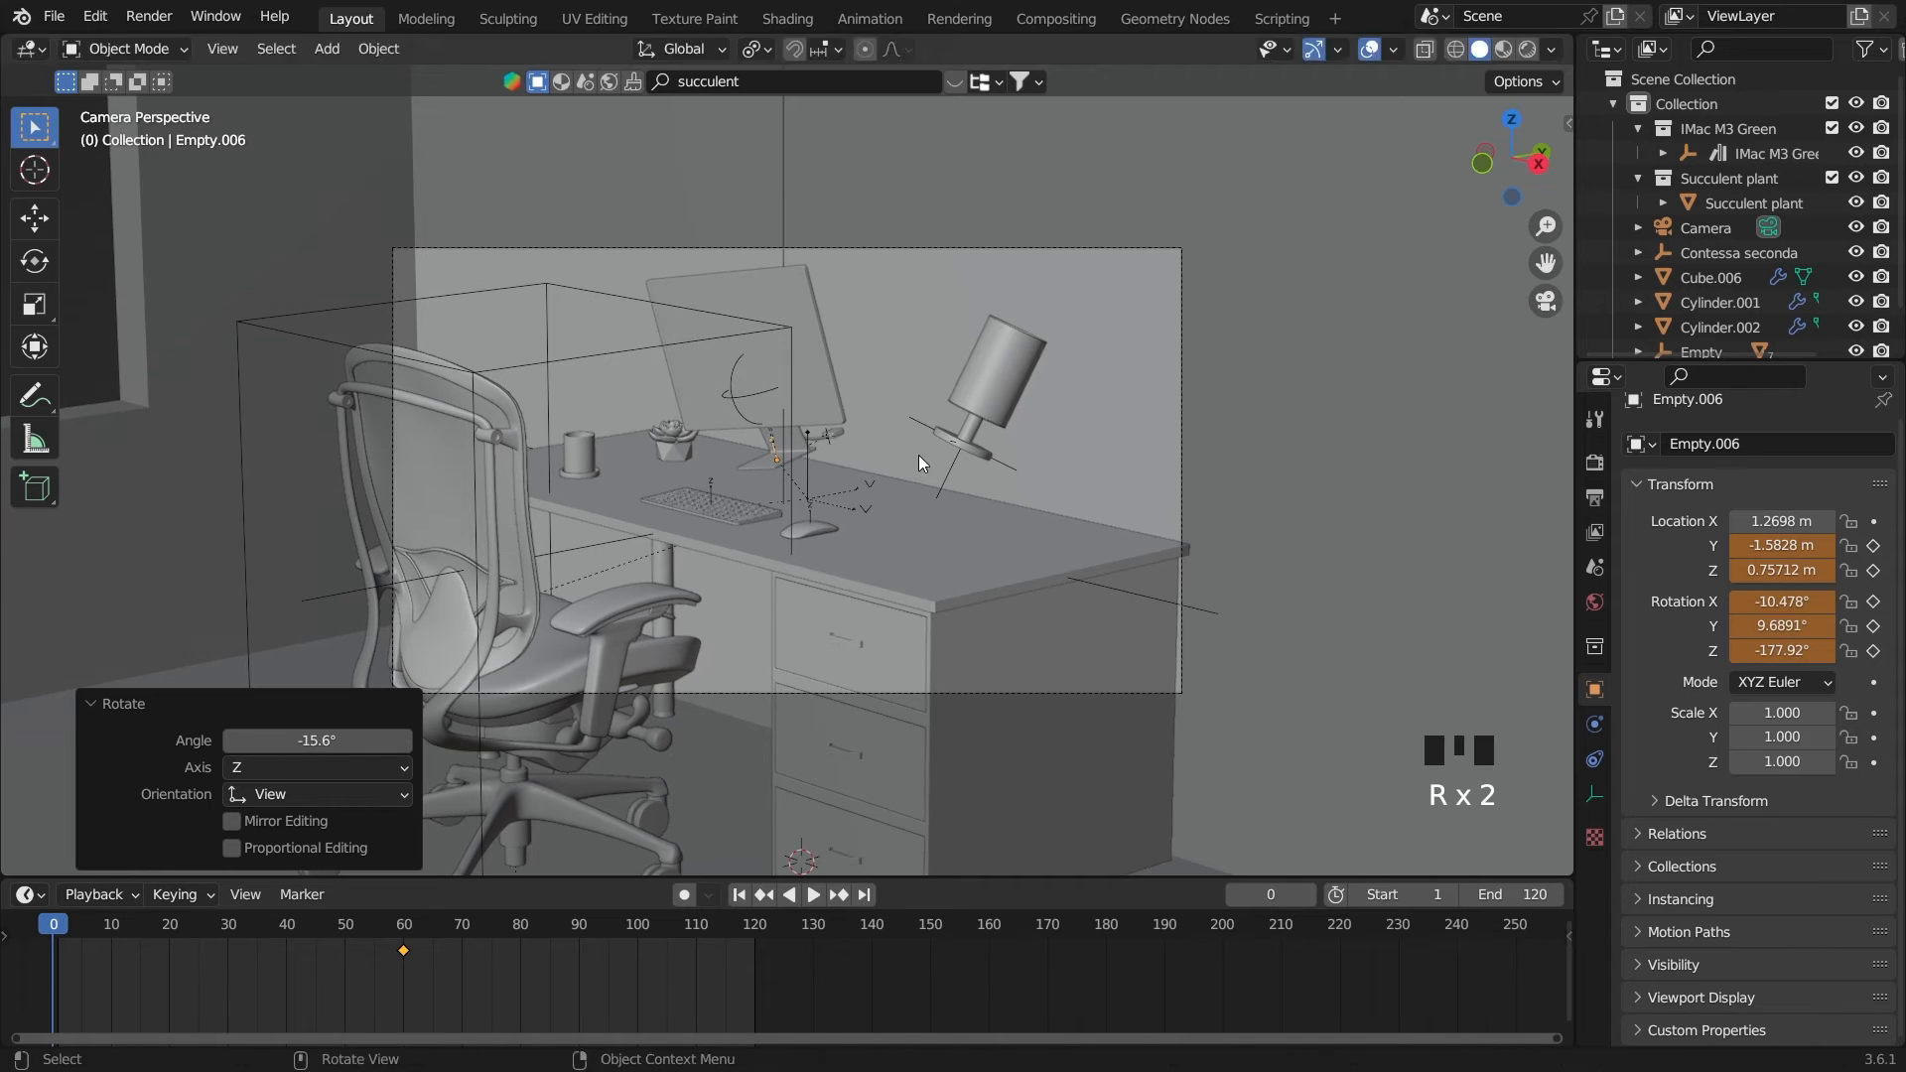
pyautogui.press('r')
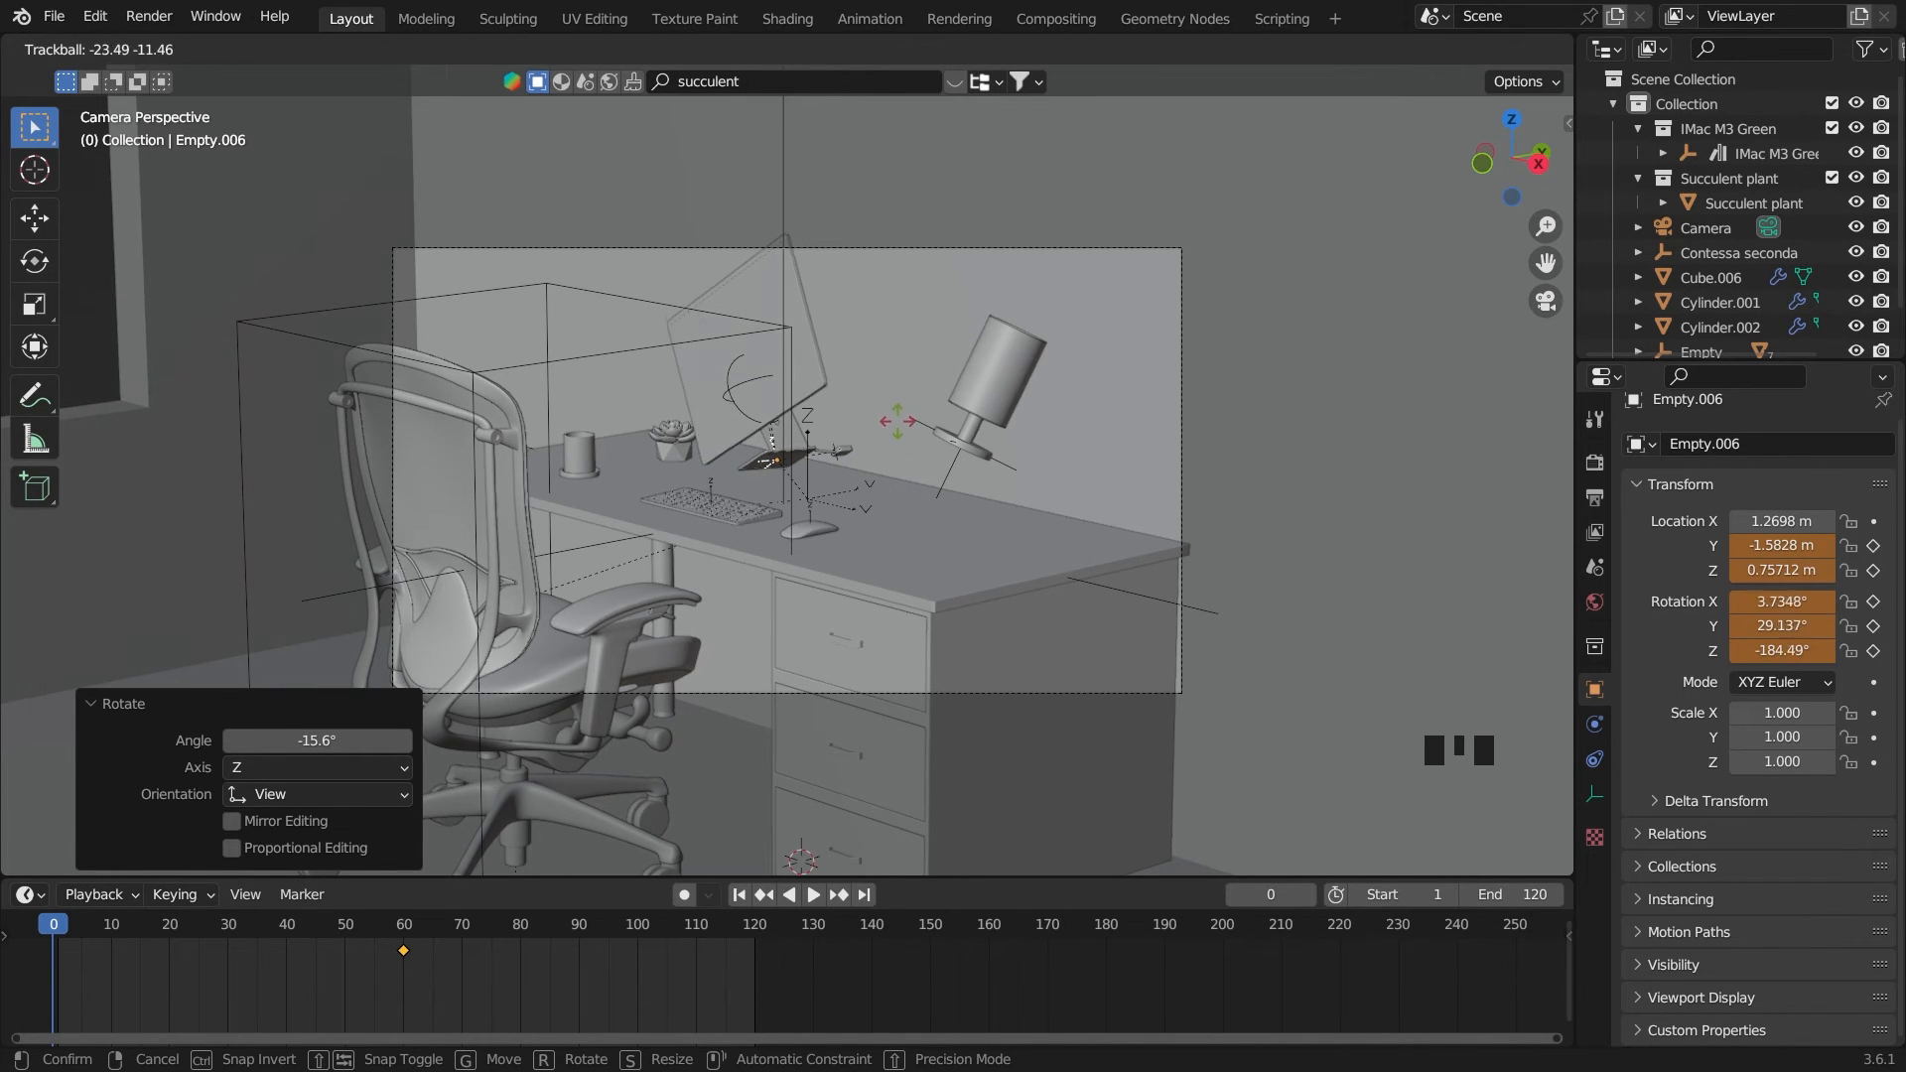
pyautogui.click(1852, 622)
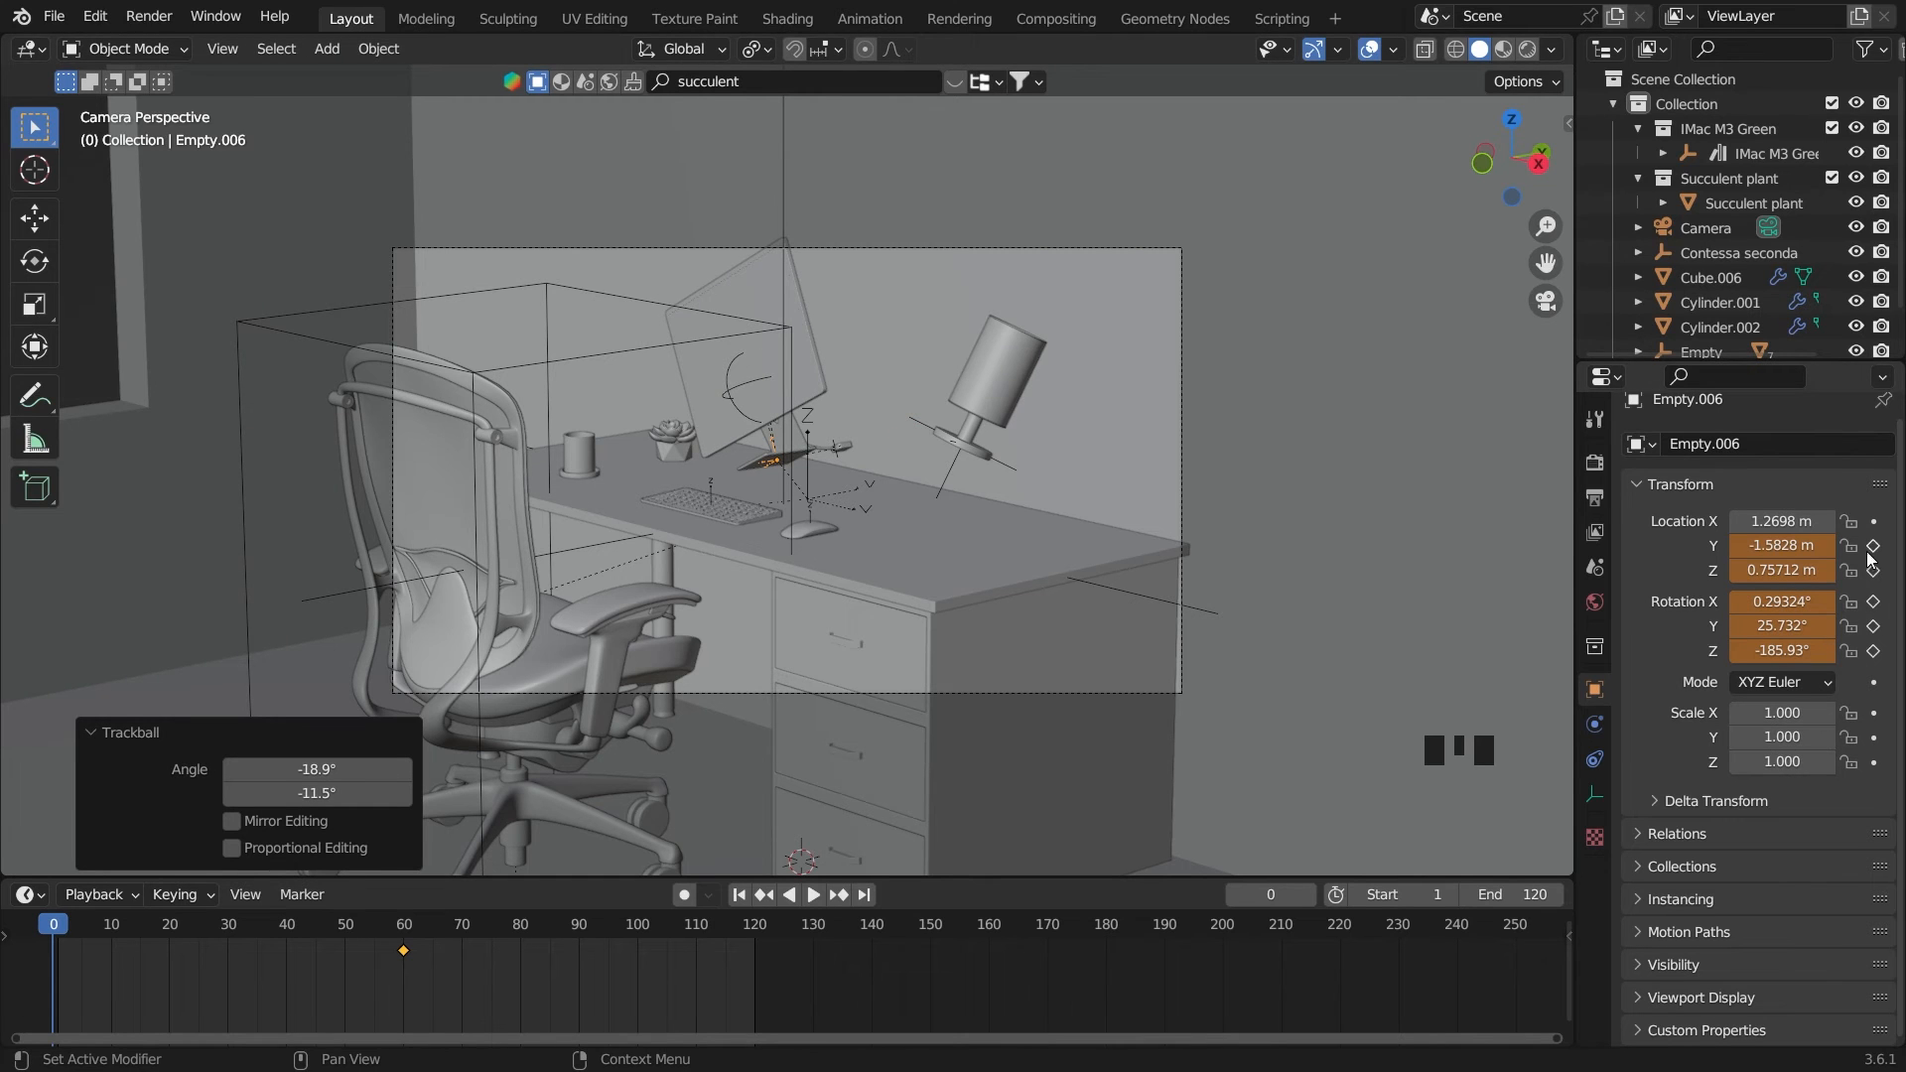
pyautogui.moveTo(1873, 545); pyautogui.dragTo(1874, 657)
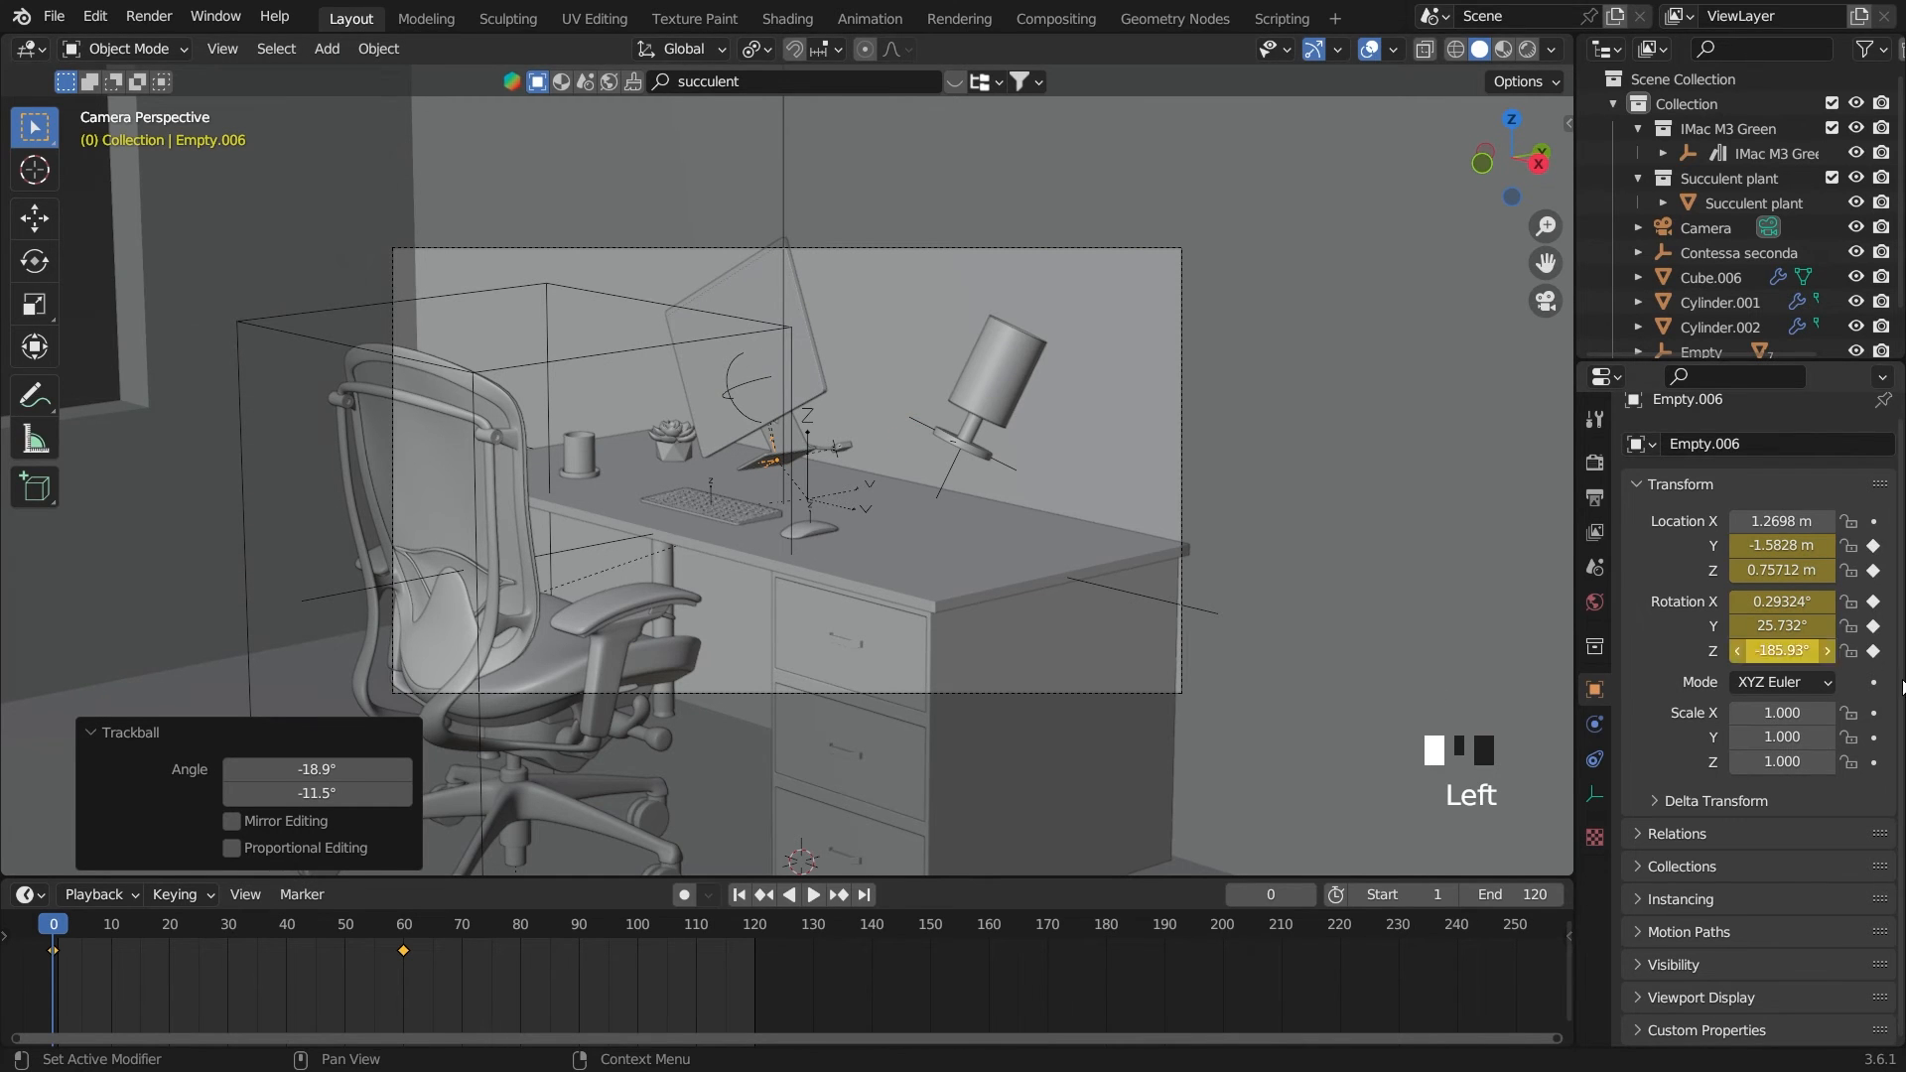
# Play the monitor and lamp animation from the start frame through the camera view, and rewind it
pyautogui.click(747, 899)
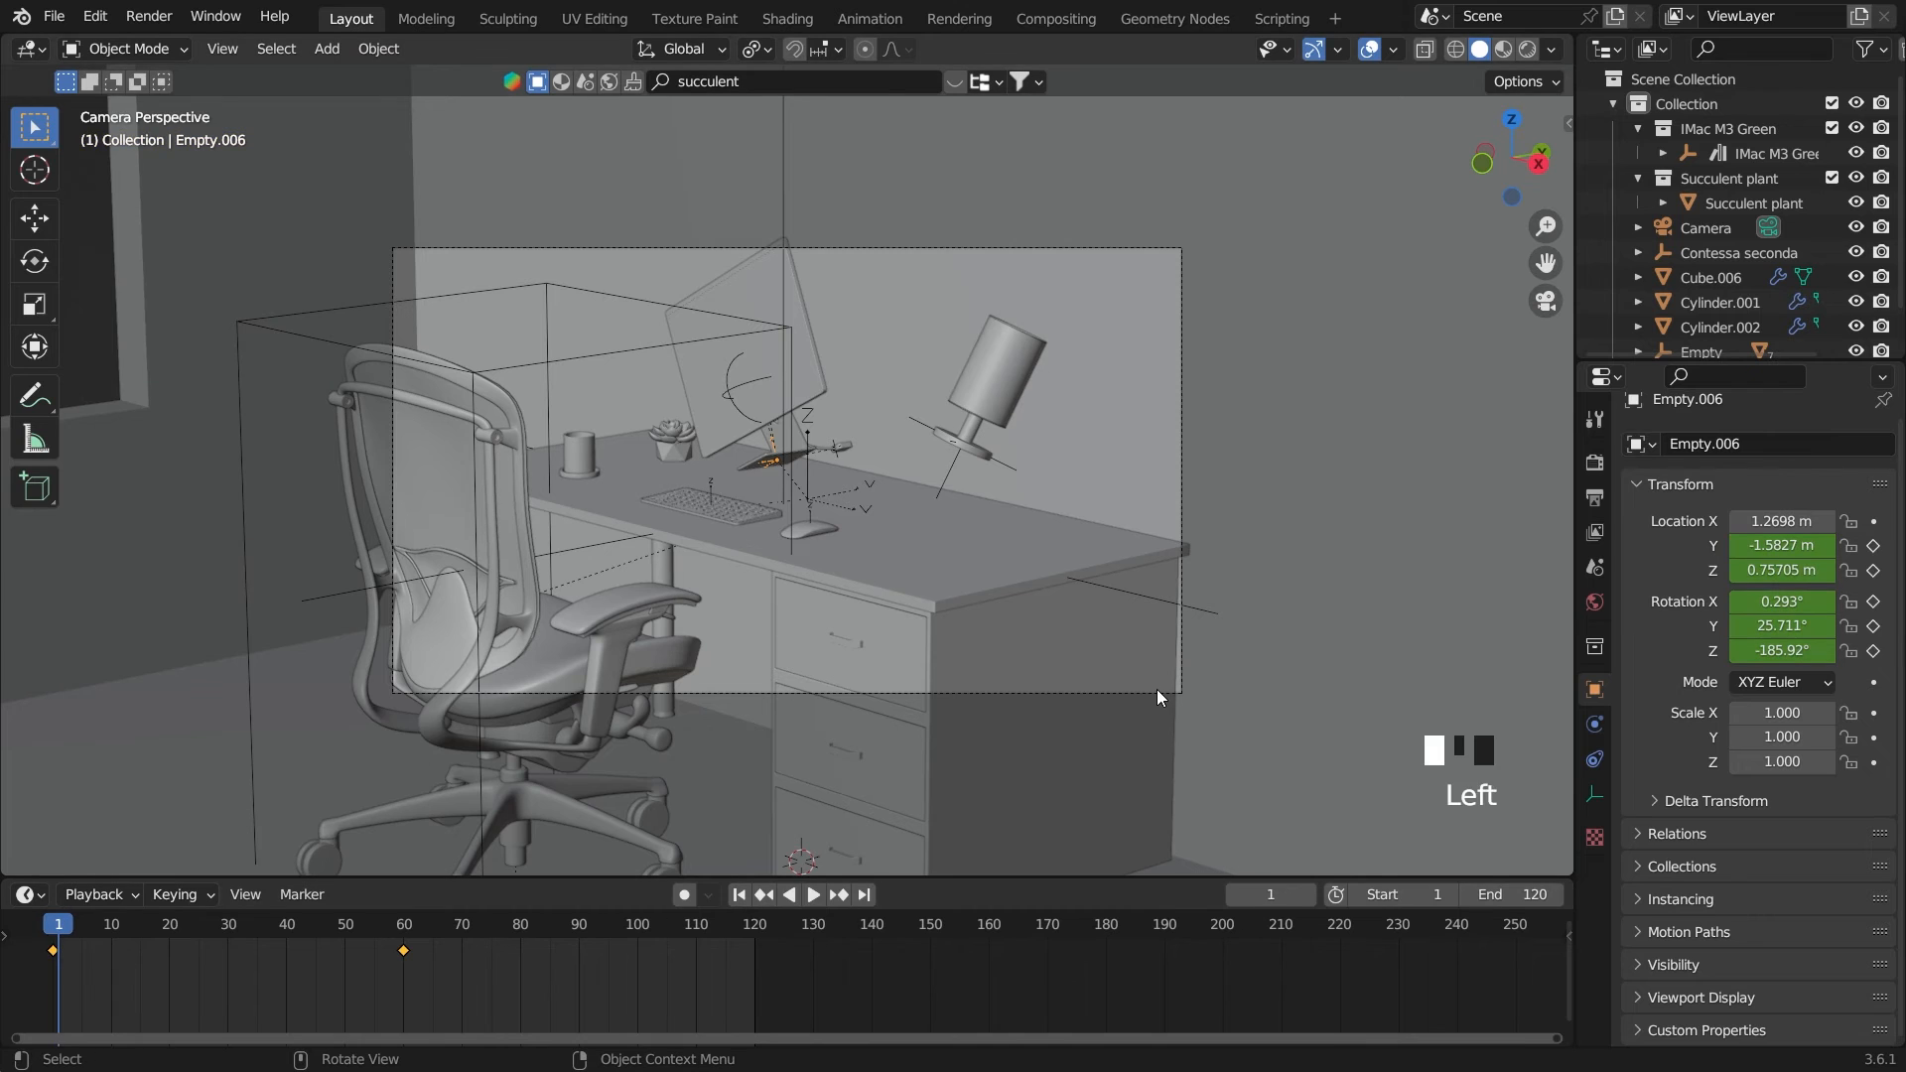
pyautogui.press('space')
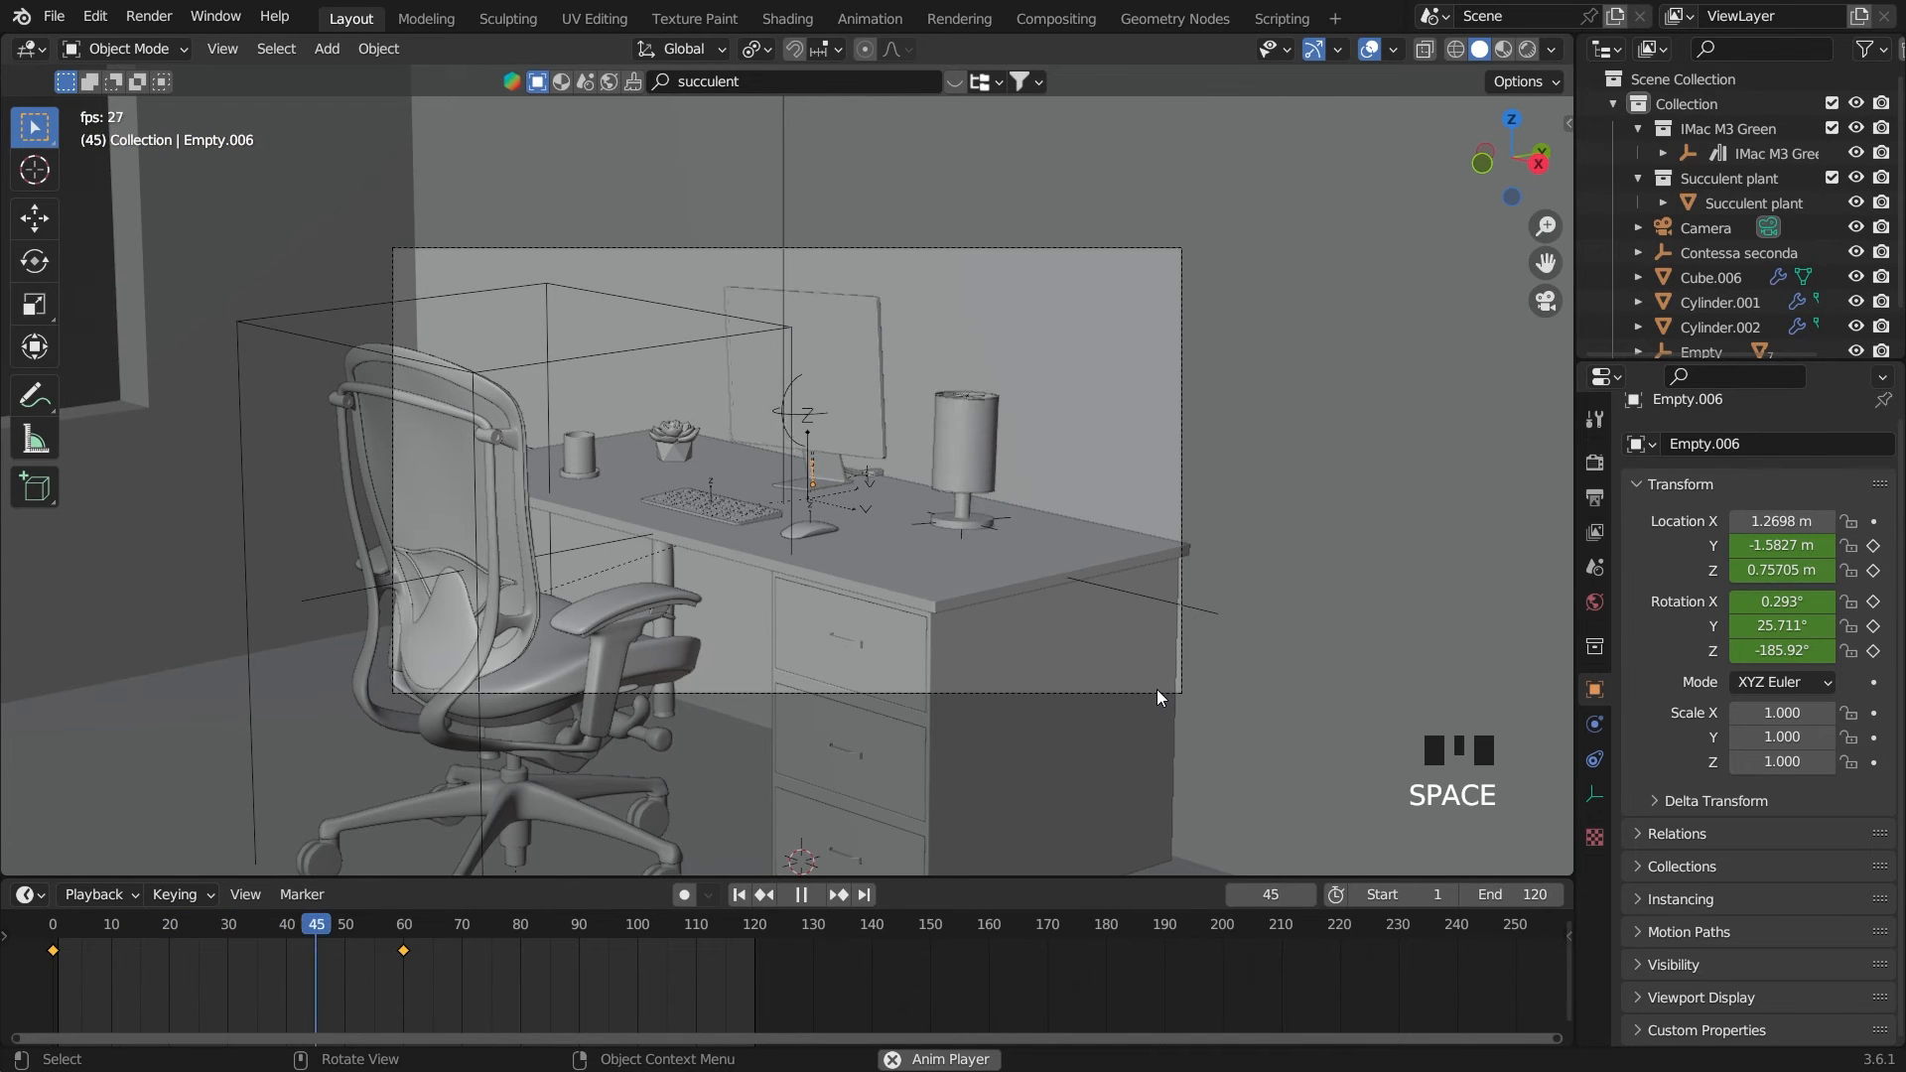
pyautogui.press('space')
pyautogui.click(739, 897)
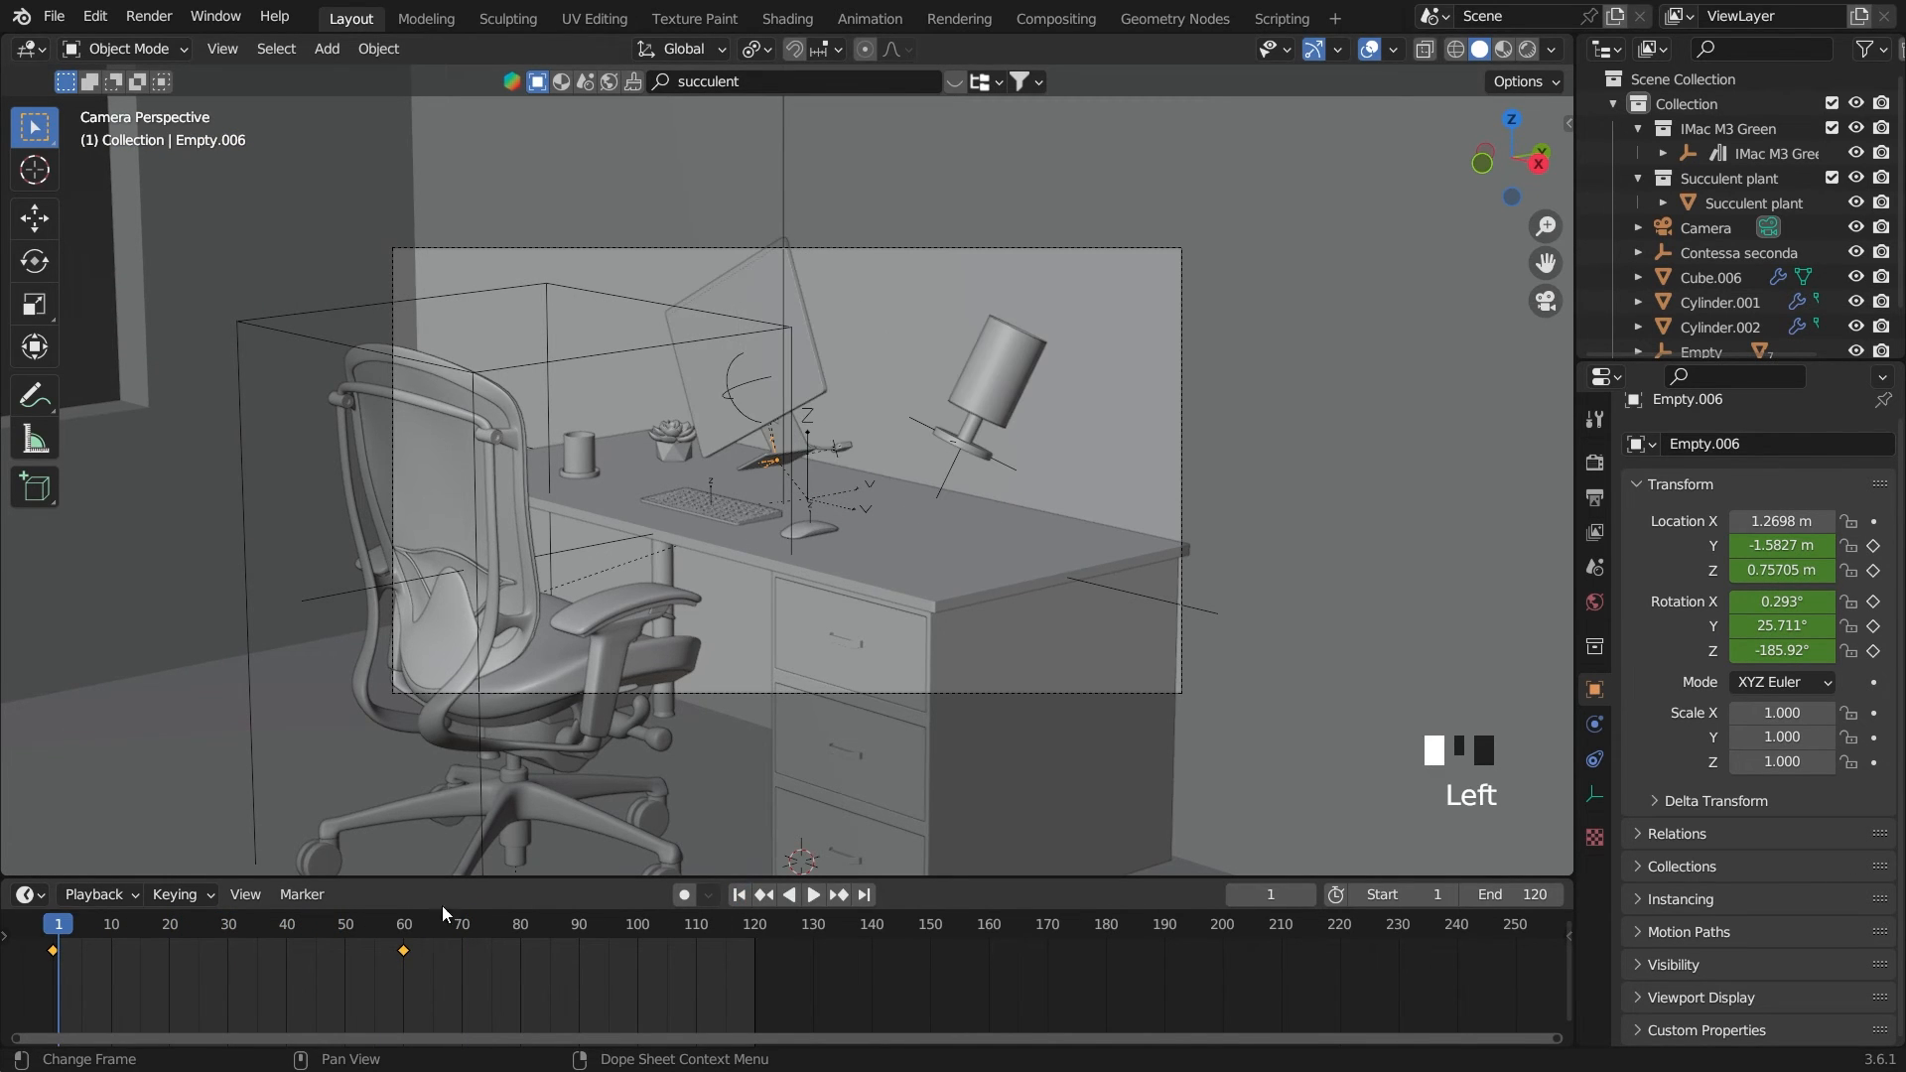
# Select the keyboard's empty, Empty.009, and keyframe its current Z location on frame 60
pyautogui.click(710, 496)
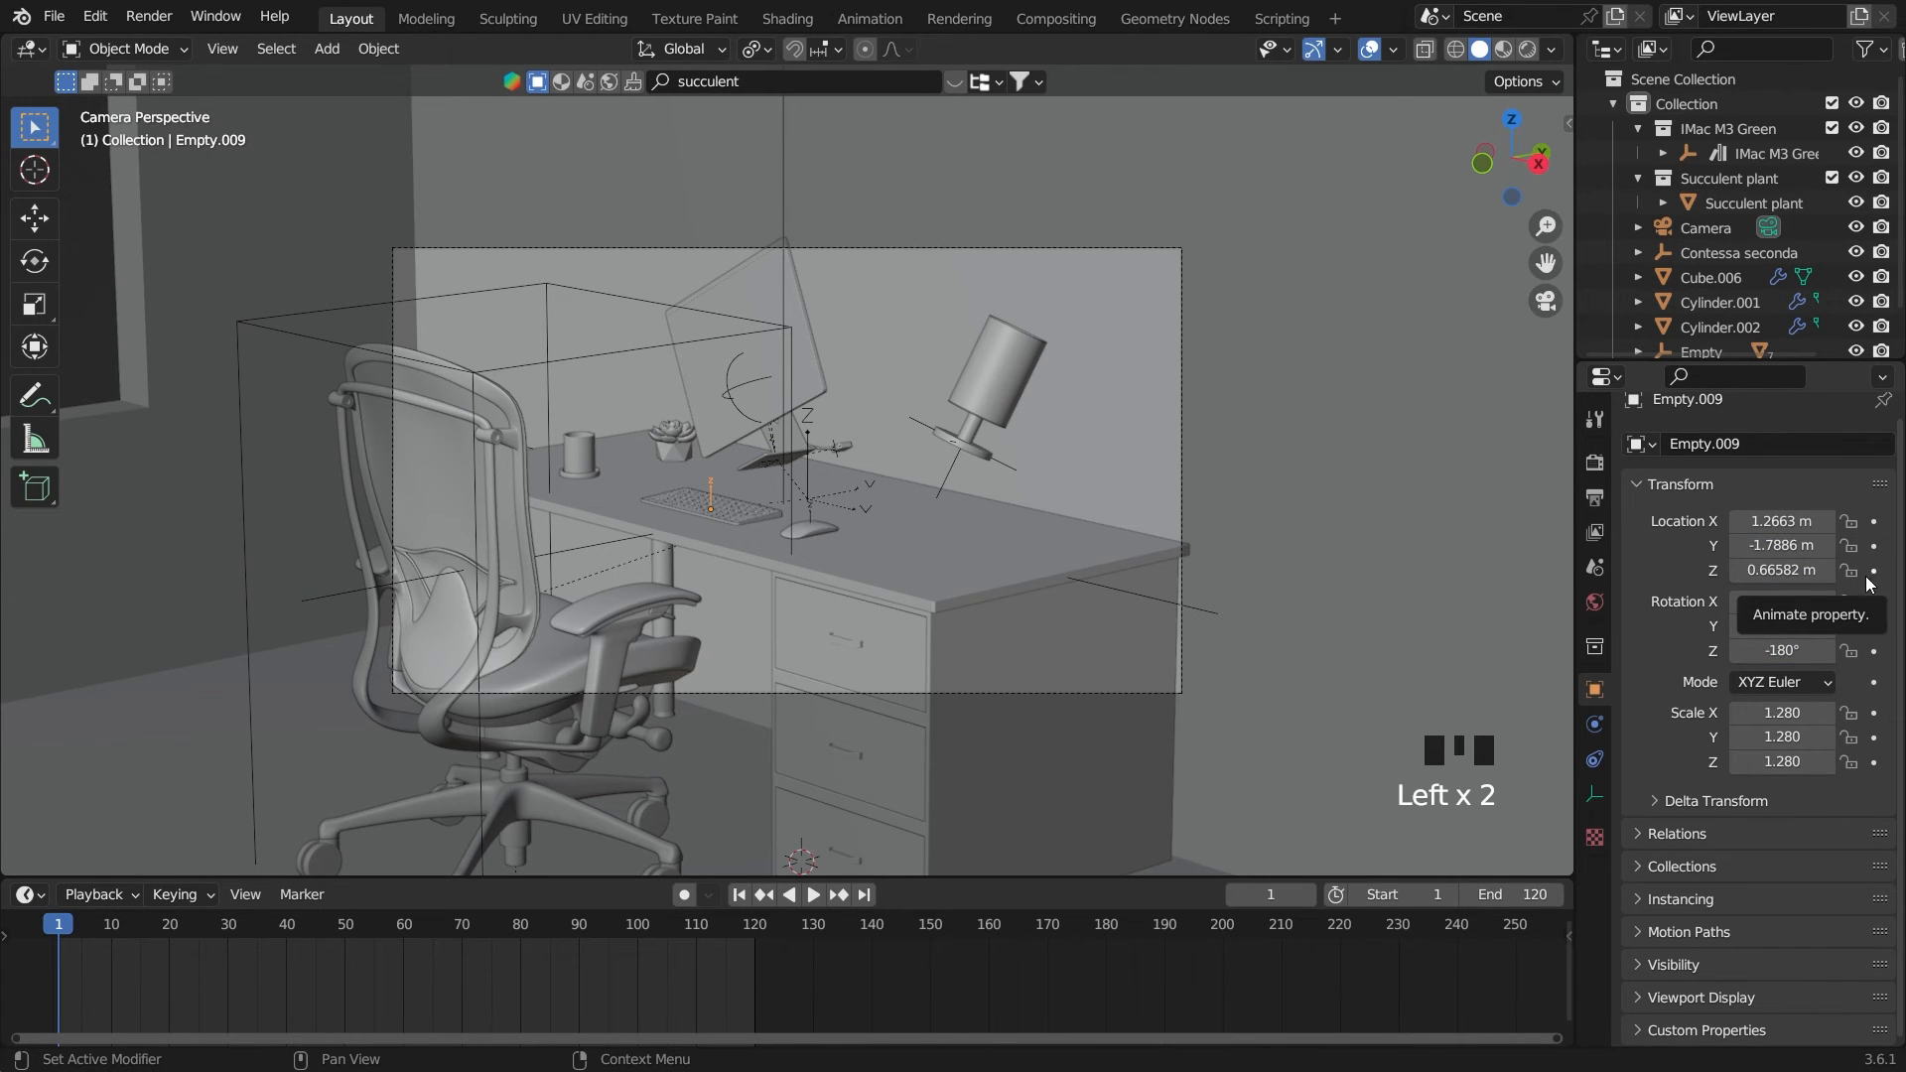
pyautogui.click(407, 933)
pyautogui.click(403, 933)
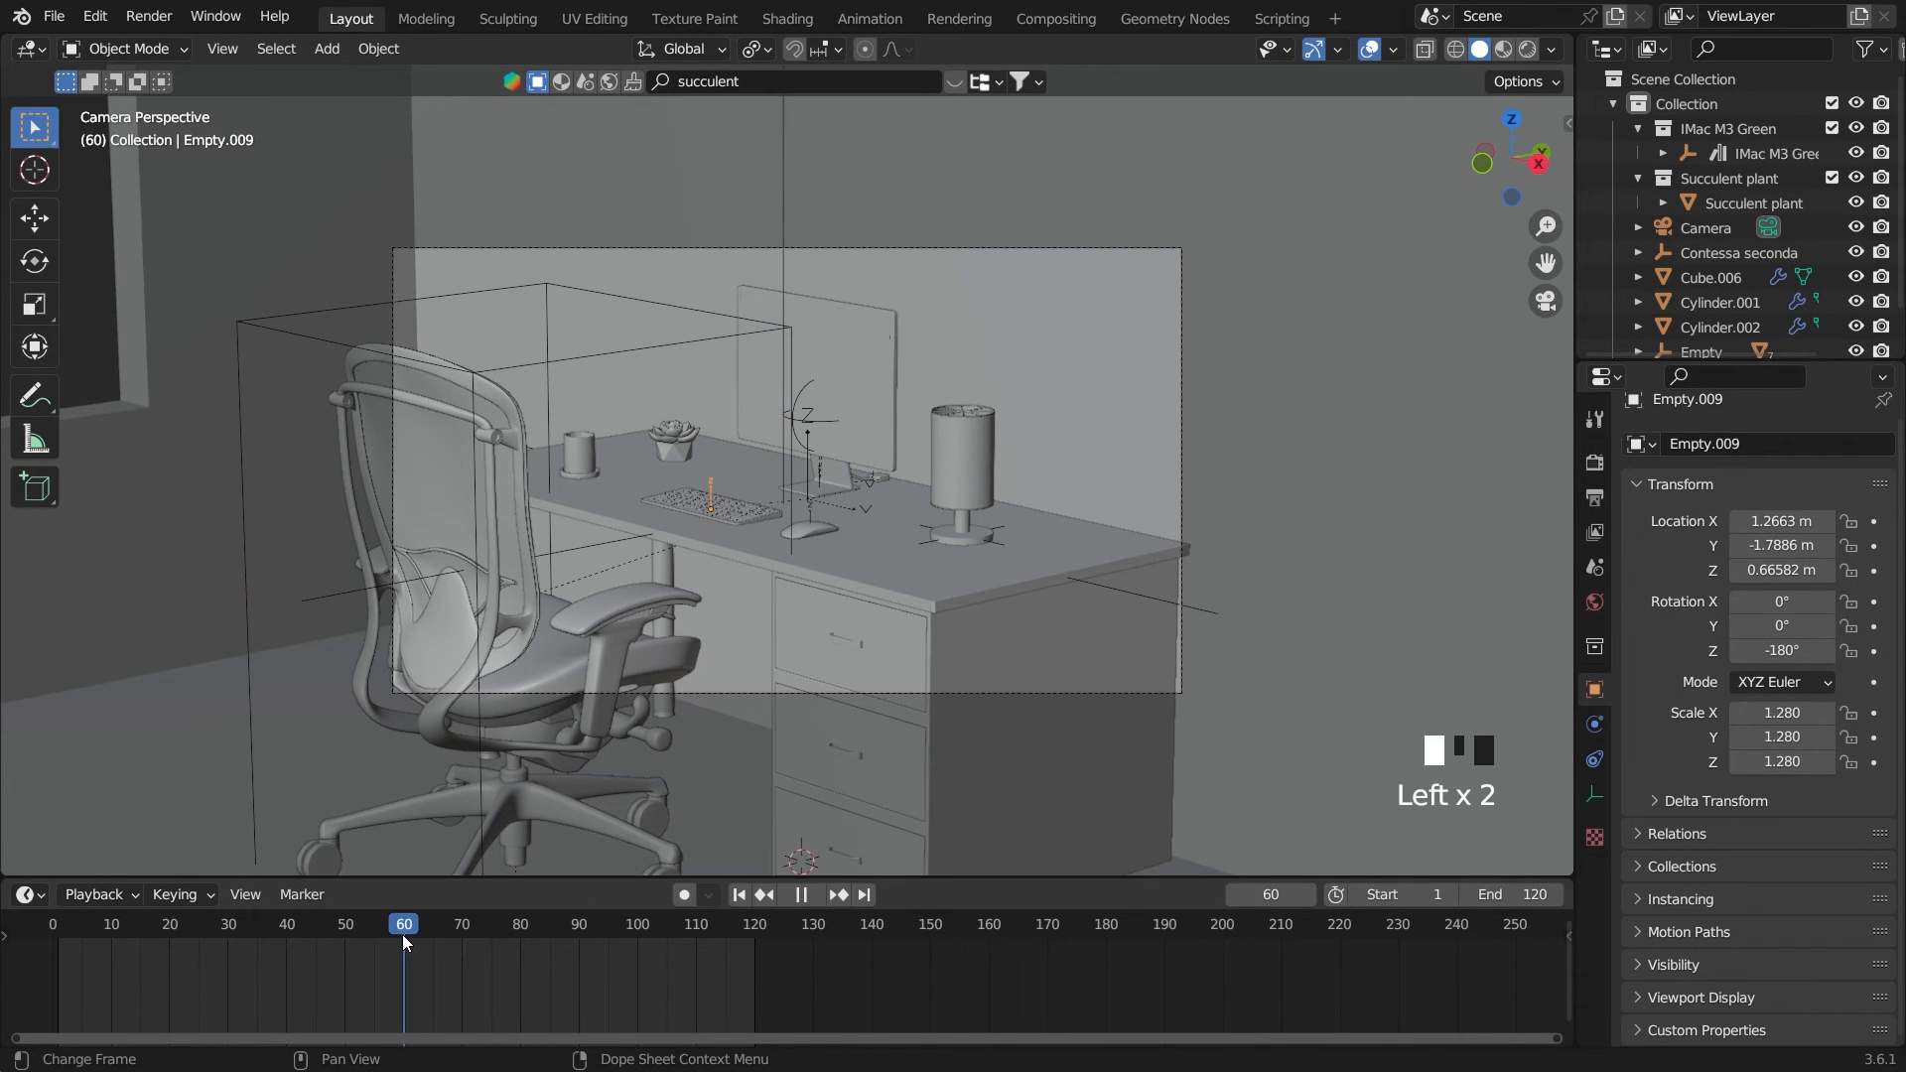
pyautogui.click(1873, 570)
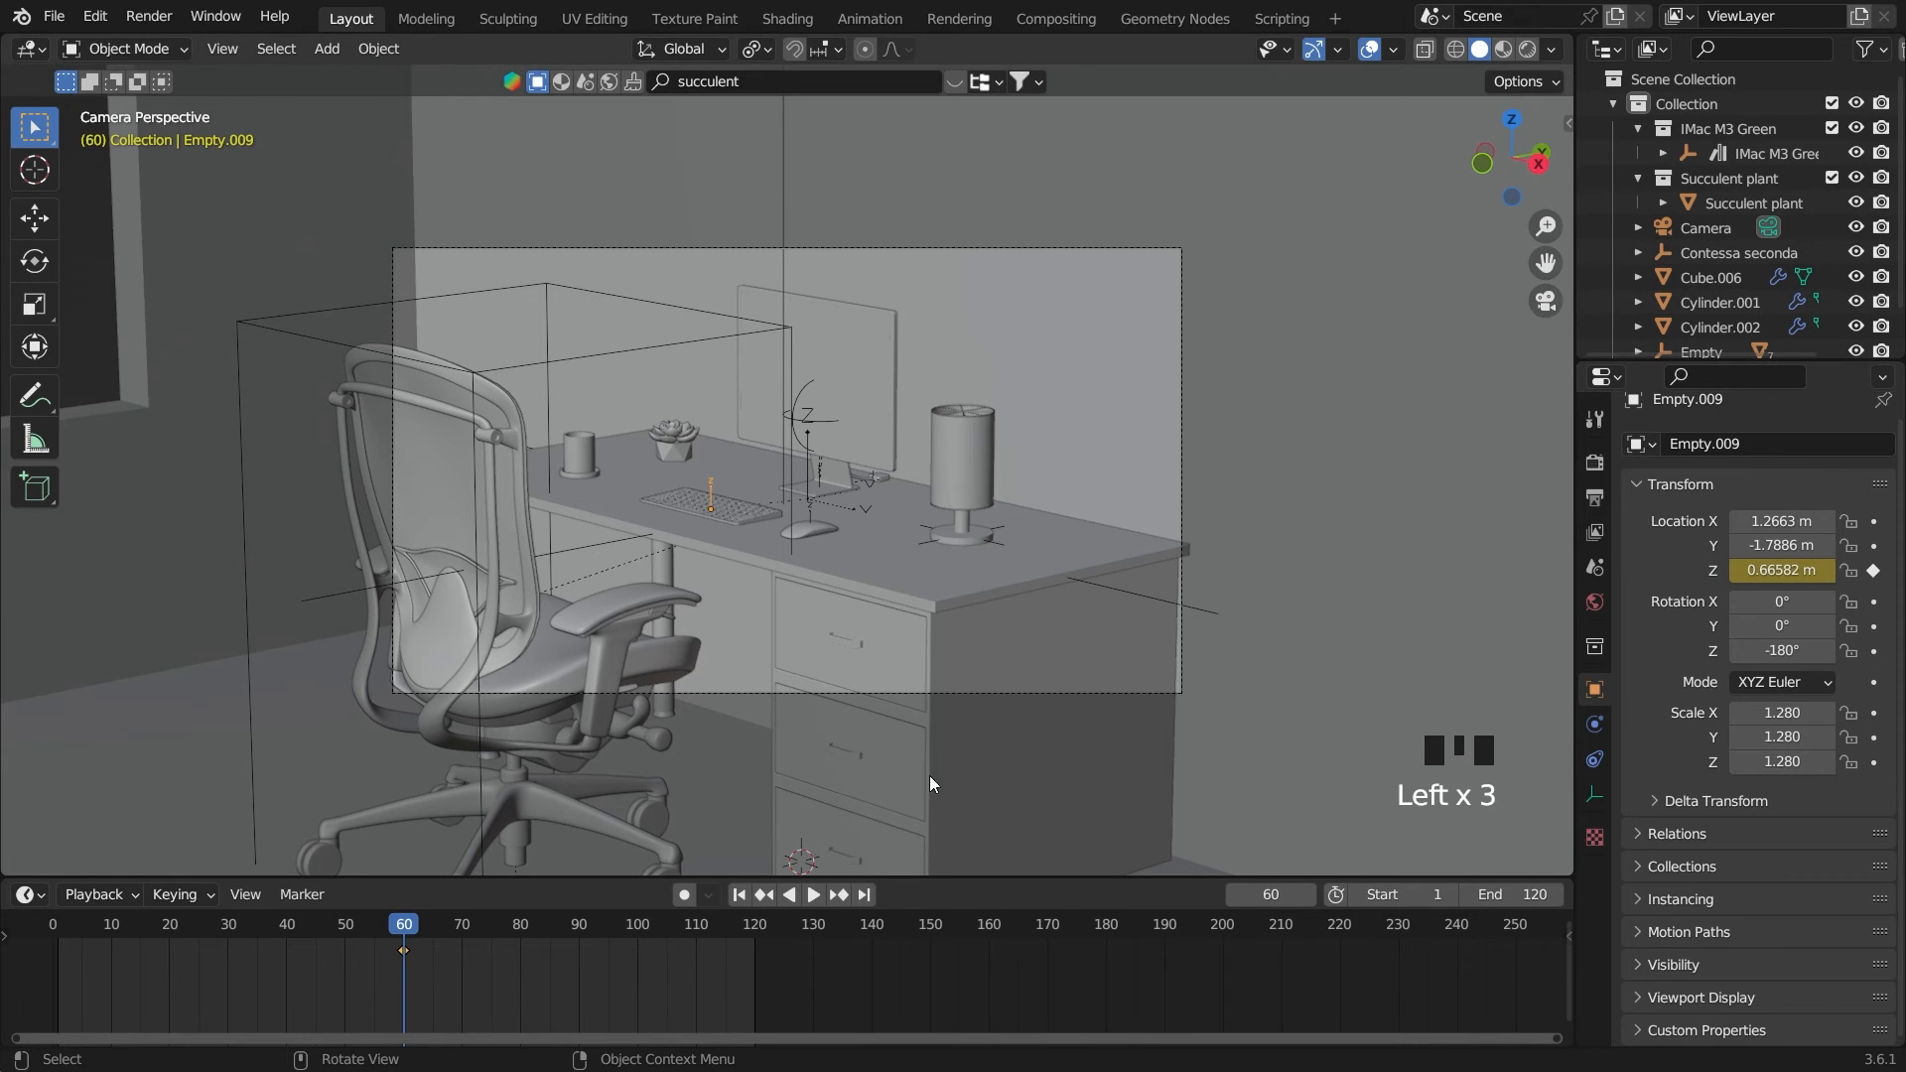
pyautogui.press('g')
pyautogui.press('z')
pyautogui.click(876, 596)
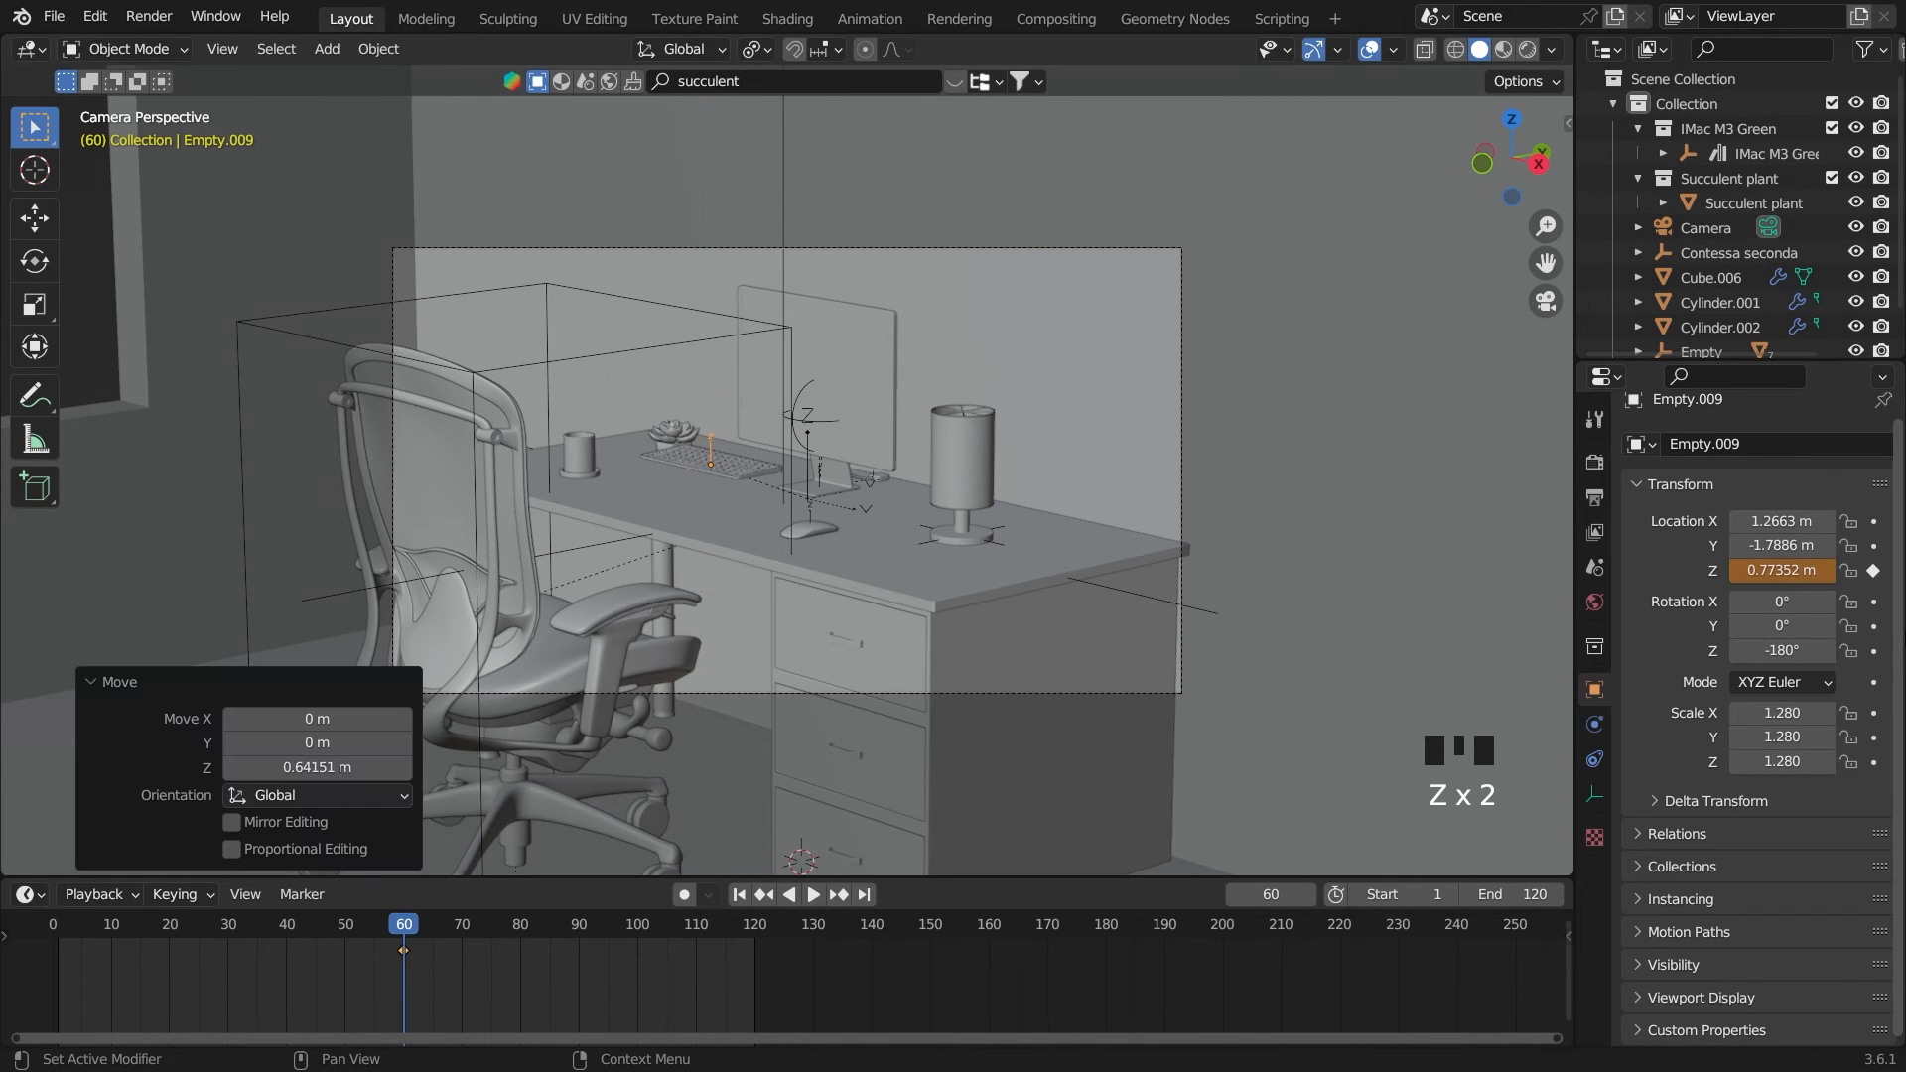
pyautogui.hotkey('ctrl', 'z')
# Keyframe the keyboard empty's X, Y and Z rotation on frame 60, undoing a trial lift along Z
pyautogui.moveTo(1873, 602); pyautogui.dragTo(1873, 652)
pyautogui.press('g')
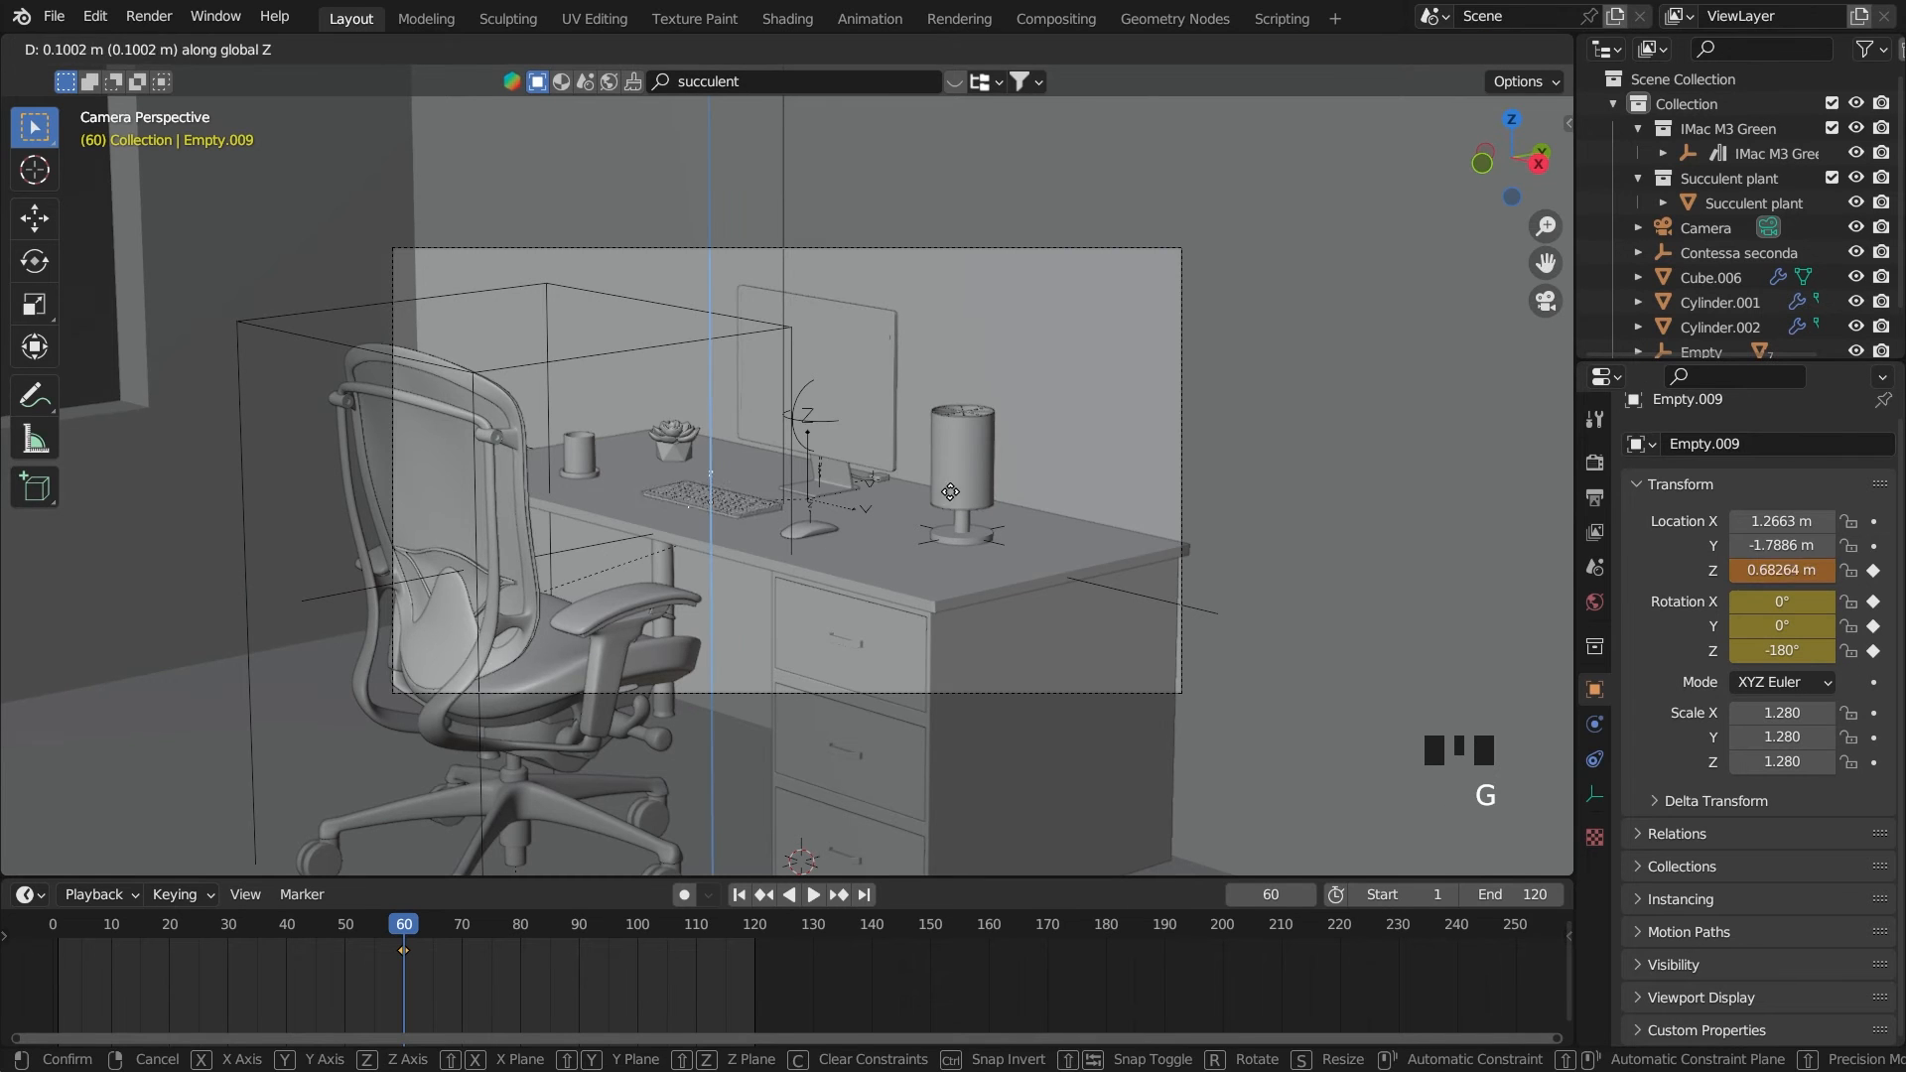
pyautogui.click(949, 481)
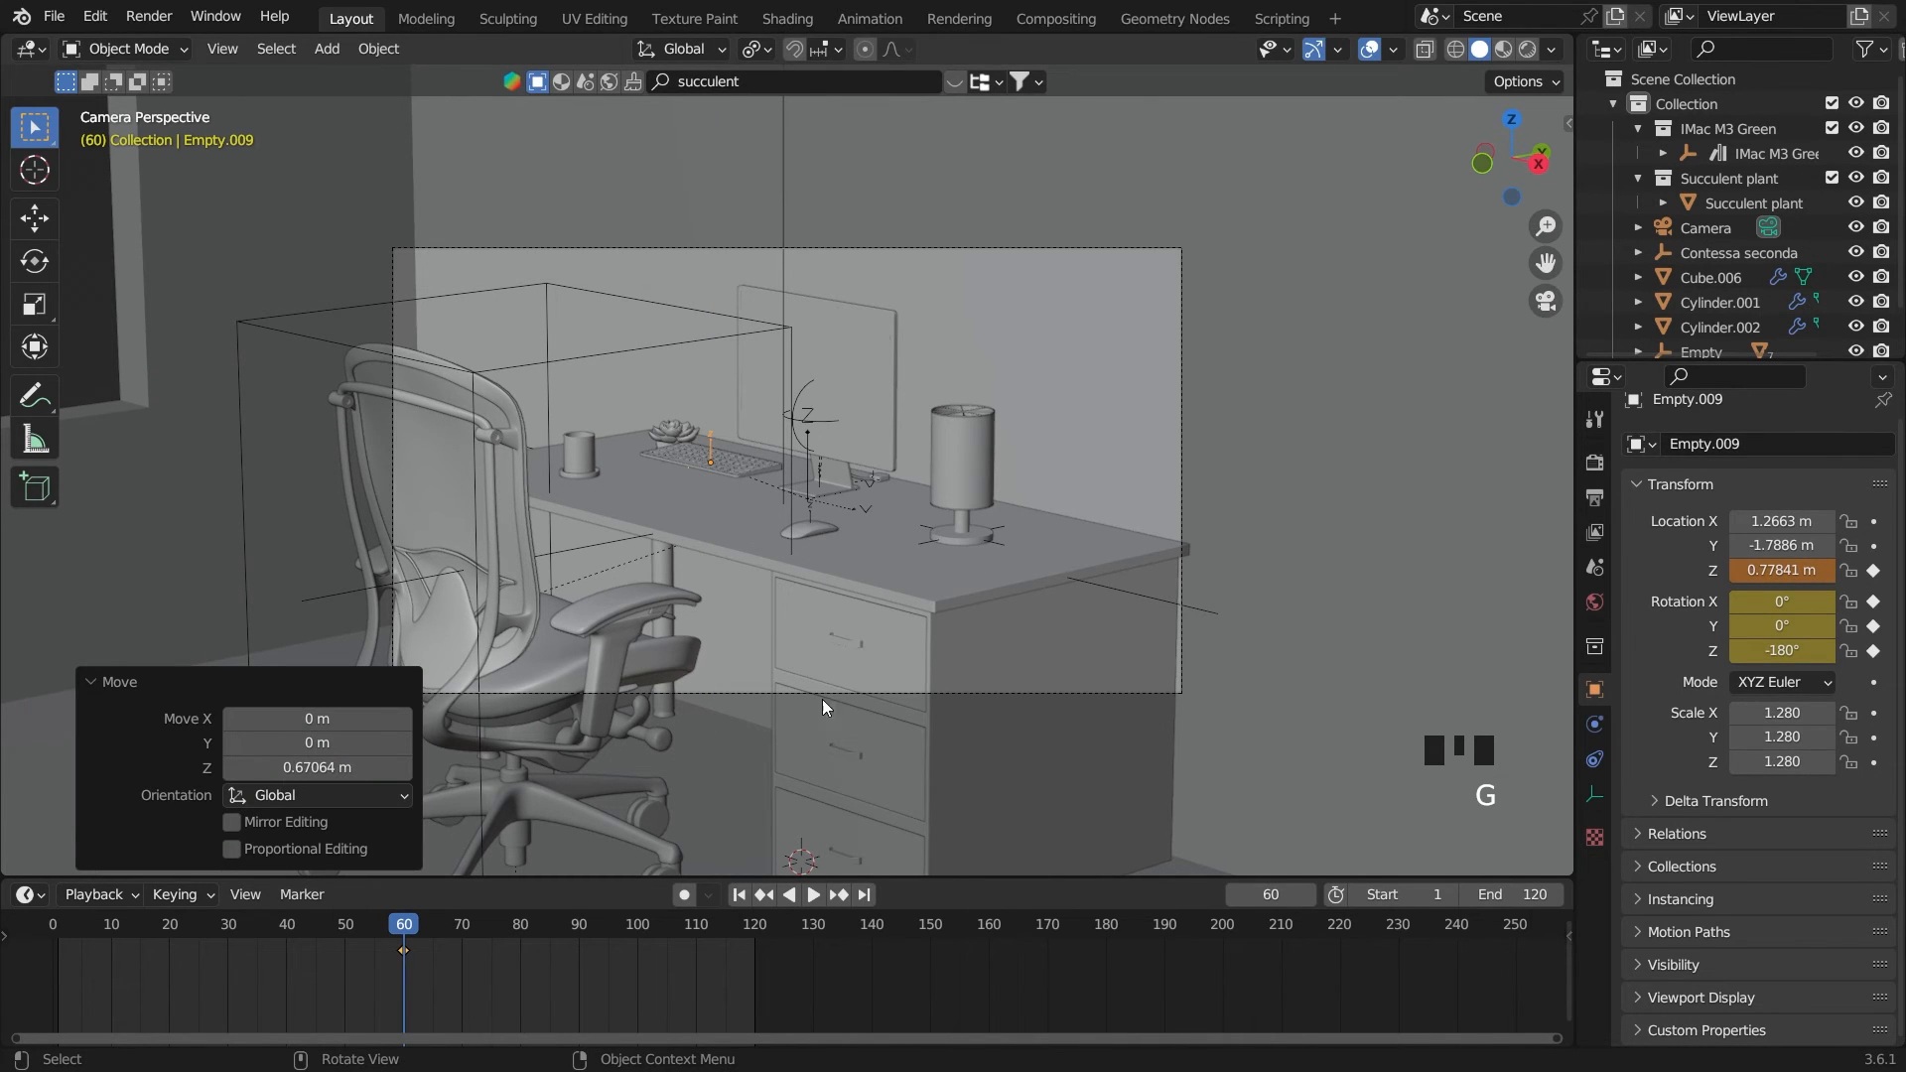
pyautogui.hotkey('ctrl', 'z')
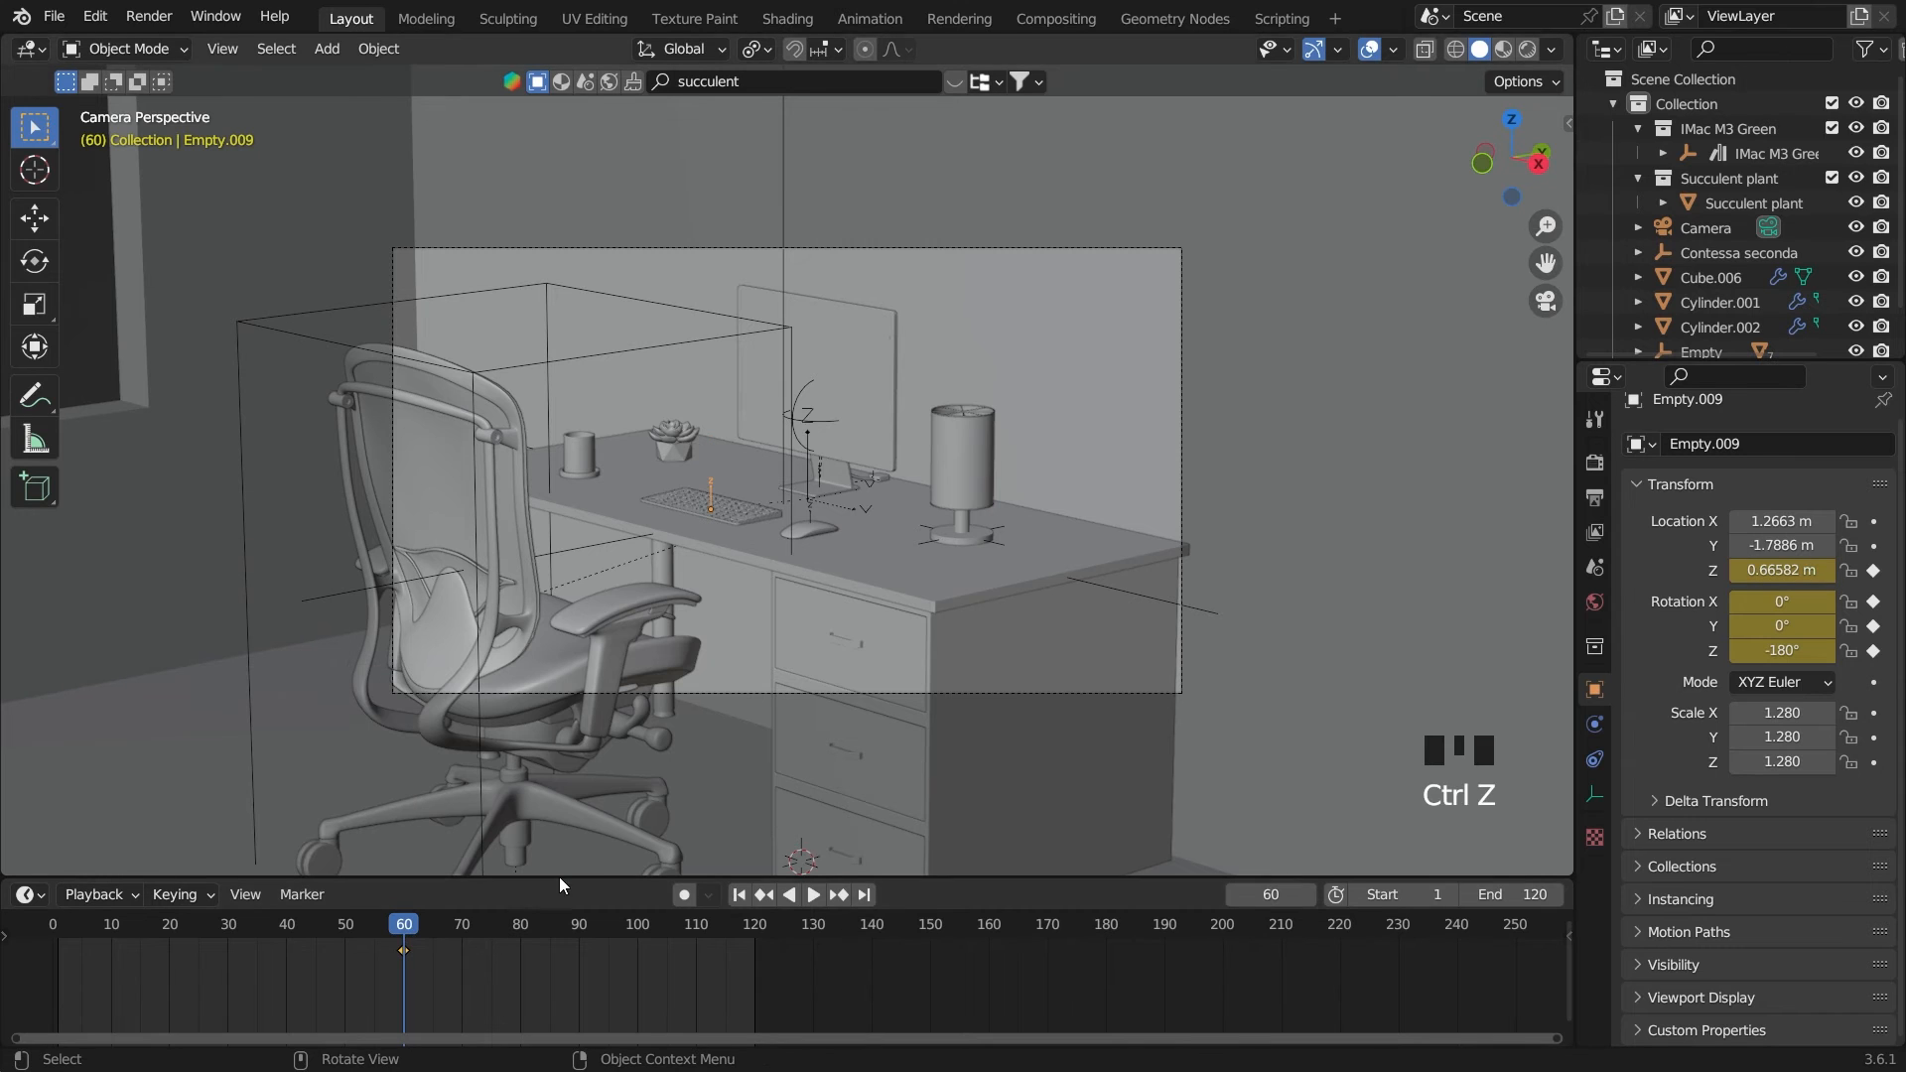
# On frame 0, raise the keyboard's empty to a Z location of 0.73543 m and keyframe that Z location
pyautogui.moveTo(400, 925); pyautogui.dragTo(52, 926)
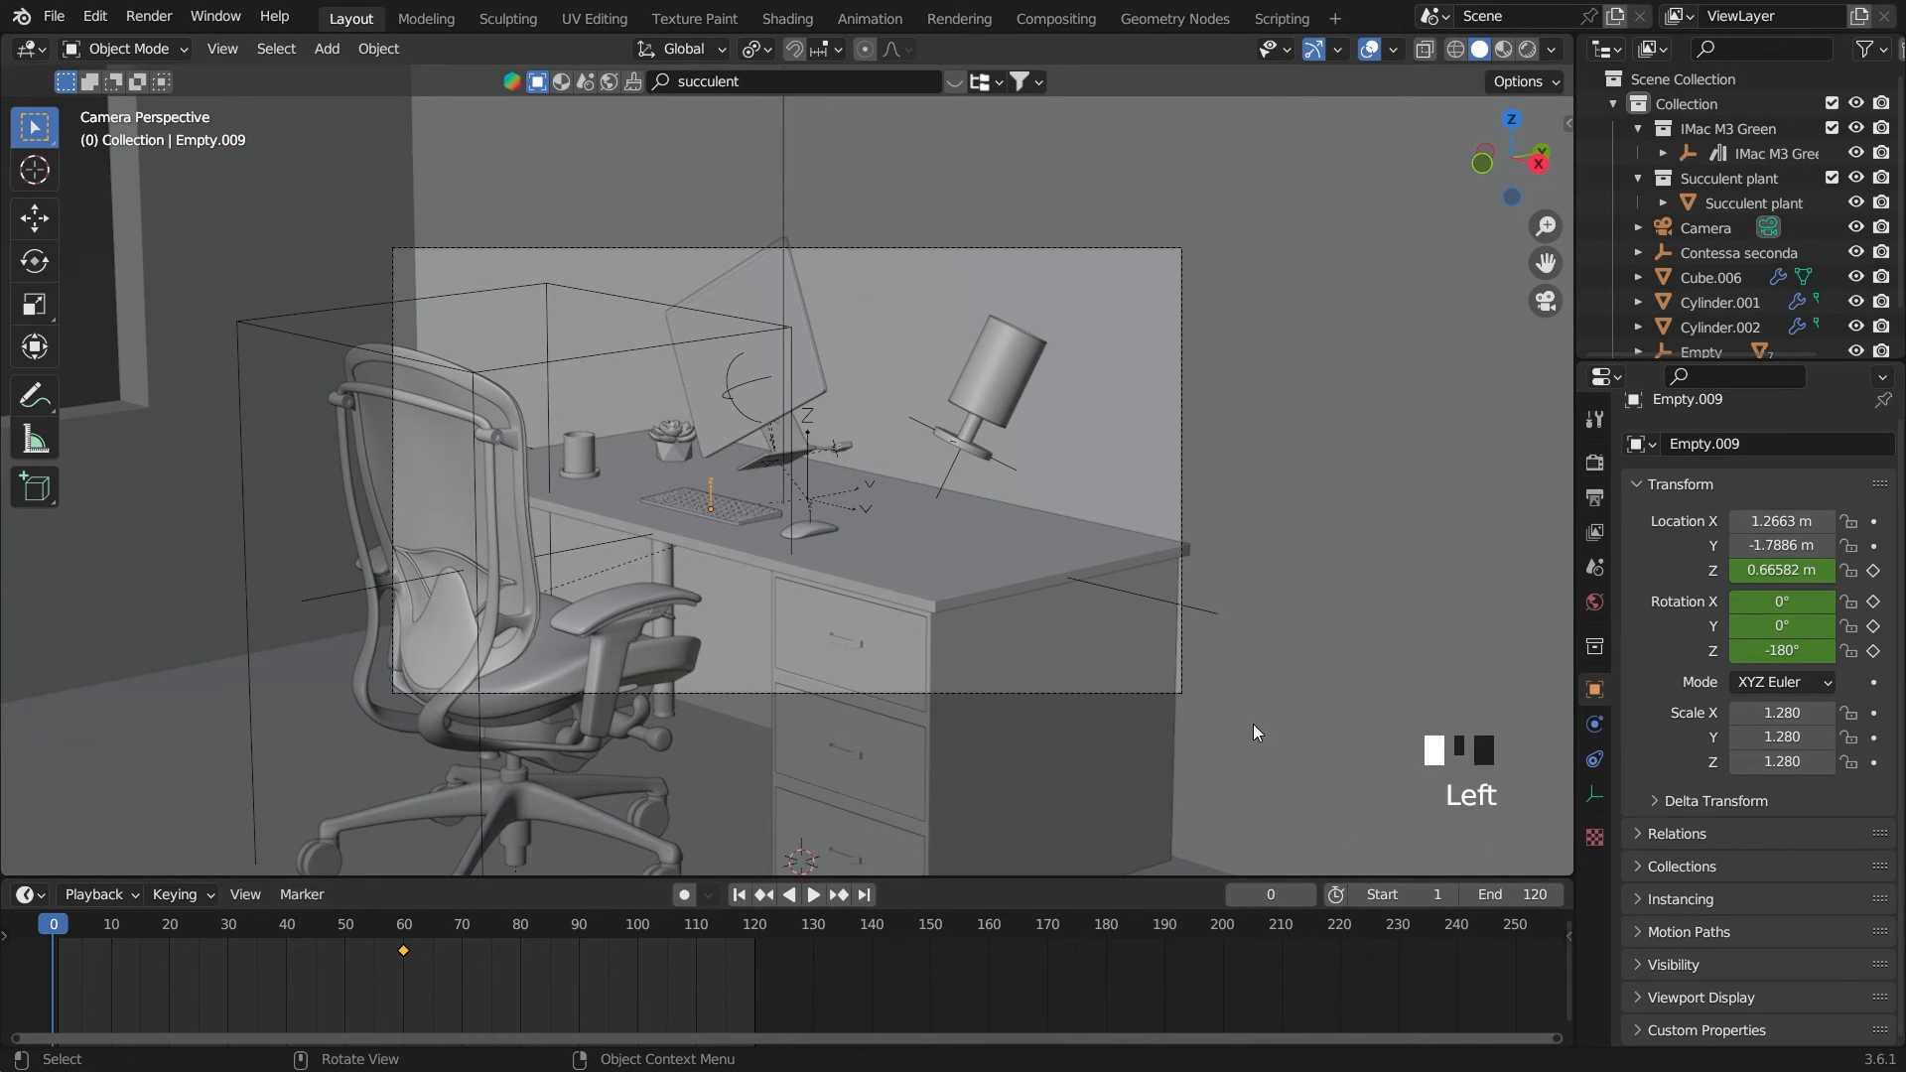
pyautogui.press('g')
pyautogui.press('z')
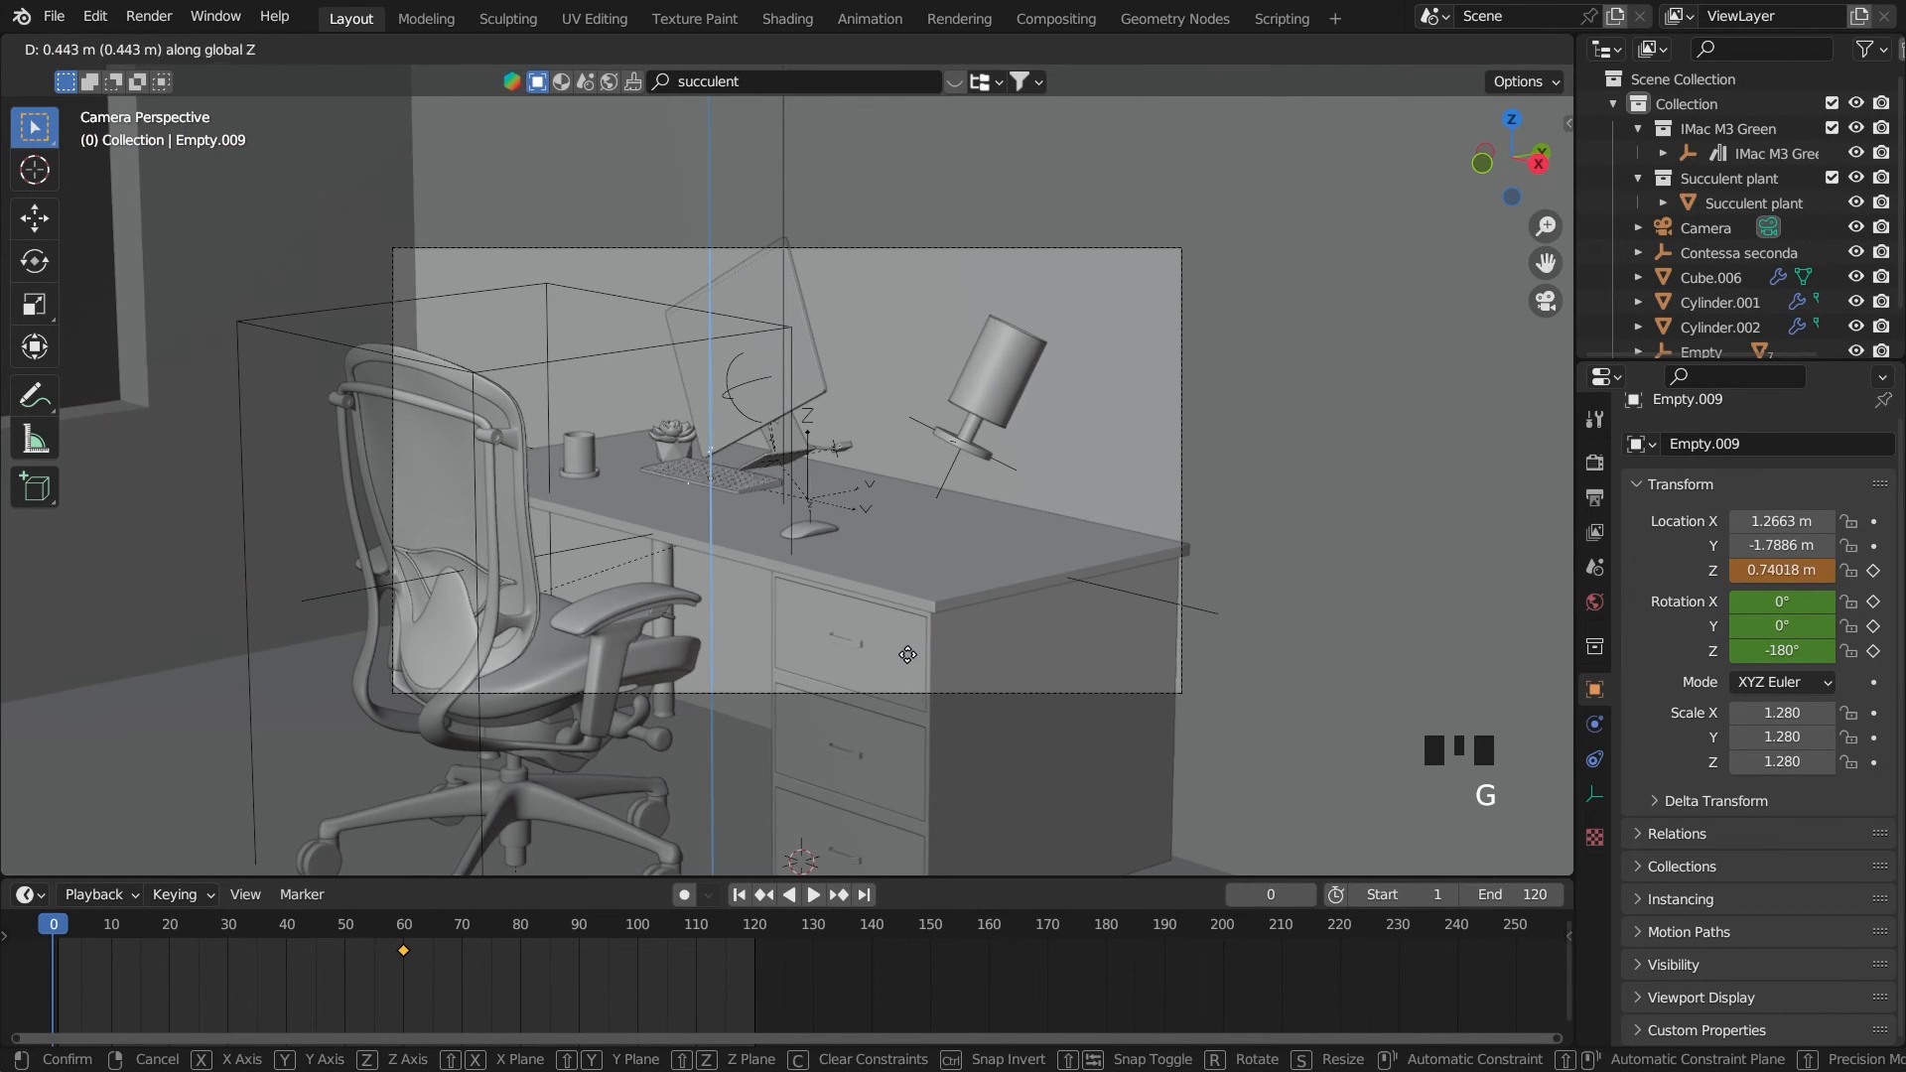
pyautogui.click(925, 657)
pyautogui.click(1873, 570)
# Tilt the keyboard's empty on frame 0 to rotation X 7.2788°, Y 5.7027°, Z -174.01° and keyframe all three rotation axes
pyautogui.press('r')
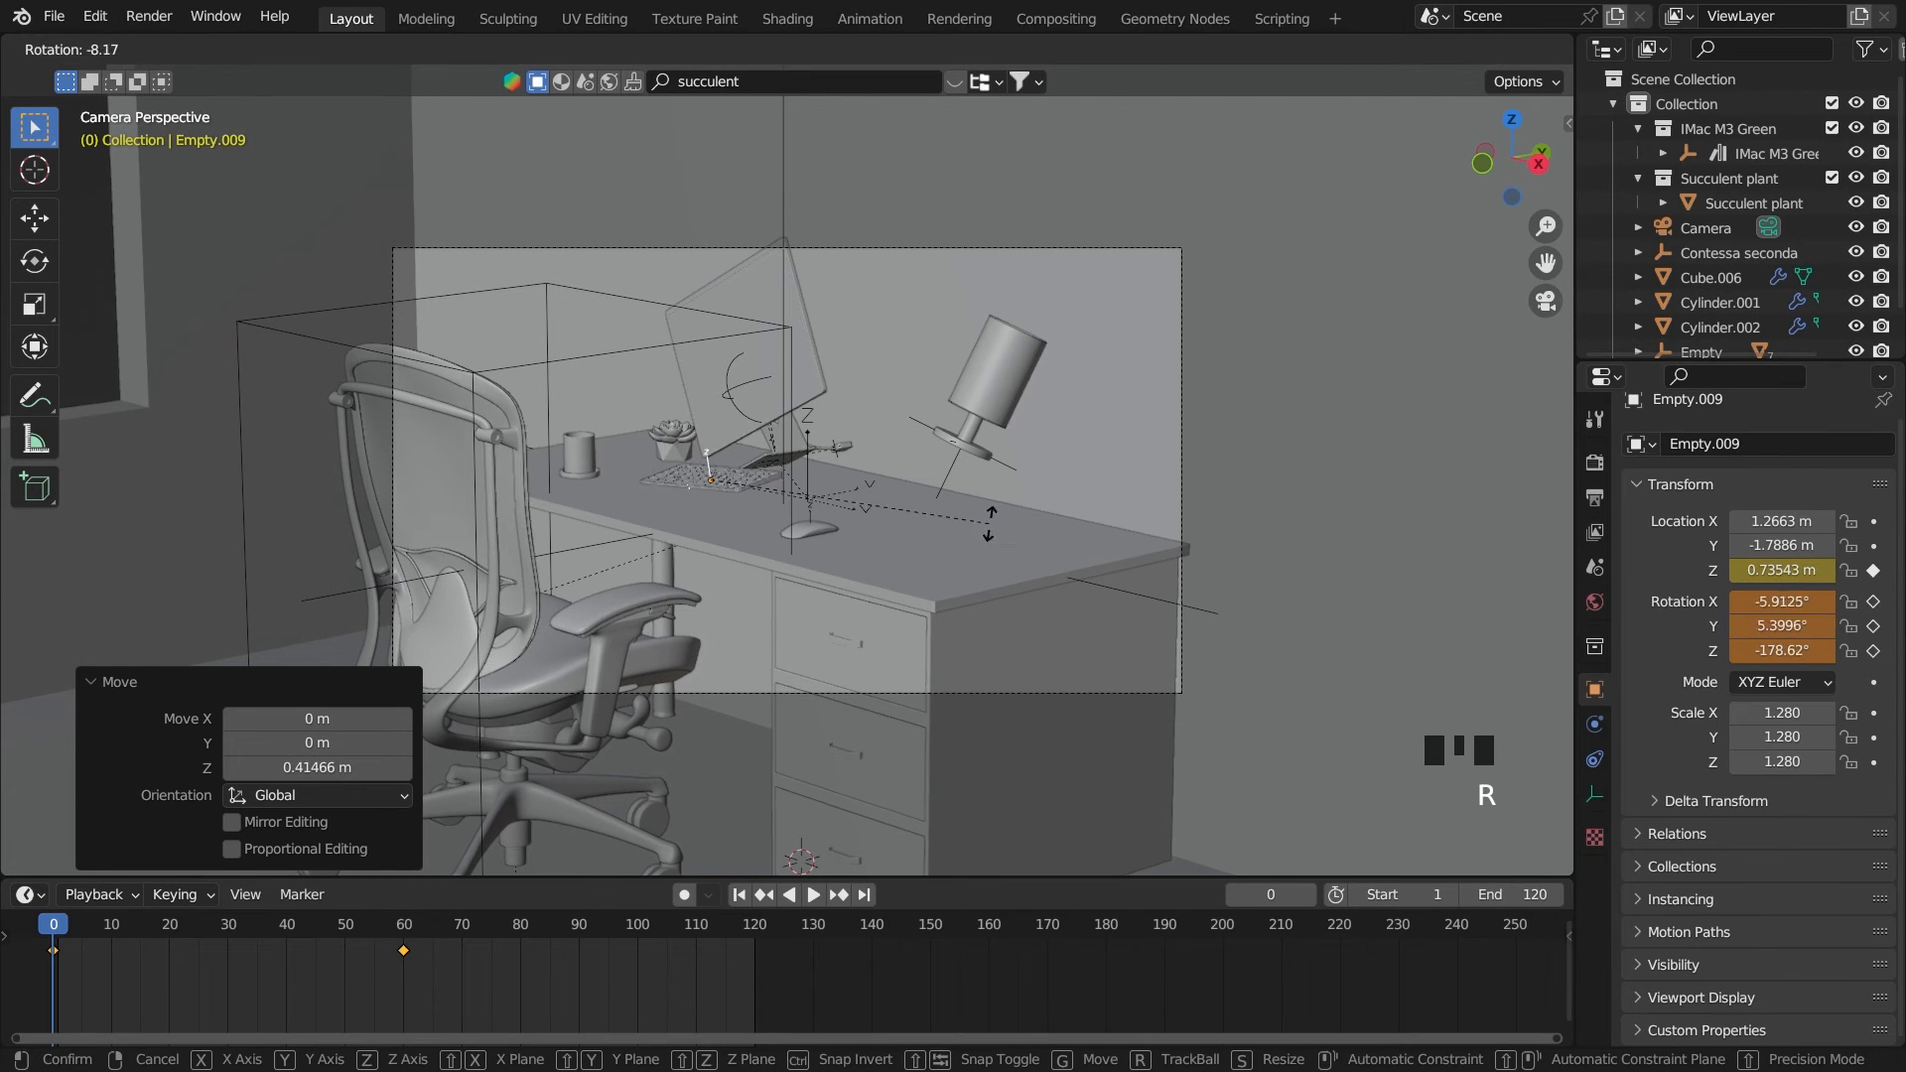
pyautogui.press('r')
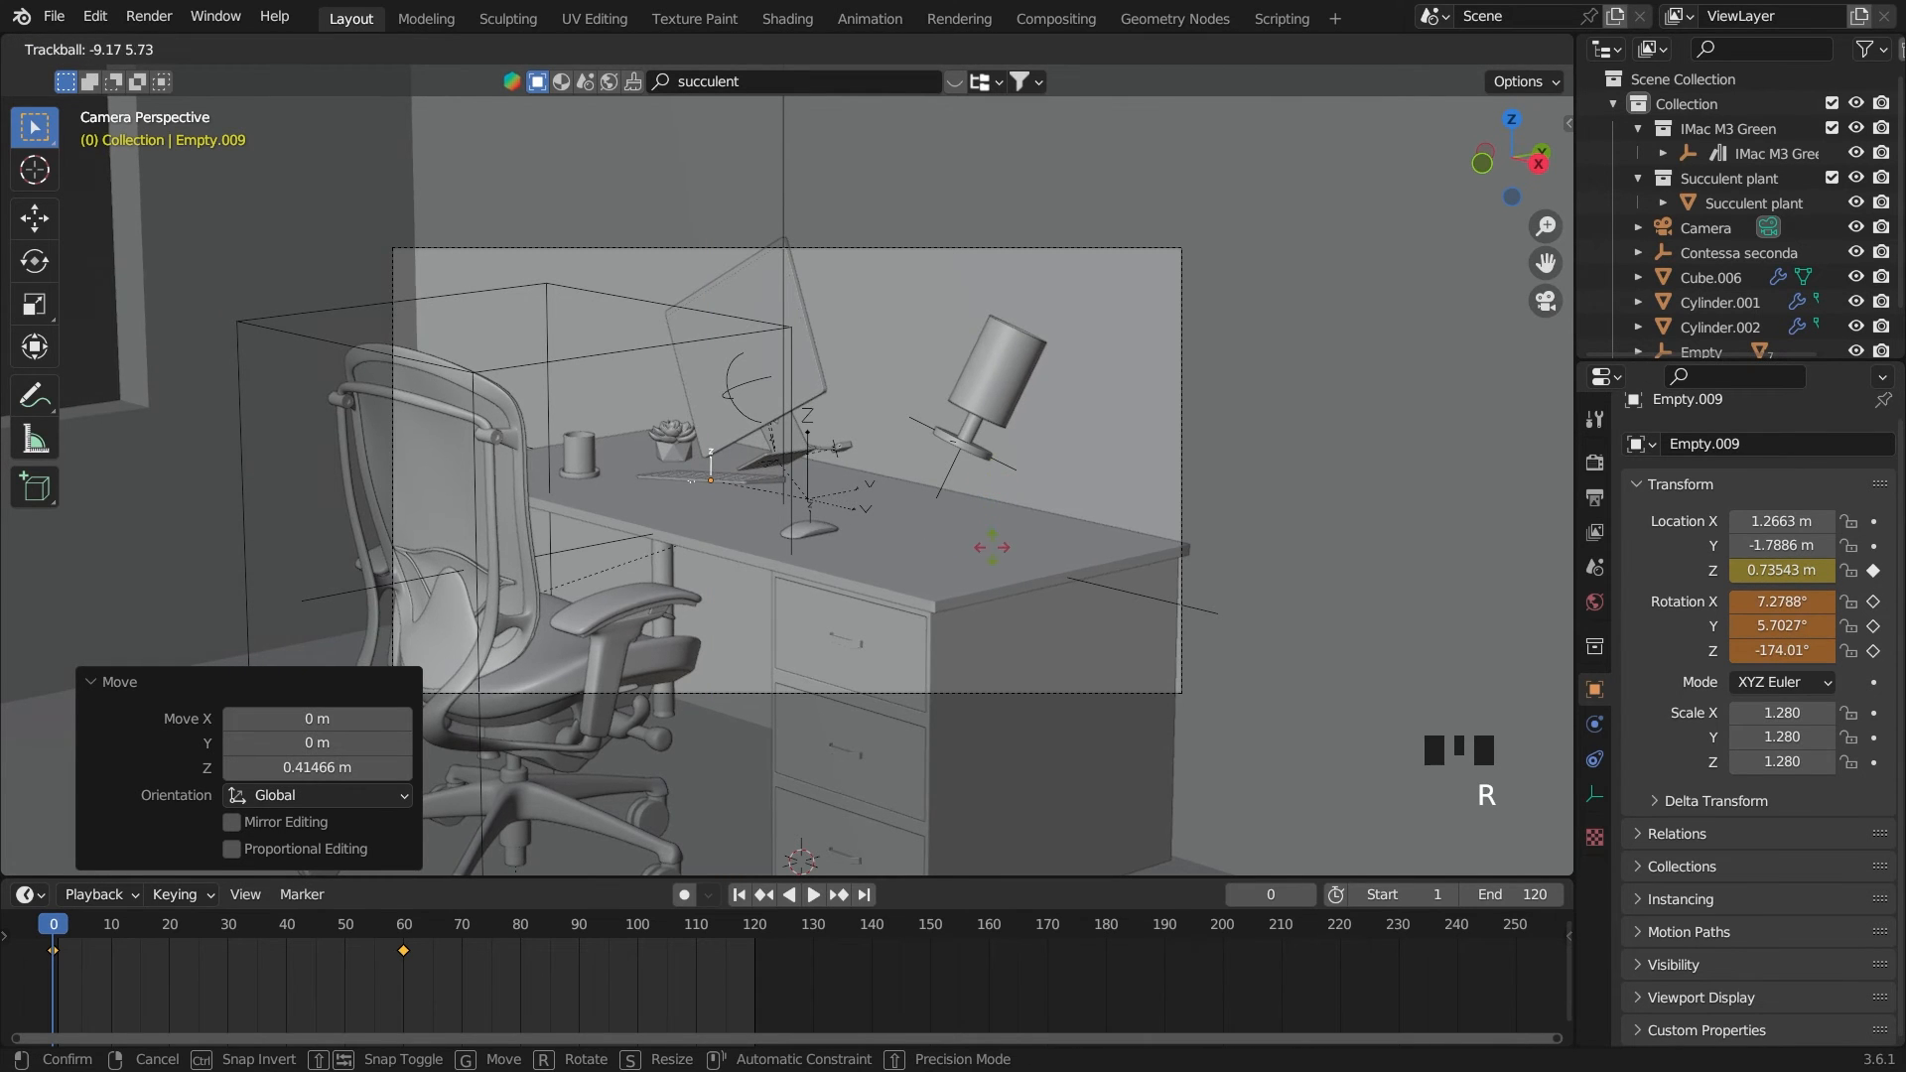
pyautogui.click(854, 673)
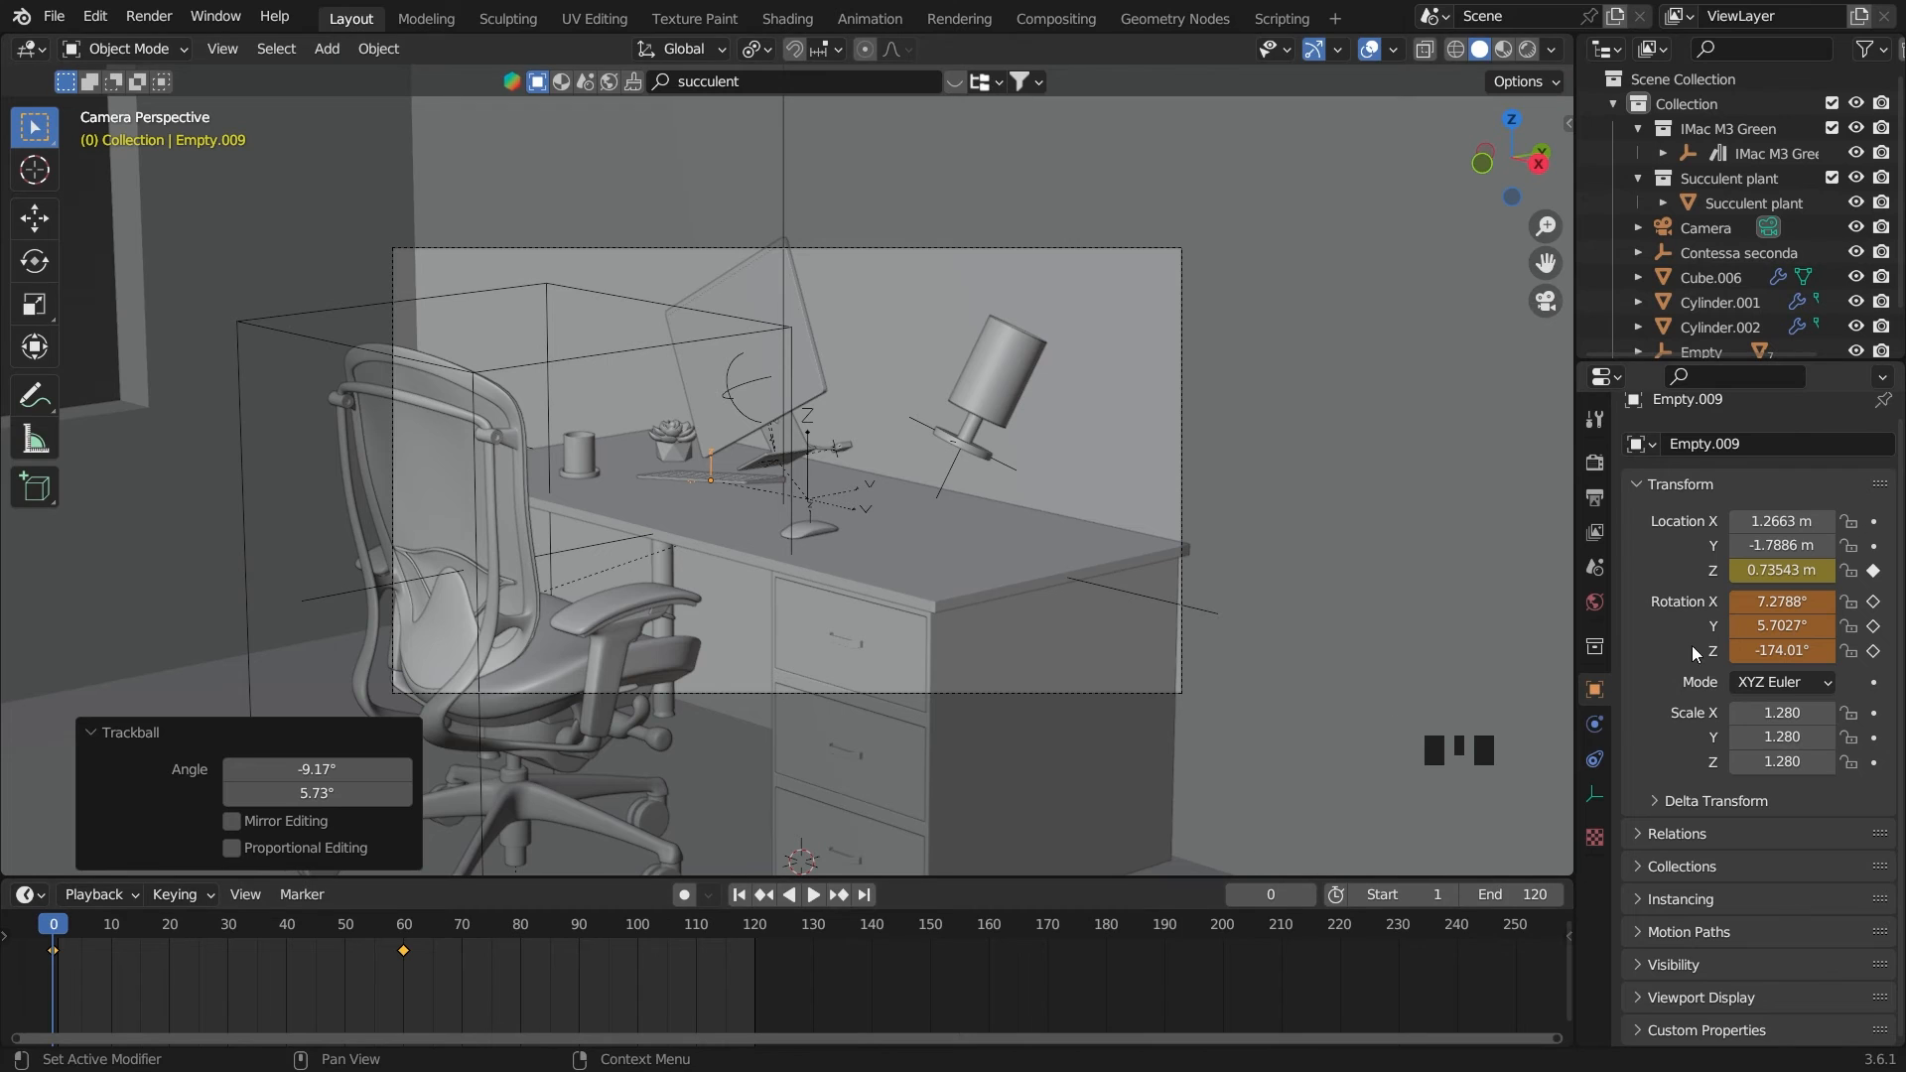
pyautogui.moveTo(1873, 601); pyautogui.dragTo(1876, 637)
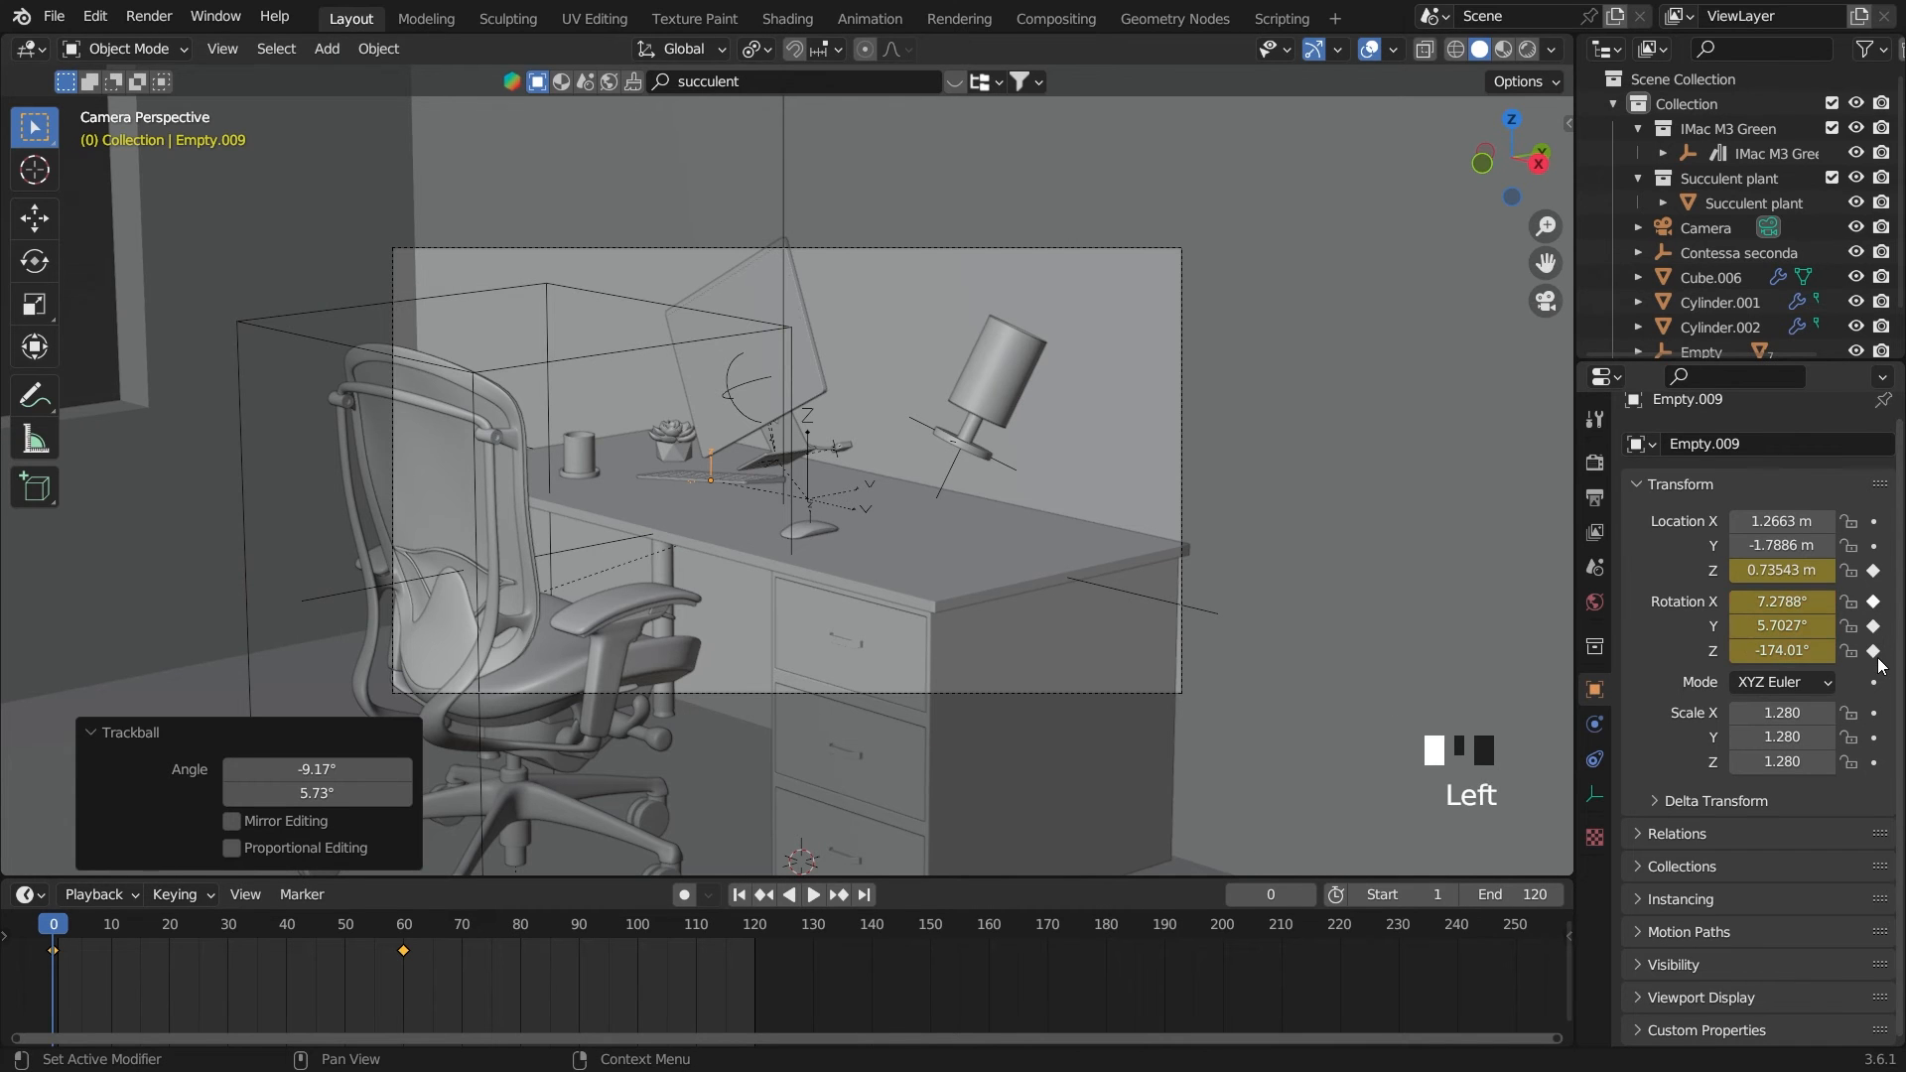
# Try a stronger free rotation of the keyboard's empty to X 17.148°, Y 9.7447°, Z -160.87° without keyframing it
pyautogui.press('r')
pyautogui.press('r')
pyautogui.click(664, 885)
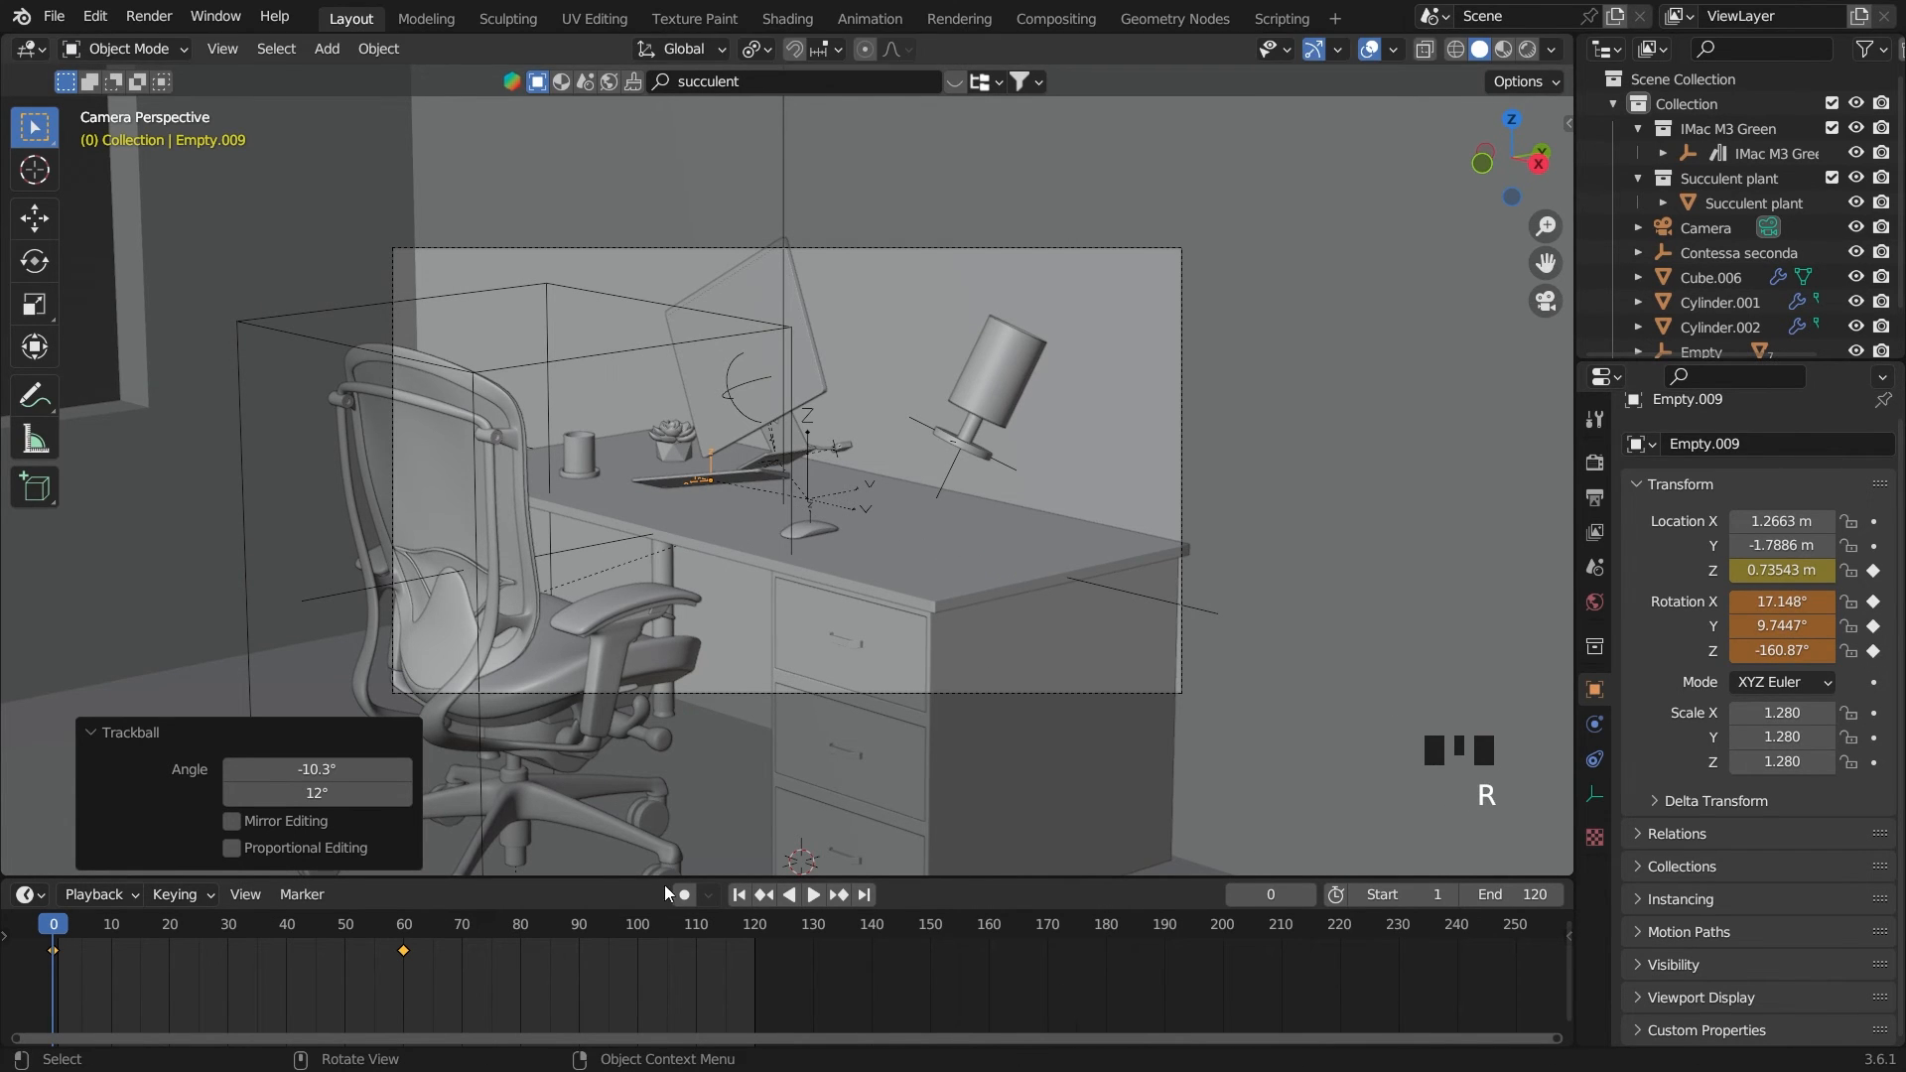
# Play the animation to review the keyboard's drop onto the desk, and rewind to the start frame
pyautogui.press('space')
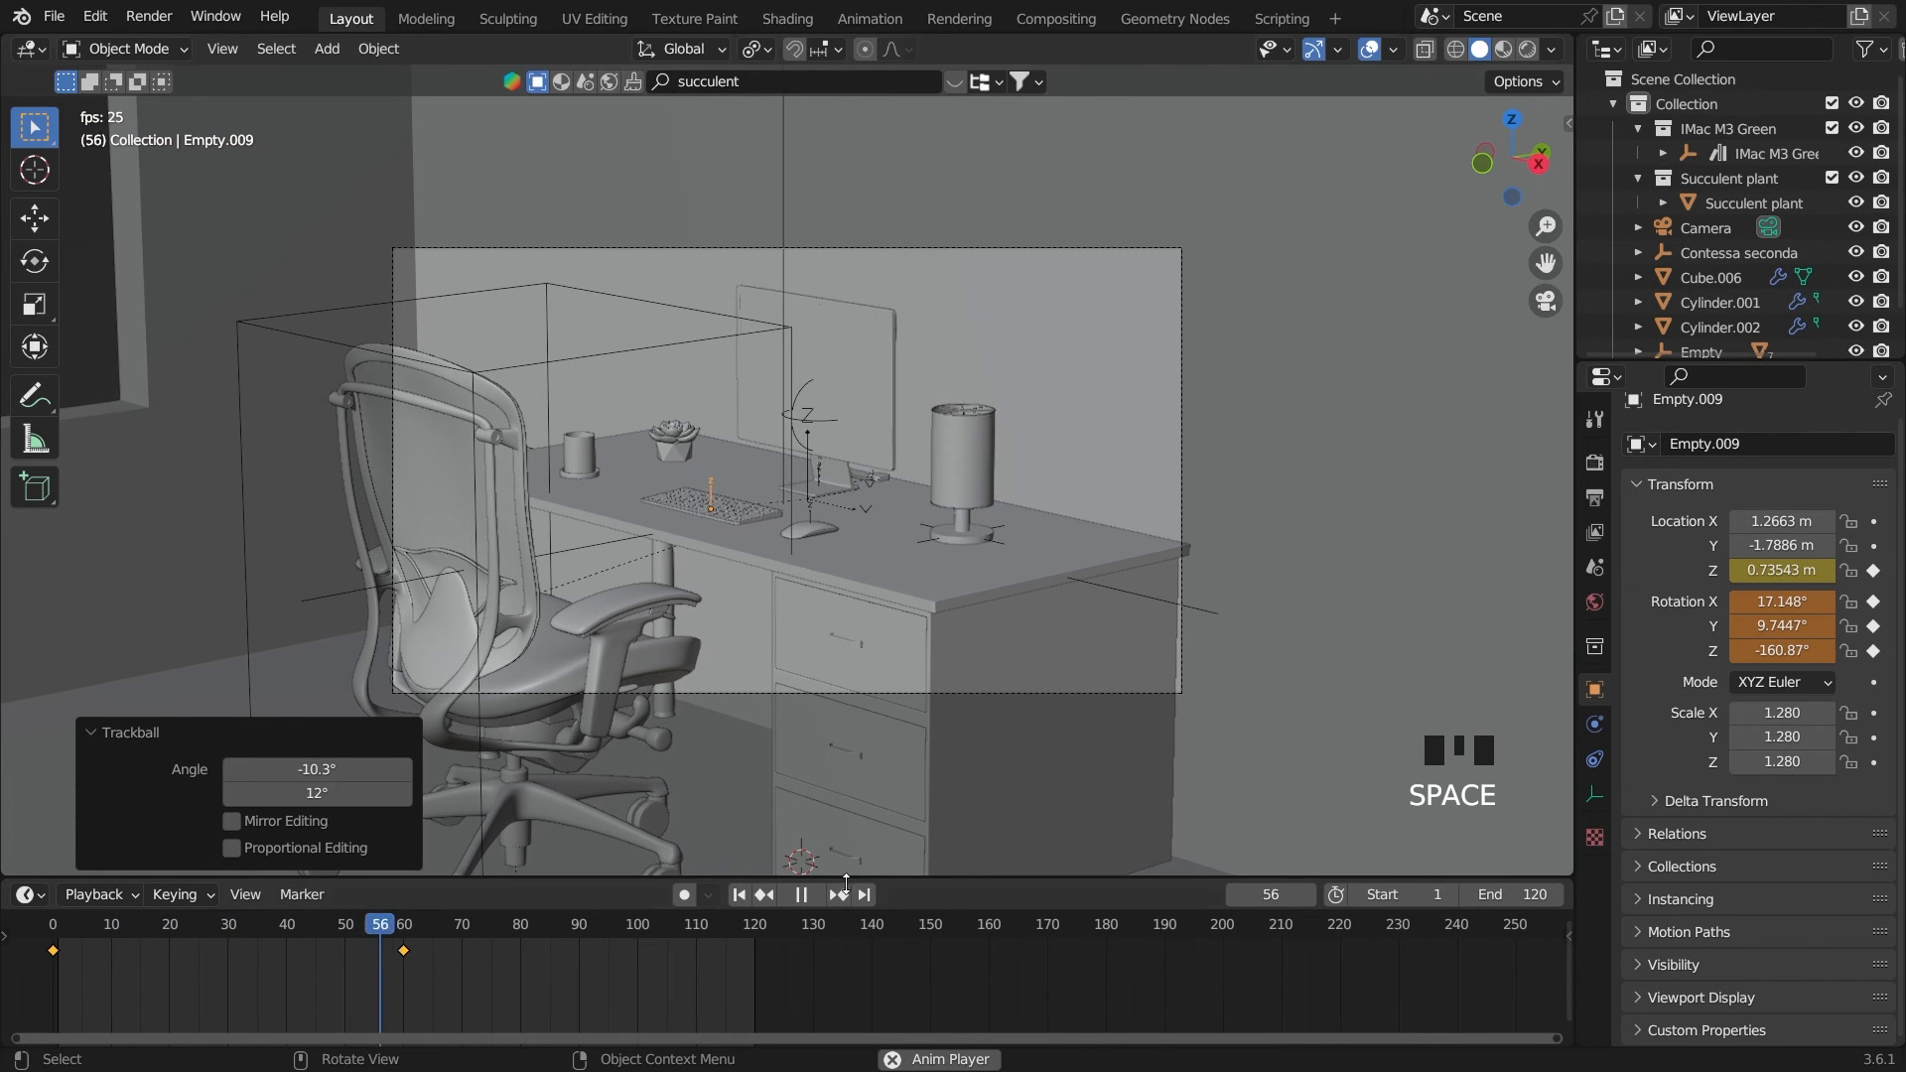
pyautogui.press('space')
pyautogui.click(737, 895)
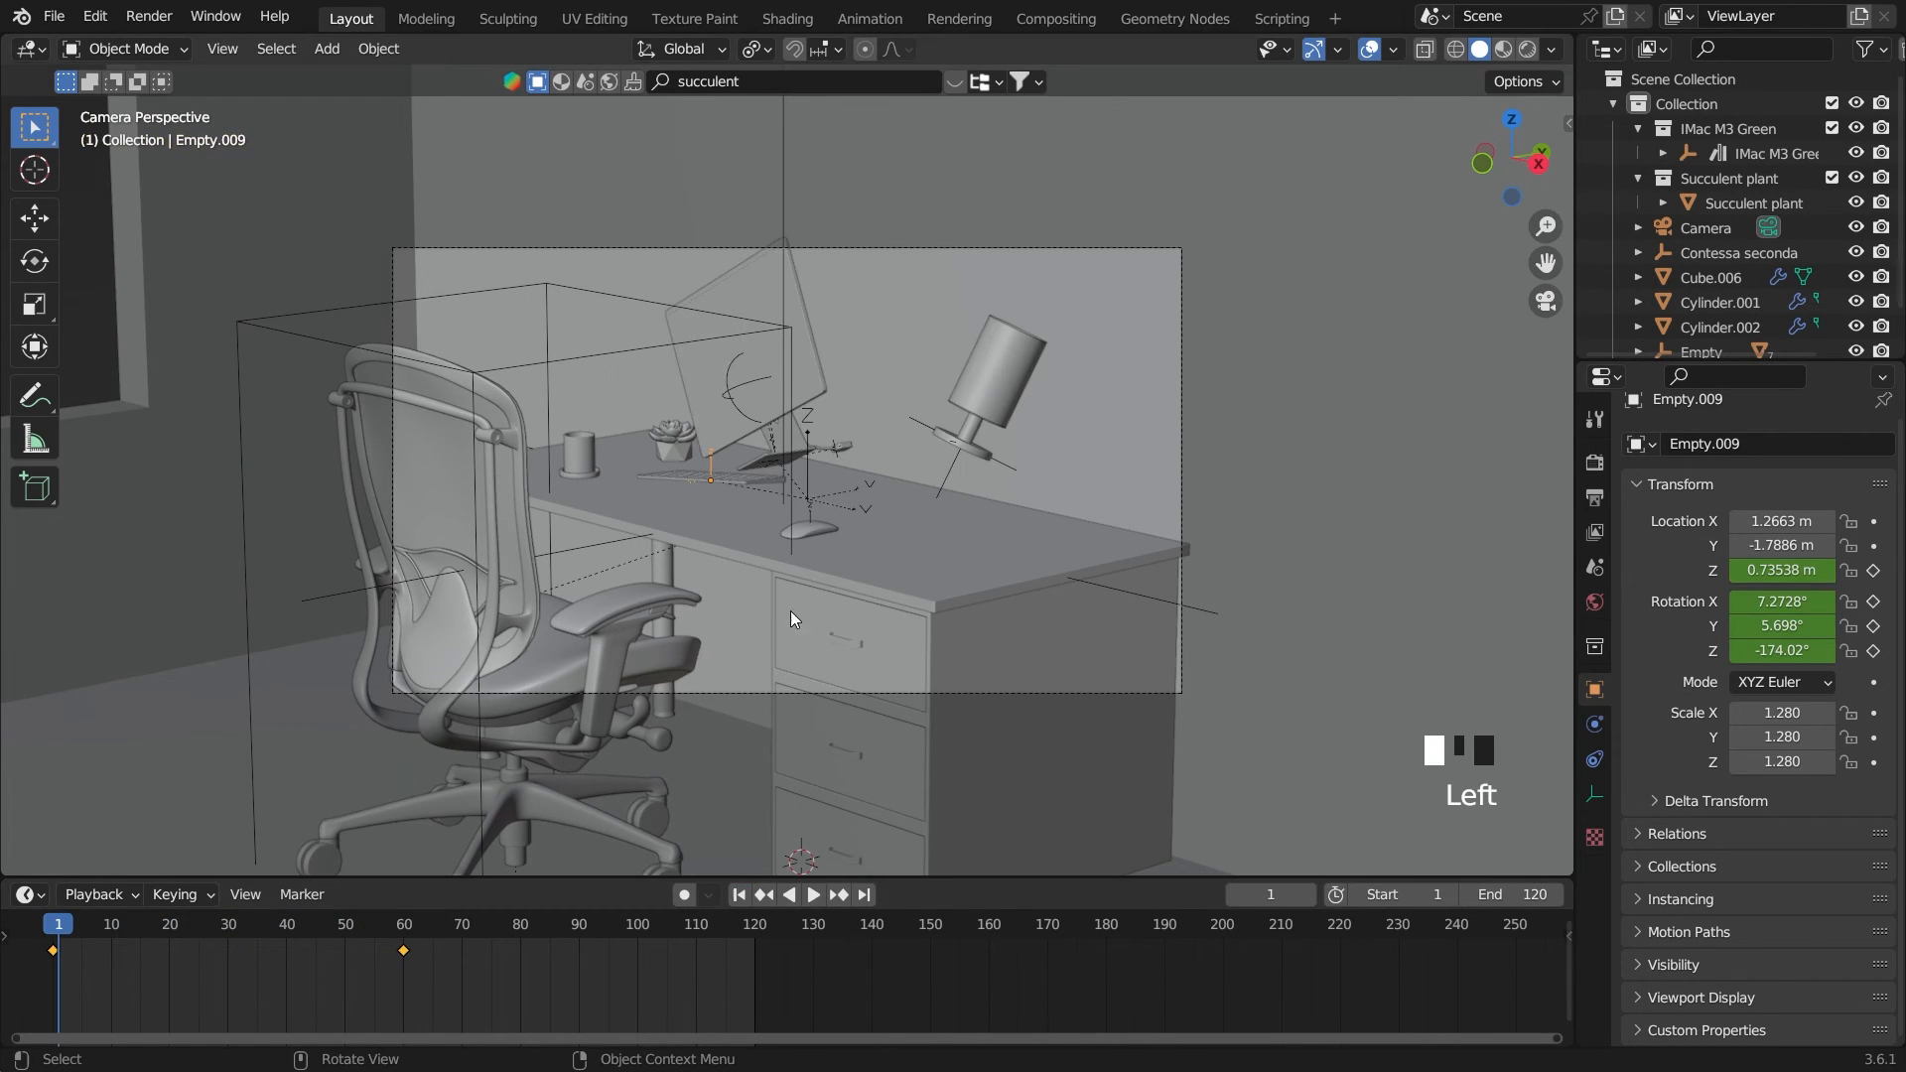
# Select the computer mouse's empty, Empty.014, and keyframe its current Z location and X, Y and Z rotation on frame 60
pyautogui.click(808, 512)
pyautogui.click(405, 927)
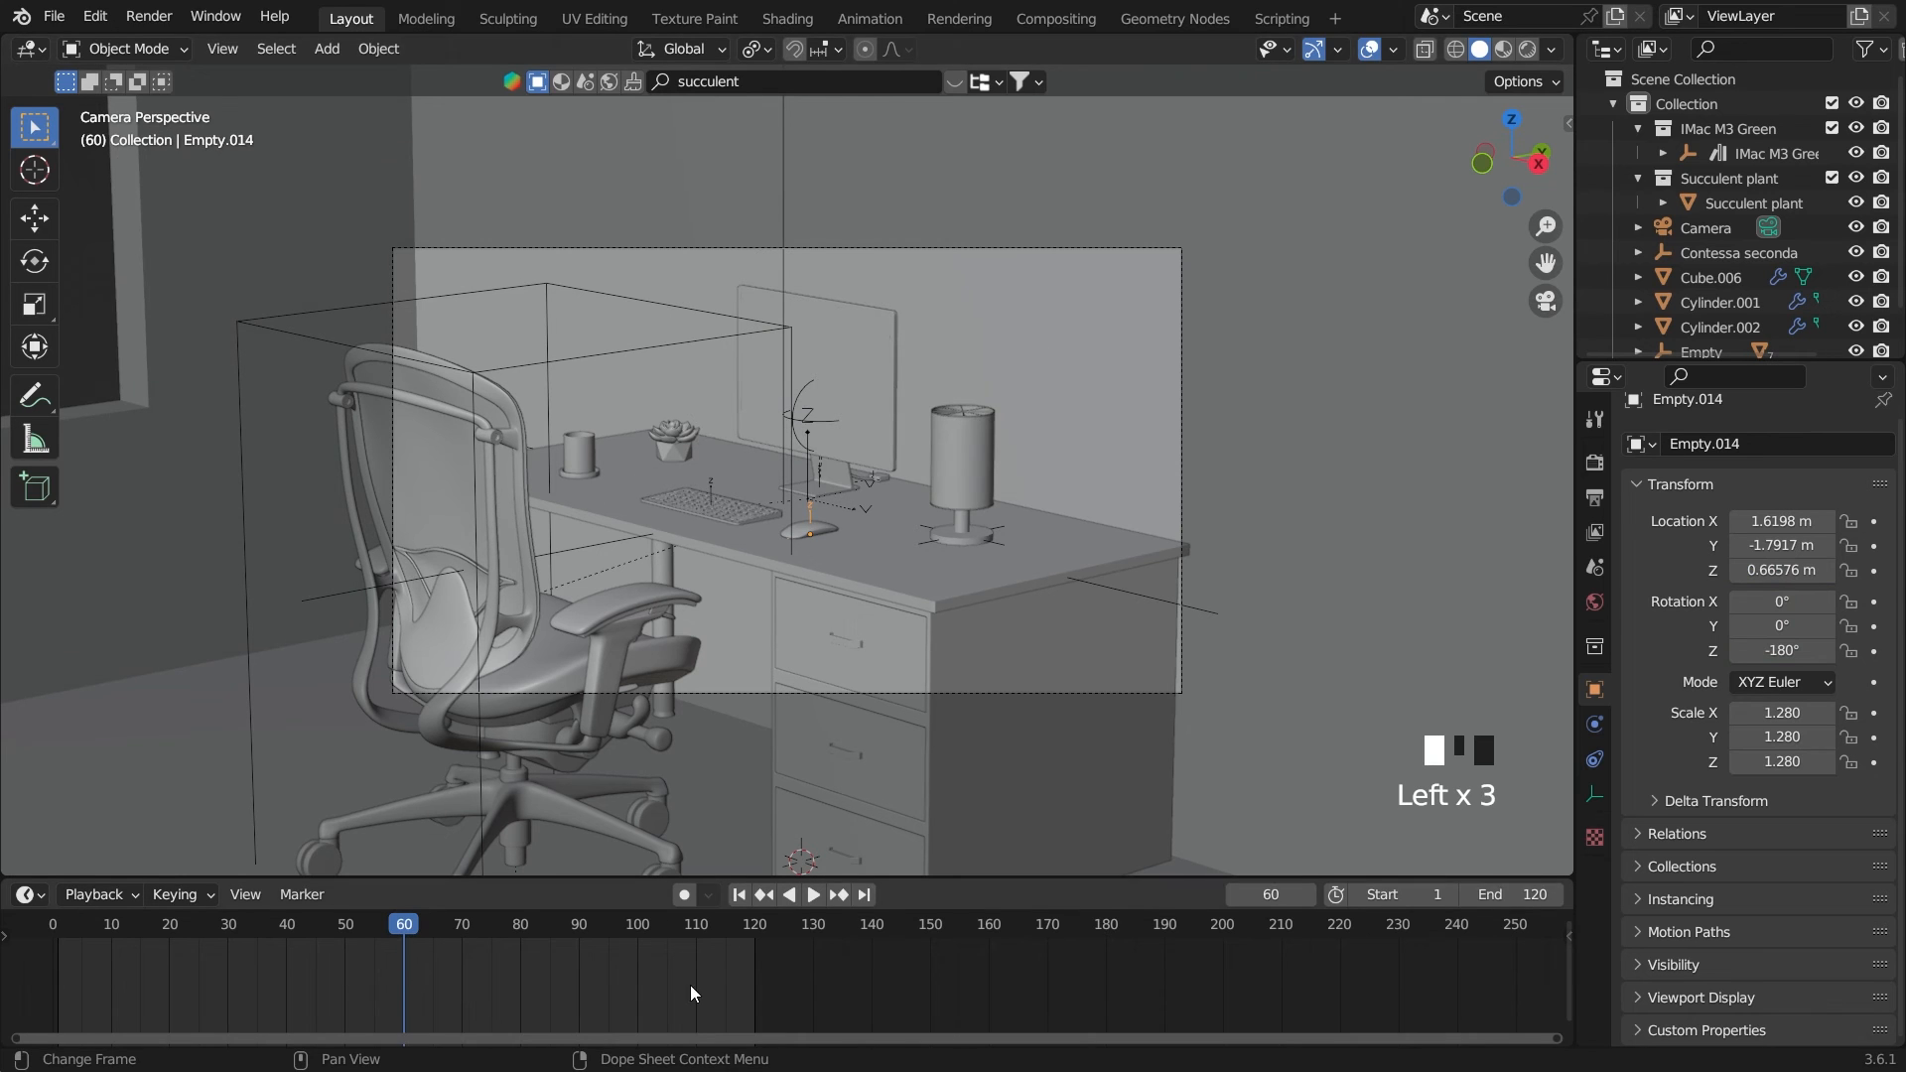
pyautogui.click(1874, 651)
pyautogui.click(1873, 603)
pyautogui.click(1873, 626)
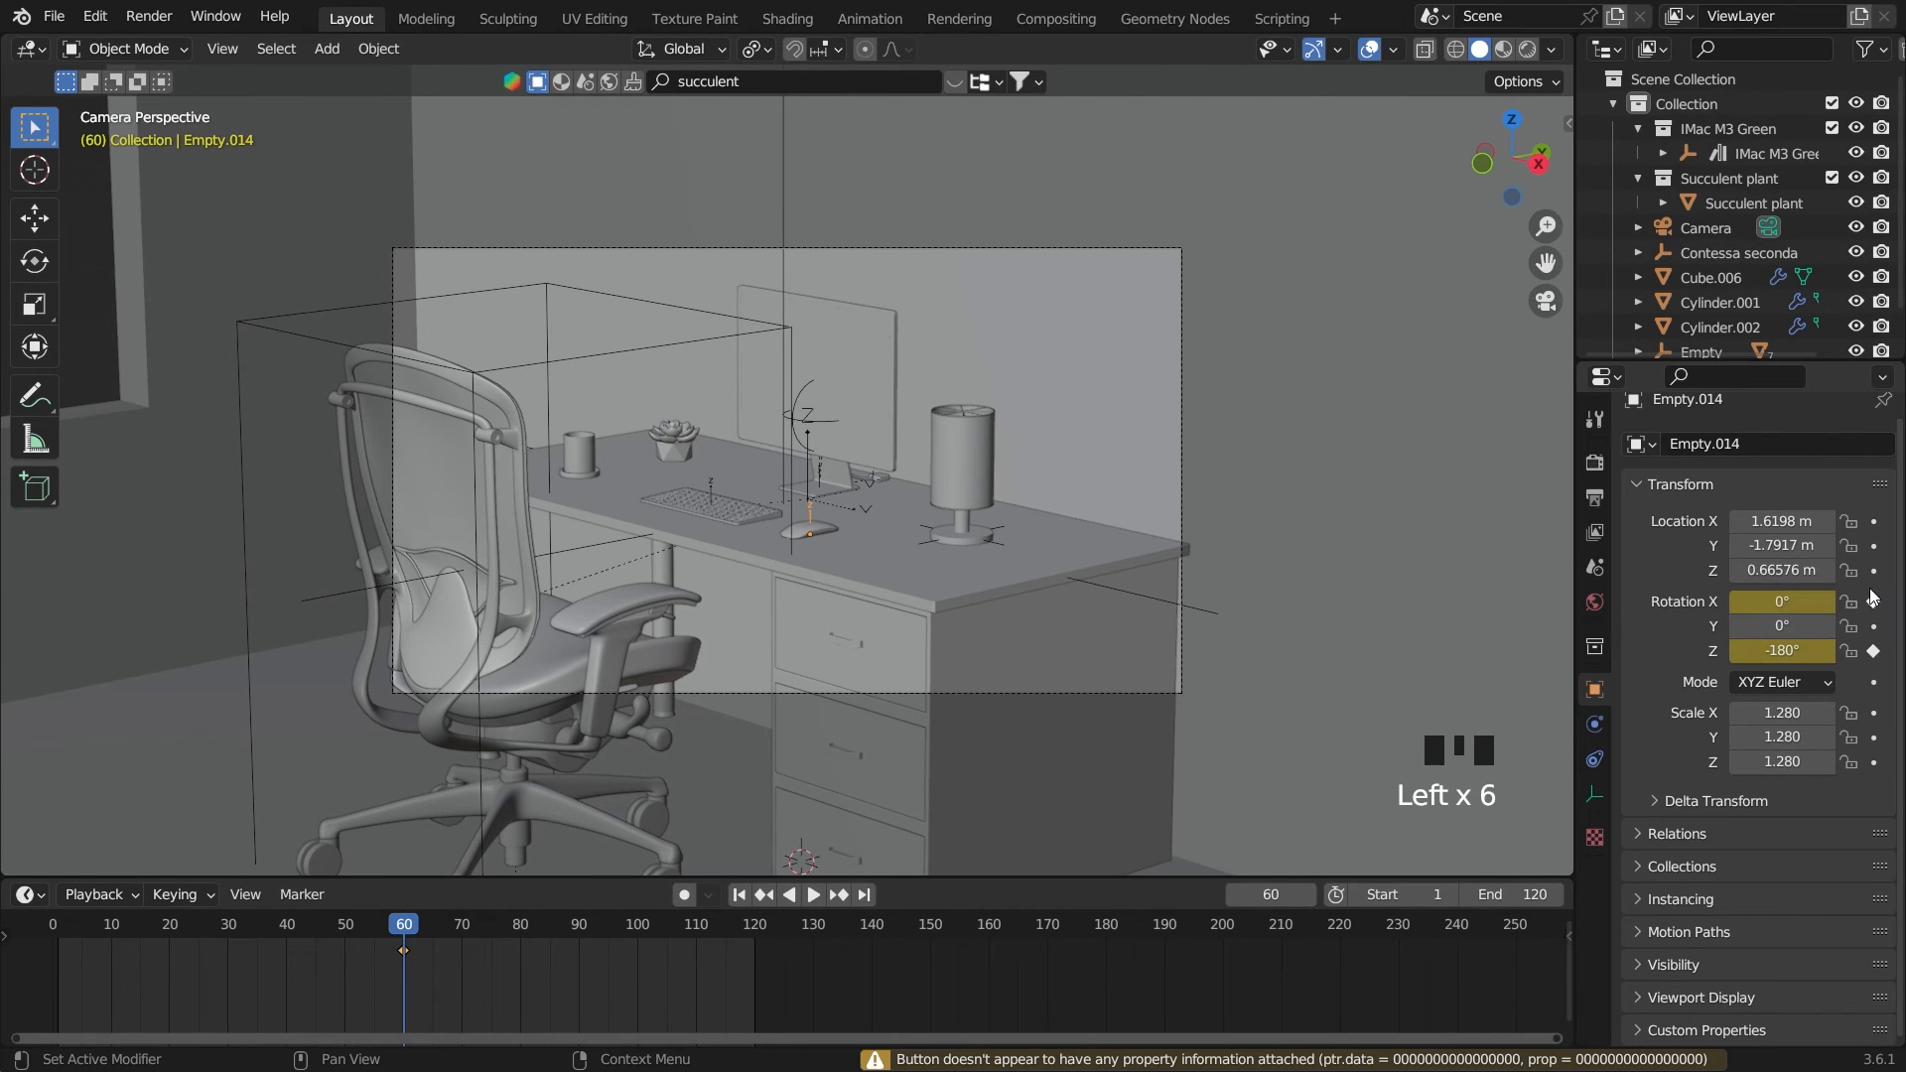
pyautogui.click(1872, 625)
pyautogui.click(1873, 571)
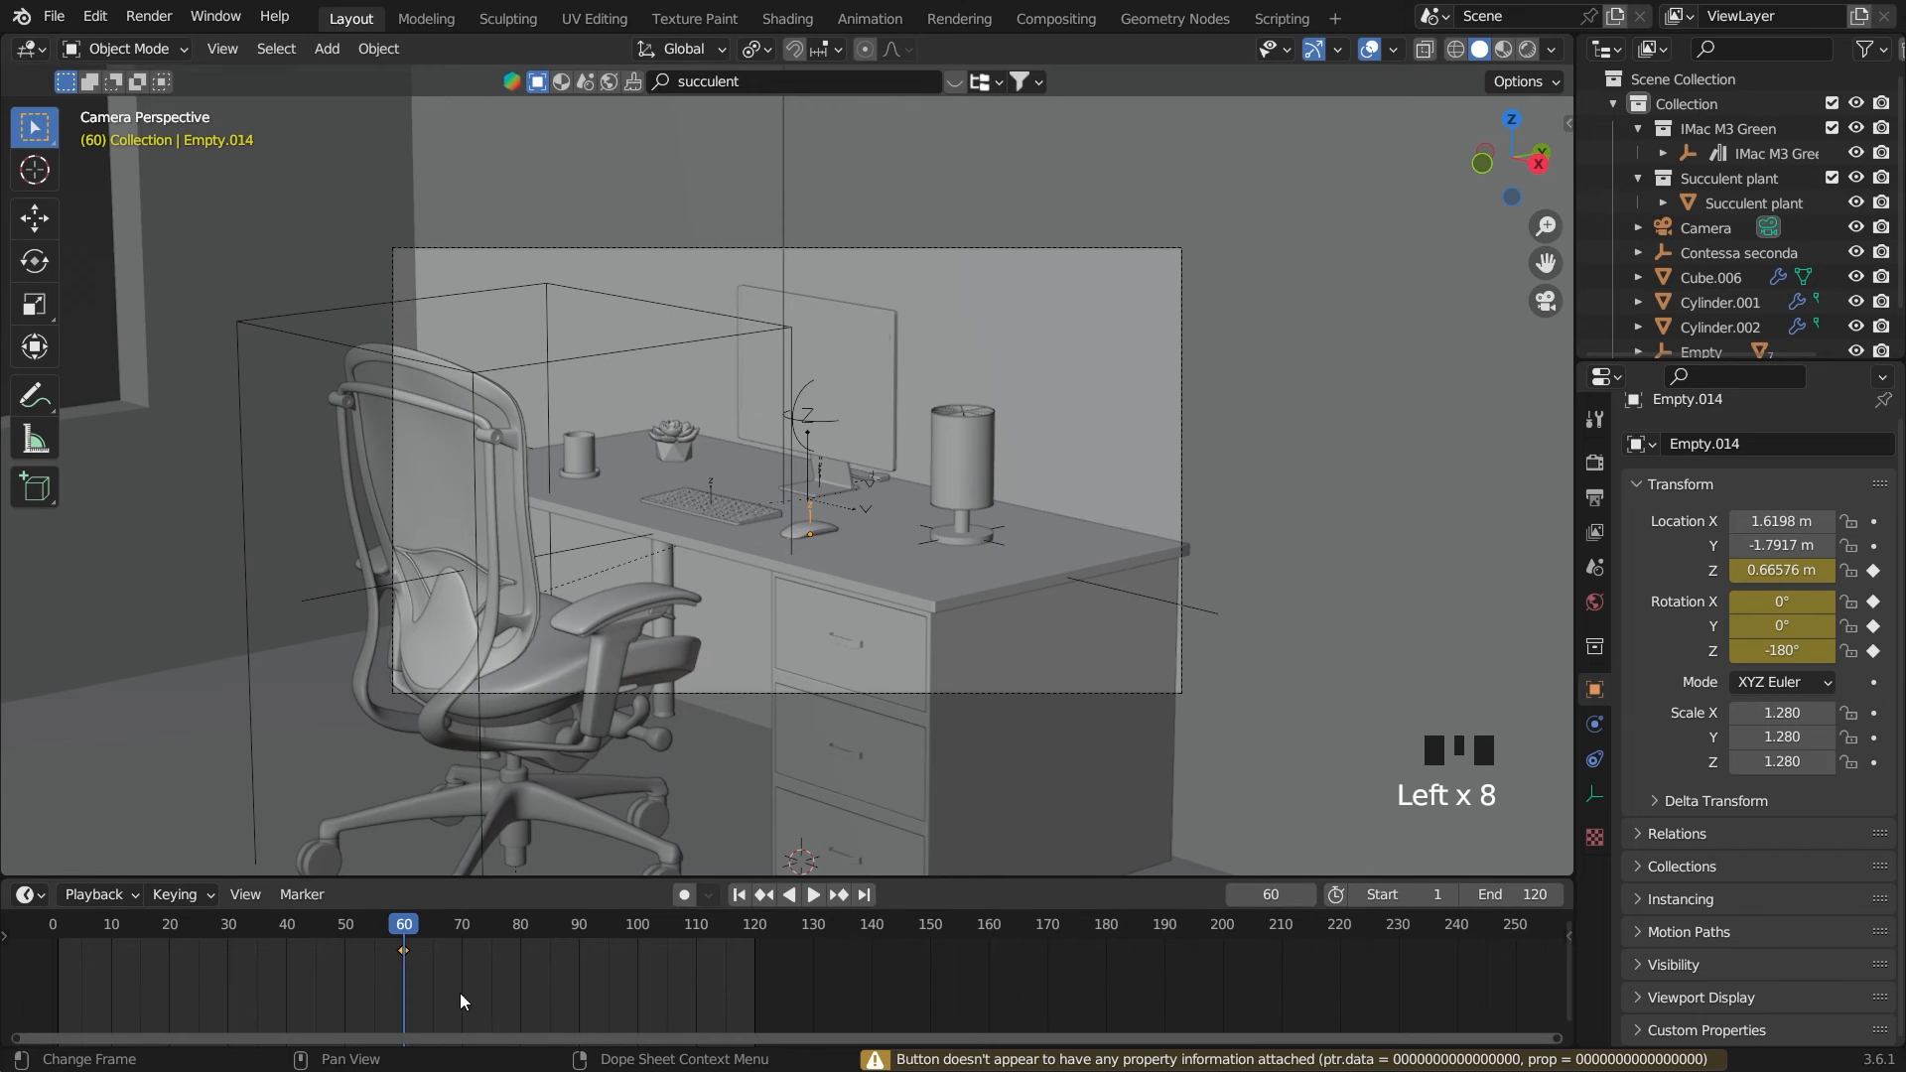
# On frame 0, raise the computer mouse's empty along Z to a location of 0.74 m
pyautogui.moveTo(411, 907); pyautogui.dragTo(52, 933)
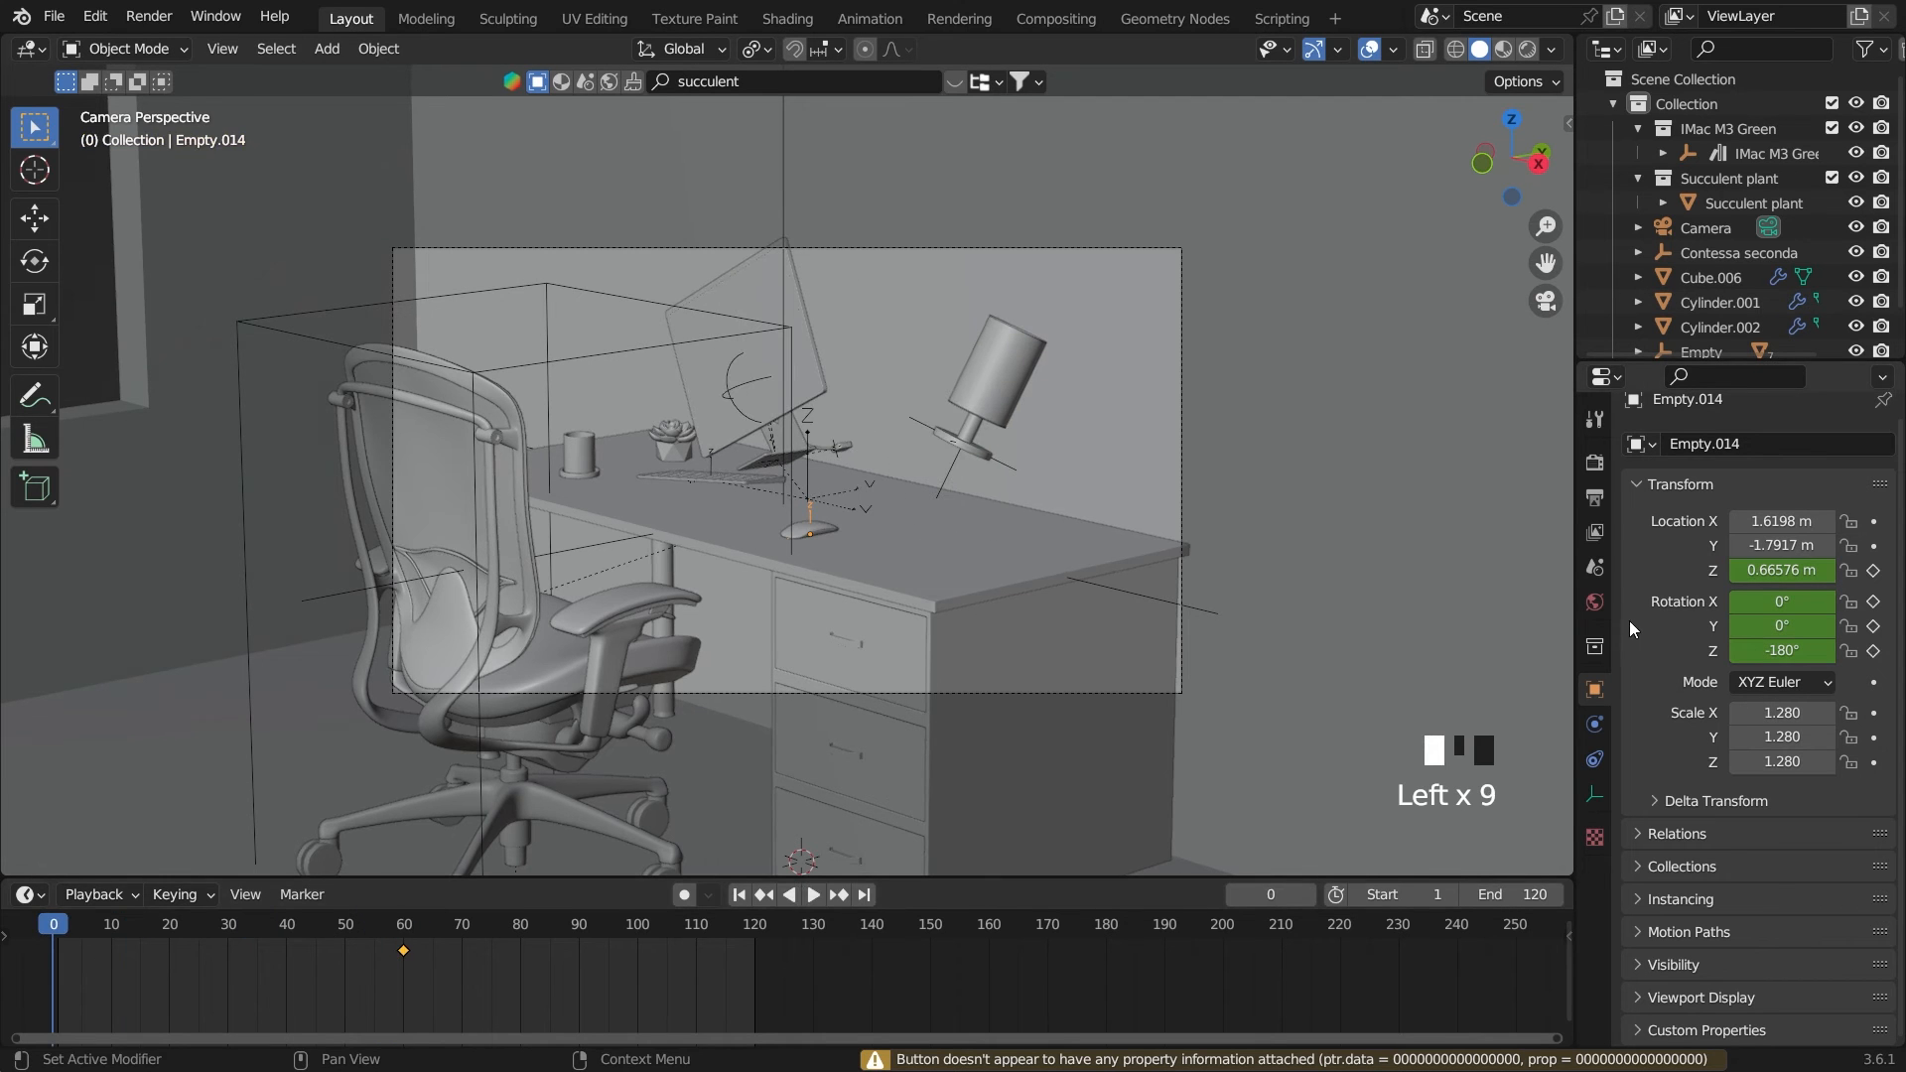
pyautogui.press('g')
pyautogui.press('z')
pyautogui.click(1141, 617)
# Rotate the computer mouse's empty to X 11.123°, Y -29.601°, Z -135.33° and keyframe its Z location and rotation on frame 0
pyautogui.press('r')
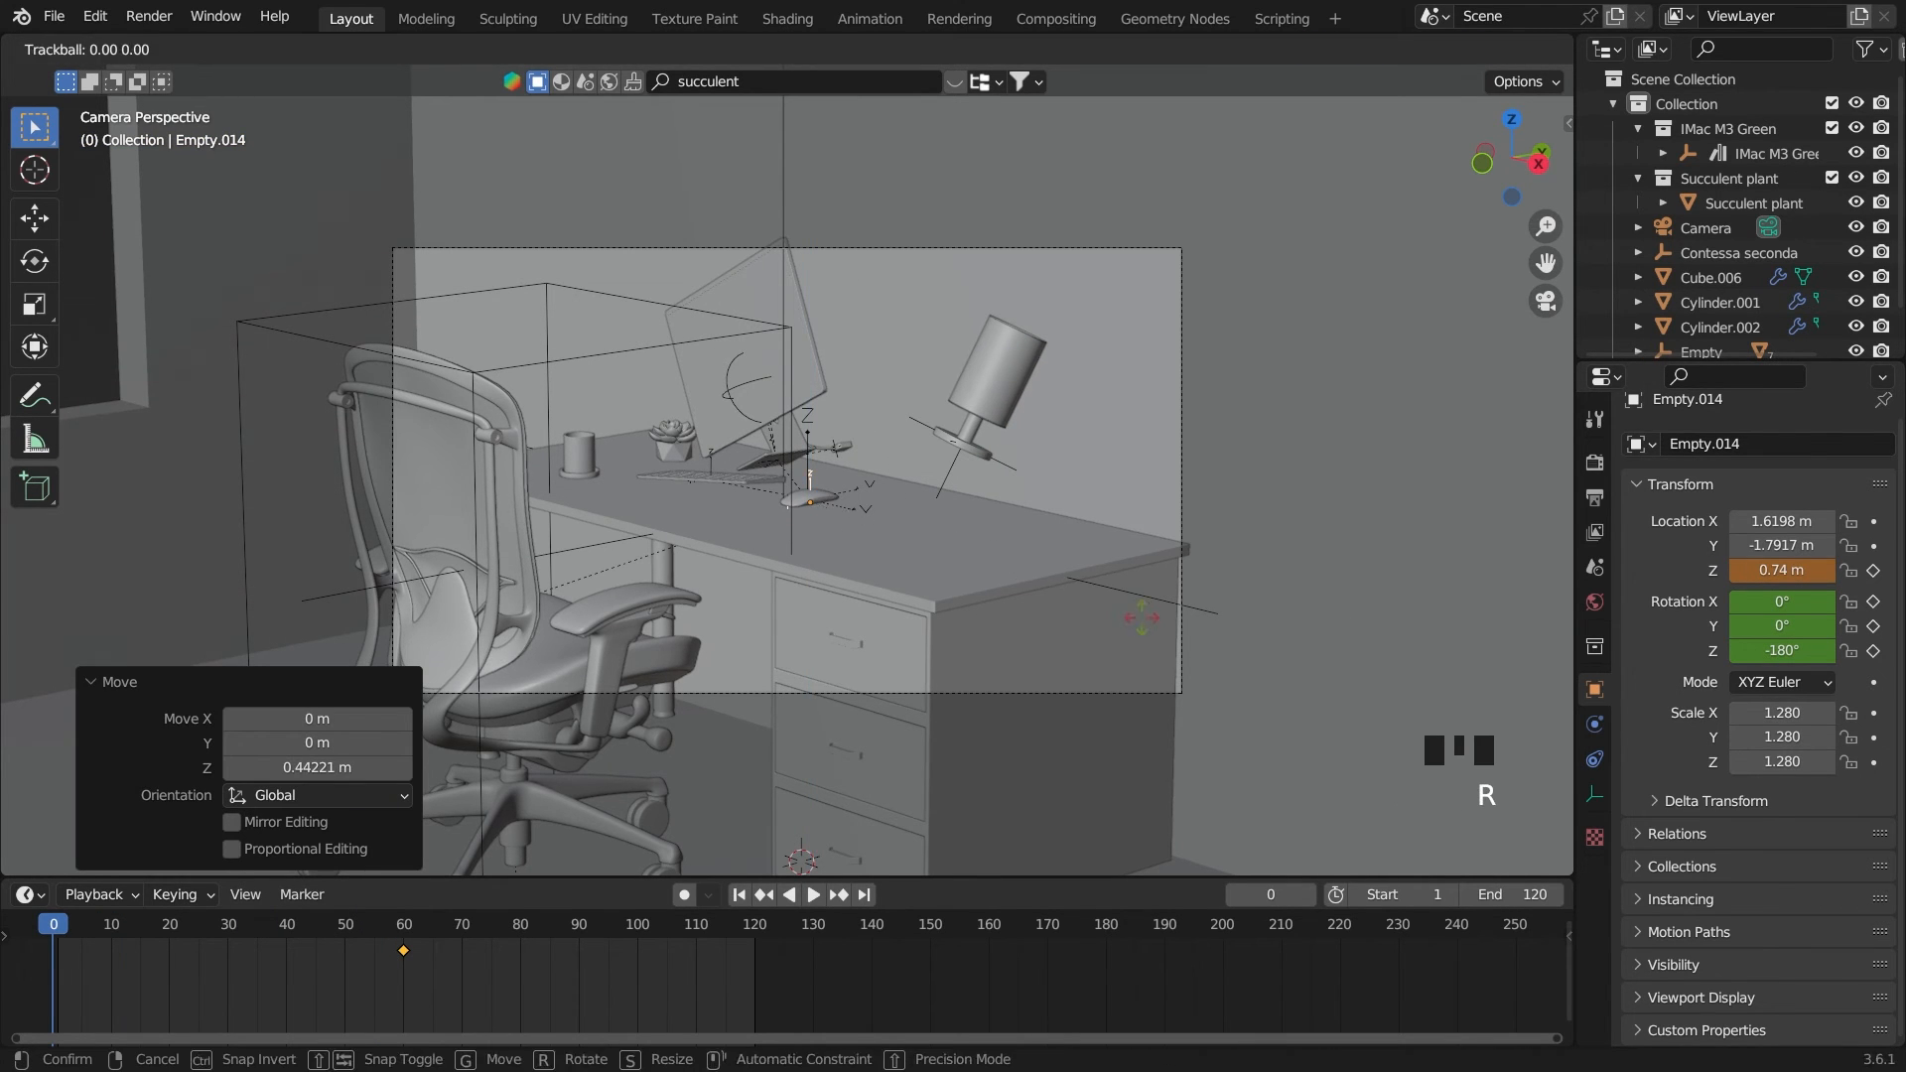
pyautogui.press('r')
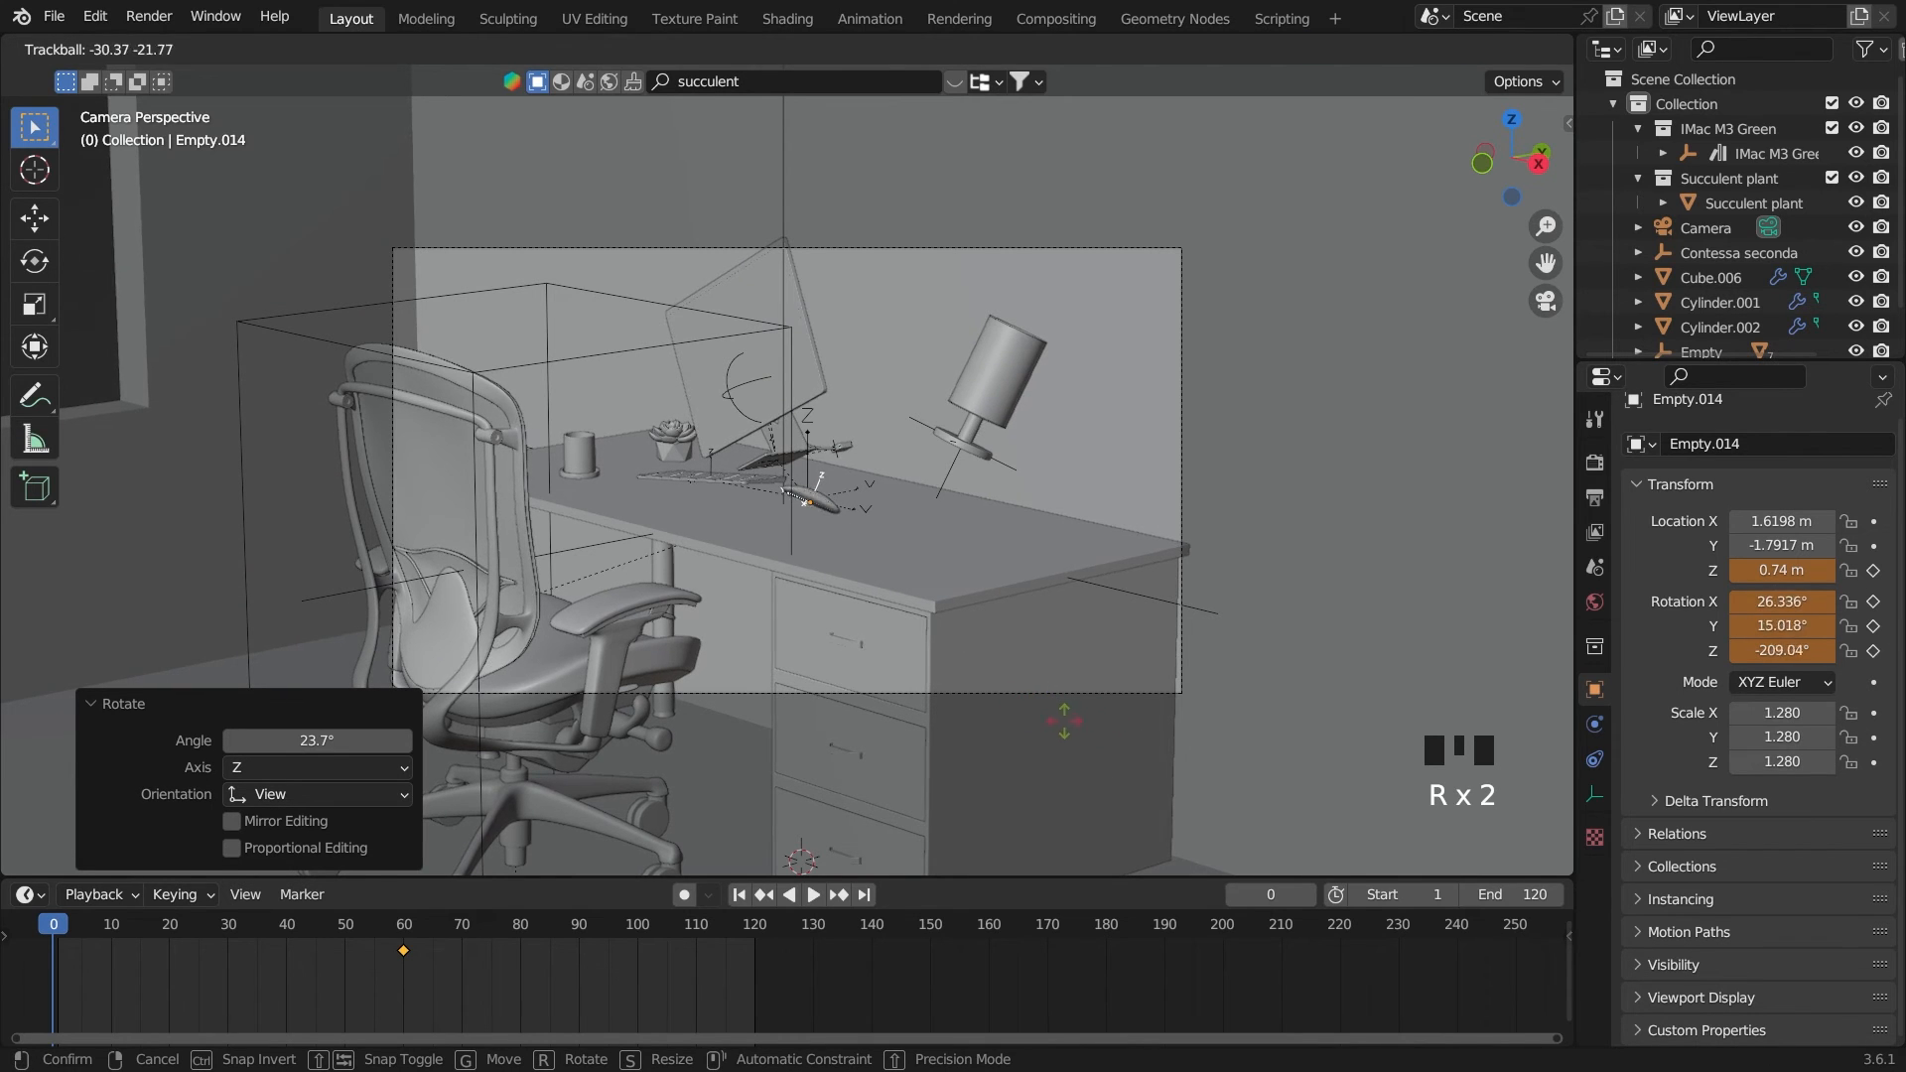
pyautogui.click(1188, 797)
pyautogui.moveTo(1873, 570); pyautogui.dragTo(1872, 647)
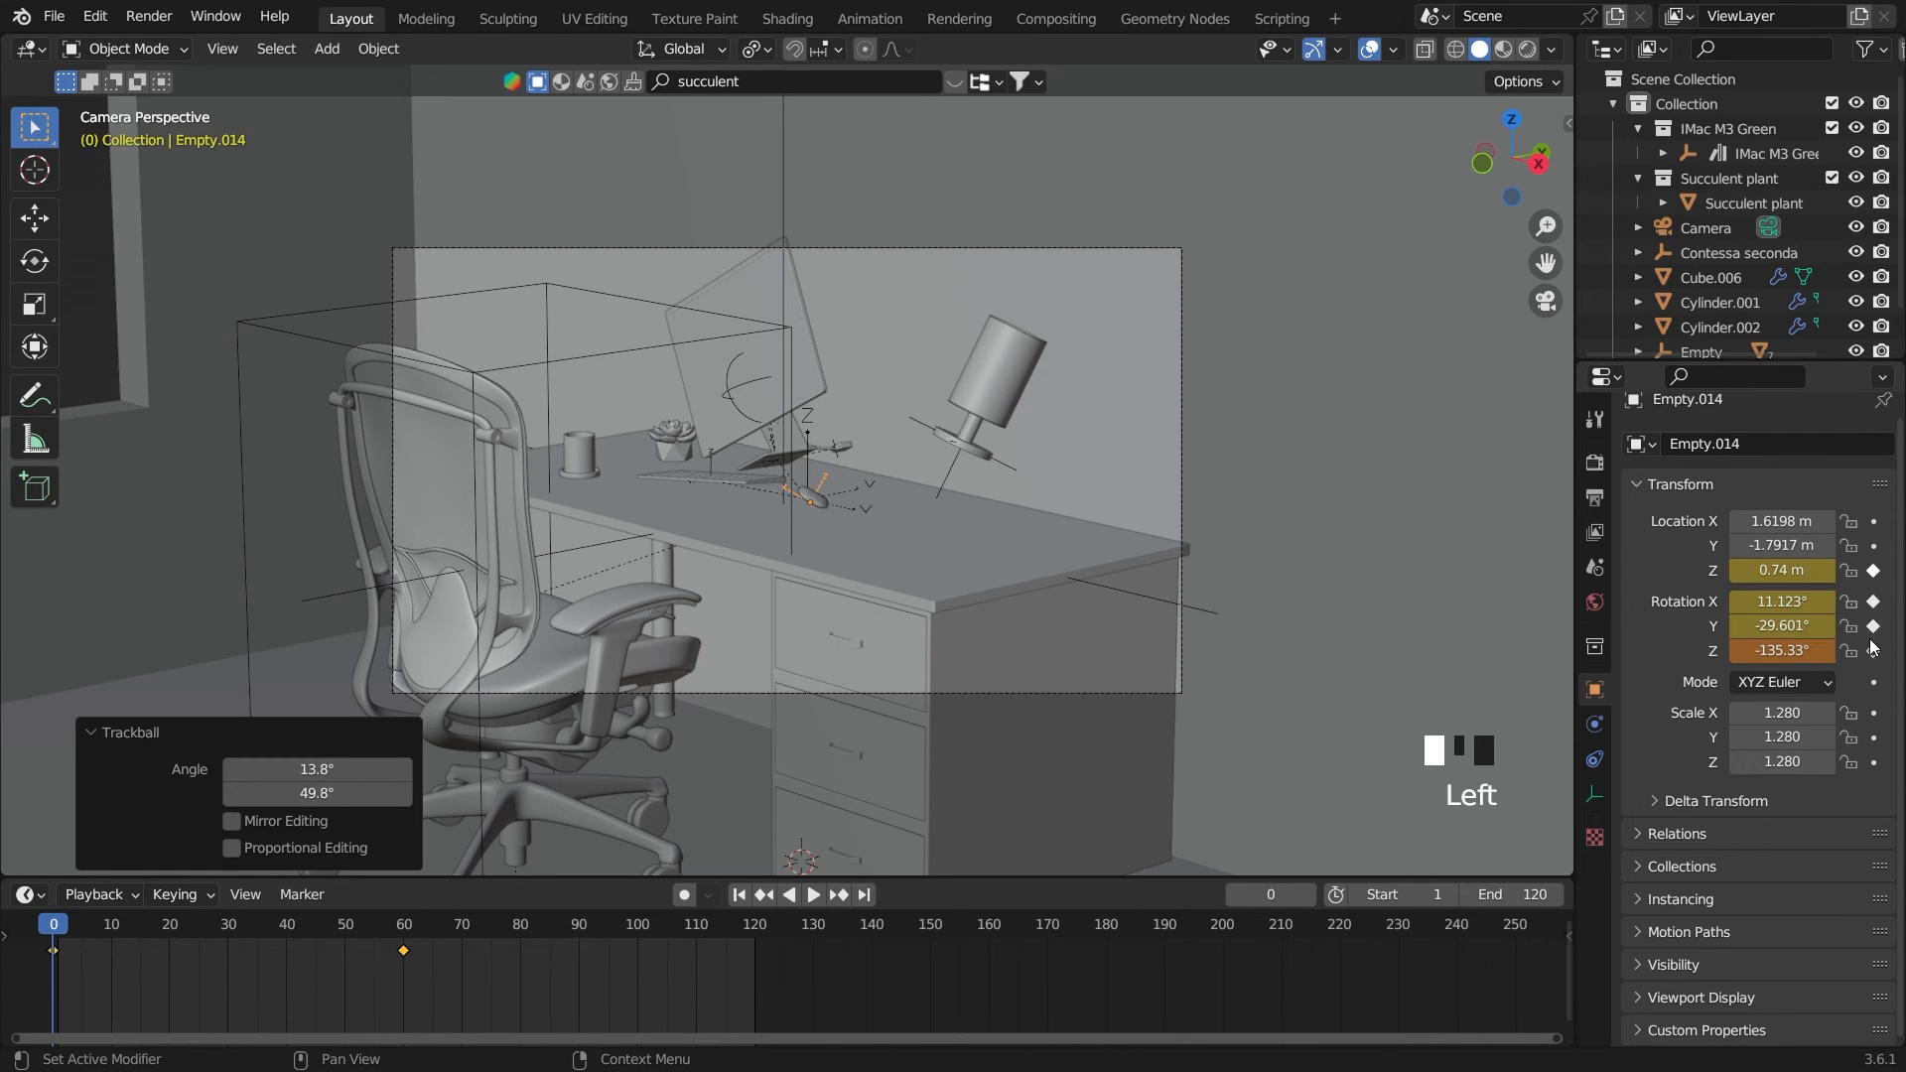
# Play the animation to review the computer mouse's drop, and rewind to the start frame
pyautogui.press('space')
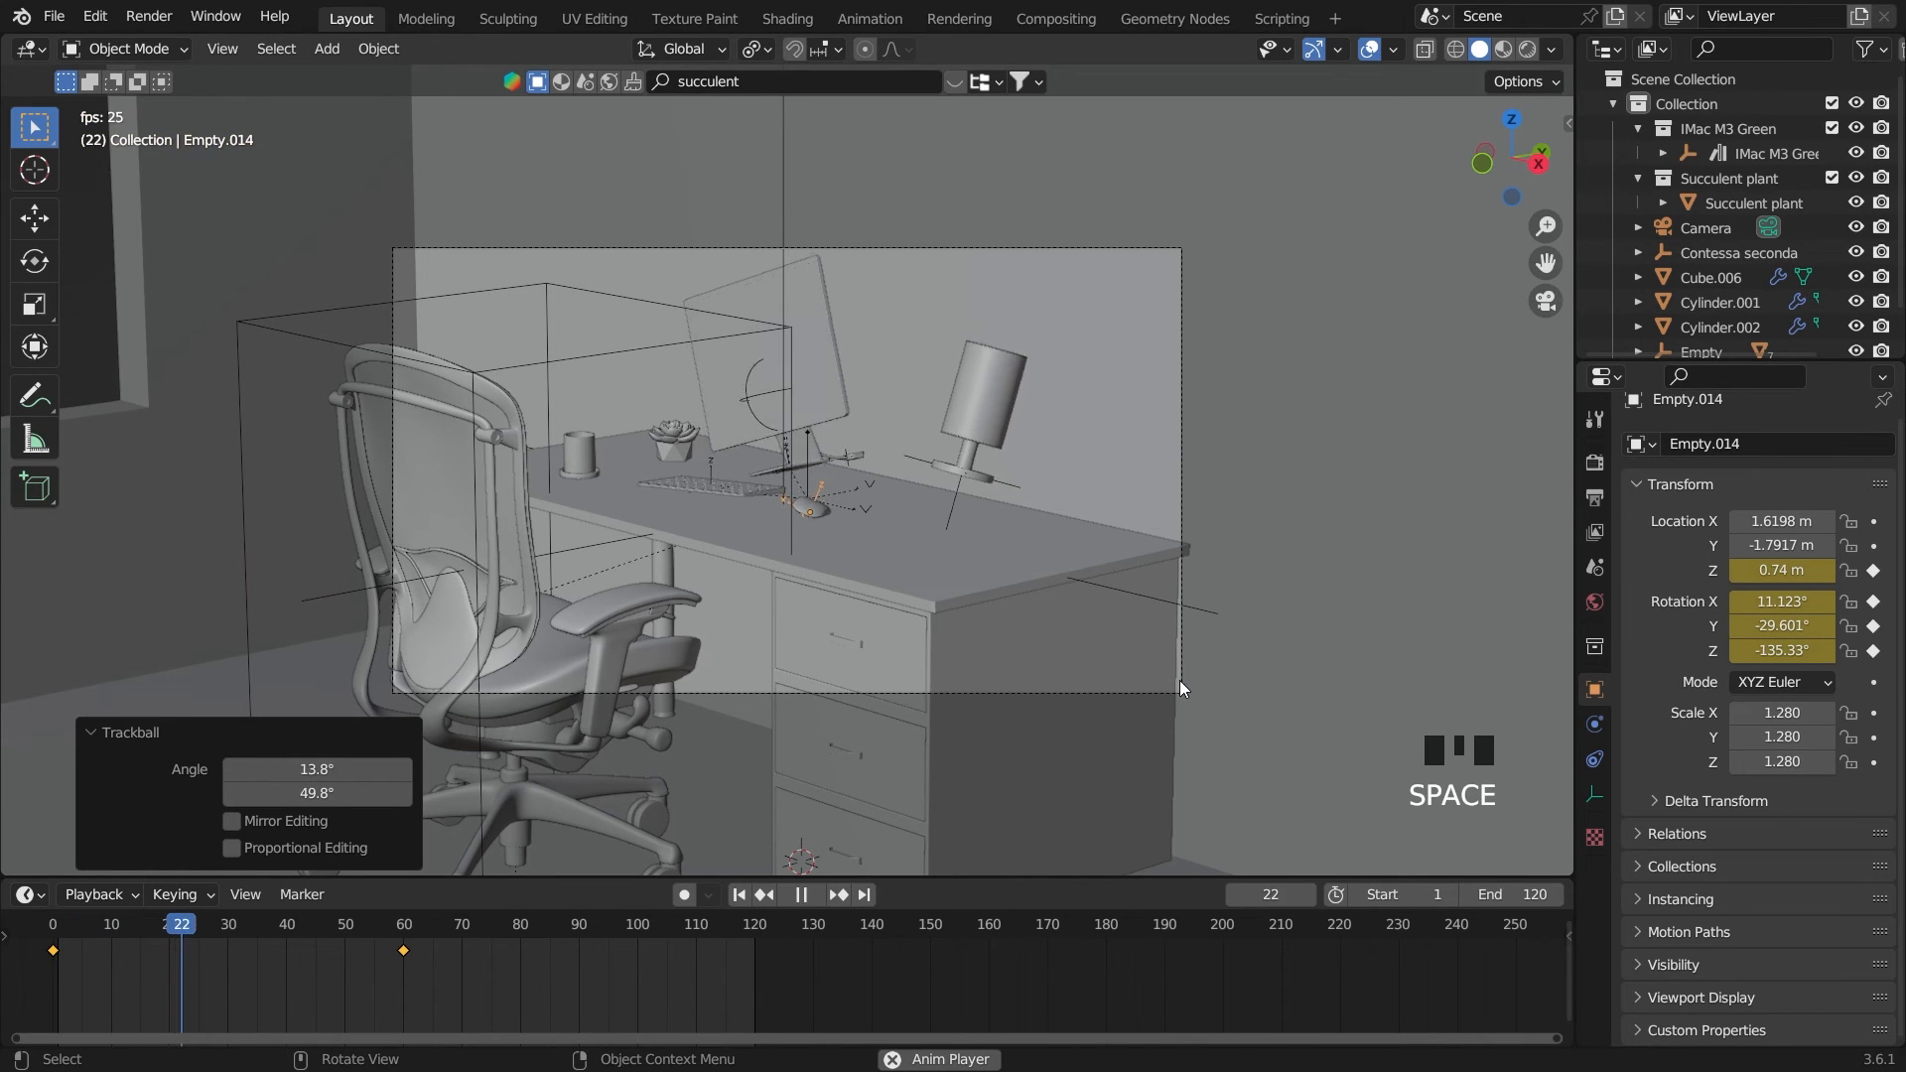
pyautogui.press('space')
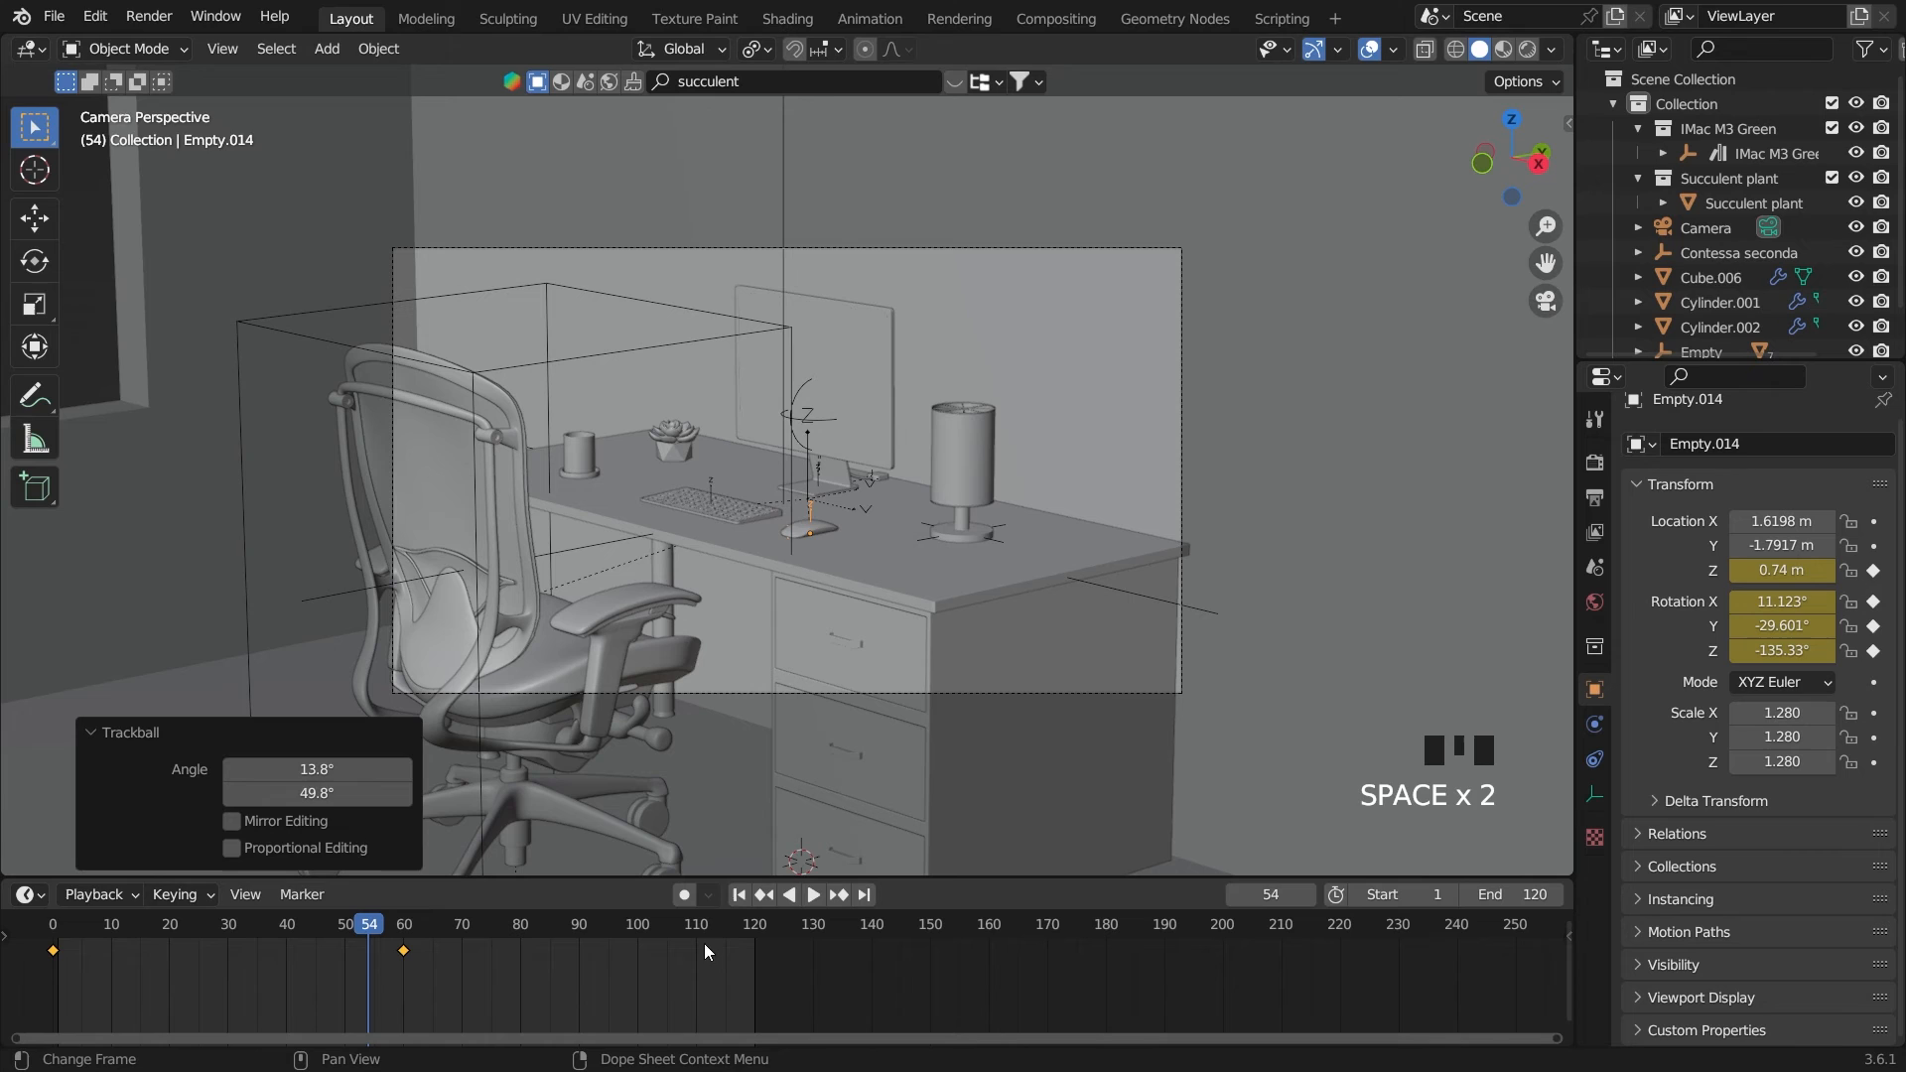
pyautogui.click(740, 894)
# Select the succulent plant and keyframe its current rotation and Z location on frame 60
pyautogui.click(676, 454)
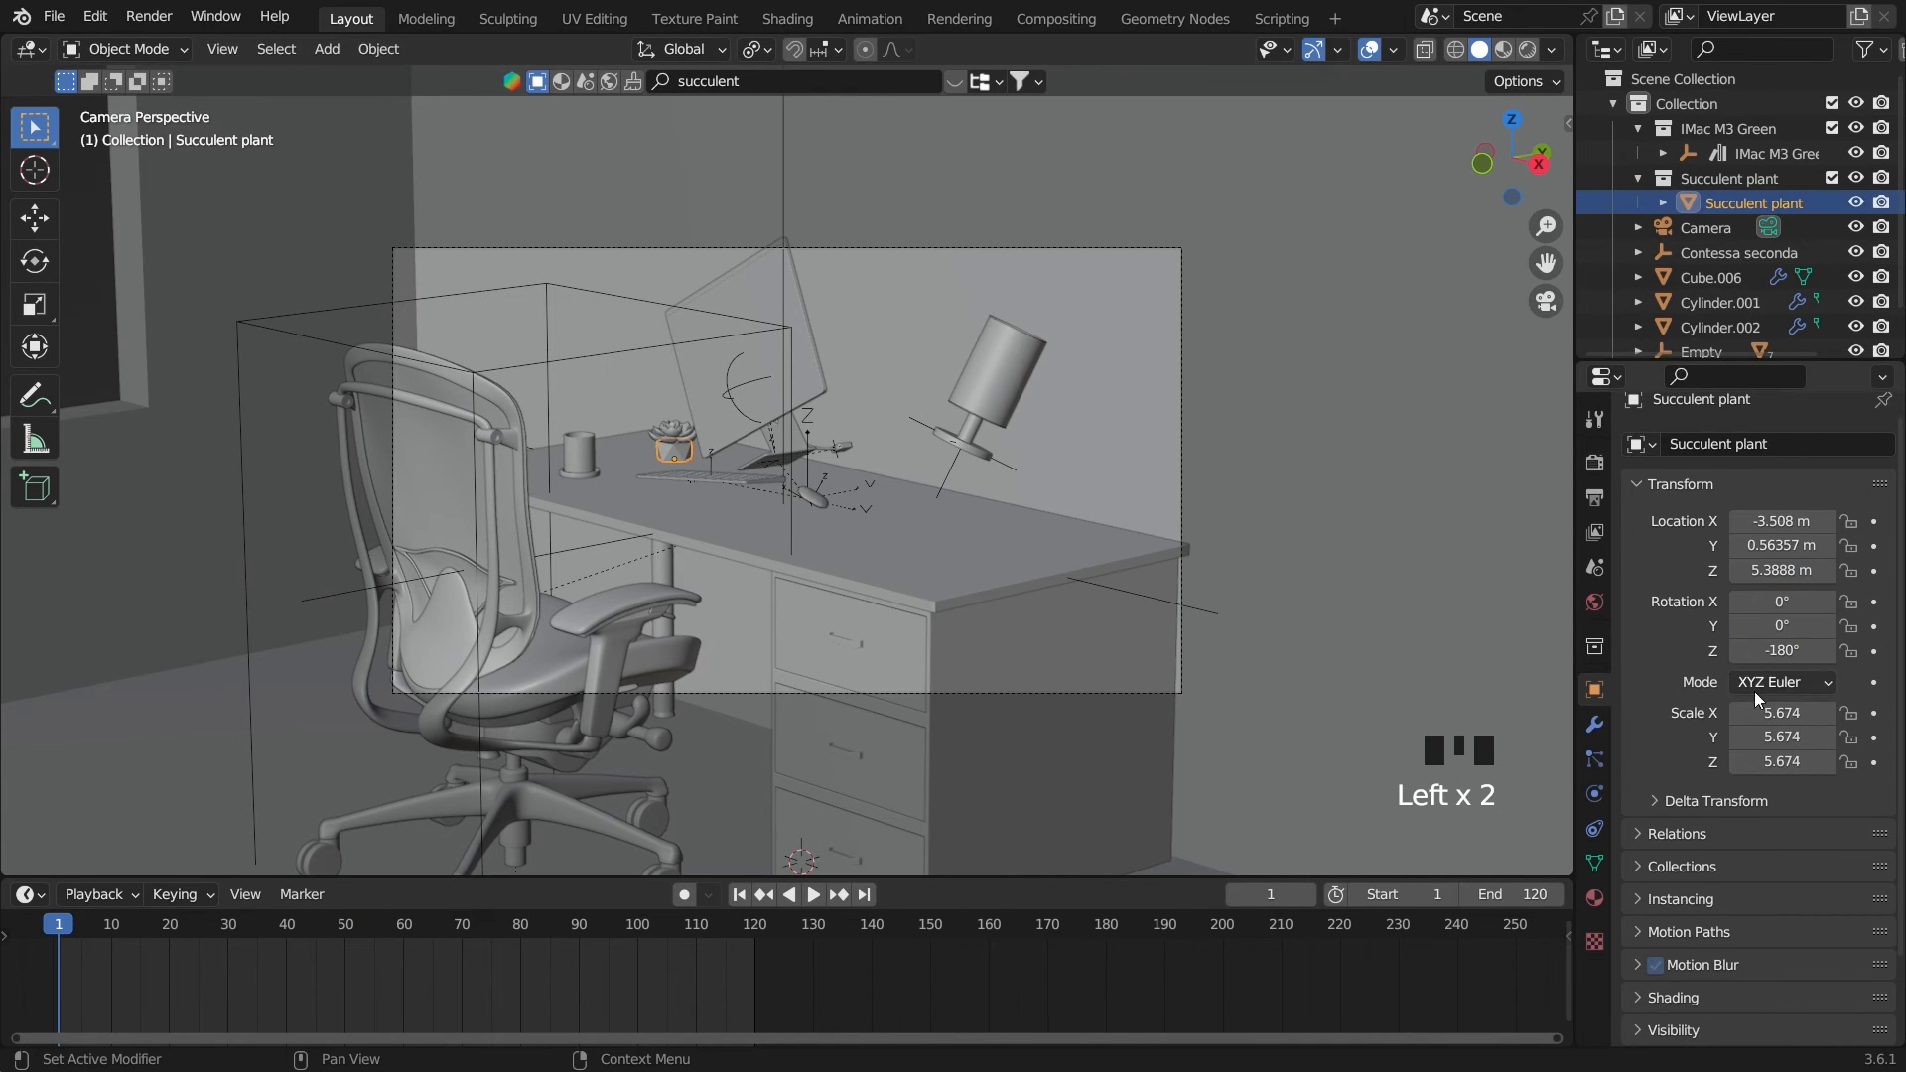
pyautogui.click(402, 925)
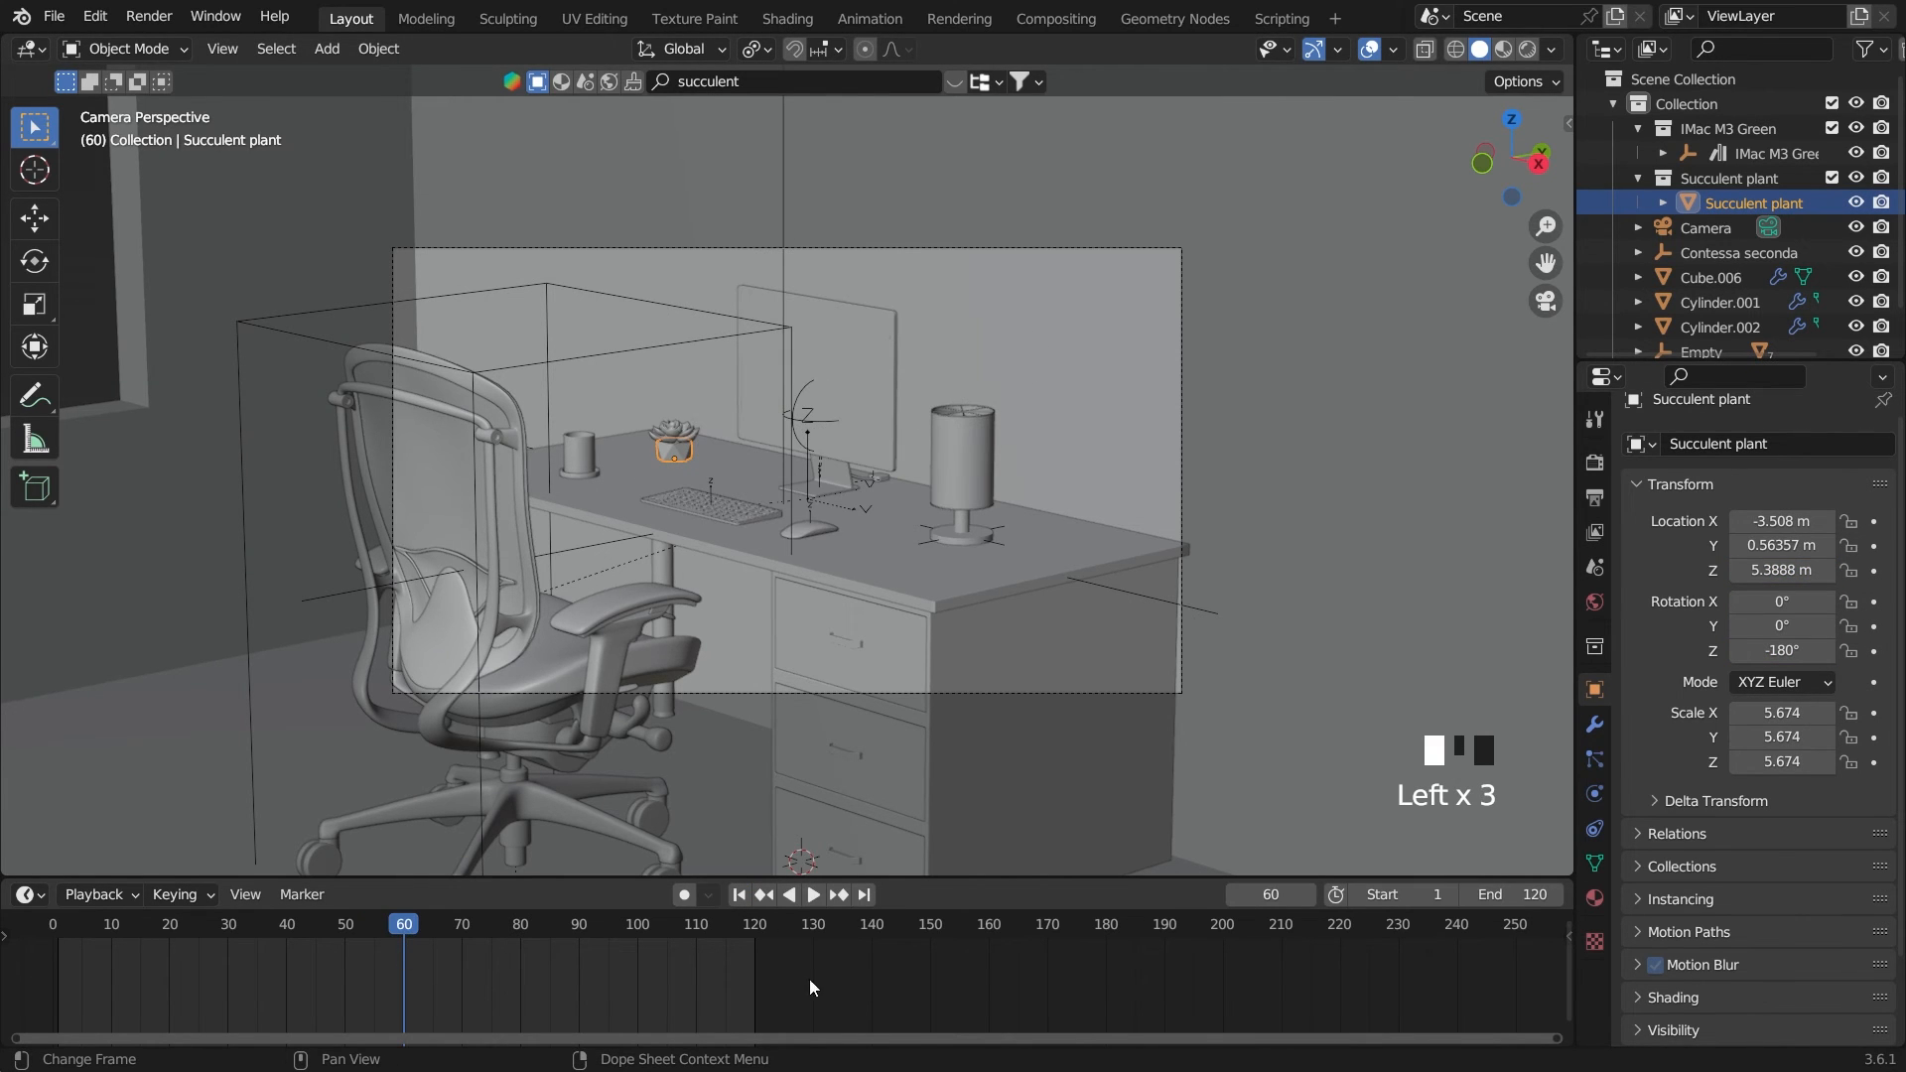
pyautogui.click(1874, 652)
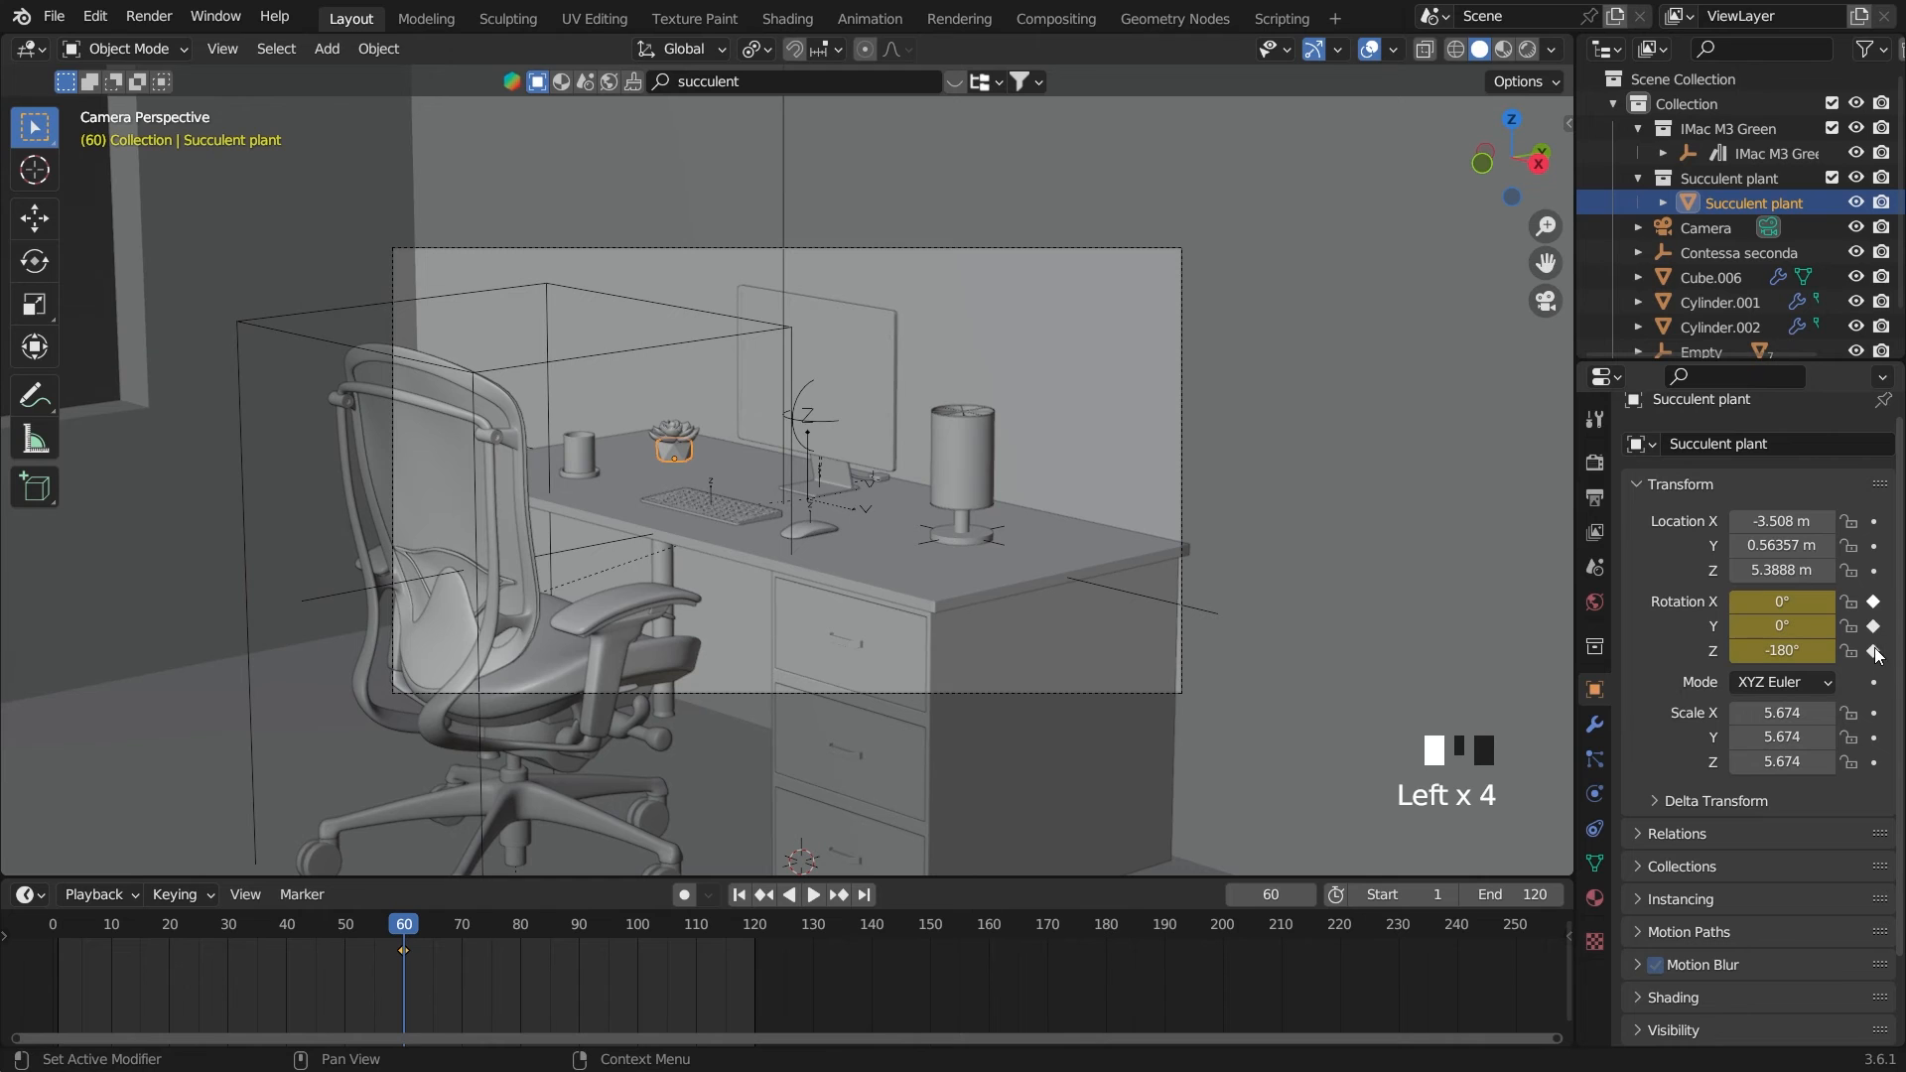
pyautogui.click(1874, 571)
# On frame 0, raise the succulent plant to a Z location of 5.741 m and keyframe that Z location
pyautogui.moveTo(397, 923); pyautogui.dragTo(1473, 967)
pyautogui.press('g')
pyautogui.press('z')
pyautogui.press('z')
pyautogui.press('z')
pyautogui.press('z')
pyautogui.click(1171, 623)
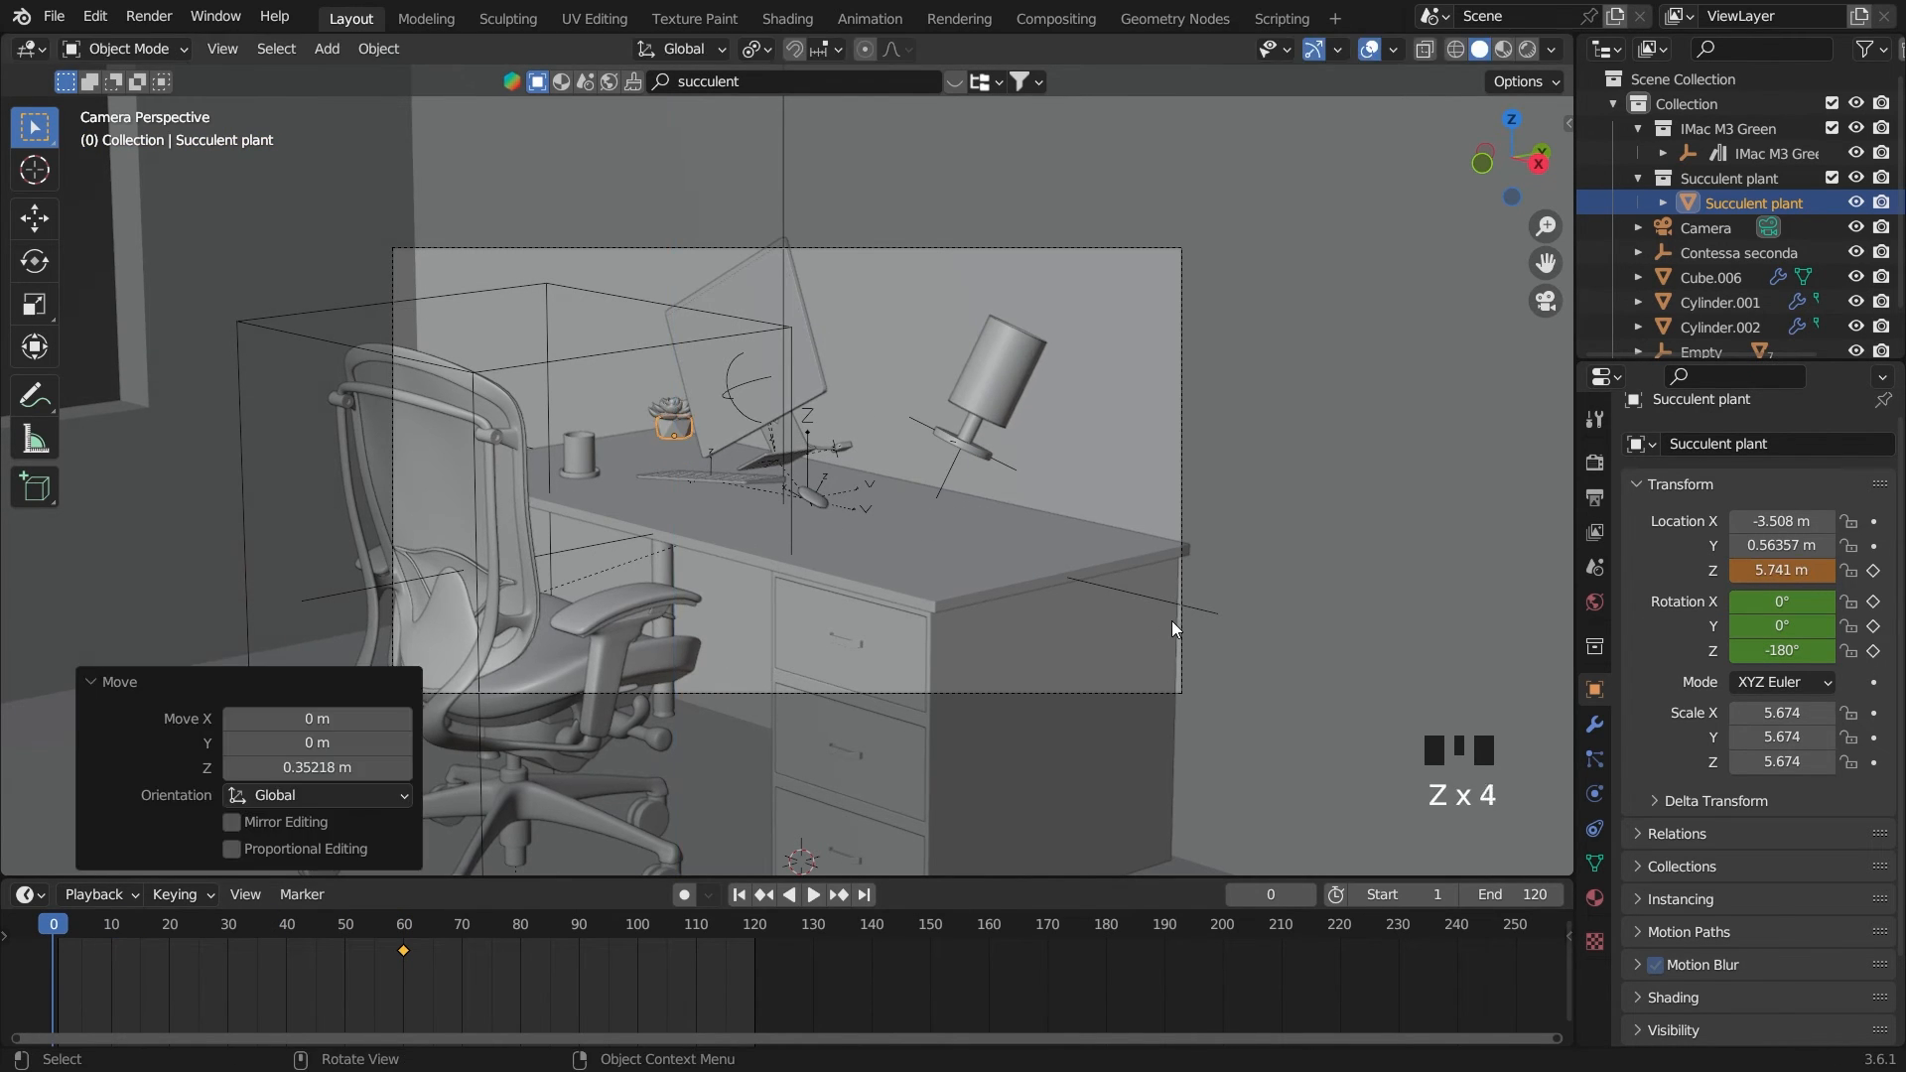
pyautogui.click(1873, 570)
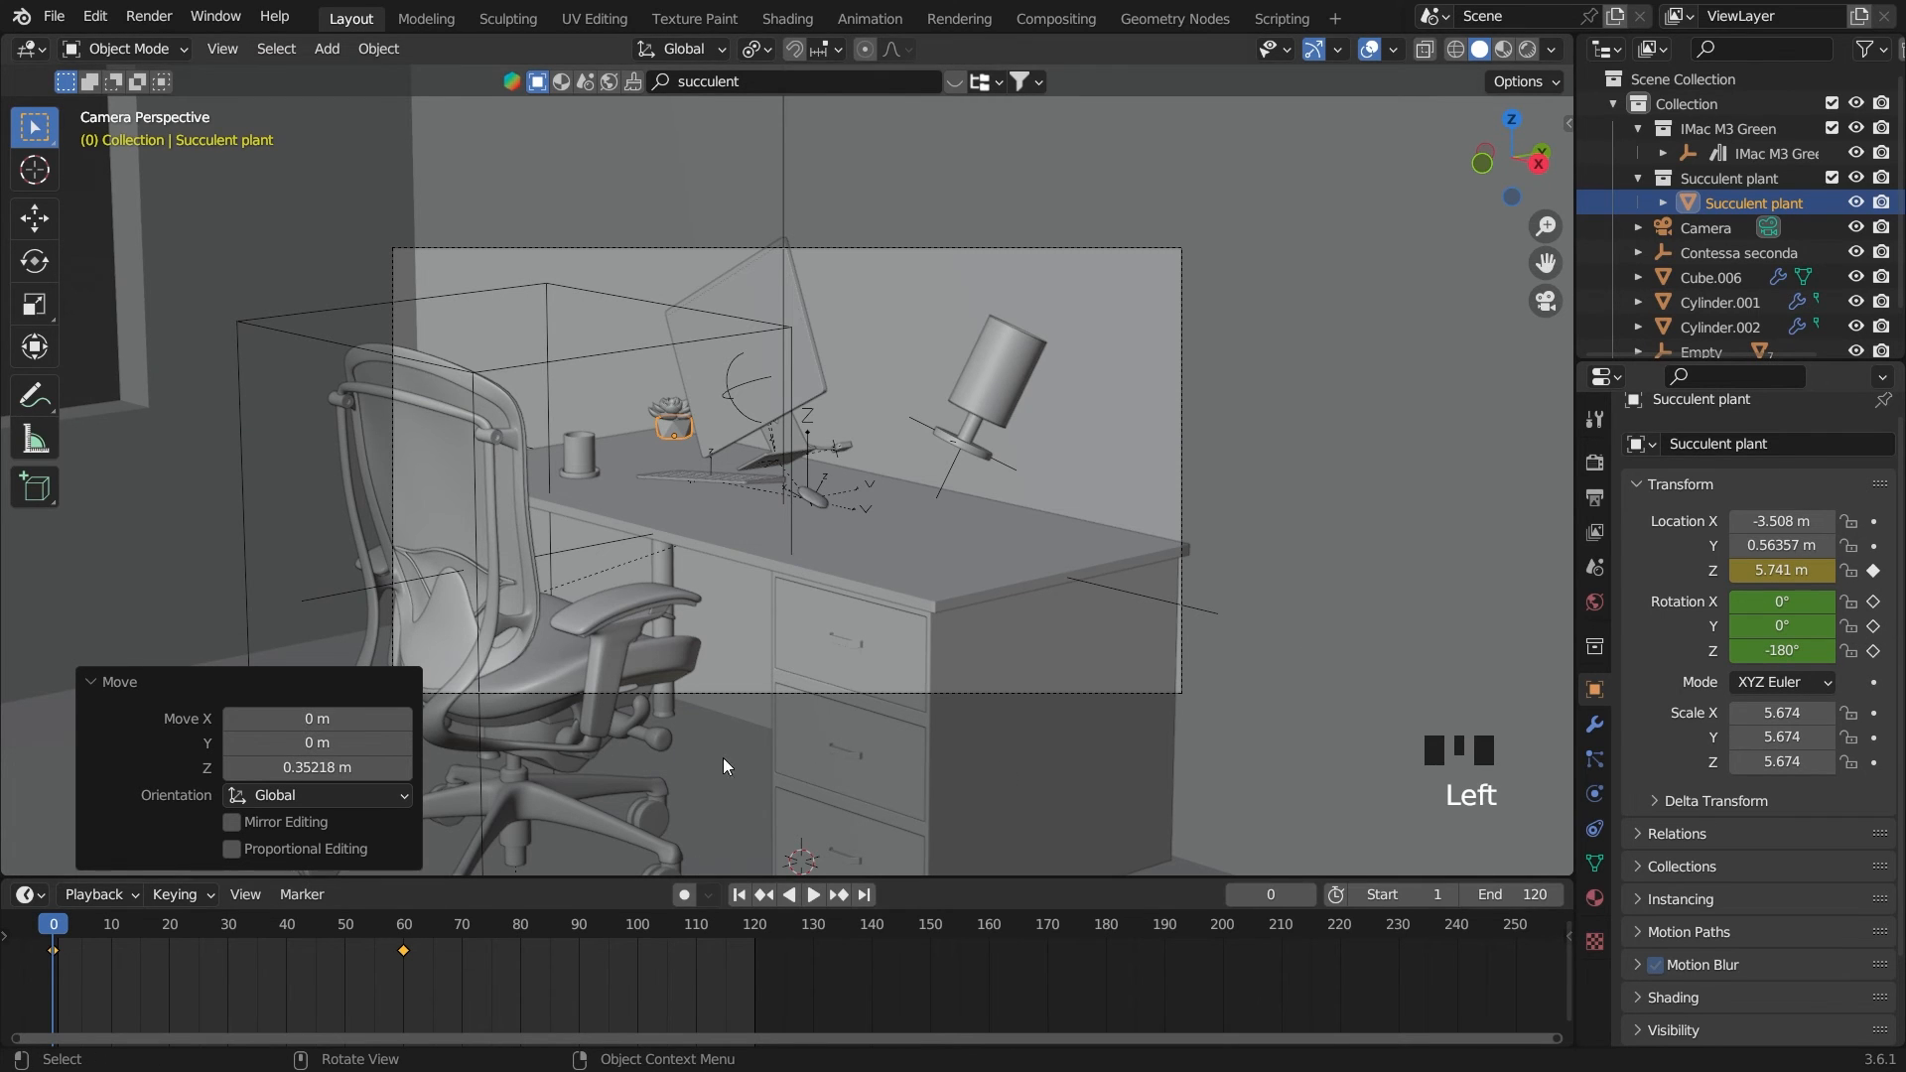
# Tilt the succulent plant freely on frame 0 to rotation X 15.035°, Y 36.309°, Z -161.46°
pyautogui.press('r')
pyautogui.press('r')
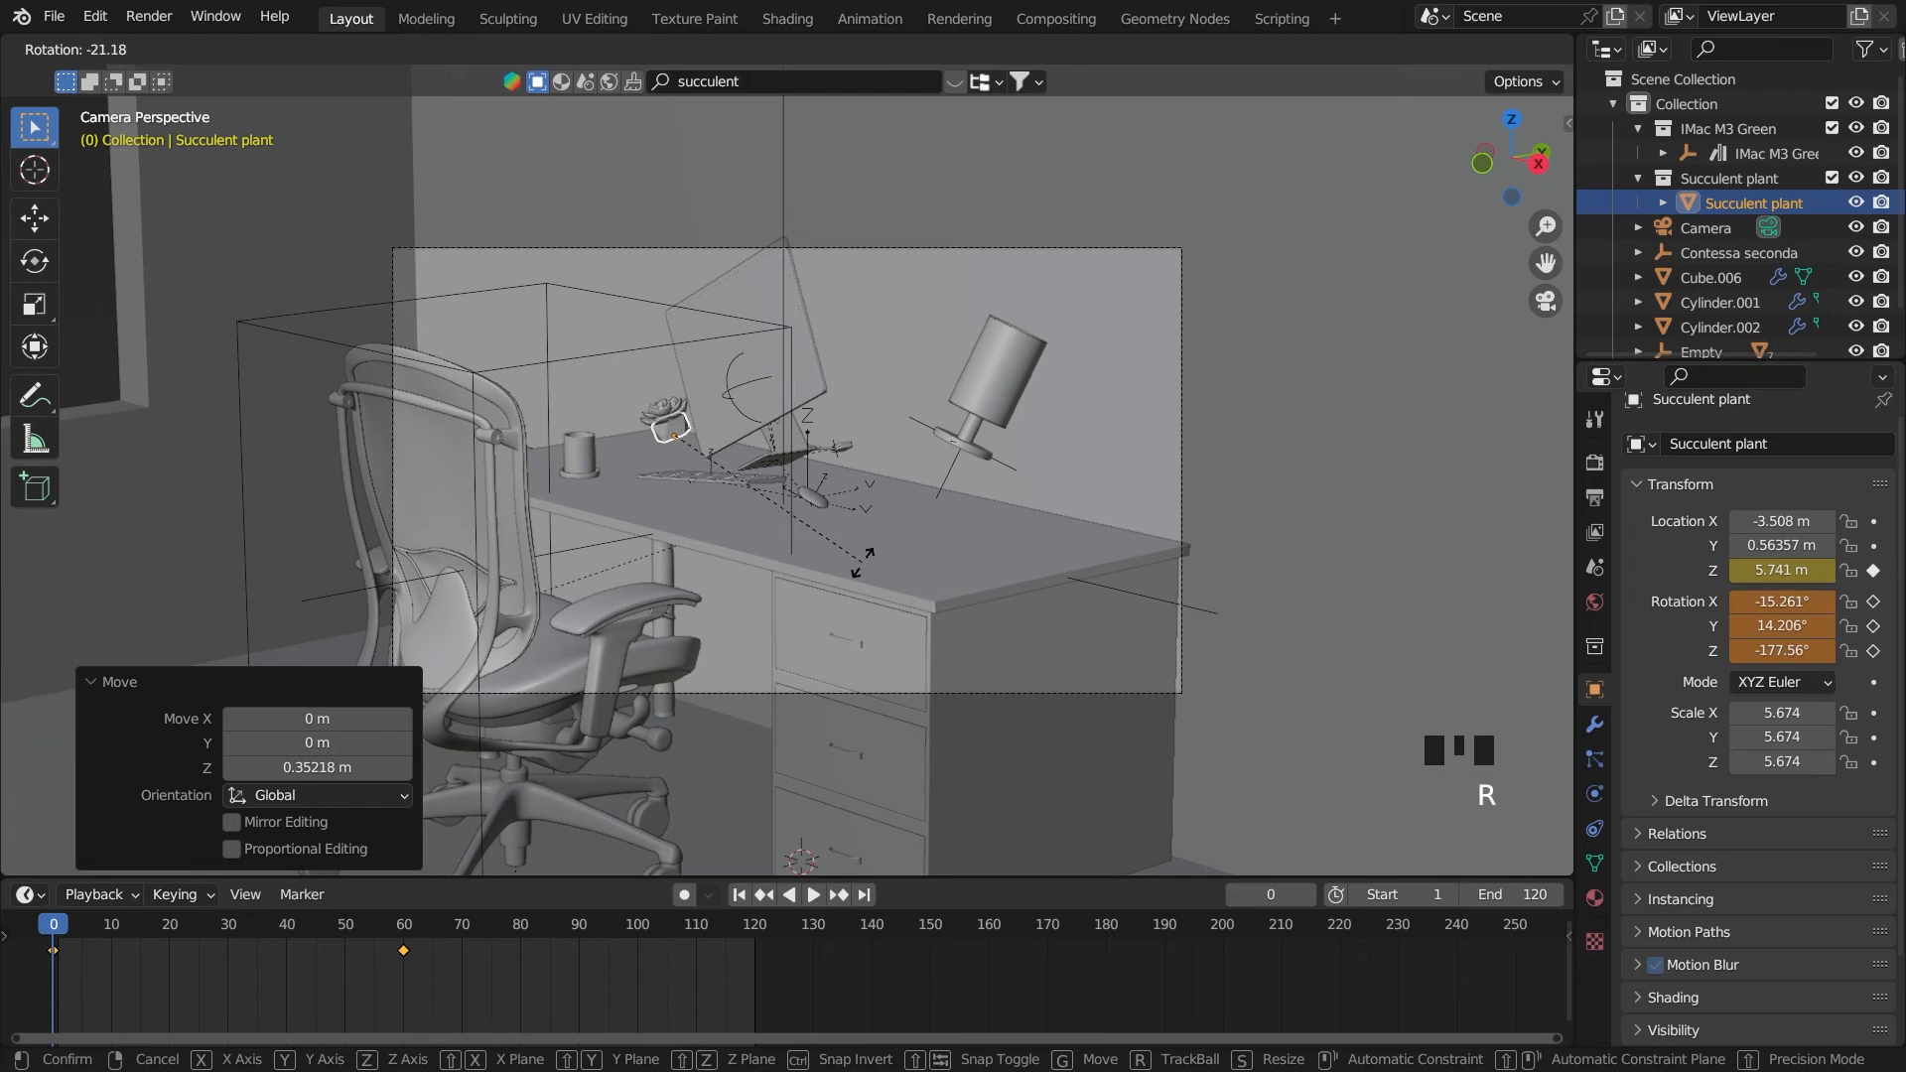
pyautogui.click(861, 549)
# Raise the succulent plant to a Z location of 6.1075 m and keyframe its Z location and rotation on frame 0
pyautogui.press('g')
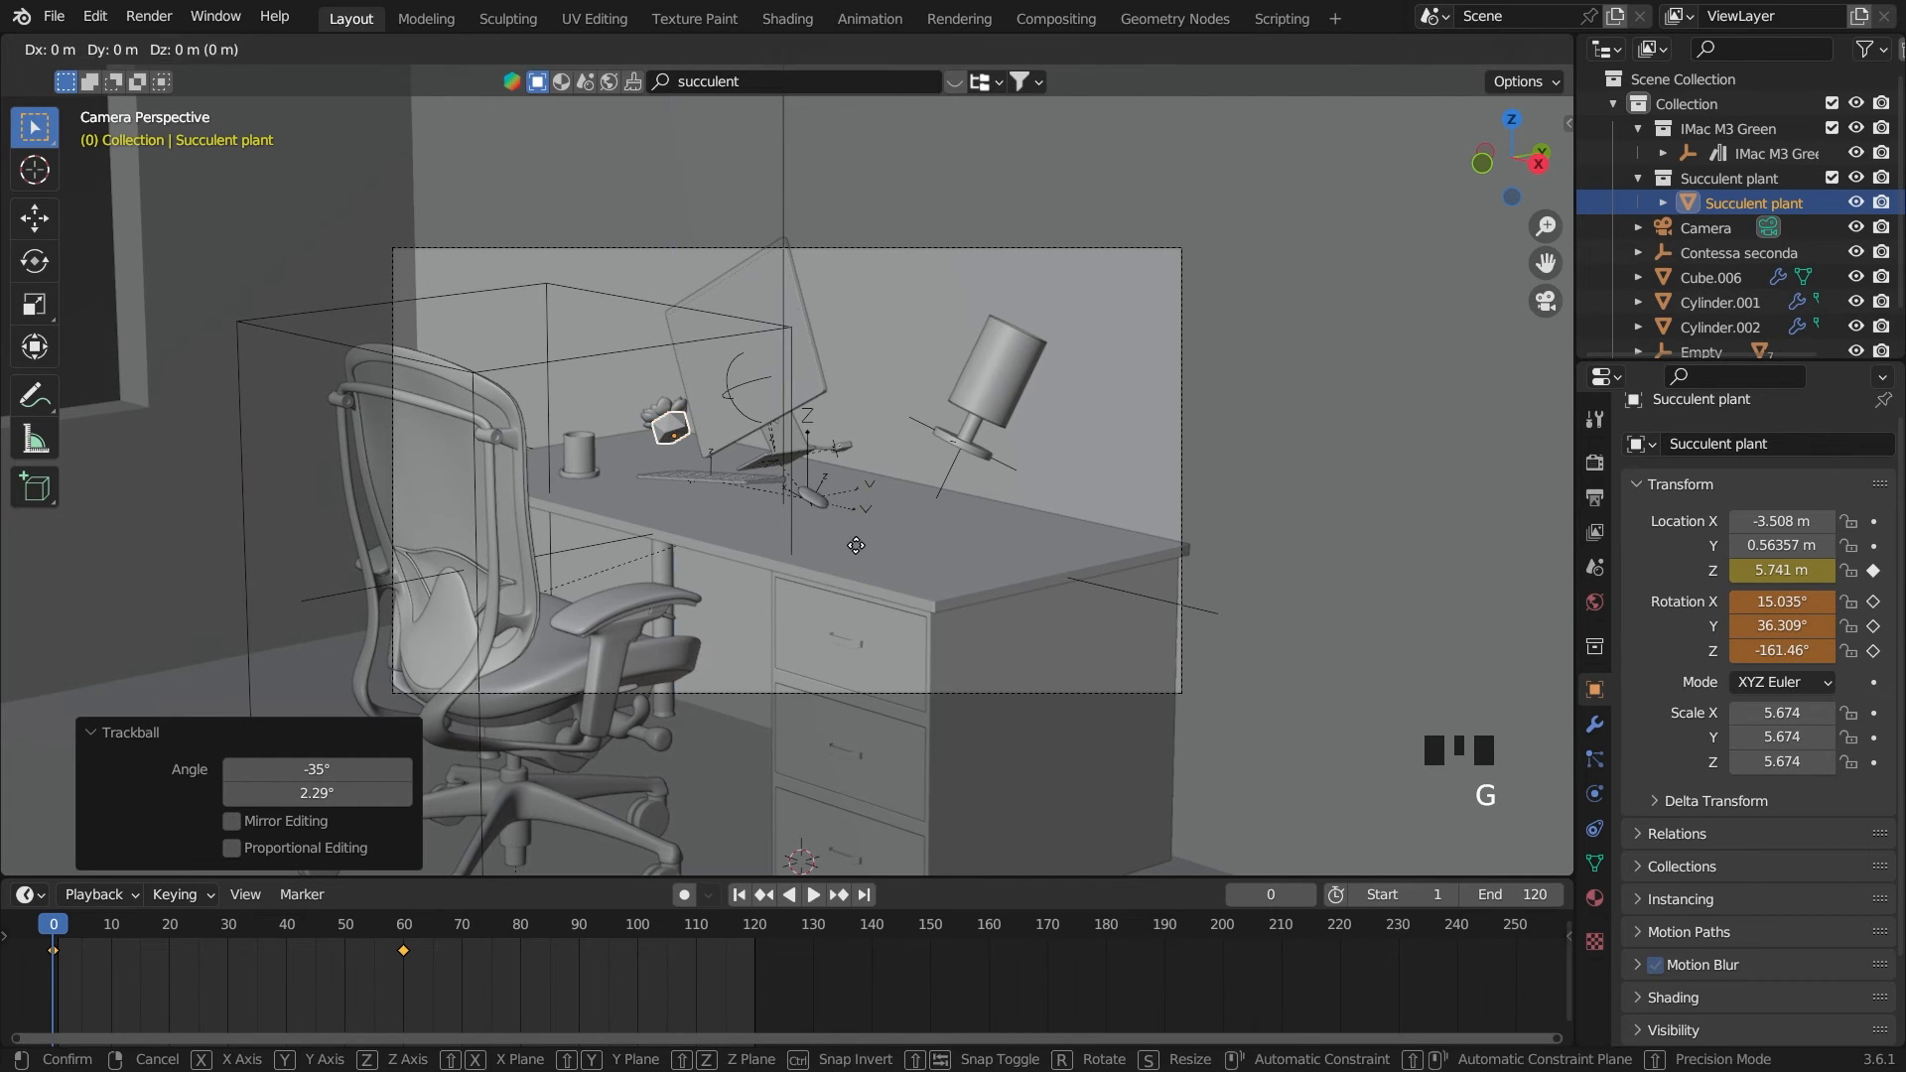
pyautogui.click(860, 528)
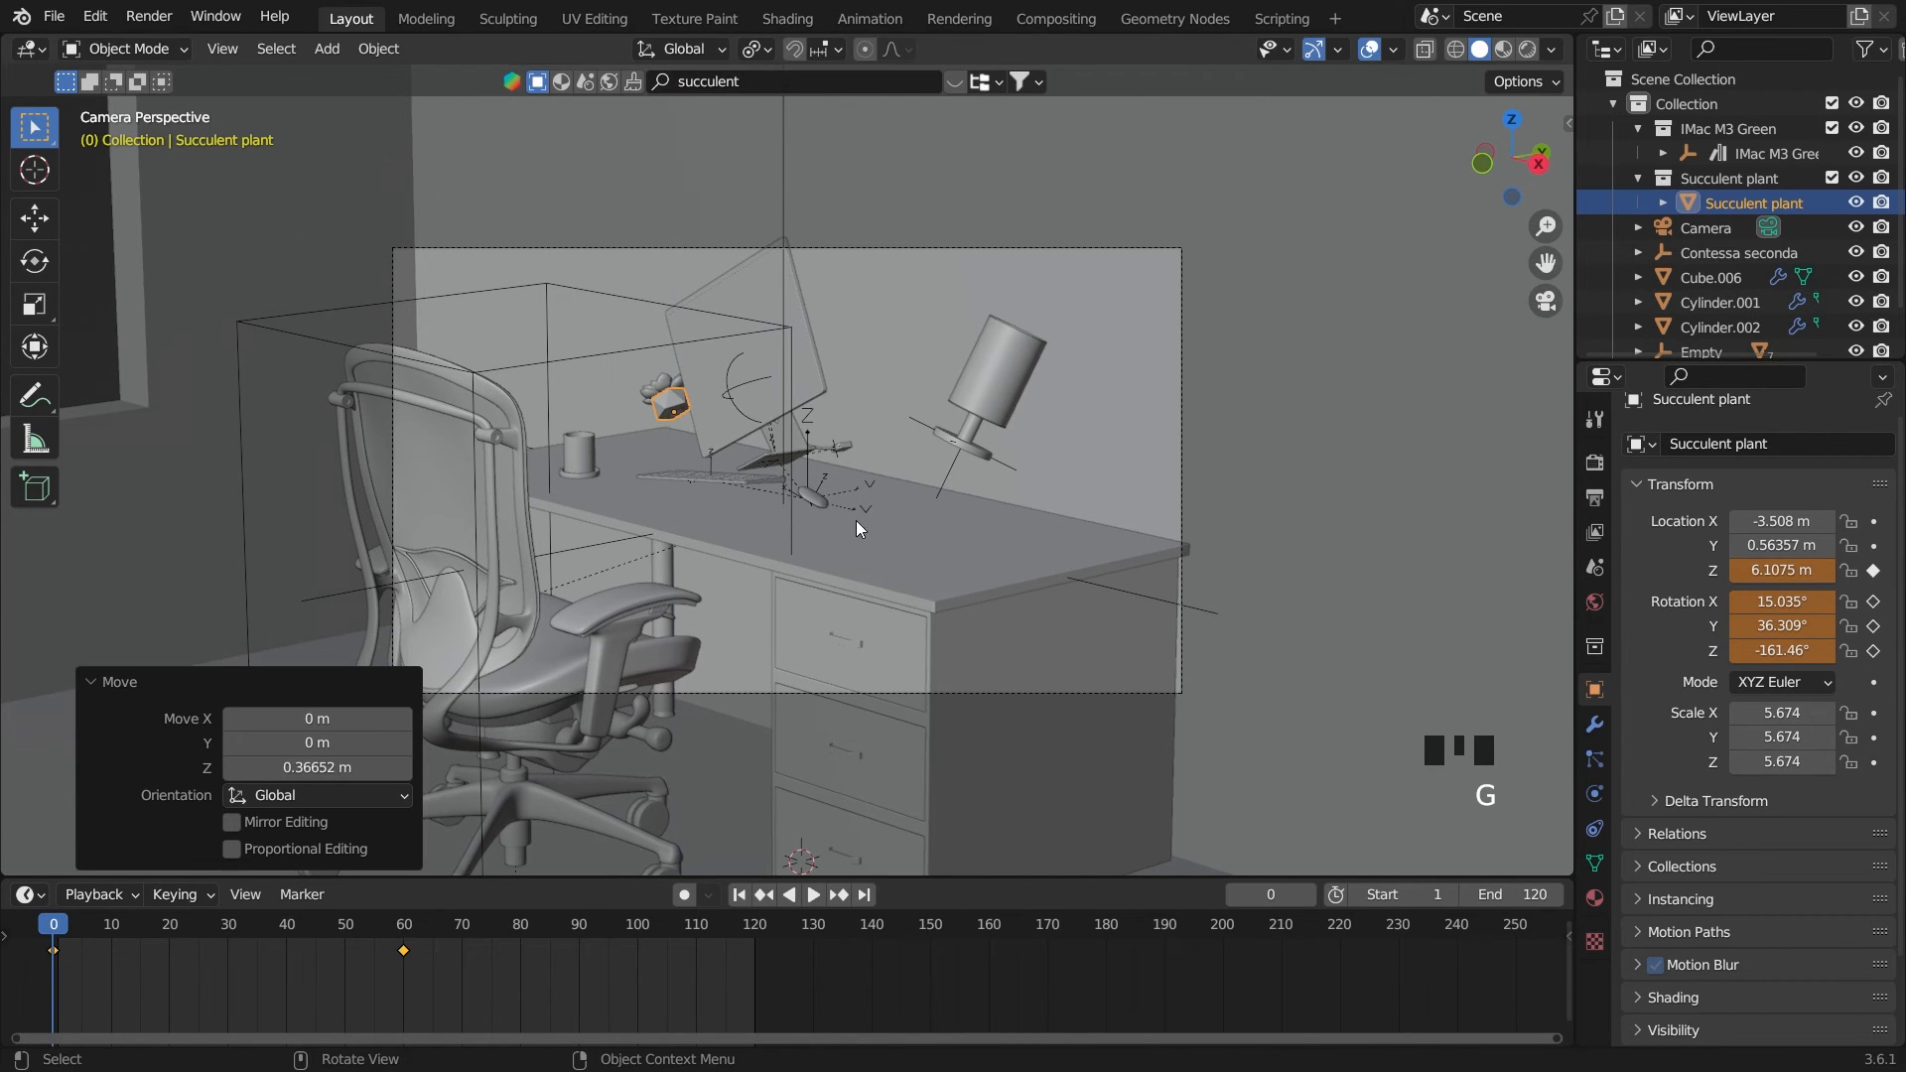
pyautogui.doubleClick(1871, 572)
pyautogui.moveTo(1872, 599); pyautogui.dragTo(1872, 622)
# Play the animation to review the succulent plant's drop, and rewind to the start frame
pyautogui.press('space')
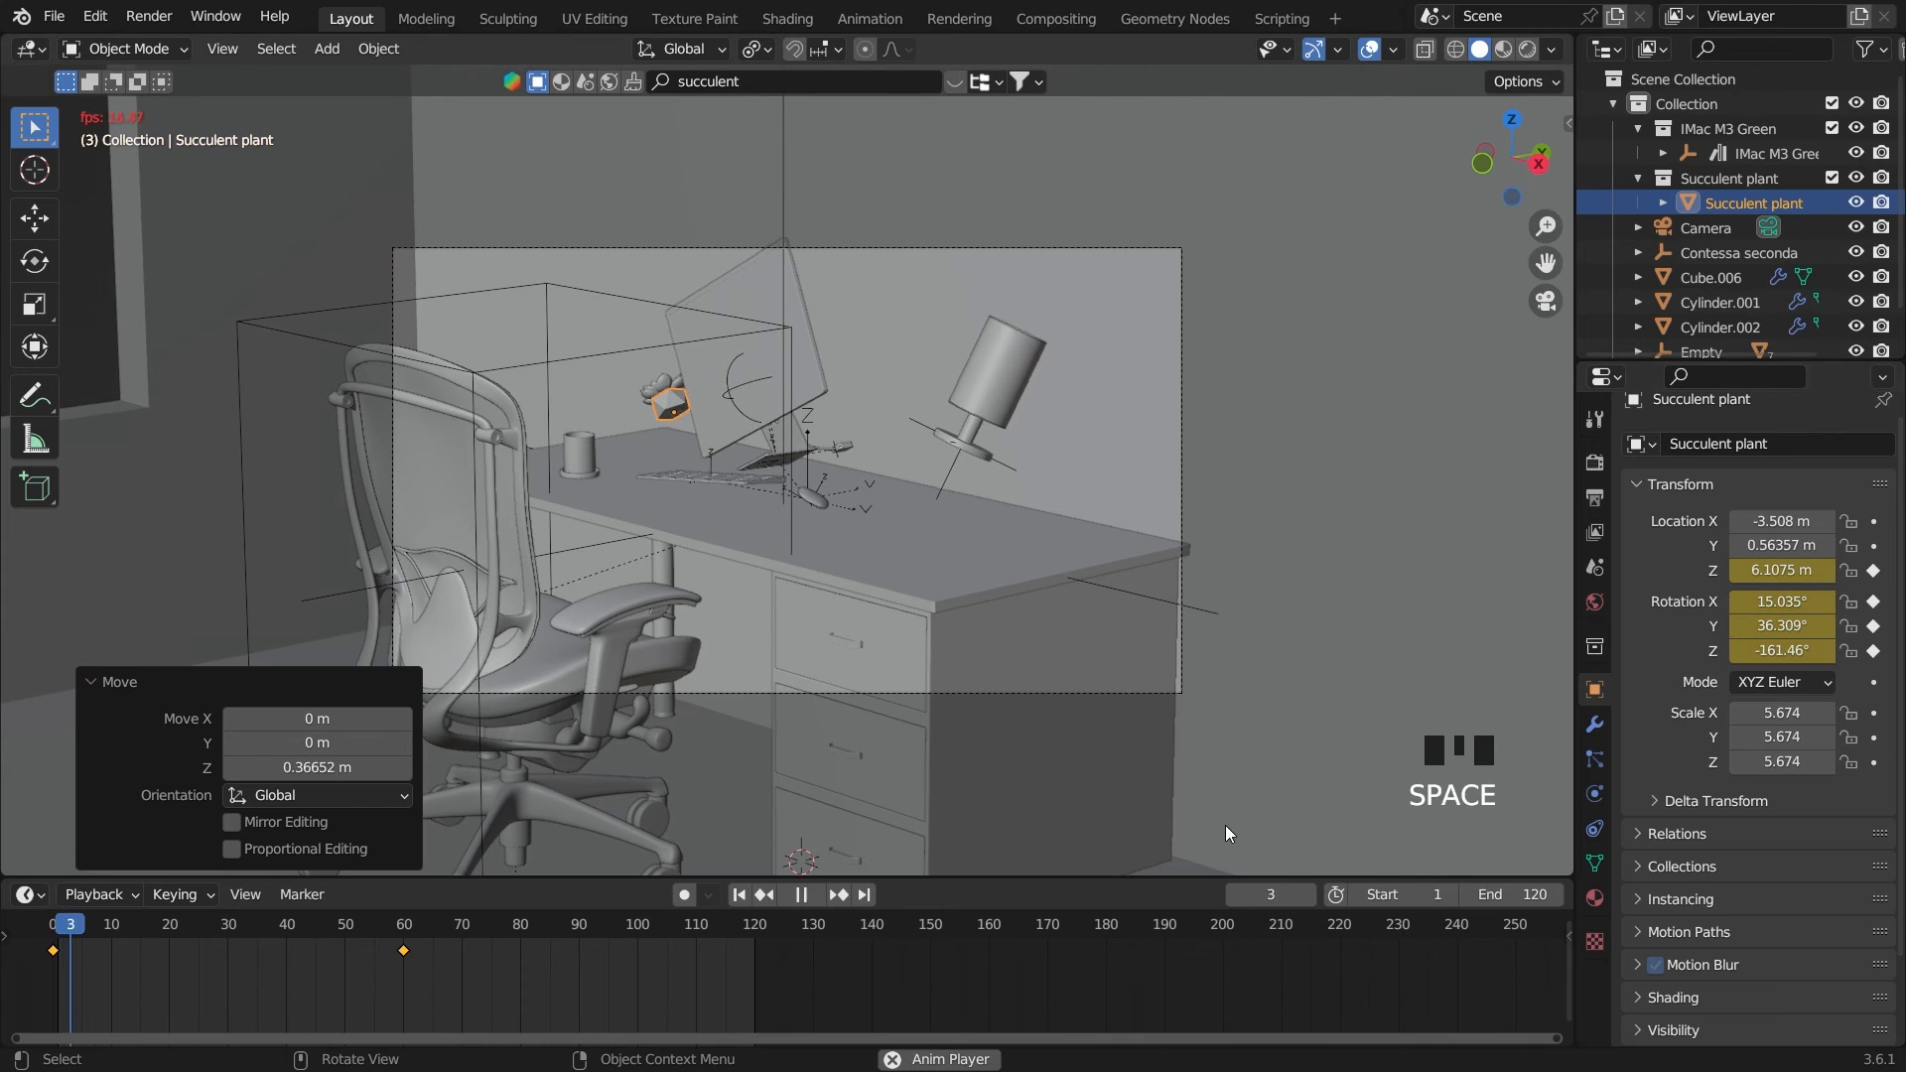
pyautogui.press('space')
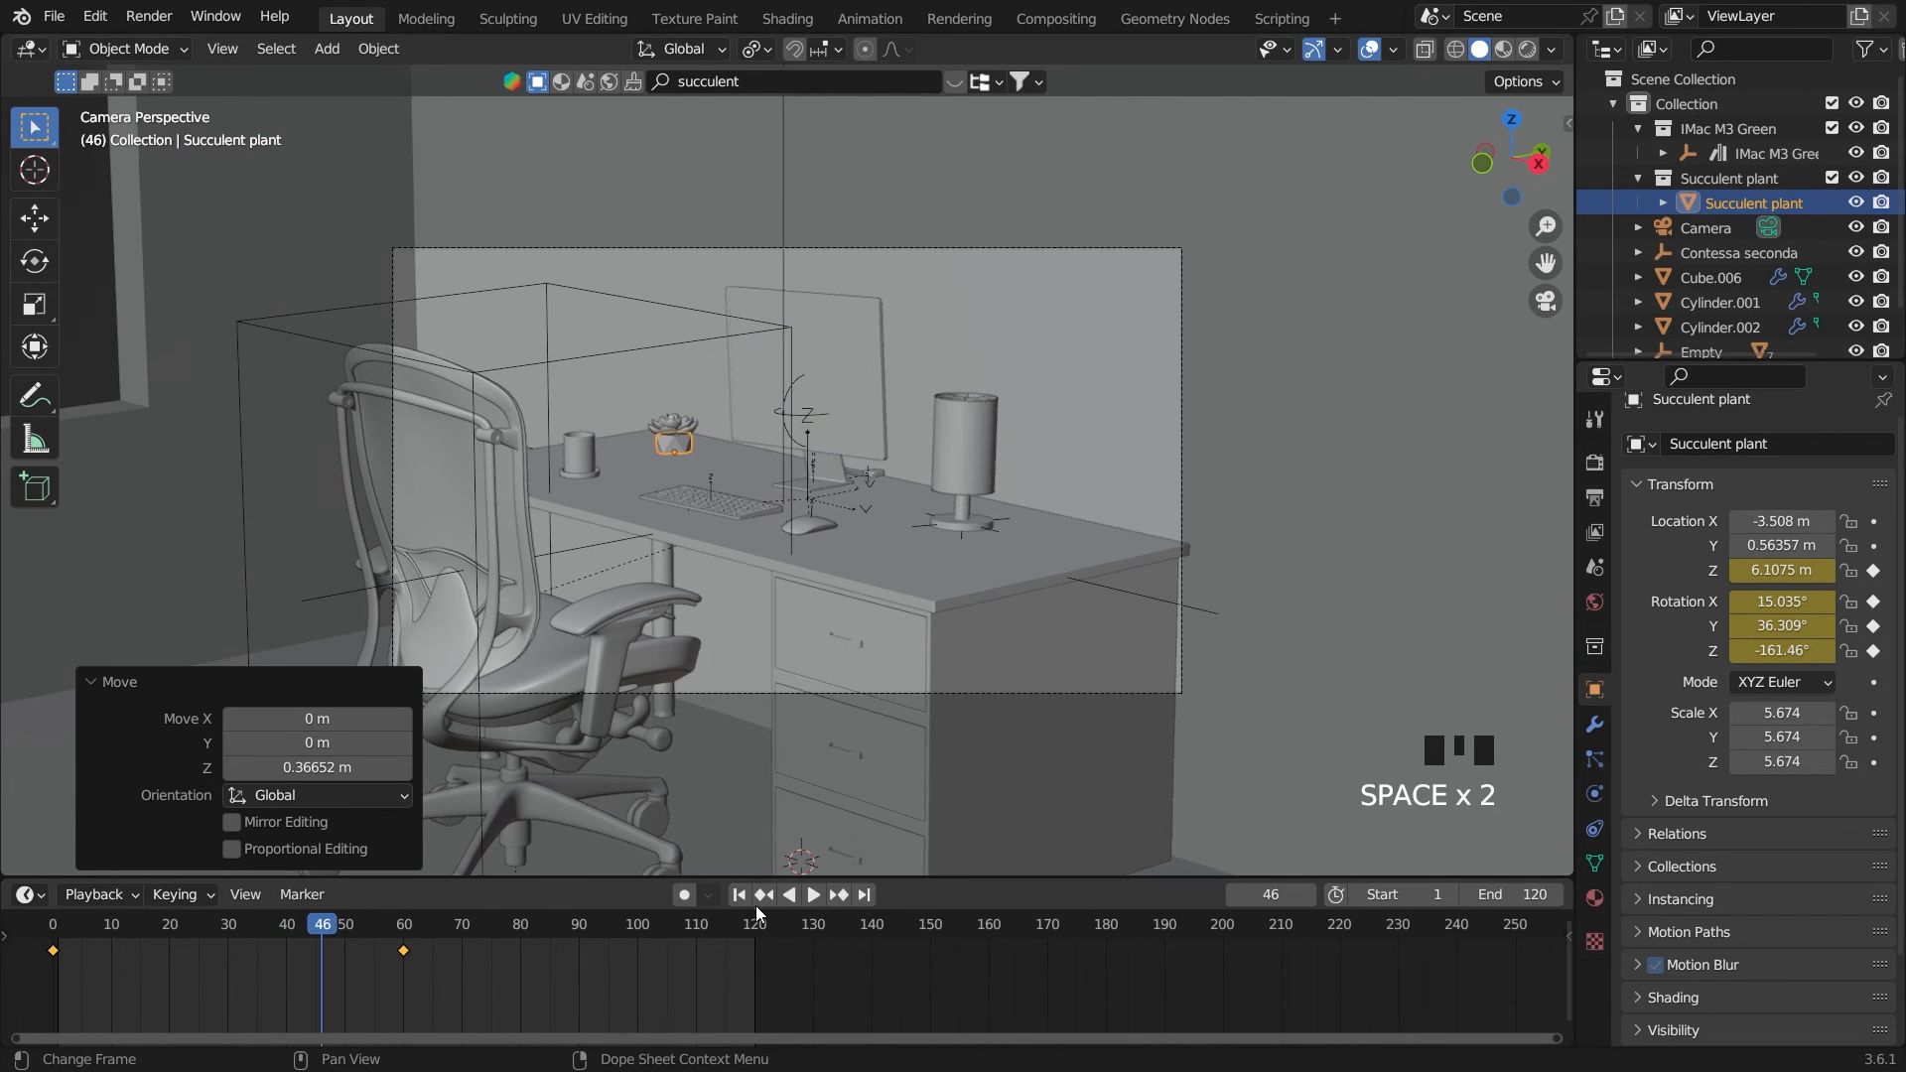
pyautogui.click(739, 894)
# On frame 0, set the succulent plant's Z rotation to -129.46° and replace its Z rotation keyframe
pyautogui.moveTo(1782, 650); pyautogui.dragTo(1836, 650)
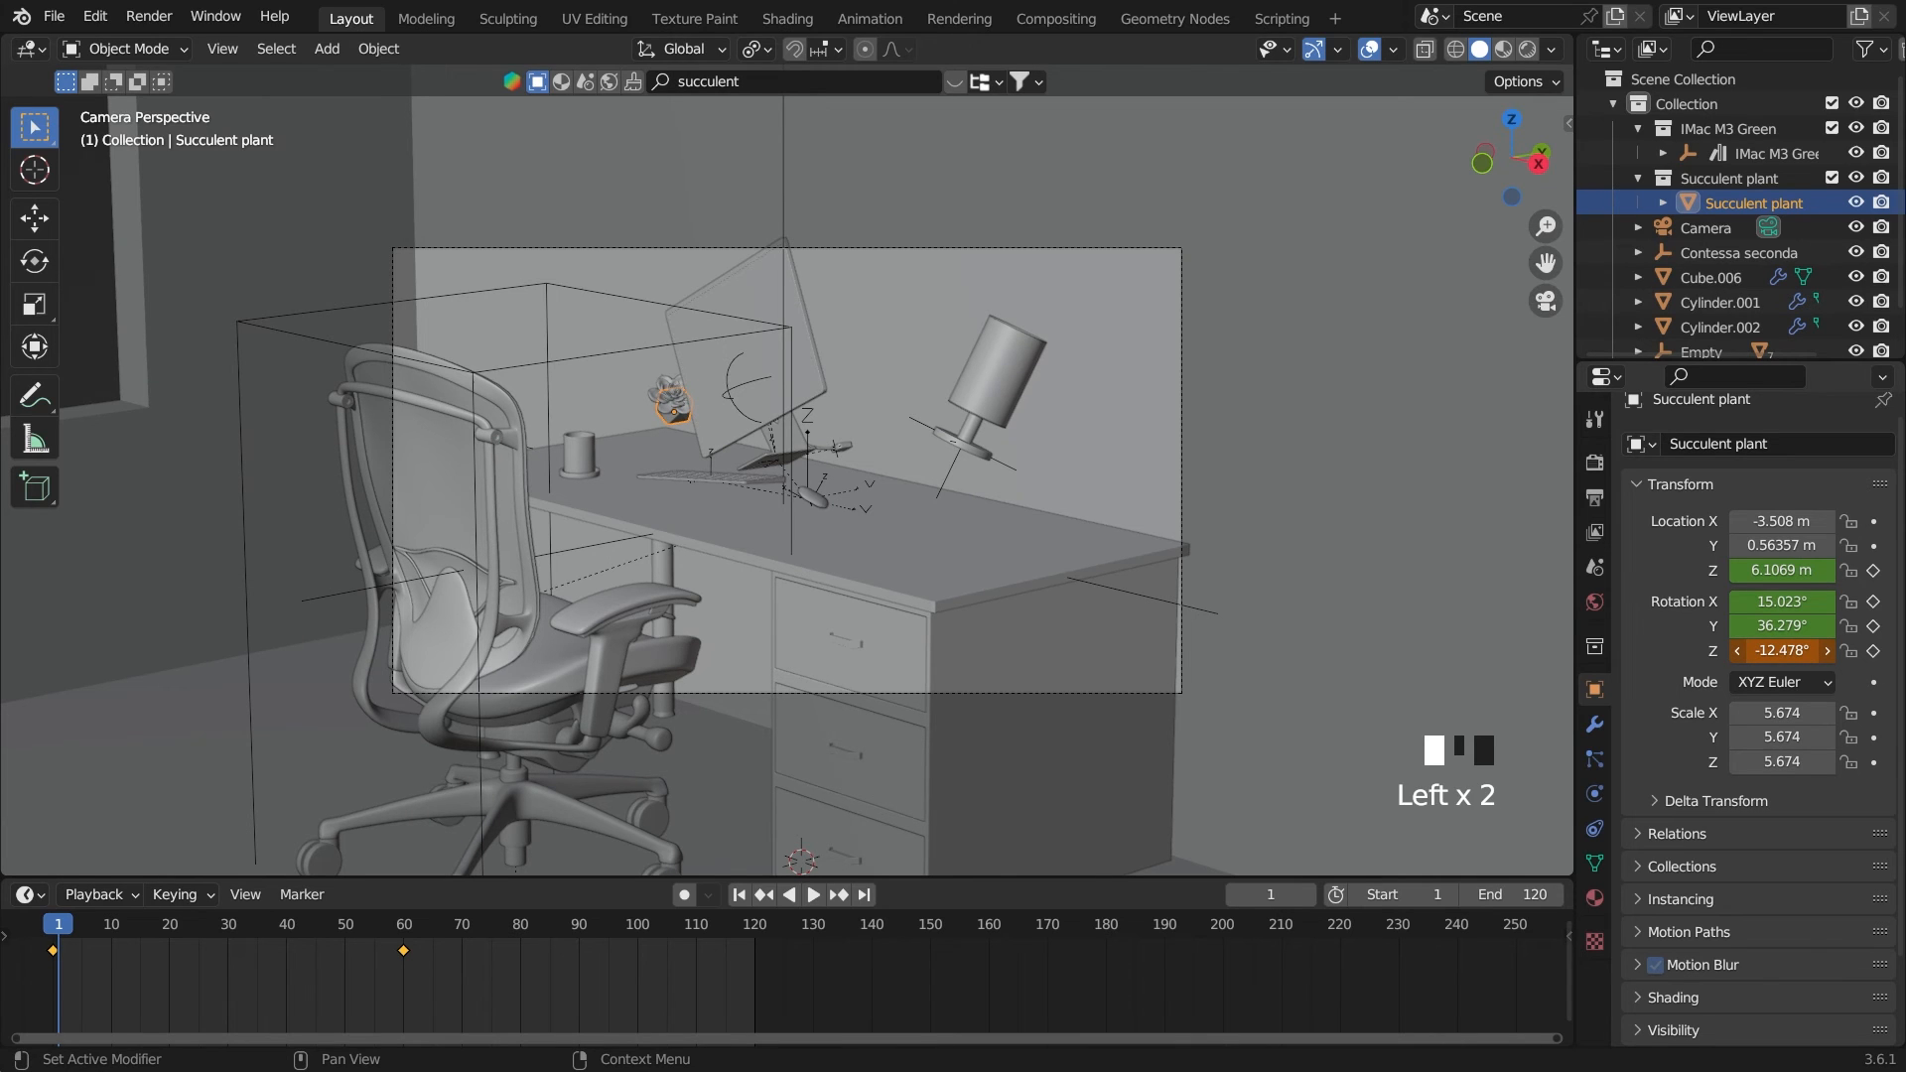
pyautogui.click(53, 926)
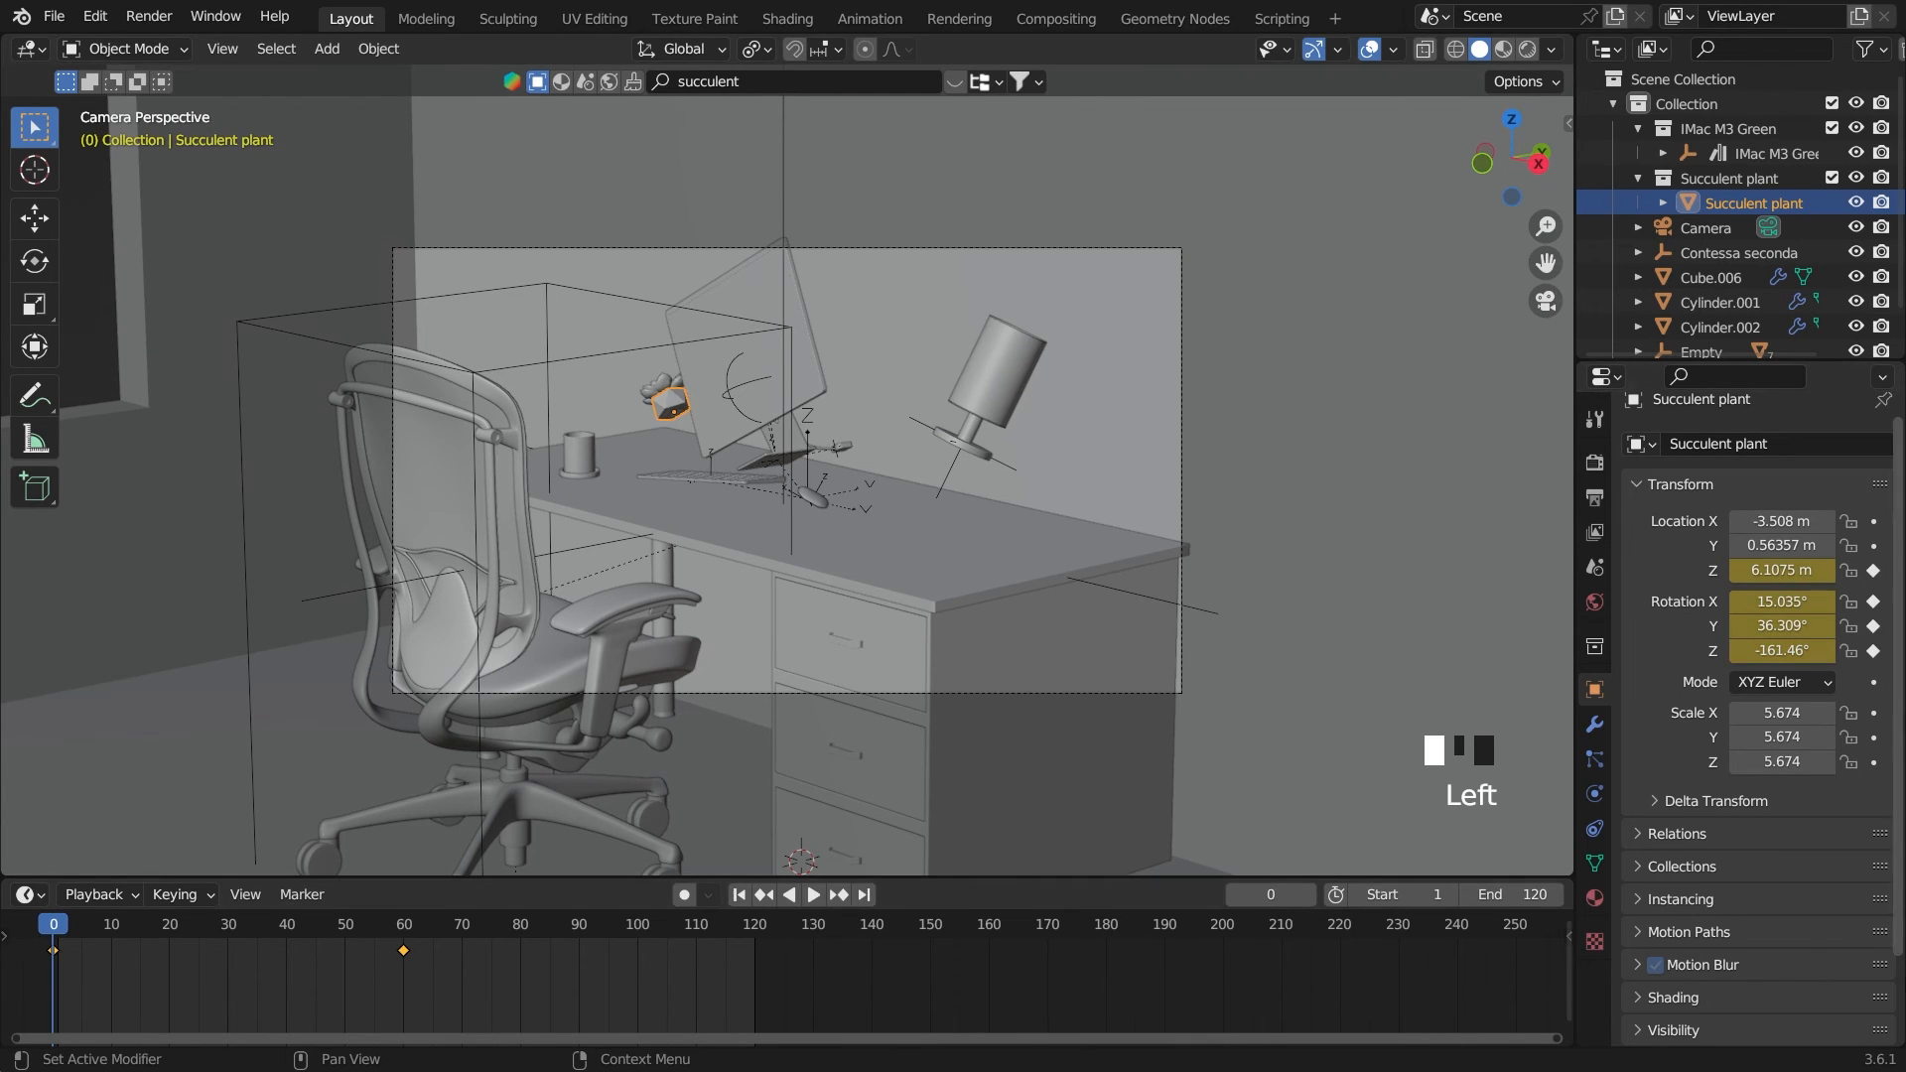
pyautogui.click(1874, 651)
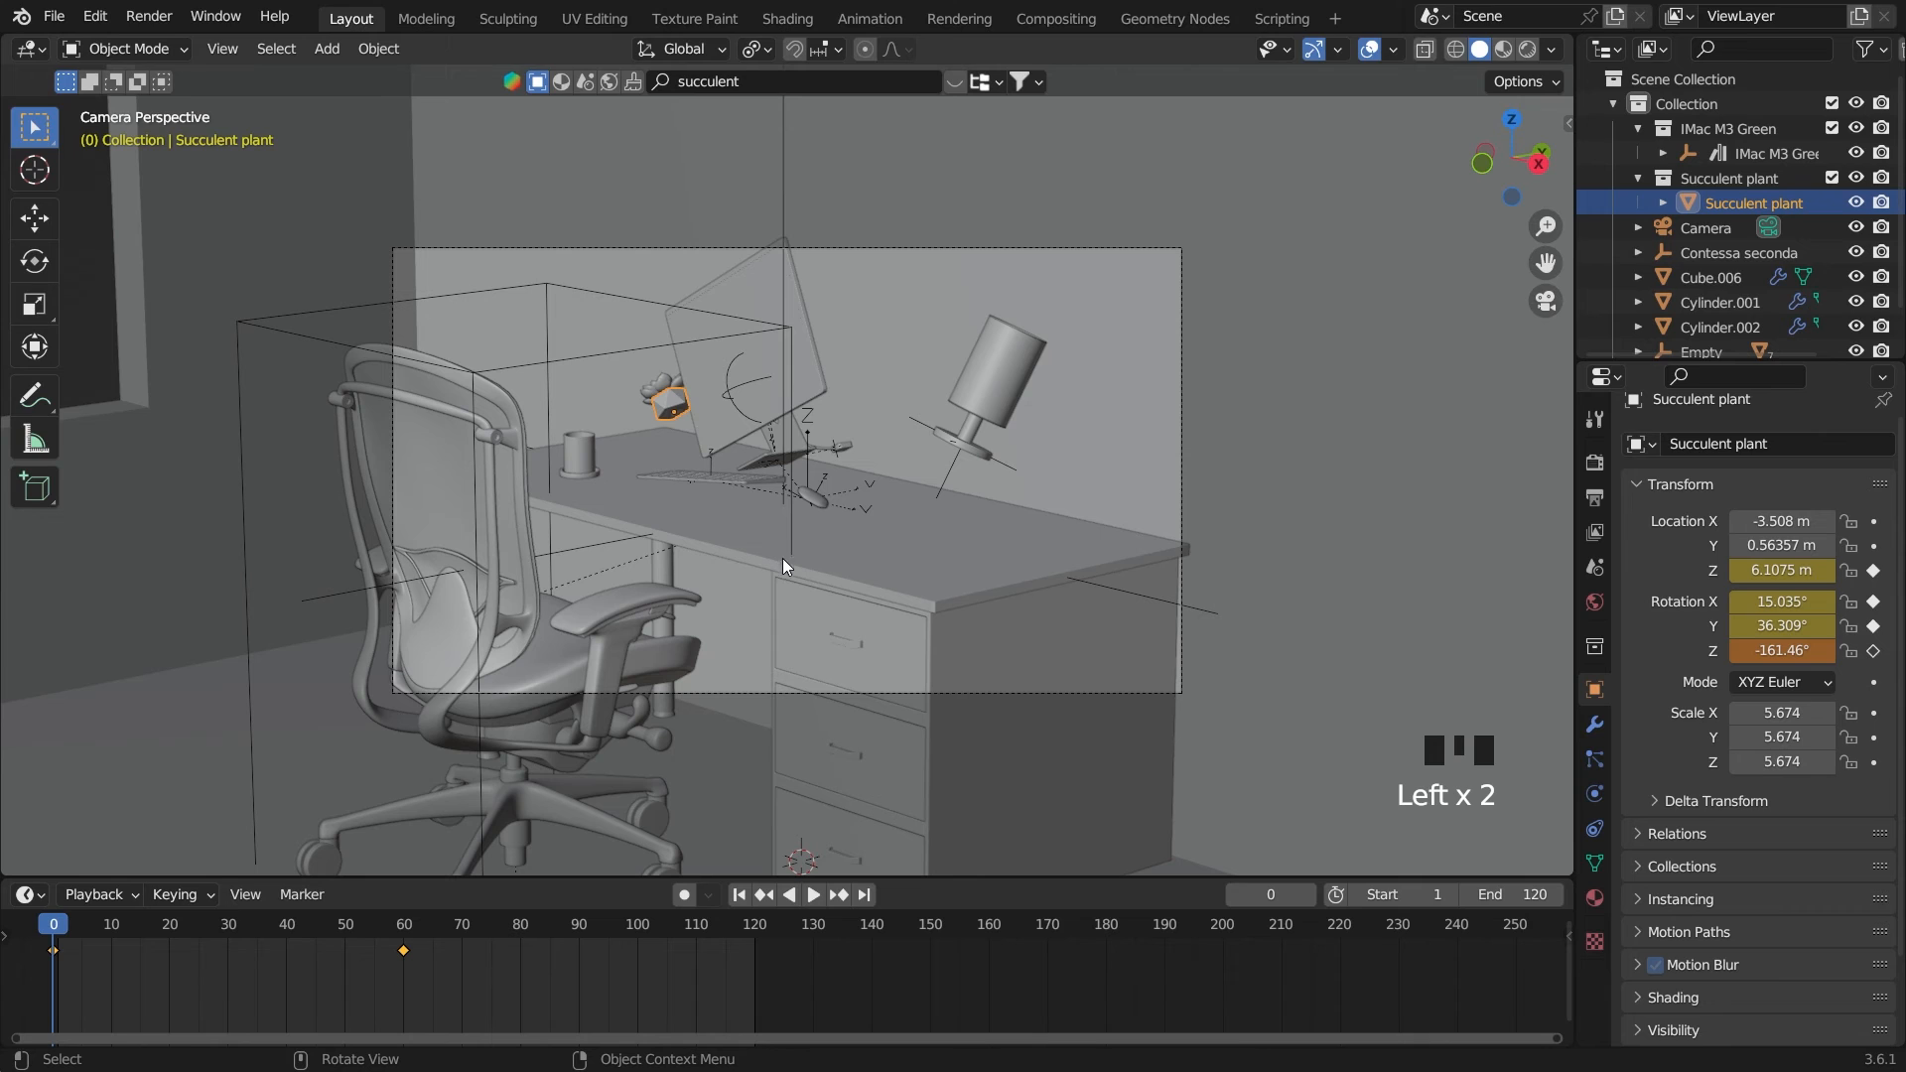
pyautogui.moveTo(1782, 650); pyautogui.dragTo(1893, 660)
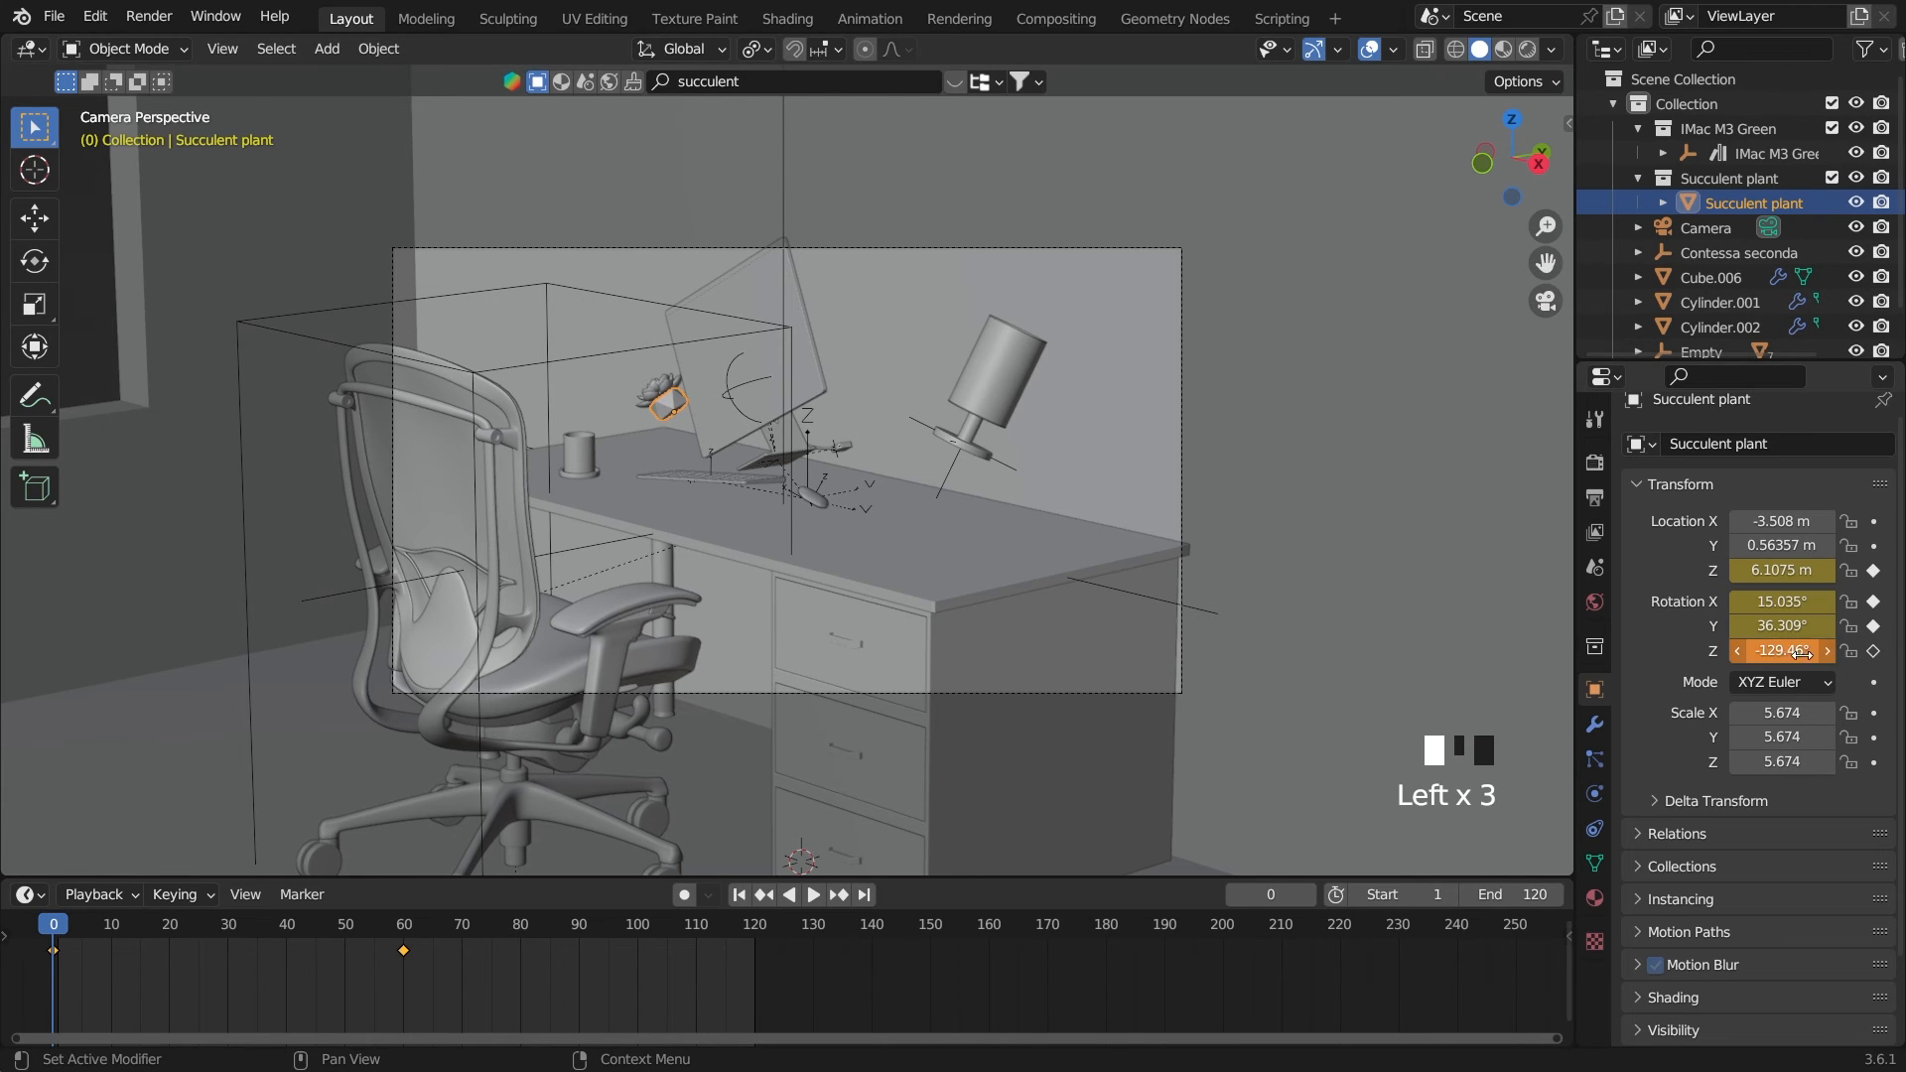
pyautogui.click(1874, 651)
# Replay the animation to check the succulent plant's adjusted spin, and rewind to the start frame
pyautogui.press('space')
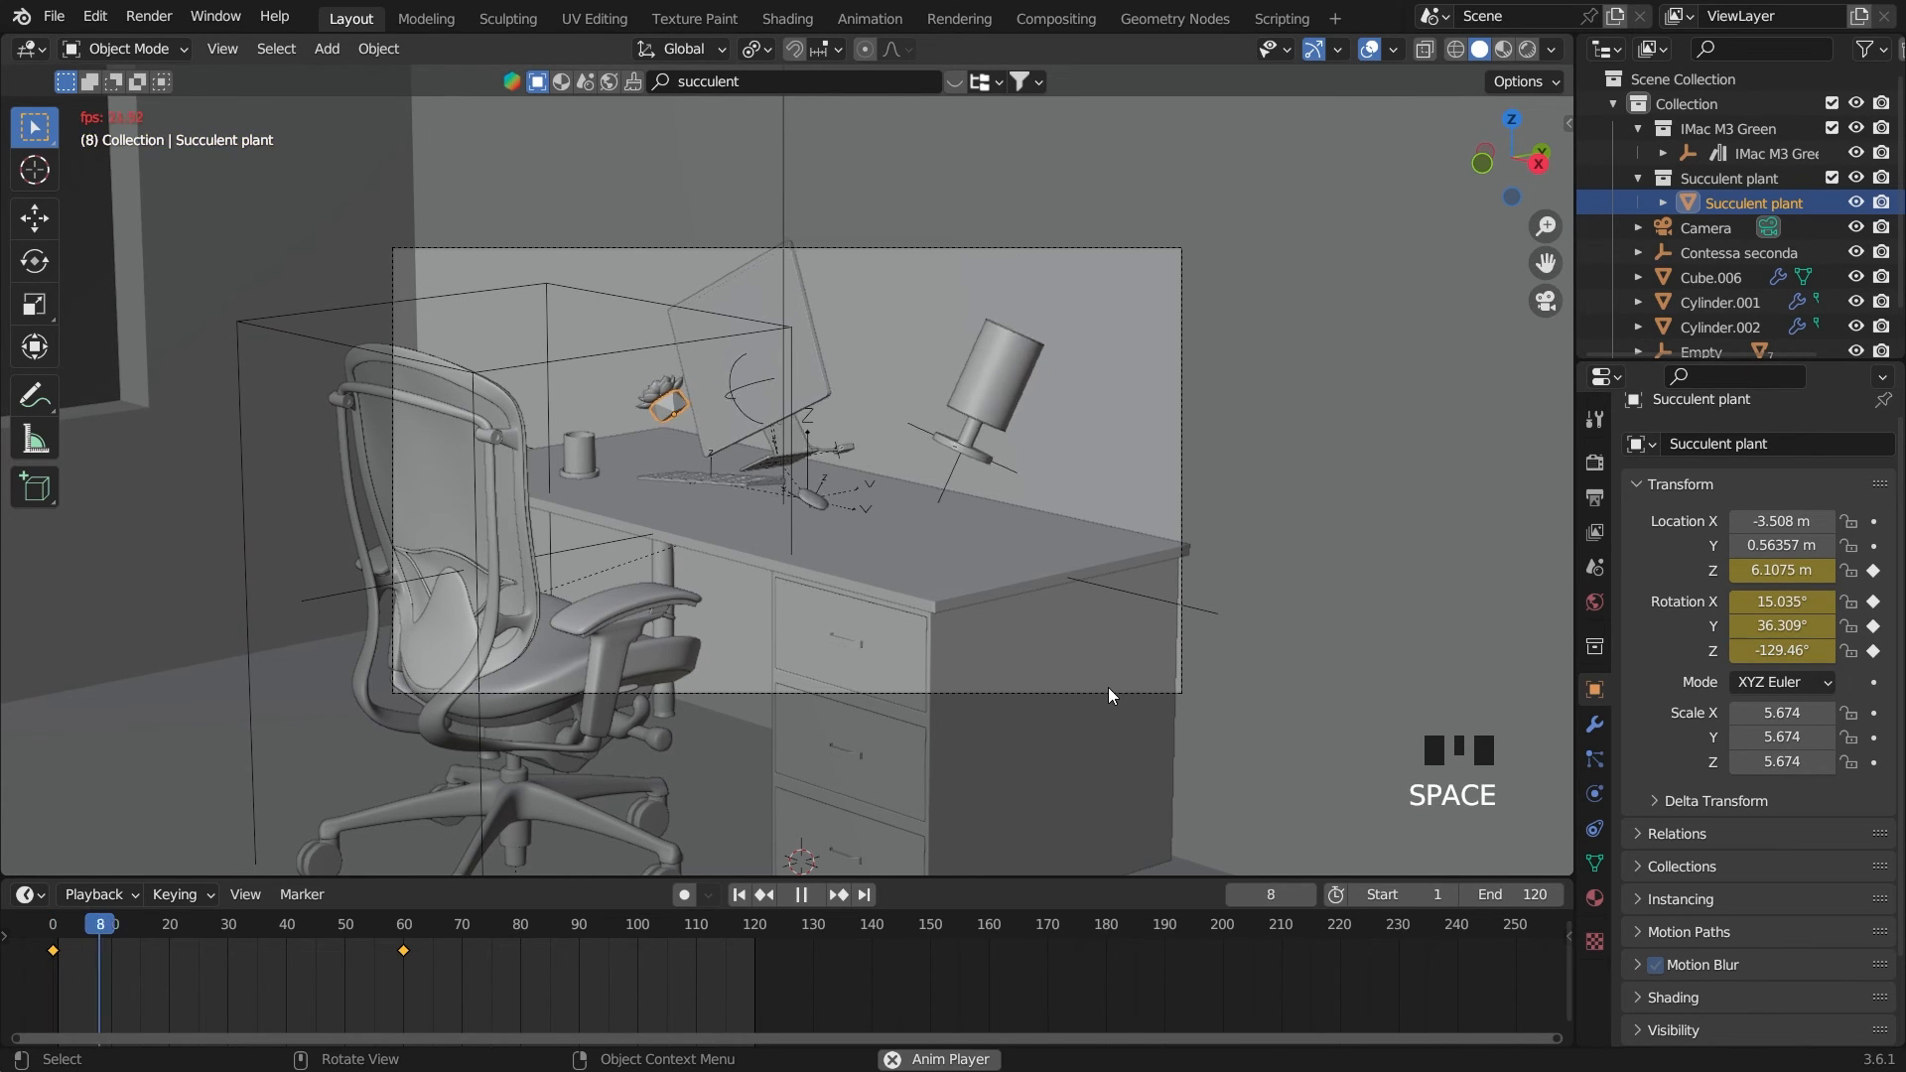
pyautogui.press('space')
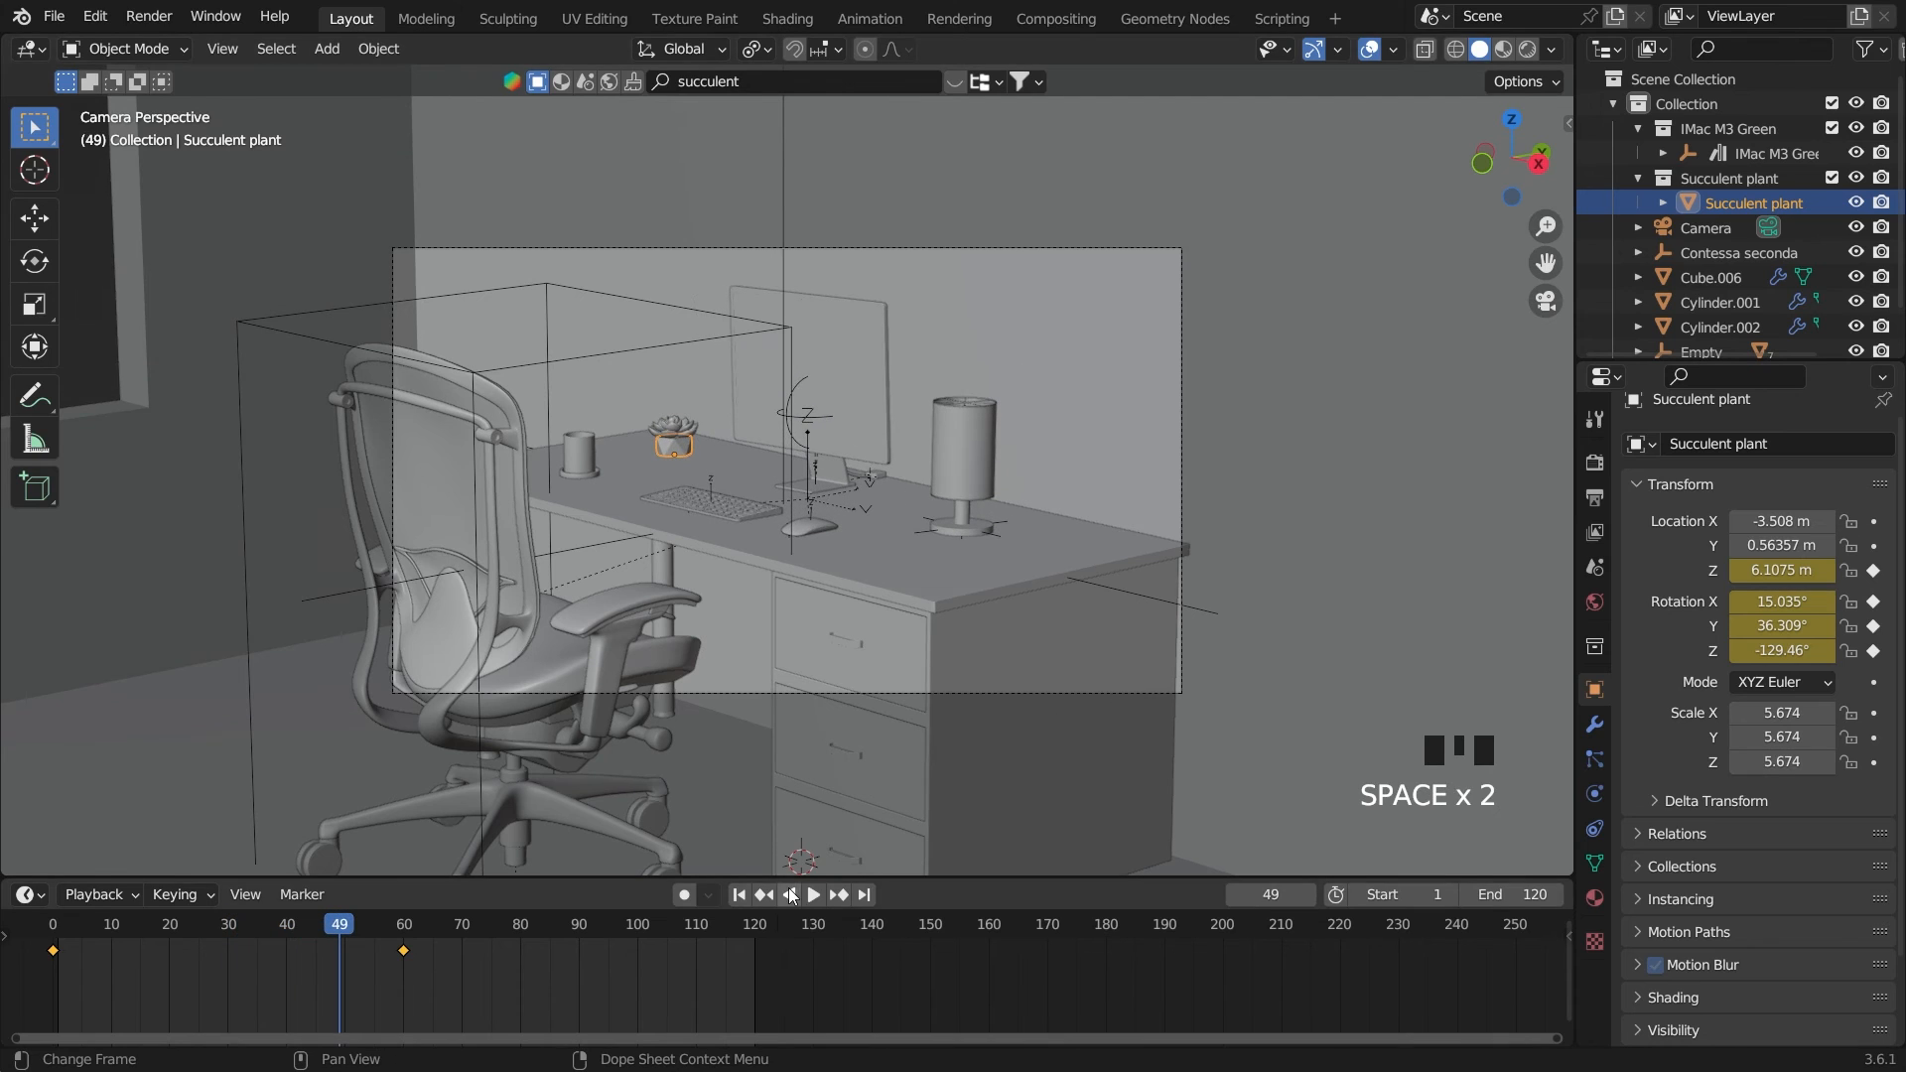
pyautogui.click(736, 896)
# Select the cup, Cylinder.001, and keyframe its current Z location and X, Y and Z rotation on frame 1
pyautogui.click(575, 461)
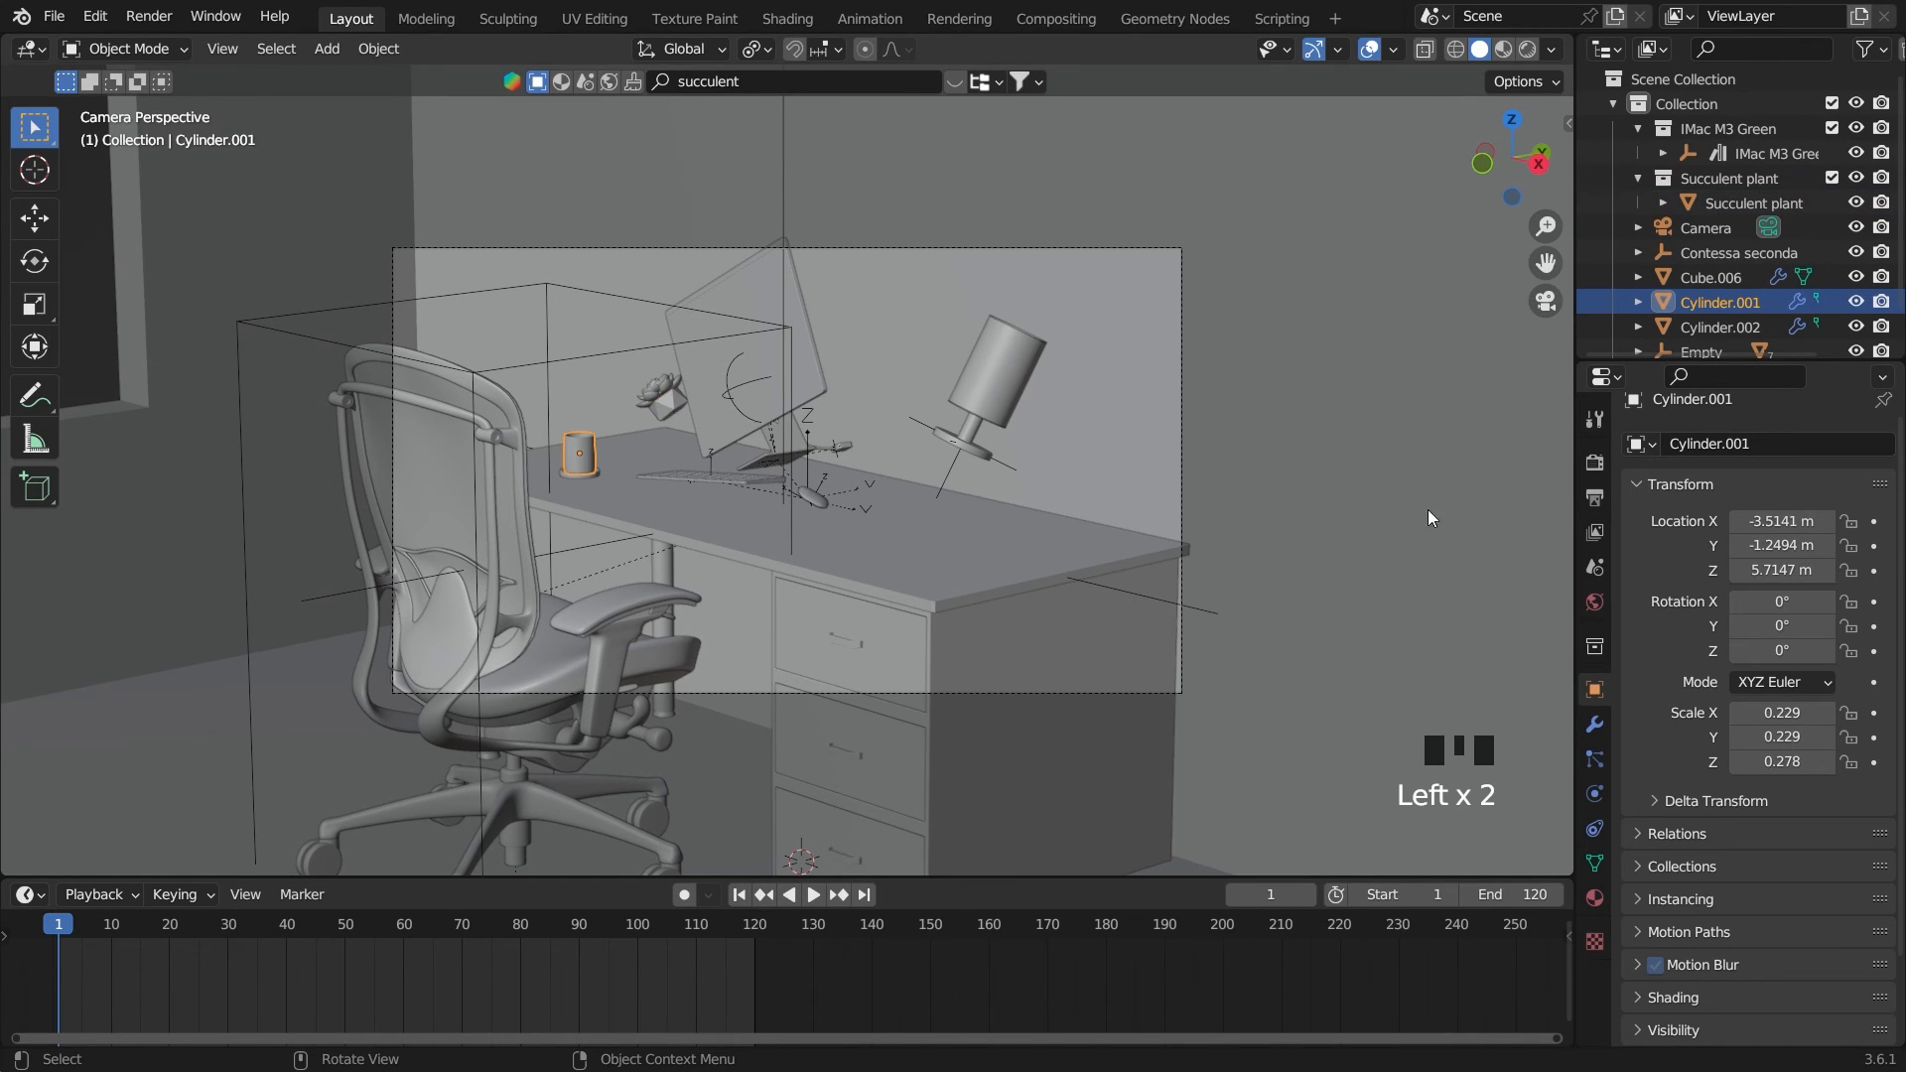
pyautogui.click(1874, 571)
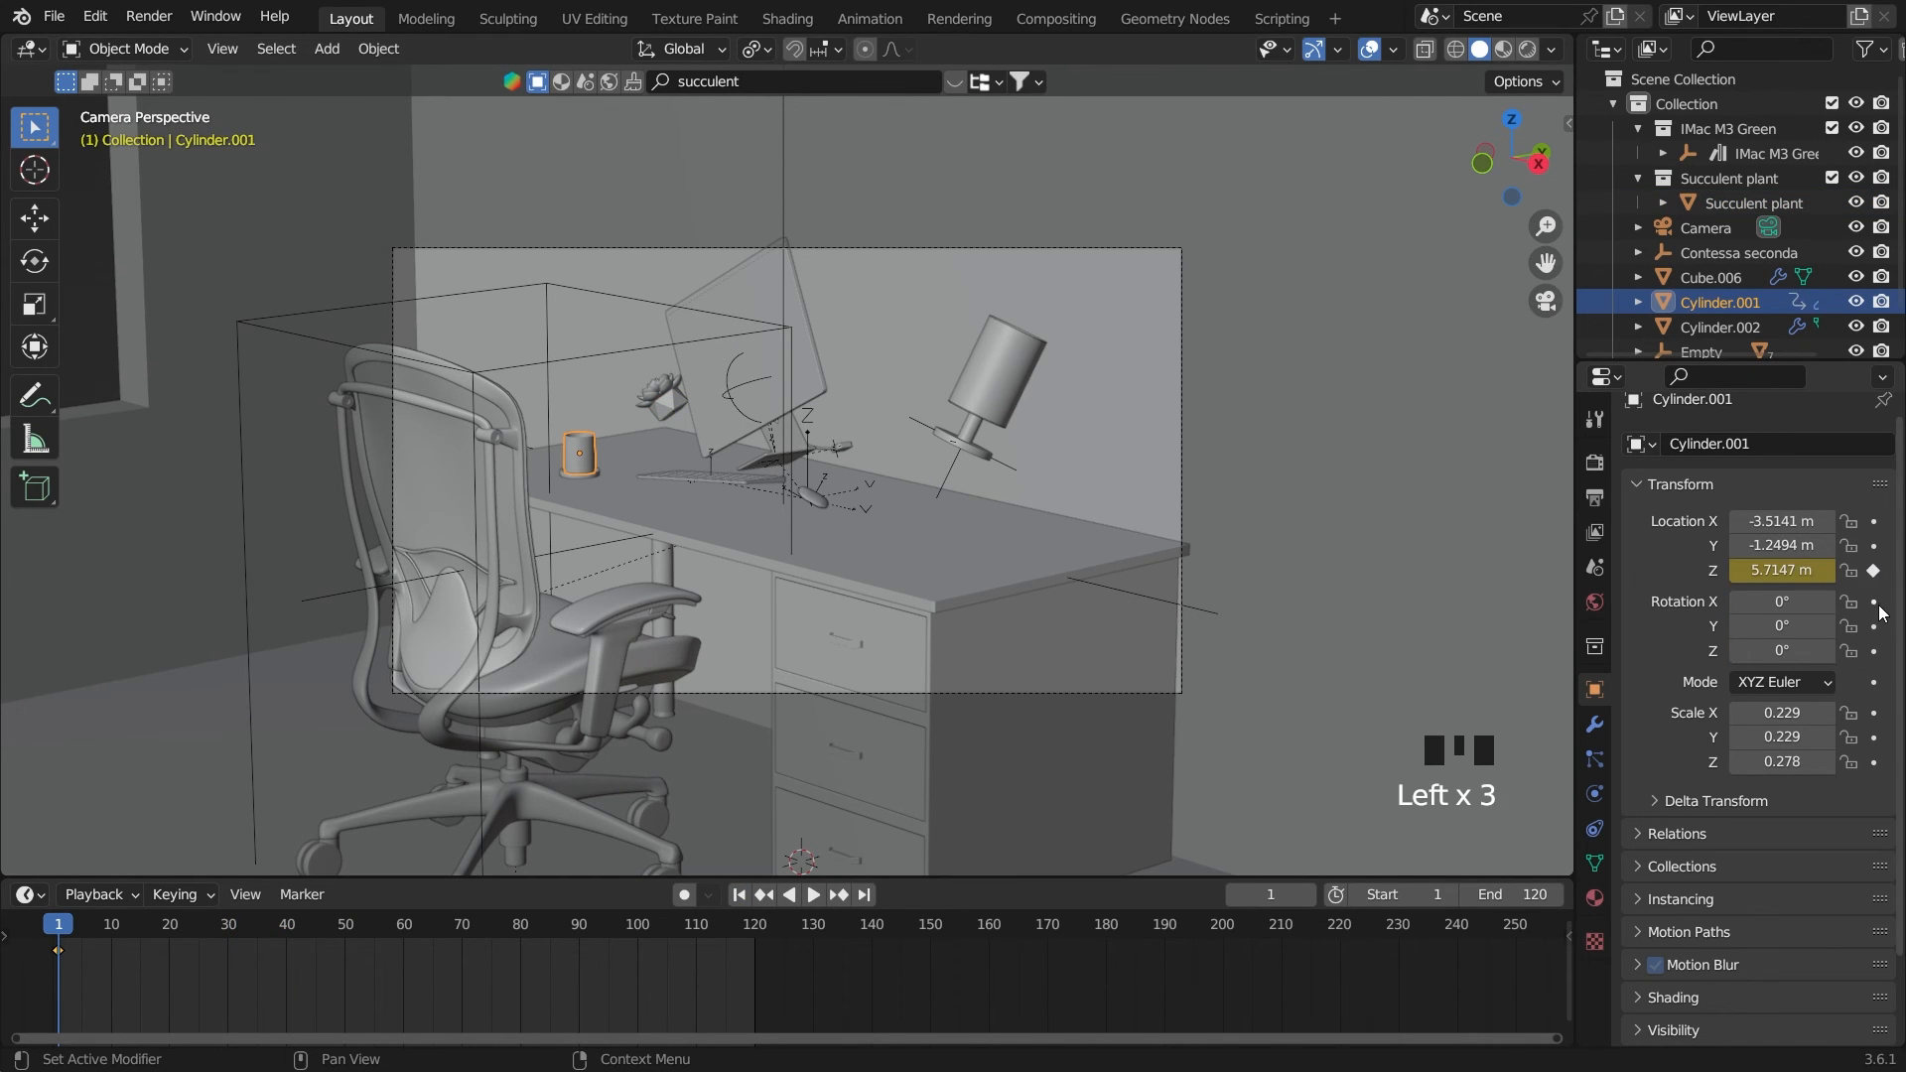
pyautogui.moveTo(1874, 602); pyautogui.dragTo(1883, 667)
pyautogui.click(1874, 651)
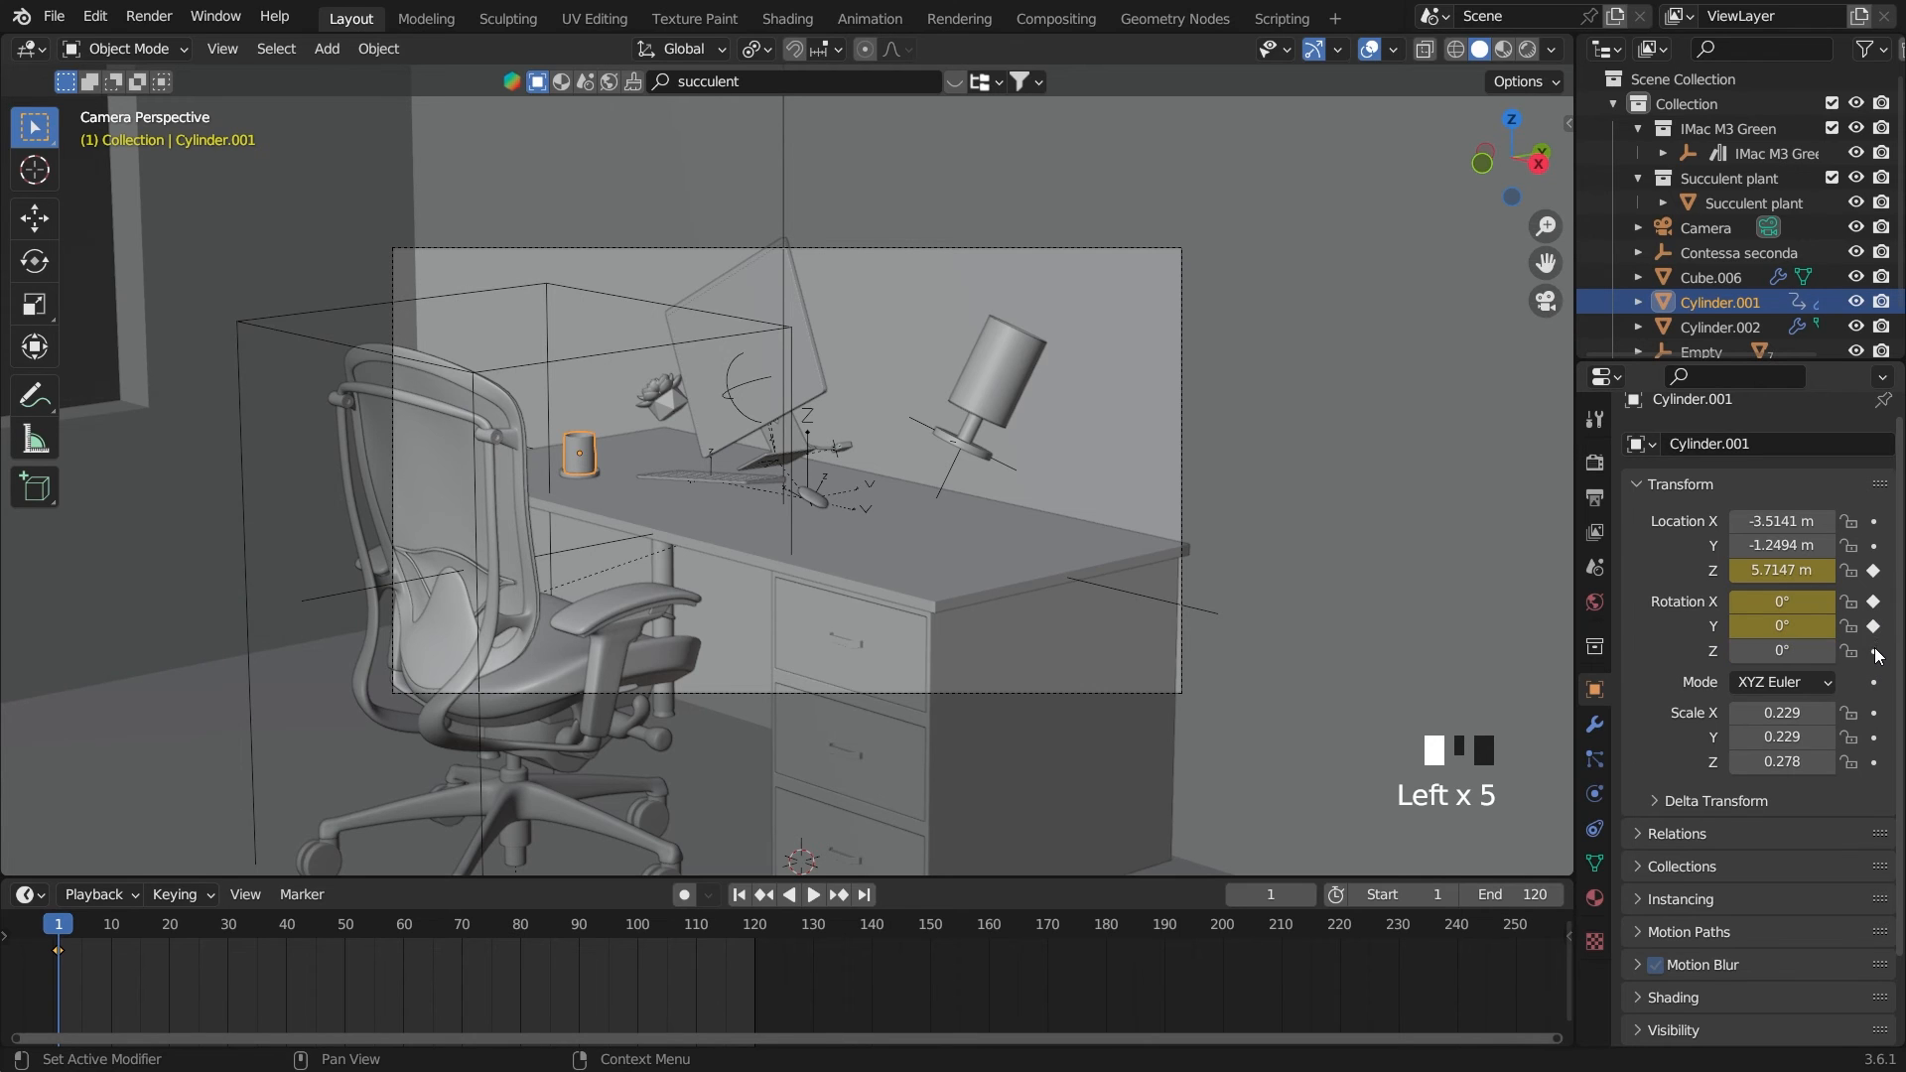
# Remove the cup's Z location and X, Y and Z rotation keyframes from frame 1
pyautogui.click(1874, 651)
pyautogui.click(1874, 626)
pyautogui.click(1874, 601)
pyautogui.click(1874, 571)
pyautogui.click(1874, 651)
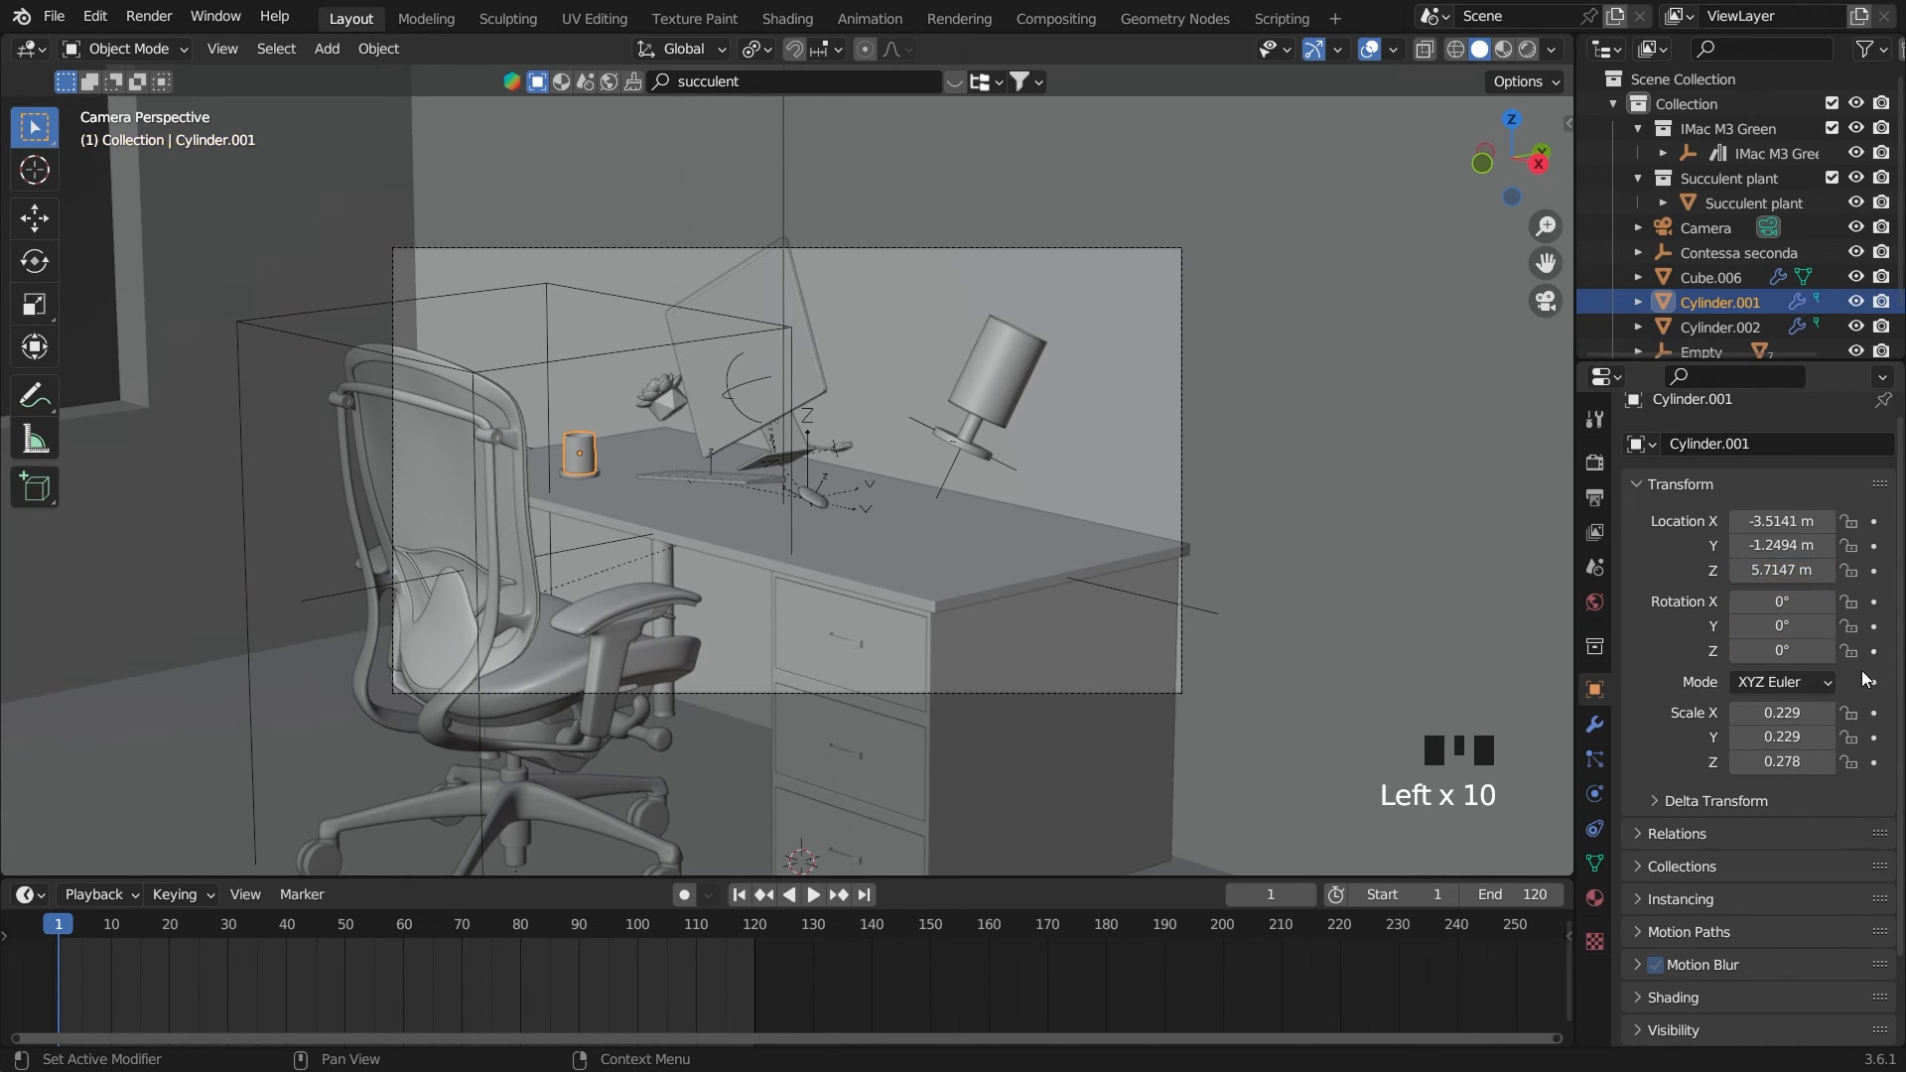
# On frame 60, keyframe the cup's resting Z location and X, Y and Z rotation
pyautogui.click(407, 929)
pyautogui.click(402, 930)
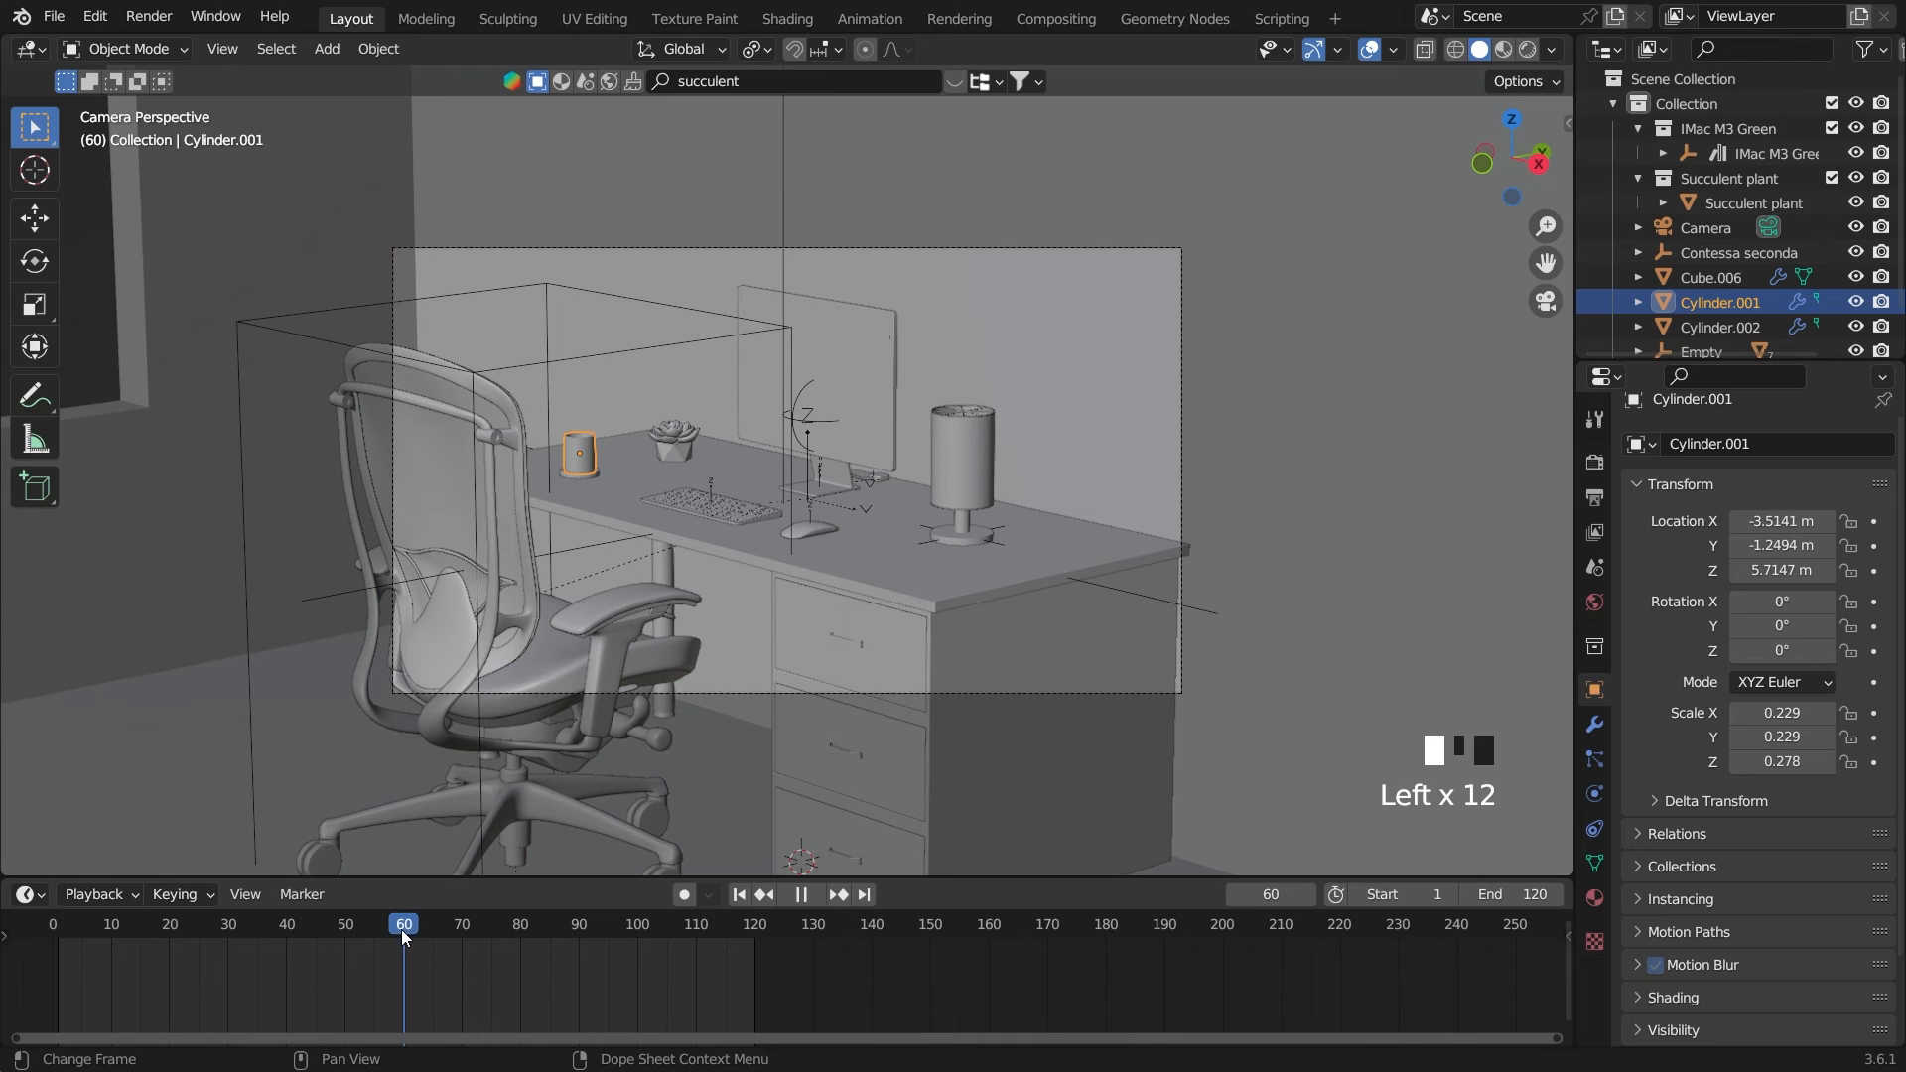
pyautogui.click(1874, 571)
pyautogui.click(1874, 601)
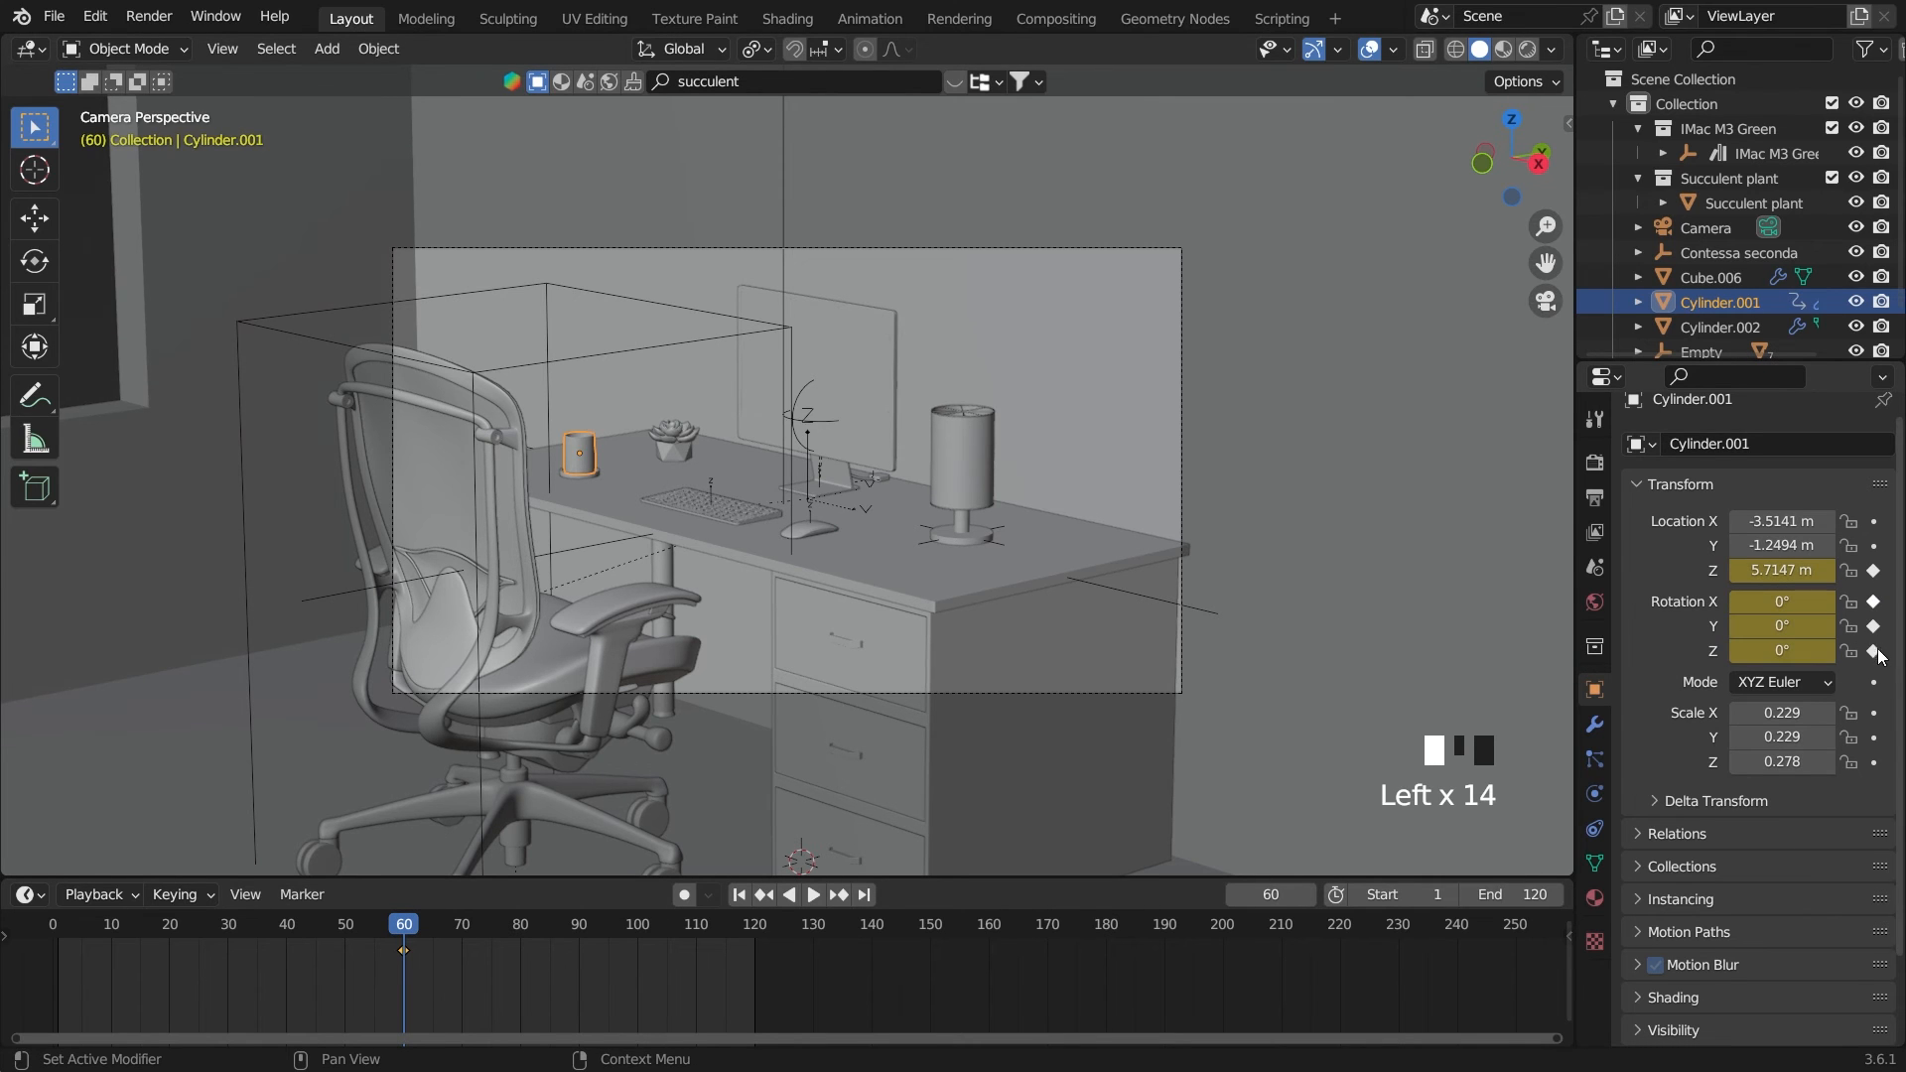
# Select the saucer, Cylinder.002, and keyframe its resting Z location and rotation on frame 60
pyautogui.click(575, 472)
pyautogui.scroll(1, 576, 473)
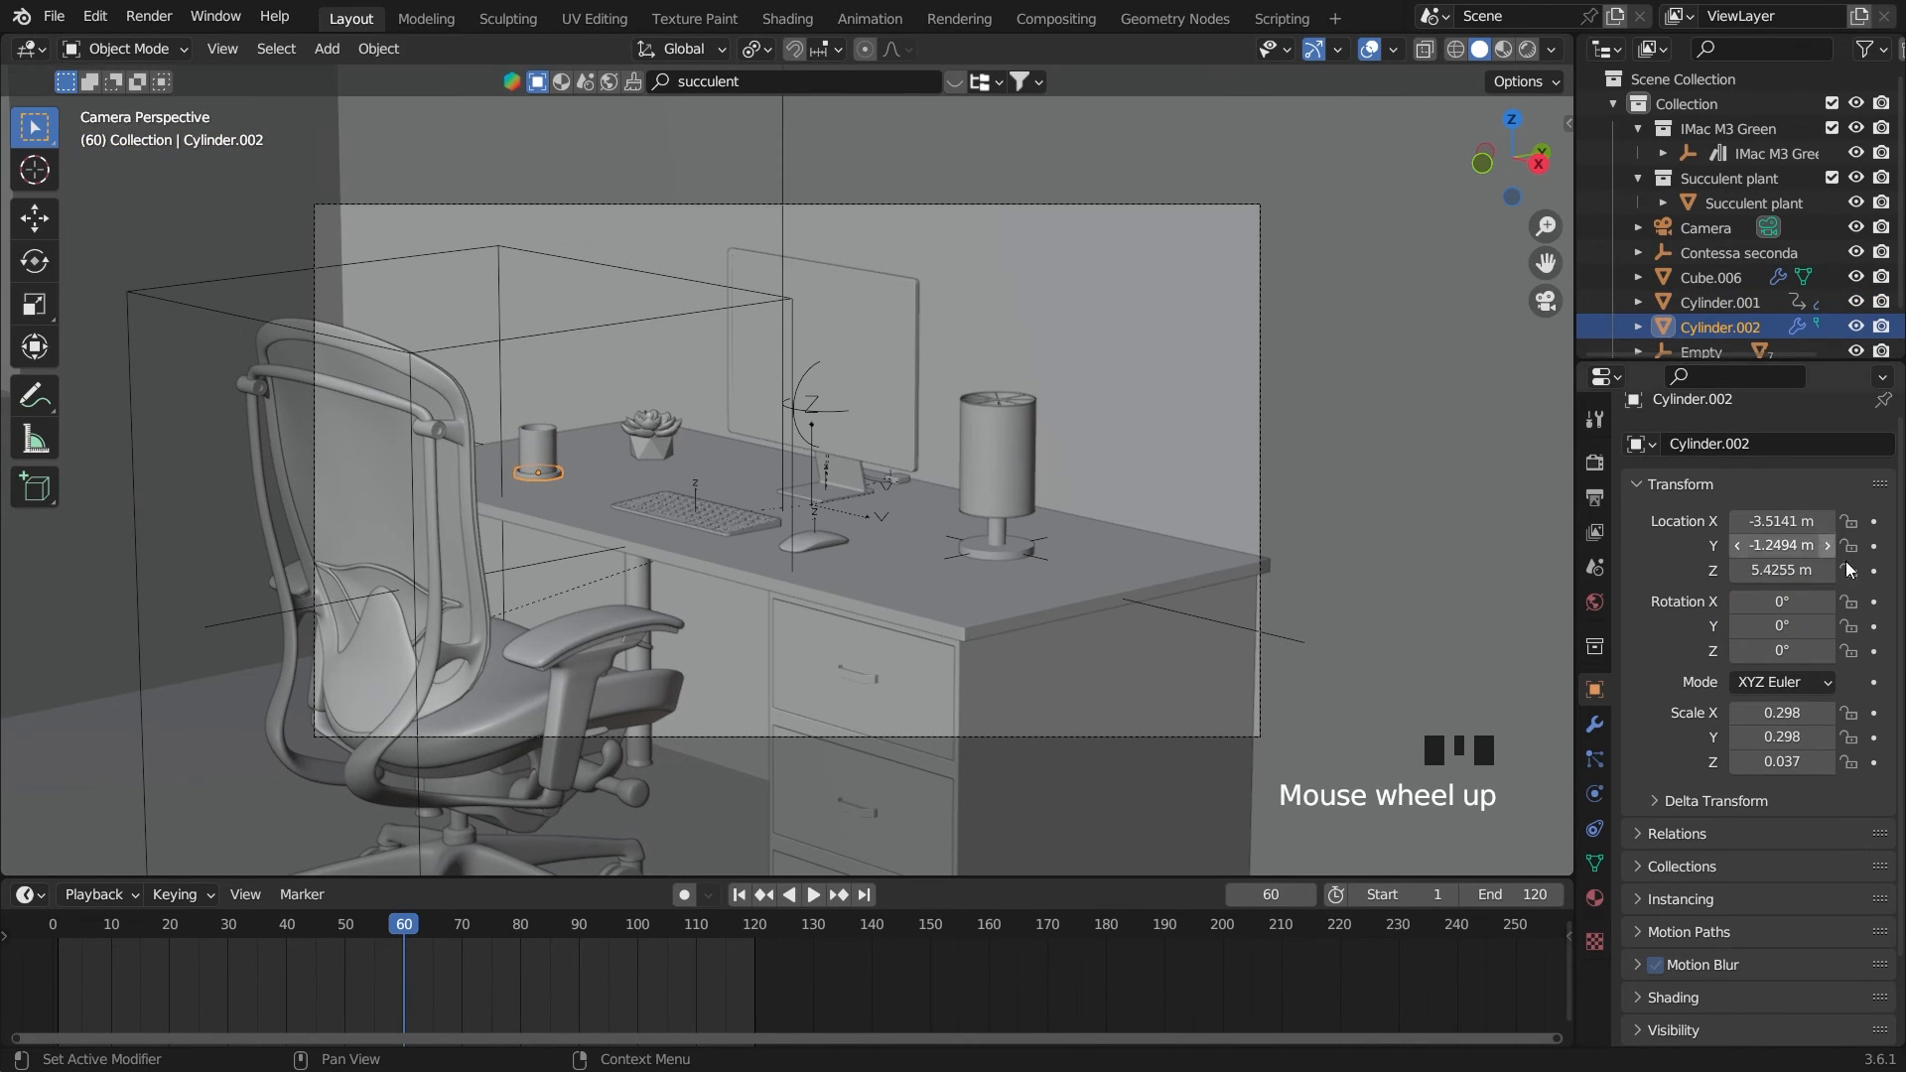
pyautogui.click(1874, 651)
pyautogui.click(1874, 571)
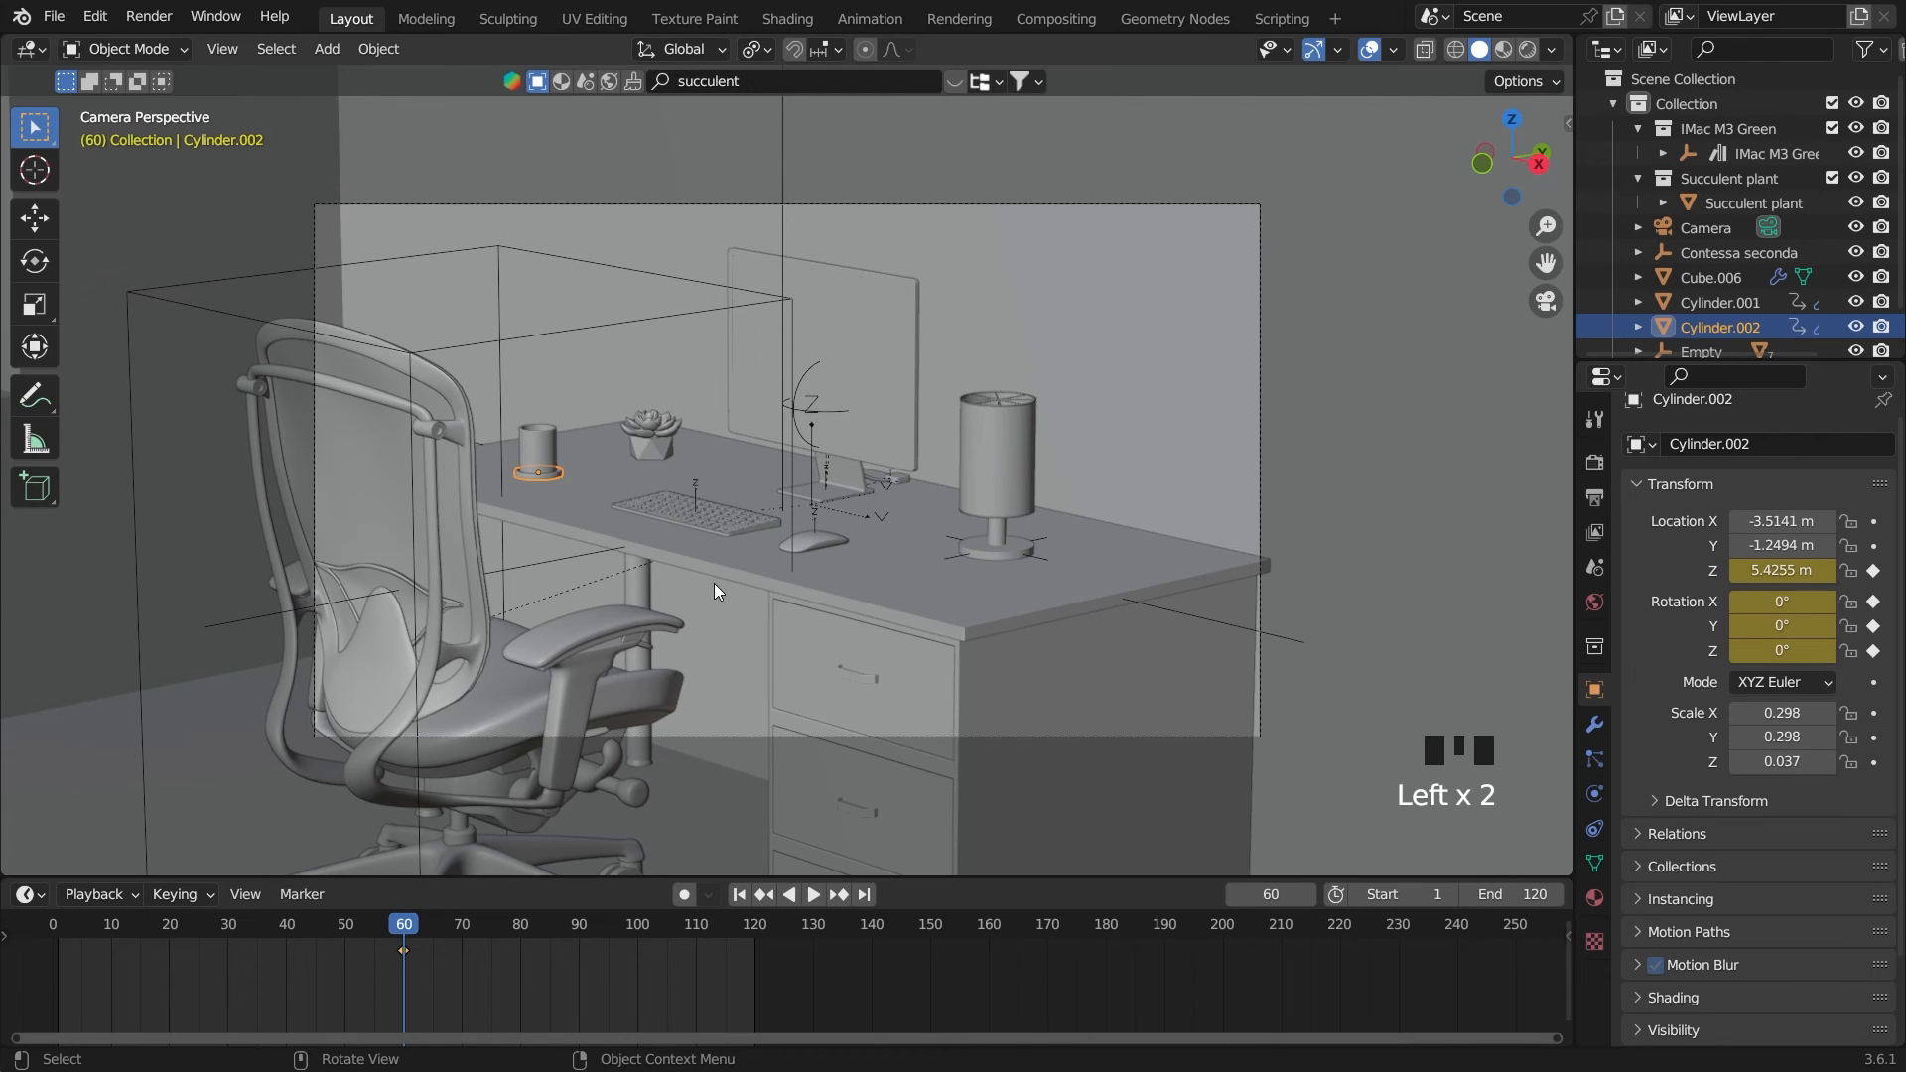
# On frame 0, raise the cup, Cylinder.001, about 0.8 m along Z to 6.5173 m and keyframe its Z location
pyautogui.scroll(-1, 645, 527)
pyautogui.moveTo(405, 927); pyautogui.dragTo(51, 938)
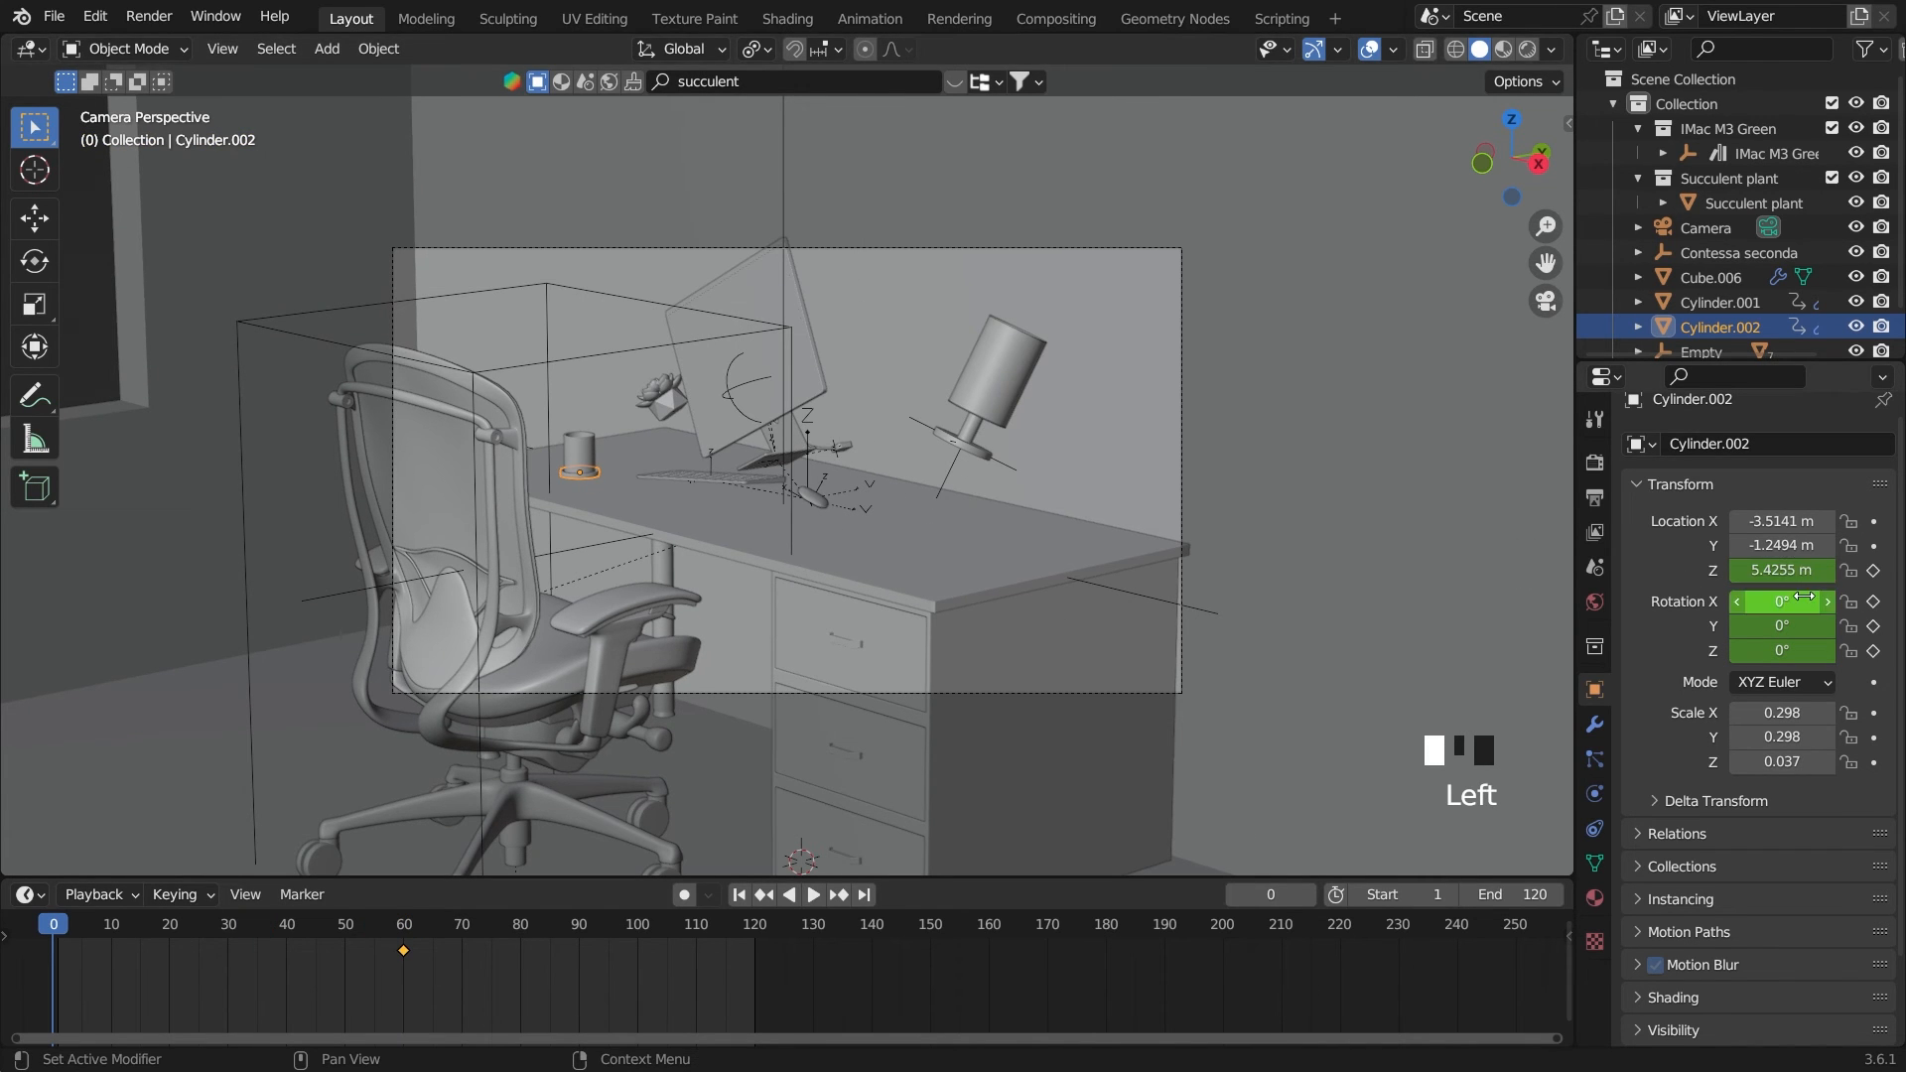
pyautogui.click(585, 454)
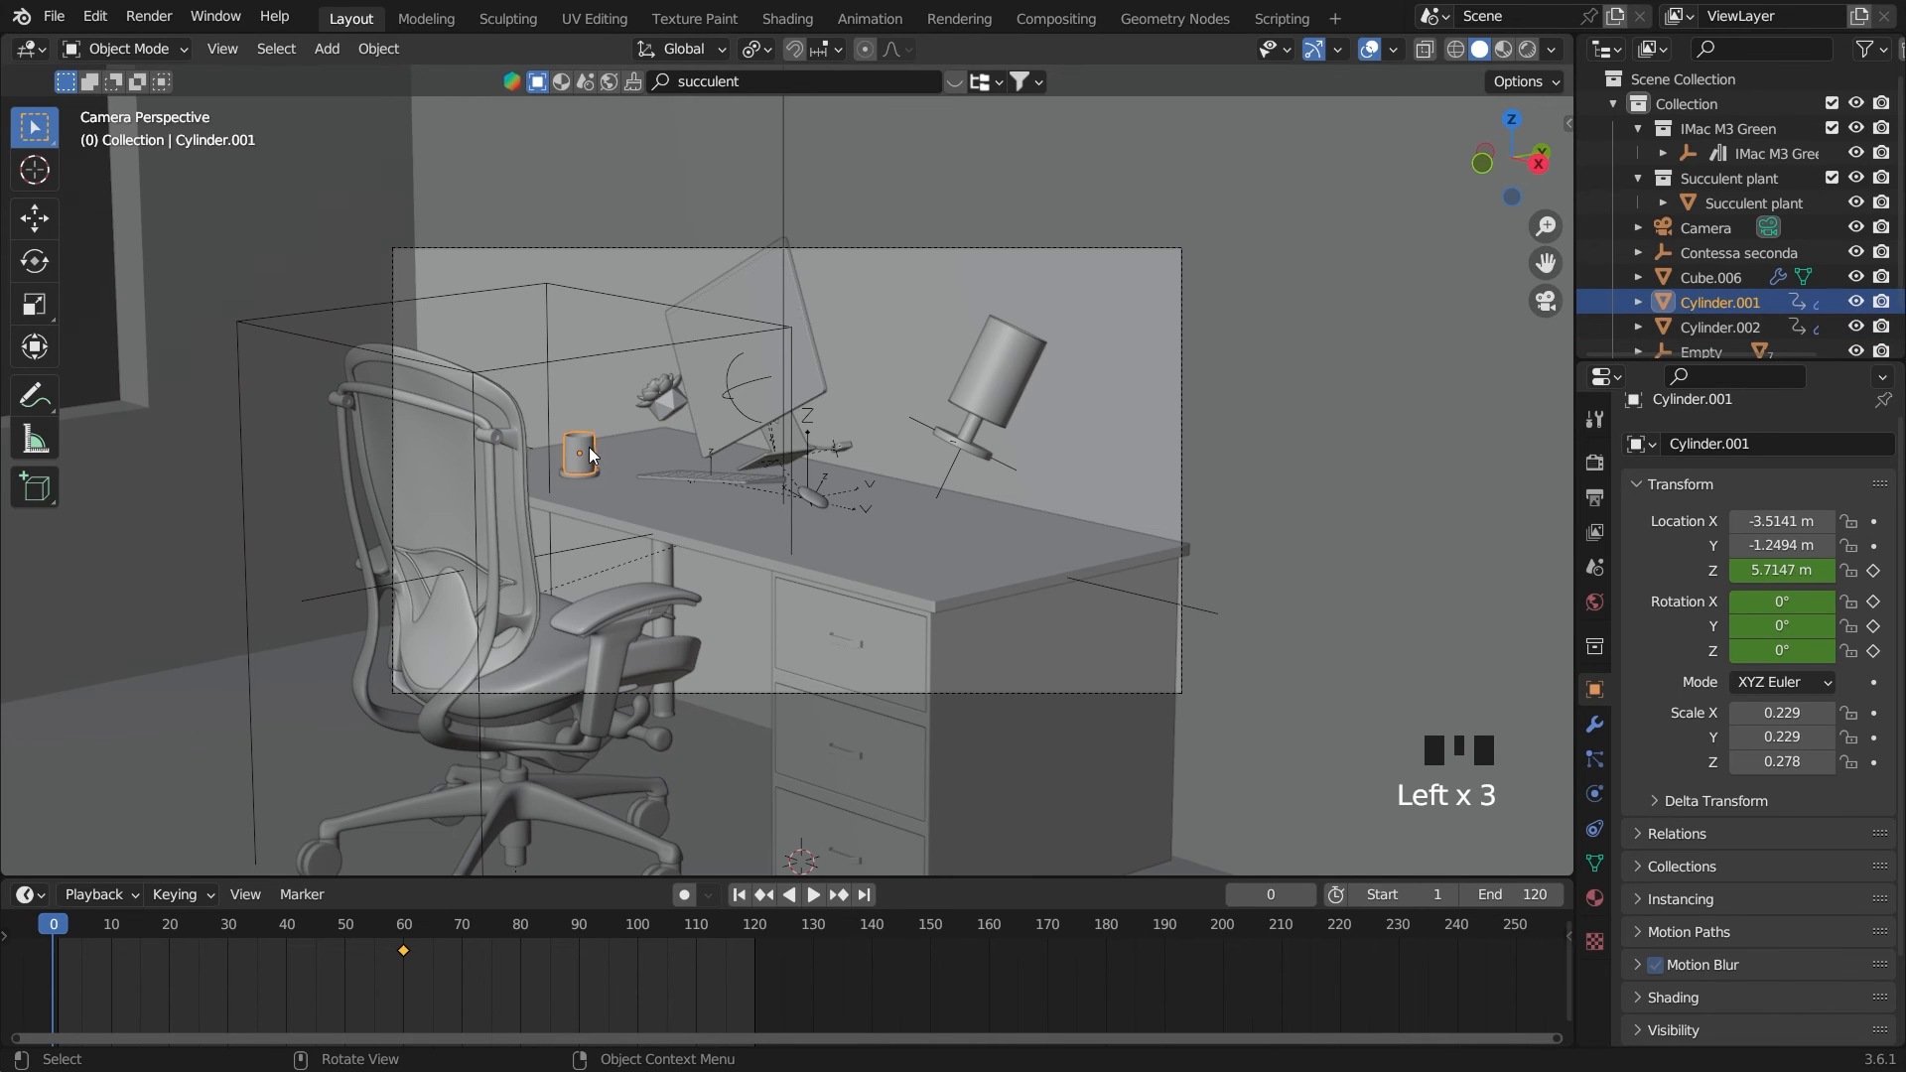
pyautogui.press('g')
pyautogui.press('z')
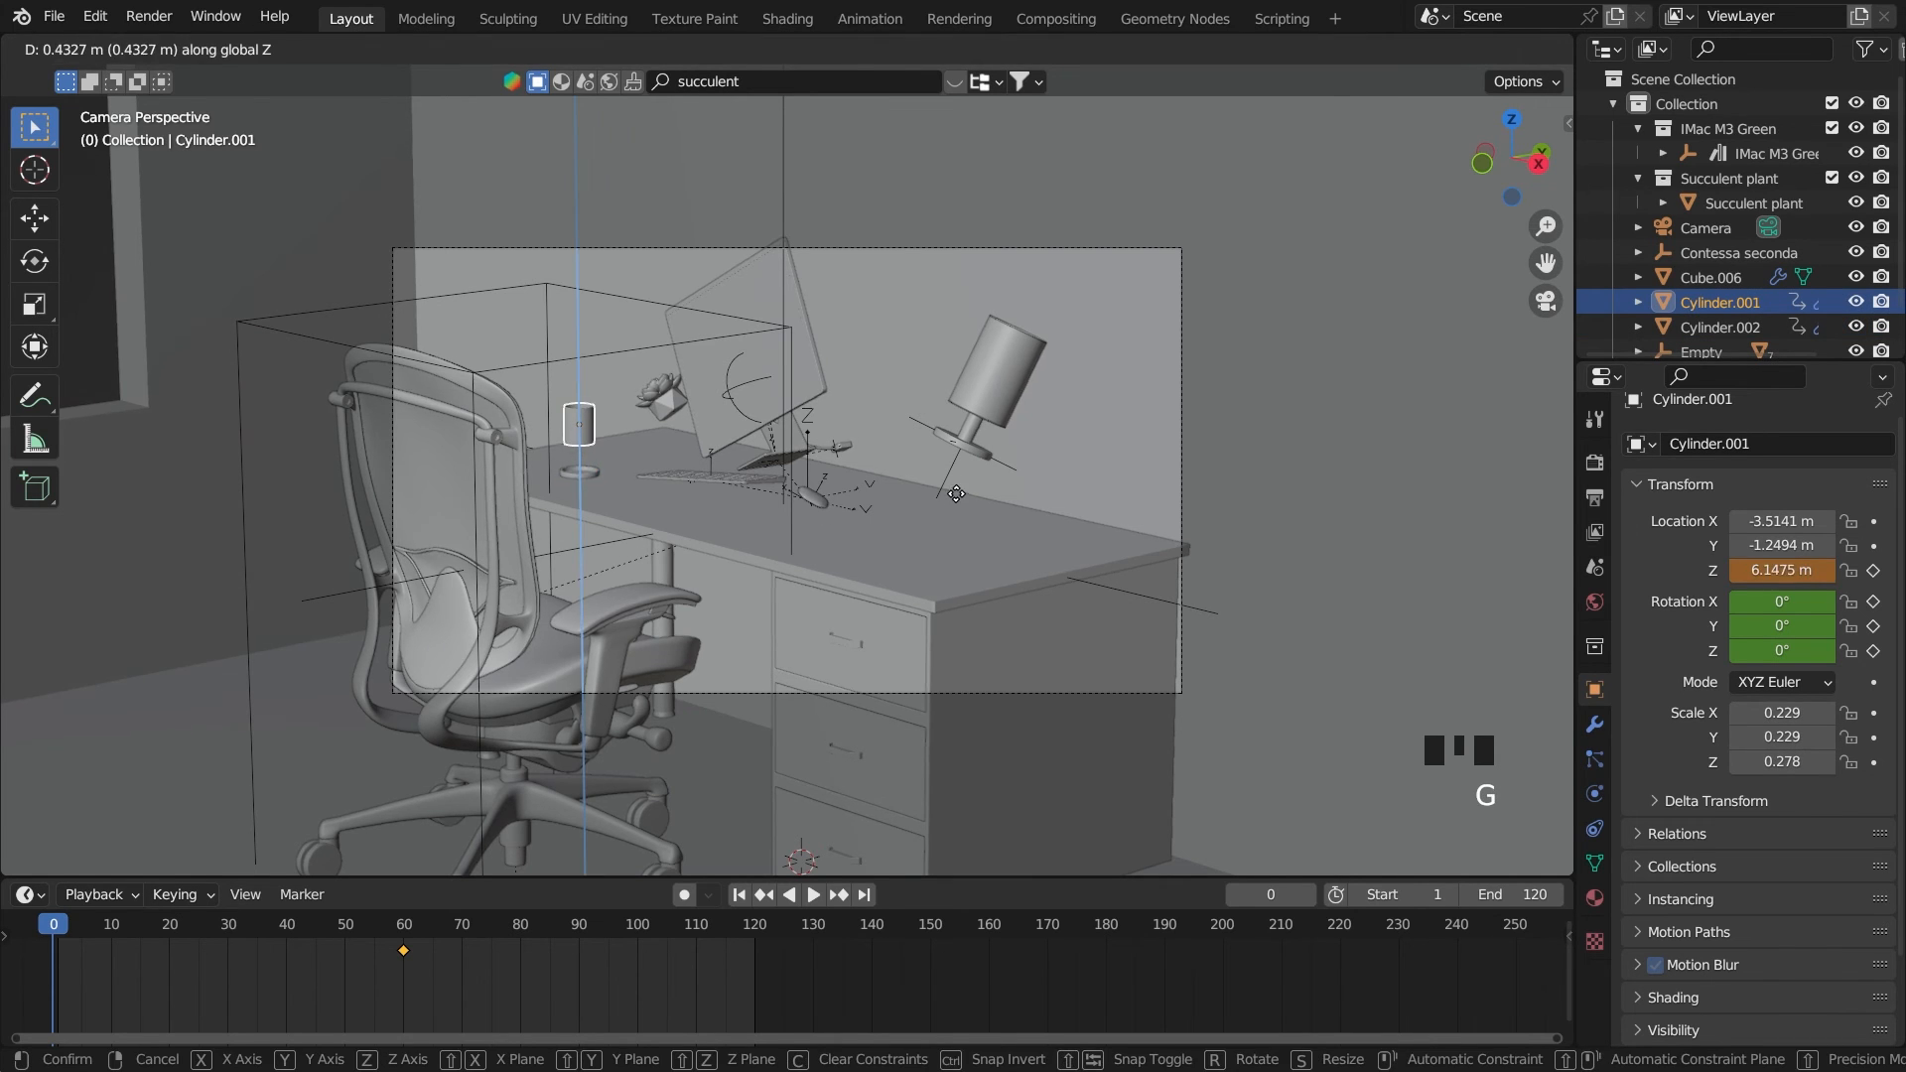
pyautogui.click(966, 469)
pyautogui.click(1866, 573)
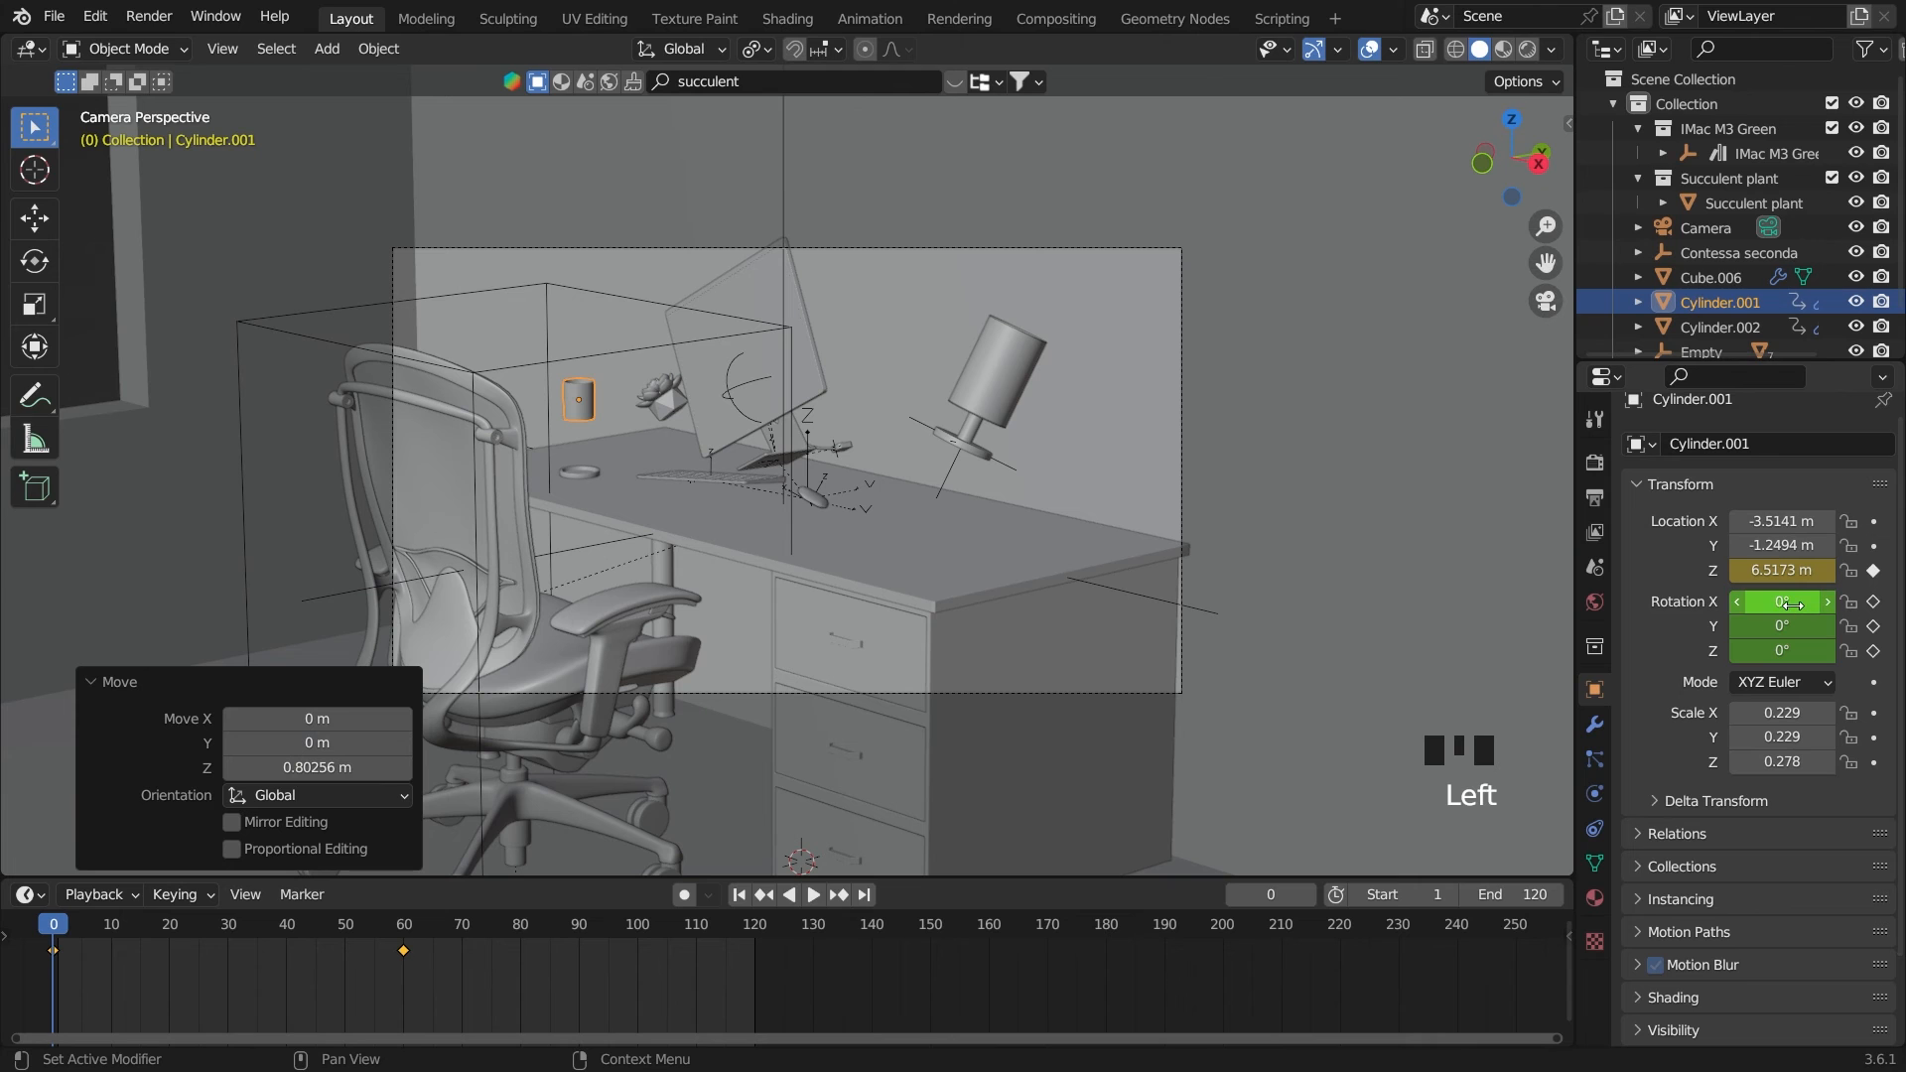
# Tumble the cup freely to about 49° X, 3° Y and 111° Z rotation and keyframe its rotation on frame 0
pyautogui.press('r')
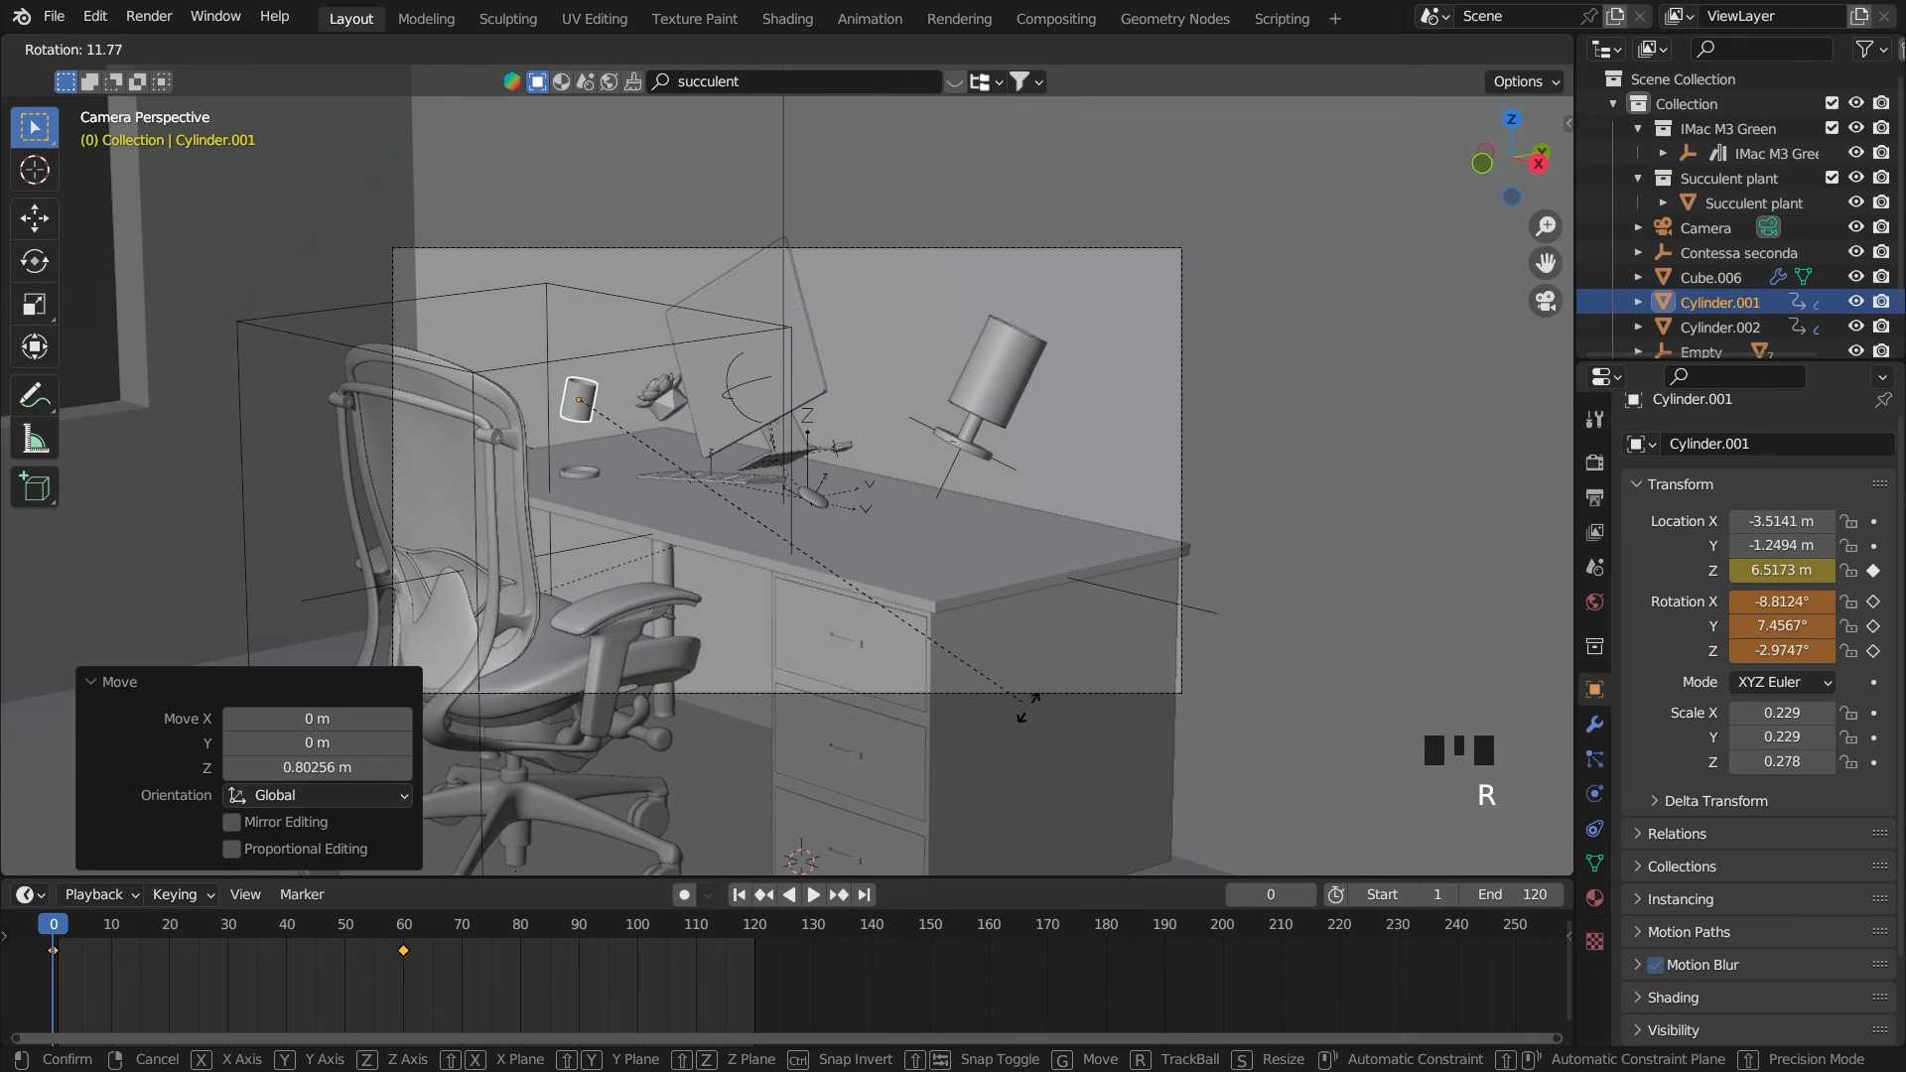
pyautogui.press('r')
pyautogui.press('r')
pyautogui.click(709, 453)
pyautogui.press('r')
pyautogui.press('r')
pyautogui.press('r')
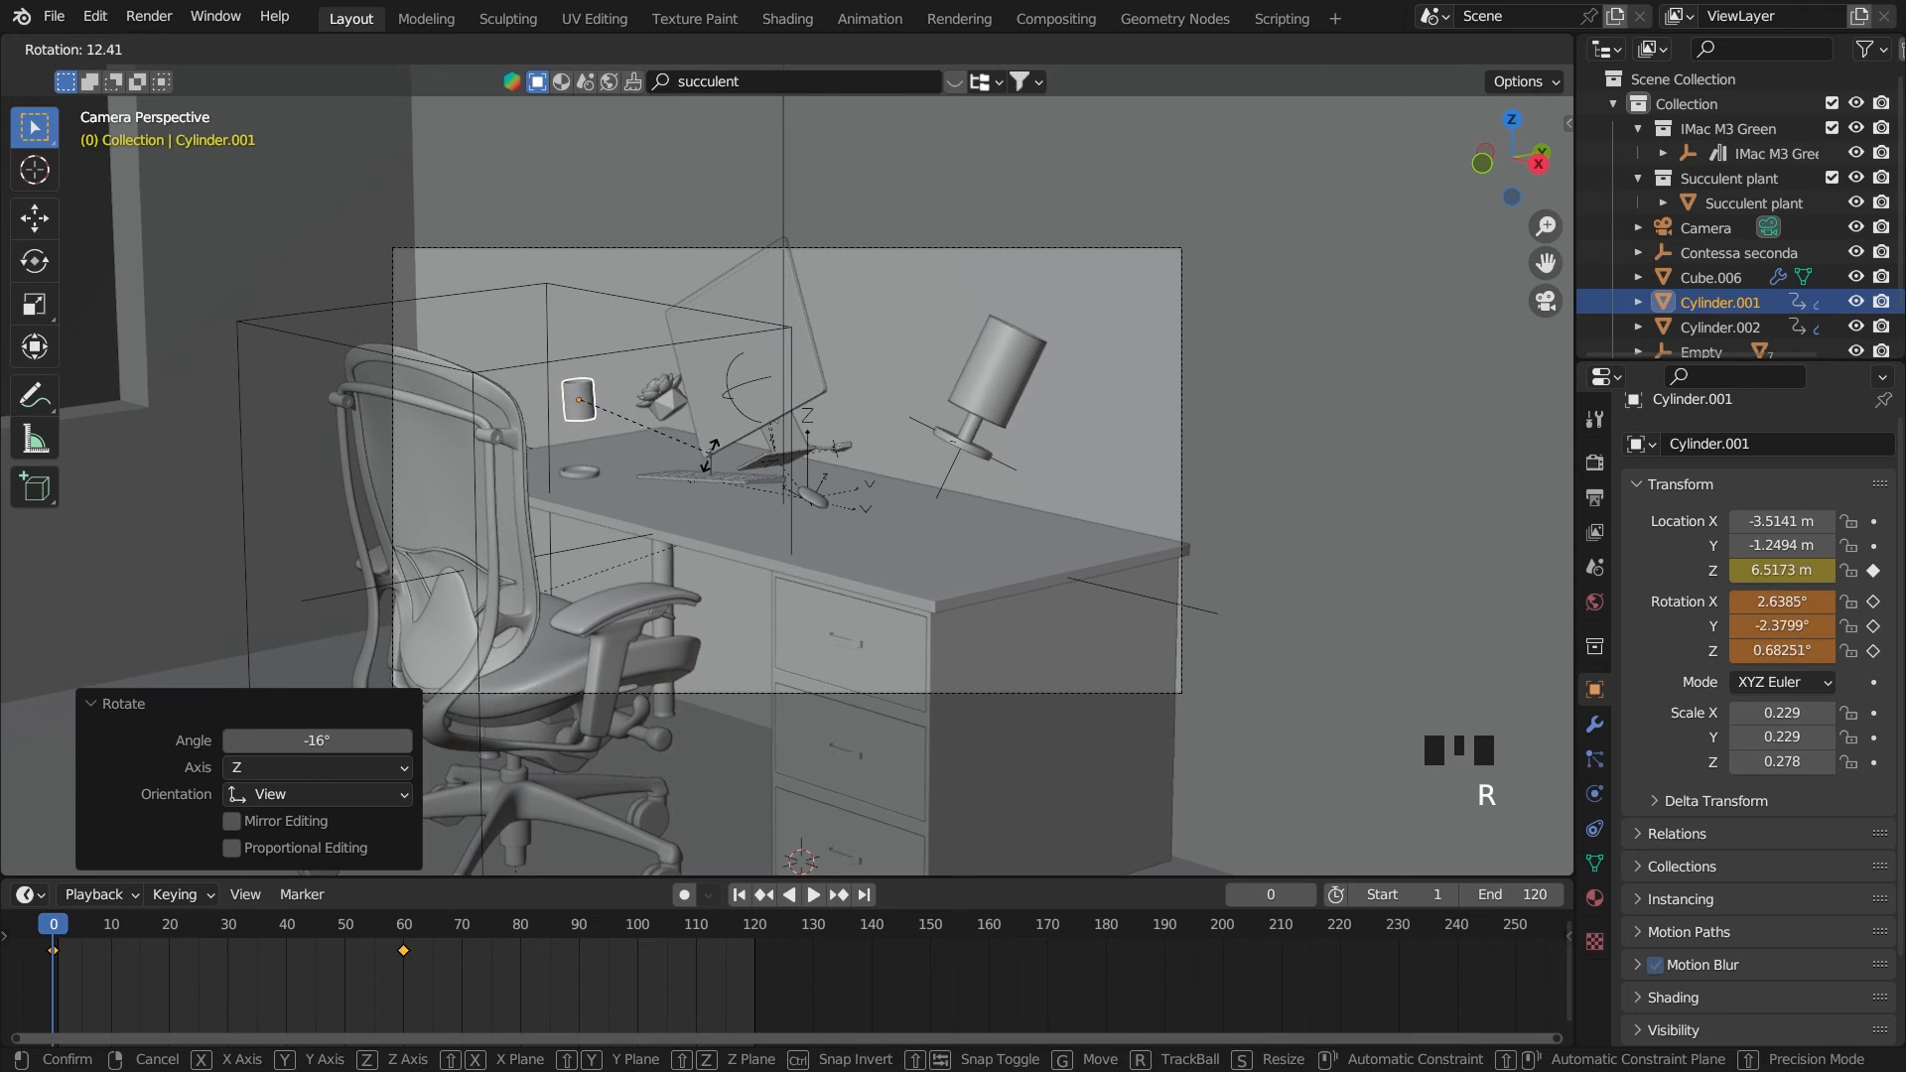
pyautogui.press('r')
pyautogui.click(902, 494)
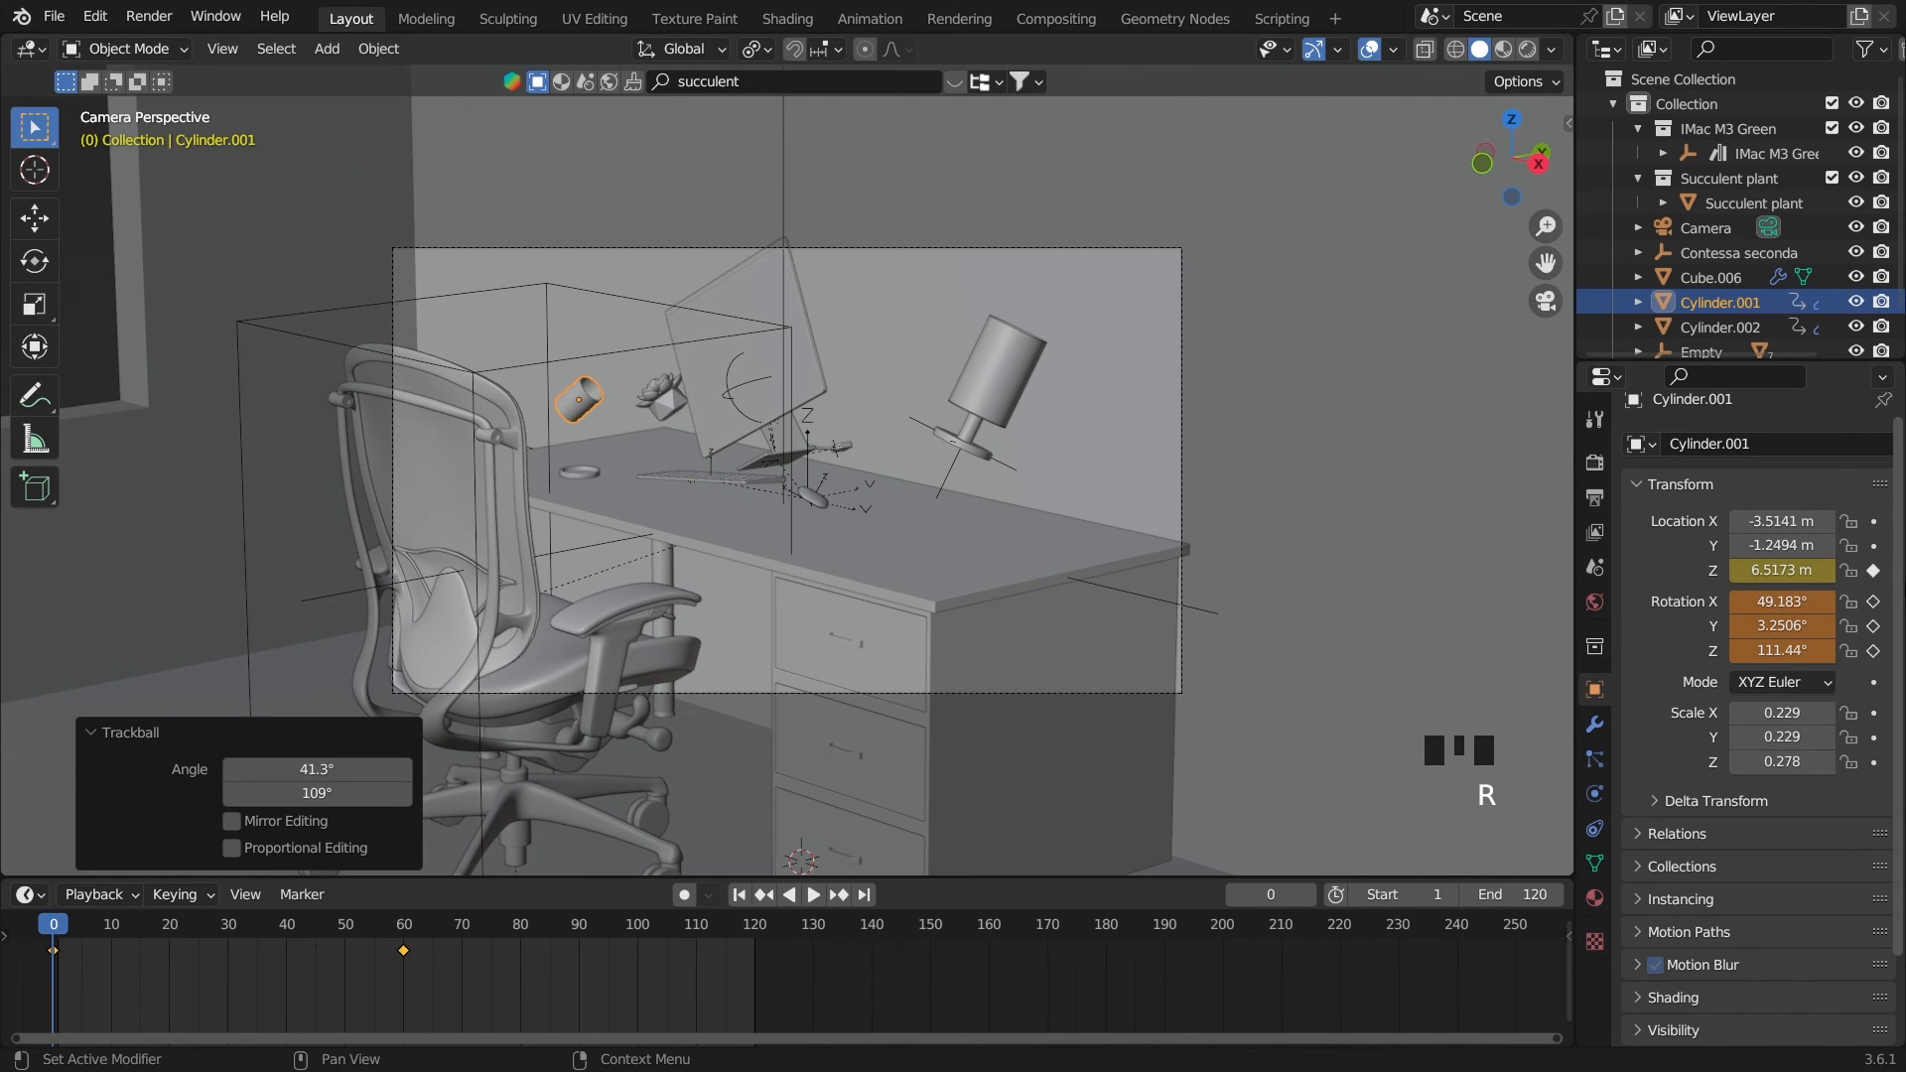
pyautogui.moveTo(1873, 601); pyautogui.dragTo(1872, 652)
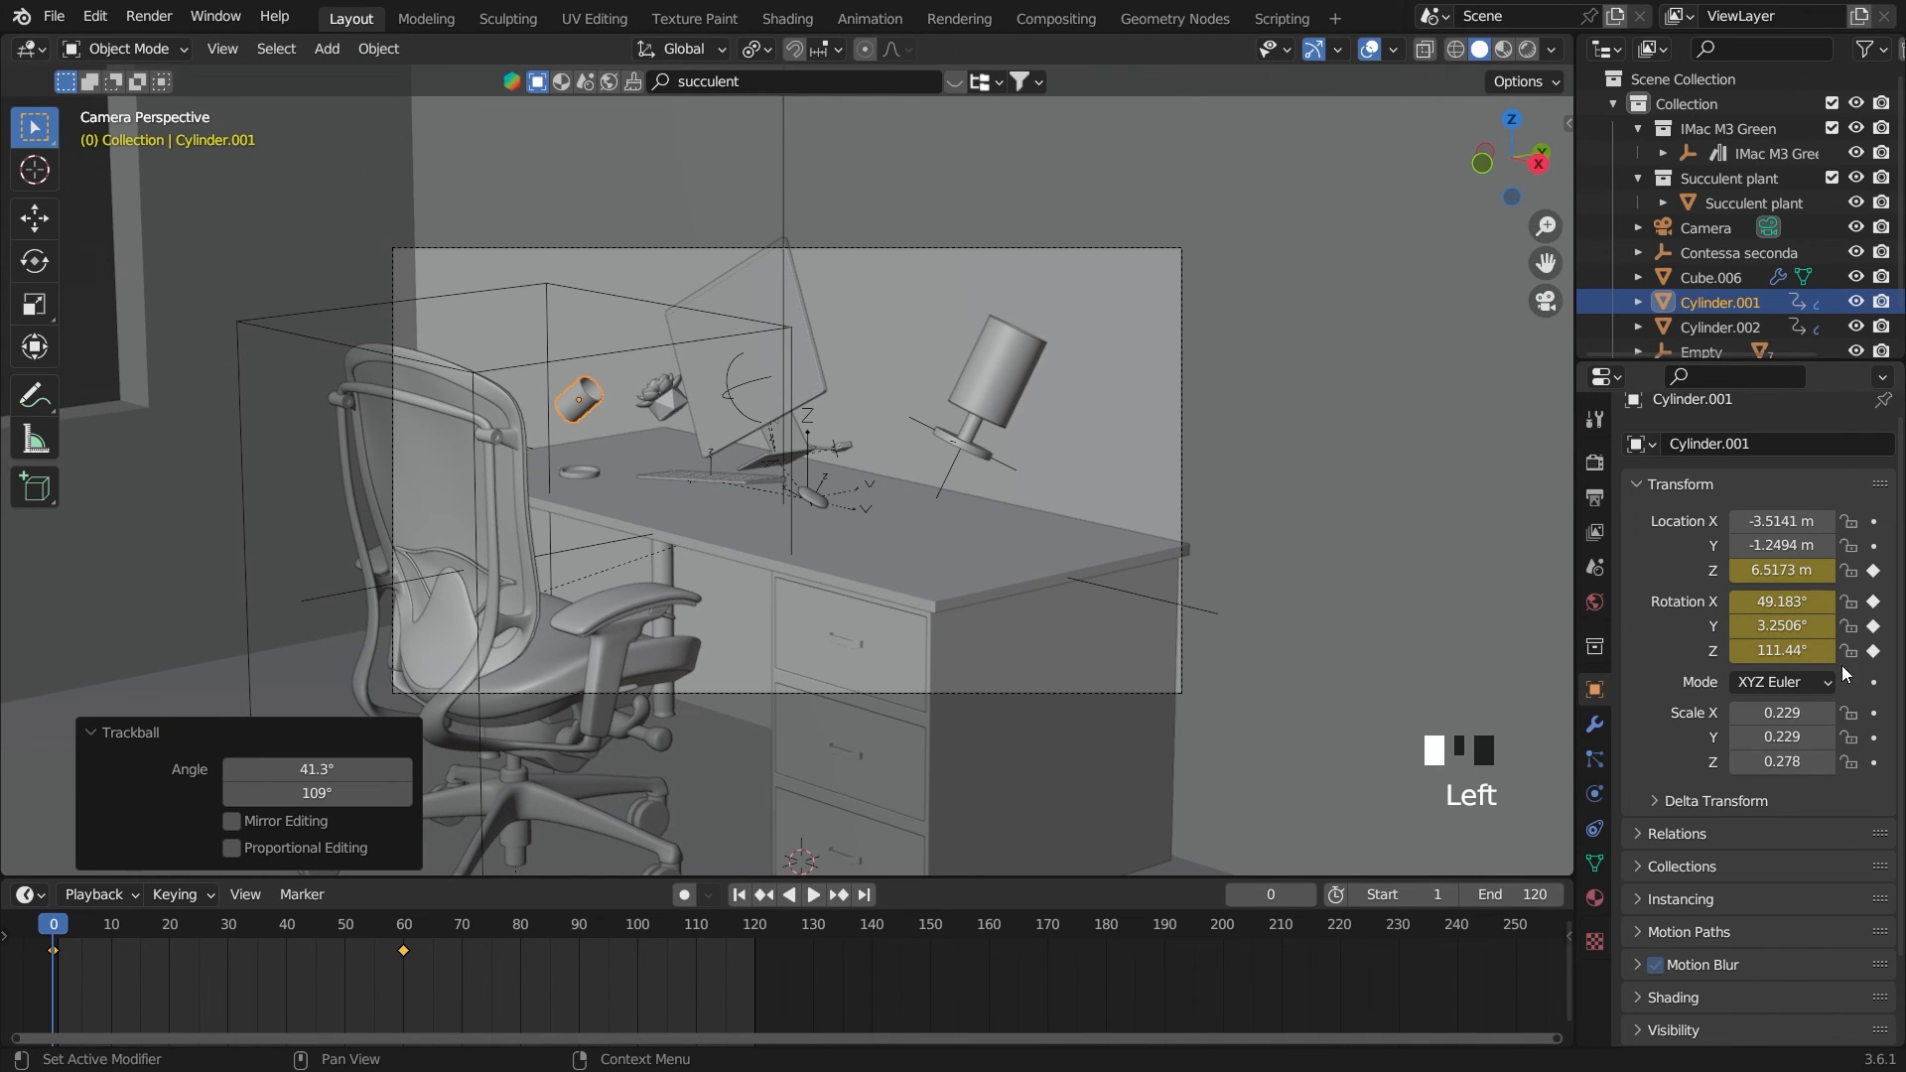
# On frame 0, raise the saucer, Cylinder.002, about 0.52 m along Z to 5.9471 m and keyframe its Z location
pyautogui.doubleClick(591, 475)
pyautogui.click(581, 472)
pyautogui.press('g')
pyautogui.press('z')
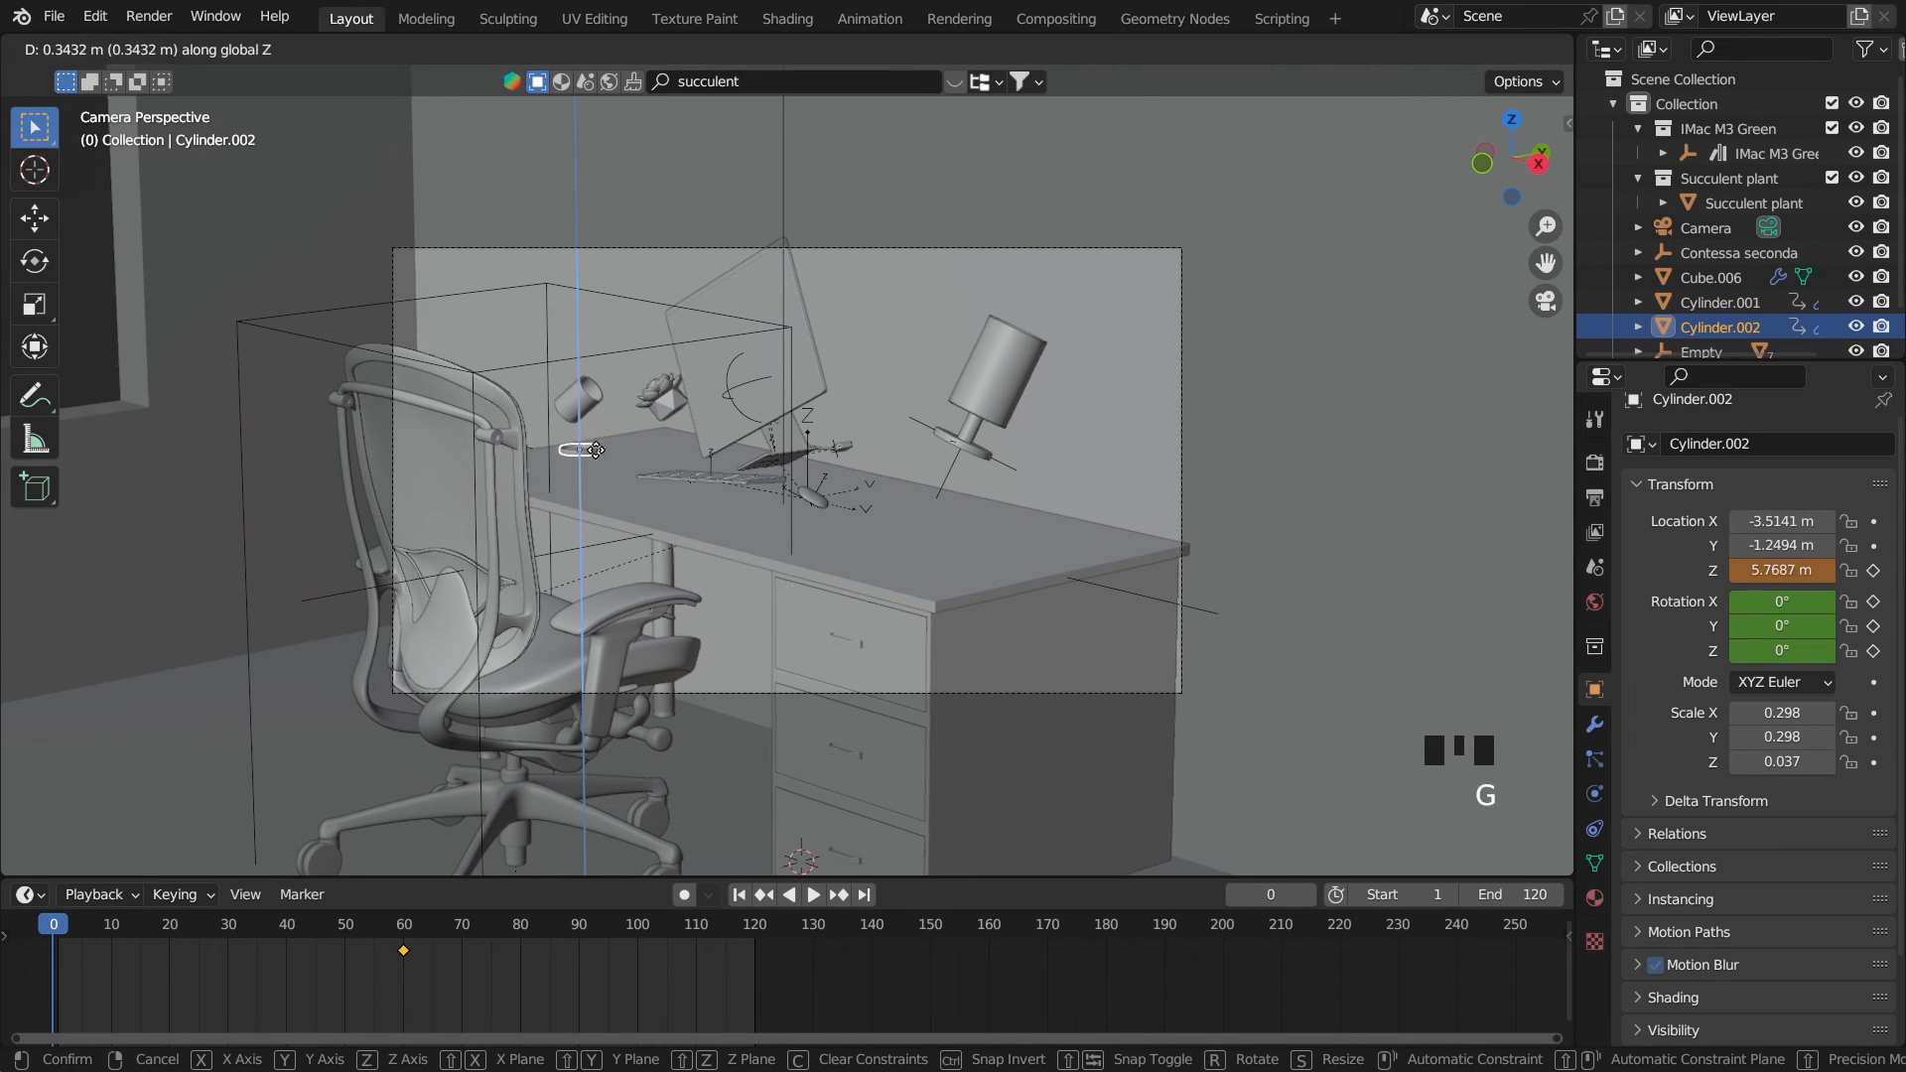
pyautogui.click(602, 448)
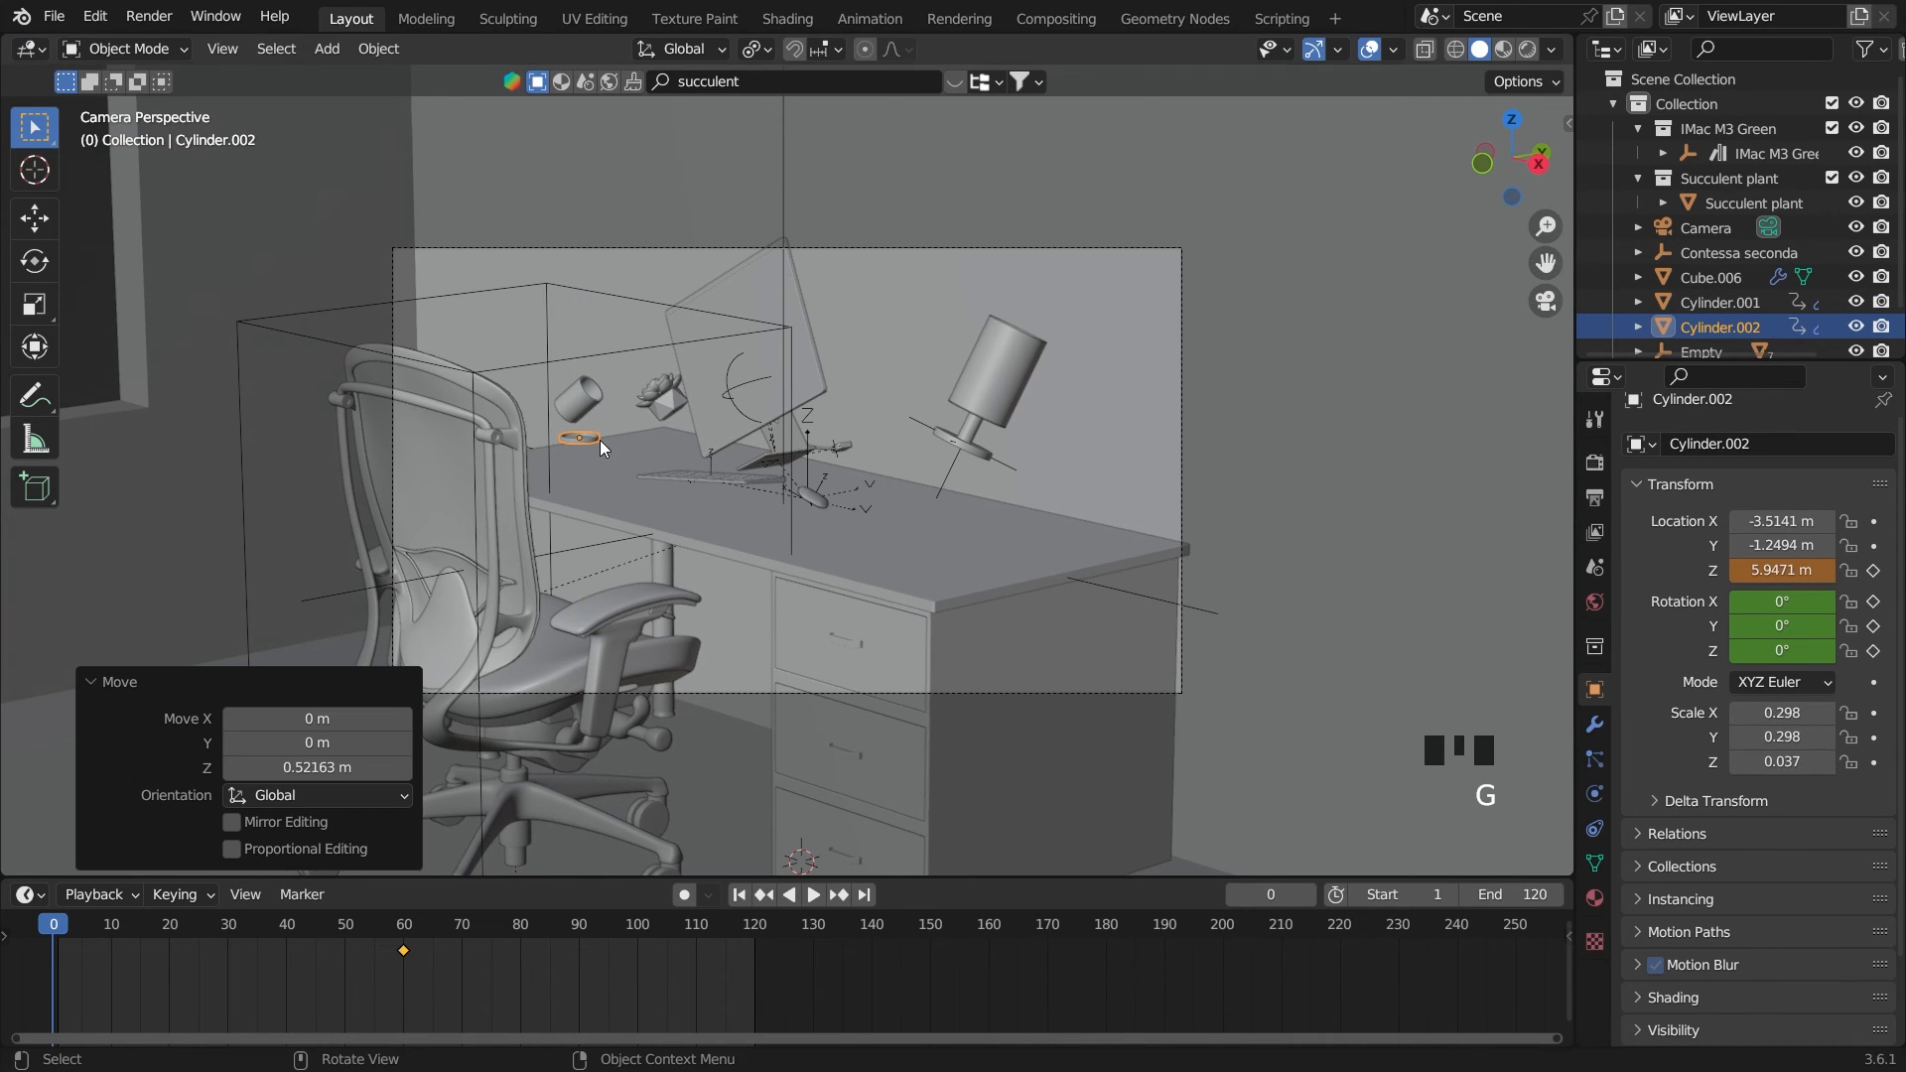
pyautogui.click(1873, 572)
pyautogui.rightClick(684, 513)
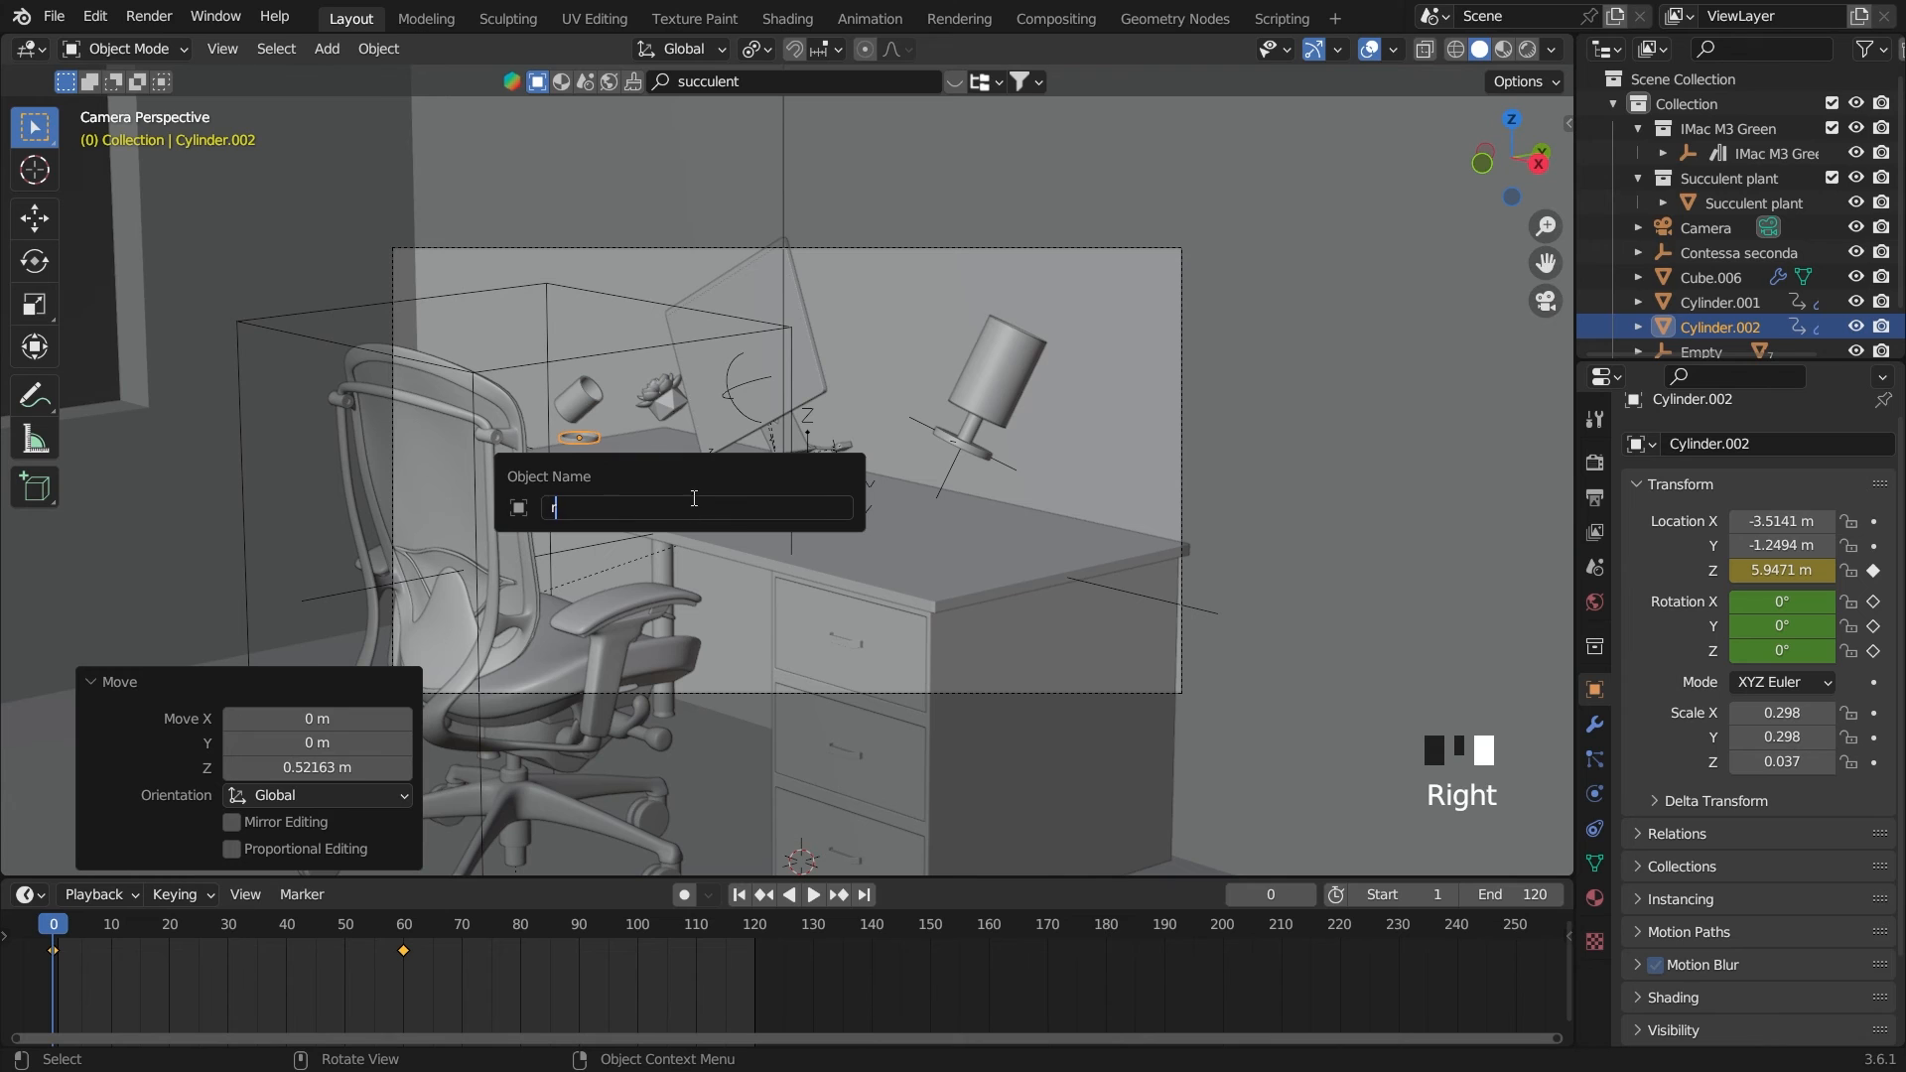
pyautogui.hotkey('ctrl', 'z')
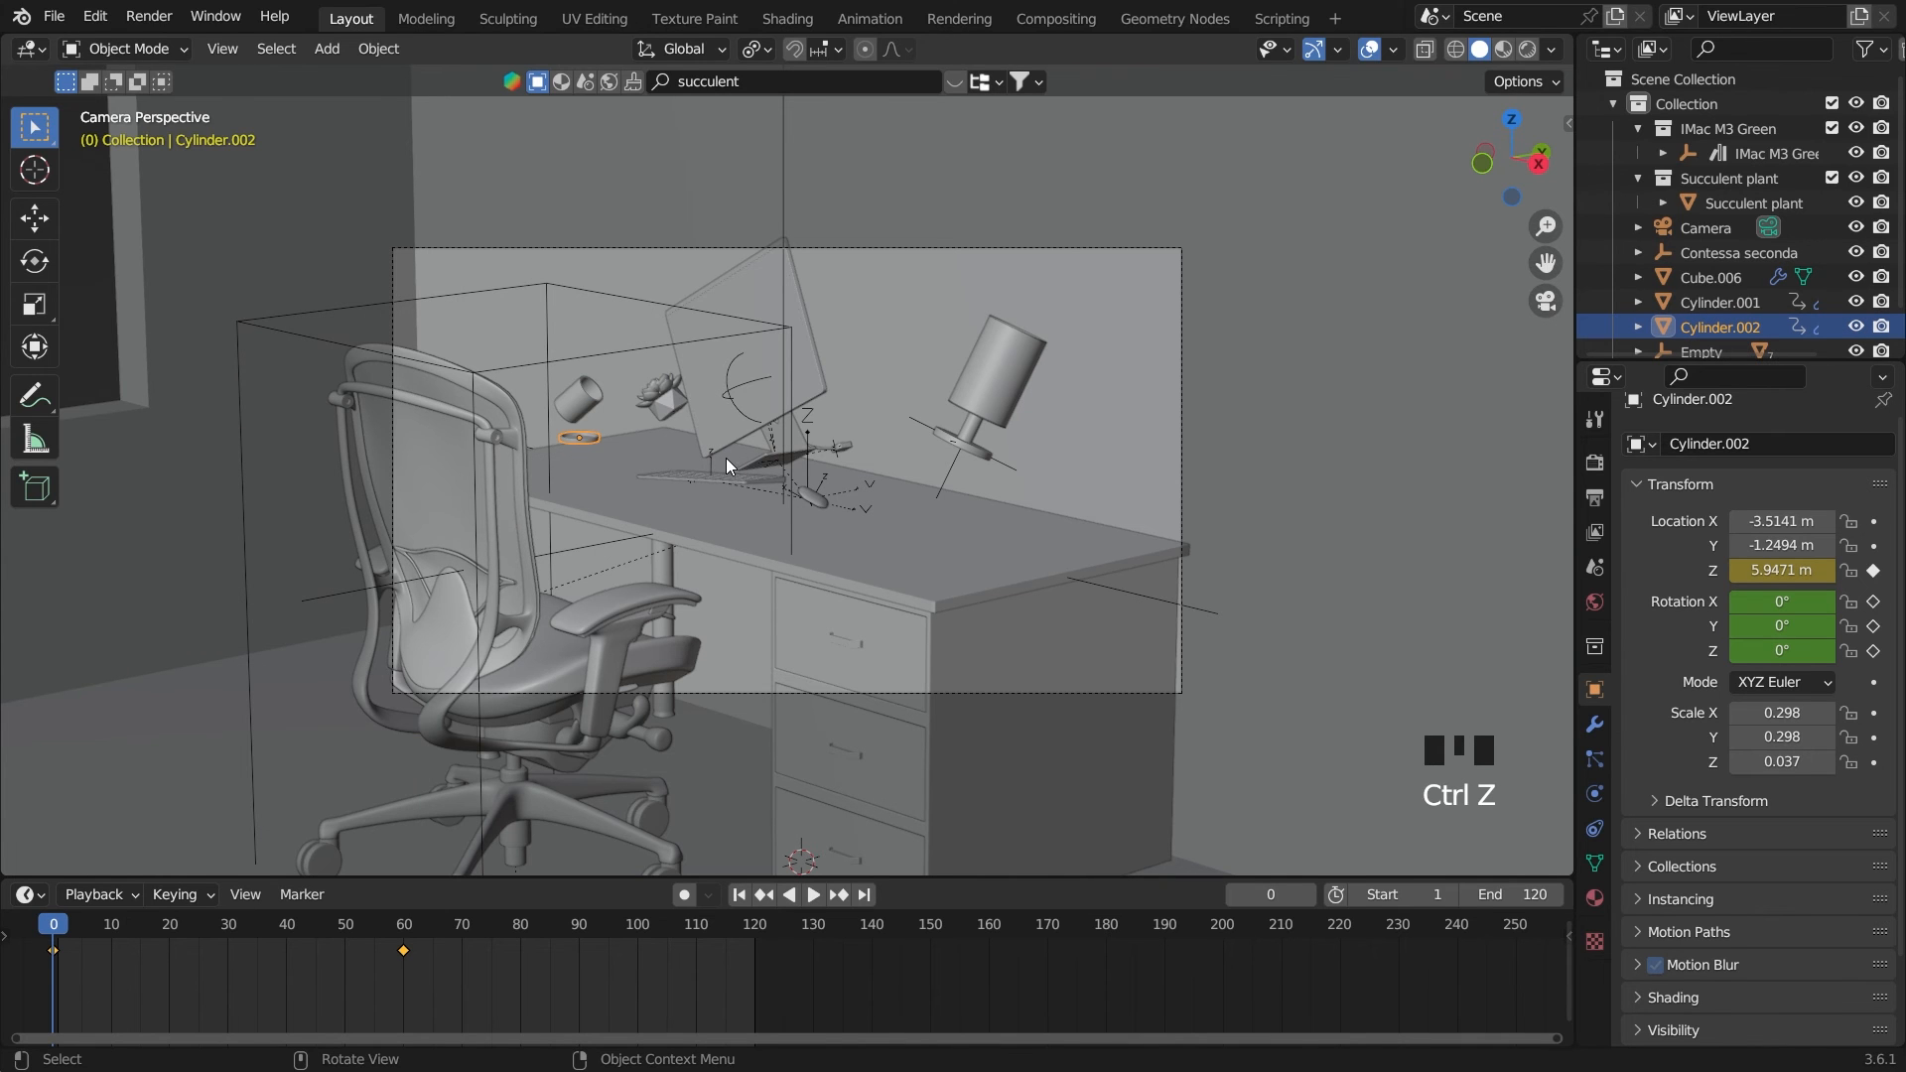
# Tilt the saucer by about -18.3° in the camera view and keyframe its rotation on frame 0
pyautogui.press('r')
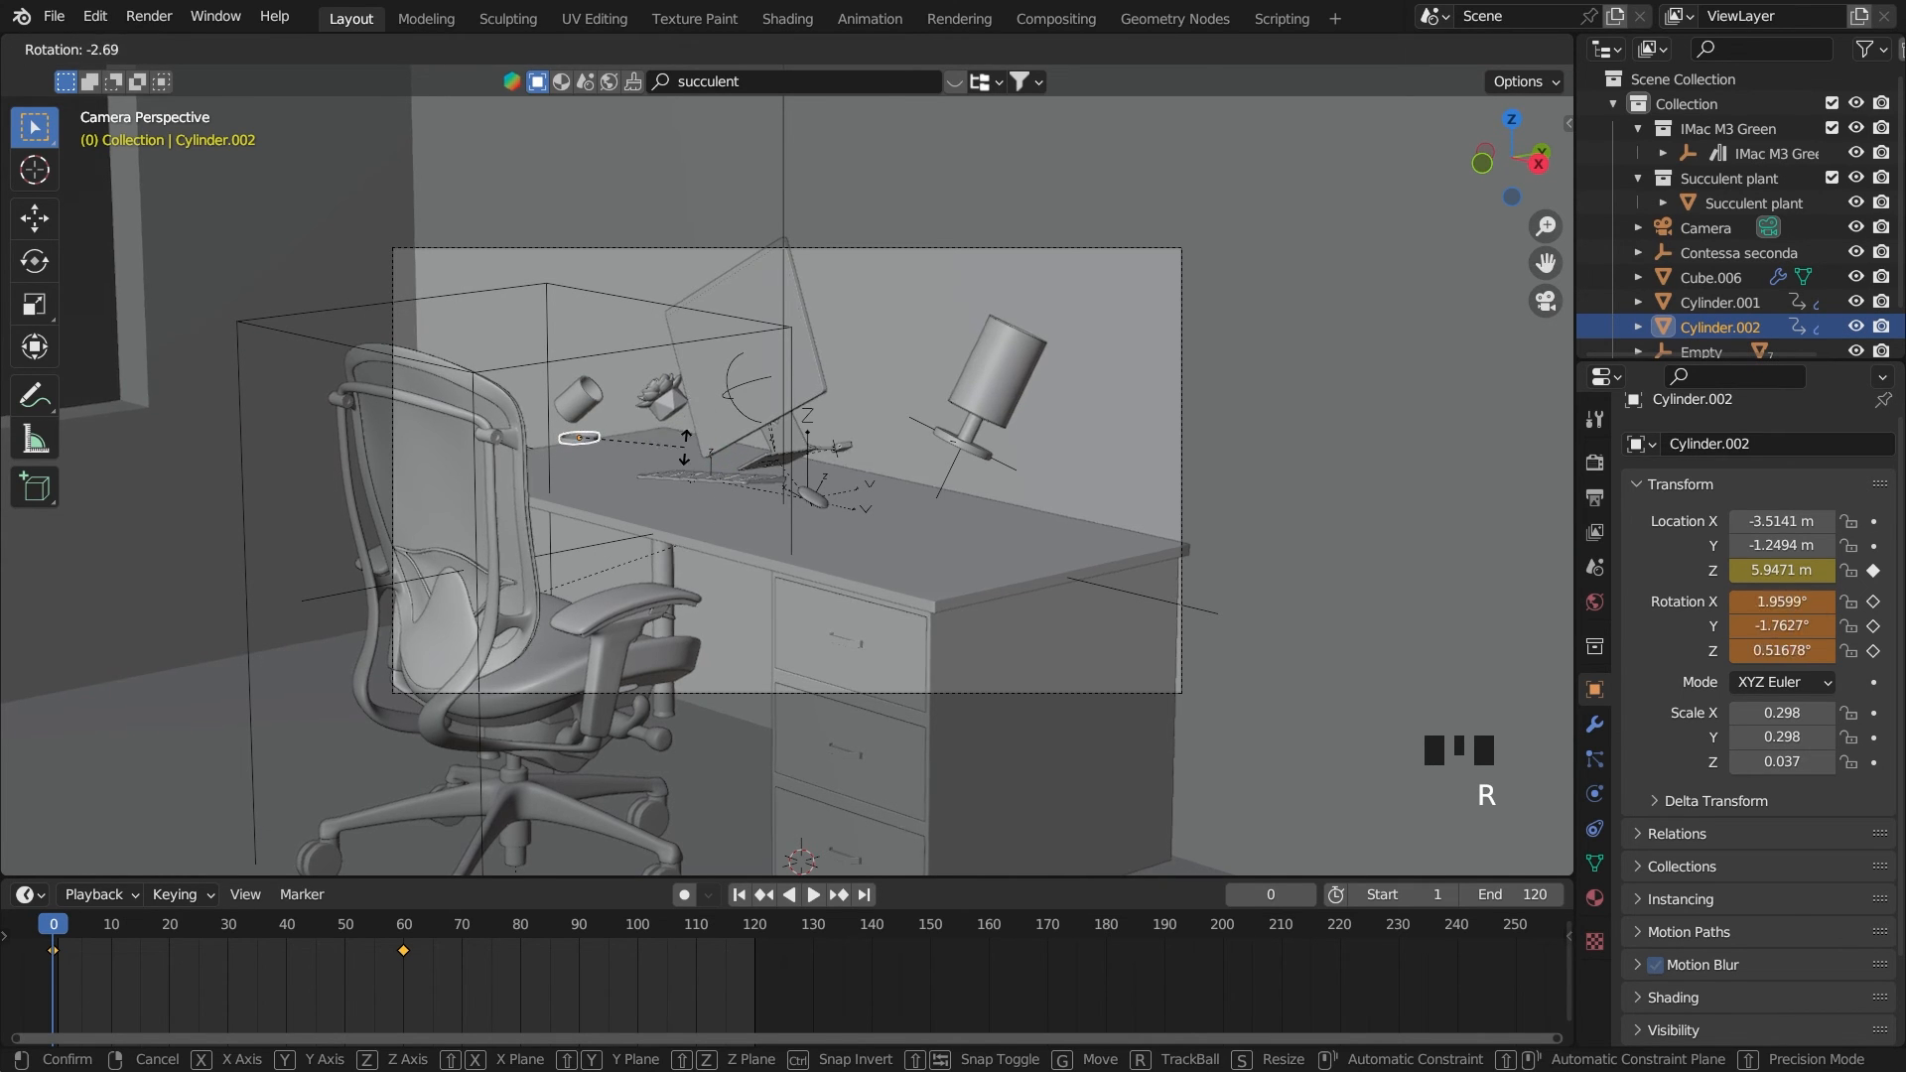
pyautogui.click(675, 419)
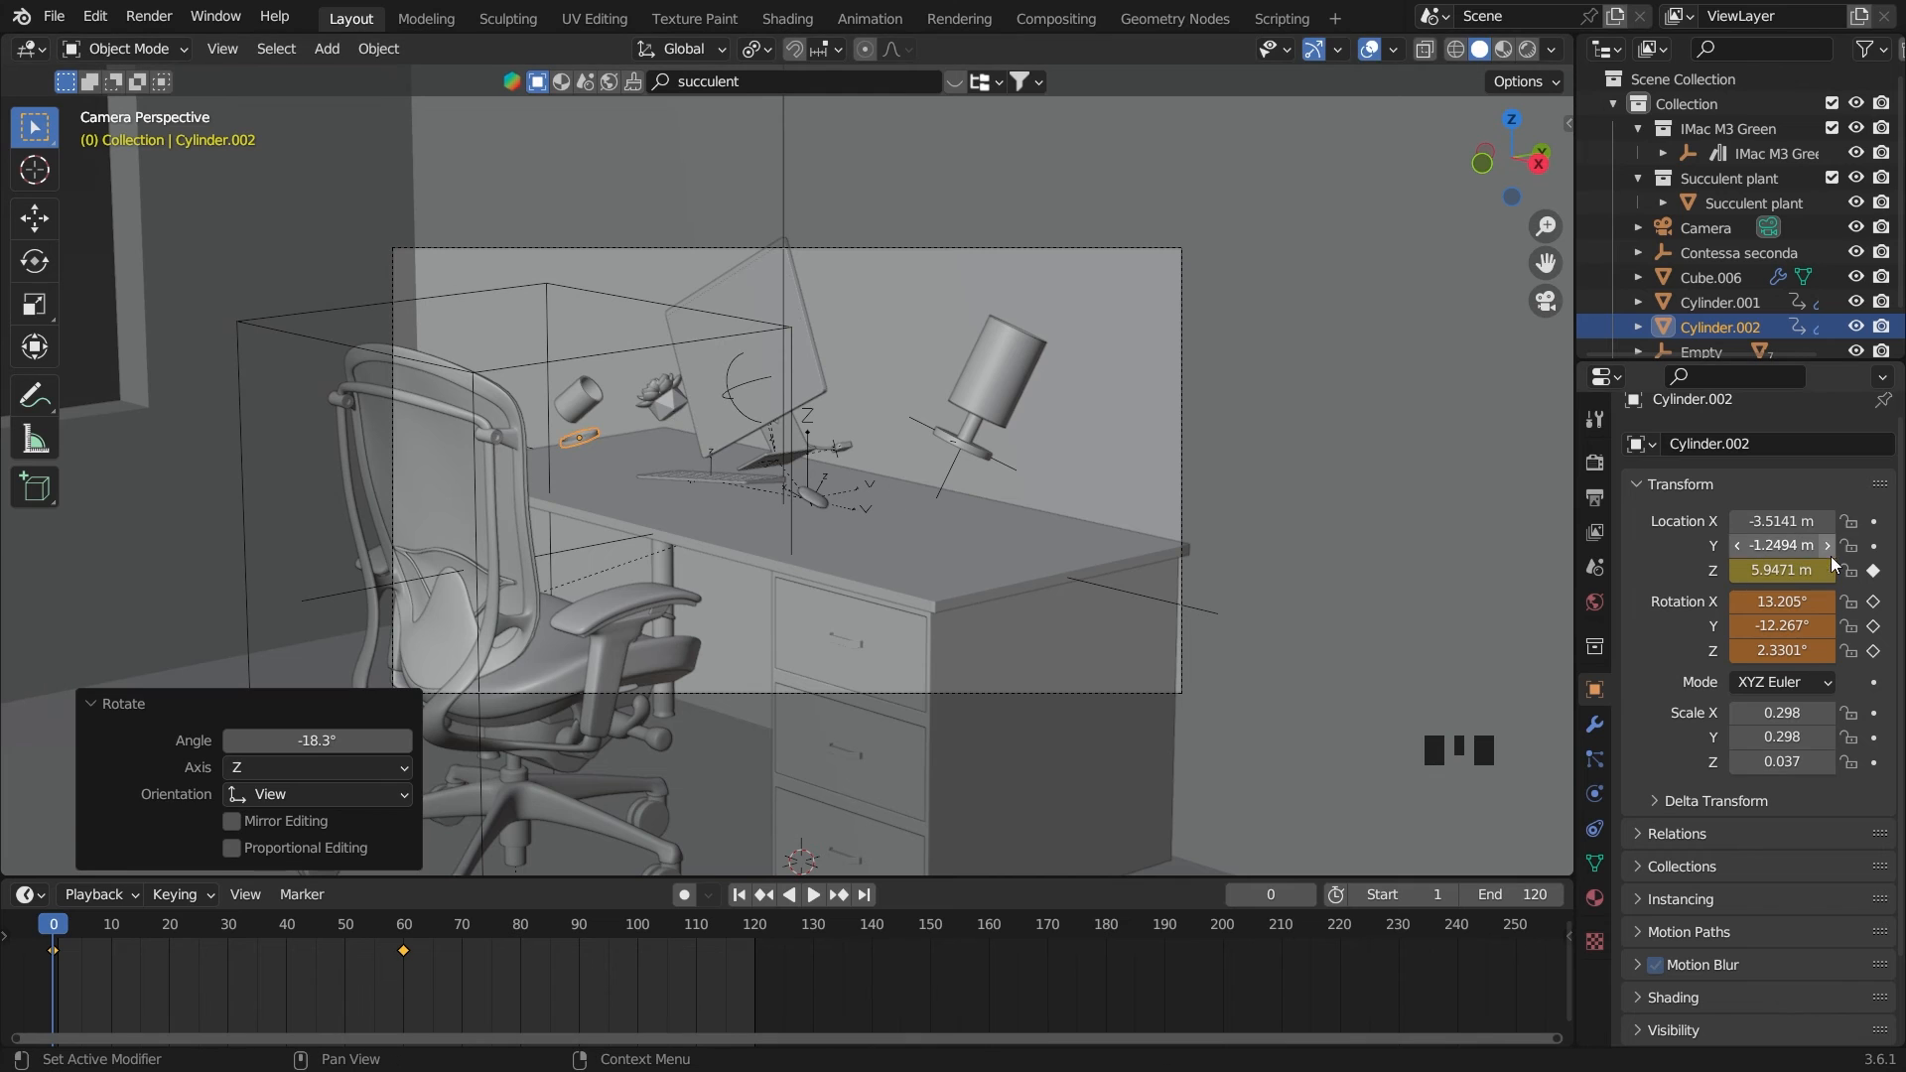
pyautogui.click(1873, 601)
# Play the animation to review the cup and saucer drop, and rewind to the start frame
pyautogui.press('space')
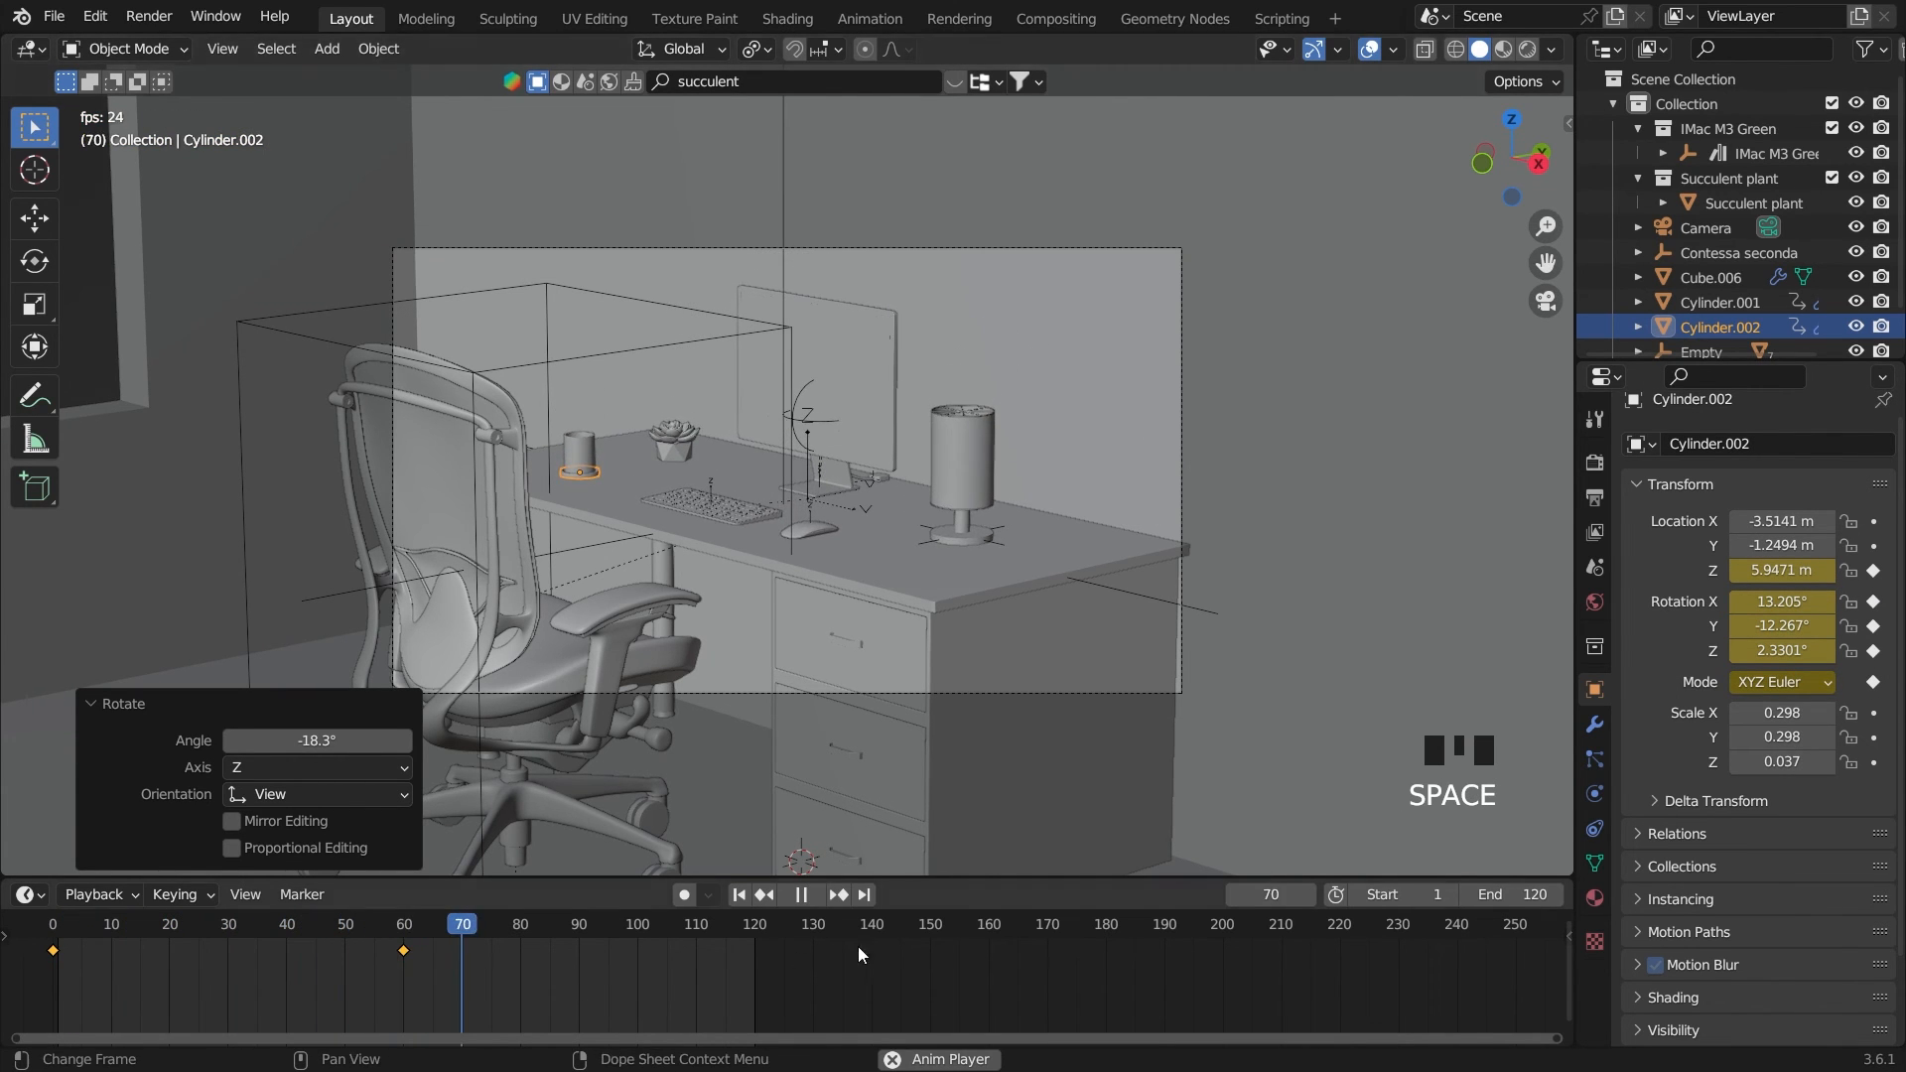
pyautogui.press('space')
pyautogui.click(738, 894)
# Select the chair, Contessa seconda, and keyframe its resting Z location and rotation on frame 60
pyautogui.click(475, 373)
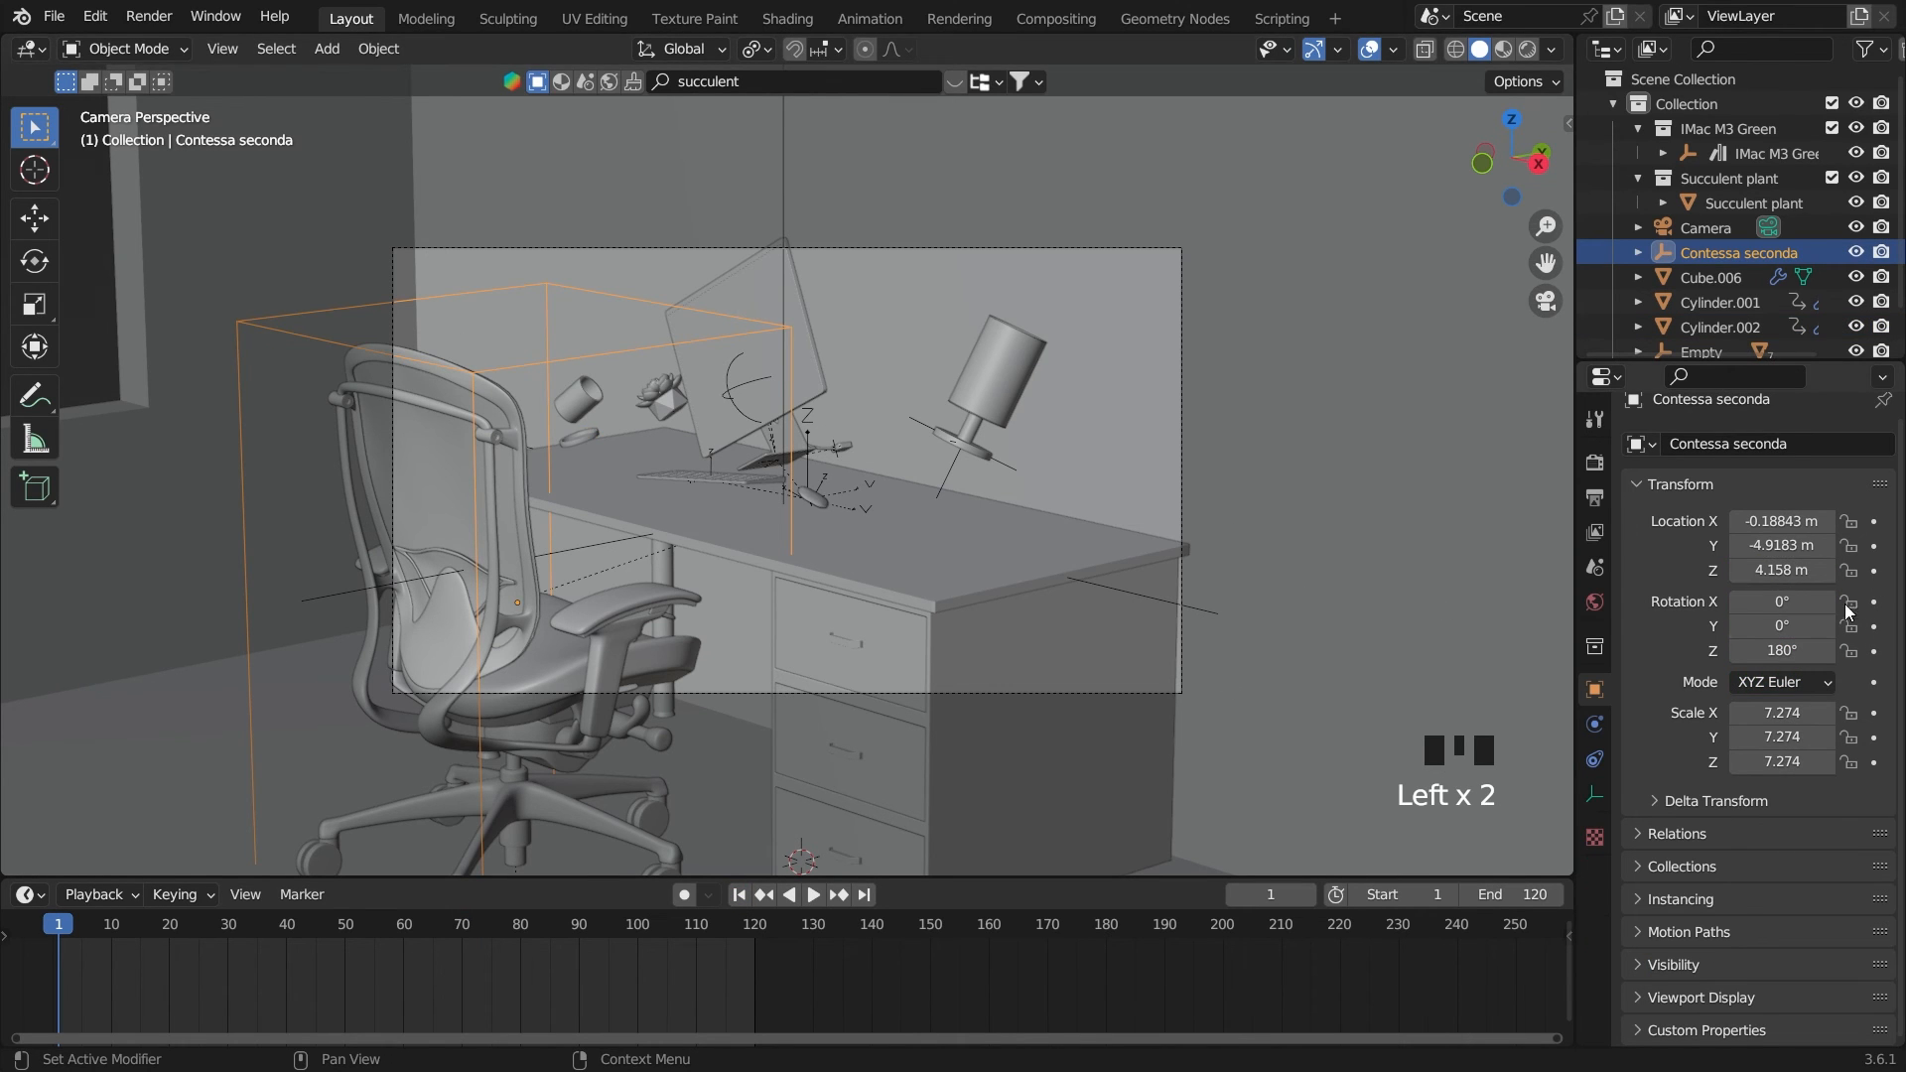
pyautogui.click(405, 929)
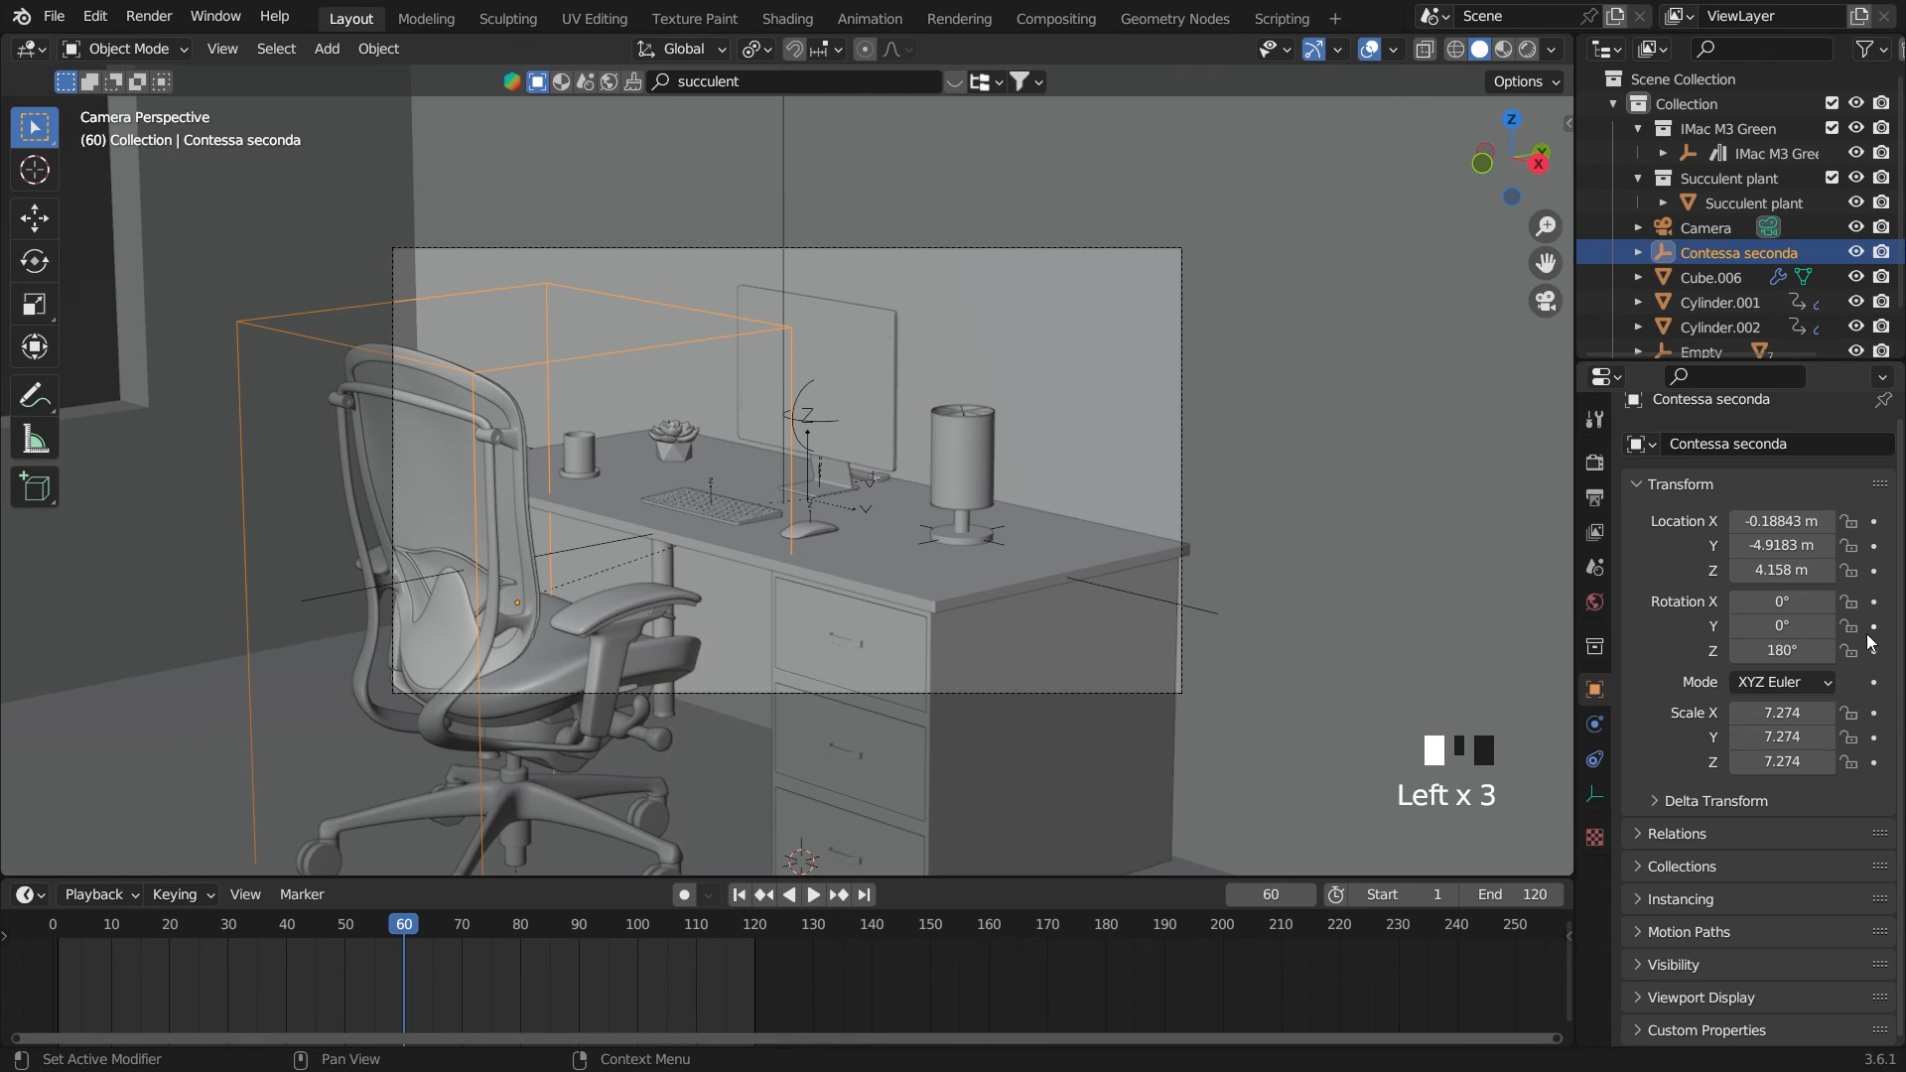
pyautogui.click(1873, 601)
pyautogui.click(1873, 570)
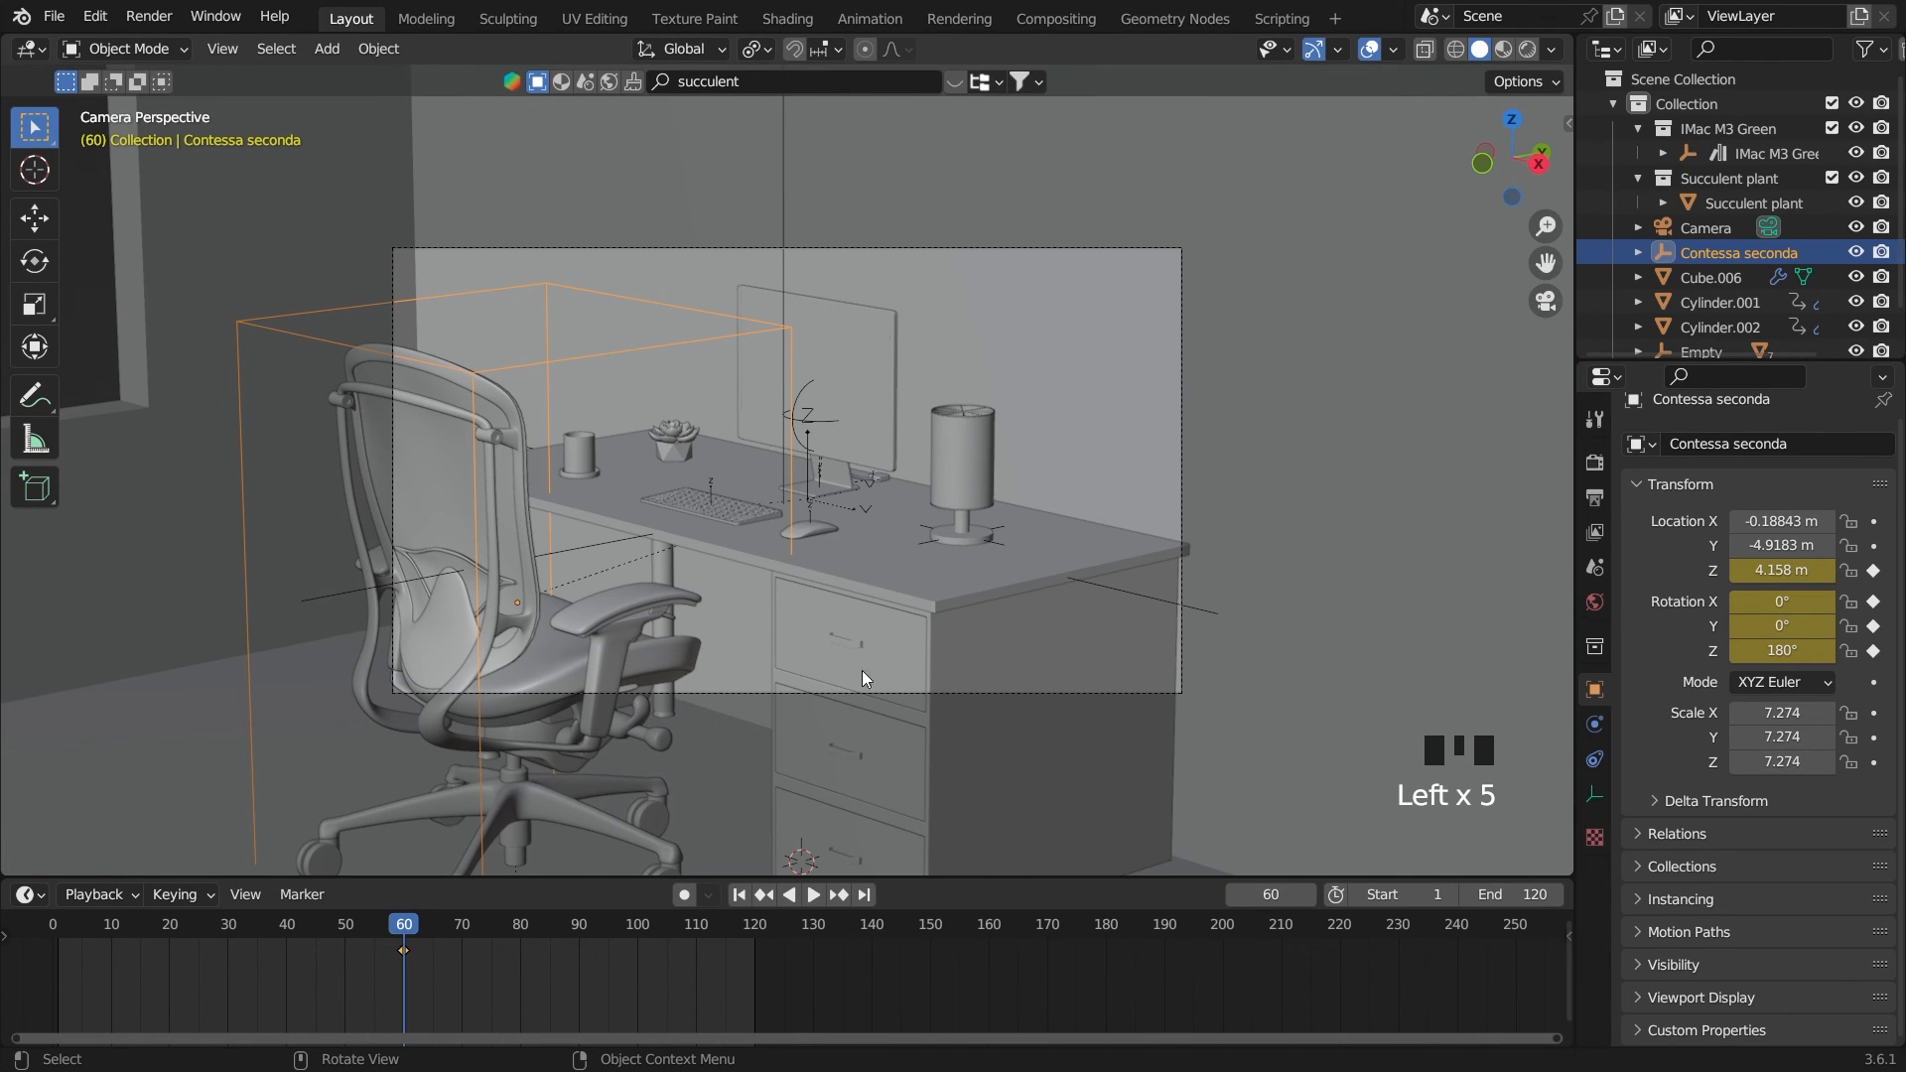
pyautogui.press('g')
pyautogui.press('z')
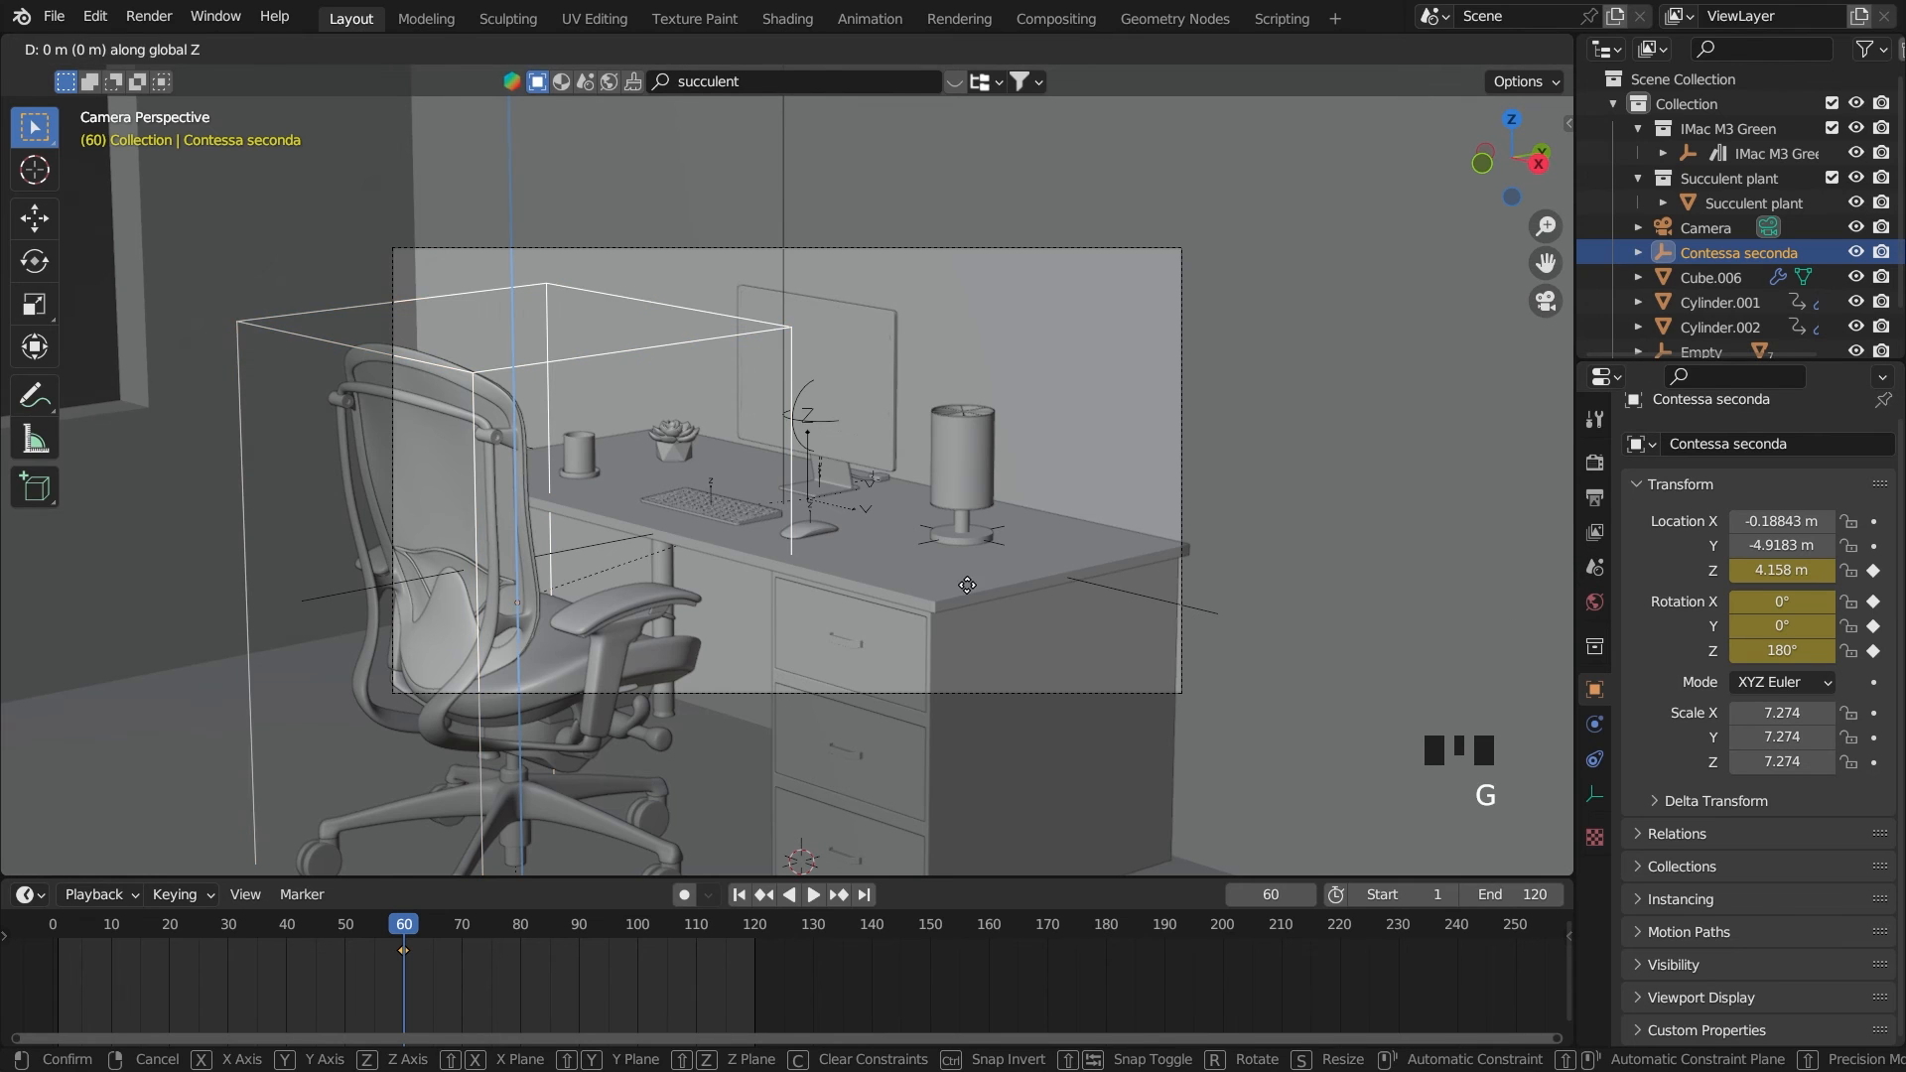
pyautogui.click(974, 558)
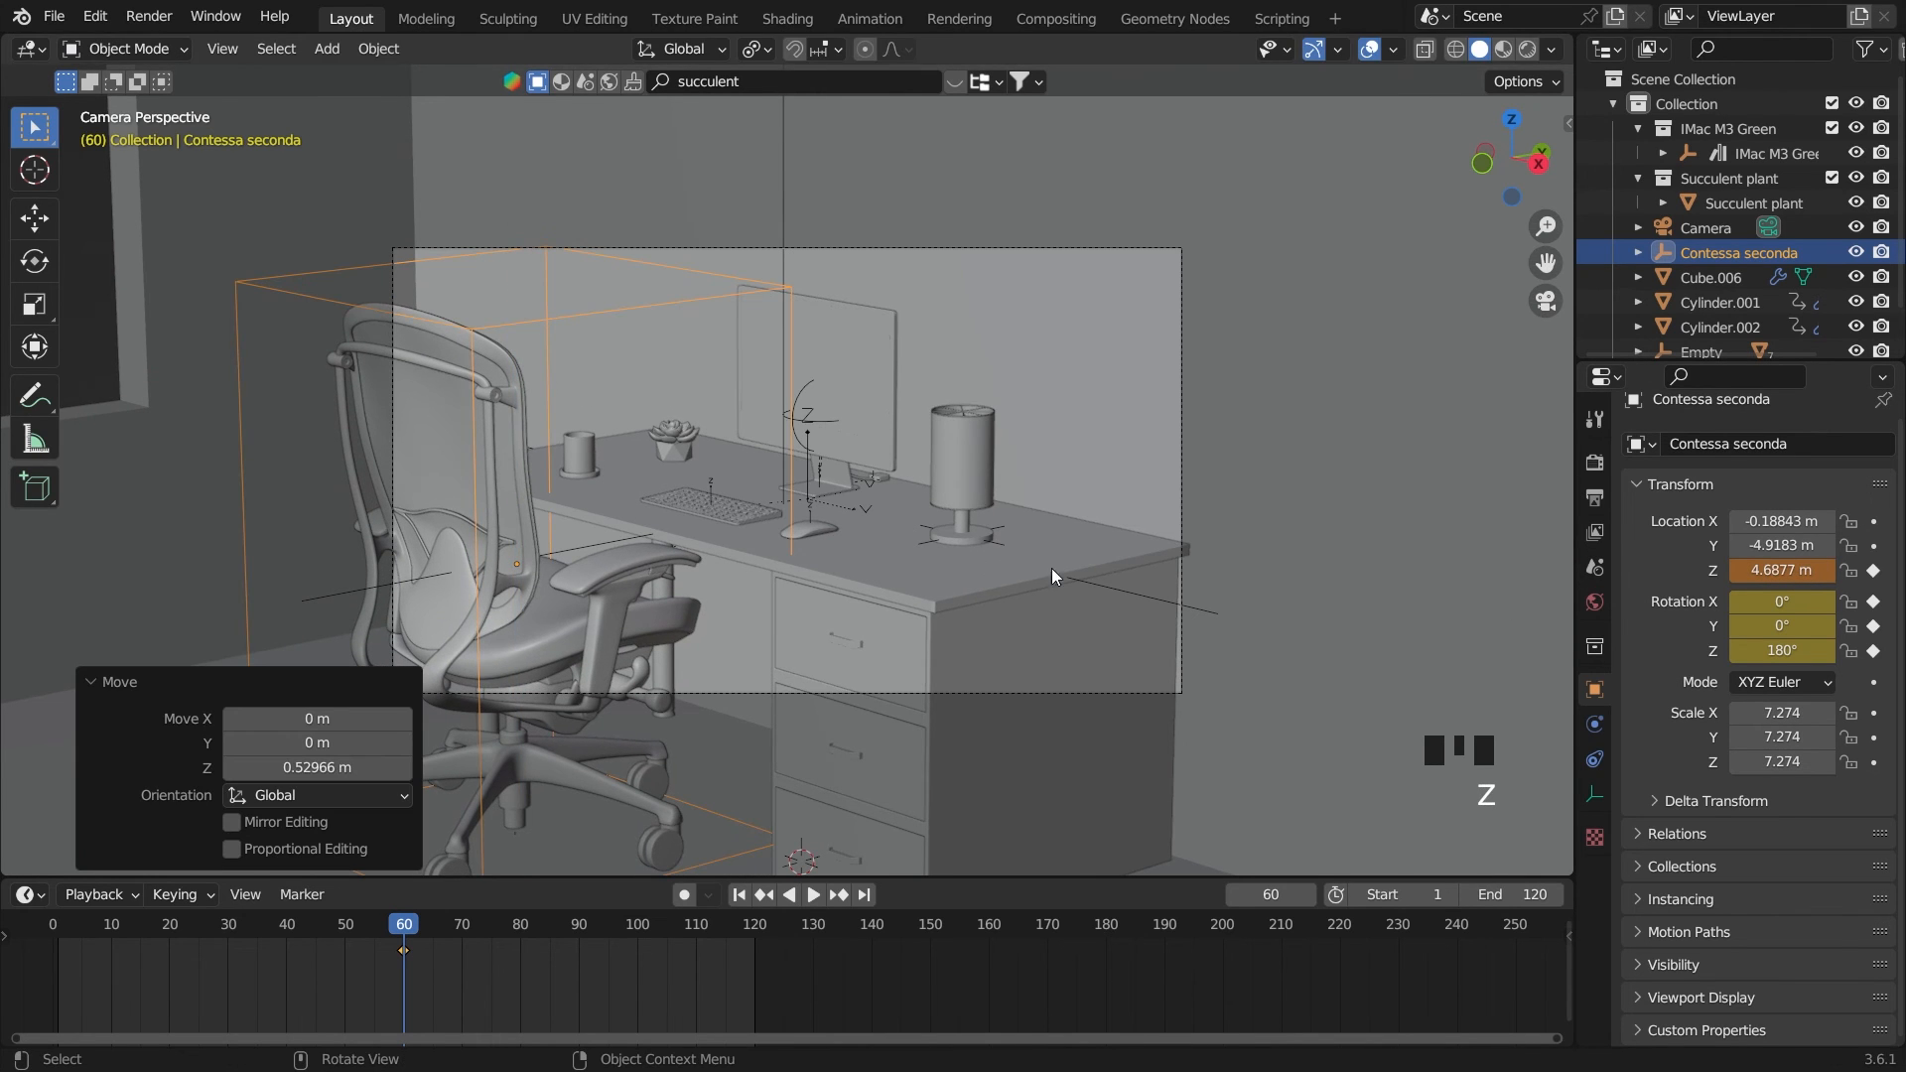
pyautogui.hotkey('ctrl', 'z')
# On frame 0, raise the chair about 0.78 m along Z to 4.9398 m
pyautogui.moveTo(405, 925); pyautogui.dragTo(53, 927)
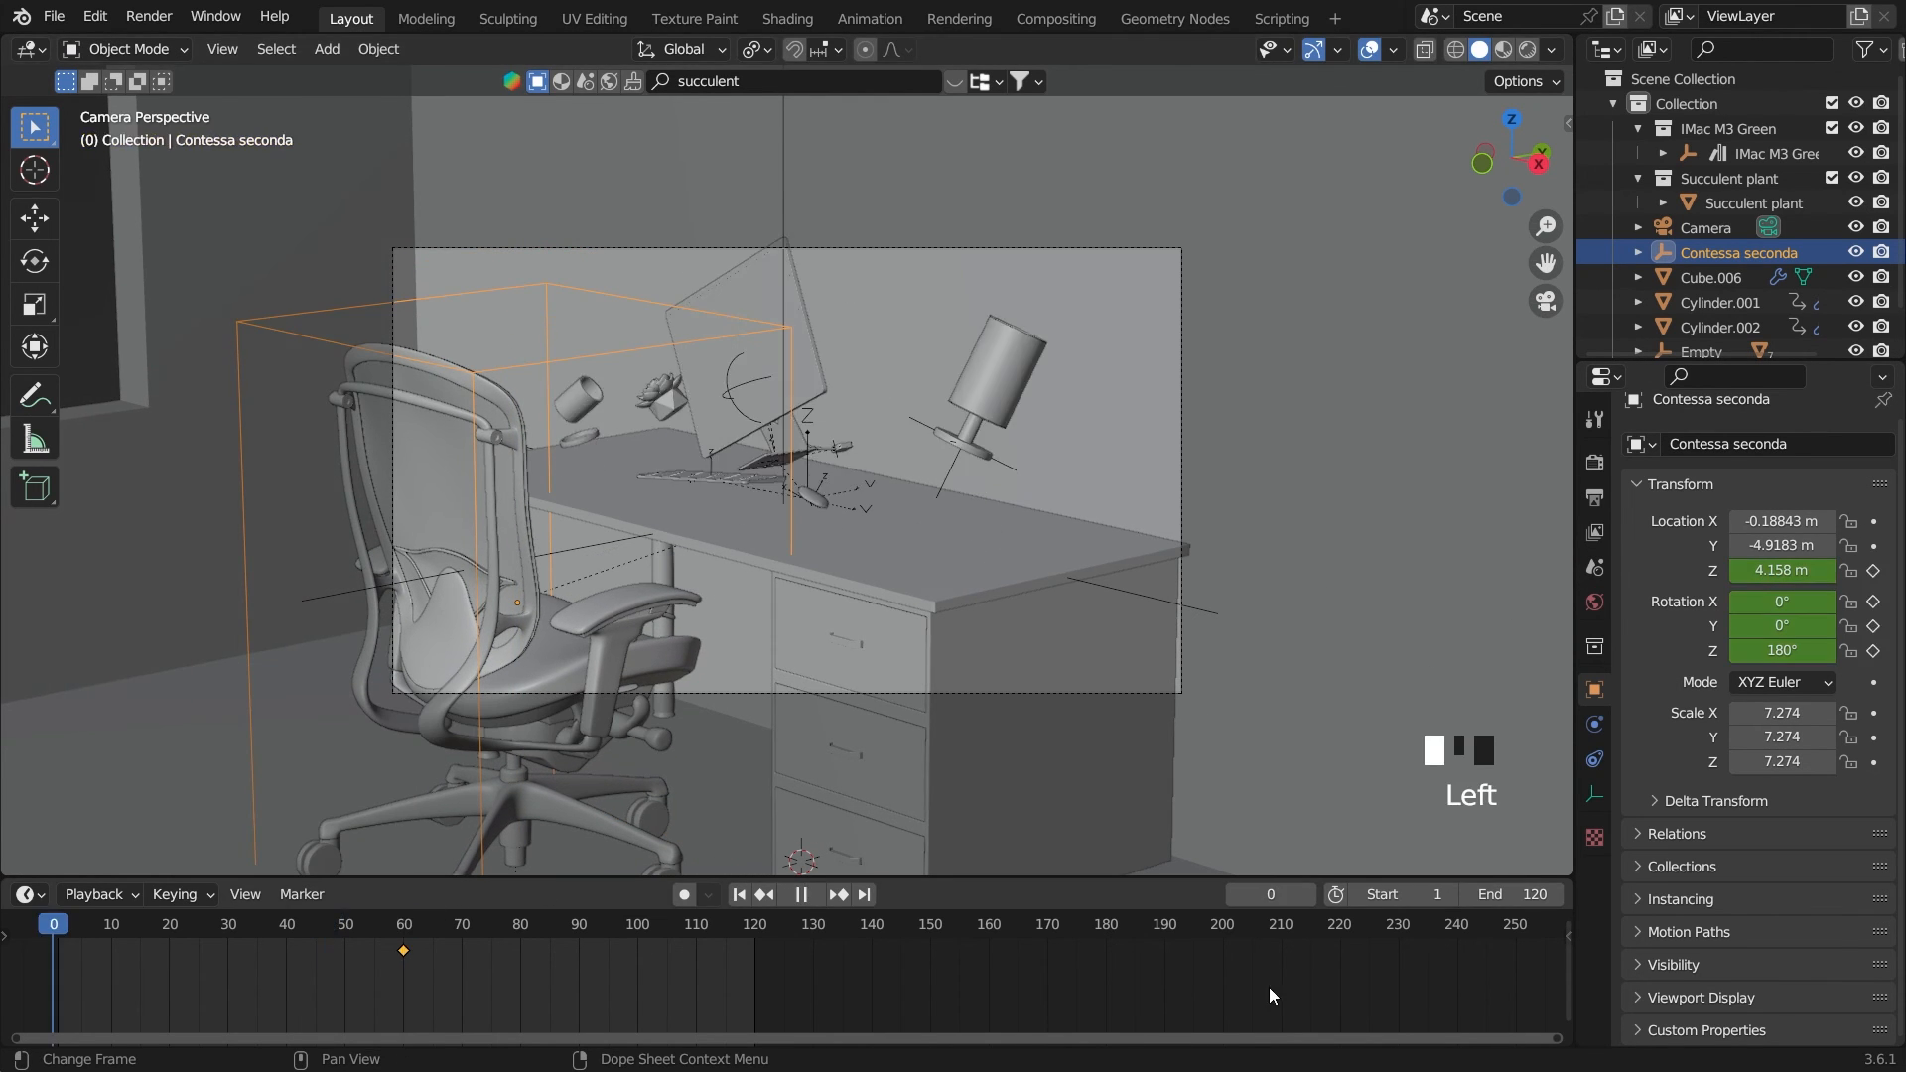
pyautogui.press('g')
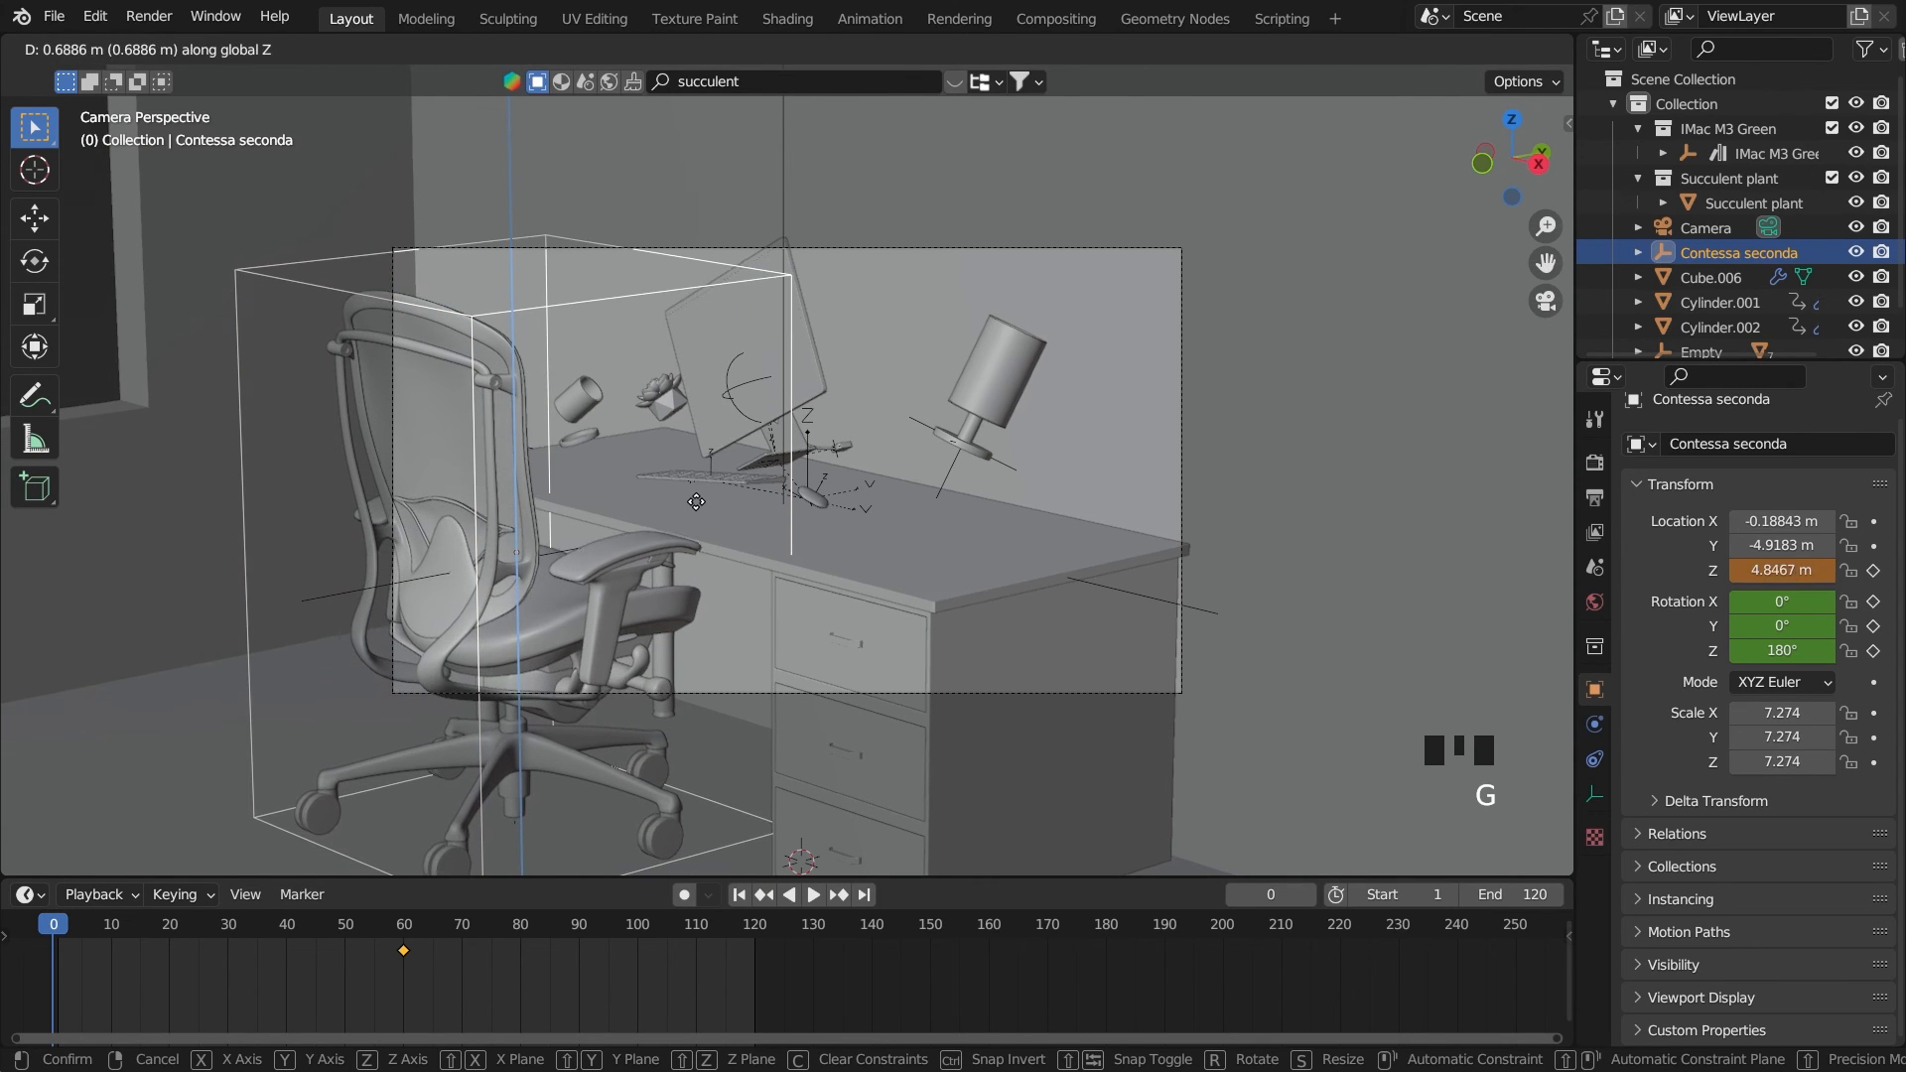
pyautogui.click(695, 500)
# Hide the room object, Cube.006, and spin the chair about 213° in top view to a Z rotation of -32.735°
pyautogui.click(1323, 335)
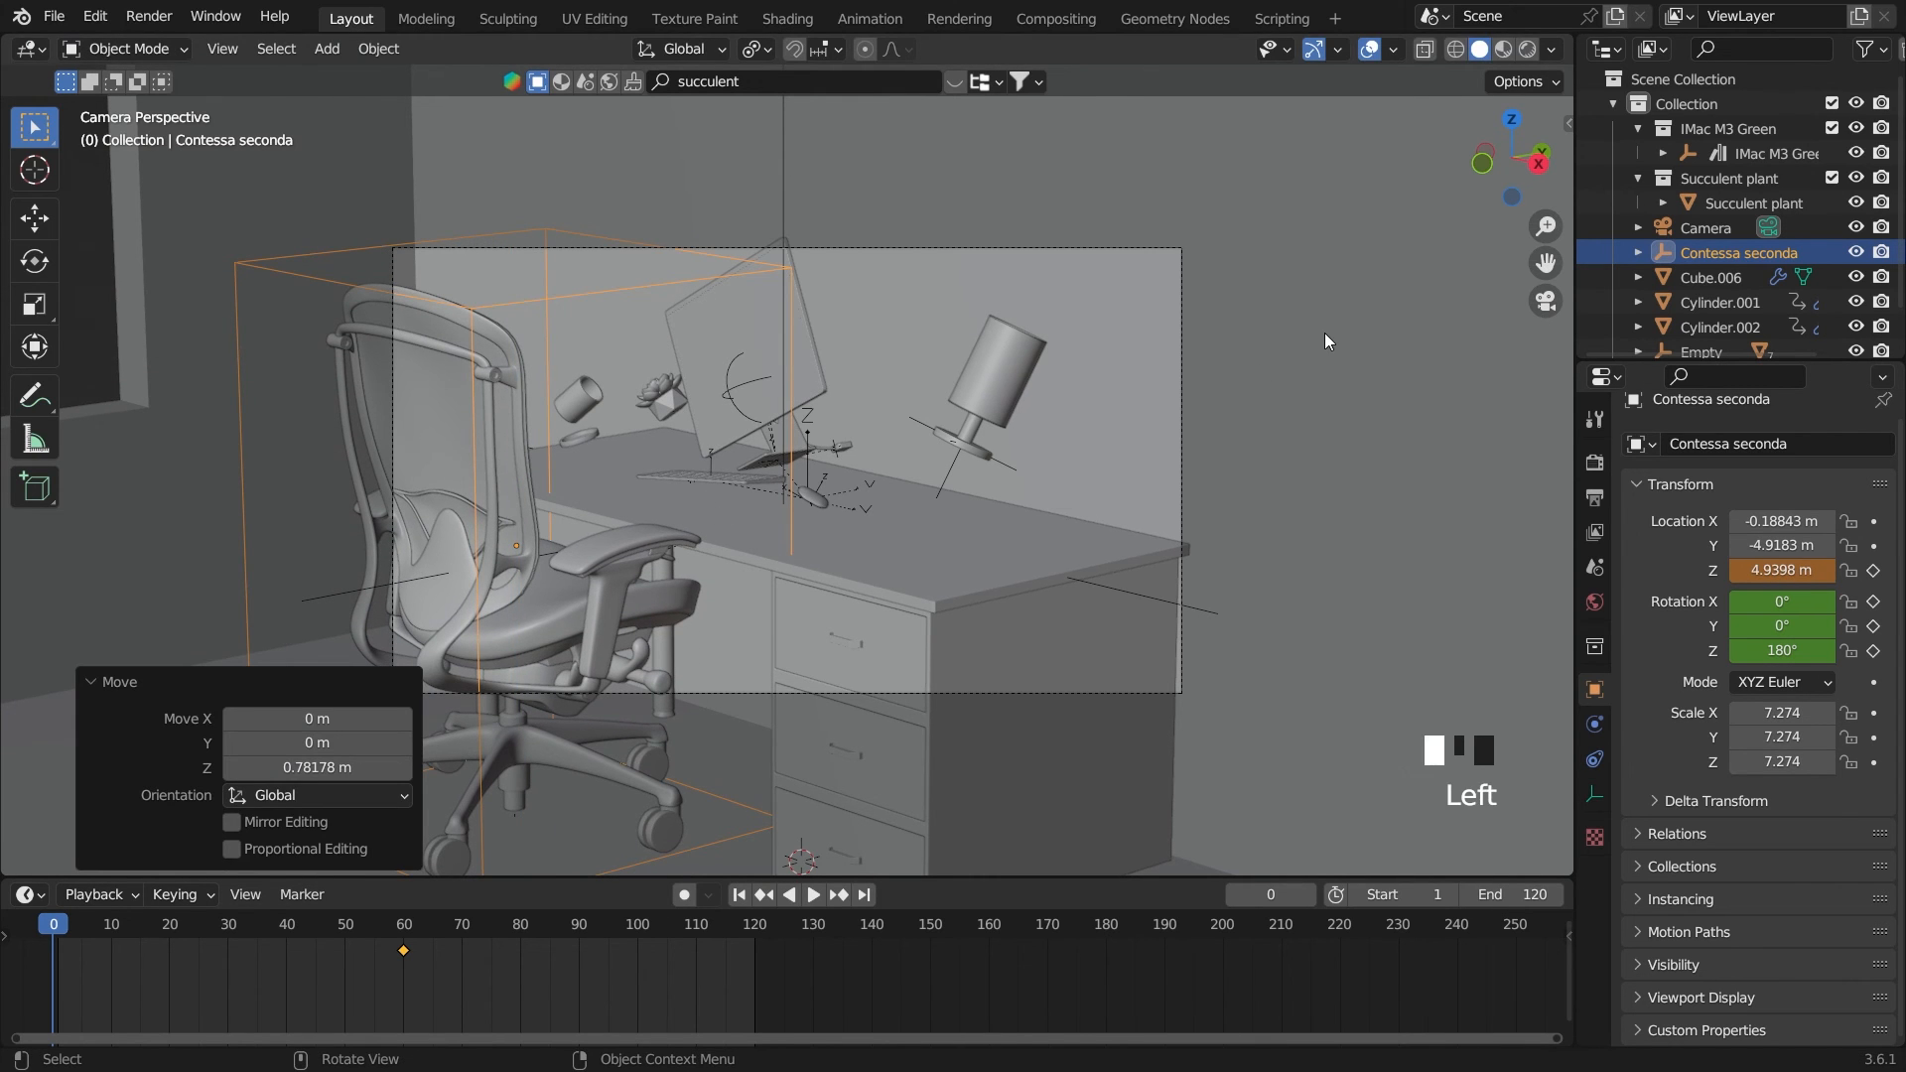
pyautogui.press('h')
pyautogui.press('`')
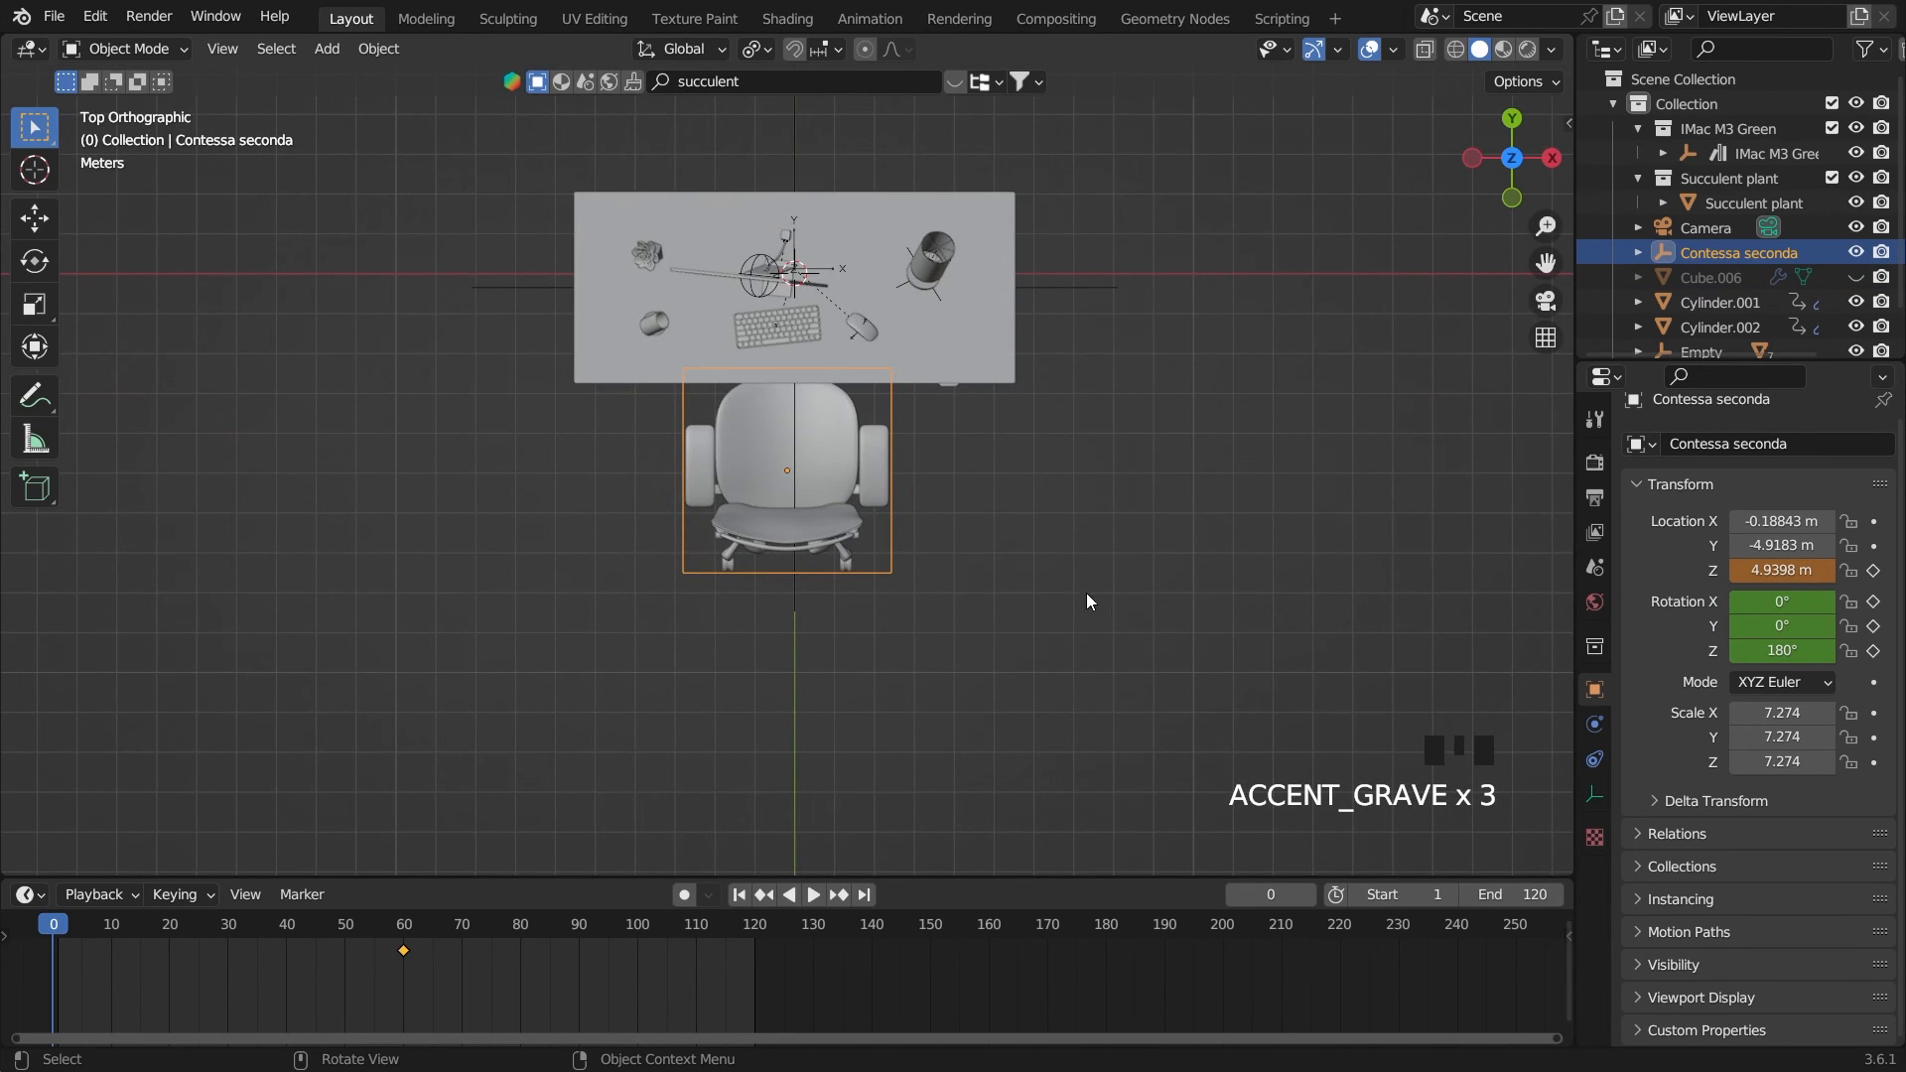
pyautogui.press('r')
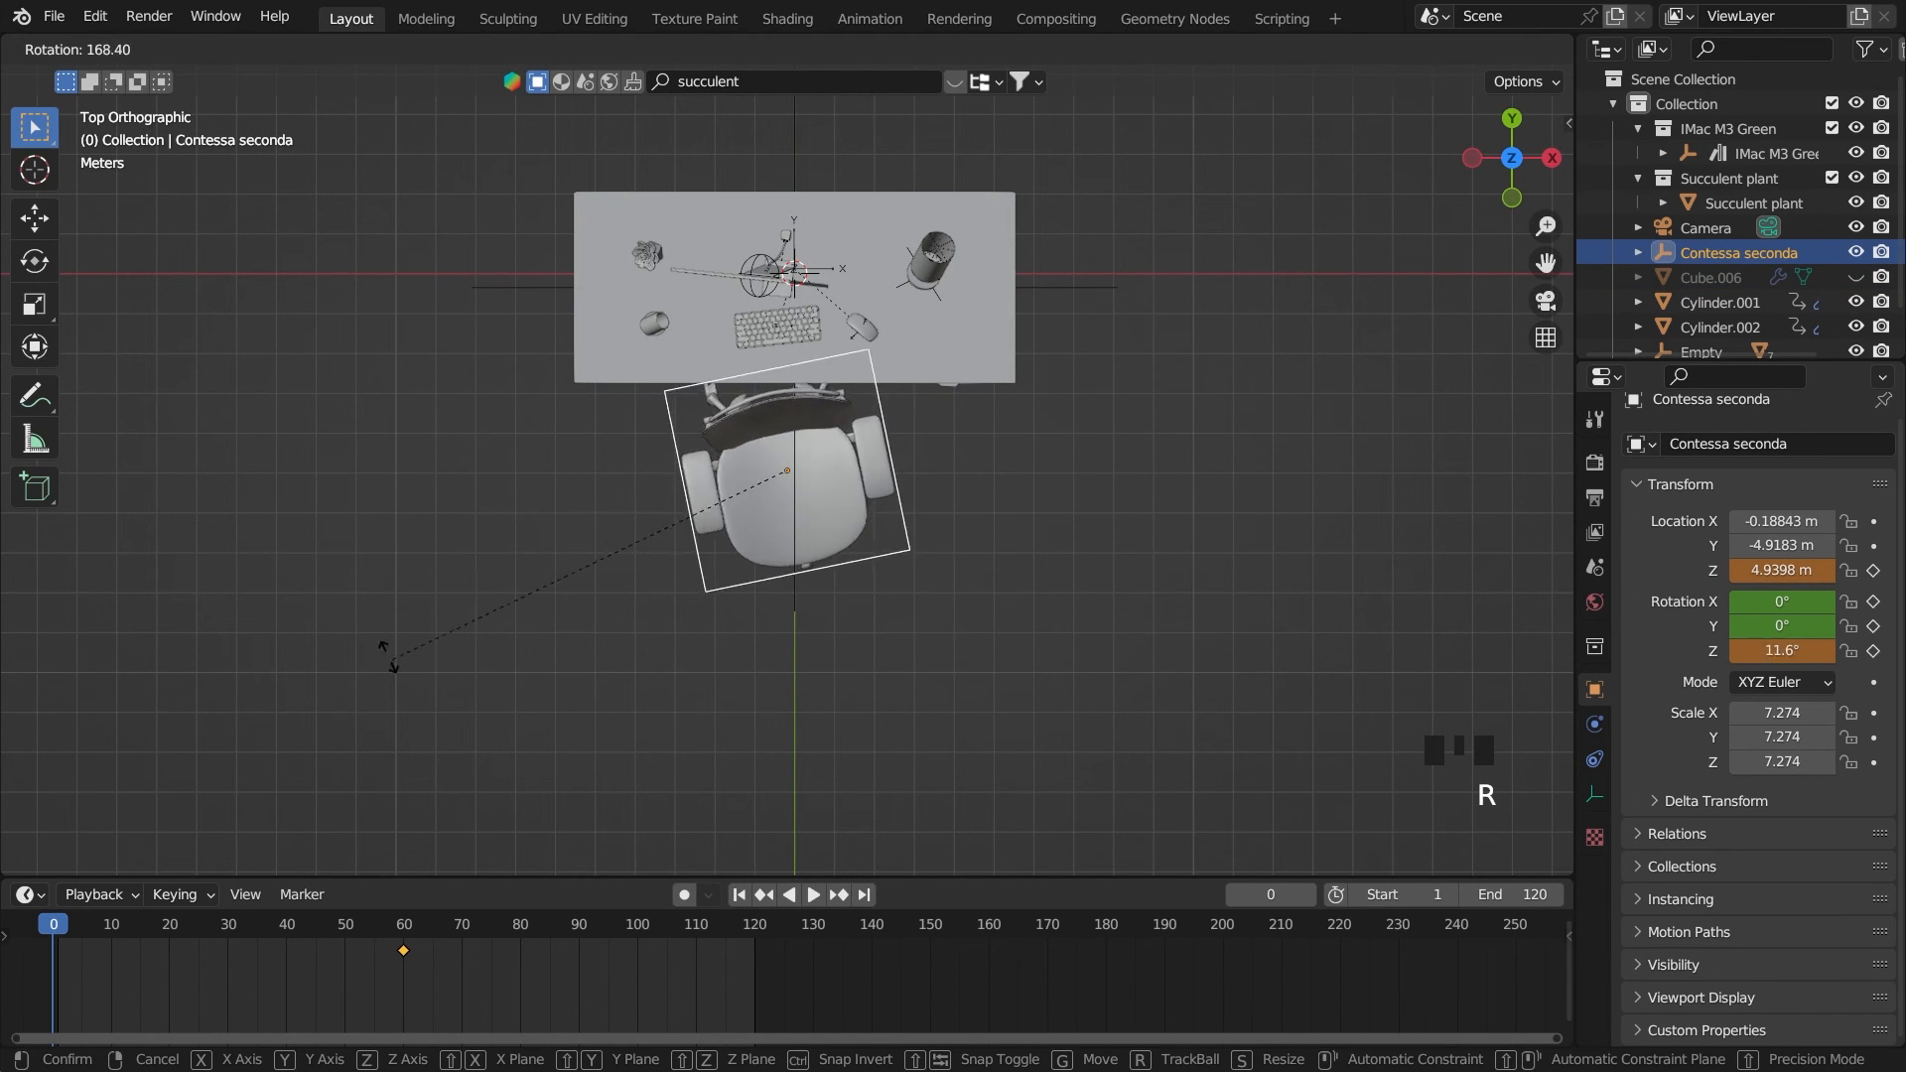
pyautogui.click(318, 449)
# From the front view, tilt the chair with a trackball rotation of about -25.2° and -27.5°
pyautogui.press('`')
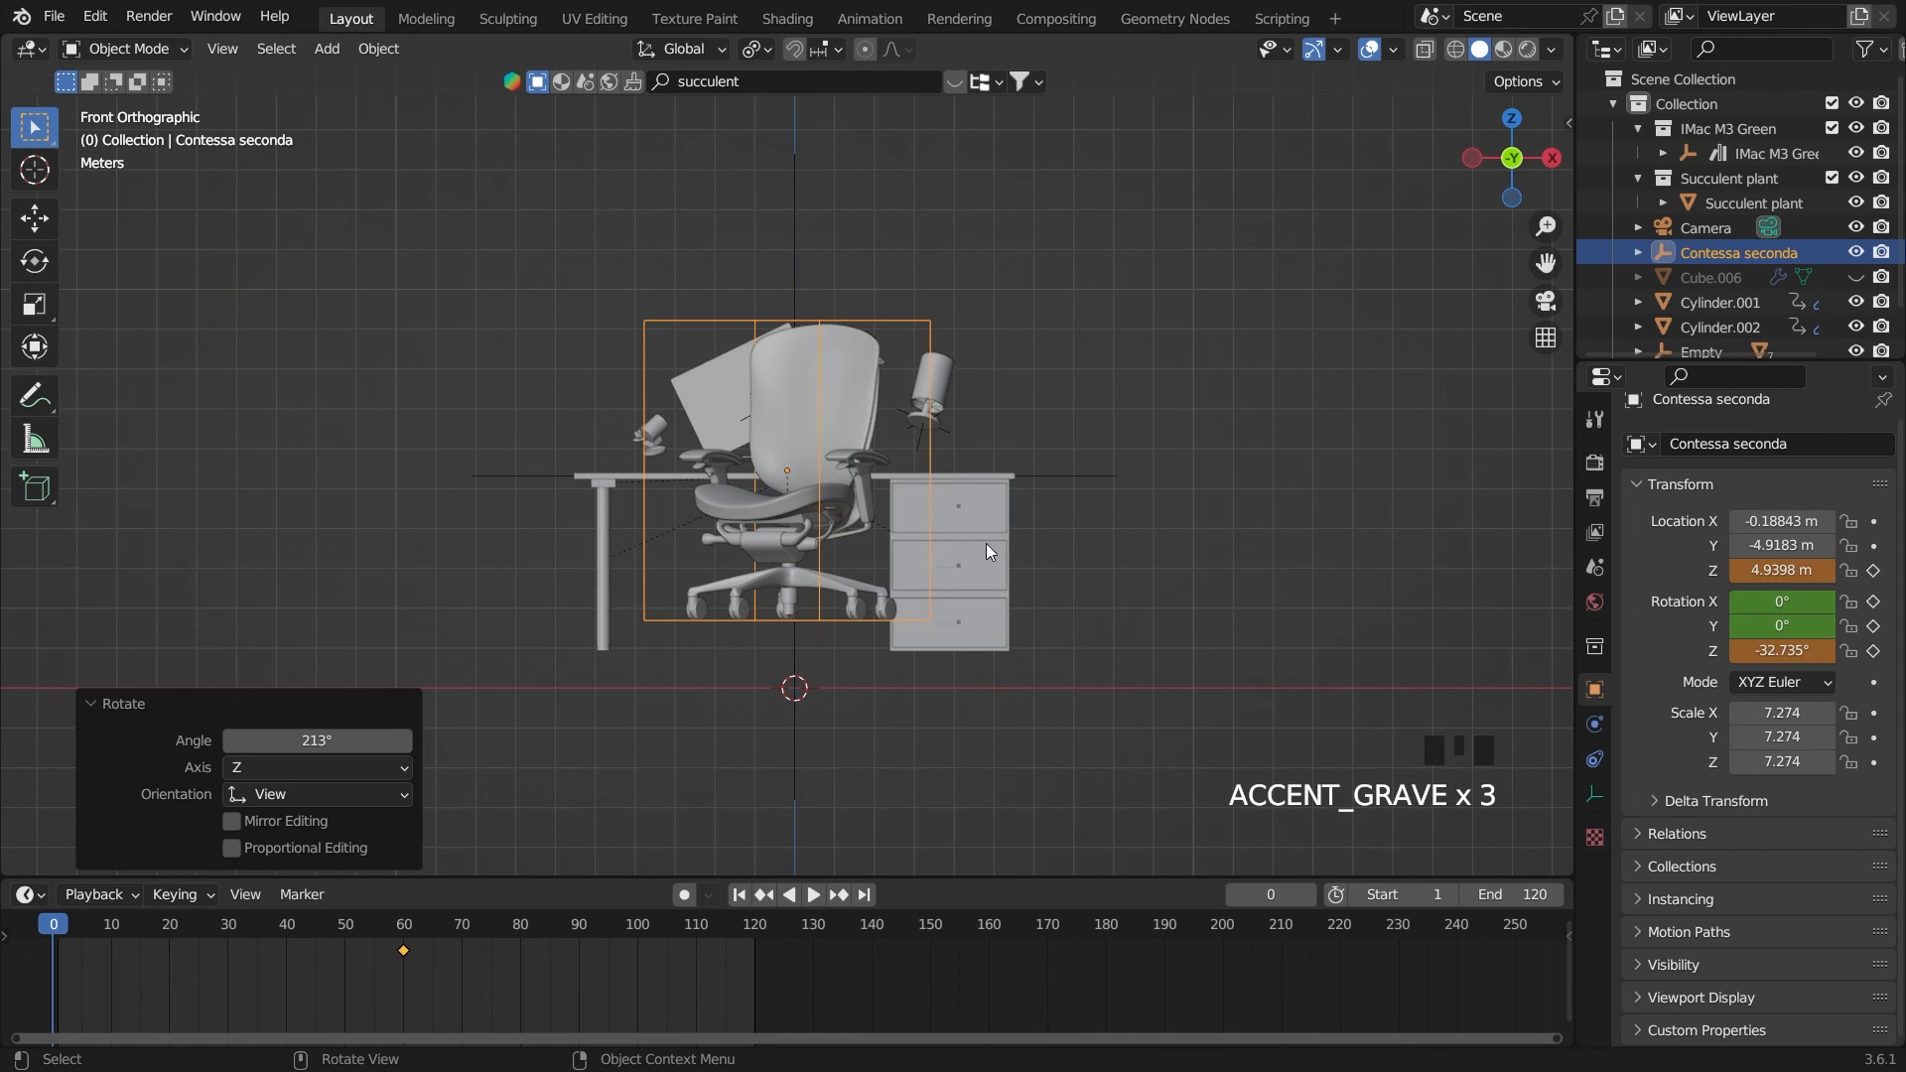
pyautogui.press('r')
pyautogui.press('r')
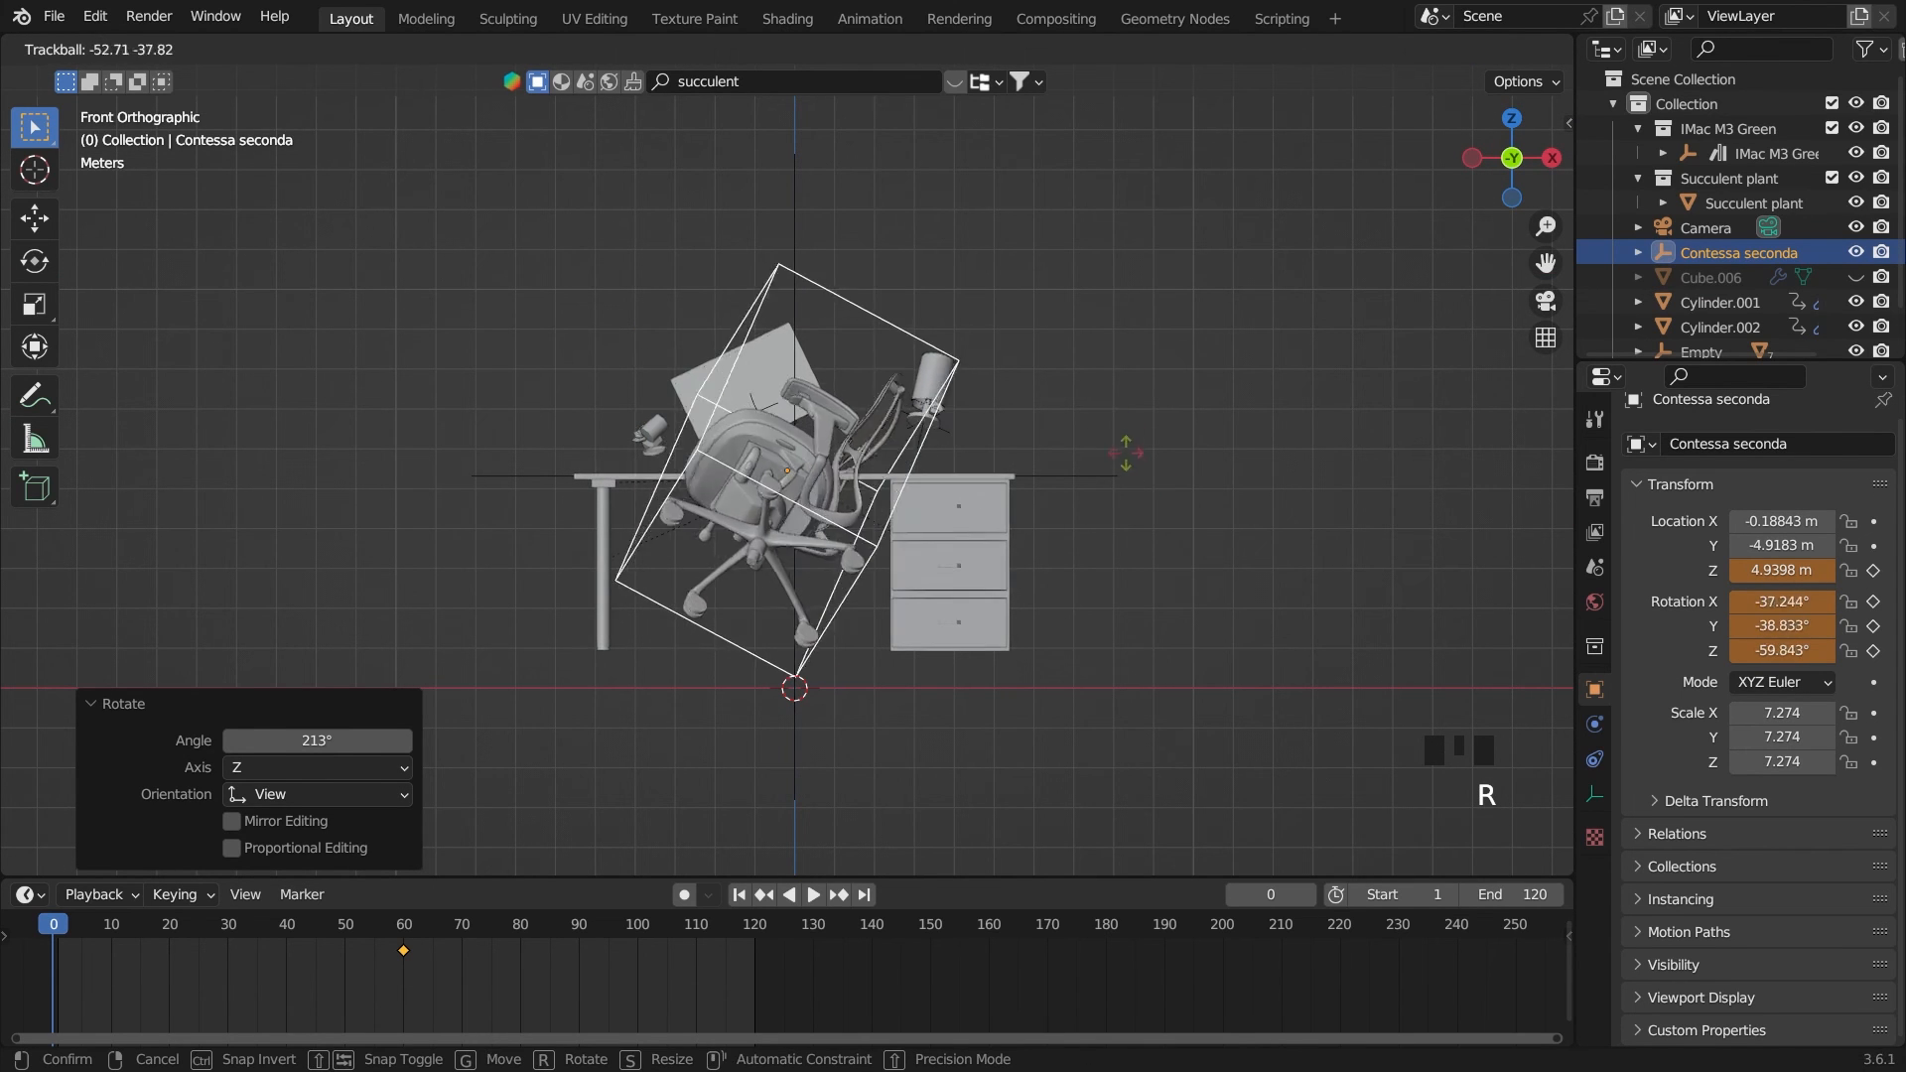
pyautogui.click(1122, 515)
# Move the chair about -0.82 m along Y away from the desk and keyframe its Z location and rotation on frame 0
pyautogui.moveTo(1122, 515); pyautogui.dragTo(1114, 467, button='middle')
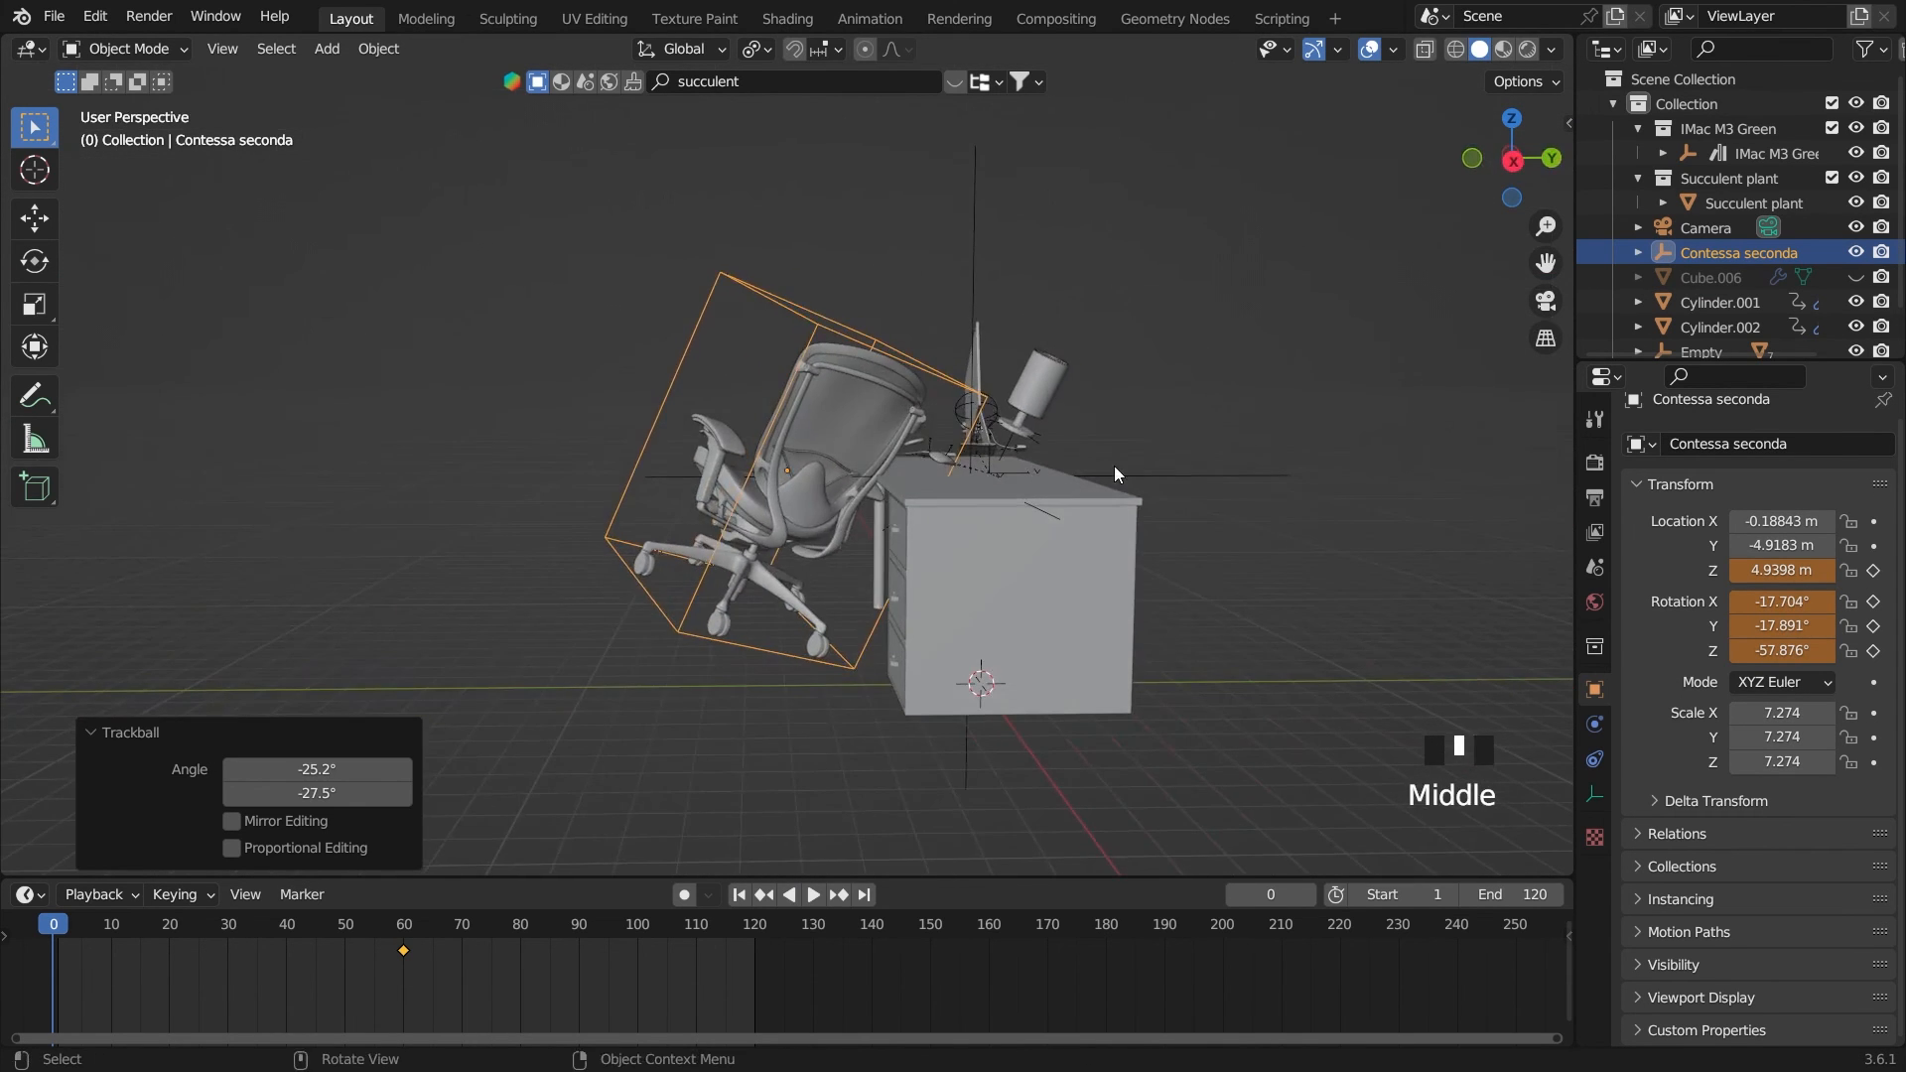
pyautogui.press('g')
pyautogui.press('y')
pyautogui.click(1082, 468)
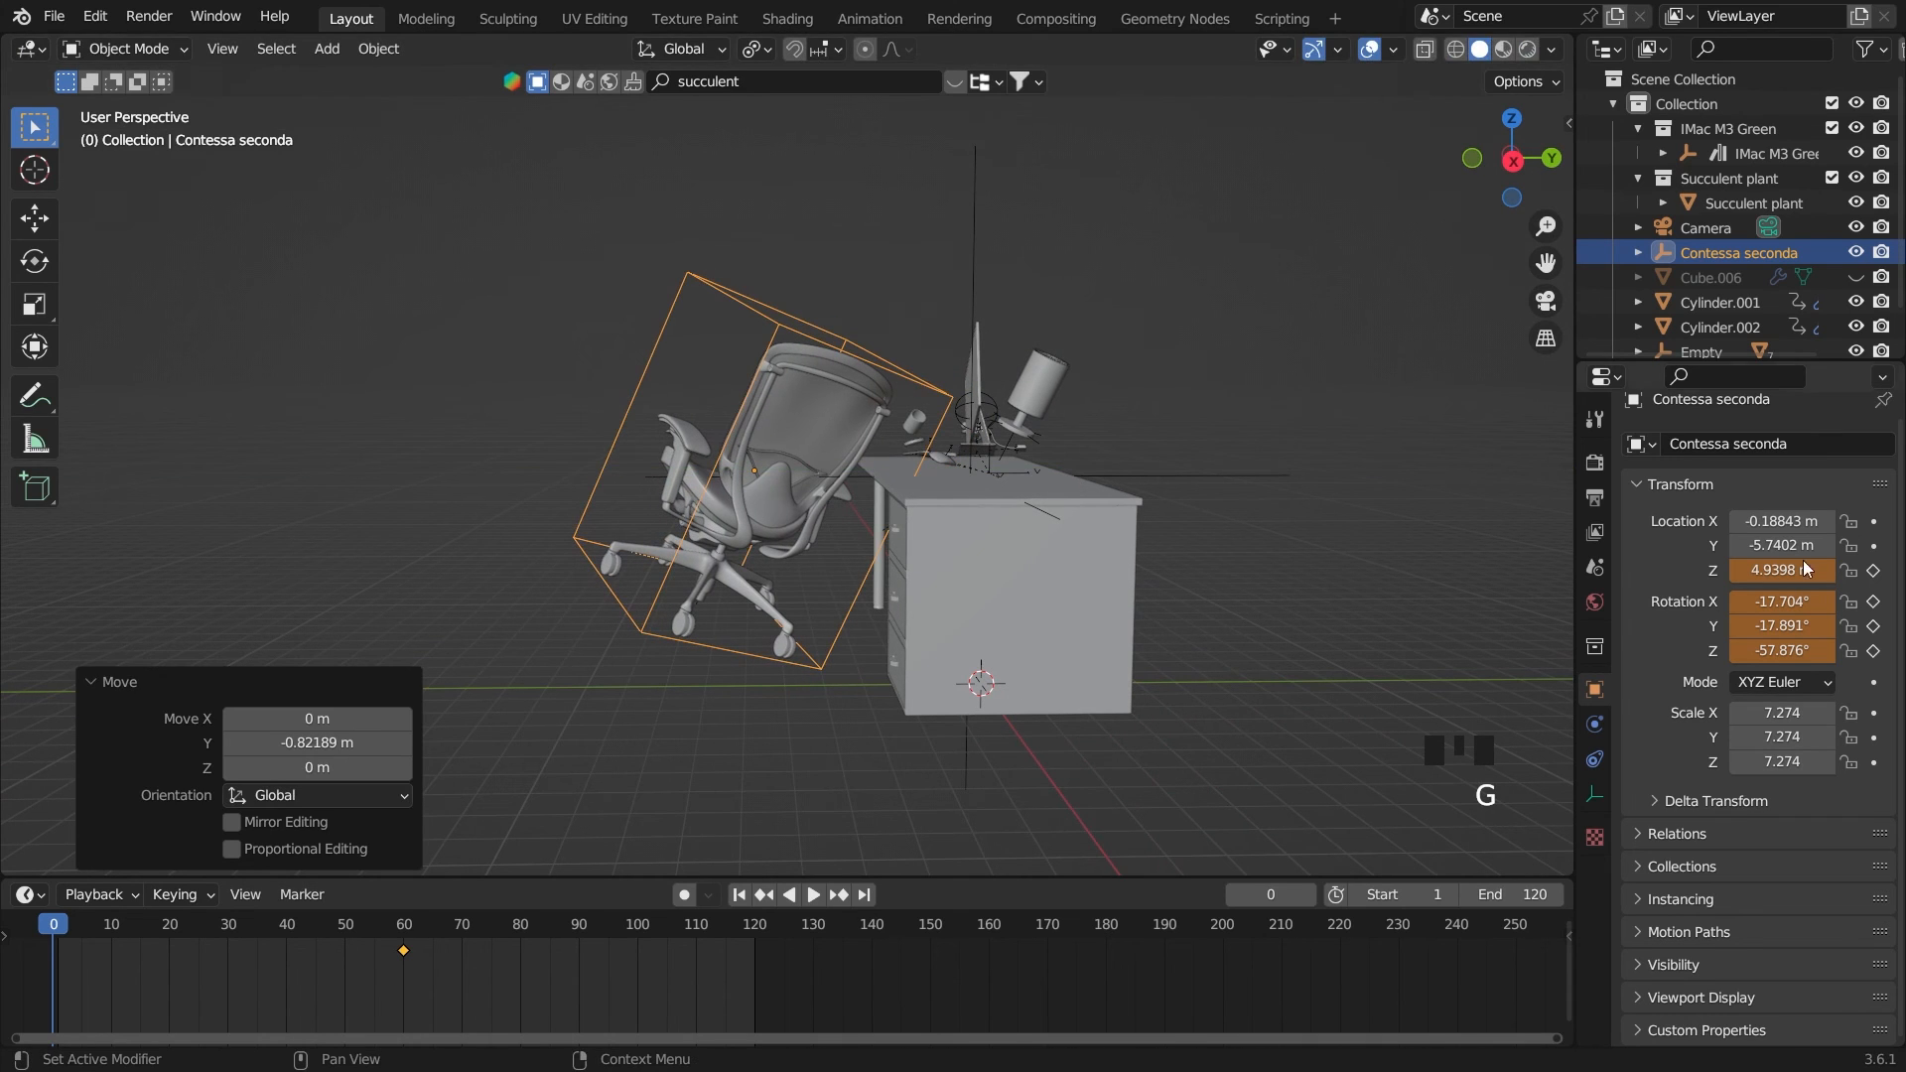
pyautogui.moveTo(1875, 574); pyautogui.dragTo(1875, 652)
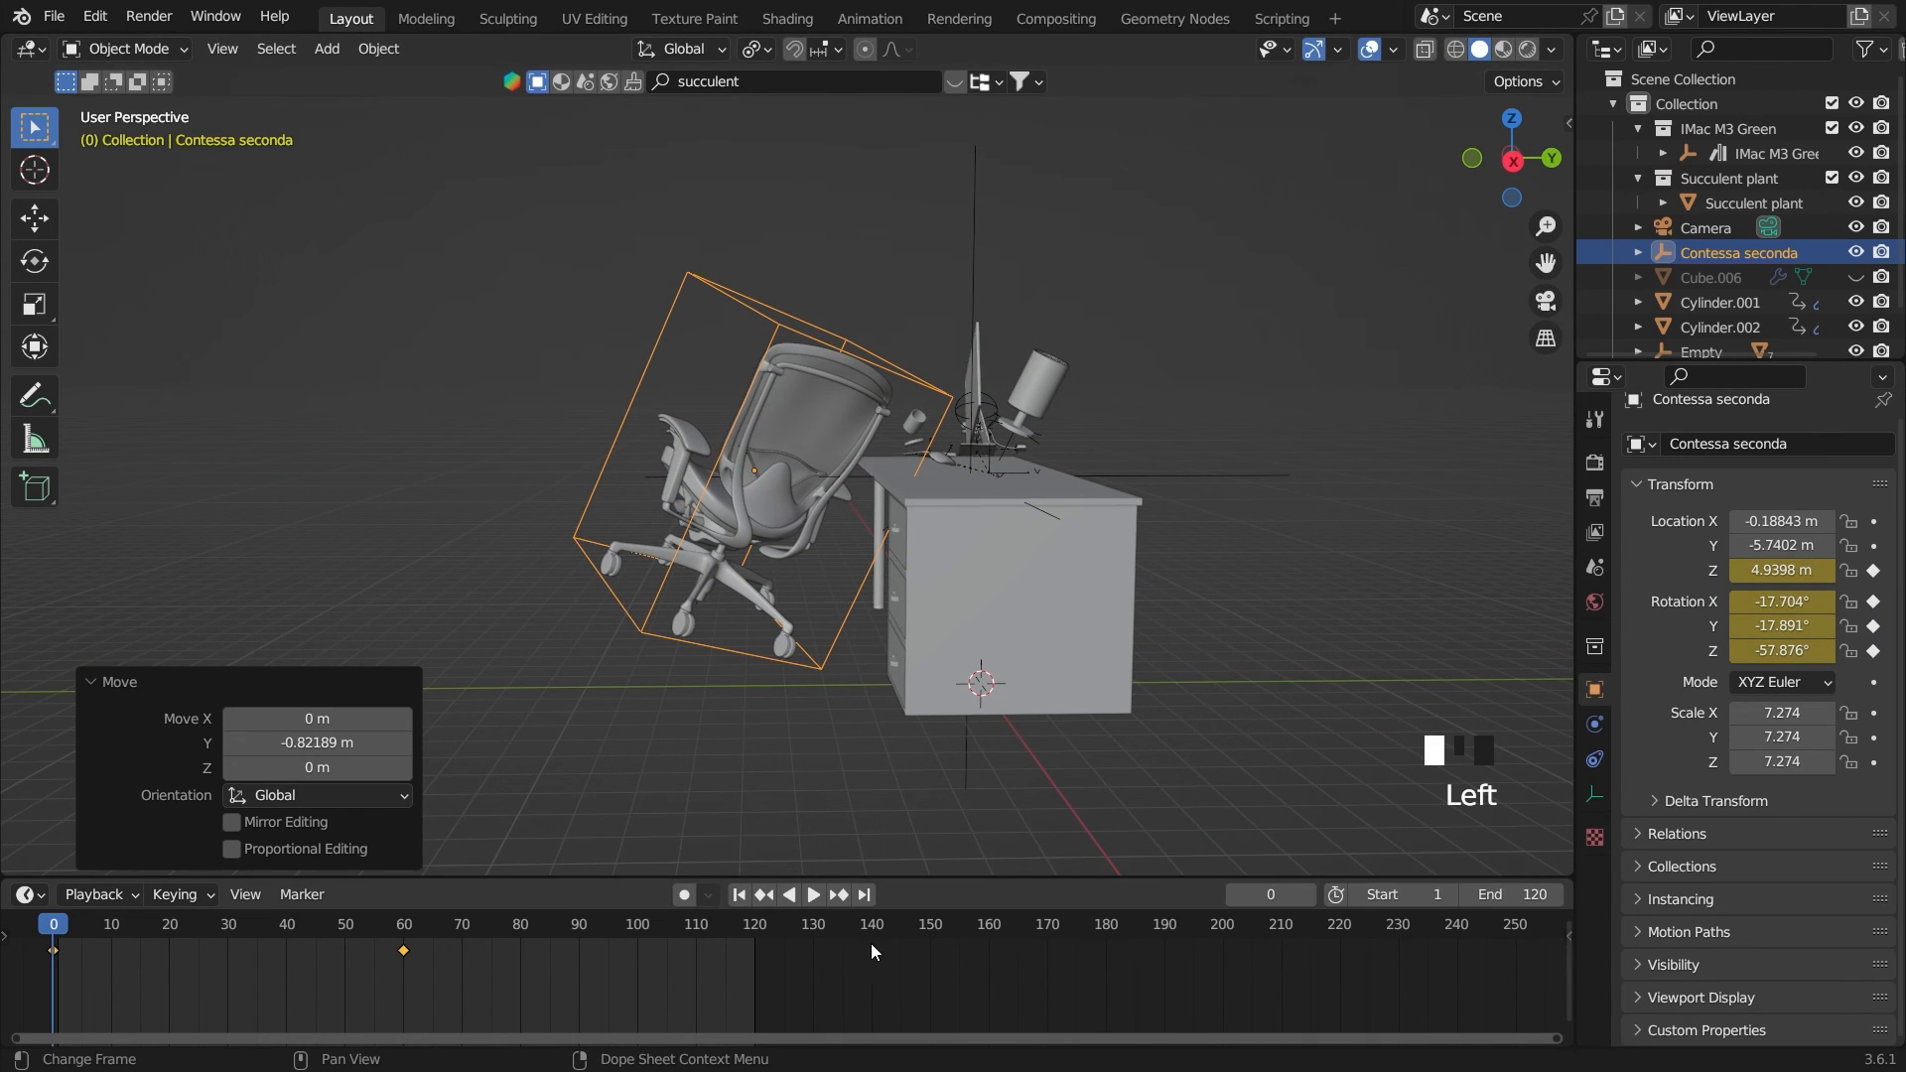
# Play the animation from the start to check how the chair drops into place
pyautogui.click(739, 895)
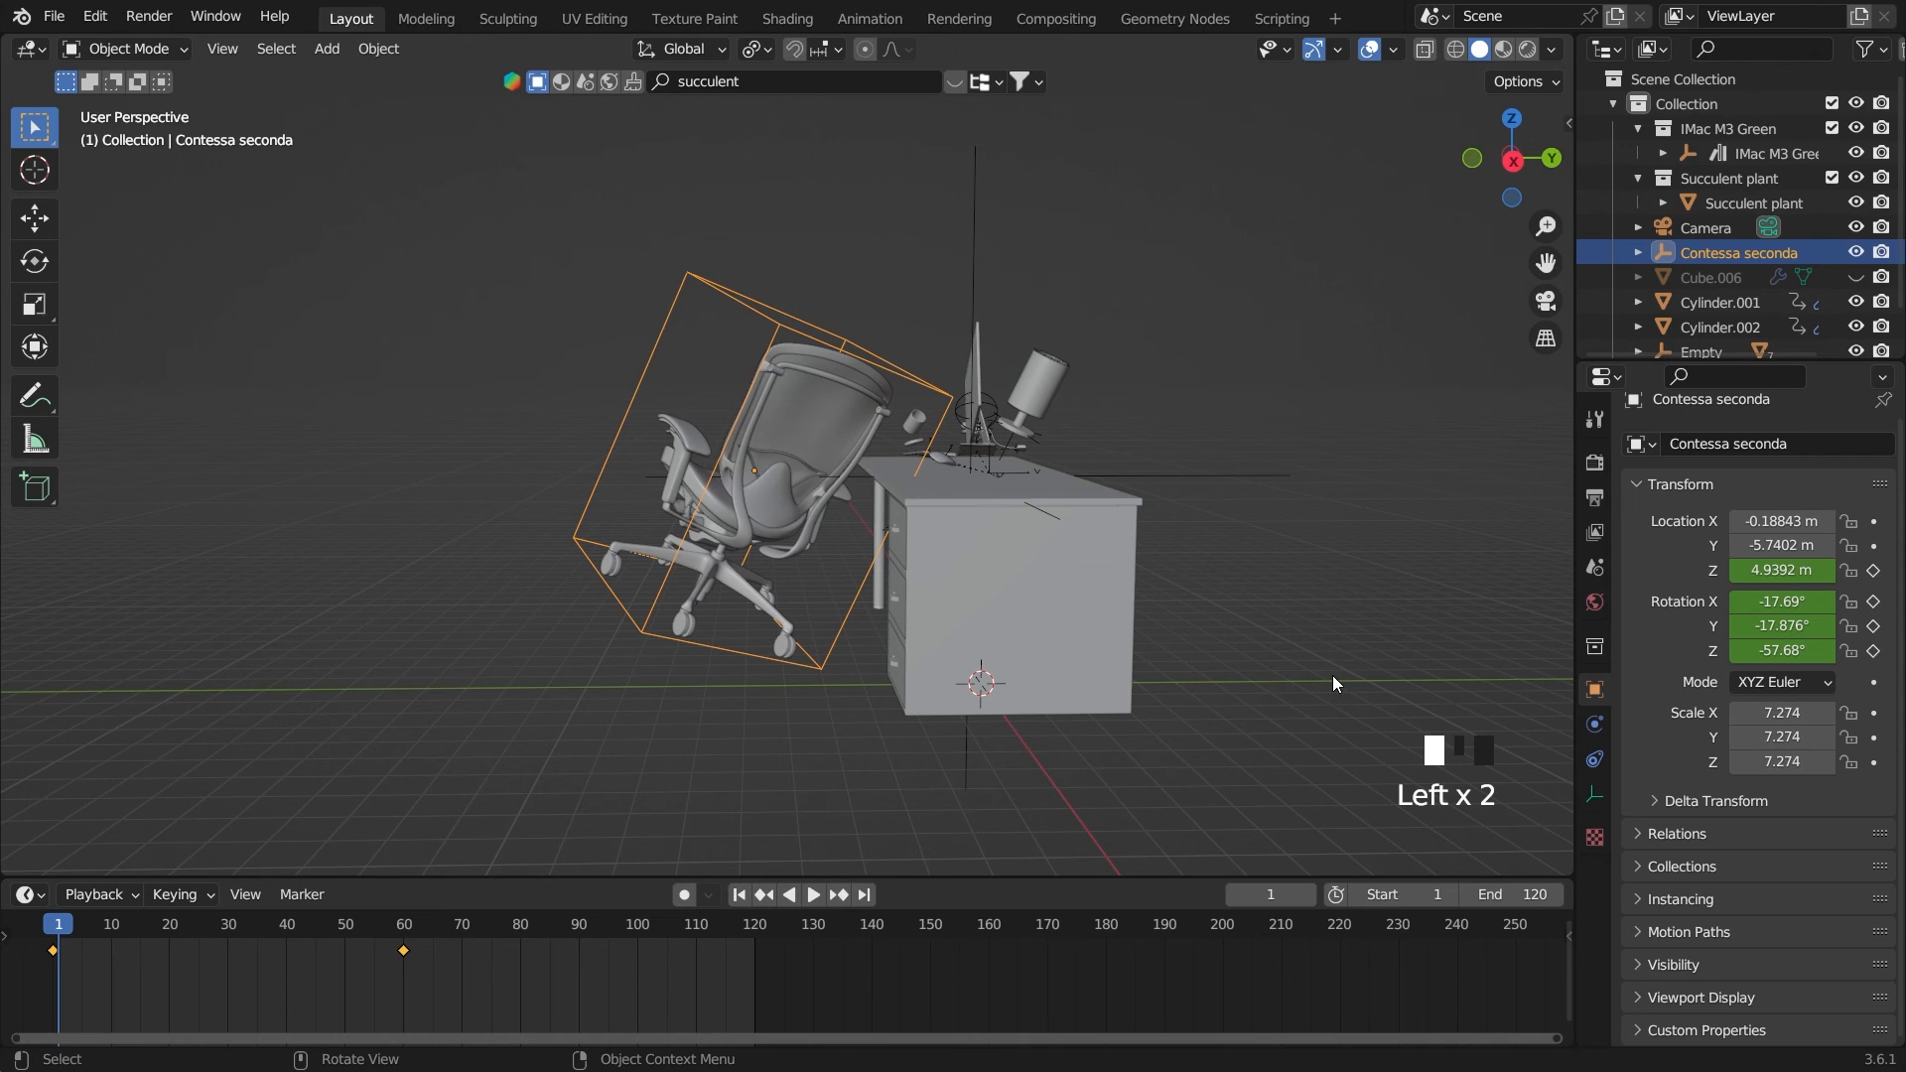
pyautogui.press('space')
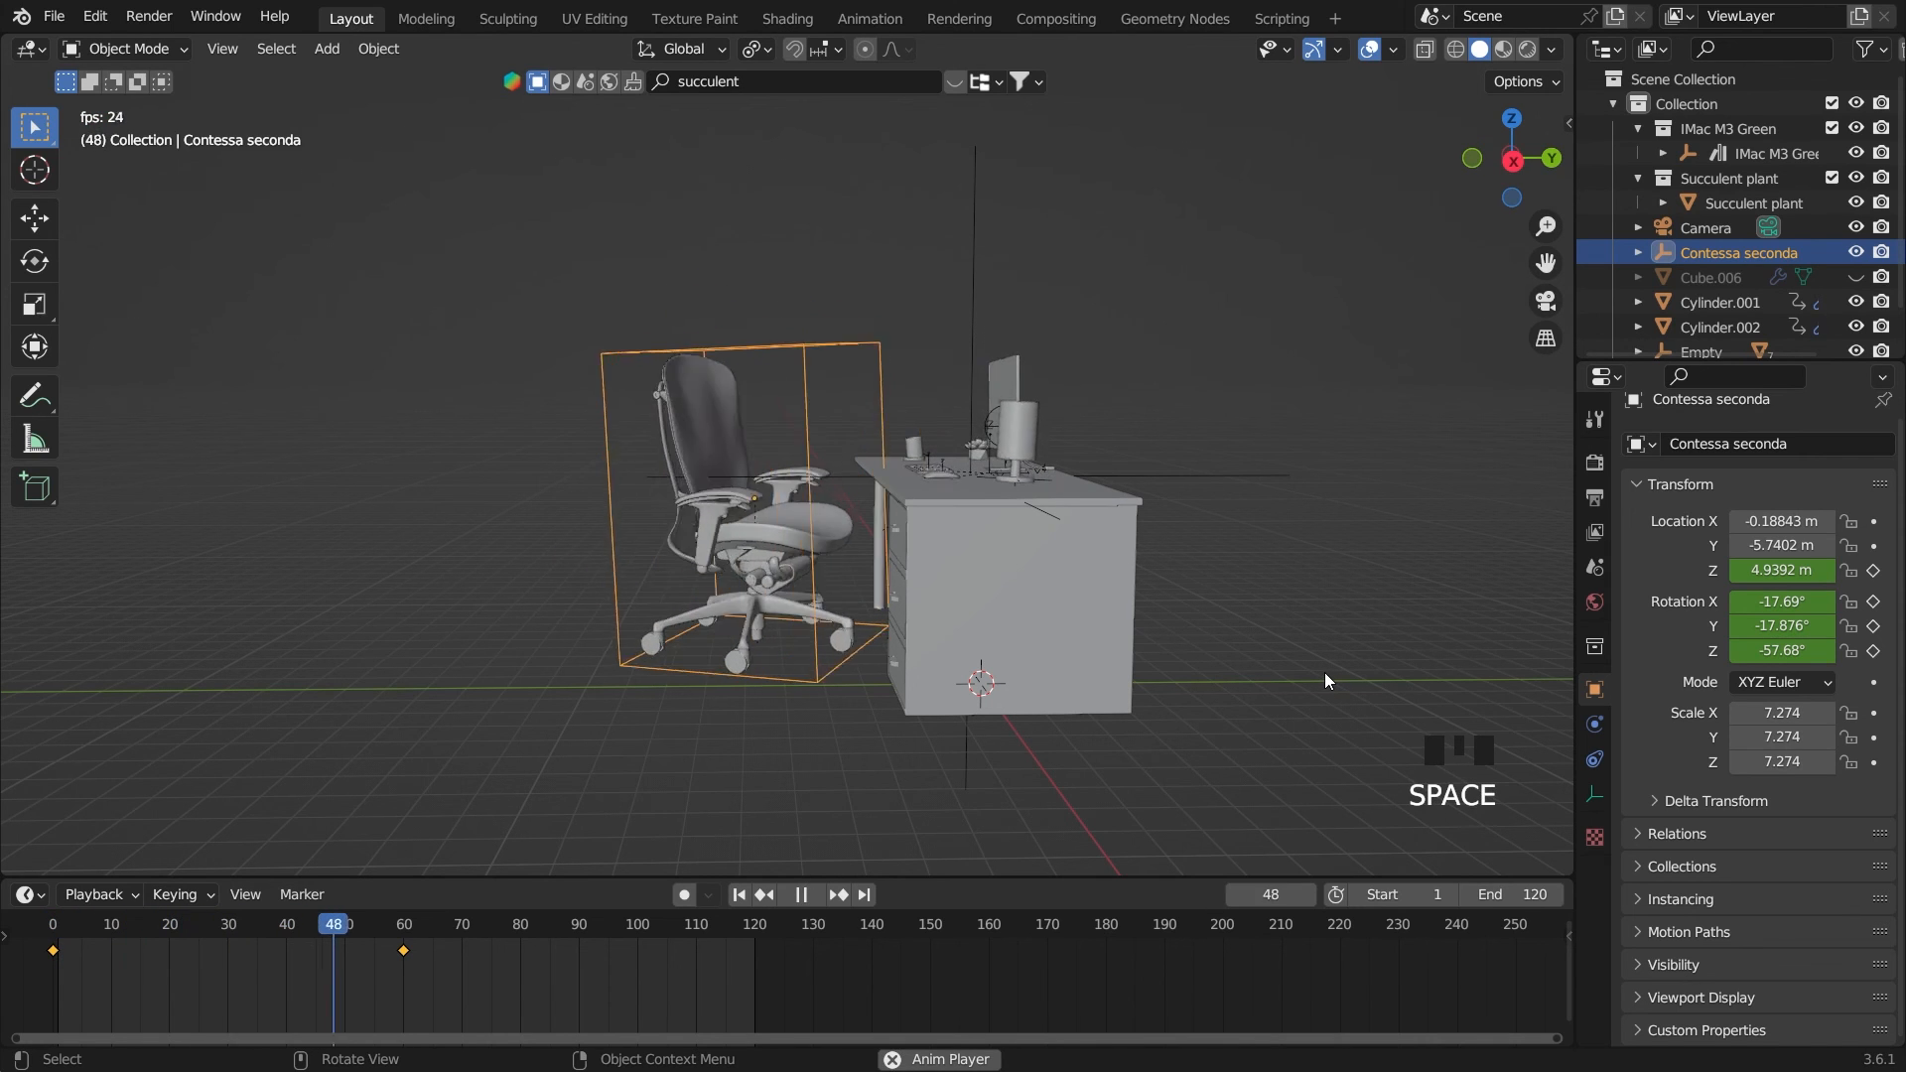
pyautogui.press('space')
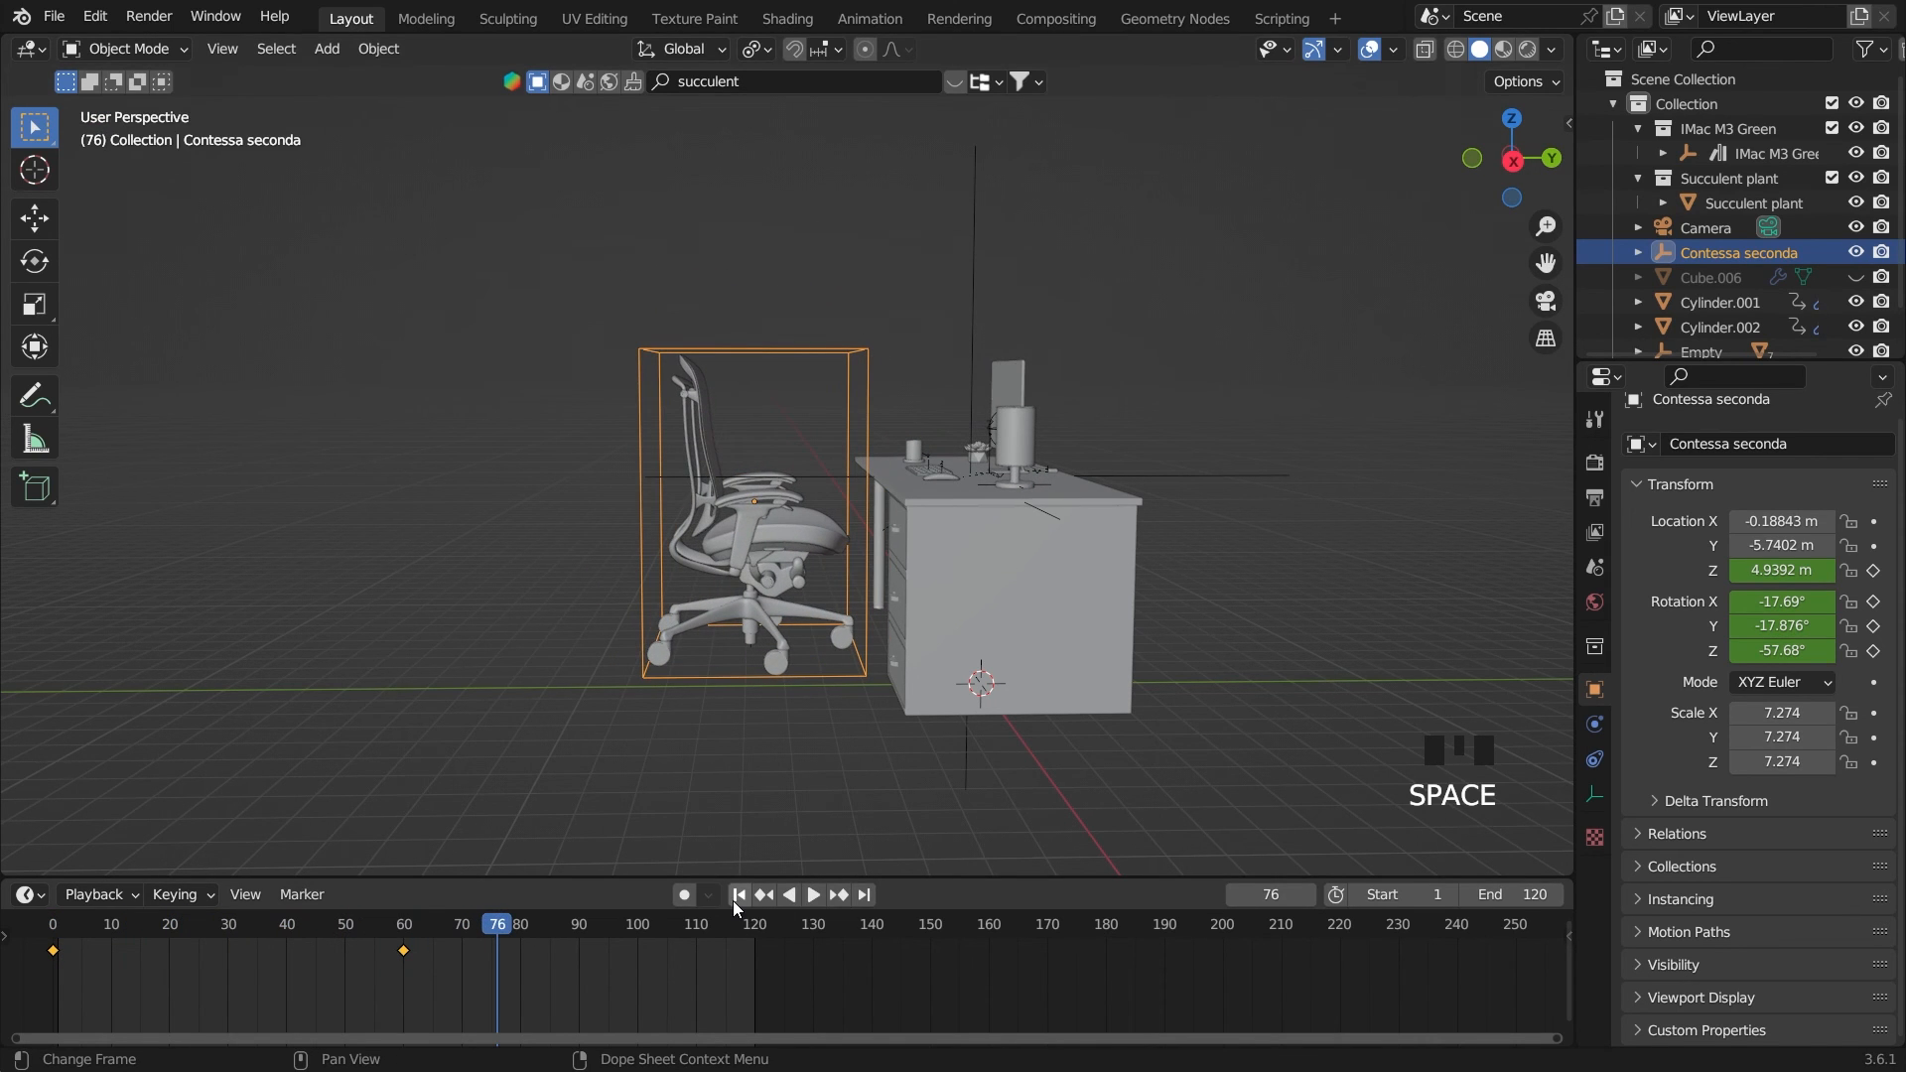
pyautogui.click(740, 894)
# Go to frame 60 and keyframe the chair's Y location there
pyautogui.click(44, 925)
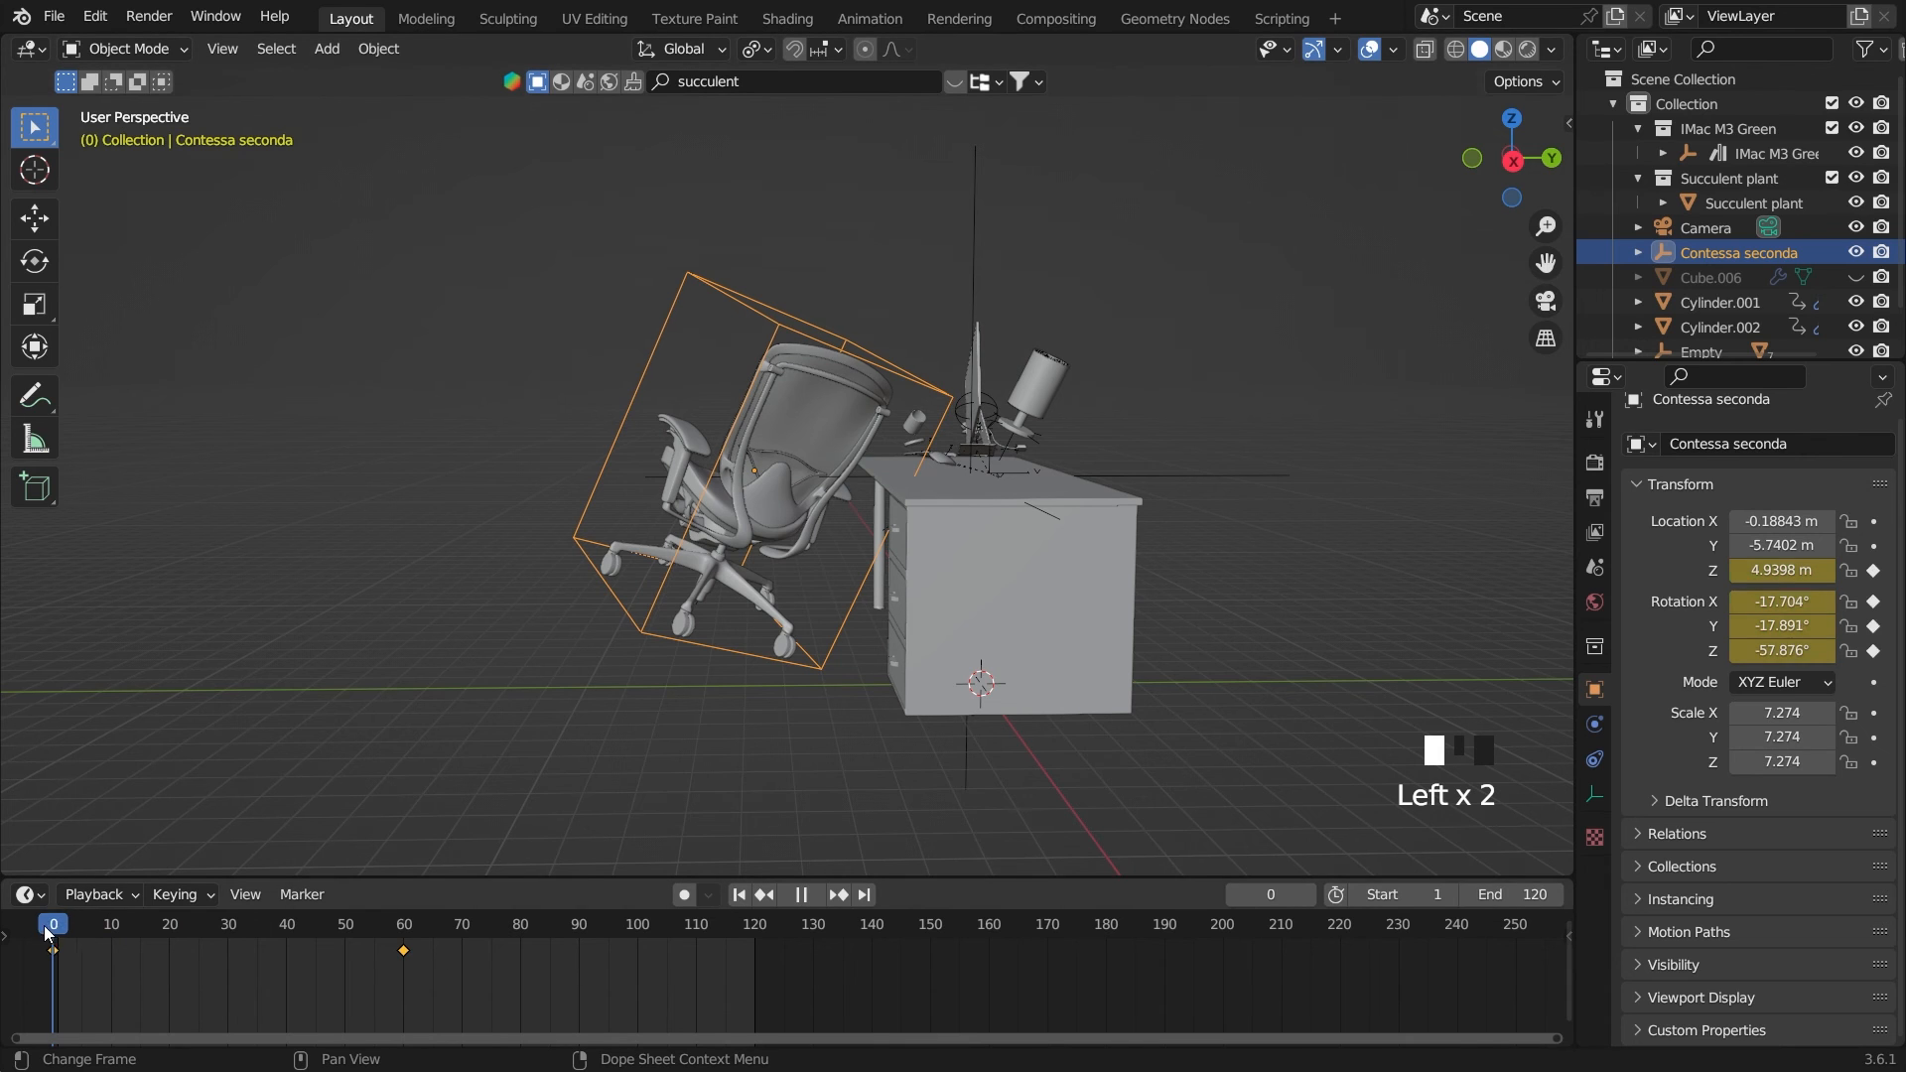
pyautogui.moveTo(44, 925); pyautogui.dragTo(406, 934)
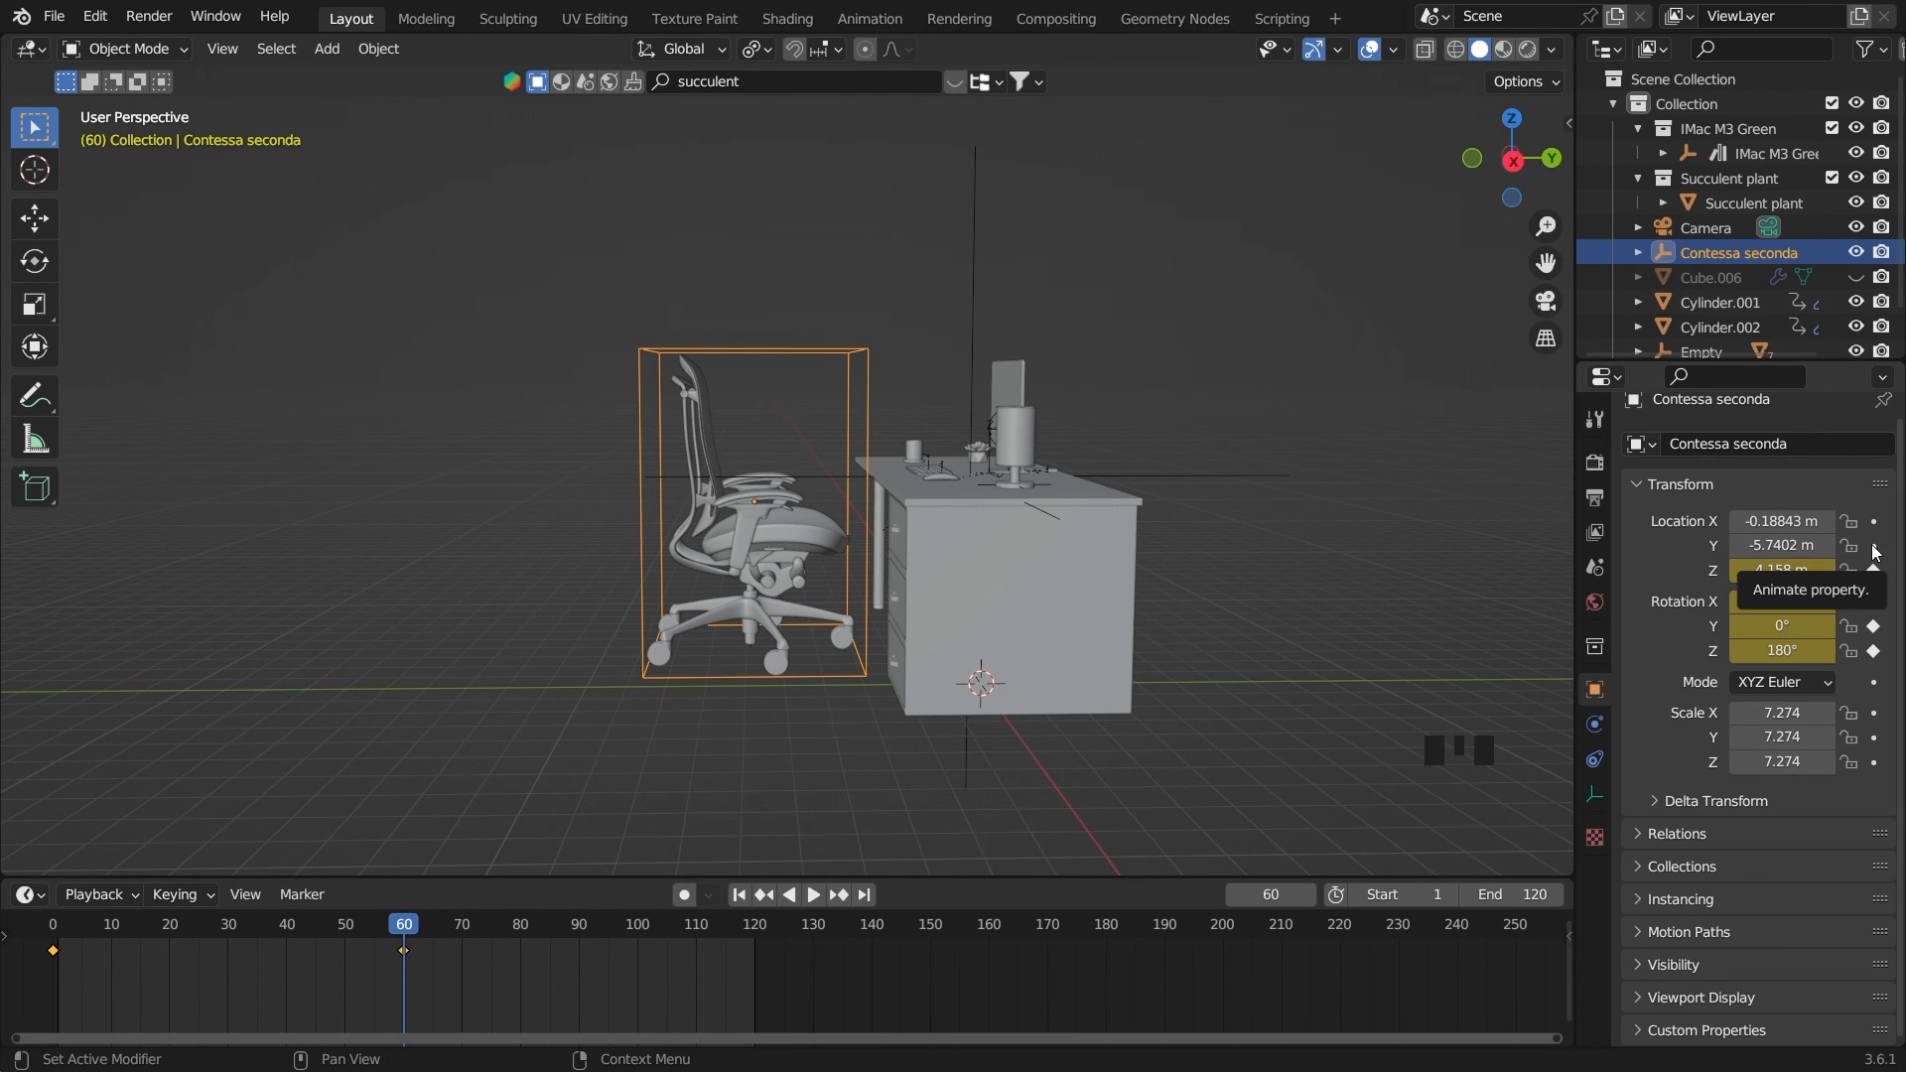
pyautogui.click(1875, 552)
# On frame 65, try moving the chair toward the desk to Y -3.8602 m, with its Z rotation set to 180°
pyautogui.click(411, 928)
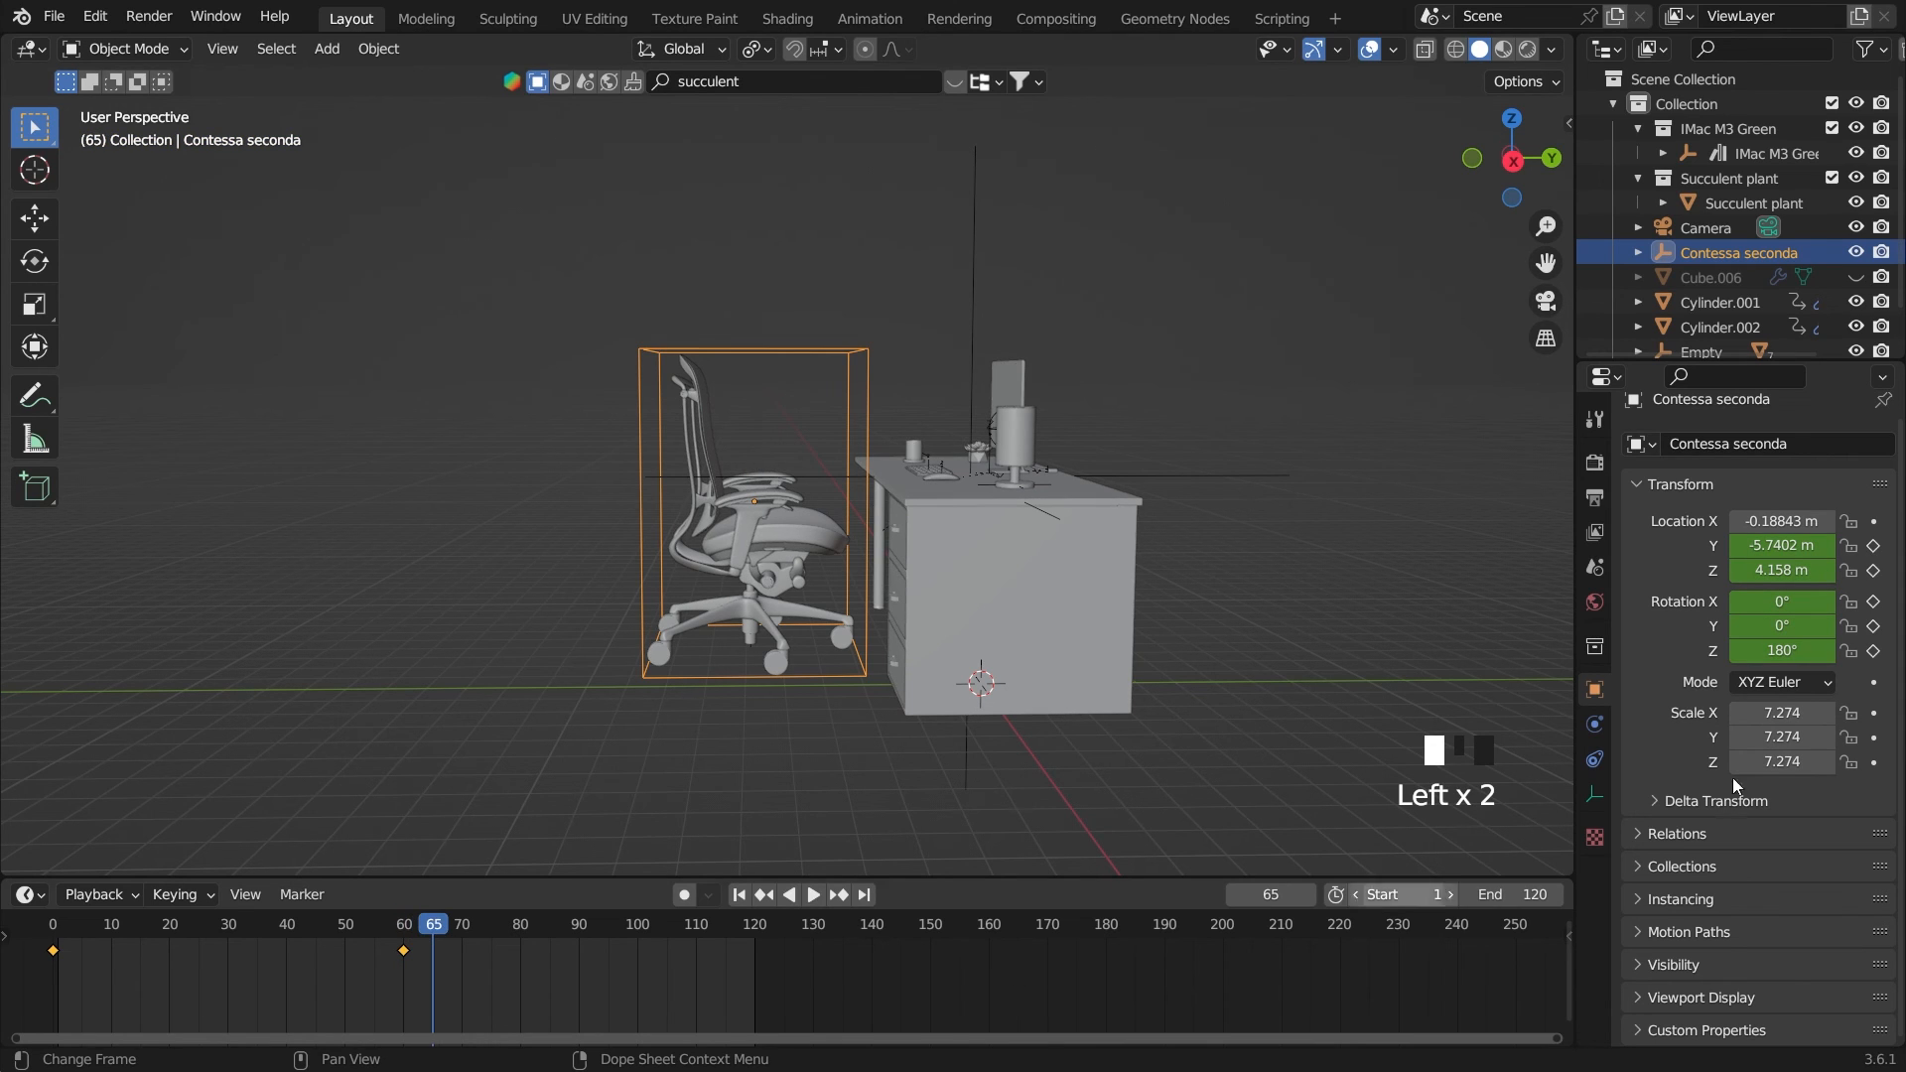
pyautogui.moveTo(1793, 546); pyautogui.dragTo(1739, 546)
pyautogui.press('`')
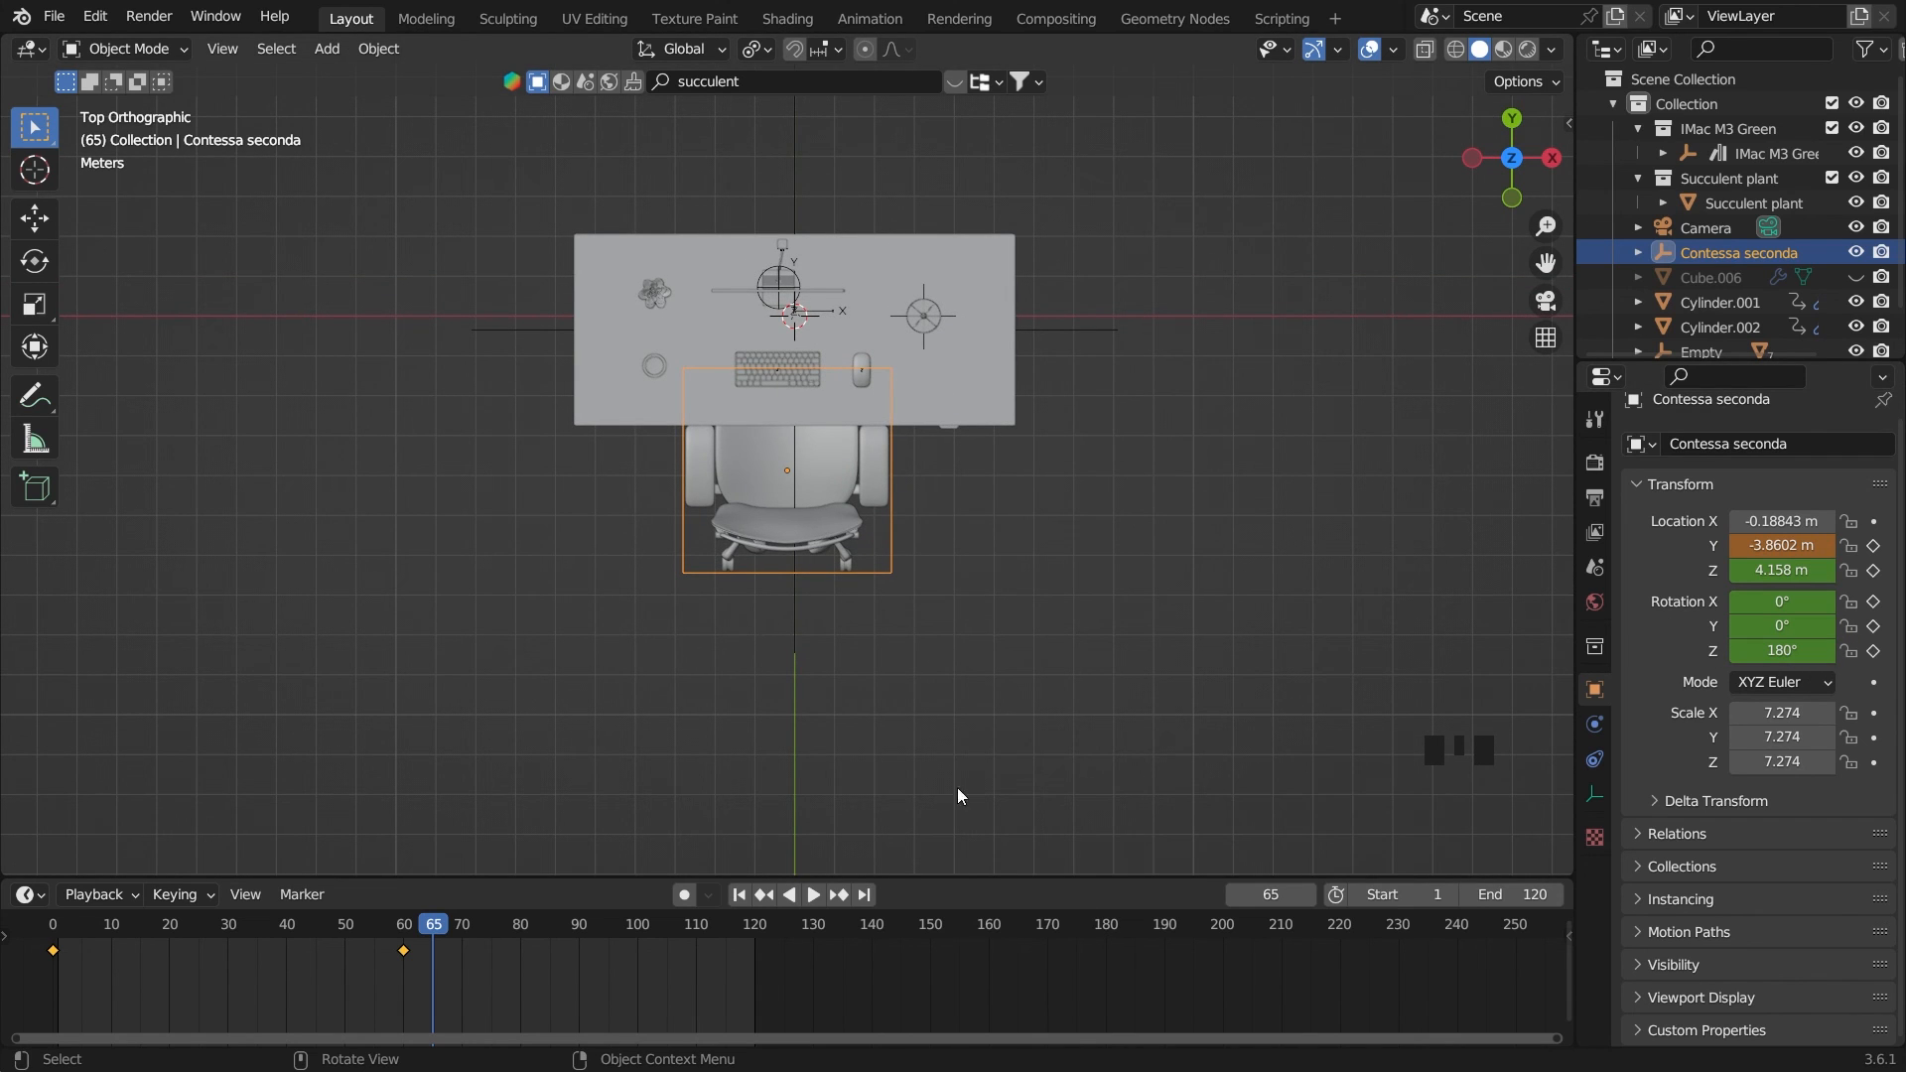
pyautogui.moveTo(1782, 650); pyautogui.dragTo(1737, 650)
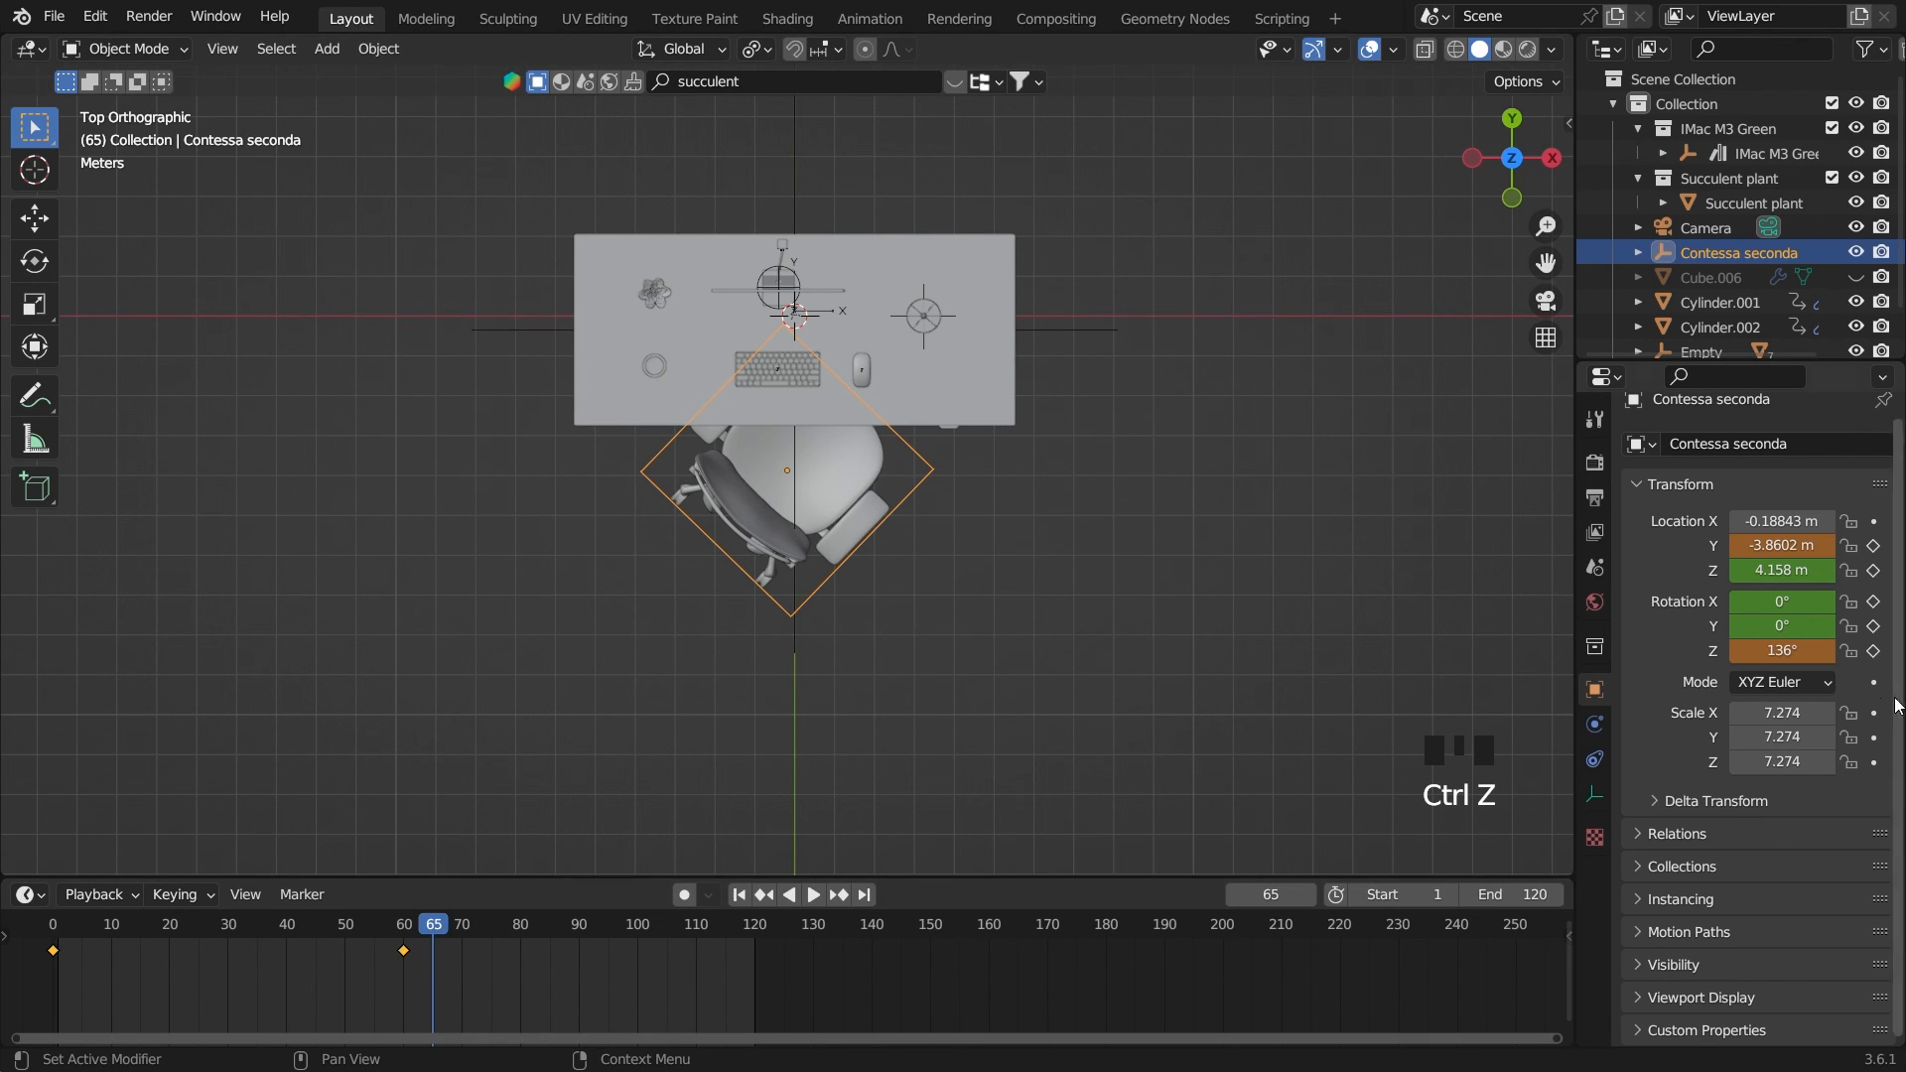
pyautogui.click(1771, 651)
pyautogui.write('1')
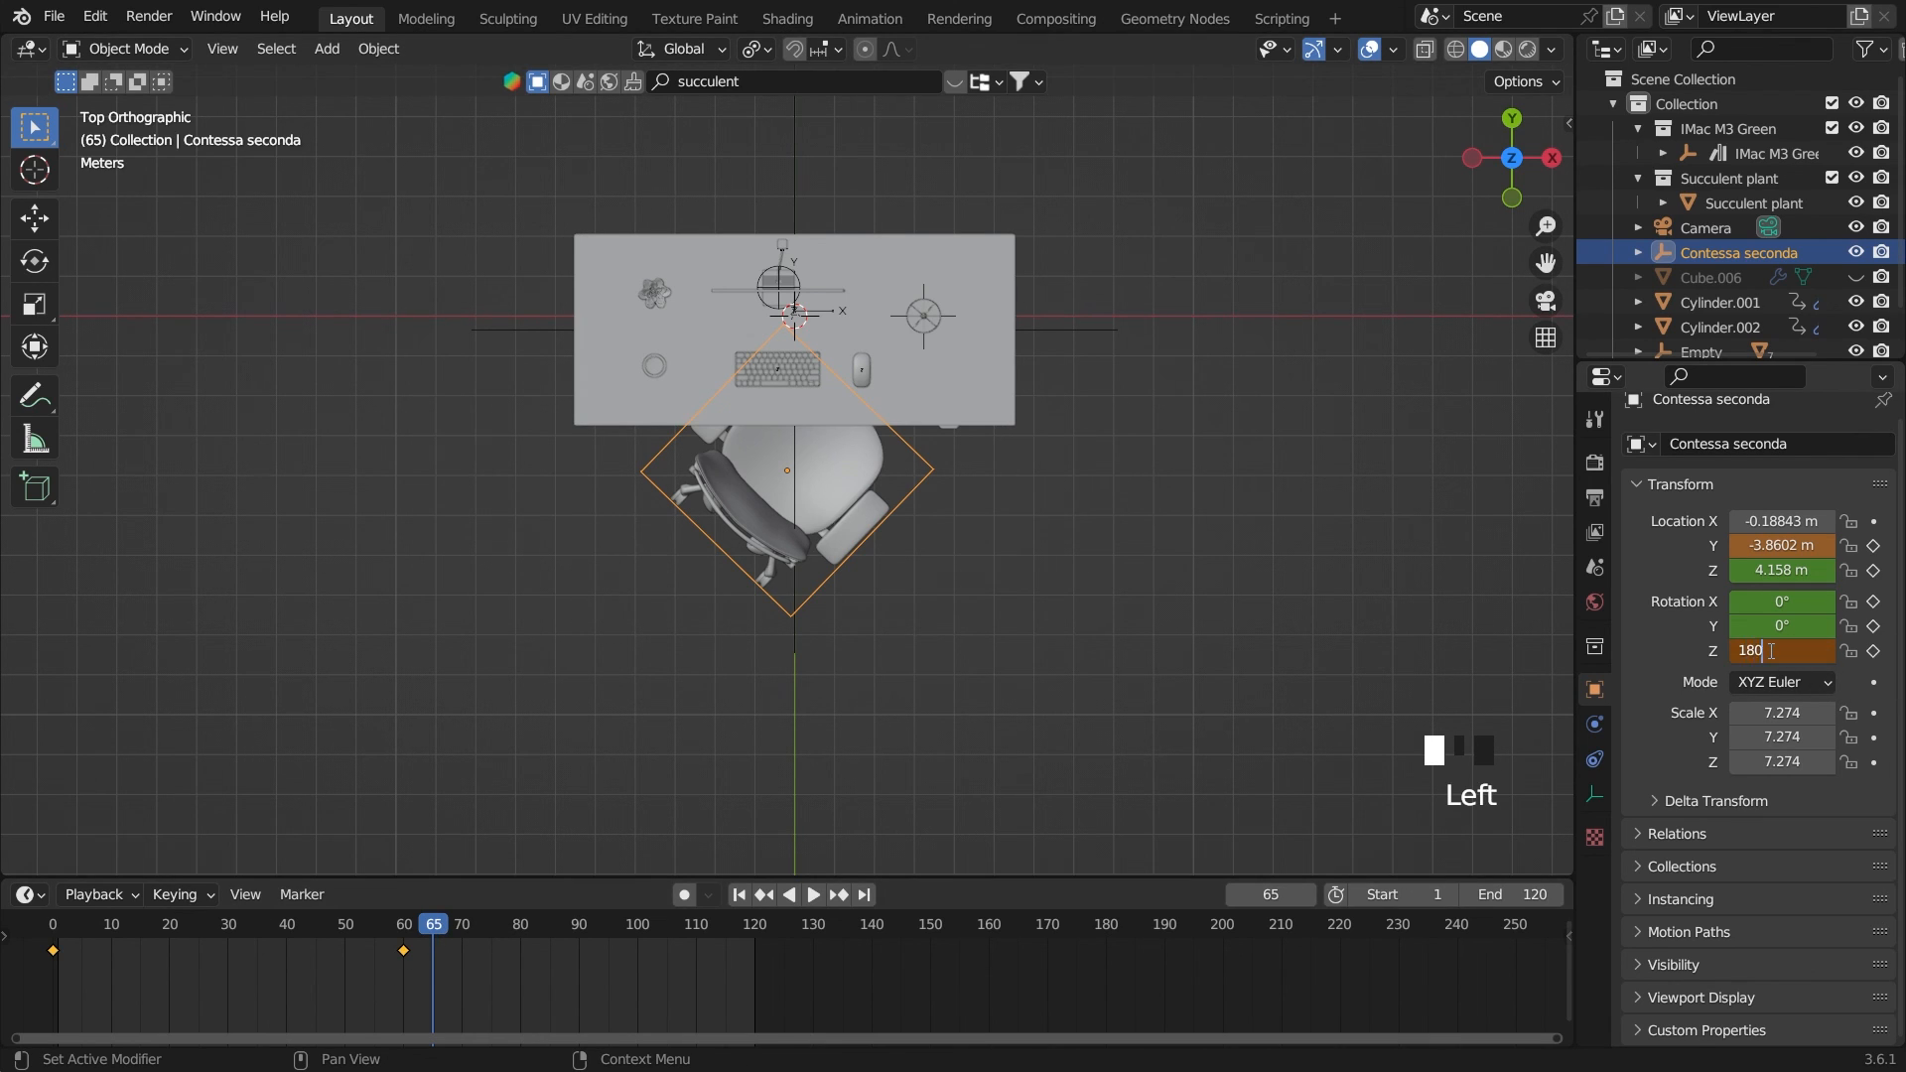
pyautogui.write('80')
pyautogui.press('Return')
# Replay the animation from the first frame and view the chair's movement from the side of the desk
pyautogui.click(1087, 753)
pyautogui.click(737, 895)
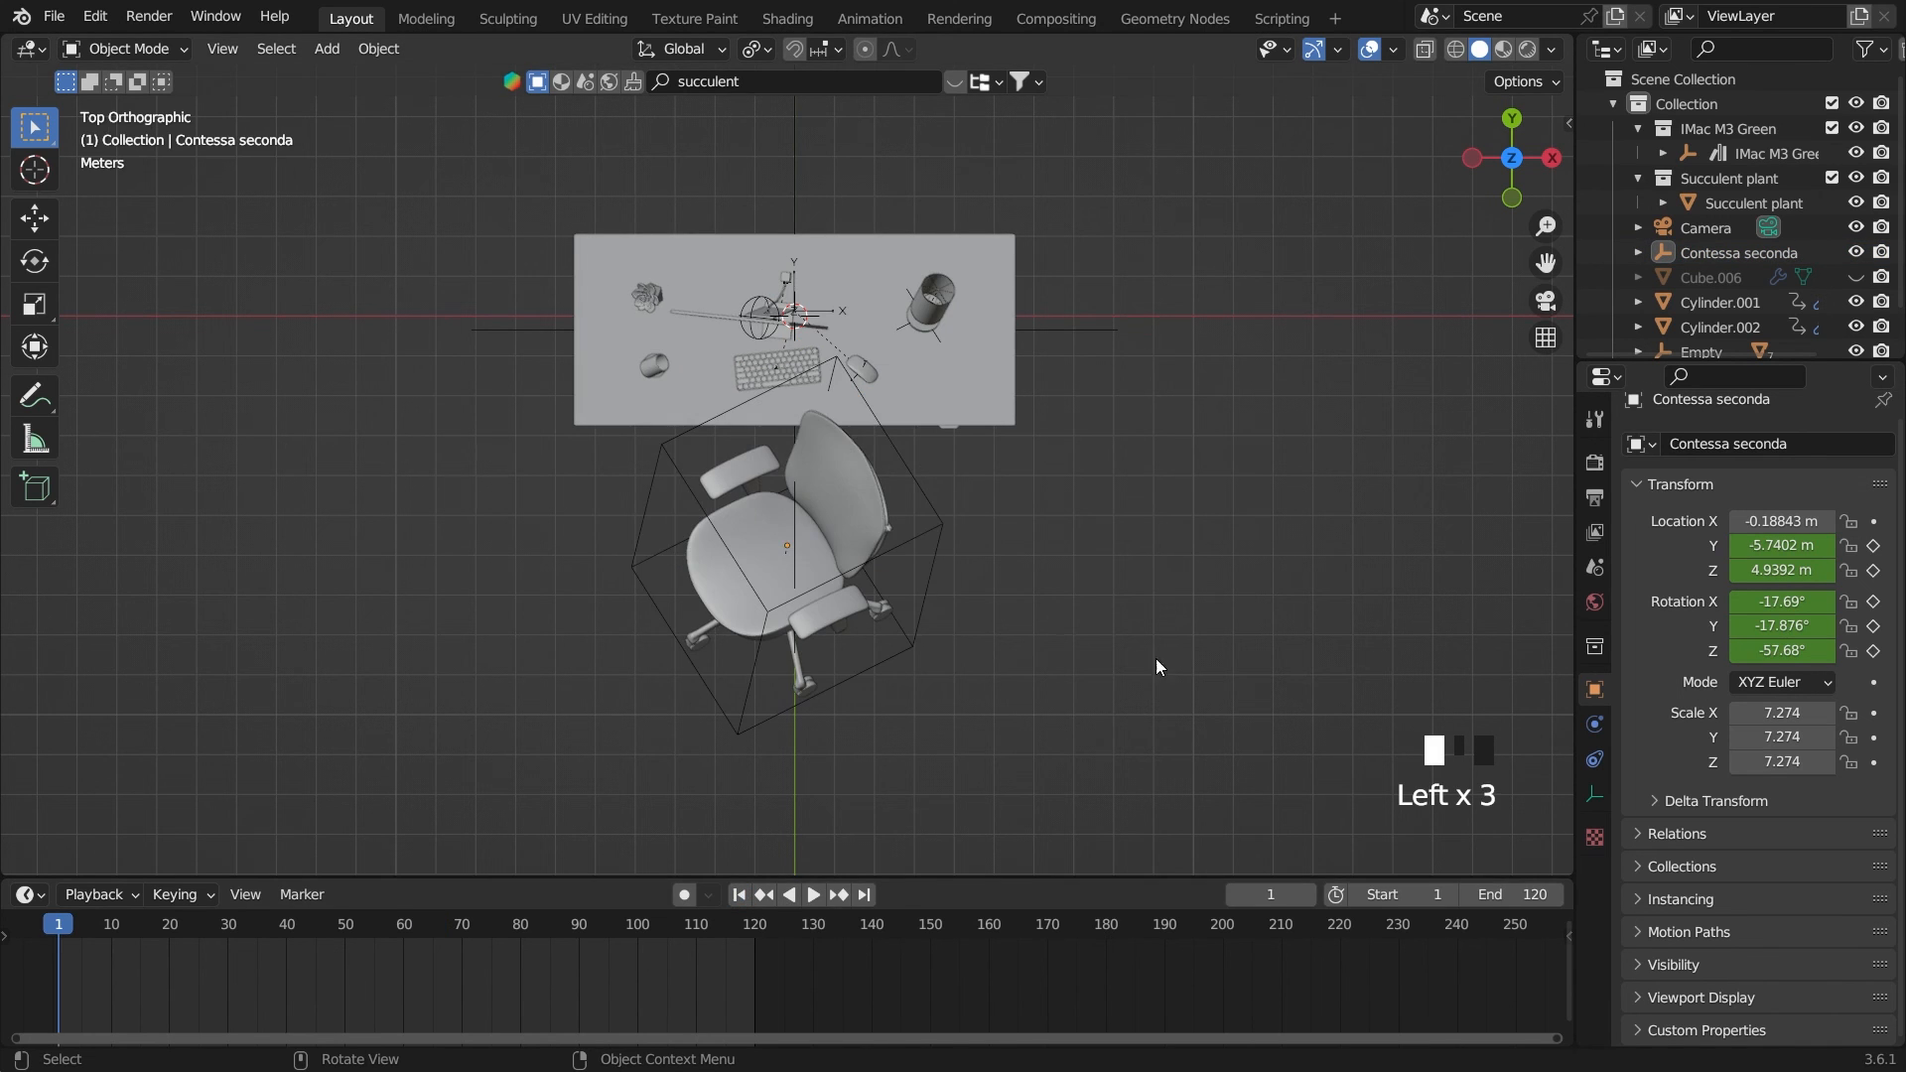
pyautogui.press('space')
pyautogui.moveTo(1171, 648); pyautogui.dragTo(1066, 463, button='middle')
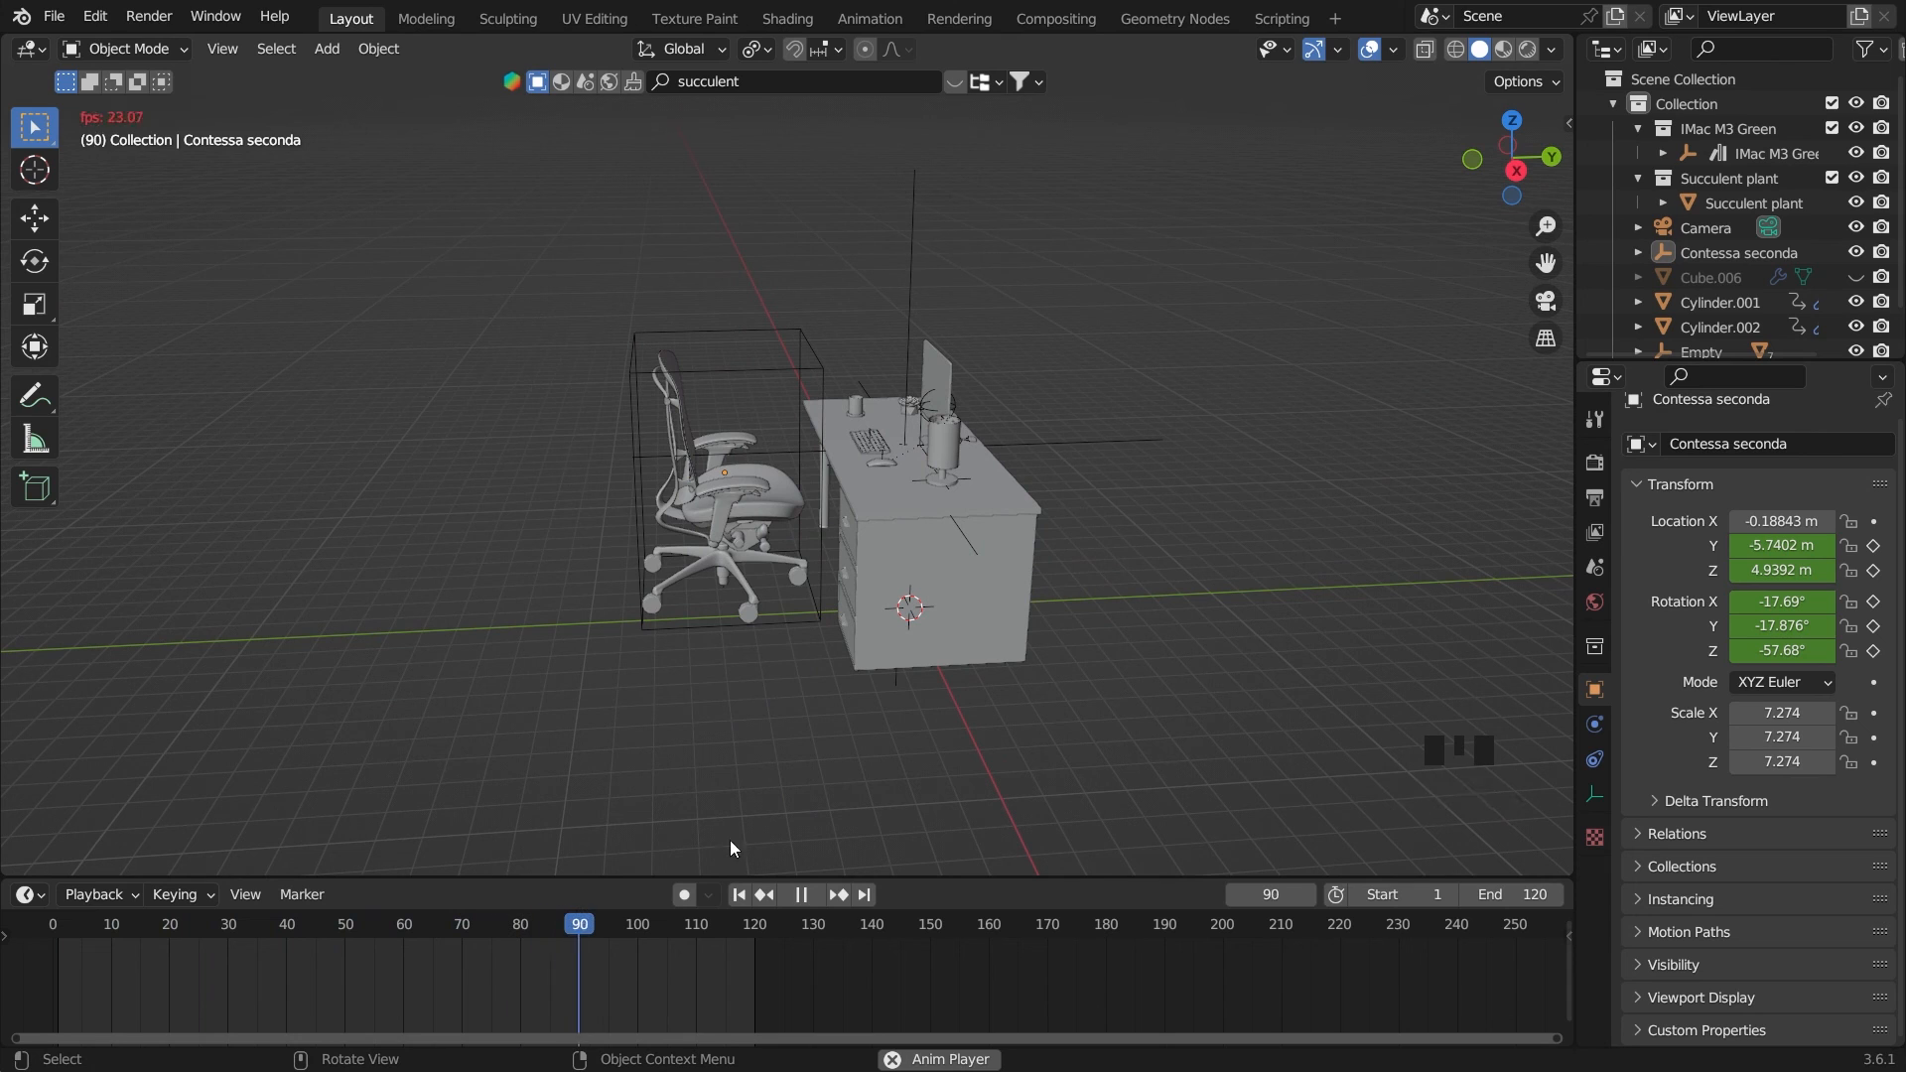
pyautogui.press('space')
# On frame 65, move the chair under the desk to Y -2.3802 m and keyframe its Y location, checking in camera view
pyautogui.click(689, 369)
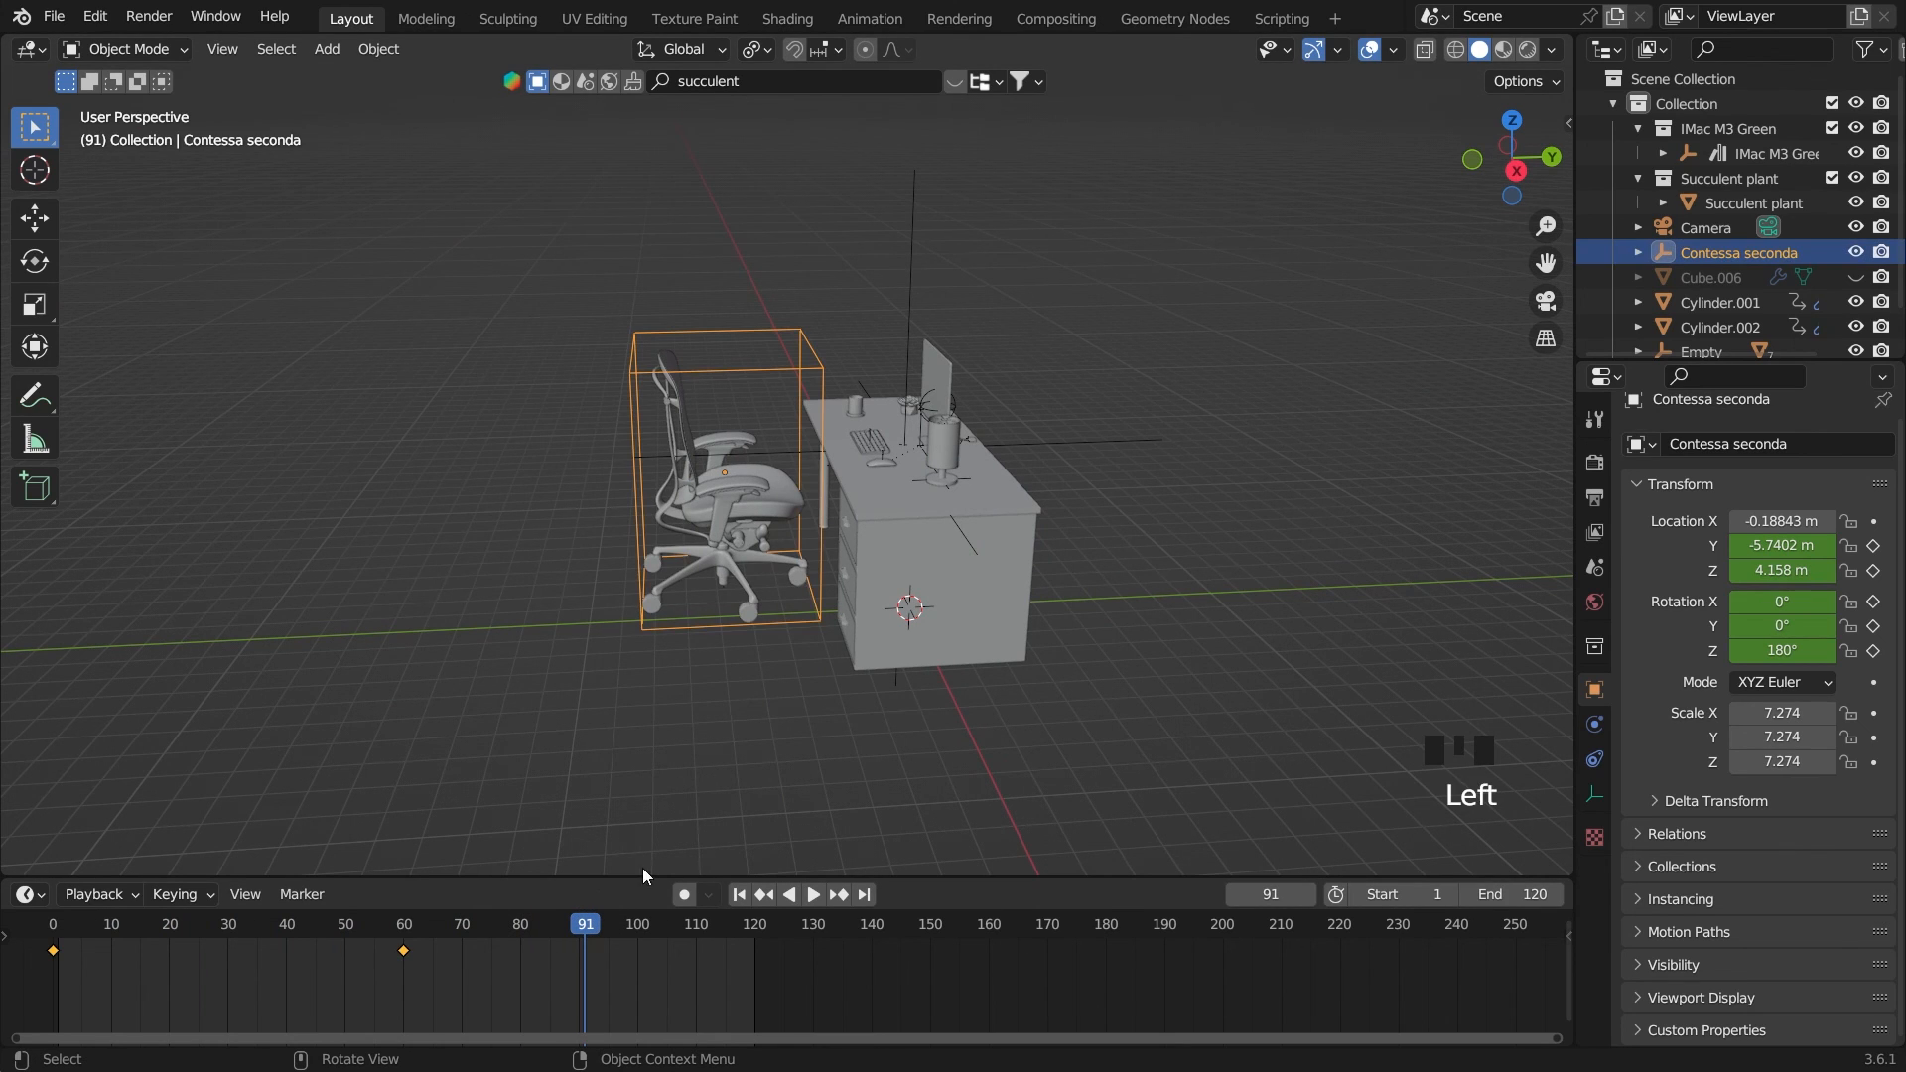
pyautogui.click(582, 930)
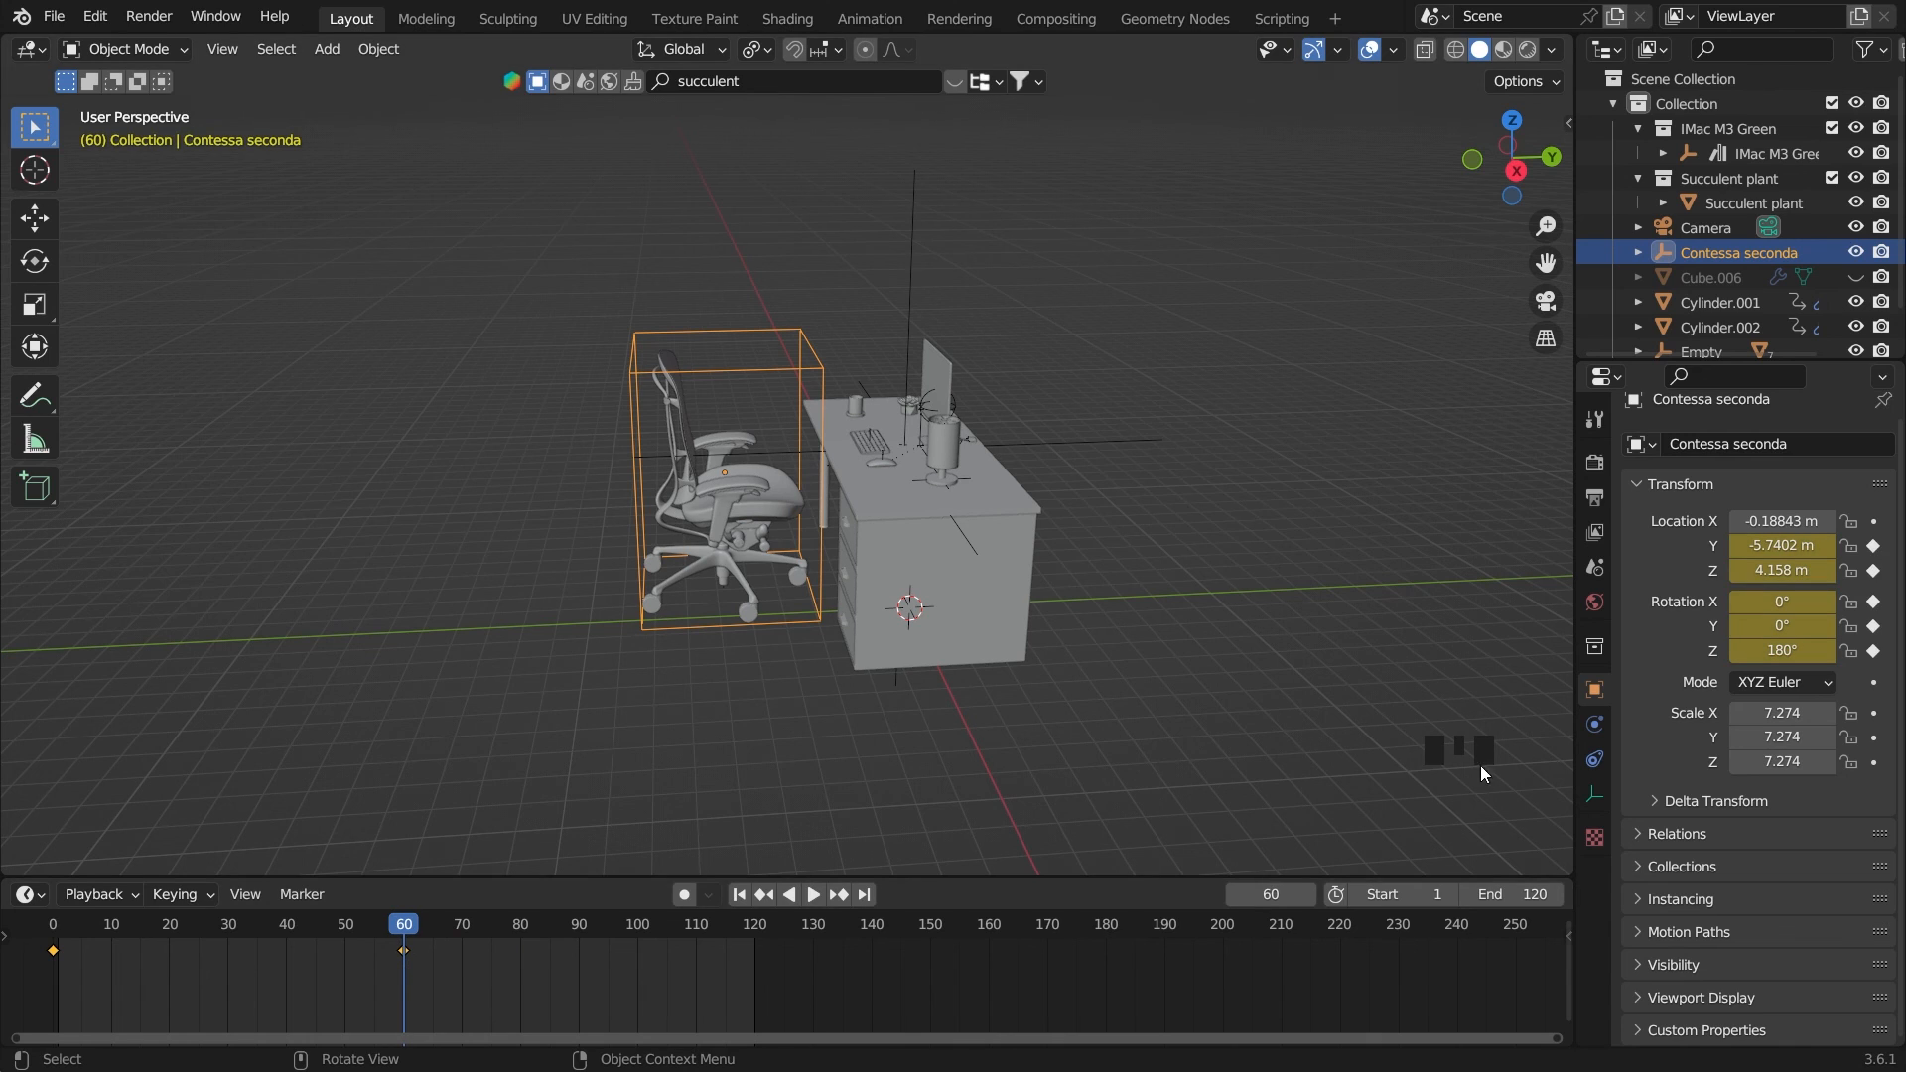
pyautogui.click(410, 928)
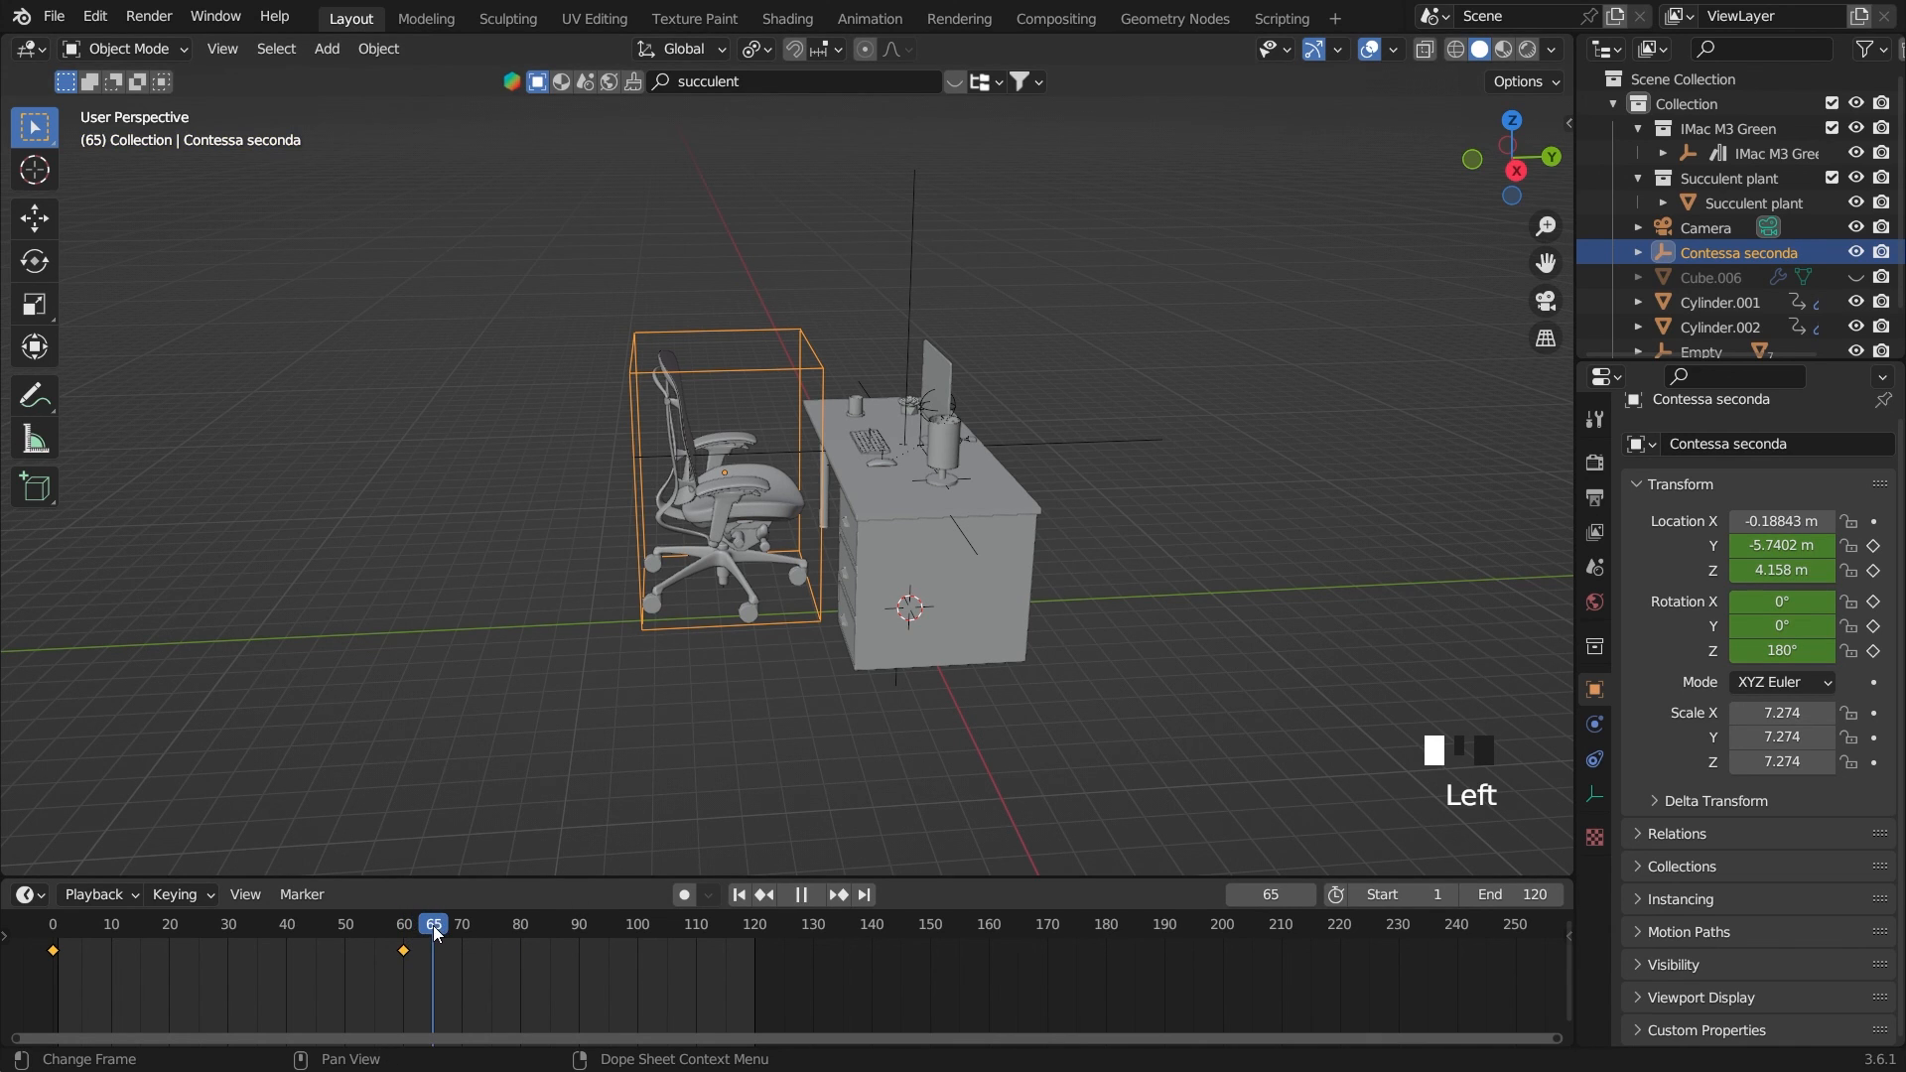
pyautogui.moveTo(1782, 545); pyautogui.dragTo(1890, 544)
pyautogui.press('`')
pyautogui.click(1076, 670)
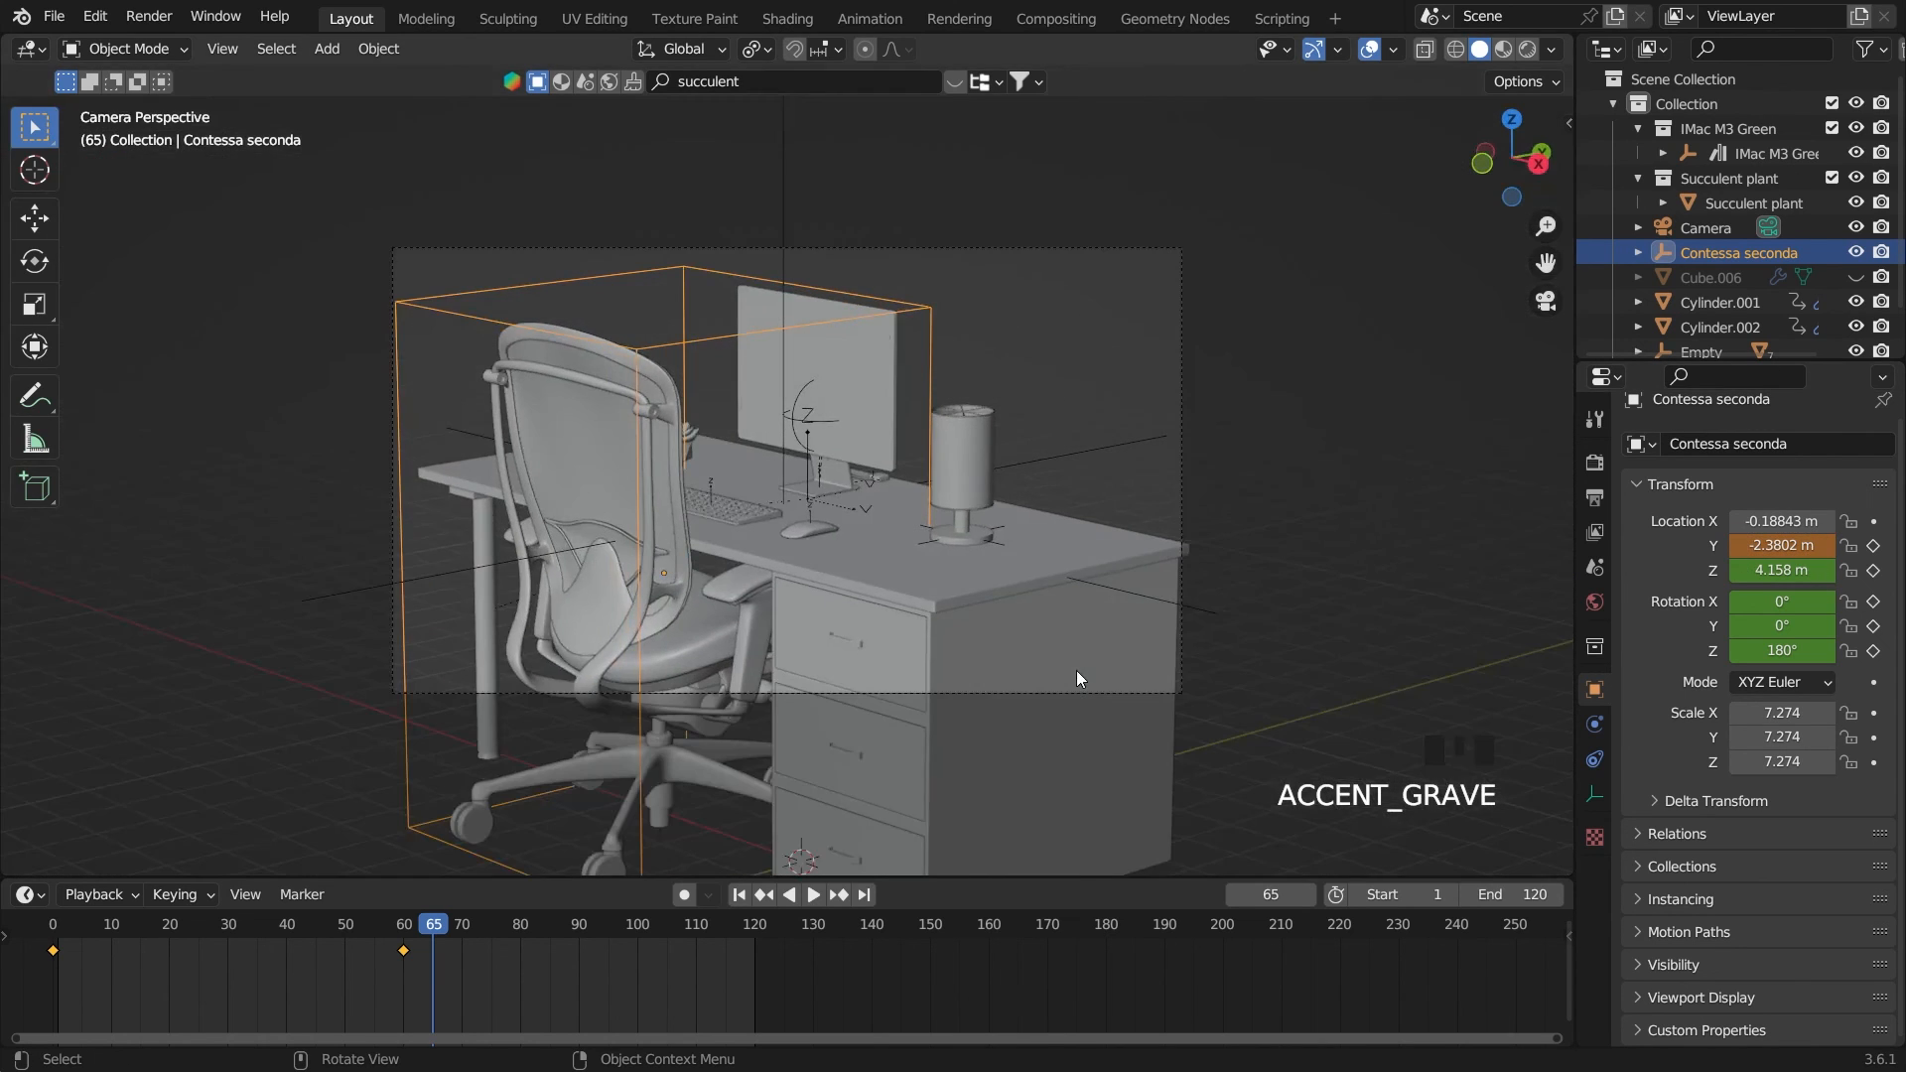
pyautogui.click(1873, 545)
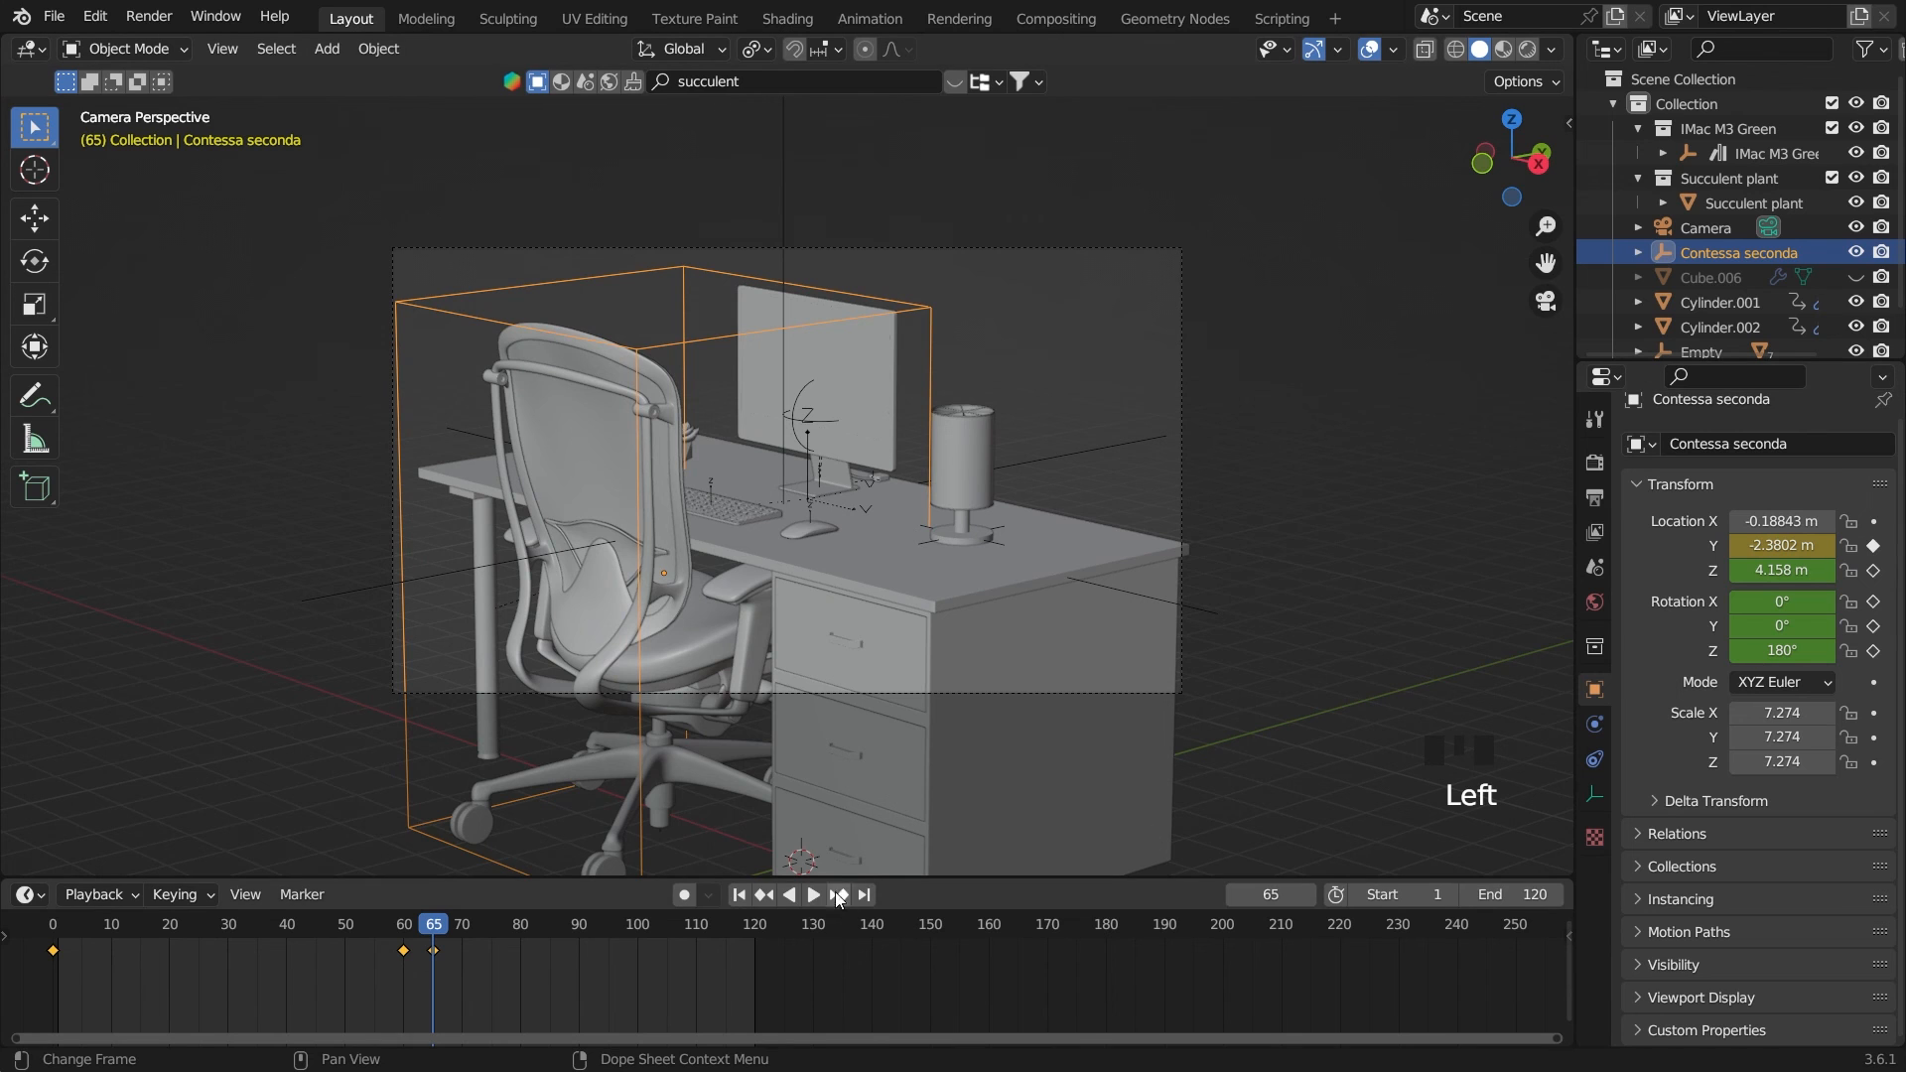
# Play the animation through the camera view to check the chair sliding under the desk
pyautogui.click(741, 899)
pyautogui.press('space')
pyautogui.click(1362, 564)
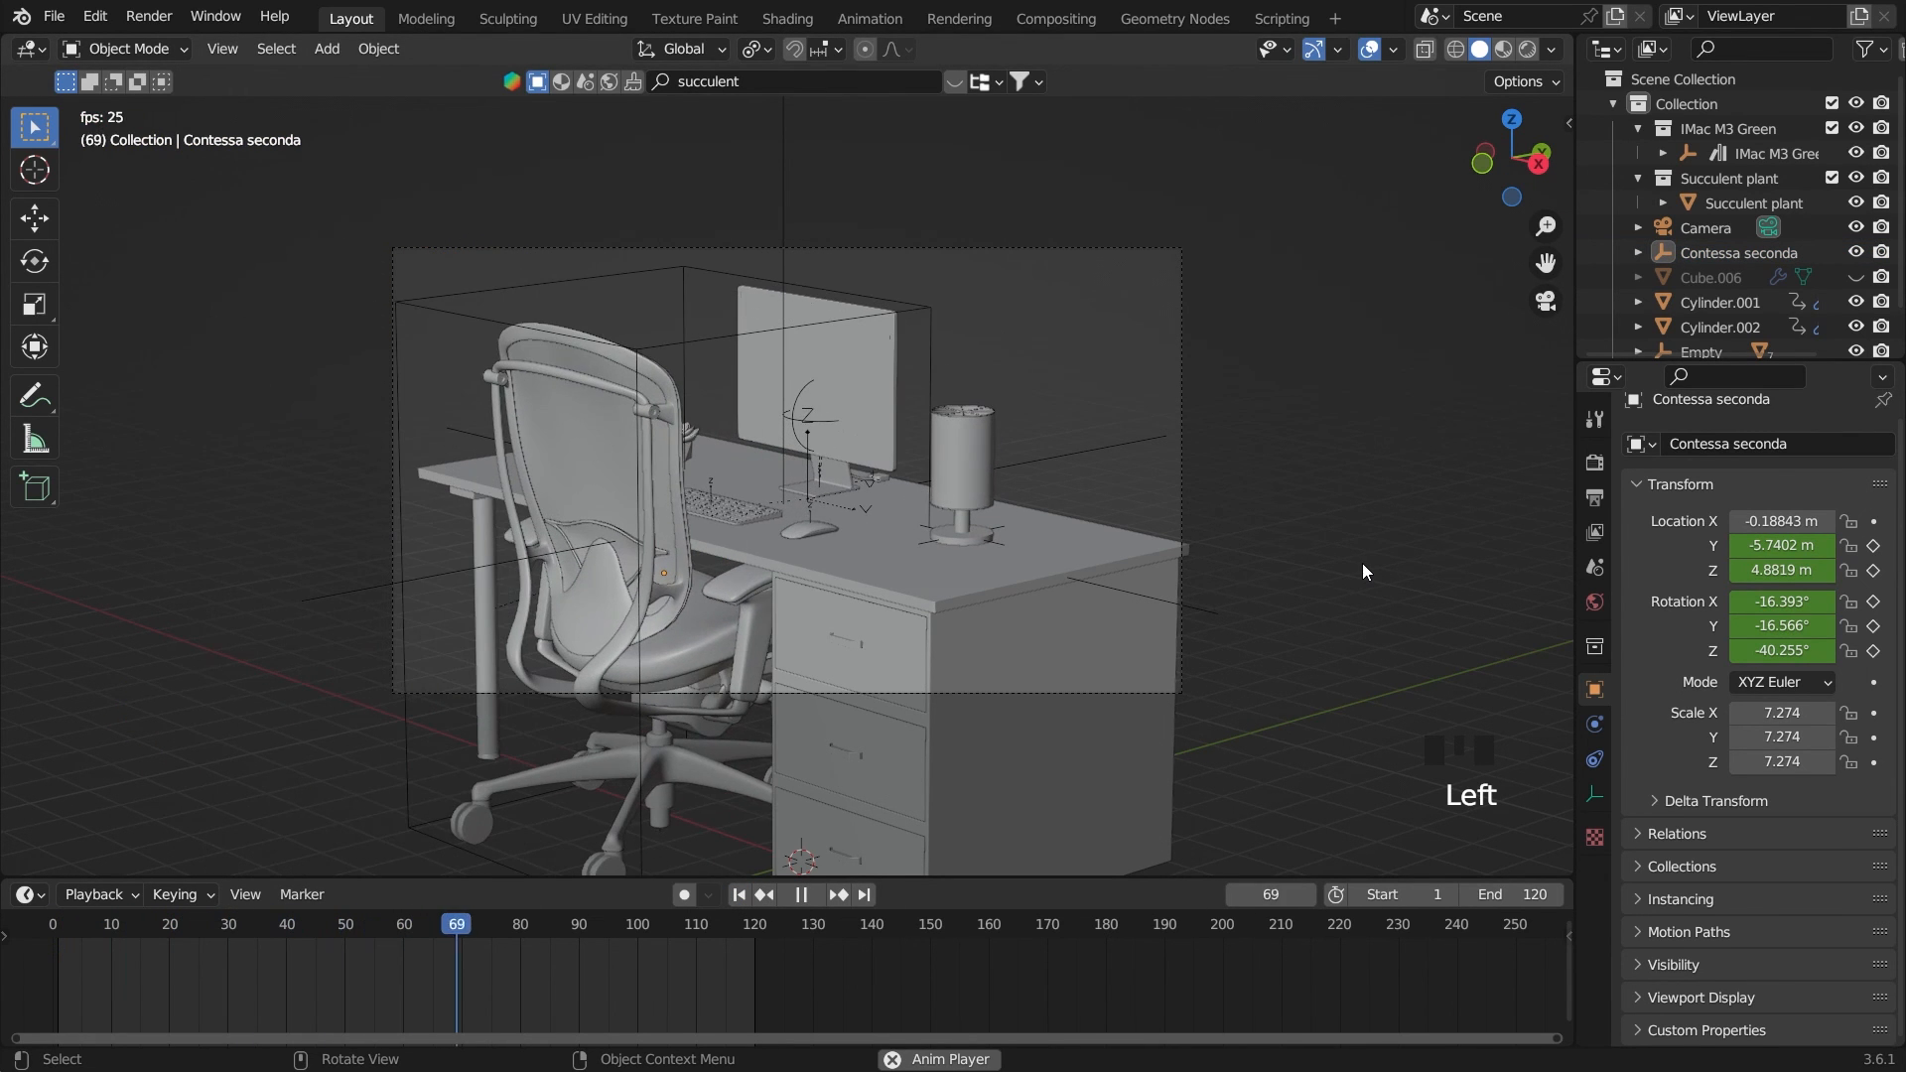
pyautogui.press('space')
pyautogui.click(760, 896)
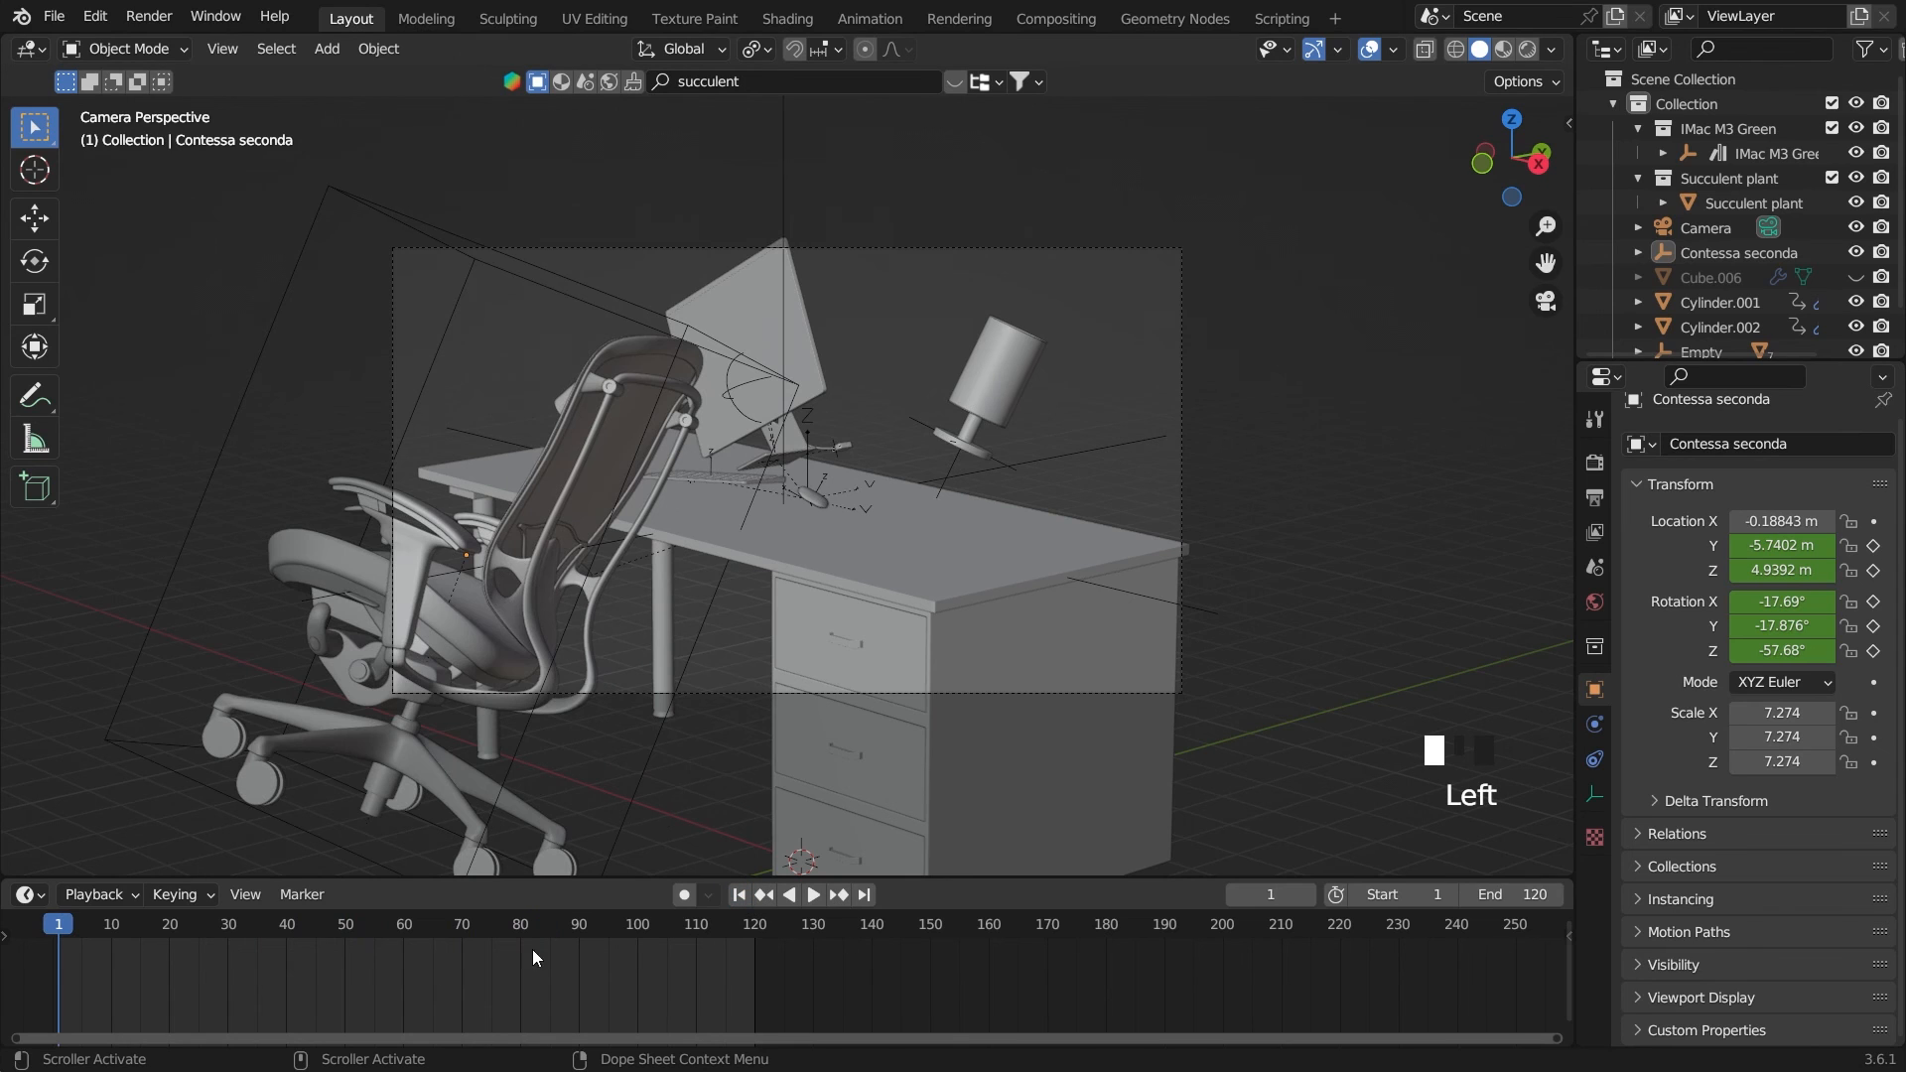
# Shift the chair's last keyframe to frame 70 and play the animation to check the slide's speed
pyautogui.click(692, 348)
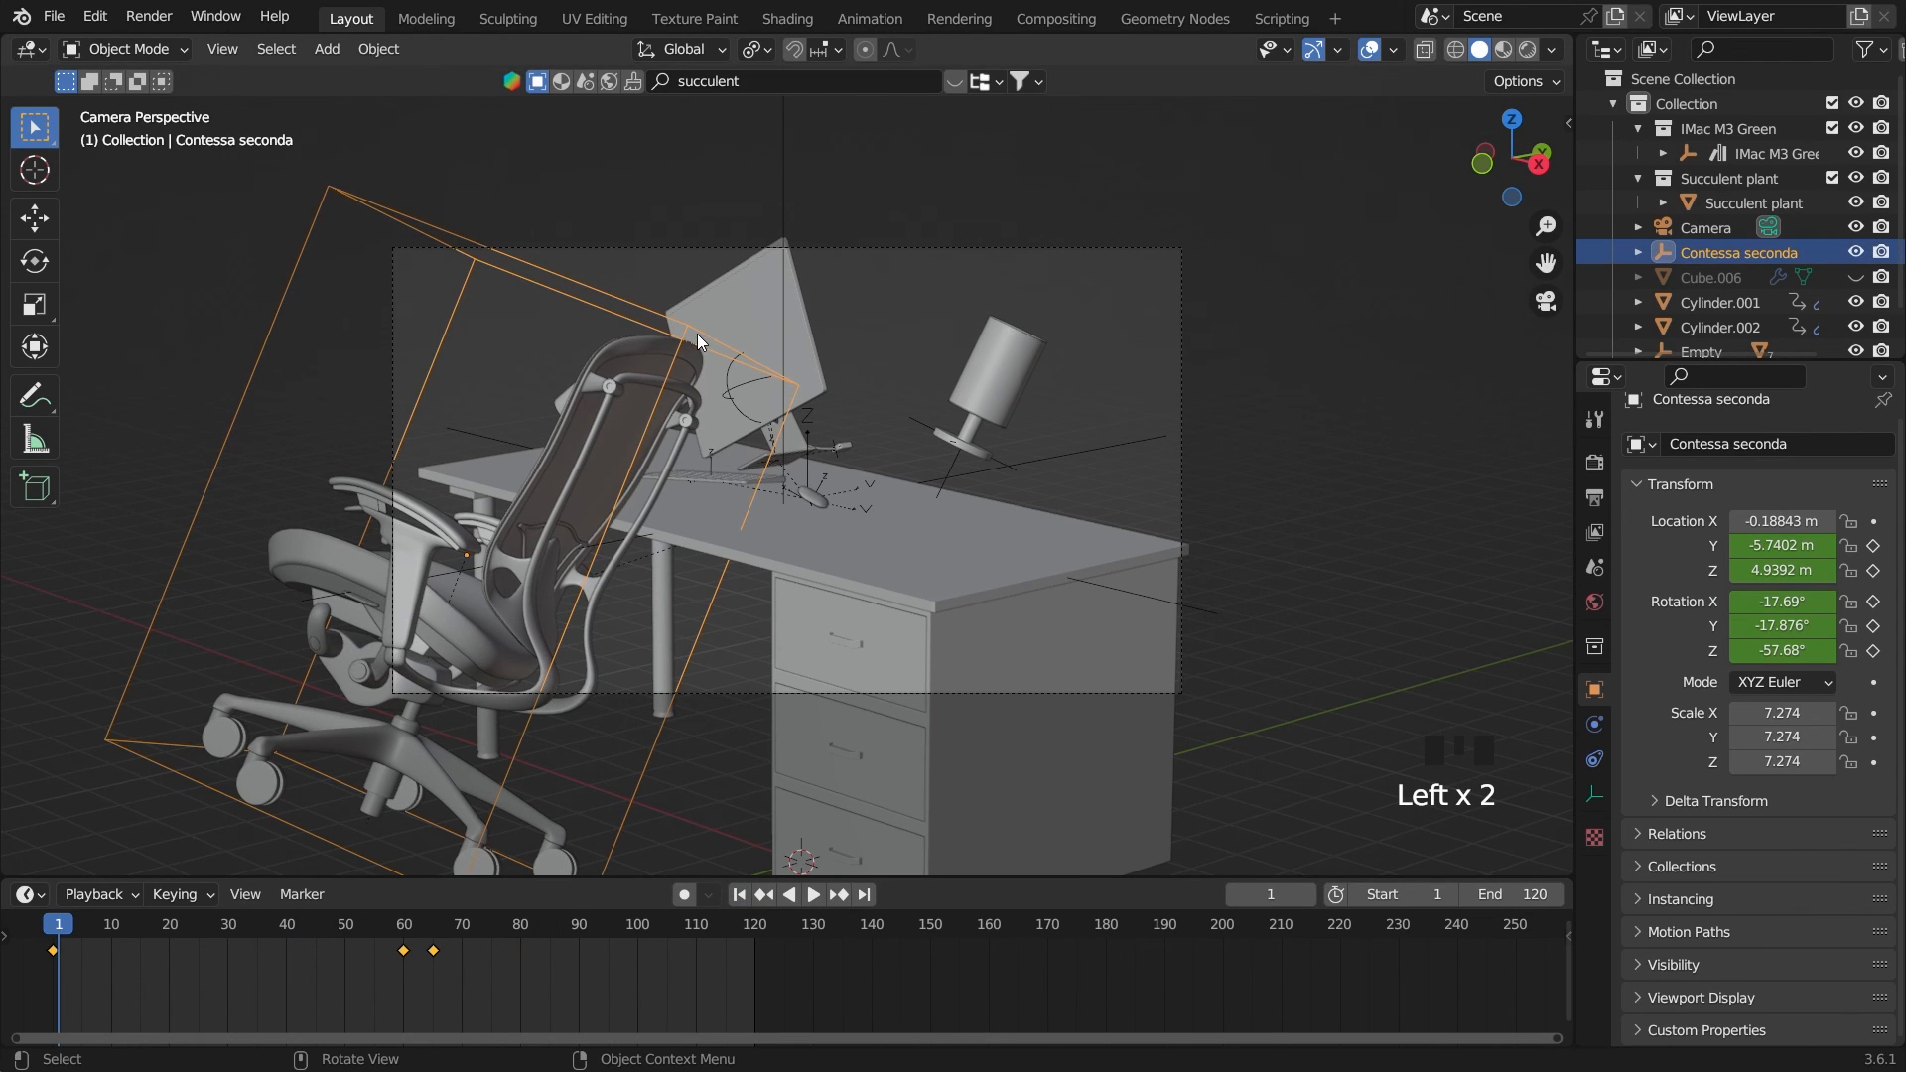
pyautogui.moveTo(436, 955); pyautogui.dragTo(464, 948)
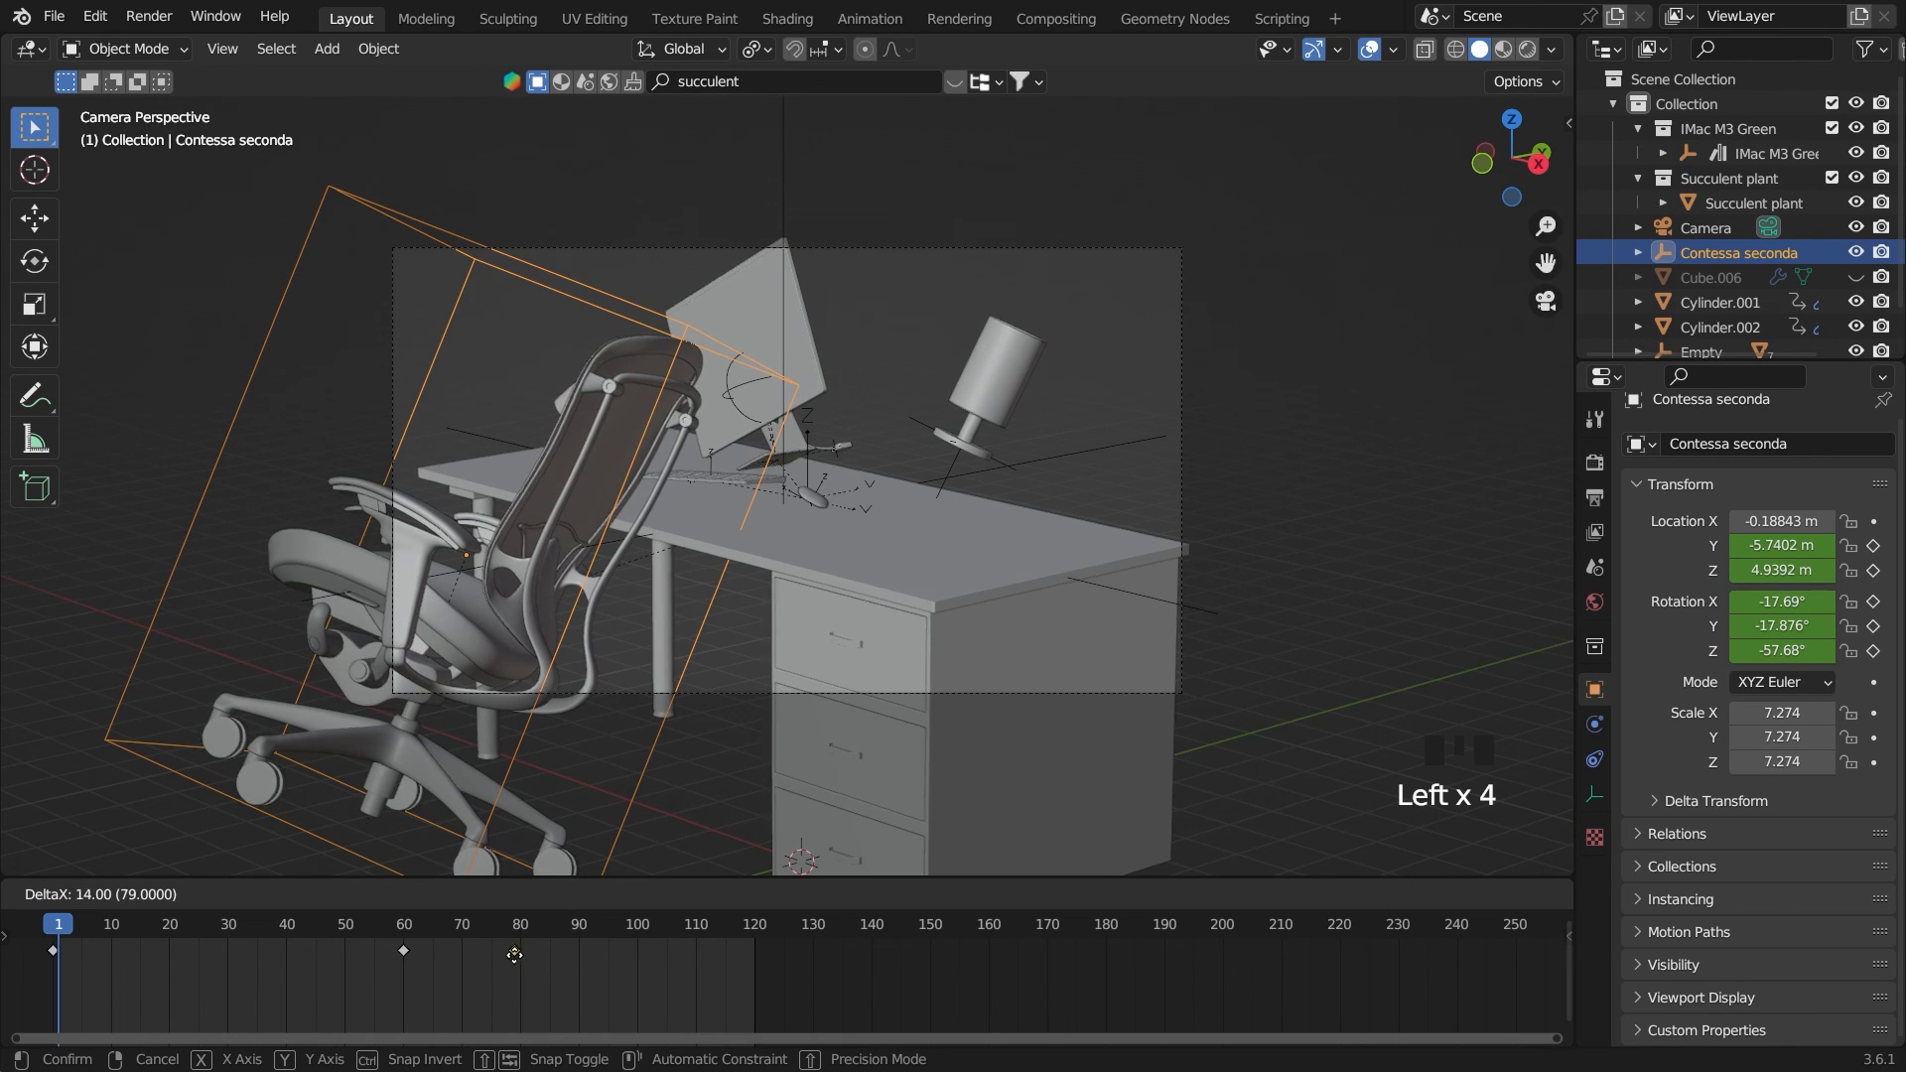
pyautogui.moveTo(467, 979); pyautogui.dragTo(467, 978)
pyautogui.press('space')
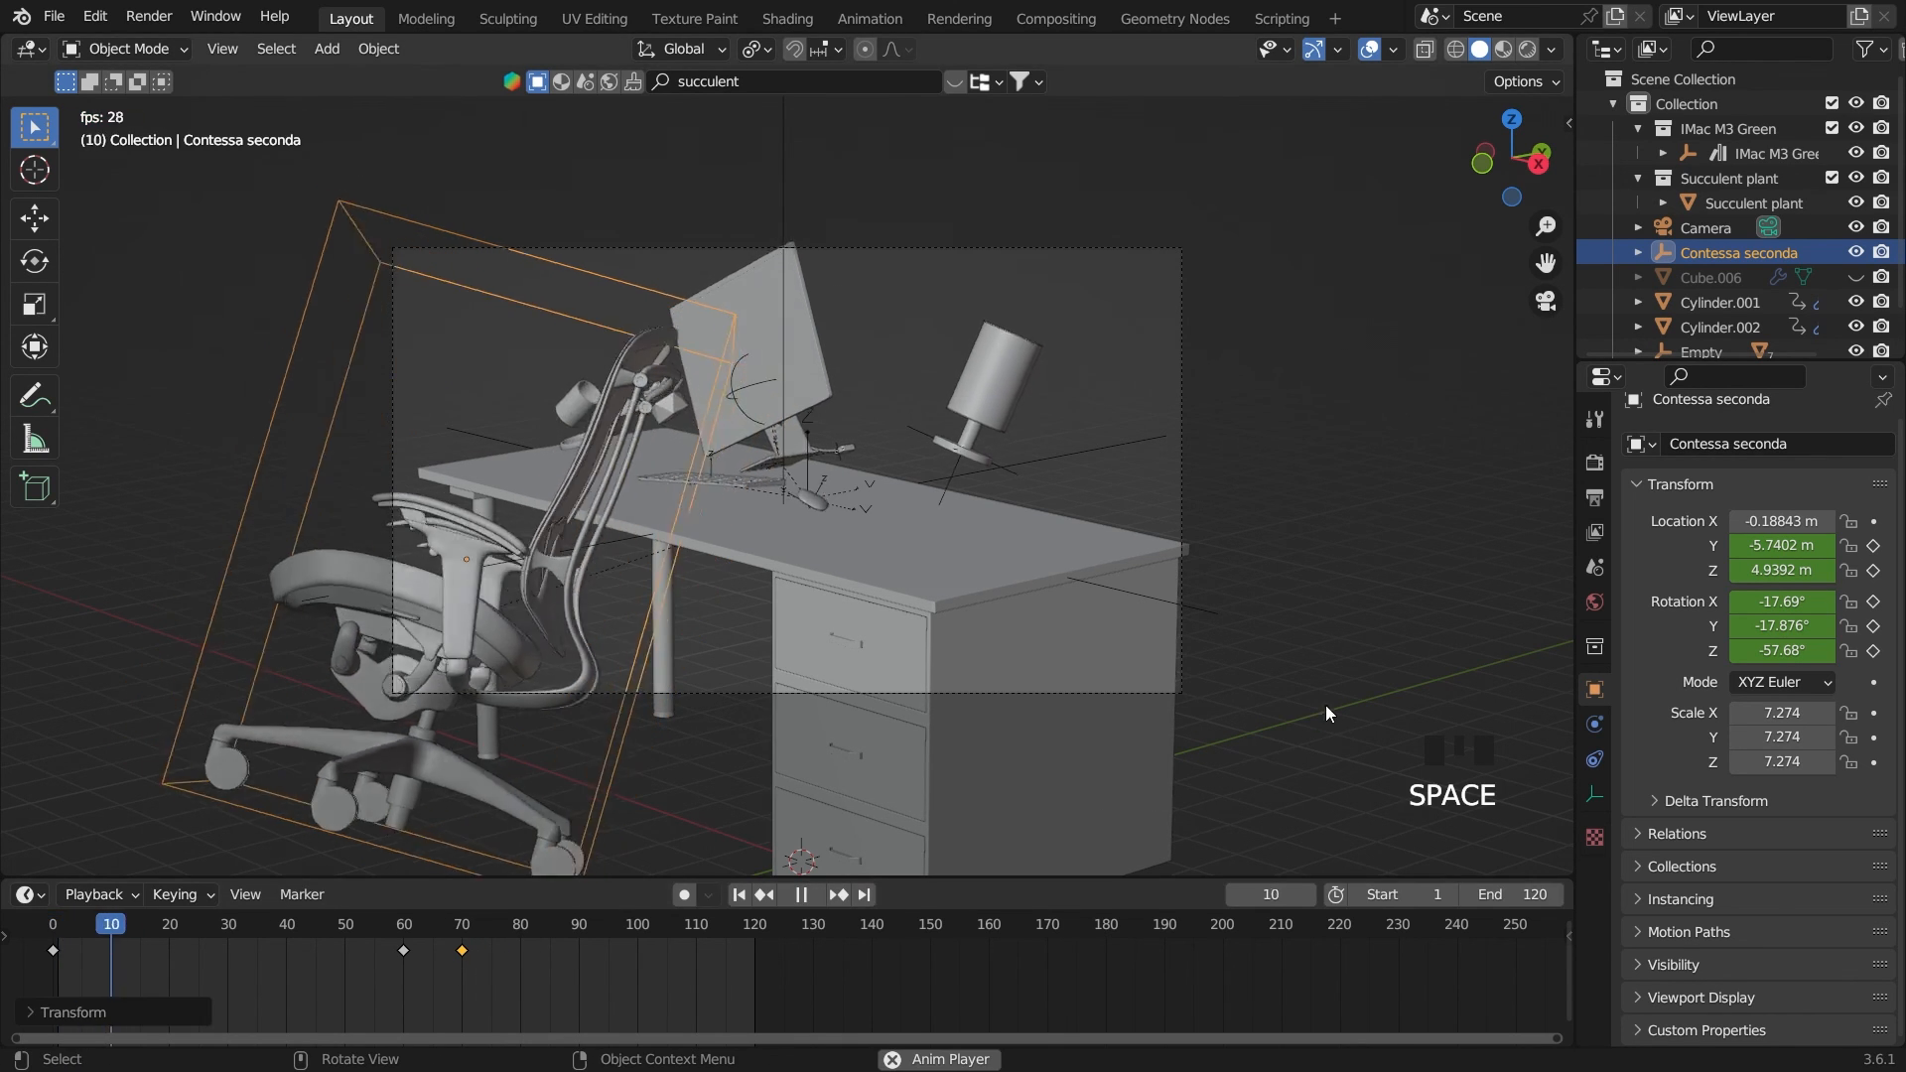
pyautogui.click(1337, 697)
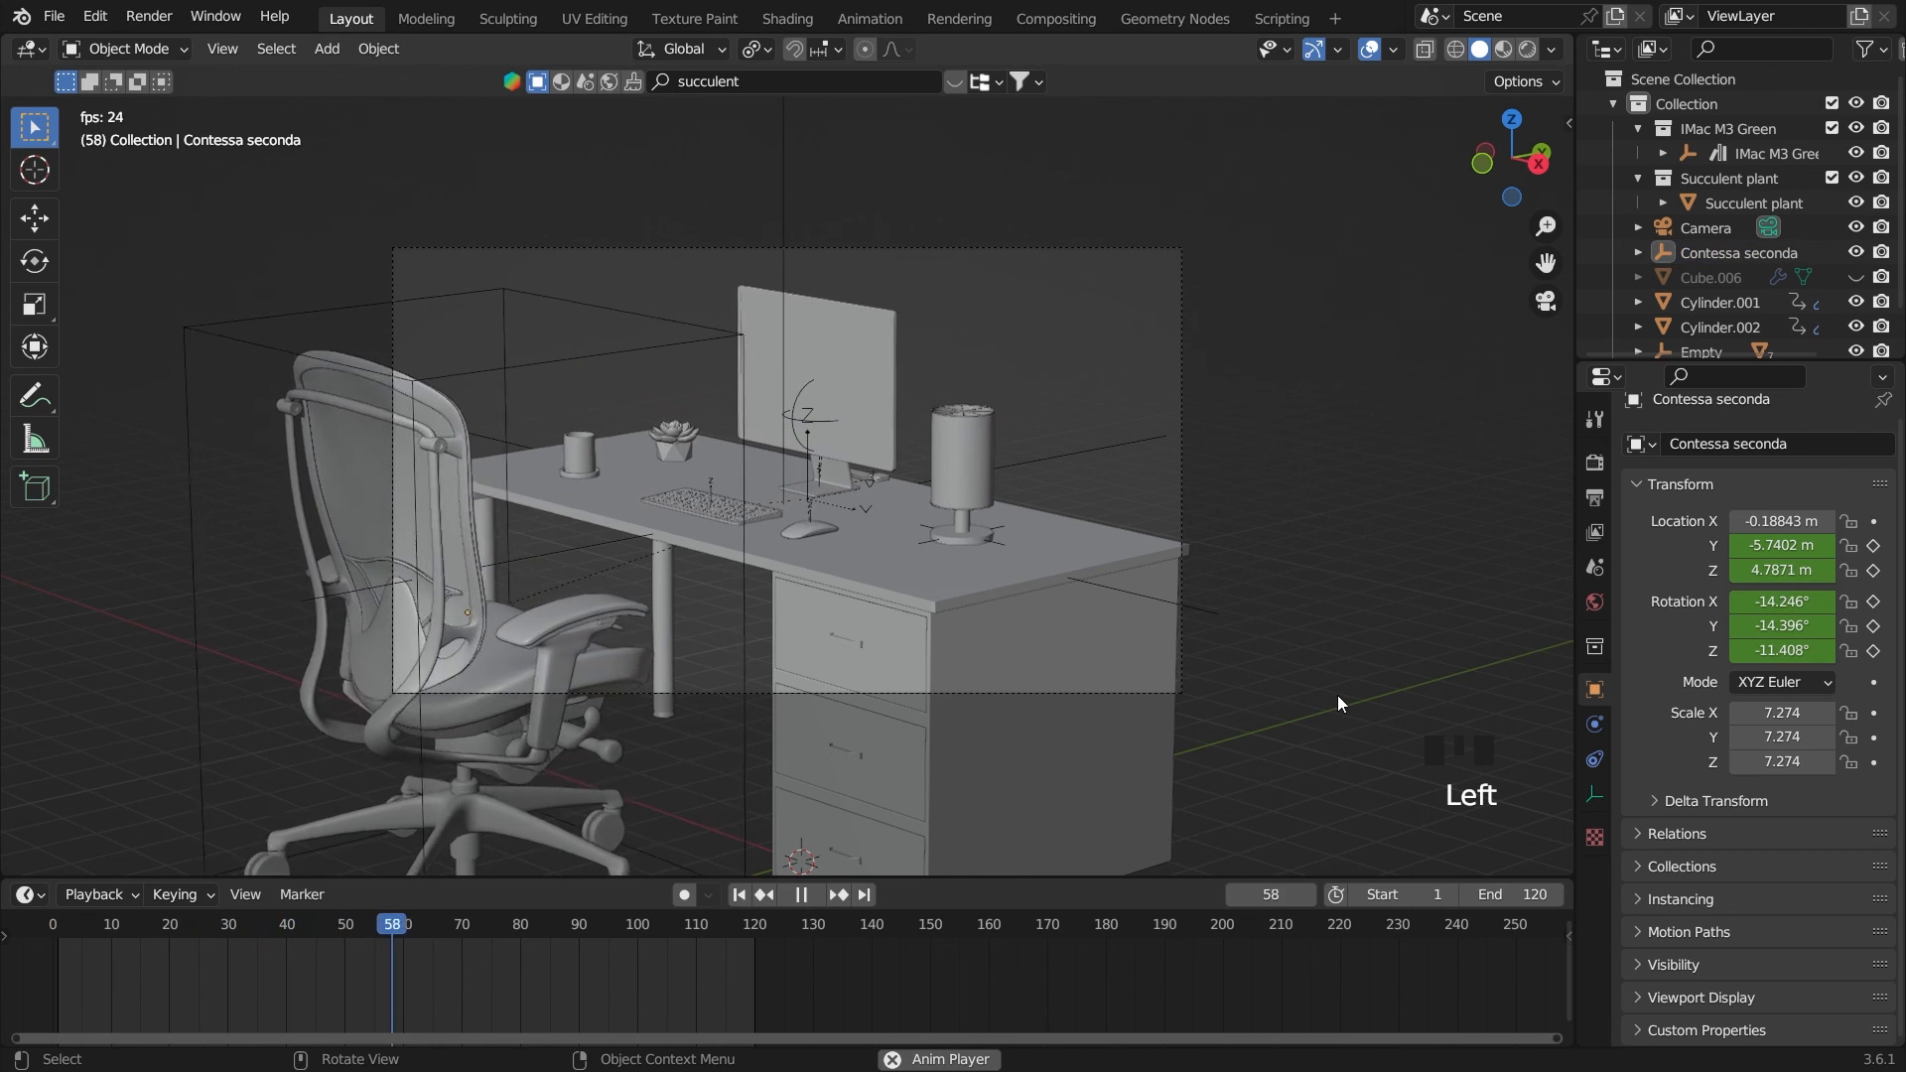
pyautogui.press('space')
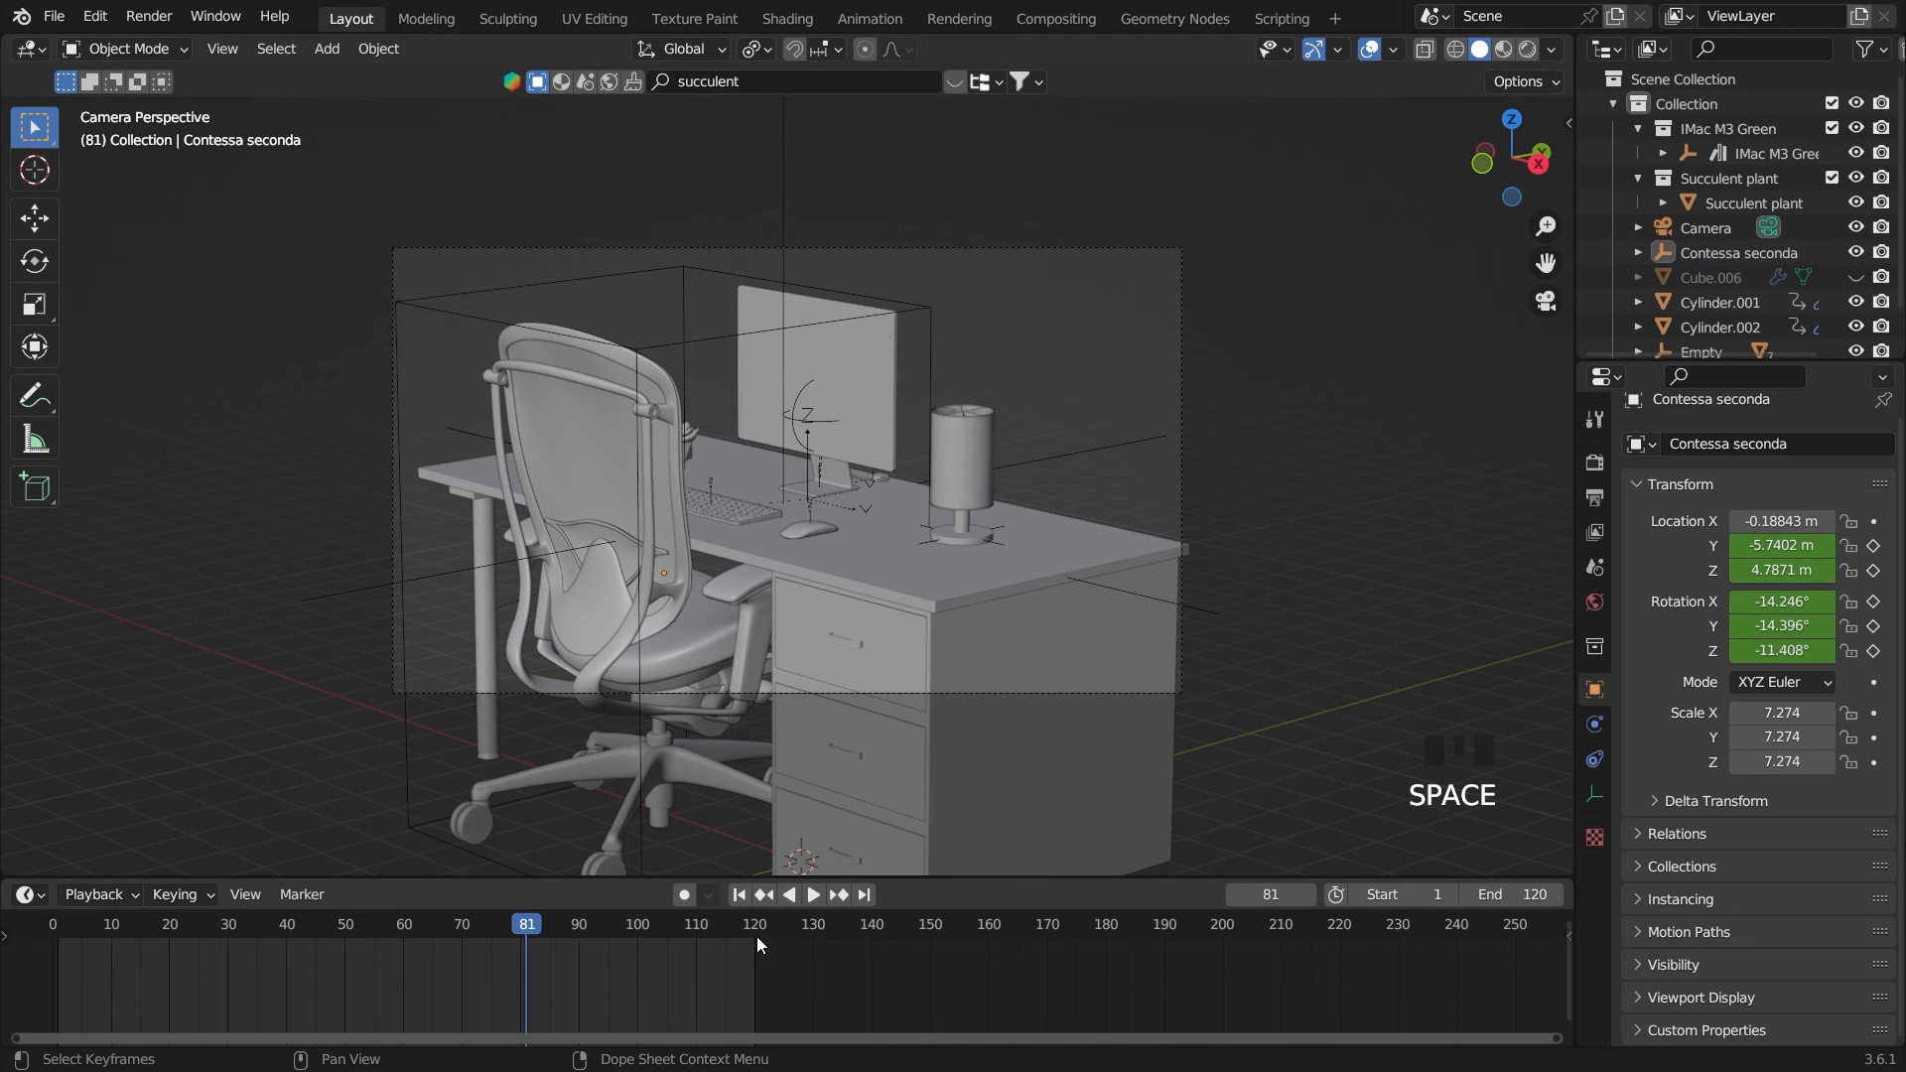
pyautogui.click(732, 896)
# Slow the chair's slide by shifting its last keyframe to about frame 90, and replay the animation
pyautogui.click(563, 650)
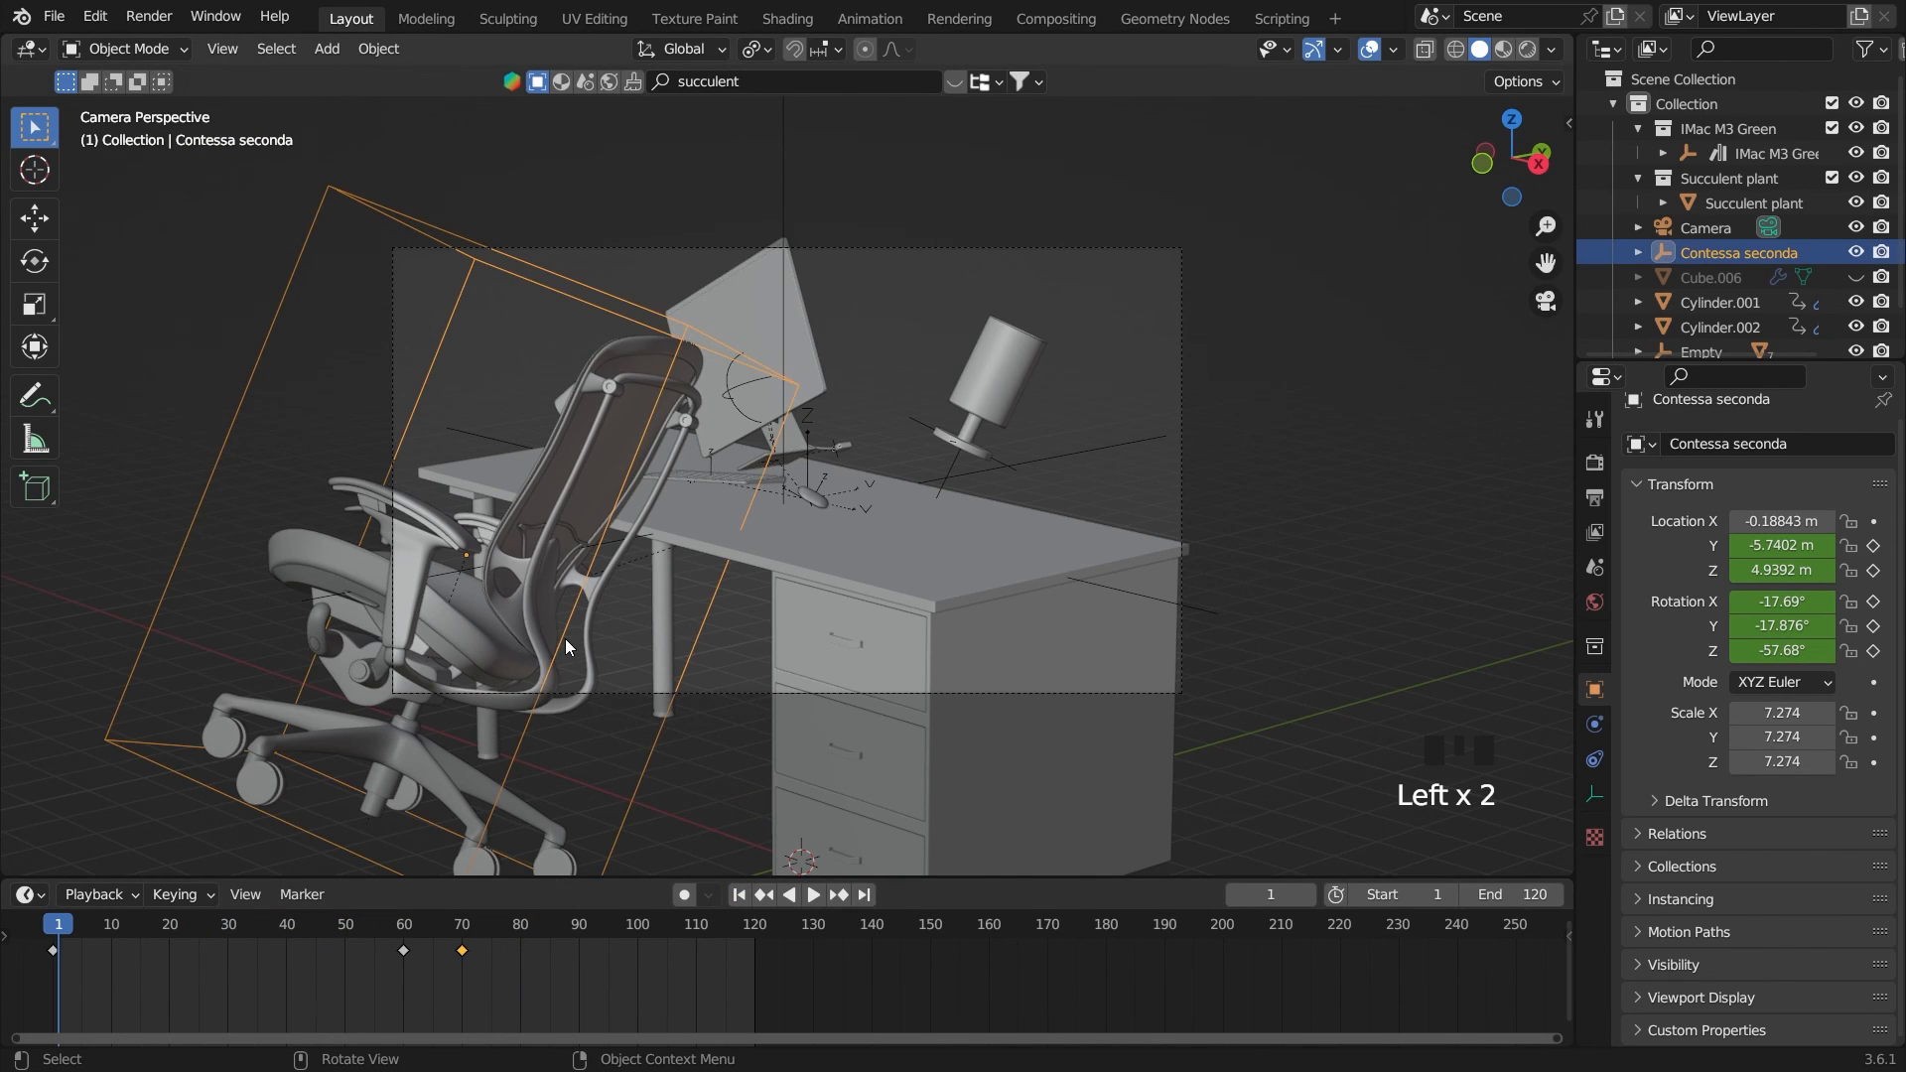
pyautogui.moveTo(463, 956); pyautogui.dragTo(583, 953)
pyautogui.press('space')
pyautogui.click(1337, 618)
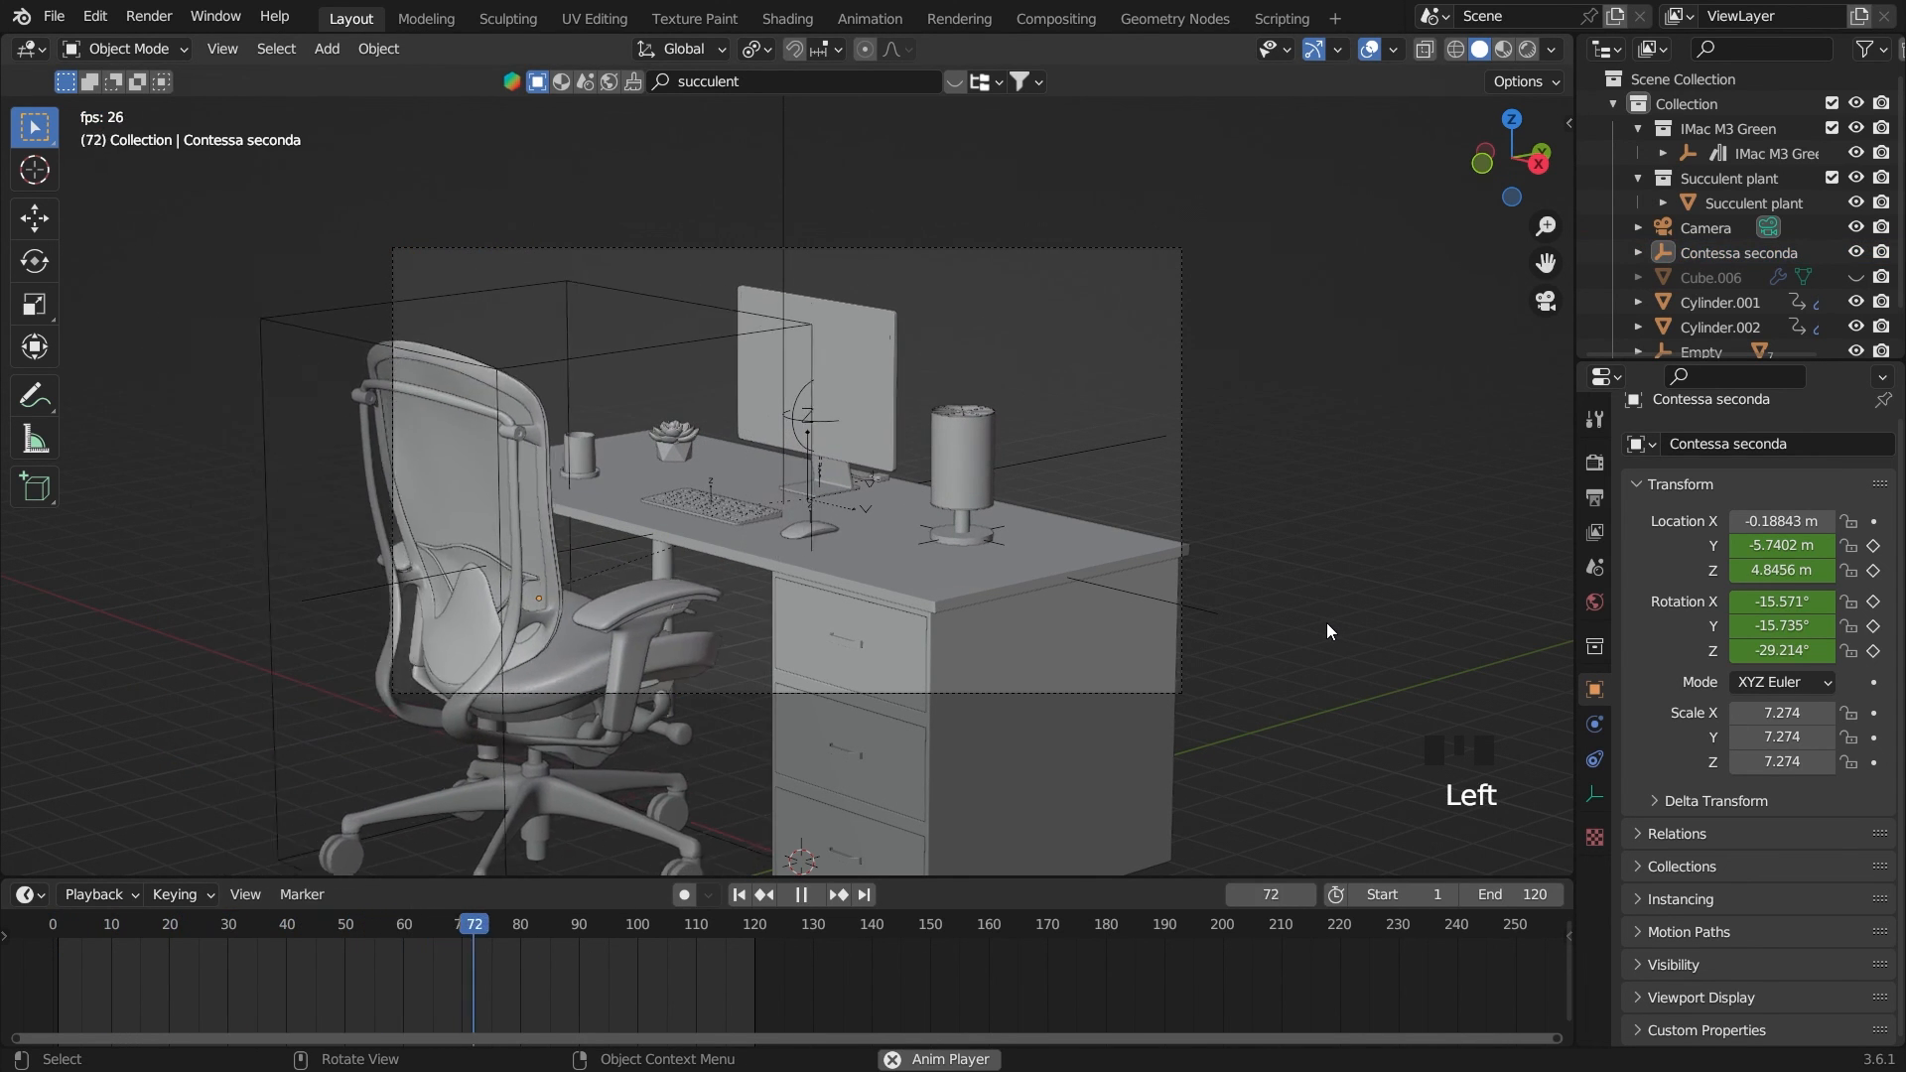
pyautogui.press('space')
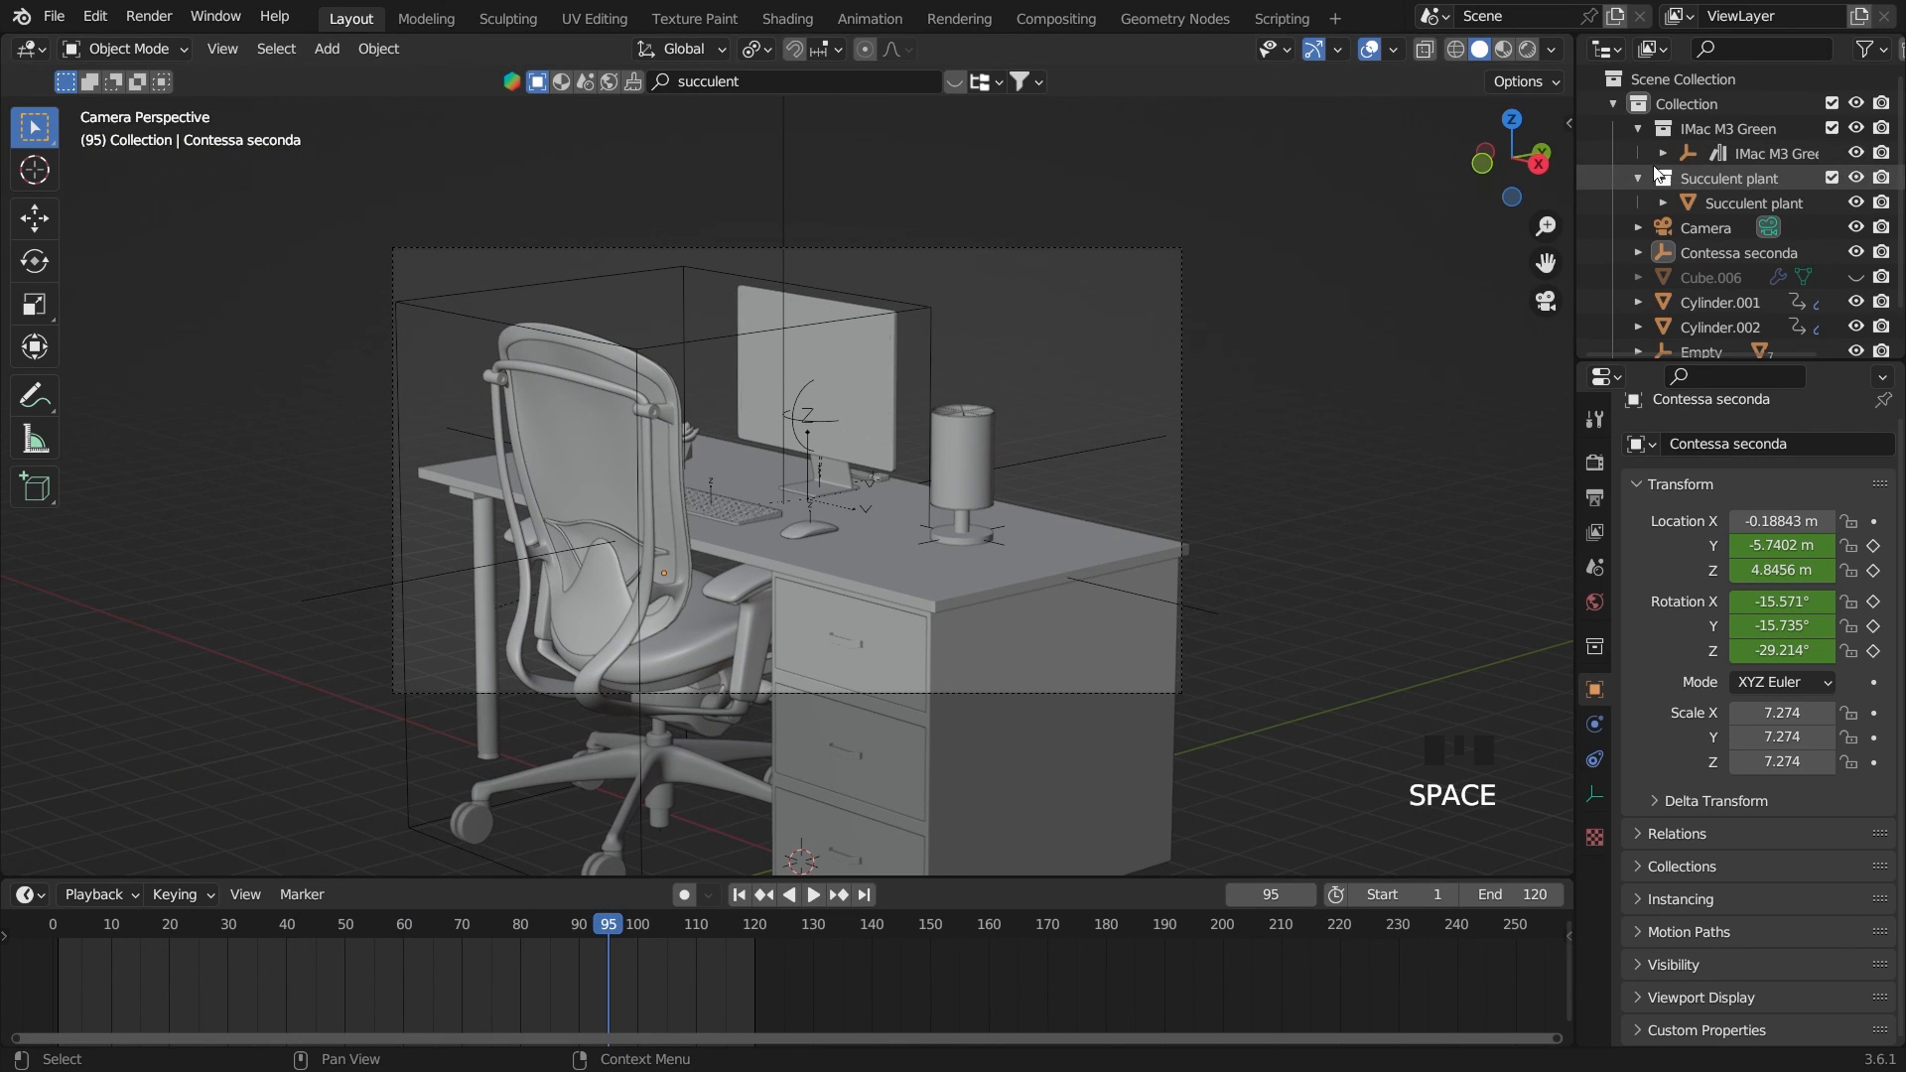